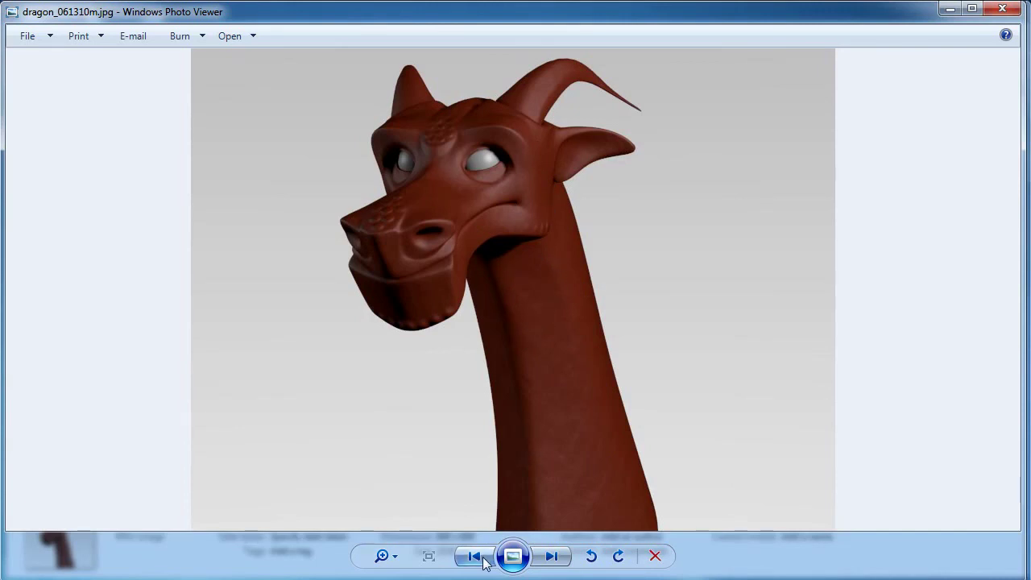
Look back through the red and grey dragon renders, from dragon_061310n.jpg to dragon_061210c.jpg.
left_click(551, 556)
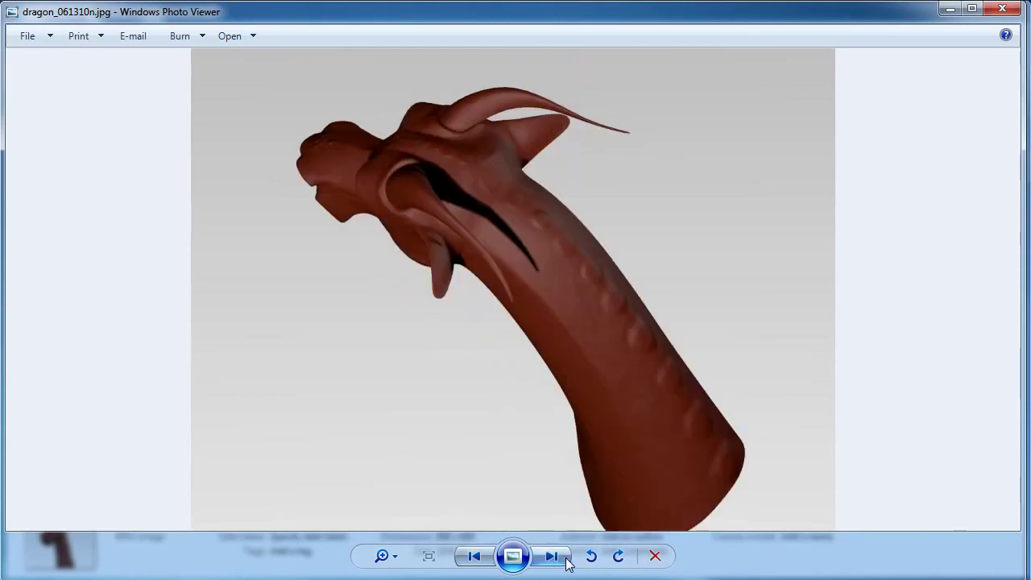
left_click(474, 556)
left_click(473, 555)
left_click(473, 556)
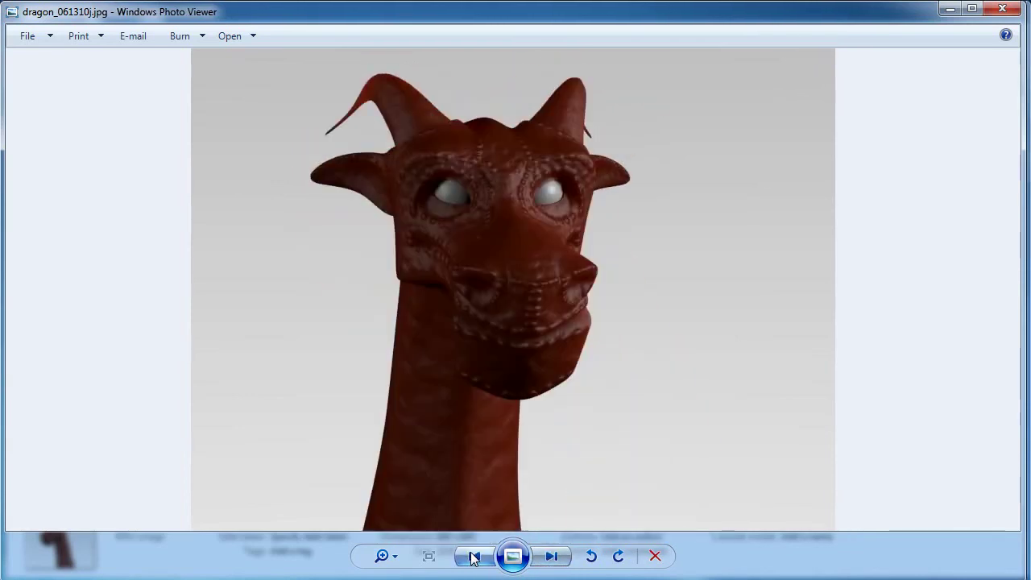
left_click(474, 555)
left_click(474, 556)
left_click(473, 555)
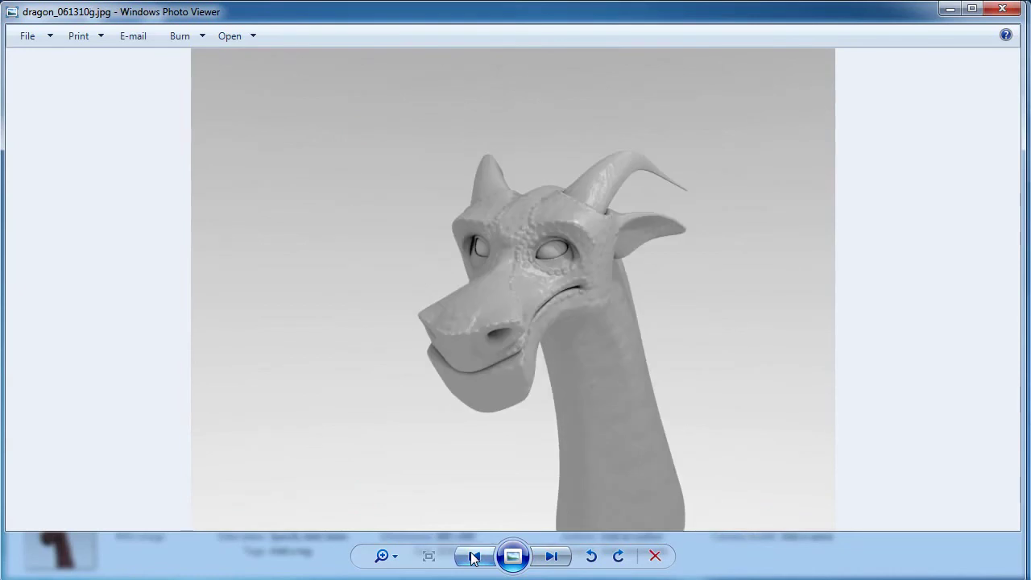
left_click(474, 556)
left_click(473, 556)
left_click(475, 556)
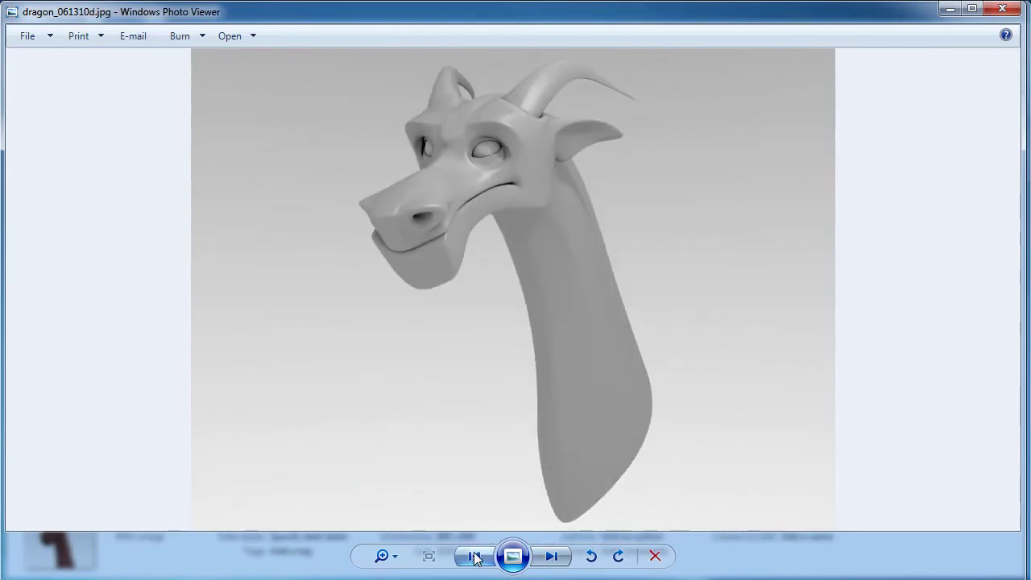
left_click(475, 555)
left_click(475, 556)
left_click(475, 556)
left_click(476, 556)
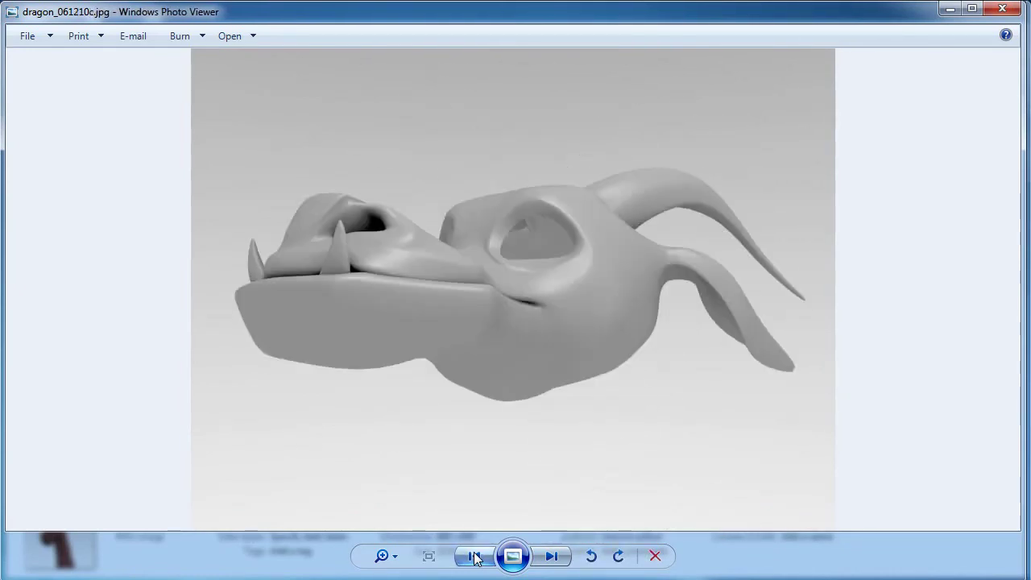
Look through the earliest dragon renders and the pencil concept sketches, including photo.jpg and photo 2.jpg.
left_click(475, 555)
left_click(475, 556)
left_click(475, 556)
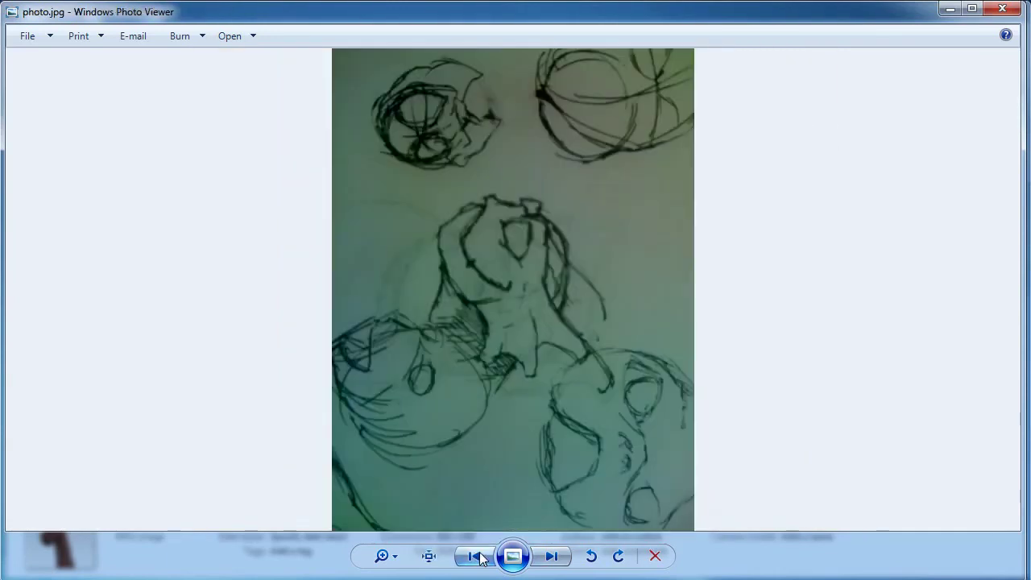
left_click(483, 557)
left_click(483, 557)
left_click(485, 557)
left_click(487, 558)
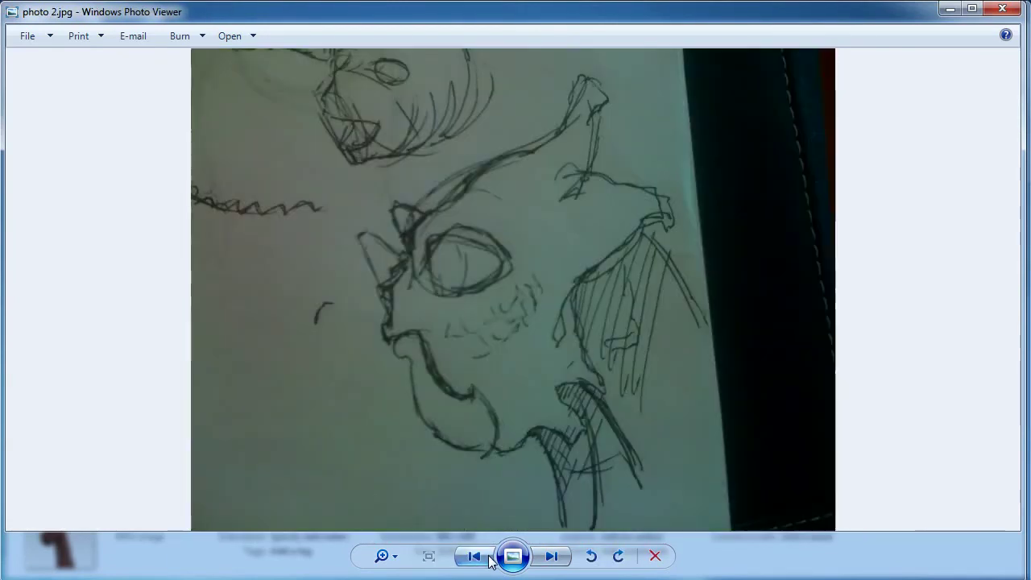
left_click(488, 558)
left_click(487, 557)
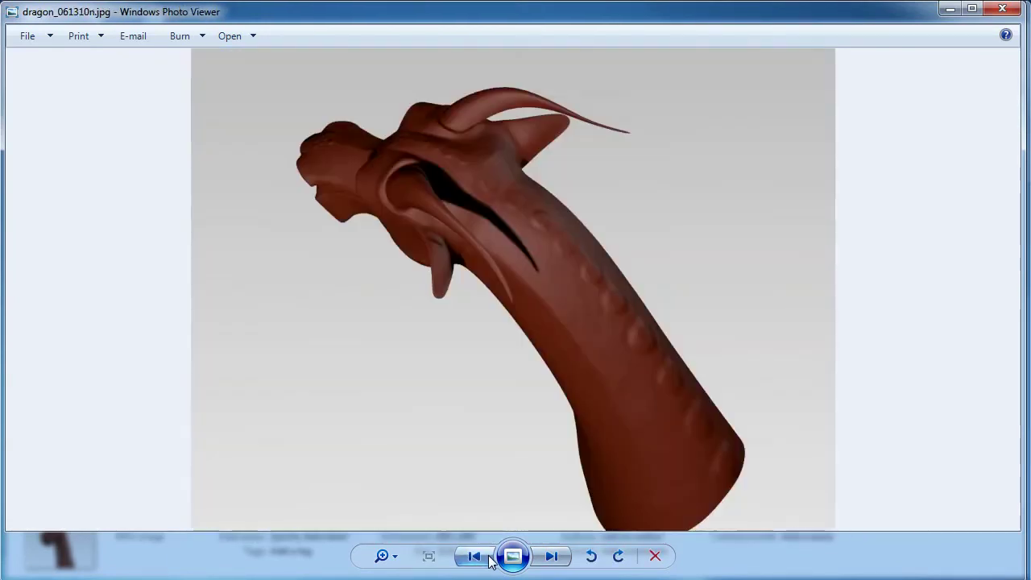
Review the dragon's progress in forward order, from the pencil sketches through the grey head renders to those with the neck.
left_click(554, 557)
left_click(554, 557)
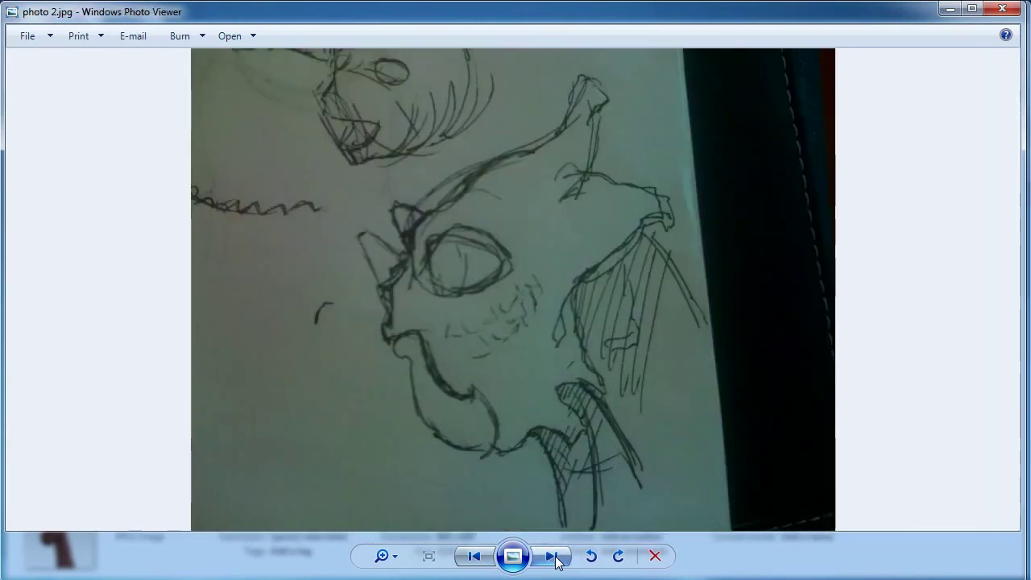
left_click(554, 557)
left_click(554, 557)
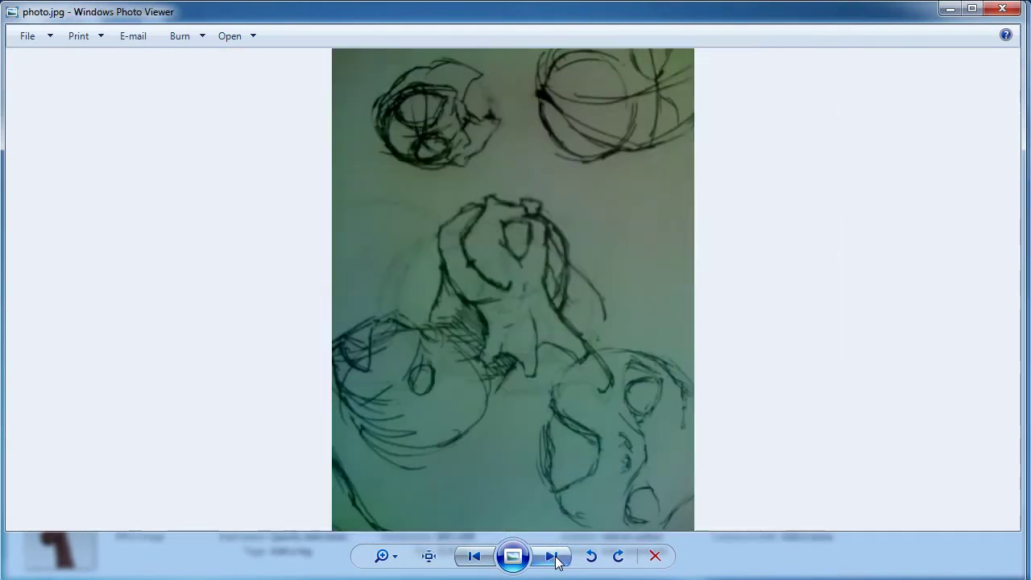
left_click(554, 557)
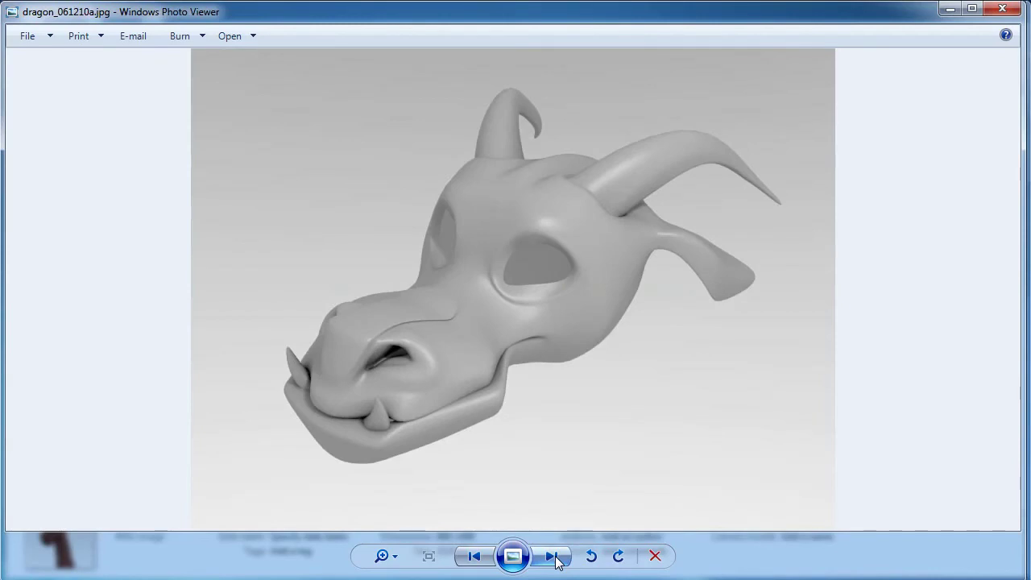
left_click(554, 557)
left_click(554, 558)
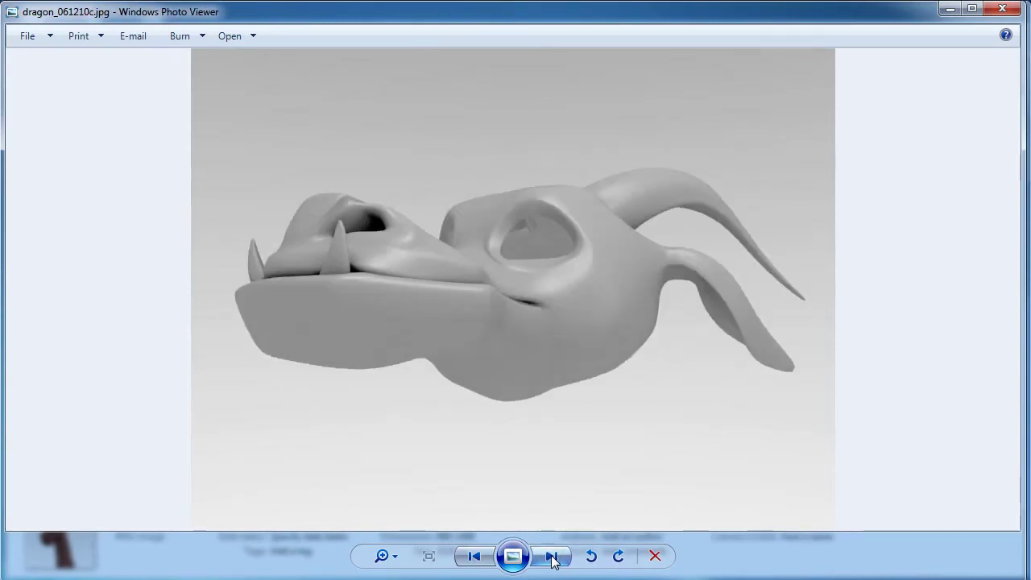
left_click(554, 557)
left_click(554, 557)
left_click(553, 558)
left_click(552, 557)
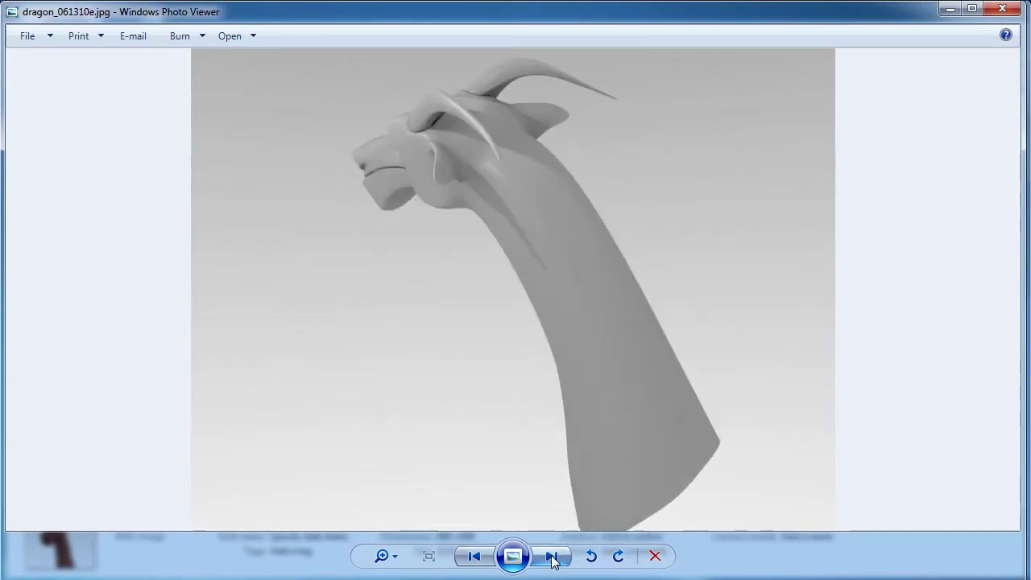
left_click(552, 557)
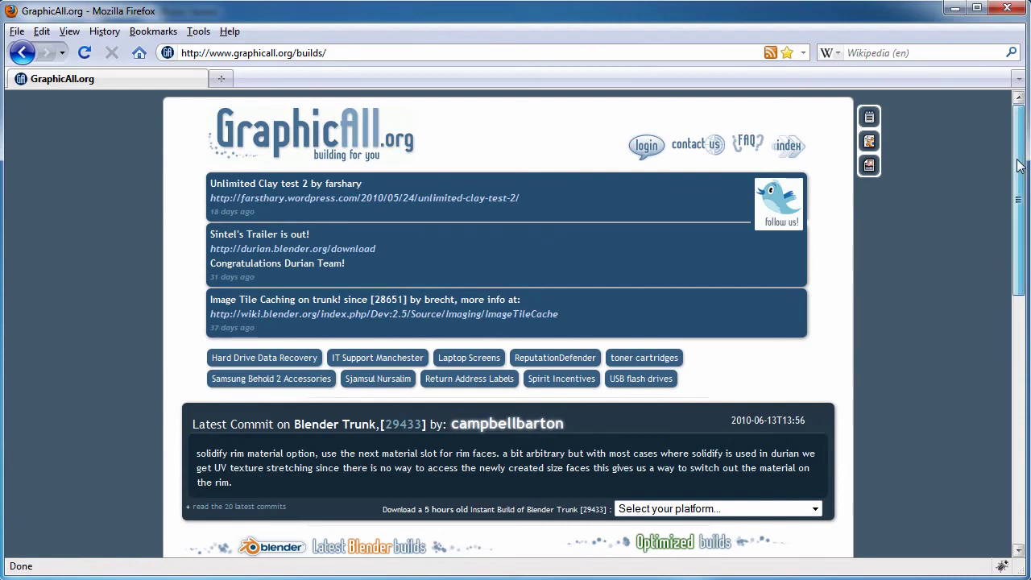
Filter the Latest Blender builds list on GraphicAll.org to Windows, keeping all build types.
left_click_drag(1018, 166, 1019, 280)
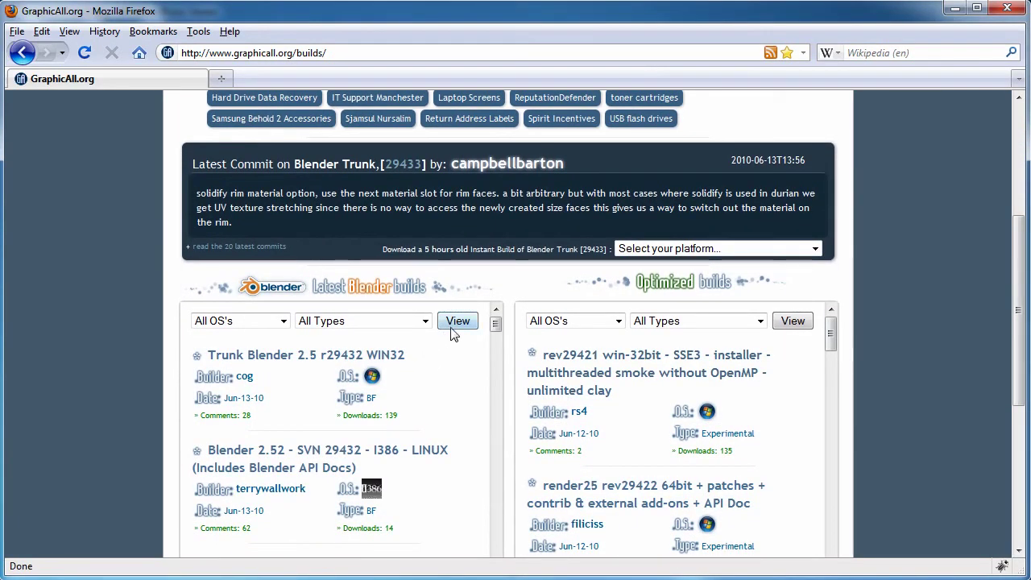
left_click(277, 322)
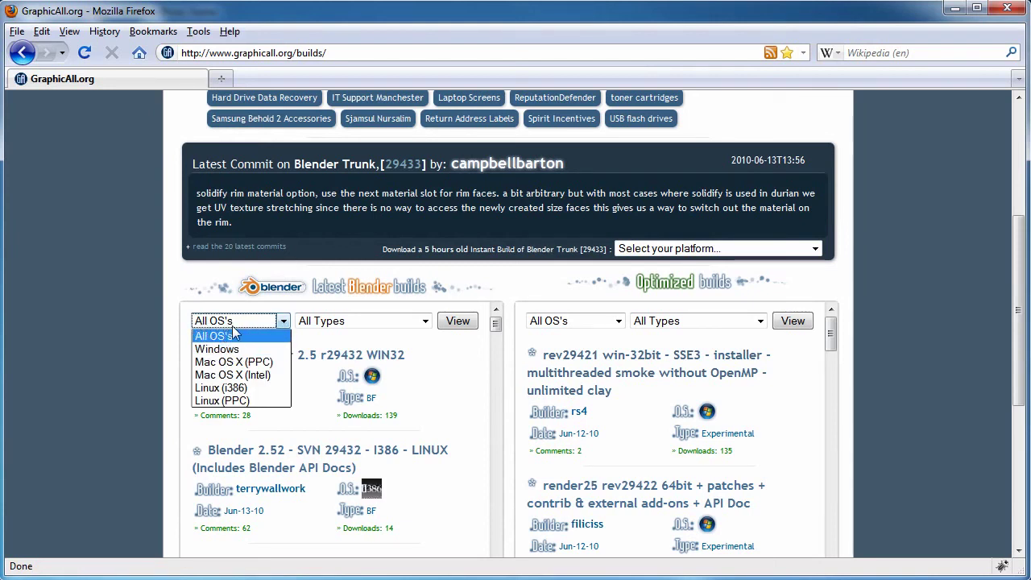
left_click(216, 351)
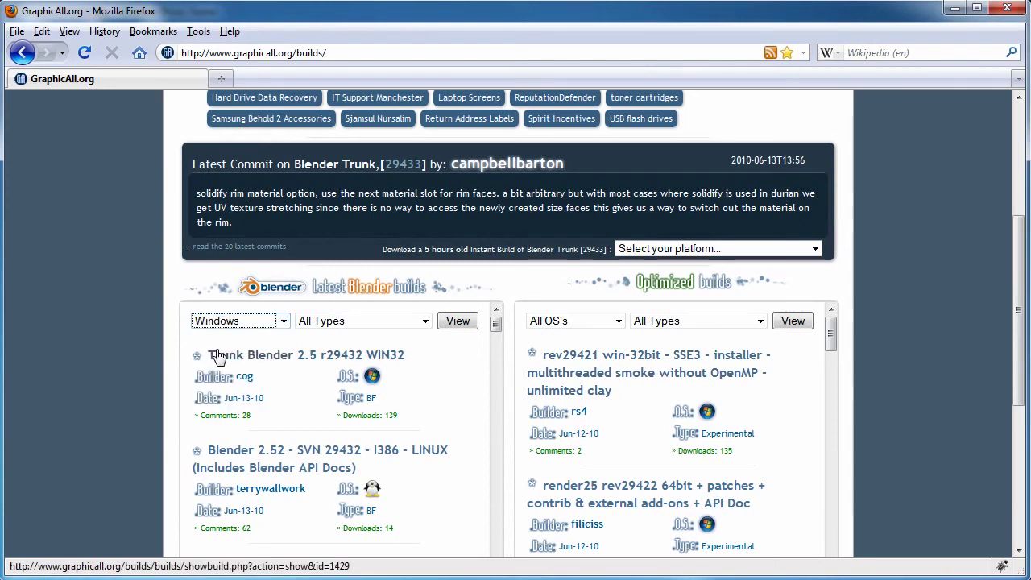
left_click(461, 326)
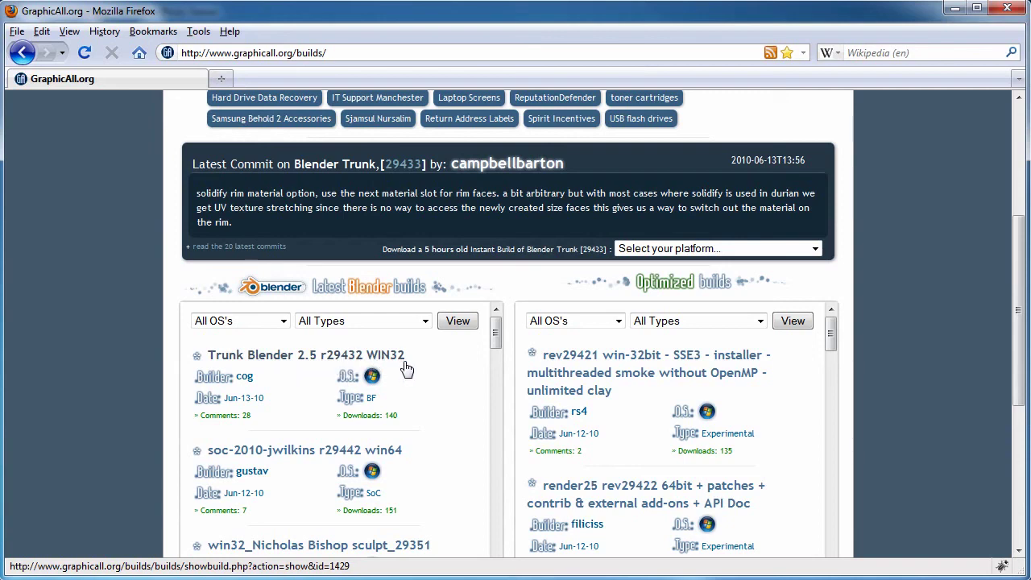
Open the Trunk Blender 2.5 r29432 WIN32 build page and read through its description down to the download link.
left_click(275, 358)
scroll(423, 343, "down", 8)
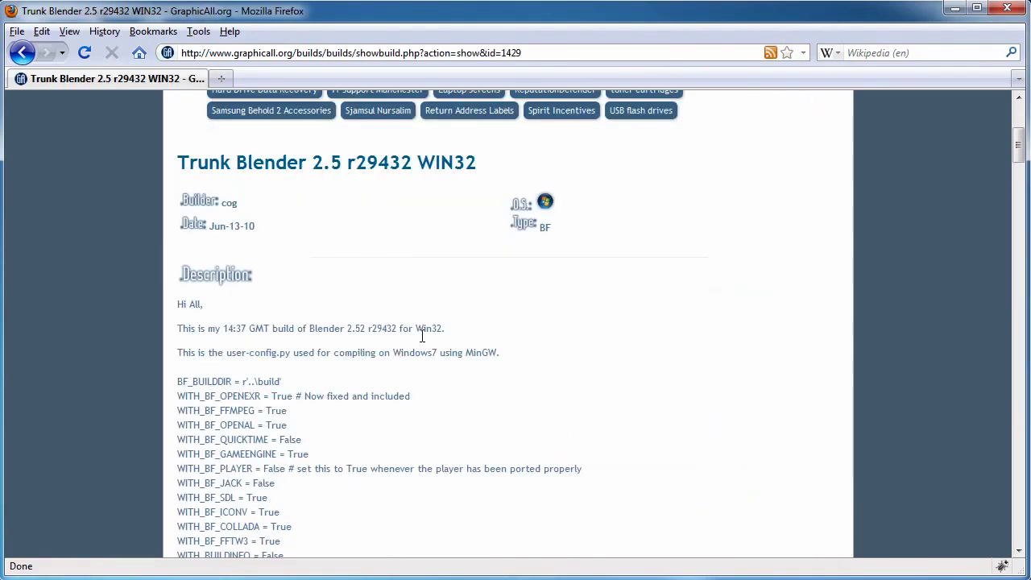
scroll(386, 296, "down", 12)
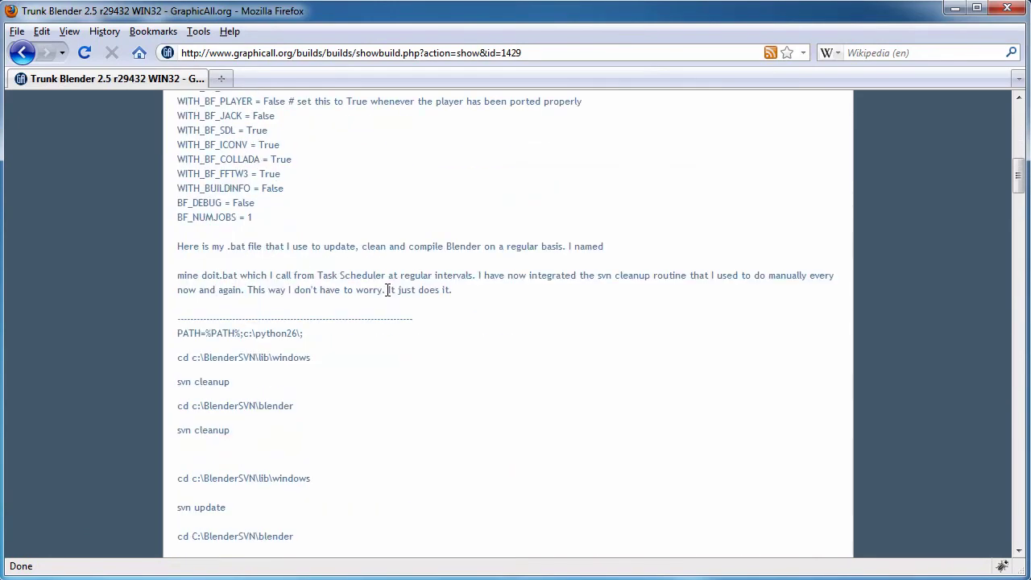
scroll(387, 296, "down", 10)
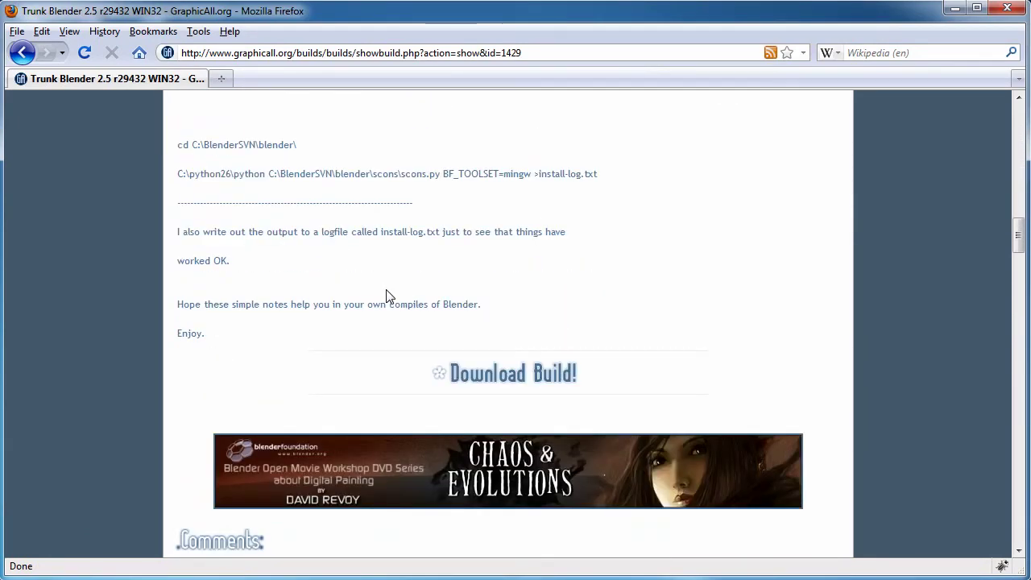
scroll(387, 296, "up", 10)
scroll(386, 296, "up", 12)
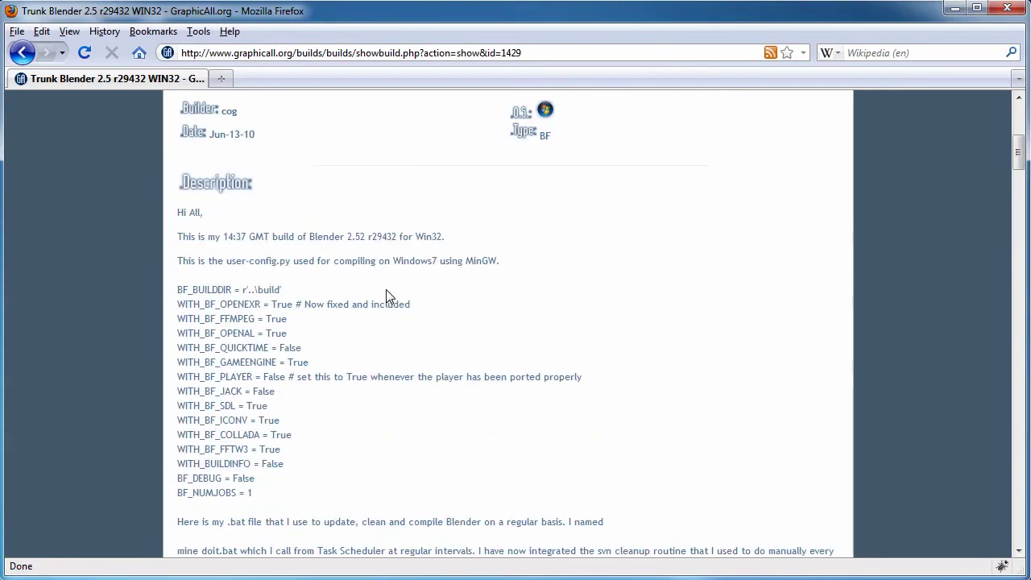
scroll(386, 294, "down", 6)
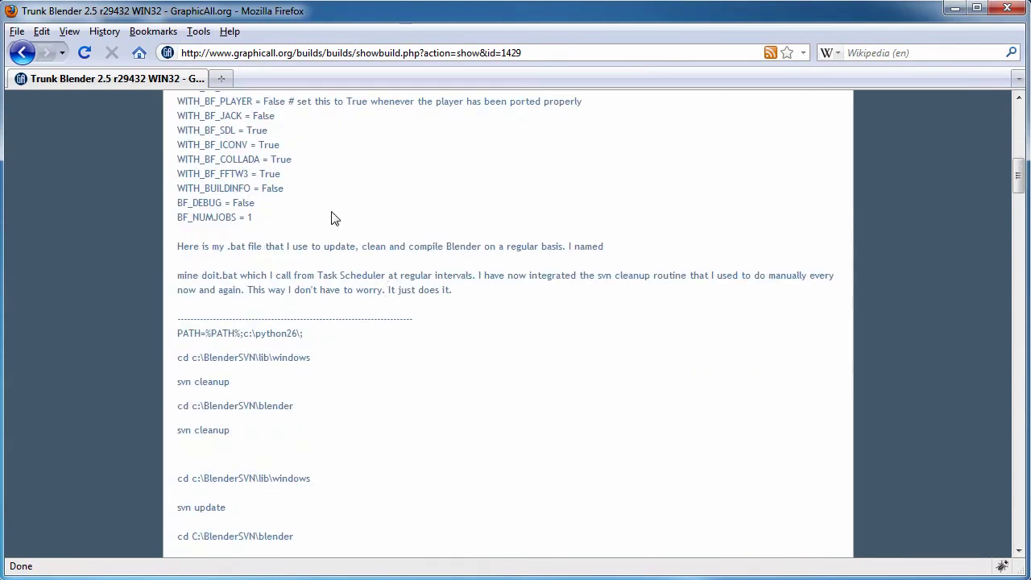
scroll(404, 354, "down", 16)
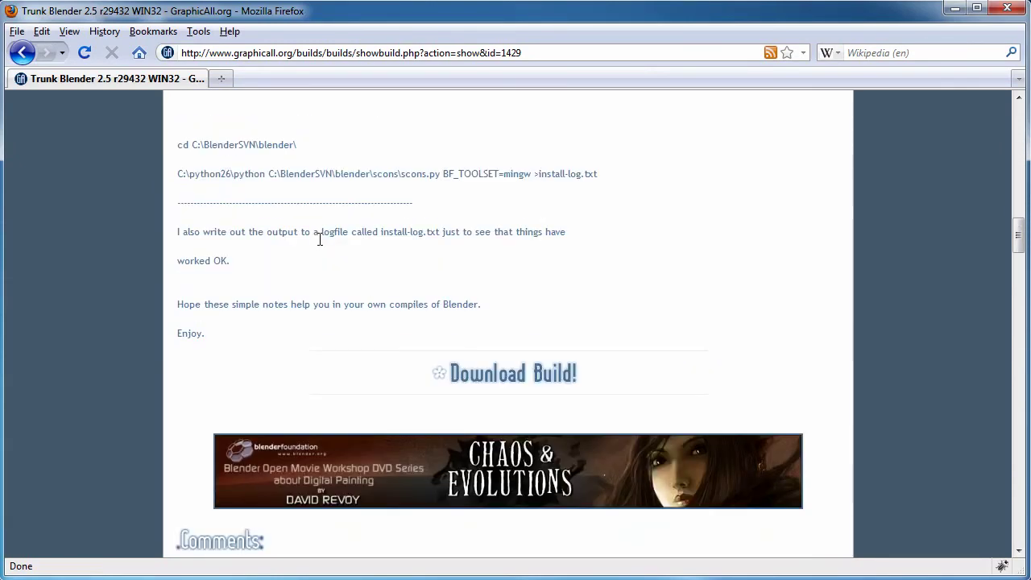
Download the build archive 1430_win32-mingw.7z, opening it with 7-Zip File Manager.
scroll(395, 311, "down", 2)
left_click(508, 289)
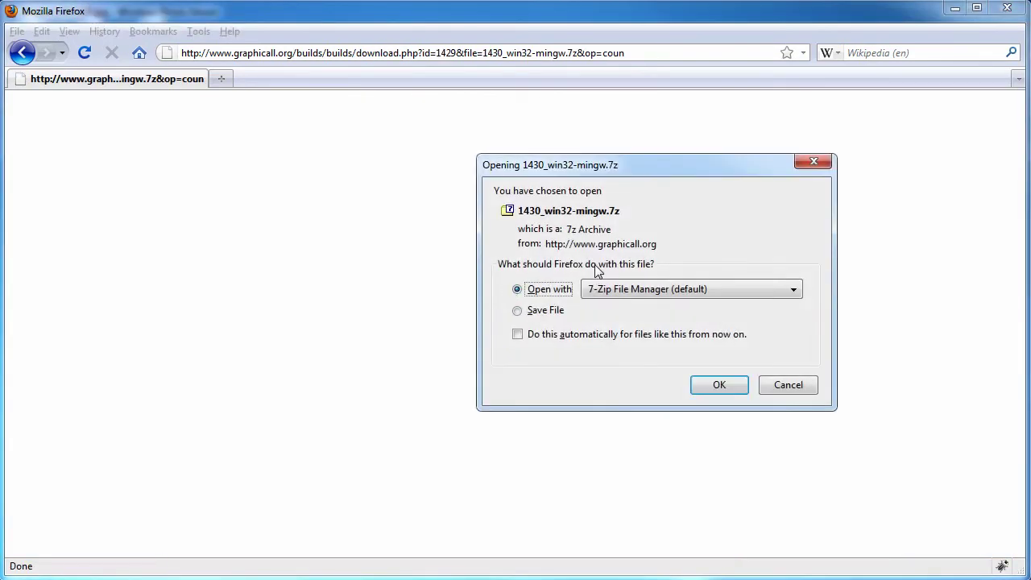
left_click(712, 386)
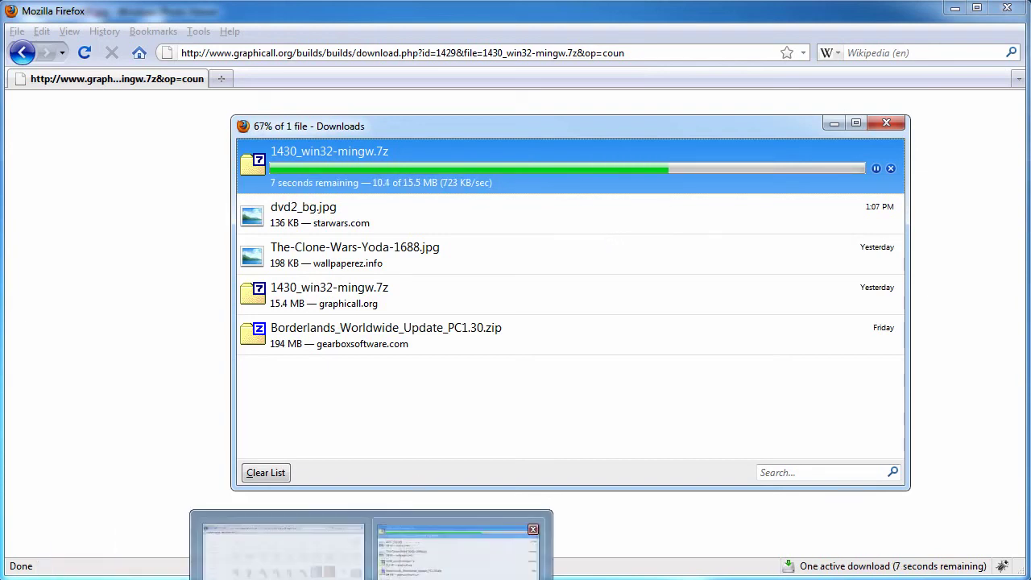
Switch to Windows Explorer, move the 7-Zip window aside and open the Blender Latest folder inside Blender Foundation.
left_click(375, 548)
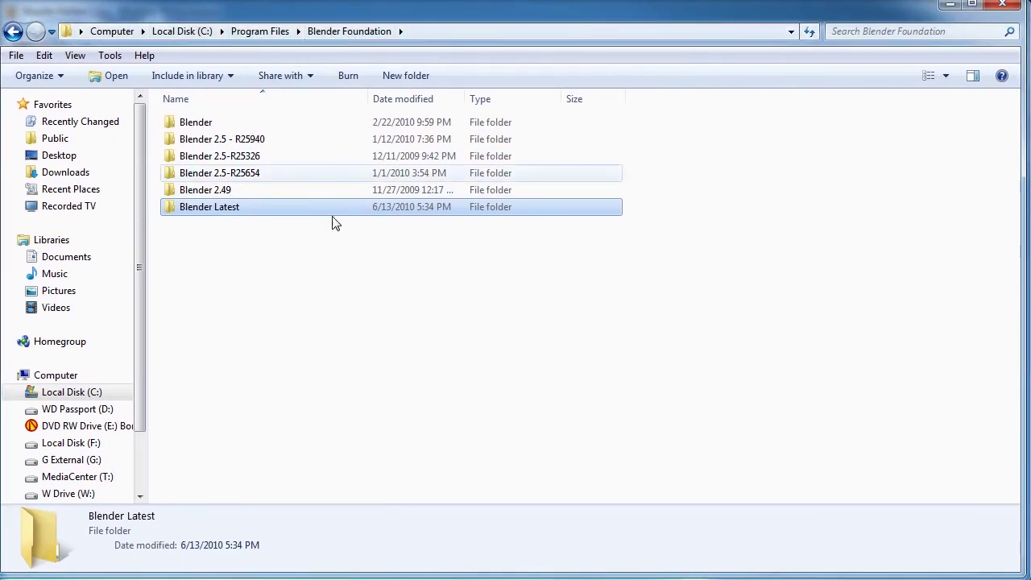
double_click(234, 207)
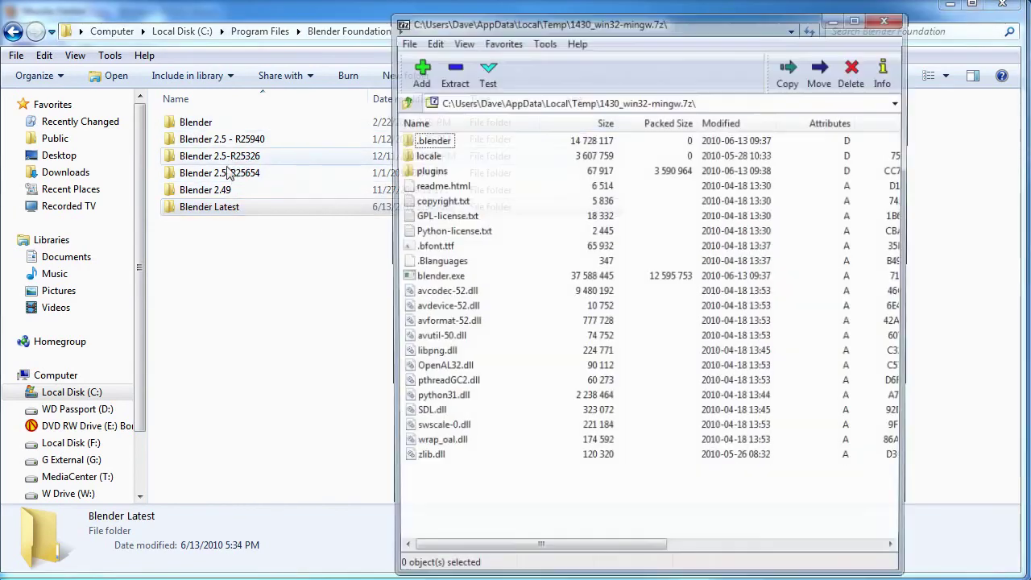
left_click_drag(397, 25, 522, 57)
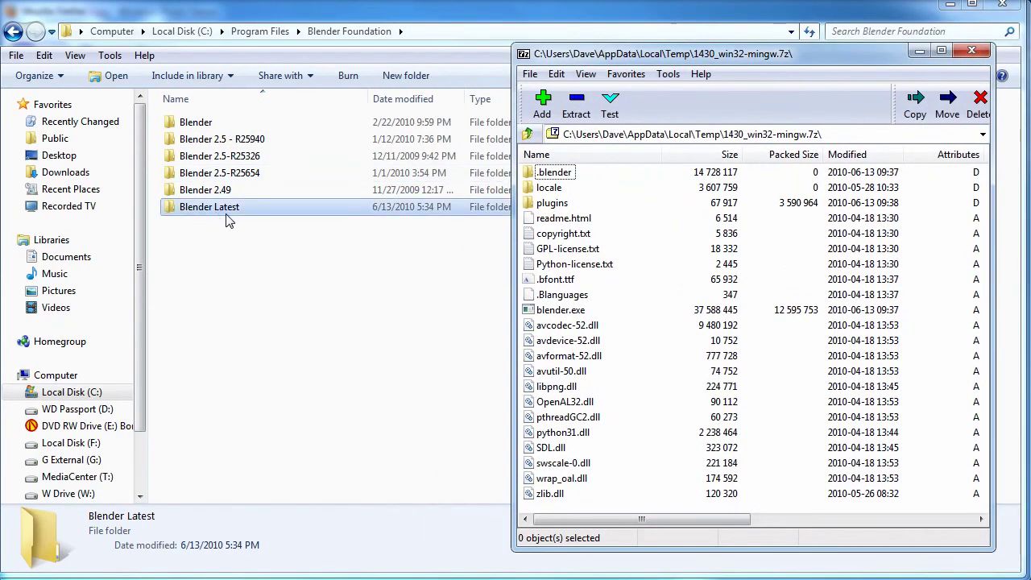
double_click(216, 211)
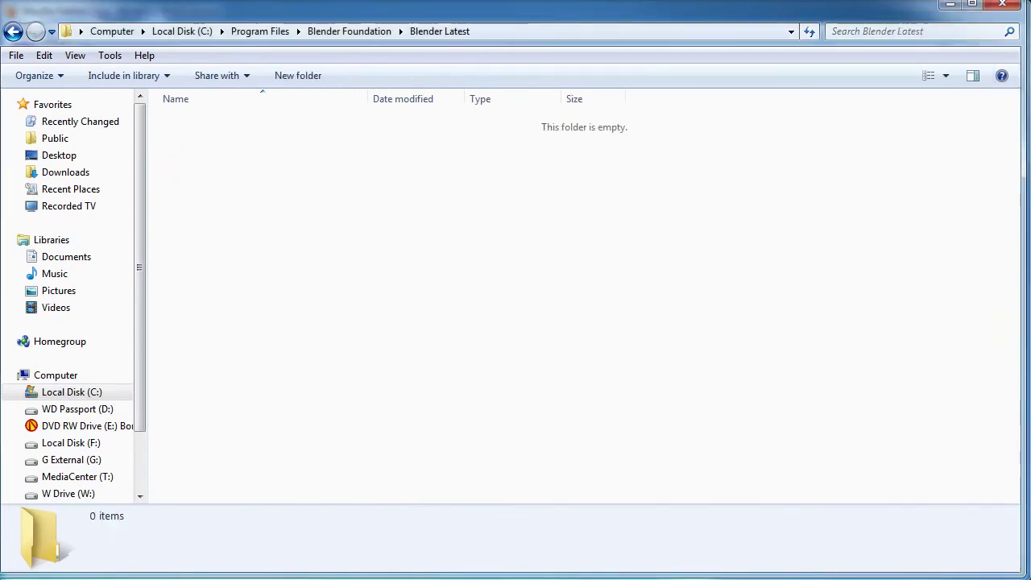
Extract all files and folders from the 1430_win32-mingw.7z archive into the Blender Latest folder, and select blender.exe there.
key("alt+Tab")
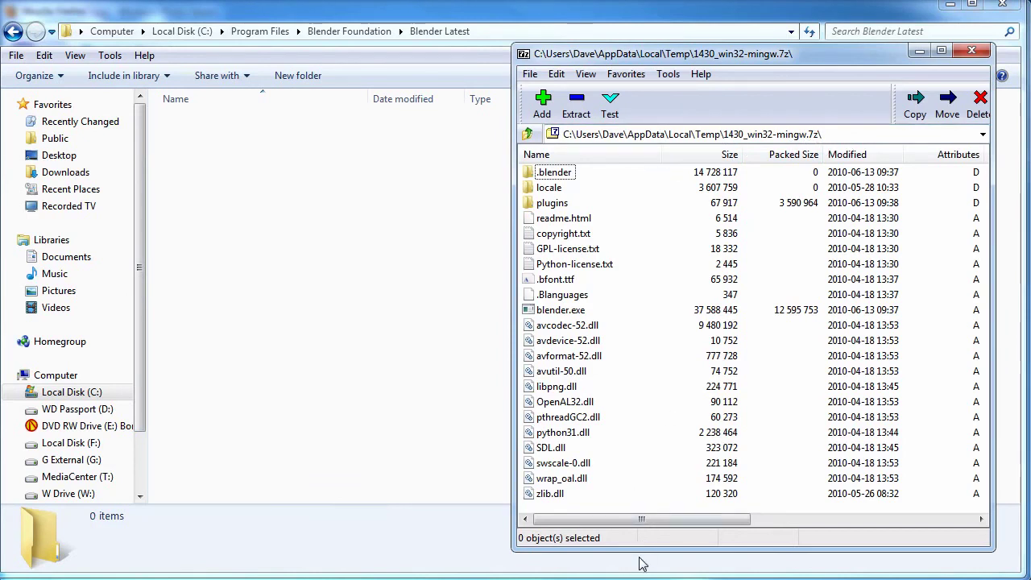
left_click_drag(641, 551, 641, 572)
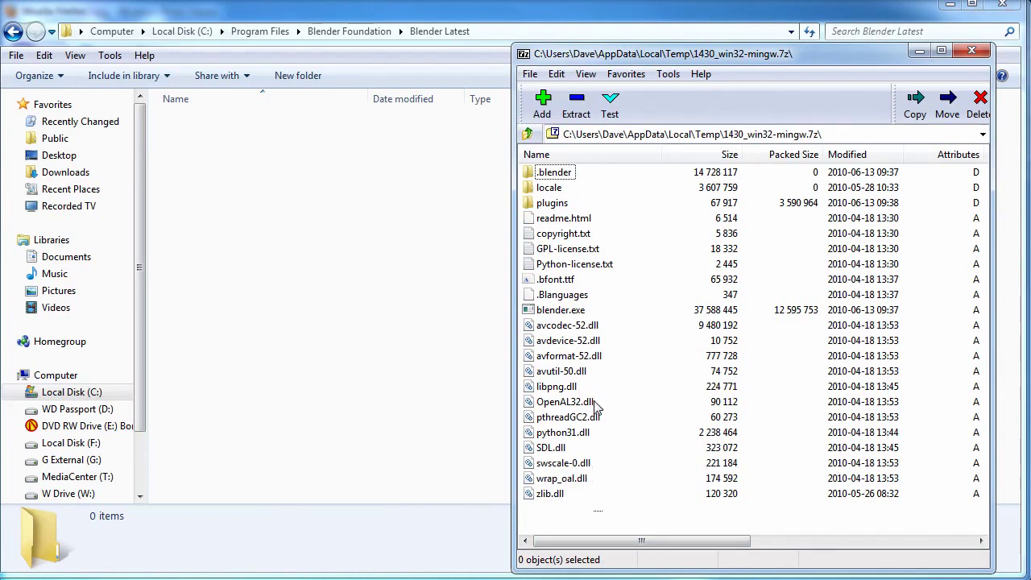
left_click_drag(596, 408, 600, 169)
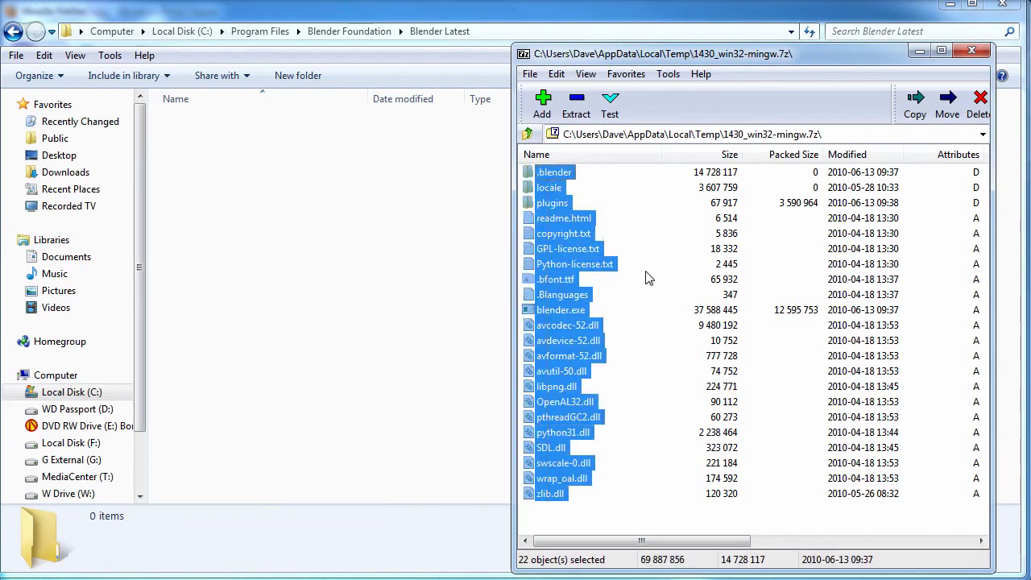
left_click_drag(554, 239, 314, 153)
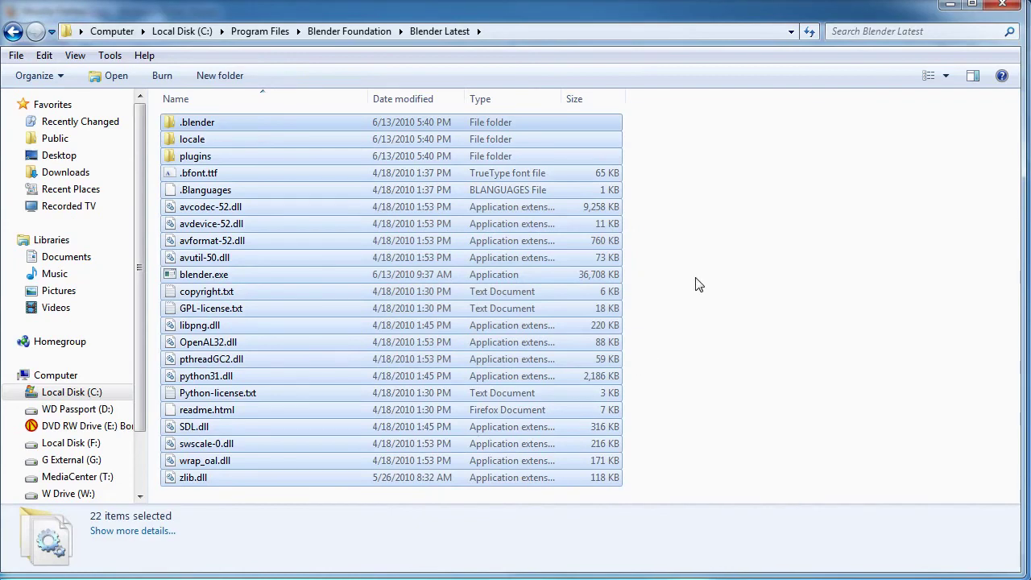
left_click(697, 284)
left_click(172, 276)
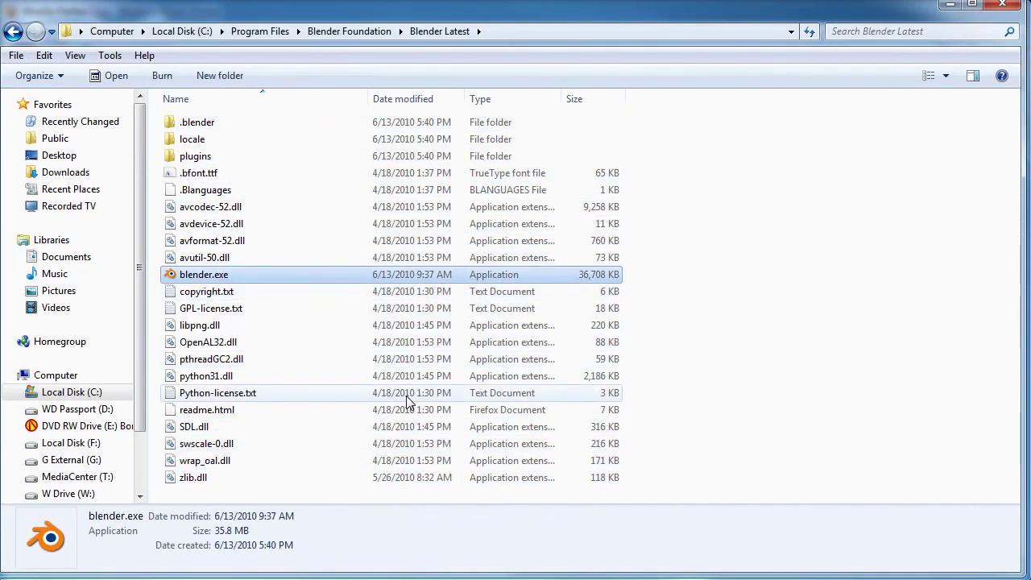
Launch Blender from blender.exe and open dragon_01a1.blend from G:\blender files\dragon\comp.
key("Return")
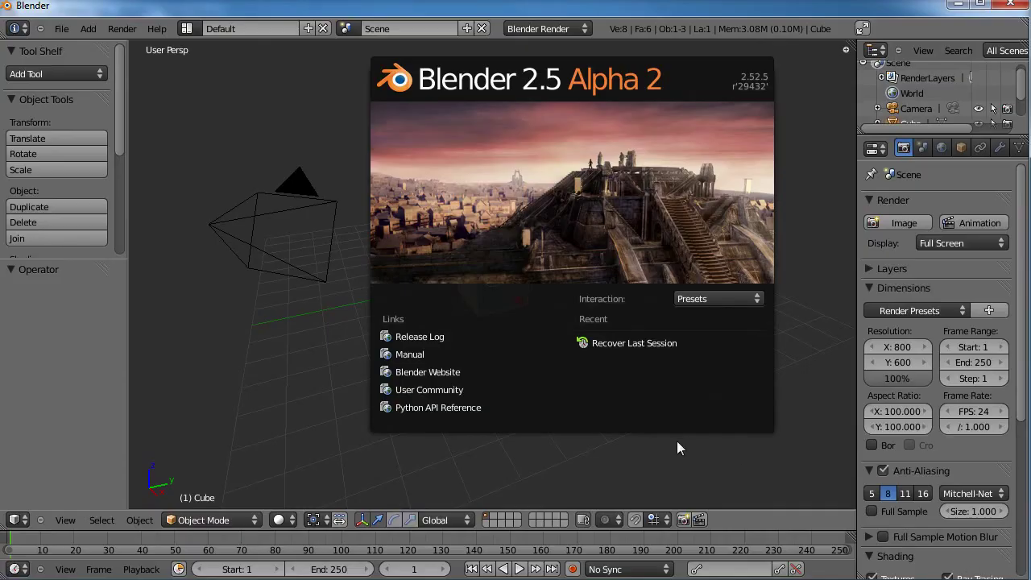
left_click(61, 29)
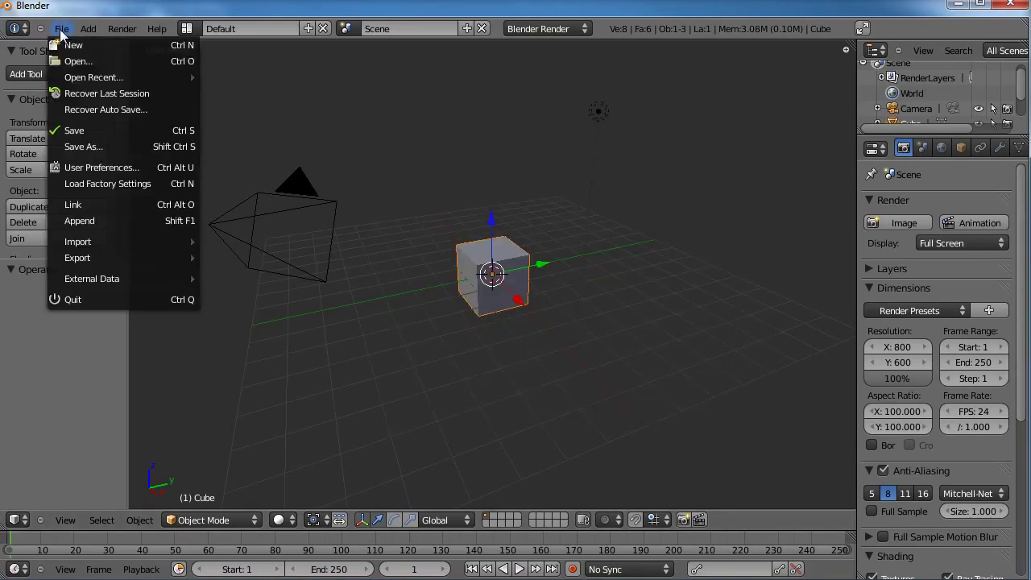
left_click(73, 62)
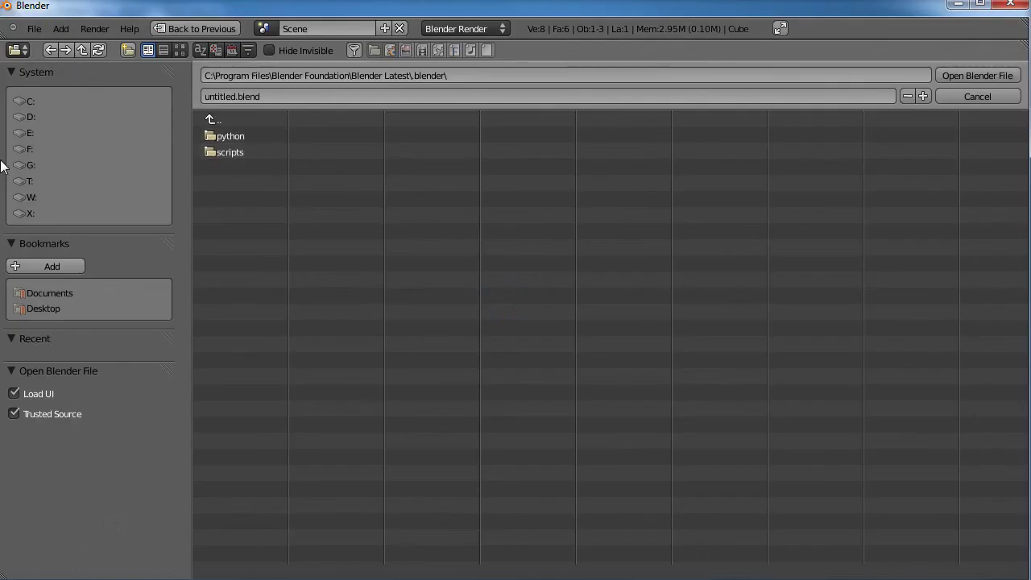
left_click(42, 160)
left_click(251, 151)
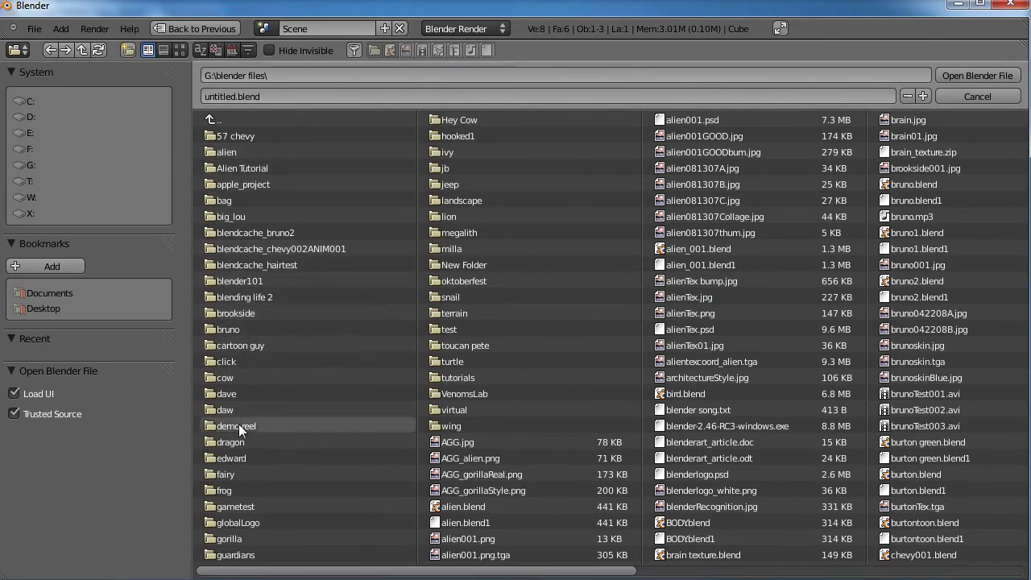
left_click(242, 442)
left_click(242, 136)
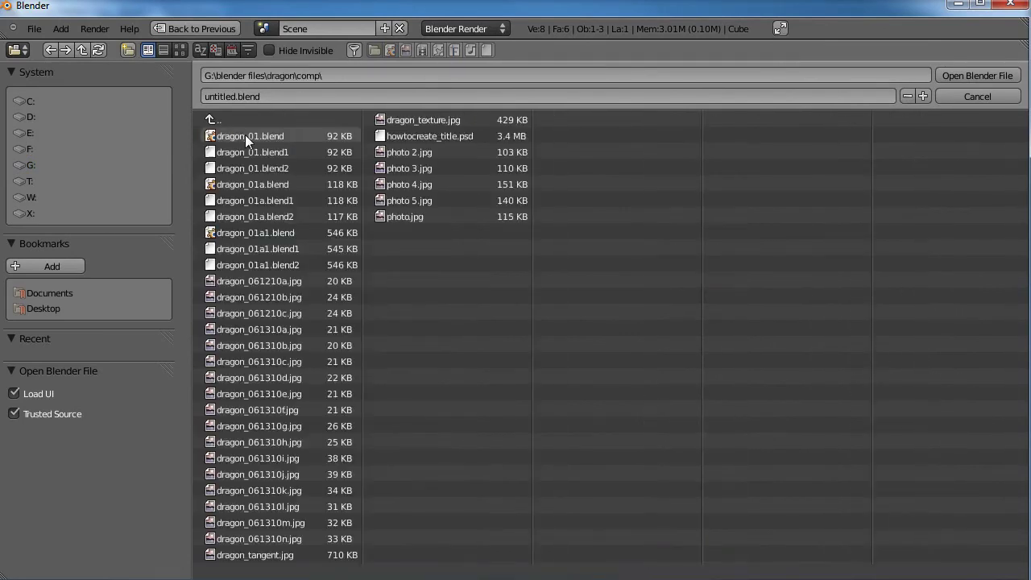
left_click(270, 232)
left_click(966, 77)
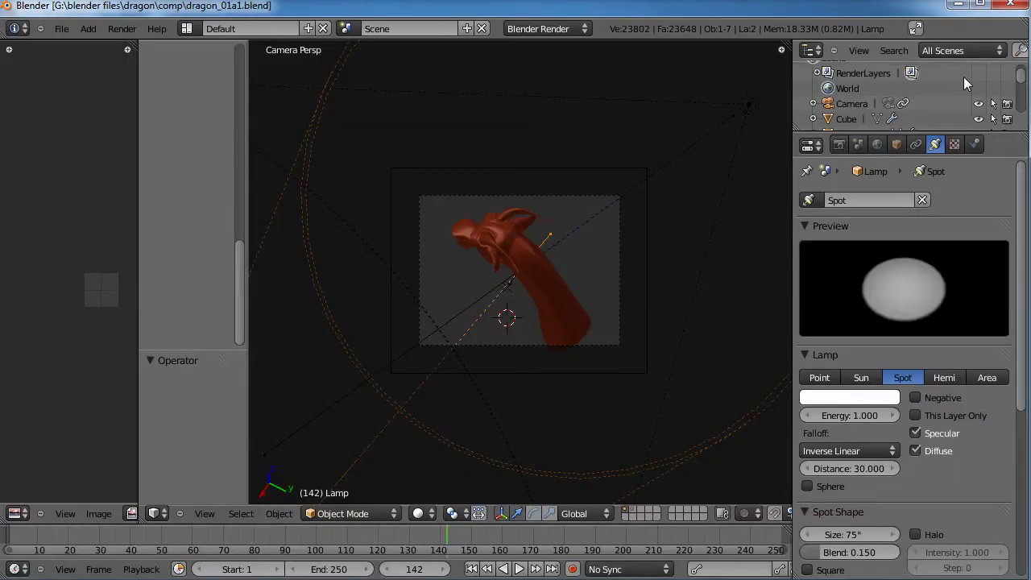
Select the dragon mesh and examine it together with the surrounding lamps and camera.
scroll(528, 319, "up", 4)
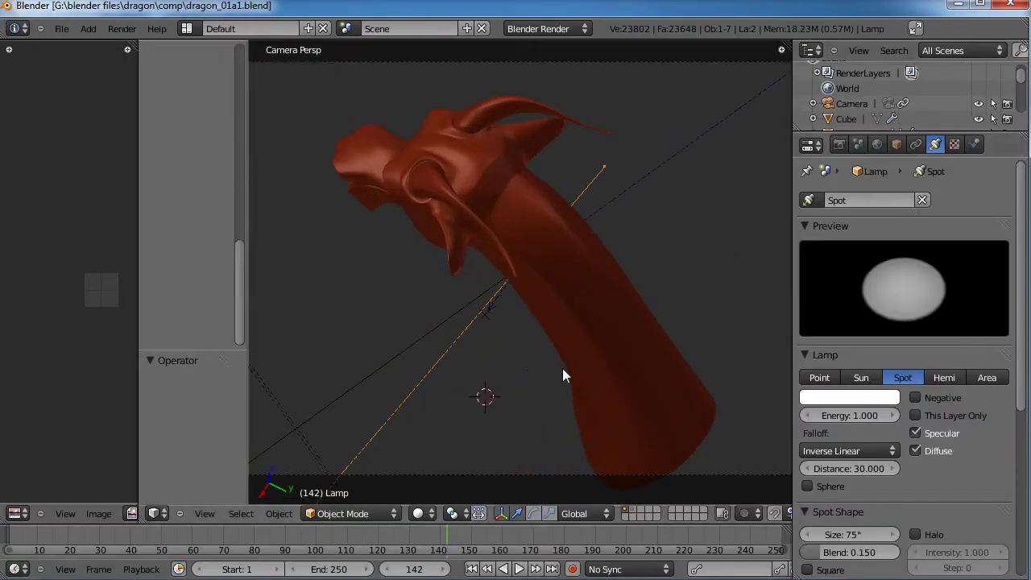
right_click(587, 330)
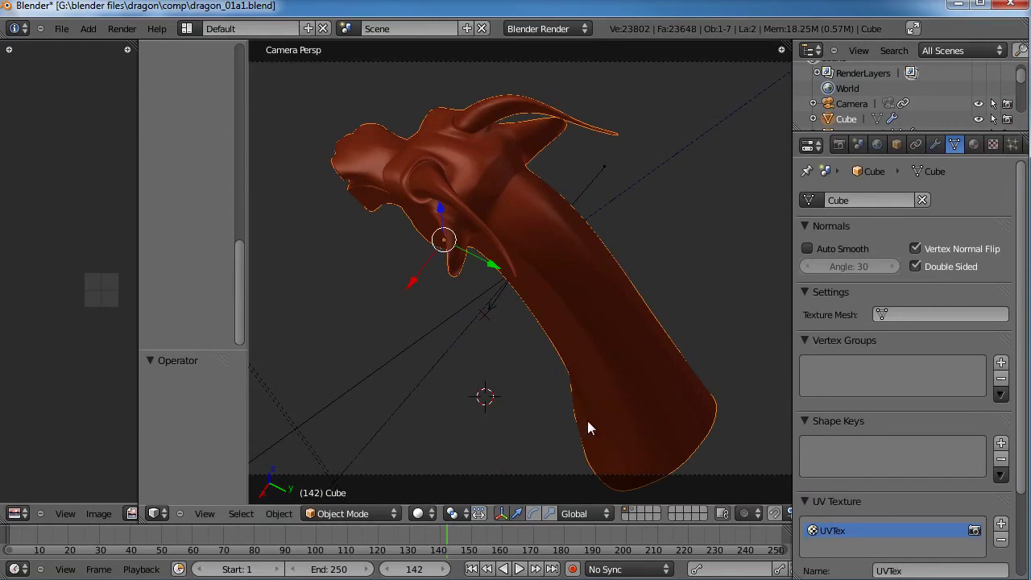
middle_click_drag(536, 377, 552, 306)
scroll(550, 328, "down", 1)
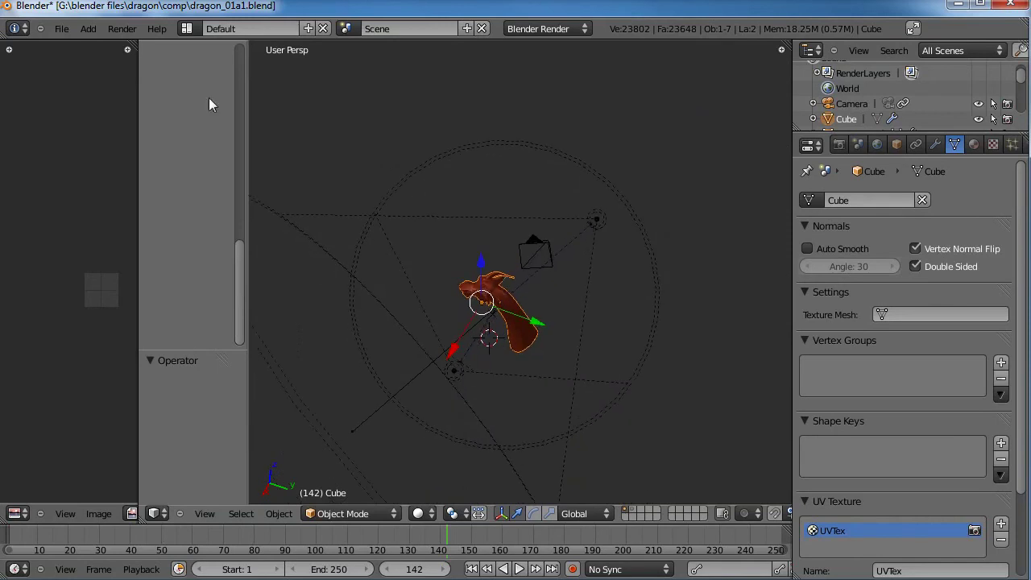
Start a new scene, then enable Emulate 3 Button Mouse in the input preferences and save it as default.
left_click(61, 29)
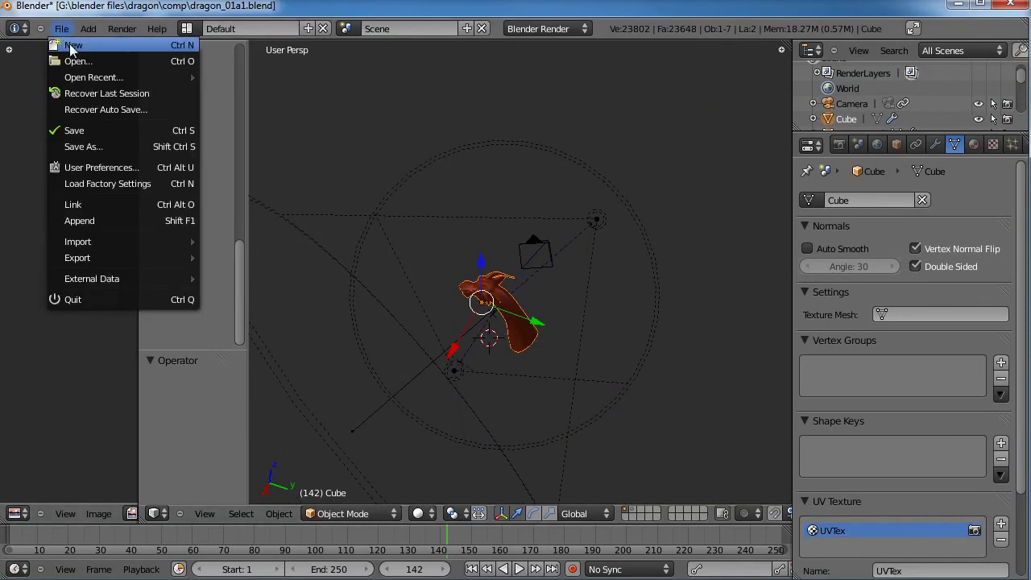
left_click(71, 46)
left_click(62, 29)
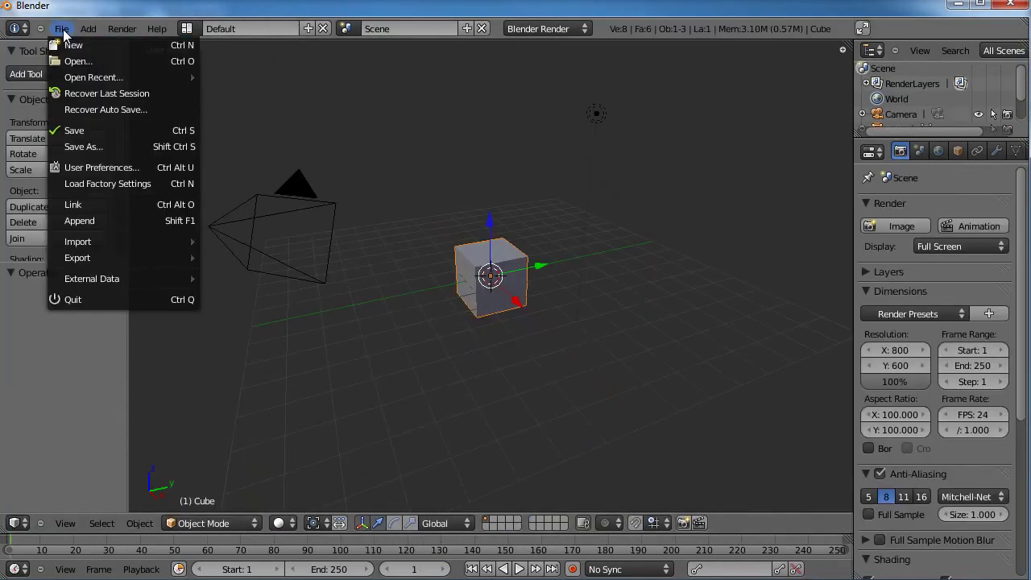
left_click(114, 167)
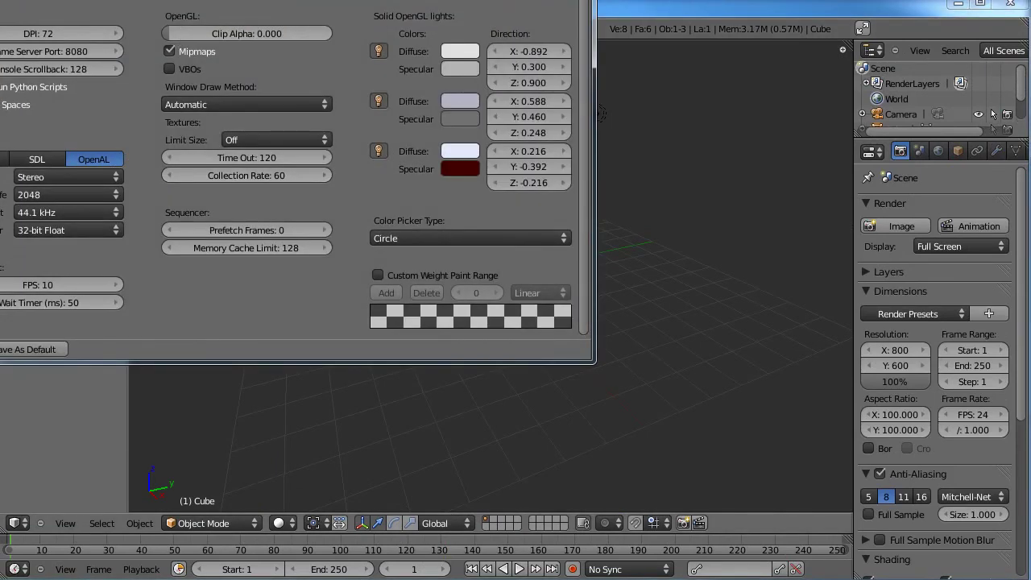
left_click(121, 2)
left_click_drag(153, 1, 226, 16)
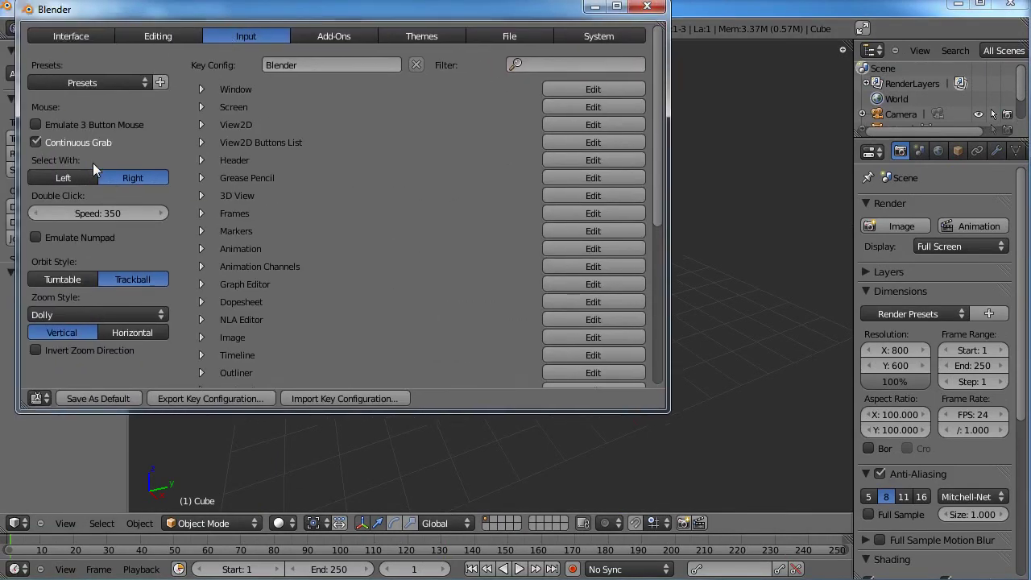
left_click(37, 125)
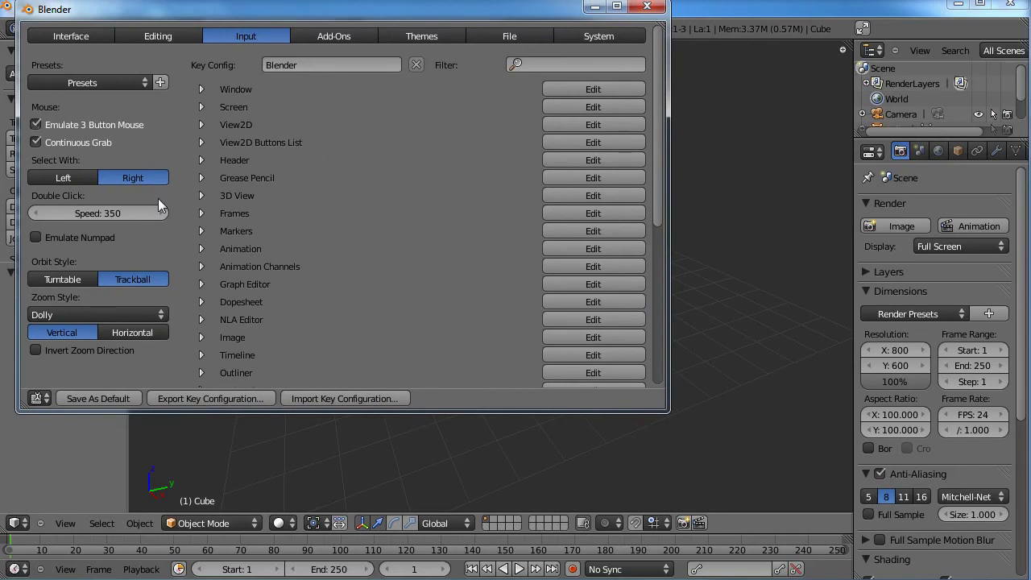
left_click(109, 401)
Reopen the recent file dragon_01a1.blend and examine the dragon's head and neck from several angles.
left_click(61, 28)
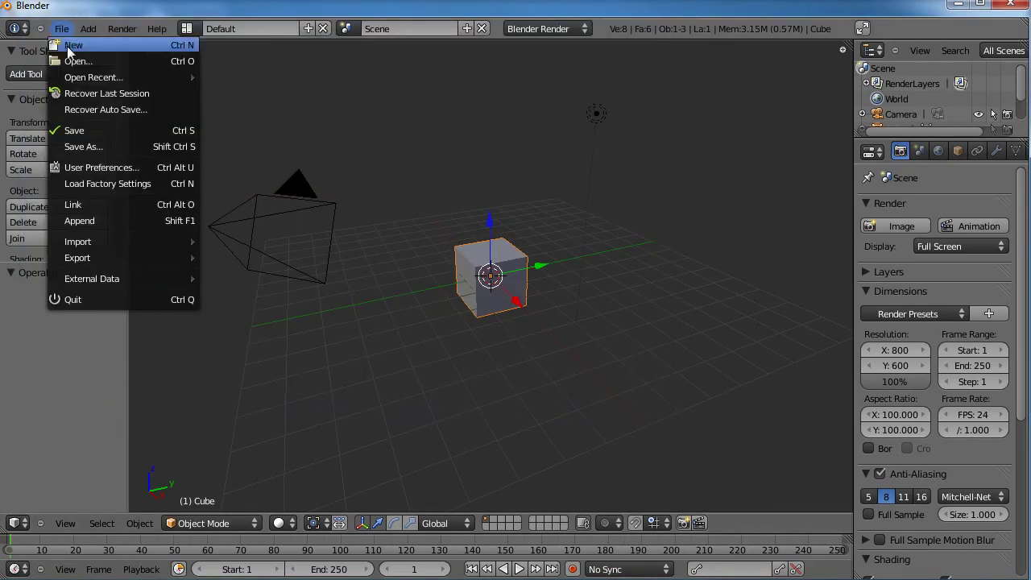
mouse_move(80, 77)
left_click(233, 74)
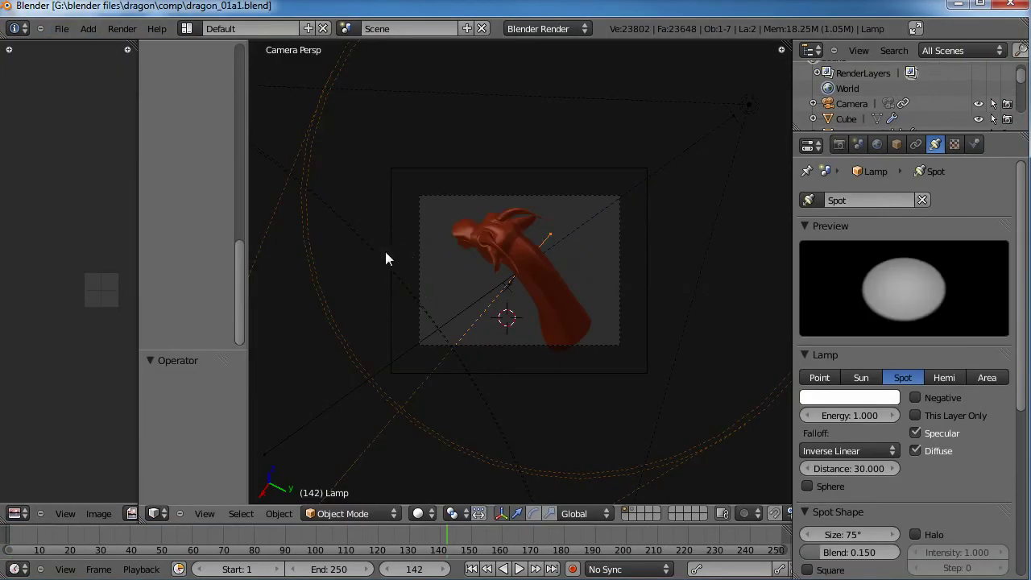
left_click_drag(385, 251, 460, 195, "alt")
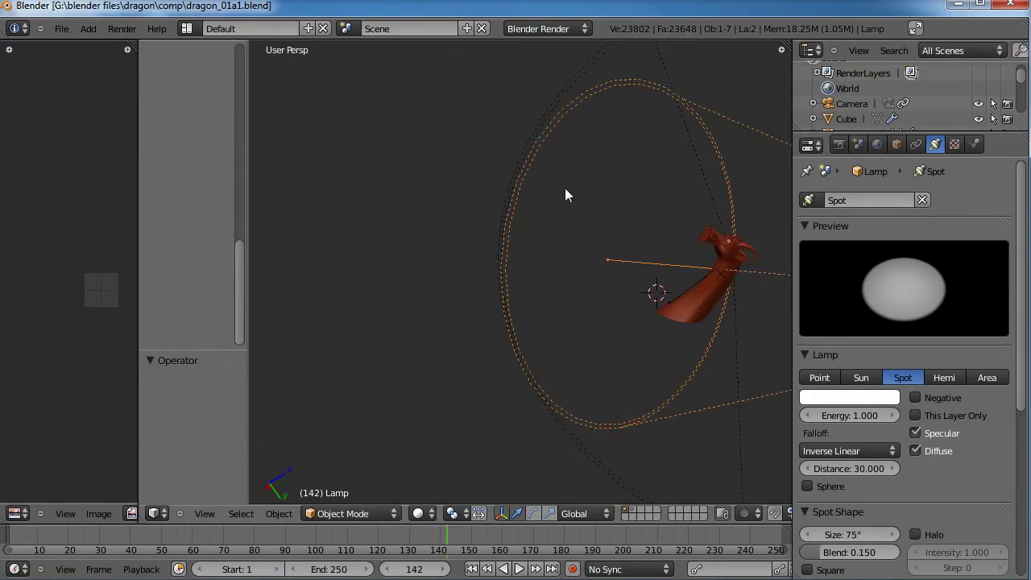
left_click_drag(565, 195, 510, 203, "alt")
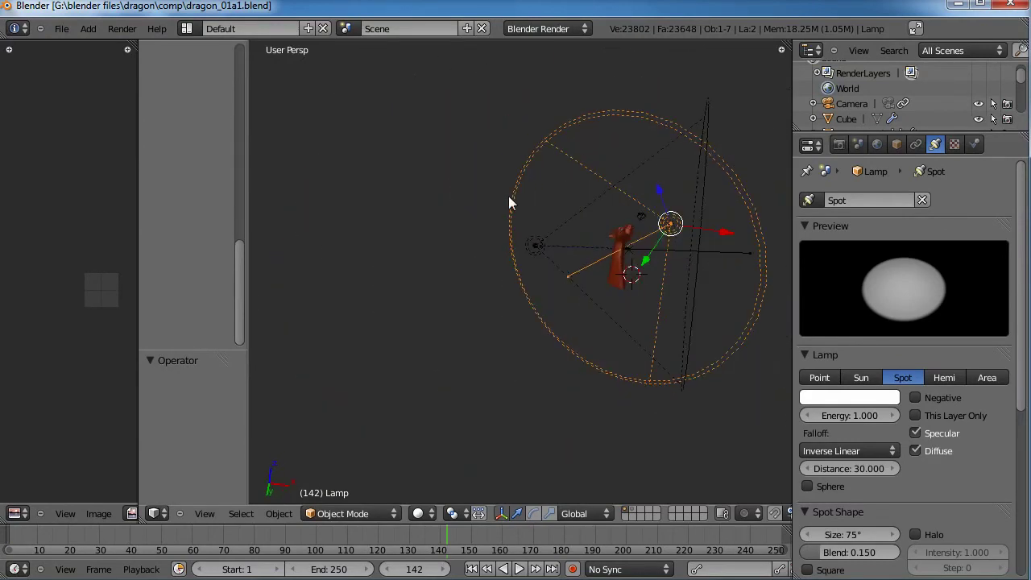
middle_click_drag(508, 196, 474, 306)
scroll(522, 253, "up", 6)
middle_click_drag(522, 254, 472, 324)
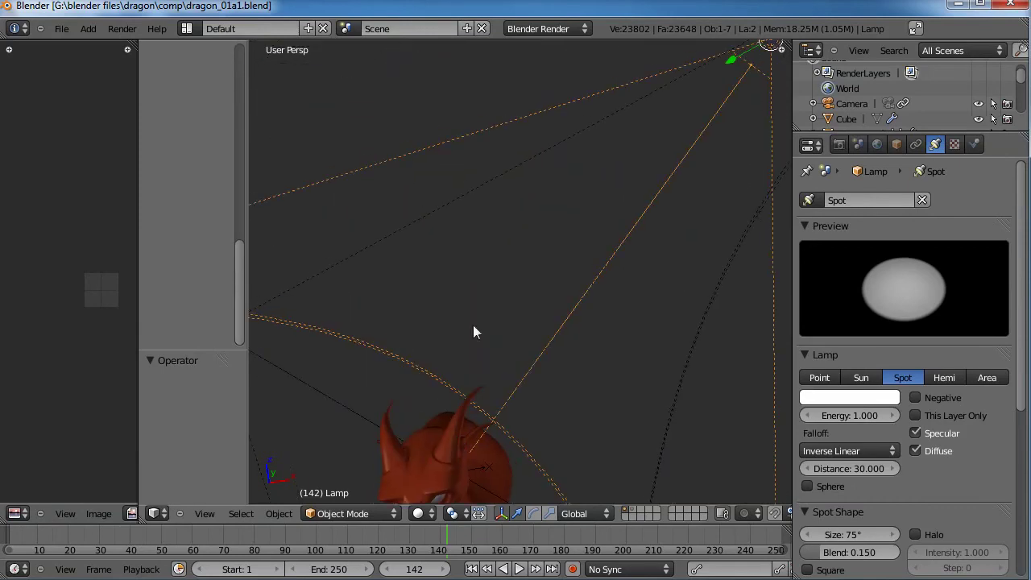
left_click_drag(473, 326, 502, 297, "alt")
scroll(502, 292, "up", 3)
middle_click_drag(508, 185, 515, 281, "shift")
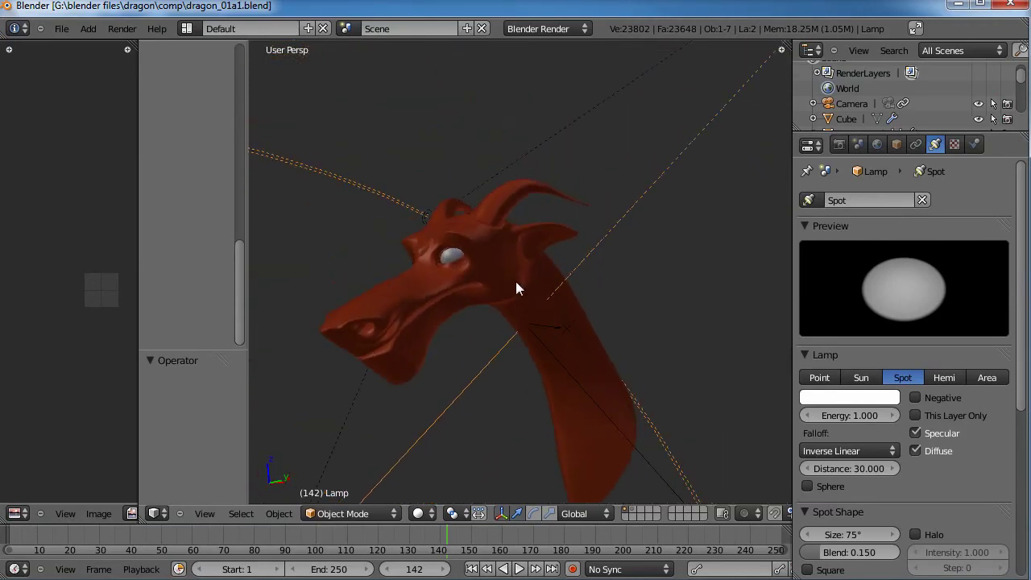
mouse_move(517, 281)
left_mouse_down("alt")
mouse_move(532, 291)
mouse_move(534, 274)
mouse_move(533, 290)
mouse_move(545, 285)
mouse_move(490, 315)
mouse_move(555, 319)
mouse_move(510, 289)
left_mouse_up("alt")
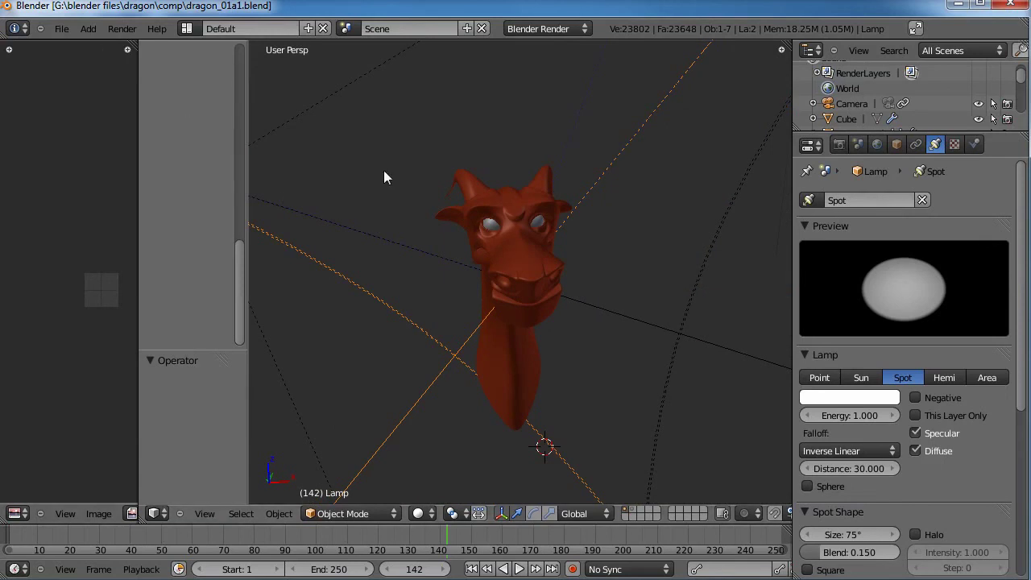
Start a new scene and show the default cube up close in top orthographic view.
left_click(61, 29)
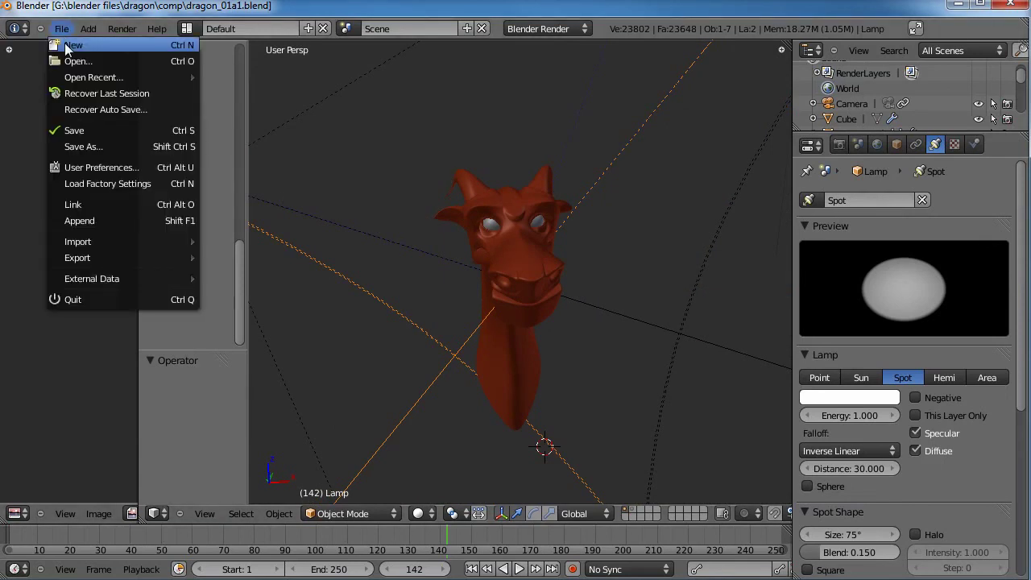
left_click(68, 47)
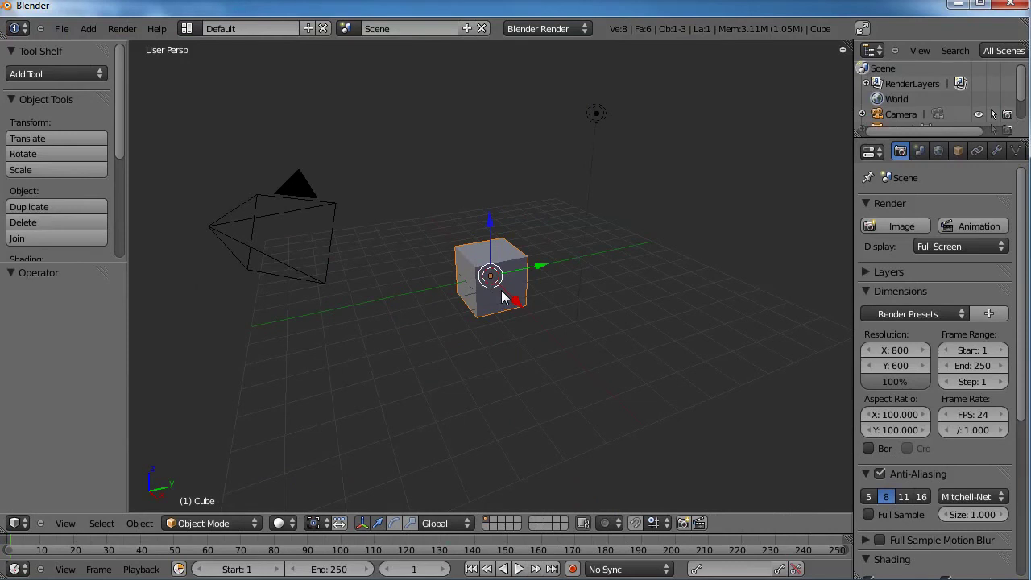
key("KP_7")
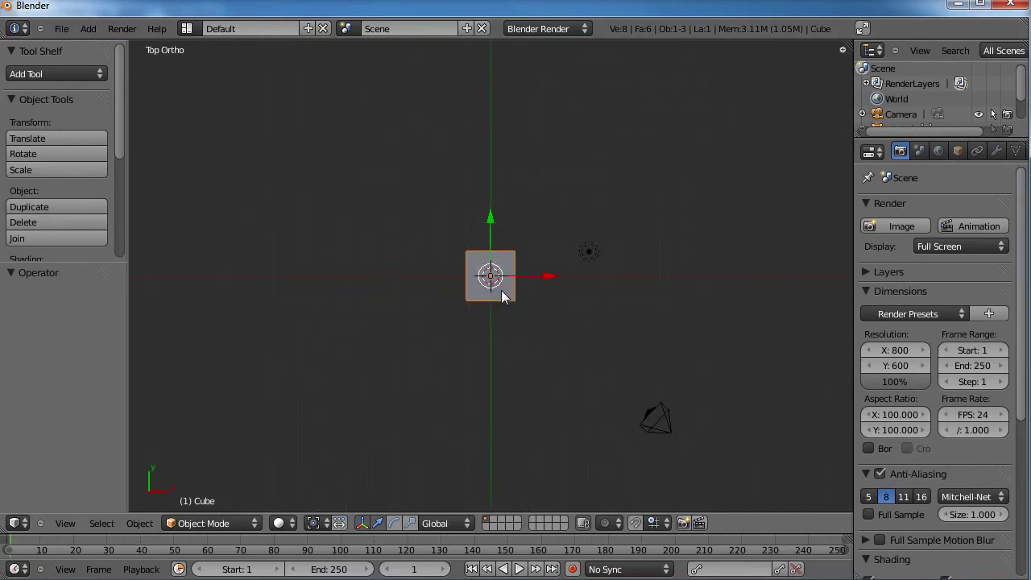
scroll(501, 290, "up", 8)
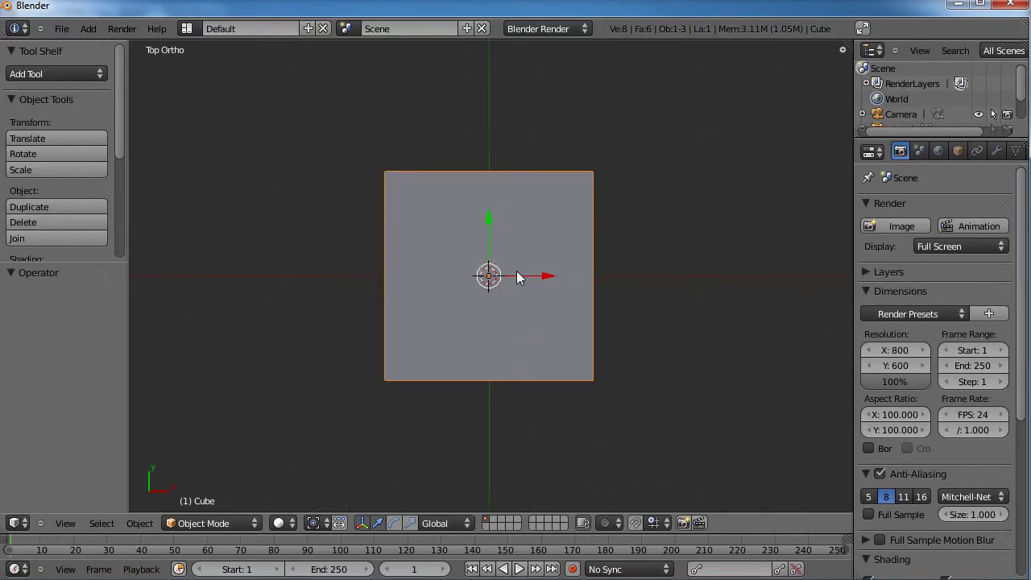
Enter Edit Mode on the cube and subdivide the whole mesh with 3 cuts.
key("Tab")
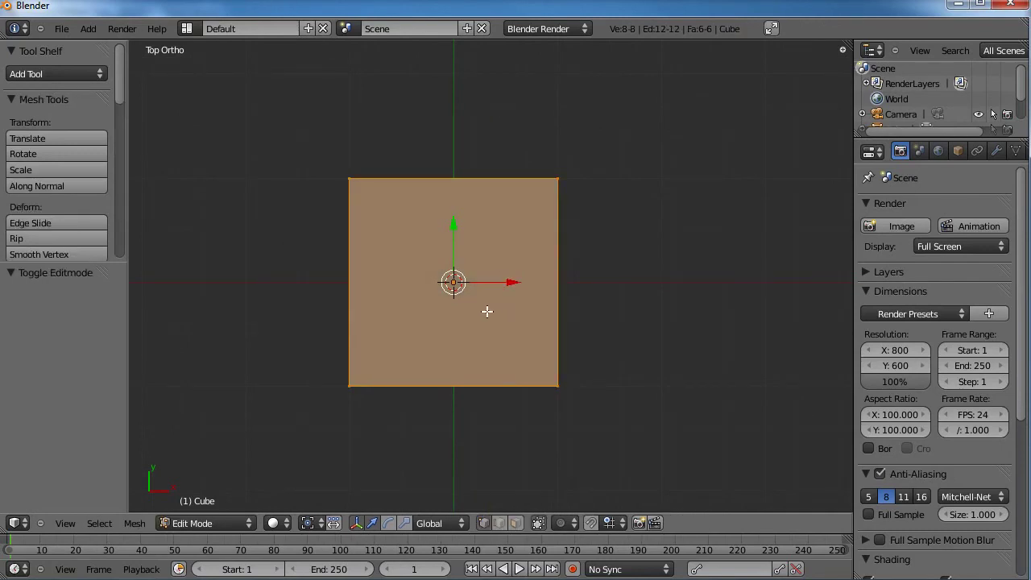
key("w")
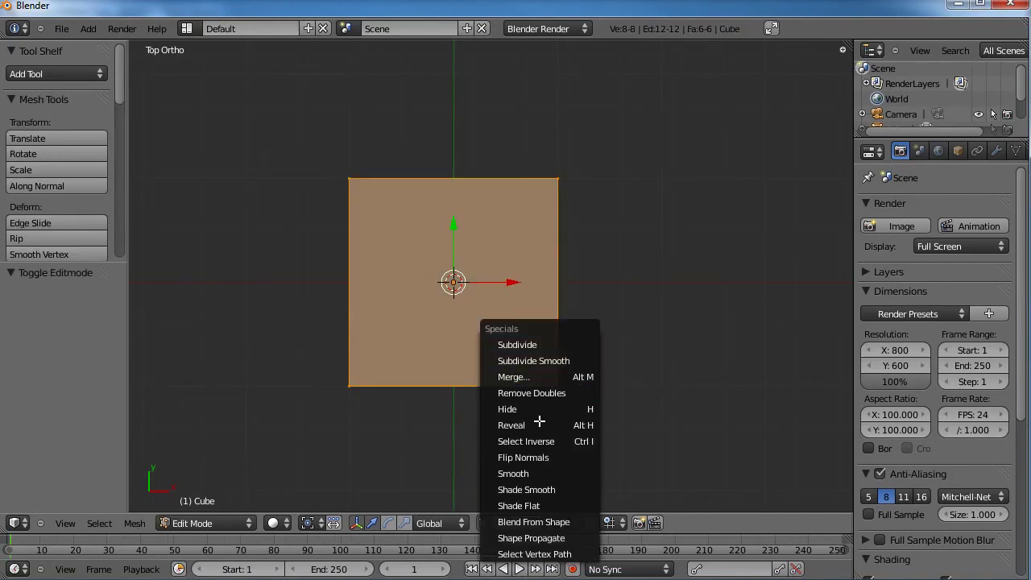
left_click(536, 345)
left_click(97, 311)
left_click(97, 311)
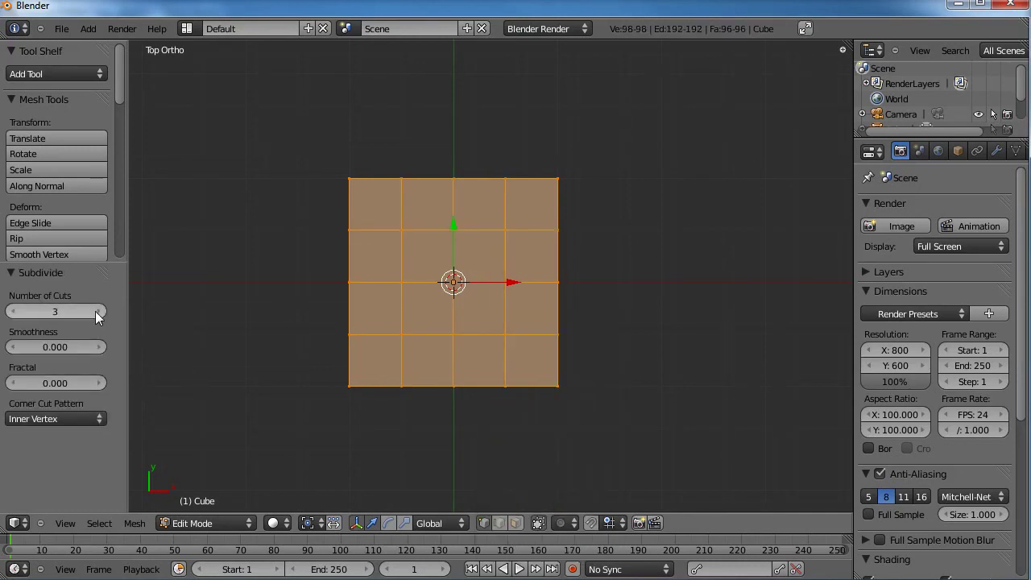
Box-select the visible vertices left of the cube's center line in top view and delete them.
key("a")
key("b")
left_click_drag(421, 150, 314, 424)
key("x")
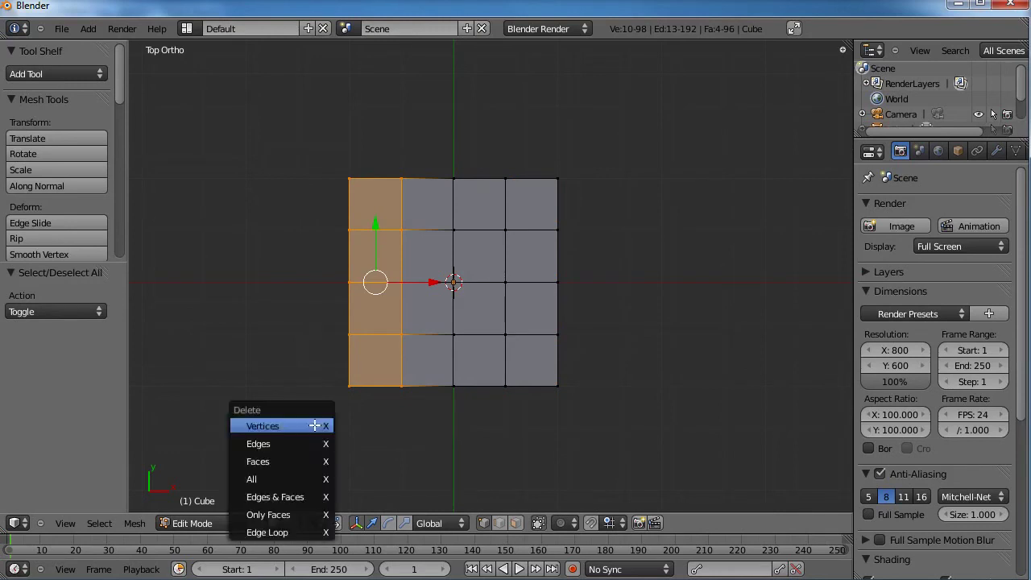
left_click(322, 425)
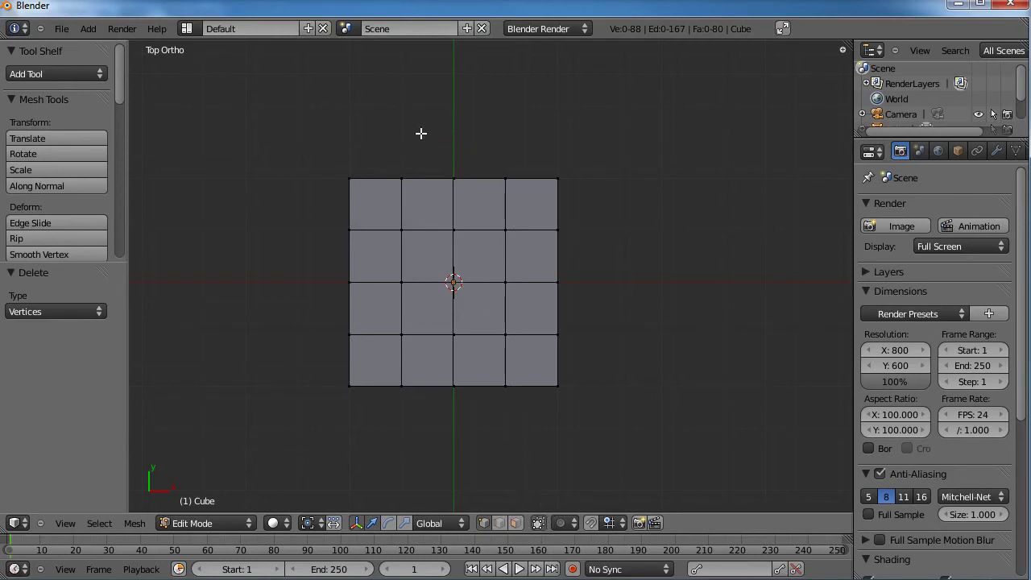
Box-select the next layer of vertices on the cube's left half and examine the cut mesh in 3D.
key("b")
left_click_drag(430, 126, 320, 428)
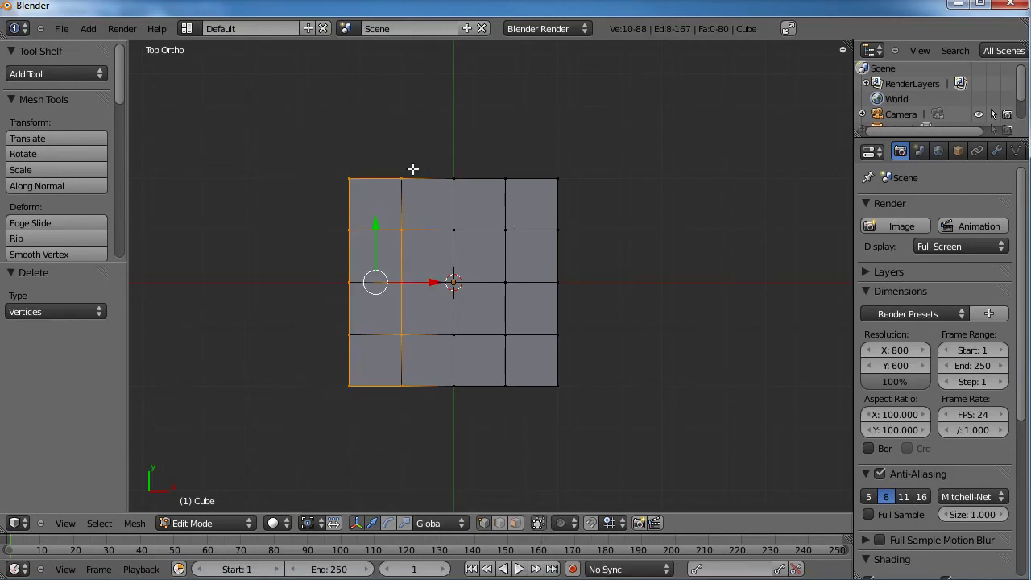
middle_click_drag(504, 397, 450, 221)
middle_click_drag(474, 260, 436, 221)
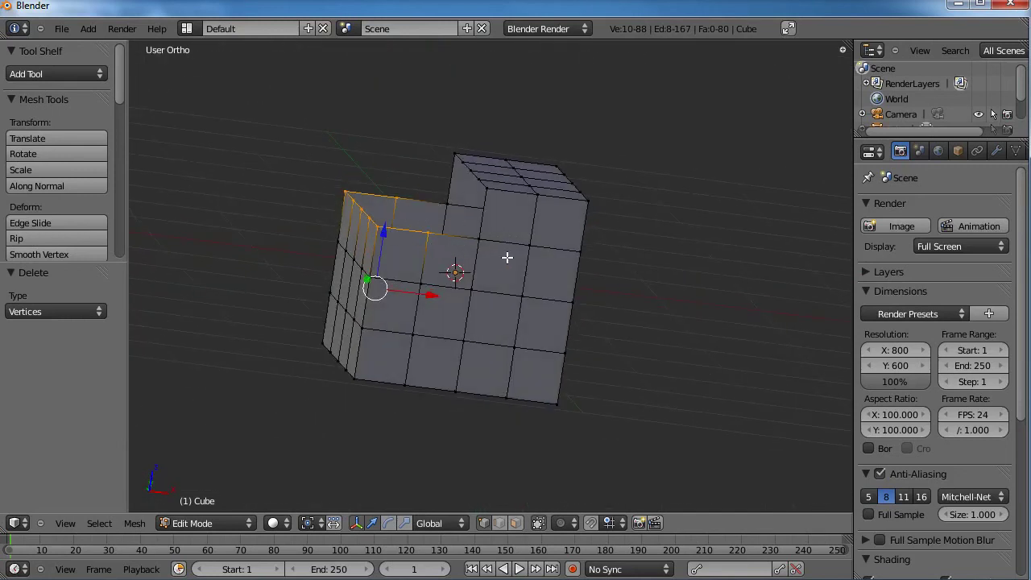
key("KP_7")
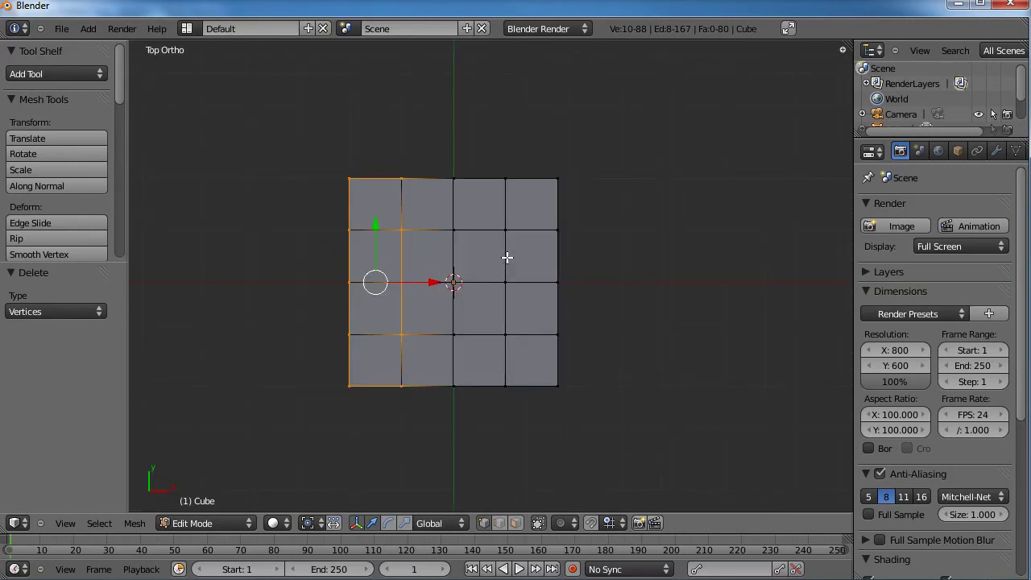
middle_click_drag(464, 317, 476, 220)
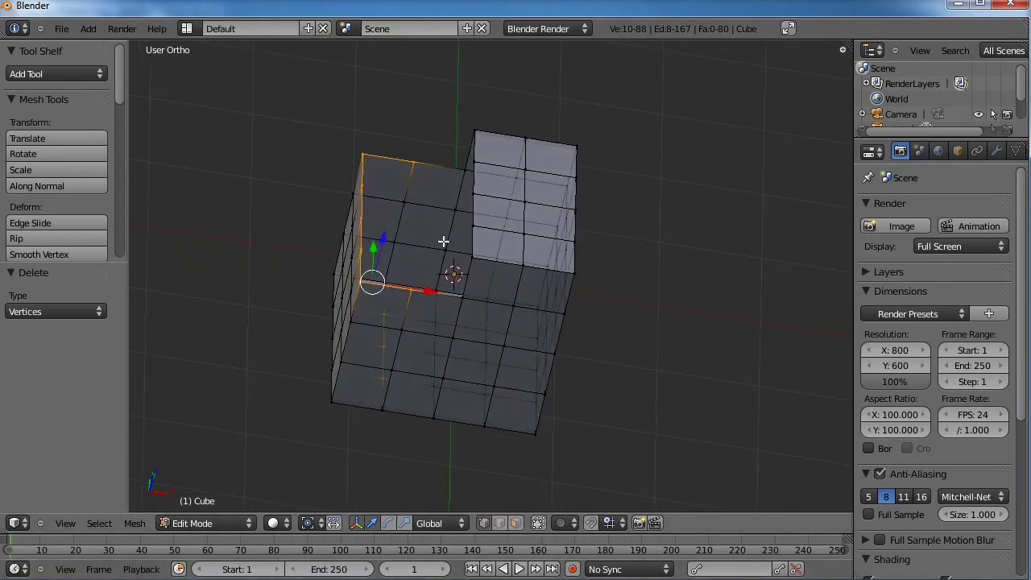
Clear the selection and box-select the visible vertices on the cube's left side from the angled view.
key("a")
key("b")
left_click_drag(441, 138, 233, 493)
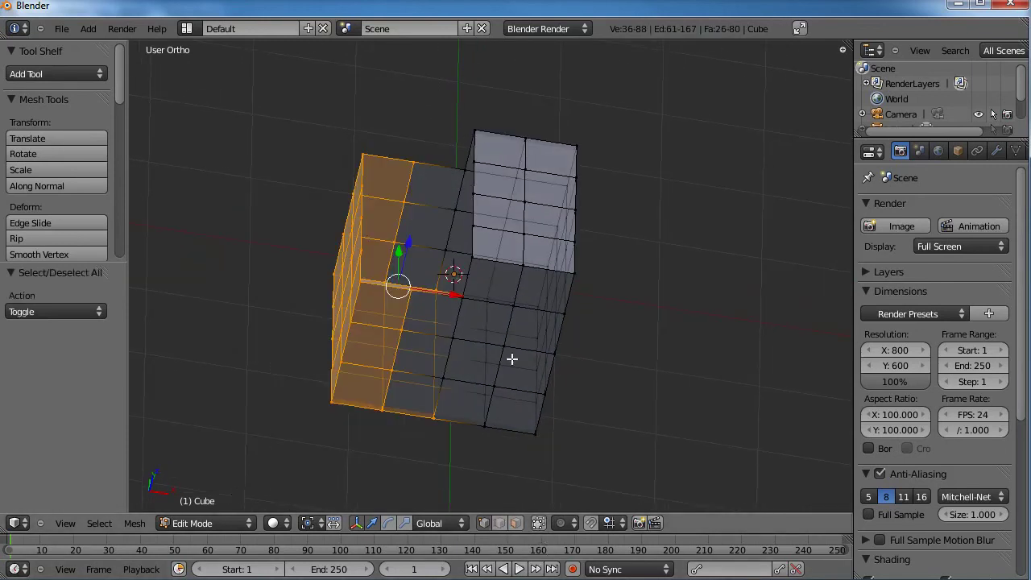
In top view, box-select the remaining vertices on the negative X side of the cube's center line and delete them.
key("KP_7")
key("a")
key("b")
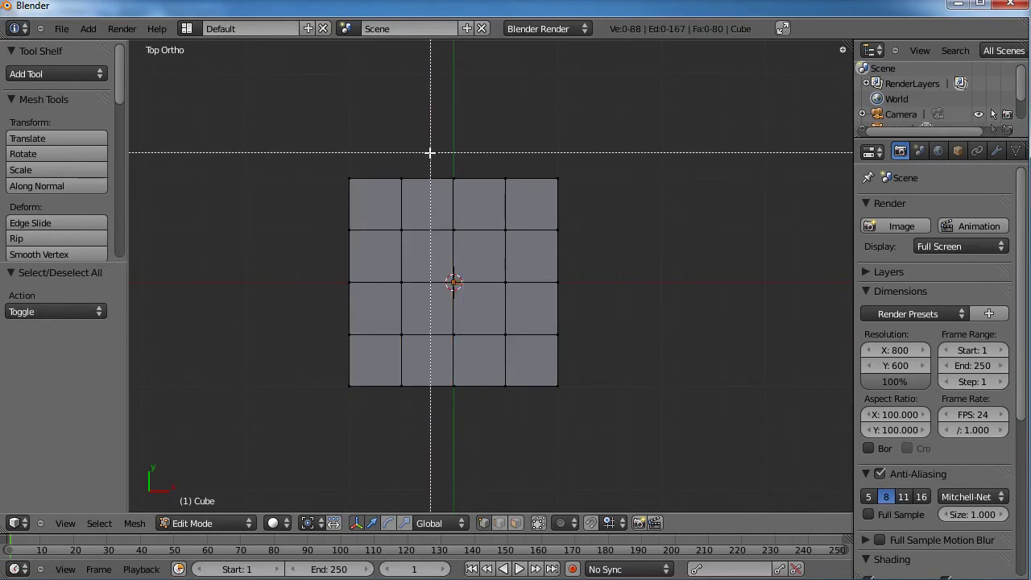
left_click_drag(429, 153, 264, 481)
key("x")
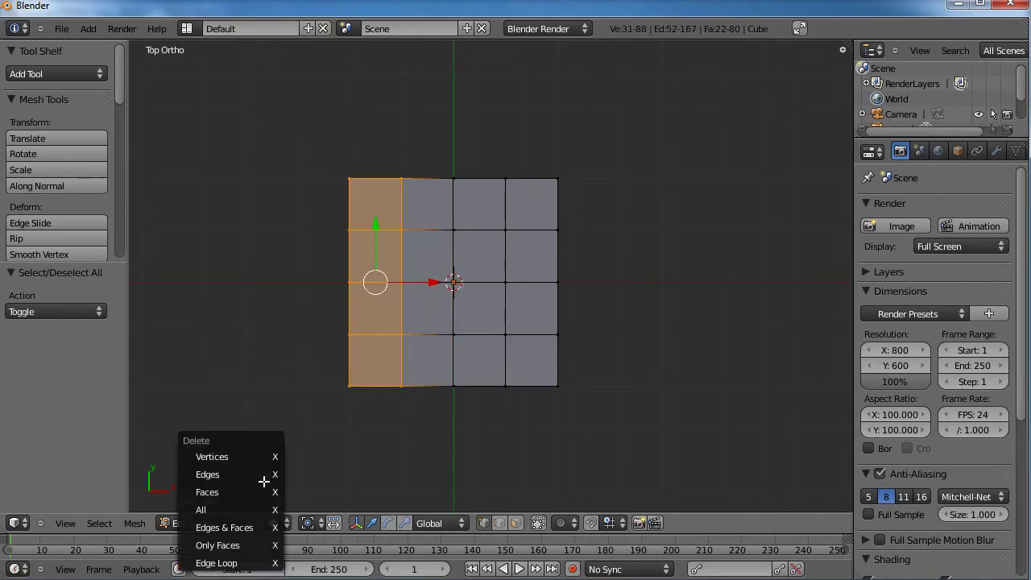
left_click(237, 457)
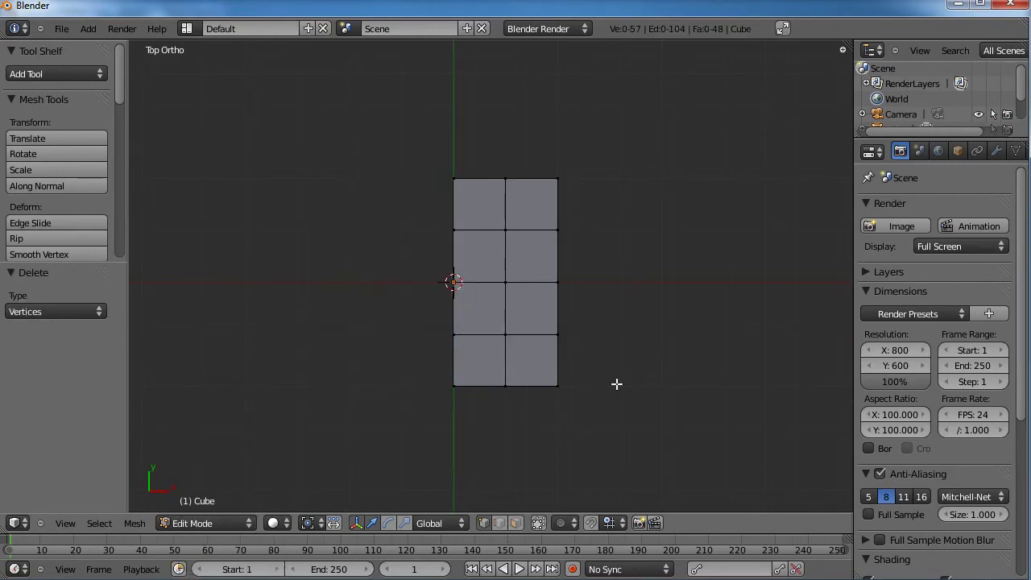
Add a Mirror modifier to the half cube and examine the mirrored shape in 3D.
left_click(996, 150)
left_click(912, 226)
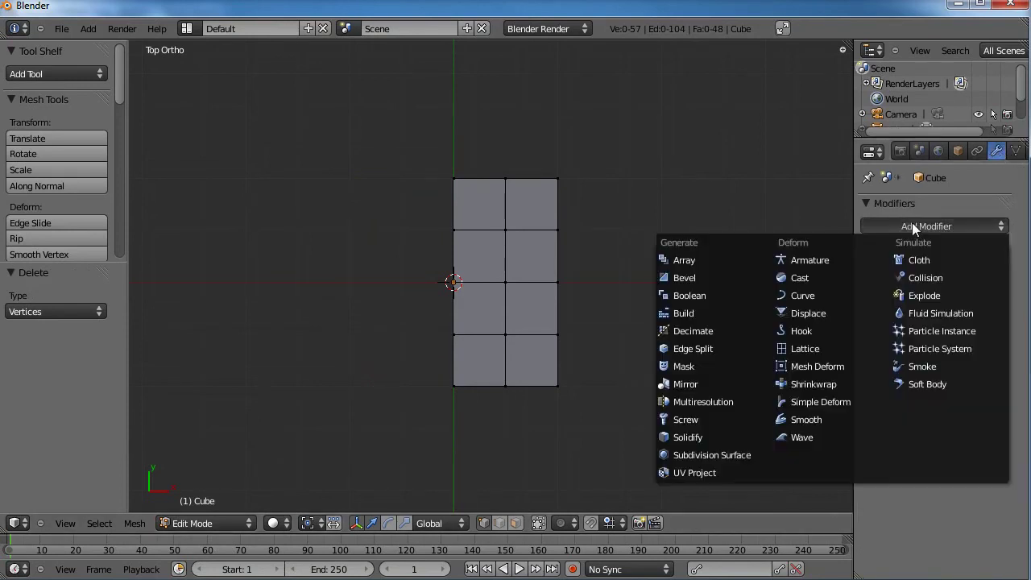
left_click(715, 382)
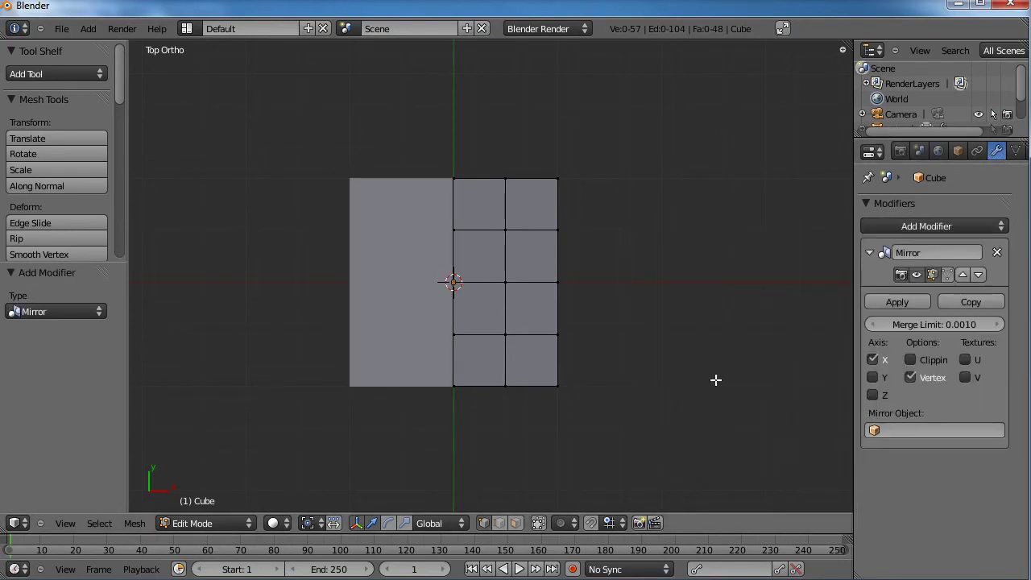
middle_click_drag(571, 418, 503, 362)
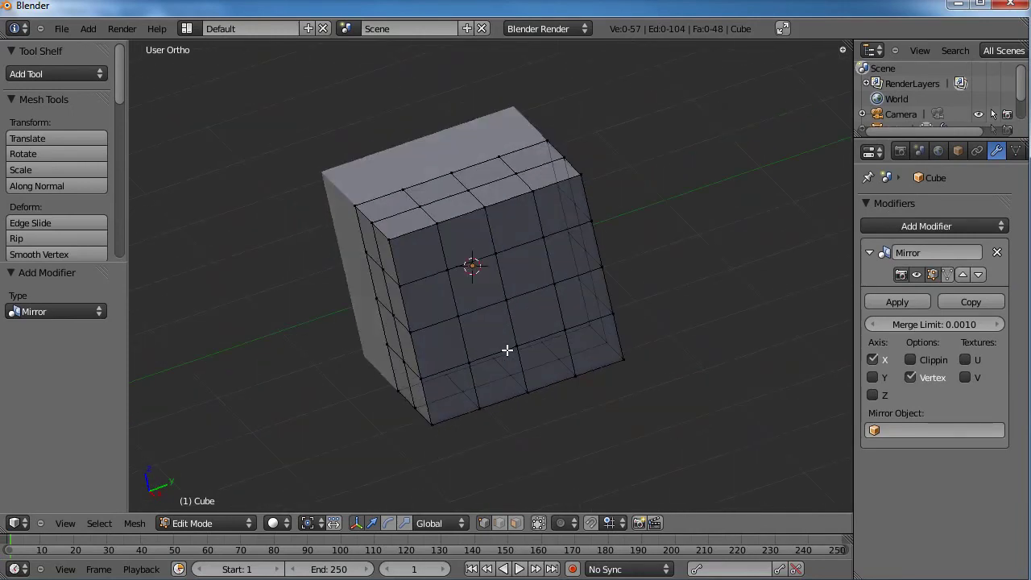
In right side view, scale the whole mesh along Y to slightly more than twice its length.
key("KP_3")
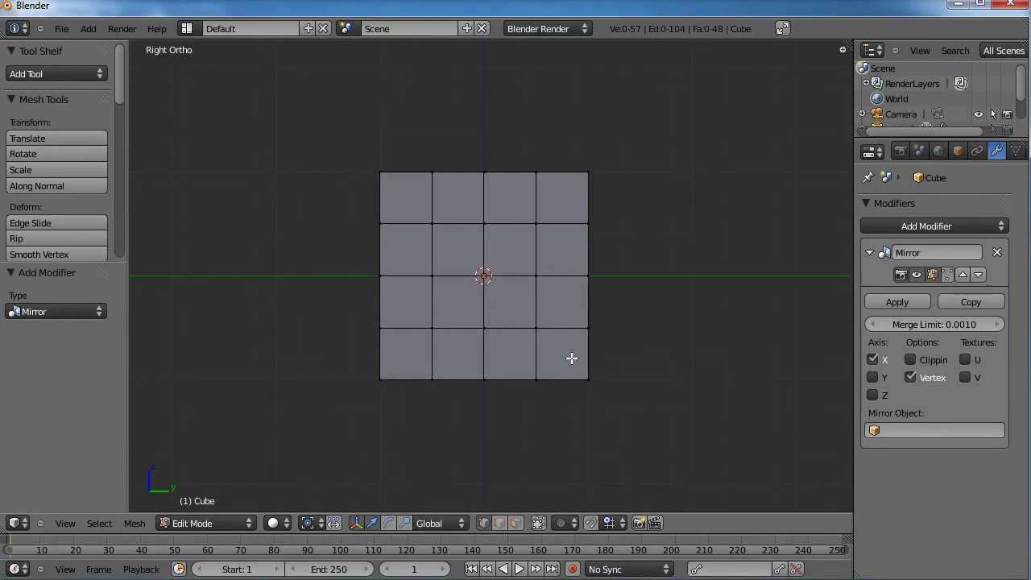
key("a")
key("s")
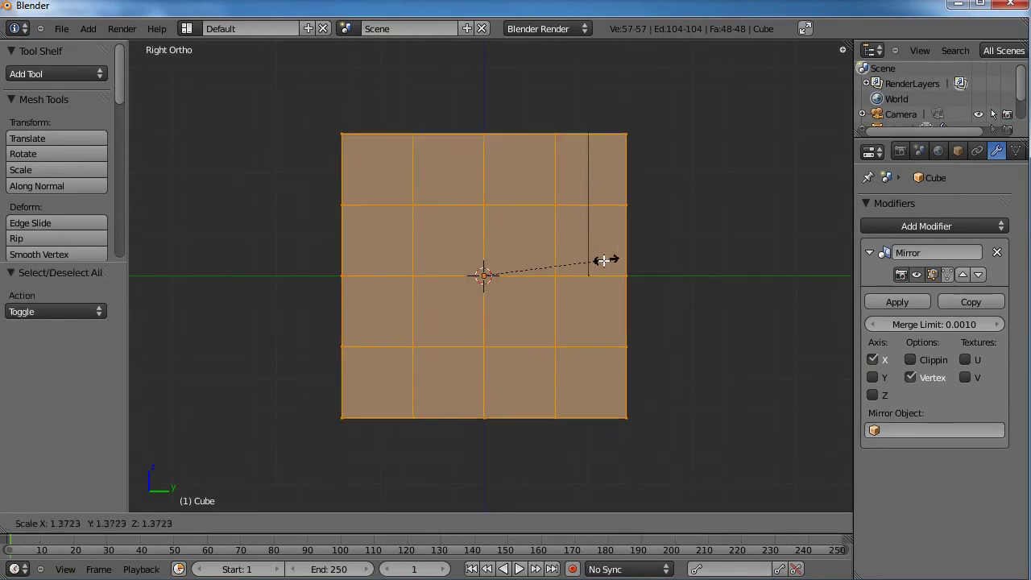
key("y")
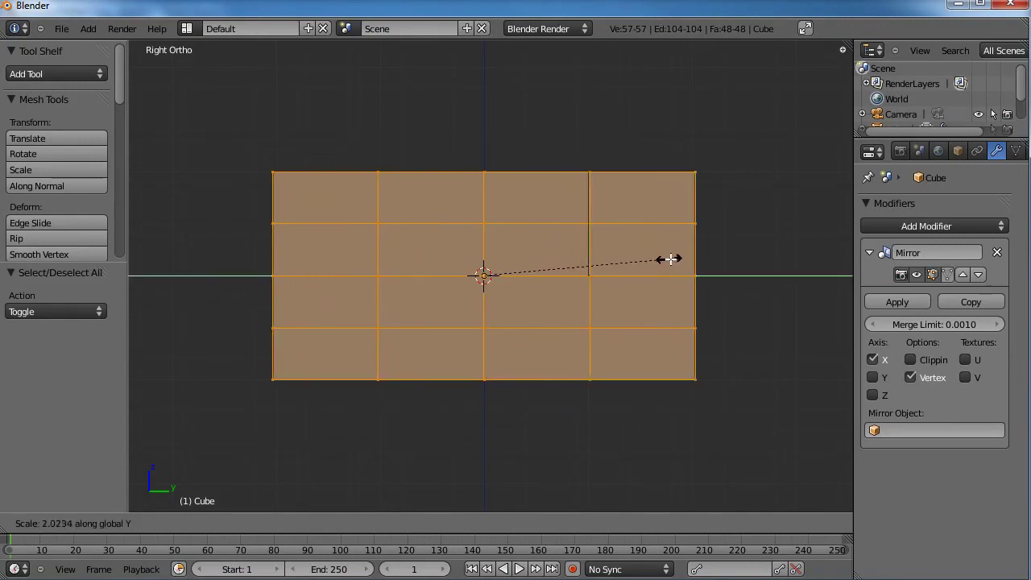
left_click(682, 256)
Box-select the two vertex columns at the mesh's negative Y end and scale them along Z to roughly half height.
key("a")
key("b")
left_click_drag(428, 136, 279, 405)
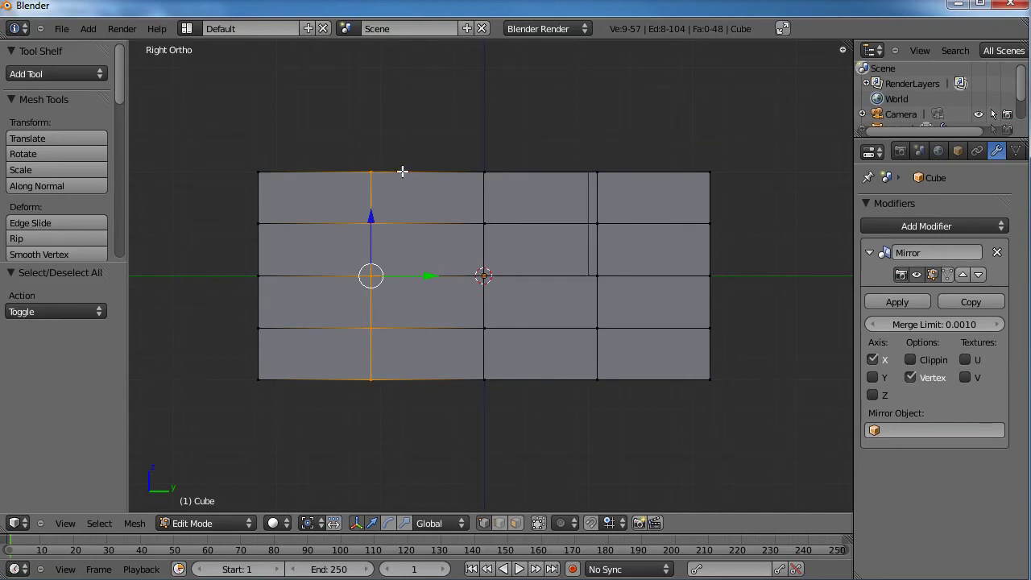
key("b")
left_click_drag(407, 134, 336, 421)
key("b")
key("b")
left_click_drag(324, 136, 237, 423)
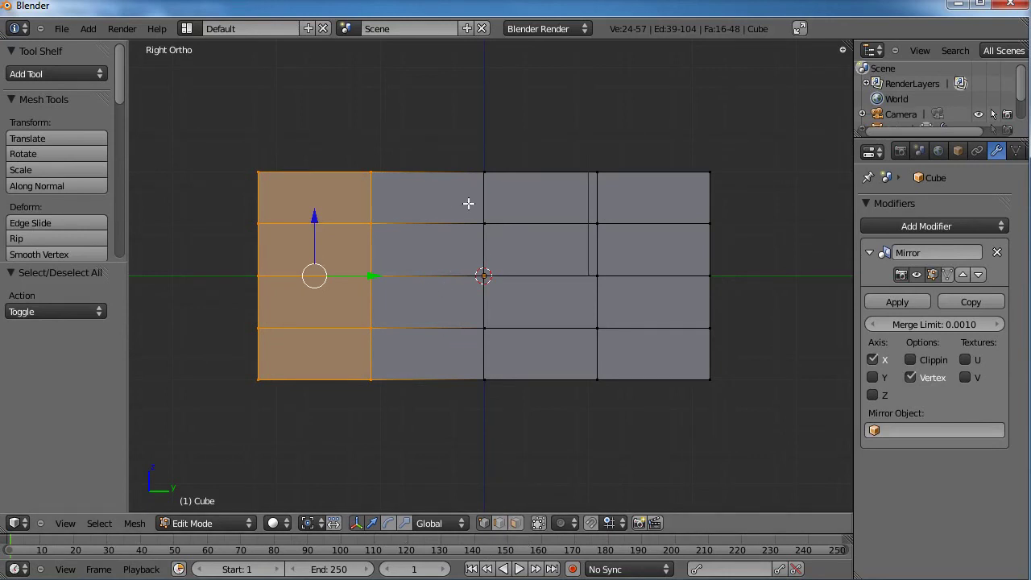
key("s")
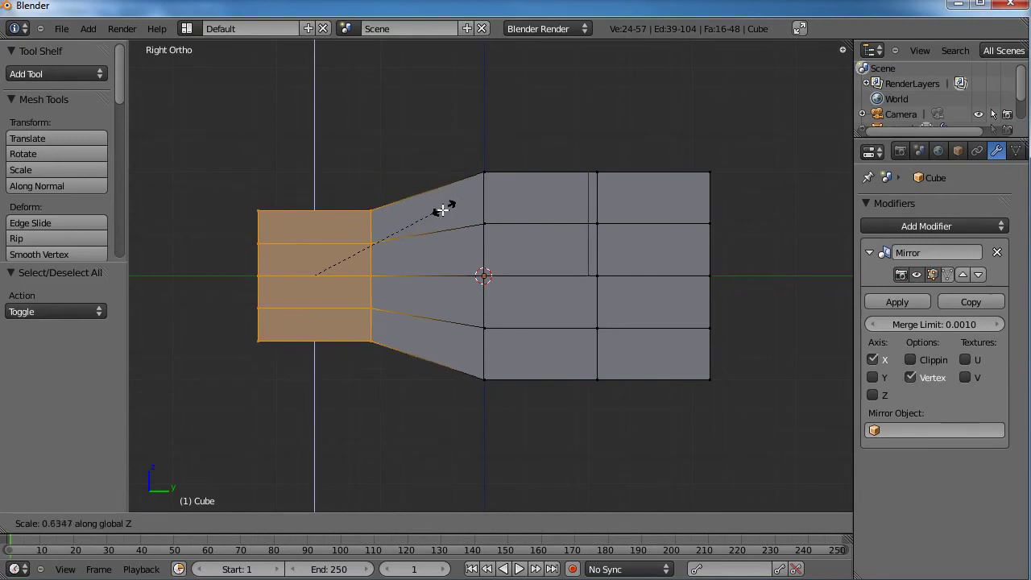
left_click(429, 219)
Select the middle vertex loop of the body and scale it down along Z into a tapering waist.
key("a")
right_click(478, 373, "alt")
key("s")
key("z")
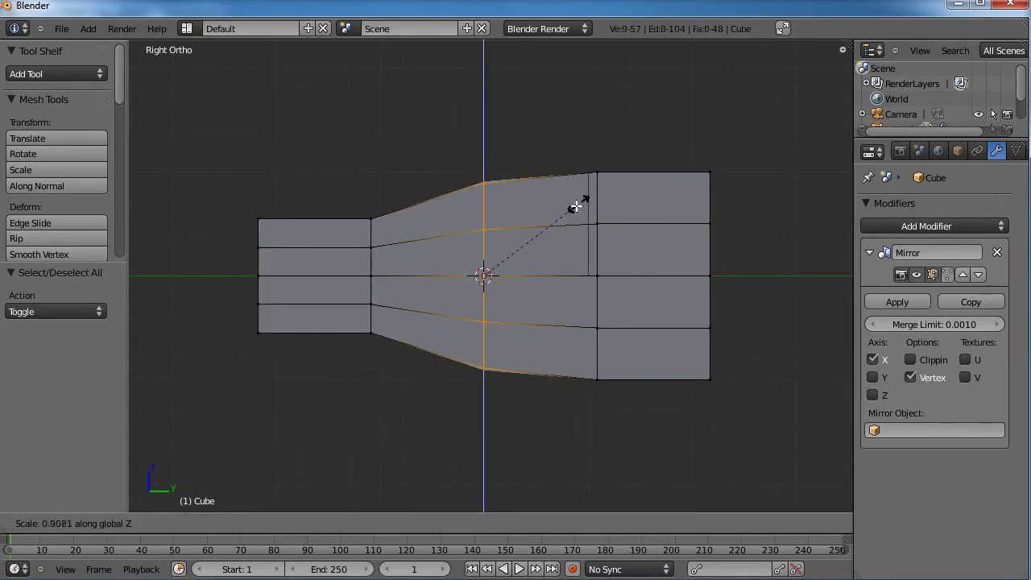
left_click(552, 218)
Box-select the end vertex column on the positive Y side and scale it down along Z.
key("a")
key("b")
left_click_drag(737, 133, 641, 428)
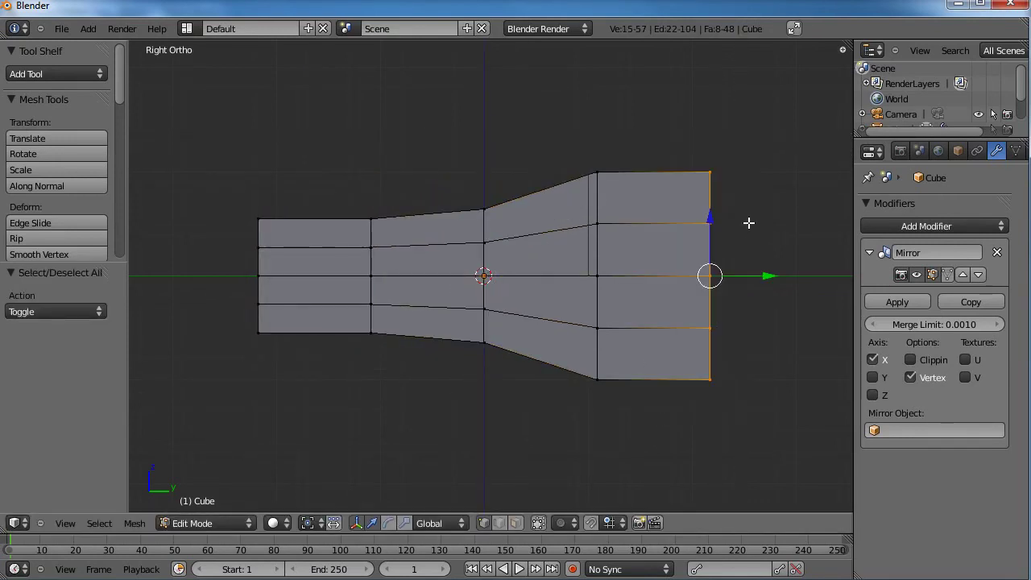
key("s")
key("z")
left_click(729, 235)
Box-select the two vertex columns at the positive Y end and move them slightly upward and toward the body's center.
key("a")
key("b")
left_click_drag(736, 140, 556, 405)
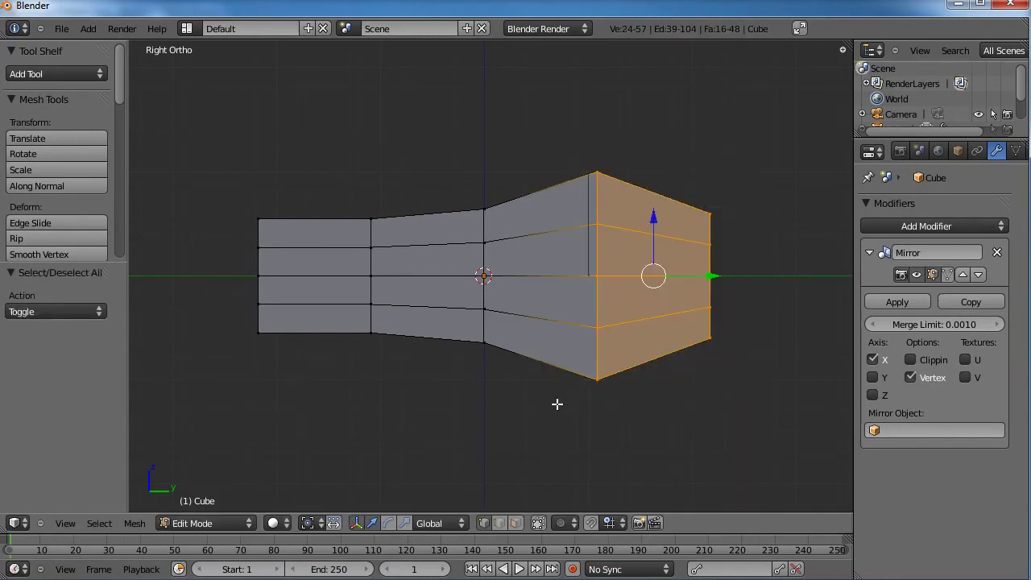
key("g")
left_click(531, 393)
Rotate the end vertex column on the negative Y side slightly and move it inward.
key("a")
key("b")
left_click_drag(304, 193, 242, 339)
key("r")
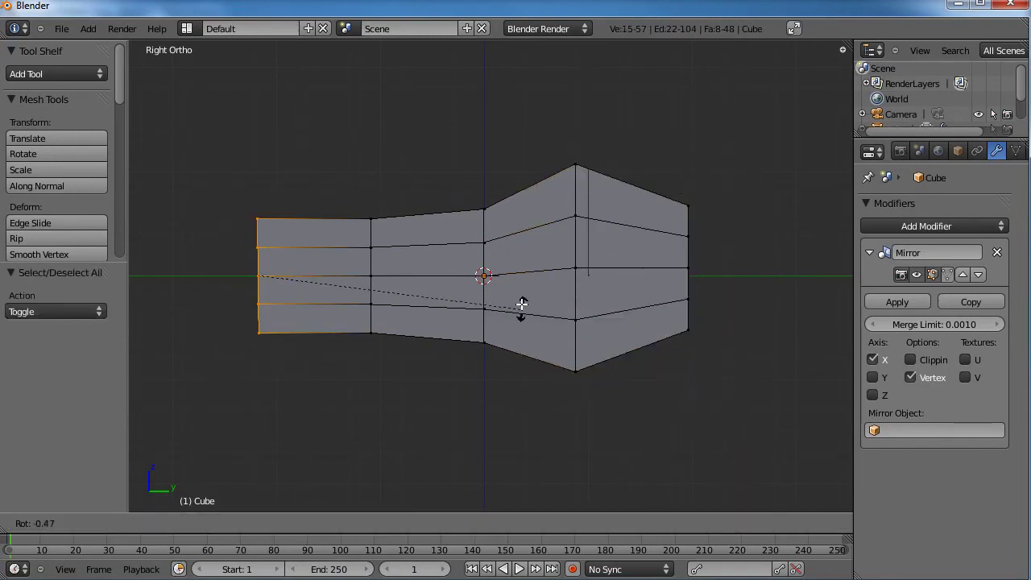
left_click(519, 288)
key("g")
left_click(534, 290)
Box-select the three inner vertex rows of the negative Y end and nudge them outward.
key("a")
key("b")
left_click_drag(317, 244, 260, 317)
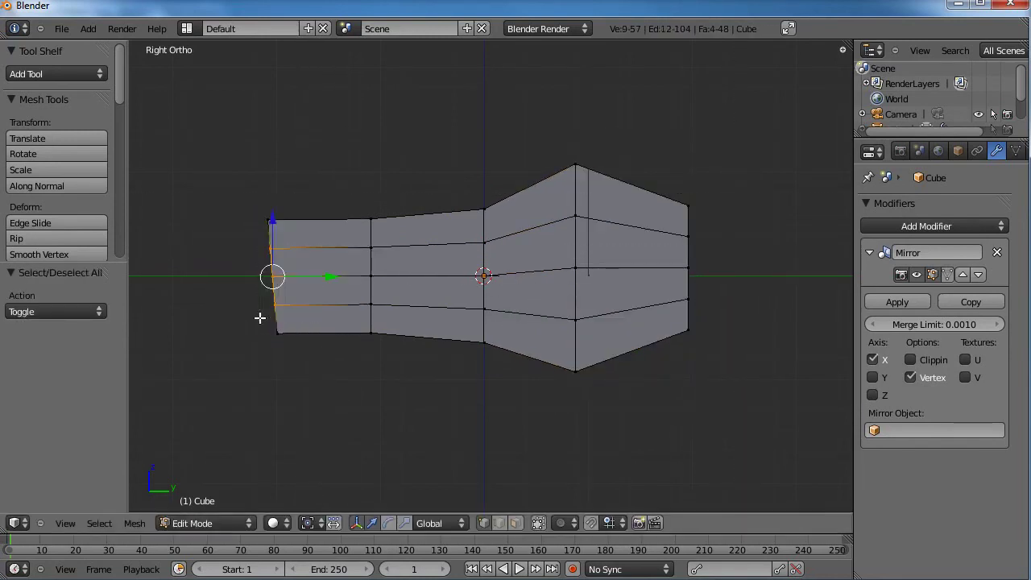
key("g")
left_click(255, 318)
Nudge only the center-row vertices of the negative Y end slightly outward, and clear the selection.
key("a")
key("b")
left_click_drag(278, 267, 250, 292)
key("g")
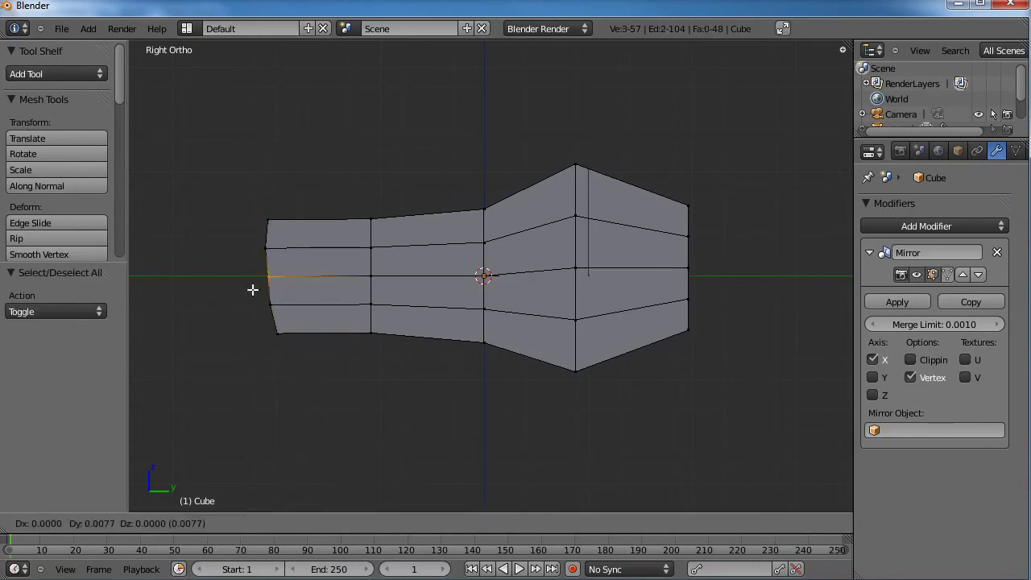
left_click(252, 290)
key("a")
key("a")
key("a")
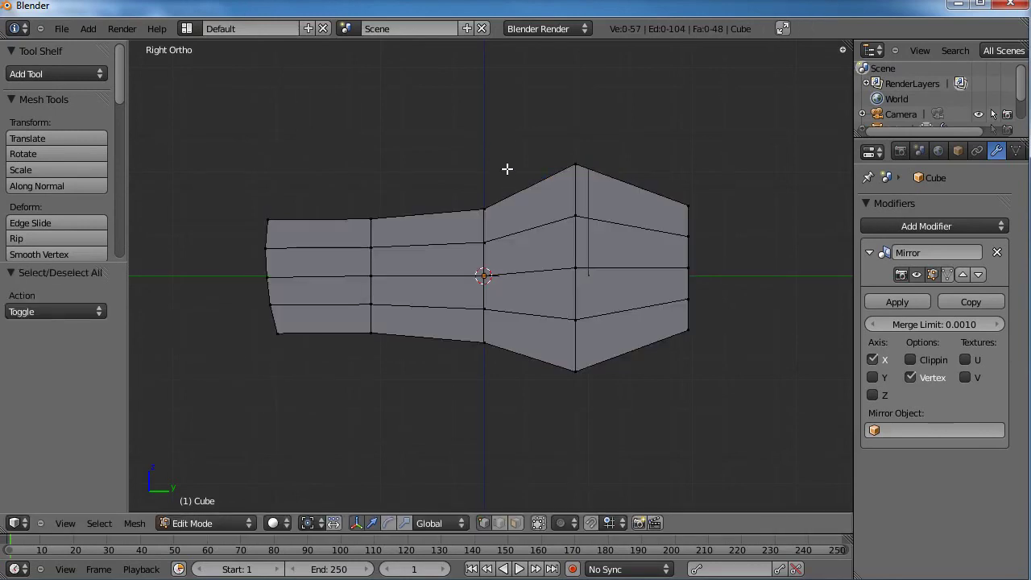
Scale the two vertex columns between the narrow end and the bulge down slightly along Z and lower them a little.
left_click(507, 167)
key("b")
left_click_drag(511, 115, 354, 354)
key("s")
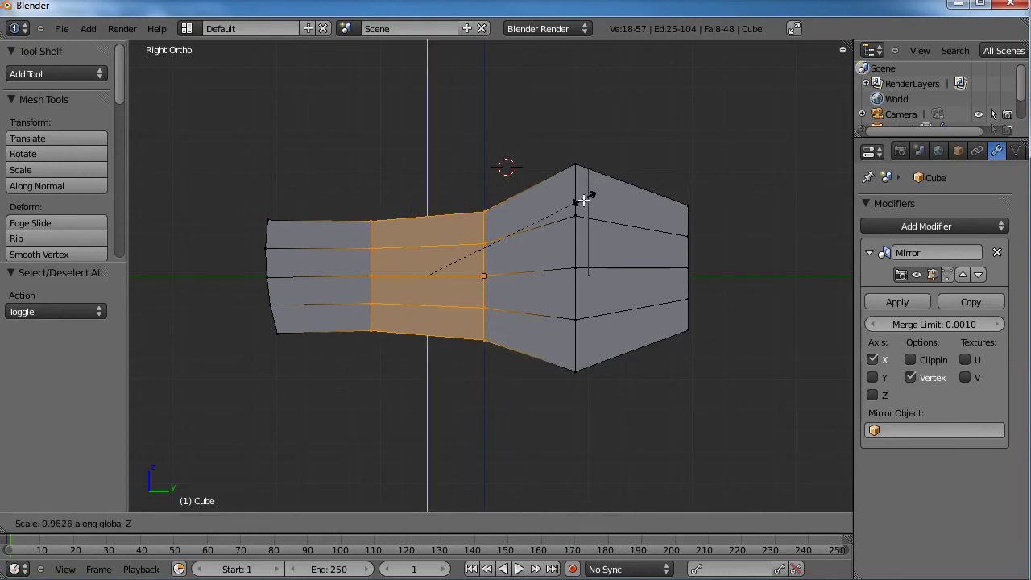
left_click(581, 202)
key("a")
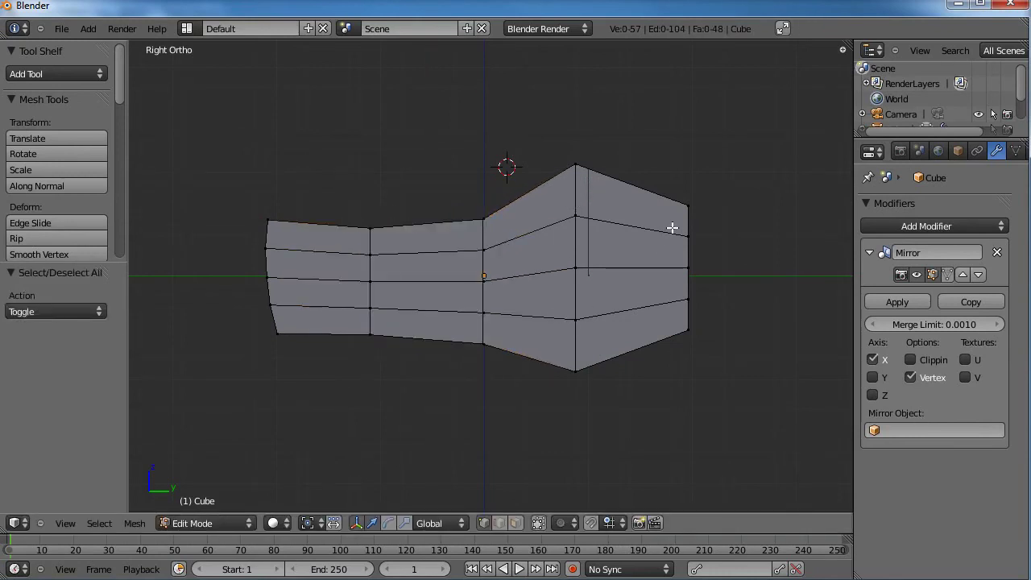
In top view, box-select the two outer vertex columns of the positive Y end and pull them back toward the body.
middle_click_drag(491, 306, 537, 312)
key("KP_7")
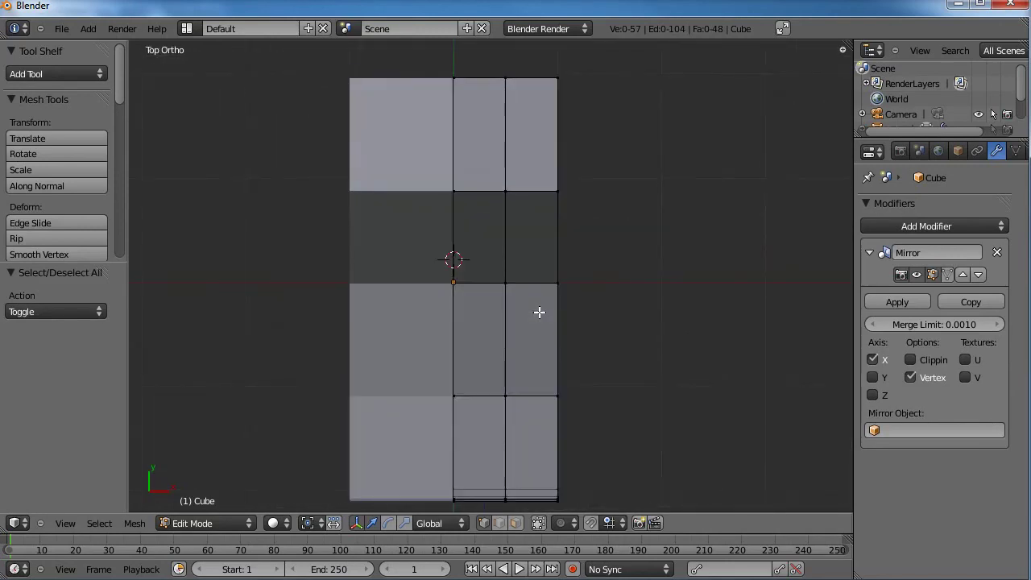
middle_click_drag(547, 260, 548, 346, "shift")
scroll(543, 298, "up", 1)
key("a")
key("a")
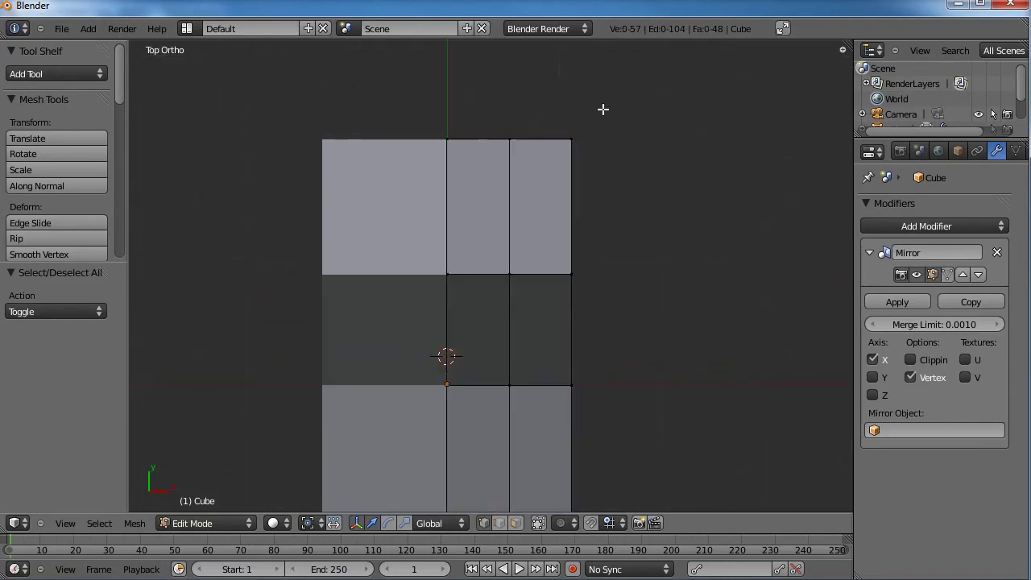
key("b")
left_click_drag(612, 92, 488, 167)
key("g")
left_click(658, 134)
key("a")
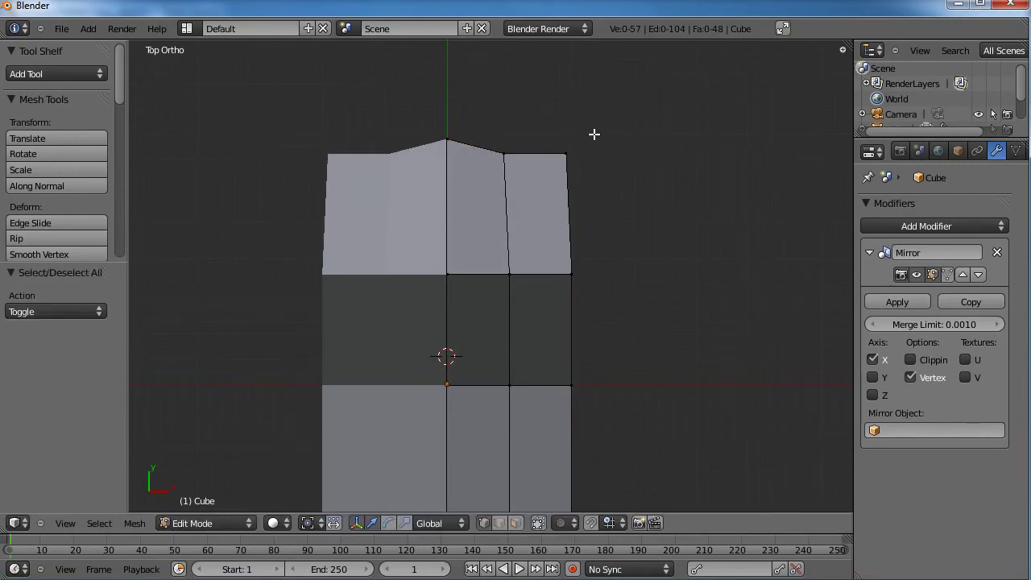
Move the outer corner vertices of the positive Y end by X -0.097 and Y -0.174 to round that end.
key("b")
left_click_drag(594, 131, 558, 173)
key("g")
left_click(547, 195)
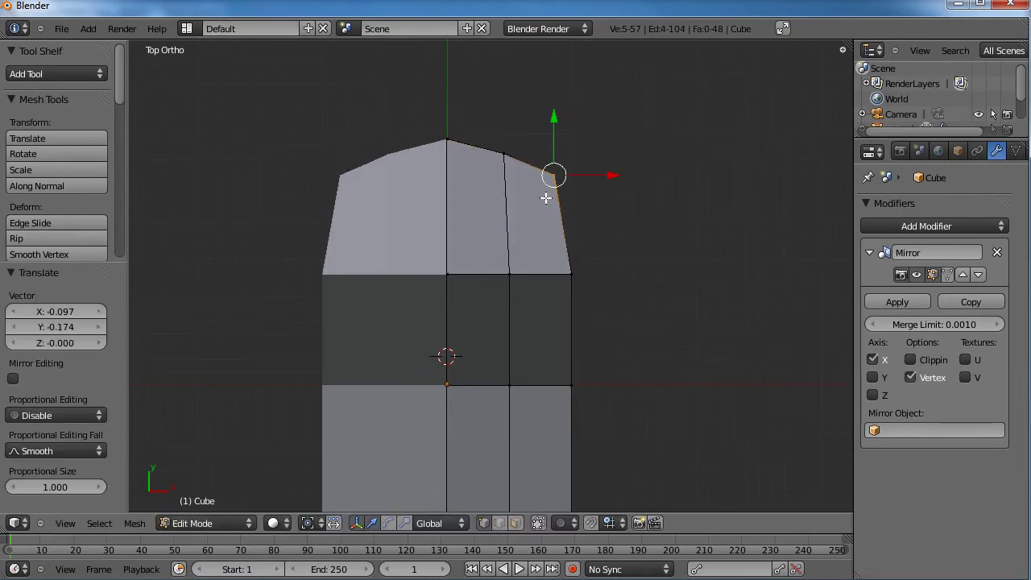
Box-select the outer corner vertices of the negative Y end in top view and move them inward.
scroll(569, 145, "down", 3, "shift")
middle_click_drag(570, 147, 566, 112, "shift")
key("a")
key("b")
left_click_drag(593, 373, 541, 428)
key("g")
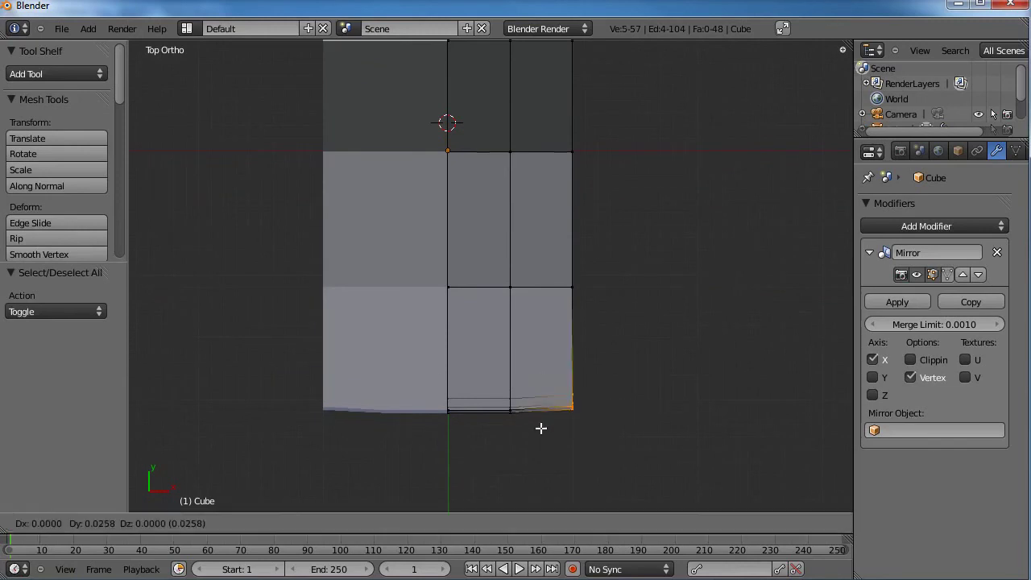
key("Escape")
Box-select both outer vertex columns of the negative Y end and move them inward to round that end.
key("b")
left_click_drag(589, 361, 497, 428)
key("g")
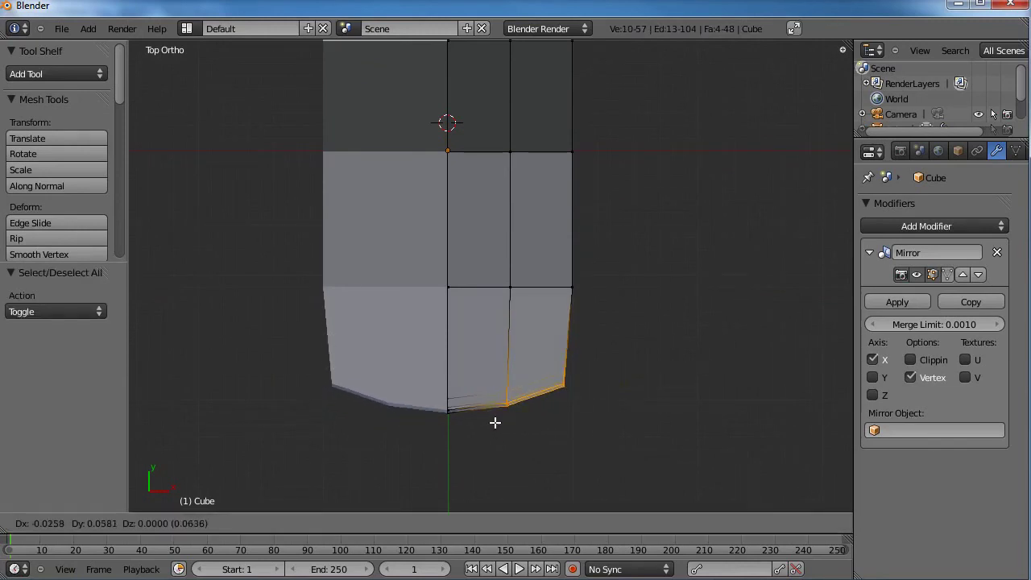
left_click(493, 421)
Box-select all visible vertices from the body's center row up to the positive Y end.
key("a")
scroll(587, 239, "down", 2)
key("b")
left_click_drag(569, 174, 525, 213)
scroll(546, 264, "up", 3, "shift")
key("b")
left_click_drag(589, 282, 444, 85)
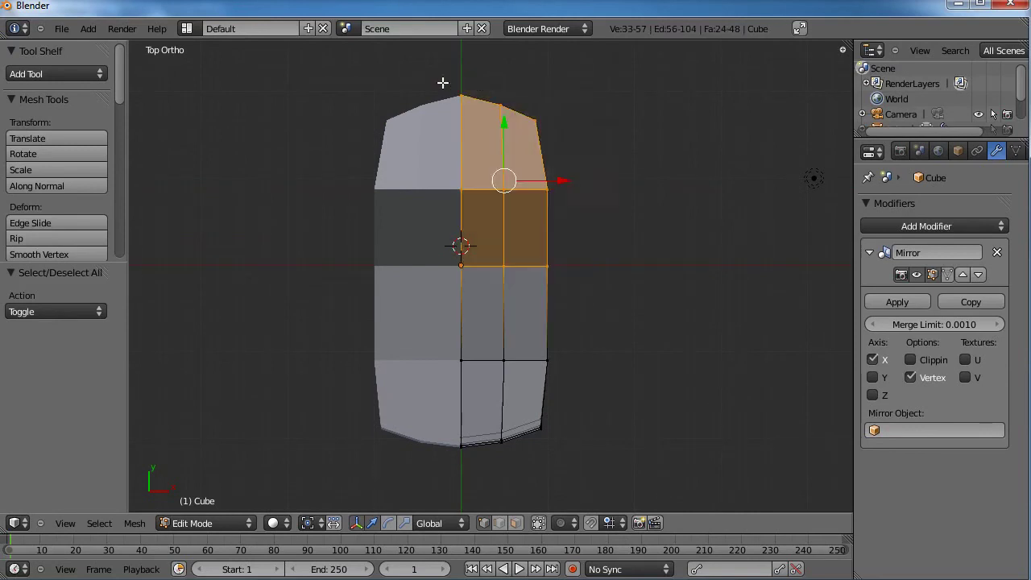
key("s")
key("x")
key("Escape")
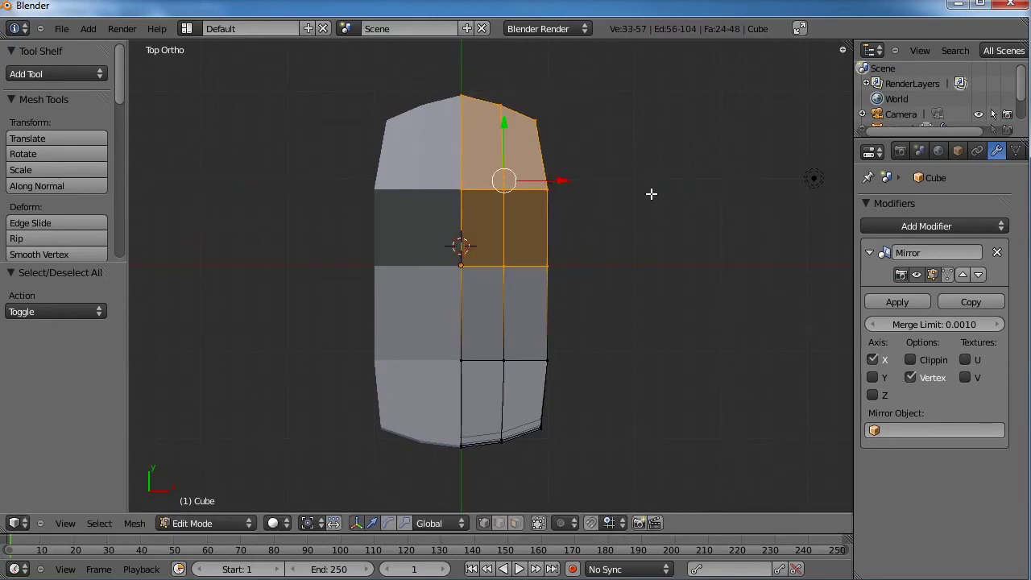
Enable clipping on the Mirror modifier and move the selected vertices -0.167 along X.
left_click(923, 360)
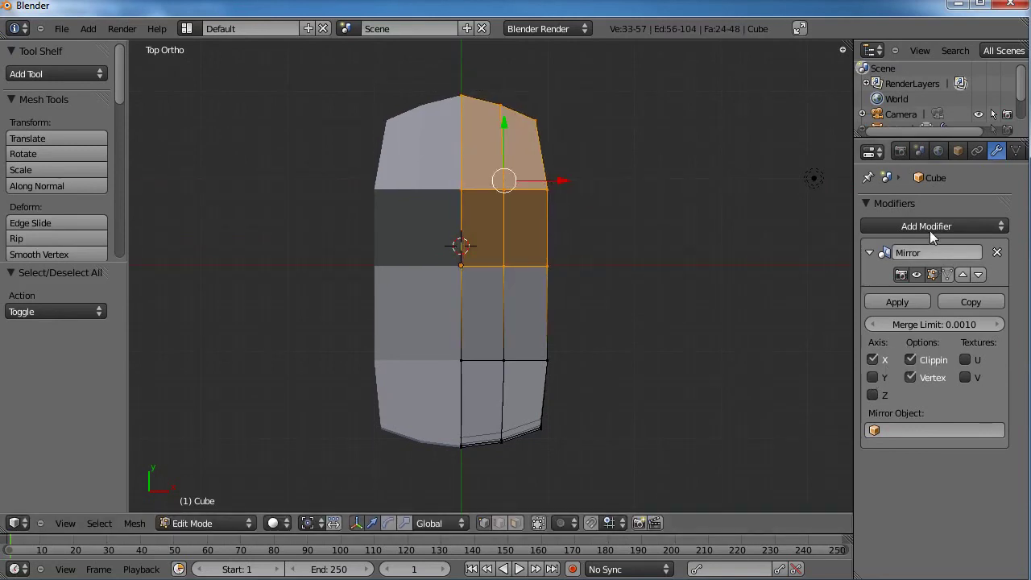
key("s")
key("x")
left_click(546, 180)
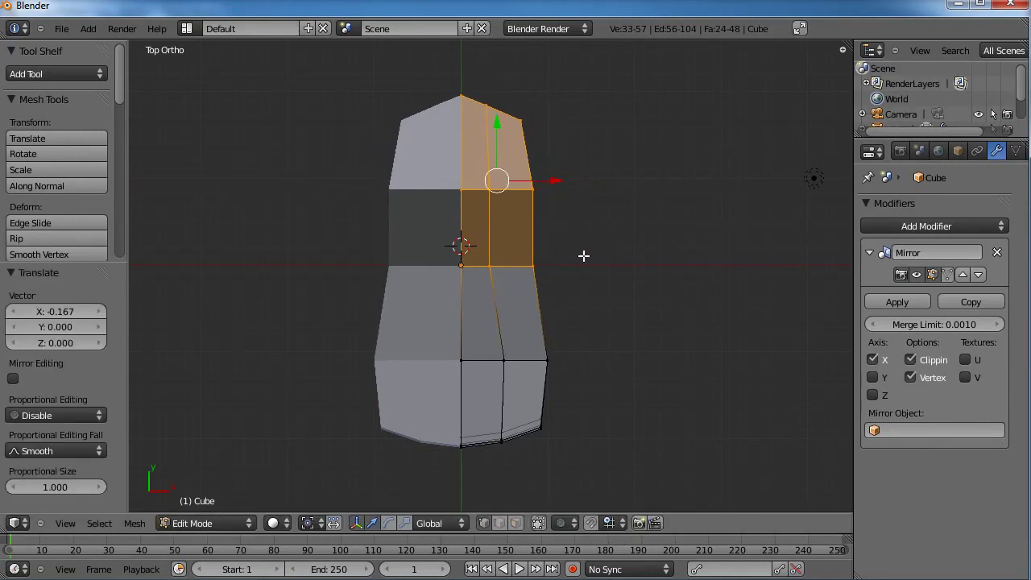
Box-select the outer vertices of the body's negative Y half and move them inward along X to match the other half.
key("a")
key("b")
left_click_drag(583, 318, 491, 463)
left_click_drag(558, 396, 546, 396)
key("a")
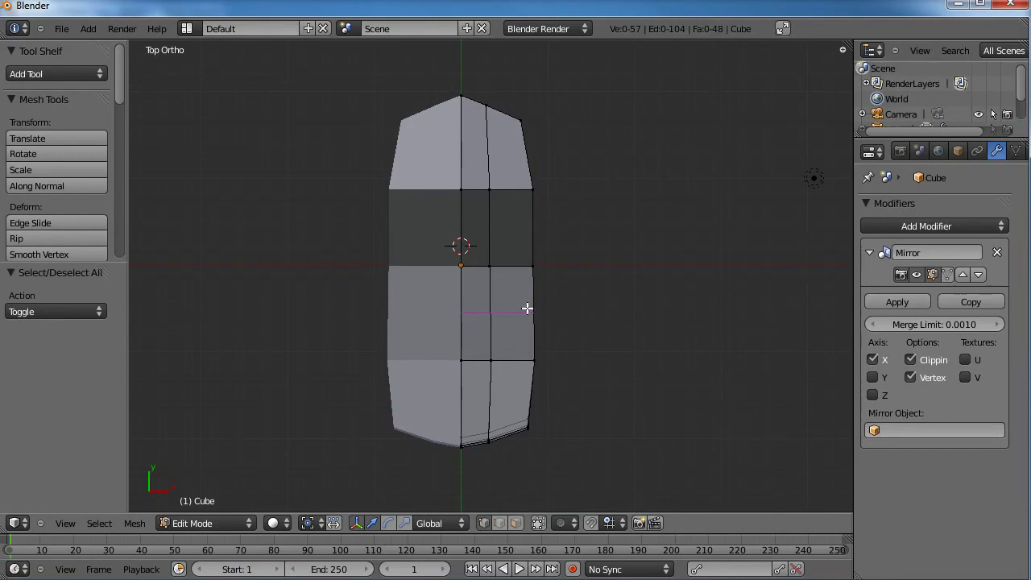
Add an edge loop just on the negative Y side of the body's center, scale it to 0.946 and move it inward along X.
left_click(528, 309)
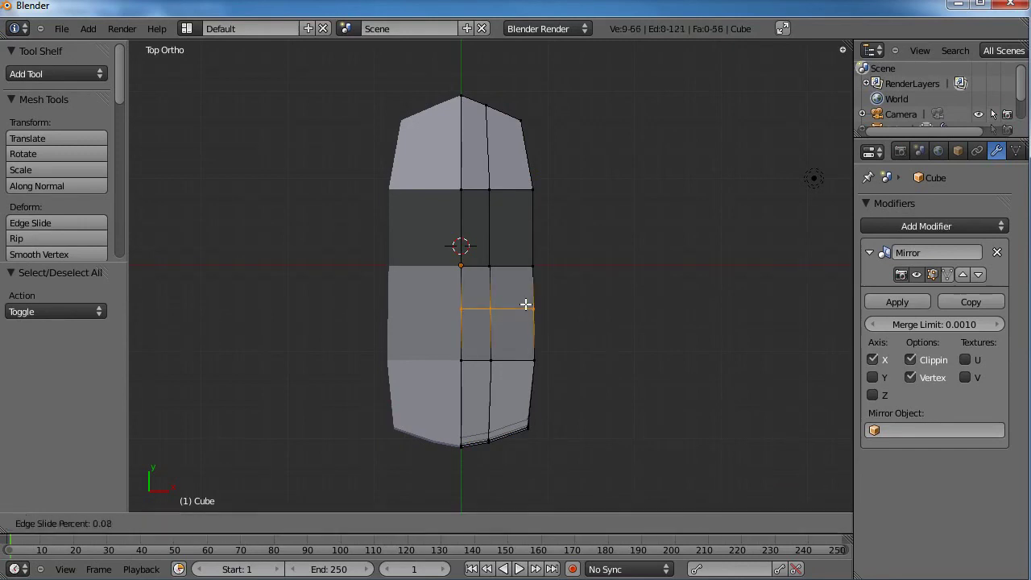
left_click(532, 299)
key("s")
left_click(621, 295)
key("g")
key("x")
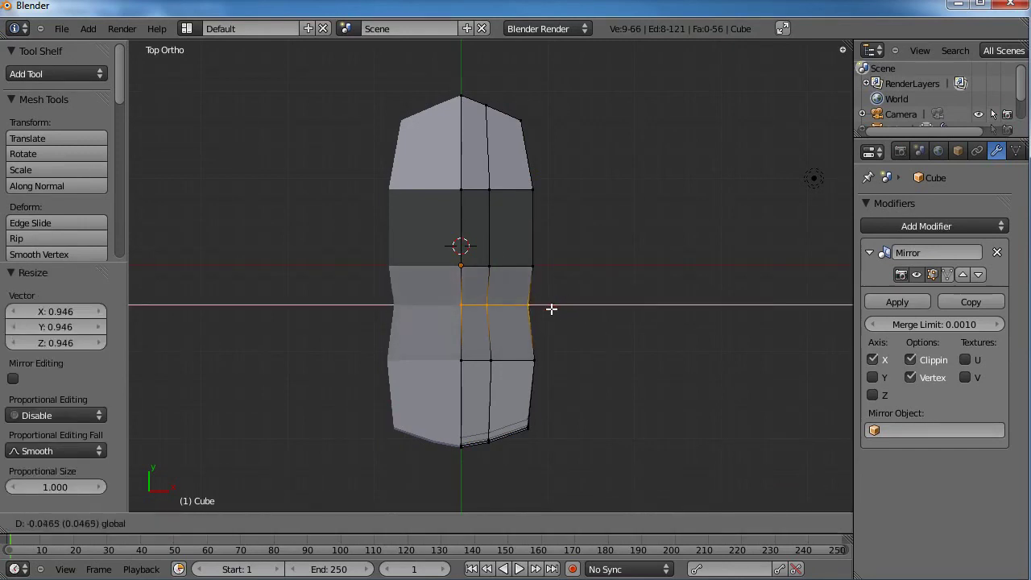
left_click(549, 308)
Box-select the outer vertices of the row at the body's center and move them -0.112 along X.
key("a")
key("b")
left_click_drag(546, 250, 508, 291)
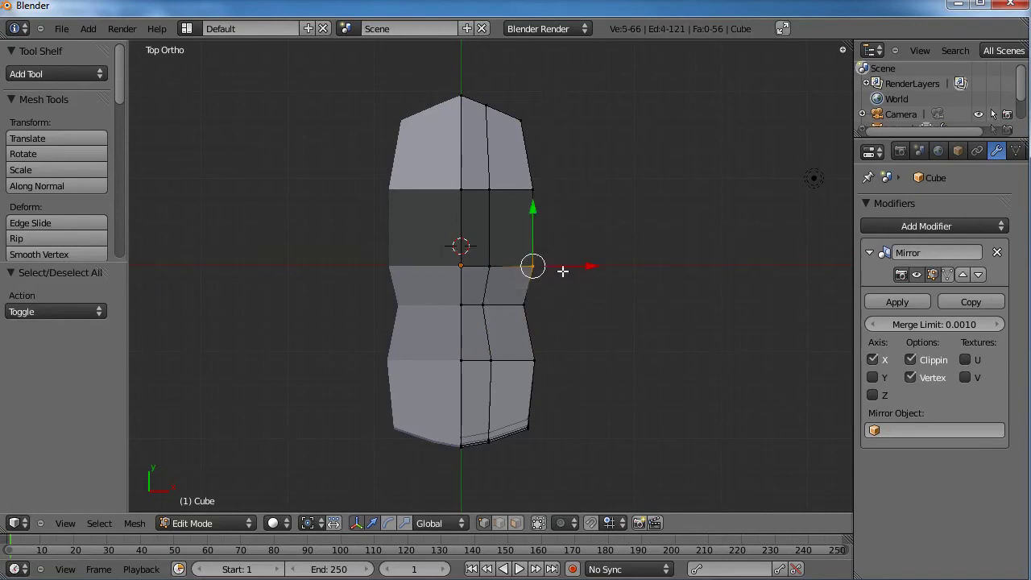
key("g")
key("x")
left_click(556, 273)
Select the edge loop along the body's upper outer corner and move it -0.152 along X and -0.063 along Z.
middle_click_drag(539, 393, 708, 310)
key("KP_1")
scroll(704, 302, "up", 5)
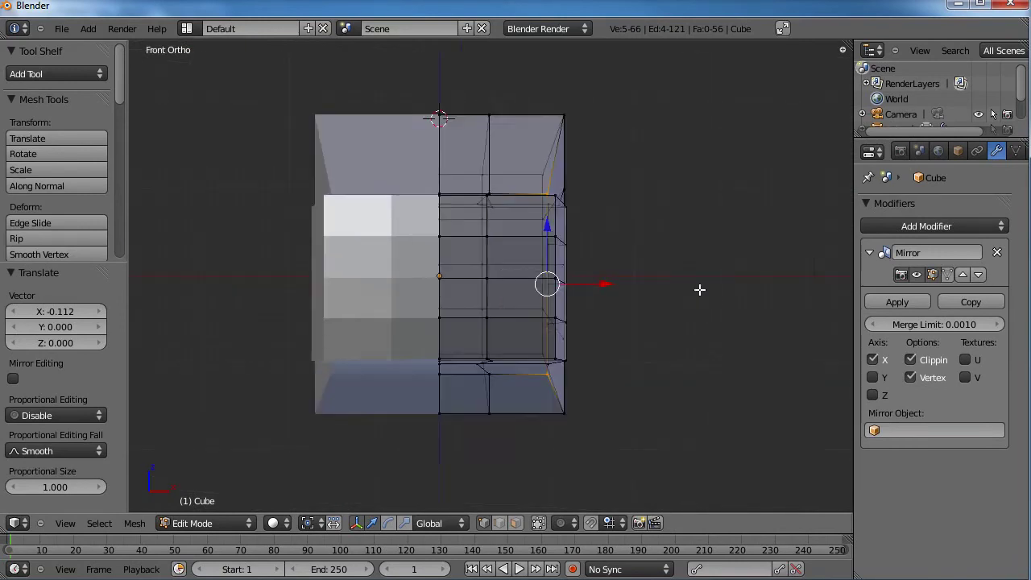
key("a")
right_click(569, 155)
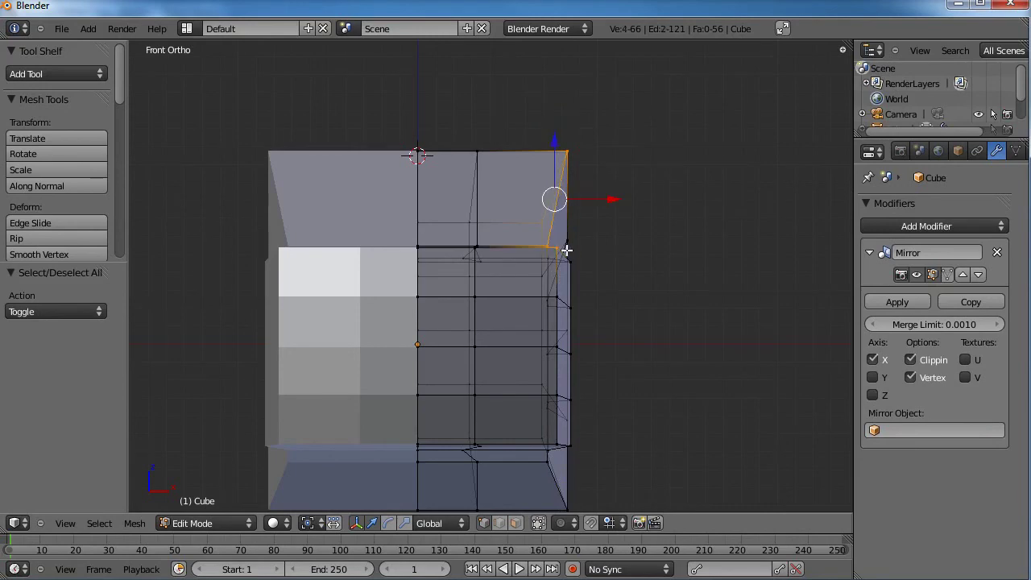
middle_click_drag(579, 249, 539, 250)
right_click(534, 259, "shift")
right_click(525, 270, "shift")
middle_click_drag(581, 293, 601, 279)
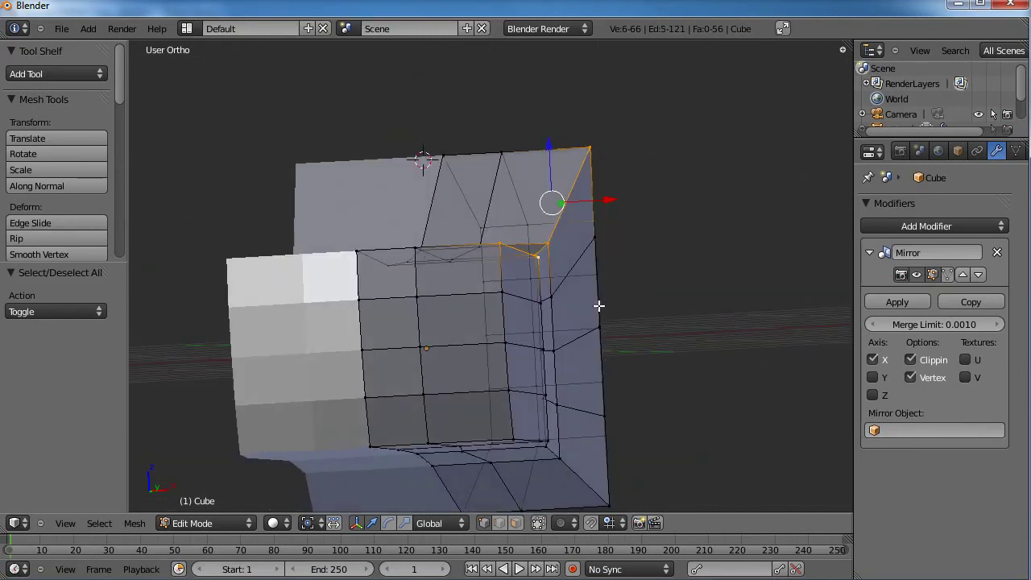
key("KP_1")
key("g")
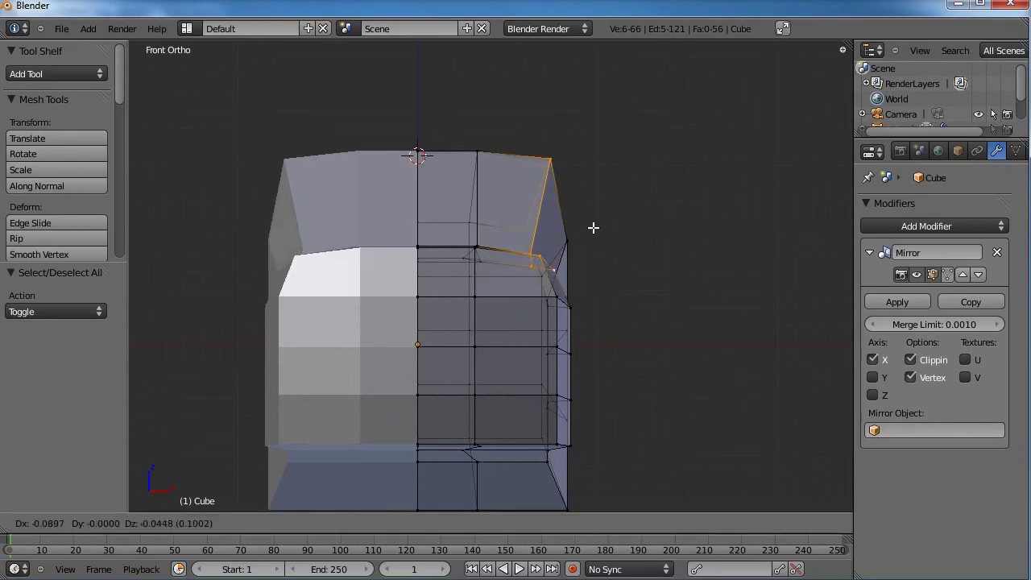
left_click(585, 231)
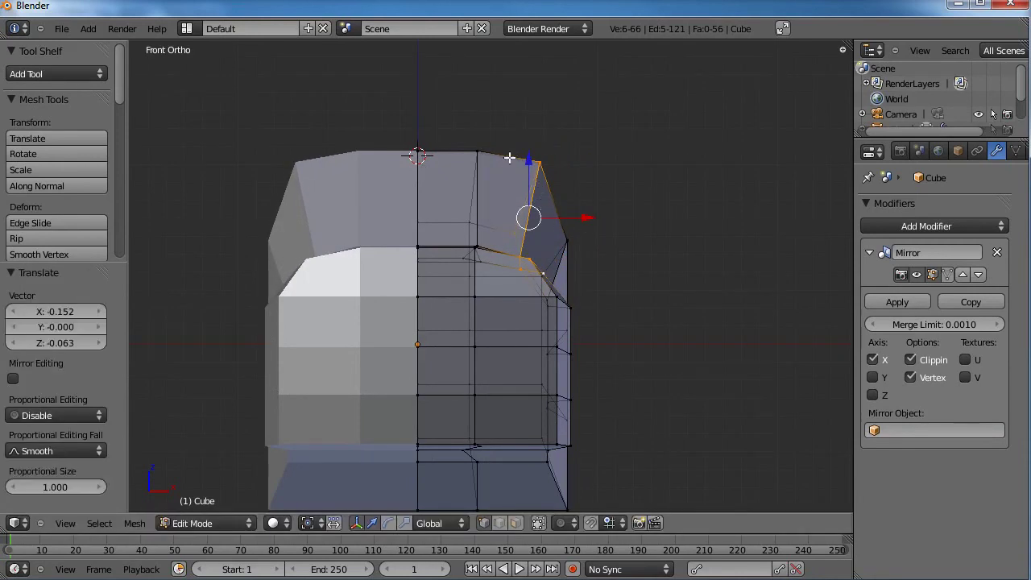
Add the neighbouring top row of vertices to the selection and move it about -0.058 along X and -0.018 along Z.
key("b")
left_click_drag(501, 137, 446, 275)
key("g")
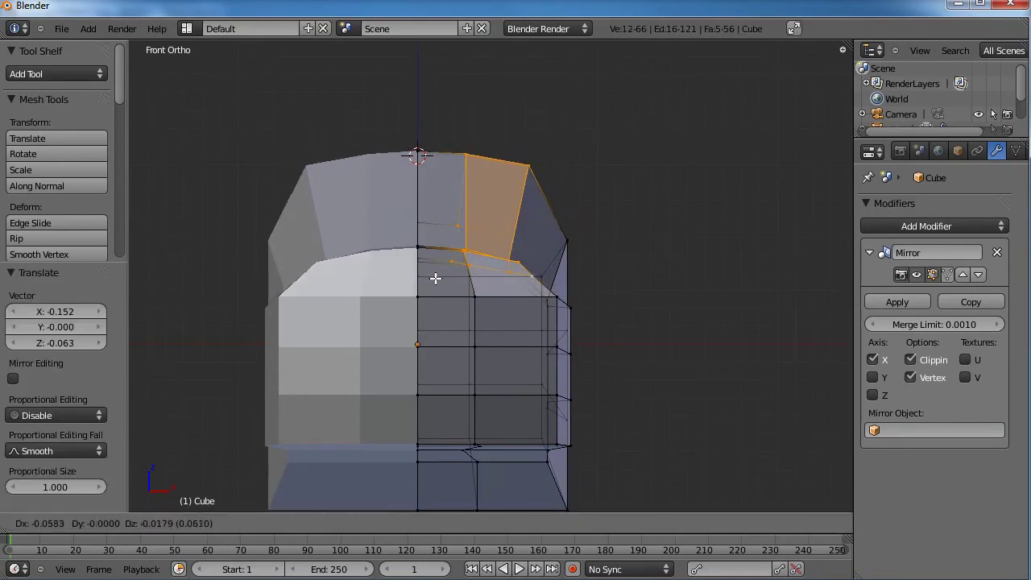
left_click(436, 278)
Select the edge loop along the body's lower outer corner and move it by X -0.060, Y -0.008, Z 0.070.
middle_click_drag(527, 419, 540, 320, "shift")
key("a")
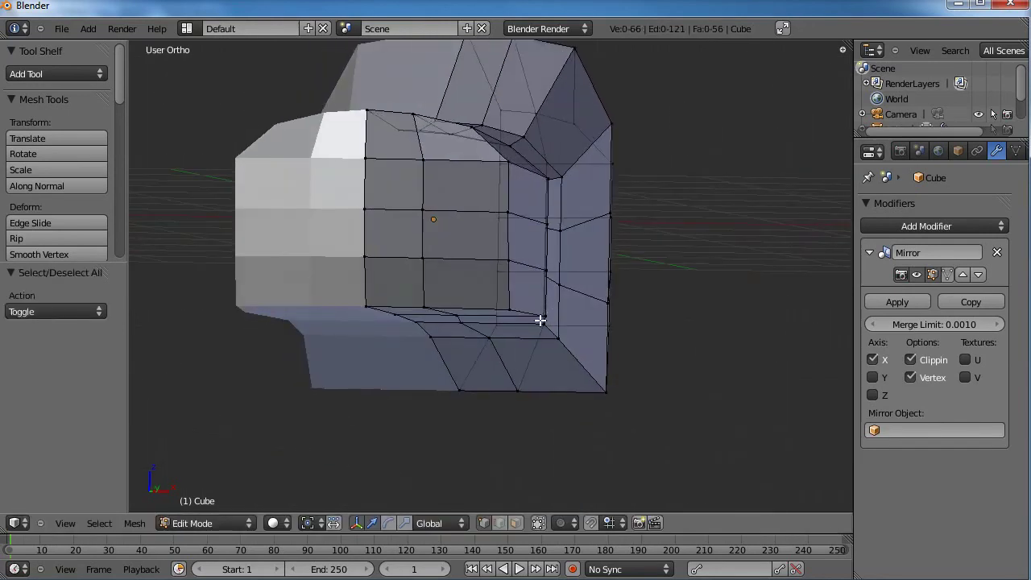
right_click(525, 309, "alt")
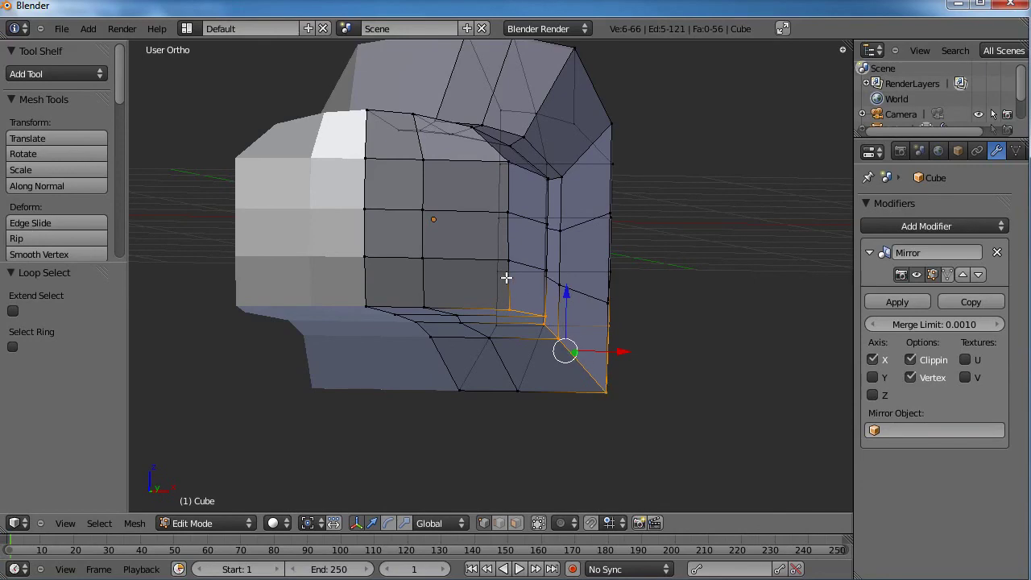
middle_click_drag(506, 277, 567, 314)
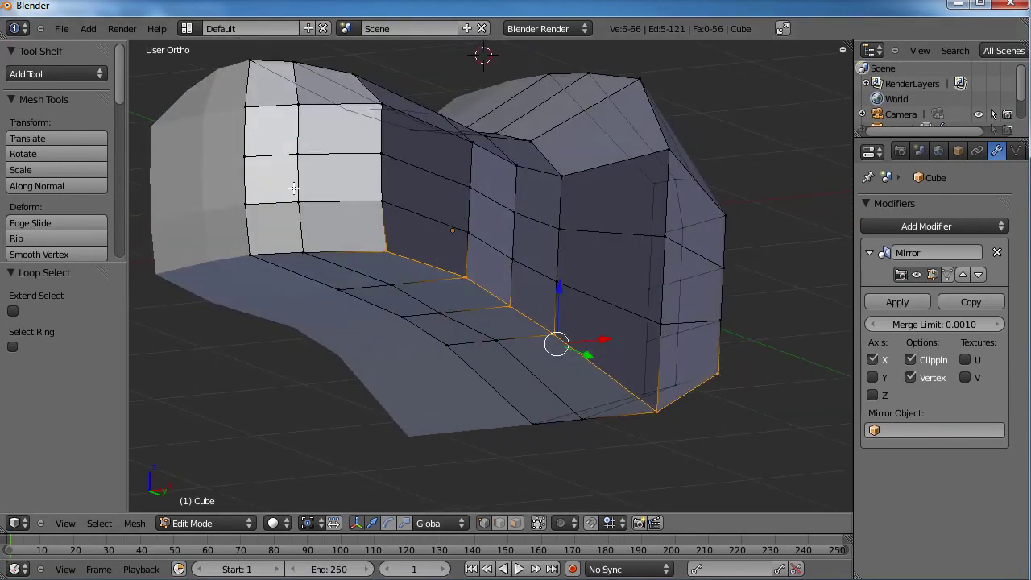
middle_click_drag(467, 228, 584, 287)
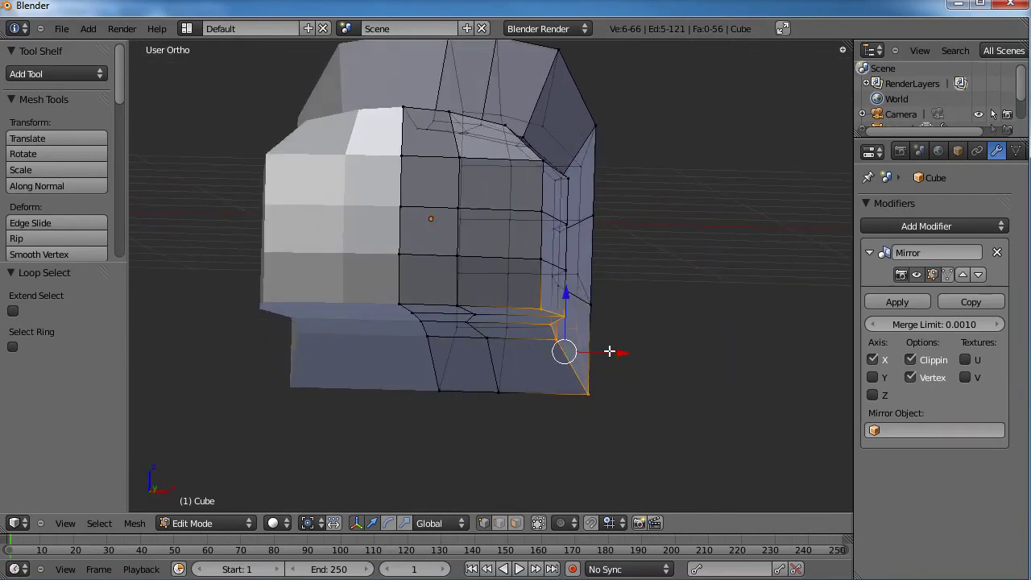
key("g")
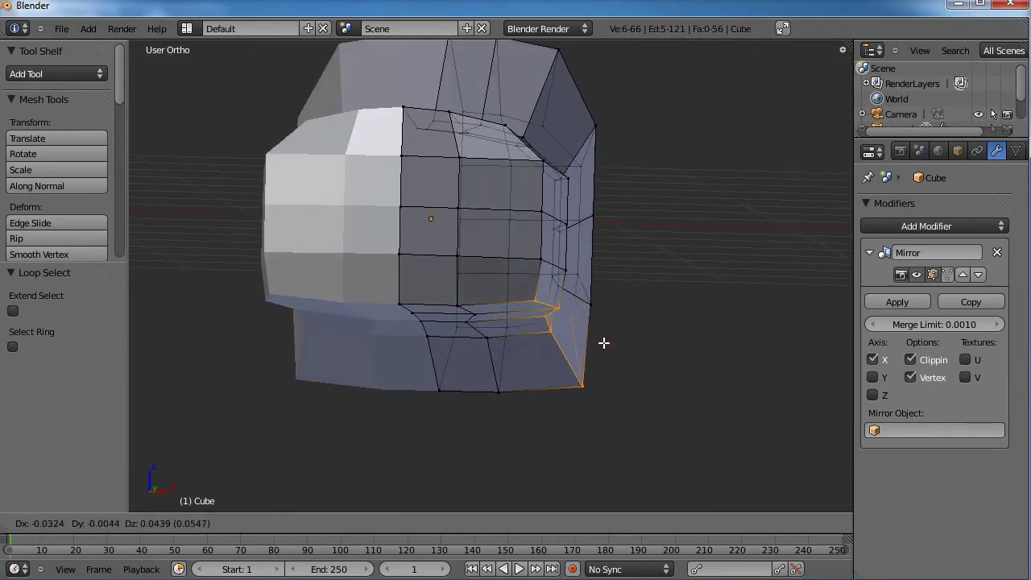
left_click(602, 339)
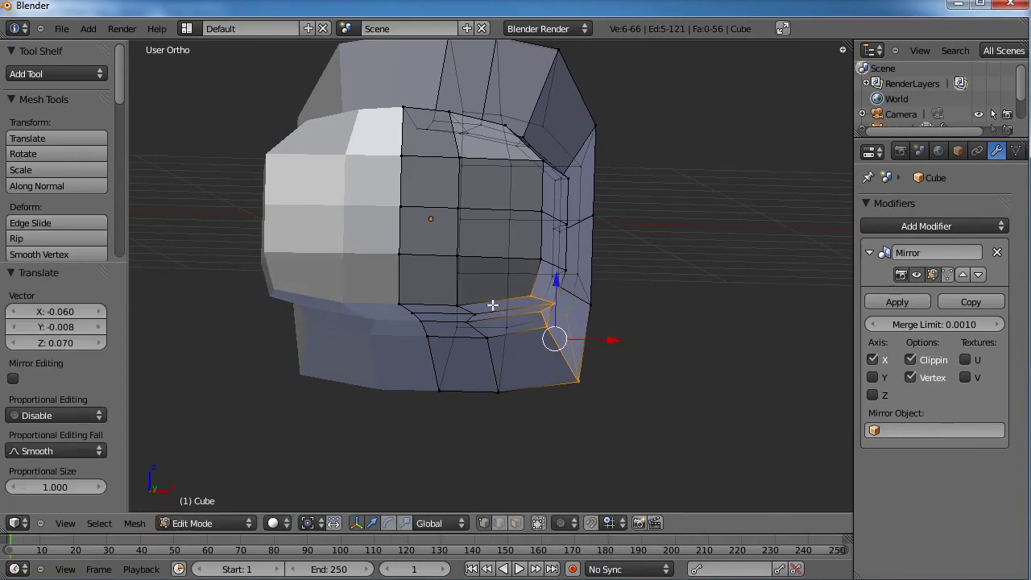
middle_click_drag(491, 305, 561, 299)
key("a")
In face select mode, extrude the upper outer face of the snout's front in place and scale it to 0.711.
middle_click_drag(463, 237, 526, 343)
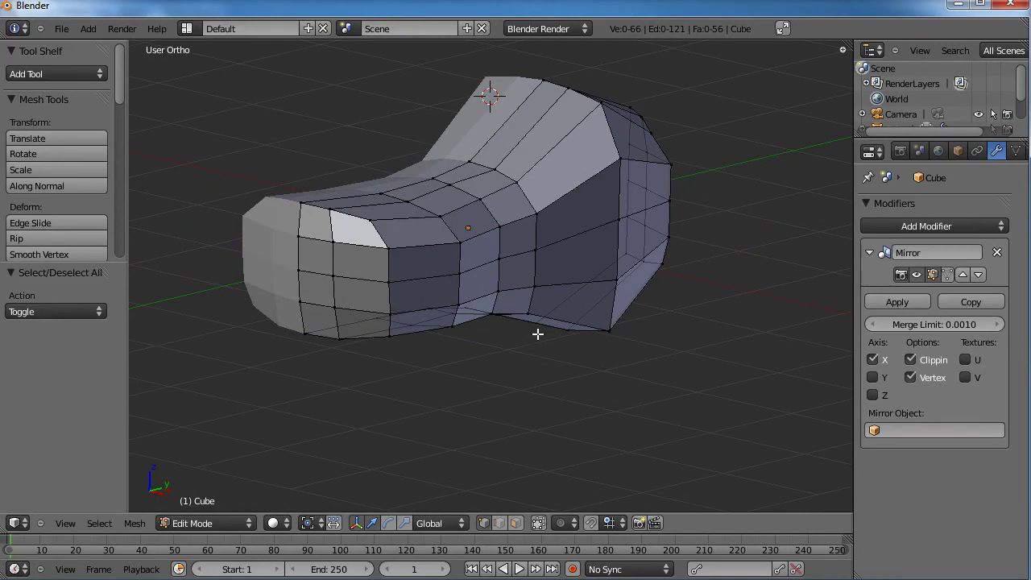
middle_click_drag(537, 333, 483, 306)
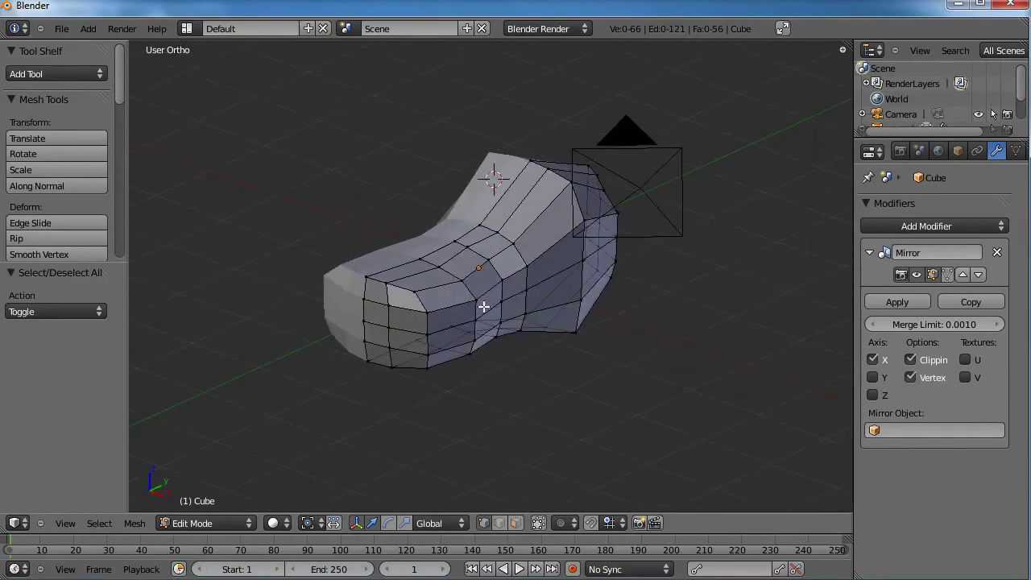
scroll(511, 334, "up", 5)
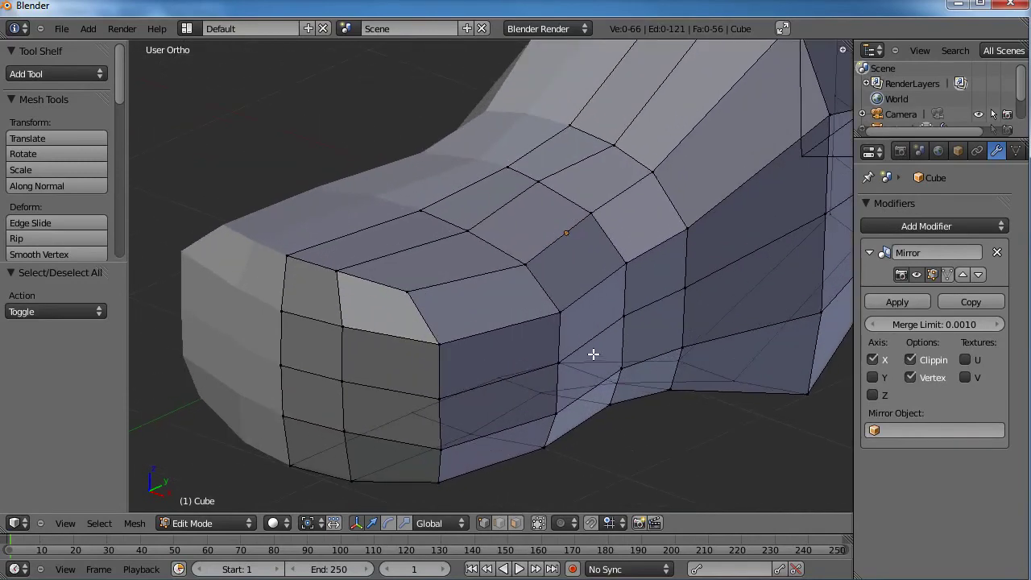
left_click(515, 523)
right_click(387, 322)
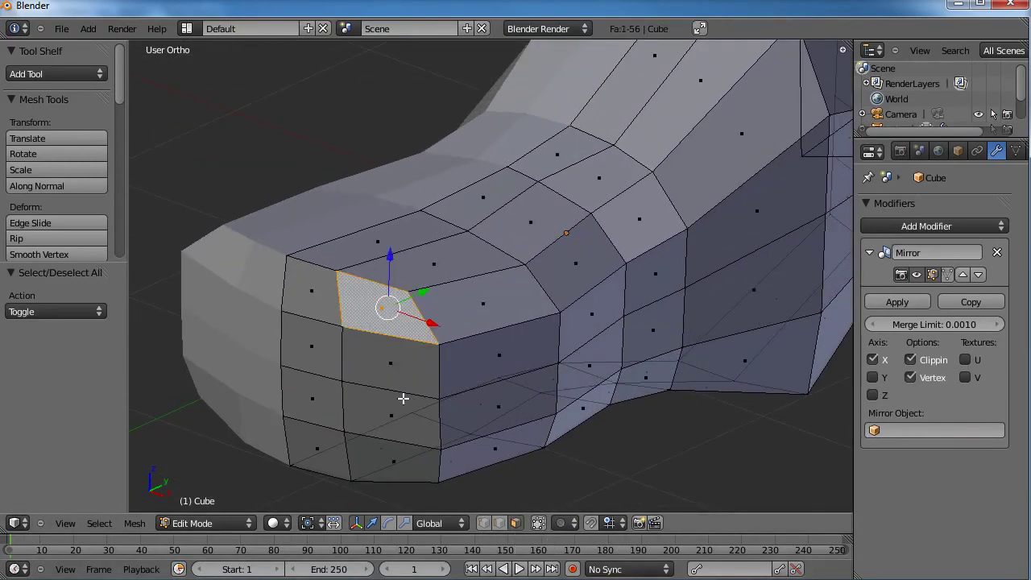
key("KP_Decimal")
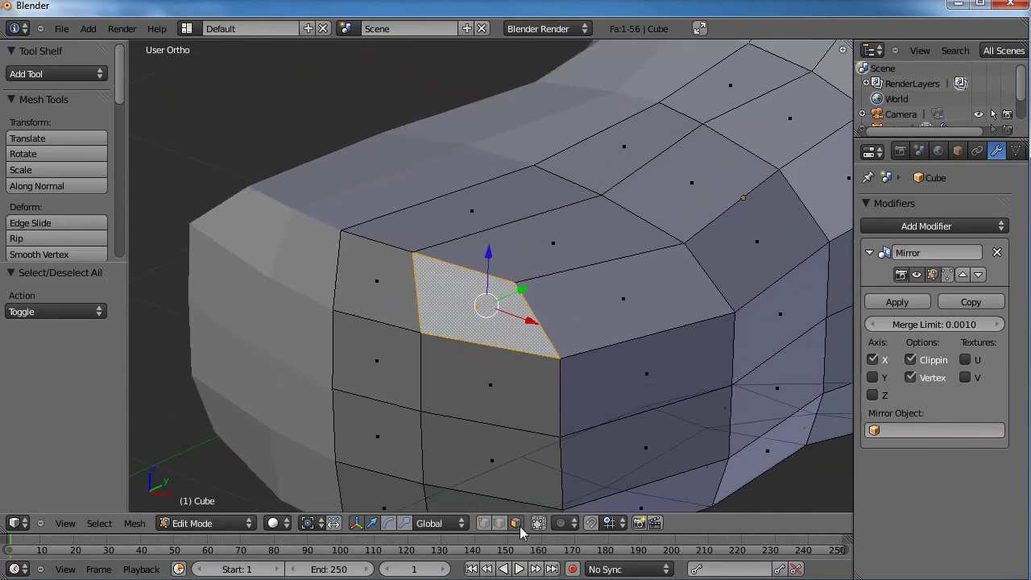
key("e")
right_click(535, 335)
key("s")
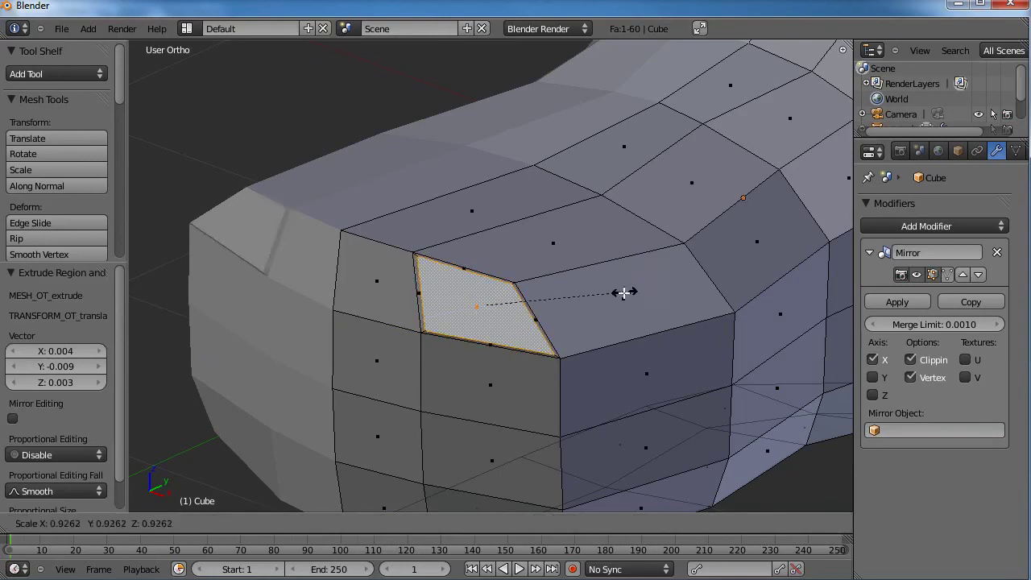
left_click(554, 301)
key("s")
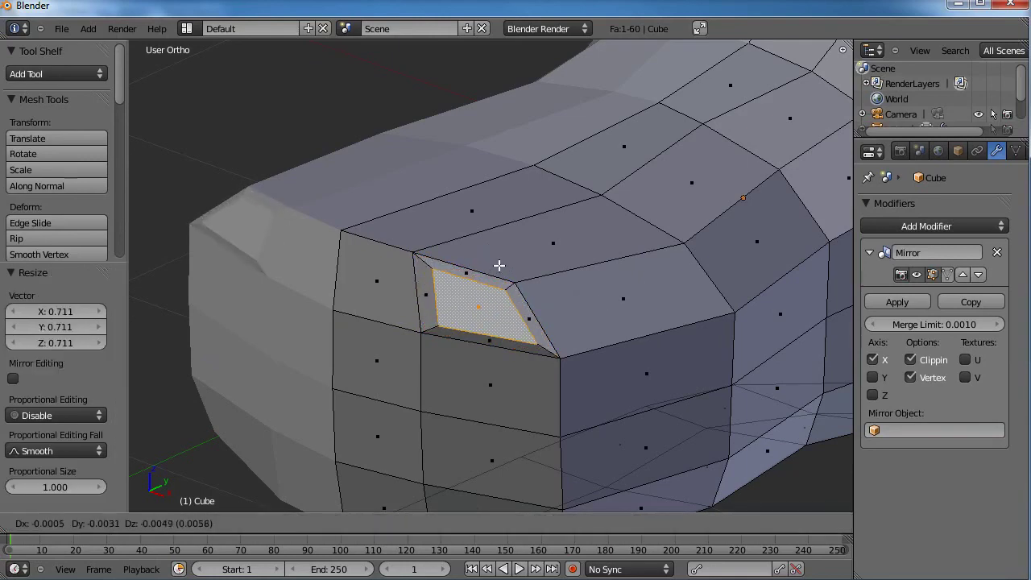
left_click(531, 270)
Move the inset nostril face by X -0.018, Y -0.015, Z -0.001, plus another 0.011 along Y.
key("g")
left_click(524, 274)
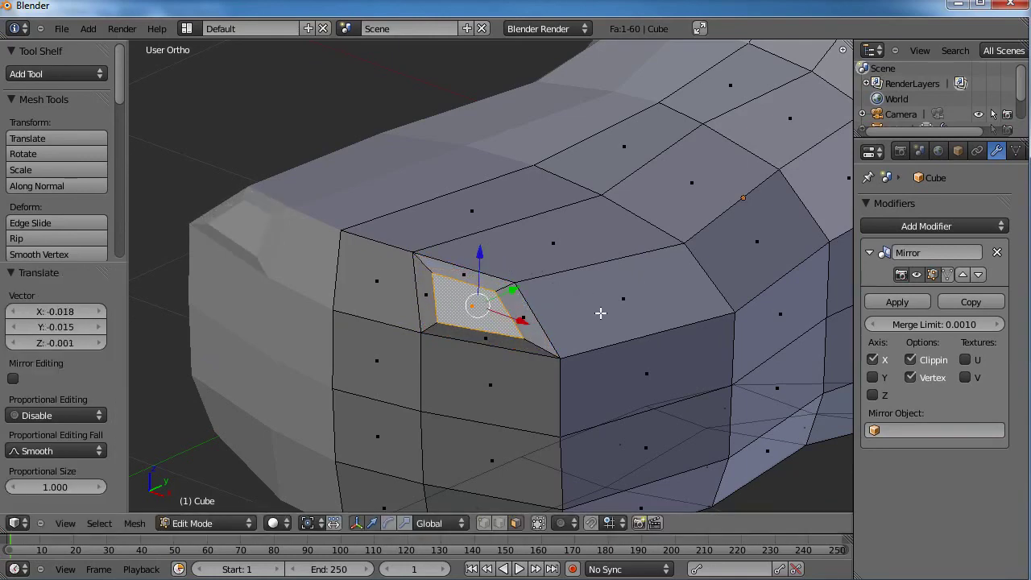
middle_click_drag(601, 306, 425, 357)
key("g")
key("y")
left_click(431, 358)
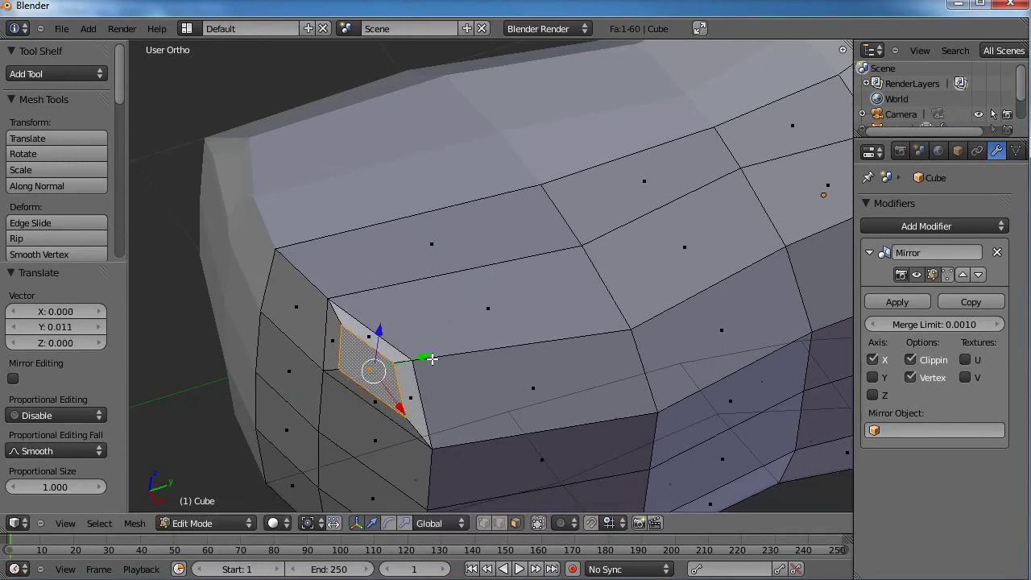
Extrude the nostril face into the snout by X -0.055, Y 0.124, Z -0.048 and scale it down.
key("g")
key("z")
key("z")
left_click(457, 355)
key("s")
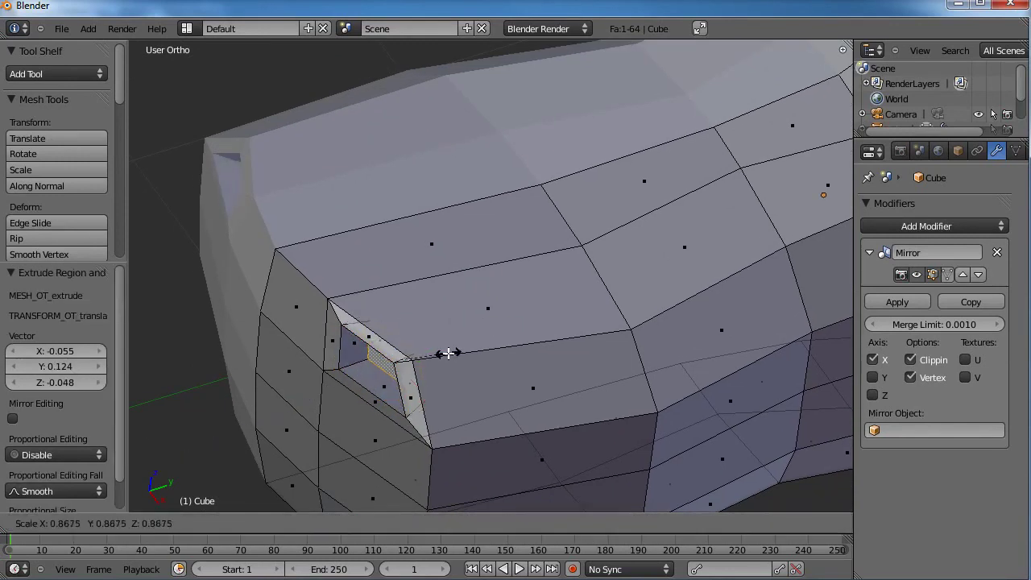
left_click(444, 352)
Extrude the nostril's inner face deeper by X -0.100, Y 0.227, Z -0.088 and scale it down.
key("e")
left_click(474, 352)
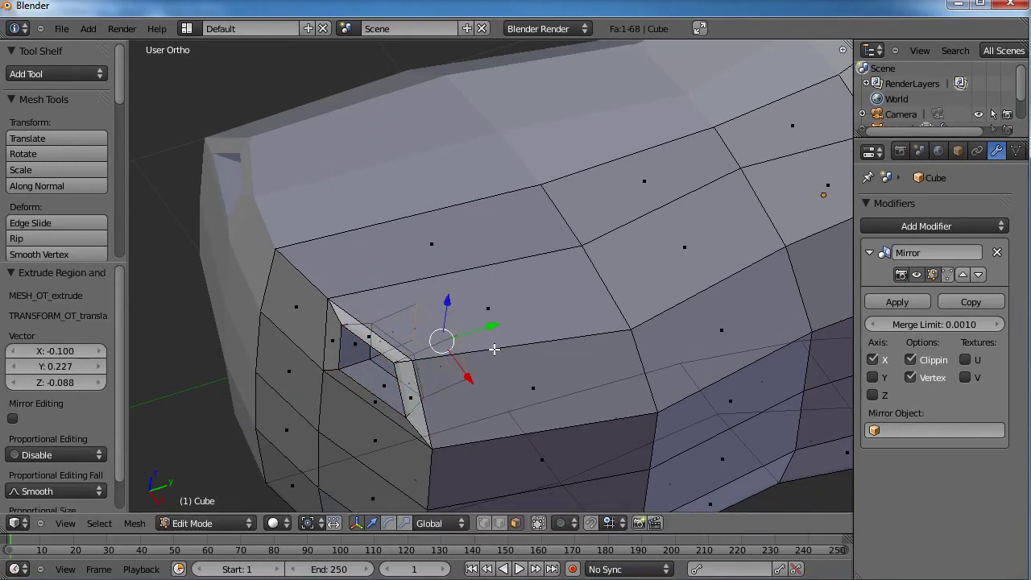
key("s")
left_click(479, 345)
In Object Mode, apply smooth shading to the mesh and add a Subdivision Surface modifier.
key("Tab")
scroll(475, 362, "down", 4)
middle_click_drag(472, 378, 476, 324)
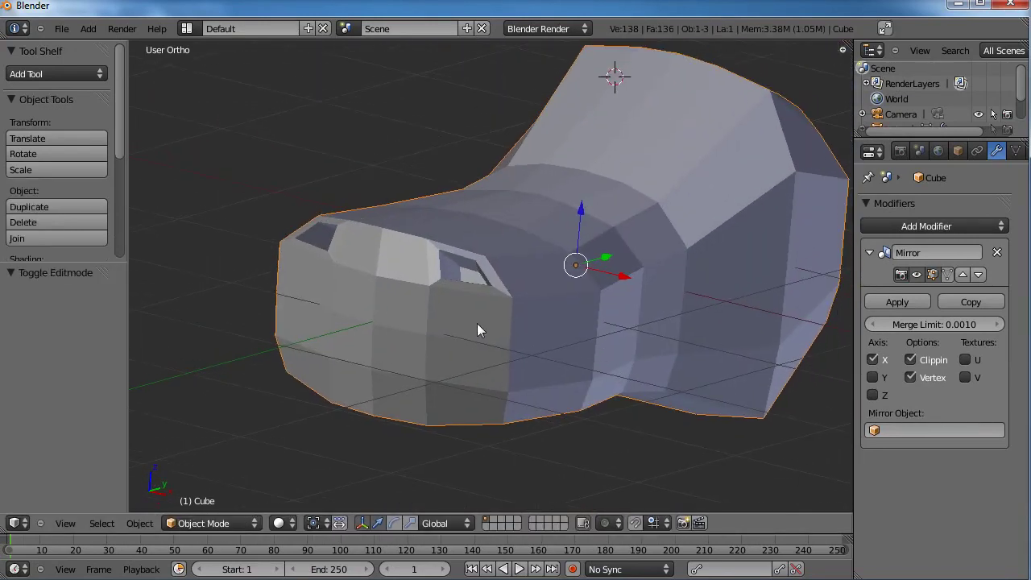
left_click_drag(80, 260, 84, 393)
left_click(68, 274)
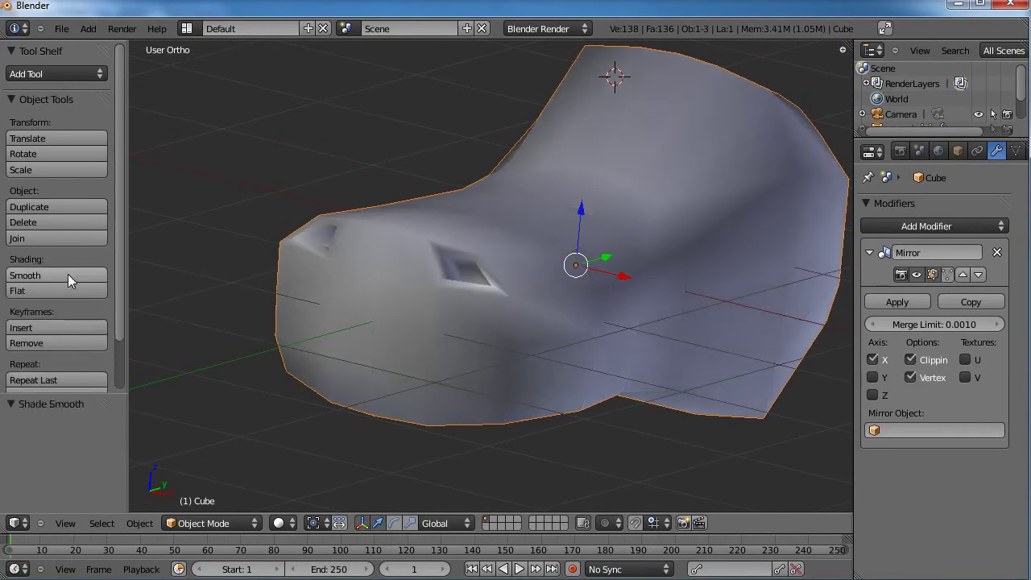
left_click(926, 225)
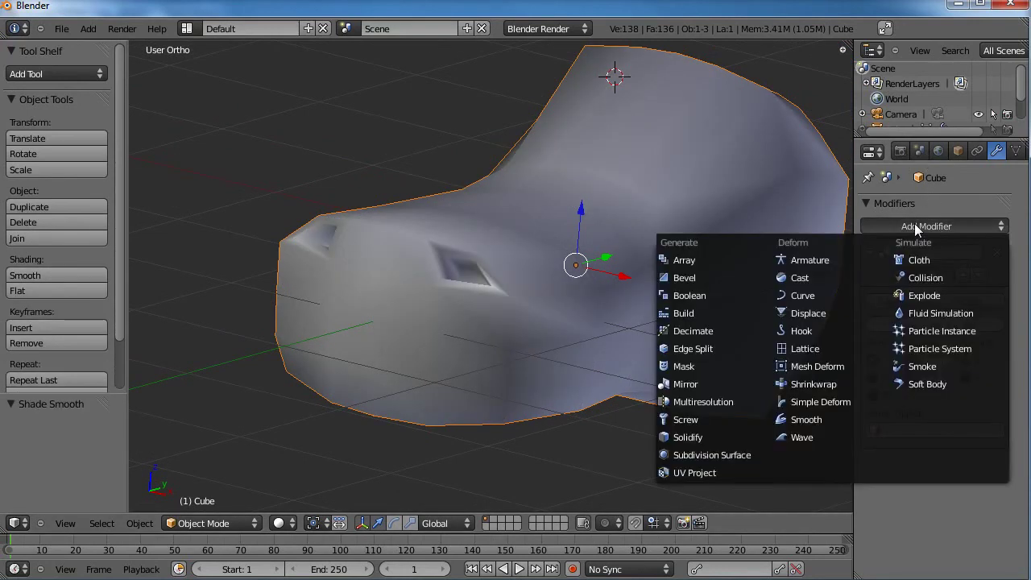
left_click(727, 454)
middle_click_drag(728, 454, 602, 332)
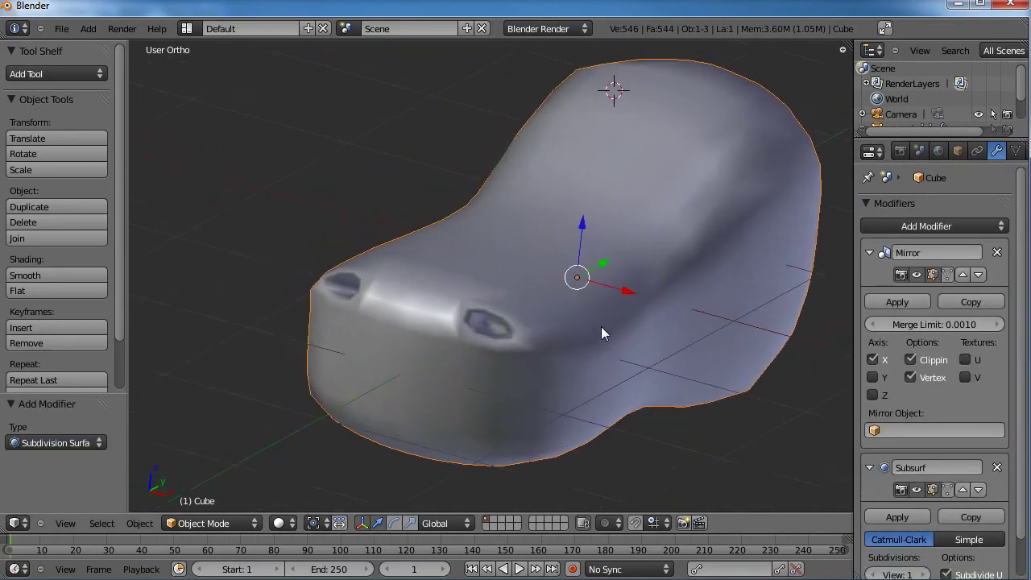
Collapse the Subsurf modifier's settings and leave the Mirror modifier's settings expanded.
scroll(875, 447, "down", 2)
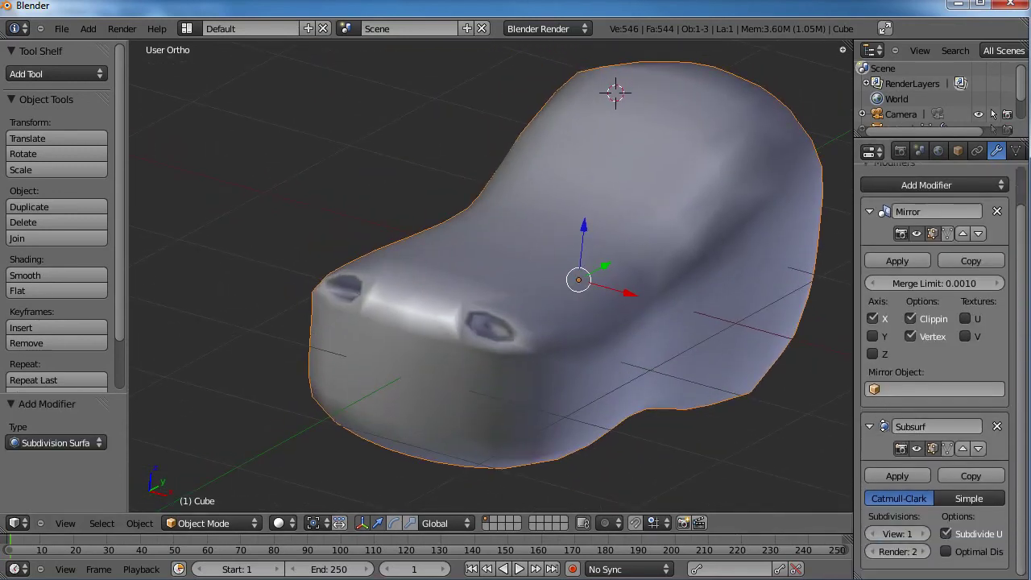
left_click(868, 211)
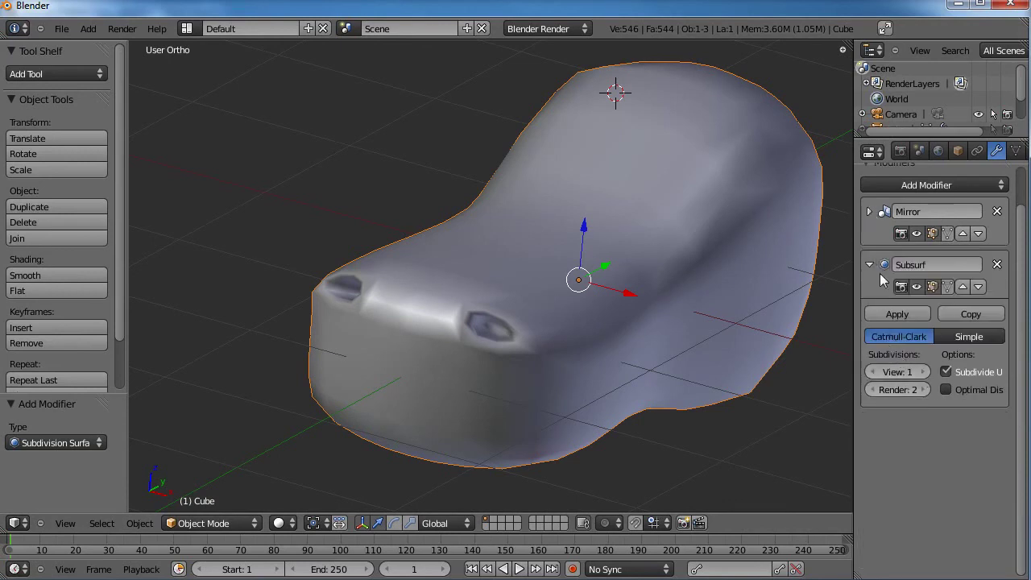
left_click(869, 264)
left_click(868, 211)
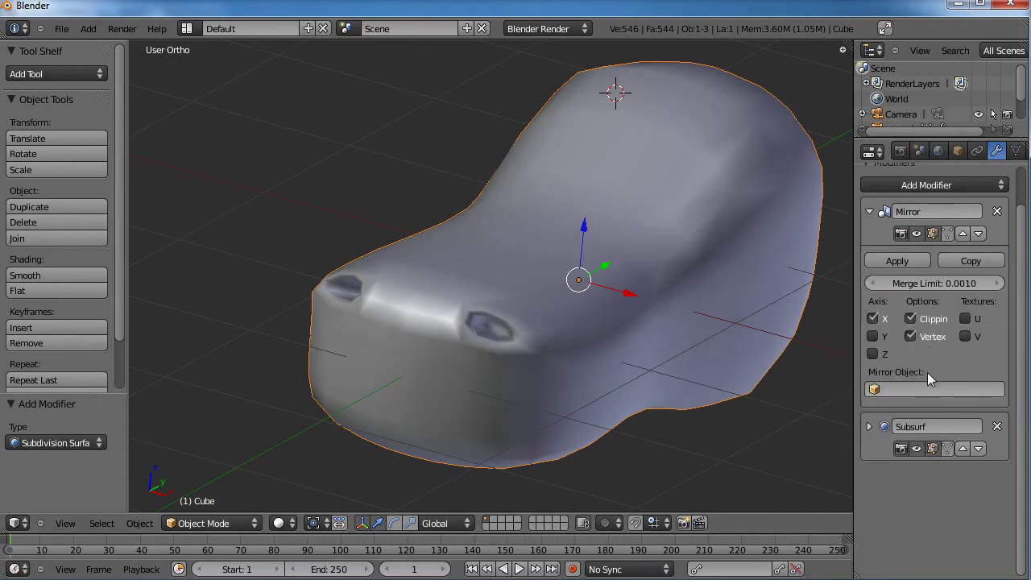
Back in Edit Mode, add an edge loop around the snout just behind the nostril and slide it slightly toward the front.
mouse_move(579, 367)
middle_mouse_down()
mouse_move(533, 376)
mouse_move(566, 358)
mouse_move(486, 323)
mouse_move(462, 292)
mouse_move(490, 276)
mouse_move(541, 311)
mouse_move(578, 316)
mouse_move(471, 341)
mouse_move(596, 326)
mouse_move(603, 346)
mouse_move(578, 348)
middle_mouse_up()
scroll(592, 361, "up", 3)
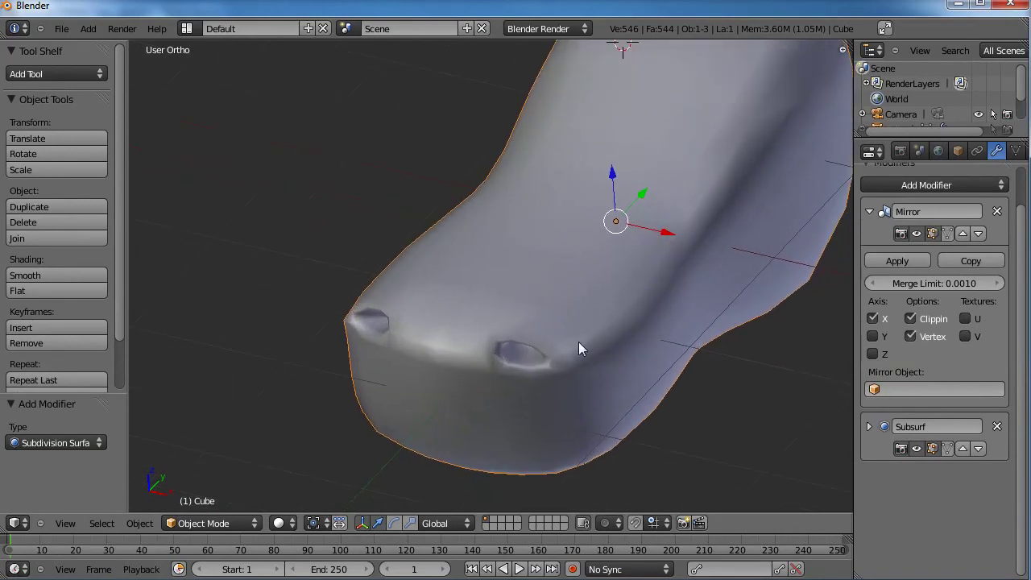
key("Tab")
scroll(598, 357, "up", 3)
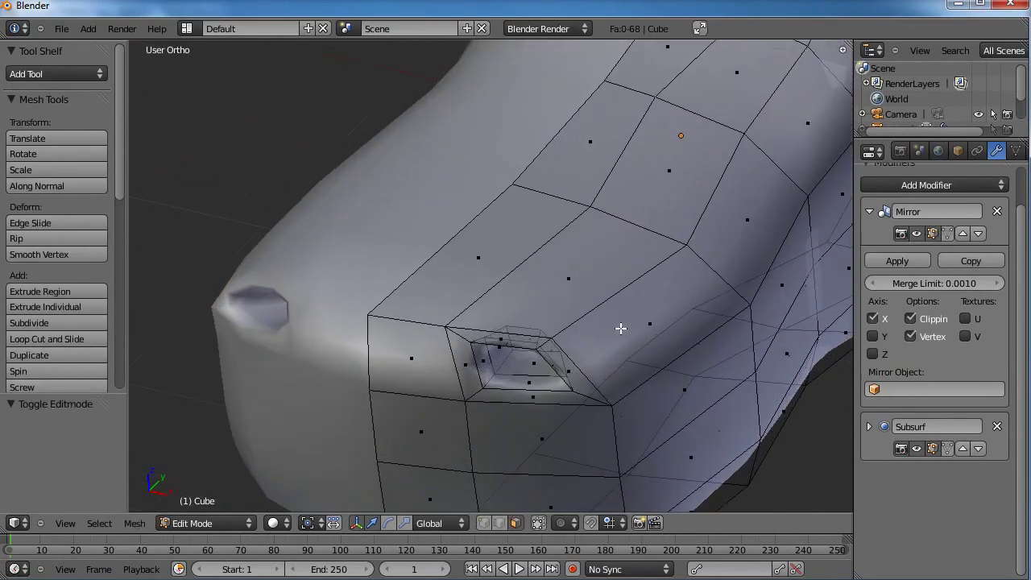
left_click(588, 293)
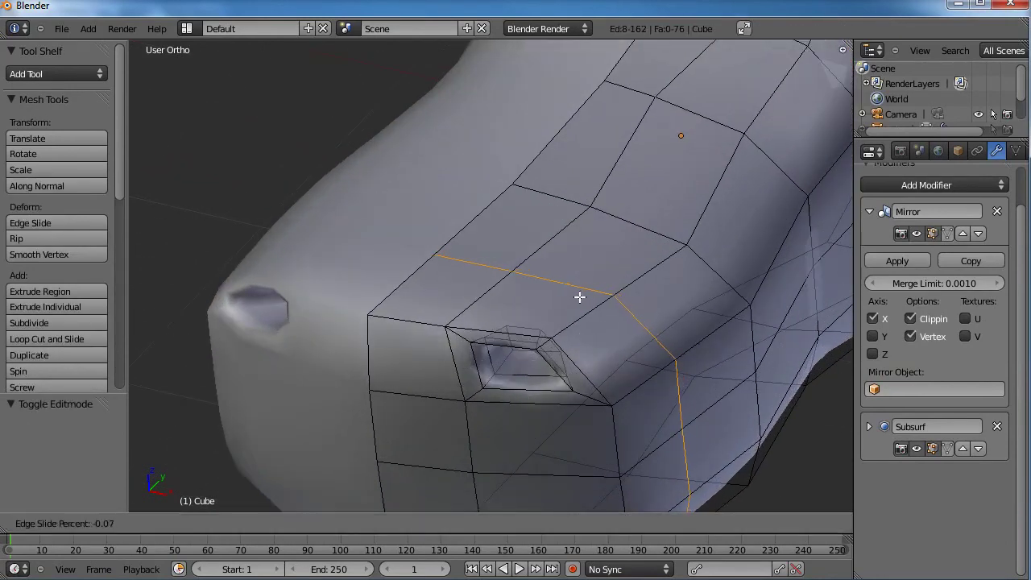
left_click(575, 301)
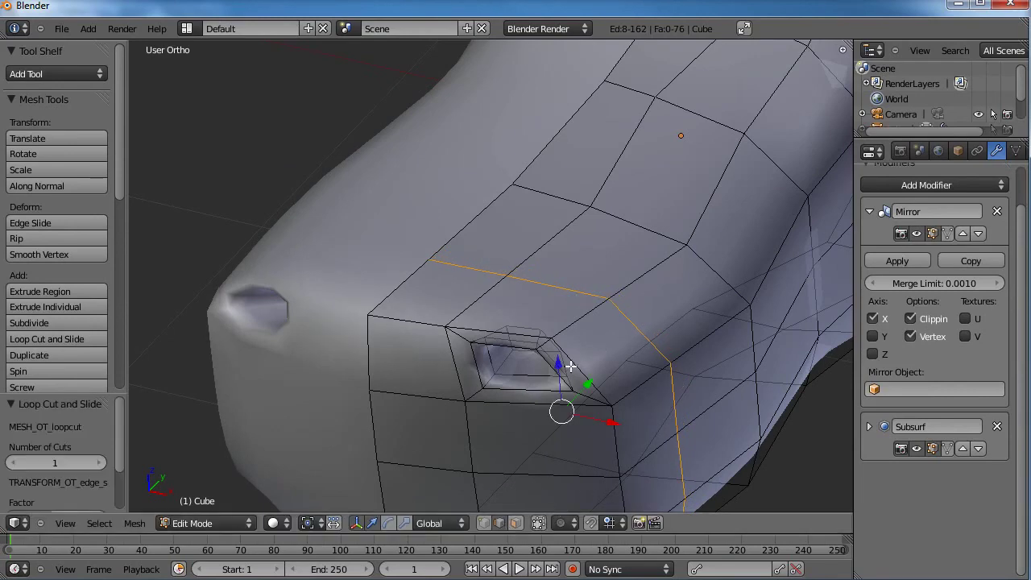
Select the edge at the nostril's upper outer corner and move it upward to widen the opening.
right_click(549, 345)
left_click(544, 345)
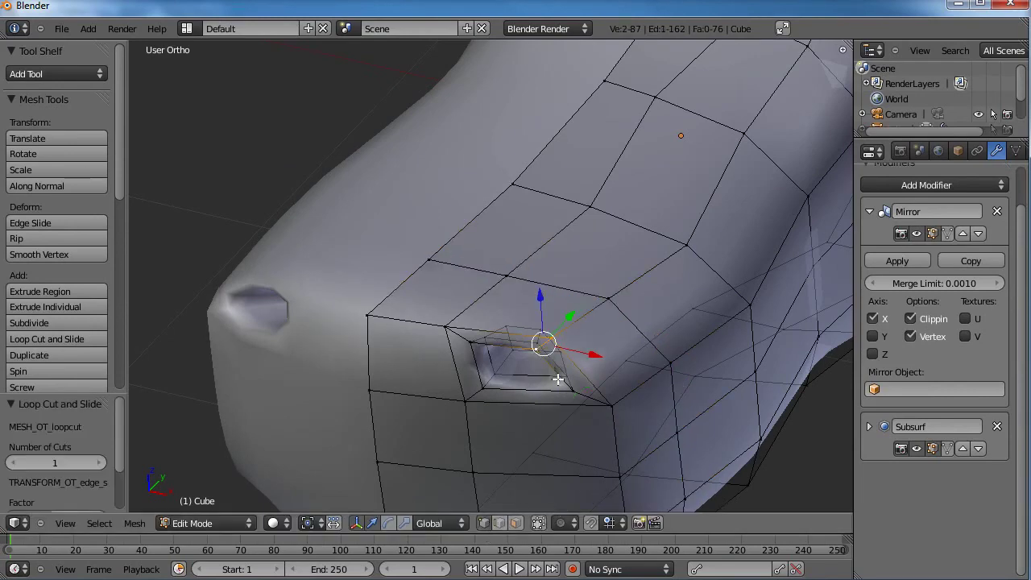
middle_click_drag(557, 379, 649, 320)
key("g")
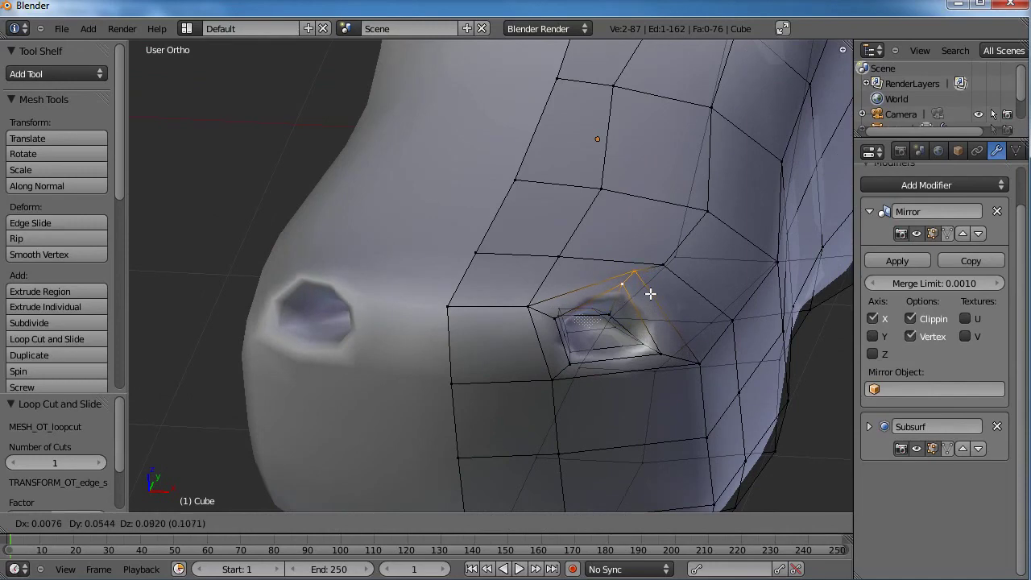
left_click(650, 294)
Reposition individual vertices along the nostril's upper rim, moving the inner and outer corners upward to open up the hole.
right_click(617, 314)
key("g")
left_click(628, 300)
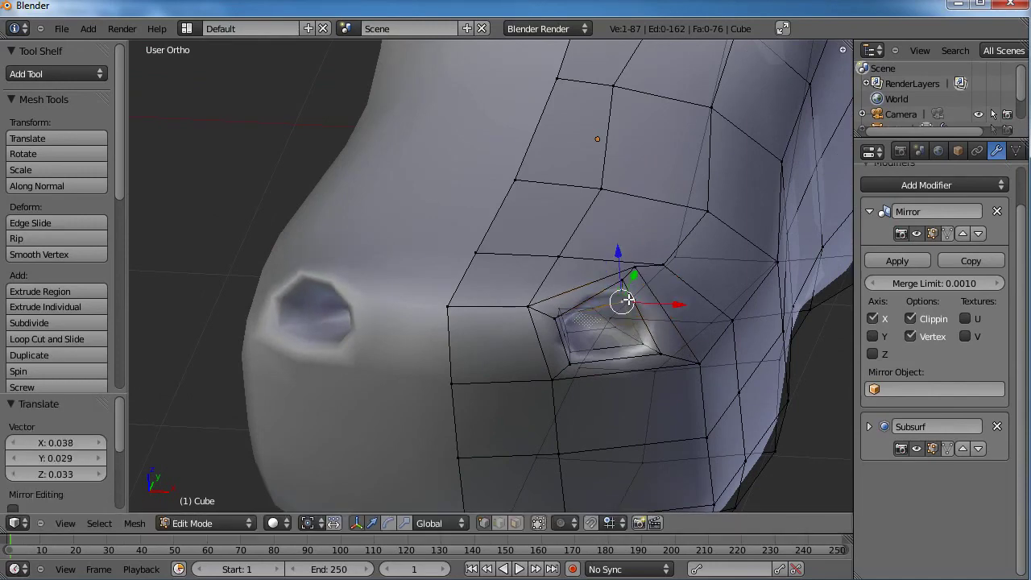
key("g")
left_click(665, 258)
key("g")
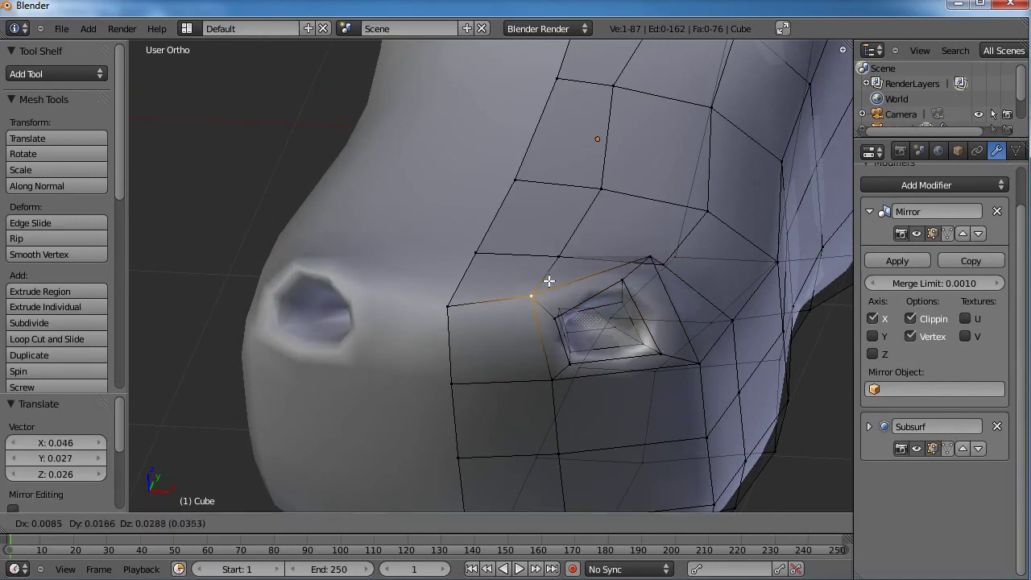
left_click(428, 332)
Raise the vertex behind the nostril and lower the vertices at the nostril's upper inner corner.
middle_click_drag(720, 278, 443, 309)
right_click(440, 299)
key("g")
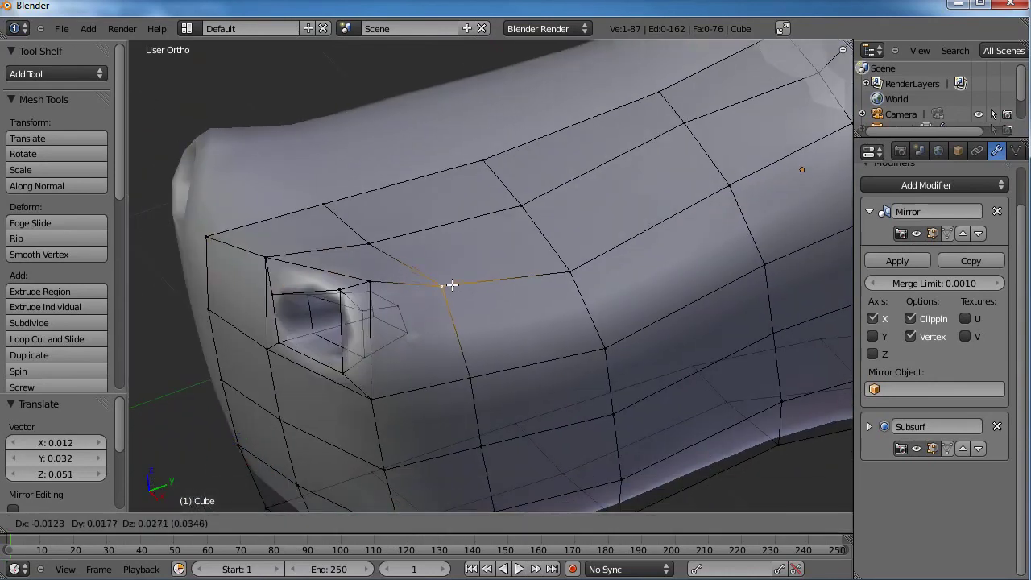
left_click(448, 266)
right_click(265, 257)
key("g")
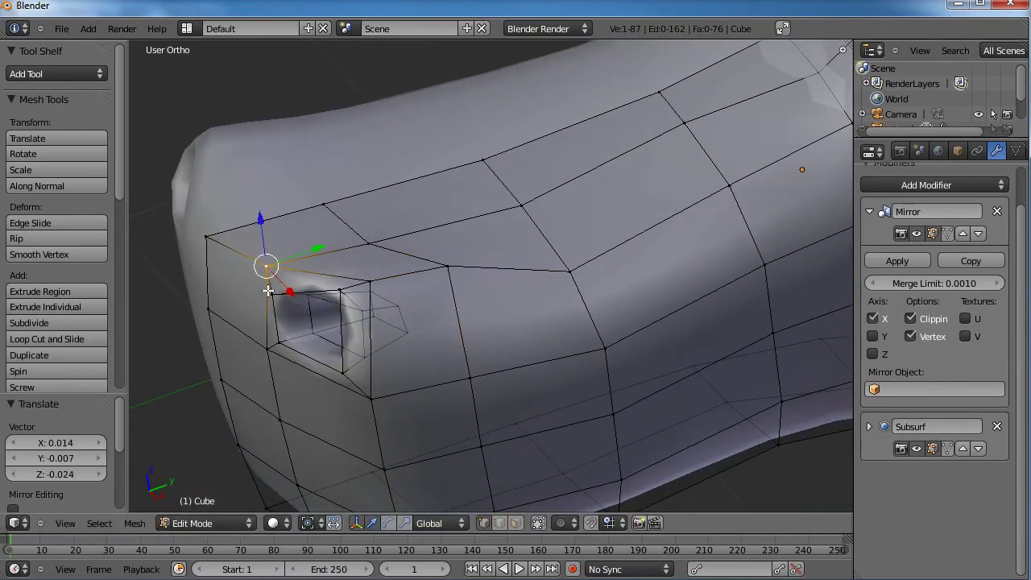
left_click(303, 299)
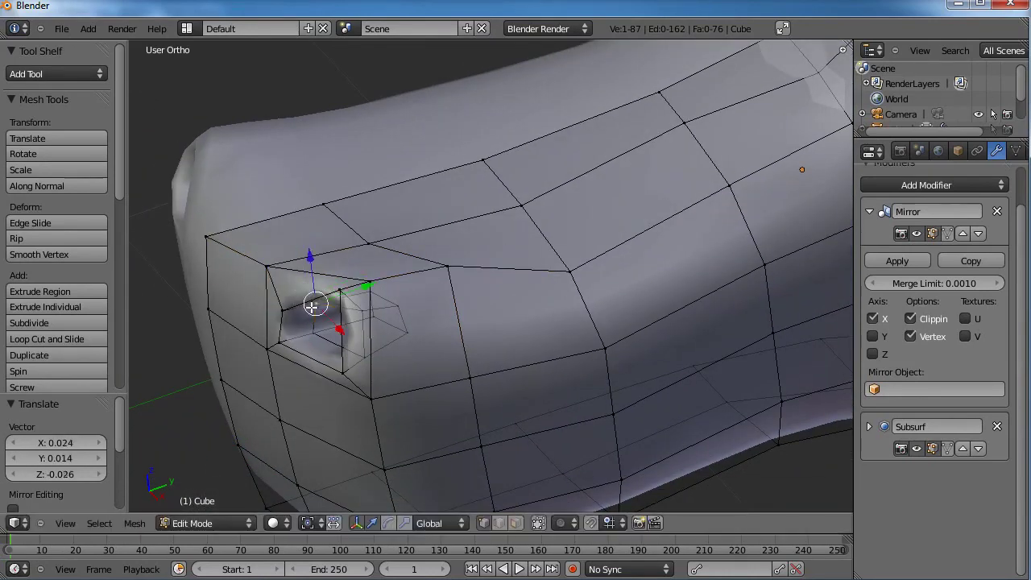
key("a")
Select the vertices along the nostril's inner side and move them along the X axis.
middle_click_drag(313, 299, 480, 368)
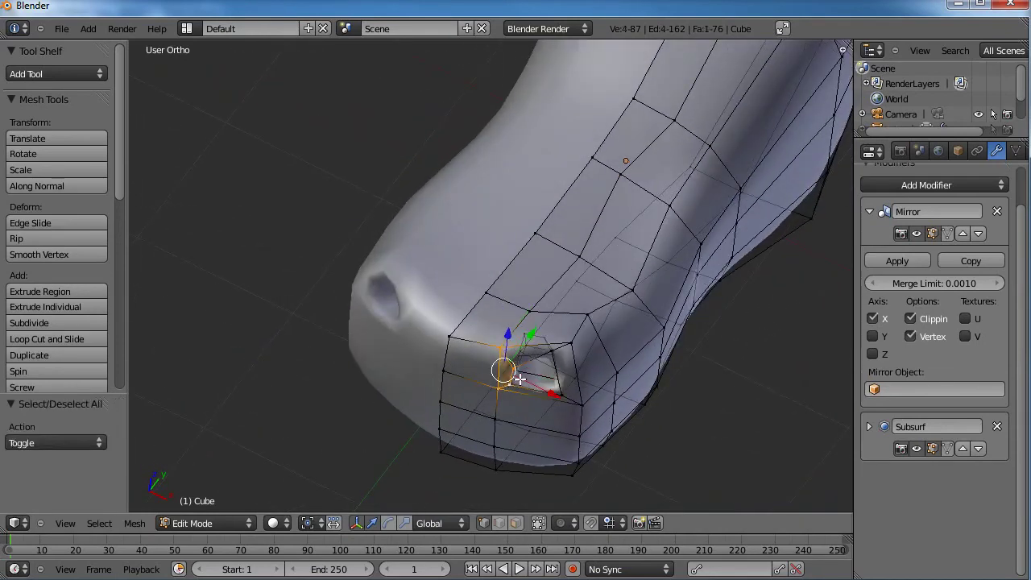
scroll(527, 371, "up", 3)
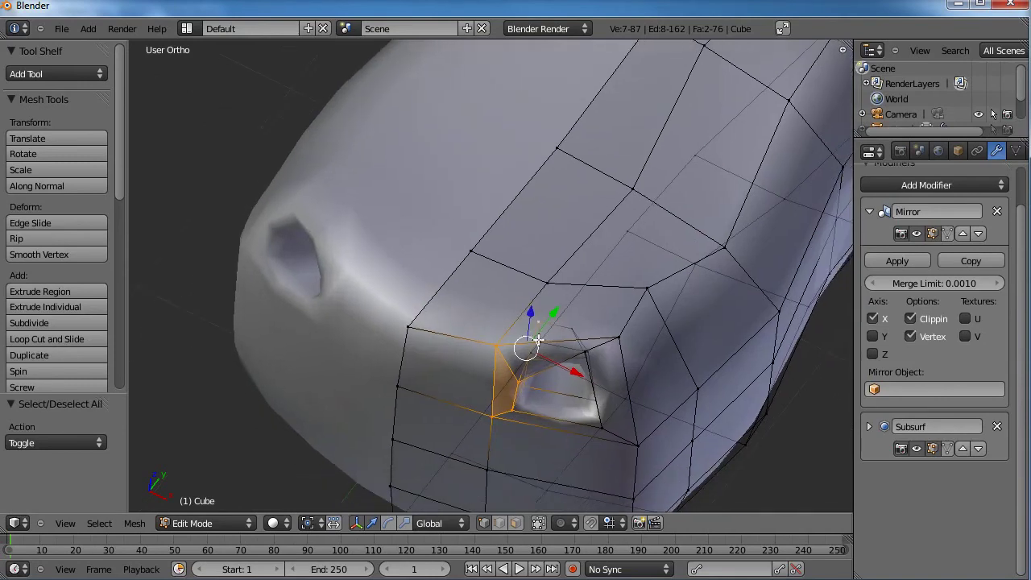
left_click_drag(482, 424, 484, 423)
middle_click_drag(552, 414, 457, 368)
key("g")
key("x")
left_click(548, 310)
key("a")
Examine the smoothed head and nostrils in Object Mode, and return to Edit Mode.
middle_click_drag(625, 320, 589, 368)
key("Tab")
scroll(527, 378, "down", 4)
middle_click_drag(526, 378, 520, 293)
scroll(490, 367, "up", 3)
scroll(595, 353, "up", 3)
key("Tab")
Add an edge loop around the front of the head, midway up the slope between snout and skull.
scroll(622, 331, "down", 3)
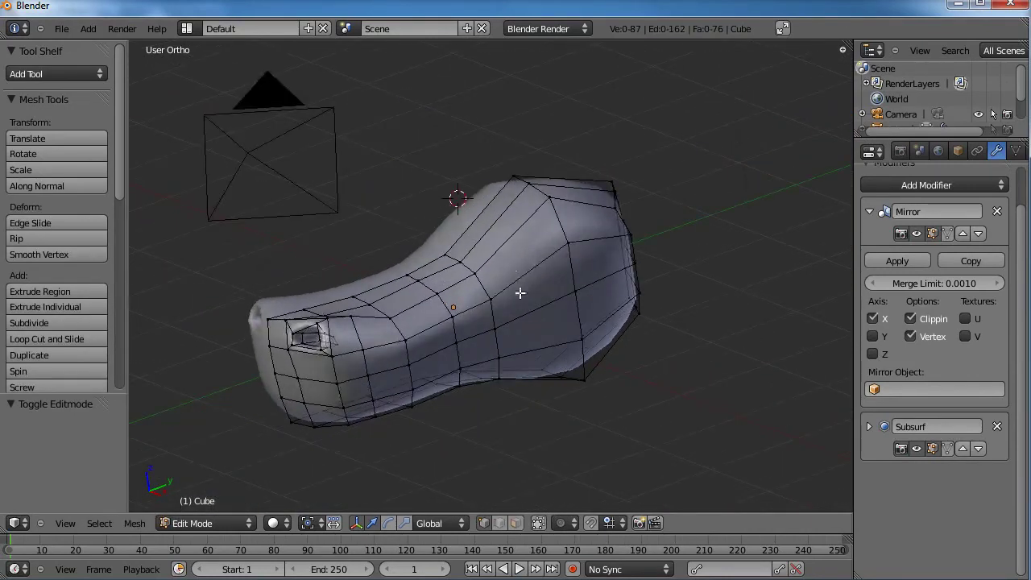
scroll(528, 281, "up", 2)
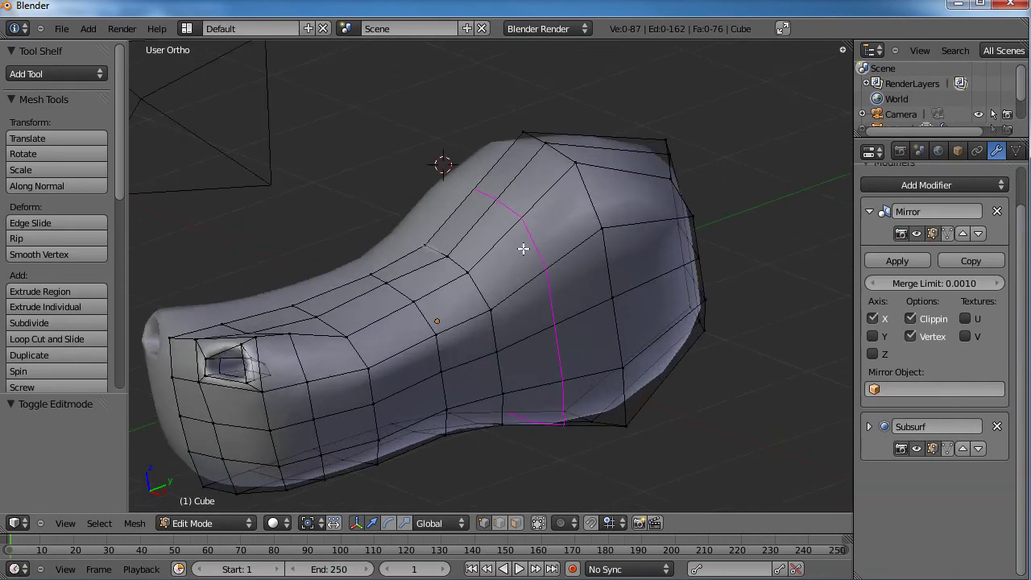
left_click(520, 249)
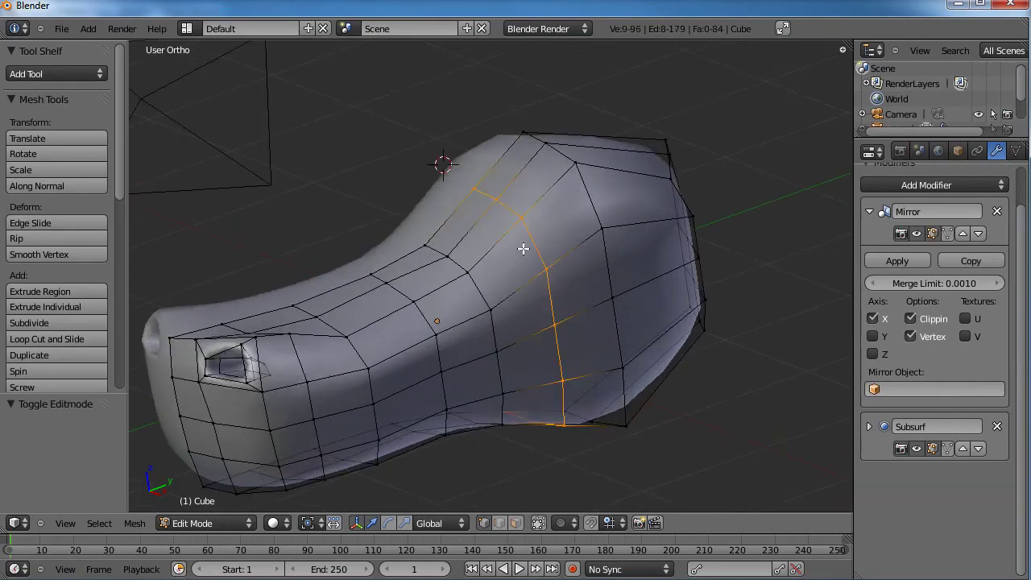
left_click(516, 233)
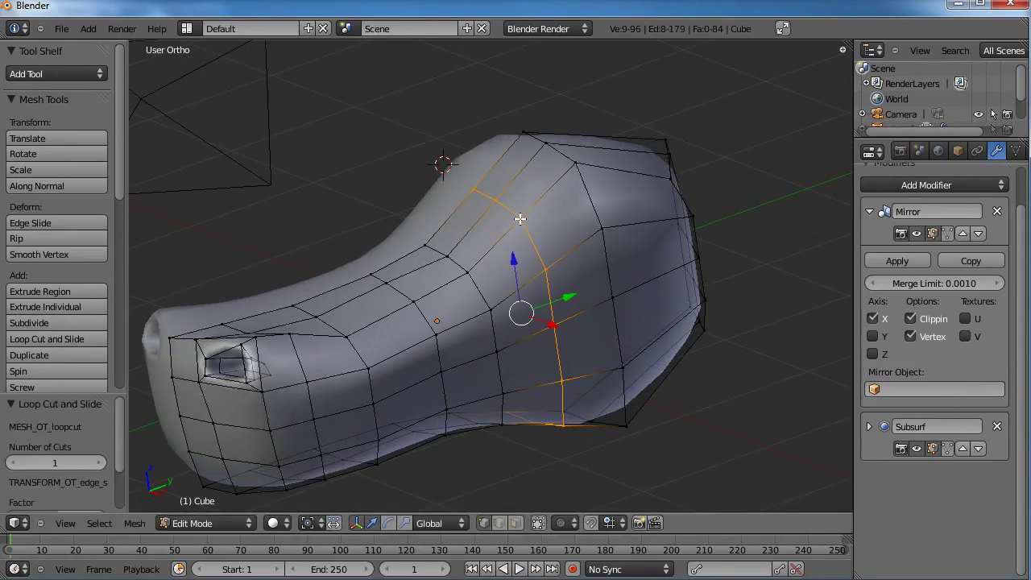
Move three brow vertices of the new loop by X 0.108, Y 0.046, Z 0.111 and adjust the inner and outer brow vertices individually.
middle_click_drag(502, 263, 592, 248)
key("g")
left_click(596, 245)
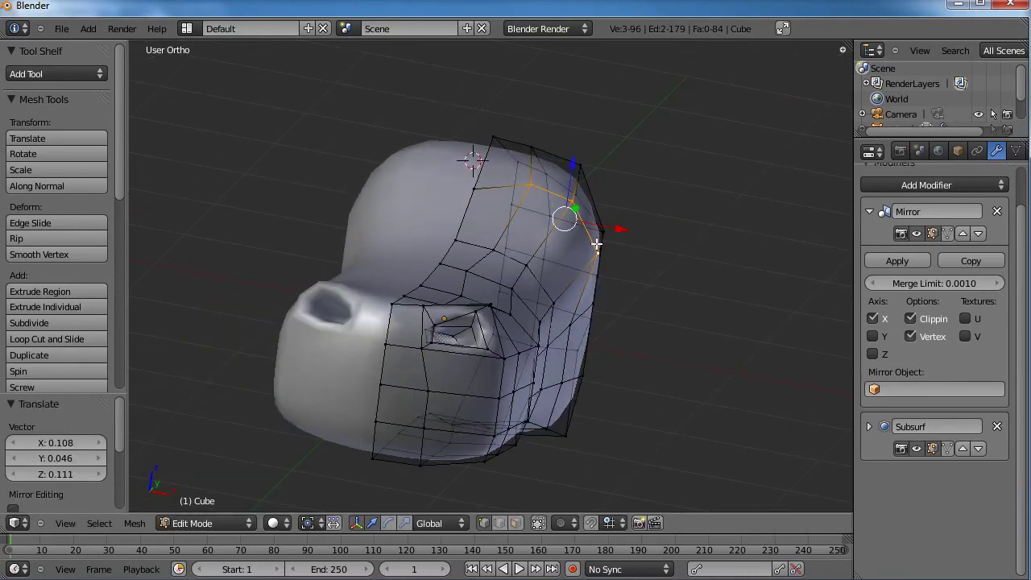
key("g")
left_click(576, 196)
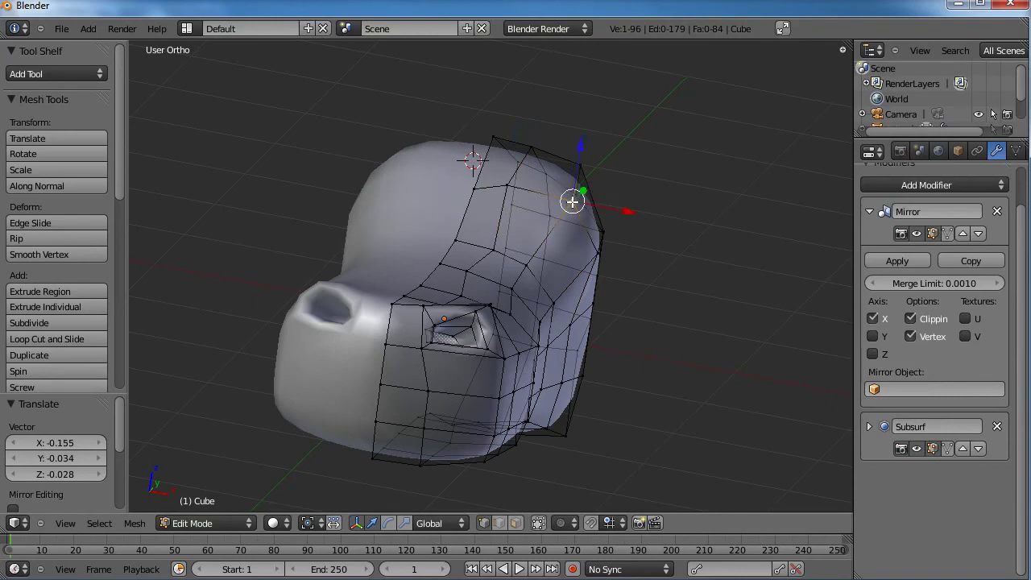
key("g")
left_click(567, 197)
Shift two vertices of the loop at the base of the brow inward and lower the outer one to shape the eye area.
right_click(492, 245)
key("g")
left_click(487, 246)
right_click(526, 266)
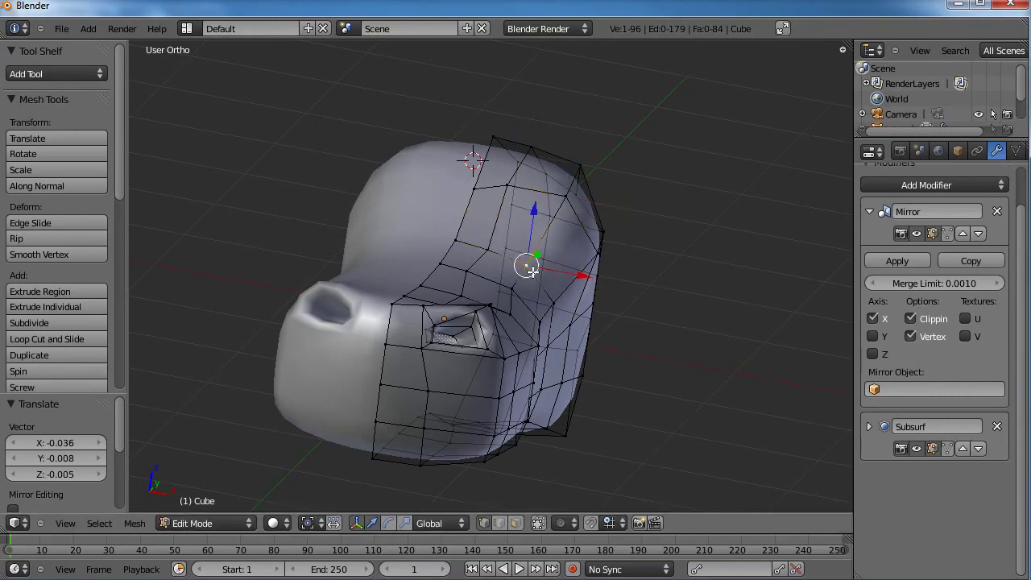
key("g")
left_click(528, 282)
middle_click_drag(529, 282, 461, 296)
key("g")
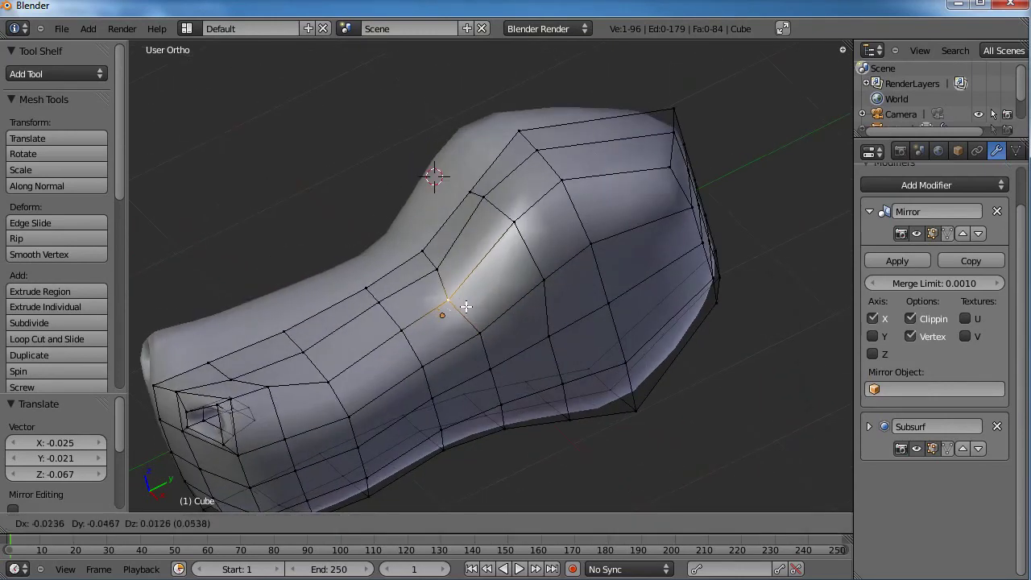
left_click(531, 288)
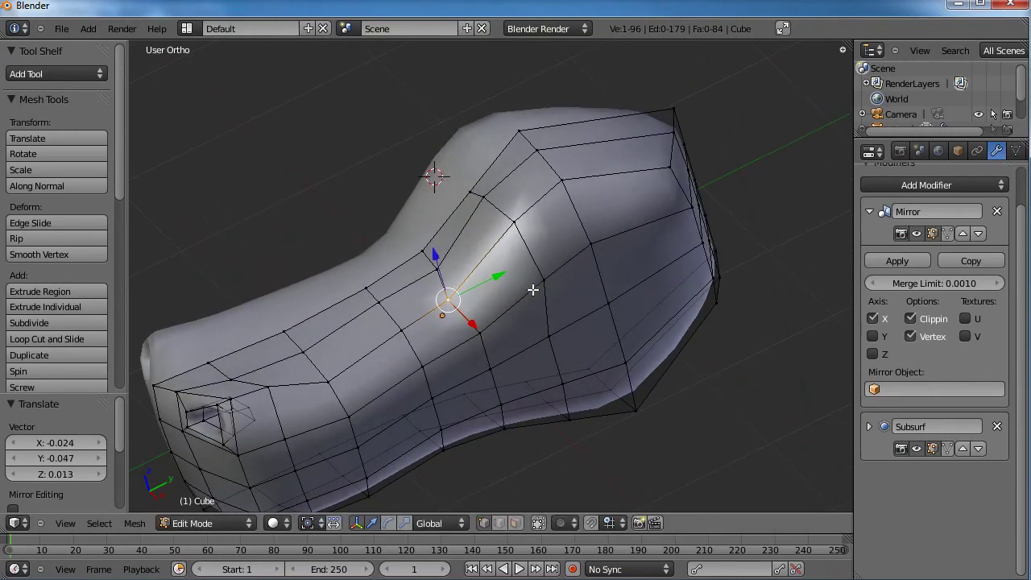
In face select mode, select the two faces below the brow, extrude them in place and scale them down slightly.
left_click(514, 523)
right_click(472, 269)
right_click(492, 290, "shift")
middle_click_drag(460, 350, 564, 365)
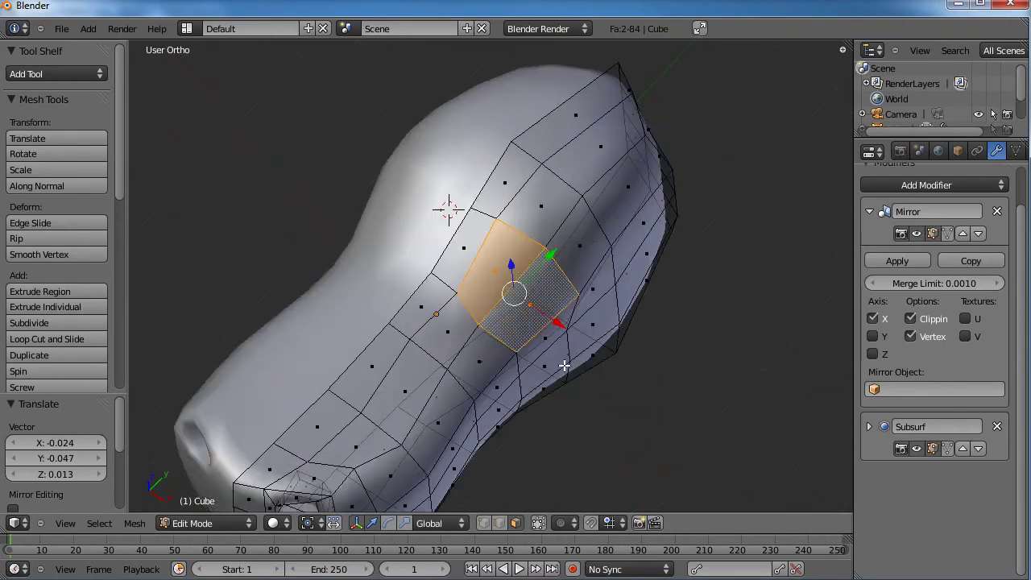
key("e")
right_click(605, 337)
key("s")
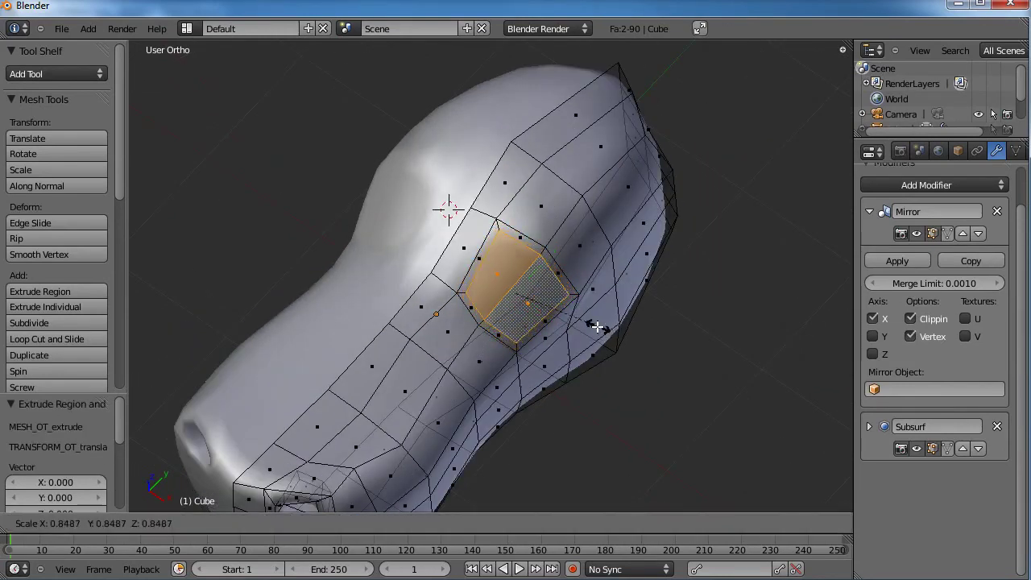
left_click(588, 324)
Extrude the eye faces in place a second time and scale them down to form another rim.
key("e")
right_click(593, 325)
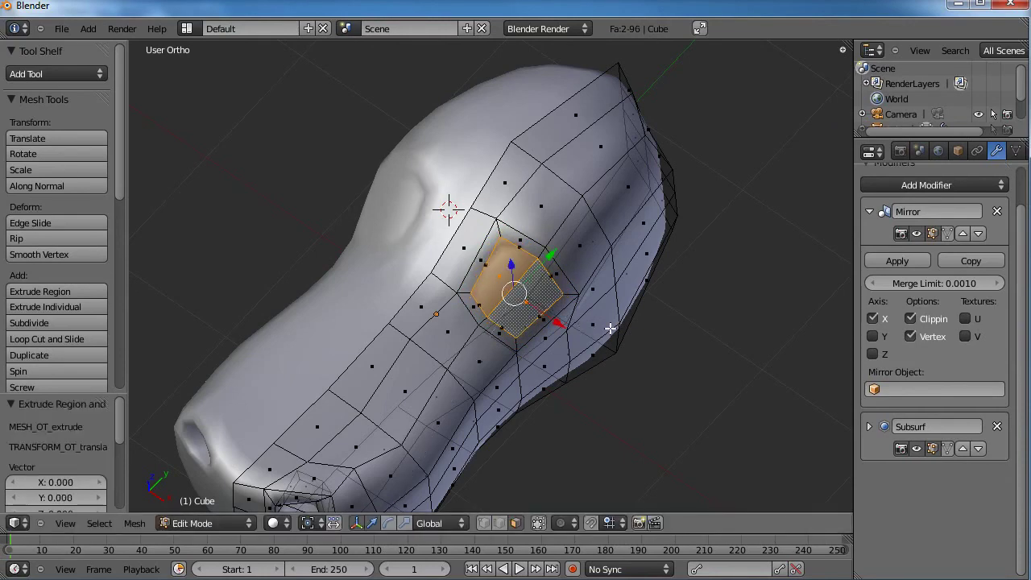
key("s")
left_click(579, 329)
Extrude the eye faces into the head, shift them 0.036 along Y and rotate them to follow the socket.
middle_click_drag(580, 329, 530, 239)
key("e")
left_click(530, 331)
left_click_drag(530, 239, 536, 238)
key("r")
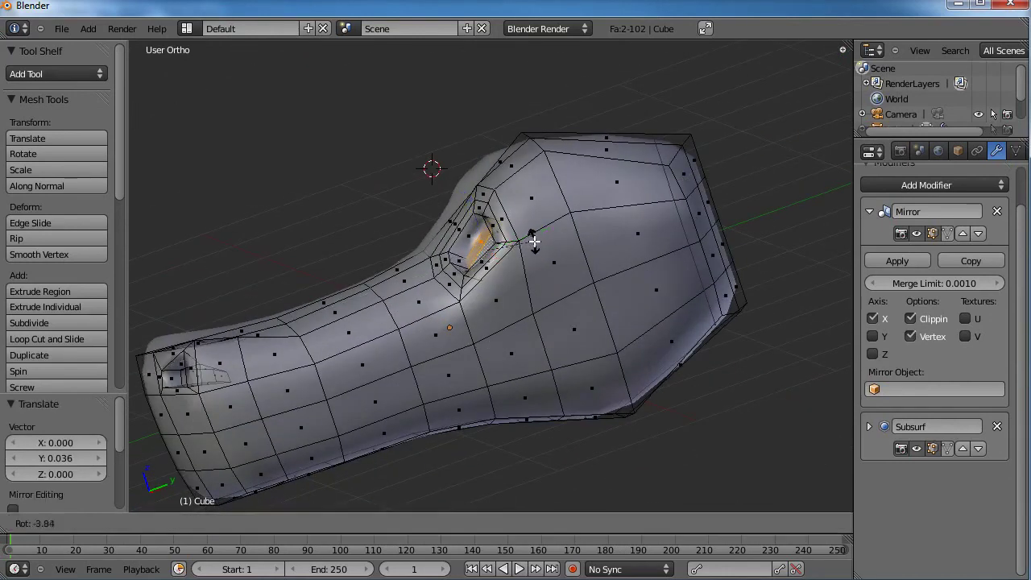
left_click(532, 240)
key("r")
key("r")
left_click(484, 318)
Delete the faces inside the eye socket to leave an open hole.
middle_click_drag(484, 318, 520, 306)
scroll(563, 313, "up", 1)
scroll(534, 395, "up", 1)
key("x")
left_click(527, 423)
Add two edge loops through the eye socket's rim, one on its lower outer side and one on its inner side.
scroll(552, 350, "up", 3)
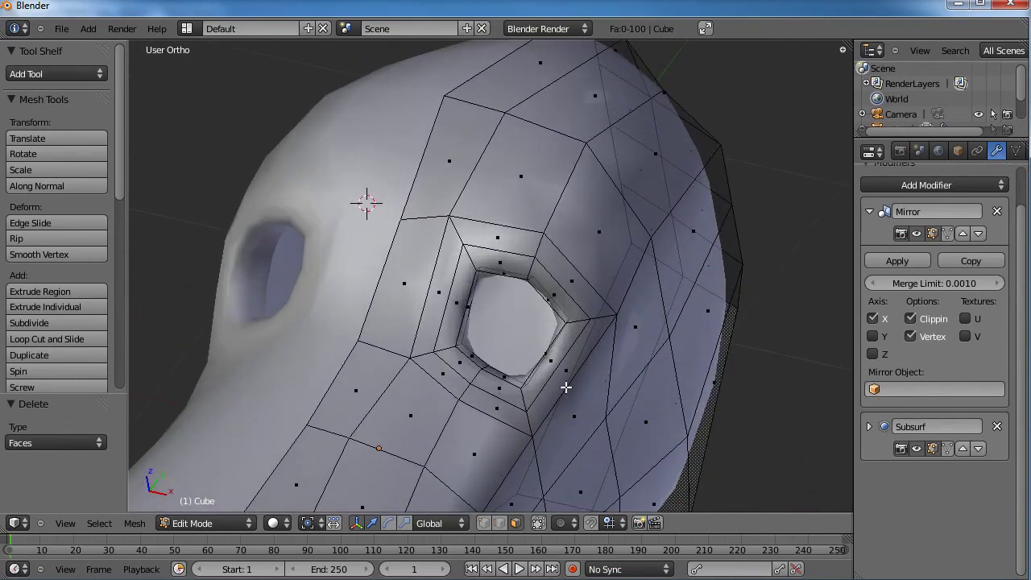
left_click(554, 360)
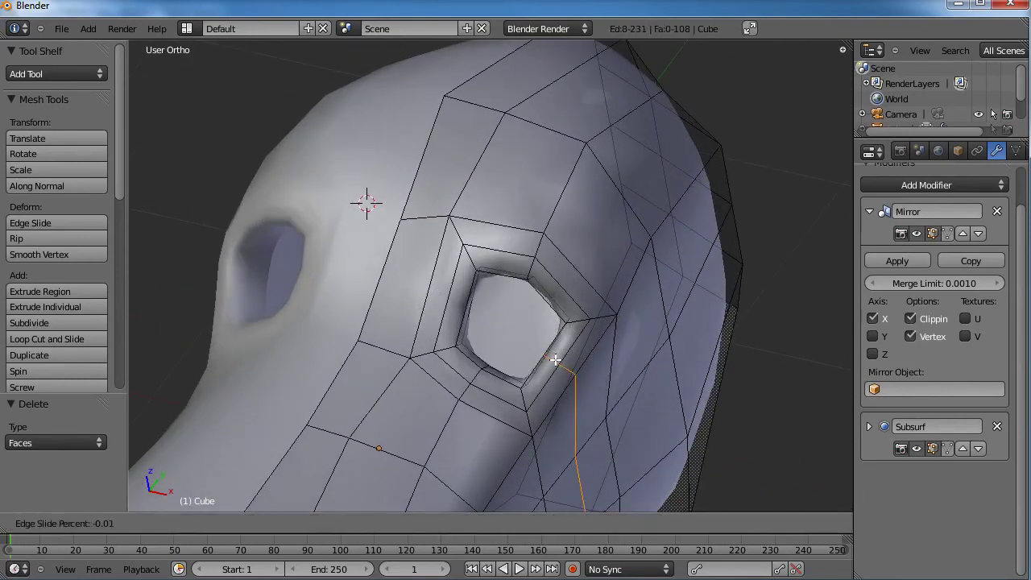
left_click(555, 360)
left_click(447, 291)
left_click(448, 292)
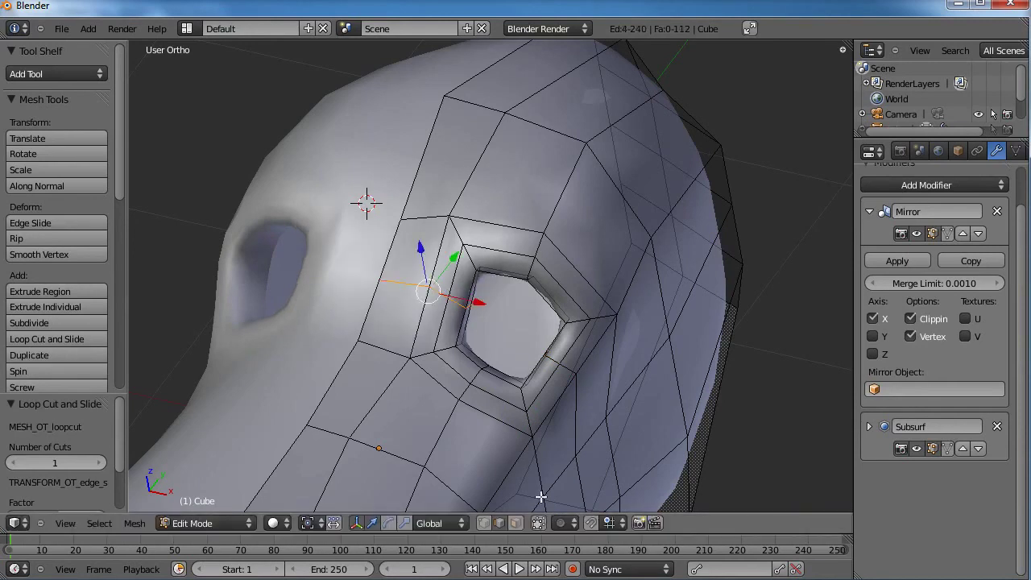
In vertex select mode, move the new loop vertices on both sides of the eye socket outward to round the opening.
left_click(485, 525)
key("a")
left_click_drag(433, 306, 413, 321)
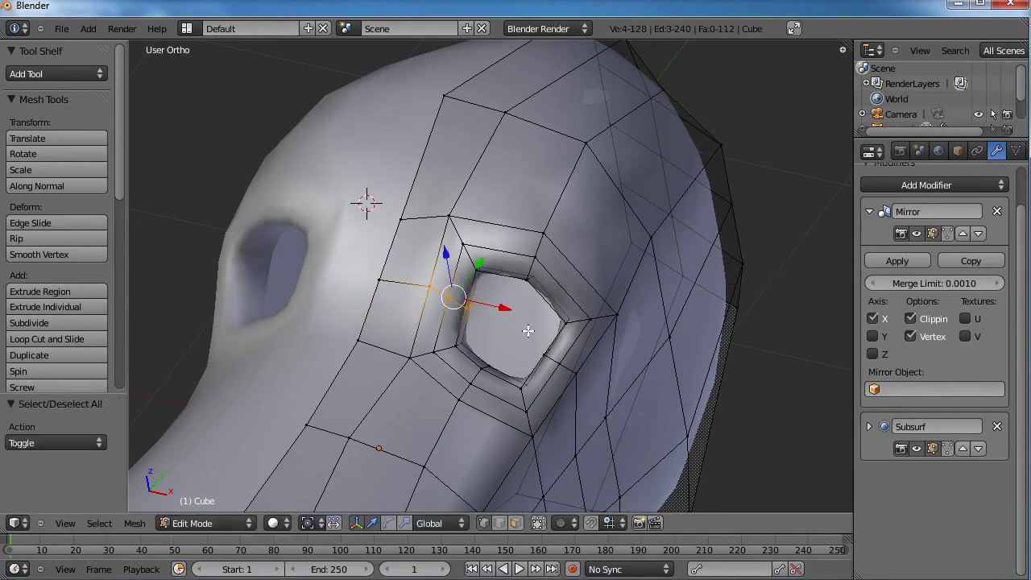
key("g")
left_click(517, 327)
key("a")
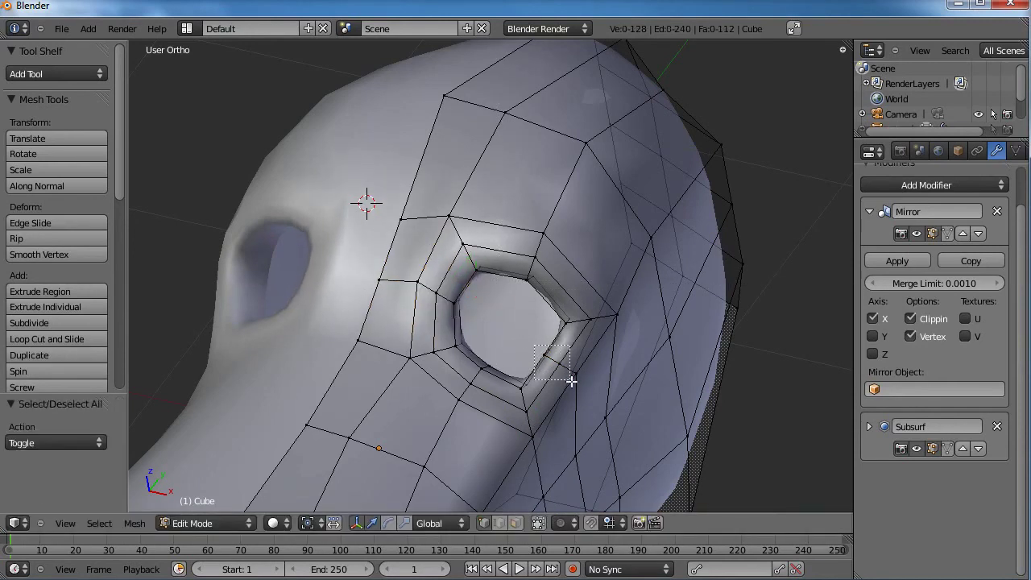
left_click_drag(571, 381, 572, 381)
middle_click_drag(615, 408, 577, 333)
key("g")
left_click(550, 344)
From the right side view, select the row of six faces along the snout's side for the mouth in face select mode.
key("Tab")
scroll(512, 322, "down", 4)
key("KP_3")
key("Tab")
scroll(534, 333, "up", 1)
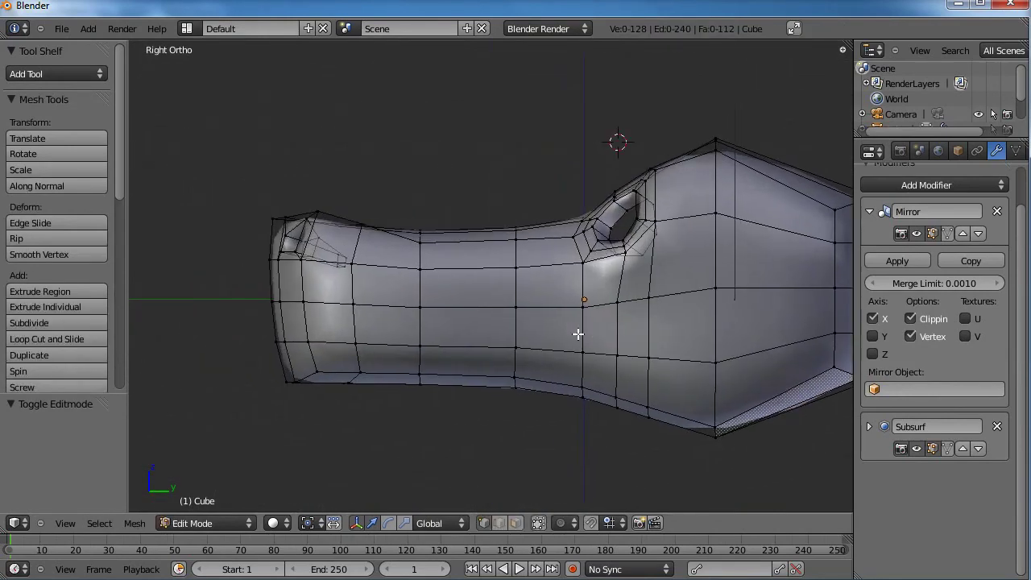
scroll(577, 333, "up", 1)
left_click(515, 523)
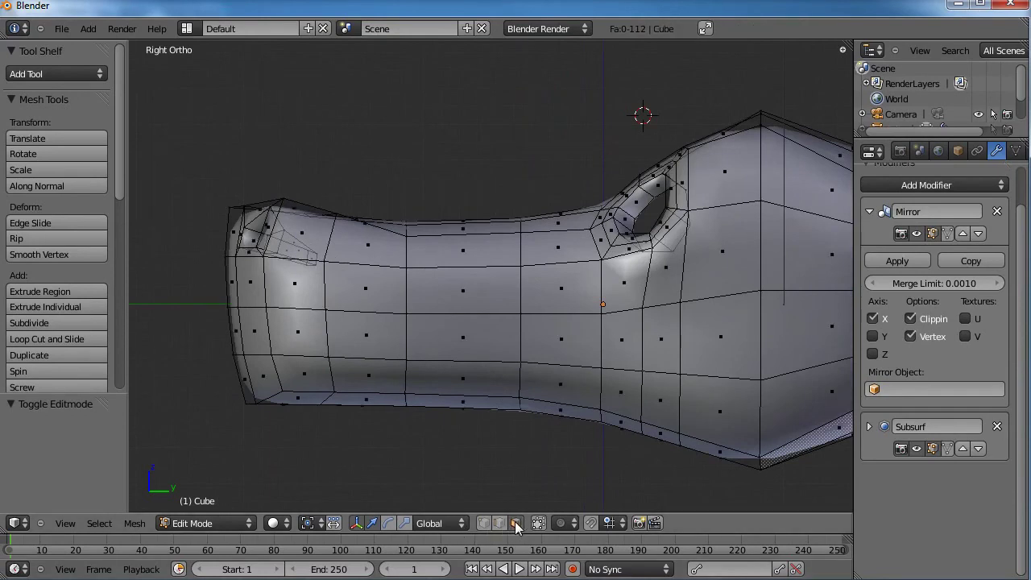
key("a")
key("a")
key("b")
left_click_drag(583, 326, 229, 339)
middle_click_drag(490, 327, 459, 338, "shift")
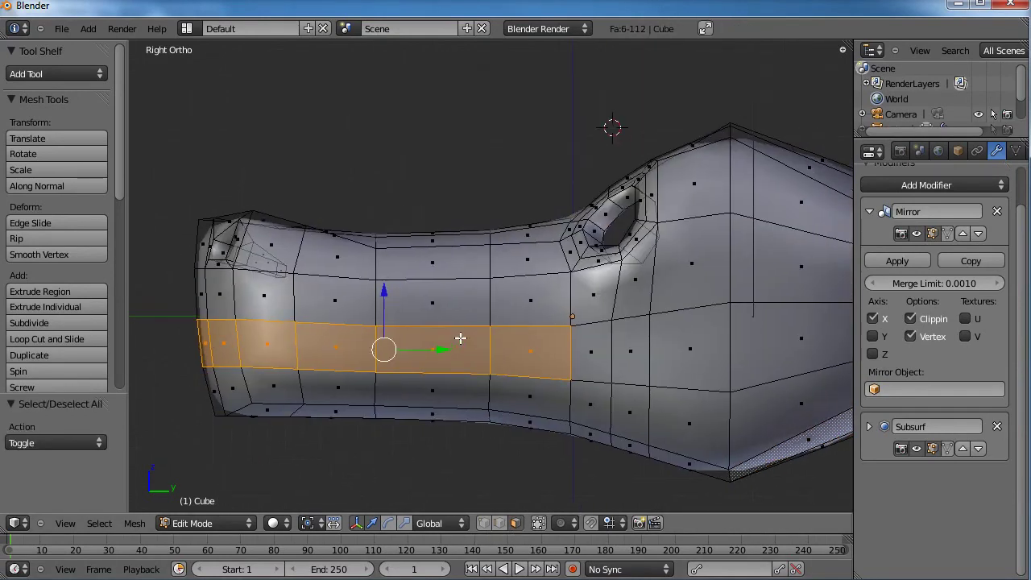
Extrude the mouth faces in place and scale them to 0.611 along Z and 0.937 along Y.
key("e")
right_click(549, 357)
key("s")
key("z")
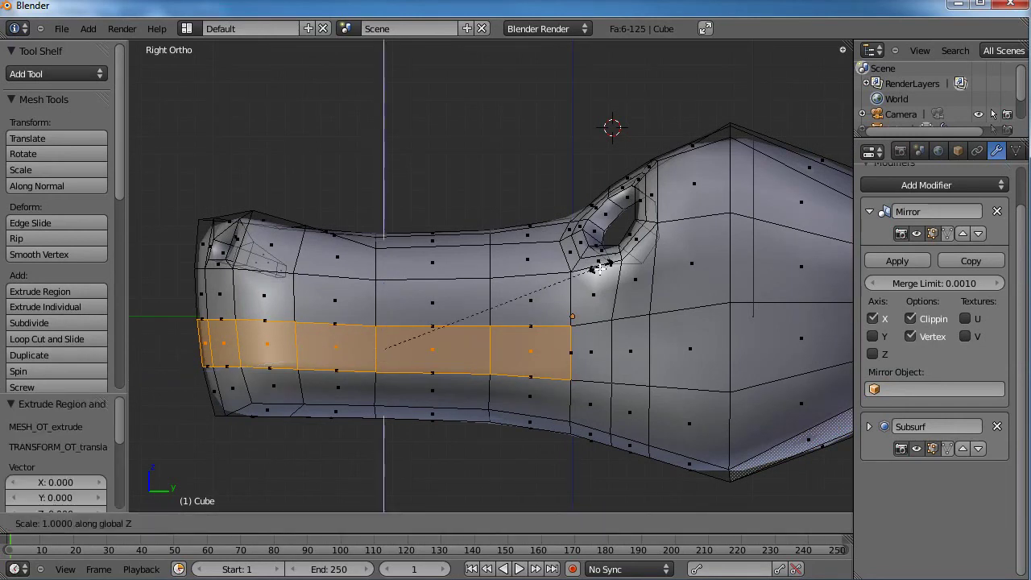
left_click(523, 315)
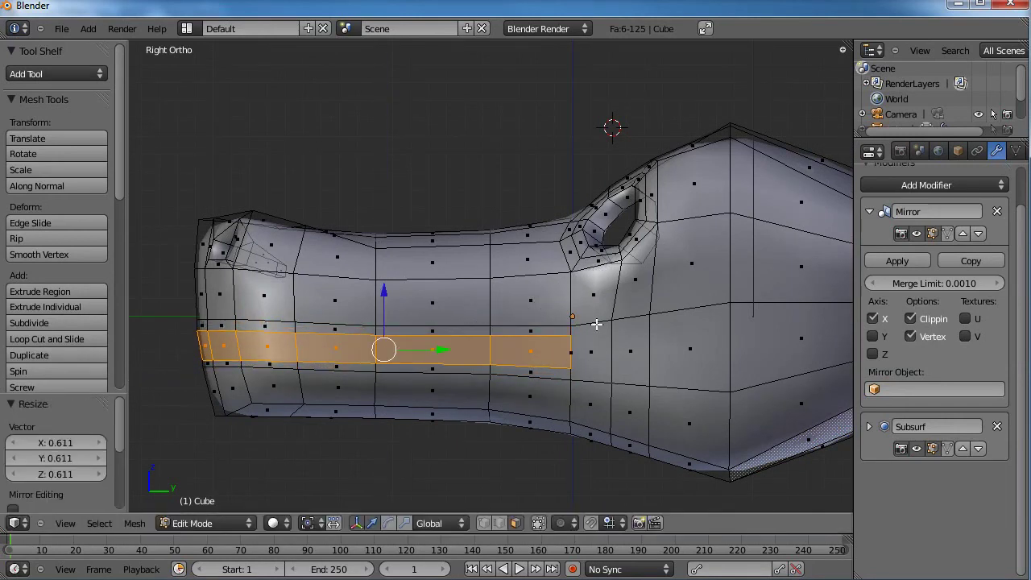
key("s")
key("y")
left_click(562, 354)
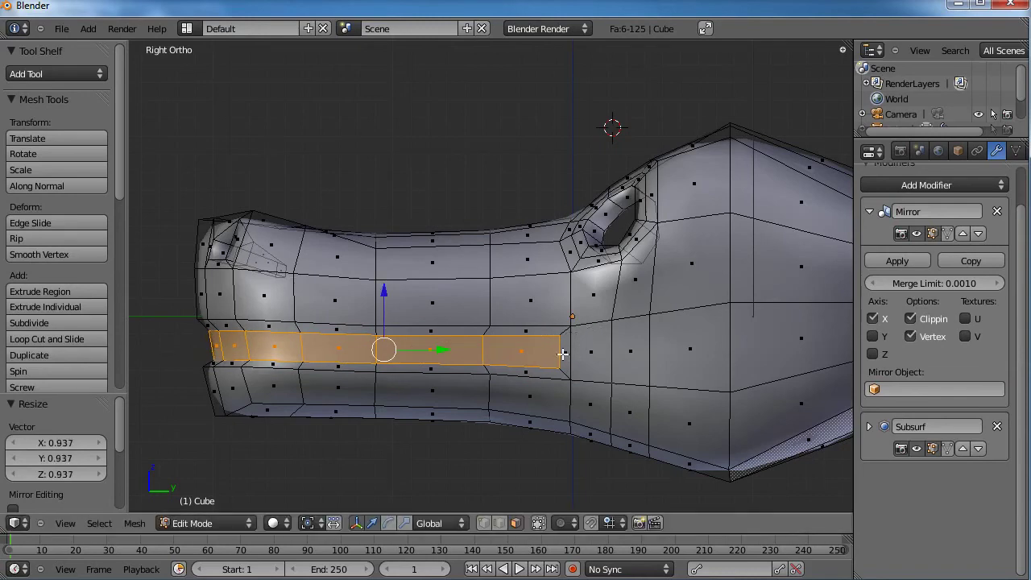
Move the extruded mouth faces -0.027 along Y, scale them down slightly and shift them inward along X.
key("g")
key("y")
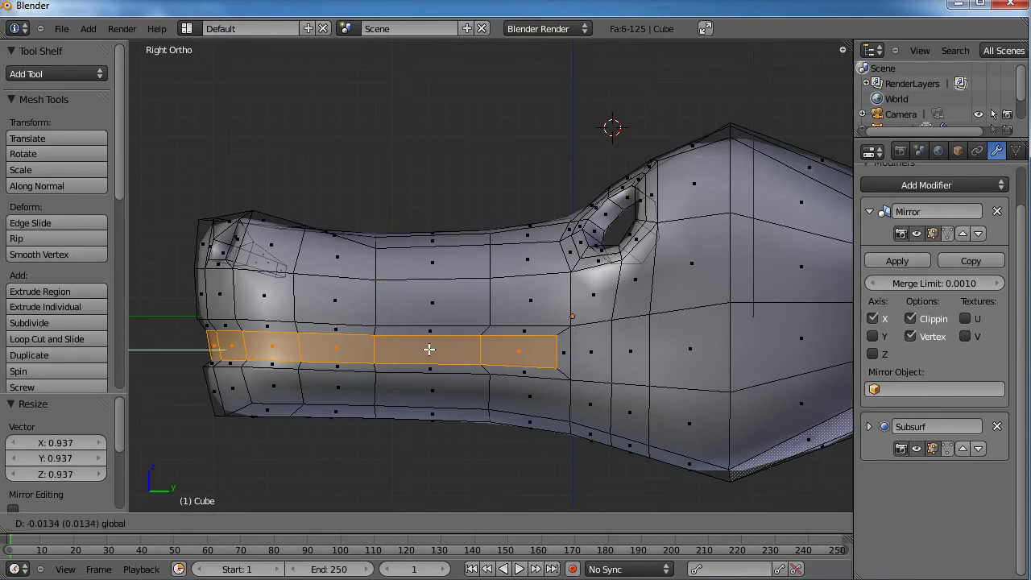
left_click(427, 348)
middle_click_drag(428, 348, 633, 306)
key("s")
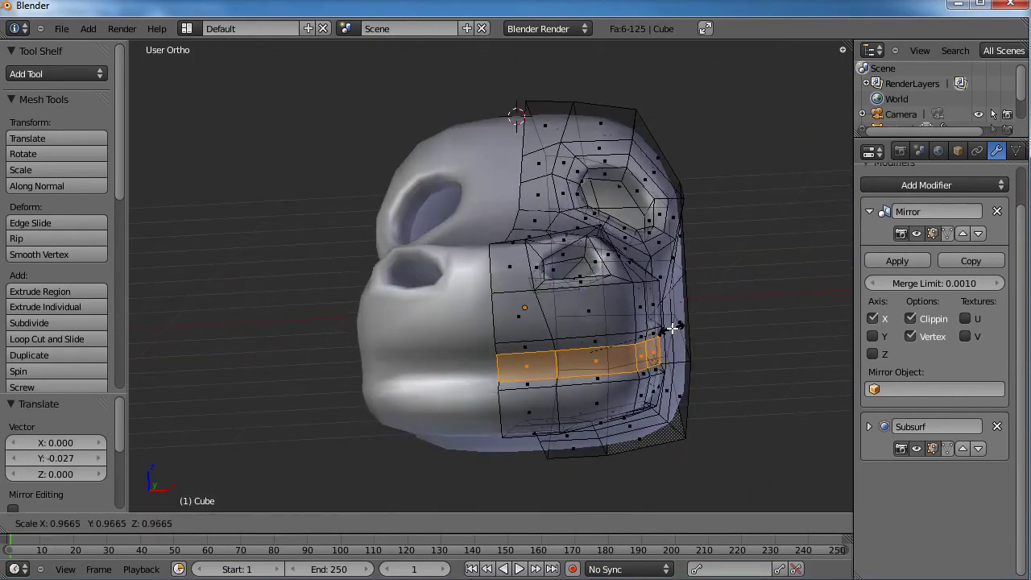
left_click(670, 343)
left_click_drag(639, 351, 631, 351)
Extrude the mouth faces in place and scale the new faces to 0.819.
middle_click_drag(669, 320, 501, 352)
key("e")
right_click(655, 398)
key("s")
left_click(659, 375)
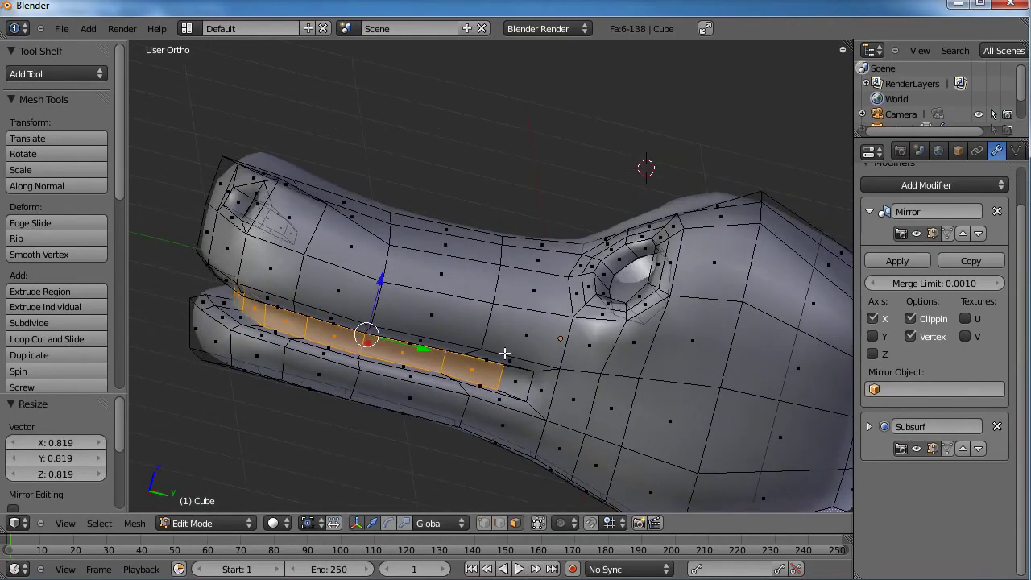
Stretch the inner mouth faces to 1.137 along Y and reposition them along Y and X inside the mouth.
key("s")
left_click(524, 358)
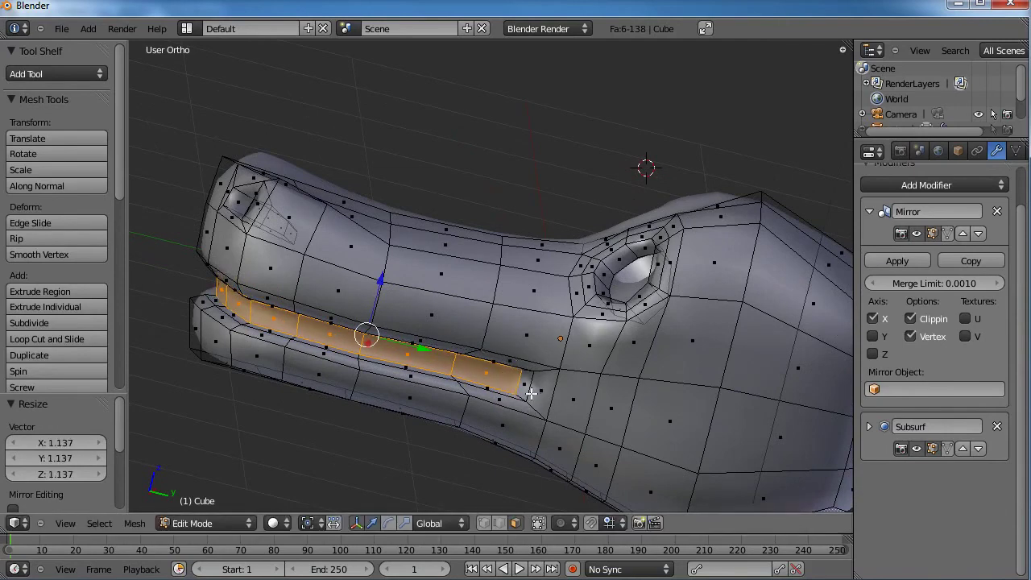
key("g")
key("y")
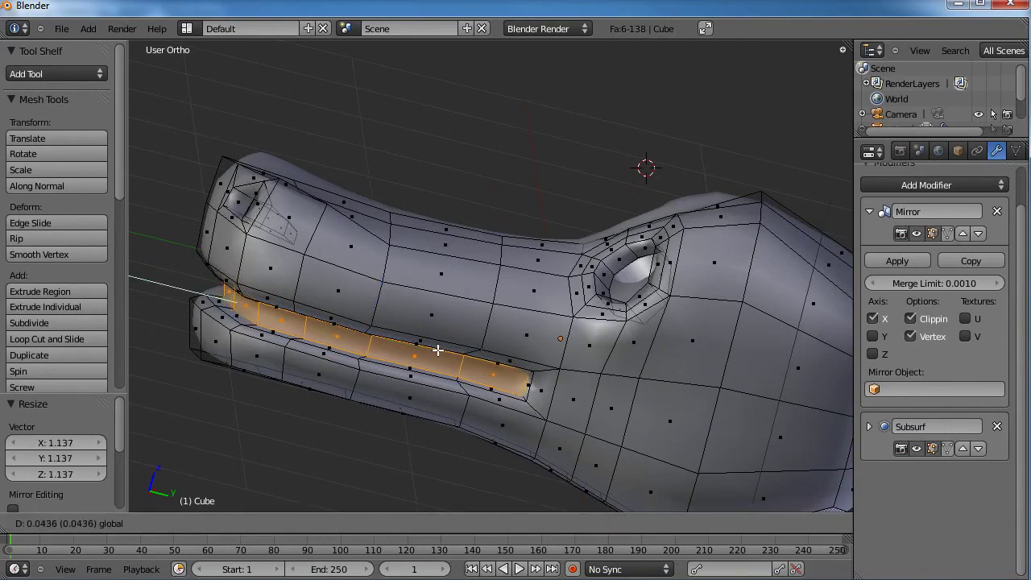
left_click(444, 352)
middle_click_drag(443, 351, 617, 373)
key("g")
key("x")
left_click(606, 364)
Extrude the inner mouth faces in place again and scale them to 0.645 along X.
key("e")
key("Escape")
key("e")
key("Escape")
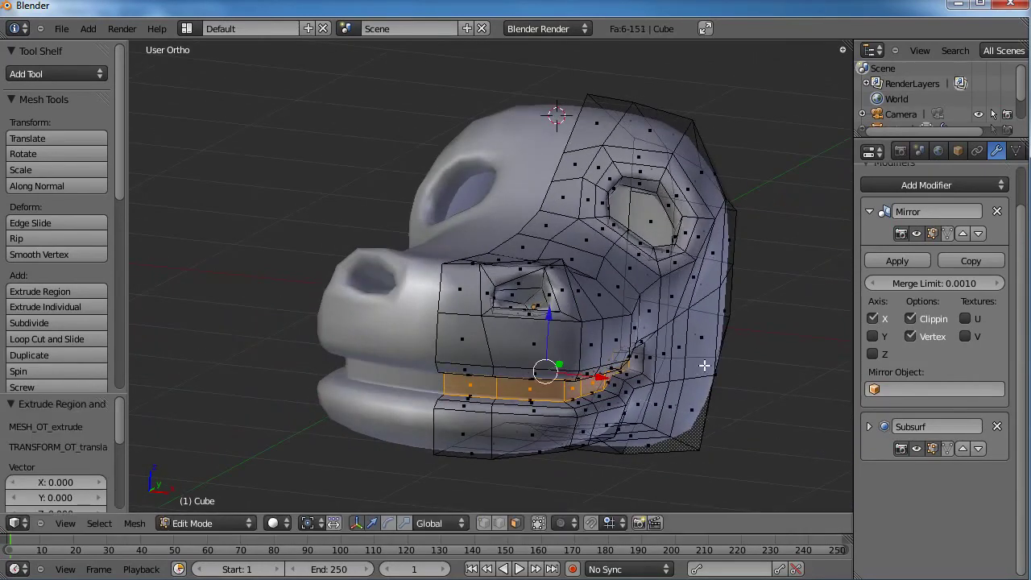
key("s")
key("x")
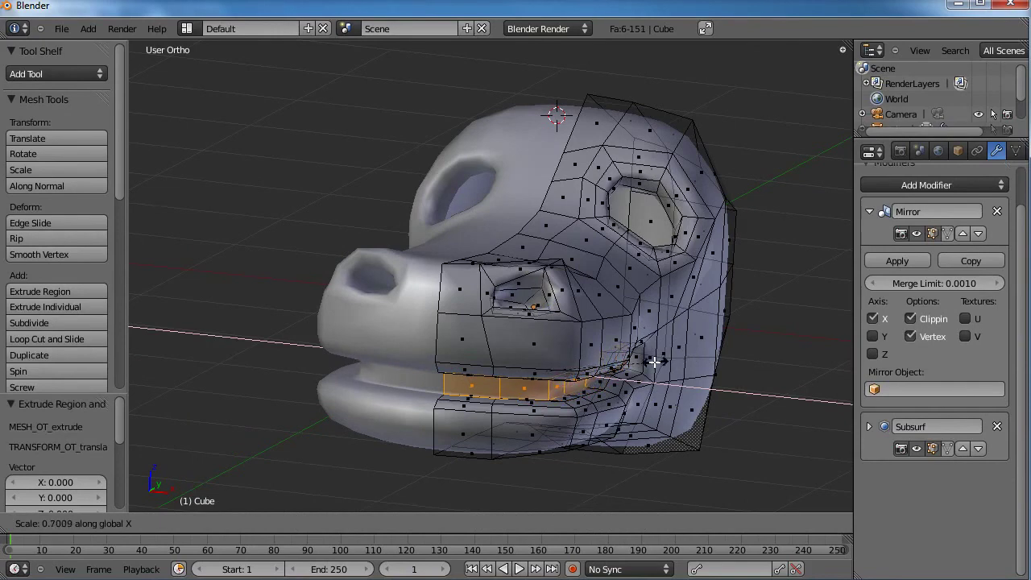
left_click(644, 357)
middle_click_drag(644, 356, 456, 324)
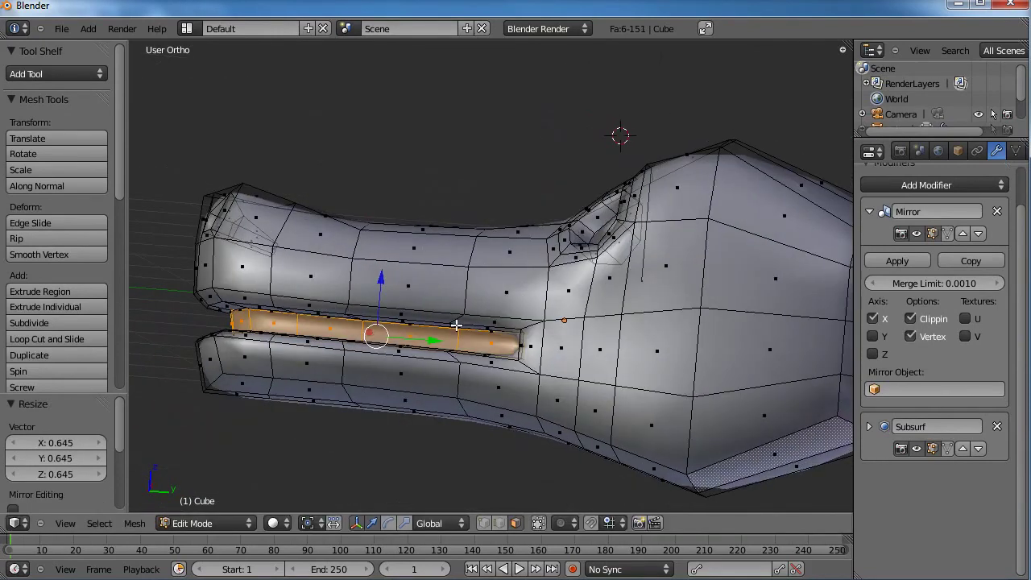
Scale the innermost mouth faces to about 0.92 along Y and move them 0.078 along Y.
key("s")
key("y")
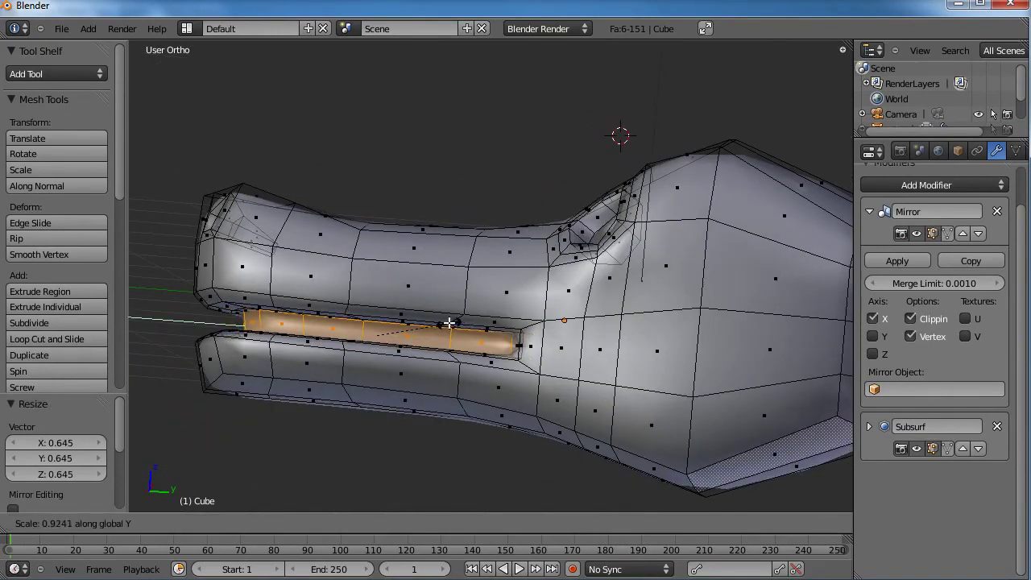
left_click(448, 326)
key("g")
left_click(451, 292)
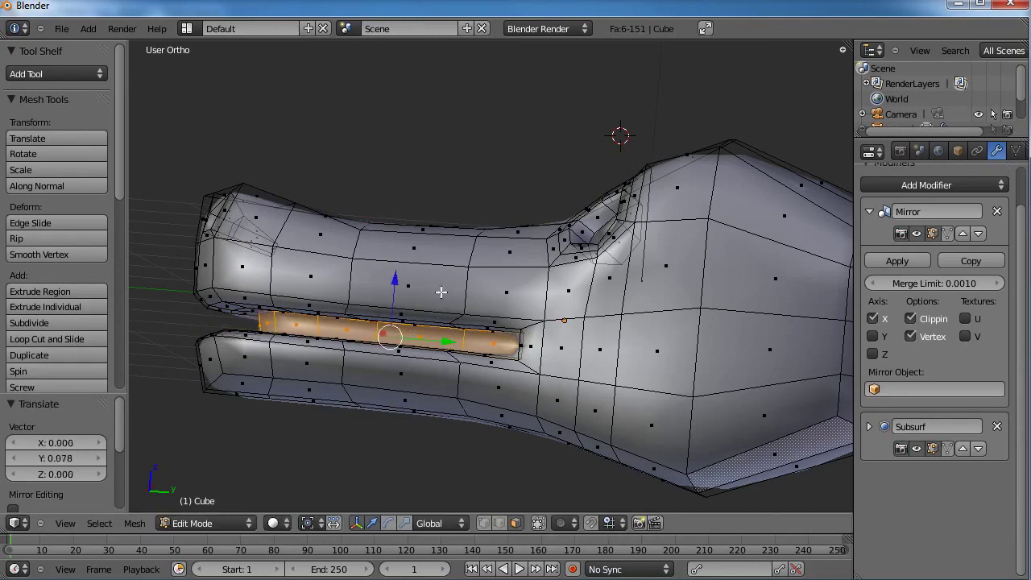
Delete the six innermost mouth faces to open the mouth, and switch to vertex select mode.
middle_click_drag(451, 292, 566, 285)
key("x")
left_click(576, 214)
scroll(586, 218, "up", 3)
left_click(482, 523)
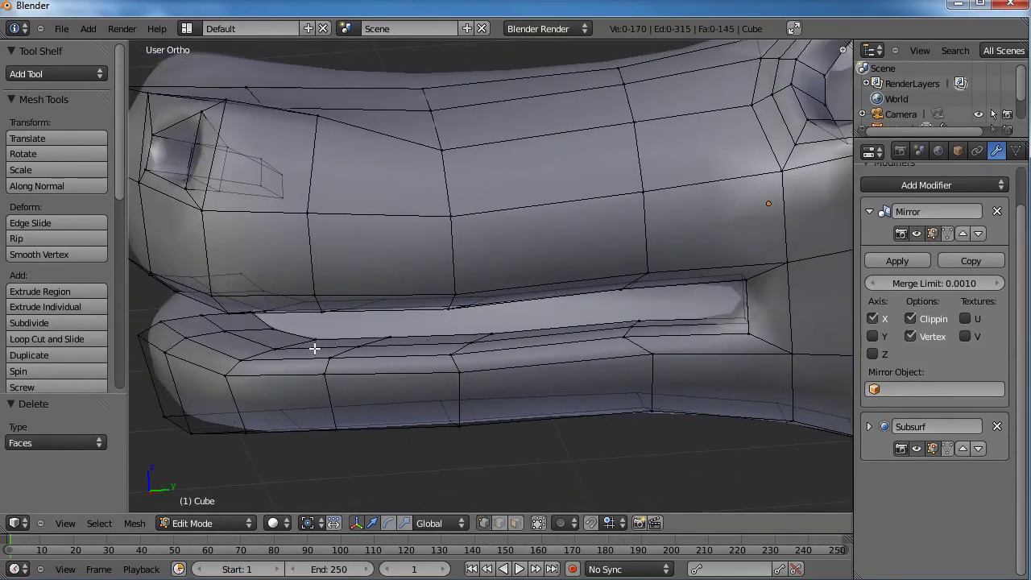
Select the edge loop around the mouth opening, extrude it in place and scale it to about 2.37 along Z.
right_click(335, 338, "alt")
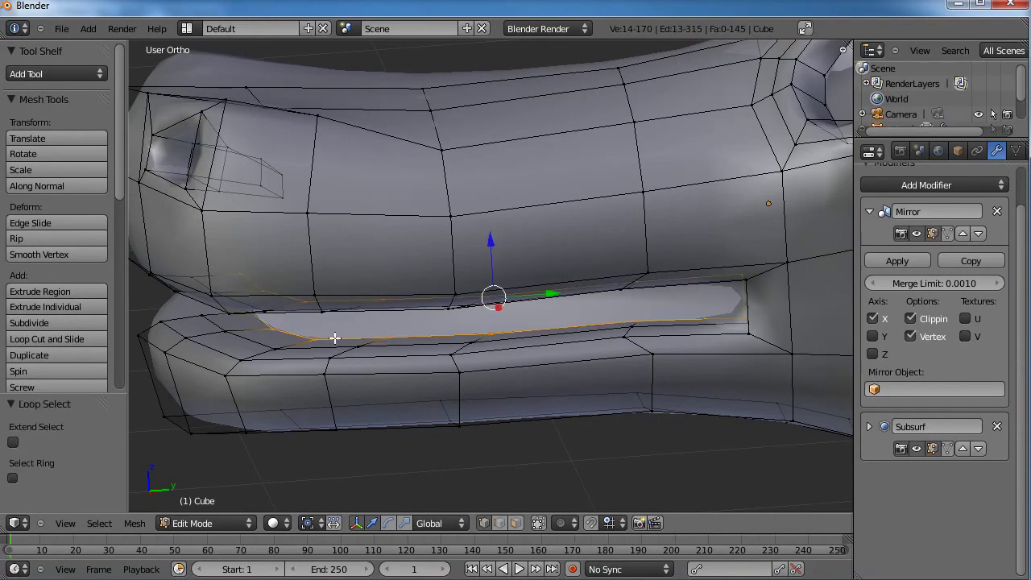
middle_click_drag(377, 332, 464, 266)
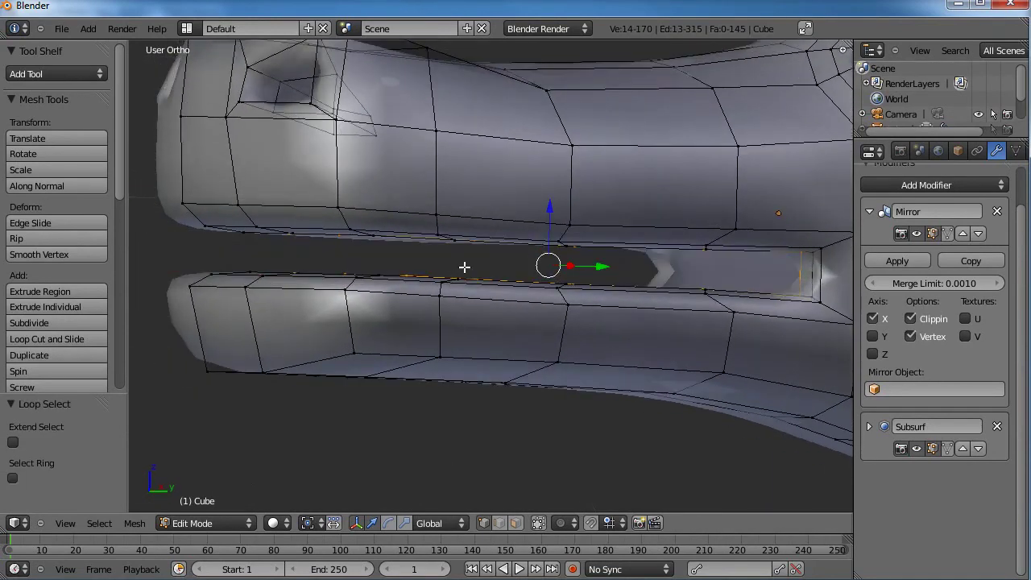
key("e")
right_click(584, 265)
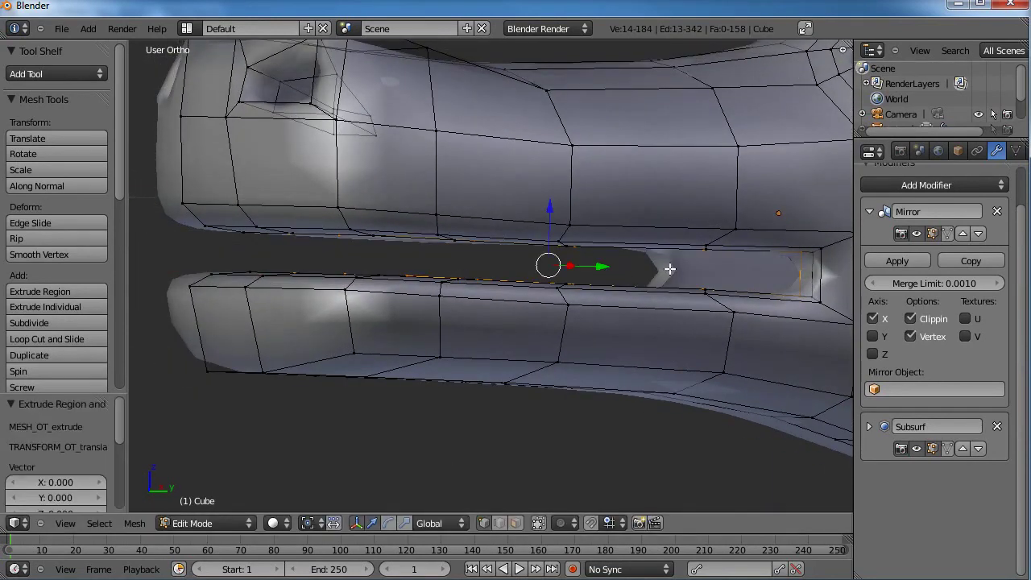
key("s")
key("z")
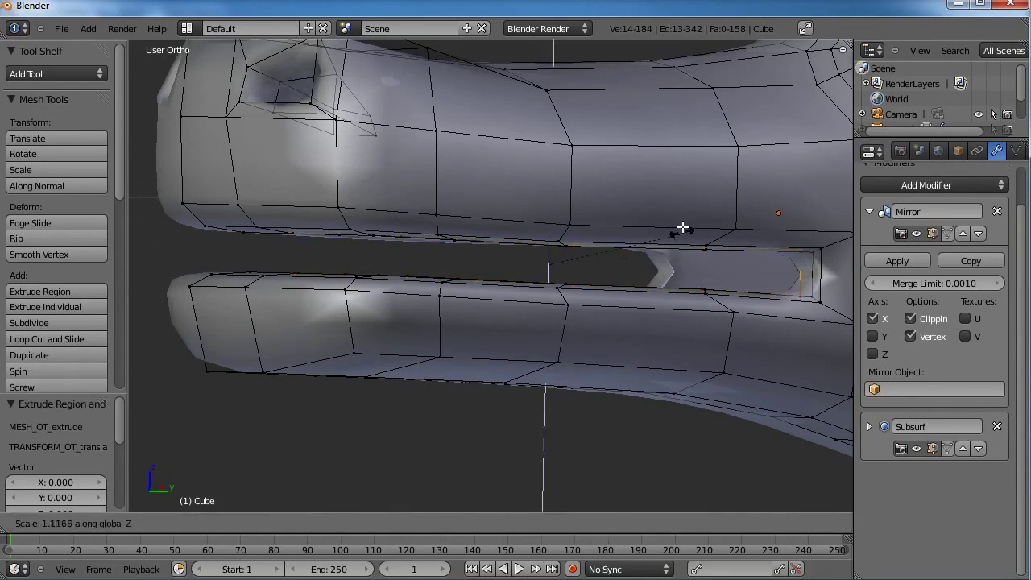
left_click(782, 99)
middle_click_drag(724, 145, 652, 306)
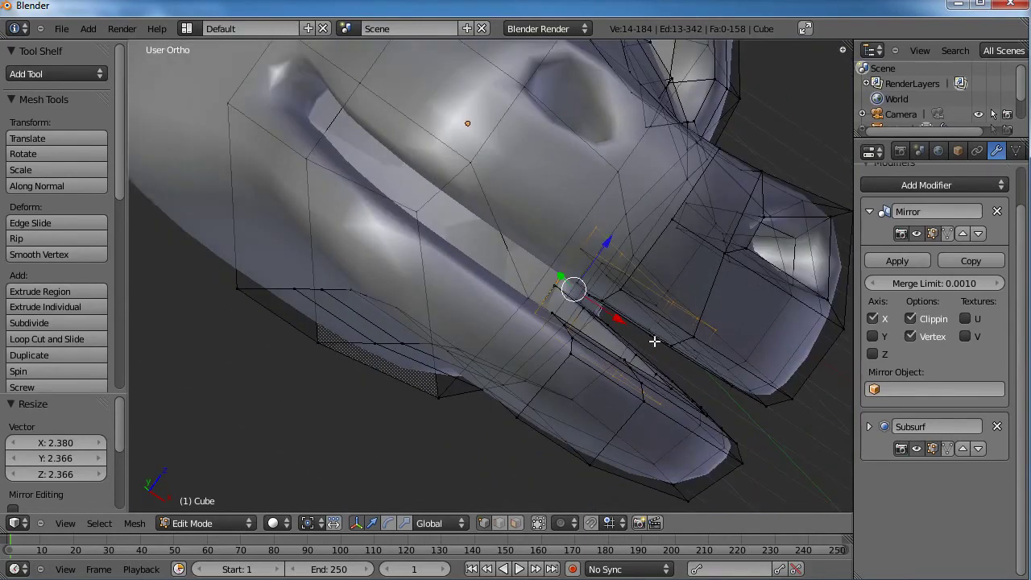
Scale the inner mouth loop to 0.836, and enlarge it to 1.272 along Z.
middle_click_drag(653, 342, 686, 276)
key("s")
left_click(702, 281)
key("s")
key("z")
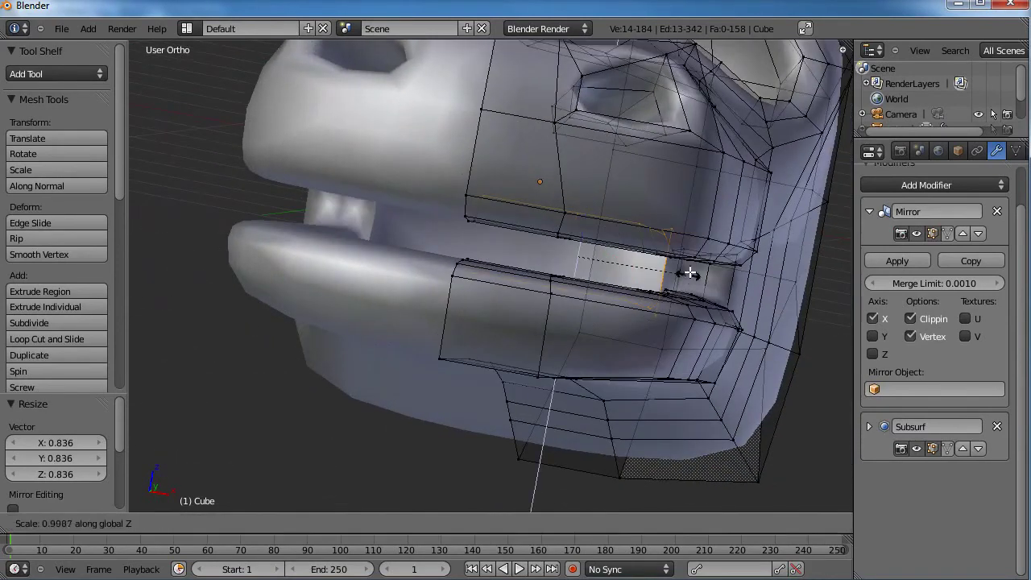
left_click(715, 211)
middle_click_drag(715, 211, 618, 316)
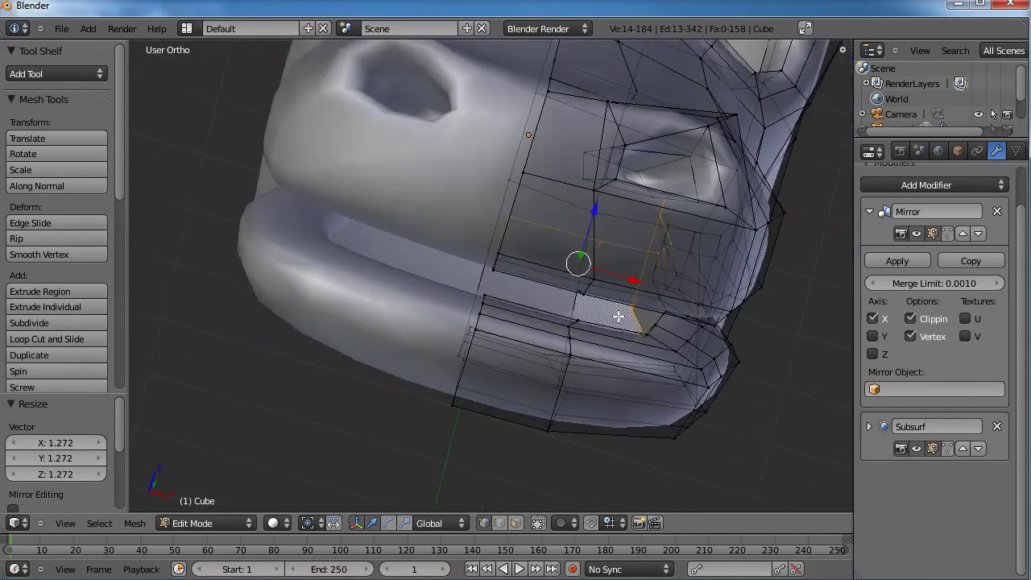
Extrude the inner mouth loop in place, scale it to 0.855 and shrink it to 0.358 in X and Y only.
key("e")
right_click(668, 319)
key("s")
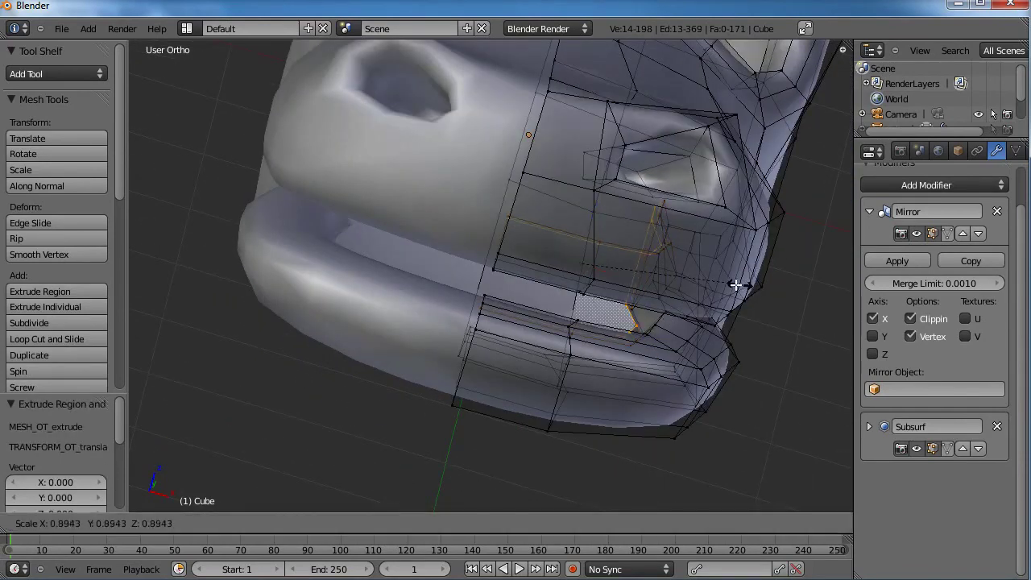
left_click(735, 283)
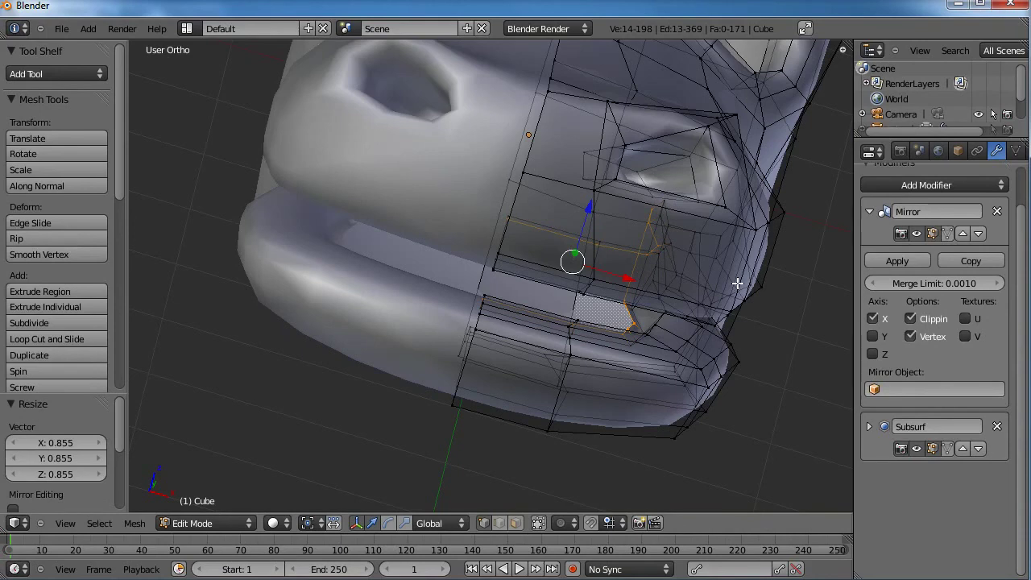
middle_click_drag(736, 282, 691, 265)
key("s")
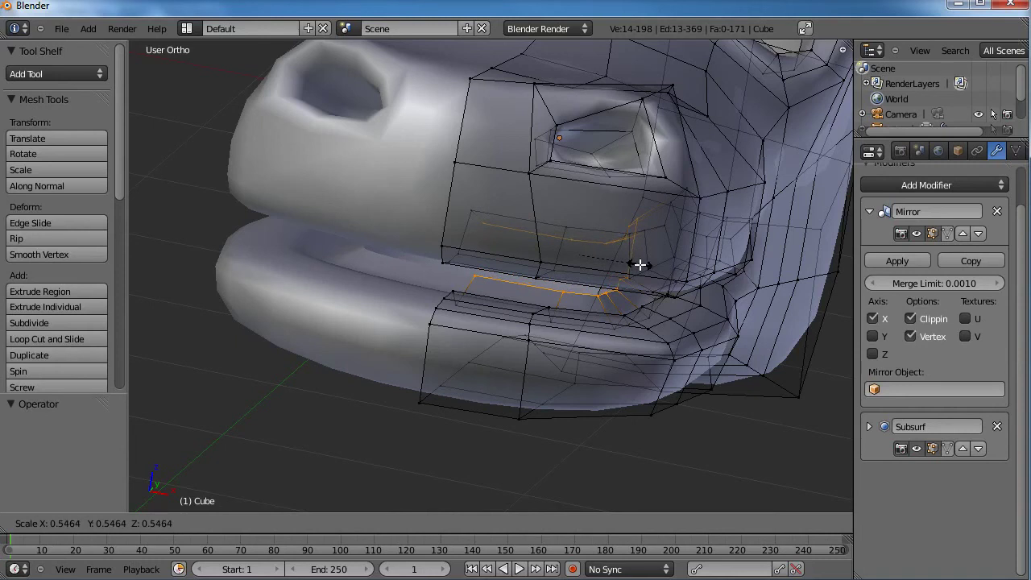
key("shift+z")
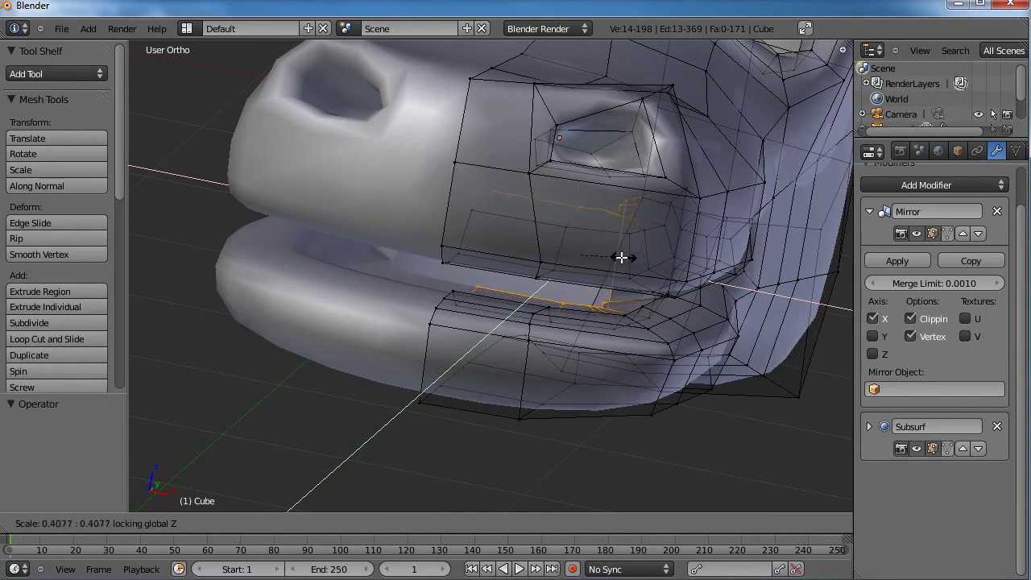
left_click(617, 256)
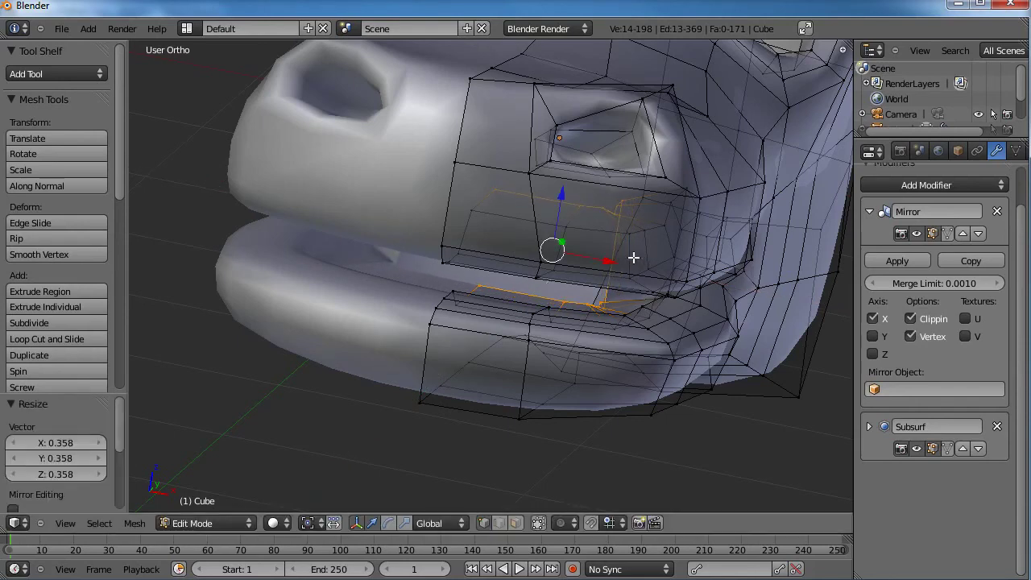
Move the inner mouth loop 0.044 along Y, stretch it to 2.176 along Y and shift it about 0.070 further back.
middle_click_drag(645, 257, 550, 343)
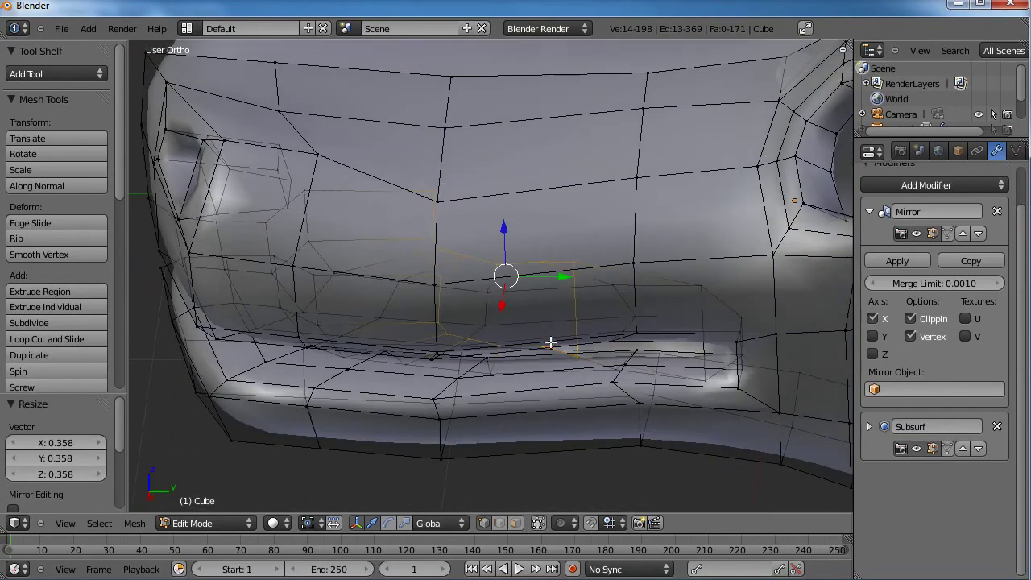
left_click_drag(561, 278, 575, 276)
key("s")
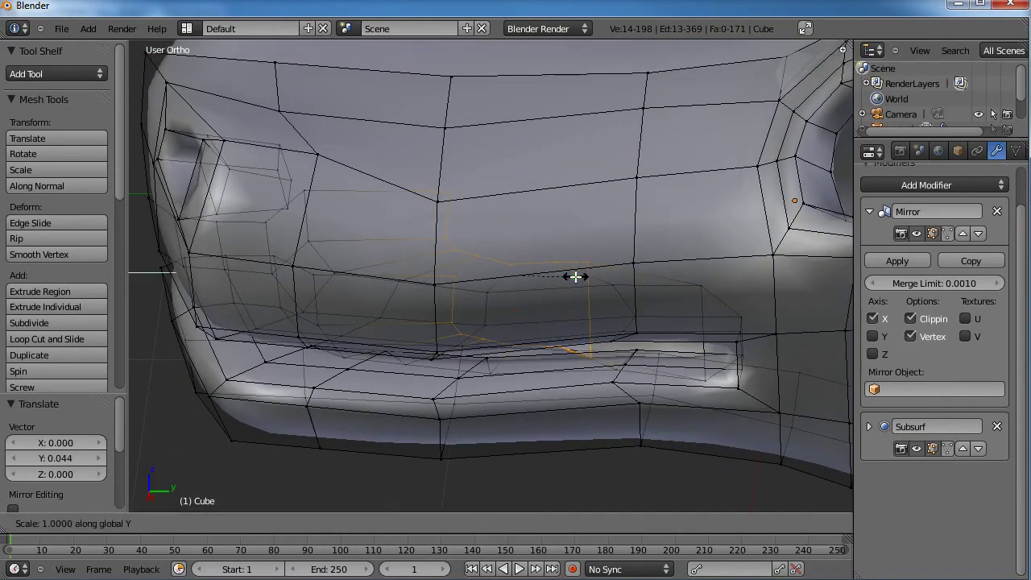
left_click(641, 281)
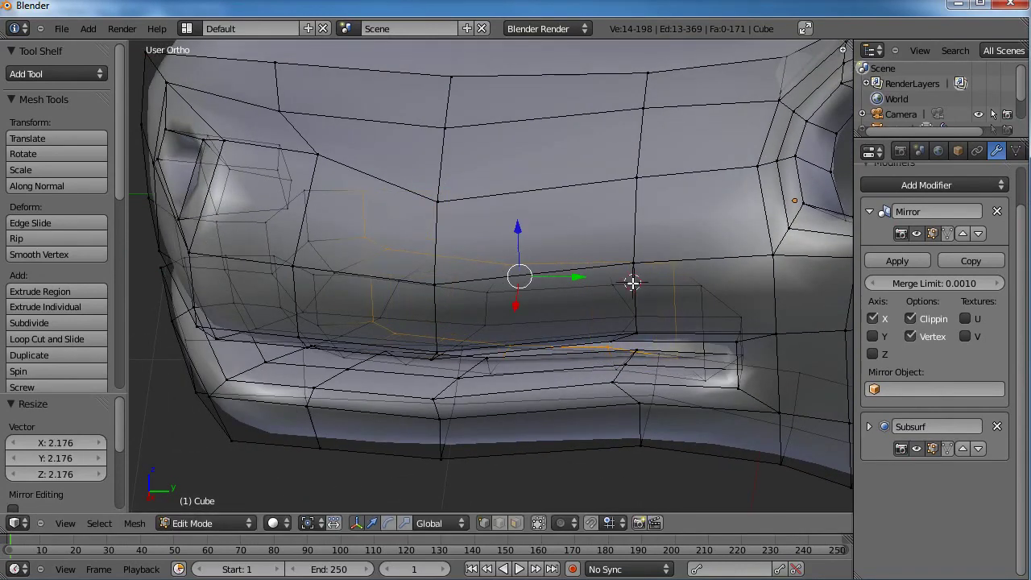
left_click_drag(577, 277, 583, 282)
Select eight vertices along the side and back of the inner mouth loop, extrude them in place and move them -0.553 along X.
middle_click_drag(583, 281, 527, 351)
middle_click_drag(615, 281, 548, 396, "shift")
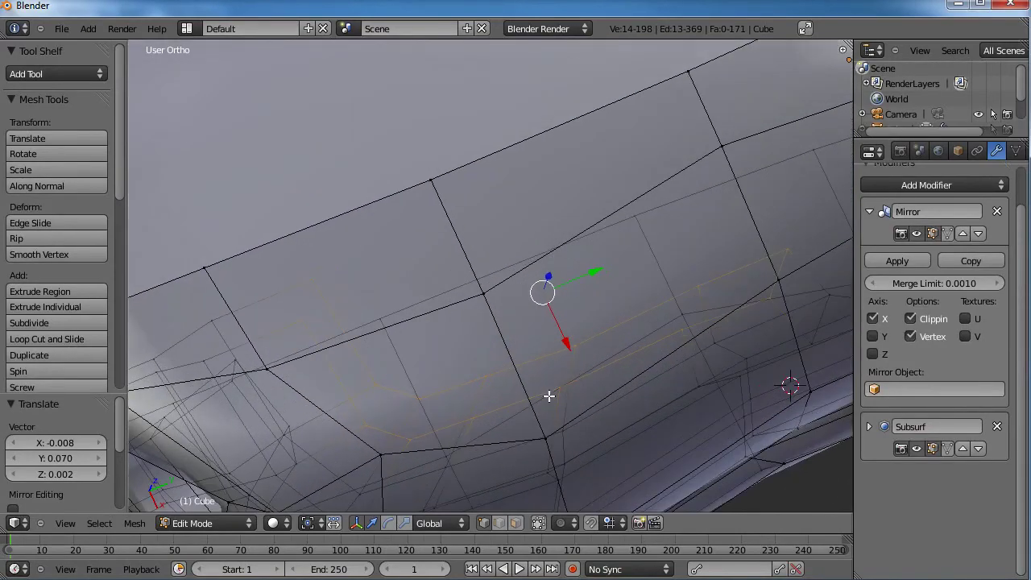
middle_click_drag(595, 368, 585, 318)
right_click(504, 390)
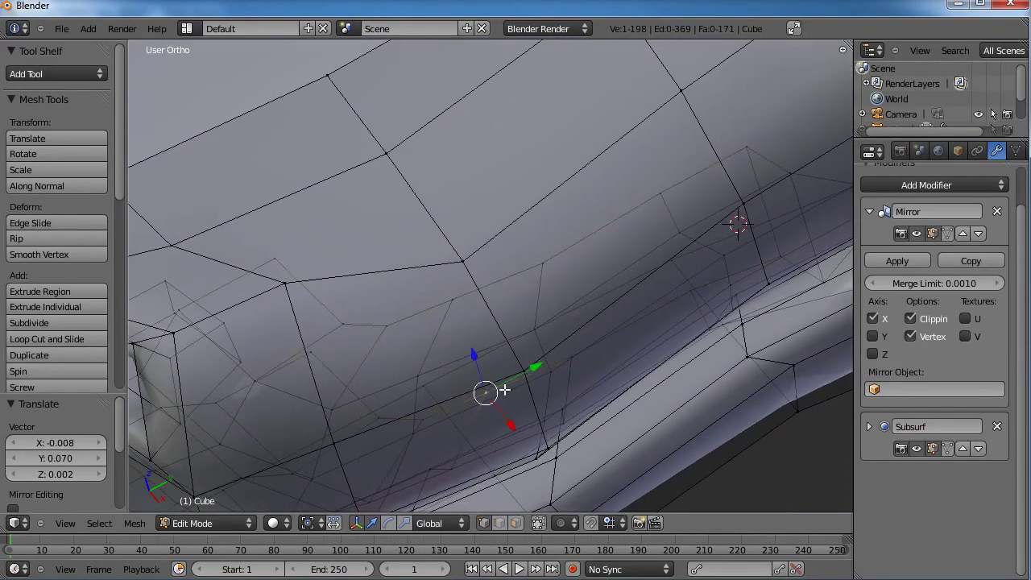
right_click(573, 353, "shift")
right_click(683, 298, "shift")
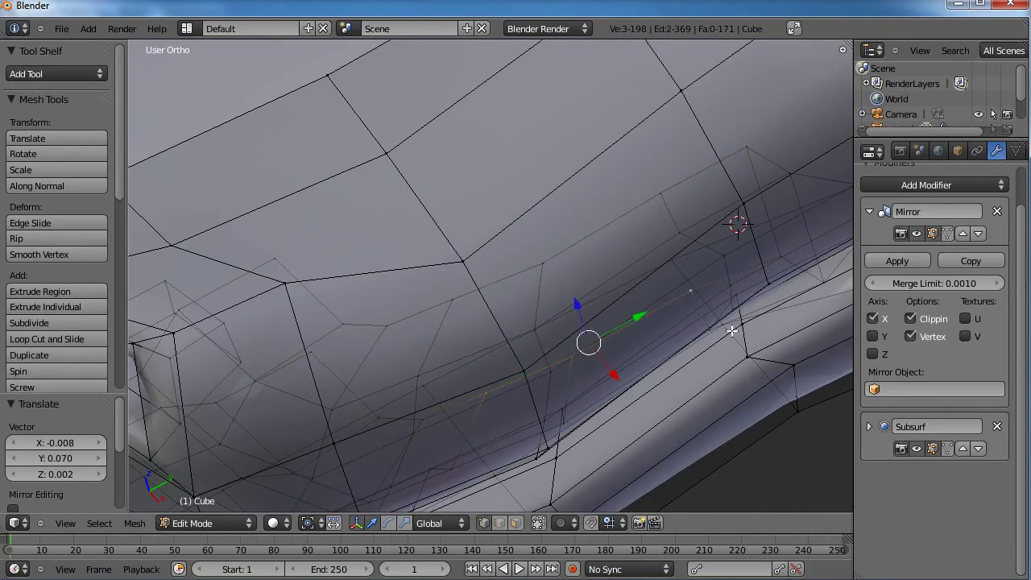
middle_click_drag(635, 362, 638, 343)
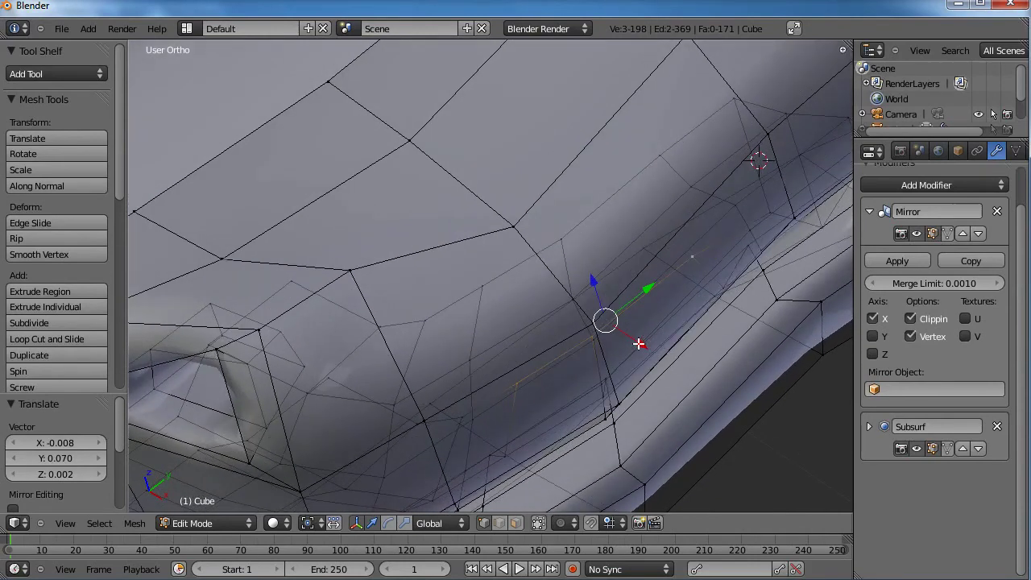
right_click(768, 211, "shift")
right_click(727, 99, "shift")
right_click(643, 155, "shift")
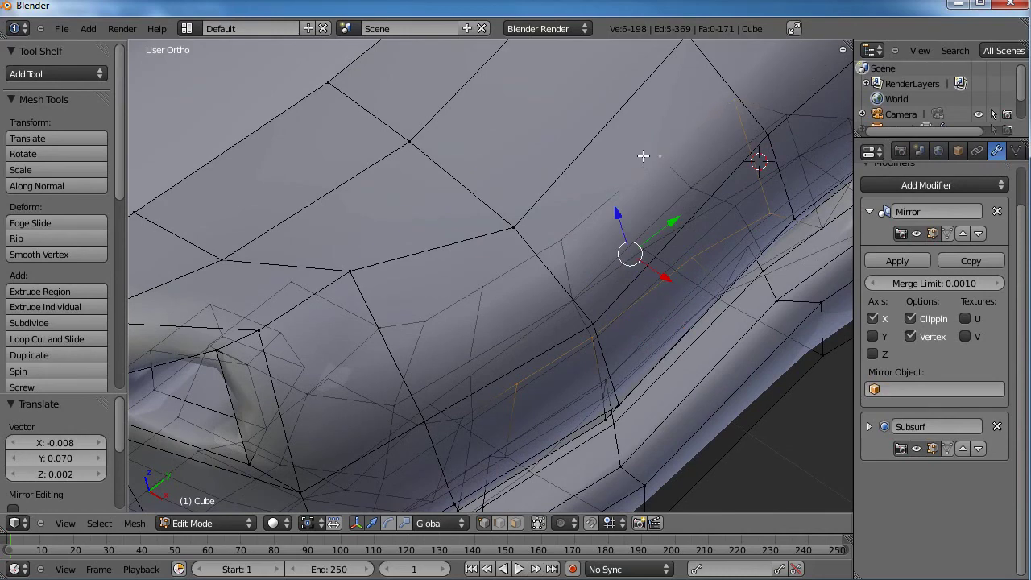
right_click(483, 284, "shift")
middle_click_drag(483, 279, 586, 361)
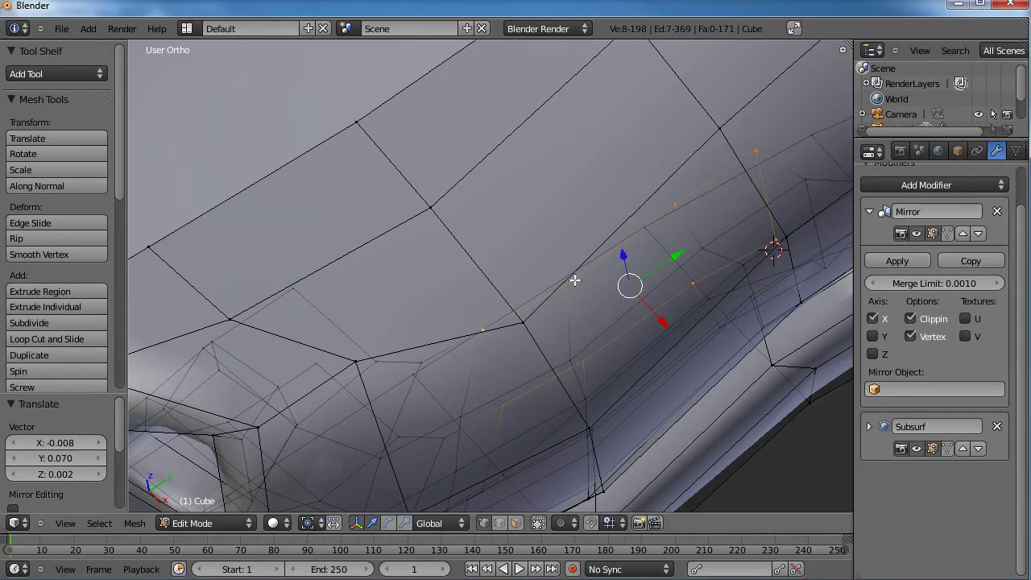
middle_click_drag(489, 337, 471, 256)
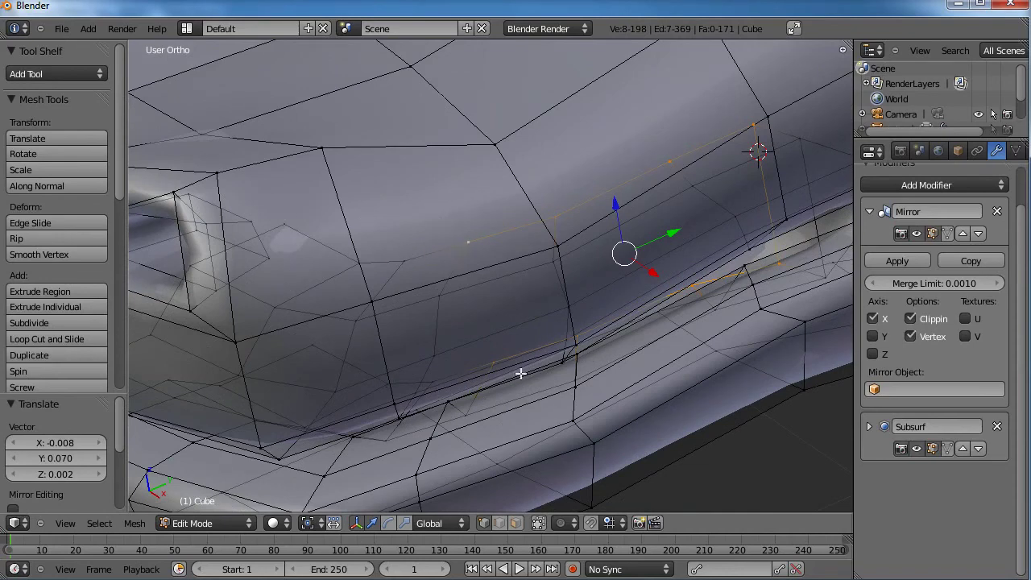
key("e")
right_click(617, 344)
key("g")
key("z")
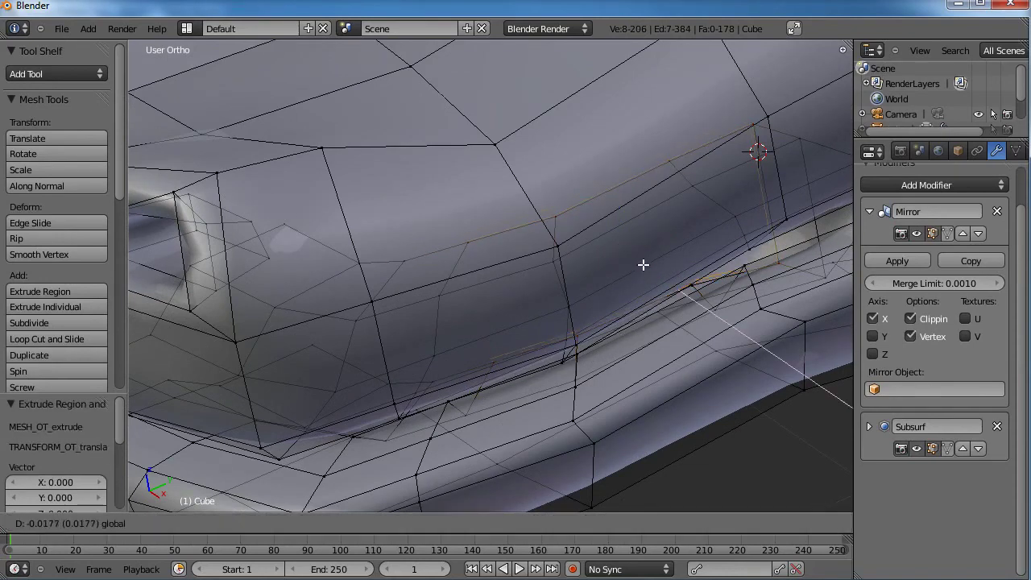
left_click(517, 188)
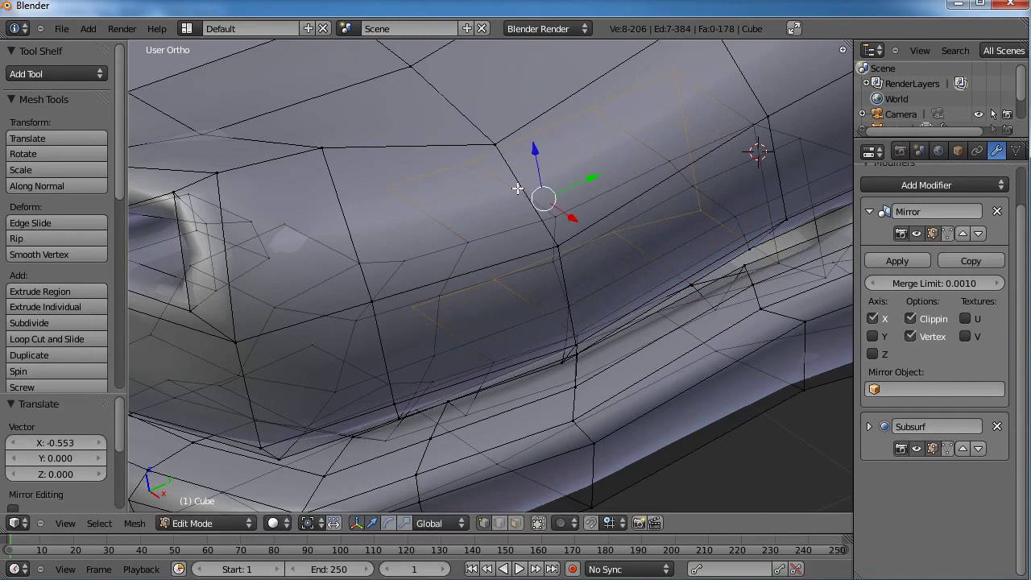
Add an edge loop with one cut through the newly extruded faces that span the roof of the mouth.
middle_click_drag(489, 252, 568, 269)
key("ctrl+r")
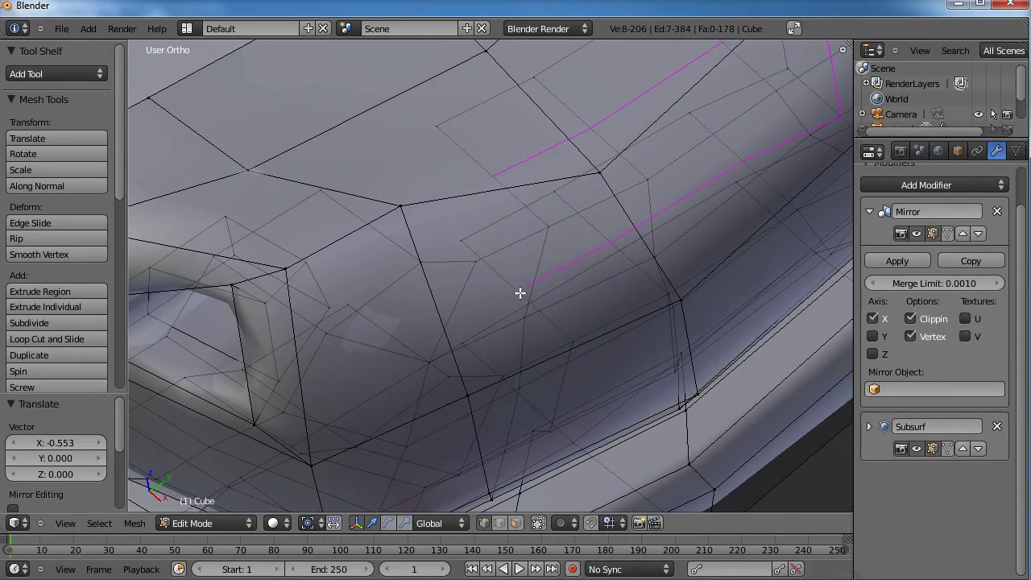
left_click(519, 292)
left_click(531, 302)
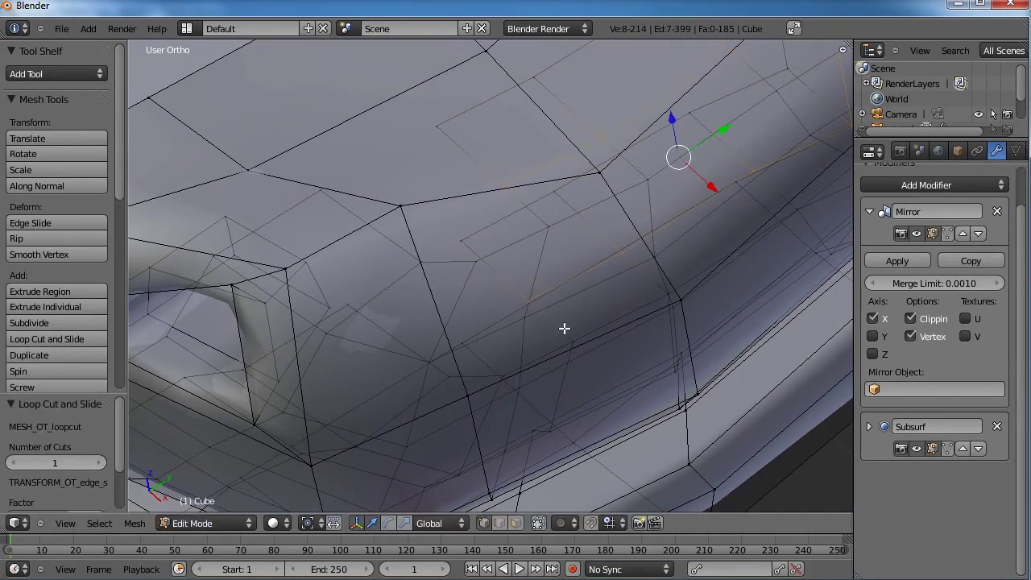
Fill two four-sided faces between the new mouth-roof vertices and the front part of the inner mouth loop.
middle_click_drag(564, 327, 548, 306)
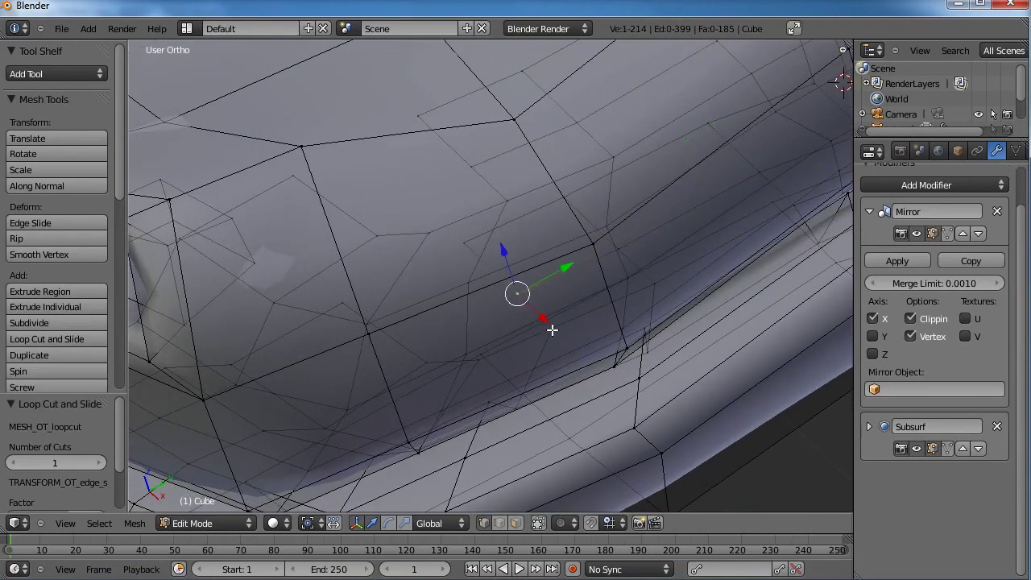
right_click(449, 363, "shift")
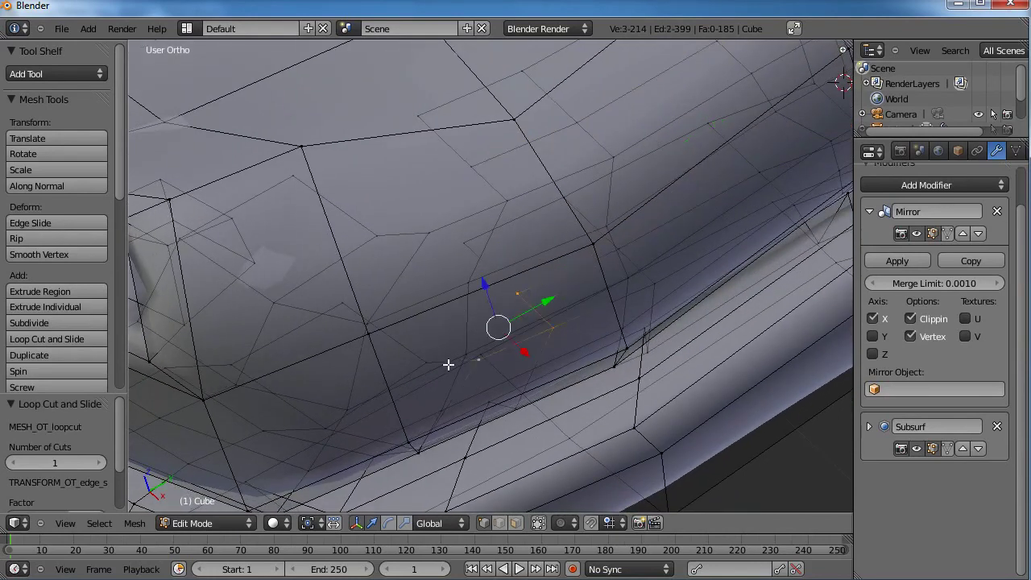
right_click(431, 359, "shift")
key("f")
right_click(513, 294)
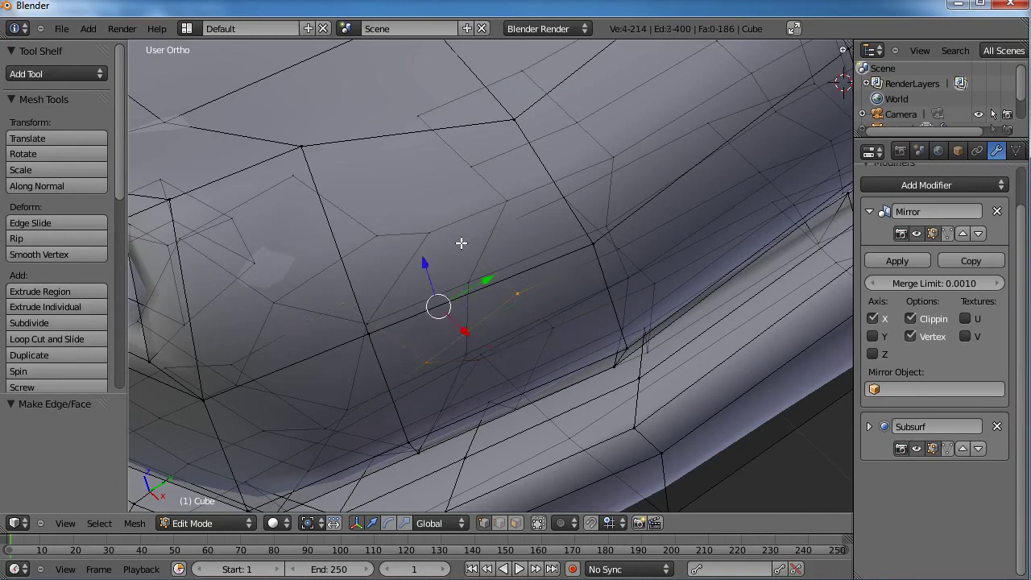
middle_click_drag(505, 212, 513, 239, "shift")
Fill the rest of the front mouth-roof gap with two more four-sided faces reaching to the centre line.
right_click(480, 196)
right_click(510, 228, "shift")
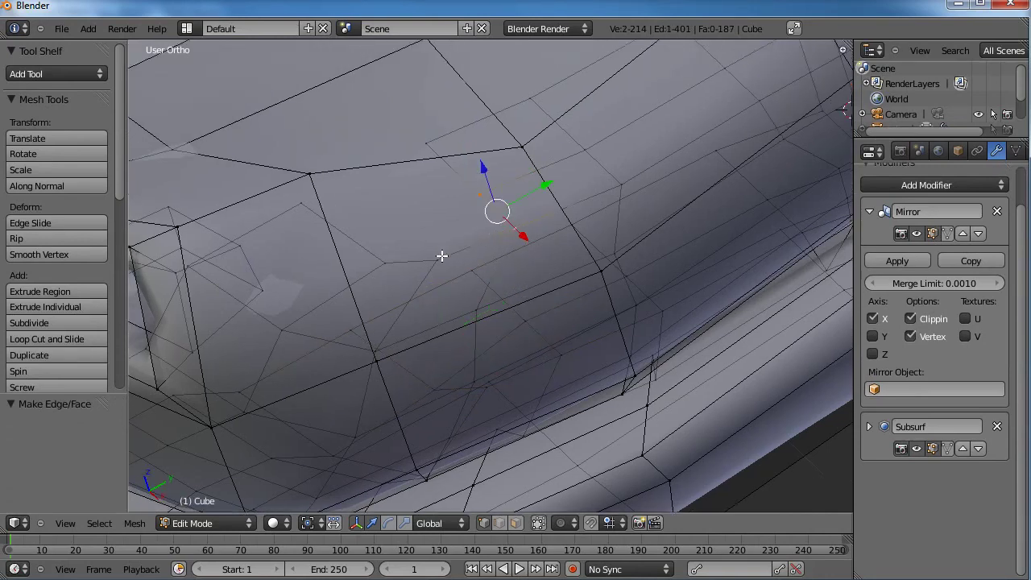
right_click(437, 259, "shift")
right_click(393, 264, "shift")
key("f")
right_click(477, 198)
right_click(430, 152, "shift")
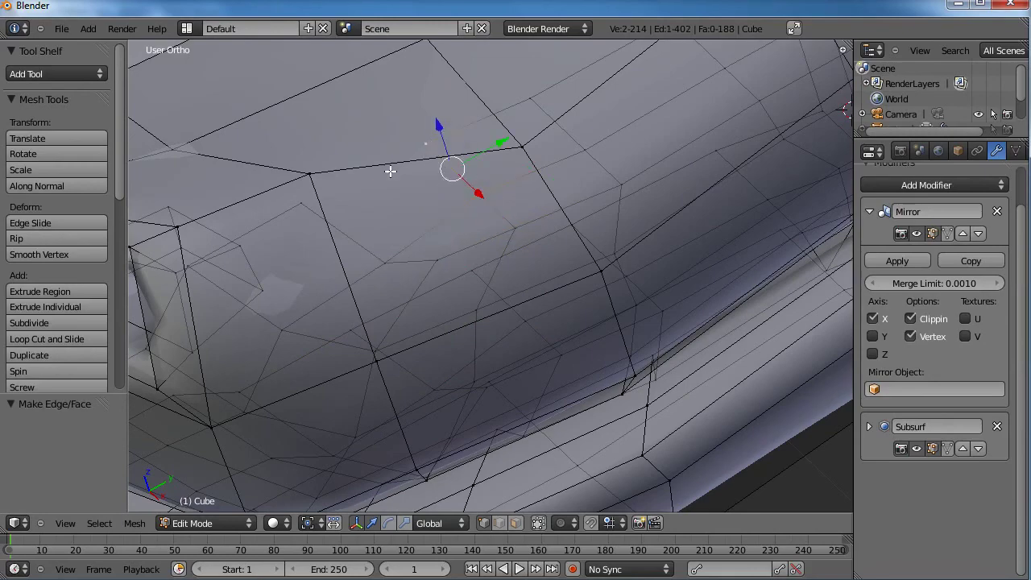
right_click(293, 212, "shift")
right_click(386, 263, "shift")
key("f")
scroll(400, 265, "down", 3)
key("a")
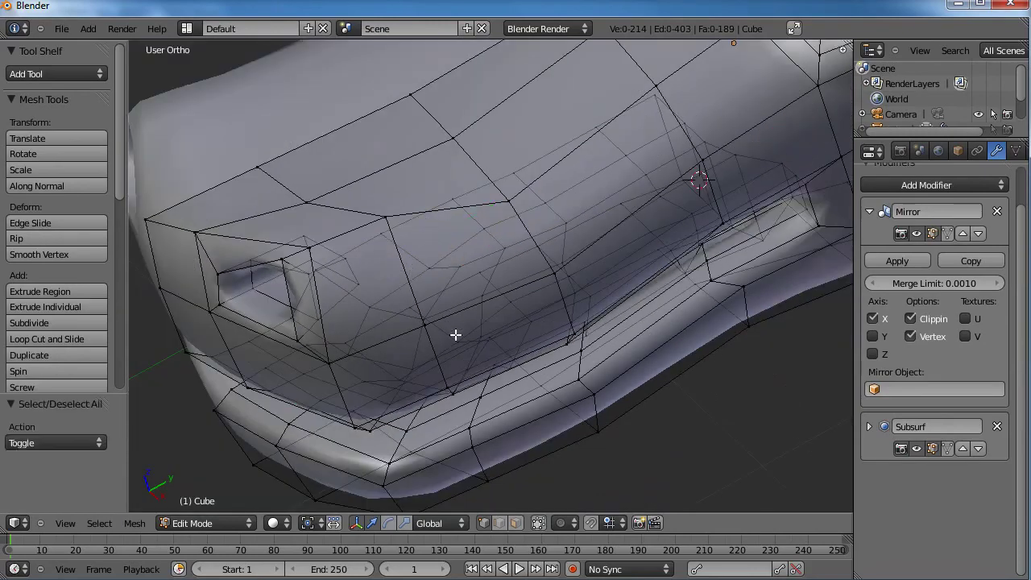
Raise four mouth-roof vertices 0.061 along Z, and raise the vertices in front of them 0.036 along Z.
middle_click_drag(456, 333, 508, 310)
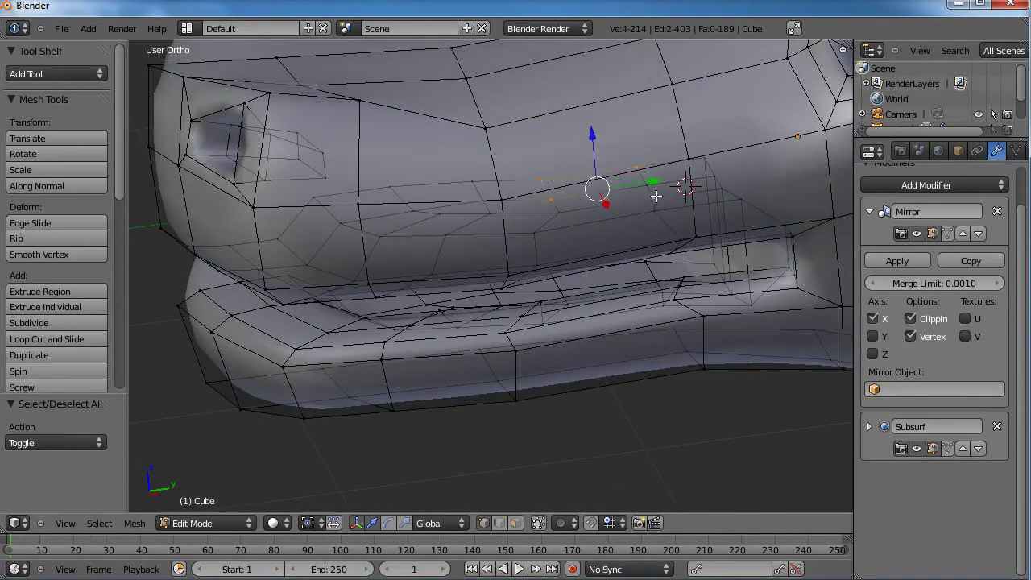
right_click(637, 167)
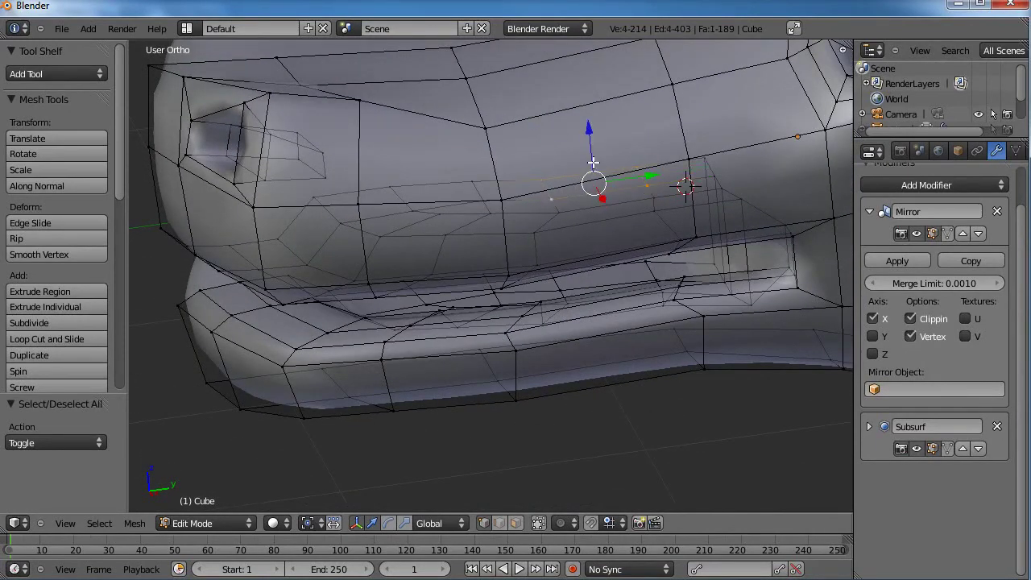
left_click_drag(592, 161, 601, 139)
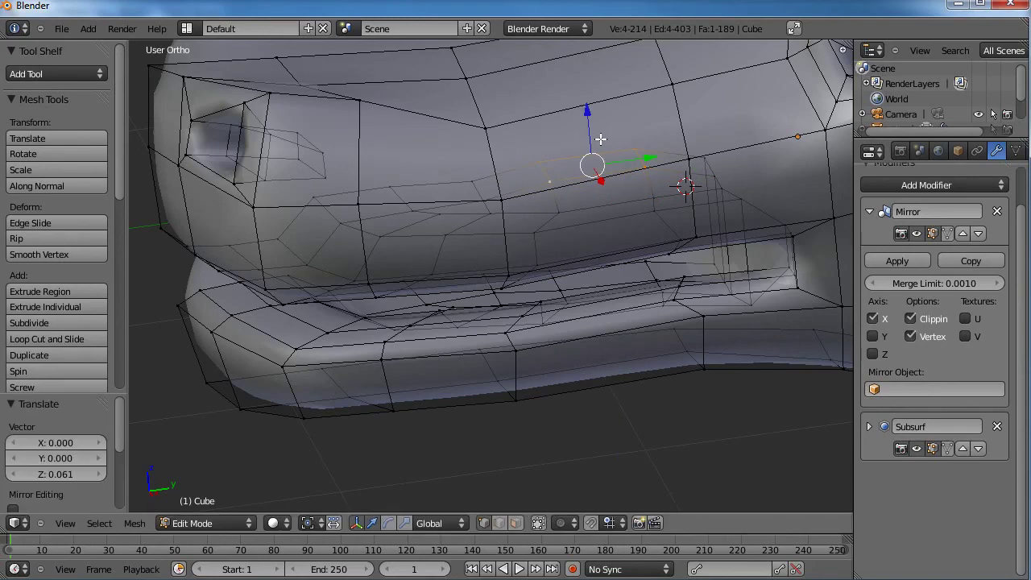
left_click_drag(479, 161, 469, 137)
right_click(474, 176)
scroll(501, 193, "down", 2)
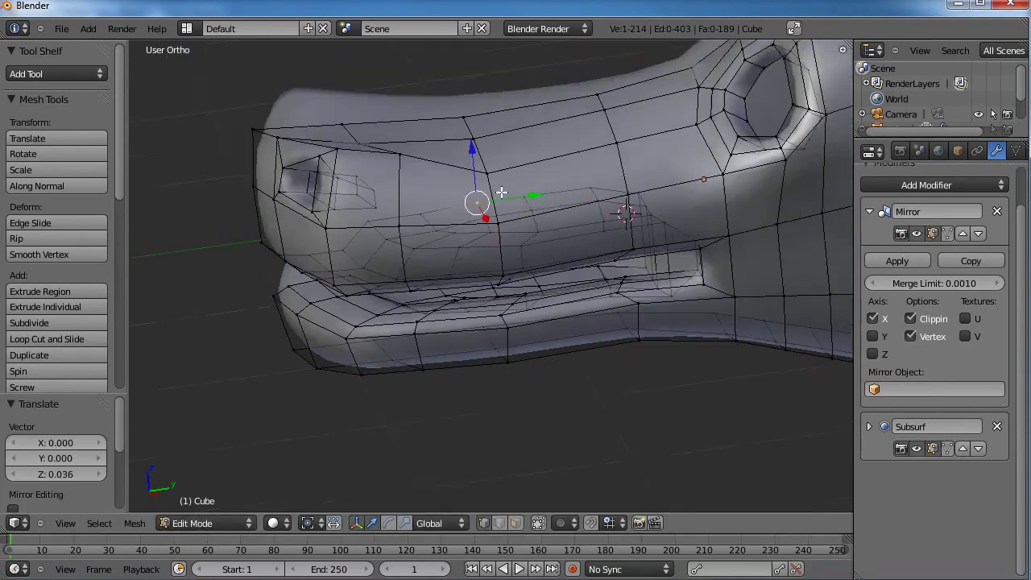
Examine the smoothed head from the side and above in Object Mode, and return to mesh editing with animation playback stopped.
key("a")
middle_click_drag(501, 192, 669, 223)
scroll(568, 341, "down", 4)
key("a")
key("alt+a")
key("Tab")
middle_click_drag(553, 351, 496, 336)
scroll(546, 313, "up", 2)
middle_click_drag(546, 313, 498, 375)
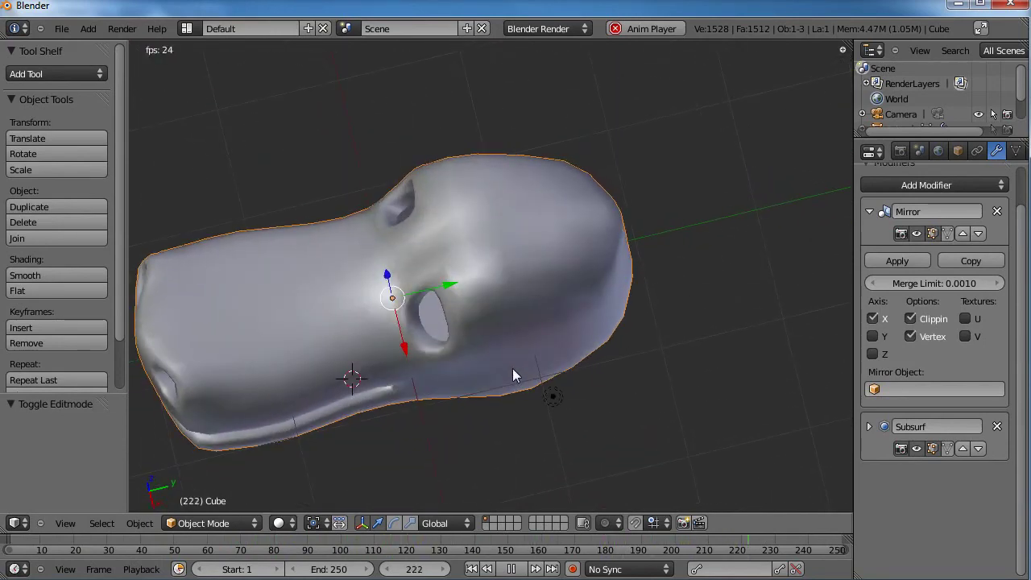
key("Tab")
scroll(483, 362, "up", 4)
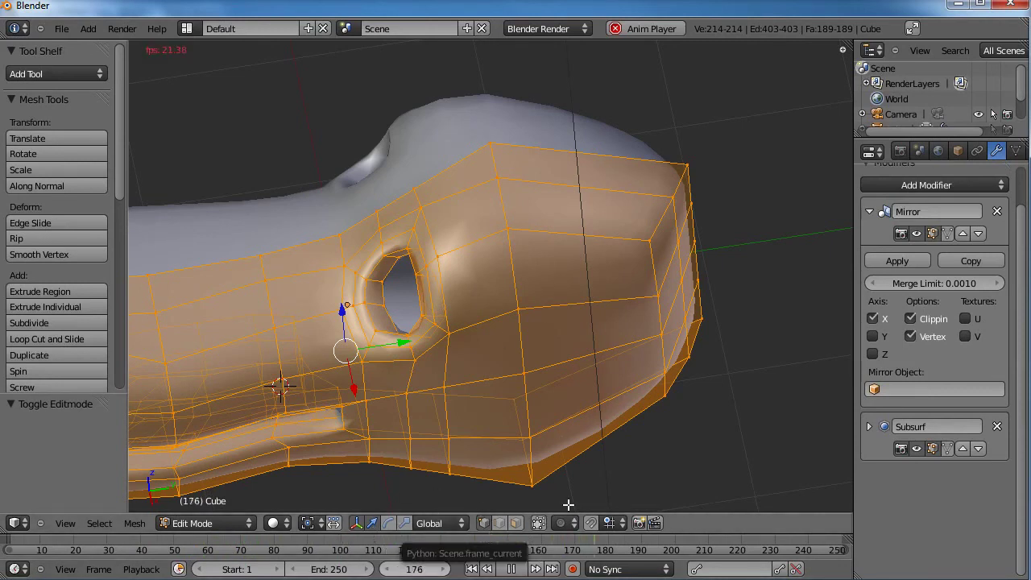
key("Escape")
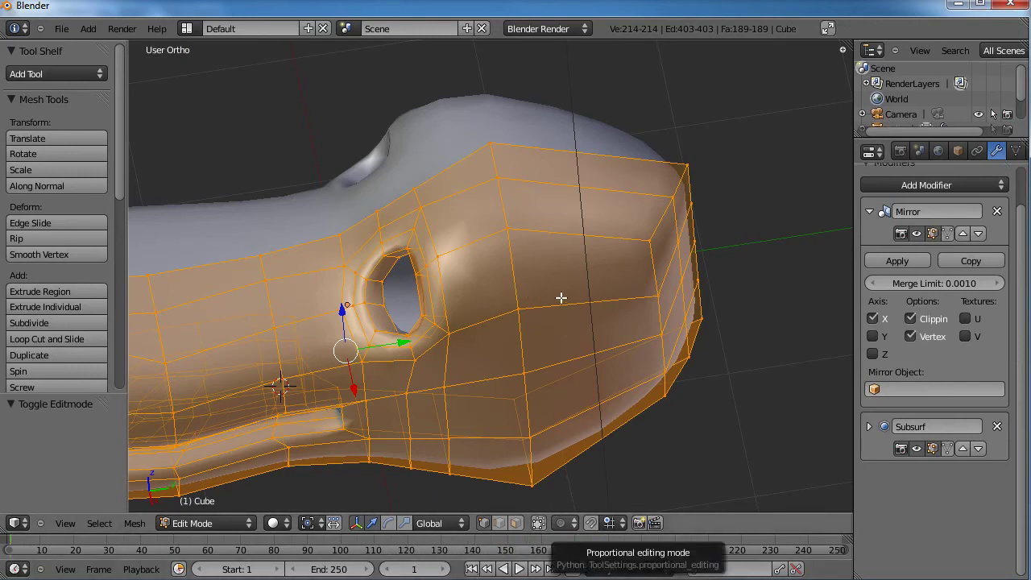
Add an edge loop with one cut around the back of the head, sliding it to 0.13.
key("a")
key("ctrl+r")
left_click(575, 226)
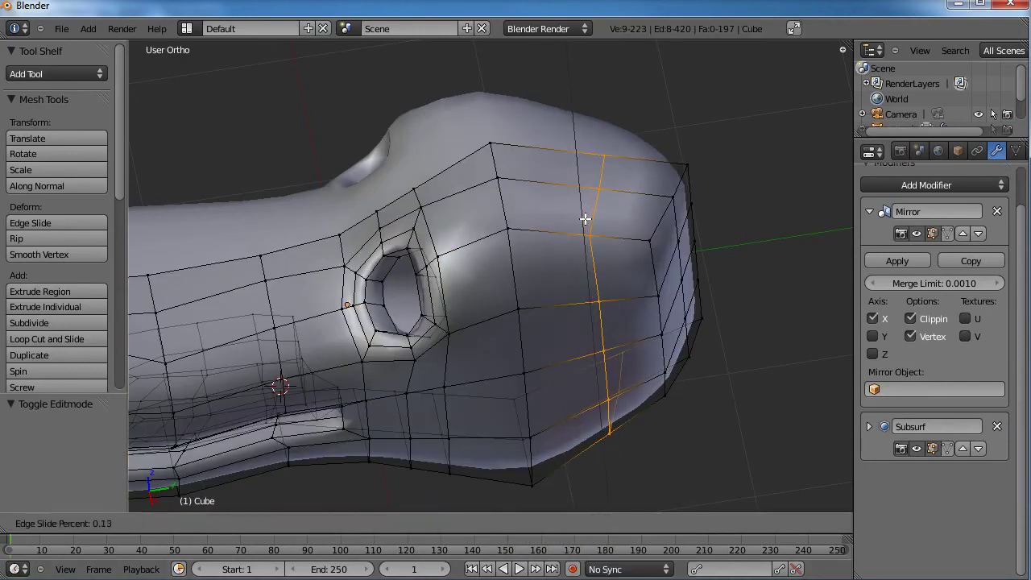
left_click(585, 219)
Select two adjoining faces on the upper head behind the eye, extrude them in place and scale them down slightly.
middle_click_drag(584, 219, 542, 244)
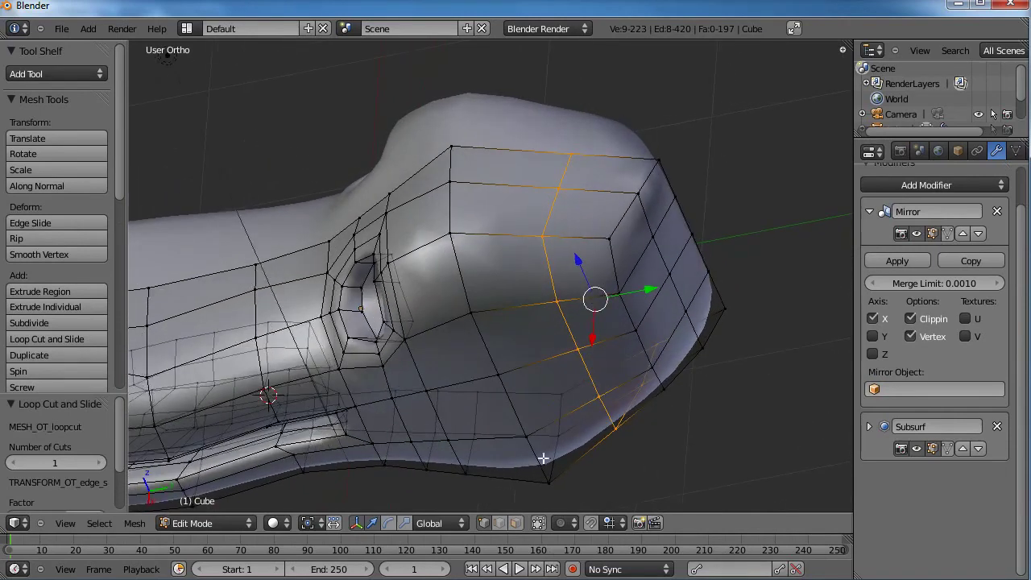
left_click(515, 522)
right_click(503, 219)
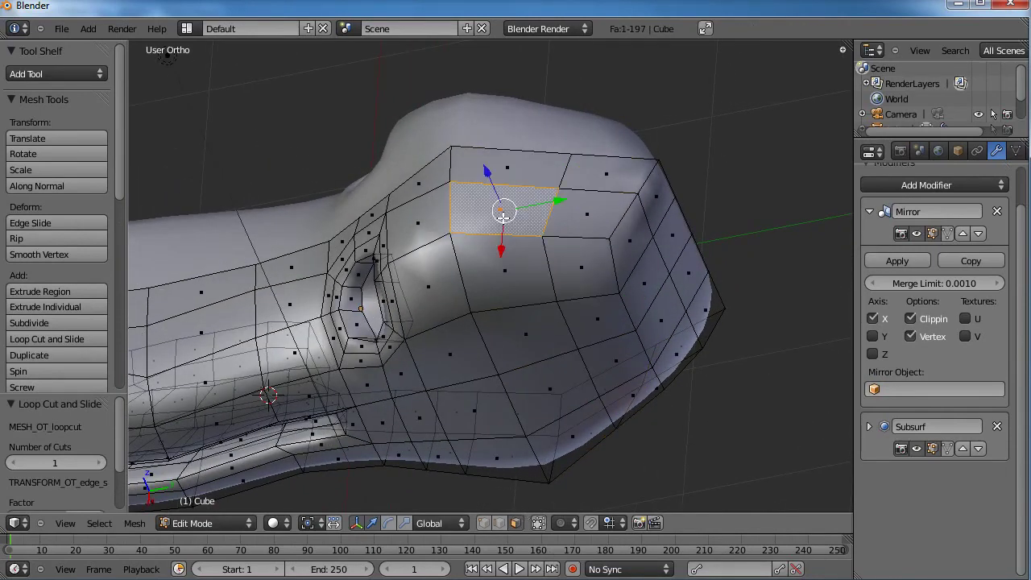
right_click(493, 269, "shift")
middle_click_drag(493, 268, 567, 269)
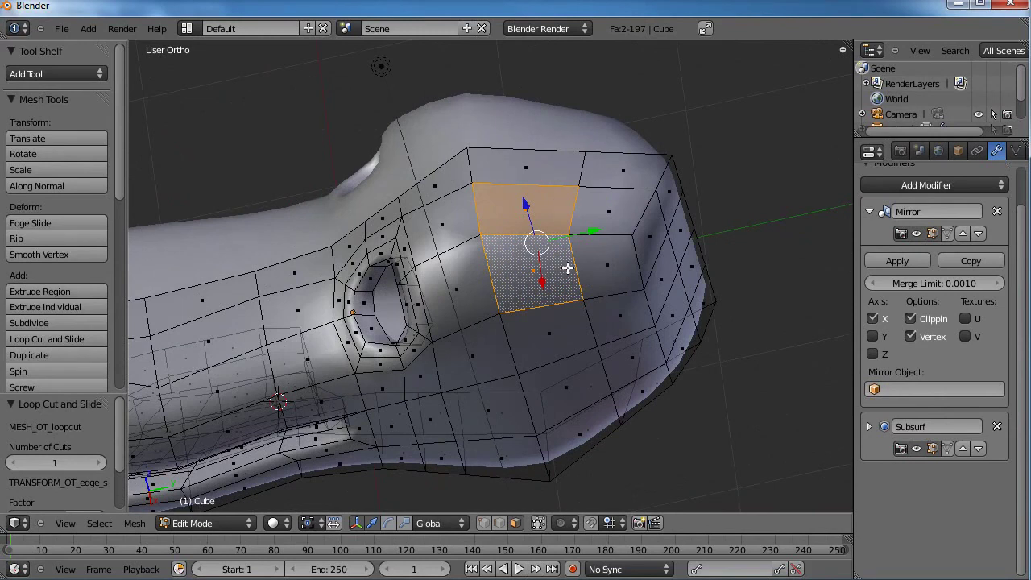
key("e")
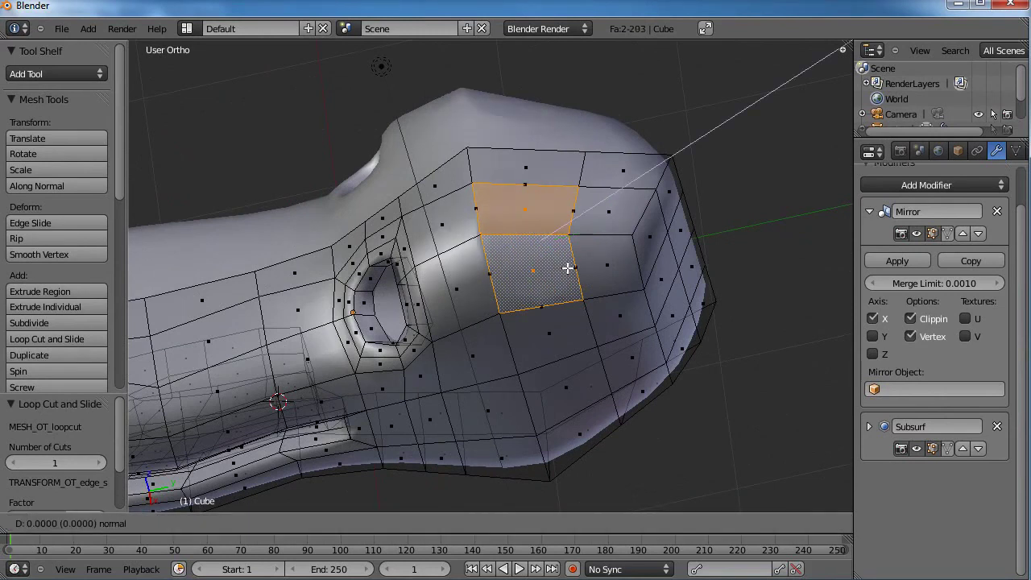
right_click(567, 268)
key("s")
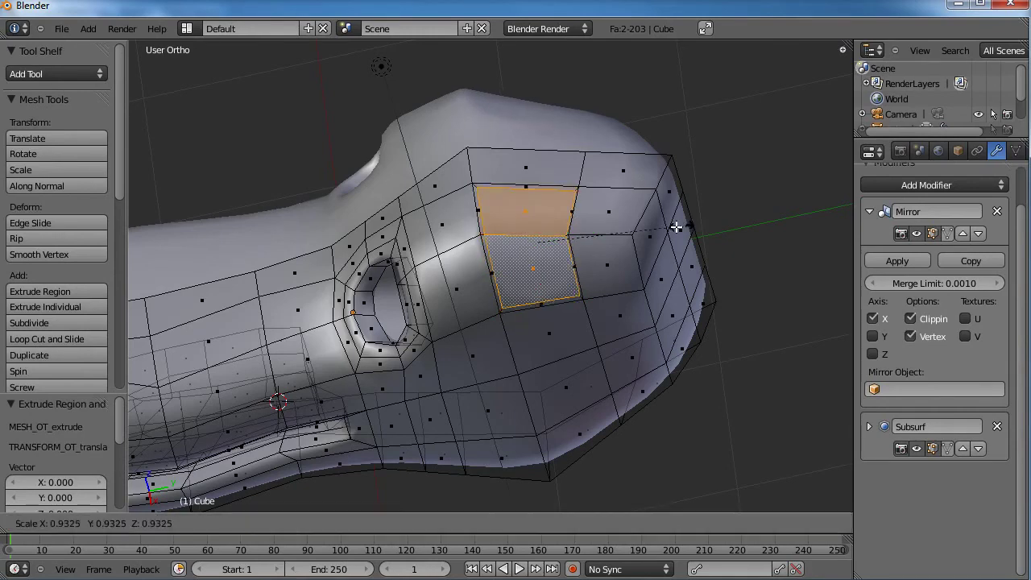
left_click(663, 229)
Reposition the two inset faces, shifting them 0.036 along X, 0.020 along Y and 0.027 along Z in the last move.
mouse_move(623, 278)
middle_mouse_down()
mouse_move(591, 338)
mouse_move(624, 293)
middle_mouse_up()
key("g")
left_click(603, 229)
middle_click_drag(602, 229, 545, 260)
key("g")
left_click(690, 269)
Extrude the two inset faces in place again and scale them to 0.794.
scroll(562, 303, "up", 2)
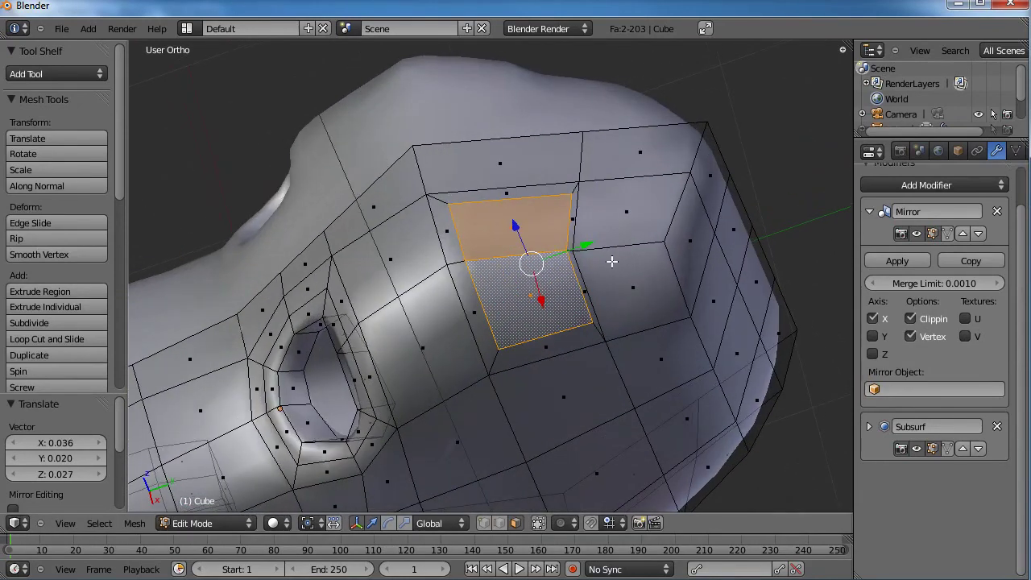
key("e")
right_click(655, 235)
key("s")
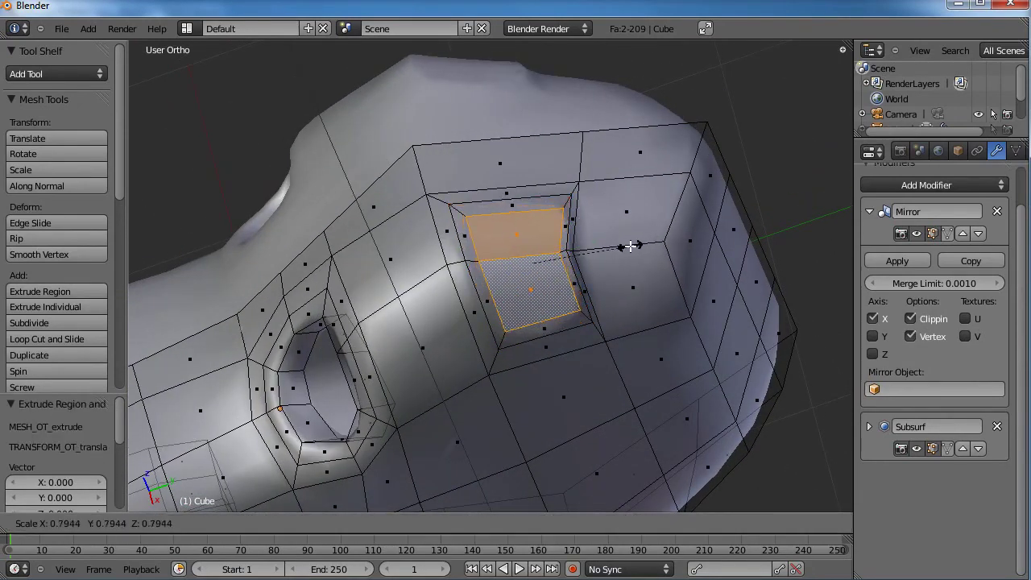
left_click(630, 245)
Move the two inner faces 0.004 along X, 0.016 along Y and 0.023 along Z.
middle_click_drag(630, 246, 602, 285)
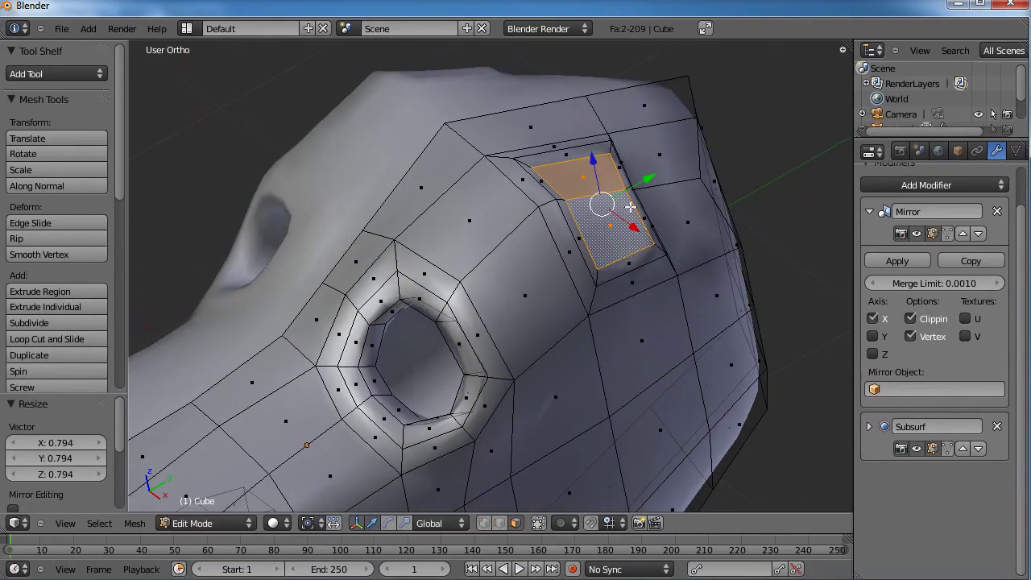
middle_click_drag(630, 207, 600, 208)
key("g")
left_click(646, 226)
Extrude the two faces about 0.081 into the head to form a horn socket, and scale them to 0.899.
key("e")
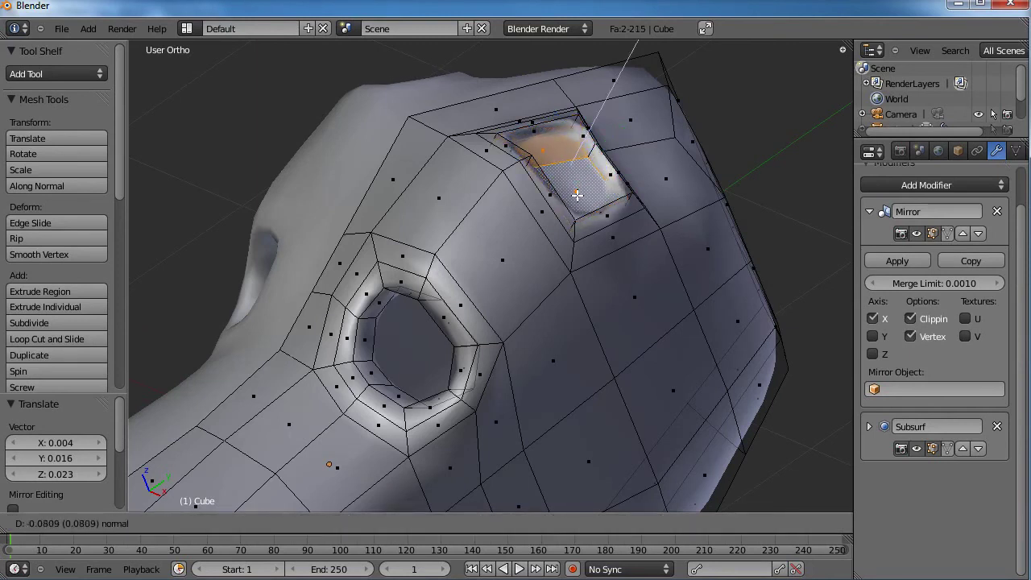
left_click(576, 194)
key("s")
left_click(616, 187)
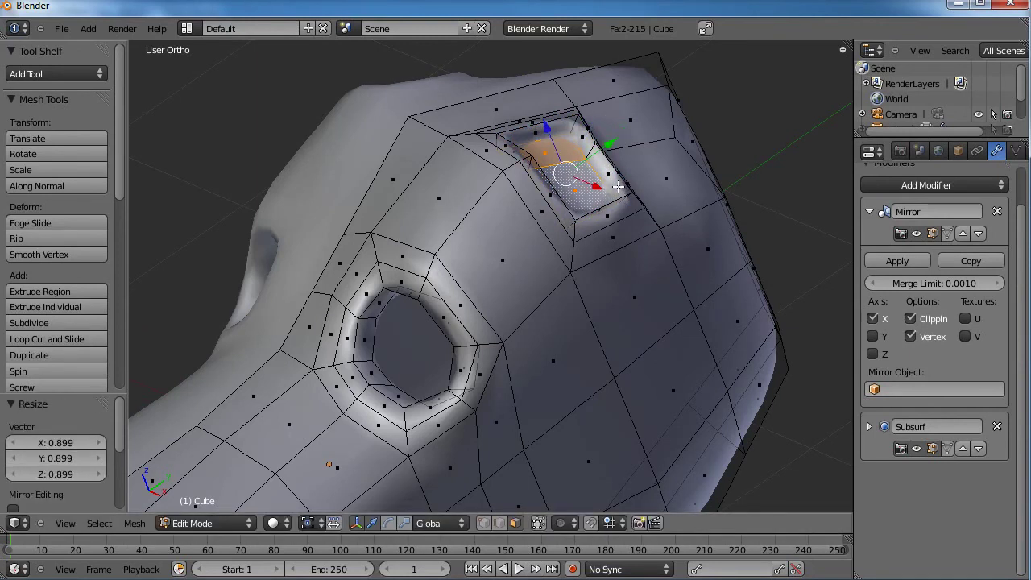
Extrude the socket's two faces outward, 0.197 in X and 0.141 in Y, as the first segment of a horn.
key("e")
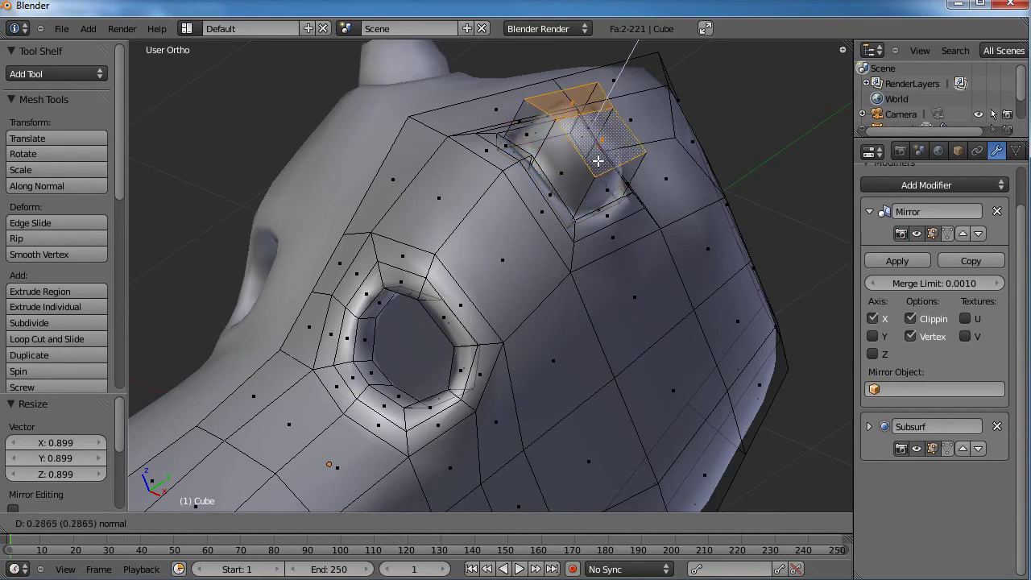
left_click(600, 152)
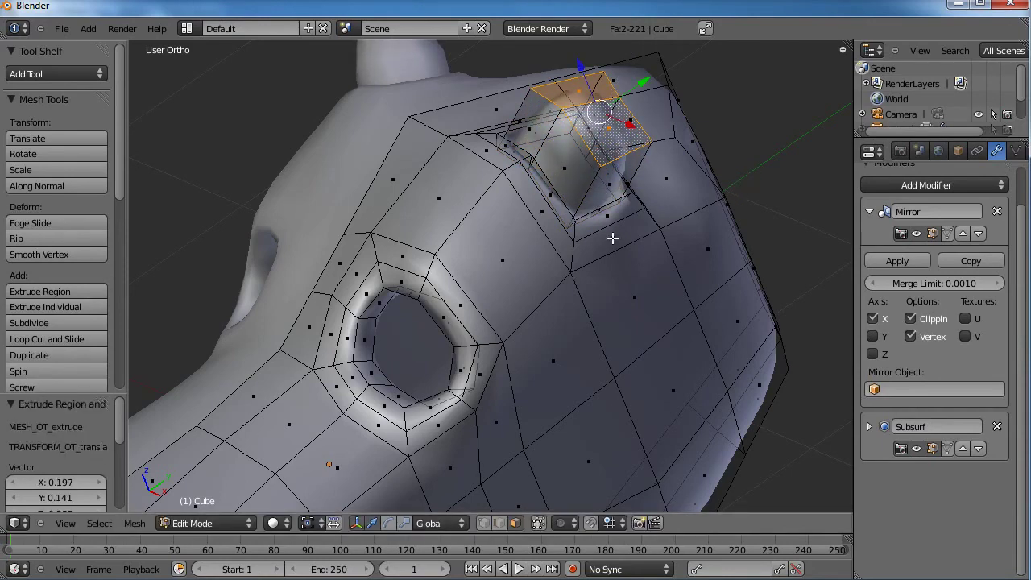
middle_click_drag(612, 238, 560, 409)
scroll(564, 419, "down", 3)
middle_click_drag(546, 451, 548, 265)
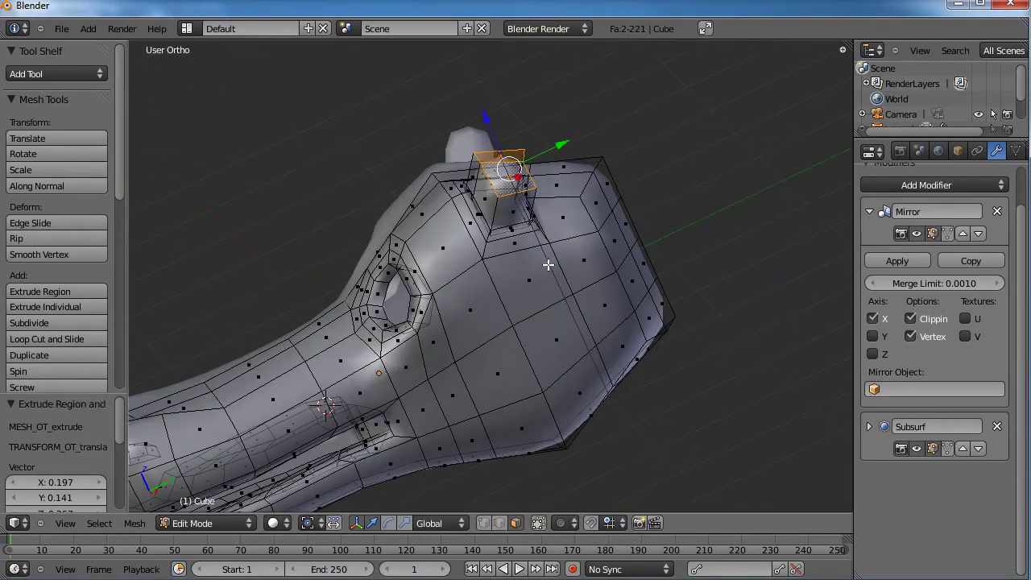
In the right side view, extrude a second horn segment and shift its end 0.183 along Y and -0.054 along Z.
key("KP_3")
middle_click_drag(569, 220, 481, 302, "shift")
key("e")
left_click(650, 156)
Move the horn's end faces 0.070 along Y and -0.086 along Z, and rotate them to point toward the back of the head.
key("g")
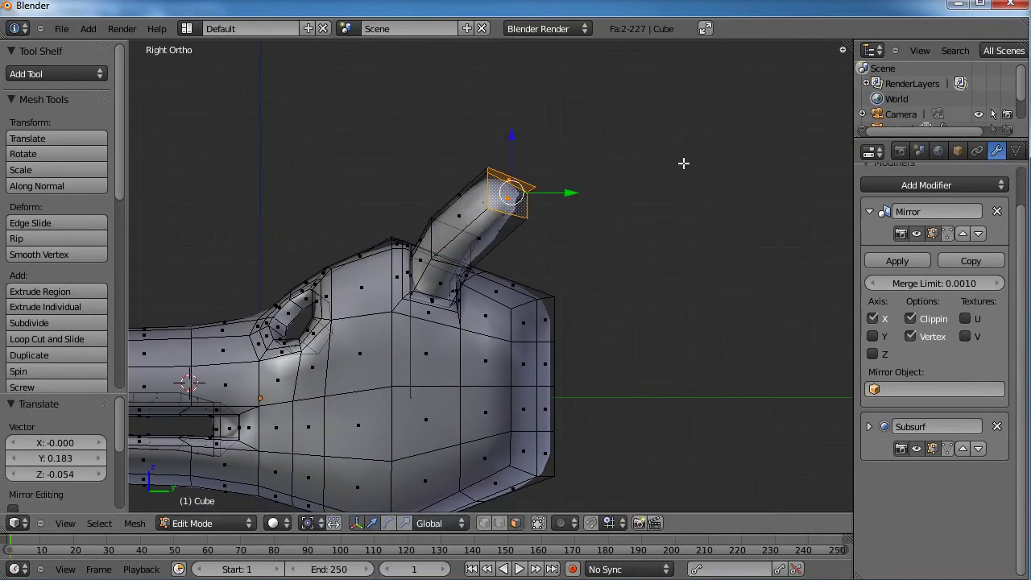
left_click(649, 225)
key("r")
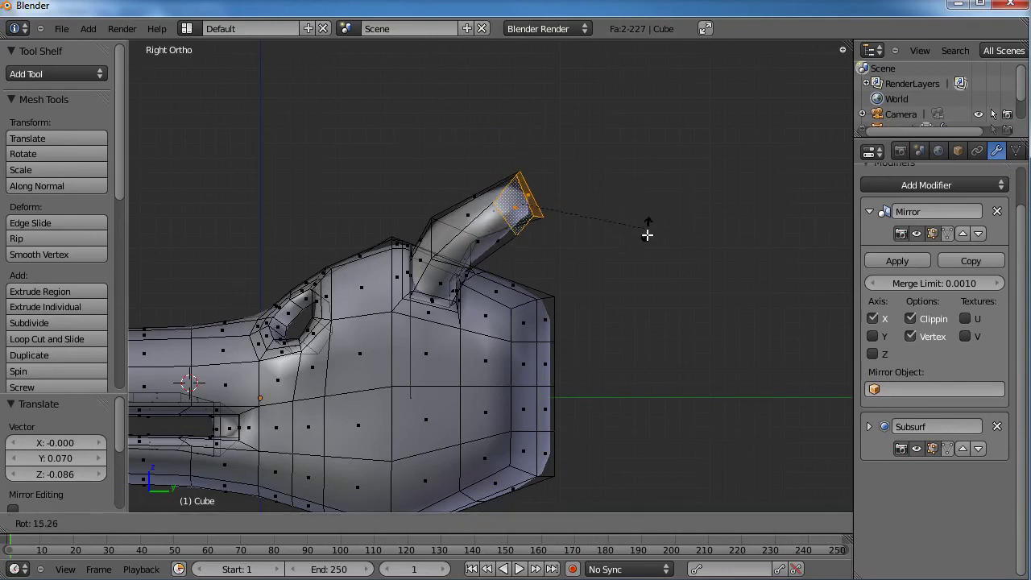
left_click(633, 247)
Extrude a third horn segment 0.520 in X and 0.757 in Y, taper its end, and move it -0.059 along Y and -0.161 along Z.
key("e")
left_click(755, 264)
key("s")
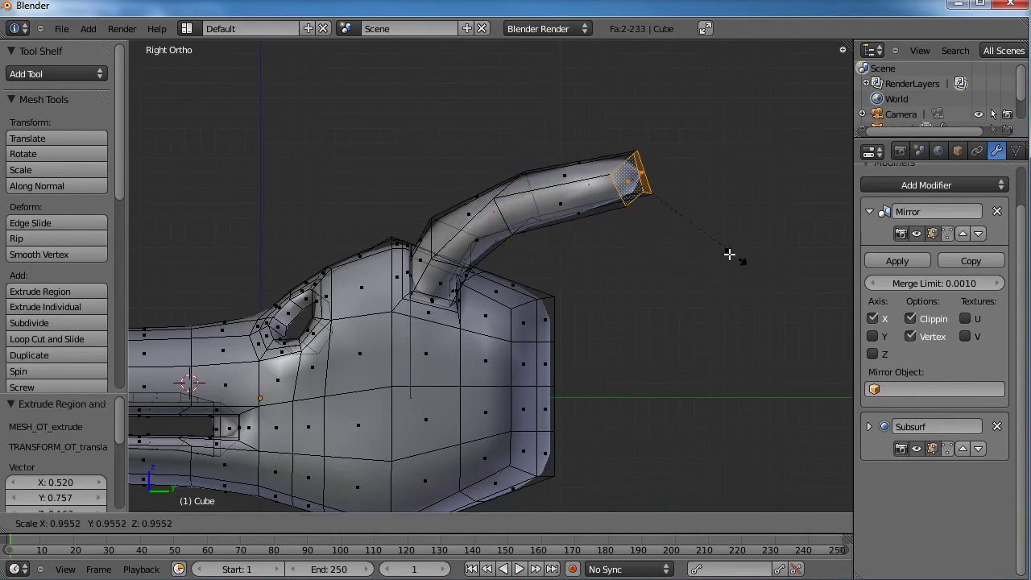
left_click(679, 245)
key("g")
left_click(670, 271)
In the top view, curve the horn tip inward, moving it -0.124 in X and 0.059 in Y, and again -0.221 in X and 0.177 in Y.
middle_click_drag(495, 213, 518, 416)
key("KP_7")
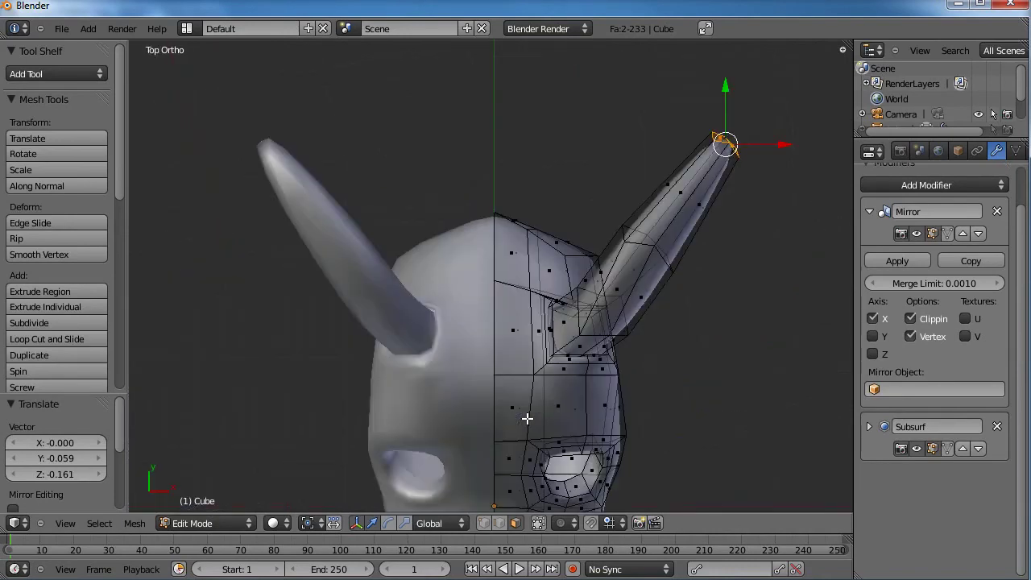
key("g")
left_click(742, 127)
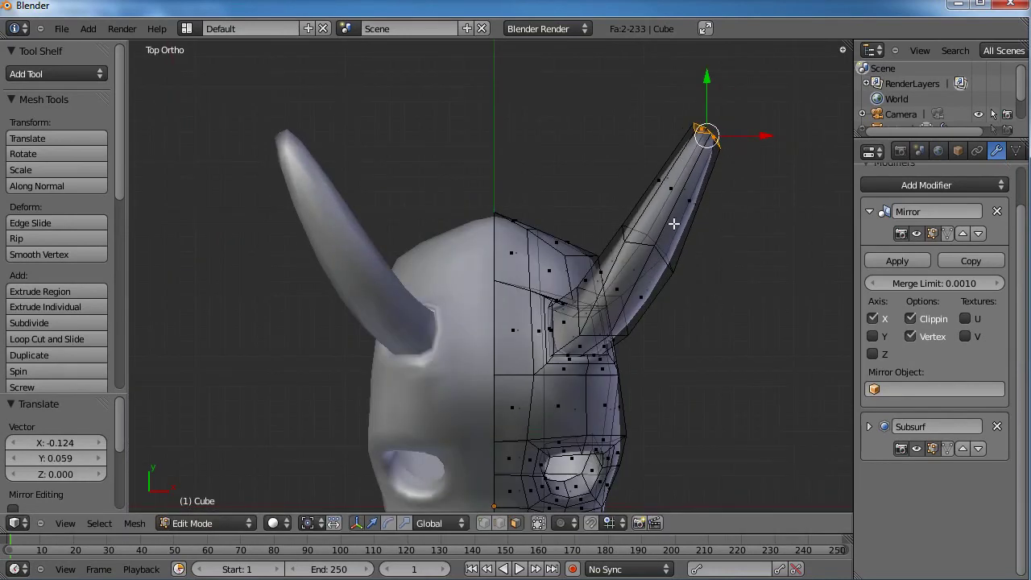
key("g")
left_click(678, 114)
middle_click_drag(666, 155, 641, 296, "shift")
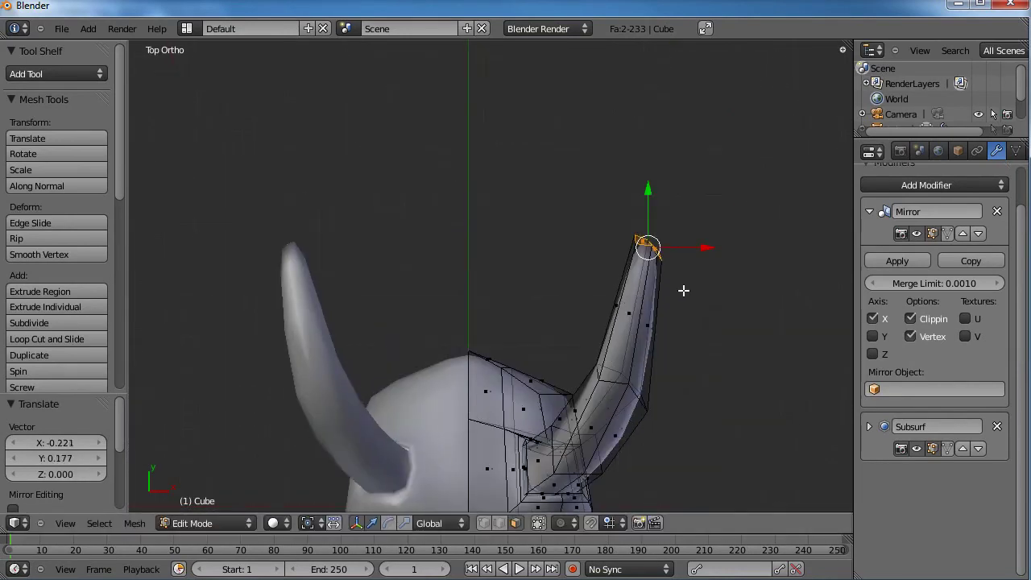
Extrude a fourth horn segment 0.276 in X and 0.402 in Y, shift its end -0.242 in X and 0.199 in Y, and taper it.
key("e")
left_click(691, 203)
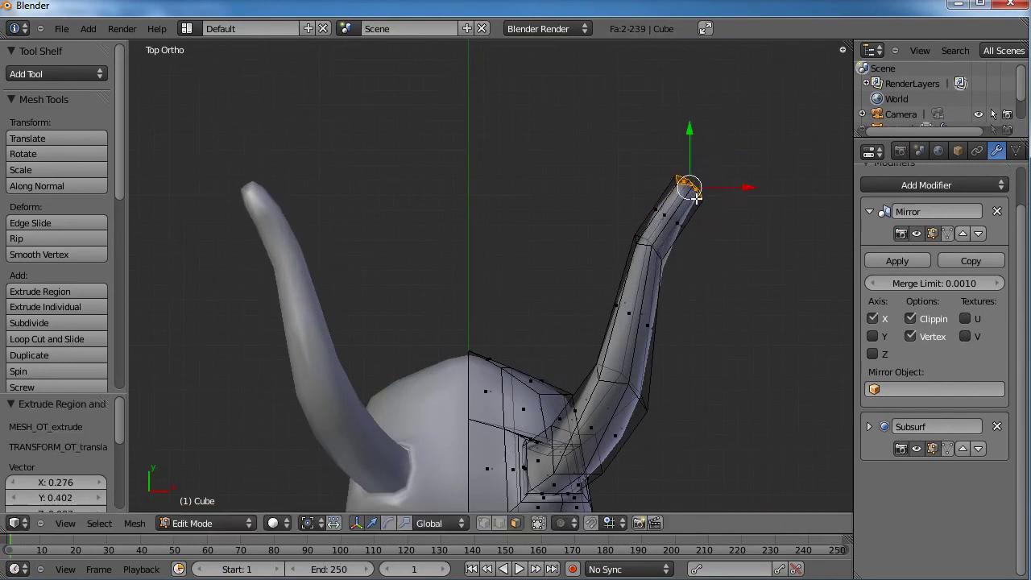
key("g")
left_click(723, 171)
key("s")
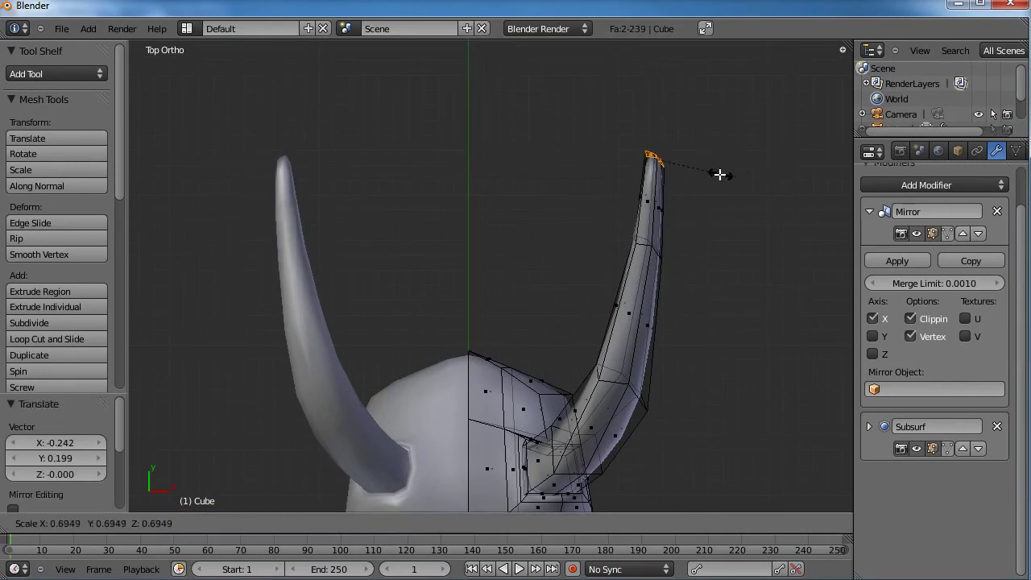
left_click(685, 152)
key("a")
Examine the smoothed head and horns outside Edit Mode from the side.
scroll(667, 258, "down", 2)
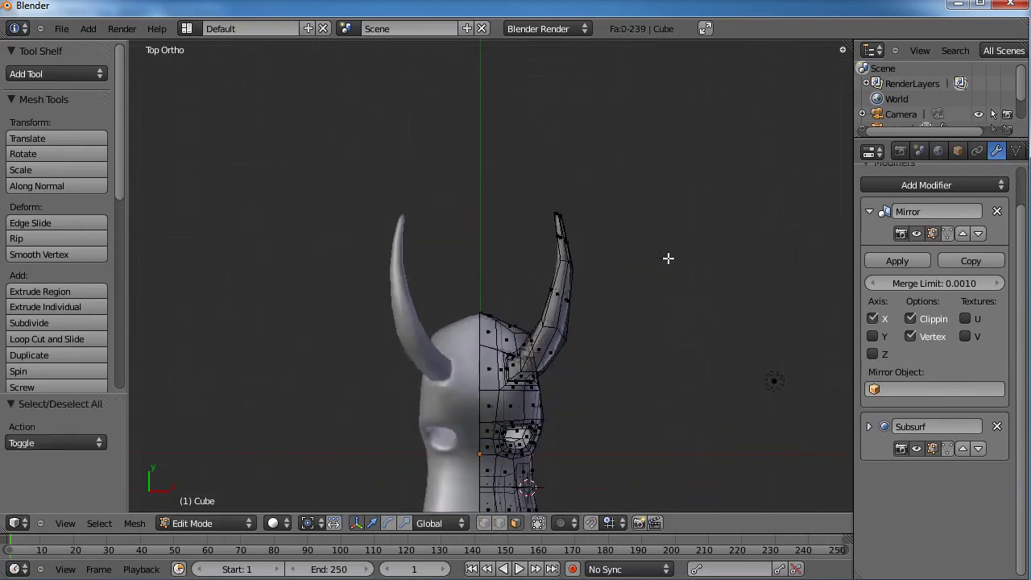
key("Tab")
middle_click_drag(667, 258, 558, 313)
scroll(557, 307, "up", 4)
scroll(580, 334, "down", 3)
scroll(568, 292, "up", 3)
key("Tab")
scroll(561, 320, "up", 3)
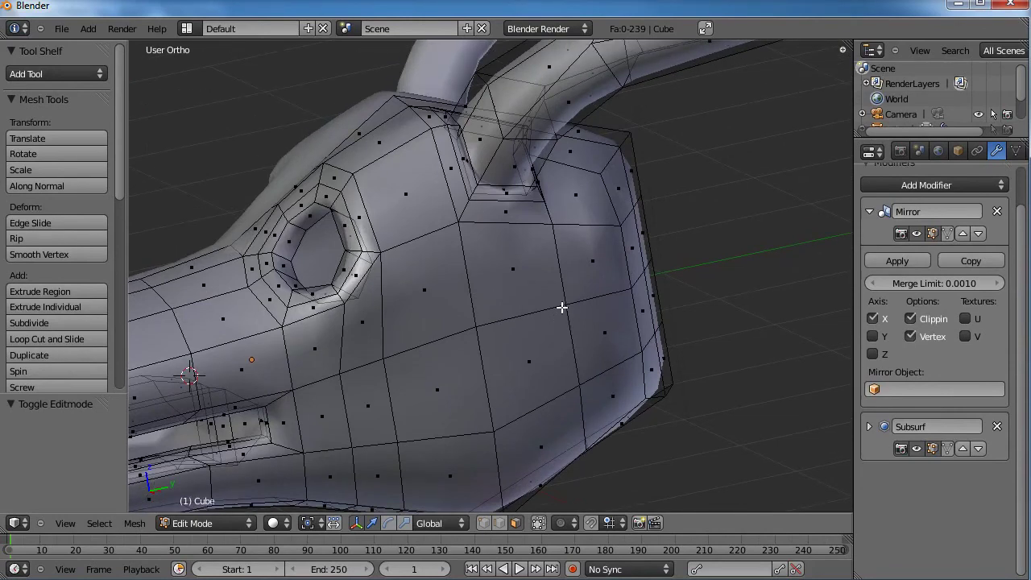
Inset the four side-of-head faces below the horn base by extruding them in place and scaling to 0.598.
right_click(525, 271)
right_click(590, 265, "shift")
right_click(607, 343, "shift")
right_click(540, 362, "shift")
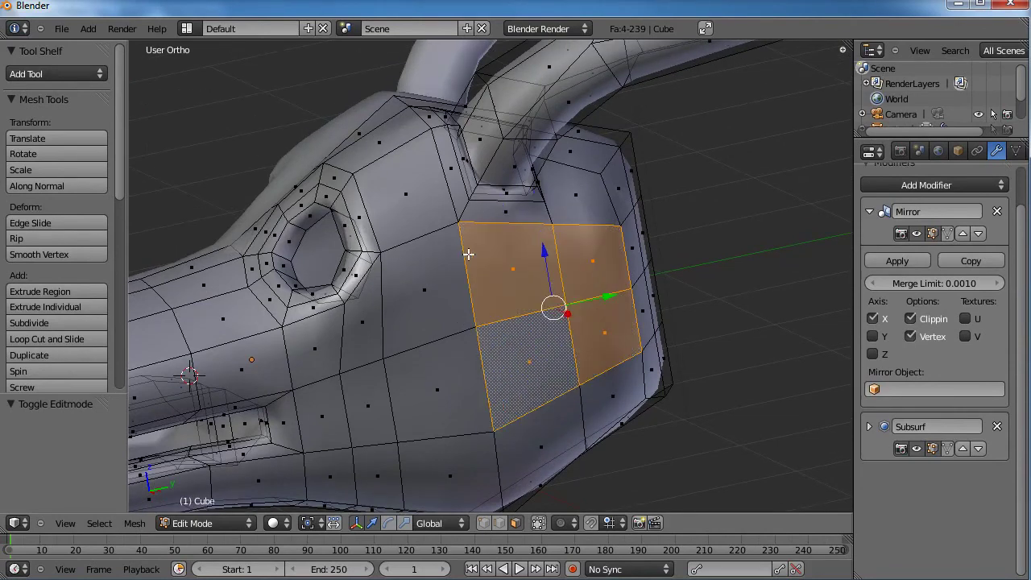
middle_click_drag(541, 363, 597, 320)
key("e")
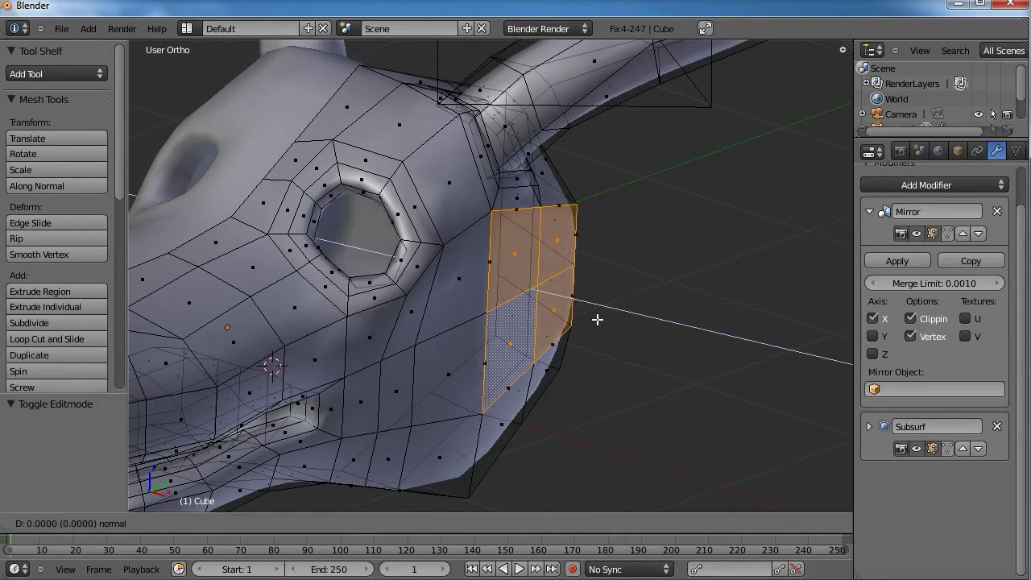
left_click(603, 320)
key("s")
left_click(583, 303)
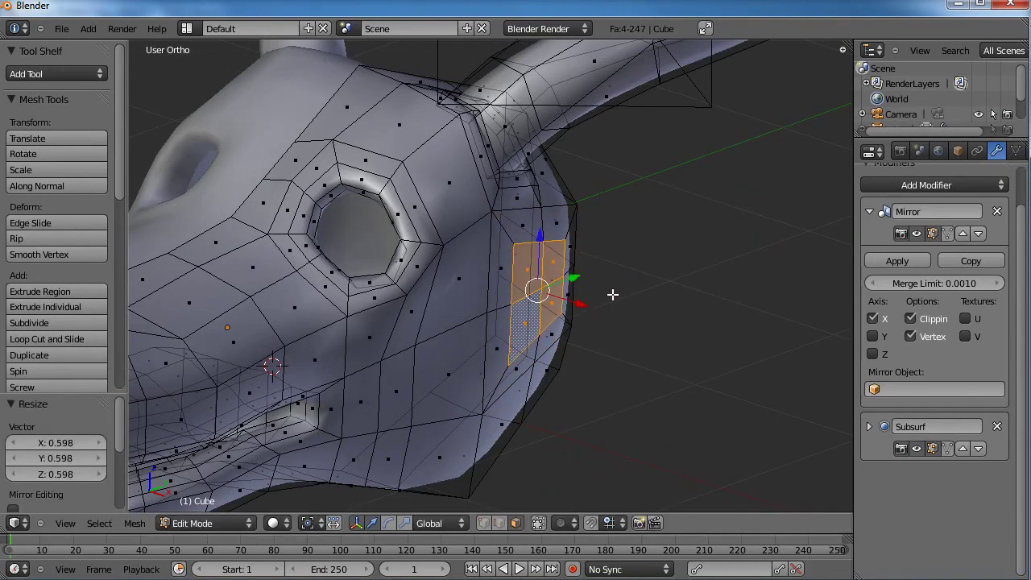
Scale the inset faces to 0.662 along Y and 1.138 along Z to form a narrow, tall ear base.
middle_click_drag(633, 305, 559, 316)
key("s")
key("y")
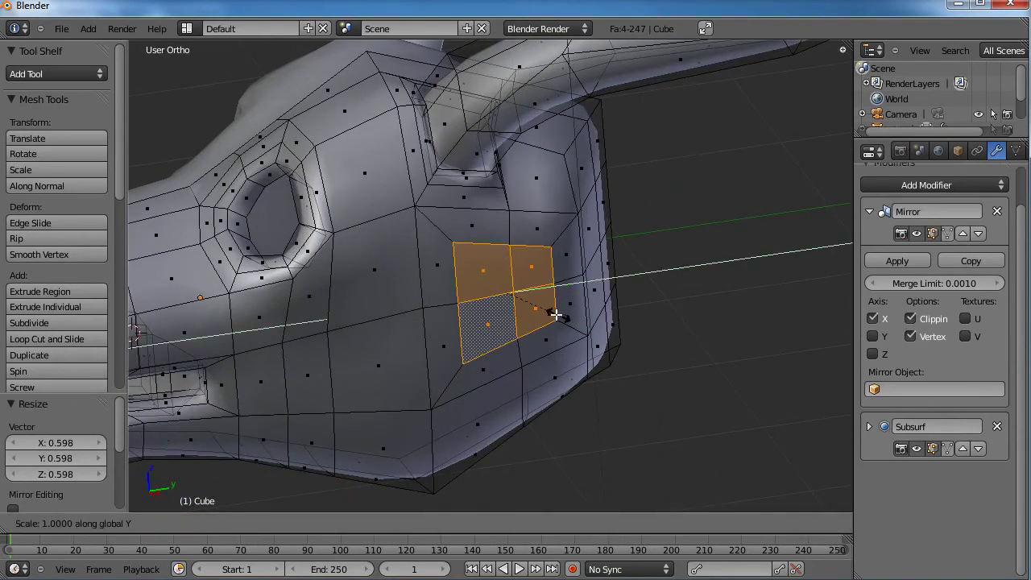
left_click(510, 279)
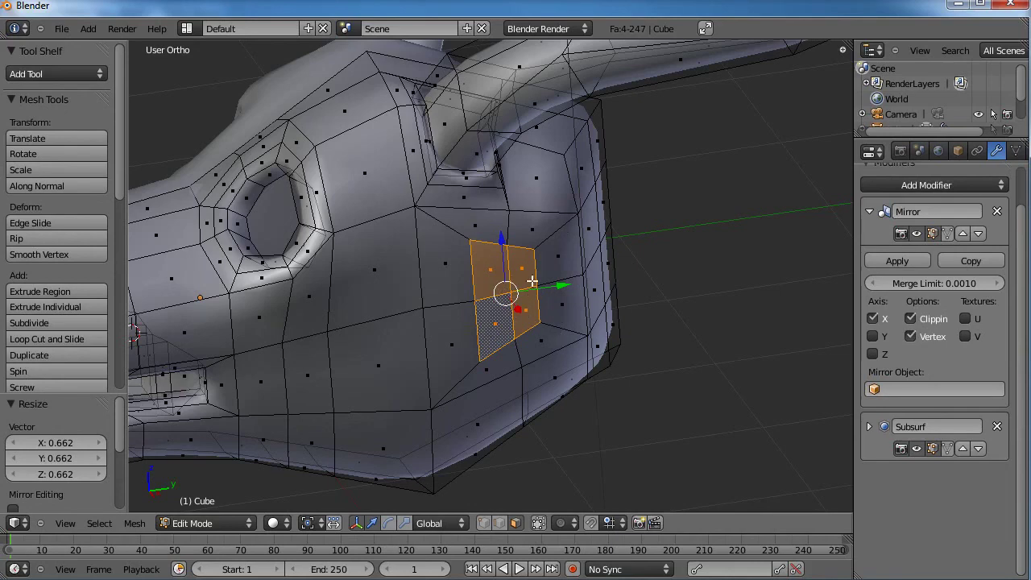
key("s")
key("z")
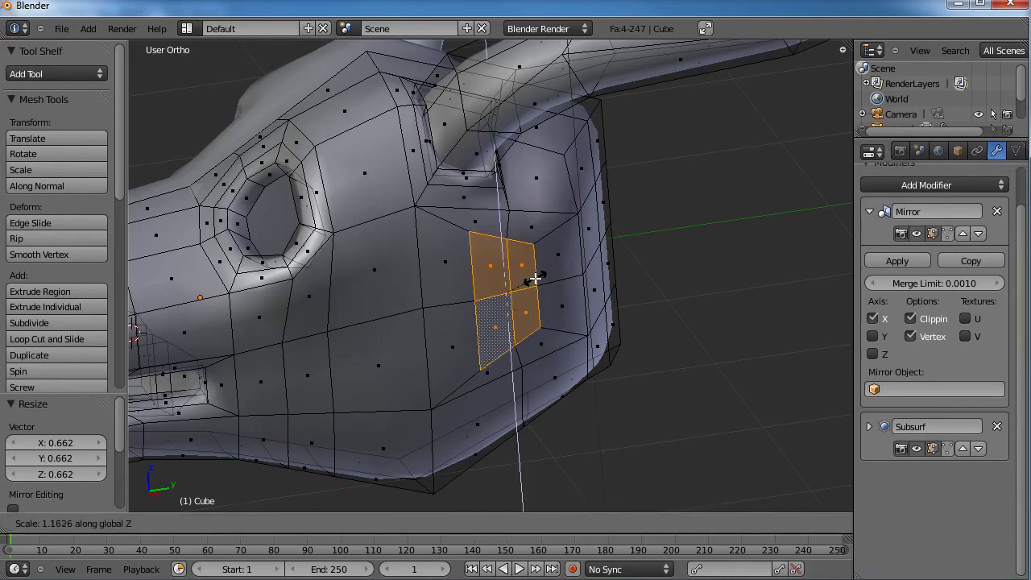
left_click(535, 279)
Extrude the ear base 0.037 in X and 0.010 in Y, extrude the ear outward, and scale its end to 0.777.
middle_click_drag(523, 290, 578, 300)
key("e")
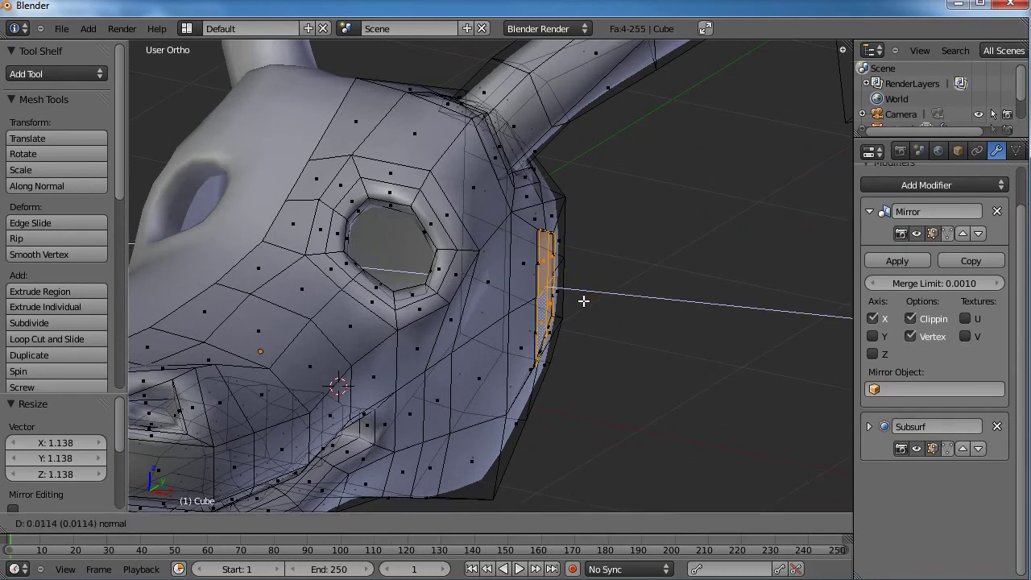
left_click(588, 300)
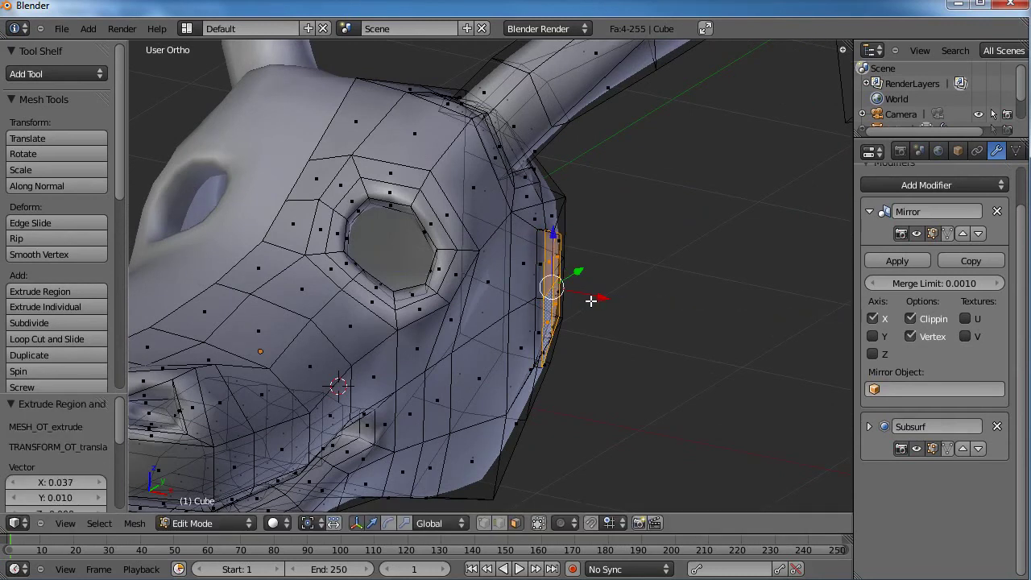
key("e")
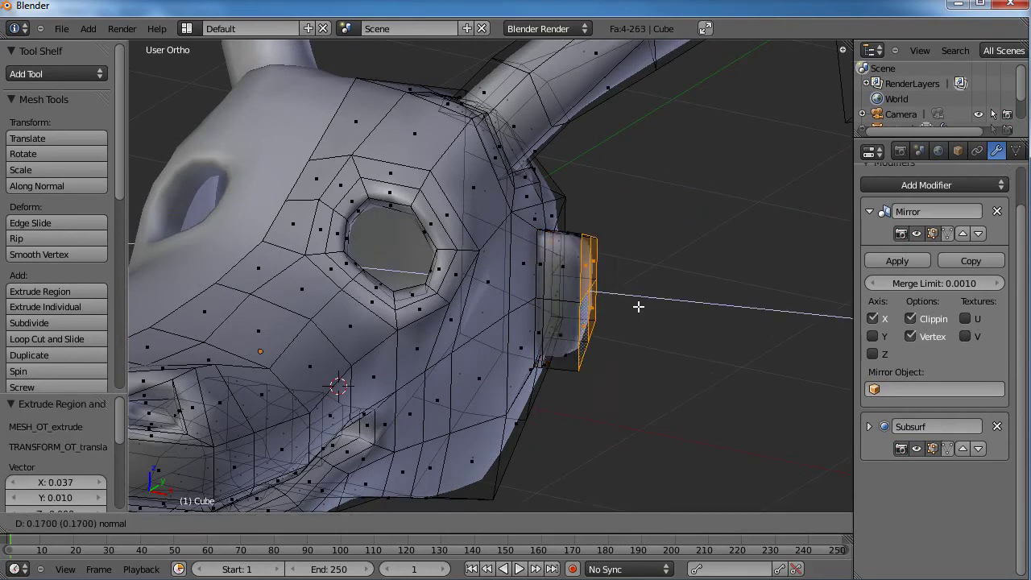
left_click(741, 309)
middle_click_drag(741, 309, 577, 304)
key("s")
left_click(668, 282)
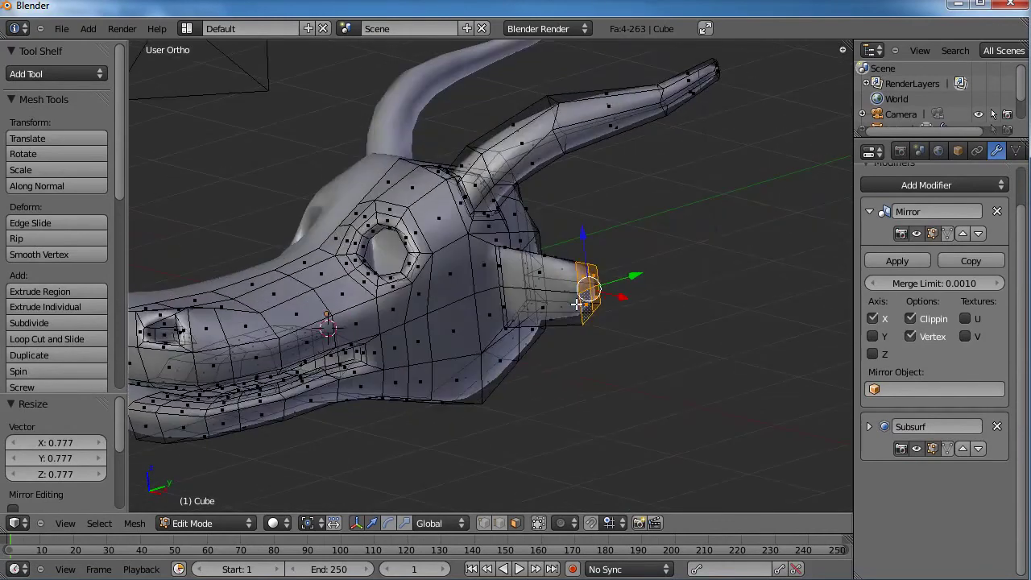
Narrow the ear's end faces along the global Y axis to 0.611.
scroll(578, 308, "up", 5)
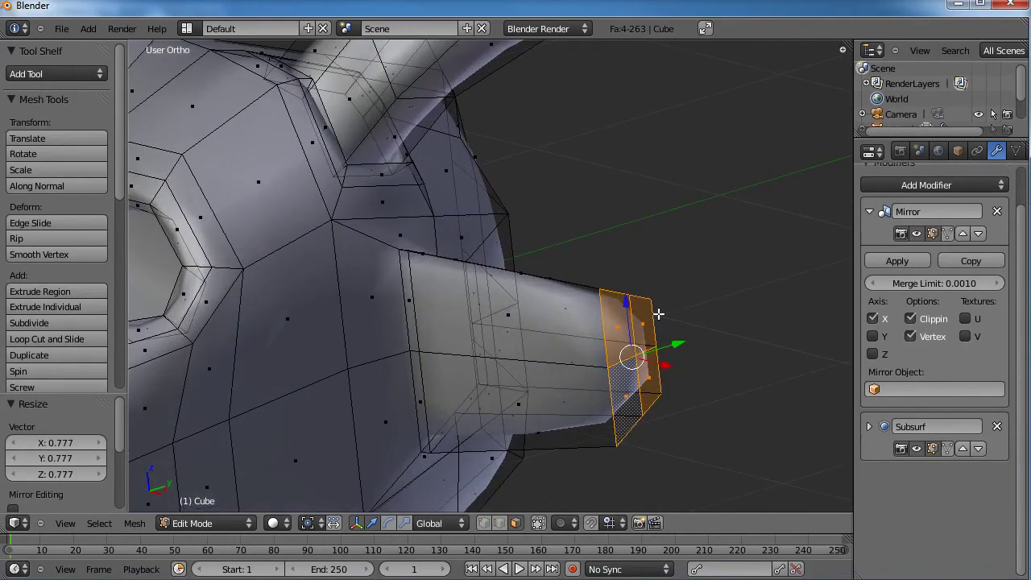
middle_click_drag(701, 331, 595, 352)
key("s")
key("y")
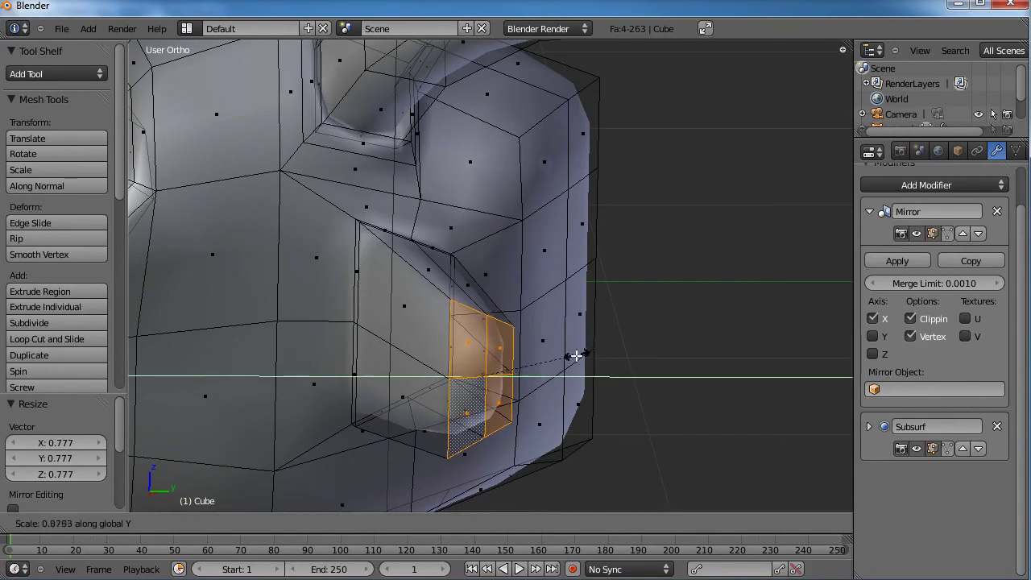
left_click(547, 355)
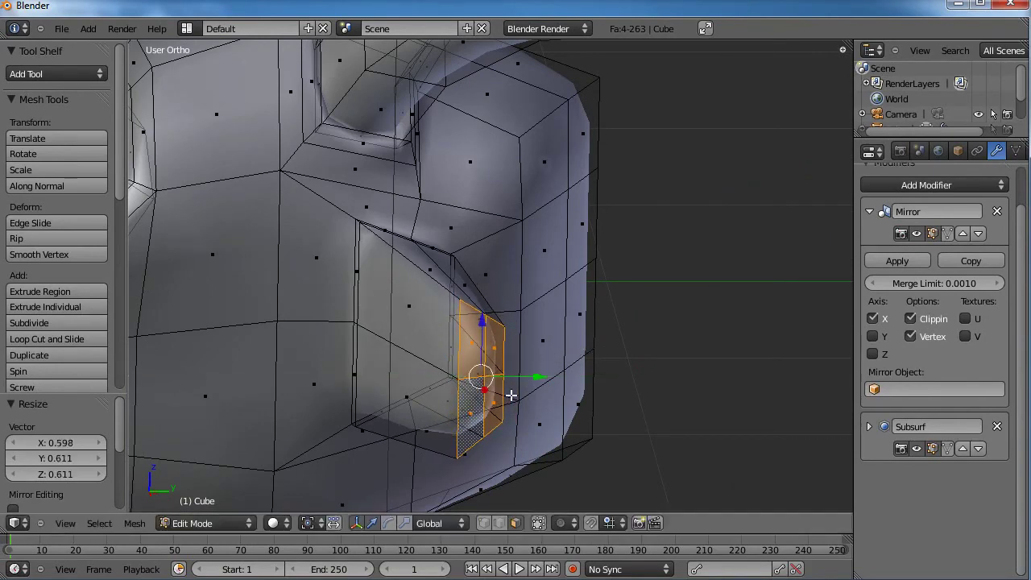
In the front view, move the middle vertices of the ear's end slightly outward.
key("KP_1")
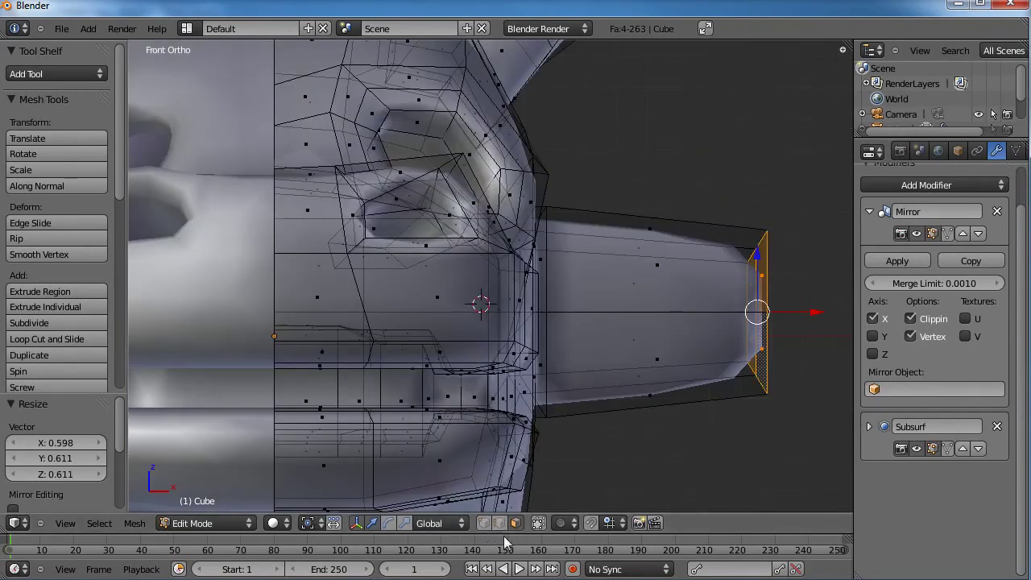
middle_click_drag(719, 360, 543, 373, "shift")
key("a")
key("b")
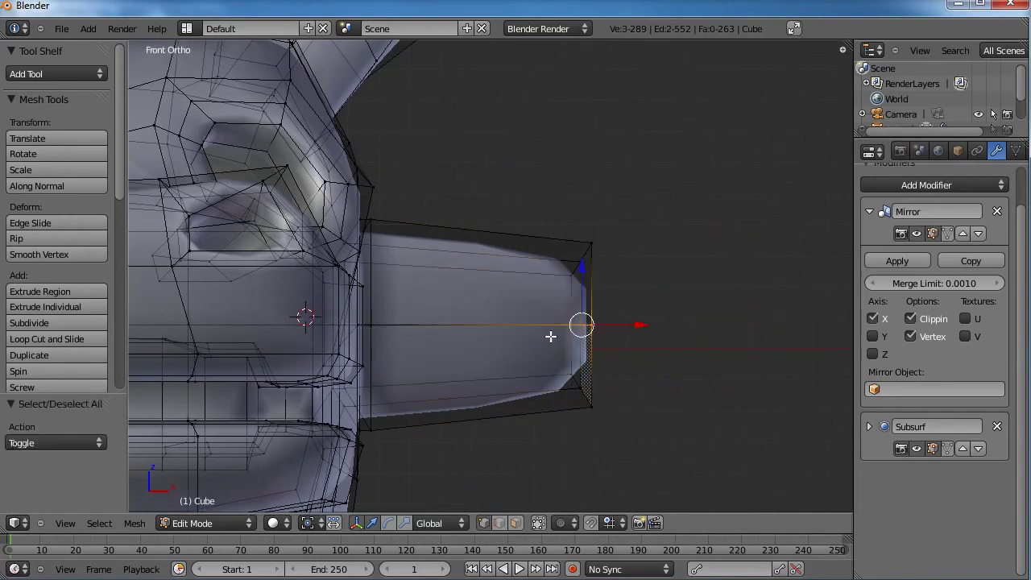
key("g")
left_click(570, 329)
key("a")
Move the upper vertices of the ear's end 0.052 in X and 0.322 in Z.
key("b")
left_click_drag(612, 228, 540, 293)
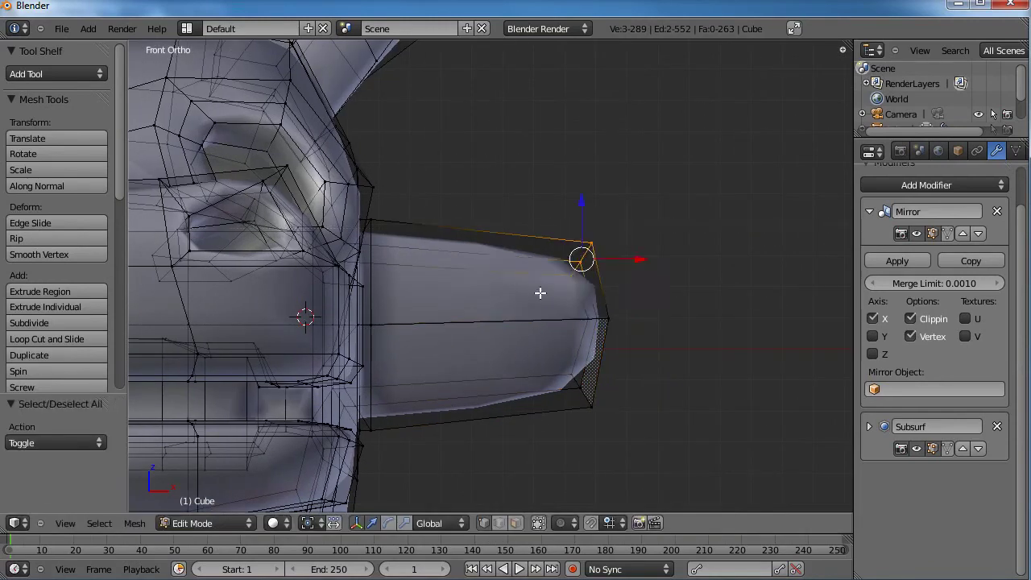
key("g")
left_click(556, 193)
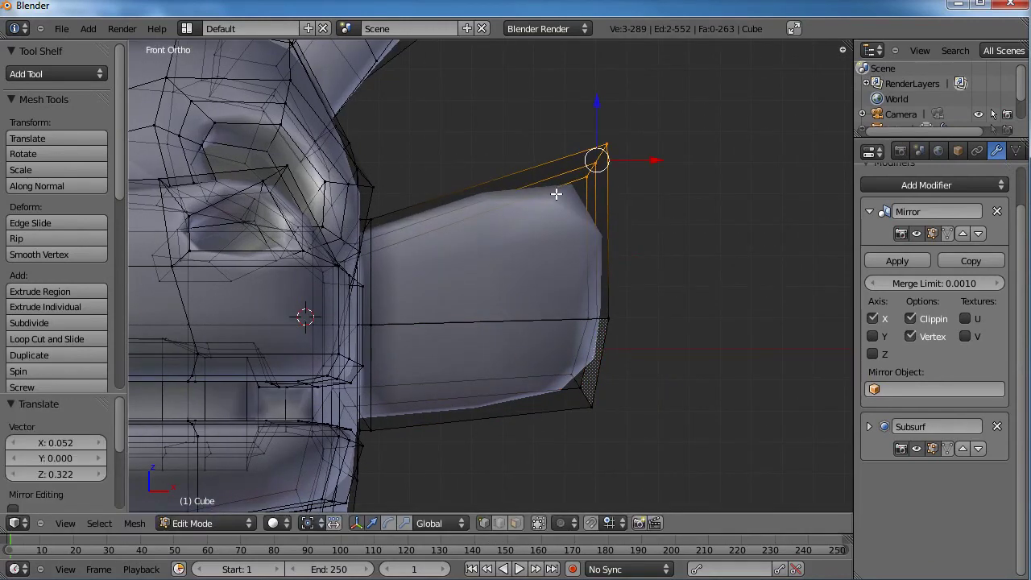
key("a")
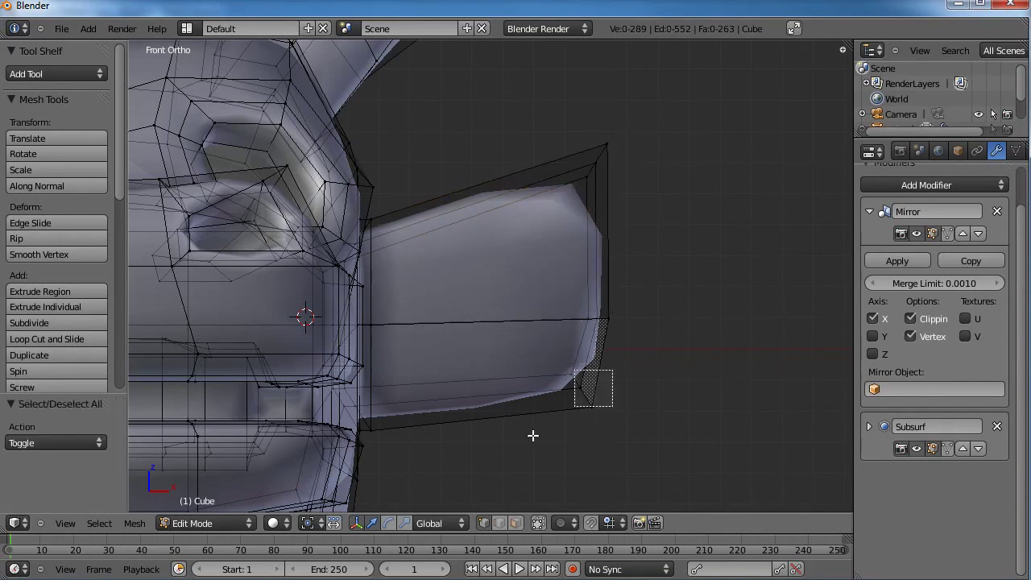
Move the lower vertices of the ear's end inward and down to slant its outer edge.
left_click_drag(532, 436, 524, 446)
key("g")
left_click(640, 391)
key("a")
Raise the middle vertices of the ear's end slightly.
key("b")
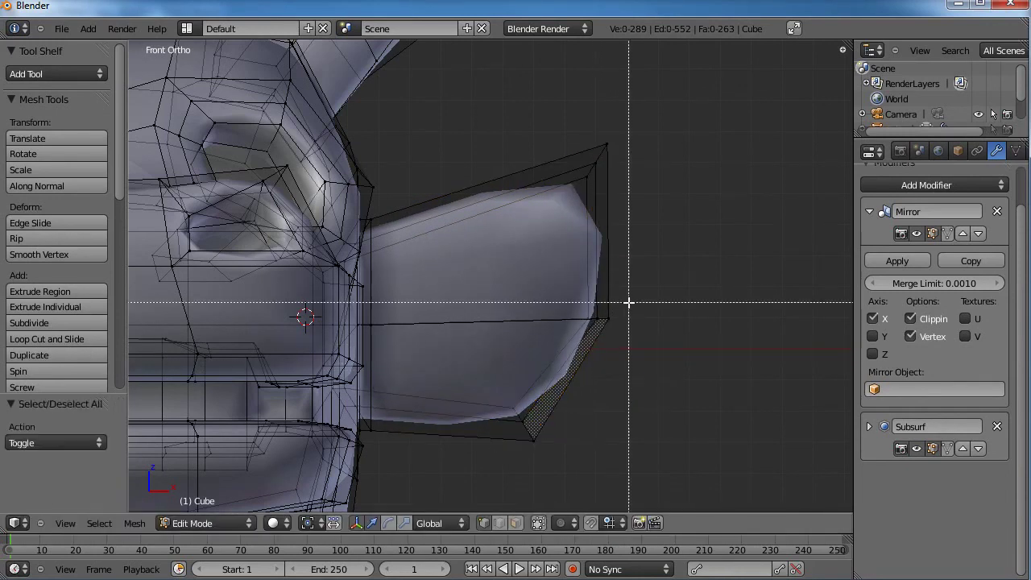
left_click_drag(629, 303, 566, 339)
key("g")
left_click(578, 319)
key("a")
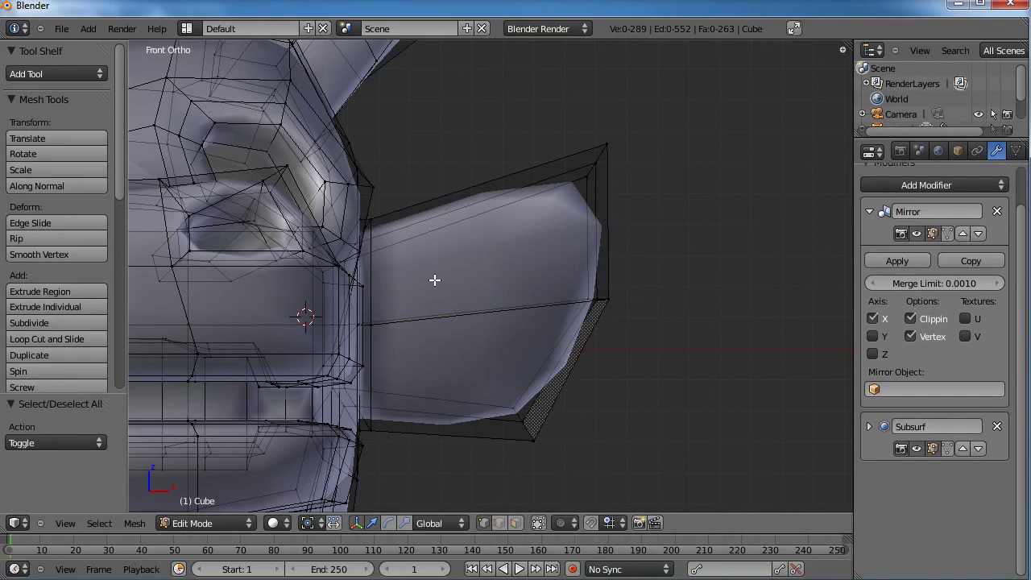
Cut an edge loop around the middle of the ear's length.
left_click(435, 280)
left_click(420, 281)
Try to cut an edge loop lengthwise along the lower half of the ear.
middle_click_drag(420, 282, 378, 299)
key("ctrl+r")
left_click(379, 301)
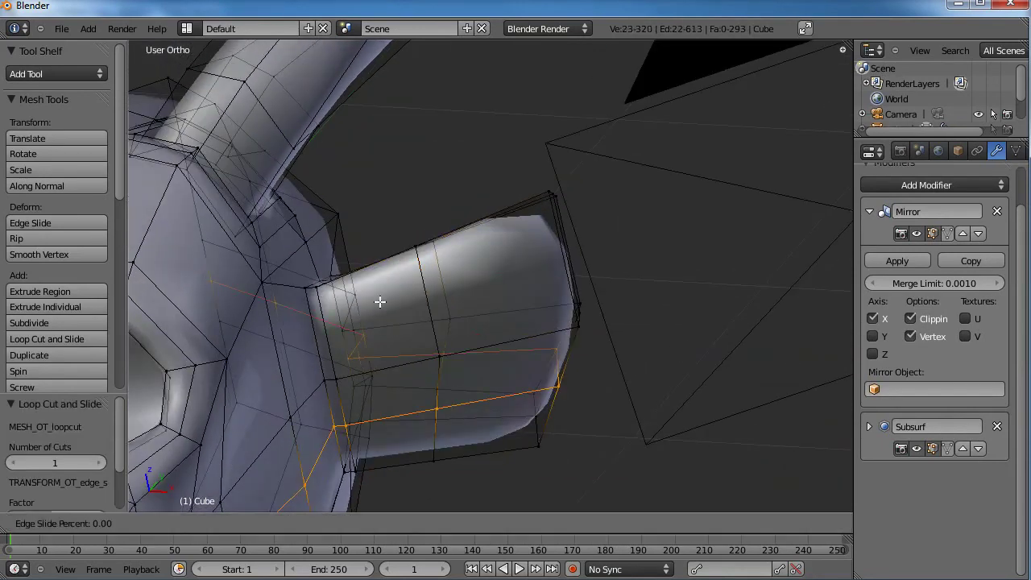
left_click(416, 290)
right_click(427, 322, "alt")
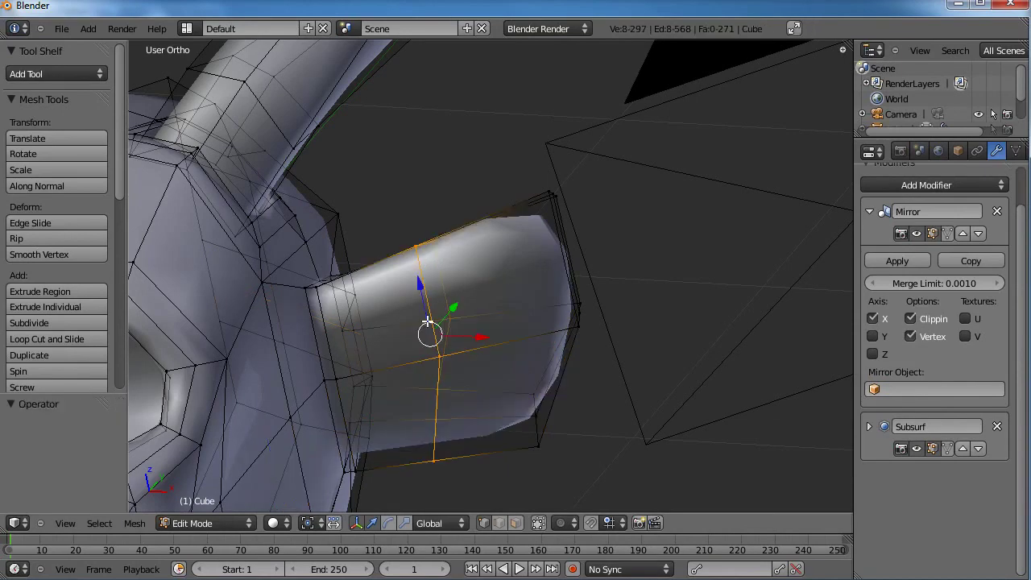
Cut another edge loop around the ear near its base and scale it to 1.092.
key("ctrl+r")
left_click(386, 294)
left_click(396, 306)
middle_click_drag(395, 306, 374, 273)
key("s")
left_click(455, 303)
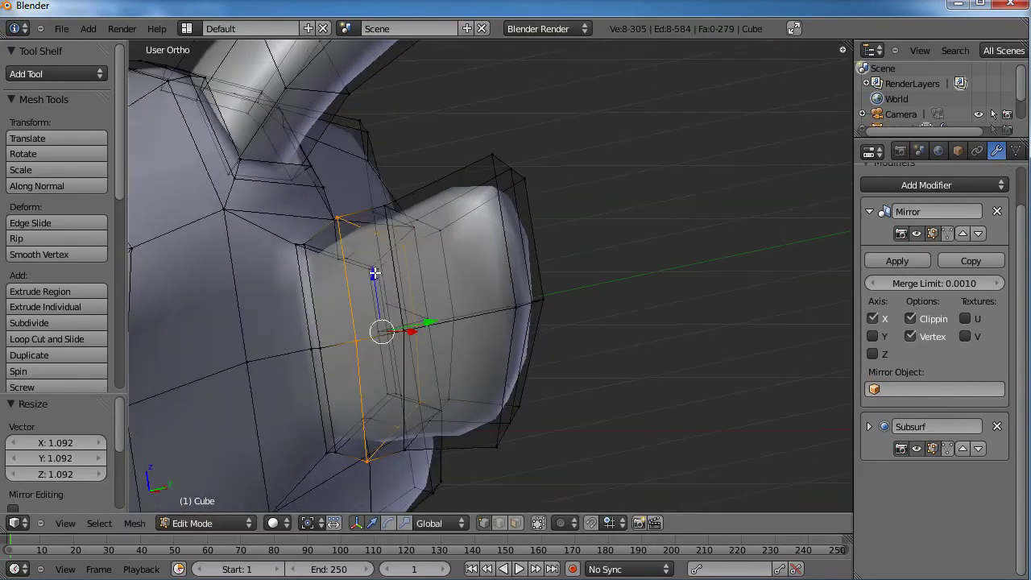
Shrink the loop of faces where the ear joins the head to about 0.78, and again to 0.633.
right_click(310, 370, "alt")
middle_click_drag(358, 352, 317, 368)
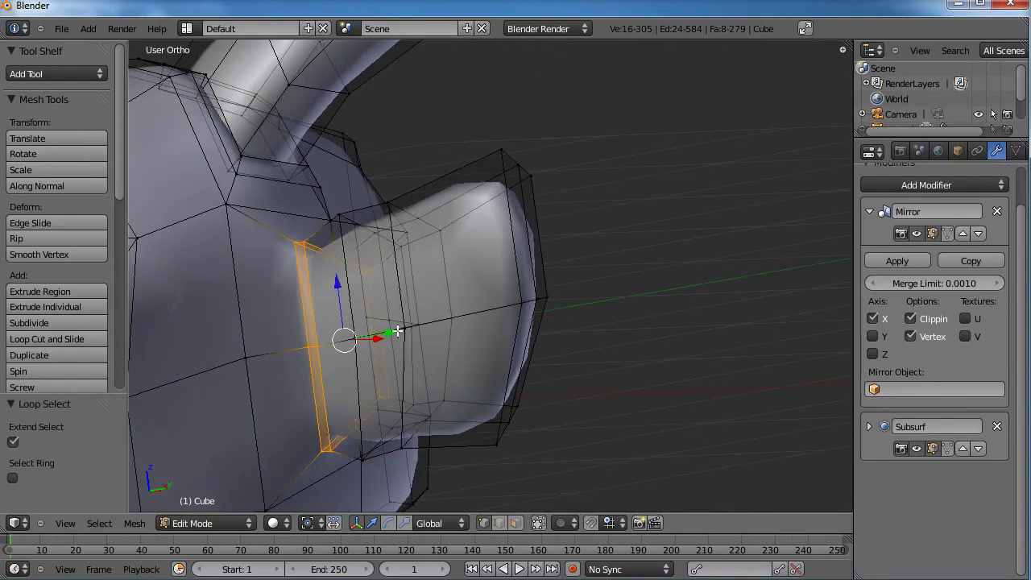
key("s")
left_click(429, 314)
middle_click_drag(429, 314, 445, 285)
key("s")
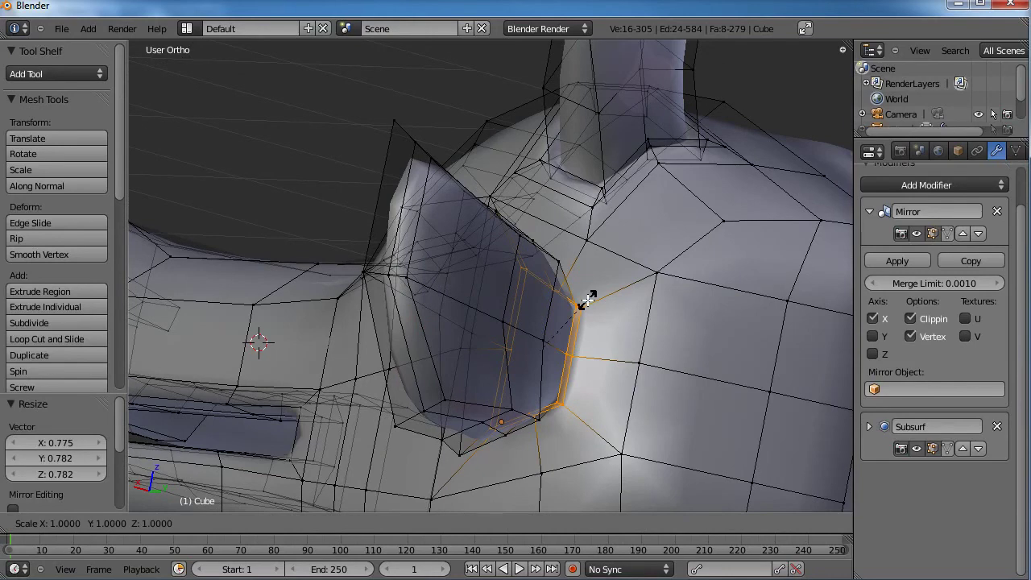
left_click(535, 301)
Viewed from above, move the front vertices of the loop near the ear's base toward the back of the head.
middle_click_drag(535, 301, 480, 383)
right_click(398, 249)
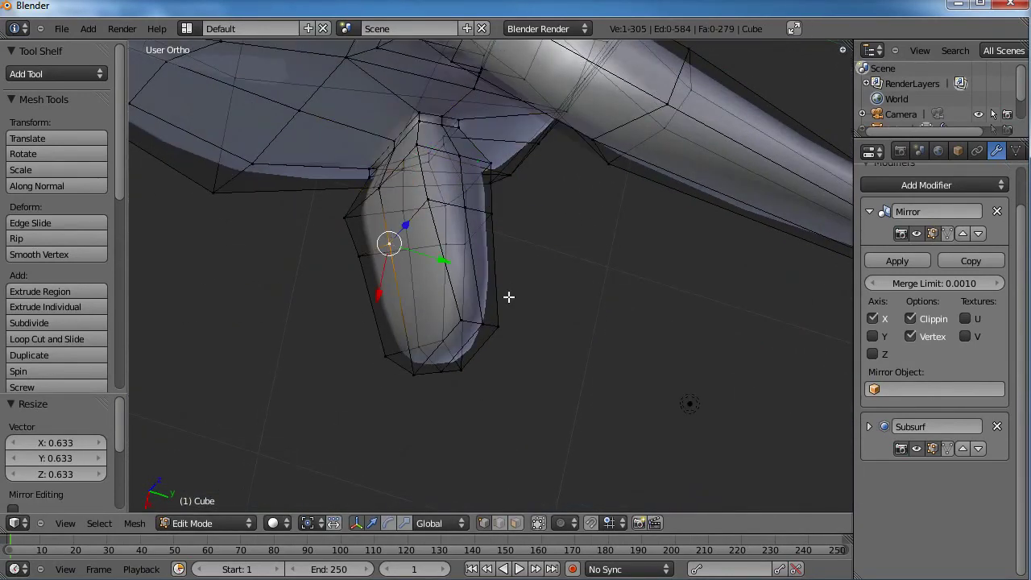
middle_click_drag(508, 295, 485, 326)
key("KP_7")
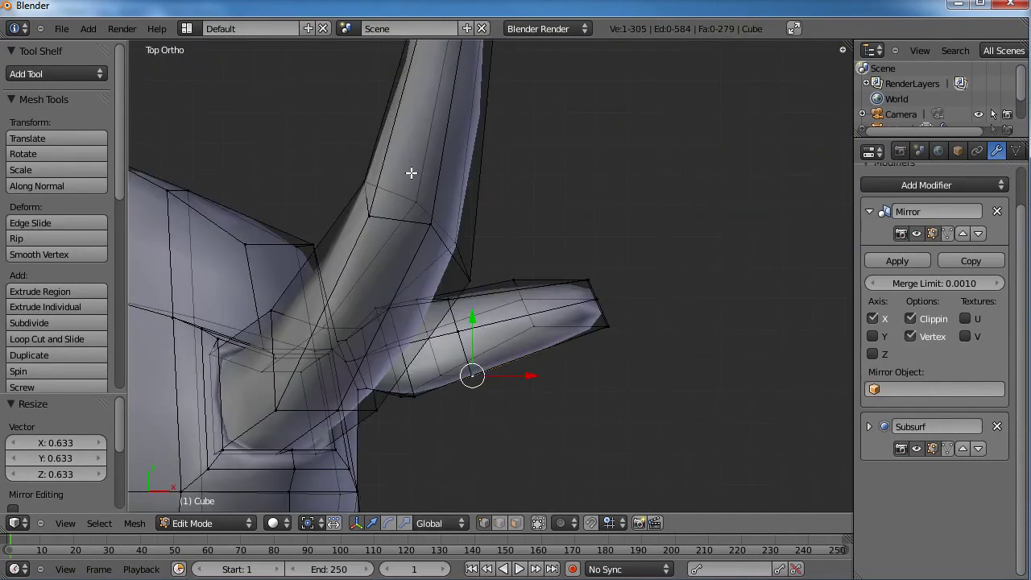
middle_click_drag(459, 221, 564, 279)
key("a")
left_click_drag(468, 346, 463, 351)
key("g")
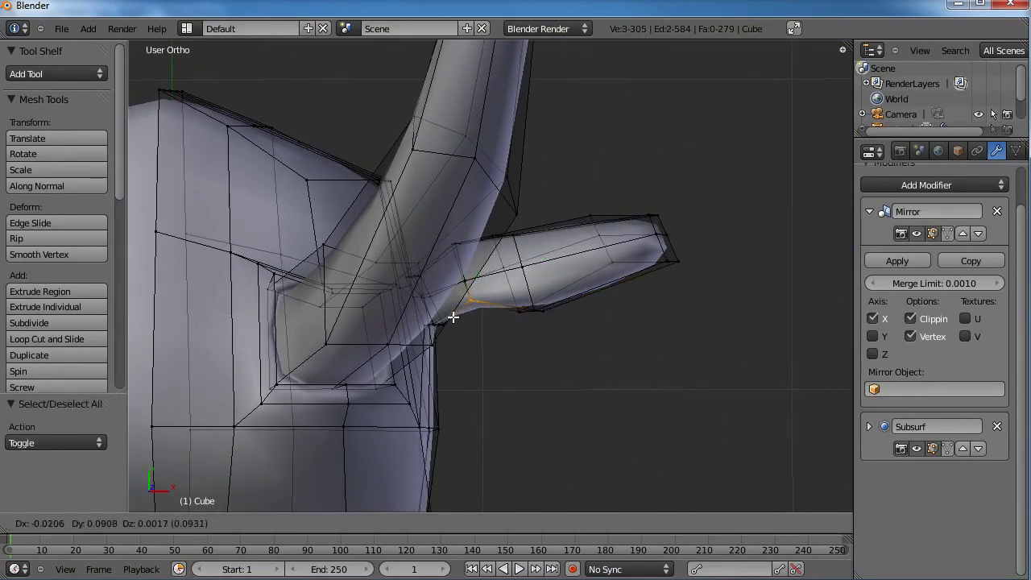
left_click(452, 309)
Move the front vertices of the ear's middle loop backward to thin the ear.
key("a")
key("b")
left_click_drag(559, 288, 535, 309)
key("g")
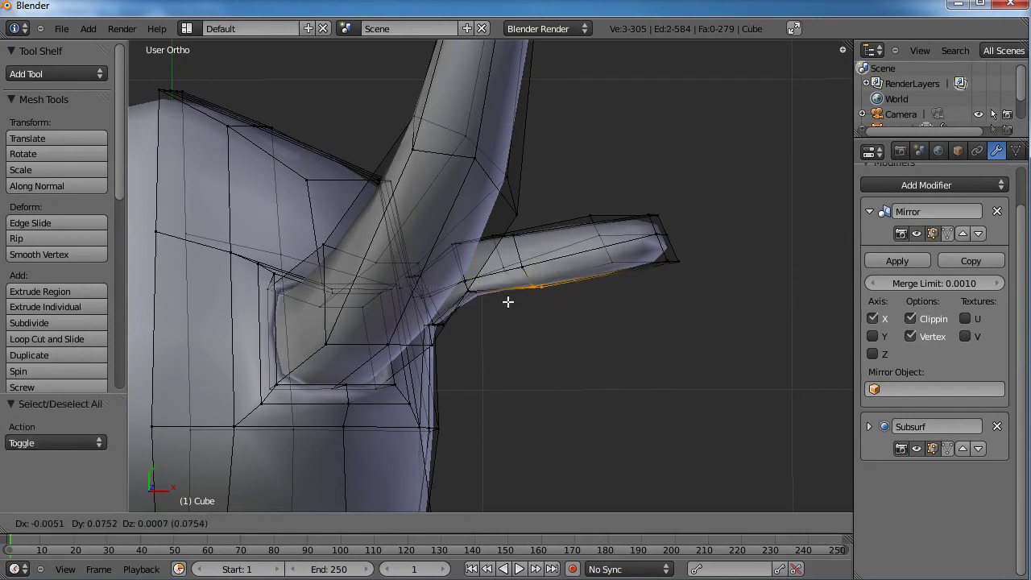
left_click(507, 299)
Move the rear vertices at the ear's outer end slightly forward.
key("a")
key("b")
left_click_drag(678, 196, 588, 219)
key("g")
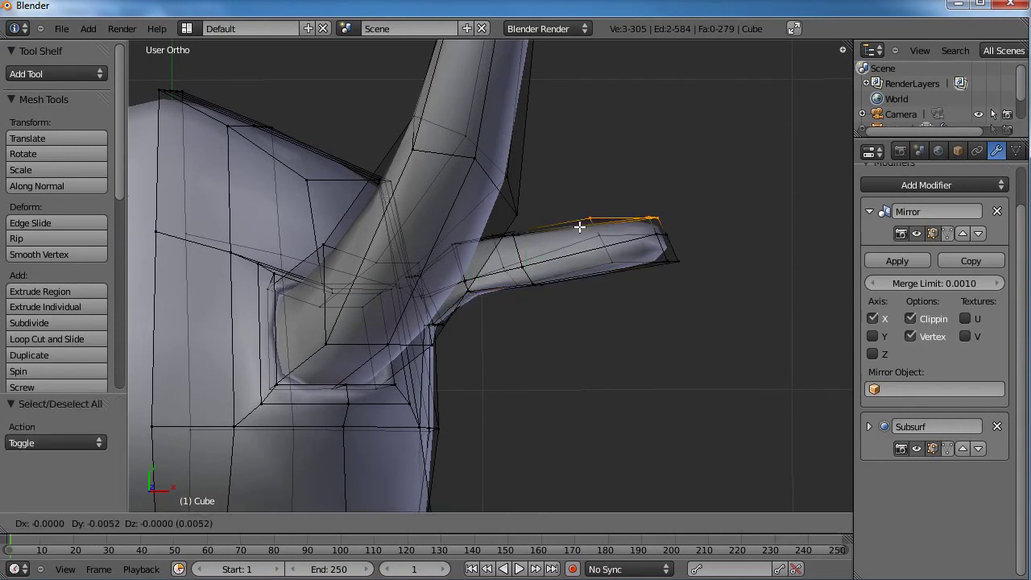
left_click(581, 230)
Move the rear vertices near the ear's base and middle slightly forward to thin the ear.
key("a")
left_click_drag(460, 242, 445, 257)
key("g")
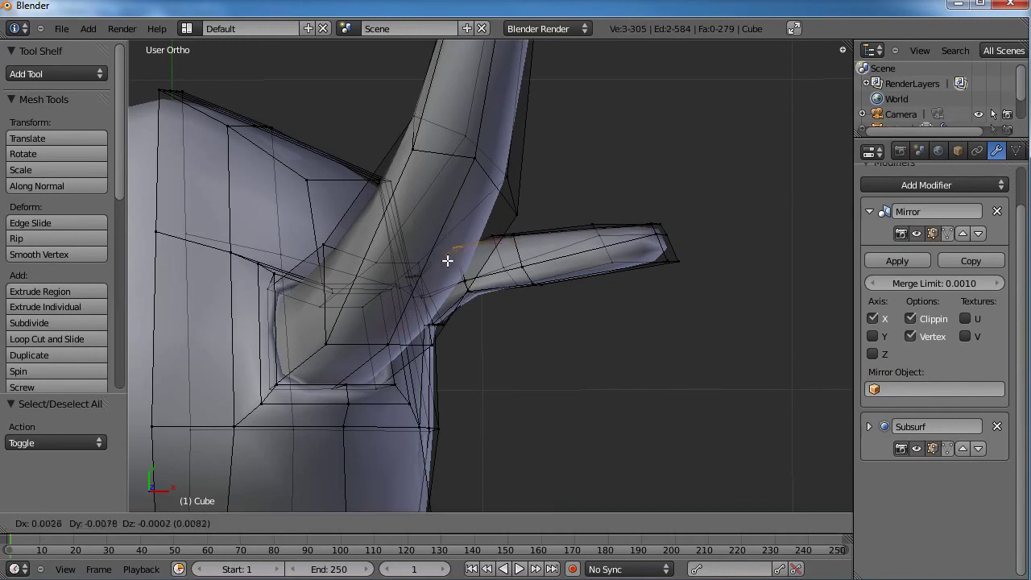
left_click(485, 235)
key("a")
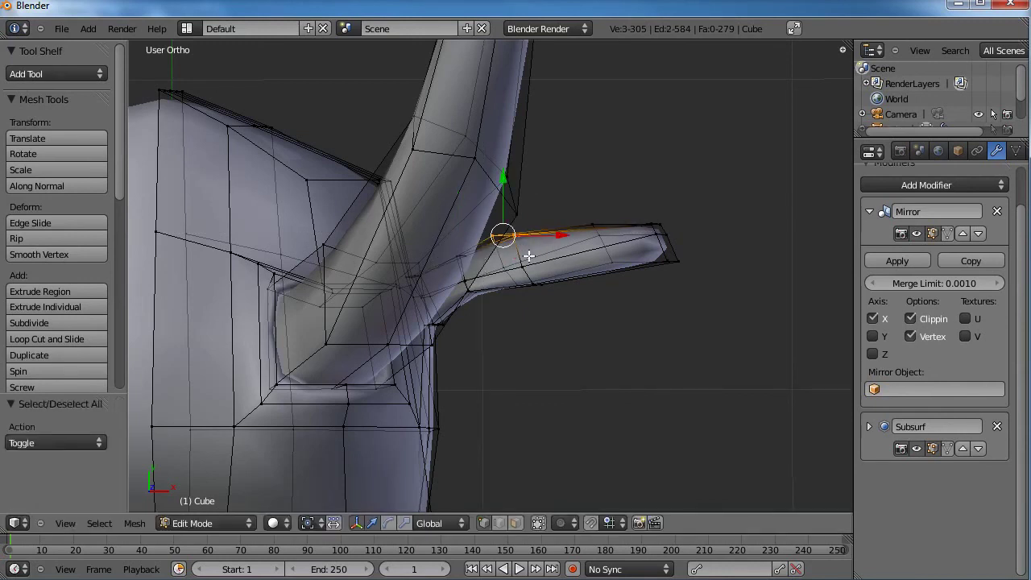
key("g")
left_click(529, 262)
Flatten the ear's outer tip along Y to 0.39 and shift it slightly toward the back of the head.
key("a")
left_click_drag(676, 235, 639, 270)
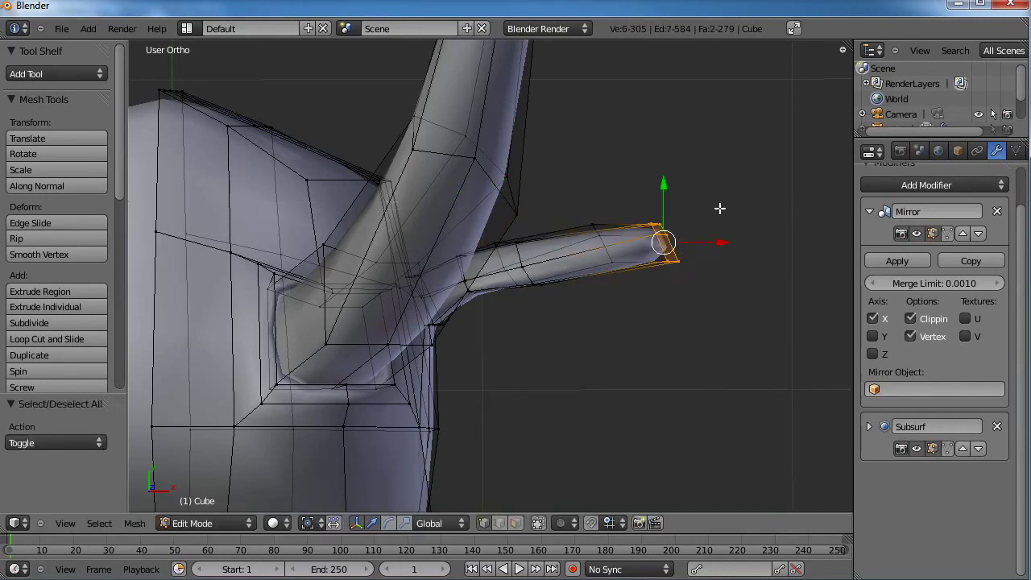
key("s")
key("y")
left_click(683, 215)
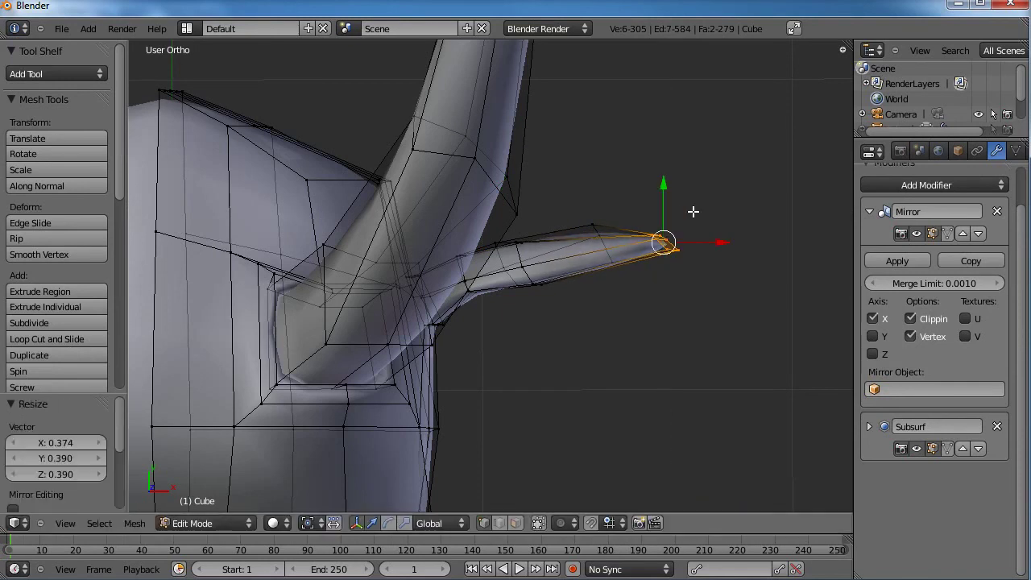
key("g")
left_click(715, 198)
key("a")
key("b")
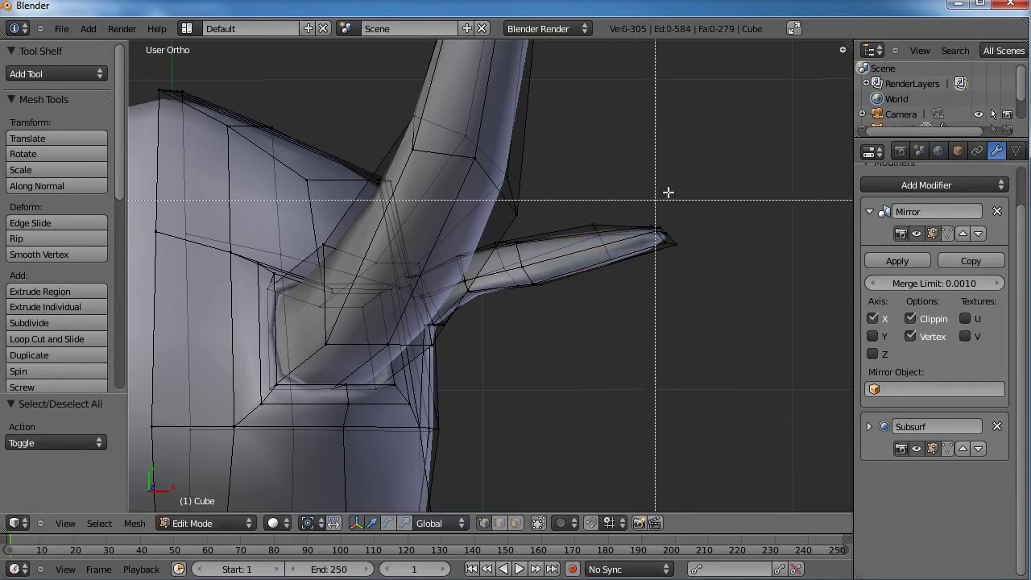
left_click_drag(679, 185, 582, 282)
key("r")
right_click(676, 200)
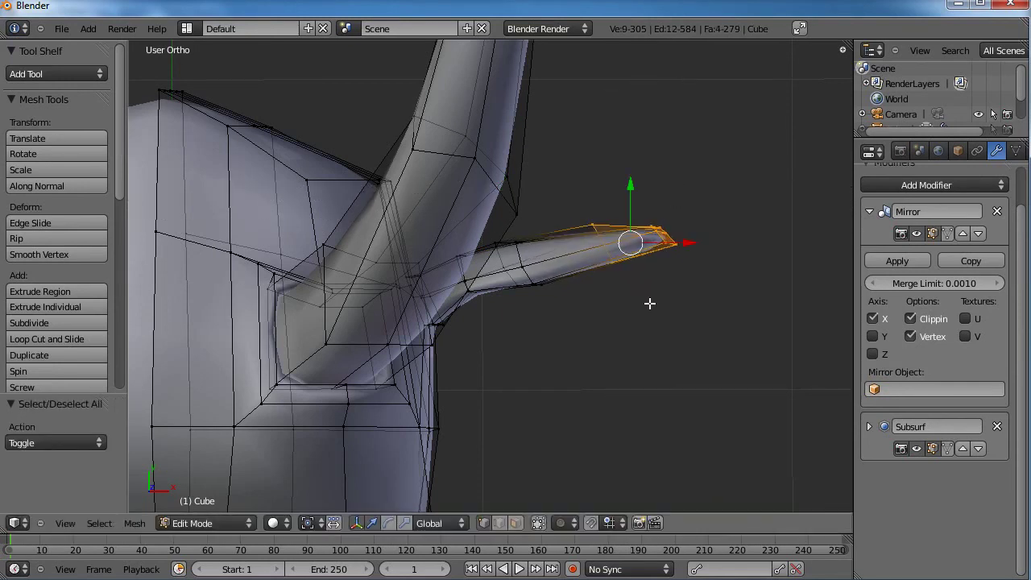
Scale the three vertices at the ear's lower outer corner along the global Y axis to about 0.73.
middle_click_drag(649, 303, 610, 289)
right_click(638, 273)
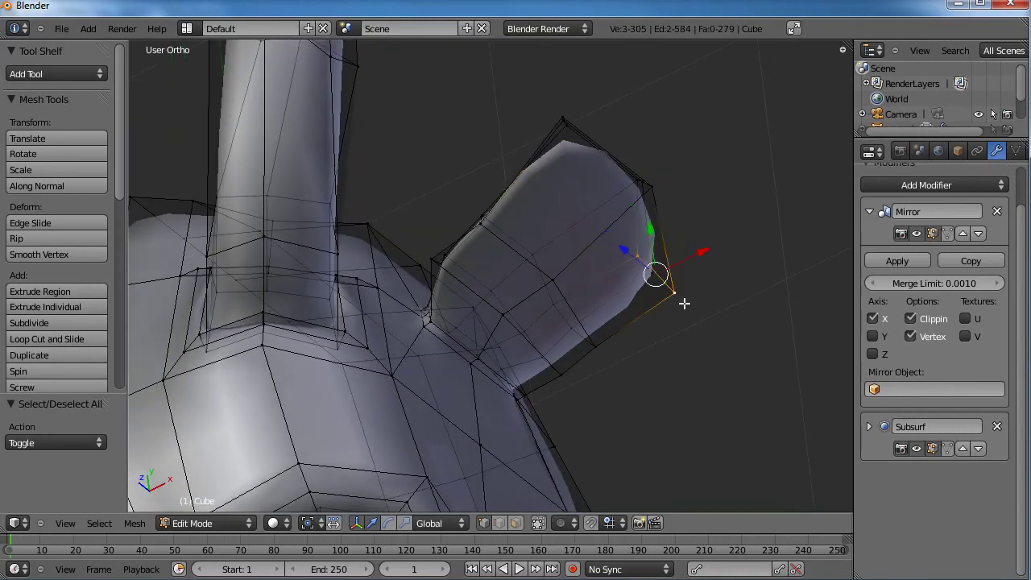
middle_click_drag(684, 302, 688, 297)
key("s")
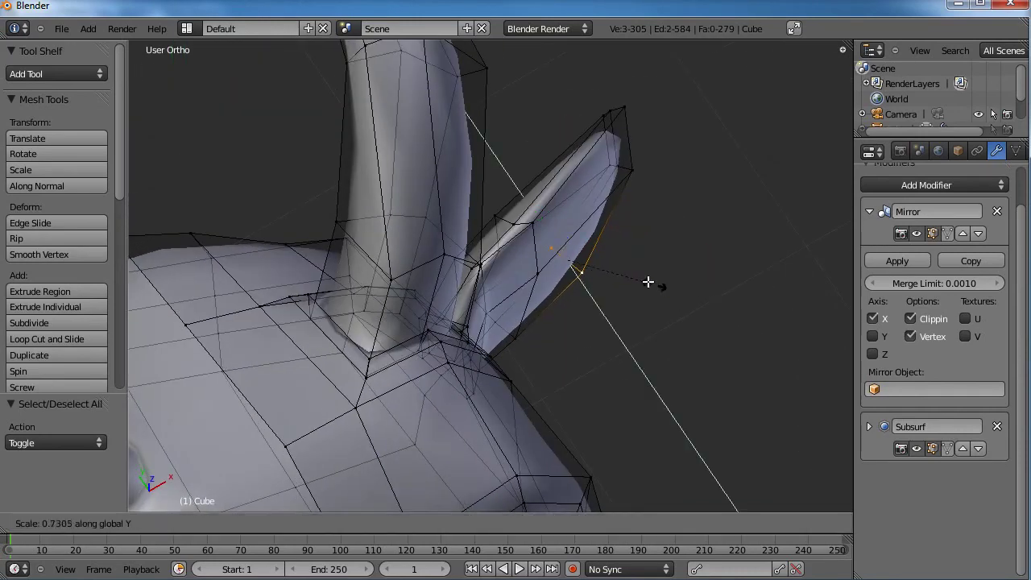
left_click(648, 282)
key("a")
Reposition the front vertices near the ear's base, pulling them slightly outward, down and toward the snout.
key("Tab")
middle_click_drag(614, 333, 529, 347)
scroll(545, 304, "up", 3)
key("Tab")
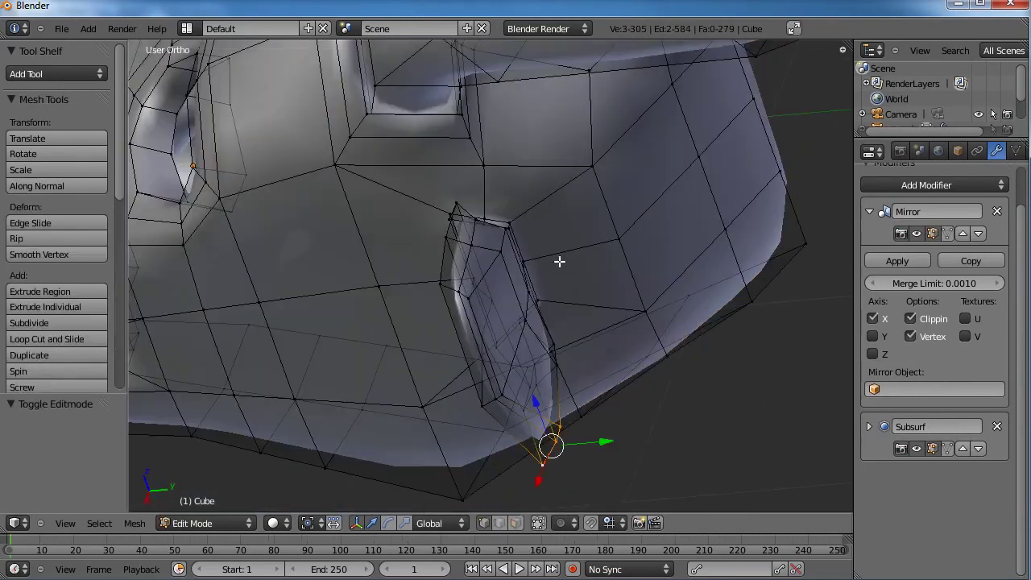
middle_click_drag(559, 261, 564, 301)
middle_click_drag(475, 220, 490, 207)
right_click(475, 209)
key("g")
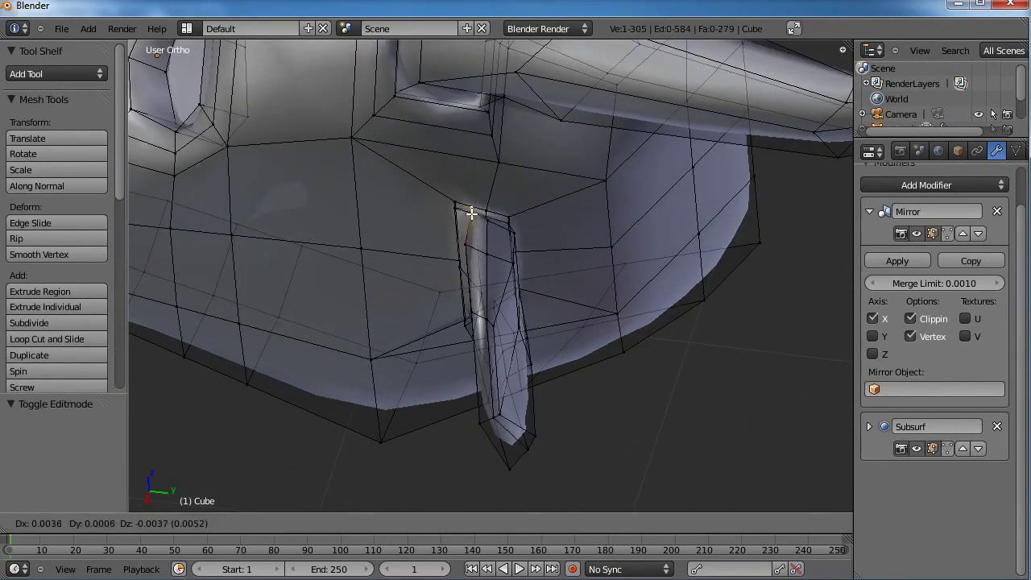
left_click(467, 223)
key("g")
left_click(460, 246)
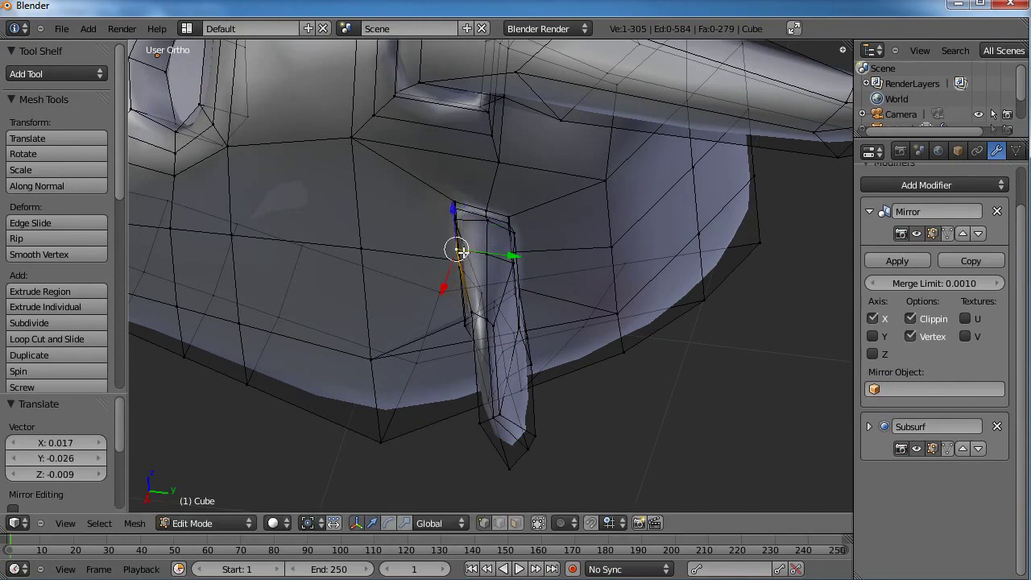
In face selection mode, select the eight faces covering the front side of the ear, from base to tip.
middle_click_drag(460, 247, 527, 211)
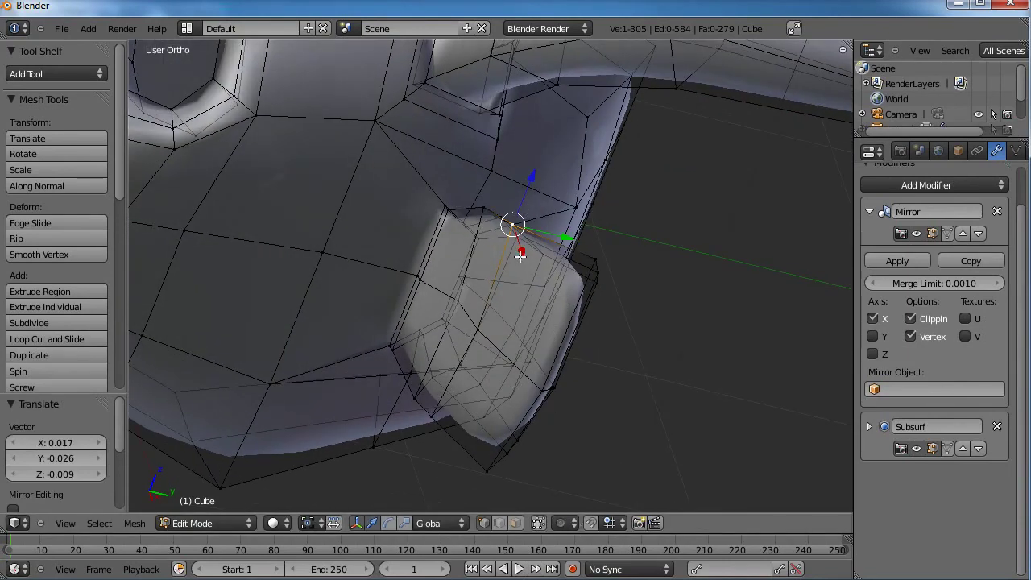
left_click(515, 523)
right_click(424, 265)
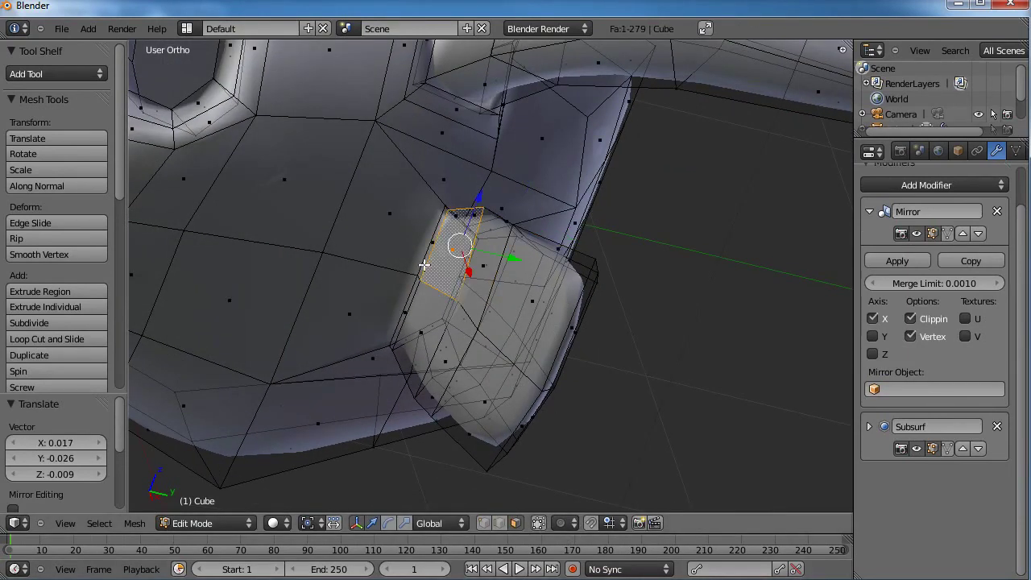
right_click(404, 293, "shift")
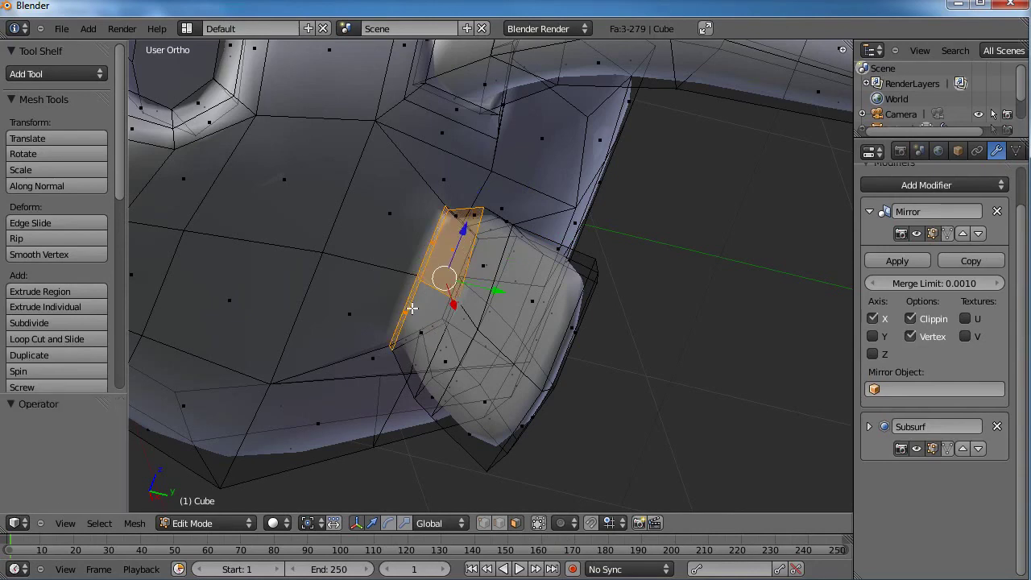
middle_click_drag(428, 331, 436, 357)
right_click(435, 358, "shift")
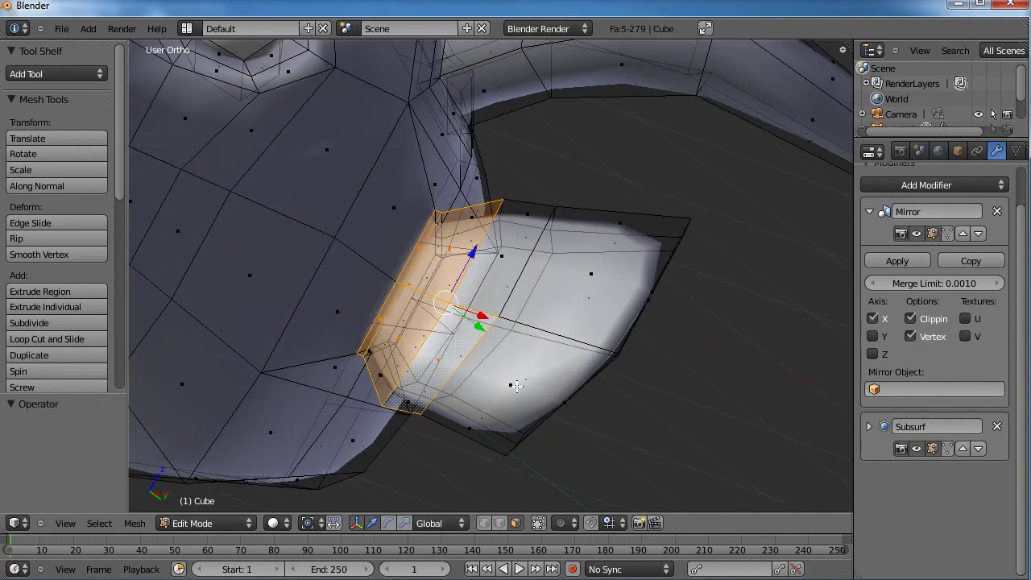
right_click(515, 384, "shift")
right_click(586, 274, "shift")
right_click(473, 263, "shift")
middle_click_drag(474, 262, 614, 281)
Extrude the ear's front faces in place and scale them to 0.779 to form an inner rim.
key("e")
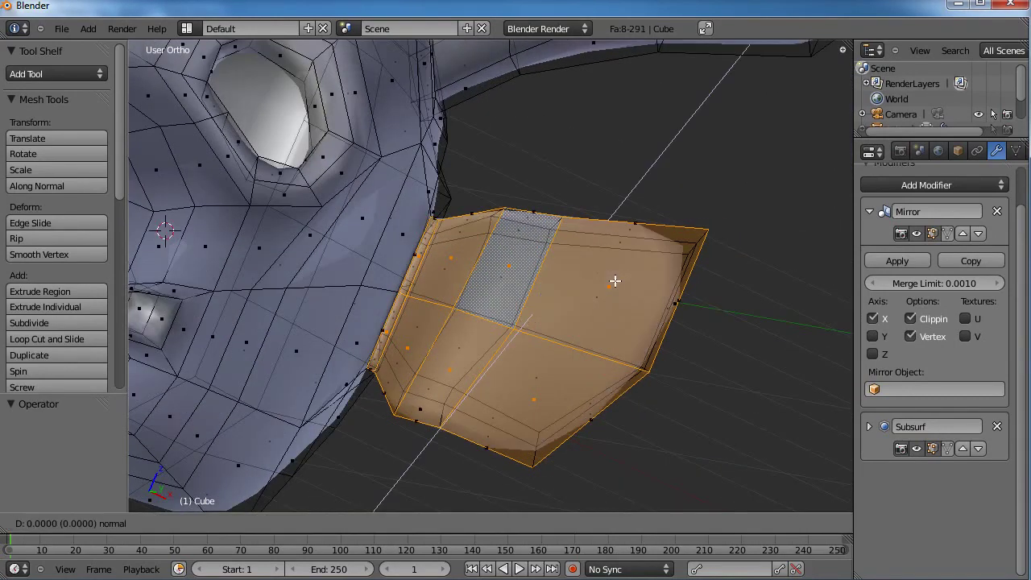
right_click(616, 280)
key("s")
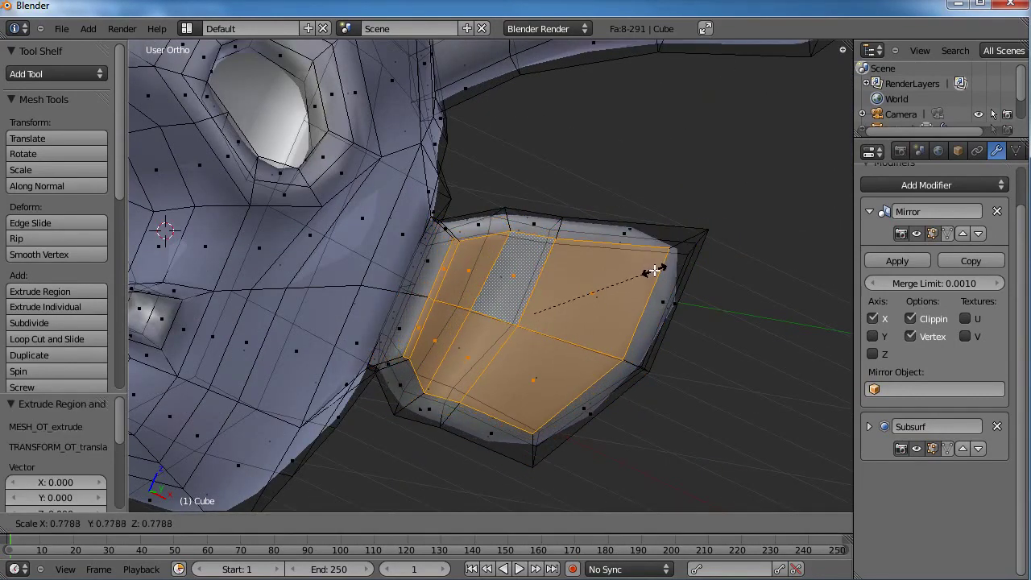
left_click(655, 269)
Scale the inset ear faces along global Z to about 0.77 and move them by X -0.037, Y -0.017, Z -0.023.
key("s")
key("z")
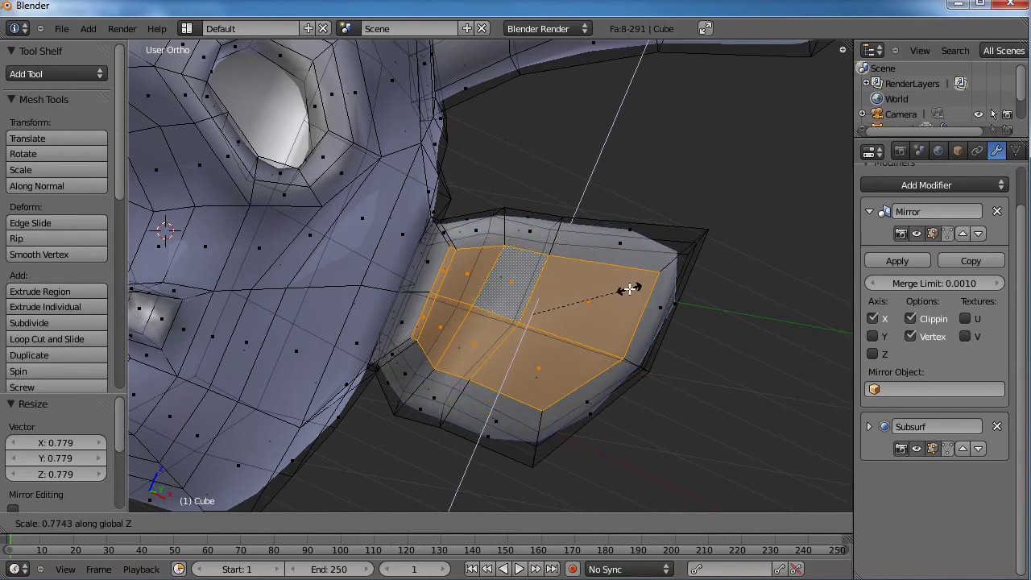
left_click(626, 288)
key("g")
left_click(616, 291)
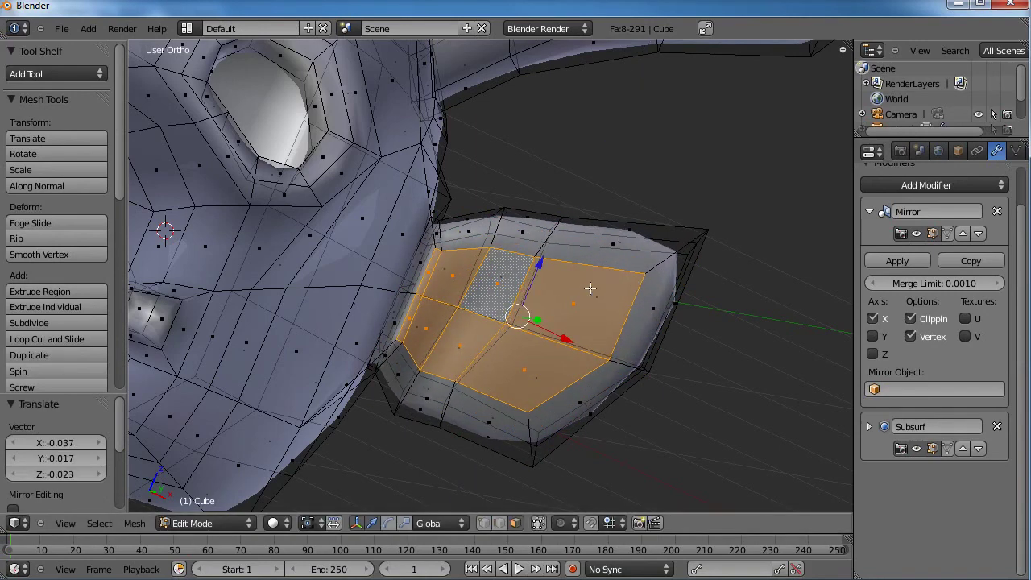
Rotate the inset ear faces -5.03° about X and push them about 0.031 along Y into the ear.
middle_click_drag(591, 288, 512, 282)
key("r")
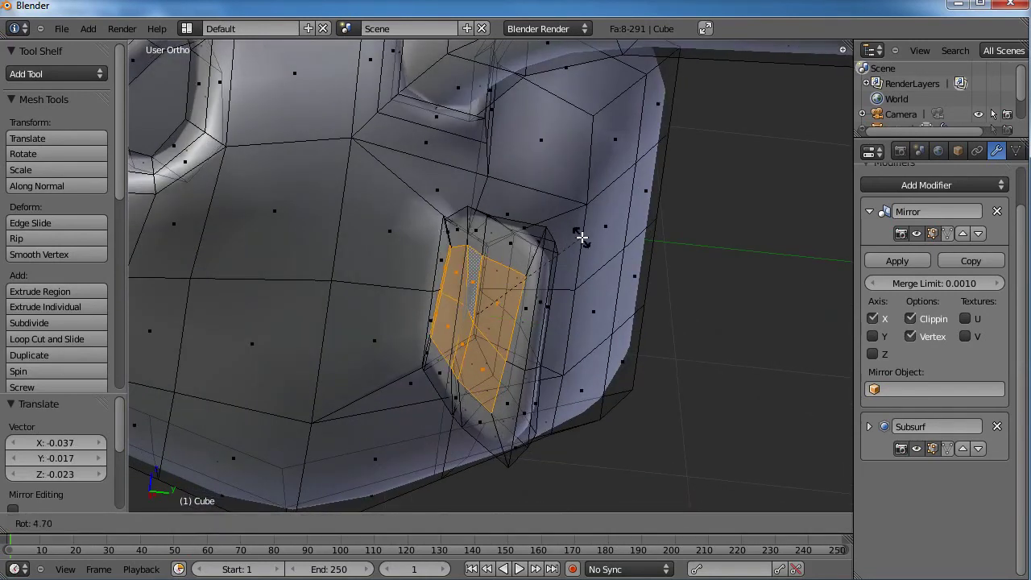
left_click(582, 238)
key("r")
key("x")
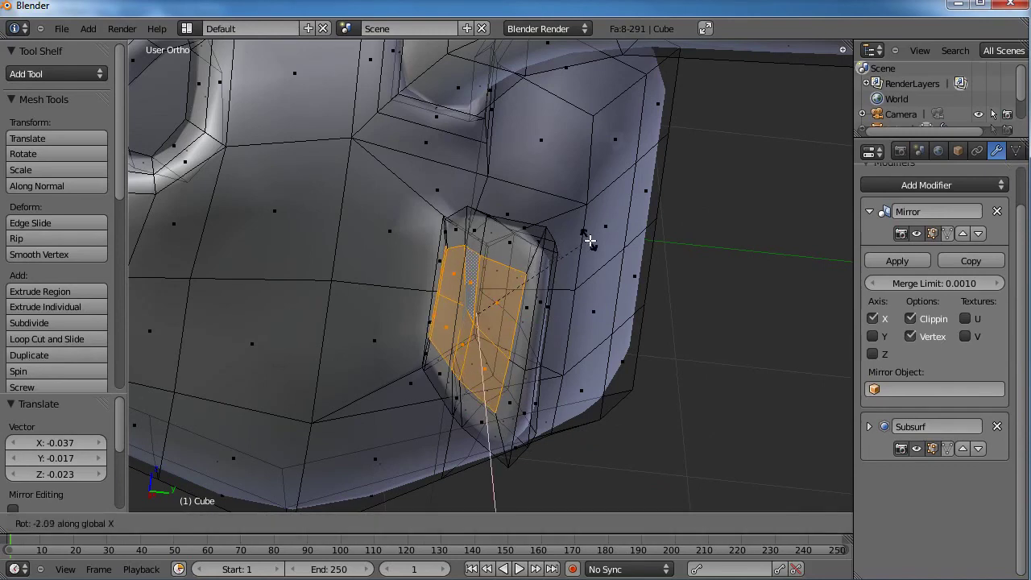
left_click(594, 239)
key("g")
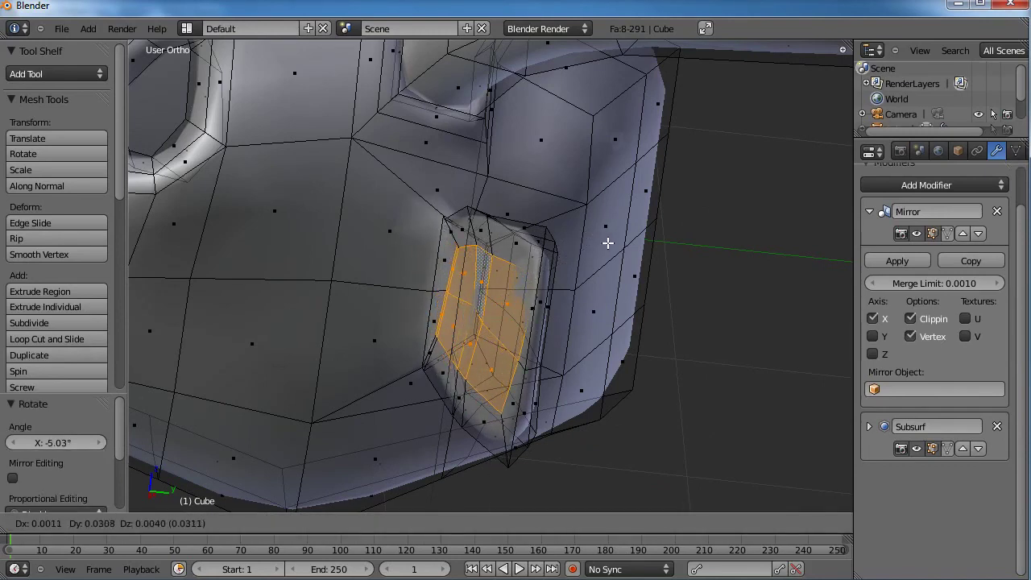
left_click(606, 242)
Extrude the inset faces deeper into the ear, scale them to 0.766 and adjust their position inside the hollow.
middle_click_drag(605, 242, 569, 303)
key("e")
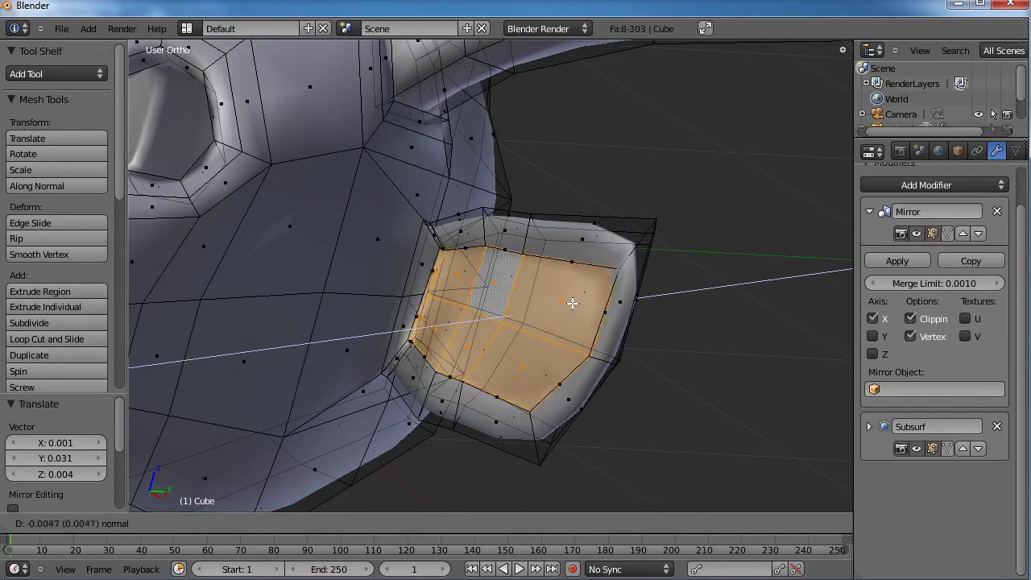
left_click(644, 294)
key("s")
left_click(617, 292)
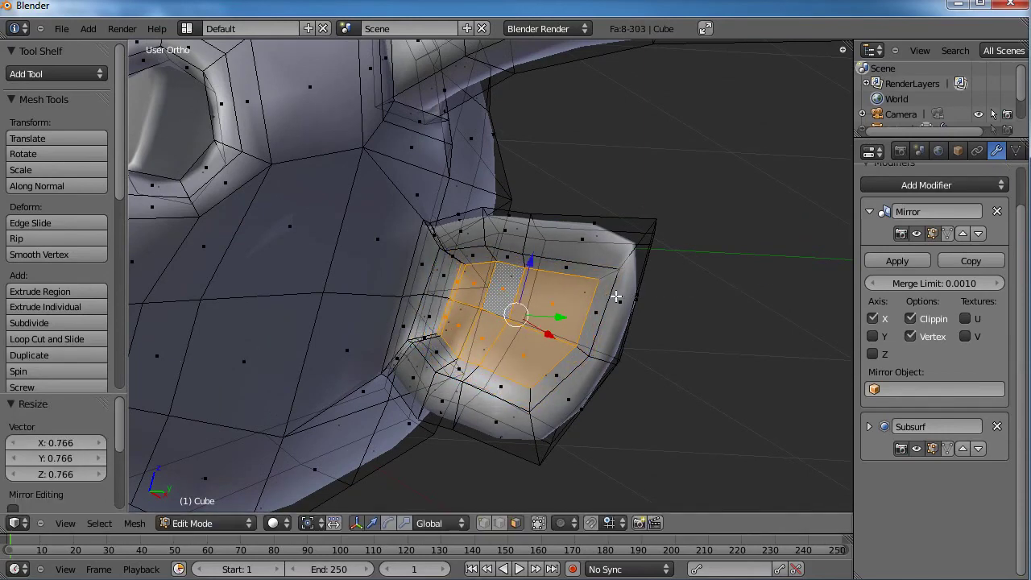
key("g")
left_click(598, 293)
key("a")
In vertex selection mode, lower the pair of vertices at the upper inner corner of the ear's rim by the head.
scroll(564, 311, "down", 3)
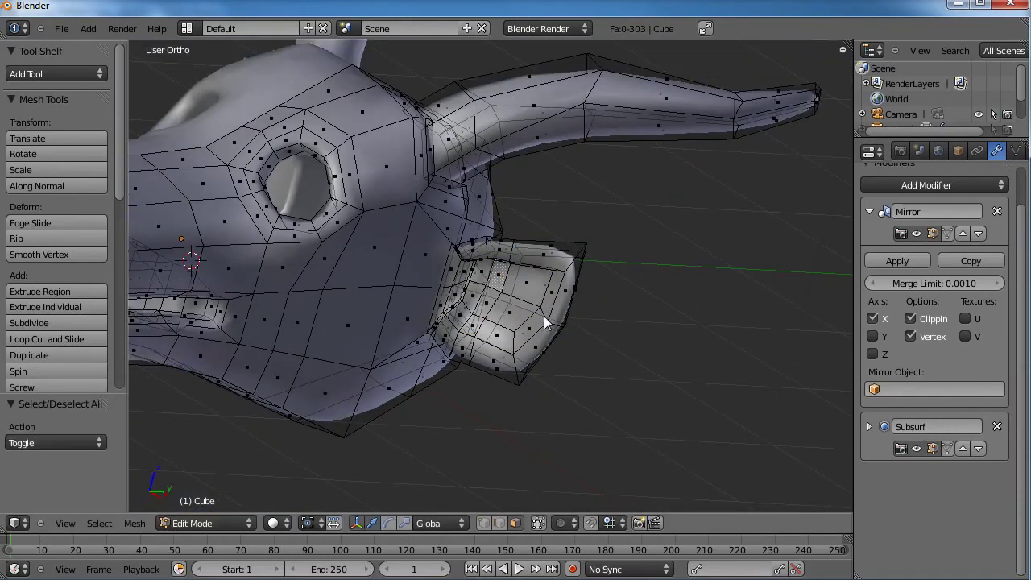
key("Tab")
middle_click_drag(545, 322, 387, 330)
scroll(389, 325, "up", 6)
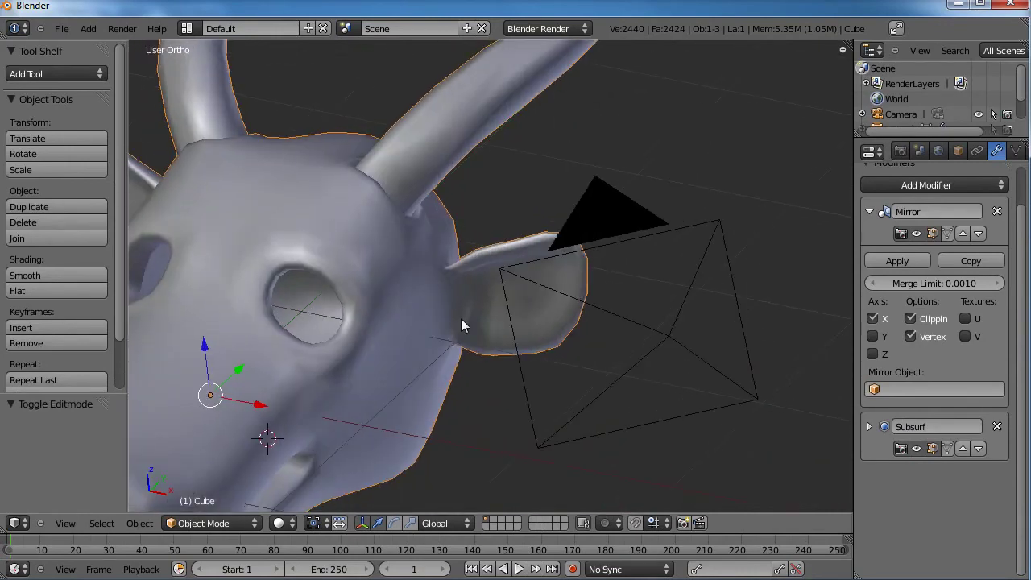
key("Tab")
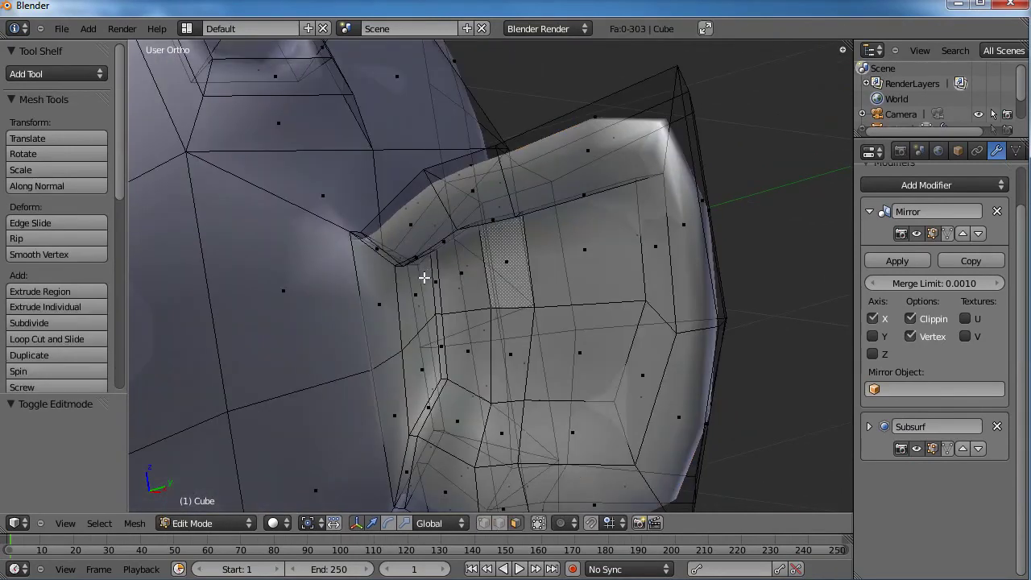
middle_click_drag(425, 277, 452, 370)
key("a")
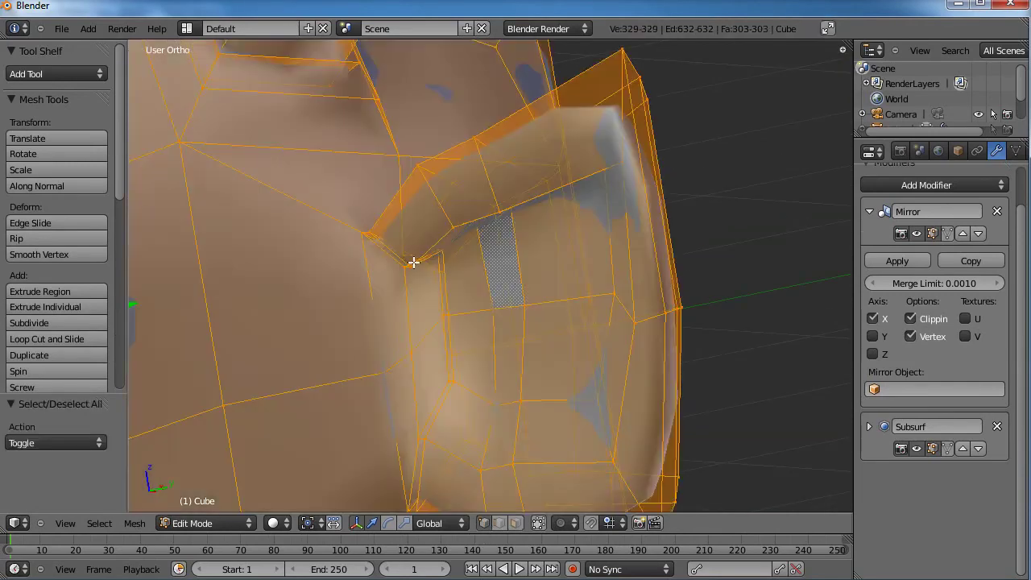
key("a")
right_click(404, 268)
key("g")
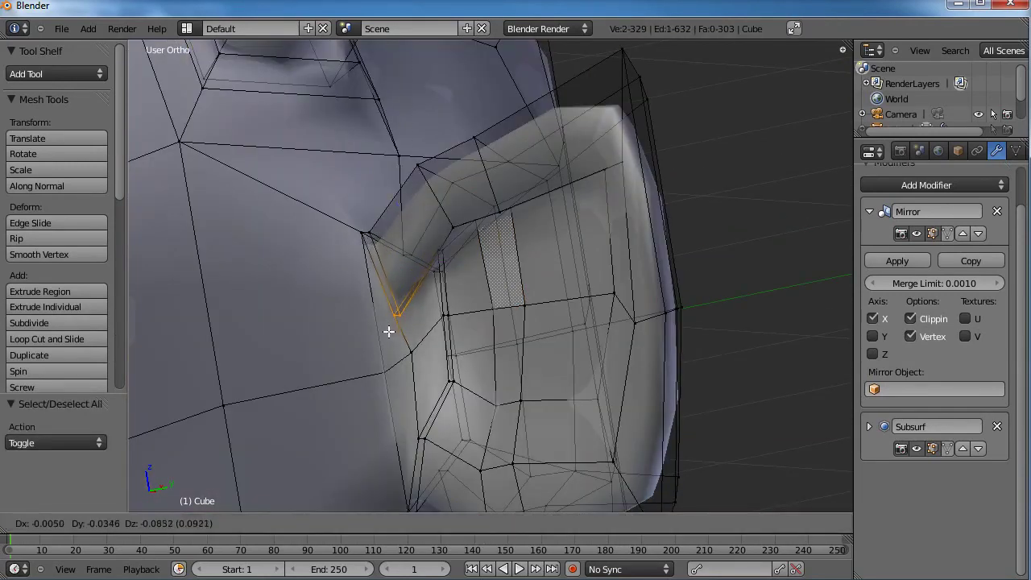
left_click(391, 335)
Move the upper and middle vertices where the front of the ear joins the head toward the snout.
right_click(366, 239)
key("g")
left_click(344, 232)
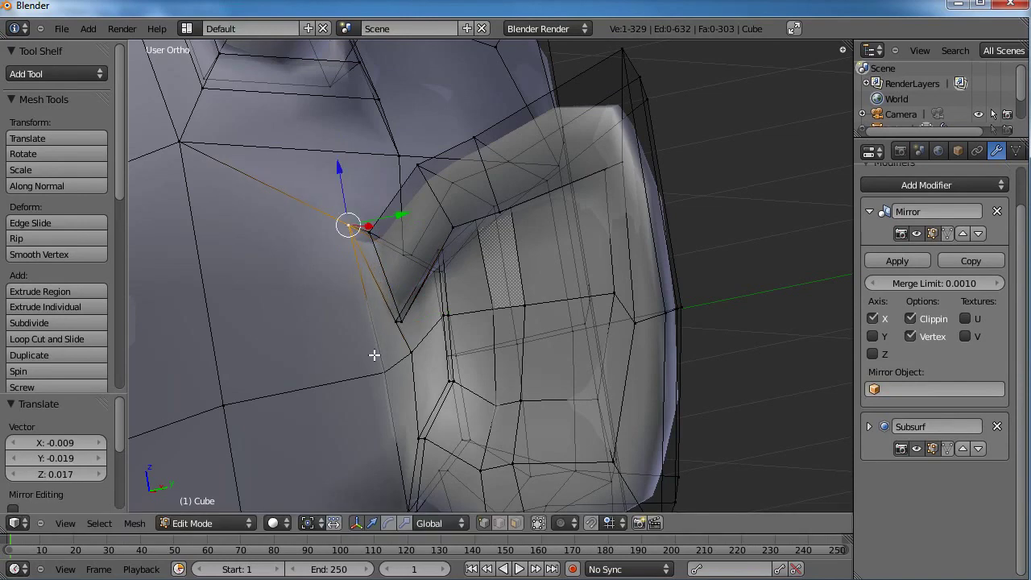
right_click(375, 366)
key("g")
left_click(353, 356)
Adjust the vertices along the ear's front rim beside the head, shifting them forward and down.
middle_click_drag(446, 362, 445, 448)
key("g")
left_click(466, 459)
key("g")
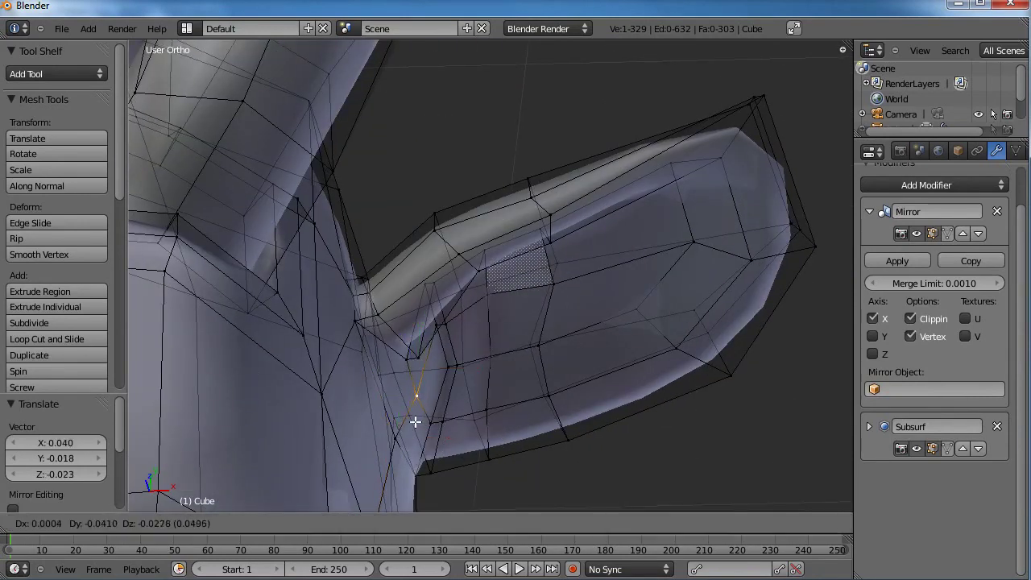
left_click(415, 420)
right_click(401, 363)
key("g")
left_click(392, 383)
Lower the vertex pair inside the ear's hollow near the base, and reposition the neighbouring rim vertices to smooth the corner.
middle_click_drag(502, 395, 448, 304)
right_click(438, 257, "shift")
key("g")
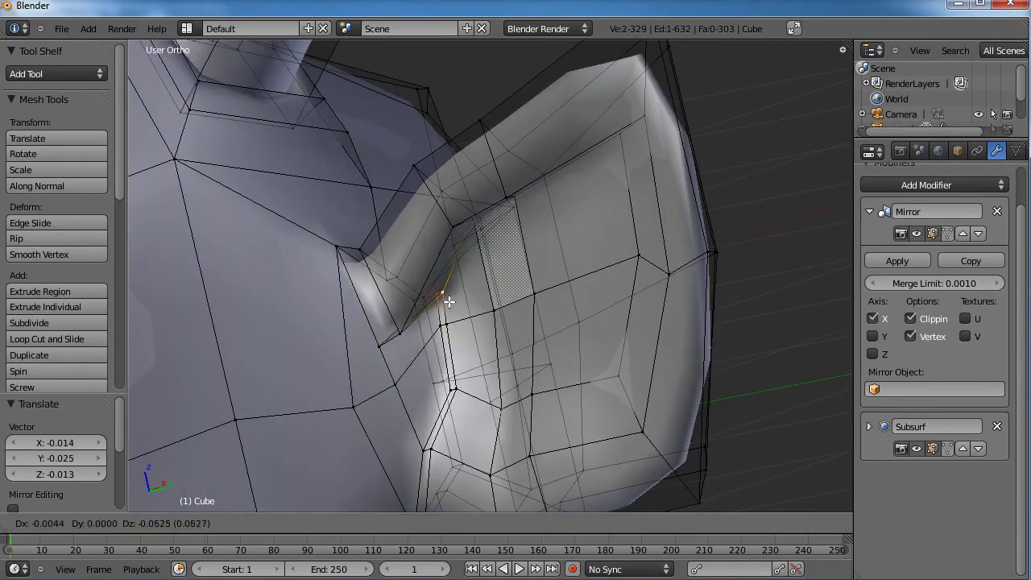
left_click(446, 307)
key("g")
left_click(389, 307)
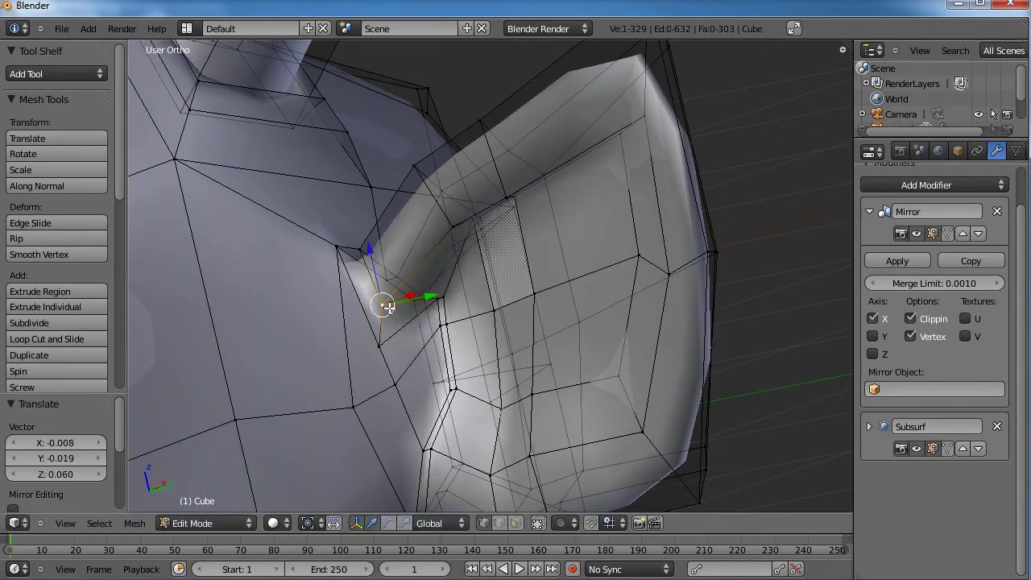
key("g")
left_click(424, 325)
Leave Edit Mode and examine the smoothed head with its hollowed ears from several angles.
scroll(434, 308, "down", 6)
key("a")
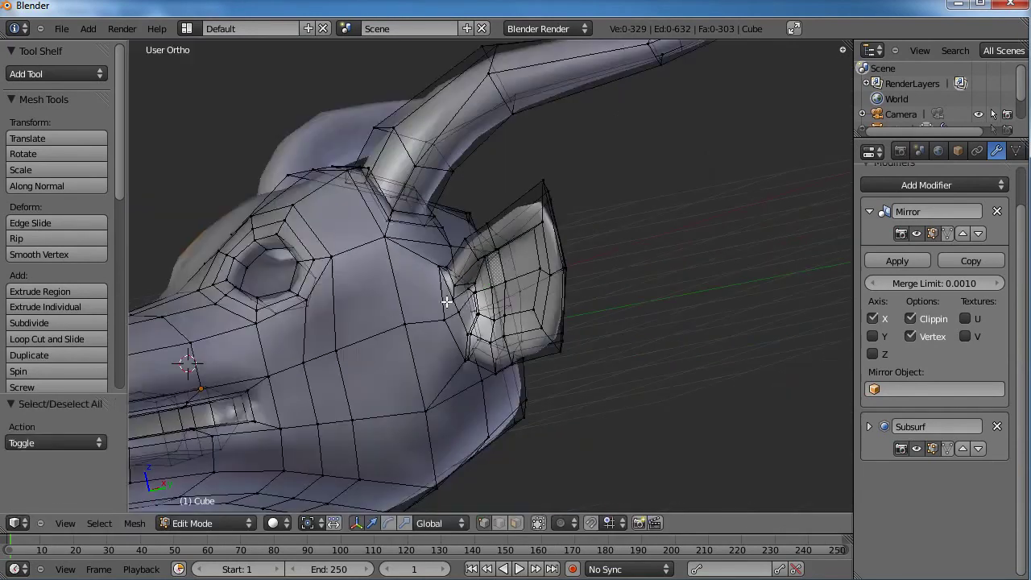
key("Tab")
middle_click_drag(424, 284, 538, 269)
scroll(533, 324, "down", 3)
middle_click_drag(403, 281, 561, 361)
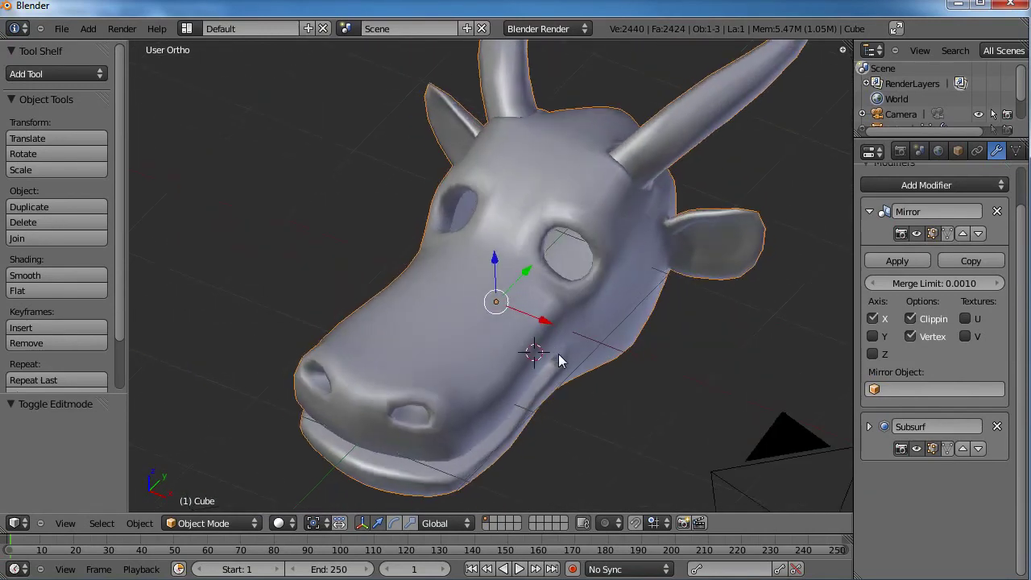
Extrude four faces along the snout's centre line, from the nose tip upward, by about 0.04, then shift them -0.045 along Y.
middle_click_drag(567, 277, 633, 329)
scroll(525, 300, "up", 3)
key("Tab")
scroll(559, 363, "up", 3)
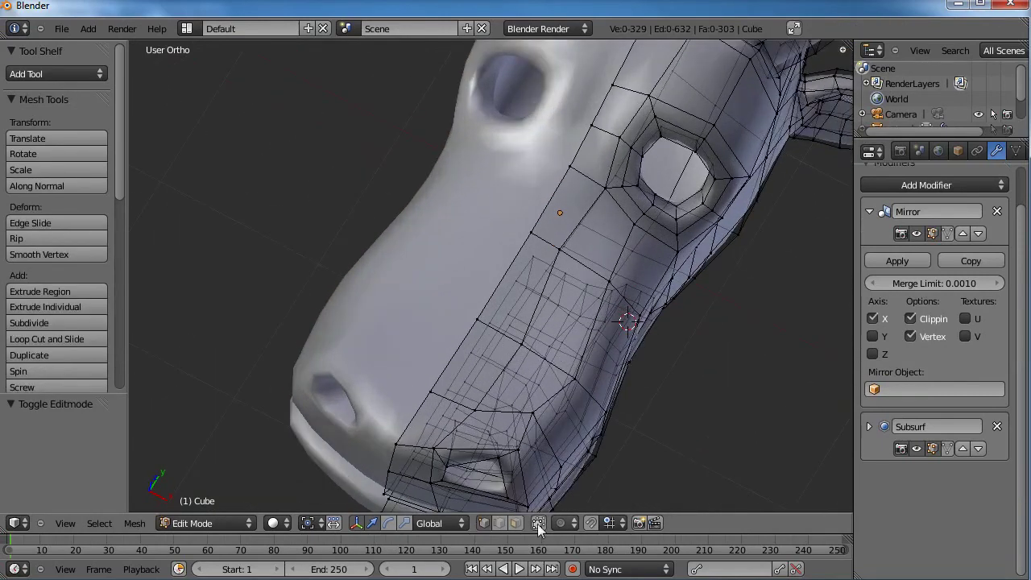
left_click(516, 523)
middle_click_drag(531, 419, 554, 294)
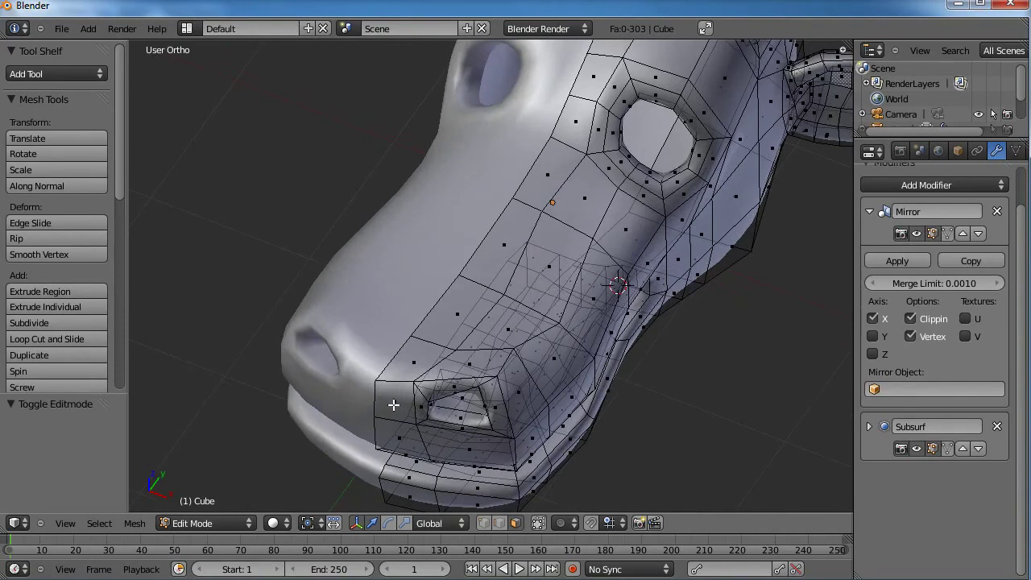
middle_click_drag(439, 395, 427, 390)
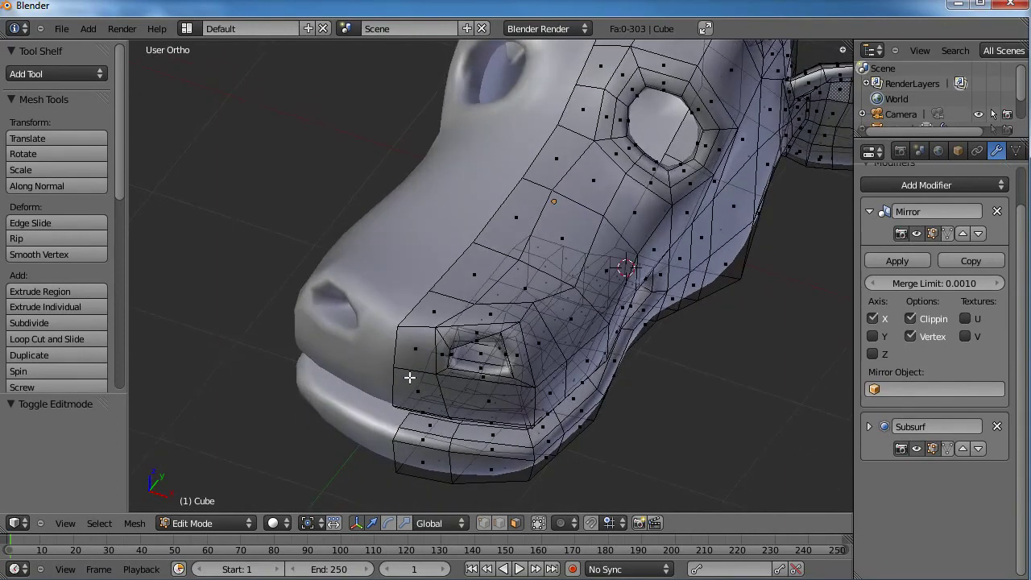
right_click(414, 346, "shift")
right_click(432, 314, "shift")
right_click(462, 279, "shift")
right_click(500, 228, "shift")
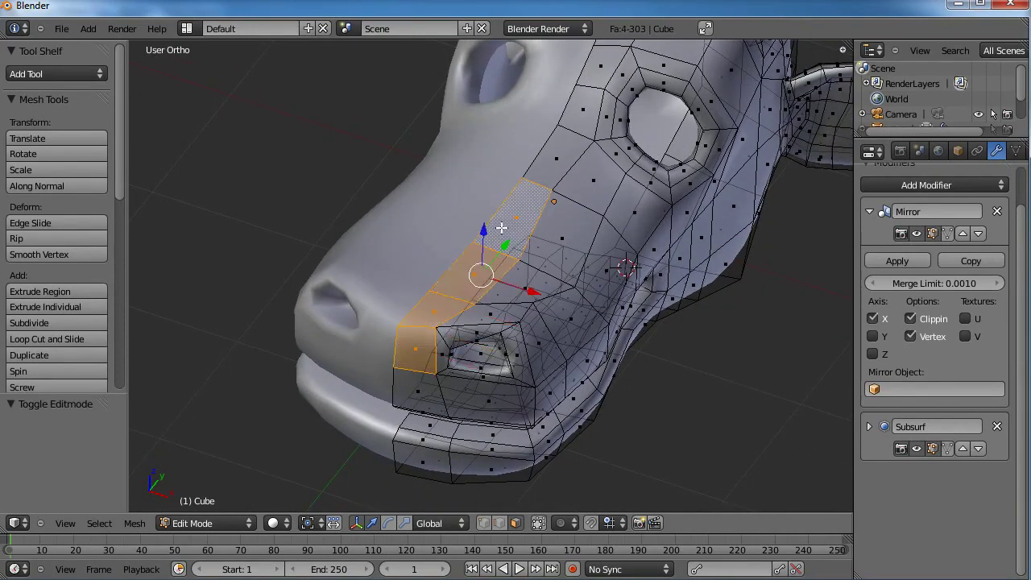
key("e")
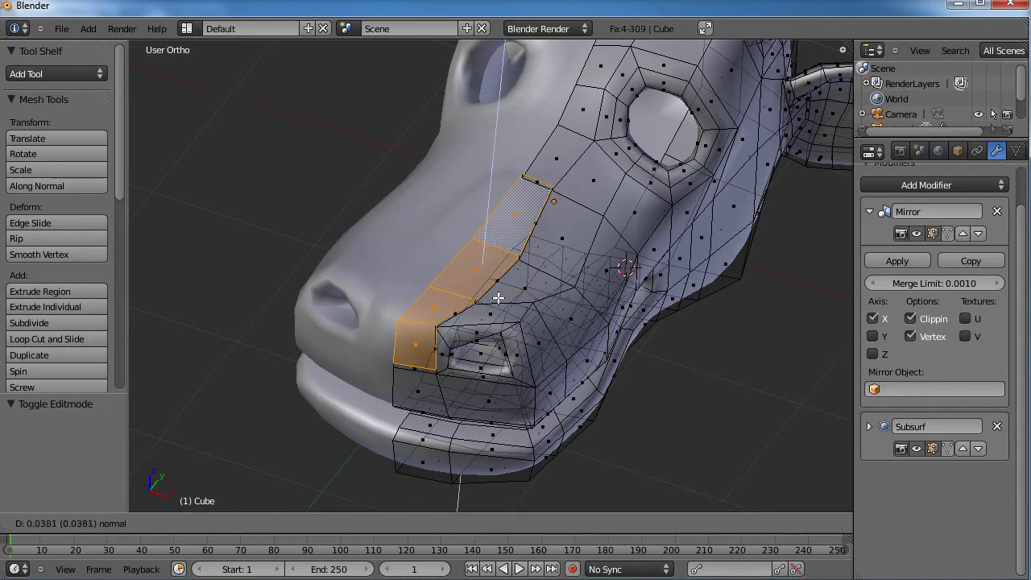
left_click(498, 295)
left_click_drag(503, 242, 499, 249)
Add an edge loop around the side walls of the raised snout strip, sliding it to about 0.28, and leave Edit Mode.
scroll(499, 249, "up", 3)
scroll(562, 256, "up", 1)
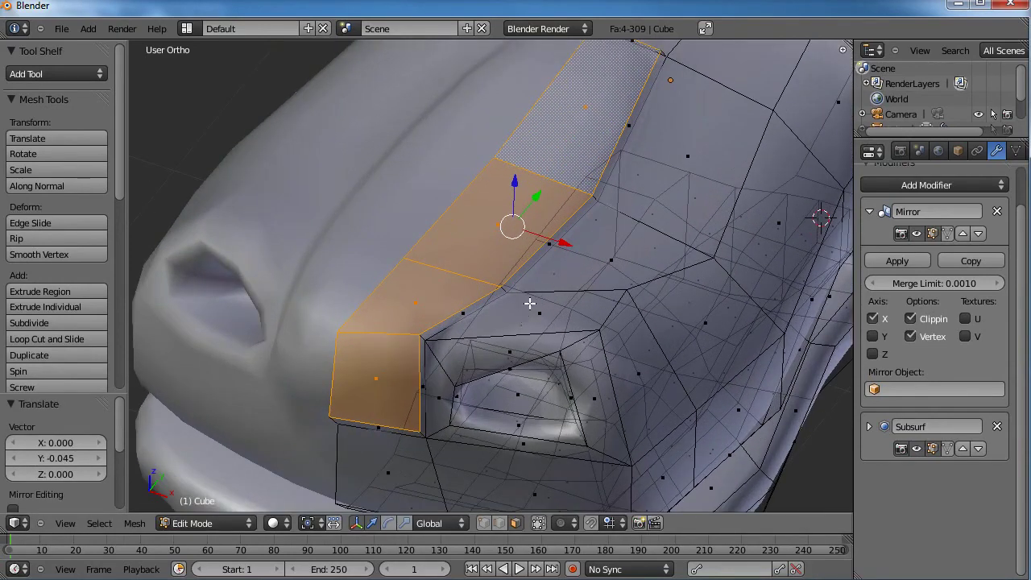
right_click(505, 291, "alt")
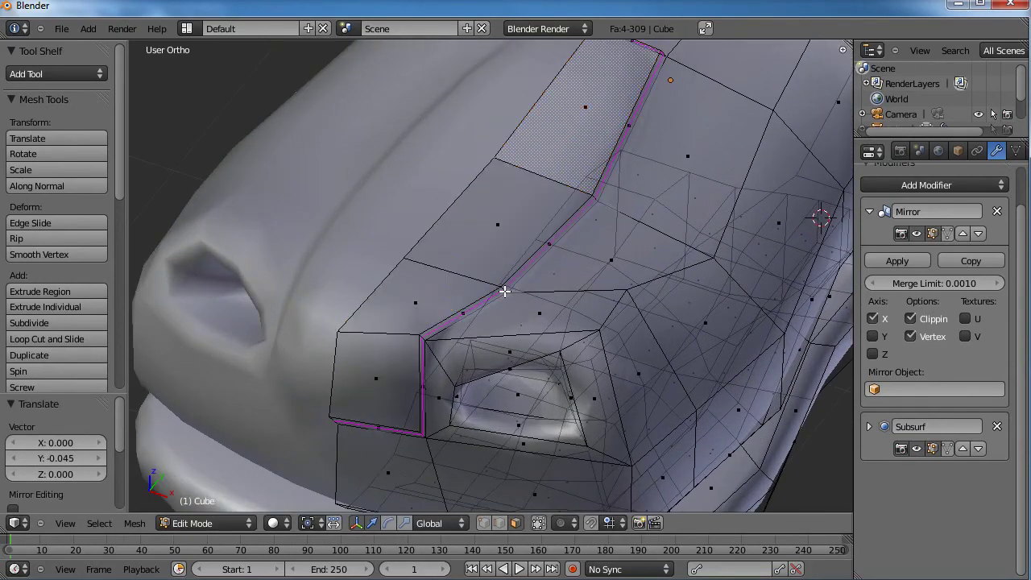
key("2")
key("g")
key("g")
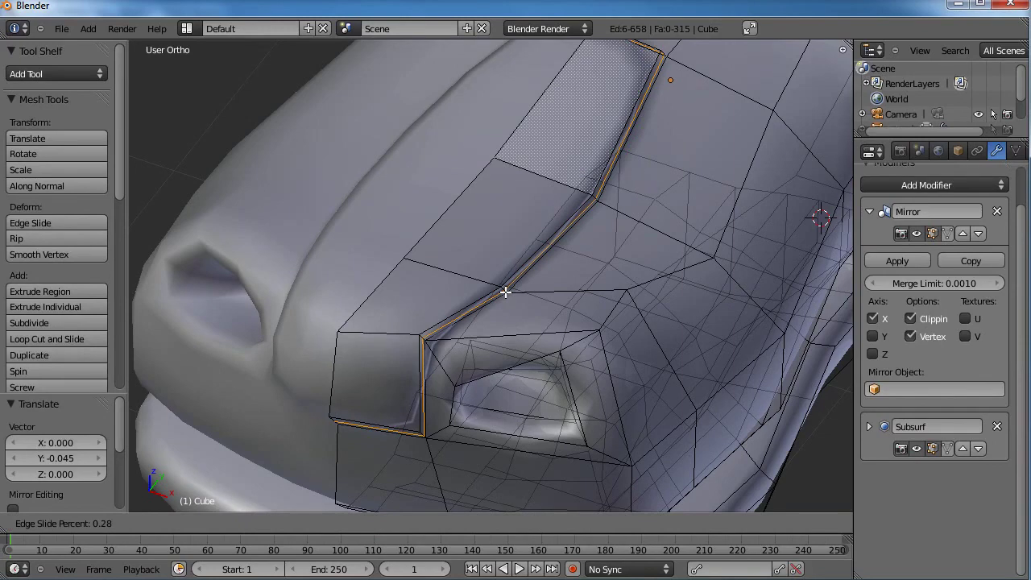
left_click(505, 291)
key("a")
key("Tab")
Set the Subsurf modifier's viewport subdivisions to 2 and inspect the smoother head from the front and side.
scroll(412, 318, "down", 4)
middle_click_drag(412, 318, 611, 339)
scroll(486, 306, "down", 1)
middle_click_drag(580, 279, 711, 437)
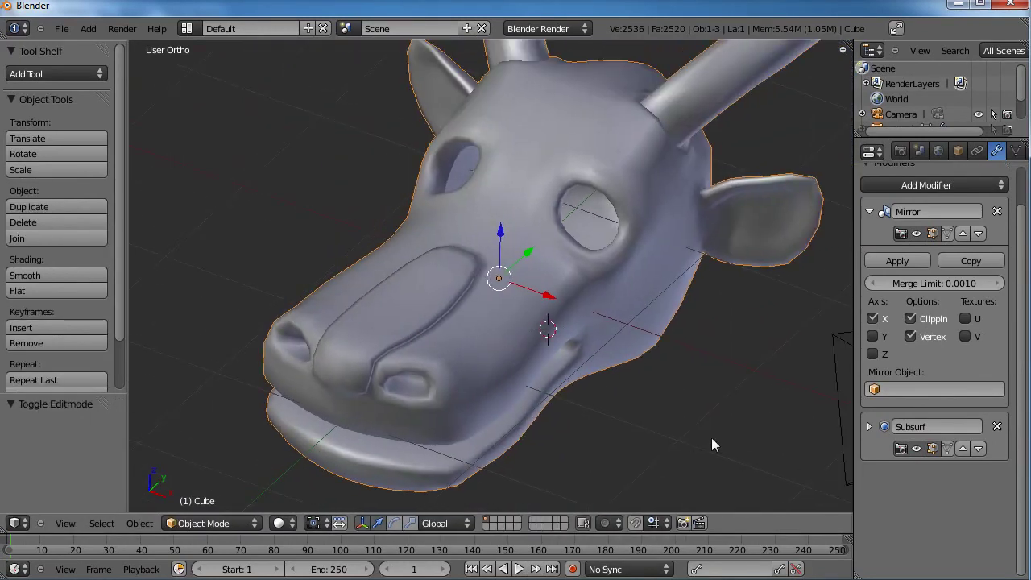
left_click(869, 427)
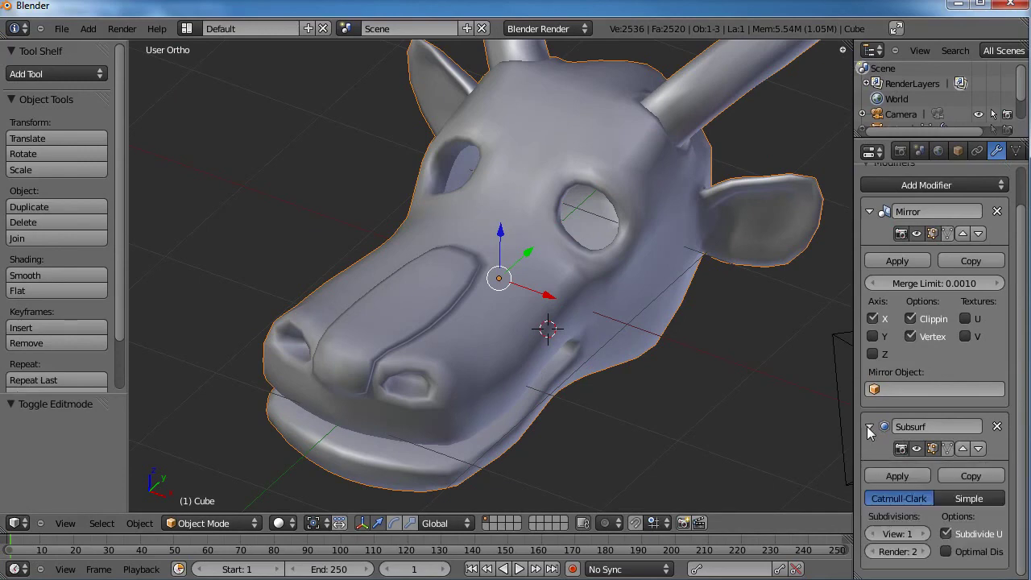
left_click(924, 534)
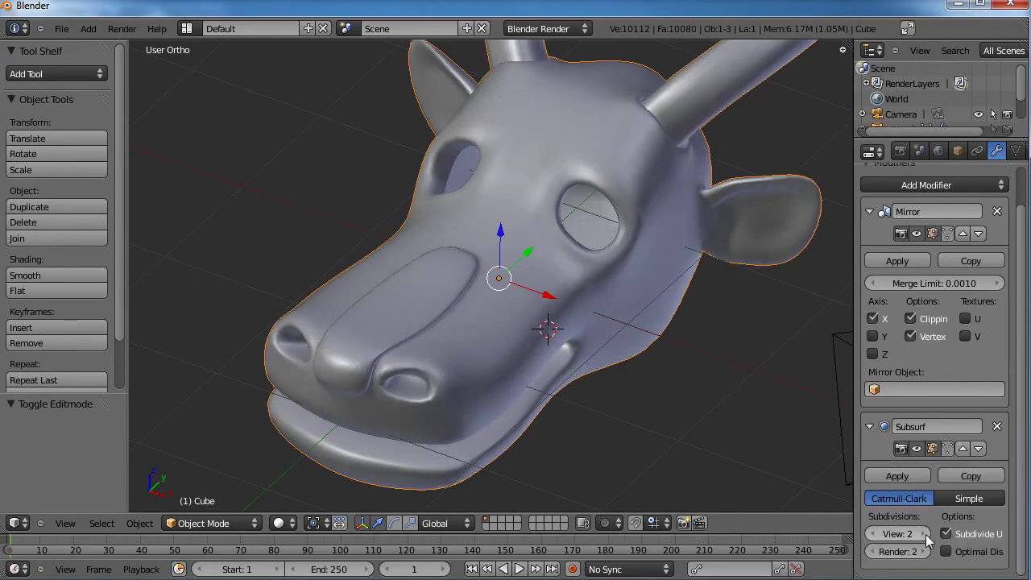
middle_click_drag(494, 384, 609, 322)
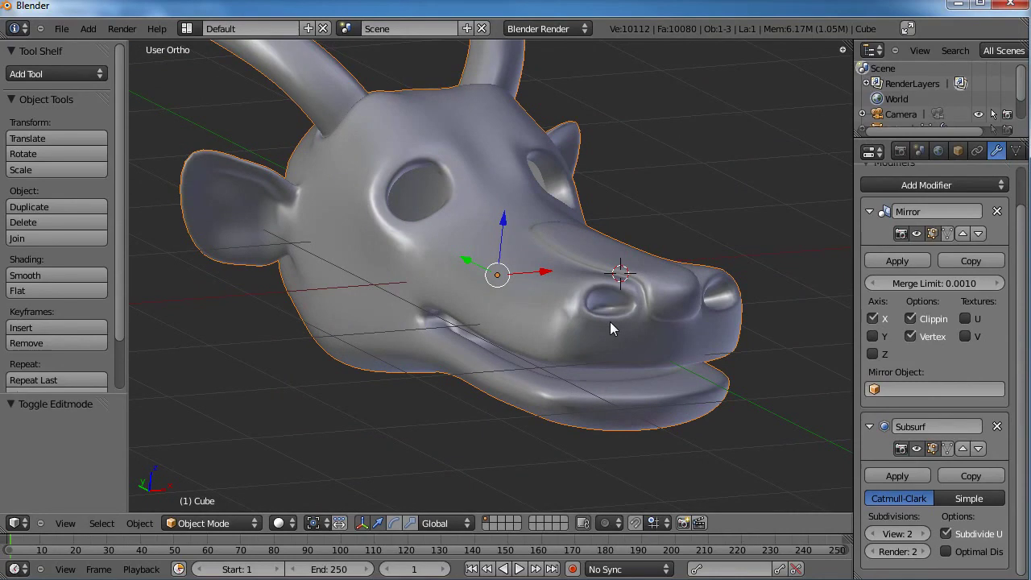
middle_click_drag(609, 322, 721, 290)
scroll(721, 296, "up", 7)
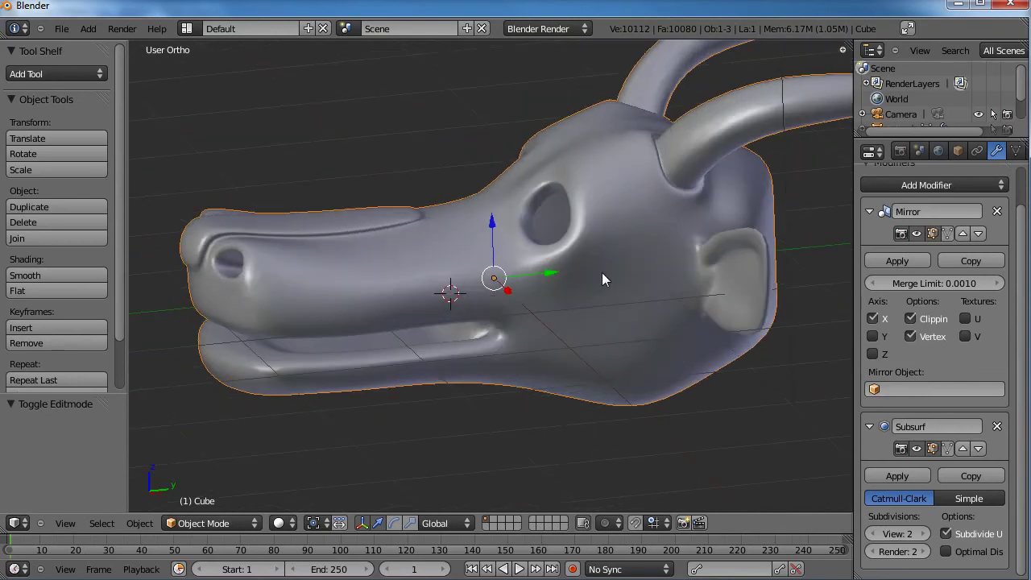
In the right side view, move the vertex pair above the eye socket forward about 0.05 and up about 0.02.
key("Tab")
key("KP_3")
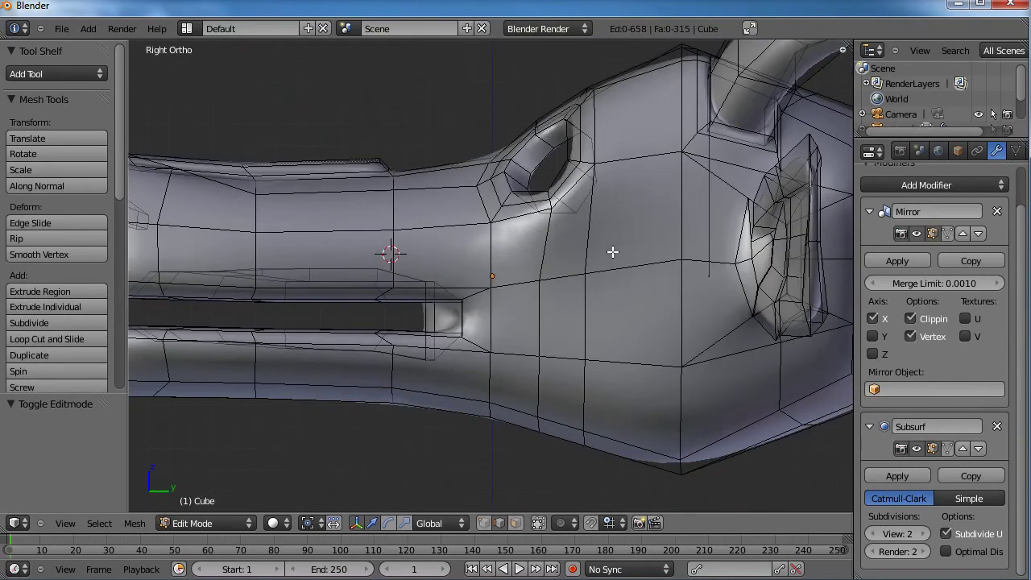
middle_click_drag(615, 252, 582, 377, "shift")
scroll(582, 377, "up", 4)
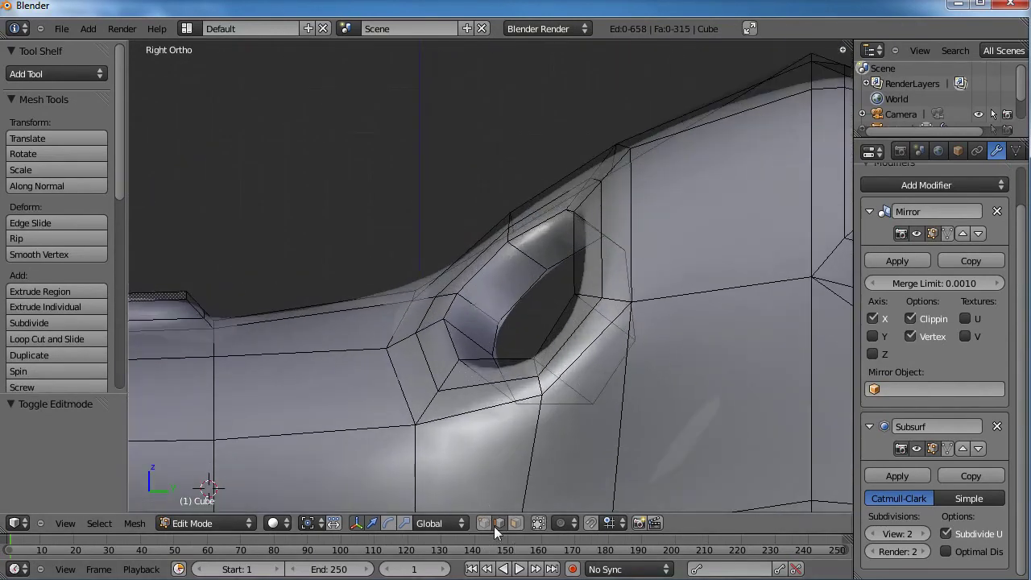
key("a")
key("a")
key("g")
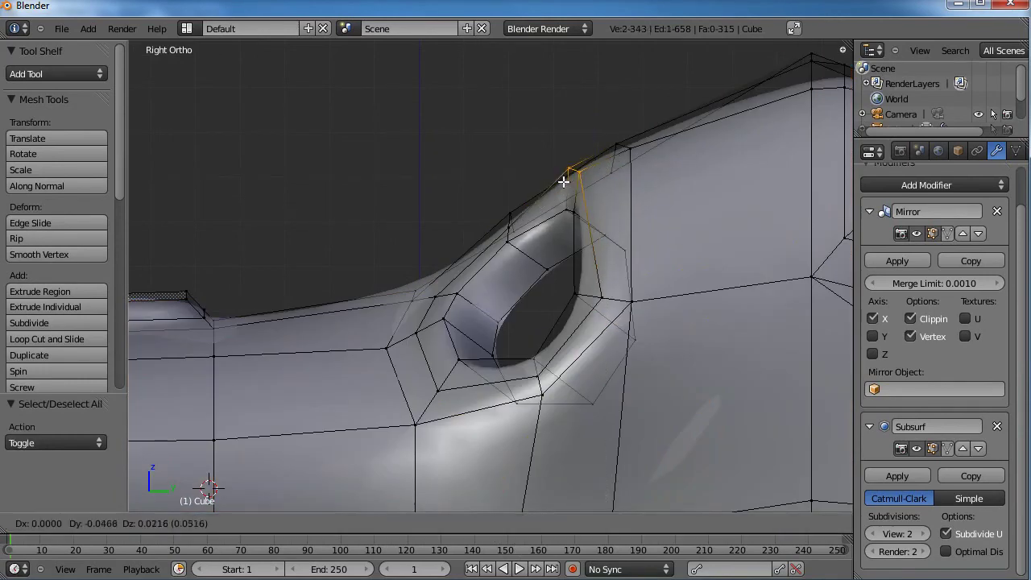
left_click(560, 181)
Move the group of brow vertices above the eye by -0.065 in Y and 0.074 in Z.
key("a")
key("b")
left_click_drag(633, 127, 549, 186)
key("g")
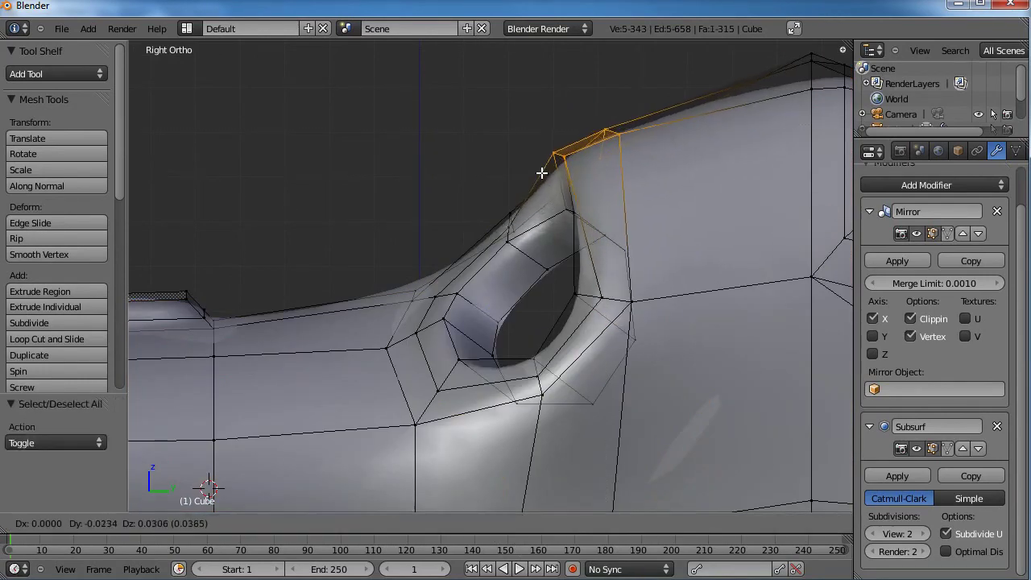
left_click(518, 150)
Add a vertical loop cut through the head between the brow and the base of the horn.
scroll(571, 192, "down", 2)
key("ctrl+r")
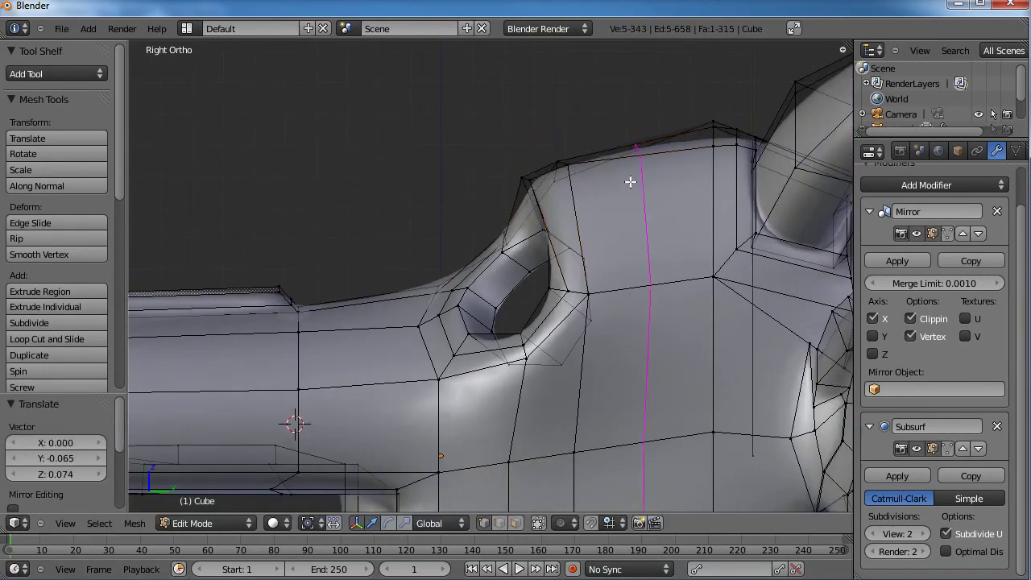
left_click(629, 182)
left_click(633, 184)
Move the rear brow vertices forward and up to form a sharper brow ridge.
key("a")
key("b")
left_click_drag(591, 134, 559, 166)
key("g")
left_click(543, 163)
key("a")
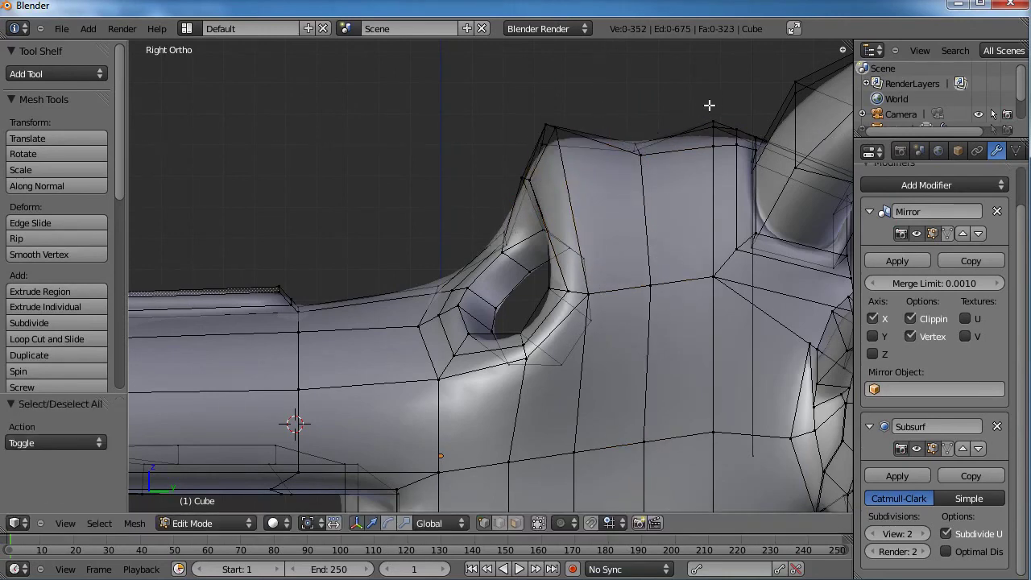
Move the vertices on top of the head just in front of the horn by -0.008 in Y and -0.031 in Z.
key("b")
left_click_drag(708, 108, 734, 131)
key("g")
left_click(732, 140)
scroll(723, 171, "down", 3)
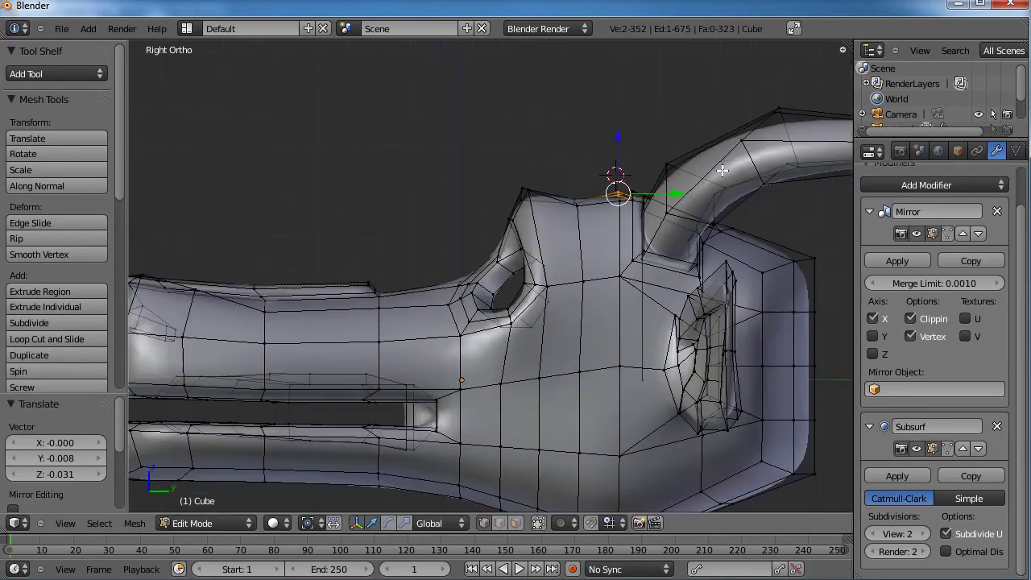
key("a")
Select the three faces at the back of the mouth cavity and move them backward toward the throat.
middle_click_drag(593, 370, 639, 225, "shift")
key("a")
scroll(494, 253, "up", 5)
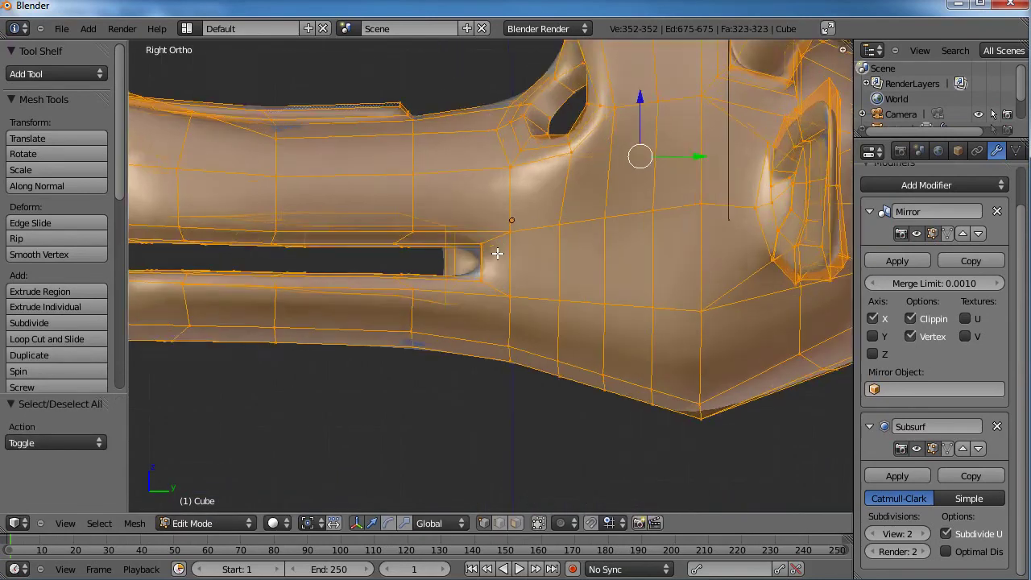
middle_click_drag(471, 253, 574, 473)
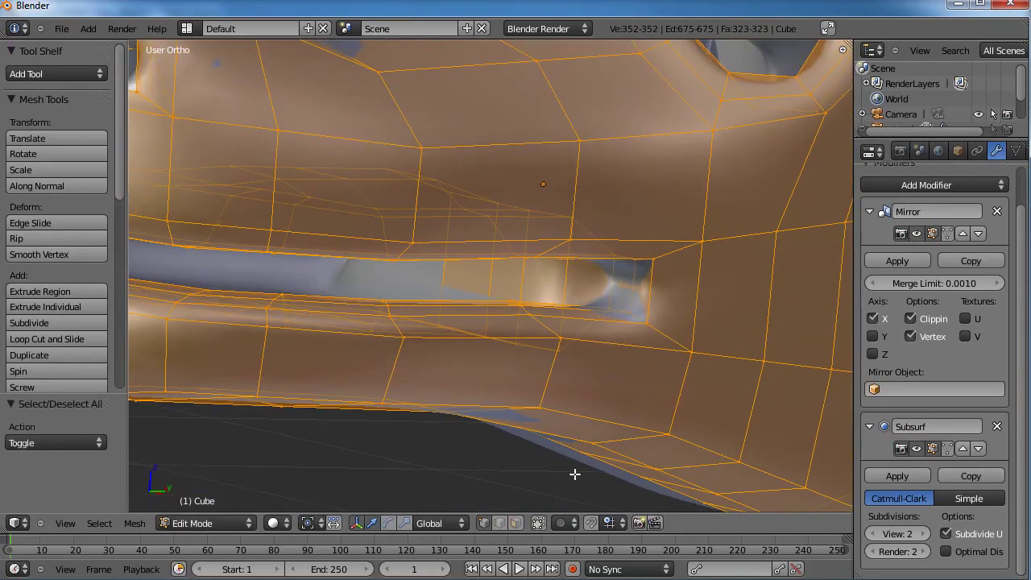
right_click(469, 269)
right_click(504, 277, "shift")
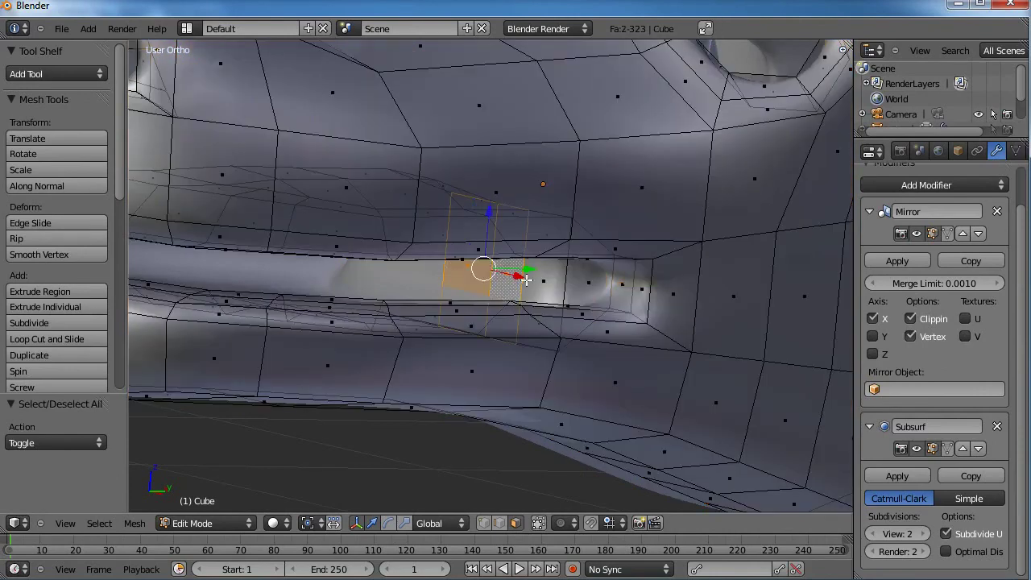
right_click(544, 282, "shift")
middle_click_drag(544, 282, 522, 320)
key("g")
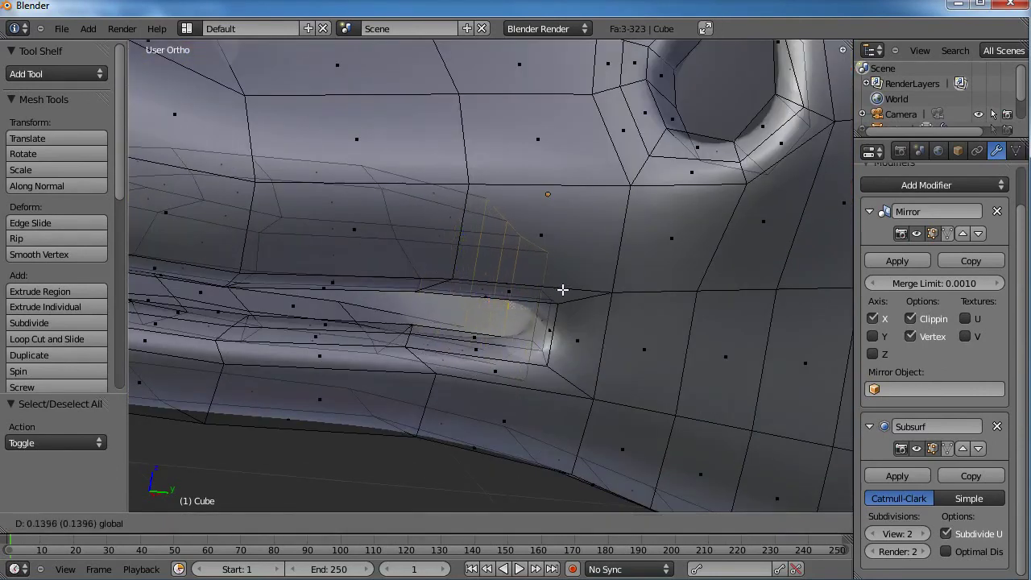
left_click(602, 288)
Rescale the moved faces at the back of the mouth, then check the head and return to Object Mode.
key("s")
left_click(584, 292)
middle_click_drag(584, 292, 502, 361)
key("Tab")
key("Tab")
scroll(571, 332, "up", 8)
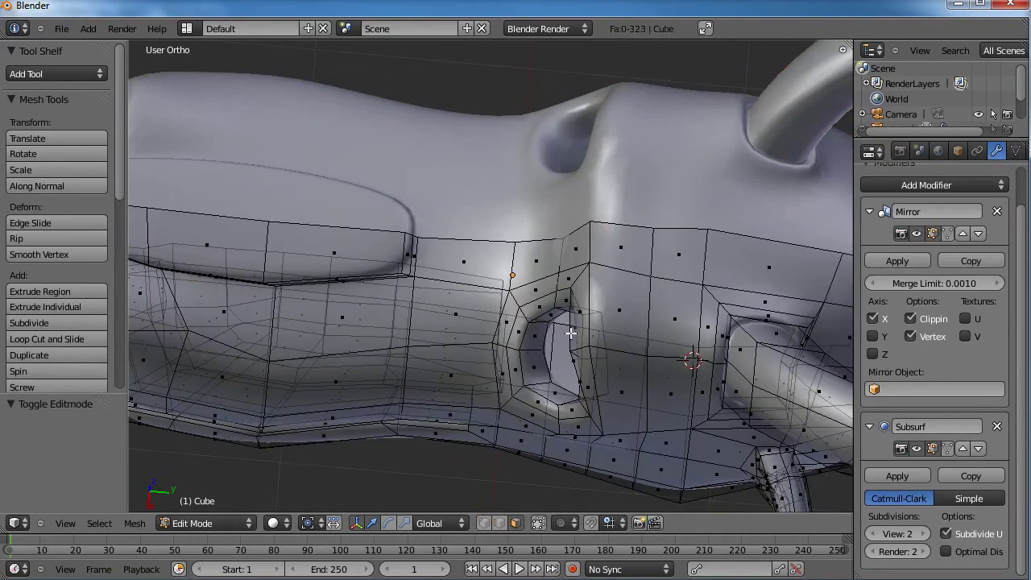
middle_click_drag(570, 332, 599, 376)
key("Tab")
Position the 3D cursor at the eye socket and add a UV sphere there with 16 segments and 16 rings.
key("KP_7")
scroll(660, 271, "up", 3)
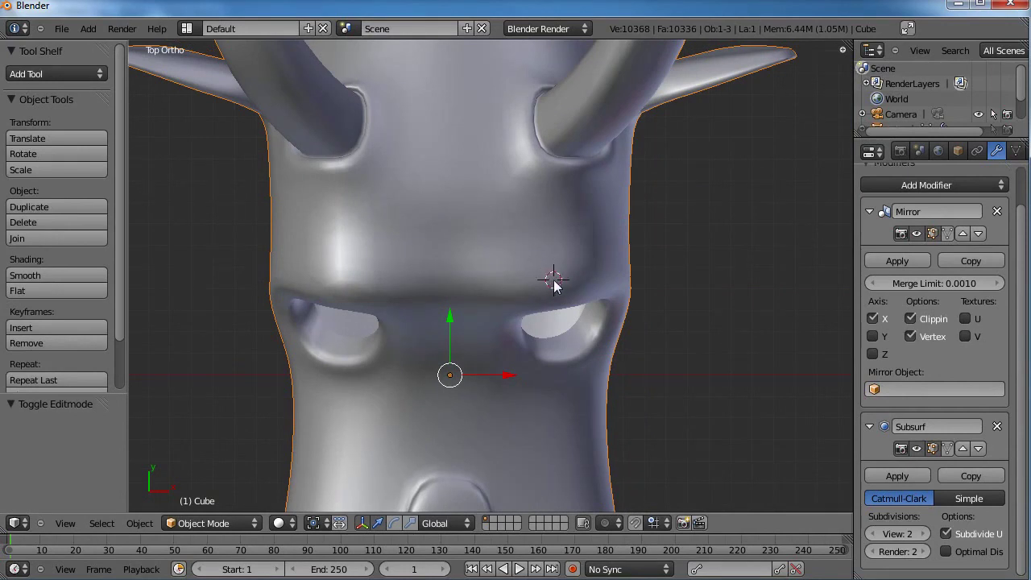
key("KP_3")
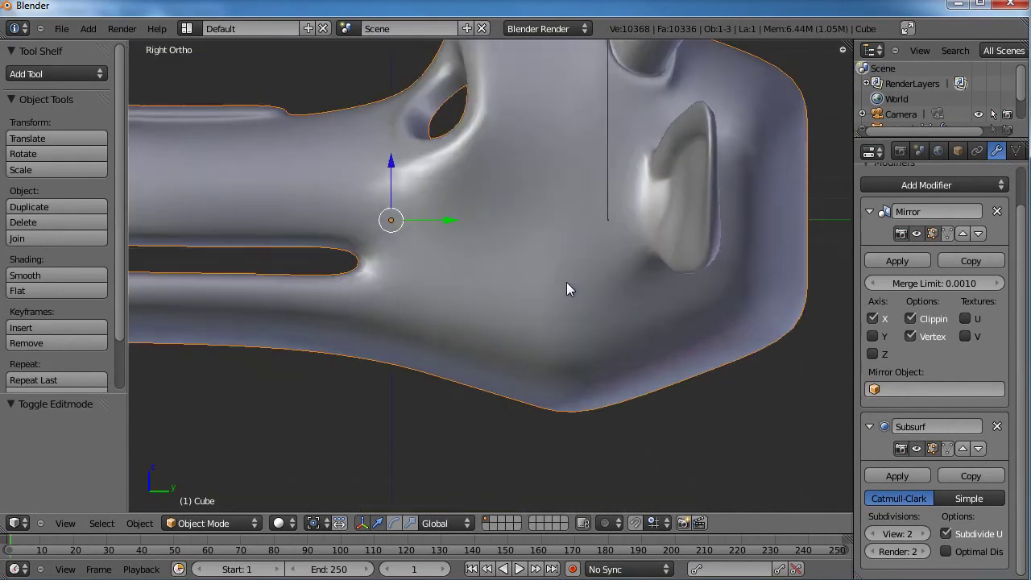
middle_click_drag(529, 206, 540, 358, "shift")
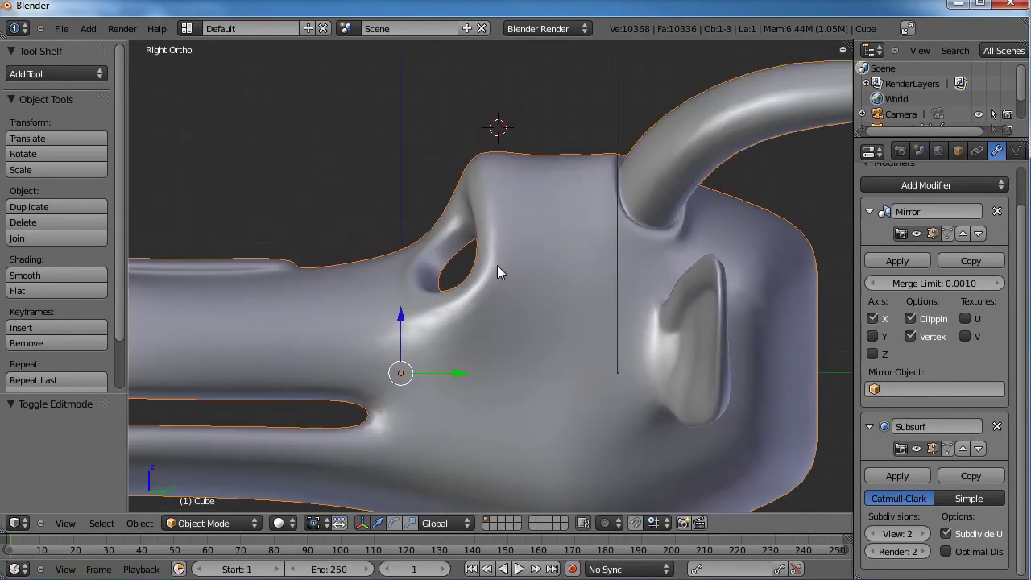
middle_click_drag(448, 254, 558, 282)
key("KP_3")
key("shift+a")
mouse_move(560, 285)
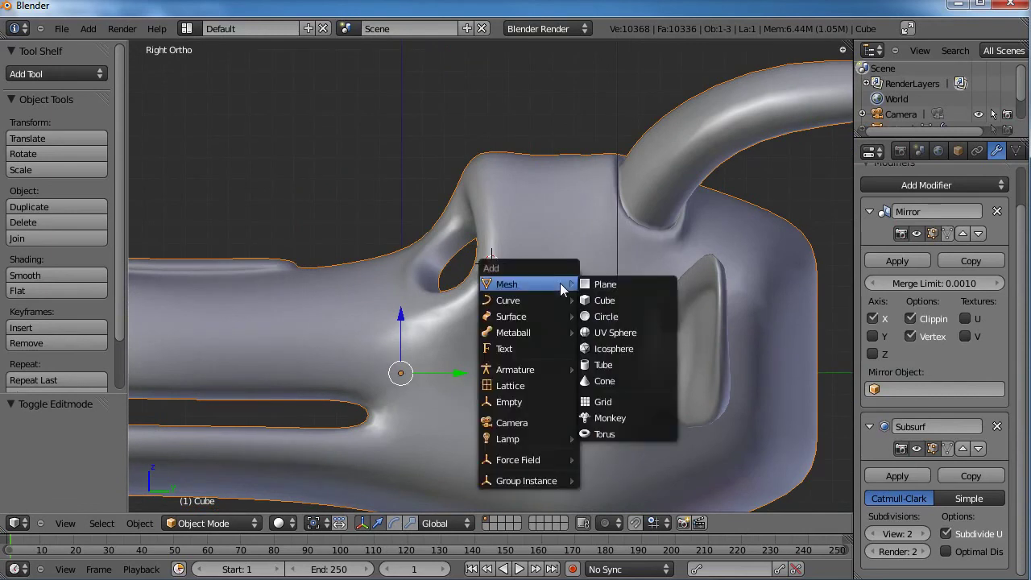
left_click(627, 333)
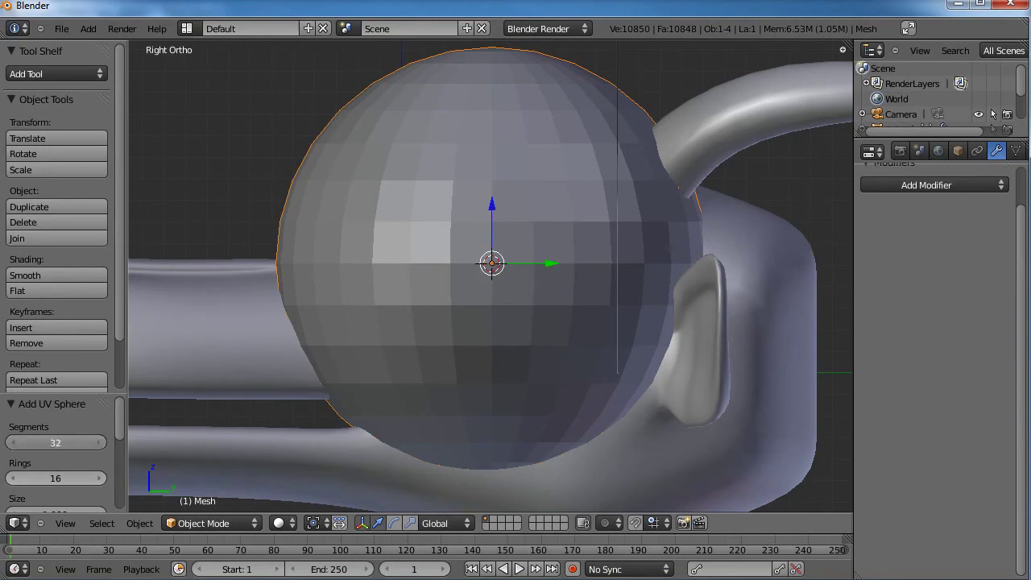
key("Return")
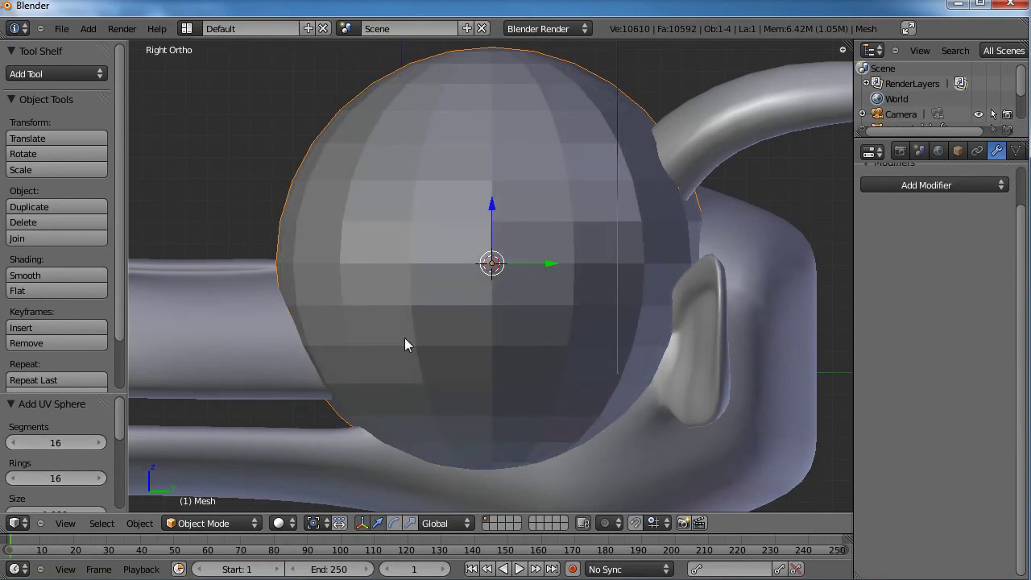
Scale the whole sphere mesh in Edit Mode to 0.199 to fit the eye socket.
key("Tab")
key("s")
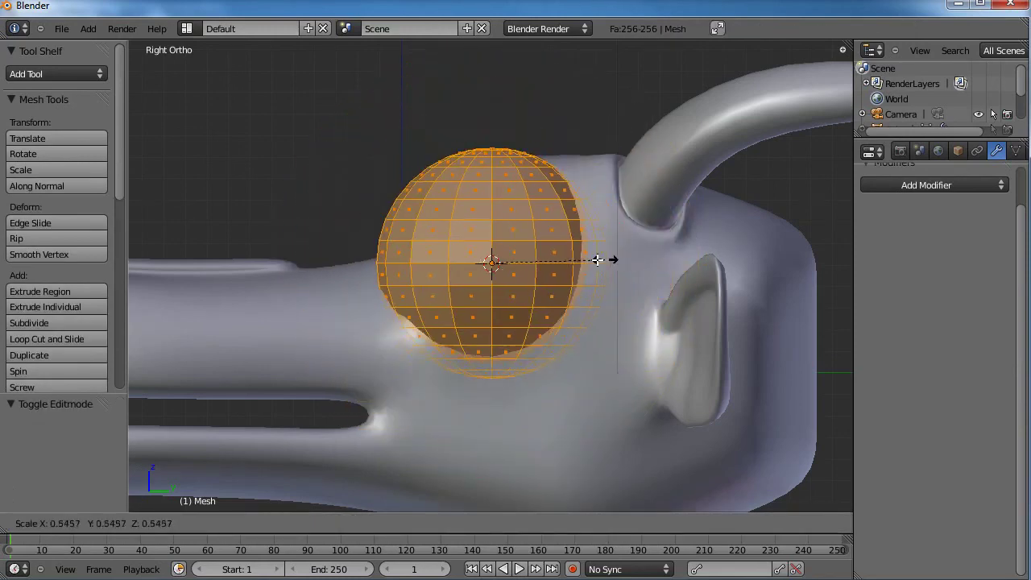
left_click(533, 259)
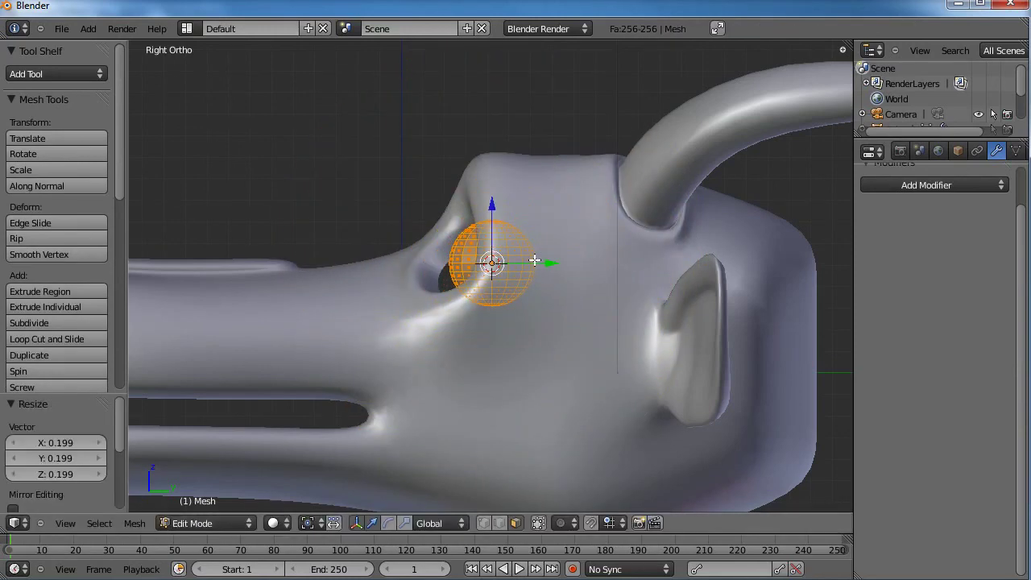
Rotate the eyeball mesh 90° about the X axis, then leave Edit Mode and view it in the socket.
key("a")
key("a")
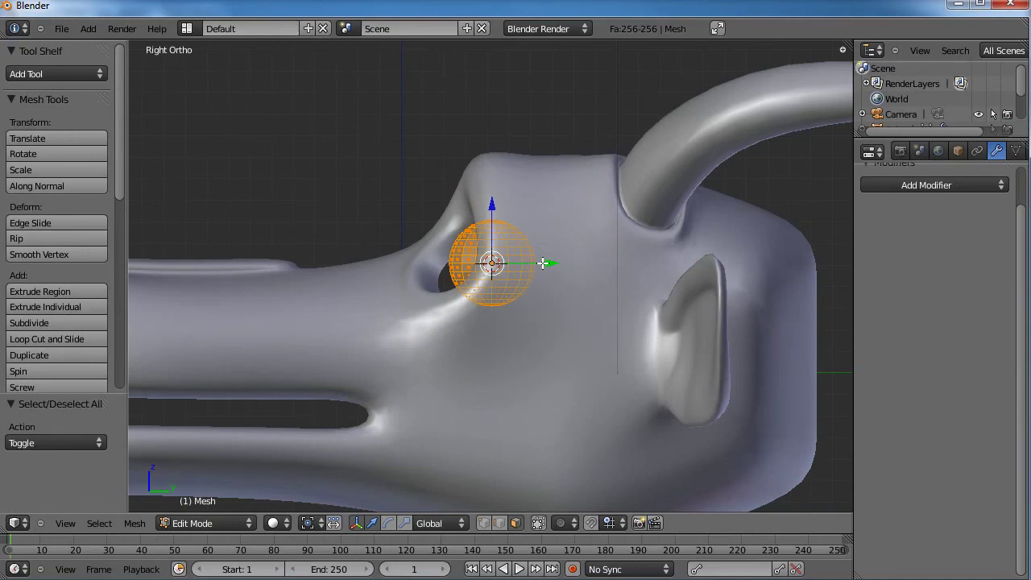
key("r")
key("Return")
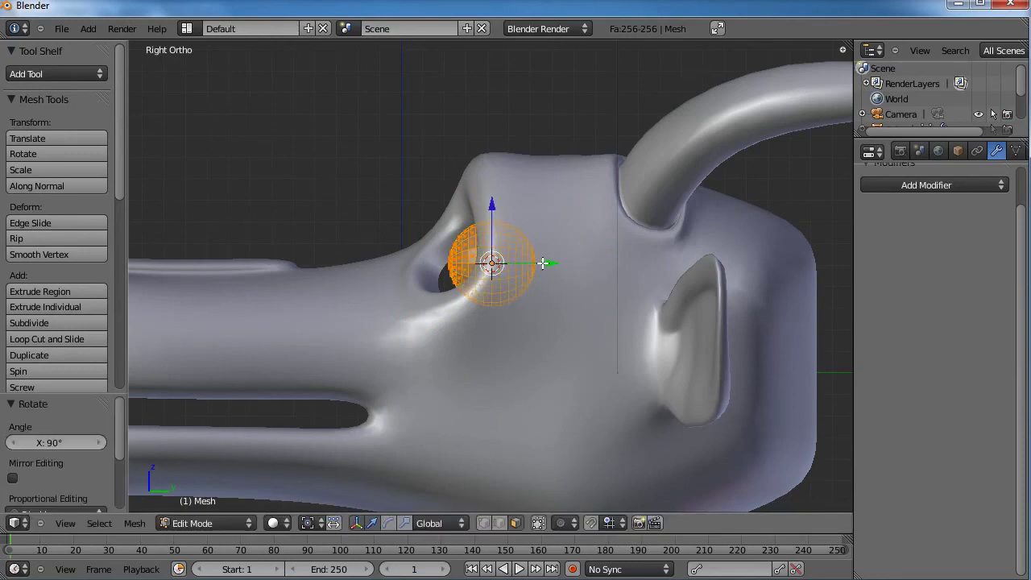
key("Tab")
middle_click_drag(542, 263, 587, 309)
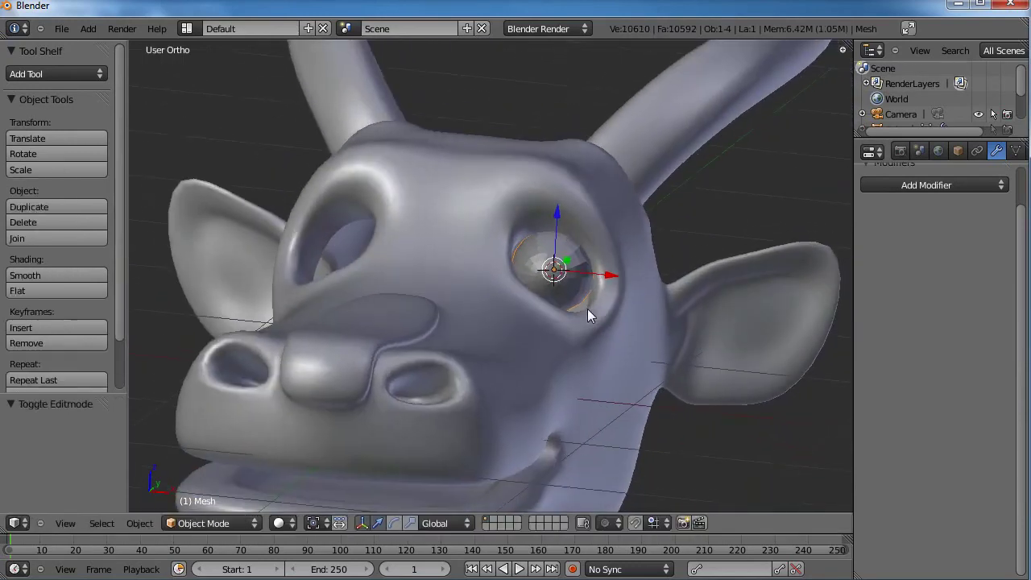
Shade the eyeball smooth and move it -0.073 along the Y axis in its socket.
scroll(587, 308, "up", 2)
middle_click_drag(555, 371, 559, 276)
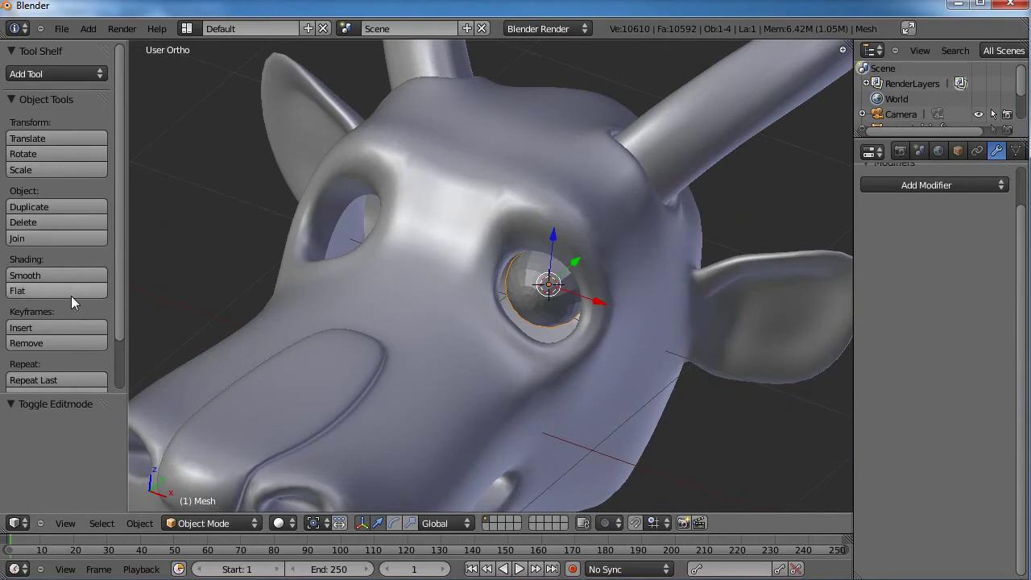
left_click(58, 274)
middle_click_drag(414, 306, 563, 264)
left_click_drag(550, 277, 524, 277)
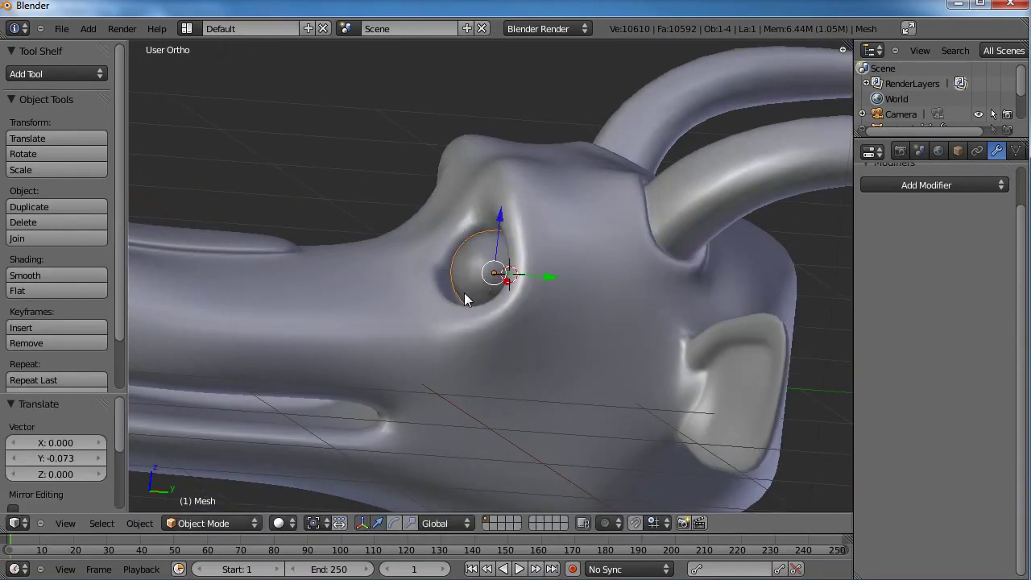
middle_click_drag(465, 293, 571, 348)
key("s")
key("Escape")
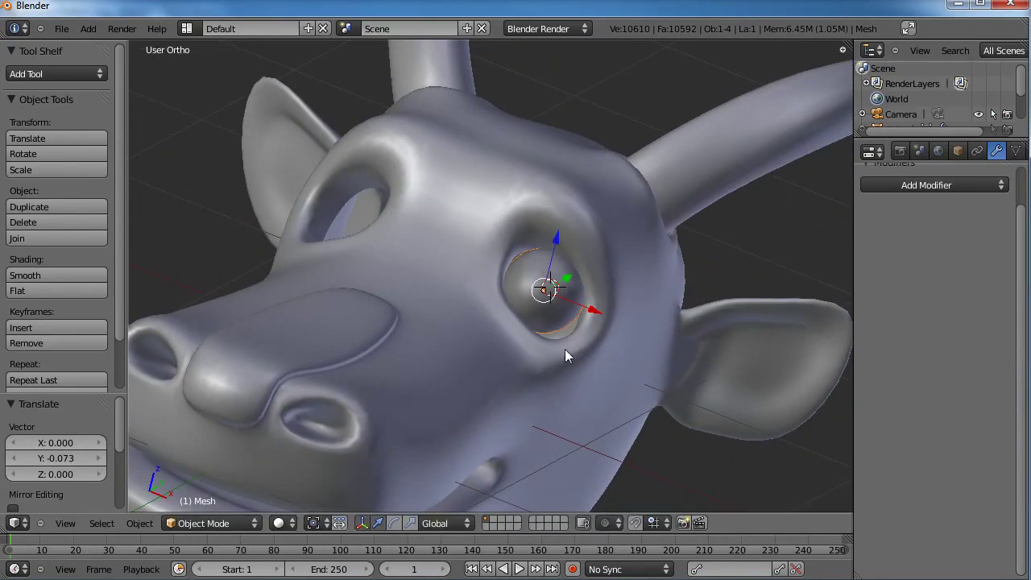
Edit the head mesh and move the two lower inner faces of the eye socket rim in against the eyeball.
key("a")
middle_click_drag(515, 397, 556, 318)
right_click(554, 334)
scroll(555, 319, "up", 3)
key("Tab")
scroll(545, 362, "up", 4)
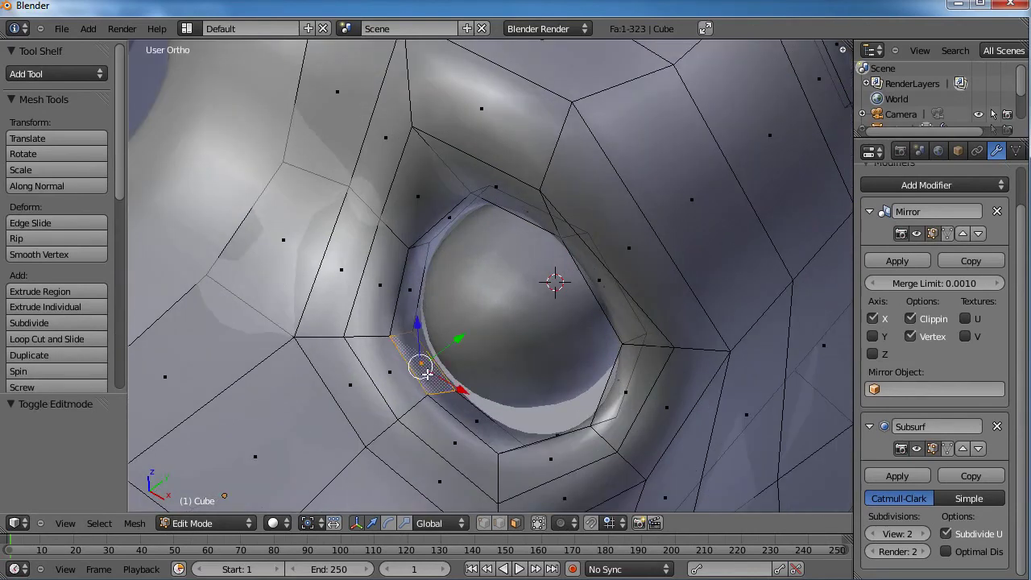
key("g")
left_click(435, 370)
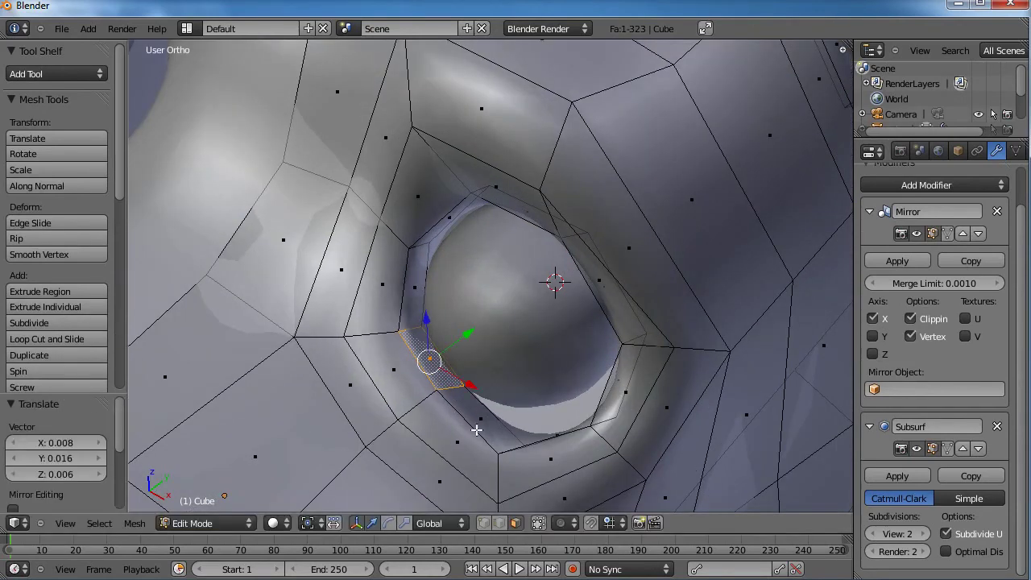
right_click(476, 423)
key("g")
left_click(485, 414)
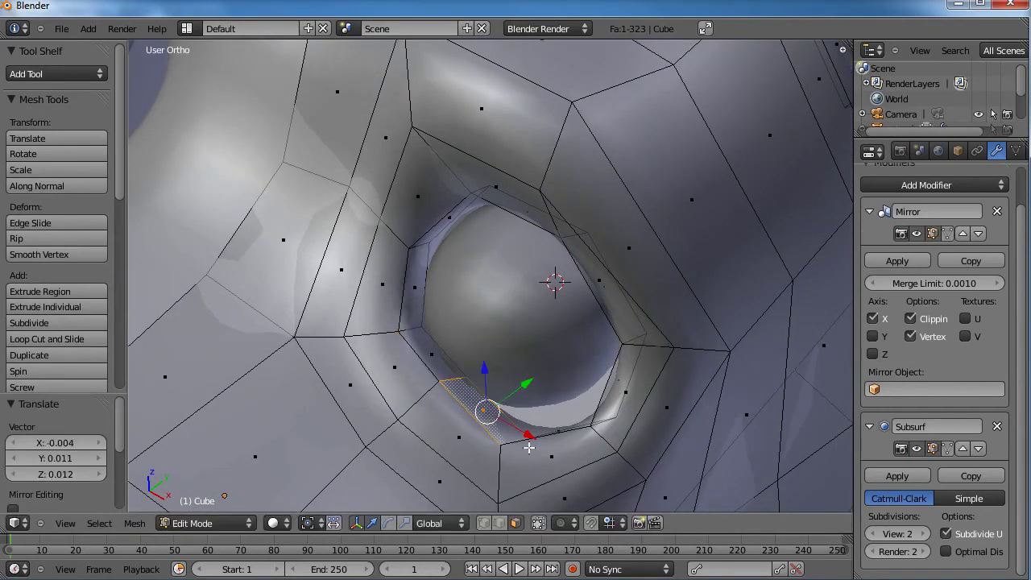
In vertex mode, pull the bottom rim vertices up toward the eyeball, shifting the lower outer pair by X -0.029, Y 0.015, Z 0.018.
left_click(484, 523)
key("a")
key("g")
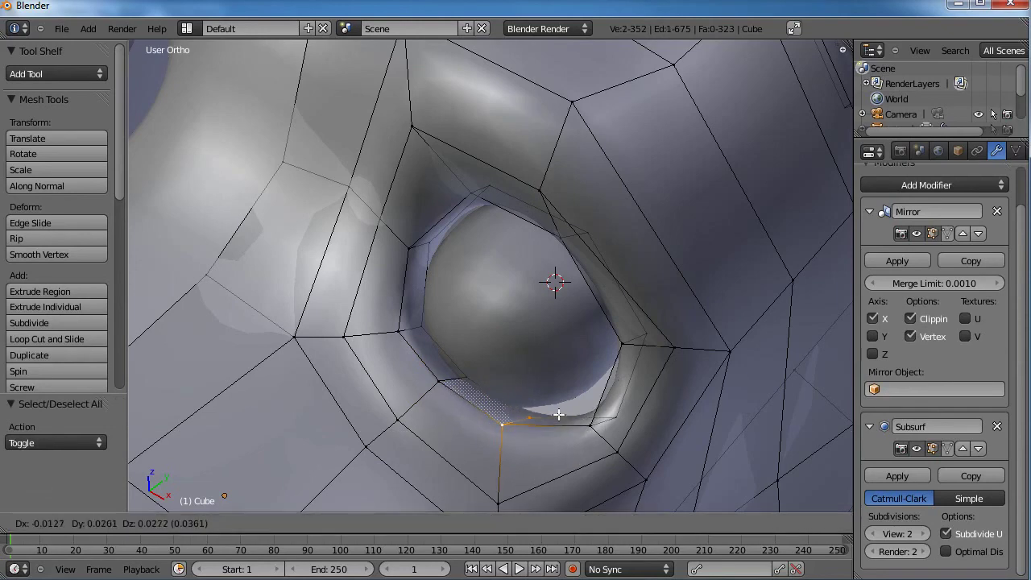
left_click(501, 410)
middle_click_drag(587, 426, 543, 353)
right_click(722, 352, "shift")
key("g")
left_click(719, 352)
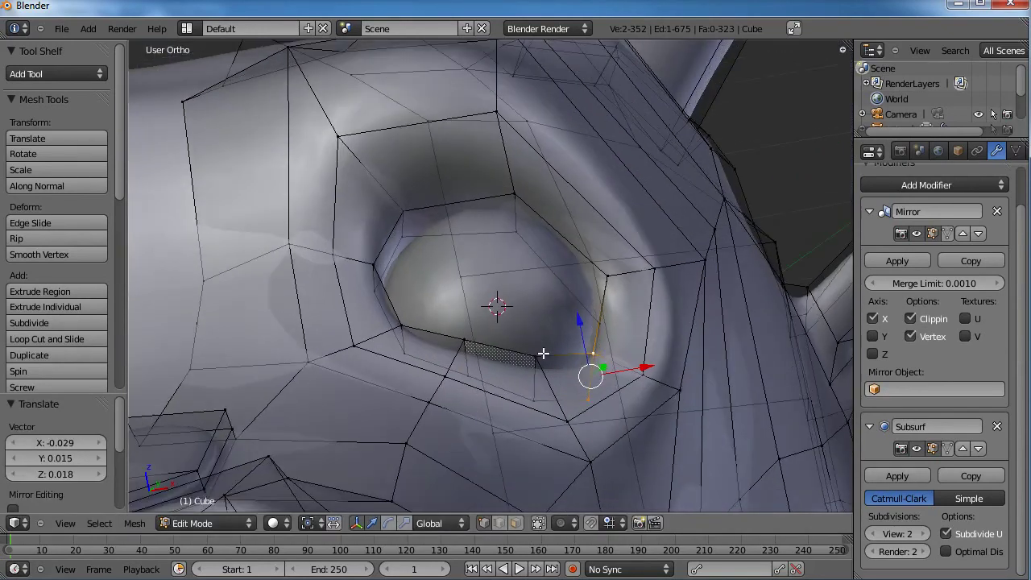
Move the two upper inner rim vertices of the eye socket by X 0.019, Y 0.001, Z -0.030, plus -0.063 along Y.
right_click(425, 236, "shift")
key("g")
left_click(434, 251)
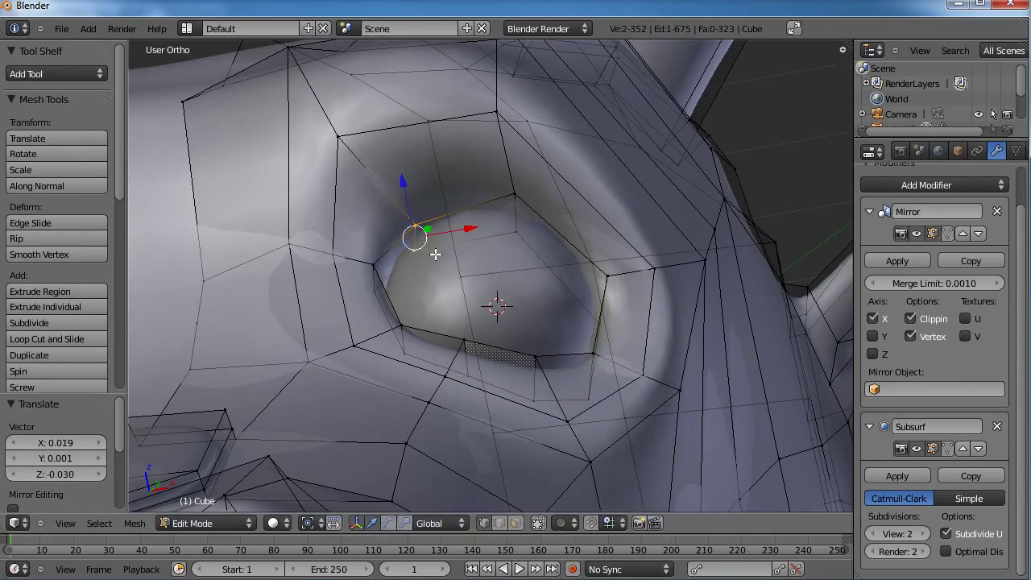
middle_click_drag(586, 244, 391, 299)
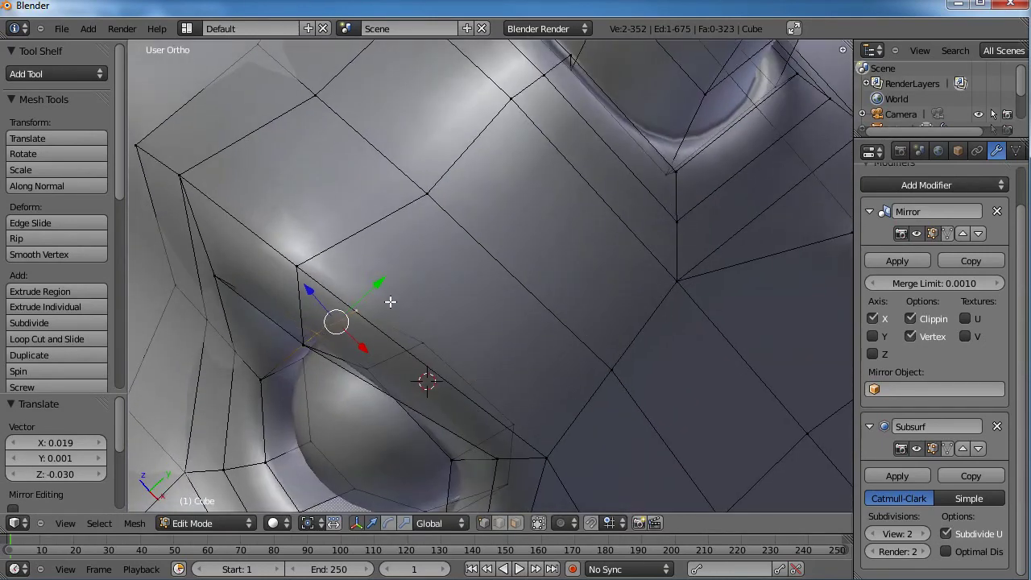
key("g")
key("y")
left_click(375, 364)
Move the hidden rim vertex behind the eye's outer corner by X -0.028, Y -0.076, Z 0.014.
right_click(439, 331, "shift")
left_click_drag(434, 321, 410, 345)
middle_click_drag(410, 345, 400, 293)
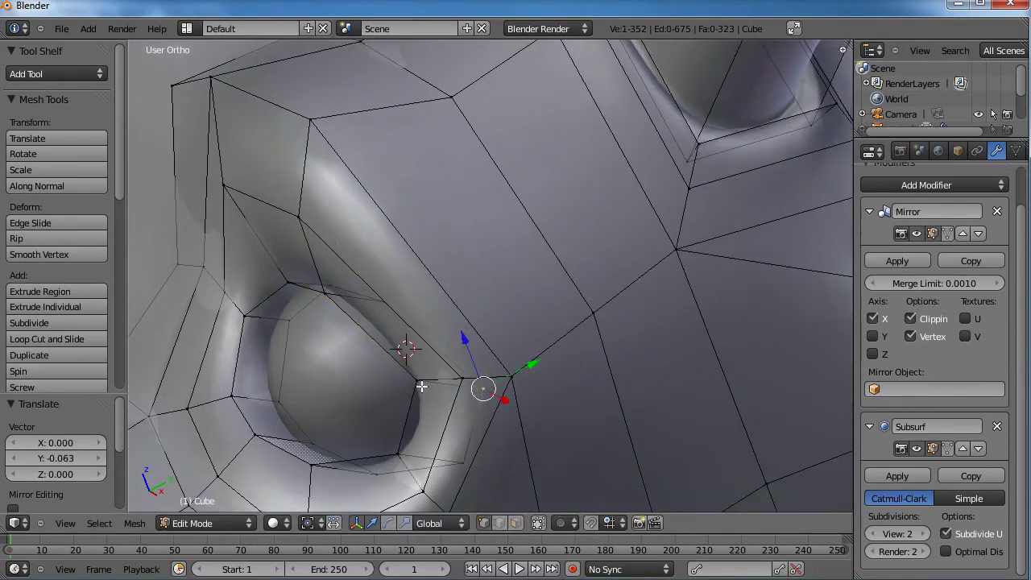
key("g")
left_click(455, 375)
Reposition the back vertex of the upper inner socket rim so the lid follows the eyeball.
middle_click_drag(456, 375, 551, 363)
right_click(407, 309)
middle_click_drag(462, 323, 403, 400)
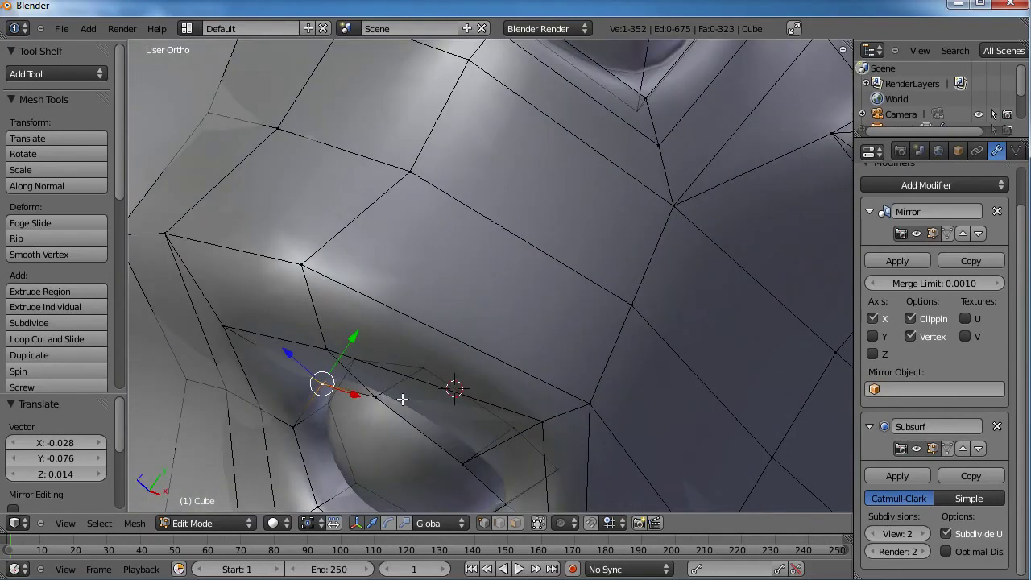
key("g")
left_click(403, 405)
key("g")
left_click(306, 423)
Lower the pair of upper rim vertices above the eyeball by X -0.002, Y -0.018, Z -0.026 and leave Edit Mode.
middle_click_drag(306, 423, 455, 303)
key("a")
right_click(495, 293)
right_click(488, 298, "shift")
key("g")
left_click(481, 311)
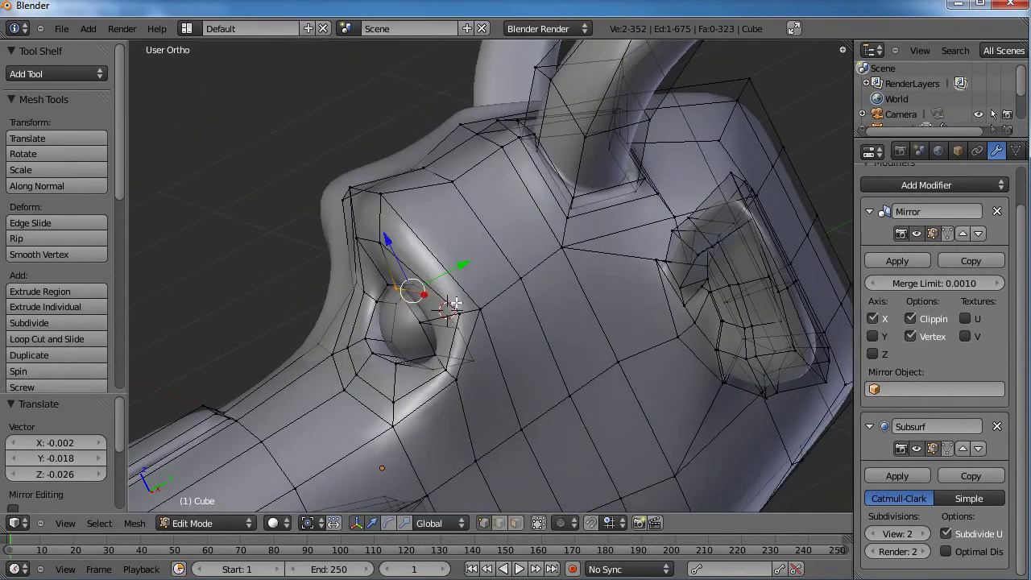
key("a")
key("Tab")
Move the row of vertices at the socket's lower outer corner by X 0.011, Y 0.035, Z 0.040.
scroll(352, 277, "down", 4)
middle_click_drag(352, 277, 472, 321)
scroll(471, 322, "up", 4)
key("Tab")
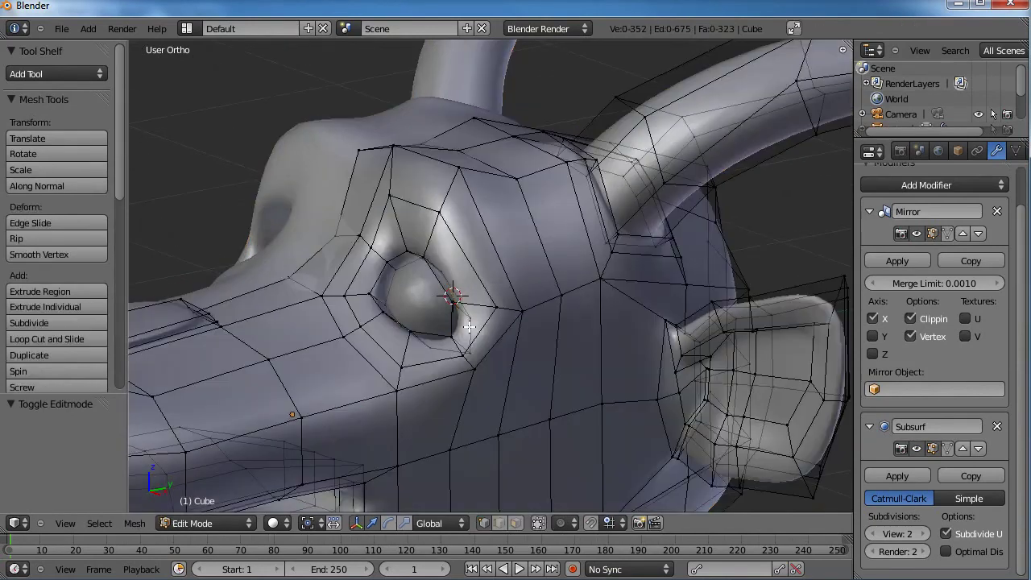
scroll(474, 338, "up", 4)
right_click(411, 398)
right_click(441, 429, "shift")
right_click(437, 443, "shift")
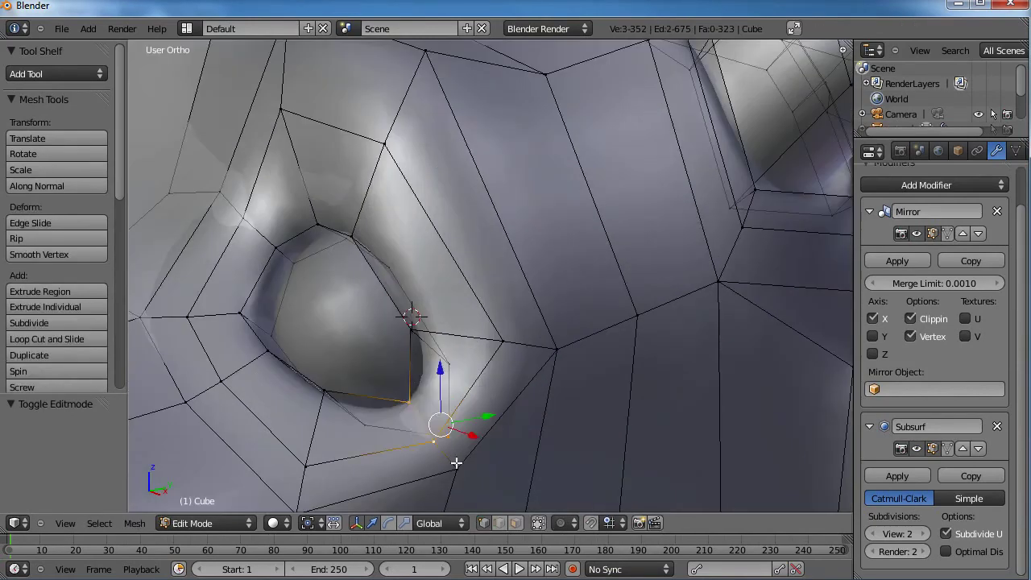
right_click(456, 466, "shift")
key("g")
left_click(489, 440)
Move the row of vertices running outward from the eye's outer corner by X -0.002, Y 0.015, Z 0.038.
right_click(431, 356)
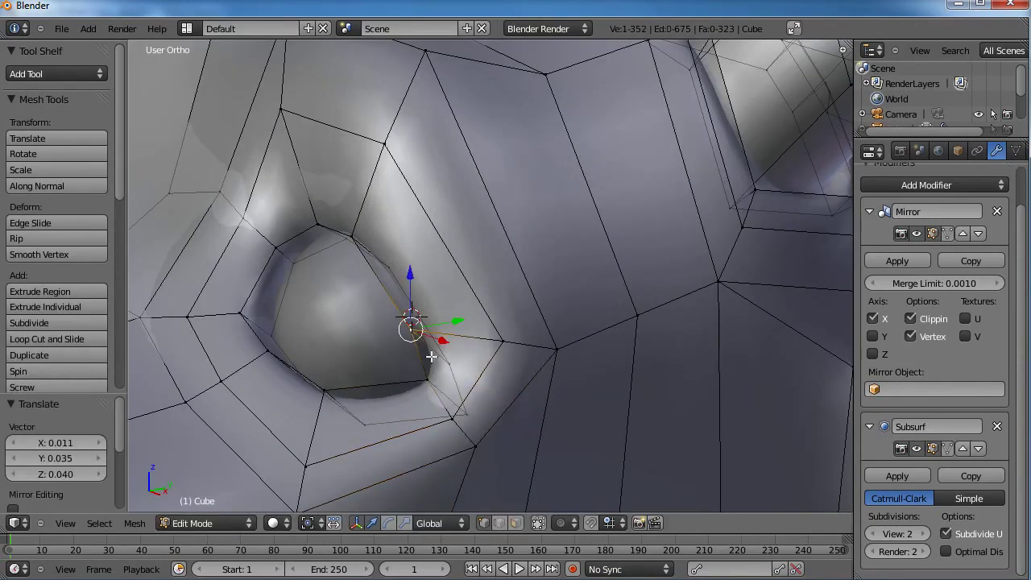
right_click(501, 344, "shift")
right_click(556, 350, "shift")
key("g")
left_click(562, 340)
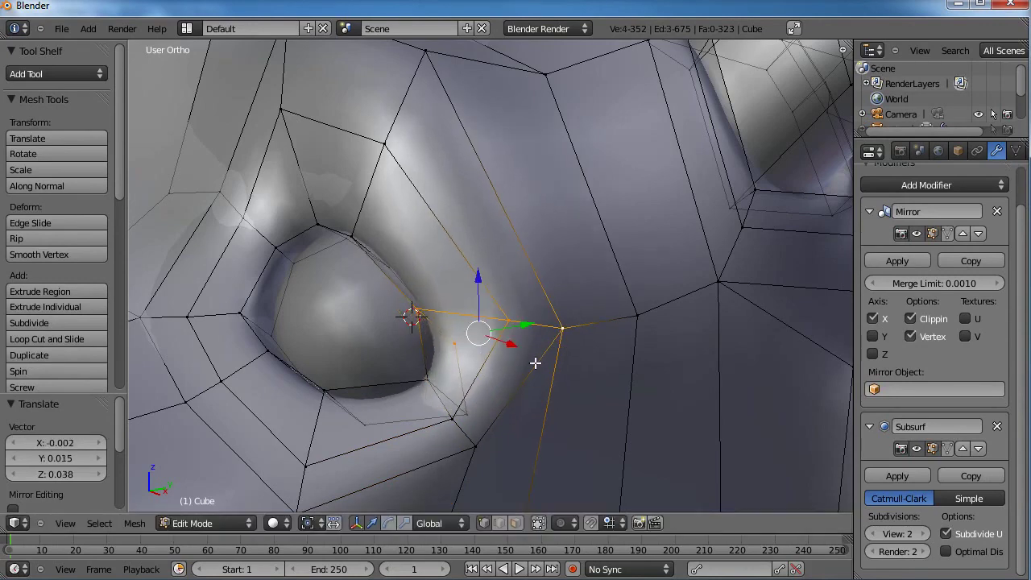
Move the two bottom rim vertices of the eye socket by X 0.012, Y 0.023, Z 0.014.
key("a")
left_click_drag(313, 463, 311, 465)
key("g")
left_click(324, 454)
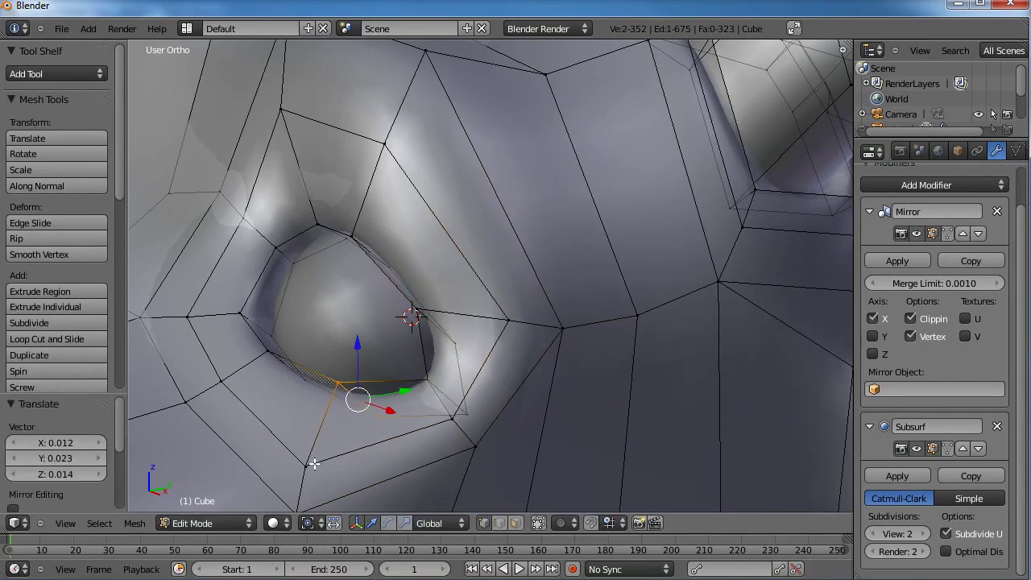
Move the cheek vertex below the eye by X 0.028, Y 0.024, Z -0.035, adjust the vertex above it, and leave Edit Mode.
right_click(309, 466)
middle_click_drag(347, 457, 389, 333, "shift")
right_click(355, 385)
key("g")
left_click(383, 420)
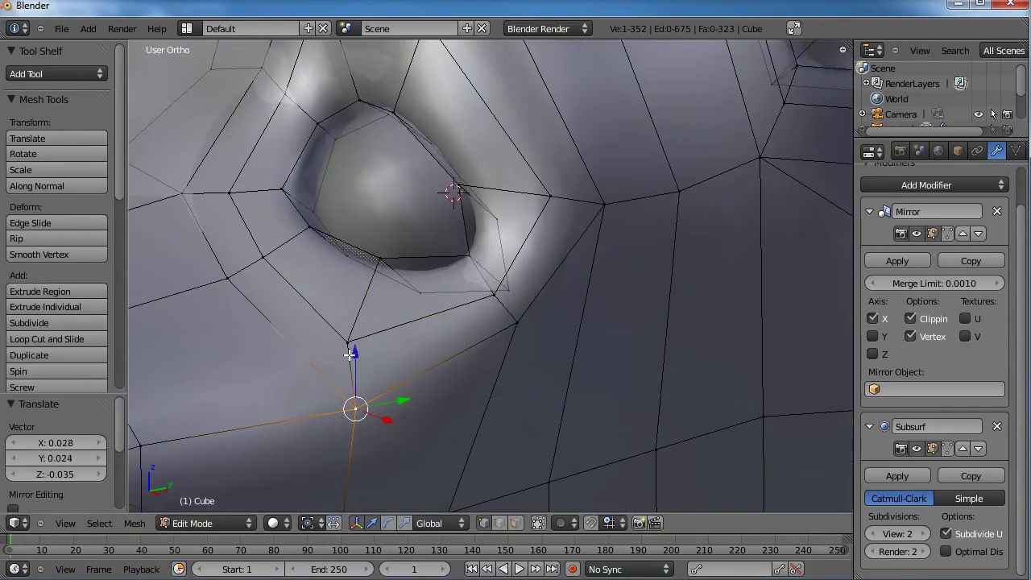
right_click(351, 355)
key("g")
left_click(376, 341)
key("a")
scroll(374, 339, "down", 5)
key("Tab")
From the top view, select the side vertices of the muzzle's front half and scale them to 0.808.
scroll(387, 342, "down", 2)
middle_click_drag(395, 345, 435, 371)
scroll(481, 319, "down", 2)
middle_click_drag(481, 319, 485, 298)
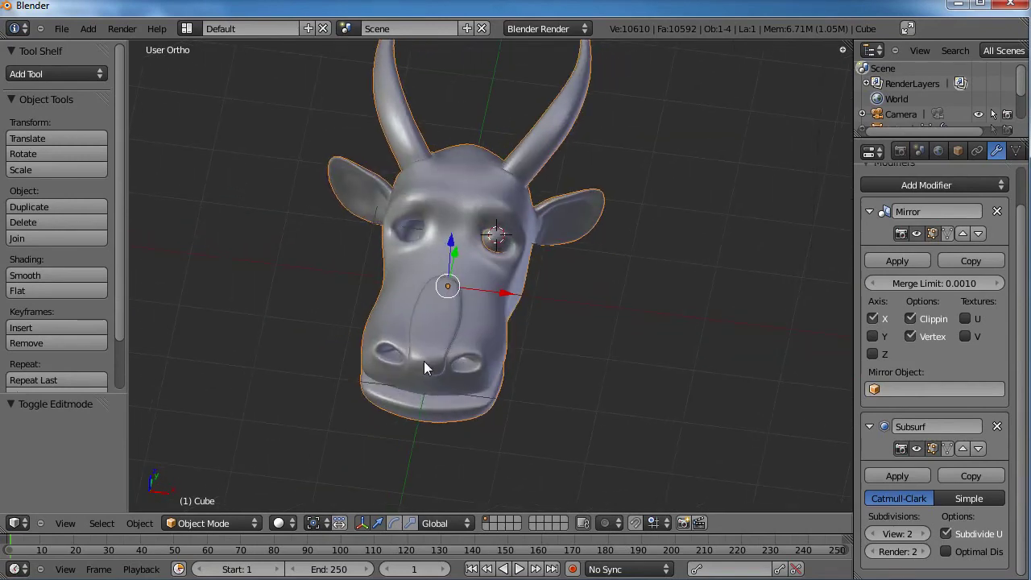
key("KP_7")
key("Tab")
middle_click_drag(423, 361, 424, 304, "shift")
key("a")
key("a")
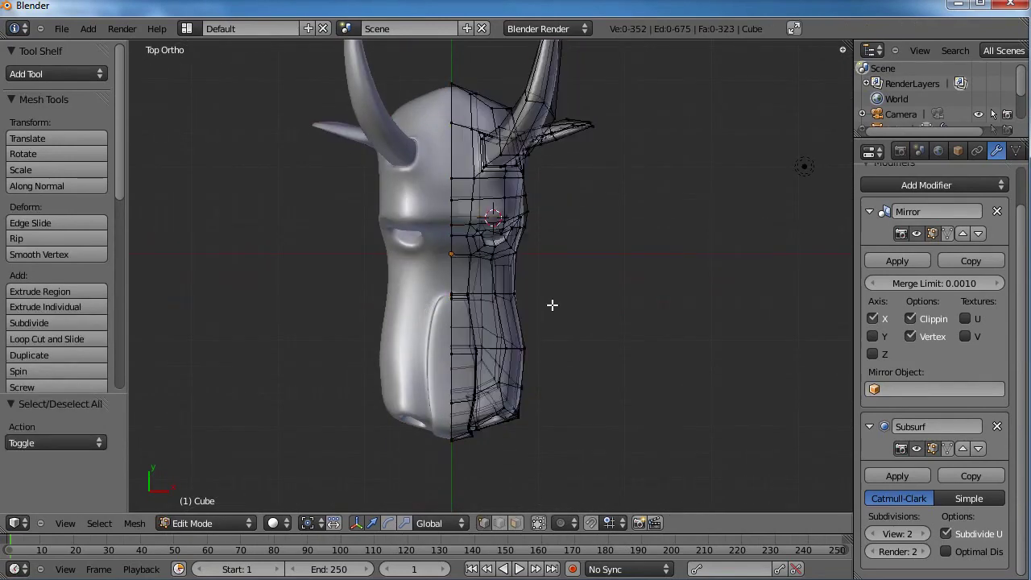
key("b")
left_click_drag(544, 282, 467, 445)
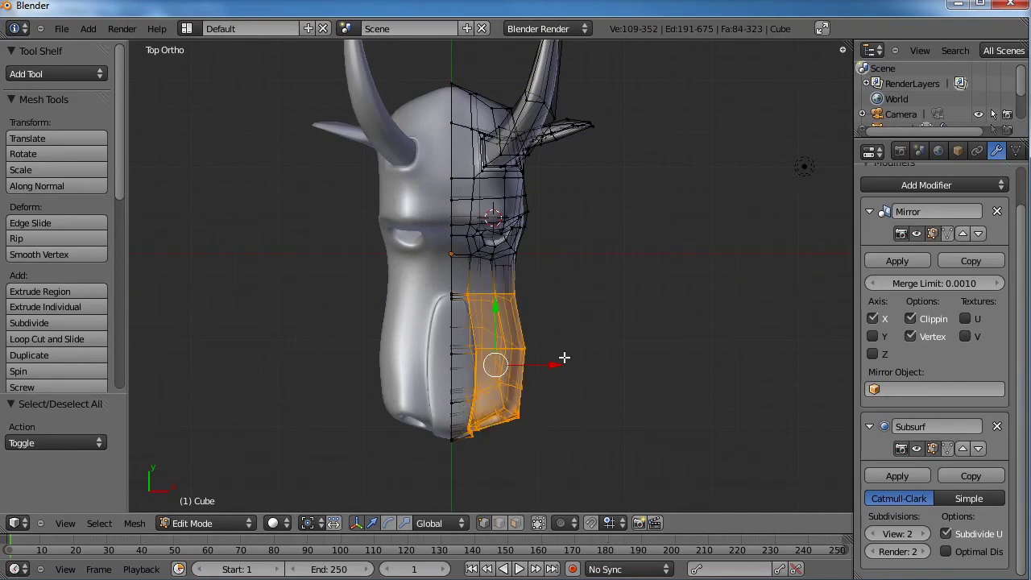
key("s")
left_click(551, 355)
Move the selected muzzle vertices -0.084 along the X axis to narrow the snout.
key("g")
key("x")
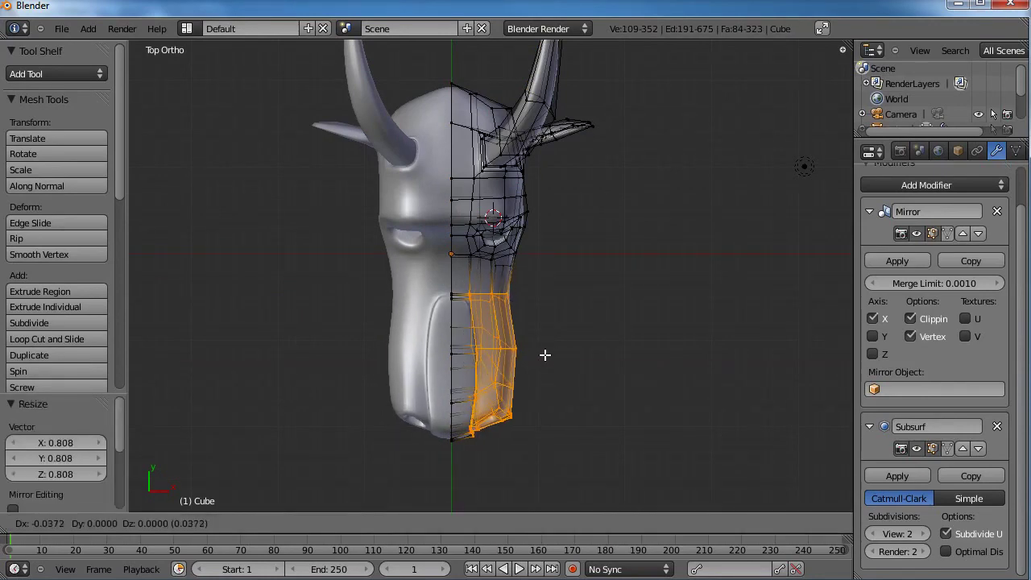
left_click(543, 357)
From the right view, select the whole front of the snout and lower jaw and scale it to about 0.85.
middle_click_drag(543, 357, 412, 308)
key("KP_3")
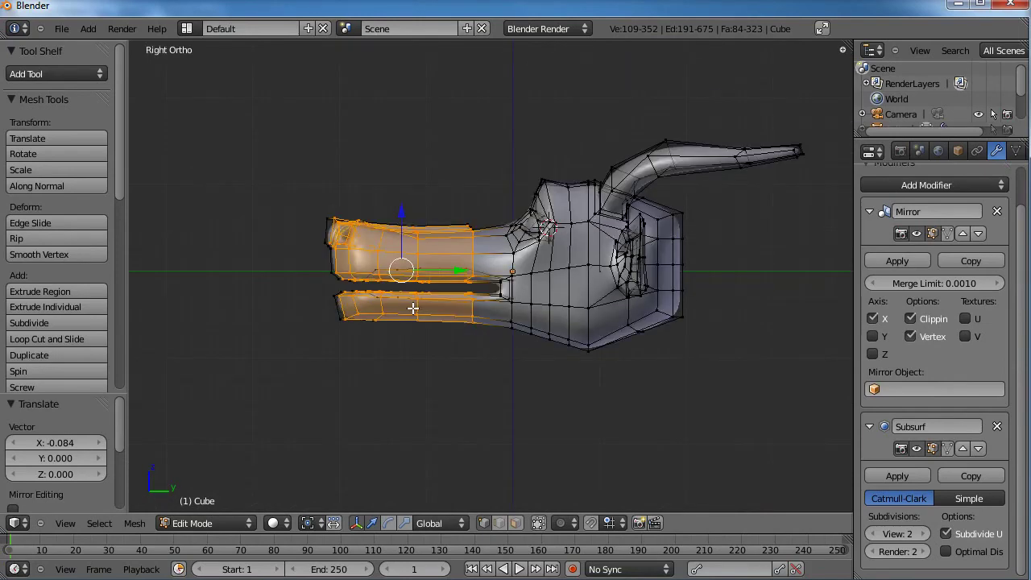
scroll(412, 309, "up", 3)
key("a")
left_click_drag(211, 204, 523, 500)
key("s")
left_click(538, 297)
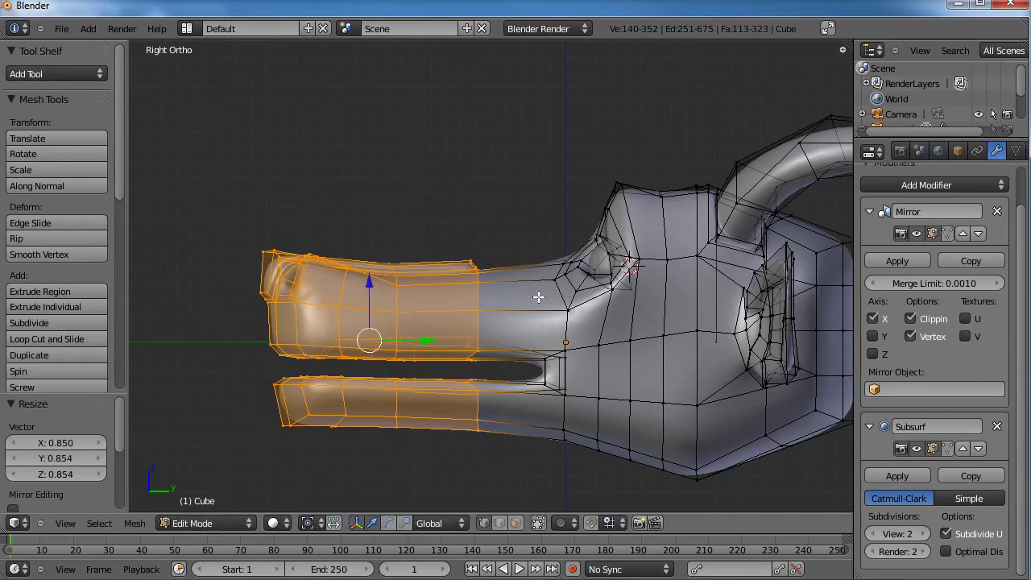
Shorten the snout by moving the selected front part about 0.253 along Y, and return to Object Mode.
key("g")
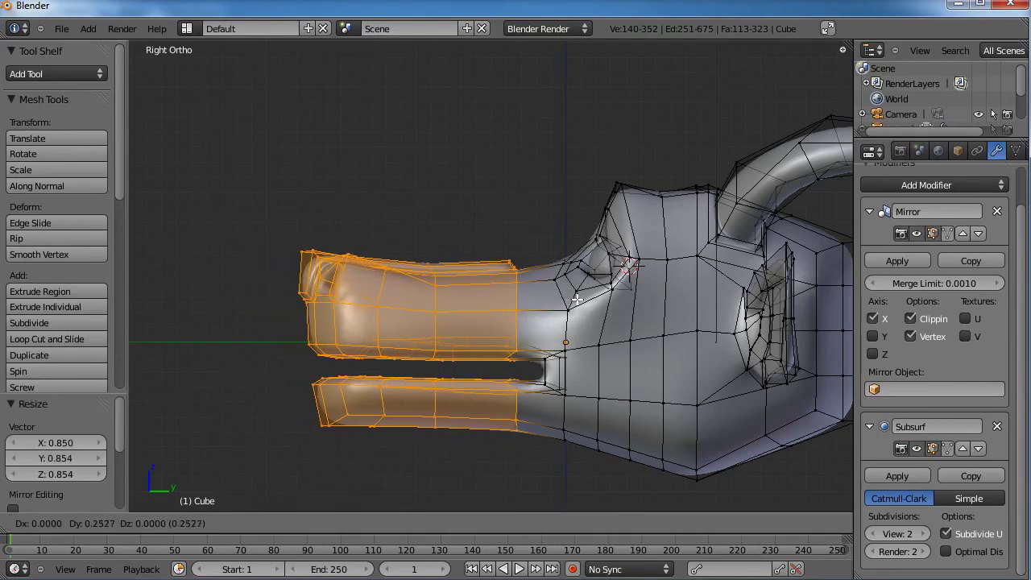
left_click(577, 300)
key("Tab")
middle_click_drag(577, 300, 505, 415)
key("KP_3")
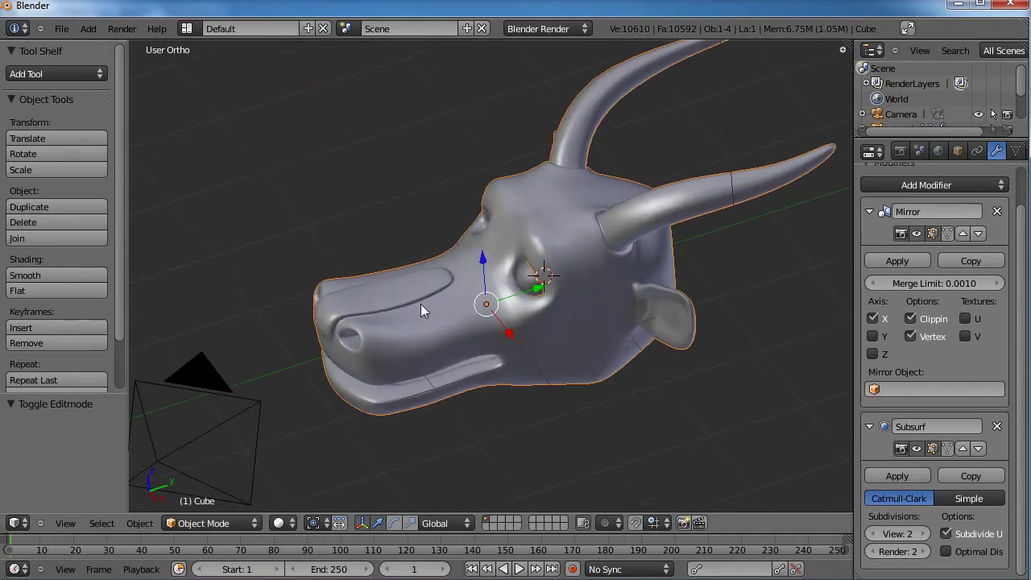
Select the strip of five faces beside the centre line from the brow over the forehead and extrude it slightly.
middle_click_drag(420, 304, 493, 354)
key("Tab")
scroll(486, 380, "up", 3)
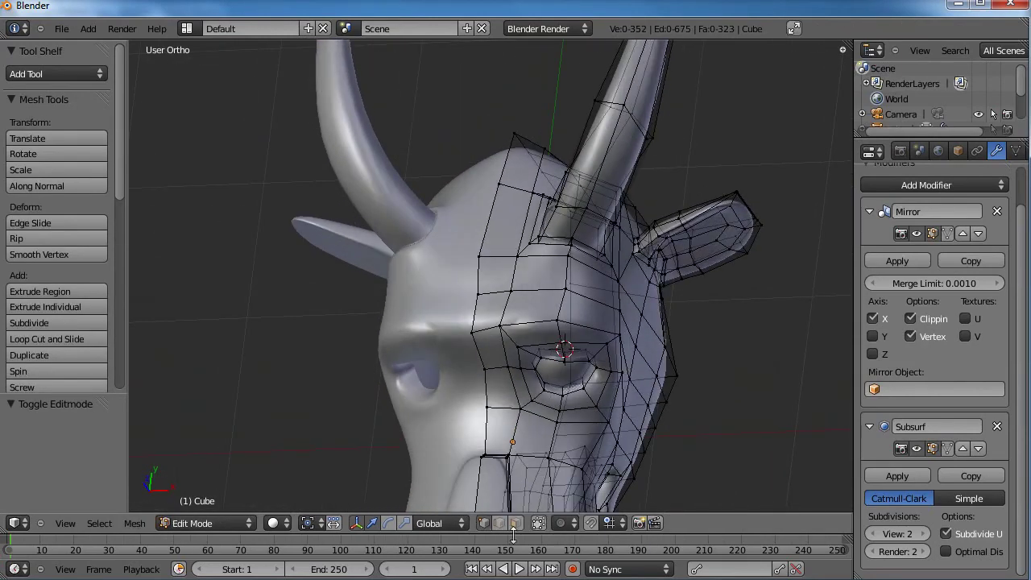
right_click(492, 351)
right_click(489, 311, "shift")
right_click(493, 273, "shift")
right_click(505, 221, "shift")
right_click(520, 165, "shift")
middle_click_drag(647, 245, 478, 349)
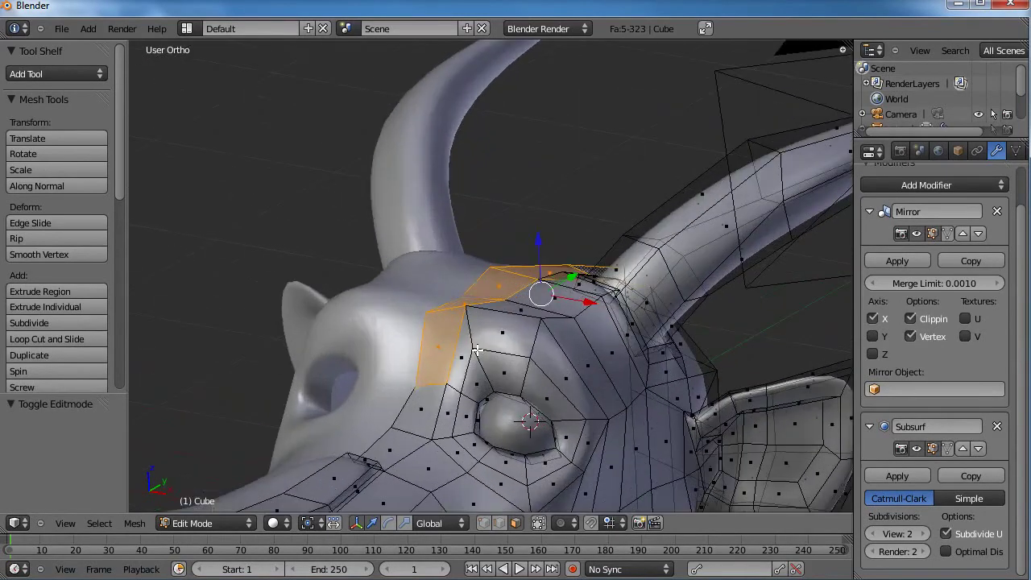
key("e")
left_click(478, 343)
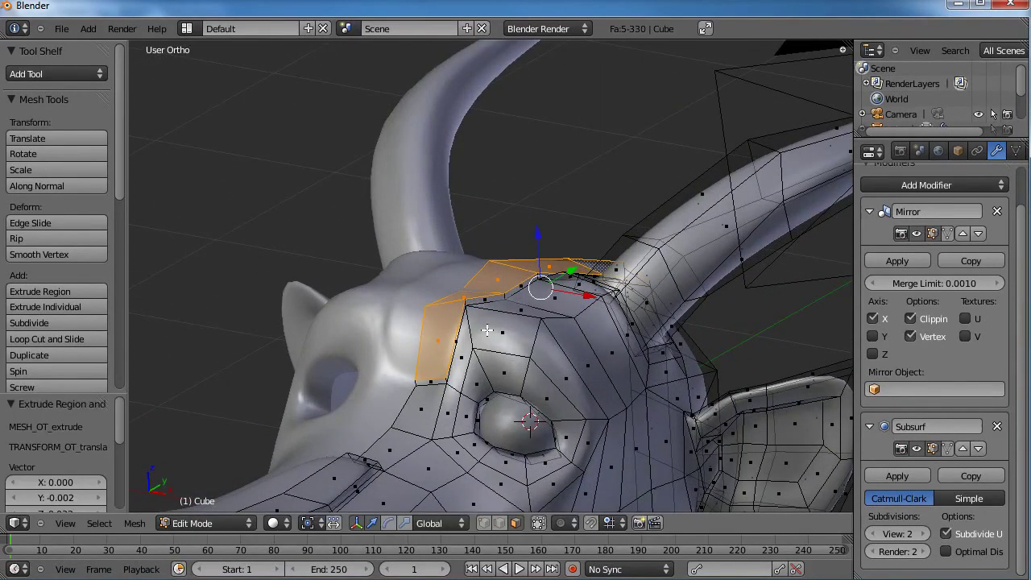
Move the extruded forehead strip -0.039 along the Y axis and dismiss the pop-up notification.
middle_click_drag(534, 283, 567, 285)
left_click_drag(594, 262, 582, 267)
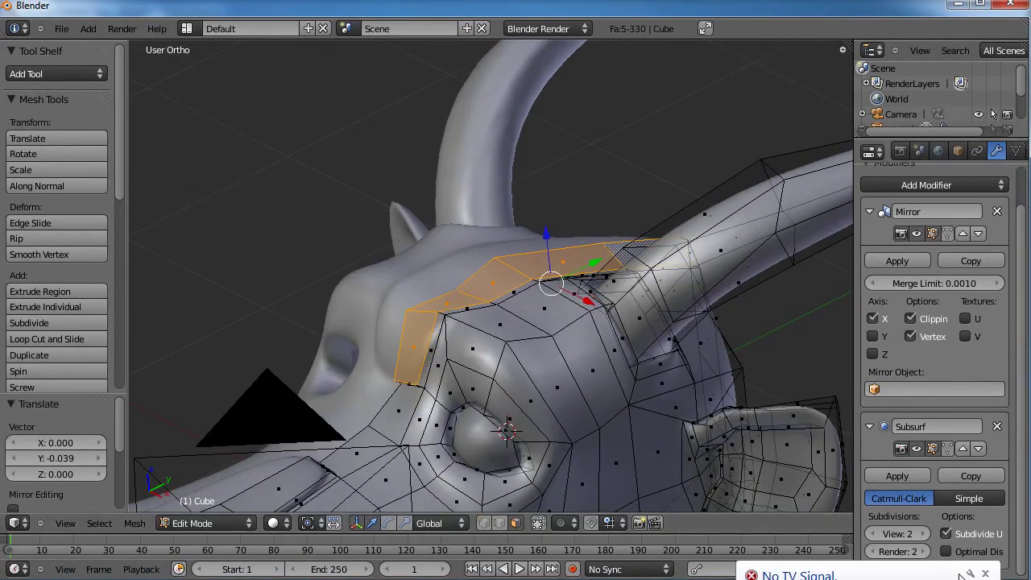
left_click(984, 573)
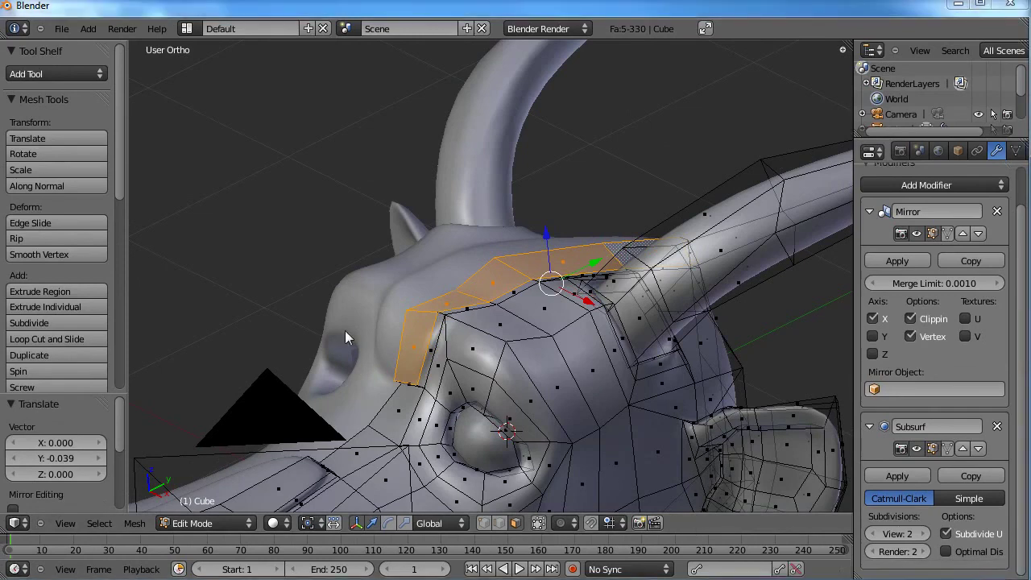
Add a loop cut along the narrow side wall of the extruded forehead strip and return to Object Mode in side view.
right_click(441, 314)
key("a")
key("ctrl+r")
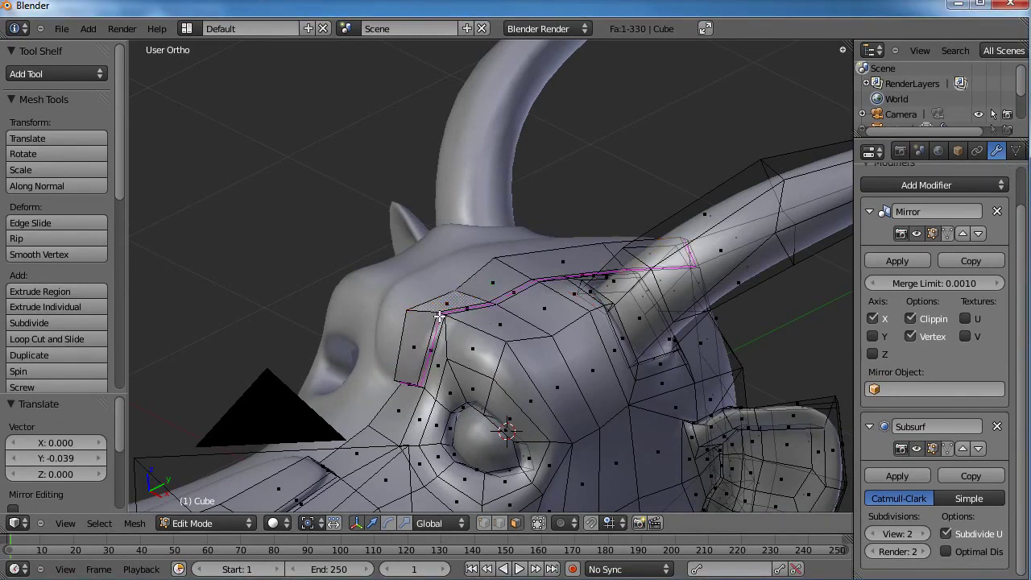
left_click(439, 318)
left_click(440, 316)
key("a")
scroll(435, 366, "down", 4)
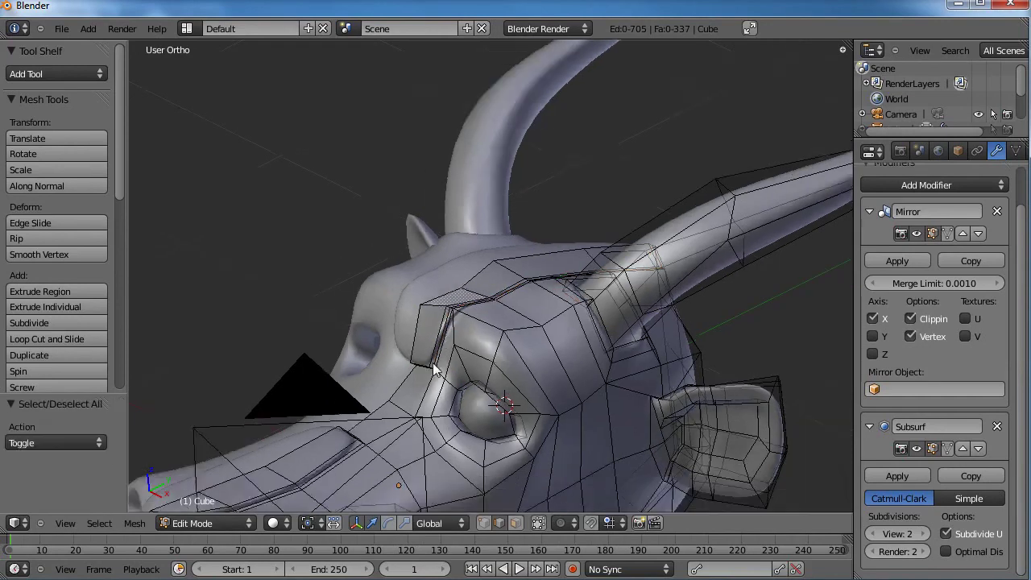
key("Tab")
middle_click_drag(435, 366, 385, 295)
scroll(489, 368, "down", 2)
key("KP_3")
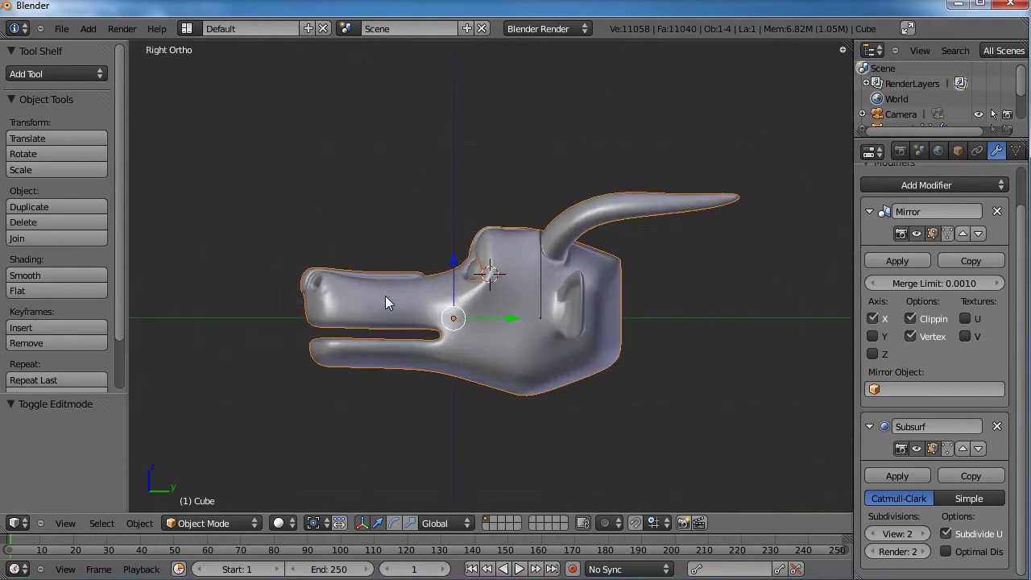
In Edit Mode, add one loop cut around the upper snout and one around the lower jaw, midway along the muzzle.
scroll(610, 295, "up", 4)
key("Tab")
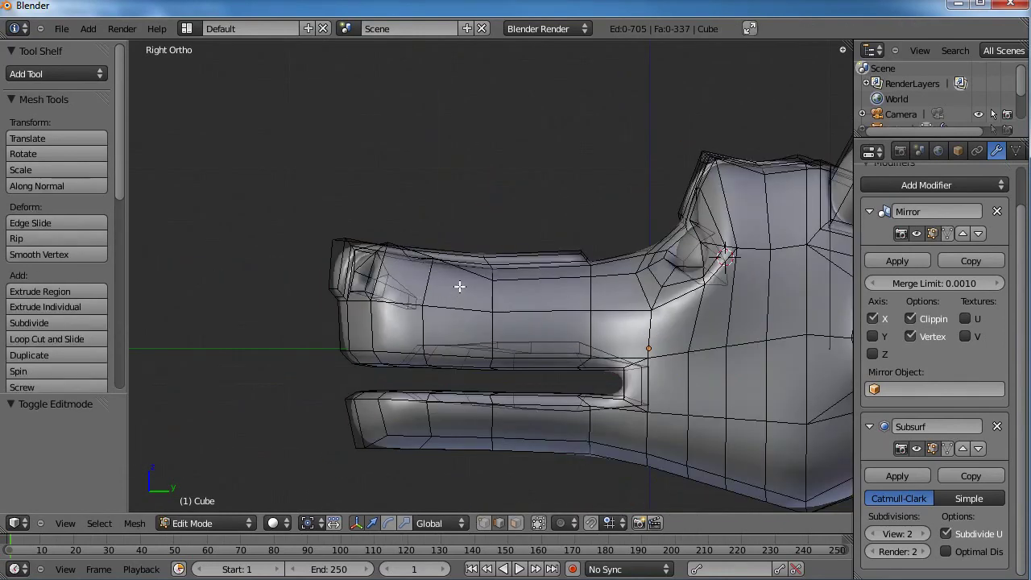
left_click(459, 286)
left_click(456, 284)
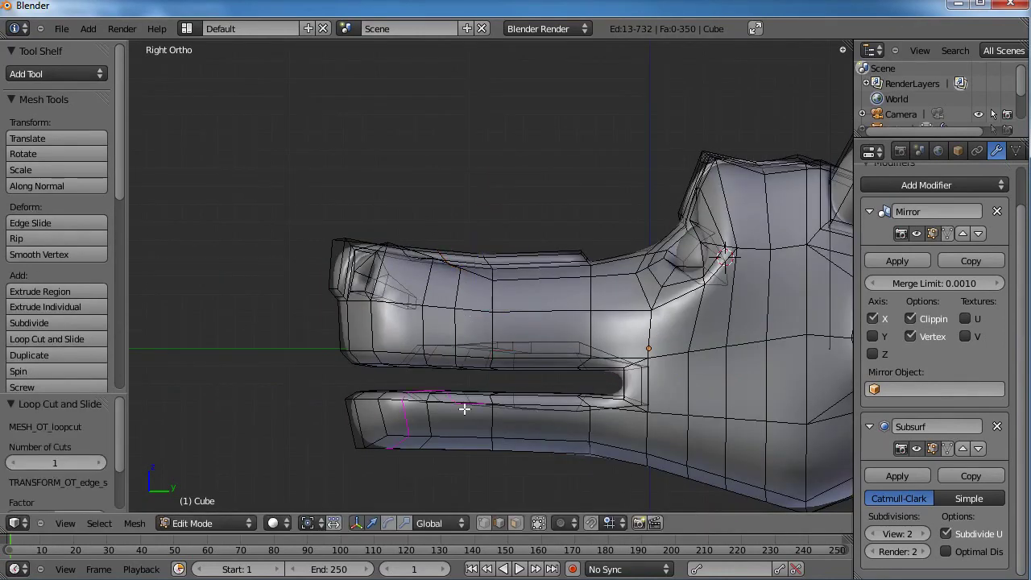
left_click(456, 433)
left_click(471, 437)
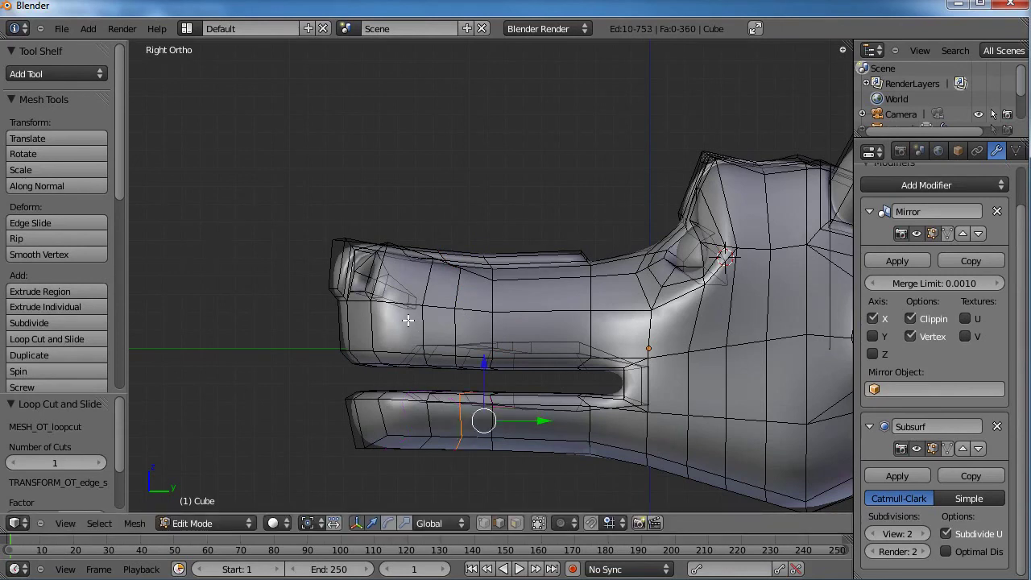
Add another loop cut near the front of both the upper snout and the lower jaw, and deselect everything.
left_click(406, 260)
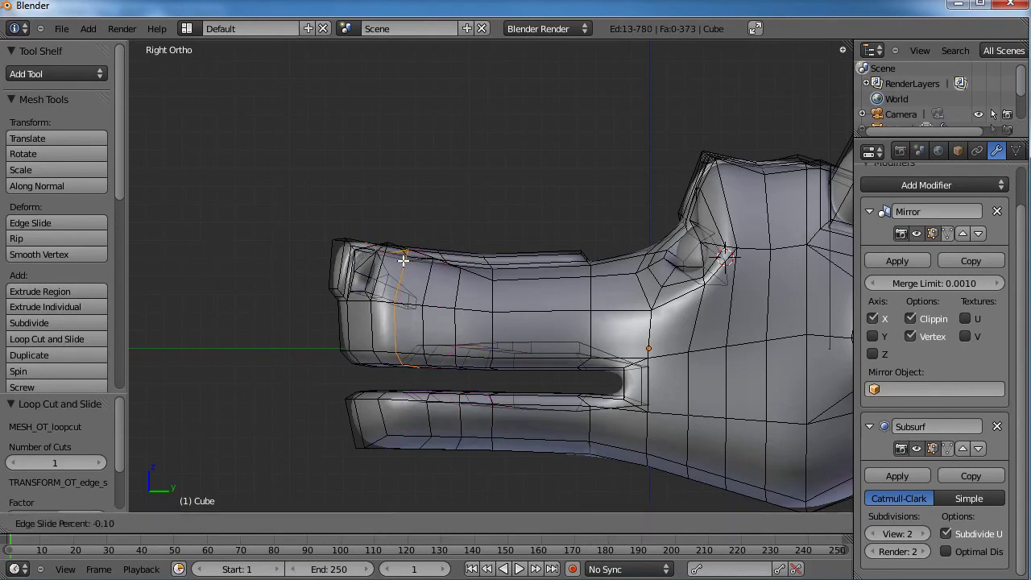
left_click(403, 260)
key("ctrl+r")
left_click(412, 410)
left_click(410, 409)
scroll(439, 413, "down", 2)
key("a")
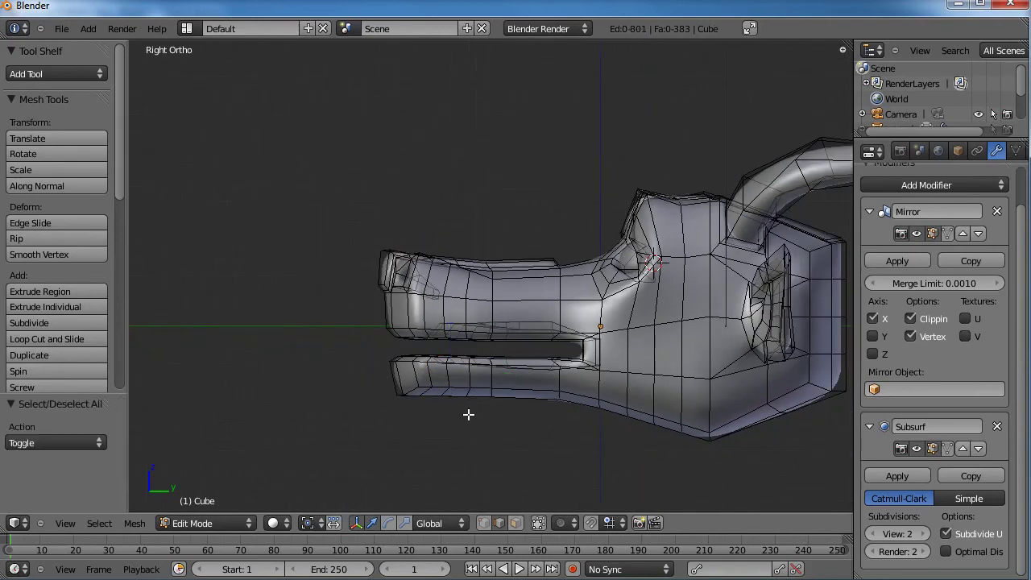
In vertex selection, select the underside vertices of the lower jaw, move them down and rotate them about -7.055° around X.
scroll(490, 384, "up", 2)
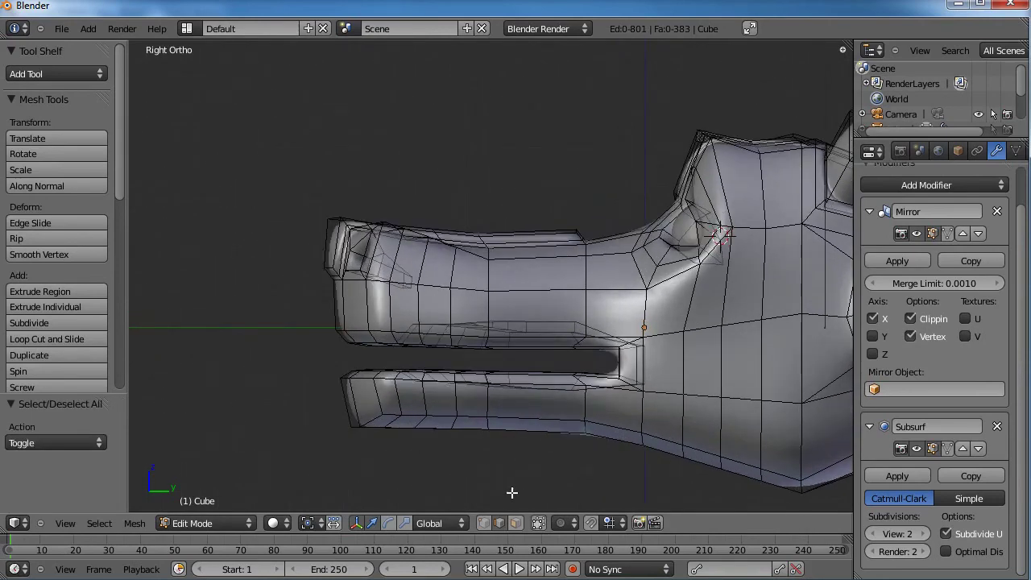
left_click(483, 523)
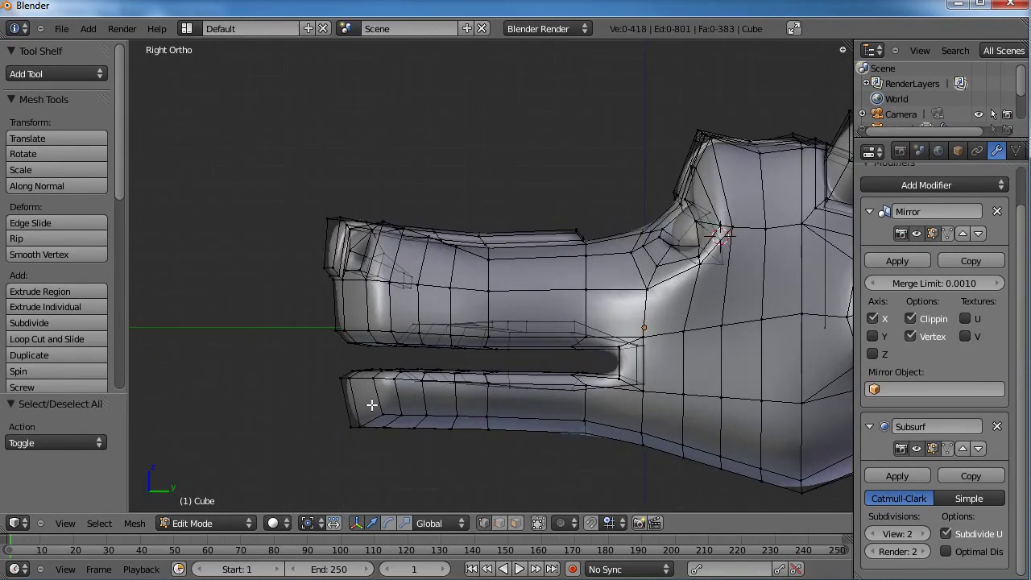
key("a")
key("a")
key("b")
left_click_drag(330, 392, 596, 465)
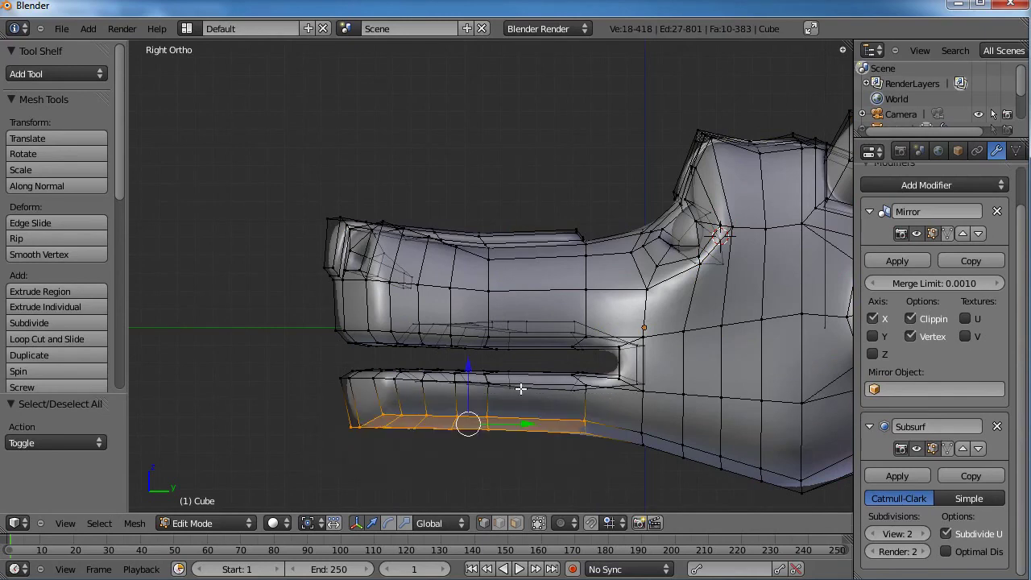
key("g")
left_click(520, 411)
key("r")
left_click(577, 400)
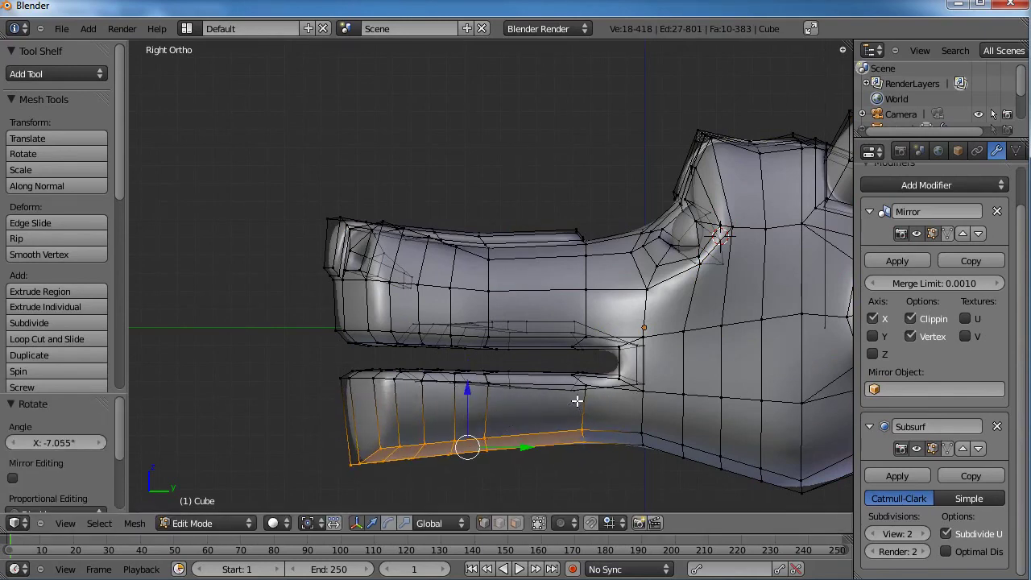
Select the front underside vertices of the lower jaw, rotate them about 5.853° around X and raise them slightly.
key("a")
key("b")
left_click_drag(438, 418, 328, 486)
key("r")
left_click(520, 398)
key("g")
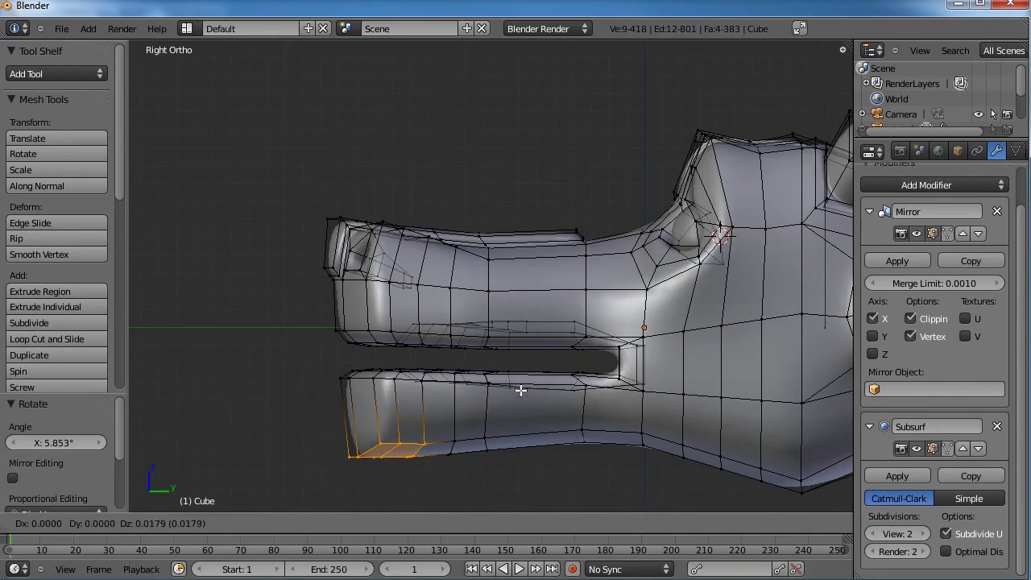
left_click(521, 389)
Select the upper front vertices of the snout and move them 0.085 along Y and -0.054 along Z.
key("a")
key("b")
left_click_drag(301, 191, 502, 294)
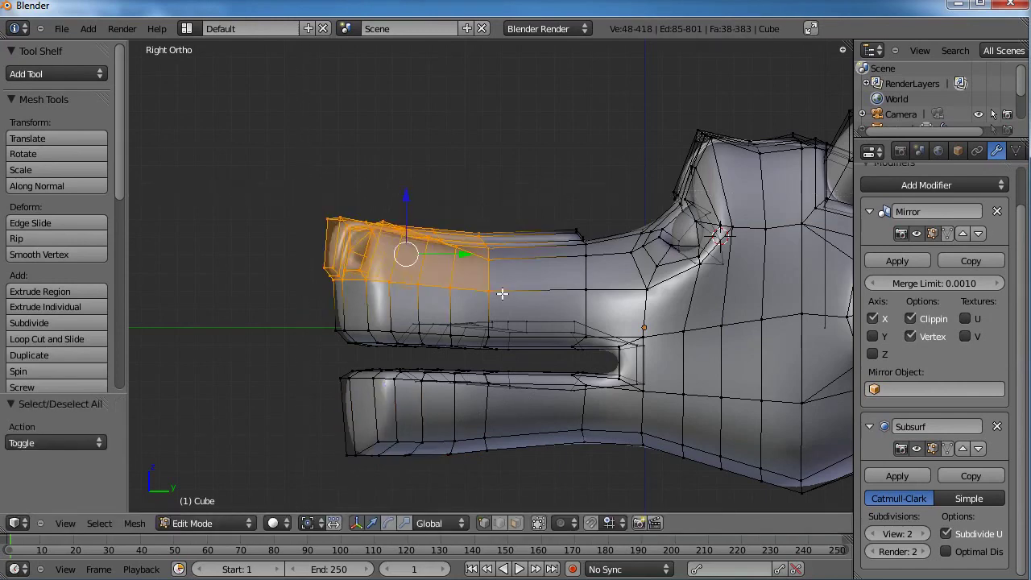
key("g")
left_click(520, 303)
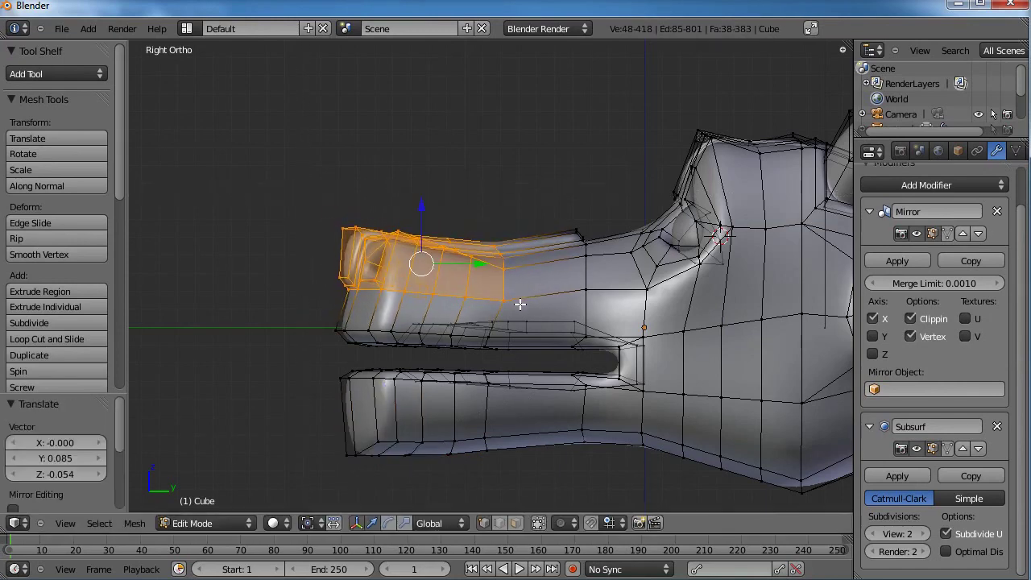
Select the vertices at the rear end of the raised nose ridge and lower them slightly.
key("a")
key("b")
left_click_drag(604, 198, 560, 262)
key("g")
left_click(559, 271)
key("a")
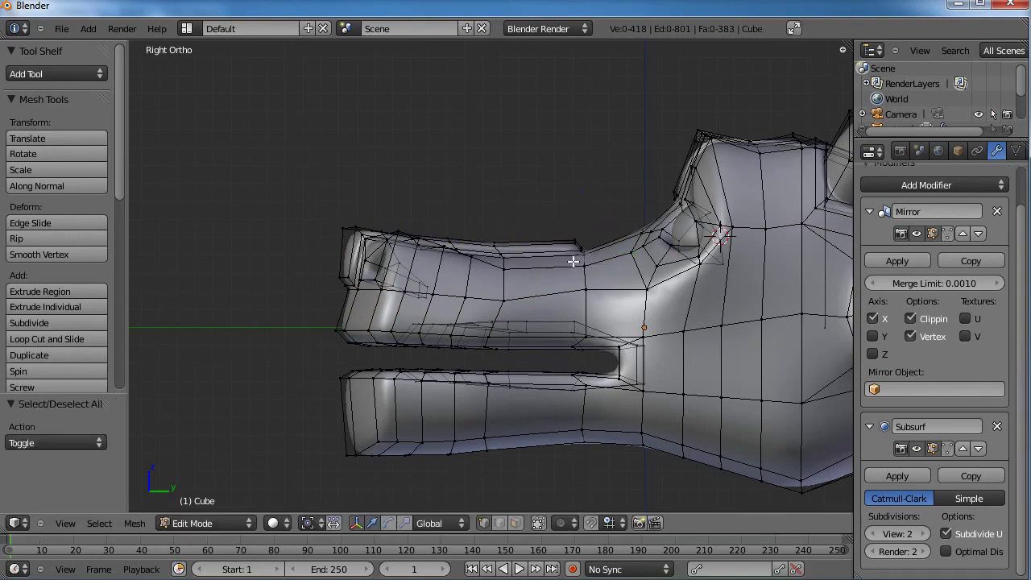
Select the vertical column of vertices through snout and jaw at the rear end of the nose ridge and scale it down slightly.
key("b")
left_click_drag(603, 221, 556, 480)
key("s")
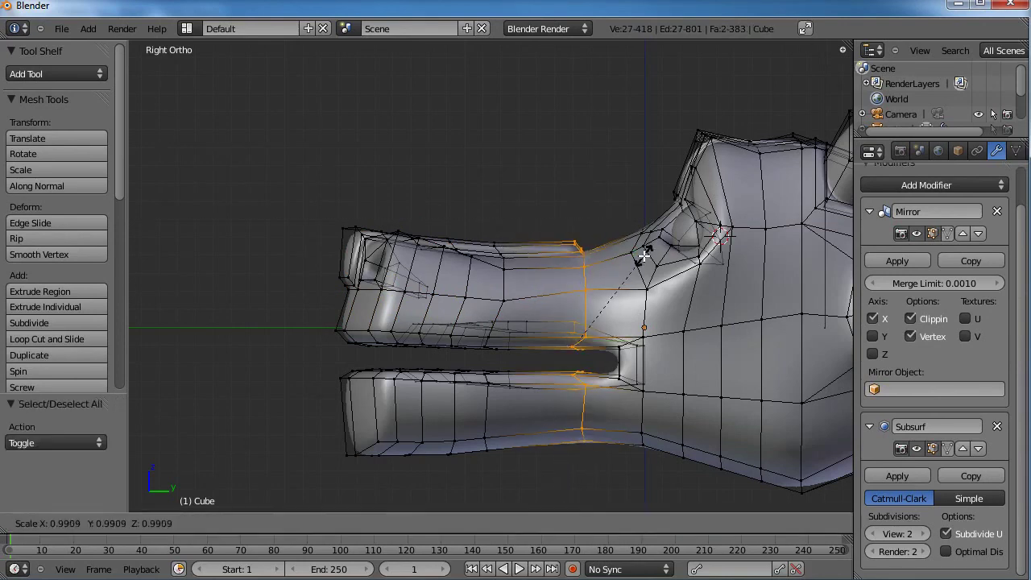
left_click(634, 258)
key("a")
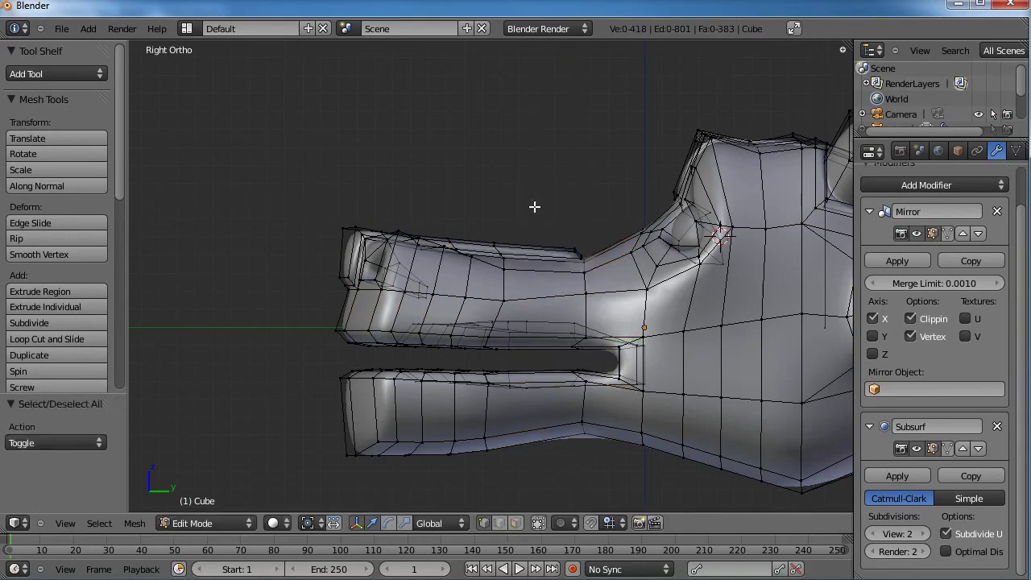
Select the mid-muzzle edge loops of snout and jaw and scale them to 0.867 along Z with proportional editing.
right_click(502, 288, "alt")
right_click(488, 397, "alt+shift")
key("s")
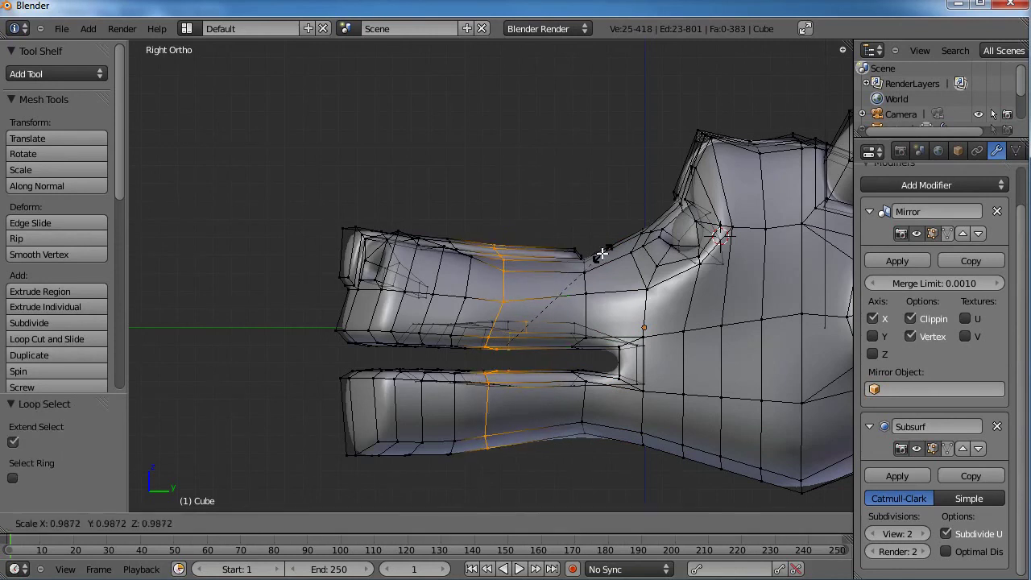
key("z")
key("Escape")
key("o")
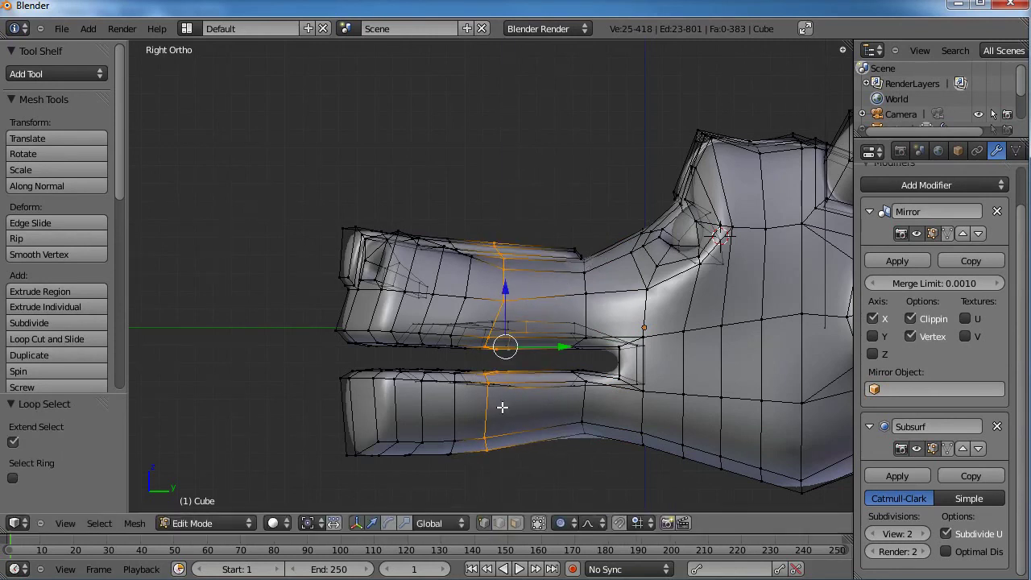
key("s")
key("z")
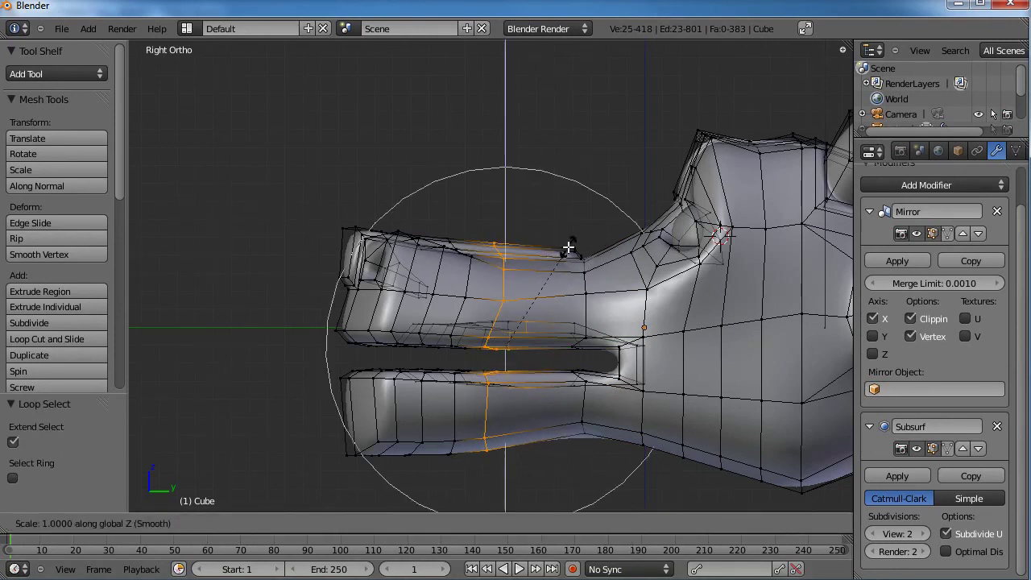
scroll(562, 250, "up", 4)
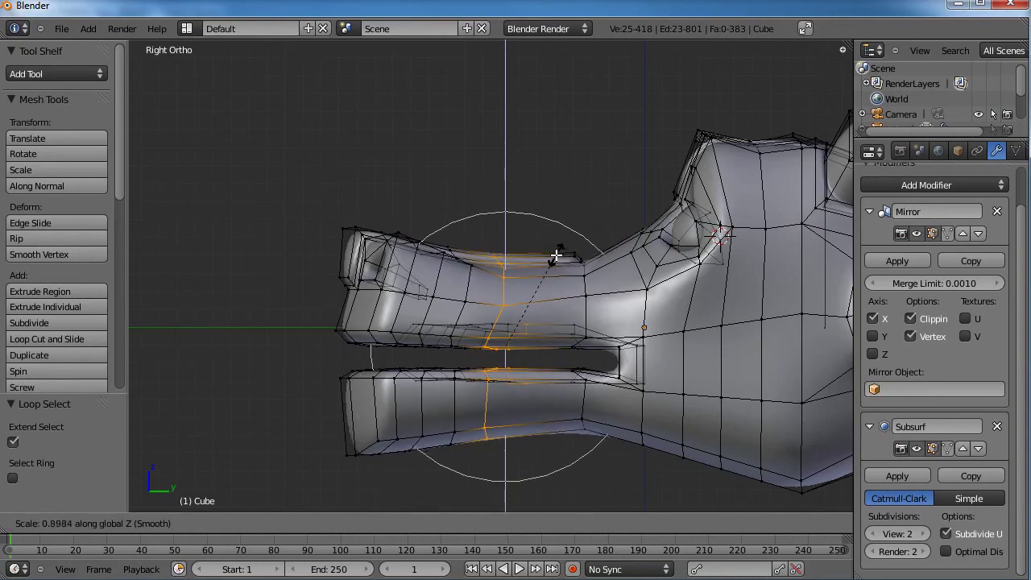
left_click(553, 256)
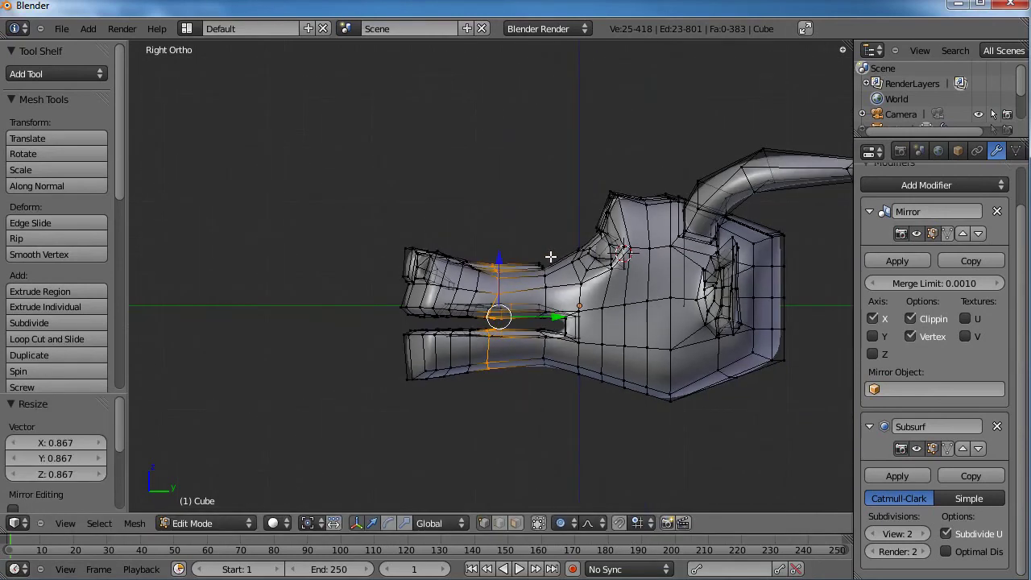
key("a")
In top view, select the edge loop around the middle of the snout and move it about -0.113 along X with proportional editing.
middle_click_drag(363, 256, 493, 434)
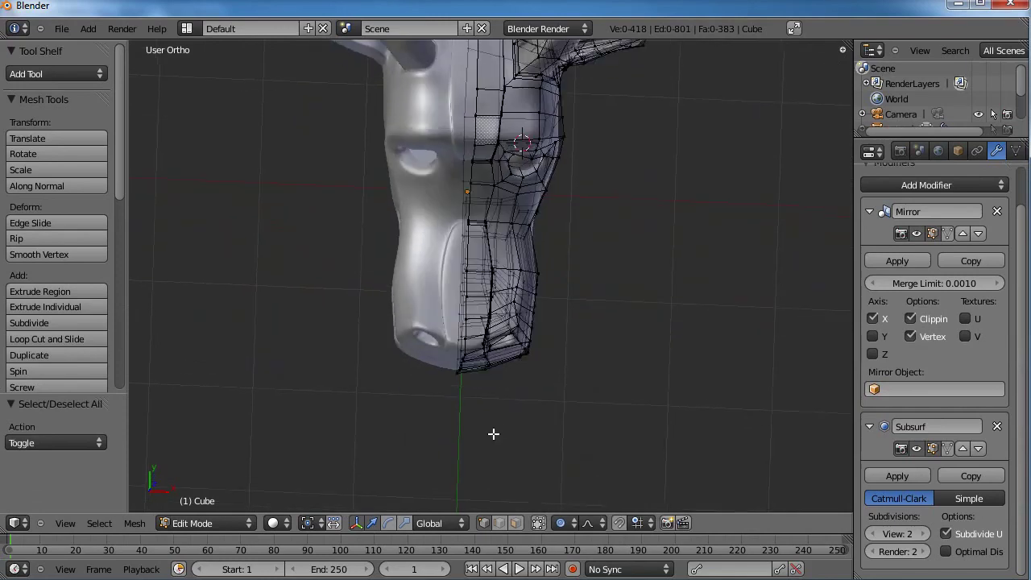
key("KP_7")
scroll(495, 433, "up", 2)
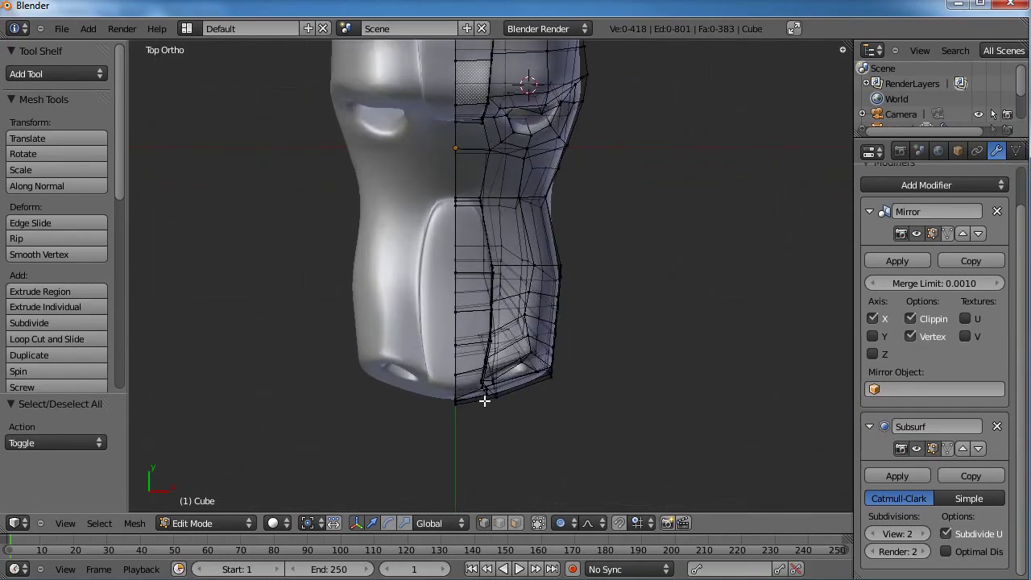
scroll(483, 435, "up", 2, "shift")
right_click(514, 293, "alt")
key("g")
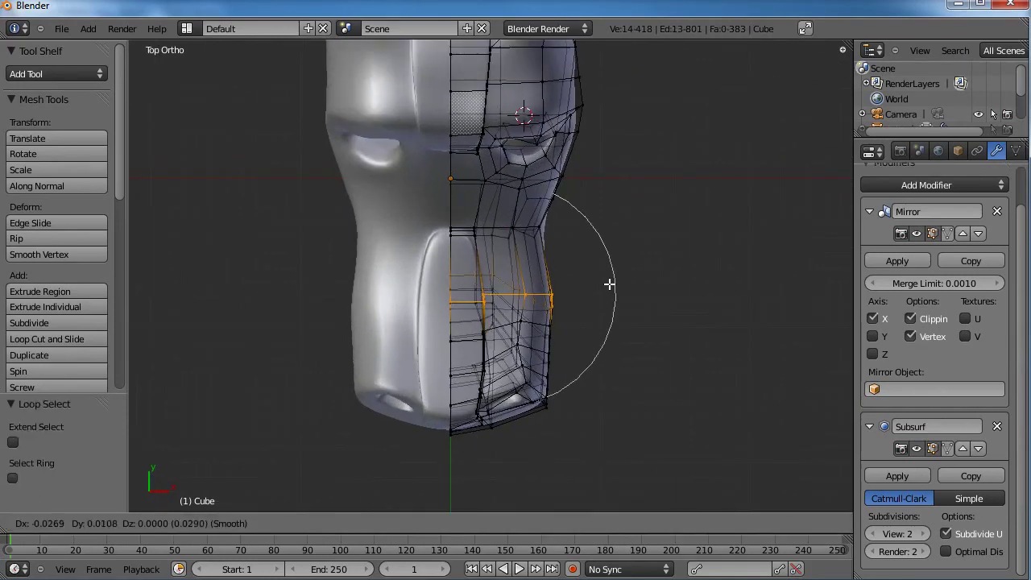
scroll(602, 285, "up", 5)
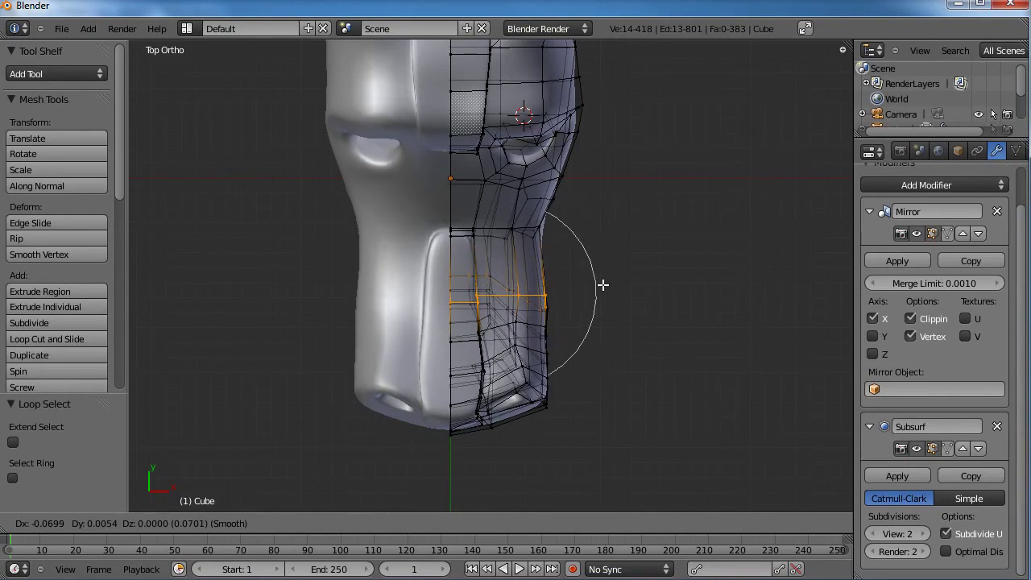
scroll(599, 285, "up", 3)
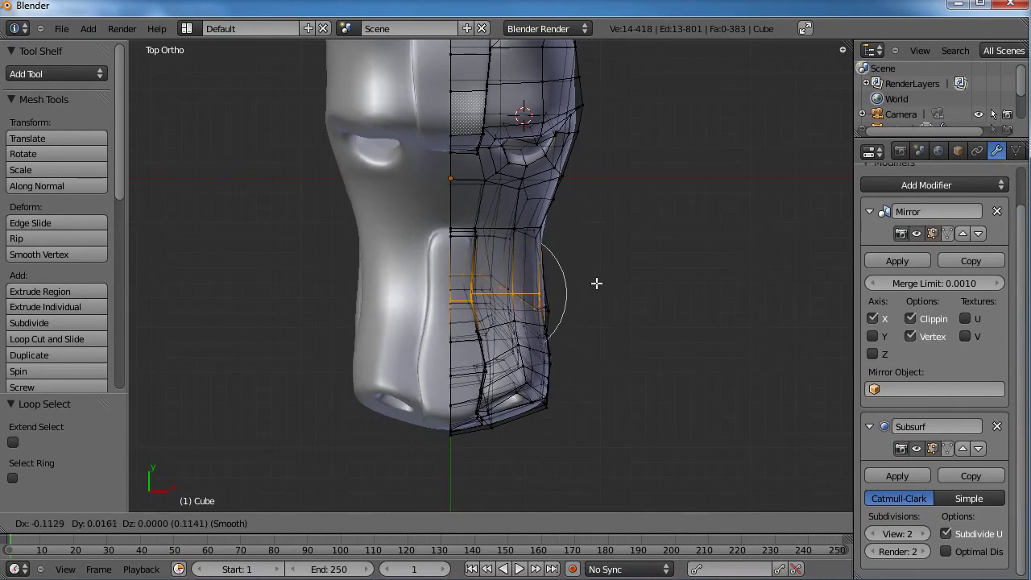
left_click(596, 282)
middle_click_drag(541, 213, 521, 355, "shift")
middle_click_drag(515, 390, 527, 217)
key("a")
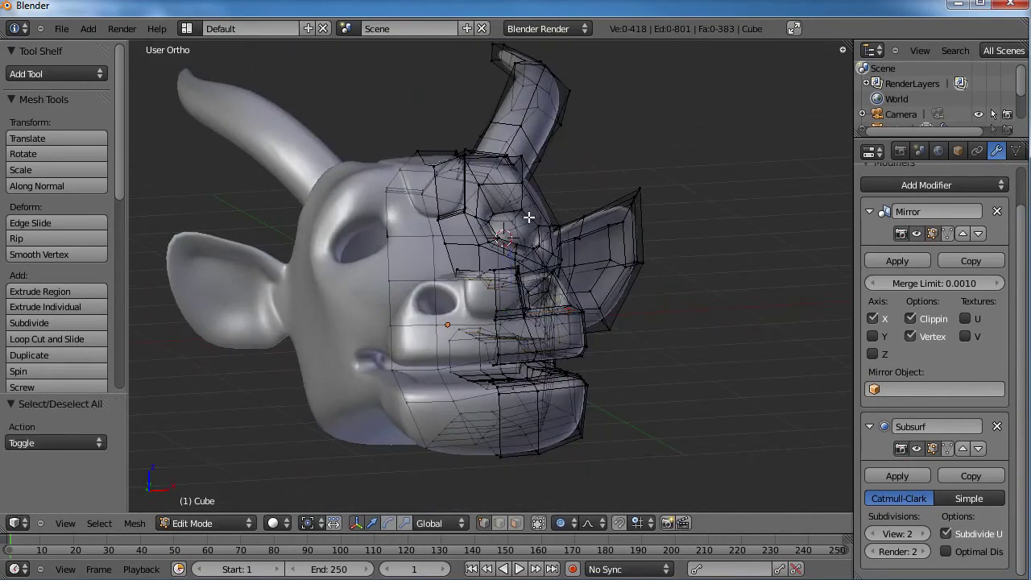
Return to Object Mode, inspect the reshaped snout up close, and switch the head to Sculpt Mode.
key("Tab")
scroll(507, 259, "down", 2)
middle_click_drag(507, 260, 412, 327)
scroll(413, 327, "up", 4)
middle_click_drag(559, 280, 116, 325)
left_click(203, 520)
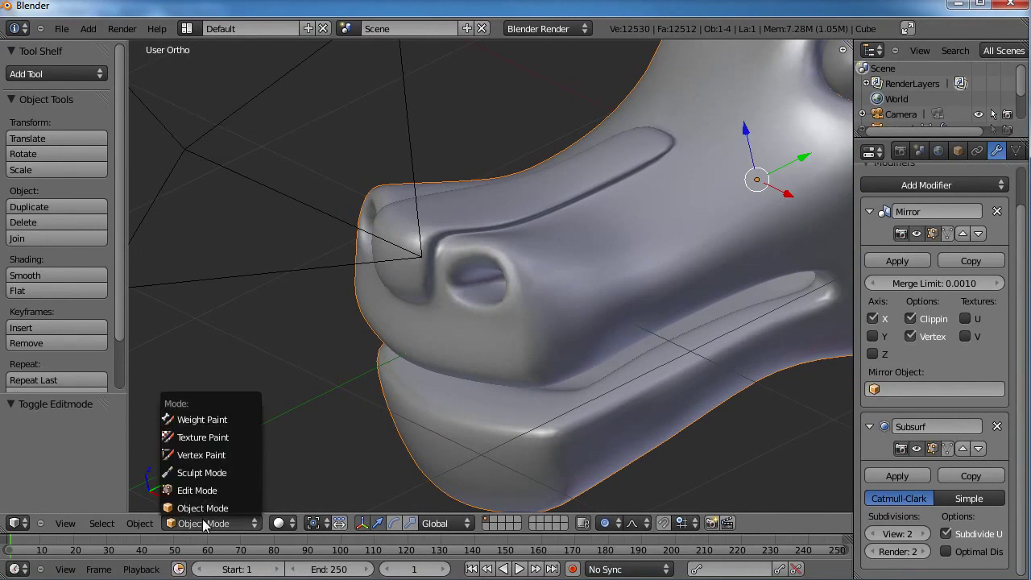
left_click(202, 473)
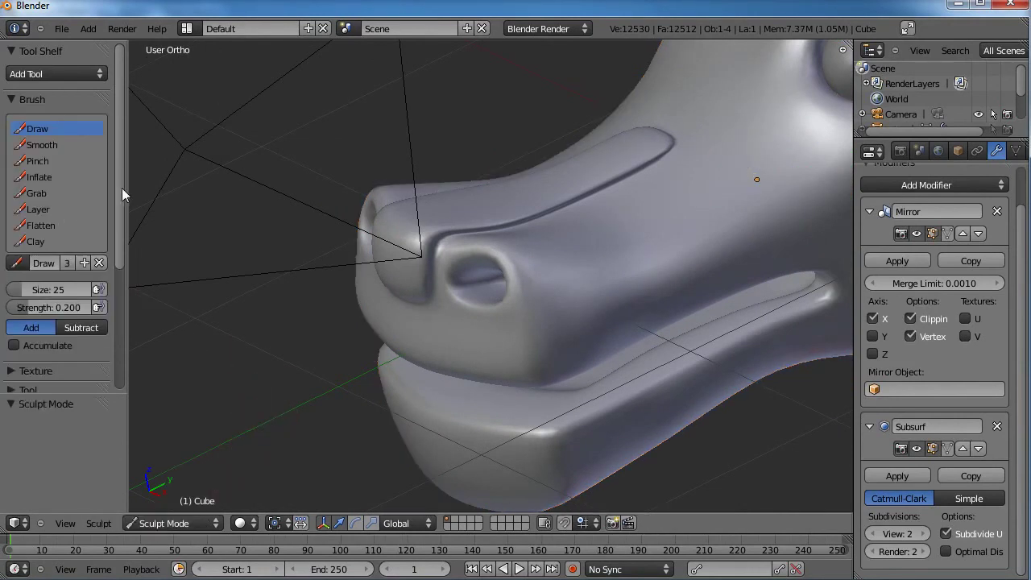
Choose the Grab sculpting tool and set the brush size to 53.
scroll(122, 188, "down", 5)
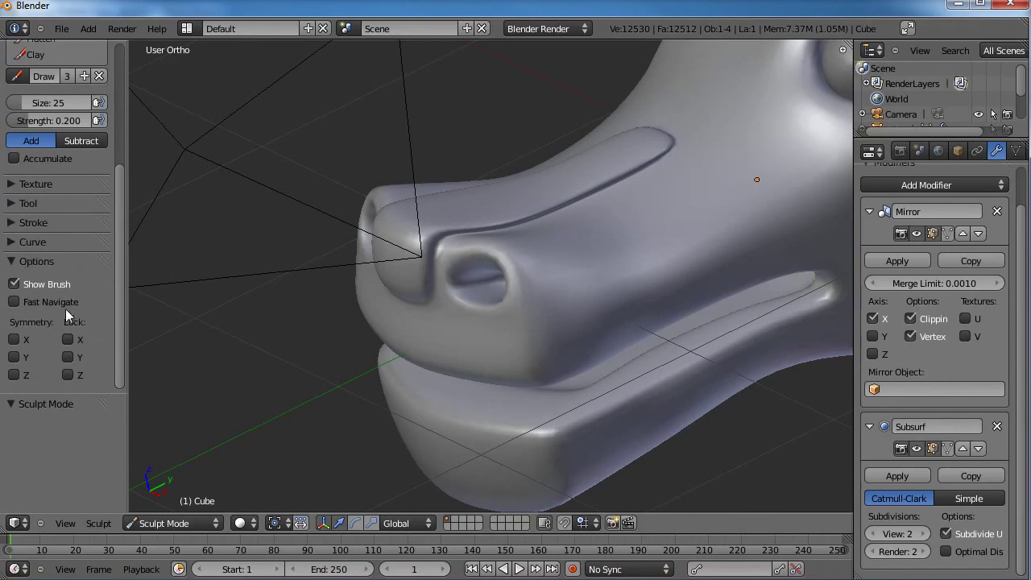
left_click(9, 204)
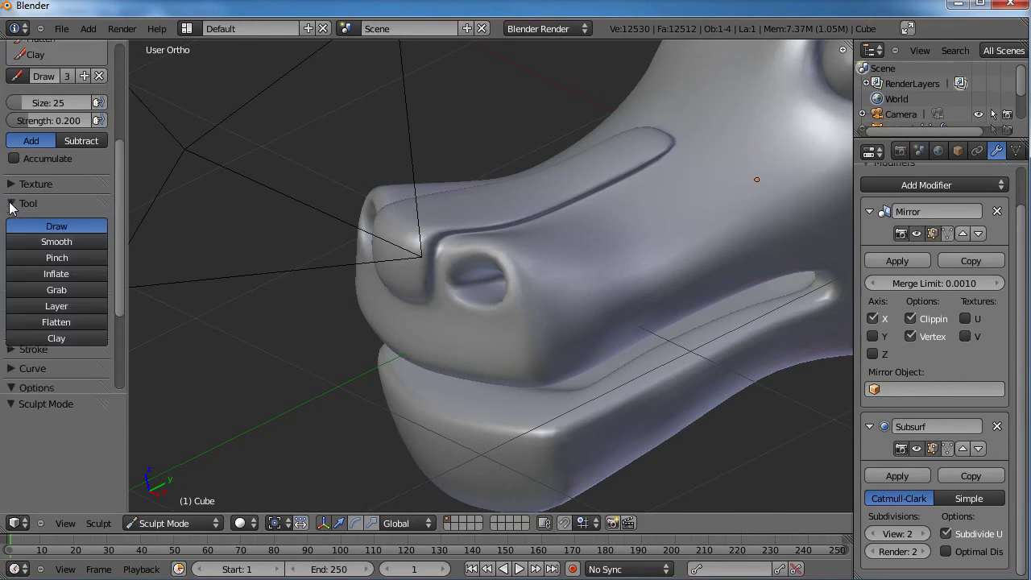
left_click(52, 284)
middle_click_drag(387, 290, 434, 297)
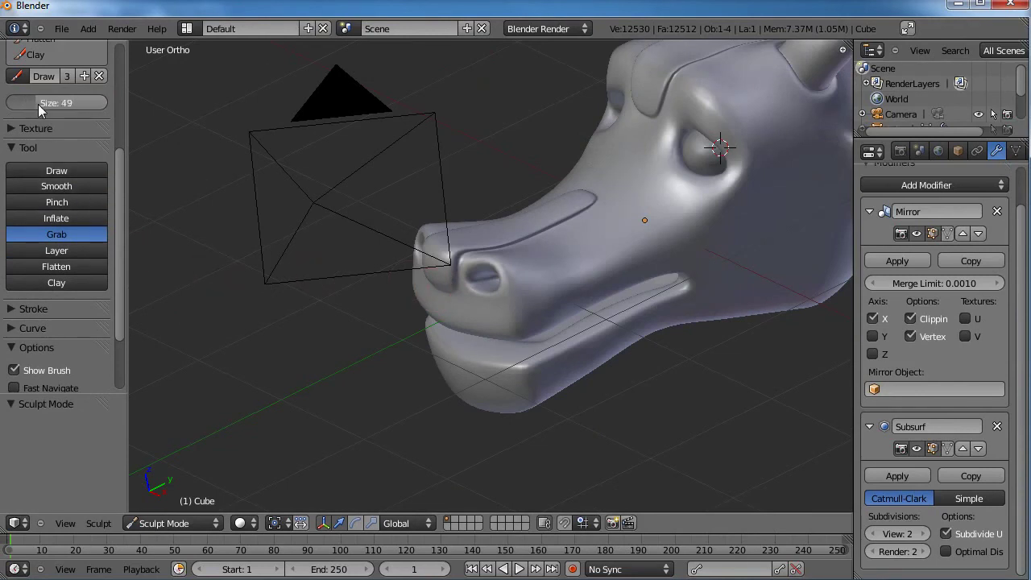
left_click_drag(38, 104, 39, 104)
Reshape the nostril and the surrounding snout surface with the Grab brush, working from several angles.
mouse_move(565, 307)
middle_mouse_down("shift")
mouse_move(493, 338)
mouse_move(592, 326)
mouse_move(470, 321)
mouse_move(452, 354)
mouse_move(413, 328)
middle_mouse_up("shift")
scroll(493, 338, "up", 3)
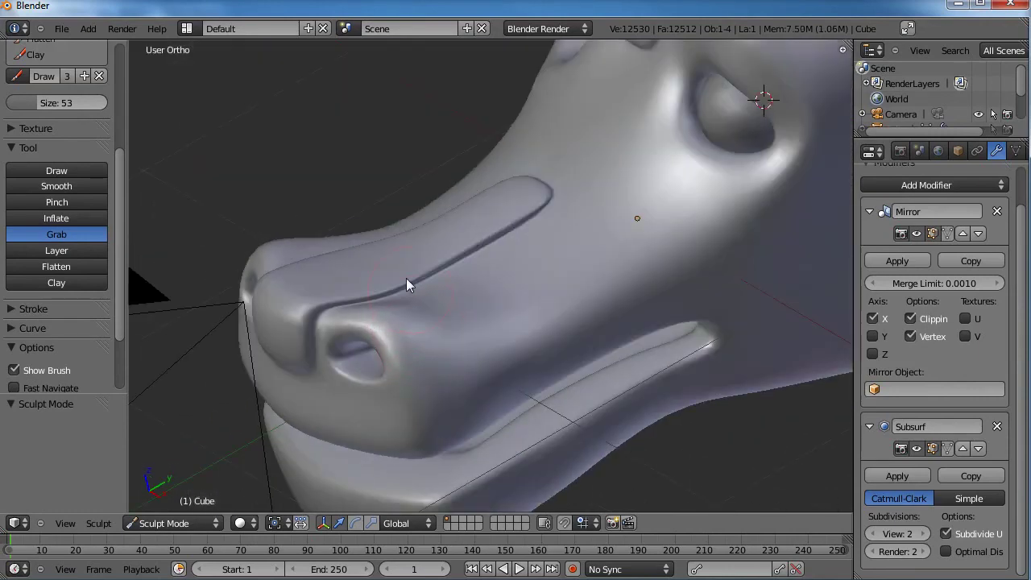
mouse_move(463, 375)
middle_mouse_down()
mouse_move(541, 345)
mouse_move(500, 339)
middle_mouse_up()
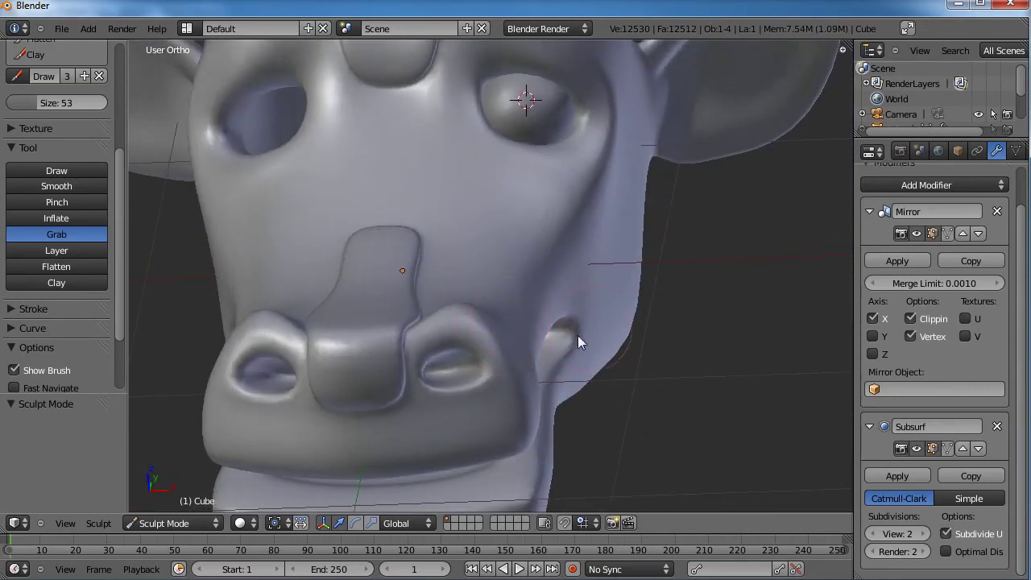
middle_click_drag(577, 341, 491, 357)
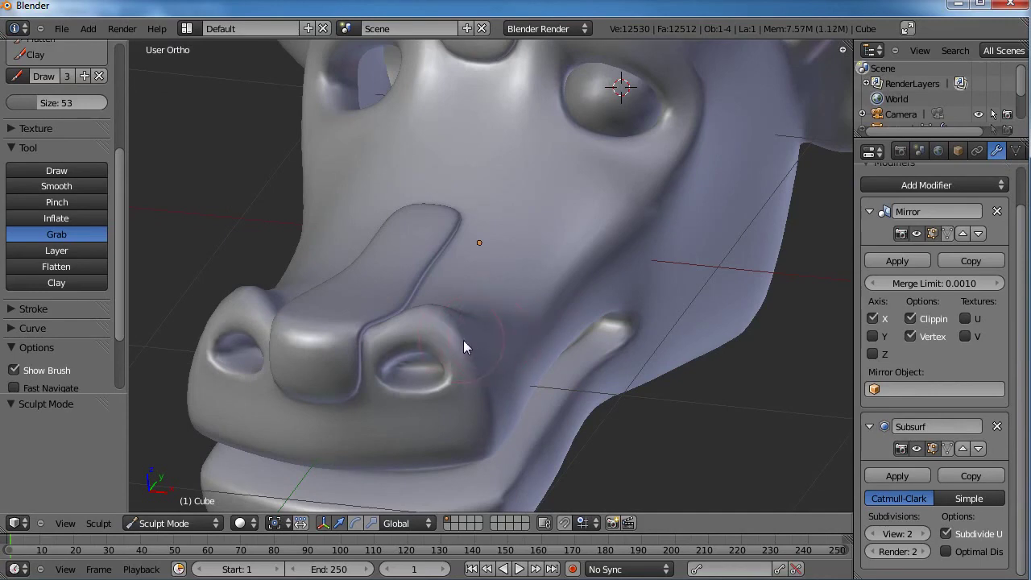
mouse_move(485, 349)
middle_mouse_down()
mouse_move(474, 364)
mouse_move(402, 356)
mouse_move(504, 405)
mouse_move(439, 394)
middle_mouse_up()
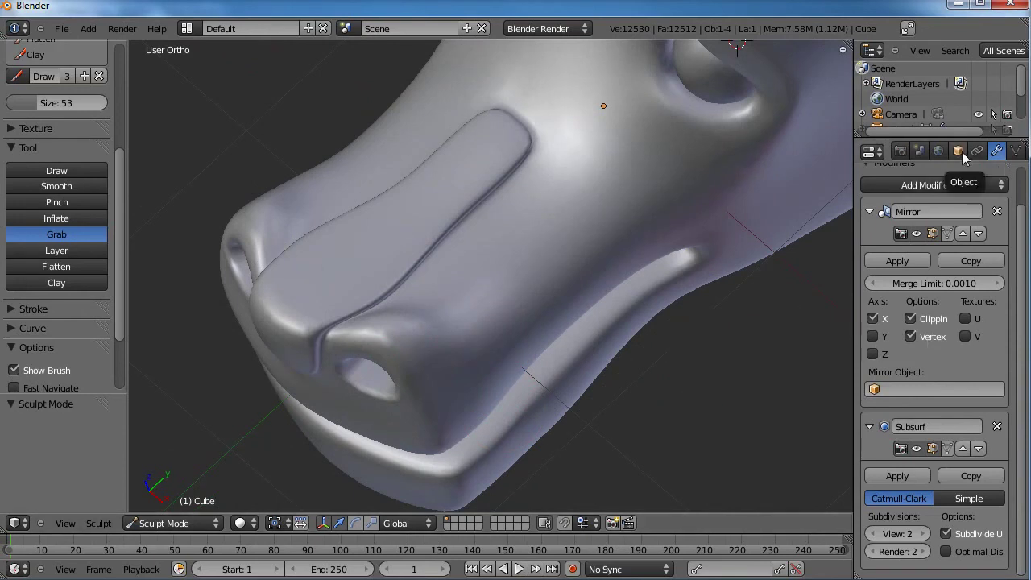
Turn on the Wire display option for the head object so its mesh lines overlay the sculpt.
scroll(922, 208, "up", 1)
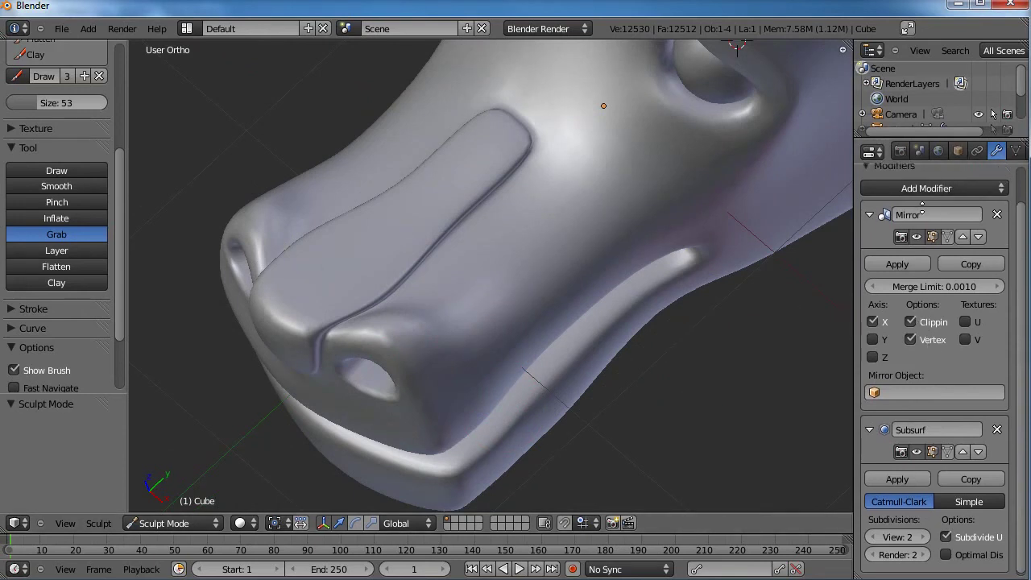
left_click(959, 152)
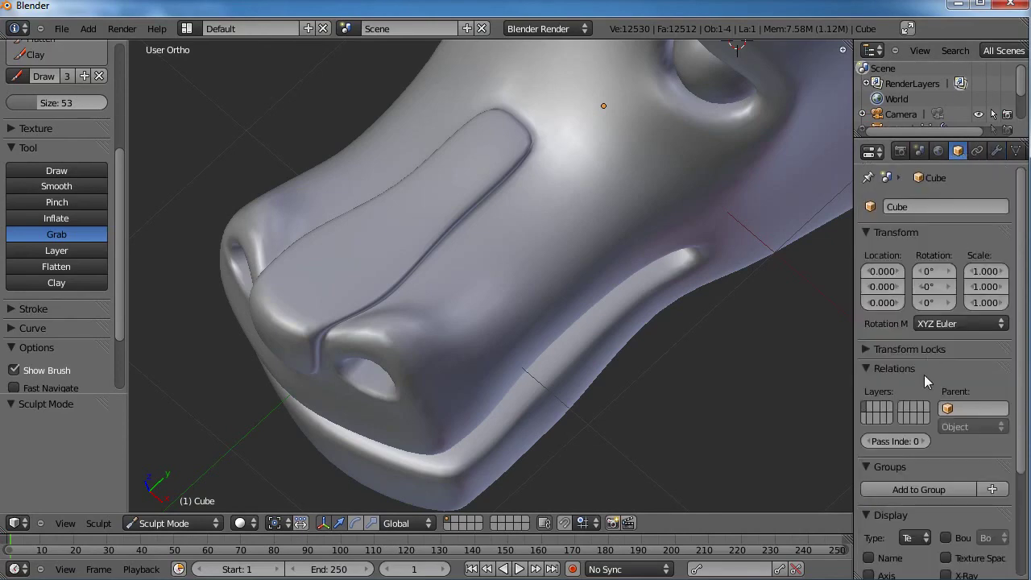
scroll(923, 375, "down", 5)
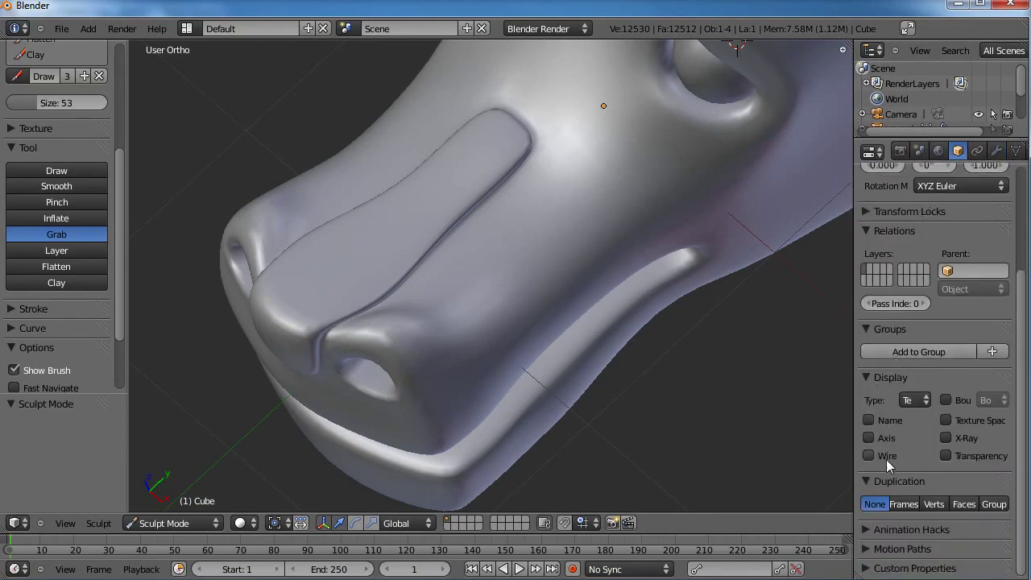
left_click(869, 456)
scroll(516, 266, "down", 6)
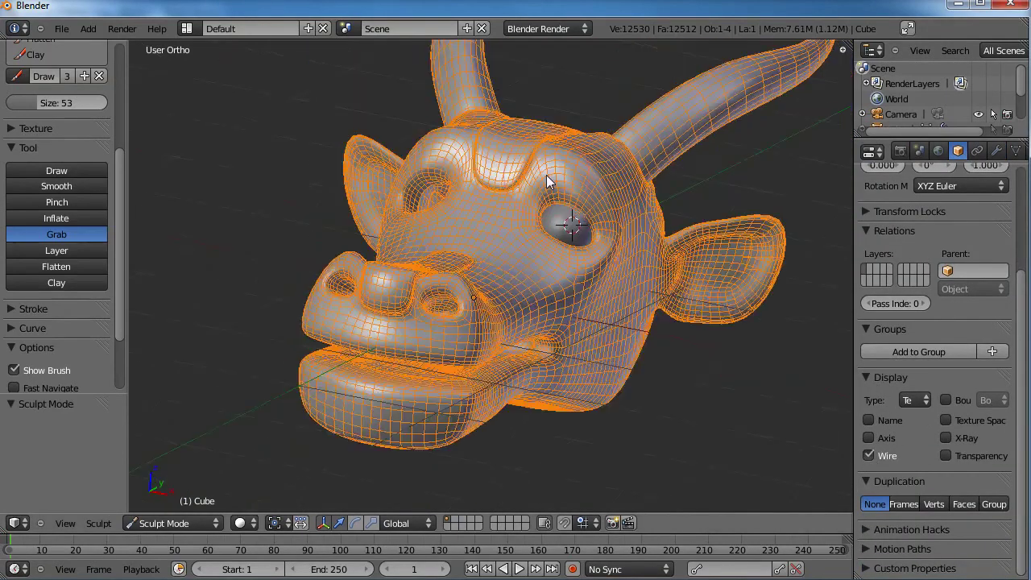
middle_click_drag(540, 211, 425, 360)
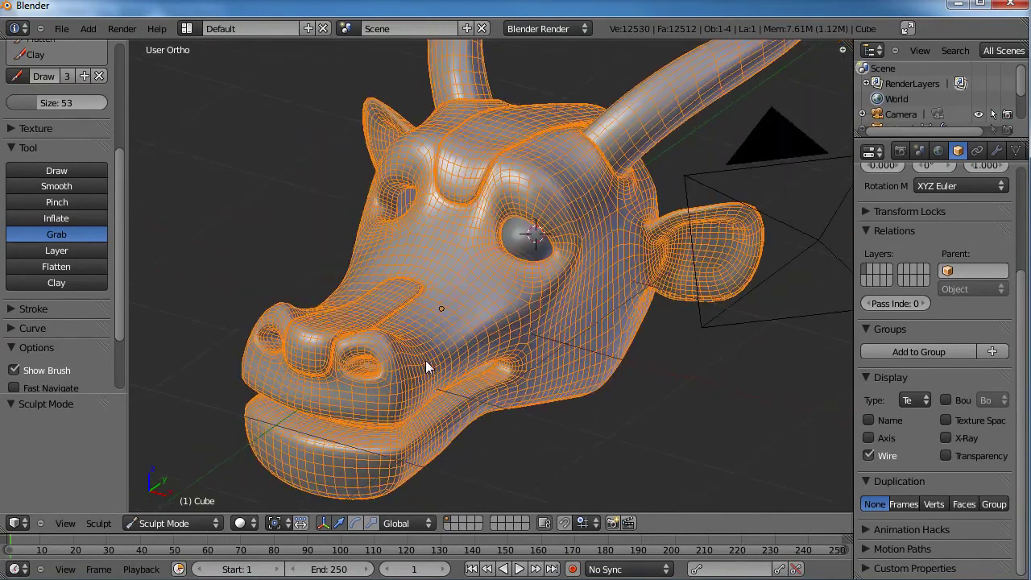
Widen the properties area slightly and enable Optimal Display on the head's Subsurf modifier.
left_click(997, 152)
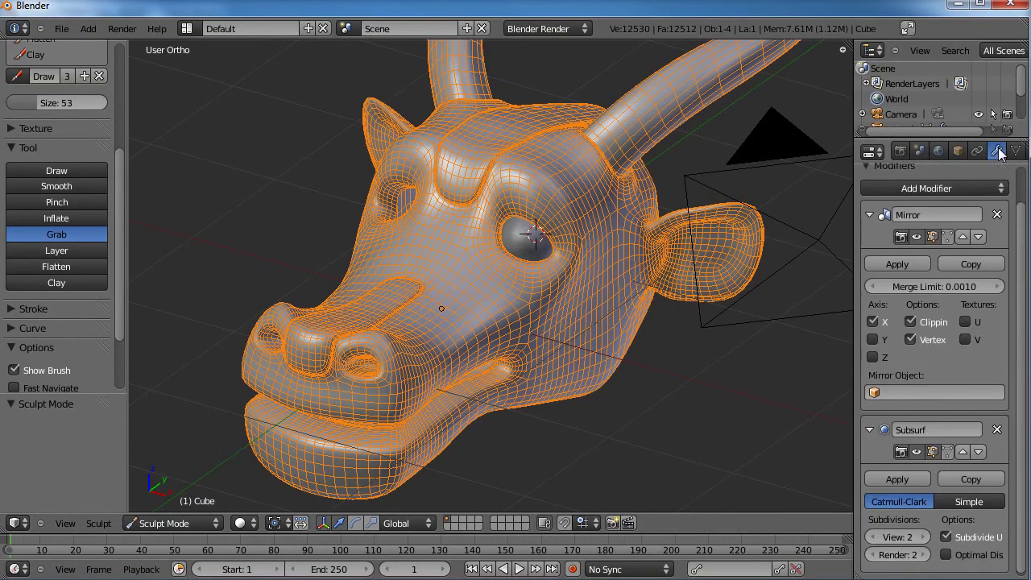
middle_click_drag(946, 391, 944, 314)
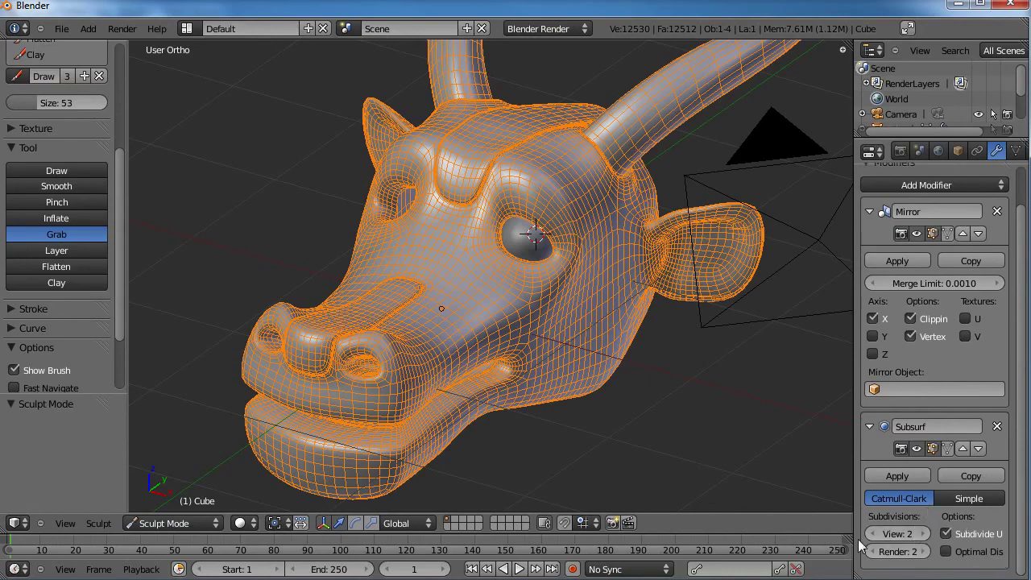
mouse_move(852, 531)
left_mouse_down()
mouse_move(771, 527)
mouse_move(858, 526)
left_mouse_up()
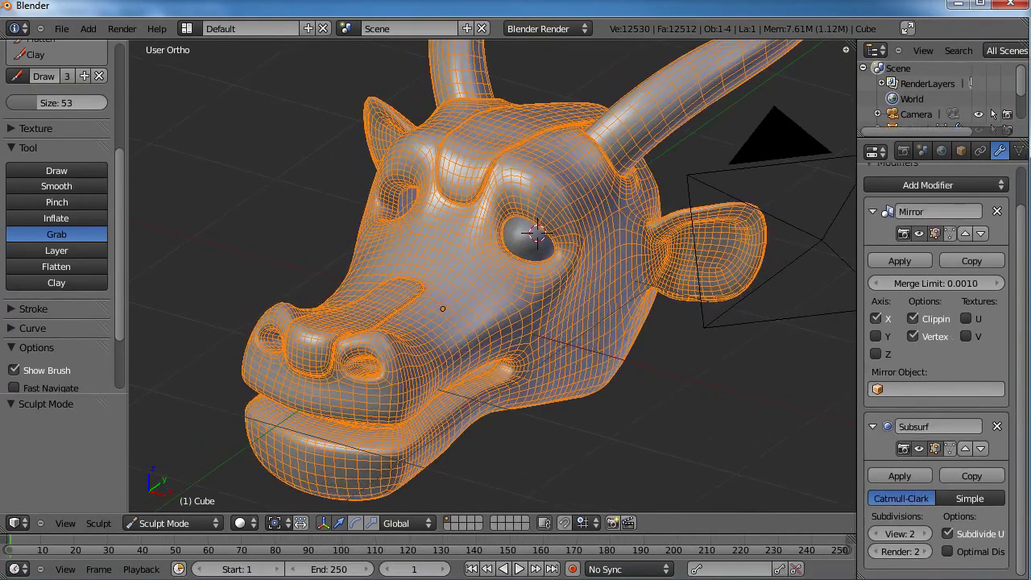
left_click(948, 552)
middle_click_drag(596, 306, 469, 285)
Compare the head's base cage in Edit Mode with the simplified wire overlay in Sculpt Mode.
key("Tab")
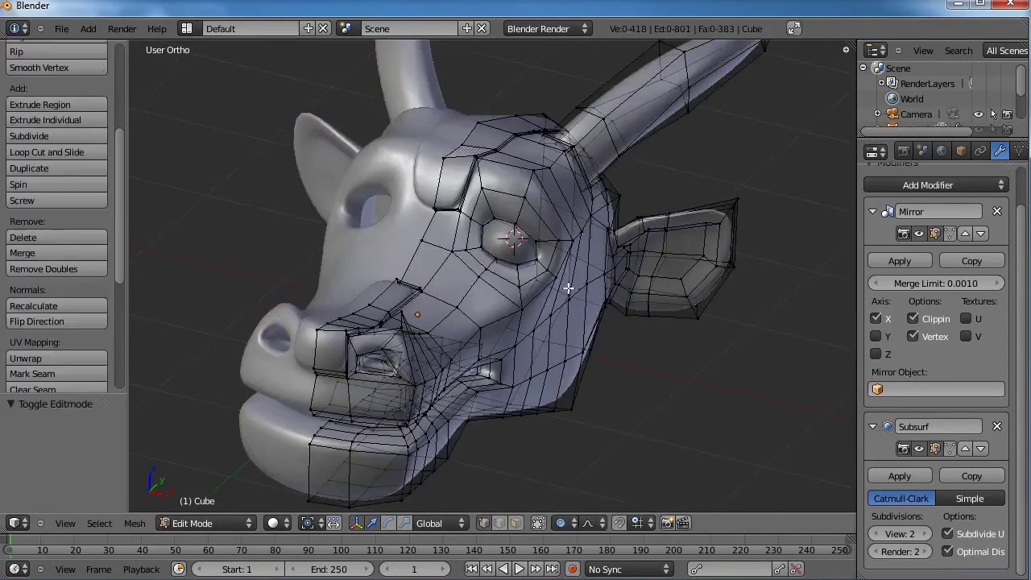
middle_click_drag(569, 287, 547, 333)
key("Tab")
key("Tab")
key("Tab")
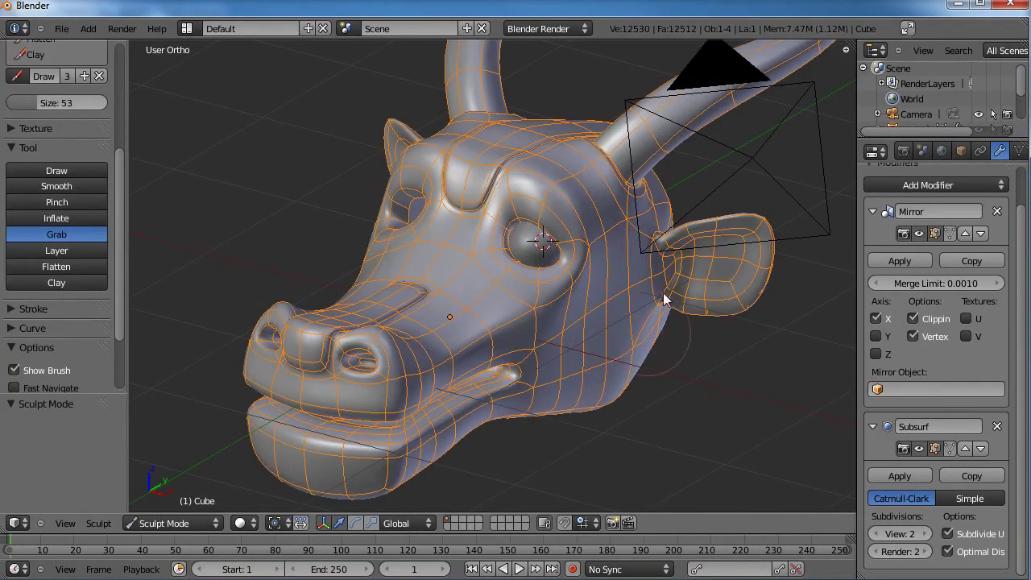
key("Tab")
key("Tab")
Reshape the snout's upper corner beside the nostril and the front edge of the nose ridge with the Grab brush.
mouse_move(590, 294)
middle_mouse_down()
mouse_move(569, 334)
mouse_move(576, 279)
mouse_move(557, 298)
mouse_move(435, 312)
mouse_move(584, 233)
mouse_move(603, 299)
mouse_move(552, 327)
mouse_move(538, 284)
mouse_move(462, 280)
mouse_move(541, 322)
mouse_move(570, 293)
mouse_move(556, 334)
mouse_move(568, 192)
middle_mouse_up()
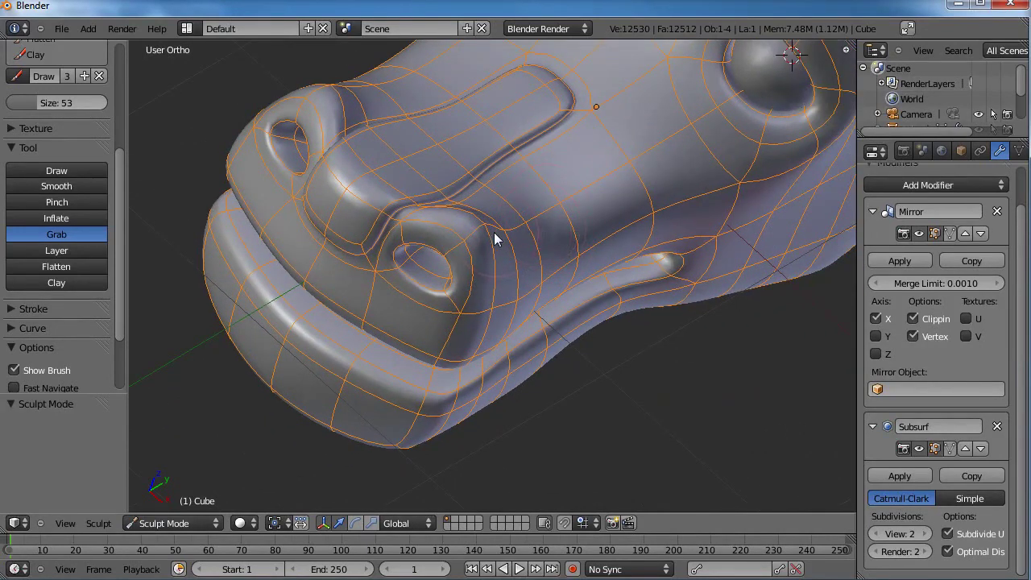
mouse_move(486, 232)
left_mouse_down()
mouse_move(504, 237)
mouse_move(492, 237)
left_mouse_up()
mouse_move(490, 236)
middle_mouse_down()
mouse_move(507, 258)
mouse_move(481, 266)
middle_mouse_up()
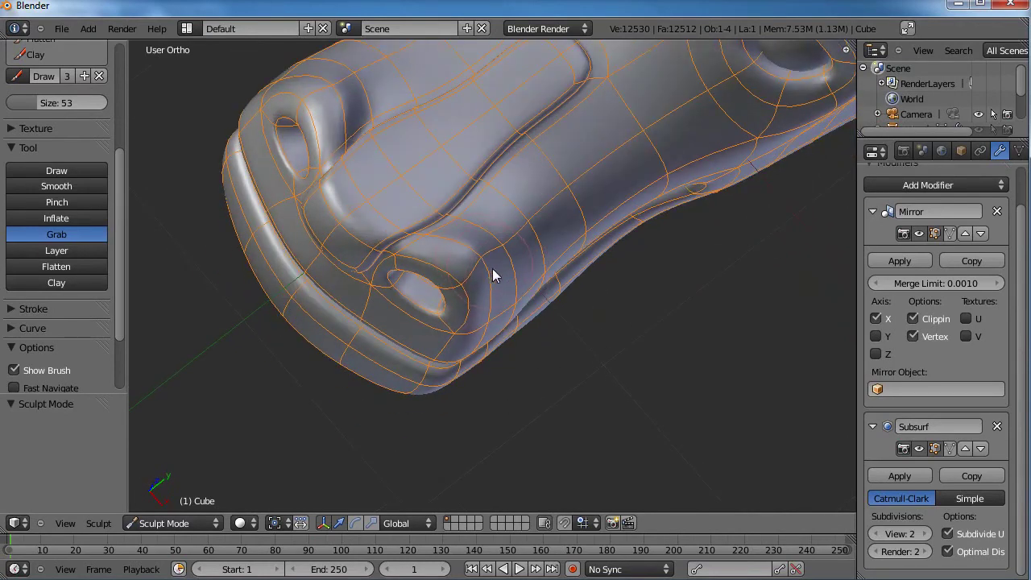
middle_click_drag(602, 349, 435, 281)
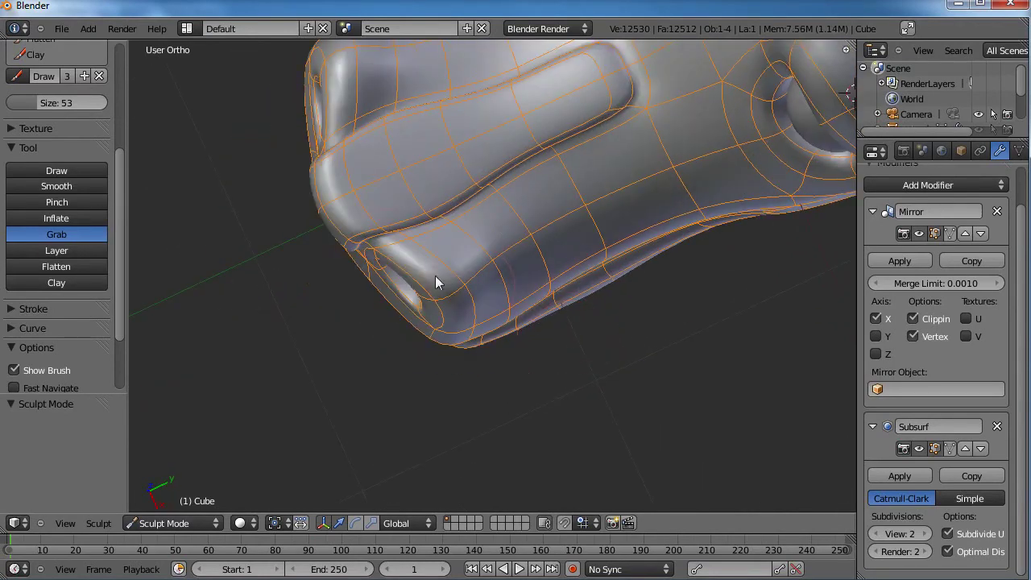
left_click_drag(381, 253, 360, 248)
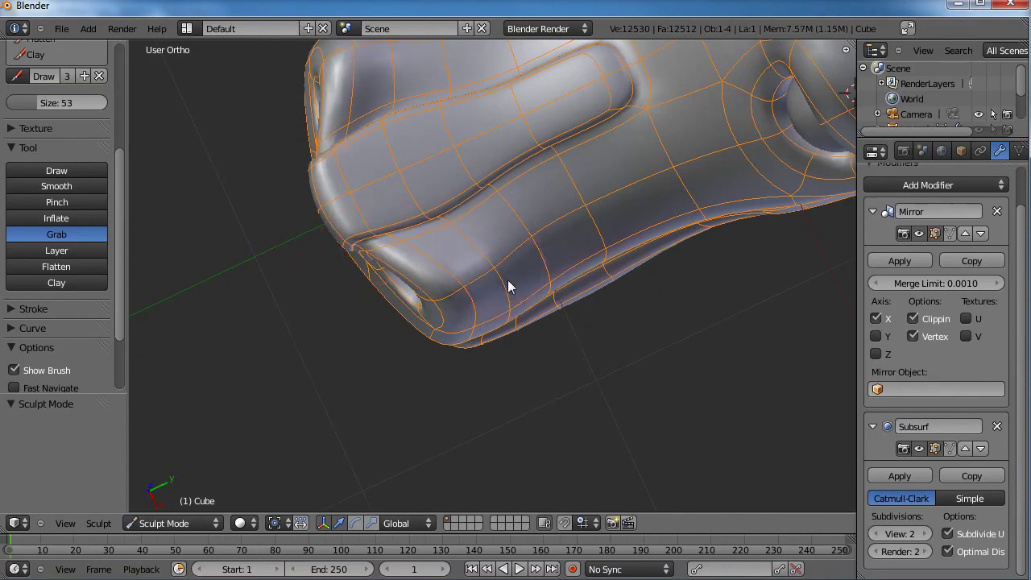
mouse_move(508, 287)
left_mouse_down()
mouse_move(536, 253)
mouse_move(472, 299)
mouse_move(472, 322)
left_mouse_up()
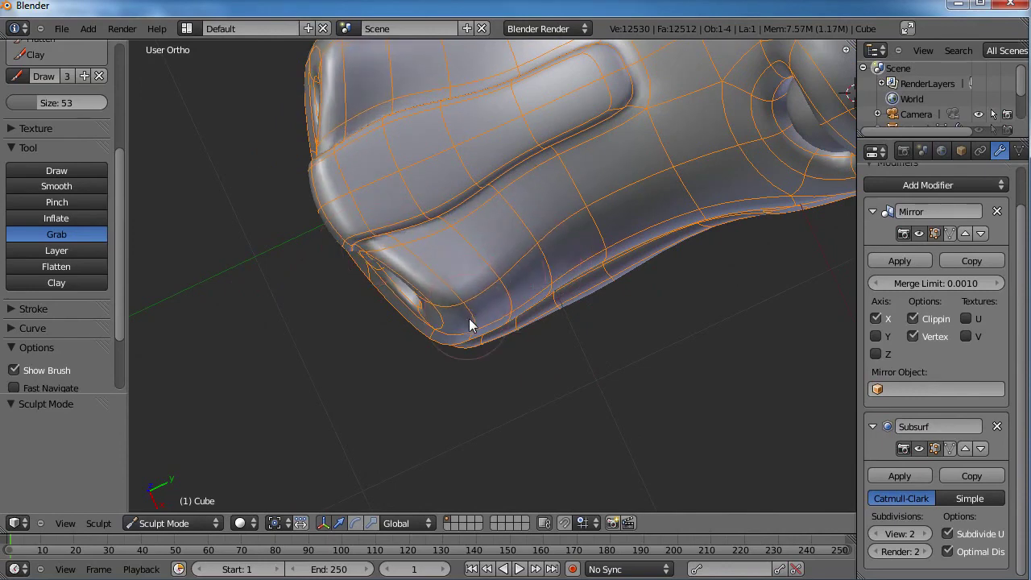
mouse_move(472, 322)
middle_mouse_down()
mouse_move(531, 166)
mouse_move(472, 253)
middle_mouse_up()
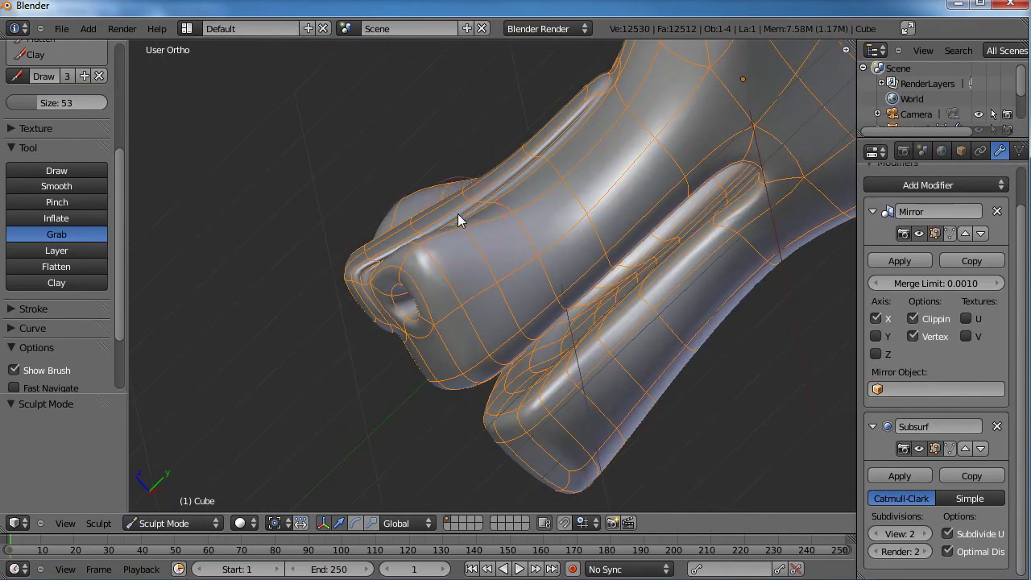
Pull the nostril rim and the front corner of the upper lip into shape with the Grab brush from several angles.
mouse_move(506, 222)
middle_mouse_down()
mouse_move(541, 268)
mouse_move(495, 362)
middle_mouse_up()
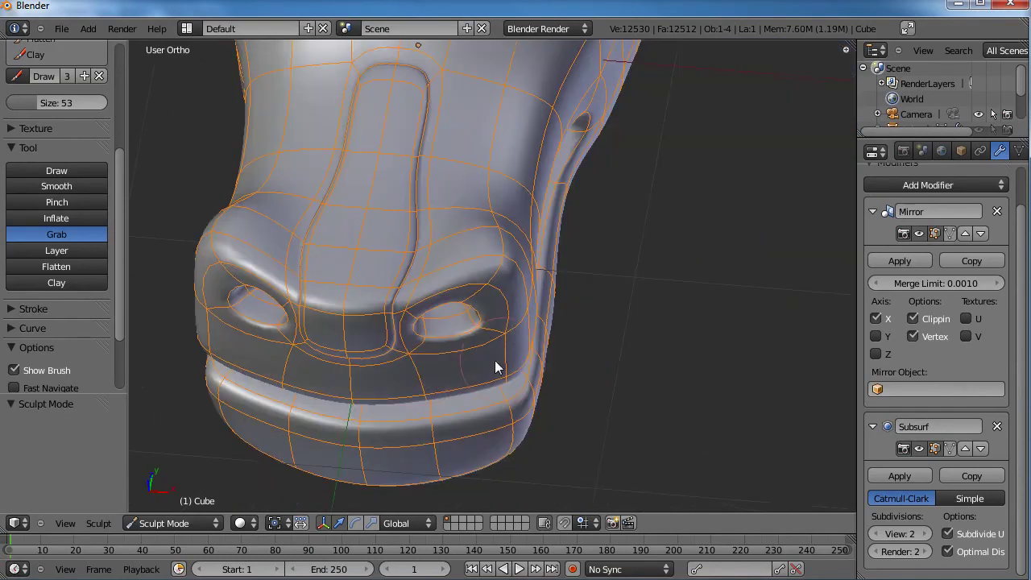
mouse_move(405, 360)
middle_mouse_down()
mouse_move(437, 263)
mouse_move(376, 239)
middle_mouse_up()
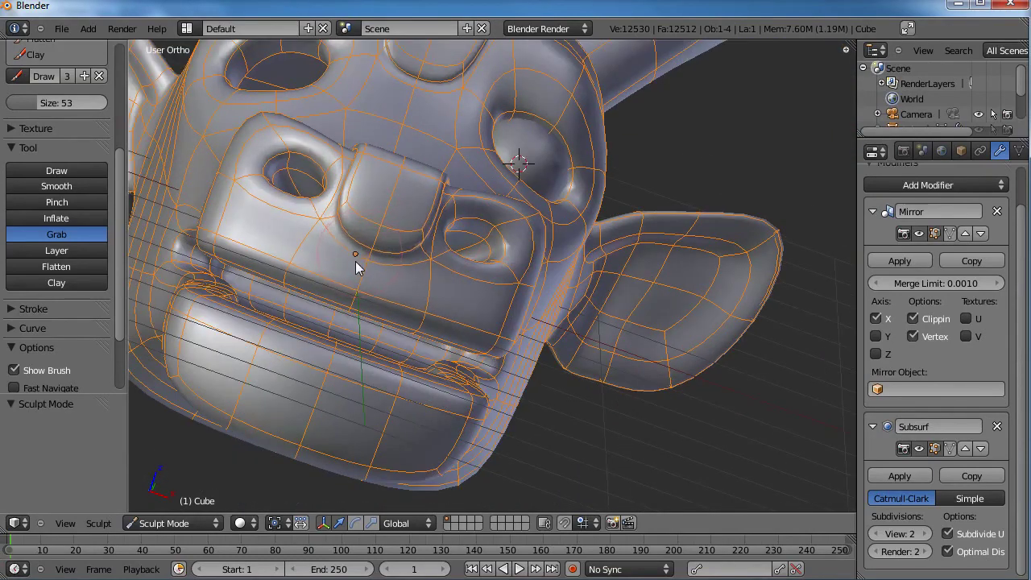
middle_click_drag(352, 279, 386, 258)
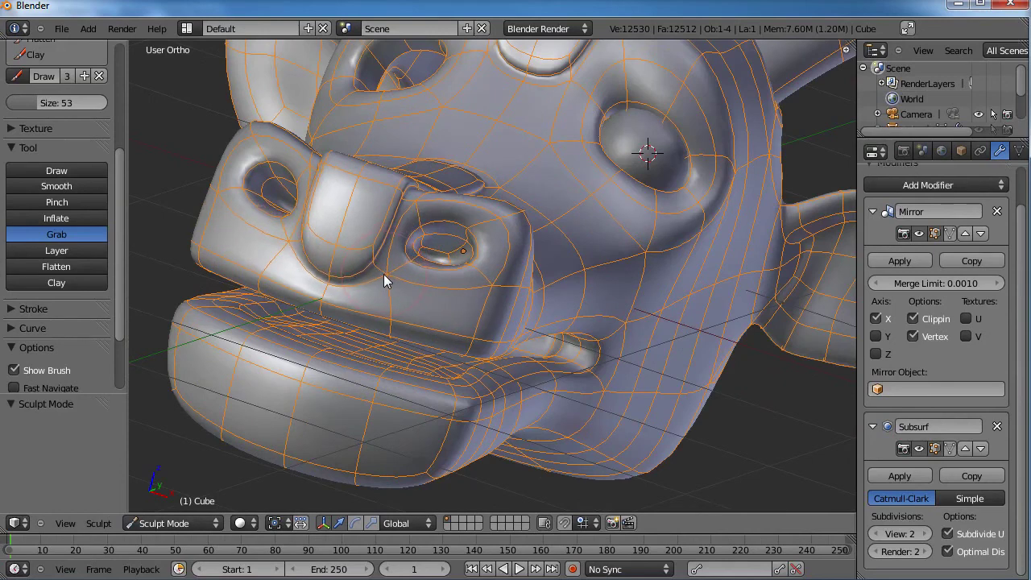
mouse_move(419, 260)
left_mouse_down()
mouse_move(399, 276)
mouse_move(465, 300)
mouse_move(464, 330)
left_mouse_up()
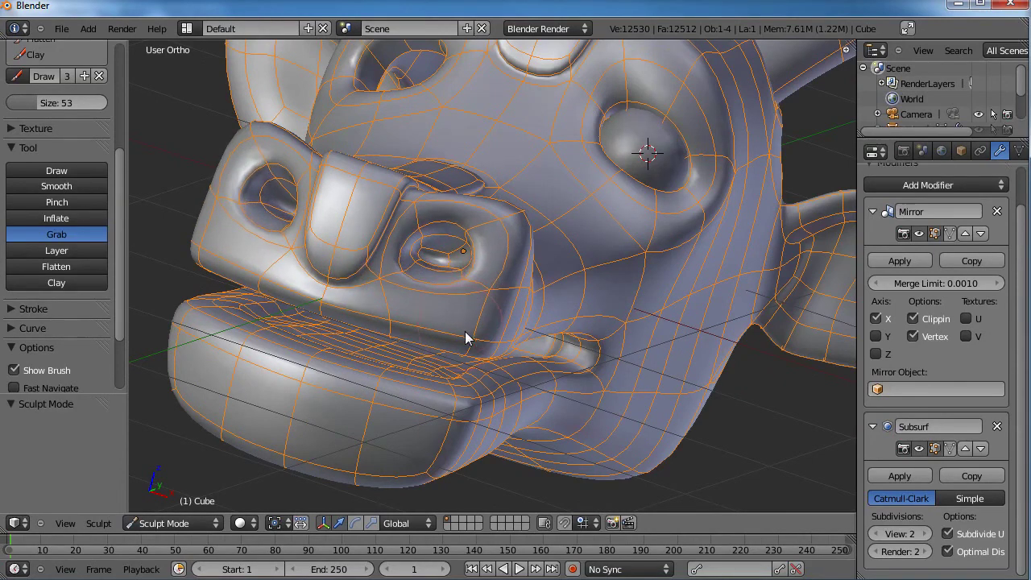
left_click_drag(481, 269, 512, 268)
middle_click_drag(512, 268, 428, 291)
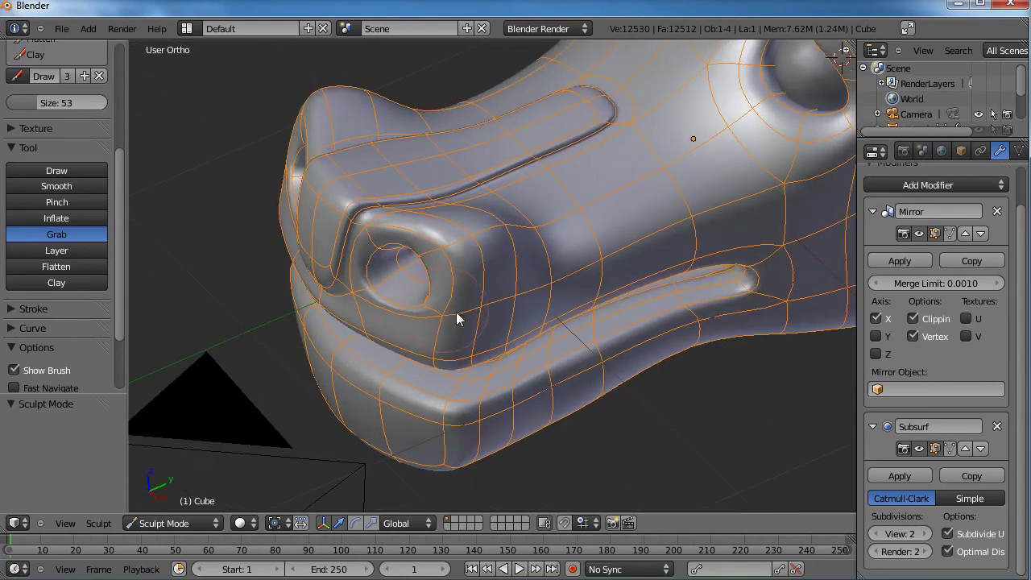
middle_click_drag(503, 308, 495, 338)
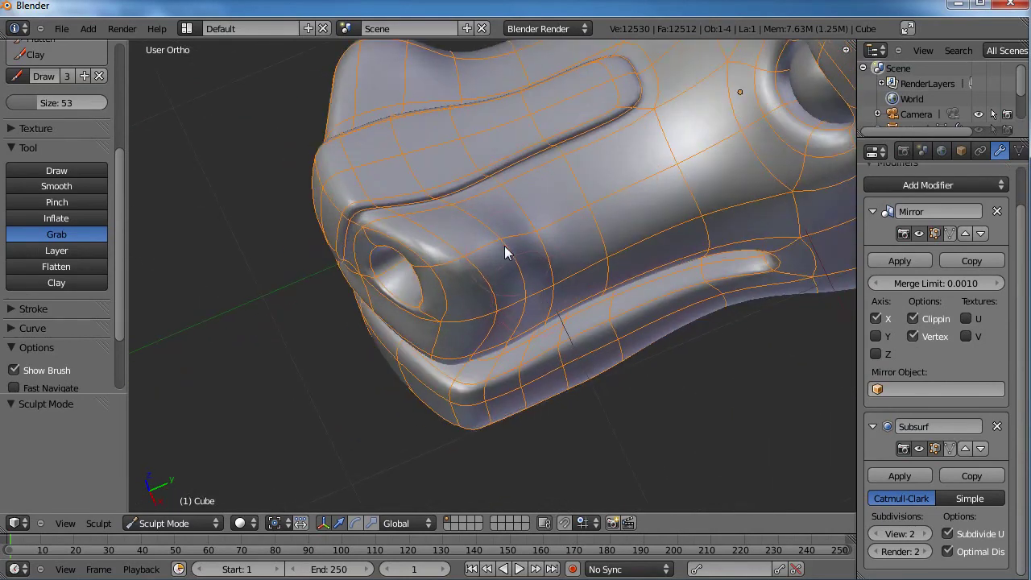
middle_click_drag(486, 218, 563, 193)
key("g")
right_click(555, 177)
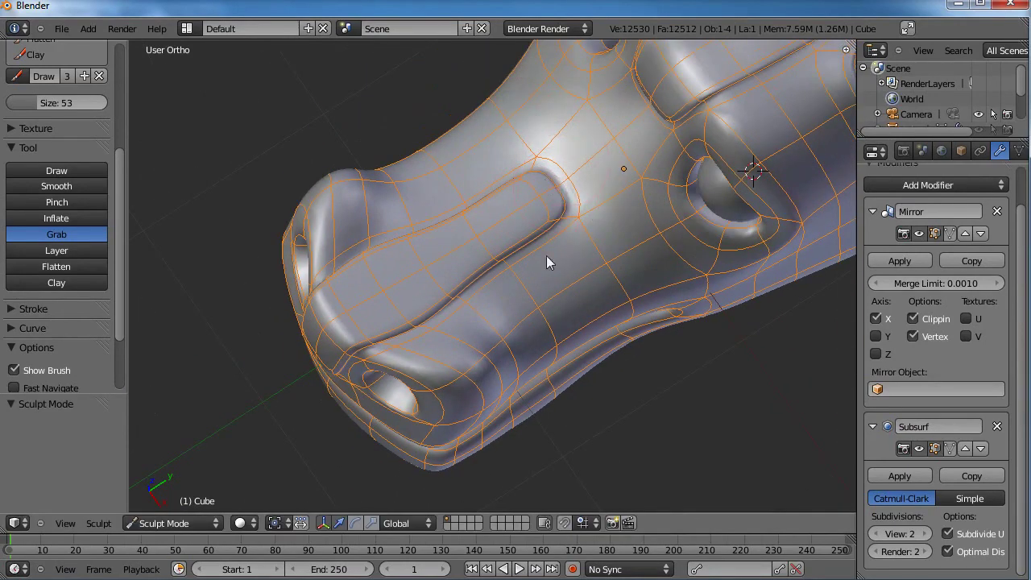
Soften the upper end of the raised ridge on the snout with the Smooth brush at size 53 and strength 0.200.
left_click(72, 186)
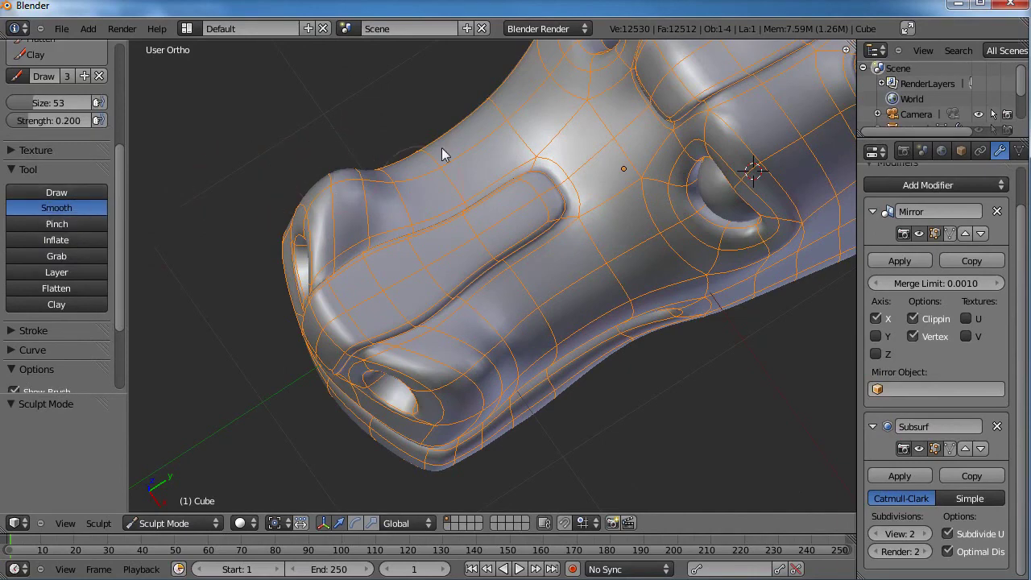
mouse_move(536, 369)
middle_mouse_down()
mouse_move(640, 202)
mouse_move(398, 324)
mouse_move(472, 249)
mouse_move(537, 282)
mouse_move(535, 306)
mouse_move(474, 320)
mouse_move(535, 247)
mouse_move(596, 289)
middle_mouse_up()
middle_click_drag(544, 181, 503, 323)
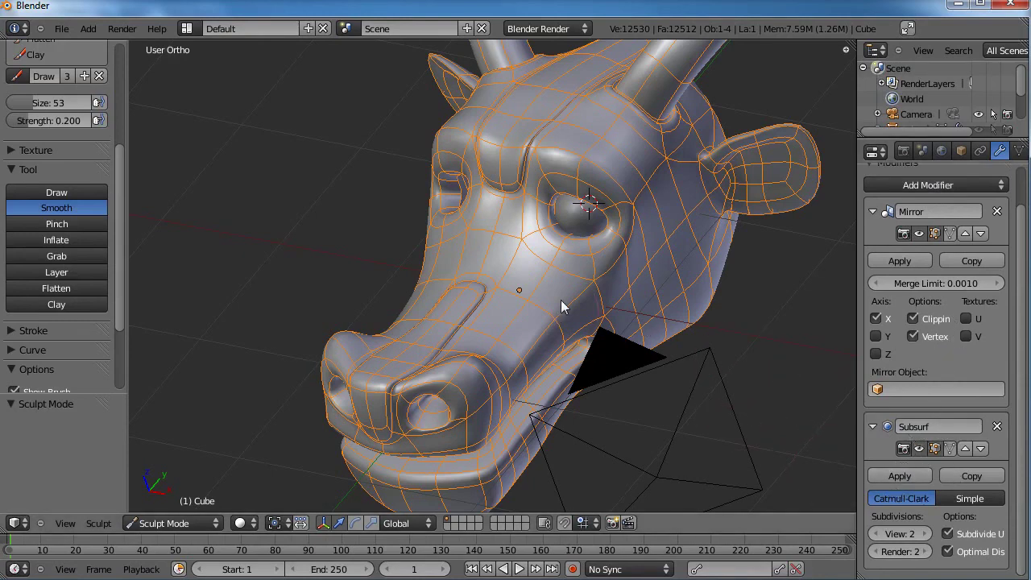
mouse_move(562, 301)
middle_mouse_down()
mouse_move(580, 279)
mouse_move(456, 352)
mouse_move(490, 389)
mouse_move(472, 315)
mouse_move(499, 302)
middle_mouse_up()
mouse_move(449, 310)
left_mouse_down()
mouse_move(469, 272)
mouse_move(452, 262)
left_mouse_up()
mouse_move(427, 319)
left_mouse_down()
mouse_move(426, 329)
mouse_move(464, 342)
mouse_move(550, 303)
left_mouse_up()
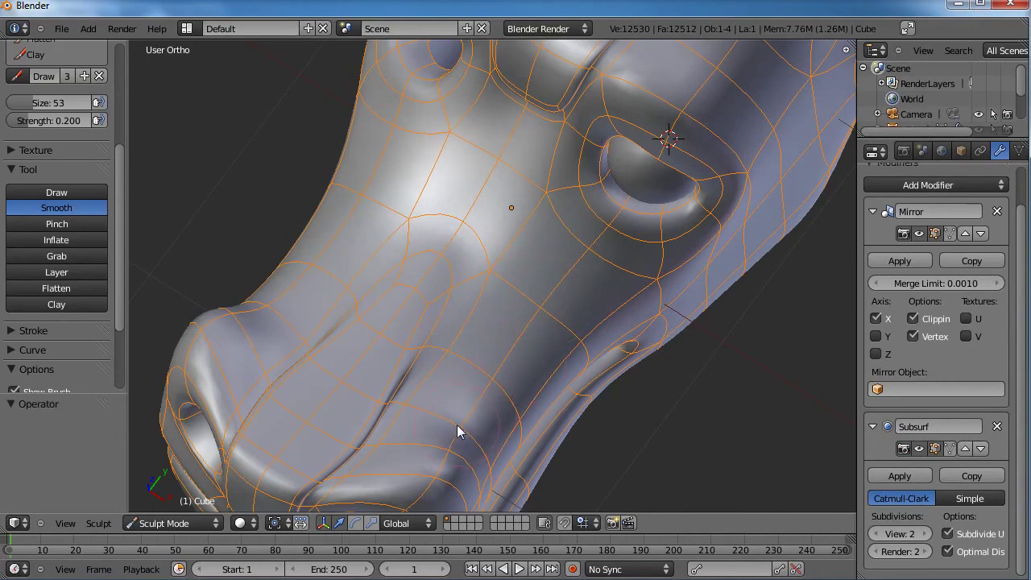
mouse_move(457, 424)
middle_mouse_down()
mouse_move(483, 376)
mouse_move(529, 341)
mouse_move(674, 276)
mouse_move(683, 235)
mouse_move(654, 271)
mouse_move(561, 249)
mouse_move(521, 307)
mouse_move(451, 318)
middle_mouse_up()
Switch back to the Grab brush and reshape the front lip and underside of the lower jaw.
left_click(82, 254)
mouse_move(451, 241)
middle_mouse_down()
mouse_move(540, 203)
mouse_move(426, 253)
mouse_move(429, 364)
middle_mouse_up()
scroll(429, 364, "down", 3)
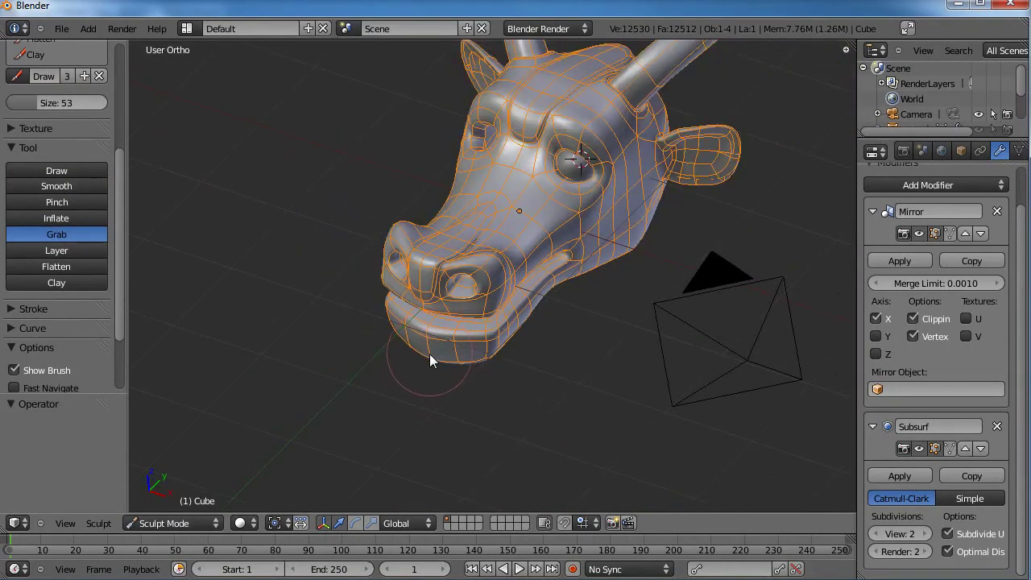
left_click_drag(468, 352, 469, 367)
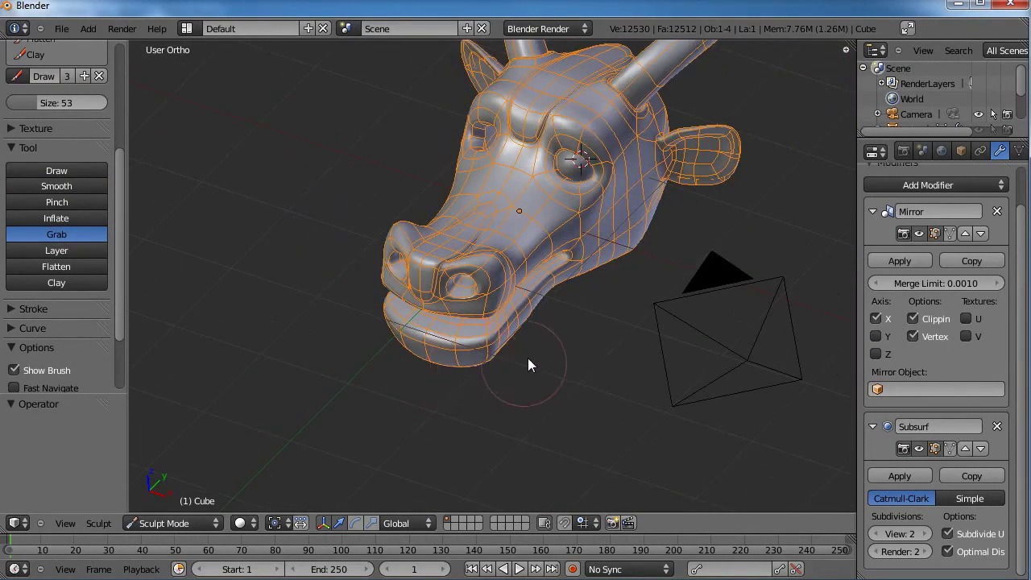
mouse_move(527, 358)
middle_mouse_down()
mouse_move(497, 223)
mouse_move(449, 216)
mouse_move(424, 269)
mouse_move(501, 280)
mouse_move(416, 322)
mouse_move(453, 288)
middle_mouse_up()
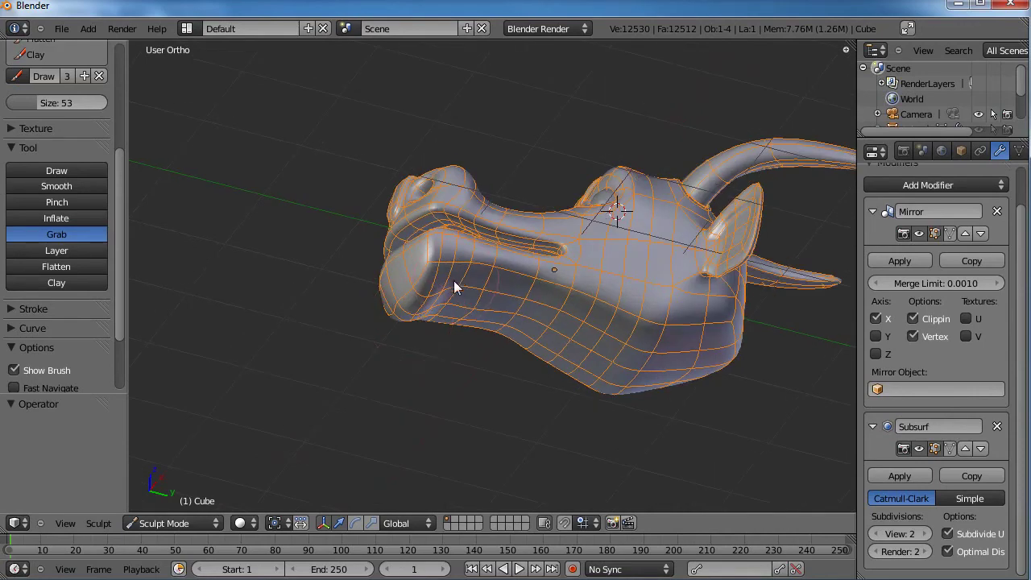
left_click_drag(459, 292, 493, 287)
mouse_move(537, 272)
middle_mouse_down()
mouse_move(504, 305)
mouse_move(554, 288)
middle_mouse_up()
mouse_move(582, 288)
left_mouse_down()
mouse_move(589, 265)
mouse_move(575, 269)
mouse_move(587, 297)
left_mouse_up()
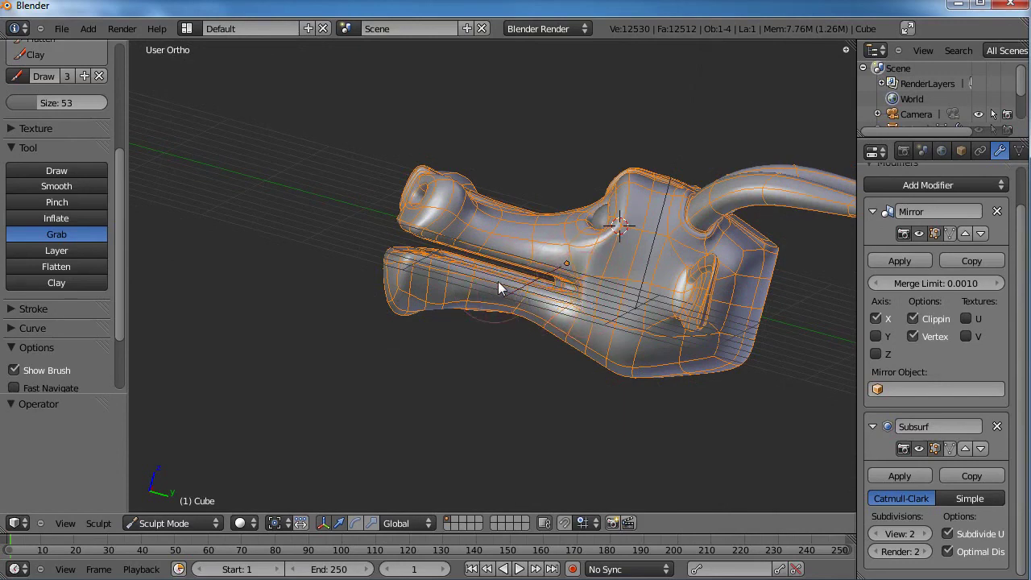
Push in the side of the lower jaw from below with the Grab brush and check the head from other angles.
mouse_move(523, 247)
middle_mouse_down()
mouse_move(623, 324)
mouse_move(620, 286)
mouse_move(540, 363)
mouse_move(428, 354)
middle_mouse_up()
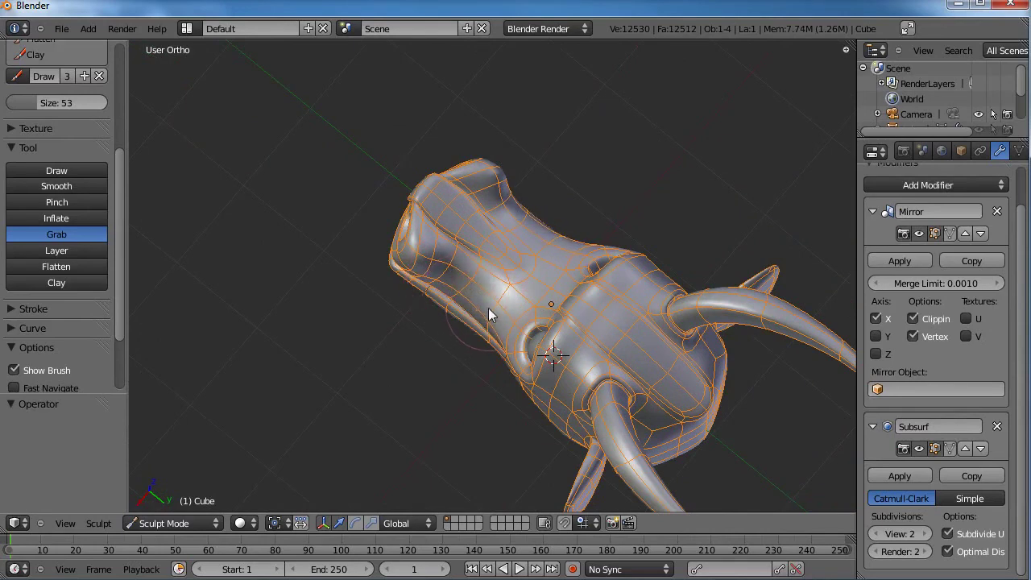
mouse_move(489, 317)
middle_mouse_down()
mouse_move(594, 338)
mouse_move(544, 325)
mouse_move(534, 189)
middle_mouse_up()
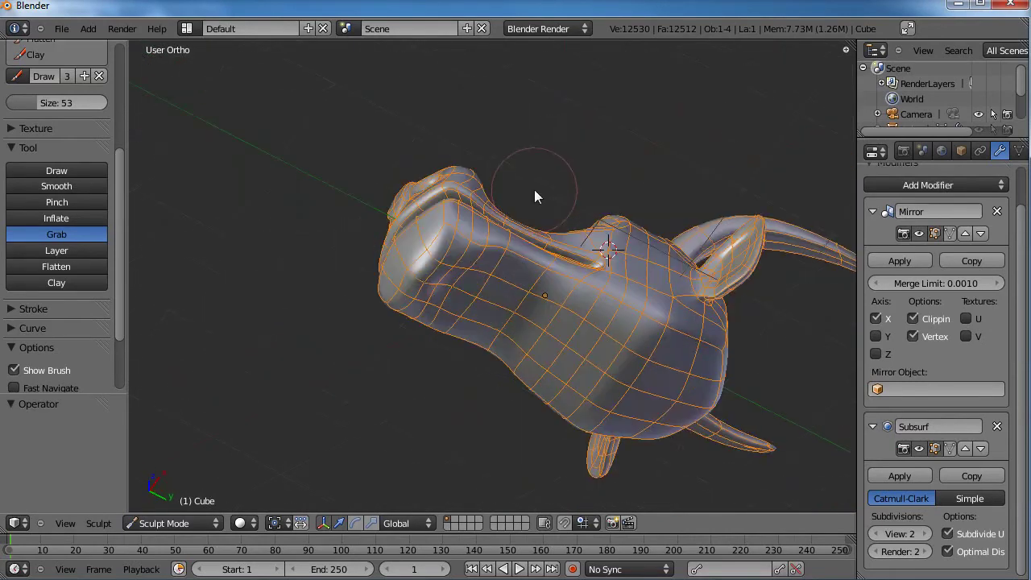
left_click_drag(550, 266, 467, 227)
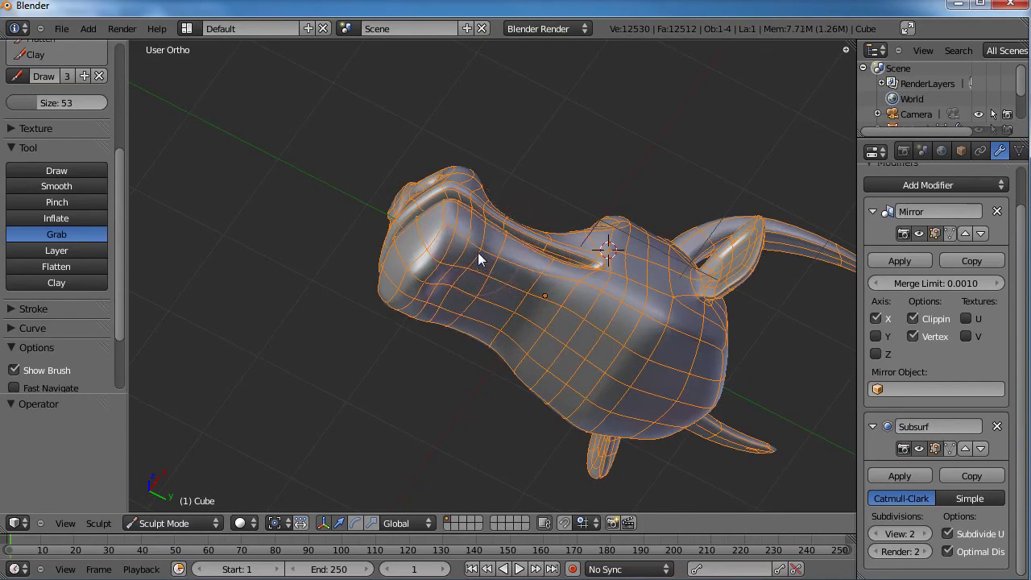
mouse_move(598, 268)
middle_mouse_down()
mouse_move(630, 345)
mouse_move(524, 396)
mouse_move(491, 449)
middle_mouse_up()
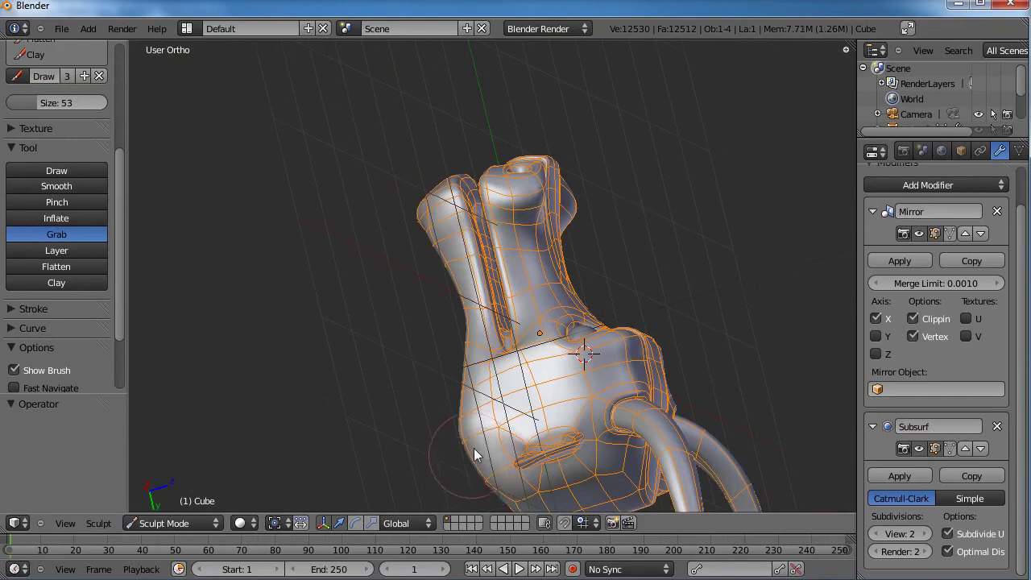
mouse_move(467, 416)
middle_mouse_down()
mouse_move(459, 453)
mouse_move(510, 408)
middle_mouse_up()
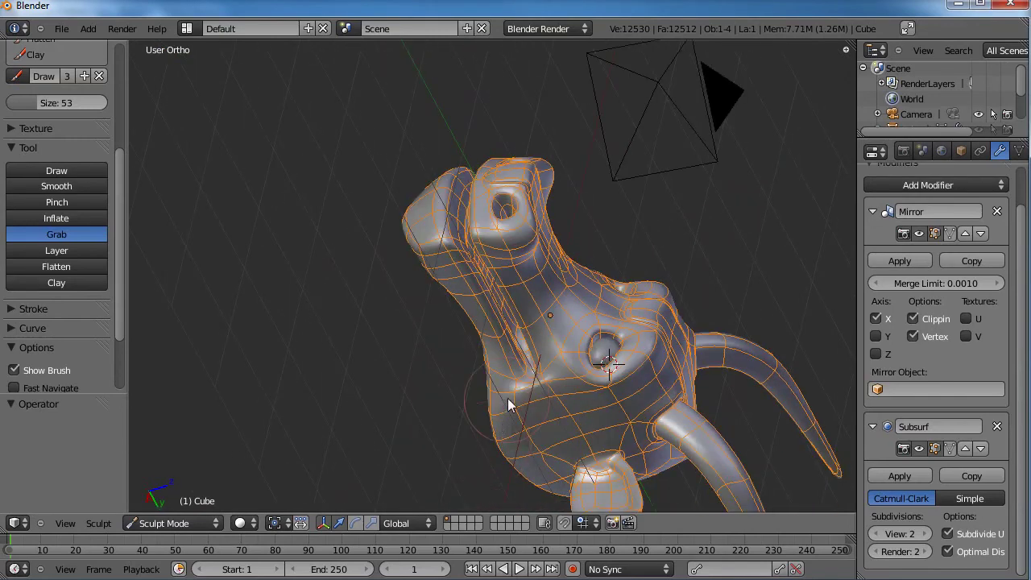
Switch the head to Edit Mode and add one loop cut running from inside the mouth corner across the cheek to the ear.
scroll(518, 386, "up", 3)
middle_click_drag(689, 344, 655, 268, "shift")
middle_click_drag(654, 268, 628, 73)
mouse_move(436, 368)
middle_mouse_down()
mouse_move(542, 319)
mouse_move(578, 351)
middle_mouse_up()
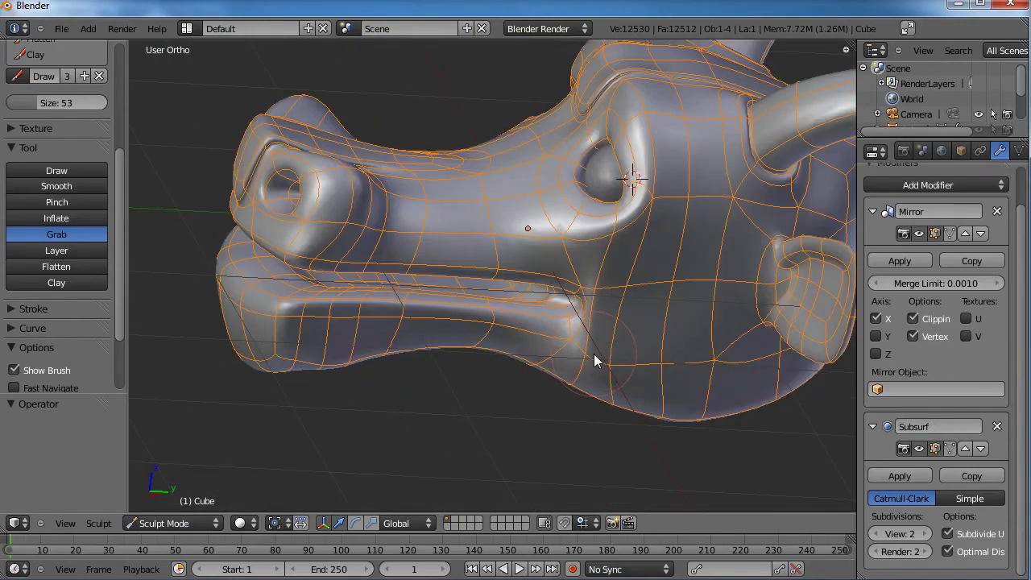
left_click(202, 522)
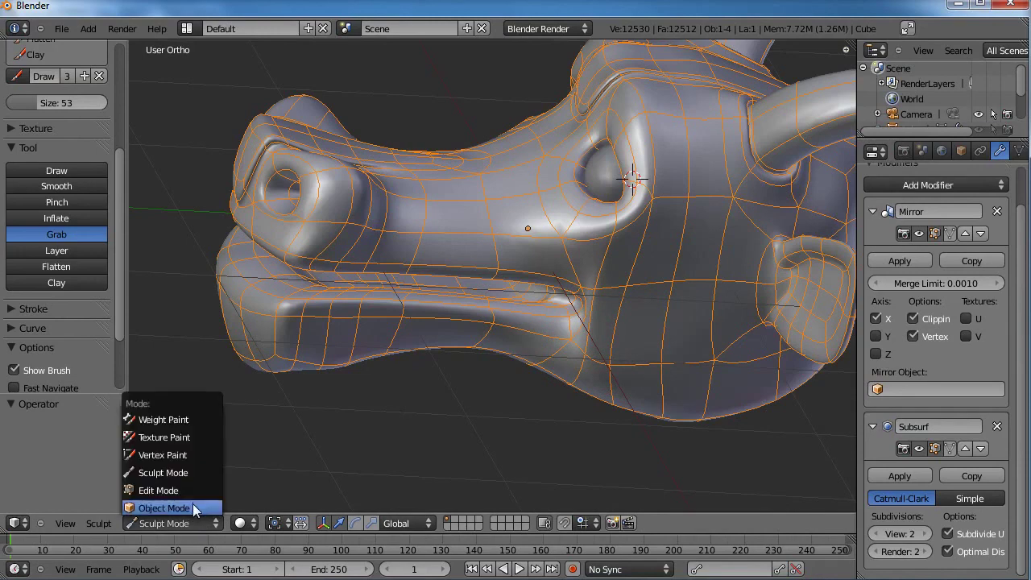
left_click(190, 522)
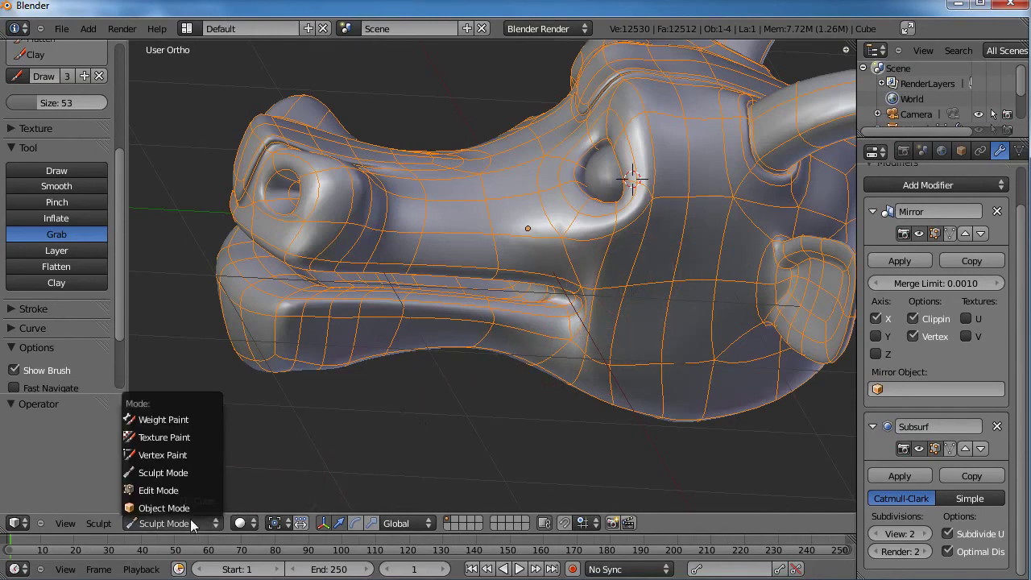
left_click(176, 495)
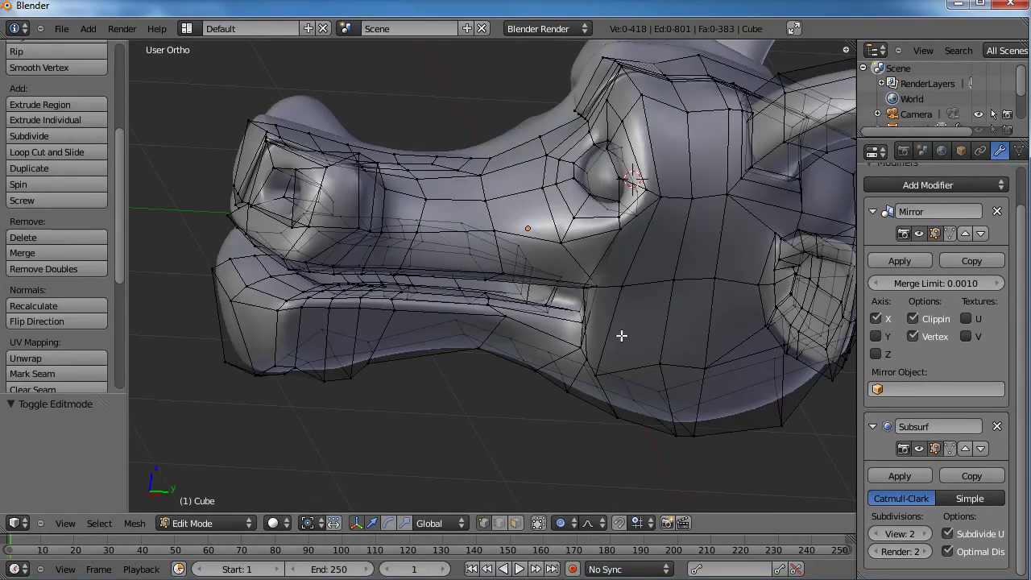
middle_click_drag(617, 335, 513, 272)
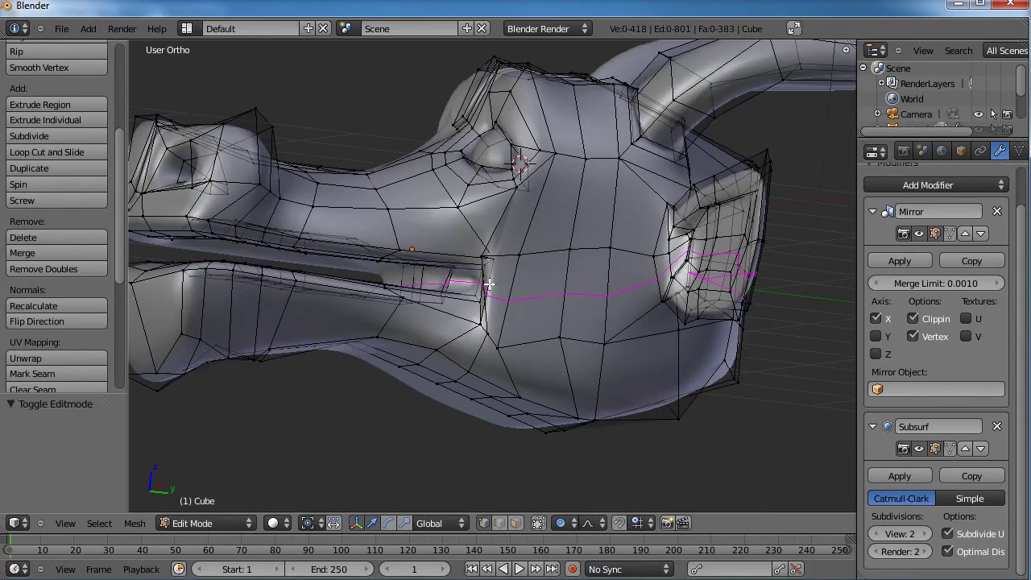
left_click(489, 284)
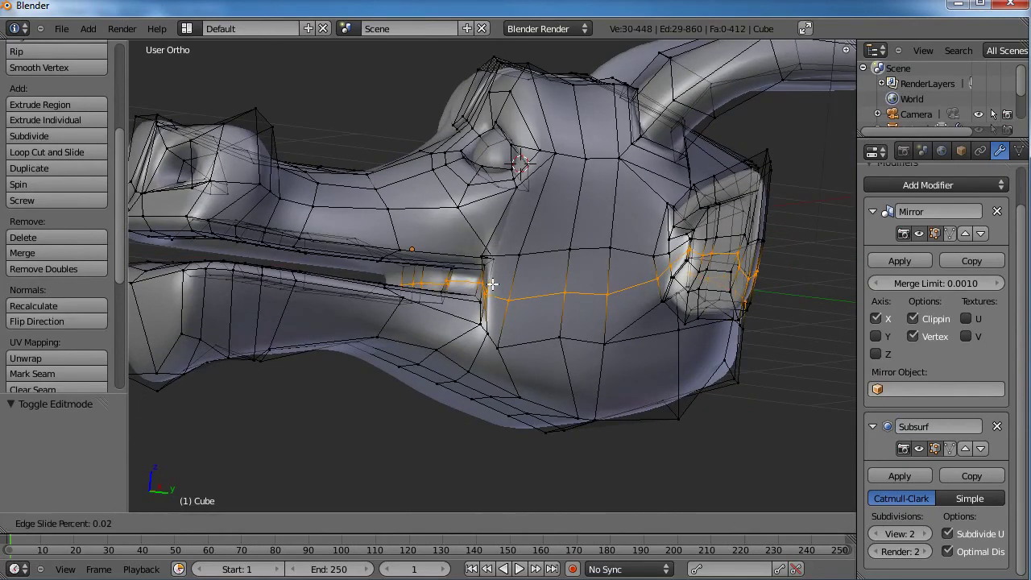
left_click(492, 284)
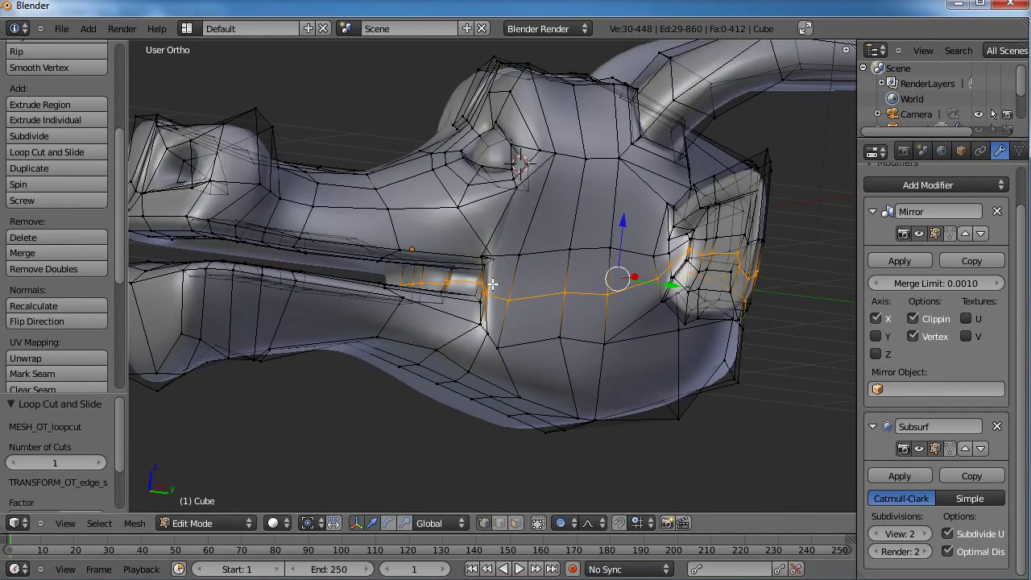
Return to Sculpt Mode and reshape the cheek around the mouth corner with the Grab brush from several angles.
left_click(219, 523)
left_click(219, 471)
mouse_move(227, 476)
middle_mouse_down()
mouse_move(514, 305)
mouse_move(487, 294)
middle_mouse_up()
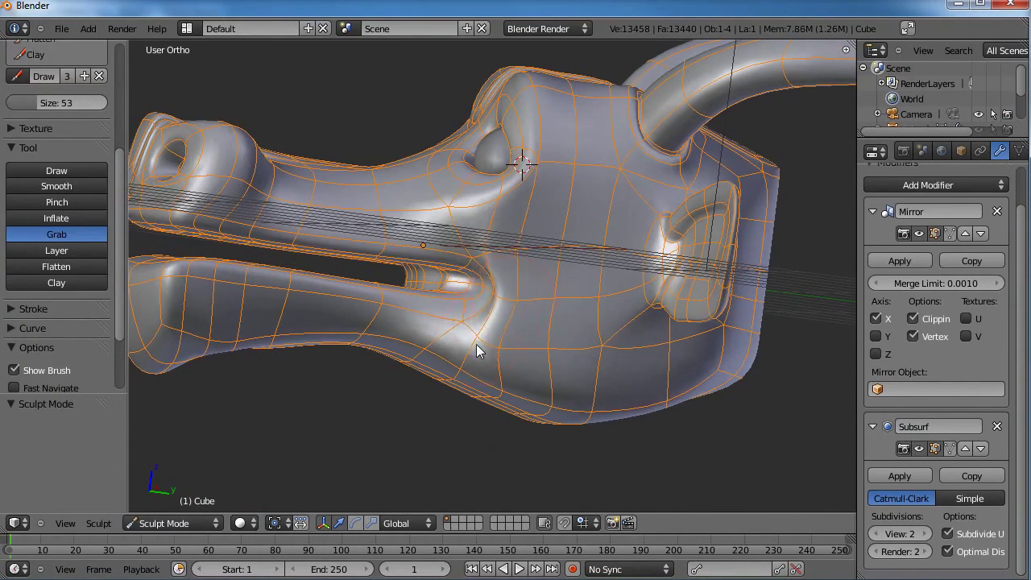
mouse_move(483, 340)
middle_mouse_down()
mouse_move(522, 353)
mouse_move(515, 287)
middle_mouse_up()
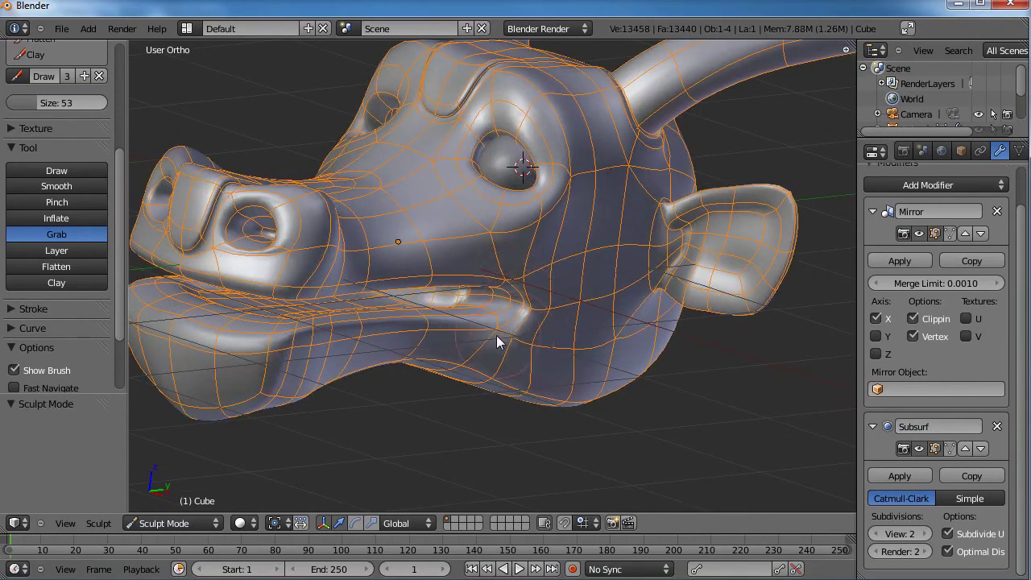
middle_click_drag(417, 318, 567, 337)
left_click_drag(584, 336, 561, 331)
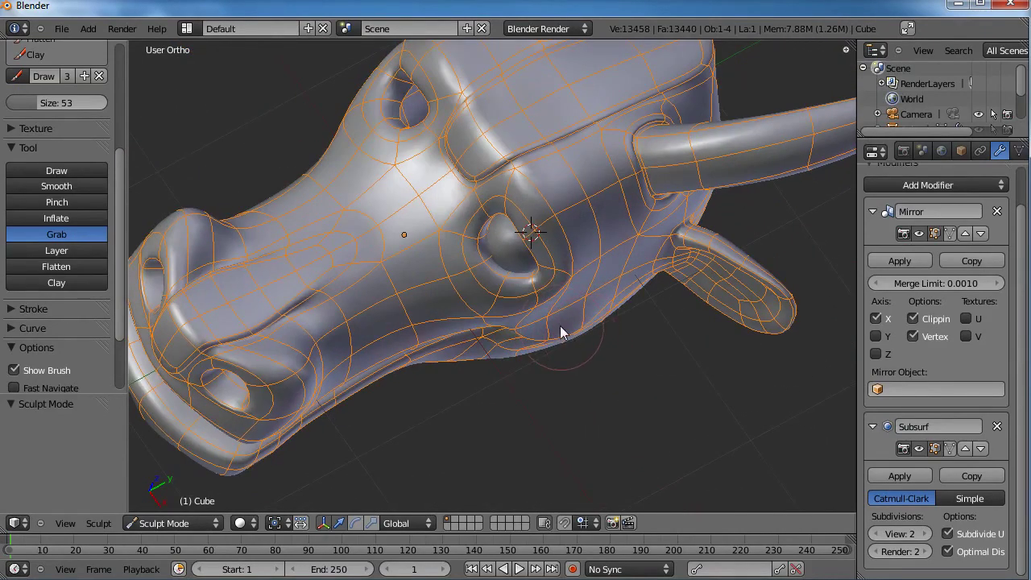
mouse_move(564, 353)
middle_mouse_down()
mouse_move(569, 306)
mouse_move(626, 292)
mouse_move(572, 345)
middle_mouse_up()
mouse_move(539, 337)
left_mouse_down()
mouse_move(547, 350)
mouse_move(537, 385)
mouse_move(522, 386)
left_mouse_up()
mouse_move(522, 386)
middle_mouse_down()
mouse_move(552, 279)
mouse_move(668, 258)
middle_mouse_up()
In Edit Mode from the right view, select the vertices inside the mouth corner and move them back toward the cheek.
key("KP_3")
key("Tab")
key("a")
left_click_drag(241, 274, 553, 421)
scroll(522, 313, "up", 3)
scroll(521, 313, "up", 1)
key("a")
key("b")
mouse_move(517, 267)
left_mouse_down()
mouse_move(580, 286)
mouse_move(635, 285)
left_mouse_up()
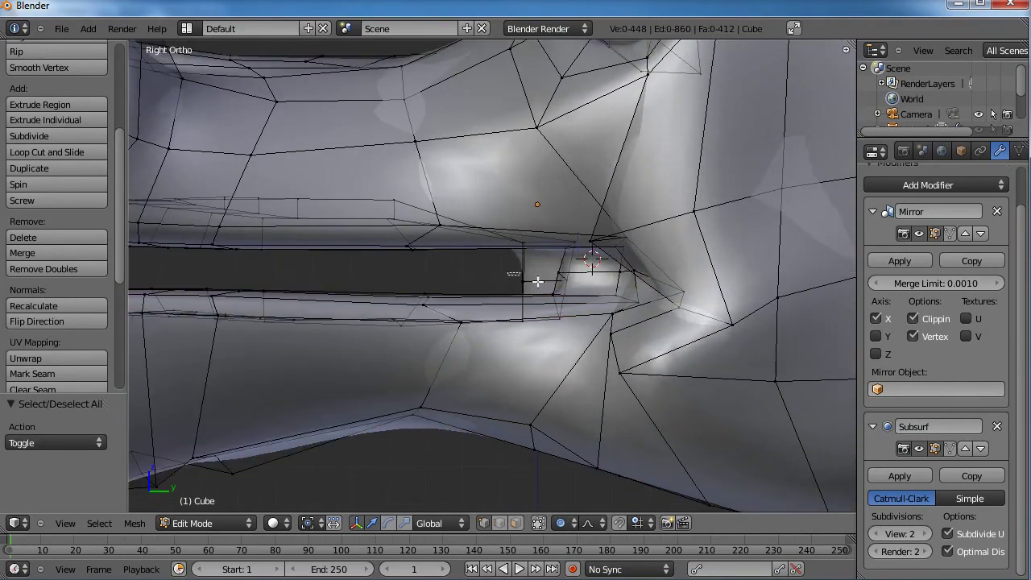
left_click_drag(538, 281, 598, 294)
key("g")
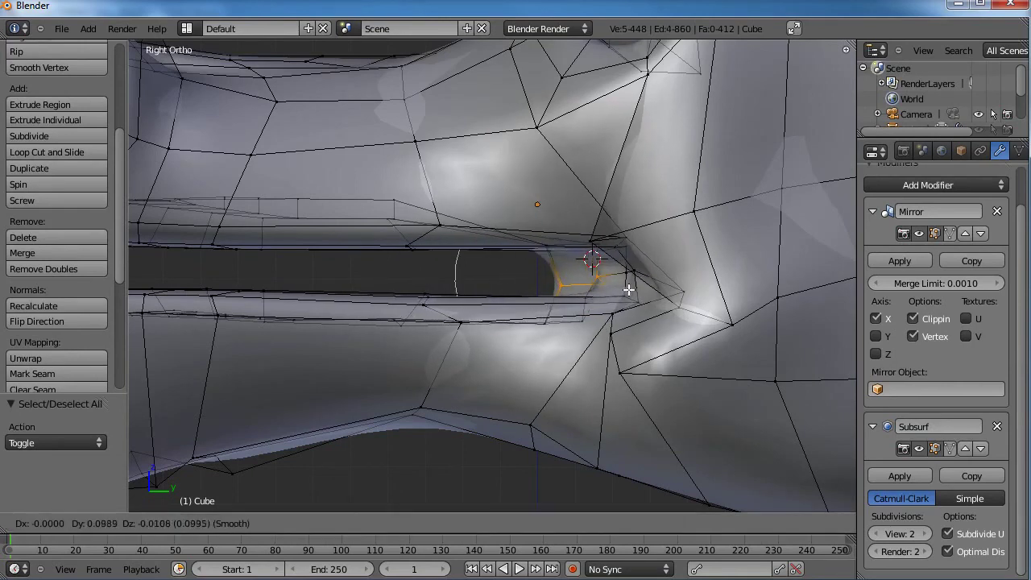
left_click(644, 285)
scroll(545, 274, "down", 3)
Clear the selection and select all the vertices of the lower jaw up to the mouth corner.
key("a")
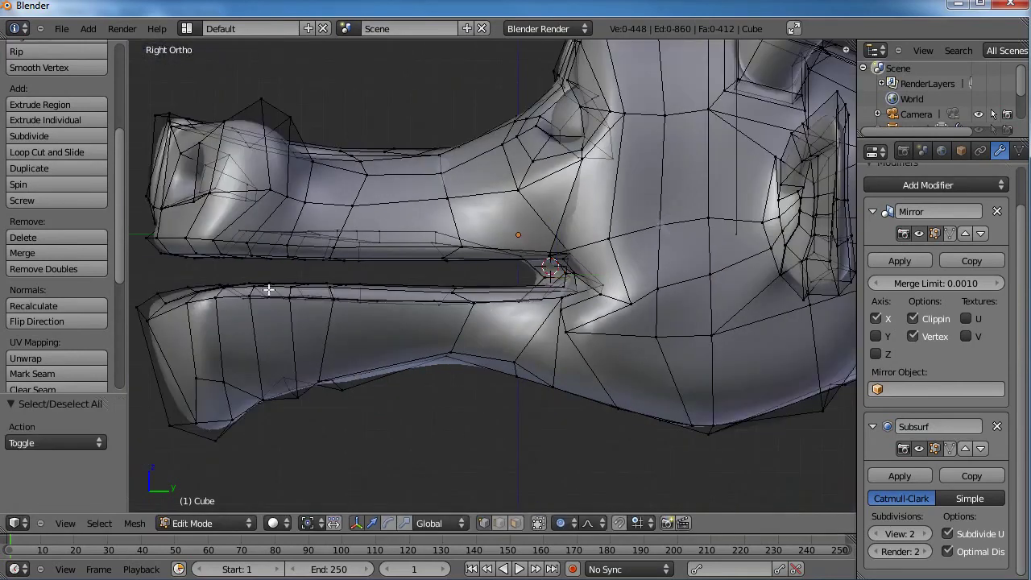
key("b")
left_click_drag(136, 269, 538, 449)
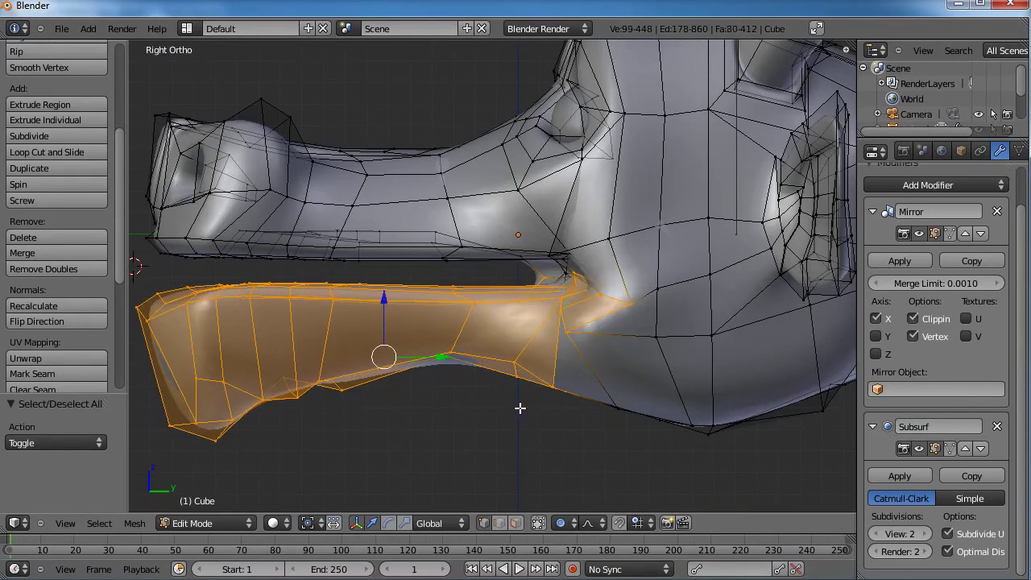
key("g")
key("z")
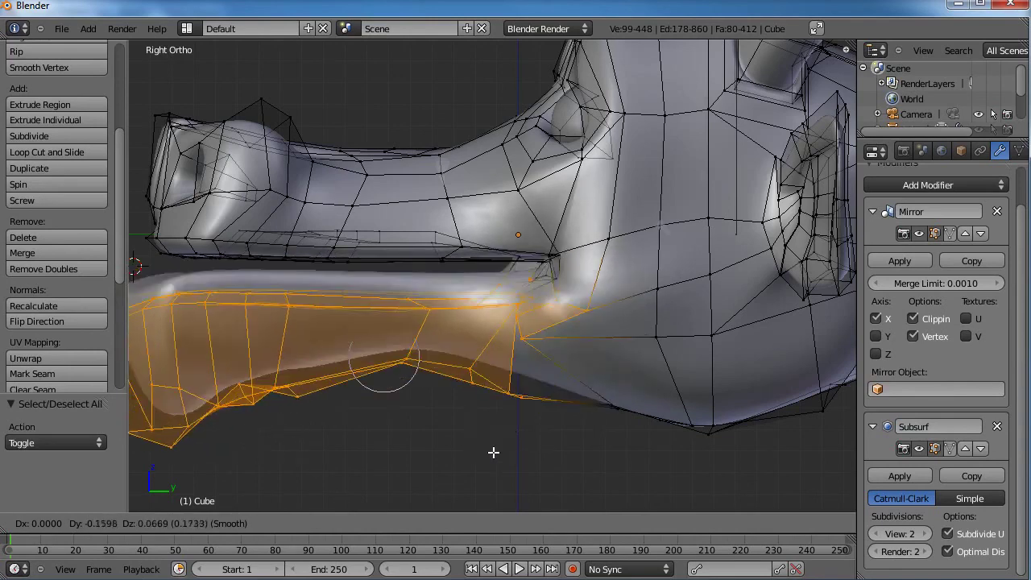
left_click(523, 407)
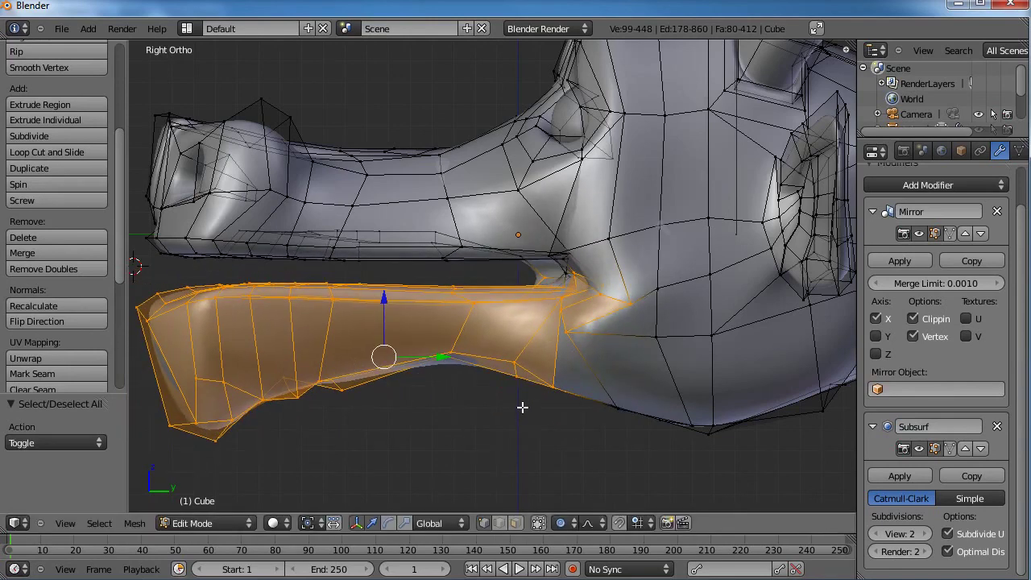
Change the proportional editing mode and raise the selected lower jaw by about 0.156 toward the upper jaw, easing it back down about 0.015.
left_click(560, 523)
key("o")
middle_click_drag(582, 304, 632, 303, "shift")
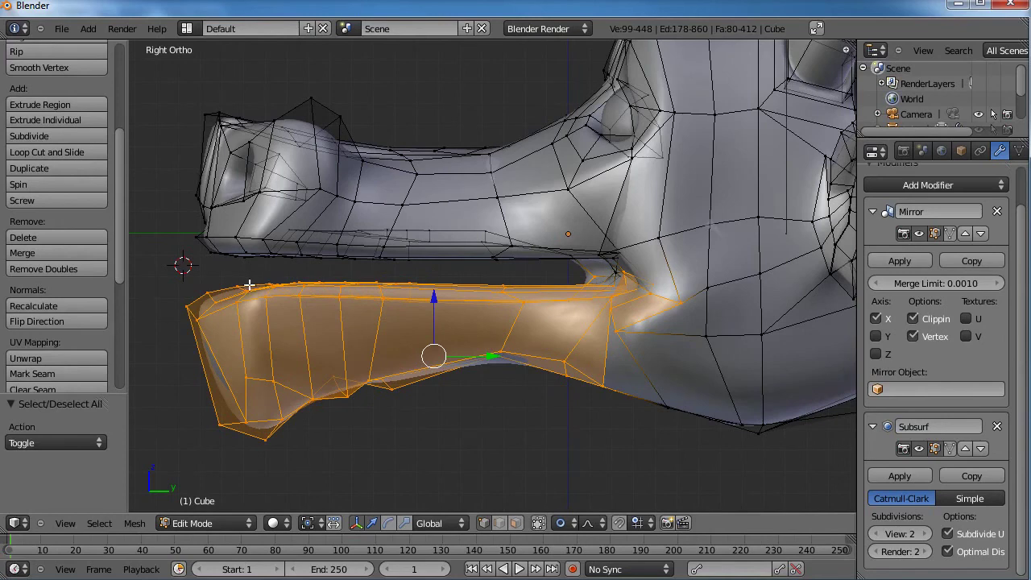
key("g")
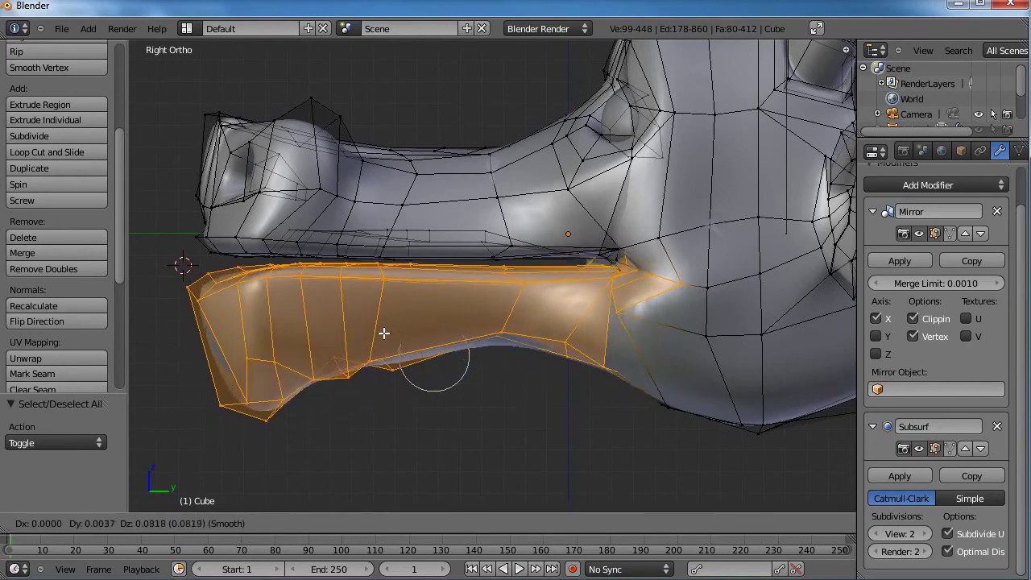
left_click(387, 322)
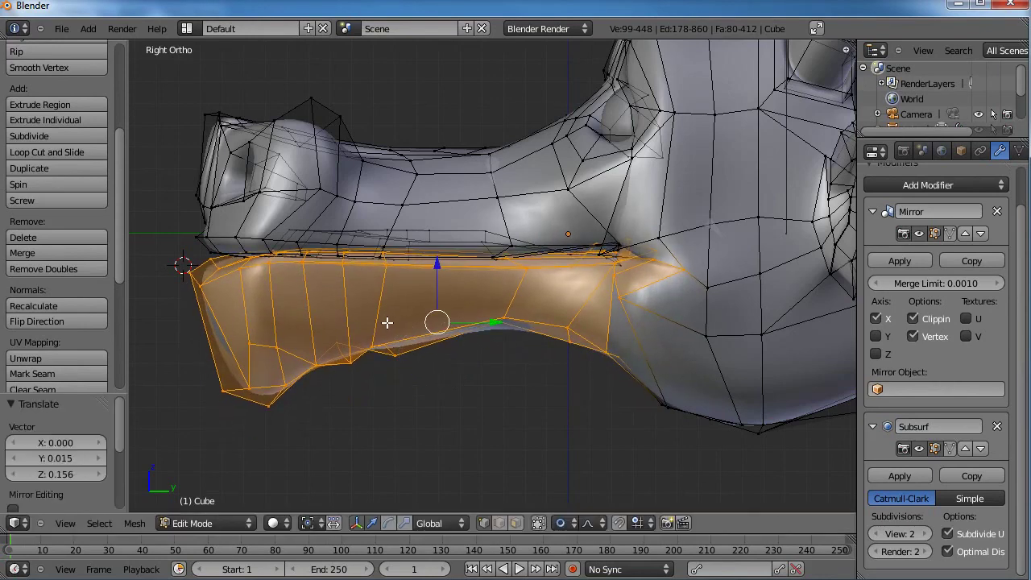
key("g")
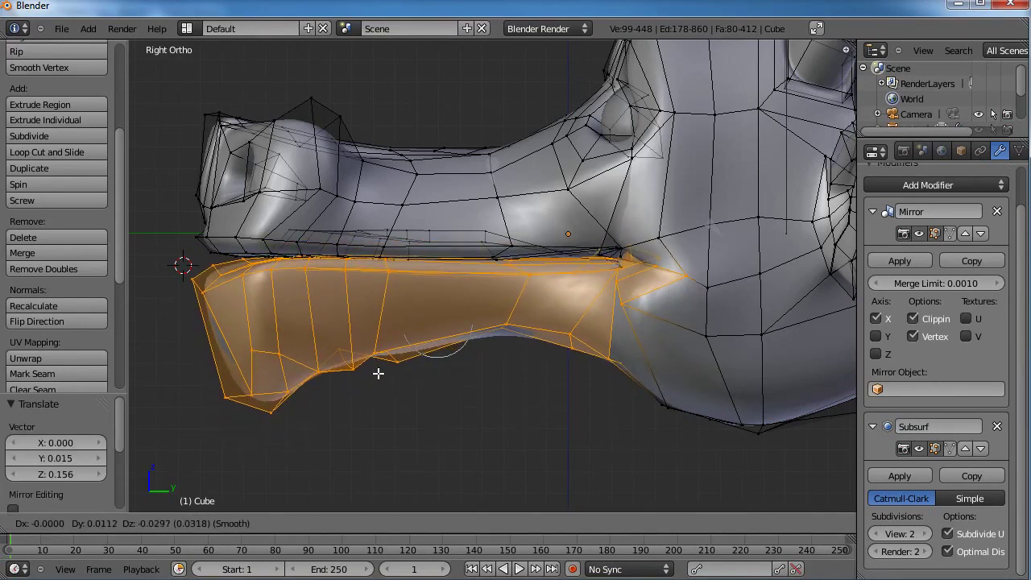
left_click(442, 343)
Move the vertex at the mouth corner about 0.085 along Y and 0.108 along Z, and return to Sculpt Mode.
right_click(620, 255)
key("g")
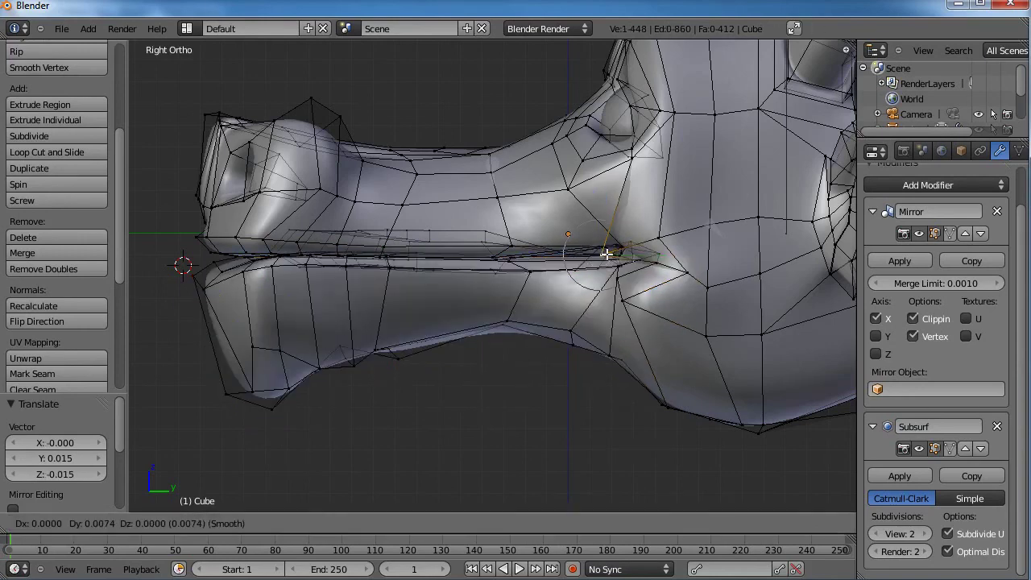
left_click(619, 234)
right_click(654, 261)
right_click(658, 253)
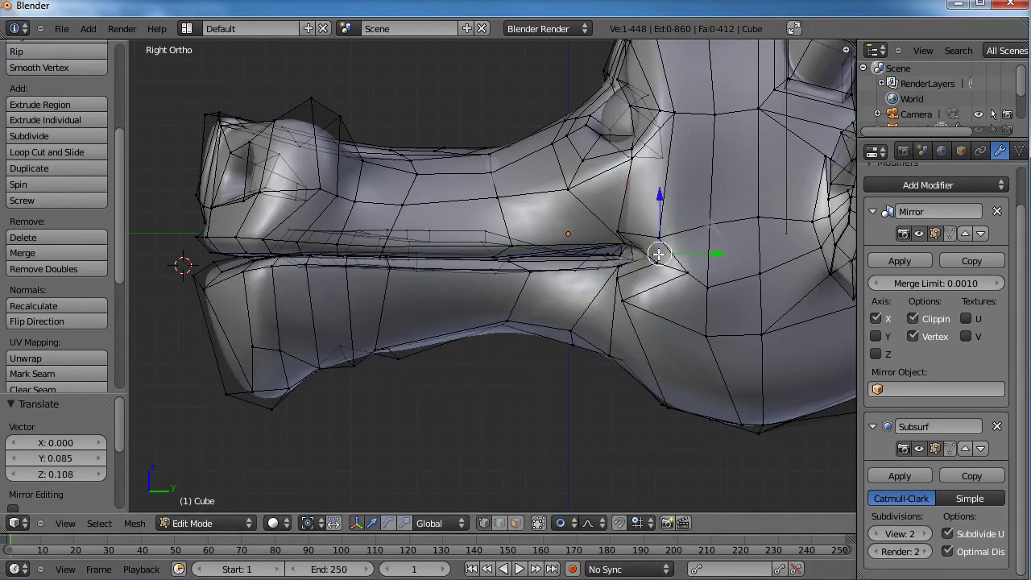
right_click(656, 260, "shift")
key("Tab")
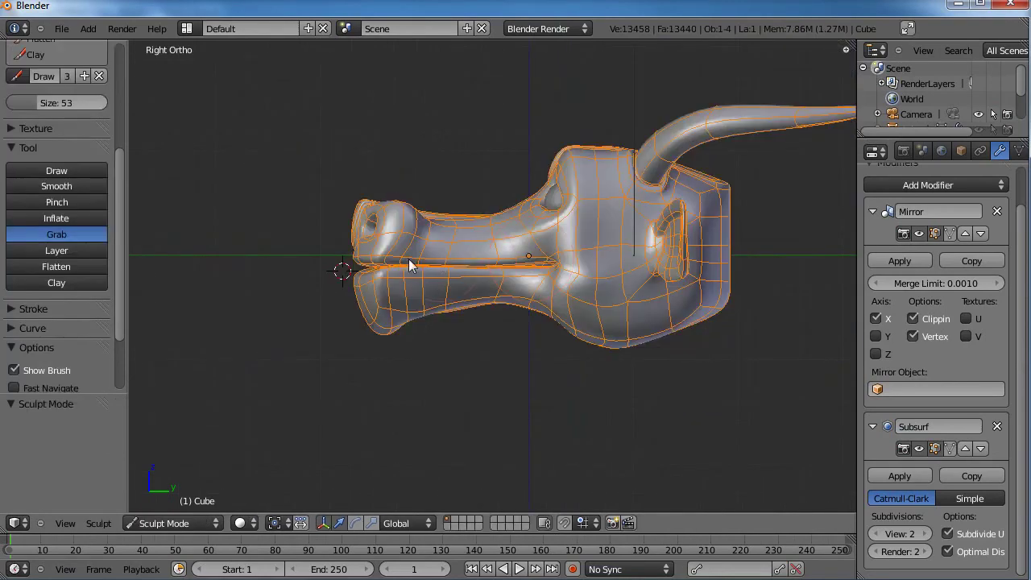
Hide the grid floor in the viewport's display settings and check the head from other angles.
mouse_move(408, 258)
middle_mouse_down()
mouse_move(584, 303)
mouse_move(614, 289)
mouse_move(539, 271)
mouse_move(493, 241)
mouse_move(586, 321)
mouse_move(529, 377)
mouse_move(524, 453)
mouse_move(669, 311)
mouse_move(571, 346)
mouse_move(600, 306)
mouse_move(566, 282)
mouse_move(542, 236)
mouse_move(555, 279)
middle_mouse_up()
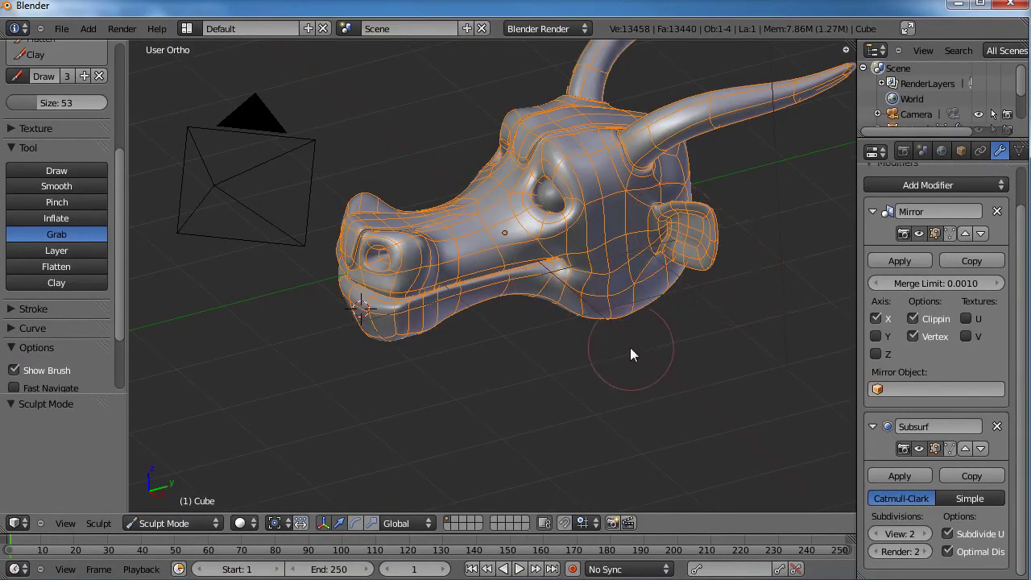
key("n")
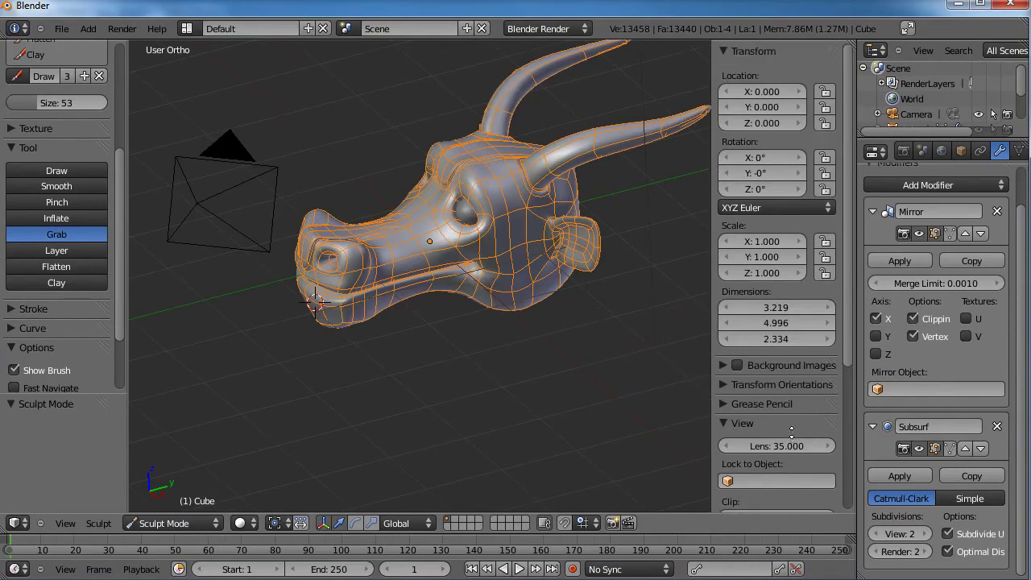
scroll(794, 282, "down", 6)
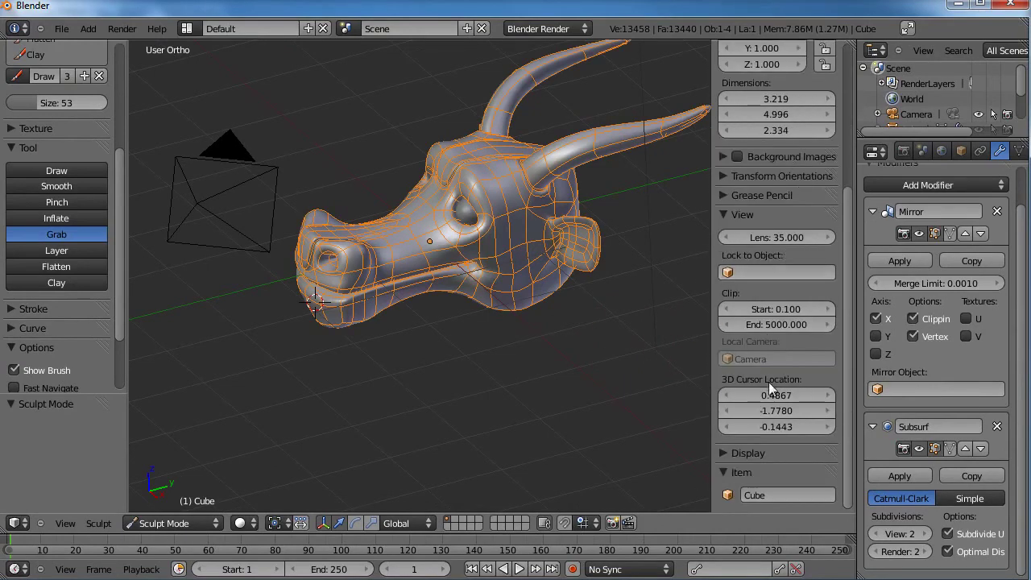
left_click(722, 453)
middle_click_drag(774, 461, 754, 214)
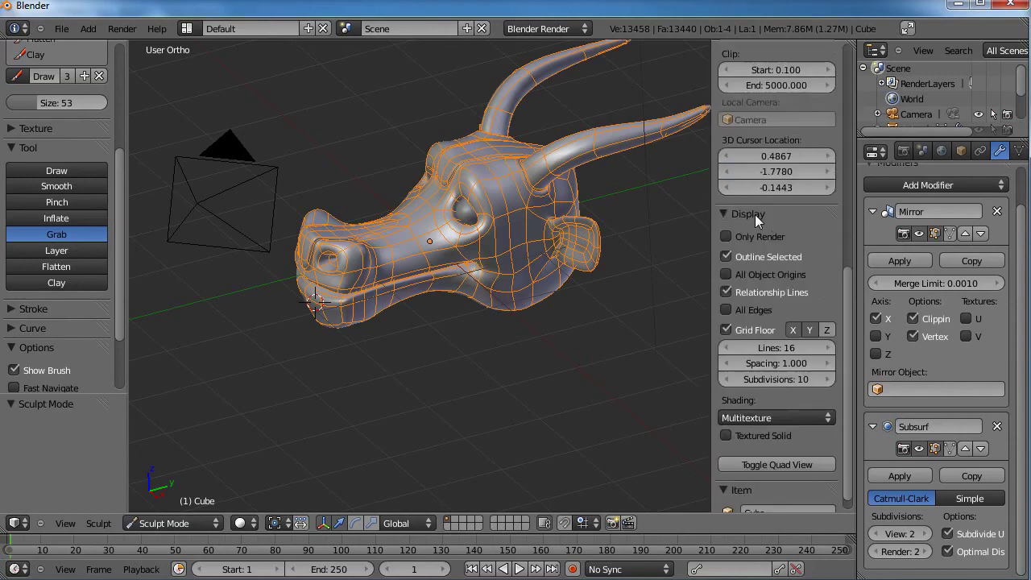
left_click(725, 330)
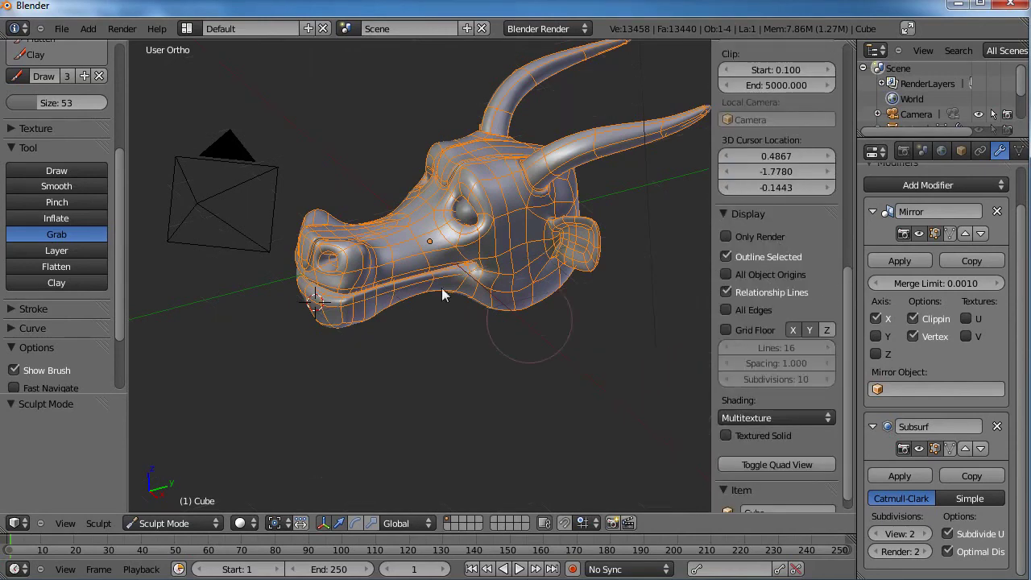
middle_click_drag(450, 289, 732, 380)
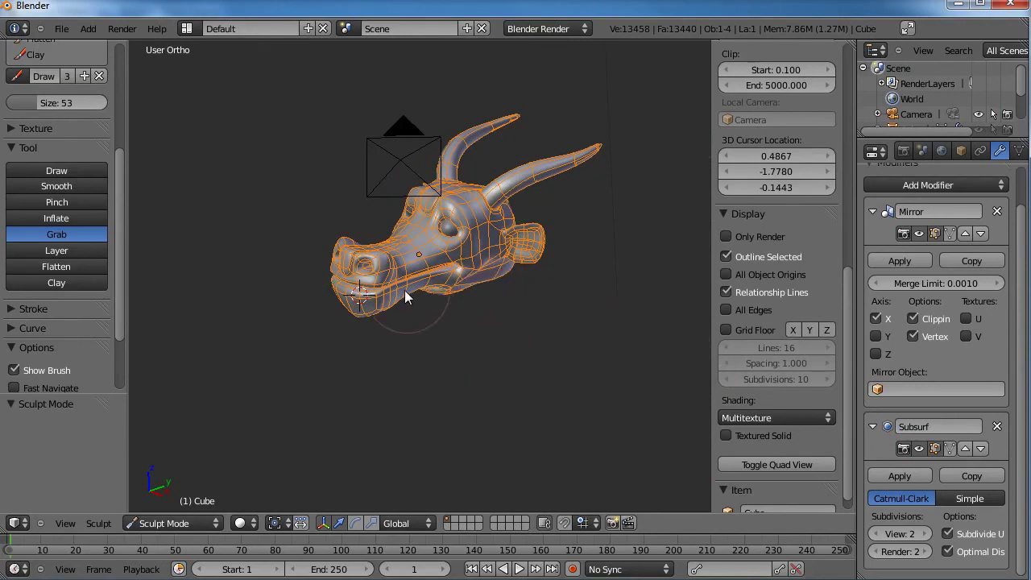
Try to reshape the rear underside of the jaw with the Grab brush.
mouse_move(475, 300)
left_mouse_down()
mouse_move(492, 415)
mouse_move(500, 264)
mouse_move(542, 324)
mouse_move(539, 294)
mouse_move(519, 333)
mouse_move(497, 298)
left_mouse_up()
key("ctrl+z")
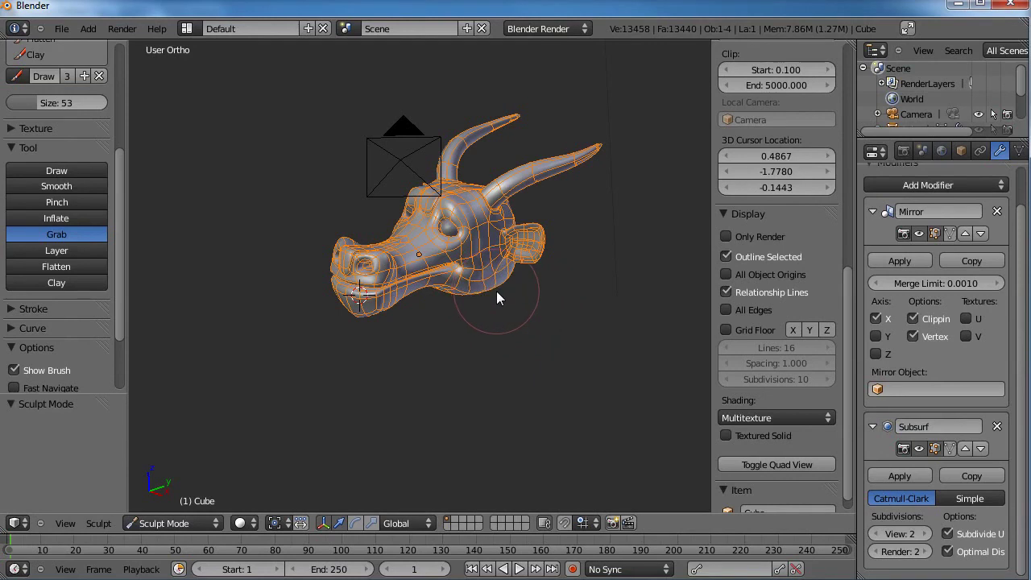
mouse_move(497, 292)
left_mouse_down()
mouse_move(603, 345)
mouse_move(528, 271)
mouse_move(526, 318)
mouse_move(552, 321)
mouse_move(537, 299)
mouse_move(524, 311)
mouse_move(487, 282)
left_mouse_up()
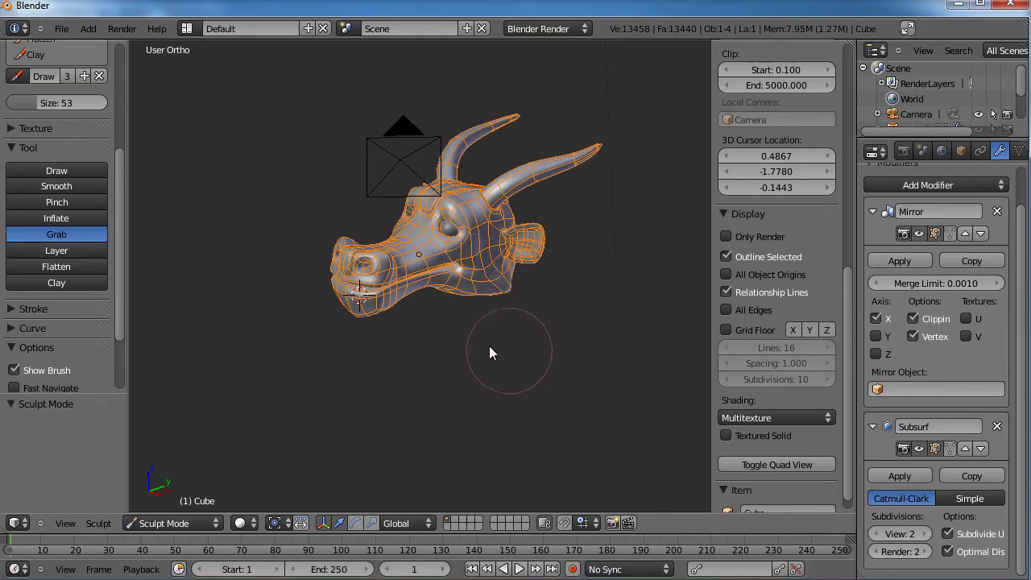
middle_click_drag(489, 347, 547, 255)
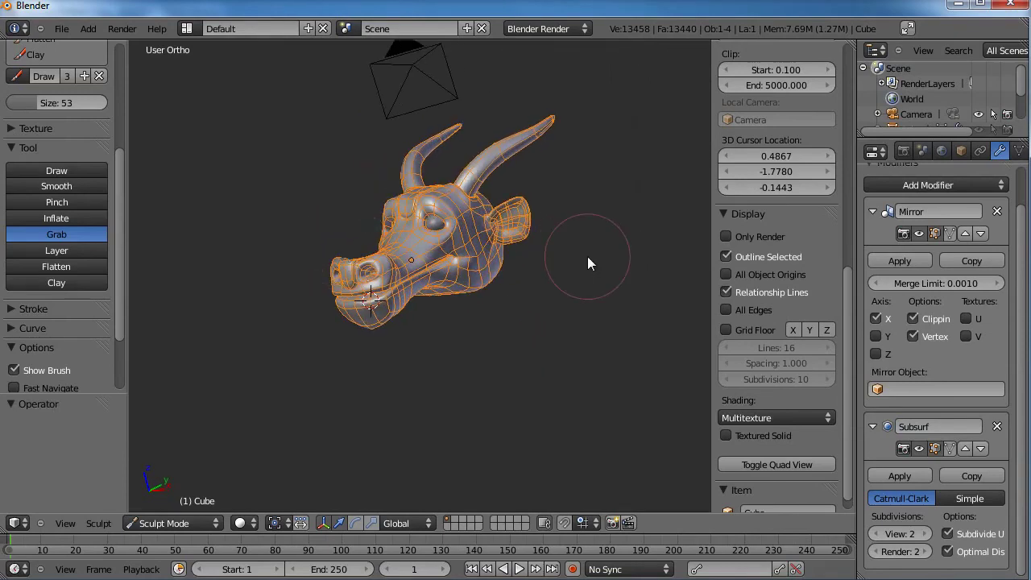
Save the model as a new file named dragon_01 in the folder G:\blender files\dragon.
left_click(61, 28)
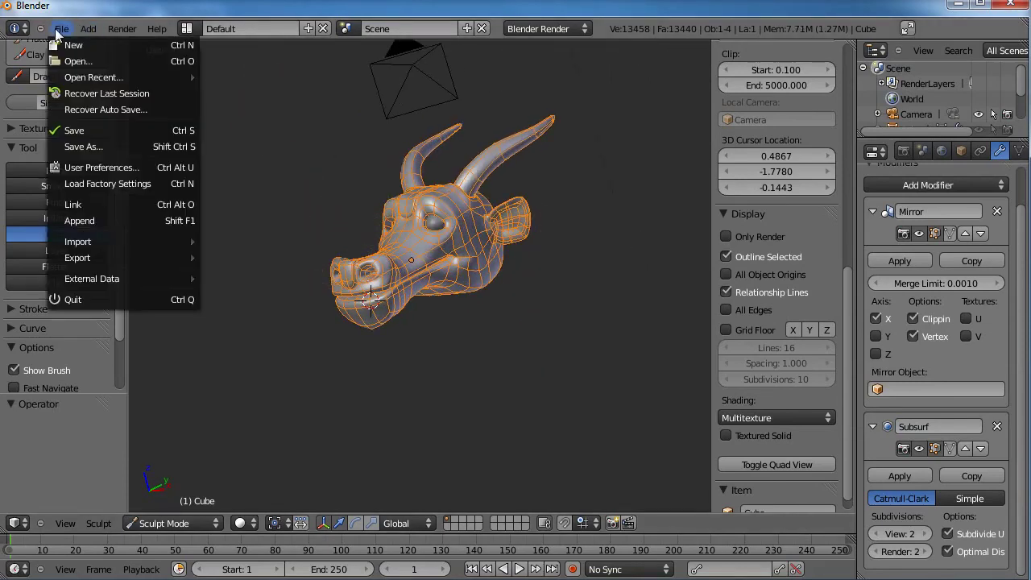
left_click(85, 145)
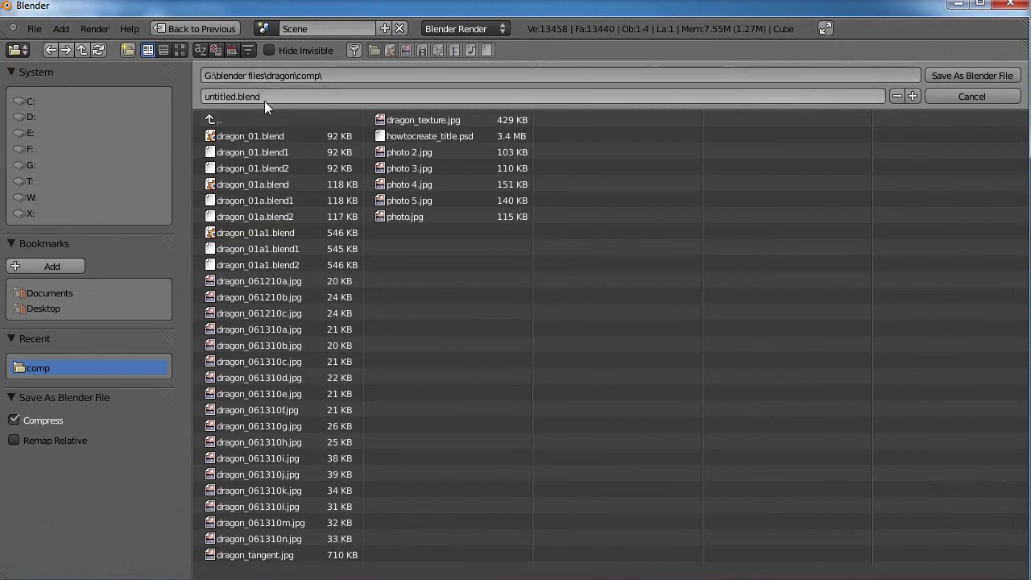
left_click(241, 118)
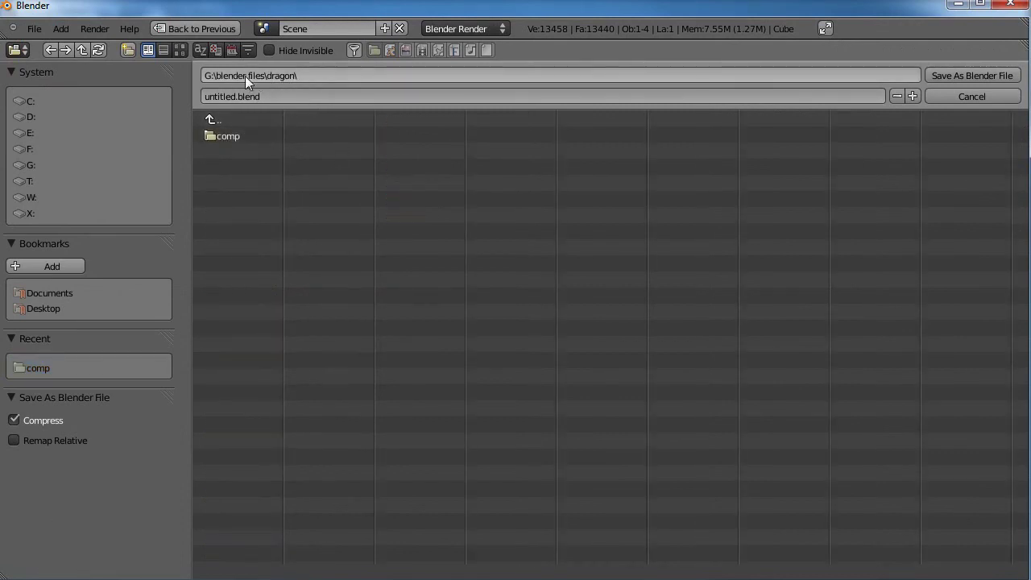
left_click(251, 96)
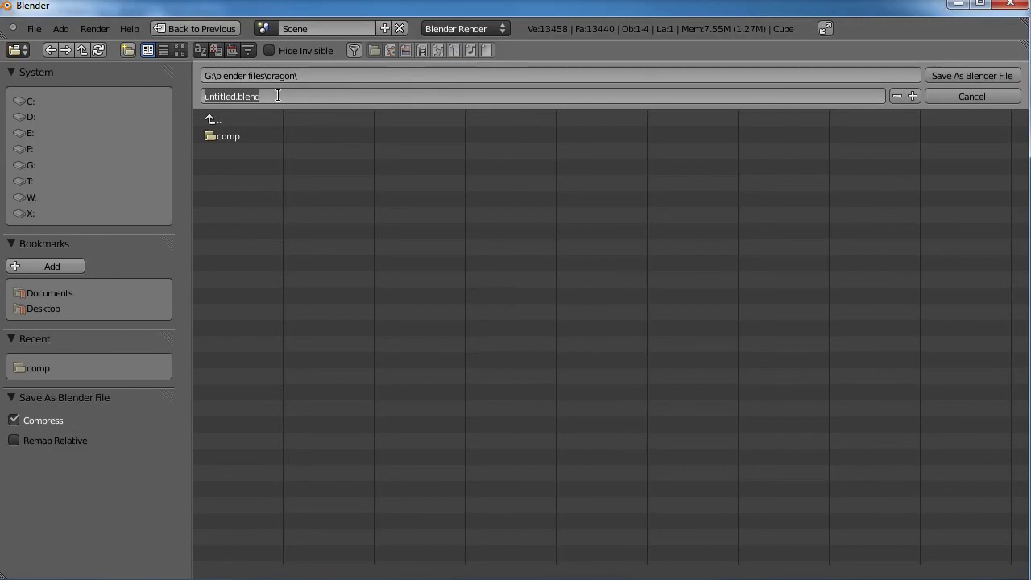
type("dragon_01")
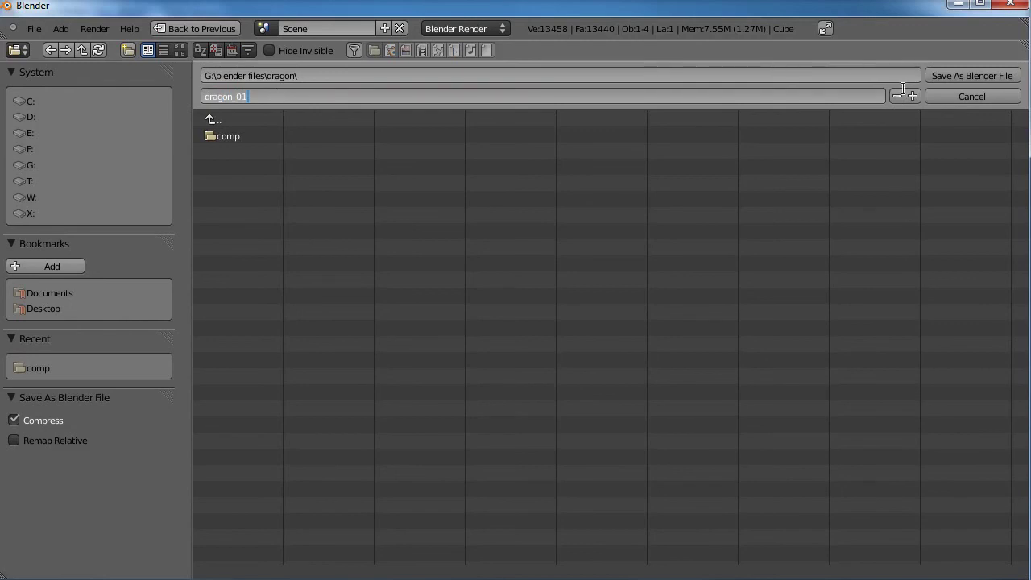
left_click(969, 76)
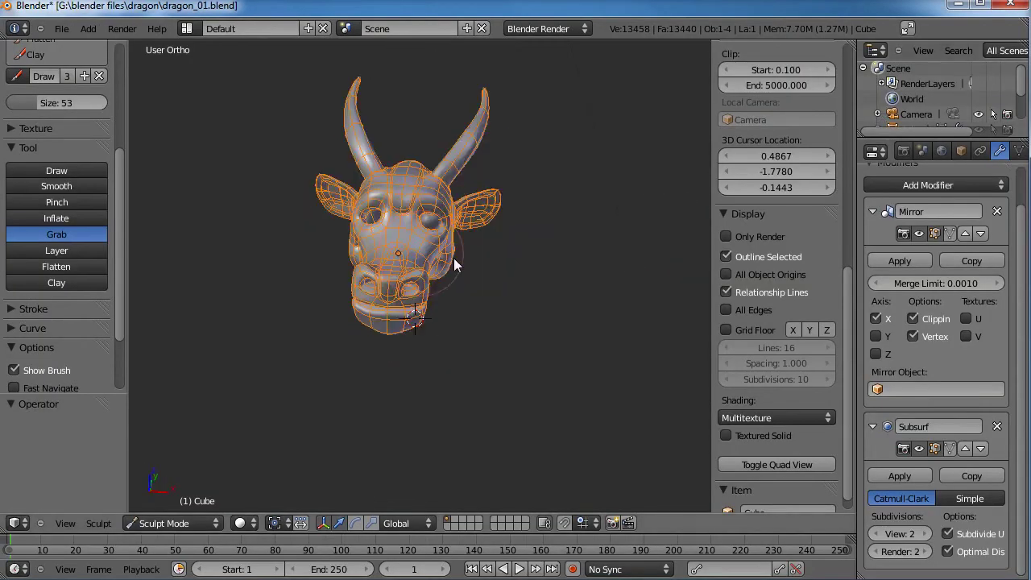
In Edit Mode, add an edge loop over the brow from the upper eye rim to the horn, sliding it about 0.12, and clear the selection.
middle_click_drag(453, 257, 433, 367)
scroll(433, 264, "up", 4)
middle_click_drag(496, 306, 329, 270, "shift")
middle_click_drag(567, 277, 506, 294)
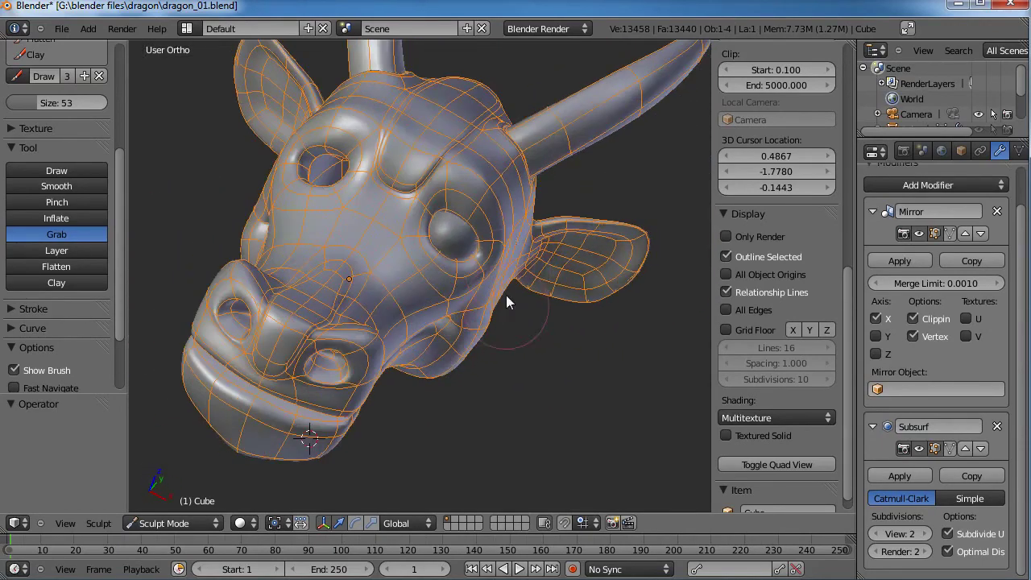
middle_click_drag(501, 225, 465, 170)
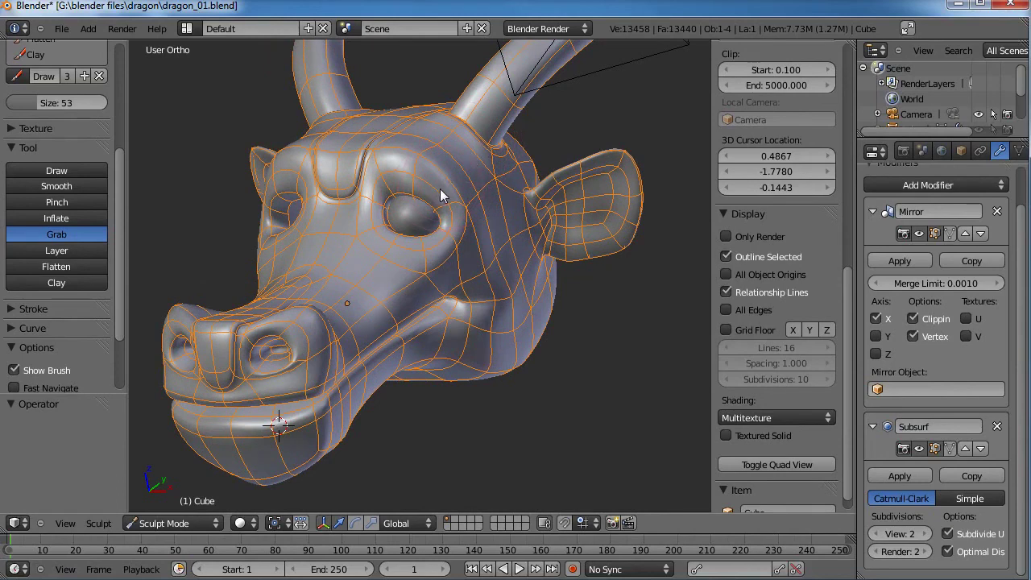
left_click(193, 524)
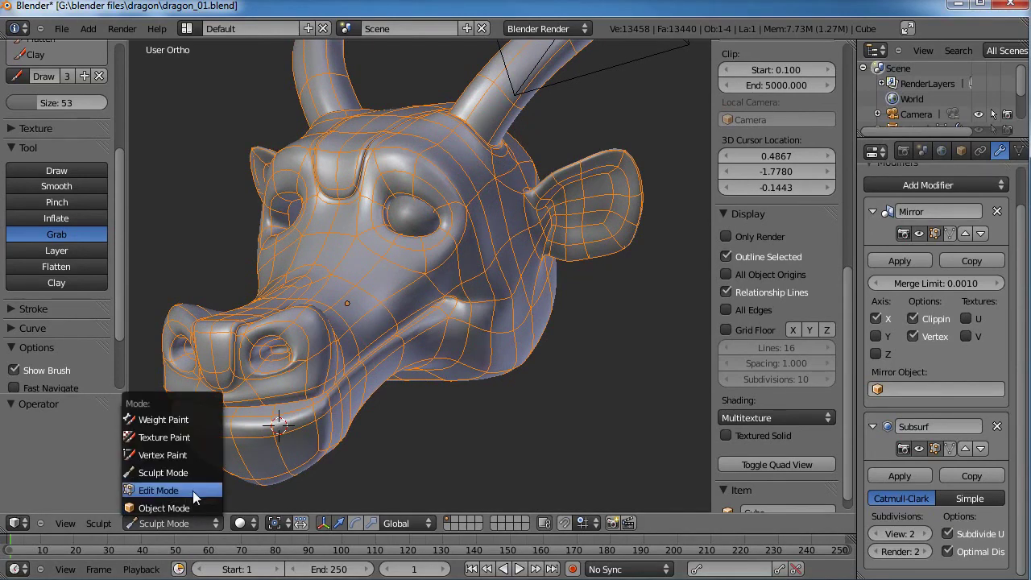
left_click(192, 490)
scroll(416, 279, "up", 3)
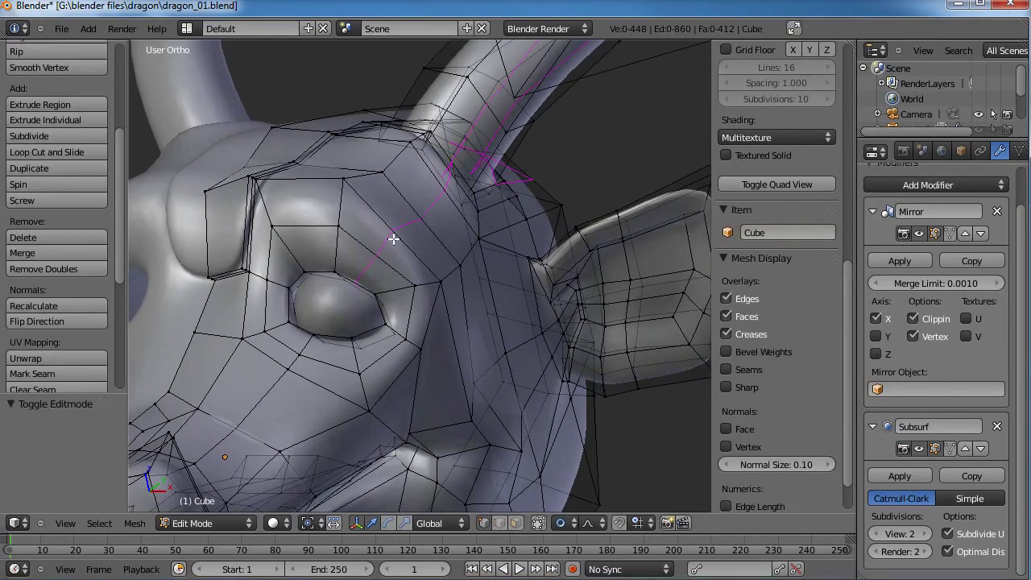
left_click(393, 238)
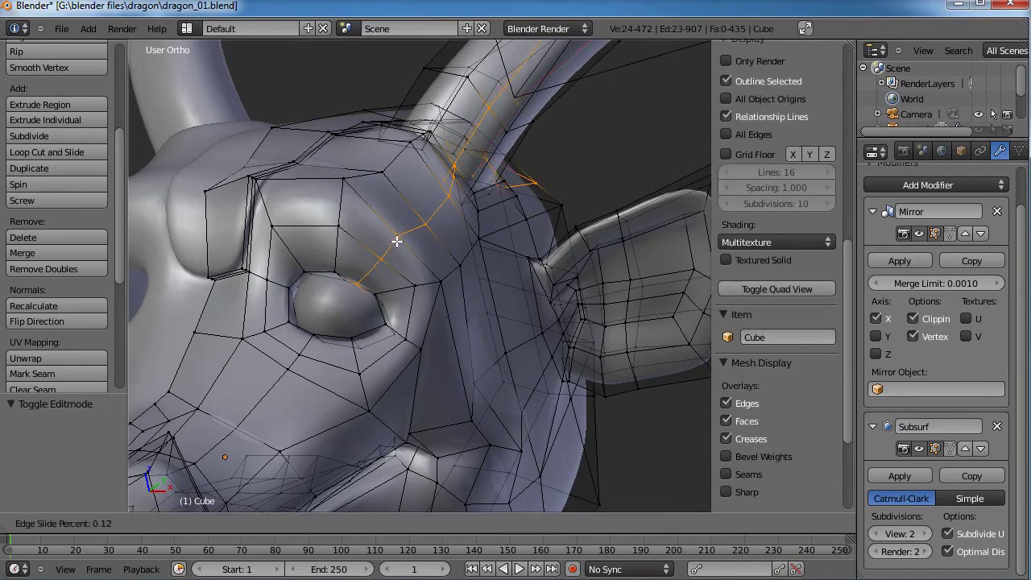
left_click(397, 241)
key("a")
Select the three new loop vertices on the brow above the eye and move them by 0.037, 0.046 and 0.043 along X, Y and Z.
right_click(426, 224)
right_click(397, 234, "shift")
right_click(382, 262, "shift")
key("shift+g")
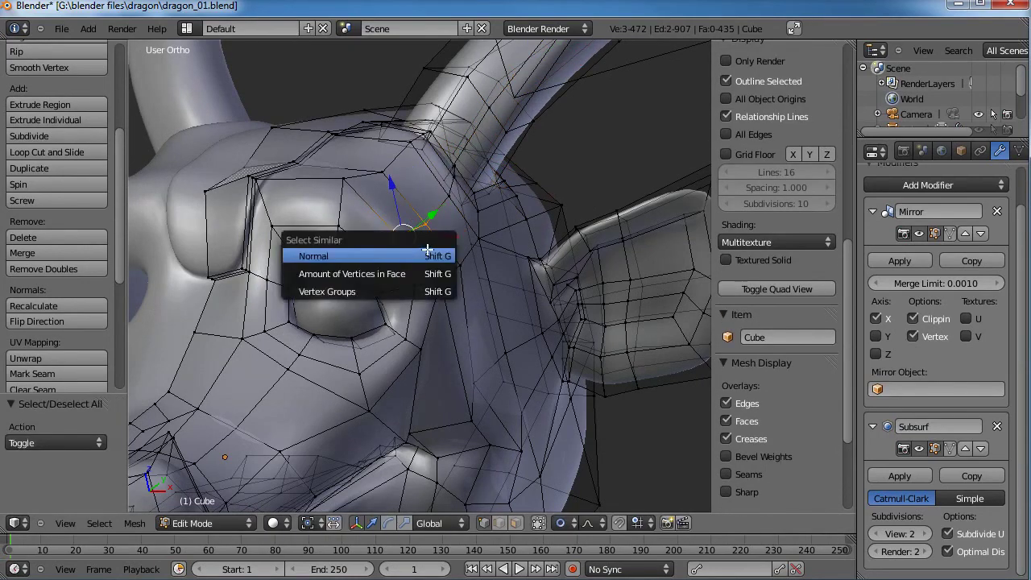
key("Escape")
key("g")
left_click(460, 228)
scroll(364, 212, "down", 2)
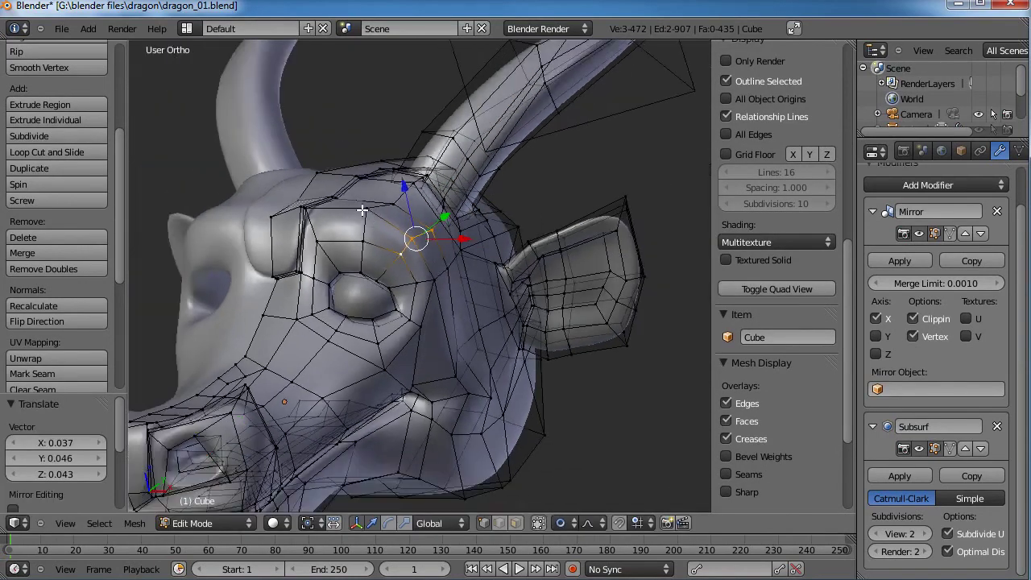
Return the head to Sculpt Mode with the Grab brush active.
key("Tab")
mouse_move(366, 304)
middle_mouse_down()
mouse_move(397, 272)
mouse_move(379, 290)
middle_mouse_up()
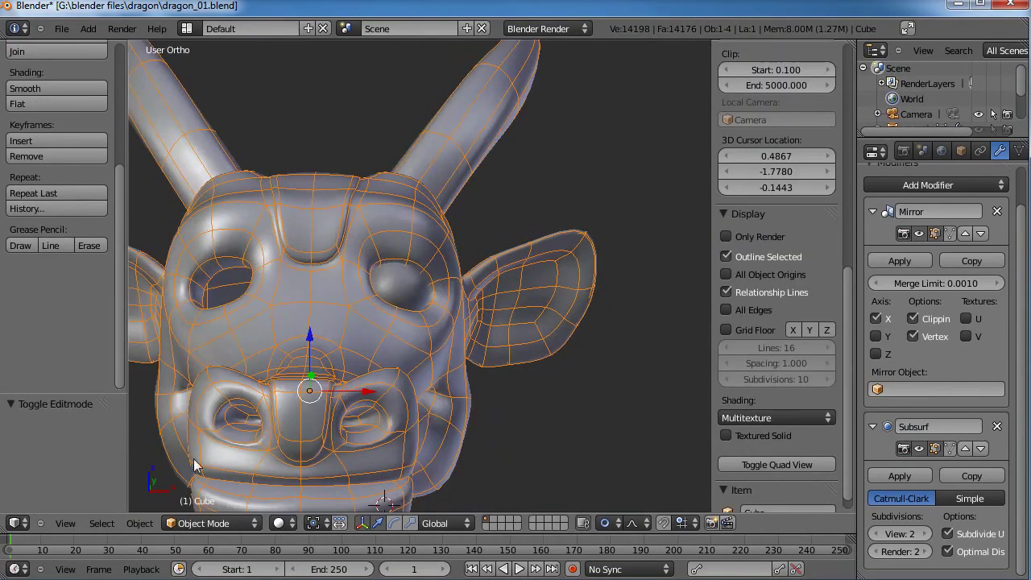
left_click(234, 523)
left_click(202, 473)
left_click(56, 233)
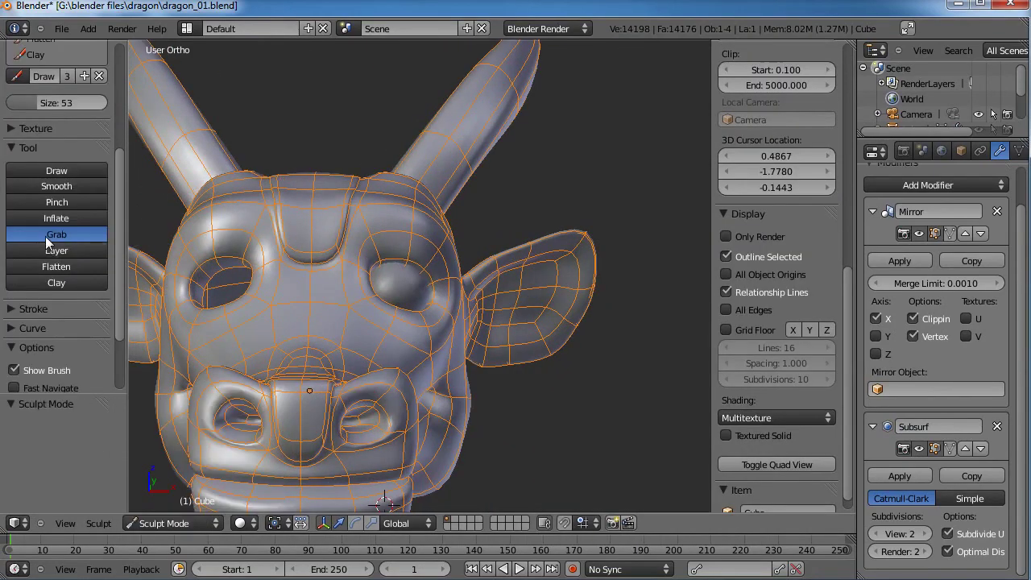
mouse_move(587, 242)
middle_mouse_down()
mouse_move(351, 221)
mouse_move(330, 233)
mouse_move(384, 265)
middle_mouse_up()
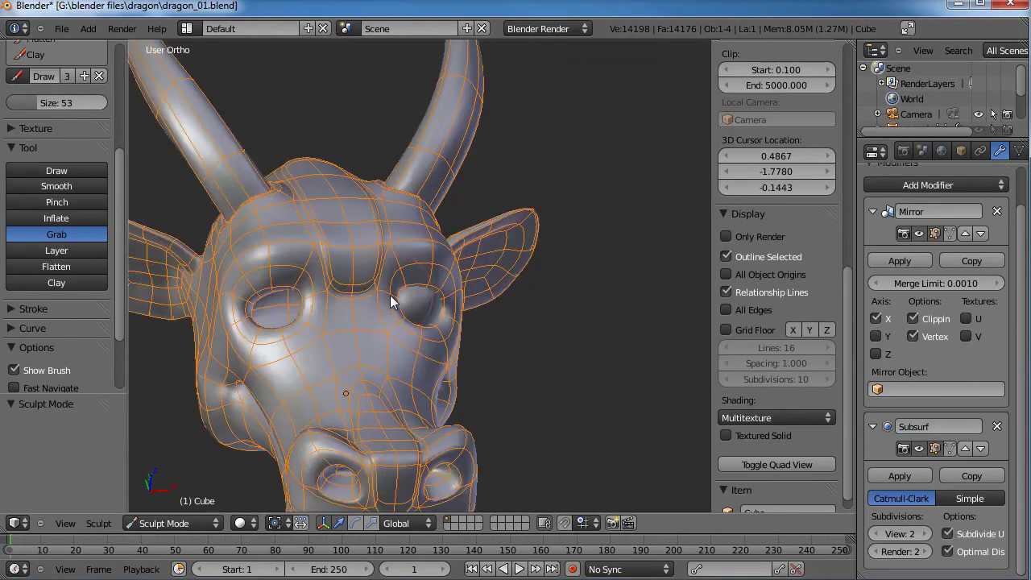
scroll(391, 277, "down", 3)
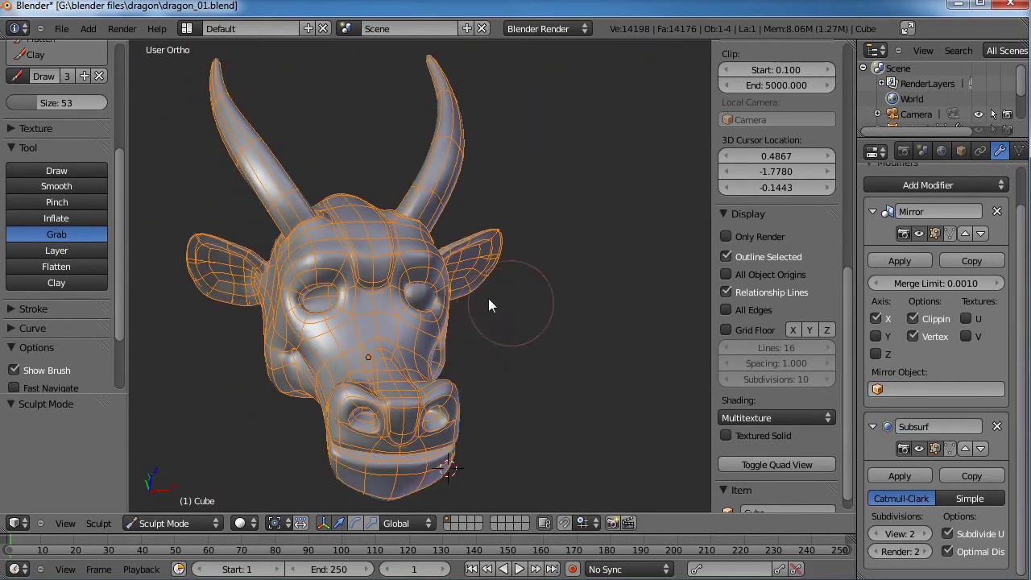
Examine the head from the front, above and side, along with its symmetry and modifier settings and its wireframe.
middle_click_drag(488, 298, 457, 304)
key("Tab")
key("a")
key("a")
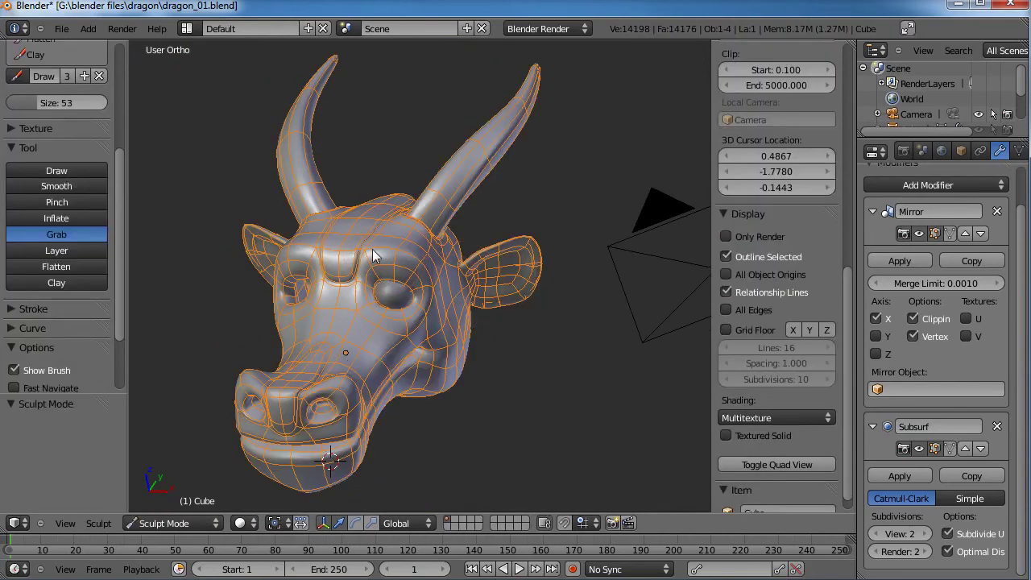
middle_click_drag(403, 260, 395, 292)
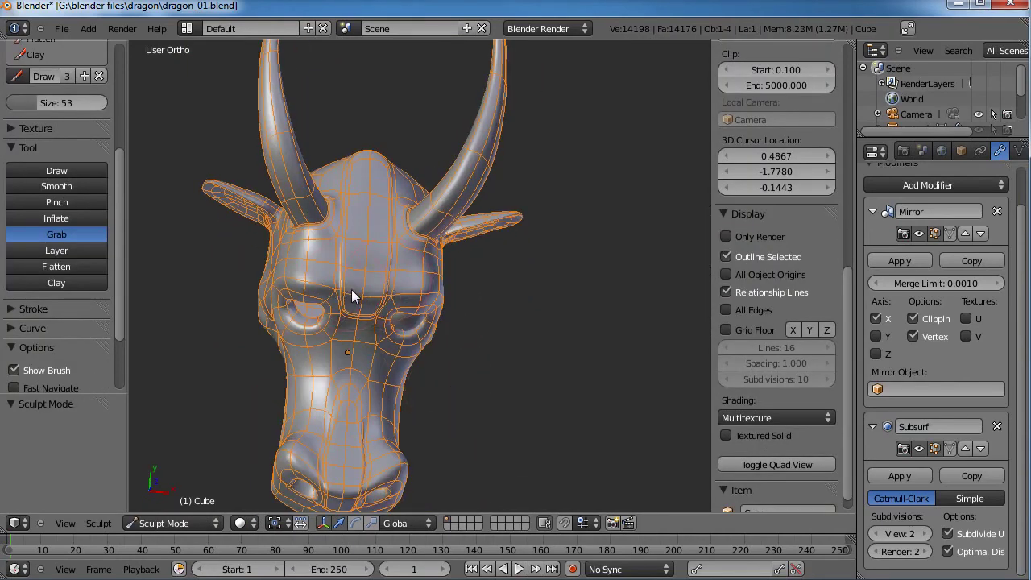
middle_click_drag(405, 279, 378, 323)
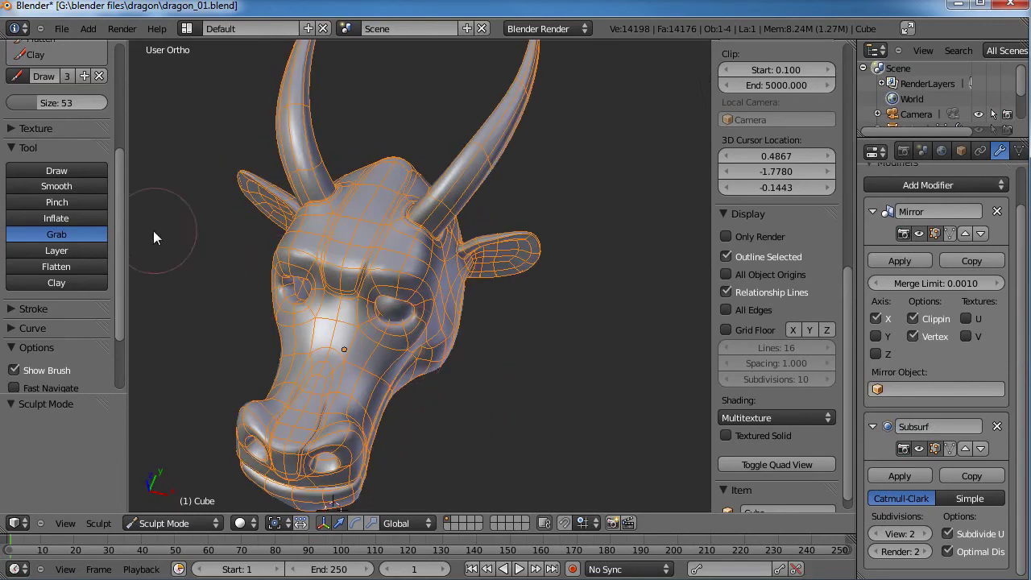
scroll(116, 266, "down", 3)
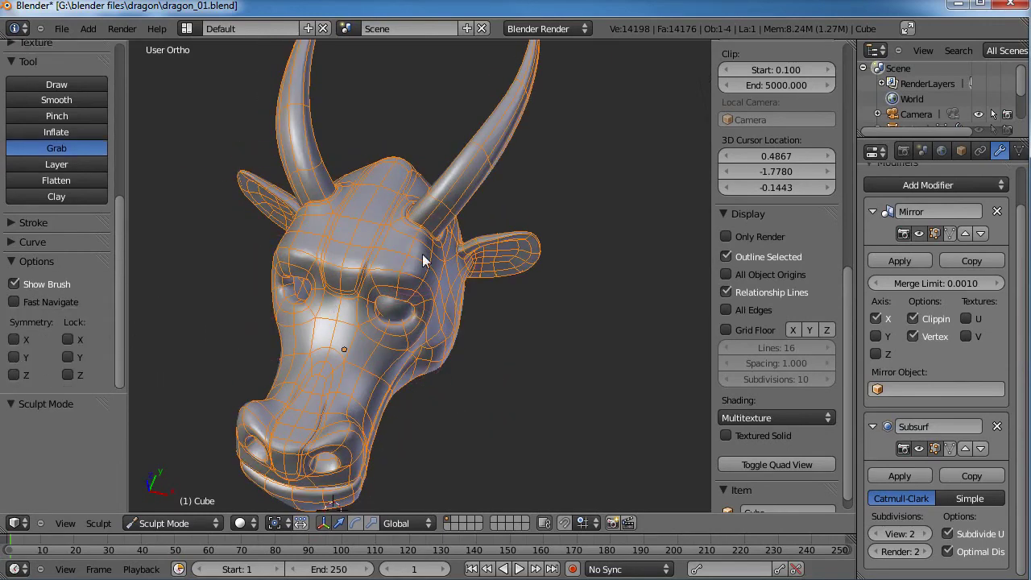
middle_click_drag(479, 399, 412, 253)
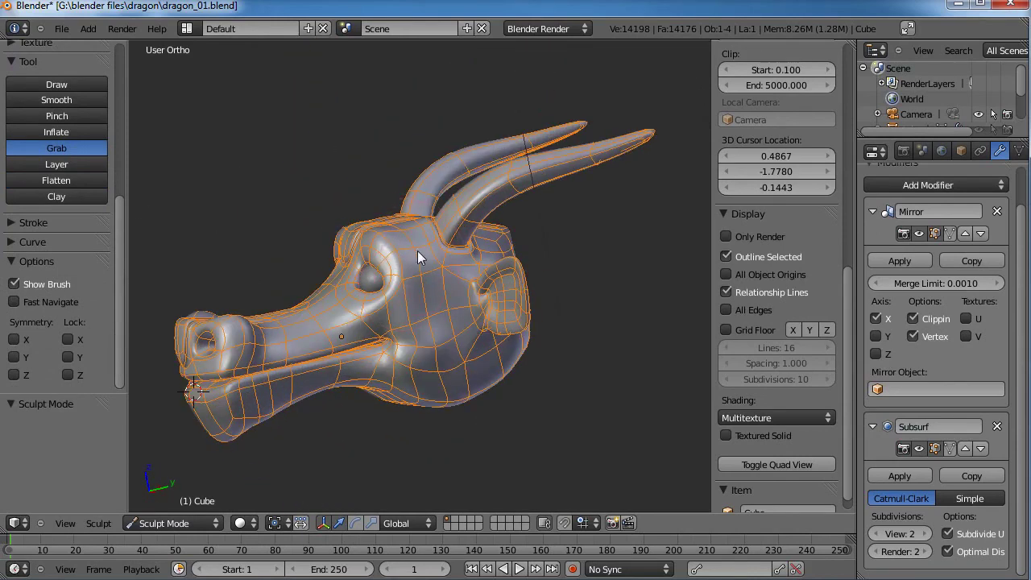
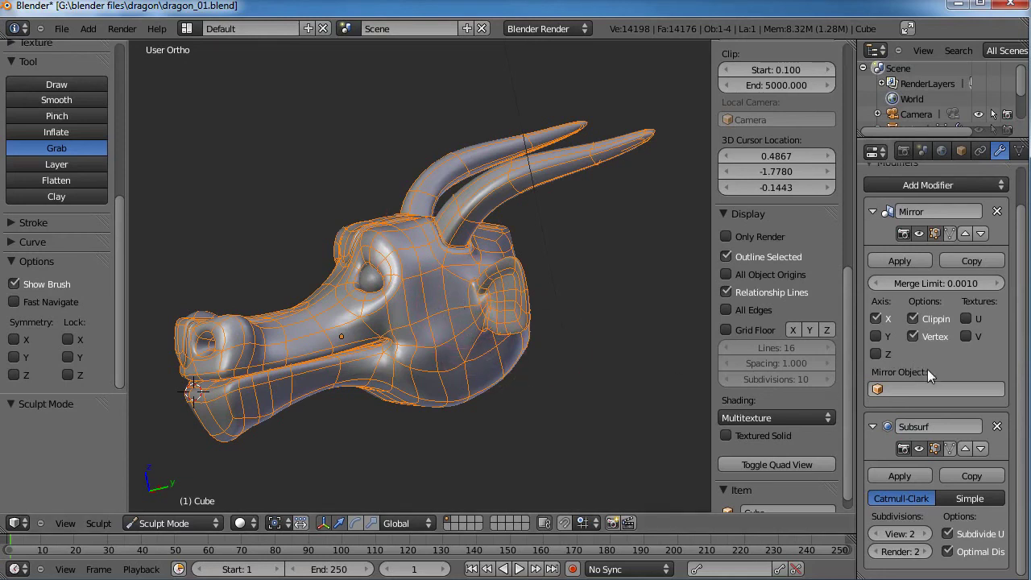
scroll(928, 310, "up", 1)
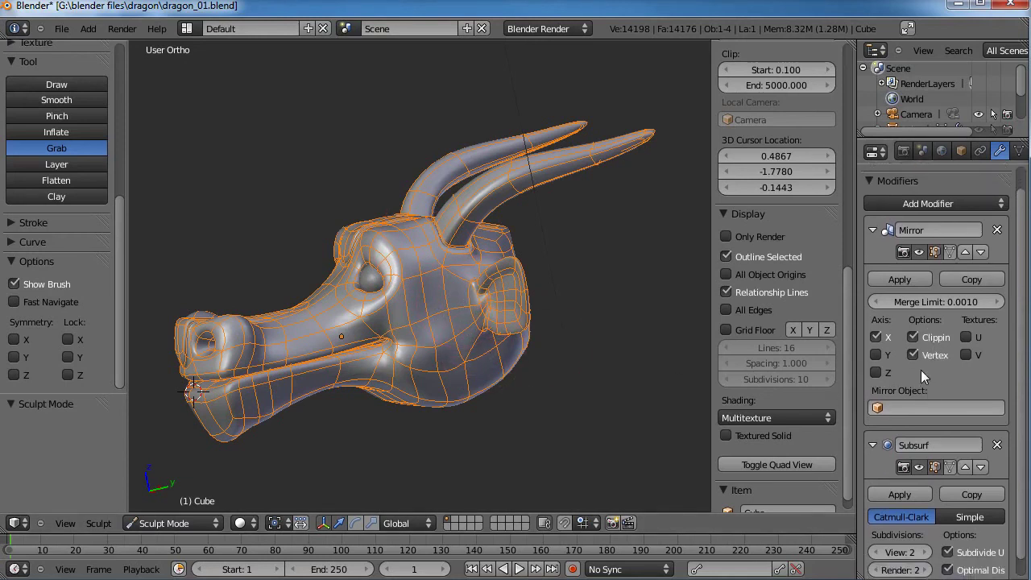
scroll(912, 340, "down", 1)
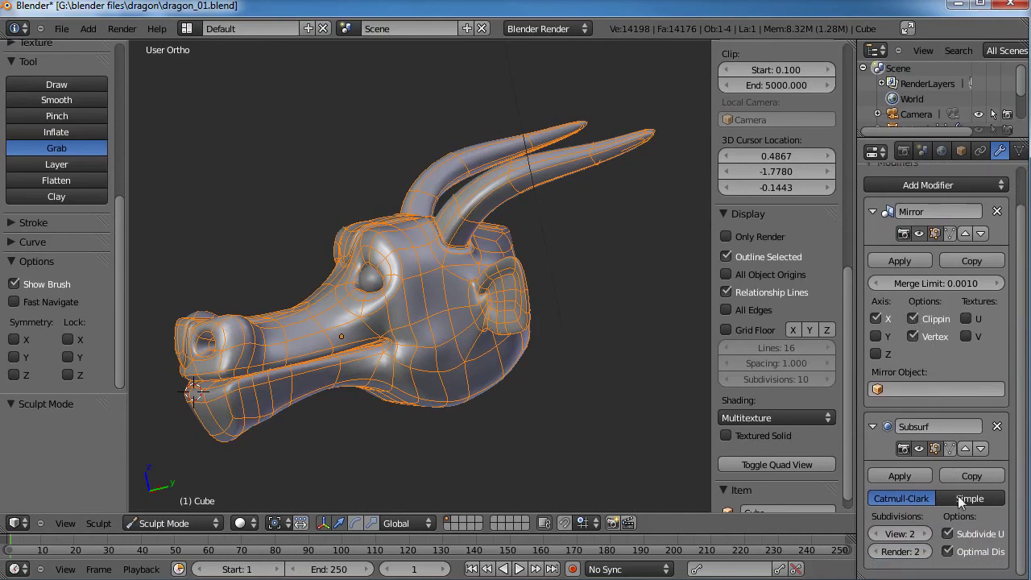
key("z")
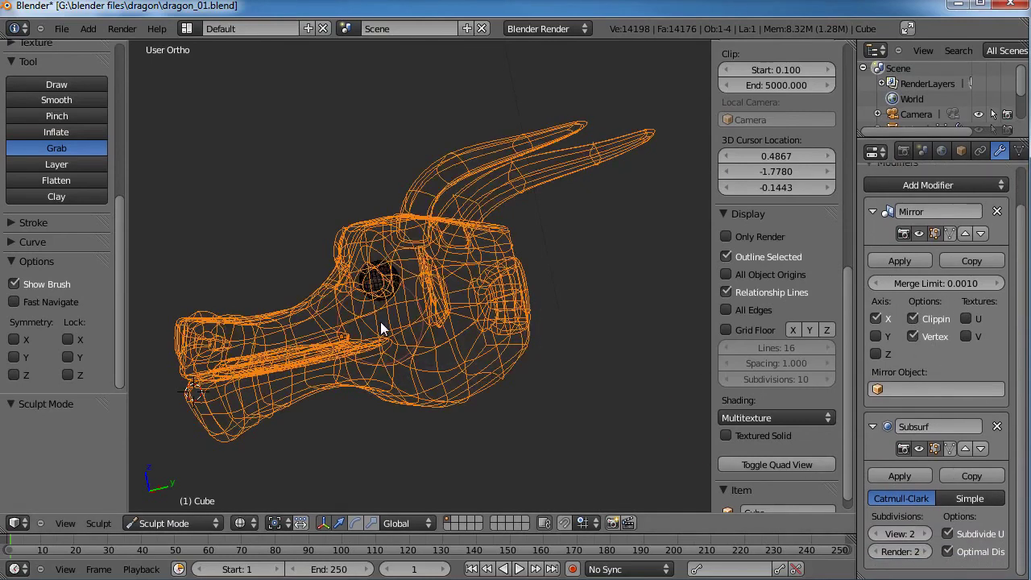
key("z")
Pull the central forehead plate and inner brow downward between the eyes with the Grab brush to form a frown.
left_click_drag(388, 297, 395, 286)
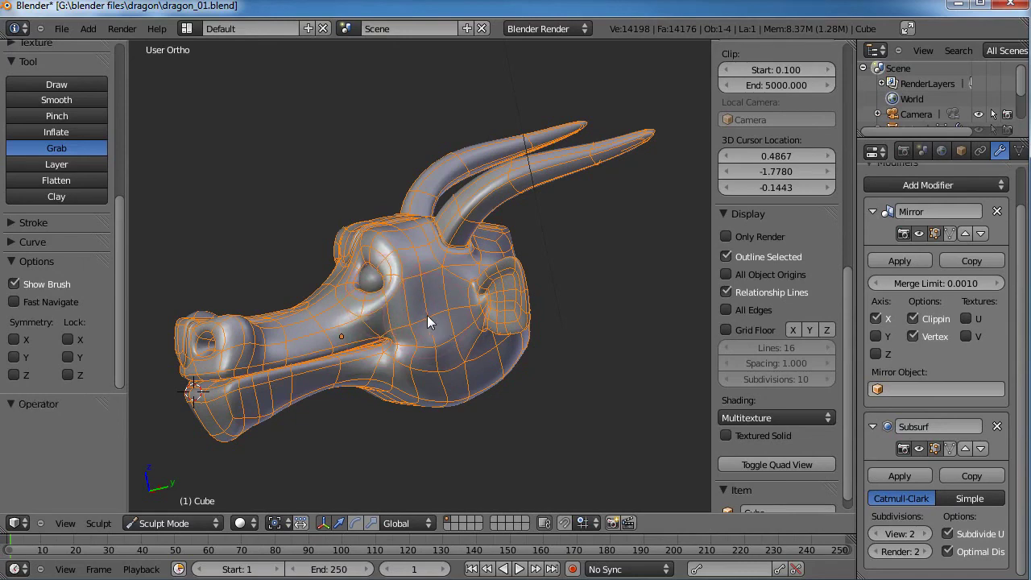
mouse_move(427, 315)
middle_mouse_down()
mouse_move(401, 310)
mouse_move(379, 389)
middle_mouse_up()
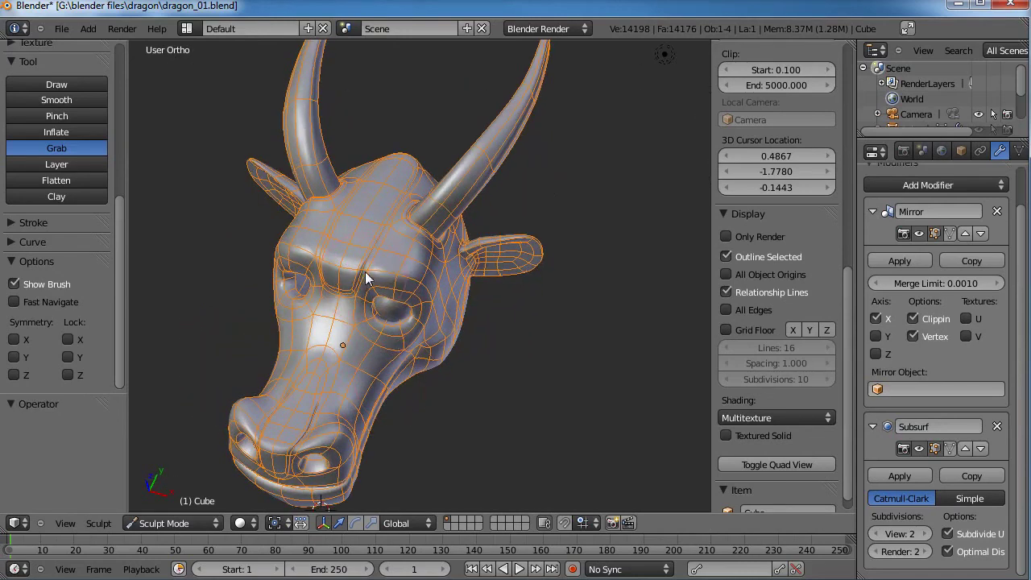
mouse_move(366, 272)
left_mouse_down()
mouse_move(362, 285)
mouse_move(335, 291)
left_mouse_up()
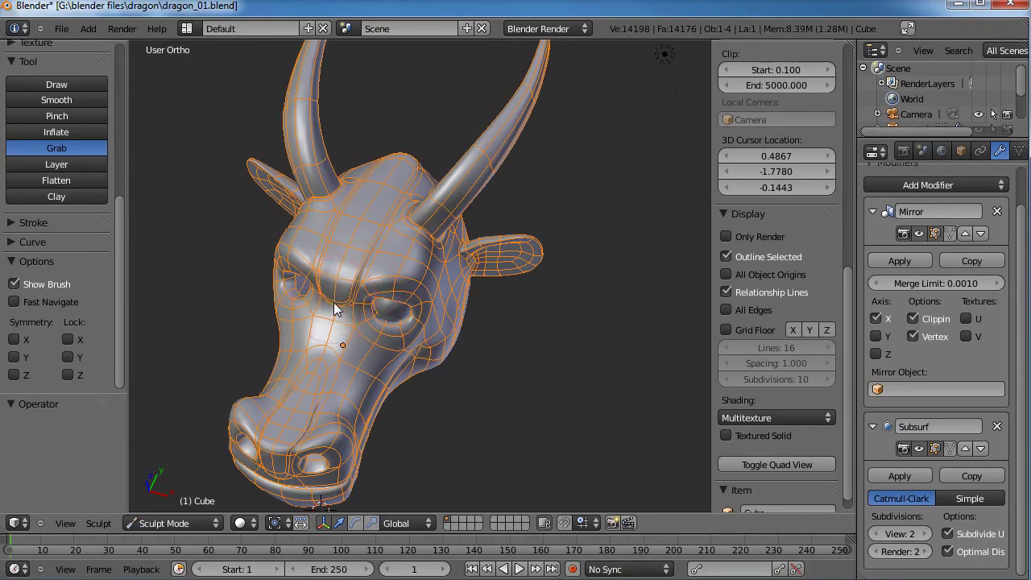
middle_click_drag(336, 298, 377, 251)
mouse_move(377, 246)
left_mouse_down()
mouse_move(377, 264)
mouse_move(352, 282)
mouse_move(368, 254)
left_mouse_up()
mouse_move(400, 246)
middle_mouse_down()
mouse_move(354, 310)
mouse_move(340, 297)
middle_mouse_up()
mouse_move(334, 275)
left_mouse_down()
mouse_move(341, 281)
mouse_move(349, 266)
mouse_move(341, 271)
left_mouse_up()
Reshape the area behind the eye socket and lower the brow above its outer side with the Grab brush.
mouse_move(418, 311)
middle_mouse_down()
mouse_move(365, 276)
mouse_move(403, 304)
mouse_move(419, 181)
middle_mouse_up()
middle_click_drag(425, 354, 480, 287)
scroll(483, 217, "up", 4)
scroll(480, 287, "up", 2)
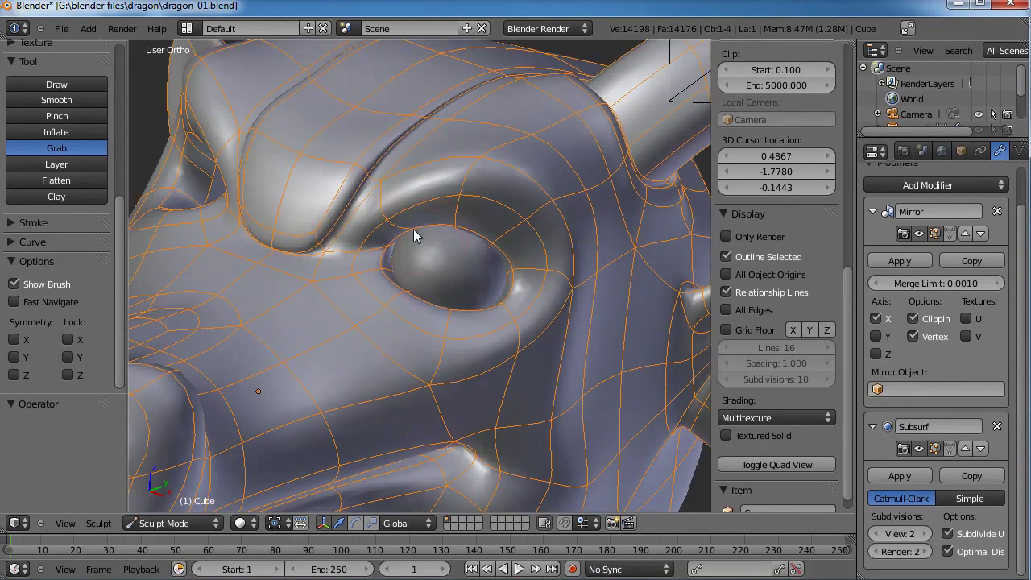
middle_click_drag(494, 322, 441, 212)
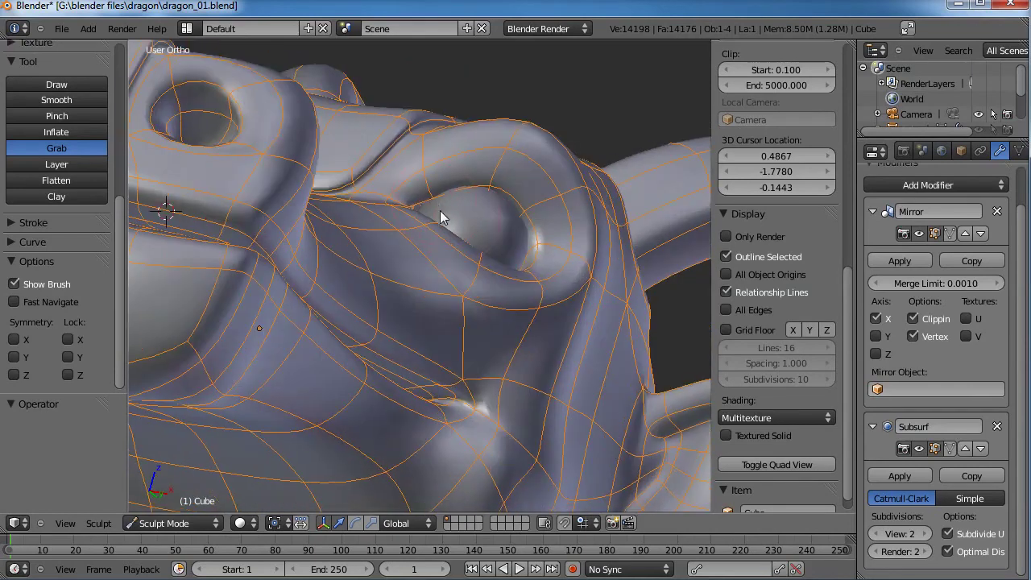
middle_click_drag(540, 216, 435, 292)
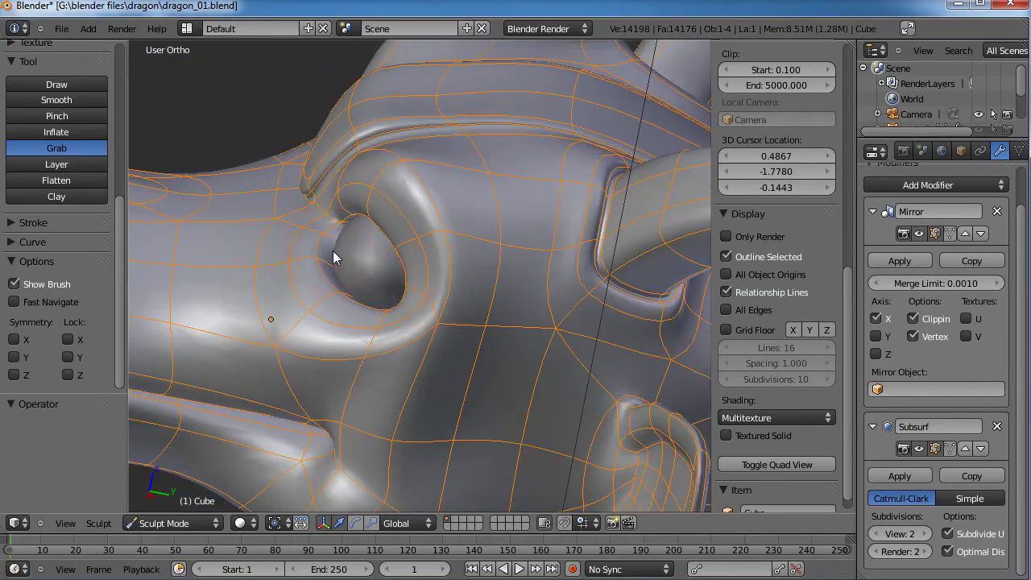
middle_click_drag(342, 292, 454, 364)
mouse_move(462, 364)
left_mouse_down()
mouse_move(483, 357)
mouse_move(529, 368)
left_mouse_up()
scroll(517, 375, "down", 3)
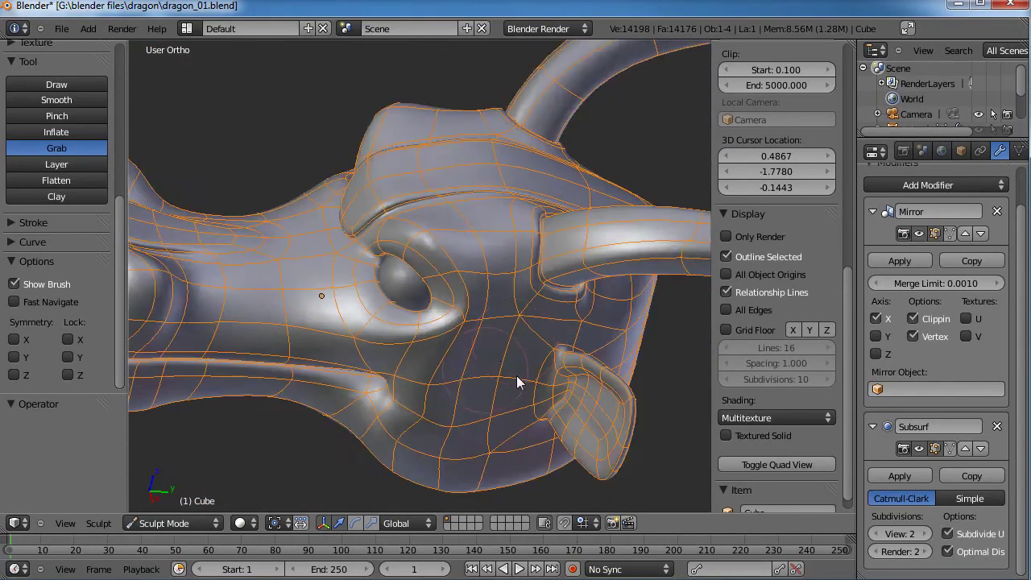
middle_click_drag(517, 376, 424, 281)
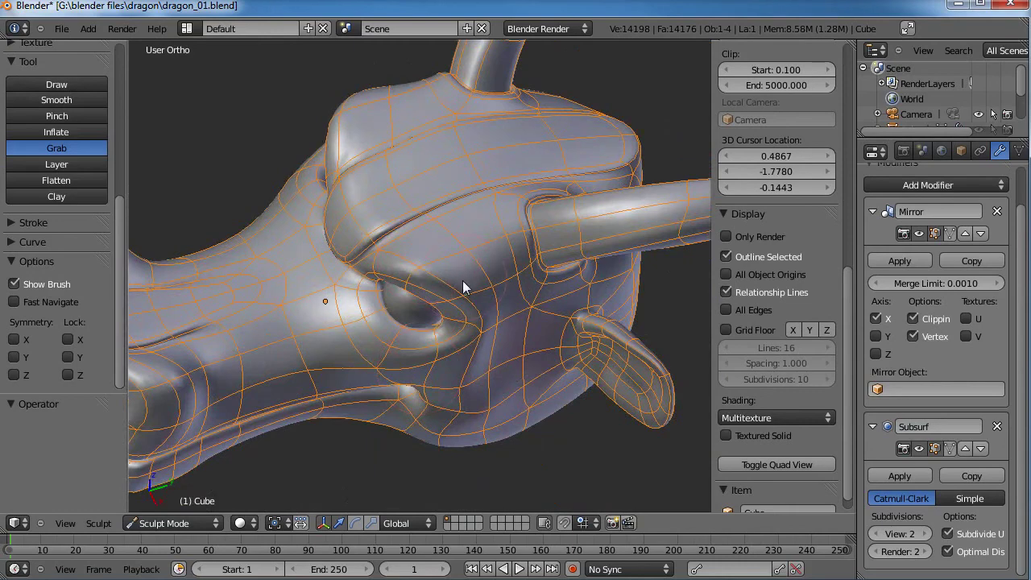
left_click_drag(462, 280, 462, 287)
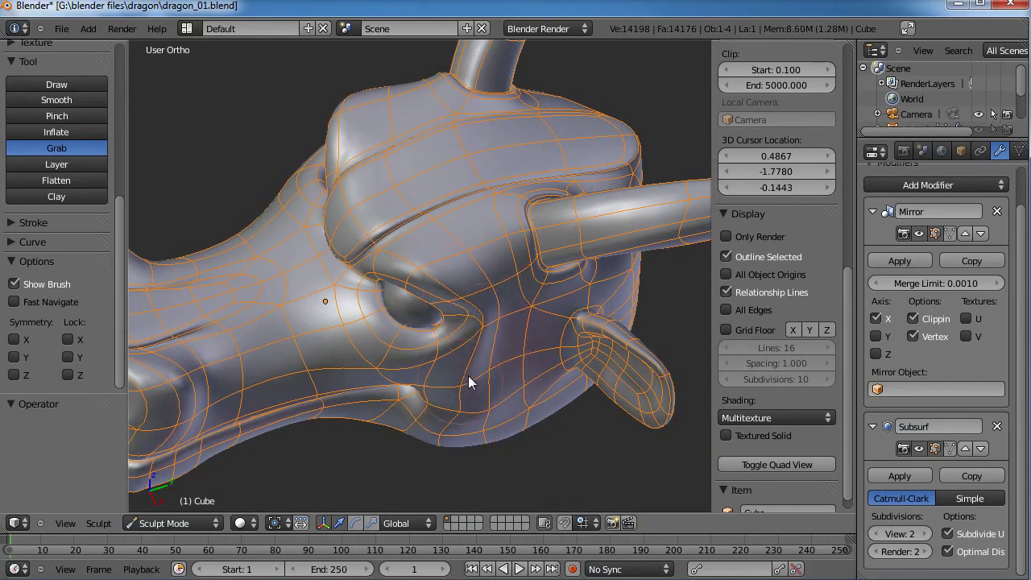
Pull the side of the snout below the eye down and inward, and pull the mouth corner downward with the Grab brush.
middle_click_drag(481, 375, 453, 362)
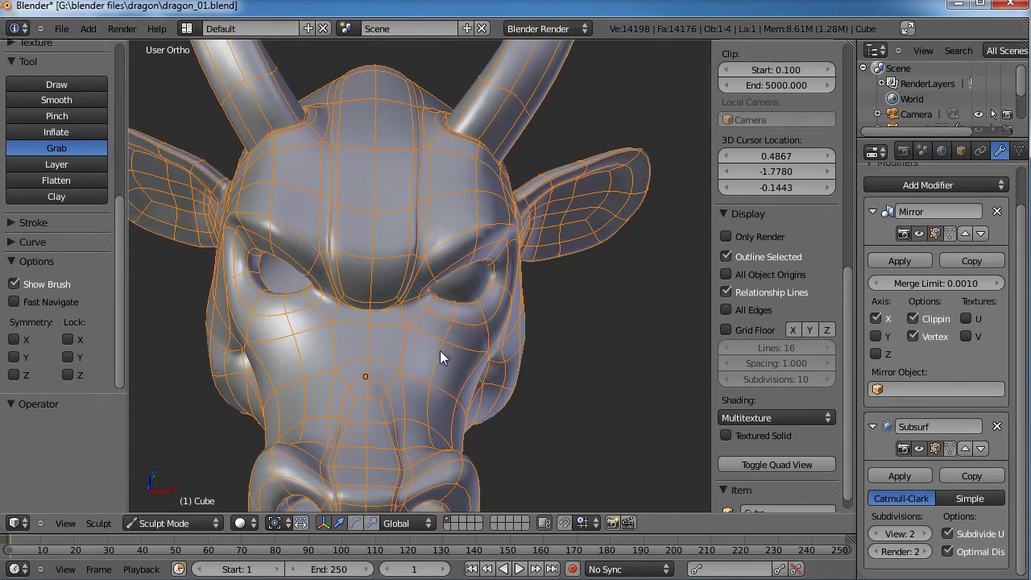
left_click_drag(449, 362, 438, 395)
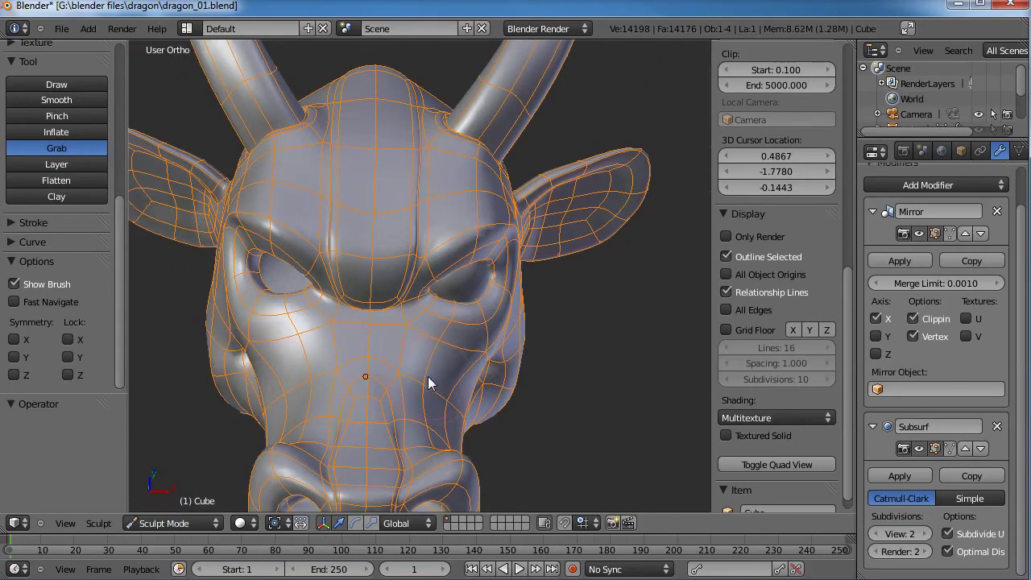
middle_click_drag(416, 368, 400, 273)
key("KP_3")
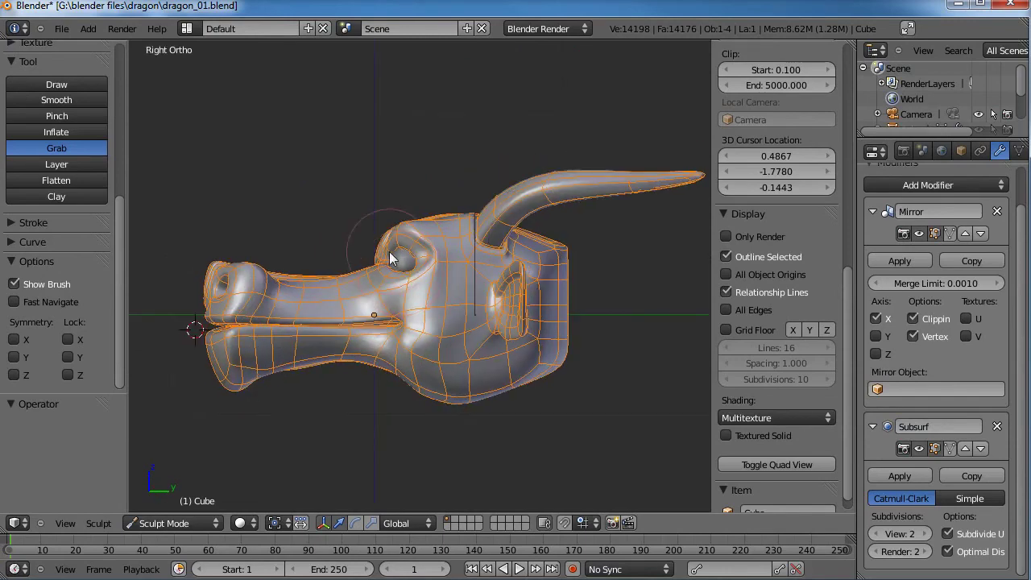
scroll(398, 281, "up", 1)
scroll(399, 283, "up", 1, "shift")
scroll(443, 325, "down", 2)
middle_click_drag(512, 324, 568, 294, "shift")
scroll(520, 302, "up", 4)
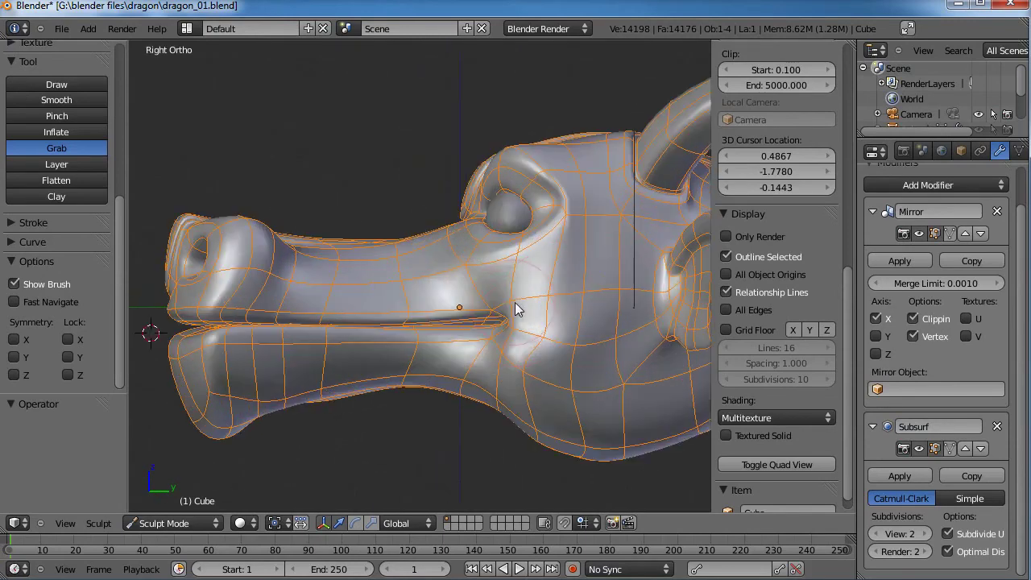
left_click_drag(502, 313, 512, 331)
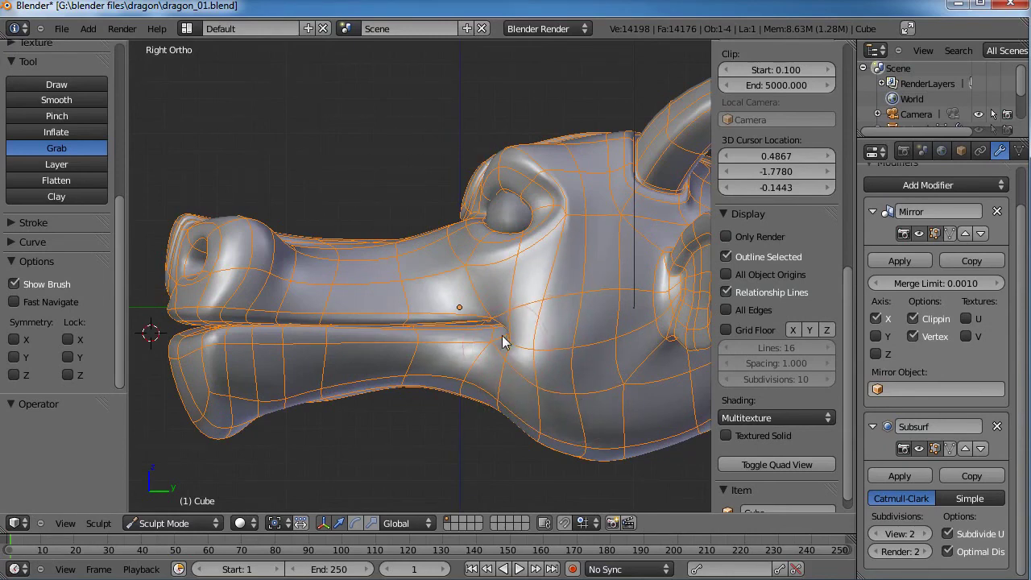
In Edit Mode, select the front of the snout and lower jaw and shift it 0.048 back along the Y axis.
scroll(422, 308, "down", 3)
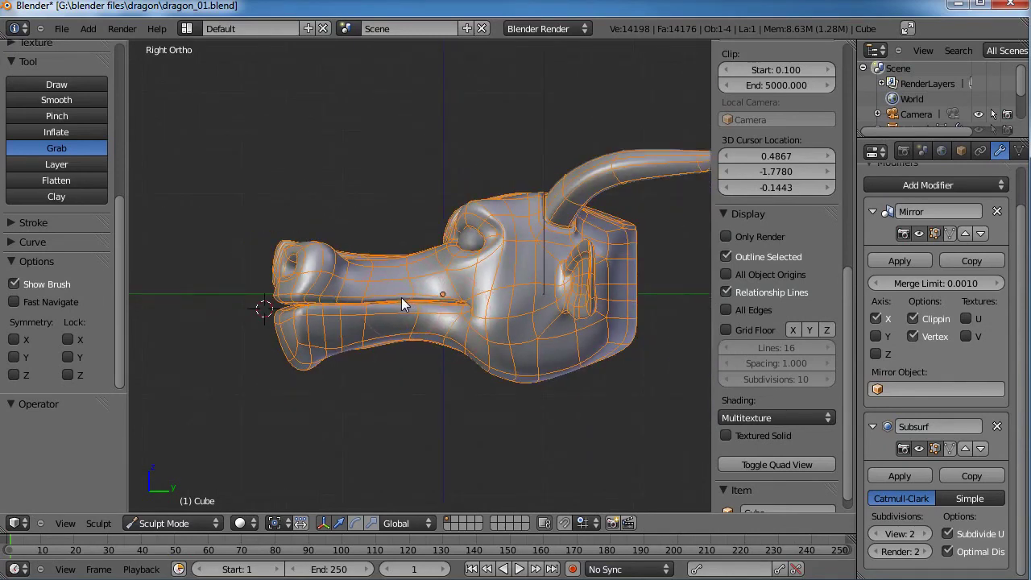
left_click(185, 523)
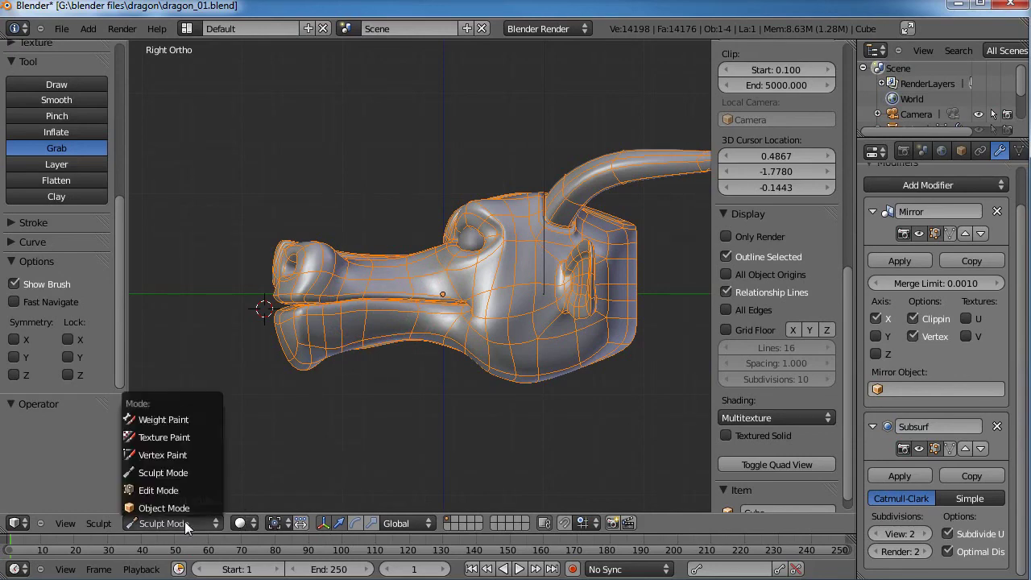
left_click(158, 490)
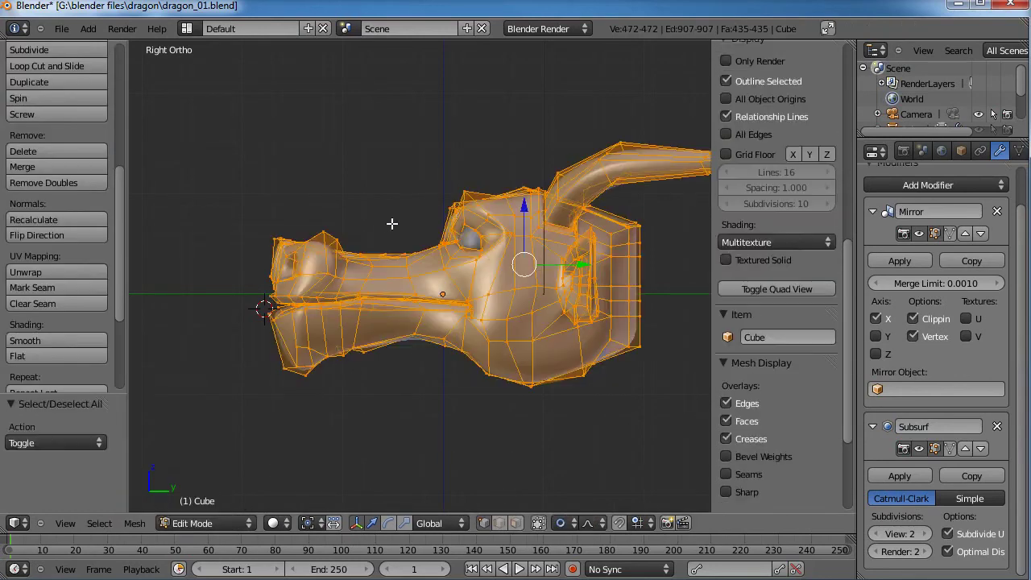
key("a")
left_click_drag(393, 198, 235, 380)
middle_click_drag(235, 380, 386, 306)
key("g")
key("y")
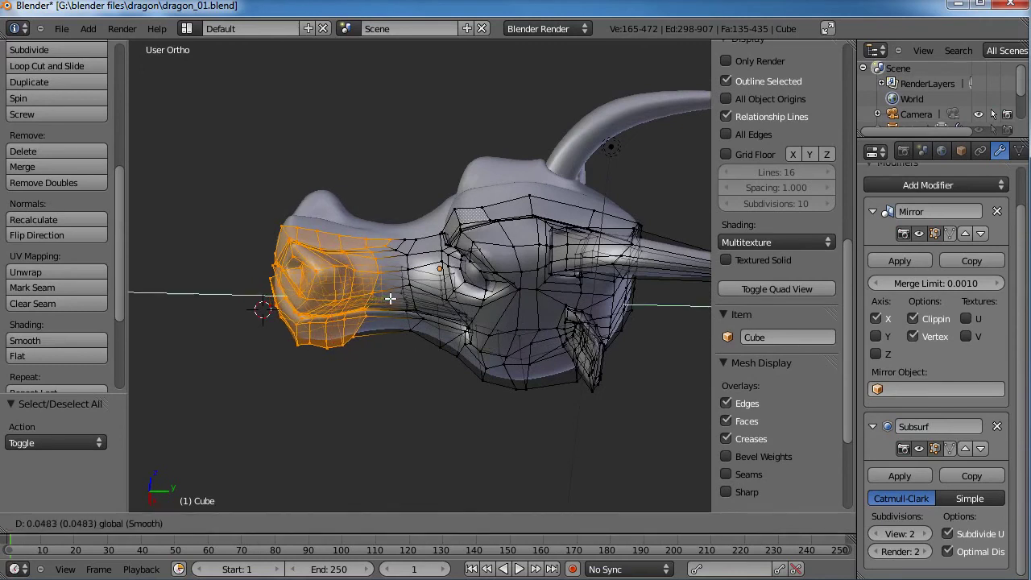
left_click(390, 298)
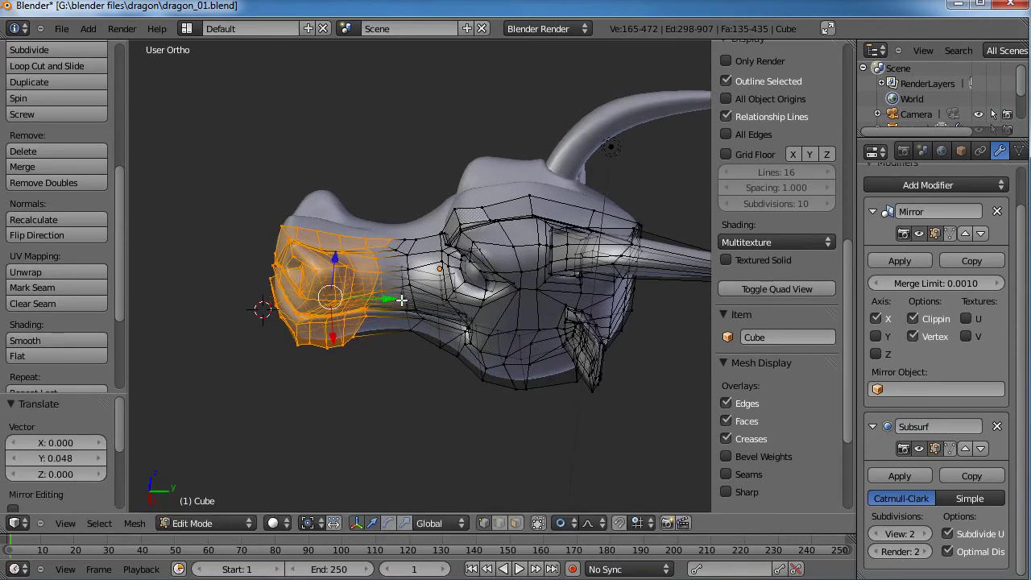
Shorten the muzzle further by moving the selected front section another 0.133 back along the Y axis.
key("g")
key("y")
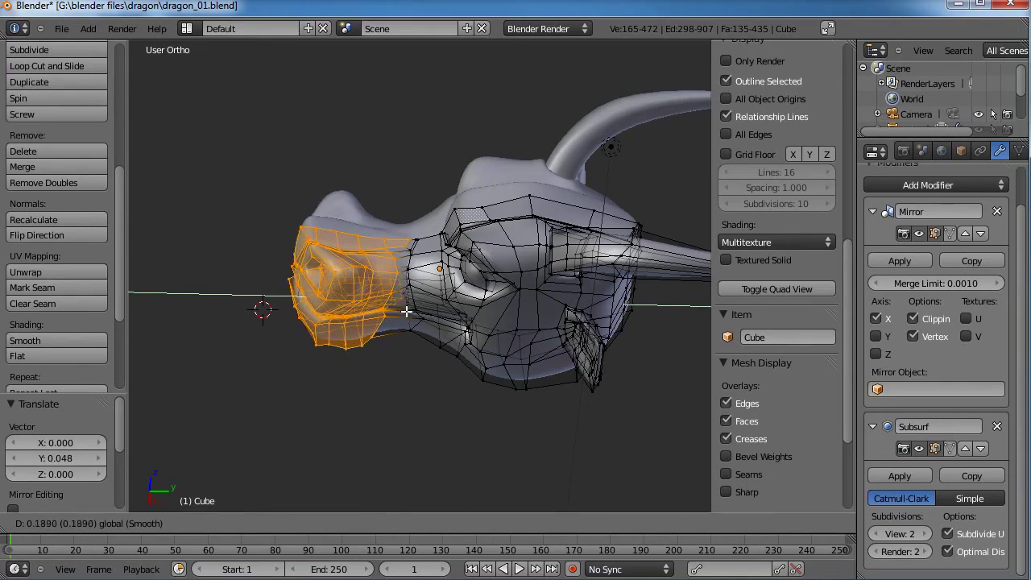
left_click(400, 312)
middle_click_drag(403, 313, 310, 302)
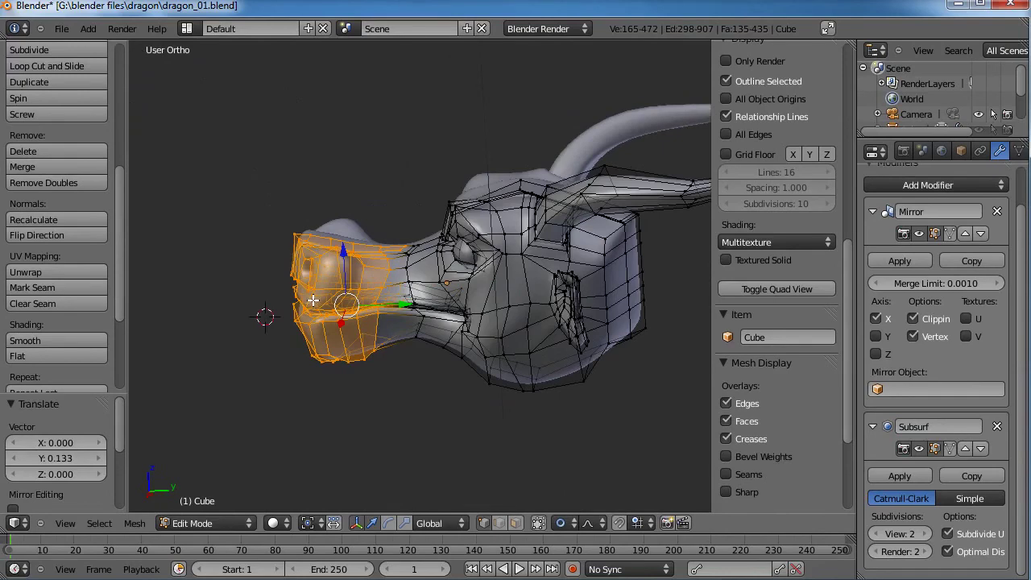
In side view, rotate the selected muzzle by -12.089° and raise it slightly, then return to Object Mode.
key("KP_3")
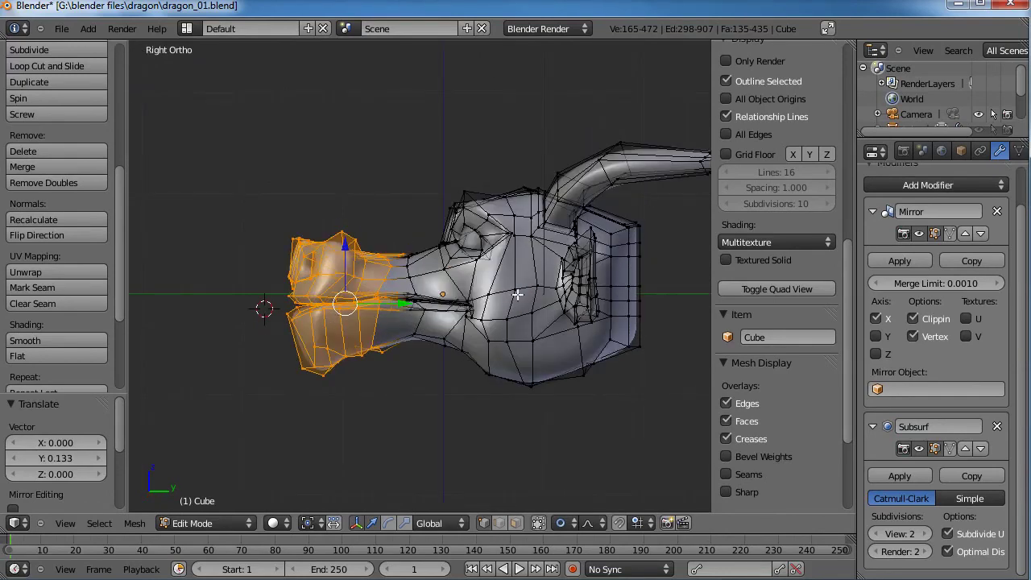
key("r")
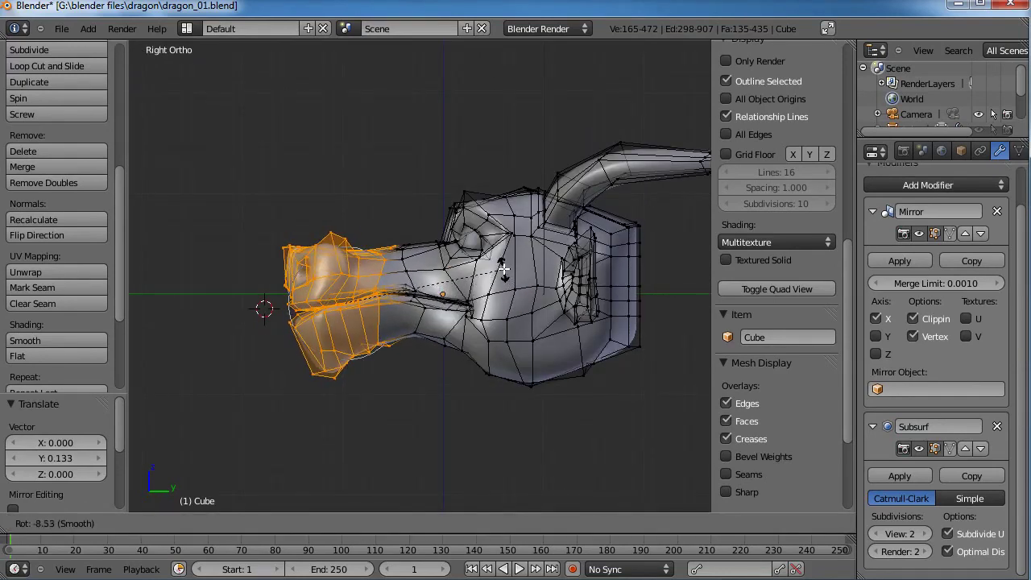
left_click(503, 264)
key("g")
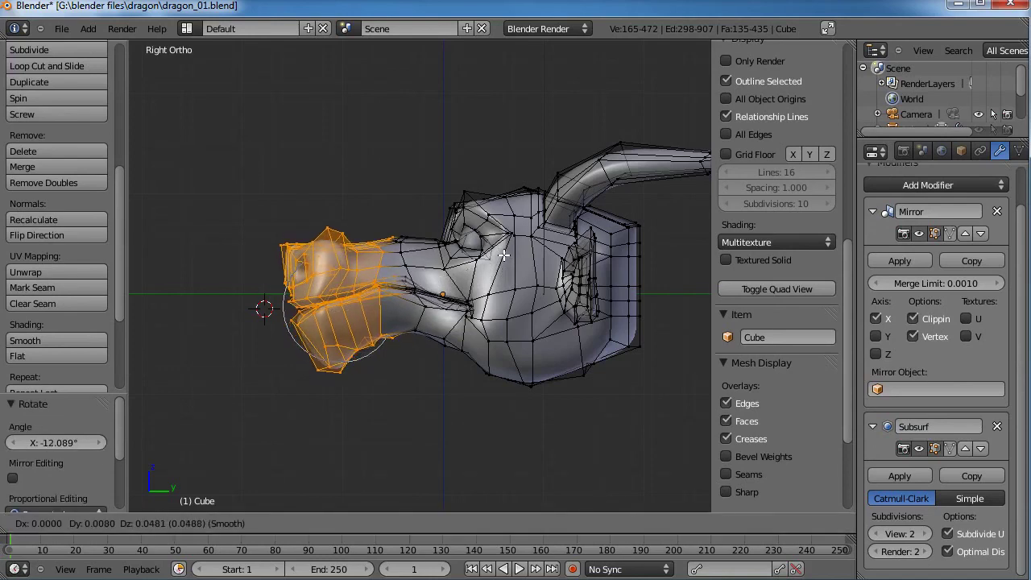
scroll(505, 253, "down", 5)
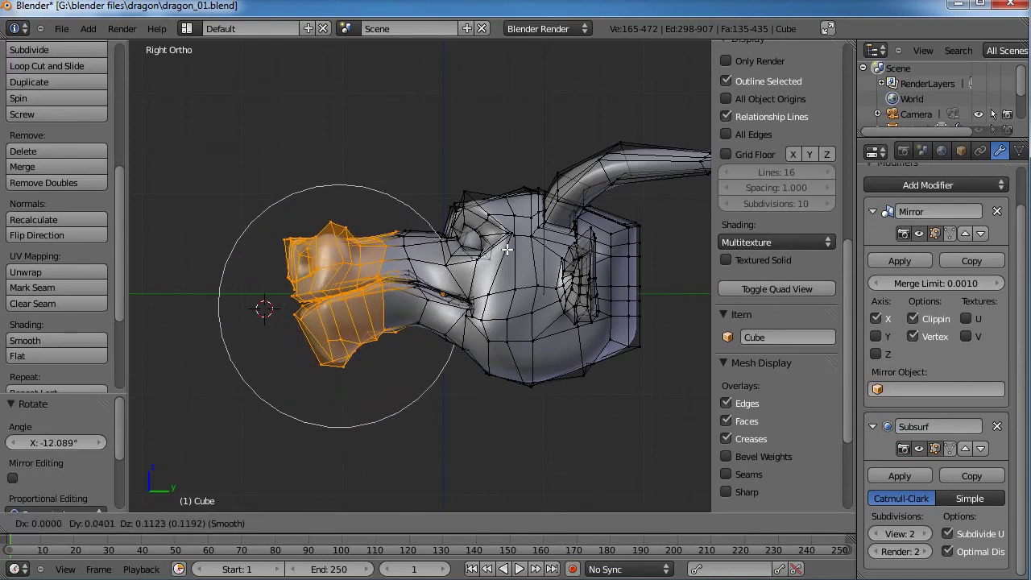
left_click(439, 274)
key("a")
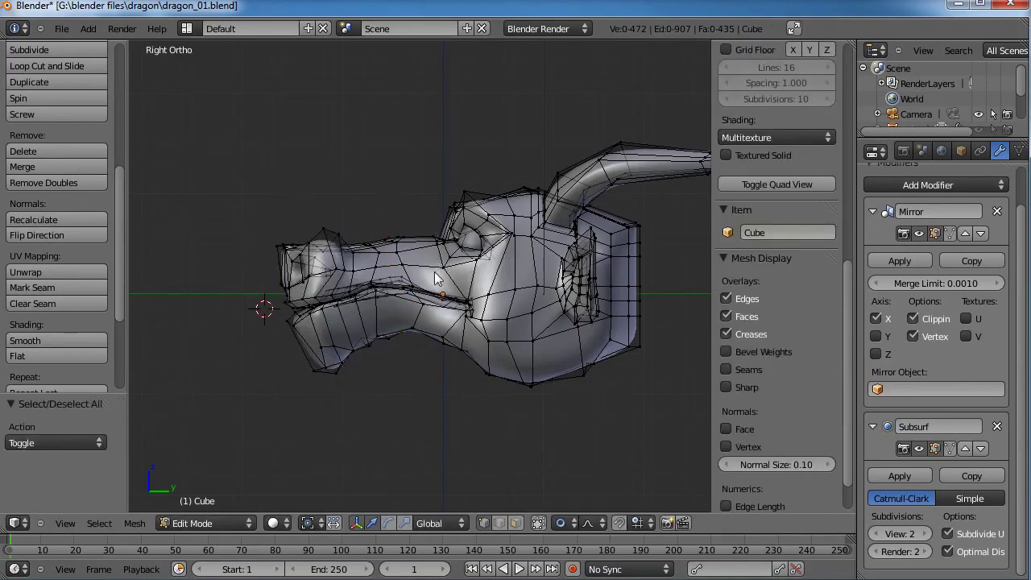
key("Tab")
middle_click_drag(437, 271, 396, 313)
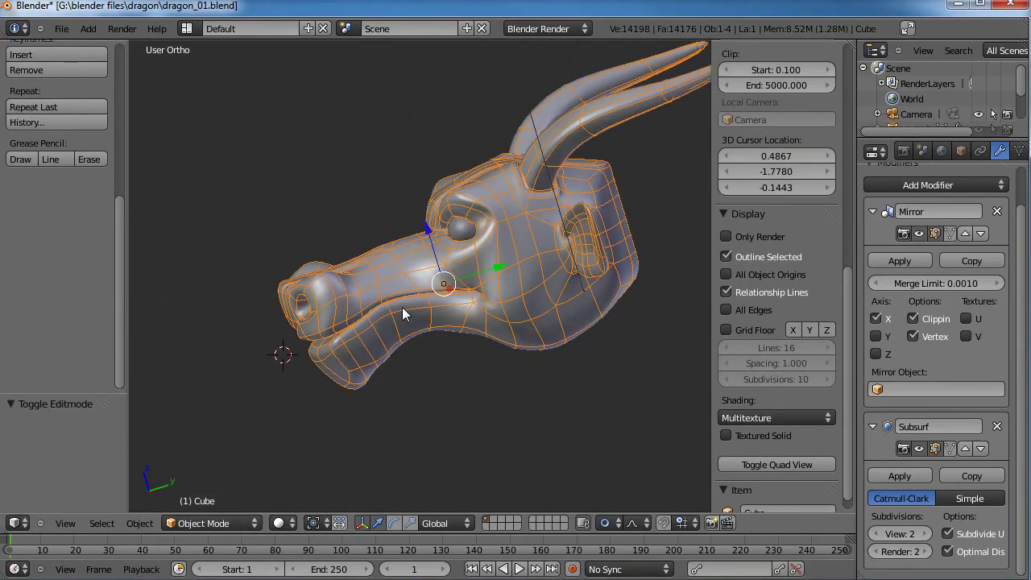
Return to Edit Mode in side view and select the vertices at the lower end of the forehead plate between the eyes.
key("KP_3")
scroll(398, 207, "up", 8)
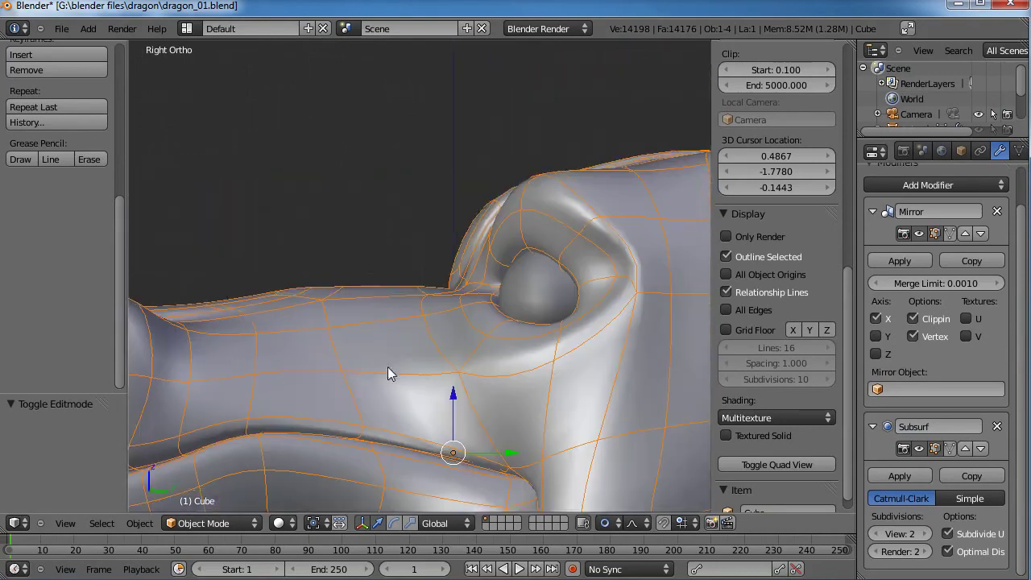
key("Tab")
key("a")
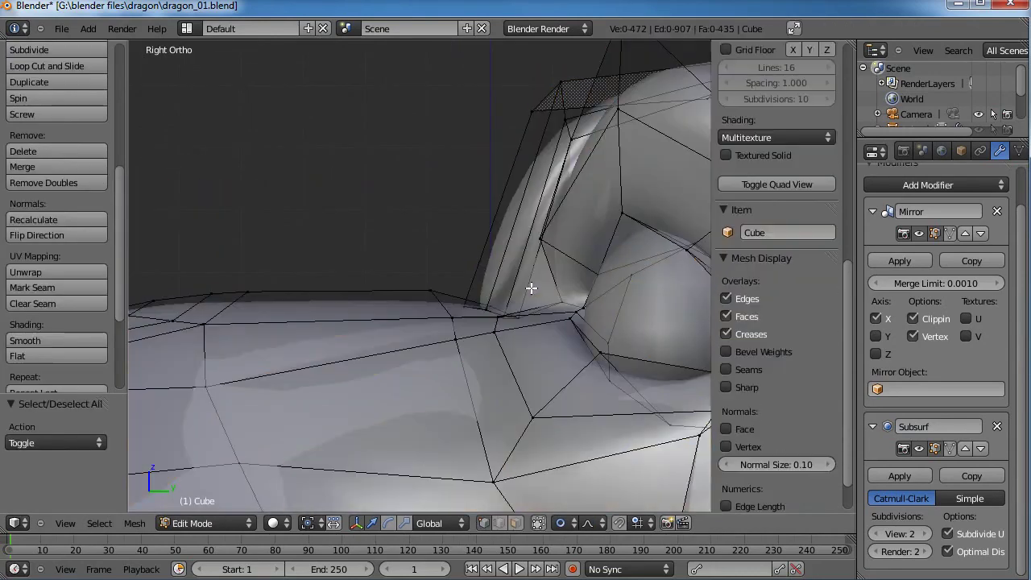
left_click_drag(481, 314, 475, 310)
key("g")
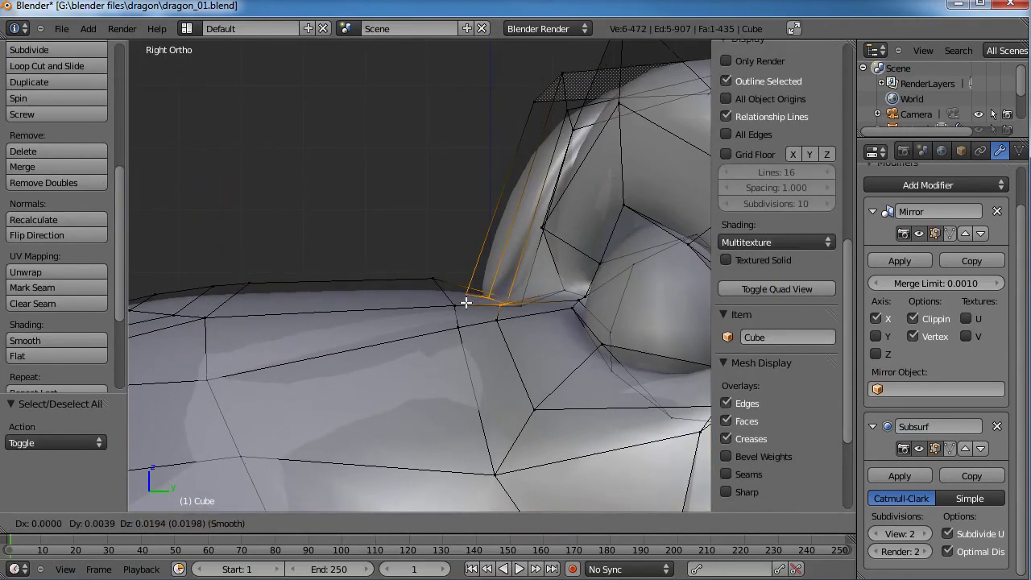
scroll(463, 302, "down", 5)
scroll(463, 302, "up", 10)
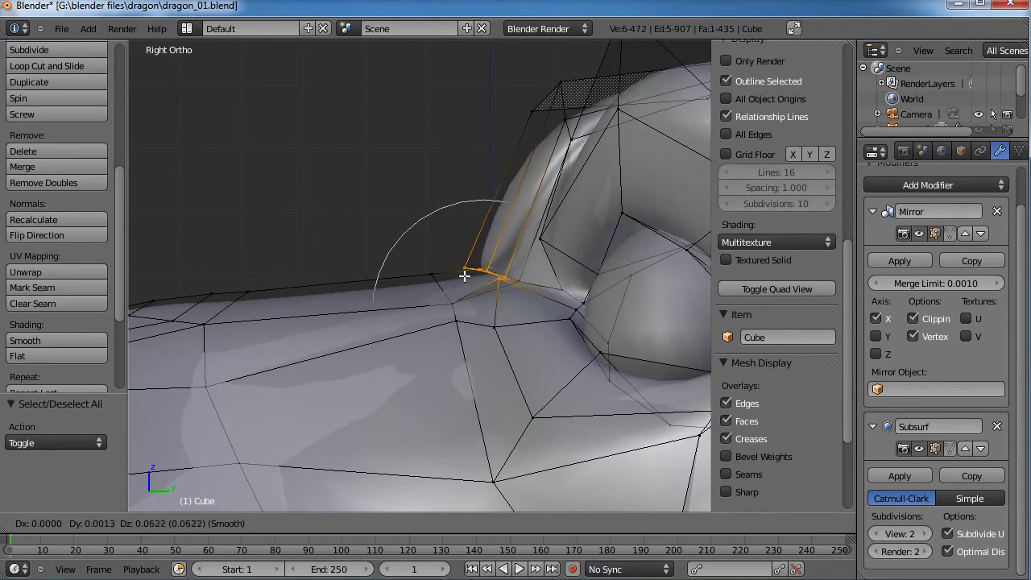
key("Escape")
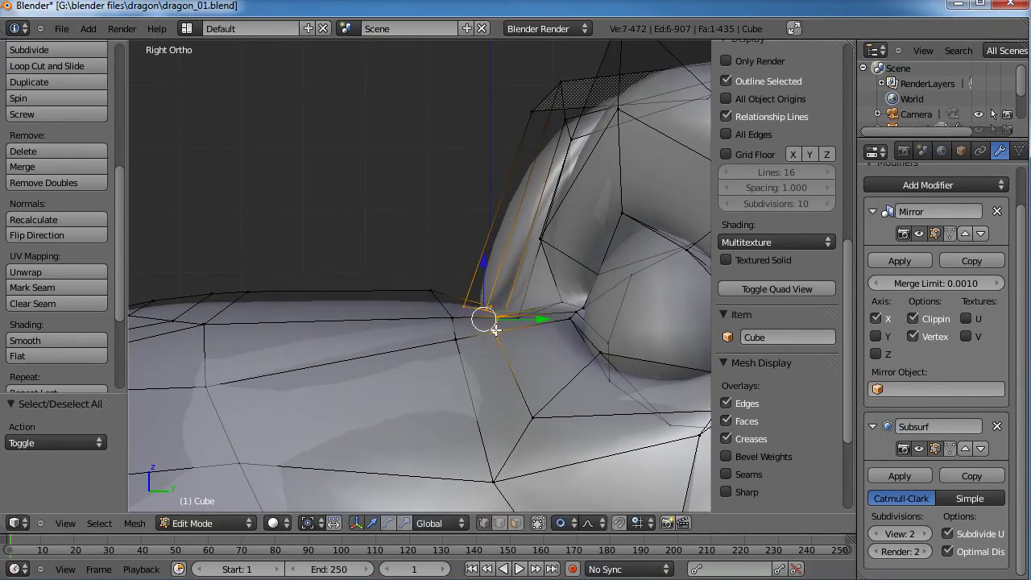
Adjust the selection to the six vertices at the lower edge of the forehead plate and raise them 0.096 along Z.
scroll(508, 376, "up", 4)
middle_click_drag(535, 388, 495, 374, "shift")
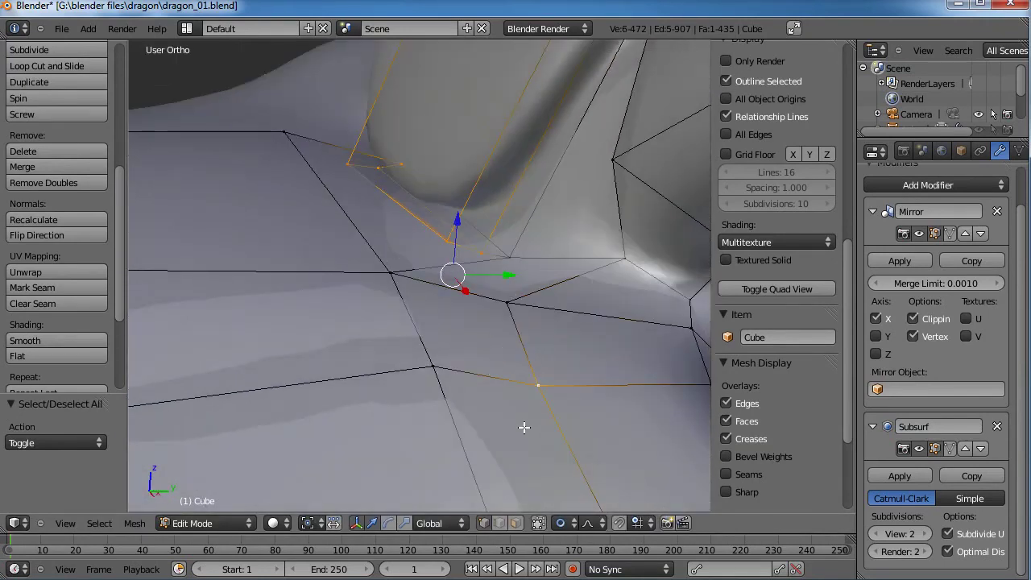
middle_click_drag(509, 409, 498, 291)
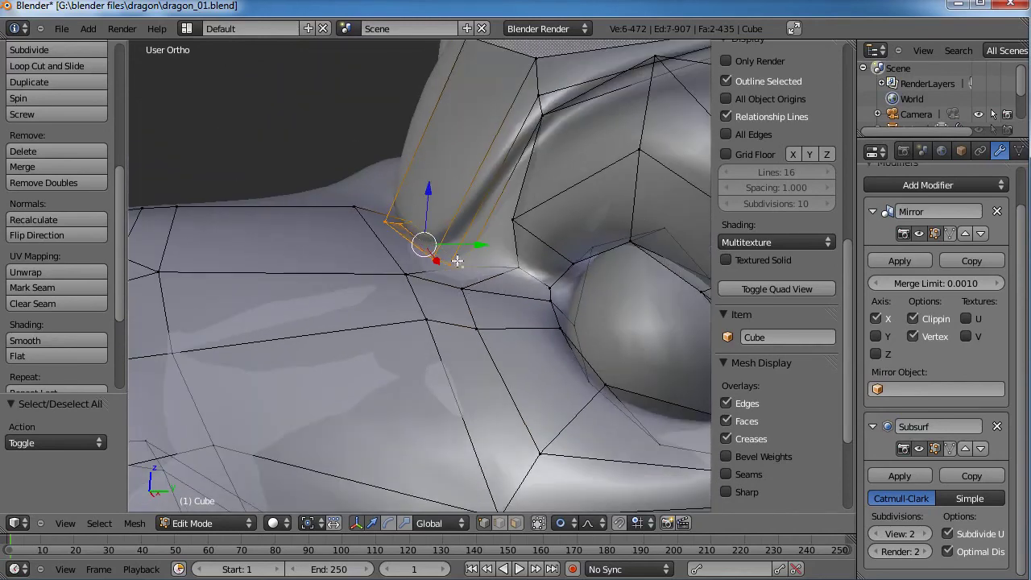
left_click_drag(429, 200, 427, 173)
scroll(437, 233, "down", 4)
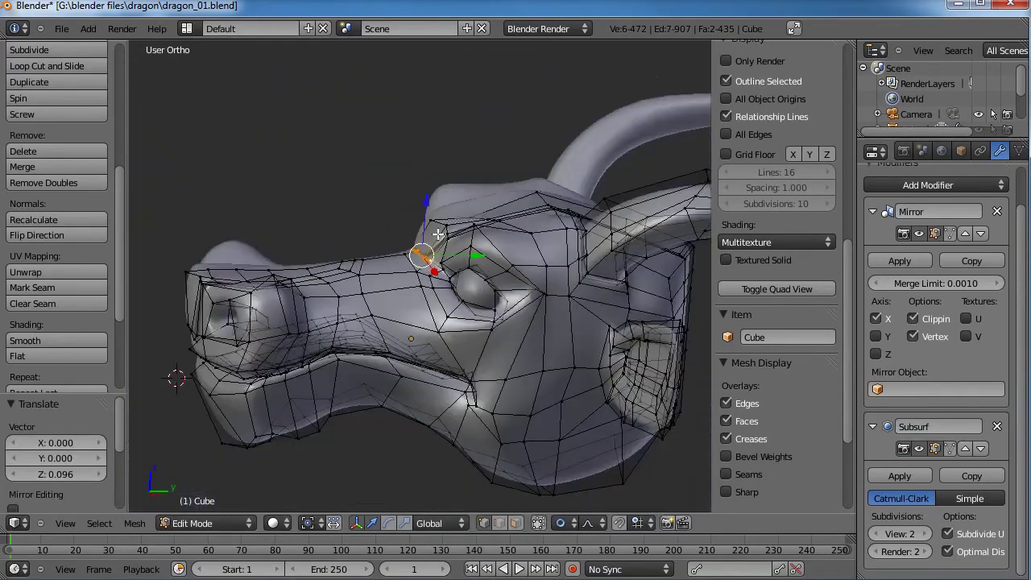
Move the two vertices on the snout bridge just beneath the brow by X -0.020, Y -0.034 and Z -0.018.
middle_click_drag(437, 233, 455, 265)
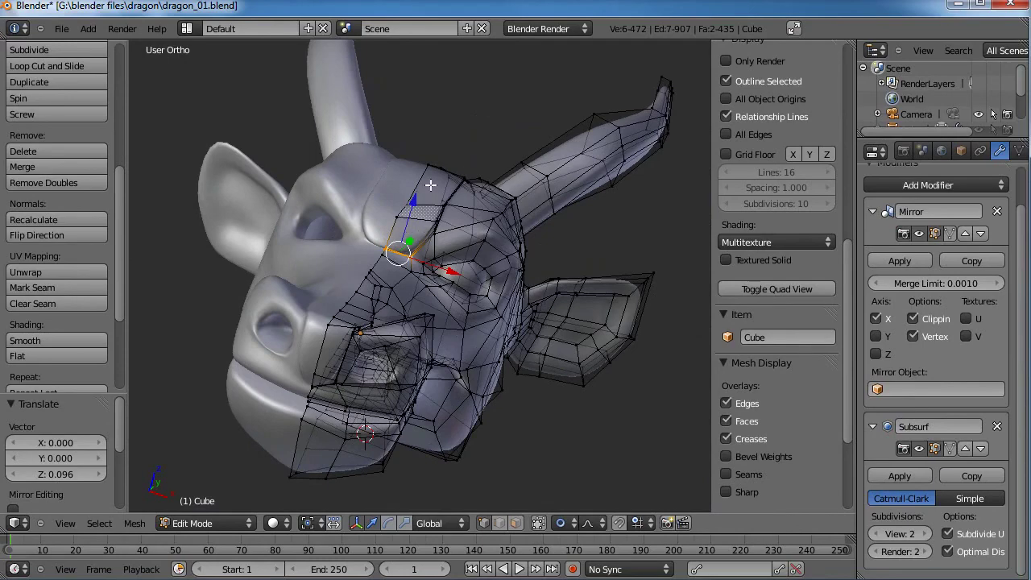
middle_click_drag(363, 300, 425, 333)
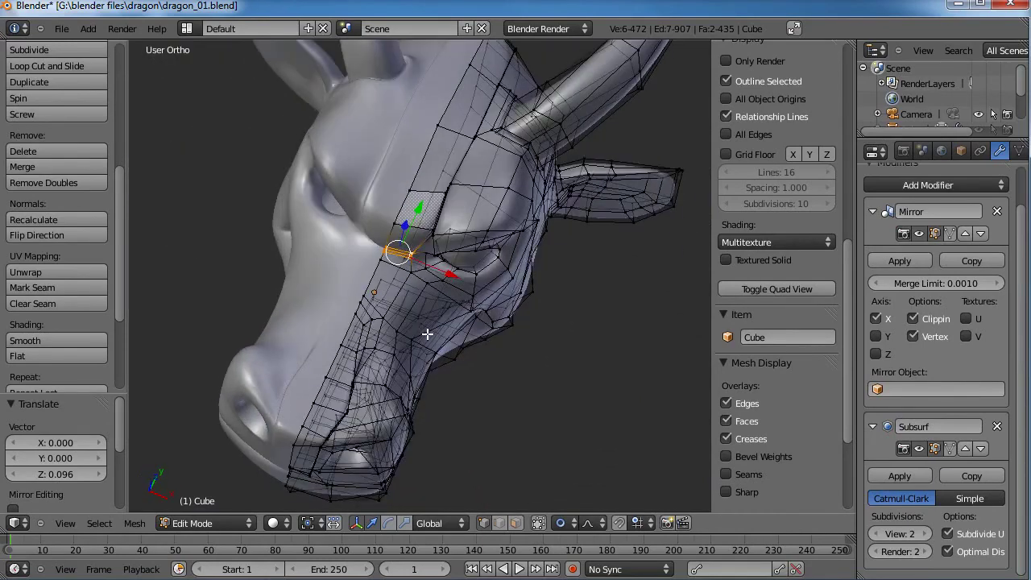
right_click(427, 268, "shift")
key("g")
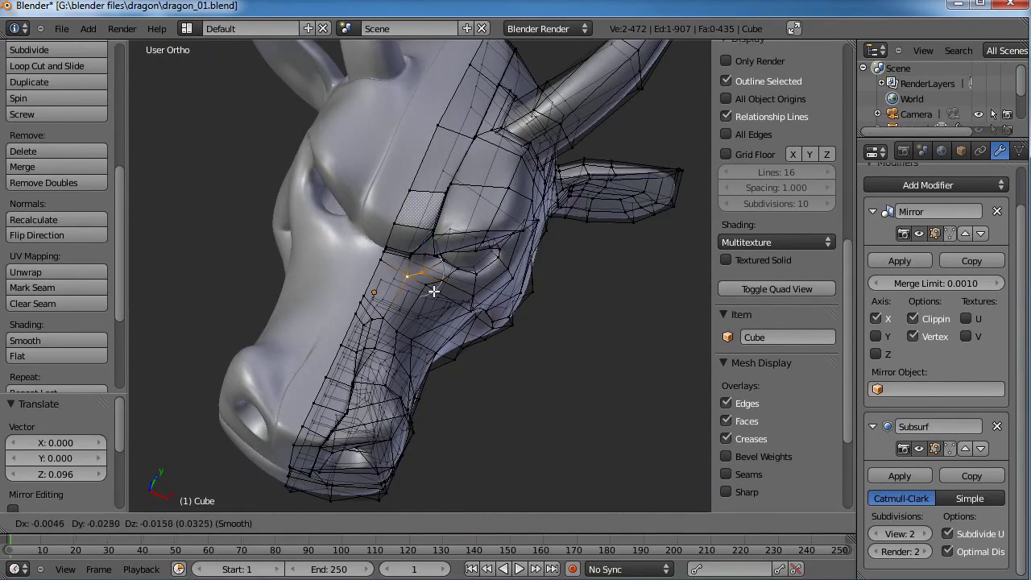
left_click(434, 291)
middle_click_drag(434, 291, 431, 266)
In side view, select the vertices where the brow meets the snout and move them by Y -0.027 and Z 0.054.
key("KP_3")
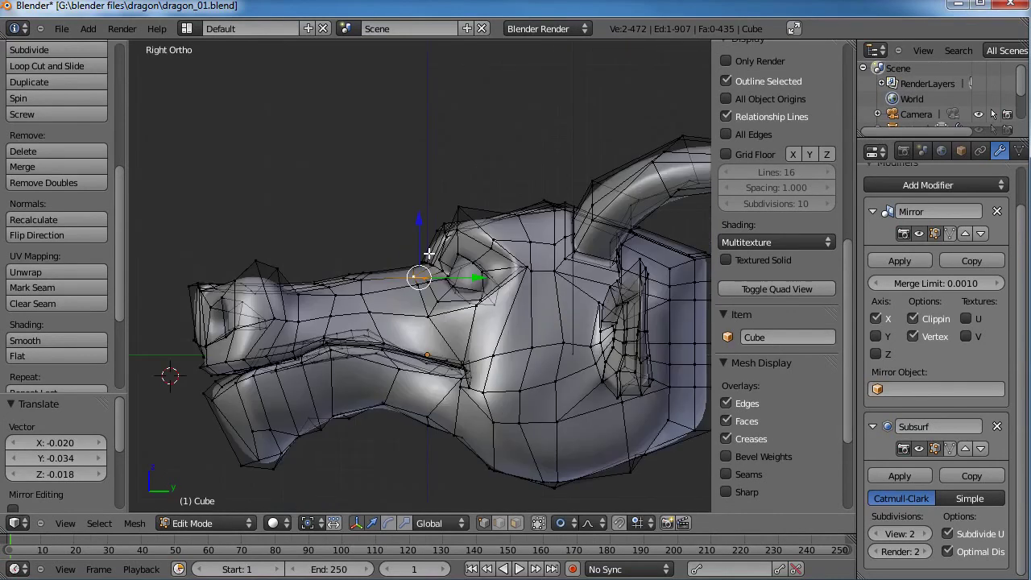
scroll(429, 255, "up", 4)
key("a")
scroll(777, 322, "down", 3)
key("b")
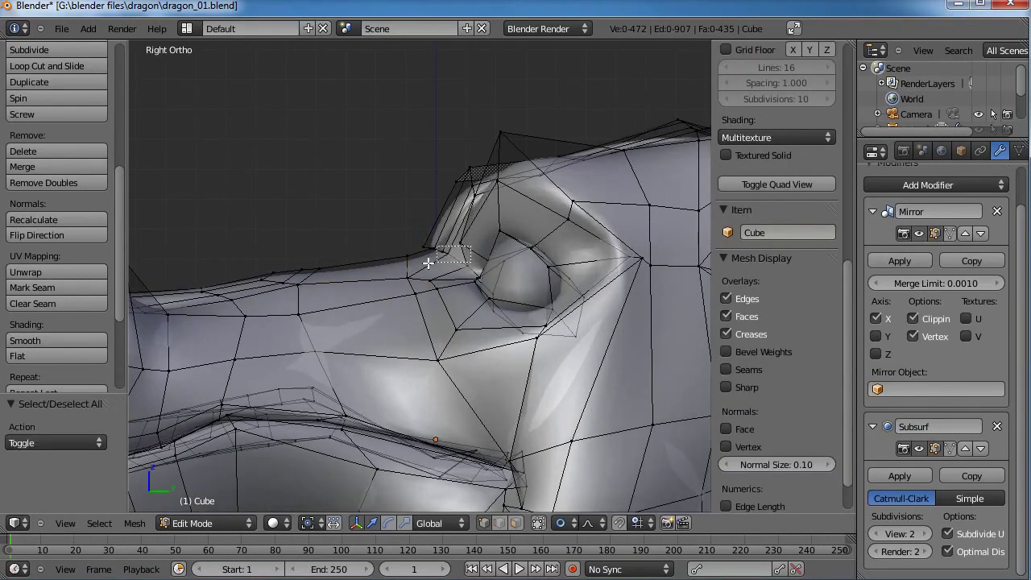
left_click_drag(428, 263, 400, 266)
key("g")
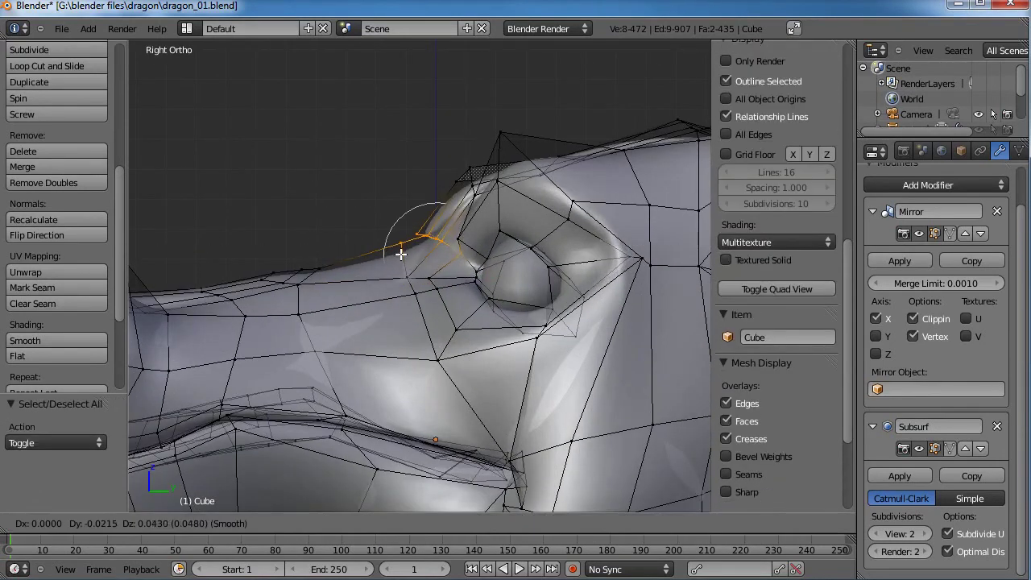
left_click(399, 251)
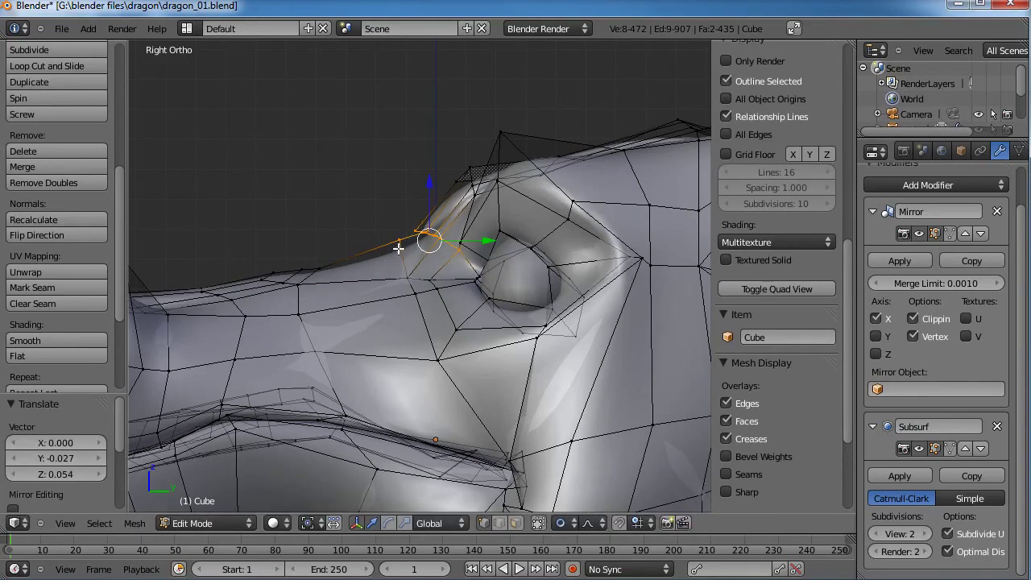
Adjust individual vertices on the snout bridge in front of the eye, moving one by Y -0.024 and Z 0.027, then return to Object Mode.
right_click(399, 241)
key("g")
left_click(398, 251)
right_click(406, 270)
key("g")
left_click(399, 260)
key("g")
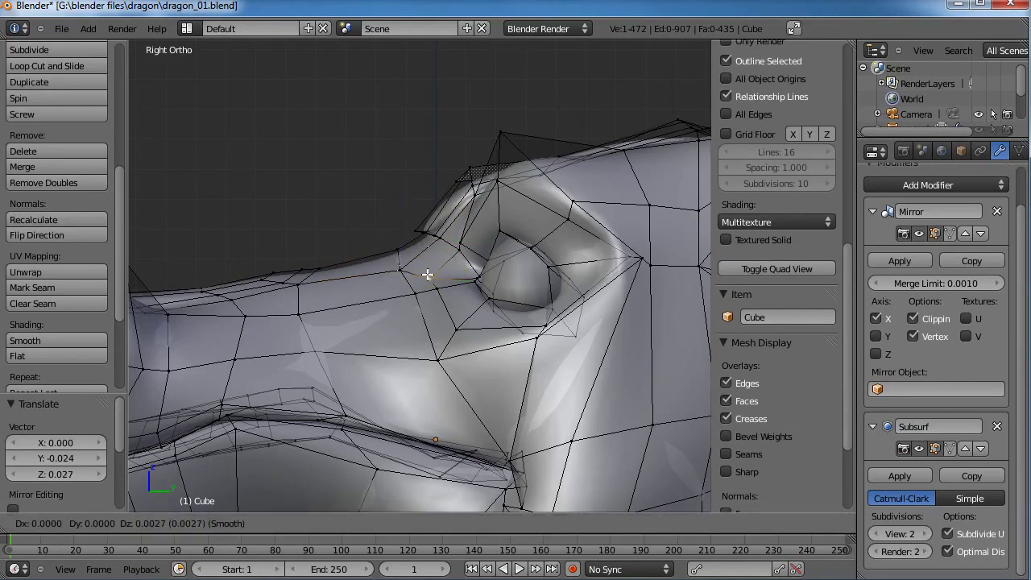
left_click(428, 267)
scroll(426, 271, "down", 2)
key("Tab")
middle_click_drag(418, 292, 433, 321)
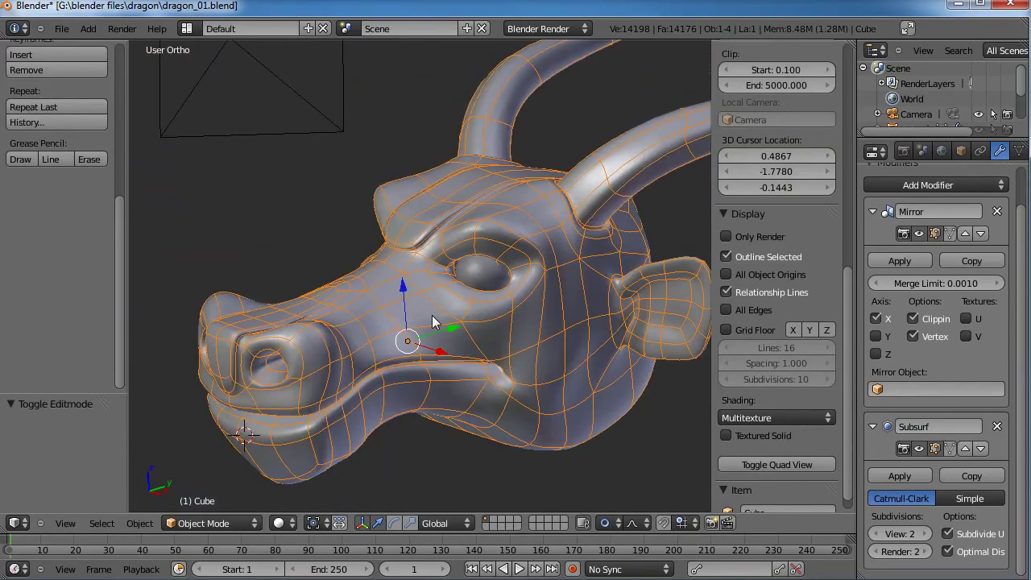
Turn off the wire display on the head object and save the model over dragon_01.blend.
key("ctrl+s")
left_click(433, 321)
middle_click_drag(481, 367, 482, 301)
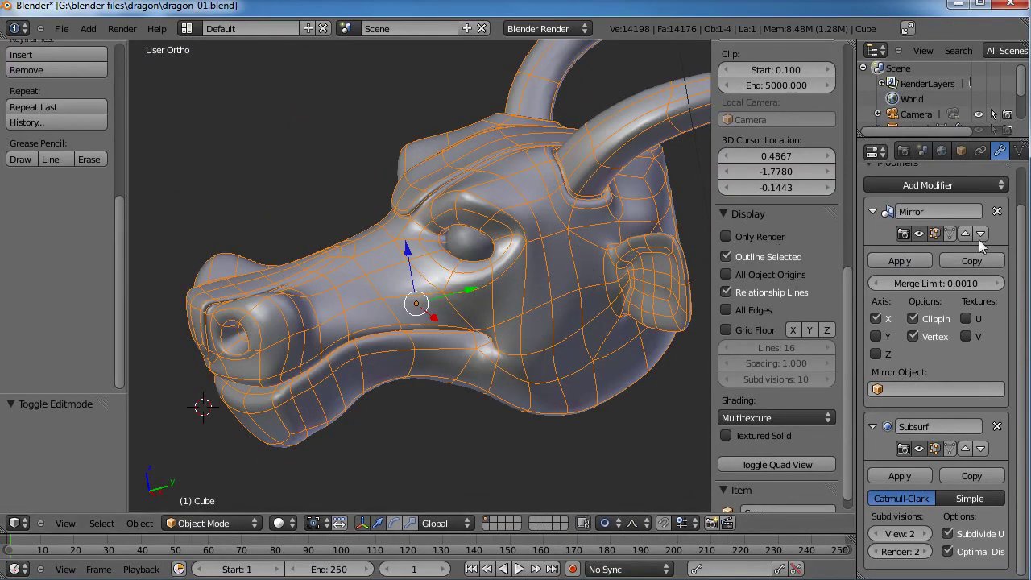
left_click(962, 153)
left_click(872, 455)
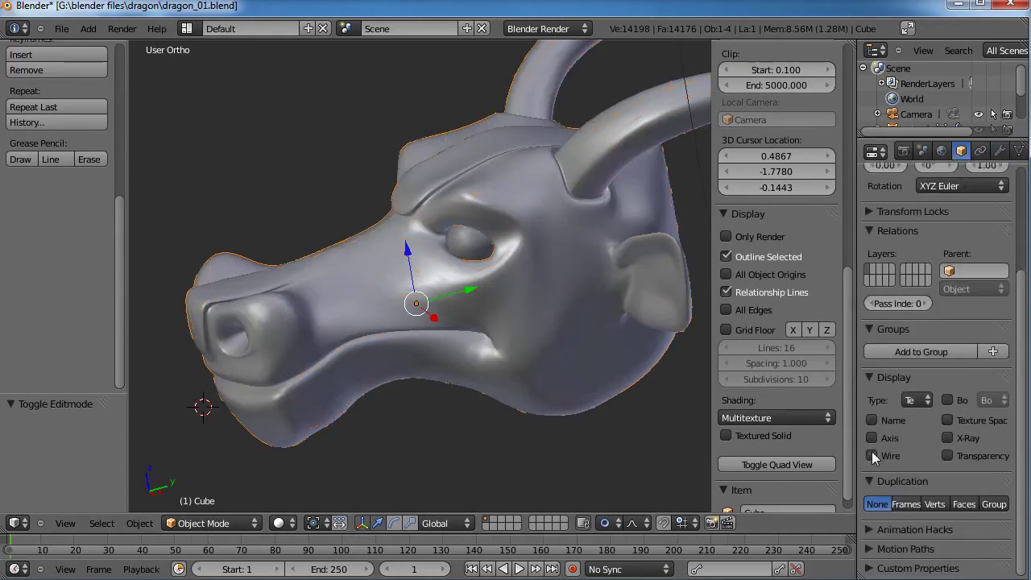
middle_click_drag(523, 363, 506, 343)
key("ctrl+s")
left_click(511, 304)
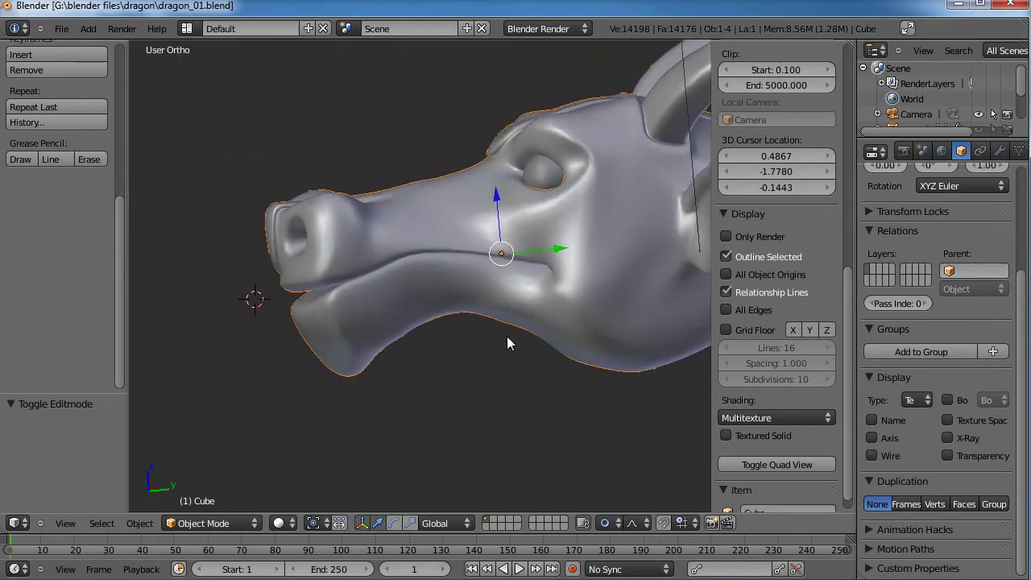
In Edit Mode, add a loop cut along the lower jaw and slide it by -0.71 toward the jaw's lower edge.
key("Tab")
mouse_move(414, 277)
middle_mouse_down()
mouse_move(601, 264)
mouse_move(410, 284)
middle_mouse_up()
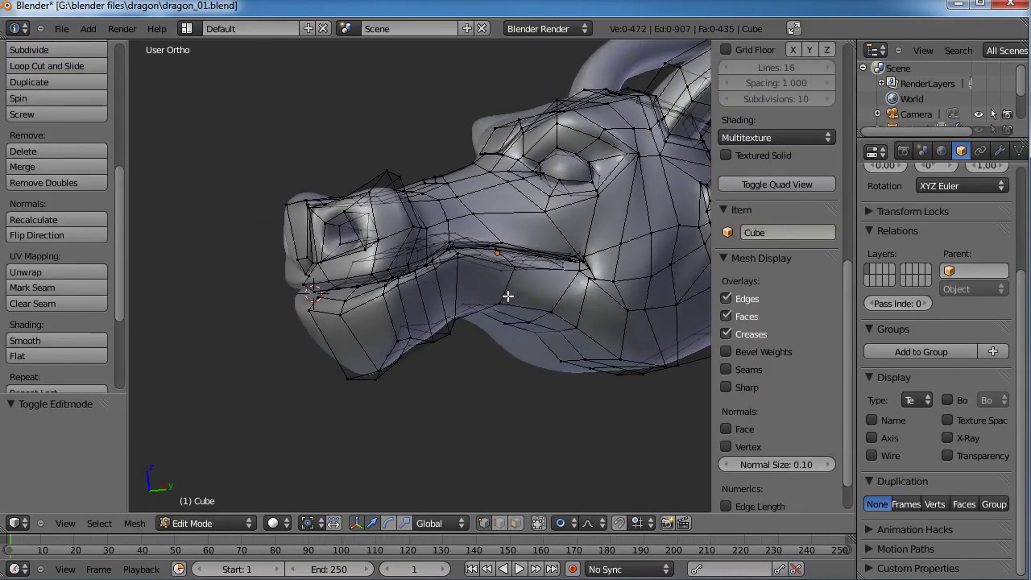
scroll(517, 292, "up", 5)
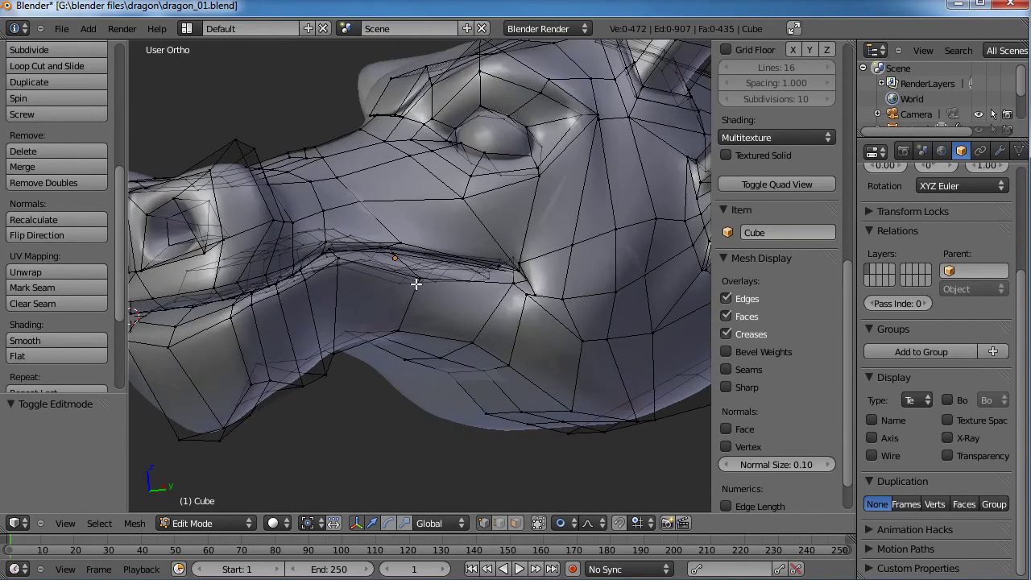
scroll(532, 343, "down", 5)
middle_click_drag(532, 343, 494, 341)
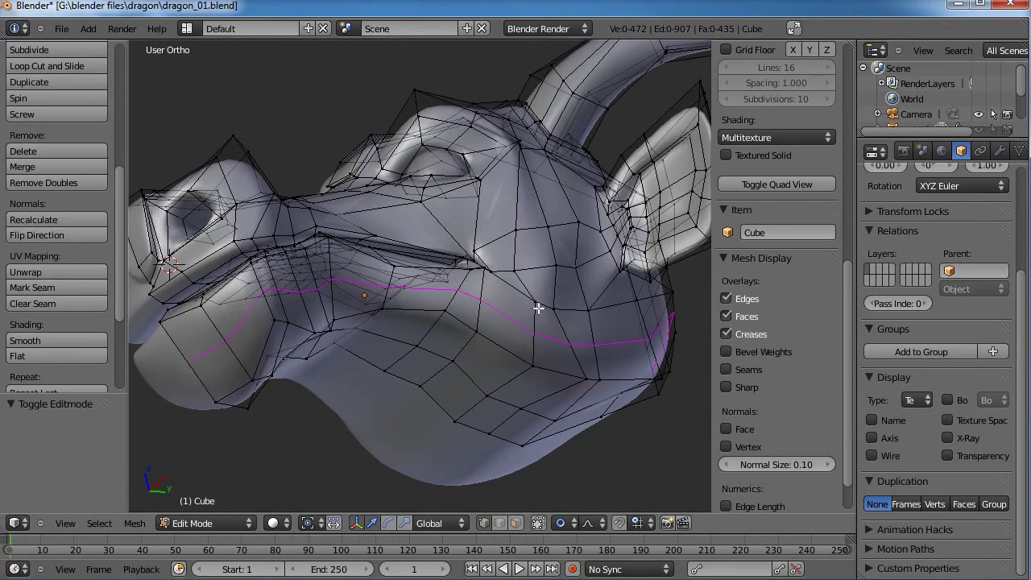
left_click(531, 336)
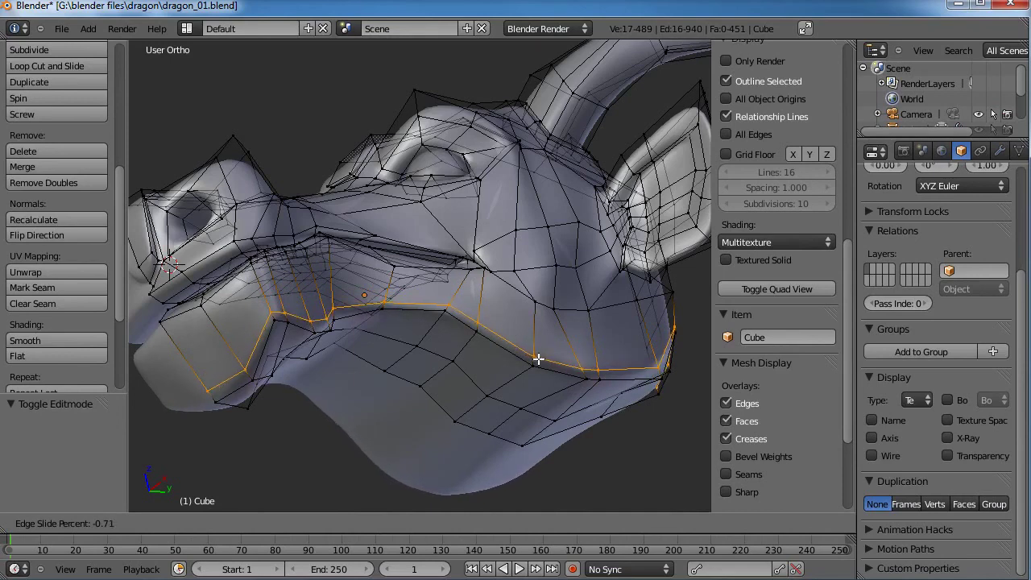
left_click(537, 358)
key("Tab")
mouse_move(491, 269)
middle_mouse_down()
mouse_move(409, 293)
mouse_move(351, 207)
mouse_move(482, 184)
mouse_move(566, 266)
mouse_move(575, 350)
mouse_move(398, 218)
mouse_move(336, 228)
mouse_move(273, 316)
mouse_move(398, 351)
mouse_move(453, 329)
mouse_move(451, 284)
mouse_move(470, 315)
mouse_move(484, 389)
mouse_move(402, 363)
mouse_move(484, 329)
mouse_move(444, 339)
mouse_move(309, 233)
mouse_move(436, 296)
middle_mouse_up()
Add a loop cut through the snout just behind the nostril and slide it by -0.47.
key("Tab")
scroll(398, 362, "up", 2)
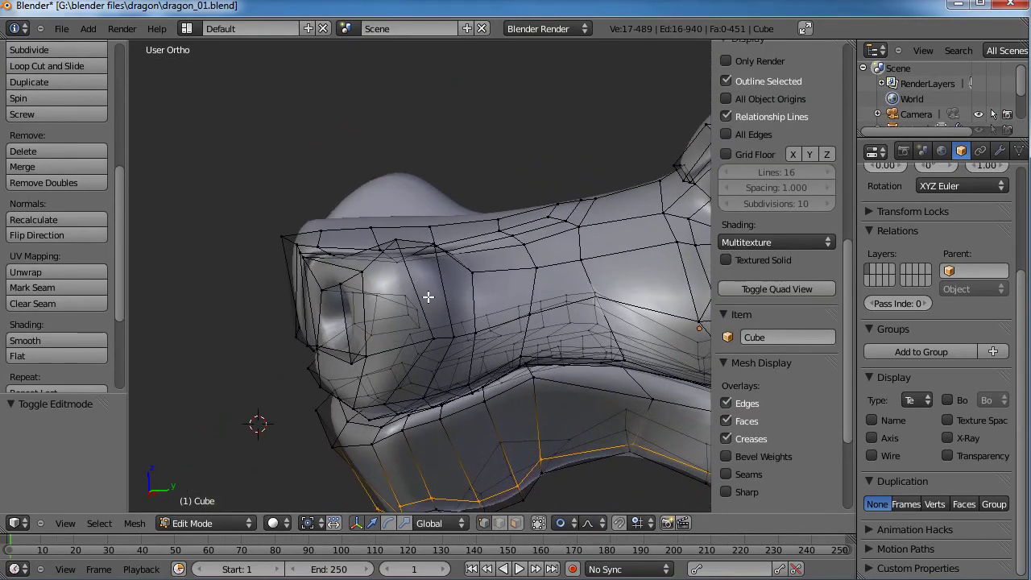
left_click(409, 239)
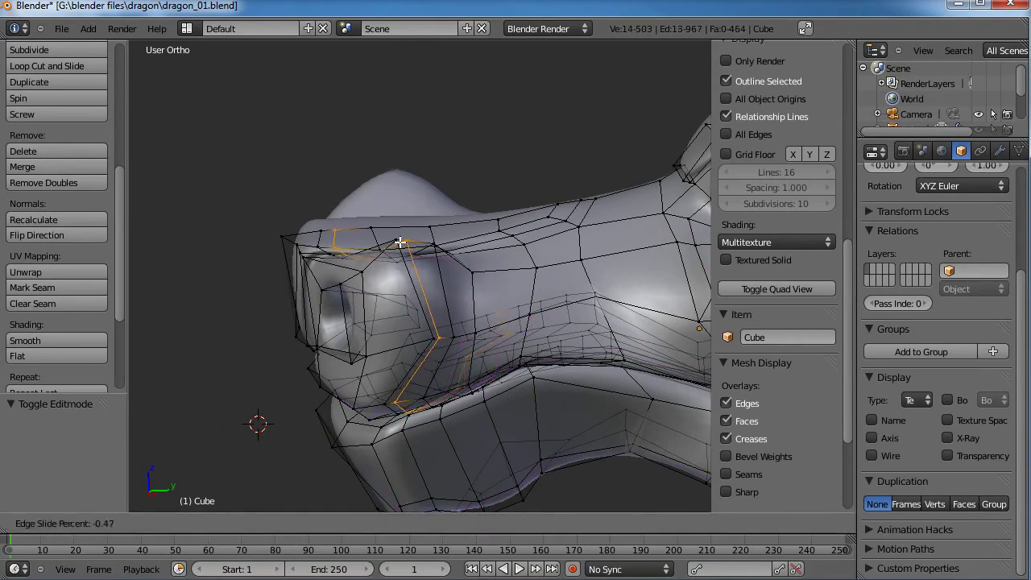
left_click(398, 242)
key("Tab")
middle_click_drag(430, 310, 414, 335)
Pull two vertices at the outer eye corner inward, by X -0.037, Y -0.120, Z -0.043 and X -0.034, Y -0.108, Z -0.026.
scroll(416, 335, "up", 3)
middle_click_drag(512, 307, 496, 273, "shift")
scroll(468, 347, "up", 4)
key("Tab")
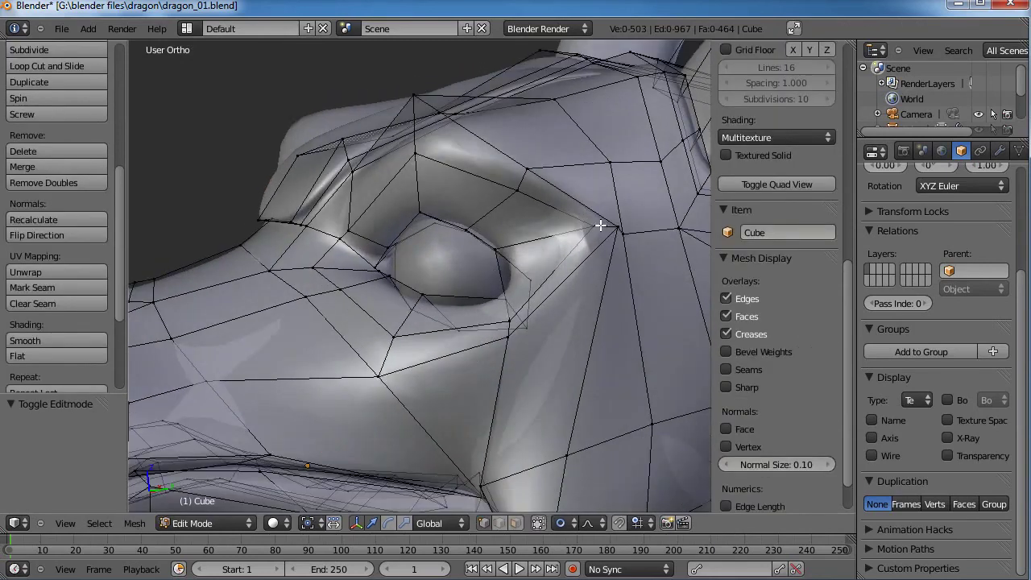
right_click(600, 226)
key("g")
left_click(576, 238)
key("g")
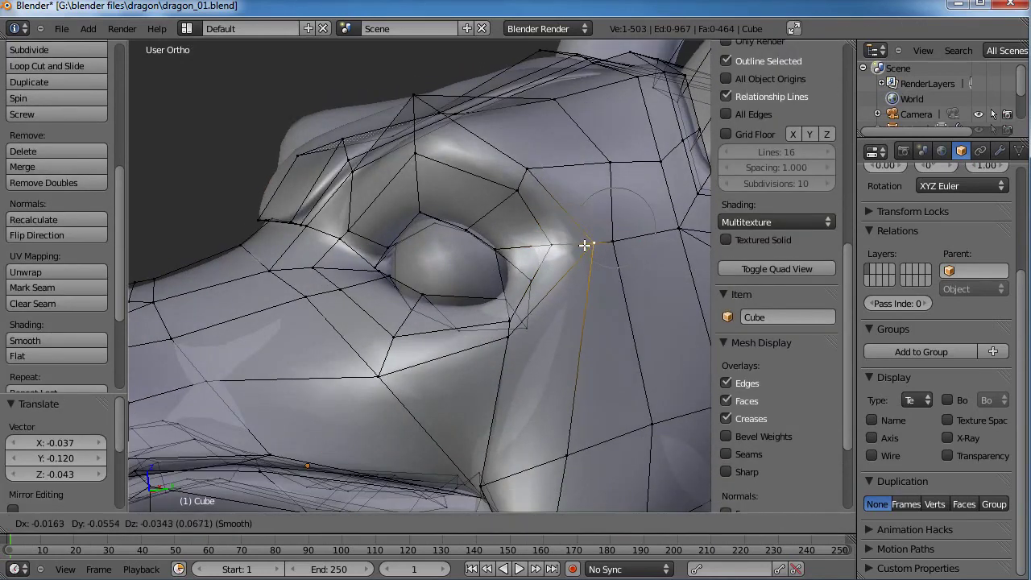
right_click(607, 243)
key("g")
left_click(571, 250)
Move the neighbouring vertex behind the outer eye corner back toward the ear, clear the selection and return to Object Mode.
right_click(620, 241)
key("g")
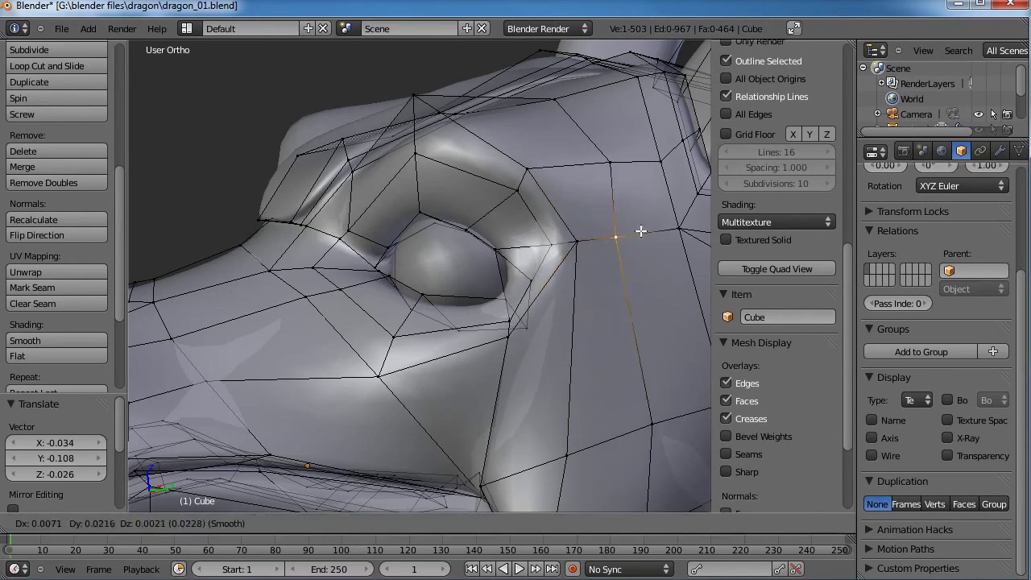
left_click(656, 224)
scroll(657, 224, "down", 3)
key("a")
key("Tab")
middle_click_drag(483, 298, 541, 360)
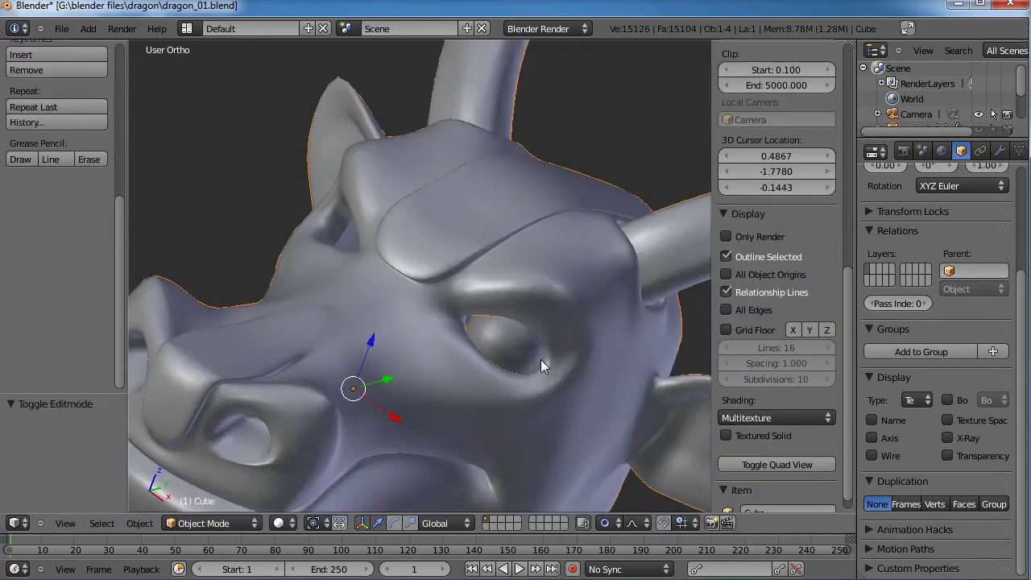
middle_click_drag(594, 329, 459, 299)
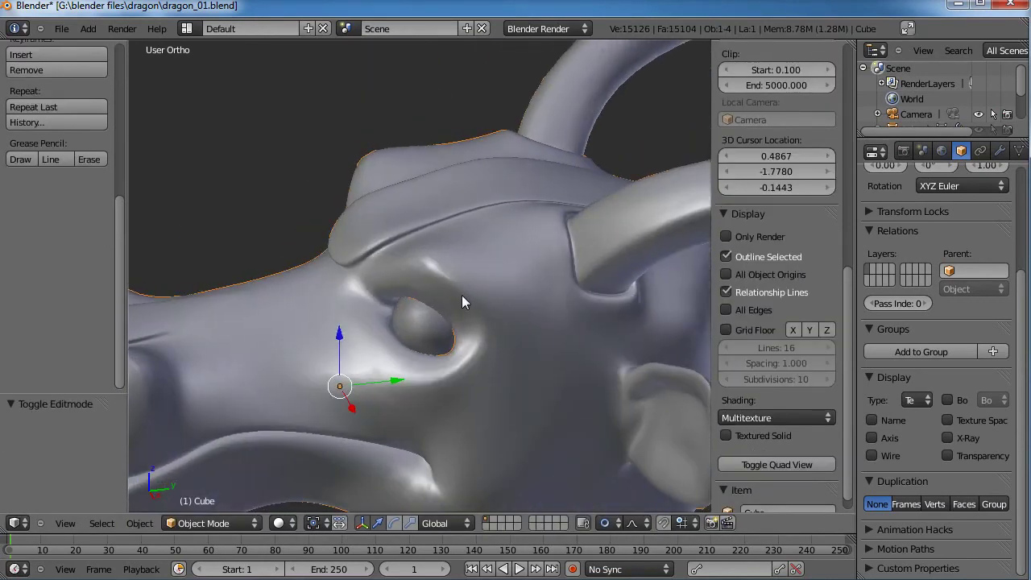
Add a loop cut over the brow and down behind the eye, slide it by -0.72, and return to Object Mode.
key("Tab")
left_click(446, 251)
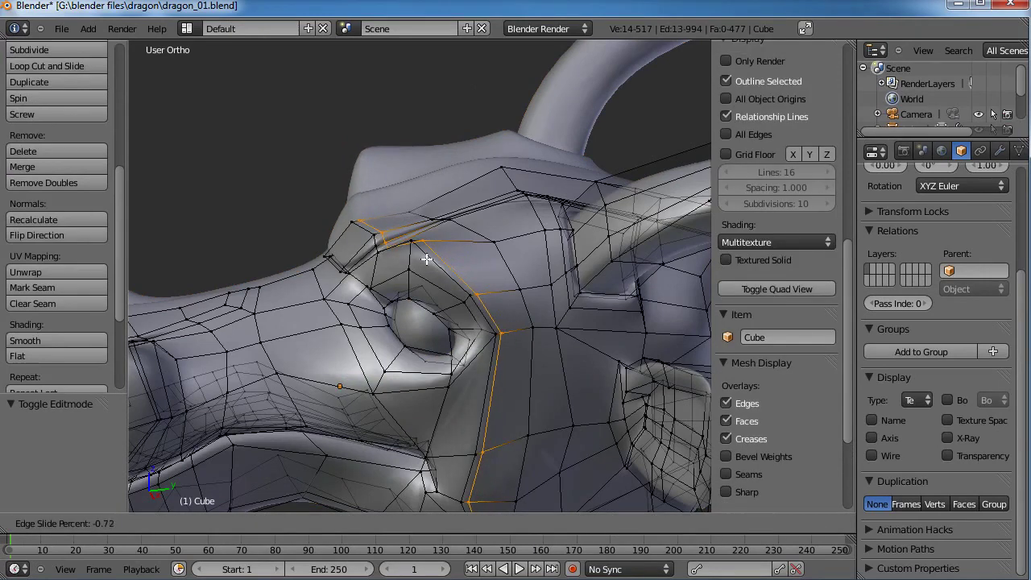
left_click(426, 260)
key("Tab")
scroll(451, 404, "down", 4)
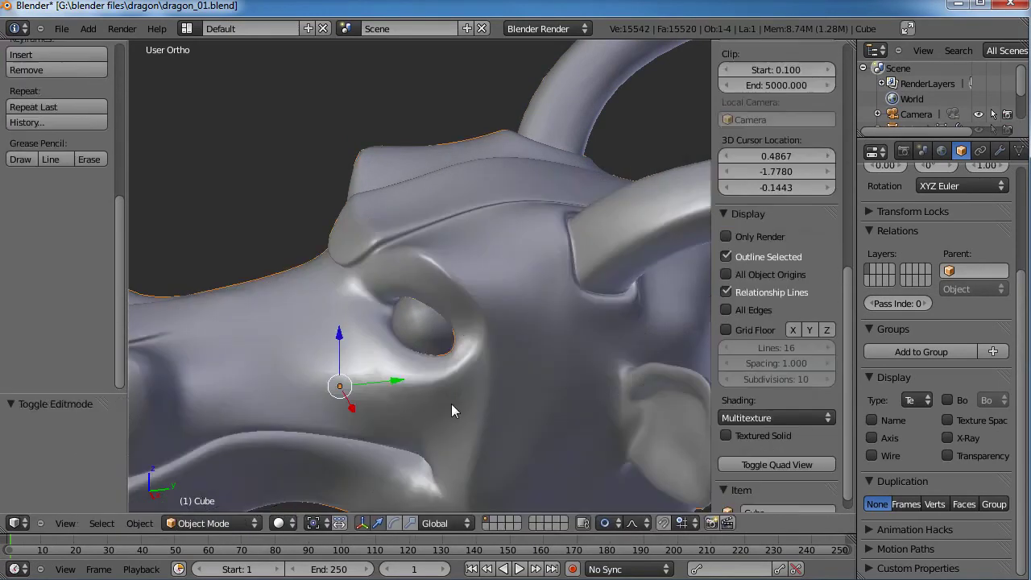
middle_click_drag(357, 393, 446, 311)
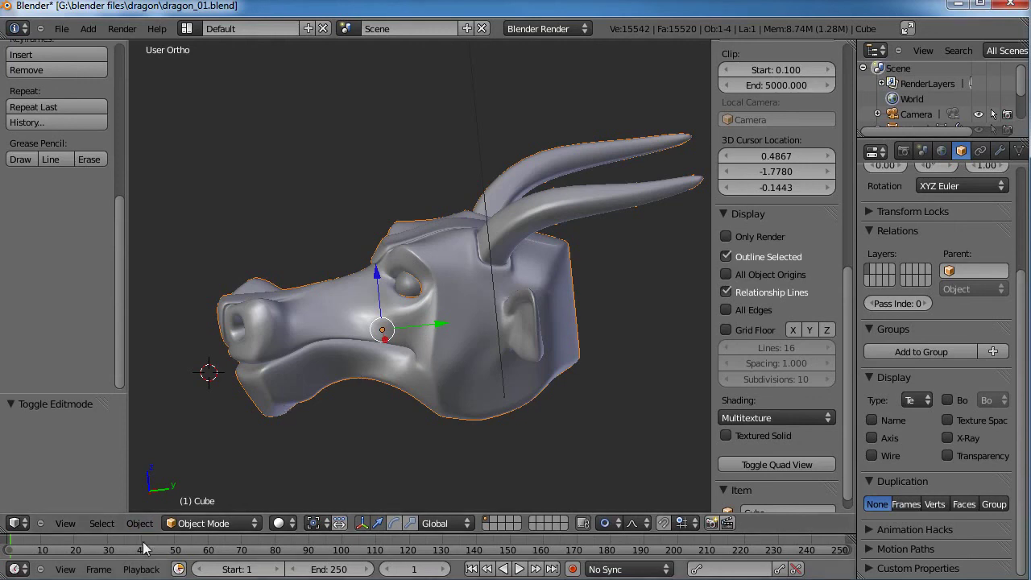
Switch to Sculpt Mode and use the Smooth brush on the ridge running down the cheek behind the eye.
left_click(207, 522)
left_click(212, 473)
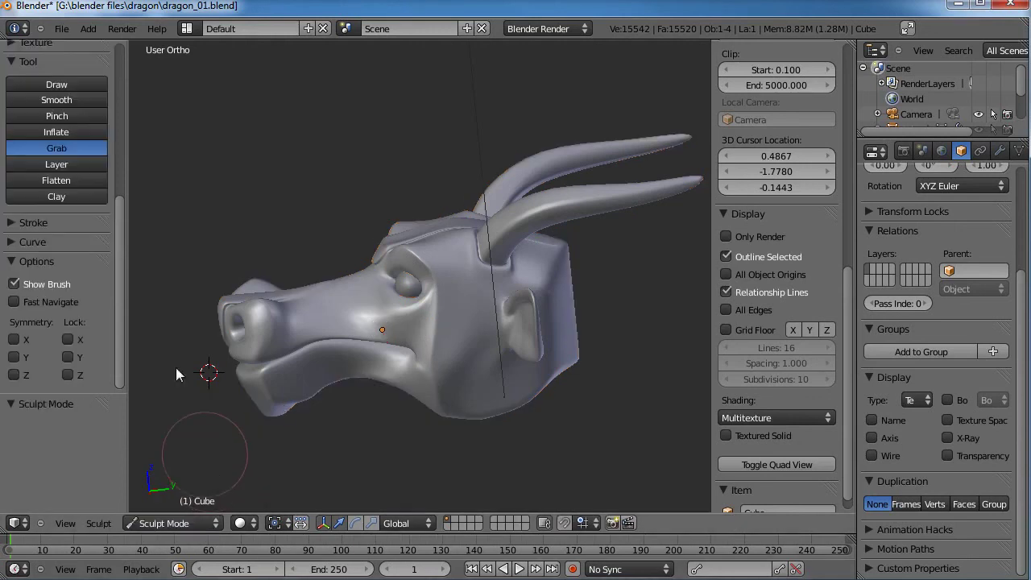
scroll(65, 102, "up", 1)
left_click(77, 121)
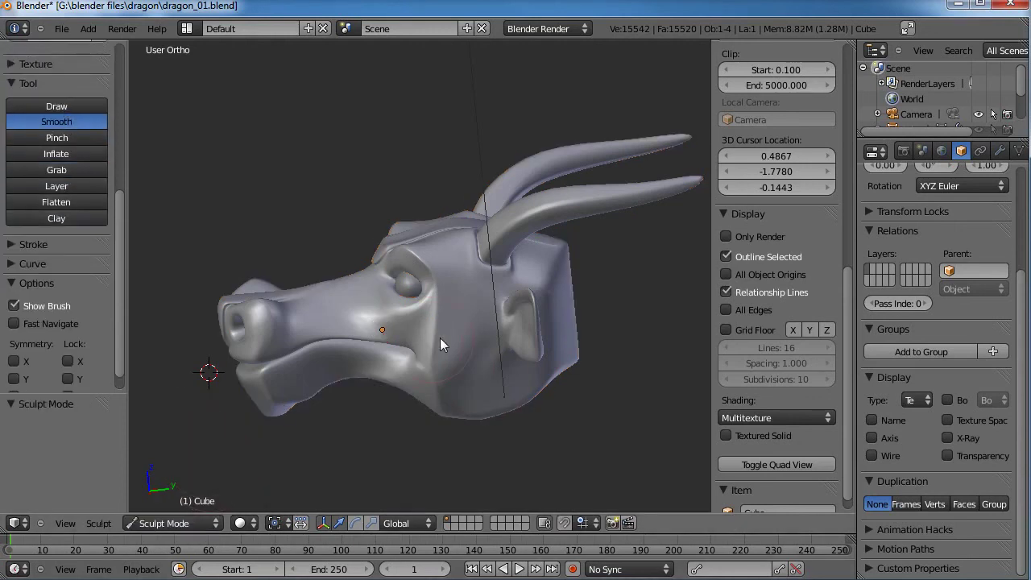
key("super")
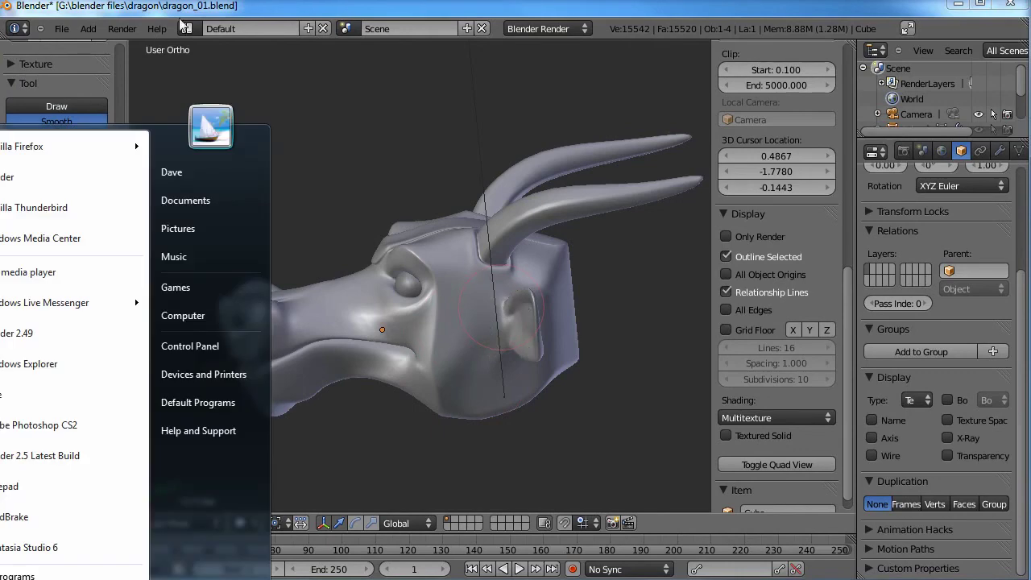
key("super")
mouse_move(389, 315)
middle_mouse_down()
mouse_move(447, 327)
mouse_move(541, 290)
mouse_move(498, 324)
mouse_move(438, 281)
middle_mouse_up()
scroll(425, 324, "up", 4)
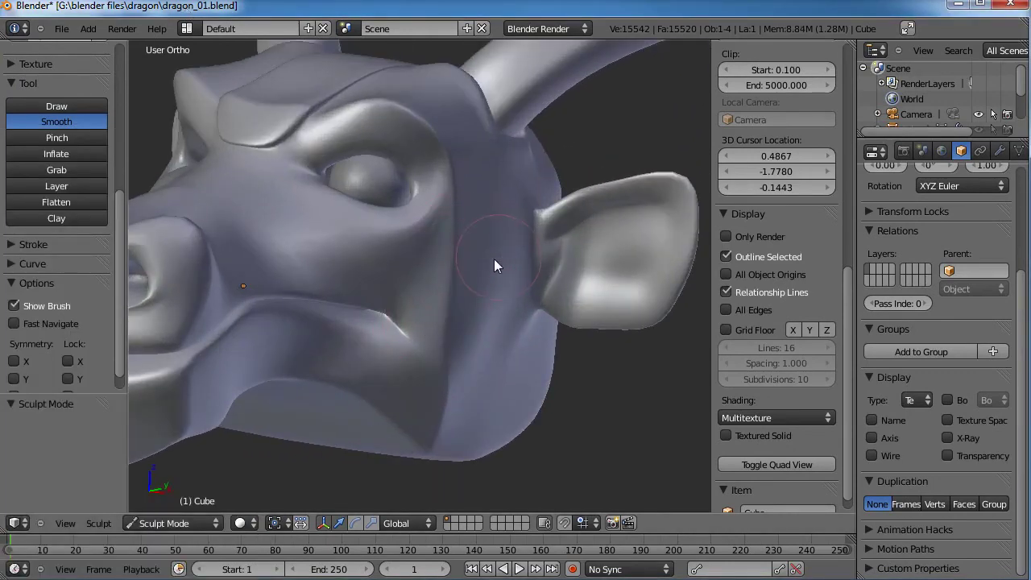
middle_click_drag(495, 260, 406, 265)
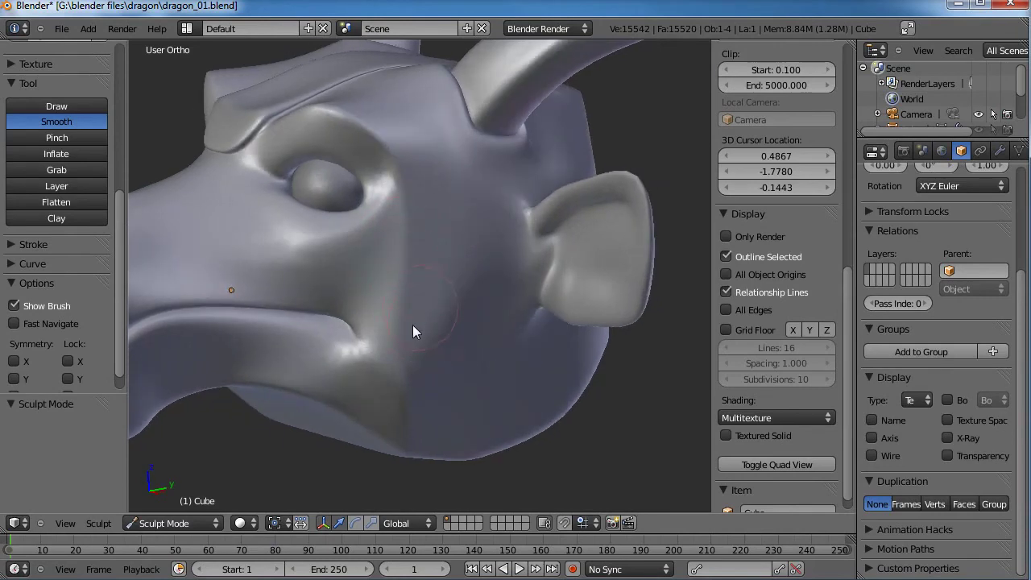
scroll(445, 275, "down", 2)
middle_click_drag(443, 273, 422, 292)
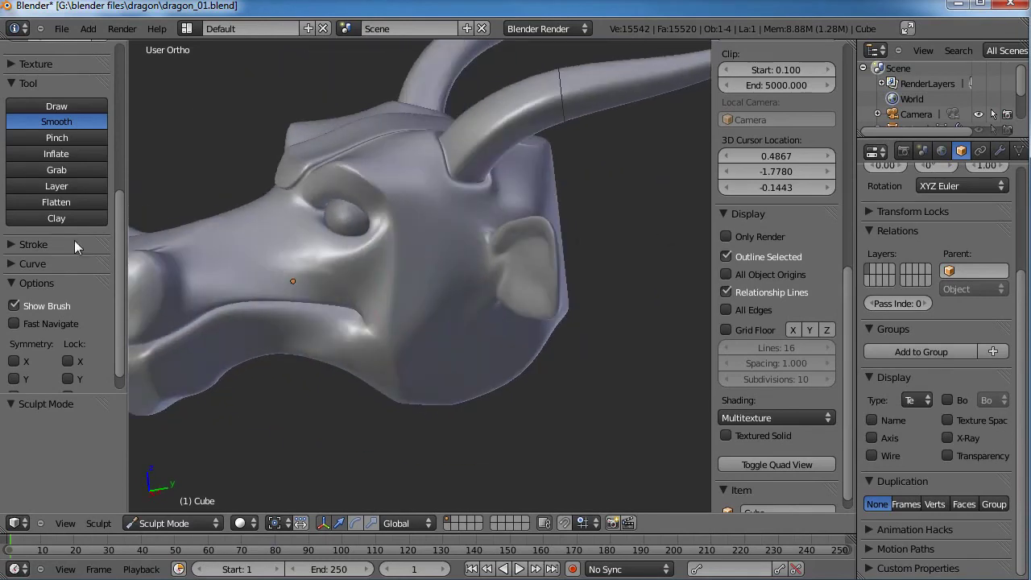
Set the Smooth brush strength to 0.376 and soften the cheek ridge between the eye, ear and jaw.
left_click_drag(121, 310, 116, 239)
left_click_drag(33, 173, 46, 167)
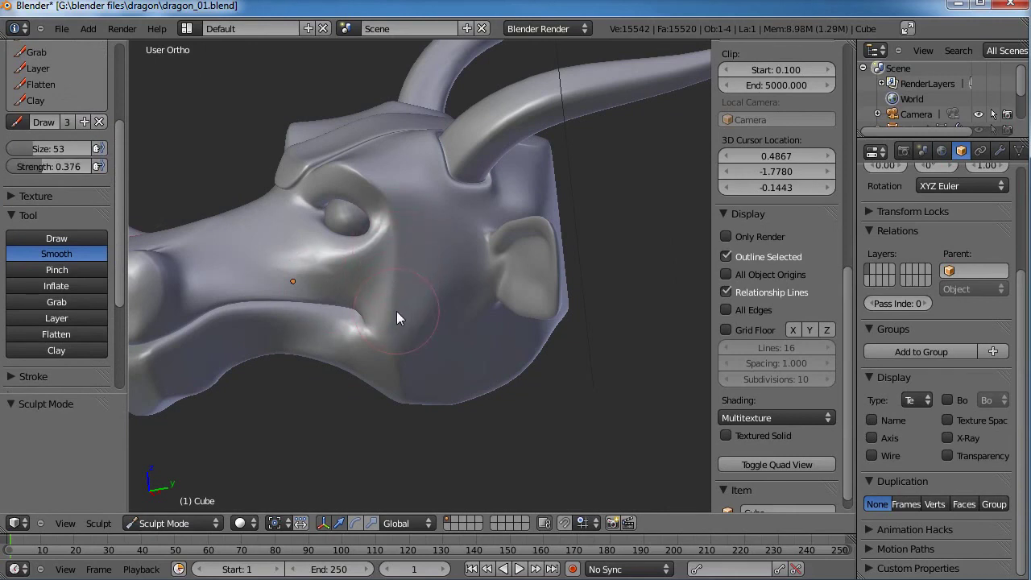
middle_click_drag(387, 282, 430, 287)
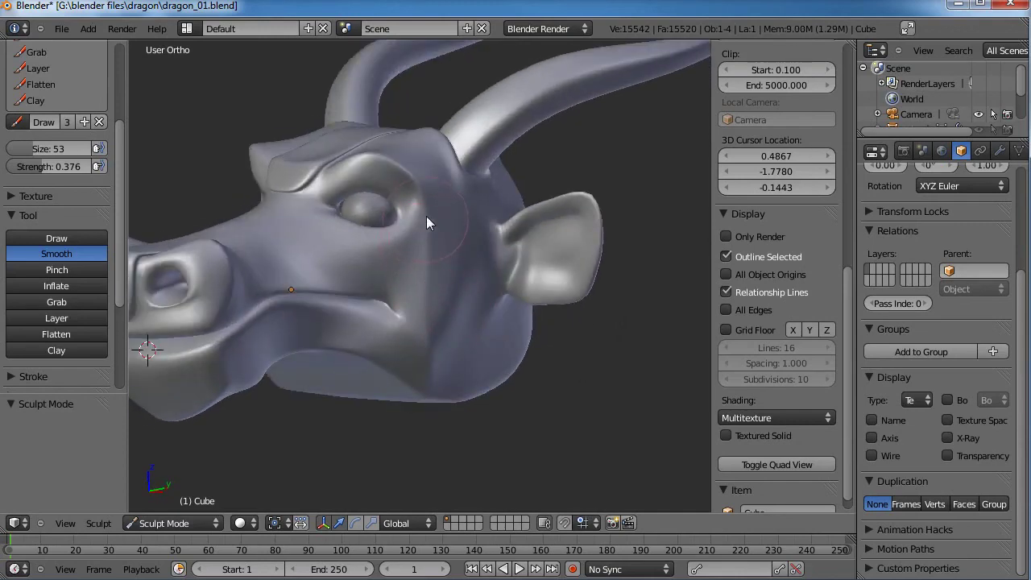
scroll(475, 348, "down", 4)
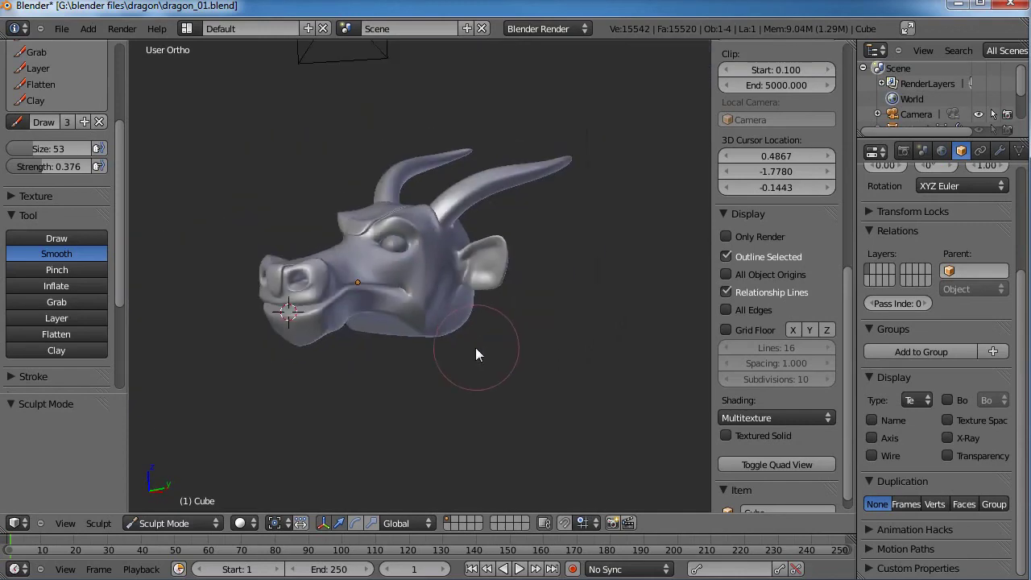
scroll(471, 347, "up", 5)
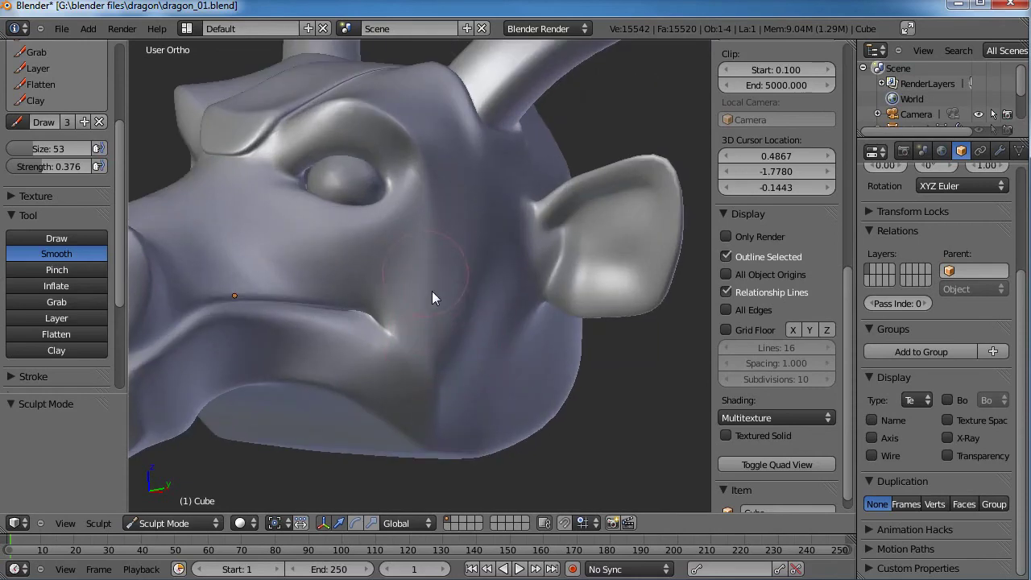
middle_click_drag(433, 255, 457, 310)
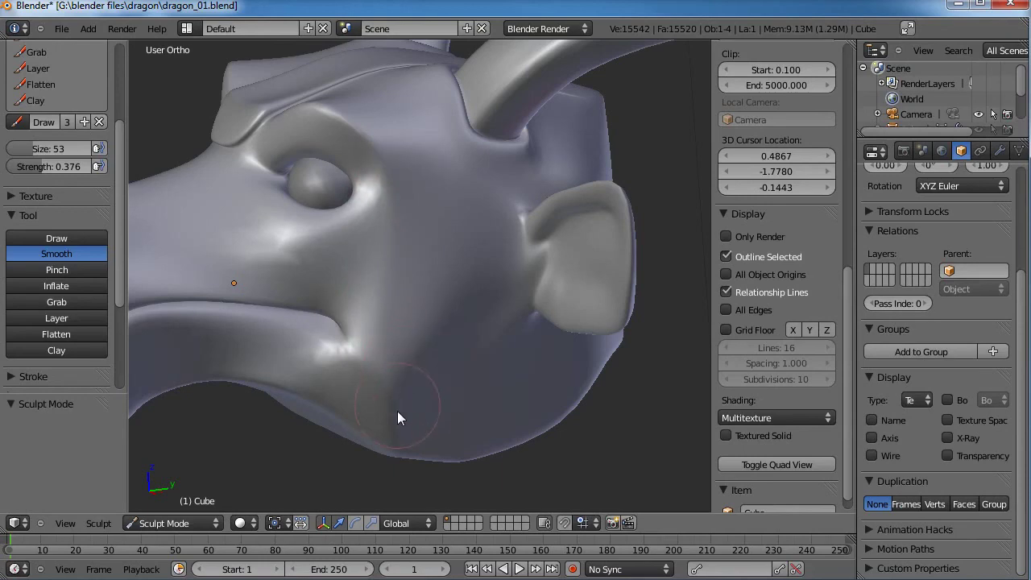
scroll(390, 347, "down", 5)
middle_click_drag(390, 346, 450, 322)
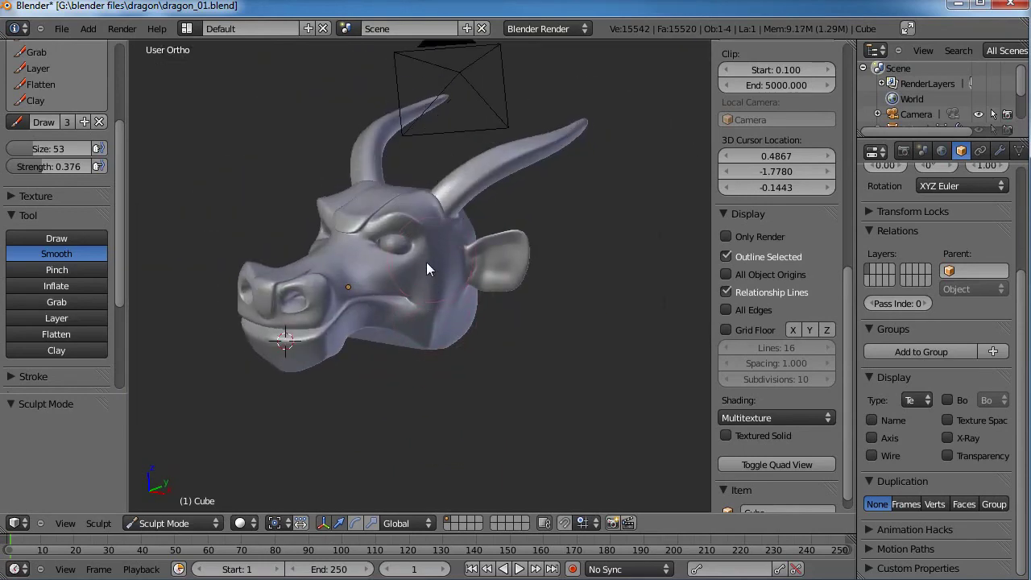
Smooth the back of the jaw beneath the ear until the remaining cheek crease blends into the head.
mouse_move(421, 319)
middle_mouse_down()
mouse_move(423, 300)
mouse_move(501, 286)
mouse_move(410, 298)
mouse_move(383, 270)
middle_mouse_up()
mouse_move(444, 262)
middle_mouse_down()
mouse_move(372, 263)
mouse_move(381, 273)
mouse_move(404, 255)
mouse_move(467, 363)
middle_mouse_up()
scroll(421, 340, "up", 4)
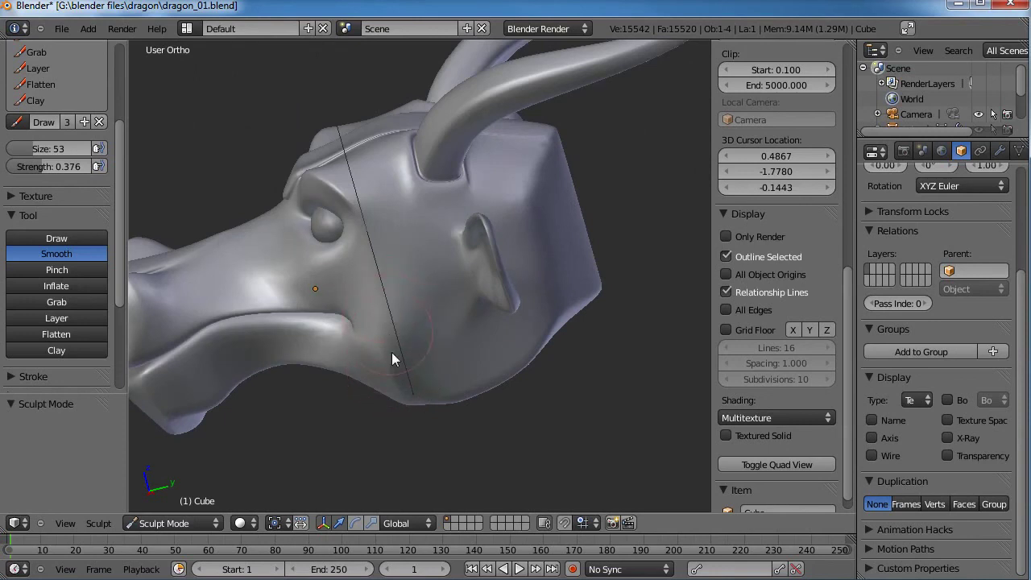
scroll(399, 316, "down", 3)
middle_click_drag(399, 315, 448, 345)
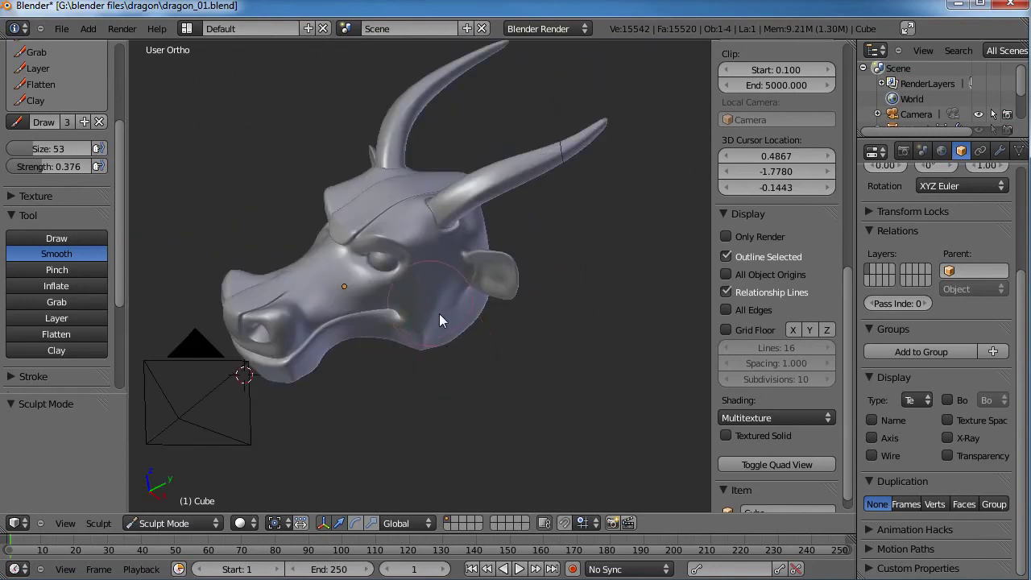
middle_click_drag(447, 289, 430, 311)
mouse_move(430, 312)
left_mouse_down()
mouse_move(425, 303)
mouse_move(424, 319)
left_mouse_up()
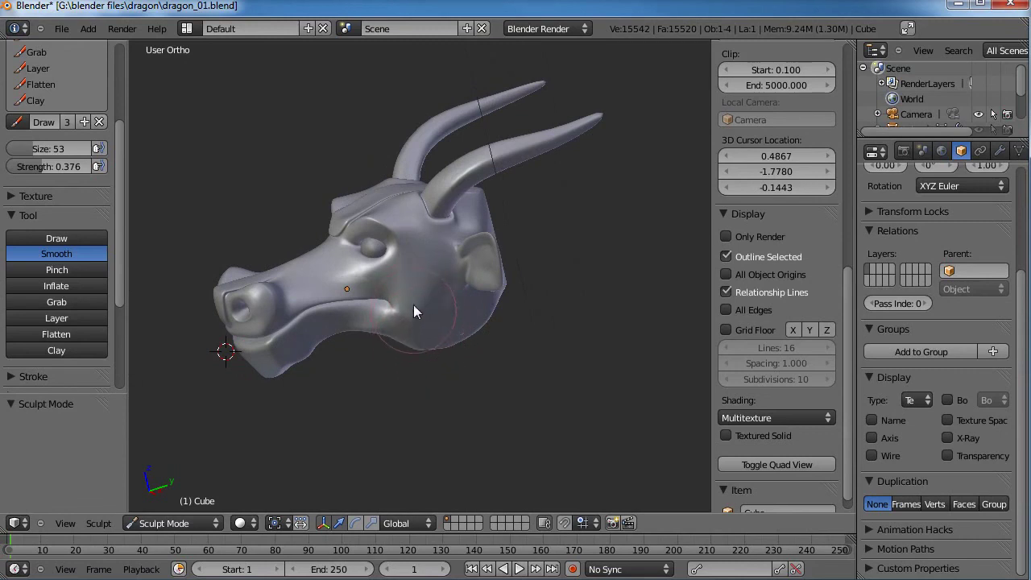
mouse_move(414, 317)
left_mouse_down()
mouse_move(420, 339)
mouse_move(414, 303)
mouse_move(416, 321)
left_mouse_up()
Smooth the cheek surface around the corner of the mouth.
scroll(394, 363, "up", 4)
middle_click_drag(393, 352, 436, 337)
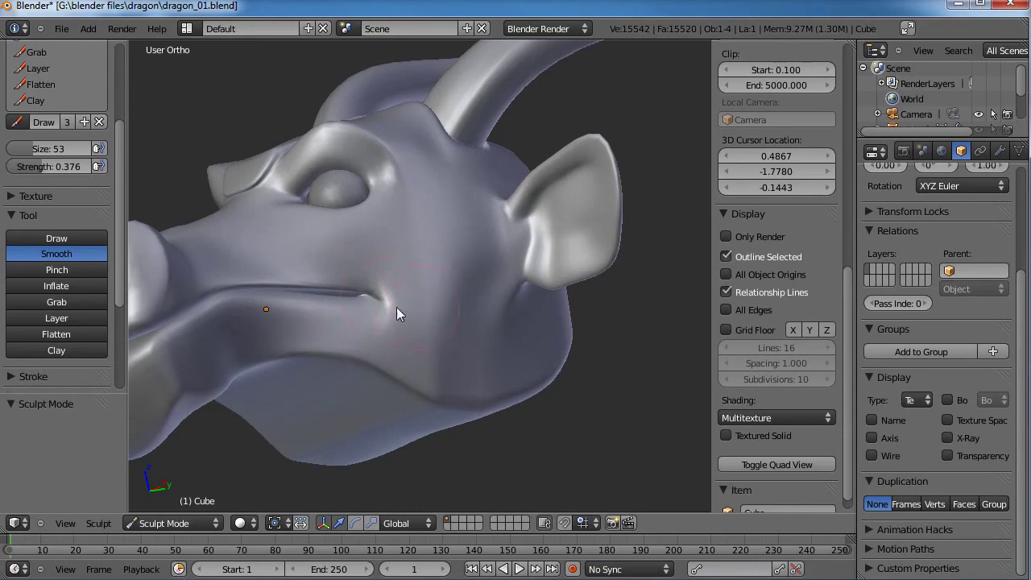
middle_click_drag(340, 308, 401, 315)
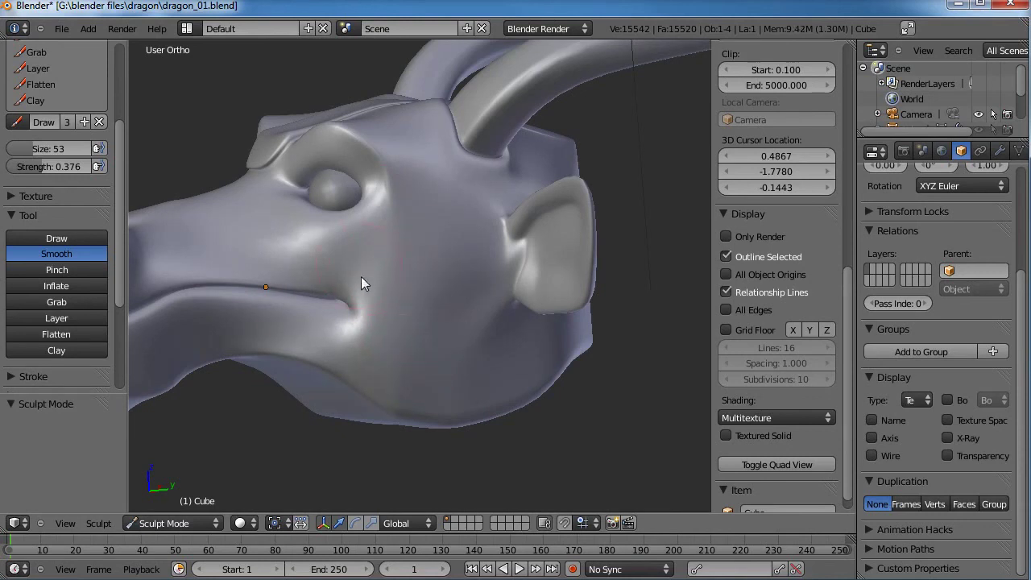
scroll(104, 193, "up", 5)
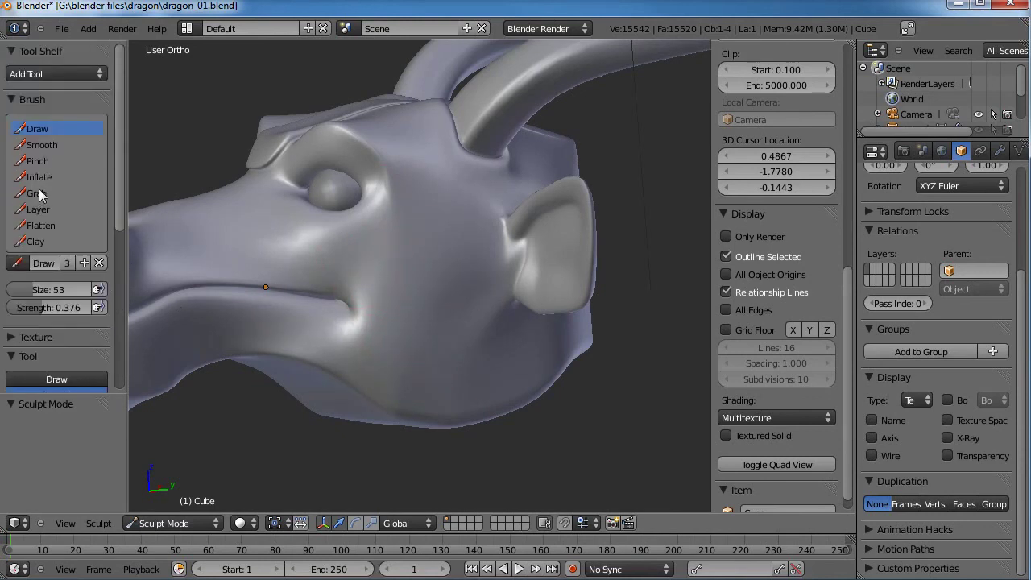
Choose the Smooth brush, enlarge it to size 67 and soften the broad cheek surface between the eye, mouth corner and ear.
left_click(42, 145)
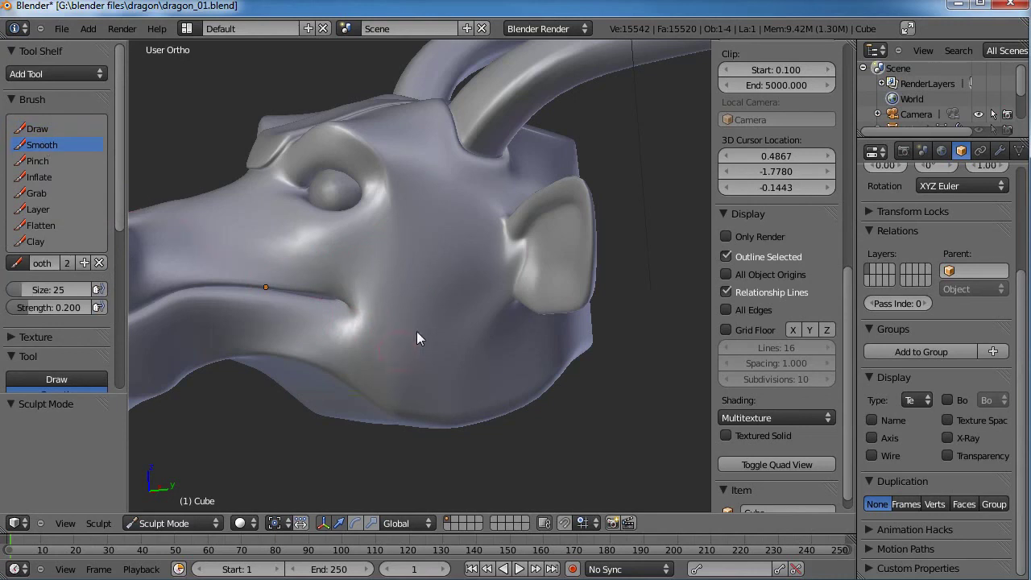
scroll(396, 283, "down", 3)
scroll(396, 283, "up", 3)
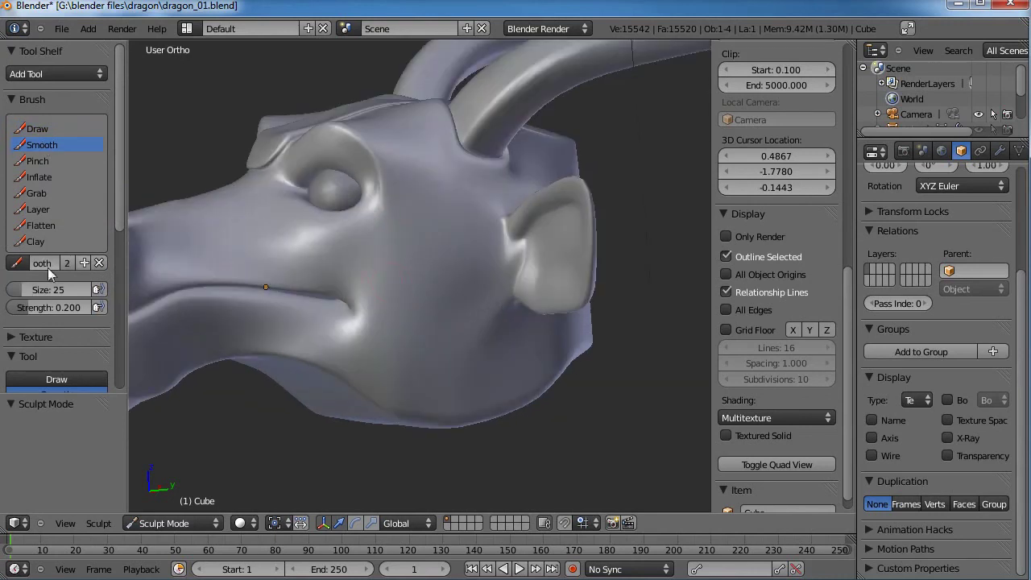
left_click_drag(23, 295, 37, 295)
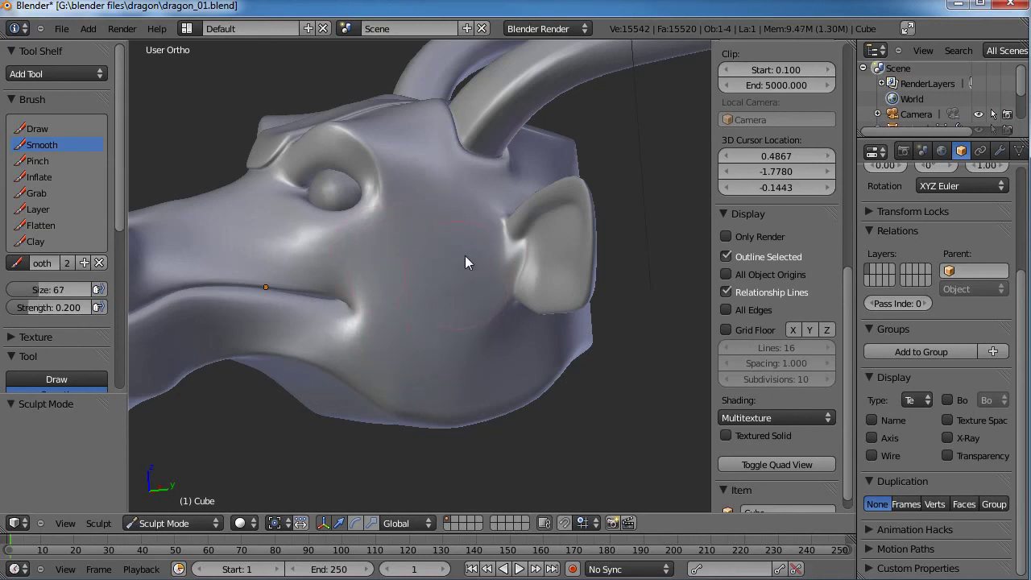
middle_click_drag(425, 199, 467, 288)
left_click_drag(467, 287, 437, 261)
mouse_move(437, 261)
middle_mouse_down()
mouse_move(430, 322)
mouse_move(501, 302)
mouse_move(424, 293)
mouse_move(399, 306)
middle_mouse_up()
Smooth the surface of the face just below the eye socket with the same brush.
scroll(398, 306, "up", 4)
middle_click_drag(419, 201, 510, 314, "shift")
scroll(425, 329, "down", 4)
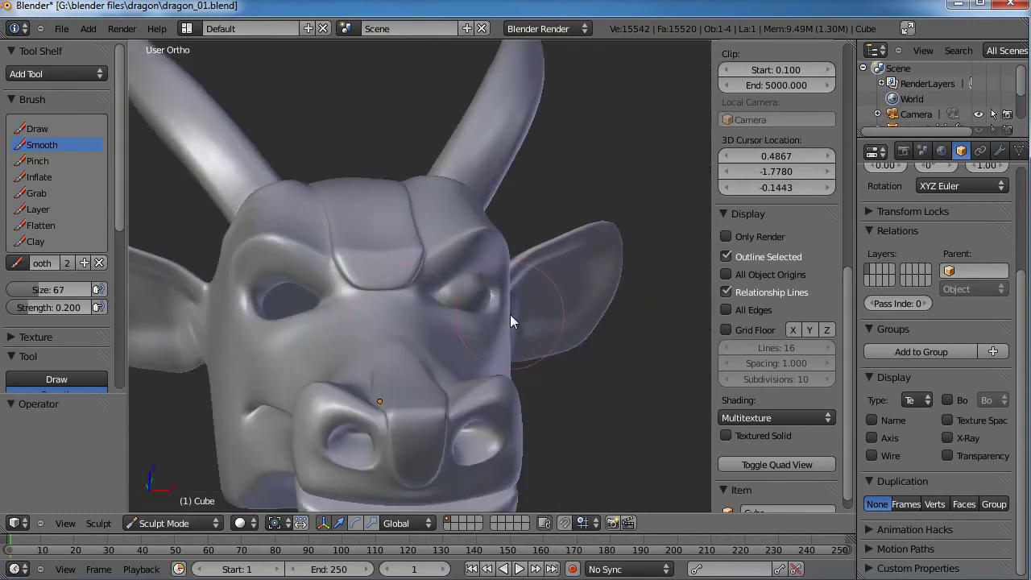
middle_click_drag(354, 339, 524, 400)
scroll(378, 328, "up", 2)
middle_click_drag(354, 288, 471, 338, "shift")
left_click_drag(378, 314, 414, 292)
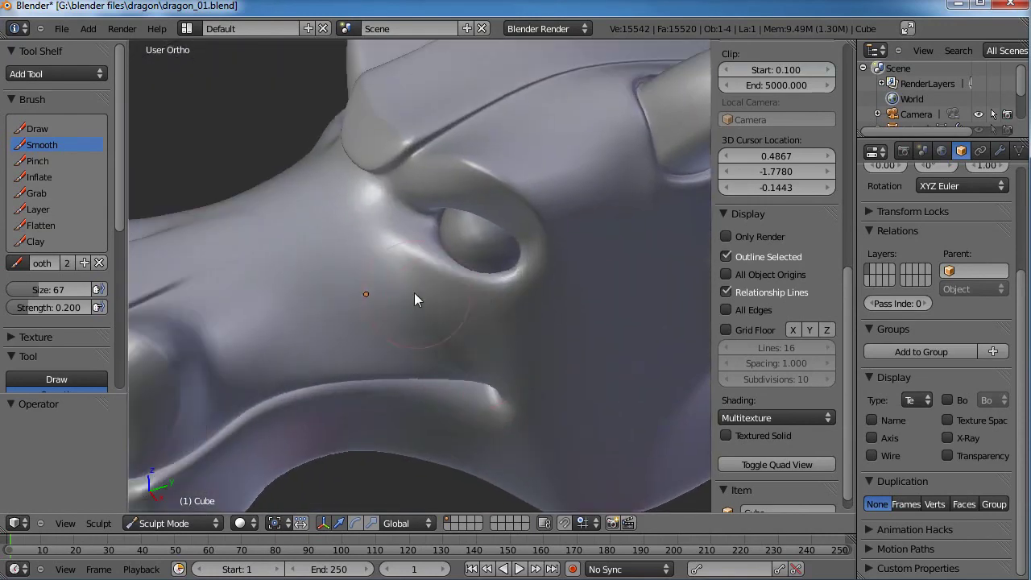
Examine the whole head and the lower jaw's front from several angles, checking its mesh in Edit Mode.
scroll(514, 347, "down", 4)
middle_click_drag(430, 267, 466, 307)
scroll(467, 312, "down", 2)
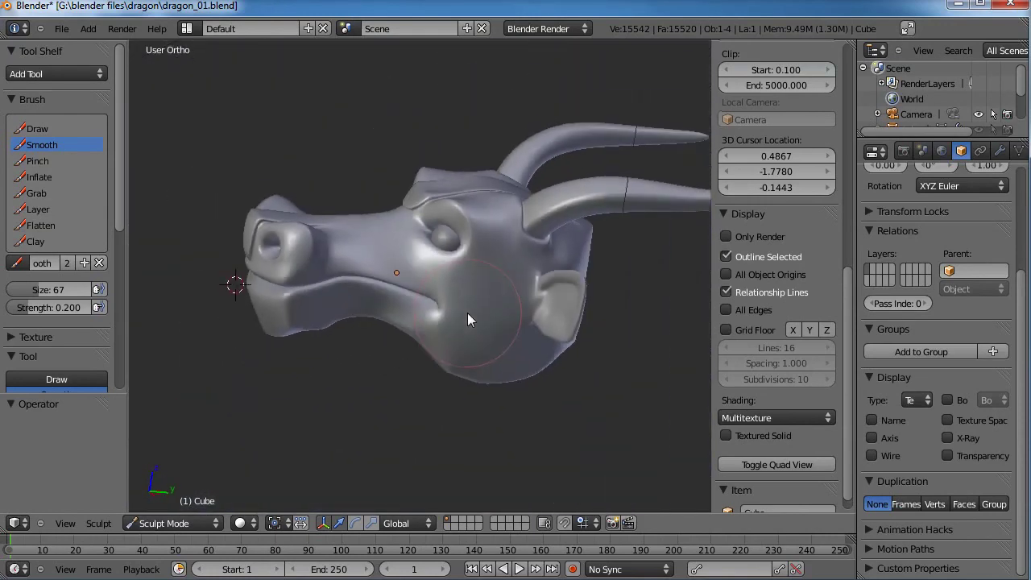
scroll(451, 266, "up", 2)
mouse_move(451, 266)
middle_mouse_down()
mouse_move(503, 337)
mouse_move(538, 287)
mouse_move(505, 303)
middle_mouse_up()
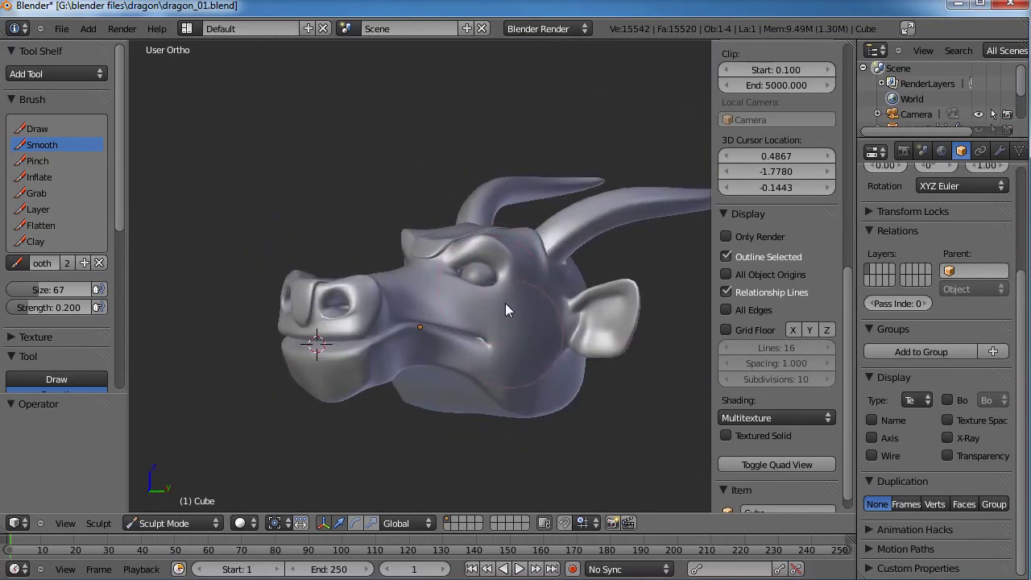
scroll(433, 426, "up", 4)
key("Tab")
mouse_move(422, 426)
middle_mouse_down("shift")
mouse_move(501, 350)
mouse_move(570, 306)
middle_mouse_up("shift")
middle_click_drag(487, 344, 452, 354)
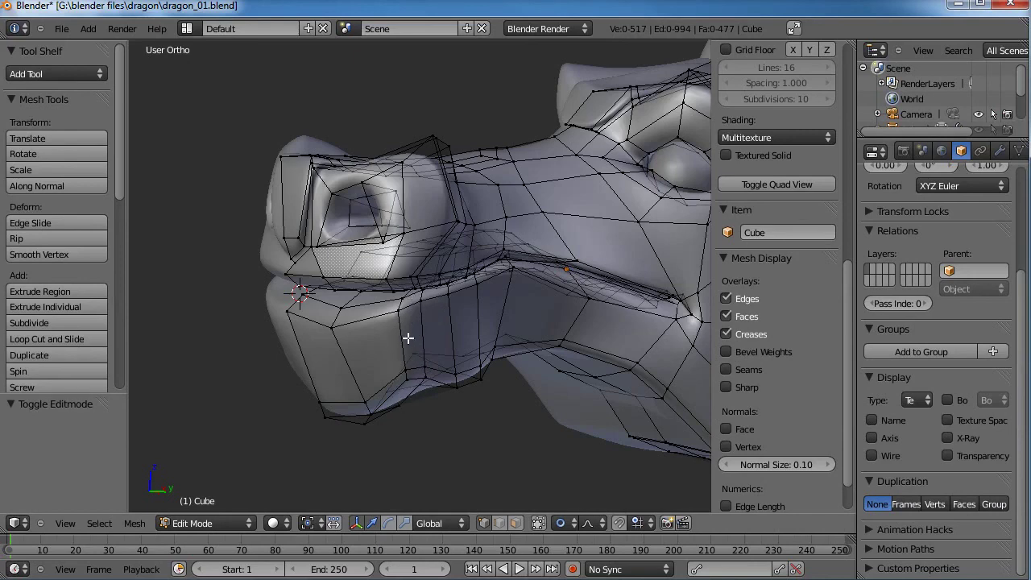
middle_click_drag(396, 418, 376, 360)
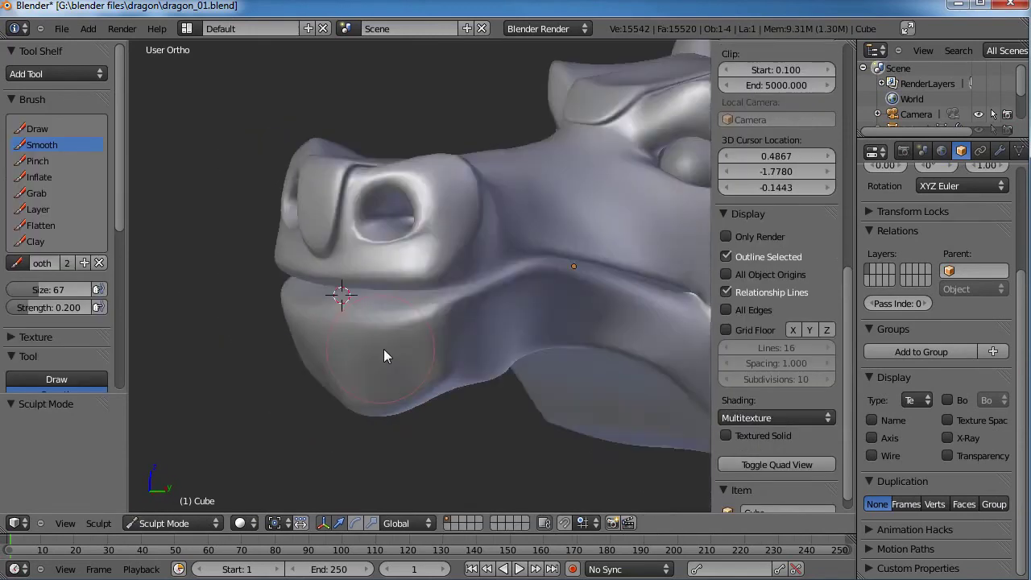
middle_click_drag(384, 349, 419, 336)
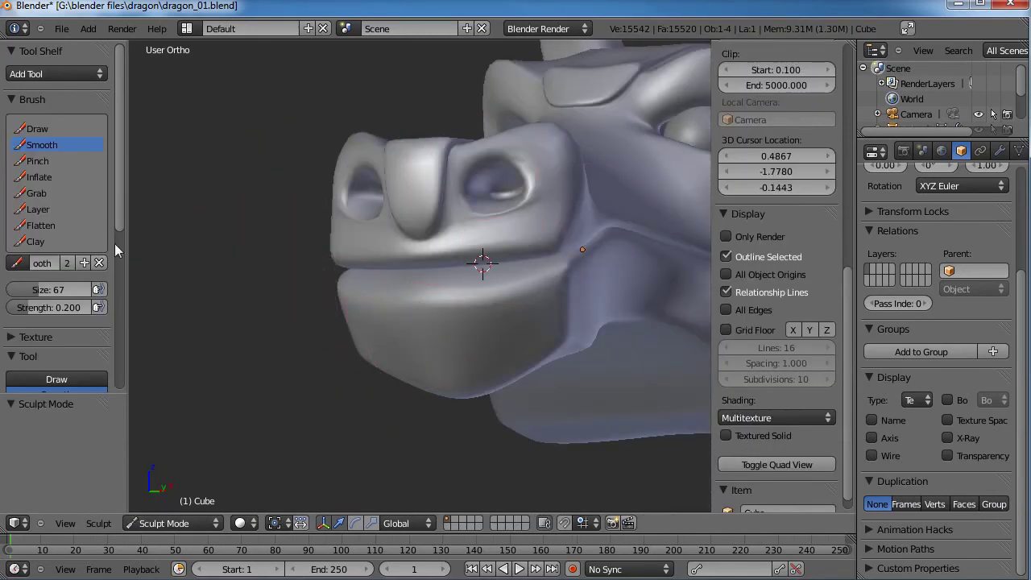
Try the Pinch brush at size 45 and strength 0.386 on the front side corner of the lower jaw.
left_click(39, 162)
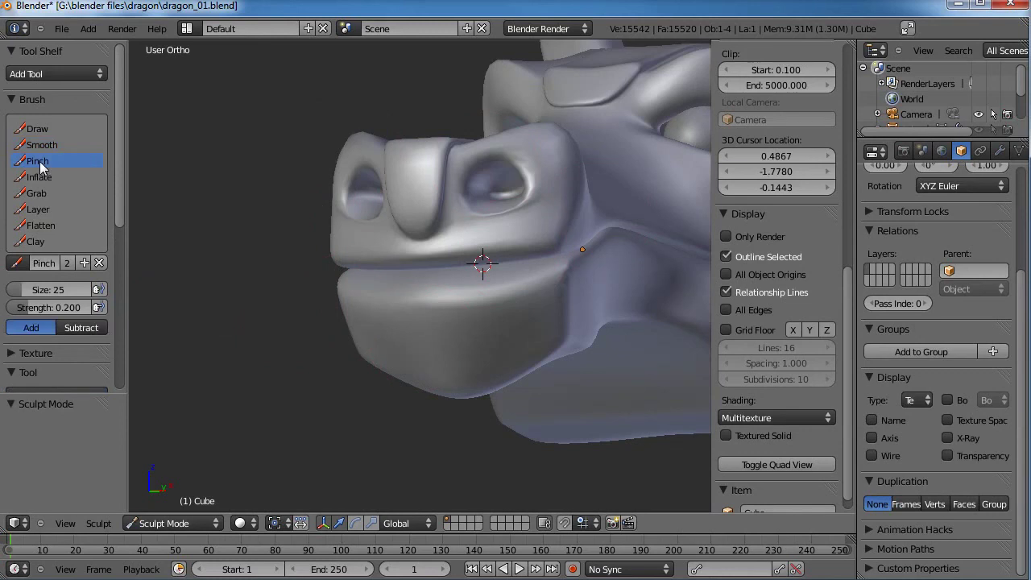
middle_click_drag(535, 274, 461, 295)
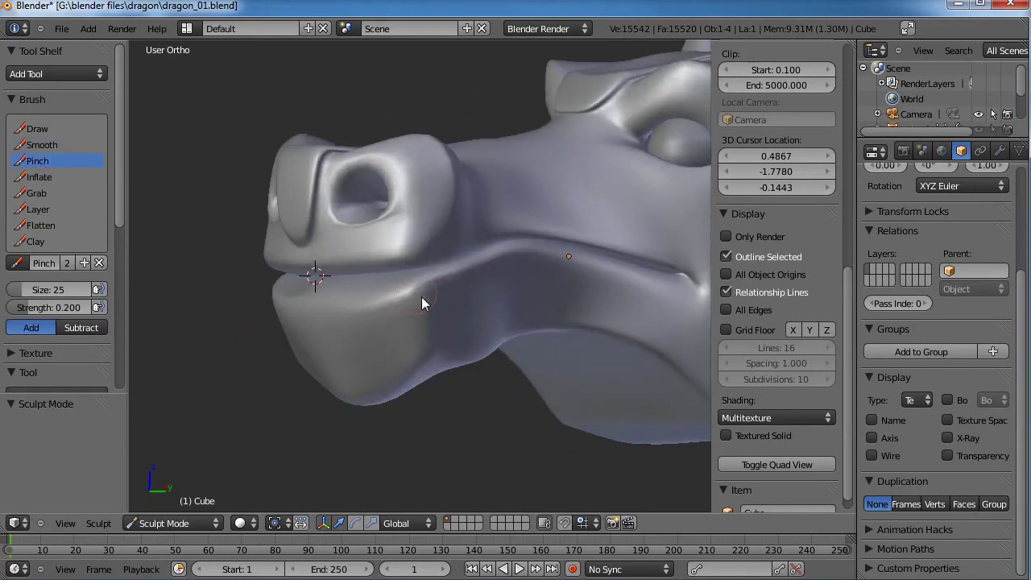
mouse_move(30, 310)
left_mouse_down()
mouse_move(43, 309)
mouse_move(39, 293)
left_mouse_up()
left_click_drag(419, 303, 429, 324)
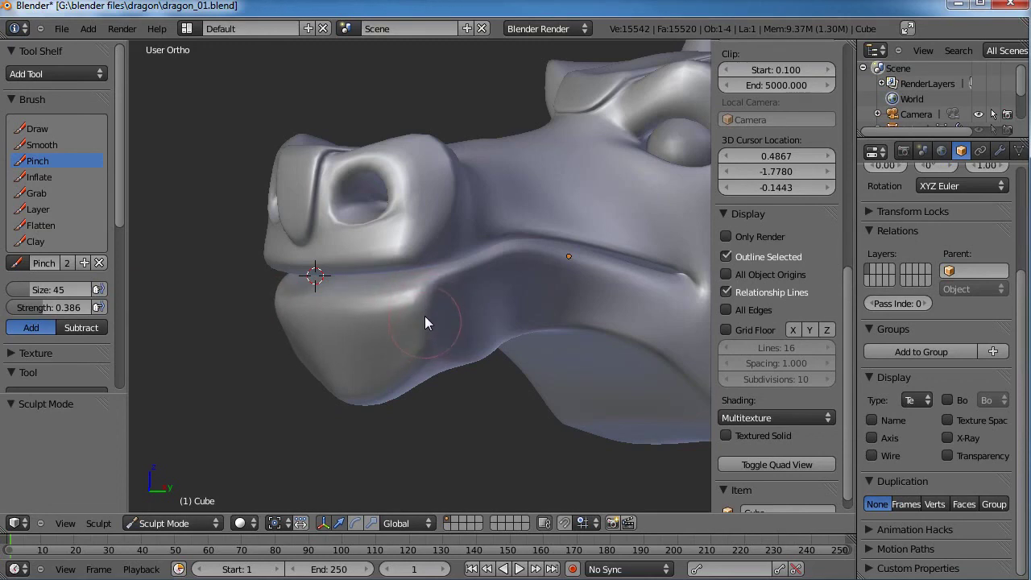
middle_click_drag(460, 309, 414, 292)
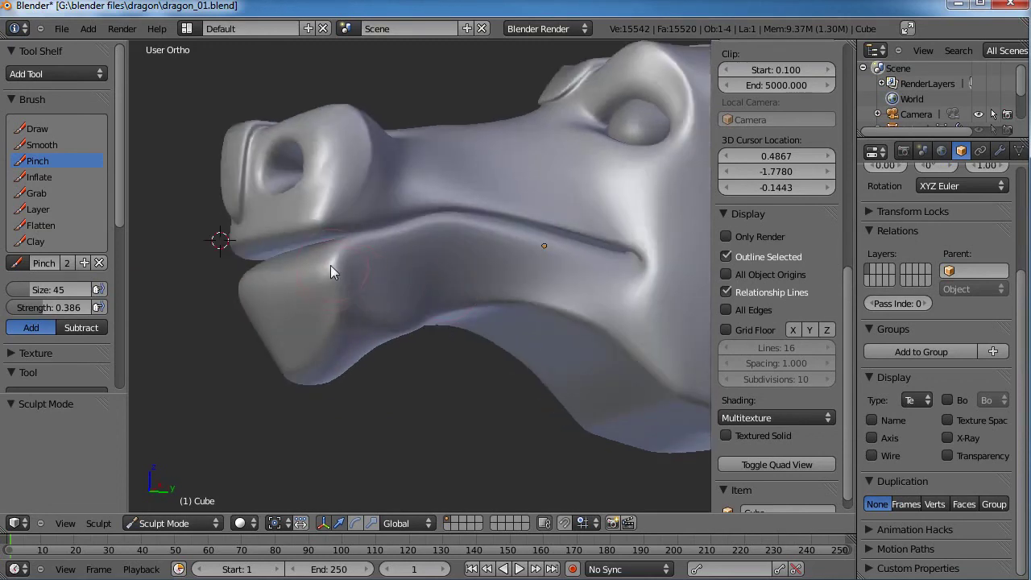
Inspect the pinched jaw corner in Edit Mode, undo the pinch and return to Sculpt Mode.
key("Tab")
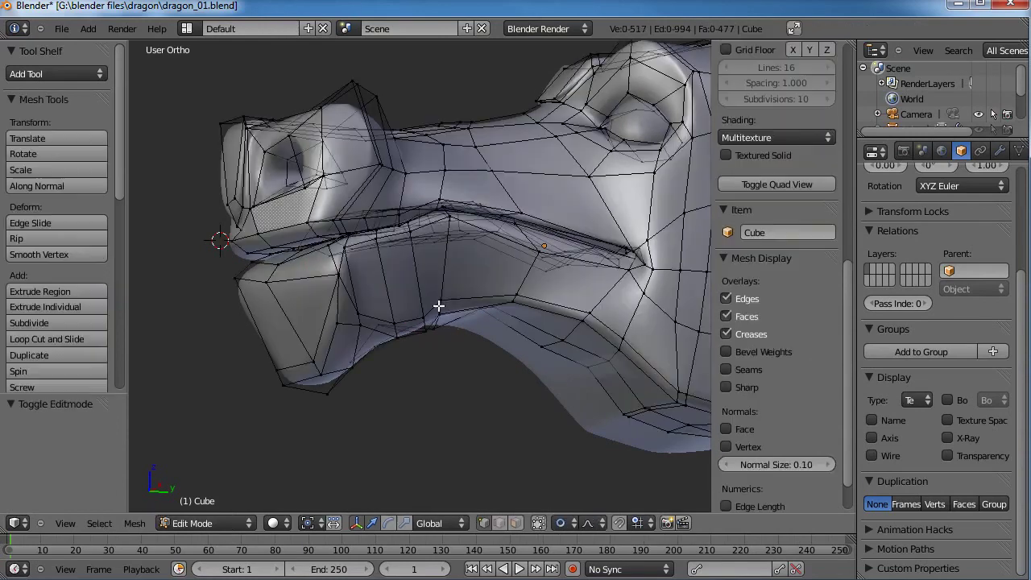
scroll(433, 311, "up", 4)
middle_click_drag(490, 234, 484, 256)
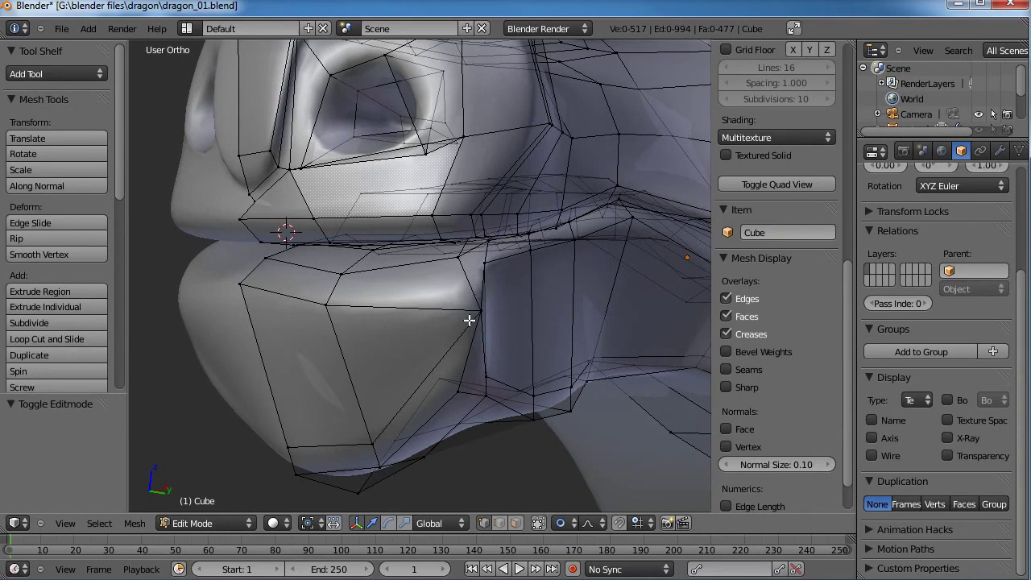
key("ctrl+z")
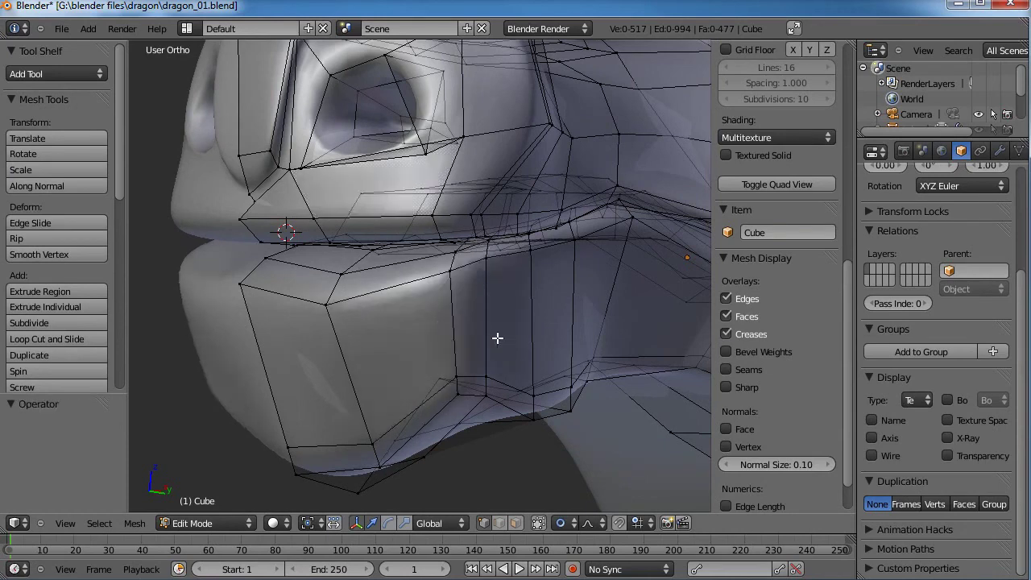
key("Tab")
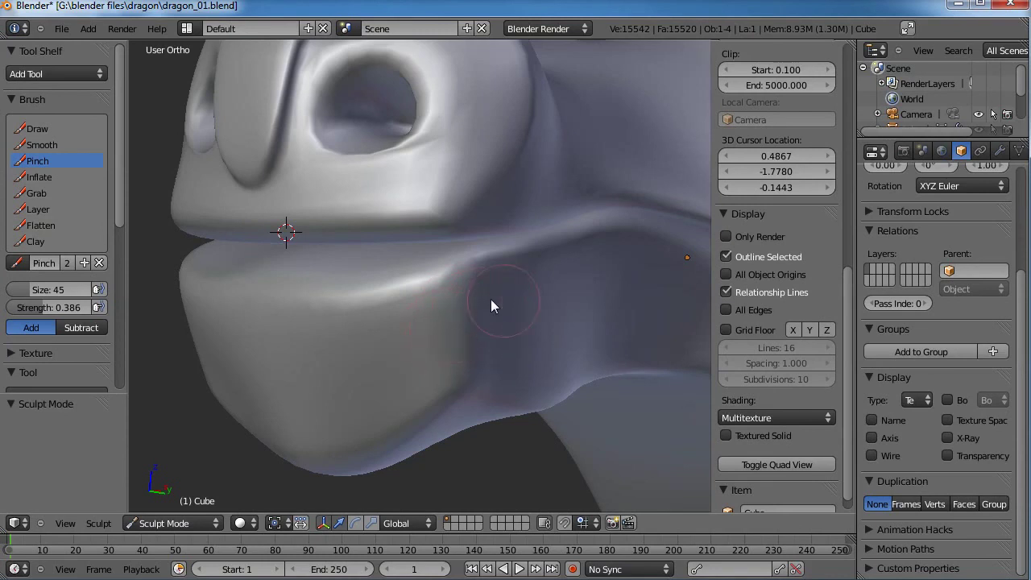
In Edit Mode, move the three-vertex vertical edge just behind the lower jaw's front corner closer to that corner.
middle_click_drag(606, 342, 432, 335)
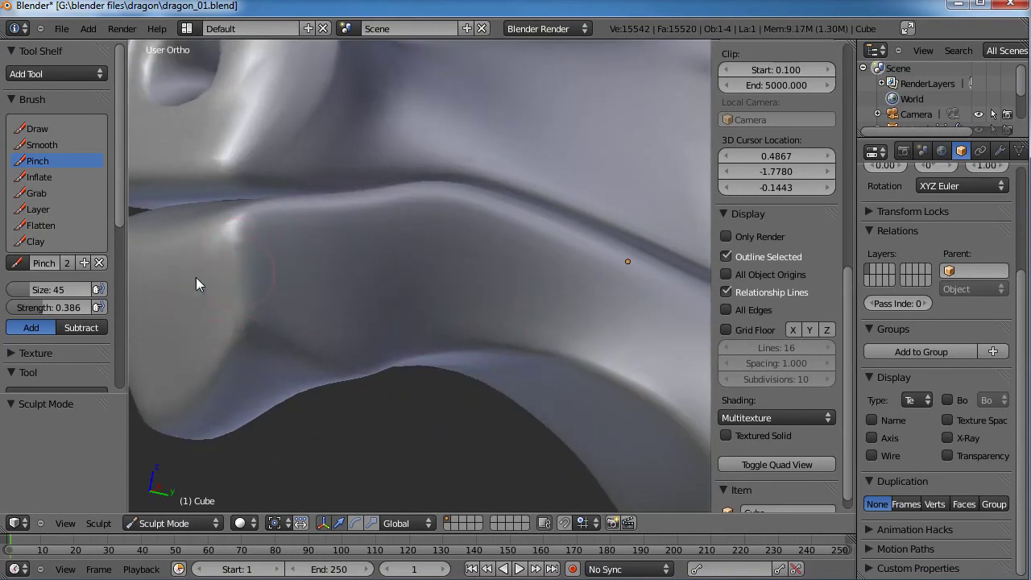
key("Tab")
key("Tab")
middle_click_drag(339, 325, 535, 199)
mouse_move(451, 169)
middle_mouse_down()
mouse_move(437, 283)
mouse_move(444, 385)
mouse_move(450, 255)
middle_mouse_up()
key("Tab")
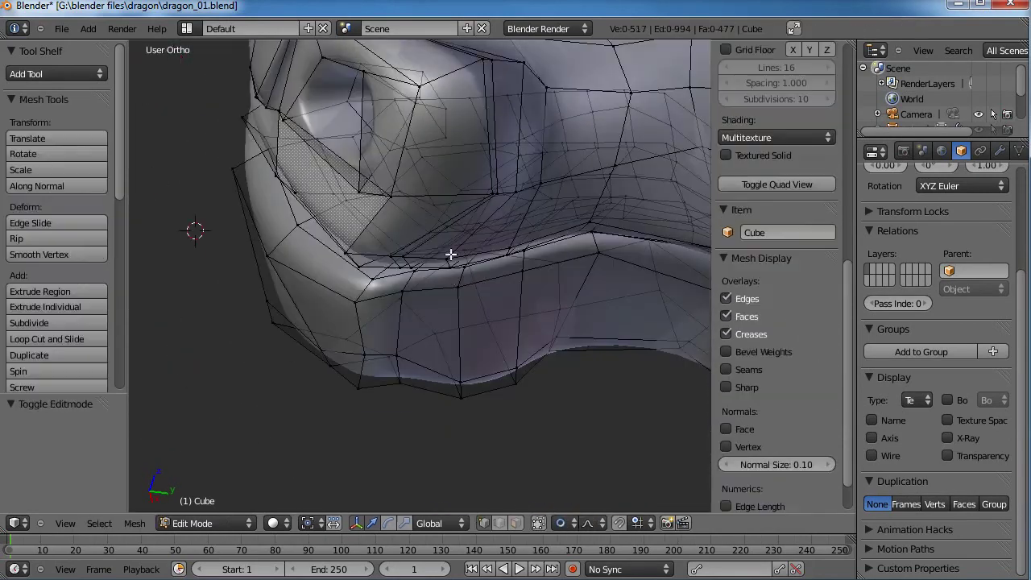
right_click(397, 299)
right_click(403, 353, "shift")
right_click(404, 379, "shift")
key("g")
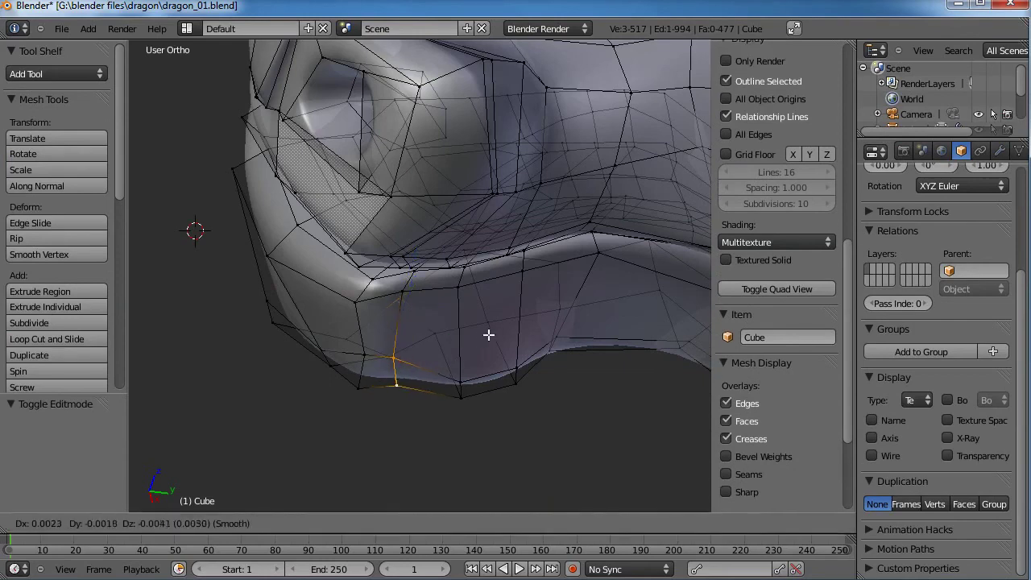
right_click(477, 336)
right_click(404, 298, "shift")
right_click(404, 296, "shift")
key("g")
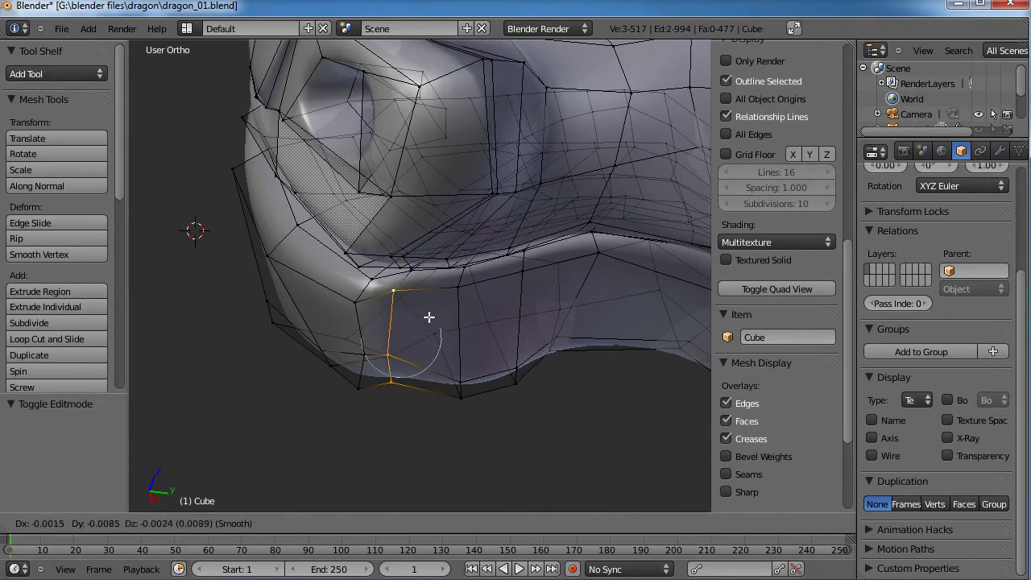
left_click(421, 322)
Move the jaw corner's upper vertex about 0.022 in Y and 0.014 in Z, and nudge its bottom vertex slightly back and up.
right_click(359, 303)
key("g")
left_click(368, 300)
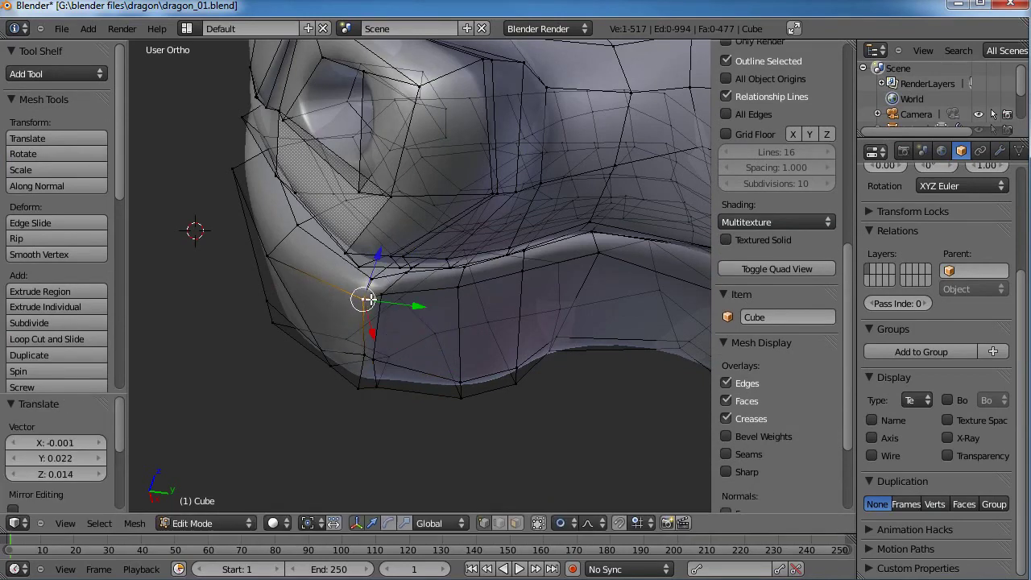
right_click(357, 388)
key("g")
left_click(367, 382)
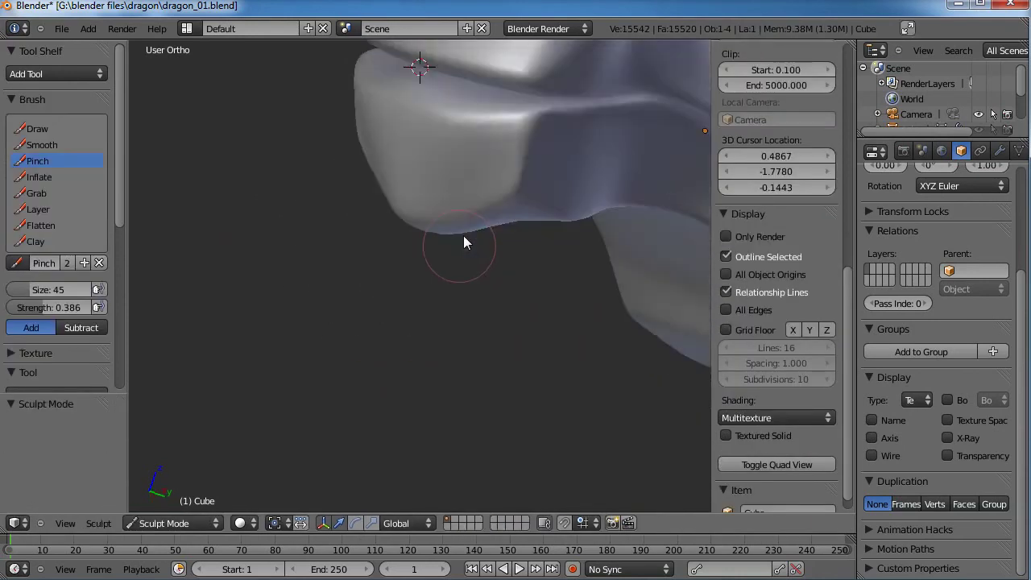
In the right orthographic view, box-select the chin vertices at the front of the lower jaw in Edit Mode.
mouse_move(464, 237)
middle_mouse_down()
mouse_move(496, 177)
mouse_move(523, 200)
mouse_move(577, 193)
mouse_move(619, 282)
mouse_move(510, 287)
mouse_move(341, 162)
mouse_move(492, 159)
mouse_move(434, 307)
mouse_move(367, 352)
mouse_move(473, 417)
mouse_move(471, 233)
mouse_move(434, 405)
middle_mouse_up()
scroll(496, 167, "down", 3)
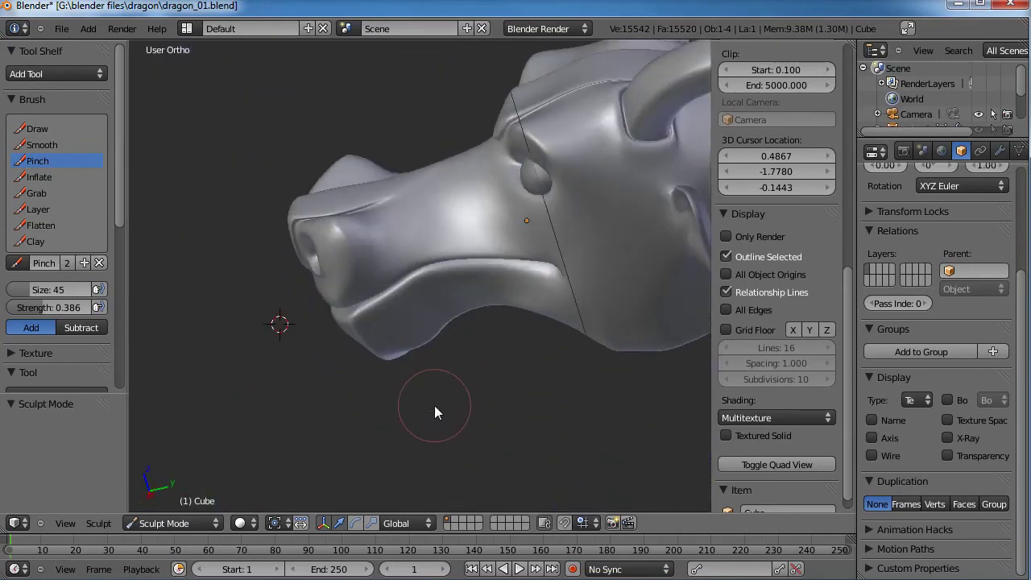
key("KP_3")
scroll(434, 405, "up", 3)
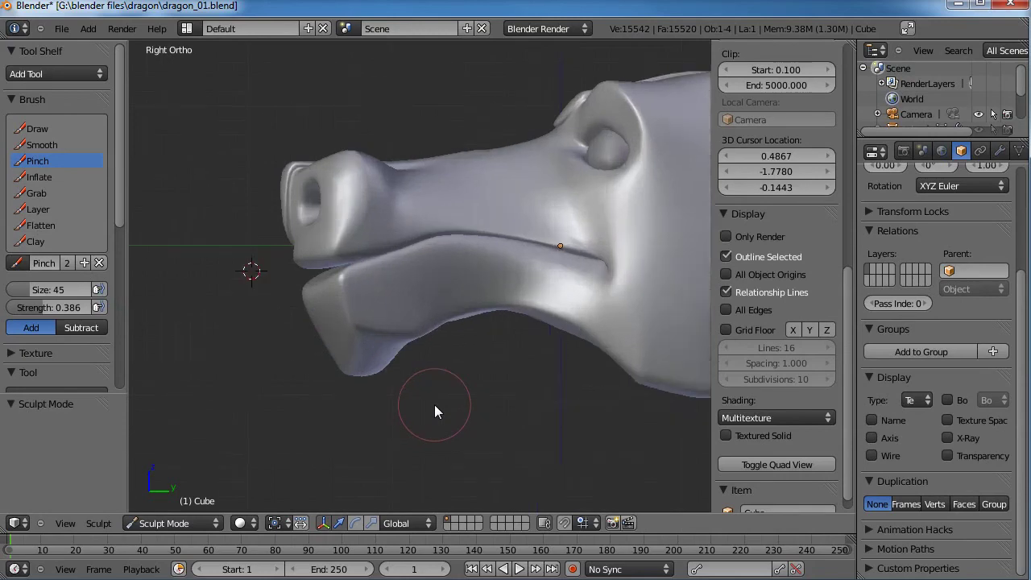
key("Tab")
key("a")
key("a")
key("b")
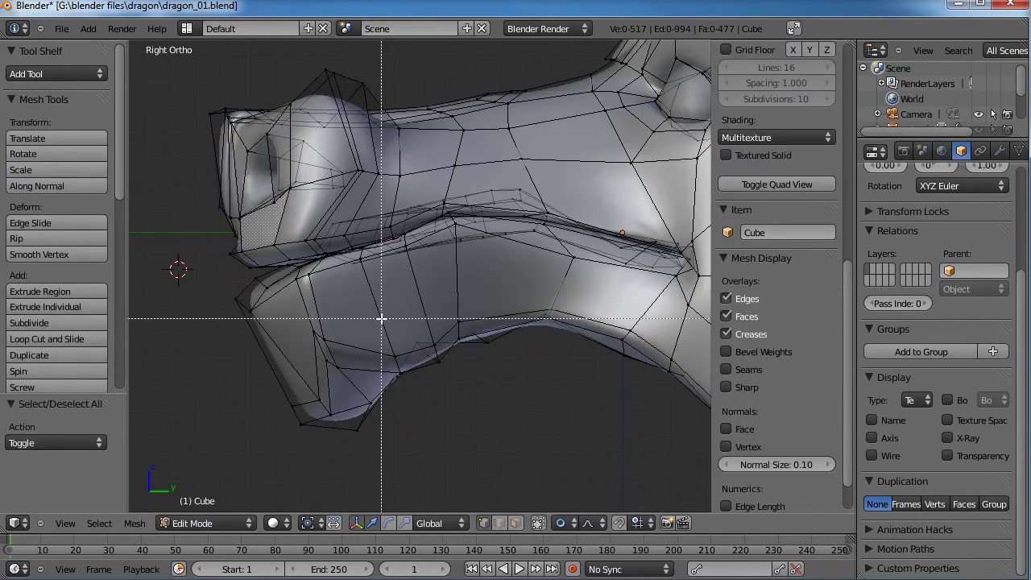
left_click_drag(382, 318, 254, 469)
key("b")
left_click_drag(295, 349, 224, 271)
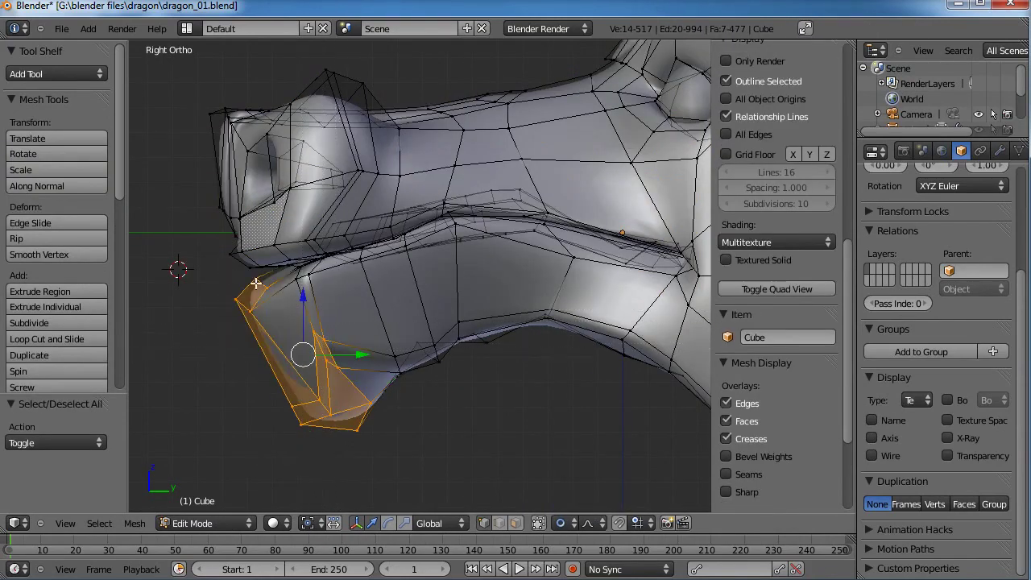
Add the four remaining vertices along the chin's upper rear edge, near the lip line, to the selection.
middle_click_drag(260, 287, 417, 332, "shift")
scroll(417, 332, "up", 3)
scroll(417, 331, "up", 2)
right_click(522, 324, "shift")
right_click(491, 325, "shift")
right_click(518, 304, "shift")
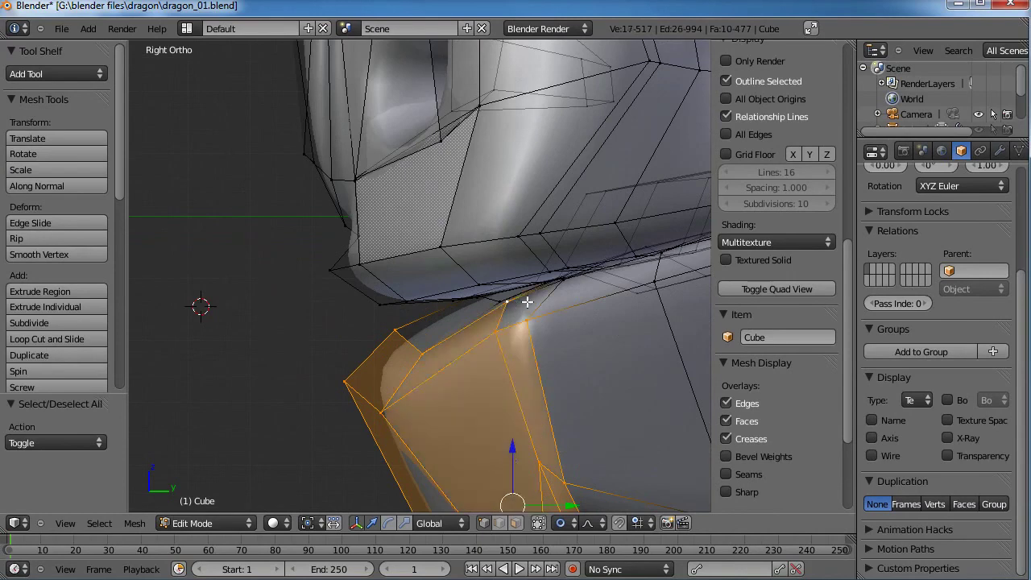
right_click(563, 288, "shift")
scroll(572, 370, "down", 3)
middle_click_drag(571, 388, 461, 362, "shift")
scroll(459, 363, "down", 2)
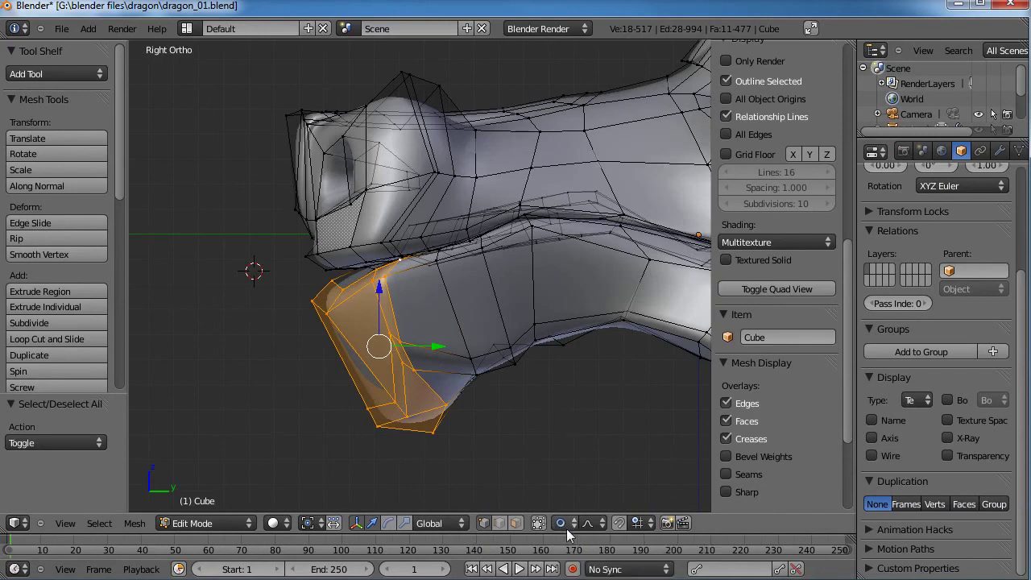
middle_click_drag(485, 341, 431, 372, "shift")
Move the selected chin forward, rotate it 8.522° and raise it against the upper lip, leaving nothing selected.
key("g")
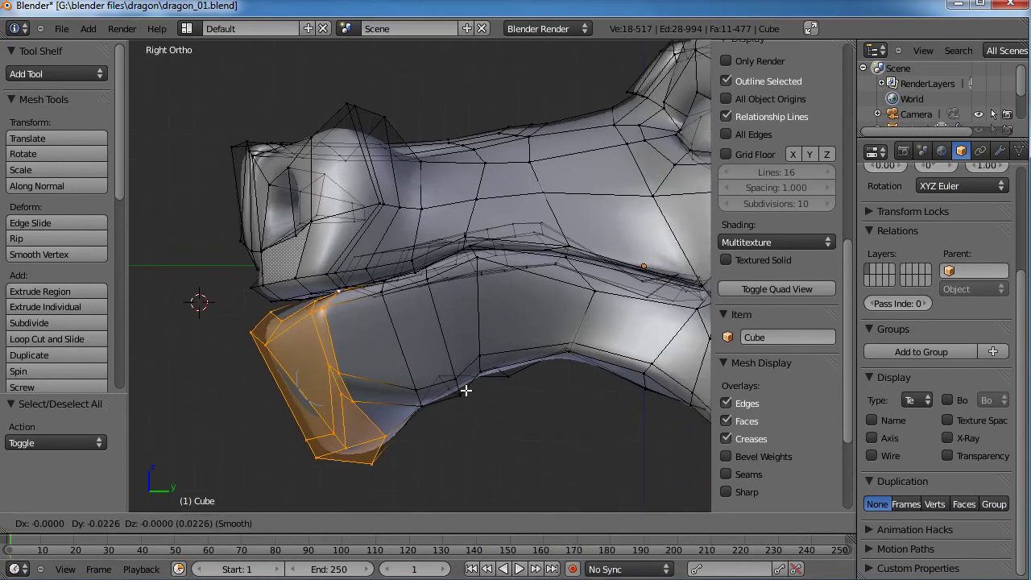
left_click(459, 384)
key("r")
left_click(492, 363)
key("g")
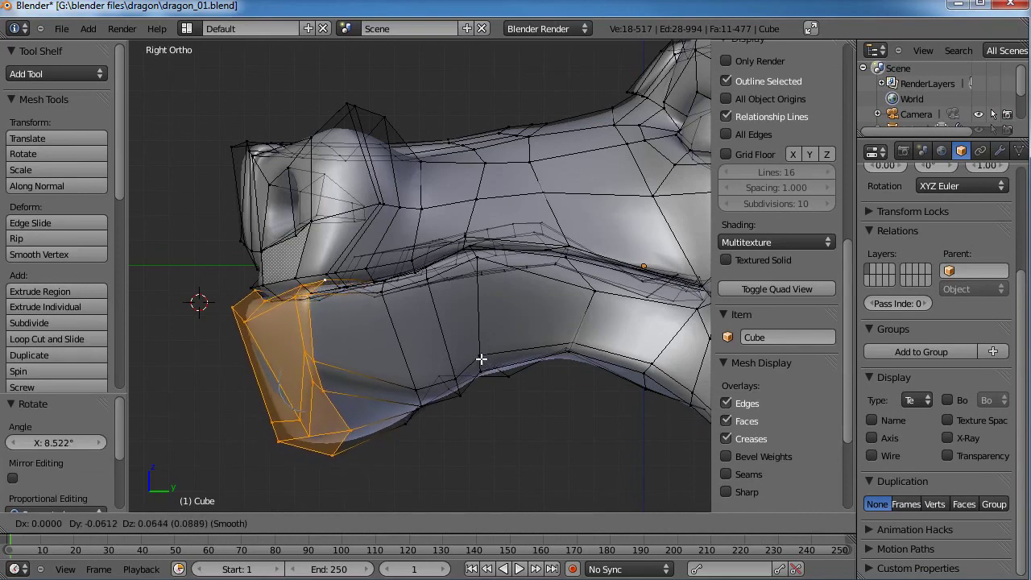
left_click(467, 355)
key("a")
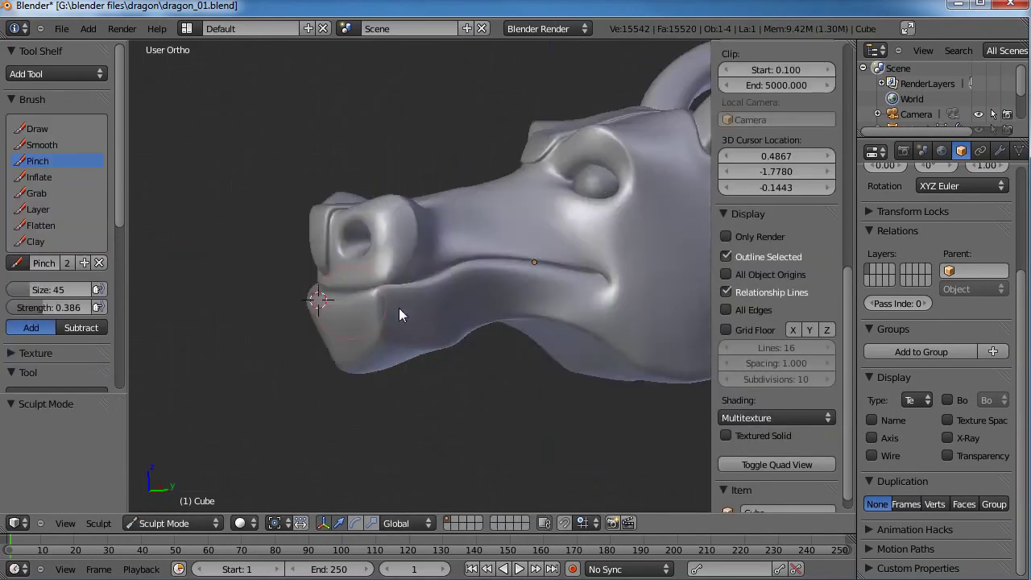
Flatten the underside of the chin and front lower jaw with the Flatten brush at size 25 and strength 0.200.
mouse_move(398, 308)
middle_mouse_down()
mouse_move(424, 335)
mouse_move(514, 296)
mouse_move(484, 385)
mouse_move(500, 338)
mouse_move(544, 330)
mouse_move(455, 348)
mouse_move(367, 447)
mouse_move(508, 283)
mouse_move(392, 247)
mouse_move(340, 345)
mouse_move(478, 271)
mouse_move(451, 258)
middle_mouse_up()
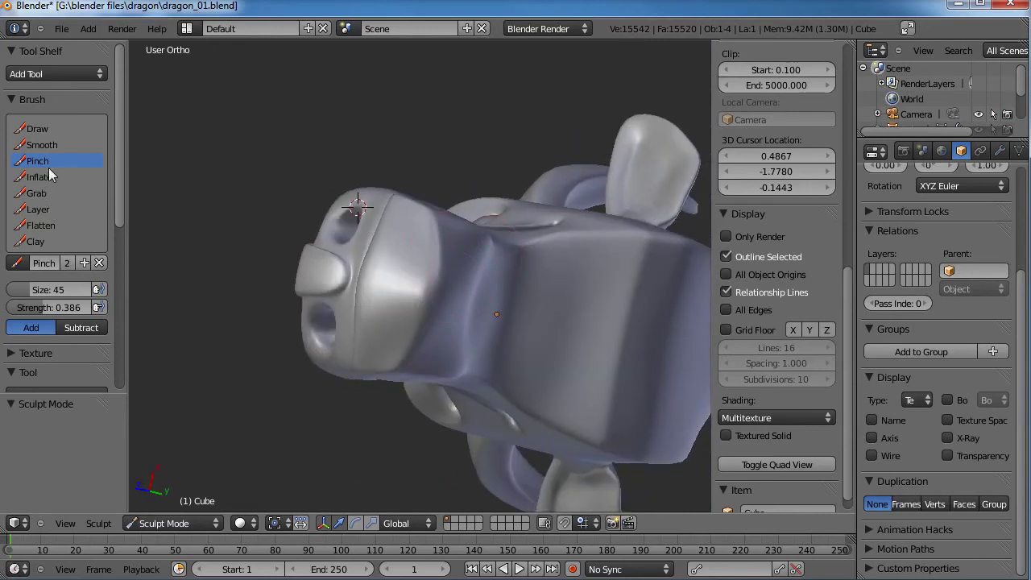
left_click(54, 225)
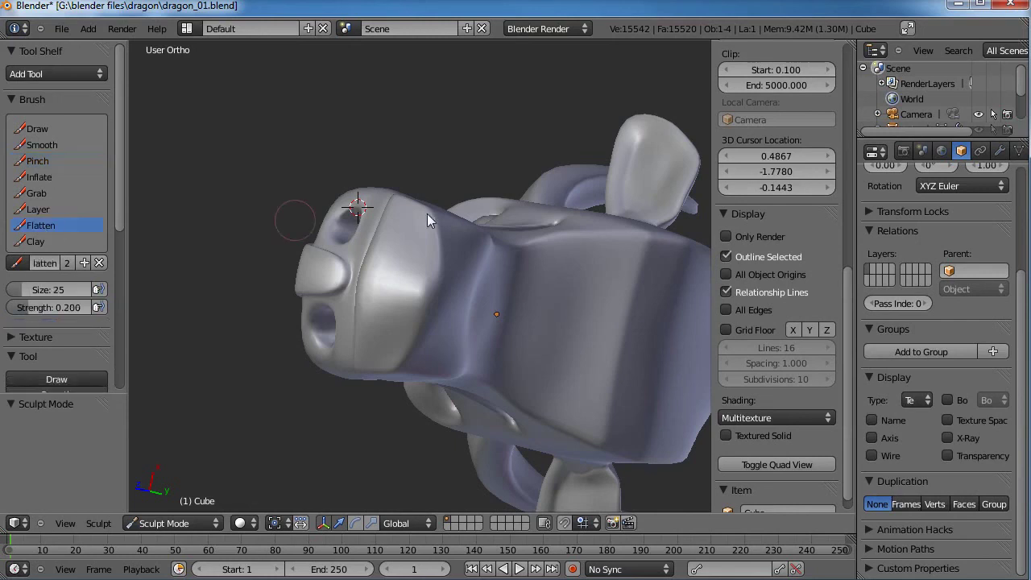
mouse_move(427, 213)
middle_mouse_down()
mouse_move(465, 220)
mouse_move(424, 263)
middle_mouse_up()
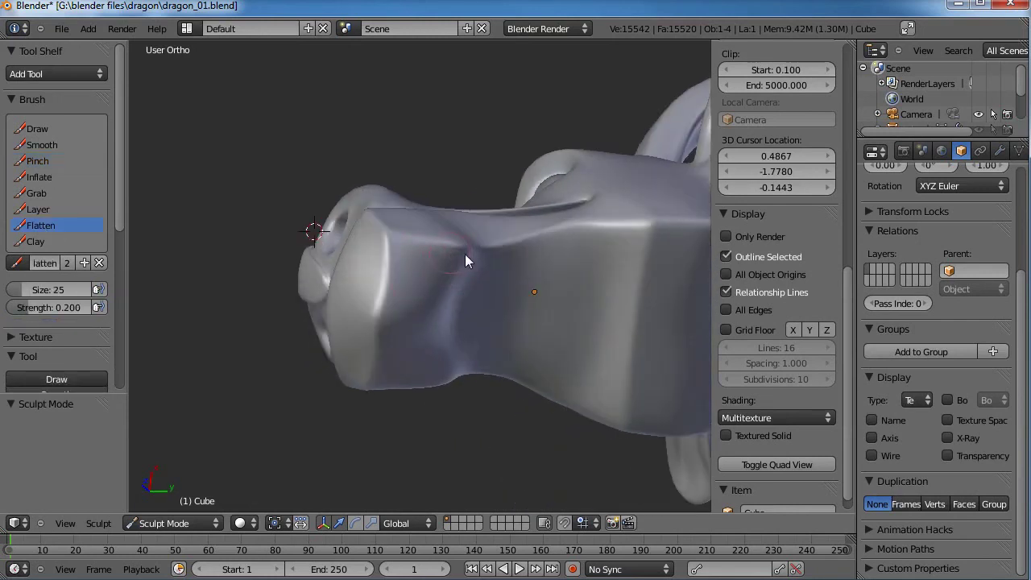
mouse_move(464, 254)
left_mouse_down()
mouse_move(456, 250)
mouse_move(416, 306)
mouse_move(387, 275)
left_mouse_up()
middle_click_drag(448, 318, 413, 266)
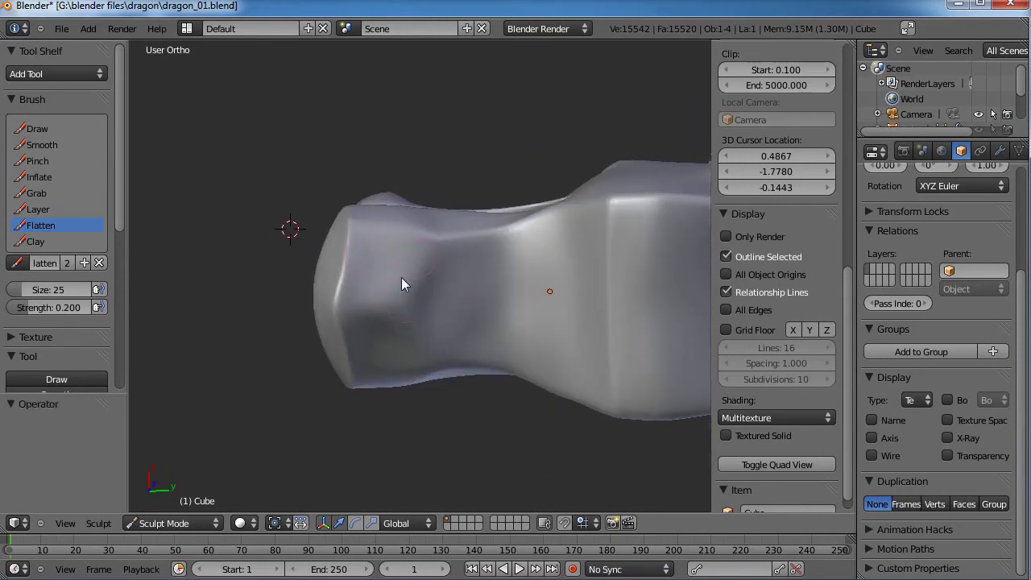
Sharpen the nose ridges, nostril rims and front lower-jaw edges with the Pinch brush at size 45 and strength 0.386.
mouse_move(400, 239)
middle_mouse_down()
mouse_move(548, 349)
mouse_move(475, 255)
mouse_move(400, 346)
mouse_move(408, 364)
mouse_move(506, 292)
mouse_move(333, 237)
middle_mouse_up()
left_click(37, 161)
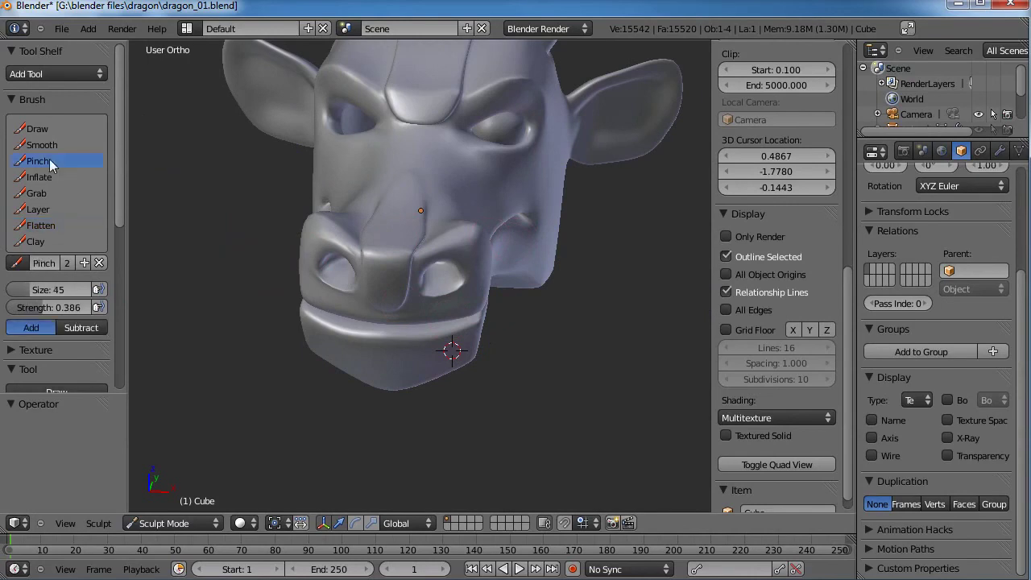
middle_click_drag(475, 214, 461, 289)
scroll(463, 285, "up", 2)
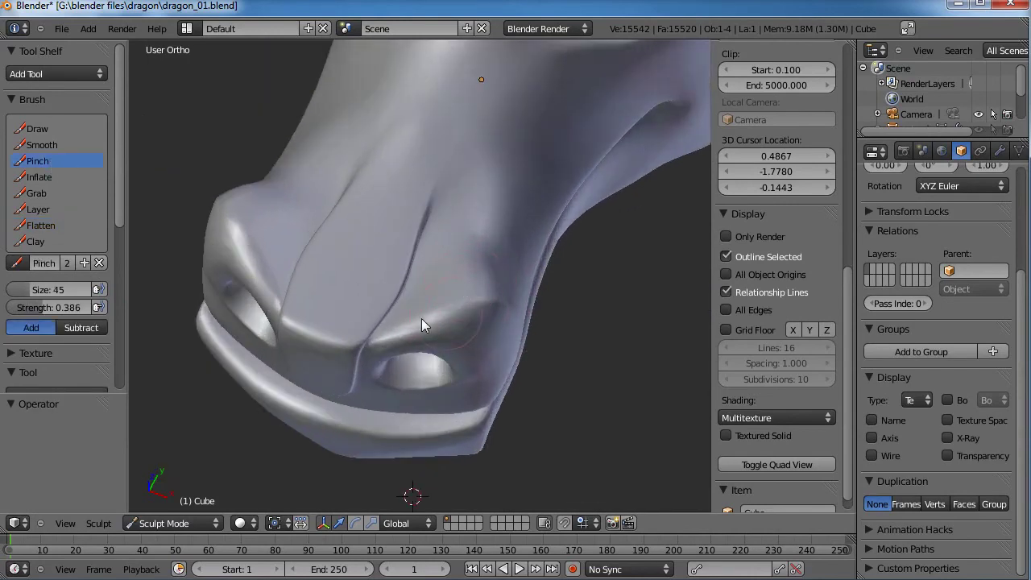
mouse_move(468, 309)
middle_mouse_down()
mouse_move(421, 327)
mouse_move(399, 359)
middle_mouse_up()
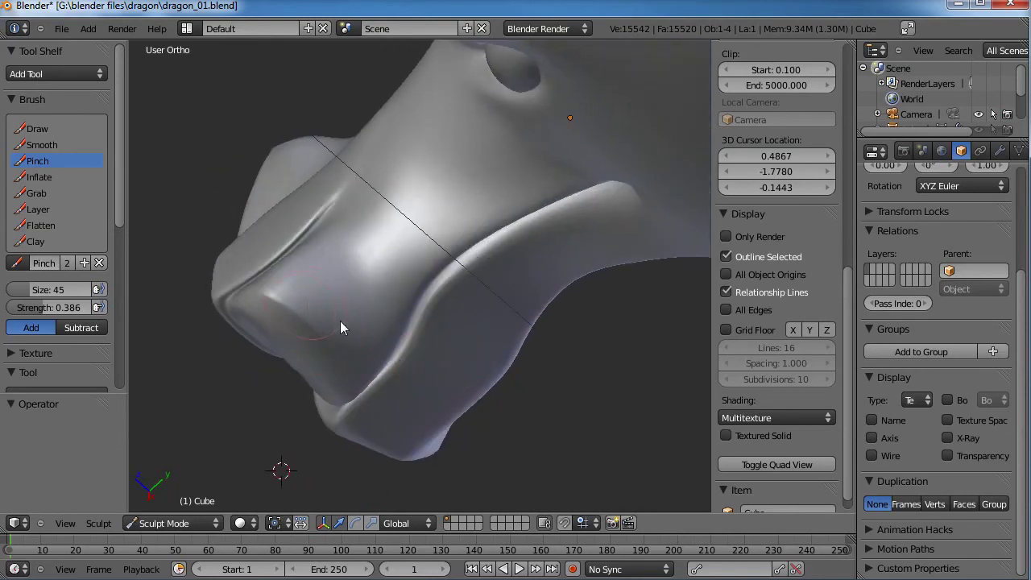
middle_click_drag(340, 320, 472, 352)
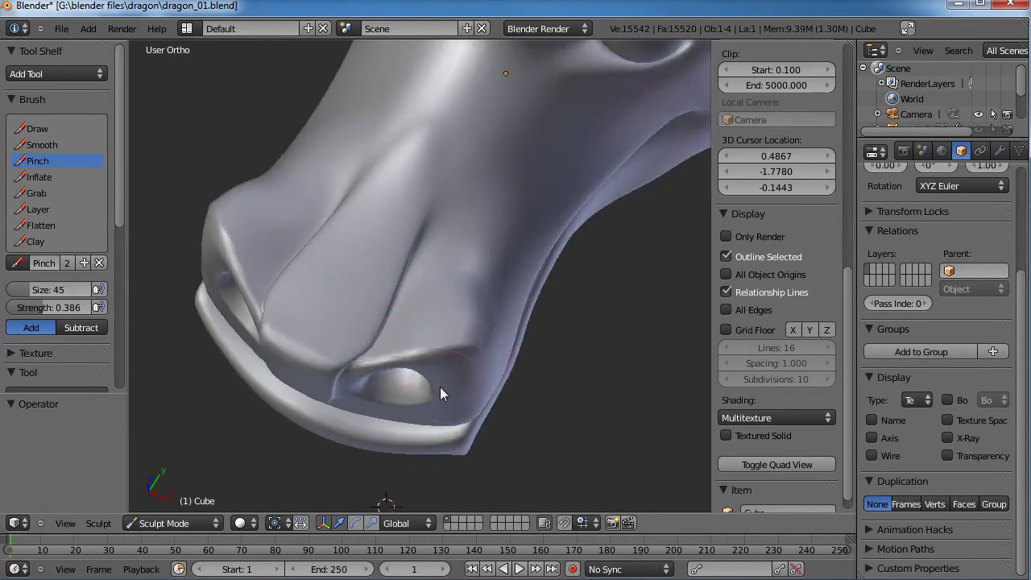
middle_click_drag(440, 387, 355, 209)
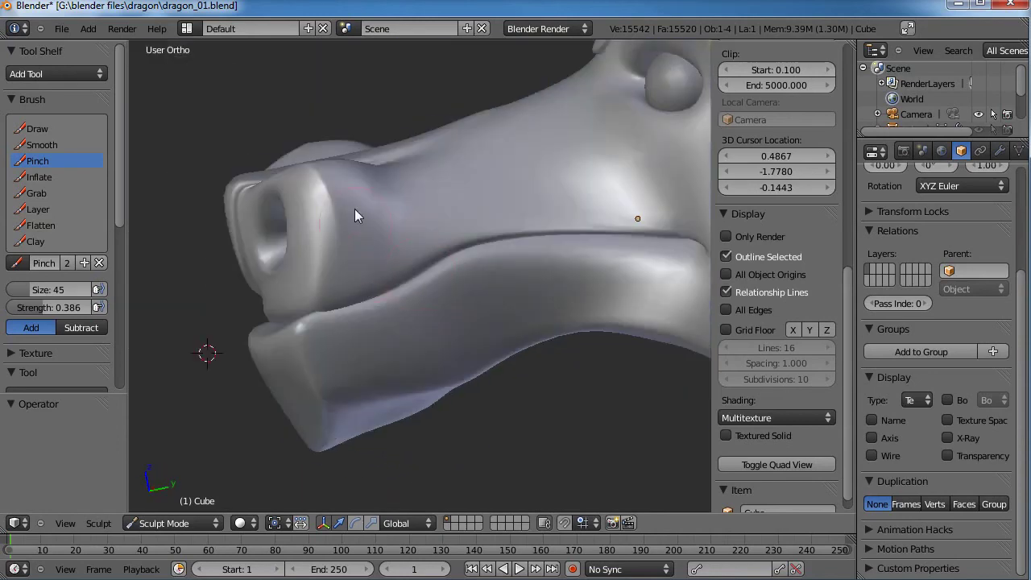
middle_click_drag(307, 261, 449, 317)
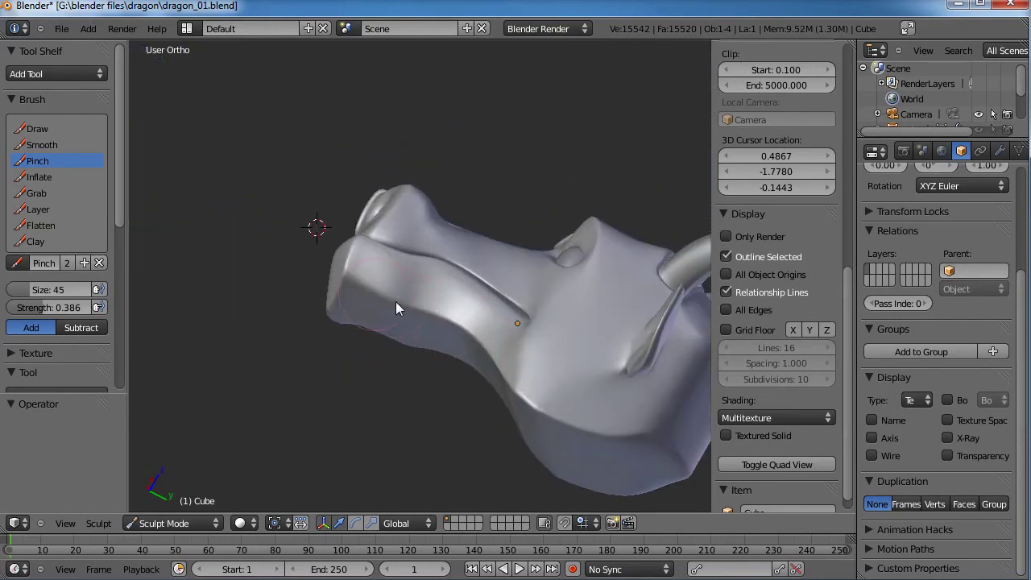
middle_click_drag(374, 287, 443, 303)
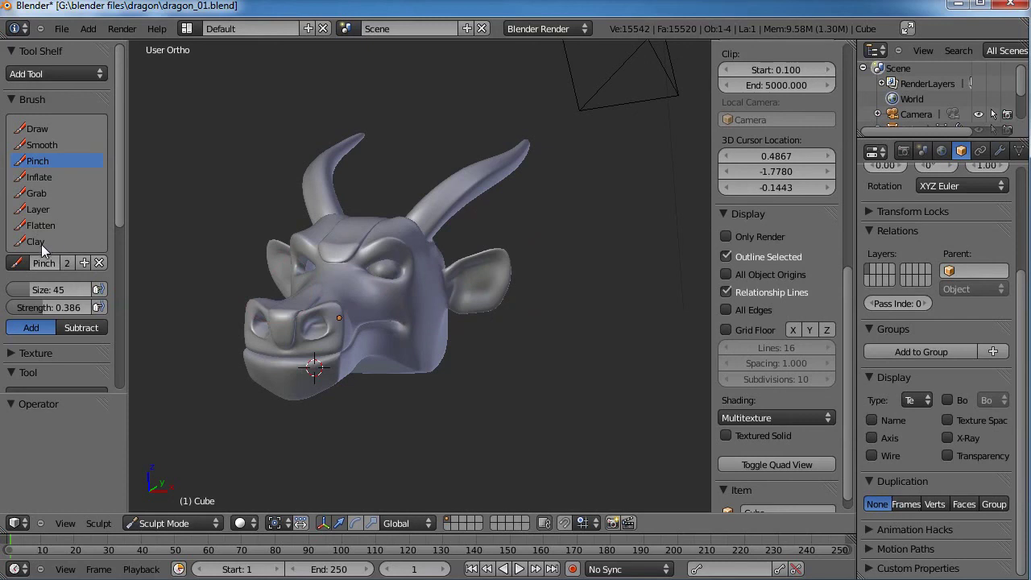
Pull the outer part of the ear into a narrower shape with the Grab brush at size 25.
left_click(37, 193)
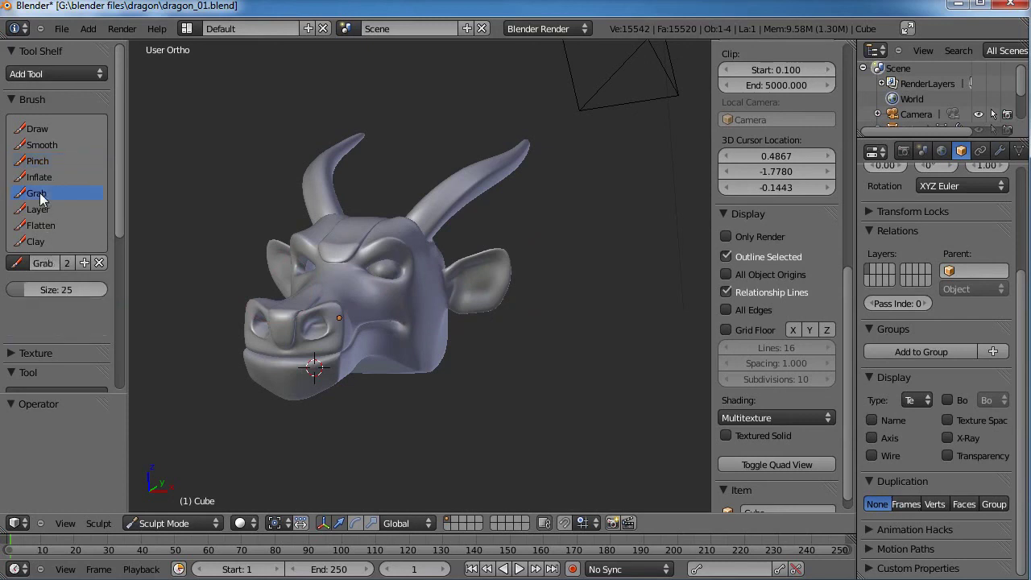
middle_click_drag(607, 297, 554, 231)
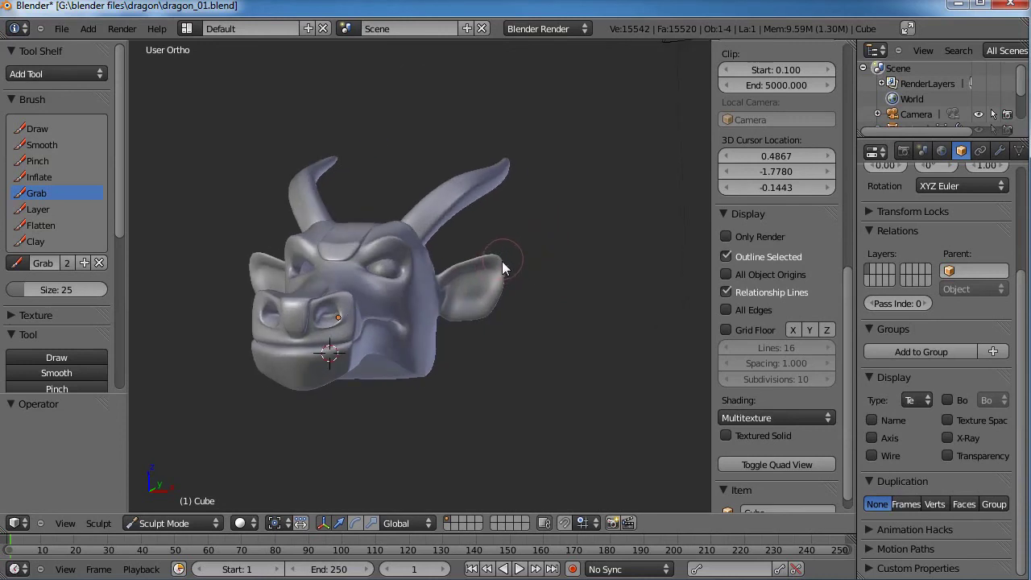
scroll(466, 271, "down", 4)
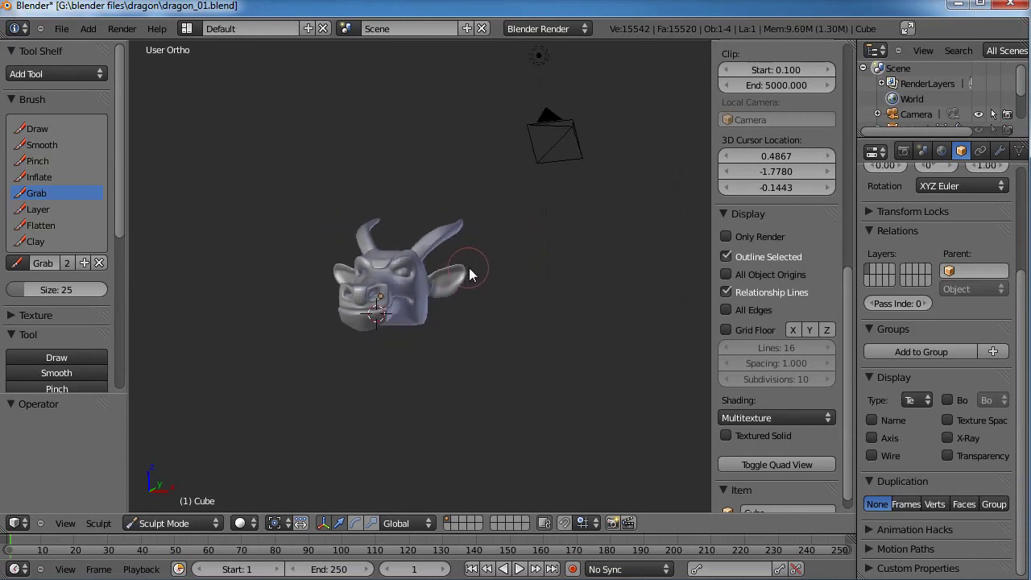
left_click_drag(468, 268, 445, 296)
mouse_move(459, 304)
middle_mouse_down()
mouse_move(474, 239)
mouse_move(447, 298)
middle_mouse_up()
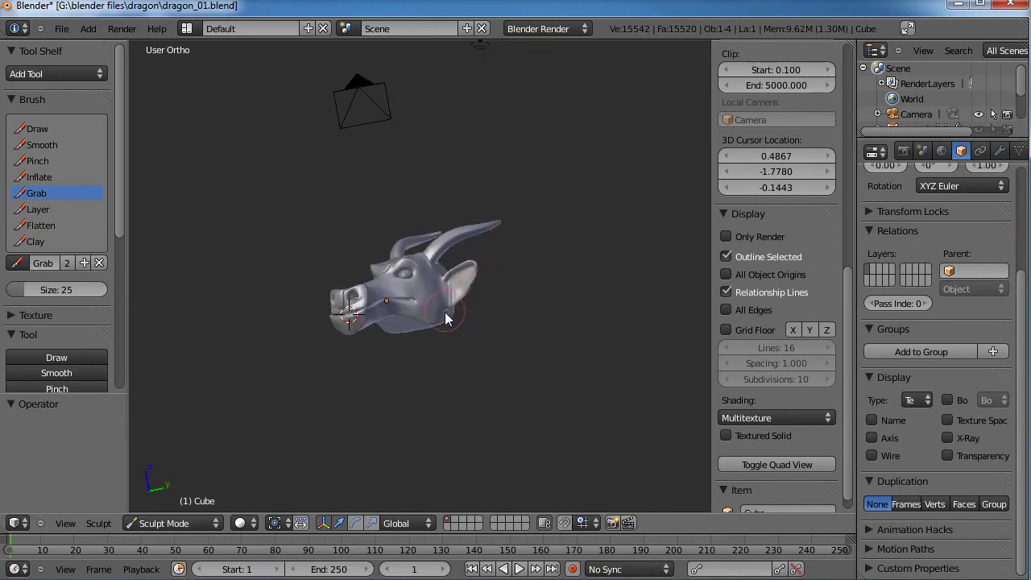
middle_click_drag(477, 297, 510, 279)
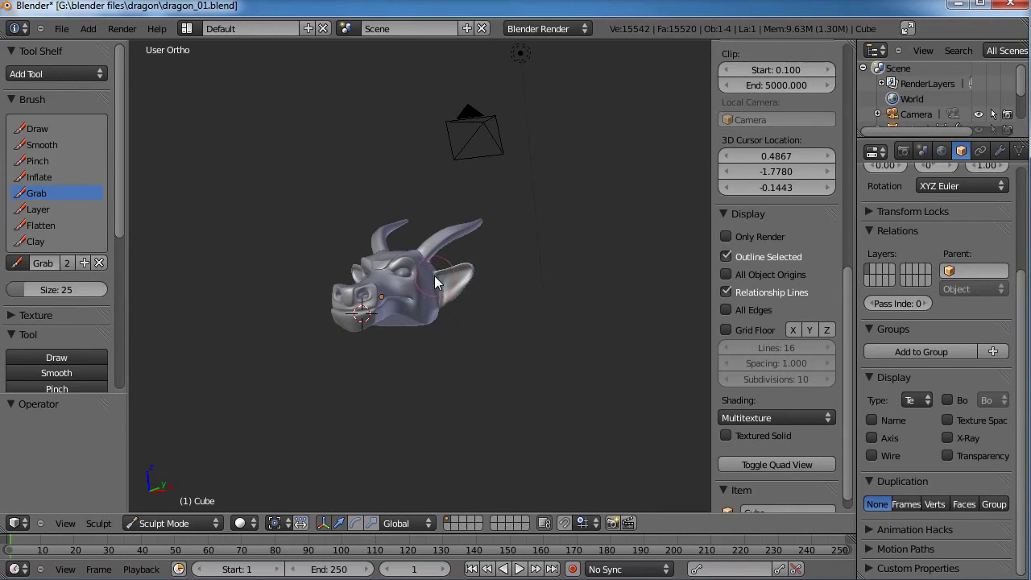
mouse_move(451, 271)
middle_mouse_down()
mouse_move(446, 289)
mouse_move(467, 269)
middle_mouse_up()
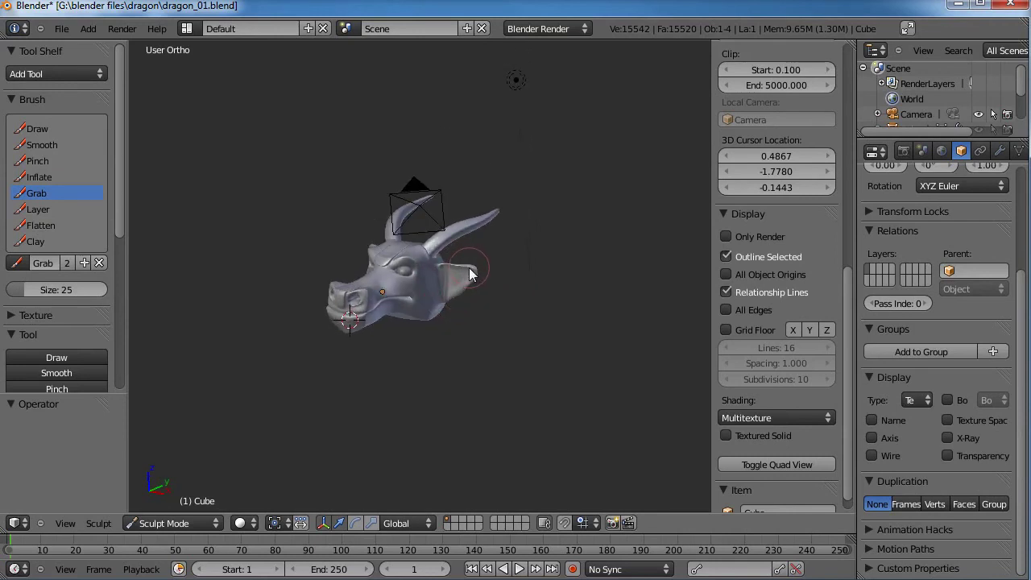
Enlarge the Grab brush to size 71 and reshape the ear into a pointed, upswept form from rear, side and top views.
scroll(471, 275, "up", 3)
mouse_move(529, 260)
middle_mouse_down()
mouse_move(449, 300)
mouse_move(385, 310)
middle_mouse_up()
left_click_drag(32, 291, 43, 291)
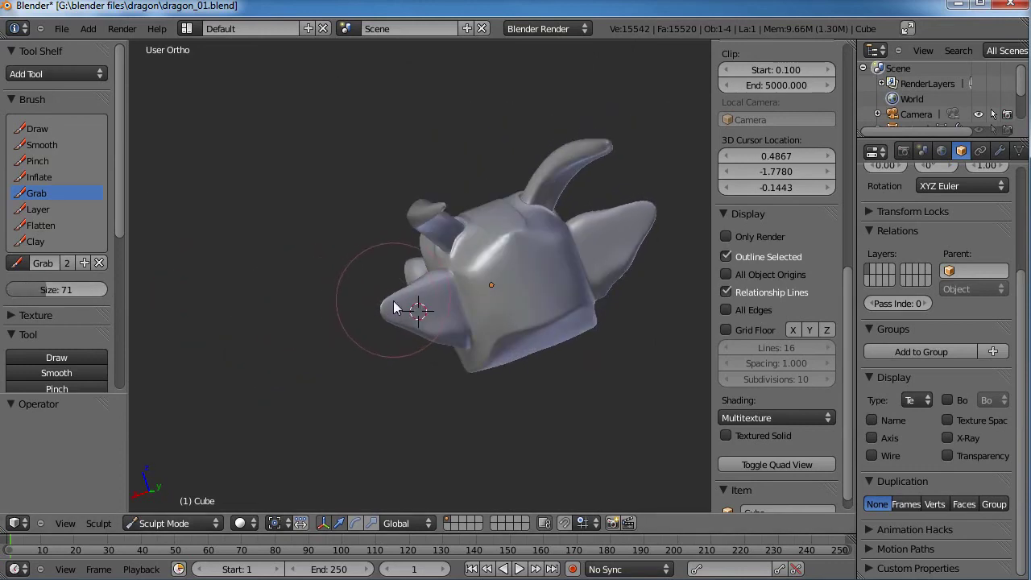
left_click_drag(385, 314, 381, 310)
mouse_move(395, 314)
middle_mouse_down()
mouse_move(344, 316)
mouse_move(358, 355)
mouse_move(498, 287)
mouse_move(471, 237)
mouse_move(428, 337)
mouse_move(487, 356)
middle_mouse_up()
key("KP_3")
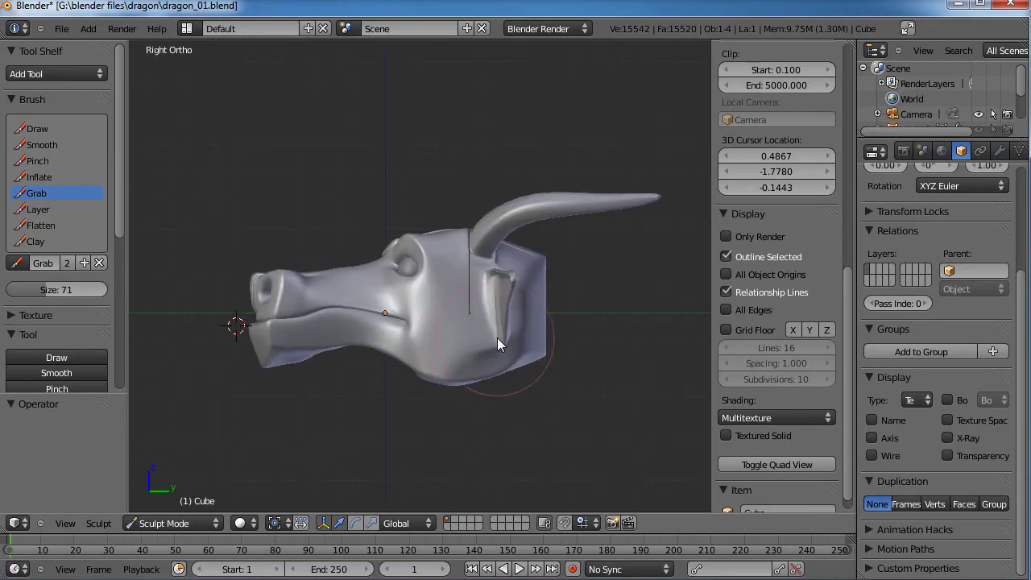
left_click_drag(494, 279, 488, 280)
middle_click_drag(476, 287, 486, 399)
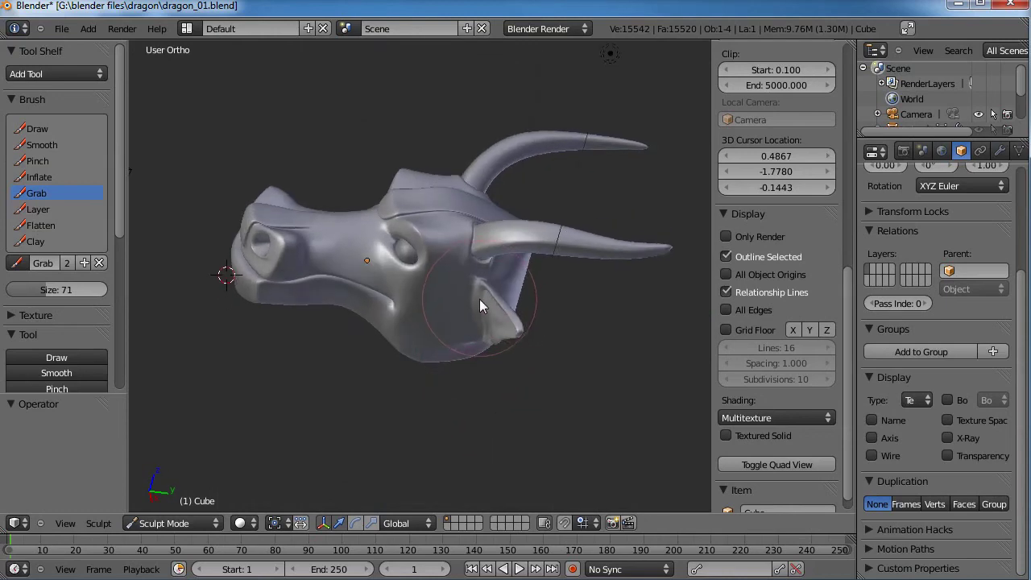
mouse_move(480, 298)
middle_mouse_down()
mouse_move(429, 325)
mouse_move(510, 314)
mouse_move(520, 307)
mouse_move(513, 285)
mouse_move(542, 272)
mouse_move(456, 256)
mouse_move(418, 284)
mouse_move(506, 269)
mouse_move(515, 249)
mouse_move(532, 299)
mouse_move(355, 316)
mouse_move(443, 373)
mouse_move(430, 388)
mouse_move(387, 282)
middle_mouse_up()
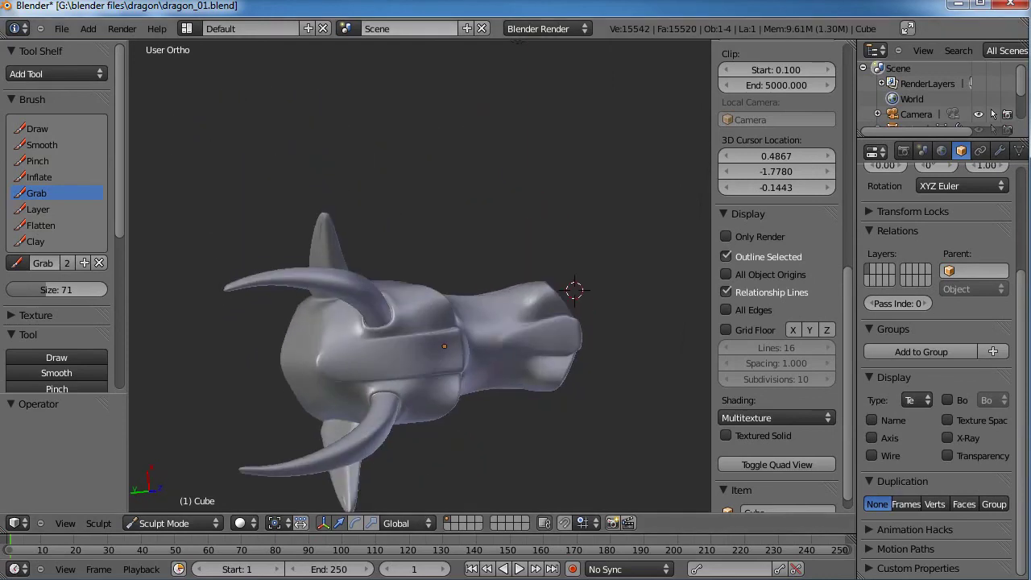
left_click_drag(316, 218, 314, 232)
middle_click_drag(314, 232, 357, 249)
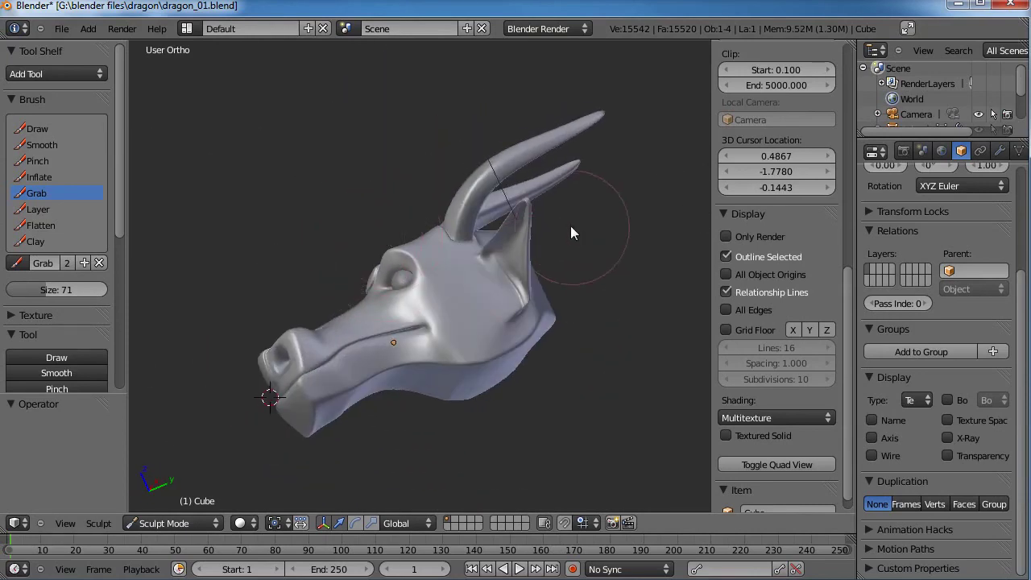
Thicken the ear's rim and its base with the Inflate brush at size 25 and strength 0.200.
scroll(509, 211, "up", 5)
mouse_move(509, 212)
middle_mouse_down()
mouse_move(516, 175)
mouse_move(491, 321)
mouse_move(437, 306)
mouse_move(430, 269)
middle_mouse_up()
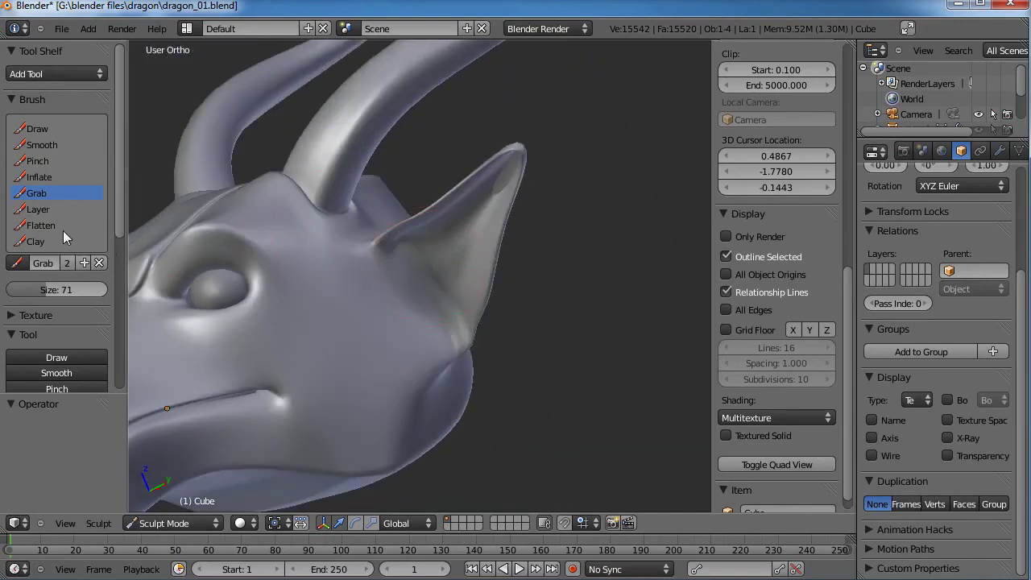
left_click(45, 178)
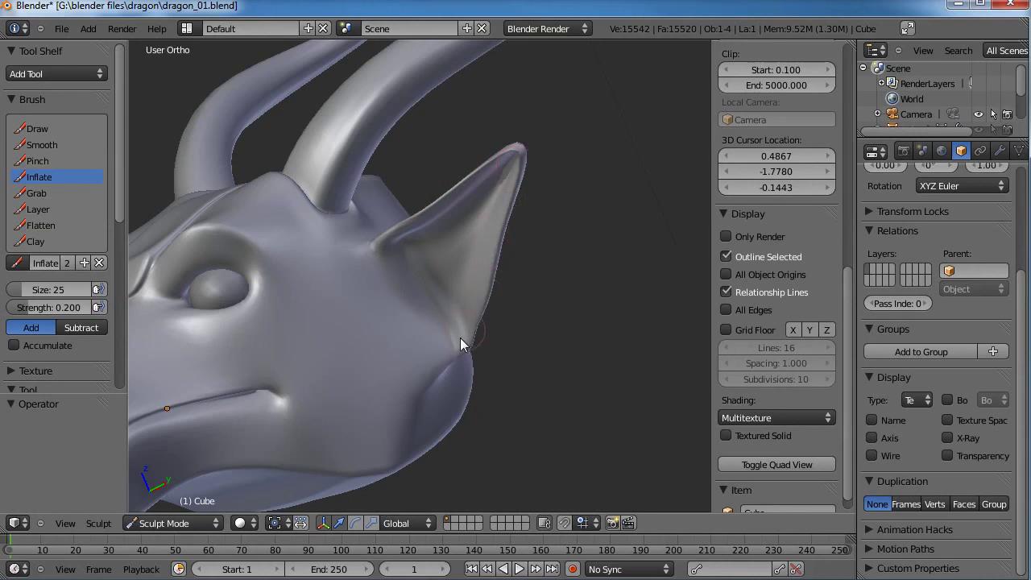
left_click_drag(451, 342, 467, 309)
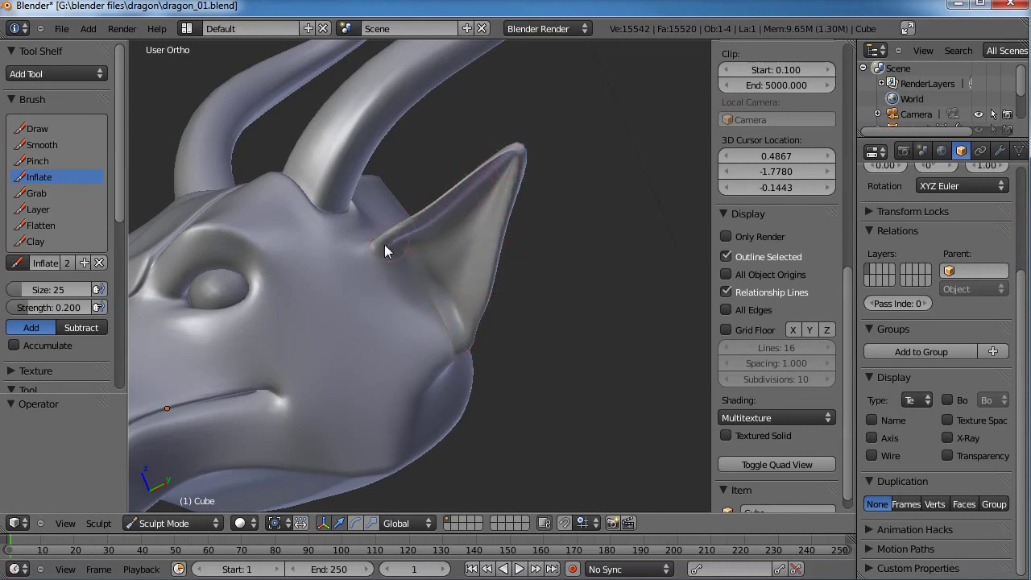
middle_click_drag(393, 250, 377, 231)
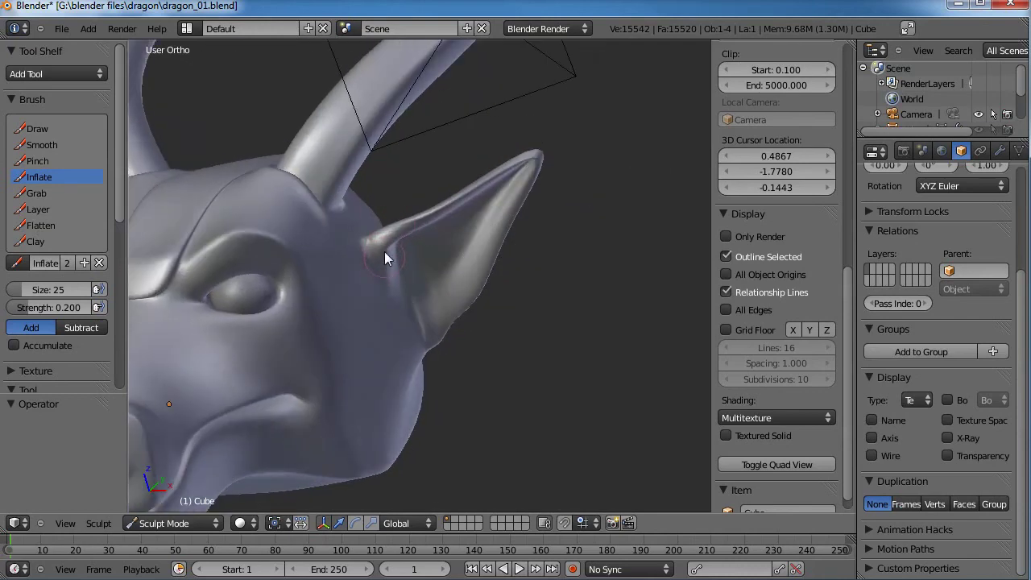
left_click_drag(384, 252, 438, 202)
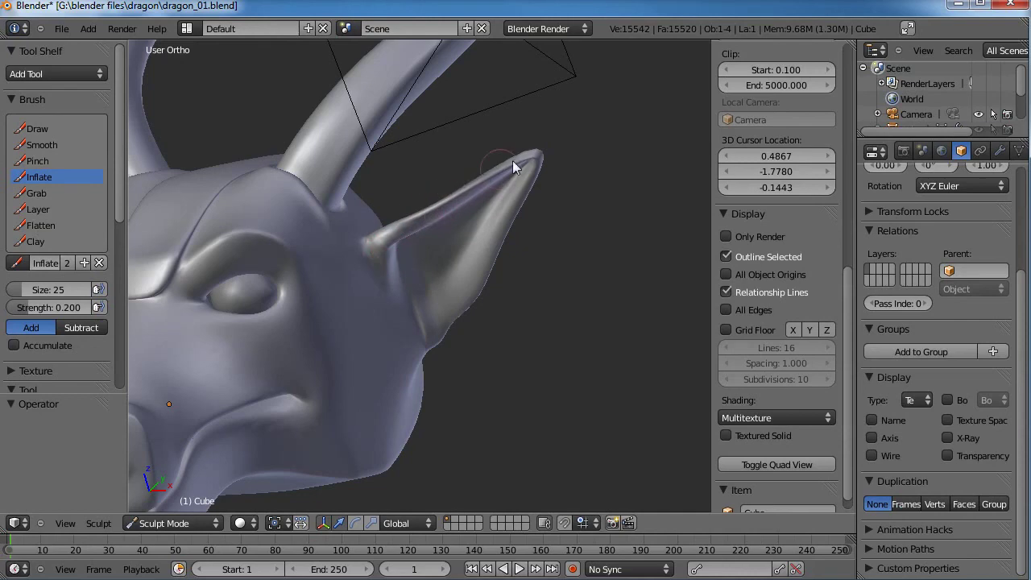
mouse_move(389, 246)
middle_mouse_down()
mouse_move(379, 293)
mouse_move(398, 248)
middle_mouse_up()
mouse_move(456, 302)
middle_mouse_down()
mouse_move(382, 321)
mouse_move(441, 258)
middle_mouse_up()
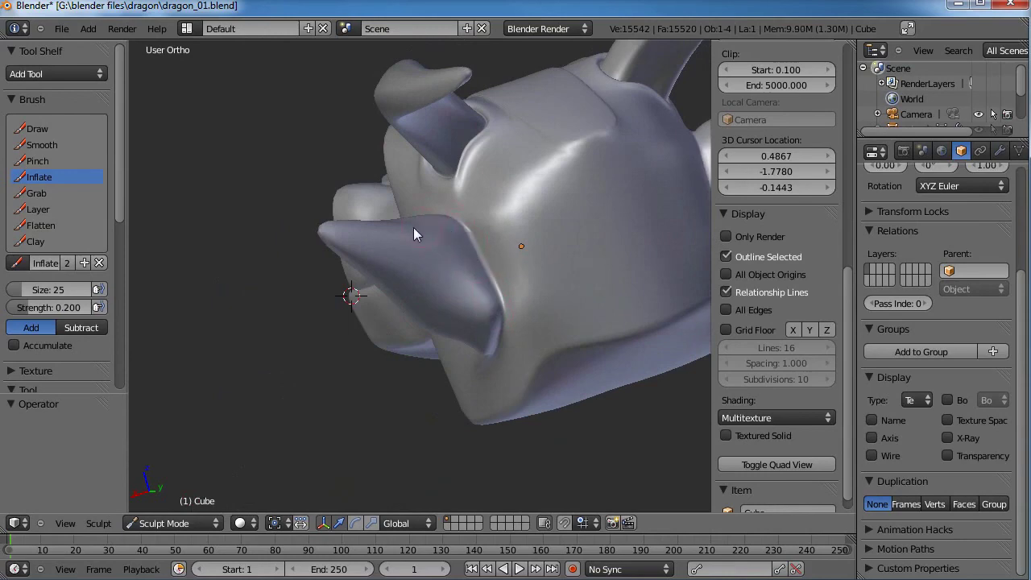
mouse_move(335, 234)
middle_mouse_down()
mouse_move(469, 274)
mouse_move(488, 240)
middle_mouse_up()
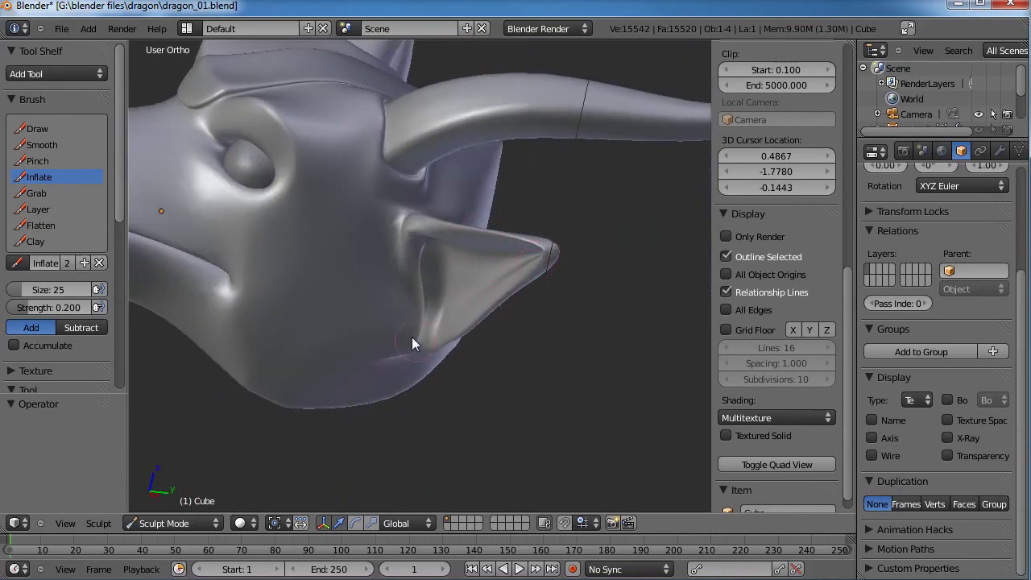
mouse_move(411, 336)
middle_mouse_down()
mouse_move(521, 244)
mouse_move(445, 257)
mouse_move(477, 307)
mouse_move(401, 337)
middle_mouse_up()
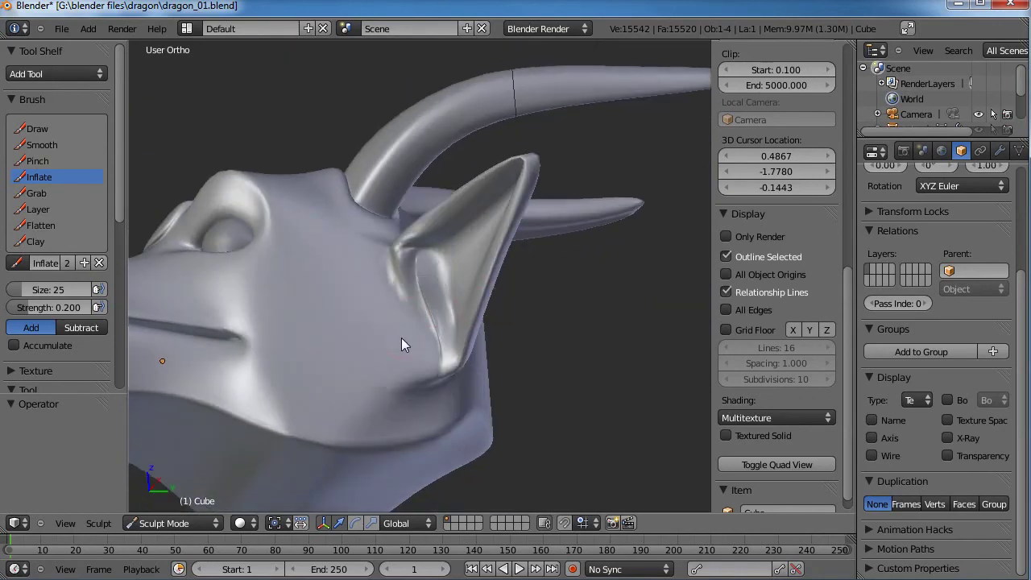
Soften the ear base, the adjoining cheek and the inner ear with the Smooth brush at size 67 and strength 0.200.
left_click(42, 145)
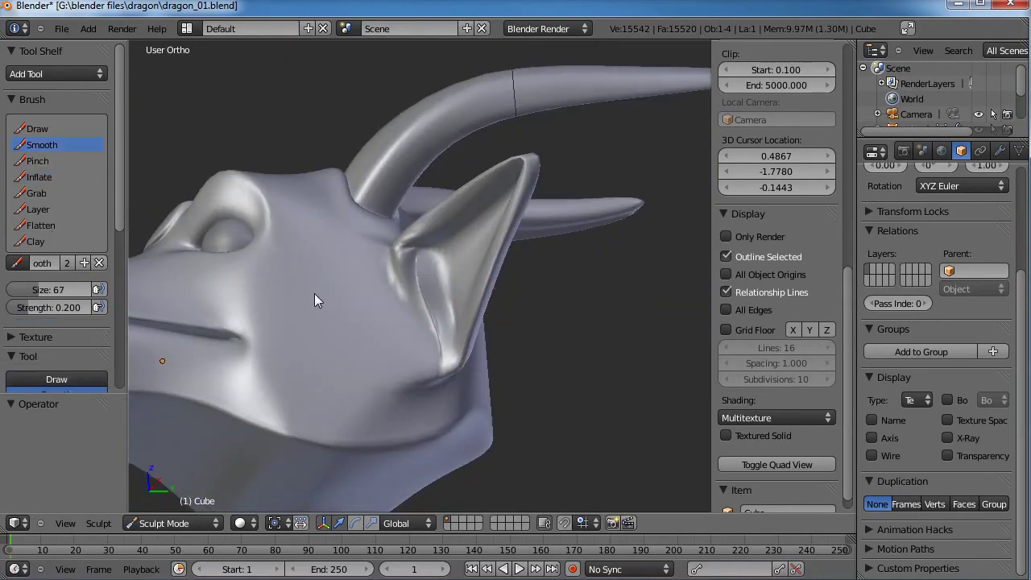
middle_click_drag(314, 293, 402, 380)
mouse_move(410, 387)
left_mouse_down()
mouse_move(447, 378)
mouse_move(410, 356)
left_mouse_up()
middle_click_drag(411, 356, 432, 354)
mouse_move(432, 354)
left_mouse_down()
mouse_move(421, 343)
mouse_move(425, 314)
left_mouse_up()
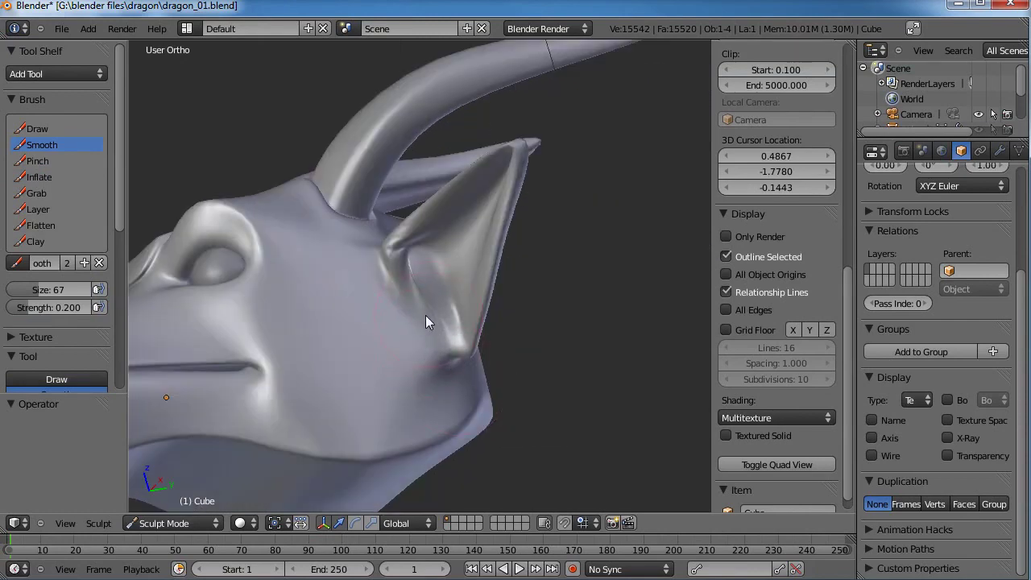
scroll(416, 289, "up", 3)
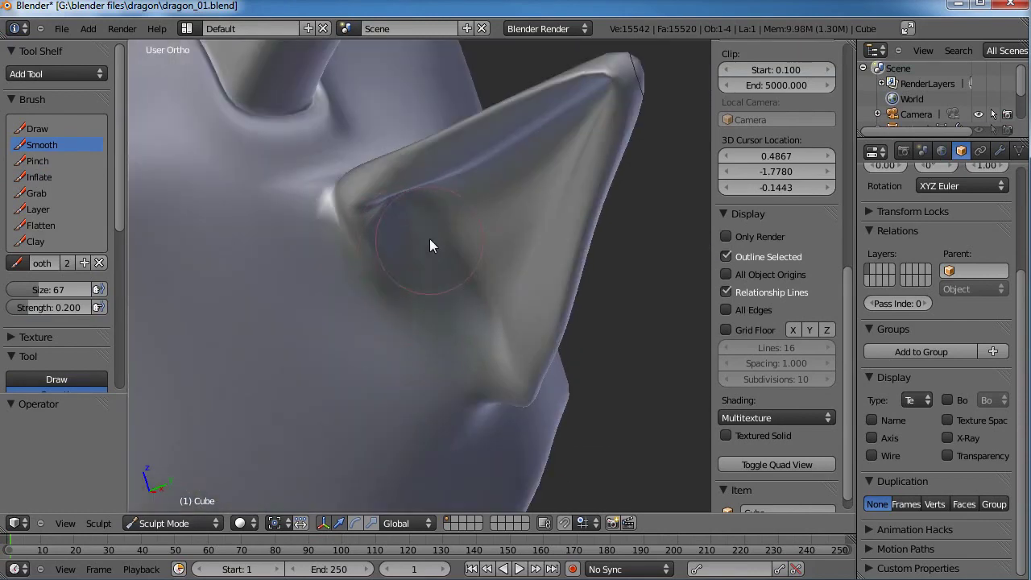
mouse_move(499, 223)
left_mouse_down()
mouse_move(430, 239)
mouse_move(449, 221)
mouse_move(515, 295)
mouse_move(558, 206)
left_mouse_up()
Review the whole head from the front and side, and switch it from Sculpt Mode to Object Mode.
scroll(557, 200, "down", 5)
middle_click_drag(372, 222, 533, 230)
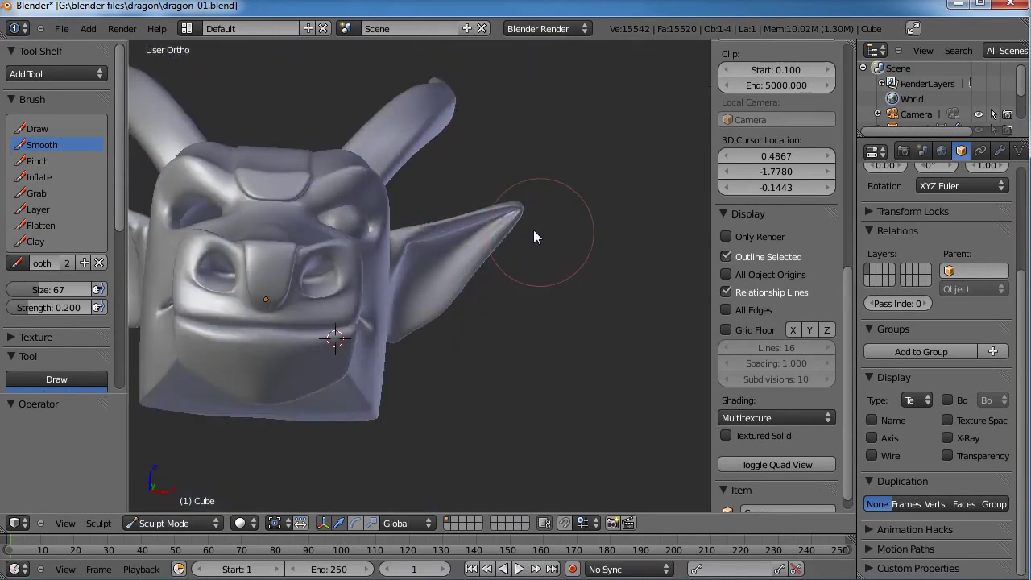
scroll(435, 219, "down", 3)
mouse_move(435, 219)
middle_mouse_down()
mouse_move(374, 279)
mouse_move(504, 300)
mouse_move(413, 336)
mouse_move(453, 307)
mouse_move(355, 312)
mouse_move(339, 330)
middle_mouse_up()
left_click(172, 523)
left_click(178, 508)
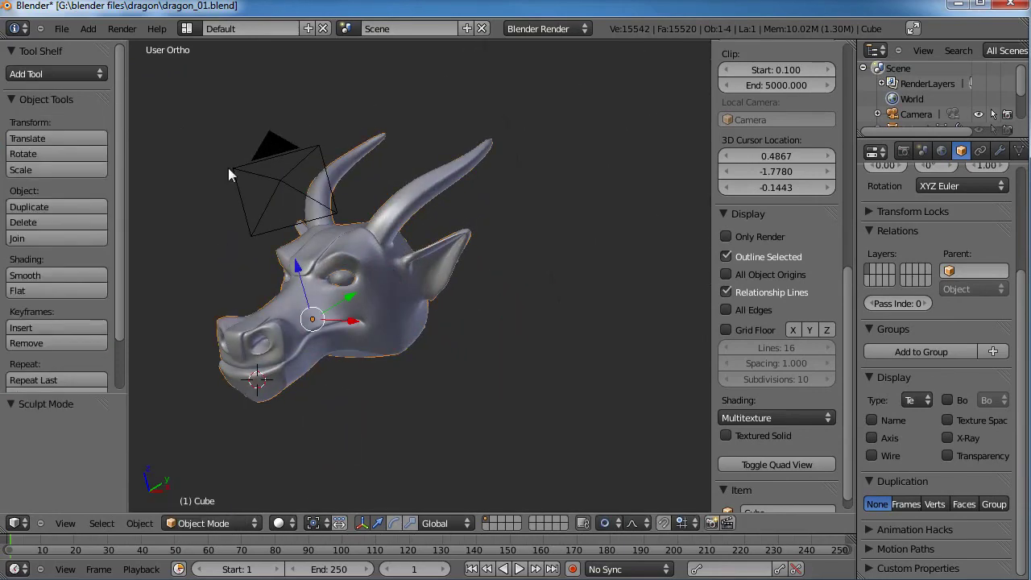
Save the file over the existing dragon_01.blend.
key("ctrl+s")
left_click(305, 227)
middle_click_drag(306, 227, 386, 288)
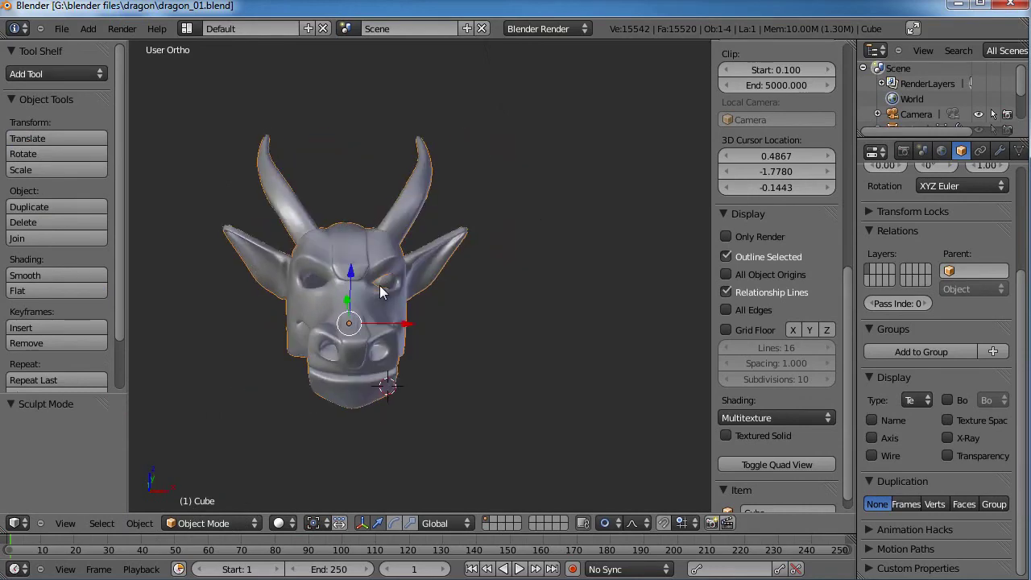
Duplicate the eyeball in front view and move the copy along X into the opposite eye socket.
right_click(385, 283)
key("KP_1")
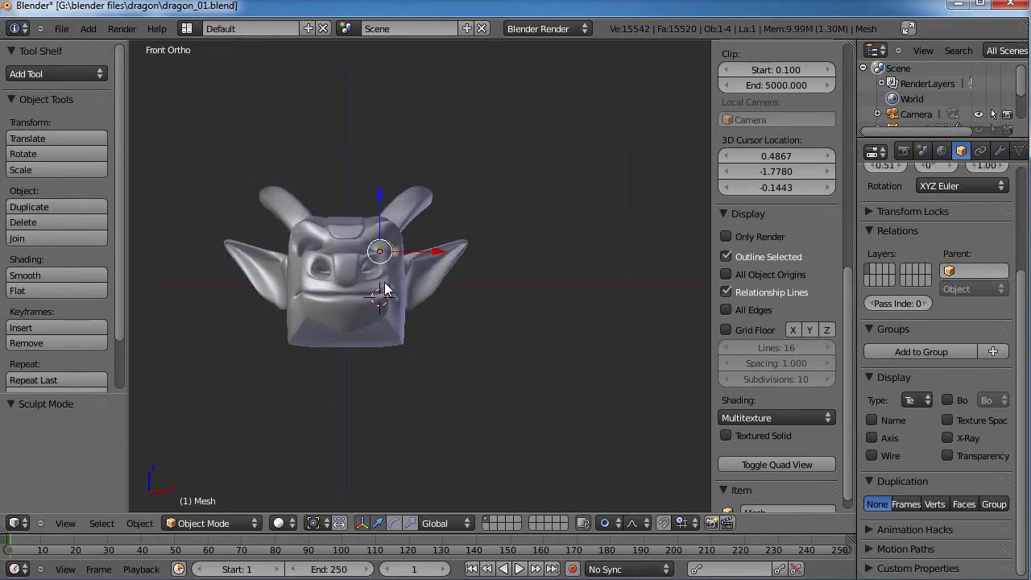
scroll(385, 290, "up", 6)
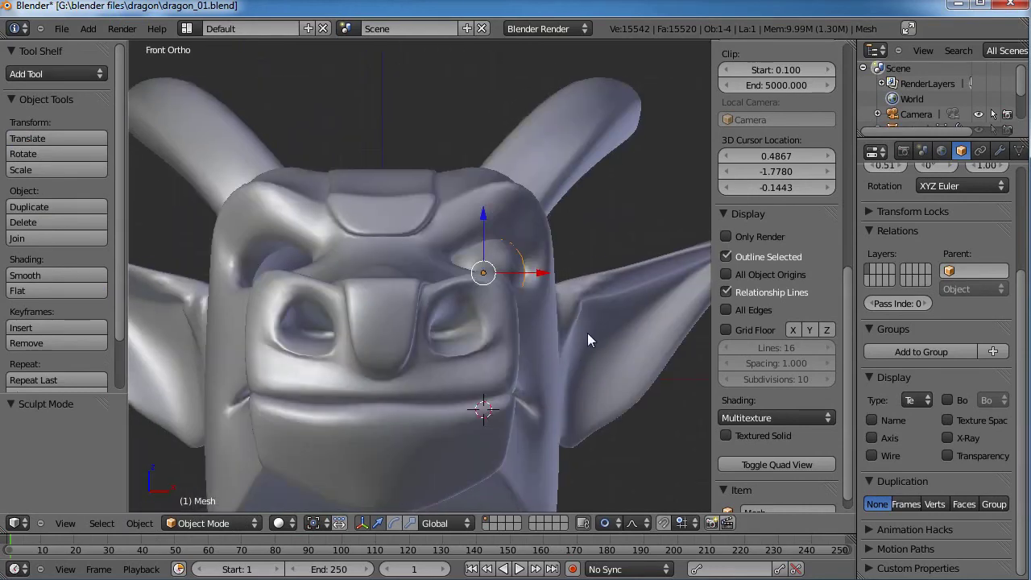
key("shift+d")
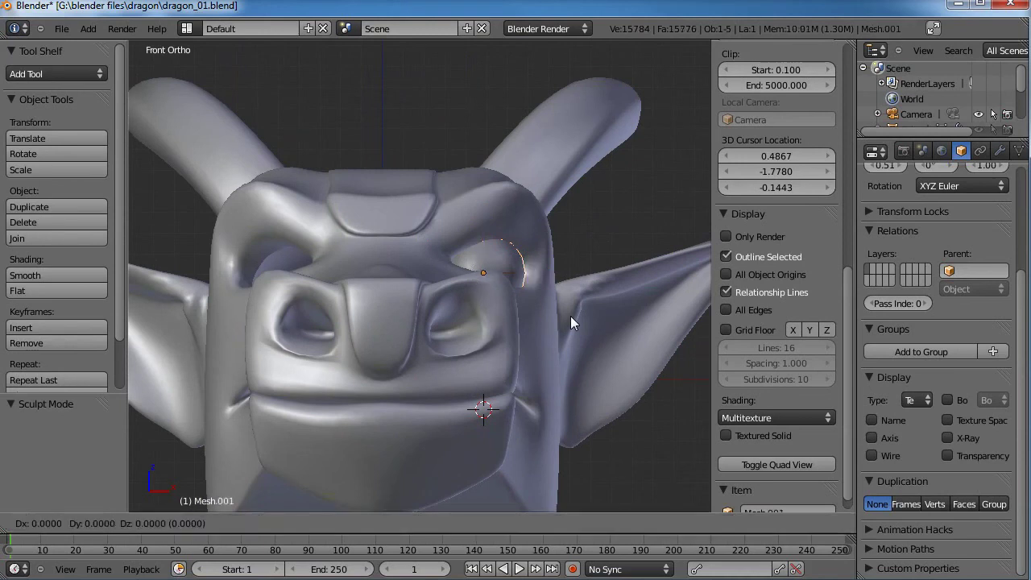
key("x")
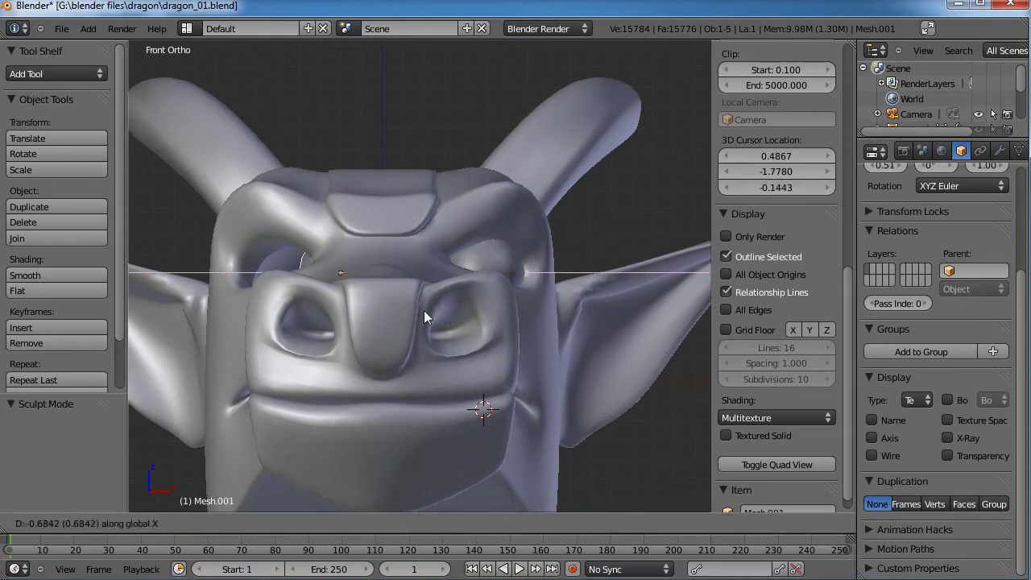
left_click(368, 321)
key("a")
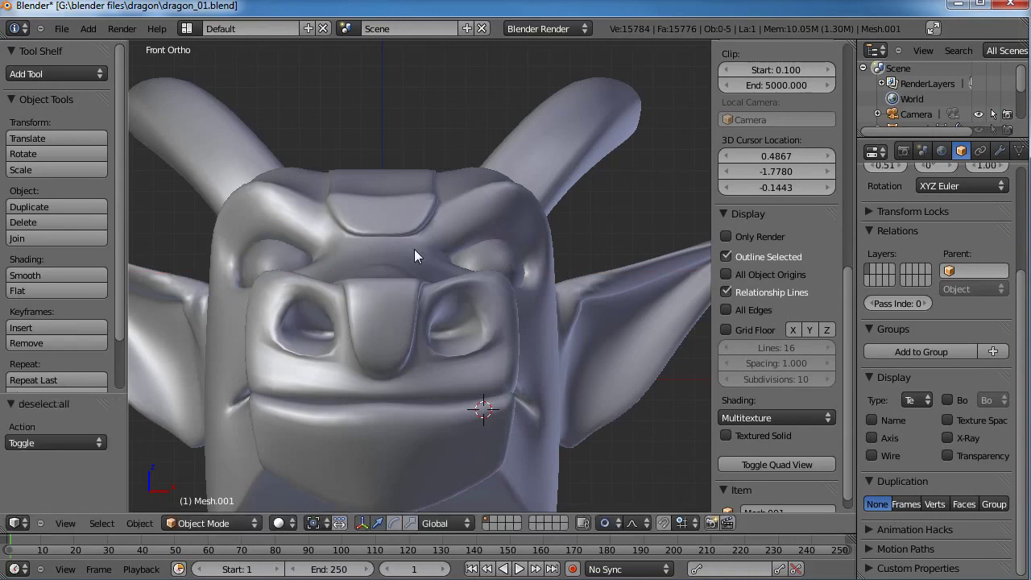
Put the head mesh in Edit Mode and select all its vertices in front view except those on the centre seam.
scroll(412, 269, "down", 2)
middle_click_drag(410, 285, 569, 267)
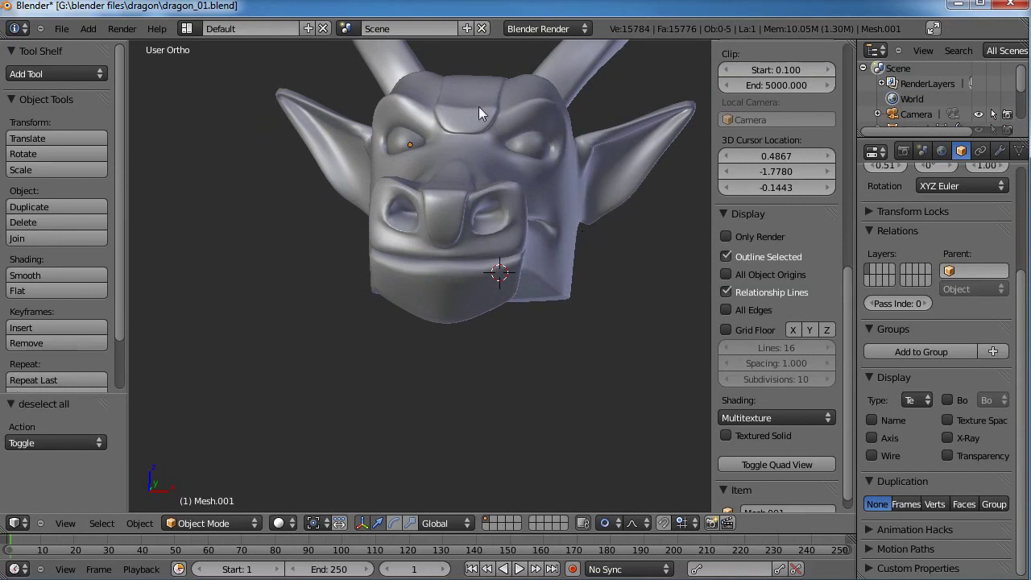
key("KP_1")
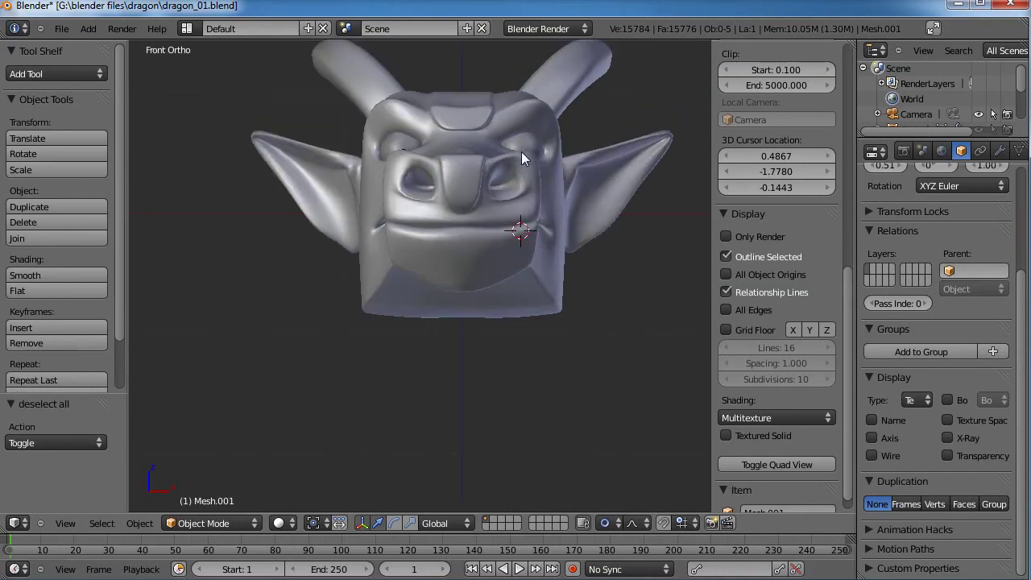
middle_click_drag(592, 189, 570, 275, "shift")
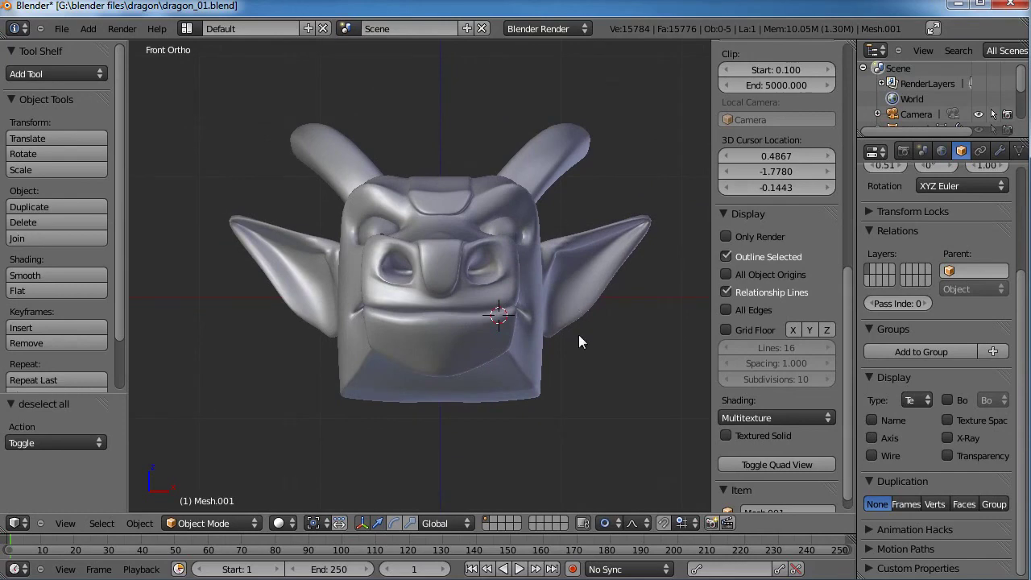
key("Tab")
key("Tab")
right_click(556, 330)
key("Tab")
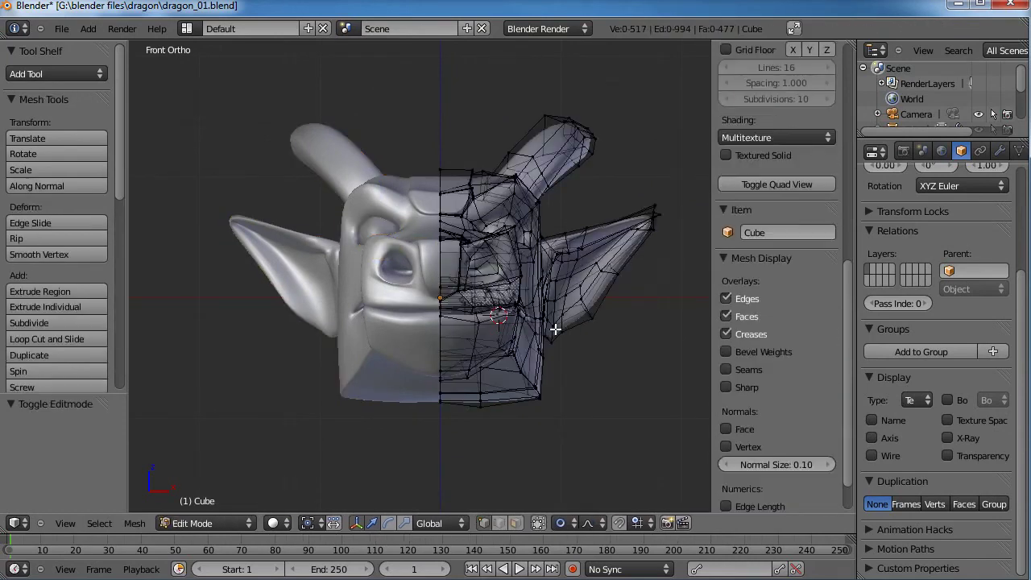
key("a")
key("a")
key("b")
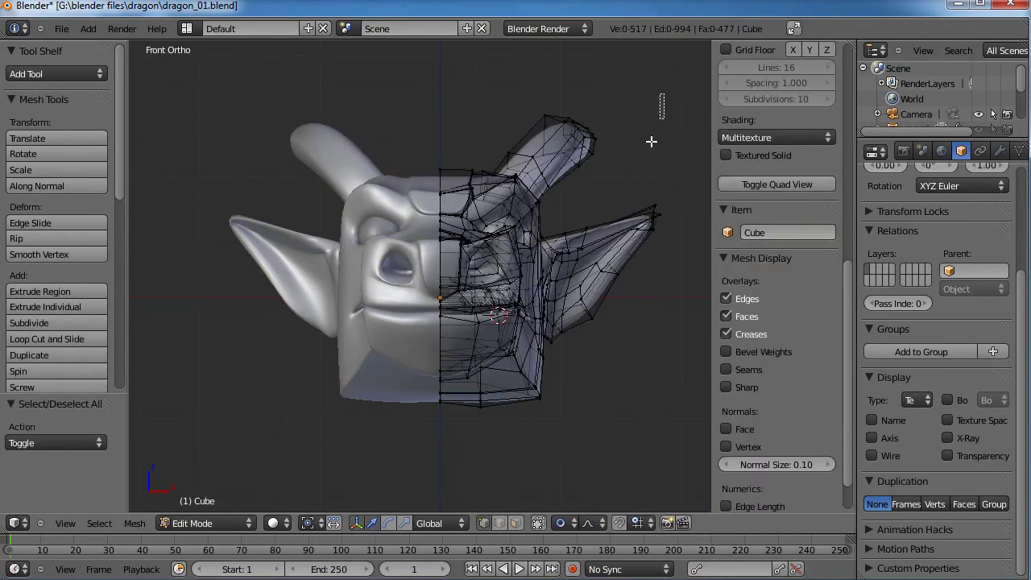
left_click_drag(664, 93, 447, 440)
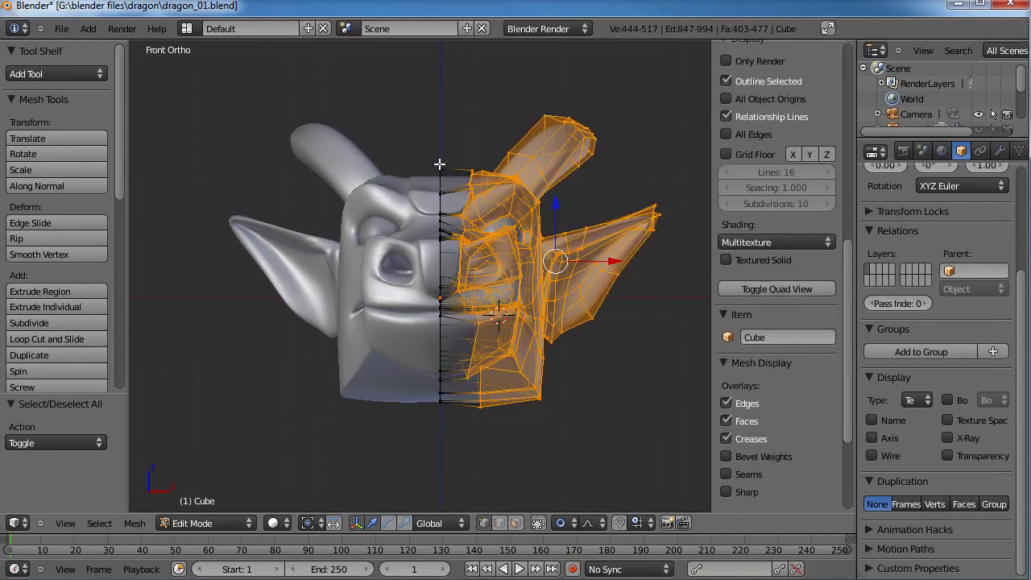
Place the 3D cursor on the centreline at the top of the head near the horn base and set the pivot point to 3D Cursor.
key("c")
key("KP_3")
middle_click_drag(535, 173, 504, 191, "shift")
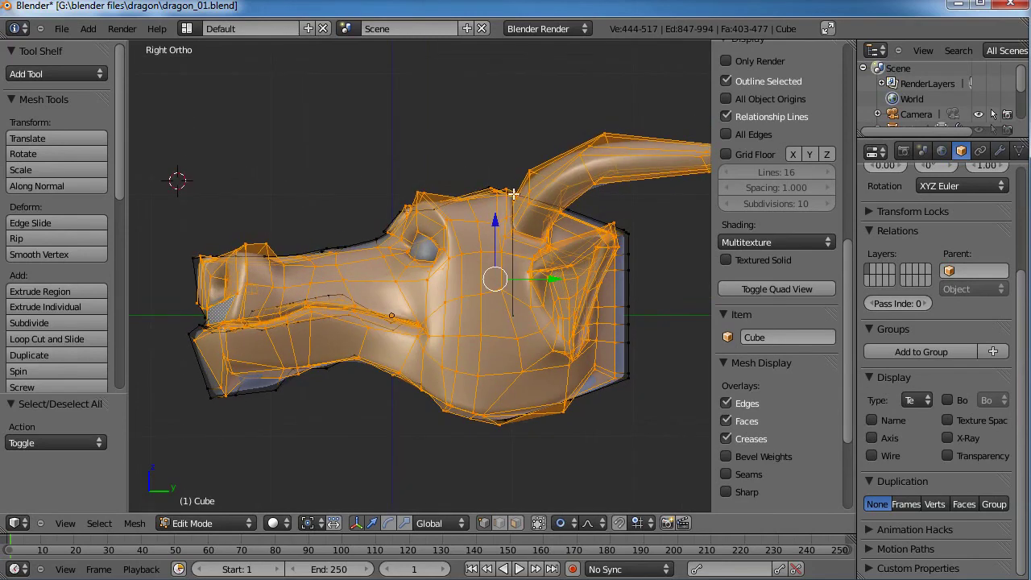
middle_click_drag(371, 282, 500, 332)
key("KP_1")
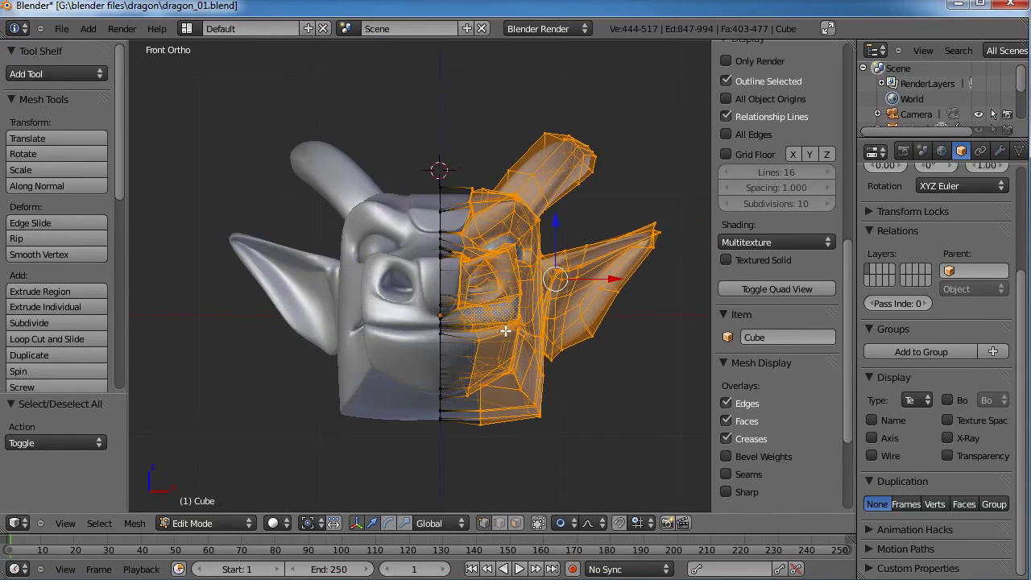
middle_click_drag(506, 249, 485, 247, "shift")
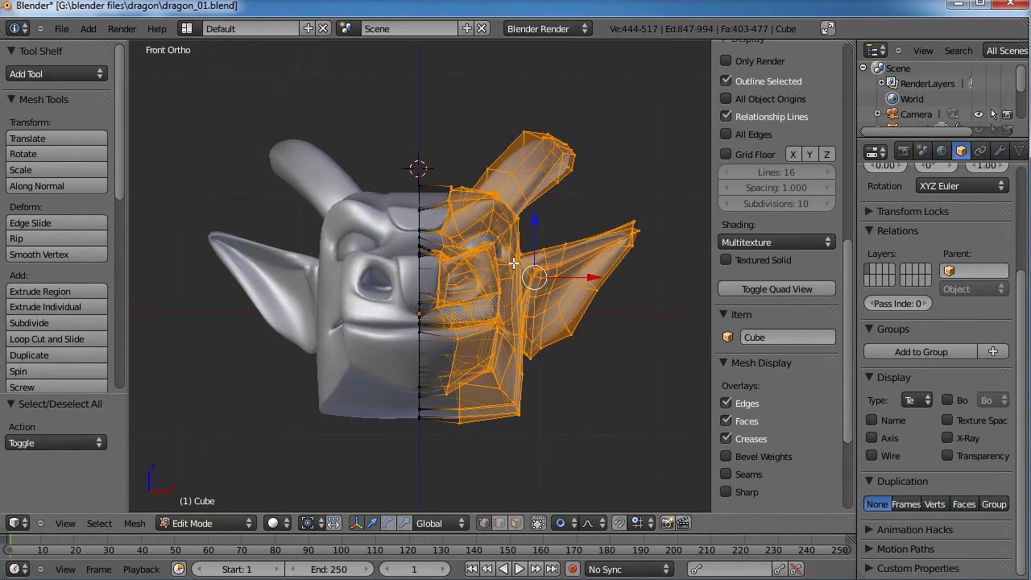
left_click(309, 524)
left_click(317, 493)
Narrow the top of the head by rotating the selected half about -3.98° and -3.23°, moving it towards the centreline after each turn.
key("r")
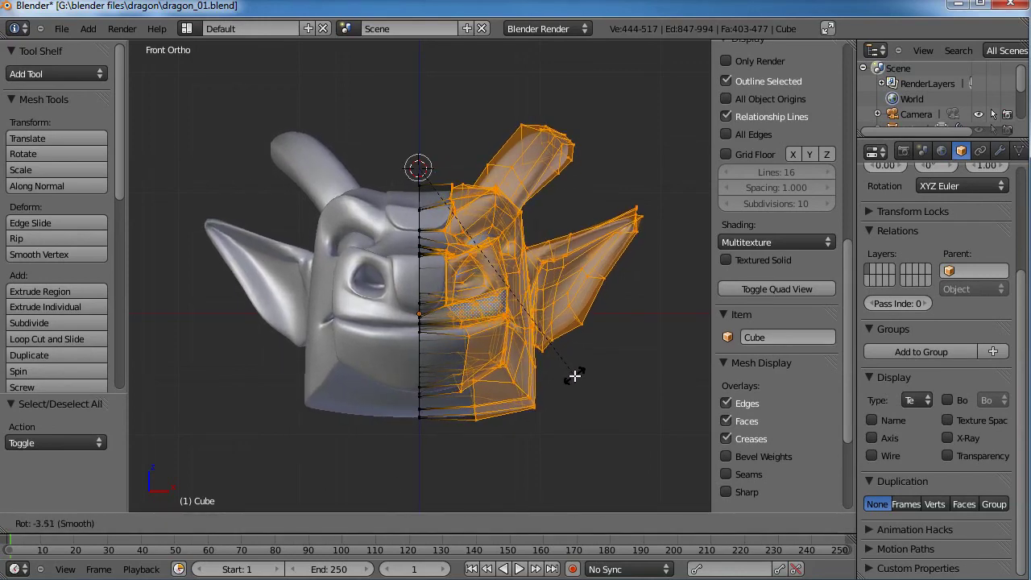
left_click(570, 374)
key("g")
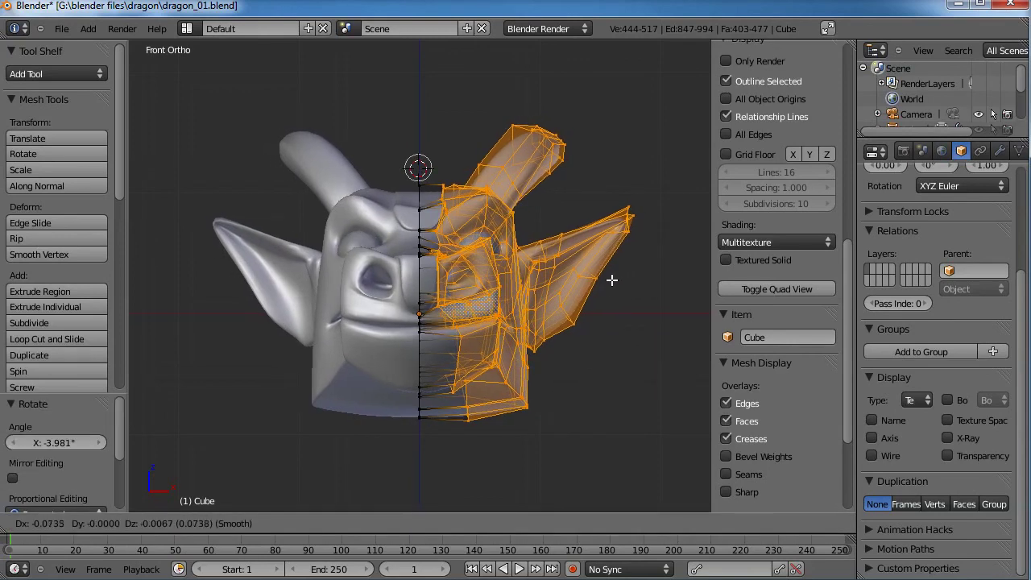
left_click(610, 280)
key("r")
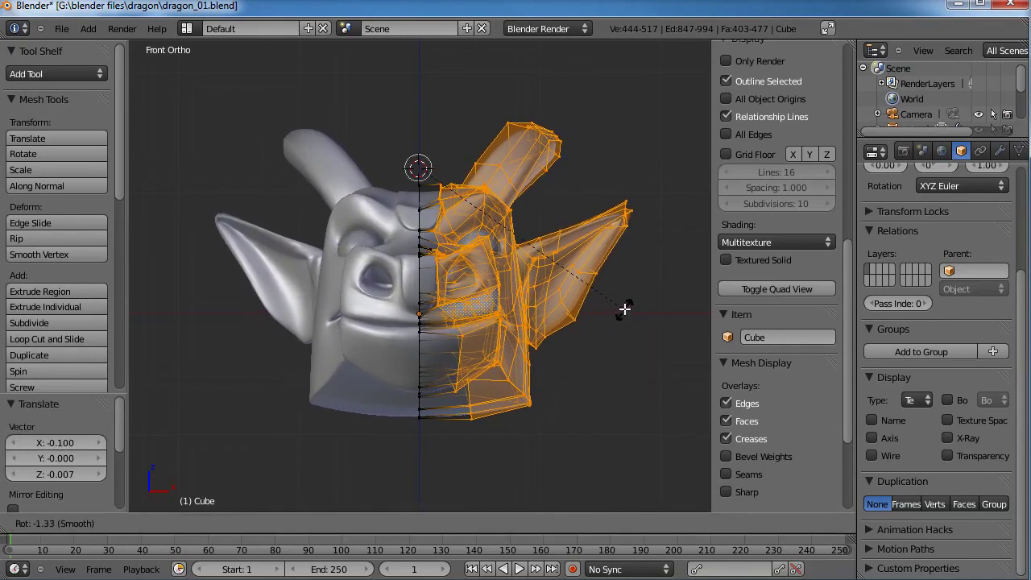
left_click(625, 303)
key("g")
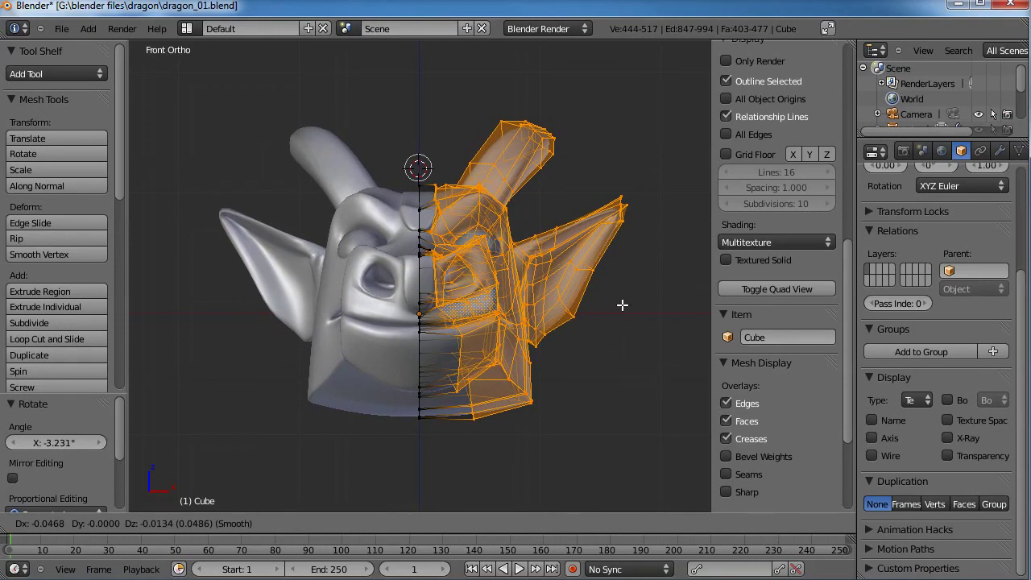
left_click(621, 305)
key("a")
key("Tab")
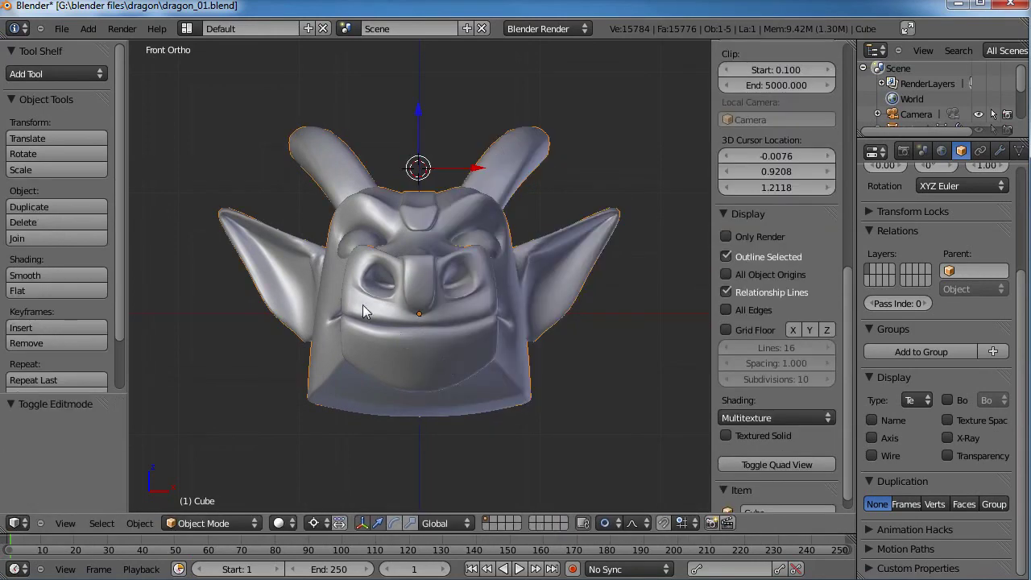
Save the reshaped head over the existing dragon_01.blend.
middle_click_drag(362, 305, 426, 358)
key("ctrl+s")
left_click(450, 360)
Set the pivot point to Median Point and shift the original eyeball to sit properly in its socket.
scroll(450, 360, "up", 4)
right_click(439, 326)
left_click(314, 522)
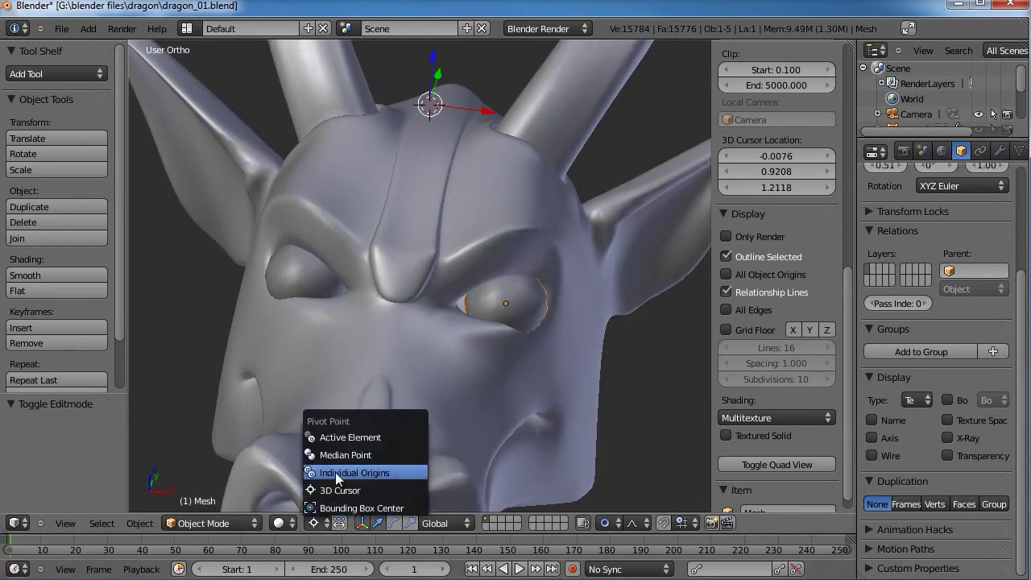
left_click(366, 455)
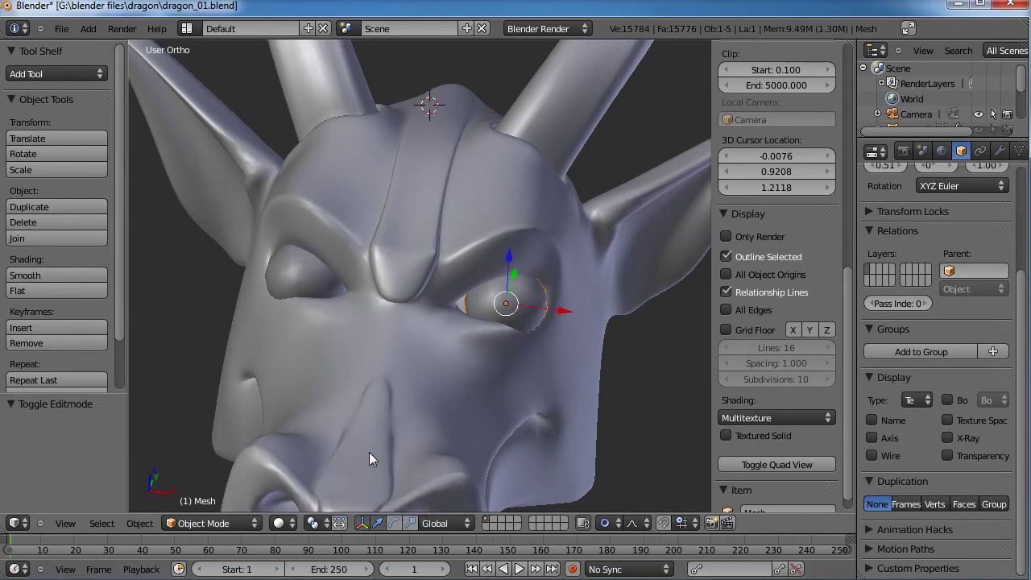
left_click_drag(562, 310, 545, 301)
middle_click_drag(556, 343, 475, 362)
left_click_drag(502, 295, 507, 290)
left_click_drag(510, 336, 503, 332)
Shift the duplicated eyeball along its axes so that it fits the opposite eye socket.
middle_click_drag(431, 371, 360, 301)
right_click(284, 252)
left_click_drag(360, 302, 366, 276)
middle_click_drag(366, 276, 376, 322)
left_click_drag(310, 256, 303, 235)
left_click_drag(362, 273, 370, 275)
left_click_drag(316, 236, 321, 247)
middle_click_drag(400, 326, 492, 281)
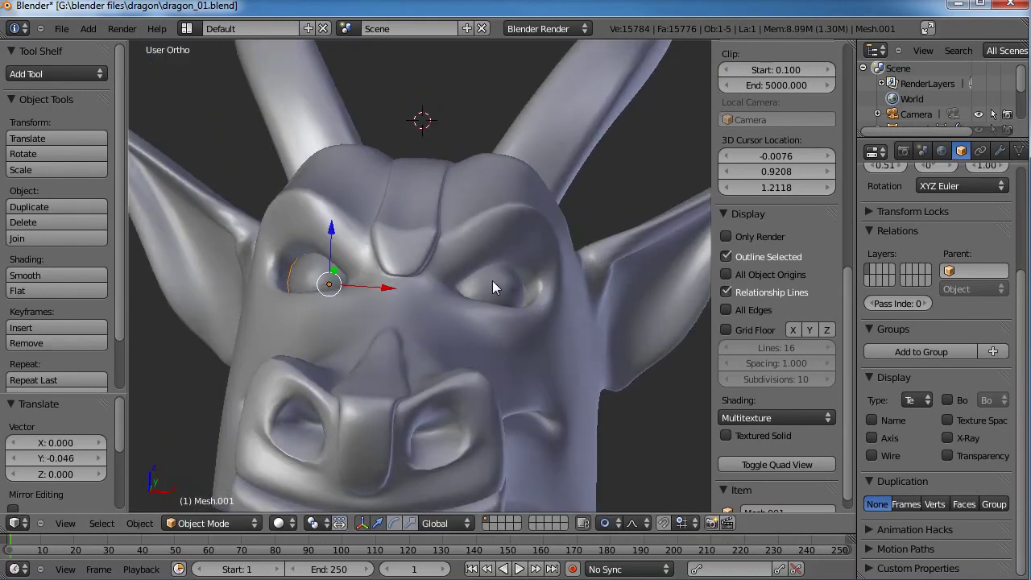
Raise both eyeballs together by about 0.053 along Z and save the file over dragon_01.blend.
right_click(492, 280, "shift")
left_click_drag(394, 230, 405, 222)
scroll(405, 223, "down", 4)
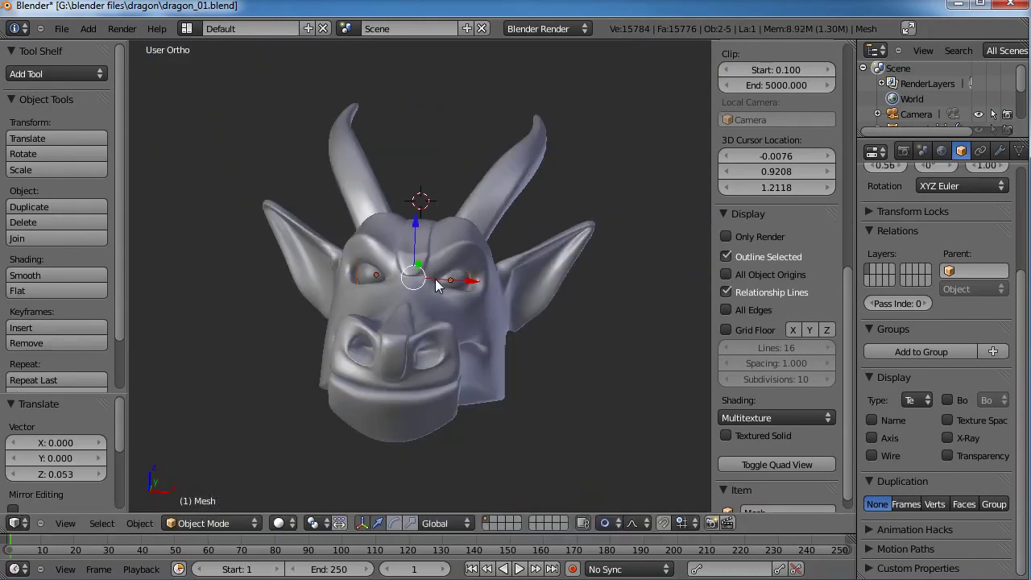
key("a")
middle_click_drag(306, 290, 468, 301)
key("ctrl+s")
left_click(451, 303)
Add two loop cuts around the head's eye opening in Edit Mode, one inside the socket and one along its outer rim.
scroll(451, 303, "up", 2)
right_click(512, 324)
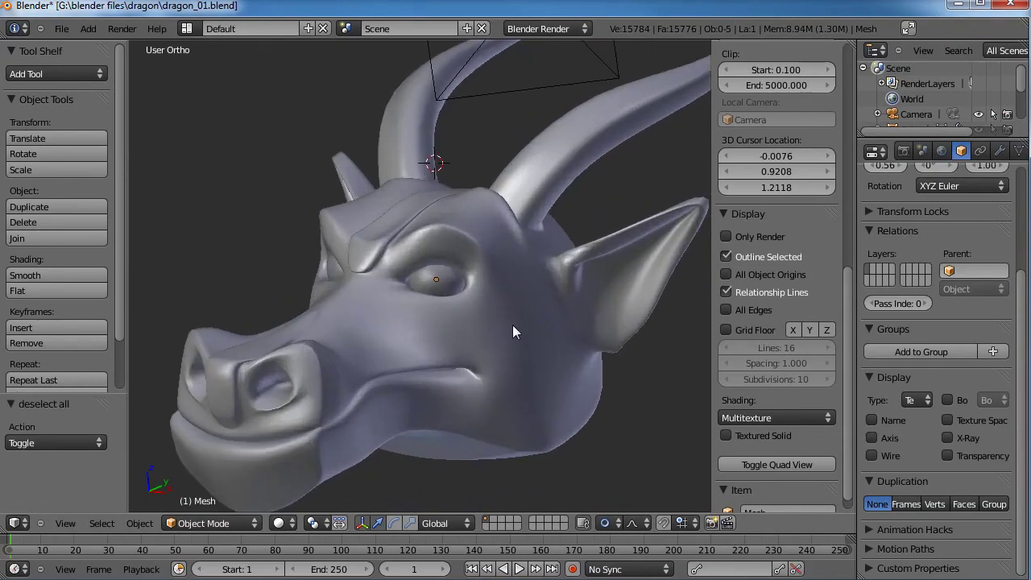
scroll(457, 327, "up", 5)
key("Tab")
middle_click_drag(549, 327, 460, 342, "shift")
scroll(460, 342, "up", 3)
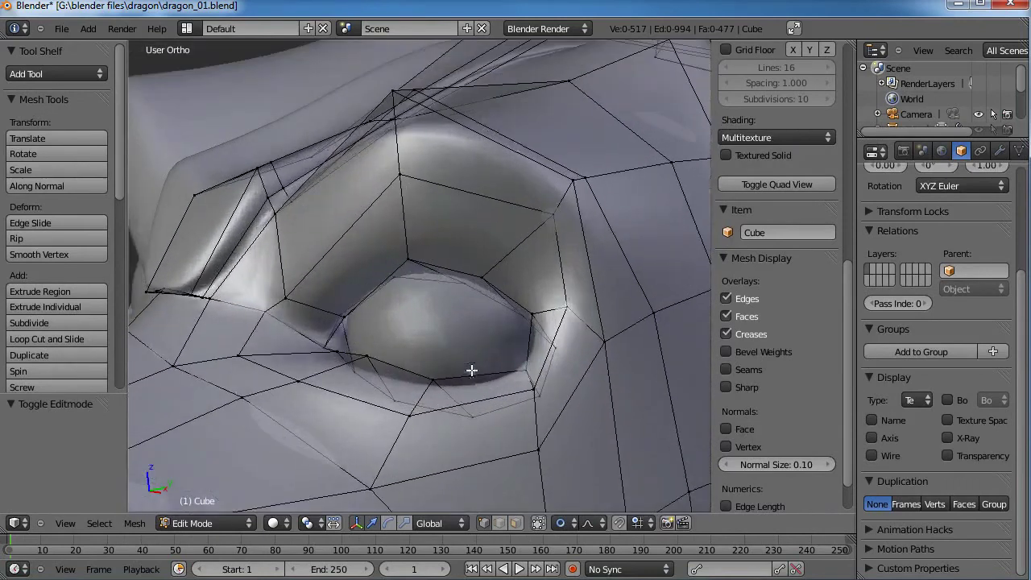
left_click(503, 259)
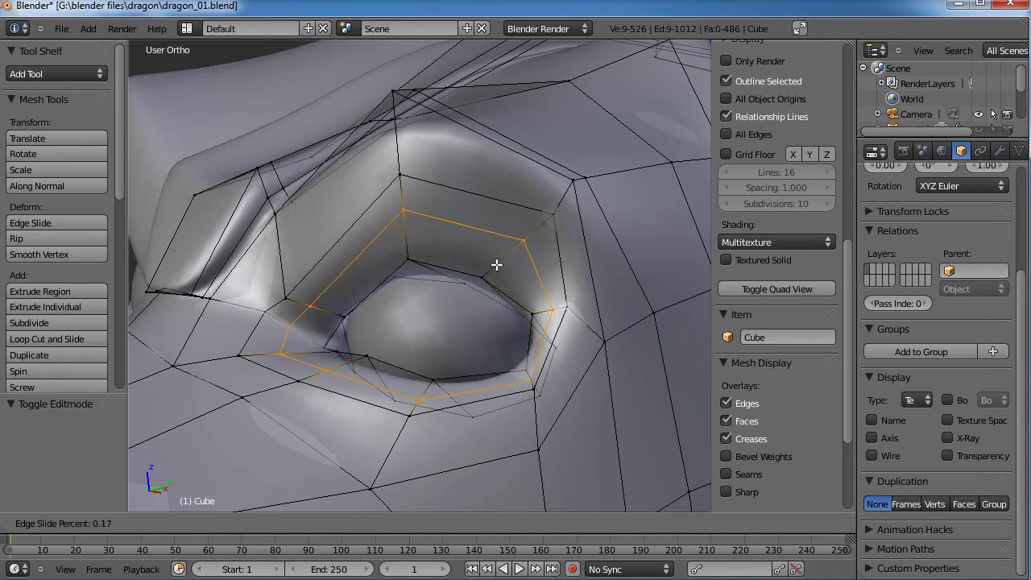
left_click(496, 264)
key("ctrl+r")
left_click(560, 202)
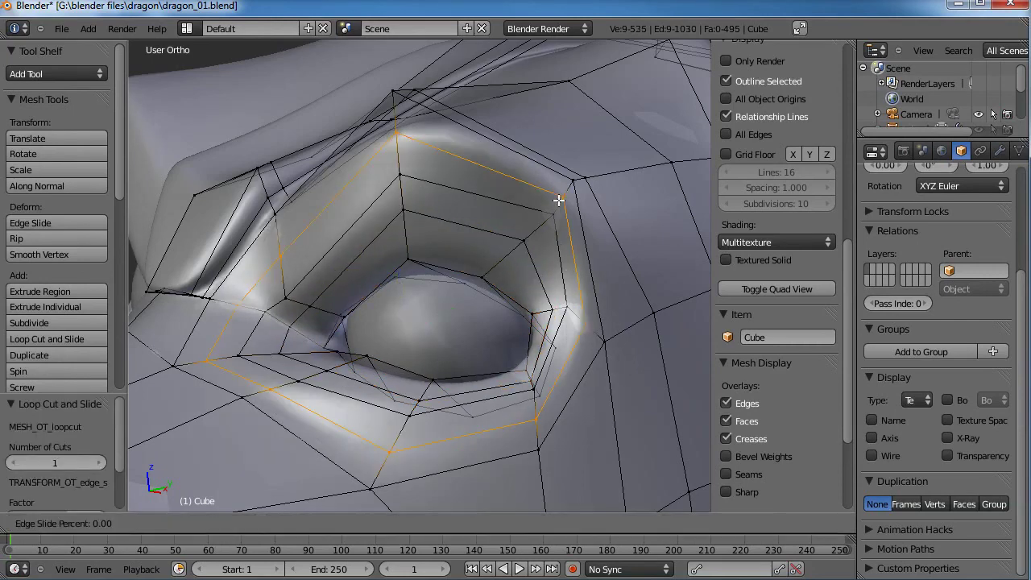
left_click(561, 200)
scroll(536, 219, "down", 3)
key("a")
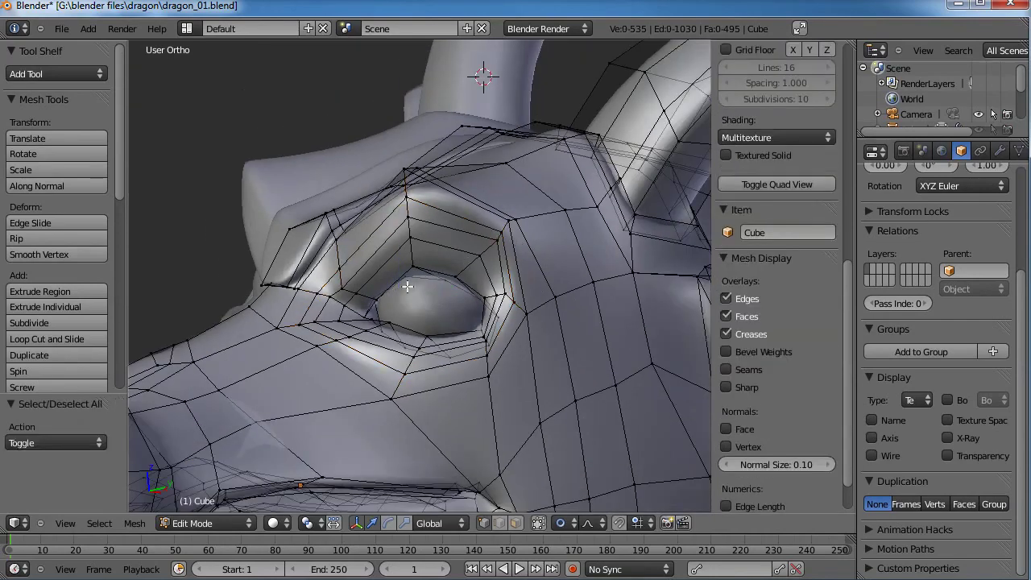
Switch the head to Sculpt Mode and reshape the eyelids and outer eye corner around the eyeball with the Grab brush at size 71.
middle_click_drag(394, 314, 471, 339)
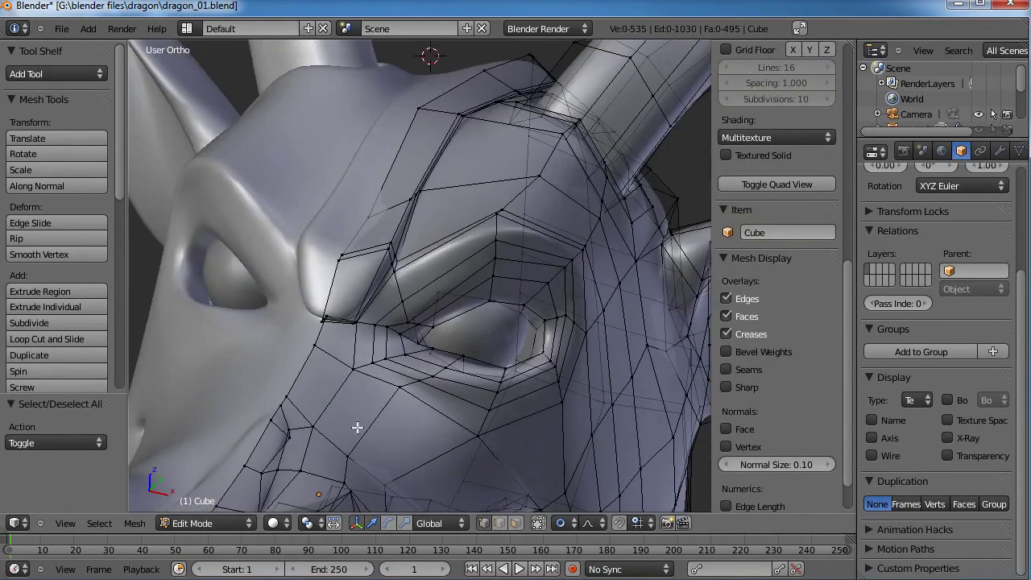
left_click(221, 523)
left_click(229, 471)
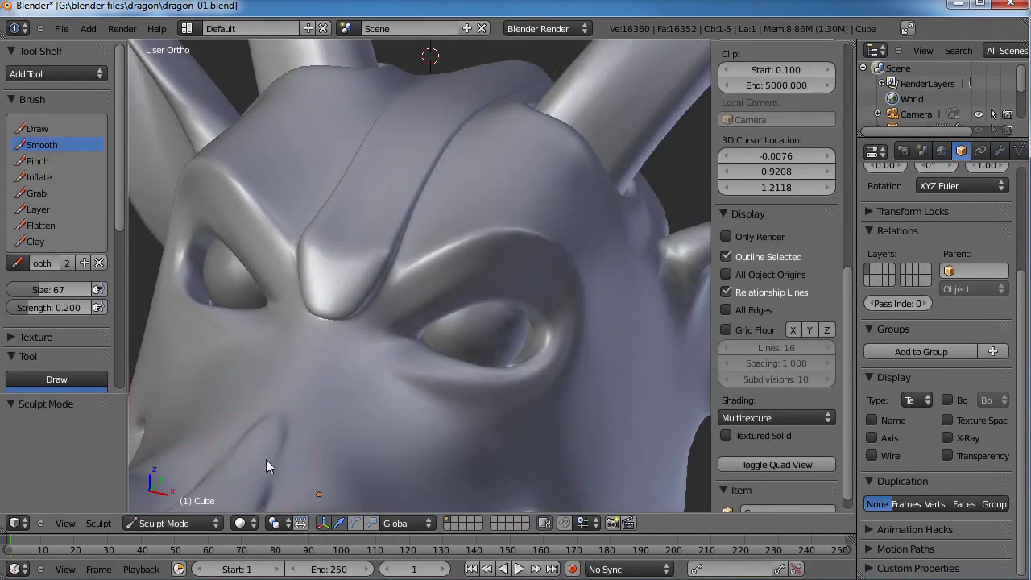
scroll(68, 333, "down", 1)
left_click(66, 172)
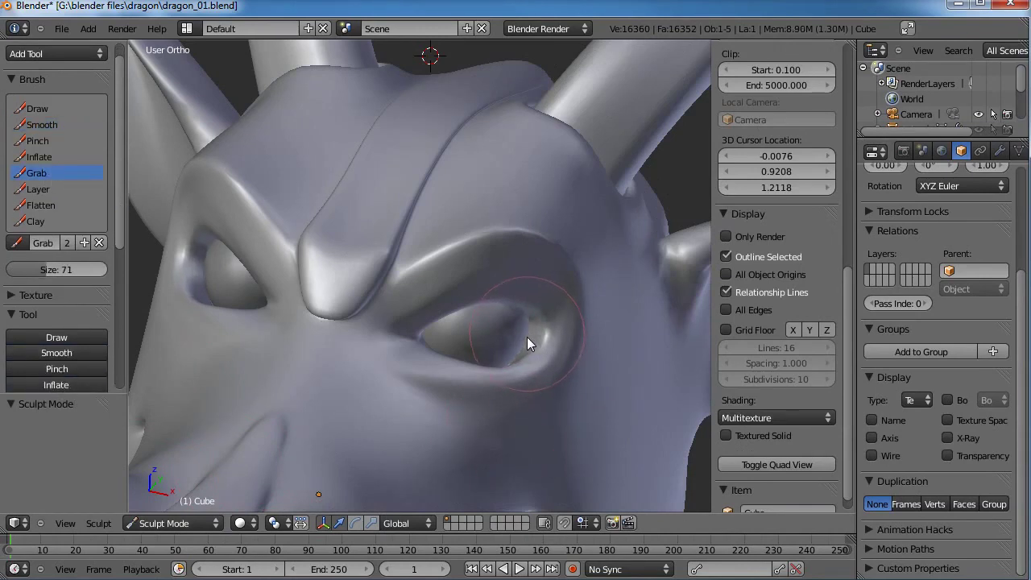
middle_click_drag(520, 351, 438, 414)
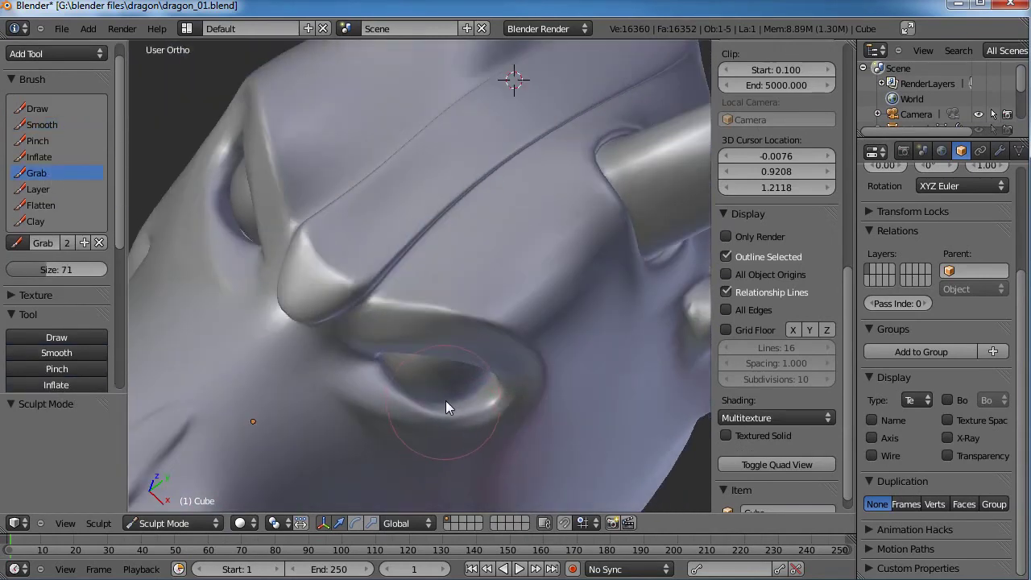
mouse_move(446, 400)
left_mouse_down()
mouse_move(407, 383)
mouse_move(456, 398)
left_mouse_up()
middle_click_drag(453, 410, 520, 304)
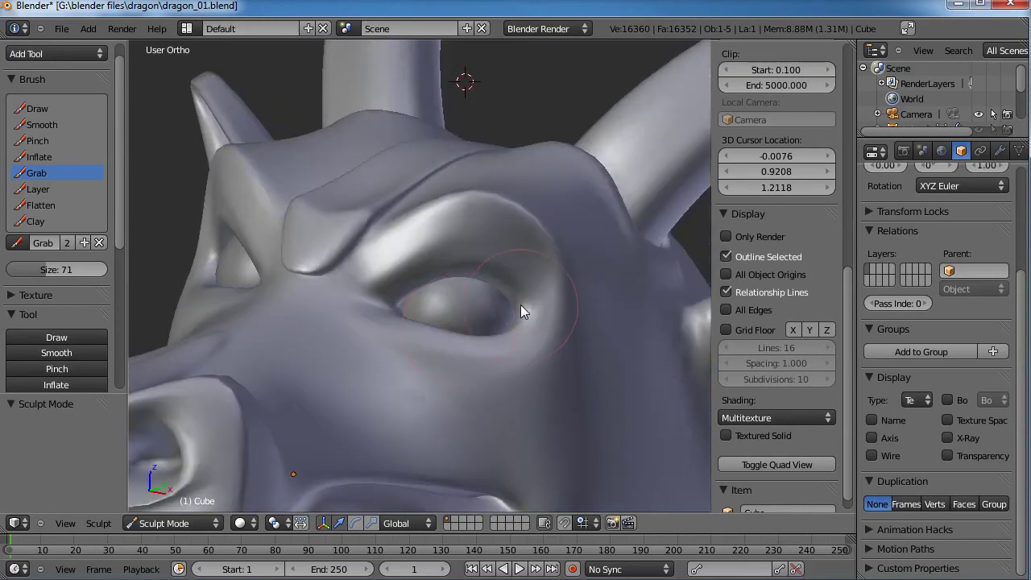
left_click_drag(518, 295, 508, 272)
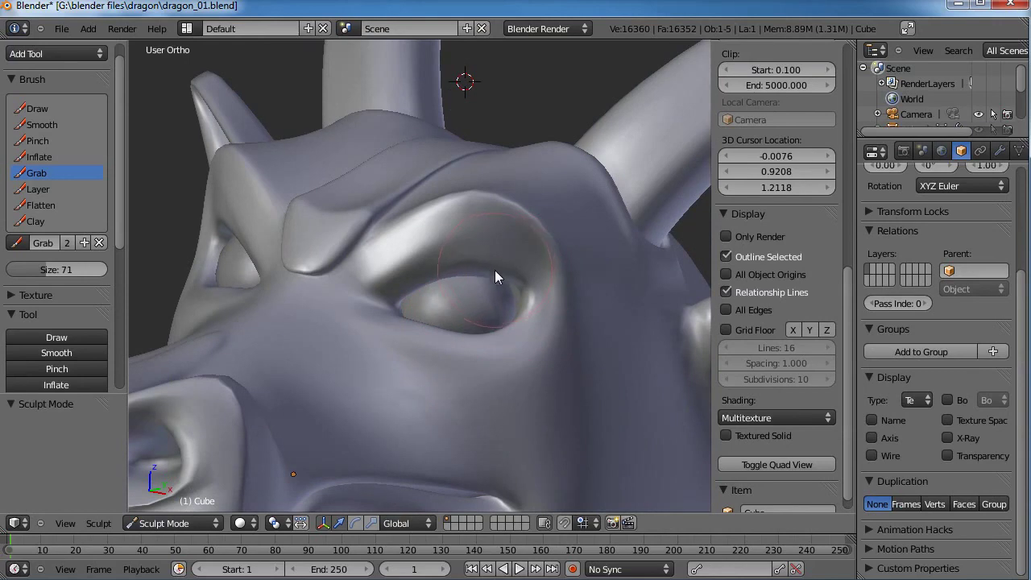
middle_click_drag(494, 270, 543, 340)
mouse_move(550, 326)
left_mouse_down()
mouse_move(544, 318)
mouse_move(529, 400)
left_mouse_up()
middle_click_drag(530, 400, 294, 246)
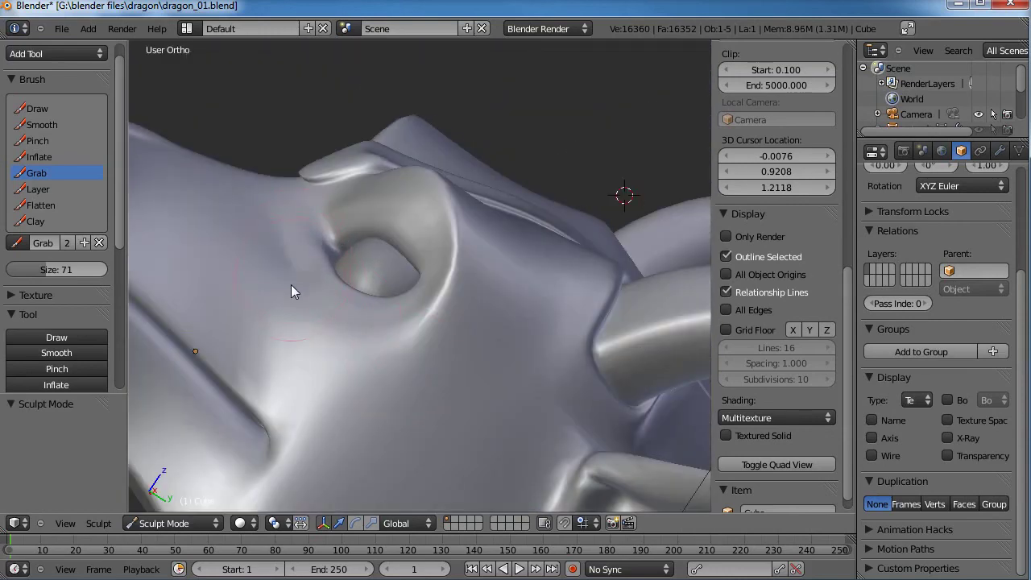
middle_click_drag(342, 317, 583, 310)
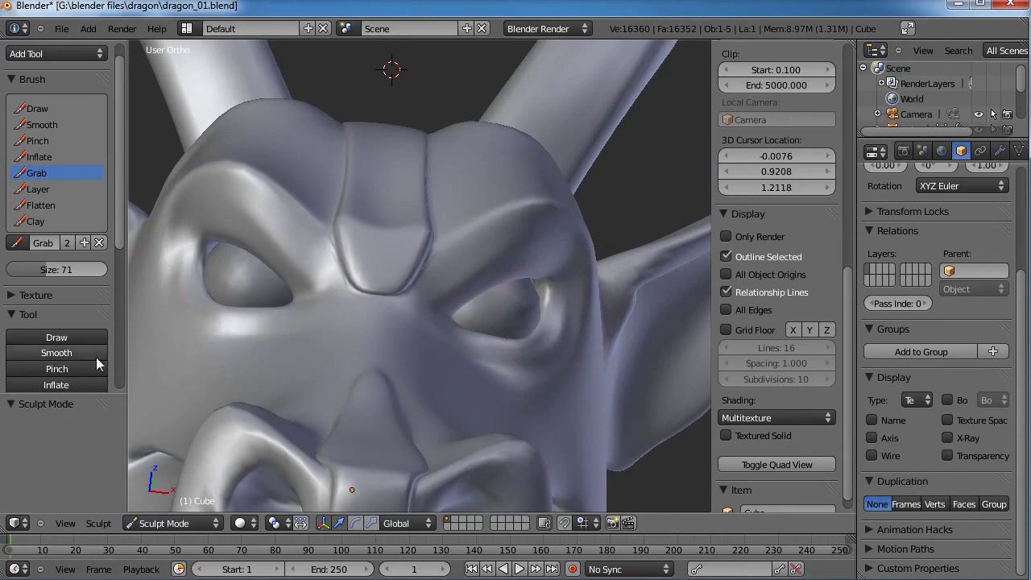
Use the Pinch brush to sharpen the crease around the dragon's eye.
left_click(44, 138)
middle_click_drag(478, 252, 379, 383)
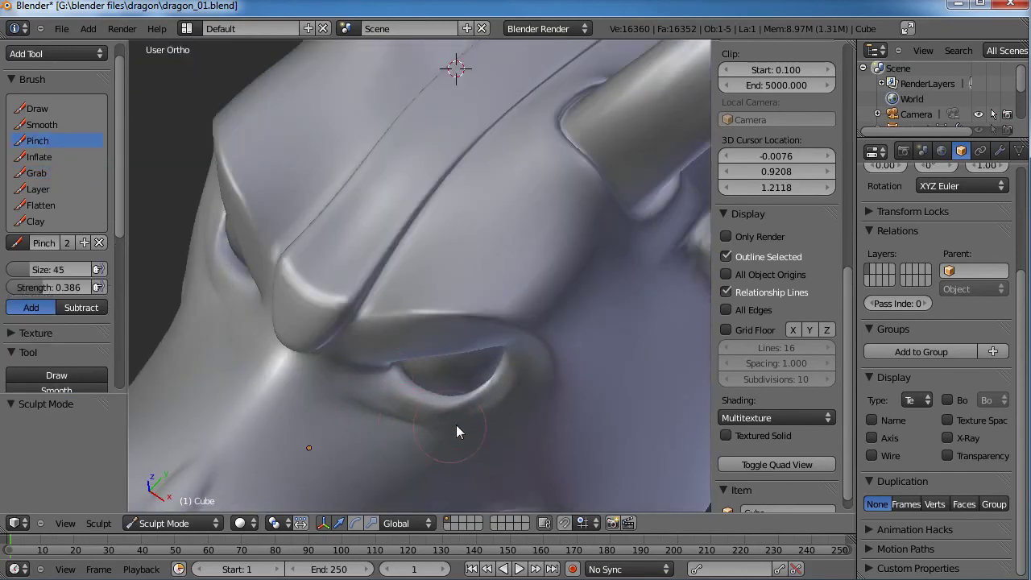
middle_click_drag(455, 425, 536, 304)
middle_click_drag(502, 354, 450, 296)
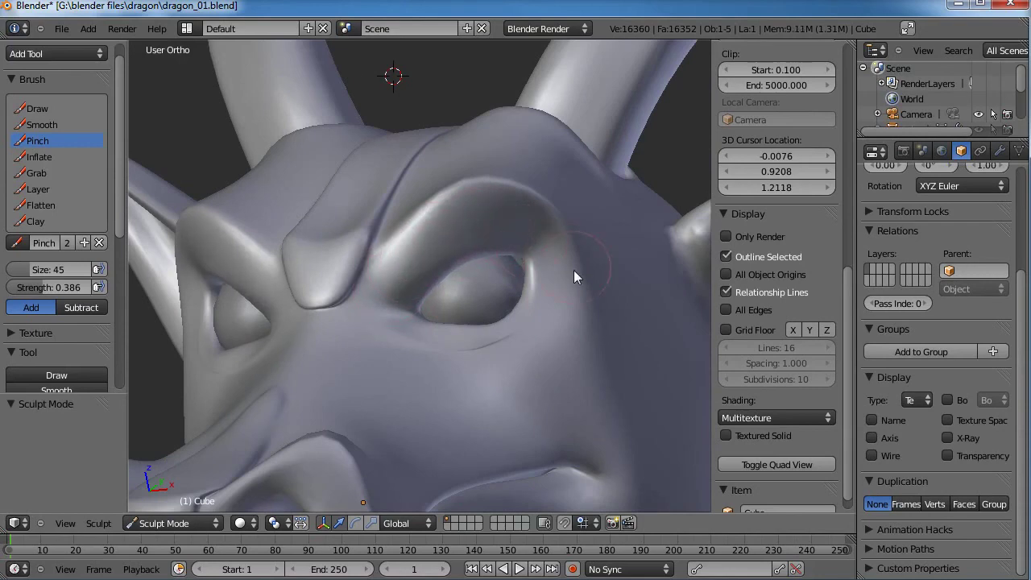
middle_click_drag(442, 257, 503, 300)
Smooth the skin below the eye with the Smooth brush at strength 0.200 and save the file over dragon_01.blend.
left_click(45, 125)
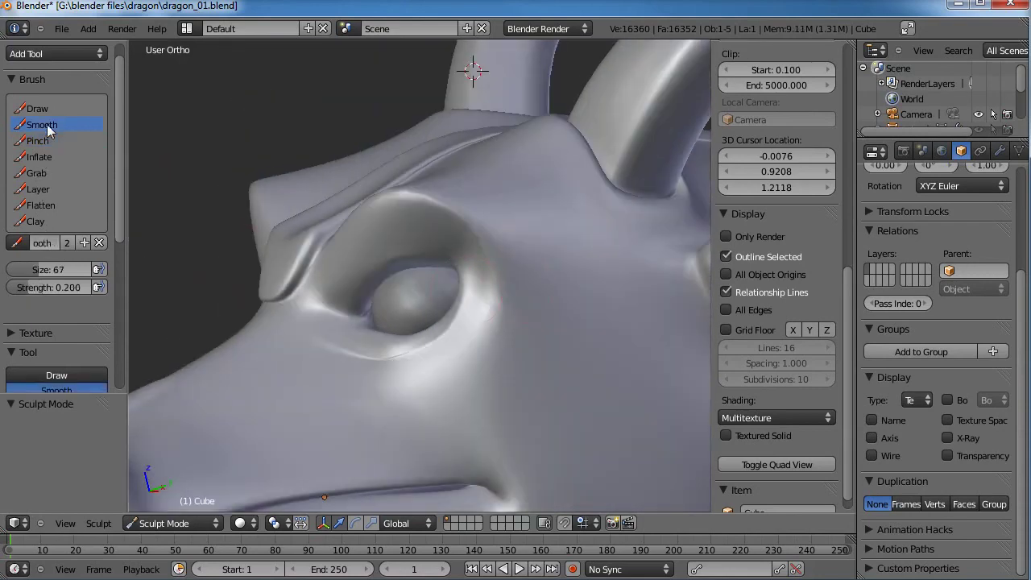
middle_click_drag(376, 346, 418, 372)
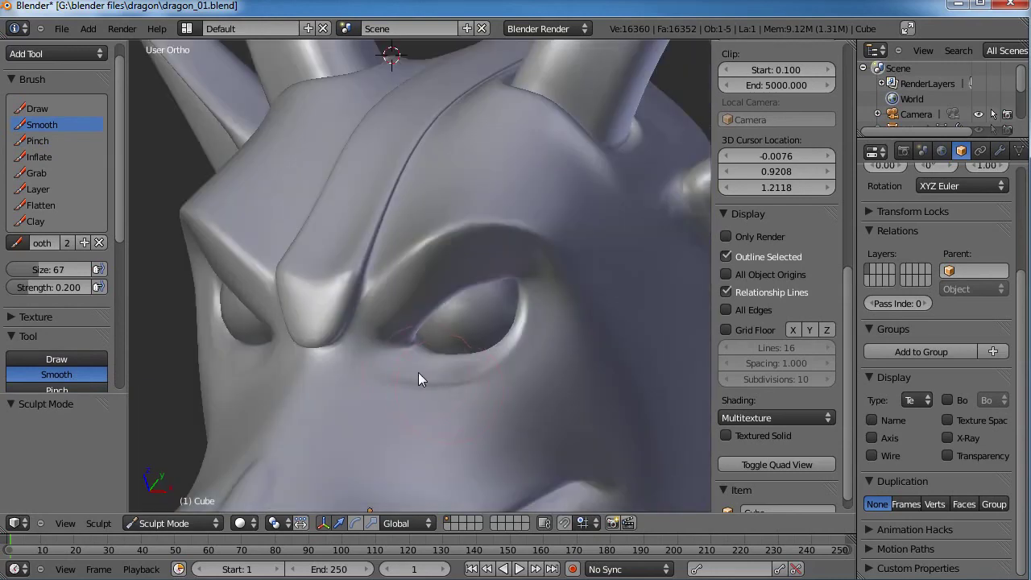
scroll(537, 392, "down", 2)
middle_click_drag(537, 392, 553, 315)
scroll(553, 315, "down", 4)
mouse_move(523, 348)
middle_mouse_down()
mouse_move(437, 325)
mouse_move(421, 340)
mouse_move(456, 311)
mouse_move(484, 333)
mouse_move(471, 358)
mouse_move(388, 325)
mouse_move(418, 307)
mouse_move(411, 329)
mouse_move(423, 339)
middle_mouse_up()
scroll(471, 369, "up", 4)
key("ctrl+s")
left_click(467, 362)
Choose the Grab brush, focus closely on the eye, and switch the head mesh to Edit Mode.
scroll(462, 330, "up", 4)
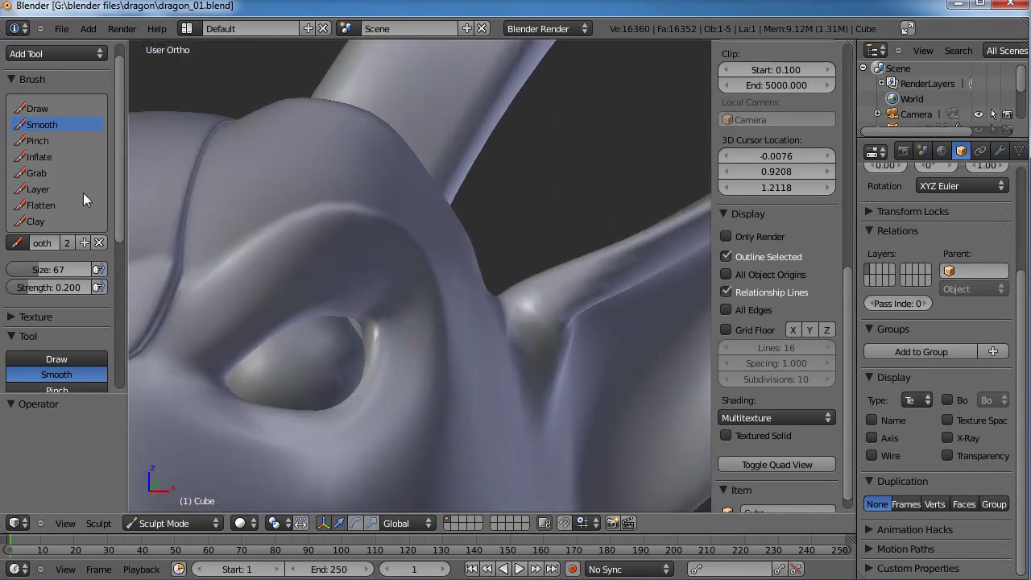
left_click(37, 172)
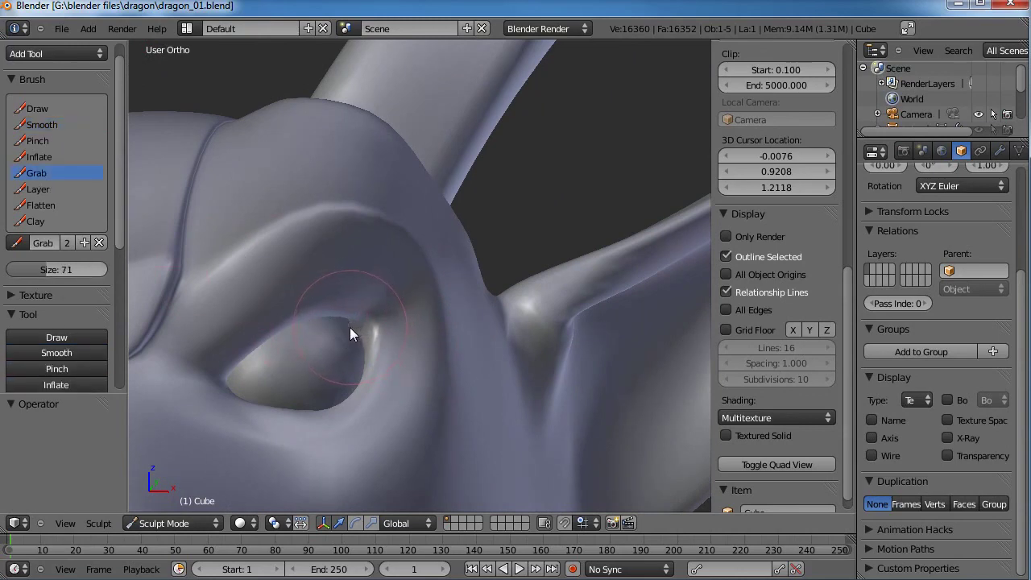
middle_click_drag(349, 334, 410, 383)
scroll(410, 382, "up", 2)
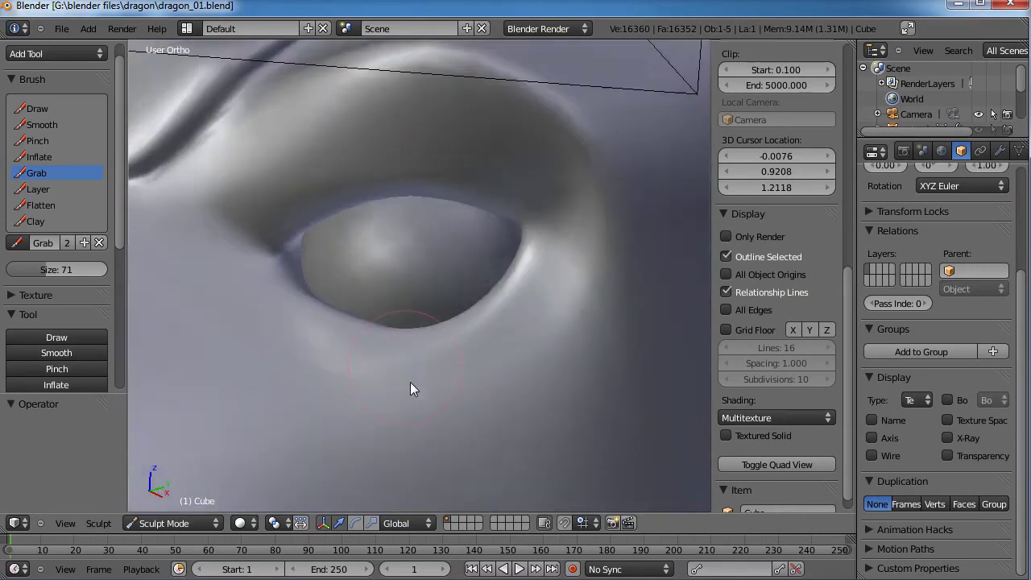
key("Tab")
middle_click_drag(430, 435, 437, 403)
right_click(328, 352)
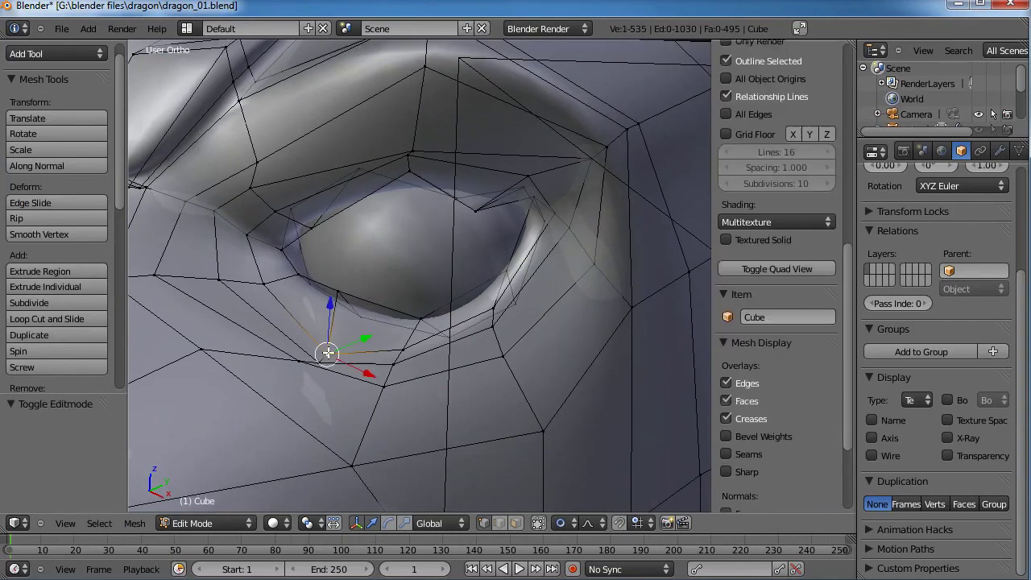
right_click(320, 361, "shift")
key("g")
right_click(329, 348)
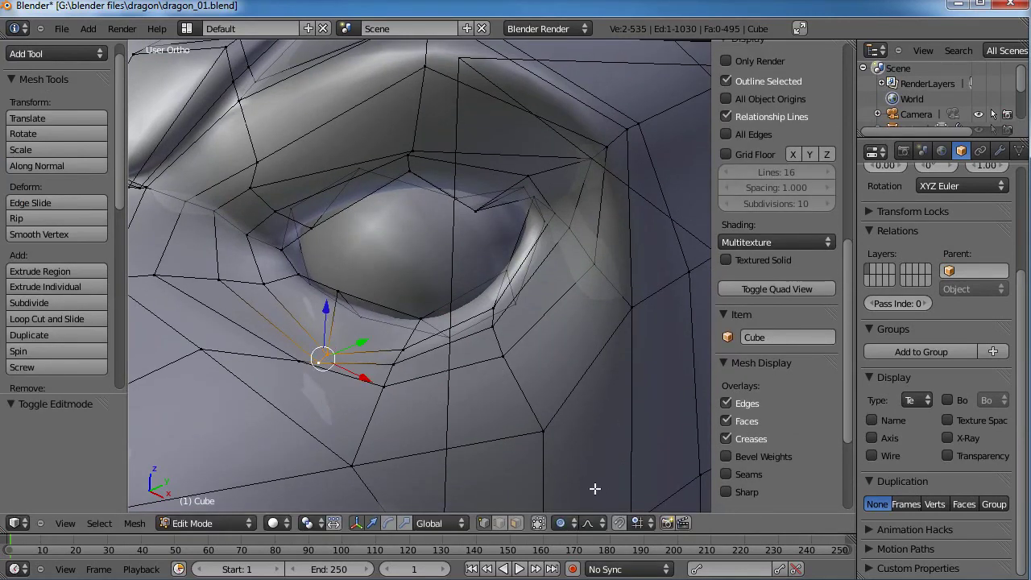
Turn off proportional editing and raise the stray upper-eyelid vertex that overlaps the eyeball.
right_click(479, 216)
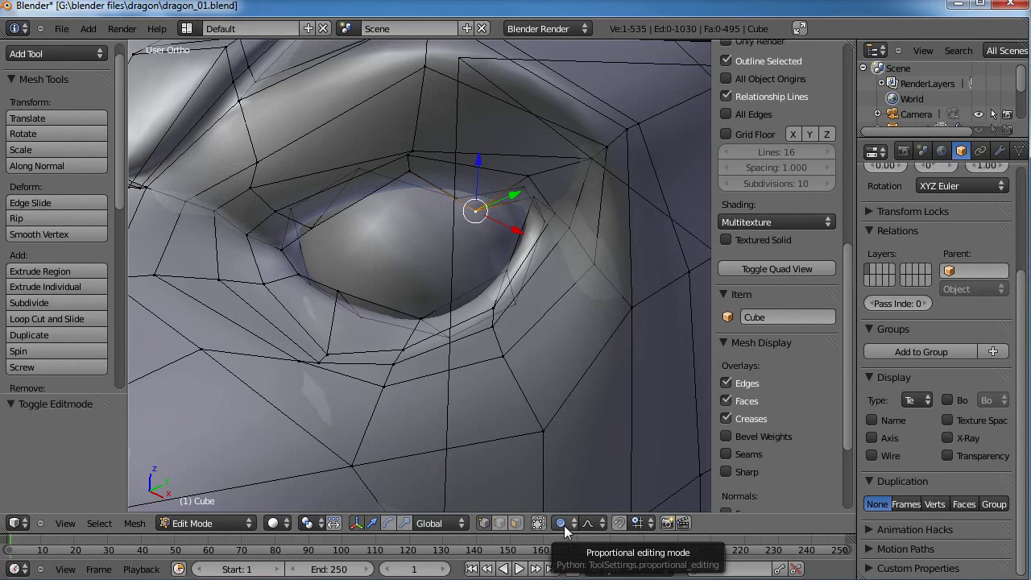
key("o")
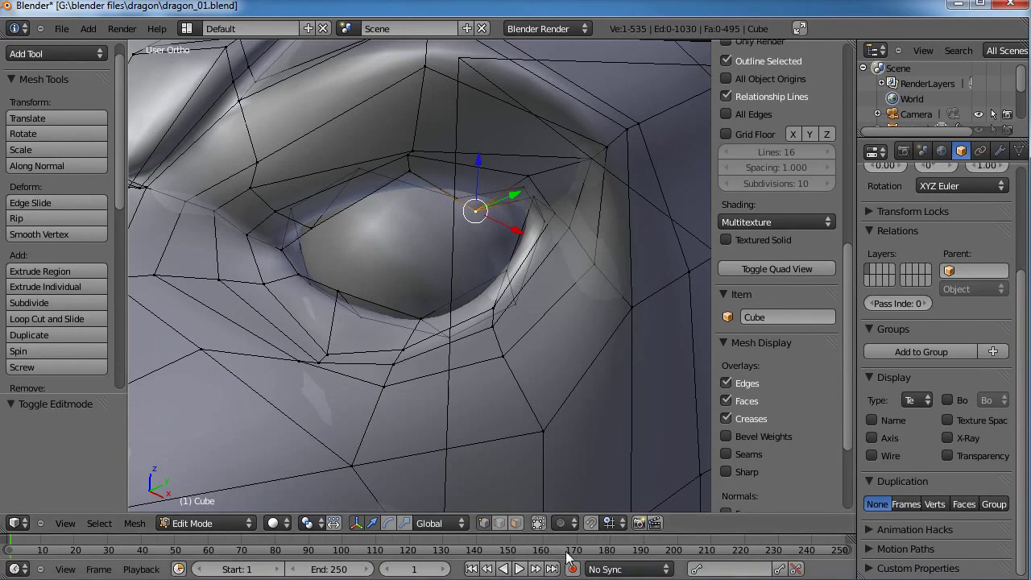
key("g")
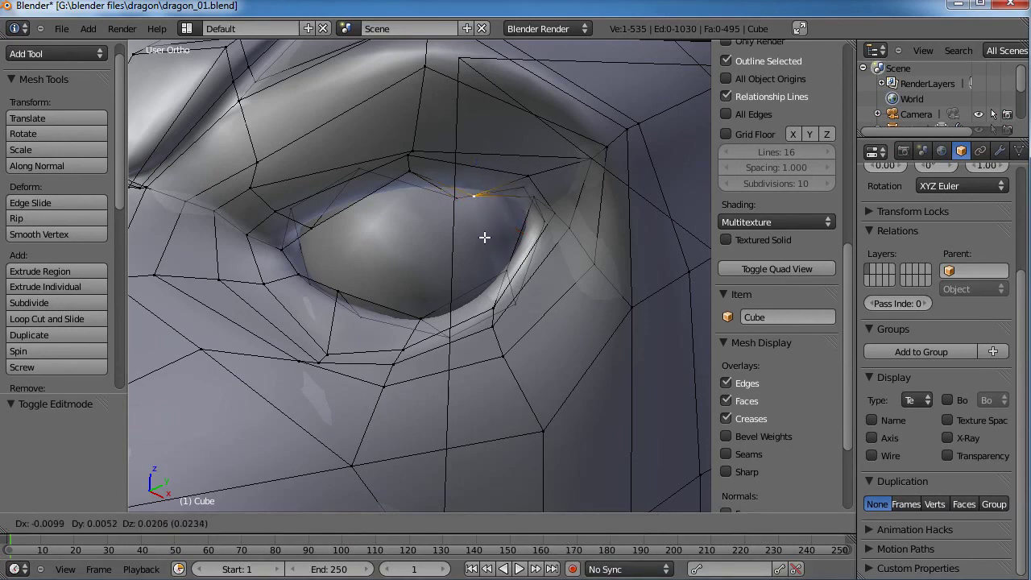
left_click(487, 222)
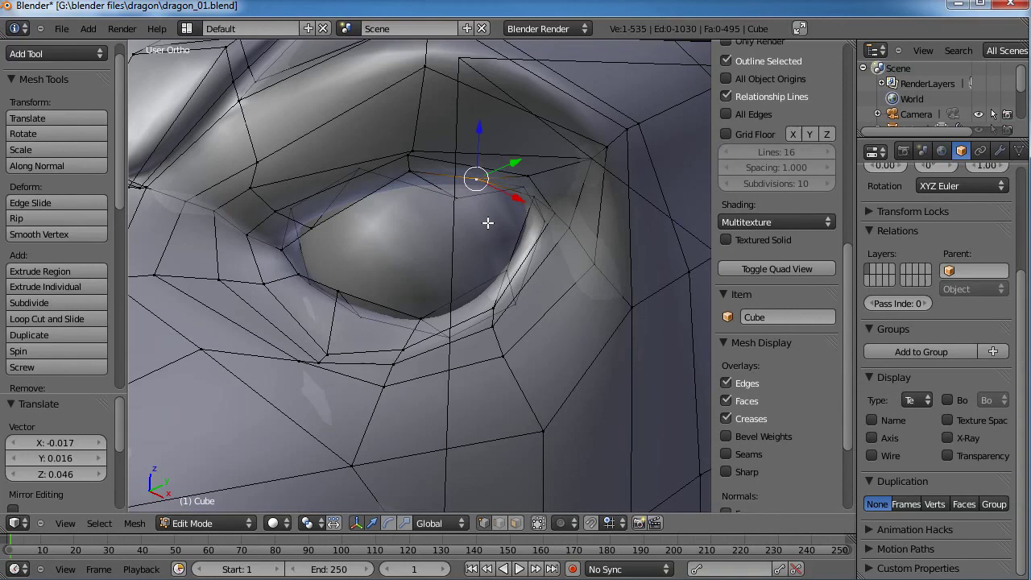
Move the pair of vertices below the inner part of the lower eyelid by about -0.026, -0.019, 0.024.
right_click(328, 353)
middle_click_drag(338, 353, 360, 357)
right_click(349, 344, "shift")
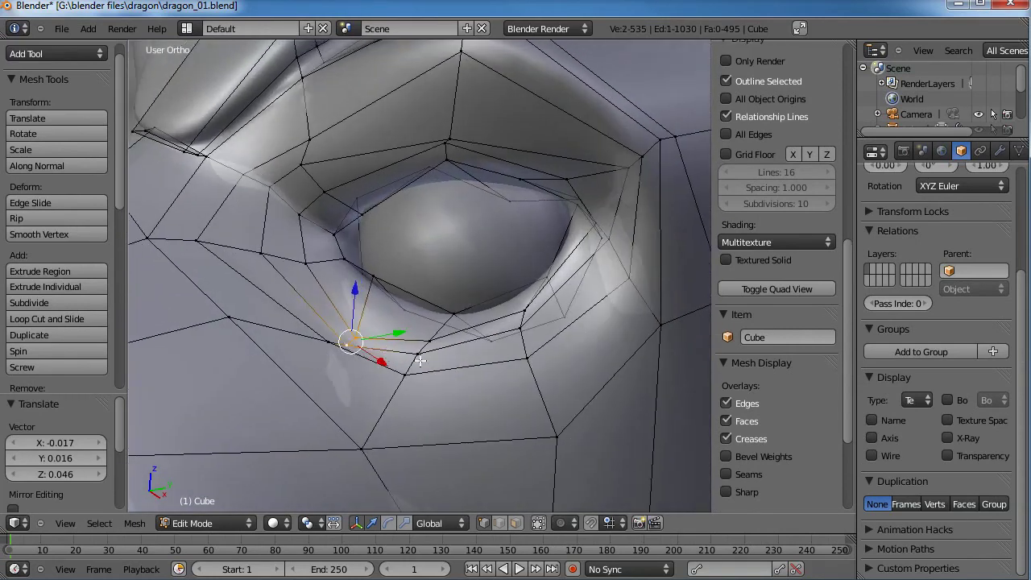
key("g")
left_click(401, 343)
Reposition the next pair of vertices along the middle of the lower eyelid, adjusting it from two viewing angles.
right_click(416, 353)
right_click(430, 343, "shift")
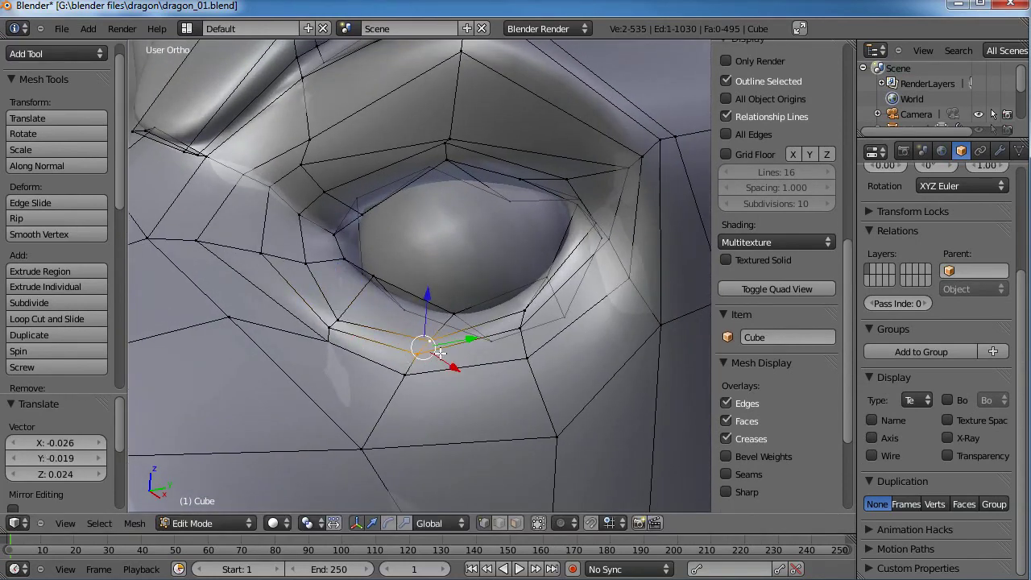
key("g")
left_click(431, 346)
middle_click_drag(431, 346, 564, 346)
key("g")
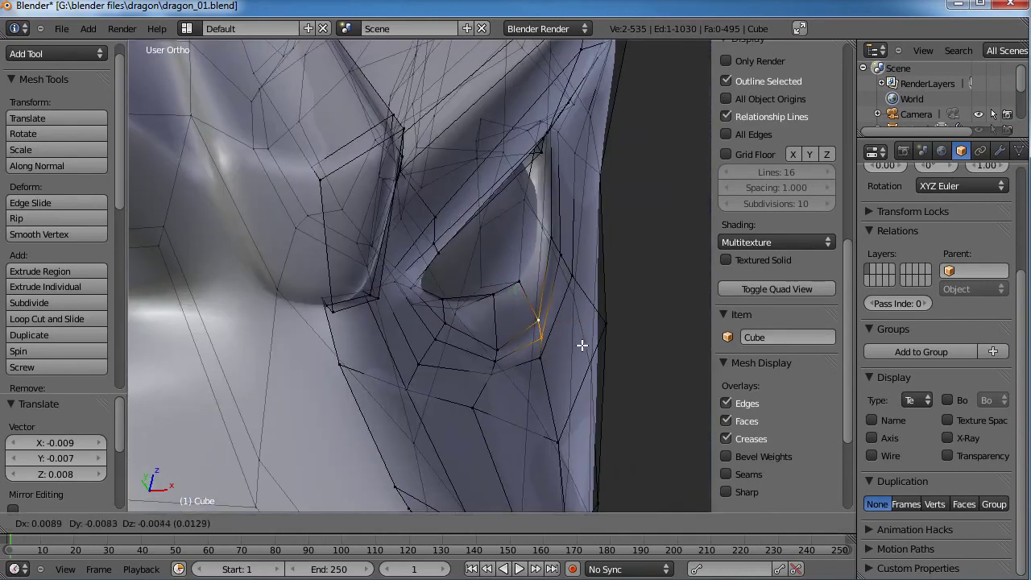
left_click(585, 348)
Adjust the single vertex on the outer edge of the lower eyelid, refining its placement from the front and side.
right_click(538, 357)
key("g")
left_click(486, 379)
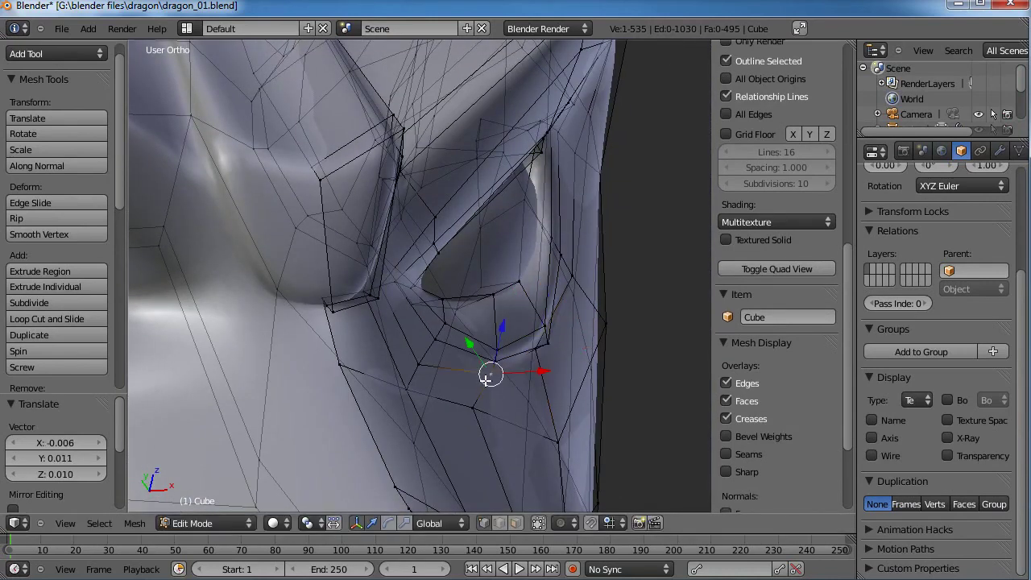
key("g")
left_click(485, 370)
middle_click_drag(591, 368, 373, 340)
key("g")
left_click(363, 339)
Raise the pair of lower-eyelid rim vertices near the inner corner of the eye.
right_click(320, 302)
right_click(362, 309, "shift")
key("g")
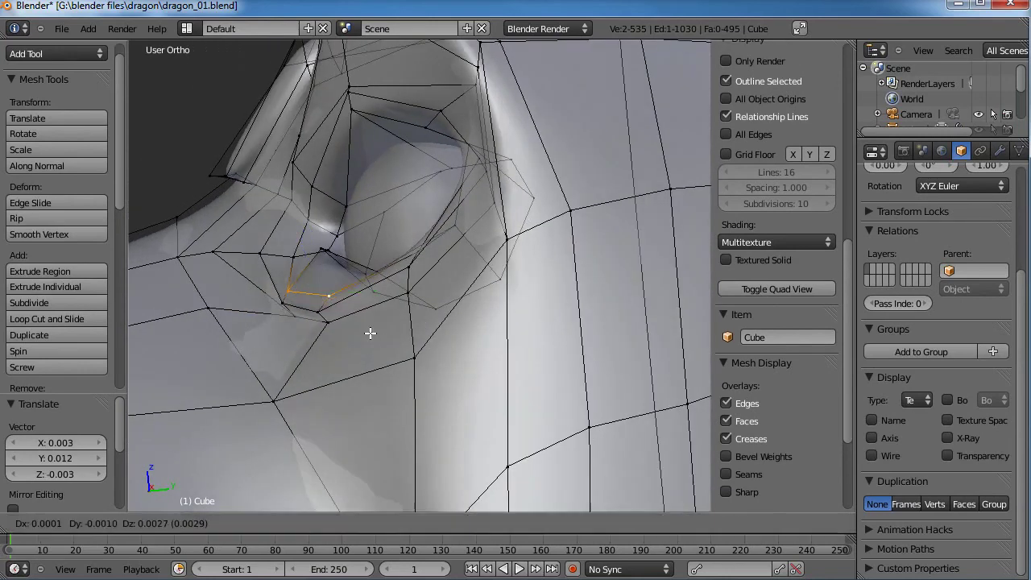
left_click(367, 327)
Shift the vertex beside the inner eye corner closer to the lower eyelid rim.
right_click(259, 252)
key("g")
left_click(281, 258)
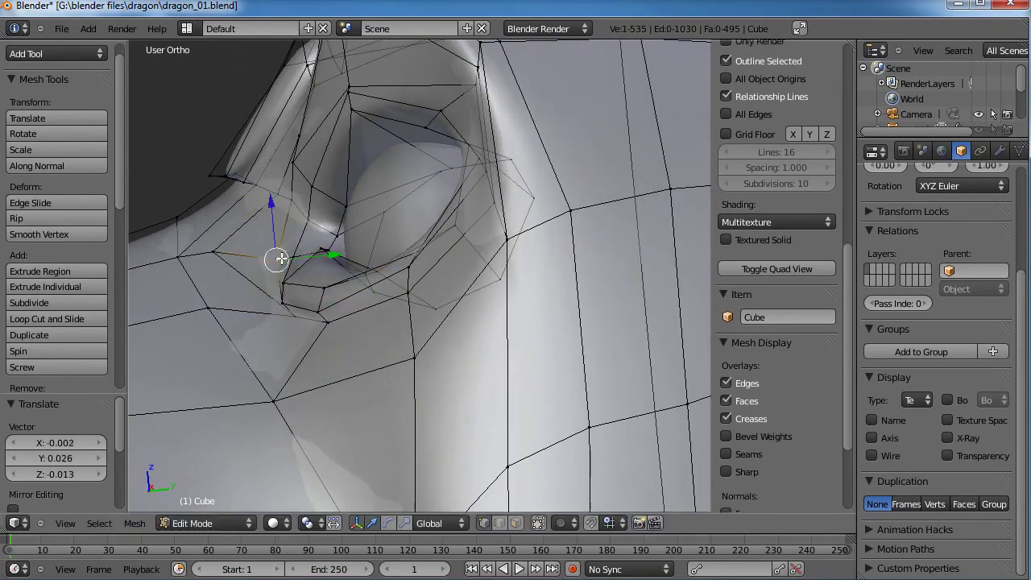
right_click(291, 258)
key("g")
left_click(282, 254)
Reposition the rim vertices along the outer half of the lower eyelid to round its edge.
middle_click_drag(282, 255, 429, 359)
key("g")
left_click(341, 258)
key("g")
left_click(458, 404)
key("g")
left_click(398, 354)
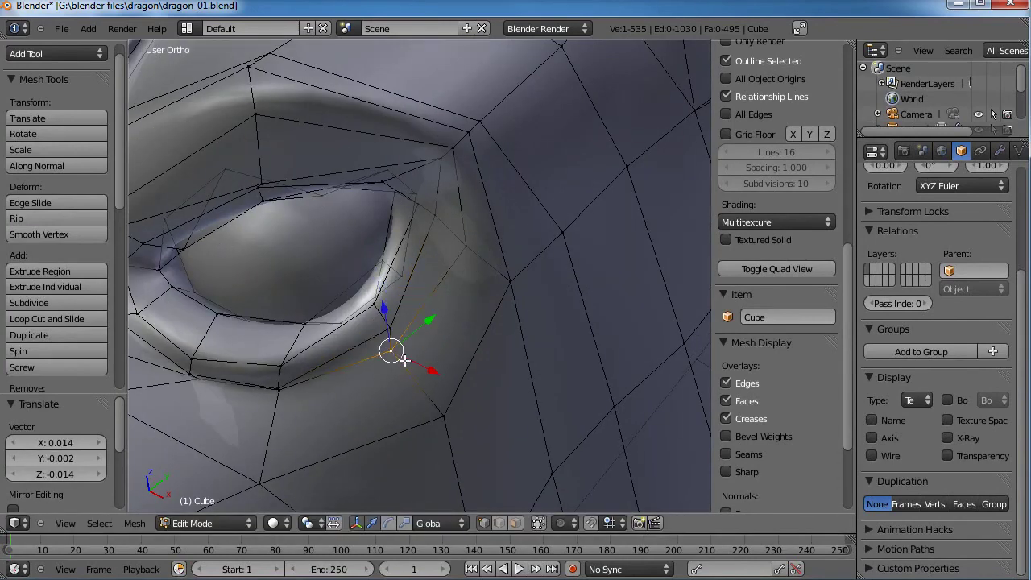
key("g")
left_click(414, 343)
right_click(376, 305)
key("g")
left_click(383, 303)
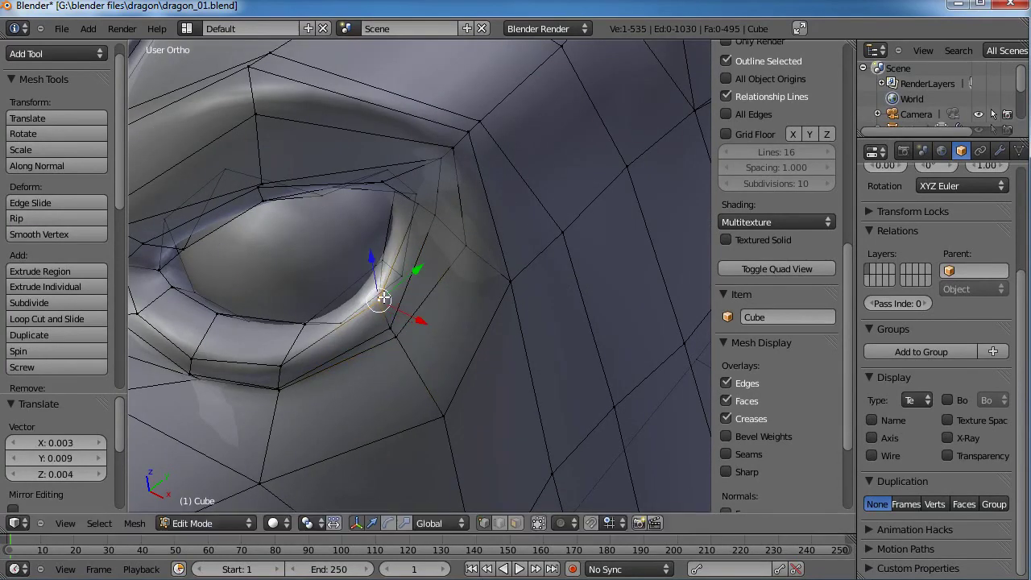
Examine the reshaped eyelid on the whole head in Sculpt Mode, and return to Edit Mode at the outer eye corner.
scroll(378, 359, "down", 3)
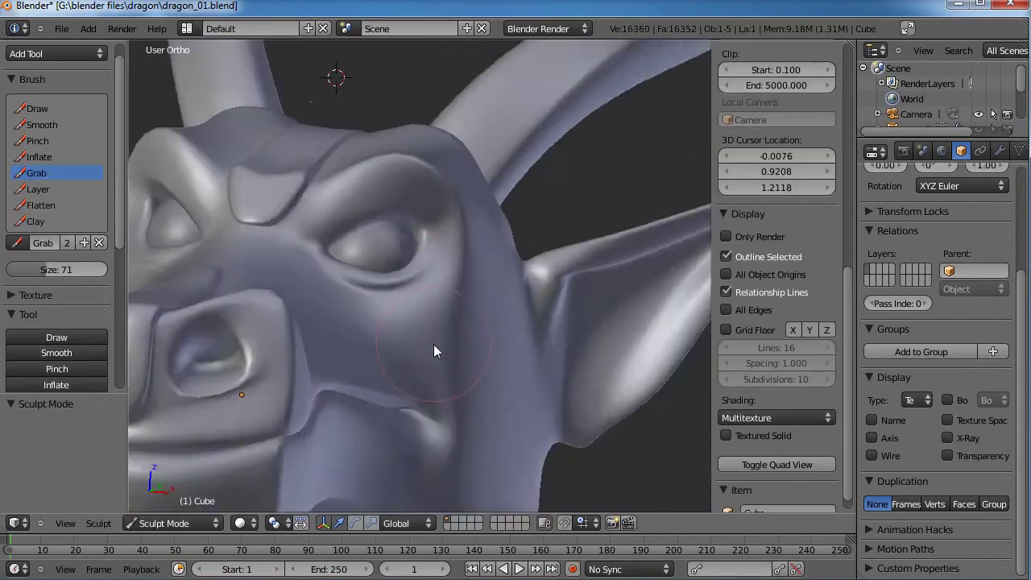
scroll(433, 344, "down", 3)
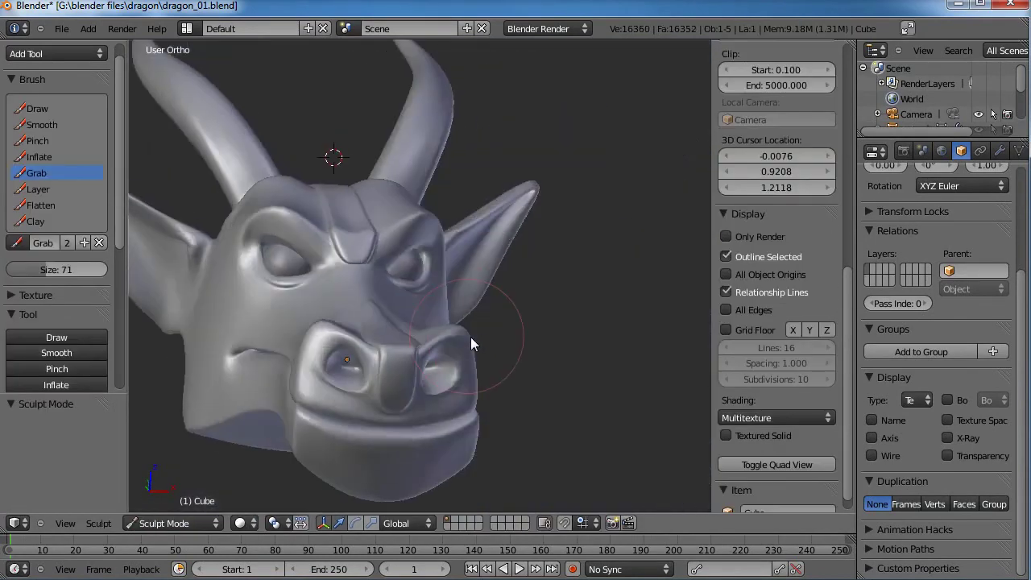
mouse_move(470, 336)
middle_mouse_down()
mouse_move(495, 342)
mouse_move(513, 302)
mouse_move(431, 355)
mouse_move(443, 338)
middle_mouse_up()
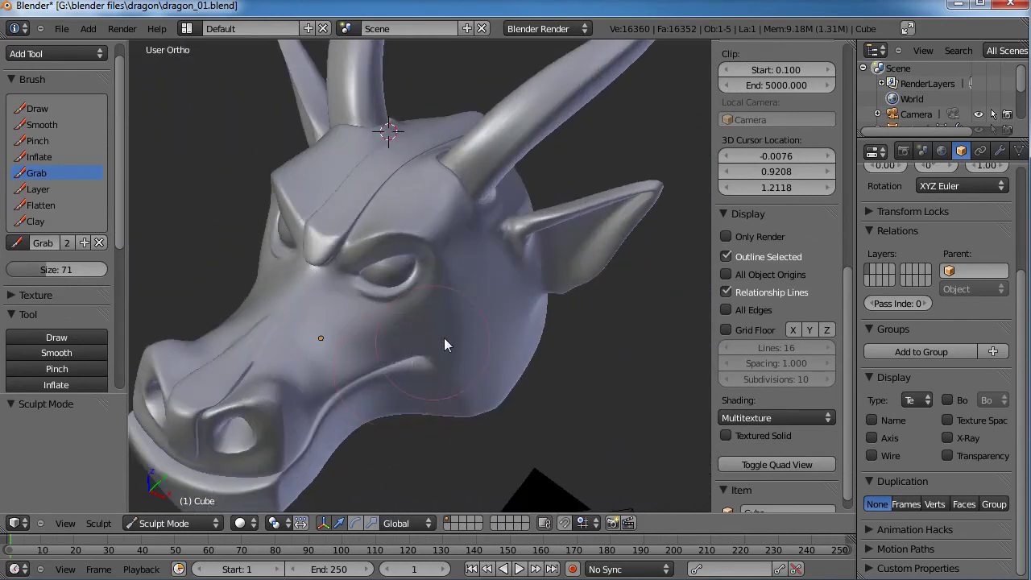
scroll(423, 380, "up", 4)
scroll(422, 380, "up", 3)
middle_click_drag(449, 384, 455, 379)
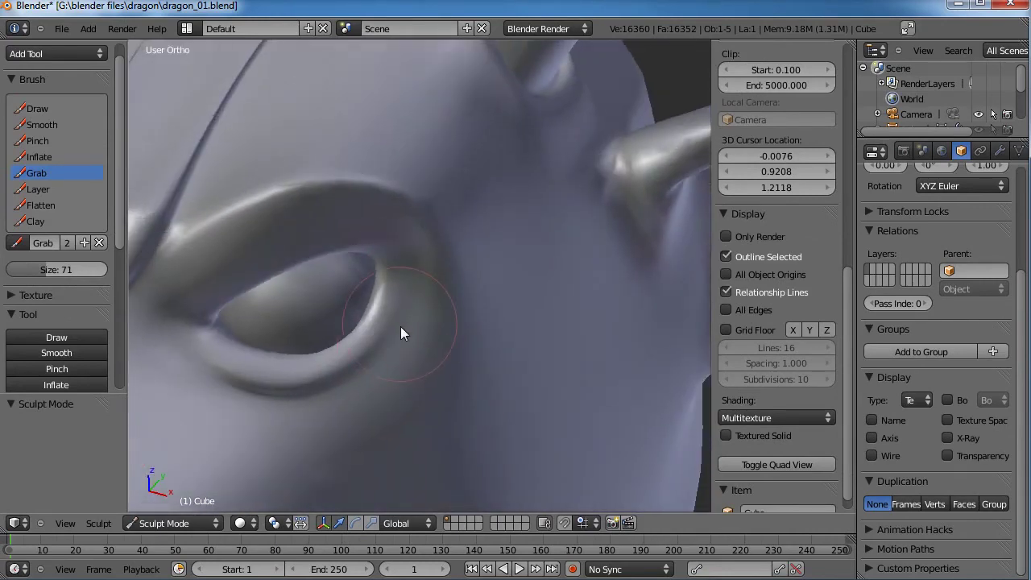
key("Tab")
scroll(448, 306, "up", 4)
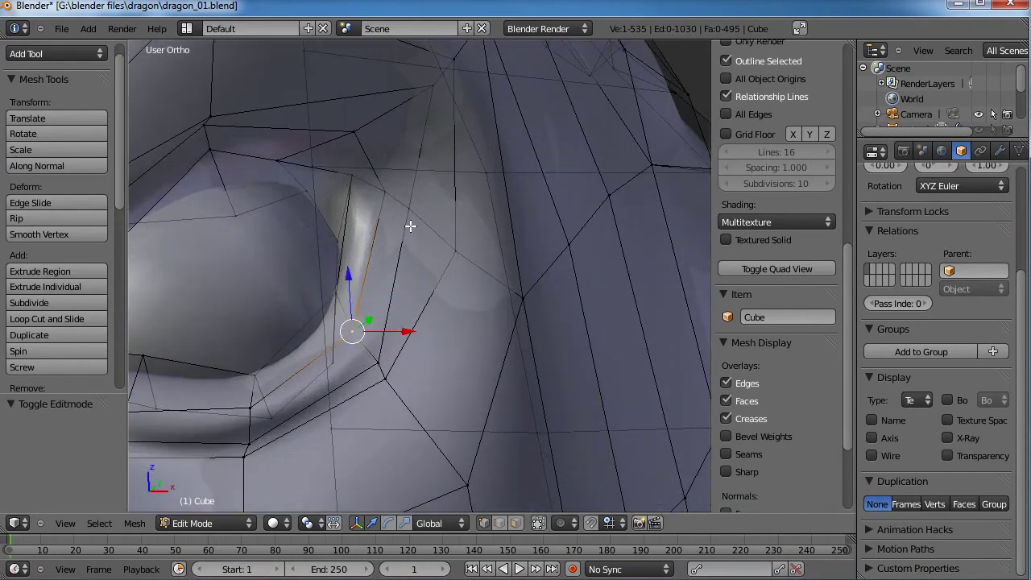
Move three vertices around the outer eye corner to widen and even out the eyelid rim.
right_click(410, 211)
key("g")
left_click(434, 231)
right_click(454, 251)
key("g")
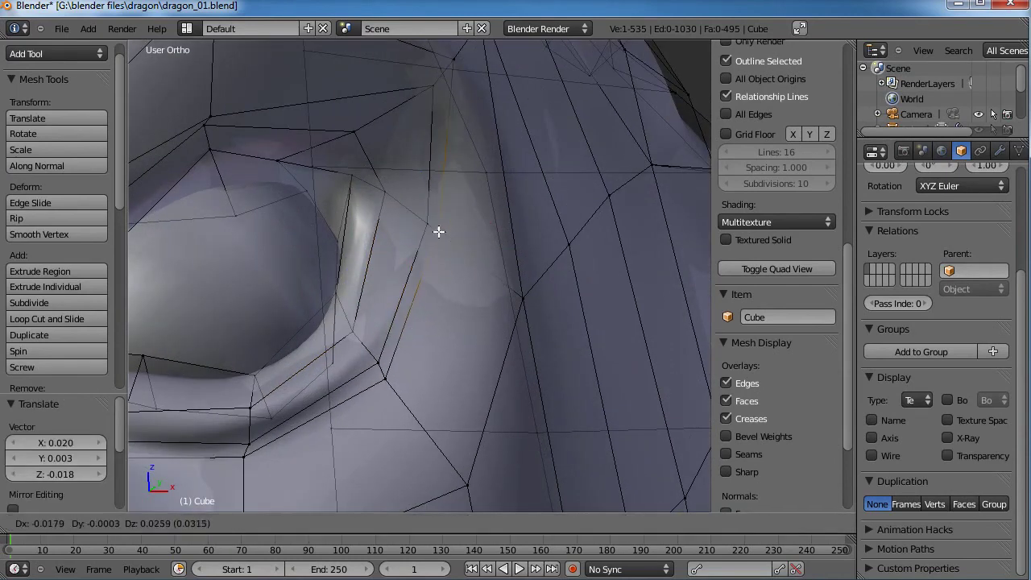
left_click(438, 232)
right_click(385, 192)
key("g")
left_click(401, 198)
Fine-tune the inner rim vertices at the outer eye corner from the side view.
middle_click_drag(508, 342, 450, 364)
key("g")
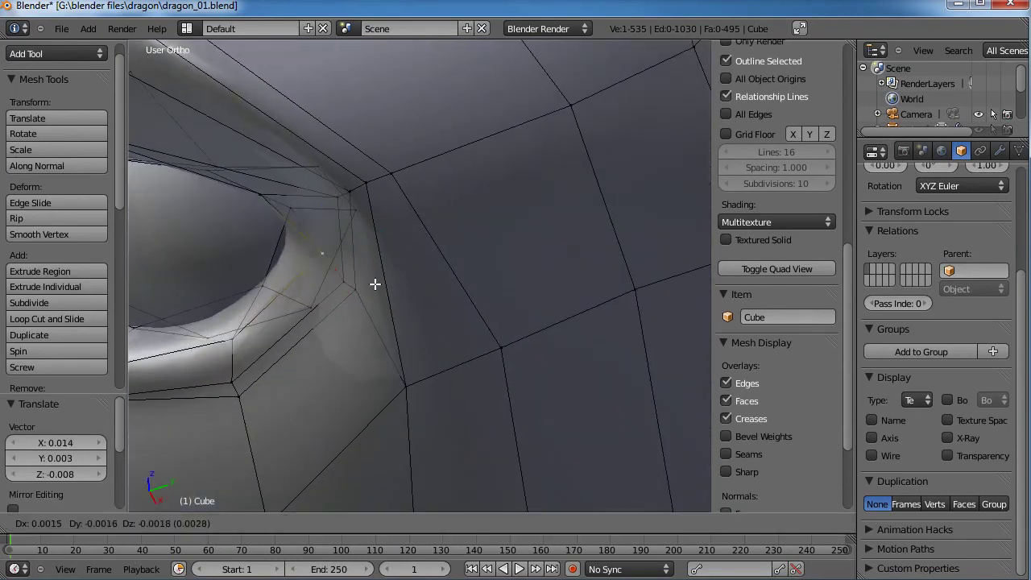
left_click(372, 288)
key("g")
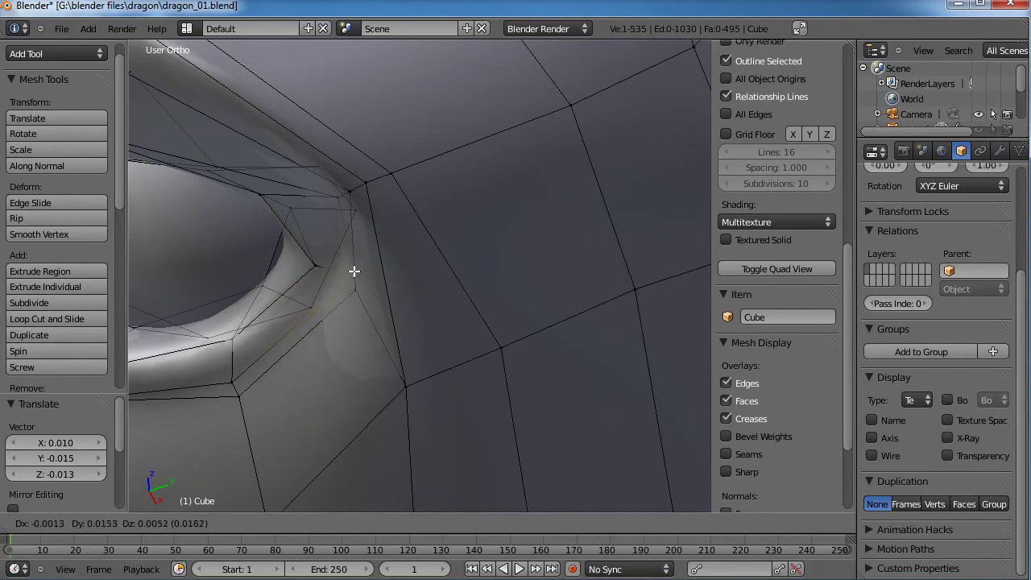
left_click(351, 275)
middle_click_drag(336, 290, 387, 317)
key("g")
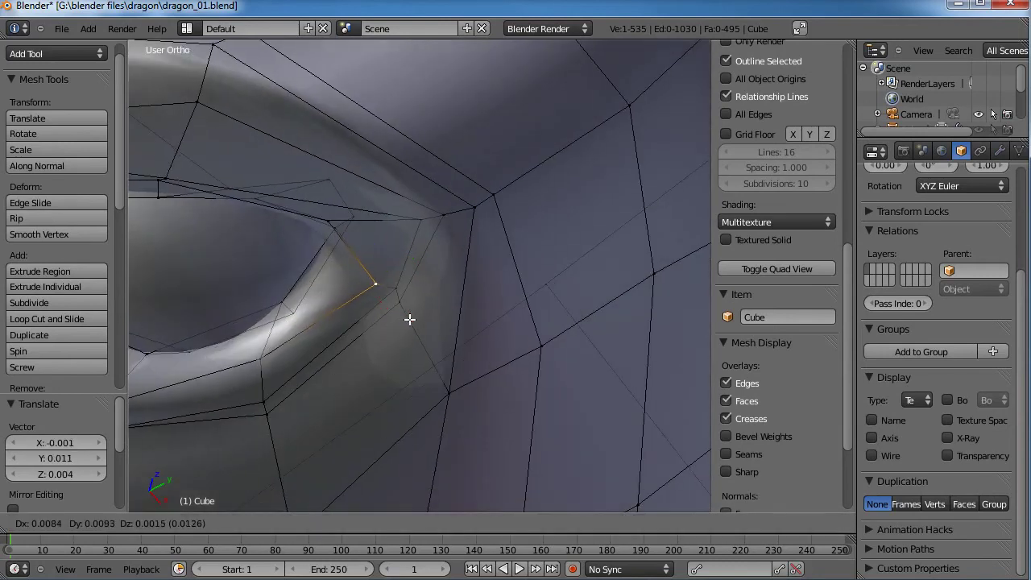
left_click(404, 316)
Move the lower-eyelid rim vertex next to the outer corner by about 0.015, -0.003, -0.010.
right_click(266, 366)
key("g")
left_click(272, 380)
Move the upper-eyelid vertex near the outer corner outward, adjusting it from two viewing angles.
middle_click_drag(270, 378, 458, 255)
right_click(442, 208)
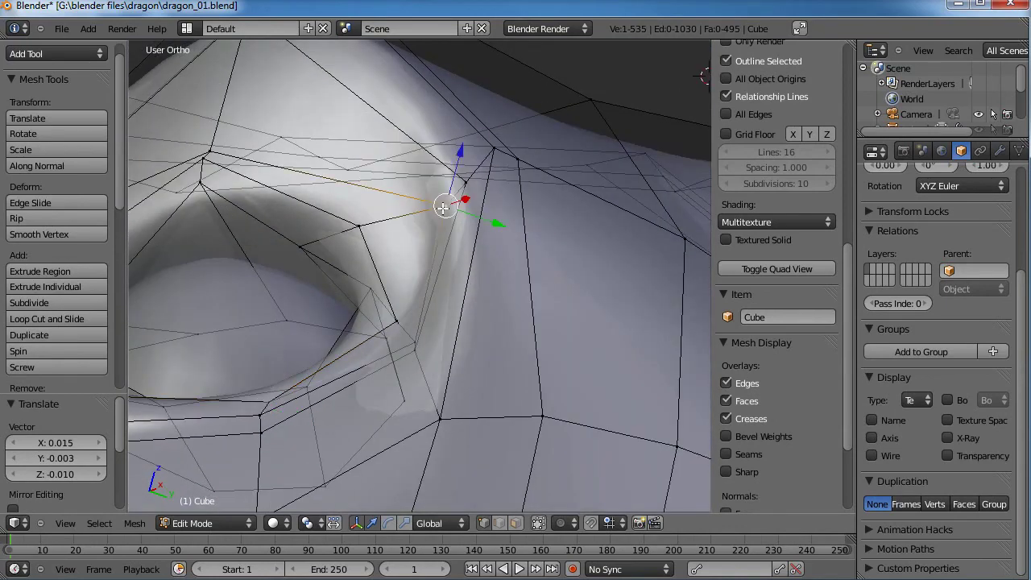
right_click(370, 229)
key("g")
left_click(404, 222)
middle_click_drag(354, 295, 537, 232)
key("g")
left_click(561, 227)
Reposition the inner-edge vertices of the upper eyelid to fit the lid around the eyeball.
right_click(433, 248)
key("g")
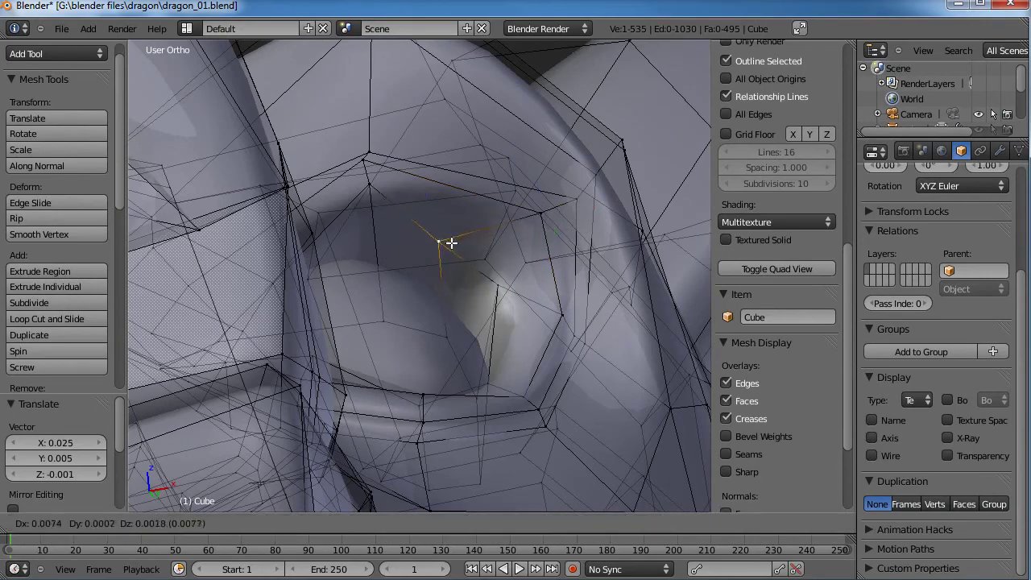
left_click(471, 240)
middle_click_drag(471, 240, 474, 381)
key("g")
left_click(409, 280)
right_click(275, 304)
key("g")
left_click(274, 294)
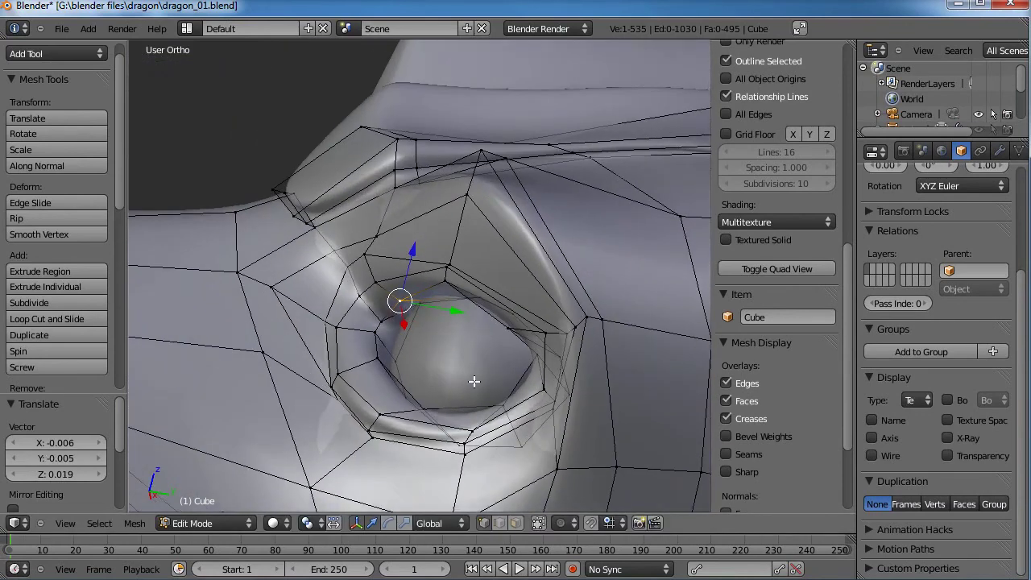
Add a one-cut edge loop running around the inside of the eyelid rim.
left_click(362, 329)
left_click(363, 329)
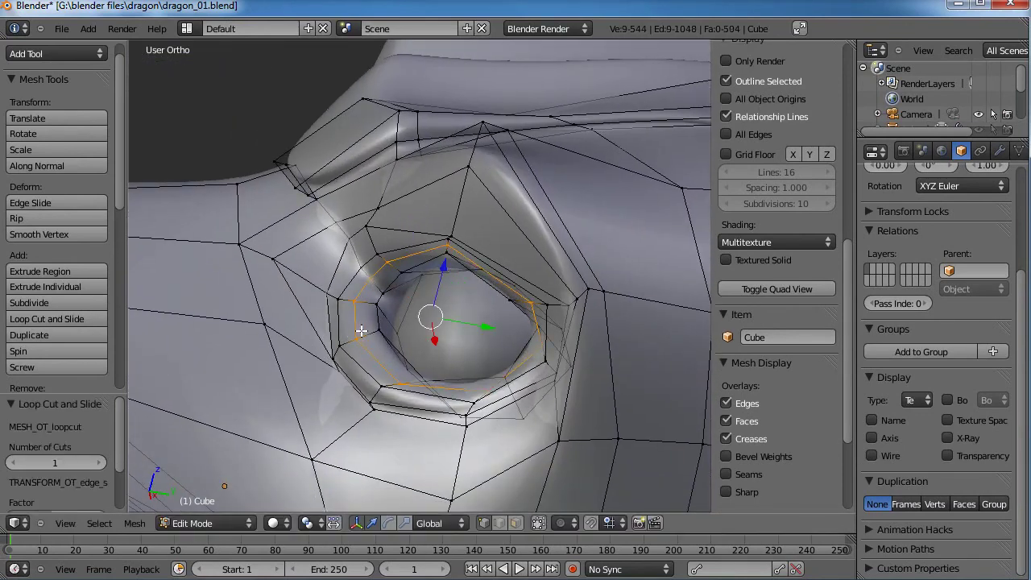
middle_click_drag(362, 329, 390, 343)
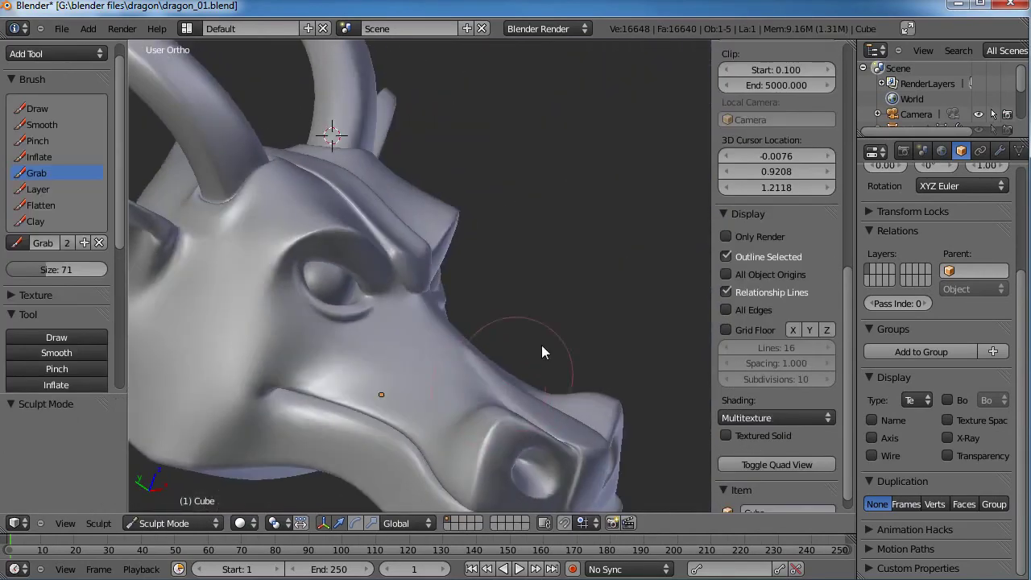
Add a one-cut edge loop around the eyelid rim, slid by about -0.50 toward the rim's edge.
middle_click_drag(541, 345, 347, 287)
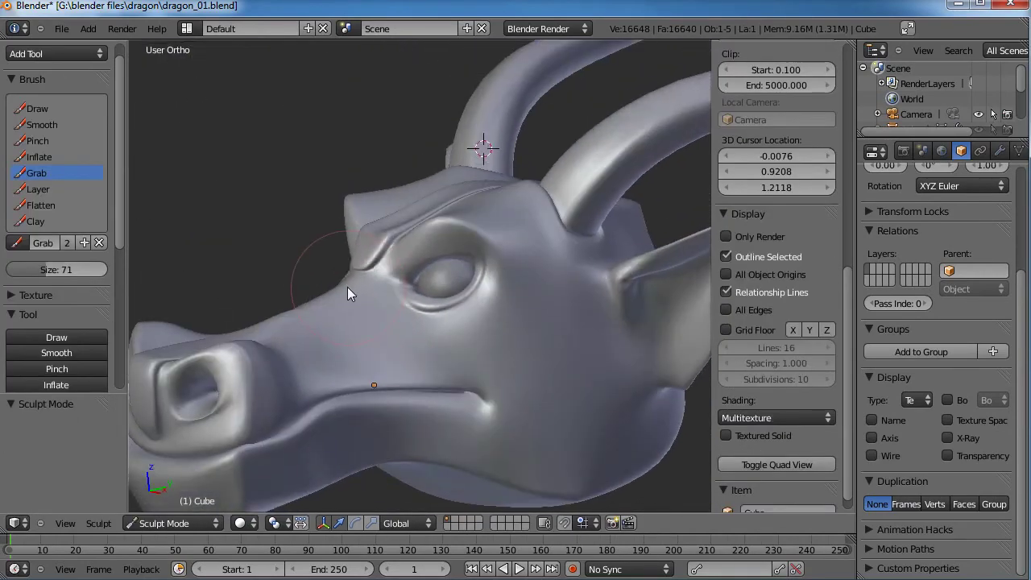
scroll(471, 354, "up", 5)
middle_click_drag(472, 354, 469, 418)
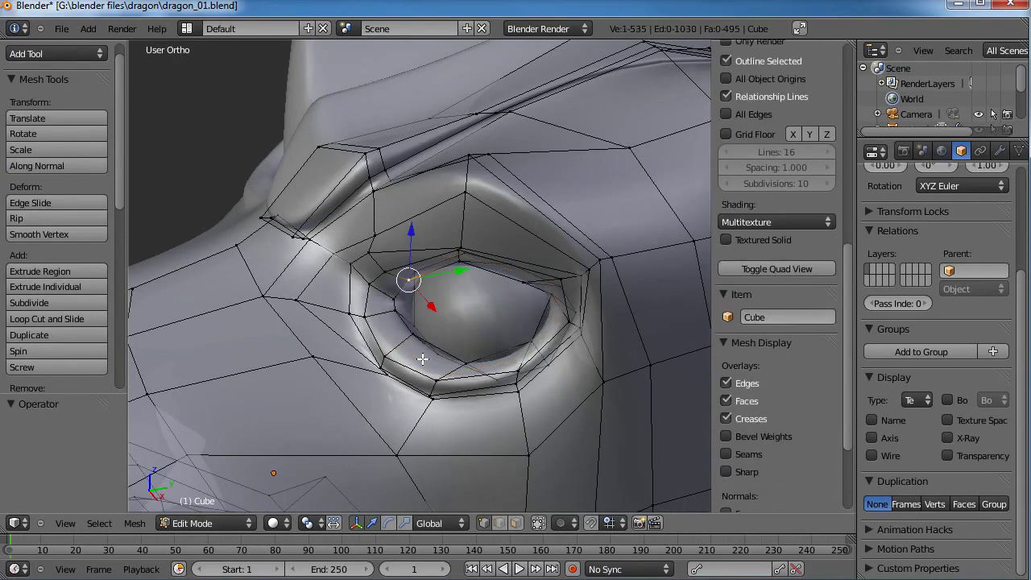
key("ctrl+r")
left_click(403, 346)
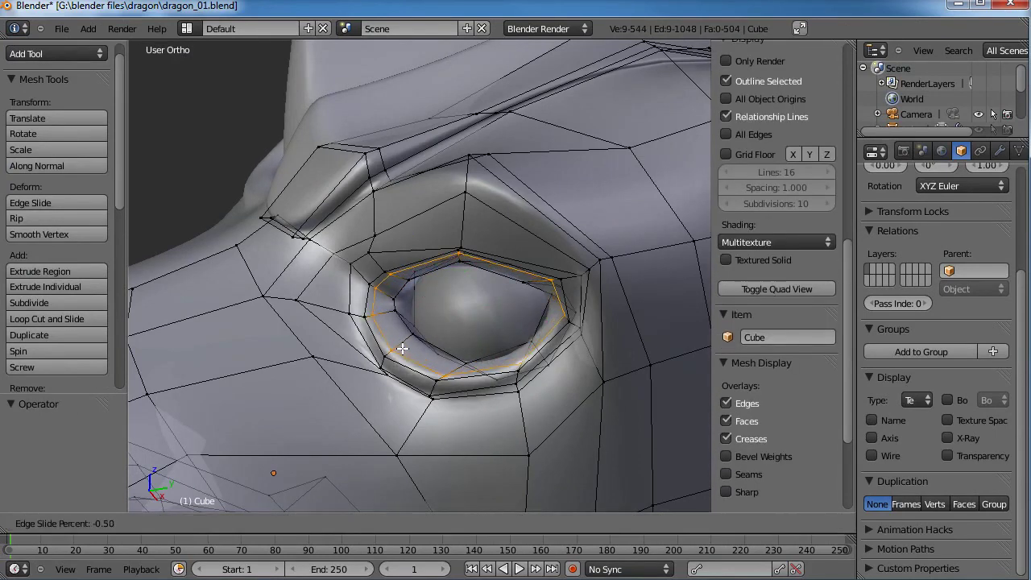
left_click(402, 349)
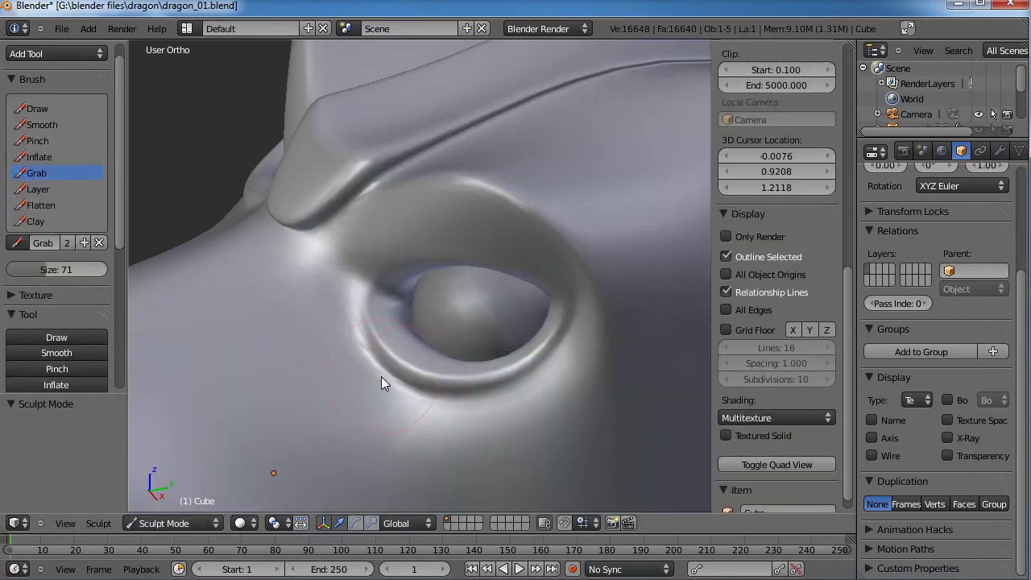
Nudge the lower eyelid and the inner eye corner into a smoother curve with the Grab brush.
mouse_move(381, 376)
middle_mouse_down()
mouse_move(485, 370)
mouse_move(565, 310)
middle_mouse_up()
middle_click_drag(426, 335, 405, 351)
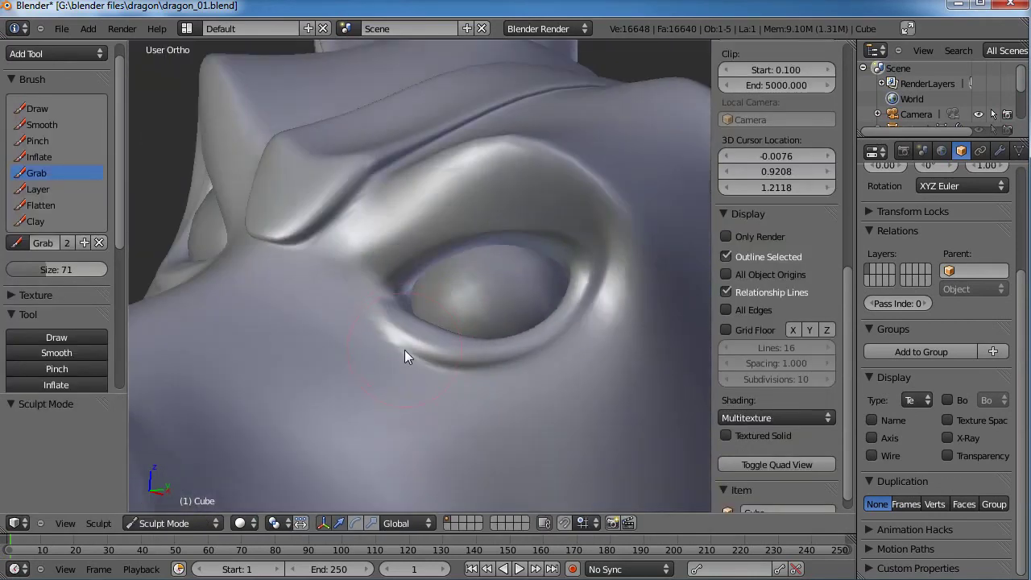
middle_click_drag(414, 281, 442, 359)
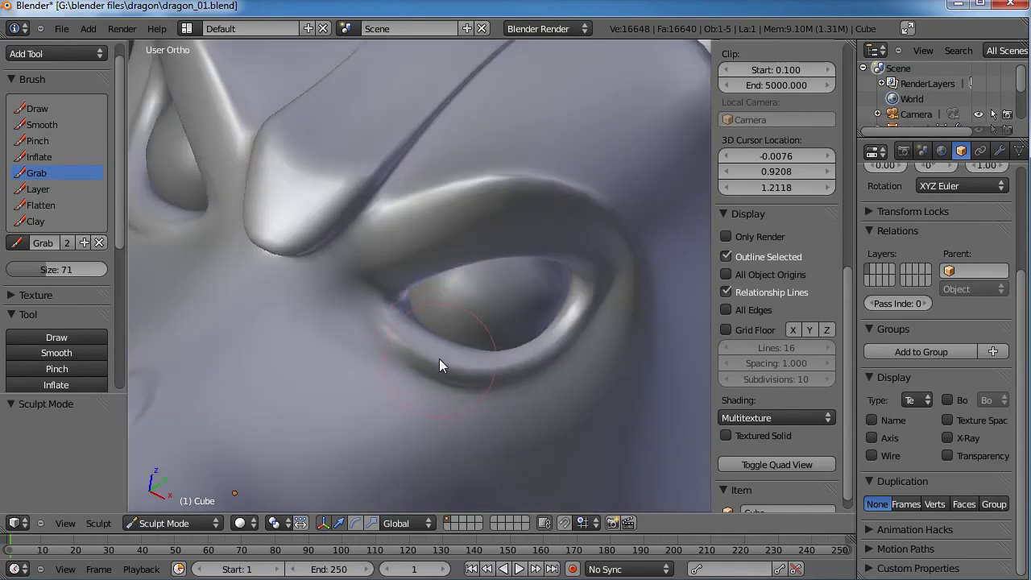
mouse_move(468, 375)
left_mouse_down()
mouse_move(465, 367)
mouse_move(472, 377)
left_mouse_up()
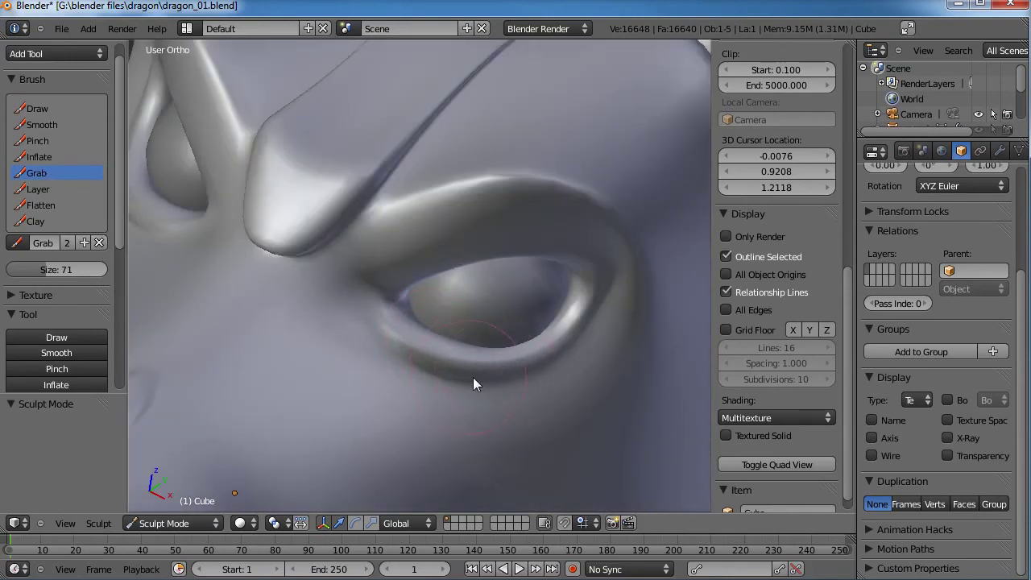
left_click_drag(390, 333, 394, 328)
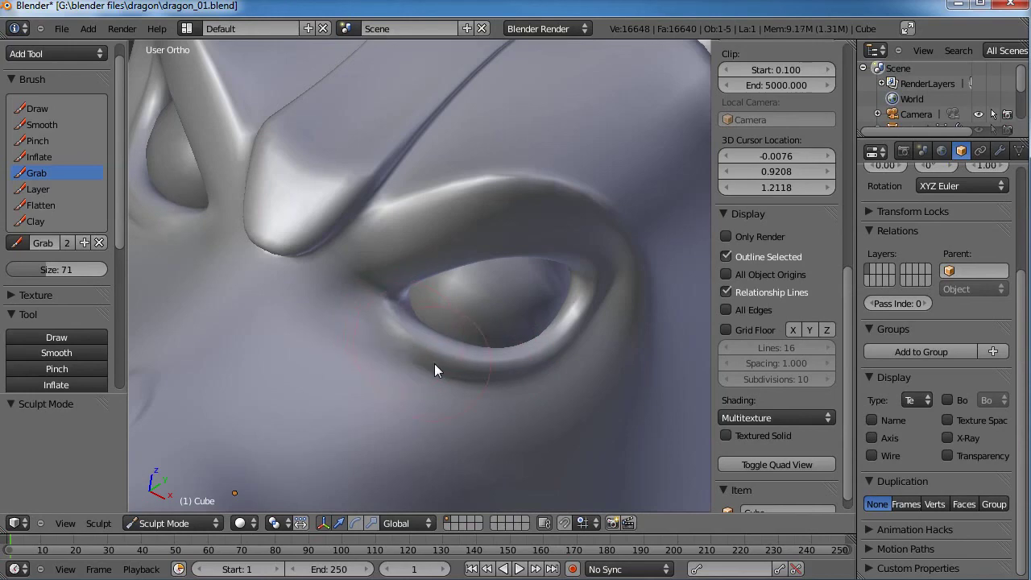
left_click_drag(466, 373, 536, 370)
Pull the eyelid and the skin at the eye's outer corner slightly inward with the Grab brush, and undo the last stroke.
middle_click_drag(535, 370, 552, 342)
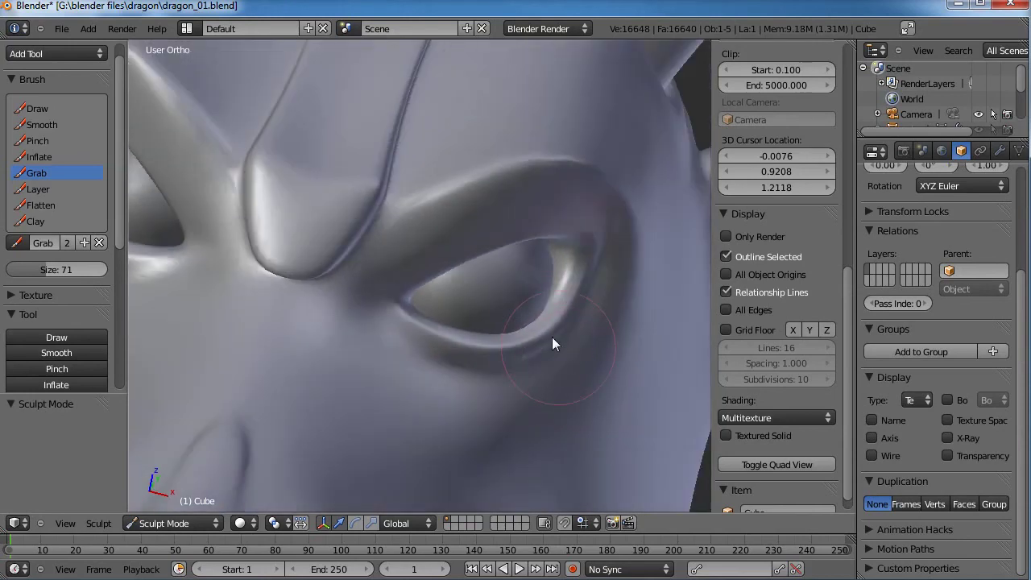
middle_click_drag(596, 278, 554, 223)
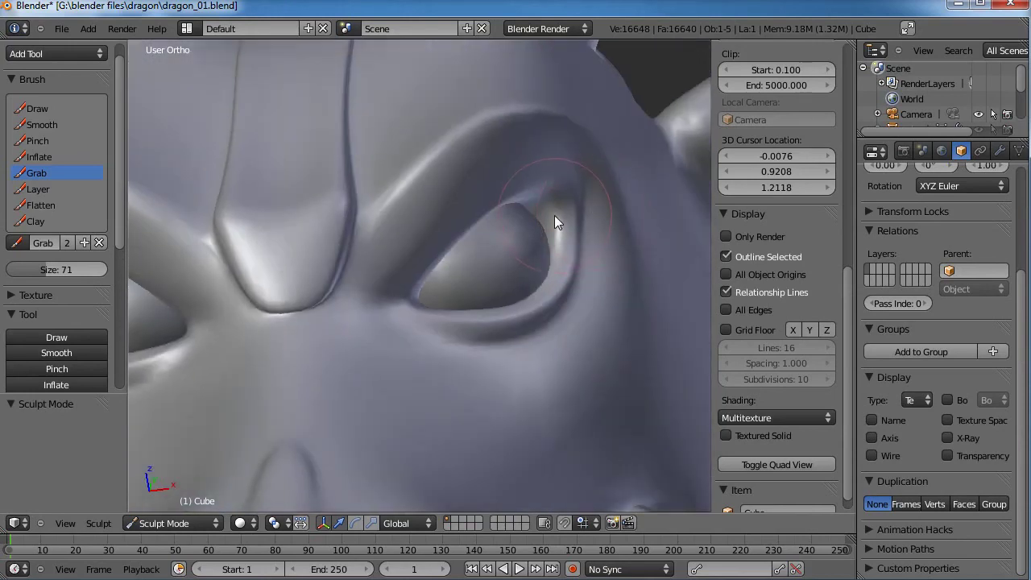
left_click_drag(554, 216, 548, 213)
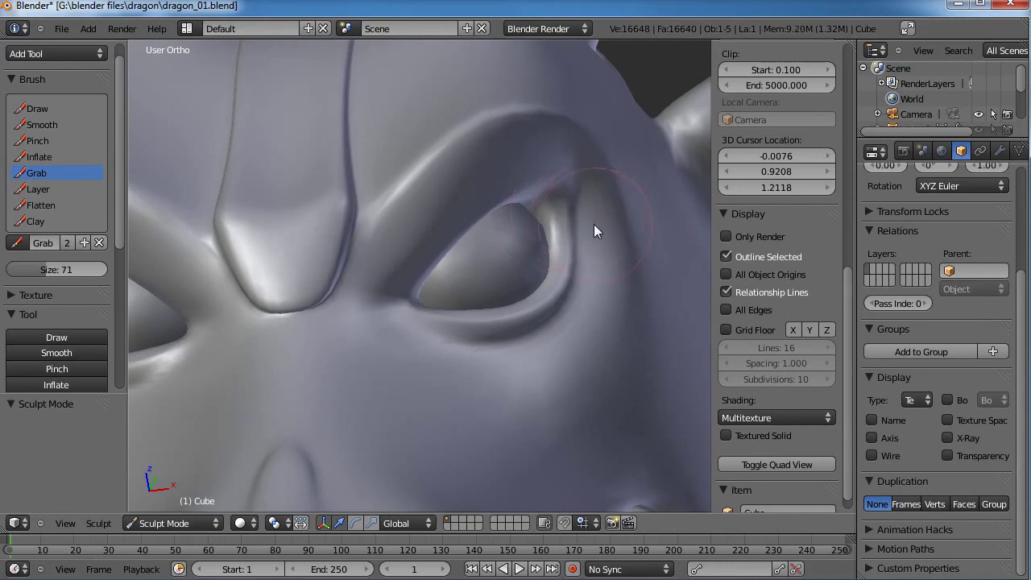
left_click_drag(614, 246, 610, 245)
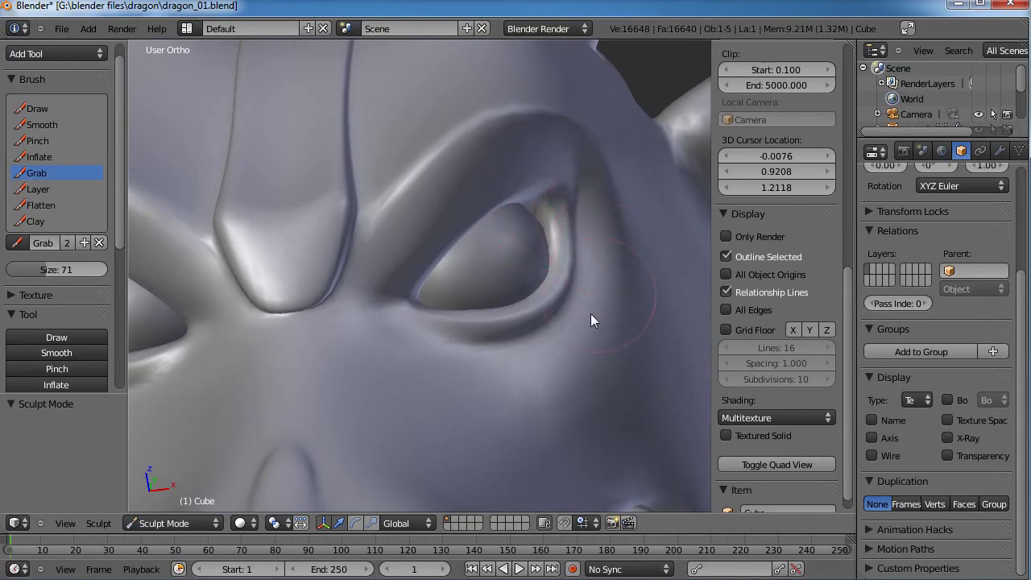
key("ctrl+z")
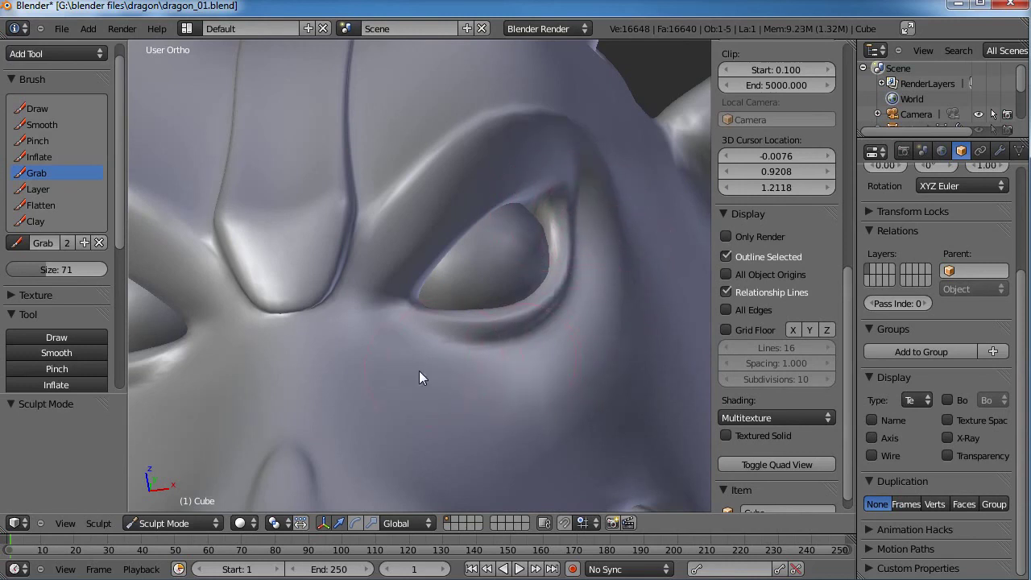
Adjust the inner end of the brow ridge beside the forehead plate with small Grab brush strokes.
scroll(410, 358, "down", 7)
mouse_move(451, 300)
middle_mouse_down()
mouse_move(496, 368)
mouse_move(370, 331)
mouse_move(371, 305)
middle_mouse_up()
mouse_move(359, 304)
left_mouse_down()
mouse_move(360, 328)
mouse_move(344, 336)
mouse_move(338, 269)
mouse_move(341, 292)
left_mouse_up()
mouse_move(340, 292)
middle_mouse_down()
mouse_move(362, 319)
mouse_move(377, 205)
mouse_move(389, 192)
middle_mouse_up()
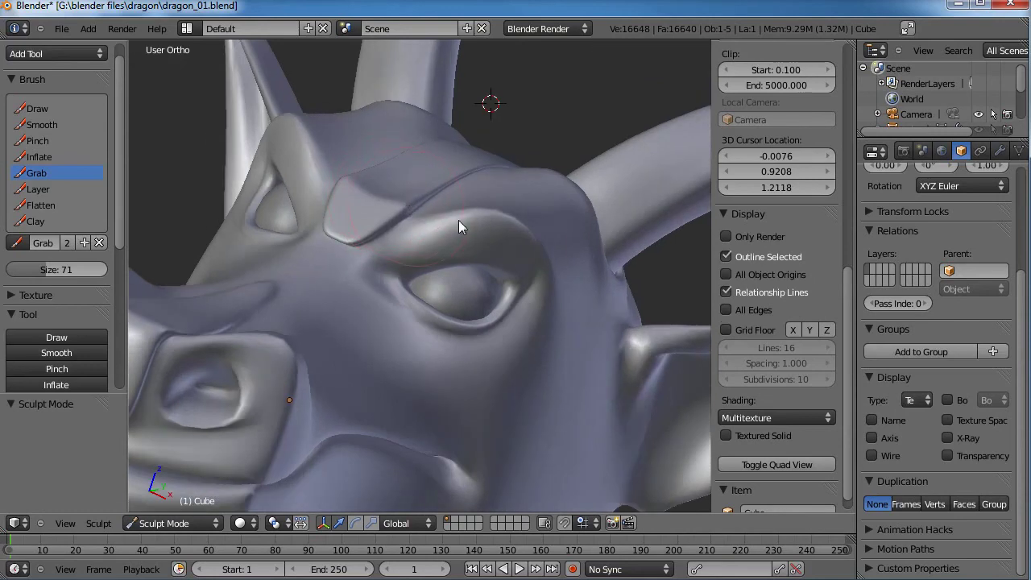
mouse_move(458, 220)
middle_mouse_down()
mouse_move(498, 347)
mouse_move(533, 256)
mouse_move(463, 240)
mouse_move(467, 279)
mouse_move(357, 285)
mouse_move(518, 286)
mouse_move(423, 234)
middle_mouse_up()
scroll(479, 287, "up", 3)
left_click_drag(394, 218, 388, 224)
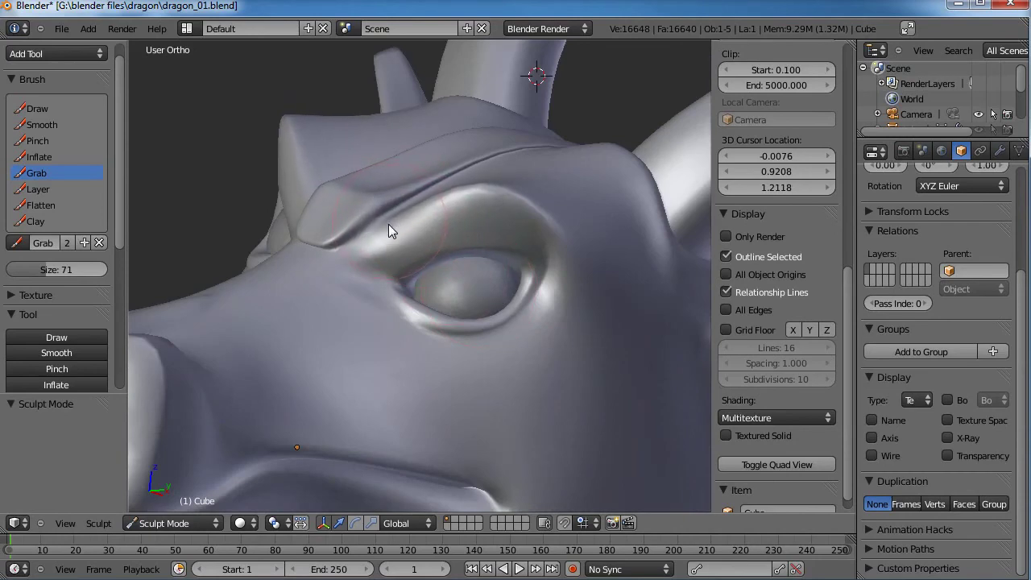
Pull the brow ridge above the eye downward with Grab strokes from several viewing angles.
mouse_move(388, 223)
middle_mouse_down()
mouse_move(513, 247)
mouse_move(472, 244)
mouse_move(480, 268)
mouse_move(461, 222)
middle_mouse_up()
left_click_drag(426, 206, 422, 218)
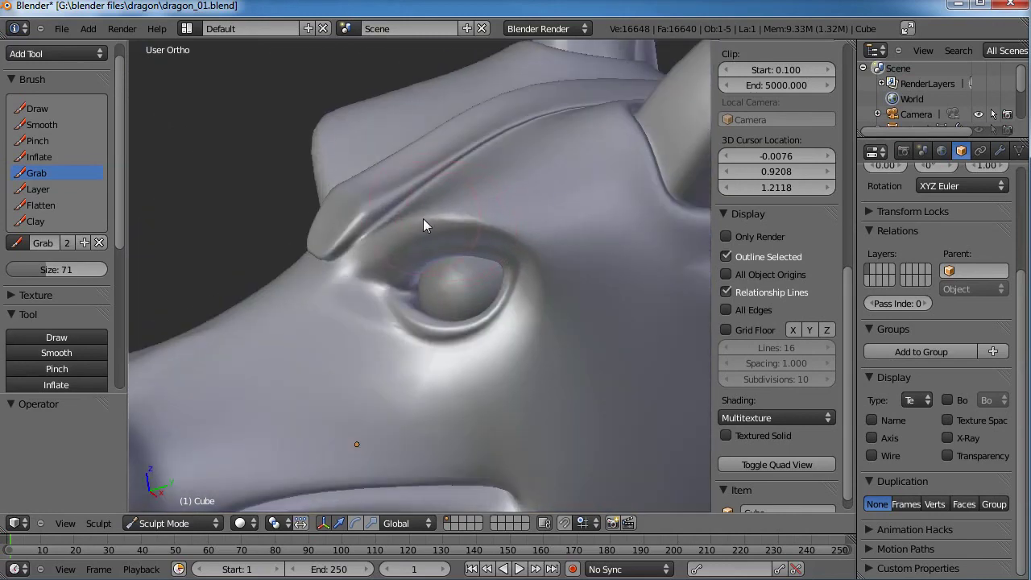
mouse_move(423, 218)
middle_mouse_down()
mouse_move(468, 212)
mouse_move(545, 250)
middle_mouse_up()
left_click_drag(545, 250, 547, 272)
mouse_move(547, 272)
middle_mouse_down()
mouse_move(579, 269)
mouse_move(507, 236)
mouse_move(487, 209)
mouse_move(462, 228)
middle_mouse_up()
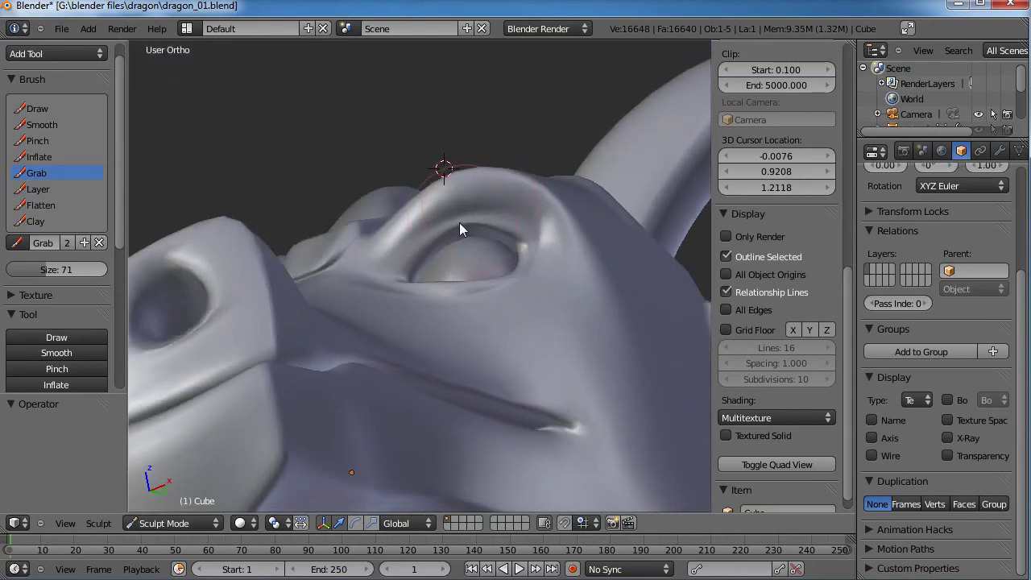
middle_click_drag(541, 238, 396, 241)
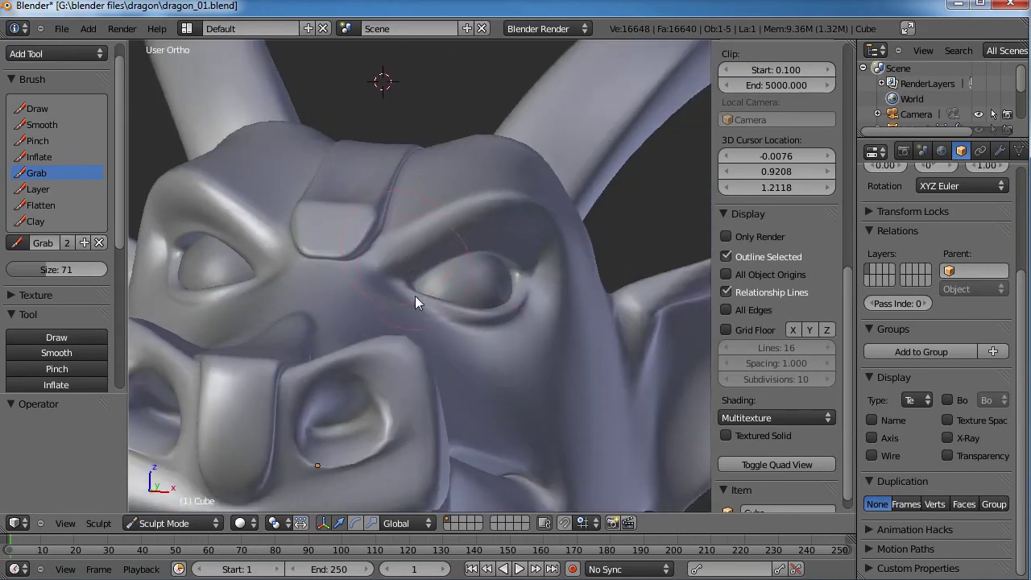
Add two one-cut edge loops running side by side from the forehead plate across the brow's inner end into the inner eye corner.
middle_click_drag(415, 295, 389, 401)
mouse_move(368, 318)
middle_mouse_down()
mouse_move(420, 240)
mouse_move(351, 309)
mouse_move(502, 345)
mouse_move(470, 359)
mouse_move(403, 355)
mouse_move(498, 361)
mouse_move(434, 346)
middle_mouse_up()
key("Tab")
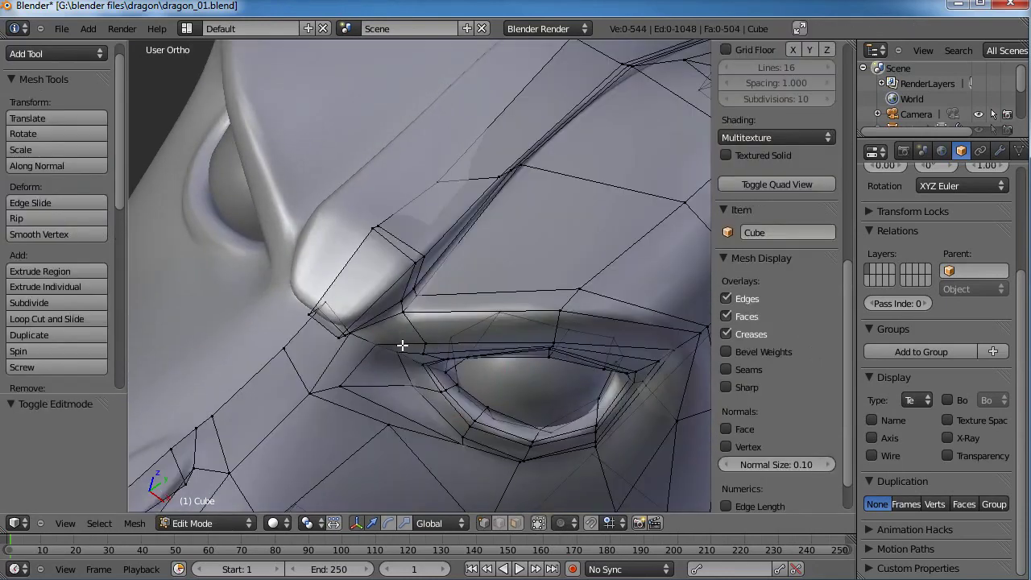
key("Tab")
mouse_move(383, 373)
middle_mouse_down()
mouse_move(411, 280)
mouse_move(414, 384)
mouse_move(429, 304)
mouse_move(445, 310)
middle_mouse_up()
key("Tab")
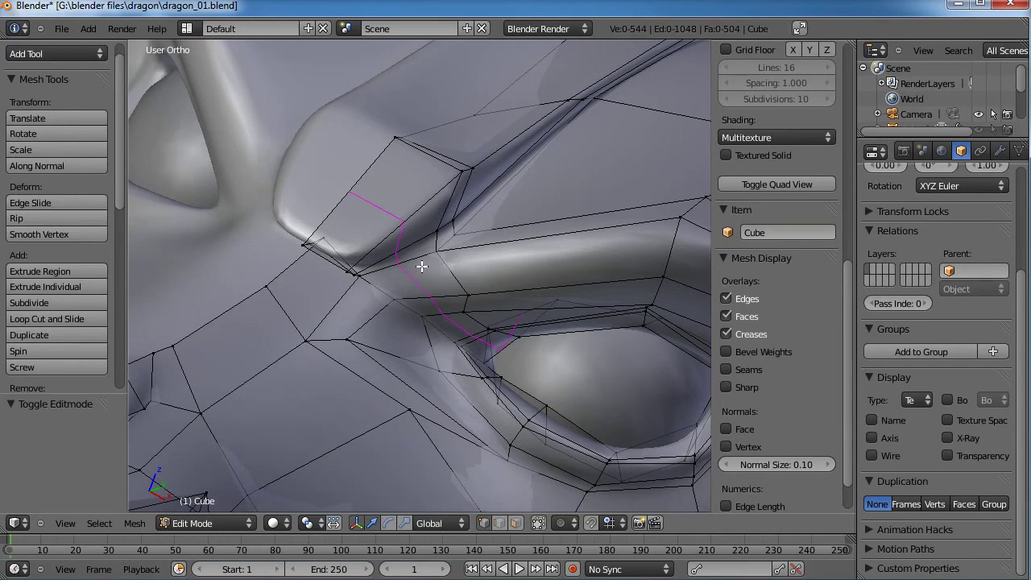
left_click(421, 265)
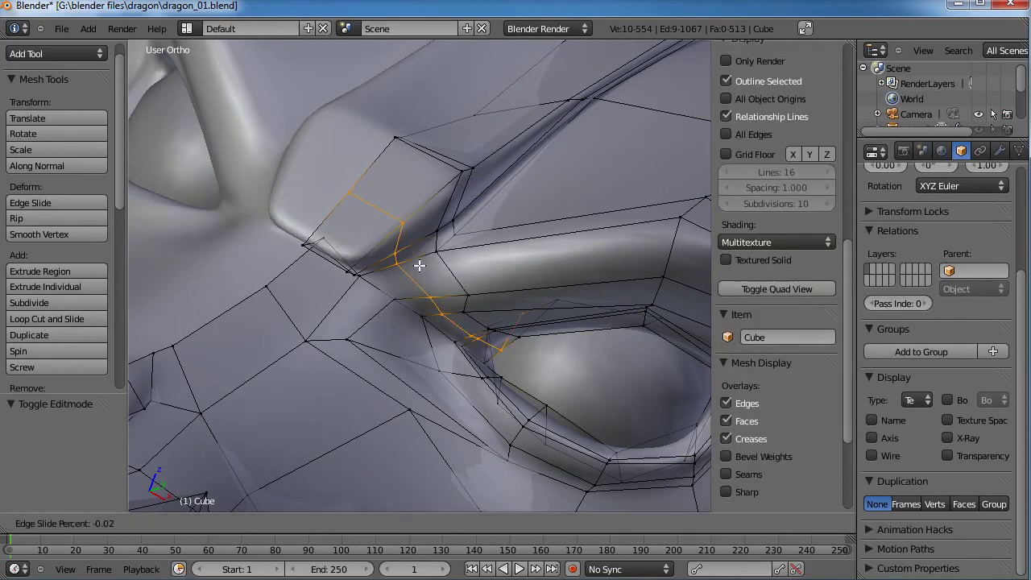
left_click(431, 275)
key("ctrl+r")
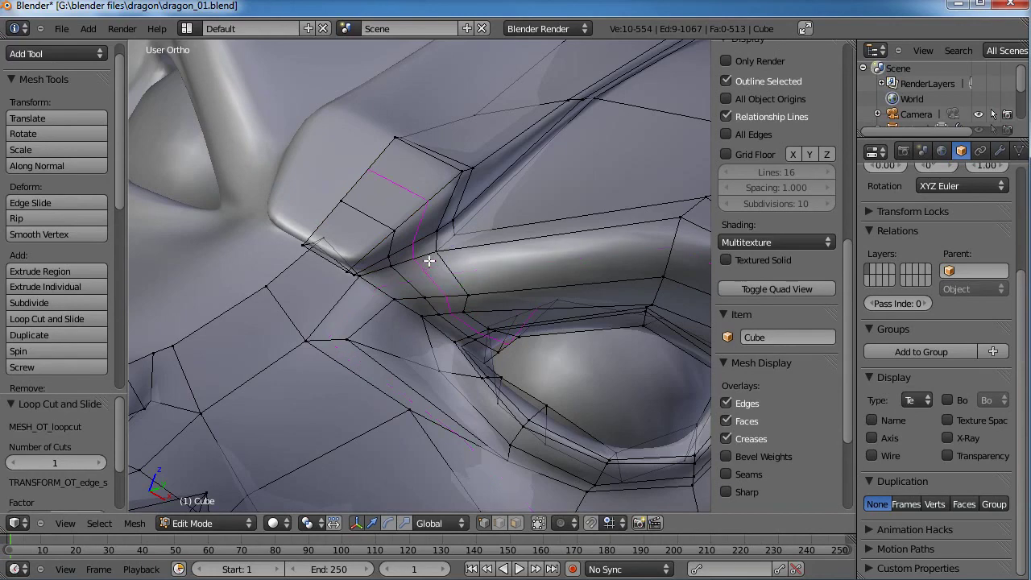
left_click(428, 259)
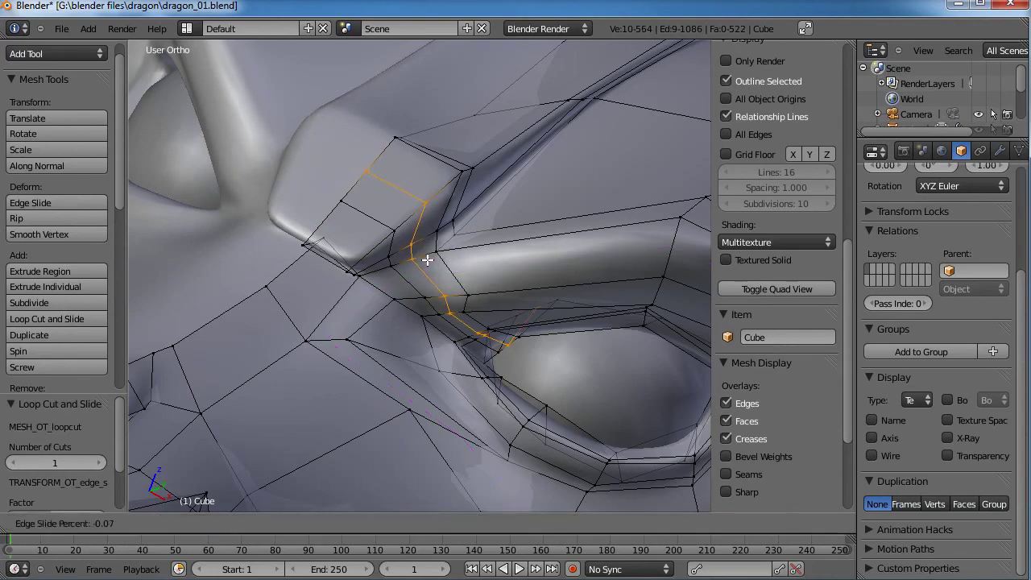
left_click(425, 260)
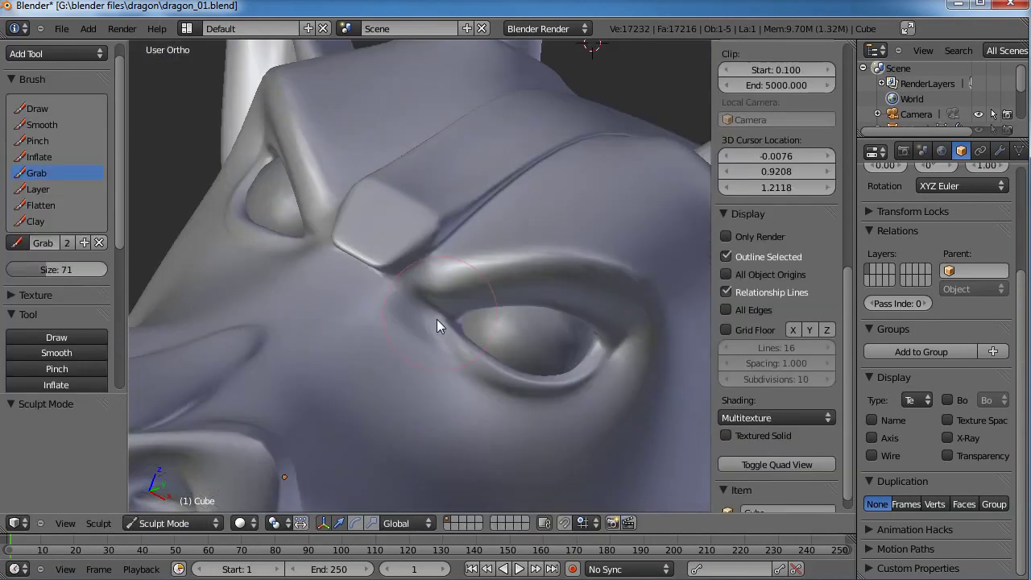
Shift the five loop vertices between the forehead plate and inner eye corner along Y, and move them by -0.010, -0.002, -0.011.
middle_click_drag(436, 319, 491, 370)
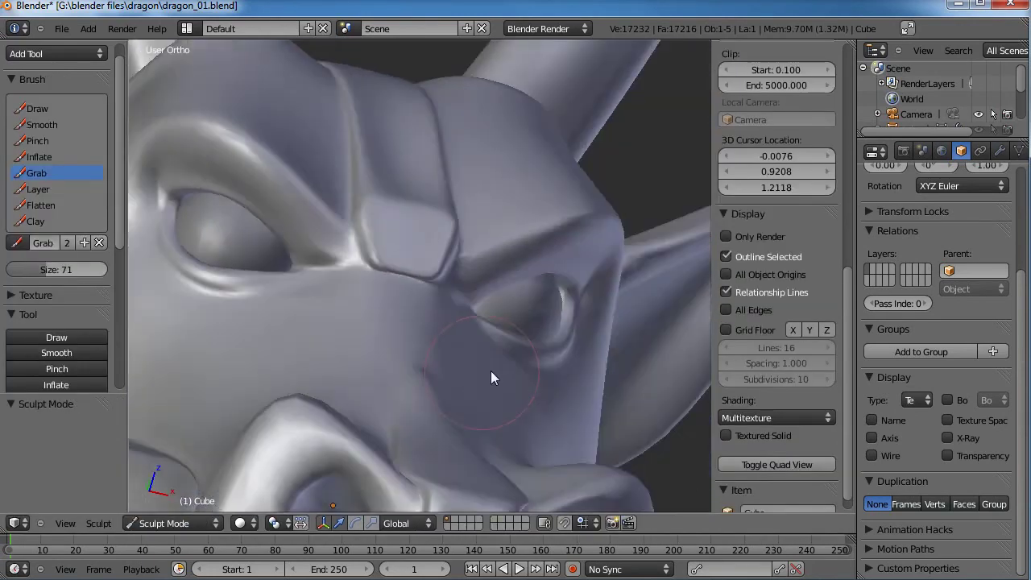
scroll(494, 368, "up", 2)
mouse_move(502, 332)
middle_mouse_down()
mouse_move(441, 321)
mouse_move(420, 349)
mouse_move(433, 393)
mouse_move(391, 364)
middle_mouse_up()
scroll(419, 350, "up", 5)
key("Tab")
scroll(390, 365, "up", 2)
right_click(301, 282)
right_click(313, 302, "shift")
right_click(374, 367, "shift")
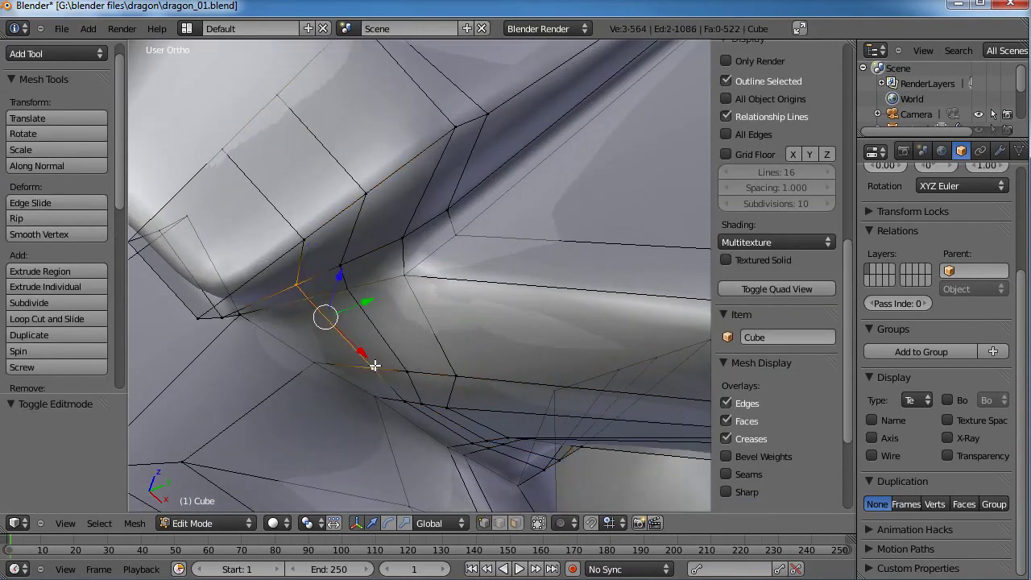
right_click(396, 399, "shift")
right_click(467, 443, "shift")
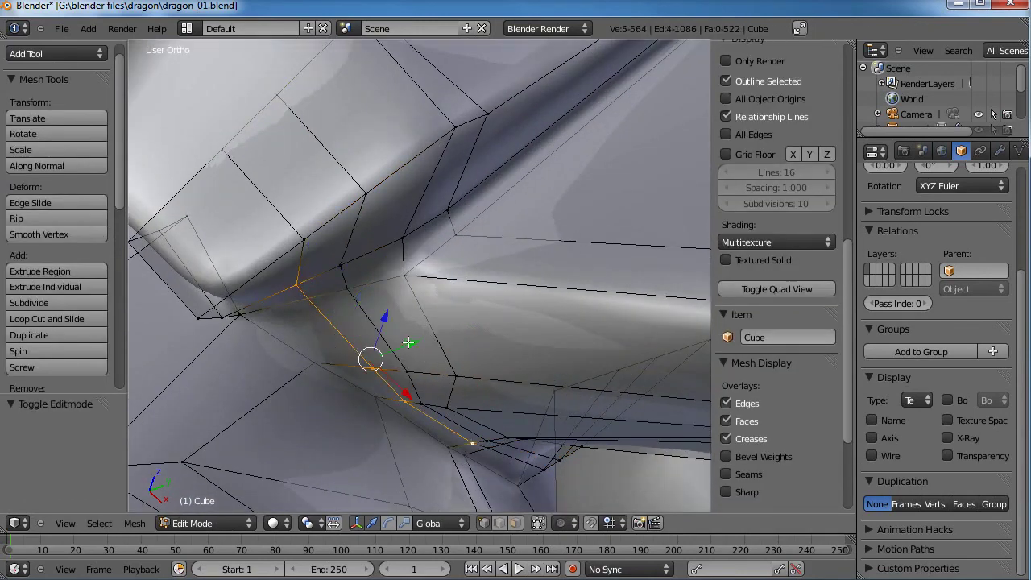
left_click_drag(408, 343, 429, 337)
middle_click_drag(429, 337, 492, 255)
key("g")
left_click(494, 253)
Move the five loop vertices by 0.007, 0.008, -0.002, and the one nearest the eye by 0.005, 0.022, -0.011.
middle_click_drag(569, 260, 458, 255)
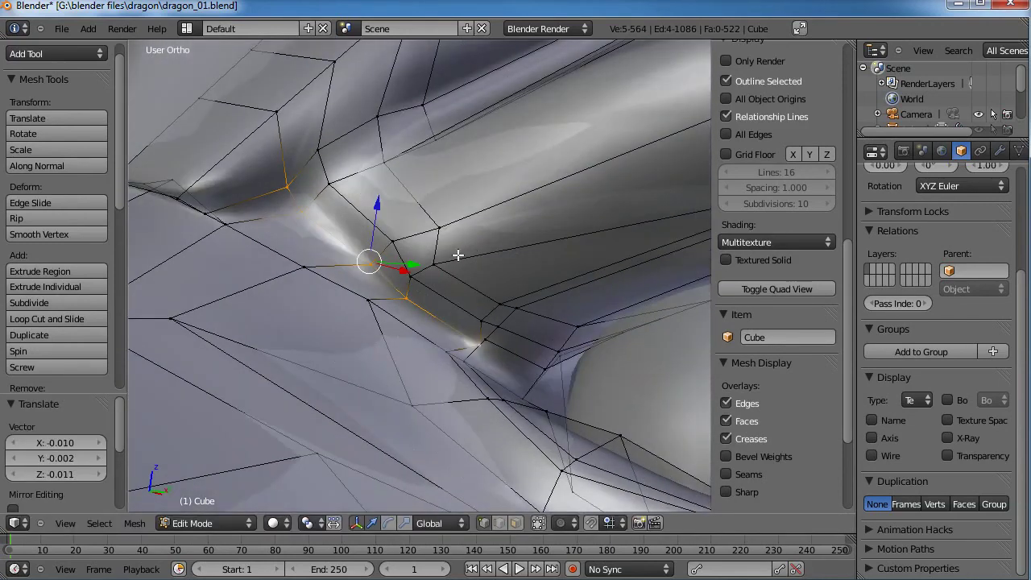
key("g")
left_click(454, 271)
middle_click_drag(501, 327, 459, 331)
right_click(365, 335)
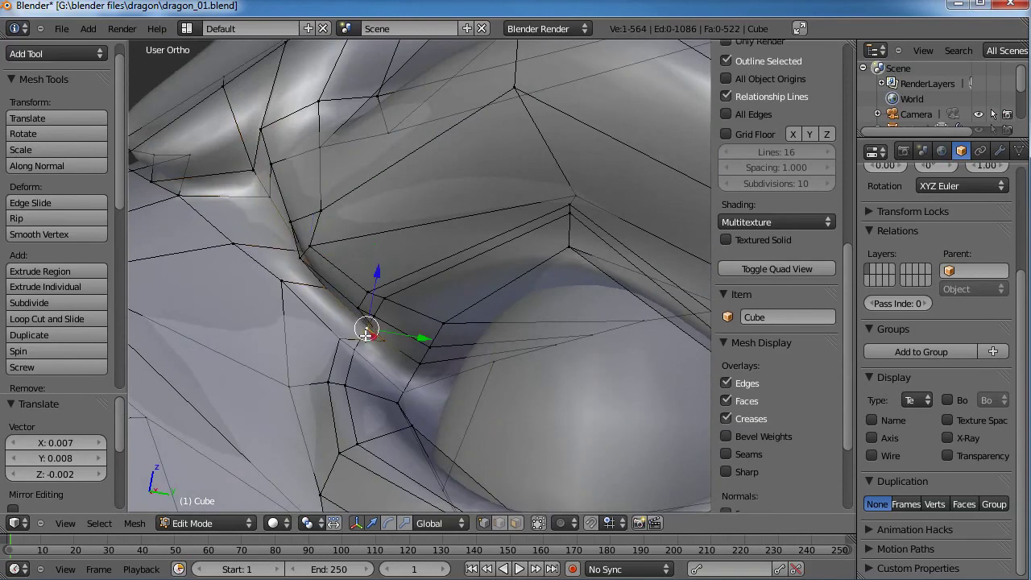
key("g")
left_click(389, 353)
Move the eight vertices along the nose side of the crease and the forehead plate's lower tip by 0.001, 0.015, 0.009.
right_click(281, 280)
right_click(232, 242, "shift")
right_click(179, 196, "shift")
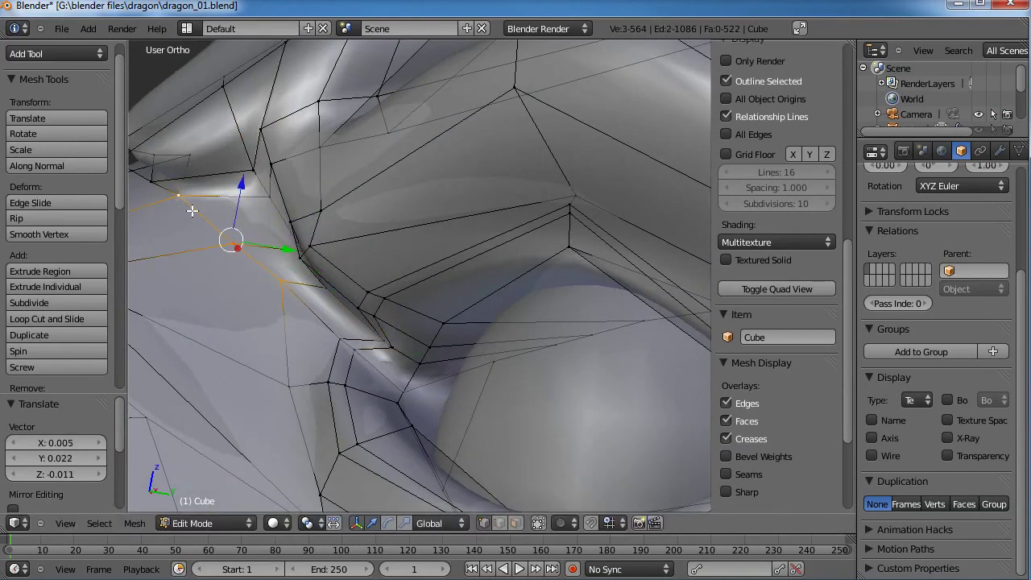
middle_click_drag(209, 215, 353, 238, "shift")
right_click(297, 203, "shift")
right_click(299, 177, "shift")
right_click(334, 178, "shift")
right_click(256, 170, "shift")
right_click(261, 184, "shift")
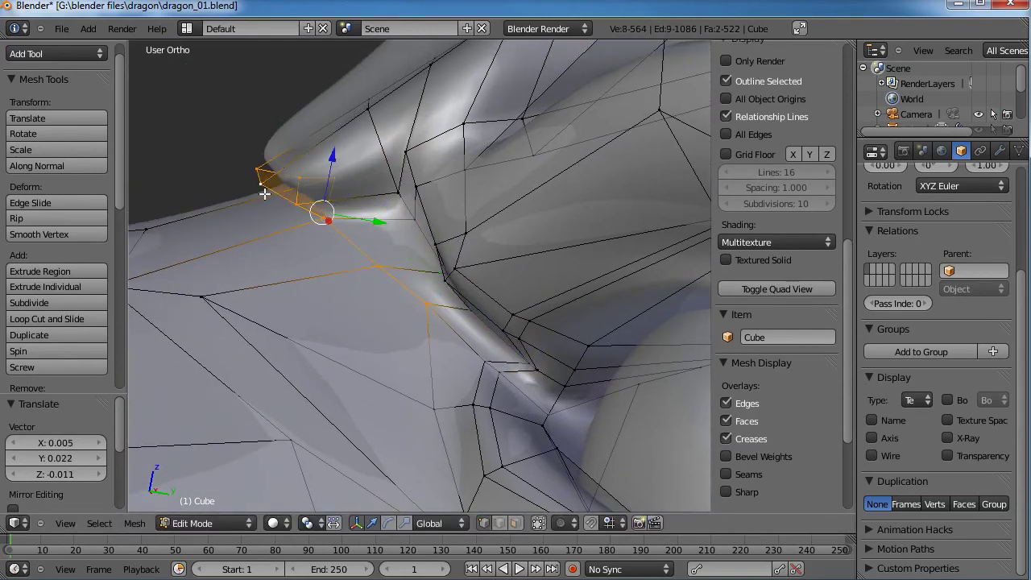
key("g")
left_click(425, 269)
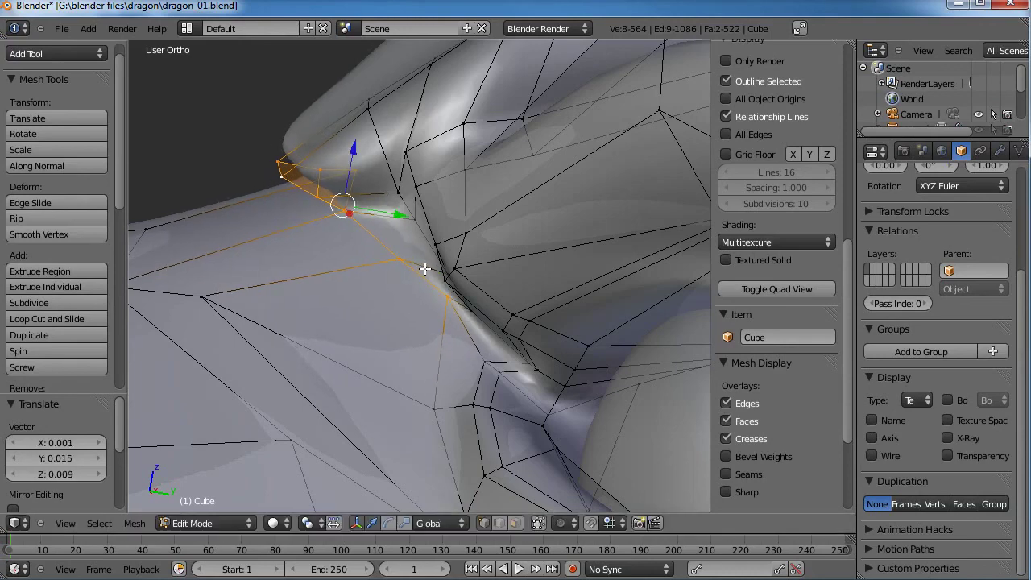
Move the single nose-side vertex just behind the forehead plate's tip by 0.002, 0.017, 0.004.
right_click(346, 209)
key("g")
left_click(369, 211)
Move the two vertices where the brow meets the forehead plate's side by about 0.000, -0.011, -0.014.
right_click(419, 184, "shift")
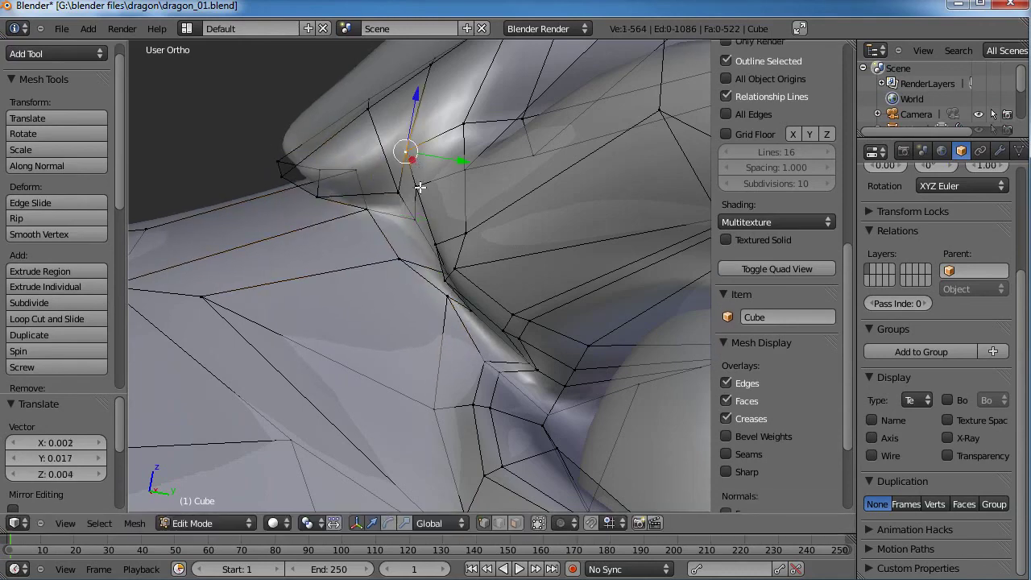
key("shift+g")
key("g")
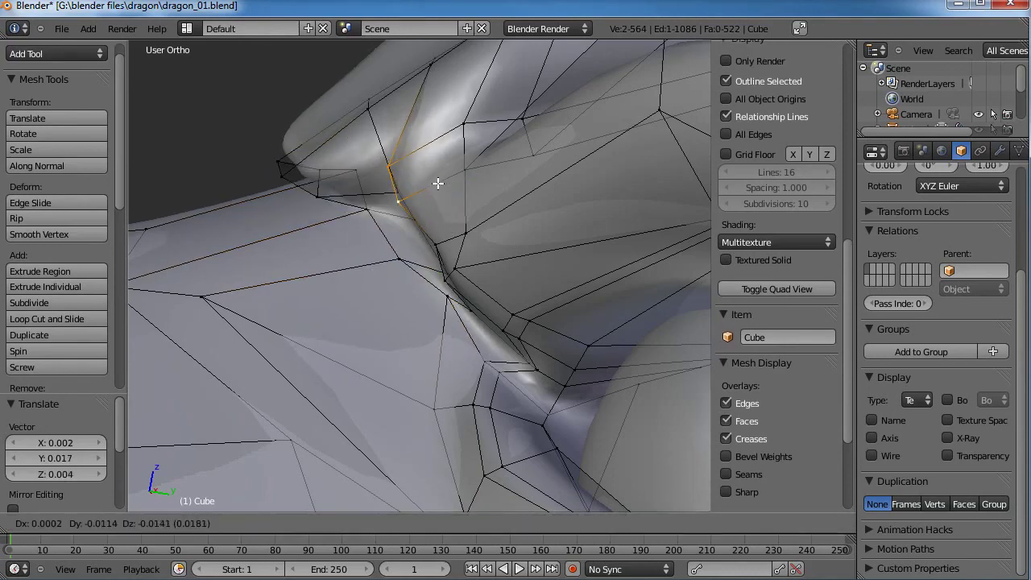
left_click(437, 185)
Move the inner brow crease vertex below the forehead plate by -0.002, -0.016, -0.007, and shift its eye-side neighbour toward the nose.
right_click(432, 235)
key("g")
left_click(412, 240)
right_click(457, 225)
key("g")
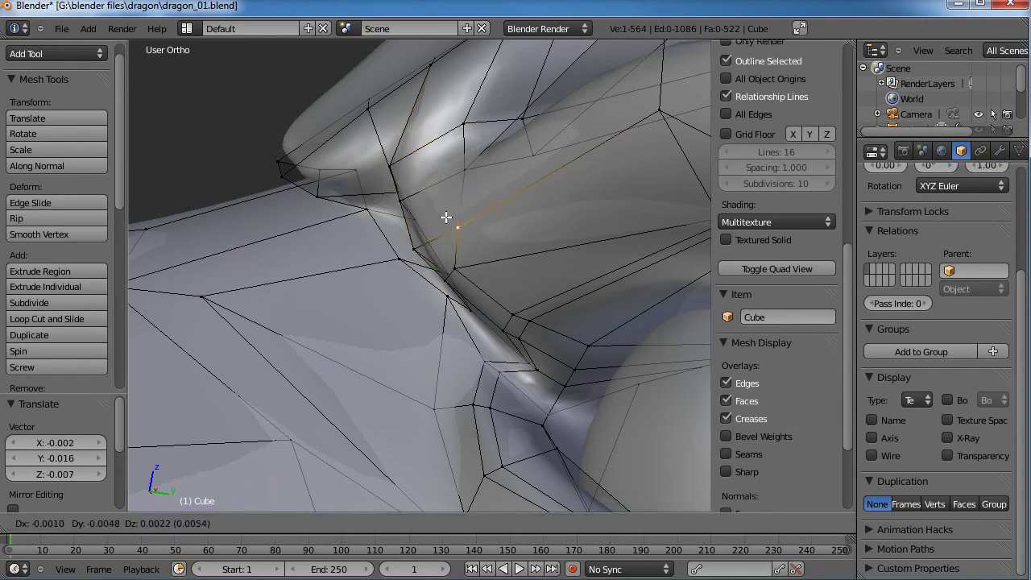
left_click(437, 212)
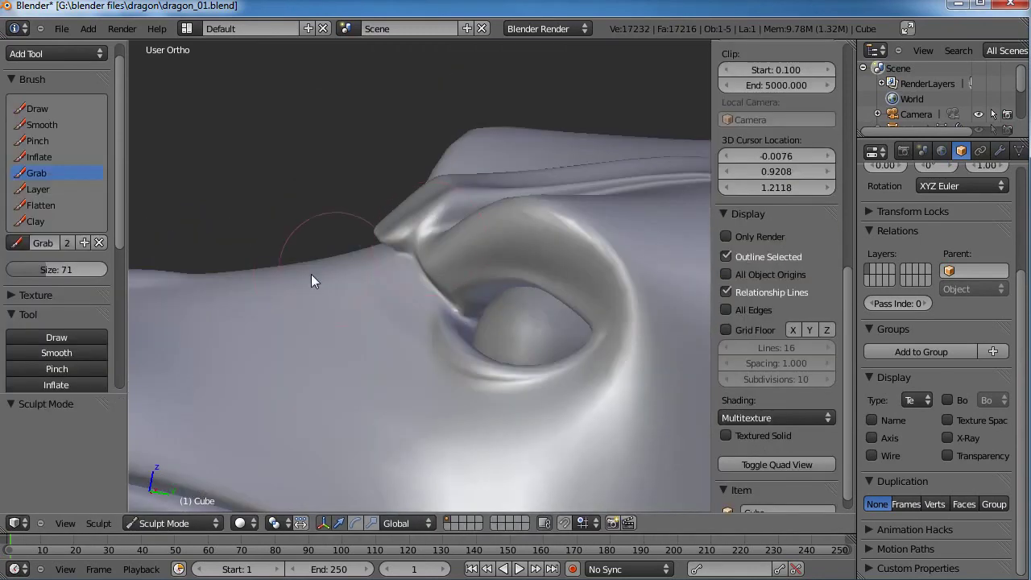
In Edit Mode, move the forehead plate tip's lower side vertex by 0.008, -0.005, -0.006 and the one above it by 0.024, -0.006, -0.010.
middle_click_drag(311, 274, 474, 337)
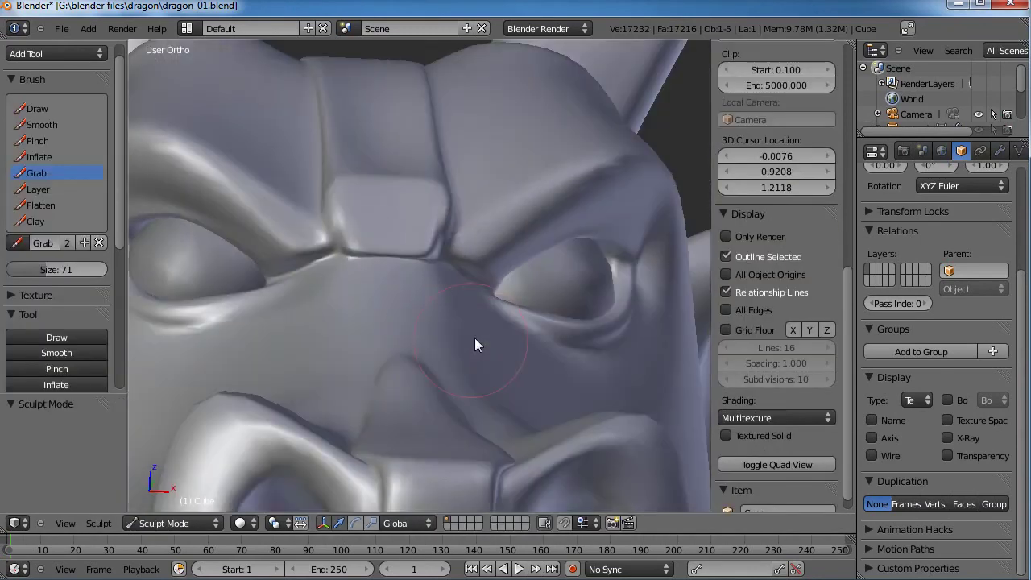
scroll(476, 264, "up", 3)
scroll(476, 264, "down", 3)
middle_click_drag(432, 241, 406, 328)
scroll(415, 318, "up", 6)
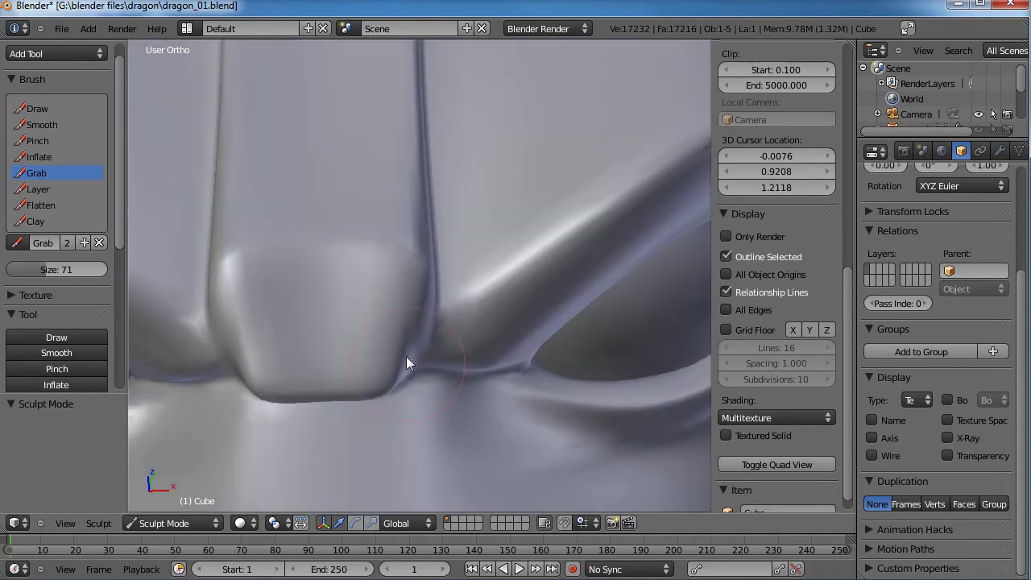
key("Tab")
right_click(409, 348)
key("g")
left_click(426, 354)
right_click(416, 300)
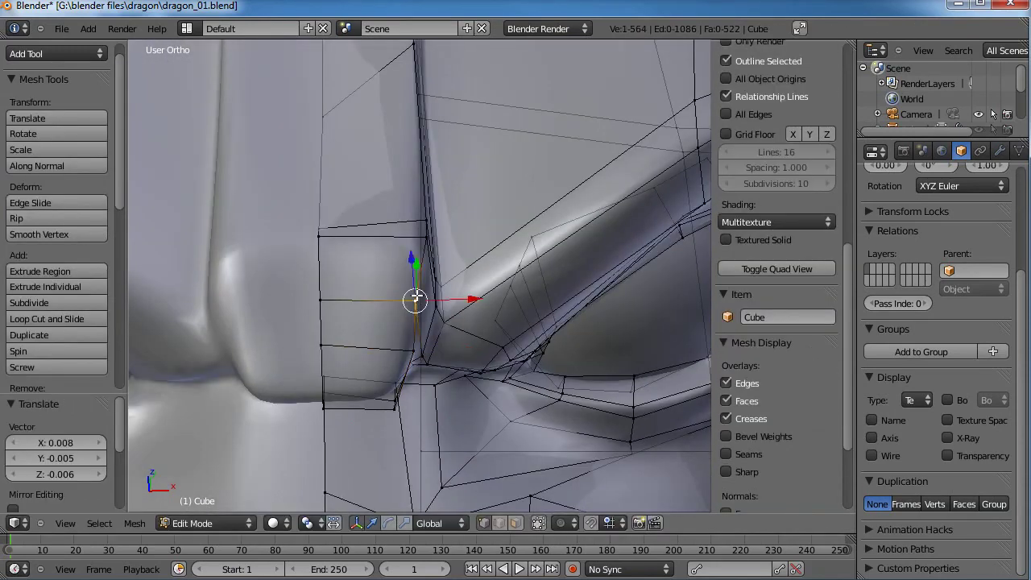
key("g")
left_click(436, 305)
Move the forehead plate tip's two upper corner vertices outward by 0.024, -0.004, -0.007 and 0.025, -0.006, -0.009.
right_click(426, 221)
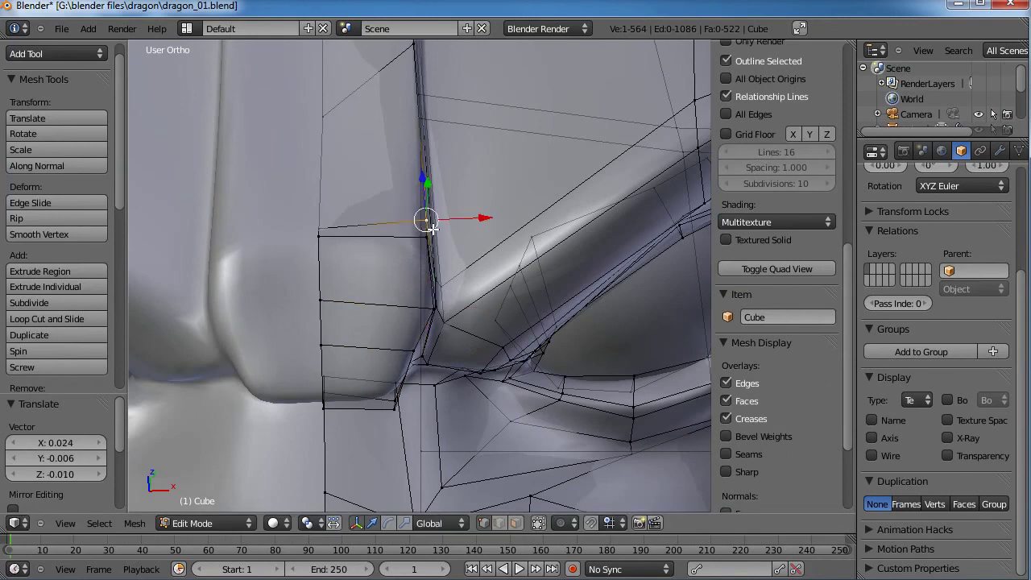
key("g")
left_click(447, 228)
right_click(427, 236)
key("g")
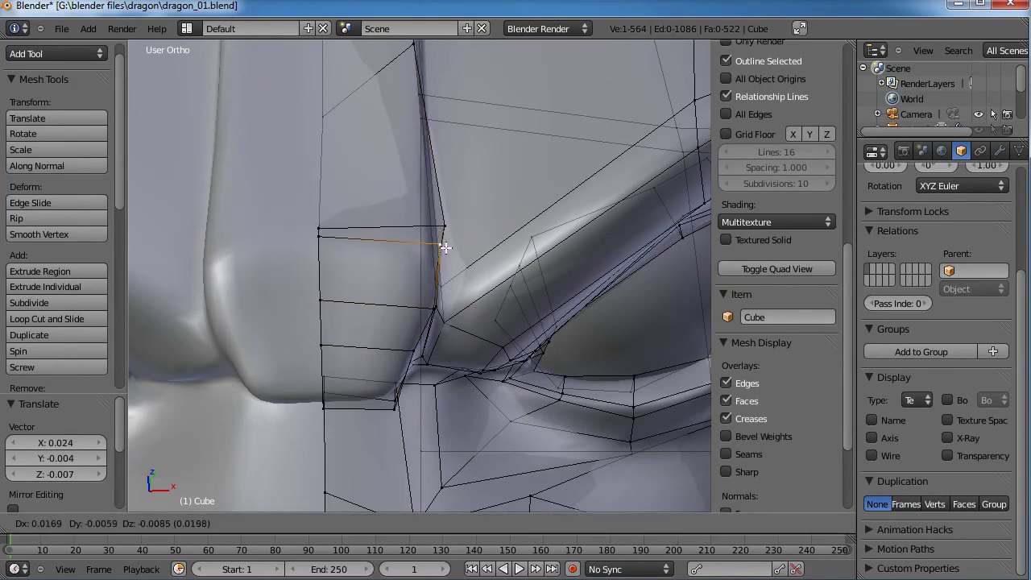
left_click(449, 247)
Shift the forehead plate tip's lower side vertex farther outward, toward the inner eye corner.
right_click(404, 391)
key("g")
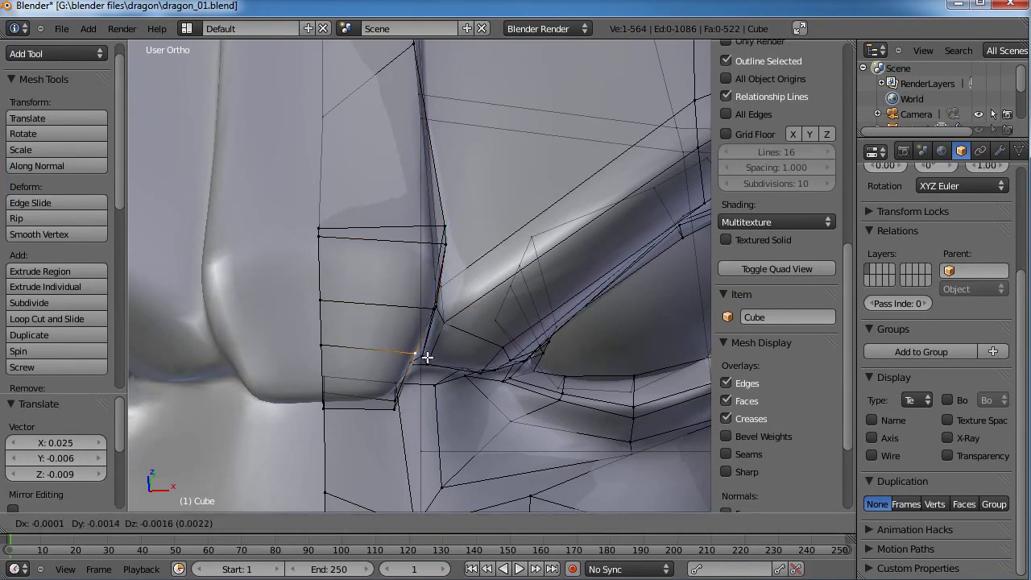
left_click(434, 360)
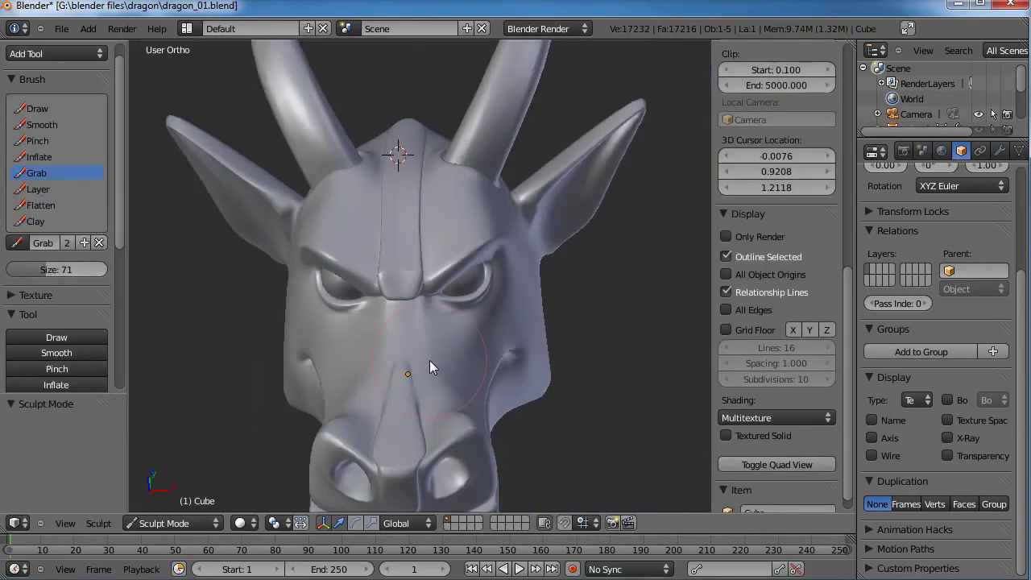
Examine the overall sculpted head shape from the front, side and three-quarter angles.
middle_click_drag(429, 360, 464, 310)
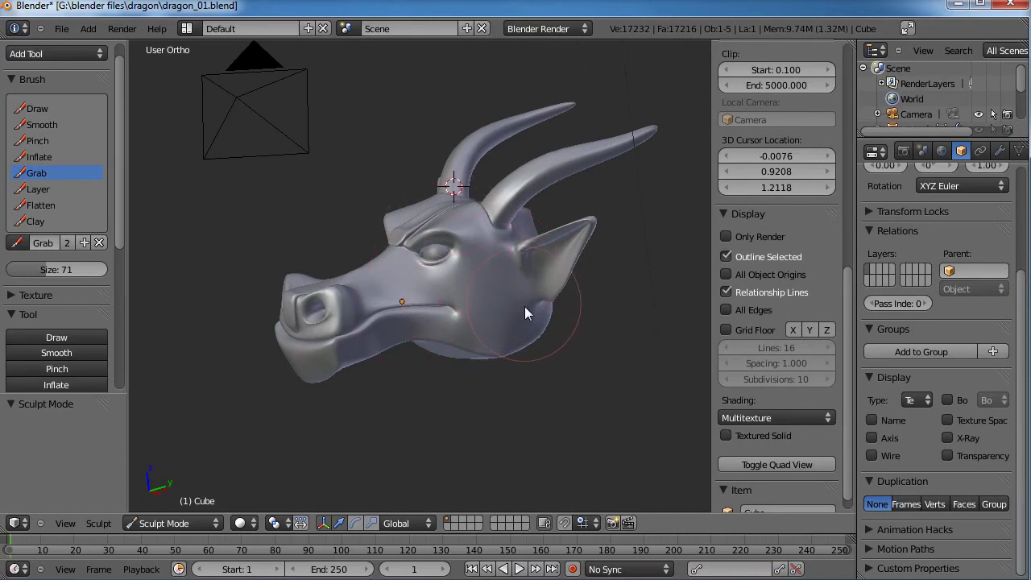
middle_click_drag(525, 306, 498, 264)
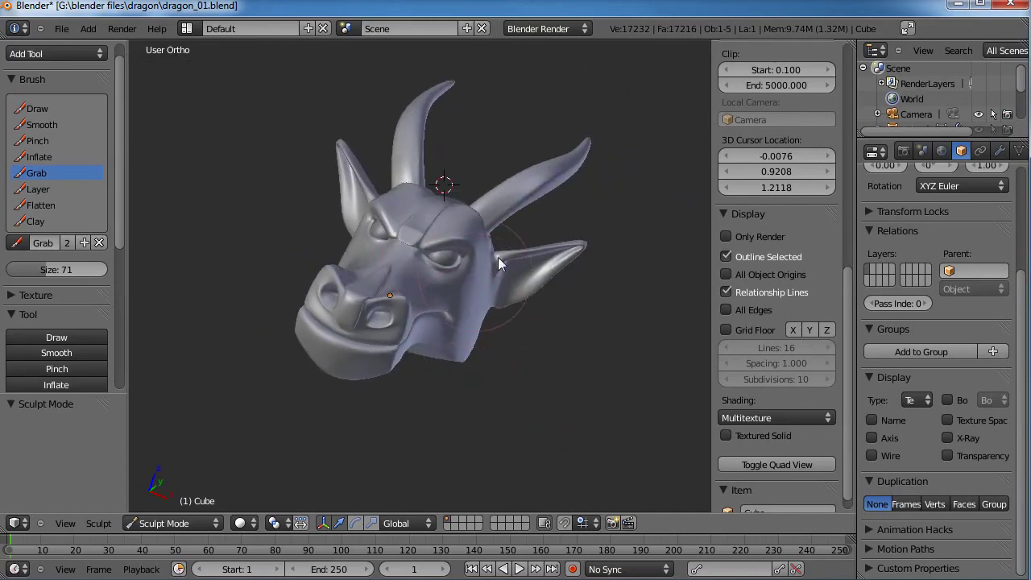
middle_click_drag(512, 326, 479, 279)
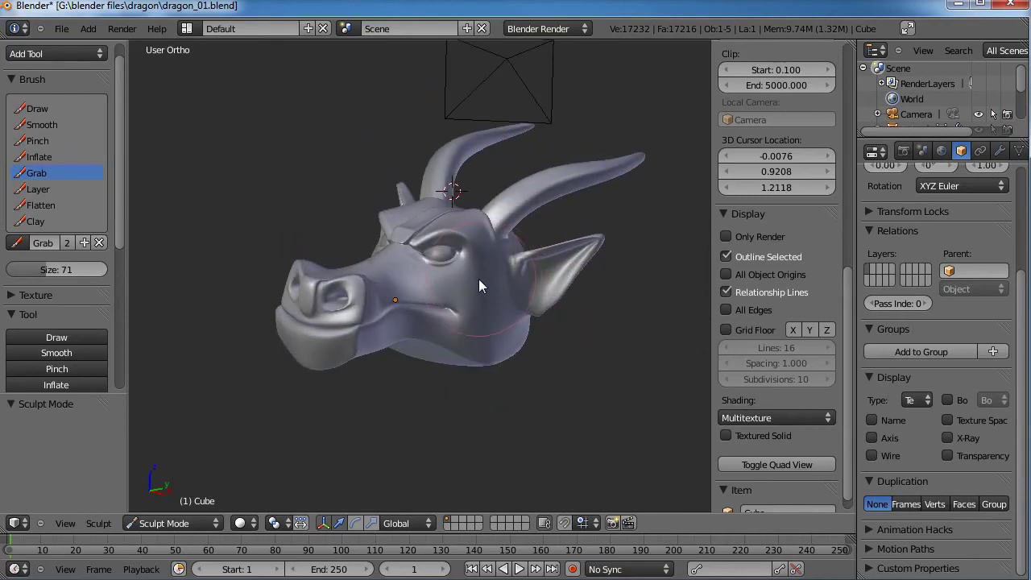
mouse_move(449, 310)
middle_mouse_down()
mouse_move(506, 338)
mouse_move(583, 312)
mouse_move(464, 295)
mouse_move(459, 312)
middle_mouse_up()
scroll(460, 324, "up", 5)
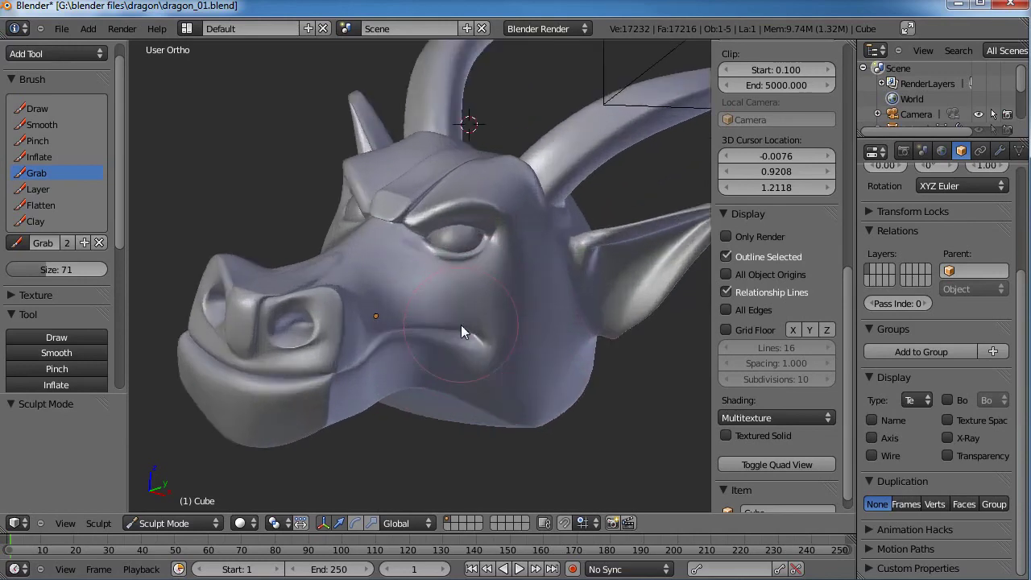
Switch to Object Mode with wireframe display and place the 3D cursor inside the eyeball at about 0.371, 0.380, 0.578.
key("KP_7")
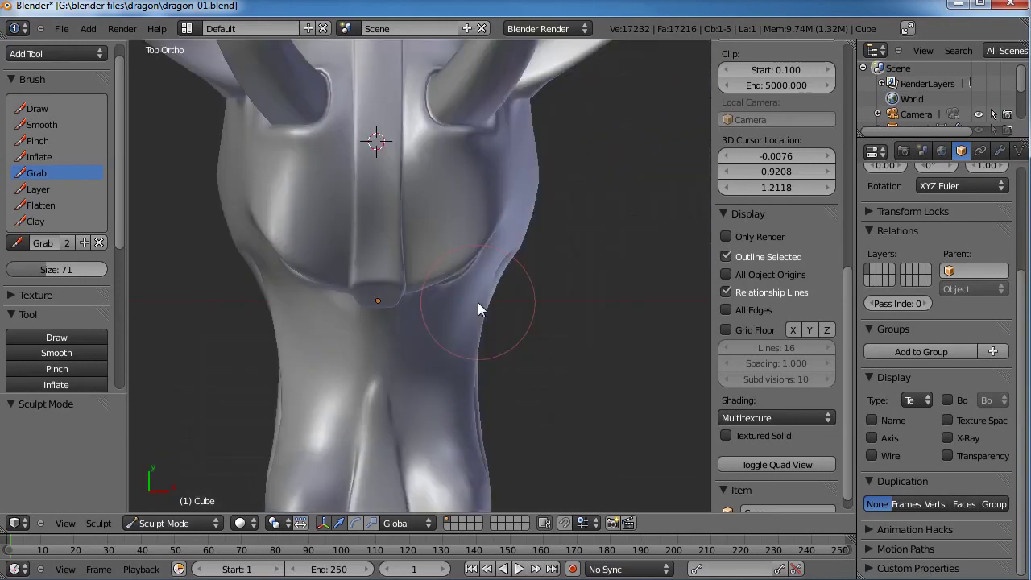
scroll(478, 302, "up", 1)
left_click(197, 525)
left_click(181, 507)
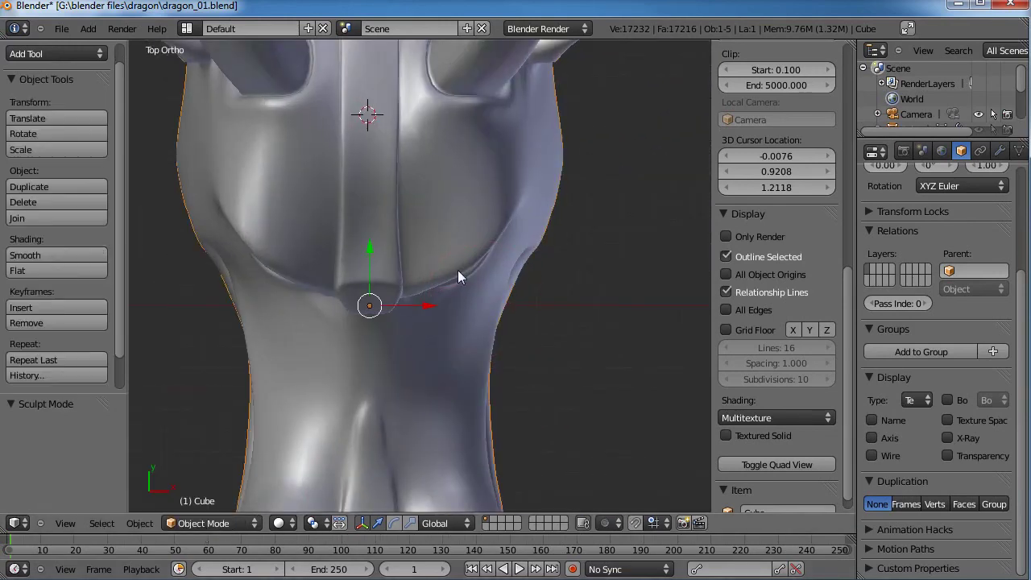
middle_click_drag(457, 269, 433, 345, "shift")
key("z")
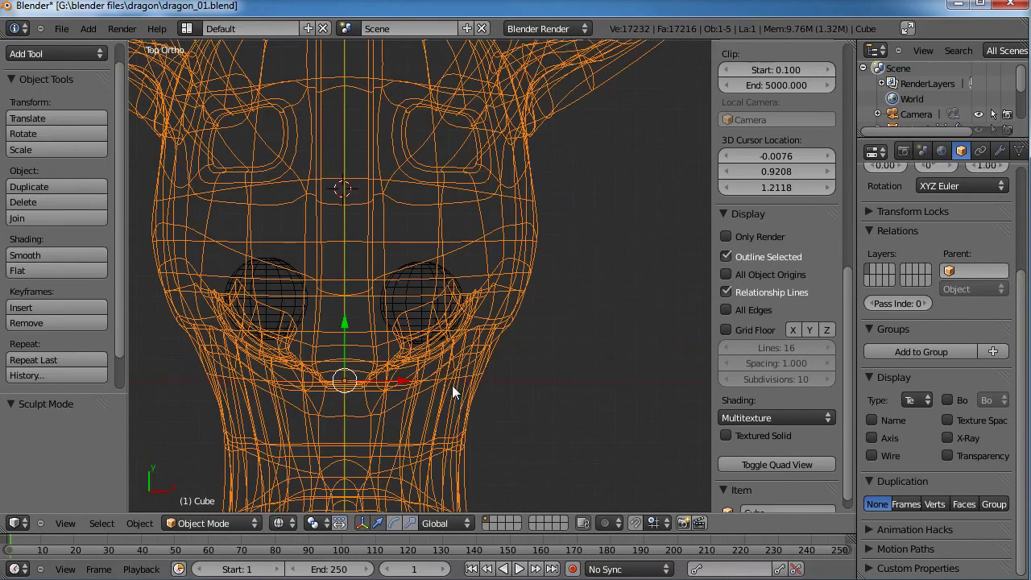
left_click(421, 301)
left_click(423, 298)
key("KP_3")
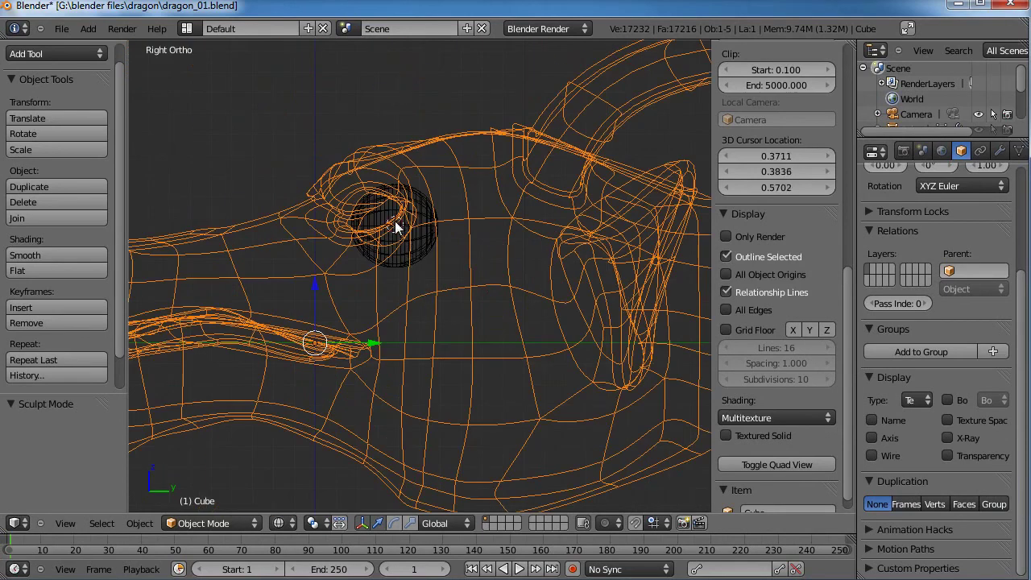
Deselect the head, move the two eyeballs up along Z by 0.054, and return to solid display.
key("a")
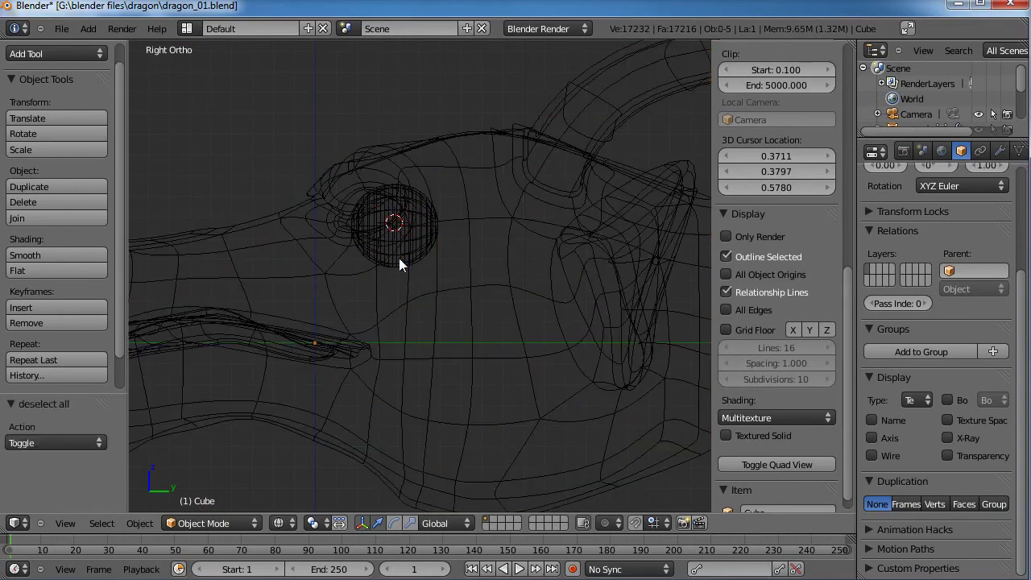
key("z")
key("z")
right_click(420, 265)
key("g")
key("z")
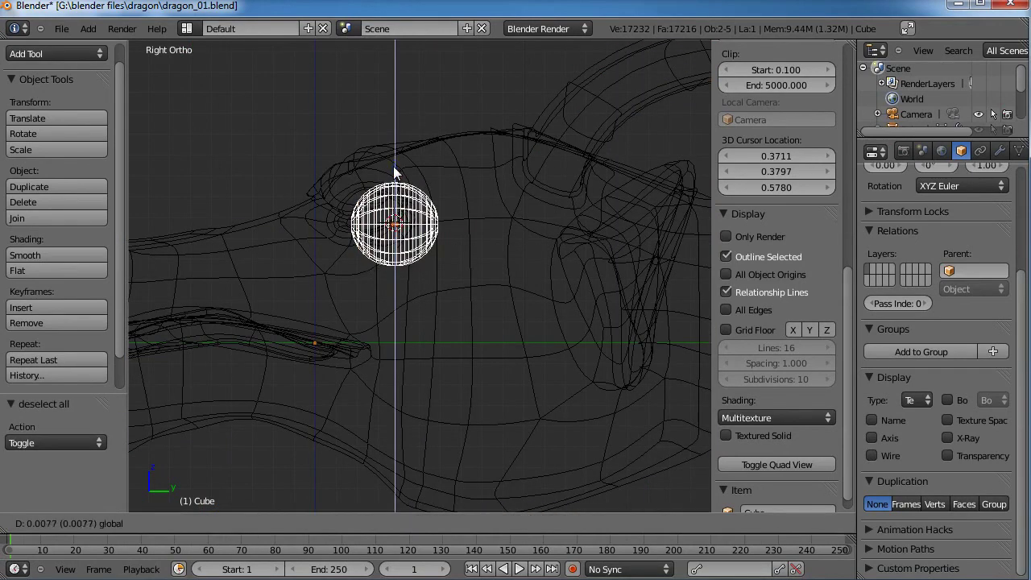
left_click(394, 165)
key("z")
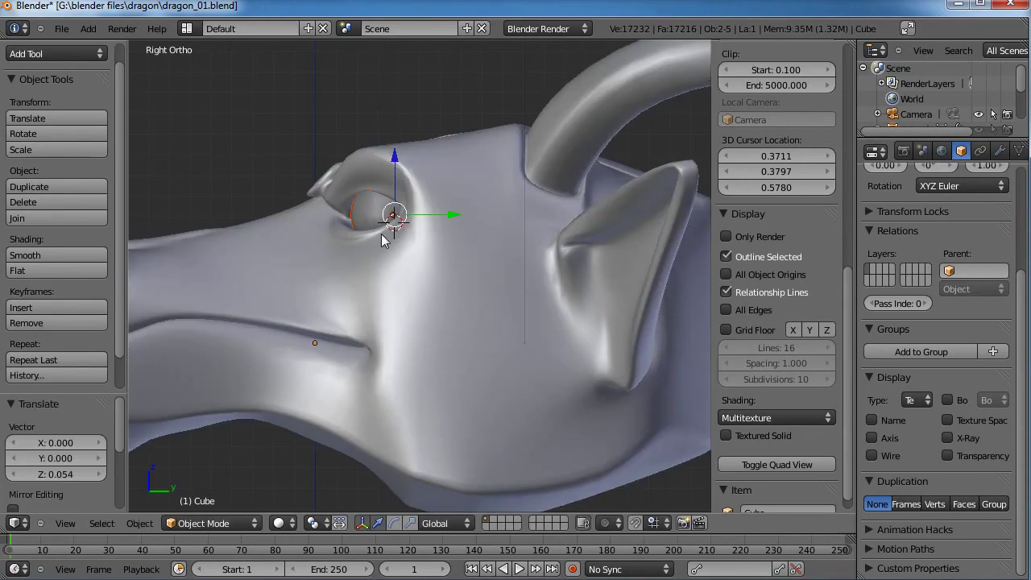
Deselect the eyeballs, enter Edit Mode on the dragon head and select all its vertices.
key("a")
middle_click_drag(310, 218, 422, 246)
scroll(422, 282, "up", 2)
middle_click_drag(422, 317, 538, 327)
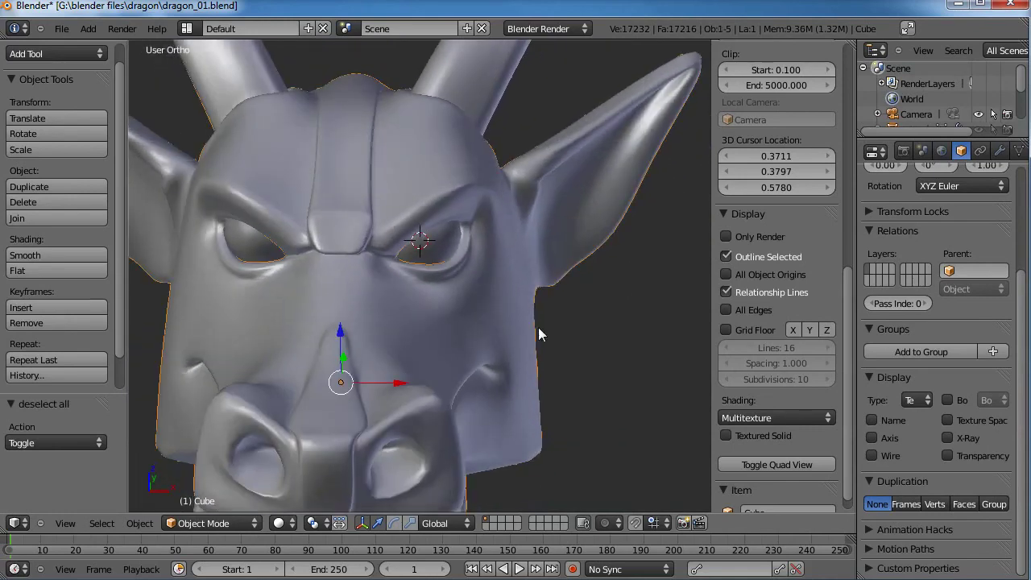
key("Tab")
scroll(491, 315, "down", 6)
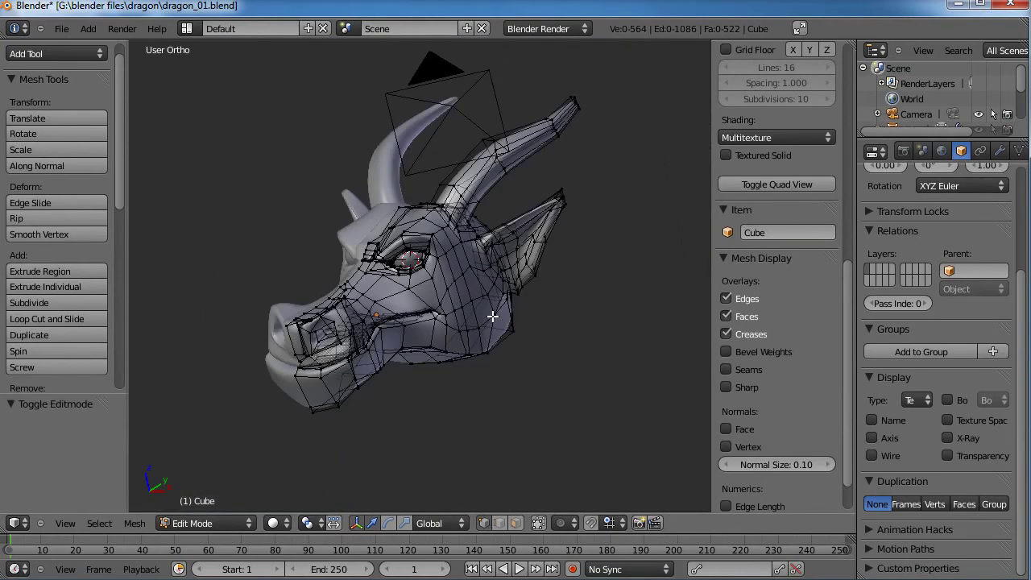
key("a")
scroll(493, 318, "up", 8)
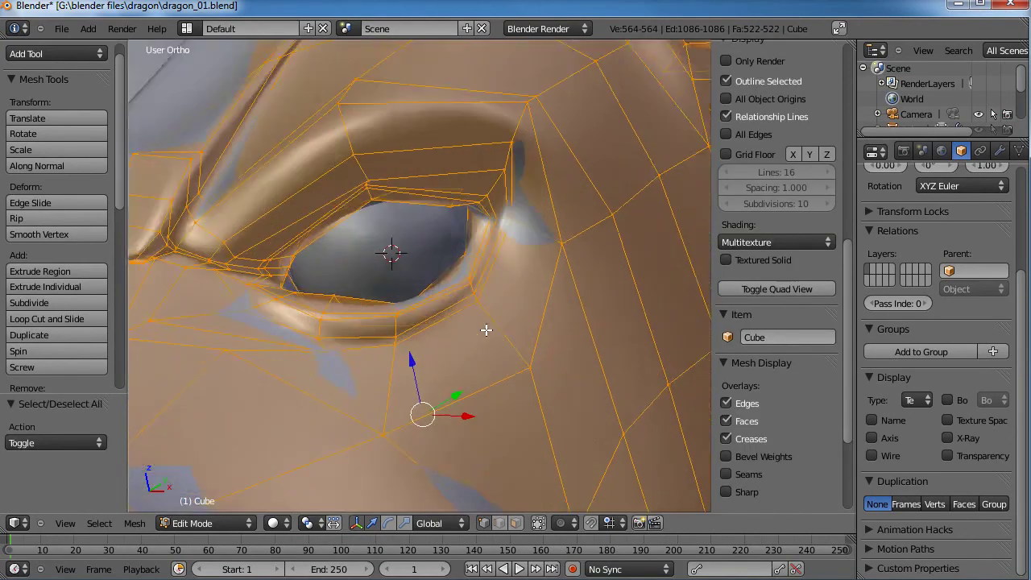
Remove the edge loops around the eyelid rim from the full vertex selection.
right_click(473, 223, "alt+shift")
right_click(418, 183, "alt+shift")
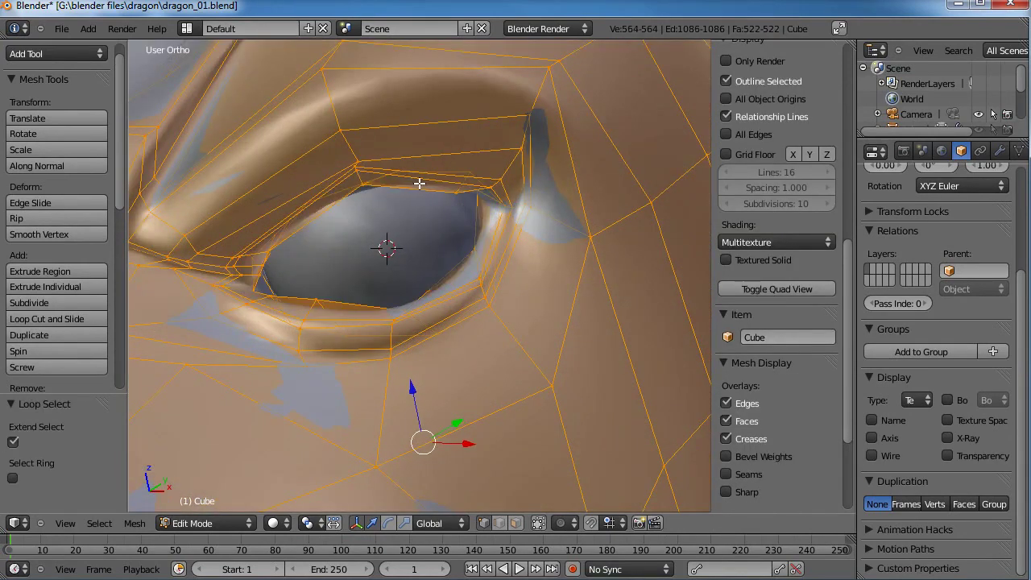
right_click(418, 183, "alt+shift")
right_click(415, 195, "alt+shift")
right_click(425, 175, "alt+shift")
right_click(426, 158, "alt+shift")
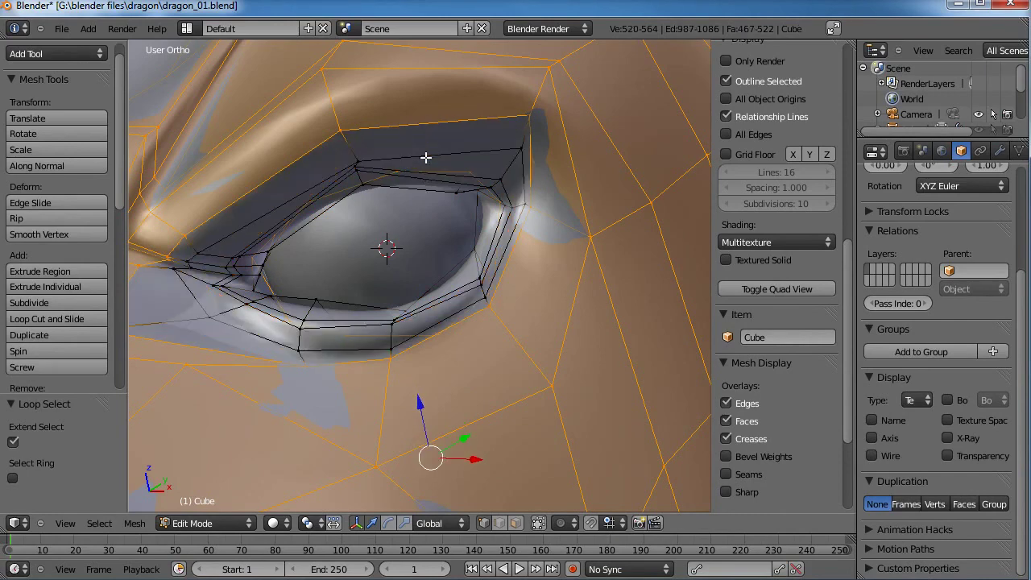
right_click(382, 178, "alt+shift")
right_click(382, 179, "alt+shift")
key("ctrl+z")
key("ctrl+z")
key("ctrl+z")
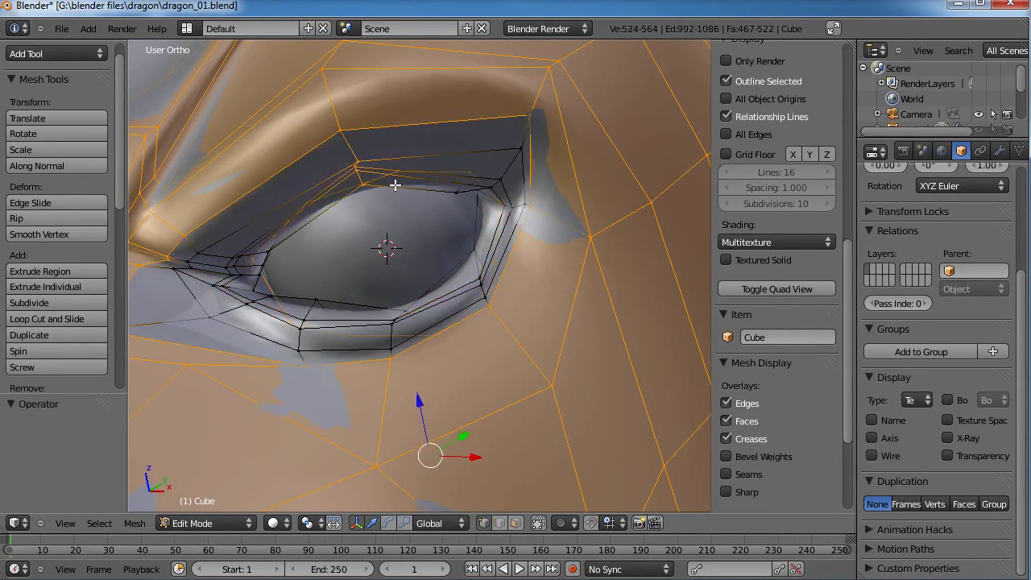
right_click(378, 180, "alt+shift")
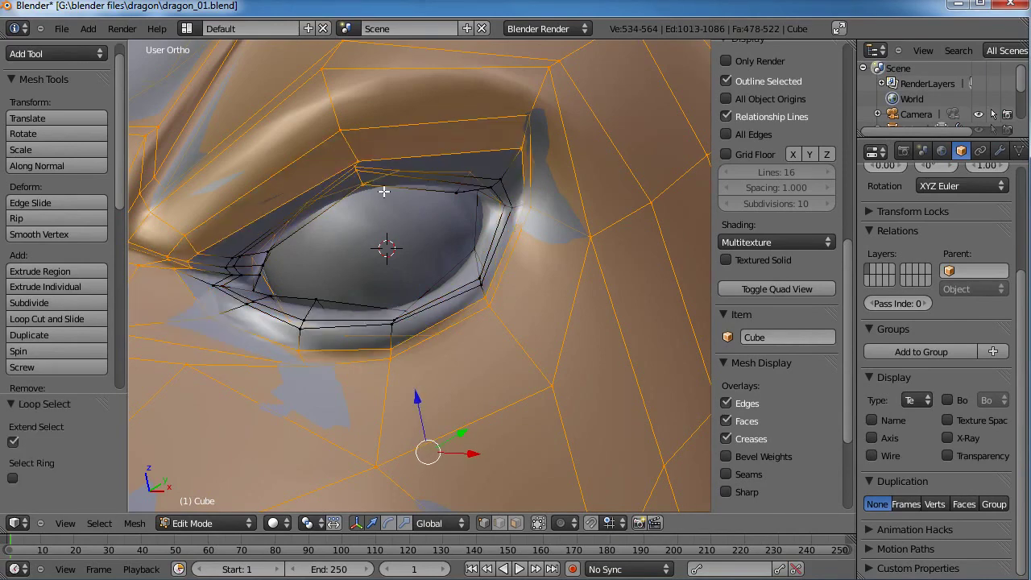
key("ctrl+z")
Deselect the remaining eyelid rim loop and the loops across the eye socket, undoing the last loop deselection at the brow edge.
scroll(385, 193, "up", 5)
right_click(307, 220, "alt+shift")
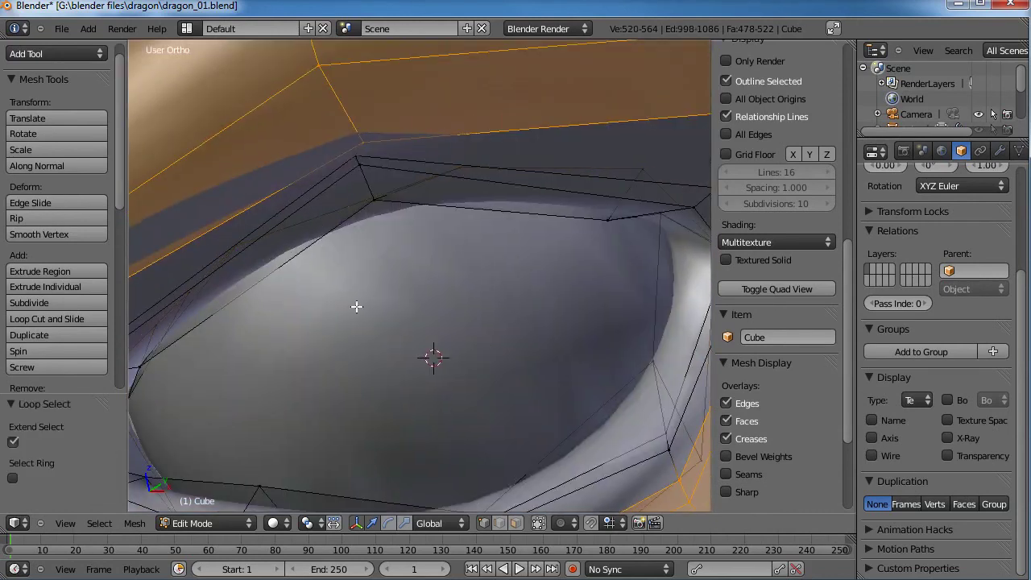
scroll(357, 304, "down", 5)
scroll(480, 288, "up", 3)
scroll(480, 288, "up", 2)
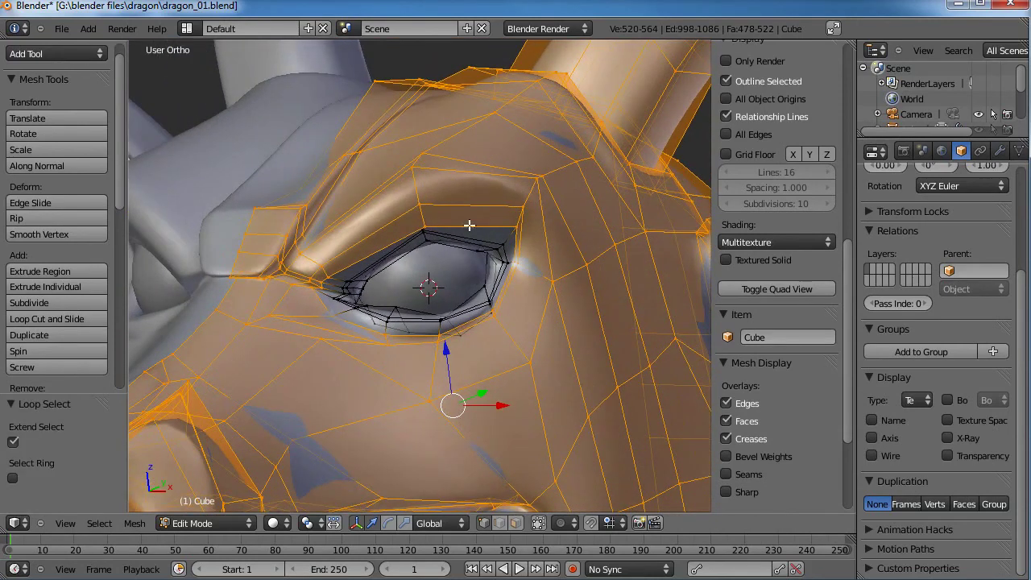
right_click(472, 226, "alt+shift")
right_click(481, 208, "alt+shift")
right_click(474, 172, "alt+shift")
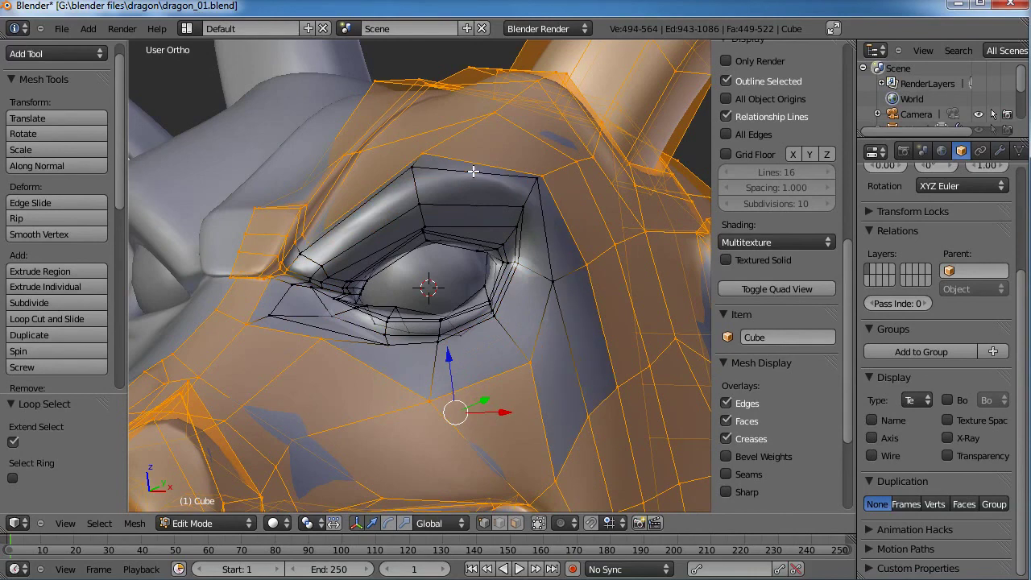
key("ctrl+z")
Box-deselect the vertices at the forehead plate's tip and along the brow's upper edge.
middle_click_drag(475, 259, 487, 260)
key("b")
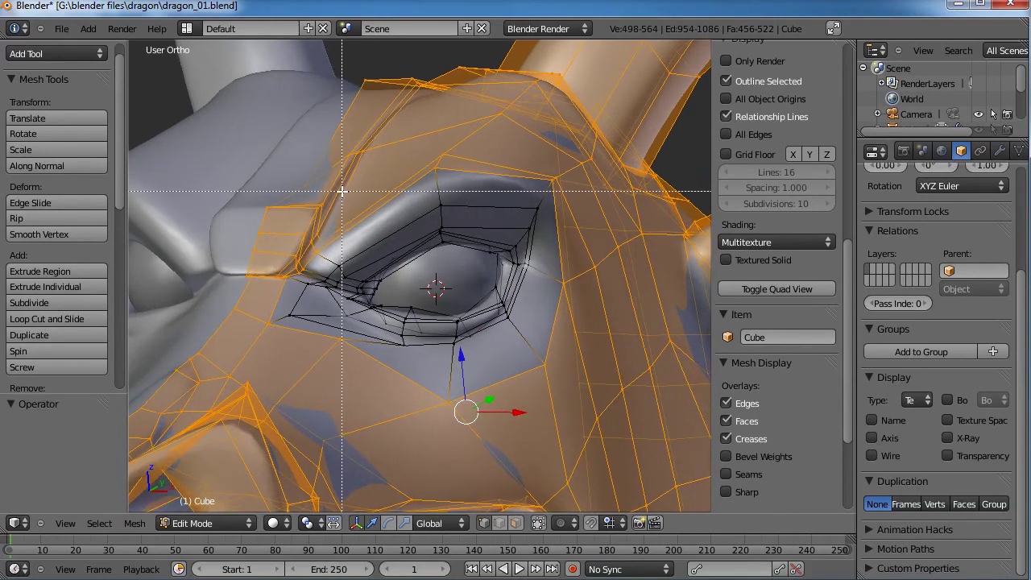
middle_click_drag(234, 277, 214, 289)
scroll(278, 267, "down", 5)
middle_click_drag(548, 317, 511, 323)
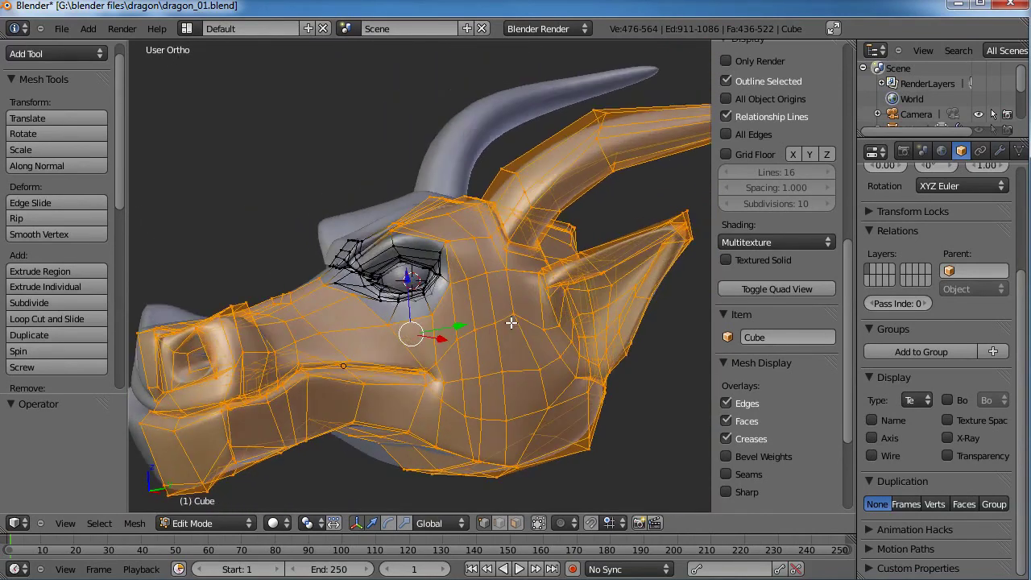
scroll(437, 245, "up", 4)
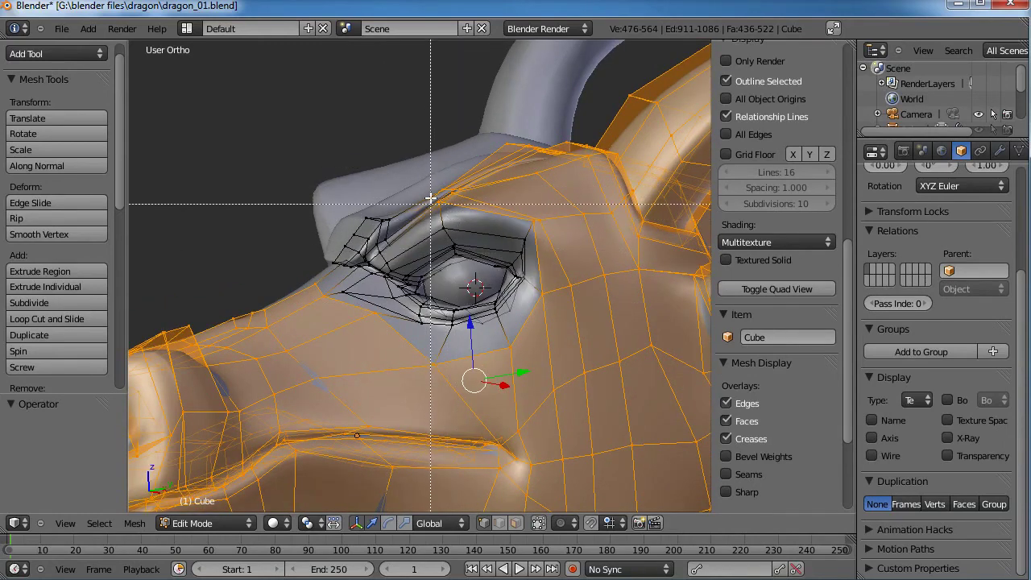
middle_click_drag(456, 232, 479, 240)
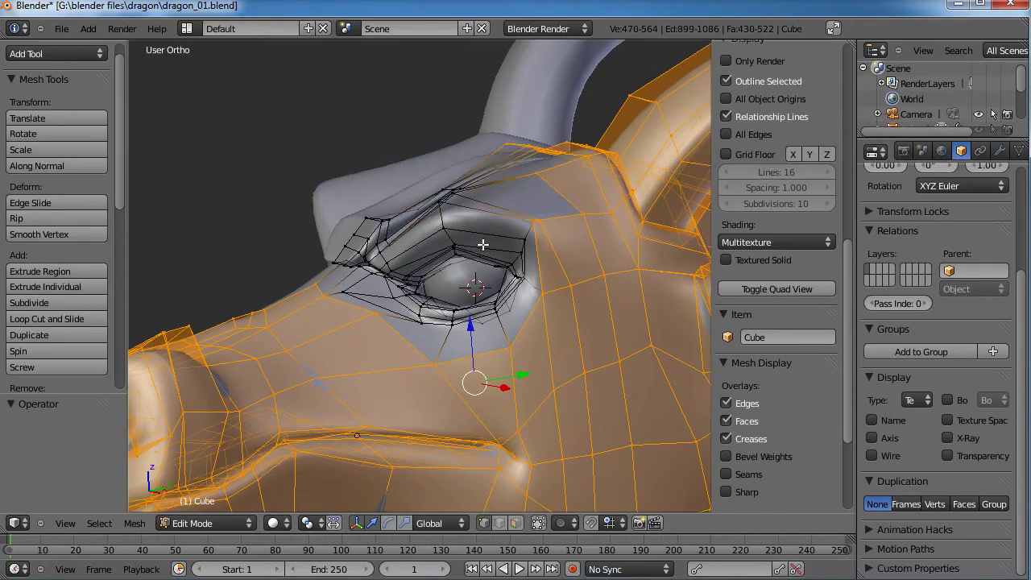
middle_click_drag(513, 178, 461, 285)
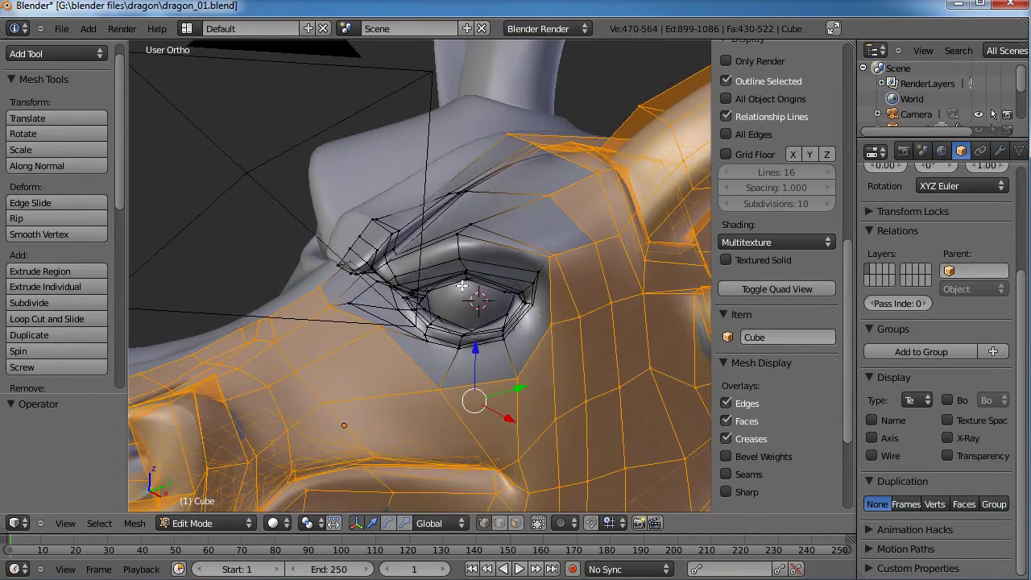
Box-select the vertices at the upper end of the brow crease back into the head selection.
mouse_move(426, 213)
middle_mouse_down()
mouse_move(454, 209)
mouse_move(411, 203)
middle_mouse_up()
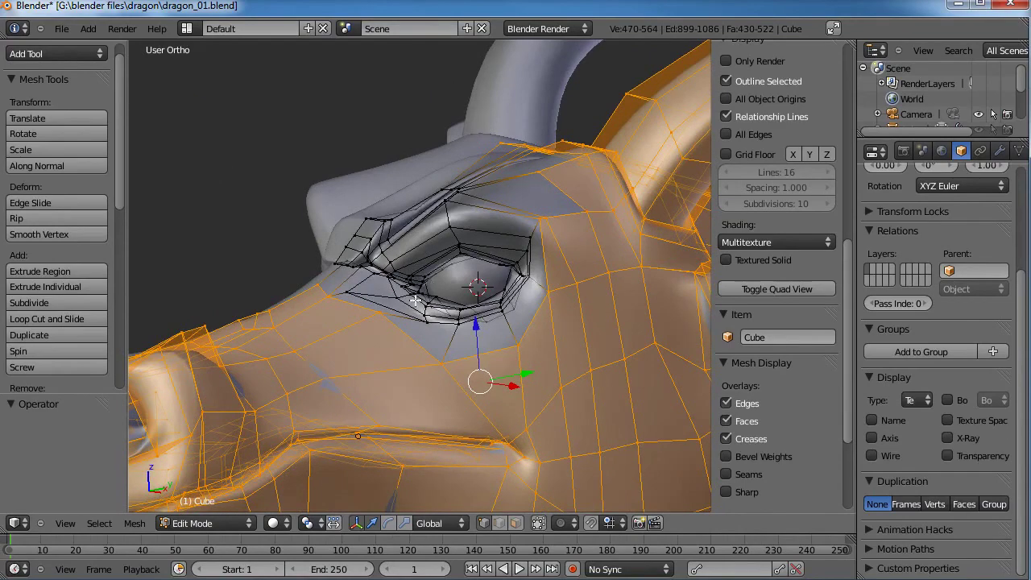
middle_click_drag(415, 301, 473, 329)
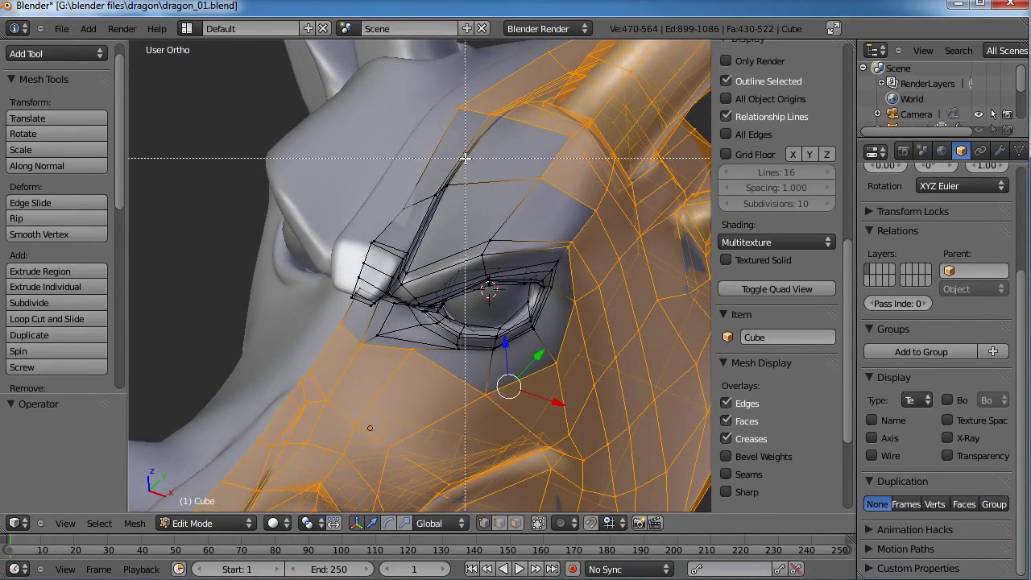
left_click_drag(405, 202, 394, 203)
scroll(435, 290, "down", 5)
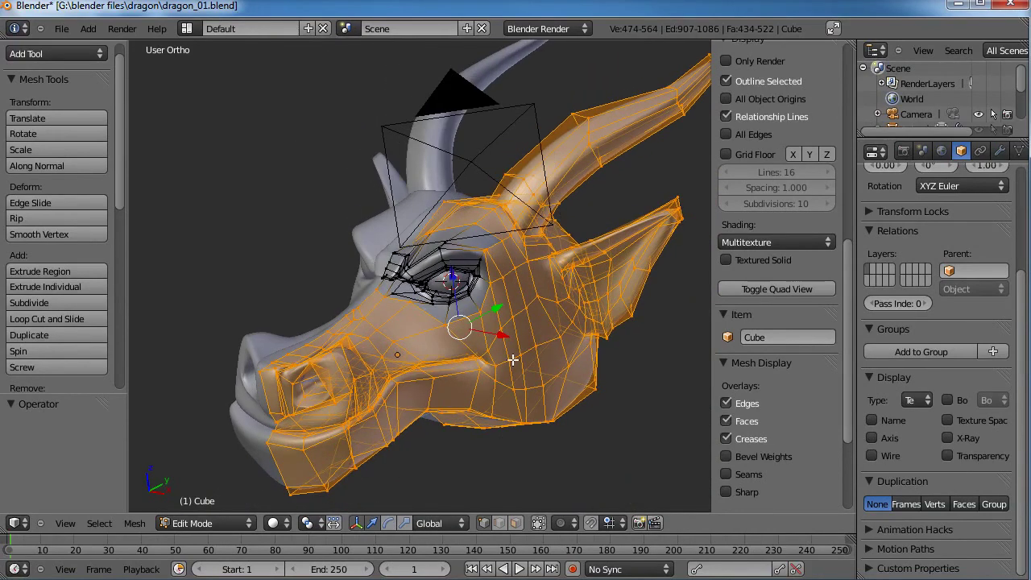
Scale the selected head vertices to about 0.77 around the 3D cursor in the eye, with smooth proportional editing.
middle_click_drag(513, 360, 585, 300)
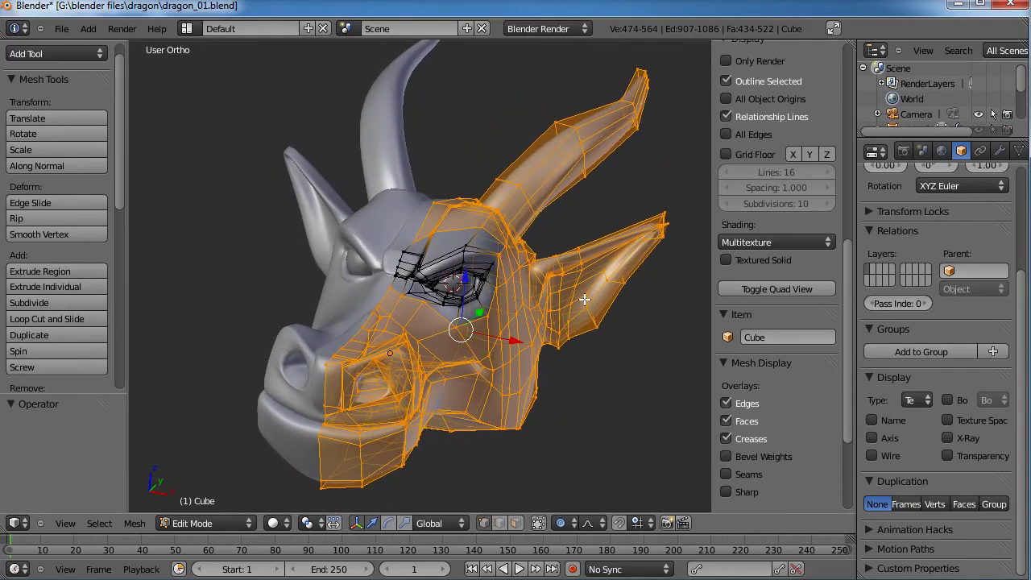
left_click(309, 523)
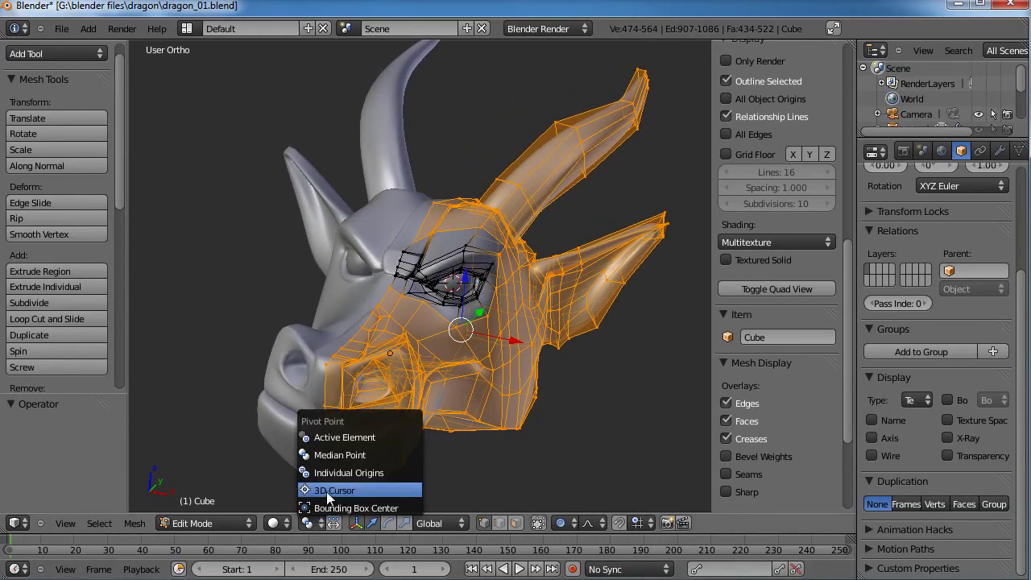
left_click(328, 490)
left_click(453, 281)
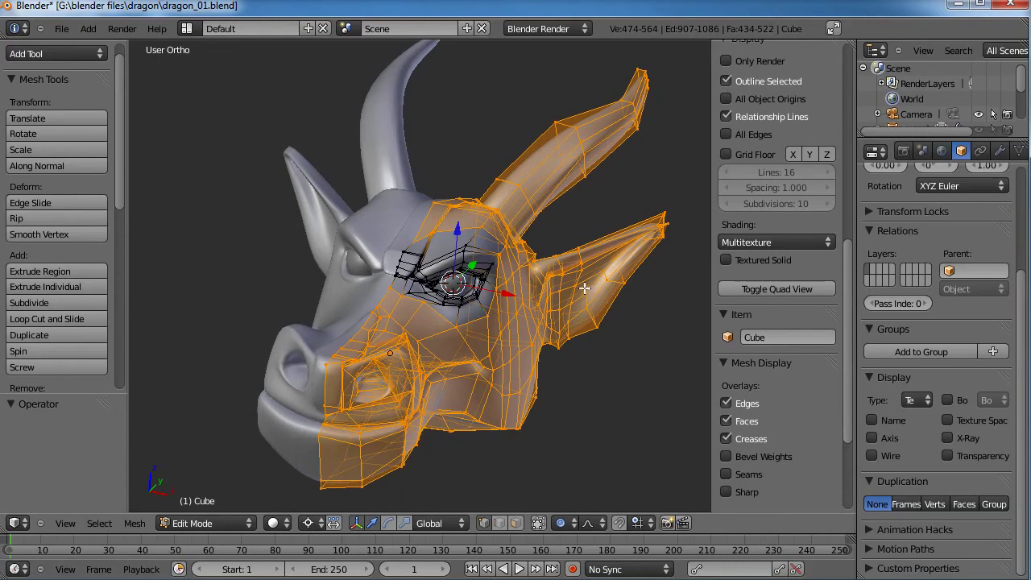
key("s")
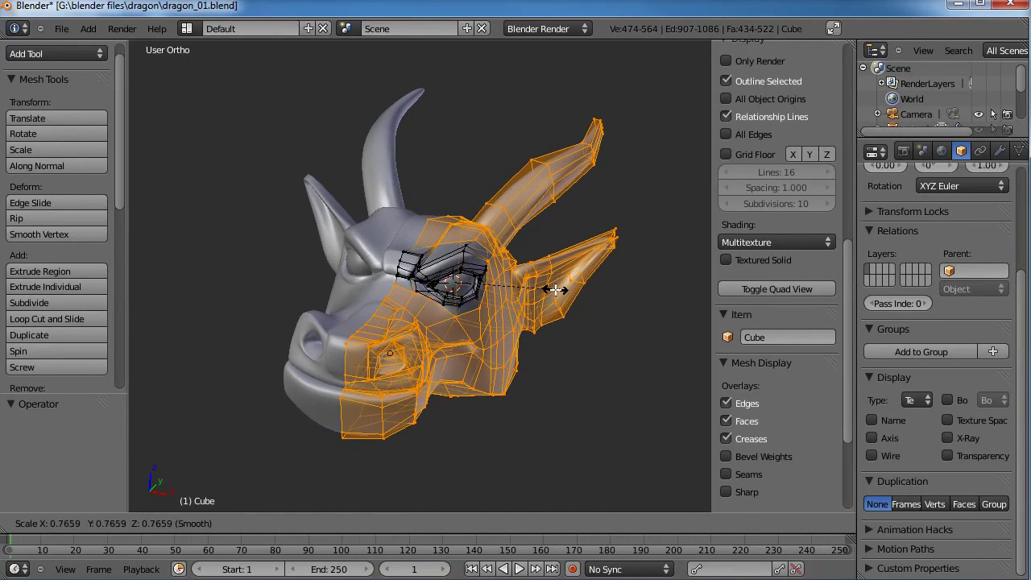
left_click(555, 289)
Return to Object Mode, deselect everything and save over dragon_01.blend.
mouse_move(556, 289)
middle_mouse_down()
mouse_move(589, 281)
mouse_move(463, 324)
mouse_move(494, 328)
mouse_move(533, 299)
mouse_move(451, 285)
mouse_move(418, 314)
mouse_move(474, 314)
mouse_move(430, 323)
mouse_move(525, 272)
mouse_move(457, 316)
mouse_move(538, 282)
mouse_move(517, 383)
mouse_move(554, 420)
mouse_move(393, 304)
mouse_move(488, 243)
mouse_move(437, 241)
mouse_move(396, 264)
mouse_move(396, 387)
mouse_move(375, 364)
mouse_move(502, 425)
mouse_move(520, 298)
mouse_move(564, 305)
middle_mouse_up()
key("Tab")
key("a")
key("ctrl+s")
left_click(475, 310)
left_click(375, 364)
In Edit Mode, select the jaw-edge vertex column below the mouth corner and move it about 0.06 toward the snout without proportional editing.
scroll(563, 302, "up", 5)
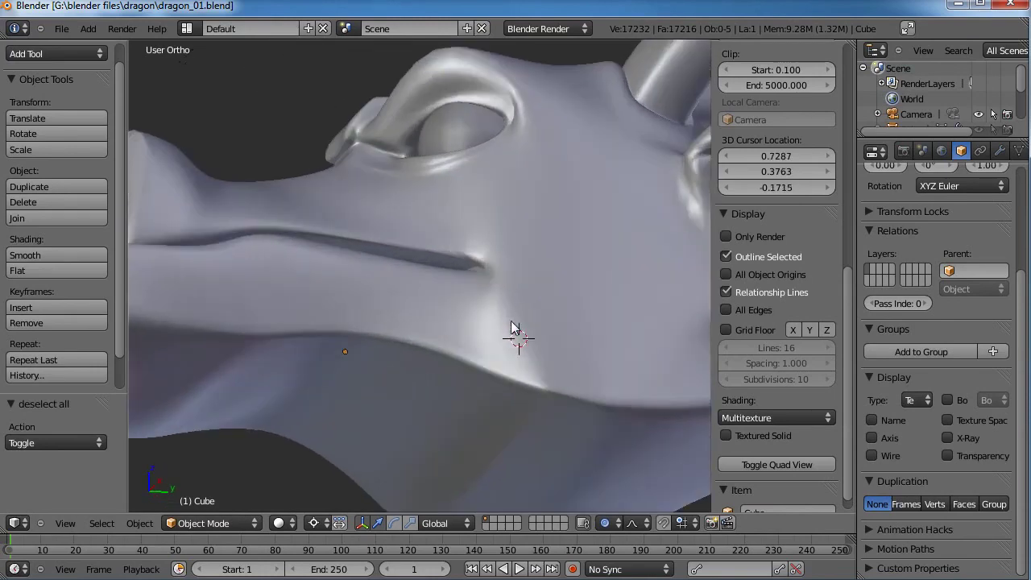
middle_click_drag(567, 407, 425, 361)
key("Tab")
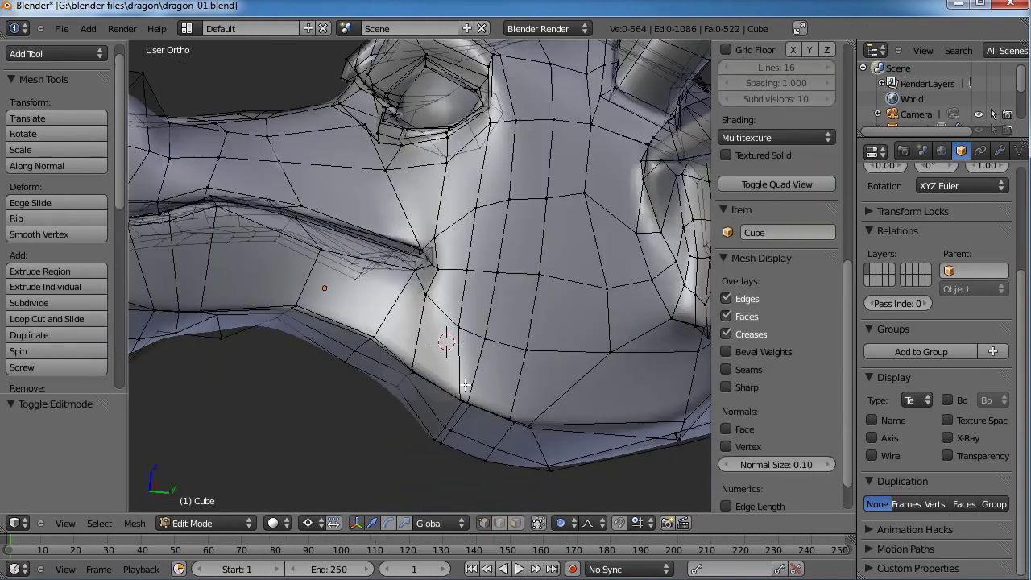
right_click(462, 399)
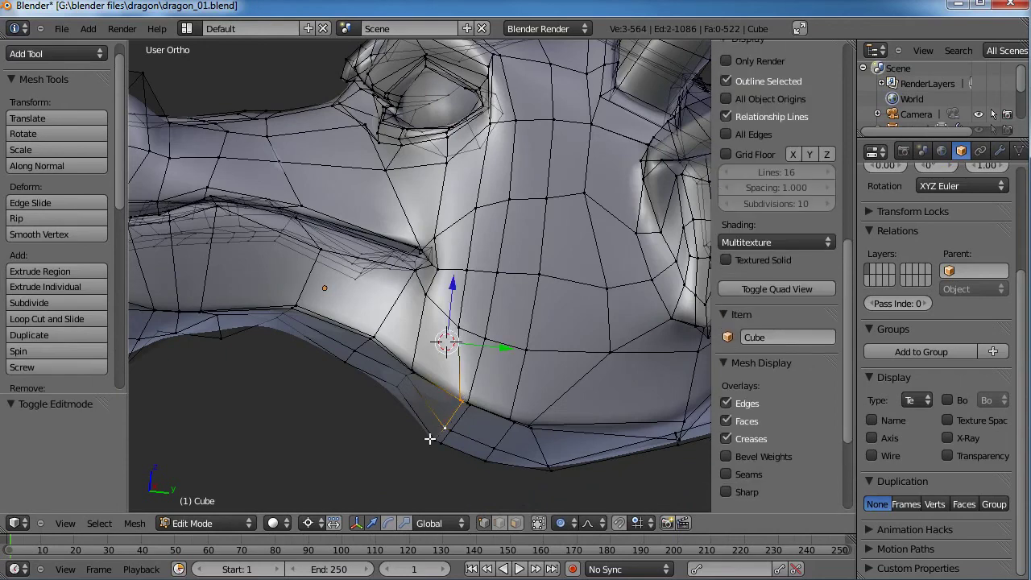
middle_click_drag(524, 400, 532, 368)
key("g")
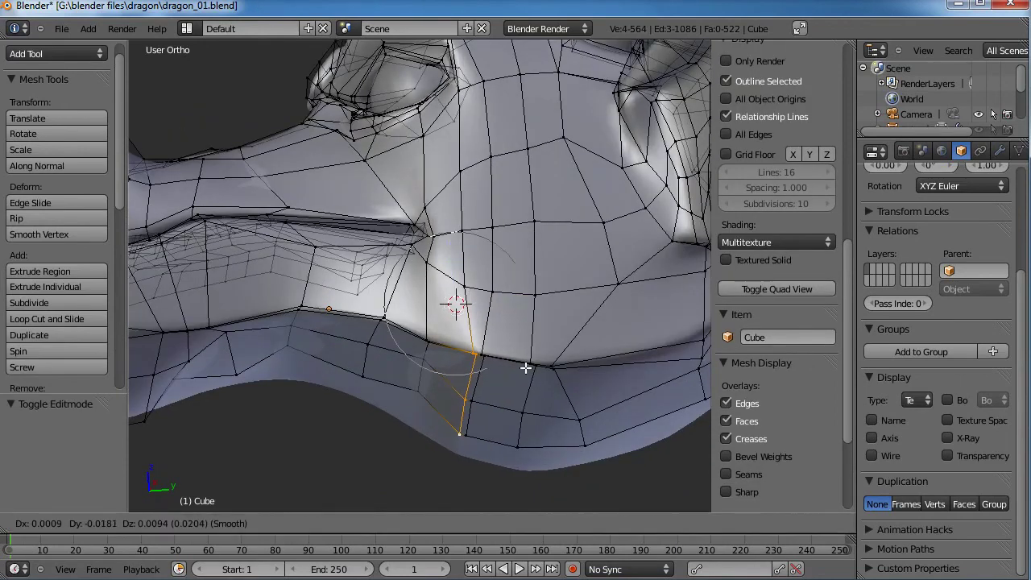
left_click(525, 368)
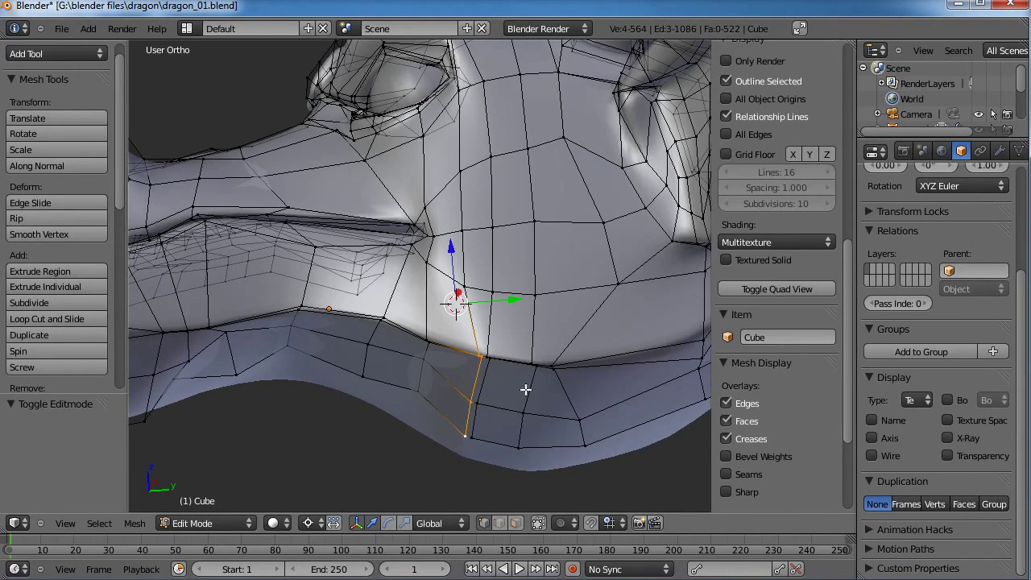
key("g")
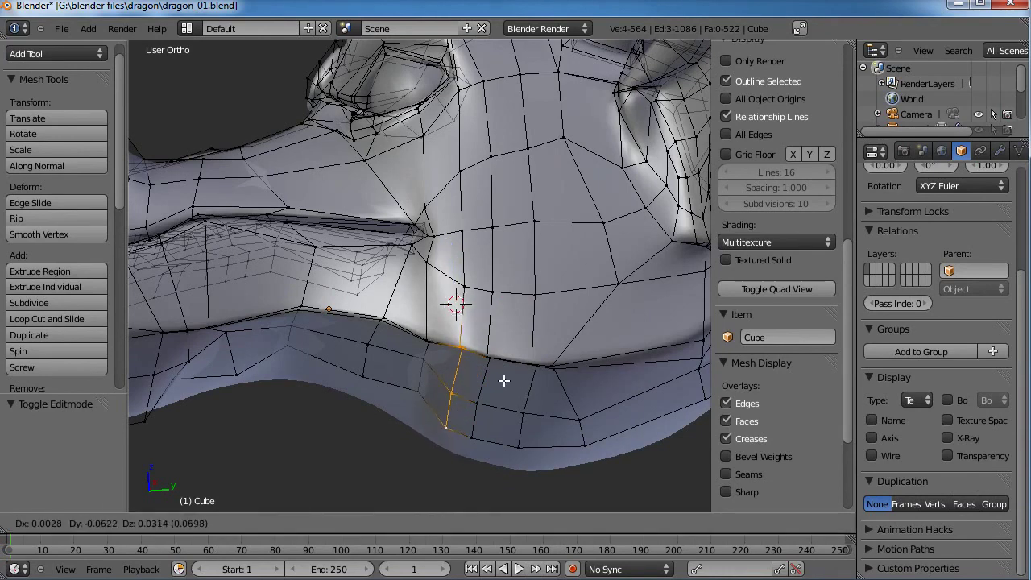
left_click(502, 380)
Select the next vertex column behind it on the jaw's underside and shift it slightly toward the back of the head.
key("a")
left_click_drag(475, 425, 476, 441)
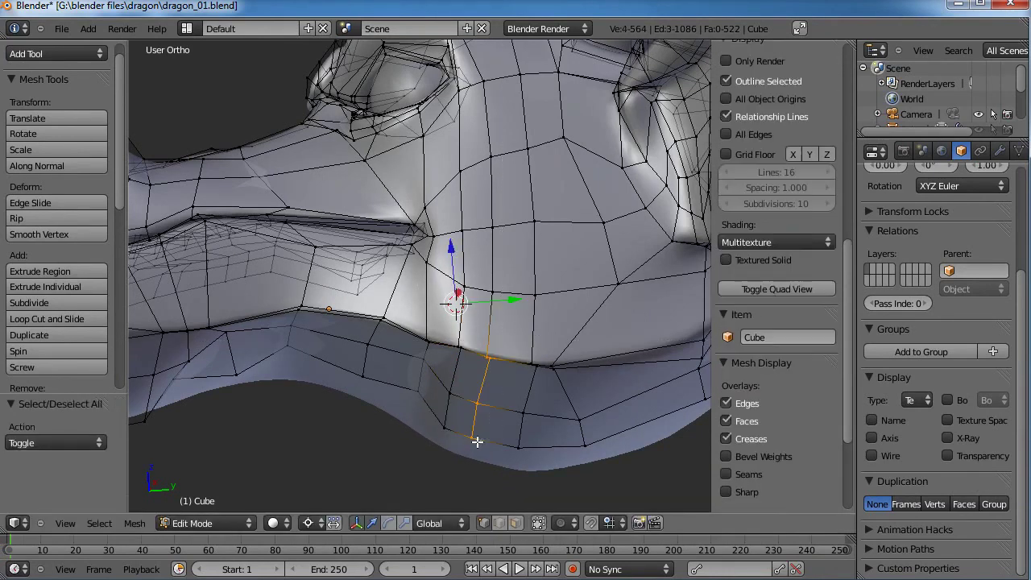
key("Escape")
key("g")
left_click(522, 386)
Box-select the vertices on the rear jaw edge and move them about 0.16 toward the back of the head.
key("a")
key("b")
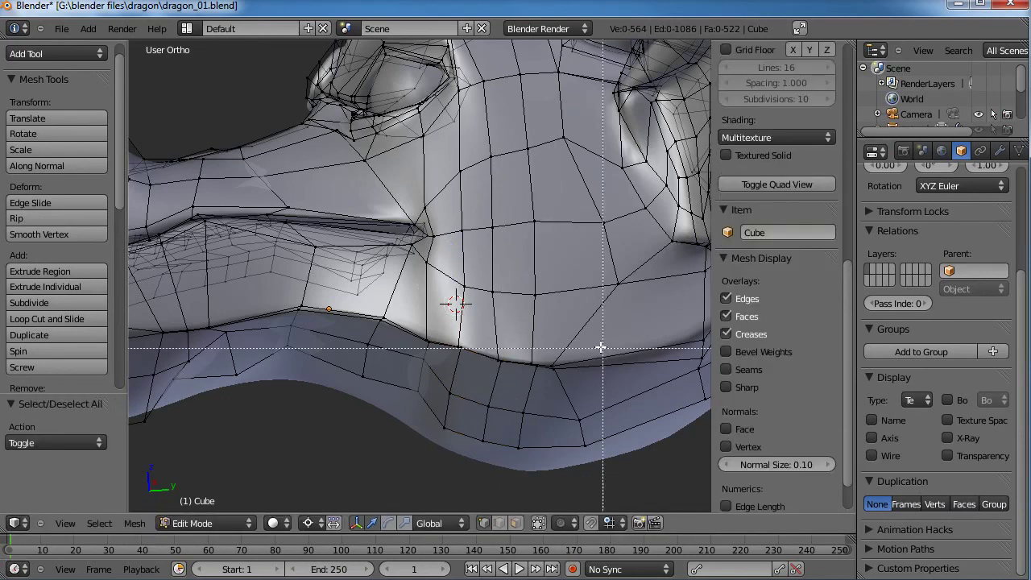
left_click_drag(552, 377, 552, 378)
key("g")
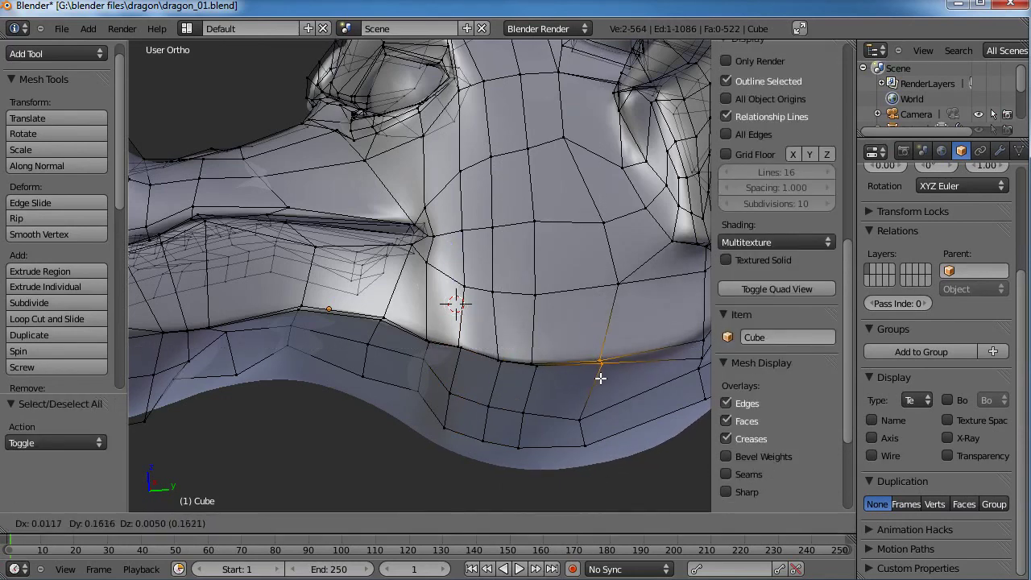
left_click(600, 377)
Move the two vertices below the rear jaw edge about 0.106 back along Y and return to Object Mode.
key("a")
key("b")
left_click_drag(600, 409, 573, 446)
key("g")
left_click(607, 438)
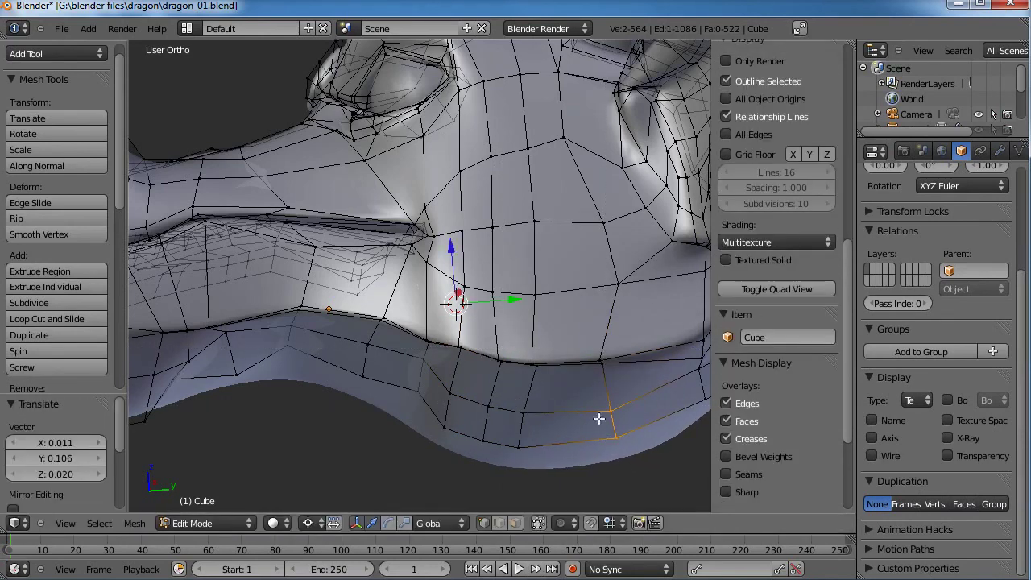
scroll(598, 418, "down", 5)
key("Tab")
middle_click_drag(516, 354, 327, 387)
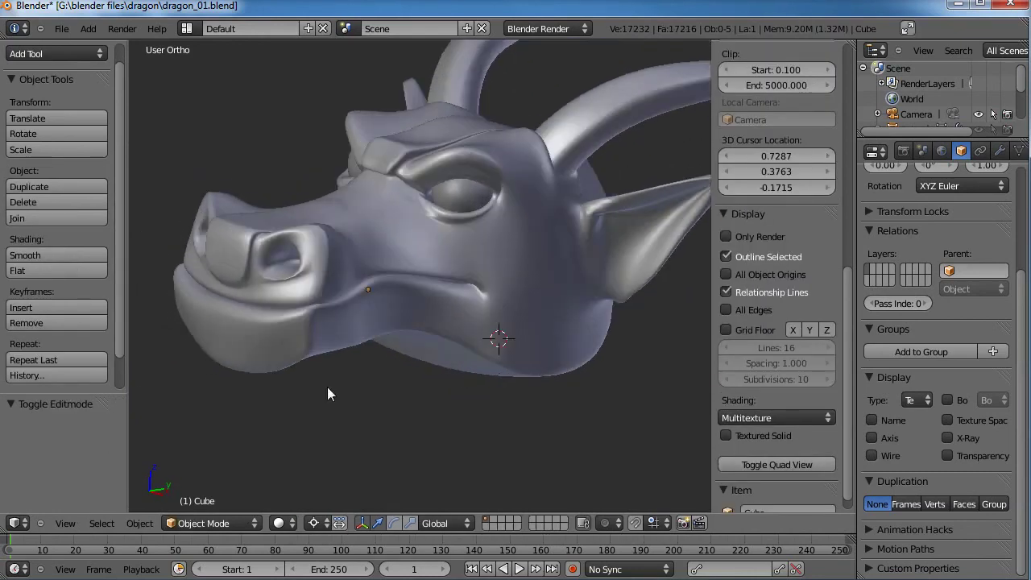
In Sculpt Mode, smooth the lower jaw edge and underside with the Smooth brush at strength 0.122.
left_click(207, 522)
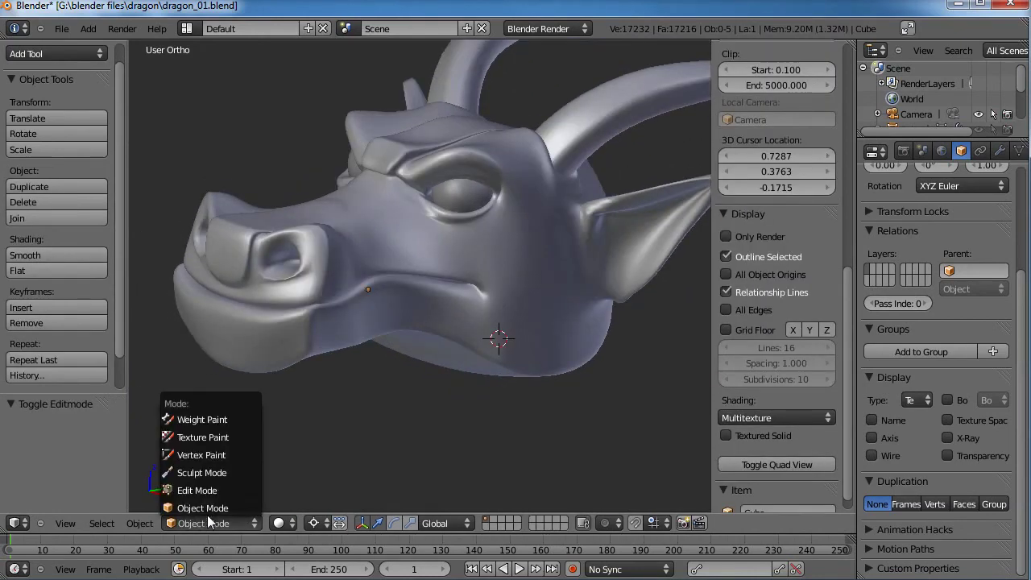
left_click(213, 473)
left_click(42, 125)
scroll(473, 314, "up", 5)
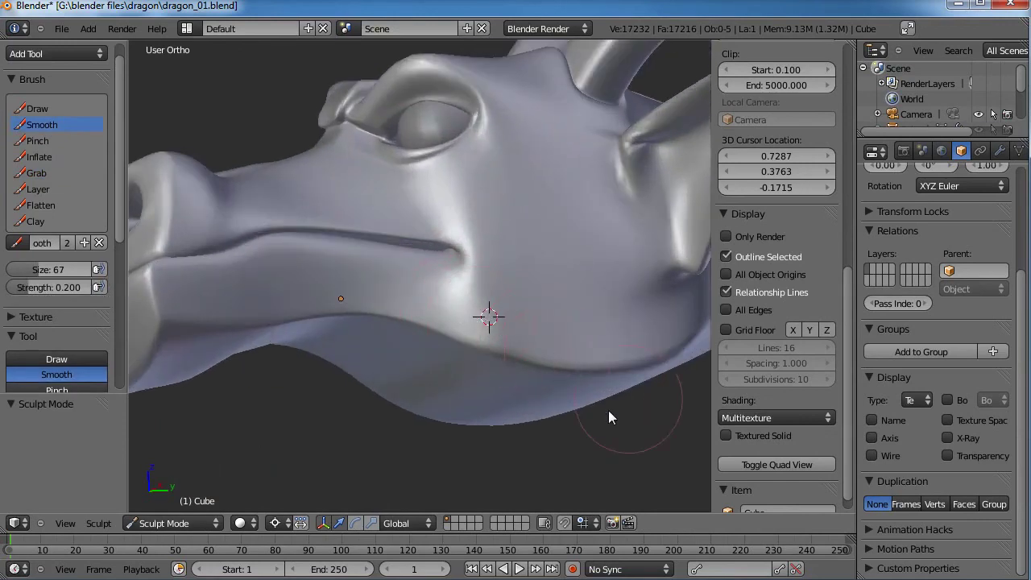
left_click_drag(430, 377, 470, 392)
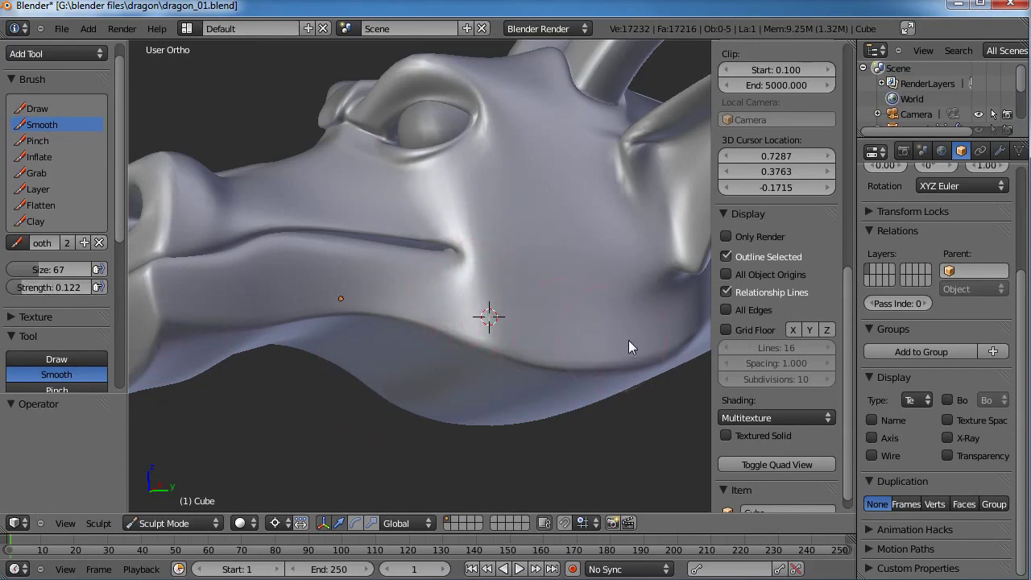
middle_click_drag(628, 340, 441, 234)
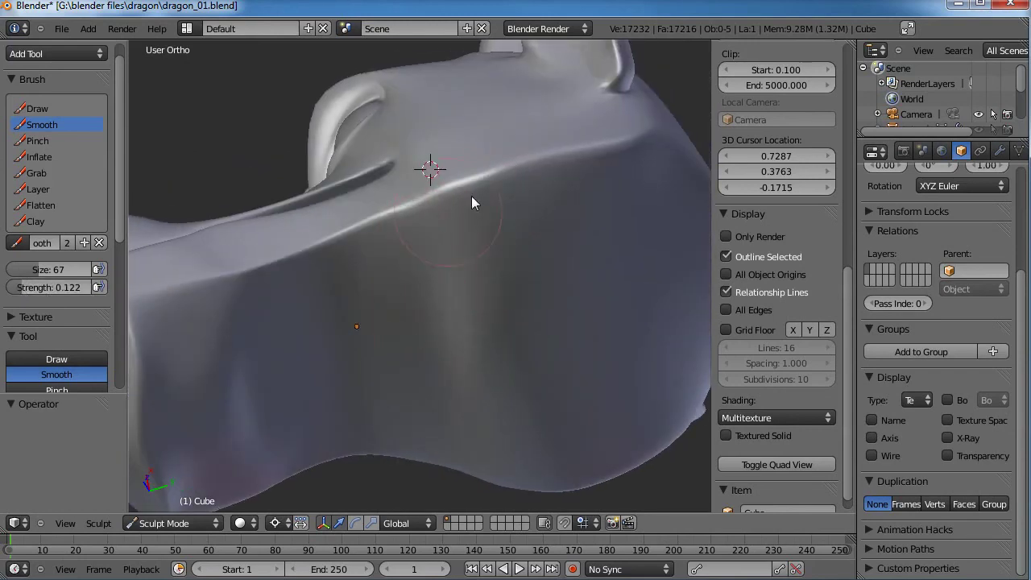
left_click_drag(540, 163, 347, 229)
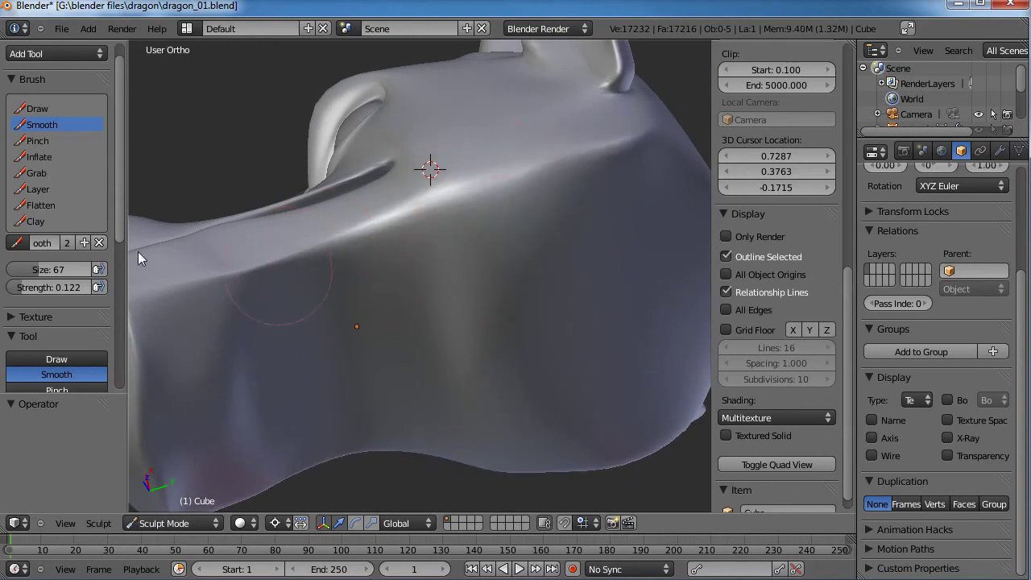
Sharpen the lower jaw edge with the Pinch brush at size 45 and strength 0.386.
left_click(41, 142)
scroll(402, 240, "down", 3)
middle_click_drag(474, 231, 494, 233)
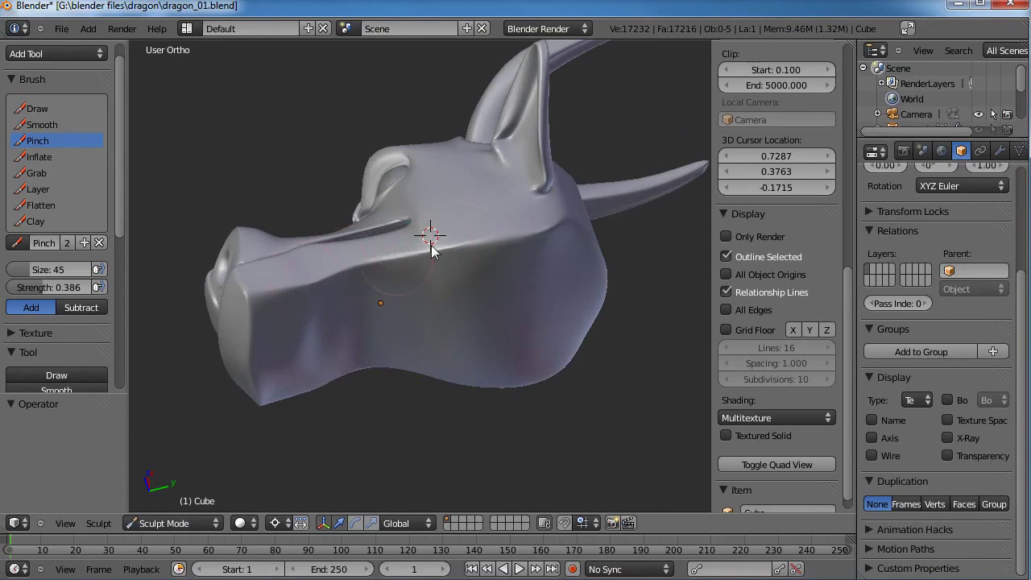
middle_click_drag(521, 214, 372, 269)
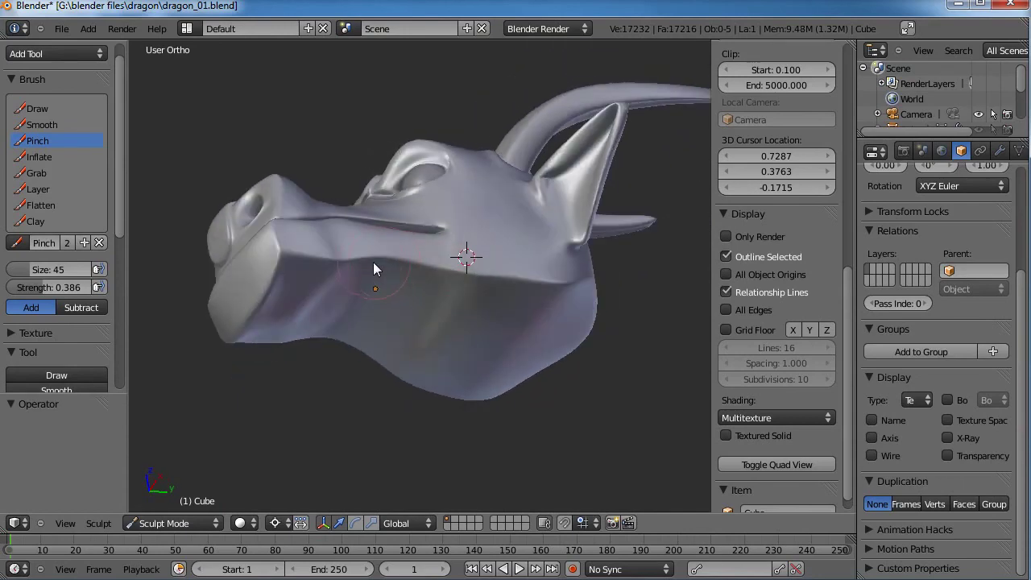
In Edit Mode, add one edge loop across the head through the horn area, slide it slightly forward and deselect it.
mouse_move(459, 287)
middle_mouse_down()
mouse_move(277, 222)
mouse_move(438, 335)
mouse_move(531, 300)
mouse_move(518, 222)
mouse_move(451, 310)
mouse_move(311, 332)
mouse_move(450, 422)
mouse_move(517, 405)
mouse_move(418, 299)
mouse_move(488, 294)
mouse_move(432, 368)
mouse_move(488, 322)
mouse_move(507, 356)
mouse_move(441, 294)
mouse_move(520, 271)
mouse_move(483, 325)
mouse_move(440, 298)
middle_mouse_up()
scroll(441, 326, "up", 2)
key("Tab")
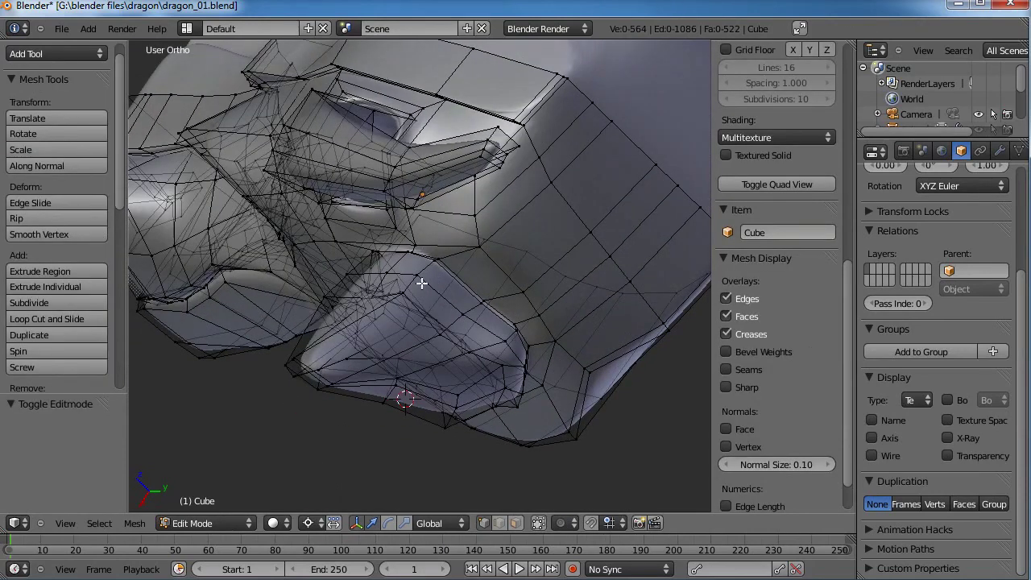
left_click(420, 281)
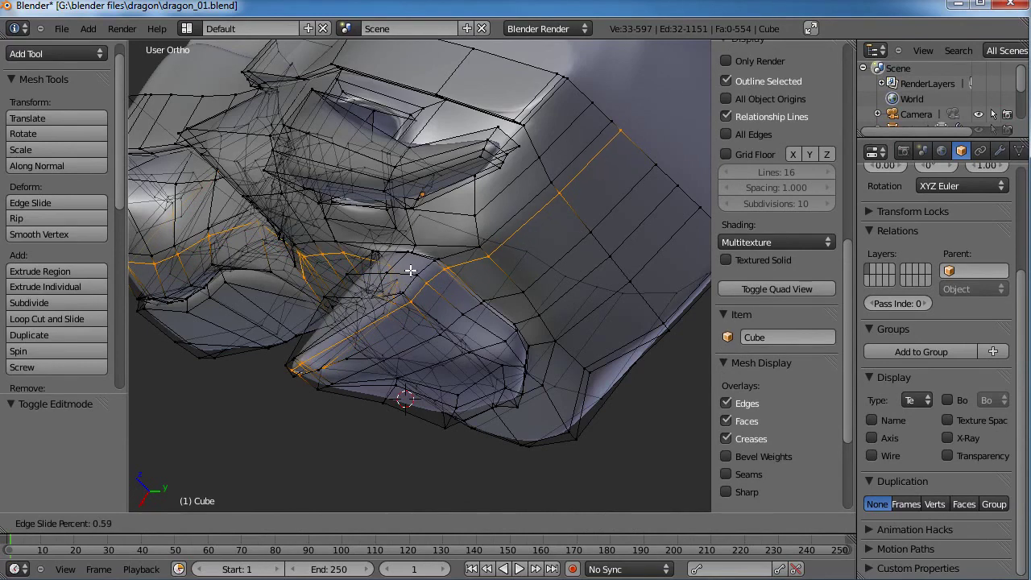
left_click(408, 266)
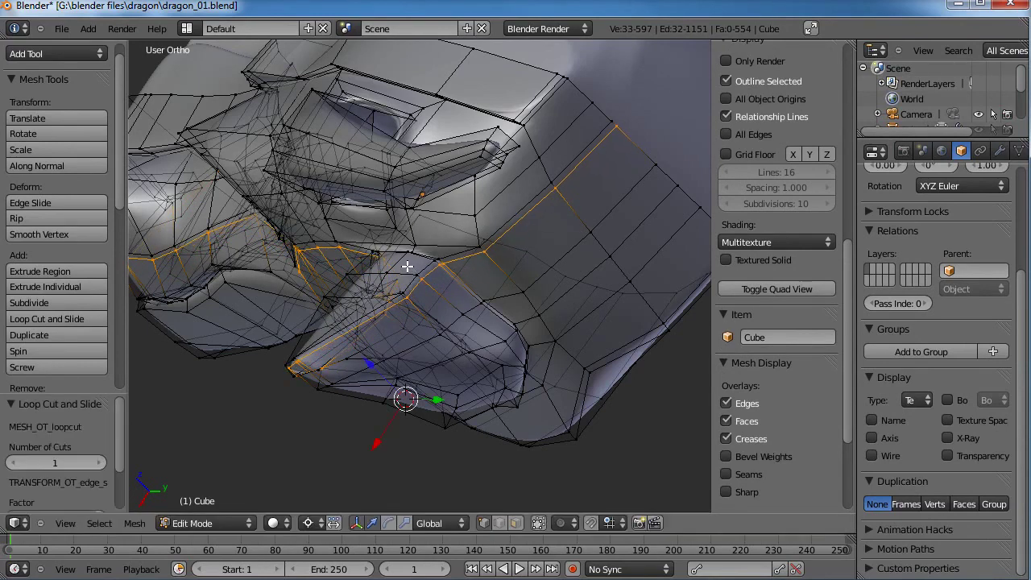
middle_click_drag(407, 266, 328, 271)
key("a")
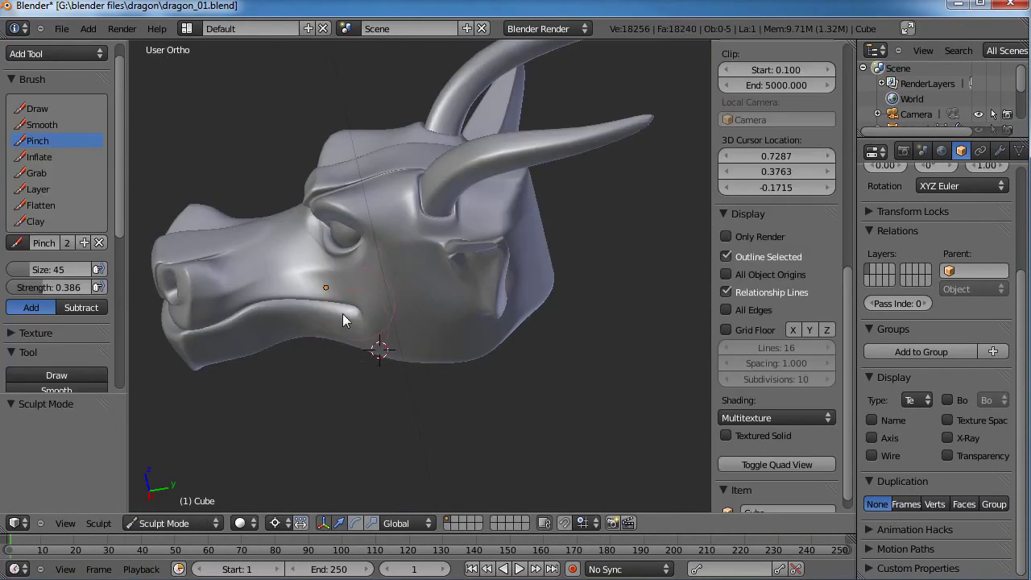
Smooth the tip of the dragon's ear with the Smooth brush at size 67 and strength 0.122.
mouse_move(342, 313)
middle_mouse_down()
mouse_move(437, 291)
mouse_move(502, 258)
mouse_move(598, 256)
mouse_move(583, 233)
mouse_move(462, 248)
mouse_move(475, 297)
mouse_move(383, 321)
mouse_move(316, 367)
middle_mouse_up()
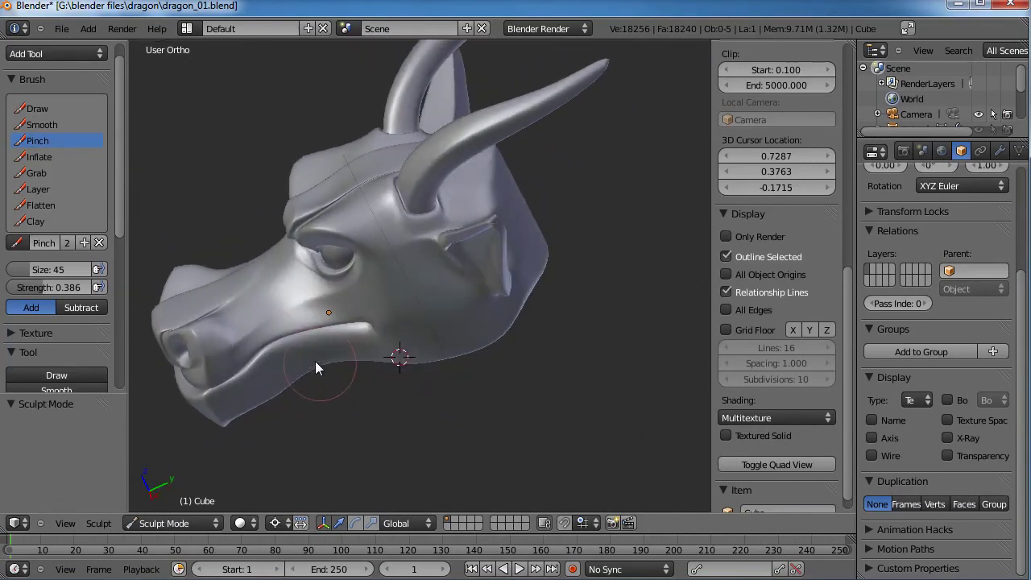
mouse_move(301, 322)
middle_mouse_down()
mouse_move(502, 299)
mouse_move(478, 283)
mouse_move(588, 320)
mouse_move(519, 254)
mouse_move(554, 366)
mouse_move(540, 326)
mouse_move(443, 305)
mouse_move(471, 323)
mouse_move(392, 375)
mouse_move(386, 414)
mouse_move(422, 414)
middle_mouse_up()
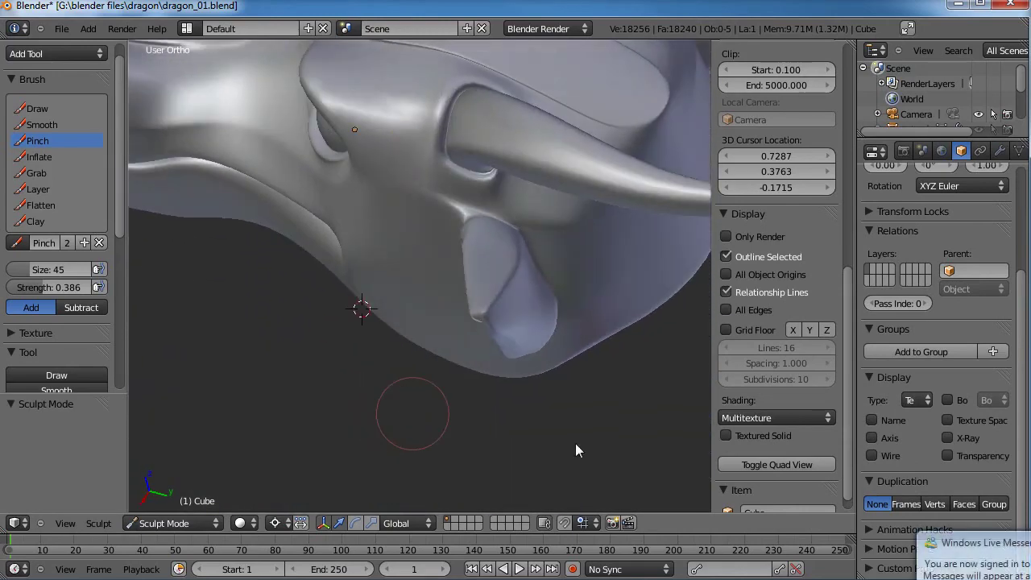
middle_click_drag(452, 296, 540, 277)
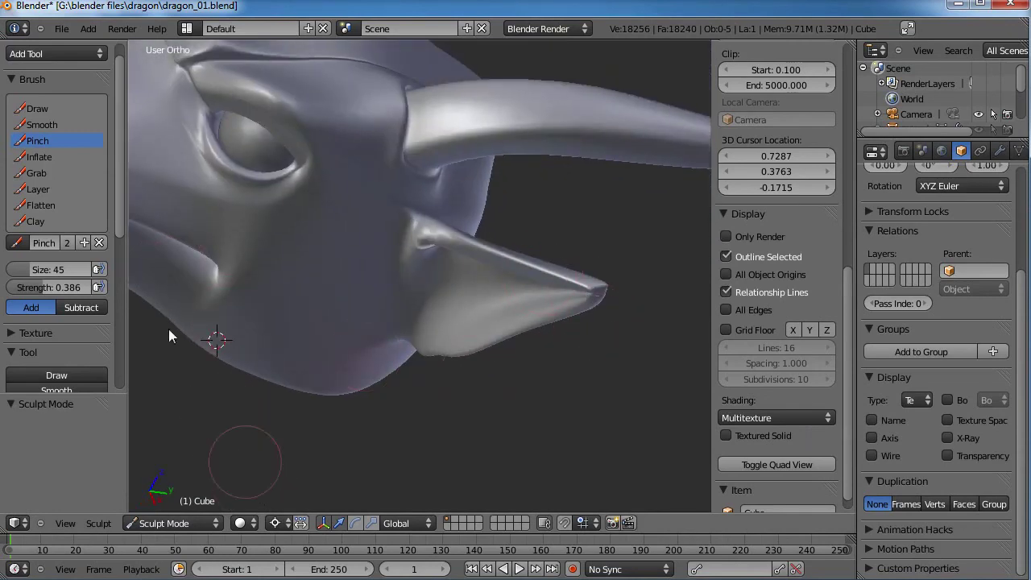
left_click(41, 125)
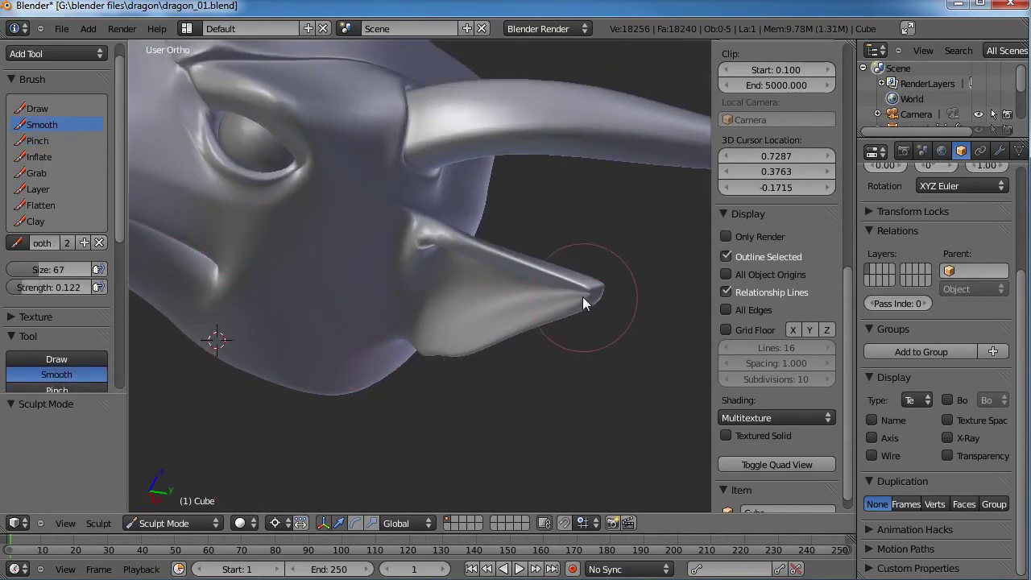
middle_click_drag(608, 294, 486, 246, "shift")
scroll(477, 270, "up", 2)
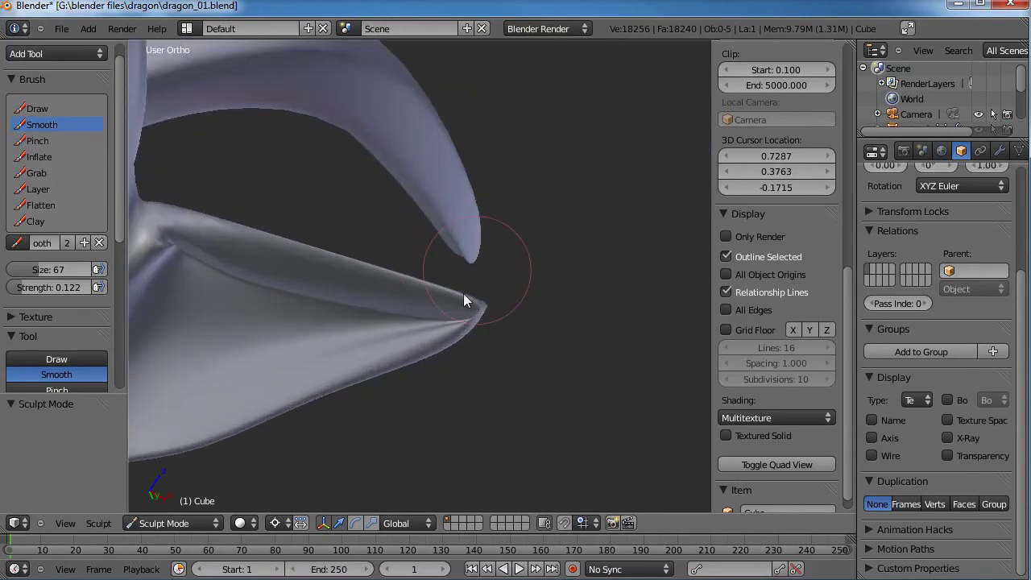
mouse_move(442, 325)
left_mouse_down()
mouse_move(427, 324)
mouse_move(456, 324)
mouse_move(428, 313)
mouse_move(345, 330)
mouse_move(456, 308)
mouse_move(437, 313)
left_mouse_up()
Save the dragon model over the existing file dragon_01.blend.
middle_click_drag(322, 358, 576, 338)
key("ctrl+s")
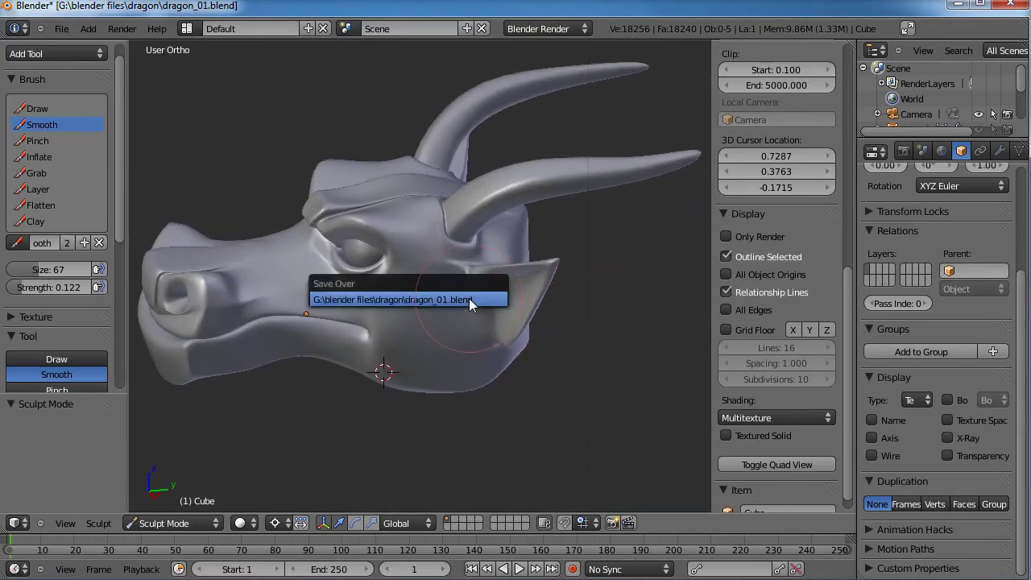
left_click(469, 297)
In Edit Mode, select the edge loop at the horn tip and move it slightly up and outward in the right view.
middle_click_drag(475, 310, 438, 275)
scroll(437, 272, "up", 6)
mouse_move(450, 410)
middle_mouse_down("shift")
mouse_move(453, 286)
mouse_move(483, 354)
mouse_move(445, 307)
mouse_move(476, 365)
mouse_move(491, 339)
middle_mouse_up("shift")
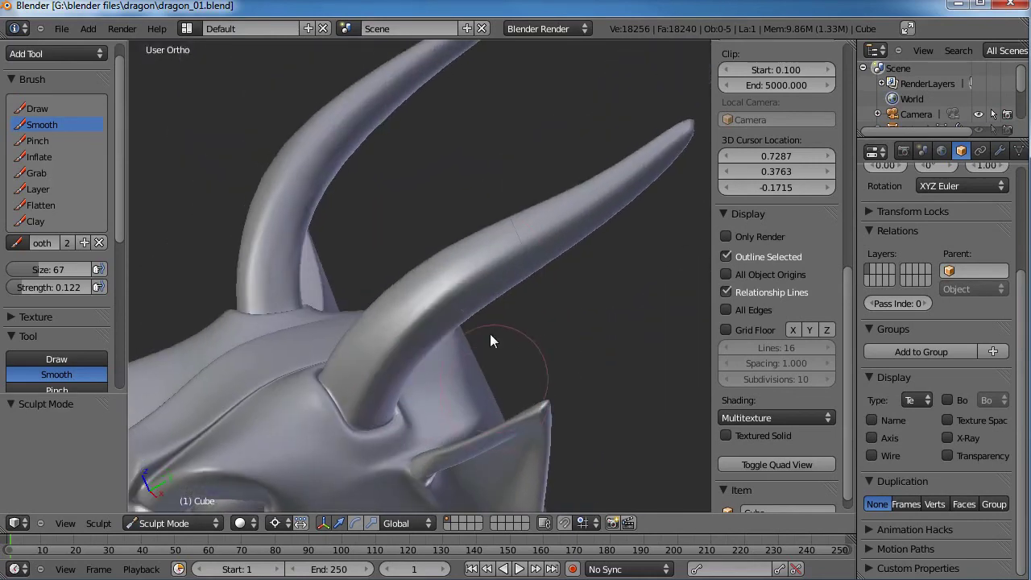
key("Tab")
middle_click_drag(486, 260, 476, 285)
key("KP_3")
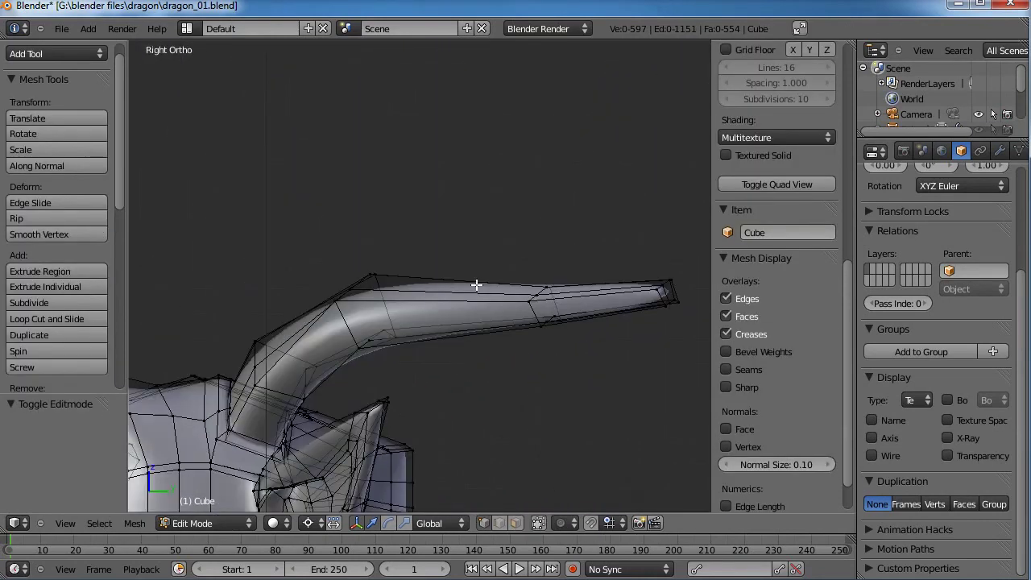
key("a")
key("a")
right_click(668, 289, "alt")
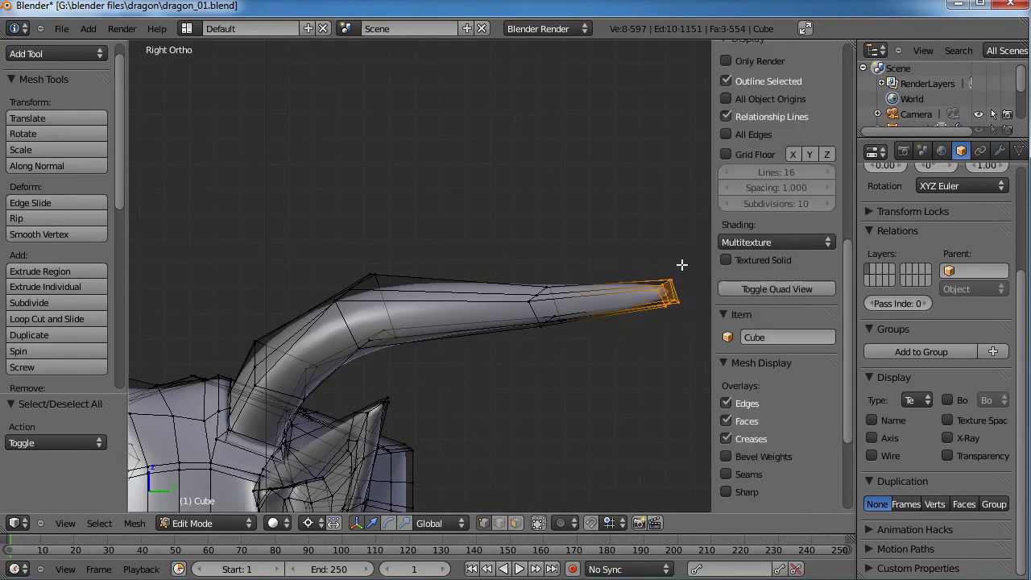
key("g")
left_click(696, 251)
Box-select the outer section of the horn and move it to refine the horn's curve.
key("b")
left_click_drag(690, 240, 541, 354)
key("g")
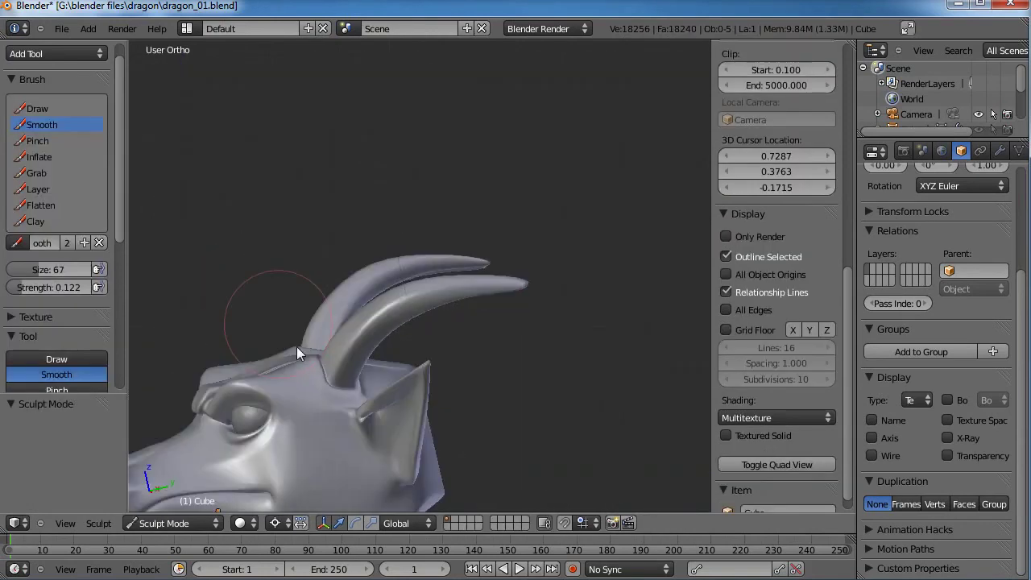
In Edit Mode, select the two edge loops around the horn base and try fattening them by about 0.026.
mouse_move(297, 347)
middle_mouse_down()
mouse_move(401, 397)
mouse_move(450, 401)
mouse_move(512, 431)
mouse_move(489, 395)
mouse_move(443, 392)
middle_mouse_up()
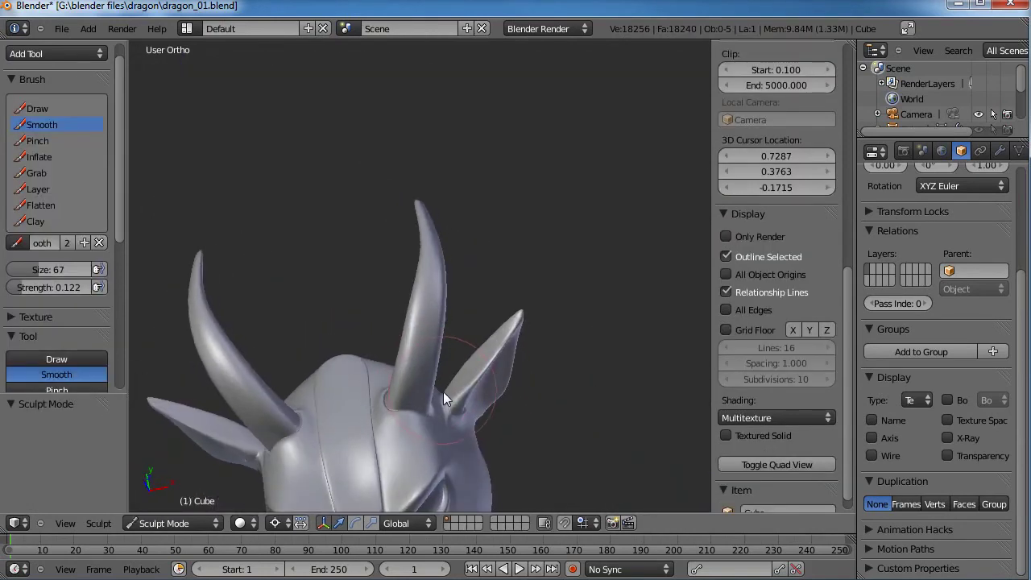
scroll(433, 337, "up", 4)
key("Tab")
scroll(433, 320, "up", 1)
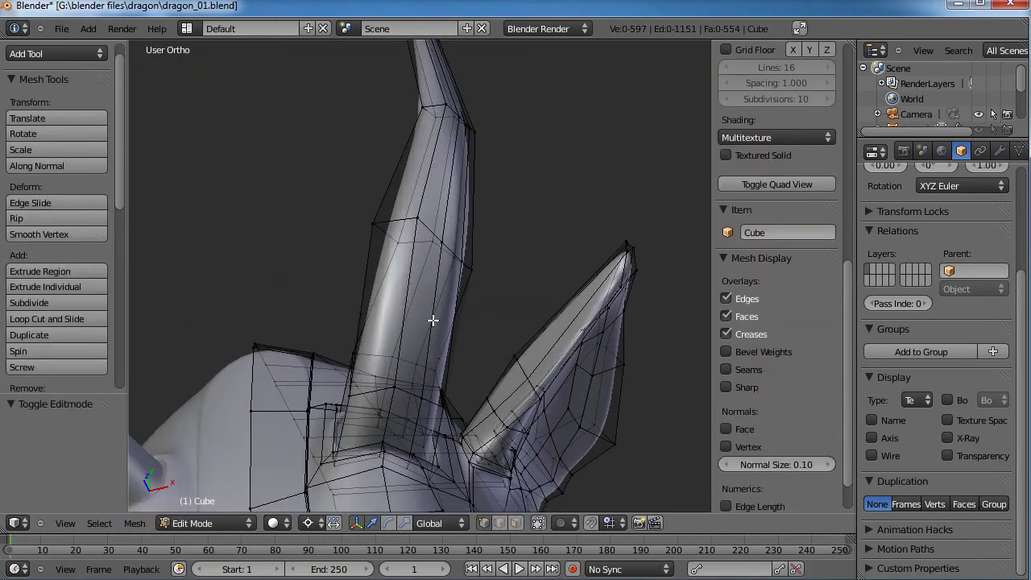
scroll(432, 319, "up", 2)
right_click(406, 327, "alt")
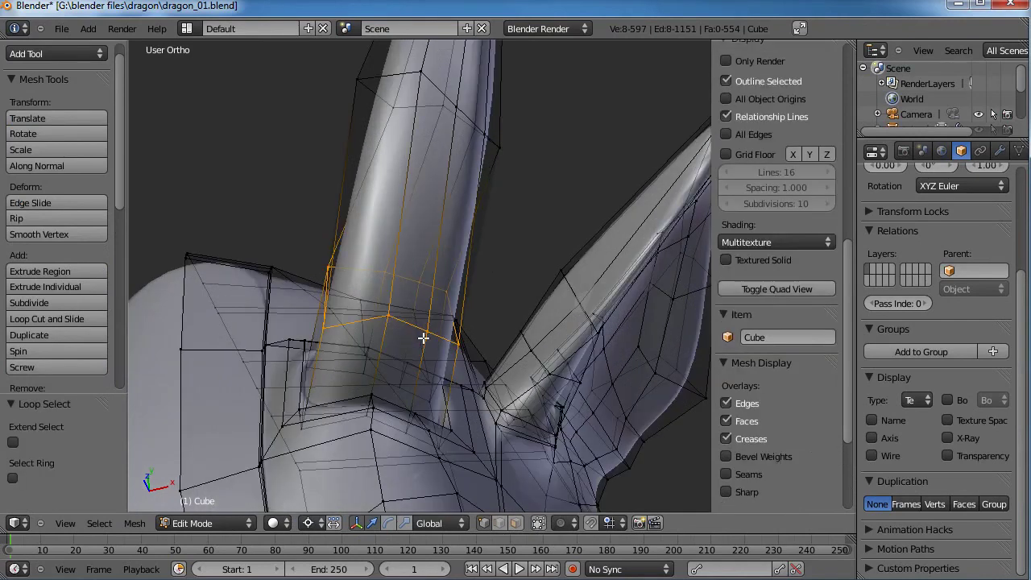
right_click(320, 425, "alt+shift")
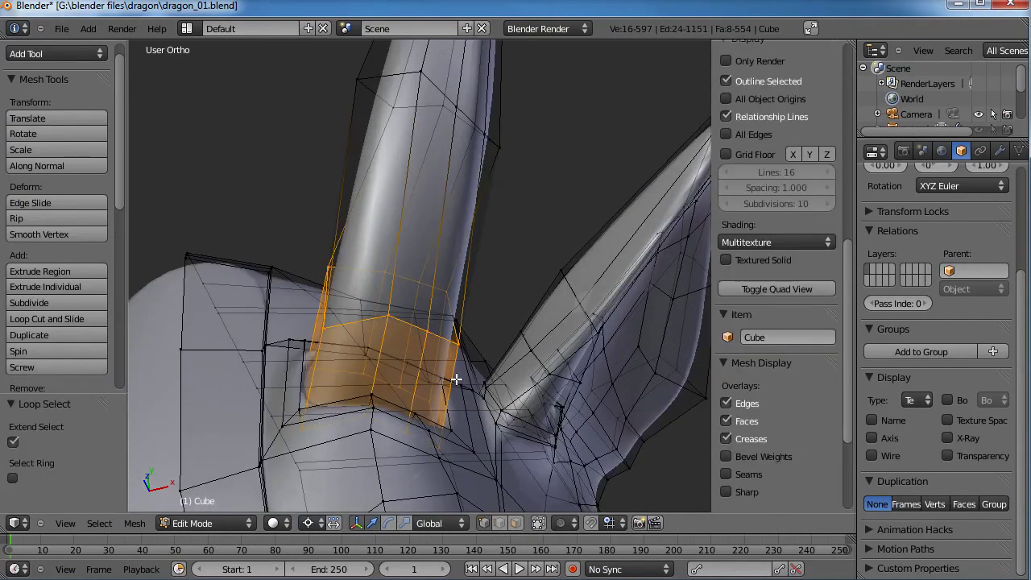
key("alt+s")
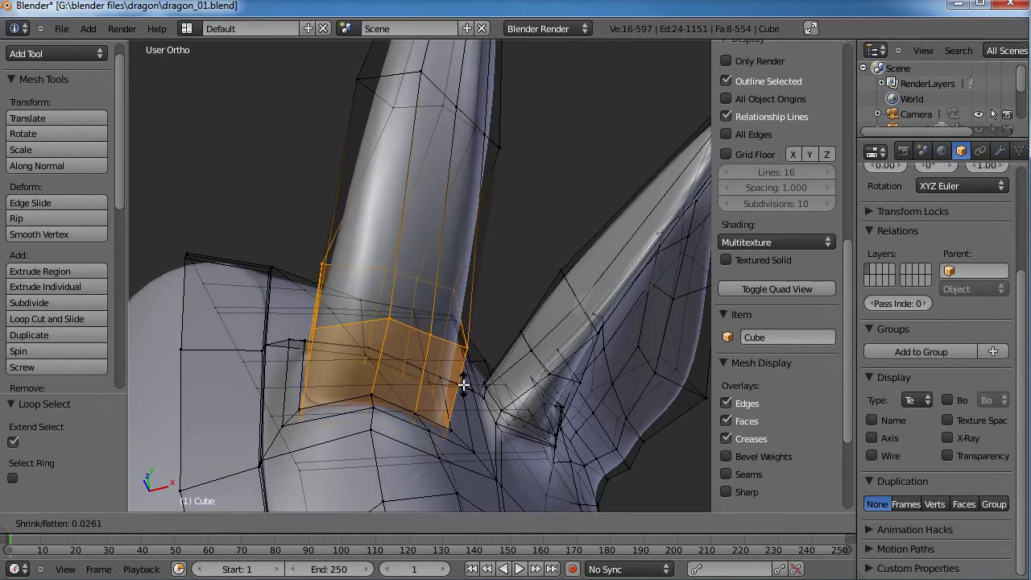
left_click(460, 377)
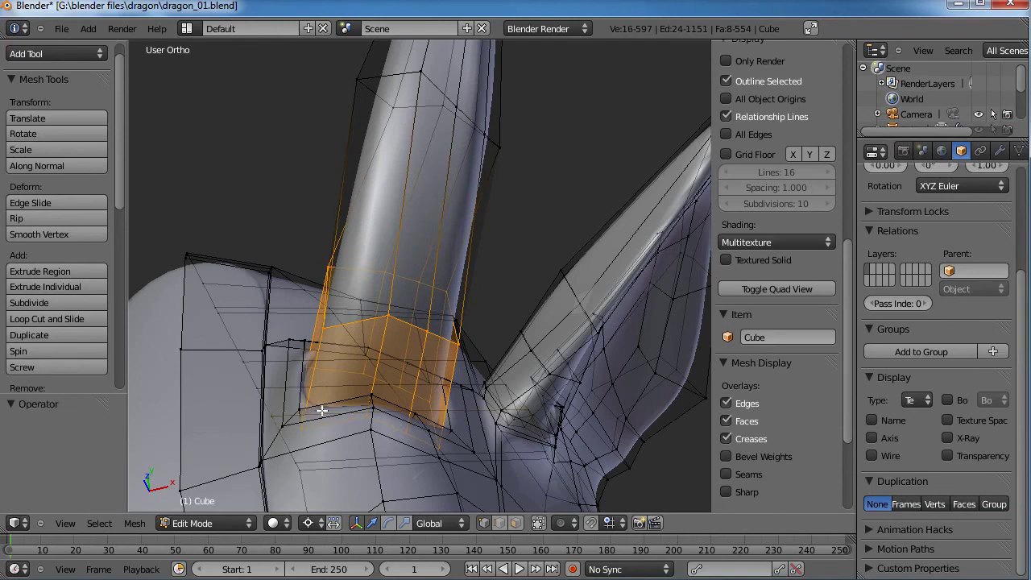
Add the next loop at the horn base to the selection and fatten it all about 0.026 with smooth proportional editing.
left_click(301, 393, "alt+shift")
middle_click_drag(391, 401, 409, 377)
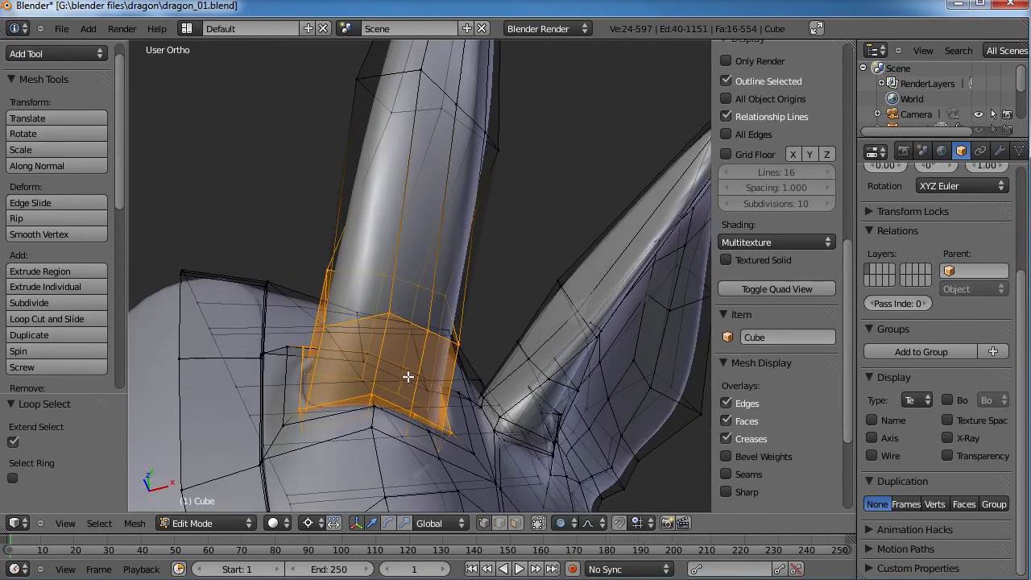
key("alt+s")
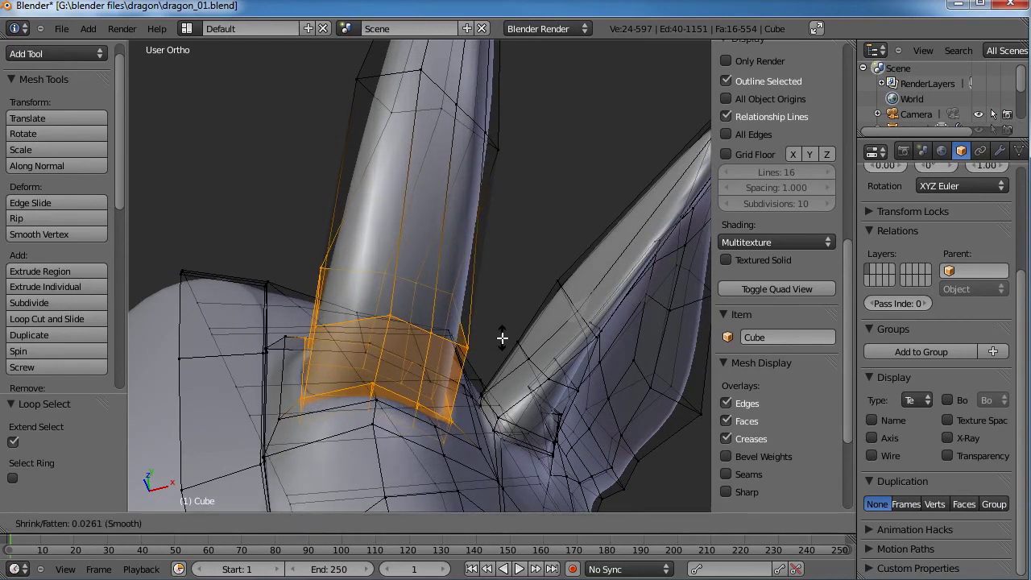
left_click(508, 340)
key("a")
scroll(405, 341, "down", 3)
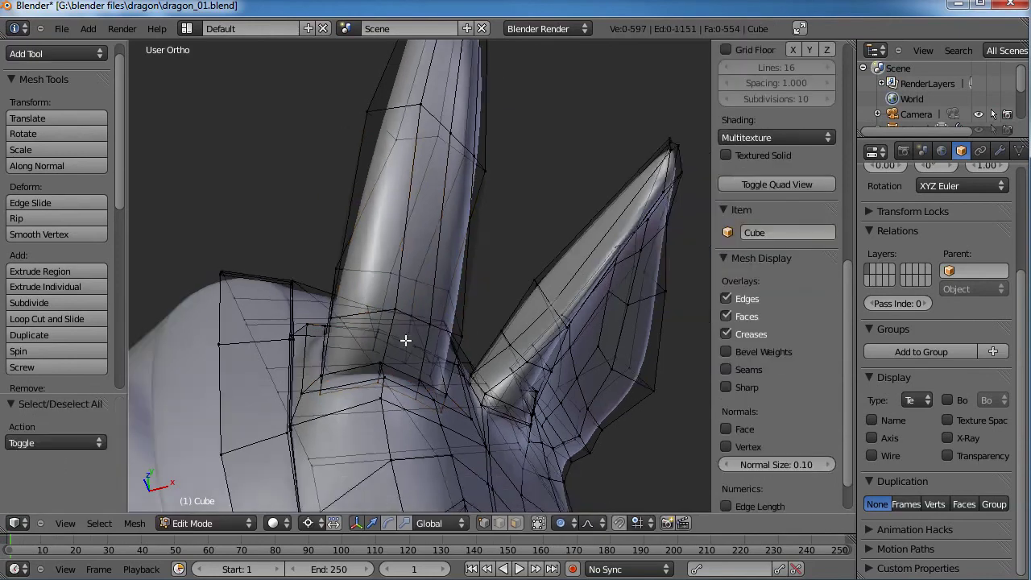
Box-select the front vertices of the horn base and move them forward by about X 0.013, Y -0.043, Z 0.016.
key("Tab")
middle_click_drag(470, 384, 489, 266)
scroll(467, 273, "up", 3)
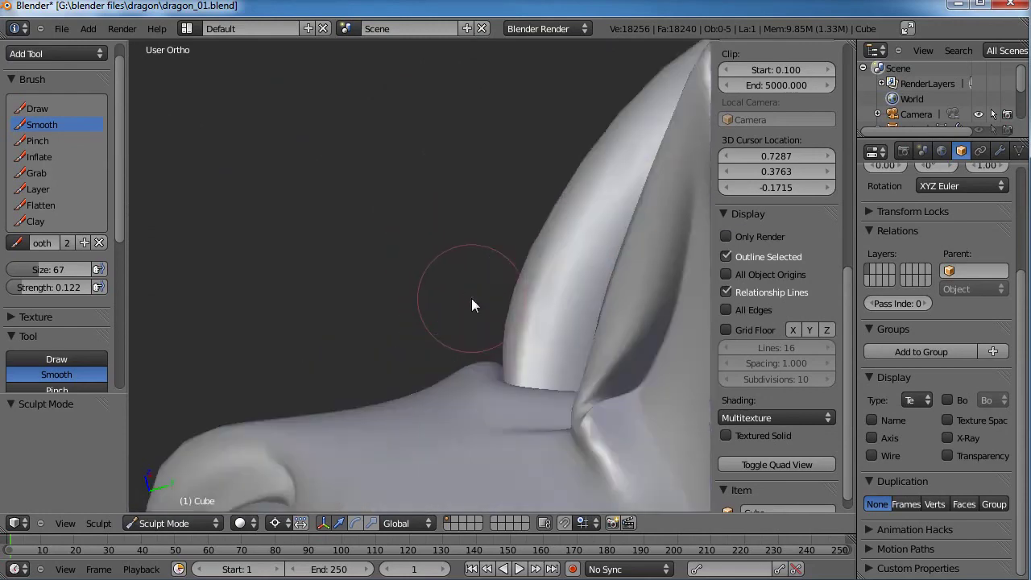
key("Tab")
key("a")
key("a")
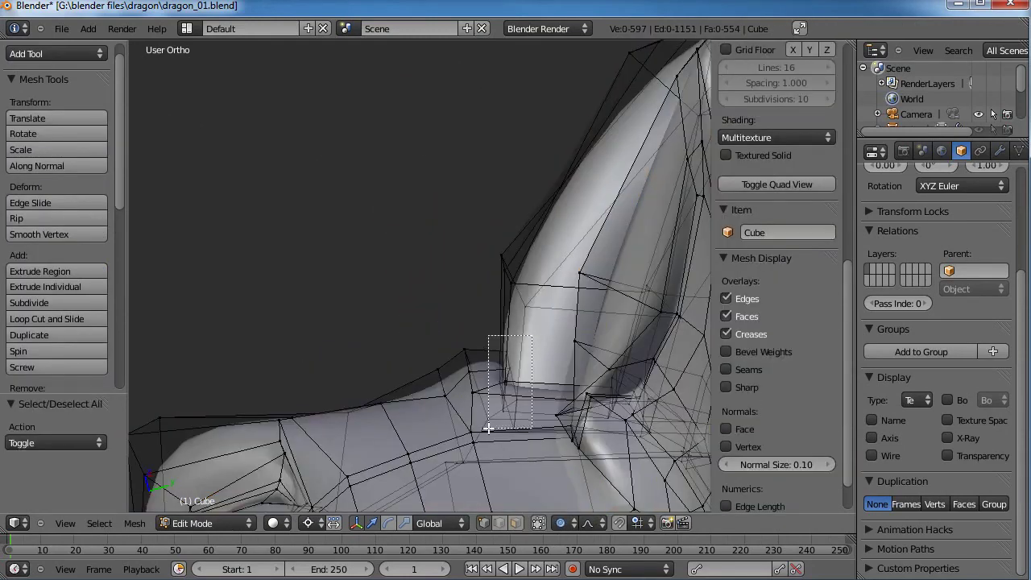
left_click_drag(488, 429, 487, 429)
key("g")
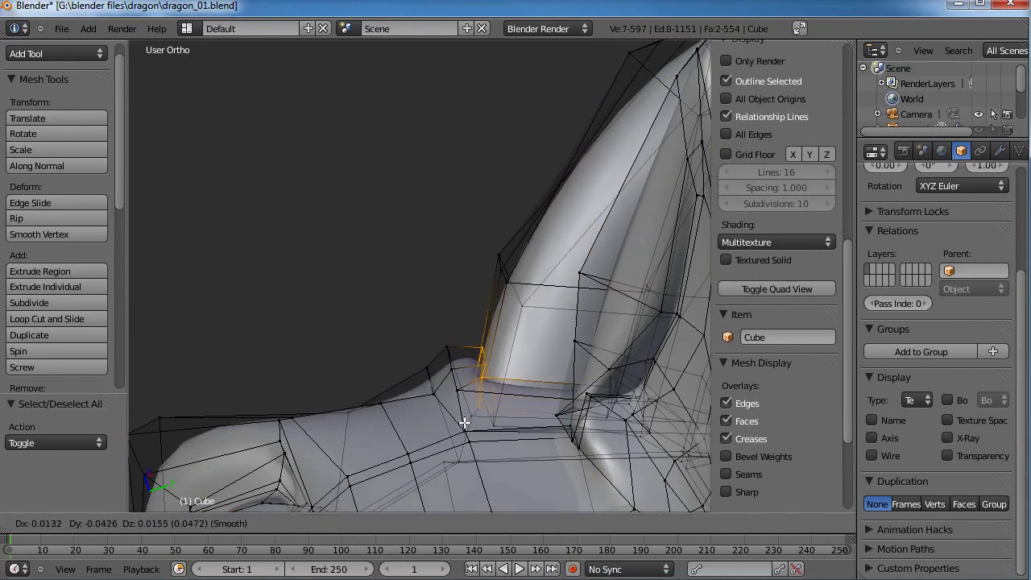
left_click(465, 422)
middle_click_drag(379, 373, 379, 285)
key("a")
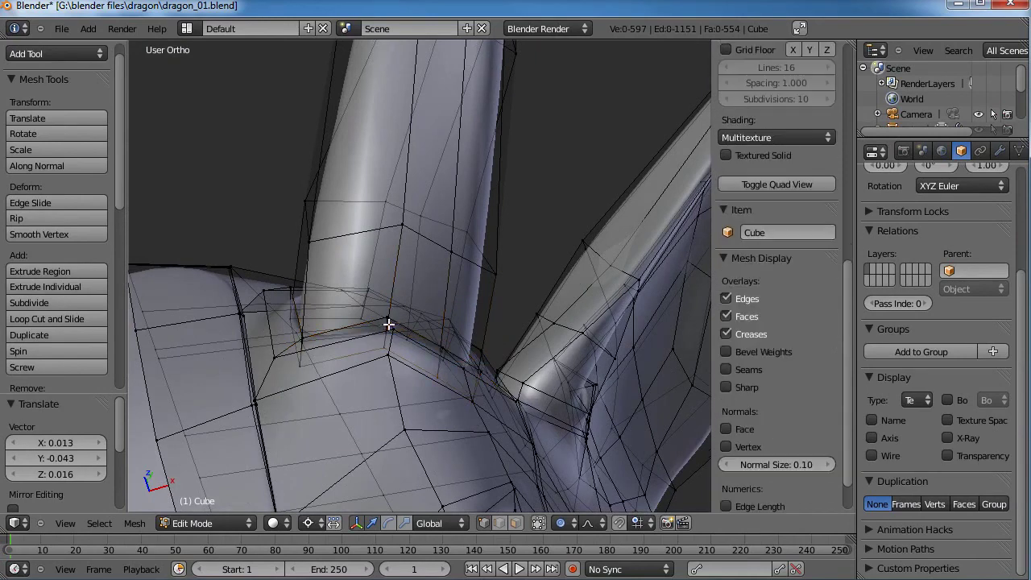
Select the vertices at the middle of the horn base's front edge and move them by X -0.022, Y -0.027, Z -0.028.
middle_click_drag(393, 328, 421, 272)
key("a")
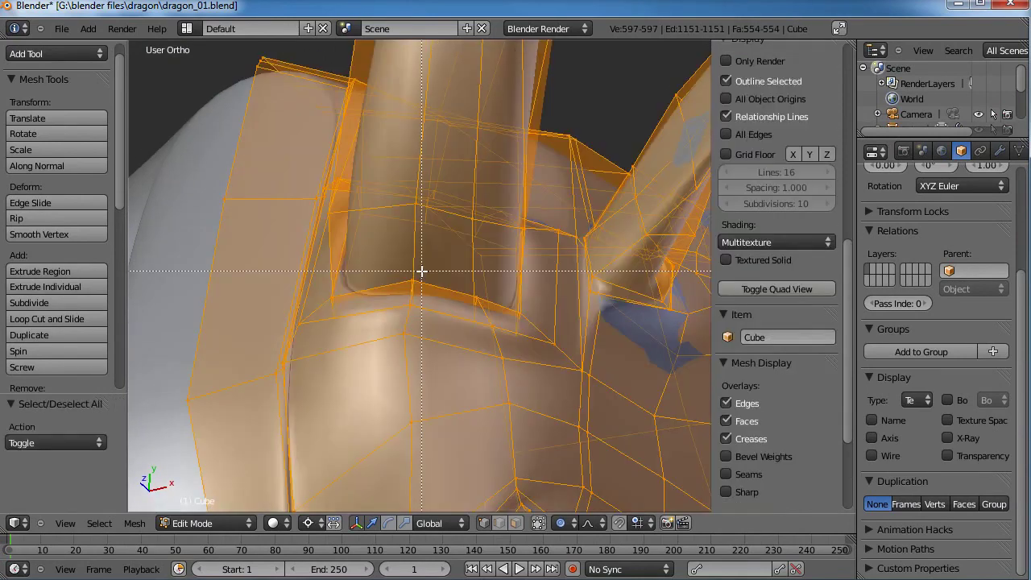
key("a")
key("b")
left_click_drag(422, 264, 398, 313)
right_click(403, 330, "shift")
middle_click_drag(403, 376, 400, 306)
key("g")
left_click(397, 323)
Select the three neighbouring vertices along the horn base's front edge and move them by X 0.010, Y 0.009, Z 0.009.
right_click(454, 360)
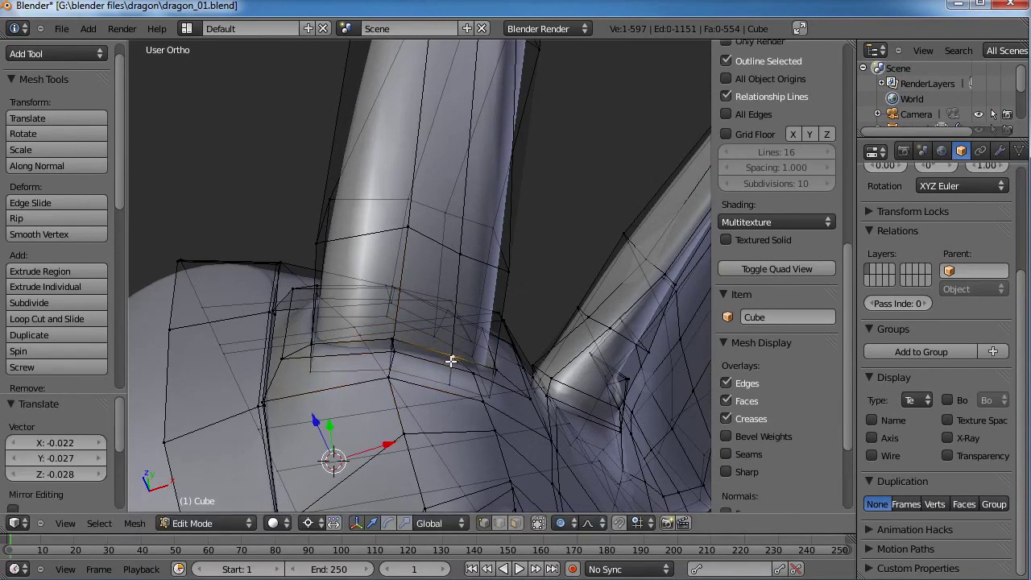
right_click(454, 362, "shift")
right_click(474, 374, "shift")
key("shift+g")
key("Escape")
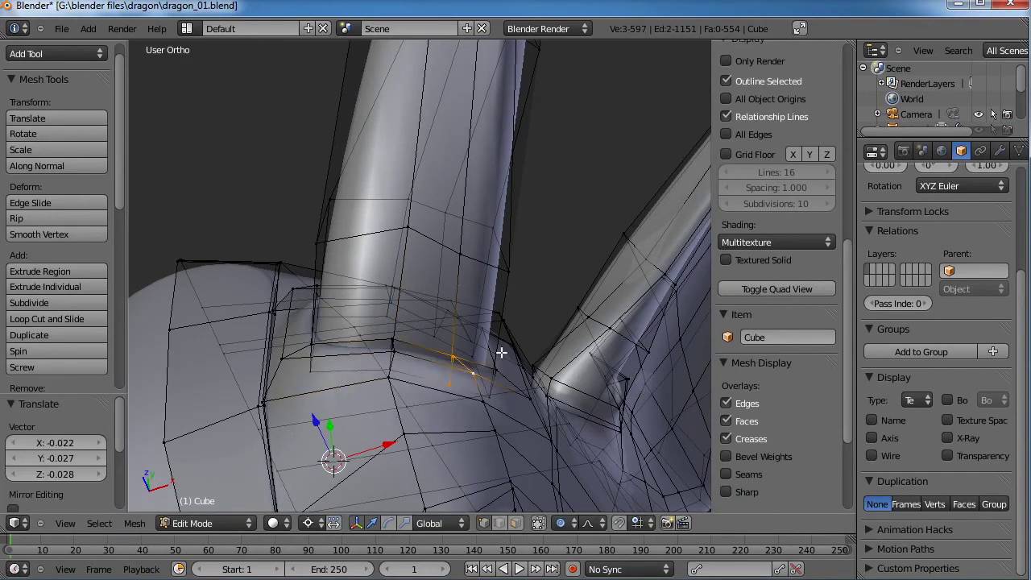
key("g")
left_click(495, 351)
Select the two vertices at the outer corner of the horn base and move them by X 0.009, Y 0.016, Z 0.016.
right_click(499, 367)
right_click(496, 370, "shift")
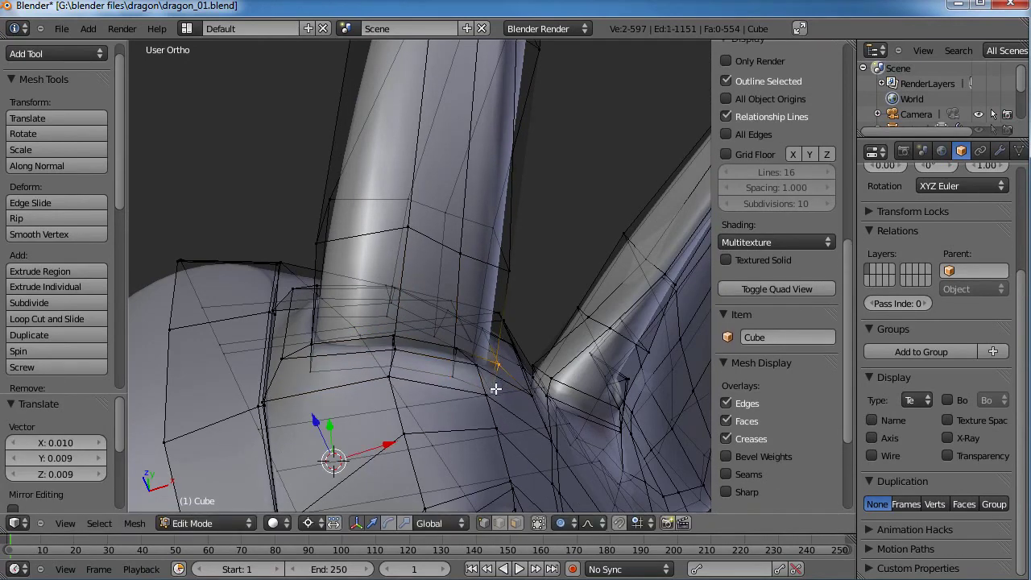
key("shift+g")
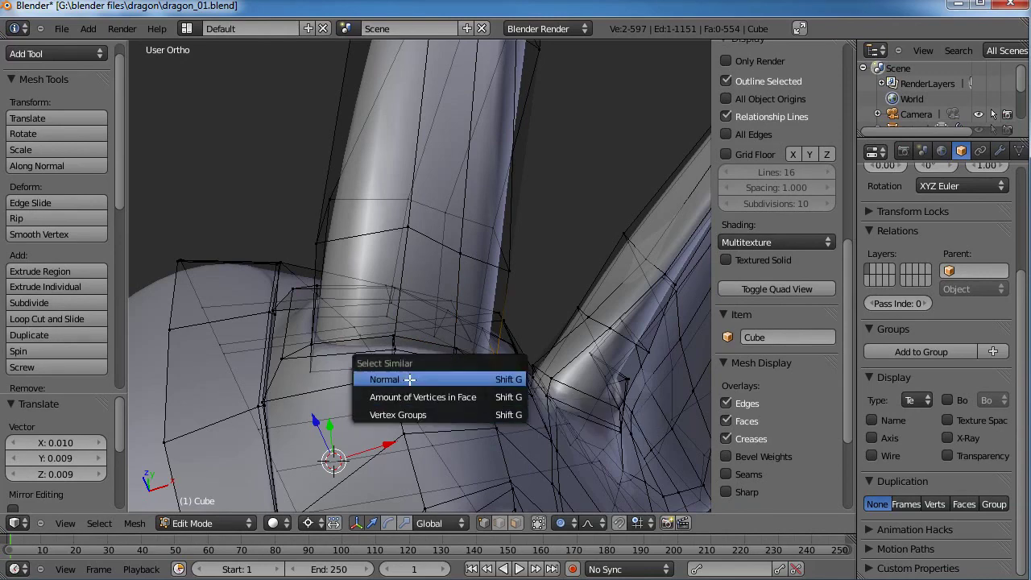
middle_click_drag(572, 266, 534, 261)
key("g")
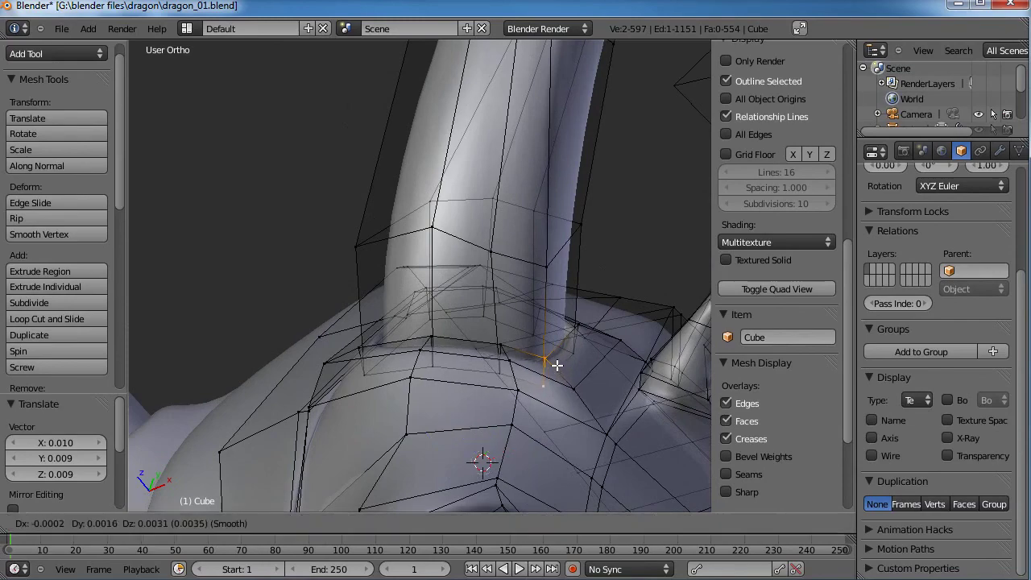
left_click(556, 356)
Select the adjacent pair of vertices at the horn base crease and move them to even out the edge.
middle_click_drag(552, 352, 451, 399)
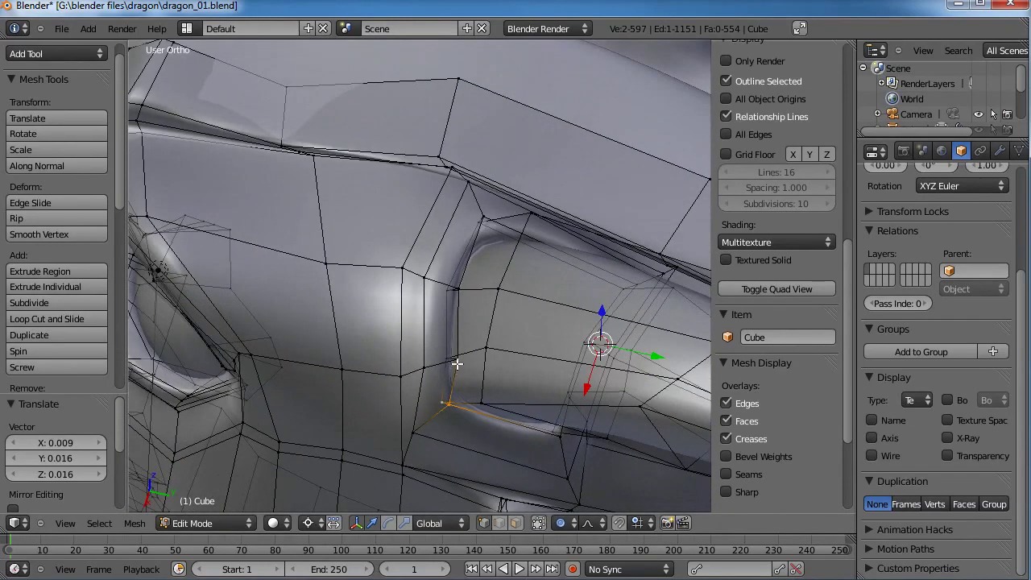
right_click(458, 363)
right_click(443, 361, "shift")
key("g")
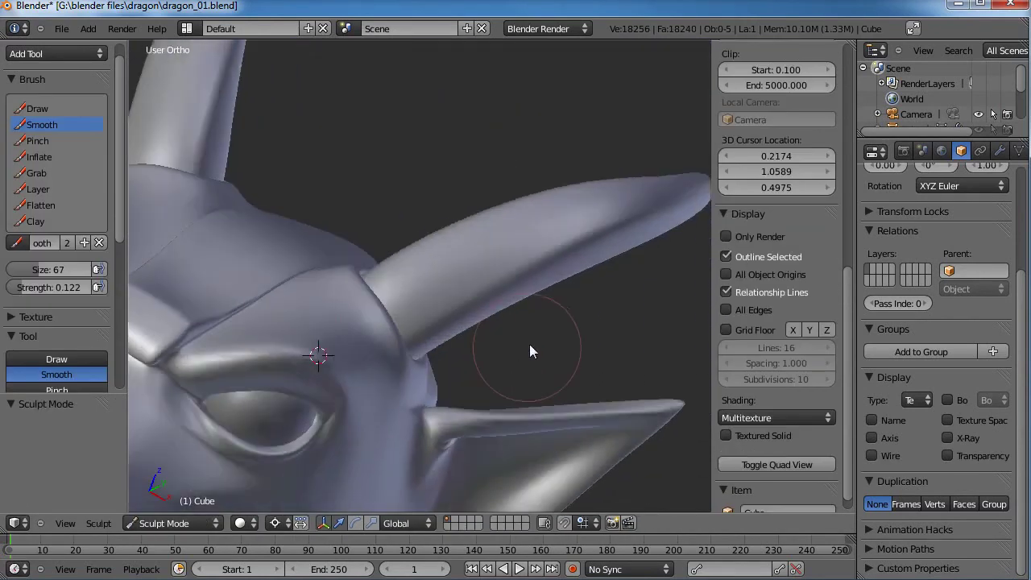
In Sculpt Mode, smooth the horn and sharpen its ridge with the Pinch brush at size 45 and strength 0.386.
mouse_move(529, 344)
middle_mouse_down()
mouse_move(444, 282)
mouse_move(430, 326)
mouse_move(448, 289)
mouse_move(426, 226)
mouse_move(400, 414)
mouse_move(384, 356)
mouse_move(400, 390)
mouse_move(376, 360)
middle_mouse_up()
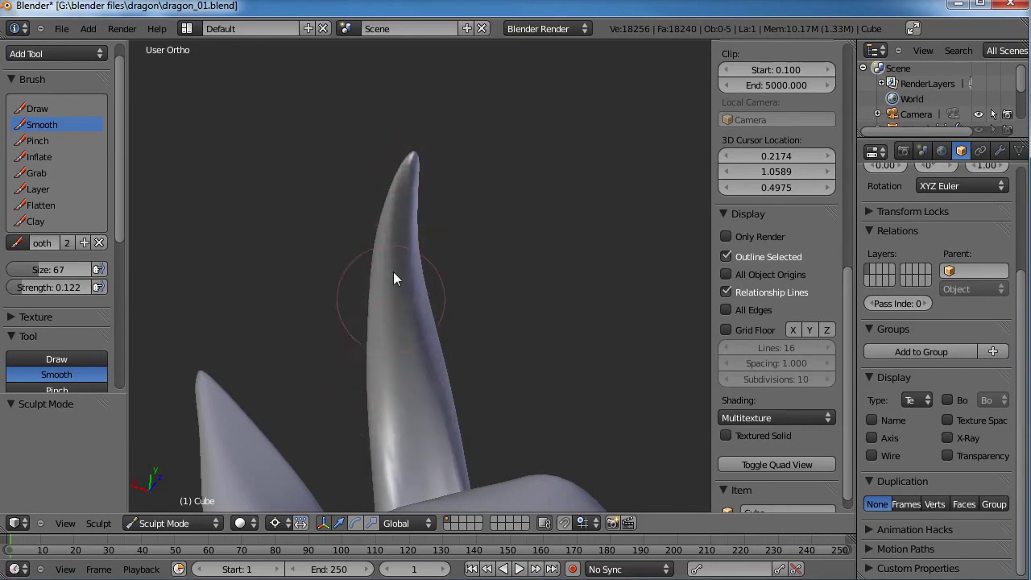
mouse_move(440, 140)
middle_mouse_down()
mouse_move(393, 323)
mouse_move(530, 379)
mouse_move(628, 360)
mouse_move(516, 394)
mouse_move(524, 357)
mouse_move(337, 378)
mouse_move(486, 301)
mouse_move(460, 251)
mouse_move(288, 239)
mouse_move(412, 263)
mouse_move(378, 333)
mouse_move(610, 293)
middle_mouse_up()
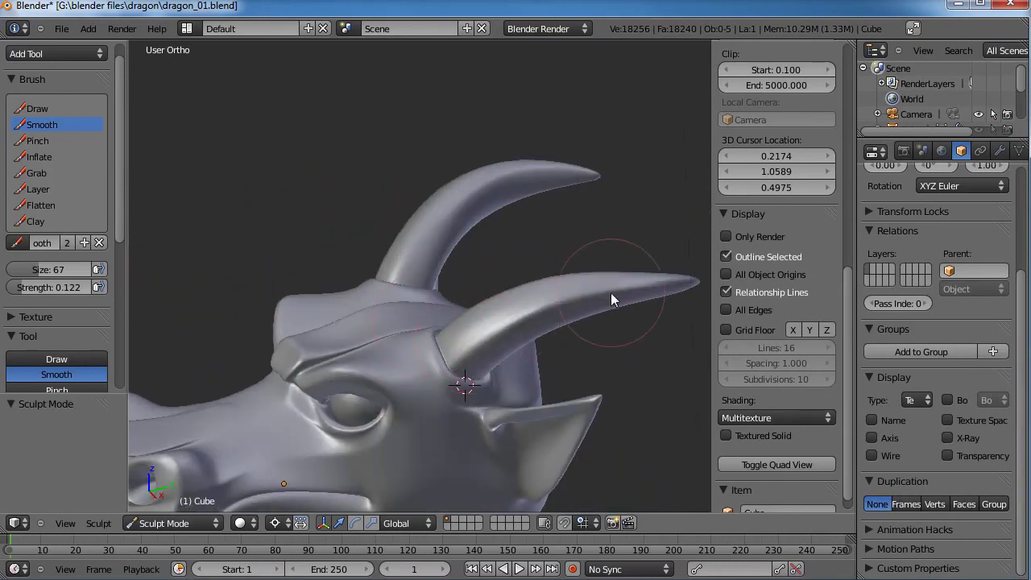
left_click(45, 140)
middle_click_drag(460, 274, 341, 287, "shift")
left_click_drag(355, 360, 538, 298)
mouse_move(600, 295)
middle_mouse_down()
mouse_move(463, 410)
mouse_move(494, 391)
mouse_move(470, 346)
middle_mouse_up()
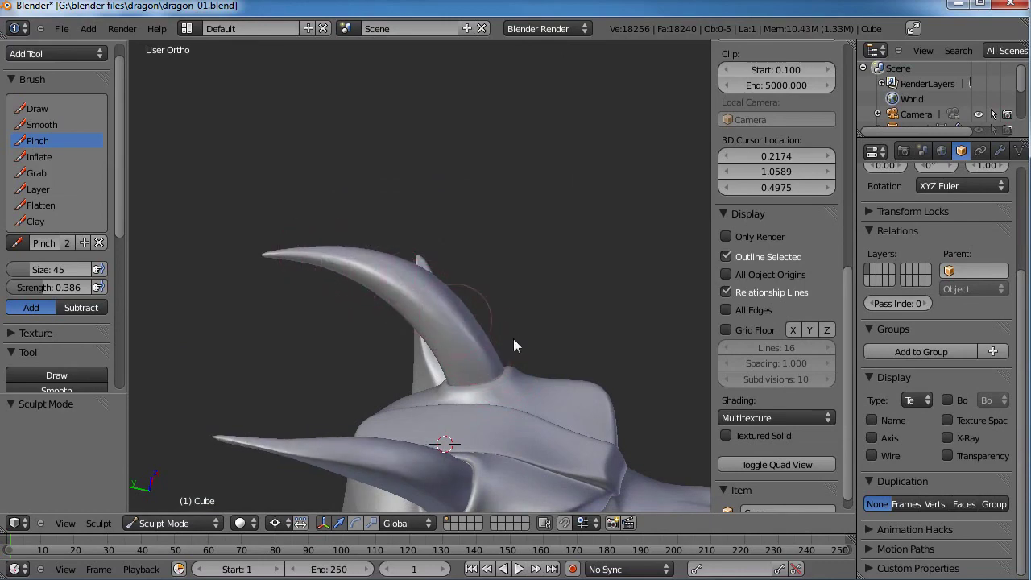
mouse_move(513, 338)
middle_mouse_down()
mouse_move(426, 375)
mouse_move(431, 337)
middle_mouse_up()
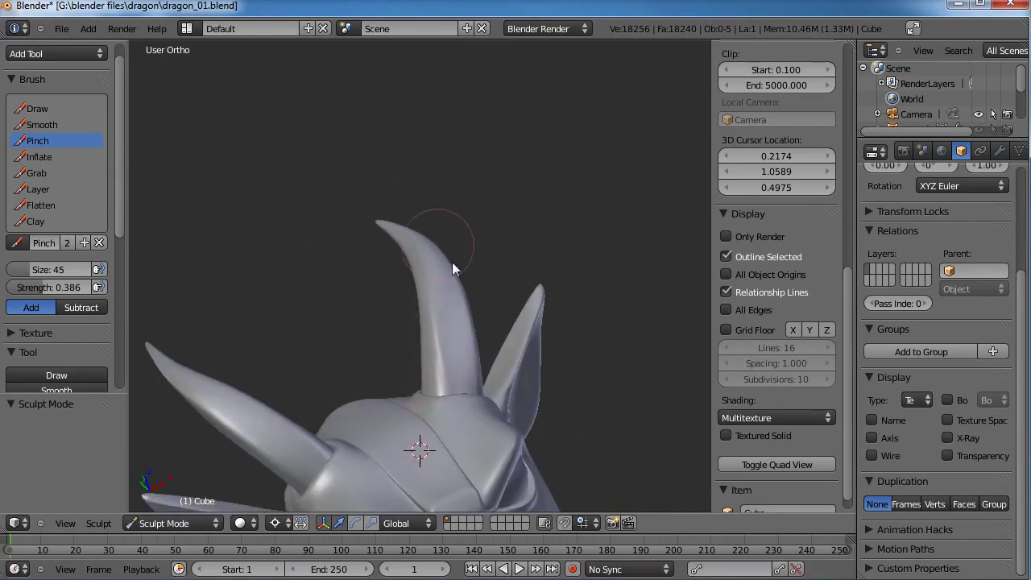
Save the reshaped horns by overwriting dragon_01.blend.
mouse_move(452, 262)
middle_mouse_down()
mouse_move(503, 403)
mouse_move(360, 436)
mouse_move(423, 290)
mouse_move(582, 321)
mouse_move(478, 347)
mouse_move(456, 391)
mouse_move(468, 405)
mouse_move(443, 416)
mouse_move(415, 407)
mouse_move(410, 356)
middle_mouse_up()
key("ctrl+s")
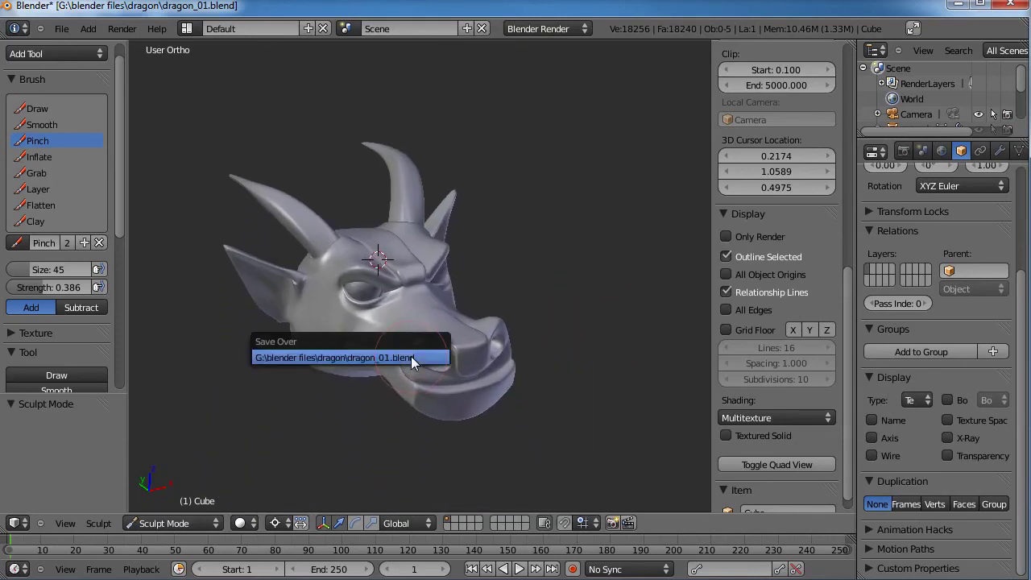
left_click(410, 356)
In Edit Mode, select the forehead centre vertex above the brow and set the pivot point to the selection instead of the 3D cursor.
scroll(407, 356, "up", 6)
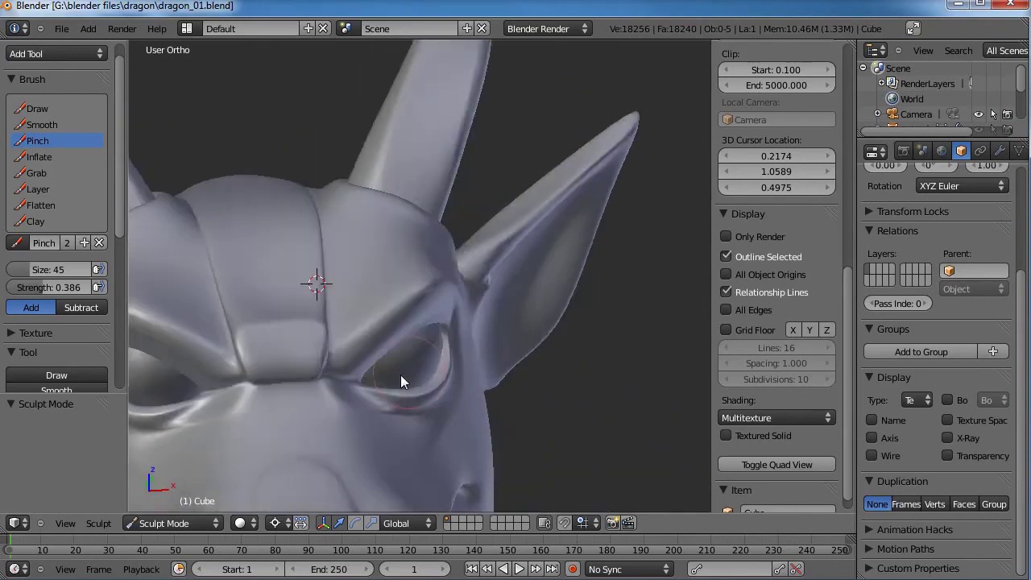
middle_click_drag(401, 375, 276, 289)
mouse_move(243, 396)
middle_mouse_down()
mouse_move(334, 416)
mouse_move(244, 280)
middle_mouse_up()
key("Tab")
right_click(244, 279)
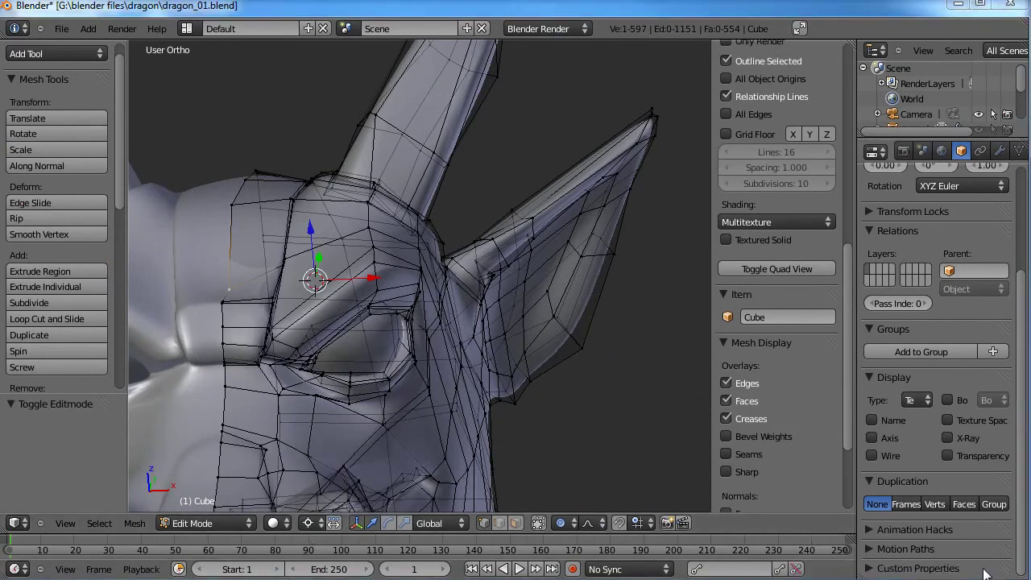
left_click(309, 520)
left_click(331, 513)
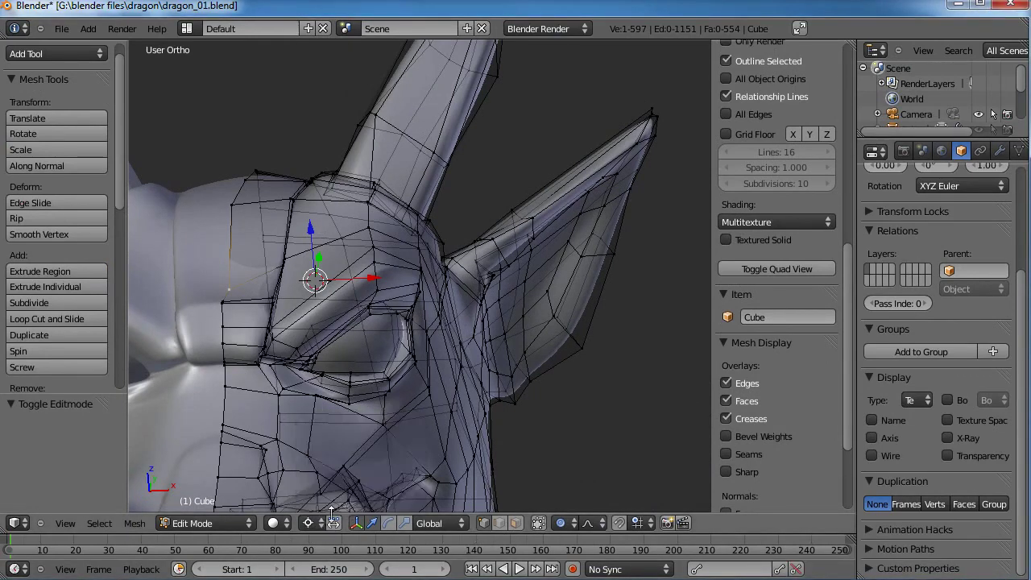
left_click(313, 522)
left_click(347, 455)
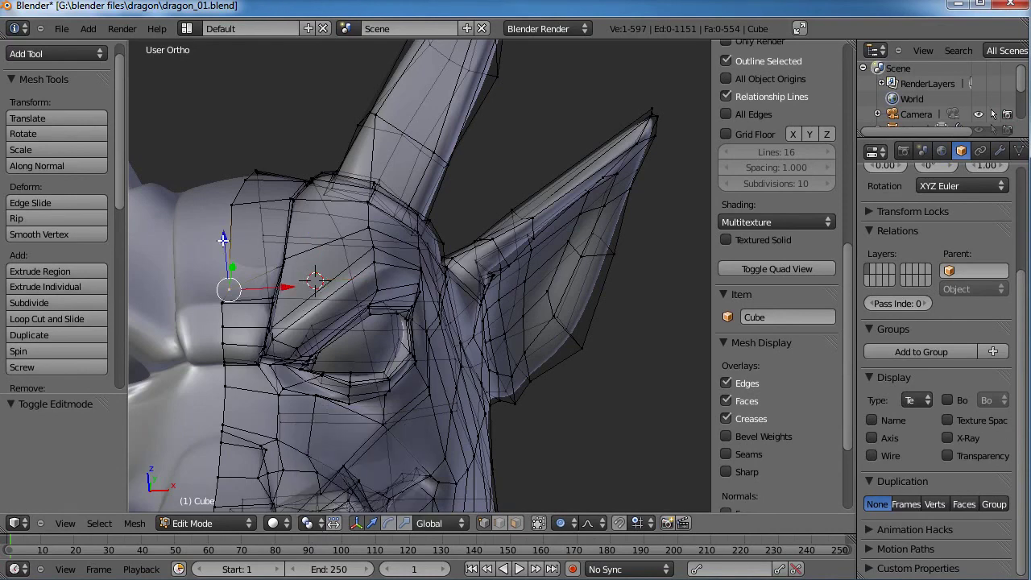
Raise the selected forehead centre vertex above the brow and save the head by overwriting dragon_01.blend.
key("g")
left_click(221, 213)
scroll(221, 213, "down", 4)
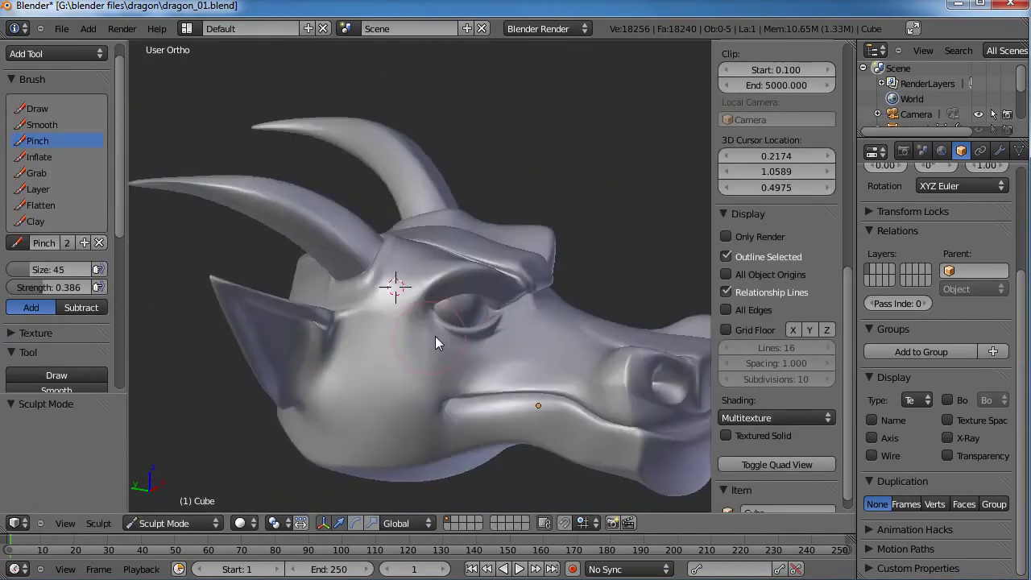
mouse_move(435, 336)
middle_mouse_down()
mouse_move(492, 382)
mouse_move(501, 430)
mouse_move(266, 391)
mouse_move(249, 336)
mouse_move(420, 269)
mouse_move(481, 295)
mouse_move(446, 216)
mouse_move(413, 225)
mouse_move(437, 307)
mouse_move(391, 317)
mouse_move(436, 278)
mouse_move(432, 304)
mouse_move(456, 350)
mouse_move(521, 395)
mouse_move(443, 324)
mouse_move(484, 317)
middle_mouse_up()
key("ctrl+s")
left_click(437, 279)
Smooth the area below the inner eye corner with the Smooth brush at size 67 and strength 0.122, and save over dragon_01.blend.
scroll(485, 317, "up", 6)
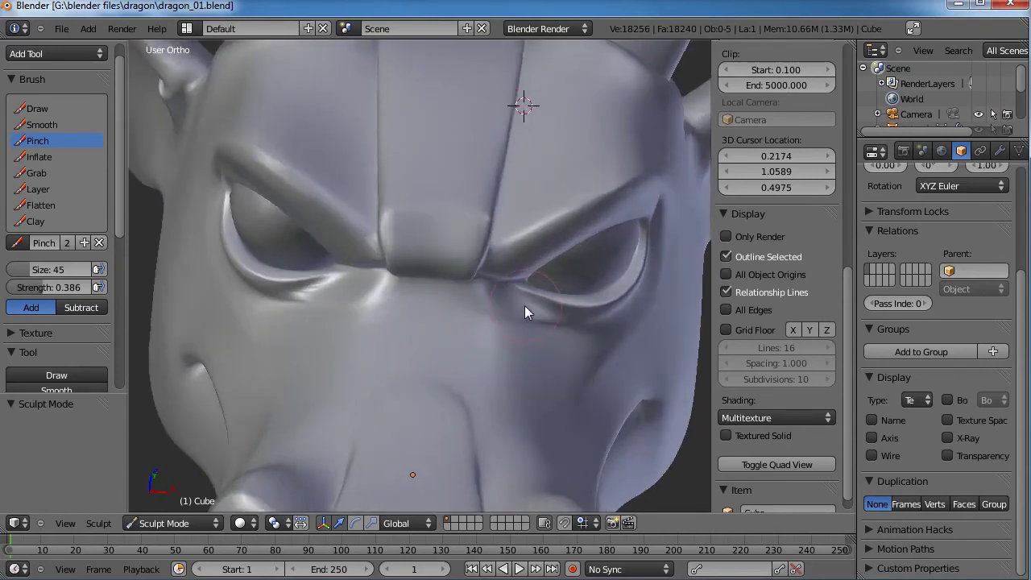
key("s")
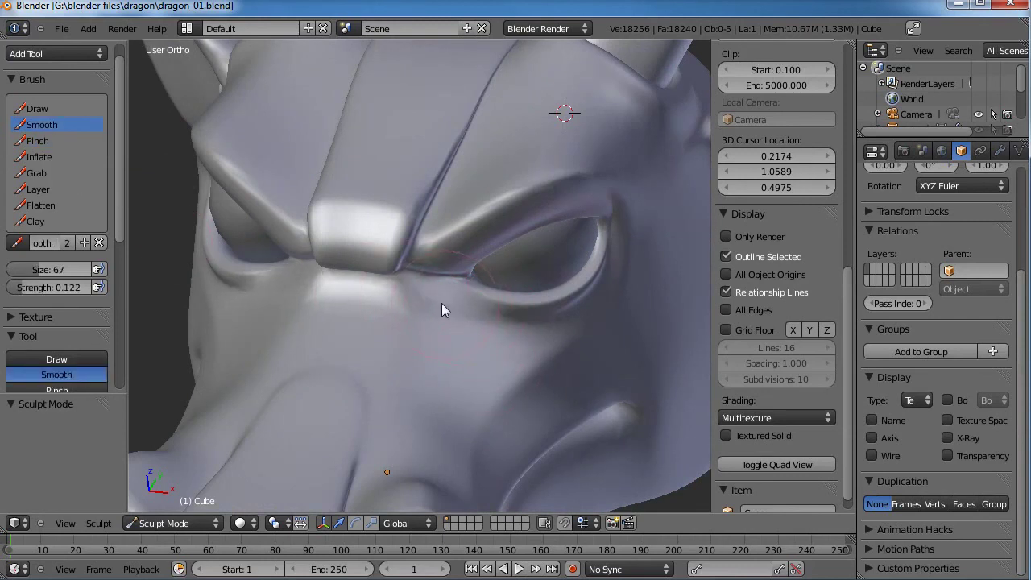
scroll(494, 318, "down", 5)
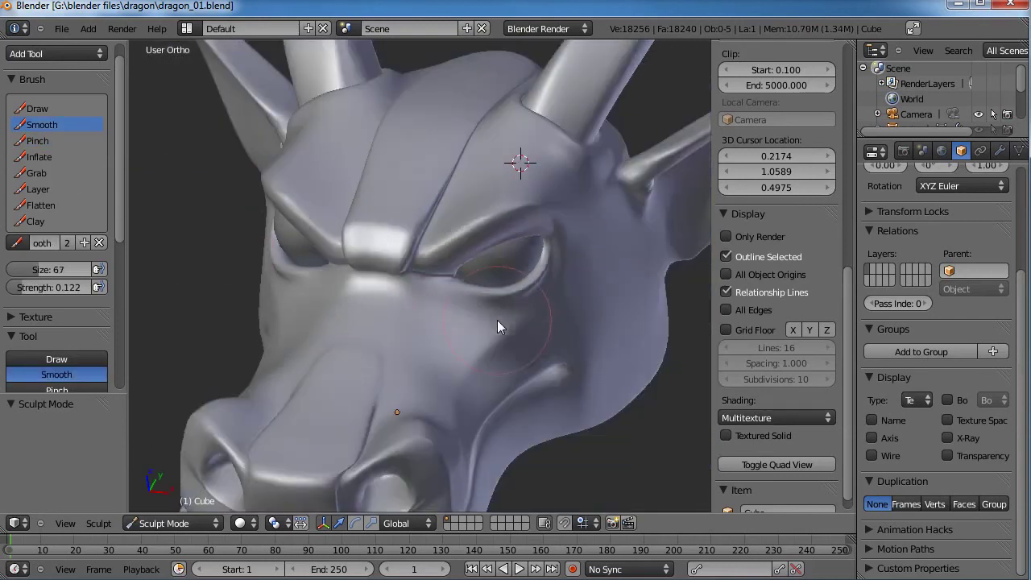
middle_click_drag(497, 319, 404, 331)
key("ctrl+s")
left_click(541, 344)
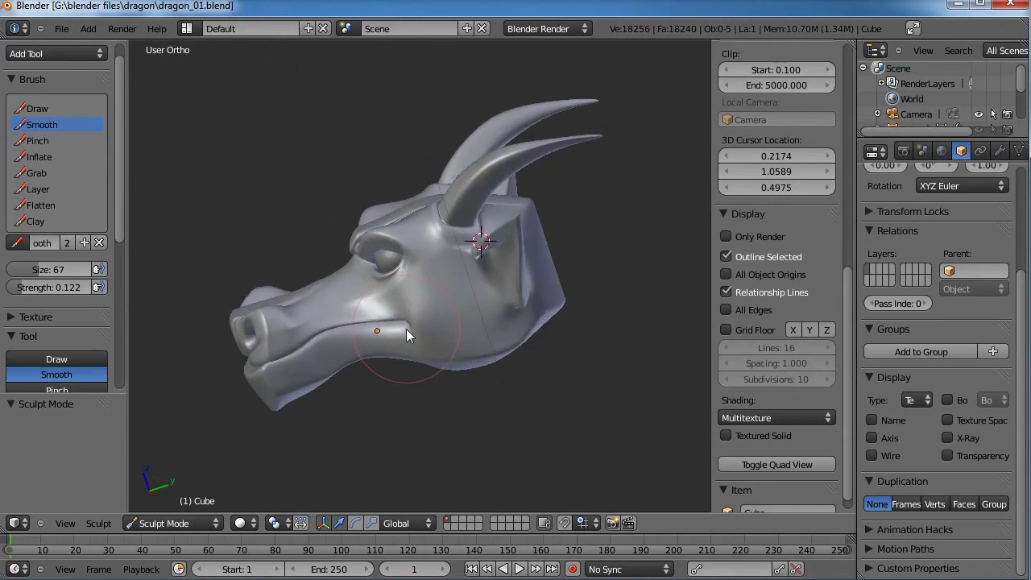
In Edit Mode with face selection, select all the faces closing the back of the head, including the thin upper ones.
key("KP_3")
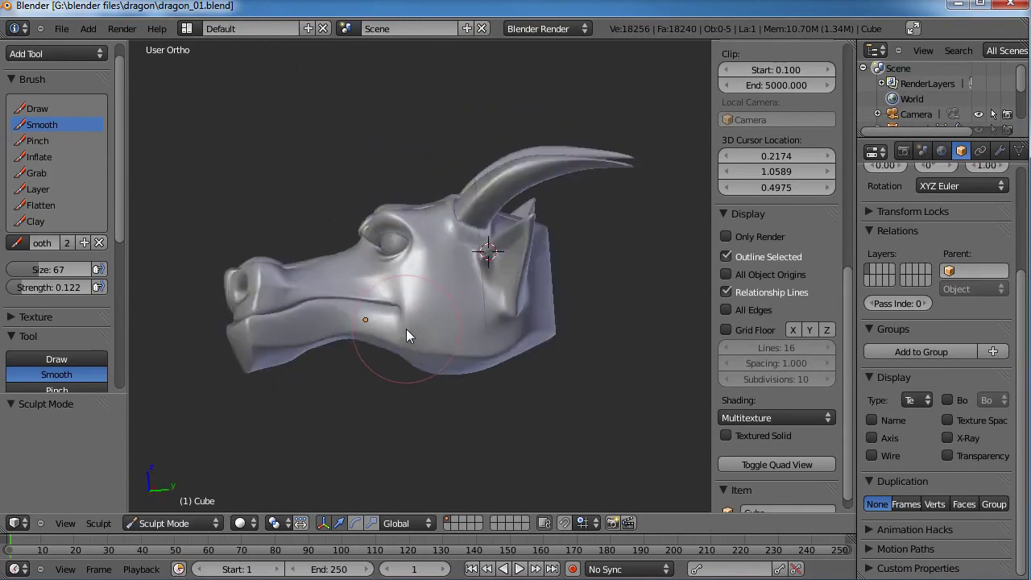
middle_click_drag(485, 320, 476, 318, "shift")
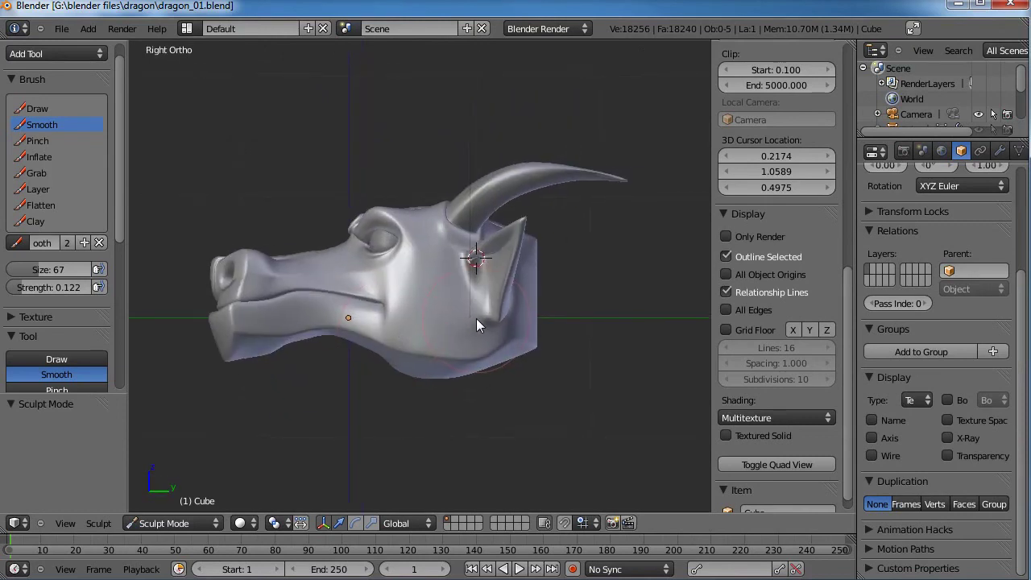
middle_click_drag(535, 347, 515, 335, "shift")
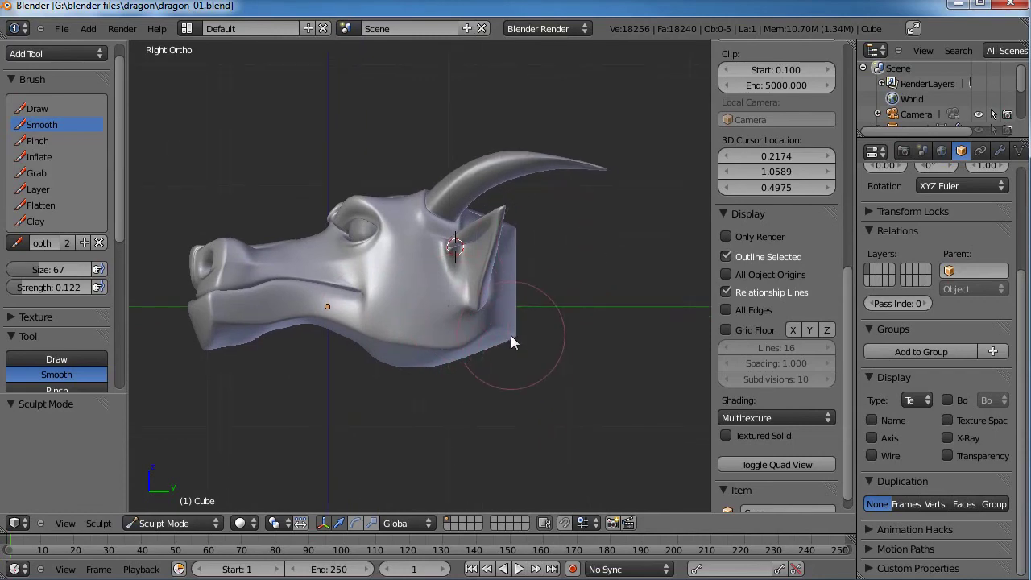
key("Tab")
scroll(547, 314, "up", 4)
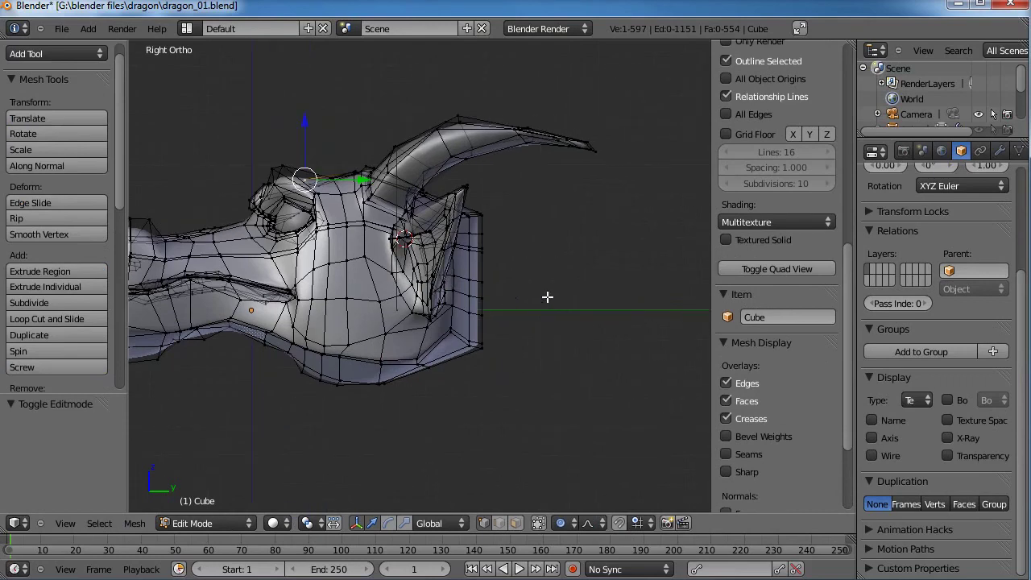
middle_click_drag(547, 297, 470, 273)
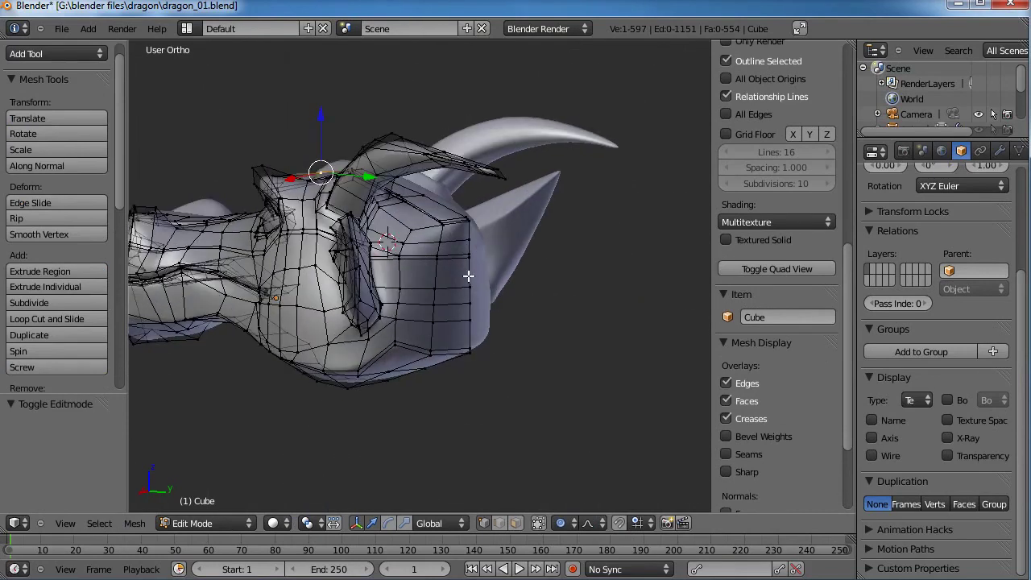
scroll(474, 300, "up", 2)
left_click(516, 522)
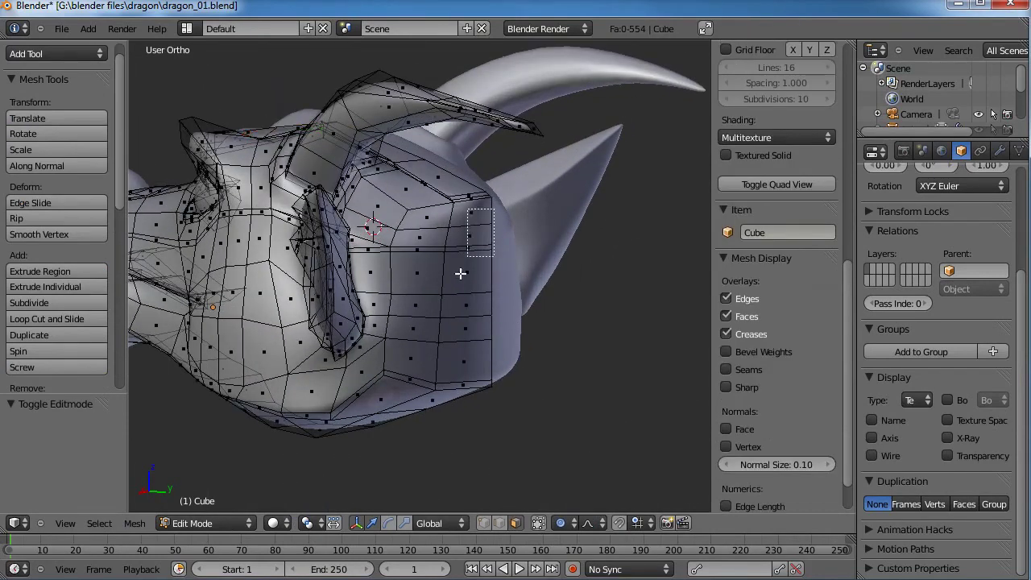
left_click_drag(460, 273, 477, 232)
left_click_drag(424, 266, 409, 281)
key("b")
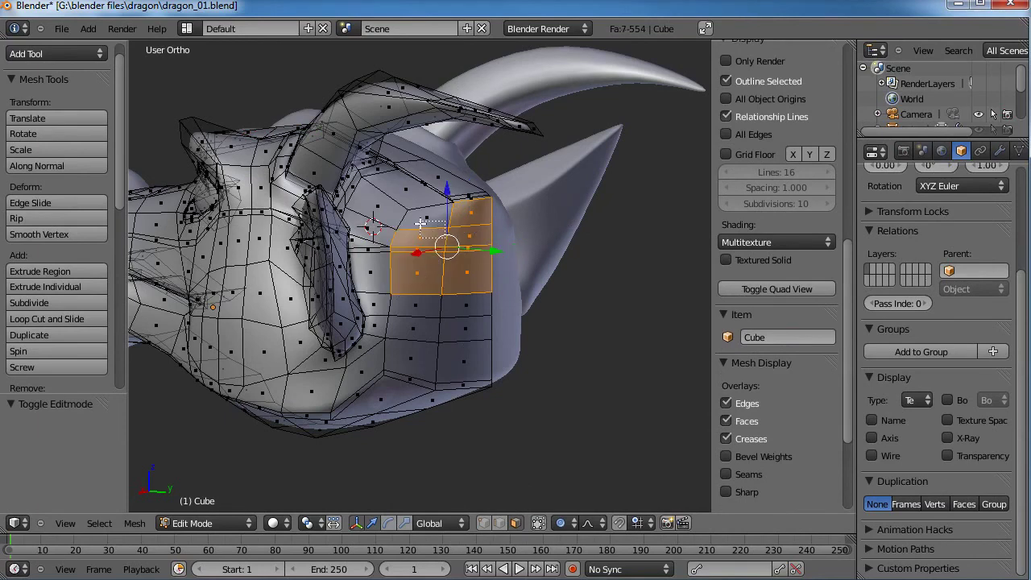
left_click_drag(400, 365, 401, 366)
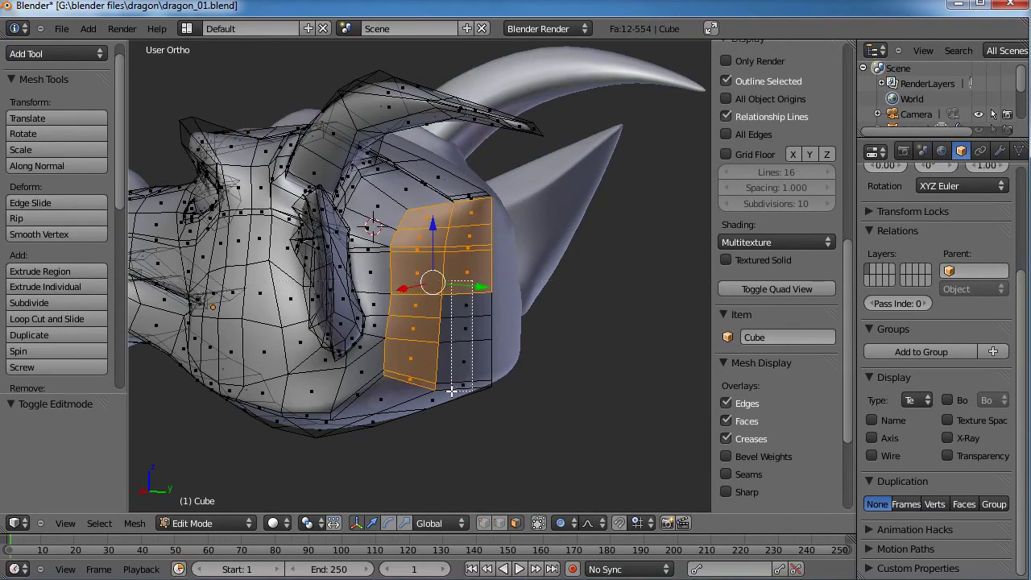
left_click_drag(452, 391, 451, 390)
scroll(459, 354, "up", 8)
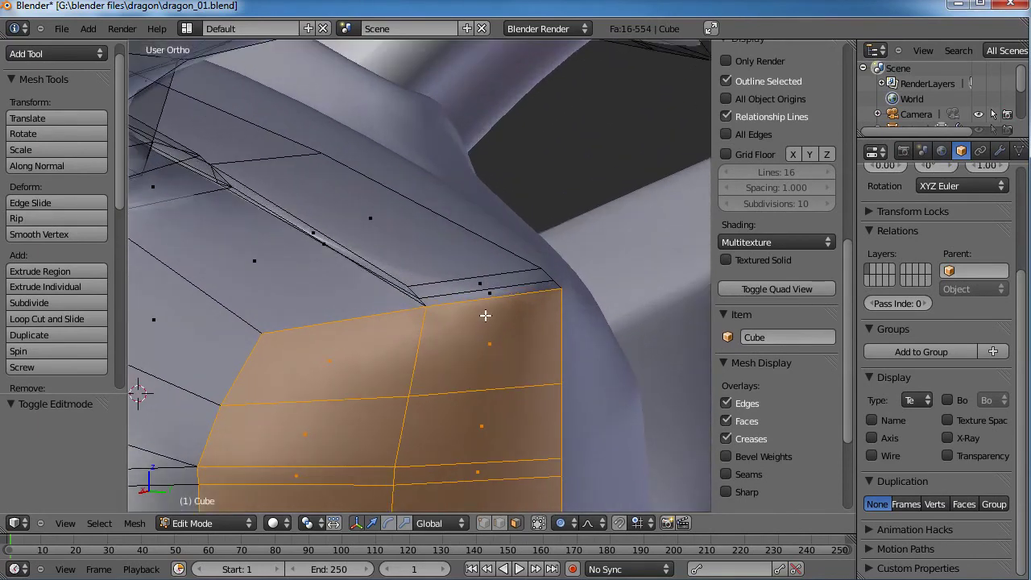
left_click(480, 285)
In the right view, enlarge the selected back faces along Z, lower them by about 0.022 and tilt them about 5.3°.
scroll(479, 284, "down", 8)
middle_click_drag(419, 202, 410, 247)
key("KP_3")
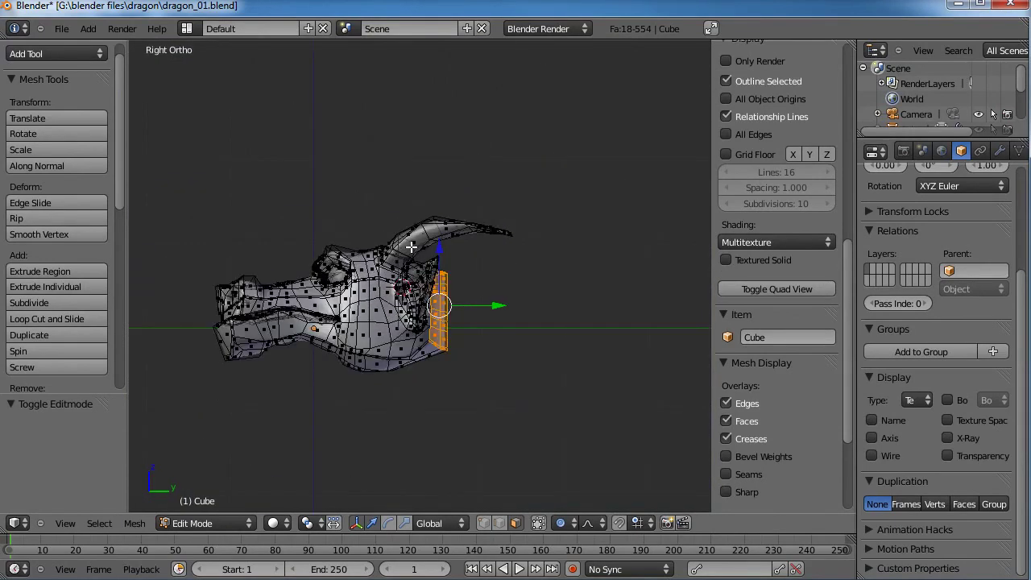
scroll(554, 239, "up", 3)
key("s")
key("z")
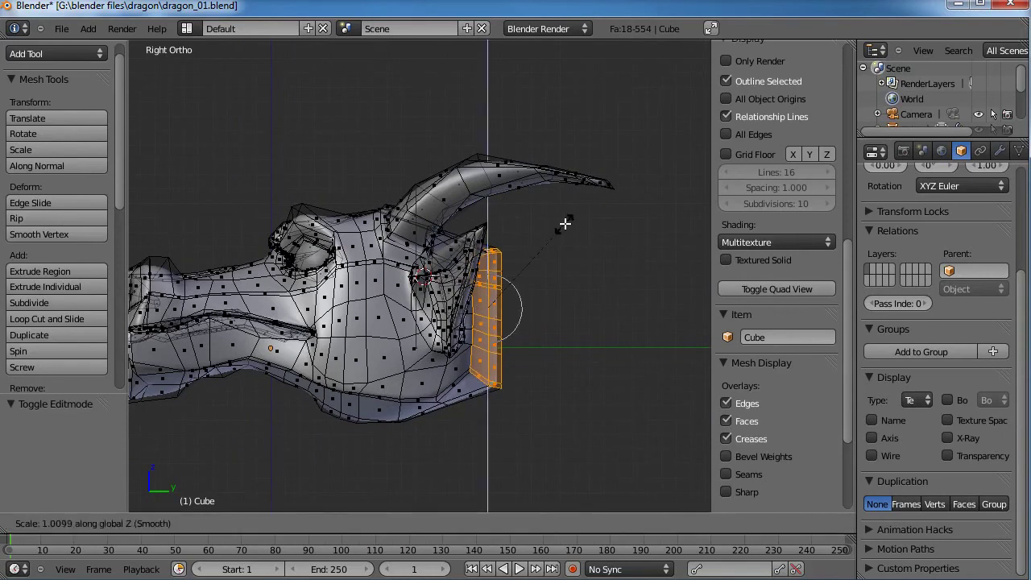
left_click(581, 208)
key("g")
key("z")
left_click(585, 214)
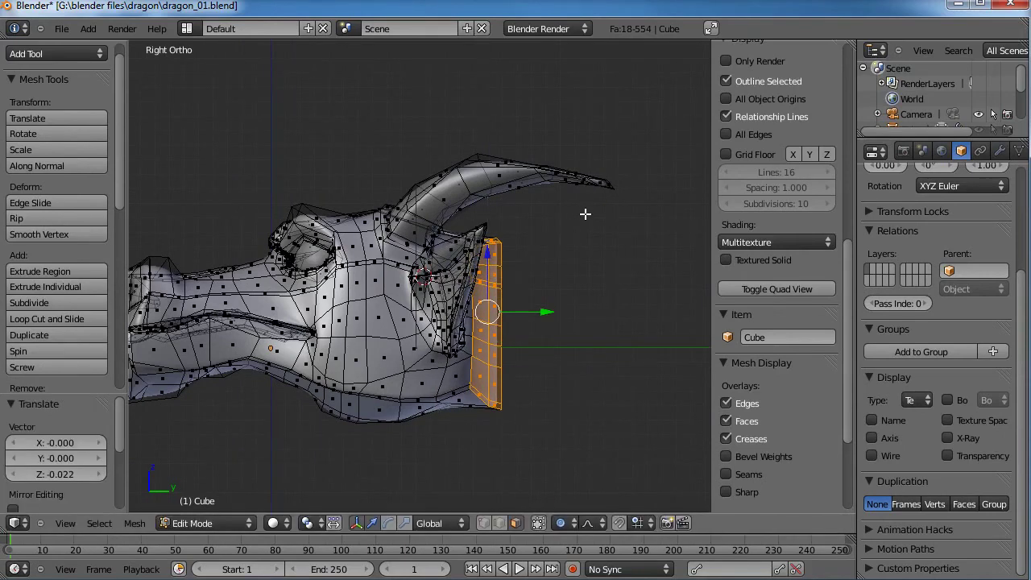
key("r")
left_click(595, 222)
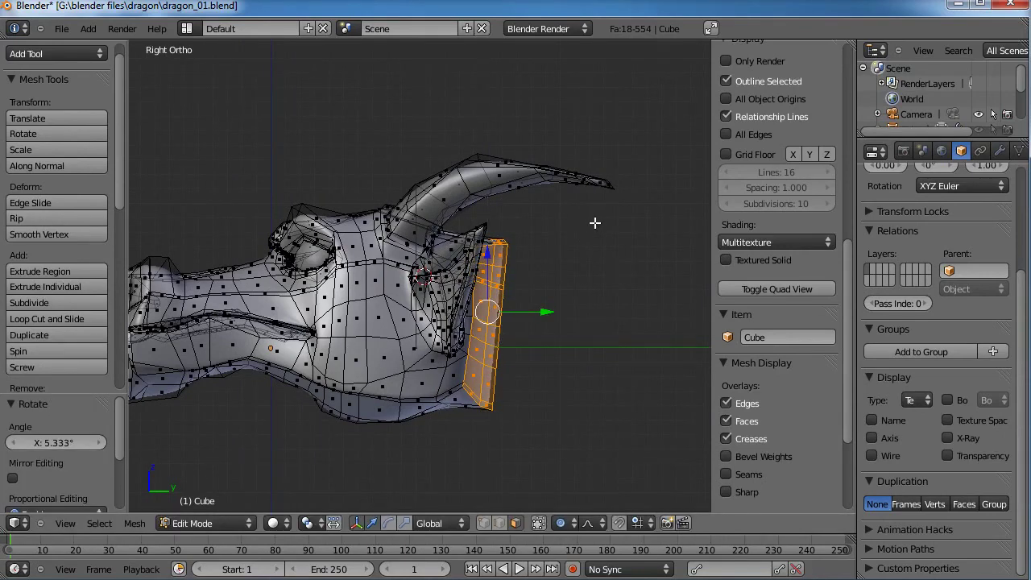
Extrude the back faces into a first neck section, move its end back and down, and rotate it about 15.3°.
middle_click_drag(574, 294, 521, 264, "shift")
key("e")
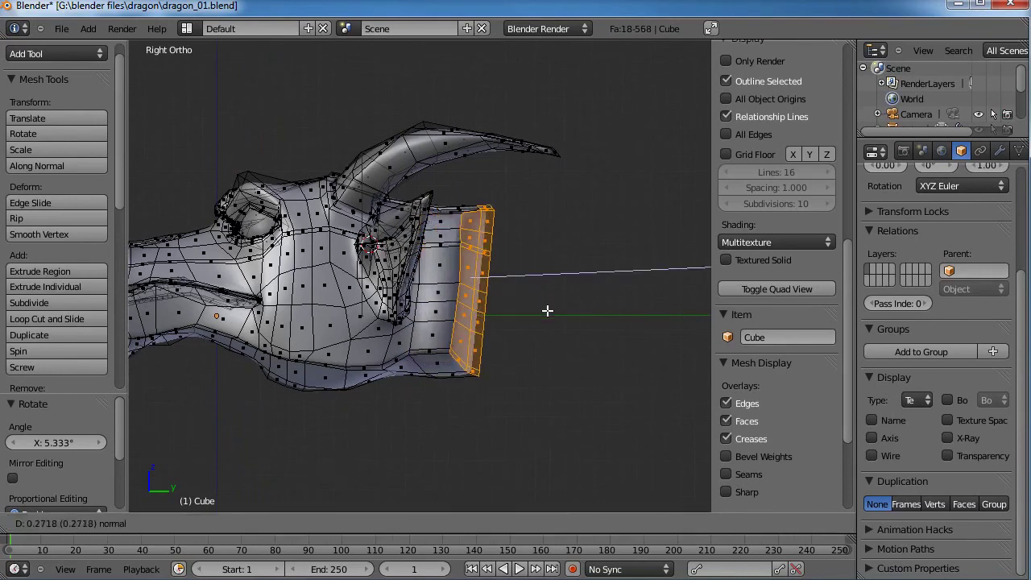
left_click(555, 303)
key("g")
left_click(580, 297)
key("r")
left_click(592, 309)
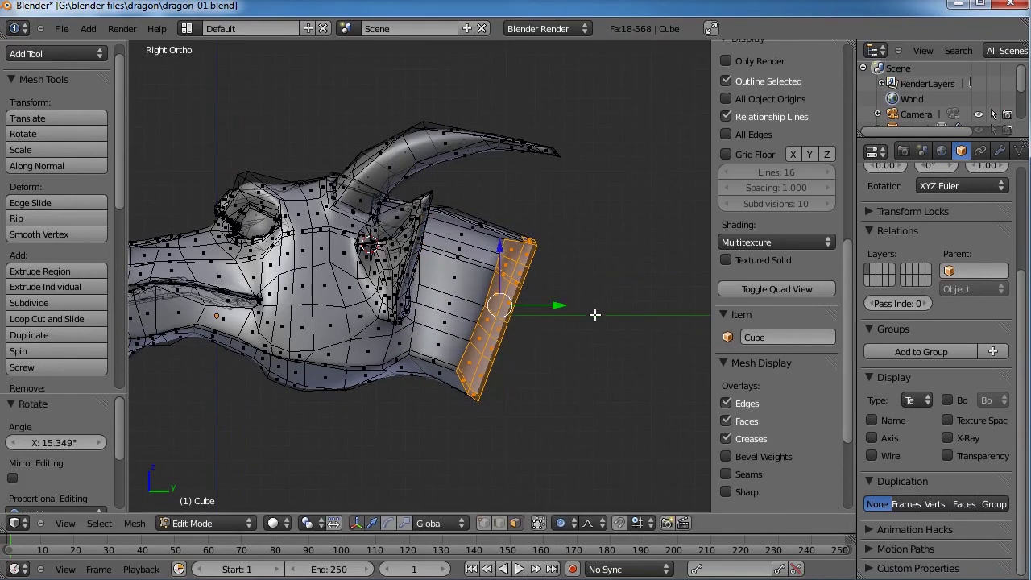
Extrude a second neck section angled downward, rotate its end about 15.1° and scale it by about 1.083.
scroll(588, 304, "down", 3)
middle_click_drag(585, 298, 528, 252, "shift")
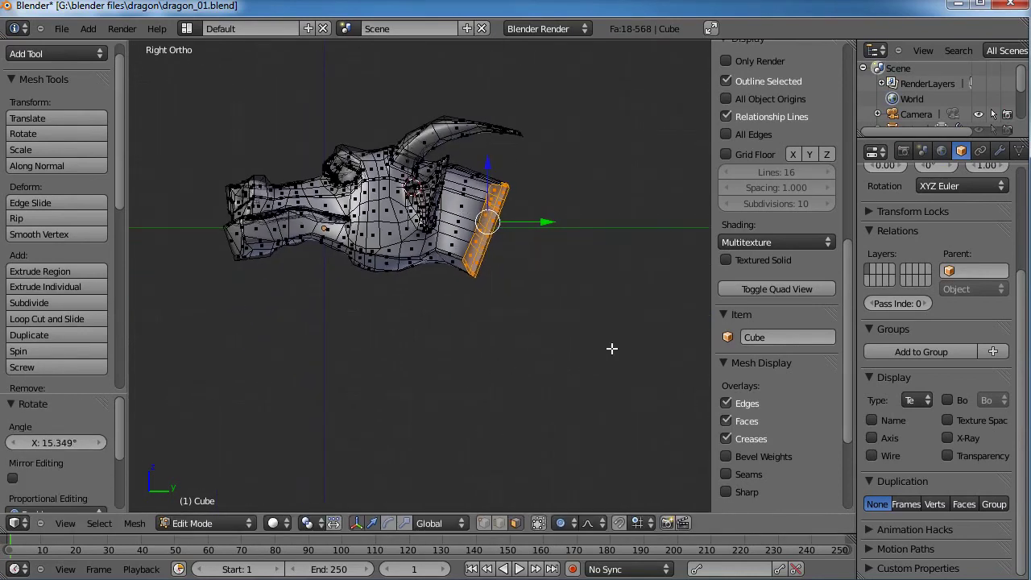
middle_click_drag(601, 341, 543, 313, "shift")
scroll(484, 268, "down", 1)
middle_click_drag(484, 269, 457, 264, "shift")
key("e")
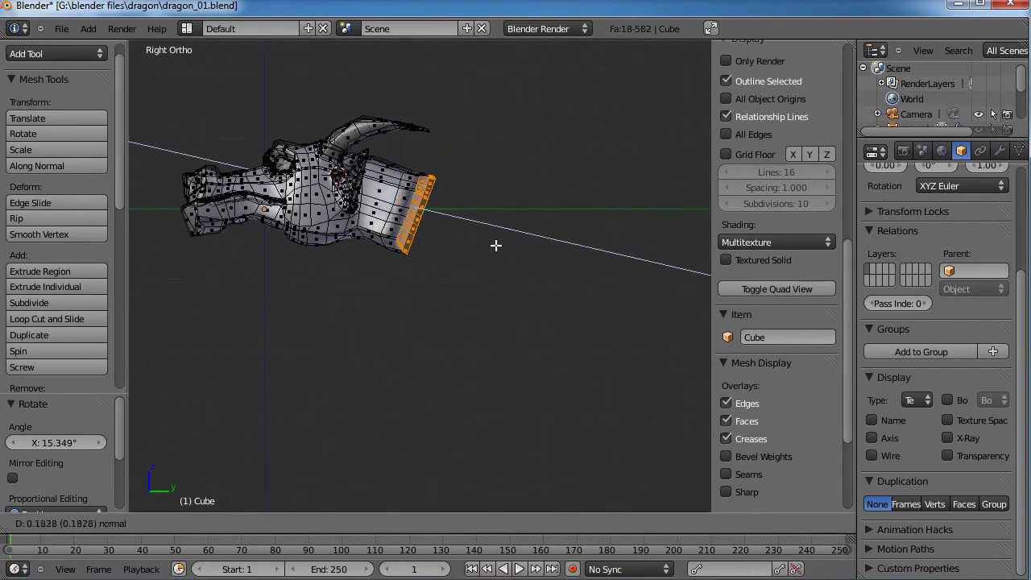
left_click(524, 274)
key("g")
left_click(568, 271)
key("r")
left_click(578, 305)
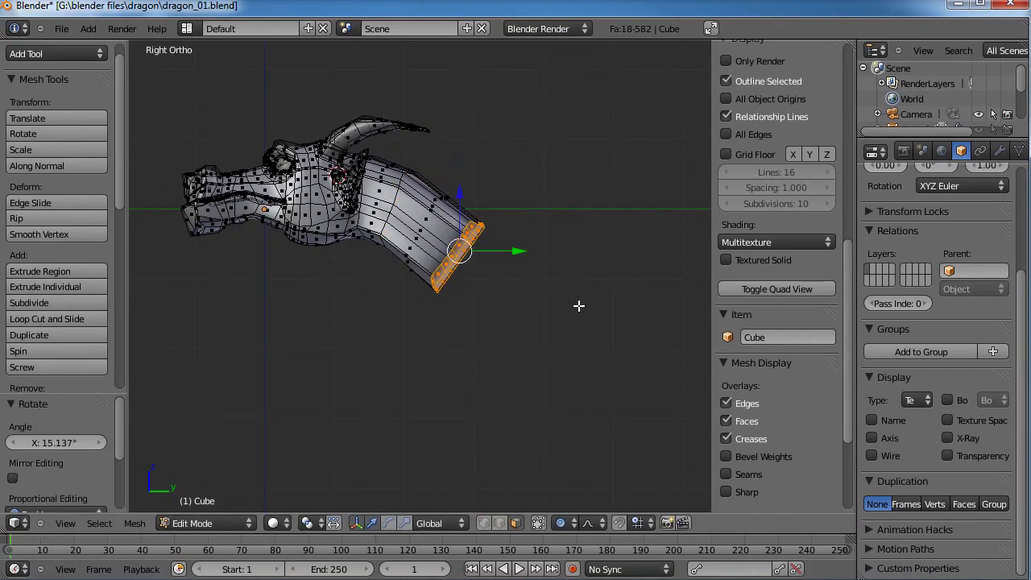
key("s")
left_click(593, 303)
Move the neck's end faces about -0.149 along X toward the mirror plane.
middle_click_drag(592, 303, 451, 375)
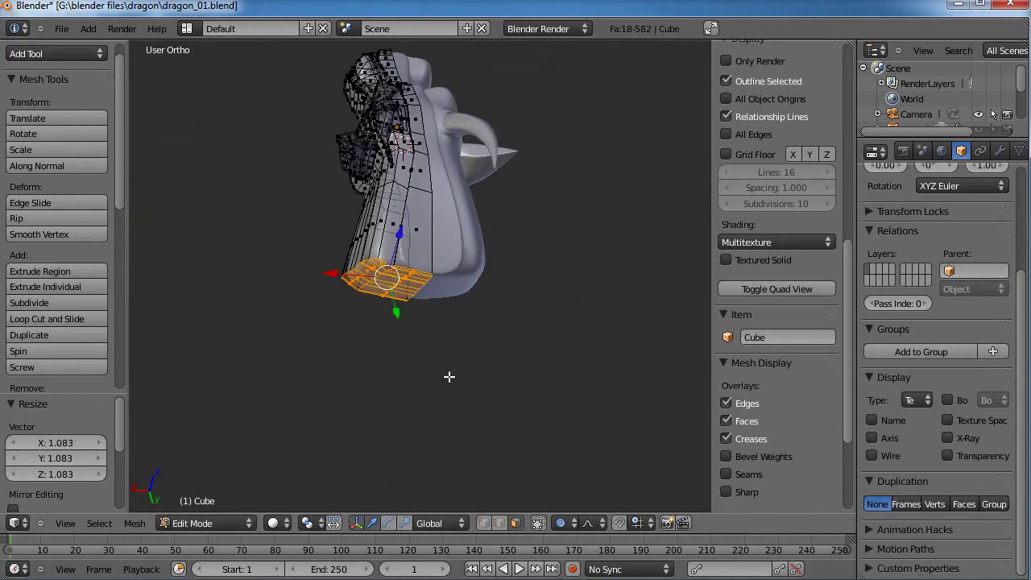
key("g")
key("x")
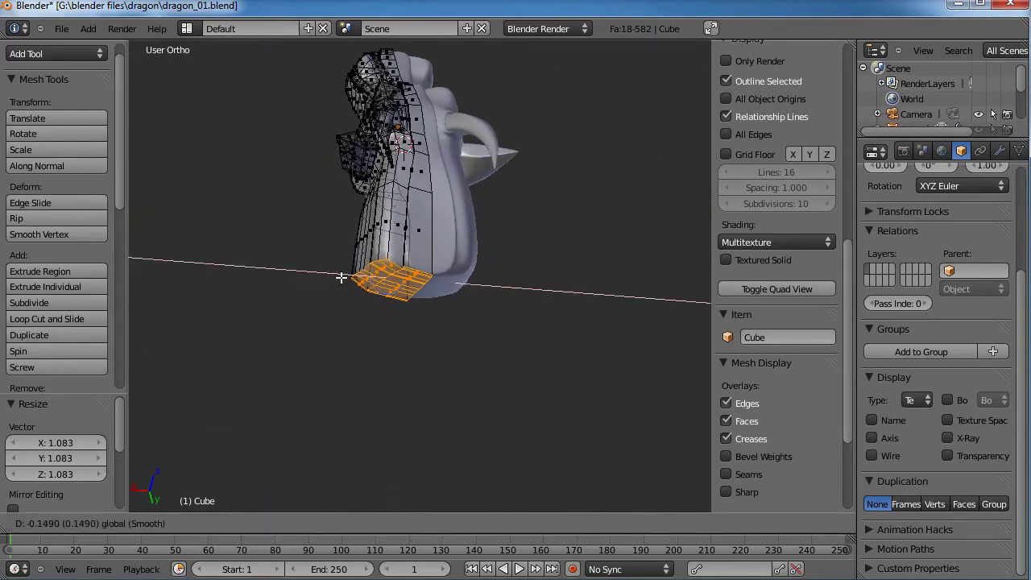
left_click(344, 276)
Try extruding a long third neck section along the end faces' normal, and undo the extrusion.
middle_click_drag(345, 276, 606, 219)
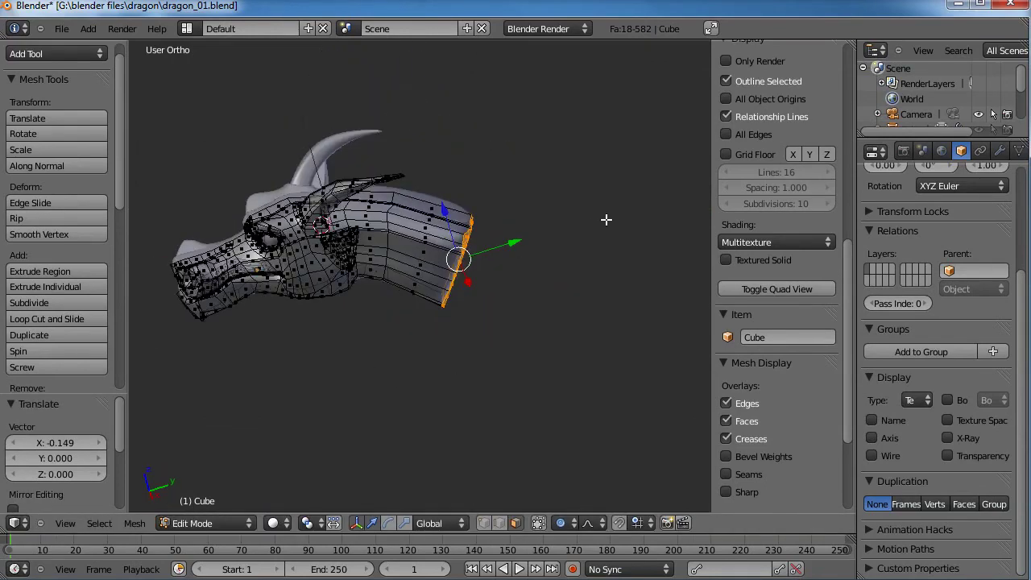
key("KP_7")
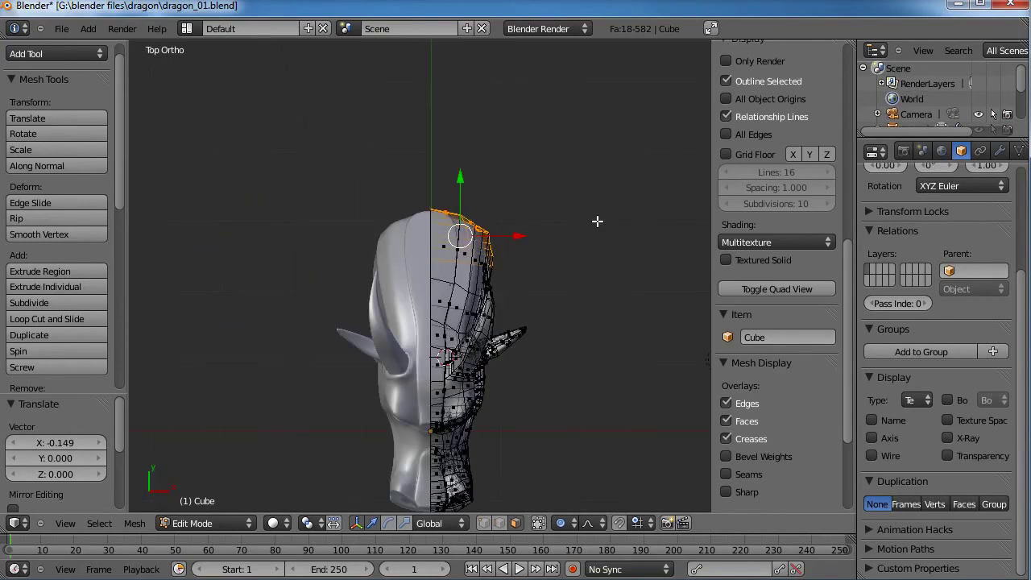
key("KP_3")
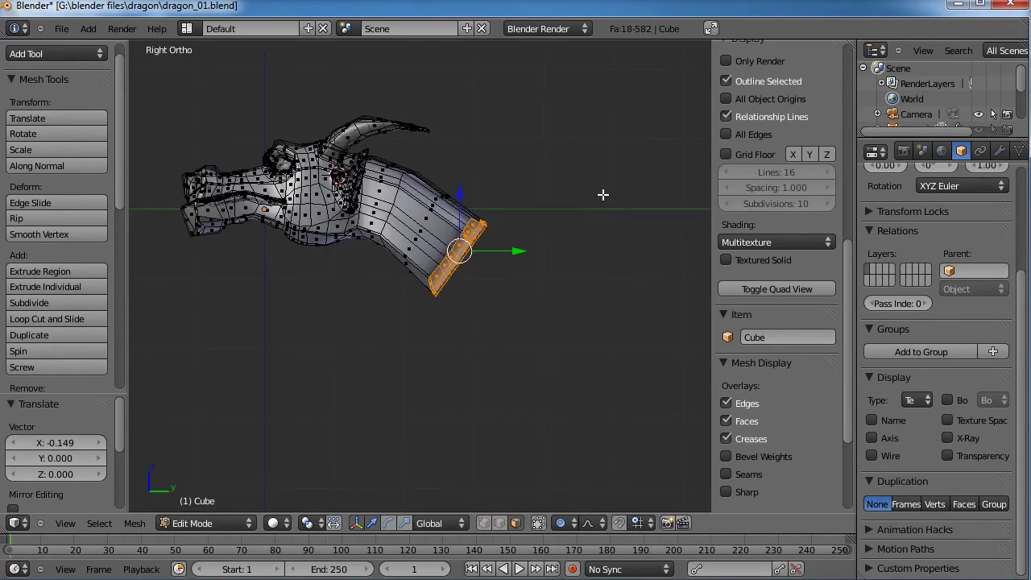
key("e")
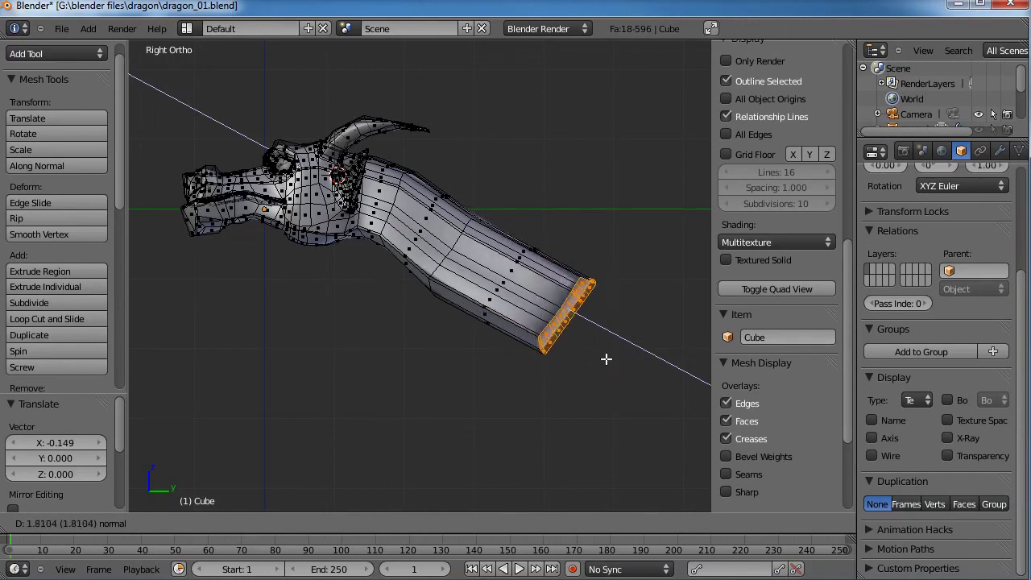
left_click(585, 320)
middle_click_drag(611, 196, 434, 171)
middle_click_drag(410, 208, 433, 500)
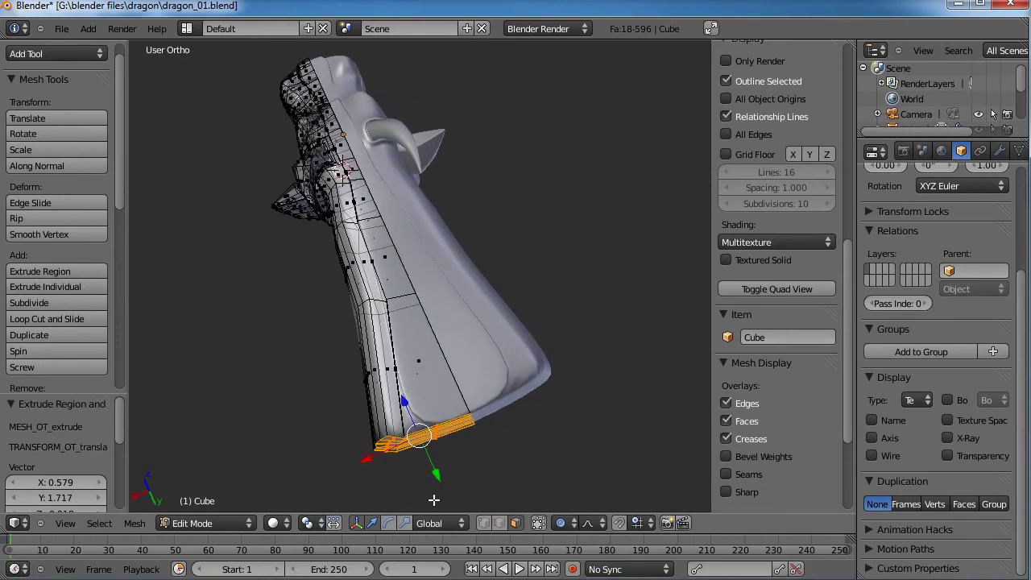
middle_click_drag(250, 354, 376, 411)
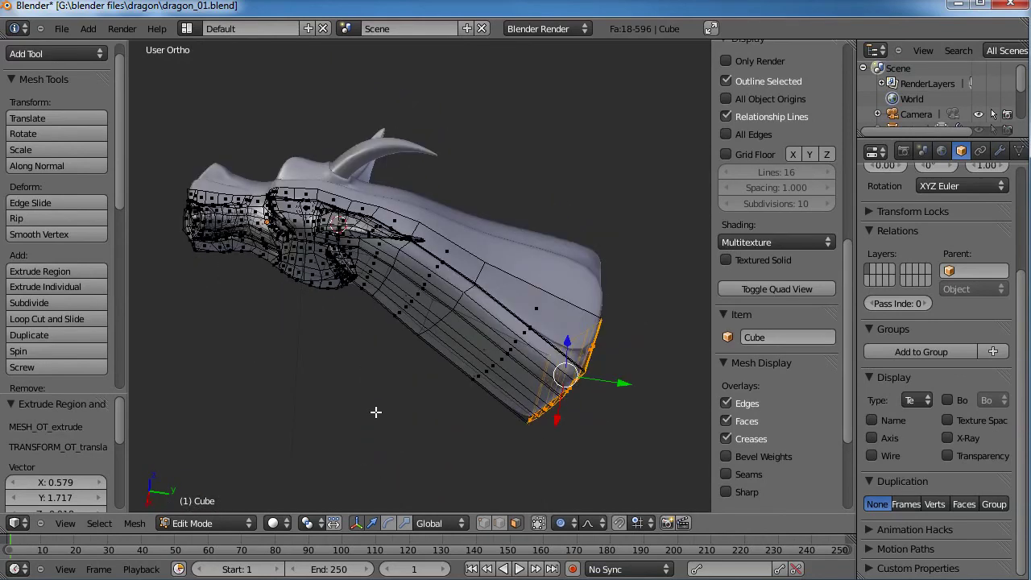
key("ctrl+z")
Extrude the neck's end faces into a third section, moving the end about 0.923 along Y and -1.223 along Z.
key("KP_3")
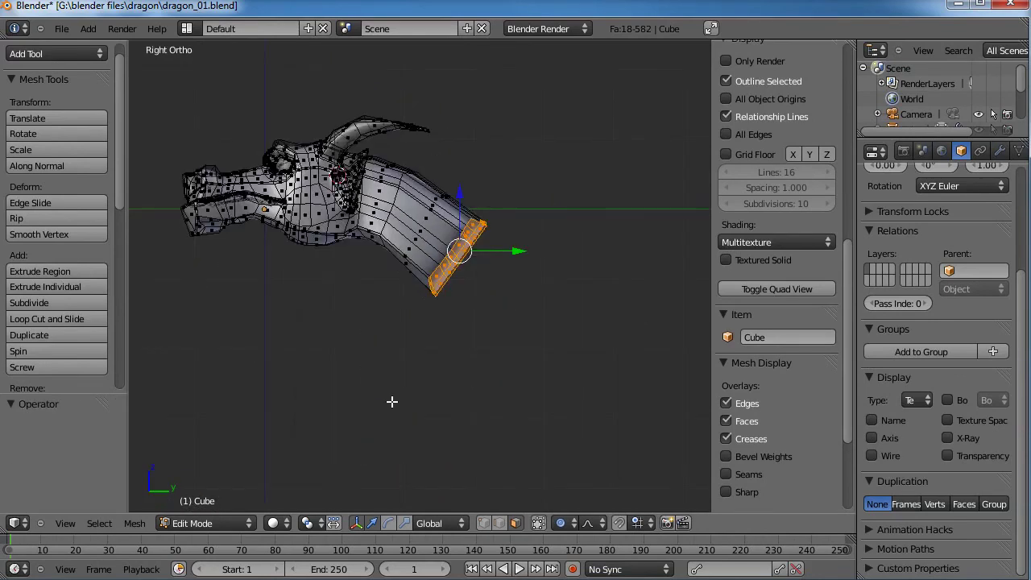
key("e")
right_click(471, 307)
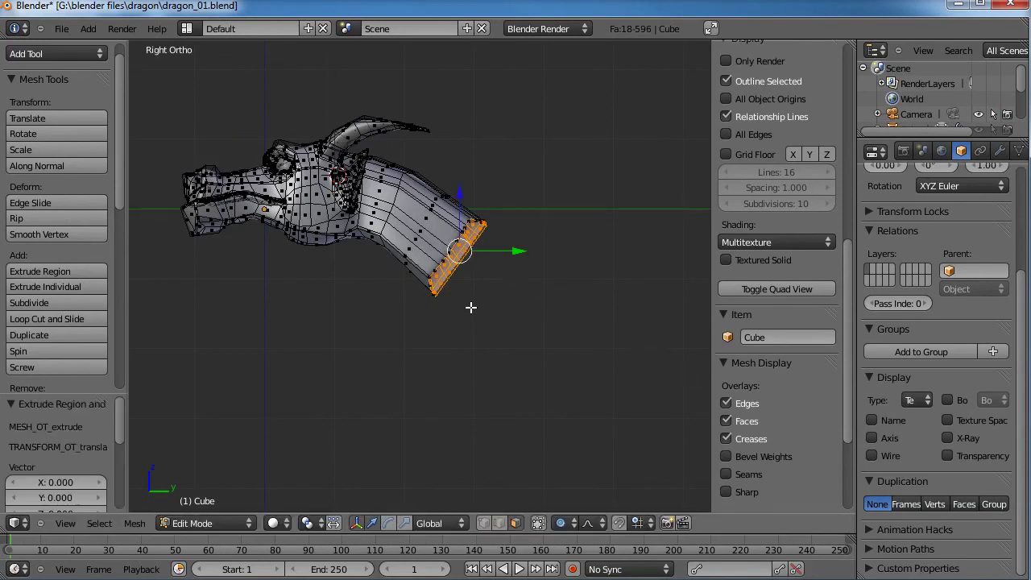
middle_click_drag(489, 229, 453, 211, "shift")
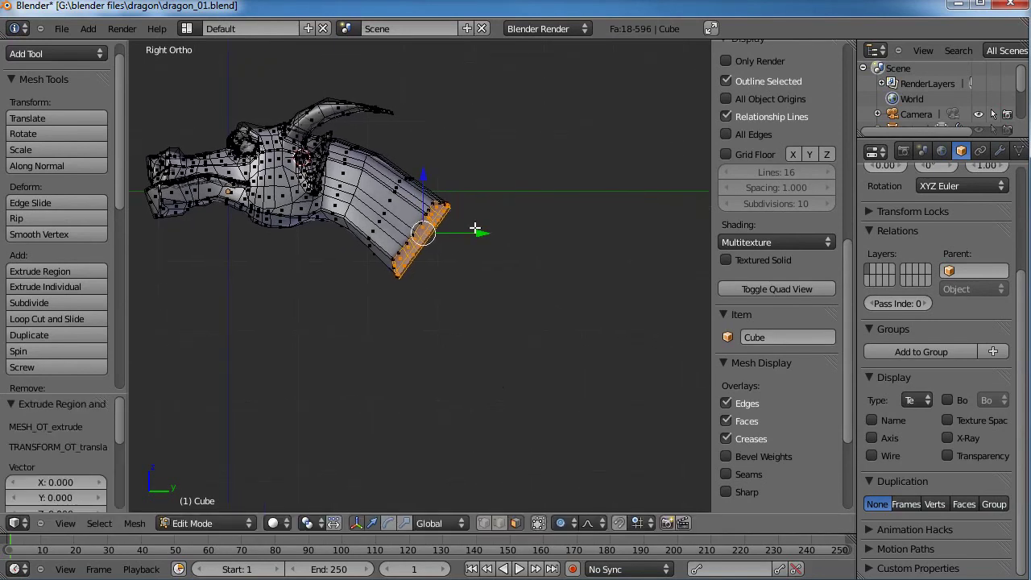
key("g")
right_click(499, 251)
key("g")
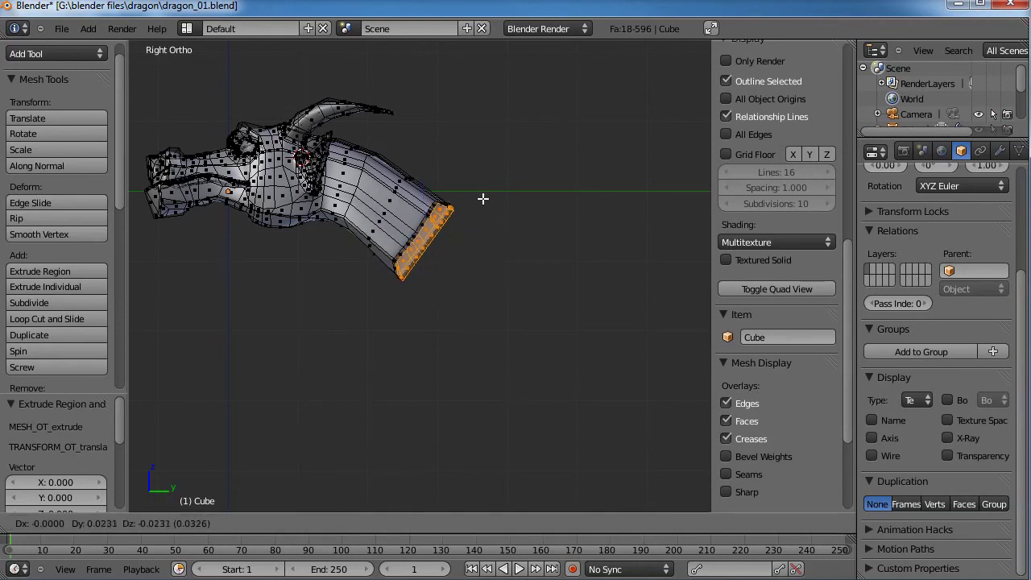
left_click(543, 277)
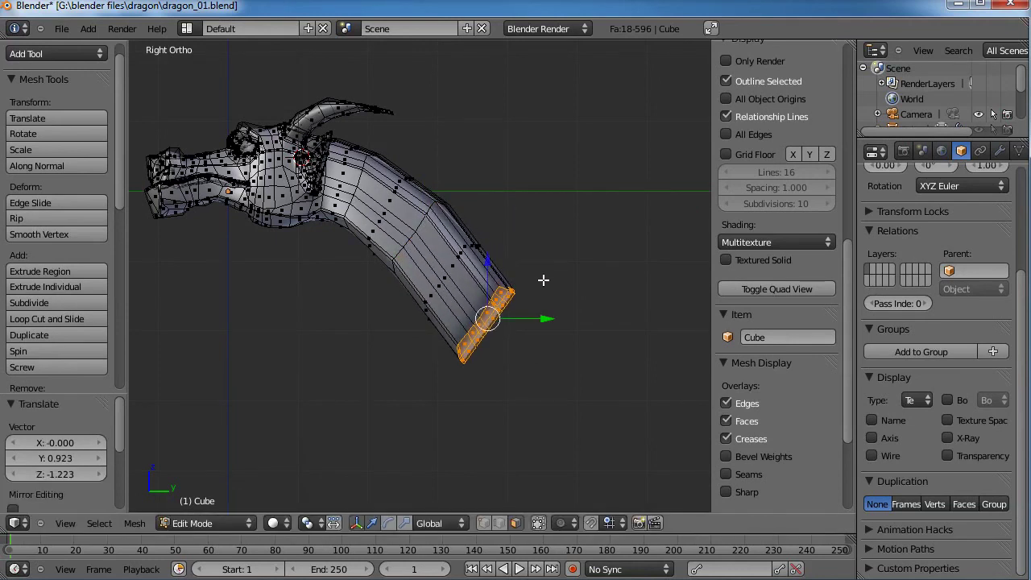
Scale the third neck section's end by about 1.36, shift it about 0.058 along Y and -0.046 along Z, and rotate it about -5.86°.
key("s")
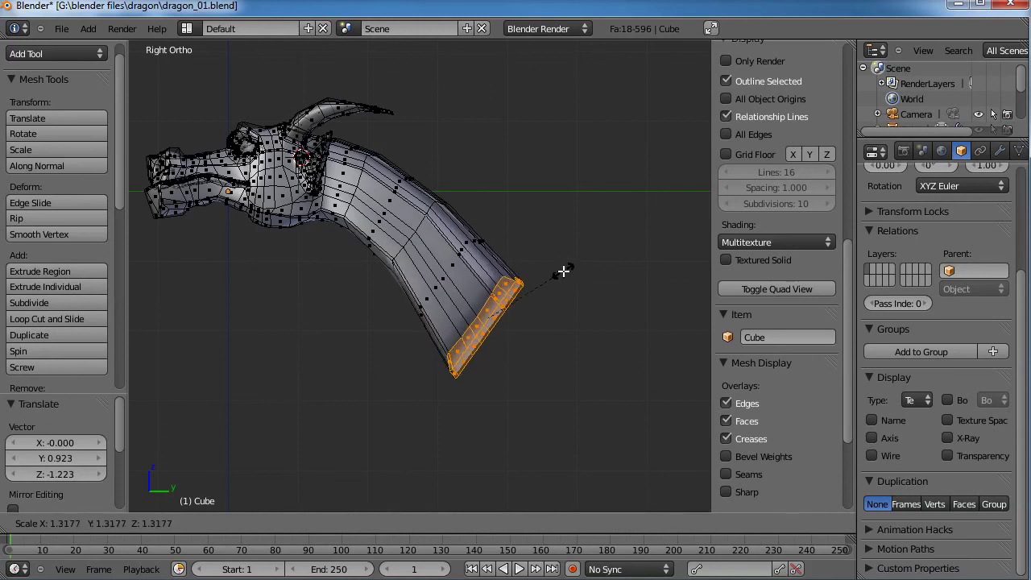
left_click(566, 270)
key("g")
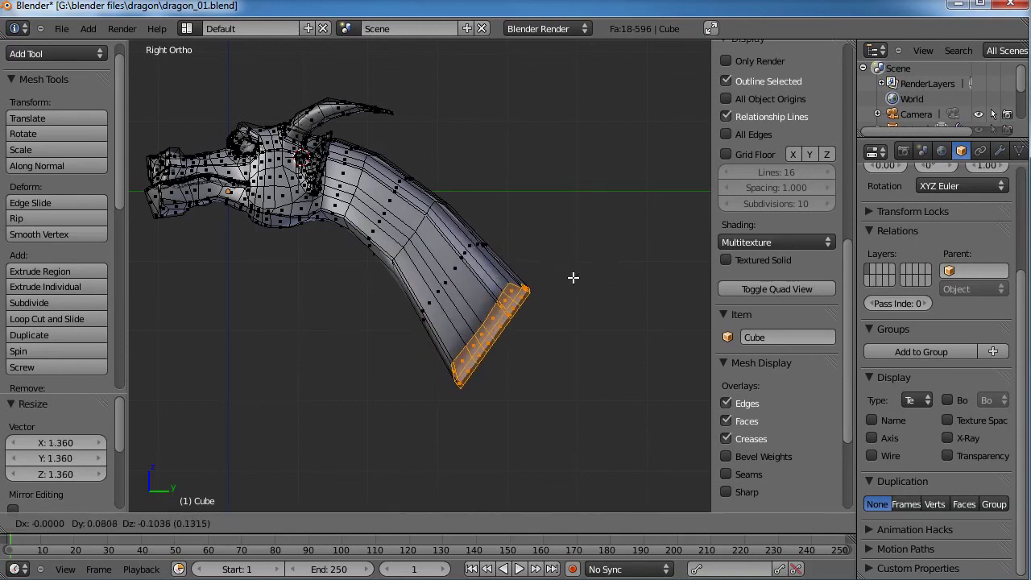
left_click(512, 276)
key("r")
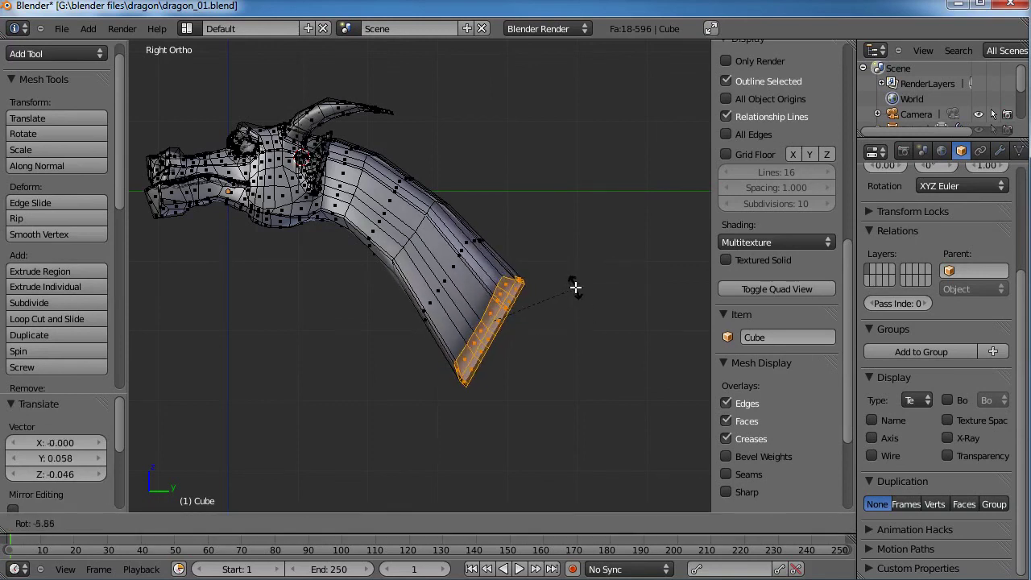
left_click(576, 287)
Try extruding a fourth neck section and moving its end about -0.335 along Y and -0.611 along Z, and undo the extrusion.
key("e")
left_click(645, 394)
key("g")
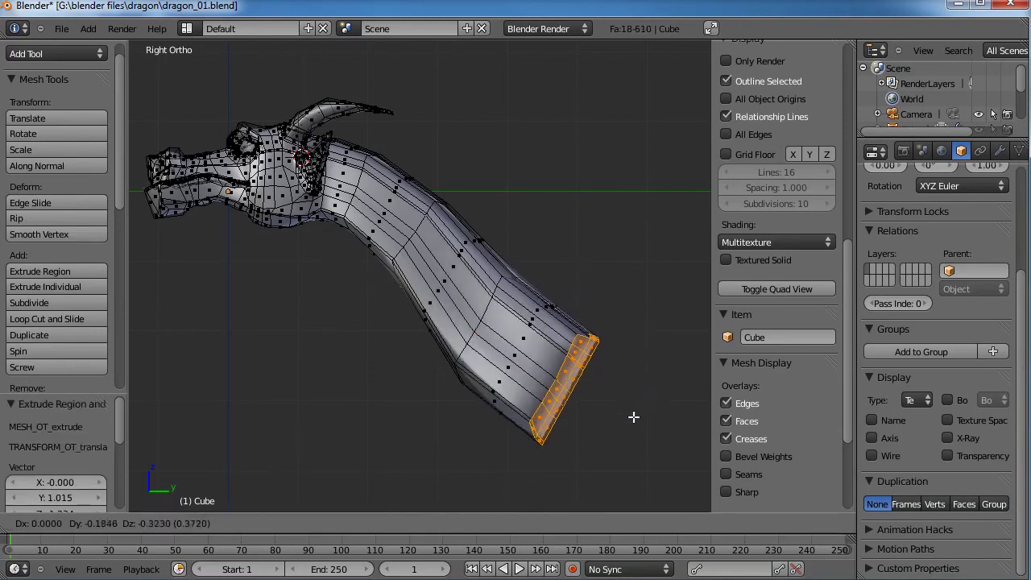
left_click(625, 430)
key("s")
left_click(642, 423)
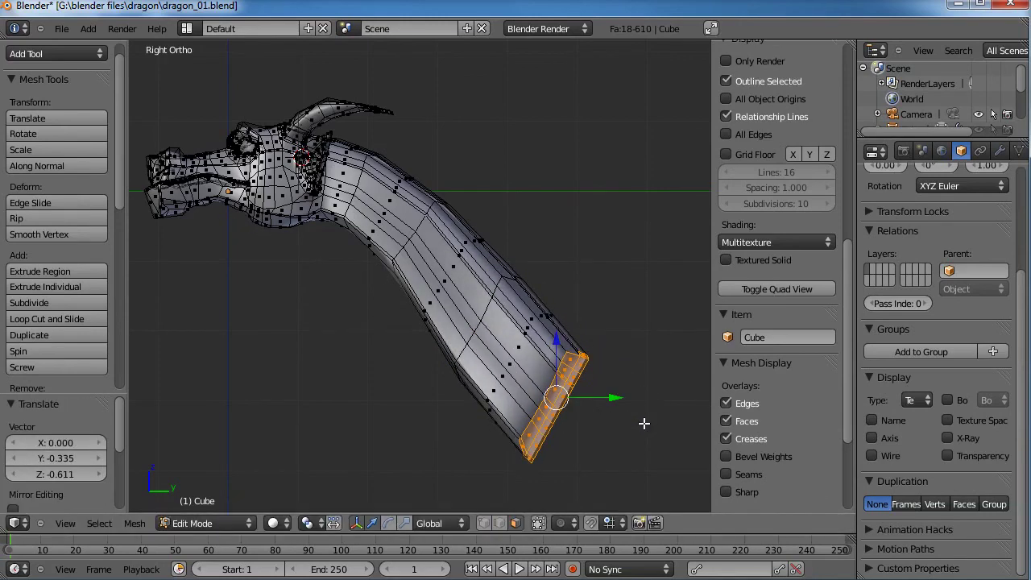
key("ctrl+z")
key("ctrl+z")
key("ctrl+z")
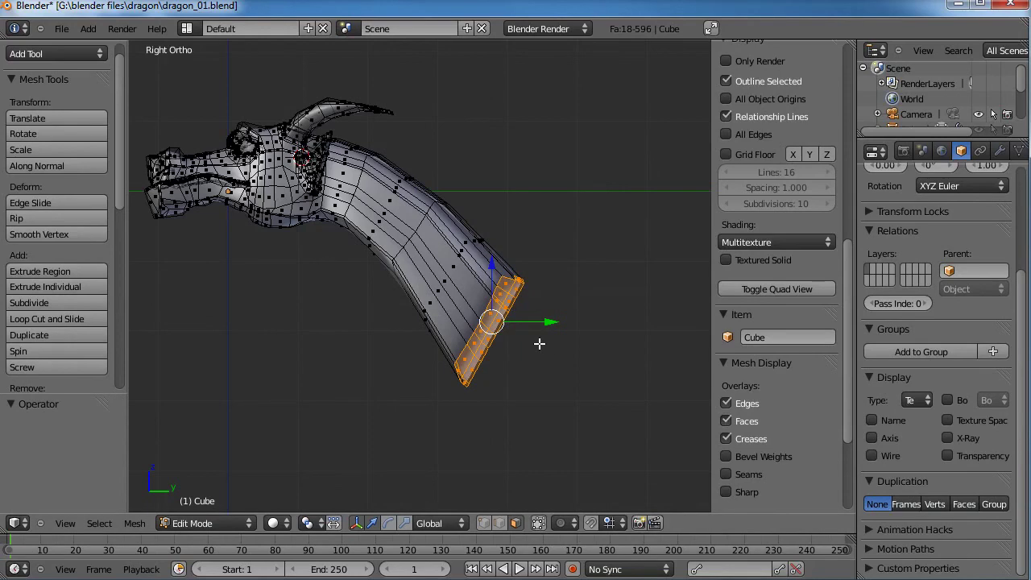
Extrude a fourth neck section about 0.958 along Y and -0.9 along Z, enlarge its end about 1.63 times, lower it slightly and enlarge it further.
key("e")
left_click(563, 354)
key("s")
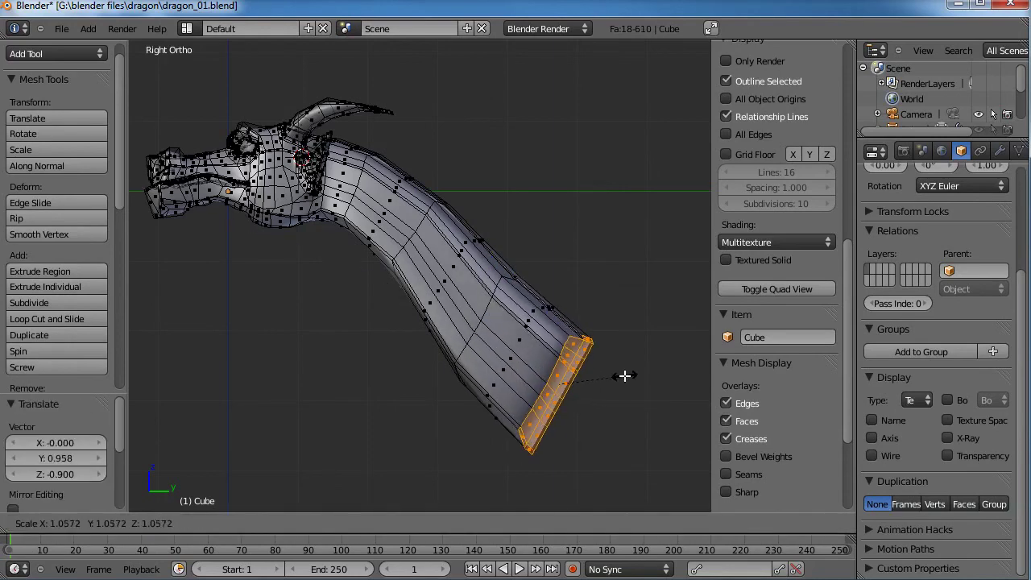
left_click(651, 340)
key("g")
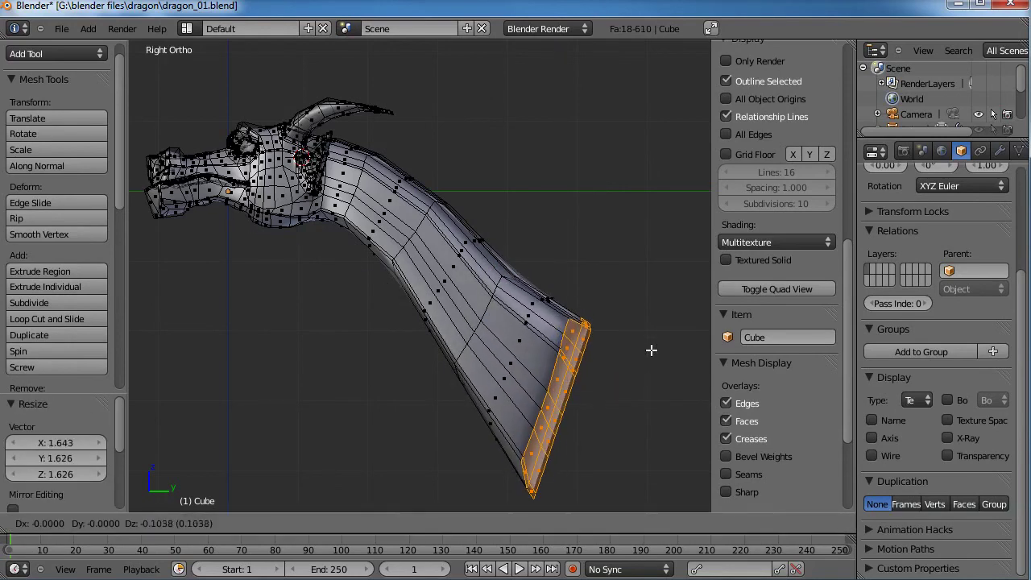
left_click(649, 352)
key("s")
left_click(658, 344)
Move the third neck section's face loop about 0.035 along Y and 0.127 along Z.
key("a")
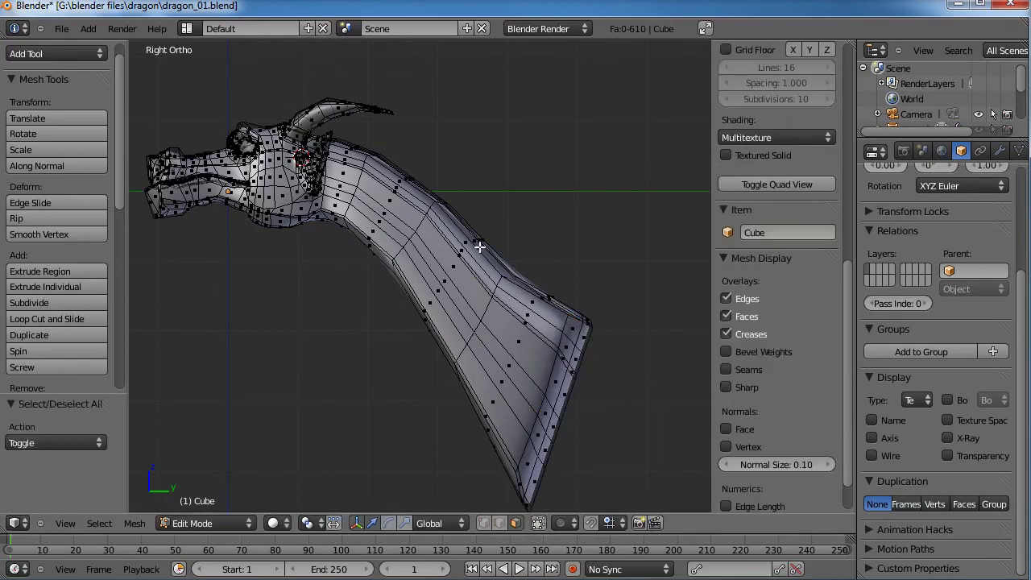
right_click(432, 279, "alt")
key("g")
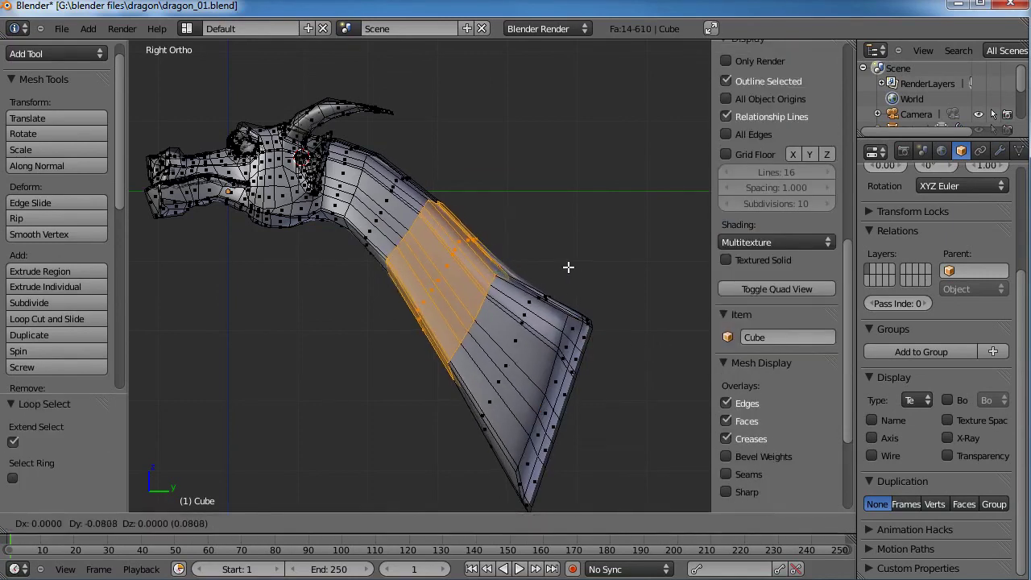
left_click(428, 233)
key("a")
Add loop cuts around the neck: one each in the first, second and fourth sections and two in the third.
key("ctrl+r")
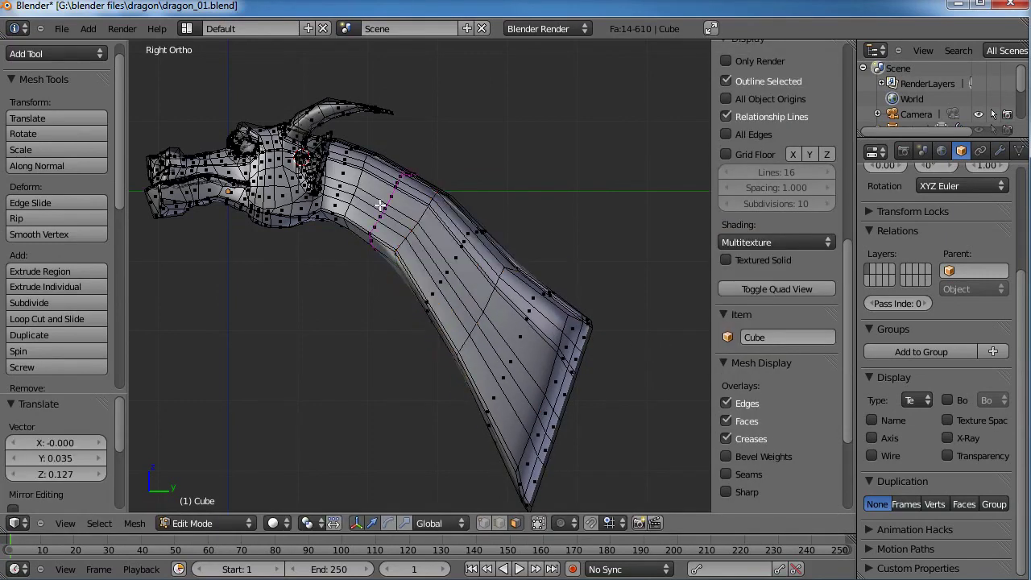
left_click(380, 207)
left_click(344, 176)
left_click(339, 174)
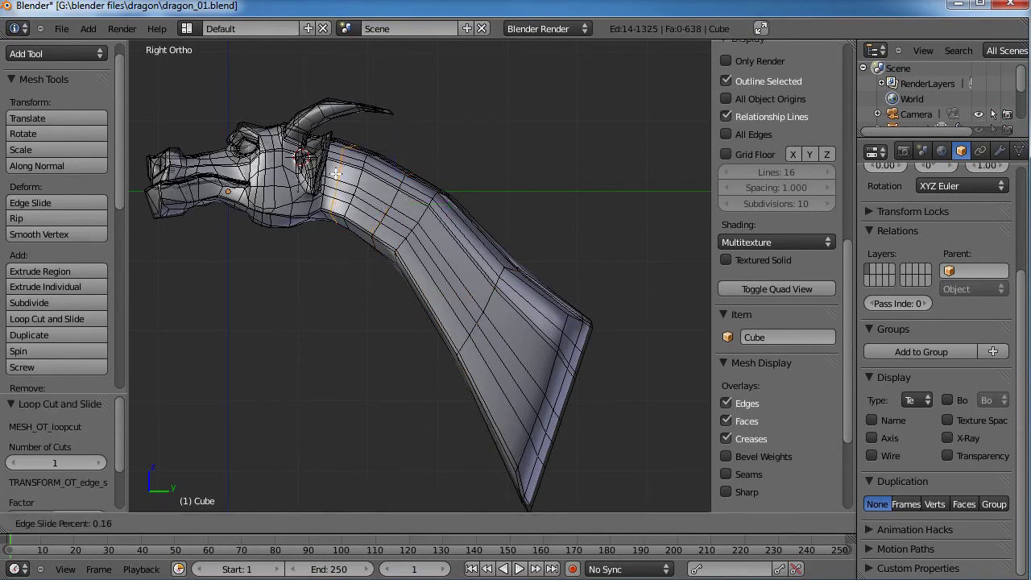
left_click(339, 175)
left_click(499, 364)
right_click(475, 304)
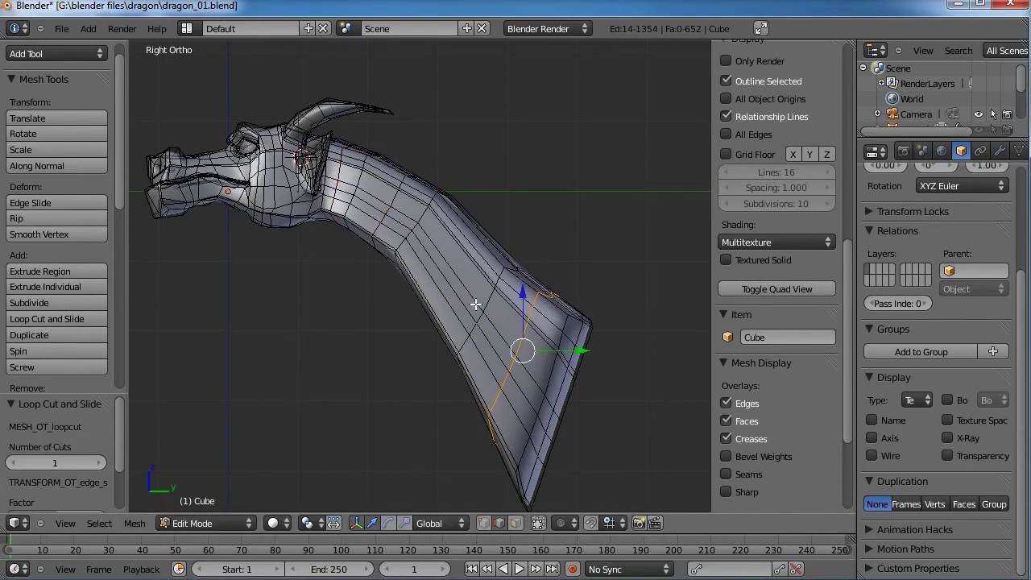
left_click(441, 260)
right_click(435, 245)
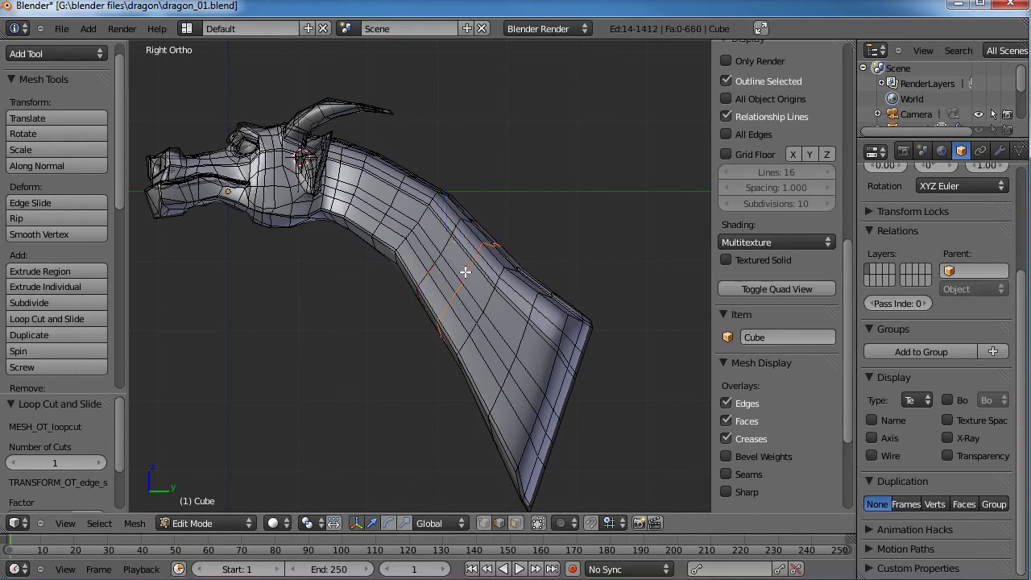
Move the third section's two new edge loops up and toward the head, using smooth proportional editing with a wide influence radius.
key("a")
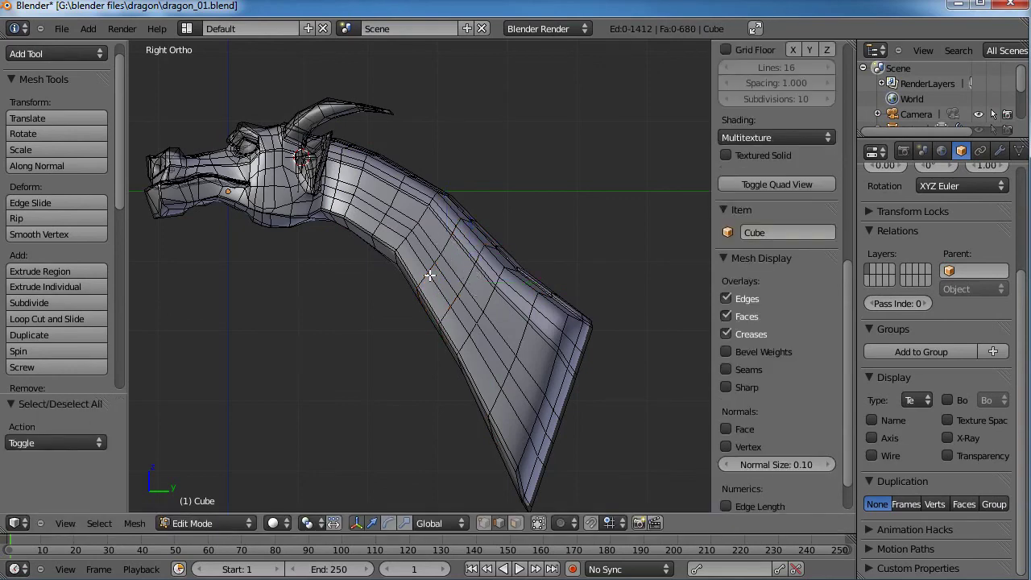
right_click(438, 254, "alt")
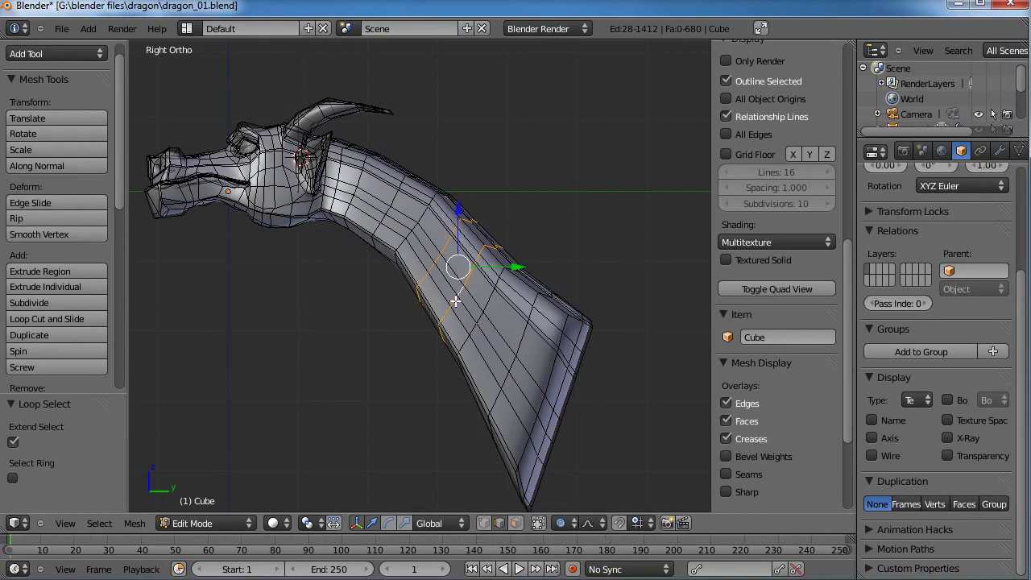
key("g")
scroll(461, 294, "down", 15)
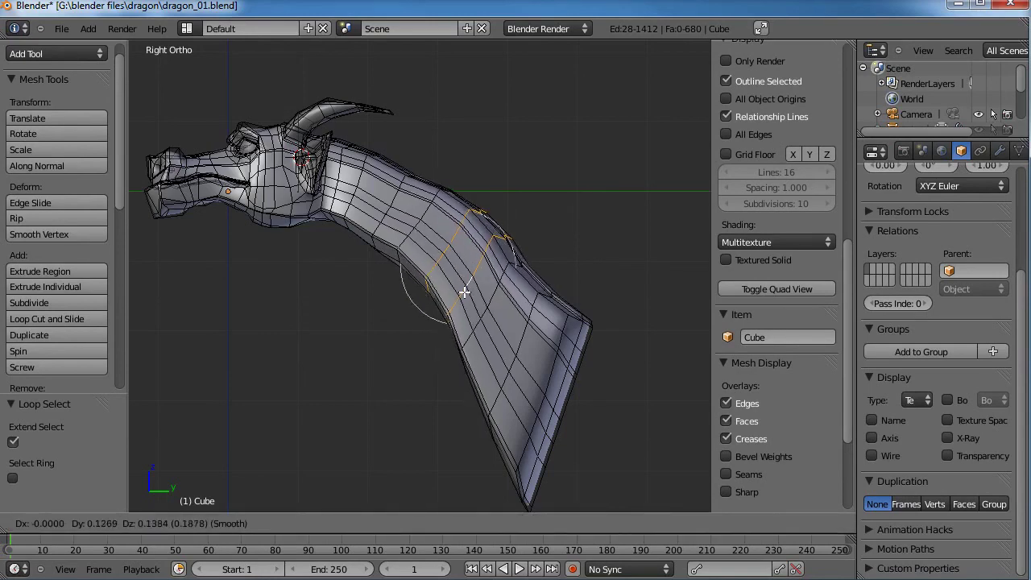
scroll(463, 290, "down", 5)
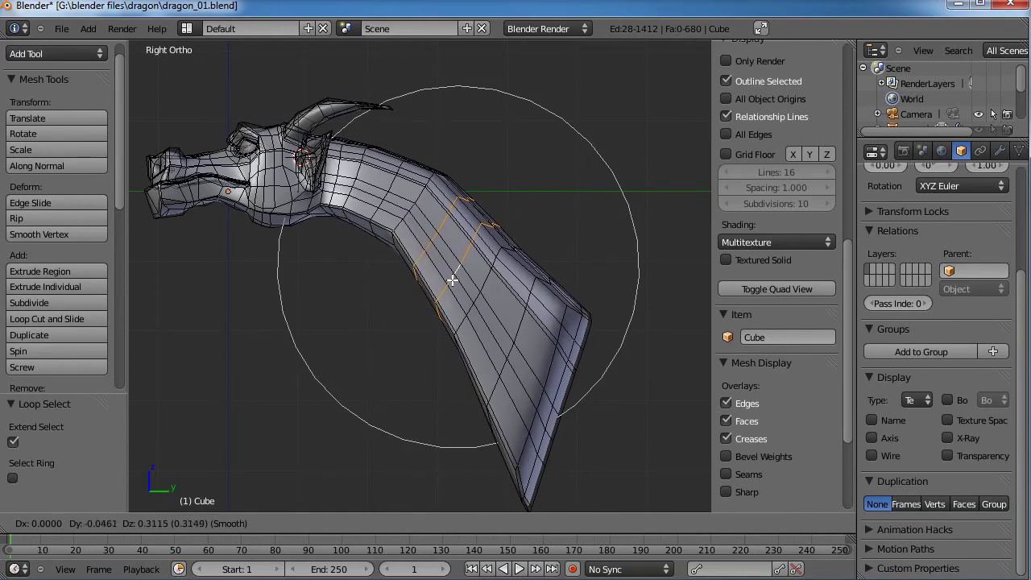
key("Escape")
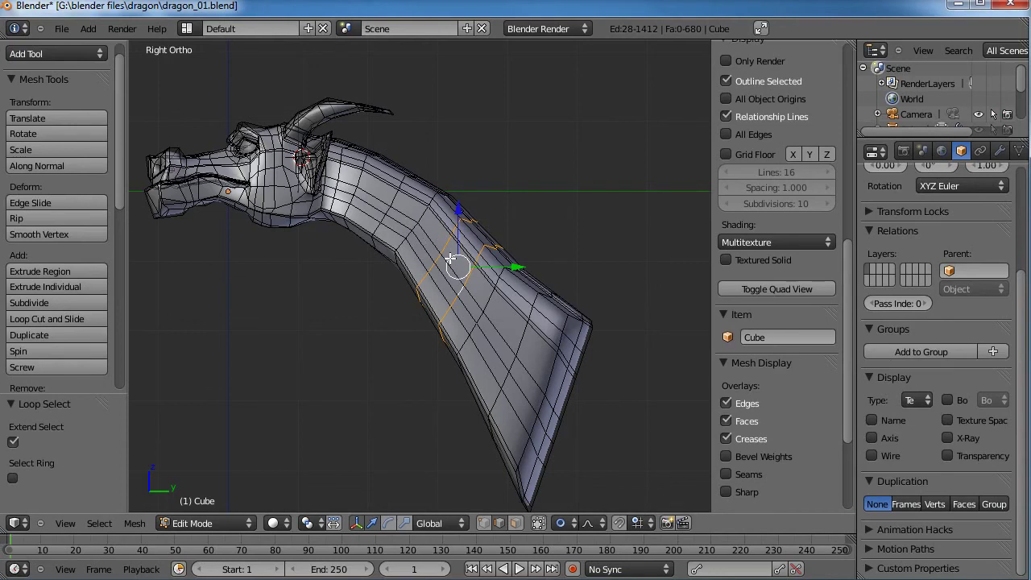
key("g")
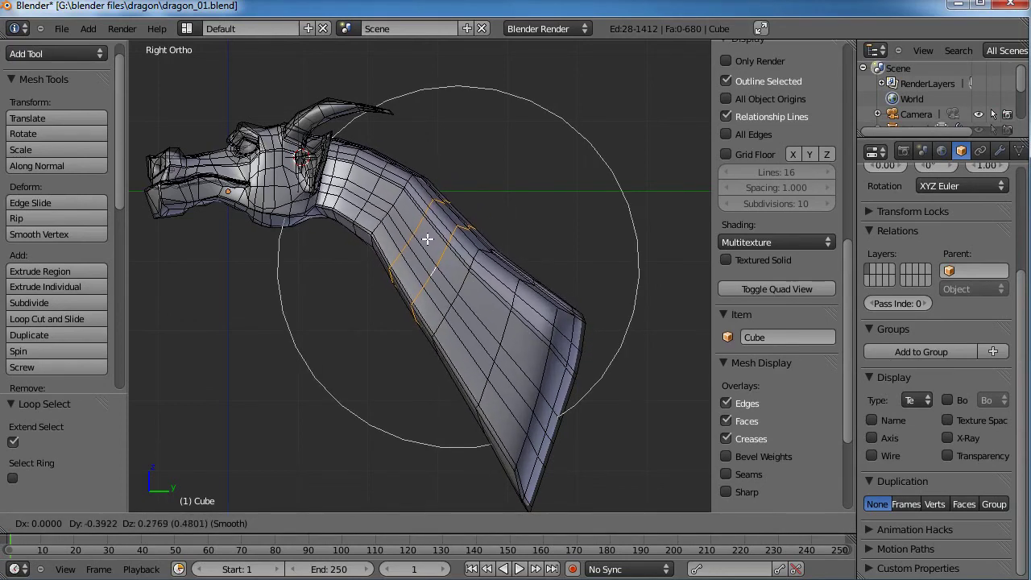
left_click(416, 236)
key("a")
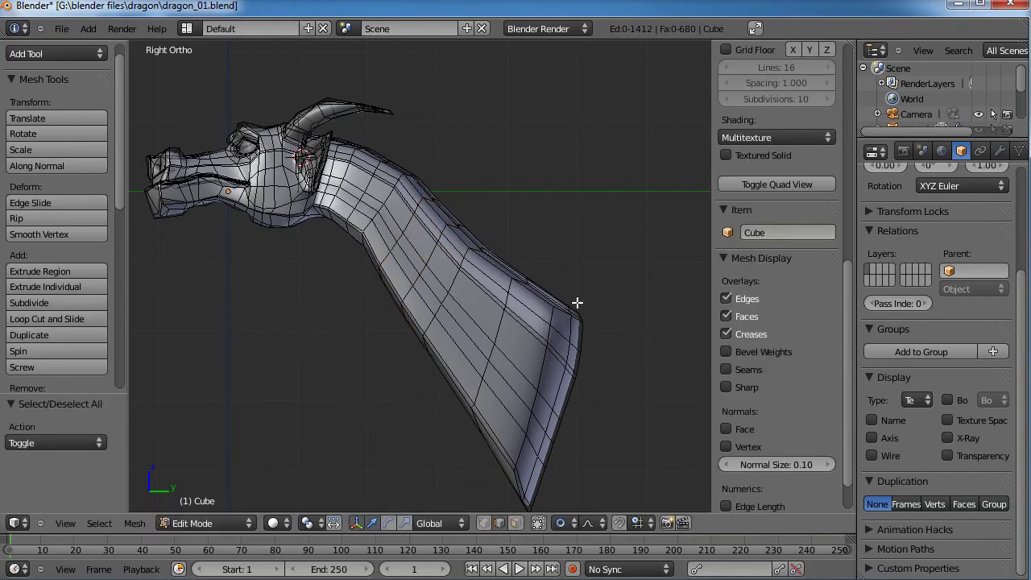
Move the neck's end rim about -0.36 along Y with proportional editing and rotate it about -8.25°.
left_click_drag(562, 350, 538, 377)
middle_click_drag(587, 378, 596, 320, "shift")
key("b")
left_click_drag(582, 370, 568, 395)
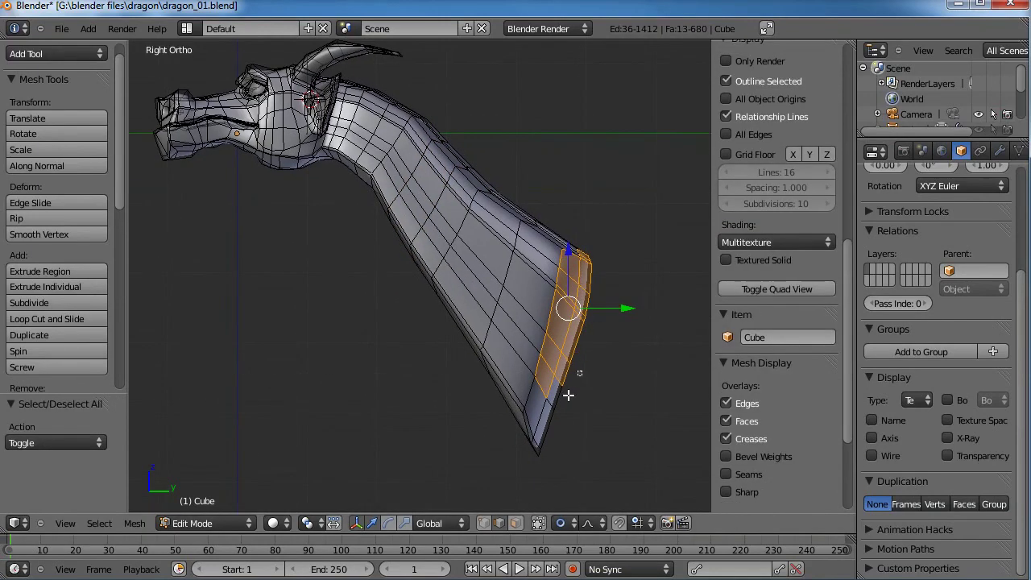
left_click_drag(512, 473, 512, 473)
key("g")
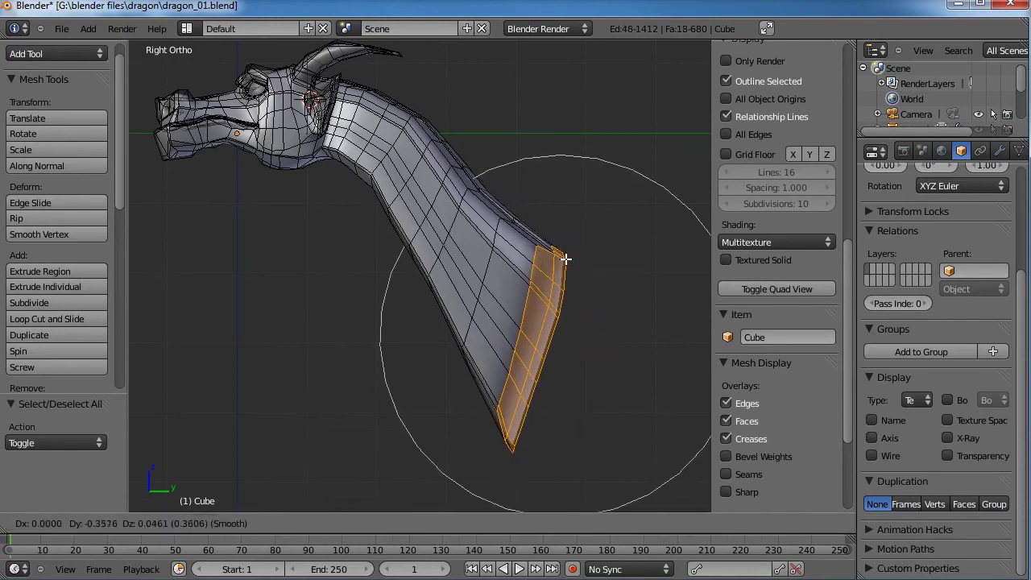
left_click(567, 259)
key("r")
left_click(577, 247)
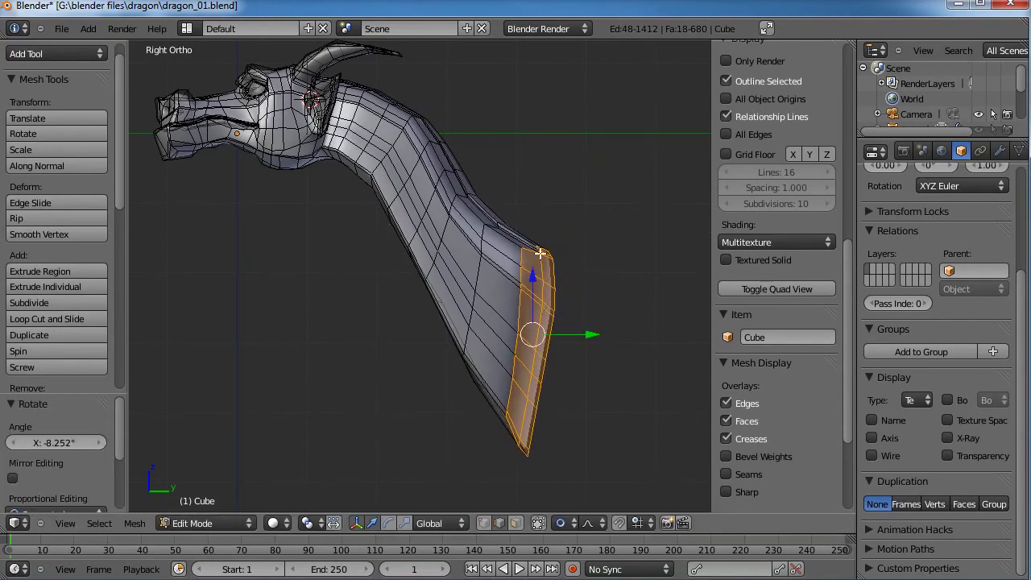
Pull the edges at the middle of the neck's underside forward and slightly down with smooth proportional editing.
key("a")
left_click_drag(415, 292, 416, 292)
key("g")
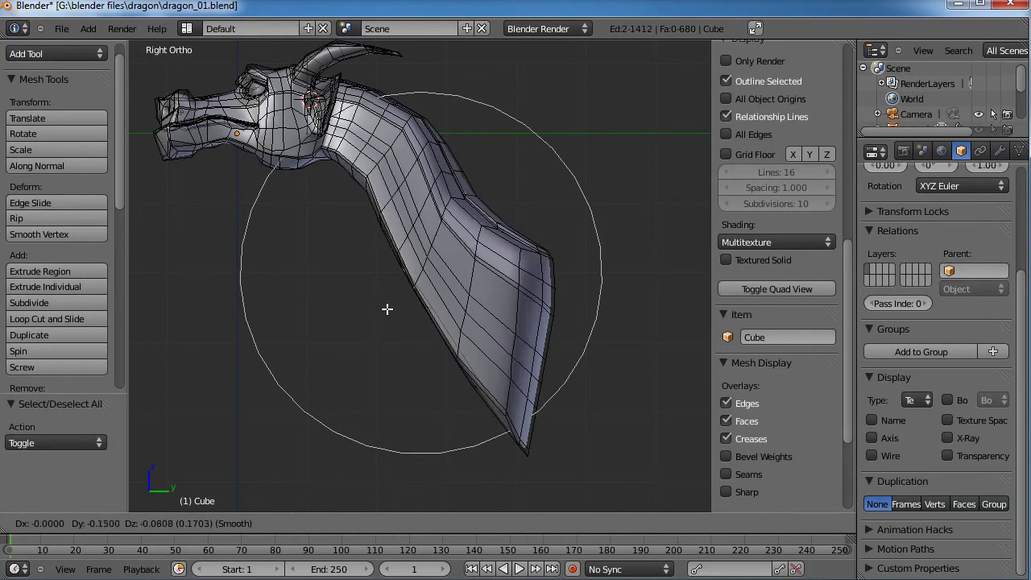
left_click(382, 317)
key("a")
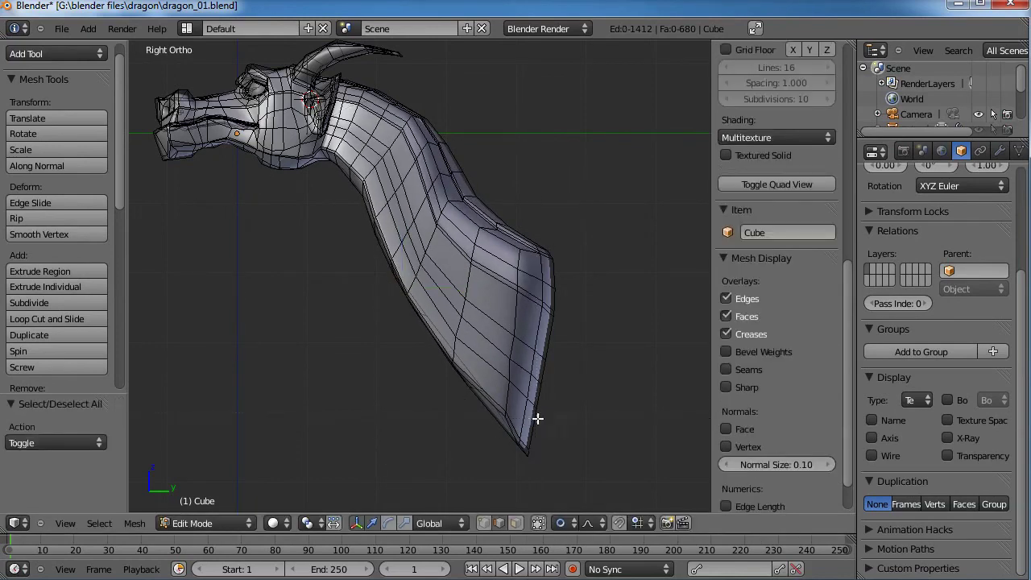
Move the neck end's lowest tip about -0.173 along Y and -0.311 along Z, switch to face selection and clear the selection.
key("b")
left_click_drag(538, 419, 486, 465)
key("g")
left_click(477, 483)
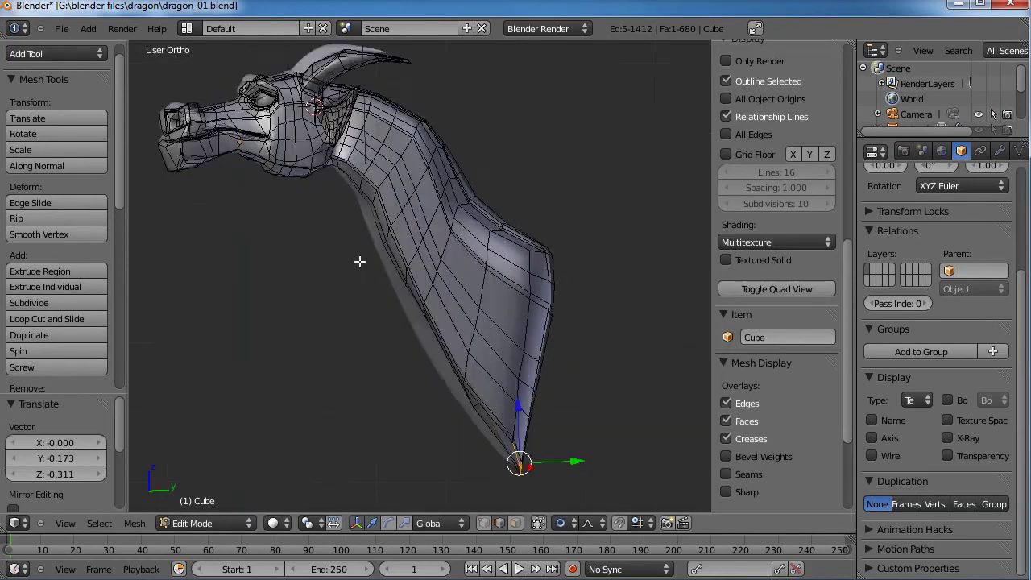
middle_click_drag(360, 260, 446, 287)
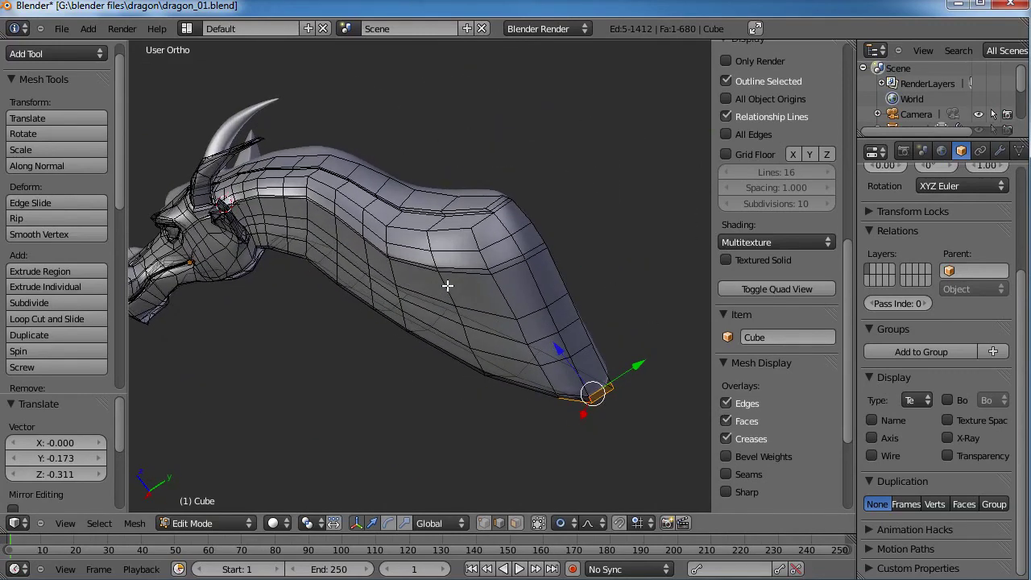
key("KP_3")
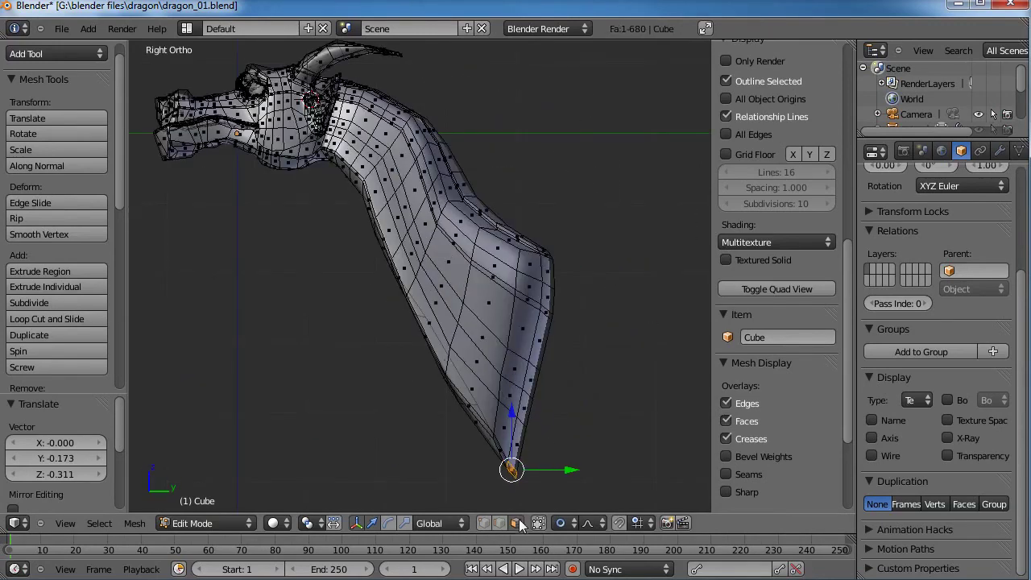
key("a")
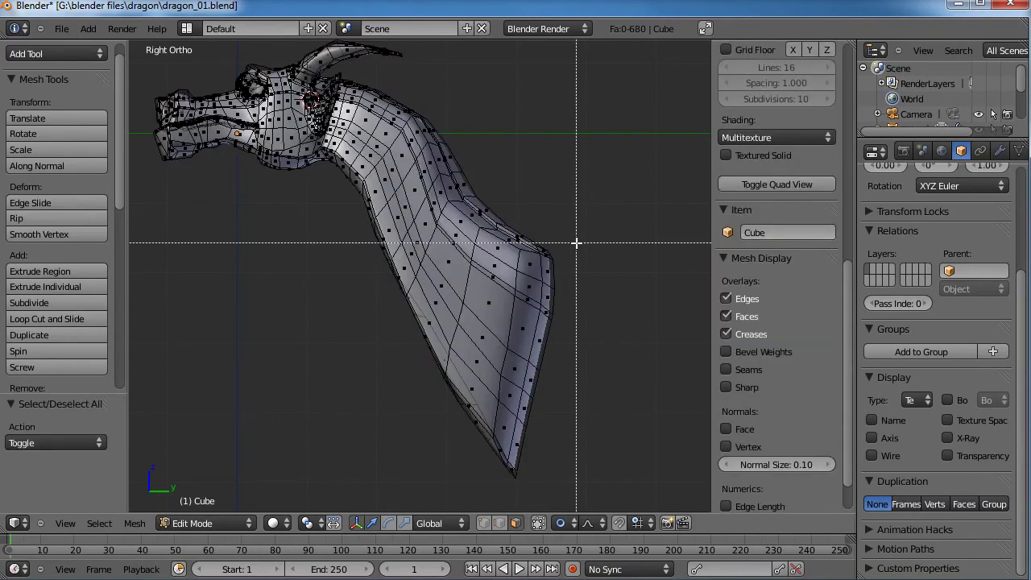
Delete the faces that close off the neck's rear end and switch to Sculpt Mode.
left_click_drag(526, 298, 526, 298)
key("b")
left_click_drag(516, 375, 506, 423)
left_click_drag(494, 481, 495, 481)
middle_click_drag(494, 480, 440, 430)
key("x")
left_click(471, 300)
scroll(440, 431, "down", 5)
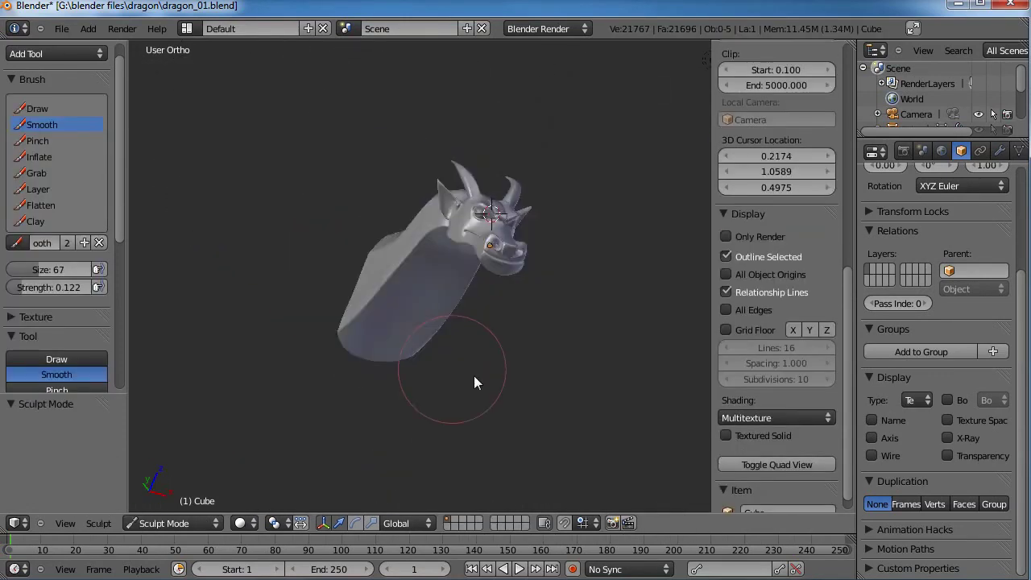
Try to reshape the side edge of the neck's underside with Grab brush strokes from the jaw down to the neck's end.
mouse_move(476, 380)
middle_mouse_down()
mouse_move(407, 283)
mouse_move(431, 326)
middle_mouse_up()
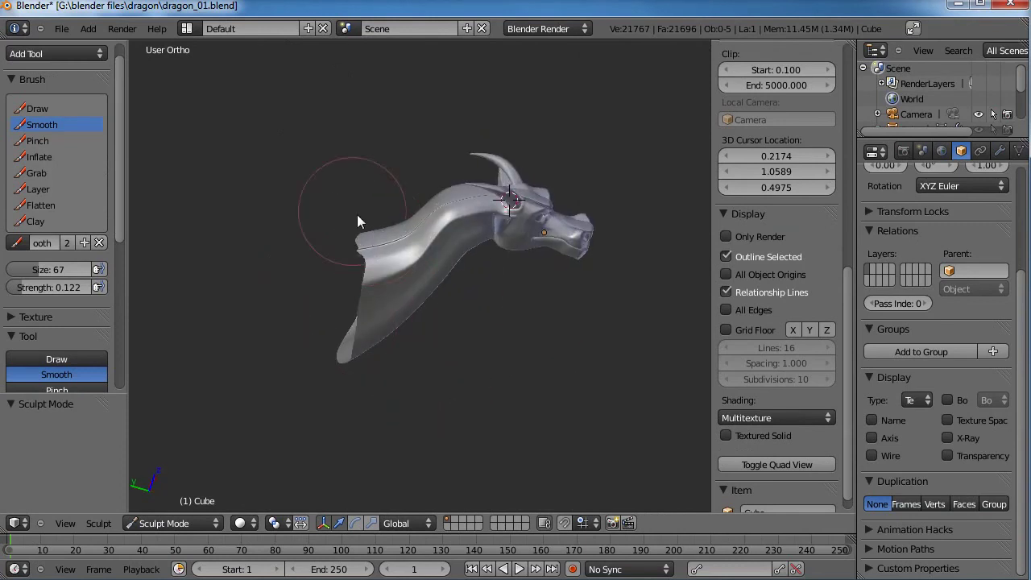
middle_click_drag(357, 214, 471, 274)
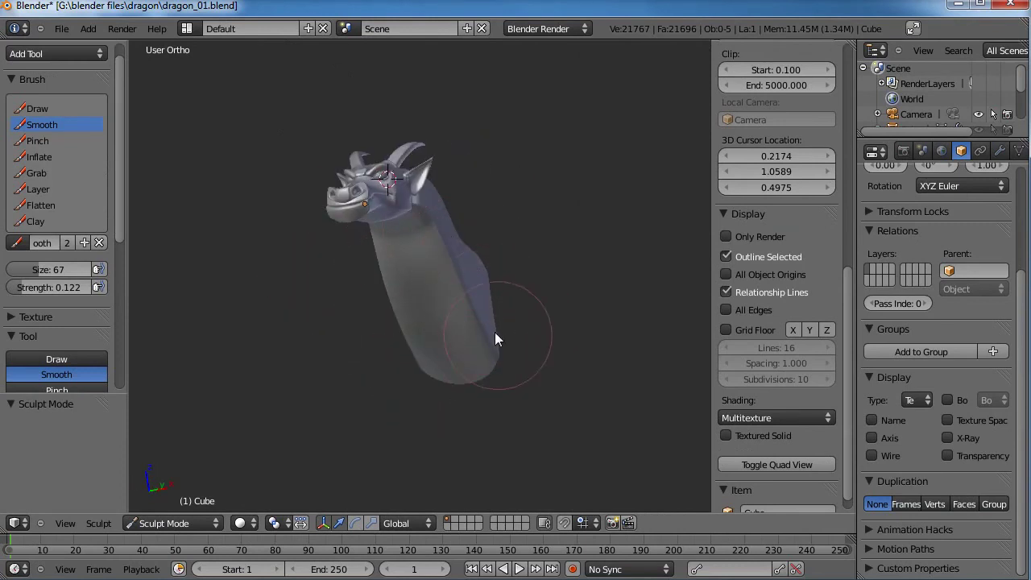
middle_click_drag(494, 338, 328, 203)
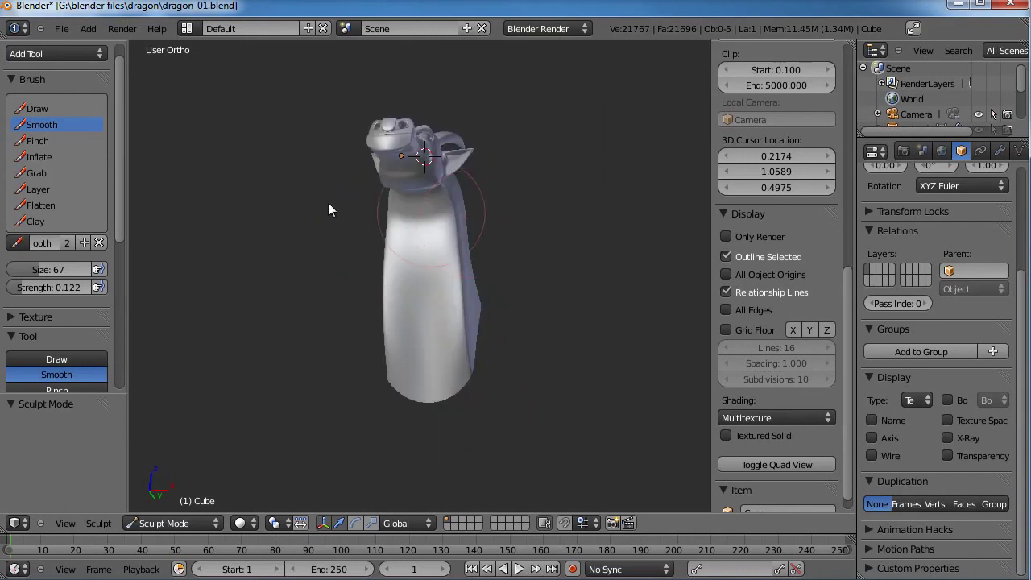
left_click(37, 173)
mouse_move(205, 166)
middle_mouse_down()
mouse_move(404, 221)
mouse_move(460, 185)
mouse_move(468, 220)
middle_mouse_up()
scroll(468, 220, "up", 1)
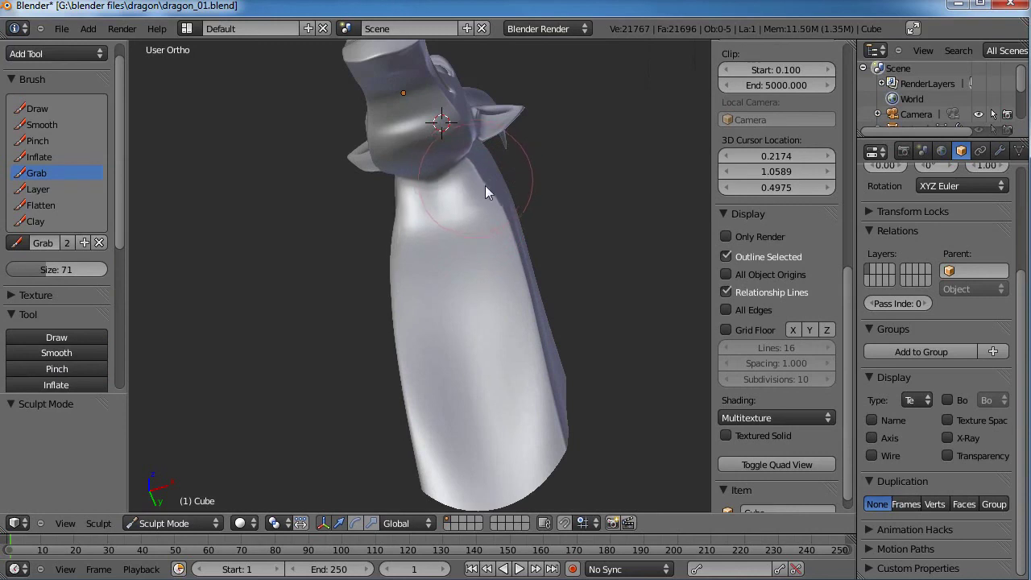
mouse_move(486, 193)
left_mouse_down()
mouse_move(509, 231)
mouse_move(496, 239)
mouse_move(489, 214)
mouse_move(520, 252)
mouse_move(520, 343)
left_mouse_up()
mouse_move(541, 382)
left_mouse_down()
mouse_move(557, 437)
mouse_move(548, 451)
left_mouse_up()
mouse_move(548, 451)
middle_mouse_down()
mouse_move(510, 310)
mouse_move(559, 387)
mouse_move(486, 341)
middle_mouse_up()
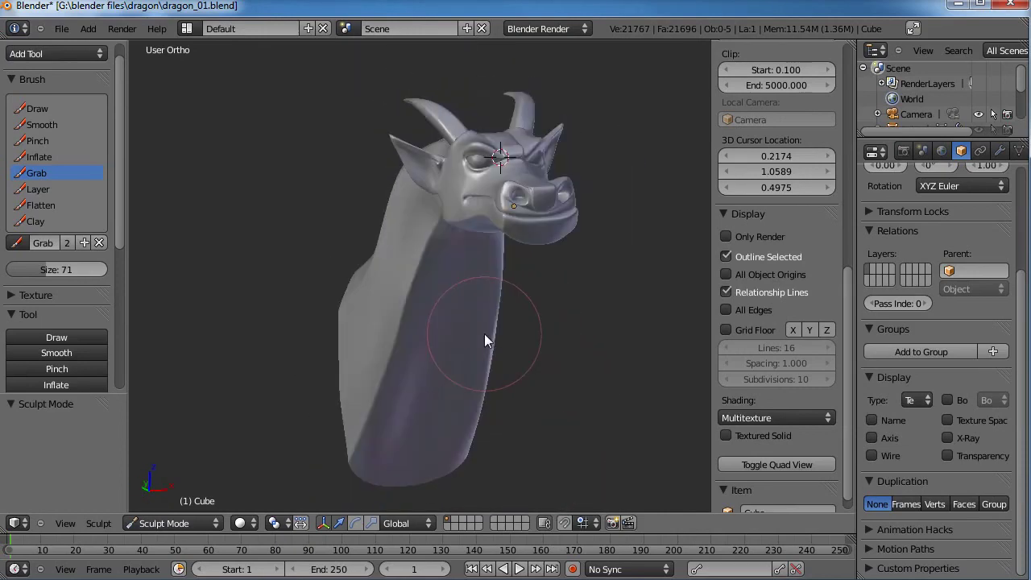
Undo the Grab brush strokes on the neck.
key("ctrl+z")
key("ctrl+z")
key("ctrl+z")
key("ctrl+z")
key("ctrl+z")
key("ctrl+z")
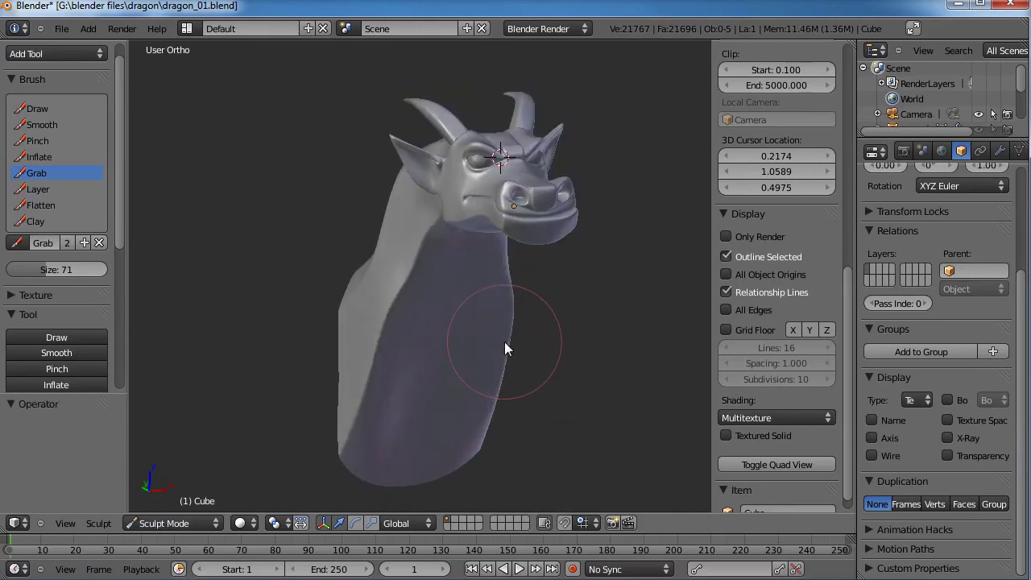
In Edit Mode, move the edge loop between the neck's underside and side -0.261 along X with wide smooth proportional editing.
mouse_move(500, 347)
middle_mouse_down()
mouse_move(468, 203)
mouse_move(356, 133)
mouse_move(403, 333)
mouse_move(444, 186)
middle_mouse_up()
key("Tab")
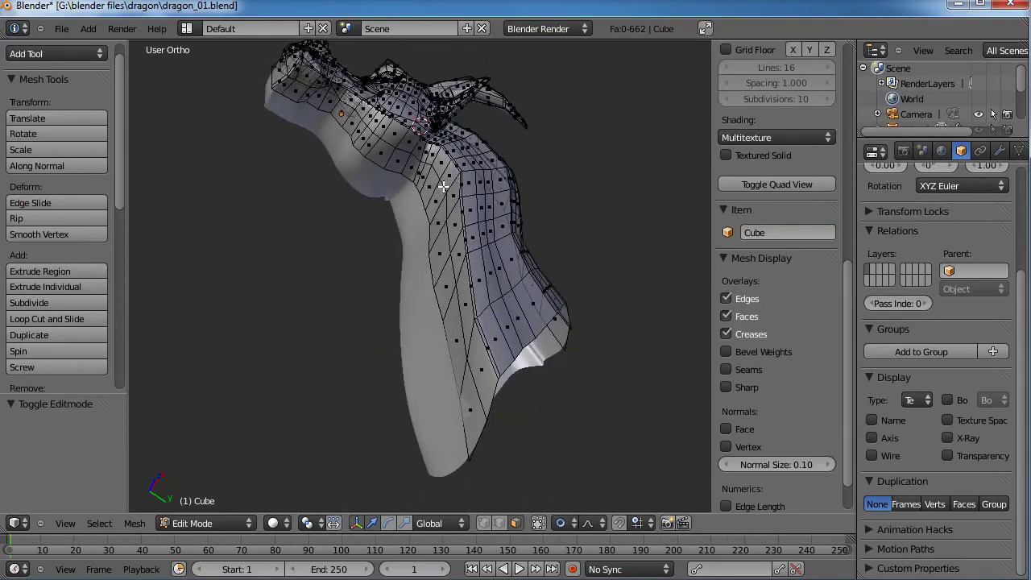
scroll(495, 311, "up", 2)
right_click(515, 375)
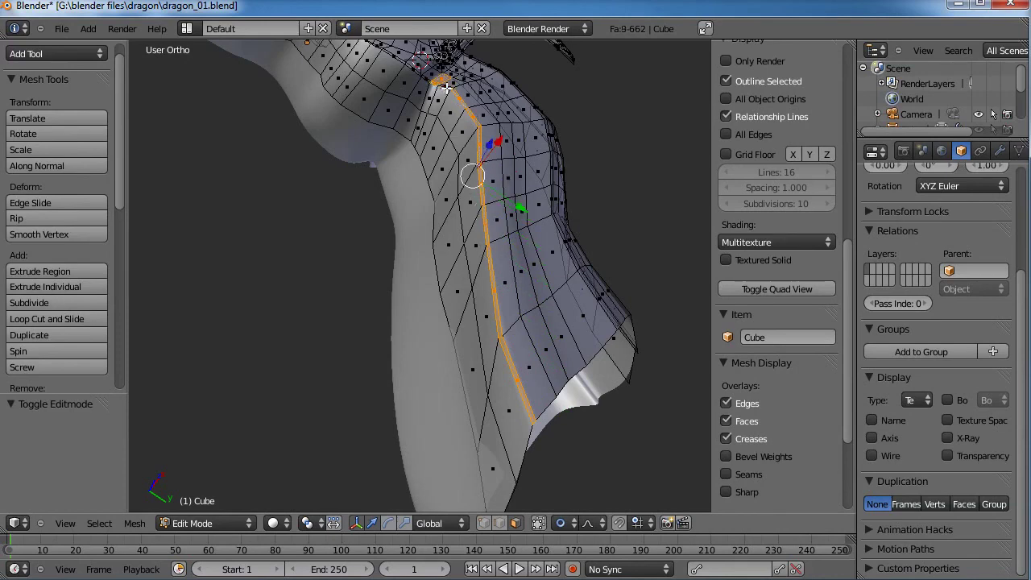
middle_click_drag(497, 165, 541, 216)
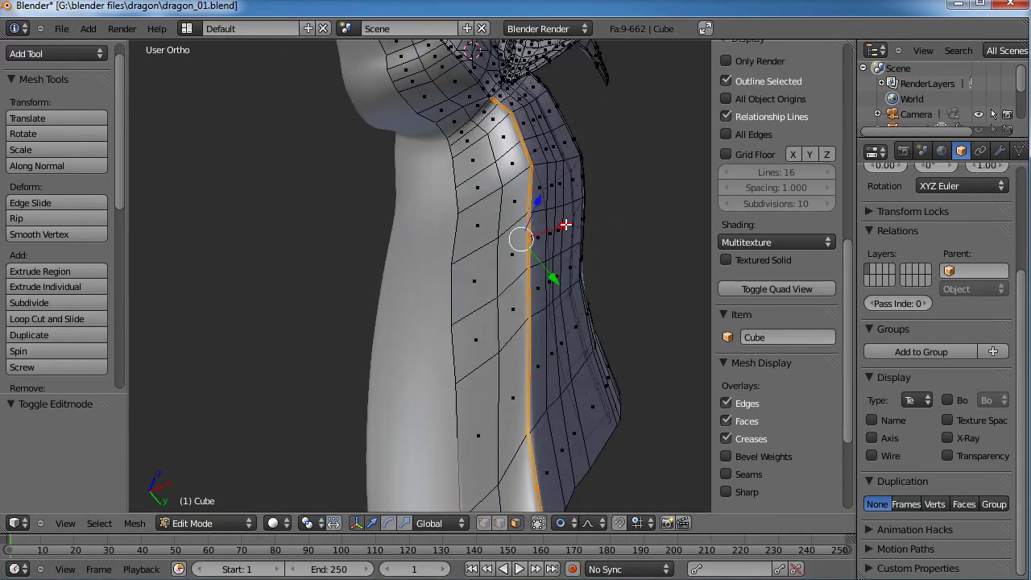
left_click_drag(566, 226, 546, 236)
scroll(560, 225, "up", 5)
scroll(555, 228, "up", 5)
scroll(546, 235, "up", 3)
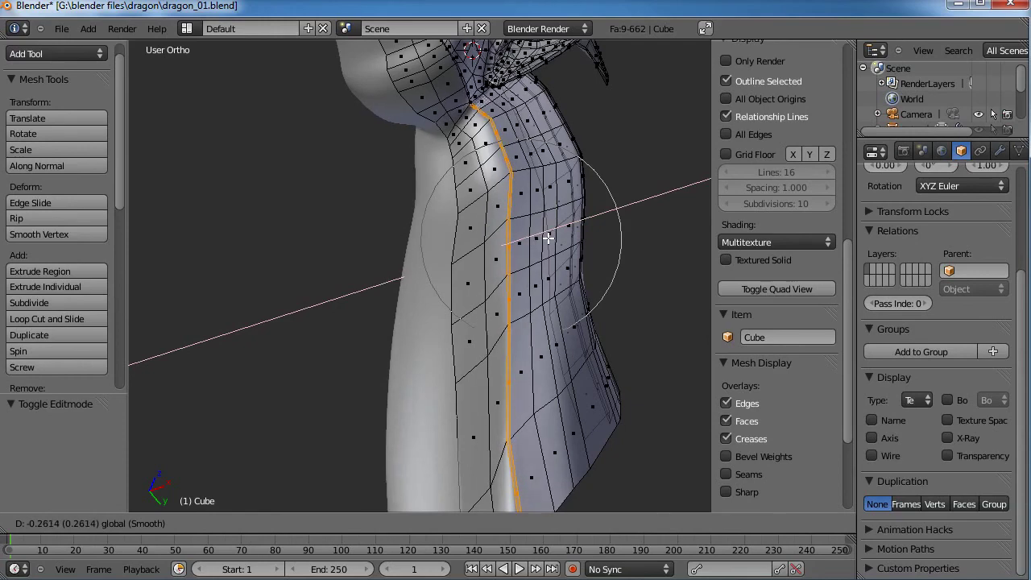
left_click(547, 237)
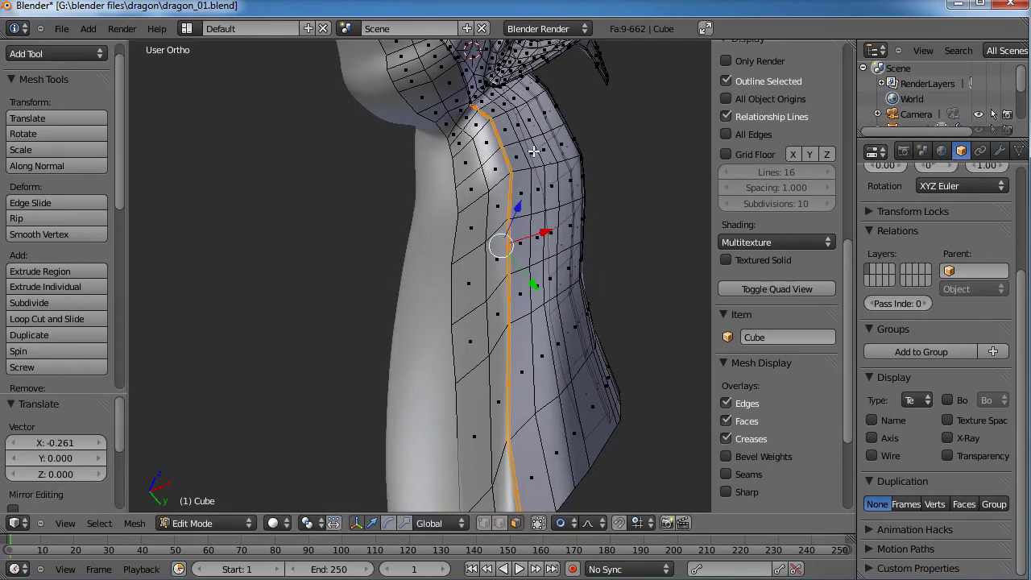
Move the short run of edges on the upper neck's side, behind the jaw, inward along X with smooth proportional editing.
middle_click_drag(530, 147, 488, 178)
scroll(488, 177, "down", 3)
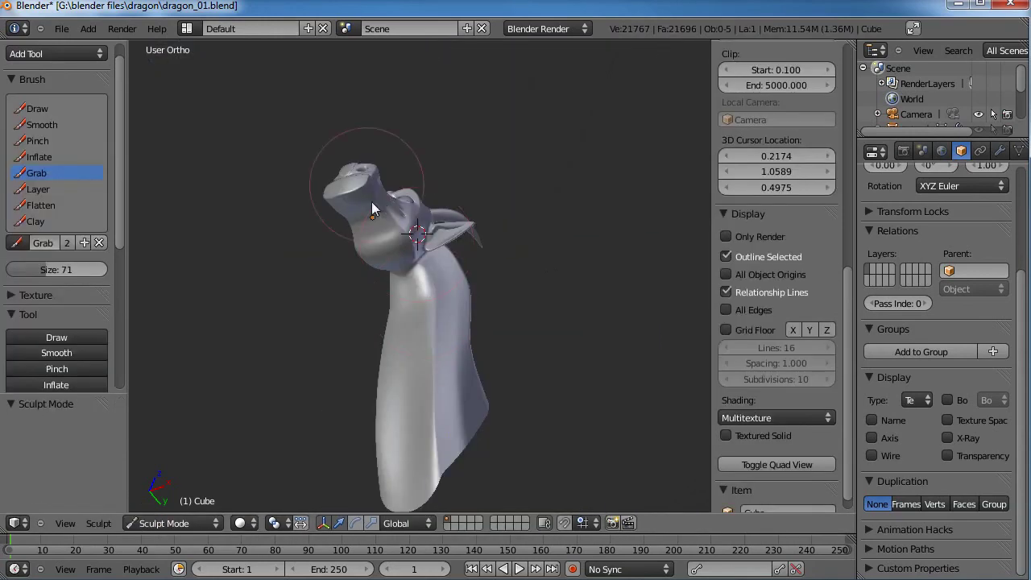
mouse_move(371, 202)
middle_mouse_down()
mouse_move(539, 343)
mouse_move(483, 224)
mouse_move(437, 275)
mouse_move(392, 284)
mouse_move(474, 381)
mouse_move(360, 261)
mouse_move(366, 282)
mouse_move(331, 355)
mouse_move(409, 397)
mouse_move(453, 236)
middle_mouse_up()
key("Tab")
scroll(459, 238, "up", 4)
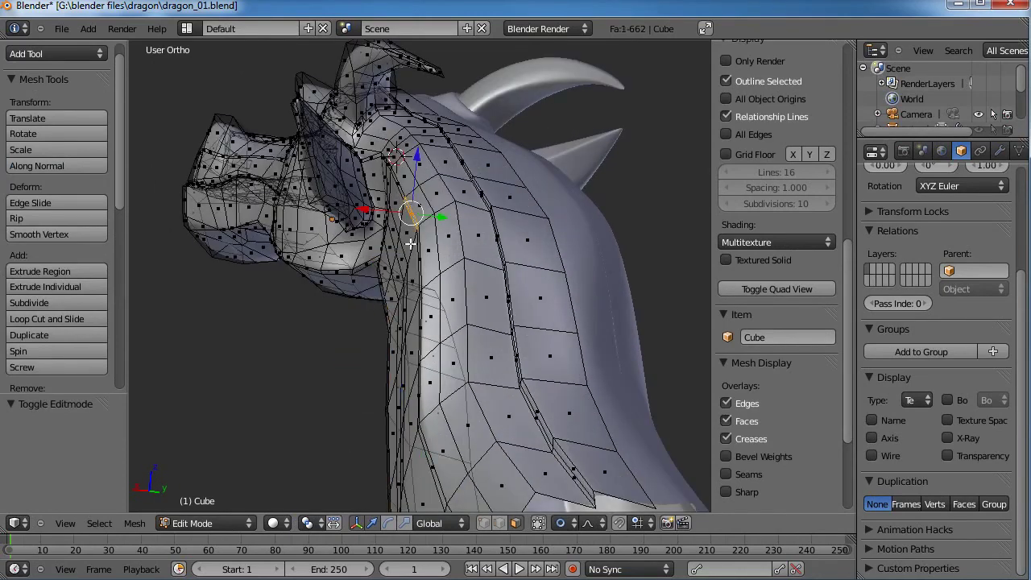
middle_click_drag(435, 314, 349, 310)
key("g")
key("x")
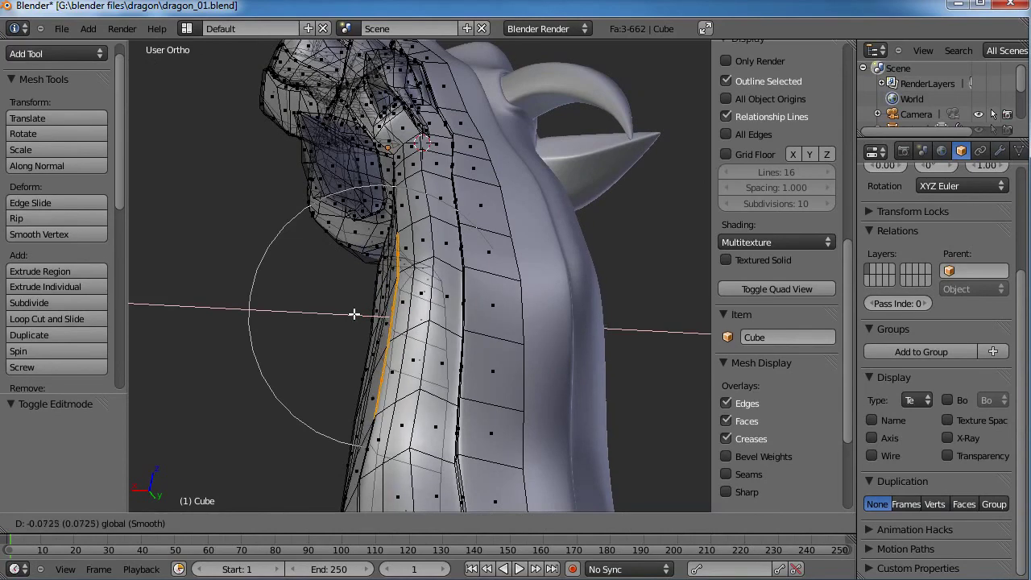
scroll(362, 316, "down", 5)
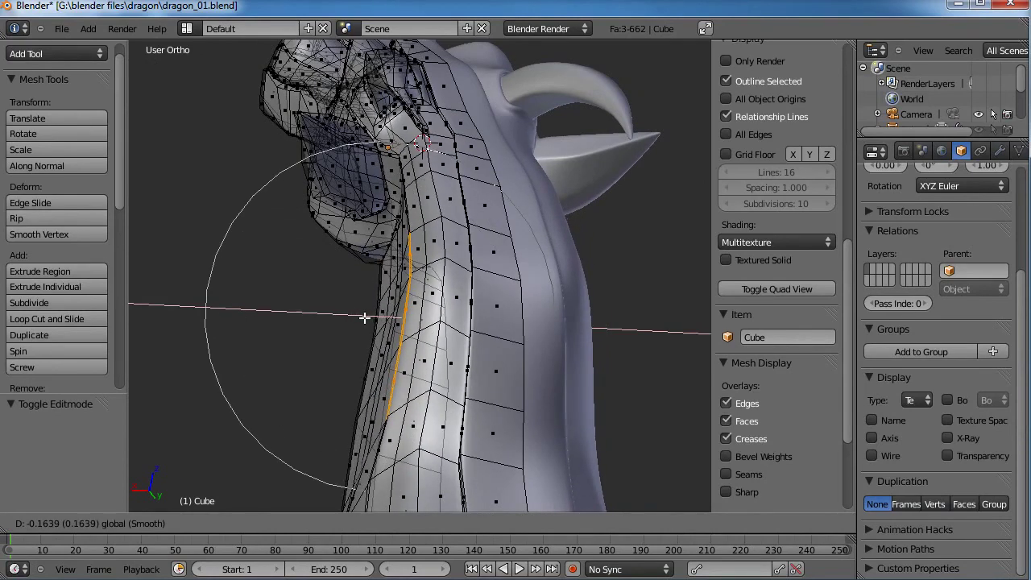
left_click(368, 320)
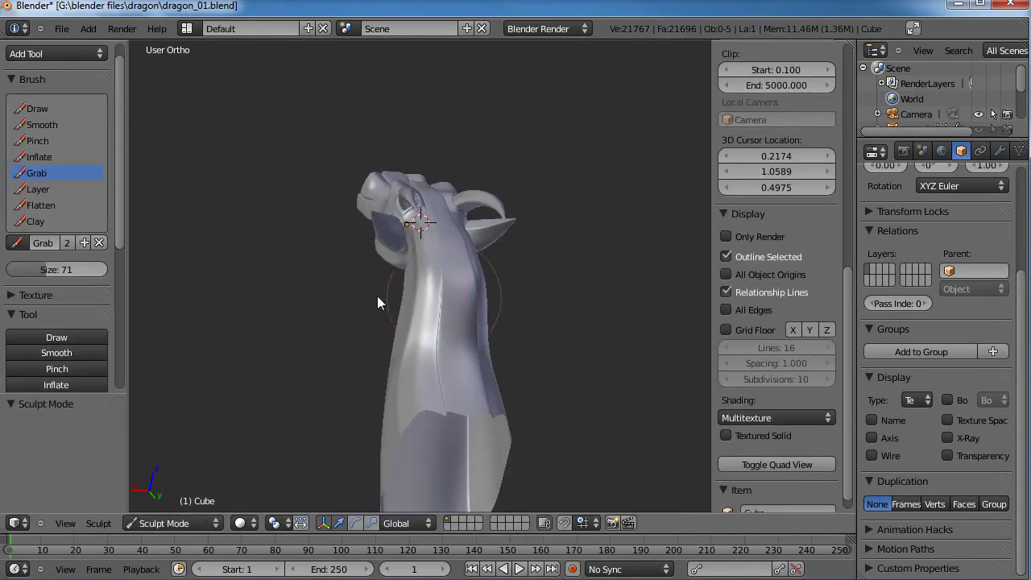
In Sculpt Mode, soften the side edge of the neck's underside from the jaw downward with the Smooth brush.
middle_click_drag(377, 302, 429, 323)
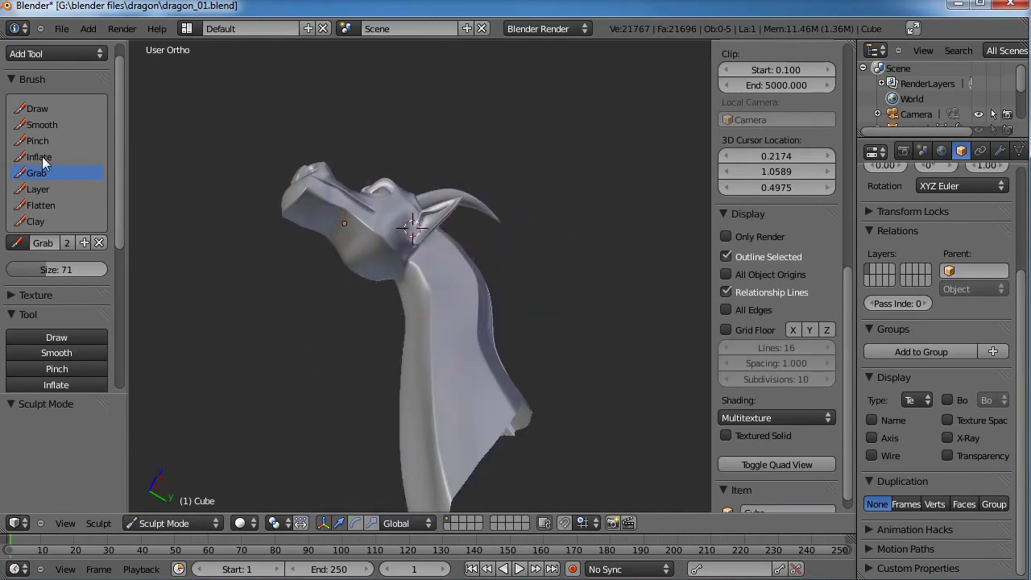
left_click(42, 125)
mouse_move(309, 223)
middle_mouse_down()
mouse_move(421, 300)
mouse_move(427, 264)
middle_mouse_up()
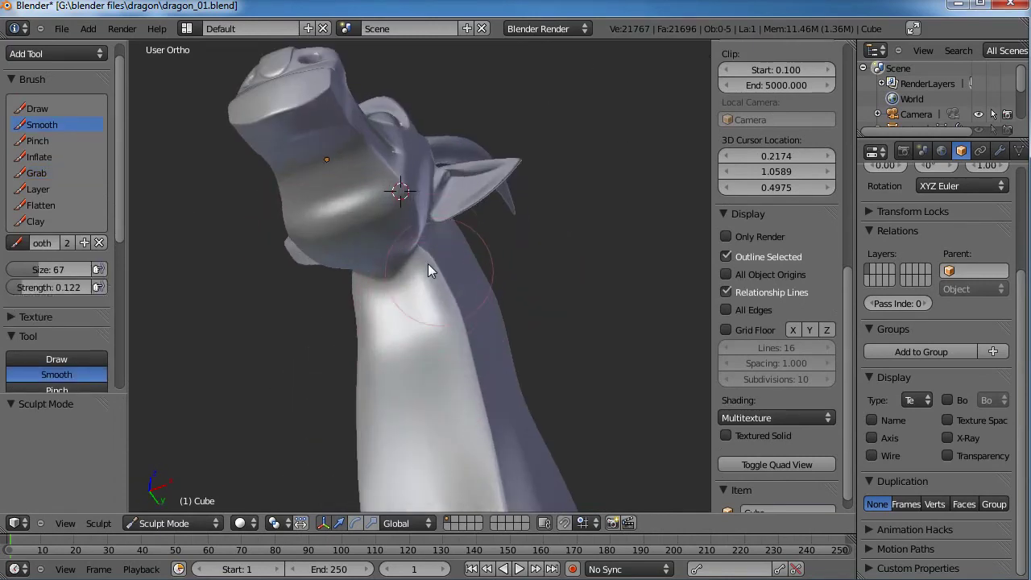
mouse_move(430, 260)
left_mouse_down()
mouse_move(467, 358)
mouse_move(491, 372)
left_mouse_up()
middle_click_drag(491, 367, 441, 172, "shift")
left_click_drag(442, 185, 450, 298)
middle_click_drag(497, 502, 305, 177)
Smooth the transition between the back of the jaw and the throat with the Smooth brush.
scroll(403, 208, "down", 4)
middle_click_drag(434, 232, 496, 318, "shift")
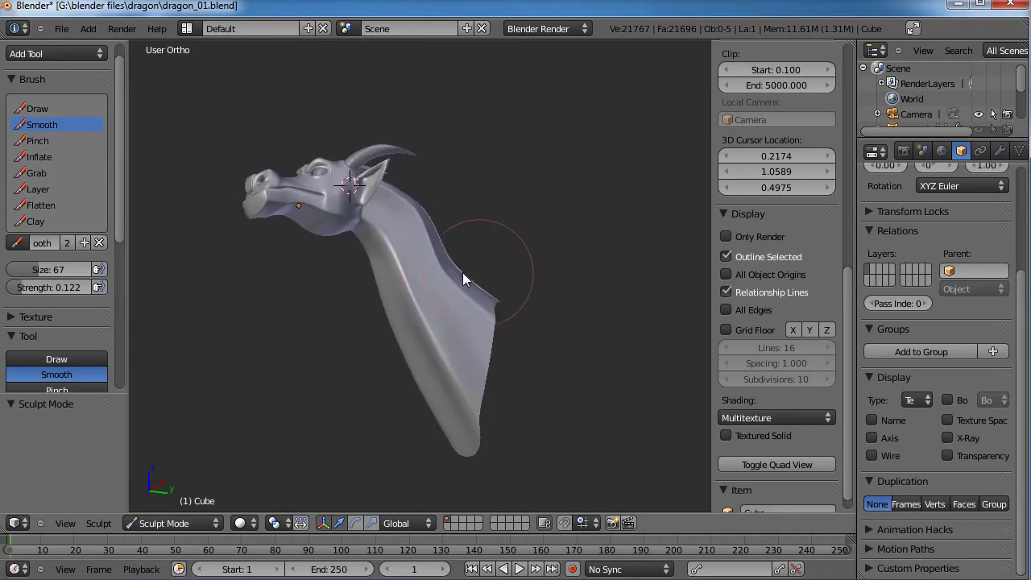
middle_click_drag(462, 272, 398, 239)
scroll(390, 225, "up", 3)
middle_click_drag(408, 190, 466, 247, "shift")
scroll(522, 274, "up", 3)
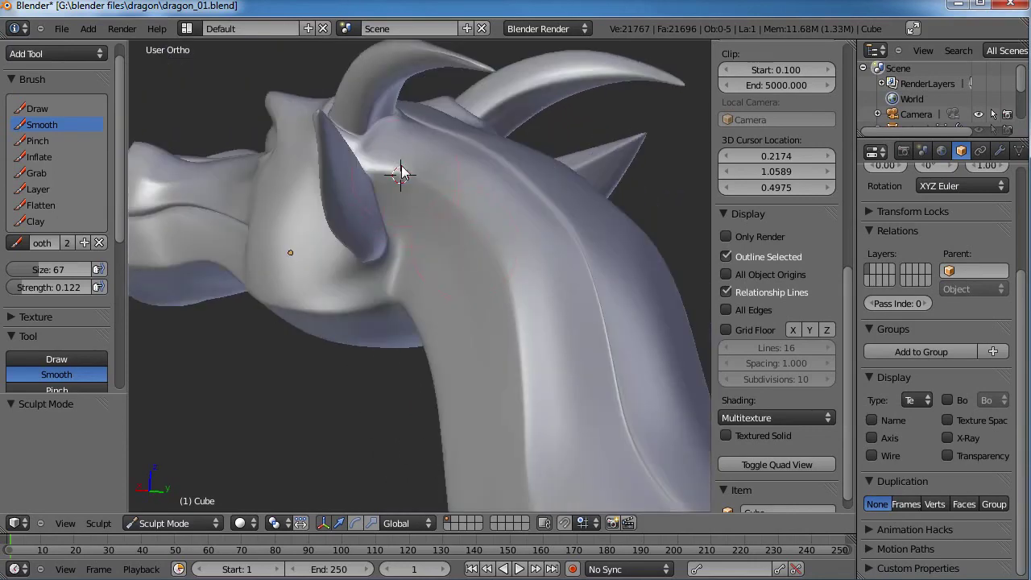
middle_click_drag(403, 283, 443, 239)
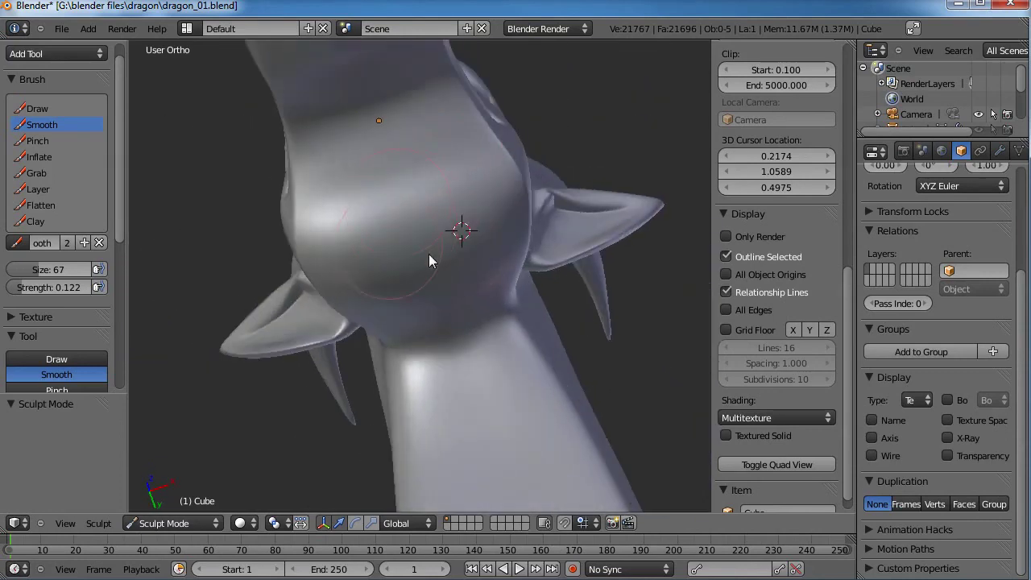
middle_click_drag(453, 276, 413, 270)
left_click_drag(417, 242, 437, 298)
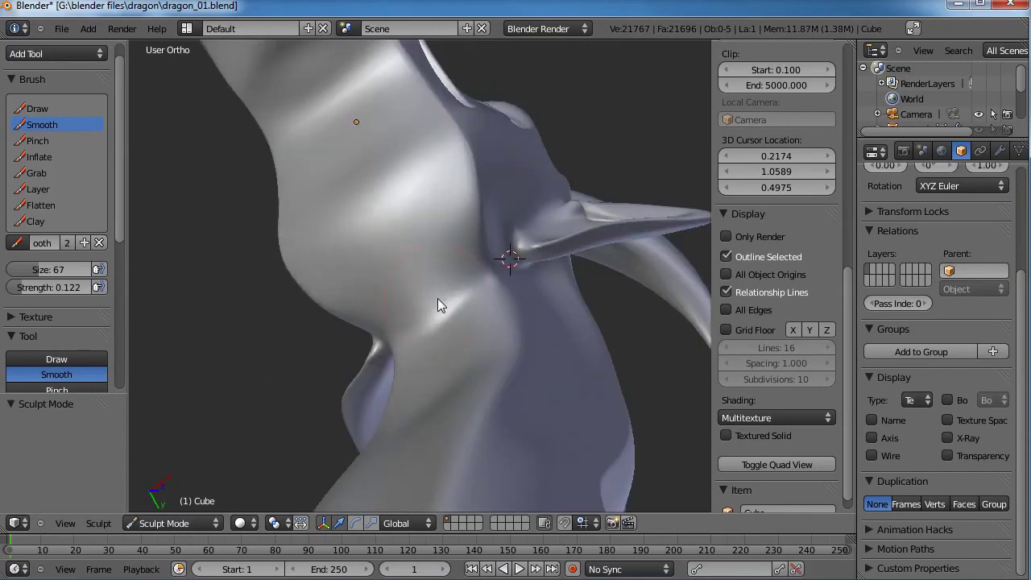
middle_click_drag(439, 276, 483, 280)
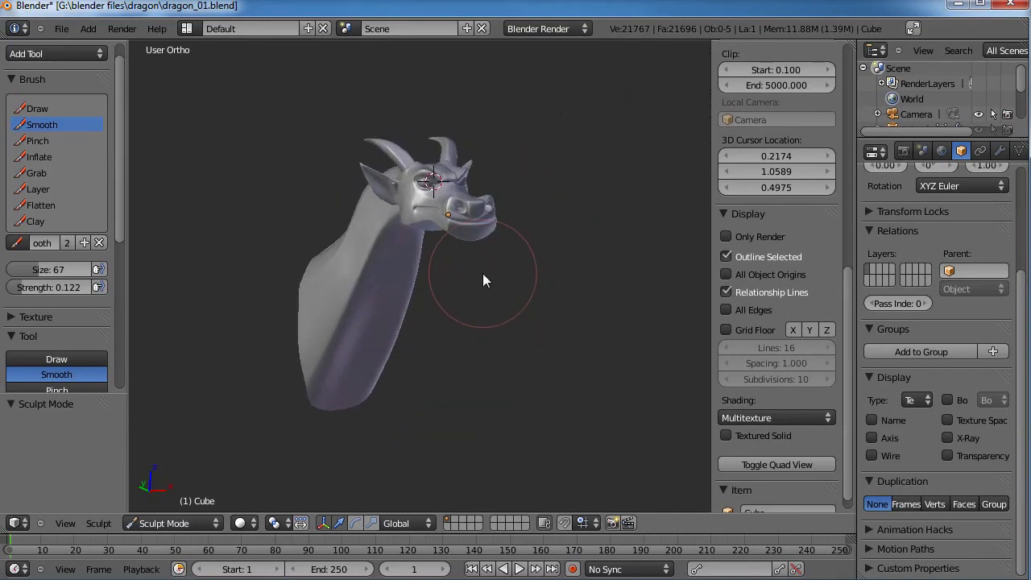
Switch to perspective view and run the Smooth brush over the upper lip below the nostril.
key("KP_5")
key("KP_8")
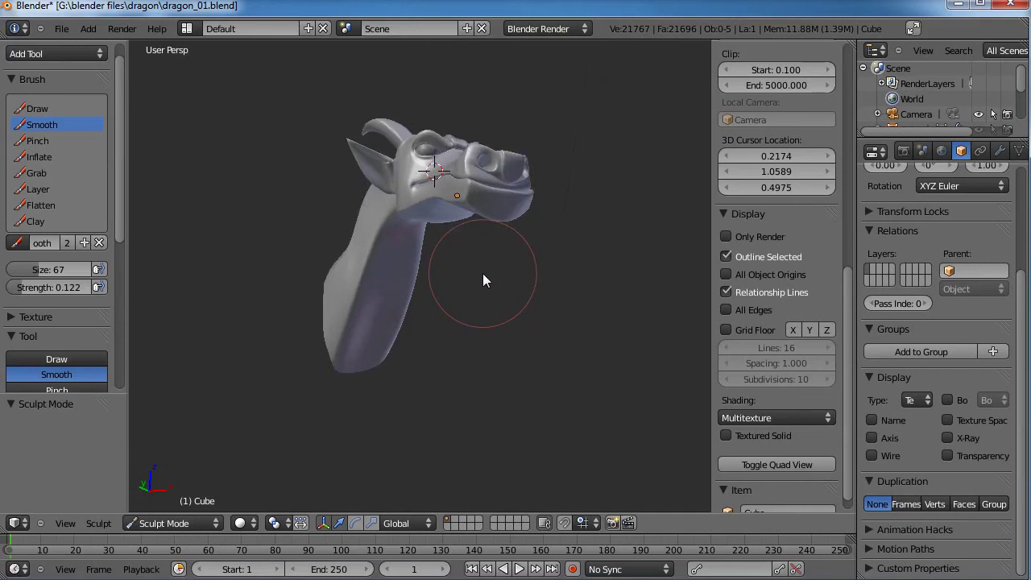
middle_click_drag(483, 278, 419, 246)
scroll(438, 325, "up", 3)
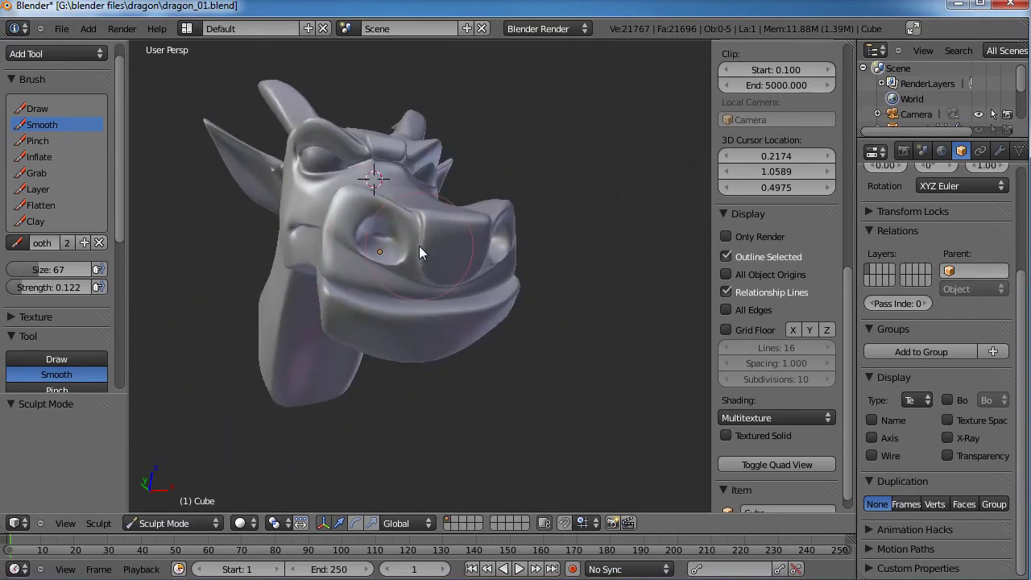
middle_click_drag(504, 326, 451, 295)
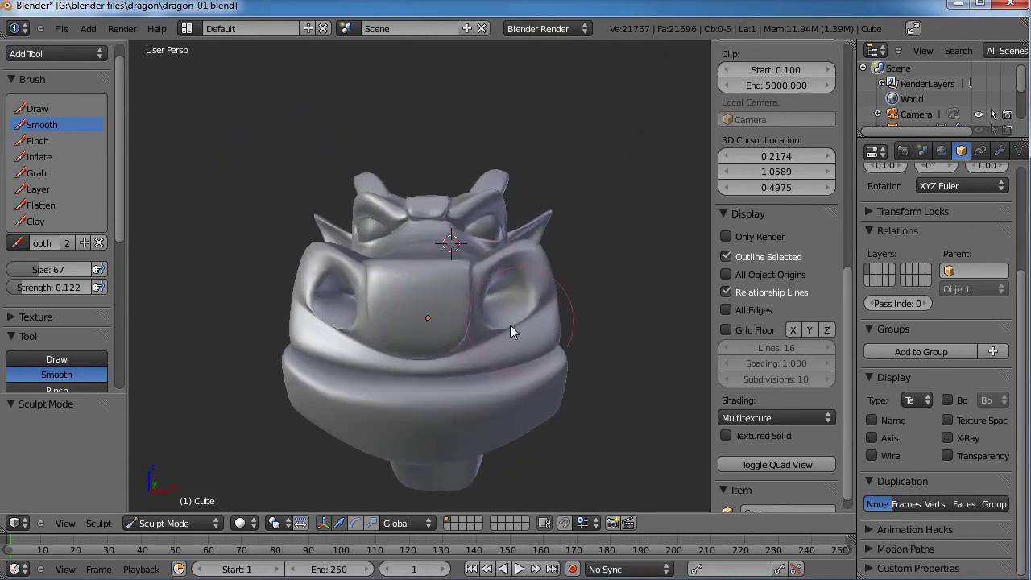
mouse_move(510, 324)
left_mouse_down()
mouse_move(489, 326)
mouse_move(528, 306)
mouse_move(467, 335)
left_mouse_up()
mouse_move(493, 314)
middle_mouse_down()
mouse_move(544, 322)
mouse_move(527, 321)
middle_mouse_up()
Sharpen the crease between the front of the nose and the nostril with the Pinch brush.
left_click(37, 142)
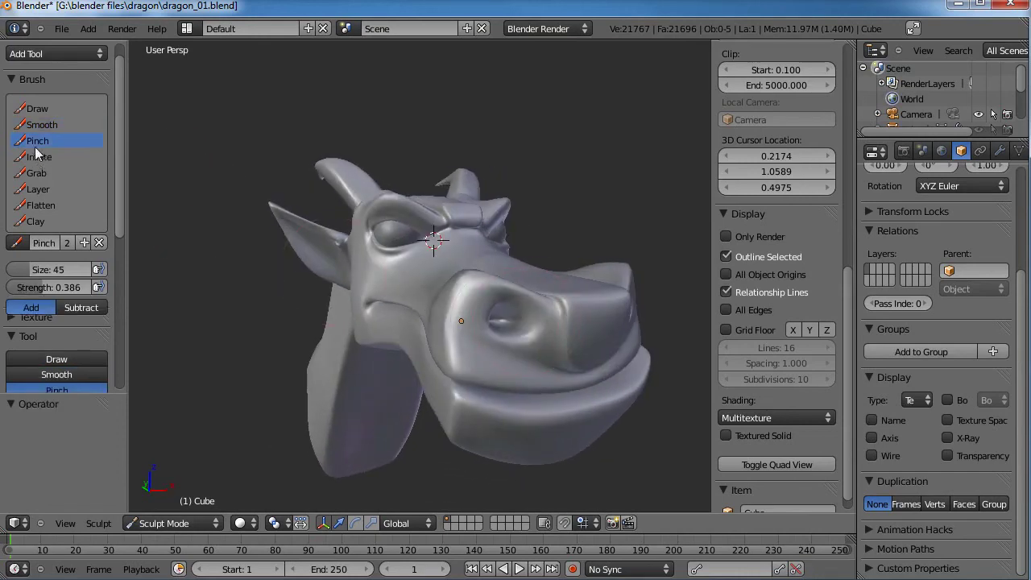
mouse_move(282, 201)
middle_mouse_down()
mouse_move(420, 236)
mouse_move(356, 226)
mouse_move(395, 202)
middle_mouse_up()
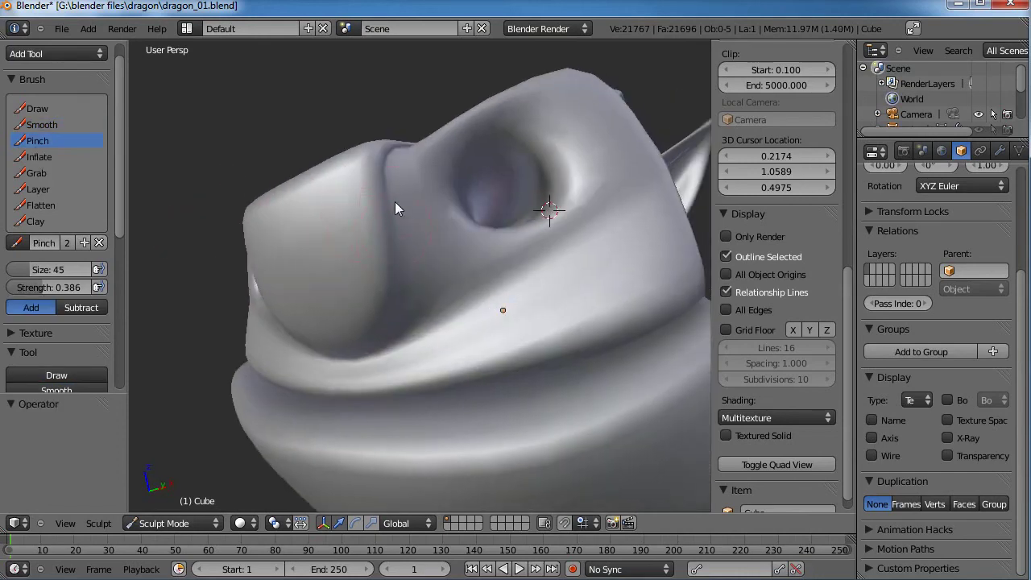
scroll(405, 205, "down", 5)
scroll(418, 271, "up", 3)
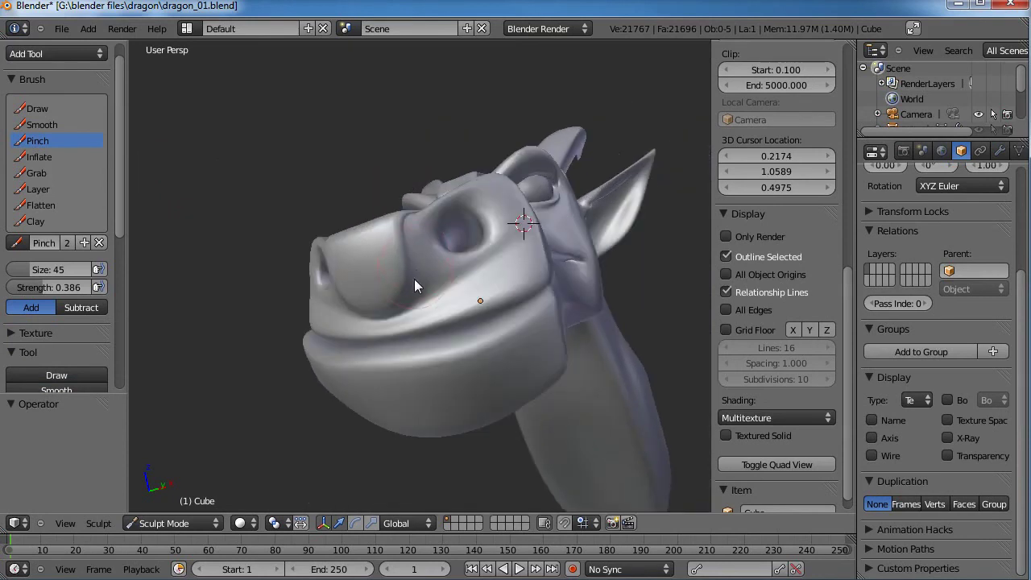
left_click_drag(413, 266, 405, 300)
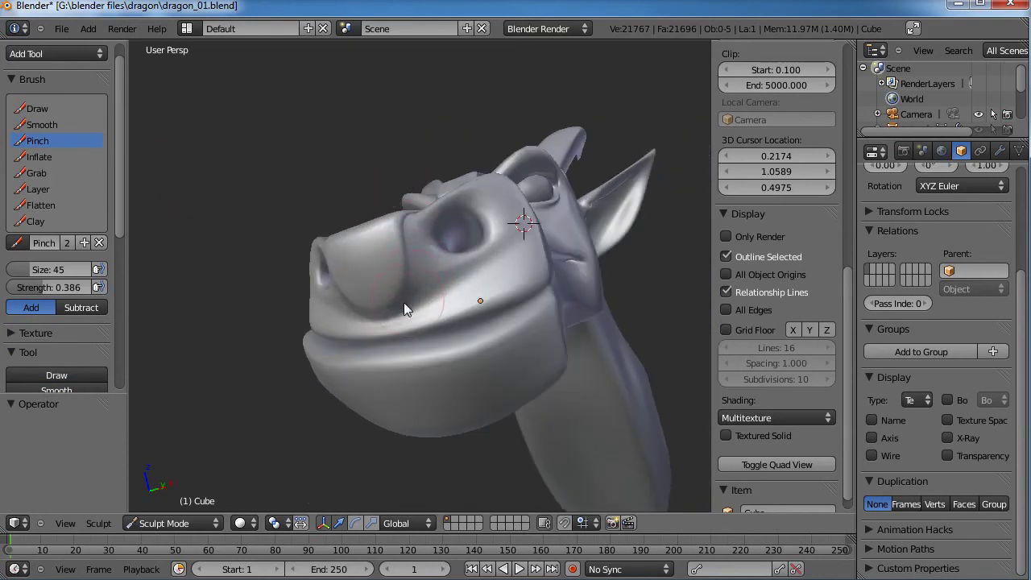
Return to orthographic view and examine the shape of the head and neck from several sides.
scroll(433, 238, "down", 3)
middle_click_drag(434, 237, 526, 297)
key("KP_5")
scroll(477, 305, "up", 4)
scroll(478, 324, "down", 3)
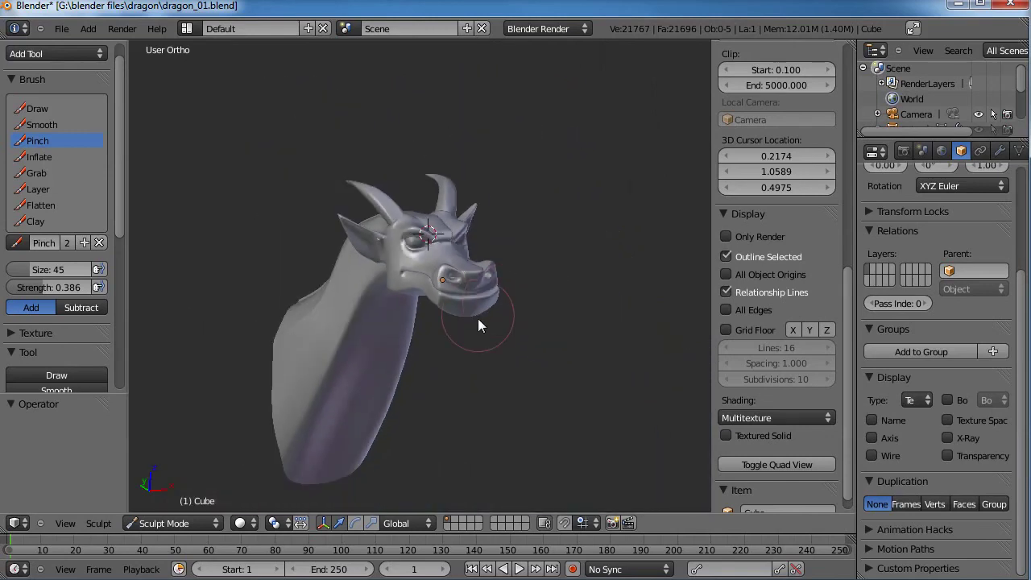
middle_click_drag(479, 319, 396, 291)
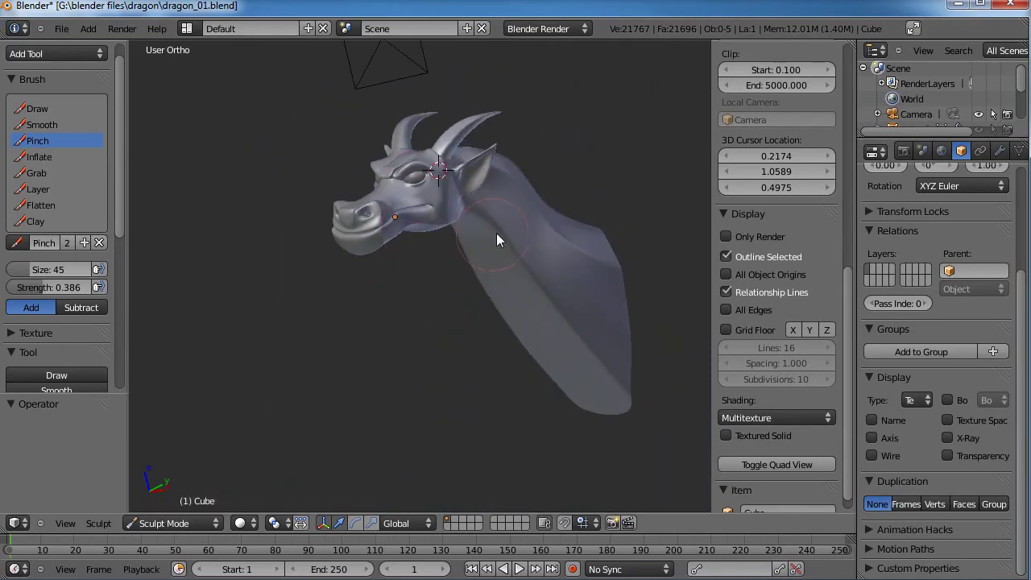
middle_click_drag(496, 234, 405, 251, "shift")
middle_click_drag(510, 377, 547, 226)
scroll(405, 259, "up", 4)
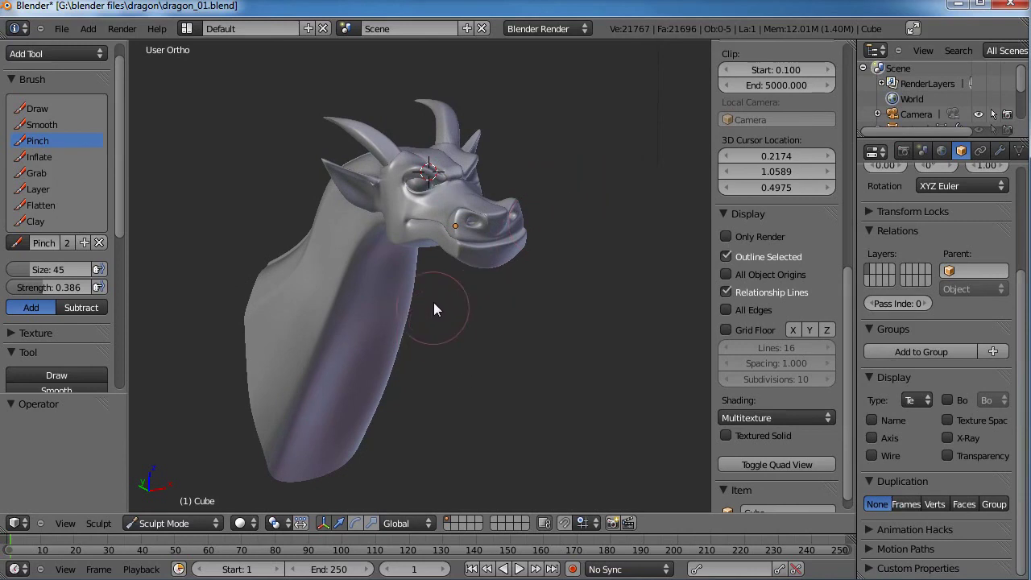
middle_click_drag(433, 306, 484, 327)
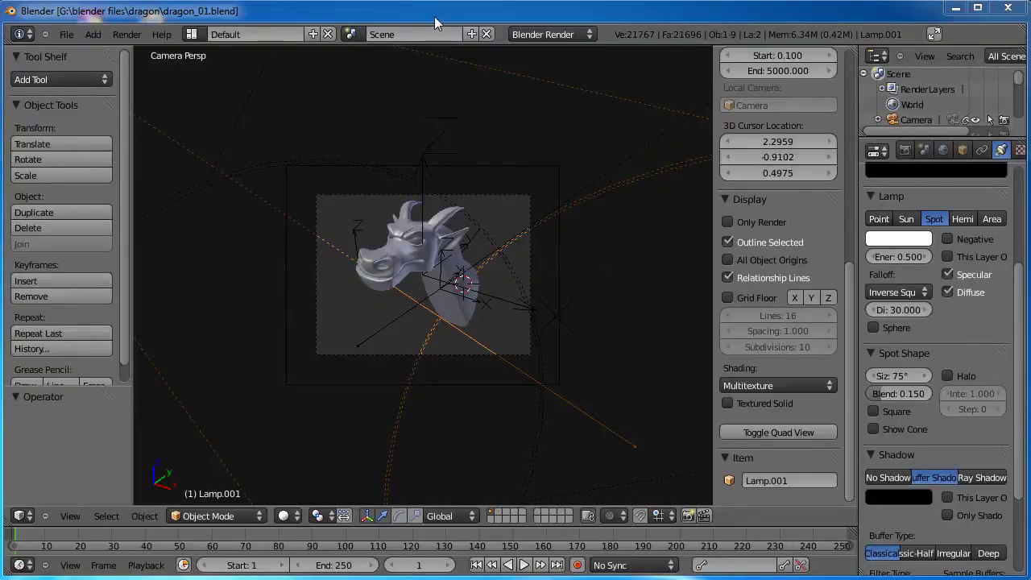
Leave the camera view for a free orthographic view and examine the dragon's head and neck from several sides.
scroll(449, 218, "up", 5)
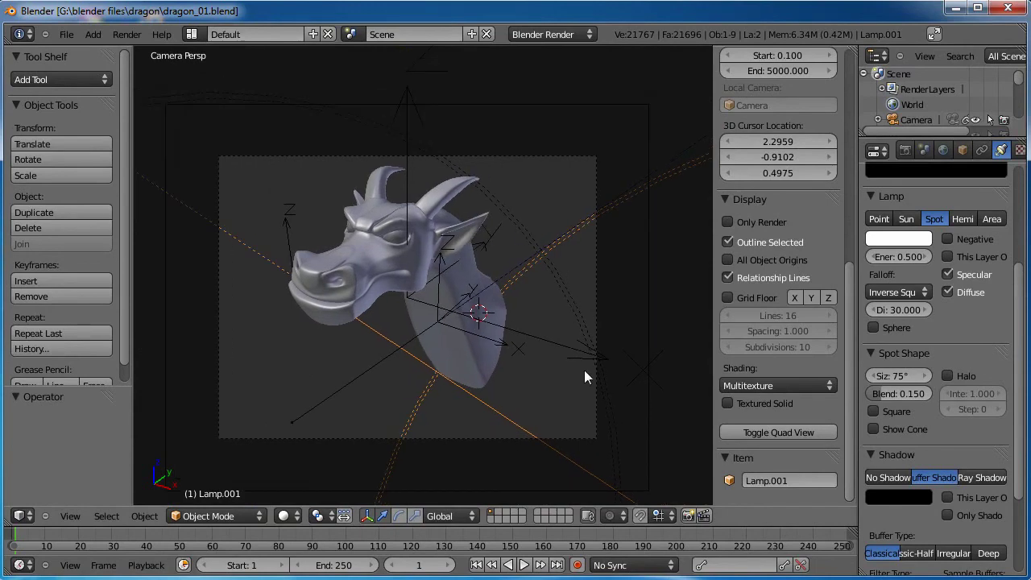
middle_click_drag(389, 343, 494, 322)
scroll(514, 285, "up", 9)
scroll(509, 297, "down", 9)
scroll(495, 294, "up", 3)
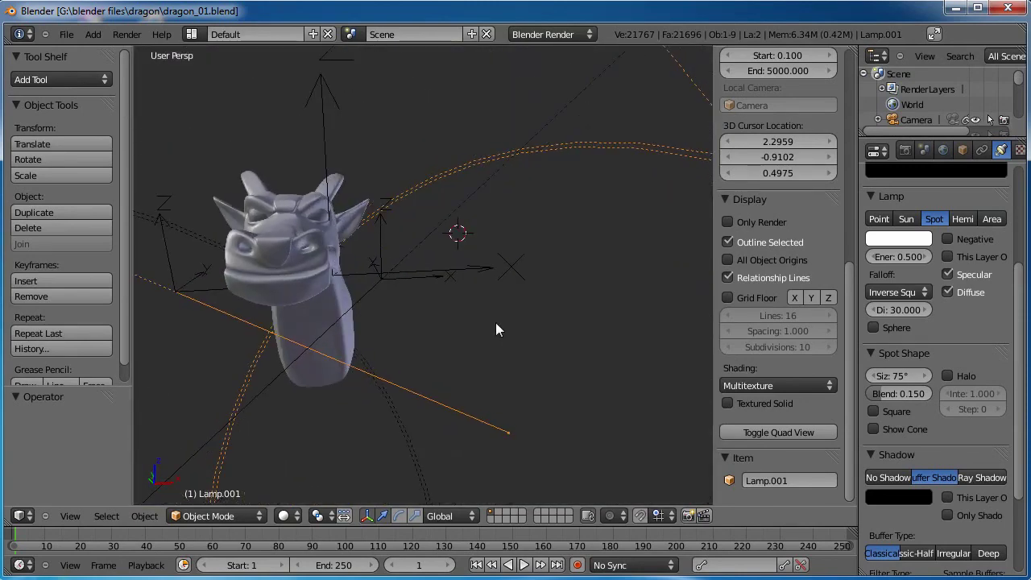
key("KP_5")
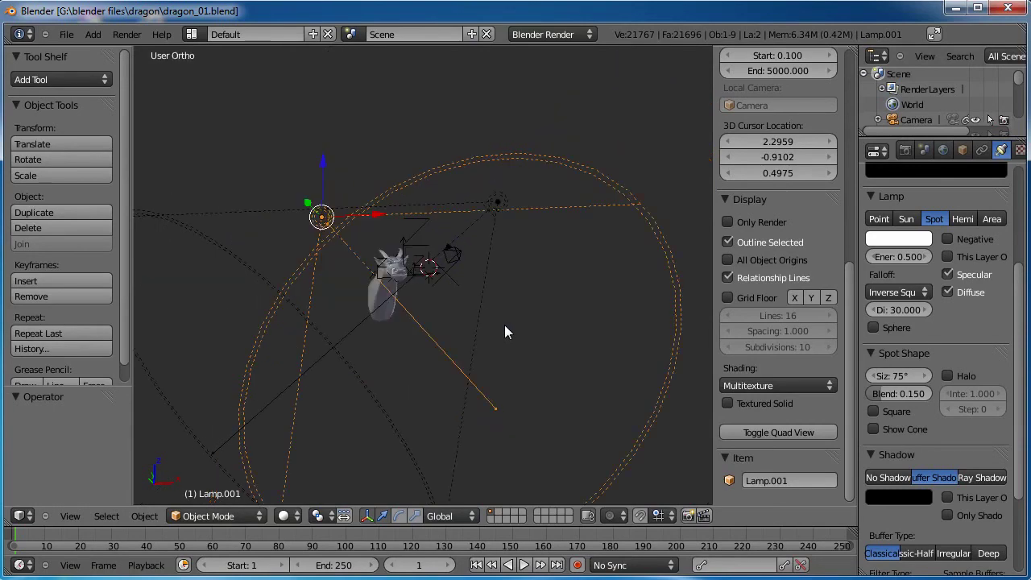
scroll(376, 327, "up", 9)
middle_click_drag(407, 322, 838, 338, "shift")
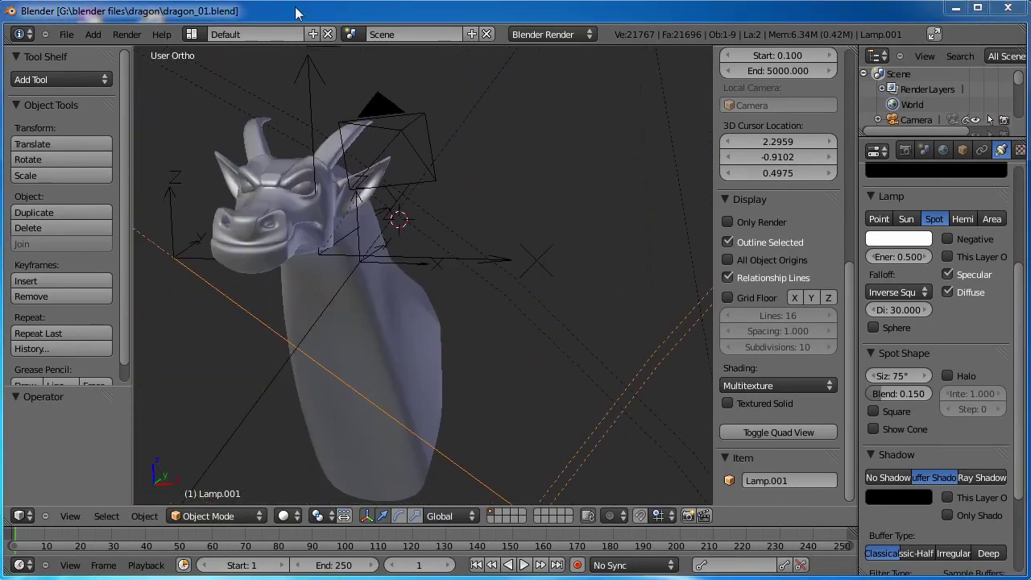
middle_click_drag(317, 208, 430, 316)
scroll(426, 224, "down", 7)
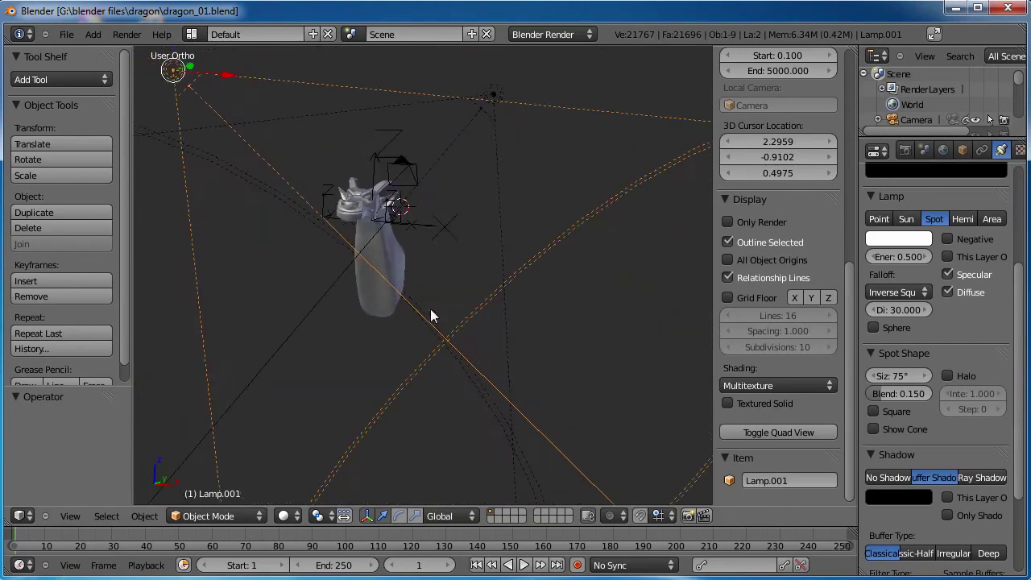
scroll(427, 294, "up", 6)
middle_click_drag(402, 244, 512, 283, "shift")
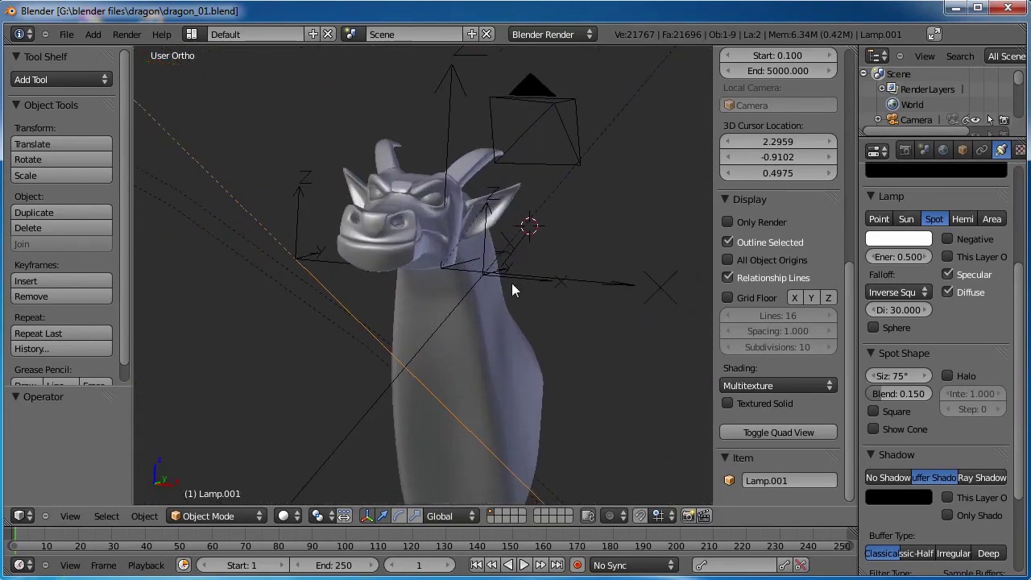
scroll(470, 302, "down", 4)
Reset the 3D cursor to the scene origin and frame the dragon's face closely around the nostril.
key("shift+c")
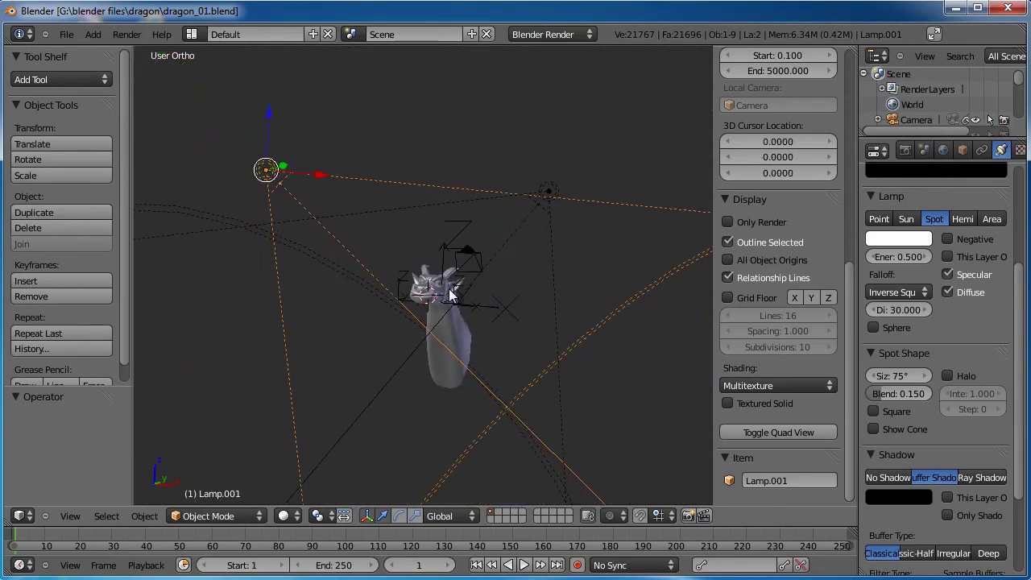
scroll(451, 295, "up", 9)
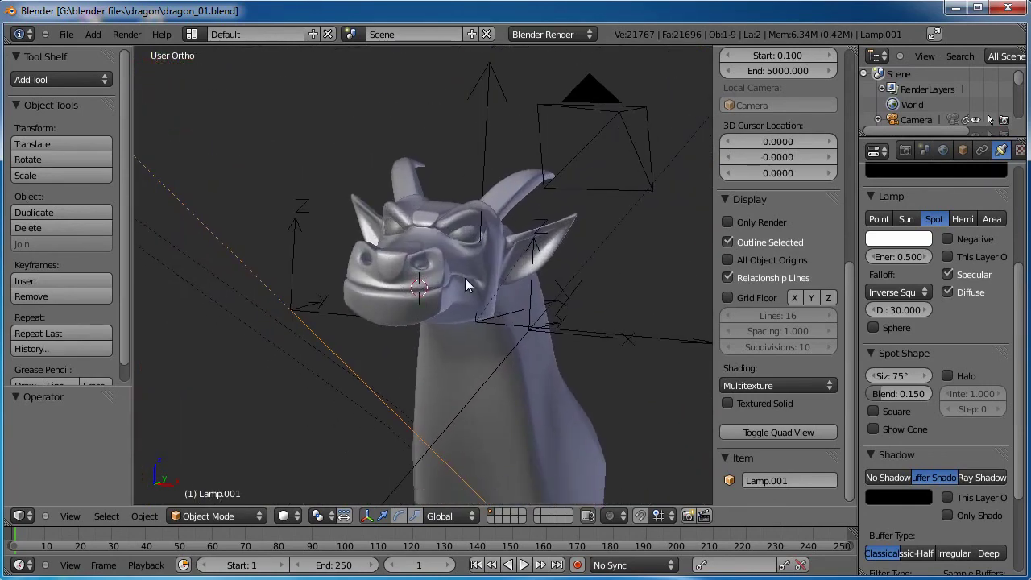
scroll(457, 274, "up", 3)
middle_click_drag(448, 260, 380, 310)
scroll(421, 303, "down", 2)
scroll(418, 309, "down", 2)
middle_click_drag(458, 293, 477, 304, "shift")
scroll(432, 298, "up", 2)
scroll(446, 300, "up", 2)
scroll(446, 299, "down", 2)
Open the dragon's head mesh in Edit Mode and inspect the faces in and around the nostril.
right_click(433, 277)
key("Tab")
scroll(442, 346, "up", 5)
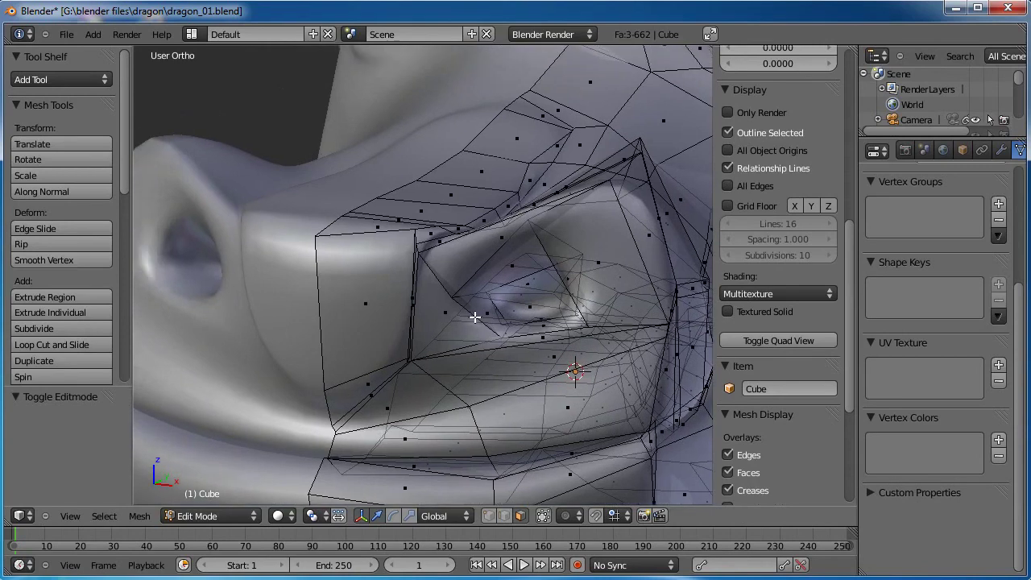
middle_click_drag(445, 346, 396, 334)
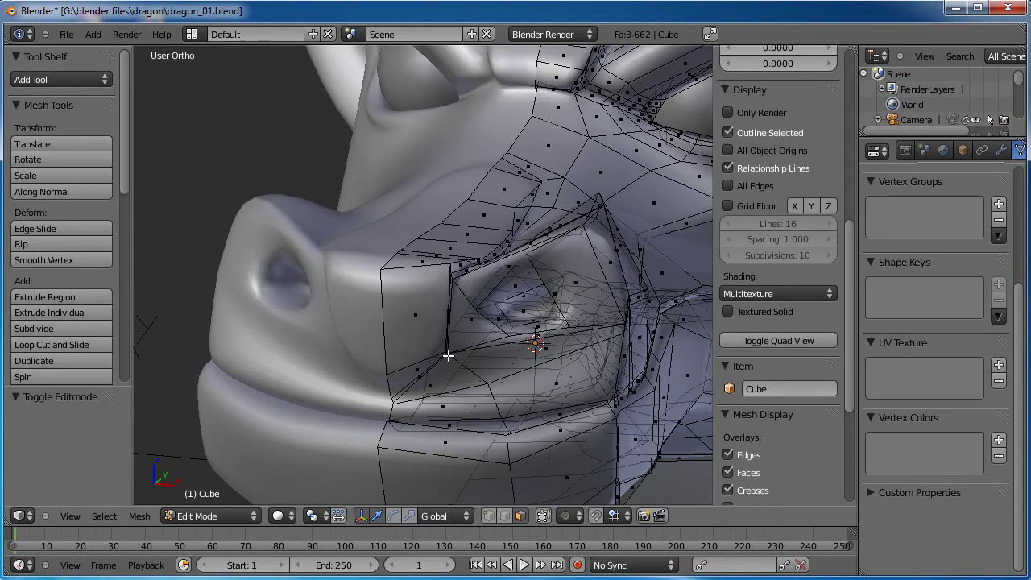
scroll(519, 356, "up", 4)
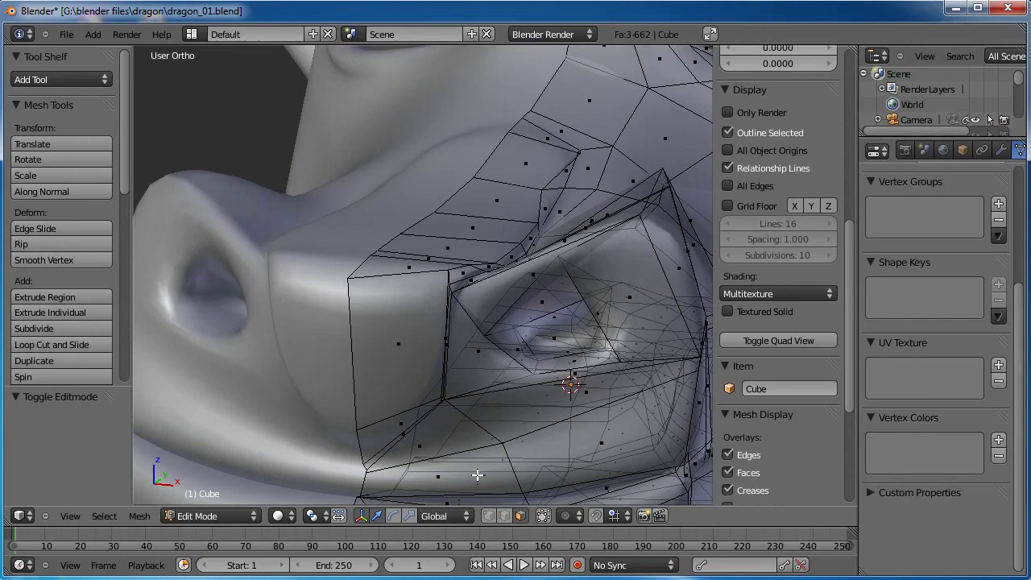
Select the face loop inside the nostril, grow the selection by one ring and delete those faces.
scroll(490, 409, "down", 1)
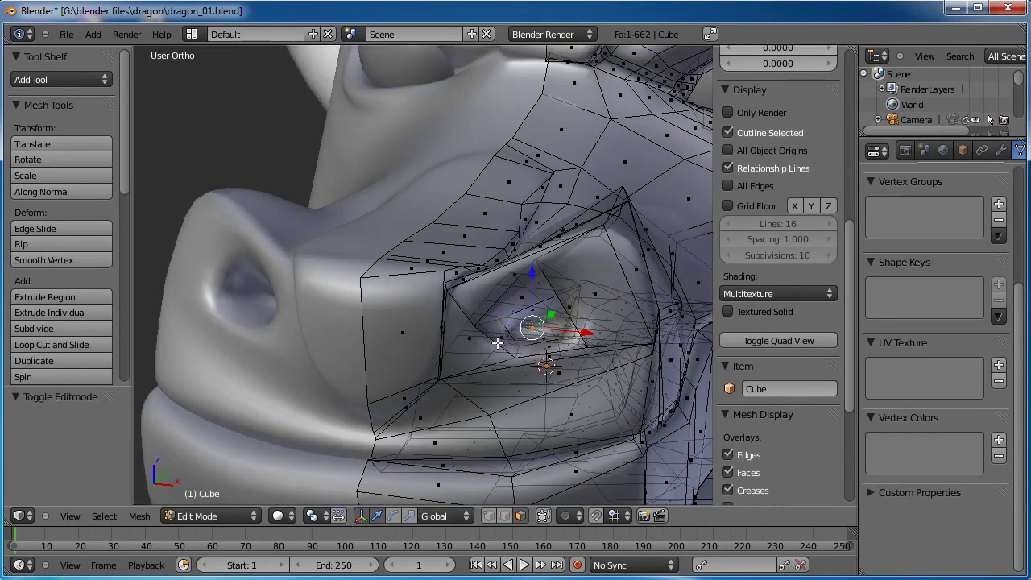
middle_click_drag(479, 381, 551, 323, "shift")
scroll(428, 313, "up", 3)
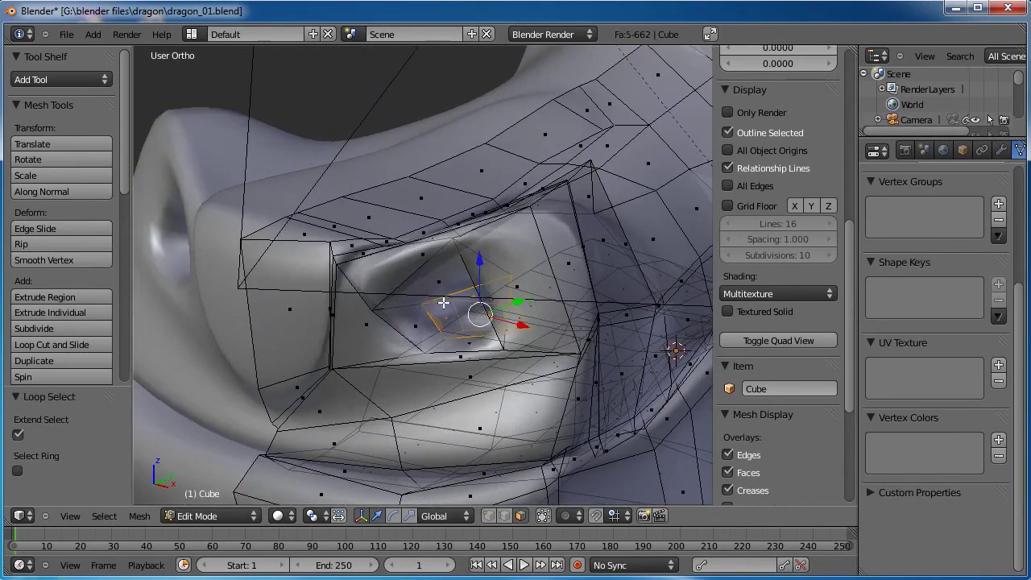
key("ctrl+KP_Add")
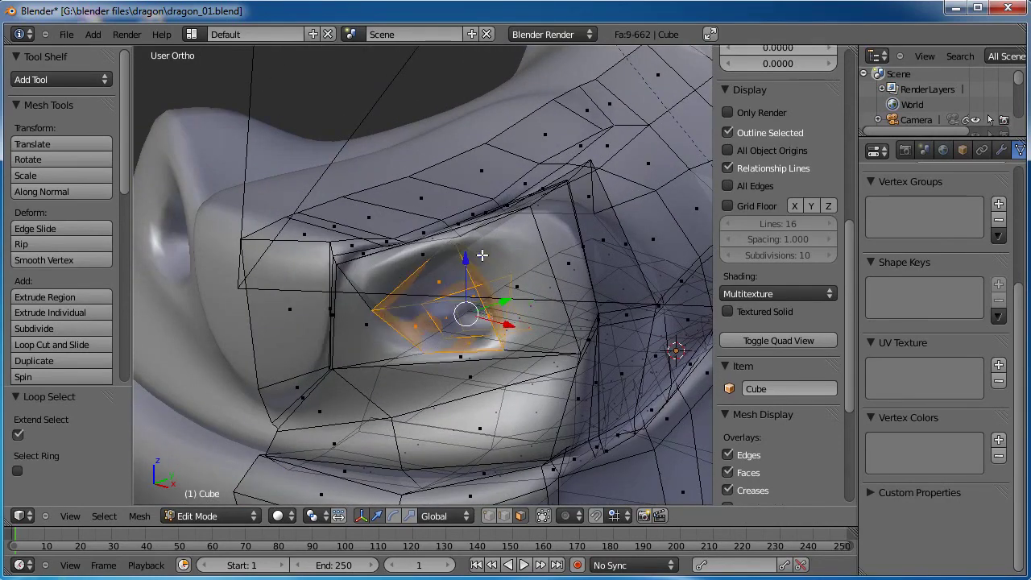
key("x")
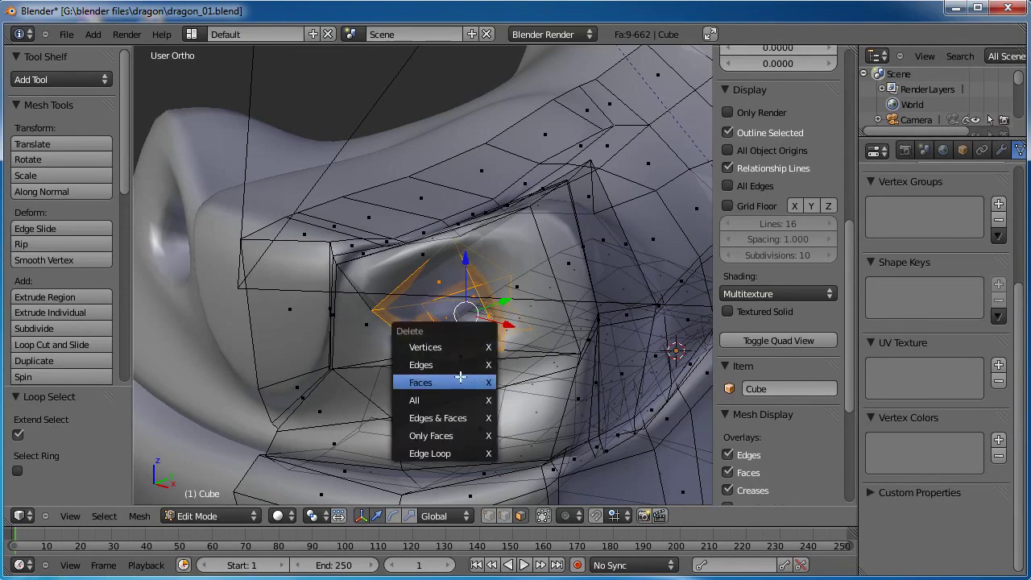
left_click(460, 377)
middle_click_drag(460, 377, 460, 285)
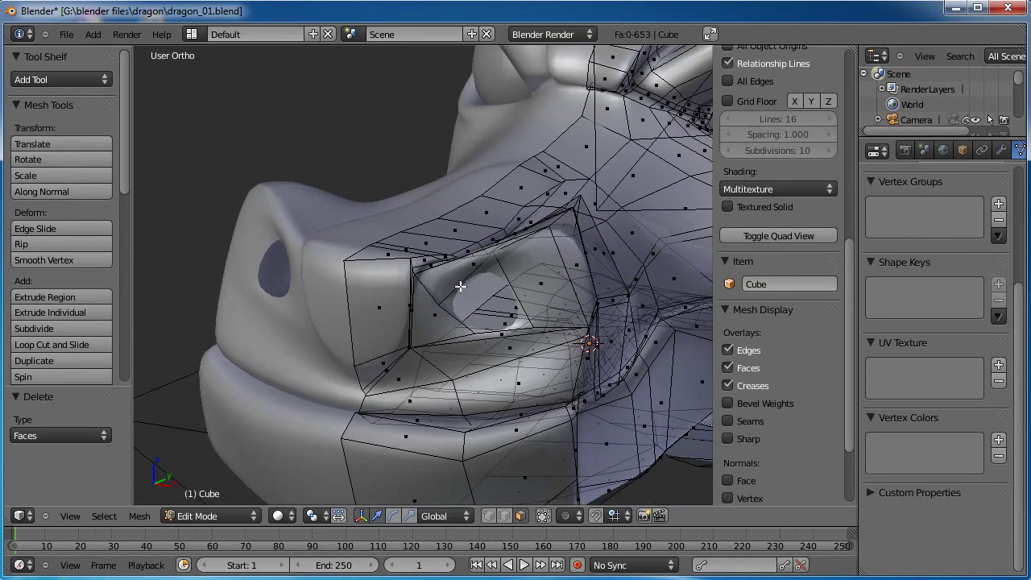
right_click(461, 278)
right_click(542, 282)
scroll(545, 294, "up", 2)
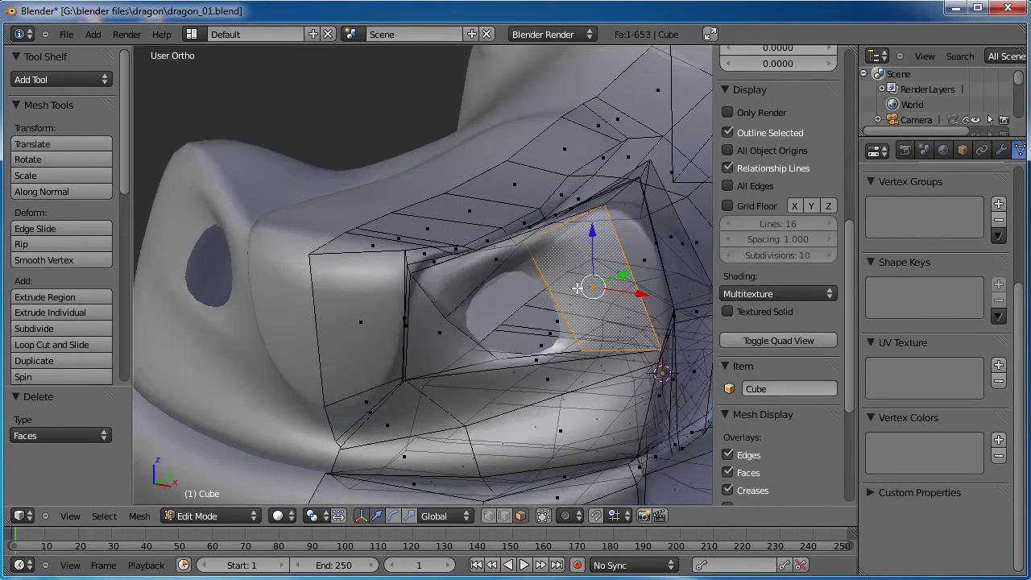
right_click(636, 259, "shift")
scroll(481, 292, "down", 4)
middle_click_drag(482, 291, 548, 263)
scroll(495, 303, "up", 4)
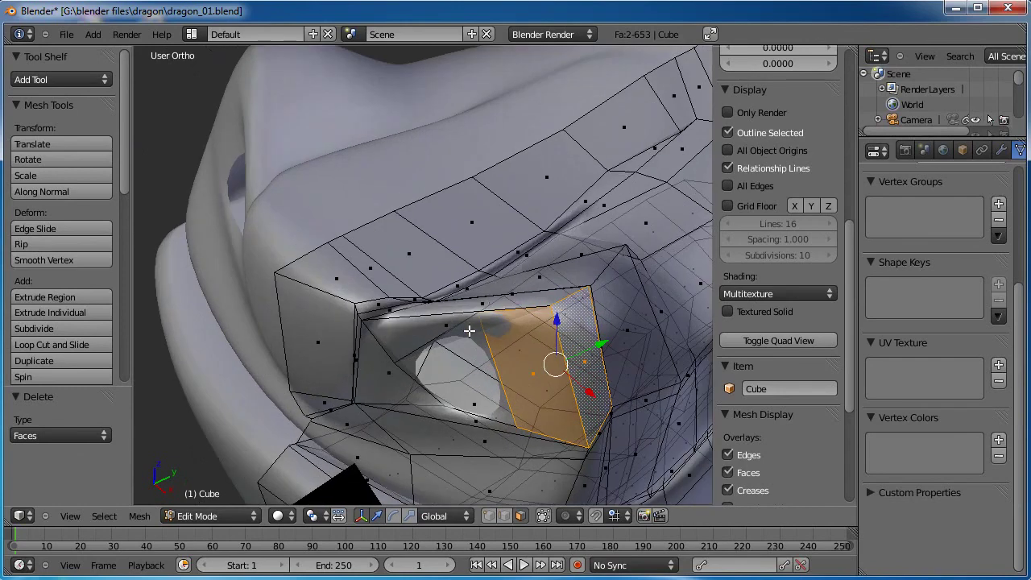
Delete the eight faces around the nostril hole and below it down to the edge of the upper lip.
right_click(411, 334)
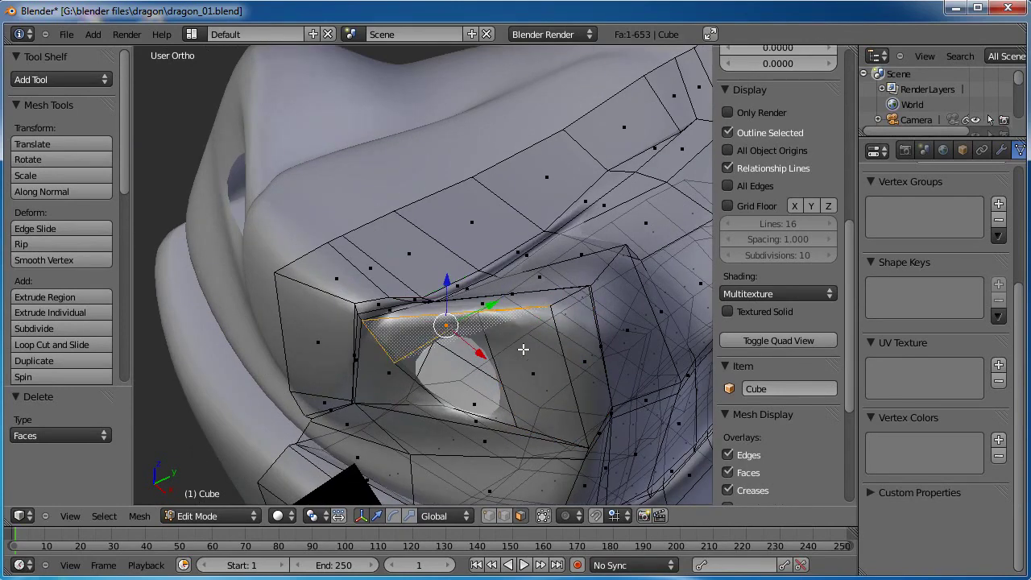
right_click(534, 378, "shift")
right_click(385, 379, "shift")
right_click(467, 419, "shift")
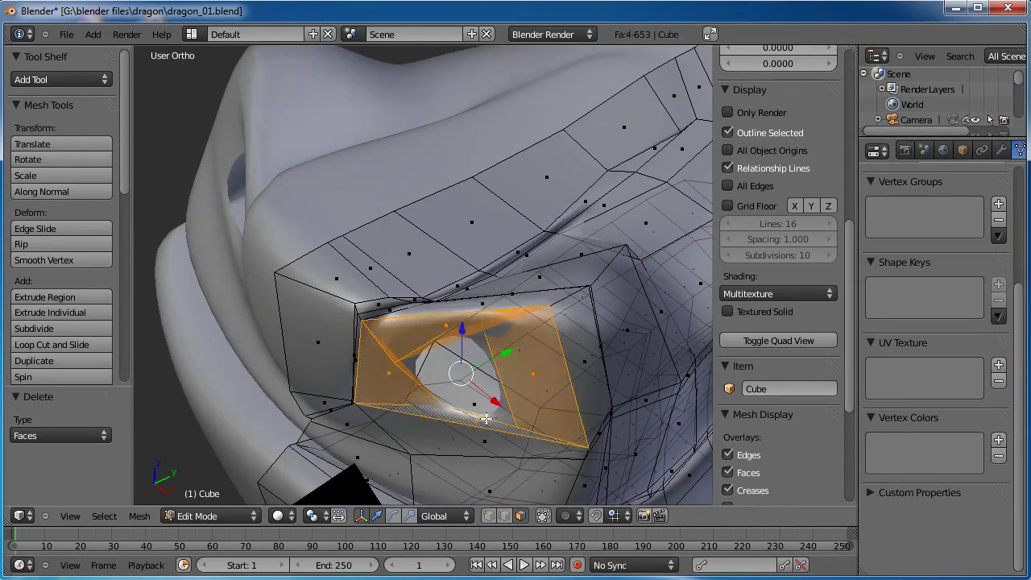
middle_click_drag(462, 358, 480, 265)
right_click(607, 230, "shift")
right_click(459, 260, "shift")
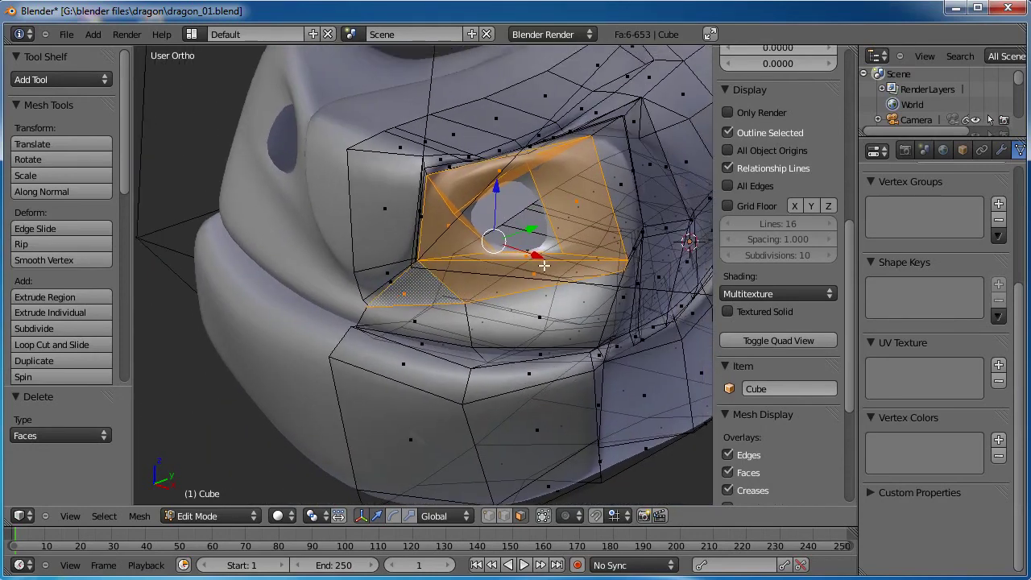
middle_click_drag(544, 265, 459, 290)
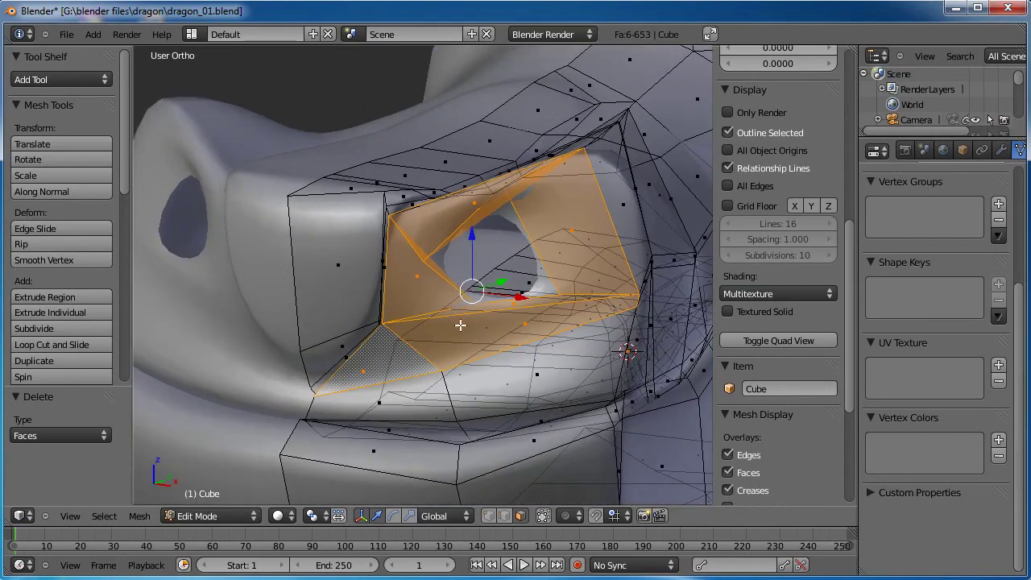
right_click(383, 405, "shift")
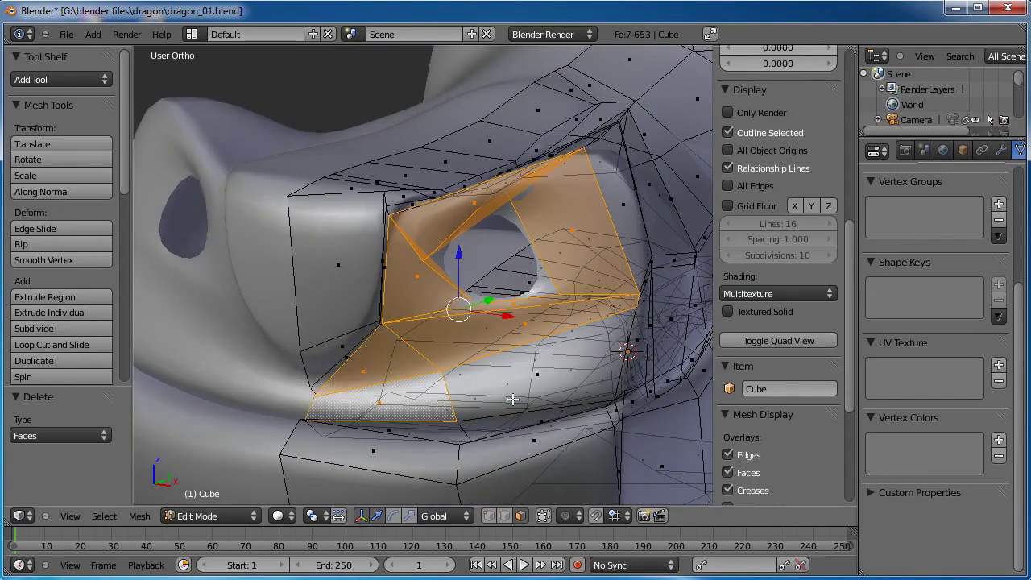
right_click(537, 372, "shift")
key("x")
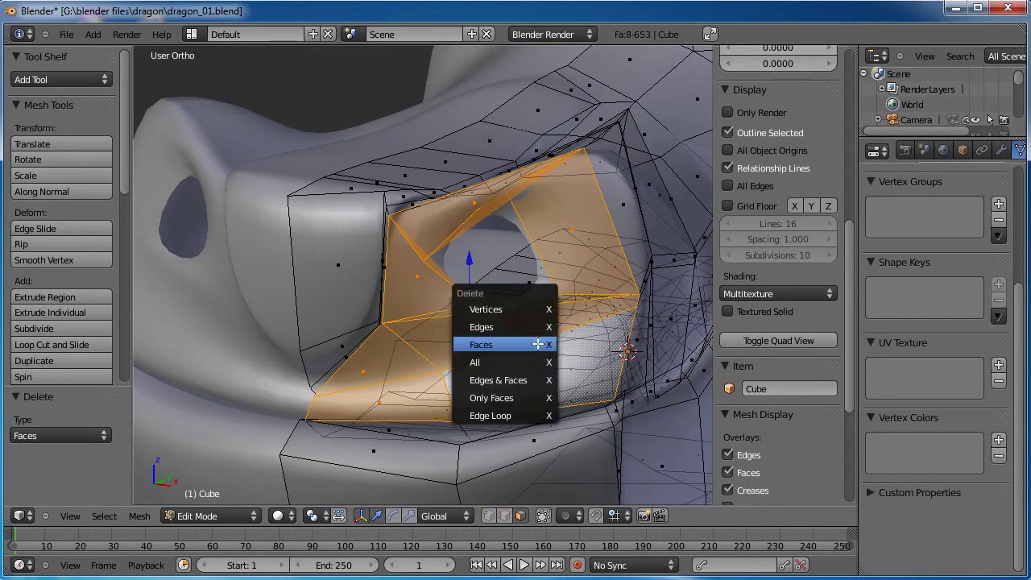
left_click(538, 344)
Extrude the enlarged nostril opening's boundary vertex loop, scale the new ring to about 0.73 and lower it about 0.012.
middle_click_drag(537, 344, 479, 304)
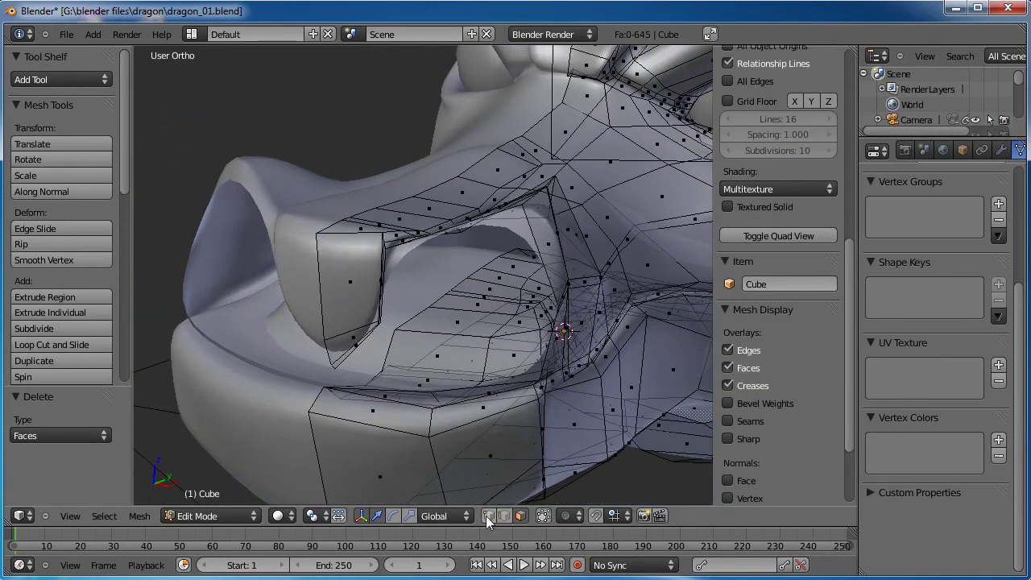
right_click(533, 235, "alt")
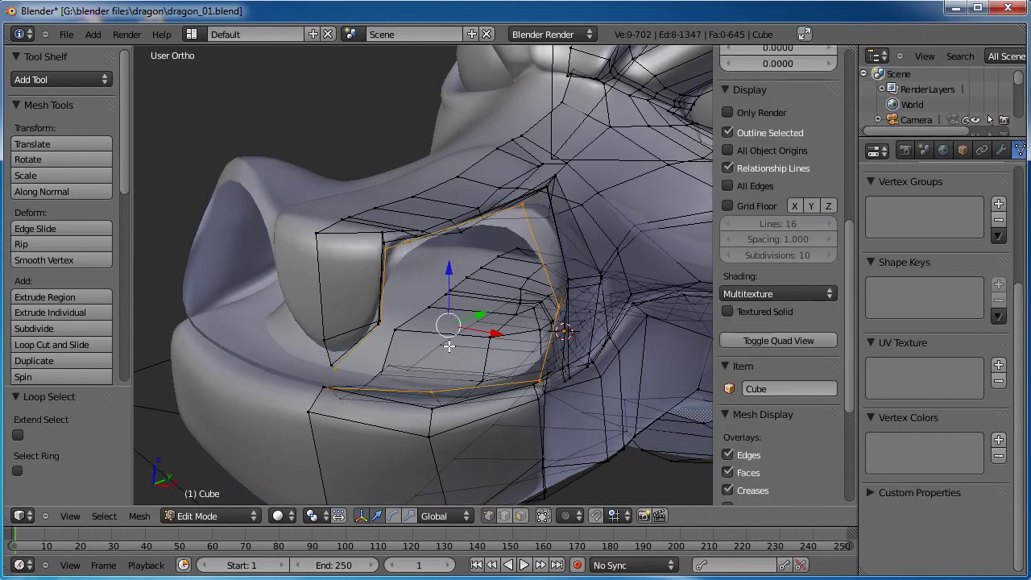
key("e")
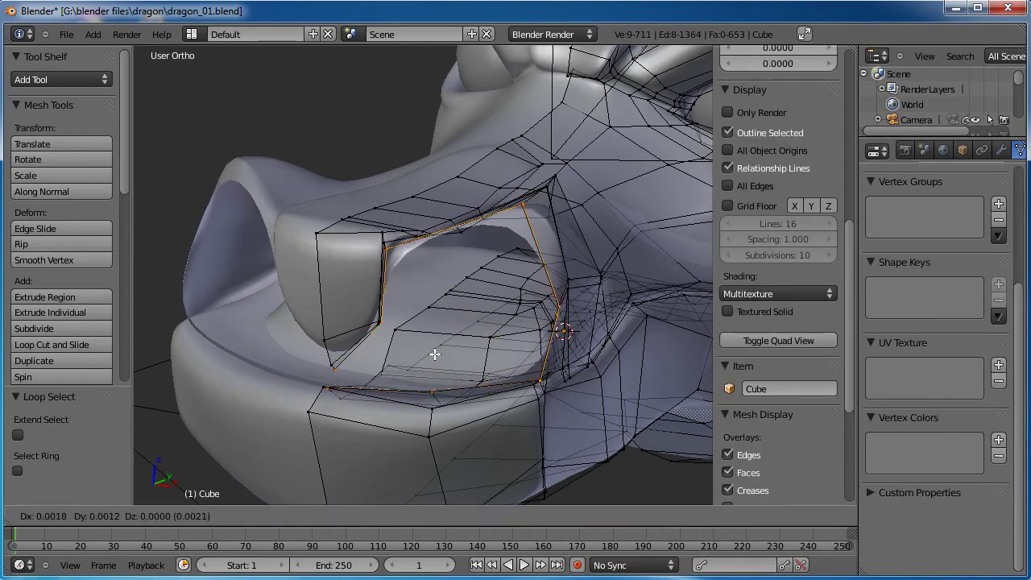
left_click(435, 355)
key("s")
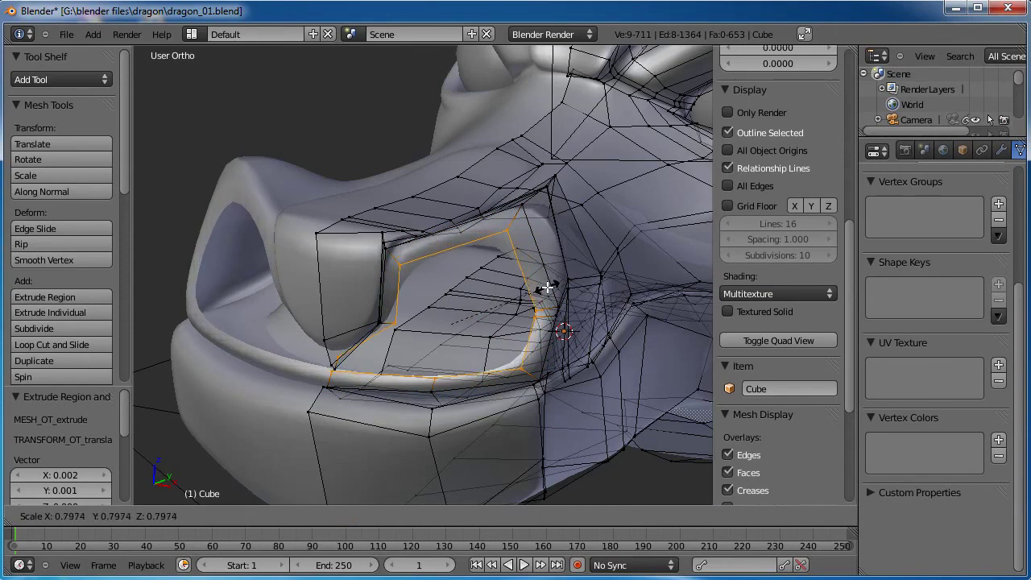
left_click(541, 292)
key("e")
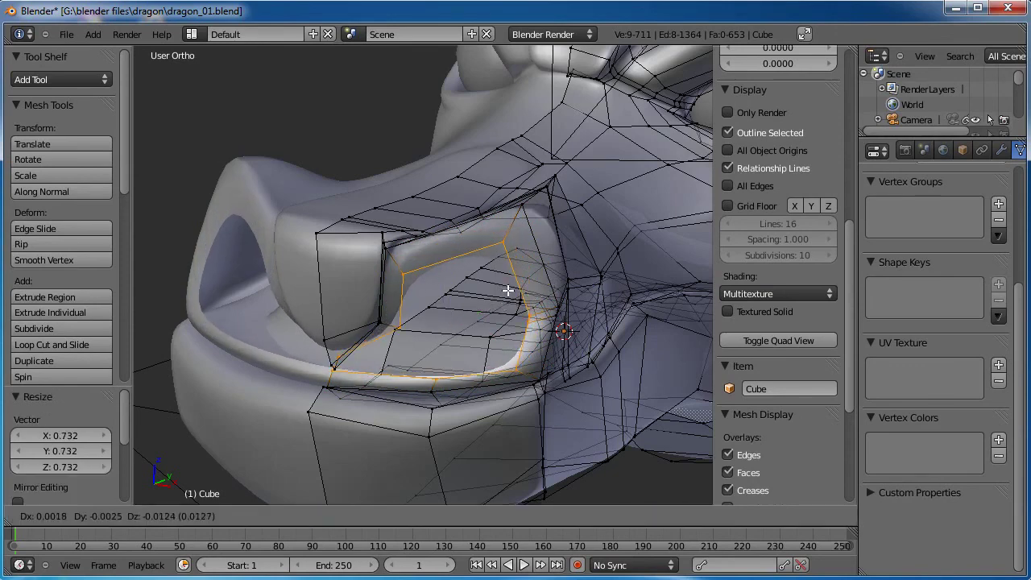
left_click(508, 290)
Extrude a second ring in place, scale it to about 0.73 and adjust it slightly with Shrink/Fatten.
key("e")
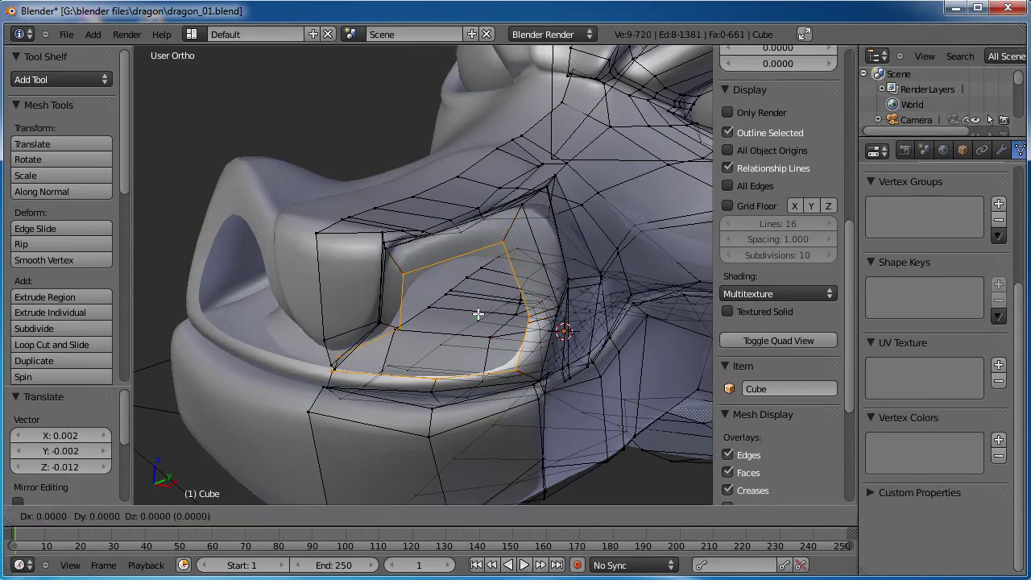
right_click(478, 314)
key("s")
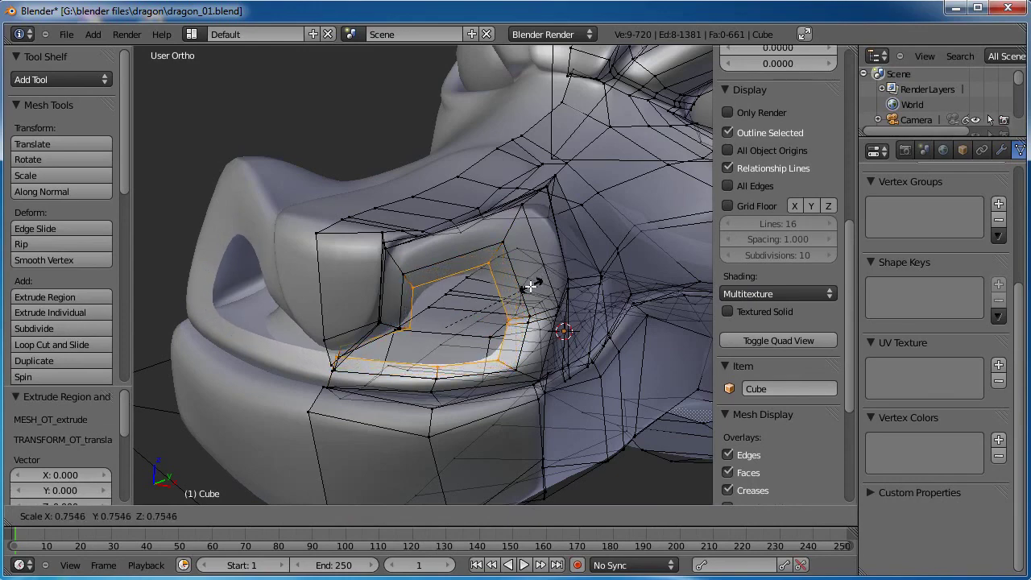
left_click(533, 288)
key("alt+s")
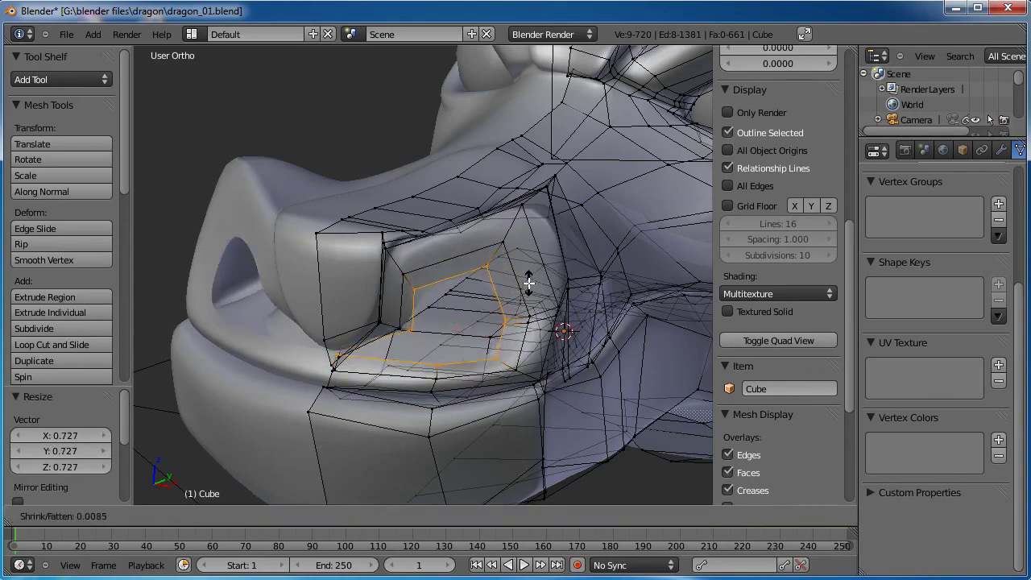
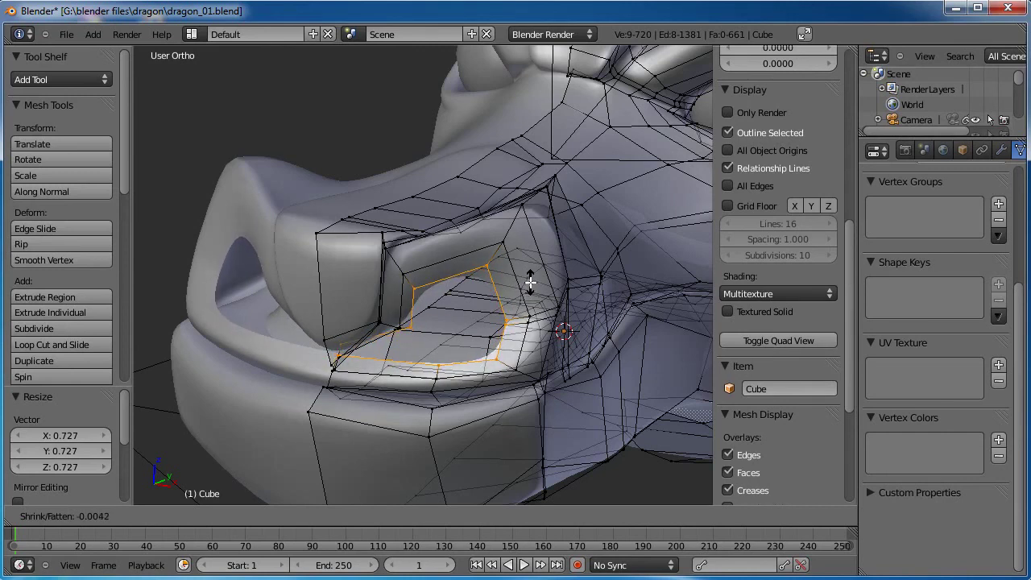
left_click(486, 308)
Extrude a third nostril ring in place, scale it to about 0.70 and move it about 0.032 along Y.
key("e")
right_click(470, 320)
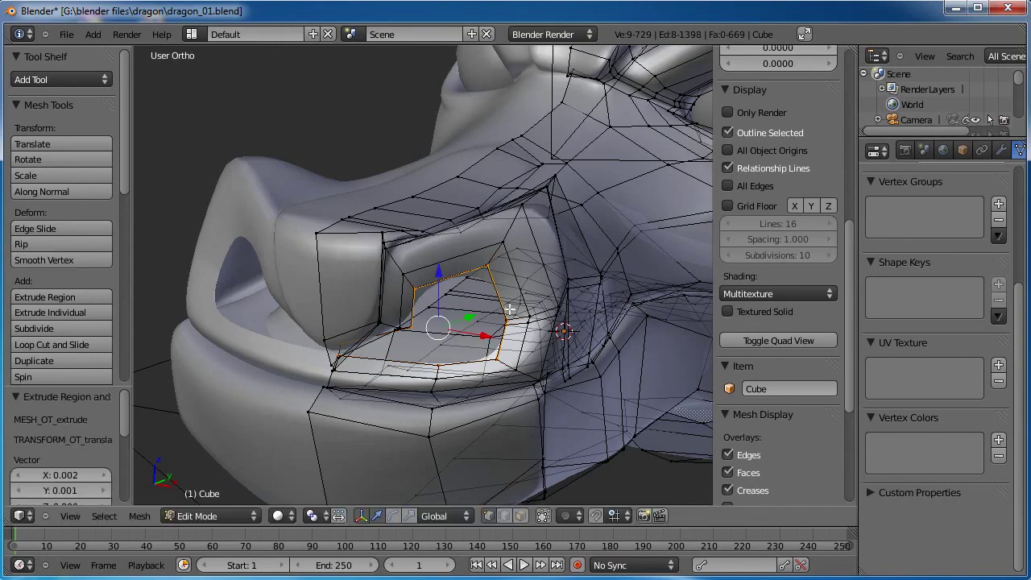
key("s")
left_click(511, 302)
key("g")
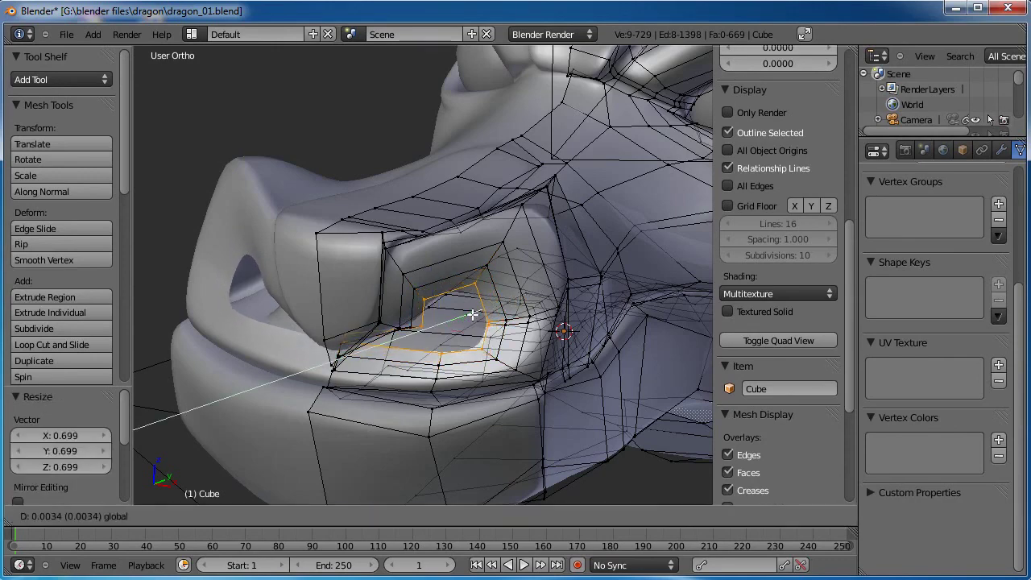
left_click(475, 311)
Extrude another ring from the inner nostril loop and push it about 0.147 deeper along Y.
scroll(471, 293, "down", 3)
mouse_move(469, 291)
middle_mouse_down()
mouse_move(526, 269)
mouse_move(524, 257)
mouse_move(479, 281)
middle_mouse_up()
scroll(481, 280, "up", 8)
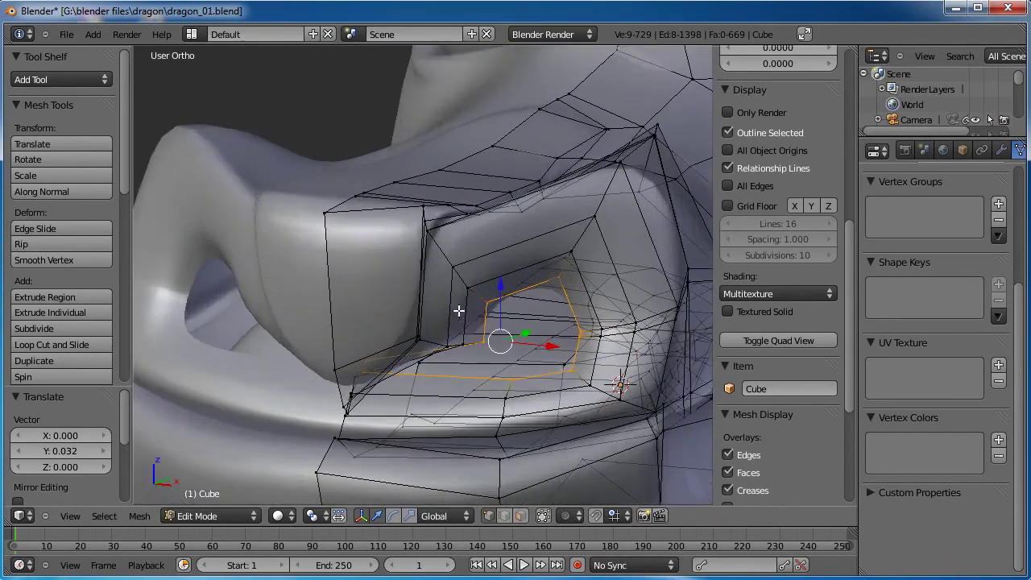
middle_click_drag(561, 307, 568, 326)
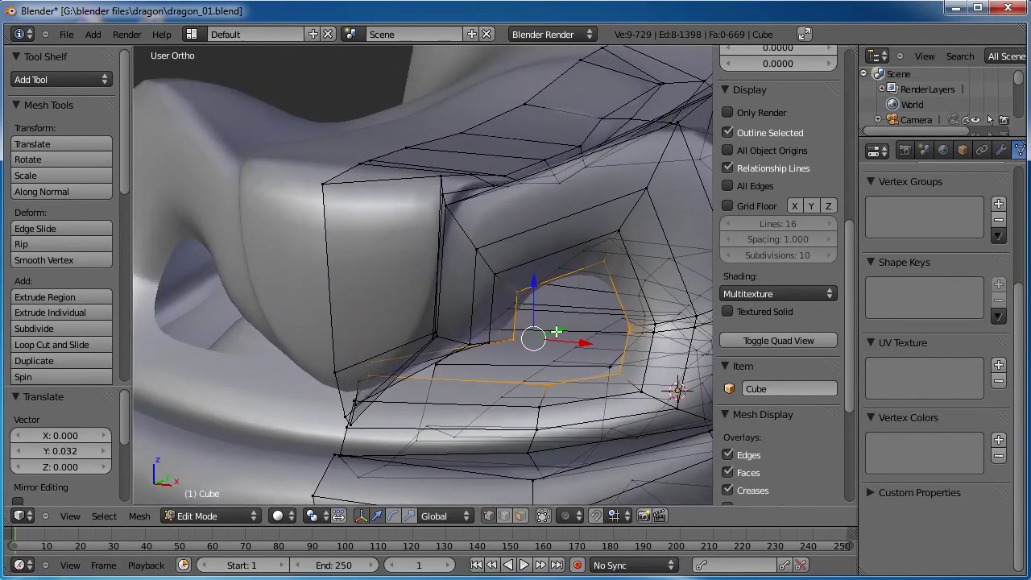
key("g")
left_click(554, 345)
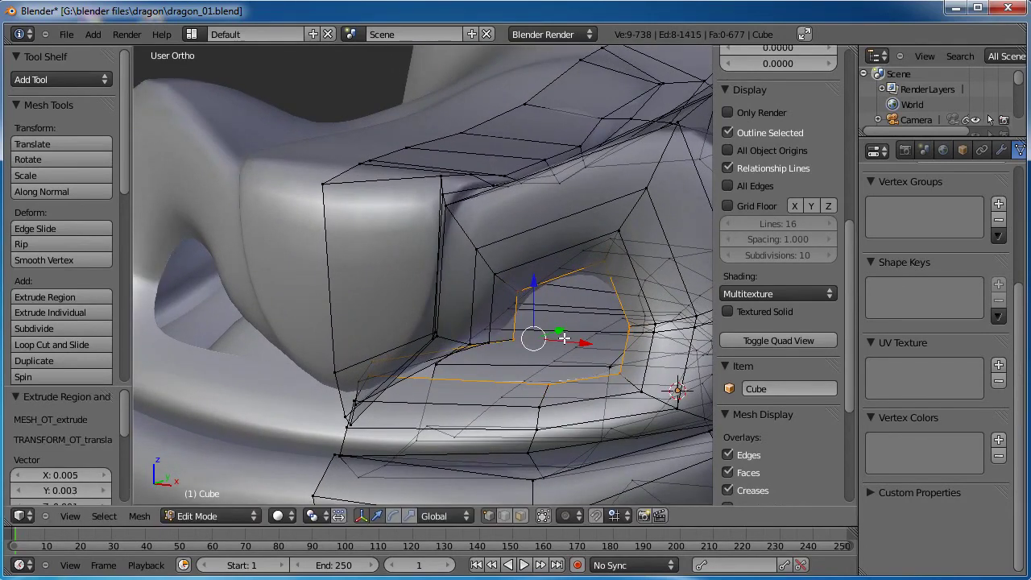
left_click_drag(566, 335, 578, 314)
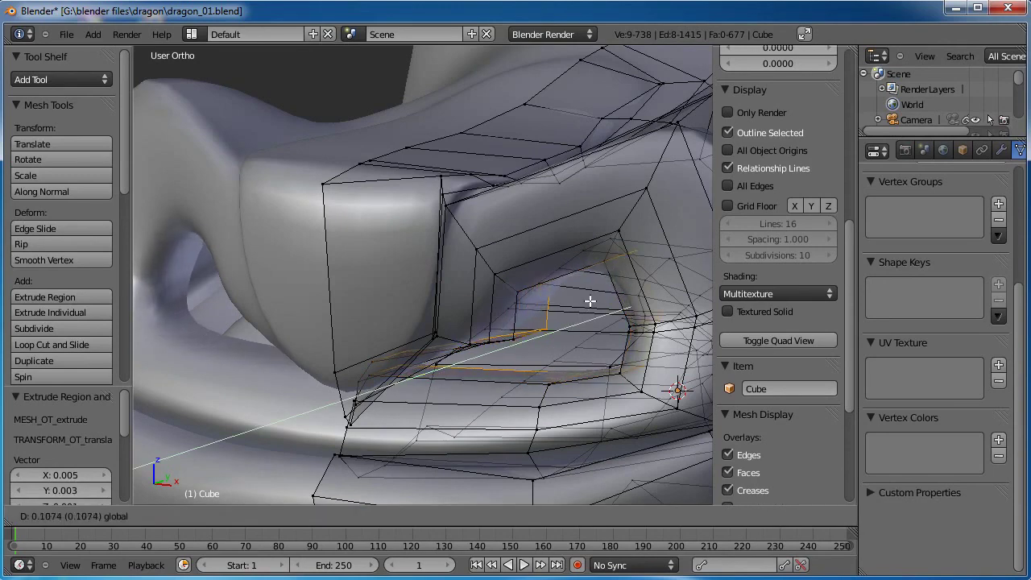
left_click(599, 294)
Fill a face between four vertices across the upper part of the innermost nostril opening.
middle_click_drag(599, 294, 576, 304)
scroll(577, 304, "up", 4)
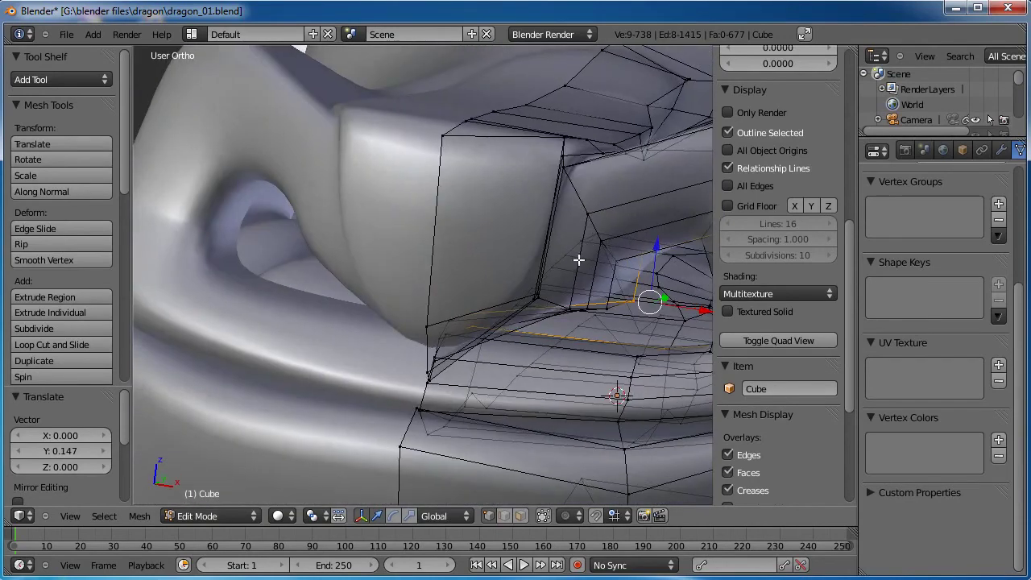
middle_click_drag(578, 259, 440, 282, "shift")
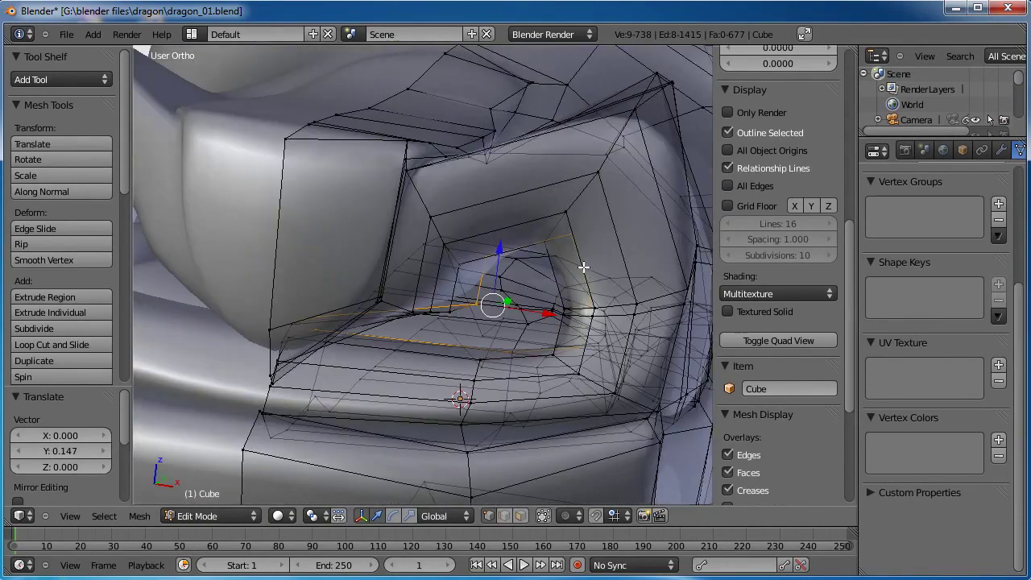
middle_click_drag(583, 266, 512, 247)
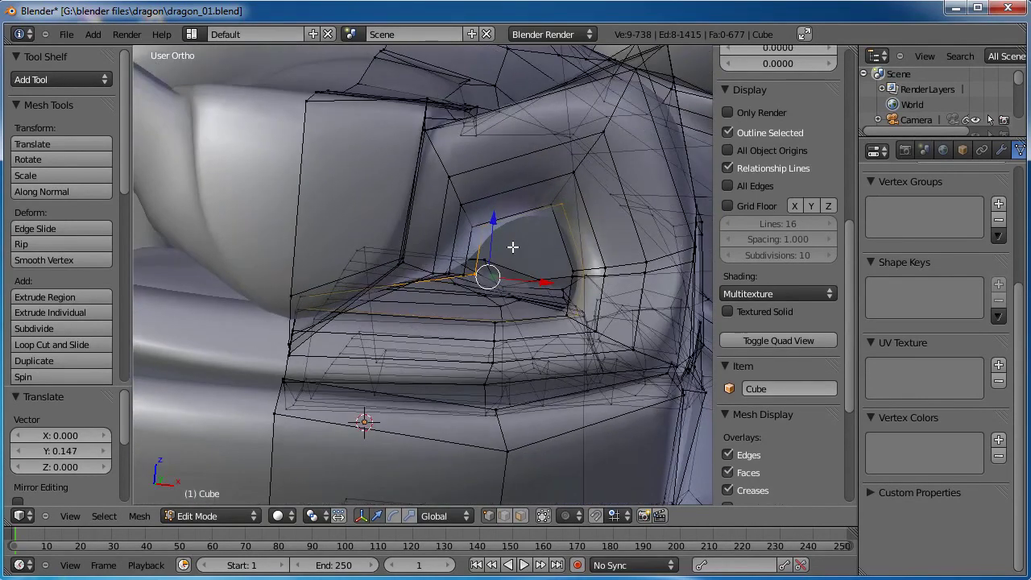
right_click(584, 268)
right_click(561, 205, "shift")
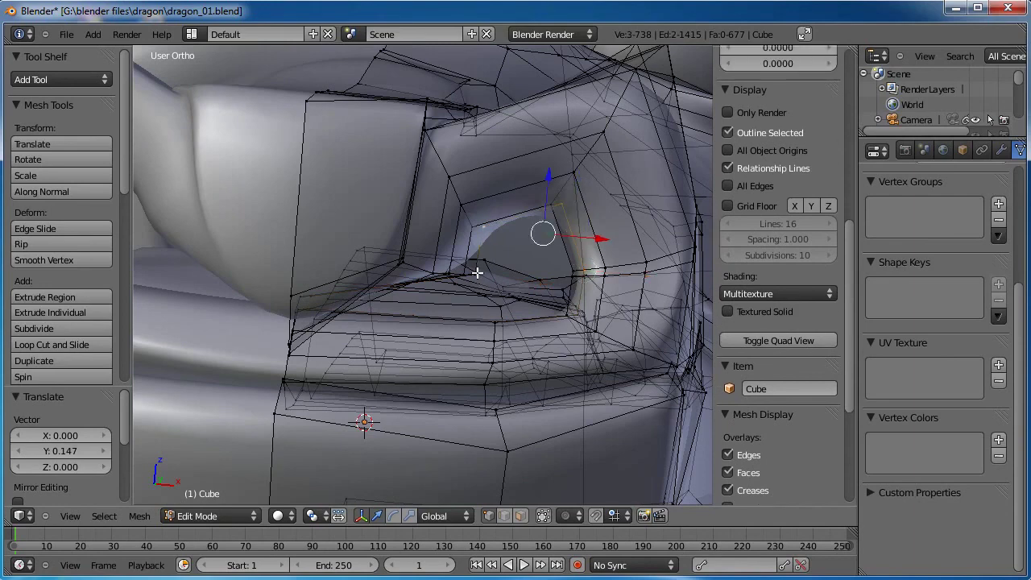
key("f")
middle_click_drag(593, 269, 589, 239, "shift")
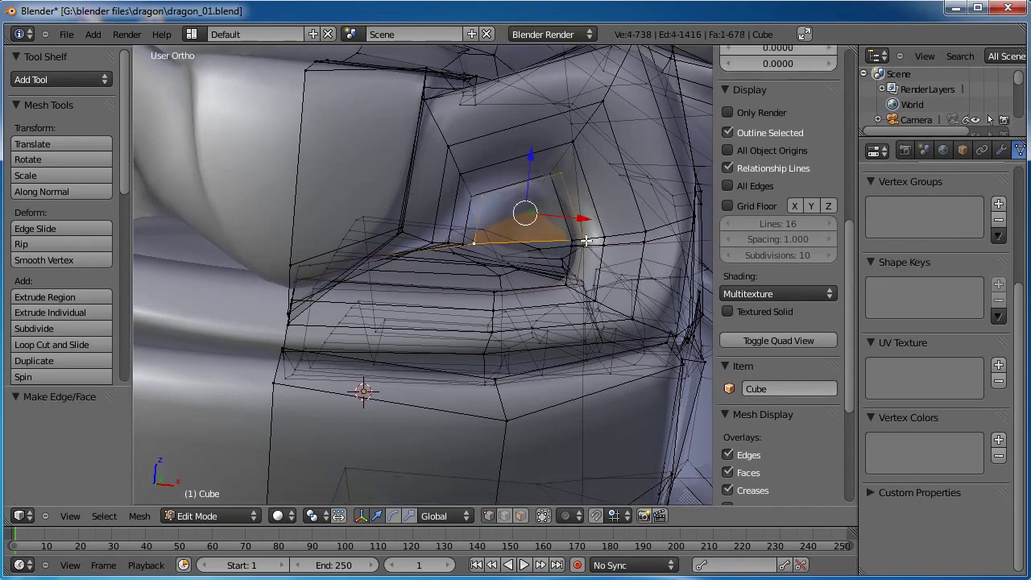
Extrude the vertex at the lower inner corner of the new nostril face slightly downward.
middle_click_drag(586, 177, 627, 283)
middle_click_drag(629, 279, 552, 272, "shift")
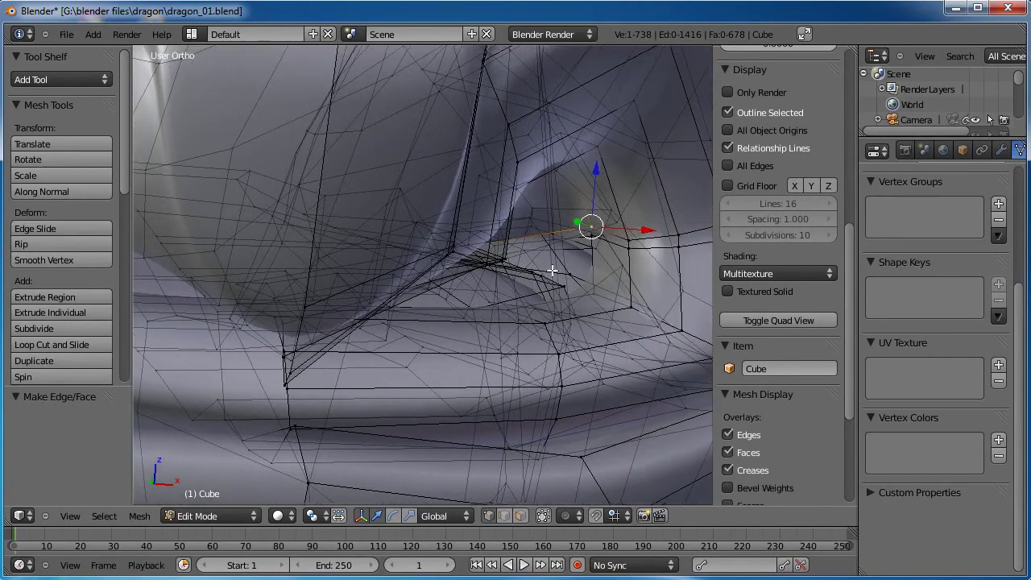
key("g")
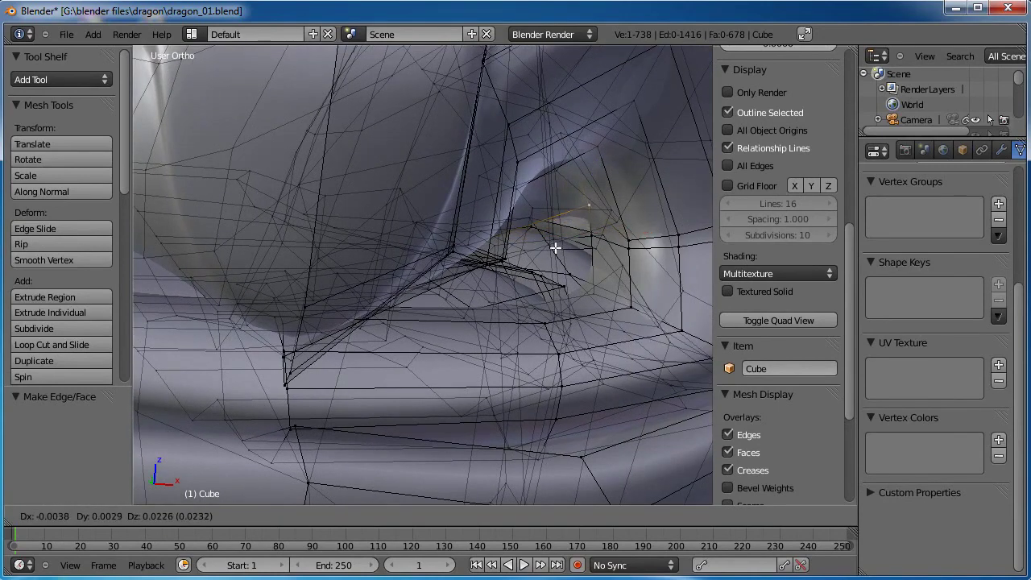
right_click(556, 248)
middle_click_drag(590, 239, 357, 198)
right_click(355, 197)
key("g")
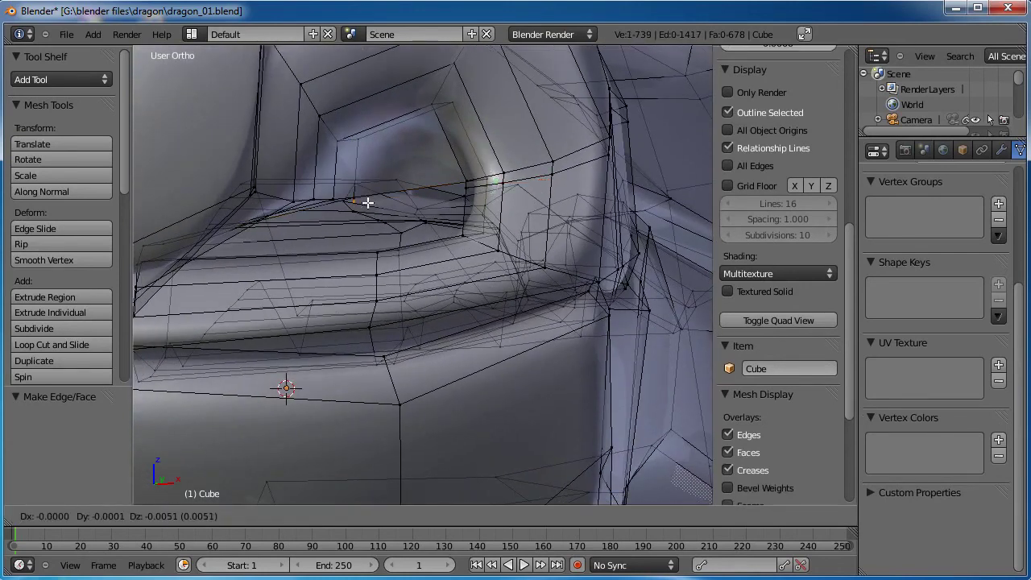
left_click(368, 205)
Fill a narrow four-vertex face between the extruded vertex and the lower edge of the upper nostril face.
right_click(464, 184, "shift")
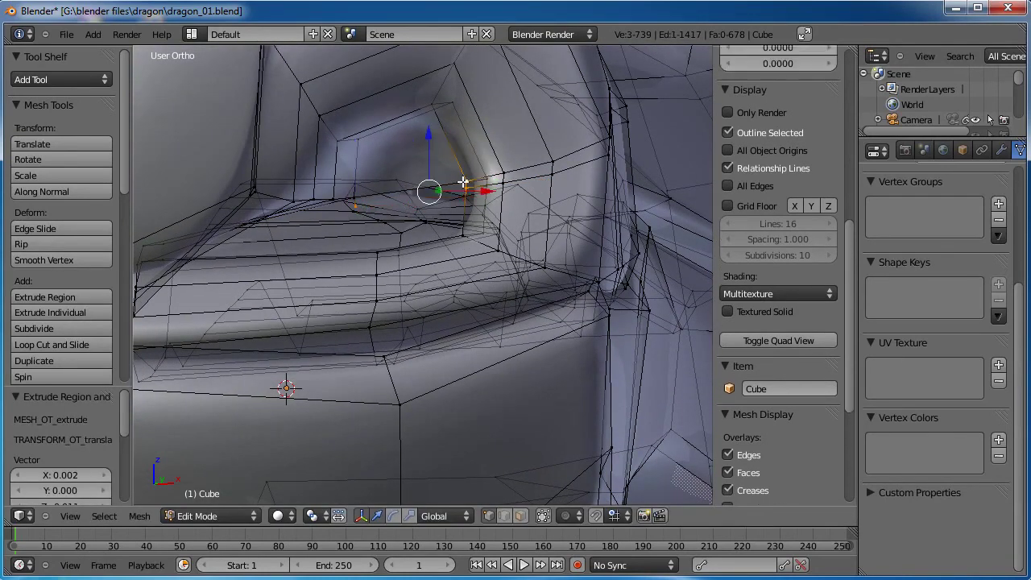
right_click(360, 195, "shift")
key("f")
Fill the four-vertex gap between the narrow strip and the lower rim at the nostril's outer side.
middle_click_drag(394, 211, 556, 194, "shift")
middle_click_drag(373, 159, 511, 186)
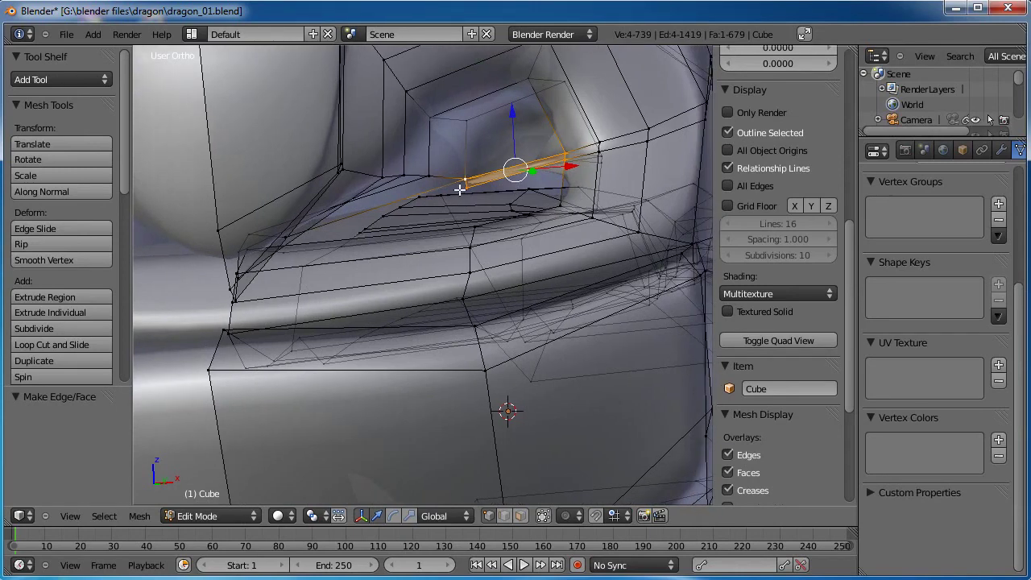
right_click(469, 191)
right_click(559, 204, "shift")
right_click(563, 162, "shift")
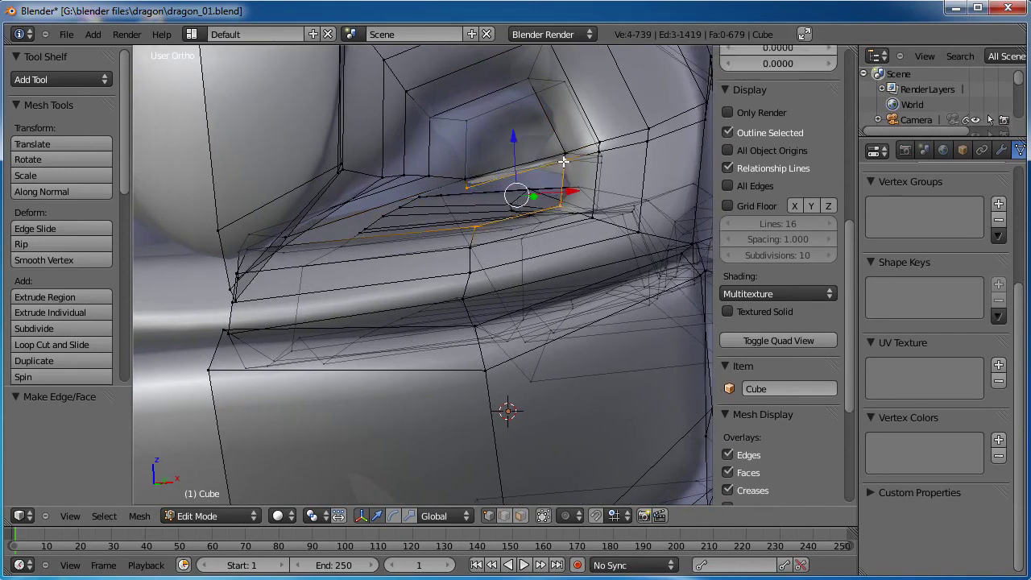
middle_click_drag(476, 207, 455, 229)
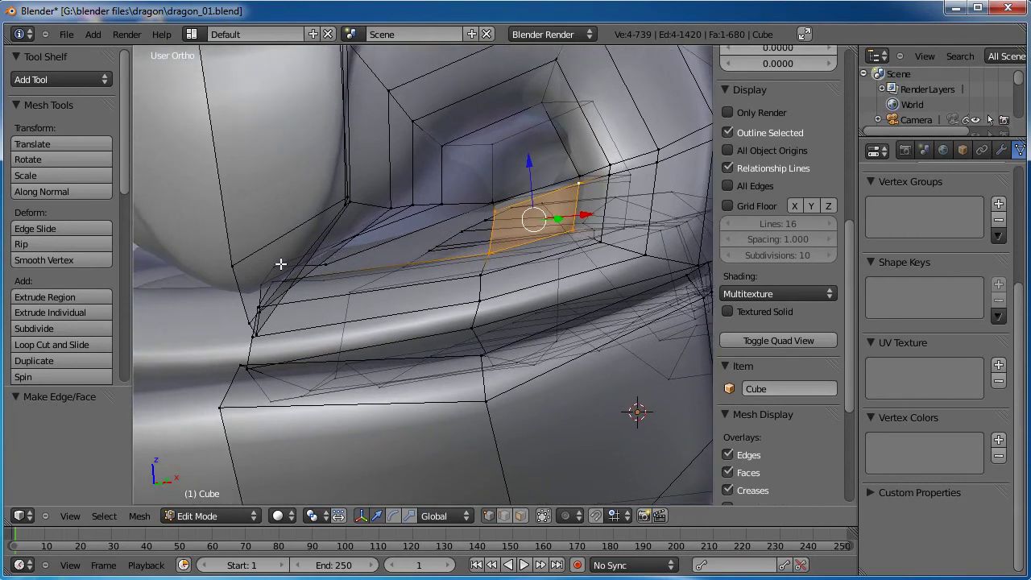
Extrude the short edge at the nostril's front end slightly downward and fill a face from it to the narrow strip.
right_click(327, 262)
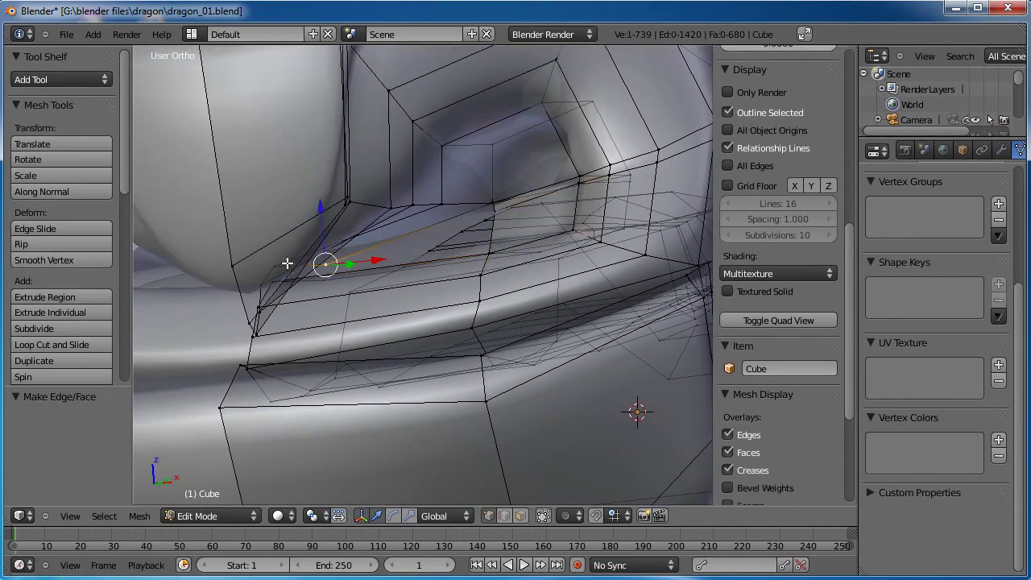
right_click(289, 263, "shift")
key("e")
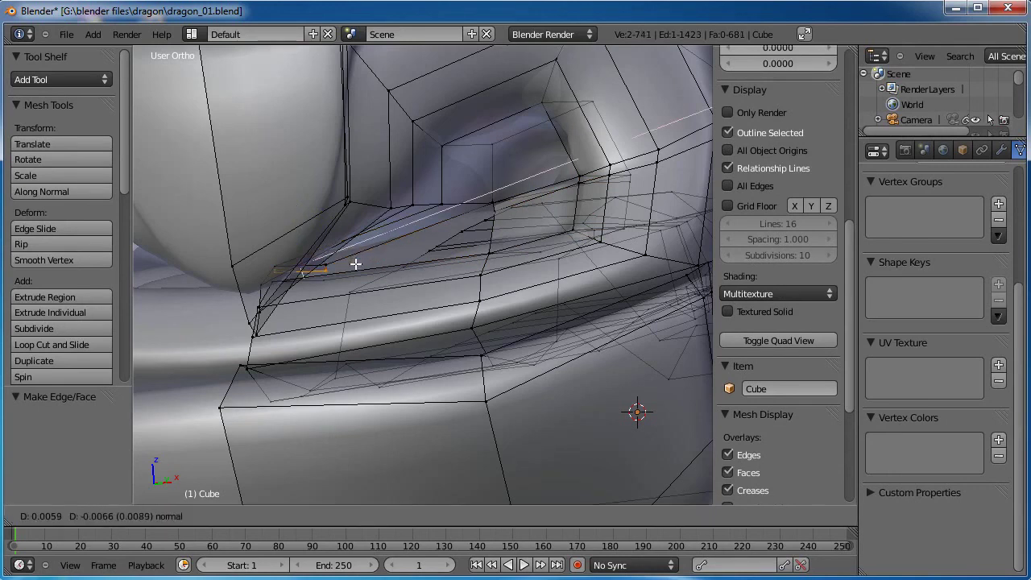
left_click(355, 263)
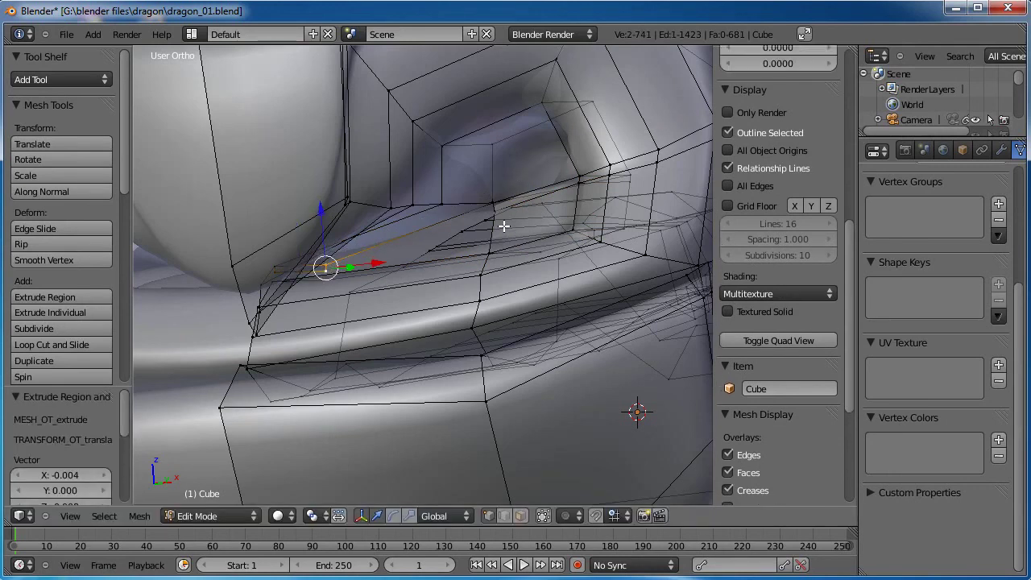
key("f")
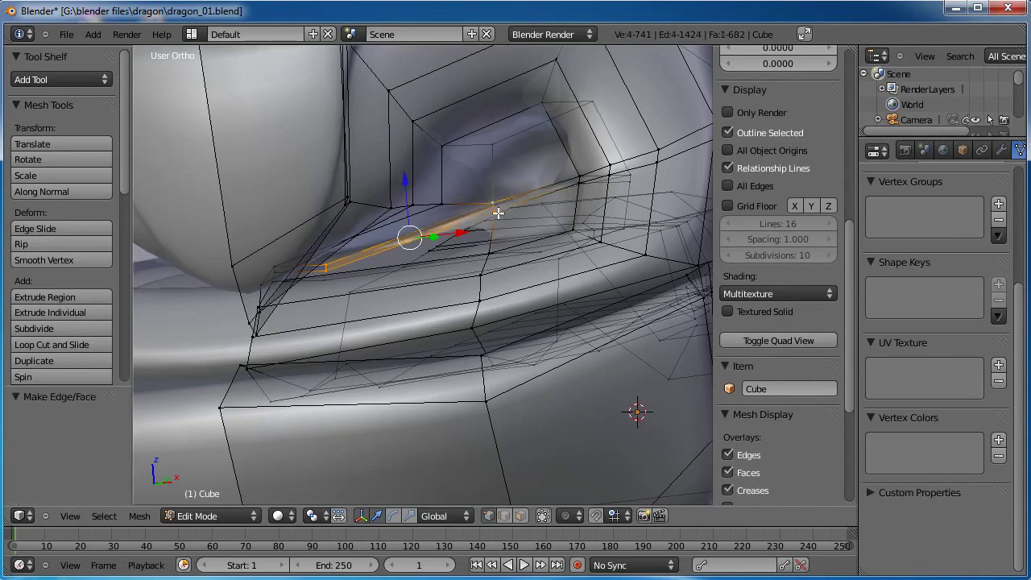
Fill the two remaining gaps along the nostril floor towards the front with four-vertex faces.
right_click(496, 212)
right_click(488, 248, "shift")
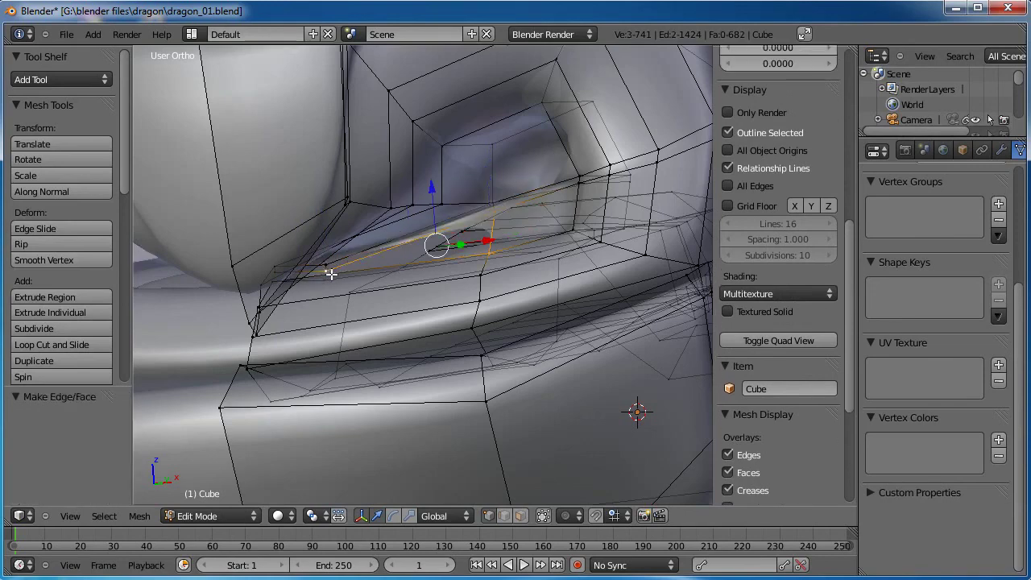
scroll(392, 270, "up", 2)
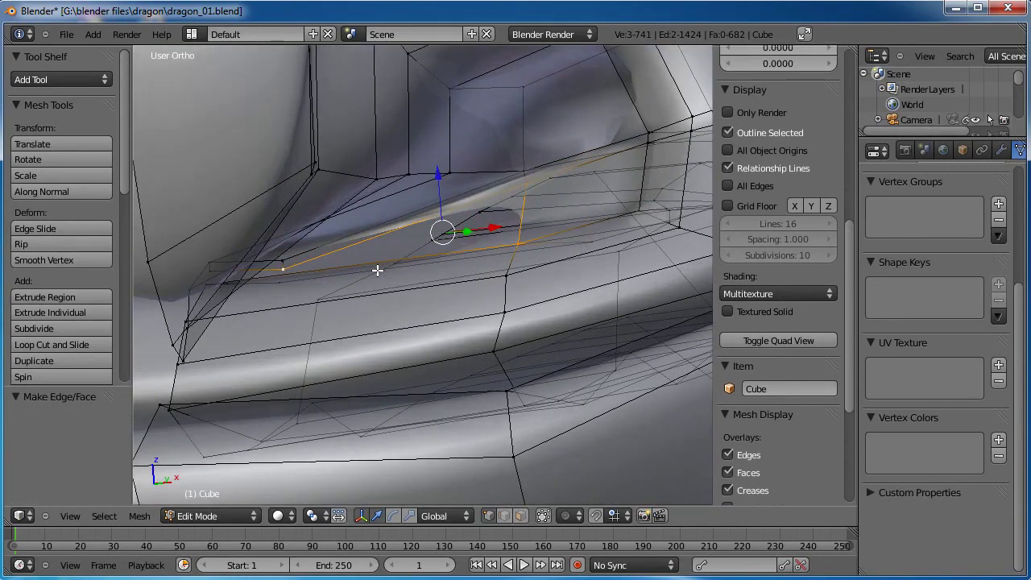
right_click(289, 283, "shift")
key("f")
right_click(285, 270)
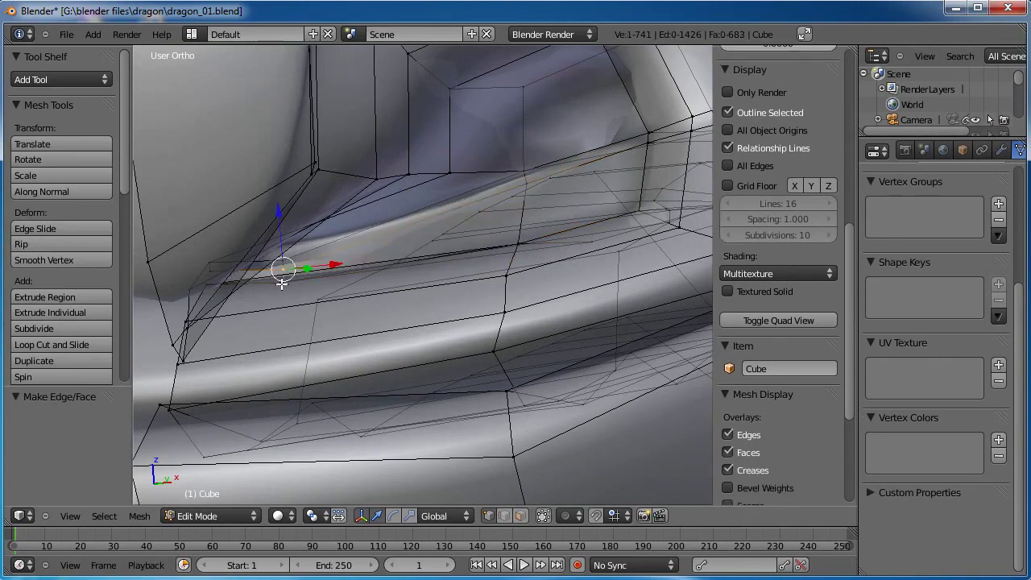
right_click(281, 283, "shift")
scroll(336, 264, "down", 6)
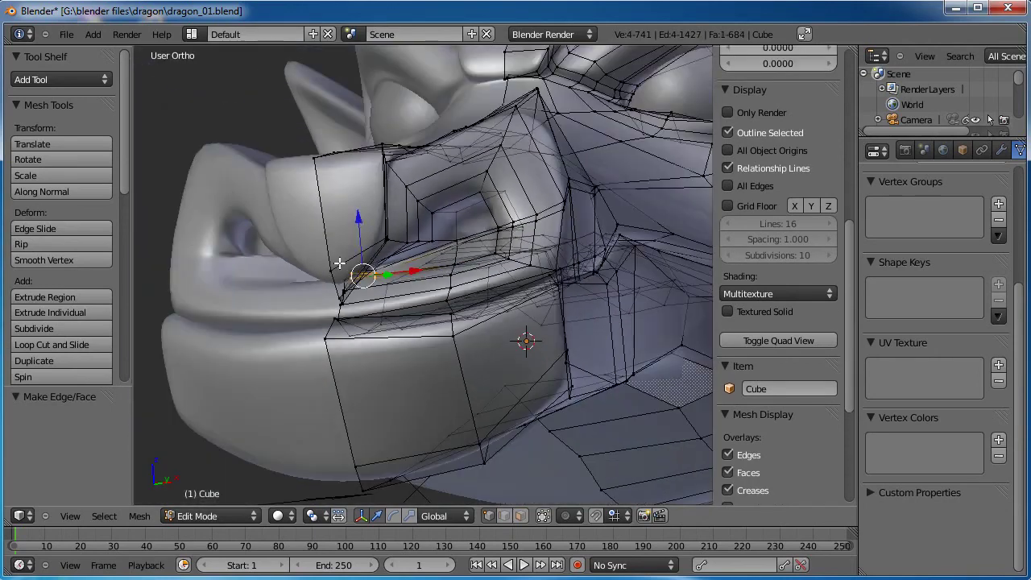
Deselect everything and examine the smoothed nostril interior in Object Mode before resuming mesh editing.
key("a")
scroll(365, 261, "down", 3)
key("Tab")
middle_click_drag(372, 260, 484, 309)
scroll(462, 347, "up", 6)
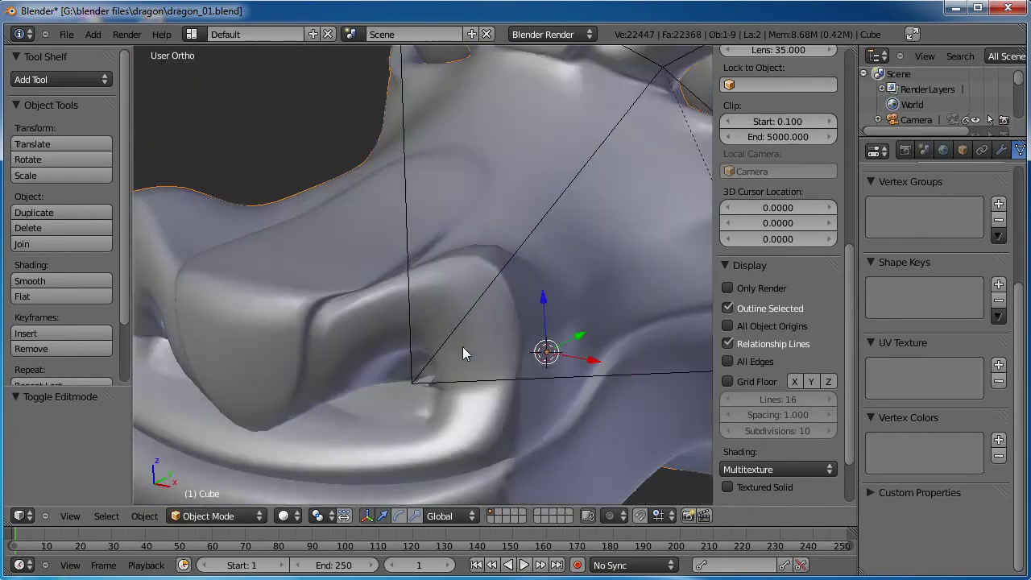
middle_click_drag(462, 347, 476, 308)
key("Tab")
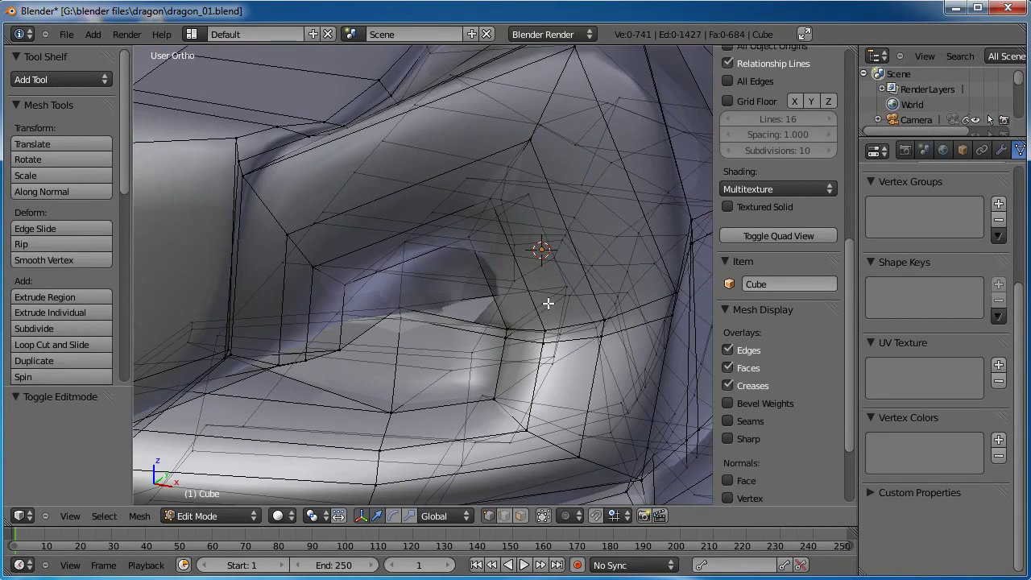
right_click(564, 296)
key("g")
right_click(456, 344)
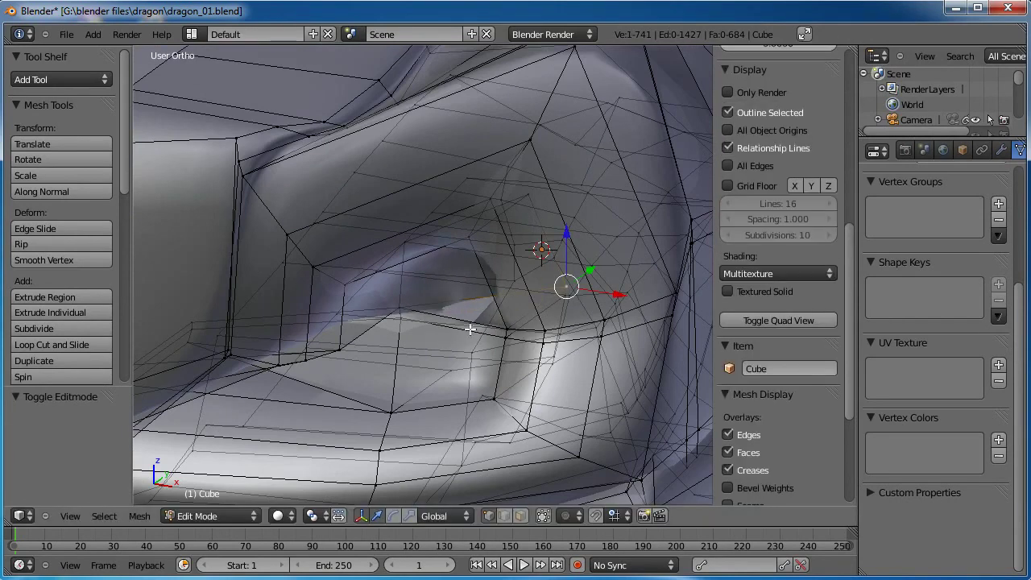
Select three faces on the nostril floor in face select mode and delete them.
middle_click_drag(470, 329, 536, 273)
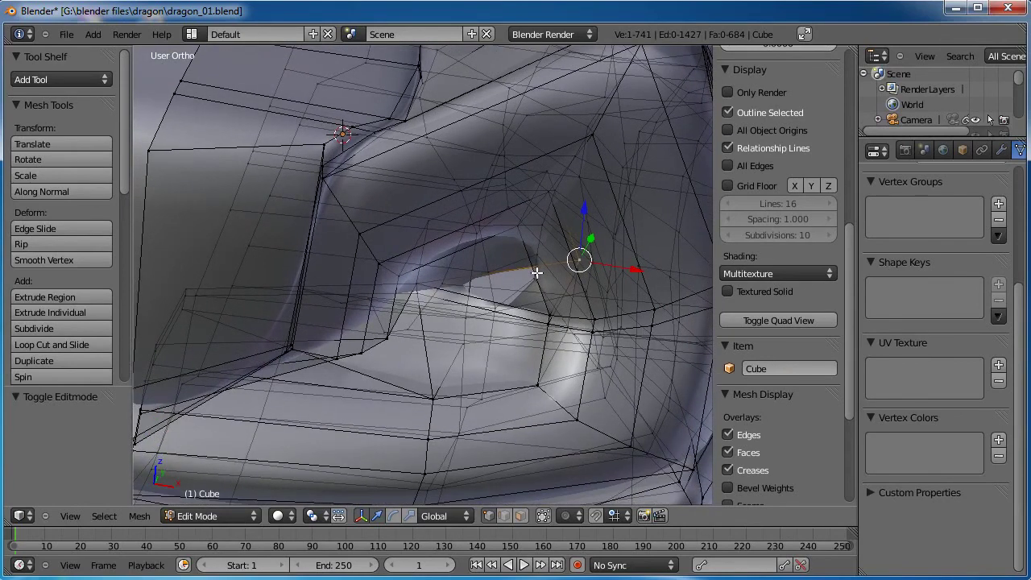
left_click(520, 515)
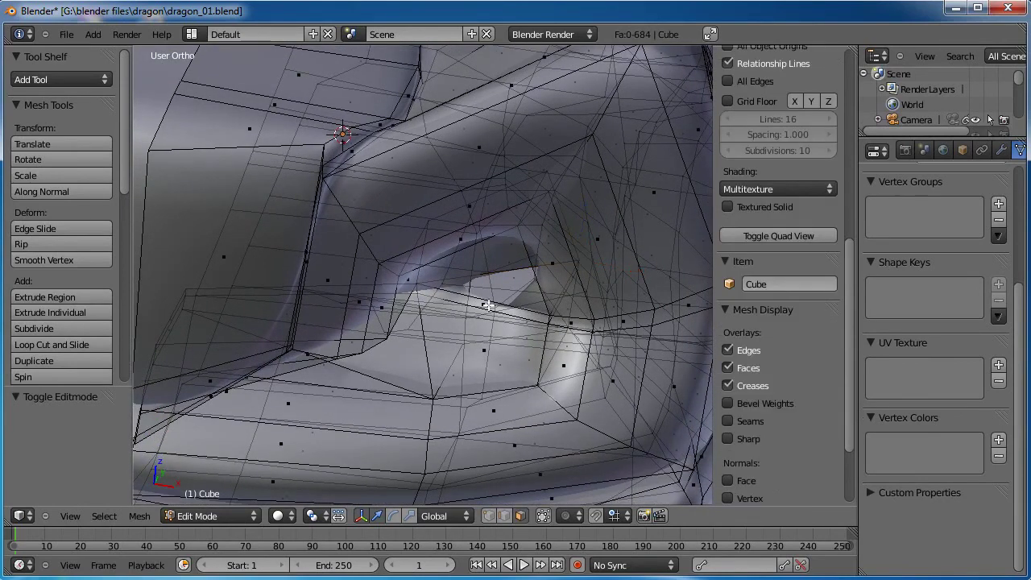
right_click(484, 352)
right_click(316, 328, "shift")
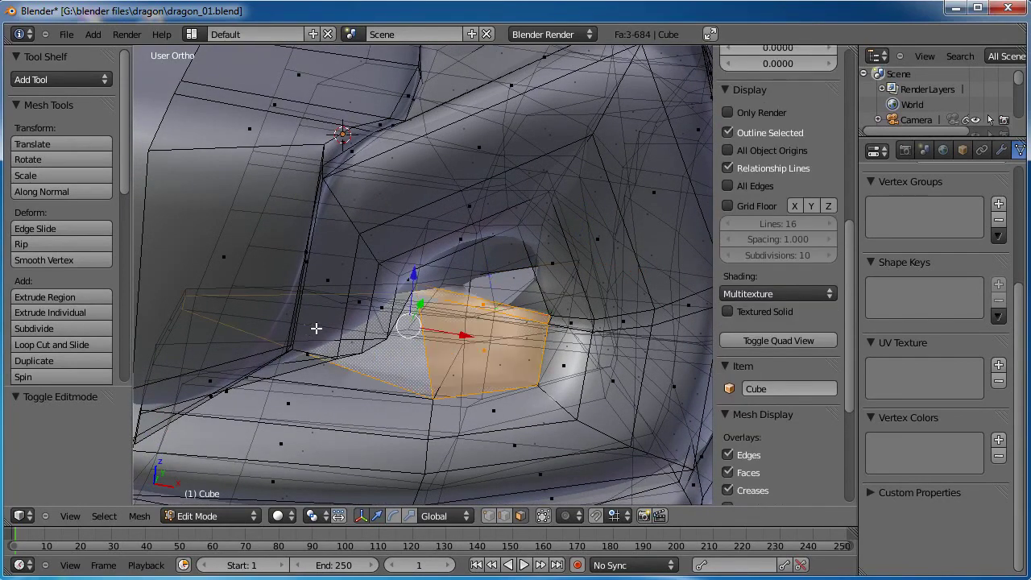
key("x")
left_click(508, 361)
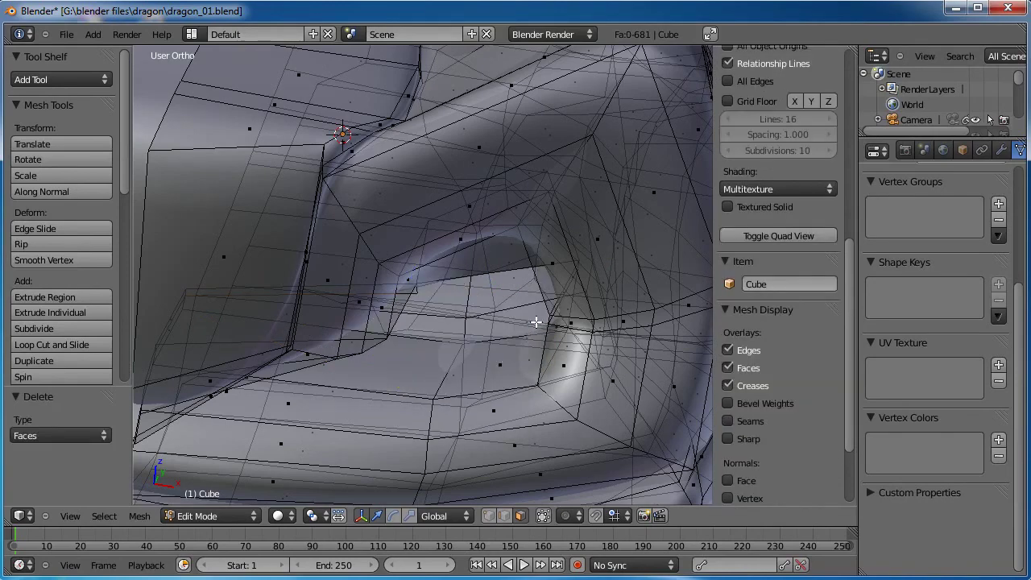
Return to vertex selection and fill a narrow four-vertex face along the lower edge of the upper nostril face.
middle_click_drag(507, 361, 570, 255)
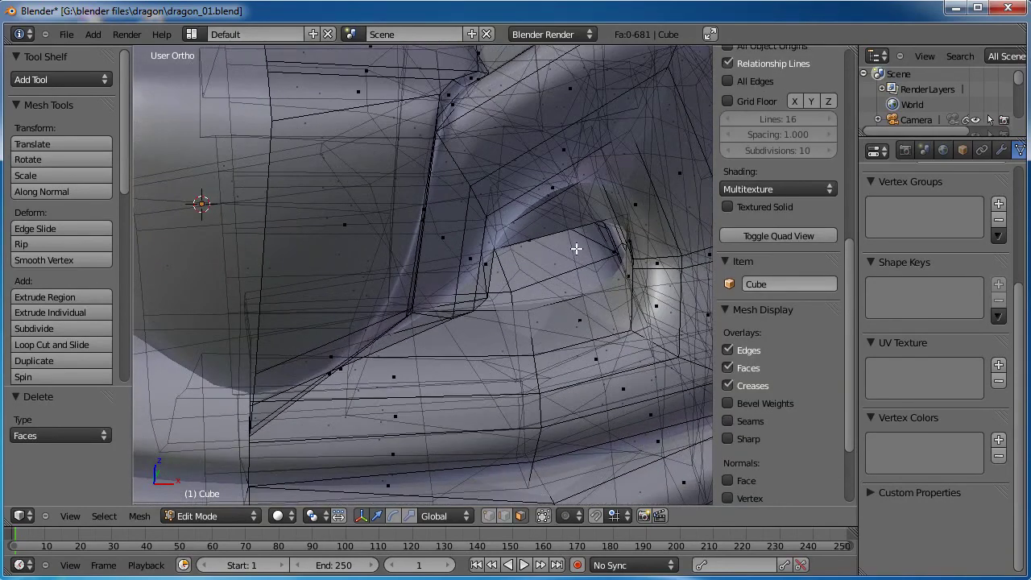
middle_click_drag(531, 322, 475, 261)
scroll(532, 291, "down", 7)
scroll(531, 292, "up", 5)
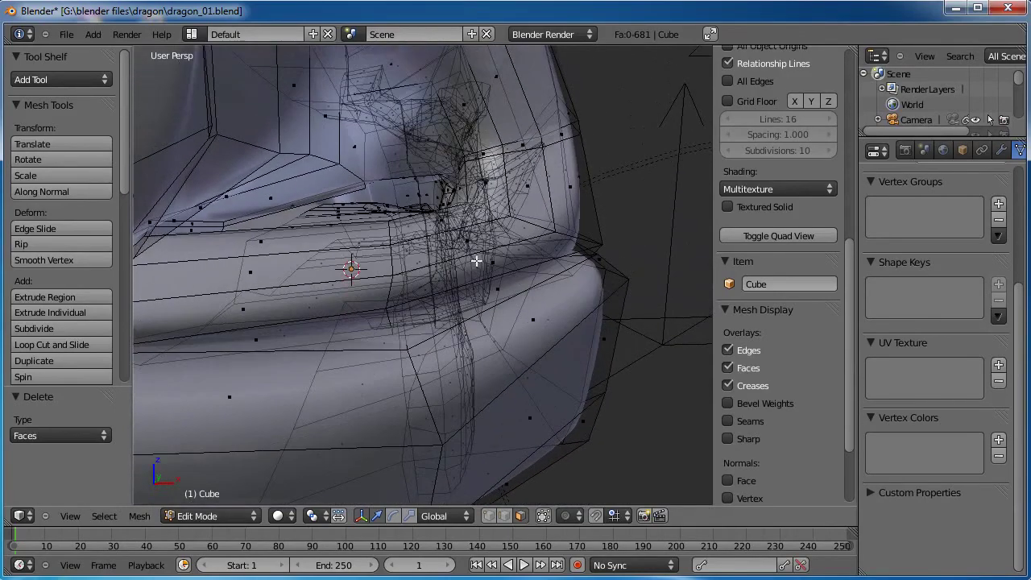
right_click(371, 186)
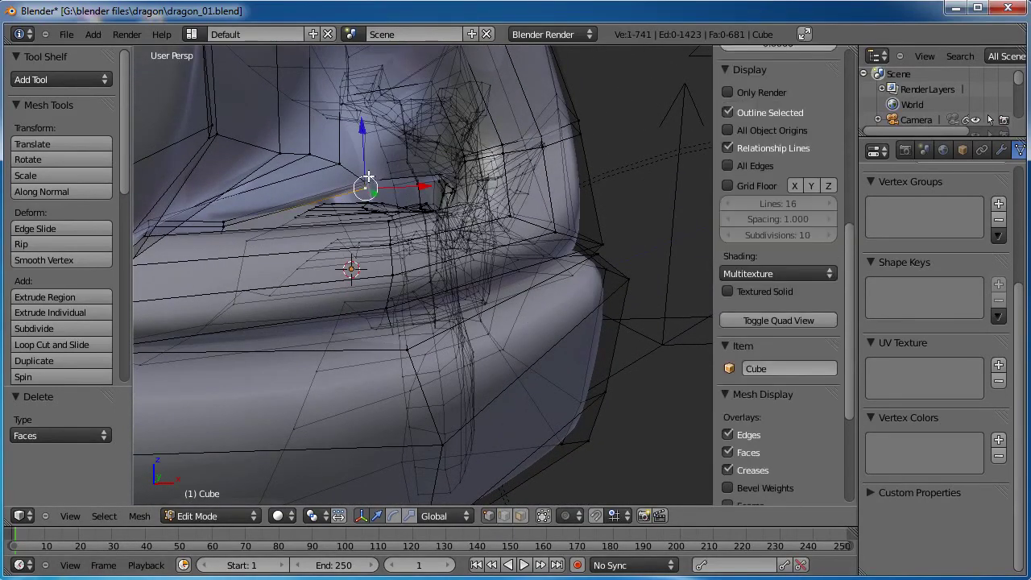
middle_click_drag(370, 186, 476, 192)
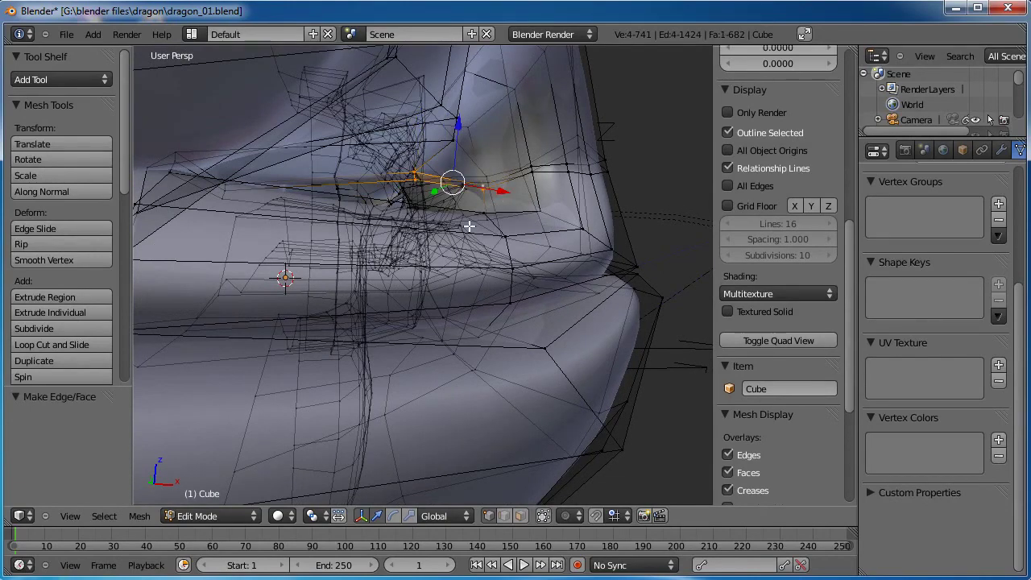
Refill the open nostril floor beside the narrow strip with four-vertex faces, working towards the front end.
middle_click_drag(469, 227, 527, 197)
right_click(361, 205)
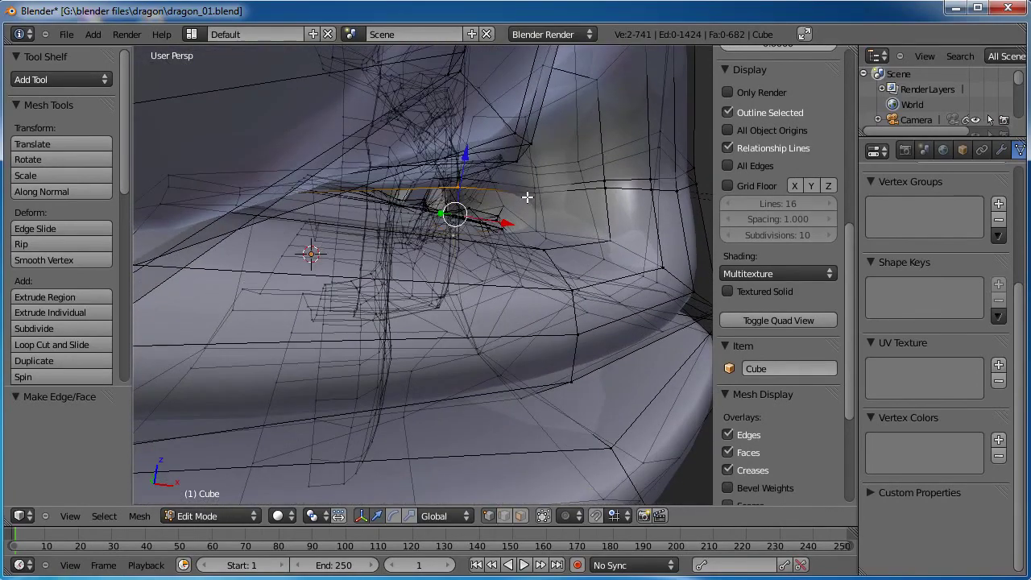
right_click(533, 194, "shift")
middle_click_drag(490, 228, 378, 227)
right_click(207, 202)
right_click(202, 211, "shift")
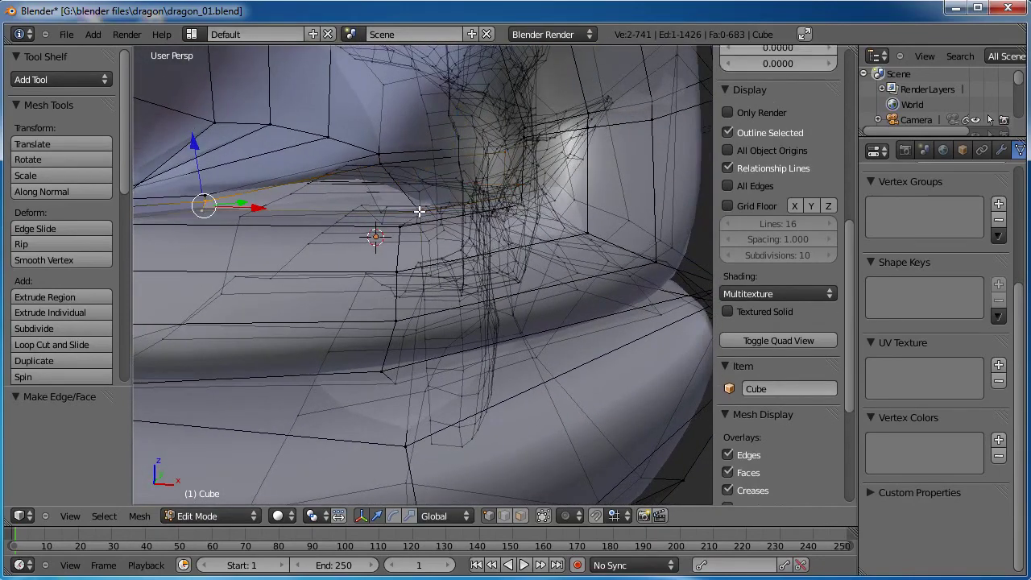
Select the five vertices on the nostril's lower inner rim and move them about -0.035 in X and -0.046 in Z.
scroll(434, 208, "down", 8)
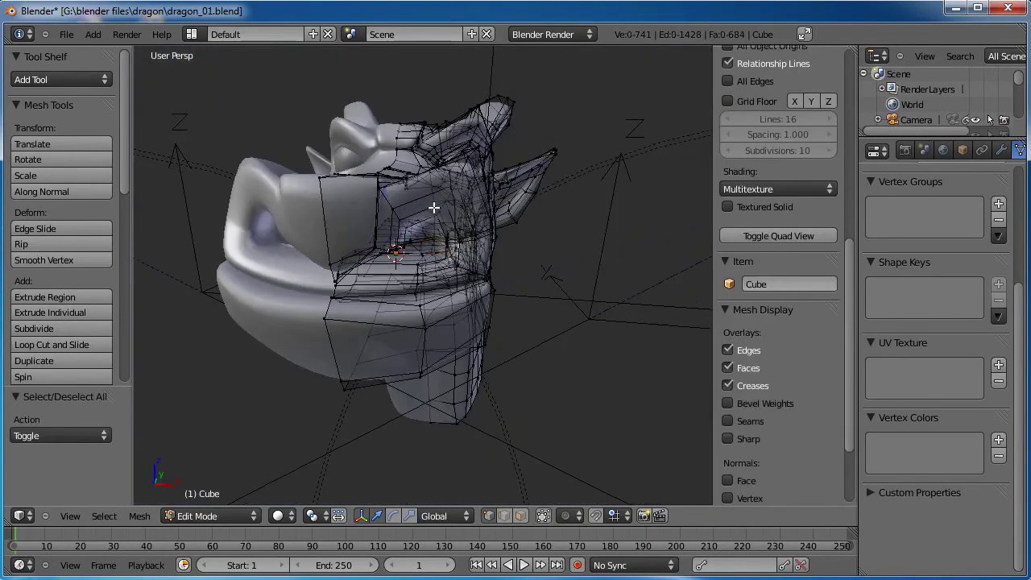
key("Tab")
middle_click_drag(398, 292, 424, 246)
scroll(407, 250, "up", 4)
scroll(434, 279, "down", 1)
scroll(443, 281, "up", 5)
key("Tab")
right_click(418, 253)
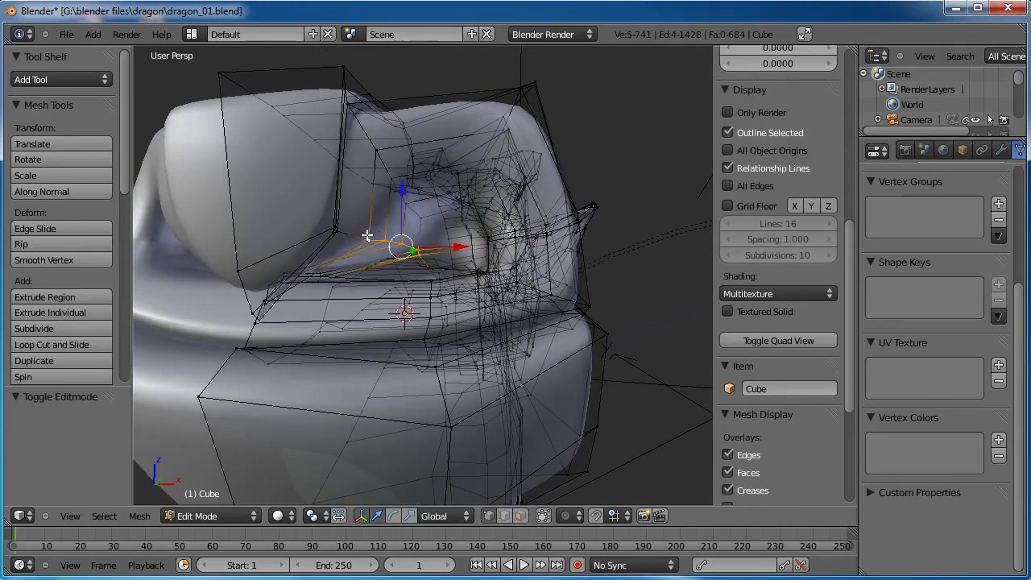
key("g")
left_click(388, 246)
Shift the same nostril rim vertices about -0.050 along X toward the middle of the snout.
scroll(389, 245, "down", 3)
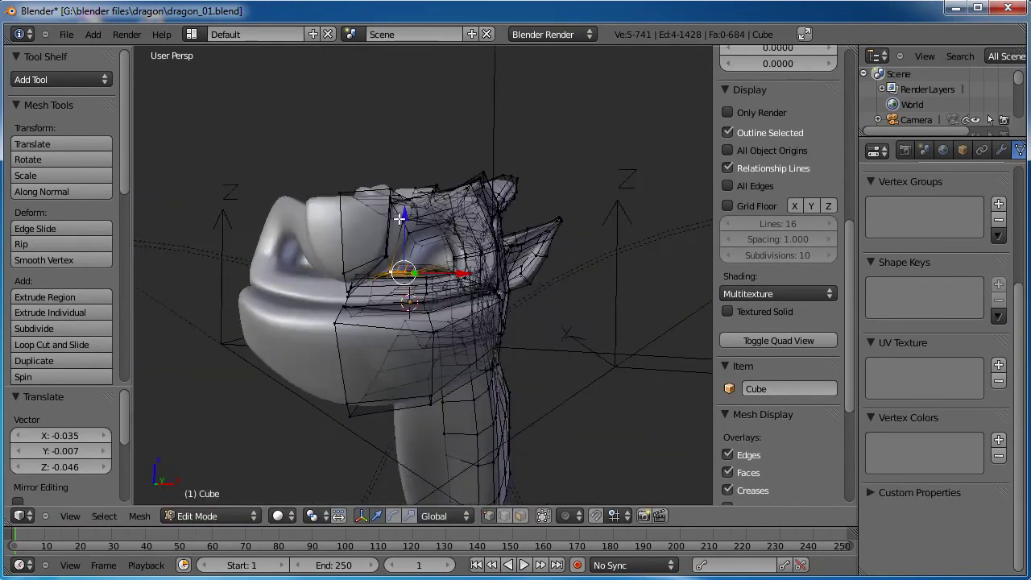
middle_click_drag(388, 246, 434, 239)
key("g")
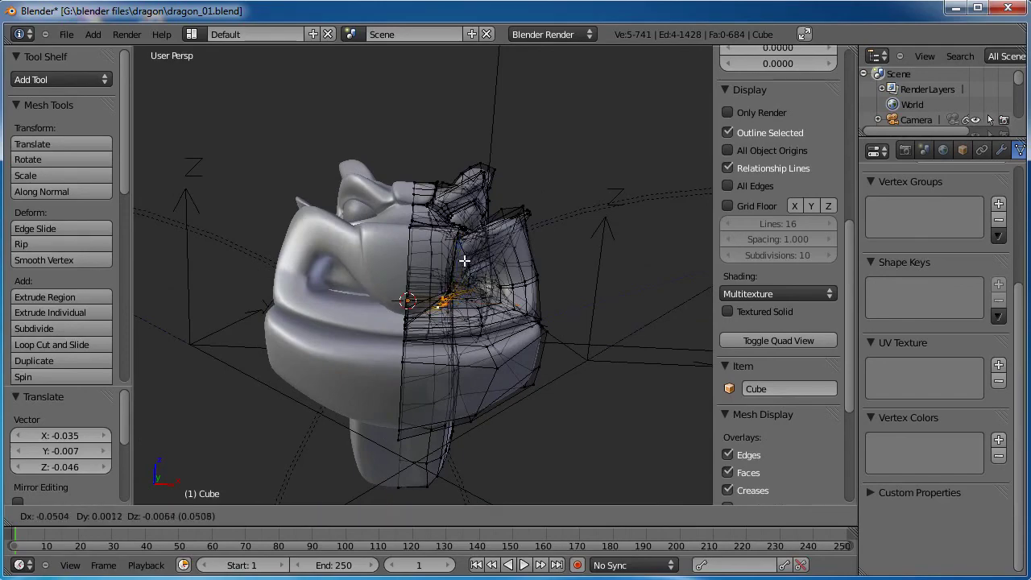
left_click(465, 260)
Merge the two overlapping vertices on the floor of the nostril opening at their center.
middle_click_drag(456, 292, 412, 316)
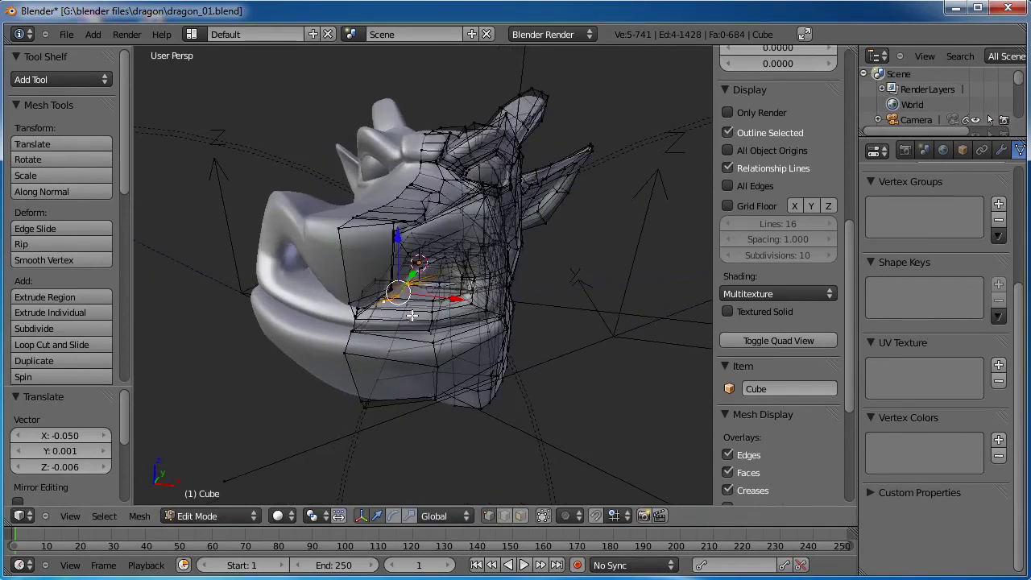
scroll(411, 318, "up", 5)
scroll(414, 322, "down", 3)
scroll(415, 328, "up", 2)
key("a")
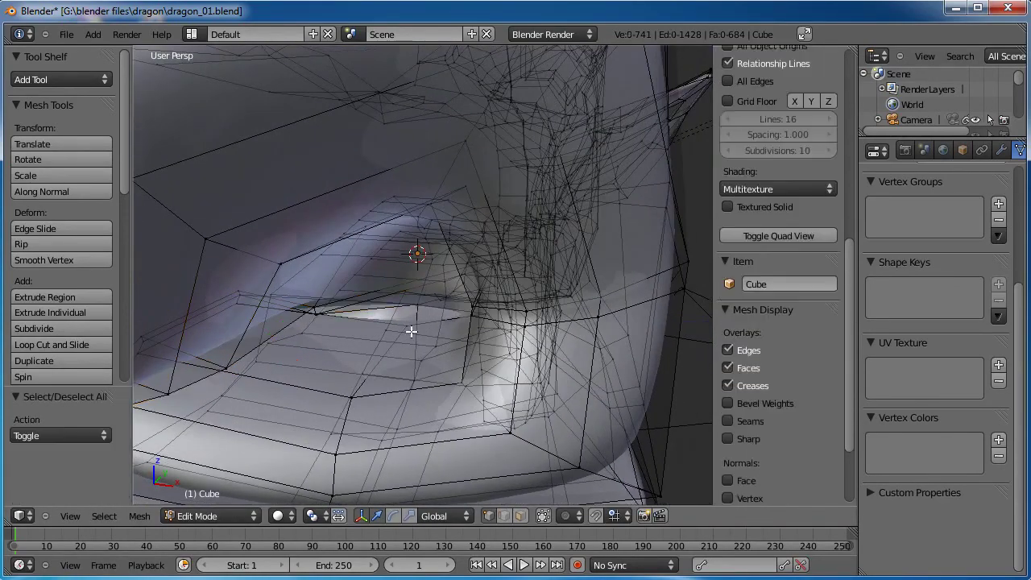
right_click(408, 330)
middle_click_drag(428, 327, 427, 312)
key("g")
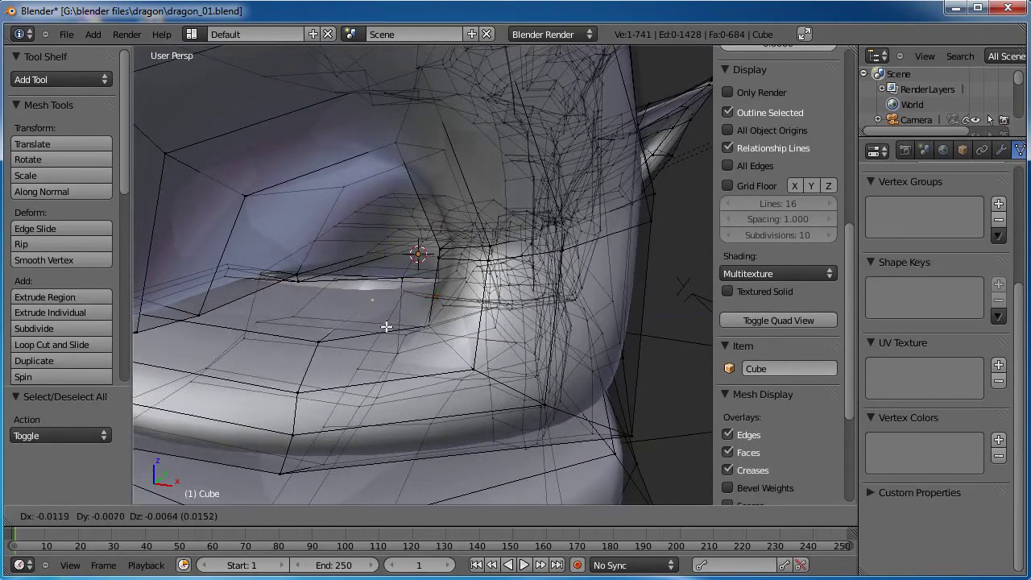
right_click(387, 319)
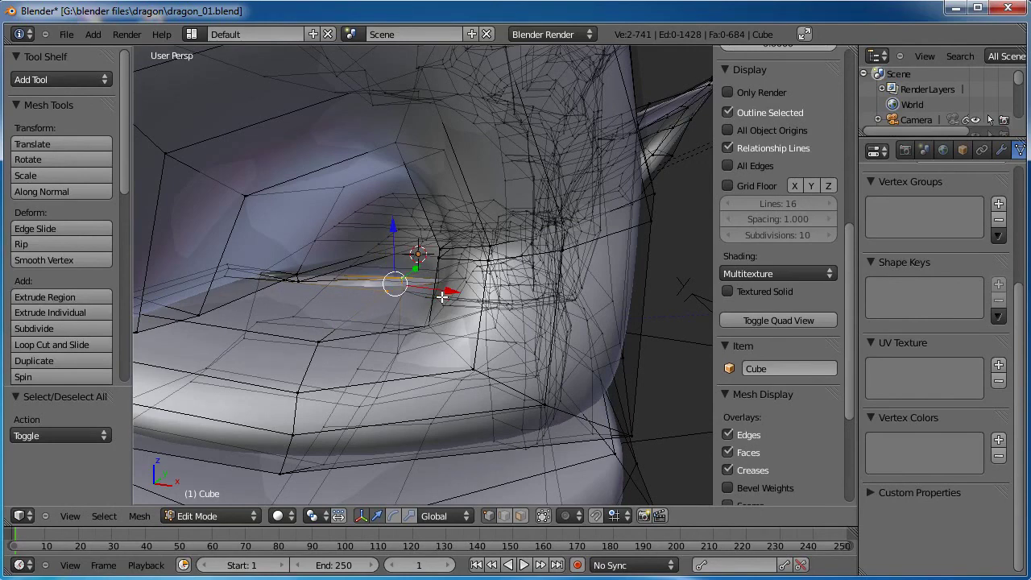
middle_click_drag(367, 321, 373, 342)
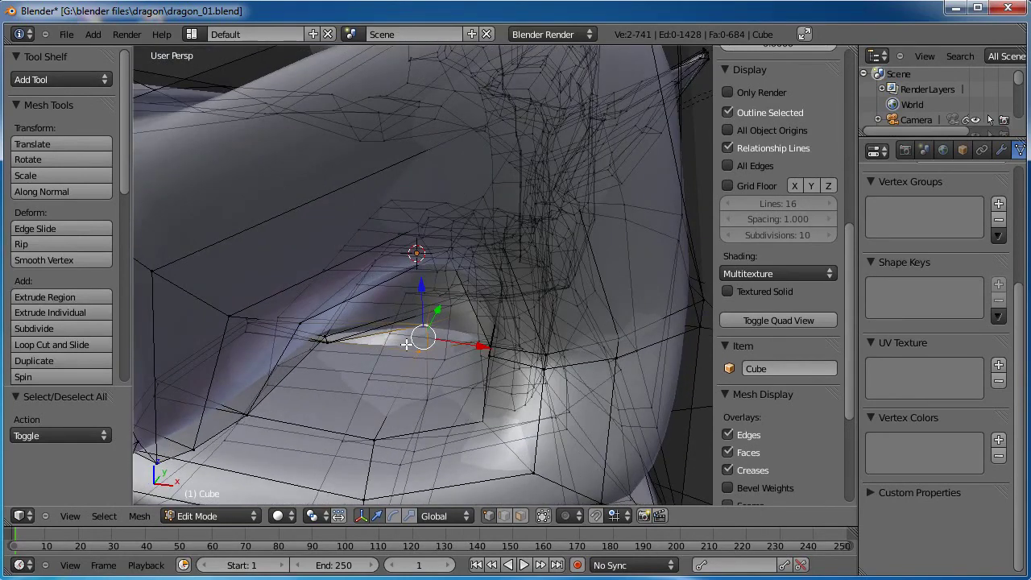
left_click(386, 381)
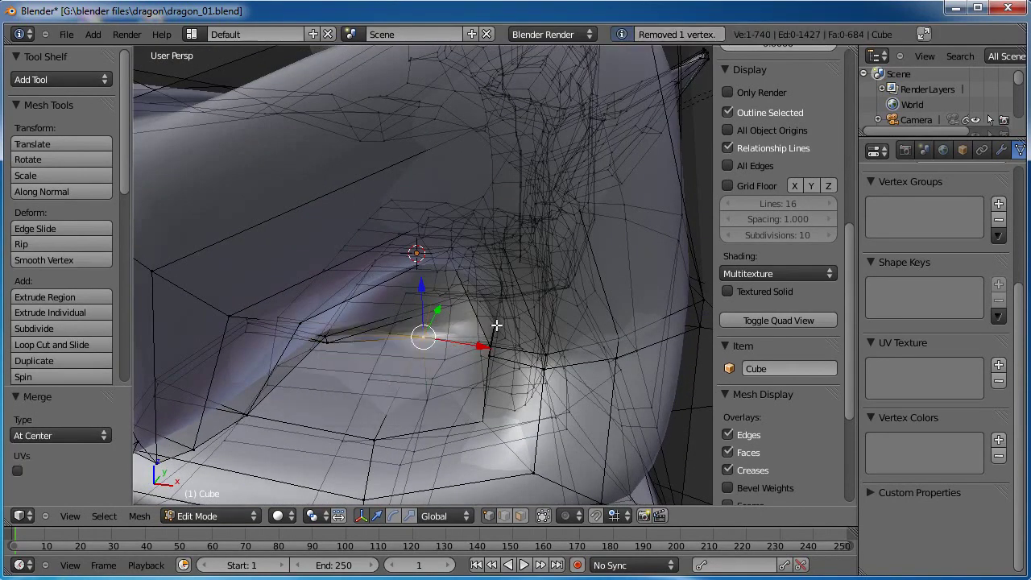
middle_click_drag(500, 321, 504, 288)
key("alt+a")
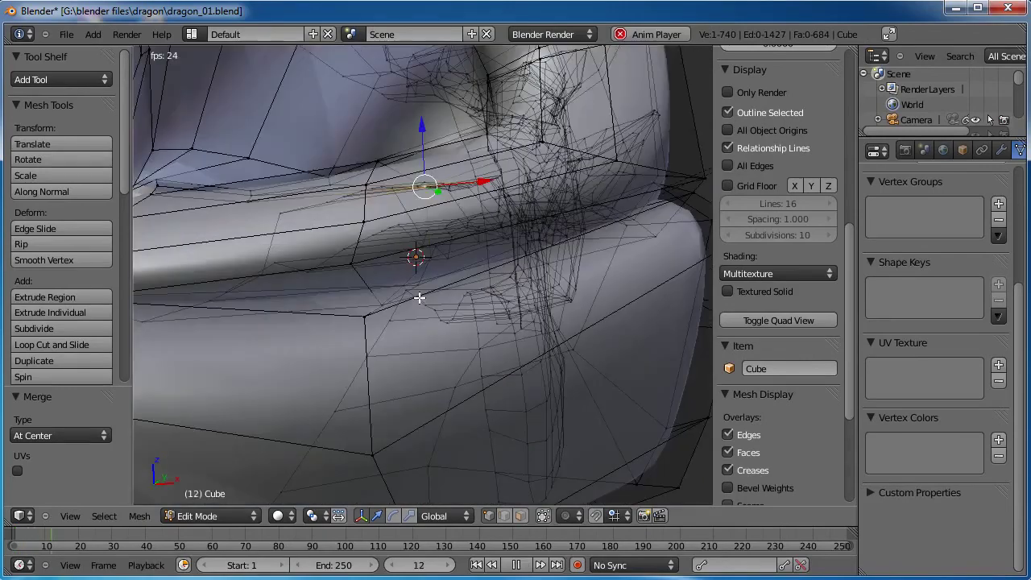
middle_click_drag(419, 297, 398, 329)
right_click(302, 330, "shift")
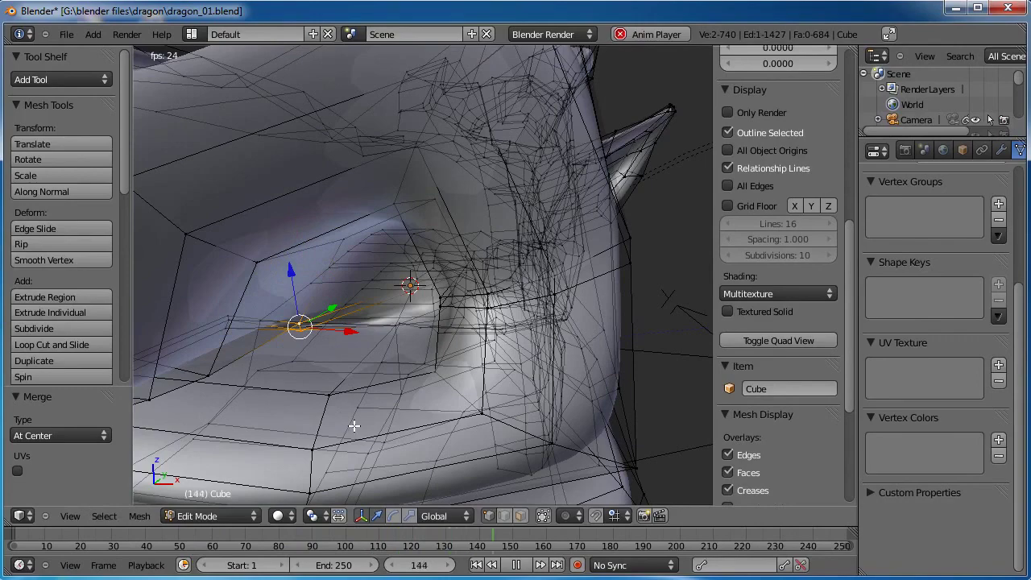
scroll(386, 405, "down", 3)
key("a")
scroll(386, 405, "up", 4)
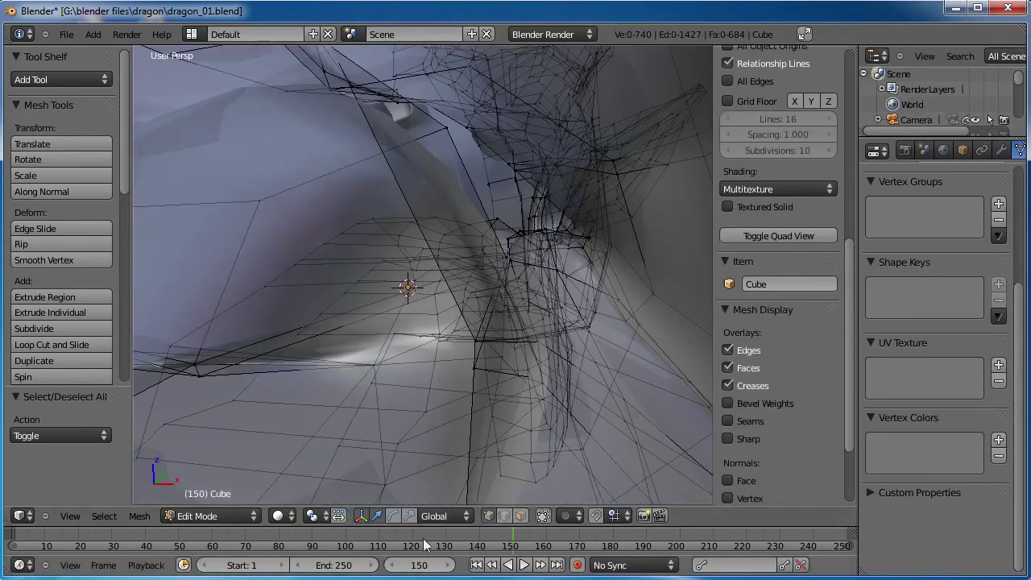
scroll(501, 237, "up", 2)
scroll(499, 244, "down", 5)
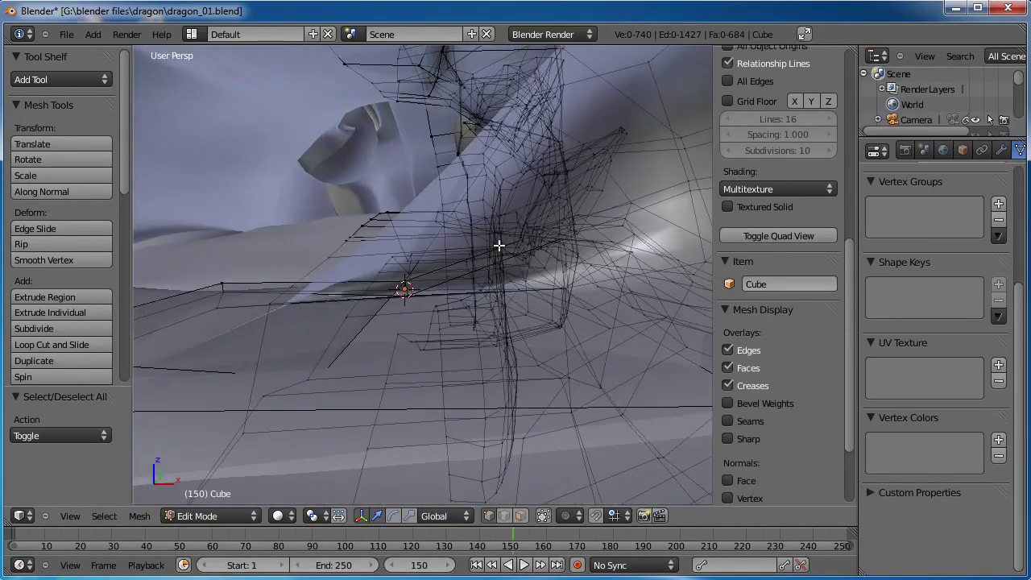
Examine the smoothed dragon head in Object Mode, checking the nostril and snout from the side.
middle_click_drag(501, 253, 379, 292)
key("Tab")
scroll(447, 279, "down", 5)
key("a")
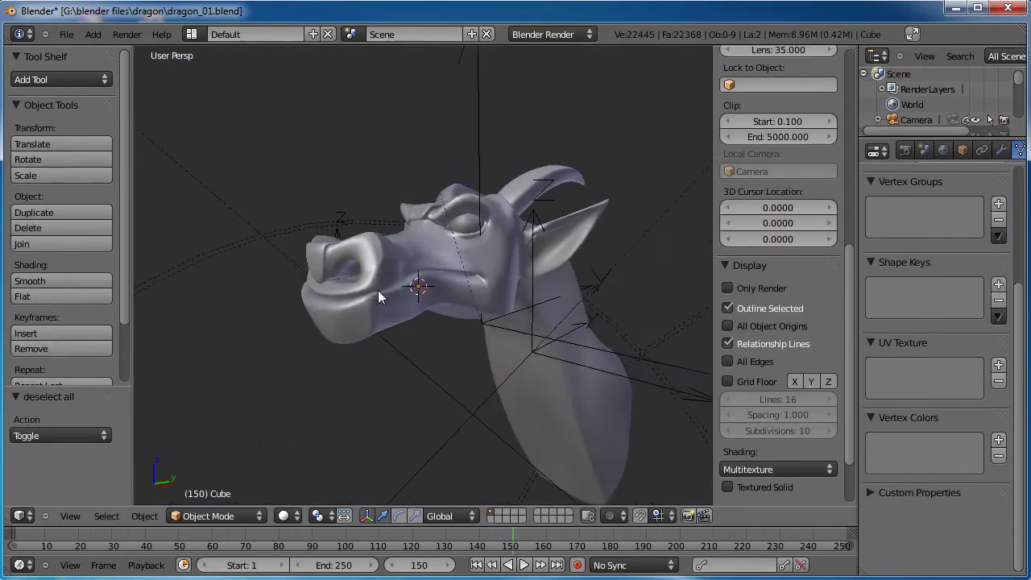
scroll(387, 299, "up", 5)
middle_click_drag(428, 348, 449, 328)
scroll(407, 418, "down", 4)
scroll(402, 326, "up", 5)
In Edit Mode, select the six vertices along the edge behind the nostril and move them 0.026 along X.
key("Tab")
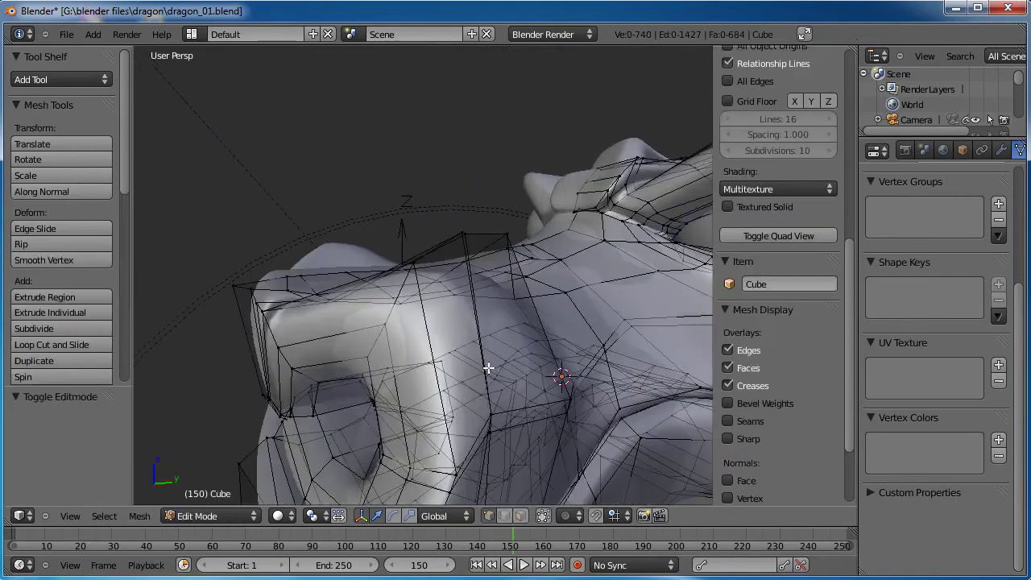
middle_click_drag(488, 363, 510, 259)
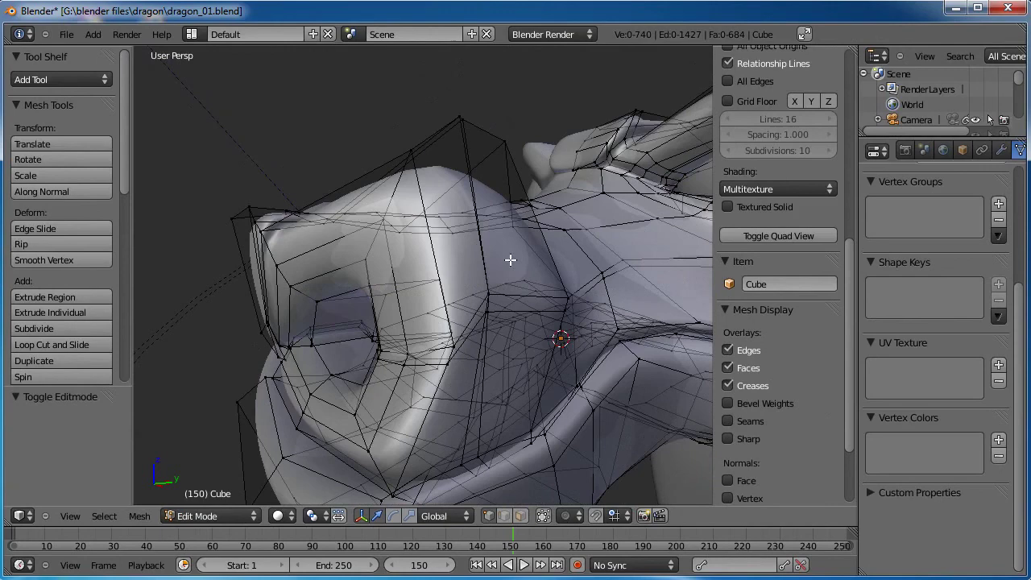
right_click(490, 304)
right_click(486, 315, "shift")
middle_click_drag(486, 315, 497, 311)
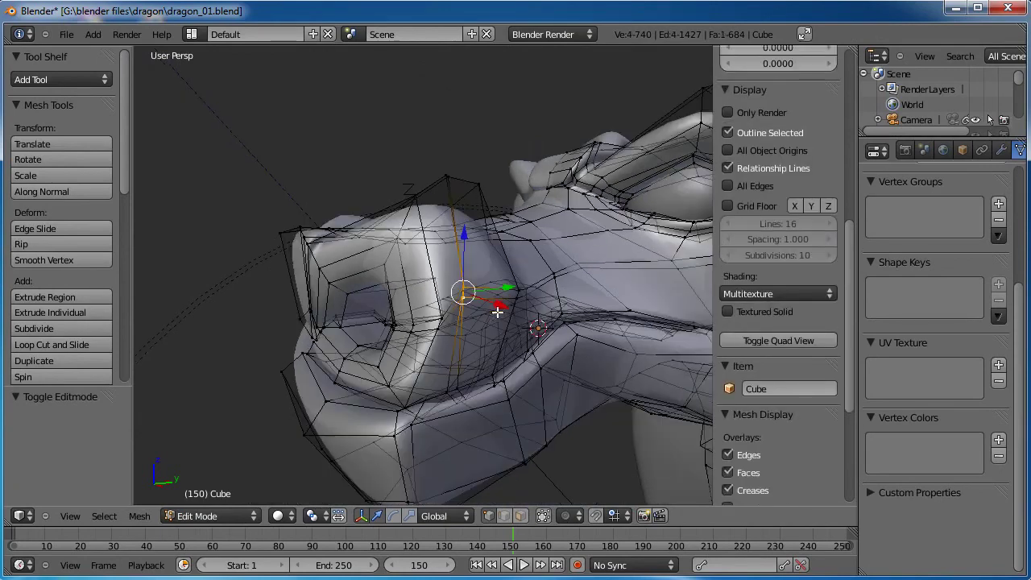
key("g")
key("x")
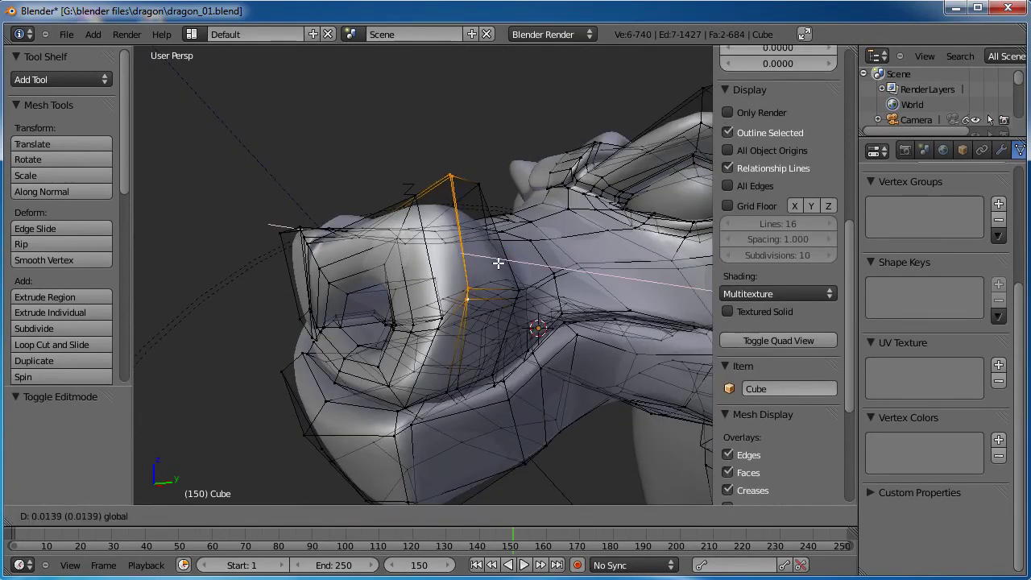
left_click(497, 277)
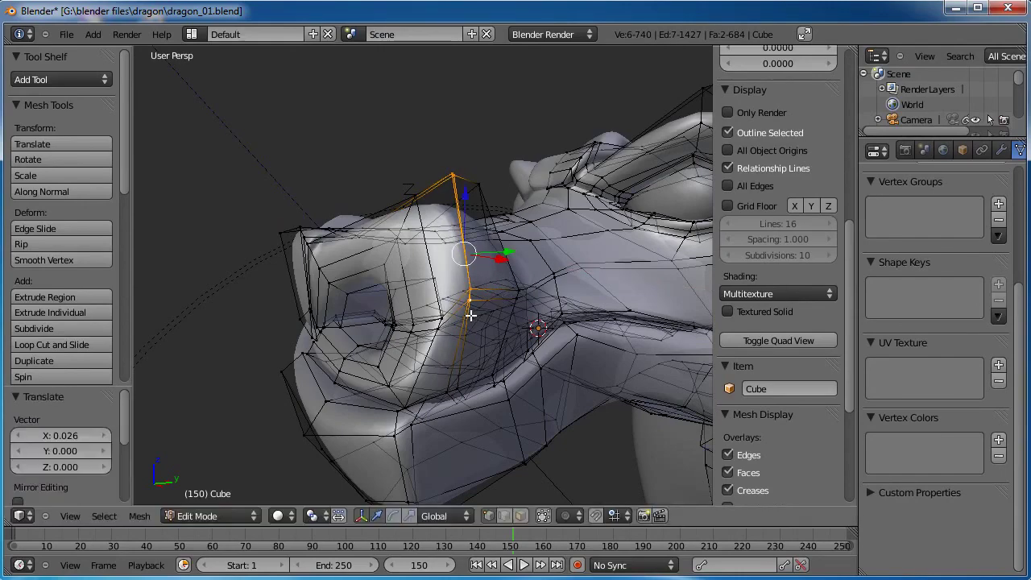
Select the two vertices at the nostril rim's upper rear corner and reposition them in two small moves.
middle_click_drag(476, 347, 403, 370)
right_click(364, 345)
right_click(359, 369, "shift")
key("g")
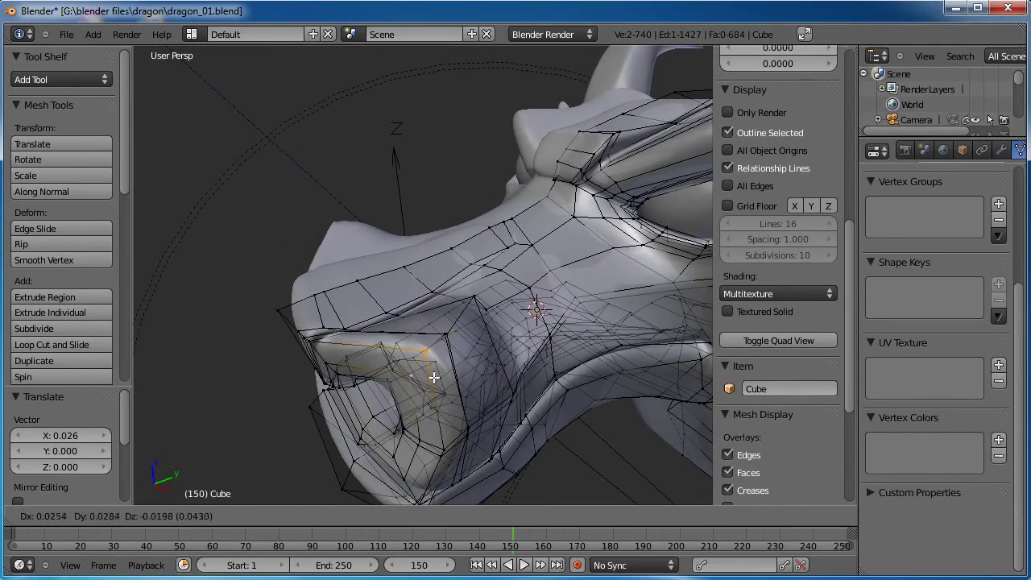
left_click(435, 378)
key("g")
left_click(431, 382)
Move the two vertices at the nostril's lower rear rim by about -0.010 in X, 0.026 in Y and 0.032 in Z.
right_click(440, 453)
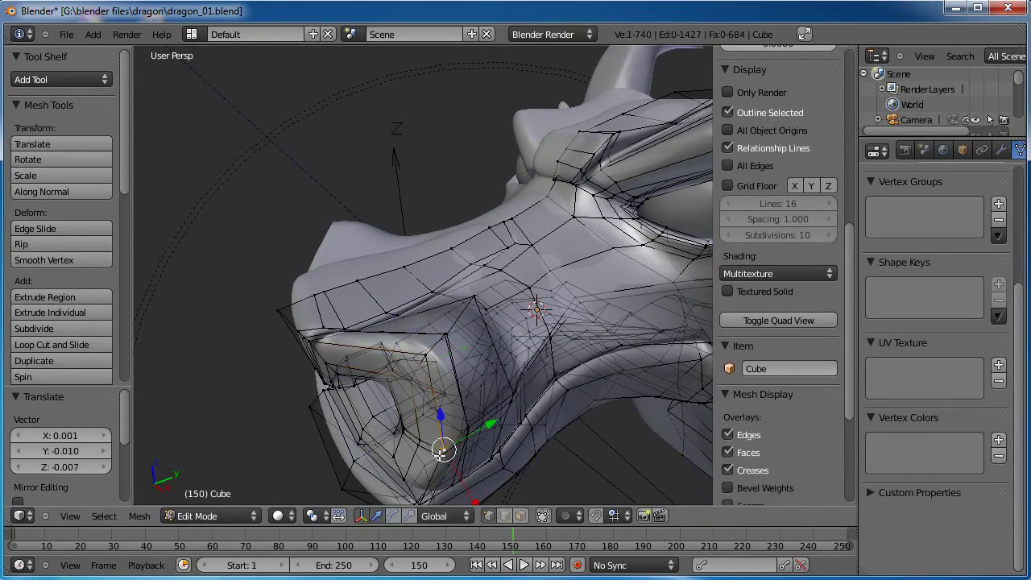
right_click(439, 455, "shift")
key("g")
left_click(446, 441)
Move the adjacent inner pair of lower nostril vertices by about -0.007 in X, 0.010 in Y and 0.018 in Z.
right_click(419, 446)
right_click(422, 441, "shift")
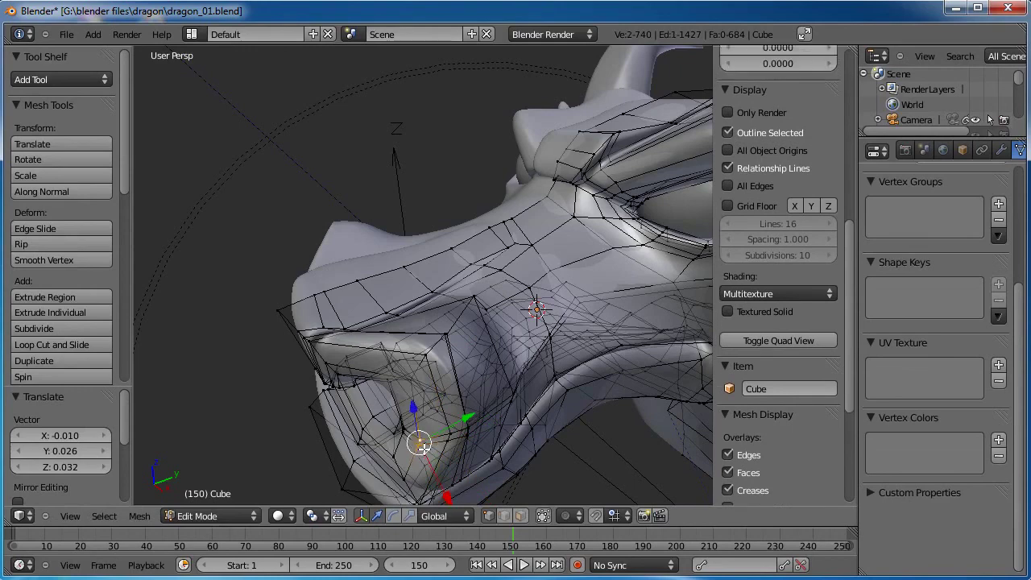
key("g")
left_click(425, 437)
Adjust the position of the two vertices below the nostril, just above the upper lip line.
middle_click_drag(475, 437, 447, 346)
right_click(425, 305)
key("g")
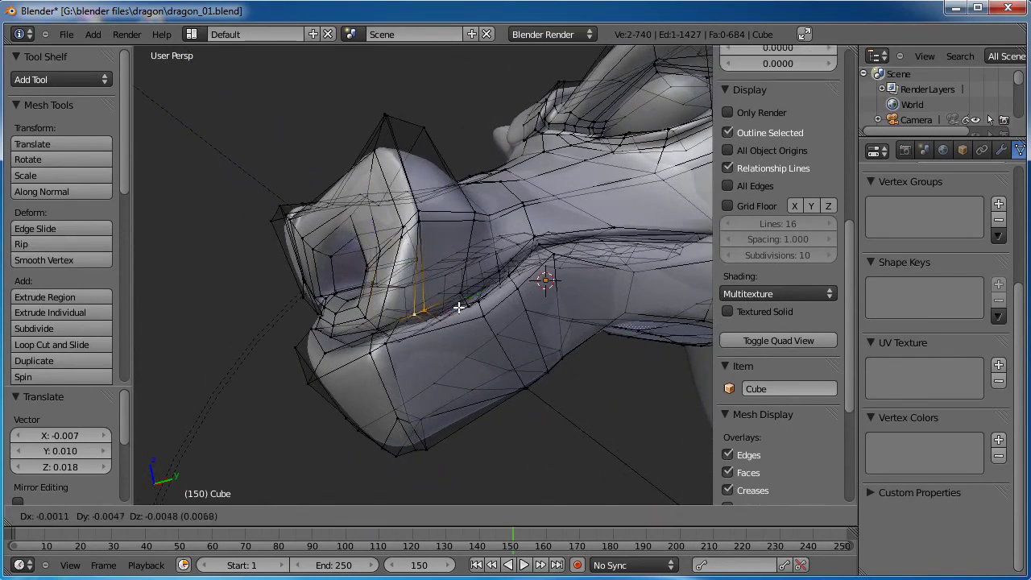
left_click(446, 311)
Return to Object Mode and save the model as a new file named dragon_02.blend.
scroll(439, 309, "down", 2)
key("a")
key("Tab")
middle_click_drag(346, 308, 427, 338)
scroll(356, 354, "up", 2)
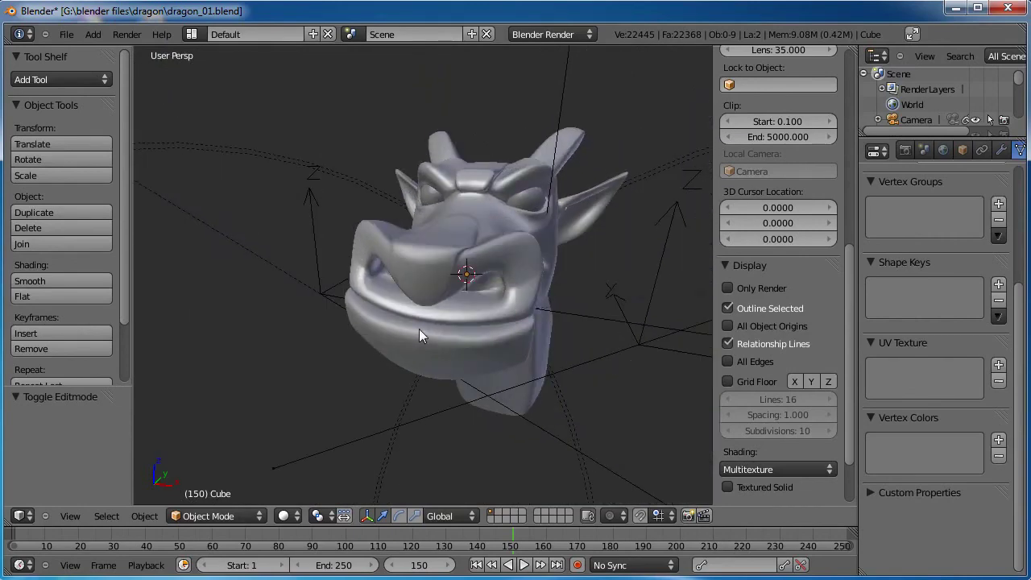
left_click(66, 34)
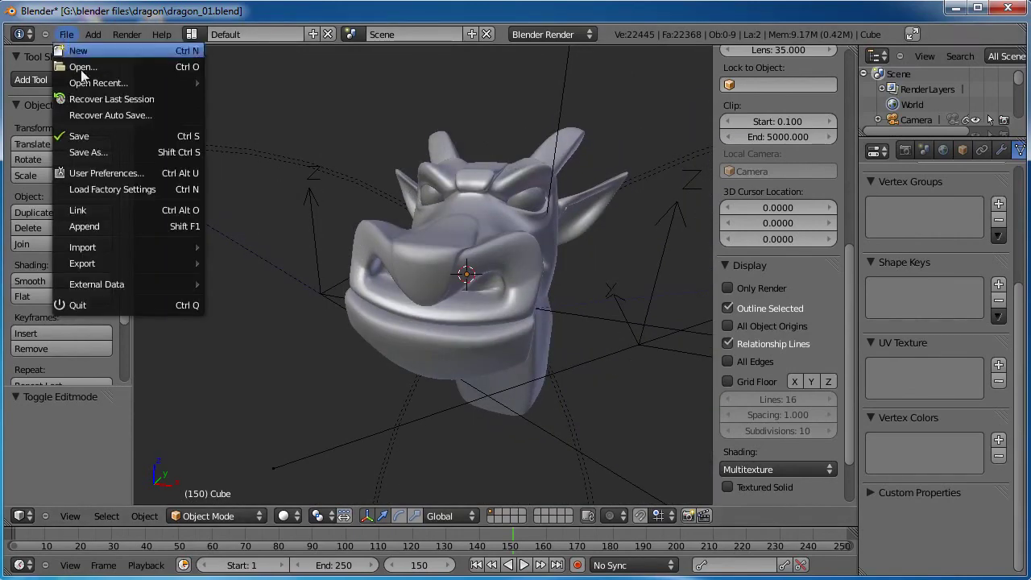
left_click(114, 150)
left_click(255, 103)
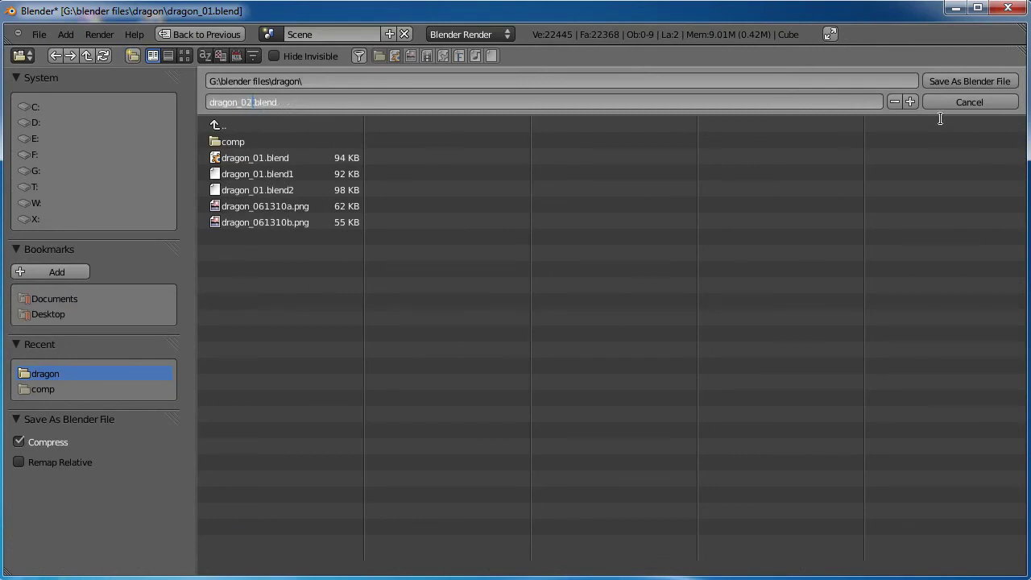
left_click(954, 80)
Try moving the vertices along the crease on the nostril floor in Edit Mode.
middle_click_drag(483, 338, 428, 316)
scroll(434, 314, "up", 6)
scroll(428, 315, "up", 5)
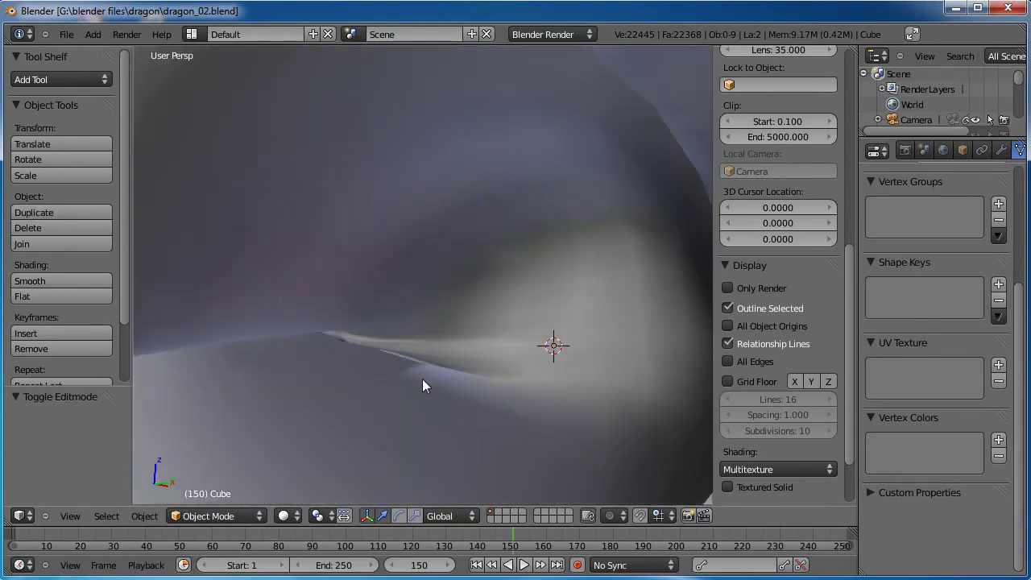
key("Tab")
right_click(369, 341)
key("g")
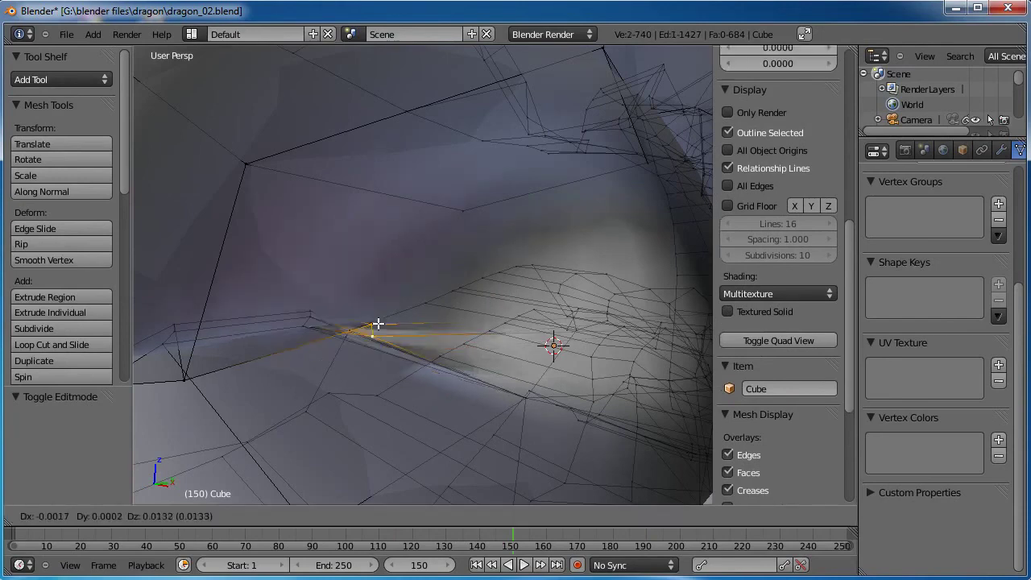
right_click(372, 286)
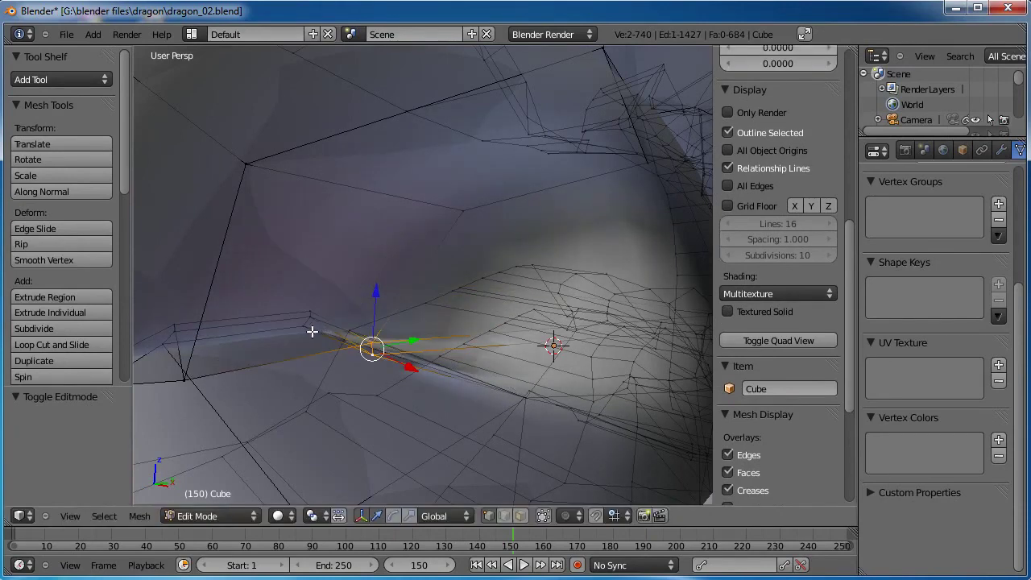
right_click(311, 330)
key("g")
right_click(342, 357)
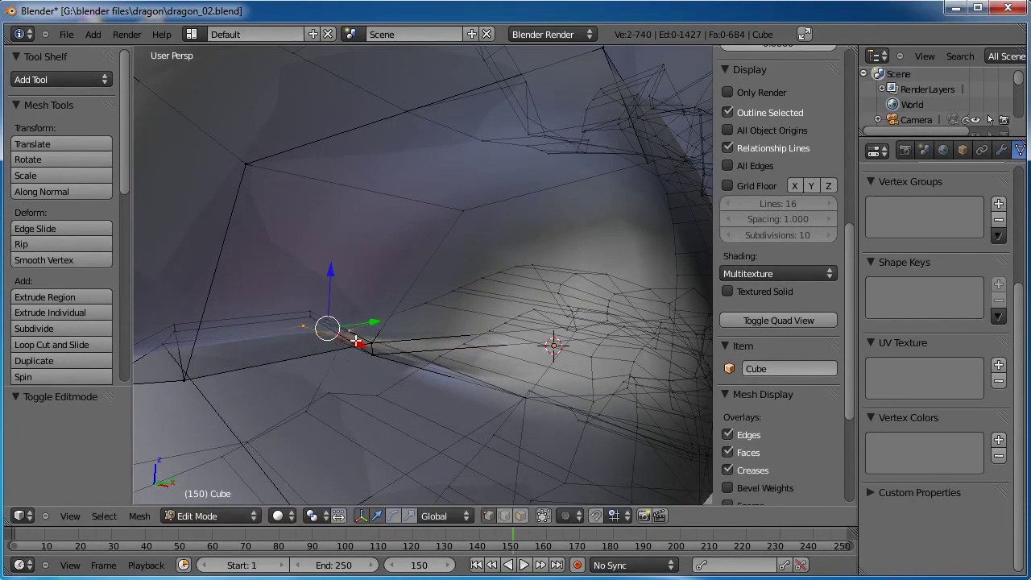
key("g")
key("Escape")
Try merging the two selected vertices at the crease on the nostril floor.
key("alt+m")
key("a")
scroll(370, 350, "up", 6)
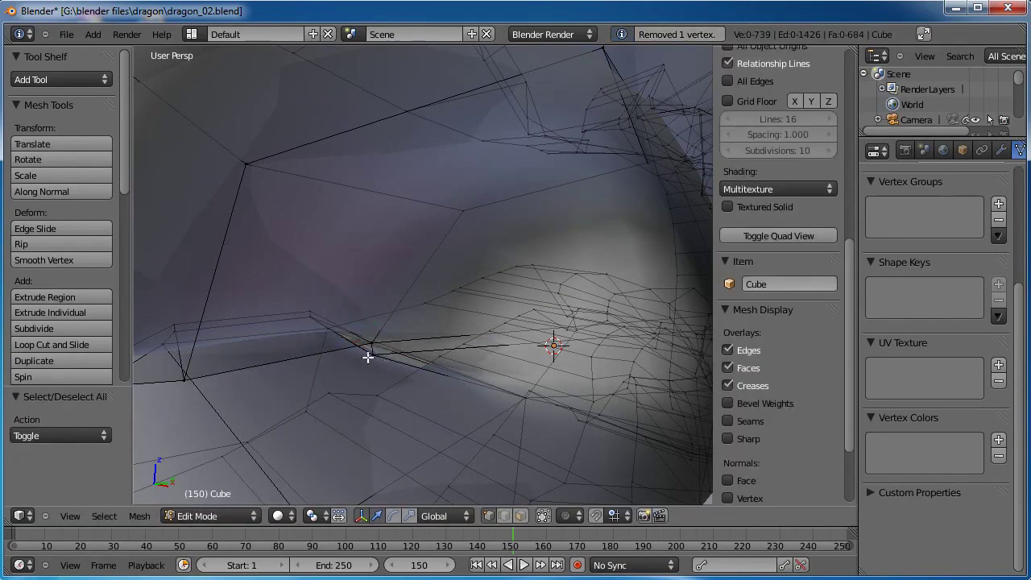
scroll(379, 343, "down", 2)
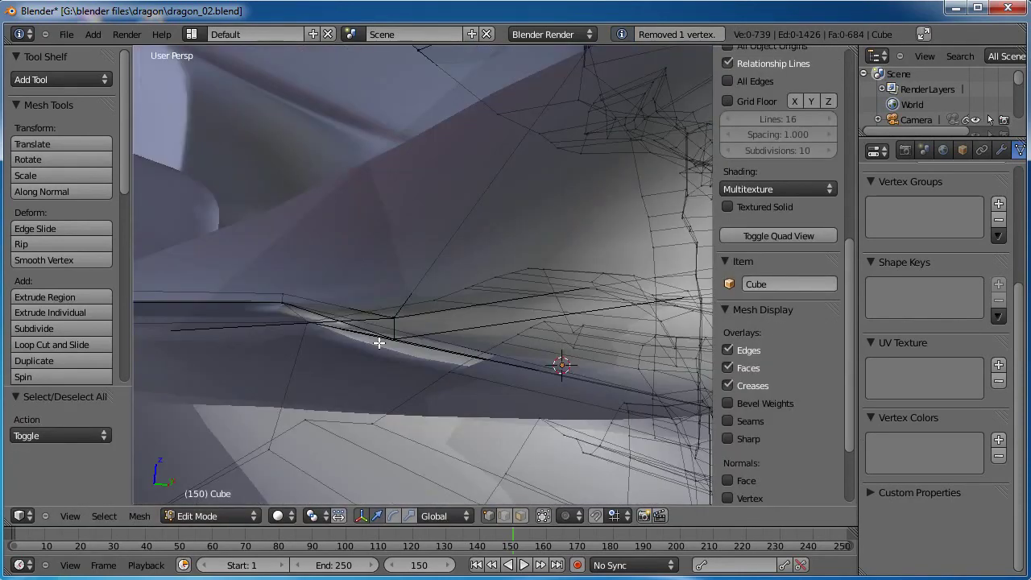
Undo the last vertex merge in the nostril crease and deselect everything.
right_click(378, 343)
scroll(378, 343, "up", 1)
key("ctrl+z")
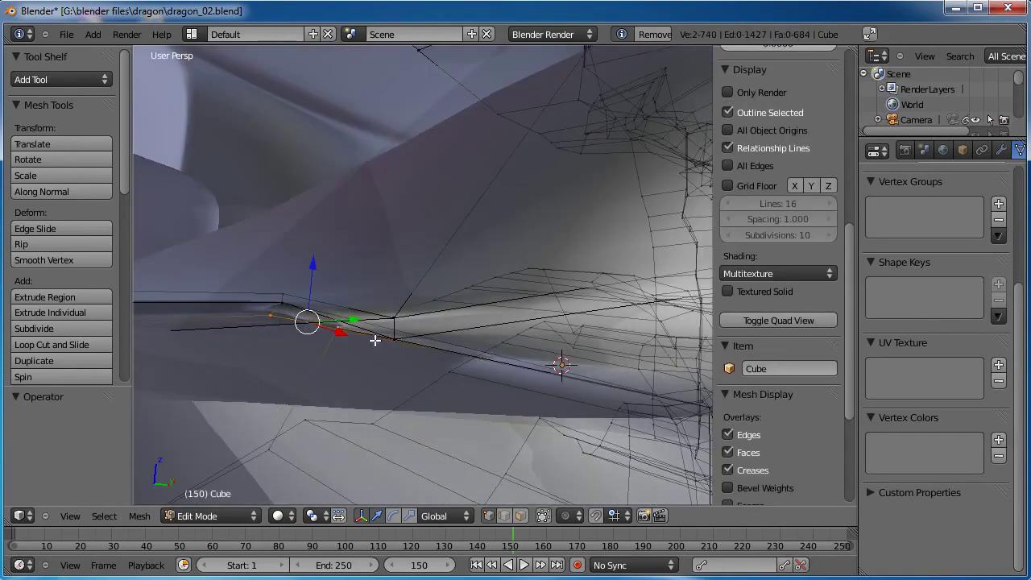
middle_click_drag(376, 342, 348, 354)
scroll(376, 321, "down", 4)
key("a")
scroll(370, 338, "down", 3)
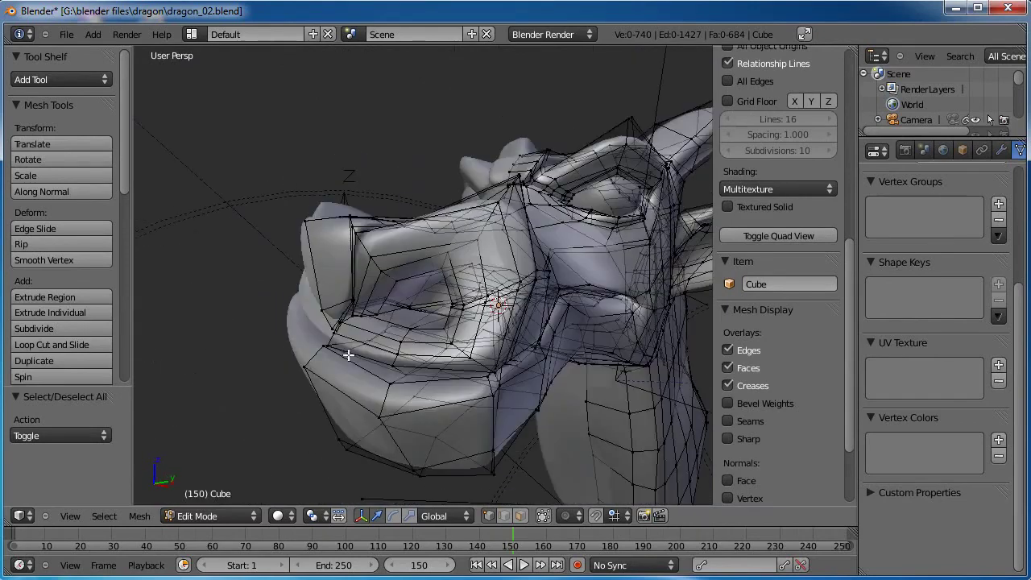
Hide the neck and back of the head from a side view, leaving only the snout mesh.
key("KP_3")
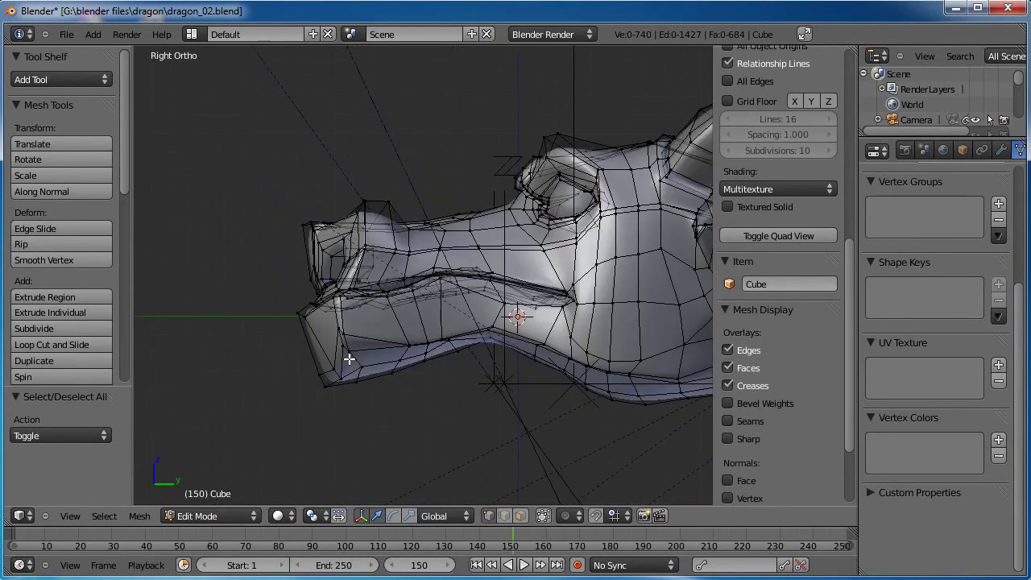
scroll(348, 358, "down", 6)
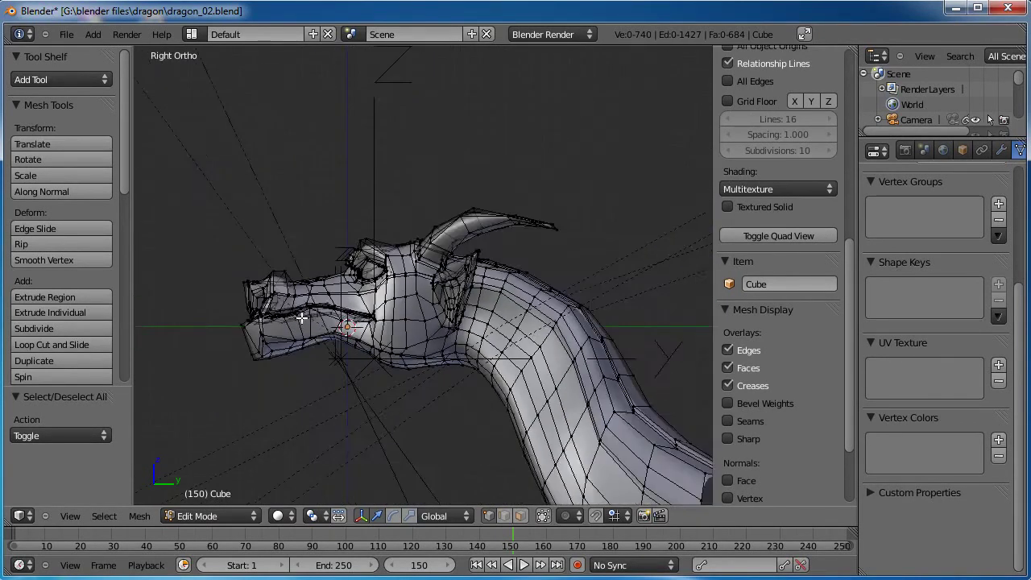
middle_click_drag(475, 328, 473, 283, "shift")
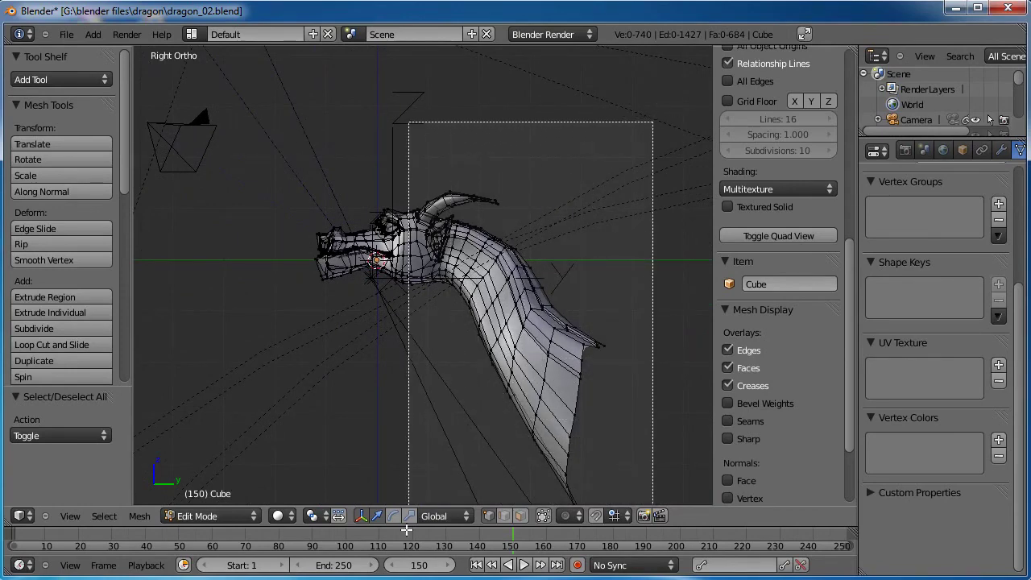
left_click_drag(350, 550, 349, 550)
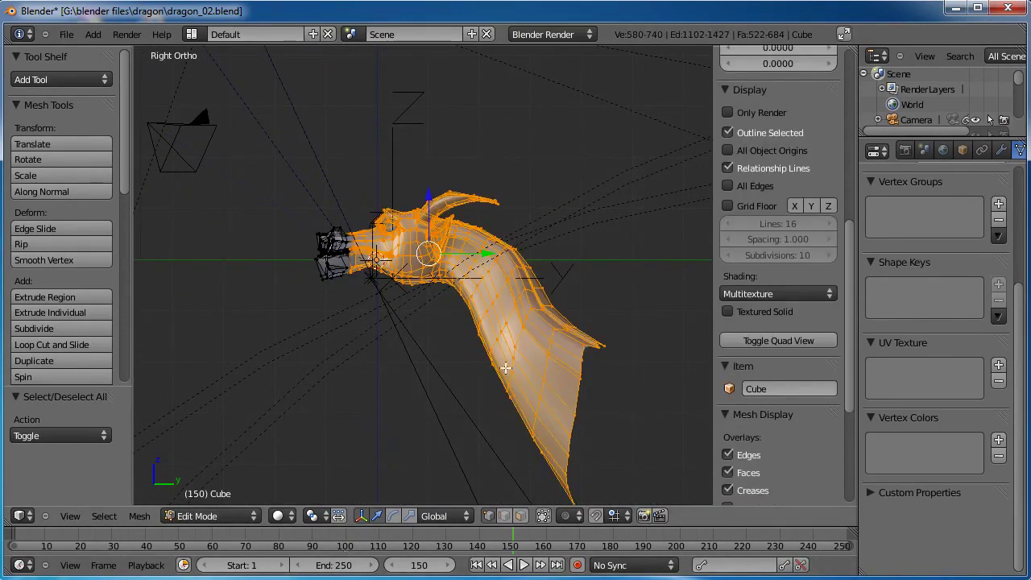
middle_click_drag(506, 368, 502, 323, "shift")
scroll(457, 302, "up", 5)
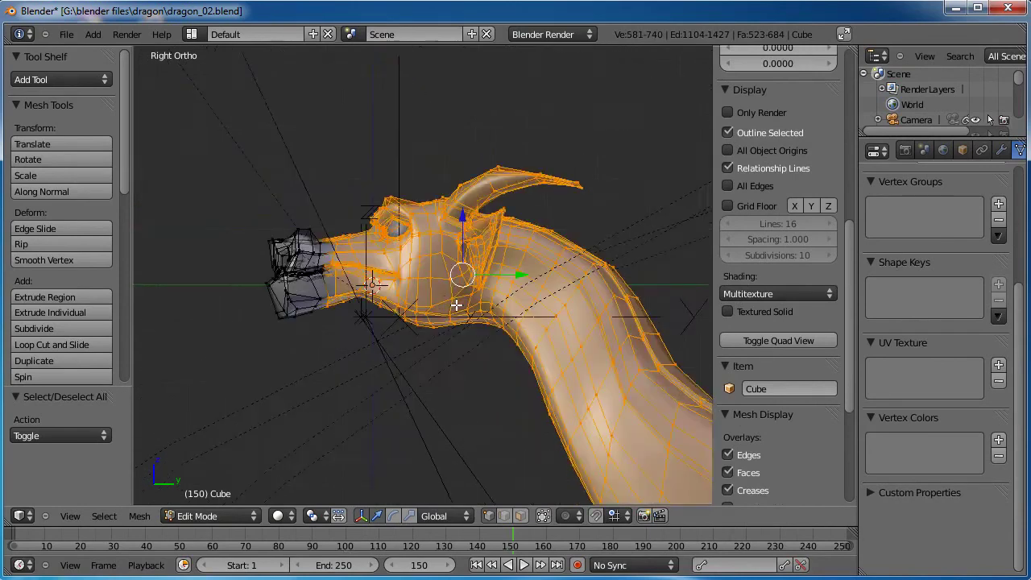
key("h")
Raise the vertex in the nostril floor crease by about 0.025 along Z.
middle_click_drag(274, 254, 429, 258)
scroll(428, 257, "up", 5)
middle_click_drag(501, 250, 430, 330)
middle_click_drag(352, 347, 416, 352, "shift")
scroll(505, 251, "up", 3)
scroll(480, 334, "up", 3)
right_click(454, 333)
key("g")
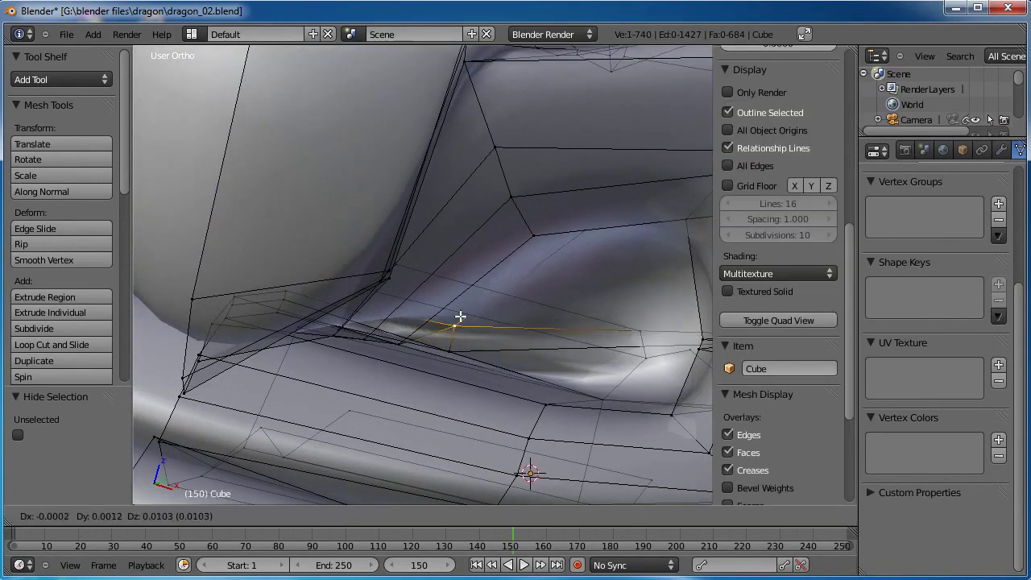
left_click(462, 307)
Raise the vertex at the crease's inner corner about 0.030 along Z, and a pair of crease vertices about 0.022.
middle_click_drag(544, 287, 464, 320, "shift")
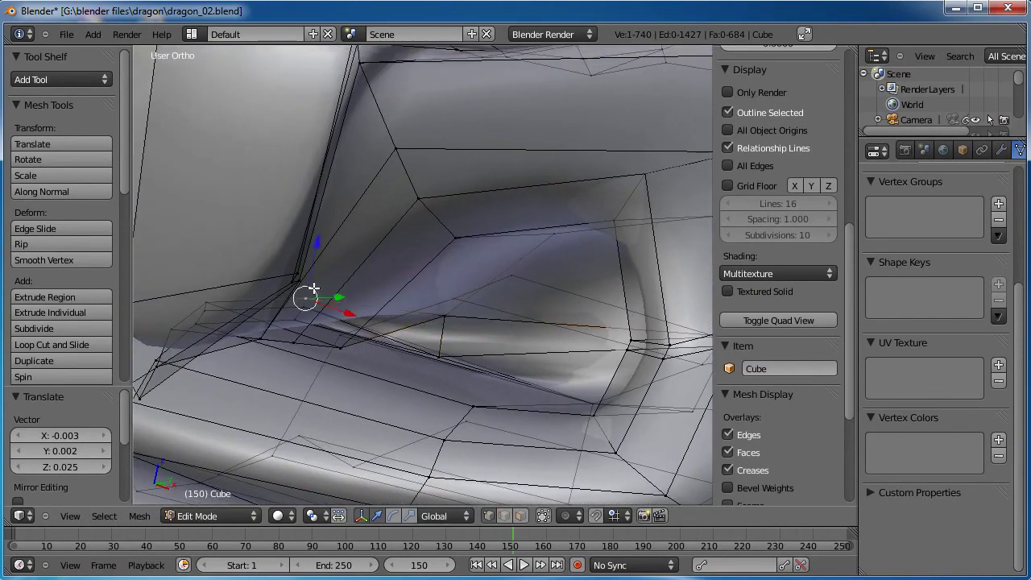
key("g")
left_click(356, 251)
right_click_drag(435, 354, 447, 321)
right_click(306, 309, "shift")
key("g")
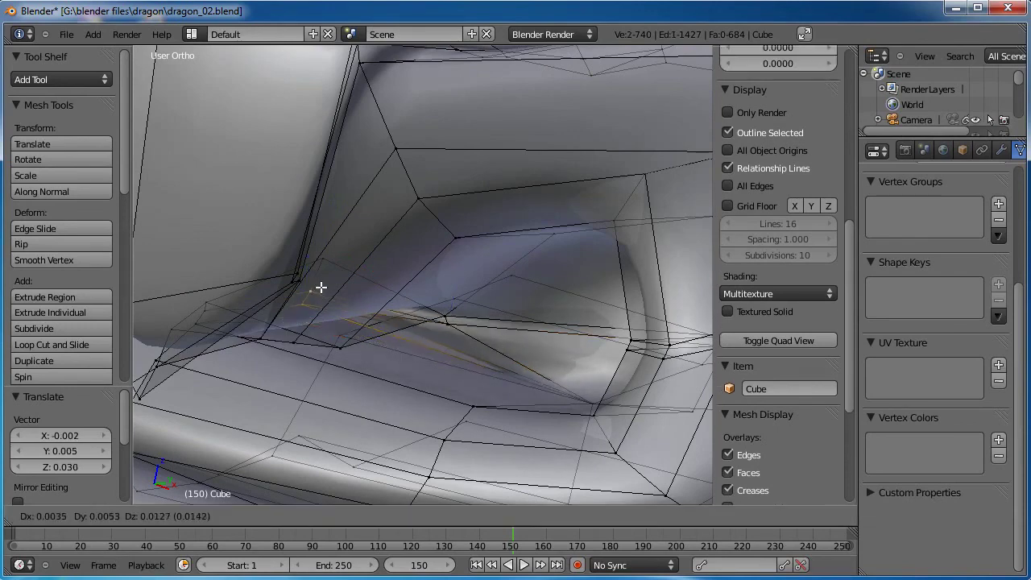
left_click(322, 285)
Try hiding the snout and jaw vertices surrounding the nostril, and reveal the hidden geometry again.
middle_click_drag(427, 338, 550, 324, "shift")
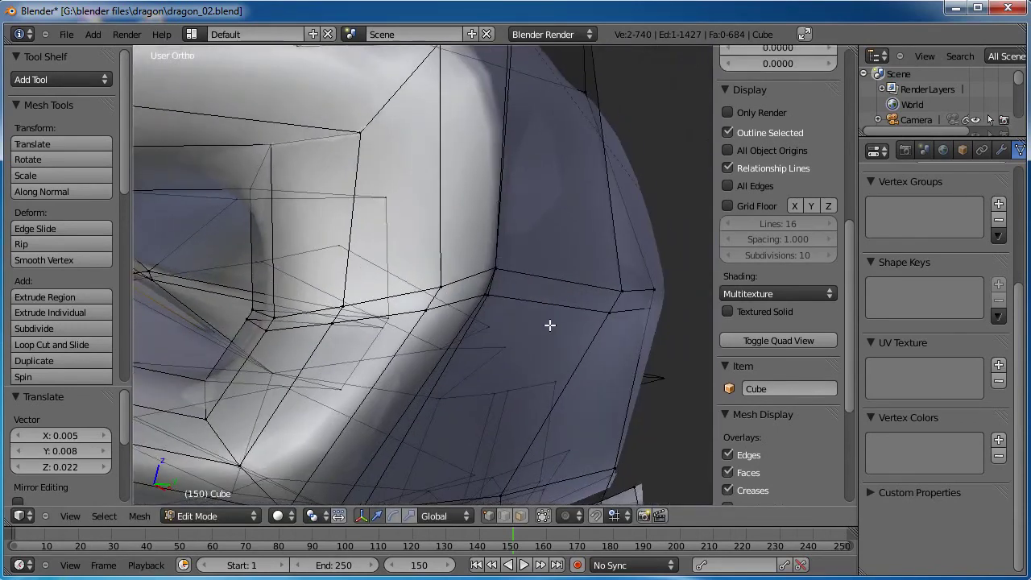
middle_click_drag(263, 317, 636, 384, "shift")
scroll(533, 355, "down", 1)
scroll(532, 355, "down", 5)
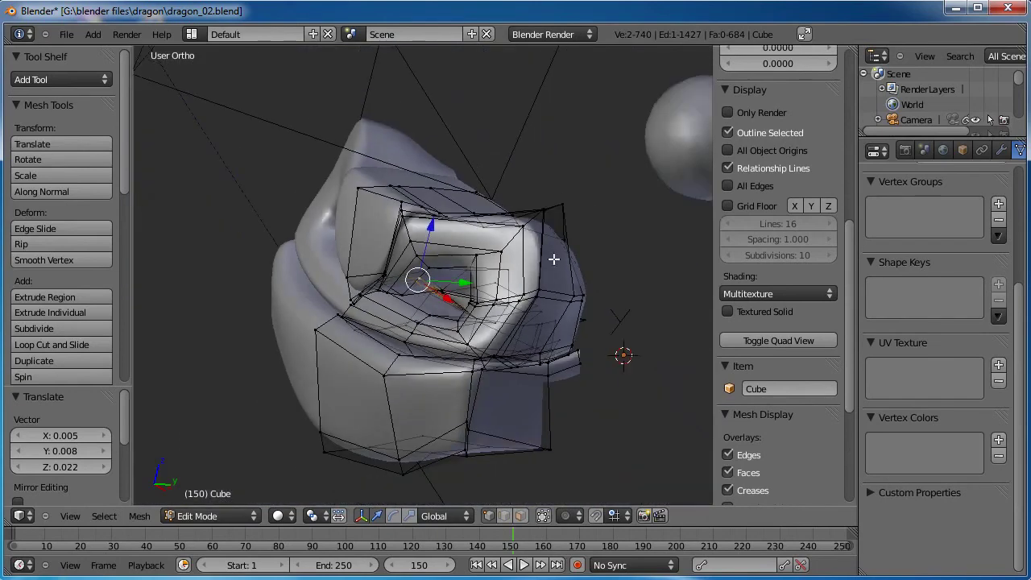
key("a")
left_click_drag(453, 264, 451, 264)
key("b")
left_click_drag(440, 181, 389, 242)
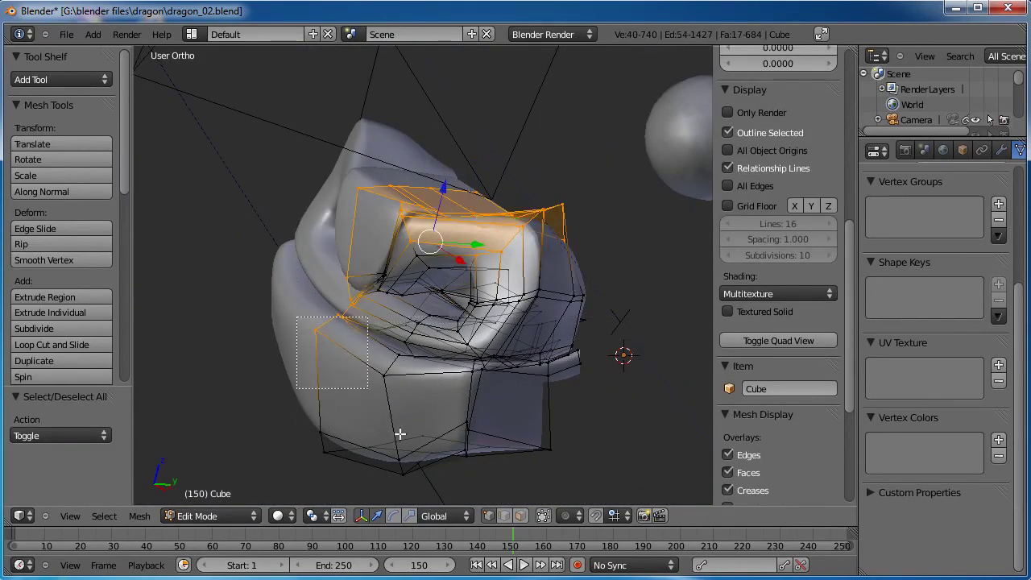
left_click_drag(401, 433, 568, 479)
key("b")
left_click_drag(556, 335, 510, 451)
key("h")
scroll(527, 362, "up", 5)
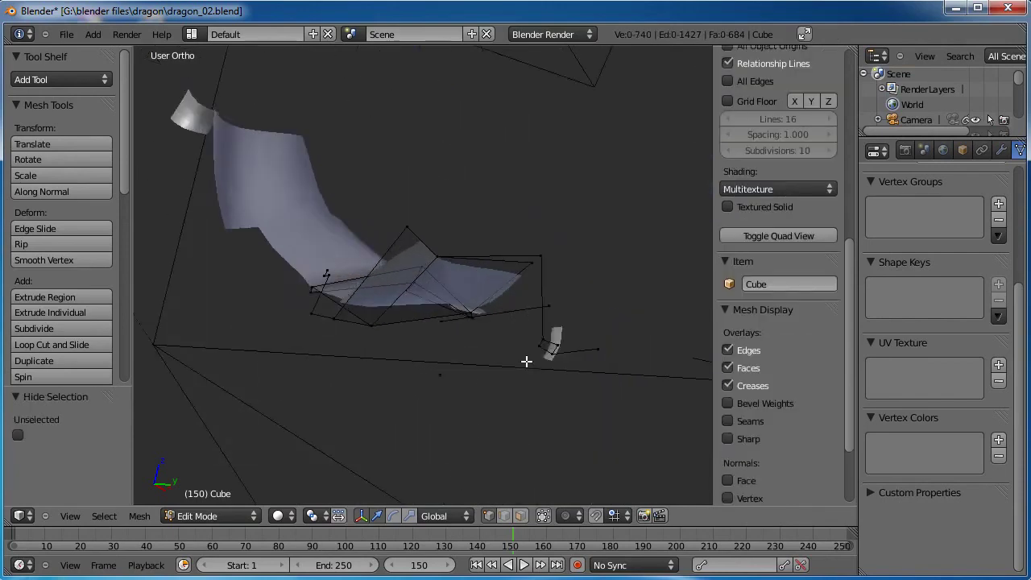
middle_click_drag(350, 348, 518, 345)
key("alt+h")
Exclude the upper inner nostril rim vertices from the selection and hide the remaining selected snout geometry.
middle_click_drag(579, 358, 558, 322)
scroll(558, 323, "up", 2)
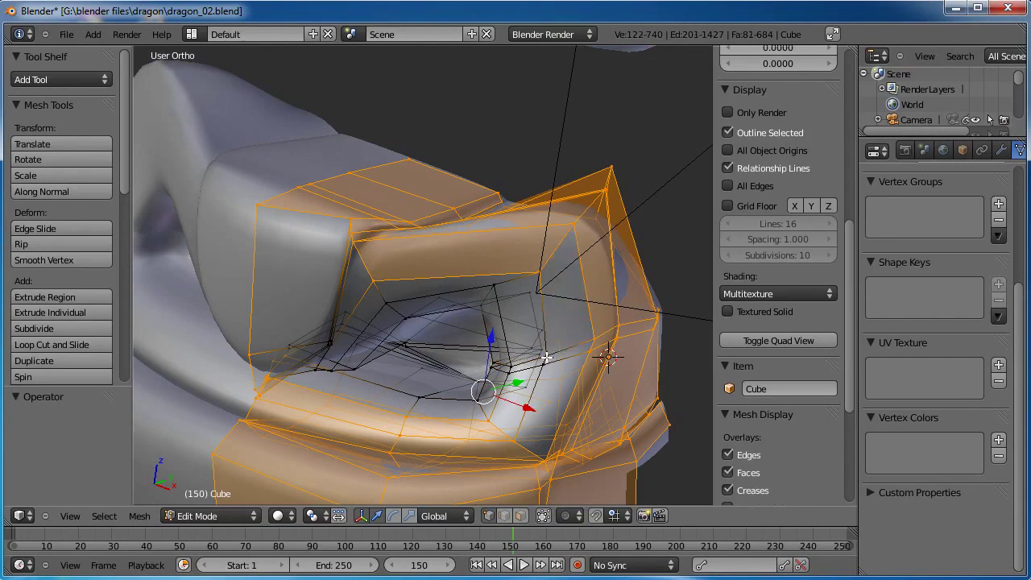
right_click(536, 277, "shift")
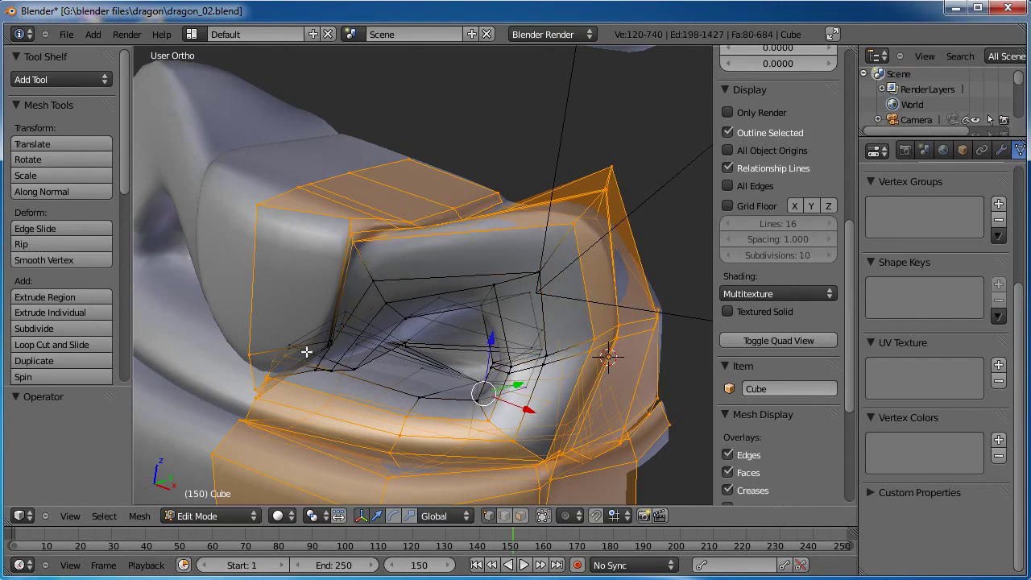
key("h")
middle_click_drag(463, 324, 446, 351)
scroll(446, 351, "up", 1)
scroll(445, 350, "up", 6)
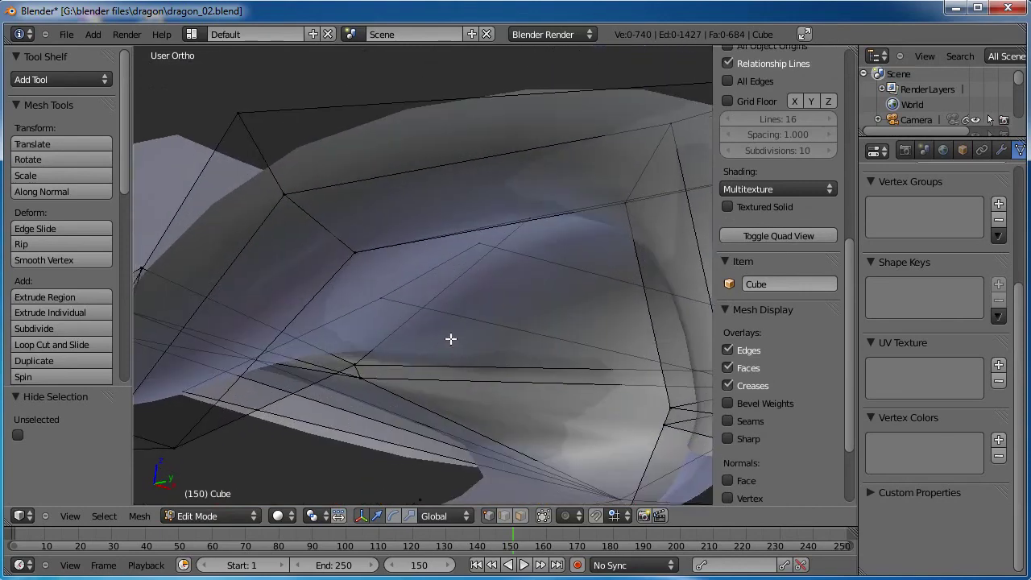
Try moving the two neighbouring vertices in the isolated nostril crease.
right_click(375, 354)
key("g")
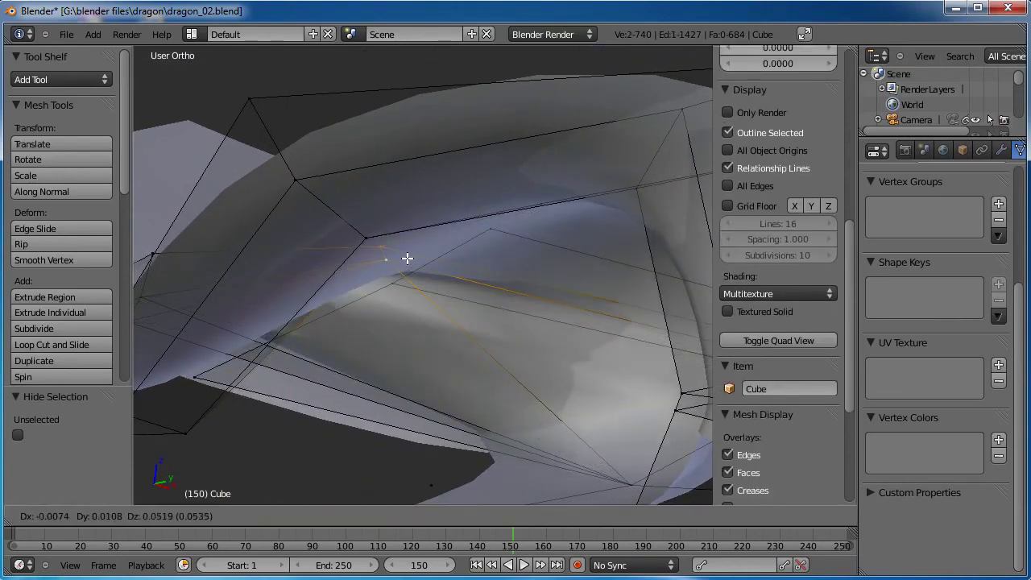
right_click(416, 324)
scroll(418, 326, "down", 2)
right_click(419, 327, "shift")
Examine the isolated inner nostril mesh from several angles around the selected crease vertices.
middle_click_drag(428, 353, 459, 359)
scroll(458, 359, "down", 5)
middle_click_drag(479, 311, 486, 295)
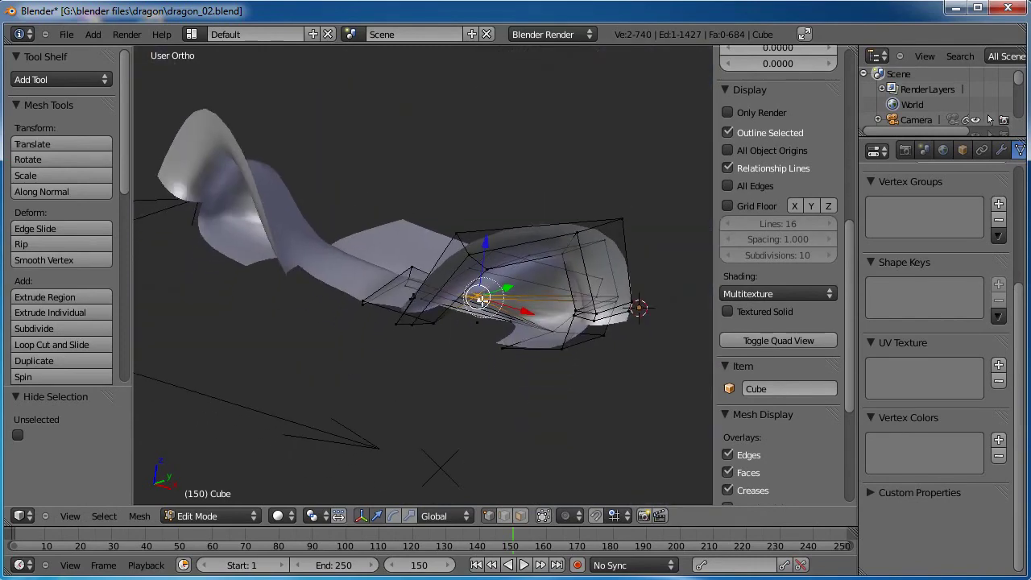
scroll(493, 400, "down", 5)
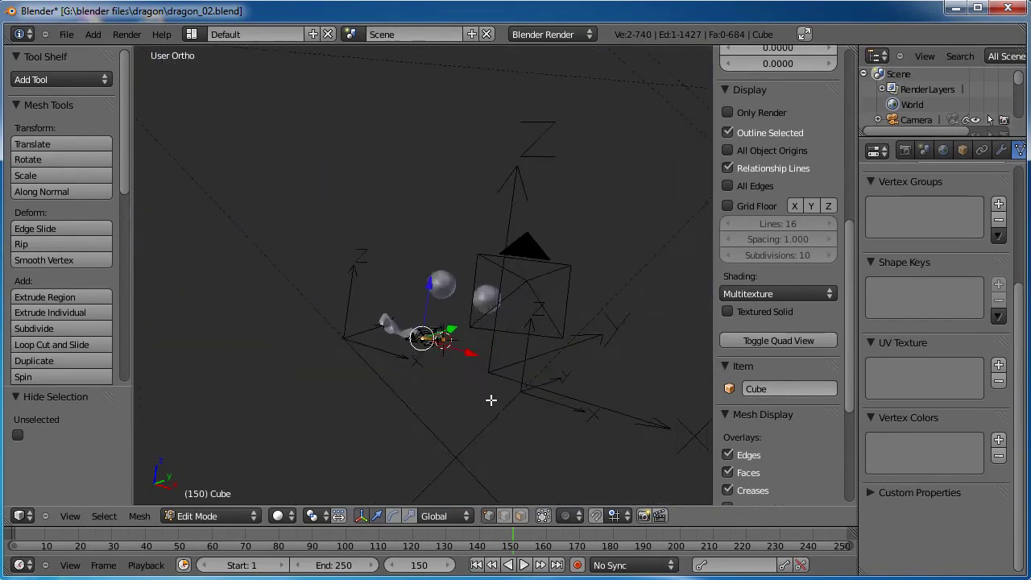
scroll(490, 401, "up", 11)
middle_click_drag(497, 456, 515, 161, "shift")
middle_click_drag(467, 393, 483, 236, "shift")
scroll(497, 288, "up", 6)
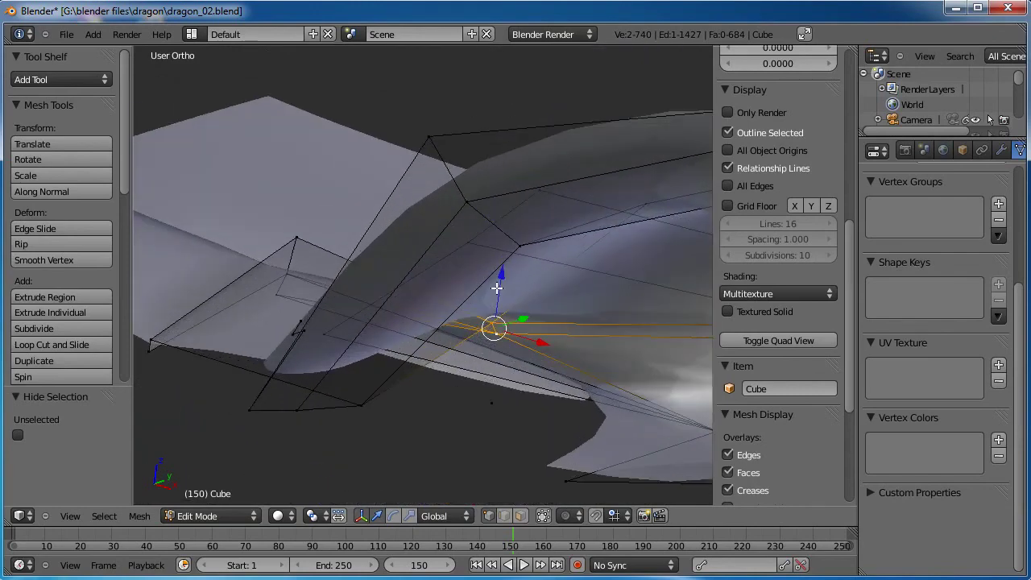
middle_click_drag(497, 287, 416, 229)
middle_click_drag(351, 283, 299, 306)
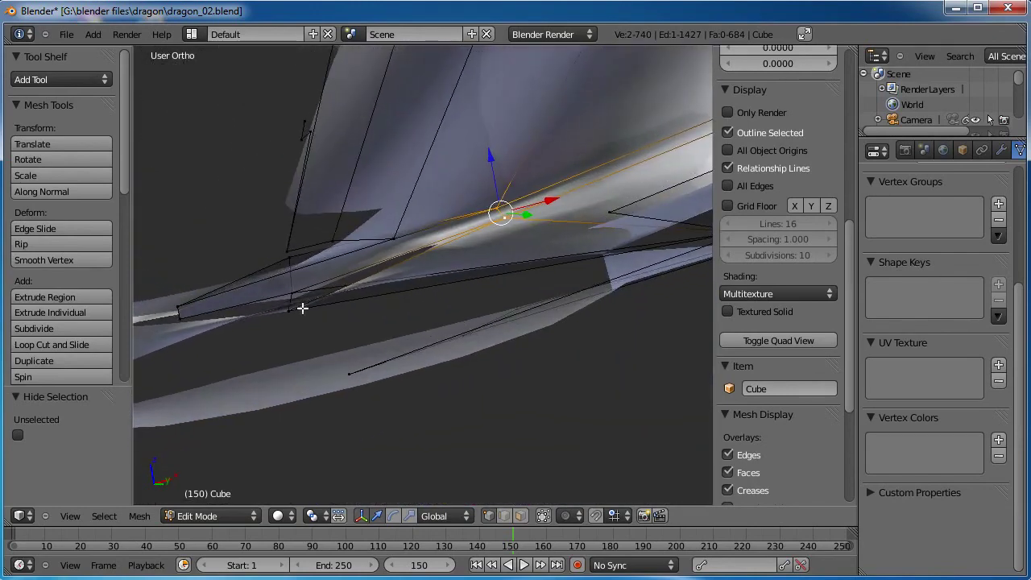
Merge the two close vertices on the underside of the nostril crease at their center and deselect everything.
right_click(299, 346)
key("g")
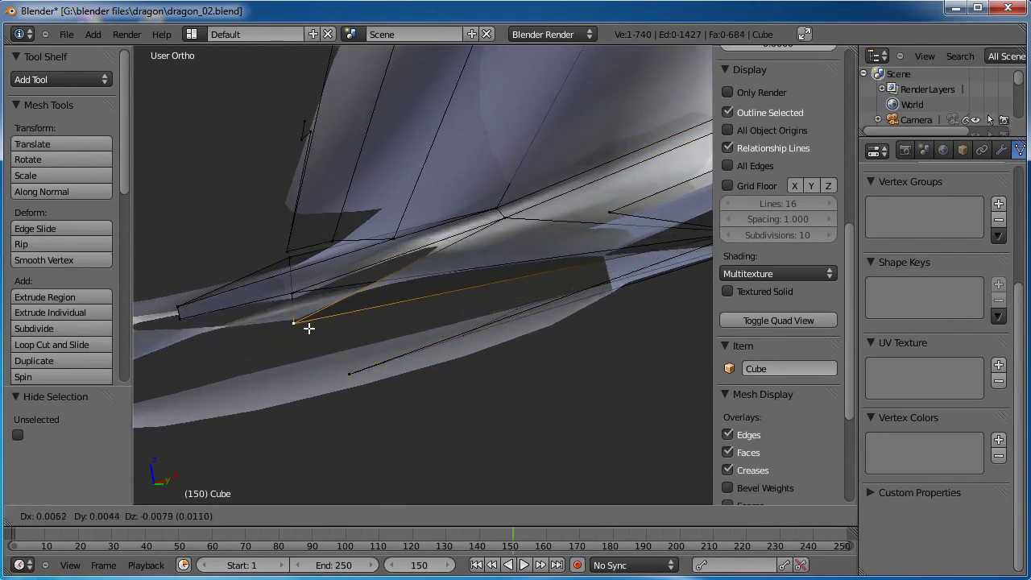
left_click(313, 349)
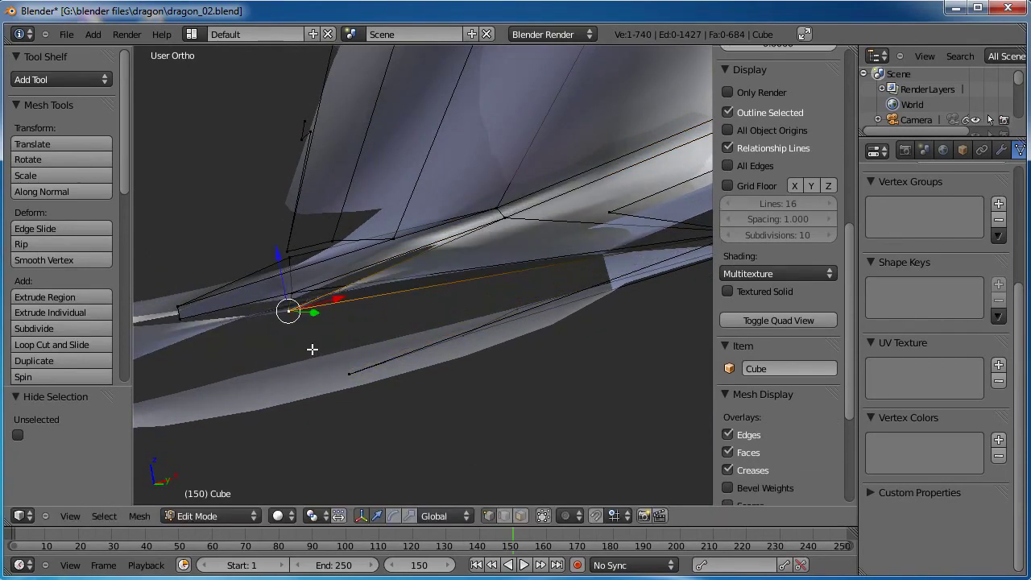
right_click(295, 295, "shift")
key("alt+m")
left_click(352, 344)
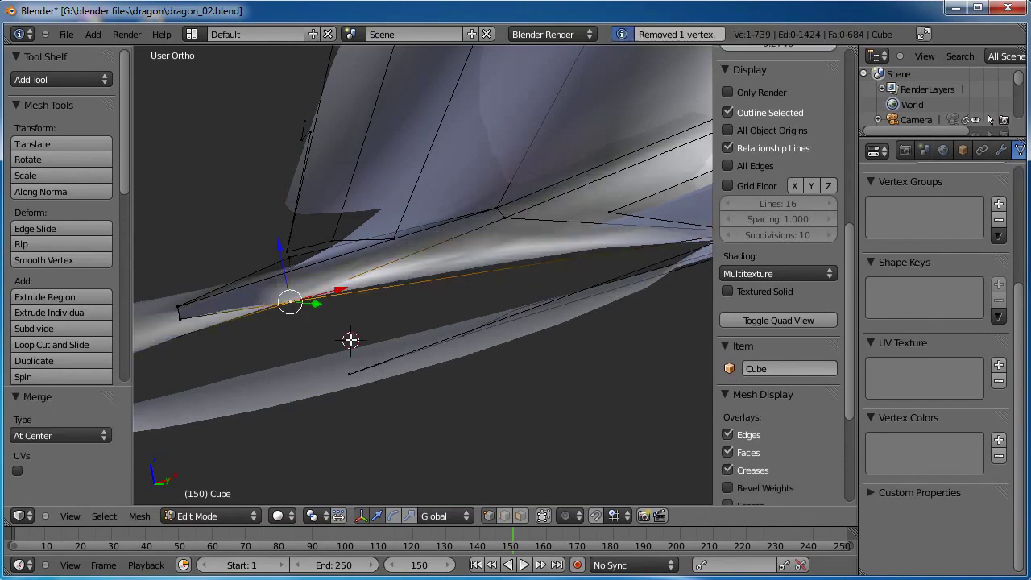
key("a")
Reveal all hidden geometry of the dragon mesh and clear the selection.
middle_click_drag(426, 301, 466, 271)
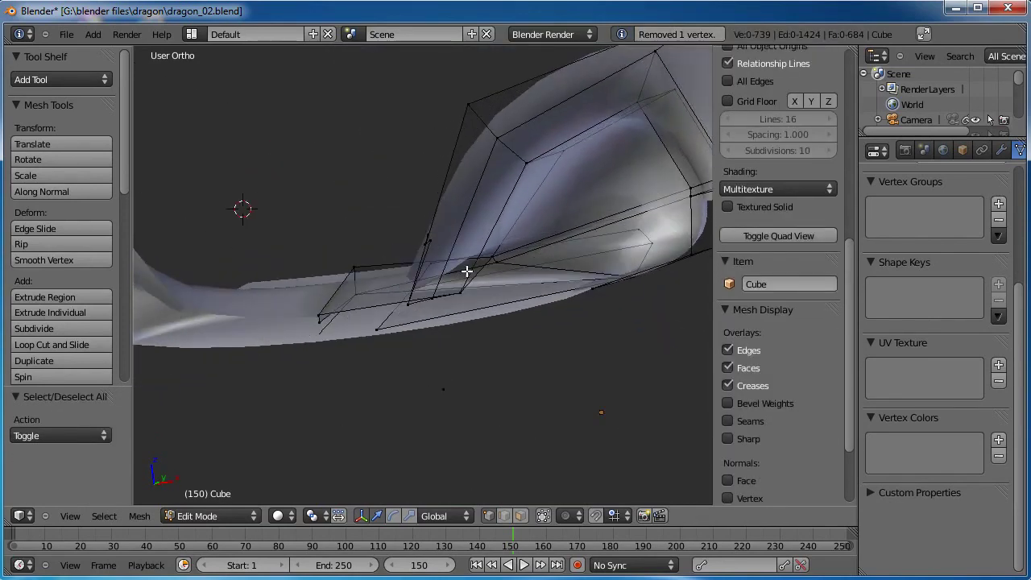
key("alt+h")
scroll(465, 272, "down", 2)
key("a")
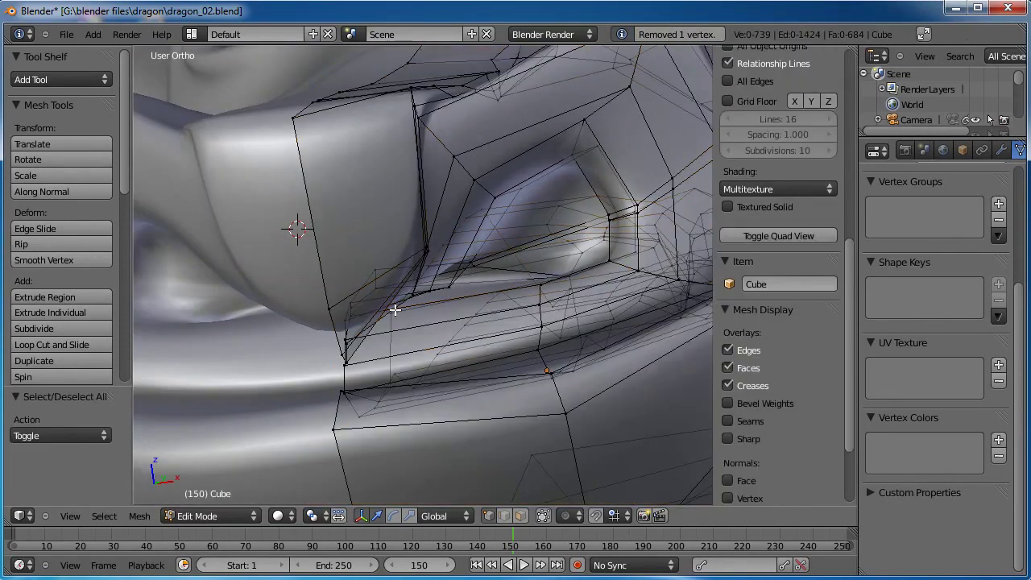
Check the nostril crease in Object Mode and try moving the two vertices at its gap in Edit Mode.
key("Tab")
middle_click_drag(333, 331, 453, 275)
scroll(454, 276, "up", 6)
key("Tab")
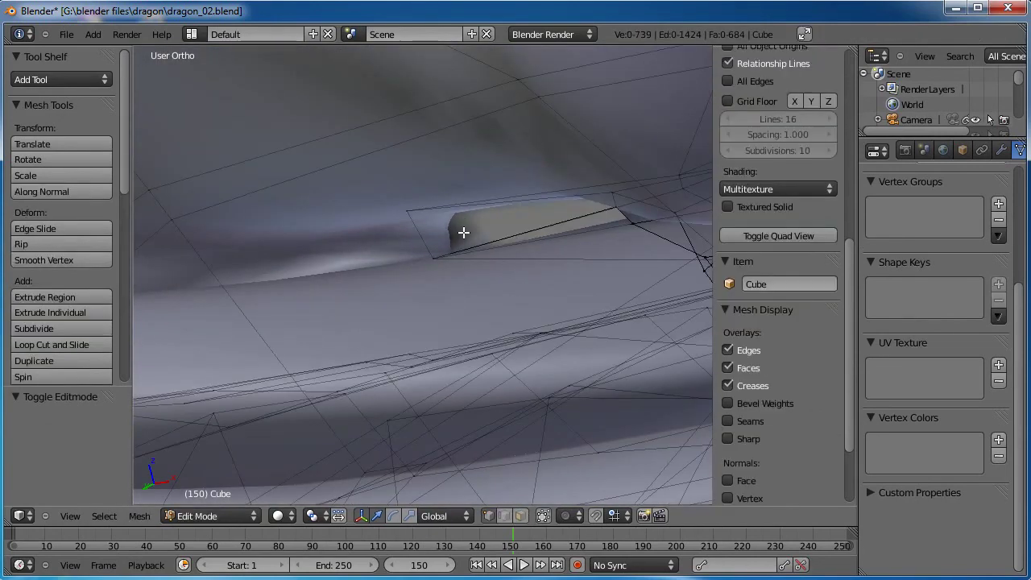
right_click(411, 220)
right_click(434, 267, "shift")
key("g")
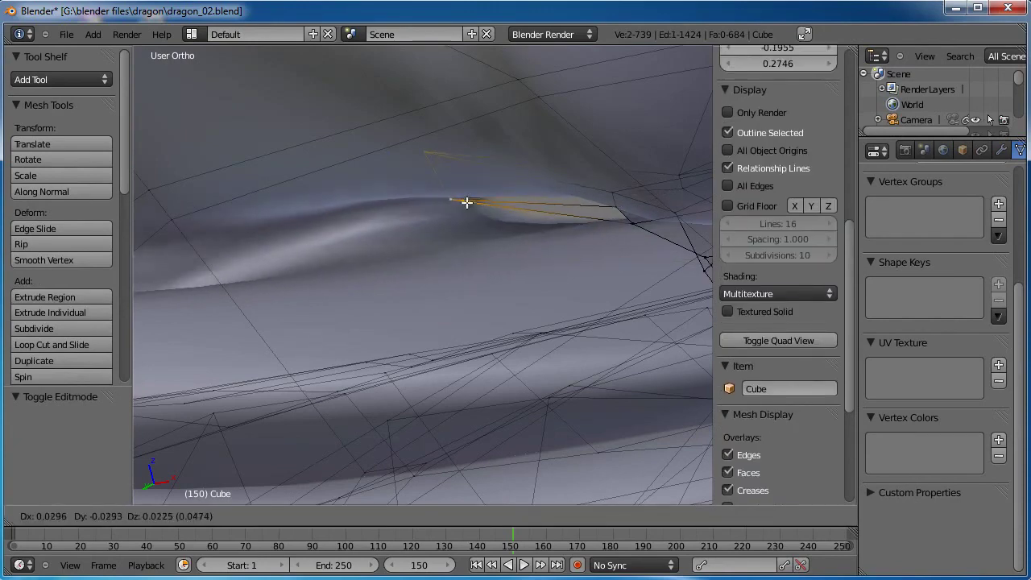
left_click(425, 281)
scroll(427, 280, "down", 6)
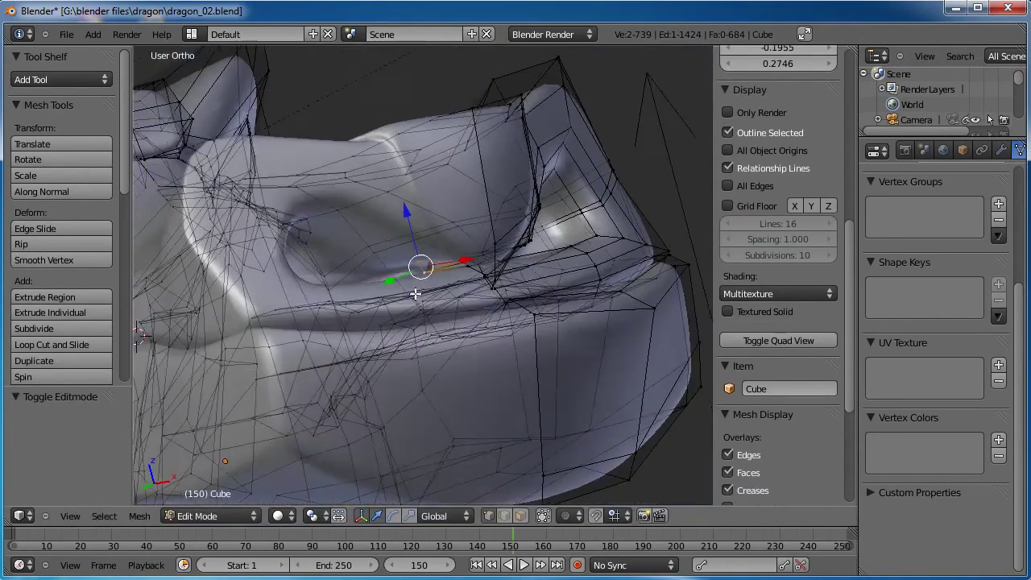
Make the normals of the whole mesh consistent and check the nostril in Object Mode.
key("a")
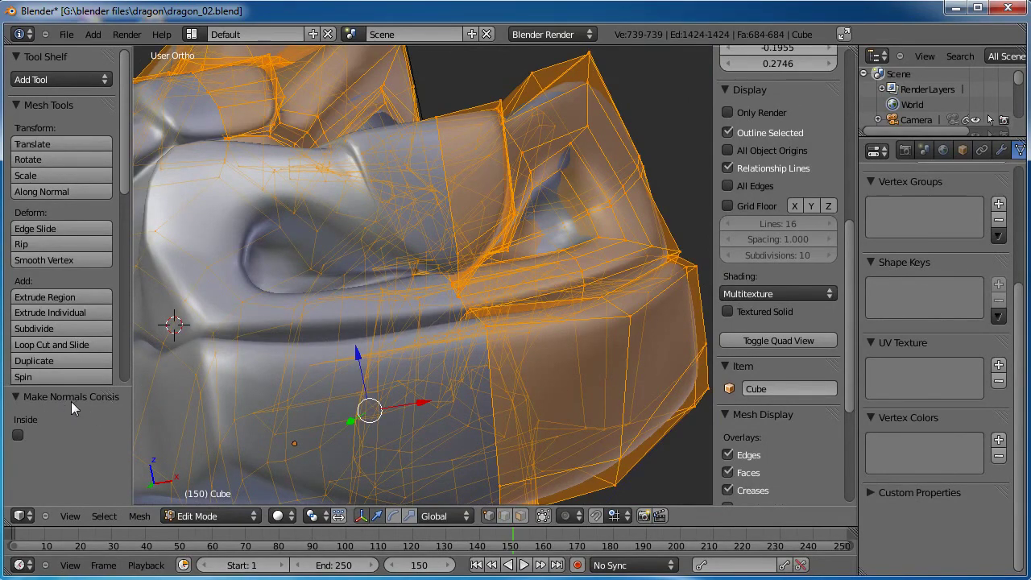
scroll(368, 287, "up", 5)
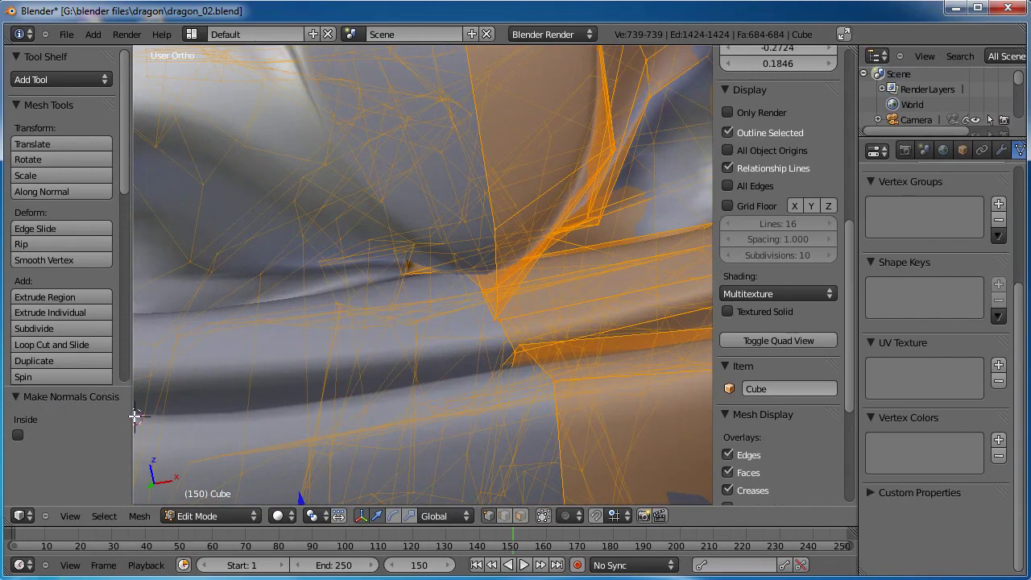
left_click_drag(136, 415, 159, 416)
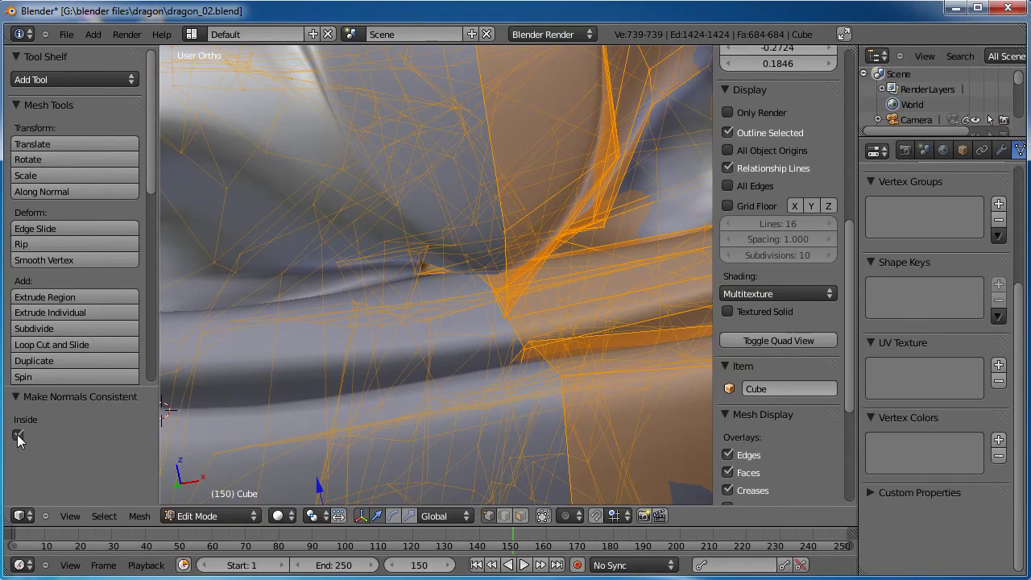
scroll(281, 315, "down", 4)
key("Tab")
scroll(331, 303, "up", 3)
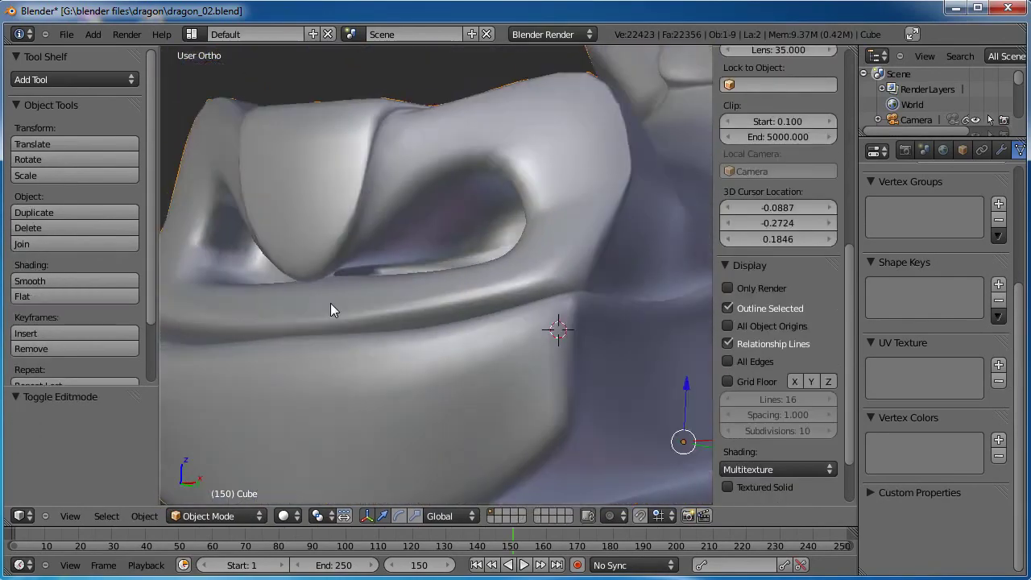
middle_click_drag(325, 314, 422, 327)
Delete the two faulty faces inside the nostril crease and check the nostril in Object Mode.
key("Tab")
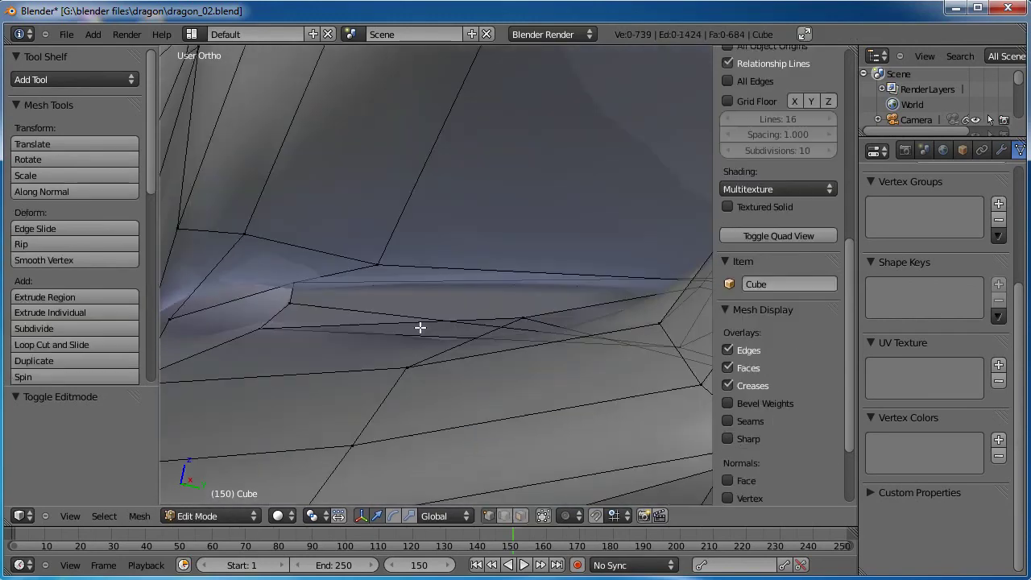
left_click(520, 516)
right_click(471, 299)
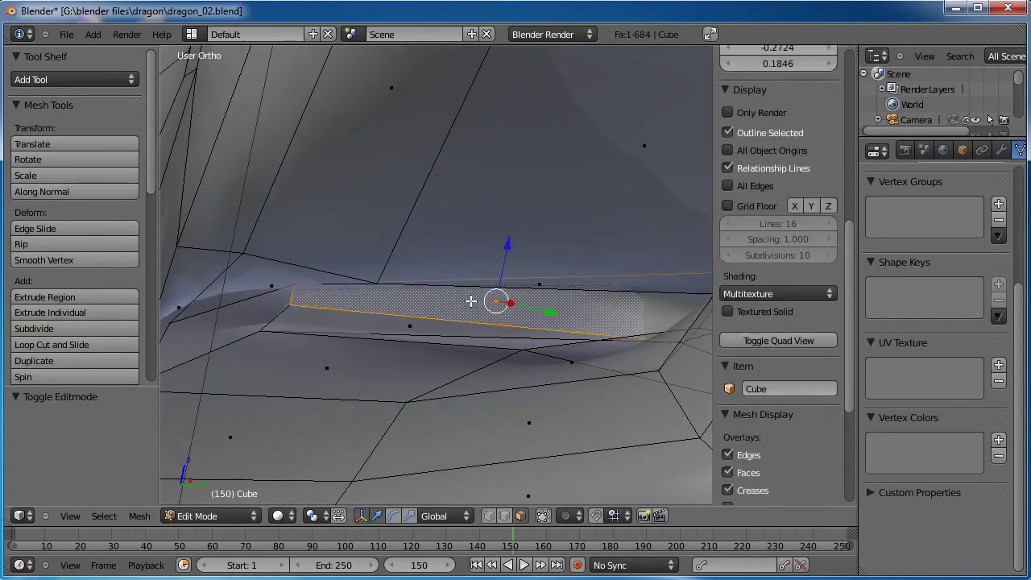
right_click(435, 330, "shift")
key("x")
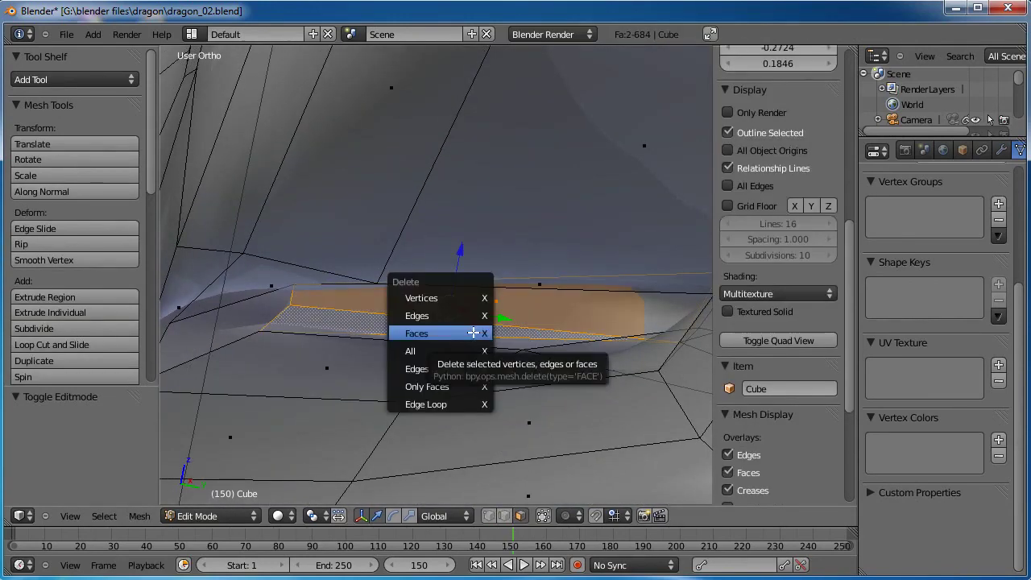
left_click(474, 333)
mouse_move(472, 333)
middle_mouse_down()
mouse_move(453, 269)
mouse_move(483, 269)
mouse_move(475, 279)
mouse_move(485, 296)
mouse_move(543, 281)
mouse_move(553, 290)
mouse_move(454, 324)
mouse_move(452, 282)
mouse_move(331, 281)
mouse_move(306, 295)
mouse_move(413, 323)
mouse_move(360, 310)
mouse_move(403, 344)
middle_mouse_up()
key("Tab")
scroll(467, 296, "down", 4)
scroll(355, 322, "down", 2)
scroll(402, 344, "up", 3)
Add an edge loop around the inside rim of the nostril opening, slide it into place and check the head in Object Mode.
key("Tab")
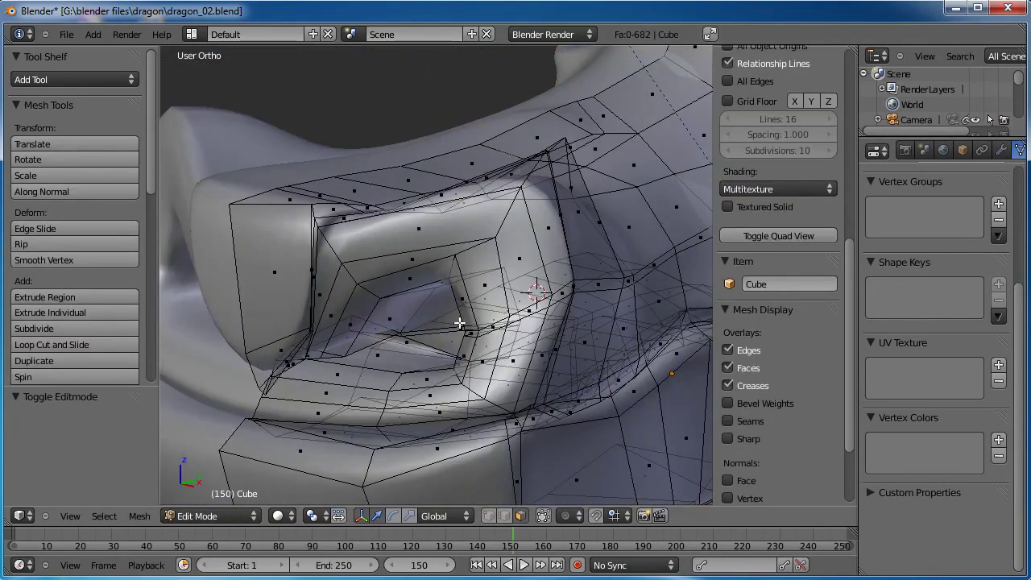
middle_click_drag(459, 323, 449, 261)
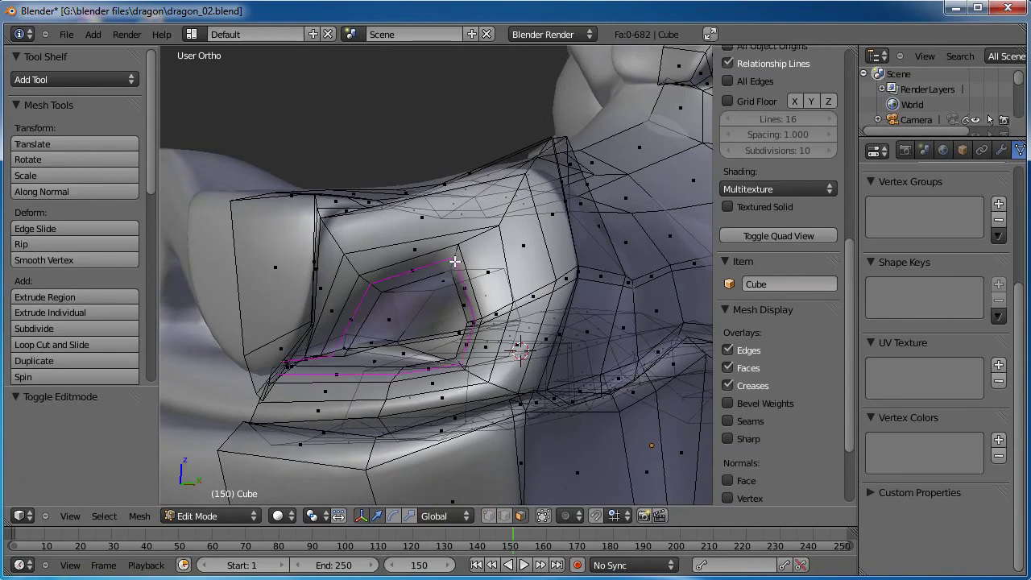
left_click(454, 262)
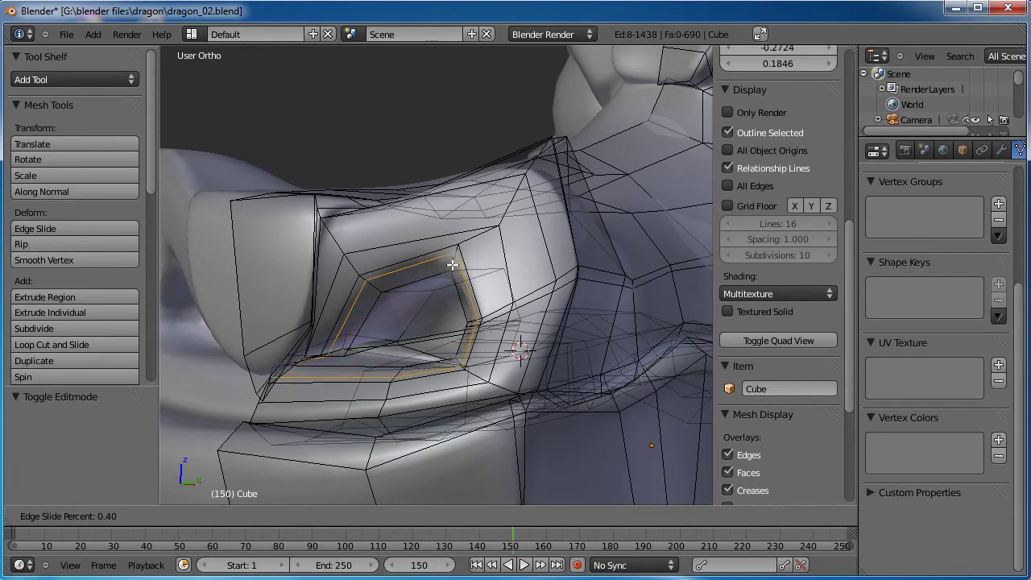
left_click(442, 274)
key("Tab")
scroll(331, 300, "down", 3)
middle_click_drag(331, 299, 419, 321)
left_click(451, 361)
scroll(418, 315, "up", 1)
Shift the vertices along the front edge of the neck toward negative Y, the first edge by about 0.205 and the next vertex by about 0.119.
key("Tab")
middle_click_drag(464, 350, 392, 353)
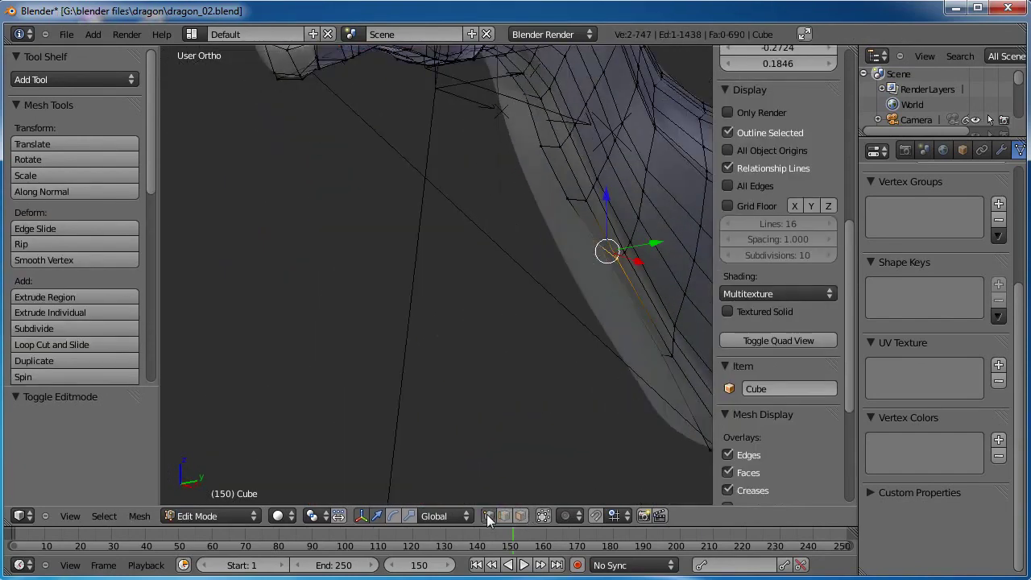
middle_click_drag(625, 297, 481, 242)
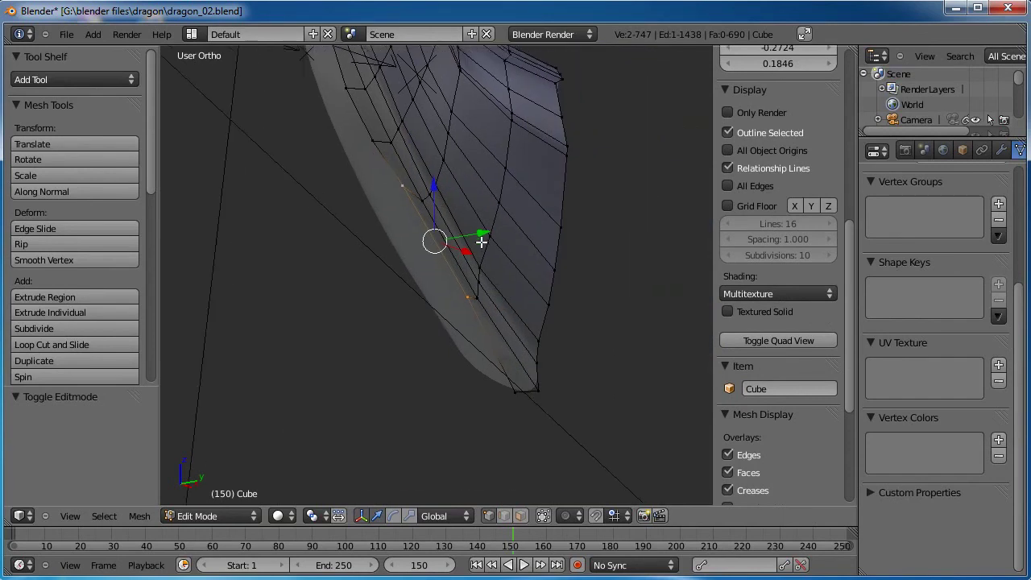
left_click_drag(483, 234, 465, 235)
right_click(380, 161)
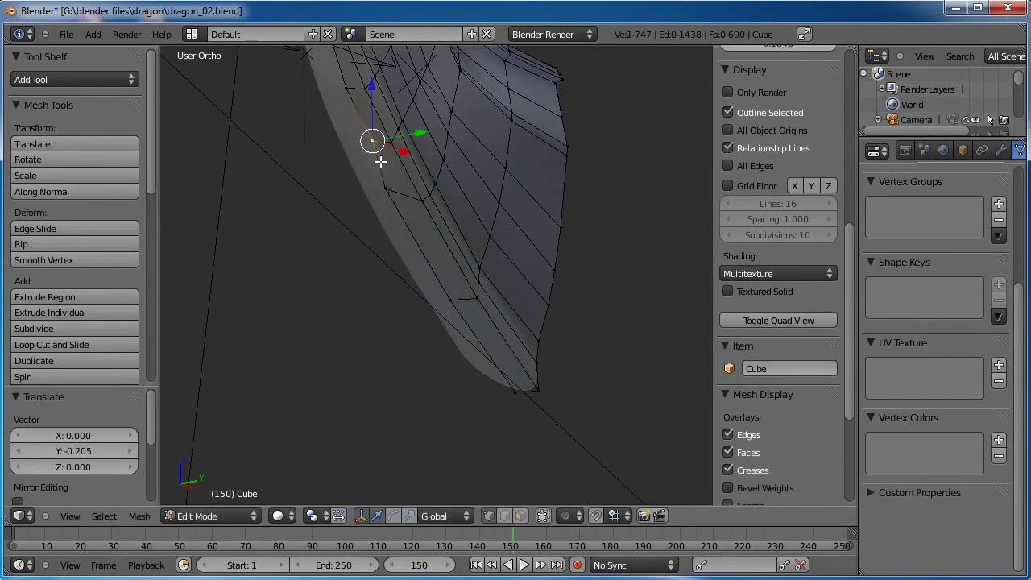
left_click_drag(417, 141, 405, 137)
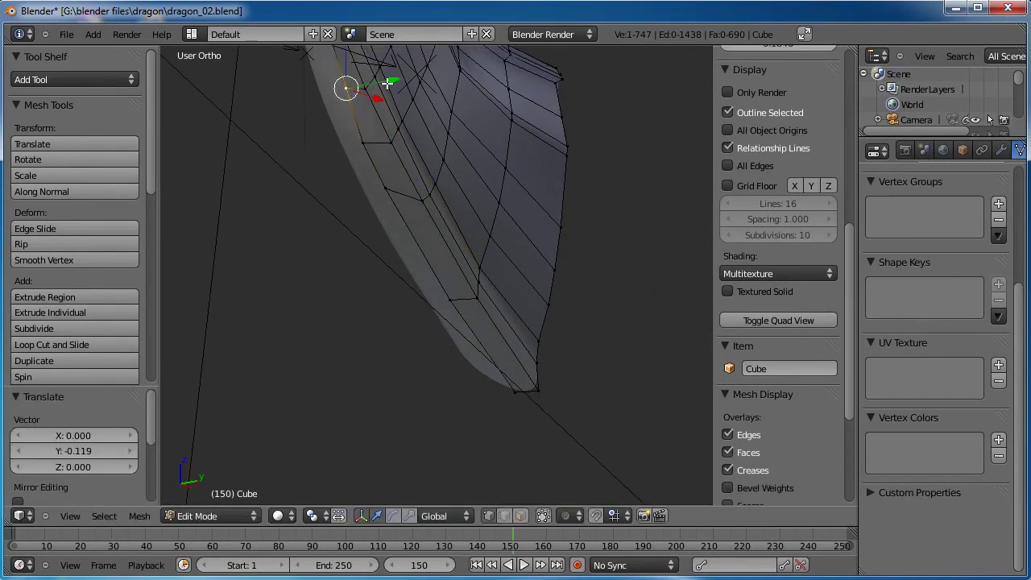
left_click_drag(387, 83, 381, 83)
left_click_drag(561, 383, 545, 387)
Check the whole neck in Object Mode and save dragon_02.blend over the existing file.
scroll(545, 387, "down", 3)
key("Tab")
middle_click_drag(368, 291, 501, 319)
key("ctrl+s")
left_click(501, 319)
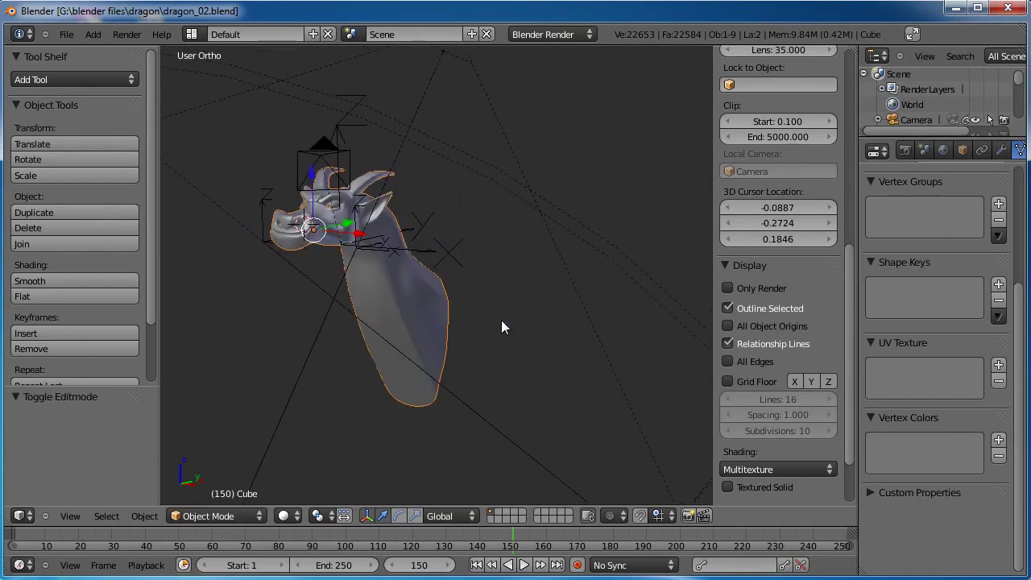
Extrude the open edge loop at the end of the neck in the right side view, about 0.67 along Y and slightly downward.
key("KP_3")
middle_click_drag(524, 333, 472, 327)
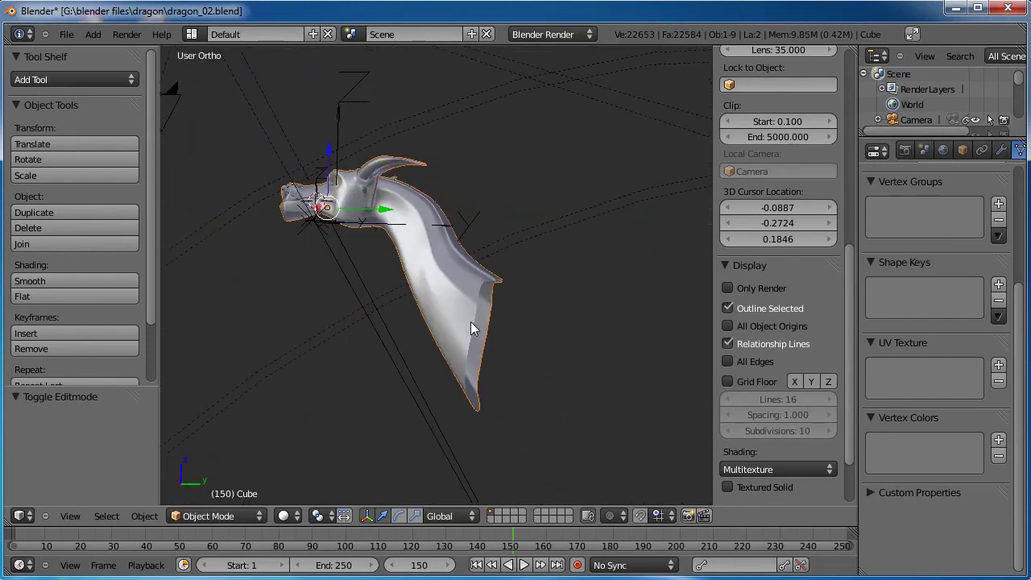
key("Tab")
key("KP_3")
scroll(488, 327, "up", 5)
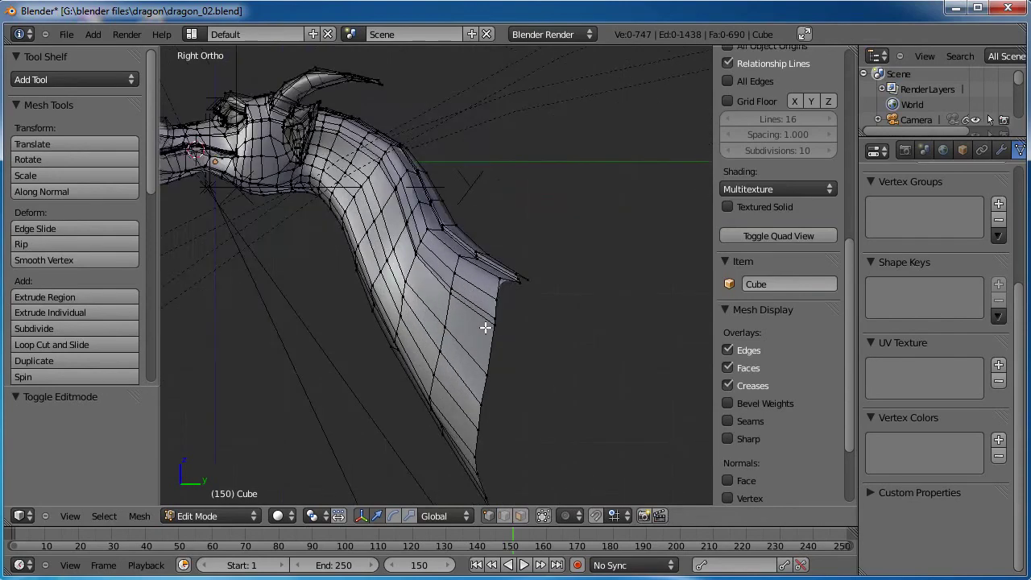
right_click(525, 398, "alt")
scroll(525, 398, "down", 2)
middle_click_drag(525, 397, 489, 348, "shift")
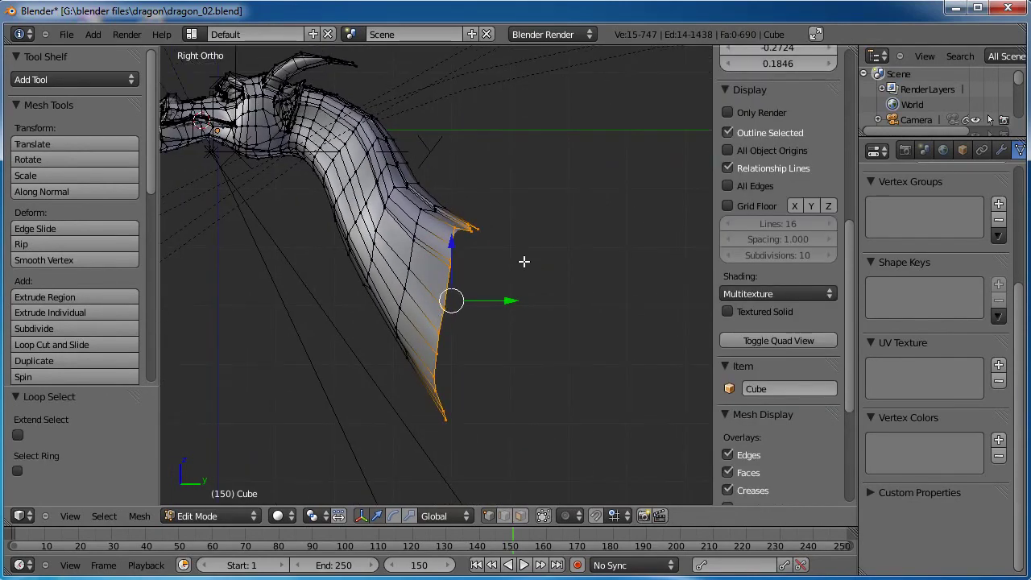
middle_click_drag(523, 261, 512, 268)
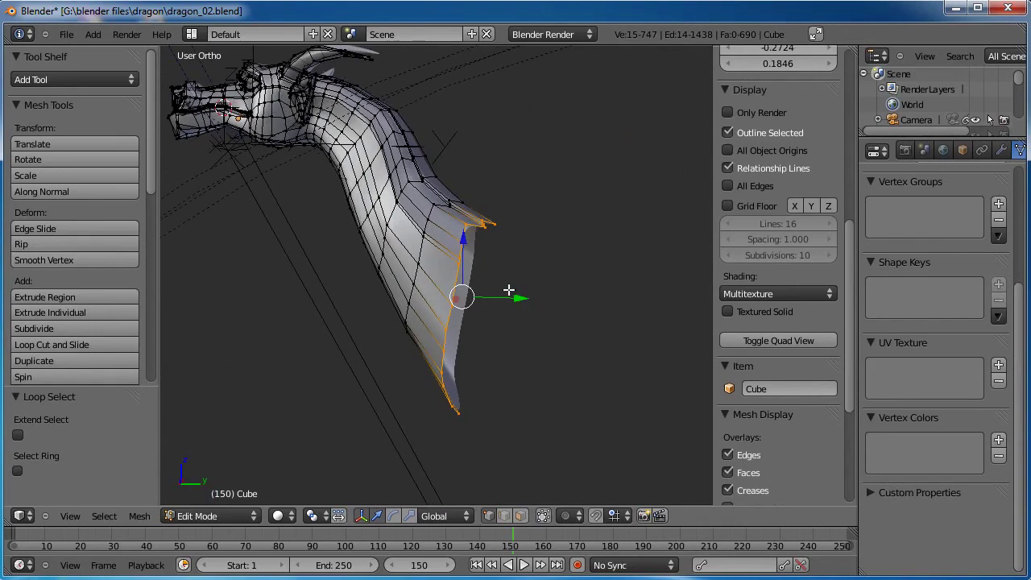
key("KP_3")
key("e")
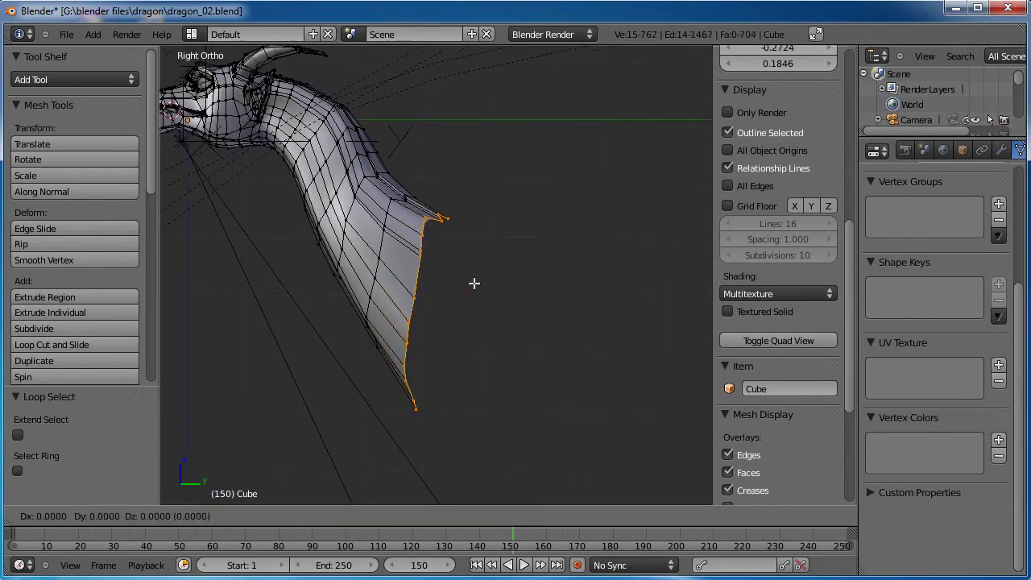
left_click(512, 300)
Scale the extruded end loop up to about 1.15 and move it 0.167 along Y and -0.167 along Z.
key("s")
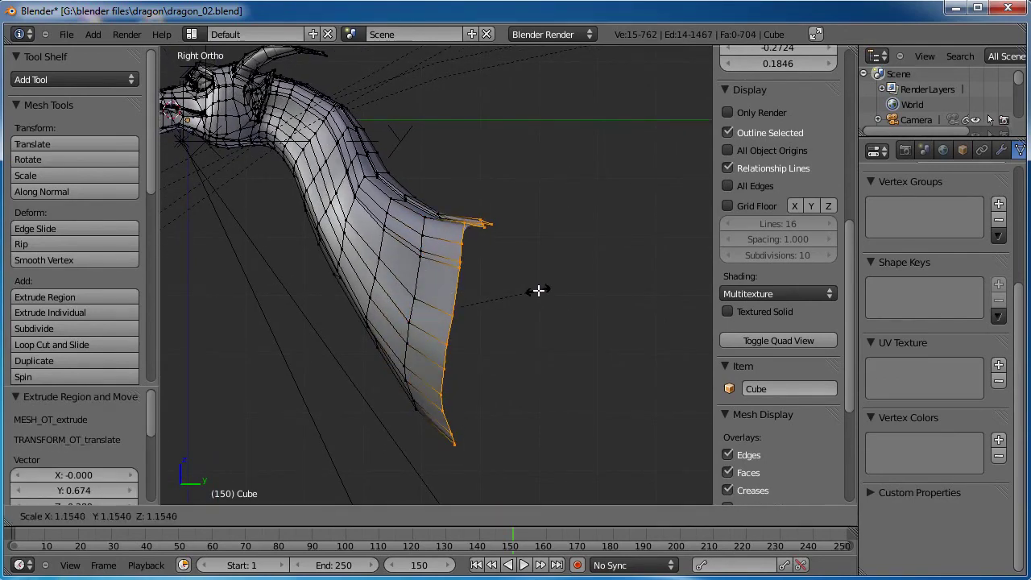
left_click(539, 290)
scroll(533, 292, "down", 2)
key("g")
left_click(525, 258)
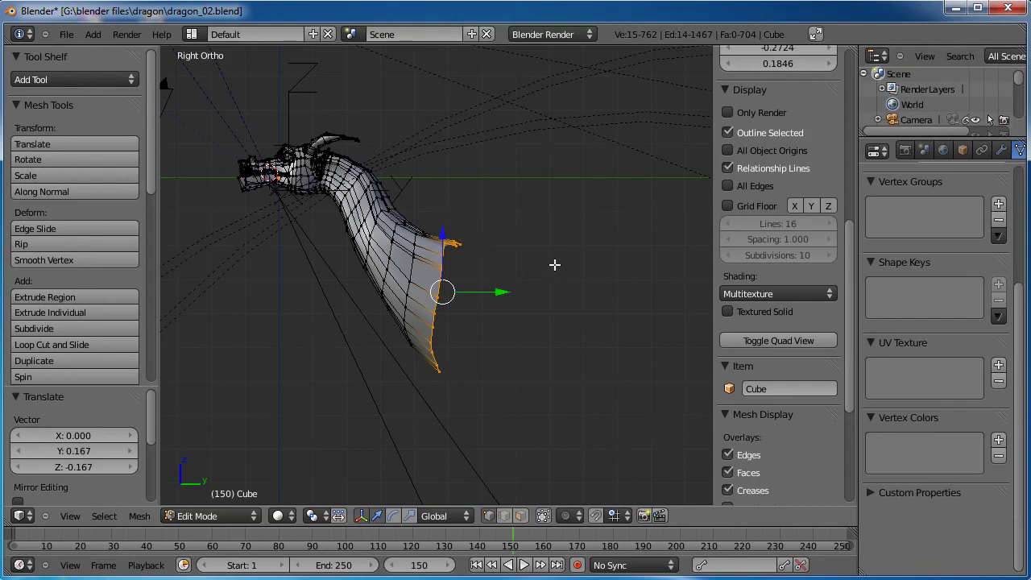
Extrude a second body section from the end loop, backward and slightly down, and adjust the scale of its end.
scroll(554, 264, "up", 5)
key("g")
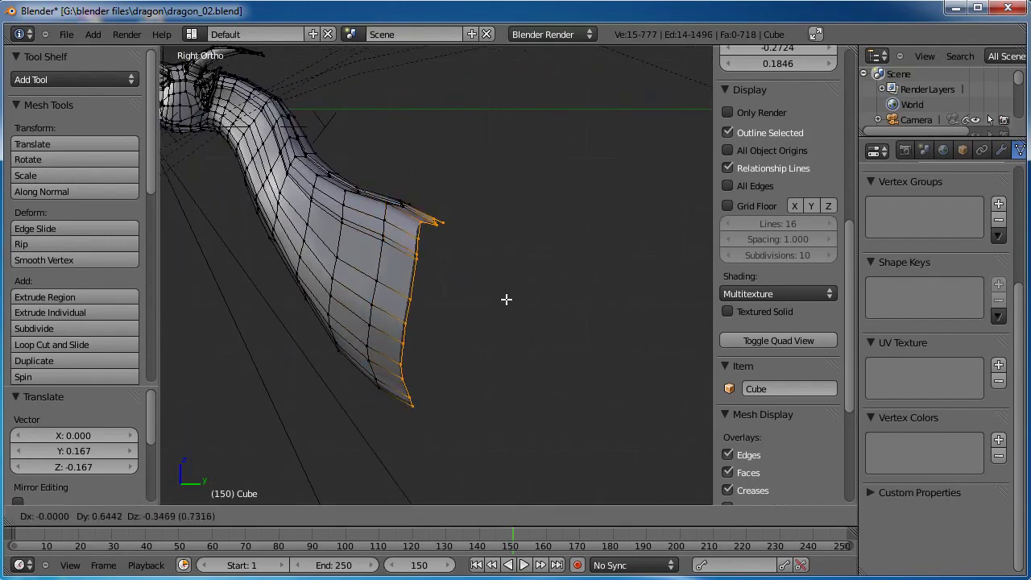
left_click(517, 300)
key("s")
left_click(545, 298)
Extrude a third body section backward, then rescale and reposition its end loop to continue the belly curve.
key("e")
middle_click_drag(565, 303, 521, 301, "shift")
key("e")
left_click(548, 294)
key("s")
left_click(545, 295)
key("g")
left_click(555, 301)
Extrude the end loop about 1.72 along Y and downward, then shrink and reposition it to start tapering the body.
scroll(547, 300, "down", 1)
key("e")
left_click(581, 311)
key("s")
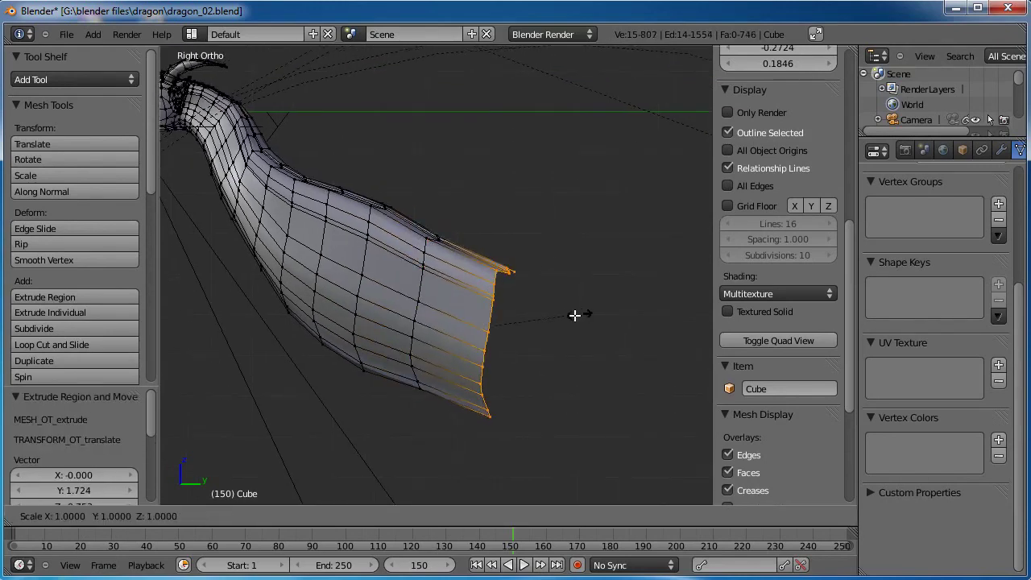
left_click(547, 320)
key("g")
left_click(548, 315)
Extrude the rear section about 1.49 along Y, scale its end to about 0.68 and move it -0.159 on Y and 0.079 on Z.
middle_click_drag(548, 315, 467, 313, "shift")
key("e")
left_click(507, 328)
key("s")
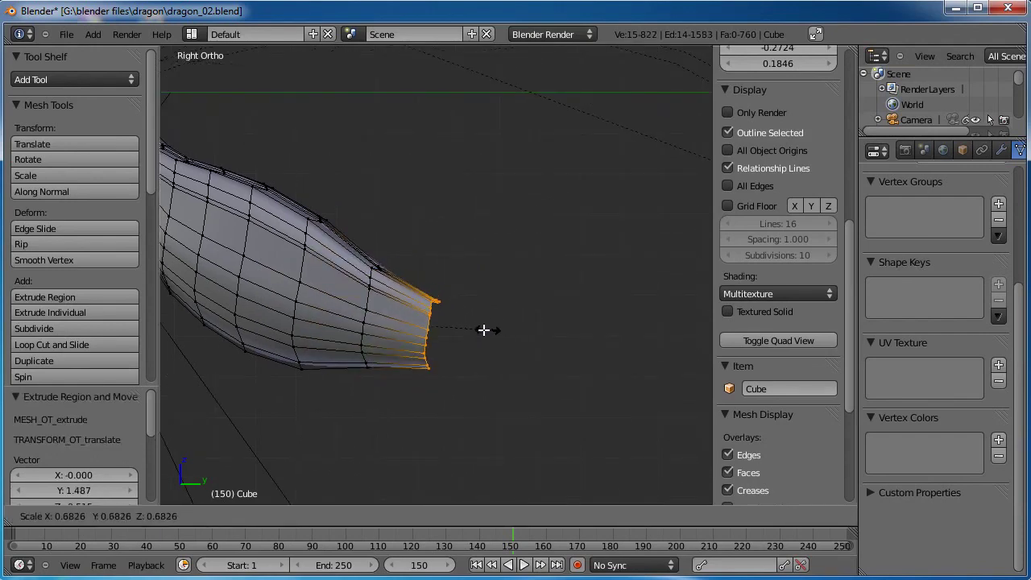
left_click(483, 329)
key("g")
left_click(463, 321)
Extrude a short tail base about 1.0 along Y from the end loop and scale its end to 0.854.
middle_click_drag(463, 320, 422, 286)
key("KP_3")
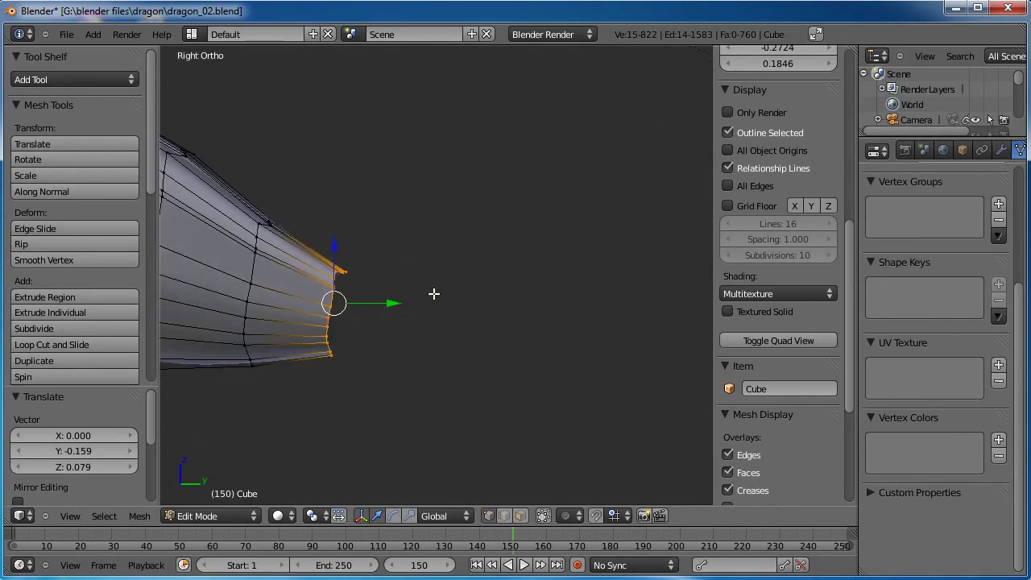
middle_click_drag(483, 384, 370, 319, "shift")
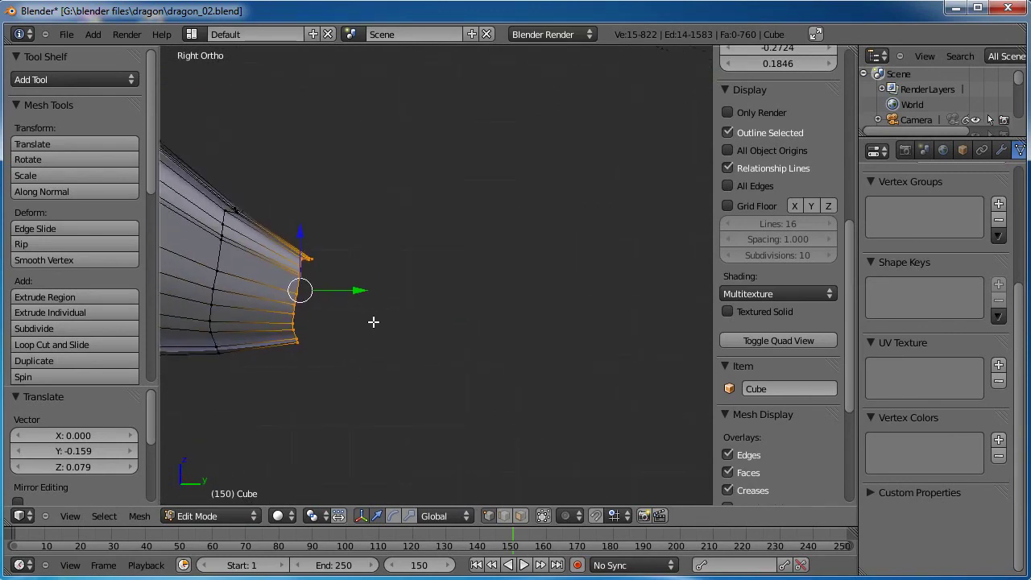
key("e")
left_click(435, 329)
key("s")
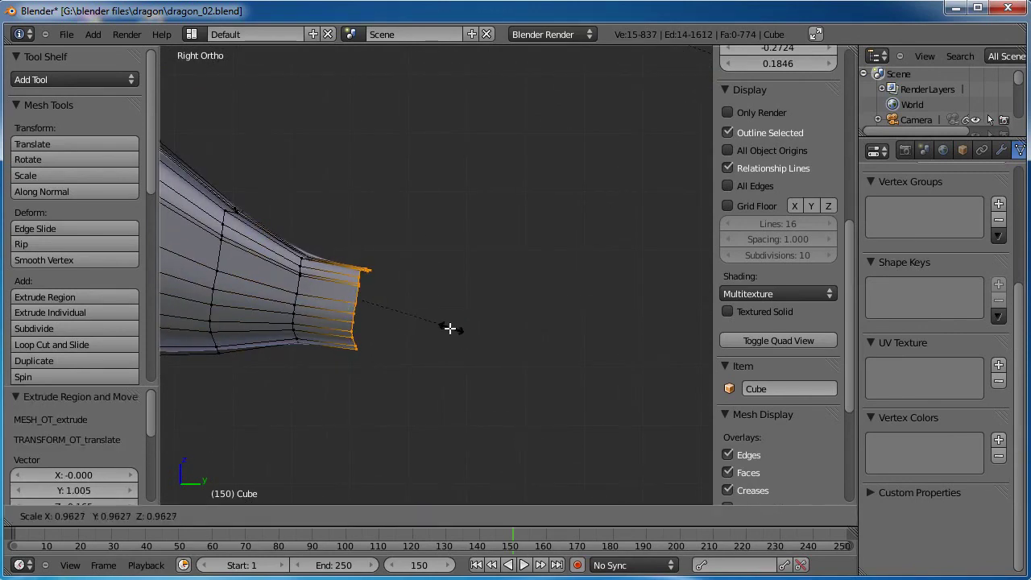
left_click(442, 329)
Extrude the tail 6.61 along Y, pull its end a further 3.788 along Y and 0.118 up, and scale the tip to 0.482.
middle_click_drag(442, 329, 399, 342)
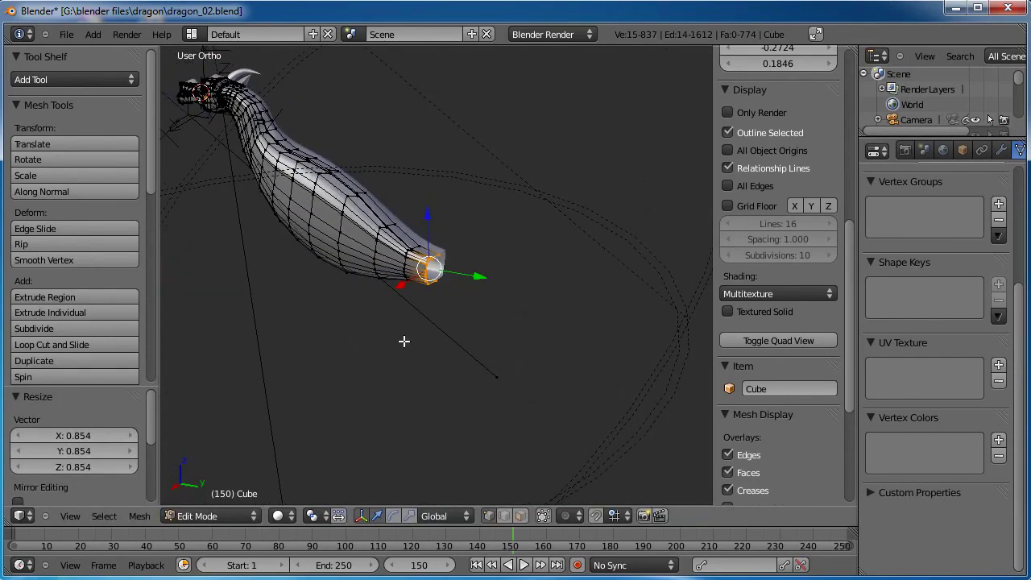
key("KP_3")
key("e")
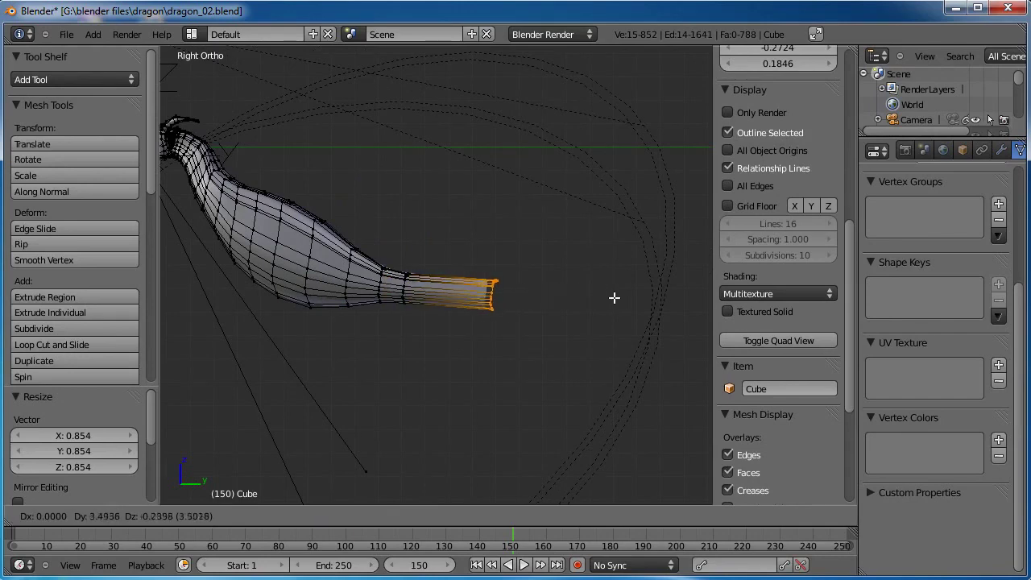
left_click(663, 298)
scroll(570, 295, "down", 3)
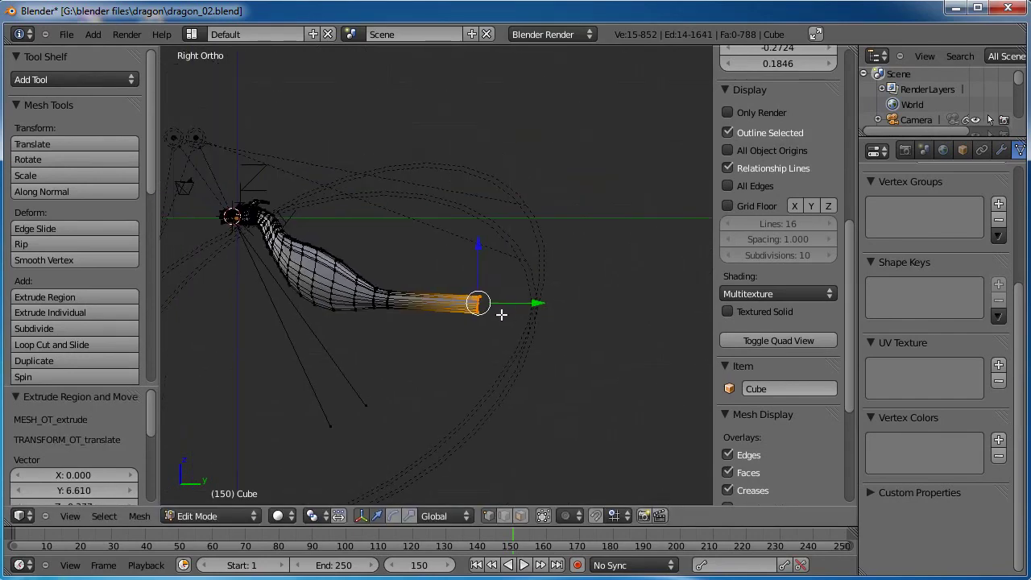
key("g")
left_click(554, 315)
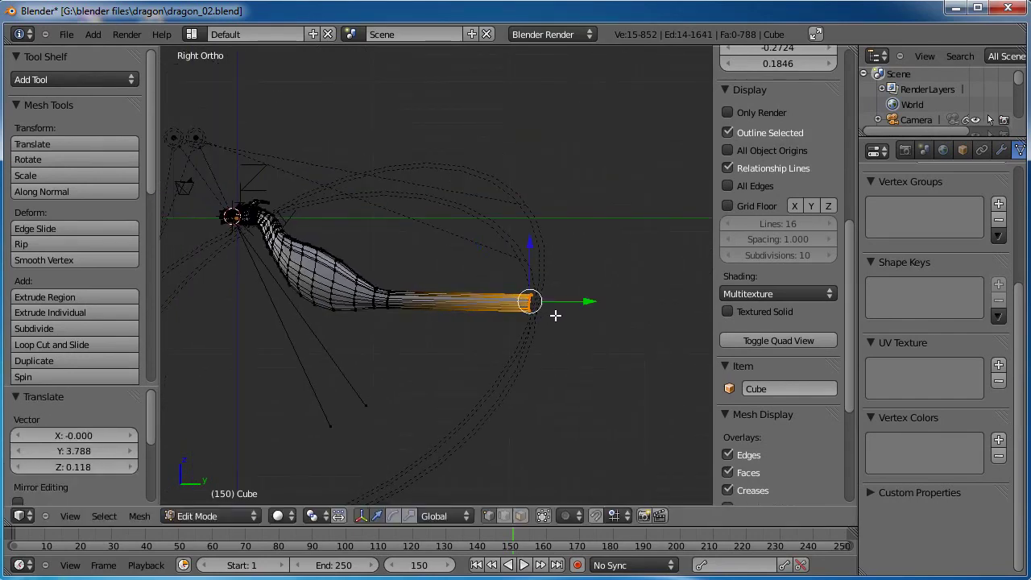
key("s")
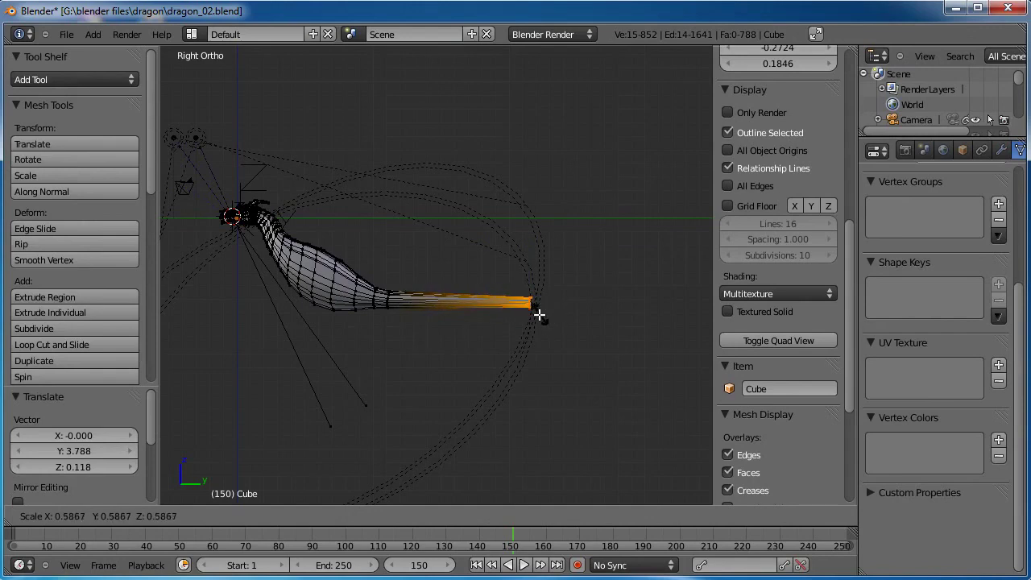
left_click(531, 302)
Divide the long tail section with five loop cuts spaced roughly evenly from the tip to the tail base.
scroll(516, 314, "up", 4)
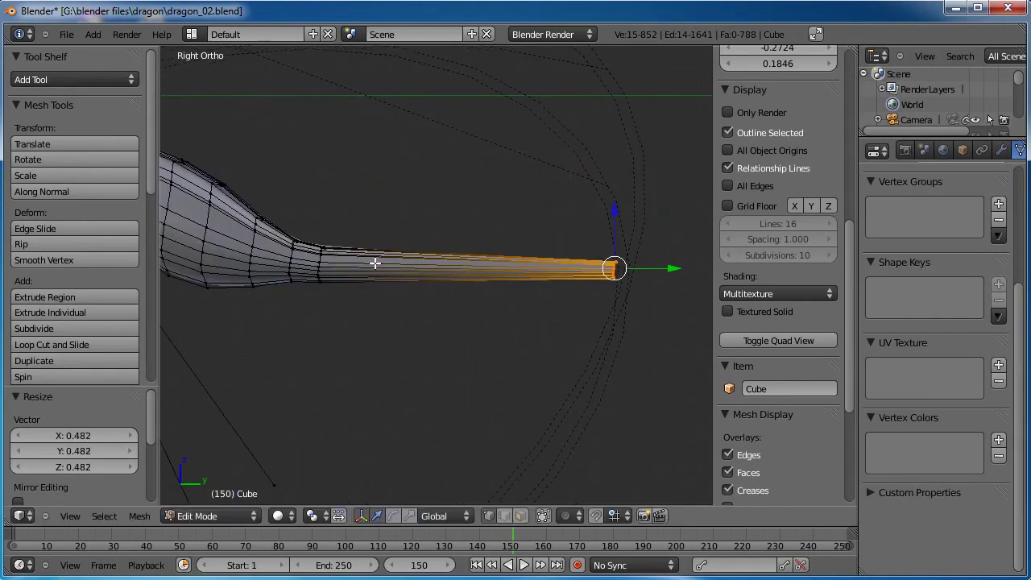
key("ctrl+r")
left_click(373, 261)
left_click(442, 274)
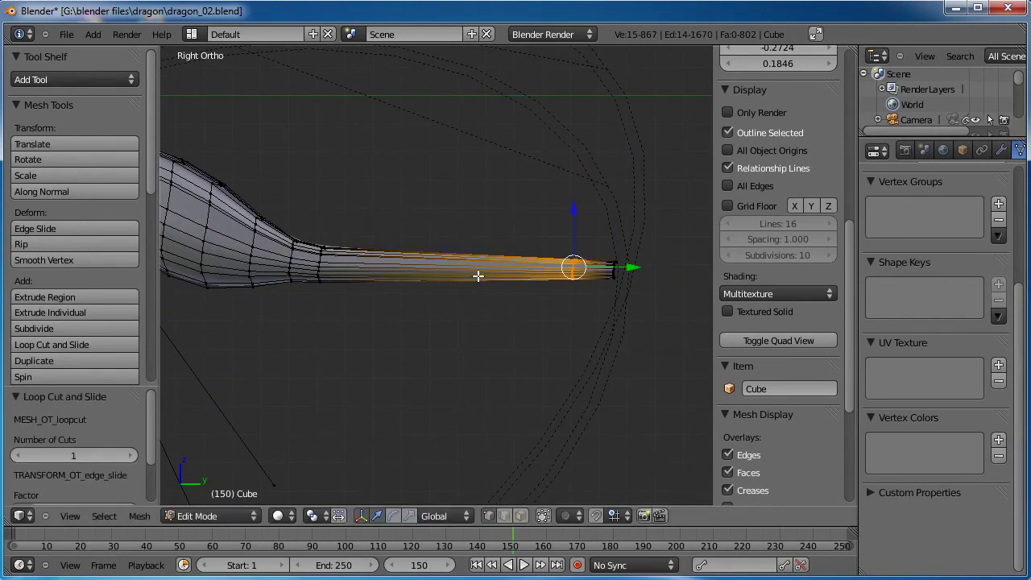
key("g")
key("g")
left_click(547, 270)
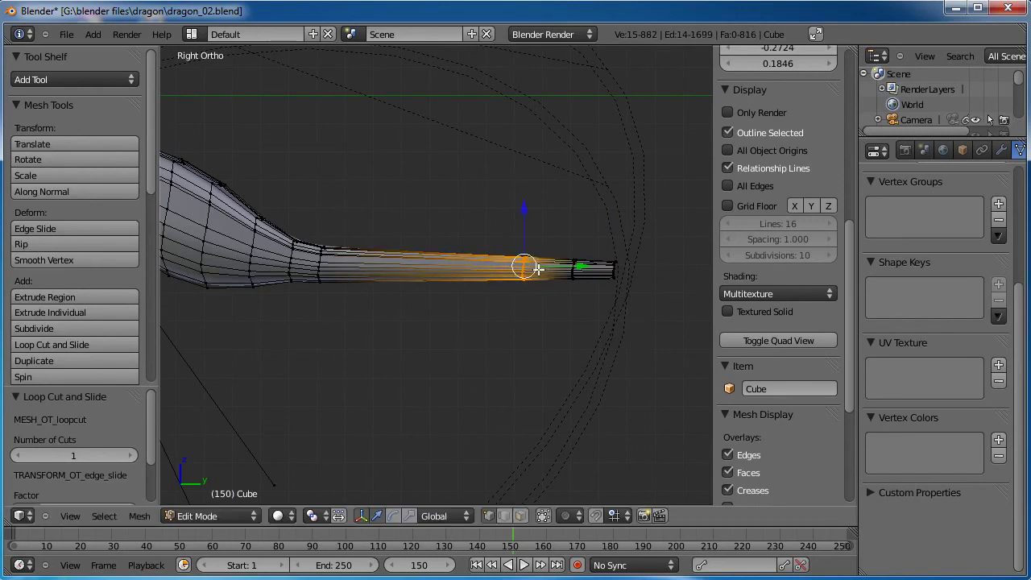
key("ctrl+r")
left_click(492, 269)
left_click(539, 270)
key("ctrl+r")
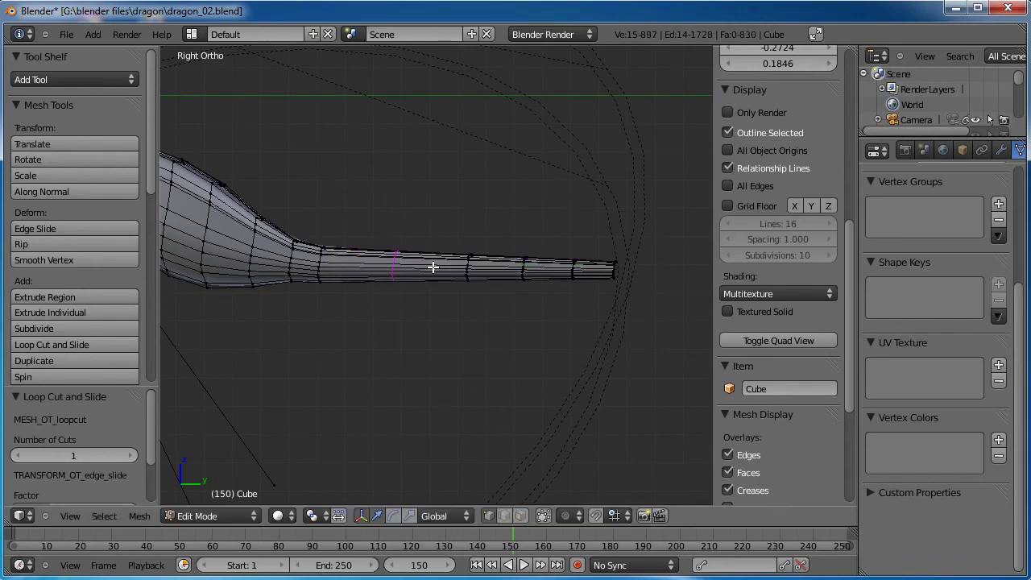
left_click(433, 266)
left_click(461, 269)
key("ctrl+r")
left_click(378, 253)
left_click(377, 254)
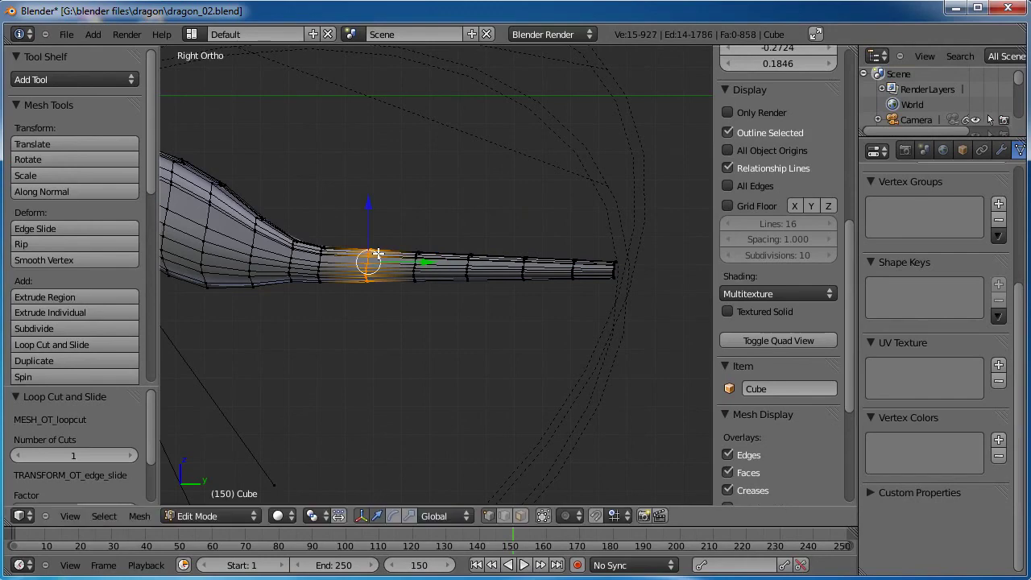
Extrude the seven side vertices of the tail's open end loop and move them -0.842 along X to start the end cap.
key("a")
middle_click_drag(617, 252, 429, 284)
scroll(412, 274, "up", 5)
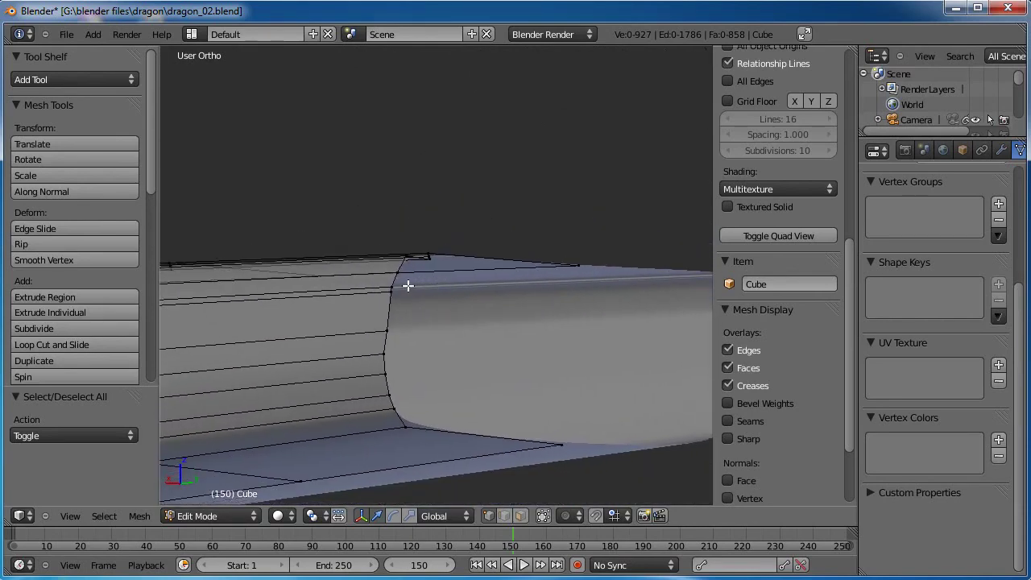
right_click(393, 287)
right_click(391, 294, "shift")
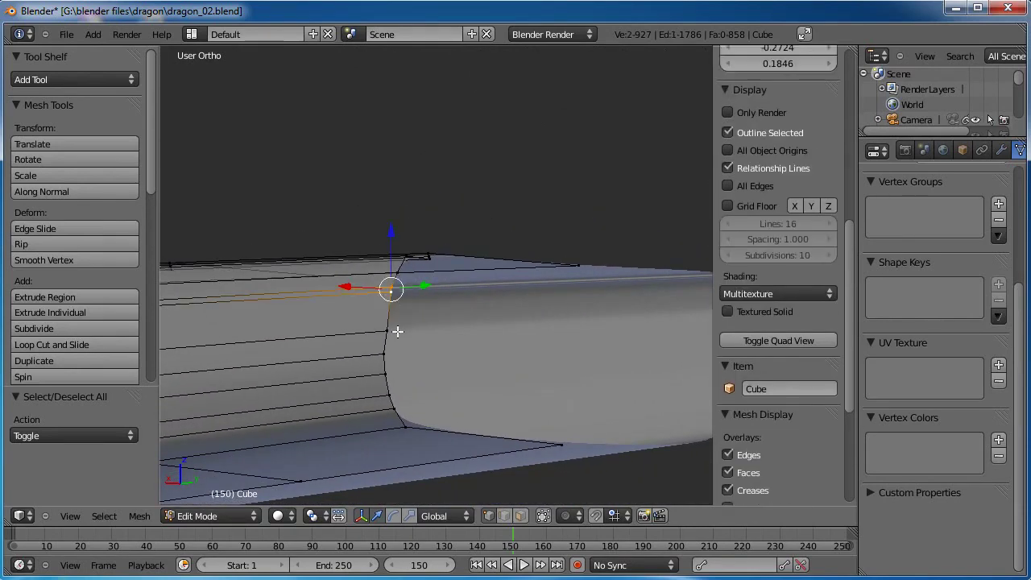
right_click(393, 331, "shift")
right_click(388, 353, "shift")
right_click(390, 375, "shift")
right_click(393, 393, "shift")
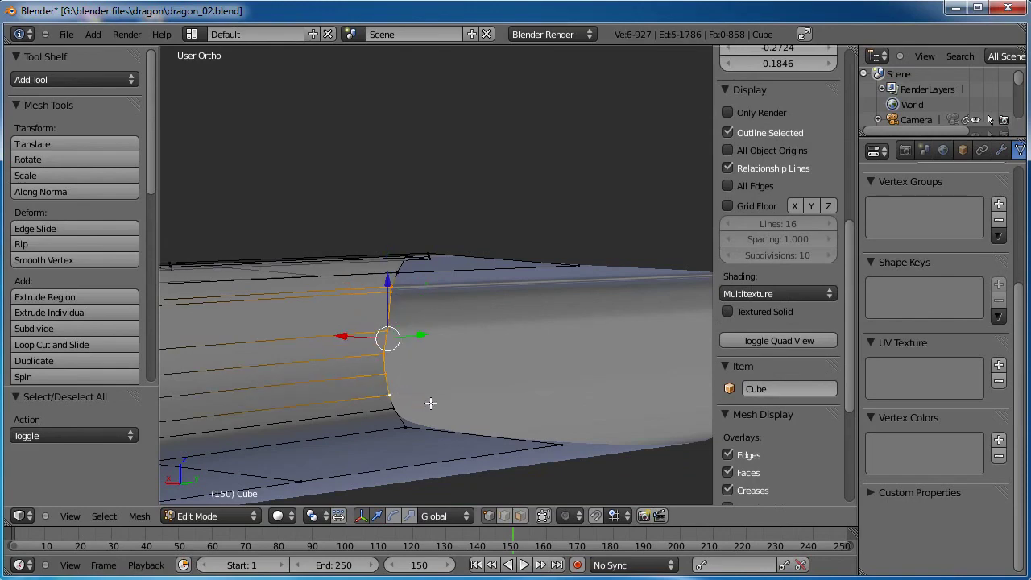
middle_click_drag(435, 370, 397, 317)
scroll(397, 318, "up", 5)
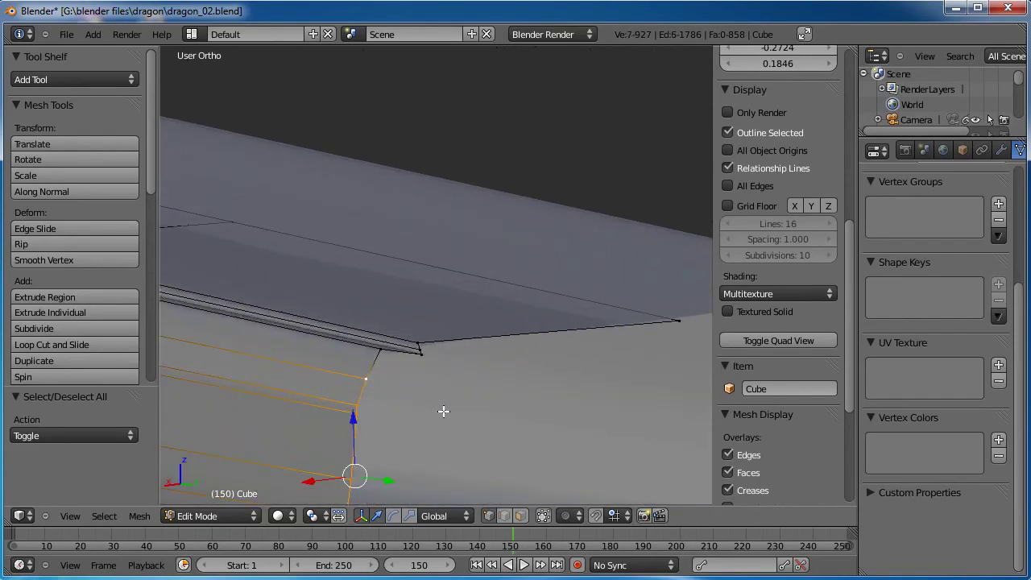
middle_click_drag(443, 410, 404, 260)
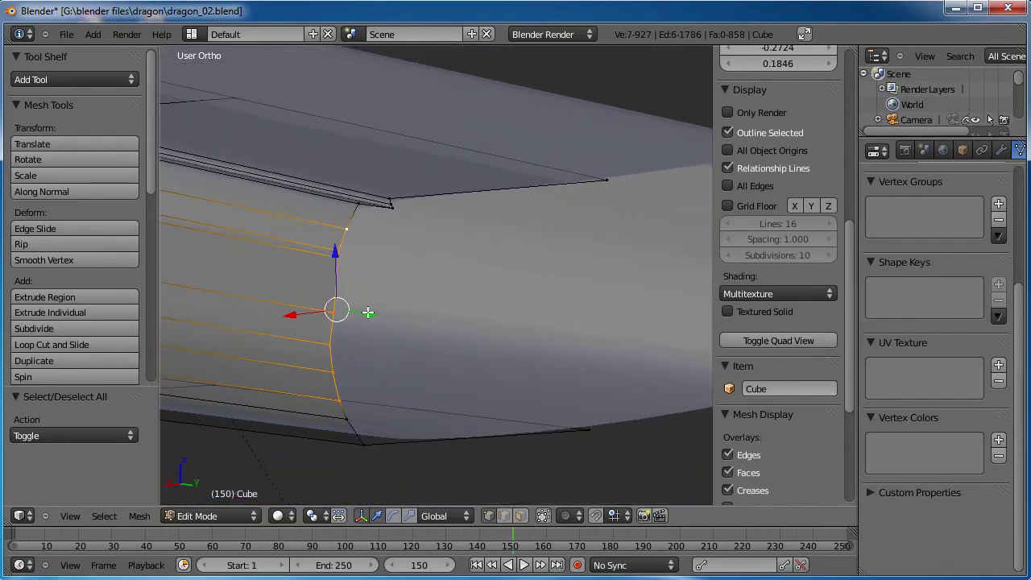
key("e")
left_click(411, 314)
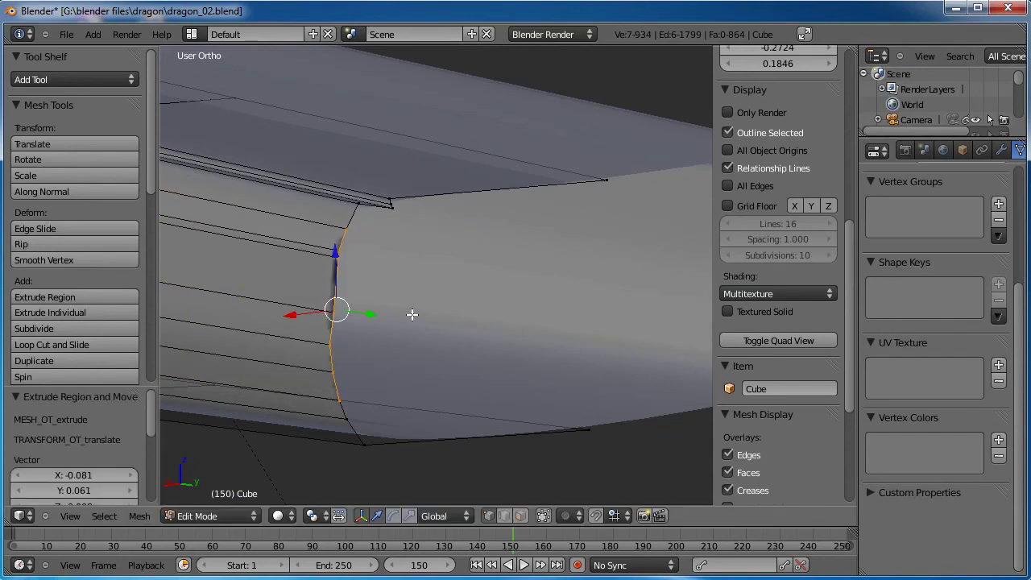
key("e")
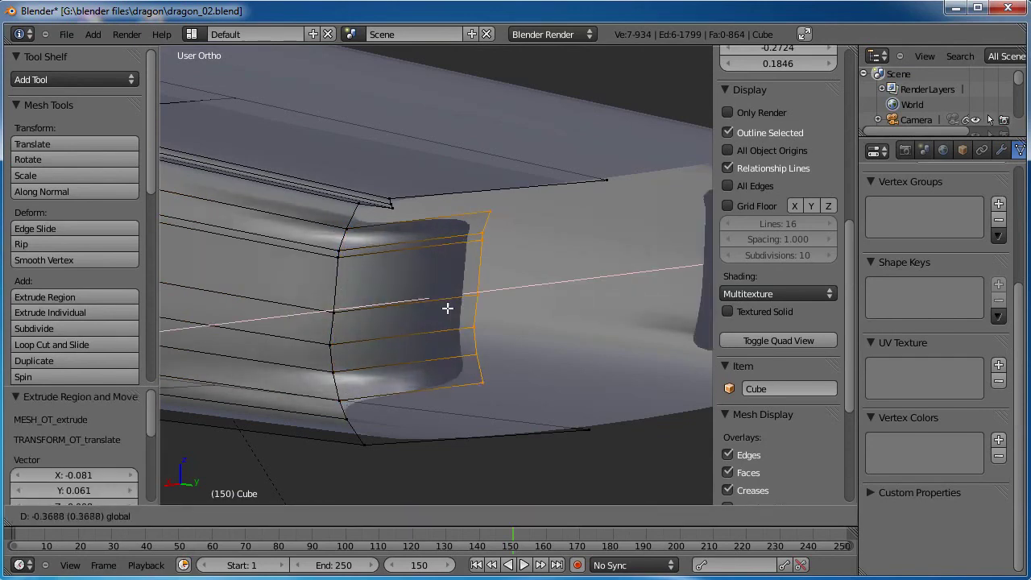
left_click(584, 290)
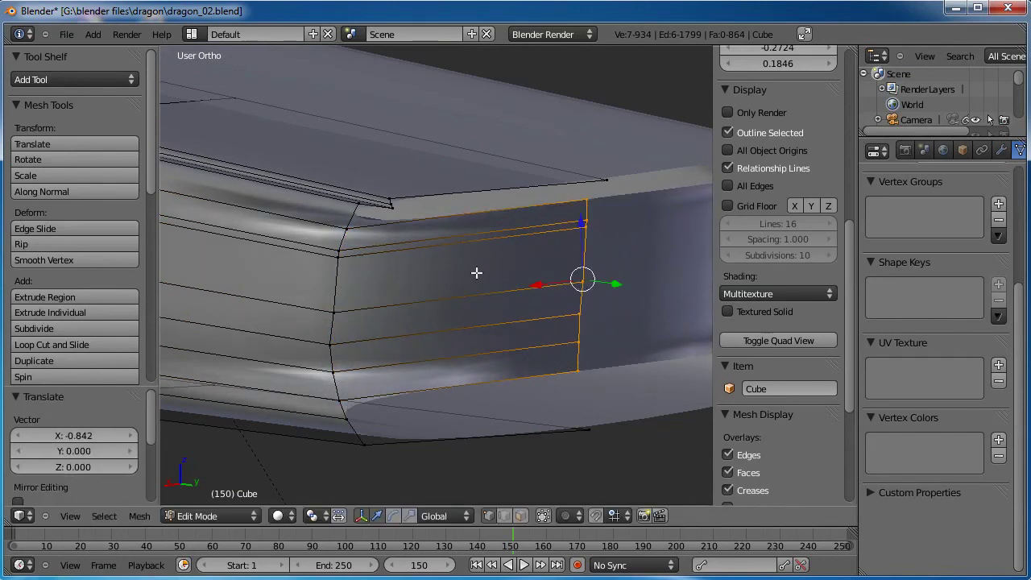
Raise the three clustered vertices at the upper corner of the tail's end loop by 0.050 on Z.
scroll(460, 303, "up", 5)
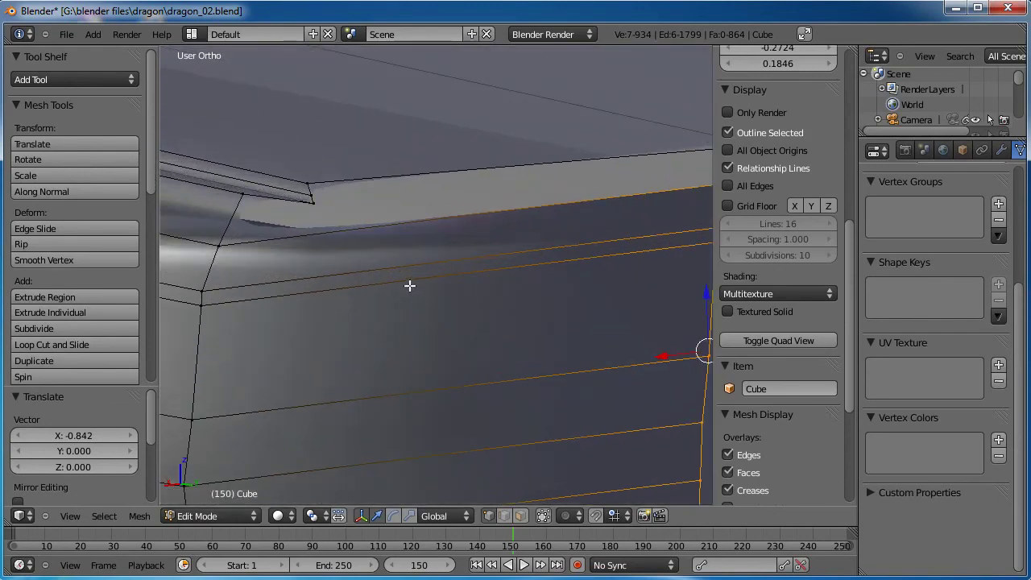
right_click(306, 181)
right_click(317, 206, "shift")
right_click(311, 193, "shift")
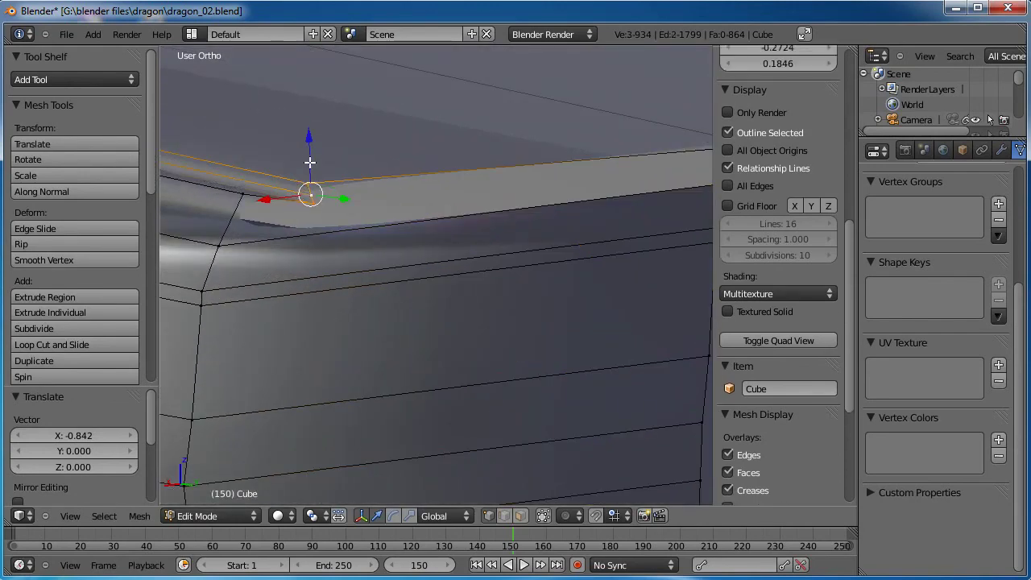
left_click_drag(309, 149, 309, 113)
Raise the top centre vertex of the tail's end loop by 0.075 on Z.
right_click(245, 192)
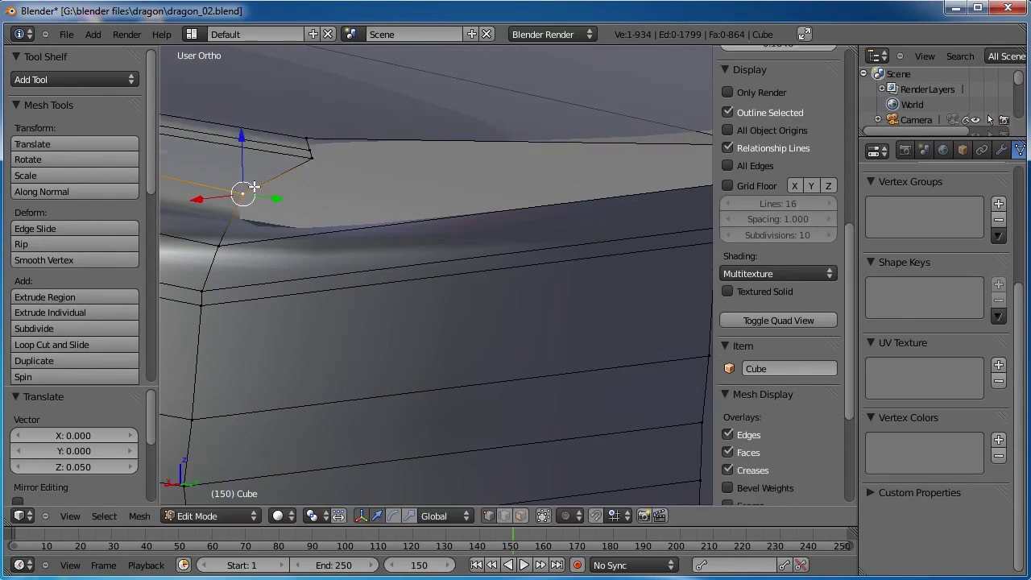
middle_click_drag(356, 191, 316, 215, "shift")
scroll(316, 215, "down", 2)
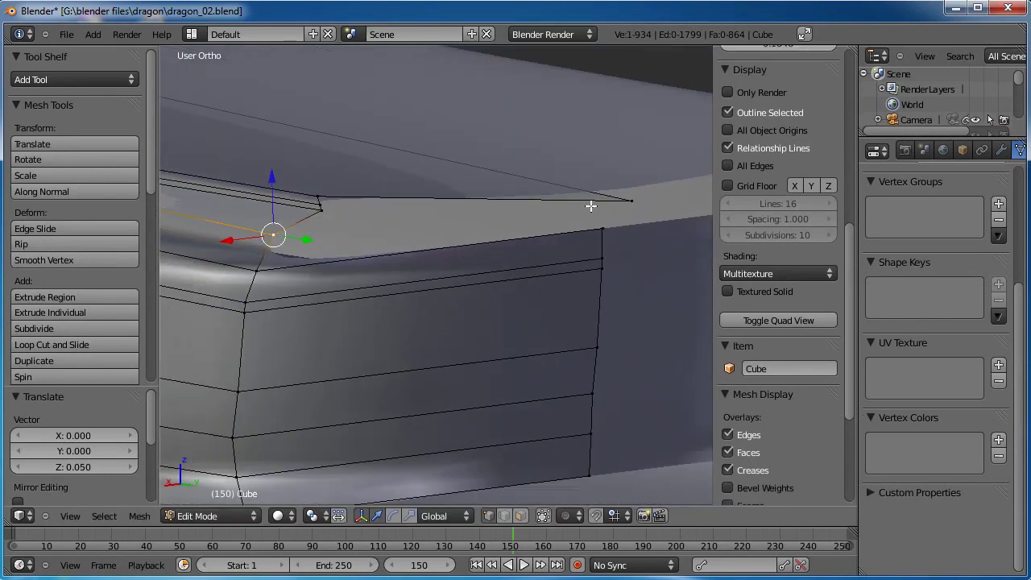
right_click(622, 193)
key("g")
key("z")
left_click(626, 108)
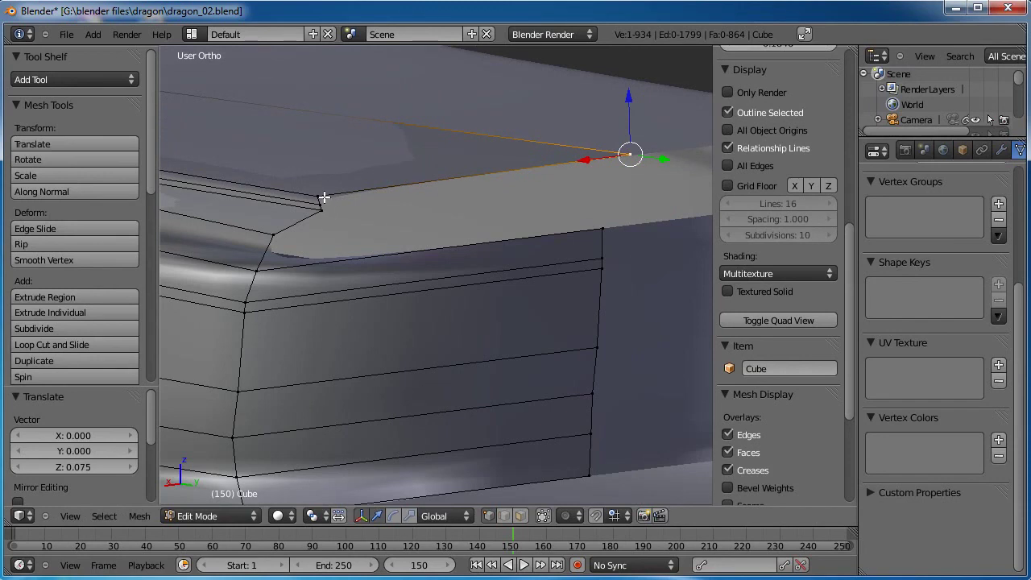
Try to extrude the three upper corner vertices of the tail end, and undo the extrusion.
right_click(323, 199, "shift")
right_click(317, 200, "shift")
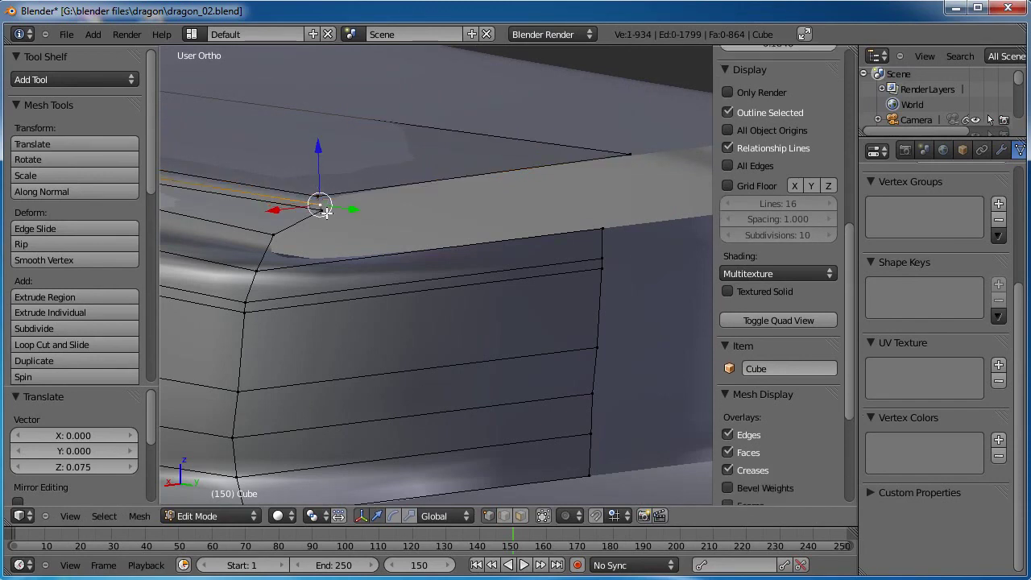
right_click(326, 214, "shift")
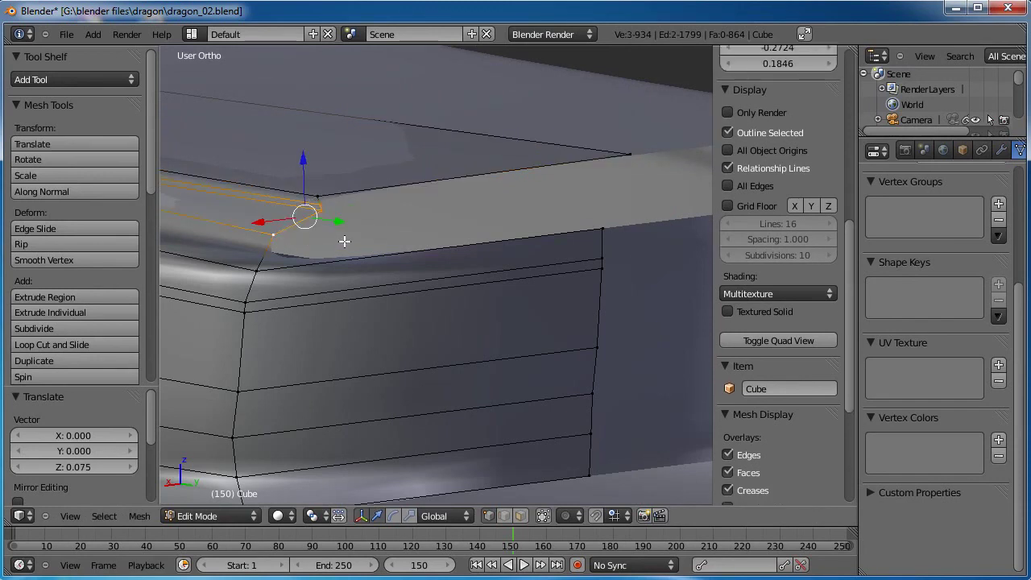
key("e")
left_click(510, 232)
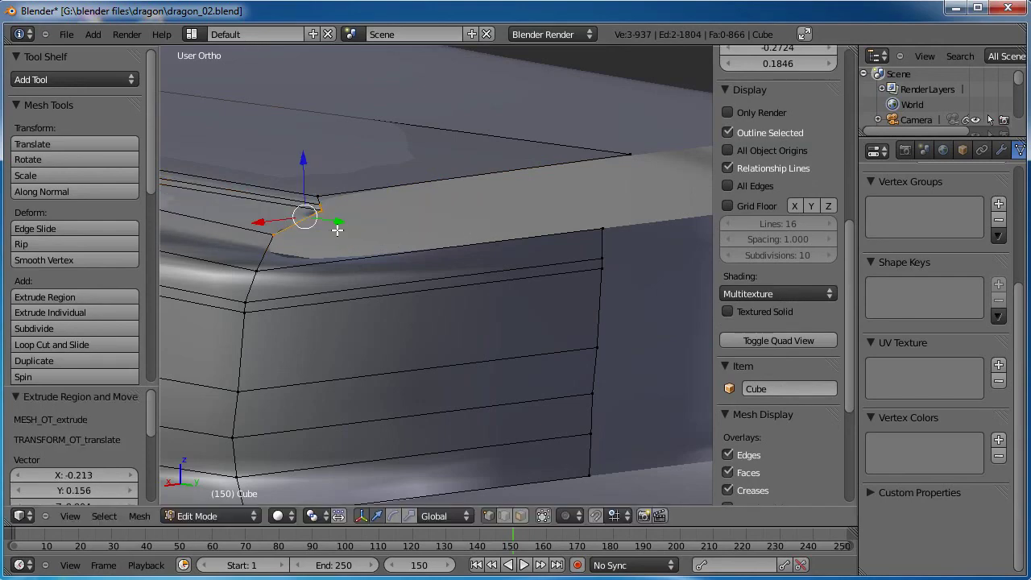
key("ctrl+z")
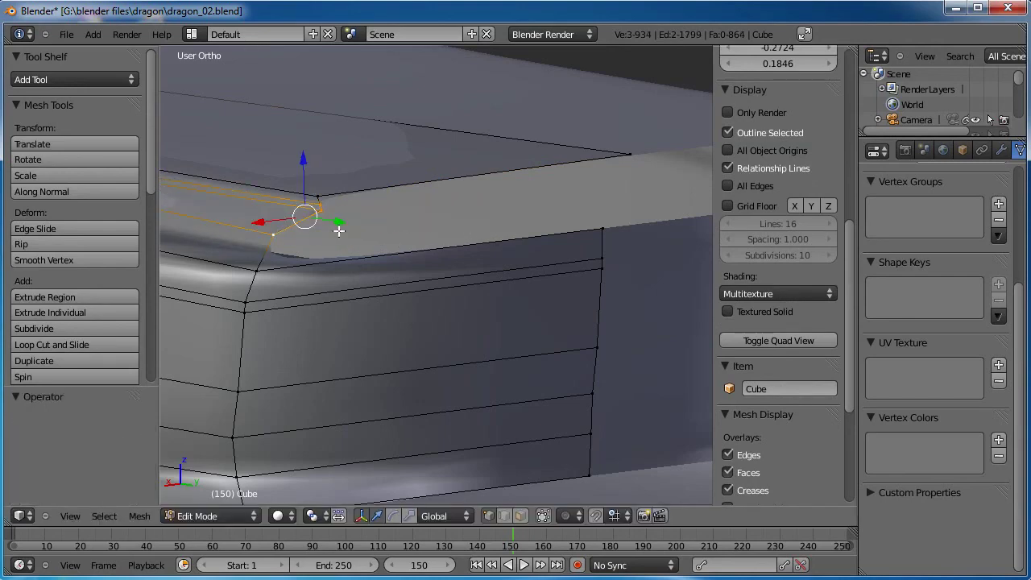
Add a loop cut across the end cap faces close to the side edge and another along the tail's underside near its lower corner.
middle_click_drag(339, 231, 364, 268)
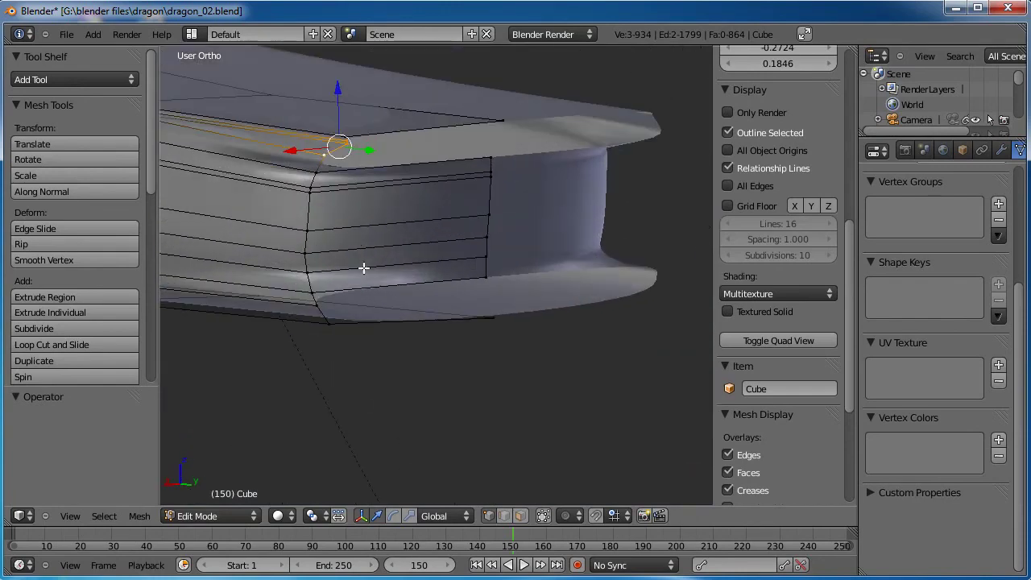
key("ctrl+r")
left_click(338, 194)
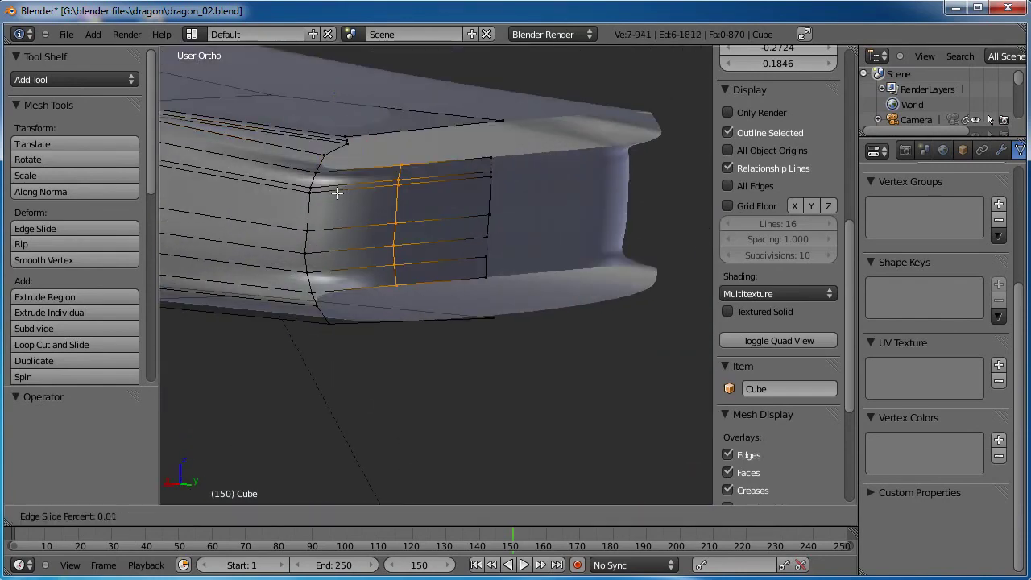
left_click(289, 197)
key("ctrl+r")
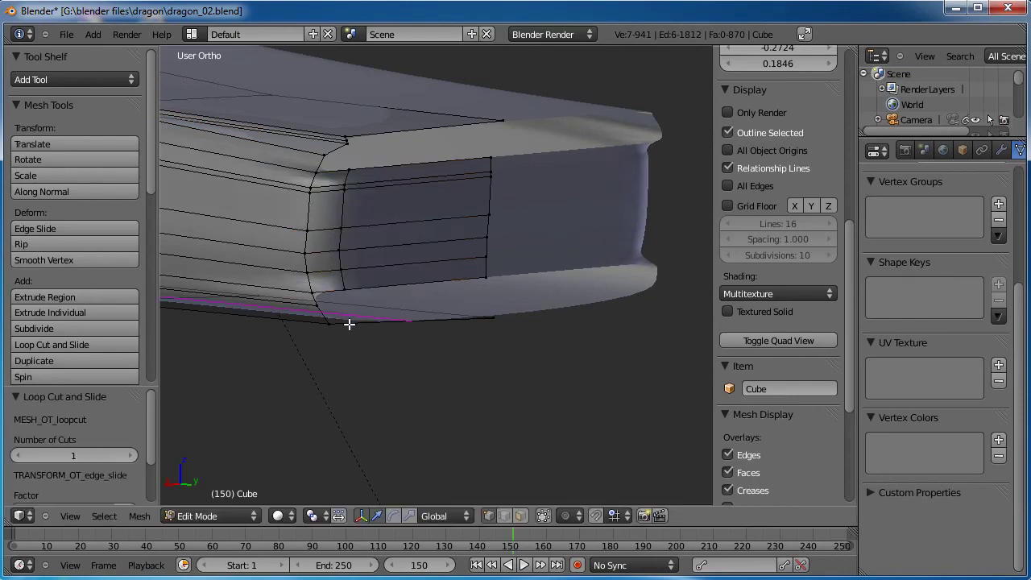
left_click(347, 324)
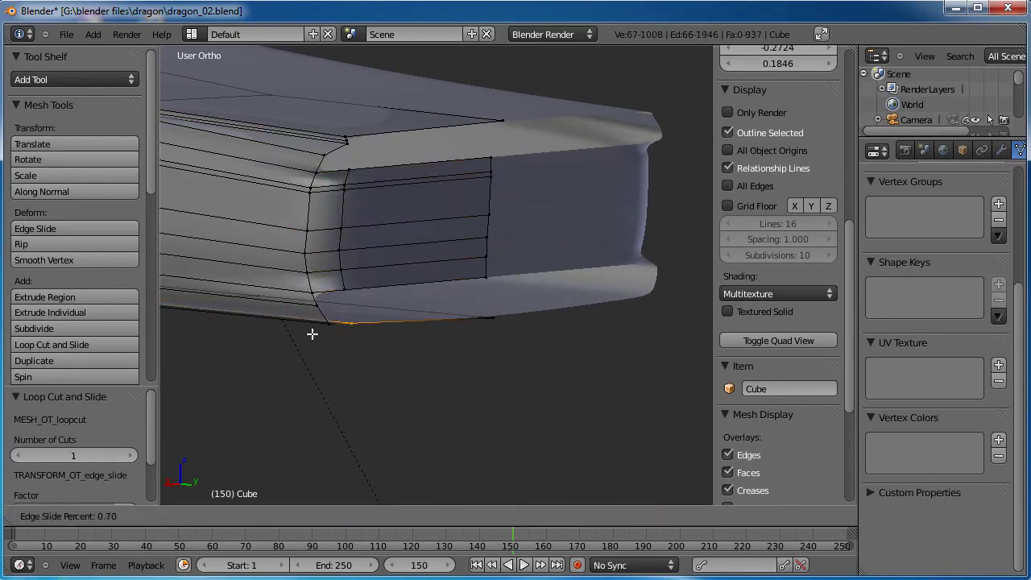
left_click(386, 297)
Extrude the vertex above the cap about -0.076 on X and 0.052 on Y, and fill a face joining it to the cap's corner.
middle_click_drag(385, 296, 365, 259)
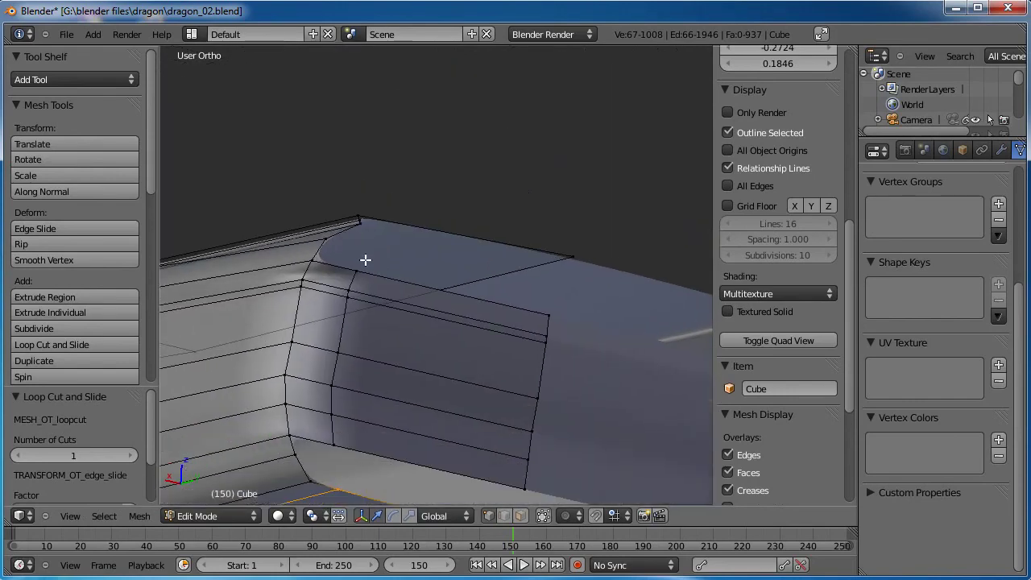
right_click(323, 240)
key("e")
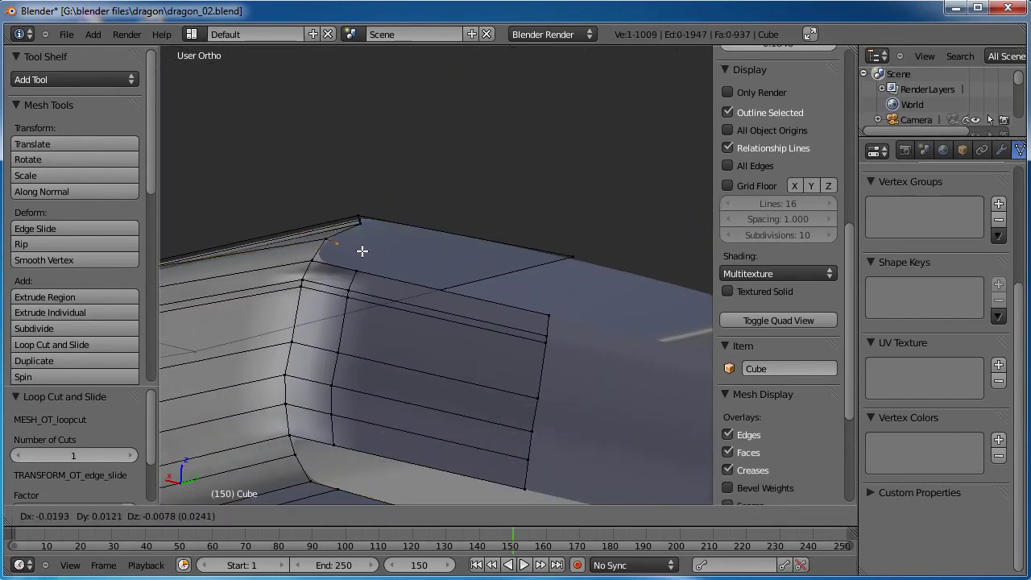
left_click(380, 252)
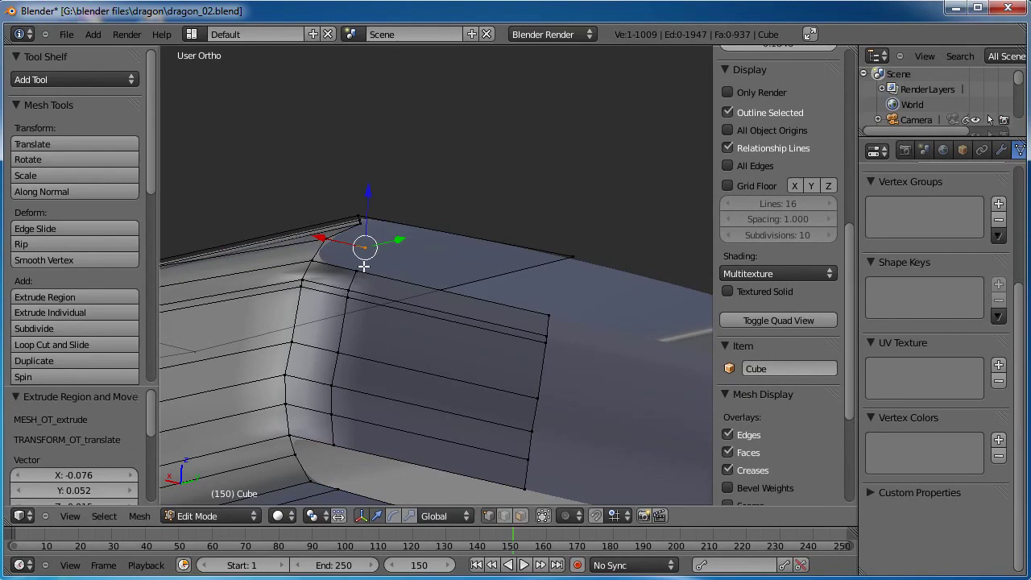
right_click(327, 241, "shift")
right_click(316, 260, "shift")
key("f")
Extrude the lowest of the three clustered upper corner vertices and move it -0.771 along X across the tail end.
middle_click_drag(373, 252, 368, 283)
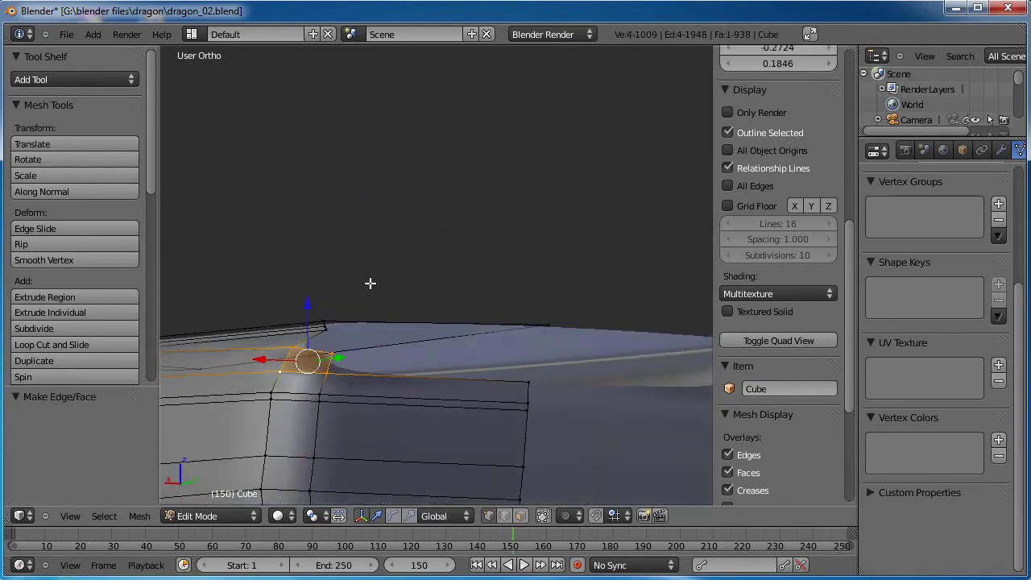
middle_click_drag(380, 350, 345, 265, "shift")
scroll(407, 295, "up", 3)
right_click(392, 252)
key("e")
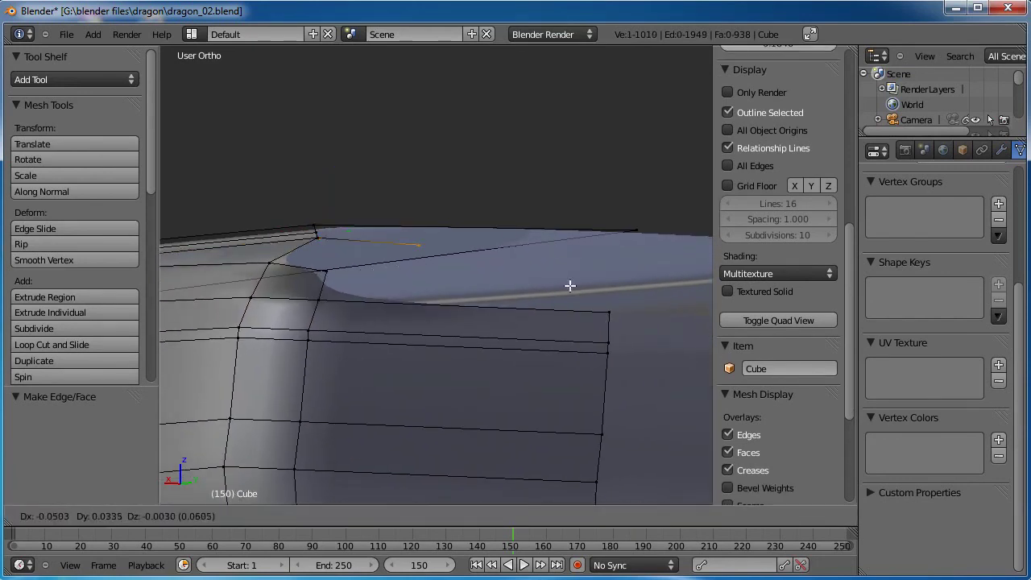
left_click(650, 283)
middle_click_drag(651, 282, 409, 336)
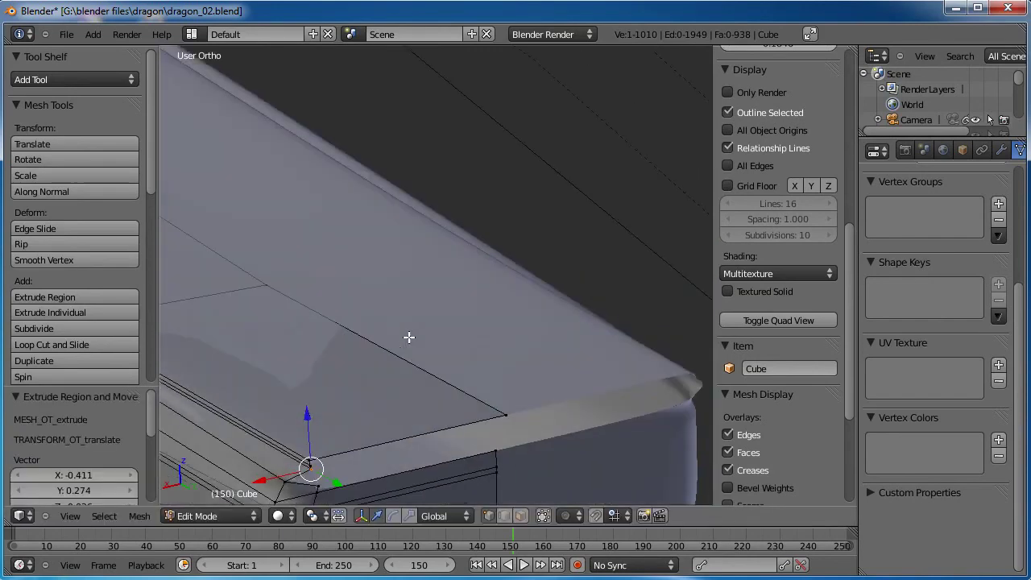
middle_click_drag(316, 408, 314, 367)
key("g")
key("x")
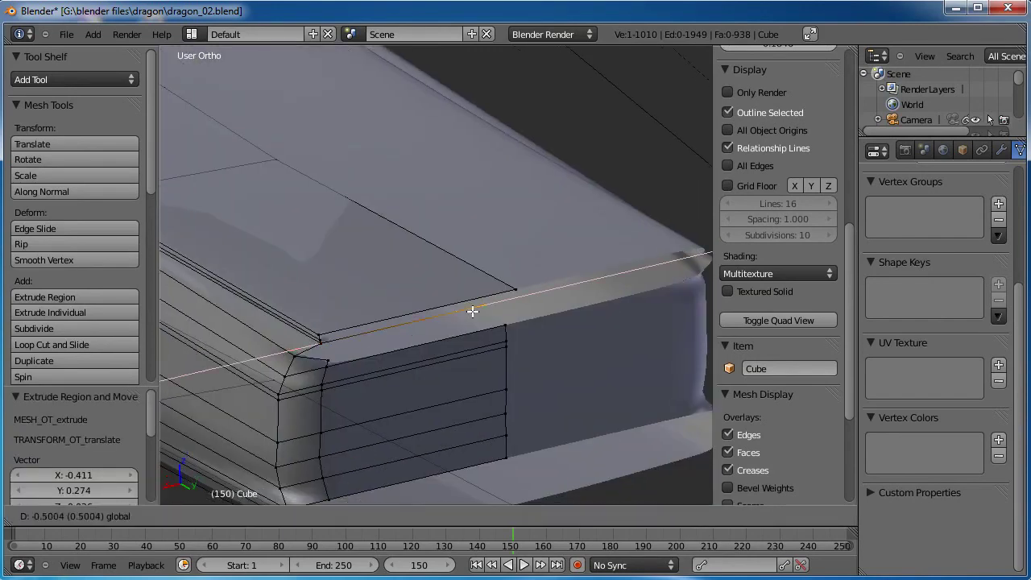
left_click(528, 297)
Extrude the middle clustered corner vertex, move it -0.578 on X, 0.249 on Y and 0.096 on Z, and fill a face to the edge below.
scroll(410, 330, "up", 4)
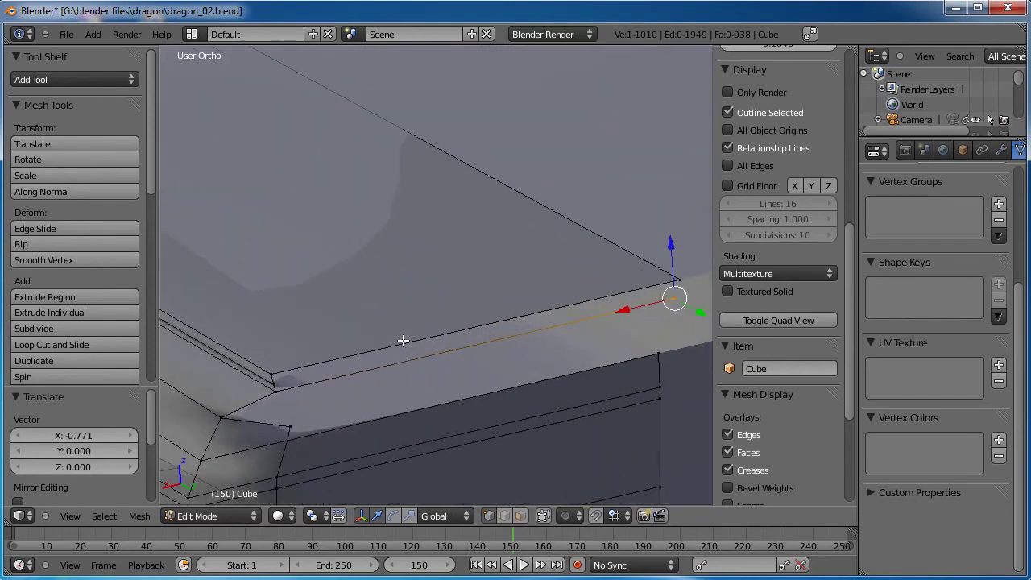
right_click(274, 385)
key("e")
left_click(297, 391)
left_click_drag(231, 394, 646, 294)
left_click(693, 285)
right_click(673, 295, "shift")
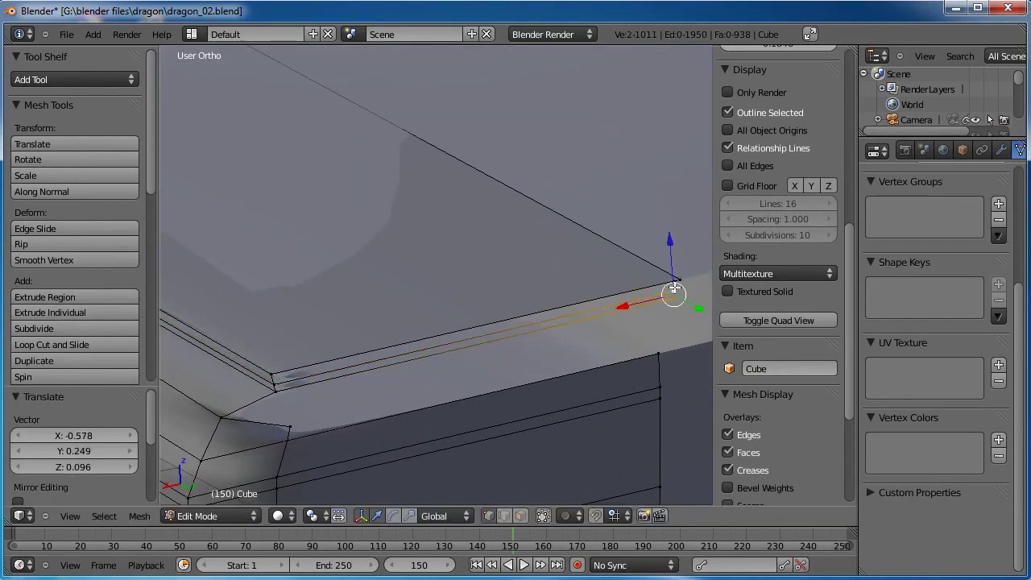
right_click(287, 387, "shift")
right_click(278, 387, "shift")
key("f")
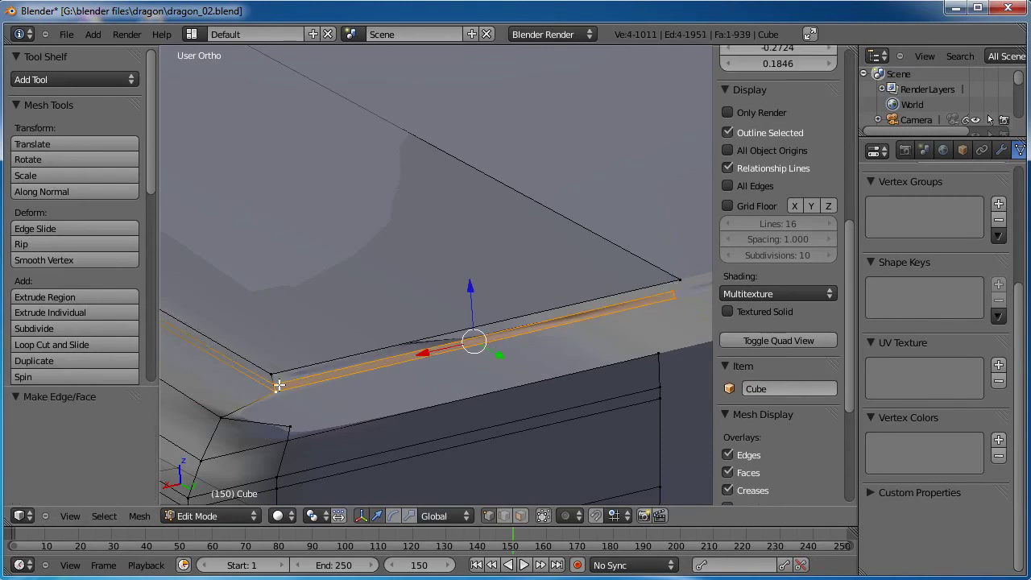
Fill a face between the tail end's top edge and the upper edge of the new narrow strip.
right_click(274, 377)
right_click(684, 278, "shift")
right_click(674, 290, "shift")
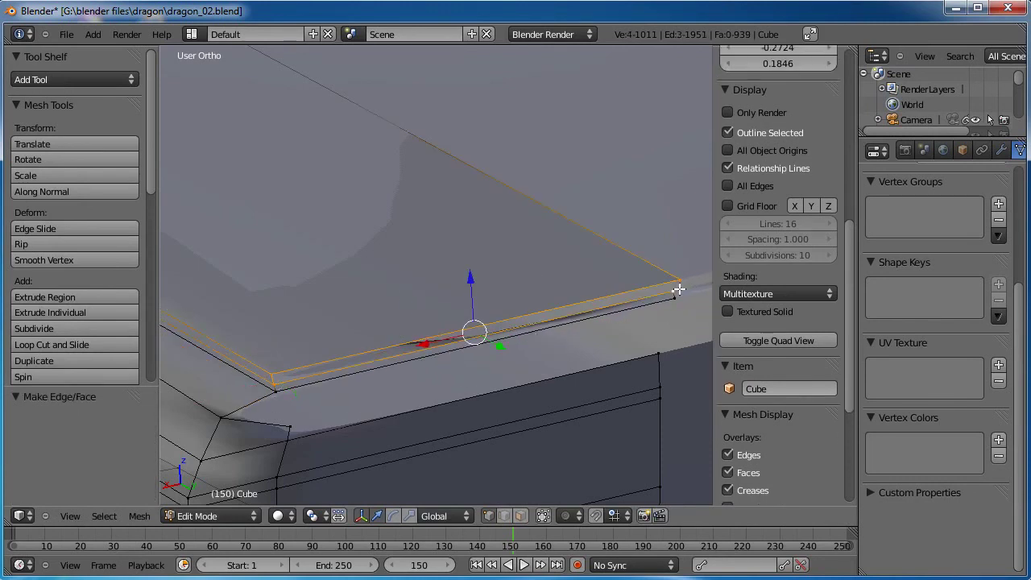
right_click(682, 287, "shift")
Merge the corner vertex above the tail end's side wall into the narrow strip's lower corner vertex using At Last.
middle_click_drag(537, 310, 527, 244, "shift")
scroll(523, 246, "down", 2)
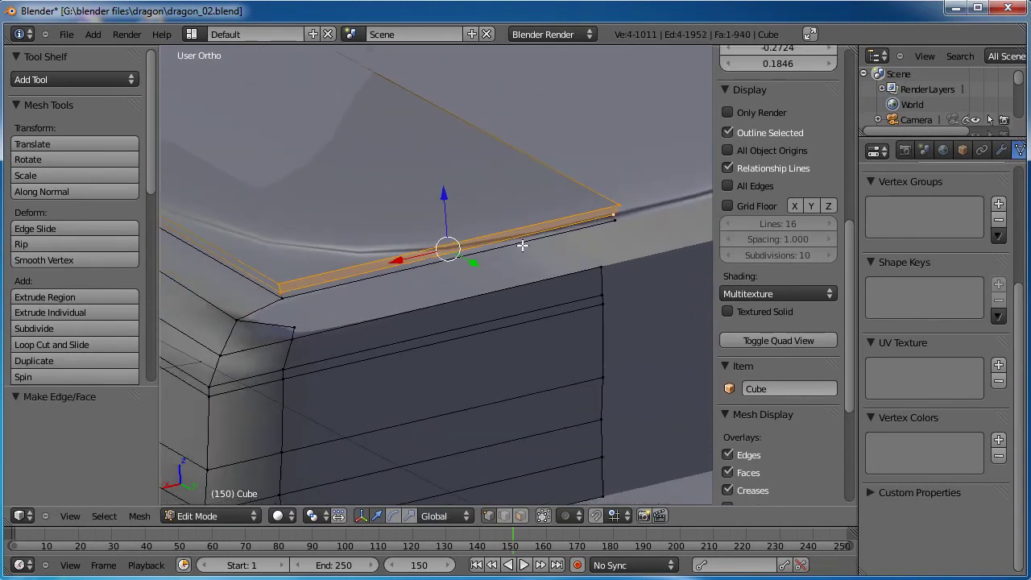
right_click(314, 314)
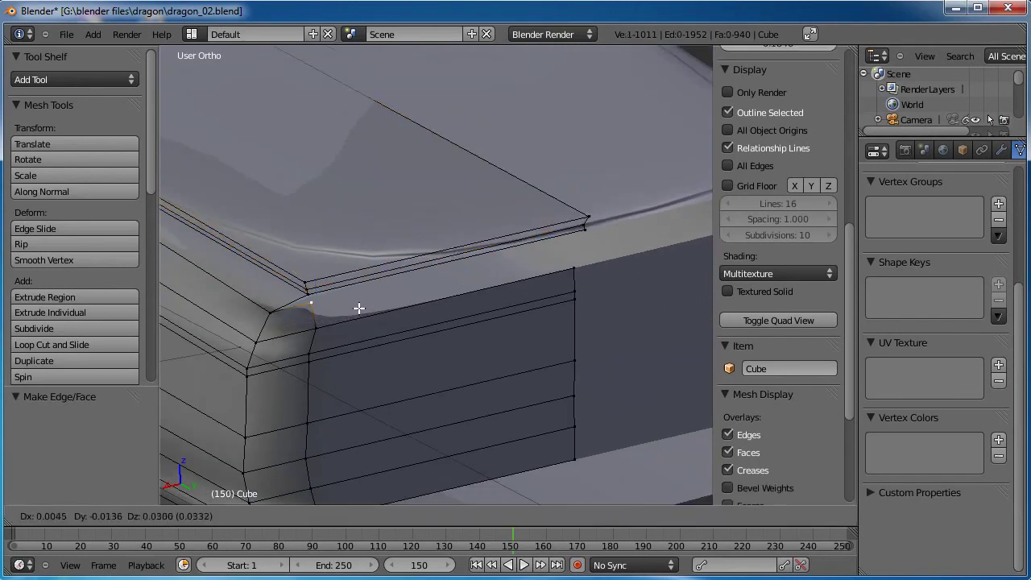
right_click(307, 288, "shift")
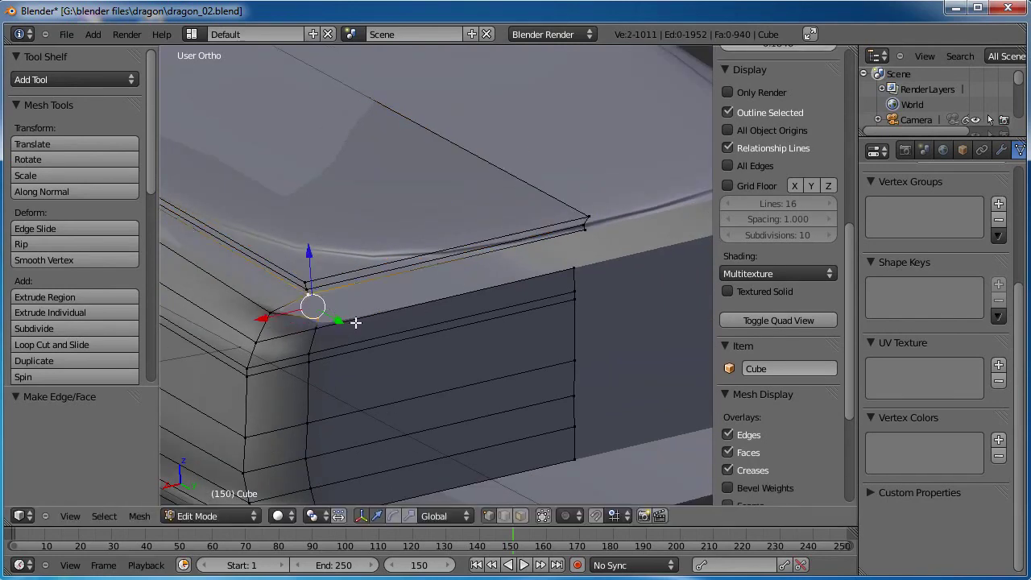
key("alt+m")
left_click(346, 302)
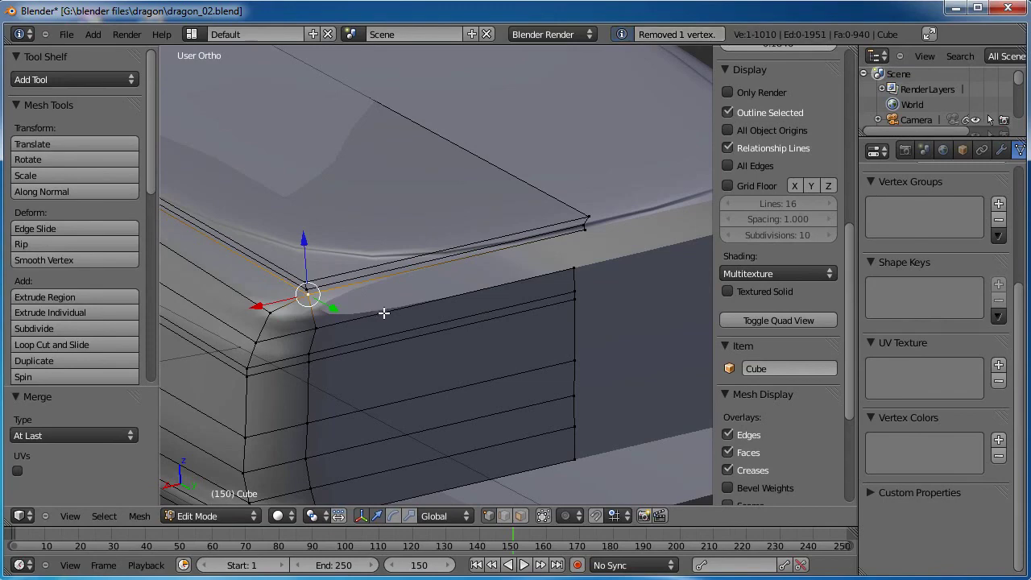
Fill a face between the narrow strip's lower edge and the top edge of the tail end's filled rows.
right_click(596, 240)
right_click(577, 269, "shift")
right_click(320, 315, "shift")
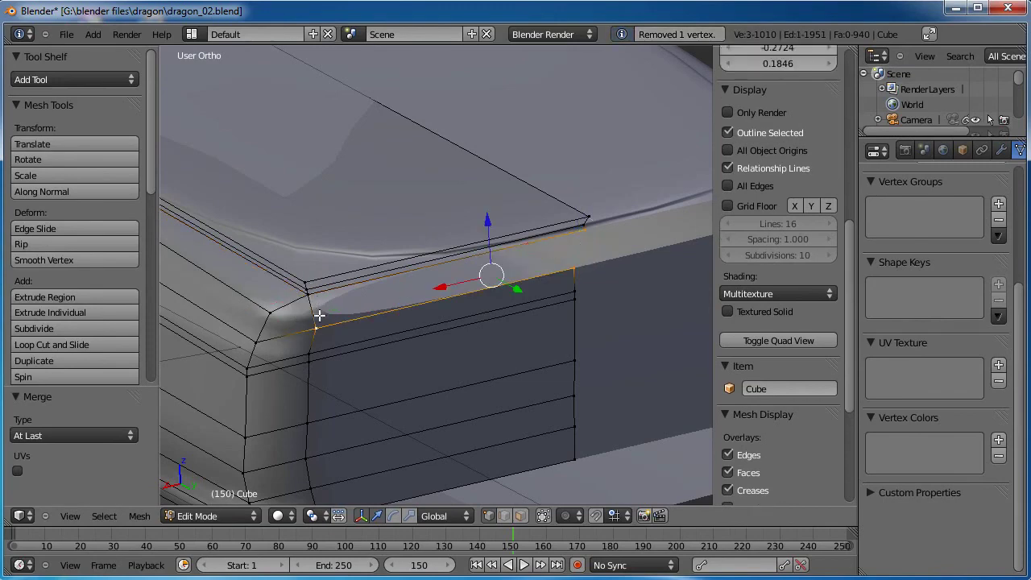
right_click(317, 301, "shift")
key("f")
Extrude the open vertex near the tail end's bottom corner and move it -0.118 along X.
middle_click_drag(357, 496, 320, 328, "shift")
right_click(269, 324)
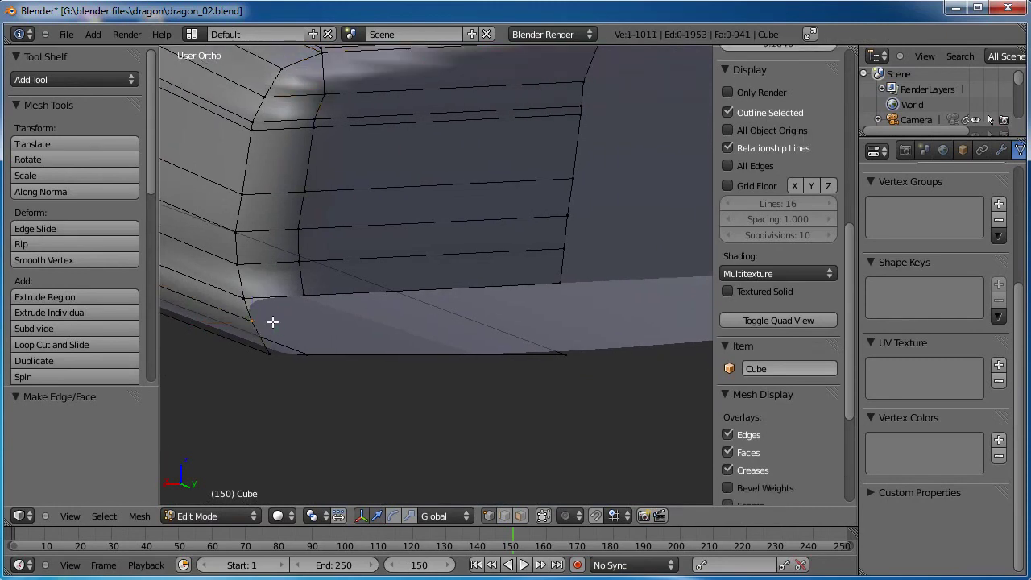
key("e")
left_click(321, 319)
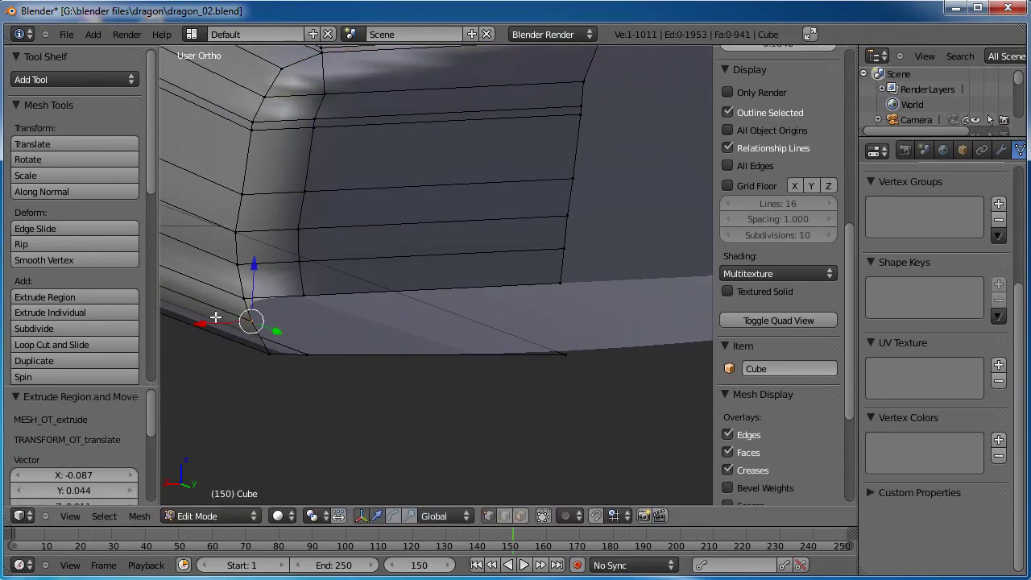
key("g")
key("x")
left_click(265, 321)
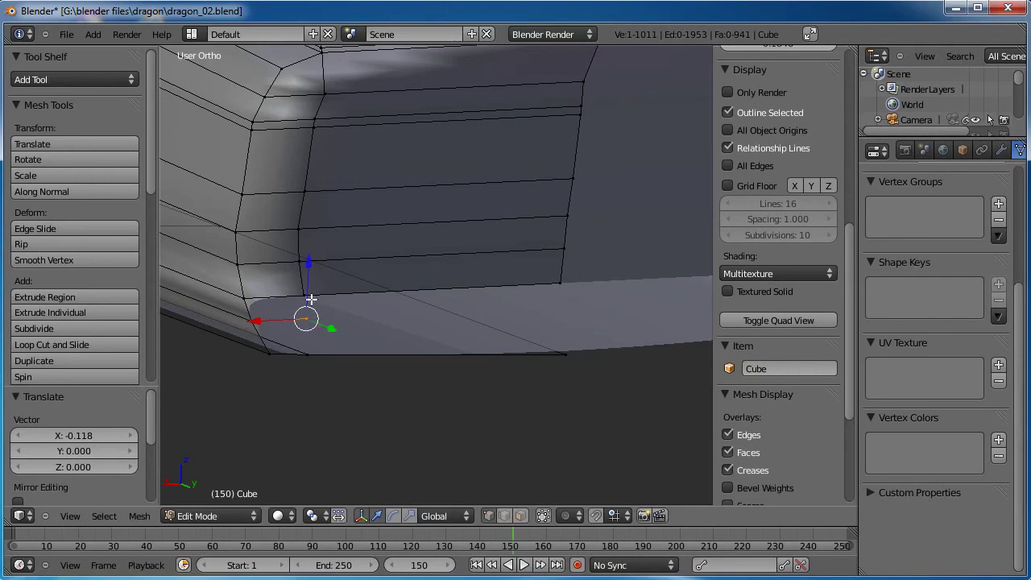
Extrude the new bottom vertex again and move it -0.625 along X across the tail end.
scroll(308, 310, "down", 1)
scroll(348, 326, "up", 2)
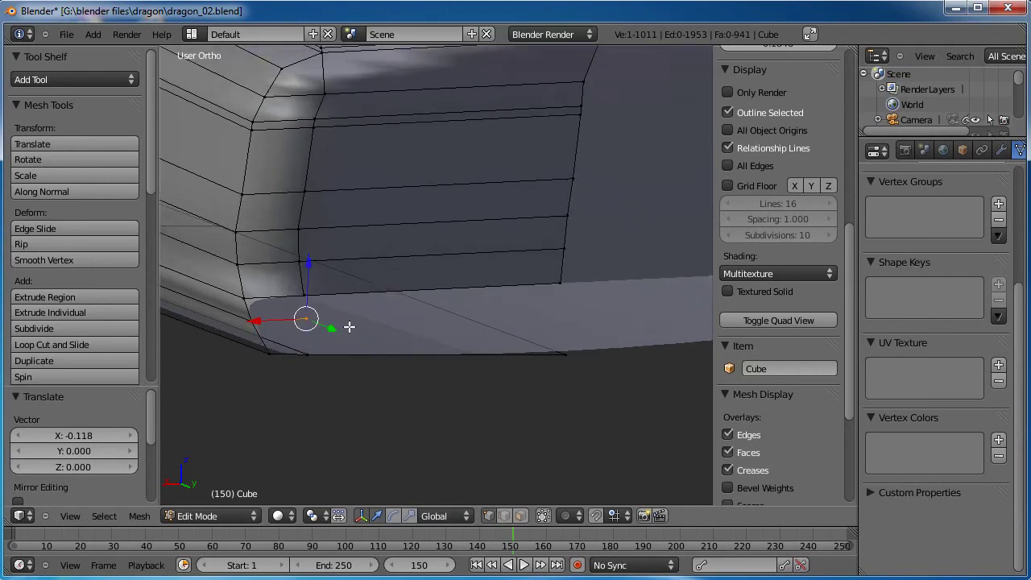
left_click(361, 515)
left_click(361, 515)
left_click(361, 516)
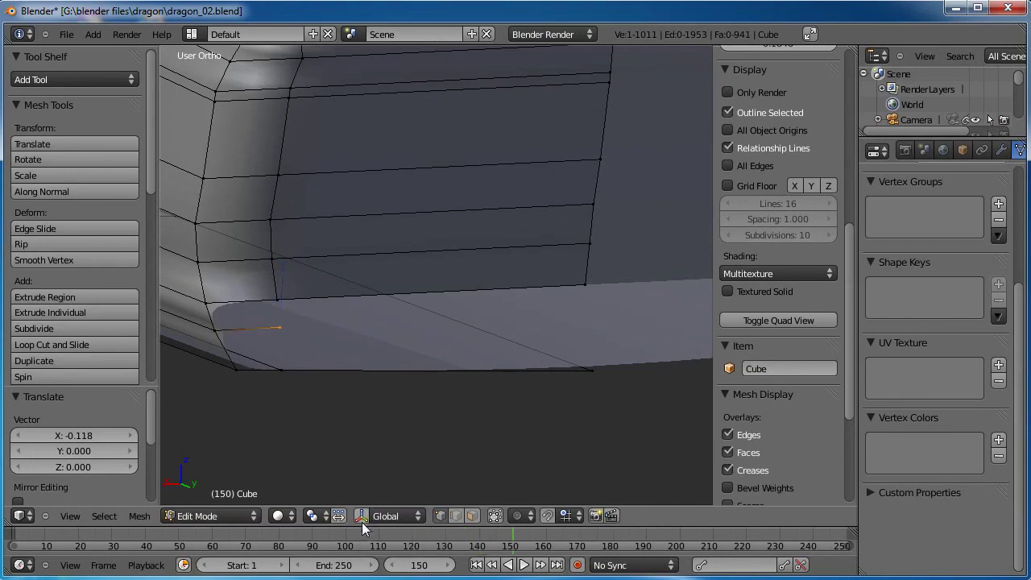
left_click(362, 516)
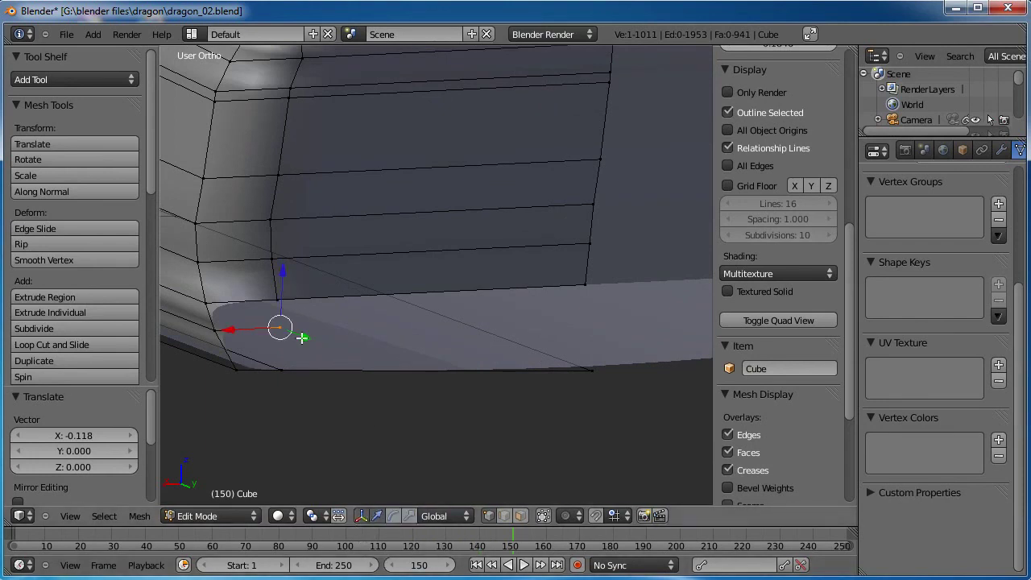
key("e")
left_click(310, 340)
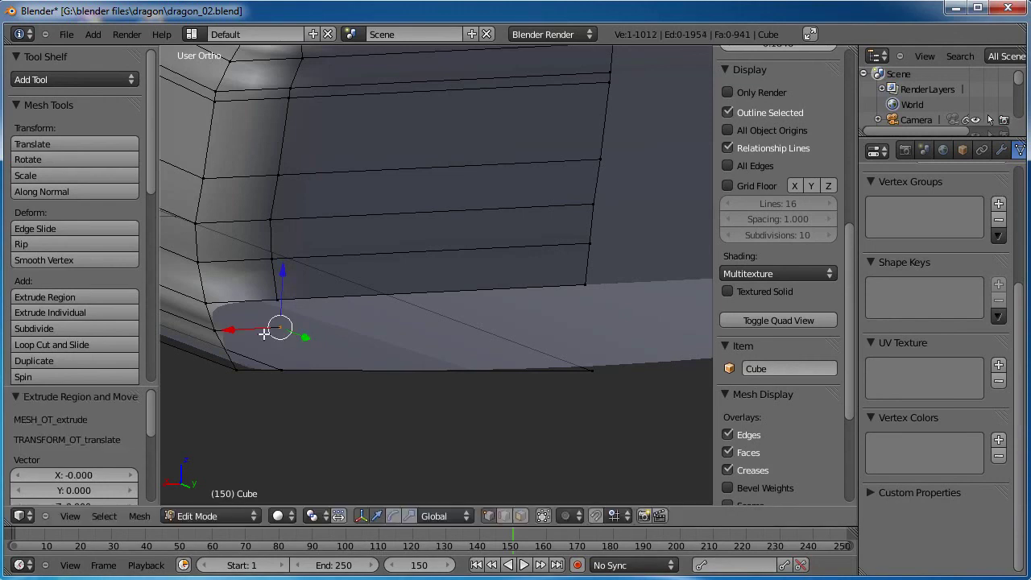
left_click_drag(234, 330, 271, 330)
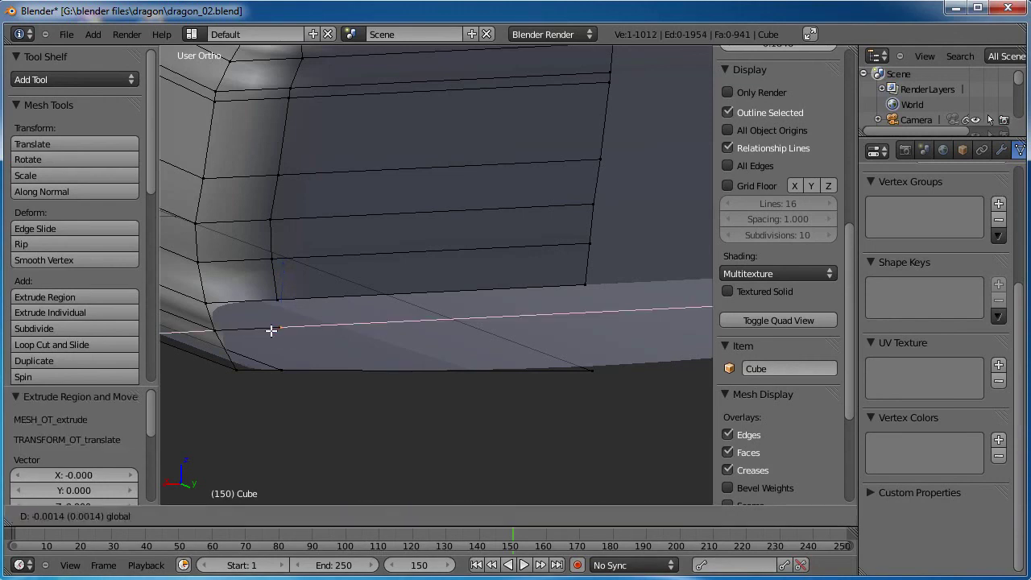
left_click(576, 329)
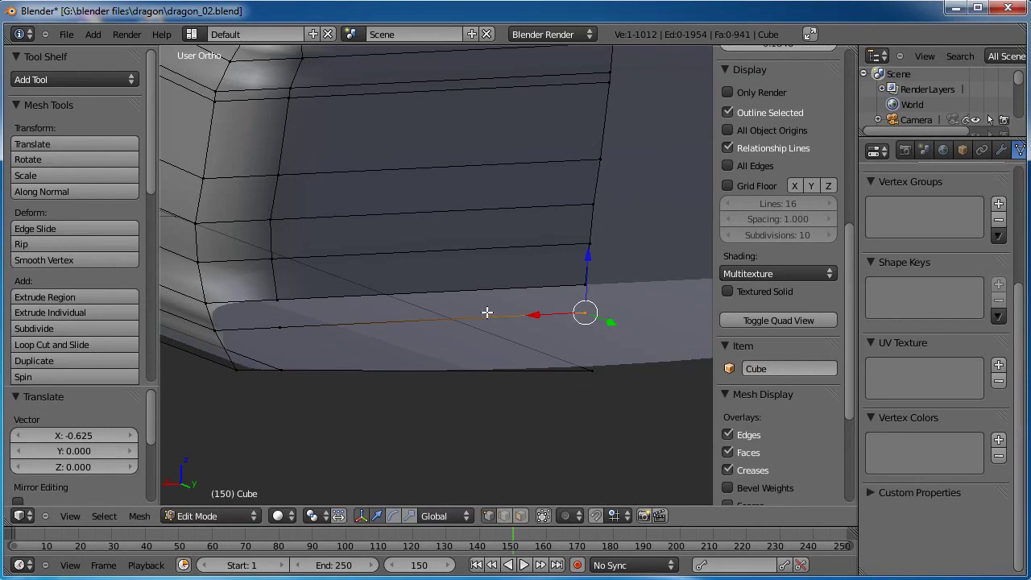
Fill a face between the new long edge and the lowest edge of the filled rows above it.
right_click(276, 299)
right_click(280, 326, "shift")
right_click(590, 314, "shift")
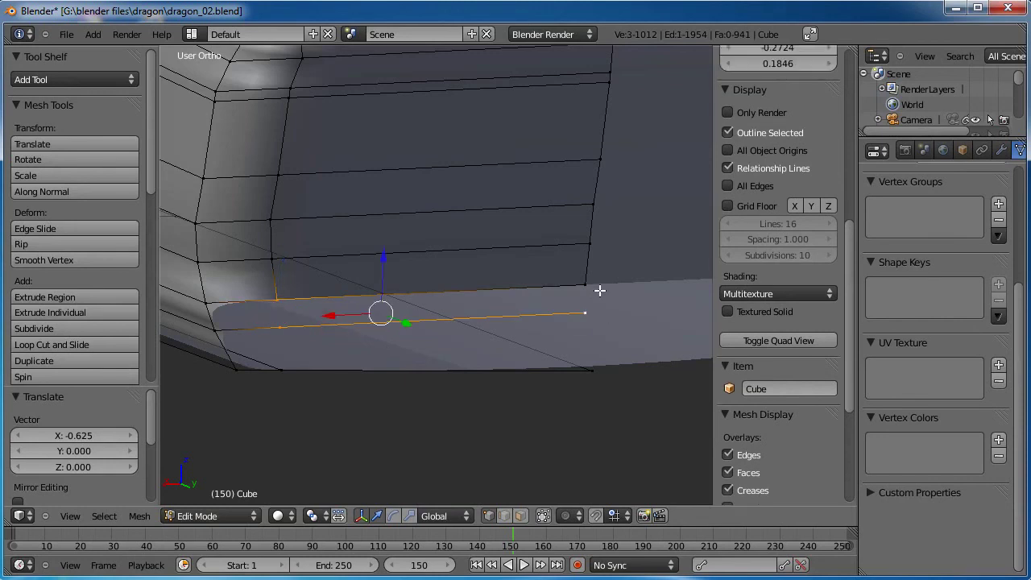
right_click(596, 285, "shift")
key("f")
Fill the small corner face beside the new long face, joining it to the tail's side wall.
right_click(276, 298)
right_click(280, 326, "shift")
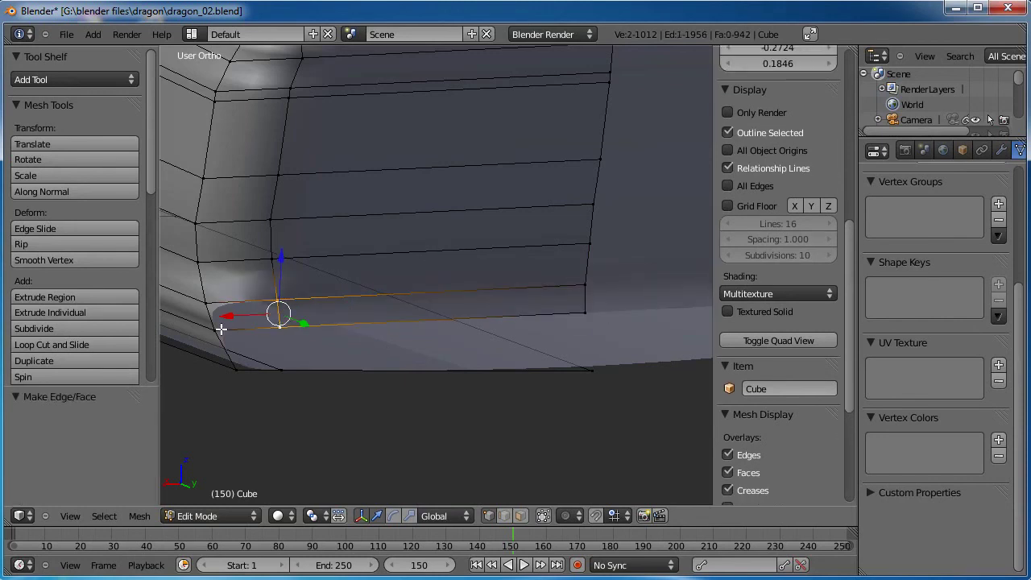
right_click(216, 330, "shift")
right_click(205, 303, "shift")
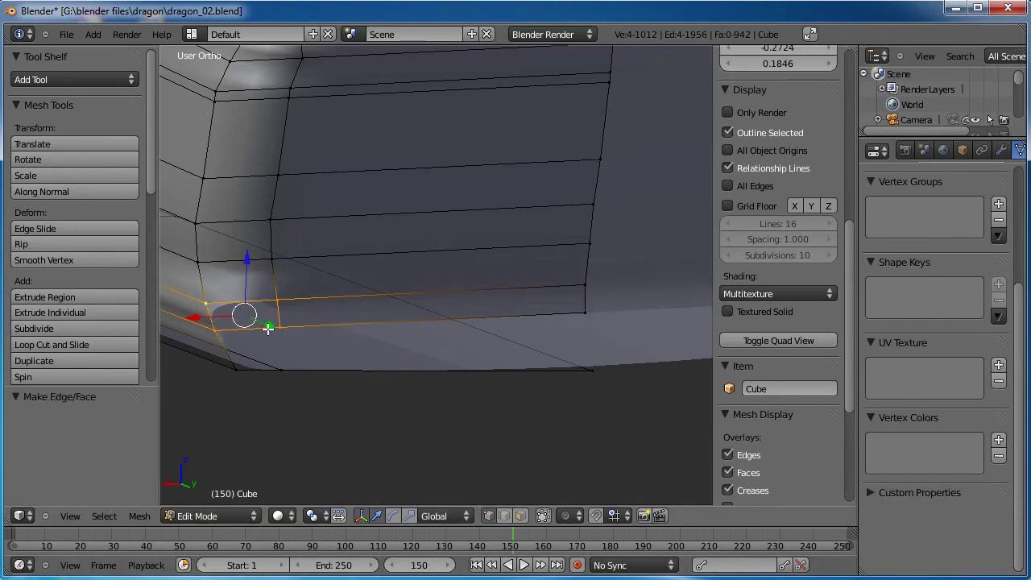
key("f")
Fill the bottom corner face below it, down to the tail's underside edge.
right_click(226, 341)
right_click(232, 378, "shift")
right_click(281, 372, "shift")
right_click(279, 338, "shift")
key("f")
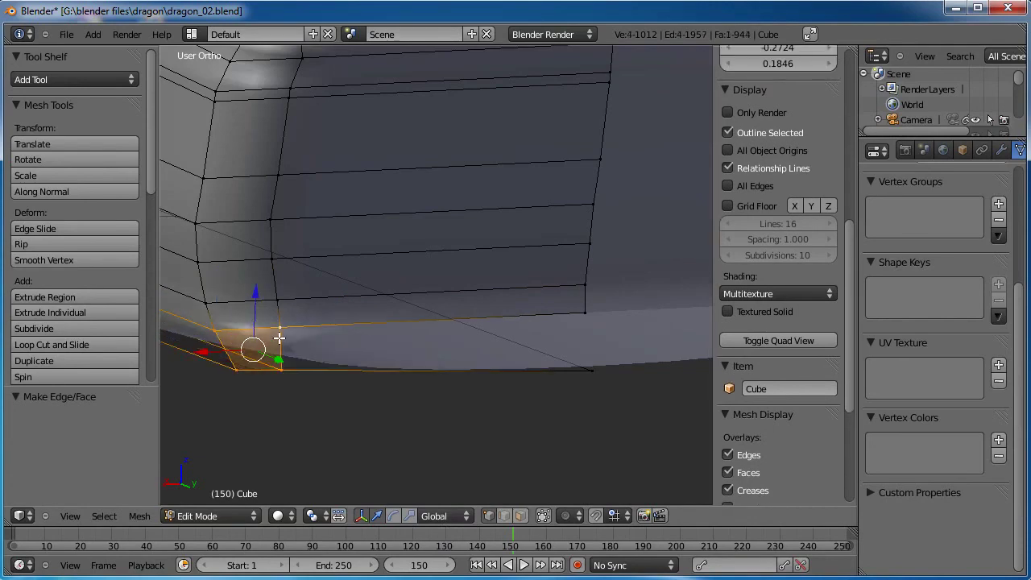
Fill the last long face between the new edge and the tail end's bottom edge.
right_click(282, 364)
right_click(281, 329, "shift")
right_click(618, 322, "shift")
right_click(611, 362, "shift")
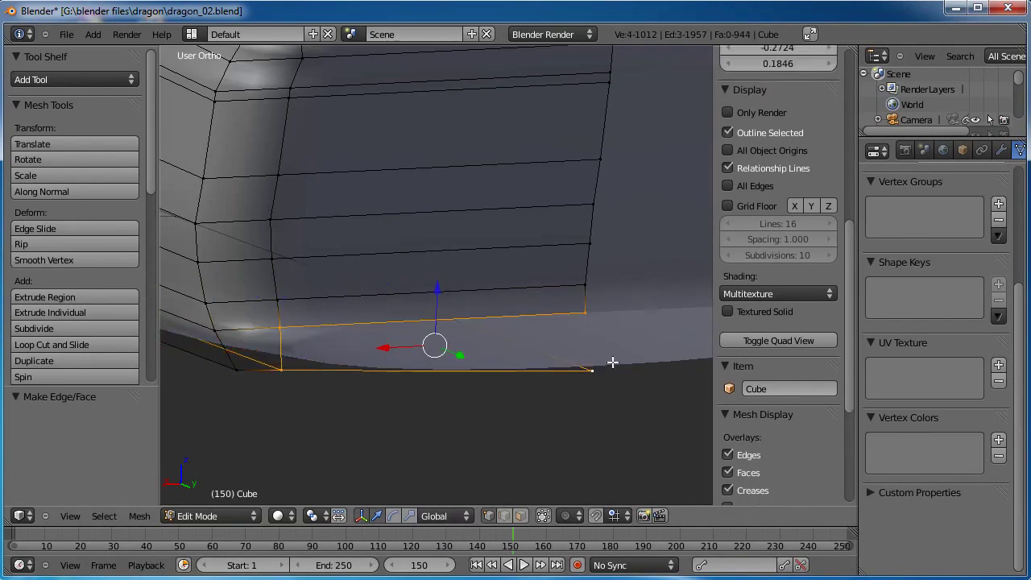
key("f")
Return to Object Mode and save dragon_02.blend over the existing file.
scroll(608, 359, "down", 8)
key("a")
key("Tab")
middle_click_drag(550, 334, 504, 381)
middle_click_drag(237, 294, 302, 293)
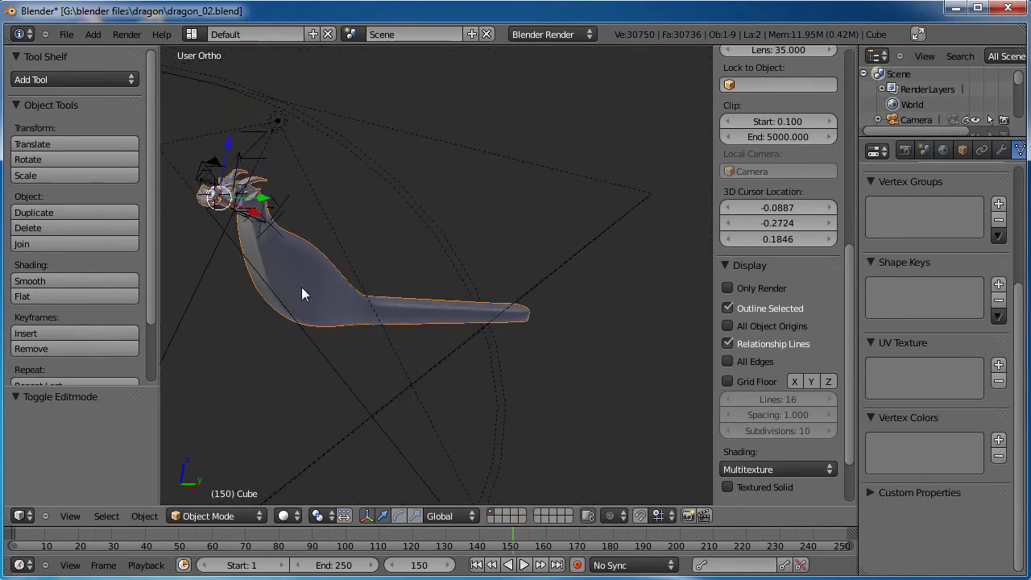
key("ctrl+s")
left_click(345, 320)
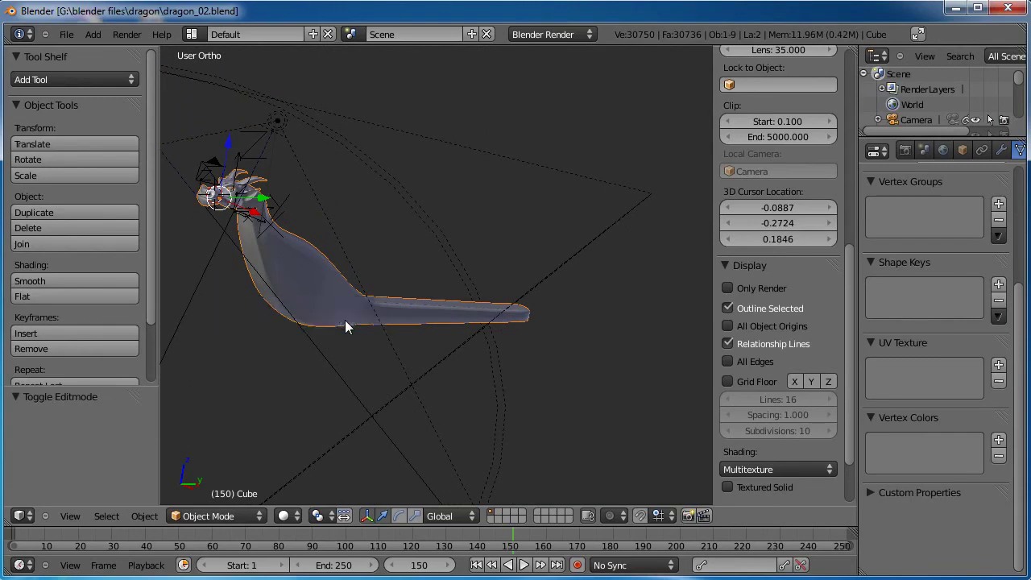
In top view, box-select the tail's outer side vertices and rotate them -2.336° about the 3D cursor at the tail's base.
key("KP_7")
key("Tab")
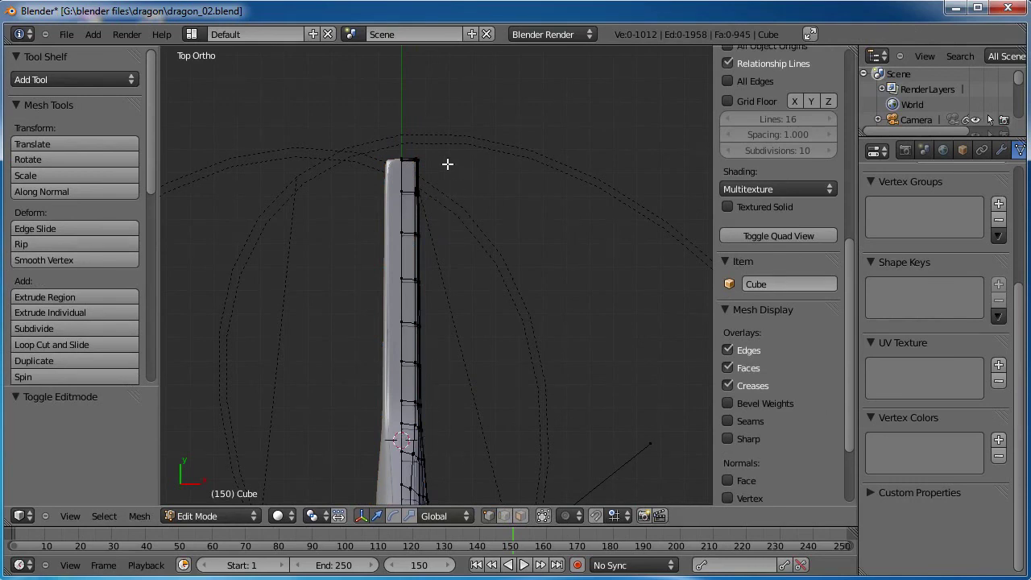
key("a")
key("b")
left_click_drag(448, 139, 409, 433)
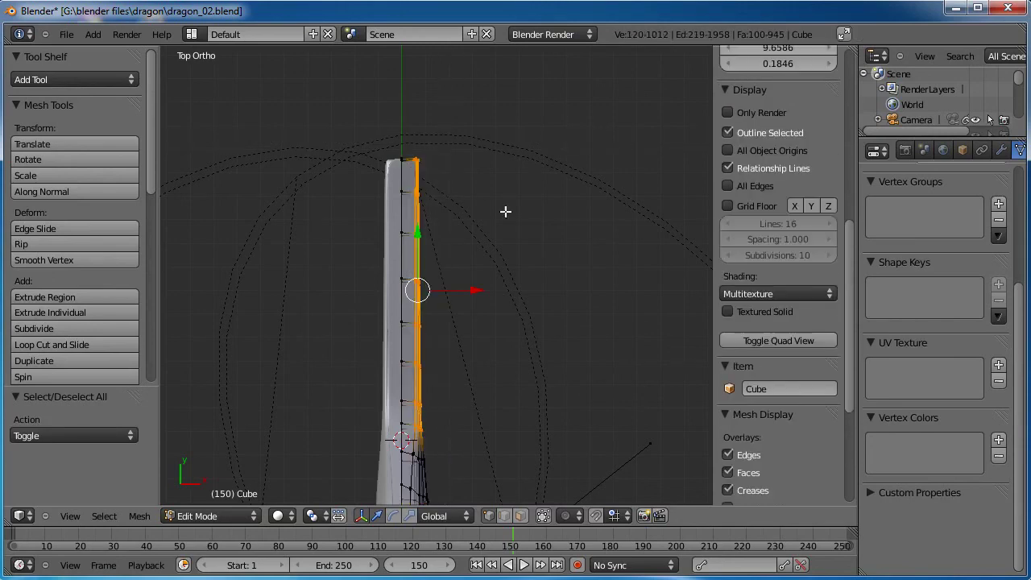
left_click(313, 515)
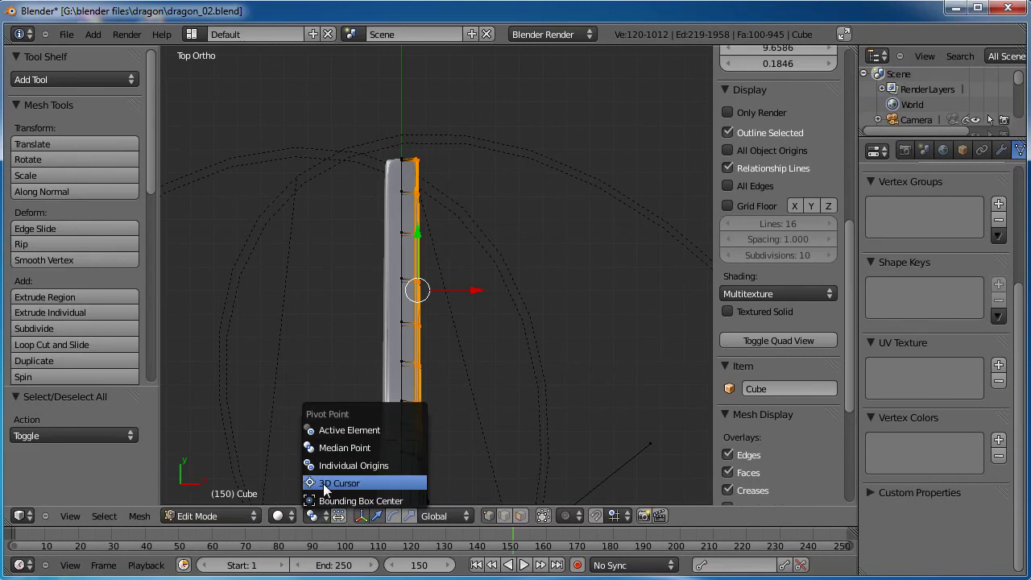
left_click(323, 483)
key("r")
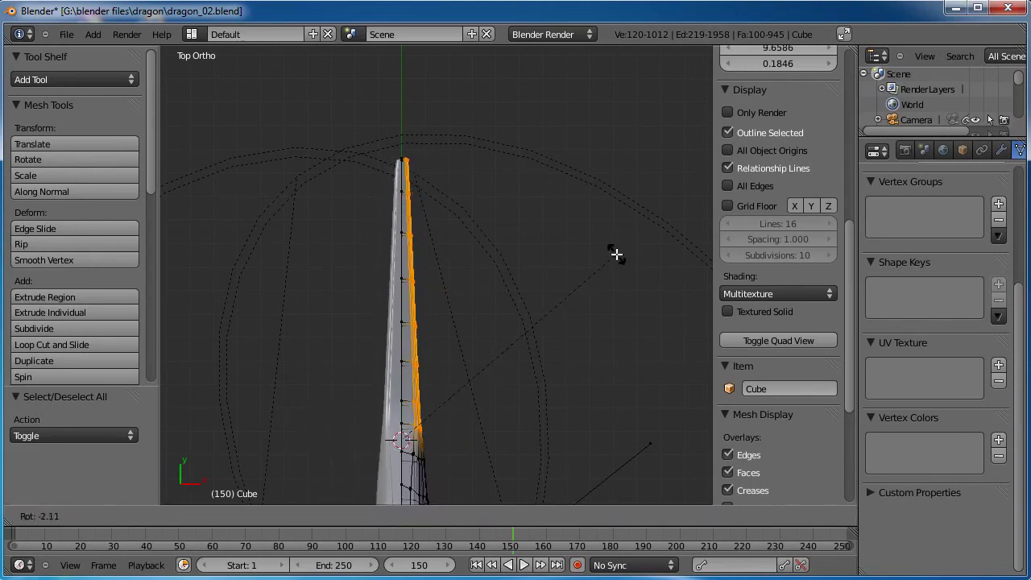
left_click(615, 253)
Examine the narrowed tail tip from above and the whole tail in Object Mode from the side.
scroll(421, 306, "up", 4)
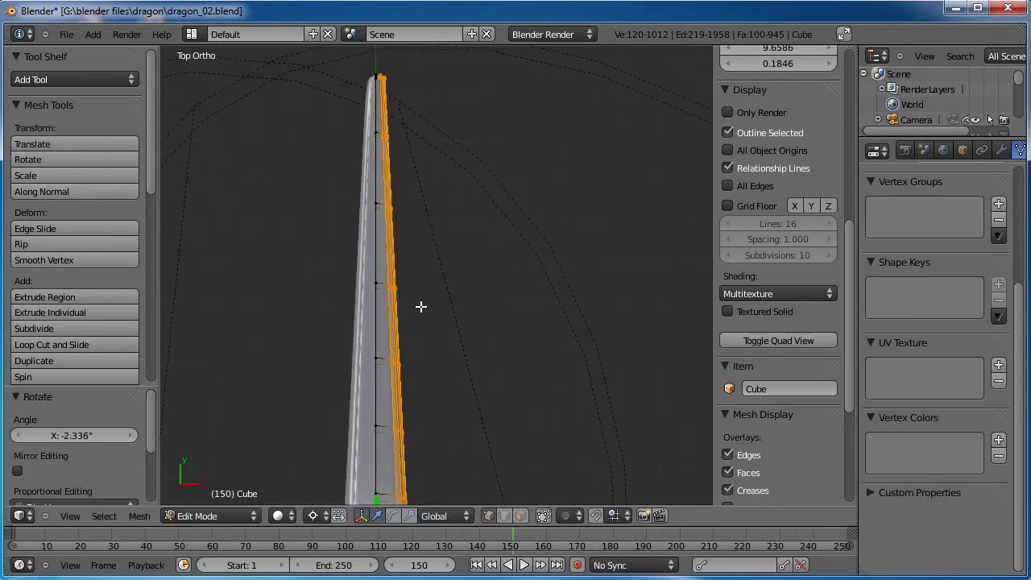
middle_click_drag(420, 272, 554, 299, "shift")
scroll(458, 281, "down", 3)
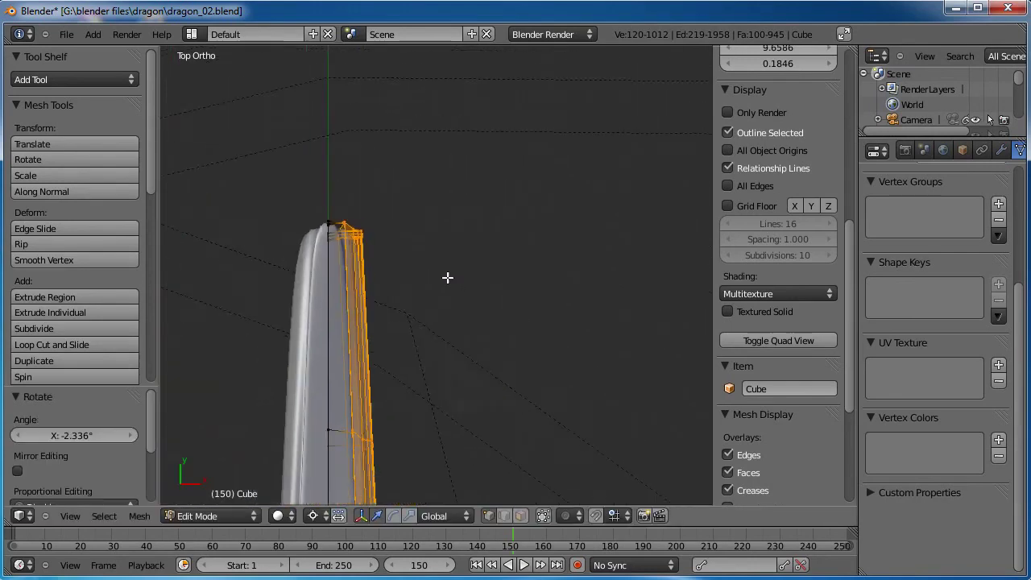
key("a")
key("Tab")
middle_click_drag(410, 296, 388, 326)
key("KP_3")
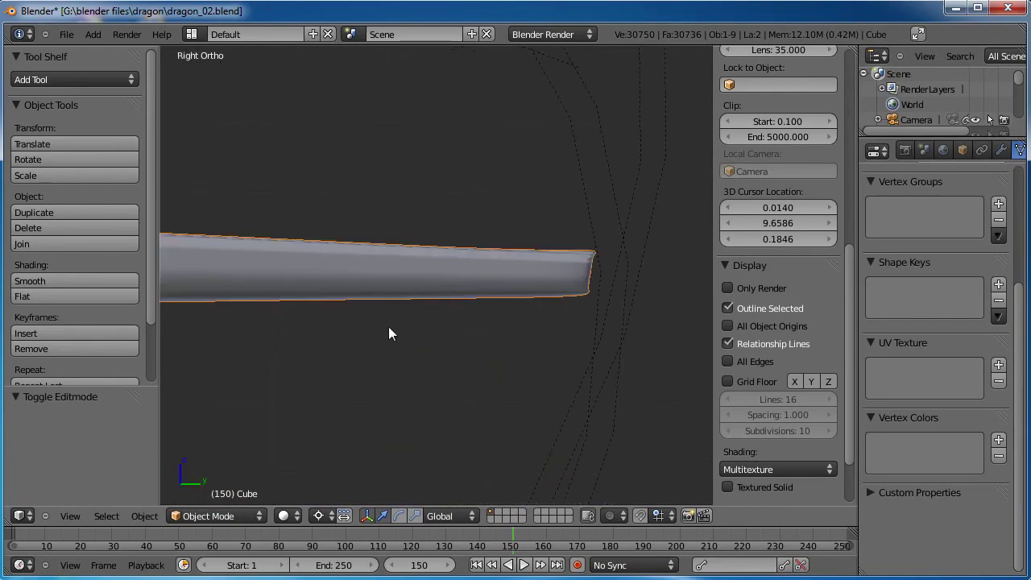
scroll(520, 284, "down", 3)
scroll(539, 277, "down", 1)
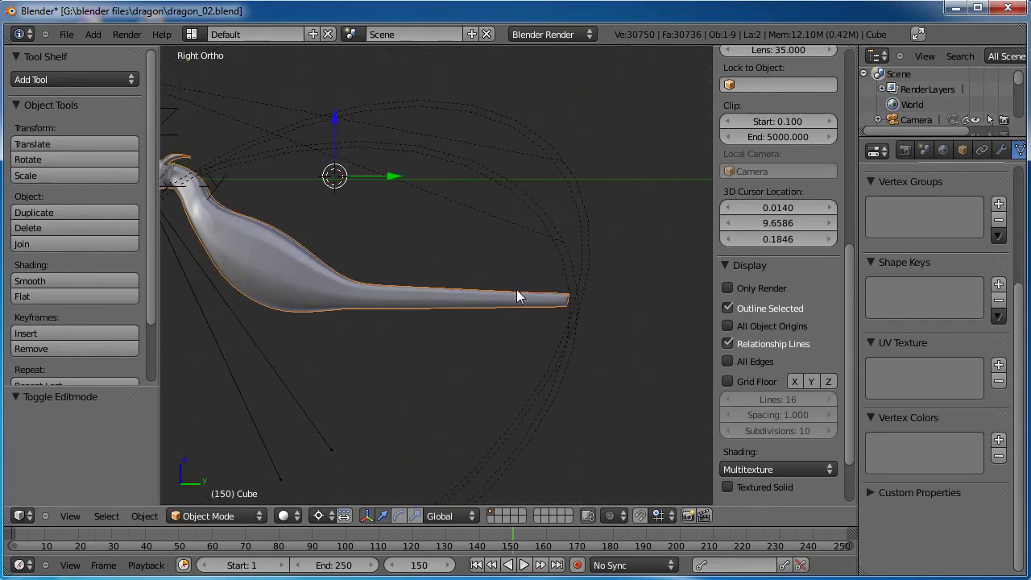
Place the 3D cursor at the tail's base in side view and return to Edit Mode.
left_click(326, 296)
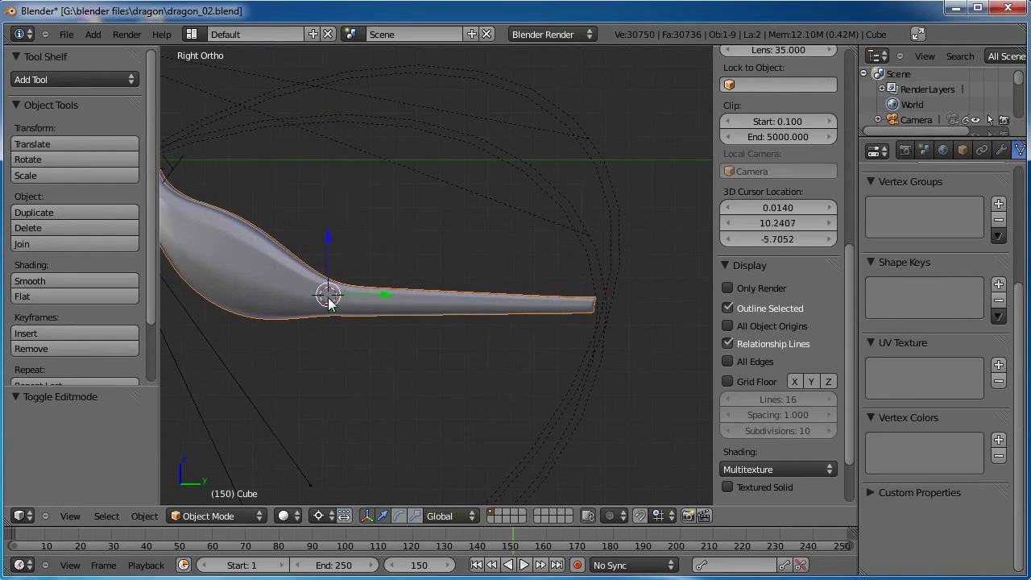
key("Tab")
scroll(596, 313, "up", 2)
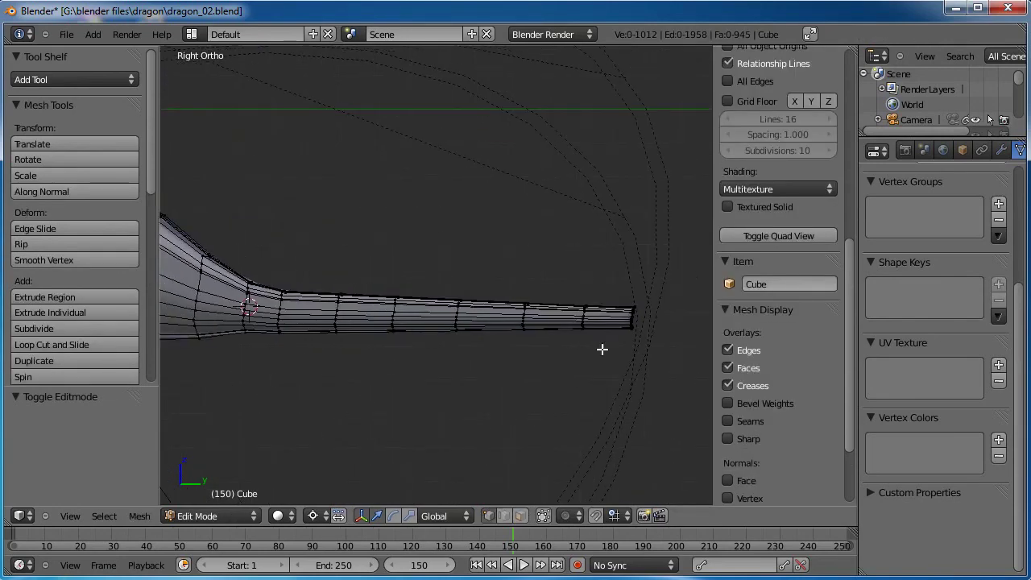
Try to rotate the tail's lower vertices upward about the 3D cursor with smooth proportional editing.
key("a")
key("a")
key("b")
left_click_drag(646, 379, 238, 322)
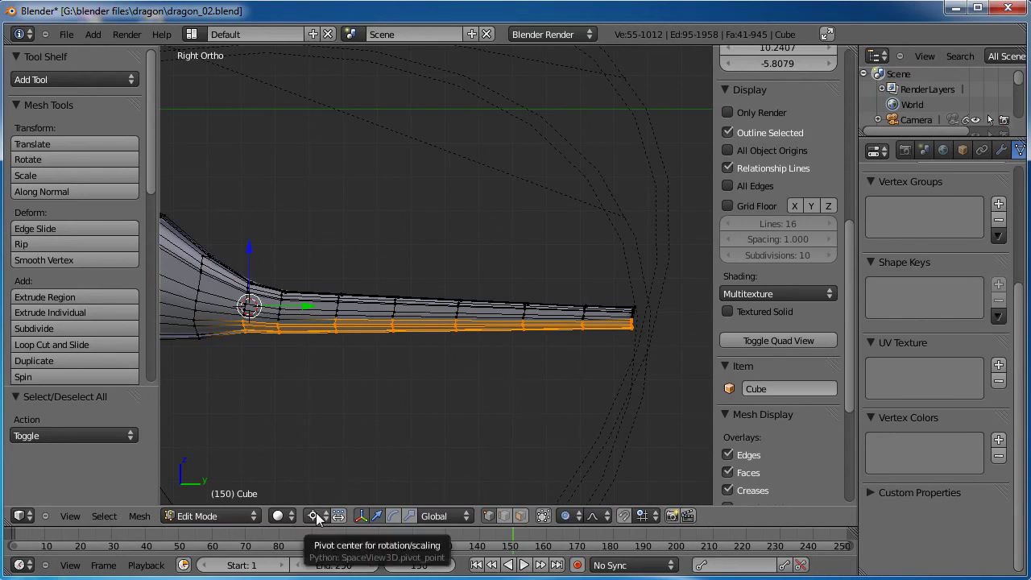
key("r")
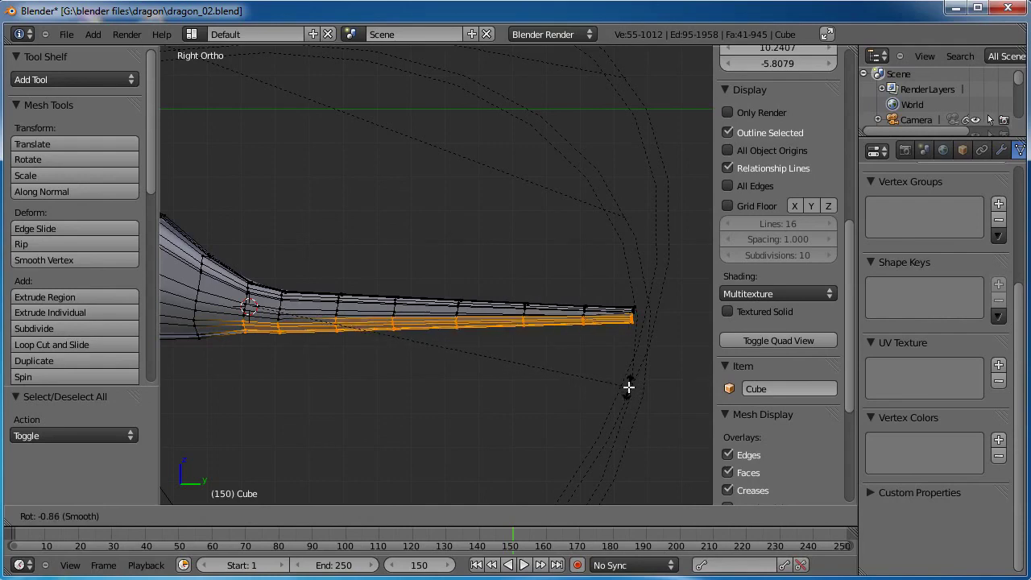
left_click(629, 390)
In side view, box-select the tail's bottommost vertices and rotate them about -1.08° around the 3D cursor to taper the underside.
key("a")
key("b")
left_click_drag(235, 327, 244, 333)
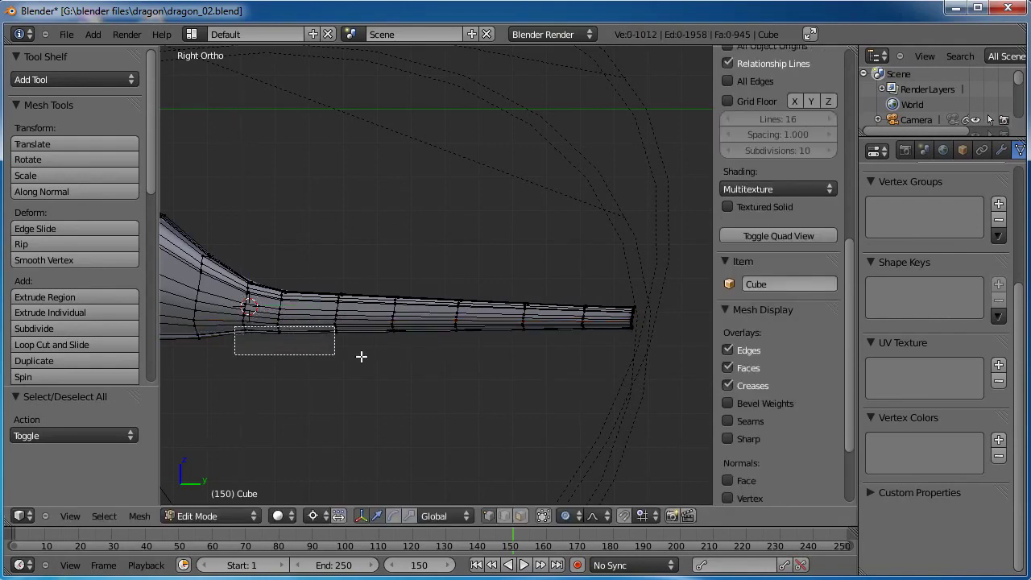
left_click_drag(362, 357, 639, 327)
key("a")
key("b")
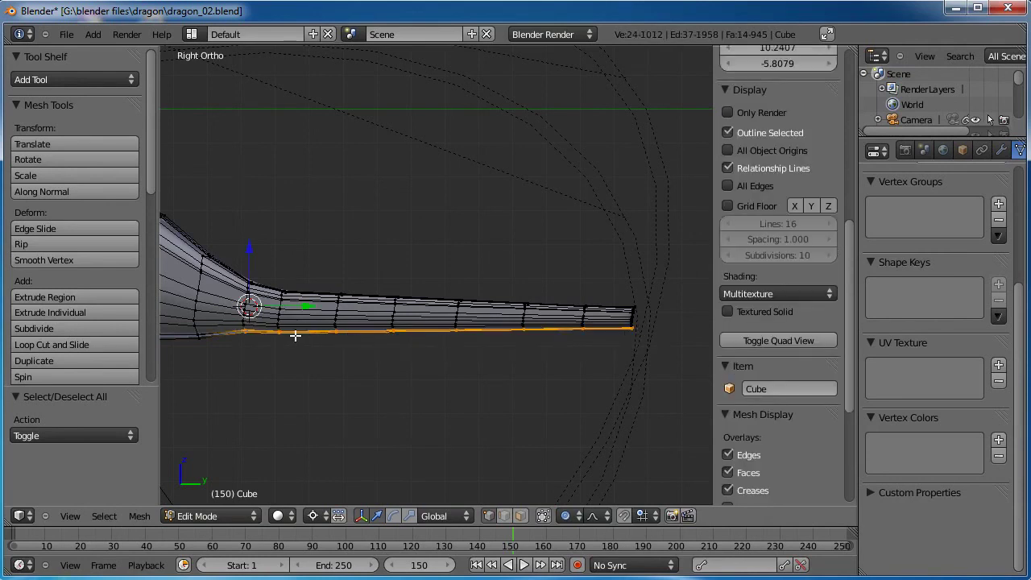
key("r")
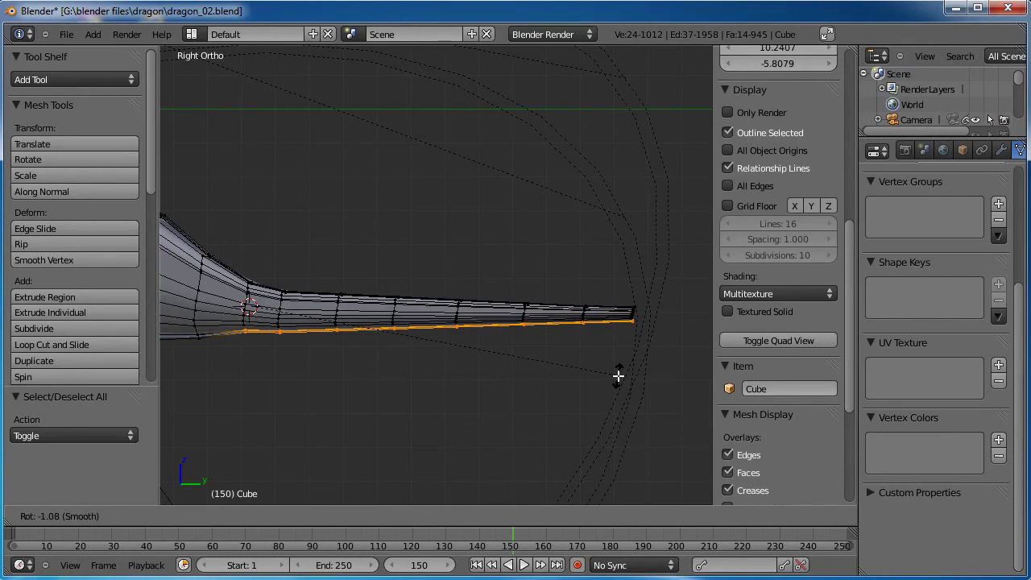
left_click(617, 375)
Select the vertices at the tail's blunt tip and apply Smooth to them four times.
key("Tab")
middle_click_drag(425, 341, 361, 232)
scroll(502, 282, "up", 8)
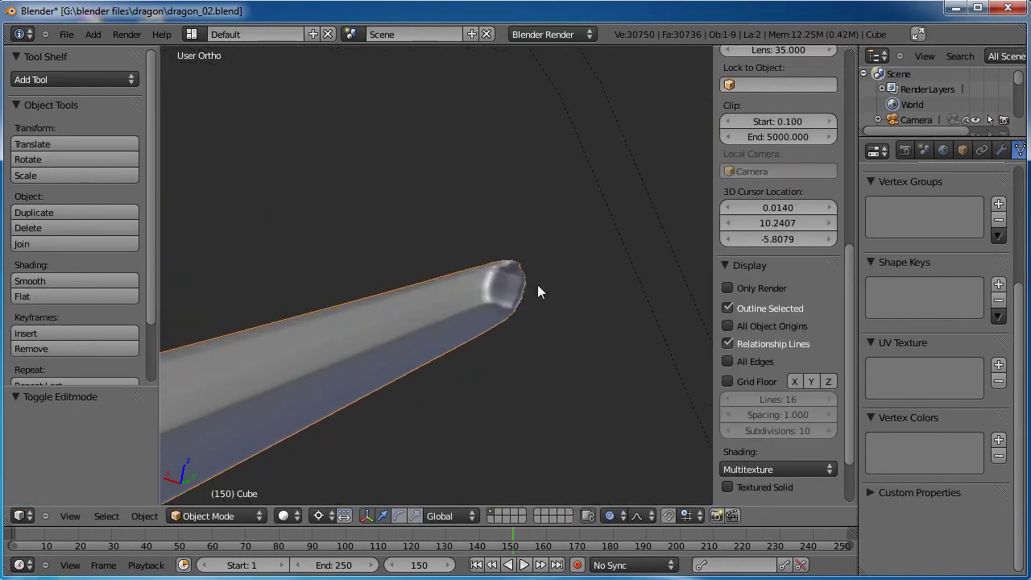
key("Tab")
key("a")
key("a")
key("b")
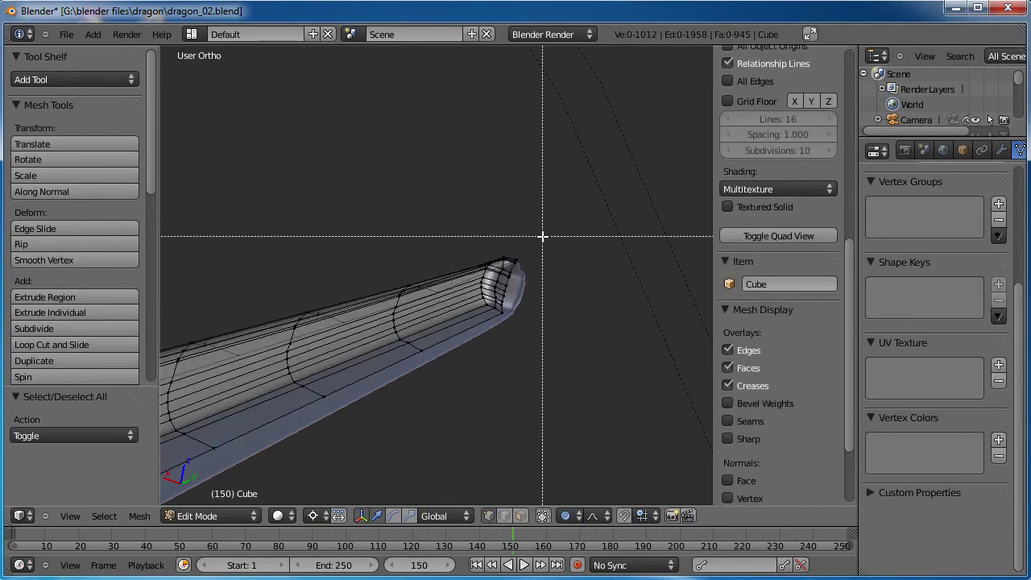
left_click_drag(541, 236, 472, 321)
key("w")
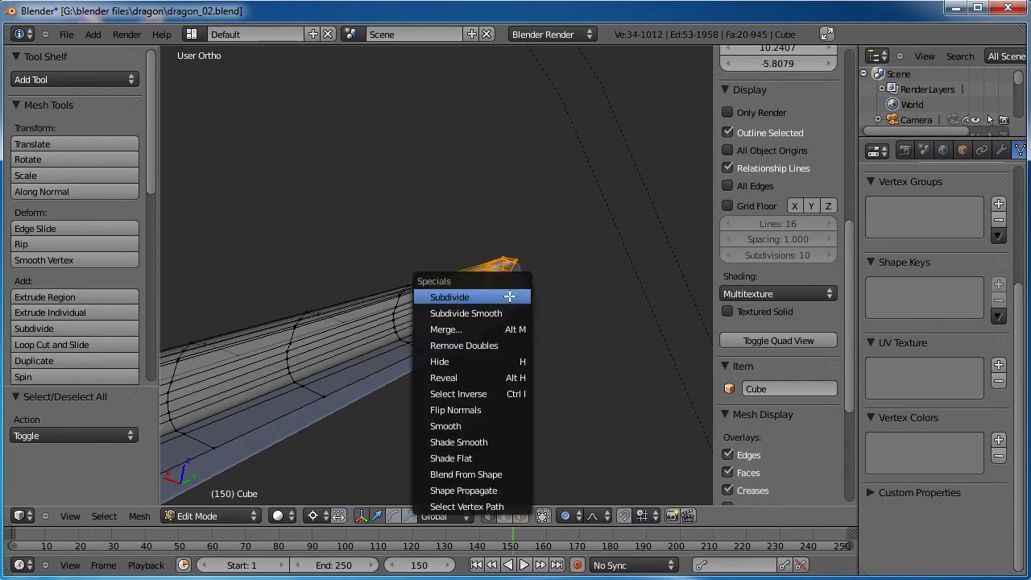
left_click(467, 424)
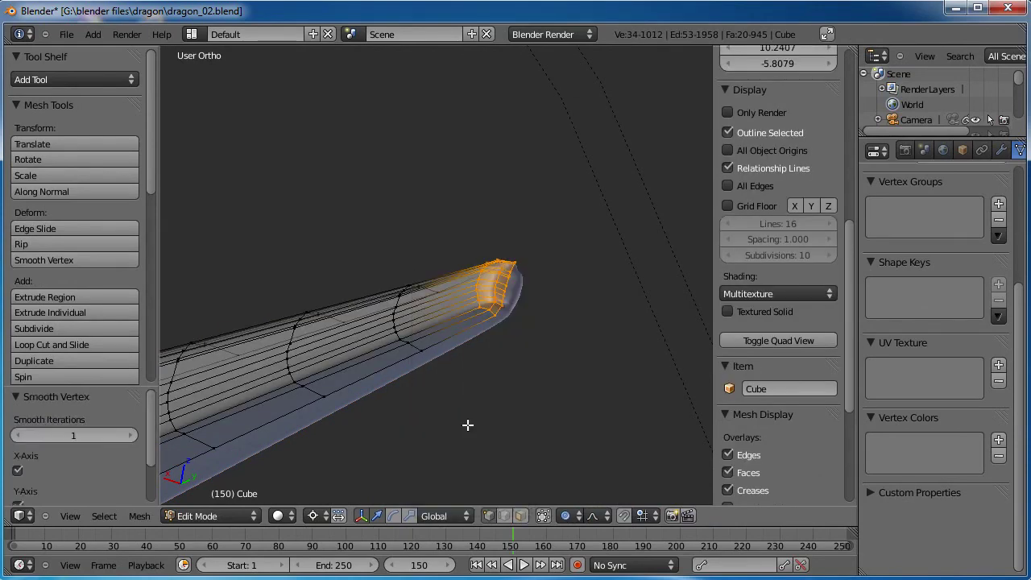
key("w")
left_click(468, 425)
key("w")
left_click(468, 424)
key("w")
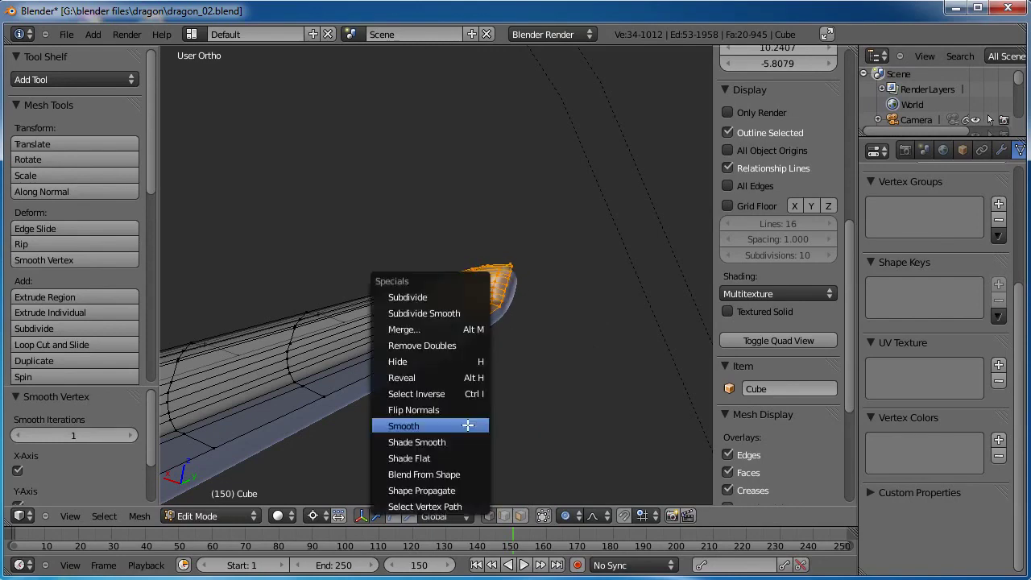
left_click(468, 425)
In side view, box-select the second vertex ring behind the 3D cursor on the tail and set the pivot point to Median Point.
key("Tab")
middle_click_drag(425, 325, 428, 292)
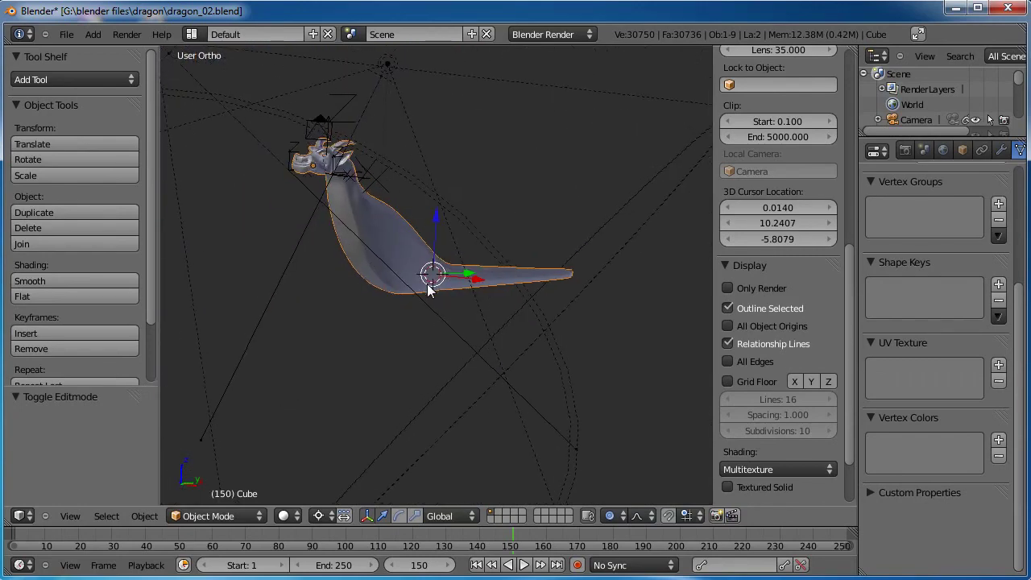
key("KP_3")
key("Tab")
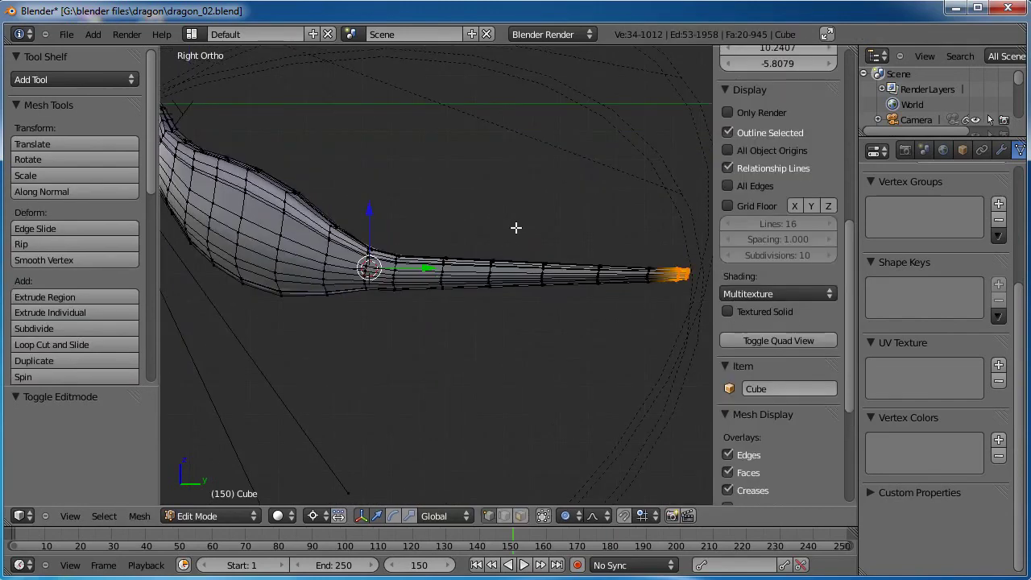
key("a")
scroll(455, 238, "up", 1)
left_click_drag(401, 236, 360, 311)
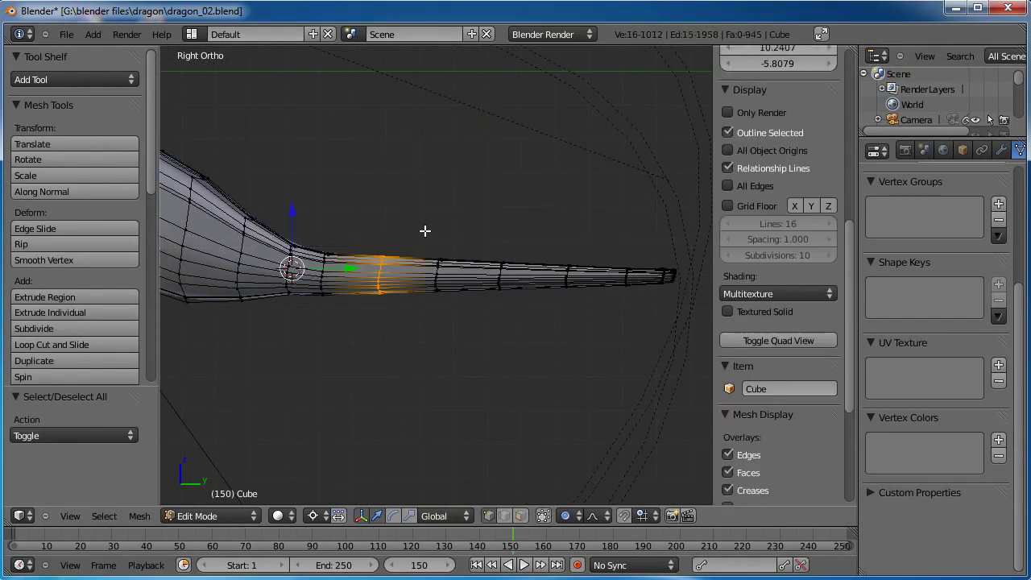
key("g")
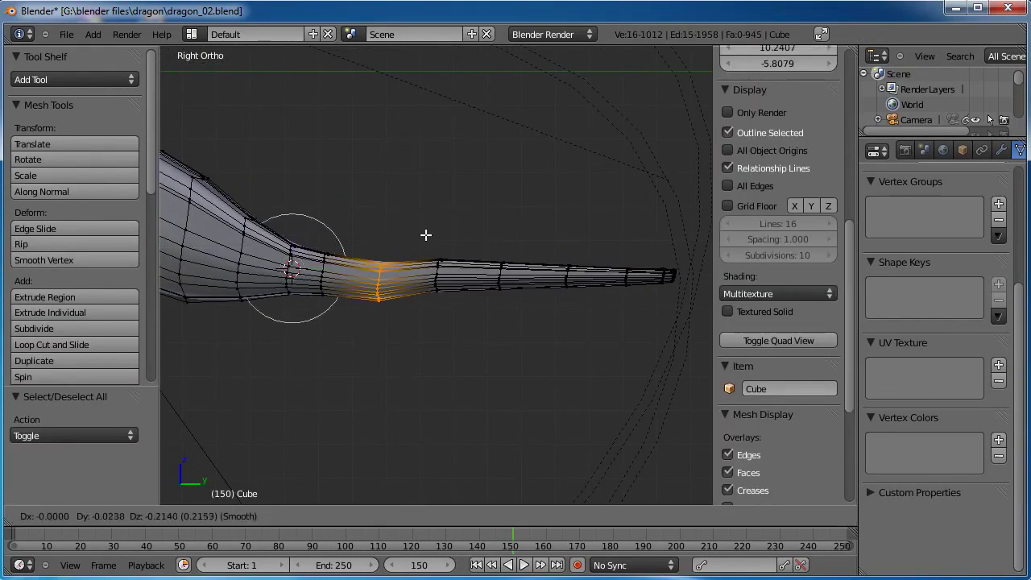
key("Escape")
left_click(312, 515)
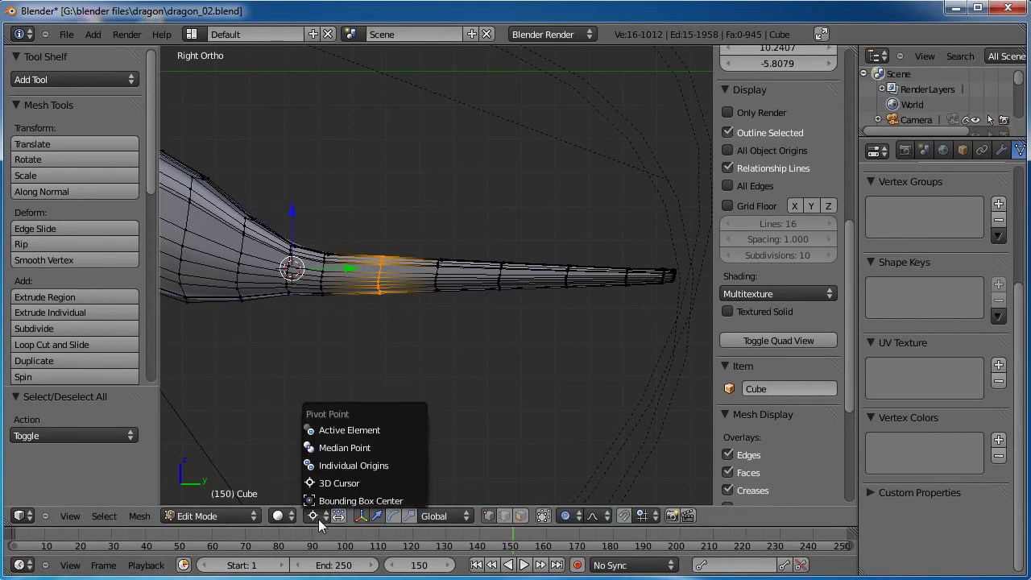
left_click(347, 447)
Move the selected tail ring down about 0.52 with smooth proportional editing, adjusting the influence radius to bend the neighbouring rings.
key("g")
scroll(428, 243, "down", 7)
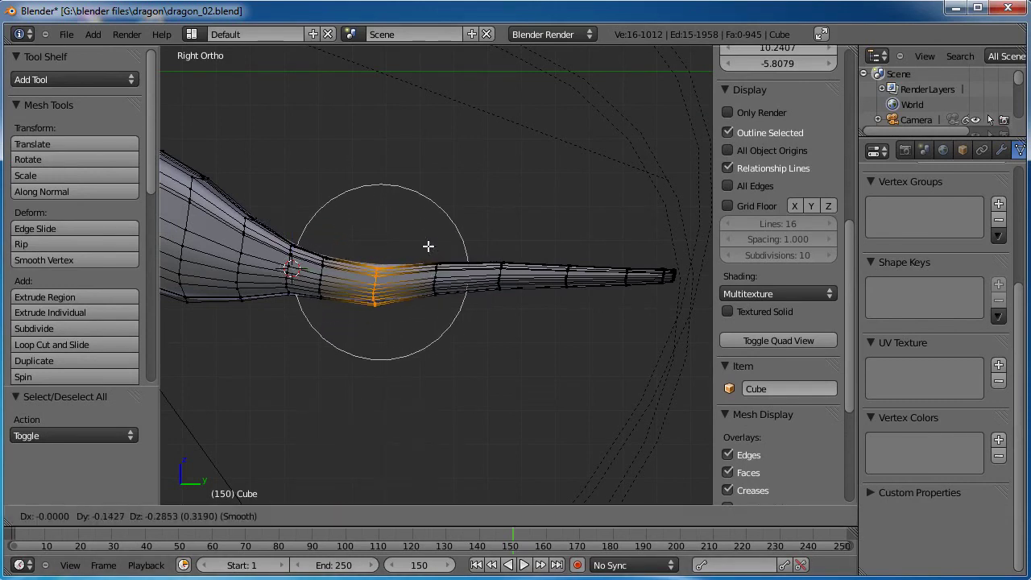
scroll(427, 252, "down", 3)
scroll(428, 252, "up", 2)
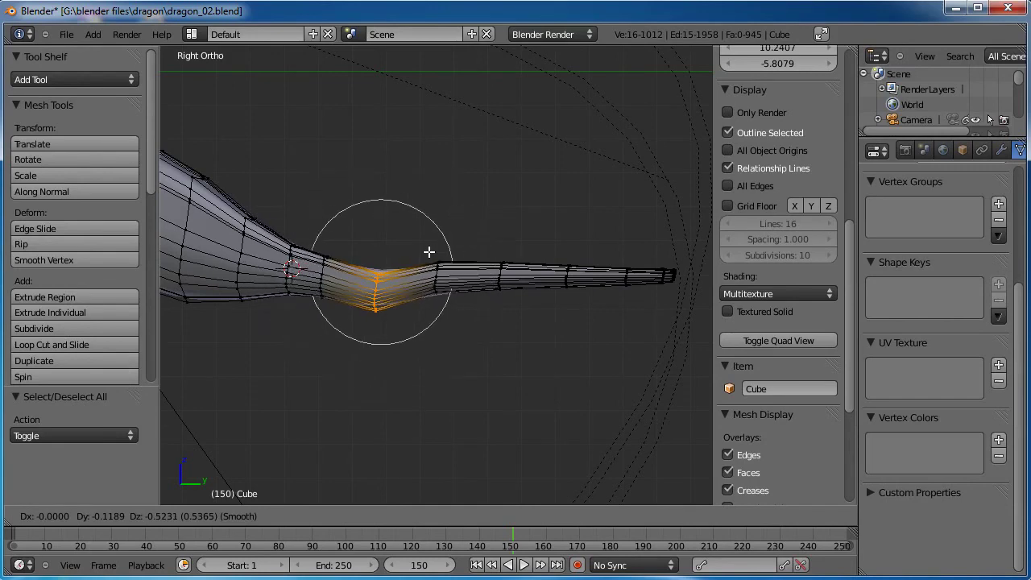
scroll(428, 252, "down", 5)
scroll(429, 252, "up", 5)
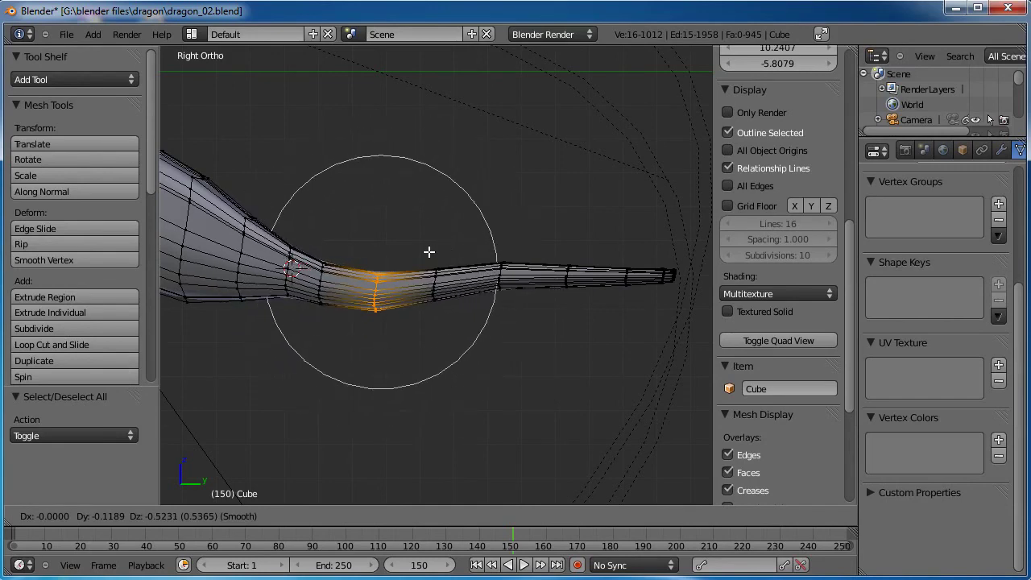
scroll(429, 252, "down", 3)
left_click(429, 252)
Box-select the ring halfway along the tail, move it down 0.428 and rotate it to follow the tail's bend.
key("a")
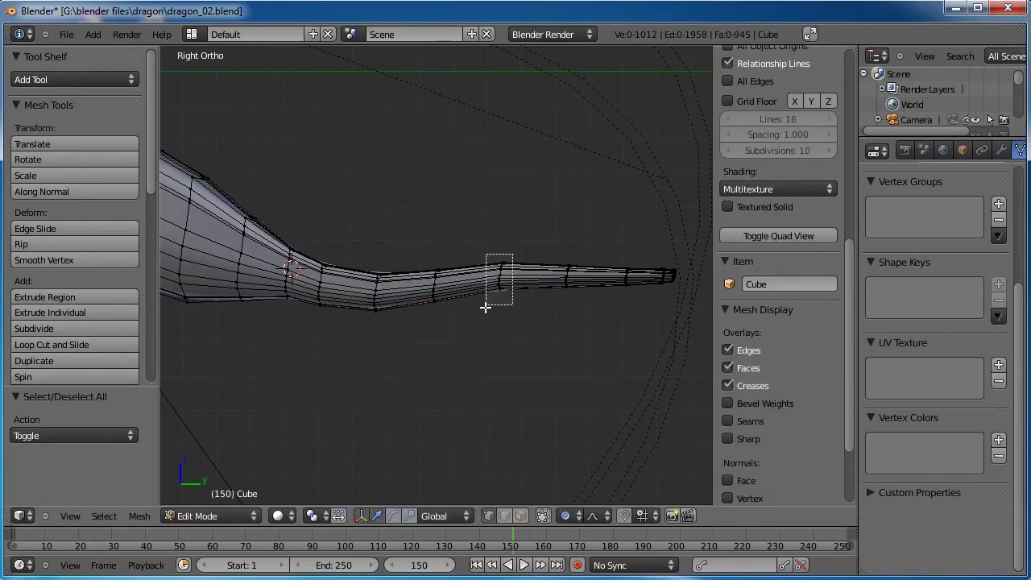
left_click_drag(485, 307, 485, 310)
key("g")
left_click(484, 317)
key("r")
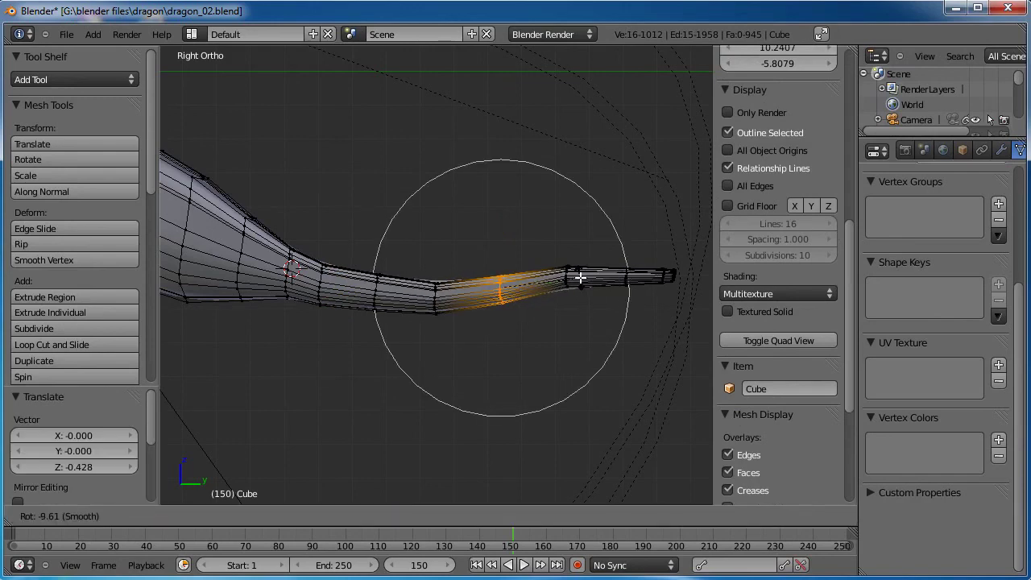
left_click(663, 265)
Box-select the tail tip, rotate it 15.018° and raise it slightly with proportional editing.
key("a")
left_click_drag(660, 290, 690, 241)
key("r")
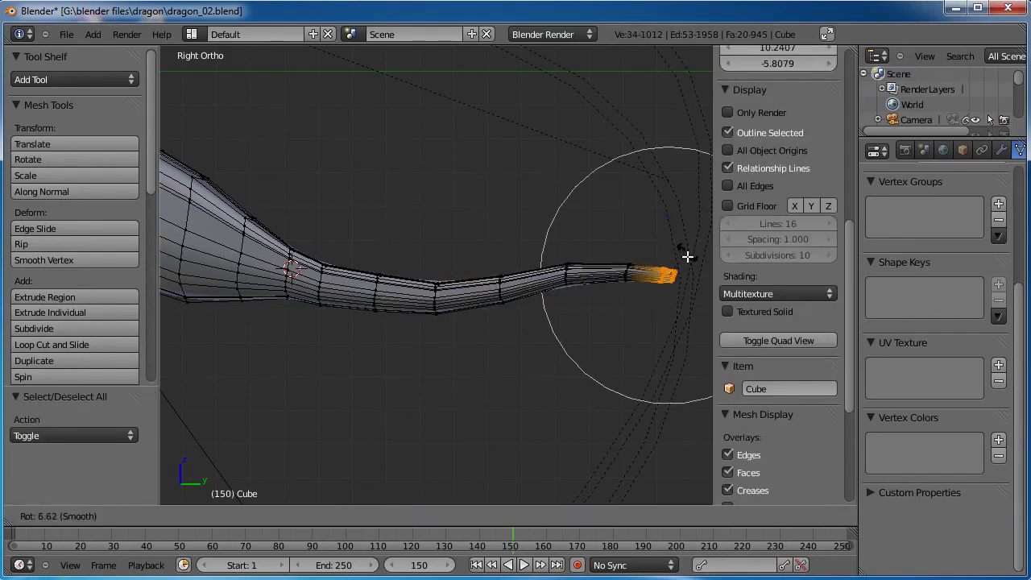
left_click(686, 264)
key("g")
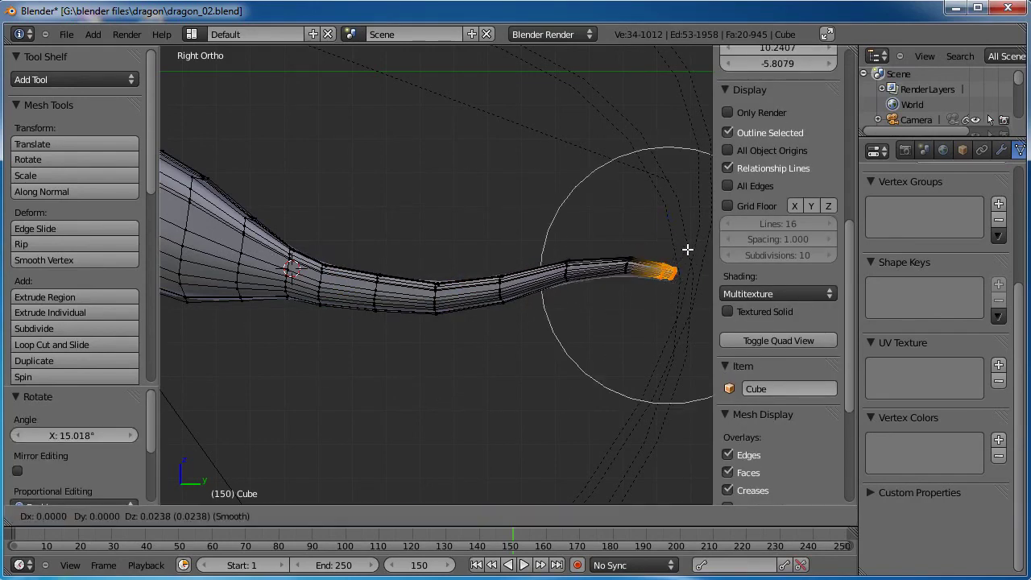
left_click(684, 244)
Select the edge loop two rings before the tail tip and move it slightly upward and toward the body.
key("a")
right_click(574, 263, "alt")
key("g")
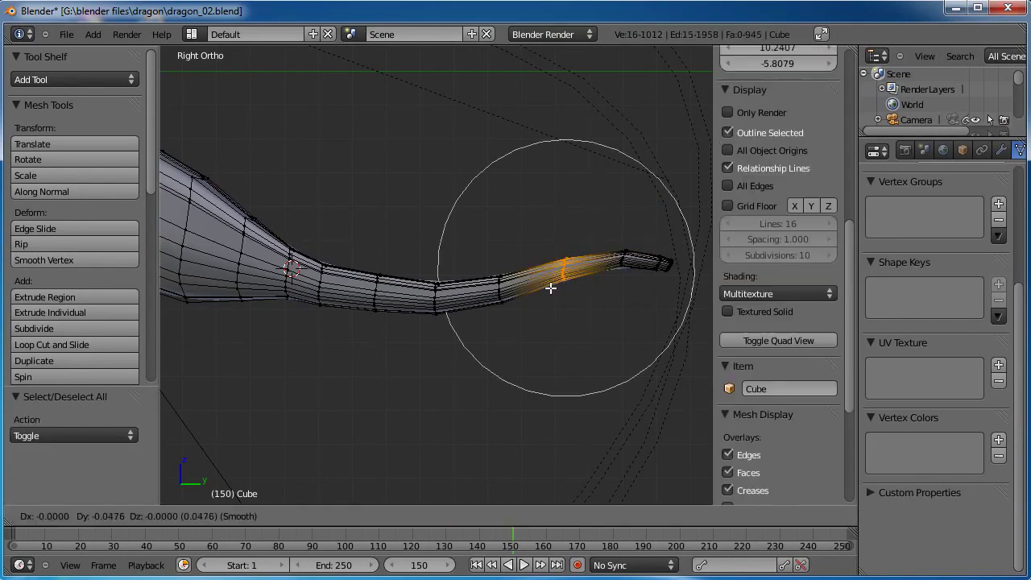
left_click(544, 281)
Select the edge loop just behind the tail's base and raise it about 0.19 with proportional editing.
key("a")
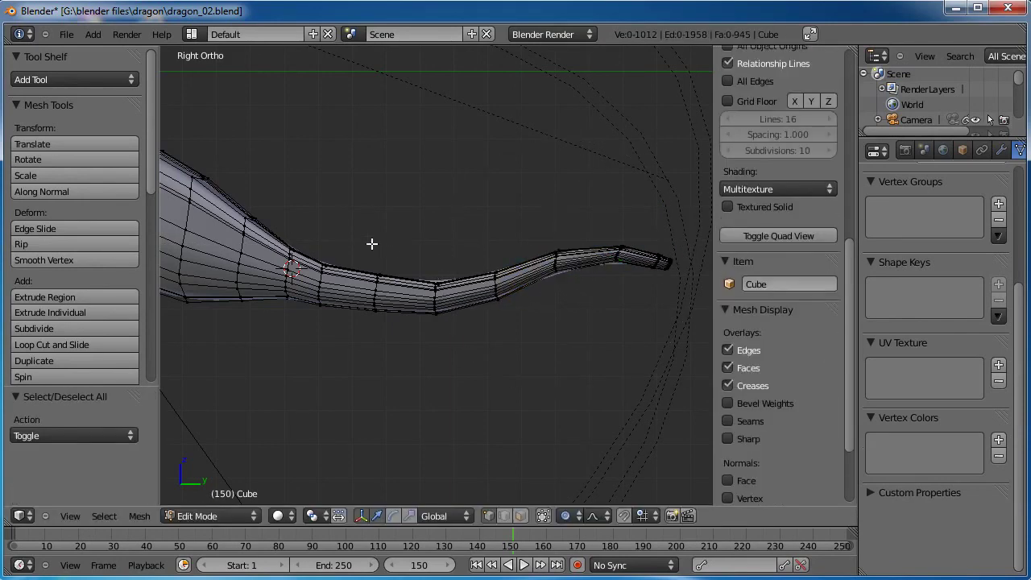
right_click(320, 295, "alt")
key("g")
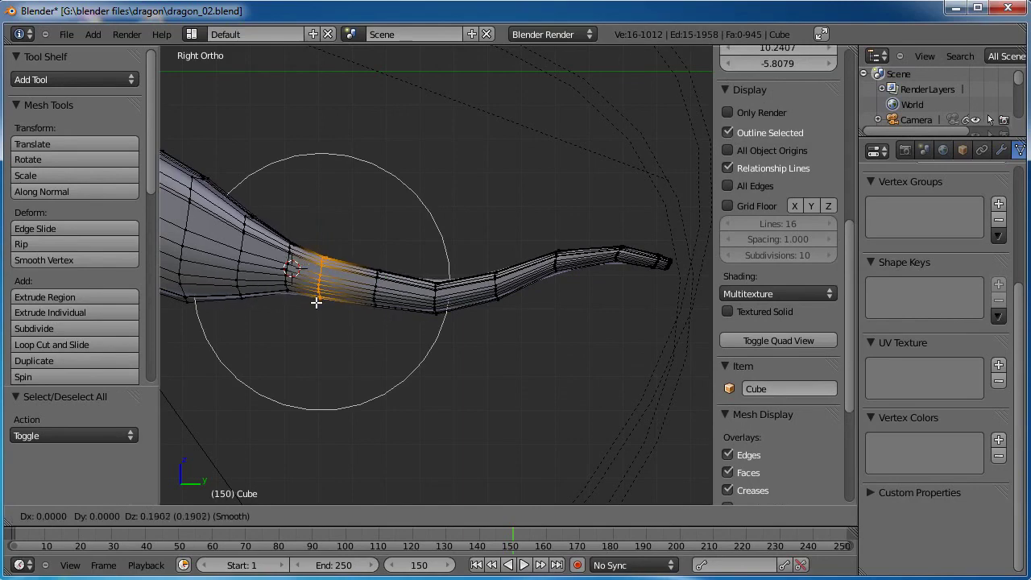
left_click(317, 301)
key("a")
In top view, select the body's edge loop behind the neck, scale it by 1.506 along X and move it 0.198 outward along X.
scroll(344, 280, "down", 3)
key("Tab")
middle_click_drag(401, 270, 372, 295)
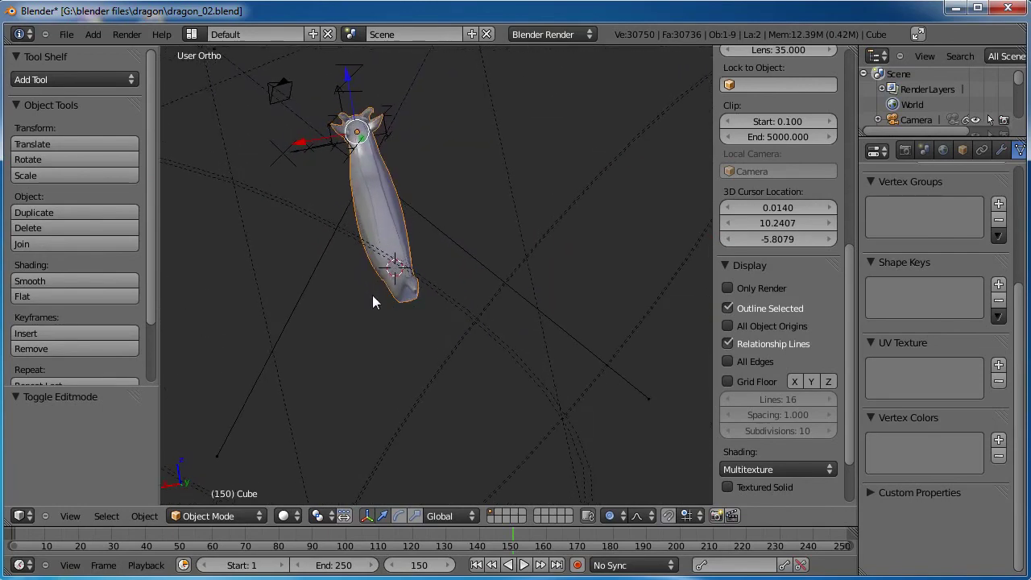
key("KP_7")
middle_click_drag(467, 399, 458, 232, "shift")
scroll(481, 278, "up", 5)
key("Tab")
middle_click_drag(558, 280, 505, 282, "shift")
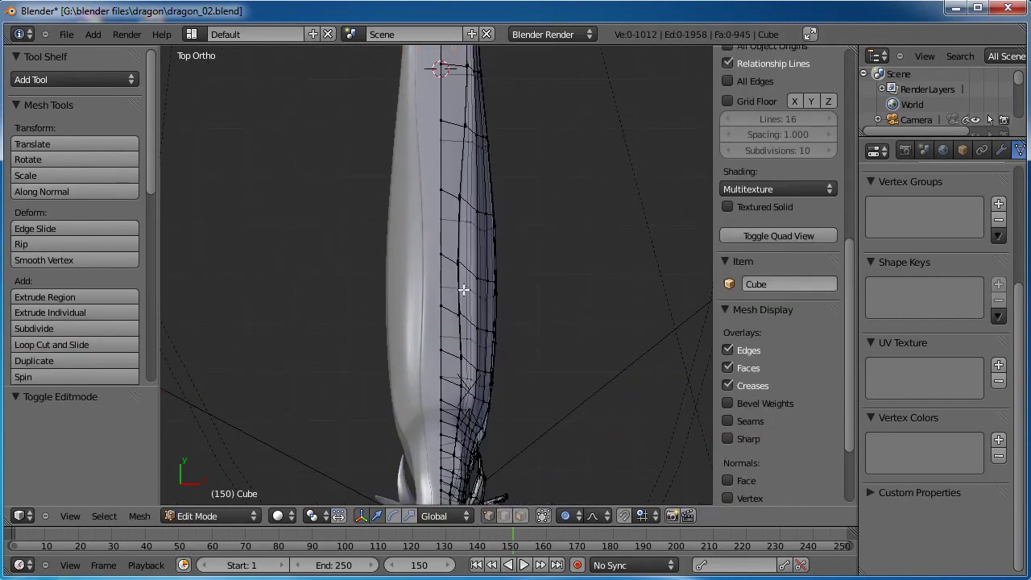
right_click(470, 363, "alt")
key("s")
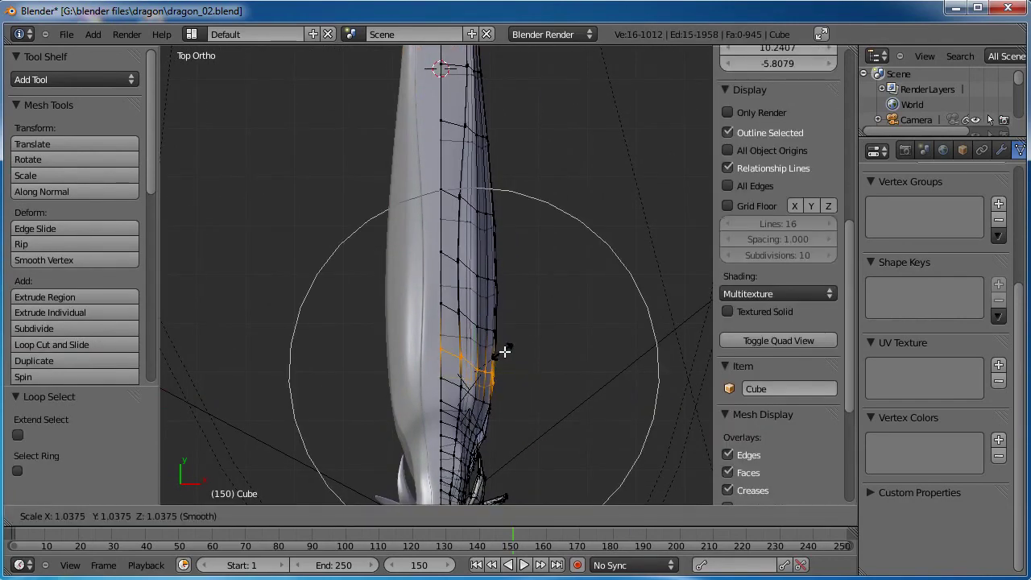
key("x")
left_click(523, 350)
key("g")
key("x")
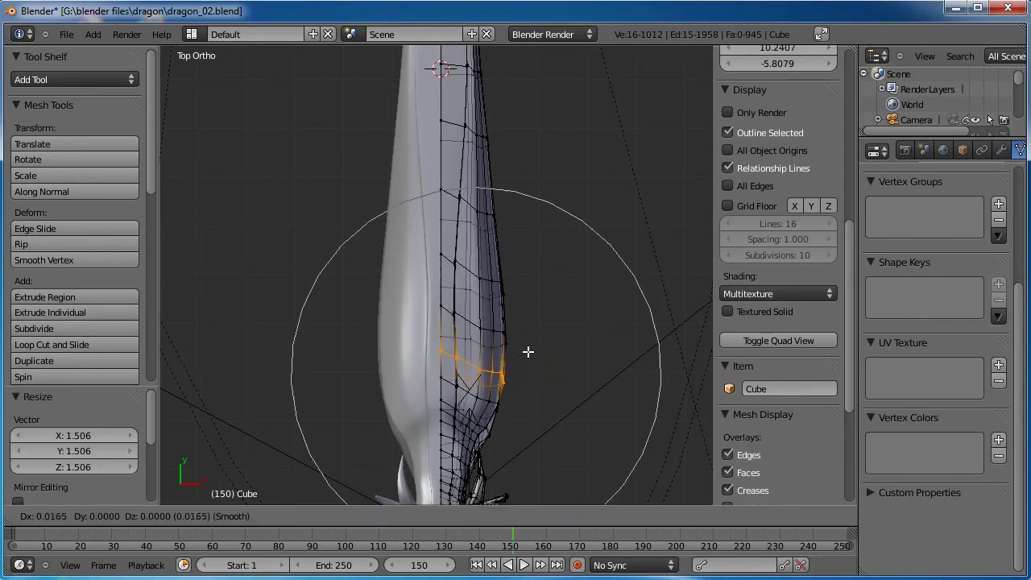
left_click(534, 351)
Select the rear body's edge loop just ahead of the tail base, scale it by 1.609 and shift it slightly outward along X.
scroll(516, 339, "up", 3, "shift")
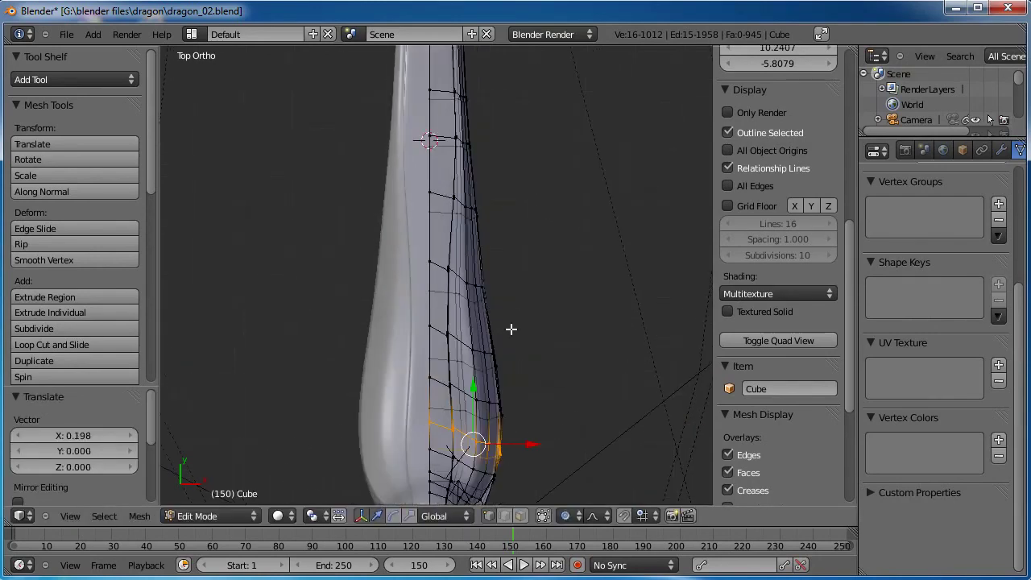
right_click(459, 205, "alt")
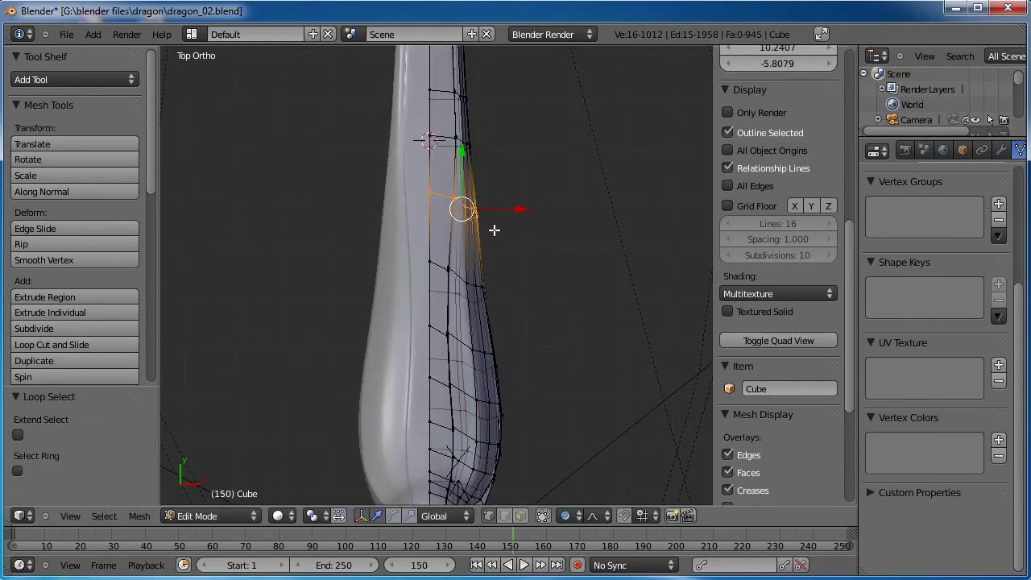
key("s")
left_click(521, 231)
key("g")
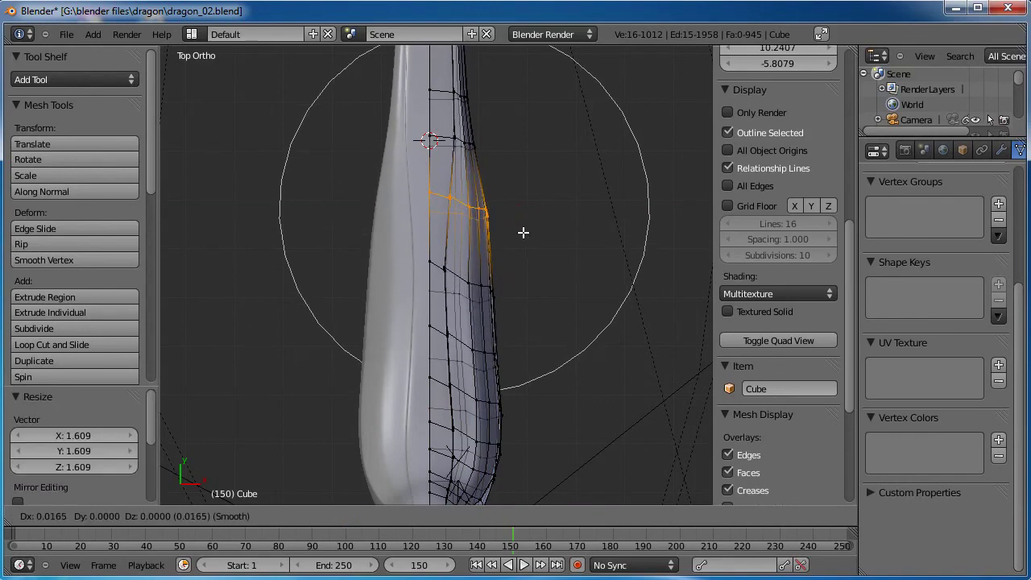
left_click(527, 232)
Box-select the outer side vertices of the front body and move them 0.446 outward along X with proportional editing.
middle_click_drag(503, 370, 492, 296, "shift")
key("a")
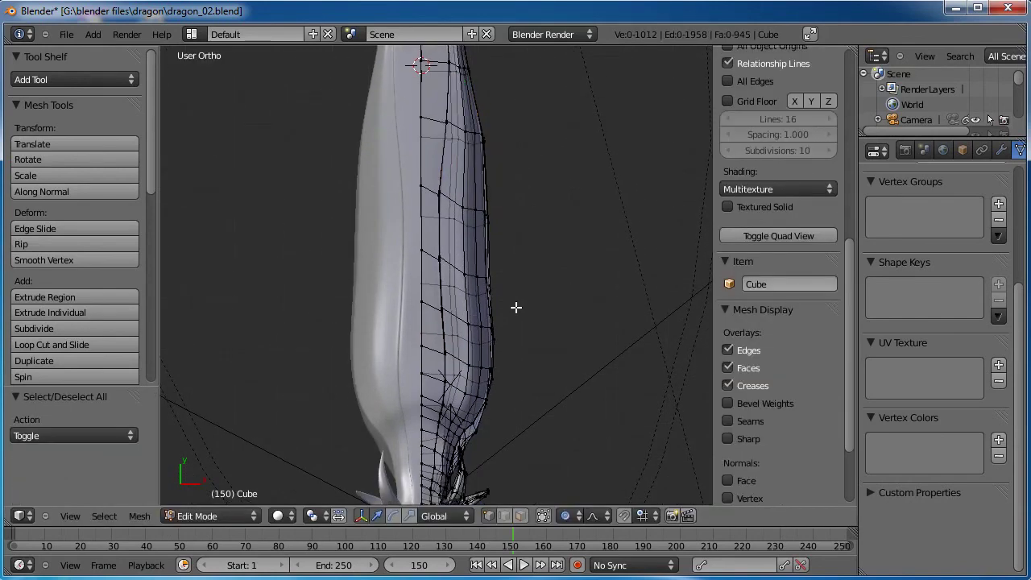
left_click_drag(516, 307, 461, 379)
key("g")
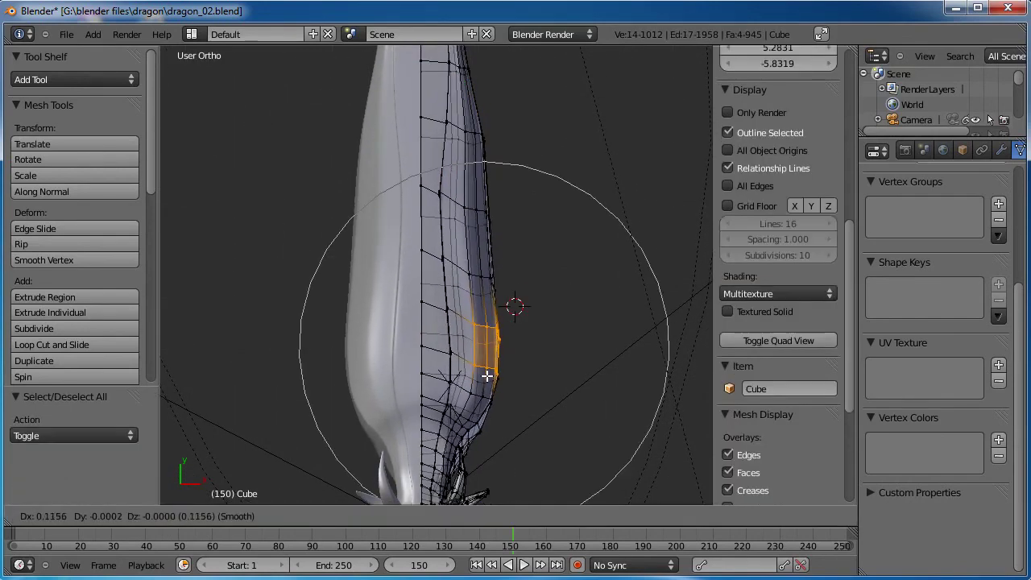
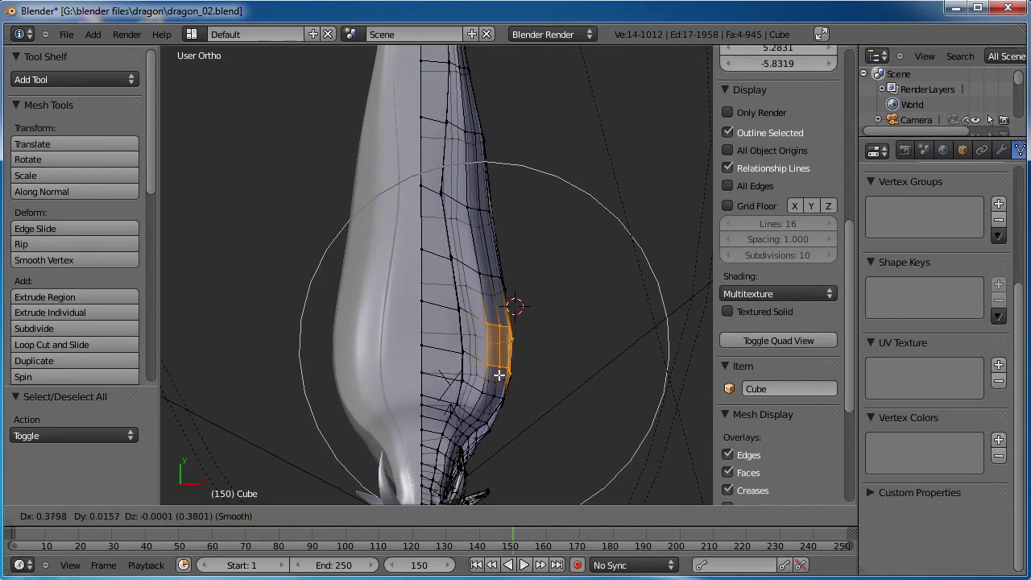
left_click(501, 376)
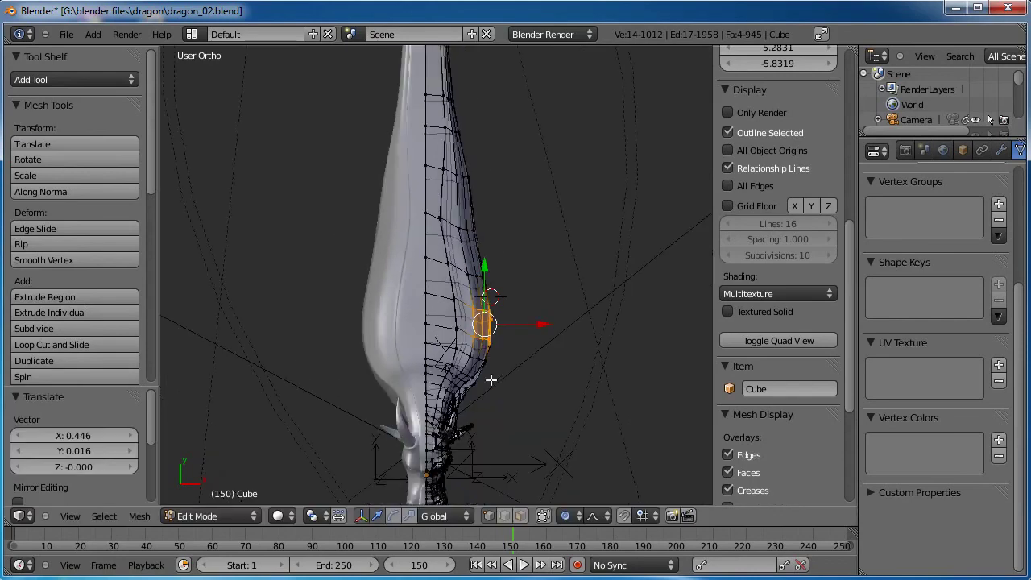
Examine the widened body in Object Mode, and return to Edit Mode with the body in side view.
key("Tab")
middle_click_drag(490, 375, 542, 351)
key("KP_3")
scroll(451, 275, "up", 5)
key("Tab")
scroll(452, 274, "down", 3)
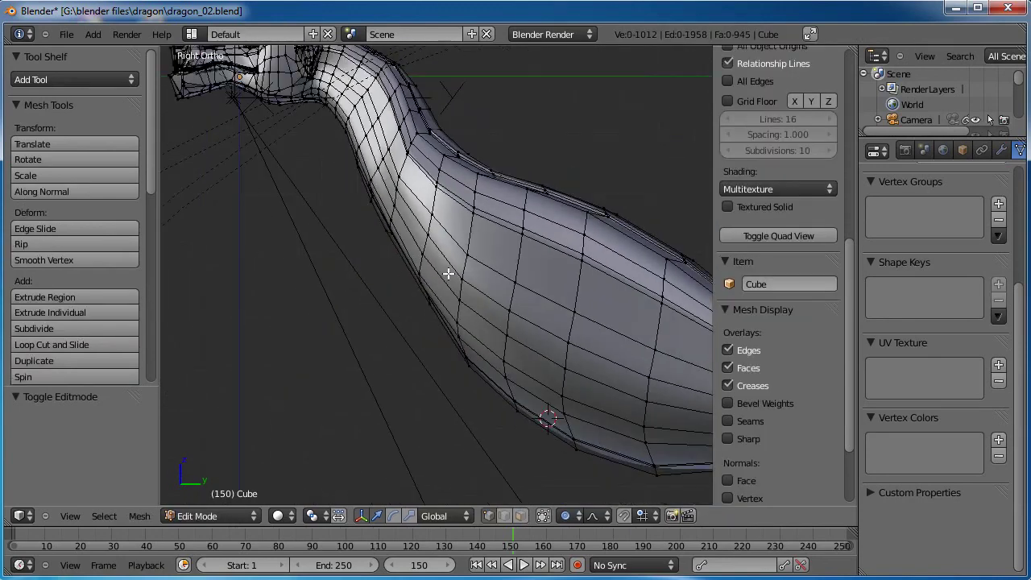
Select the edge loop at the base of the throat and move it about 0.67 forward and 0.40 down with a smaller proportional-editing radius.
key("a")
key("a")
right_click(409, 259, "alt")
key("g")
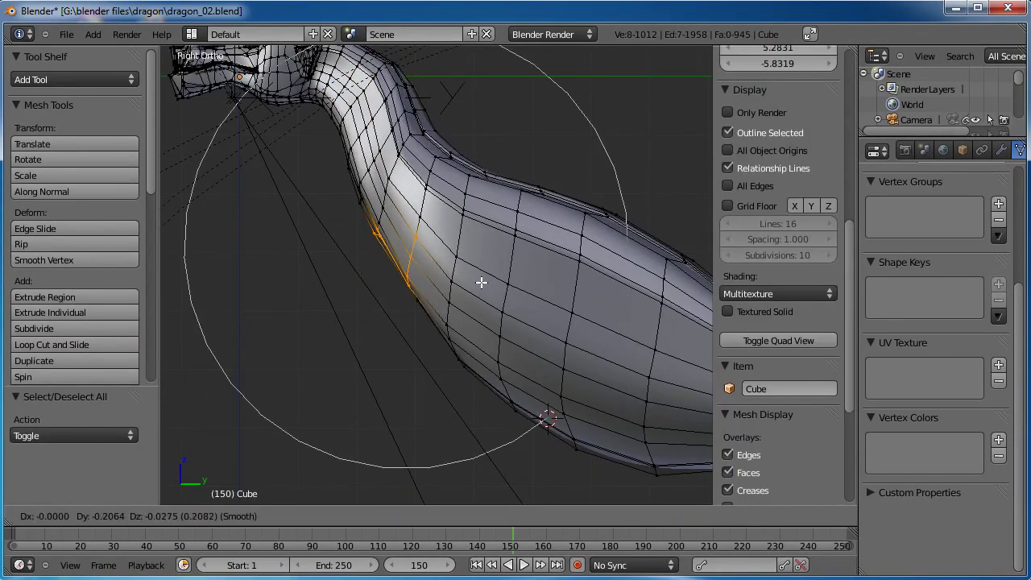
scroll(483, 281, "up", 8)
scroll(475, 283, "down", 1)
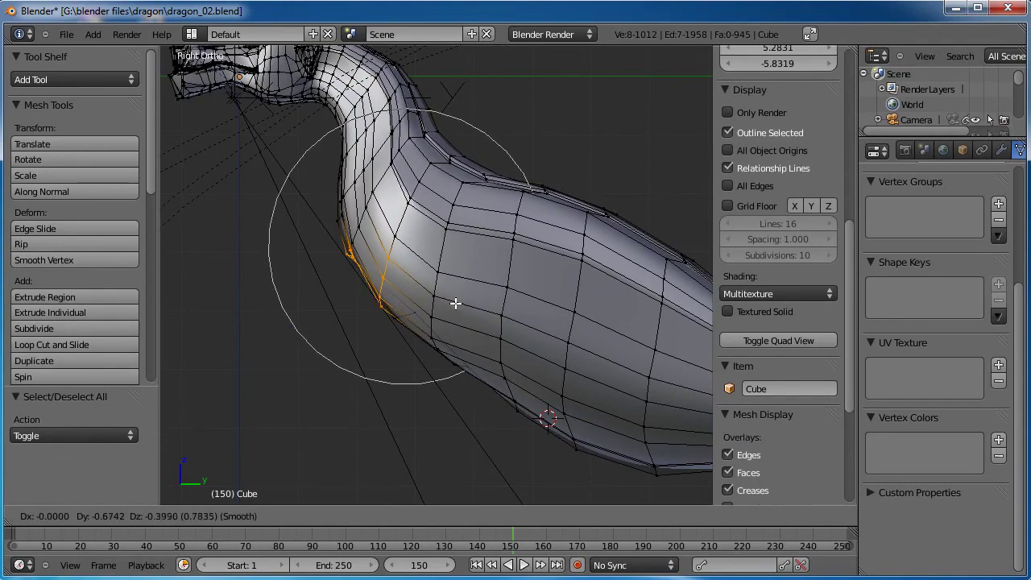
left_click(457, 304)
Box-select the small patch of vertices on the underside of the chest and nudge it slightly forward and up.
scroll(463, 308, "down", 3)
key("a")
left_click_drag(505, 322, 456, 362)
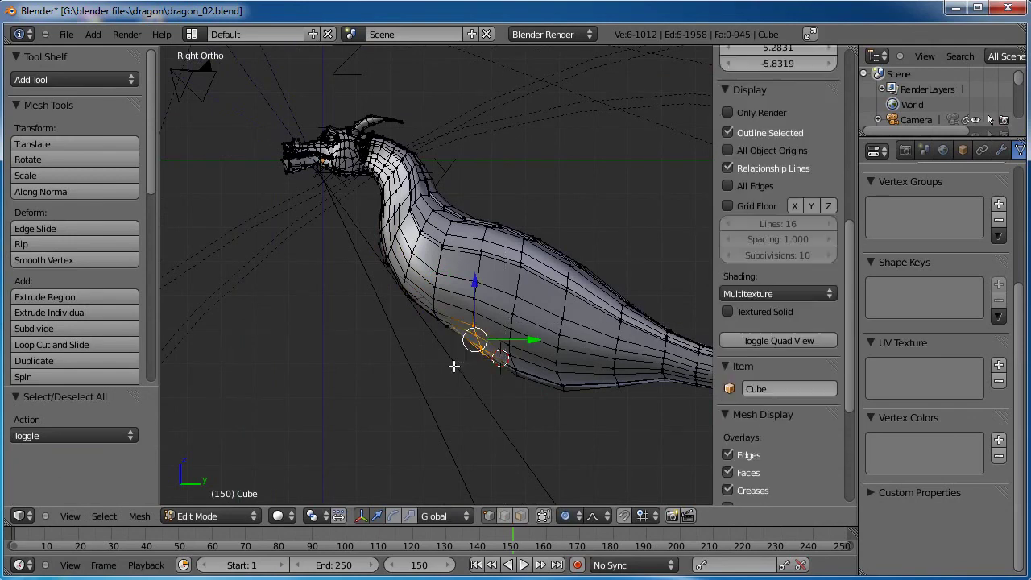
key("g")
left_click(445, 358)
key("a")
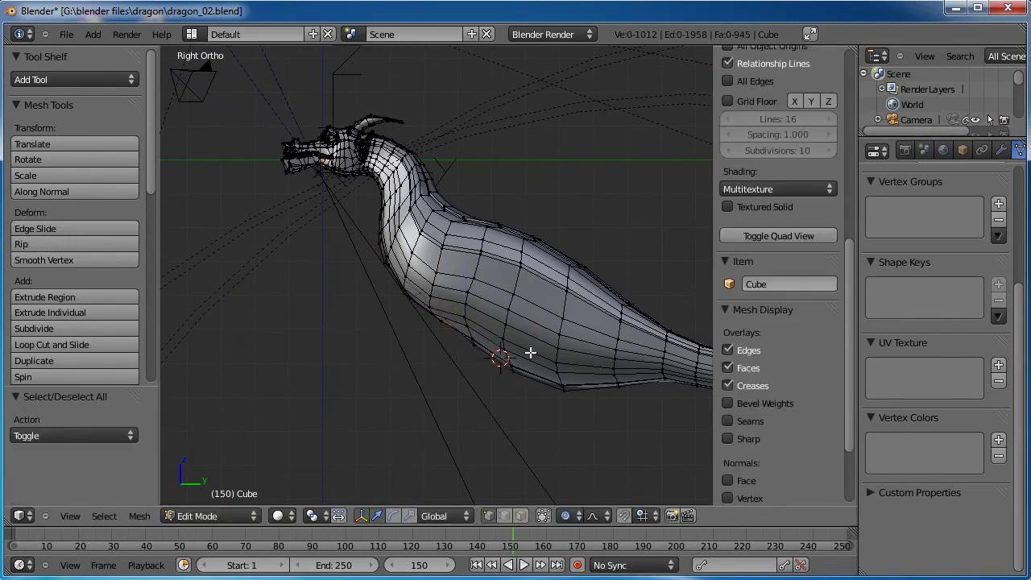
Box-select the lower belly vertices, raise them about 0.43, and move them 0.380 along Y and -0.119 along Z.
left_click_drag(494, 318, 582, 409)
key("g")
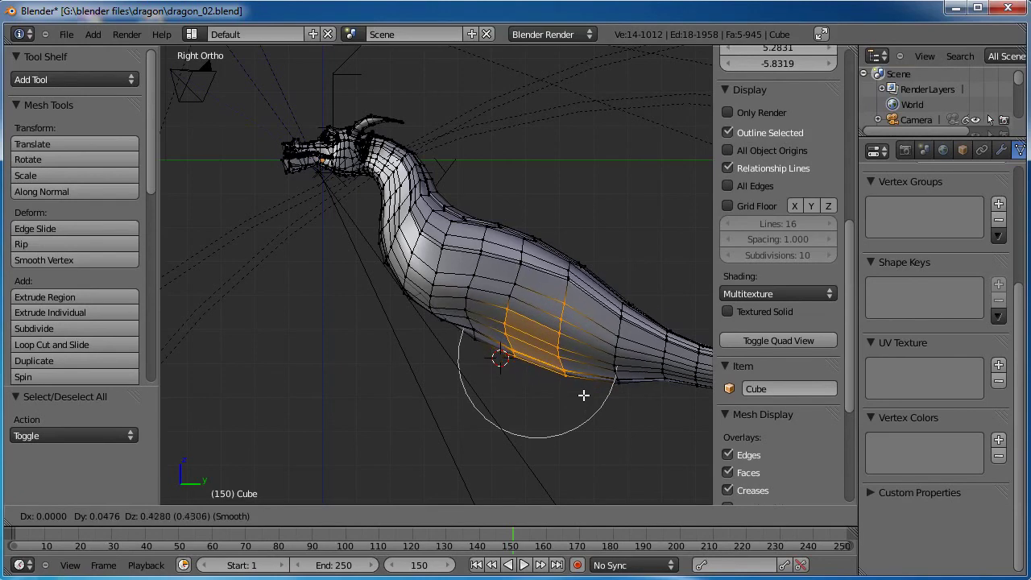
left_click(583, 394)
key("g")
left_click(607, 389)
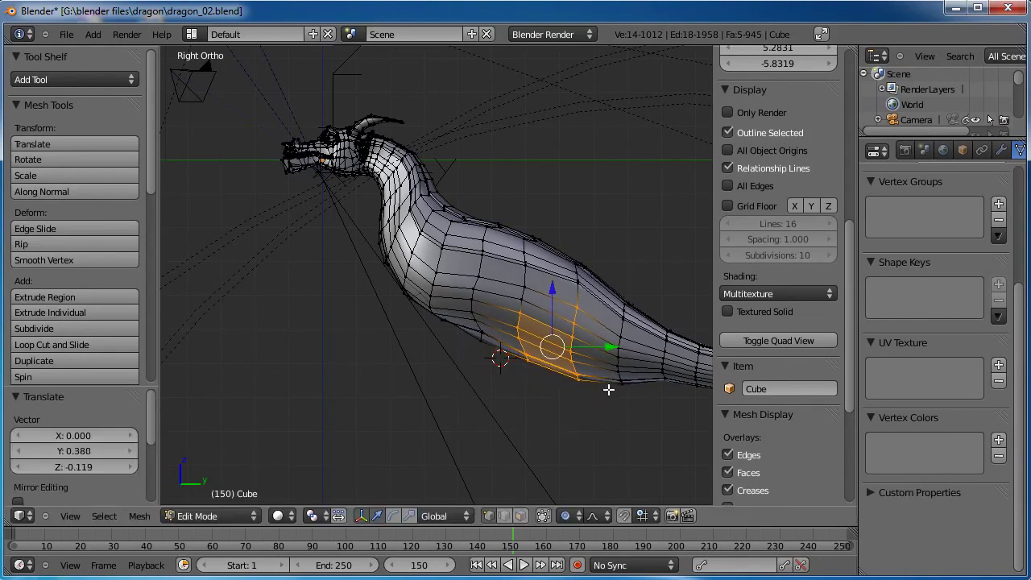
Switch the dragon to Sculpt Mode and reshape the shoulder and flank of the torso with the Grab brush.
key("a")
key("Tab")
middle_click_drag(344, 240, 362, 299)
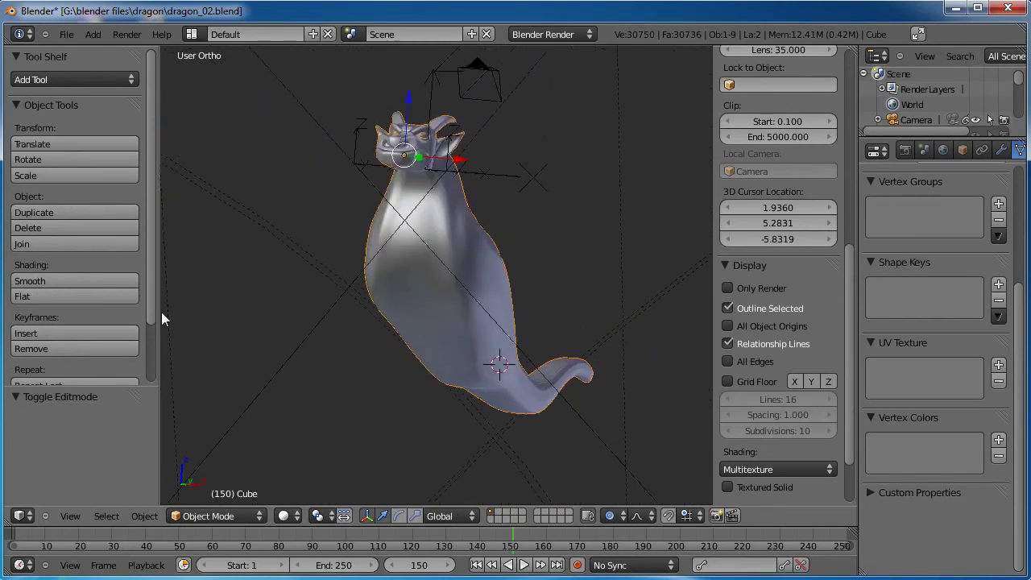
left_click(207, 517)
left_click(210, 466)
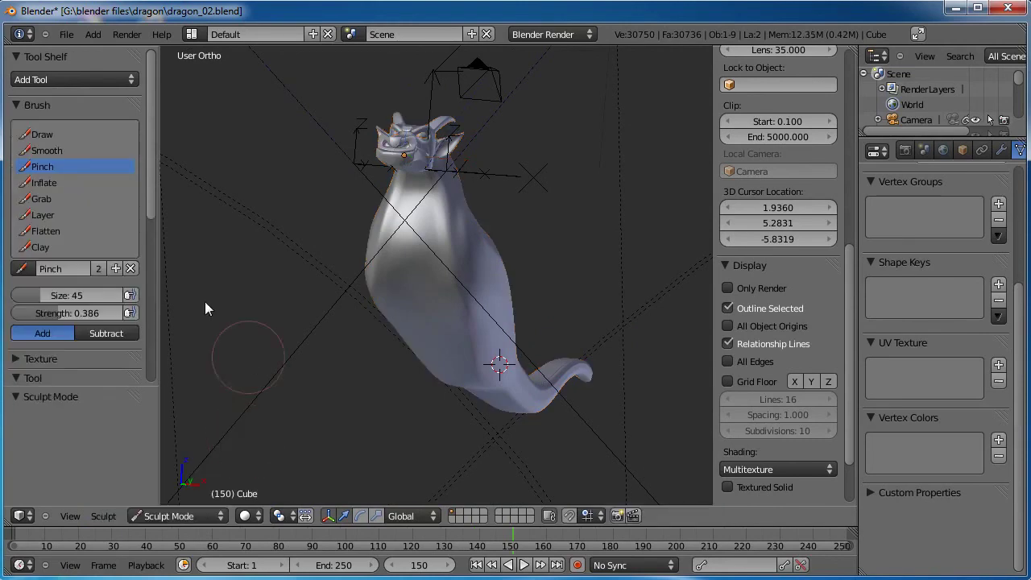
left_click(47, 198)
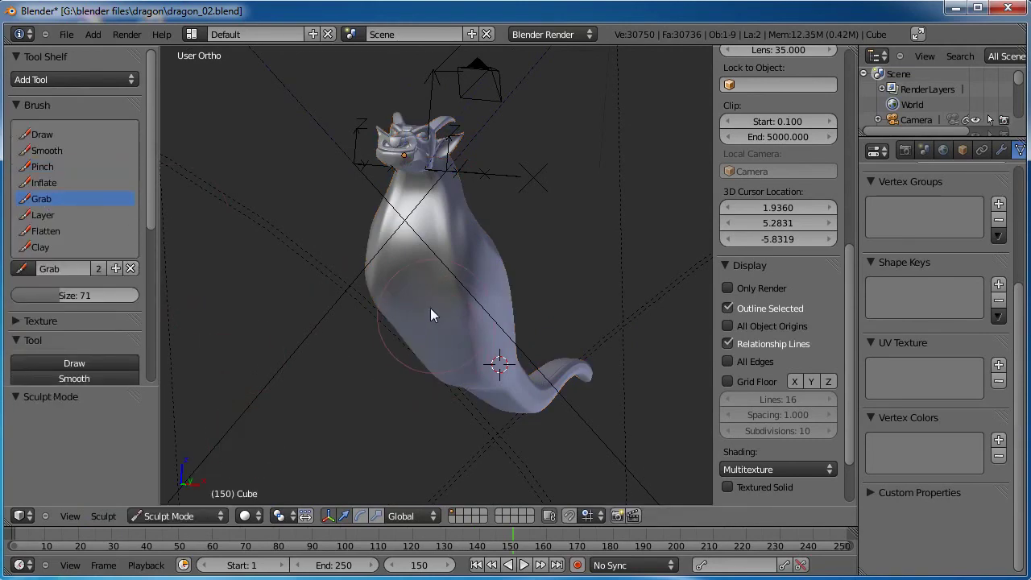
middle_click_drag(430, 309, 448, 329)
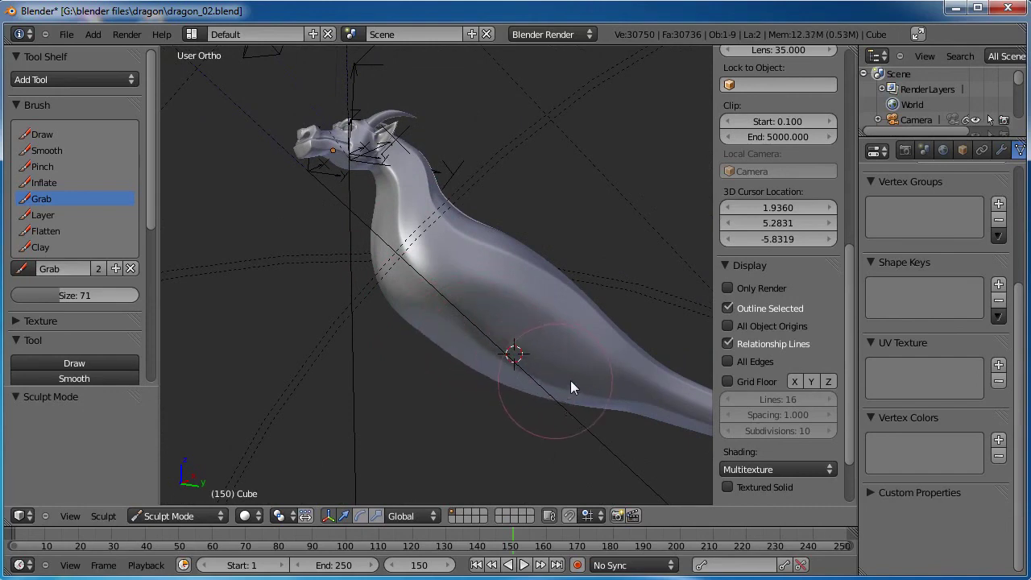
middle_click_drag(571, 382, 421, 251)
mouse_move(421, 251)
left_mouse_down()
mouse_move(435, 239)
mouse_move(431, 217)
left_mouse_up()
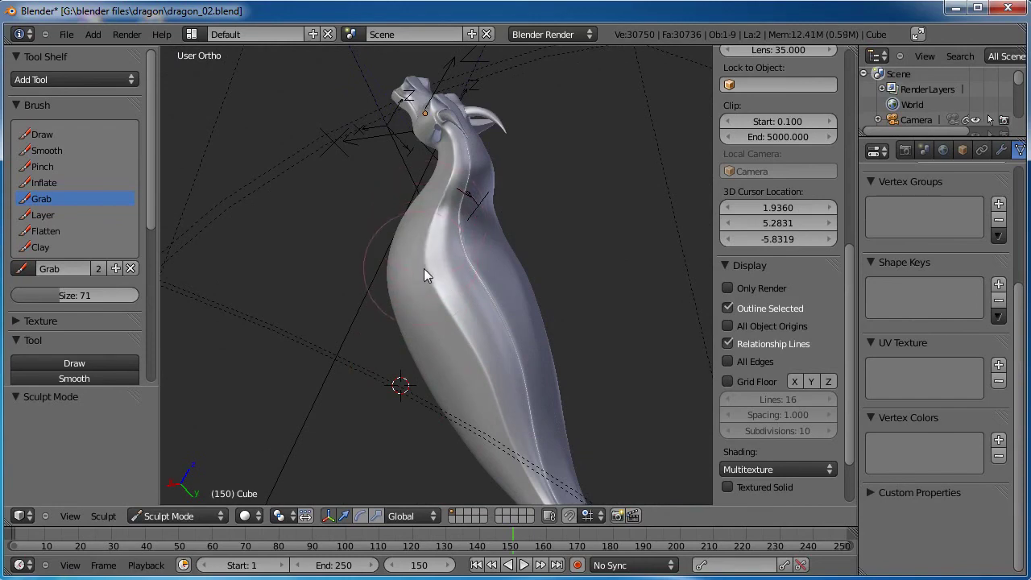
mouse_move(468, 312)
middle_mouse_down()
mouse_move(455, 235)
mouse_move(423, 293)
middle_mouse_up()
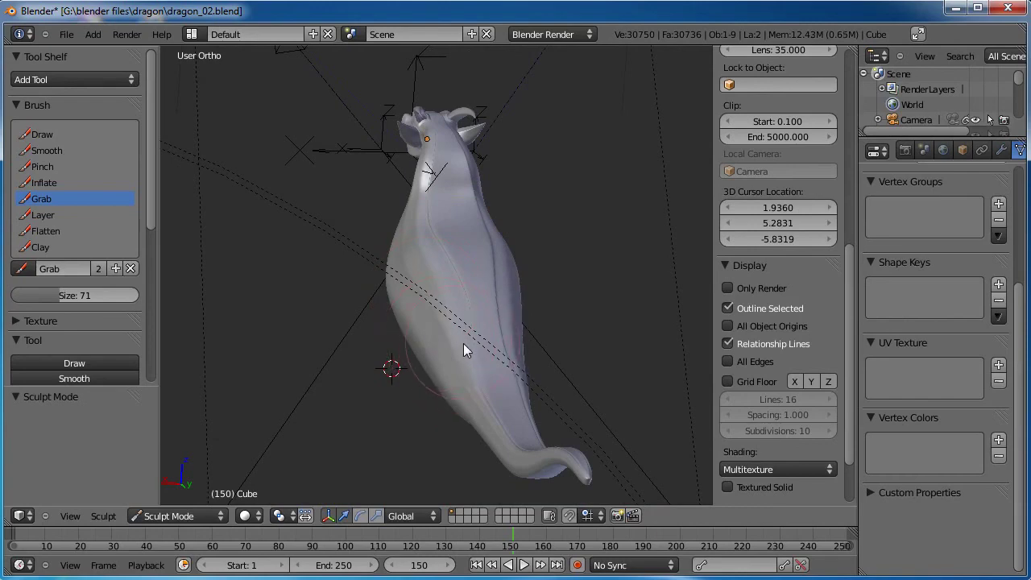
mouse_move(430, 340)
middle_mouse_down()
mouse_move(426, 415)
mouse_move(434, 334)
mouse_move(490, 255)
mouse_move(426, 321)
mouse_move(346, 277)
mouse_move(452, 306)
mouse_move(434, 271)
mouse_move(268, 277)
middle_mouse_up()
Refine the chest and the front of the neck with strokes of the Grab brush.
left_click(47, 150)
scroll(414, 290, "up", 3)
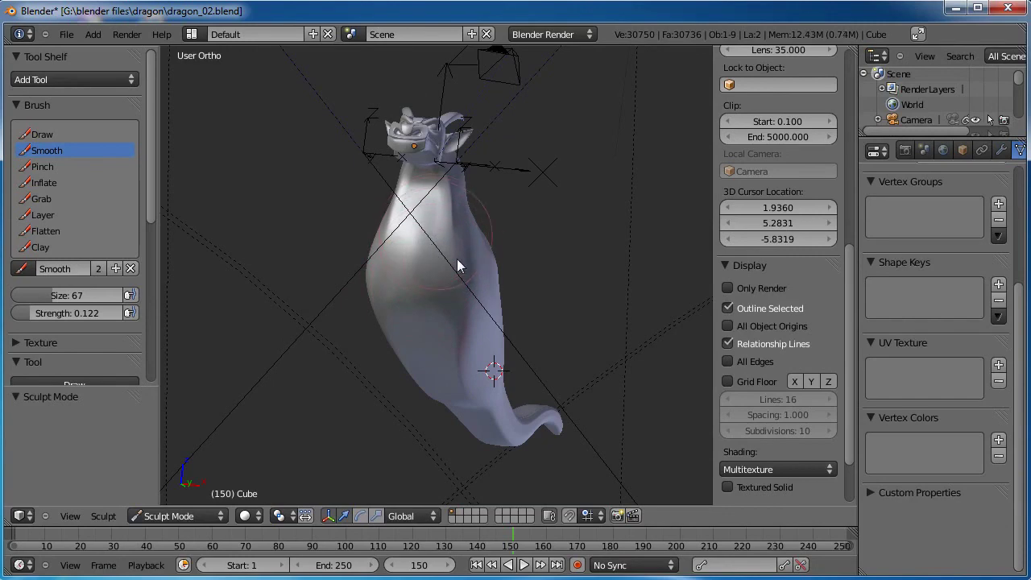
middle_click_drag(464, 269, 448, 409)
scroll(455, 211, "up", 4)
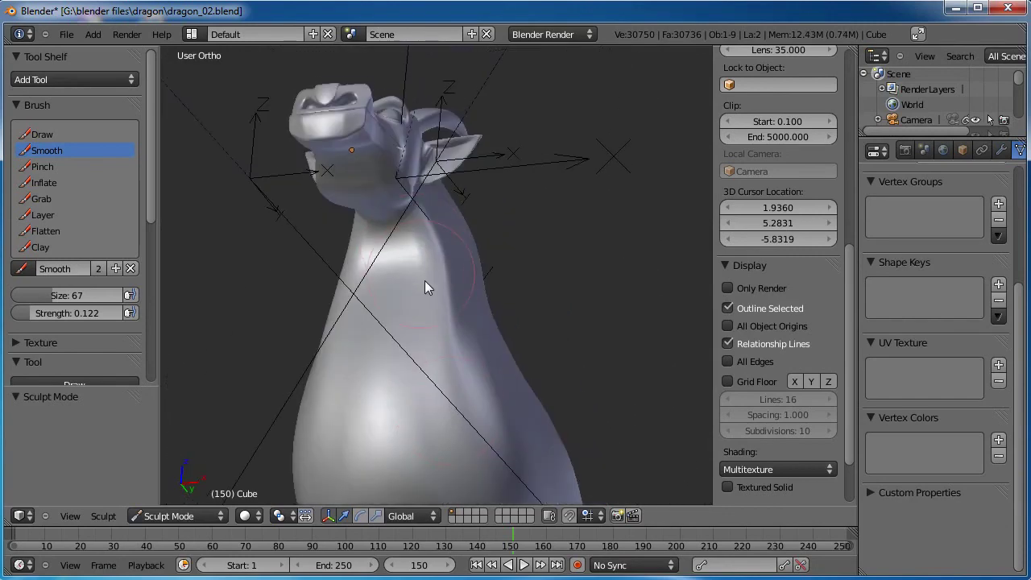
left_click(43, 200)
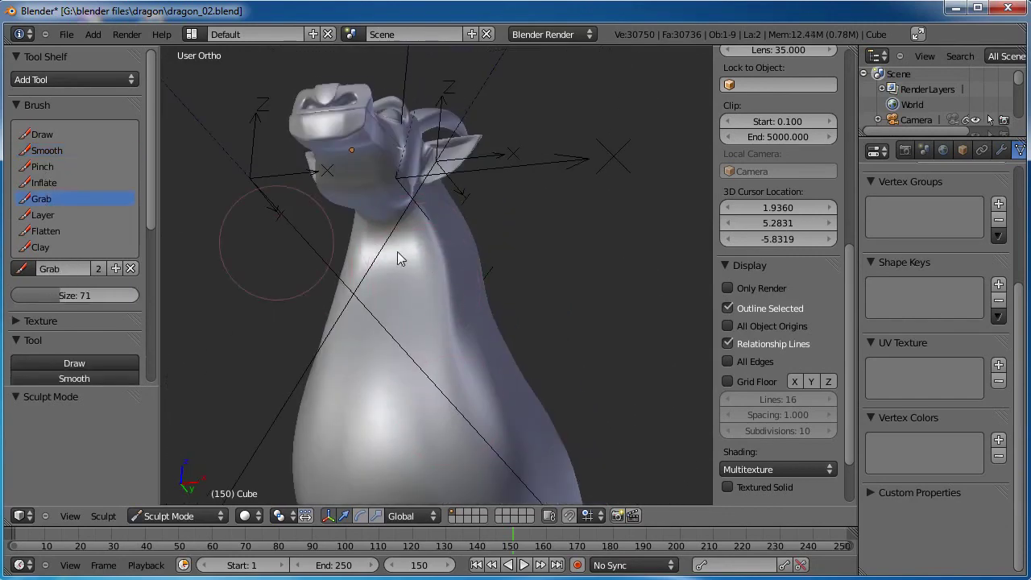
mouse_move(431, 294)
left_mouse_down()
mouse_move(451, 258)
mouse_move(469, 287)
mouse_move(439, 315)
left_mouse_up()
mouse_move(439, 314)
middle_mouse_down()
mouse_move(384, 288)
mouse_move(430, 298)
middle_mouse_up()
mouse_move(431, 266)
left_mouse_down()
mouse_move(439, 270)
mouse_move(448, 231)
mouse_move(408, 271)
mouse_move(427, 316)
mouse_move(439, 217)
mouse_move(464, 180)
left_mouse_up()
mouse_move(463, 180)
middle_mouse_down()
mouse_move(417, 342)
mouse_move(550, 334)
mouse_move(528, 355)
mouse_move(554, 322)
mouse_move(423, 310)
mouse_move(573, 322)
mouse_move(451, 306)
mouse_move(381, 228)
middle_mouse_up()
In Edit Mode and side view, box-select the tail and torso and extend the selection with edge loops up to the lower neck.
key("Right")
key("KP_3")
key("Tab")
scroll(438, 277, "up", 3)
scroll(381, 228, "down", 3)
middle_click_drag(452, 243, 389, 232, "shift")
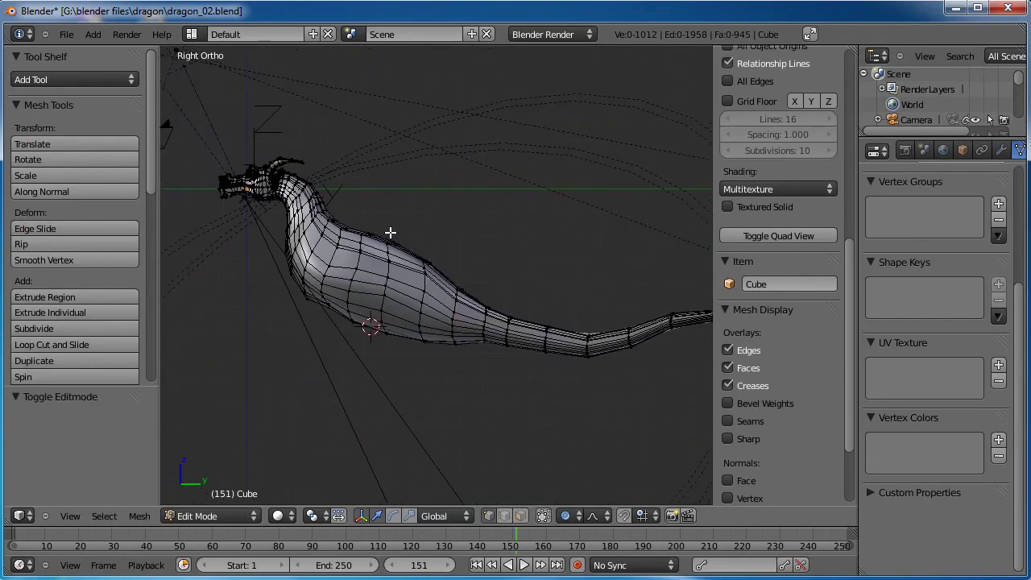
scroll(389, 233, "down", 2)
key("a")
key("a")
key("b")
left_click_drag(690, 205, 377, 373)
scroll(398, 345, "up", 4)
key("b")
left_click_drag(504, 443, 304, 278)
right_click(371, 312, "alt+shift")
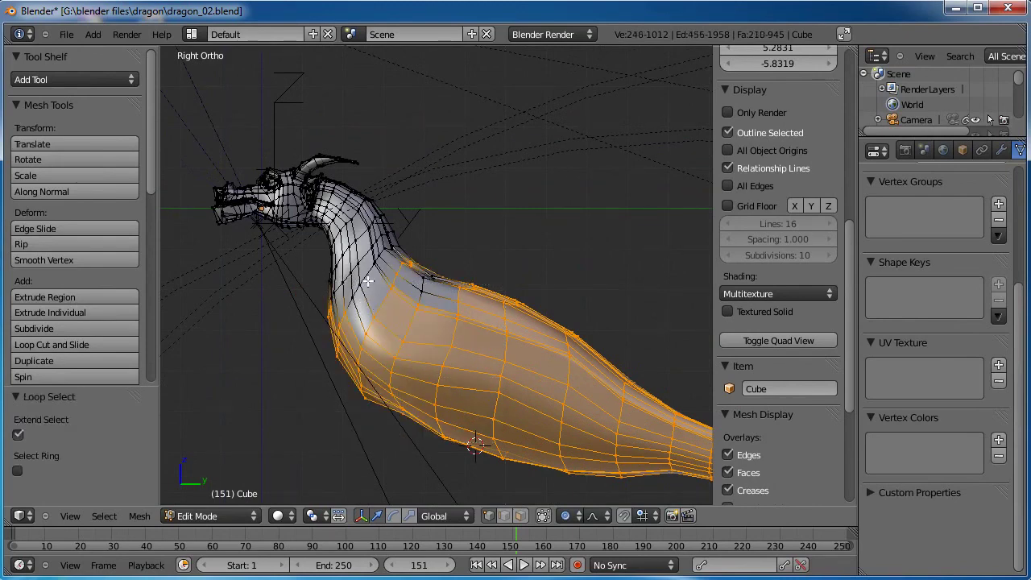
right_click(367, 281, "alt+shift")
right_click(414, 325, "alt+shift")
right_click(414, 326, "alt+shift")
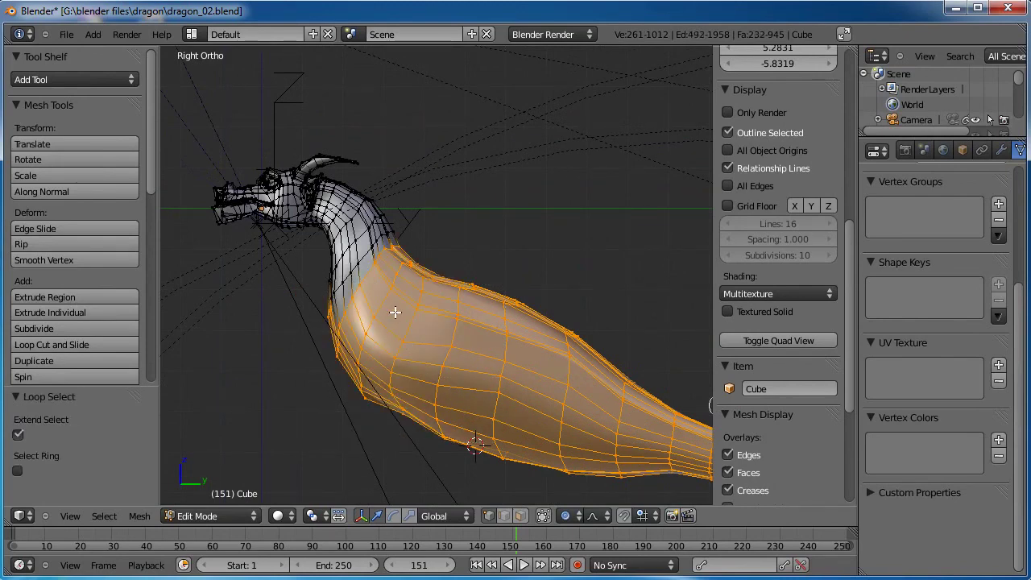
right_click(362, 260, "alt+shift")
scroll(483, 301, "down", 4)
middle_click_drag(495, 301, 410, 255, "shift")
key("g")
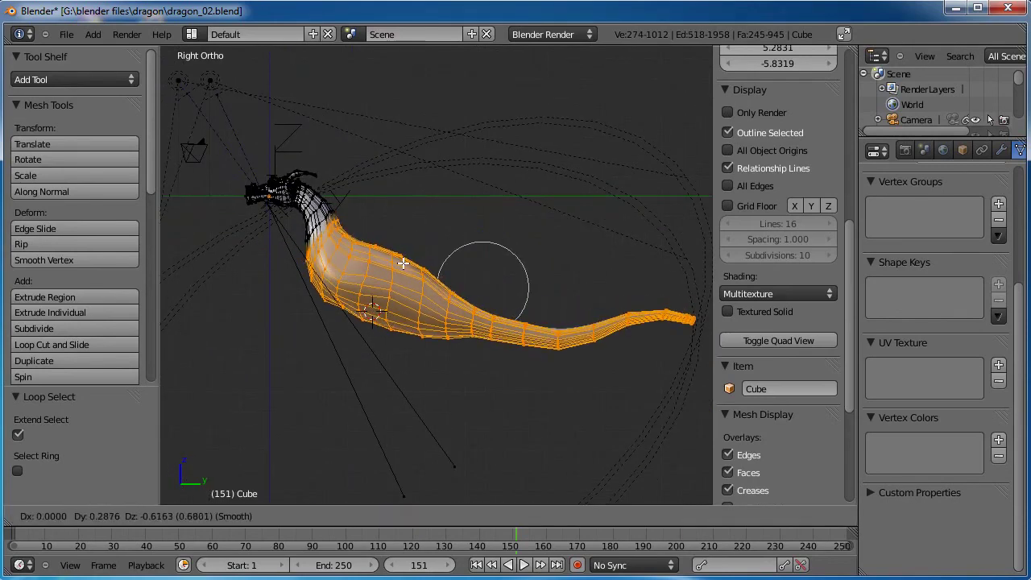
left_click(412, 277)
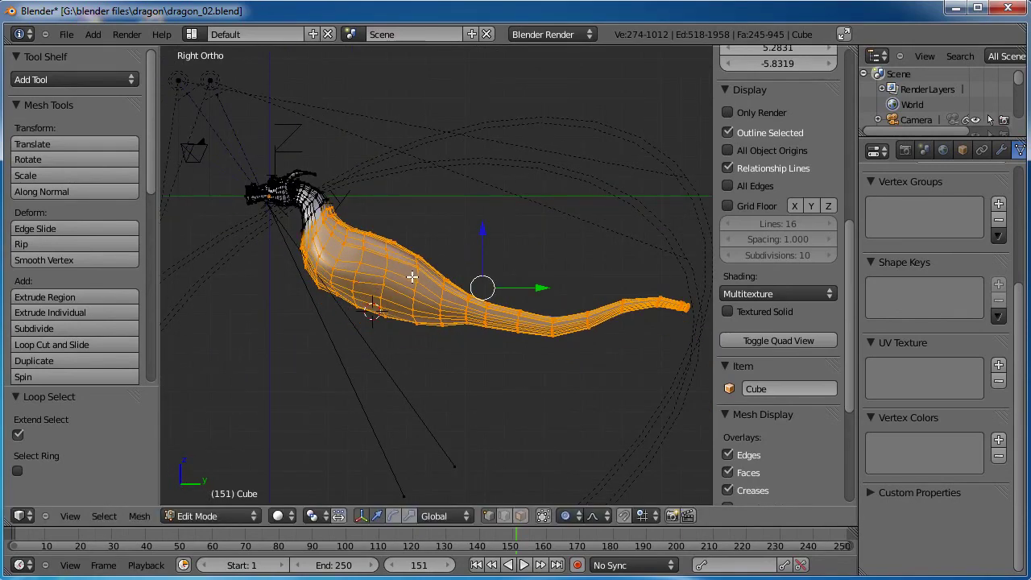
key("g")
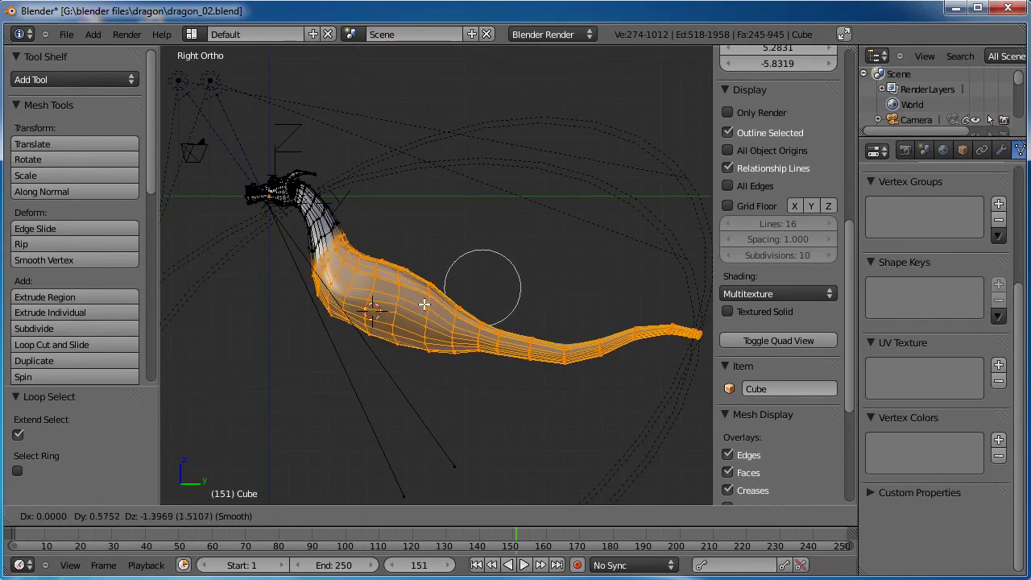
right_click(424, 304)
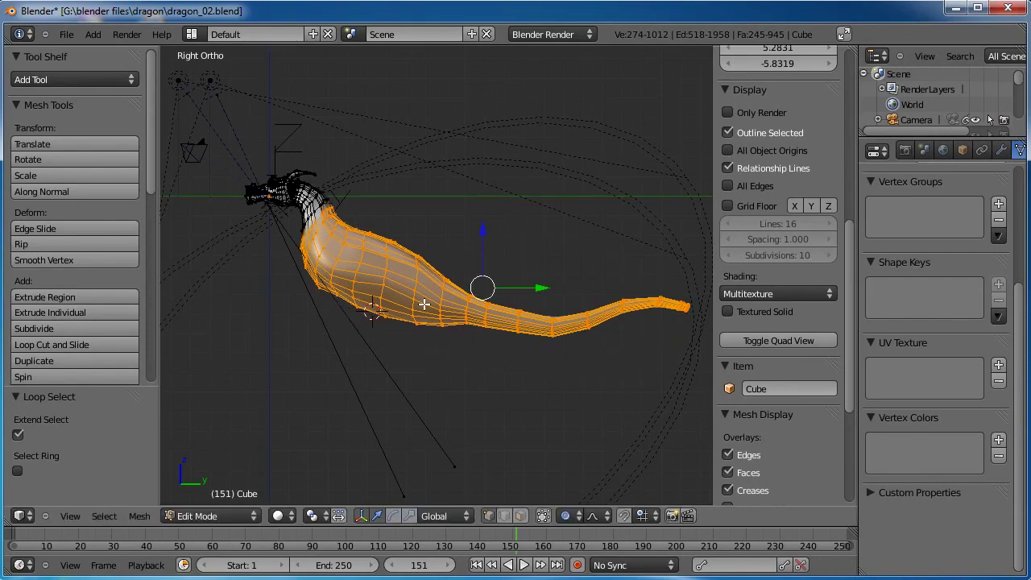
Move the selected torso and tail about 1.2 along Y and 2.3 down with proportional editing to lengthen the neck.
key("g")
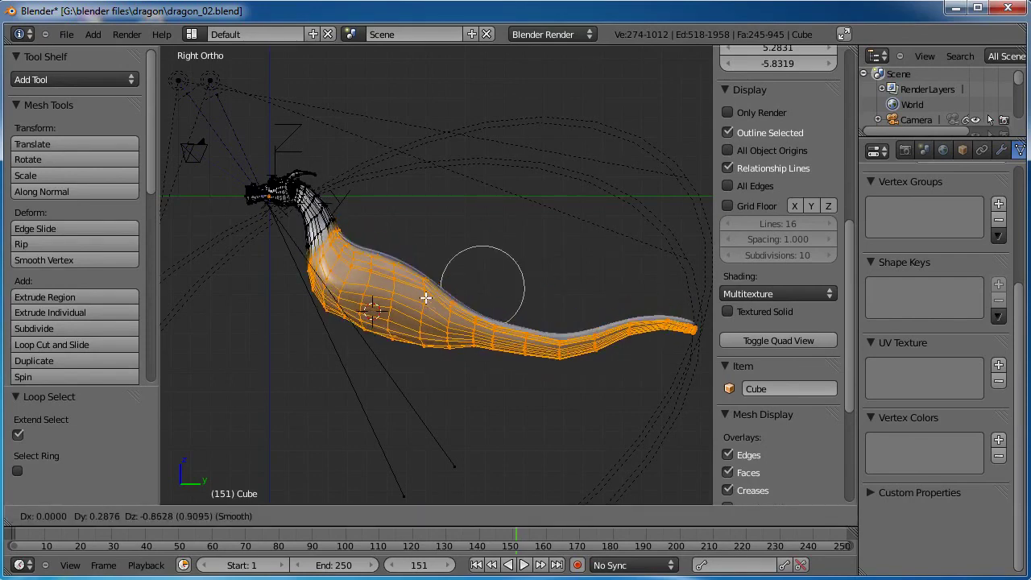
scroll(428, 302, "up", 3)
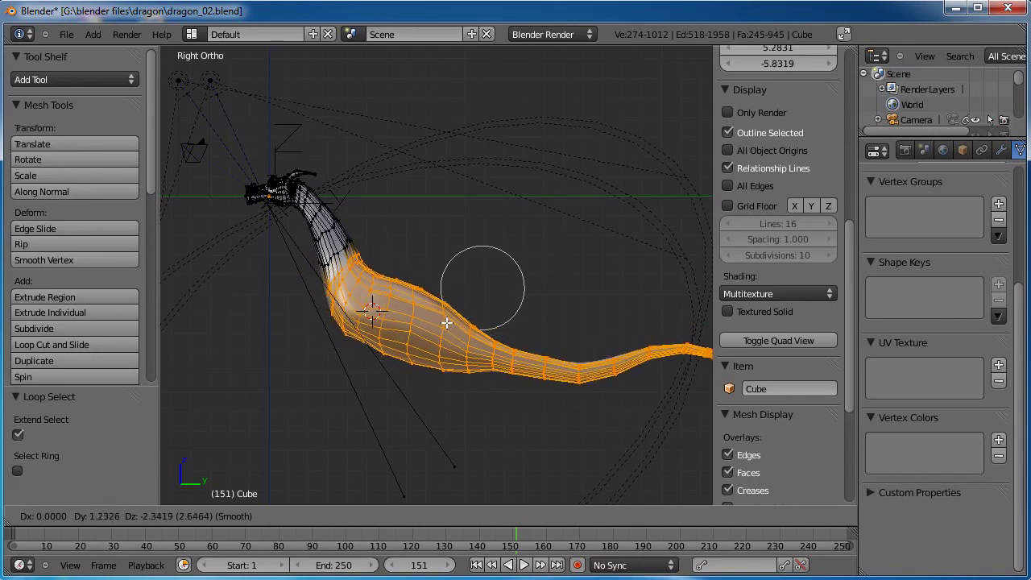
left_click(448, 326)
Box-select the rear body and tail and move them forward and up to shorten the torso.
middle_click_drag(486, 316, 439, 315, "shift")
scroll(456, 306, "down", 1)
key("a")
key("b")
left_click_drag(396, 266, 638, 410)
key("g")
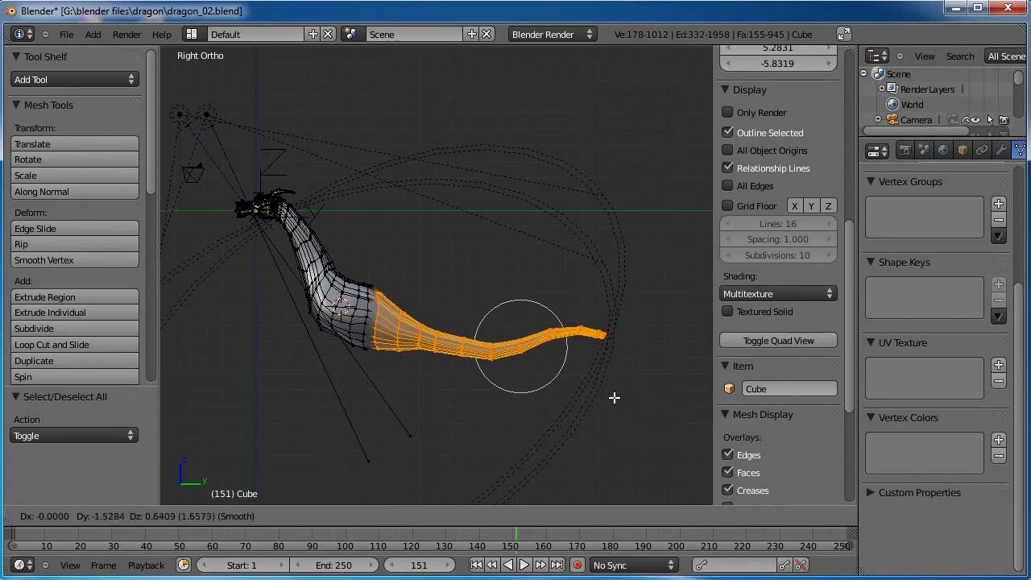
left_click(625, 377)
Box-select the whole tail from its base and move it -1.035 along Y and 0.394 along Z.
key("a")
key("b")
left_click_drag(625, 293, 399, 378)
key("g")
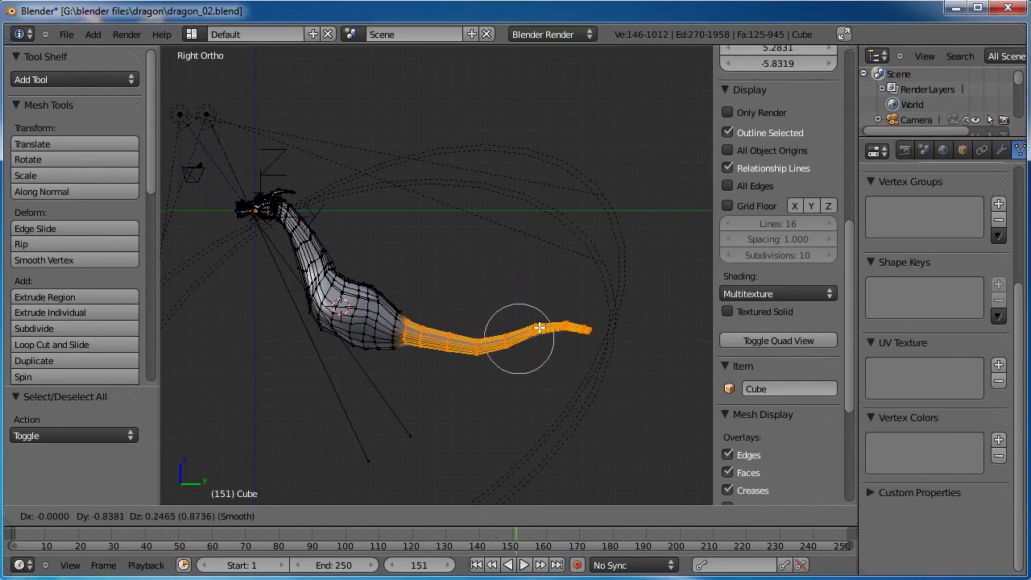
left_click(537, 325)
Rotate the selected tail by -8.866° about X and move it about 0.39 forward and 1.43 up.
key("r")
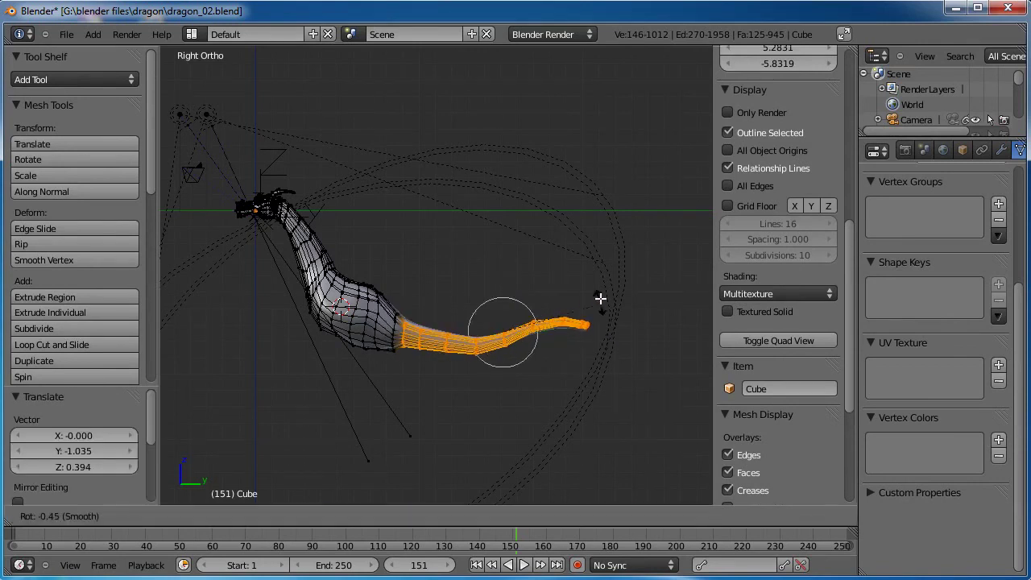
left_click(597, 291)
key("g")
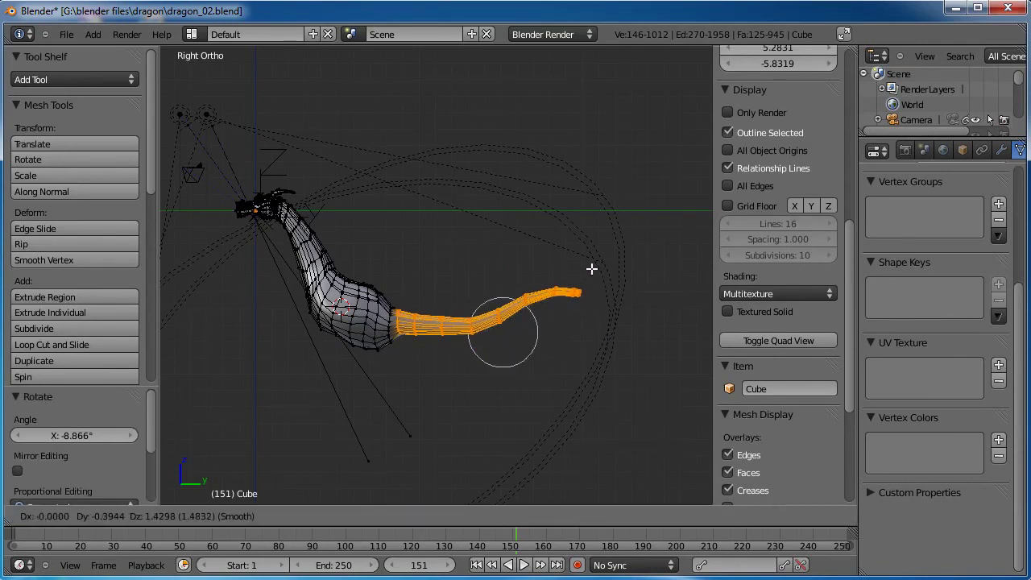
left_click(592, 268)
Box-select the rear half of the tail and move it -0.838 along Y and 0.887 along Z.
key("a")
key("b")
left_click_drag(592, 269, 493, 333)
key("g")
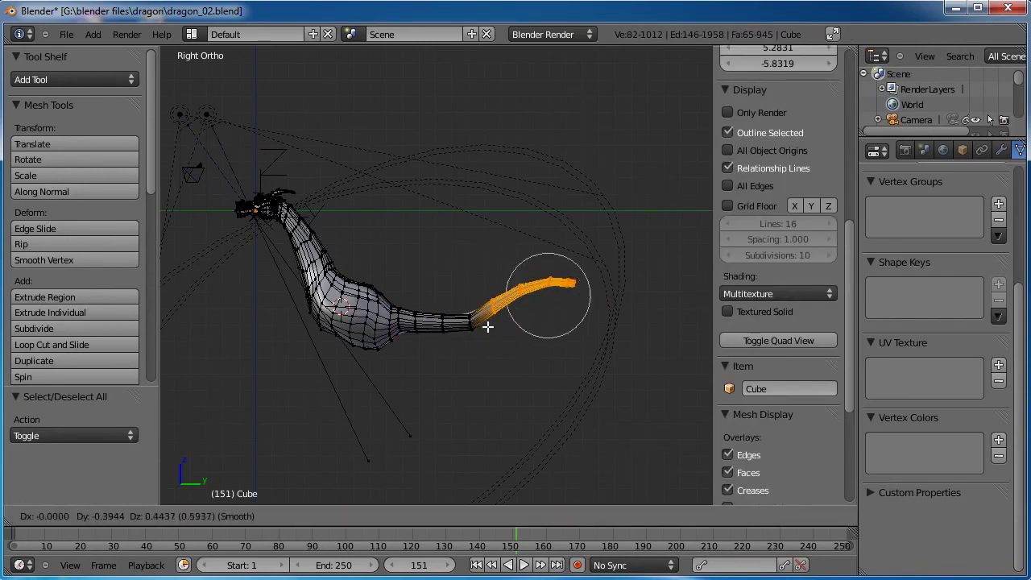
left_click(576, 261)
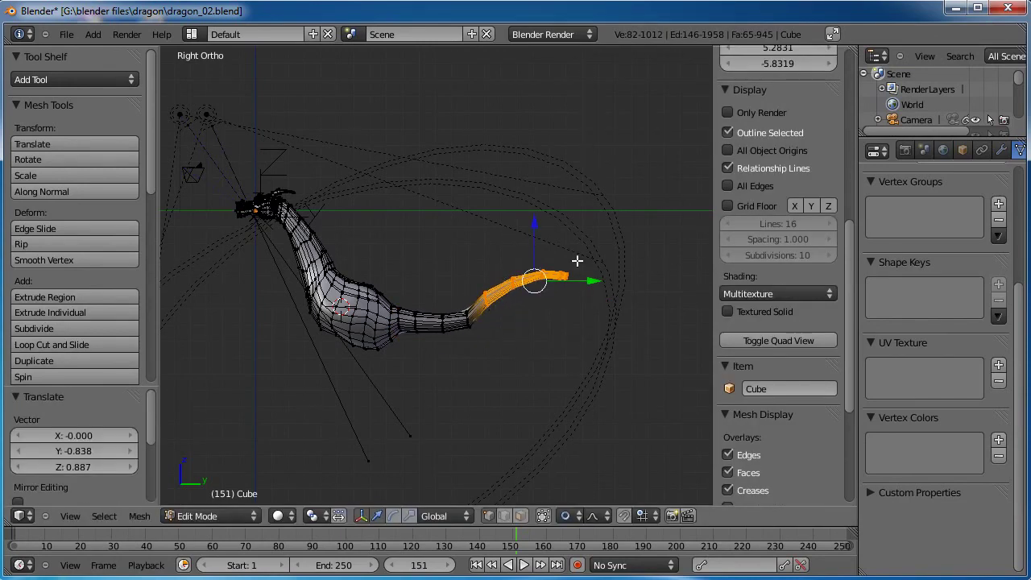
Box-select the tip of the tail and scale it down to 0.518.
key("a")
key("b")
left_click_drag(577, 266, 541, 287)
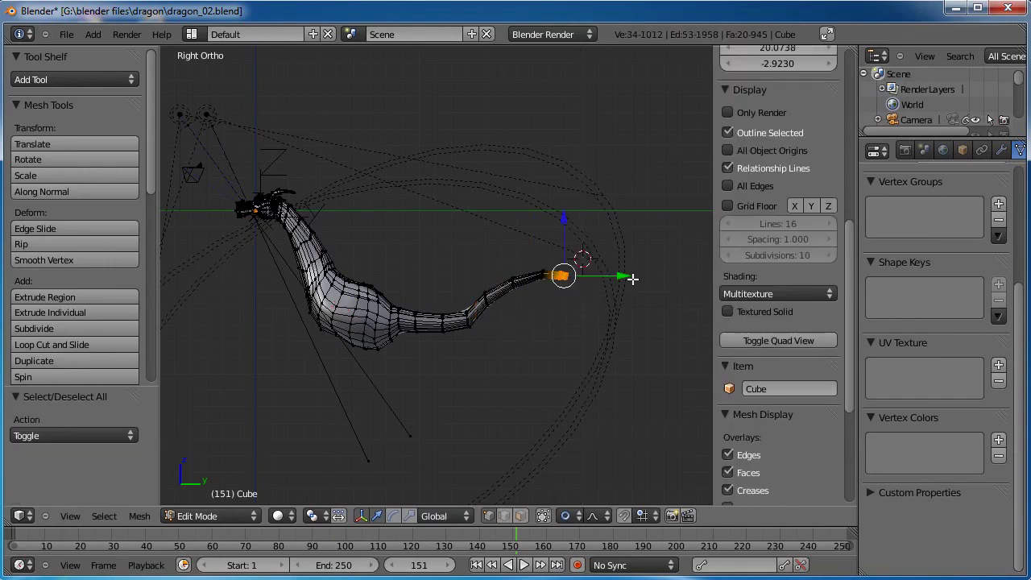
key("s")
left_click(599, 281)
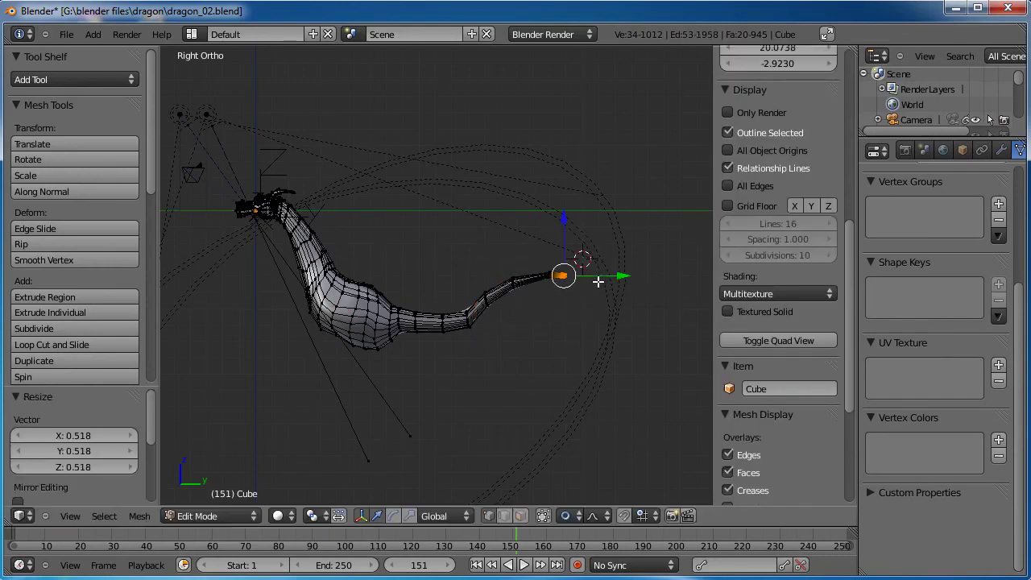
Return to Sculpt Mode and smooth the shoulder area where the neck meets the torso with the Smooth brush.
key("Tab")
mouse_move(552, 308)
middle_mouse_down()
mouse_move(496, 293)
mouse_move(391, 338)
mouse_move(399, 330)
mouse_move(478, 377)
mouse_move(549, 339)
mouse_move(414, 322)
middle_mouse_up()
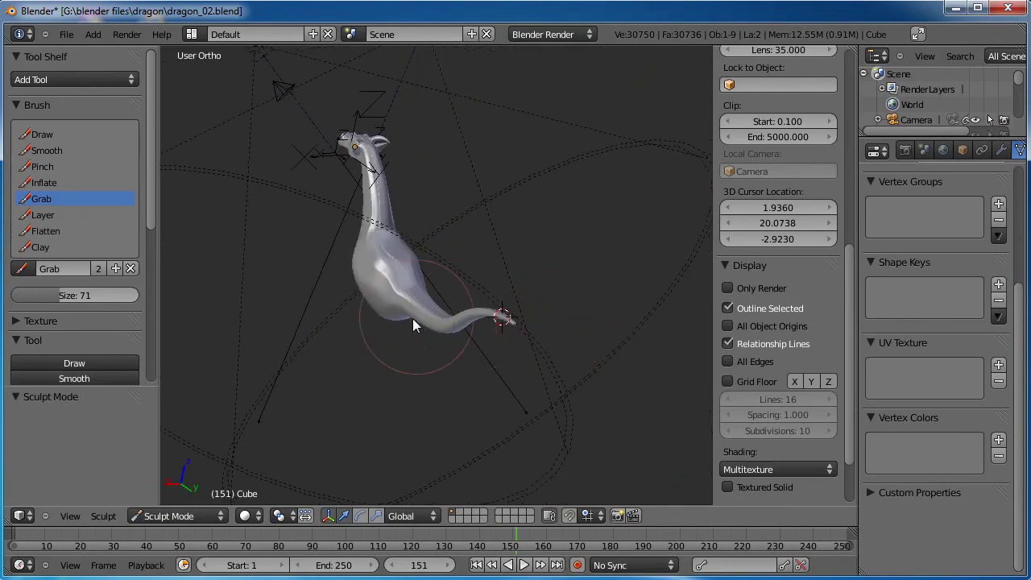
scroll(506, 357, "up", 3)
middle_click_drag(506, 356, 478, 279)
scroll(437, 414, "up", 2)
scroll(480, 347, "up", 3)
left_click(42, 154)
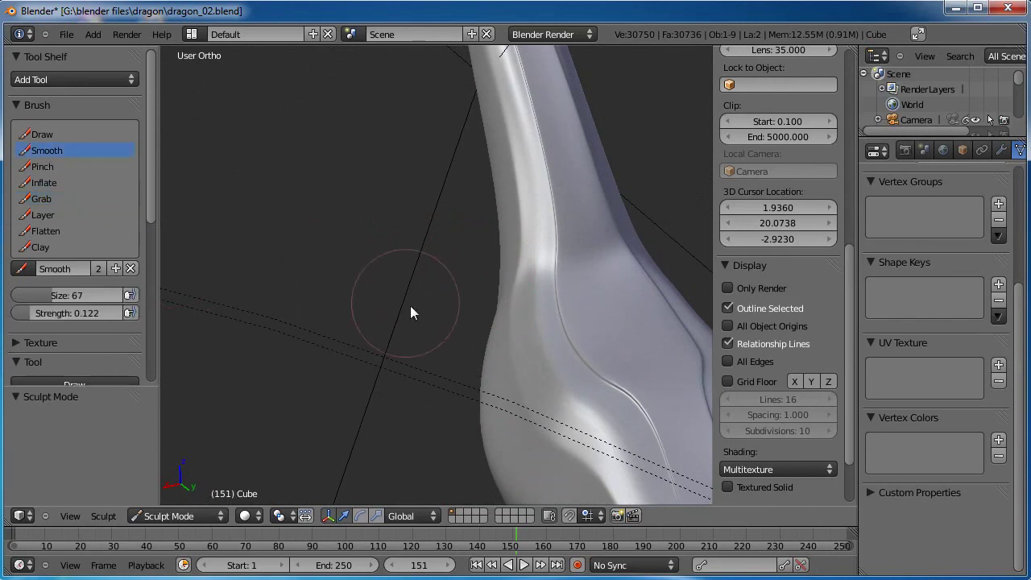
mouse_move(410, 306)
middle_mouse_down()
mouse_move(564, 315)
mouse_move(444, 168)
middle_mouse_up()
left_click_drag(445, 201, 506, 322)
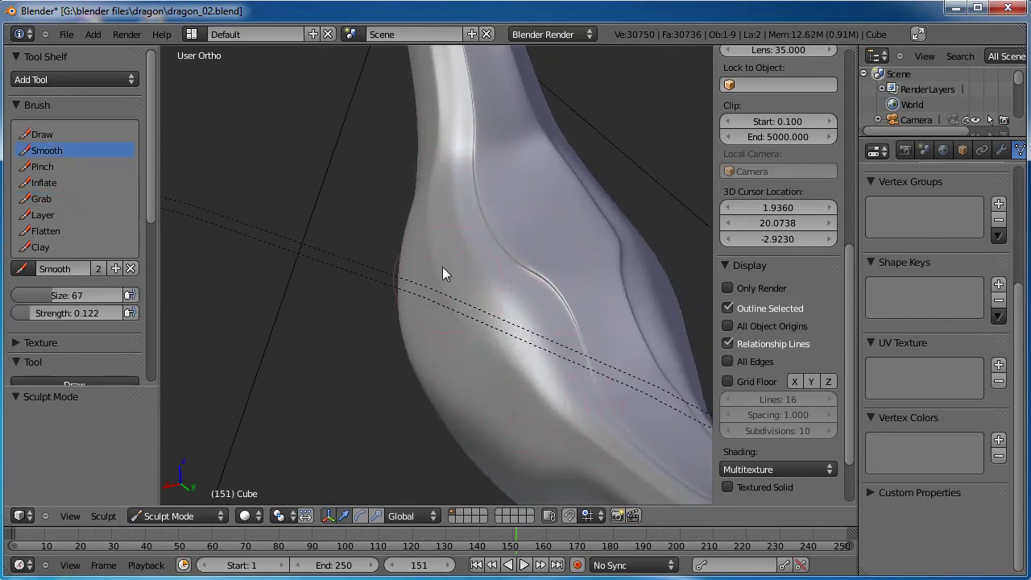
Check the smoothed body from several angles and save dragon_02.blend over the existing file.
scroll(580, 411, "down", 3)
middle_click_drag(460, 406, 644, 385)
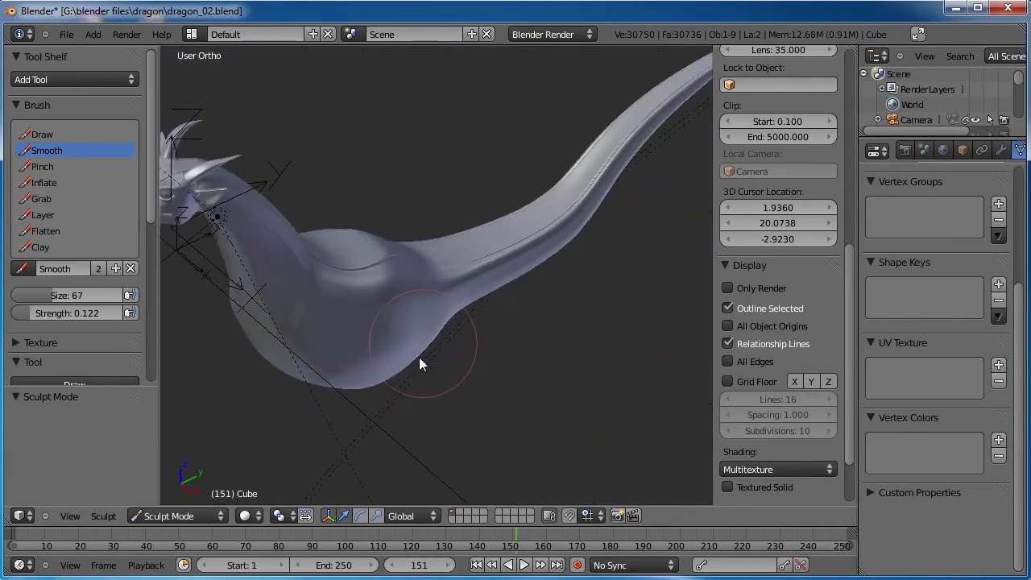
middle_click_drag(414, 362, 409, 308)
middle_click_drag(334, 256, 416, 273)
mouse_move(407, 366)
middle_mouse_down()
mouse_move(474, 333)
mouse_move(389, 459)
middle_mouse_up()
scroll(468, 446, "down", 3)
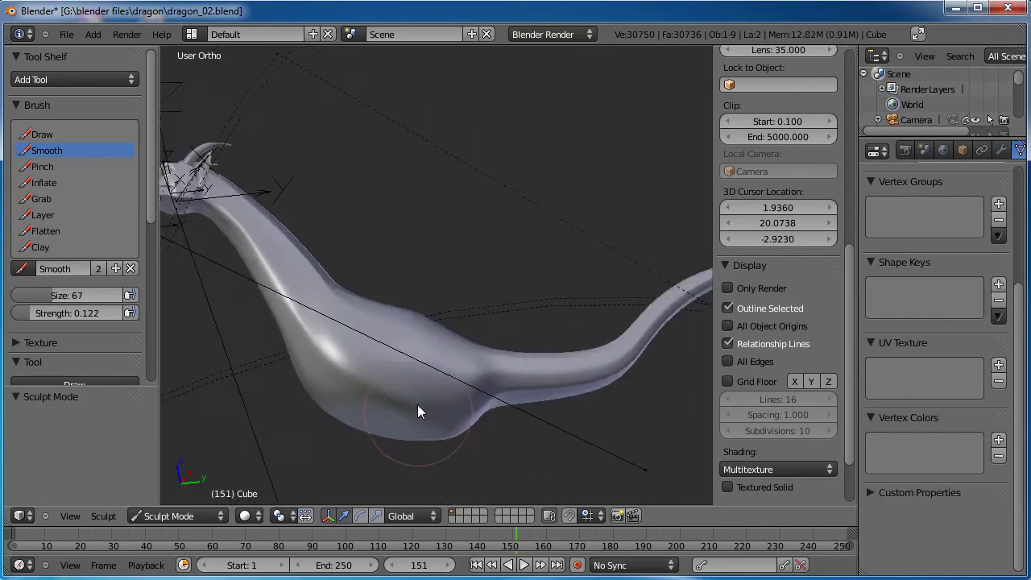
mouse_move(419, 409)
middle_mouse_down()
mouse_move(484, 292)
mouse_move(363, 322)
mouse_move(403, 275)
mouse_move(437, 265)
mouse_move(430, 317)
mouse_move(408, 349)
mouse_move(464, 359)
mouse_move(549, 339)
mouse_move(631, 338)
mouse_move(467, 334)
mouse_move(347, 280)
mouse_move(477, 312)
mouse_move(451, 311)
mouse_move(476, 284)
mouse_move(397, 374)
mouse_move(370, 335)
mouse_move(345, 331)
mouse_move(494, 327)
middle_mouse_up()
key("ctrl+s")
left_click(522, 336)
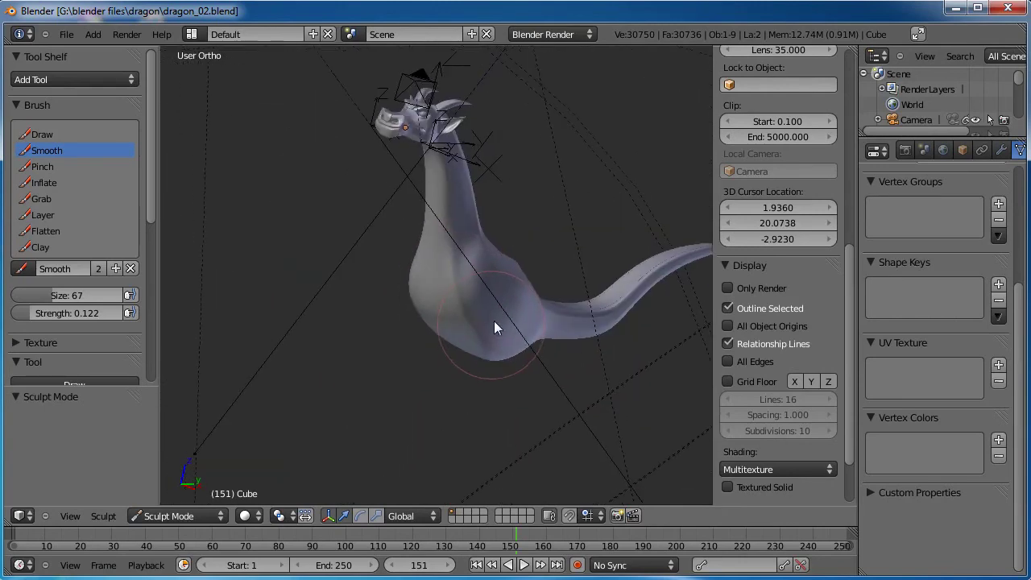
Switch the dragon mesh from Sculpt Mode to Edit Mode with face selection, focused on the shoulder area.
scroll(462, 391, "up", 4)
scroll(451, 390, "up", 1)
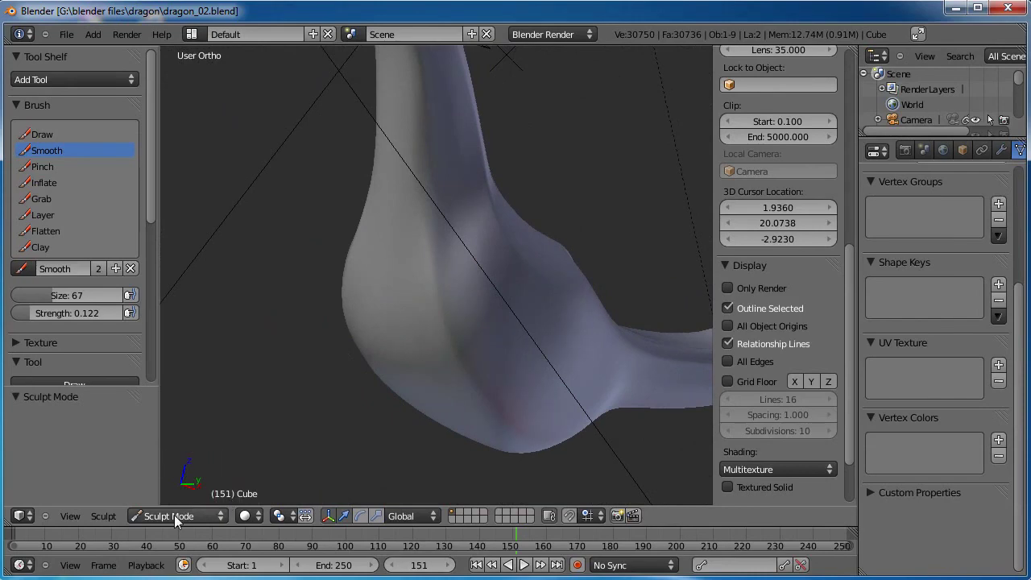
left_click(208, 518)
left_click(179, 482)
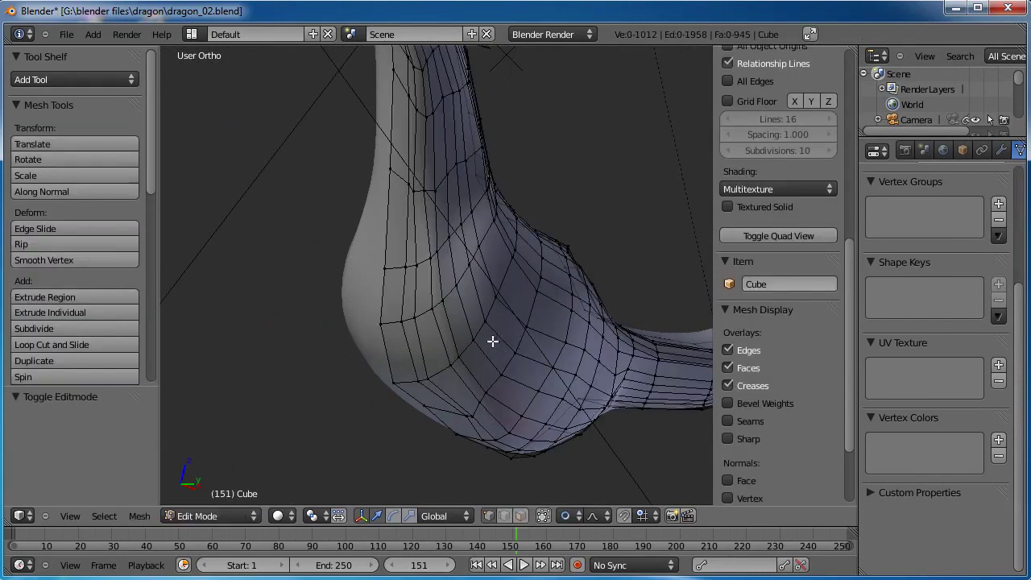
middle_click_drag(509, 334, 487, 295)
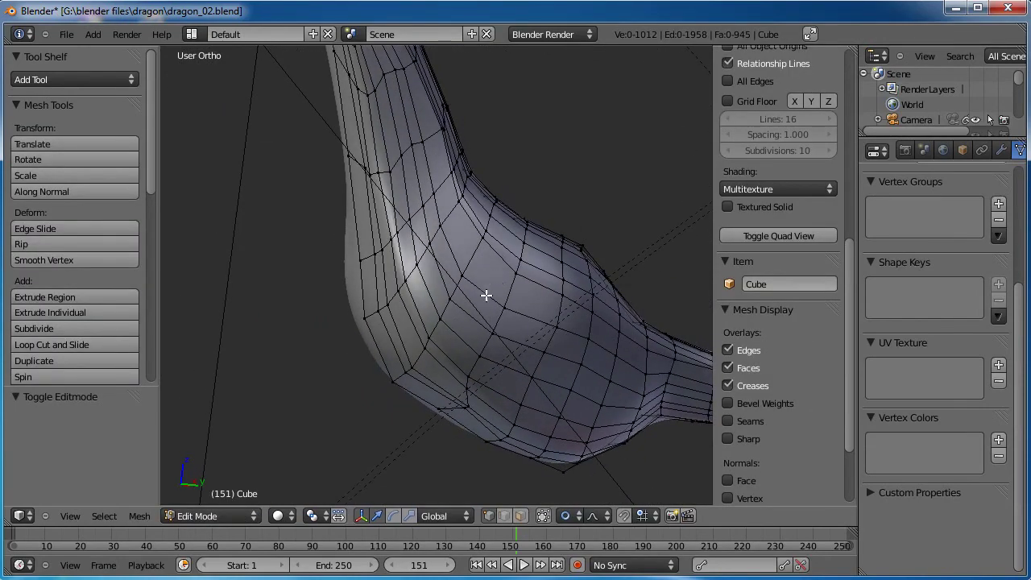
middle_click_drag(398, 314, 456, 462)
left_click(519, 515)
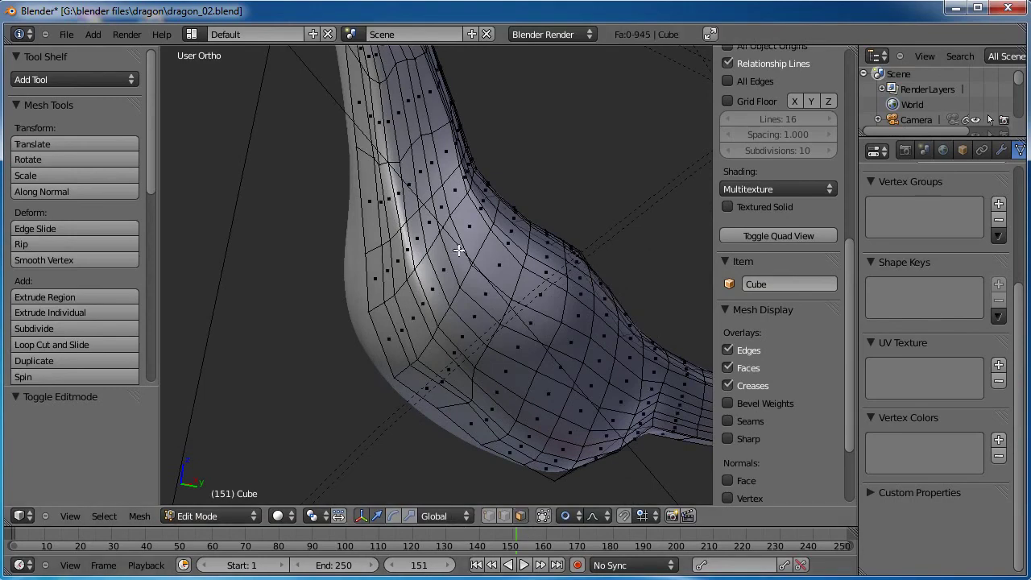
Box-select the patch of faces covering the shoulder from the base of the neck down to the front of the torso.
left_click_drag(451, 246, 409, 295)
key("b")
left_click_drag(491, 254, 446, 340)
key("b")
left_click_drag(488, 258, 510, 291)
key("b")
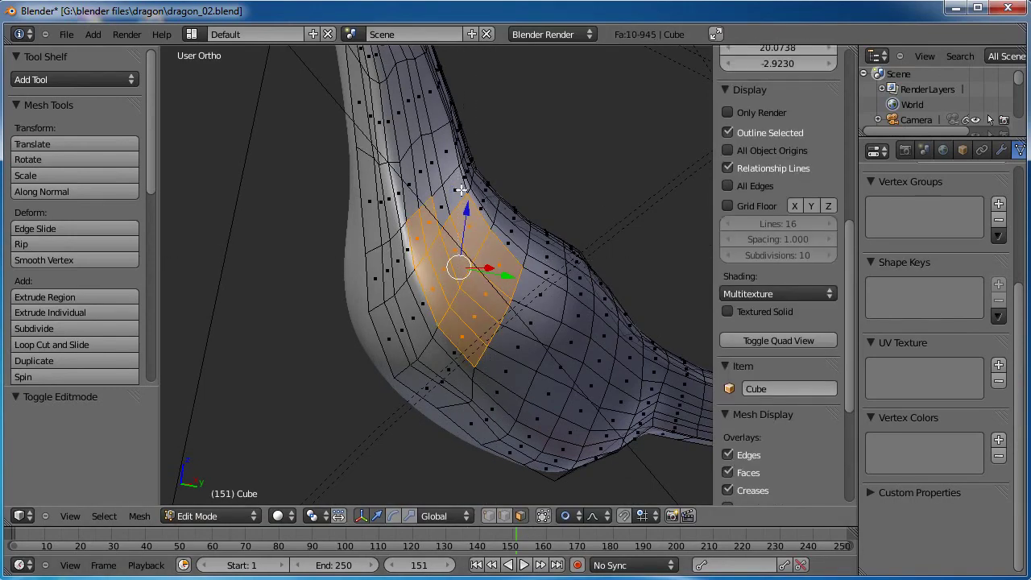
key("b")
left_click_drag(439, 224, 398, 289)
key("b")
left_click_drag(432, 295, 405, 324)
key("b")
mouse_move(459, 344)
left_mouse_down()
mouse_move(433, 373)
mouse_move(442, 343)
left_mouse_up()
scroll(485, 322, "down", 2)
middle_click_drag(442, 343, 456, 317)
In the right side view, extrude the selected shoulder faces forward by -0.161 along Y and try scaling them with proportional editing.
key("KP_3")
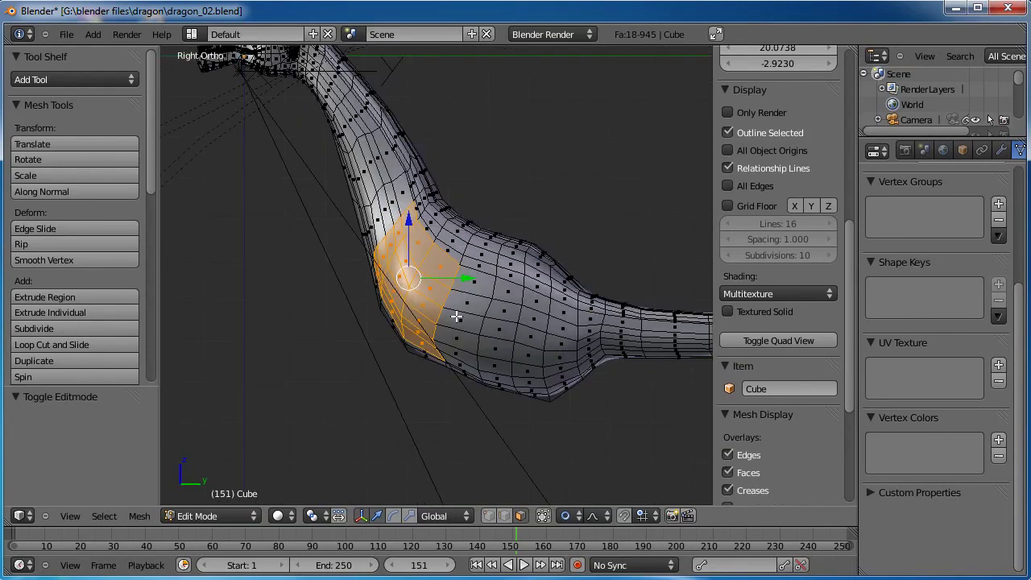
scroll(456, 317, "up", 3)
key("e")
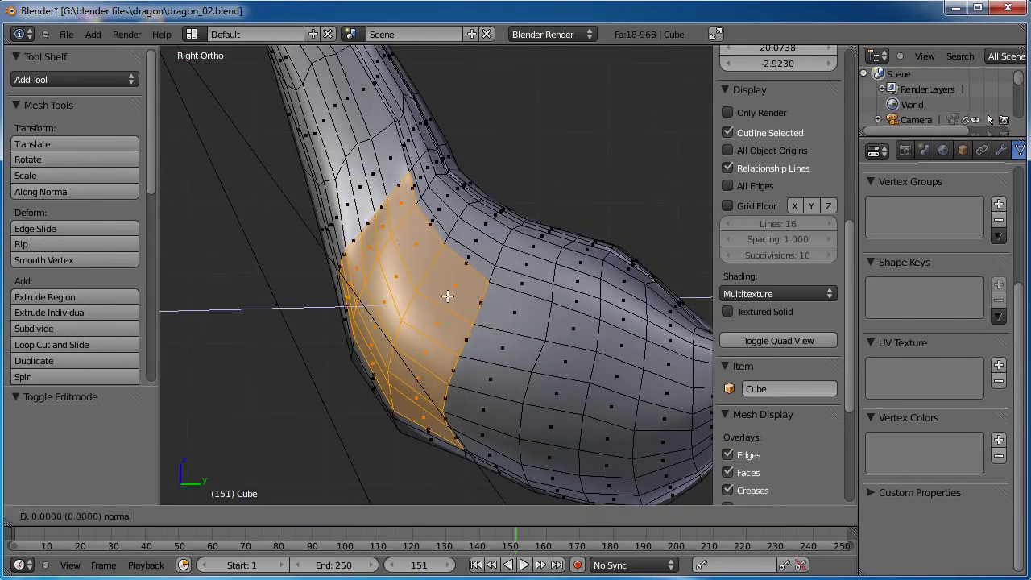
left_click(435, 299)
key("s")
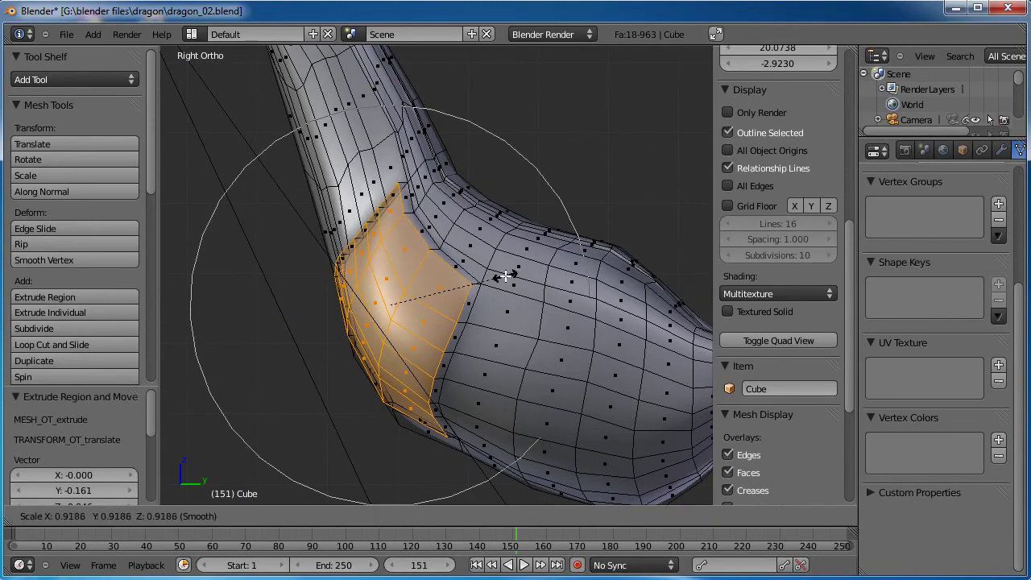
left_click(507, 276)
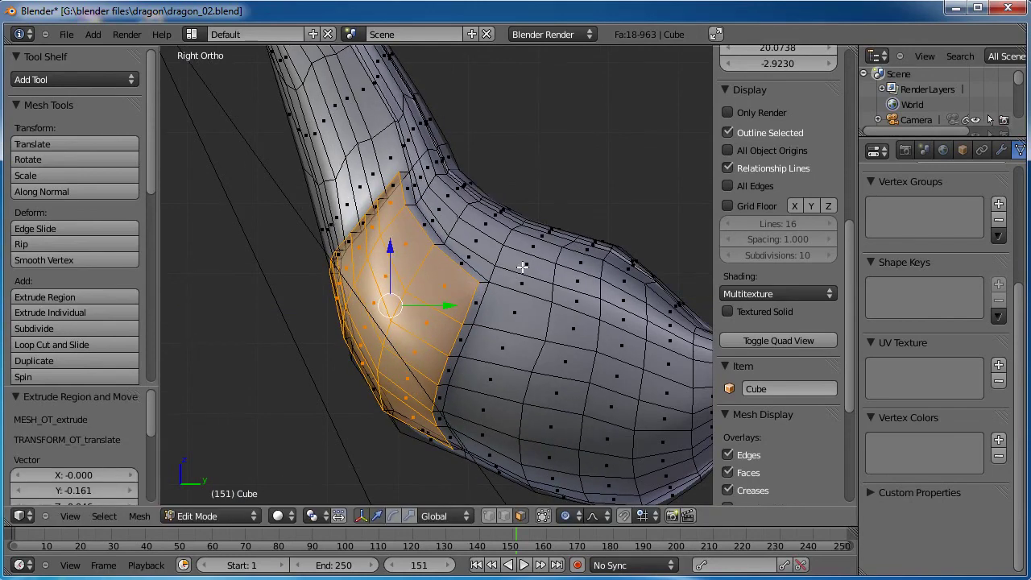
Turn off proportional editing, scale the extruded shoulder faces to 0.875 and move them -0.069 along Y and -0.057 along Z.
key("o")
key("s")
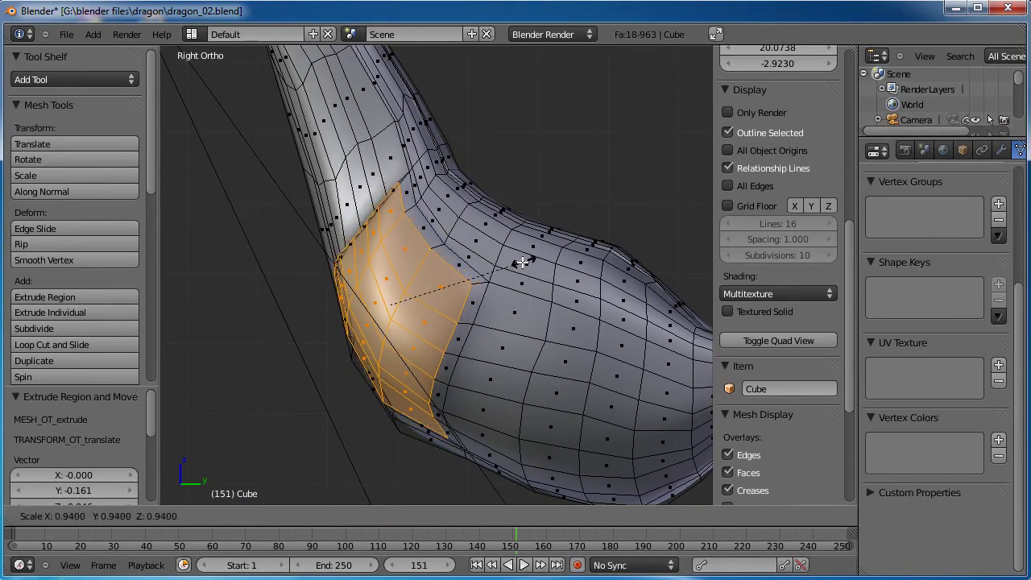
left_click(519, 266)
key("g")
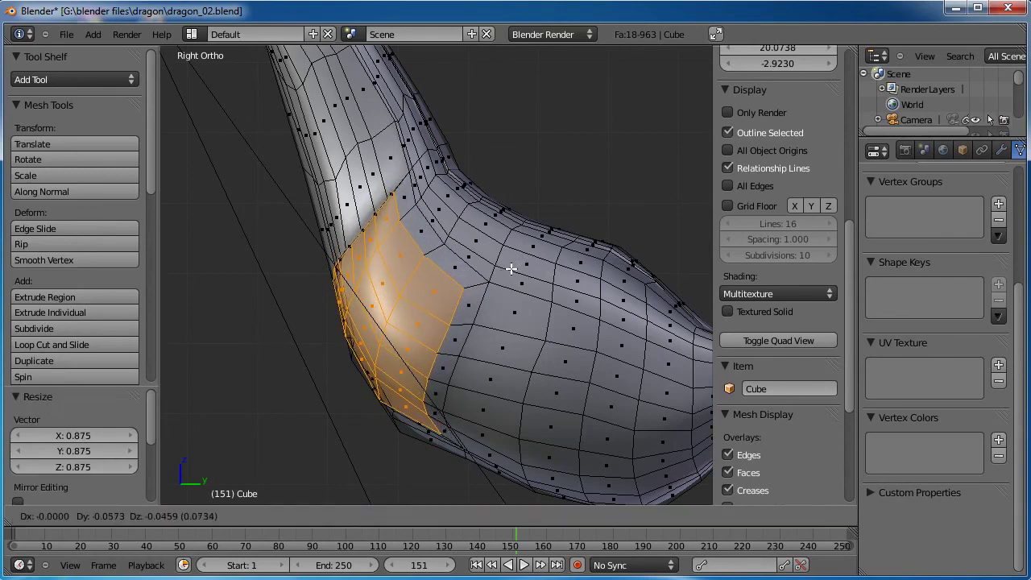
left_click(472, 268)
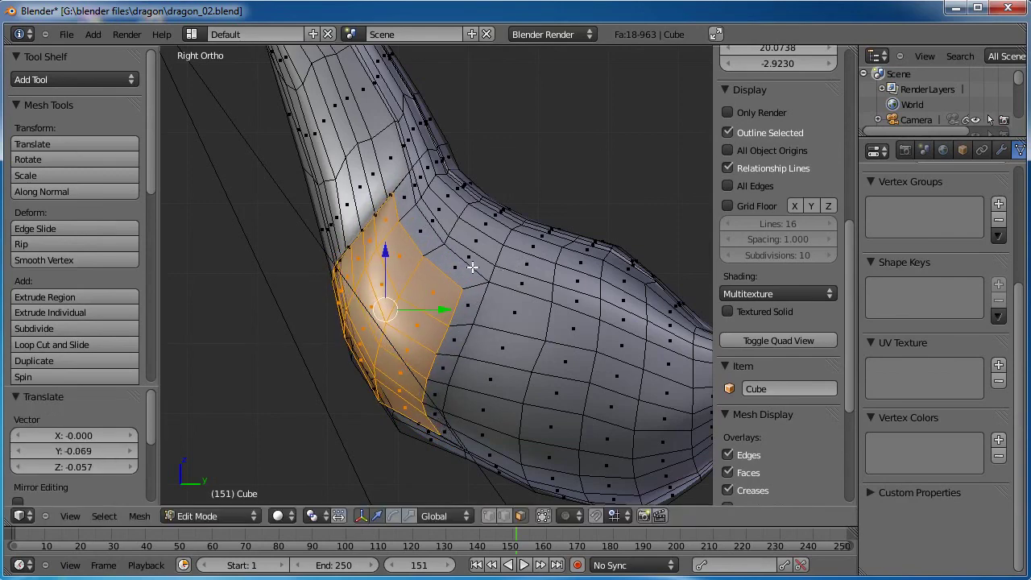
In vertex selection, pull down the upper corner vertex of the shoulder patch, finishing with a proportional move of -0.046 Y and -0.138 Z.
left_click(489, 515)
right_click_drag(395, 194, 403, 213)
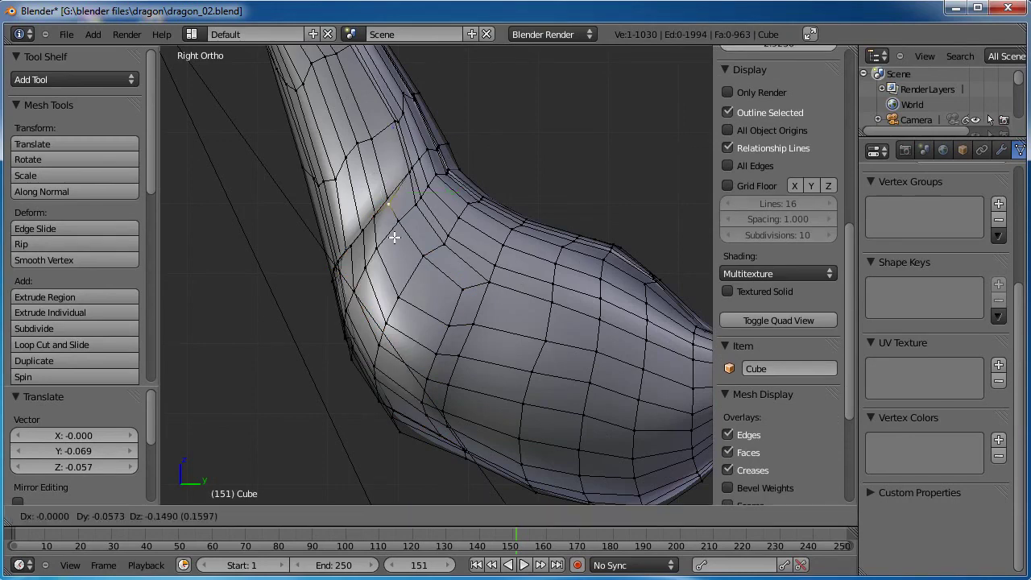
right_click_drag(392, 239, 393, 240)
key("o")
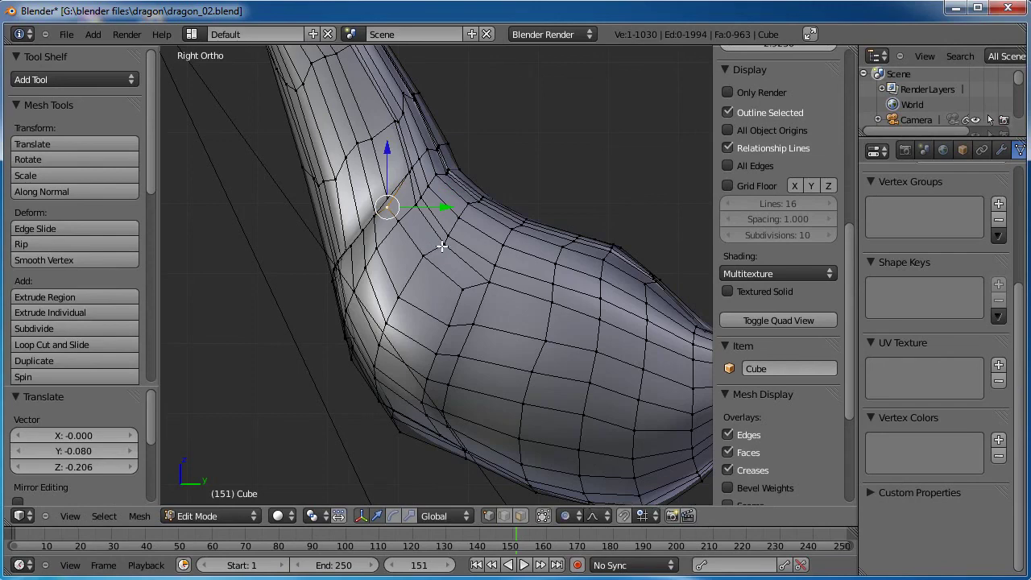
key("g")
scroll(403, 233, "up", 15)
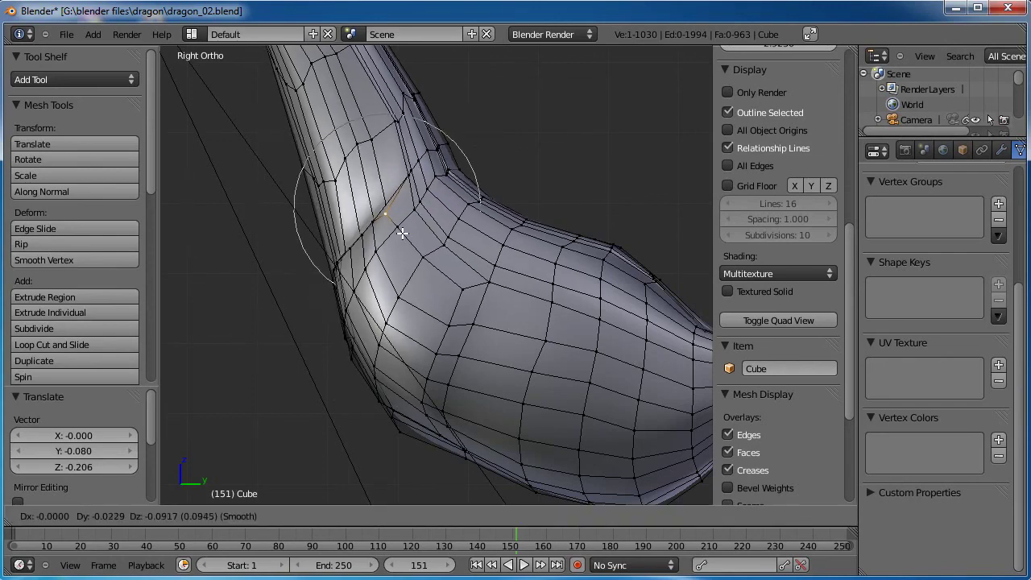
left_click(400, 236)
Reposition the neighbouring vertices along the shoulder patch's upper border with proportional editing to round its outline.
key("g")
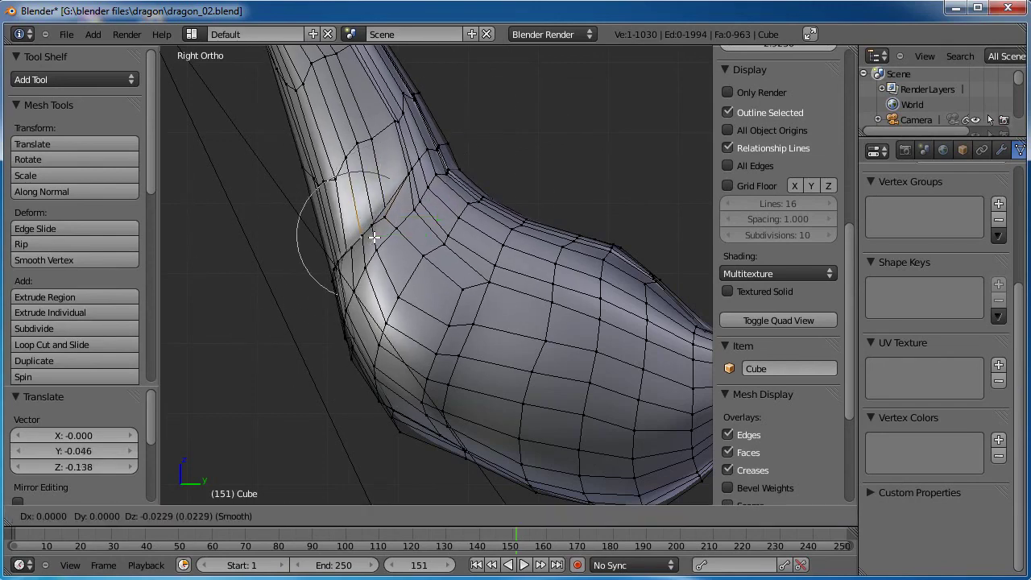
right_click(368, 231)
key("g")
left_click(372, 243)
right_click(422, 255)
key("g")
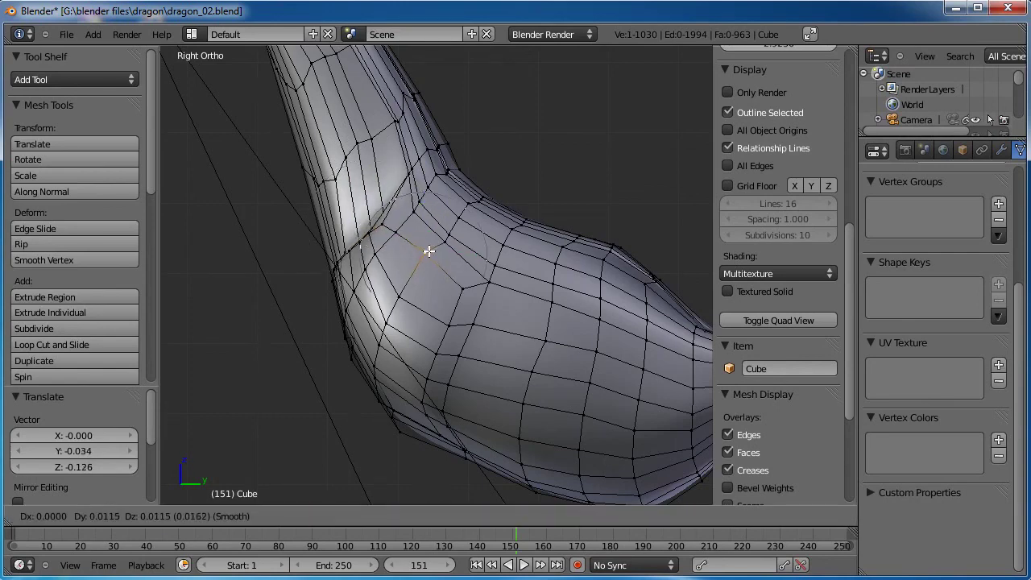
left_click(430, 243)
right_click(405, 233)
key("g")
left_click(426, 227)
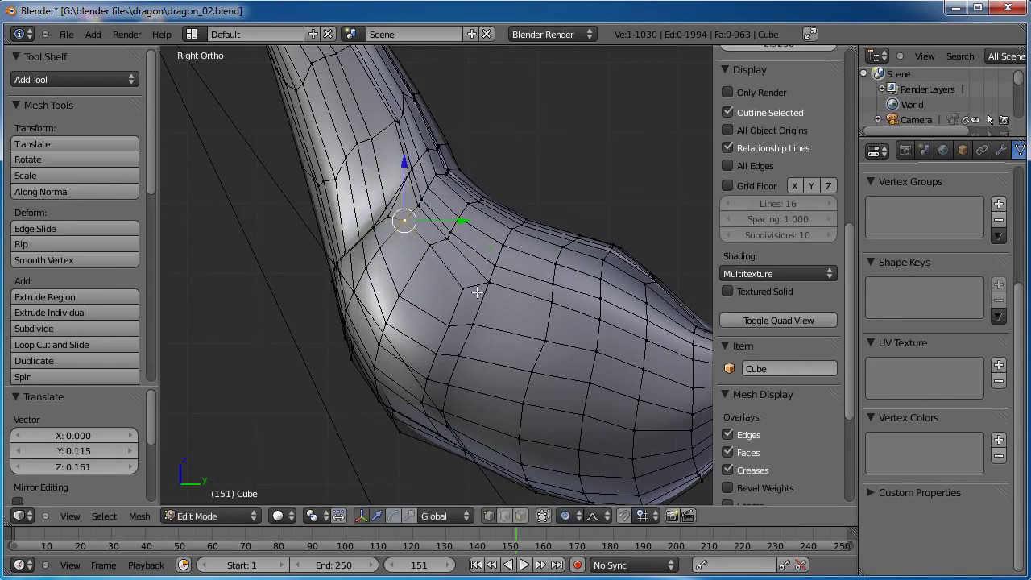
Adjust the lower rear corner of the shoulder patch, moving the two vertices there 0.074 X, 0.148 Y and -0.091 Z.
middle_click_drag(469, 302, 529, 379)
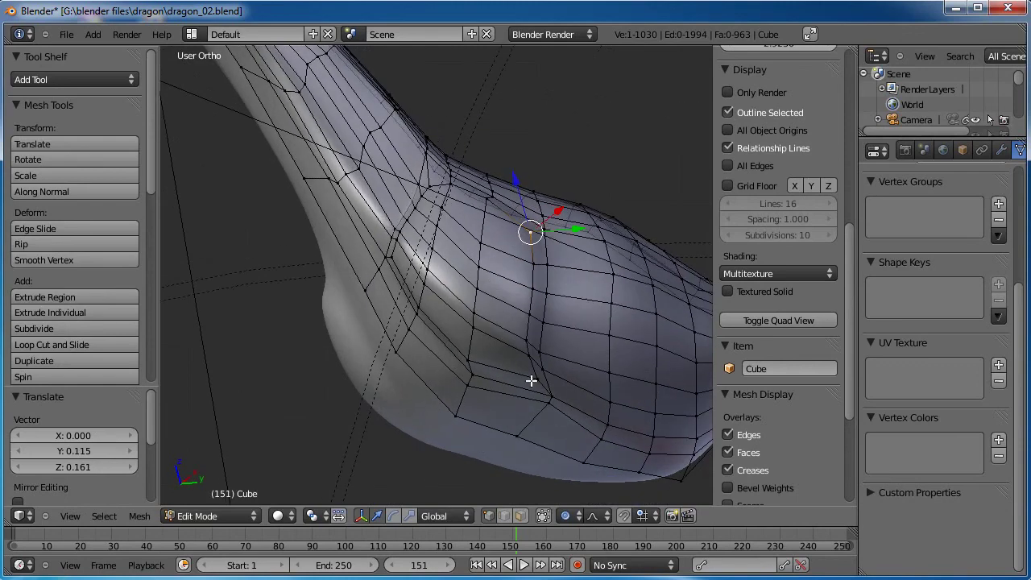
key("g")
left_click(511, 374)
right_click(534, 351)
right_click(533, 363, "shift")
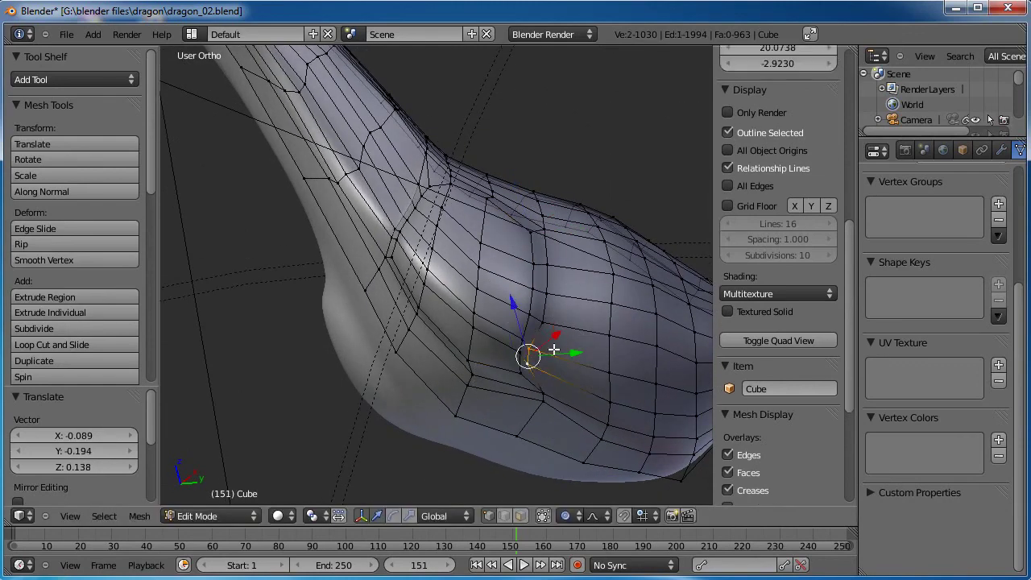
key("g")
left_click(562, 355)
Spread the doubled edges at the lower rear corner, moving the outer vertex pair 0.107 X, 0.256 Y, -0.212 Z and the inner vertex forward.
key("g")
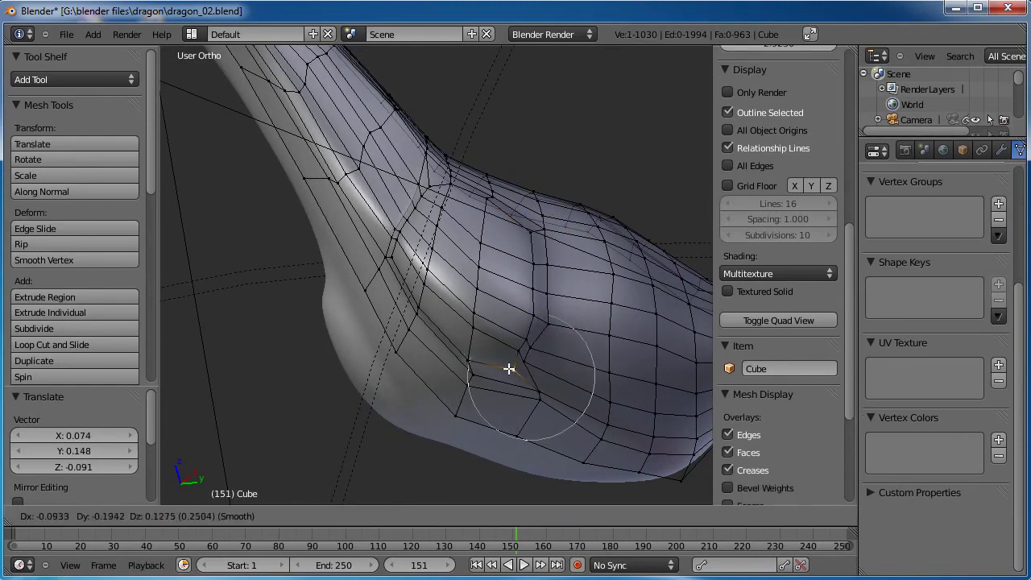
left_click(510, 368)
key("g")
scroll(551, 363, "up", 7)
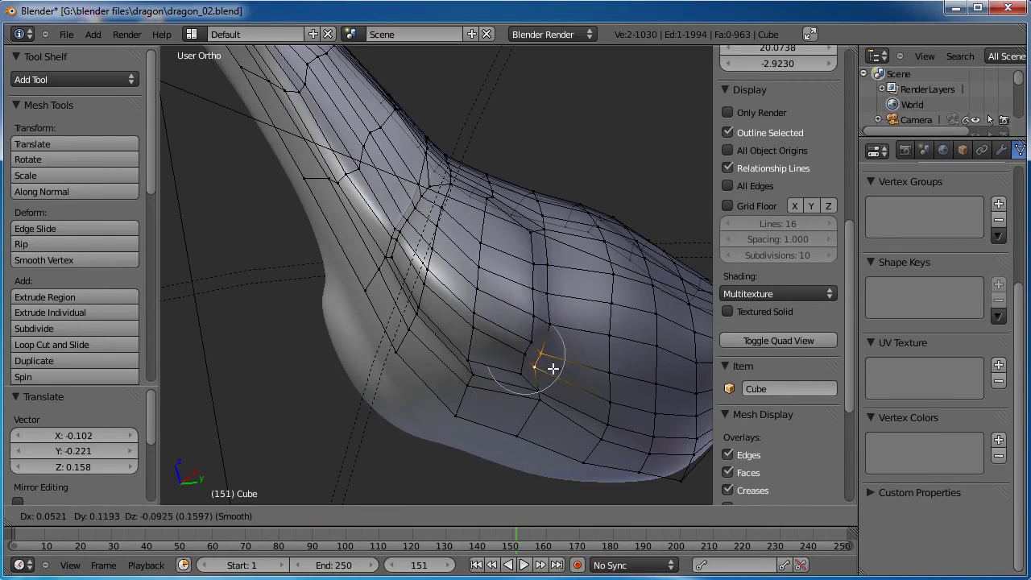
left_click(556, 368)
right_click(525, 375)
key("g")
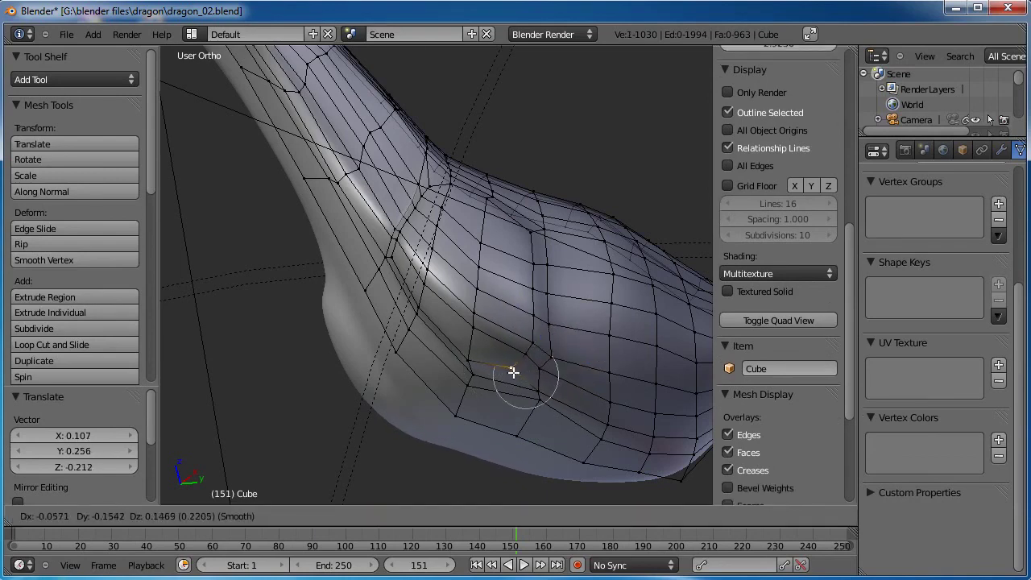
left_click(504, 363)
Move vertex pairs along the shoulder patch's front lower border, shifting the upper pair 0.032 X, 0.047 Y and -0.126 Z.
middle_click_drag(504, 363, 507, 323)
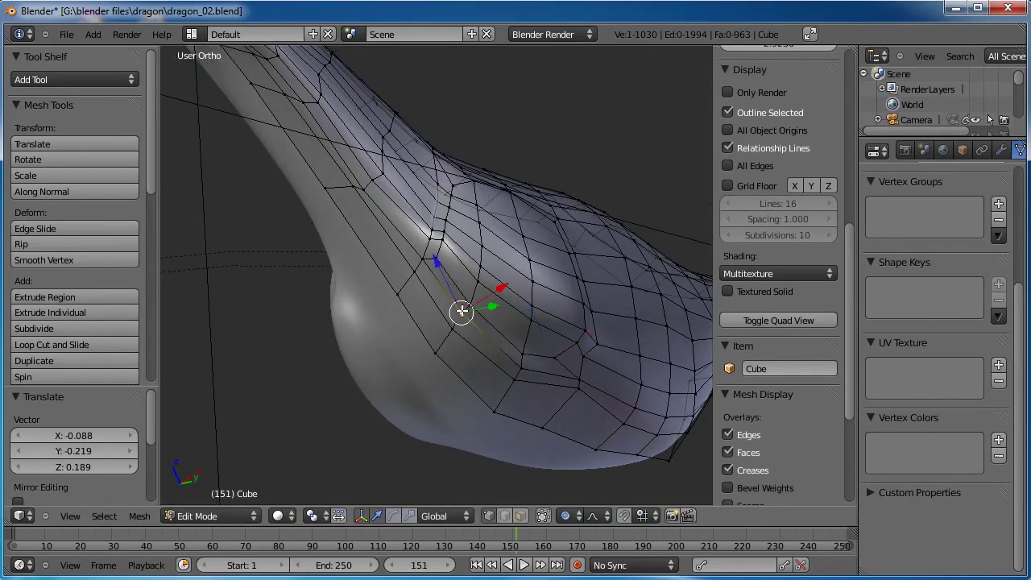
right_click(462, 310, "shift")
key("g")
left_click(466, 323)
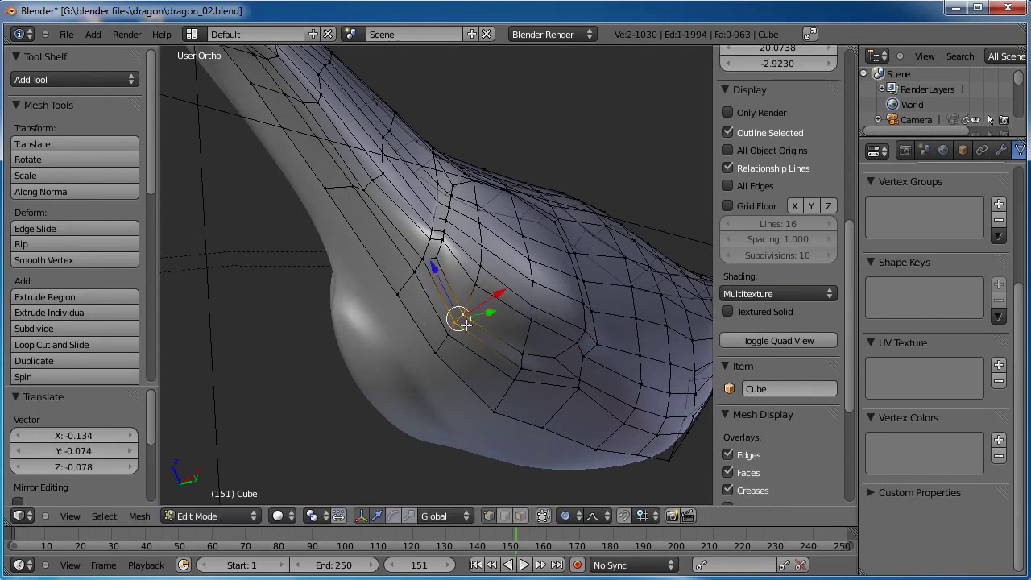
right_click(426, 259)
right_click(440, 262, "shift")
key("g")
left_click(447, 273)
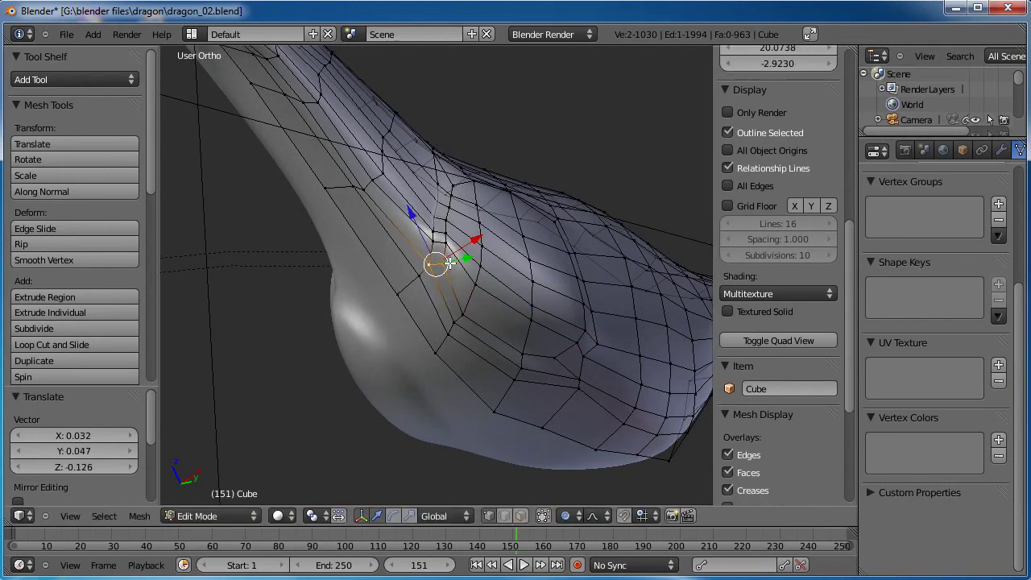
Move the vertices up along the shoulder patch's front border toward the neck, shifting the topmost one -0.039 X, -0.045 Y and 0.090 Z.
right_click(445, 249)
key("g")
left_click(447, 225)
key("g")
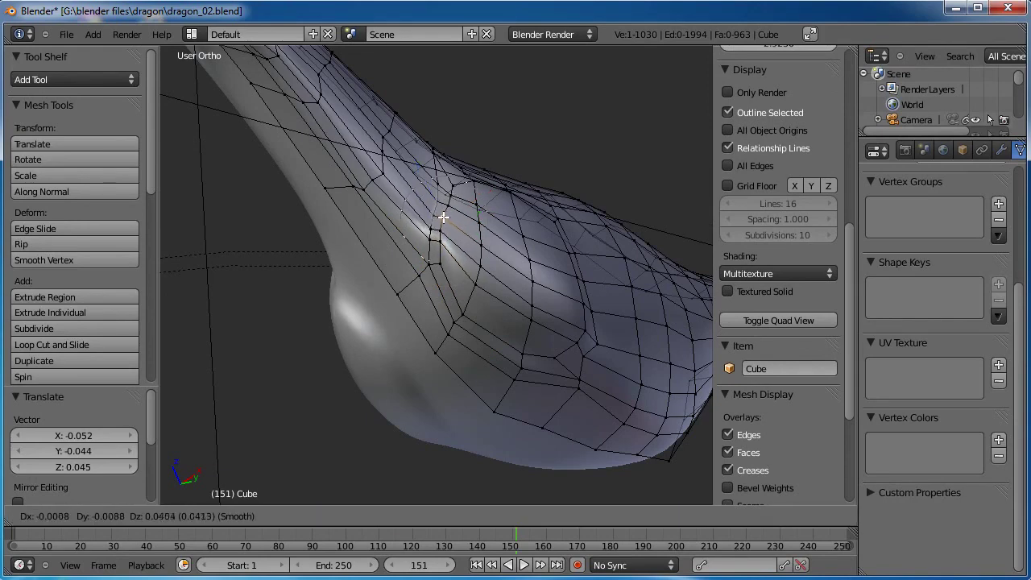
left_click(443, 211)
key("g")
left_click(441, 202)
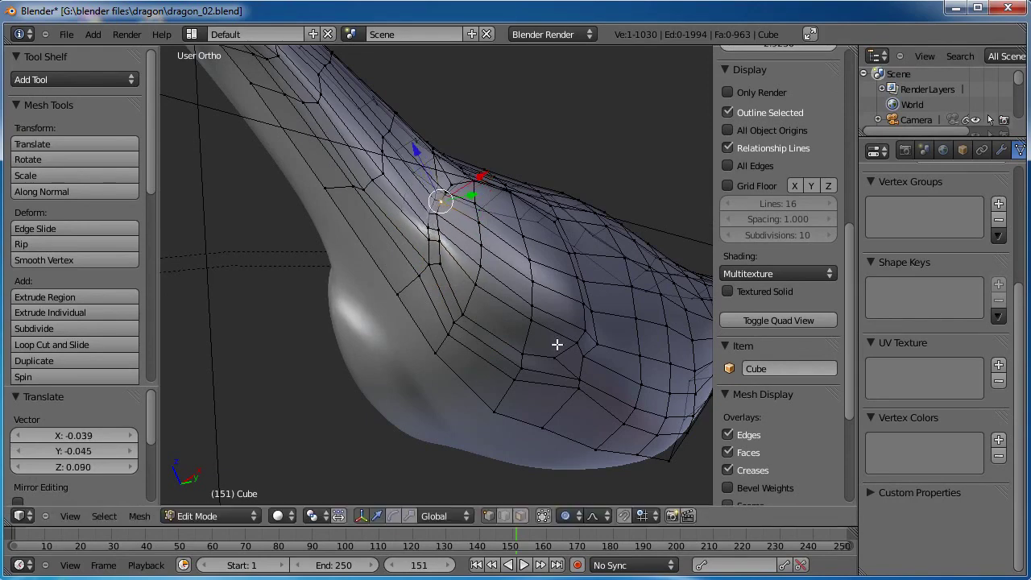
Box-select four vertices on the shoulder's rear border, move them about 0.12 along X and 0.28 along Y, and clear the selection.
scroll(570, 345, "down", 3)
middle_click_drag(536, 283, 492, 299)
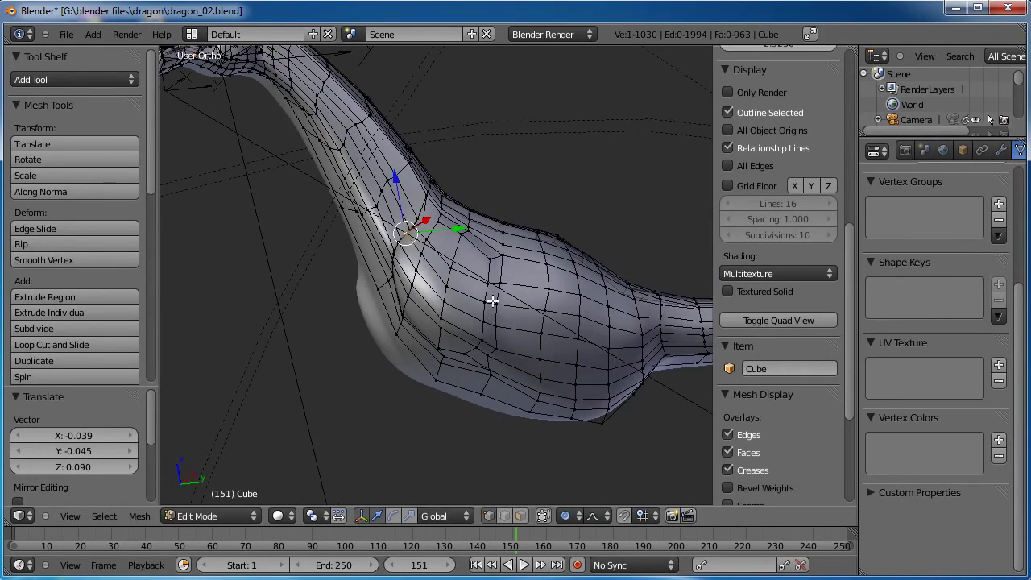
key("a")
key("b")
left_click_drag(497, 289, 479, 318)
key("g")
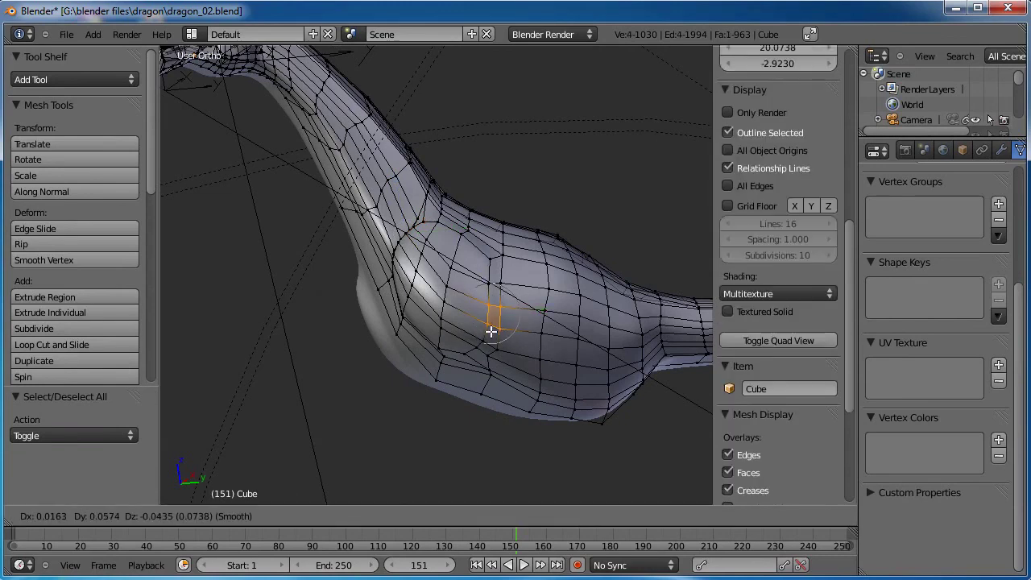
scroll(493, 328, "down", 2)
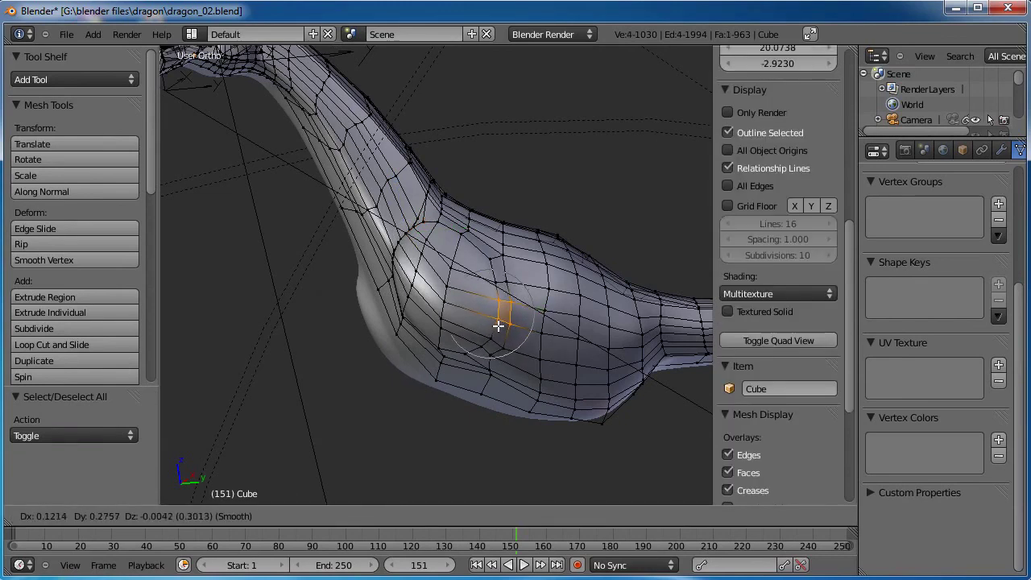
left_click(498, 325)
scroll(504, 310, "down", 3)
key("a")
middle_click_drag(362, 251, 433, 274)
scroll(459, 319, "up", 3)
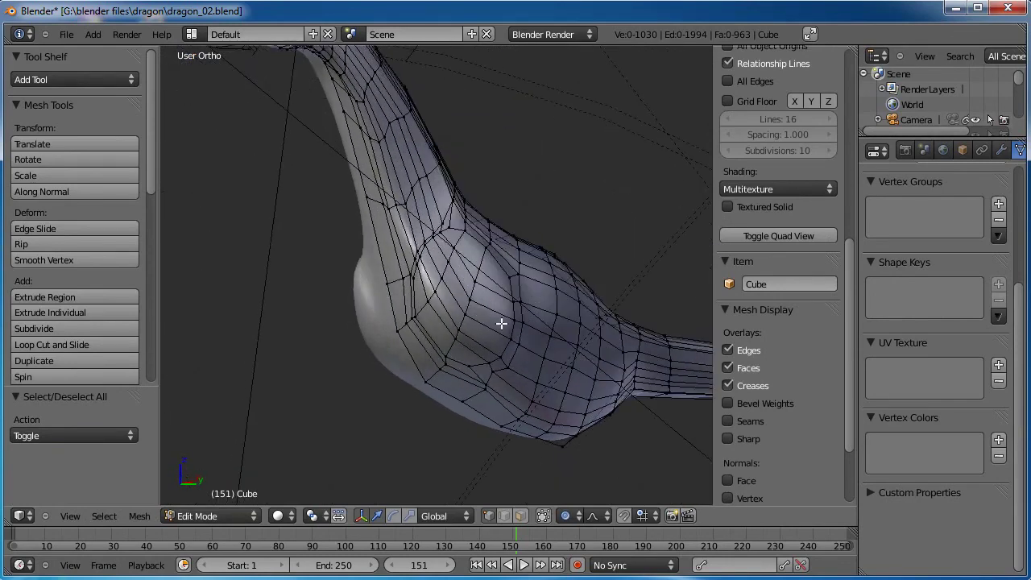
Move two box-selected vertex groups along the shoulder patch's lower border to reshape it, and clear the selection.
key("b")
left_click_drag(519, 336, 438, 379)
key("g")
left_click(483, 368)
key("a")
key("b")
key("g")
left_click(442, 359)
key("a")
Box-select the vertices on the shoulder patch's front border, move them -0.079 X, -0.105 Y and 0.020 Z, and deselect them.
key("b")
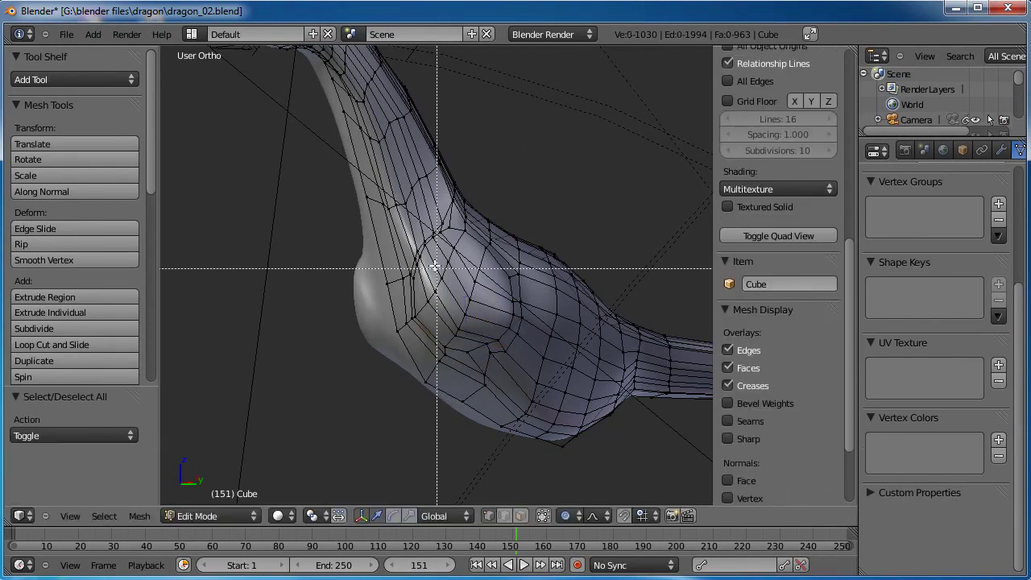
left_click_drag(435, 265, 401, 284)
key("g")
left_click(398, 286)
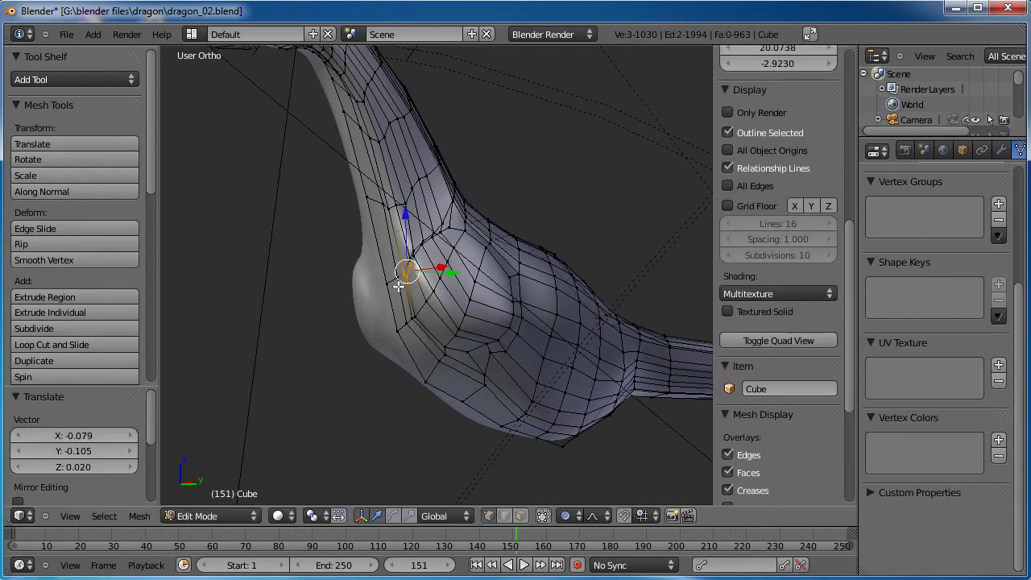
key("a")
Move two vertex groups on the shoulder patch's upper rear border slightly to round it, and clear the selection.
key("b")
left_click_drag(499, 238, 482, 256)
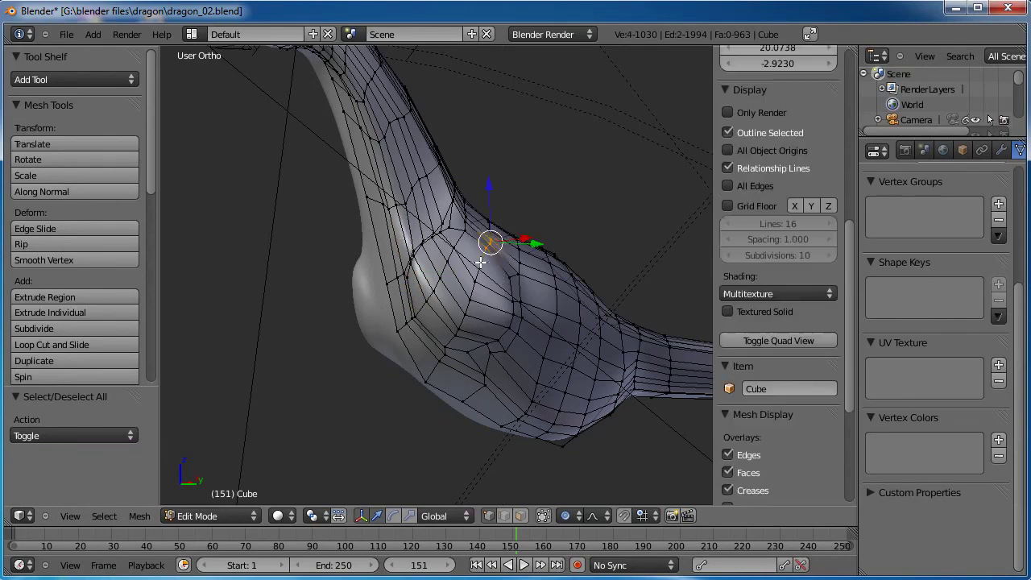
key("g")
left_click(487, 260)
left_click_drag(526, 266, 504, 286)
key("g")
left_click(513, 280)
key("a")
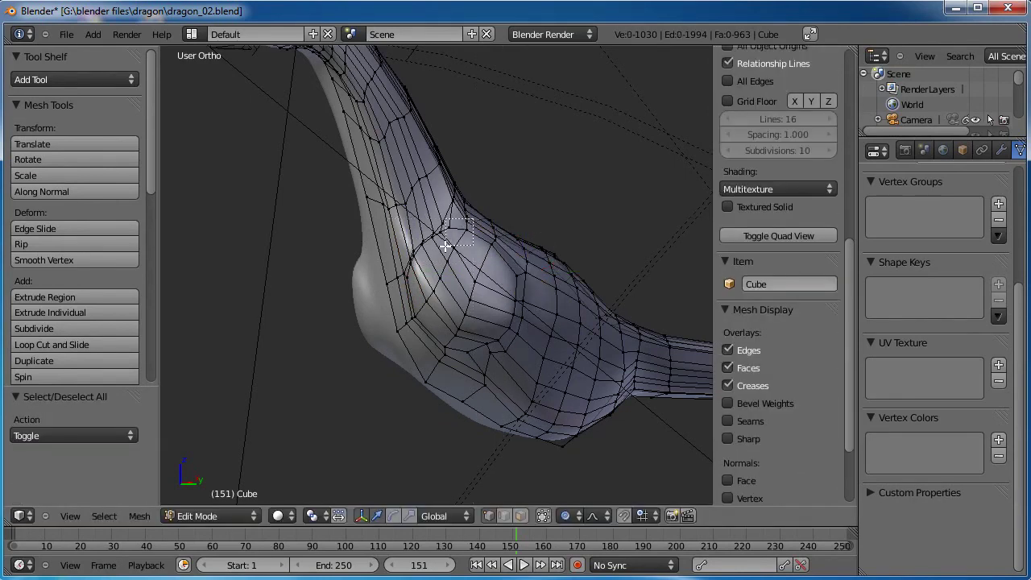
Move the vertices at the top of the shoulder patch 0.048 X, 0.050 Y and 0.097 Z, and clear the selection.
left_click_drag(445, 245, 445, 246)
key("g")
left_click(446, 247)
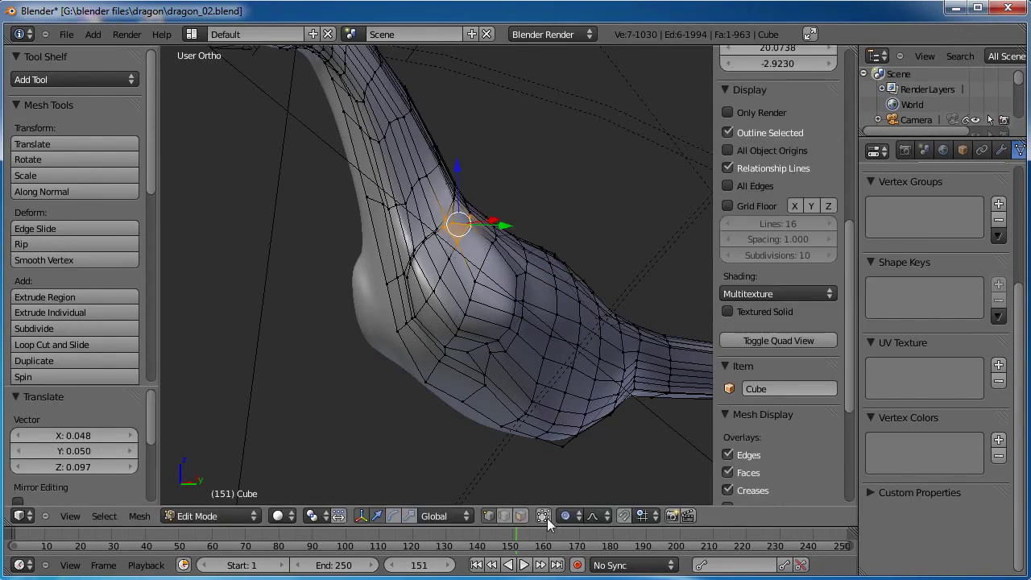
left_click(519, 517)
middle_click_drag(507, 304, 461, 231, "shift")
scroll(495, 333, "up", 2)
key("a")
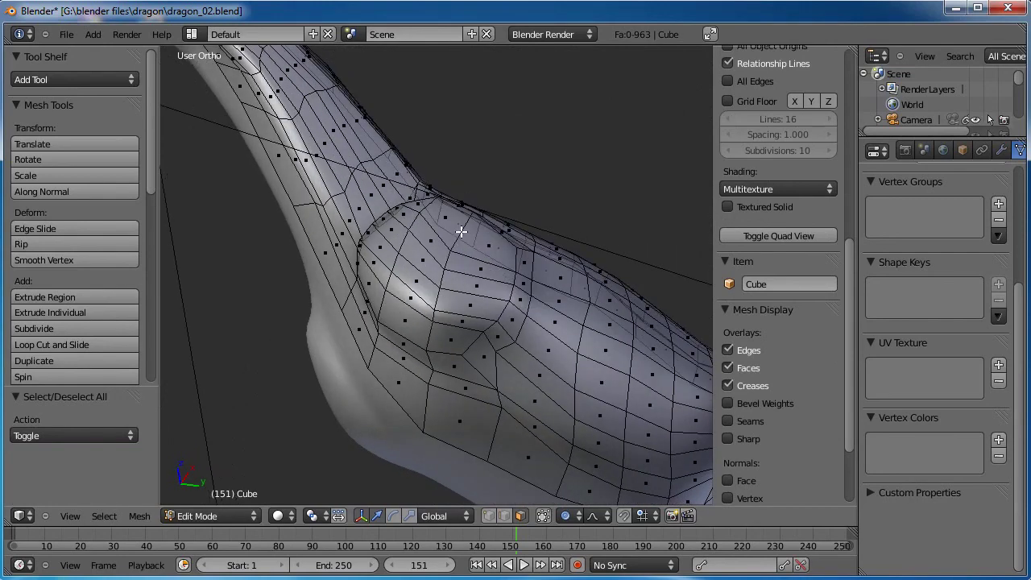
In vertex selection mode, select the edge loops that form the round border of the shoulder patch.
left_click(489, 517)
right_click(510, 298, "alt")
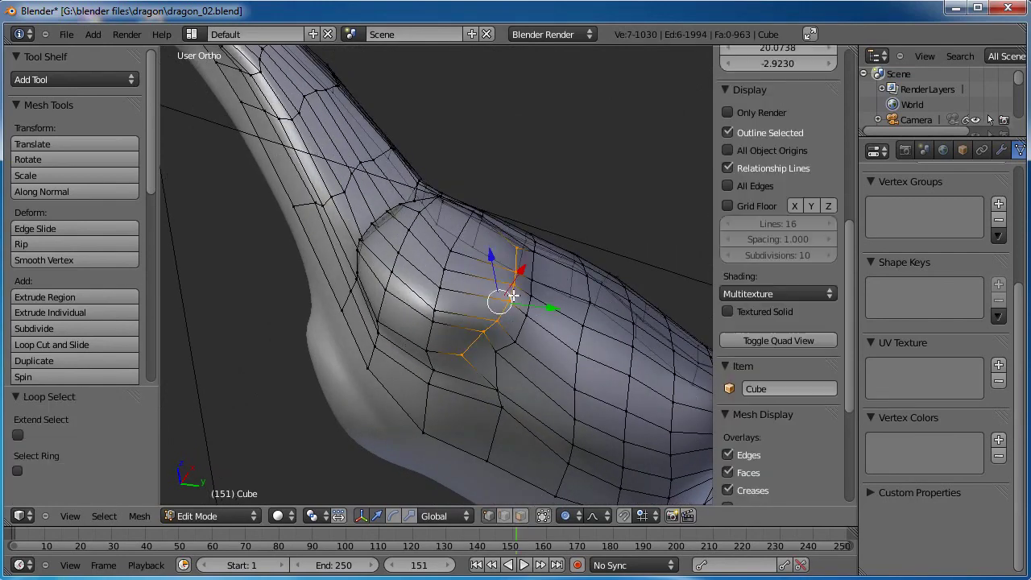
middle_click_drag(496, 251, 436, 256)
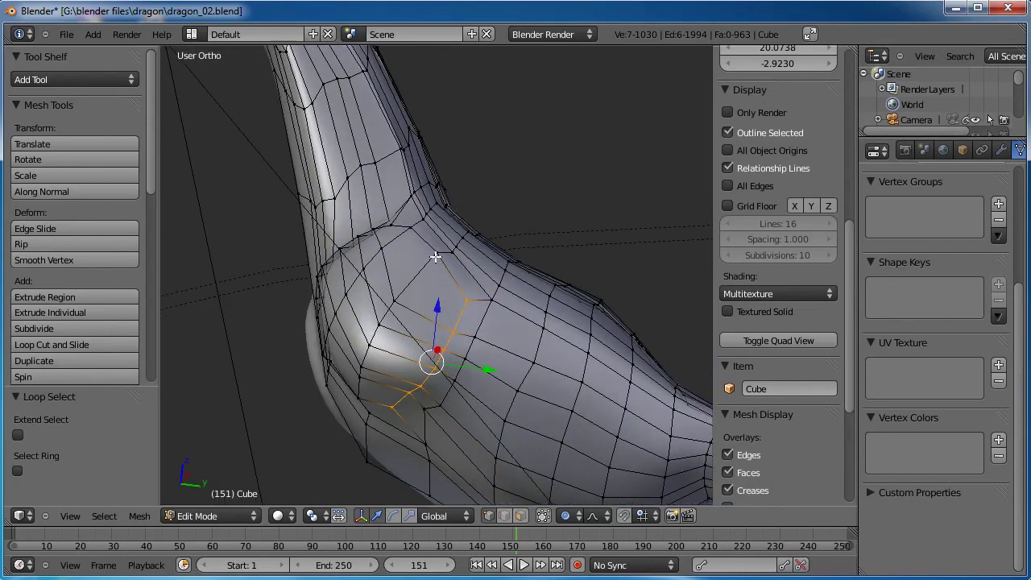
right_click(424, 243, "alt+shift")
middle_click_drag(369, 293, 451, 298)
right_click(405, 358, "alt+shift")
middle_click_drag(429, 264, 427, 332)
right_click(428, 333, "alt+shift")
Add the inner vertices of the shoulder patch to the selection so that all its faces are included.
right_click(423, 355, "shift")
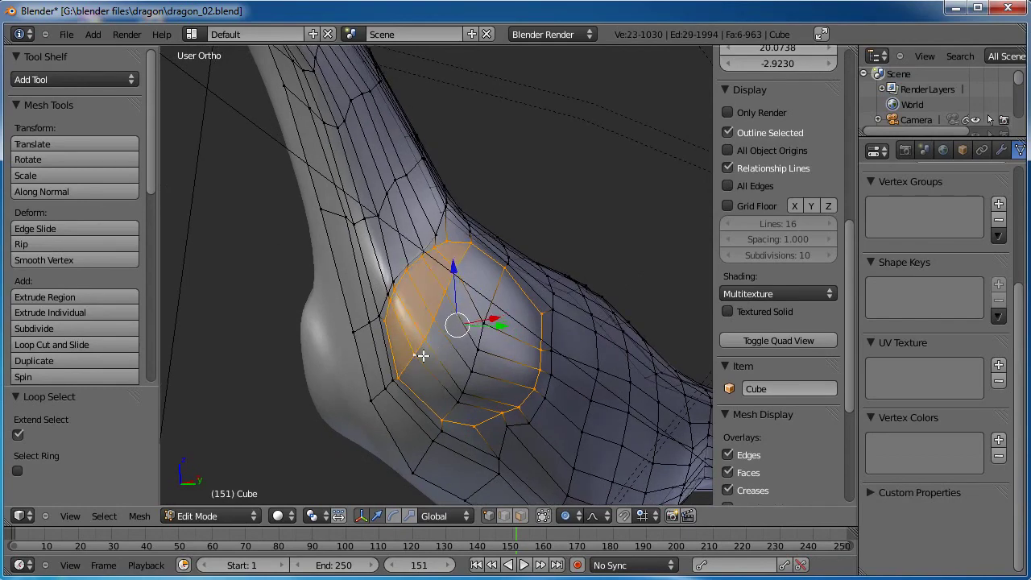
right_click(485, 322, "shift")
right_click(478, 351, "shift")
right_click(474, 372, "shift")
right_click(465, 388, "shift")
right_click(458, 402, "shift")
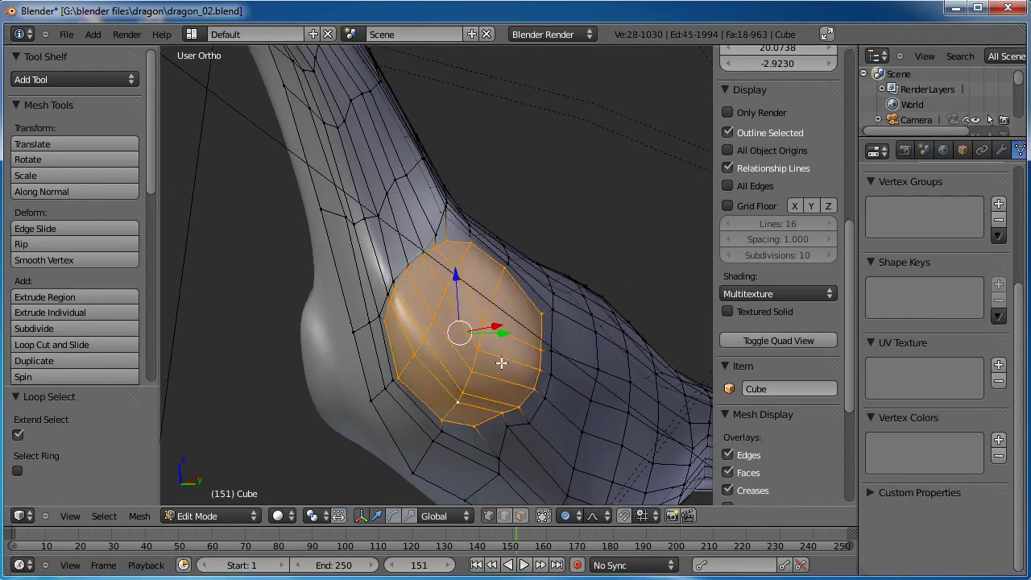
middle_click_drag(501, 340, 483, 451)
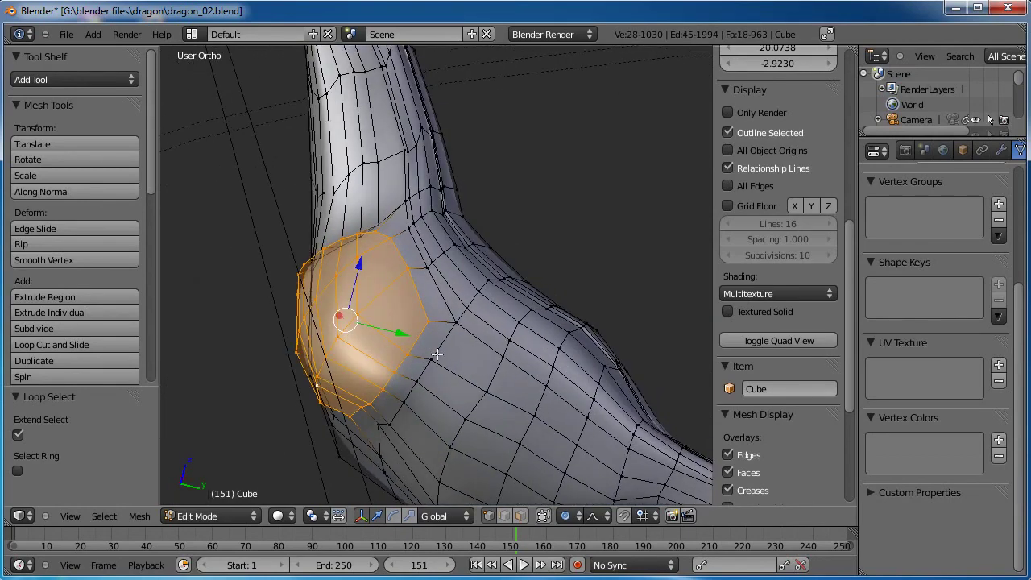
Switch to face selection mode and rotate the shoulder faces by 4.584° and 13.418° in a raised front view.
left_click(519, 515)
scroll(475, 386, "down", 4)
middle_click_drag(490, 363, 497, 310)
key("KP_1")
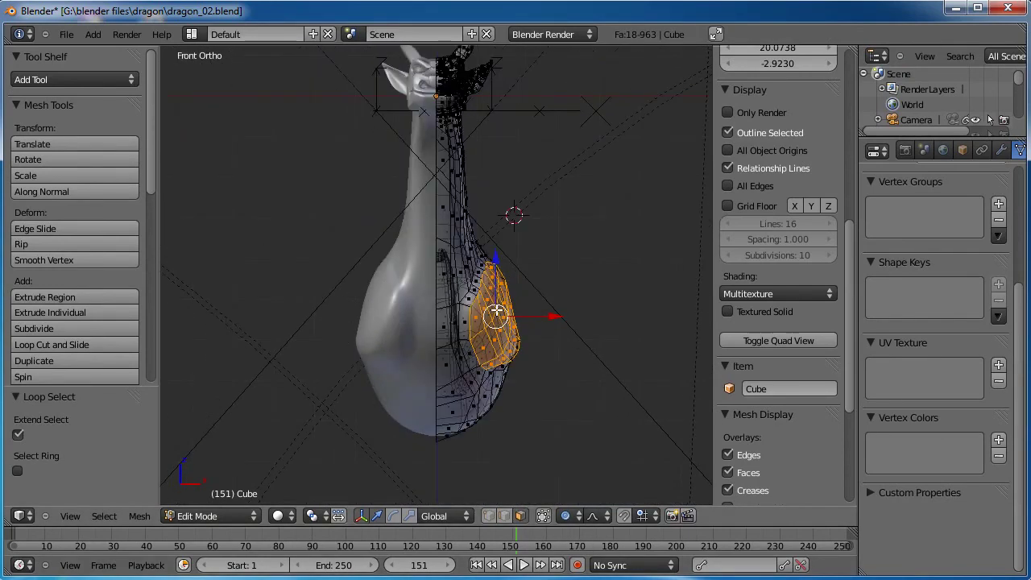
key("KP_8")
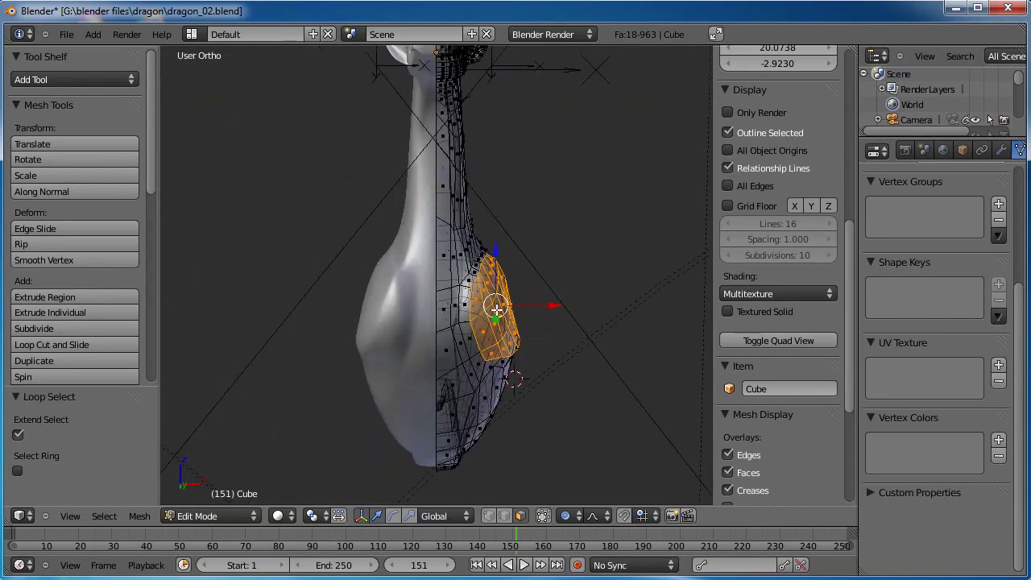
key("KP_8")
key("KP_8")
key("KP_8")
key("KP_8")
key("KP_8")
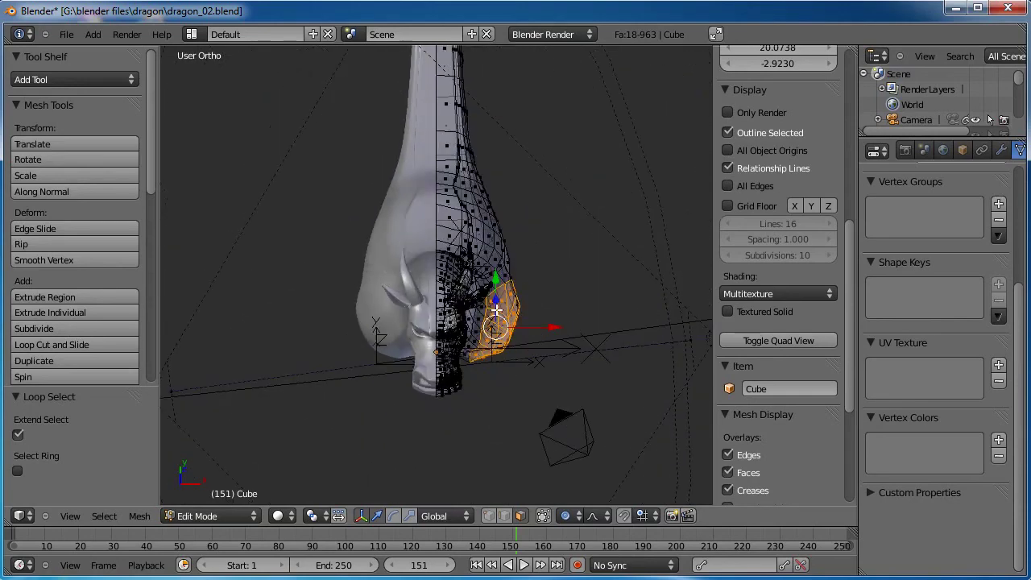
key("KP_8")
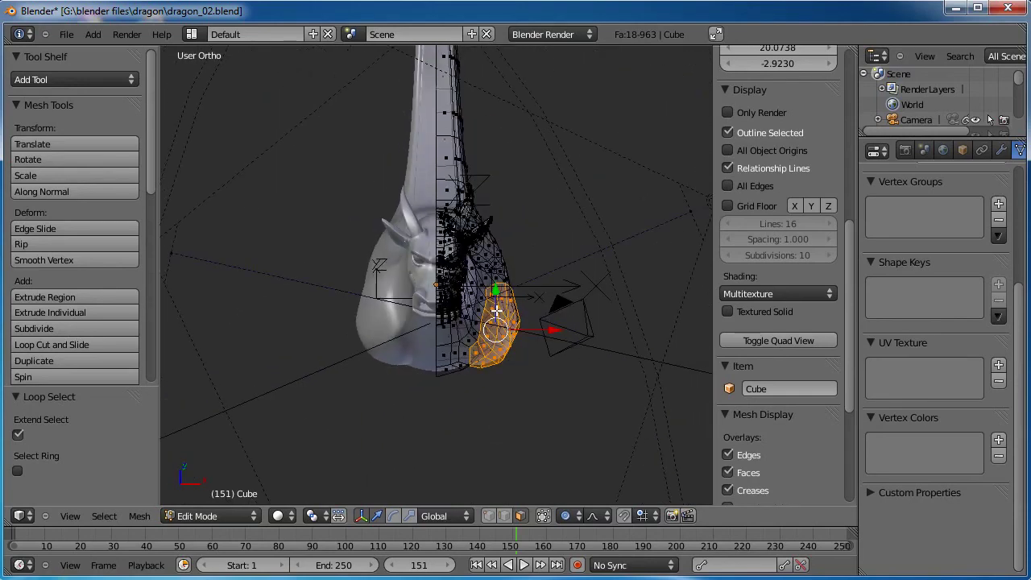
key("r")
key("r")
left_click(548, 254)
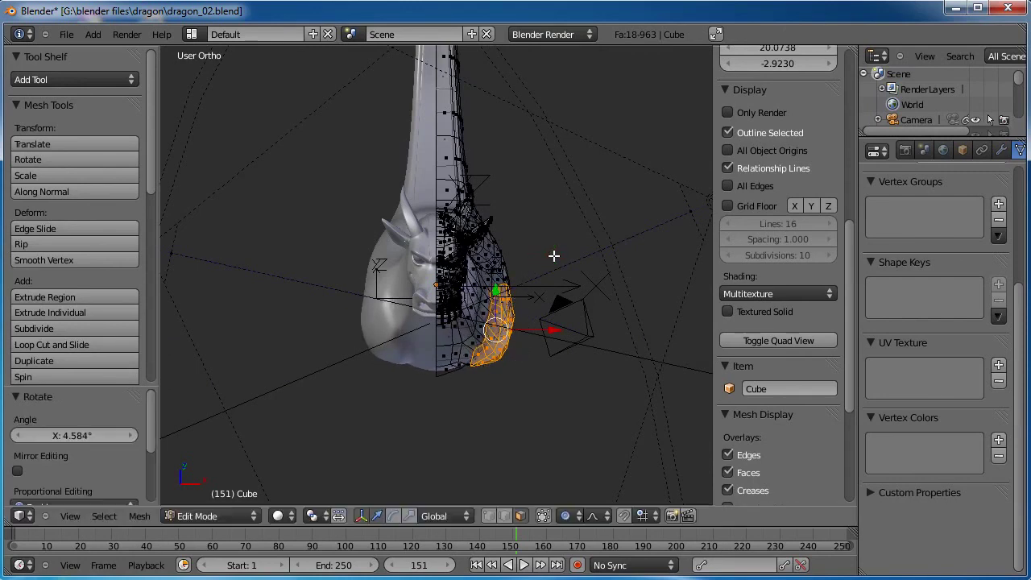
key("r")
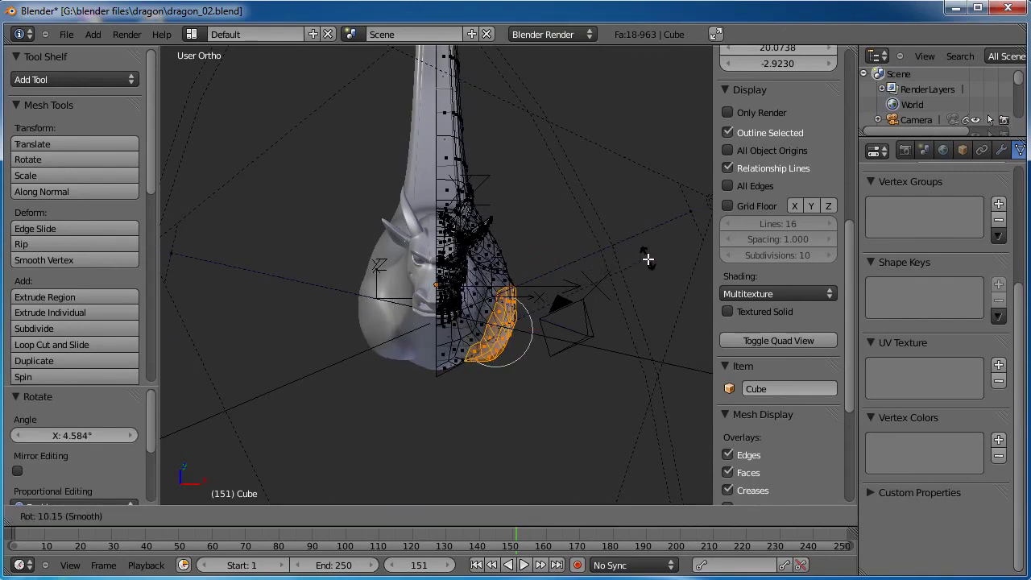
left_click(649, 268)
Turn the shoulder faces further with a 2.865° trackball rotation and a 7.427° rotation.
key("r")
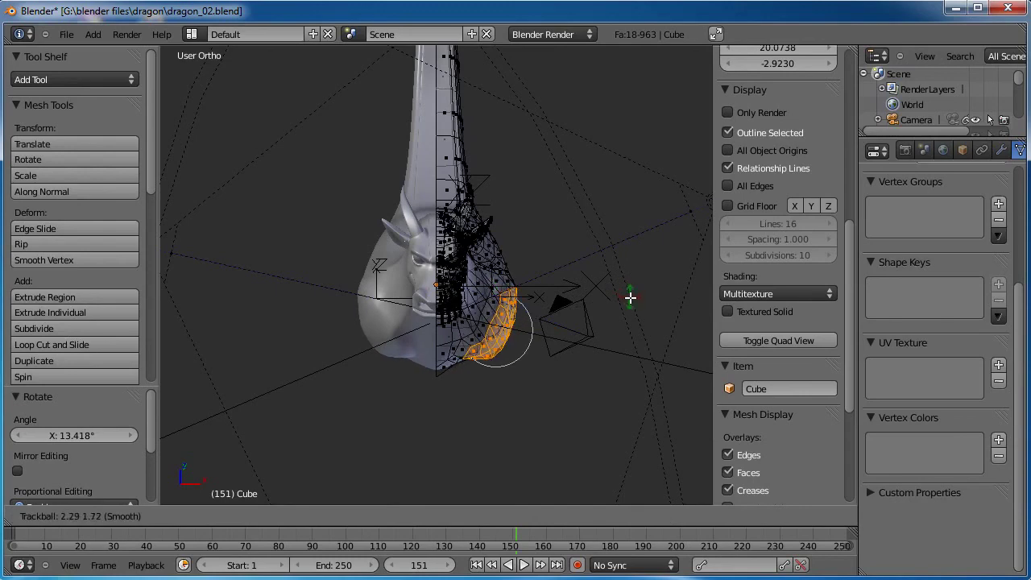
left_click(648, 256)
key("r")
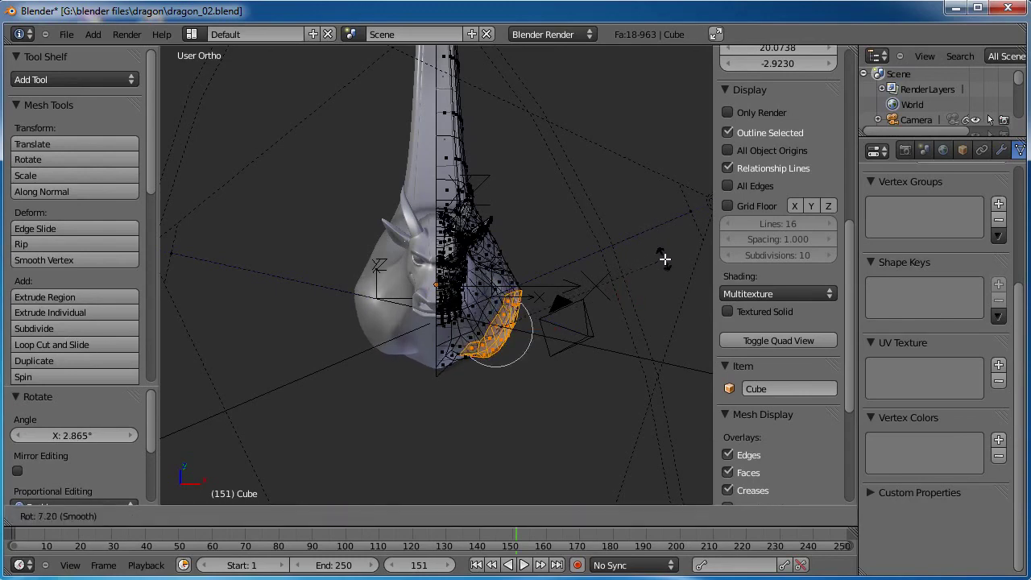
left_click(665, 259)
In right side view, rotate the shoulder faces freely and by -4.313°, and move them -0.218 along Y and -0.337 along Z.
middle_click_drag(665, 258, 485, 323)
key("KP_3")
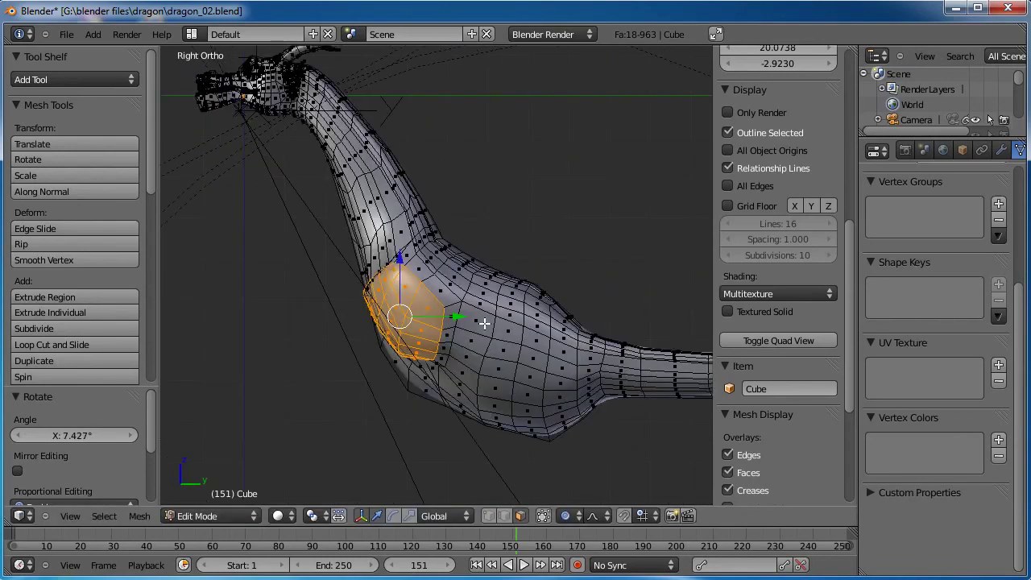
key("r")
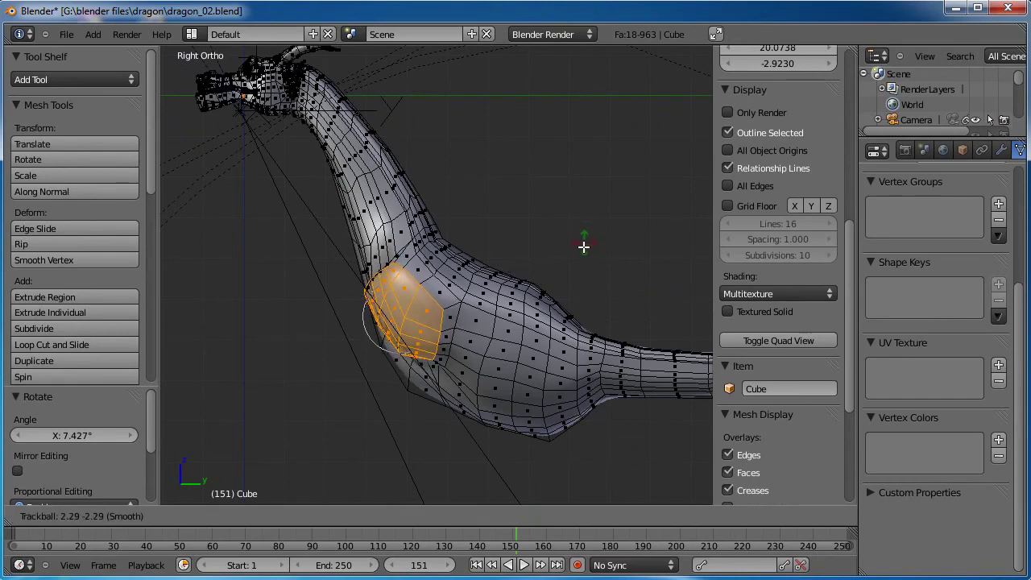
left_click(591, 251)
key("r")
left_click(617, 214)
key("g")
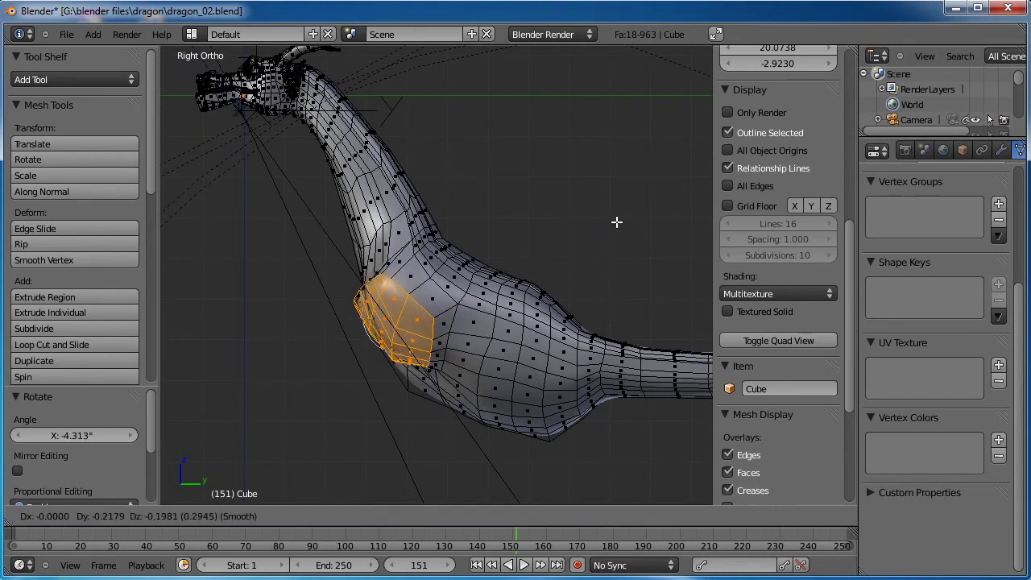
left_click(592, 243)
Extrude the shoulder faces outward by 0.458 X and -0.551 Y, and scale the new end to 0.751.
key("e")
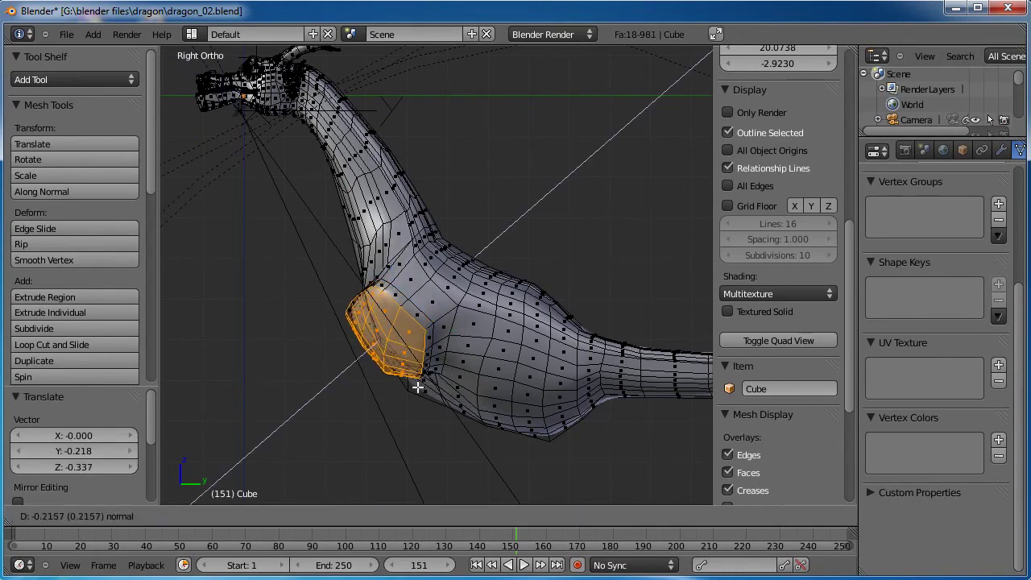
left_click(411, 400)
key("s")
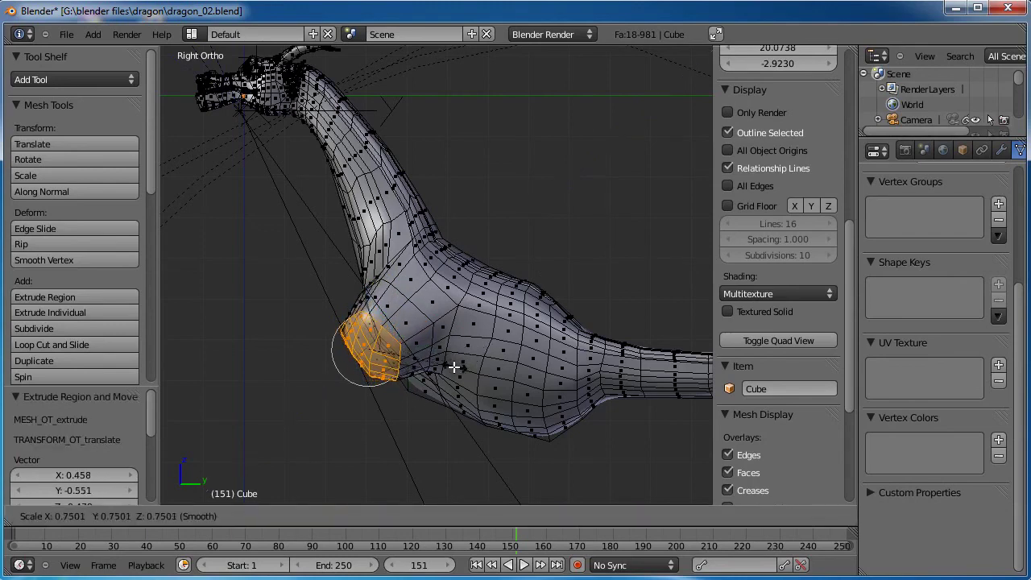
left_click(455, 365)
In front view, move the extruded end -0.139 X and -0.079 Z, trackball-rotate it 12.252°, and move it -0.277 X and -0.020 Z.
key("KP_1")
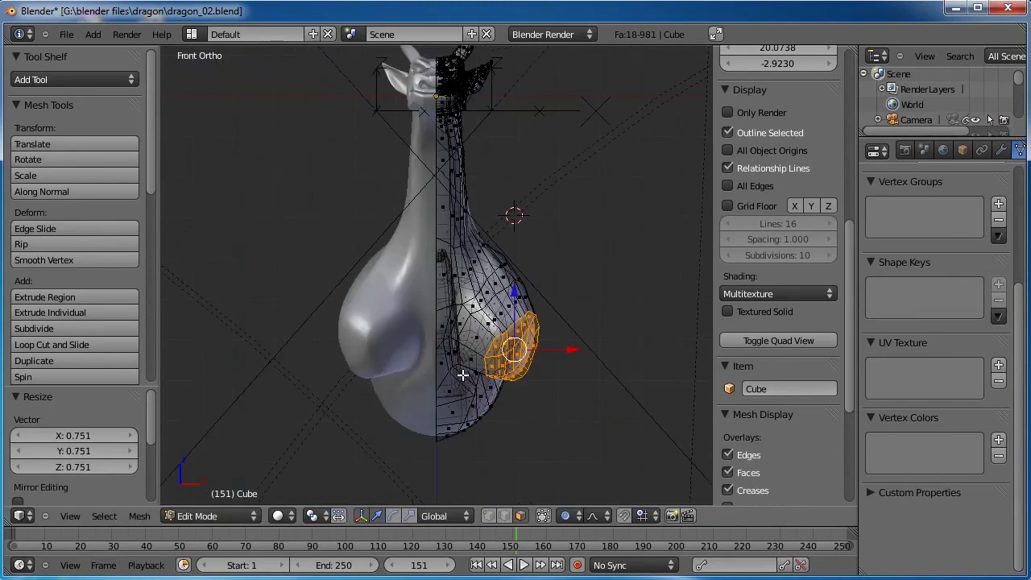
key("g")
left_click(573, 412)
key("r")
key("r")
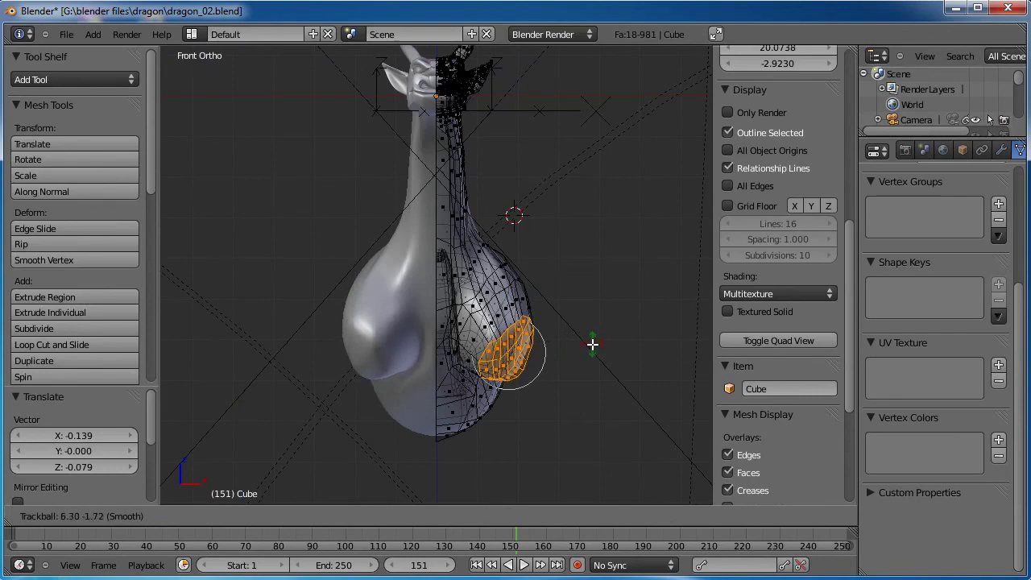
left_click(596, 330)
key("g")
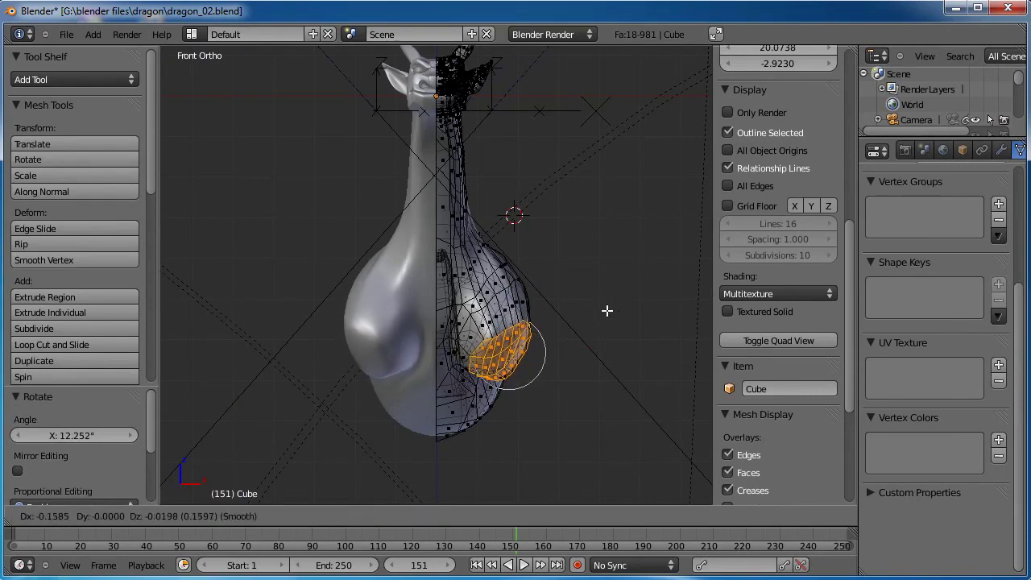
left_click(606, 310)
In right side view, move the extruded end faces rearward and down, and rotate them by -9.666°.
key("KP_3")
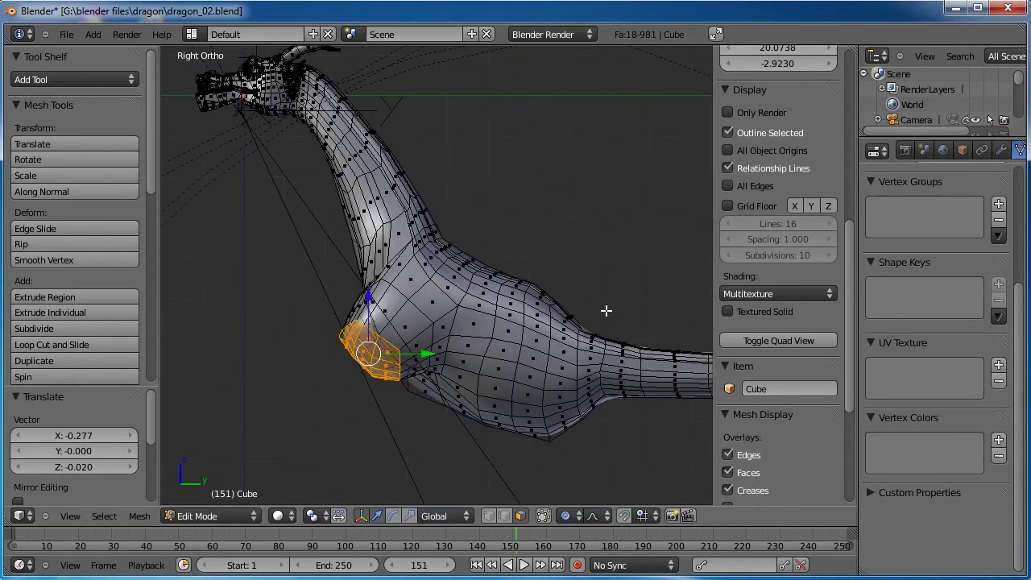
key("g")
left_click(453, 357)
key("r")
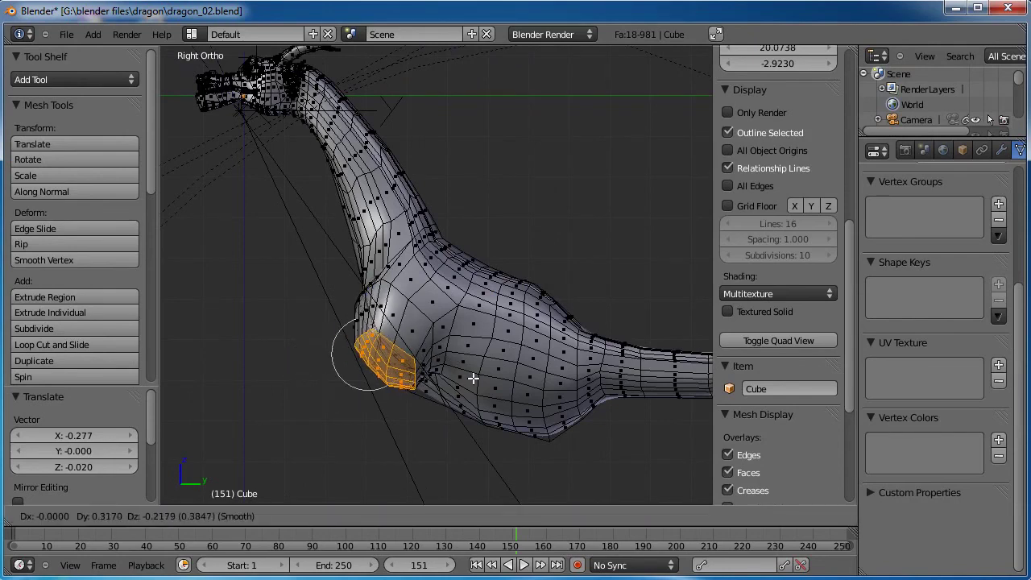
left_click(544, 351)
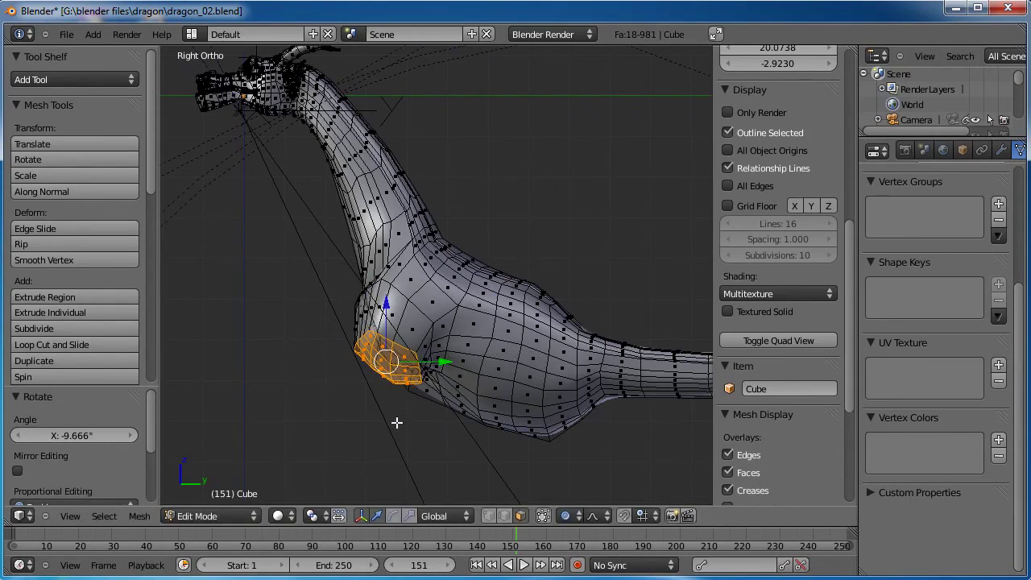
Extrude the end faces downward into an upper leg, shifted -0.198 along Y, and lower them about 0.34 more along Z.
key("e")
left_click(393, 450)
key("g")
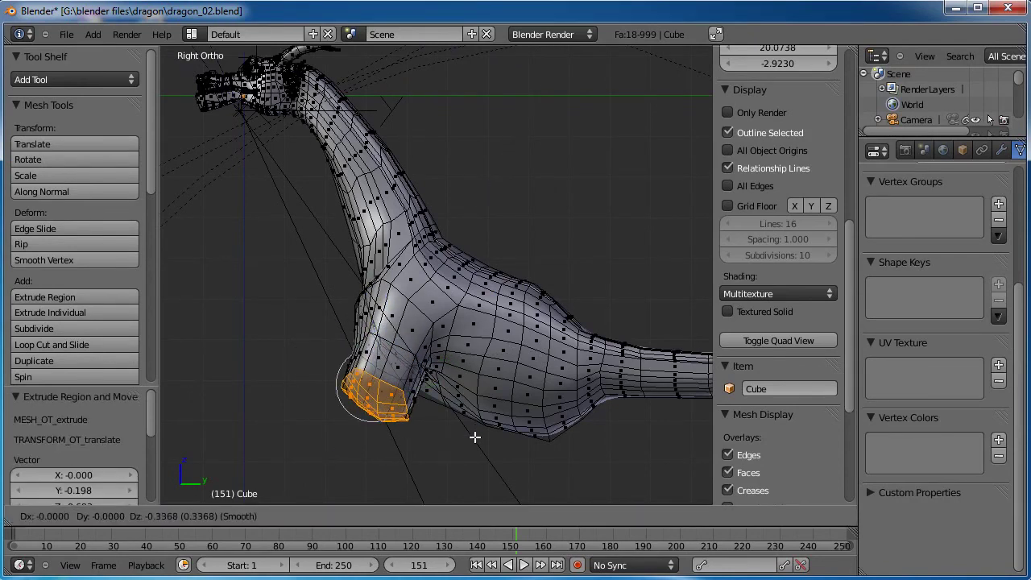
left_click(474, 444)
Scale the leg's end faces to 0.765 and move them about 0.16 along Y and -0.16 along Z.
key("s")
left_click(489, 414)
key("g")
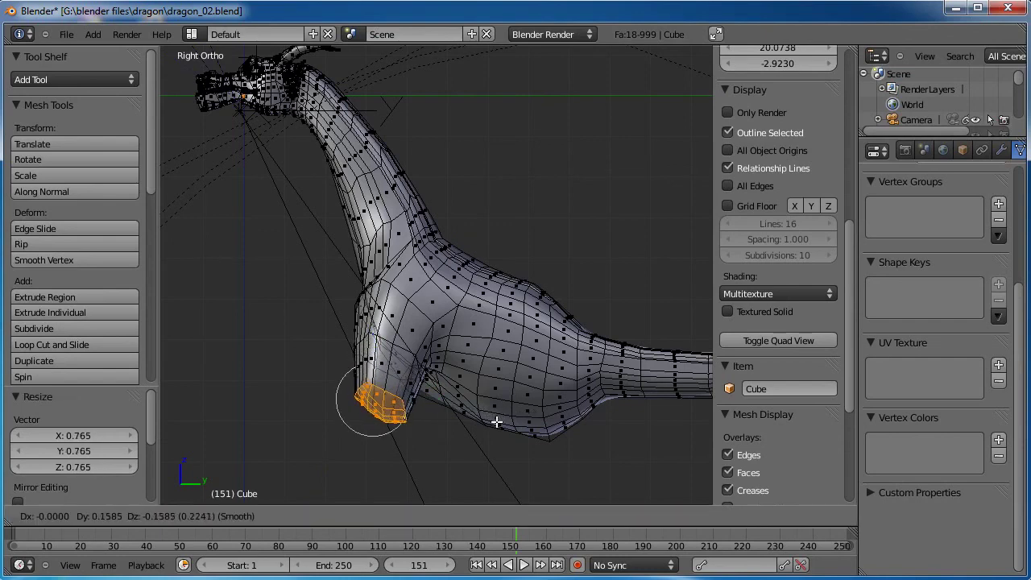
left_click(497, 421)
Level the leg's end faces with a 13.751° trackball rotation and a -12.753° rotation.
key("r")
key("r")
left_click(497, 433)
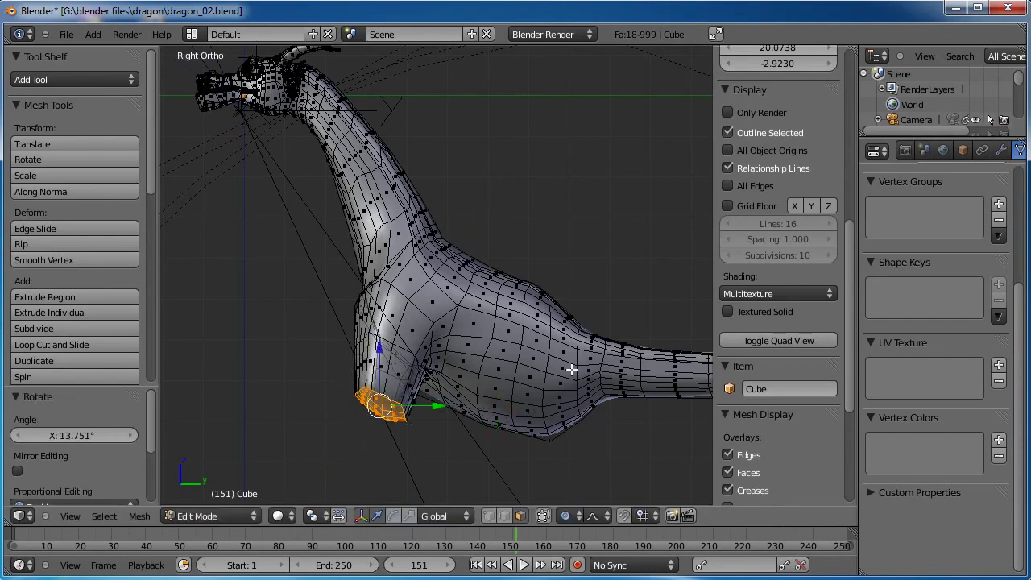
key("r")
left_click(570, 334)
middle_click_drag(567, 328, 455, 307)
key("KP_3")
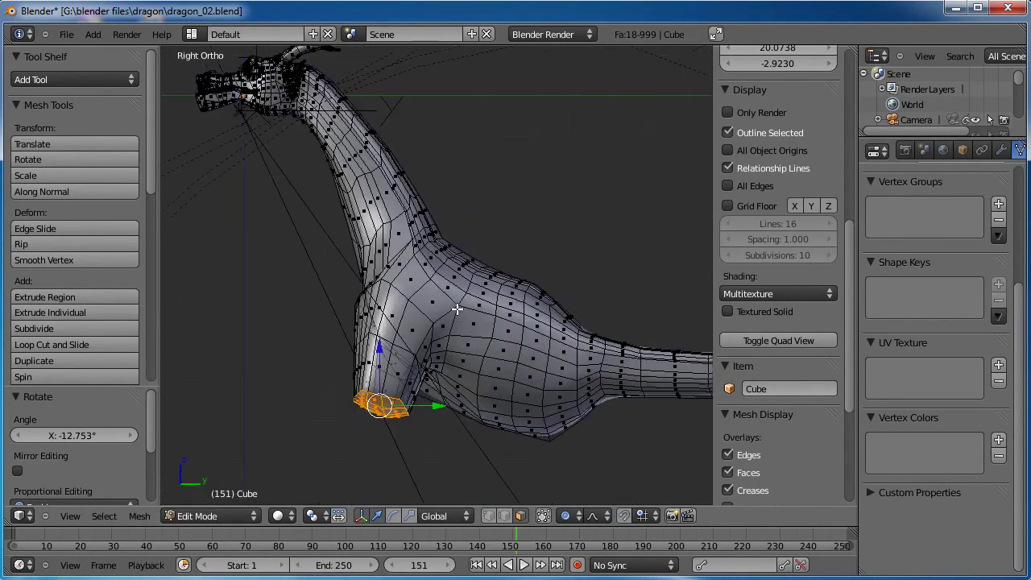
middle_click_drag(414, 423, 481, 335, "shift")
scroll(480, 346, "up", 4)
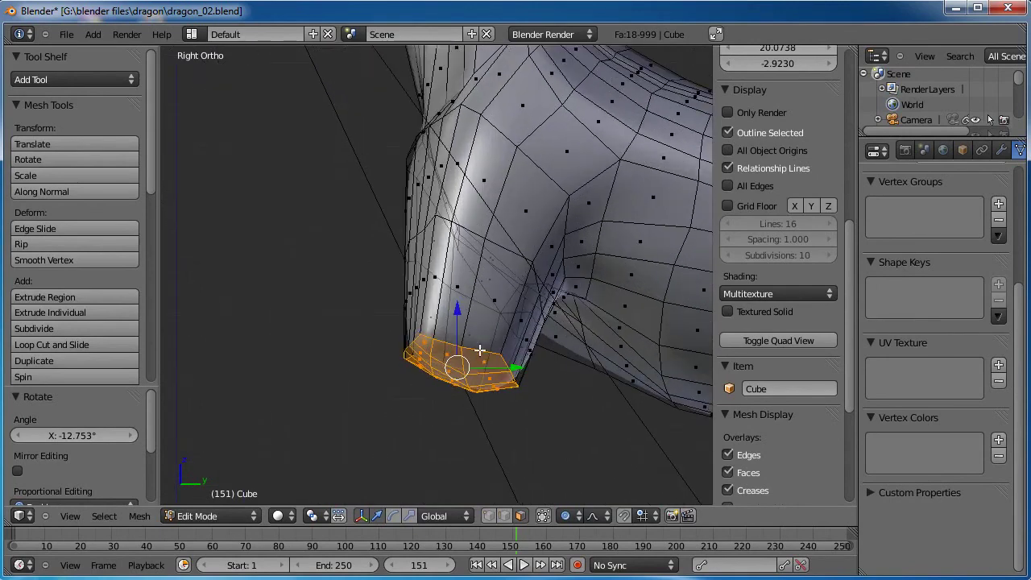
Extrude the leg's end faces downward, rotate them by -10.376°, and extrude another short segment shifted -0.053 along Y.
scroll(465, 403, "down", 2)
key("e")
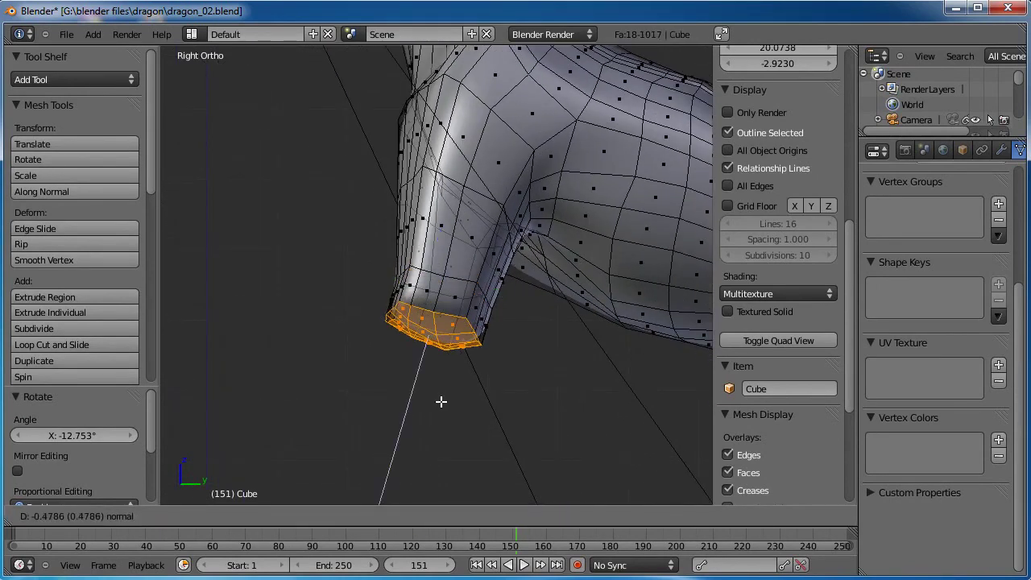
left_click(456, 417)
key("r")
left_click(522, 395)
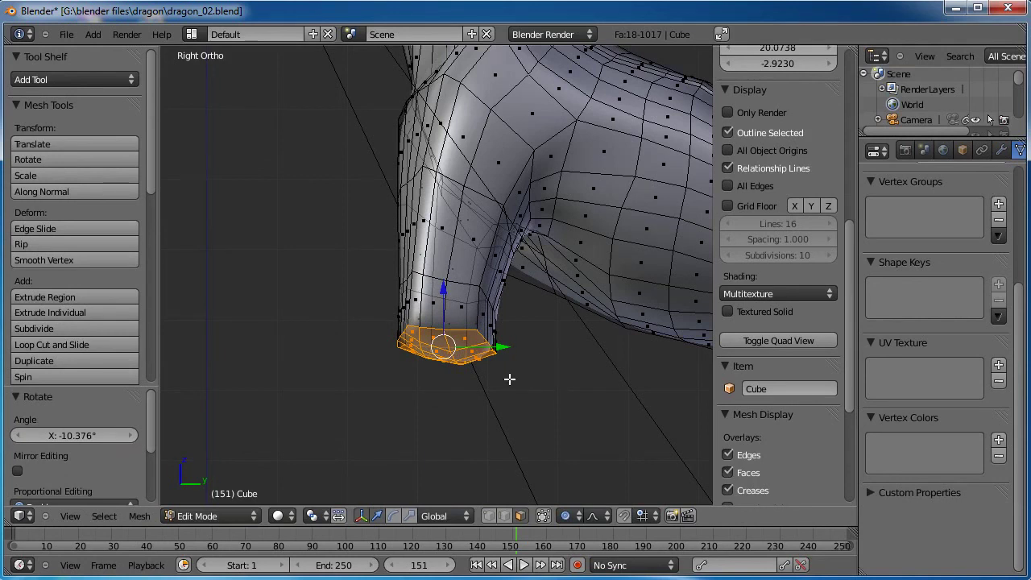
key("e")
left_click(504, 414)
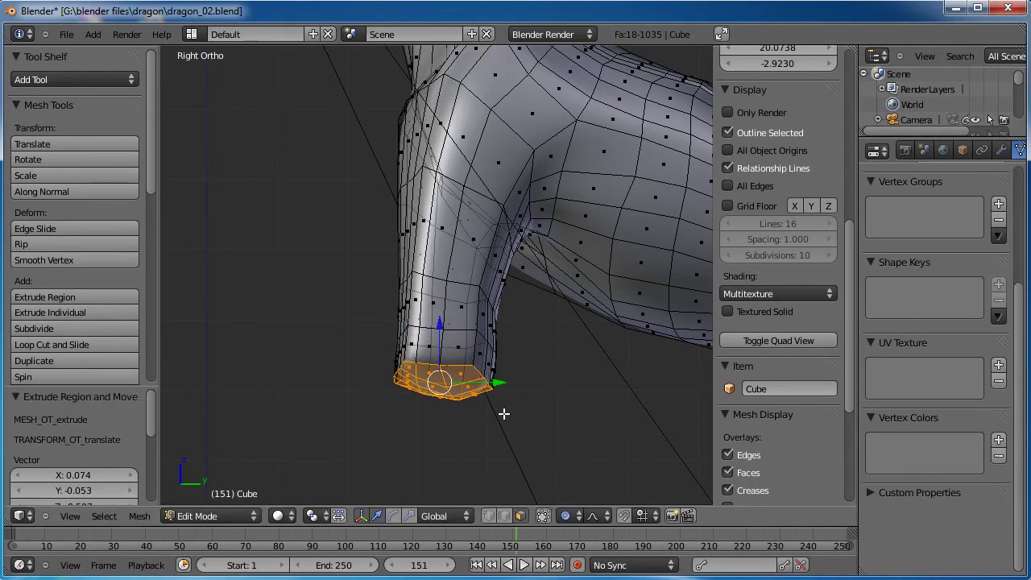
Extrude another short leg segment shifted -0.040 along Y and scale its end faces to 1.299 to widen the joint.
middle_click_drag(503, 413, 524, 380, "shift")
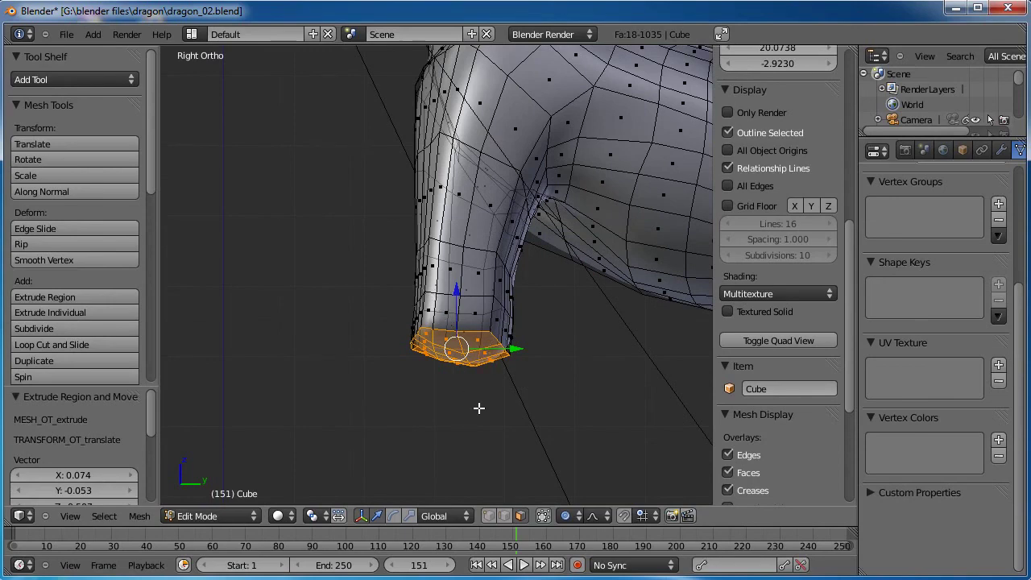
middle_click_drag(479, 408, 511, 327, "shift")
key("e")
left_click(504, 355)
key("s")
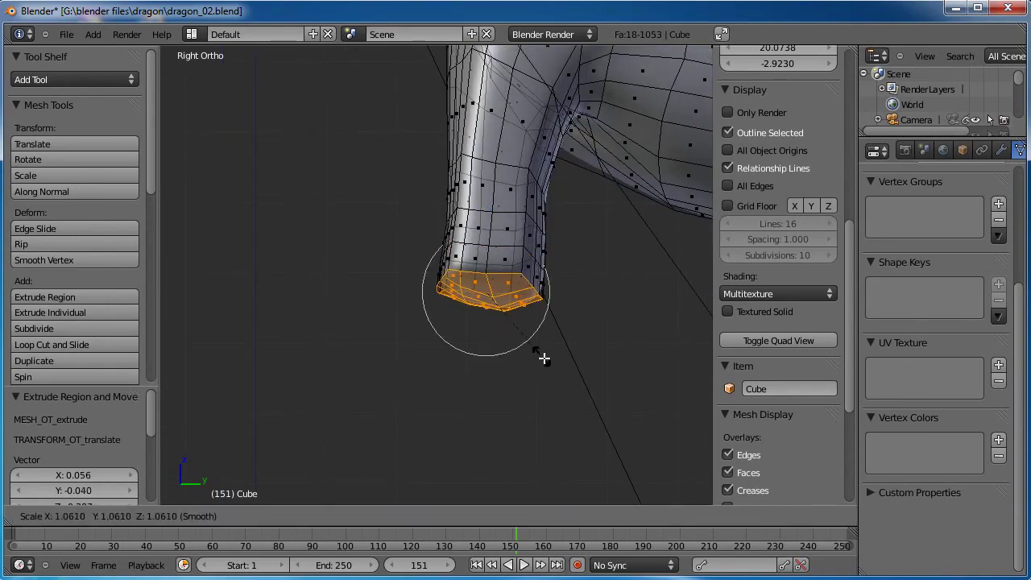
left_click(548, 362)
Extrude a longer lower-leg segment shifted -0.172 along Y and scale its end faces to 0.903.
key("e")
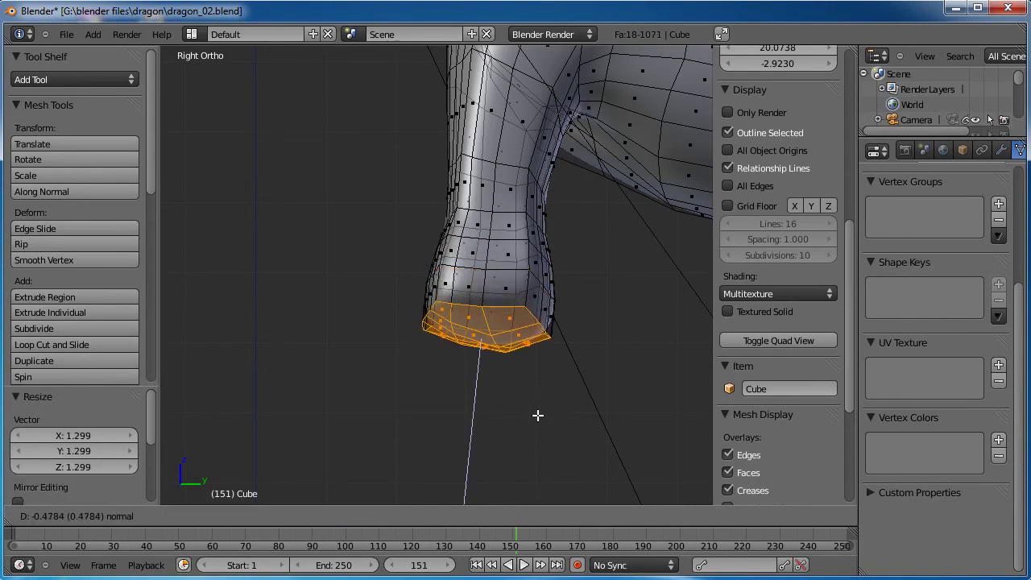
left_click(532, 451)
key("s")
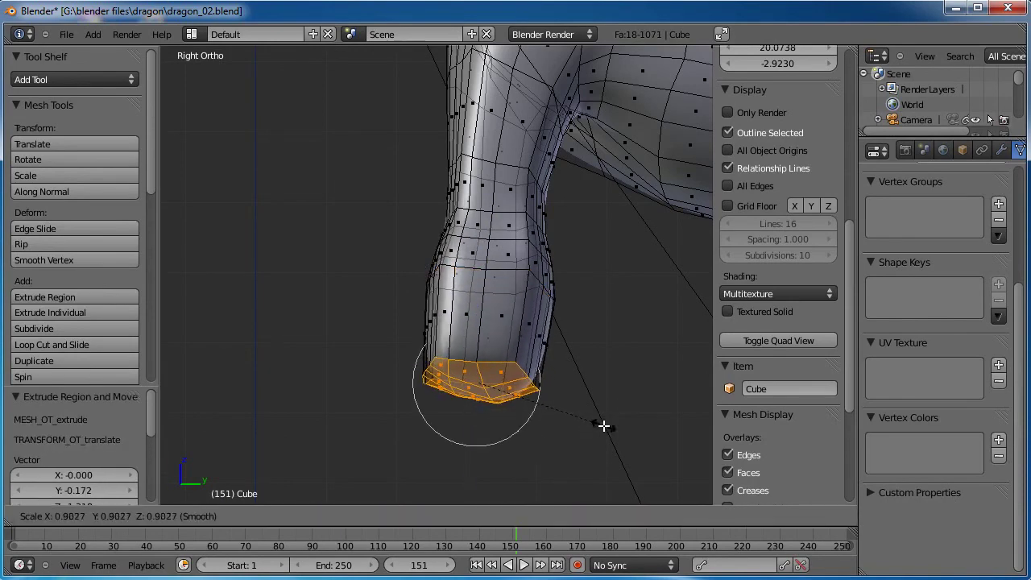
left_click(604, 426)
In front view, rotate the leg's end faces slightly and move them -0.033 along X and 0.182 along Z.
scroll(593, 410, "down", 2)
middle_click_drag(594, 410, 509, 314)
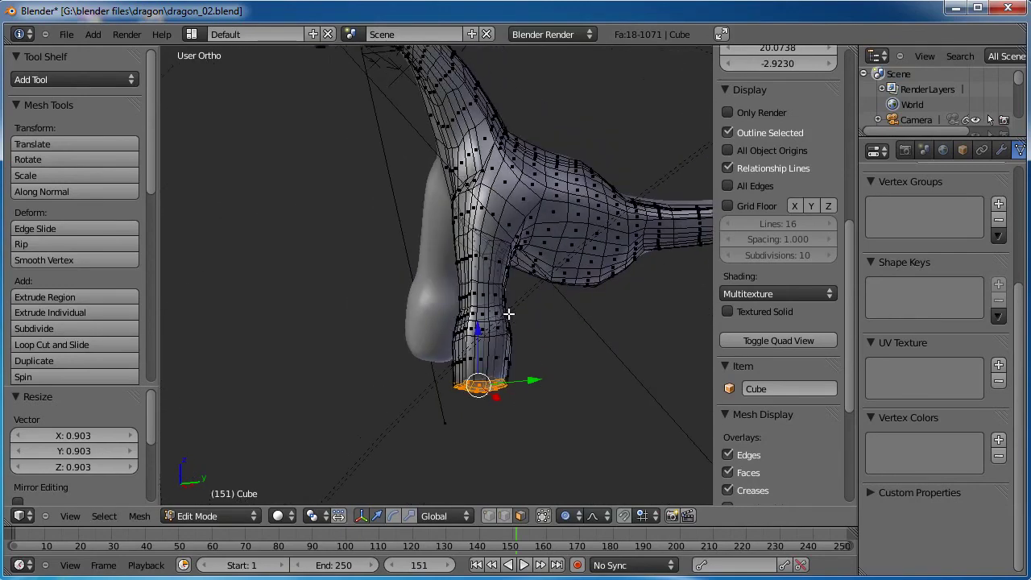
middle_click_drag(480, 345, 460, 258)
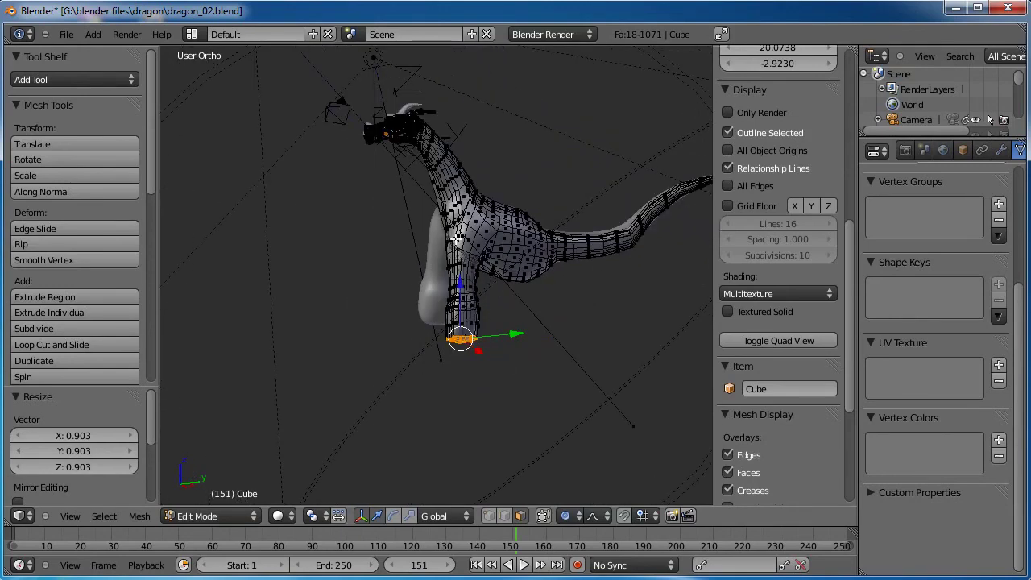
scroll(494, 278, "up", 6)
middle_click_drag(541, 380, 514, 369, "shift")
key("KP_3")
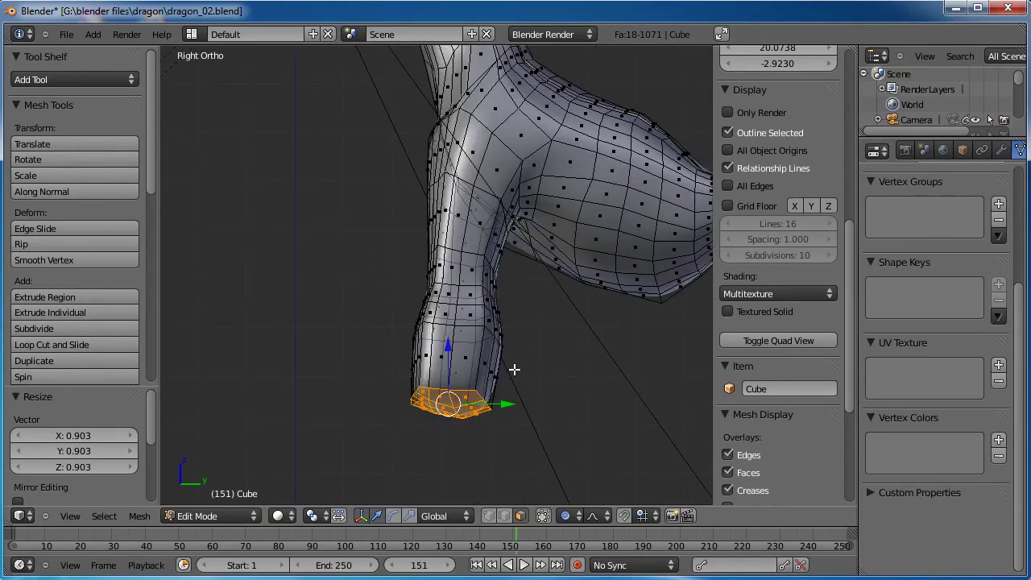
key("KP_1")
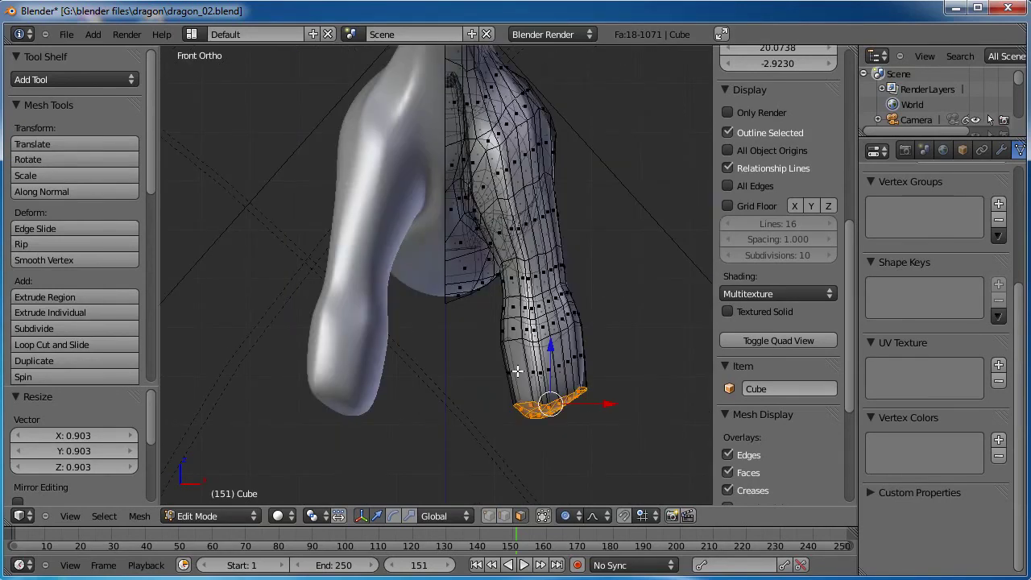
key("r")
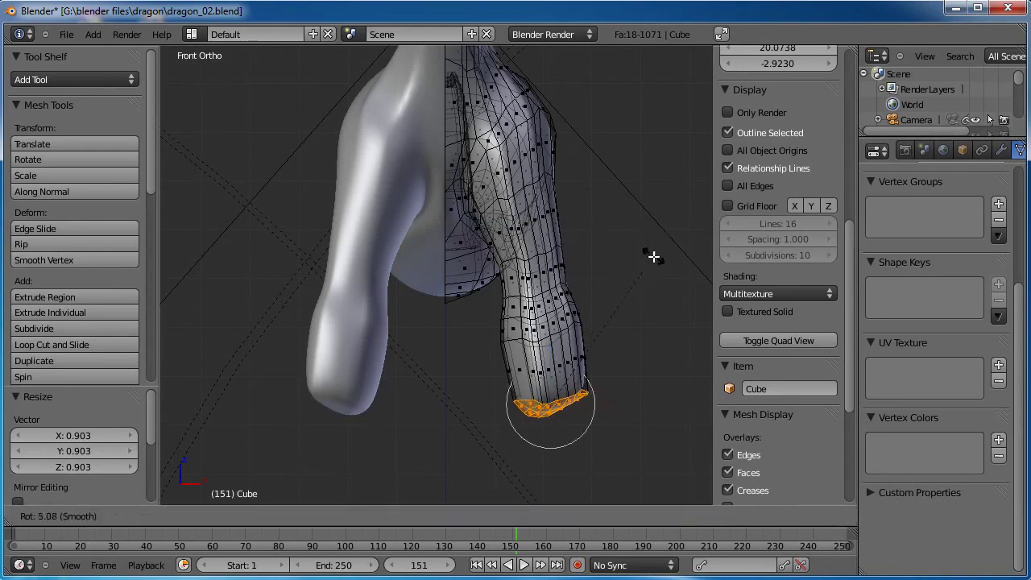
left_click(655, 269)
key("g")
left_click(654, 271)
Level the lower leg's end faces with a trackball rotation and an 8.124° rotation.
key("r")
key("r")
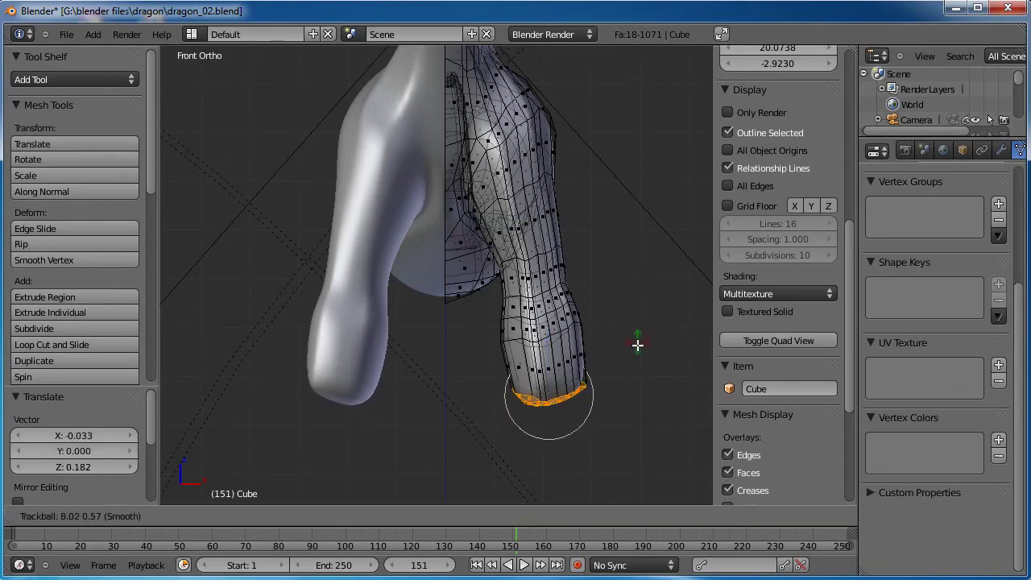
left_click(681, 257)
key("r")
left_click(683, 290)
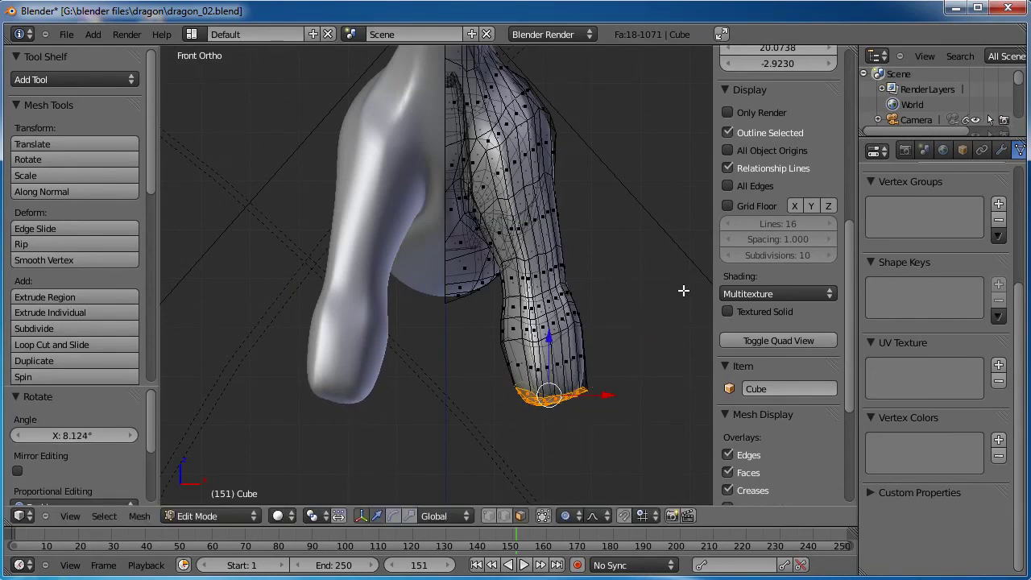
Extrude the end faces further down the lower leg and shift them 0.264 along X and 0.066 along Z.
key("e")
left_click(564, 459)
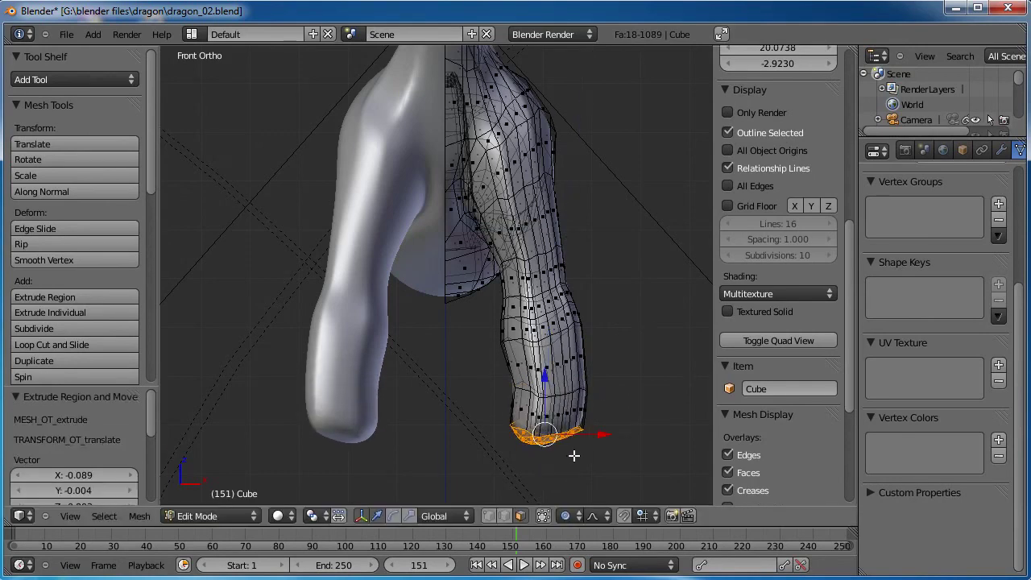
key("g")
left_click(626, 428)
Delete the selected faces at the lower end of the leg to leave it open.
key("x")
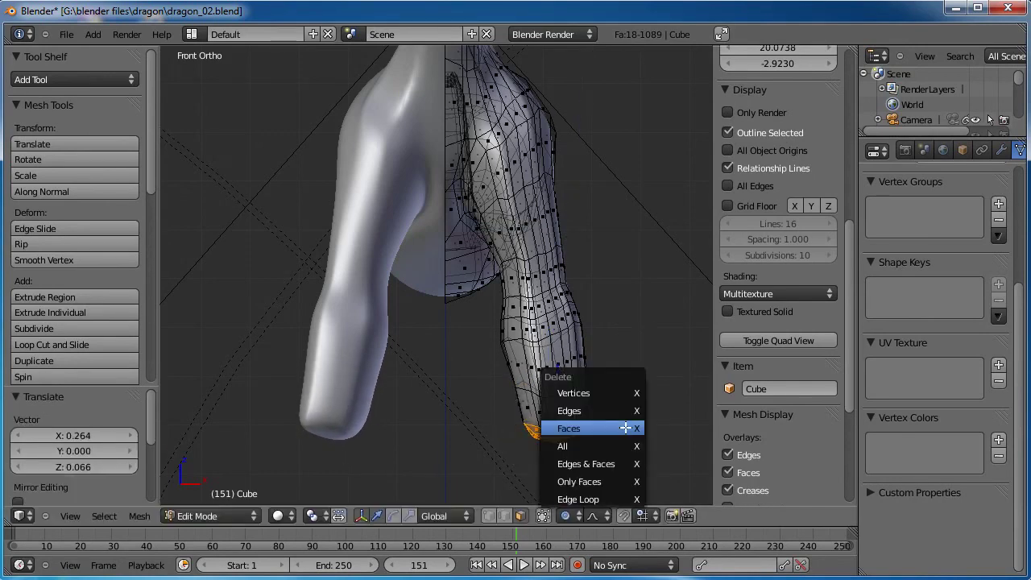
left_click(623, 428)
middle_click_drag(490, 371, 581, 415)
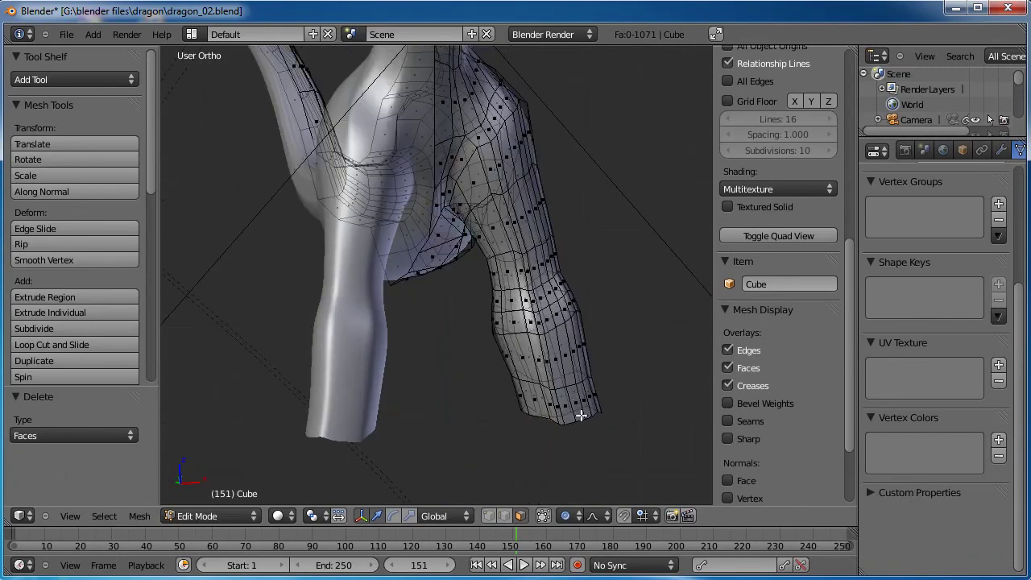
middle_click_drag(643, 365, 501, 343)
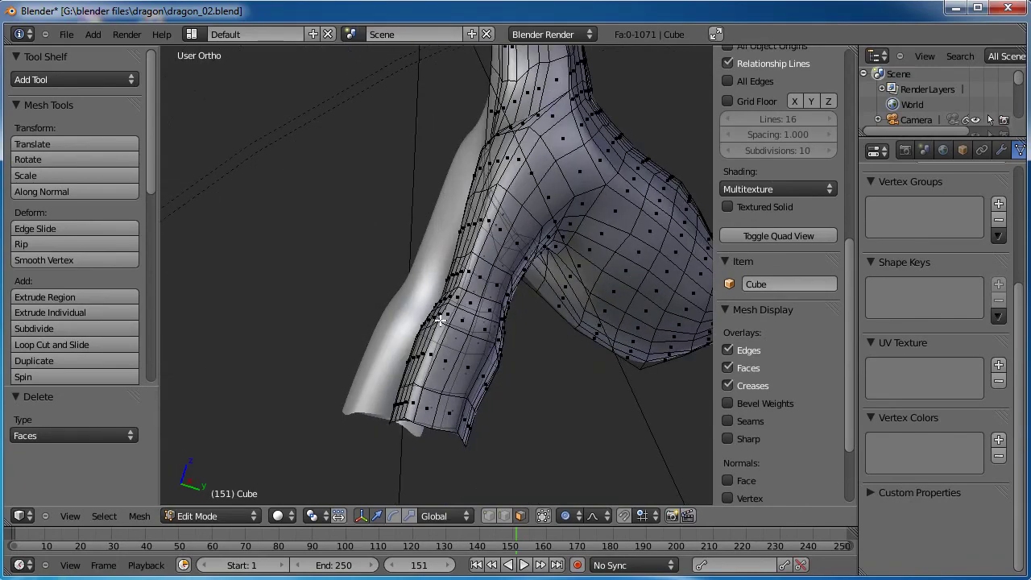
middle_click_drag(440, 320, 529, 424)
Examine the proportions of the front legs against the whole body from the side and from oblique angles.
scroll(537, 404, "down", 4)
middle_click_drag(423, 414, 496, 298)
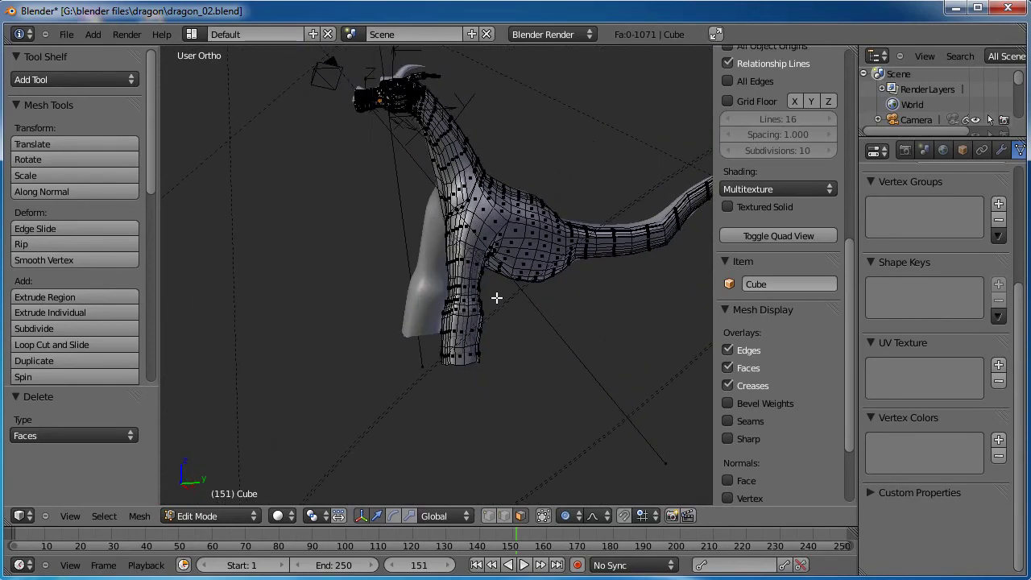
key("KP_3")
scroll(496, 298, "up", 5)
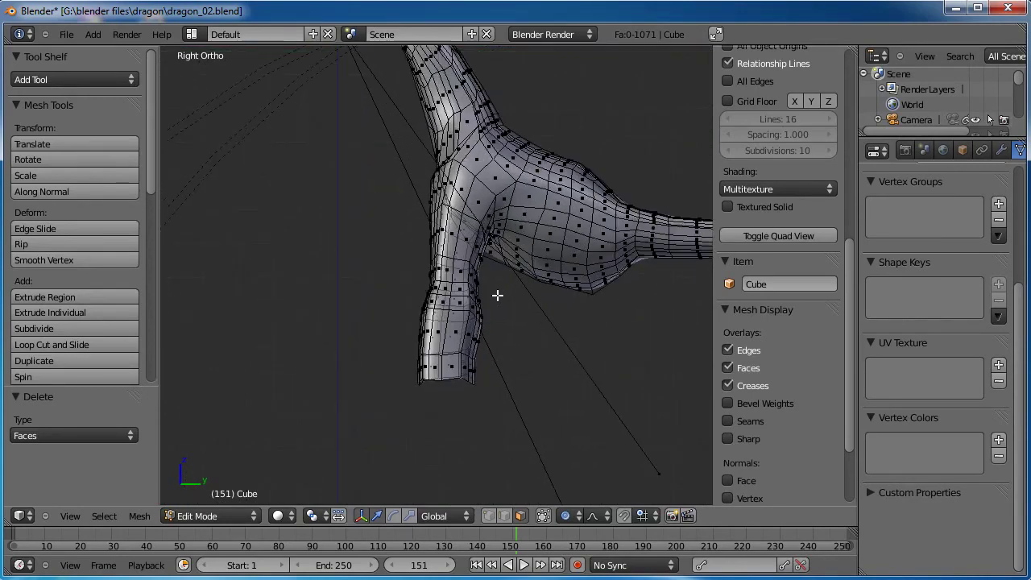
scroll(455, 285, "down", 5)
middle_click_drag(455, 286, 482, 231)
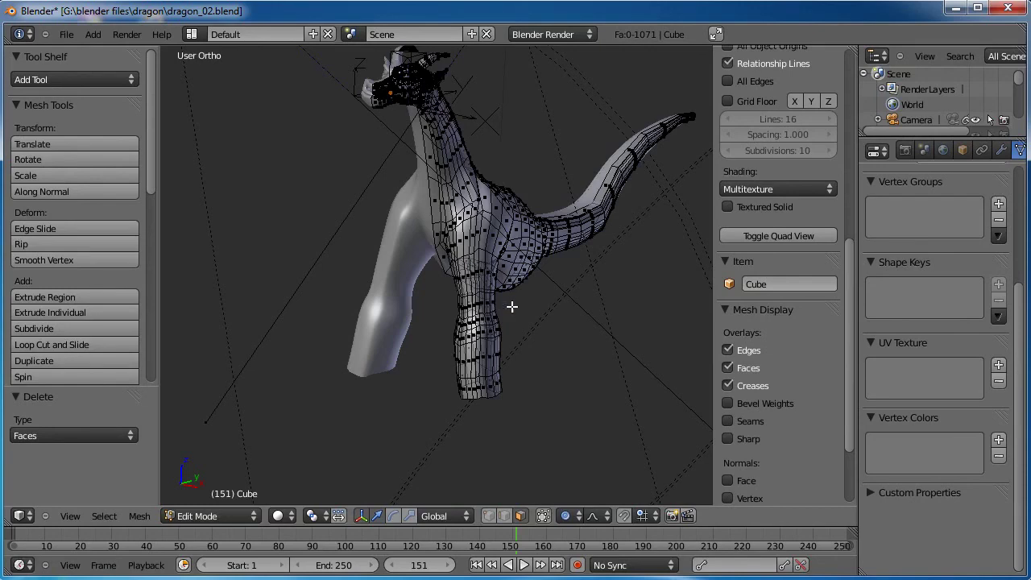
middle_click_drag(559, 297, 525, 294)
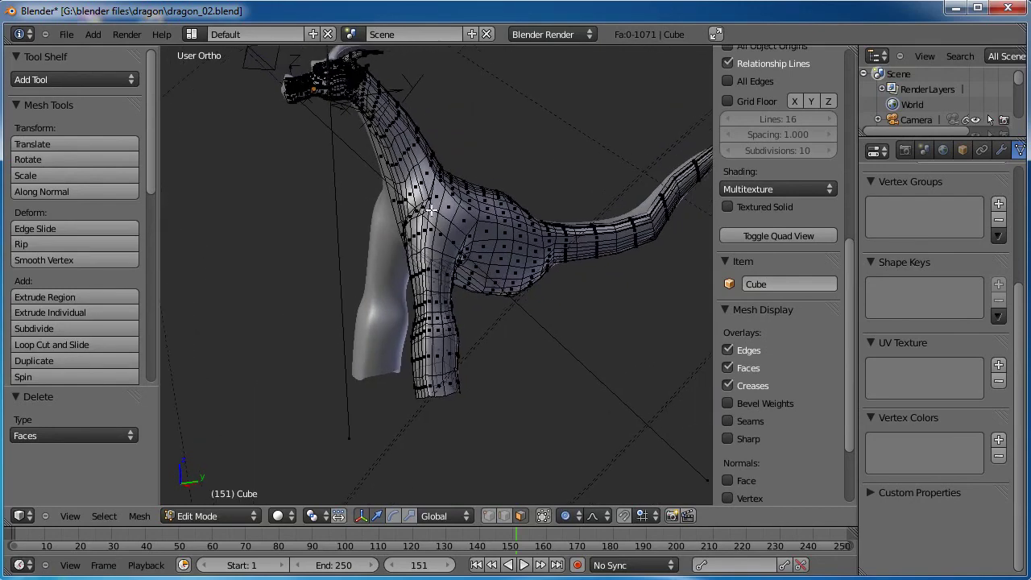
mouse_move(432, 209)
middle_mouse_down()
mouse_move(469, 288)
mouse_move(432, 216)
middle_mouse_up()
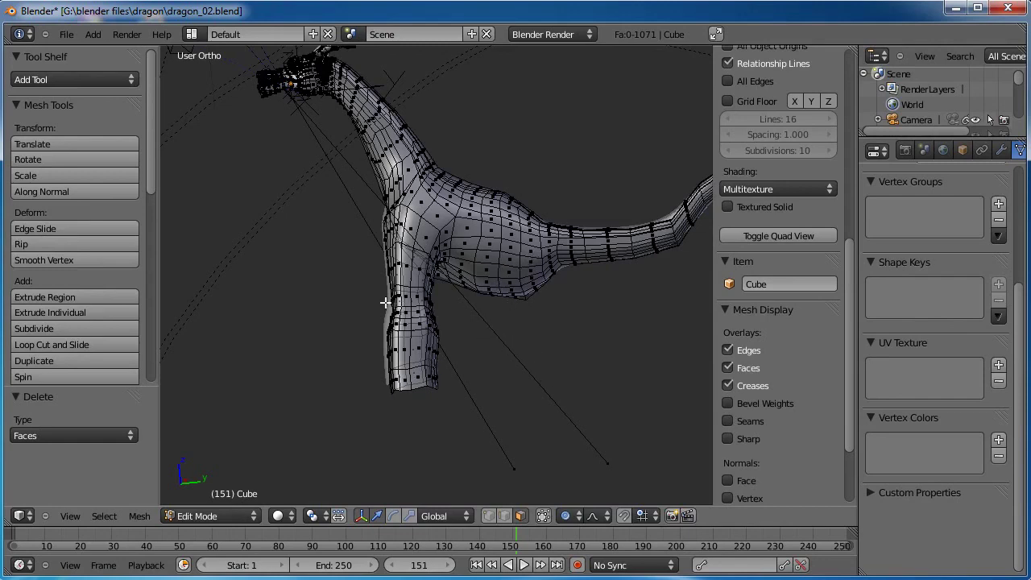
middle_click_drag(386, 302, 381, 314)
In right side view, select the edge loop just above the leg joint and move it 0.653 along Y and -0.092 along Z with an enlarged proportional radius.
key("KP_3")
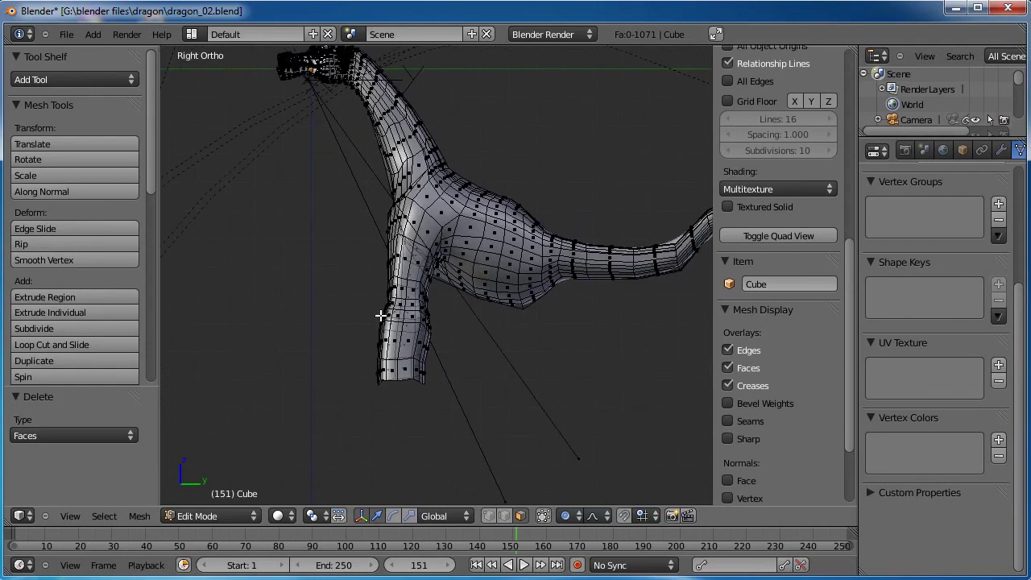
scroll(380, 315, "up", 2)
scroll(369, 305, "up", 2)
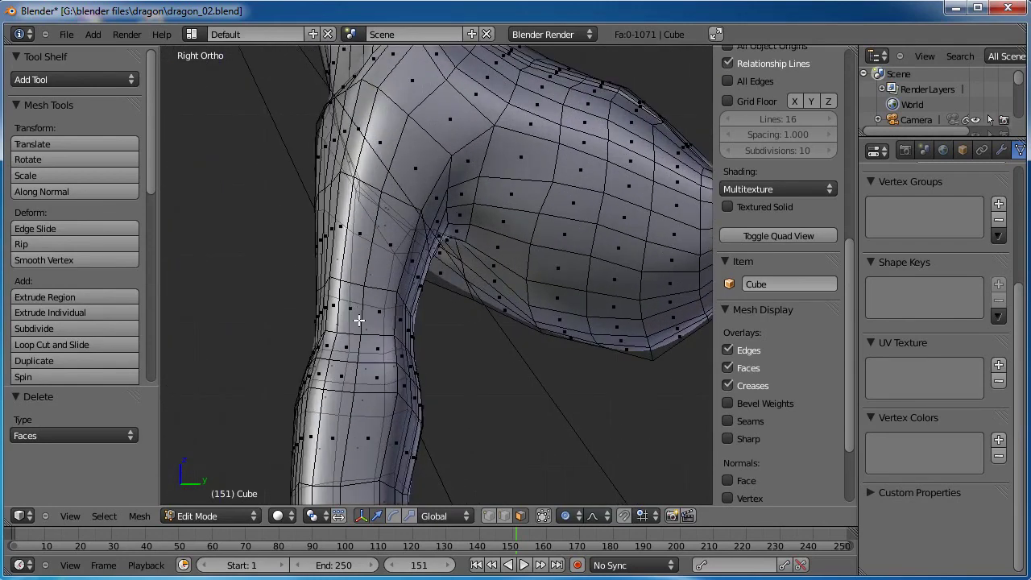
left_click(491, 516)
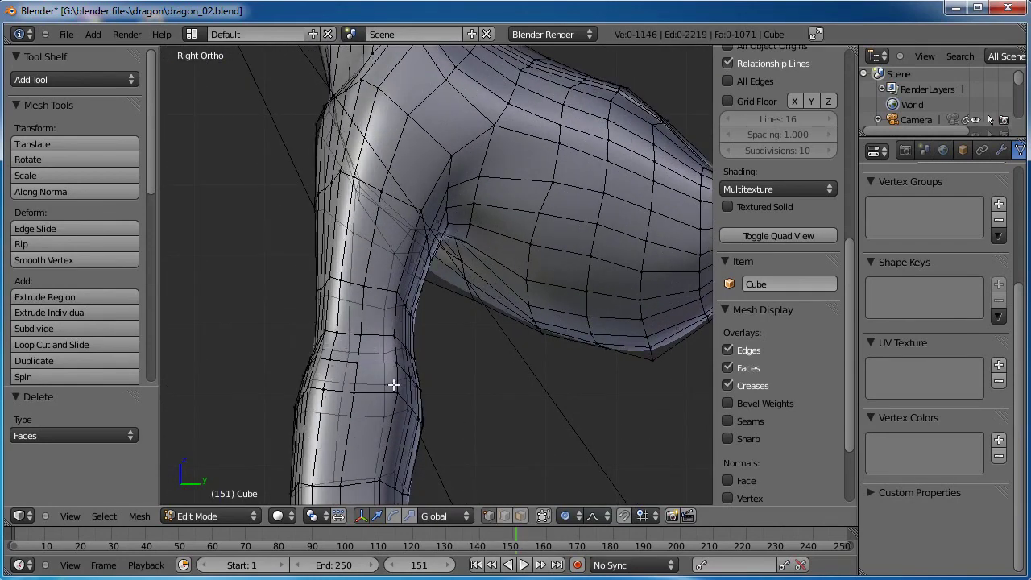
right_click(346, 332, "alt")
key("g")
scroll(413, 342, "down", 4)
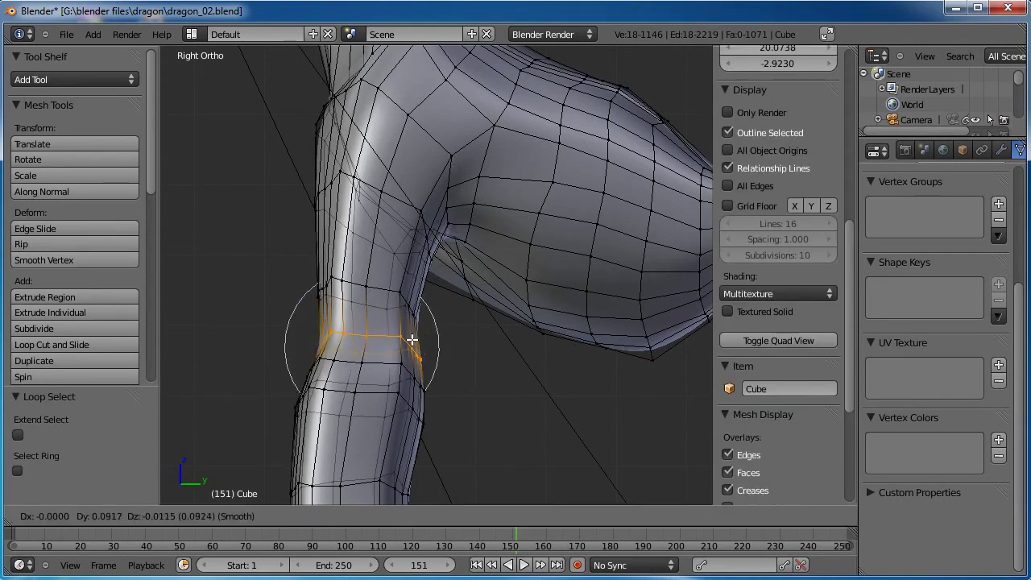
scroll(425, 343, "down", 3)
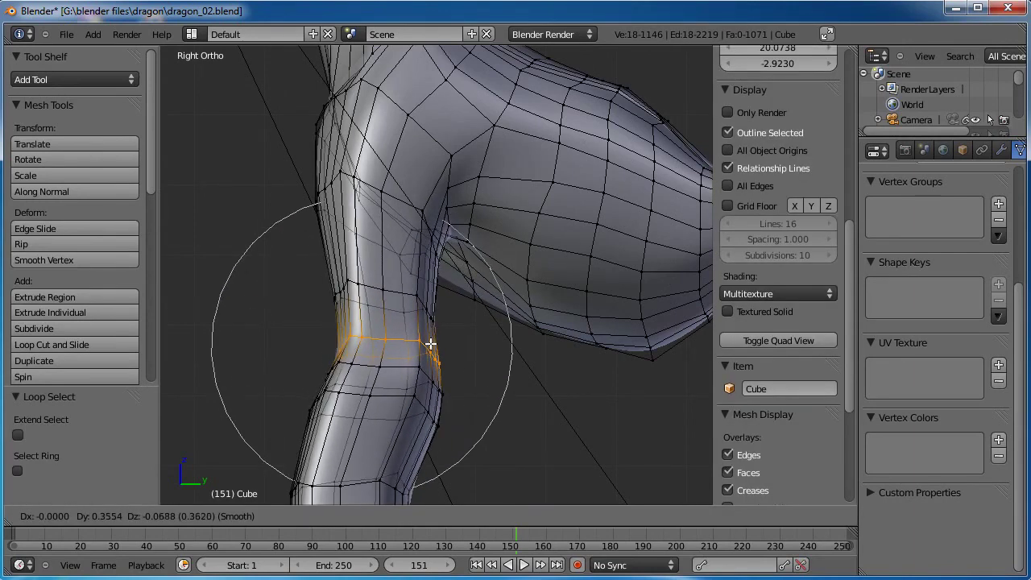
scroll(431, 343, "down", 1)
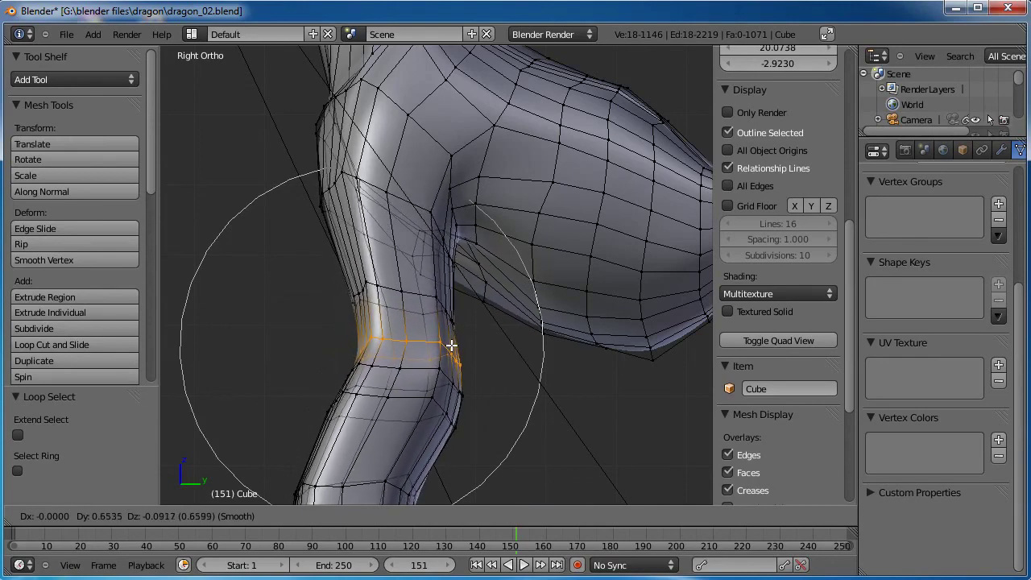
left_click(451, 346)
Scale the edge loop above the leg joint to 0.833 with a reduced proportional editing radius.
scroll(433, 323, "down", 2)
middle_click_drag(336, 233, 553, 281)
scroll(475, 330, "up", 3)
key("s")
scroll(568, 309, "up", 8)
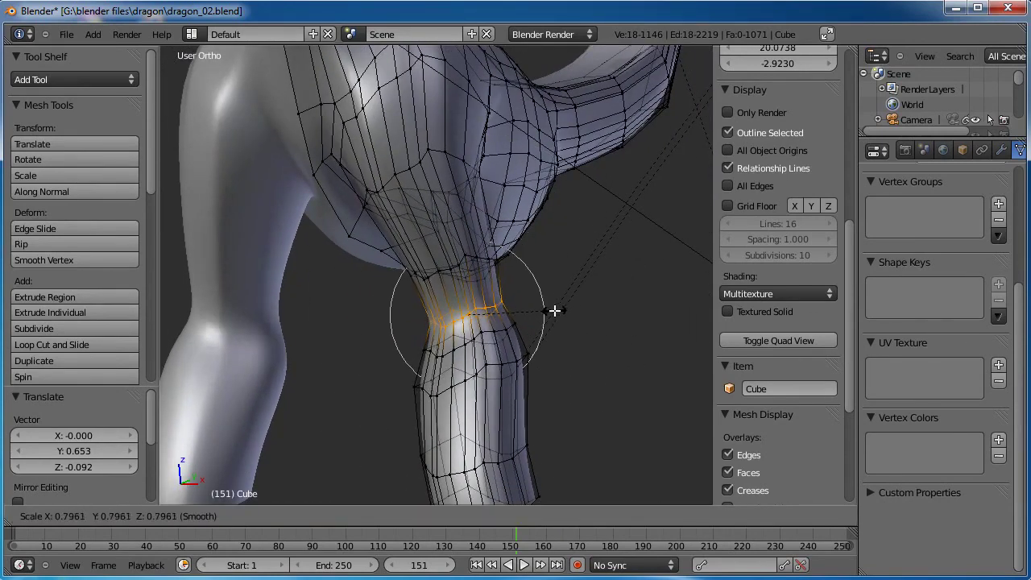
left_click(557, 309)
Clear the mesh selection and switch to Object Mode to check the smoothed front legs.
middle_click_drag(557, 310, 492, 297)
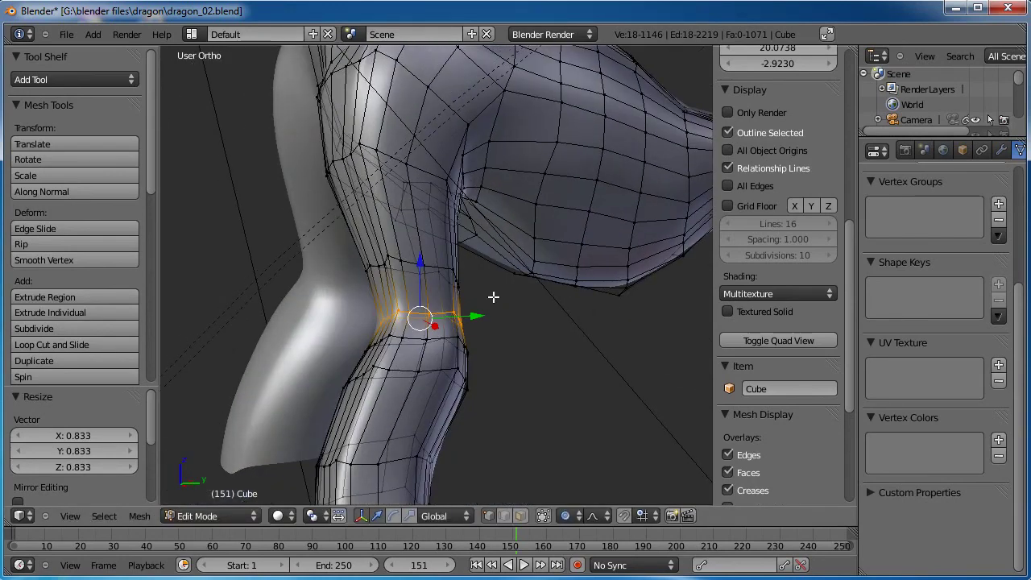
right_click(421, 167)
middle_click_drag(480, 199, 488, 239)
key("a")
key("Tab")
scroll(436, 300, "down", 4)
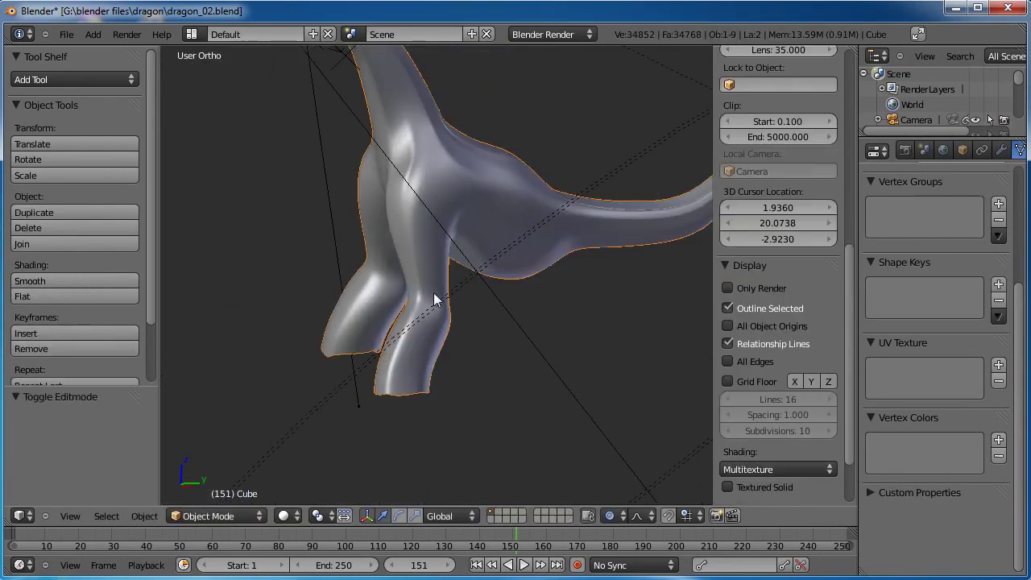
middle_click_drag(437, 300, 427, 416)
Switch the dragon to Sculpt Mode and choose the Grab brush.
left_click(220, 510)
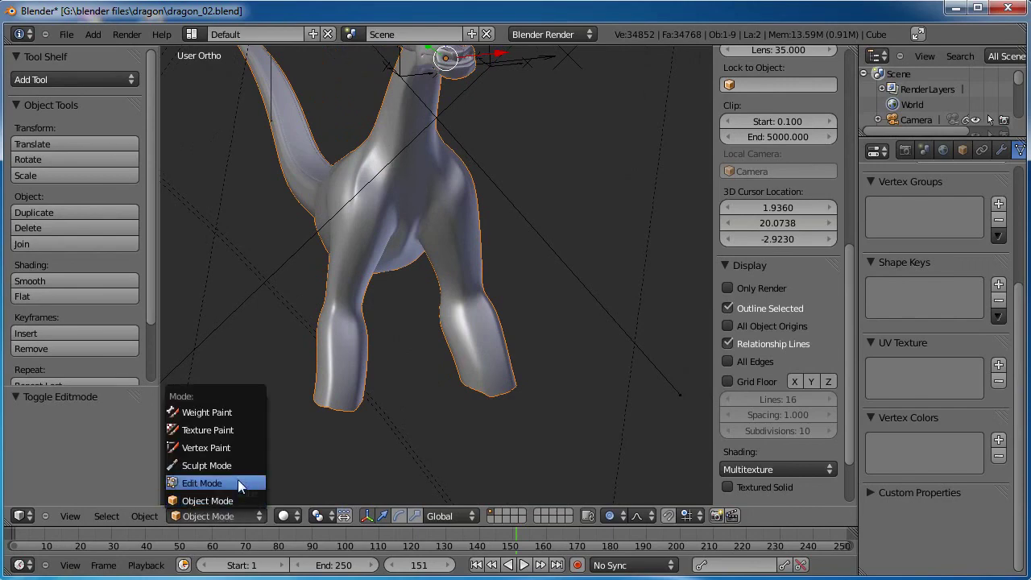
left_click(236, 464)
left_click(41, 198)
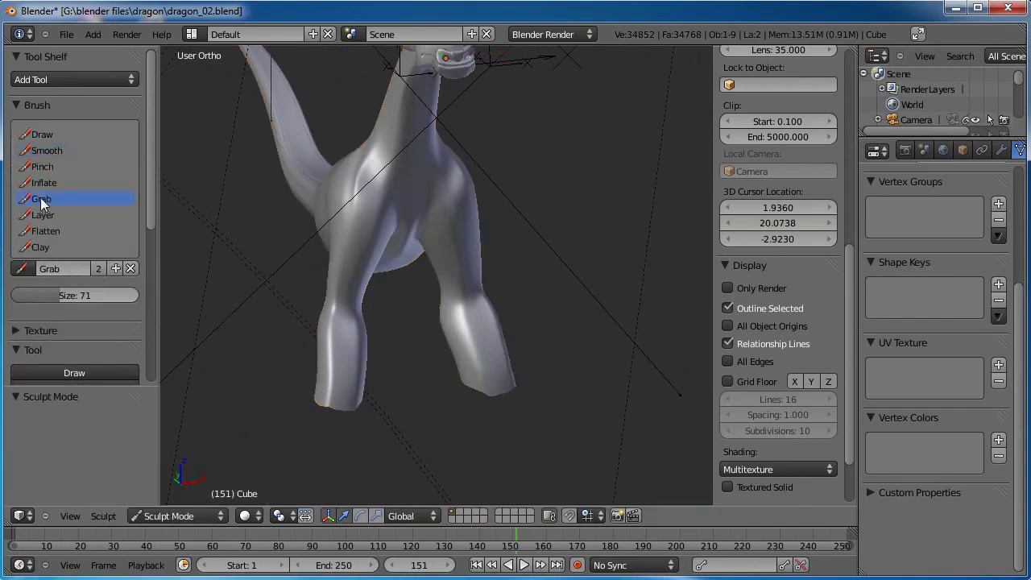
scroll(339, 244, "down", 4)
mouse_move(339, 244)
middle_mouse_down()
mouse_move(476, 277)
mouse_move(362, 287)
mouse_move(435, 300)
middle_mouse_up()
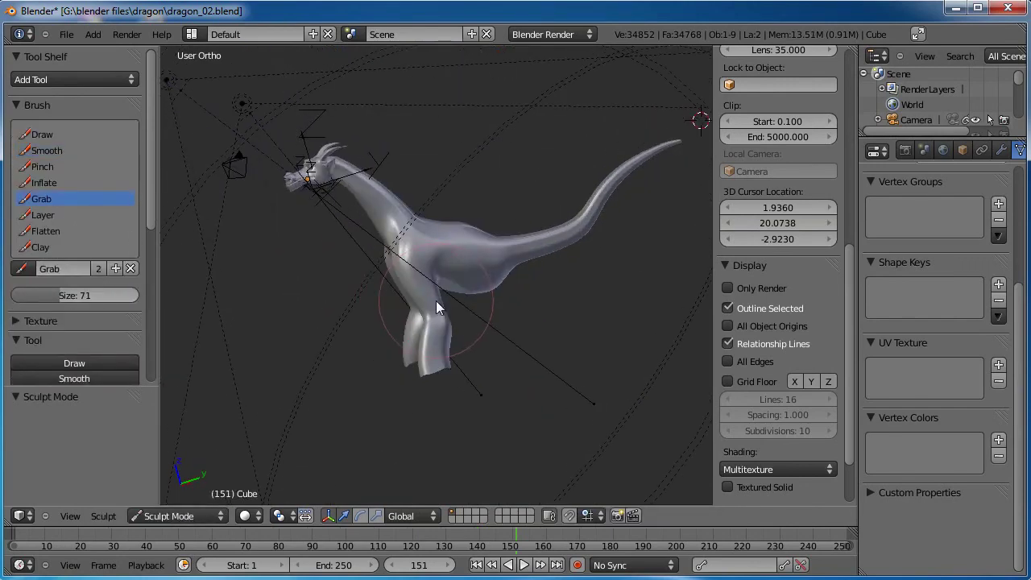
In right side view, pull the upper front leg below the shoulder slightly backward and down with the Grab brush.
scroll(418, 295, "up", 3)
middle_click_drag(497, 310, 479, 313)
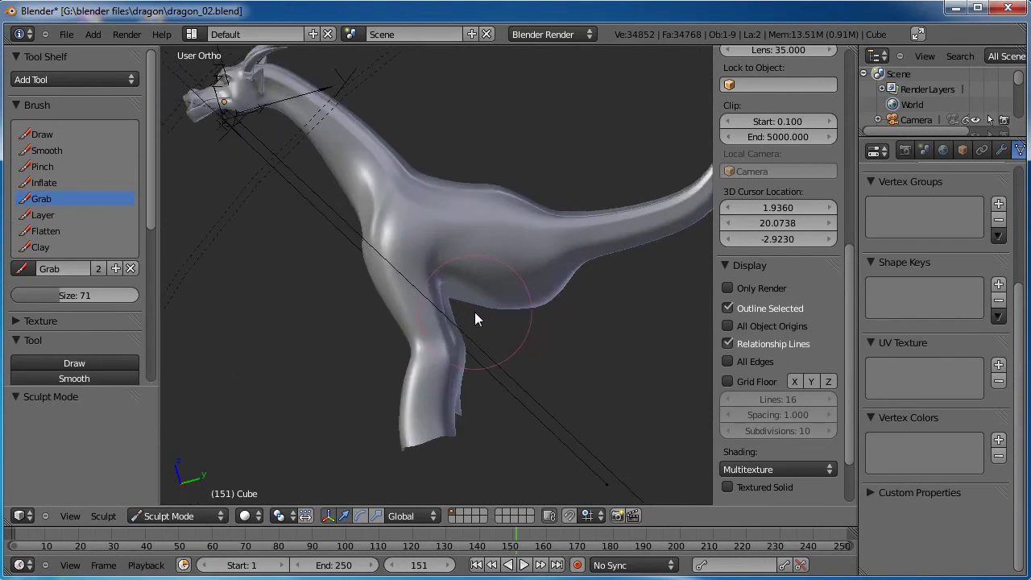
key("KP_3")
mouse_move(440, 260)
left_mouse_down()
mouse_move(444, 288)
mouse_move(455, 270)
left_mouse_up()
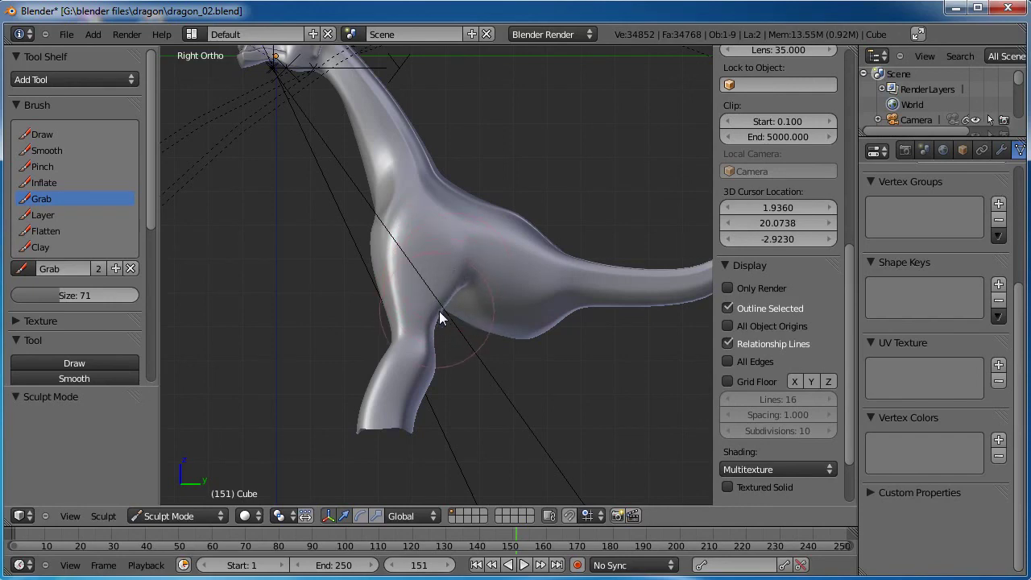
mouse_move(426, 317)
middle_mouse_down()
mouse_move(488, 333)
mouse_move(444, 258)
middle_mouse_up()
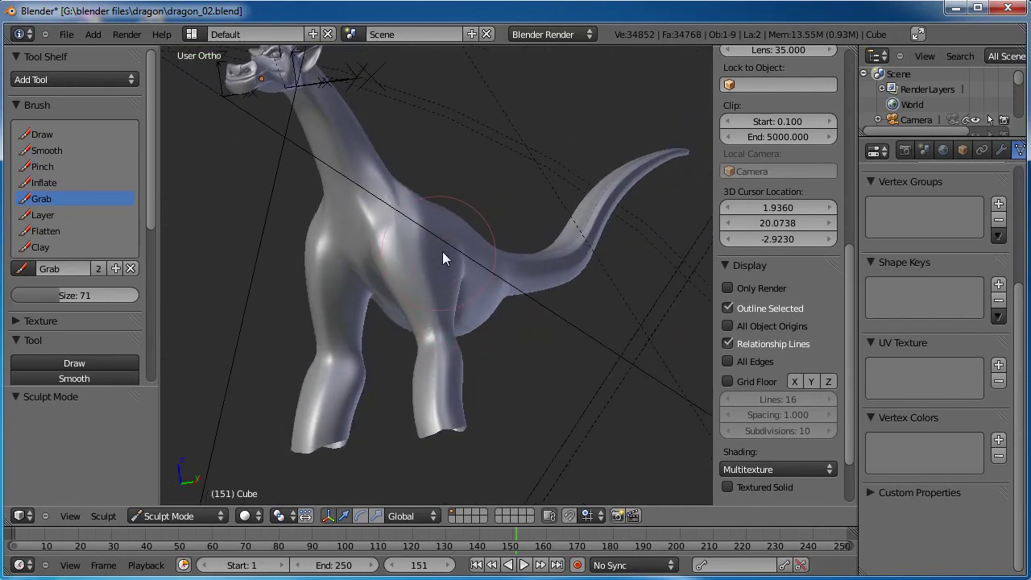
middle_click_drag(456, 238, 409, 219)
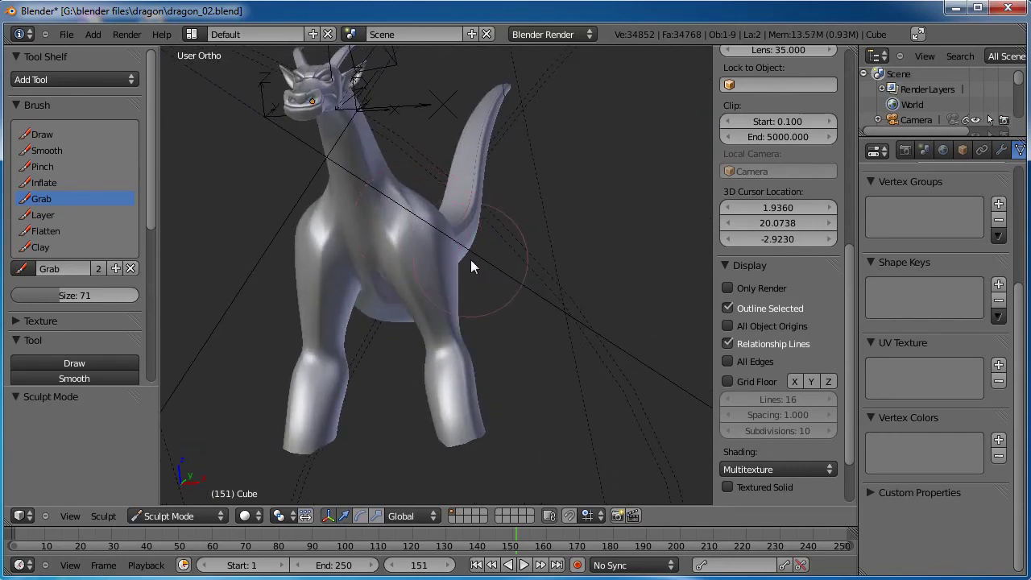
Switch the sculpting brush to Smooth for working on the dragon's front shoulder.
left_click(44, 183)
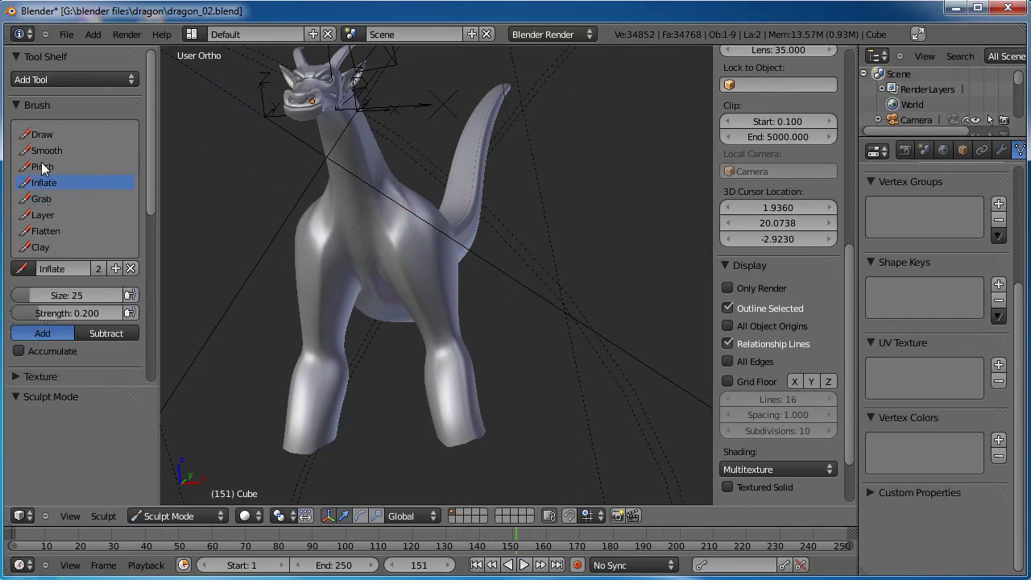
left_click(44, 150)
middle_click_drag(266, 202, 326, 209)
scroll(326, 209, "up", 5)
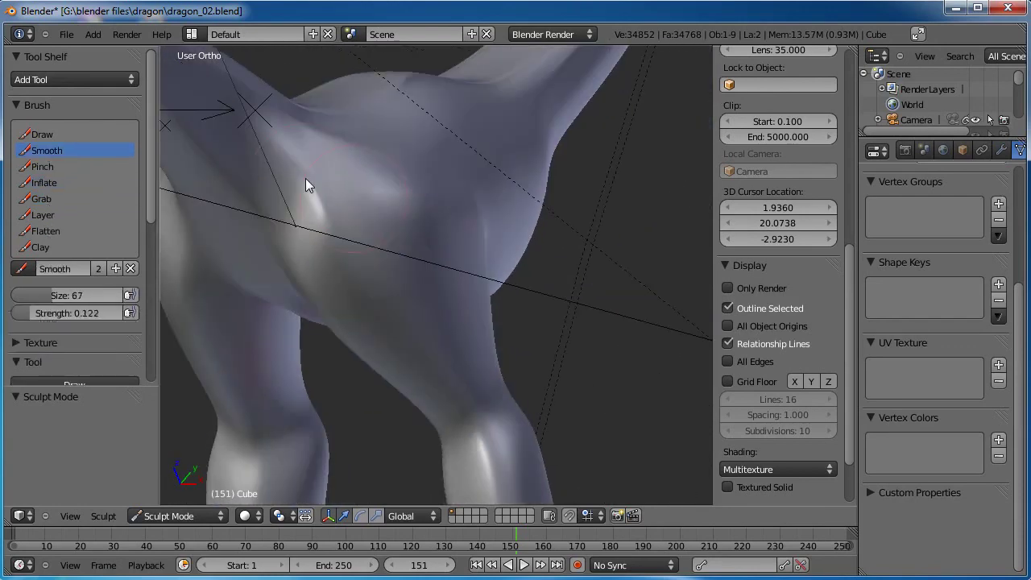
Smooth the shoulder muscle above the dragon's front leg with the Smooth brush.
left_click_drag(305, 178, 307, 226)
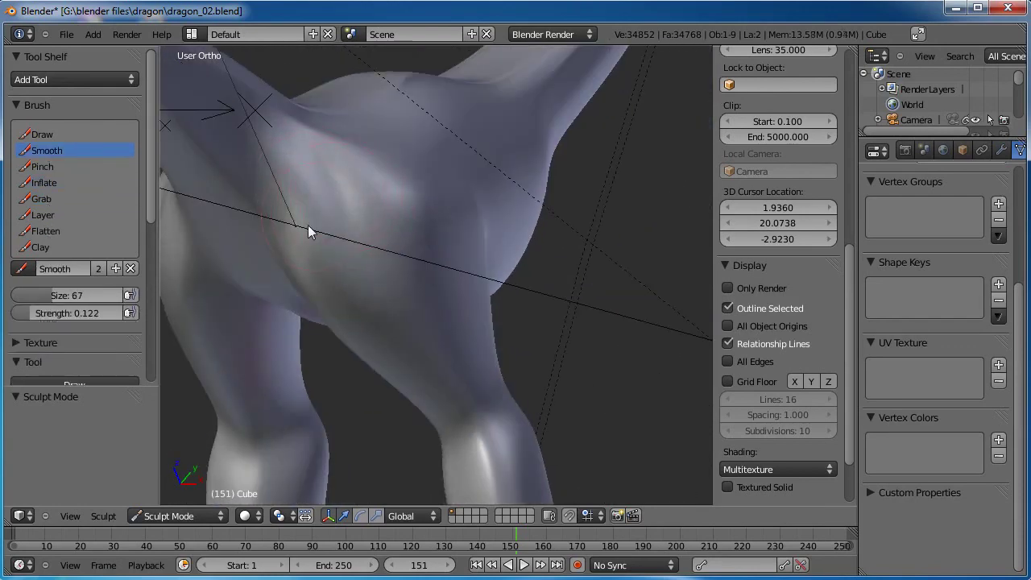
left_click_drag(419, 200, 382, 189)
mouse_move(384, 160)
middle_mouse_down()
mouse_move(452, 282)
mouse_move(340, 206)
middle_mouse_up()
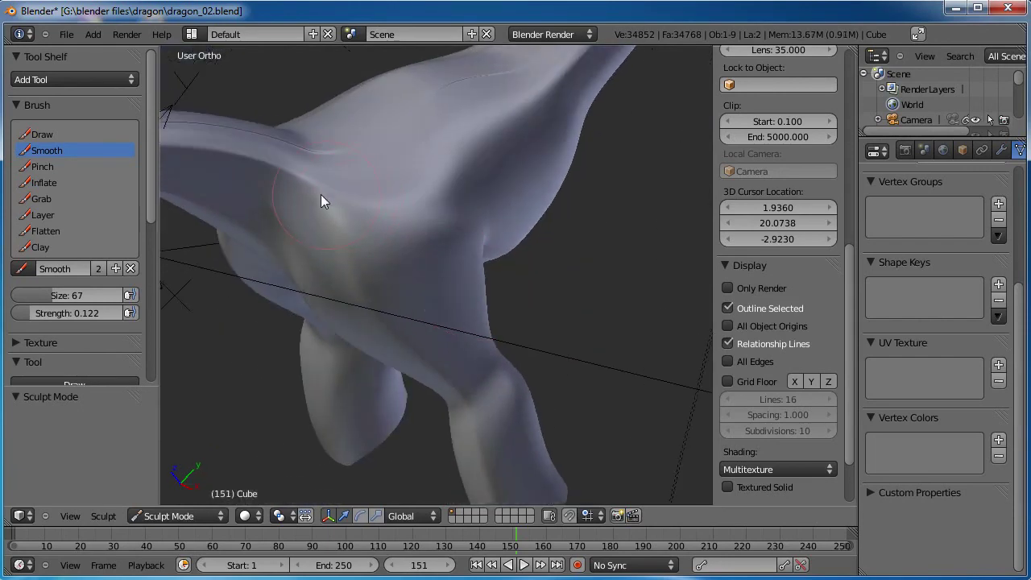
middle_click_drag(346, 319, 373, 189)
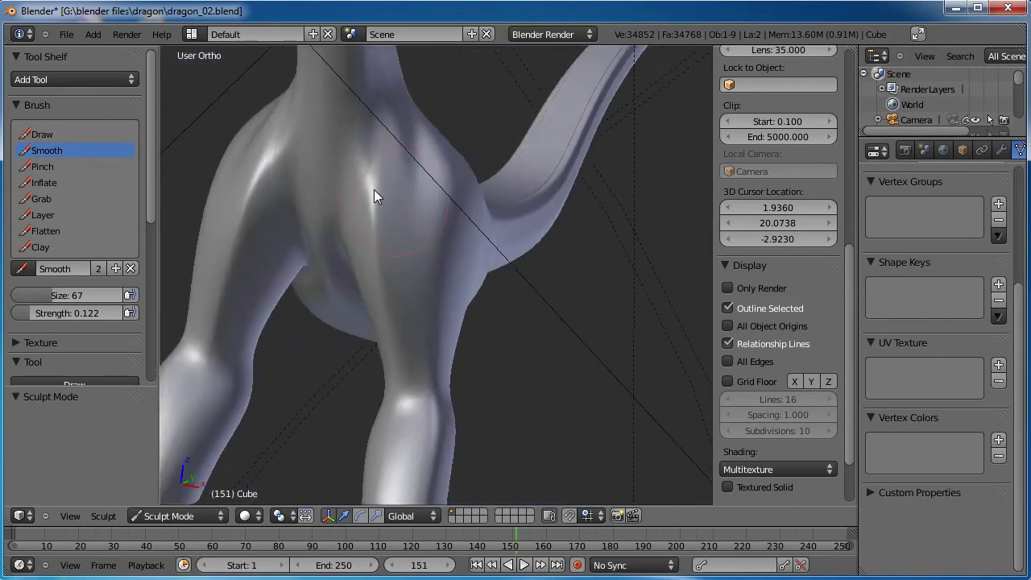
In Edit Mode, add one edge loop around the dragon's shoulder and another around the base of the neck.
mouse_move(405, 132)
middle_mouse_down()
mouse_move(520, 305)
mouse_move(471, 286)
mouse_move(490, 306)
middle_mouse_up()
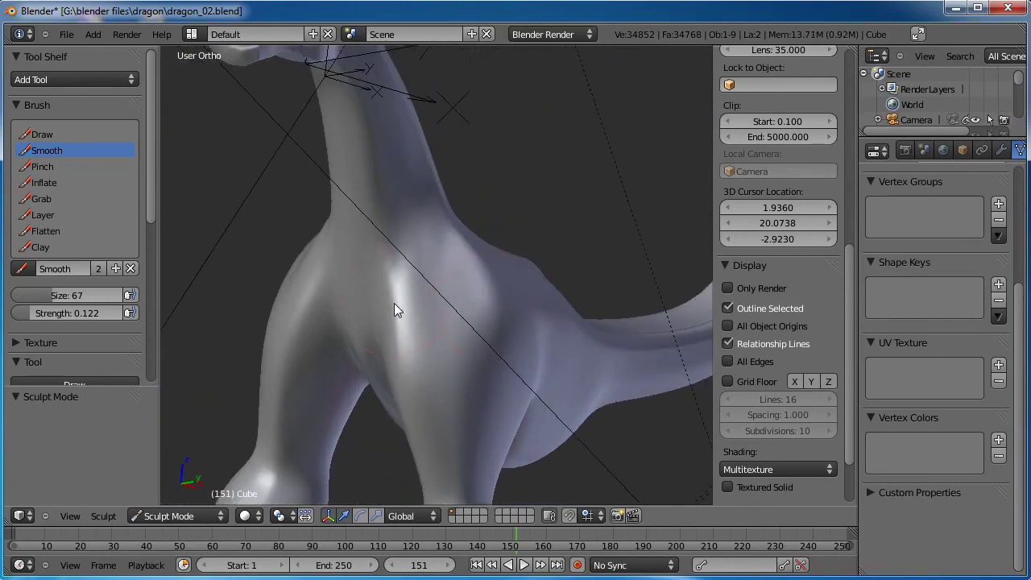
scroll(386, 304, "up", 3)
key("Tab")
mouse_move(463, 259)
middle_mouse_down("shift")
mouse_move(465, 307)
mouse_move(432, 306)
mouse_move(444, 341)
mouse_move(453, 292)
mouse_move(445, 305)
mouse_move(456, 322)
mouse_move(436, 294)
middle_mouse_up("shift")
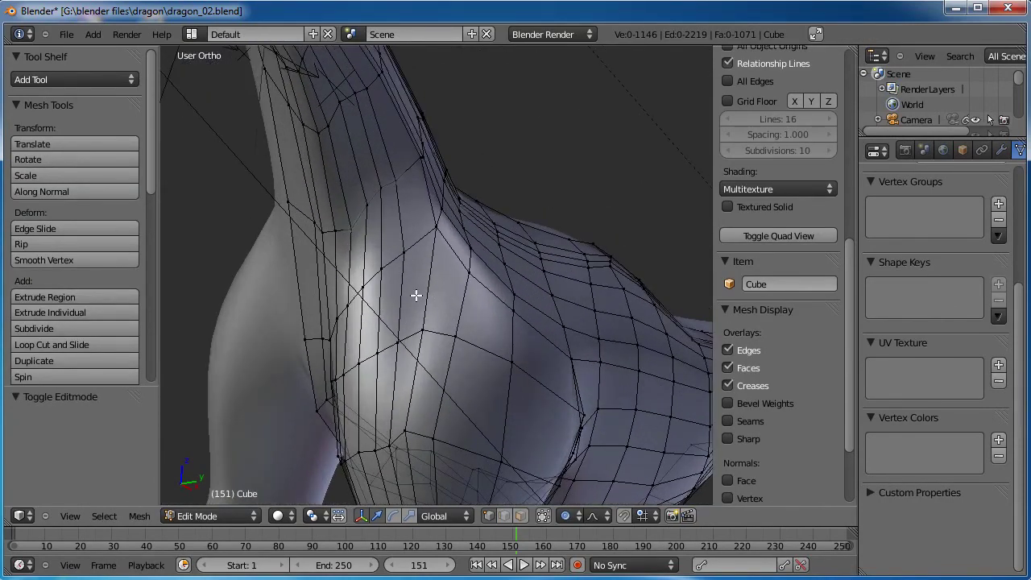
left_click(416, 296)
left_click(430, 292)
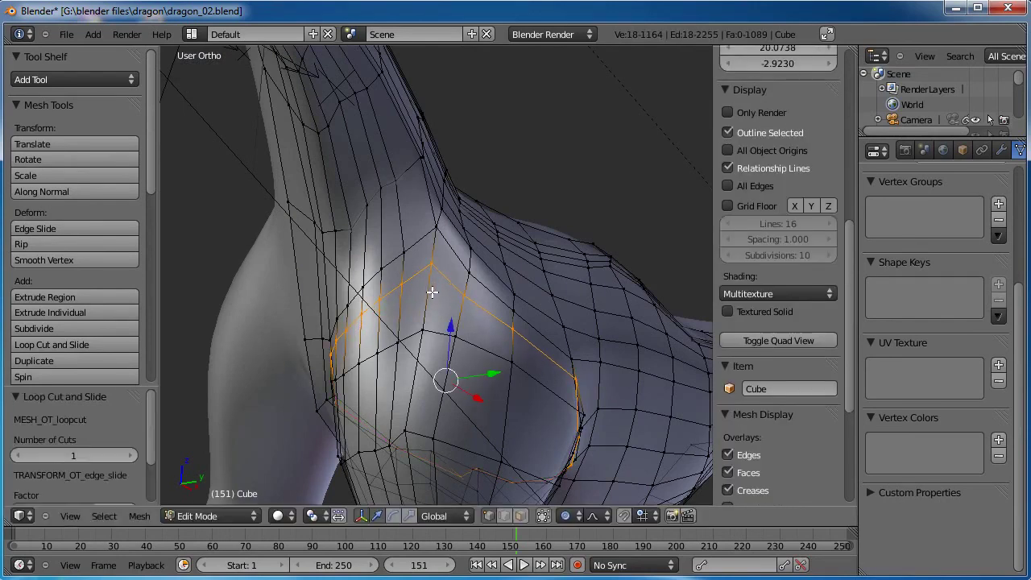
key("ctrl+r")
left_click(377, 221)
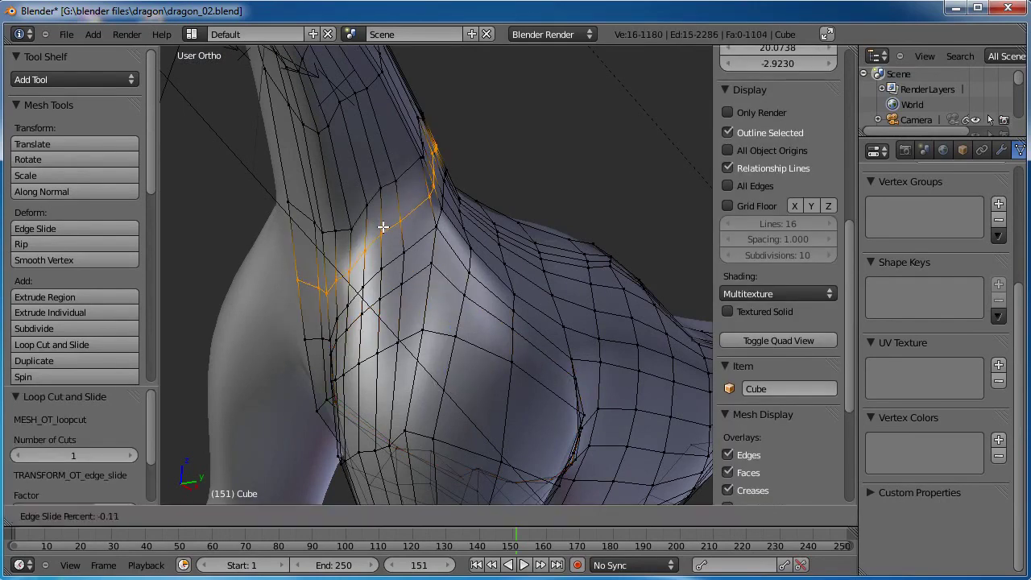
left_click(366, 283)
Return to Sculpt Mode and smooth the transition from the neck base over the shoulder into the upper leg.
mouse_move(503, 284)
middle_mouse_down()
mouse_move(467, 295)
mouse_move(511, 281)
middle_mouse_up()
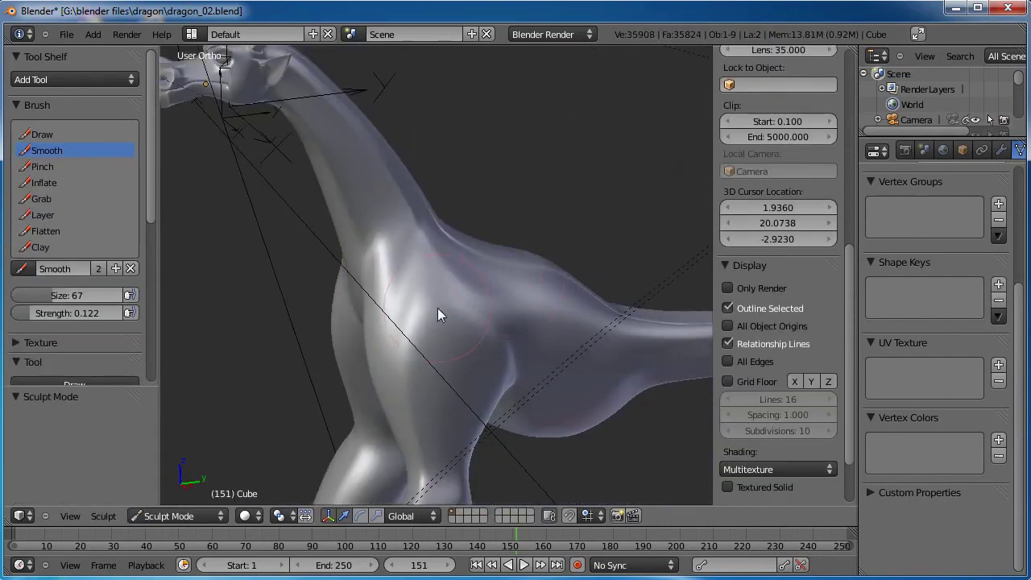
mouse_move(438, 314)
middle_mouse_down()
mouse_move(467, 278)
mouse_move(419, 269)
middle_mouse_up()
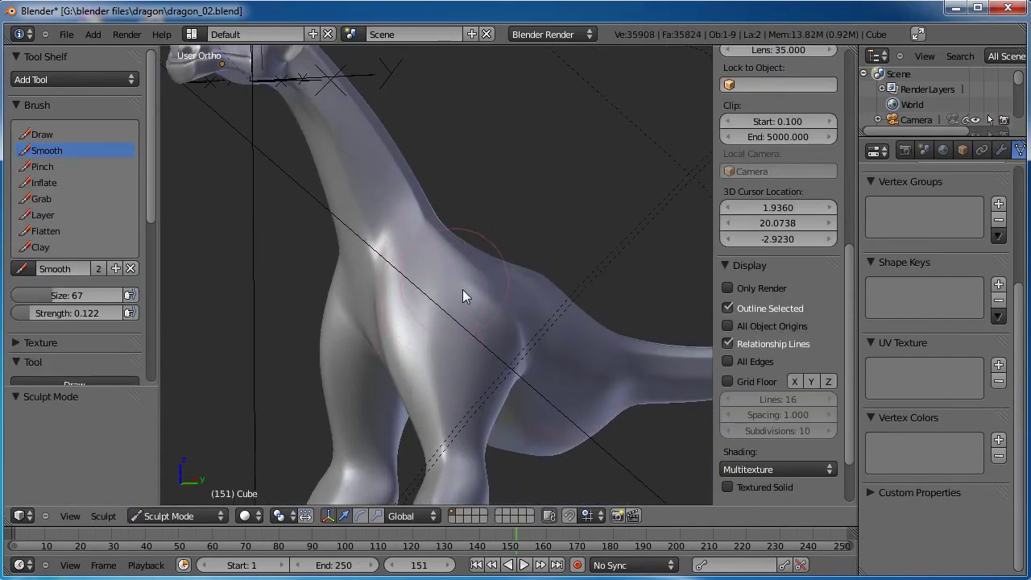
middle_click_drag(499, 317, 394, 292)
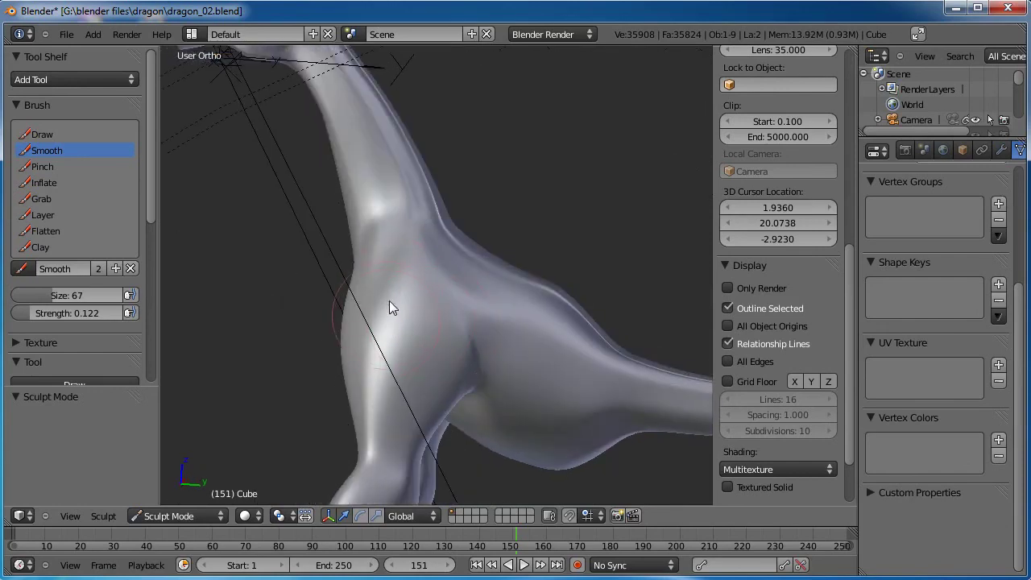
mouse_move(383, 235)
left_mouse_down()
mouse_move(361, 246)
mouse_move(368, 265)
left_mouse_up()
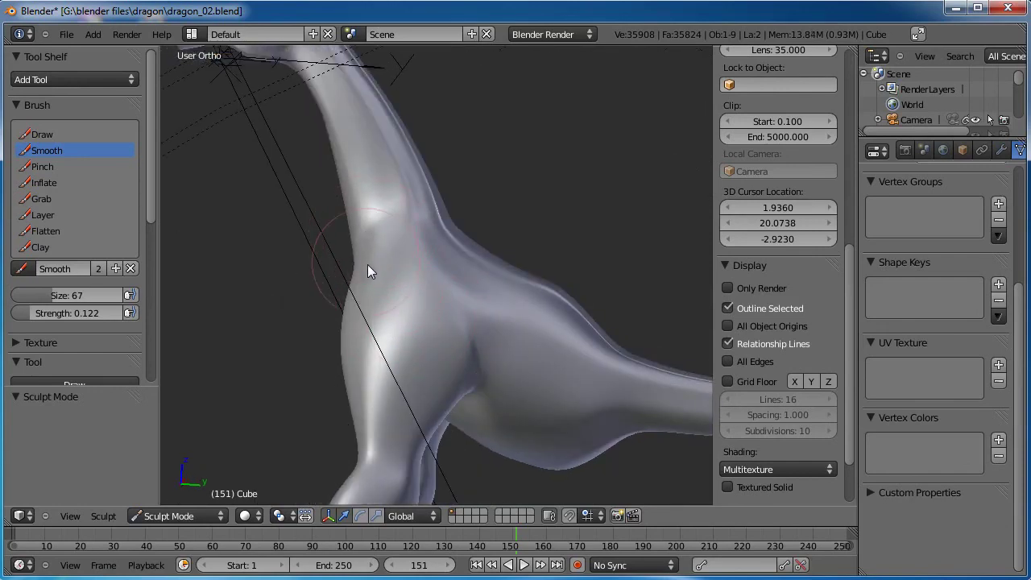
left_click_drag(451, 312, 420, 352)
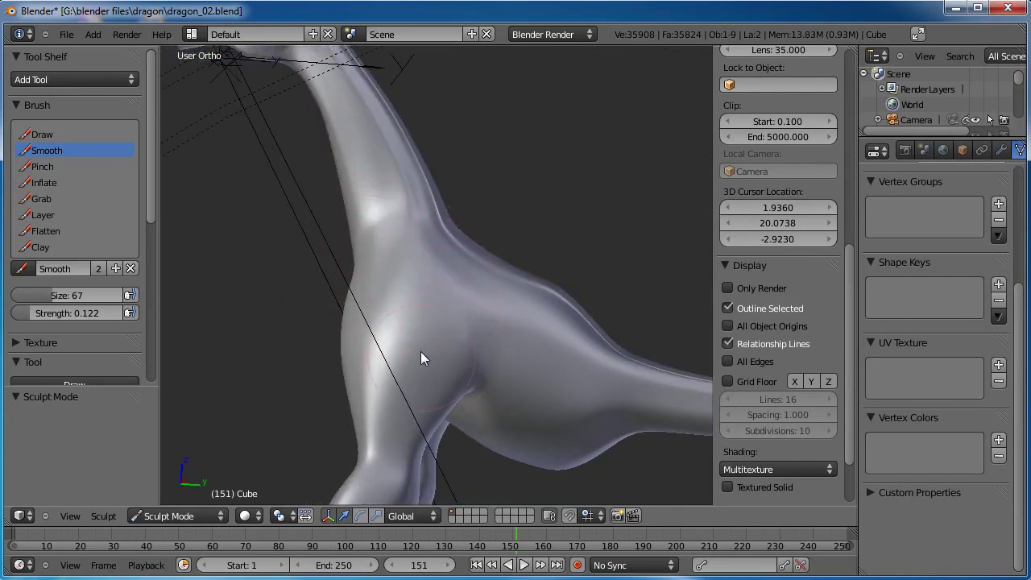
middle_click_drag(420, 351, 438, 325)
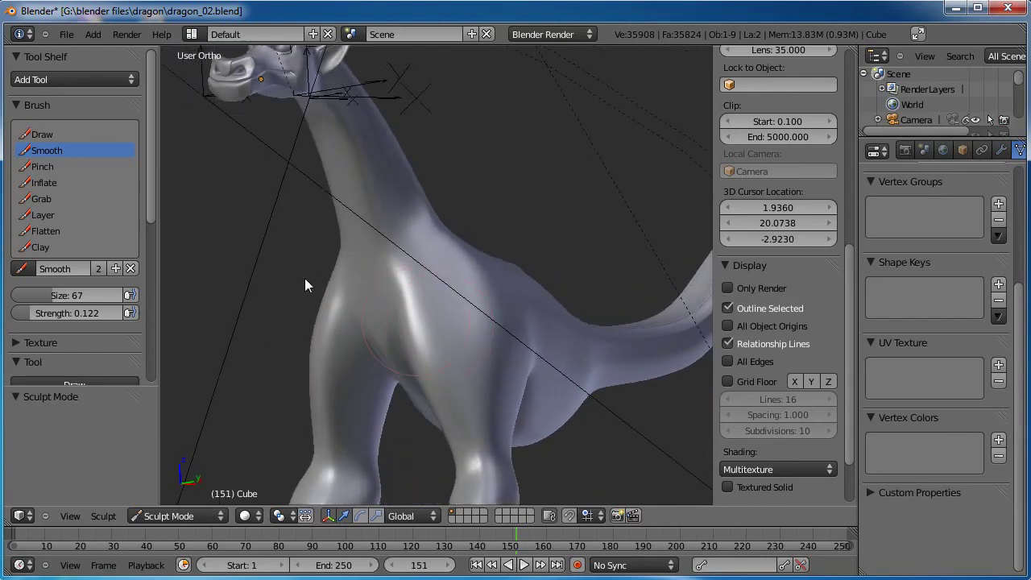
Choose the Grab brush and pull the dragon's shoulder slightly upward.
left_click(63, 198)
mouse_move(455, 249)
middle_mouse_down()
mouse_move(500, 252)
mouse_move(503, 230)
mouse_move(498, 266)
middle_mouse_up()
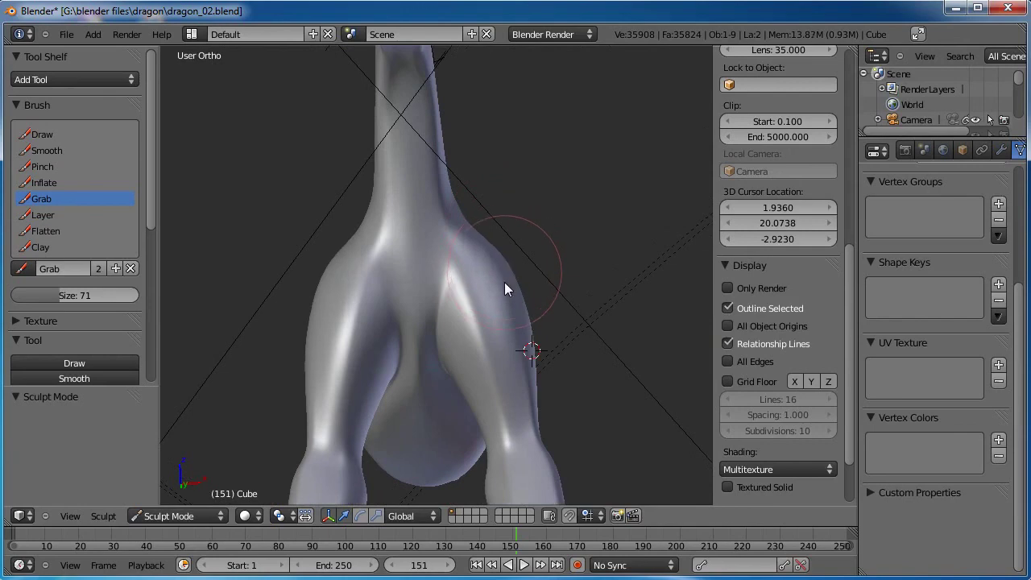
scroll(518, 295, "down", 5)
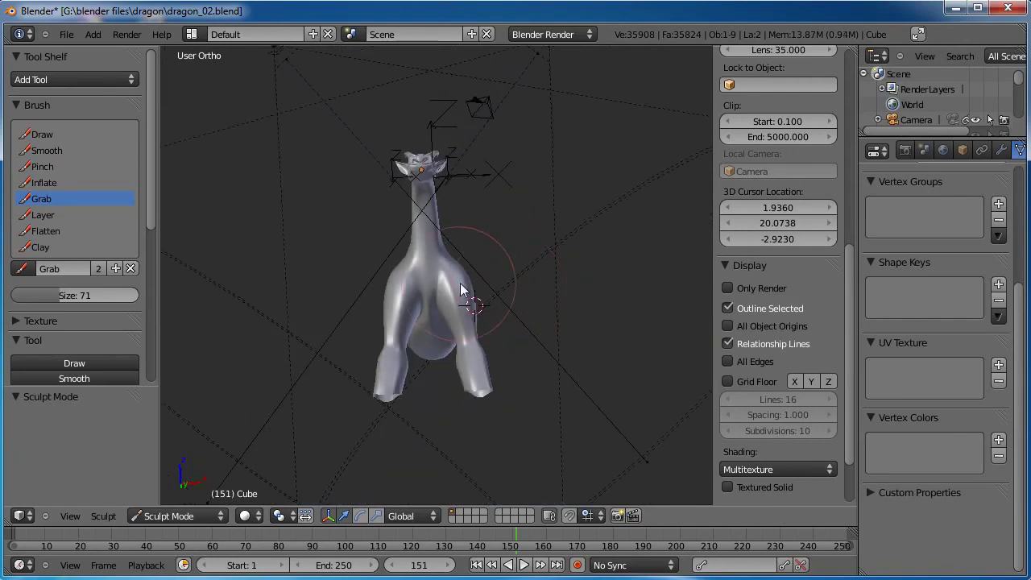
left_click_drag(462, 290, 464, 272)
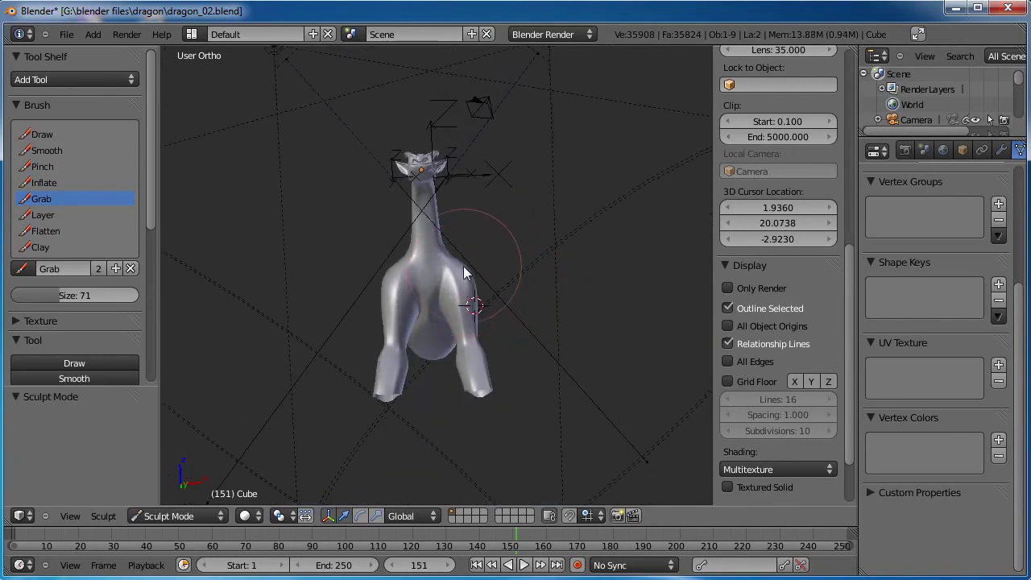
Examine the proportions of the dragon's neck, shoulders, body and legs from the front, side and above.
middle_click_drag(464, 273, 452, 330)
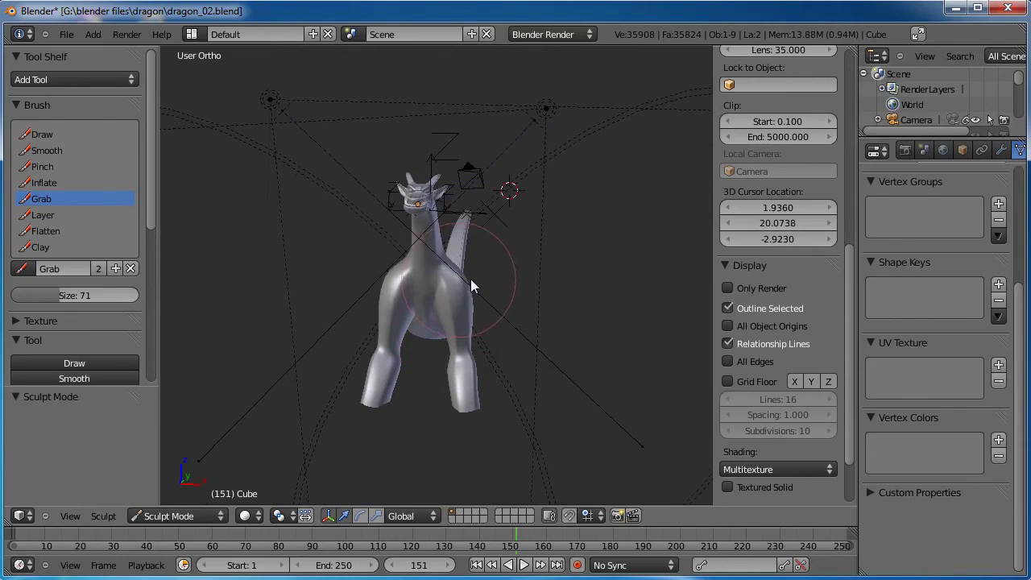
mouse_move(470, 279)
middle_mouse_down()
mouse_move(498, 275)
mouse_move(442, 293)
mouse_move(420, 281)
middle_mouse_up()
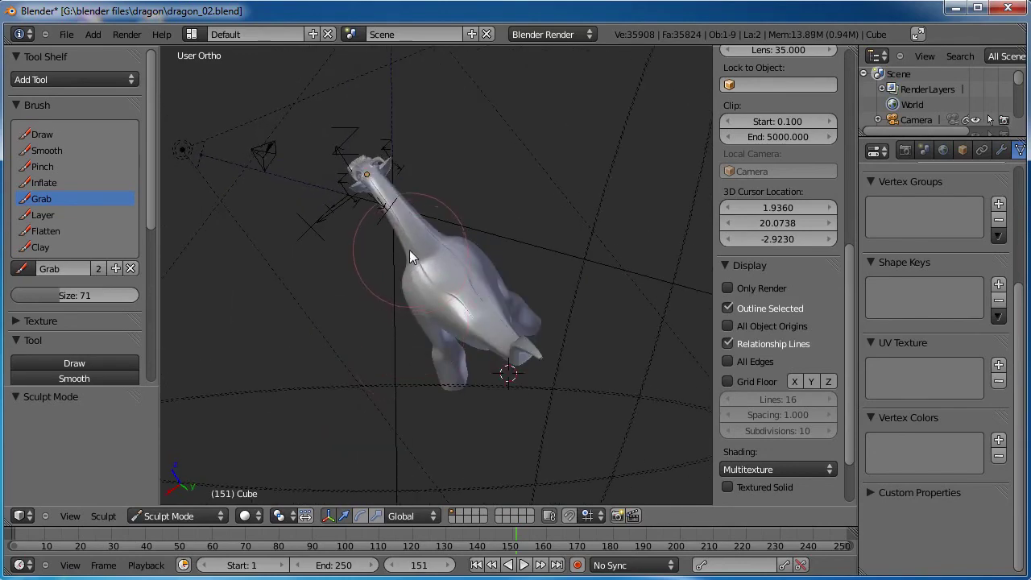
middle_click_drag(398, 307, 448, 263)
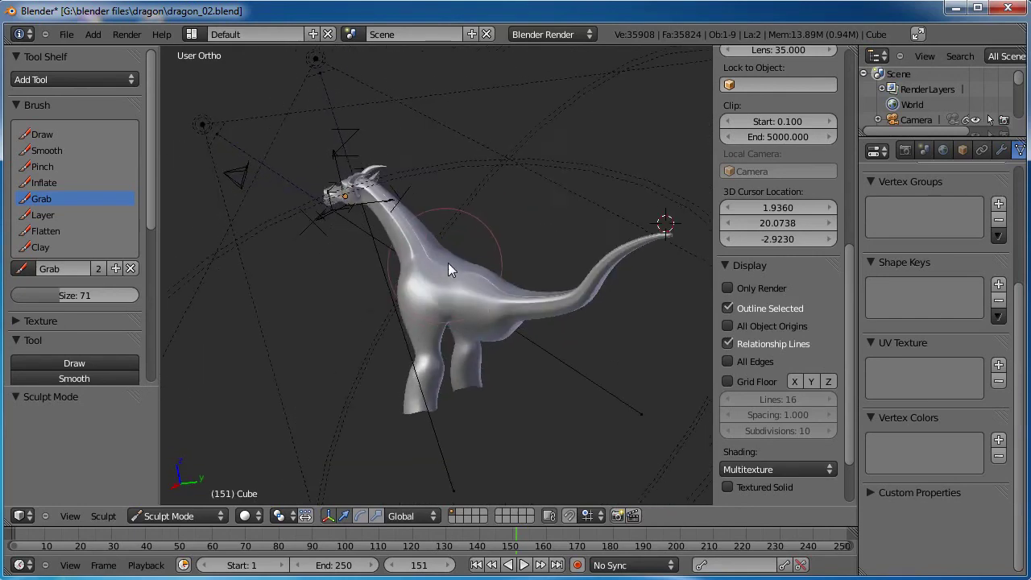
scroll(447, 263, "up", 3)
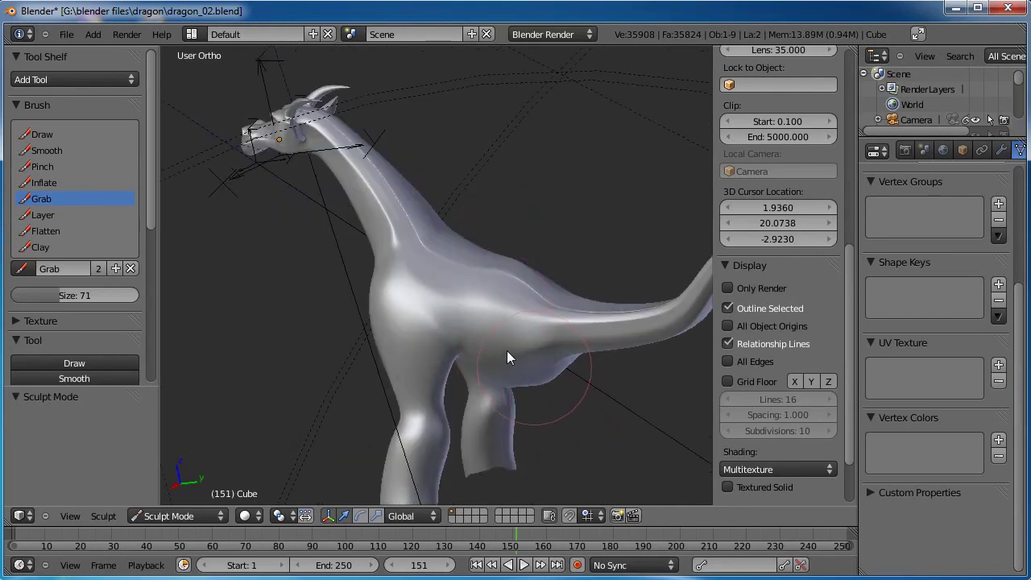
middle_click_drag(506, 352, 472, 285)
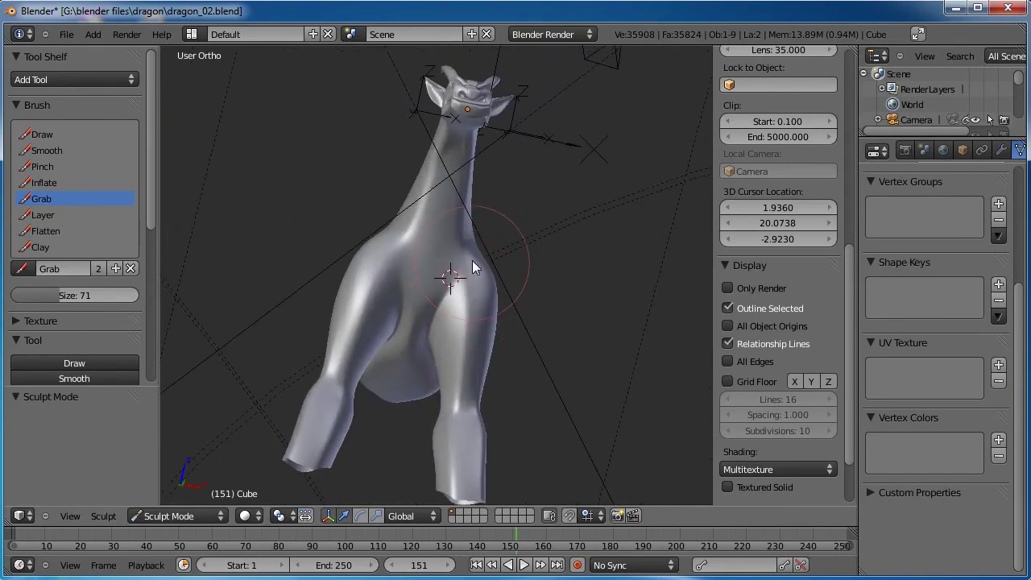
middle_click_drag(469, 246, 431, 254)
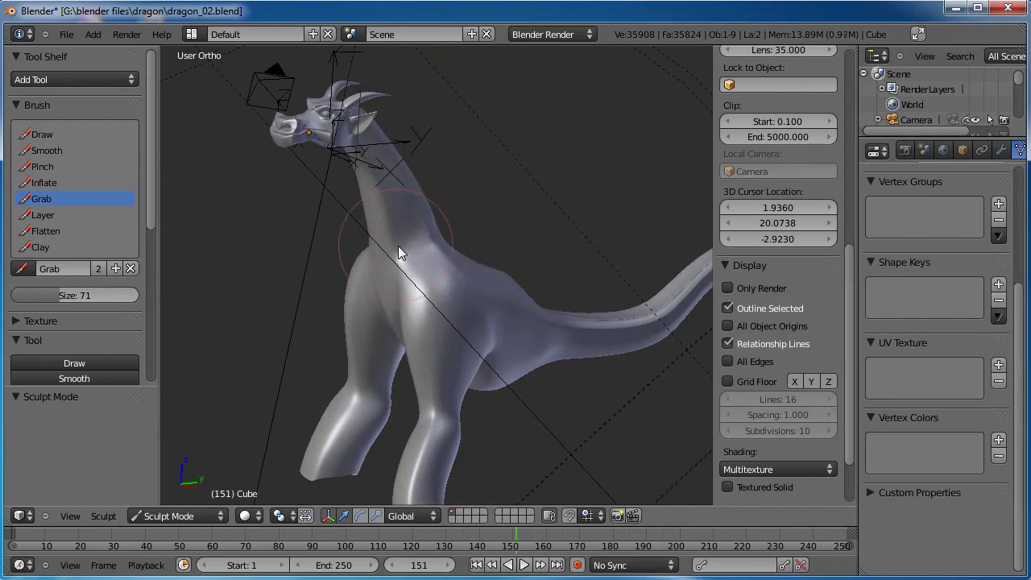
middle_click_drag(391, 298, 402, 249)
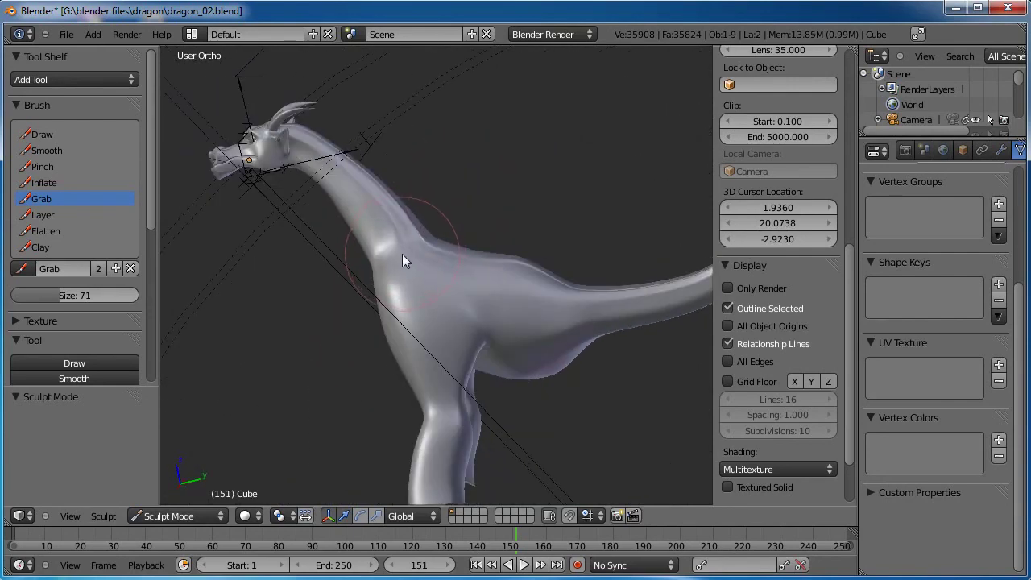
middle_click_drag(449, 291, 469, 410)
middle_click_drag(419, 333, 444, 346)
Reshape the open lower ends of the front legs with the Grab brush, nudging the outer edge inward.
scroll(445, 348, "up", 3)
mouse_move(378, 350)
middle_mouse_down()
mouse_move(461, 237)
mouse_move(506, 220)
mouse_move(501, 329)
middle_mouse_up()
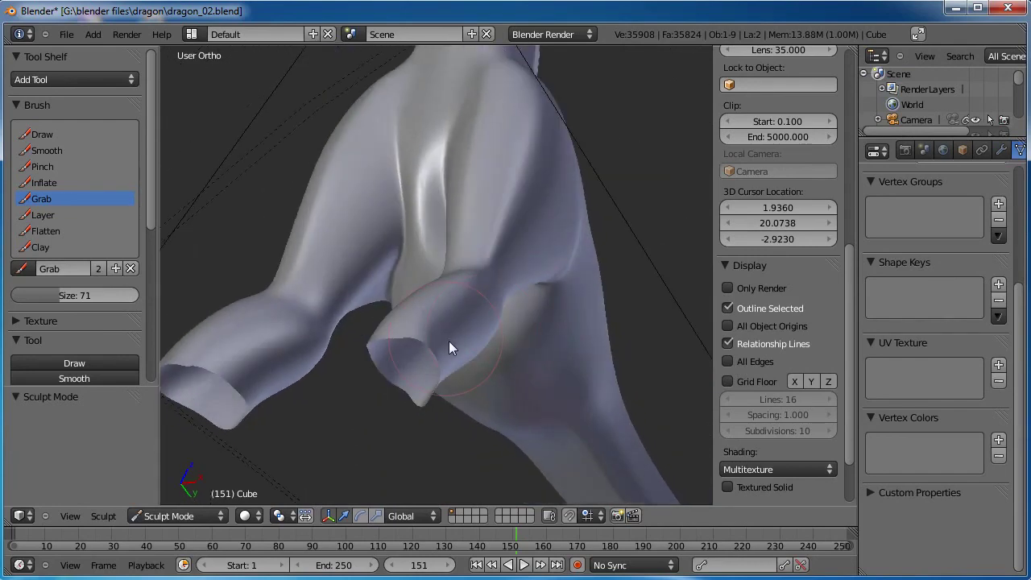
left_click_drag(448, 341, 463, 360)
middle_click_drag(463, 360, 558, 376)
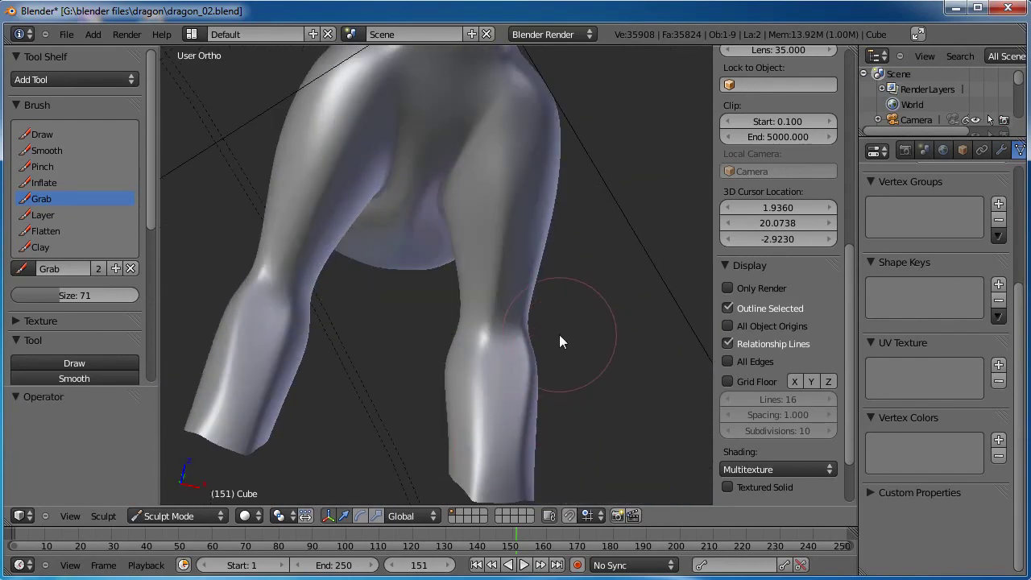
mouse_move(559, 334)
middle_mouse_down()
mouse_move(473, 264)
mouse_move(492, 323)
middle_mouse_up()
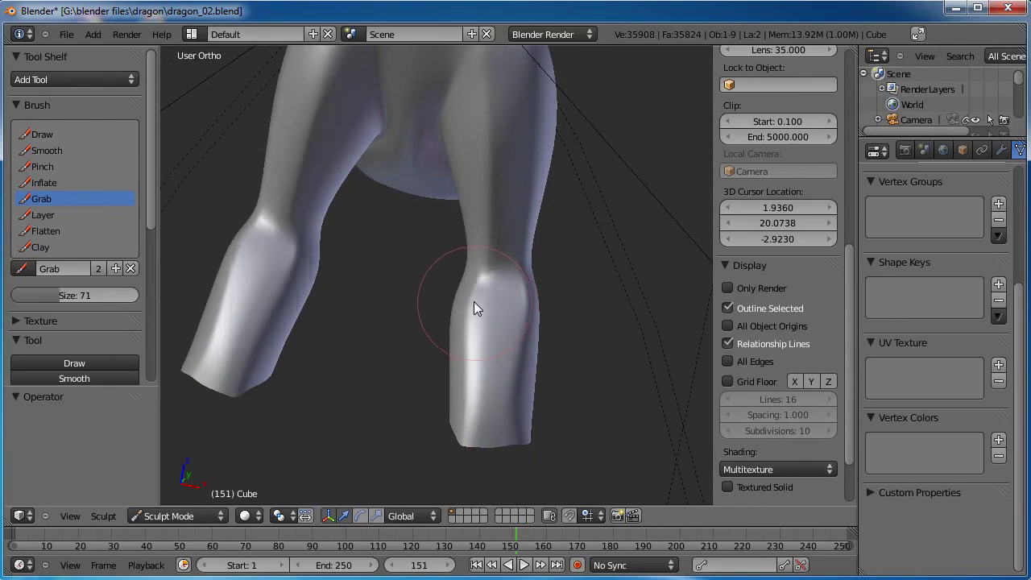
left_click_drag(522, 431, 508, 431)
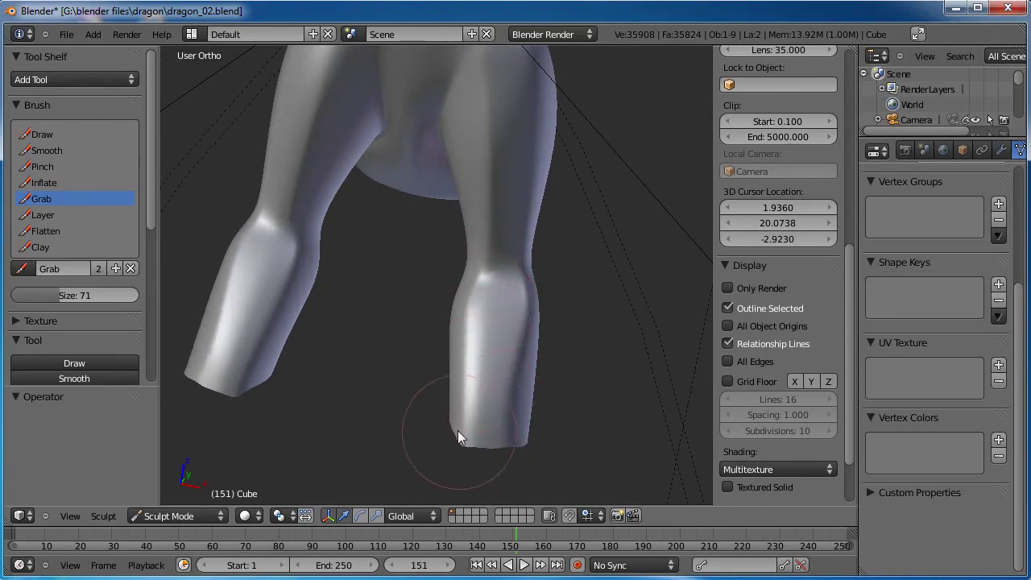
Check the legs from several sides and pull the shoulder forward toward the chest with the Grab brush.
mouse_move(556, 368)
middle_mouse_down()
mouse_move(435, 309)
mouse_move(370, 367)
middle_mouse_up()
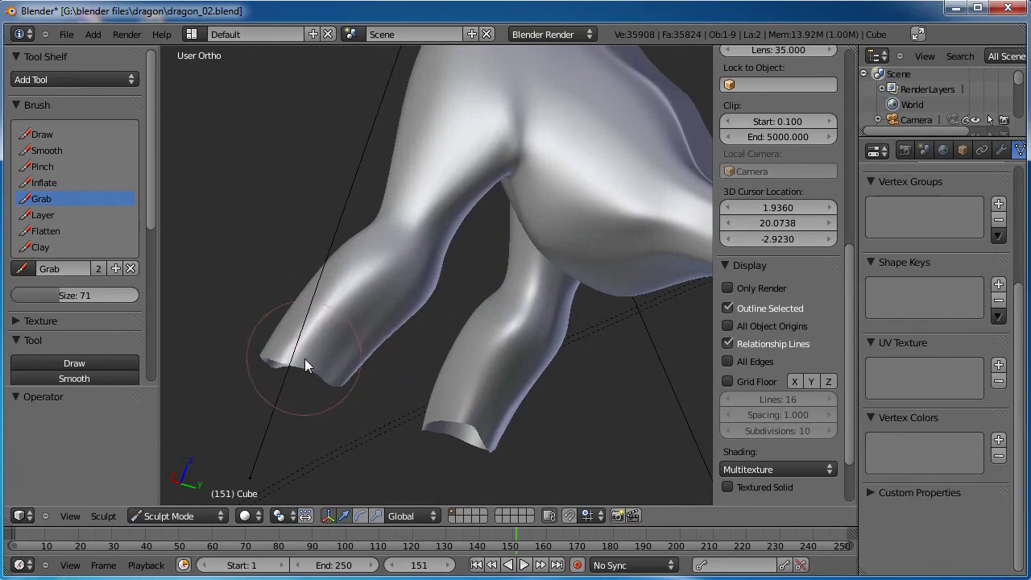
middle_click_drag(295, 327, 427, 266)
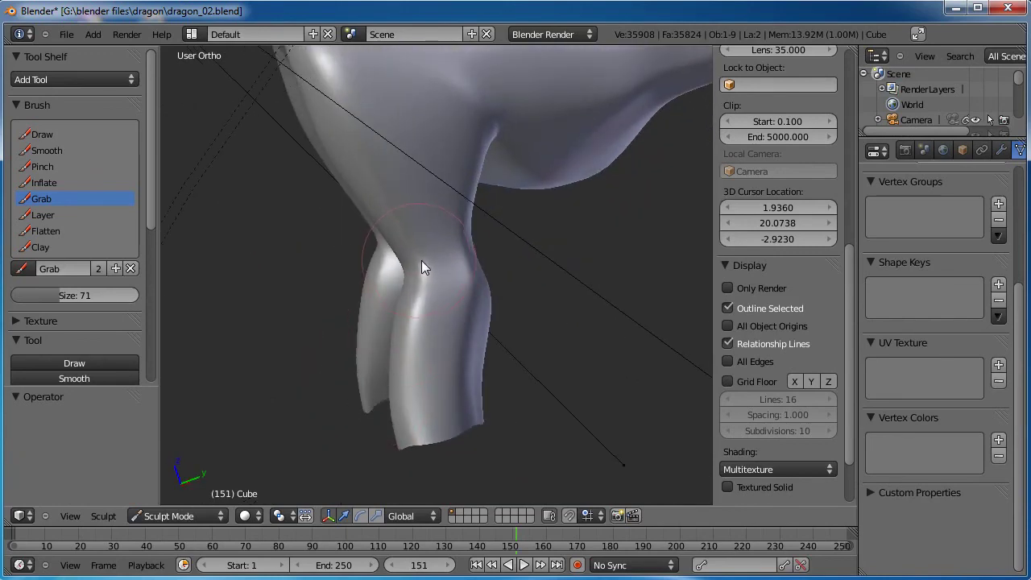
mouse_move(362, 240)
middle_mouse_down()
mouse_move(487, 301)
mouse_move(483, 286)
middle_mouse_up()
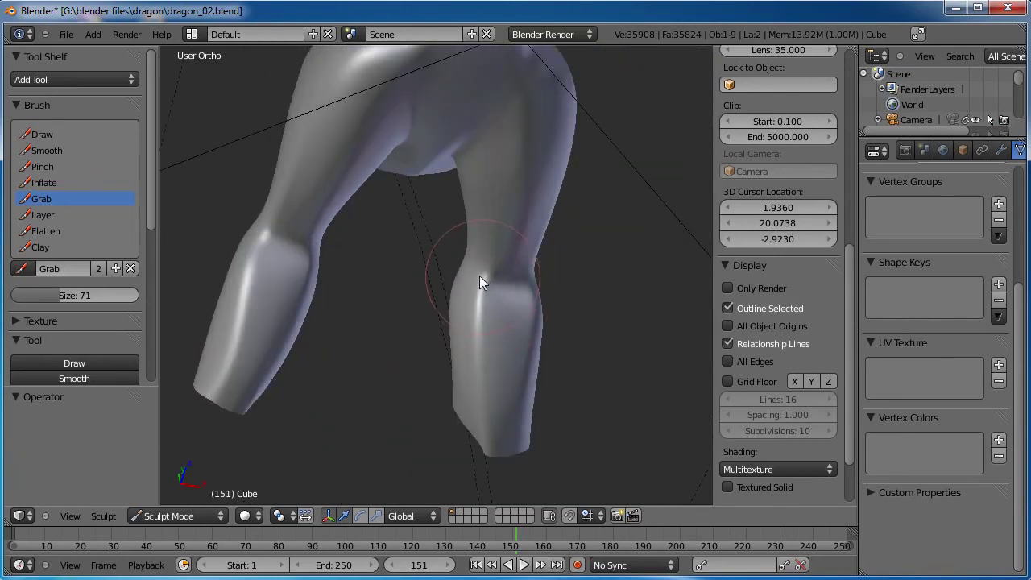
mouse_move(545, 322)
middle_mouse_down()
mouse_move(511, 373)
mouse_move(466, 305)
mouse_move(492, 318)
mouse_move(532, 307)
mouse_move(440, 327)
mouse_move(512, 336)
mouse_move(469, 339)
mouse_move(426, 267)
mouse_move(496, 340)
mouse_move(452, 347)
mouse_move(453, 254)
middle_mouse_up()
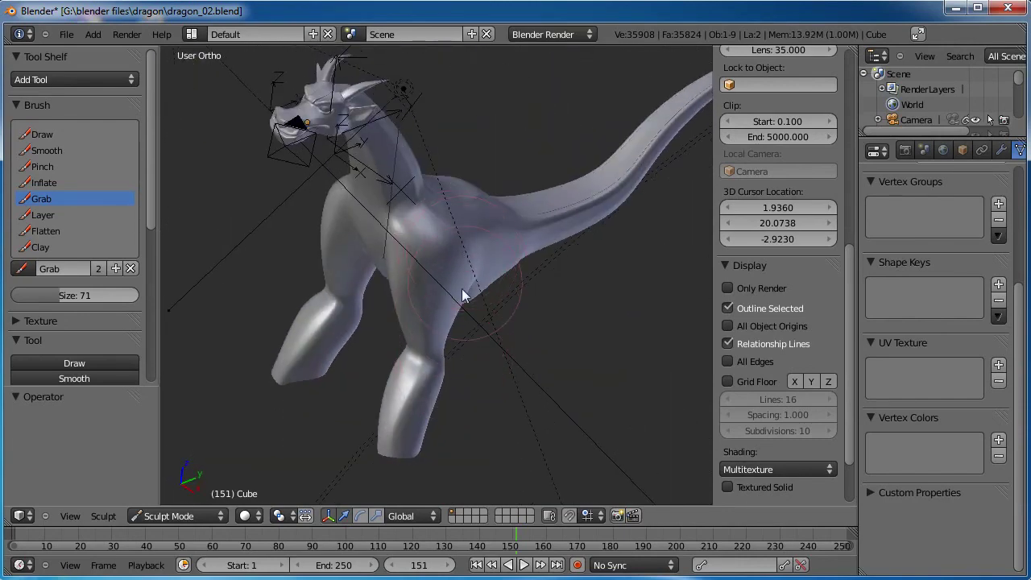
mouse_move(483, 304)
middle_mouse_down()
mouse_move(437, 308)
mouse_move(427, 280)
mouse_move(453, 290)
middle_mouse_up()
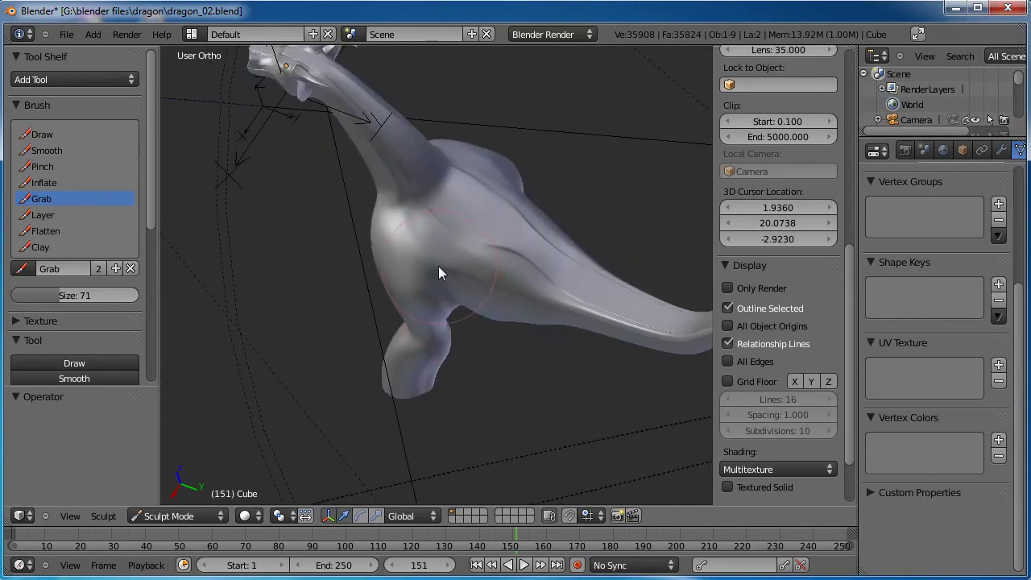
mouse_move(433, 262)
left_mouse_down()
mouse_move(417, 251)
mouse_move(384, 259)
left_mouse_up()
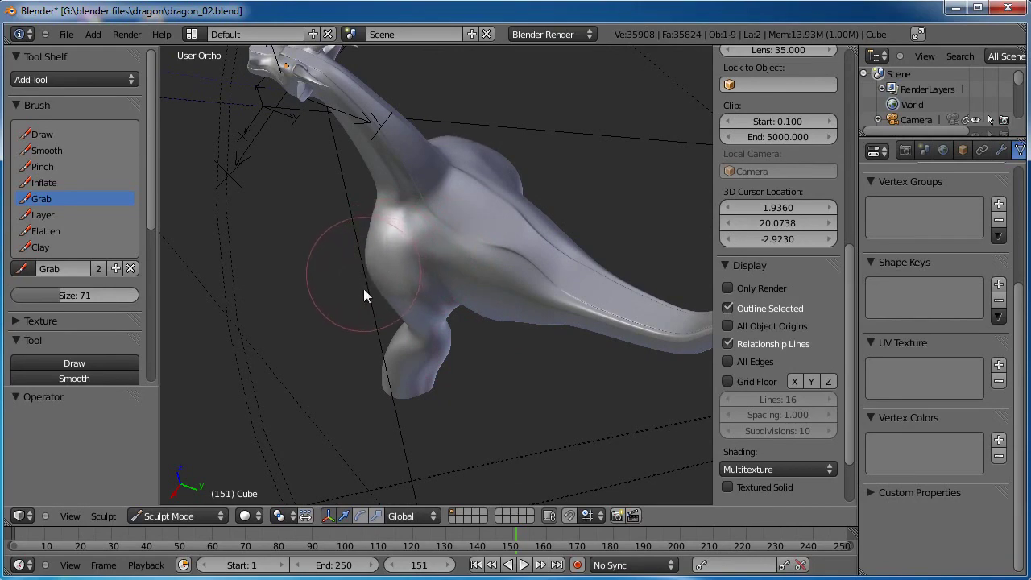
Select the vertices of the front leg from its open lower end up past the elbow in Edit Mode.
mouse_move(363, 288)
middle_mouse_down()
mouse_move(532, 297)
mouse_move(525, 341)
mouse_move(414, 267)
mouse_move(430, 301)
mouse_move(429, 371)
mouse_move(505, 312)
mouse_move(535, 332)
mouse_move(420, 307)
mouse_move(451, 306)
mouse_move(455, 286)
mouse_move(449, 302)
middle_mouse_up()
key("Tab")
scroll(511, 343, "up", 3)
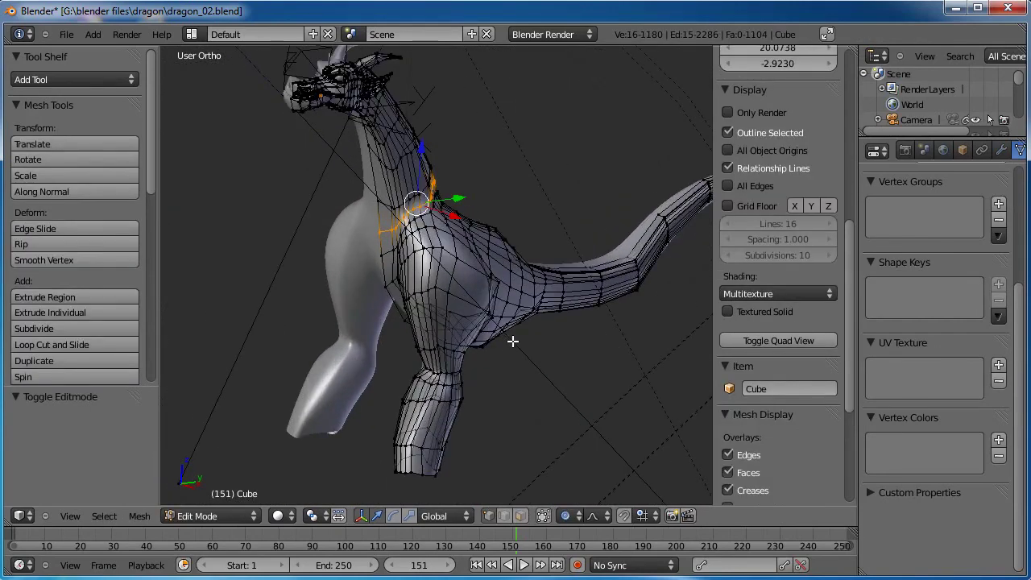
middle_click_drag(511, 363, 469, 324)
key("b")
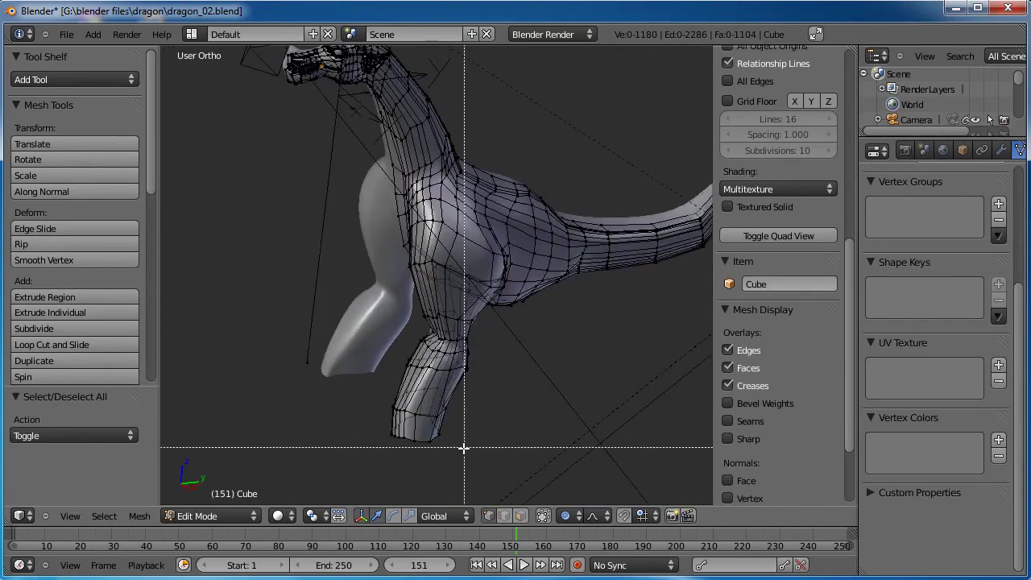
left_click_drag(493, 458, 397, 341)
left_click_drag(396, 395, 396, 395)
key("b")
left_click_drag(456, 330, 374, 452)
scroll(405, 442, "up", 3)
key("b")
left_click_drag(498, 379, 418, 320)
Extend the leg selection upward with edge loops so that it includes the upper leg and the shoulder.
middle_click_drag(420, 322, 422, 287)
right_click(364, 237, "alt+shift")
right_click(387, 192, "alt+shift")
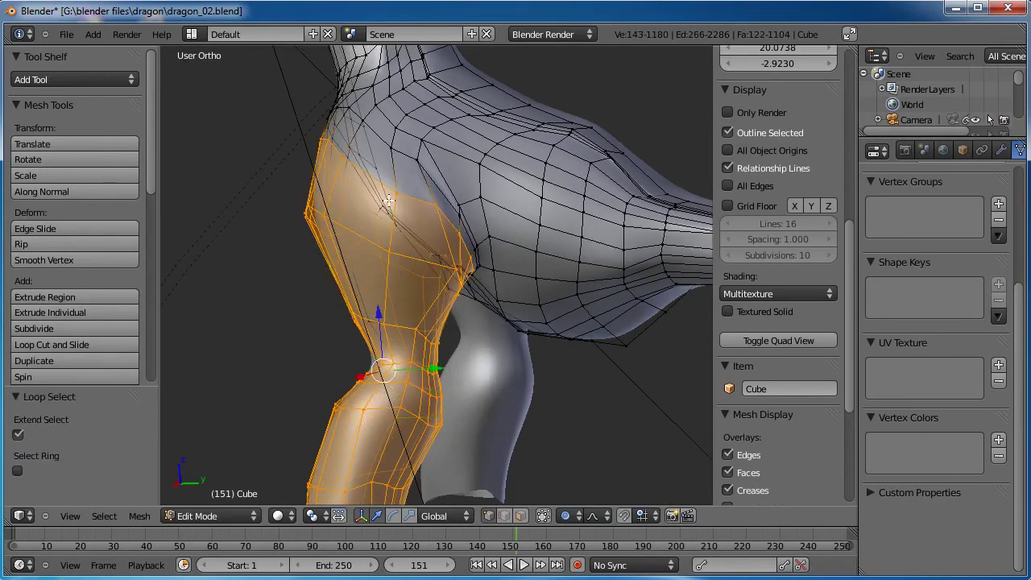
right_click(391, 167, "alt+shift")
middle_click_drag(387, 141, 491, 299)
Place the 3D cursor in the middle of the shoulder and set the pivot point to 3D Cursor.
key("KP_1")
right_click(490, 299, "shift")
key("KP_1")
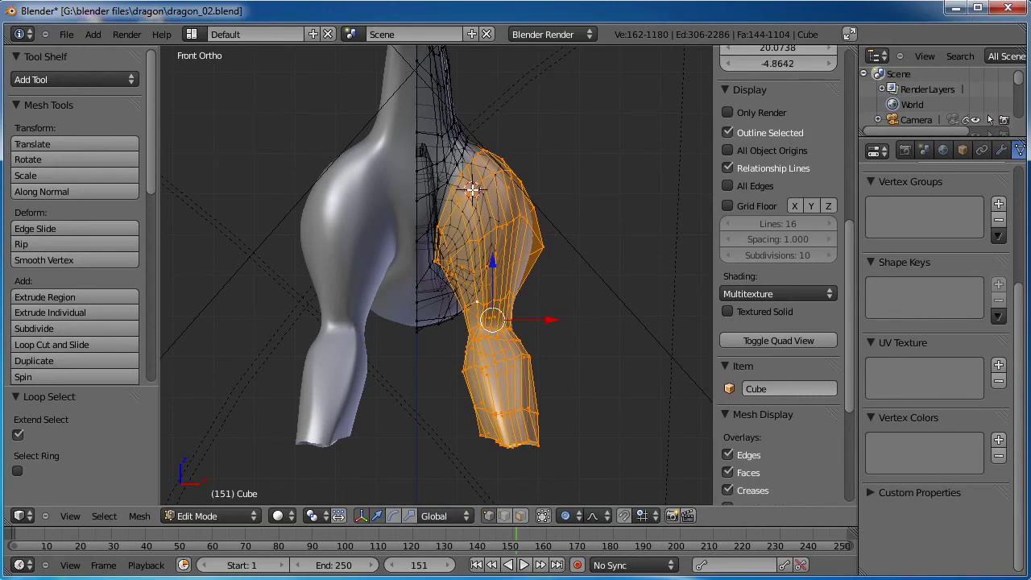
key("KP_3")
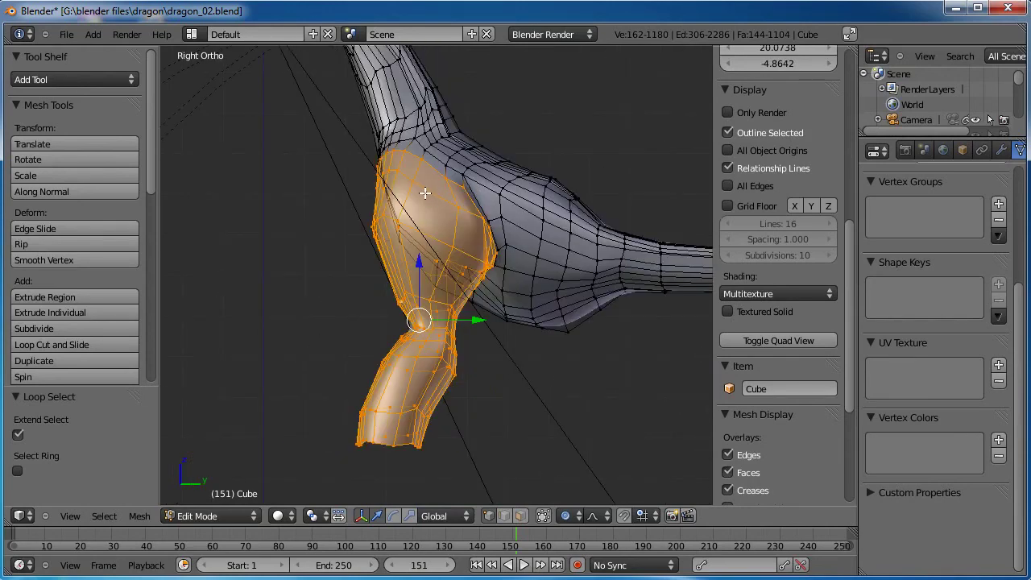
left_click(330, 515)
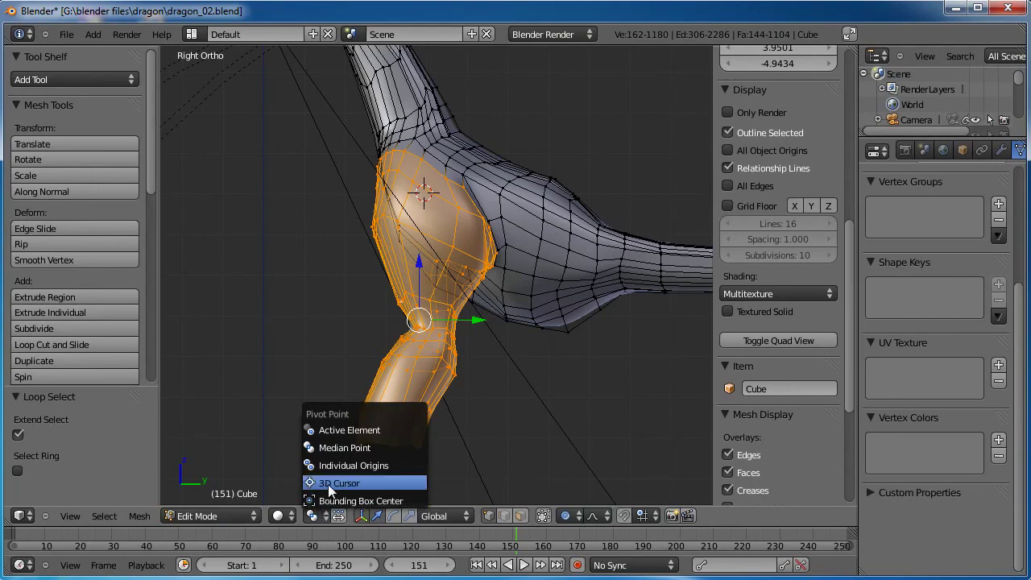
left_click(328, 484)
Scale the selected leg and shoulder by 0.818 and again by 0.914 about the 3D cursor, nudging them slightly upward.
scroll(436, 303, "down", 1)
key("s")
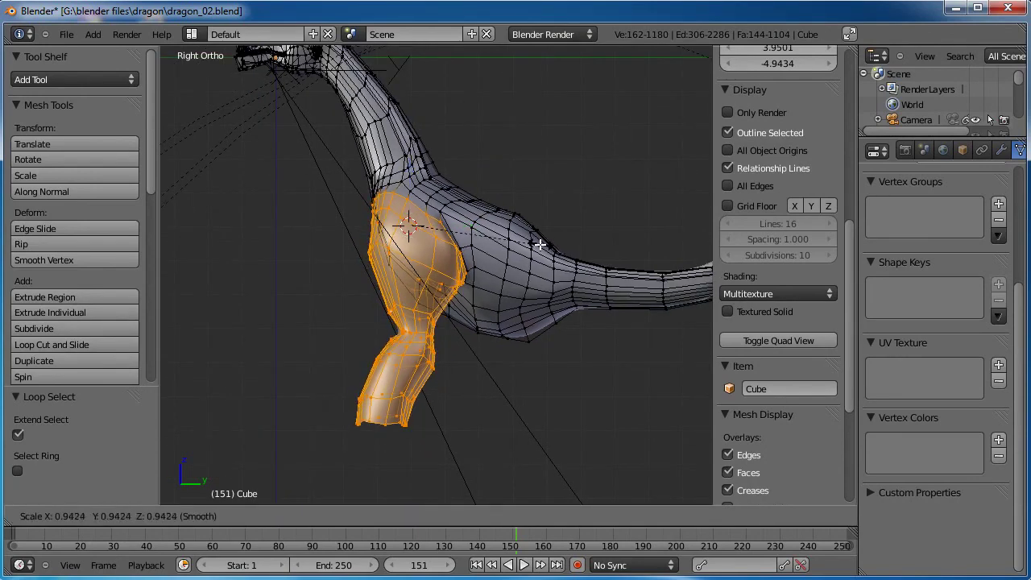
left_click(523, 243)
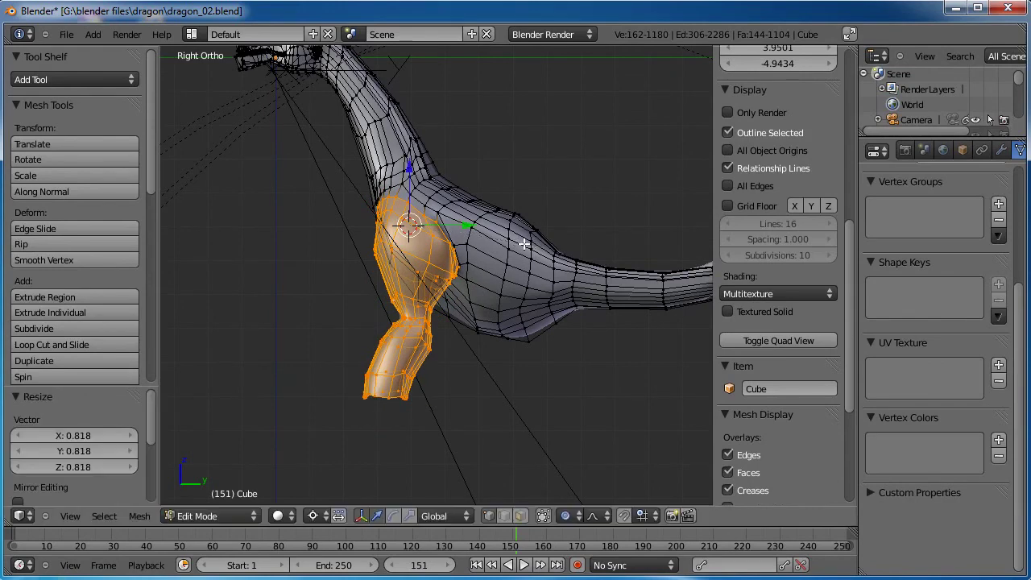
key("g")
key("z")
left_click(523, 238)
key("s")
left_click(517, 238)
key("g")
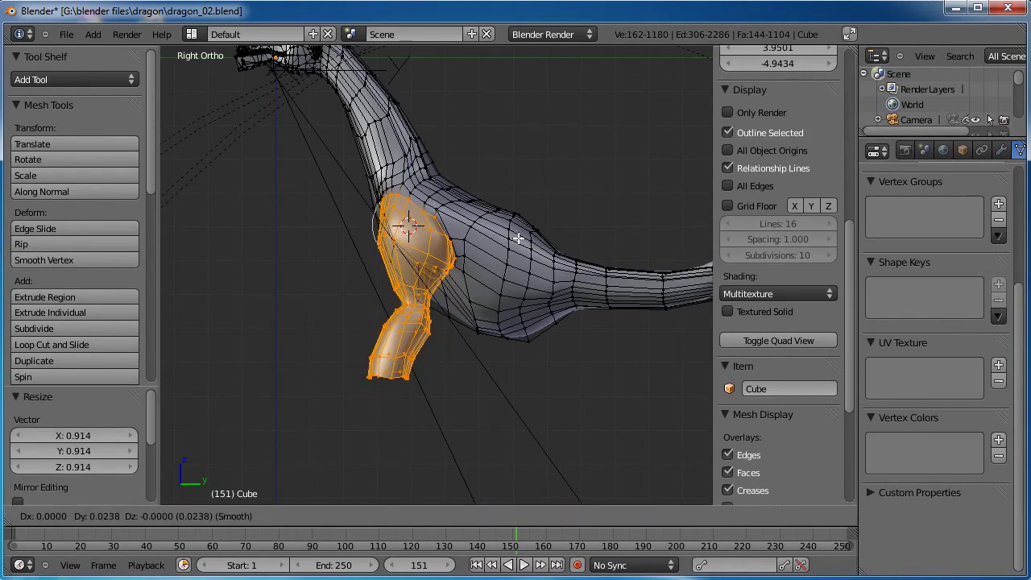
left_click(520, 237)
Move the selected leg and shoulder inward toward the body by -0.191 along X.
middle_click_drag(354, 280, 552, 288)
left_click_drag(530, 235, 525, 234)
middle_click_drag(409, 308, 483, 348)
Add two edge loops around the upper leg, one above the elbow and one across the shoulder.
key("KP_3")
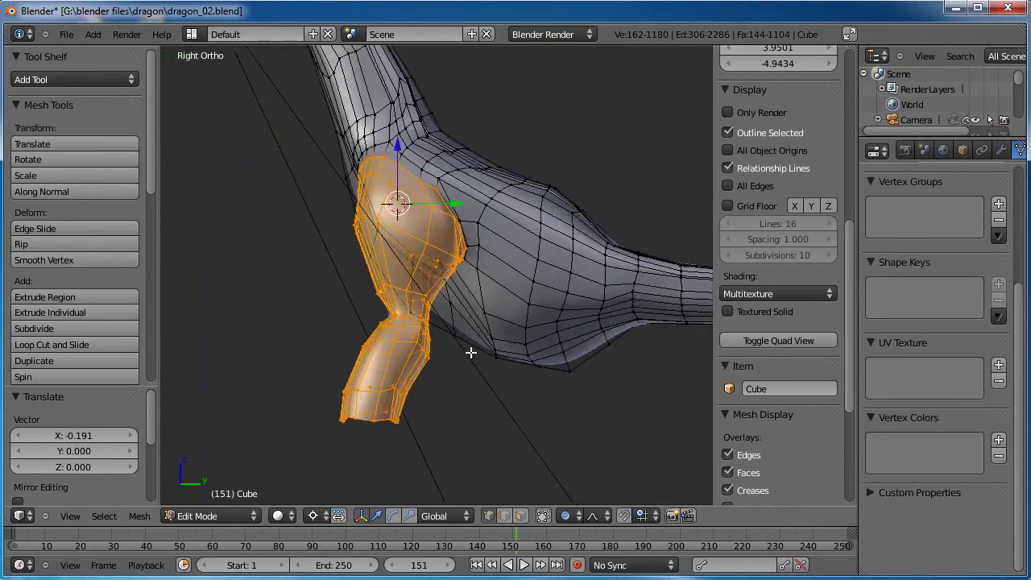
scroll(467, 338, "up", 4)
key("a")
key("ctrl+r")
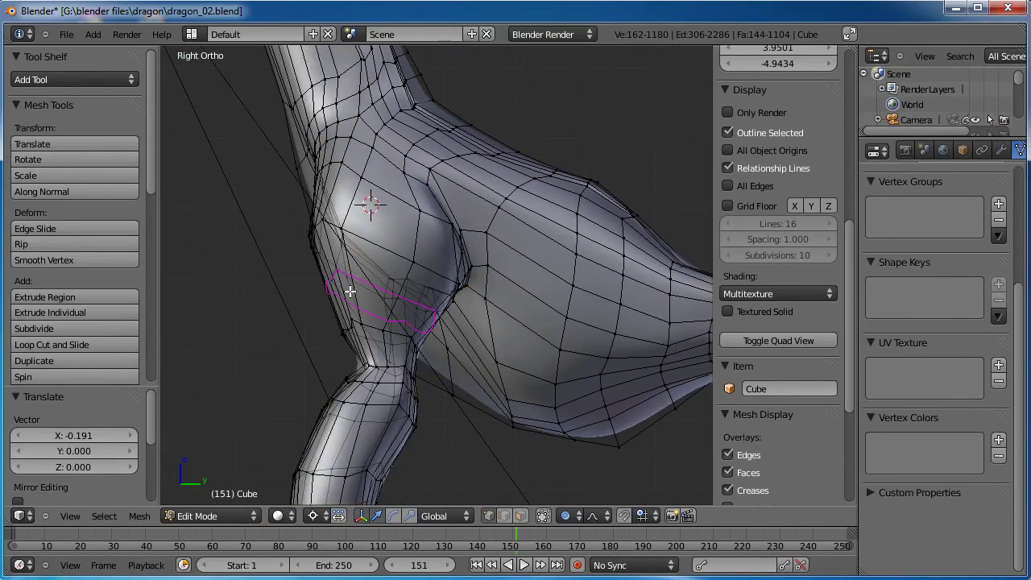
left_click(349, 290)
left_click(354, 288)
key("ctrl+r")
left_click(410, 232)
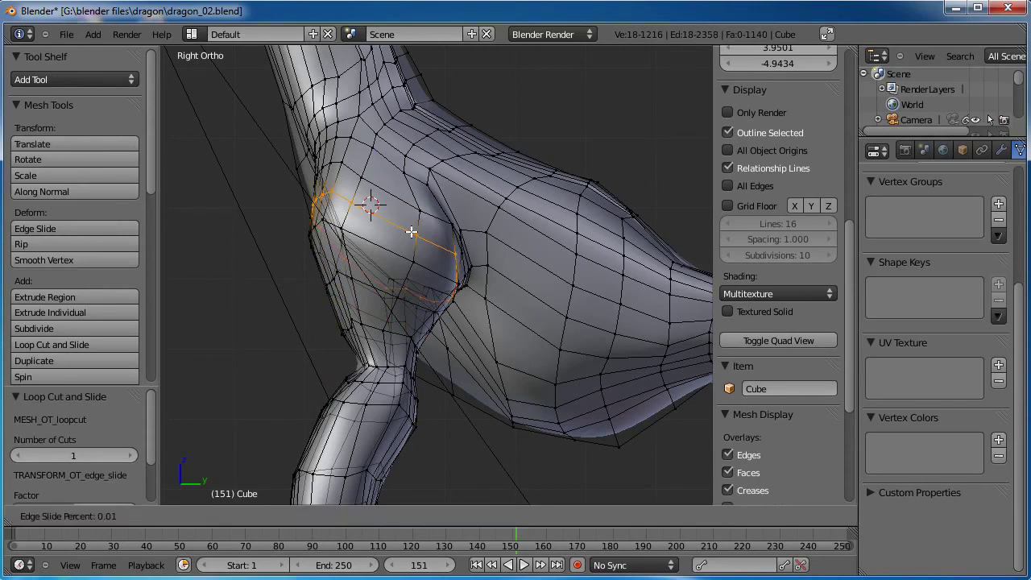
left_click(413, 230)
key("a")
Inspect the shoulder's smooth surface and nudge the vertices at its front edge near the chest slightly upward.
scroll(401, 234, "down", 3)
key("Tab")
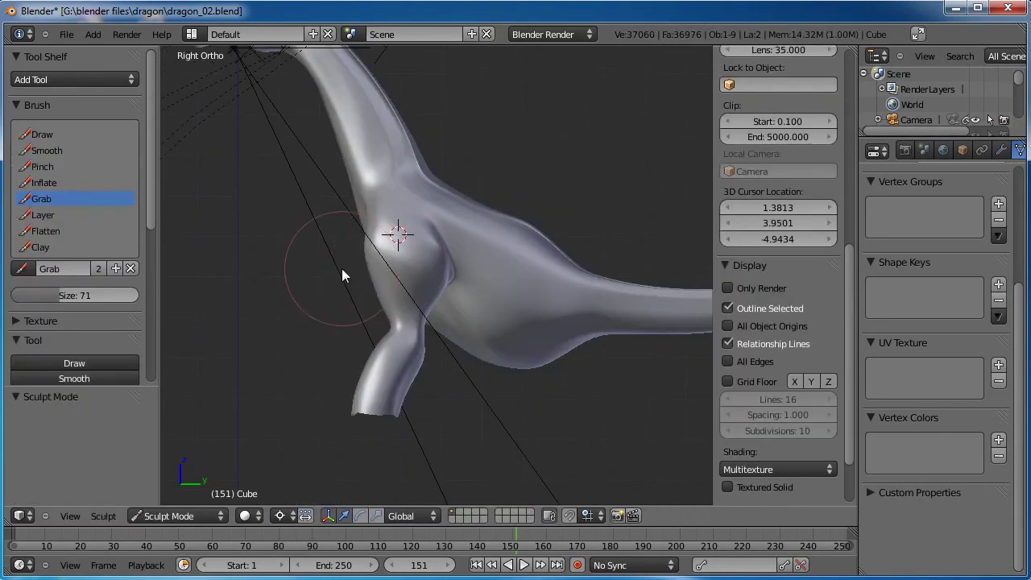
mouse_move(341, 268)
middle_mouse_down()
mouse_move(512, 278)
mouse_move(440, 296)
mouse_move(404, 279)
mouse_move(463, 324)
mouse_move(499, 277)
mouse_move(495, 295)
mouse_move(474, 287)
mouse_move(430, 350)
mouse_move(472, 336)
mouse_move(483, 363)
mouse_move(485, 285)
mouse_move(497, 333)
mouse_move(475, 342)
mouse_move(424, 331)
mouse_move(421, 198)
mouse_move(452, 232)
mouse_move(414, 246)
middle_mouse_up()
scroll(472, 336, "up", 3)
key("Tab")
right_click(402, 243)
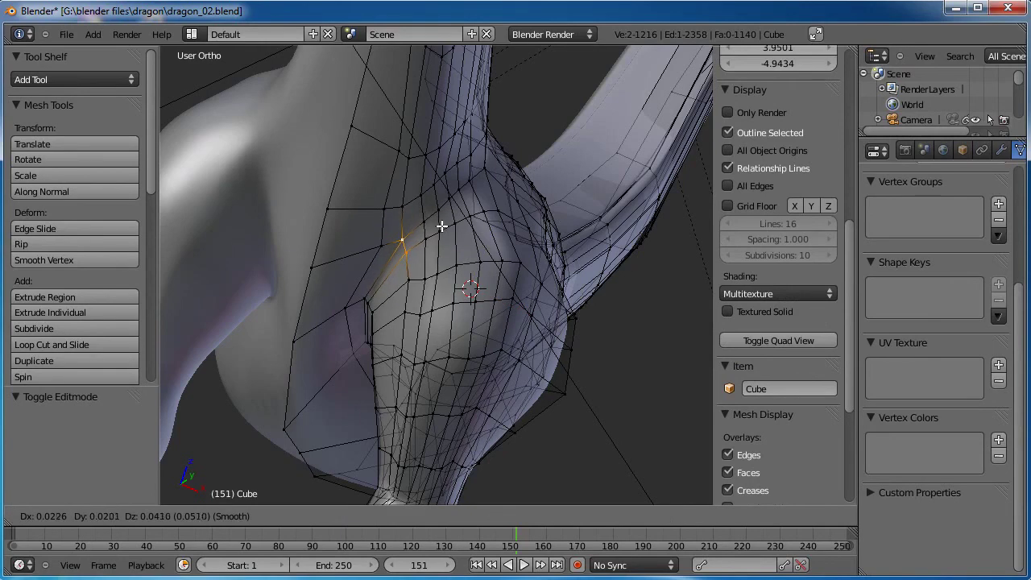
scroll(404, 295, "down", 3)
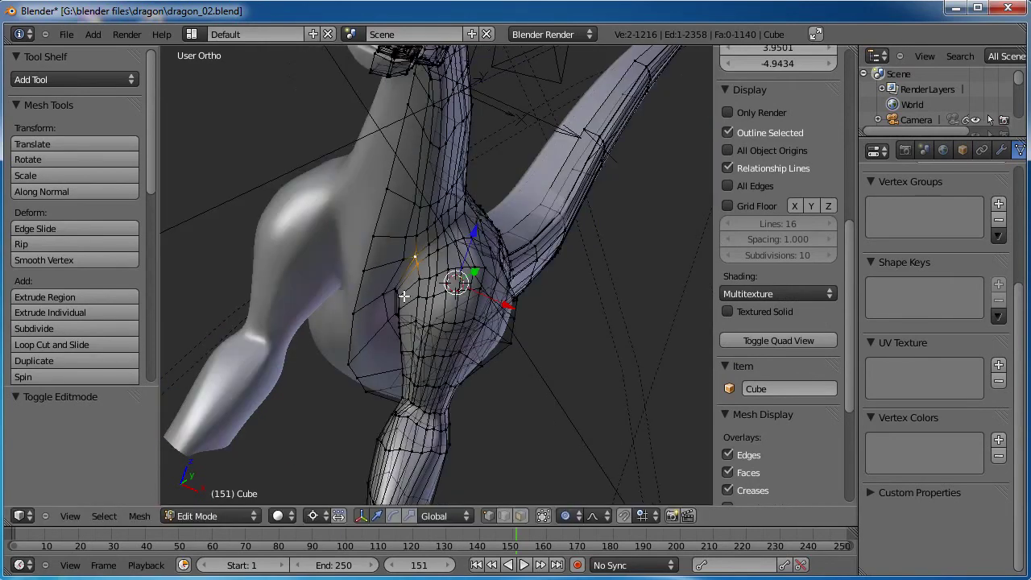
Return to Sculpt Mode and sharpen the ridge along the front of the shoulder with the Pinch brush.
left_click(233, 515)
left_click(210, 465)
left_click(44, 167)
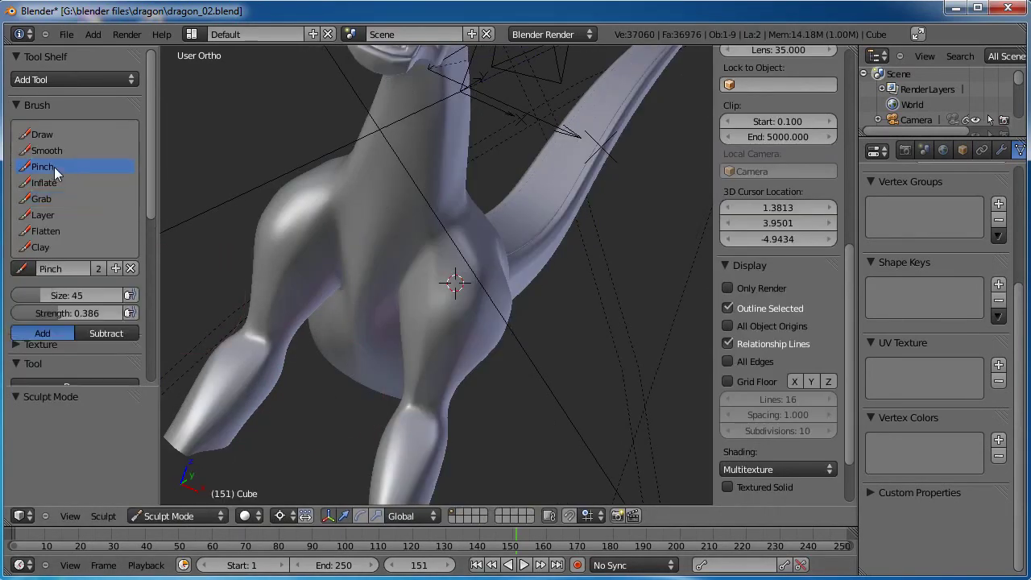
middle_click_drag(322, 222, 497, 262)
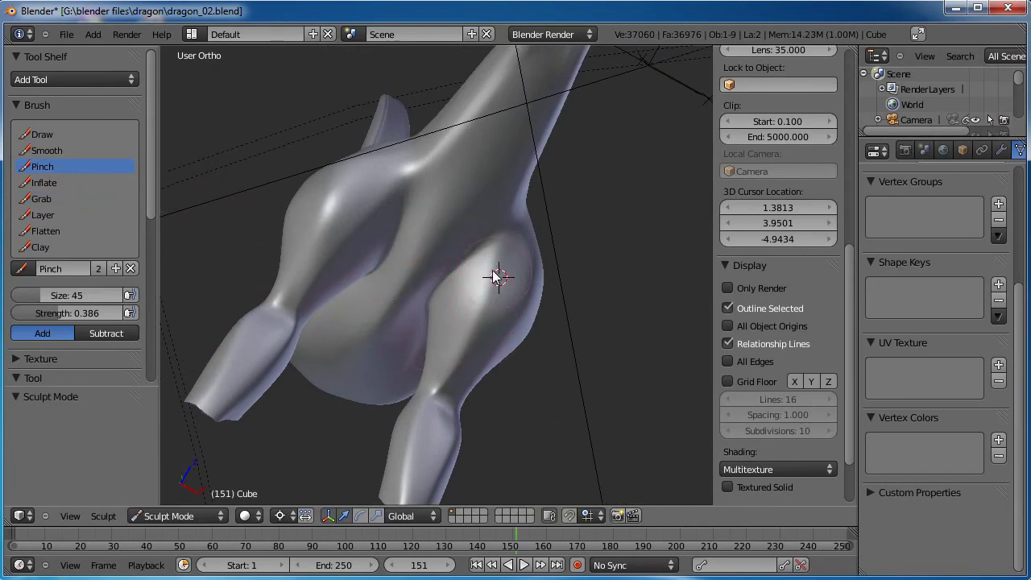
scroll(490, 328, "up", 3)
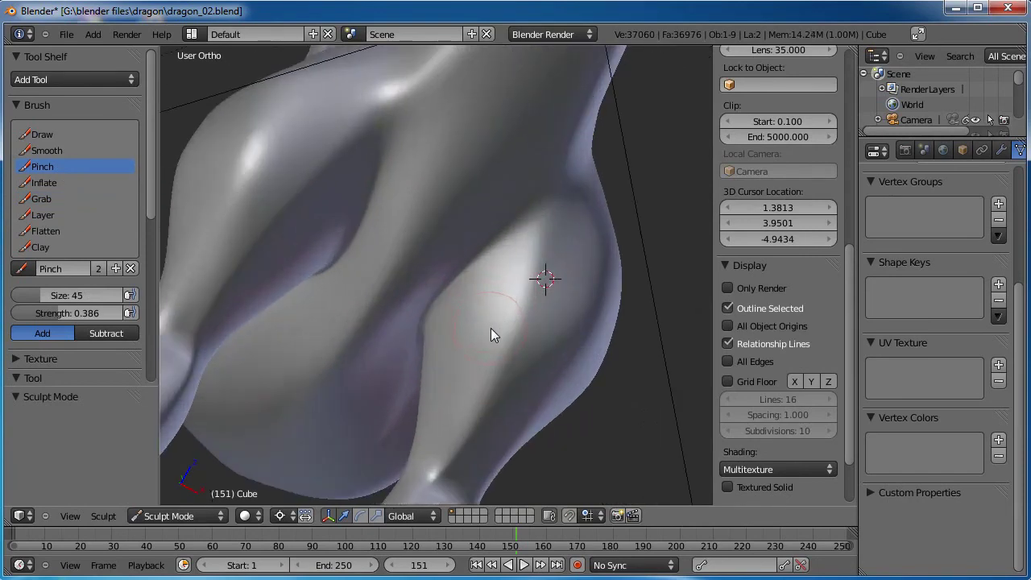
scroll(491, 328, "down", 4)
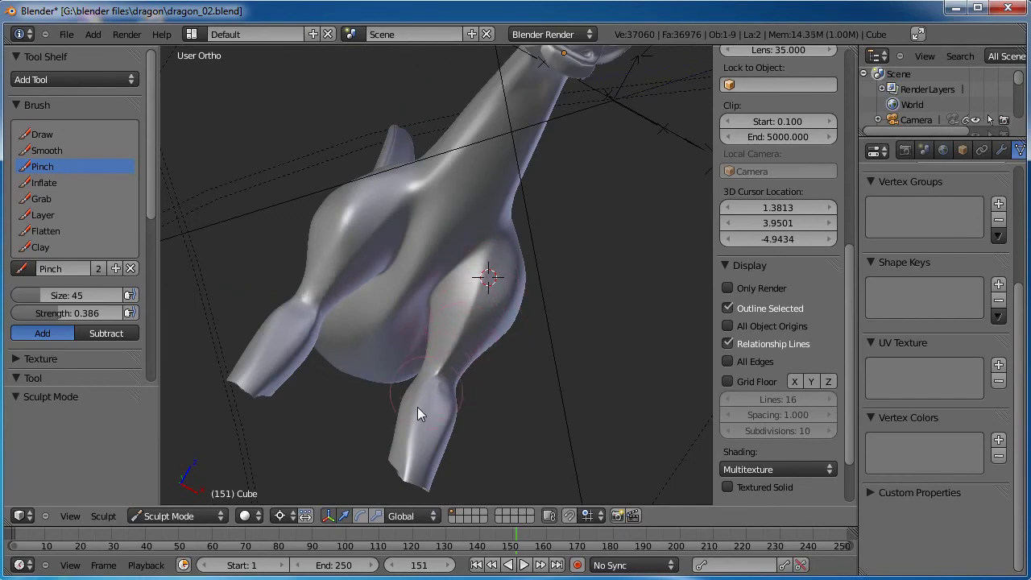
middle_click_drag(404, 450, 545, 310)
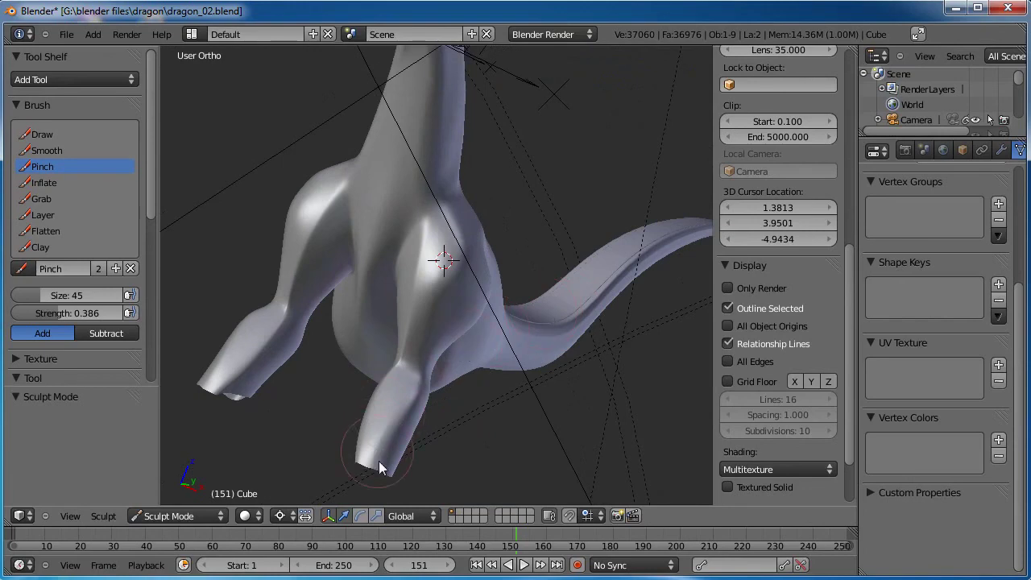
middle_click_drag(421, 403, 379, 387)
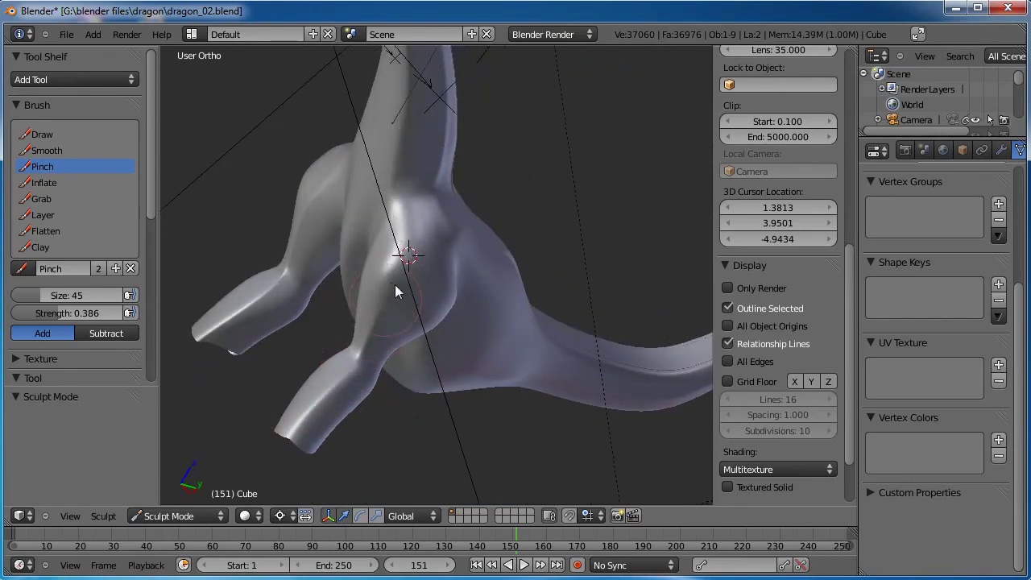
mouse_move(395, 284)
left_mouse_down()
mouse_move(418, 236)
mouse_move(416, 202)
mouse_move(403, 198)
mouse_move(410, 251)
left_mouse_up()
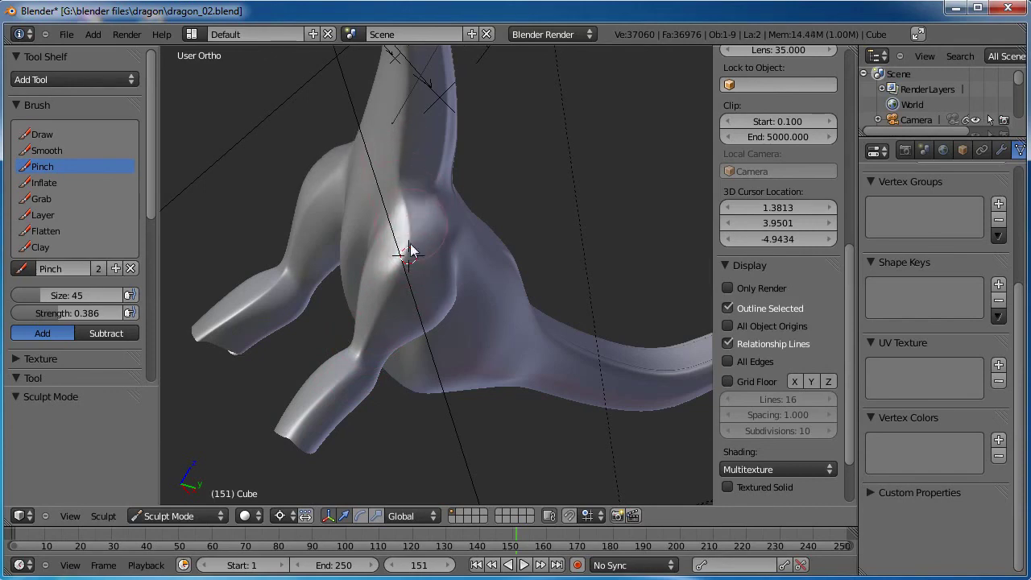
Examine the shoulders, elbows and overall body proportions from the side, below and front, and choose the Grab brush.
middle_click_drag(394, 302, 372, 334)
scroll(371, 314, "up", 5)
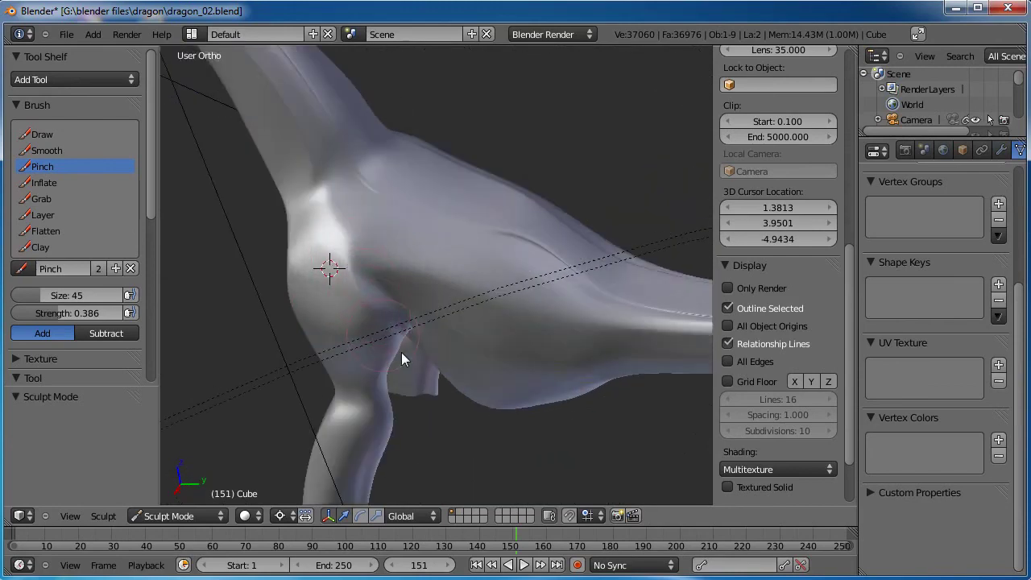
middle_click_drag(401, 352, 379, 211)
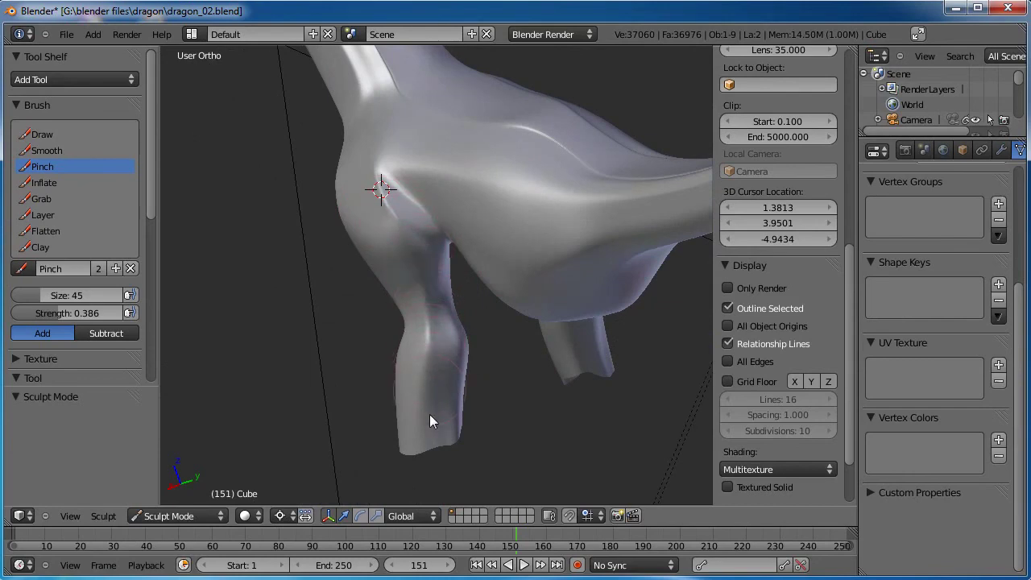
mouse_move(595, 375)
middle_mouse_down()
mouse_move(545, 293)
mouse_move(512, 263)
mouse_move(547, 322)
mouse_move(490, 265)
mouse_move(539, 266)
middle_mouse_up()
scroll(547, 322, "up", 3)
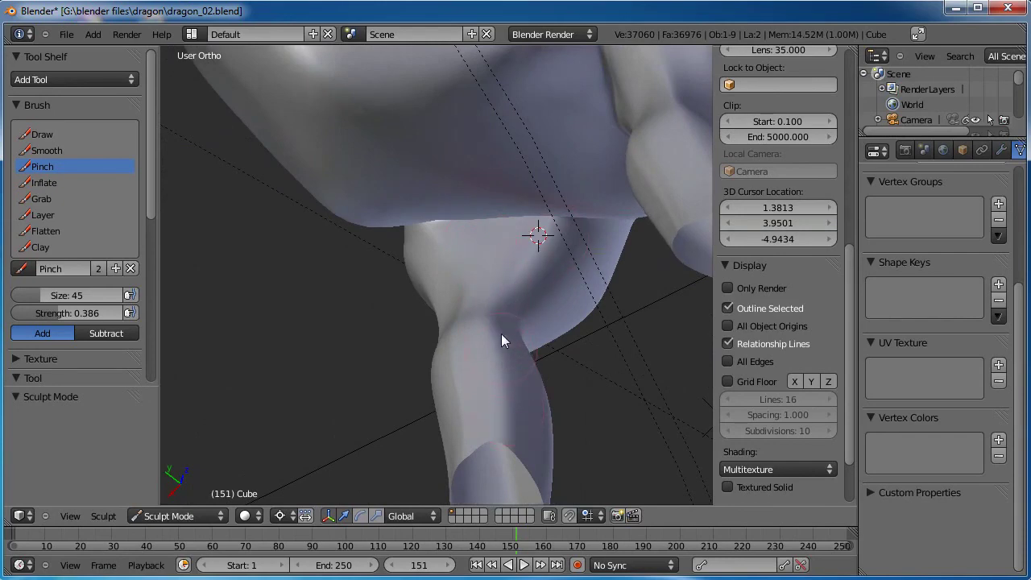
mouse_move(506, 420)
middle_mouse_down()
mouse_move(502, 359)
mouse_move(570, 291)
mouse_move(491, 271)
mouse_move(569, 293)
mouse_move(365, 332)
mouse_move(522, 345)
mouse_move(561, 335)
mouse_move(490, 341)
mouse_move(543, 293)
mouse_move(532, 302)
mouse_move(333, 301)
mouse_move(364, 254)
mouse_move(425, 224)
mouse_move(467, 286)
mouse_move(579, 296)
mouse_move(477, 316)
mouse_move(564, 305)
mouse_move(488, 316)
mouse_move(474, 291)
mouse_move(401, 274)
middle_mouse_up()
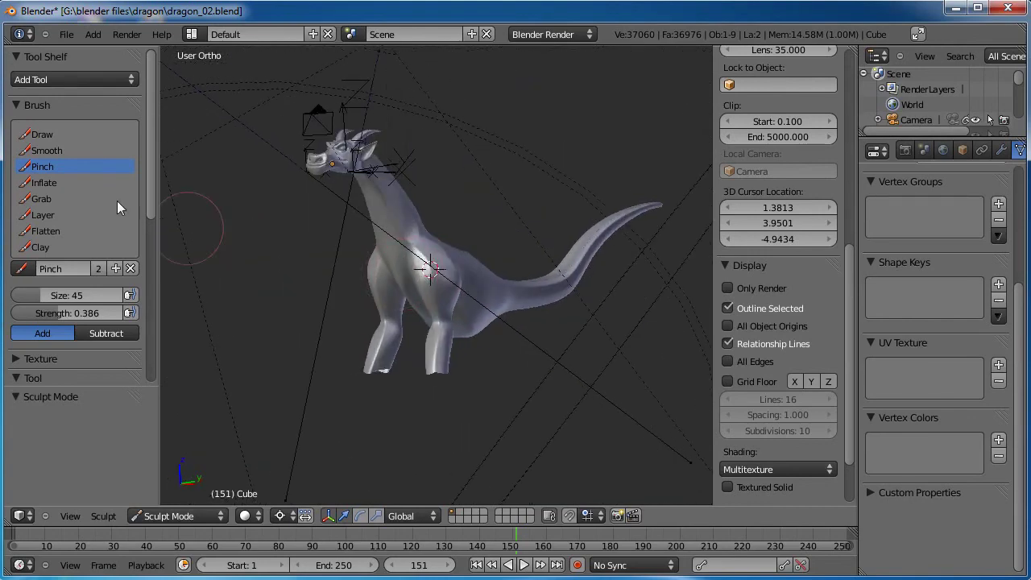
left_click(42, 199)
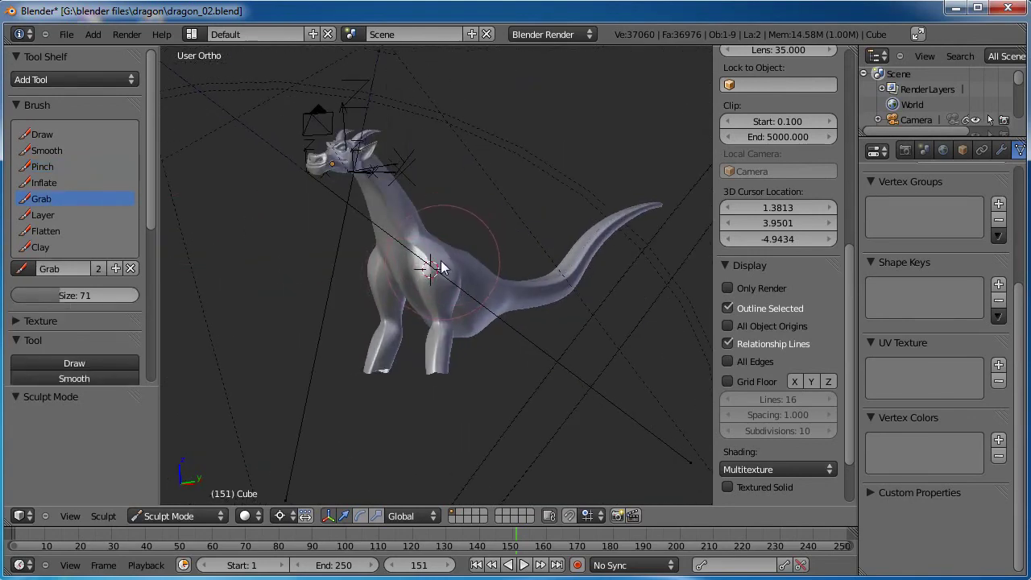
middle_click_drag(407, 280, 471, 264)
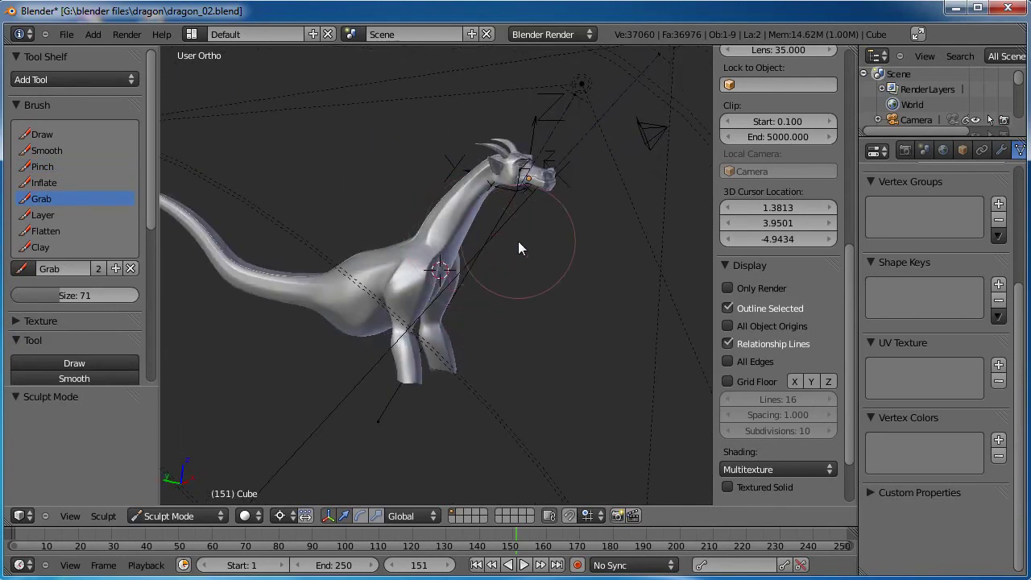
Add two edge loops around the neck in Edit Mode, one at its lower part and one at mid-length.
key("KP_3")
key("Tab")
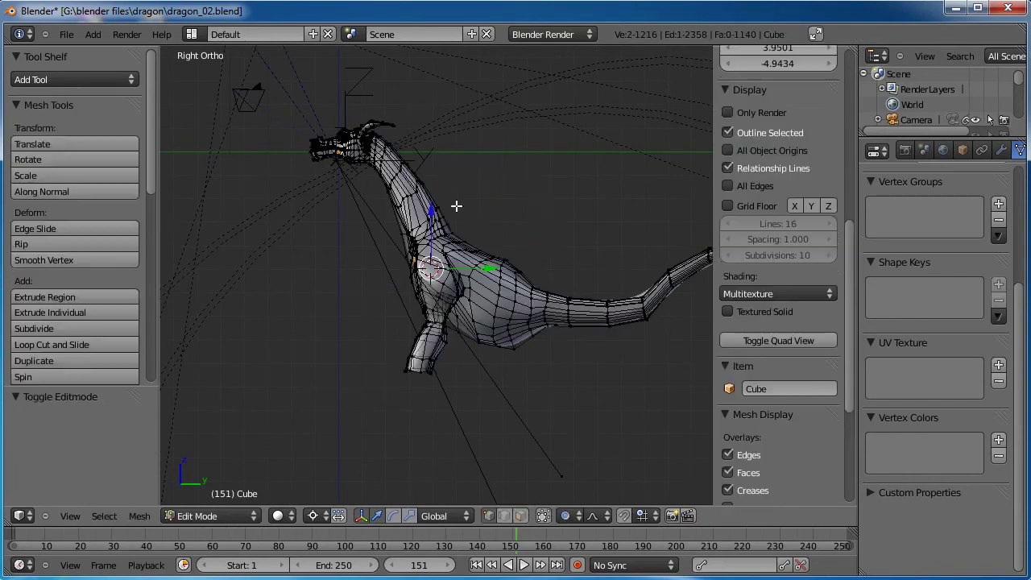
middle_click_drag(460, 226, 383, 245, "shift")
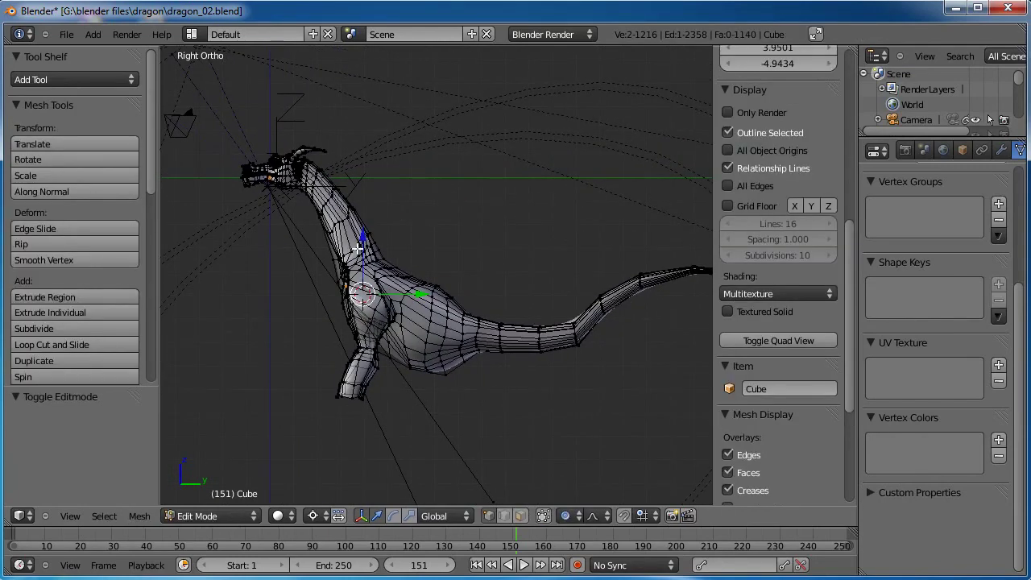
scroll(358, 249, "up", 4)
middle_click_drag(318, 235, 497, 309, "shift")
key("ctrl+r")
left_click(419, 280)
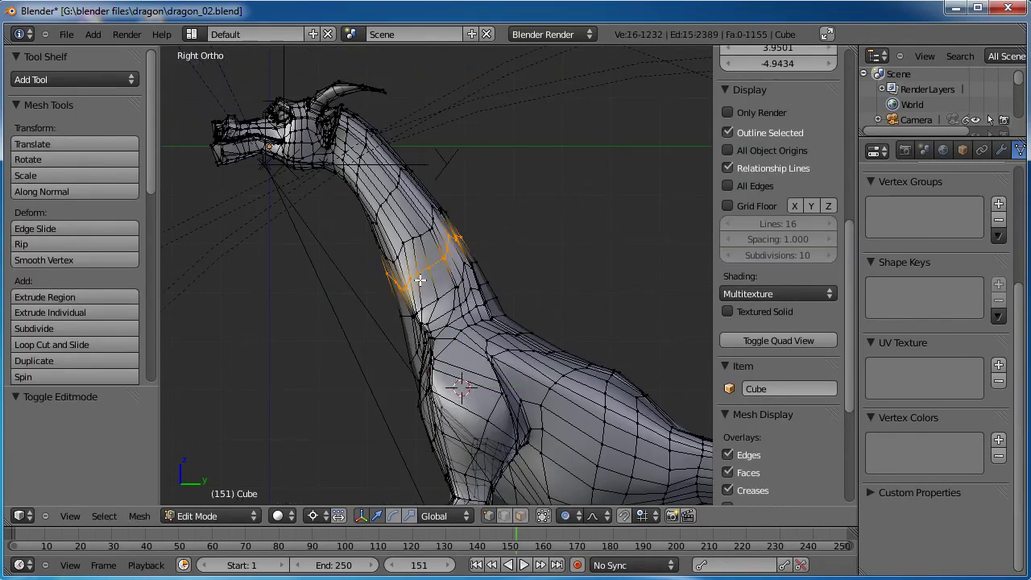
left_click(419, 279)
key("ctrl+r")
left_click(402, 222)
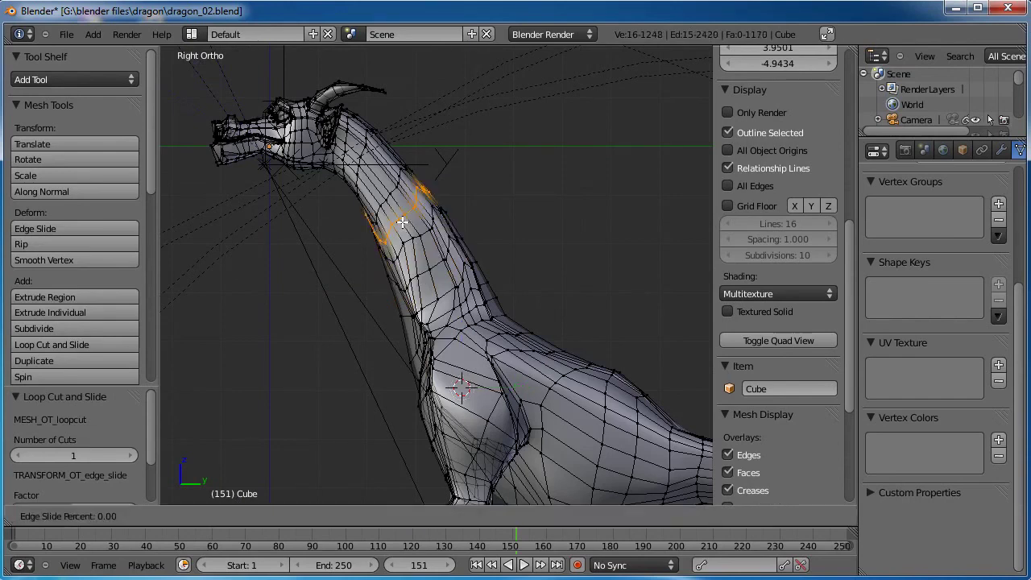
left_click(409, 223)
scroll(497, 288, "down", 4)
key("a")
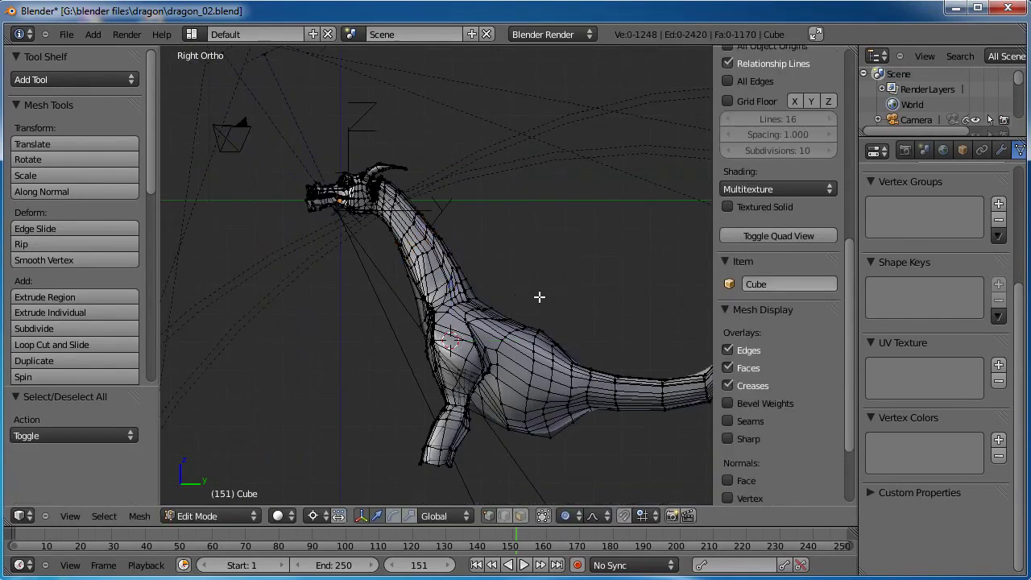
Box-select the dragon's body, tail and front leg below the base of the neck in the side view.
scroll(388, 211, "down", 1)
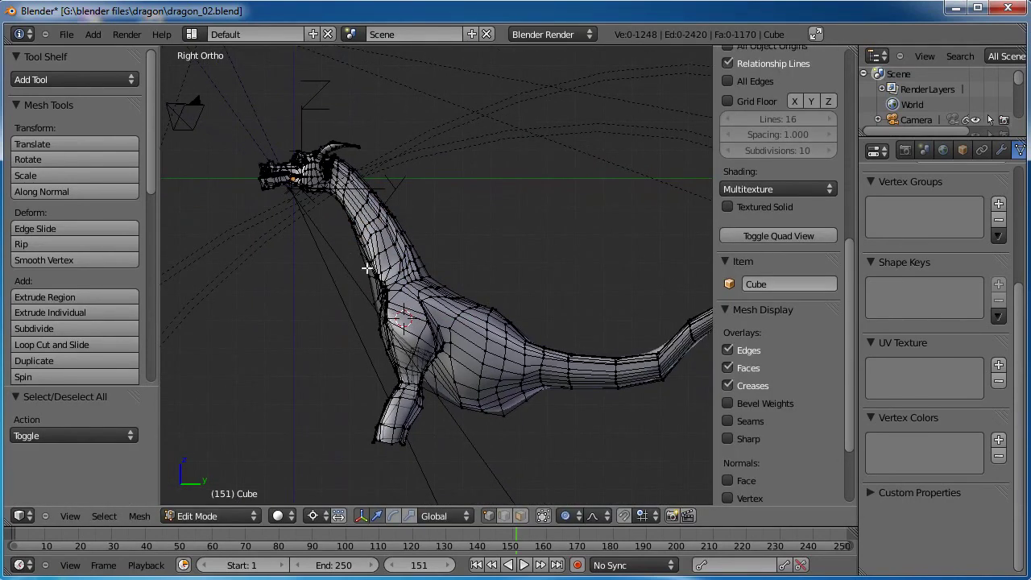
middle_click_drag(485, 245, 413, 223, "shift")
scroll(593, 238, "down", 2)
middle_click_drag(617, 231, 592, 243, "shift")
key("b")
left_click_drag(651, 224, 368, 411)
key("b")
left_click_drag(435, 426, 292, 276)
scroll(365, 300, "up", 1)
scroll(548, 343, "up", 3)
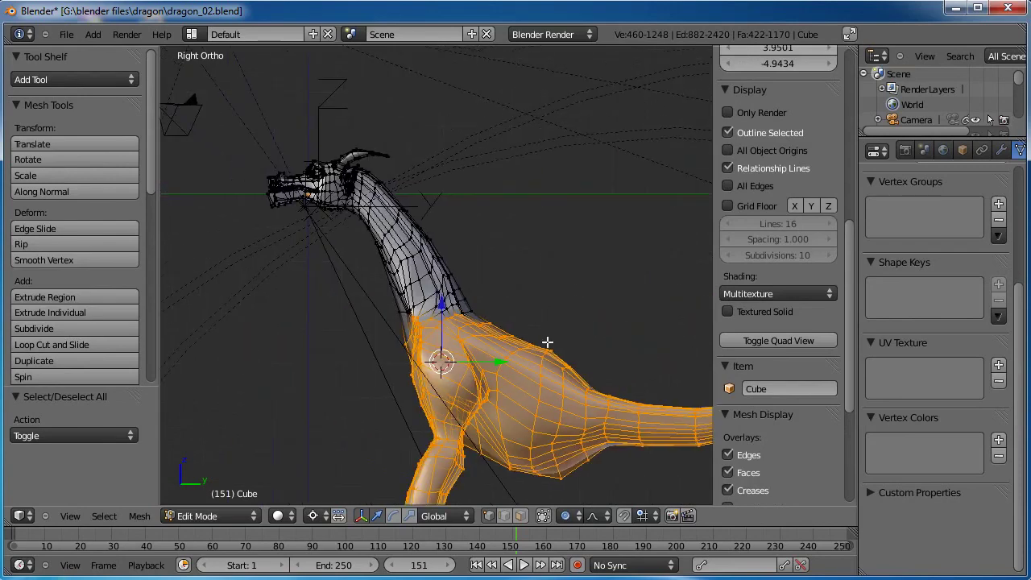
Set the pivot to Median Point and move the selection toward the head with proportional editing, about -1.72 in Y and 0.08 in Z.
left_click(316, 515)
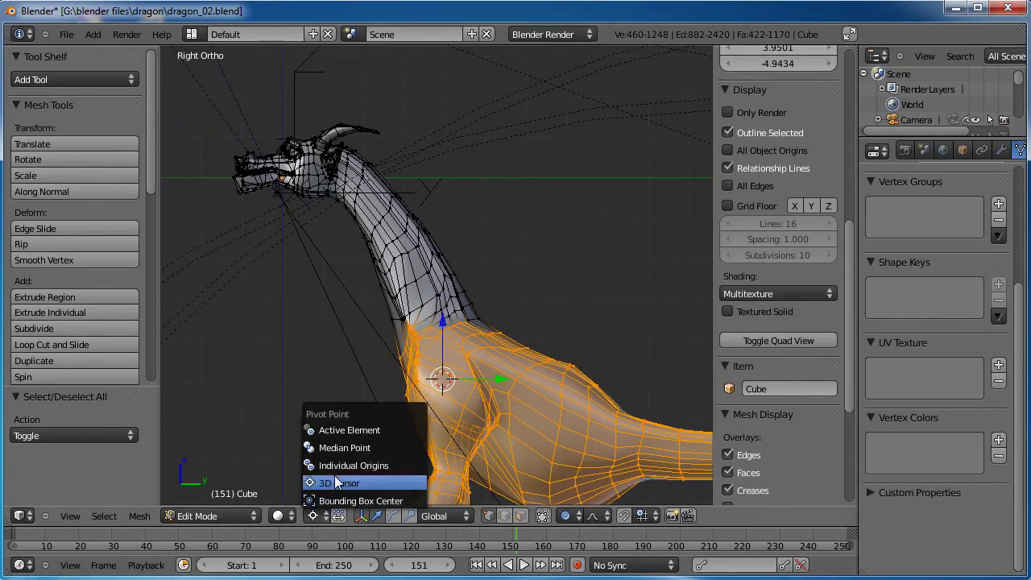
left_click(342, 446)
key("g")
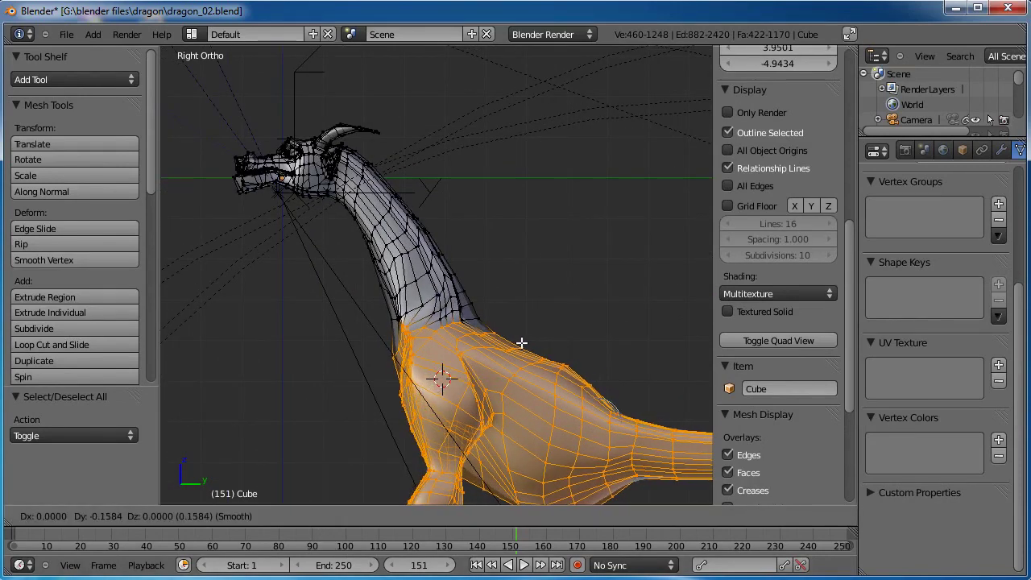
key("o")
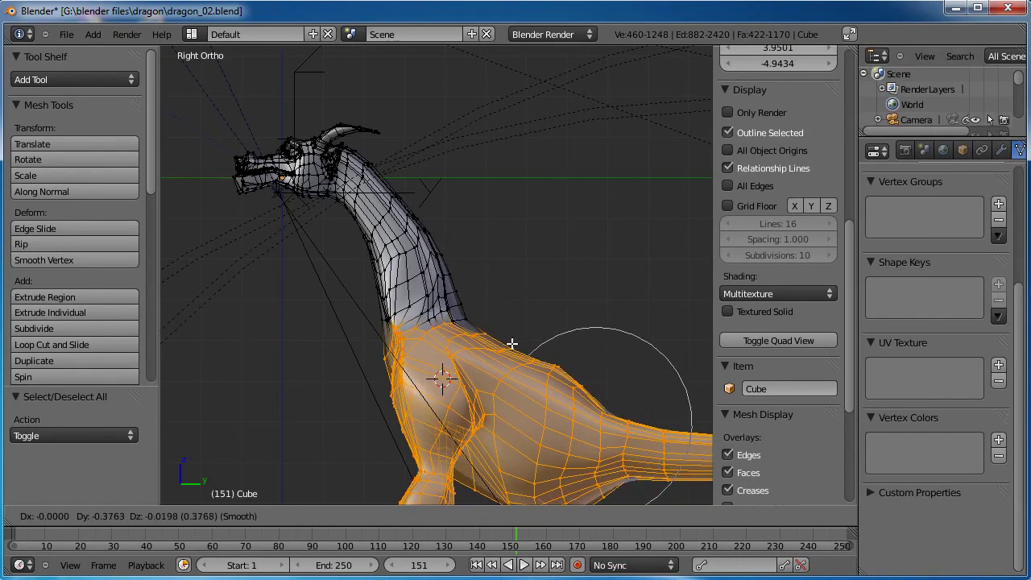
scroll(510, 345, "down", 3)
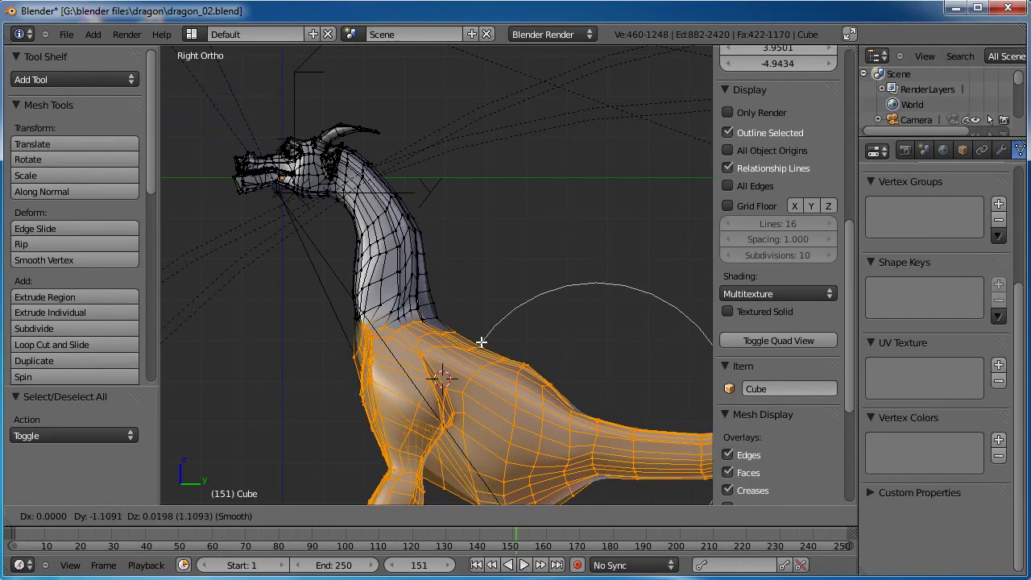
scroll(469, 340, "down", 1)
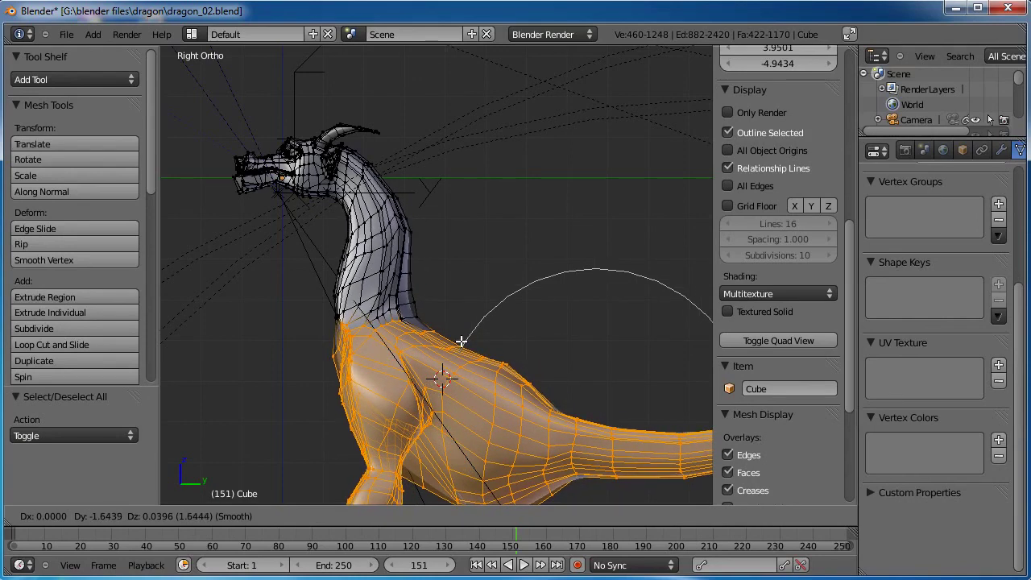
left_click(457, 341)
scroll(433, 317, "down", 3)
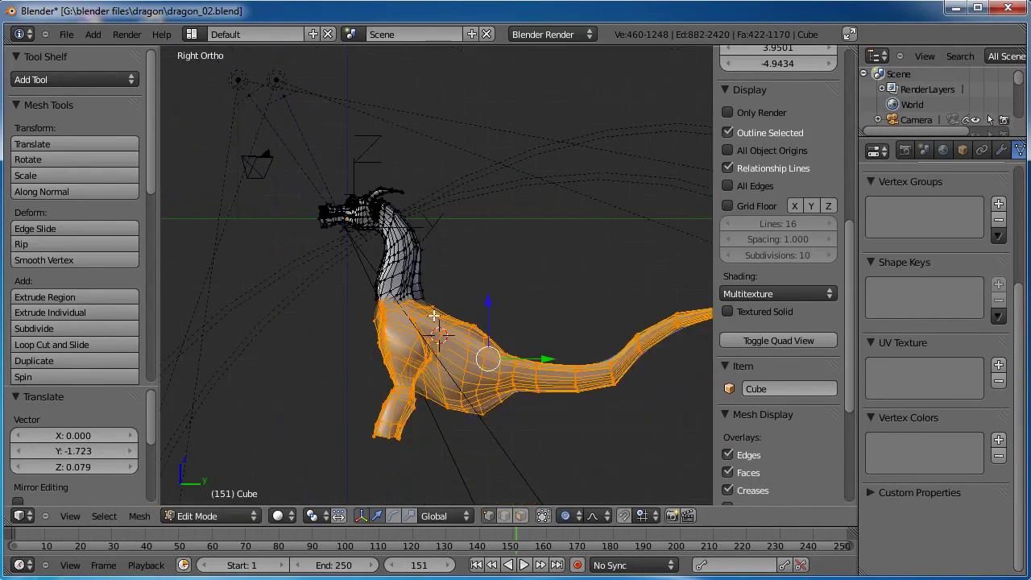
Return to Sculpt Mode and adjust the front and side contours of the neck with the Grab brush.
key("Tab")
middle_click_drag(356, 296, 435, 352)
scroll(435, 351, "up", 4)
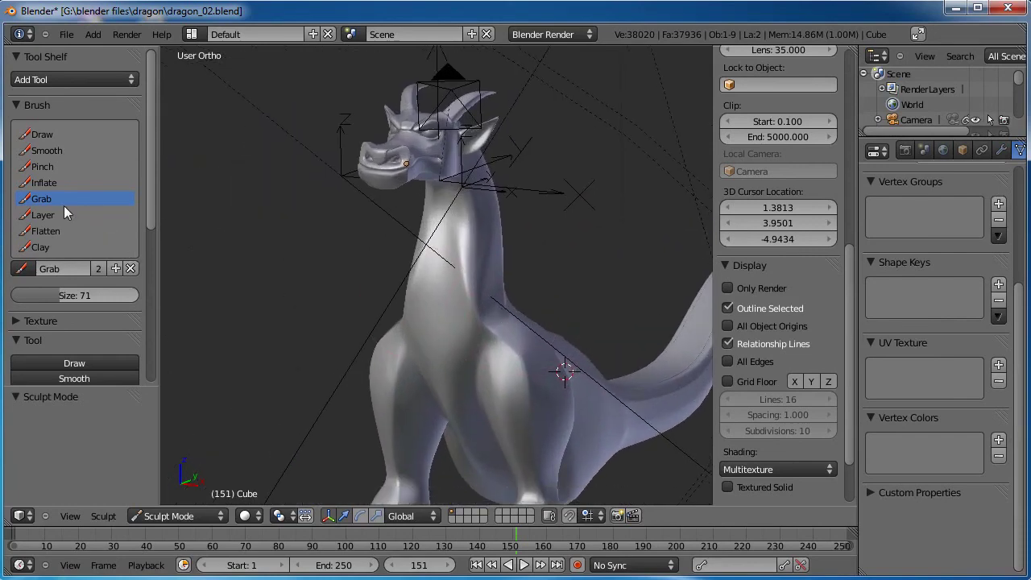
left_click(44, 151)
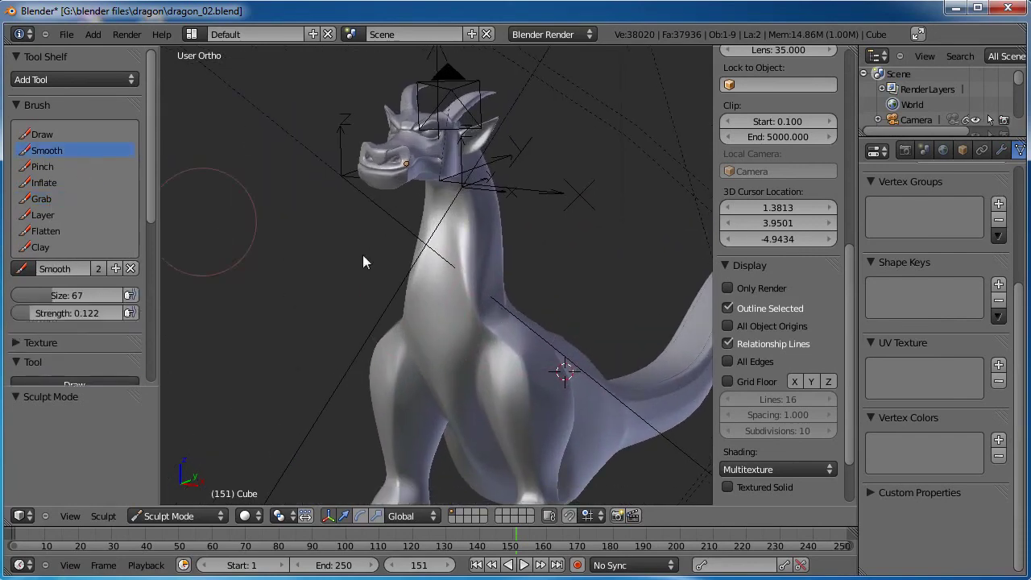
middle_click_drag(453, 362, 501, 244)
left_click(45, 198)
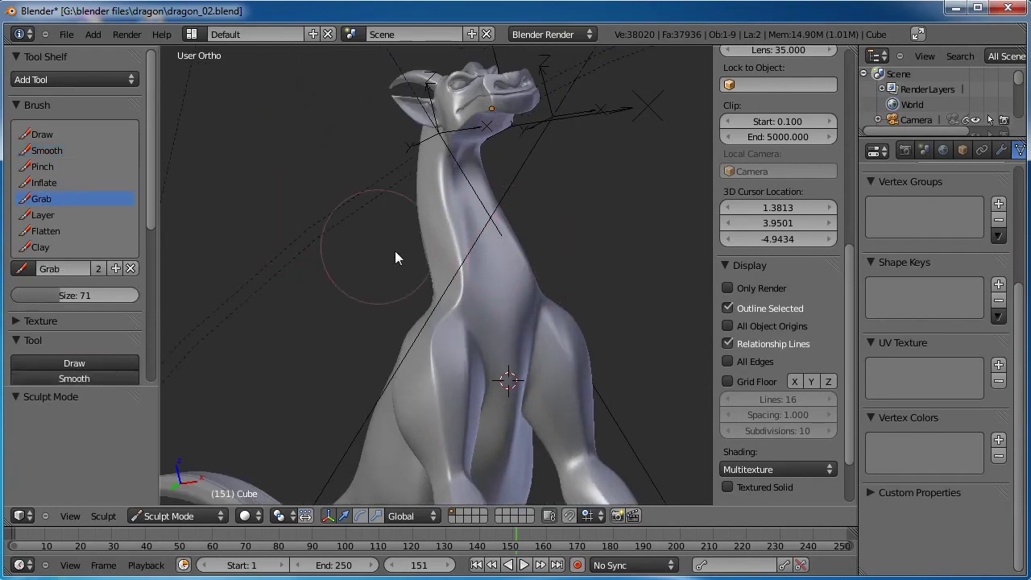
middle_click_drag(394, 250, 478, 256)
mouse_move(514, 267)
left_mouse_down()
mouse_move(509, 295)
mouse_move(520, 308)
left_mouse_up()
middle_click_drag(528, 337, 409, 312)
left_click_drag(426, 248, 433, 250)
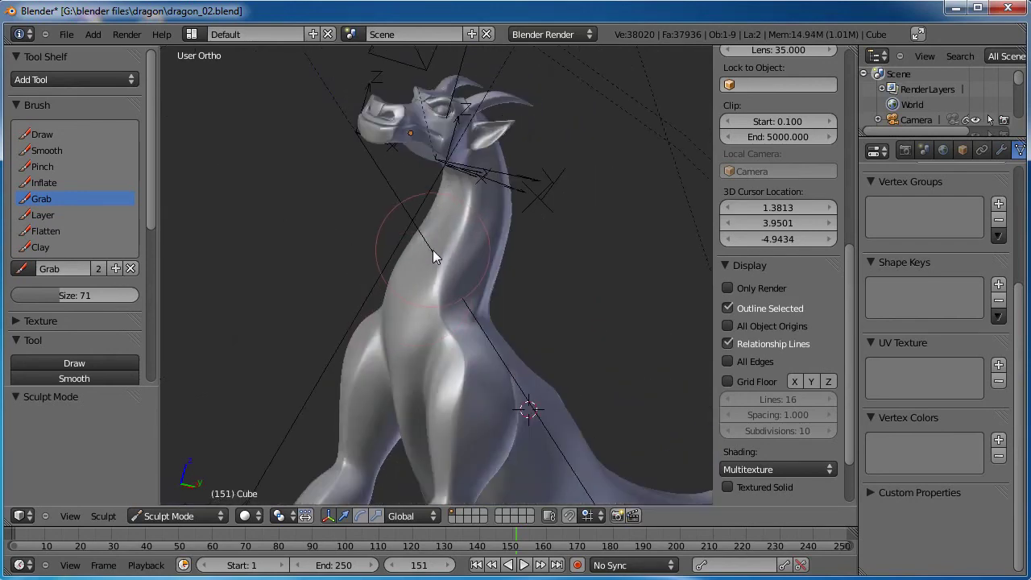
Smooth out the crease where the throat meets the underside of the jaw with the Smooth brush.
mouse_move(432, 250)
middle_mouse_down()
mouse_move(446, 324)
mouse_move(441, 273)
mouse_move(444, 312)
mouse_move(501, 188)
mouse_move(419, 410)
mouse_move(464, 260)
mouse_move(452, 342)
middle_mouse_up()
scroll(447, 277, "up", 4)
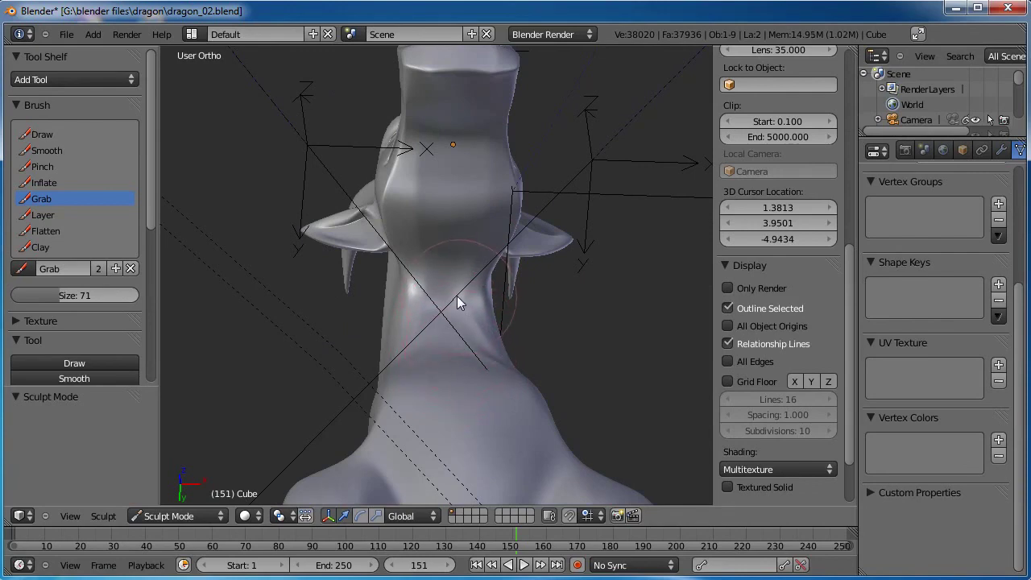
mouse_move(466, 296)
middle_mouse_down()
mouse_move(411, 365)
mouse_move(477, 273)
middle_mouse_up()
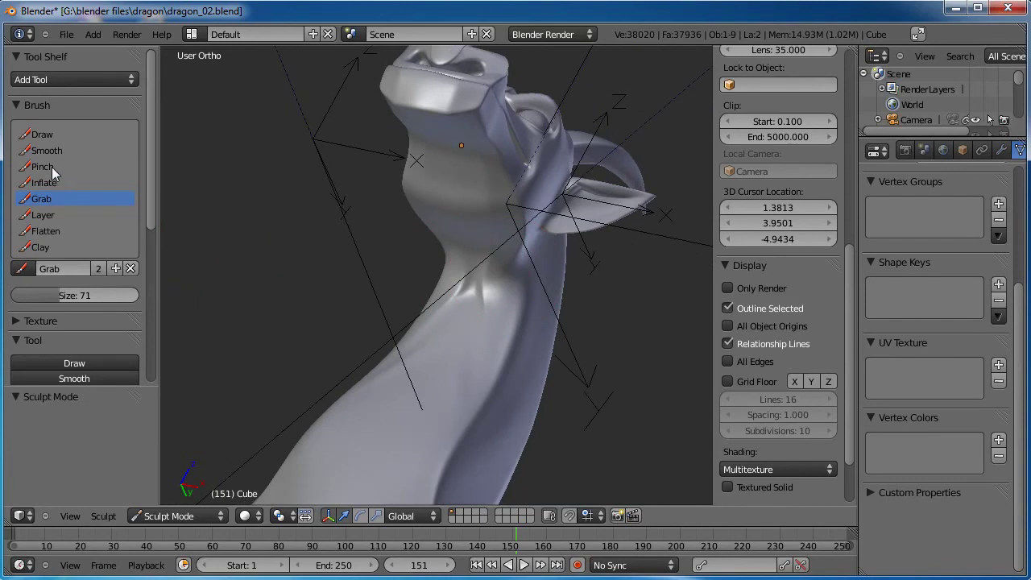
left_click(47, 151)
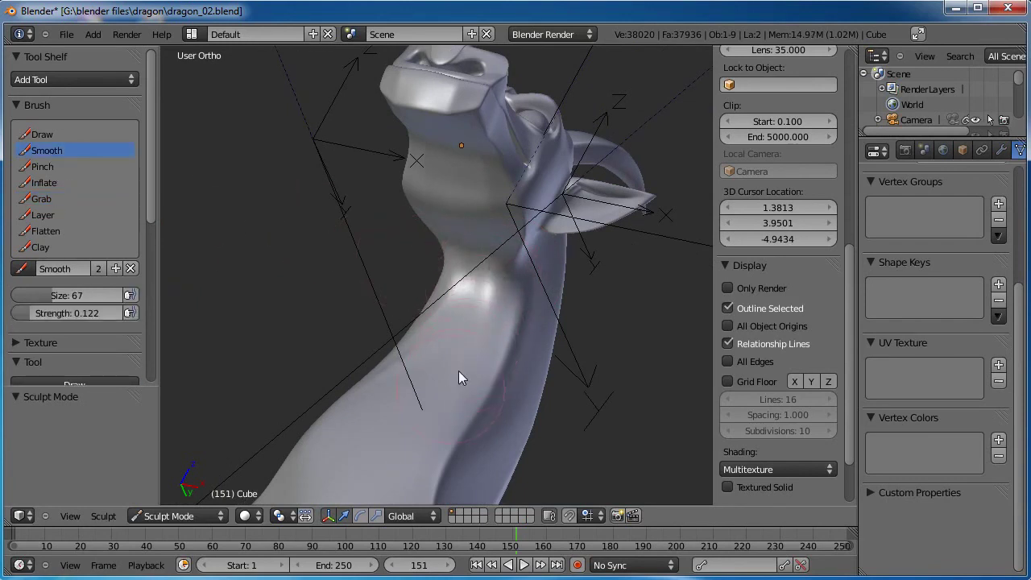
scroll(405, 433, "down", 4)
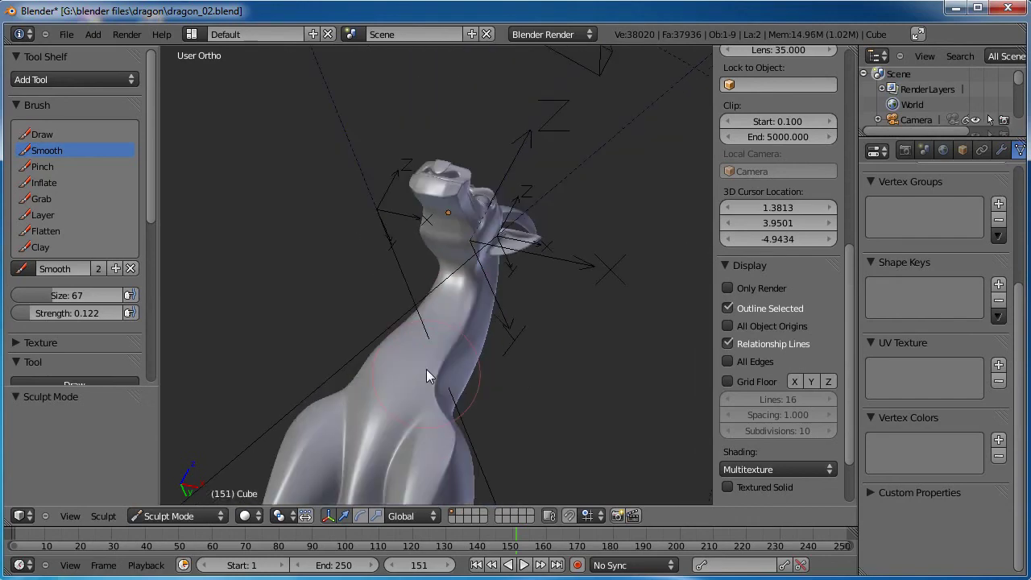
mouse_move(426, 369)
middle_mouse_down()
mouse_move(424, 337)
mouse_move(332, 432)
mouse_move(474, 438)
mouse_move(460, 287)
mouse_move(430, 242)
mouse_move(475, 244)
mouse_move(407, 268)
middle_mouse_up()
scroll(421, 379, "up", 5)
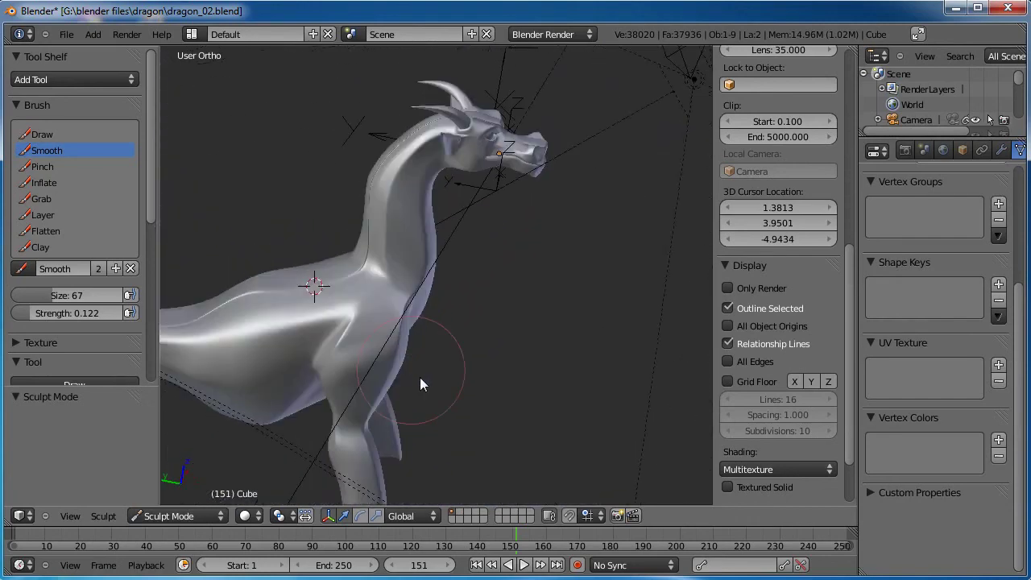
middle_click_drag(421, 368, 449, 400)
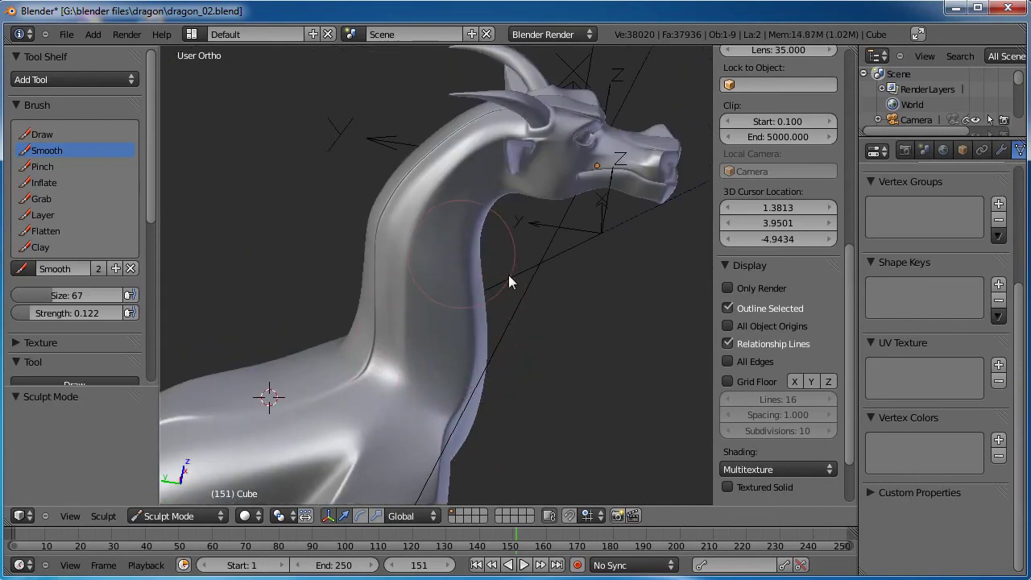
Return to Edit Mode in the side view and box-select the tail, body, front leg and lower part of the neck.
scroll(526, 348, "down", 4)
mouse_move(526, 347)
middle_mouse_down()
mouse_move(470, 296)
mouse_move(395, 296)
mouse_move(459, 328)
mouse_move(305, 301)
mouse_move(511, 318)
mouse_move(572, 310)
mouse_move(544, 376)
mouse_move(393, 356)
mouse_move(521, 238)
mouse_move(415, 287)
mouse_move(508, 300)
mouse_move(375, 314)
mouse_move(519, 329)
mouse_move(453, 334)
mouse_move(489, 312)
mouse_move(492, 296)
mouse_move(465, 316)
mouse_move(516, 334)
mouse_move(613, 336)
mouse_move(487, 364)
mouse_move(555, 364)
mouse_move(552, 354)
mouse_move(498, 352)
middle_mouse_up()
key("KP_3")
key("Tab")
middle_click_drag(612, 338, 581, 341, "shift")
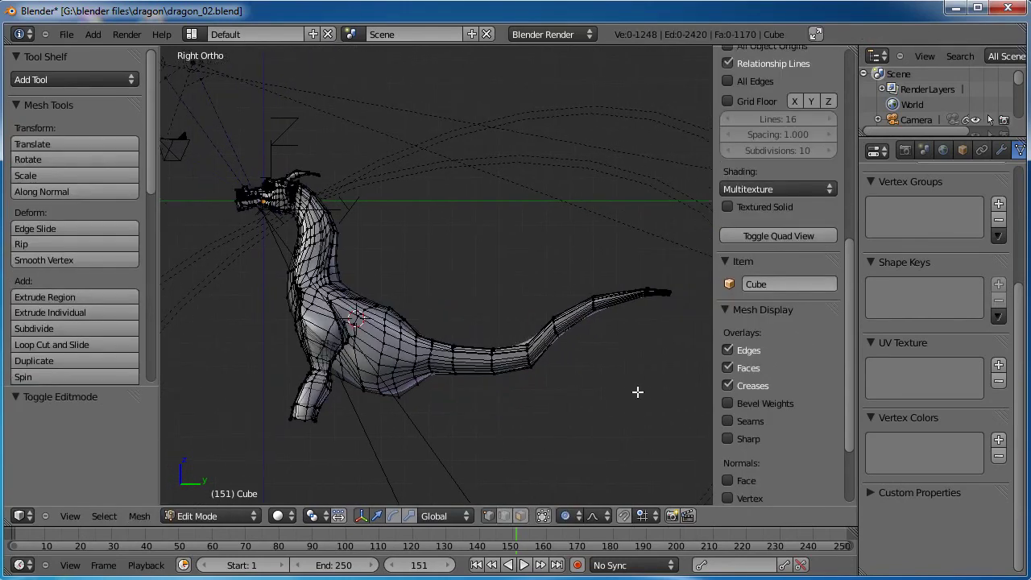
key("a")
key("b")
left_click_drag(695, 249, 290, 463)
scroll(416, 368, "up", 2)
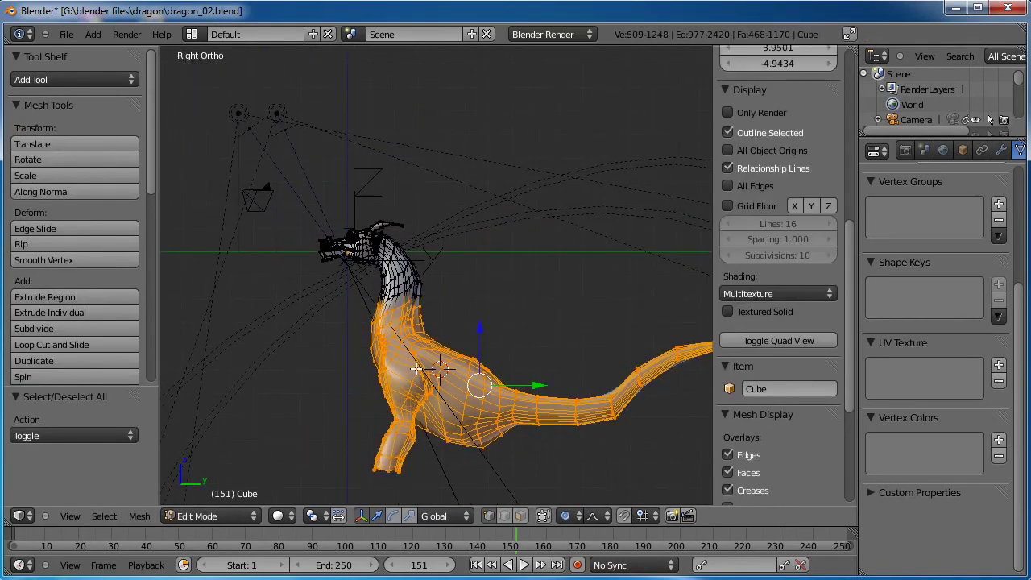
scroll(435, 386, "up", 3)
key("b")
left_click_drag(469, 408, 277, 281)
scroll(327, 263, "up", 2)
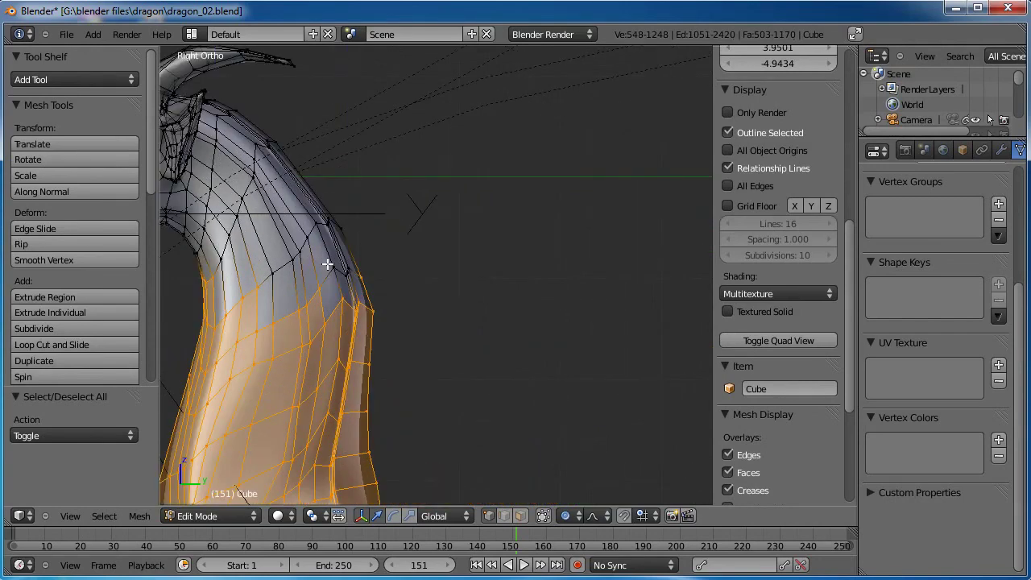
Extend the selection with the upper neck's edge loops up to the back of the head.
left_click(297, 307, "alt+shift")
left_click(289, 279, "alt+shift")
left_click(283, 262, "alt+shift")
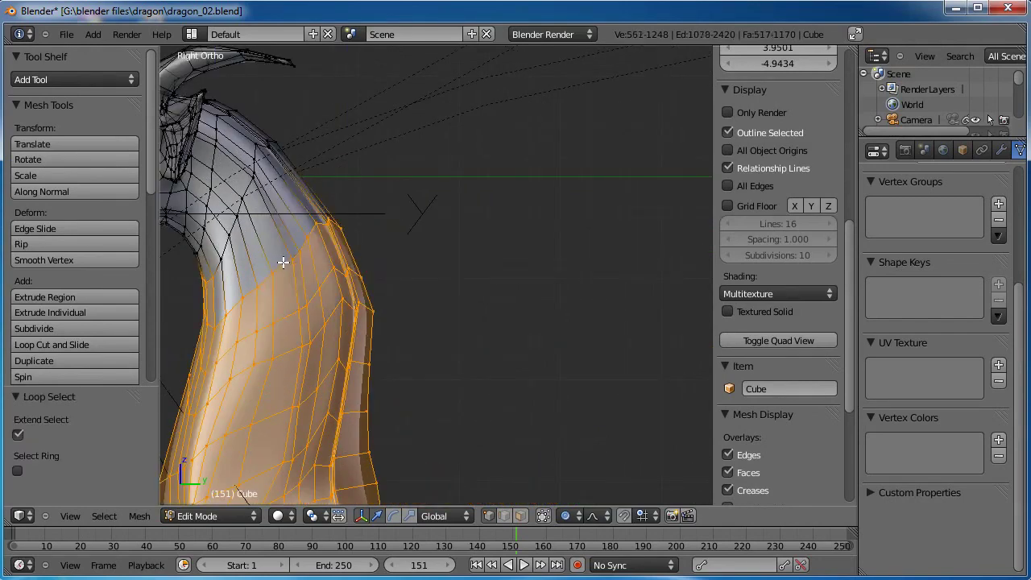
left_click(240, 210, "alt+shift")
left_click(211, 185, "alt+shift")
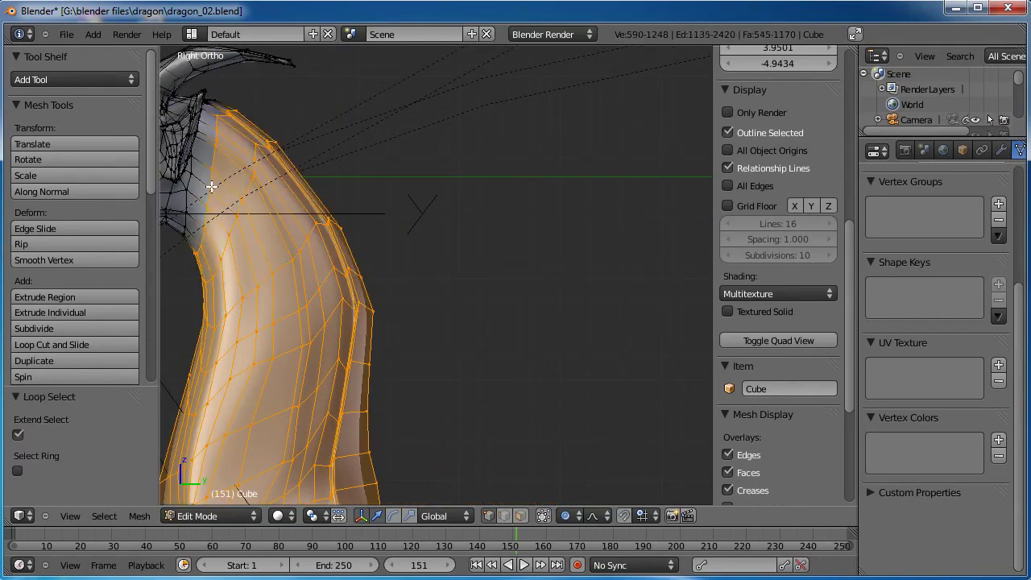
Place the 3D cursor on the centre line where the neck joins the head and set the pivot to 3D Cursor.
scroll(223, 199, "down", 2)
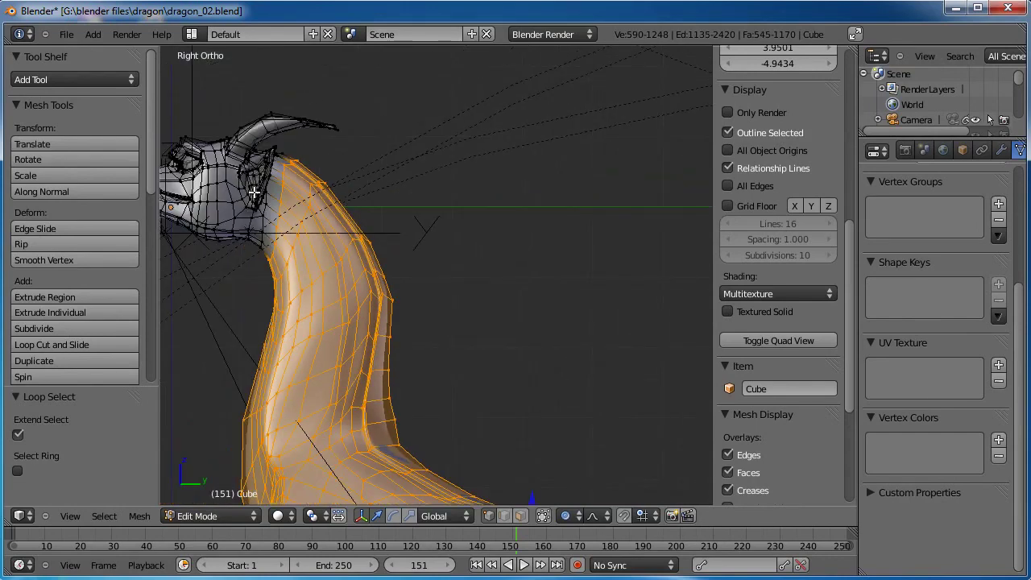
key("KP_7")
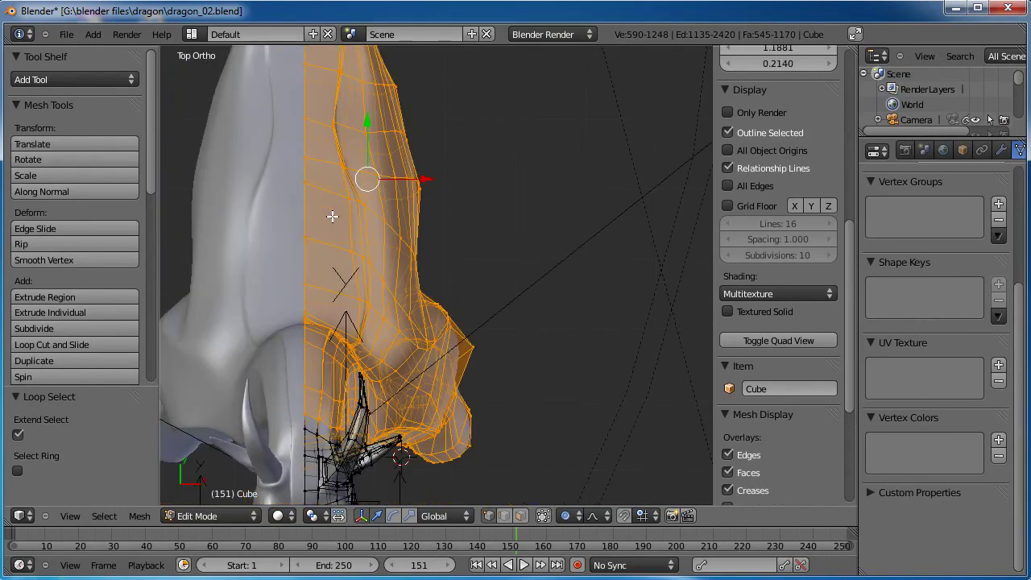
middle_click_drag(326, 397, 334, 302, "shift")
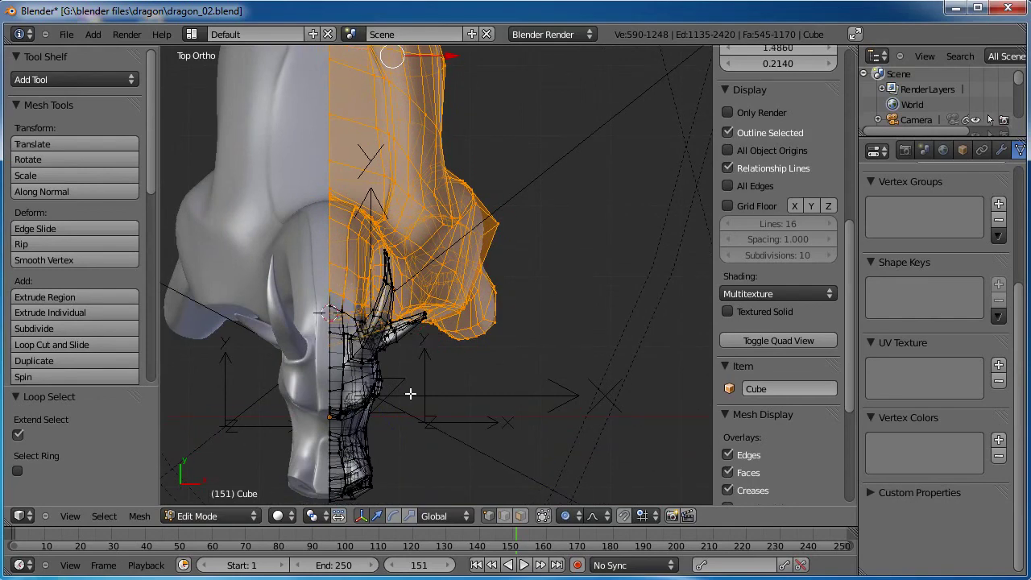
middle_click_drag(410, 393, 326, 338)
left_click(314, 517)
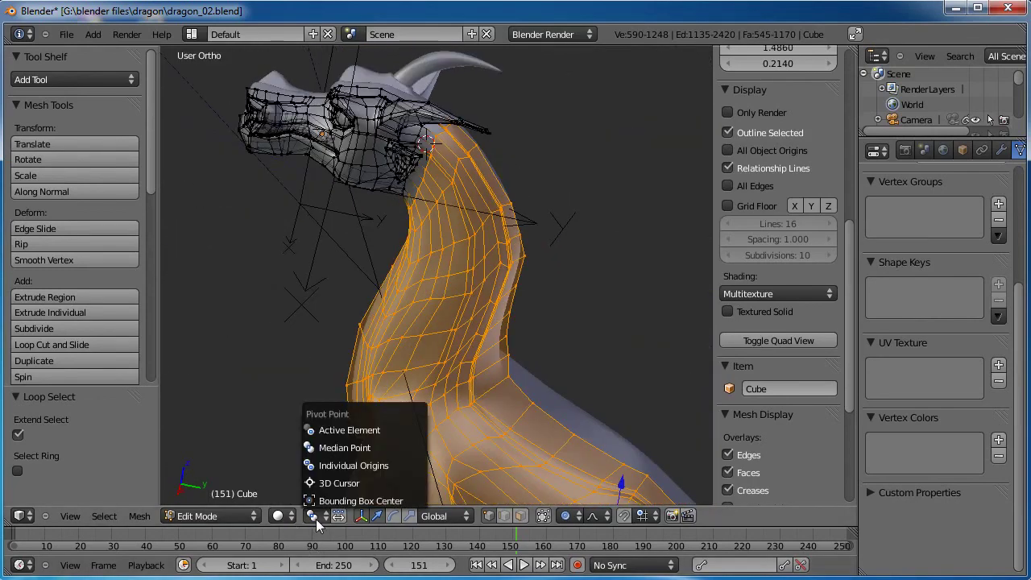
left_click(339, 482)
middle_click_drag(338, 435, 568, 257)
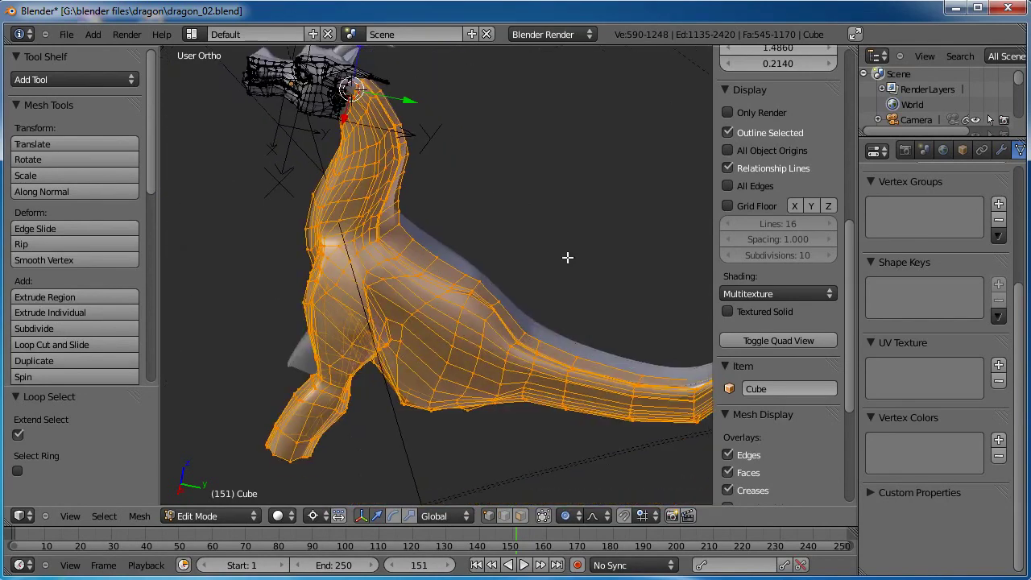
Scale the selected neck, body, leg and tail down slightly about the 3D cursor, using a small proportional editing radius.
key("s")
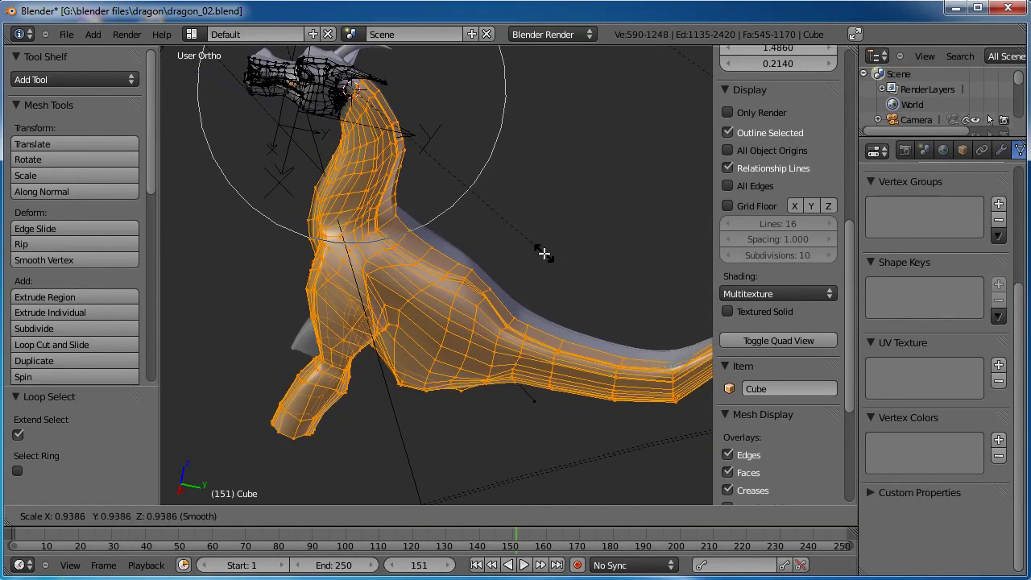
scroll(539, 254, "down", 8)
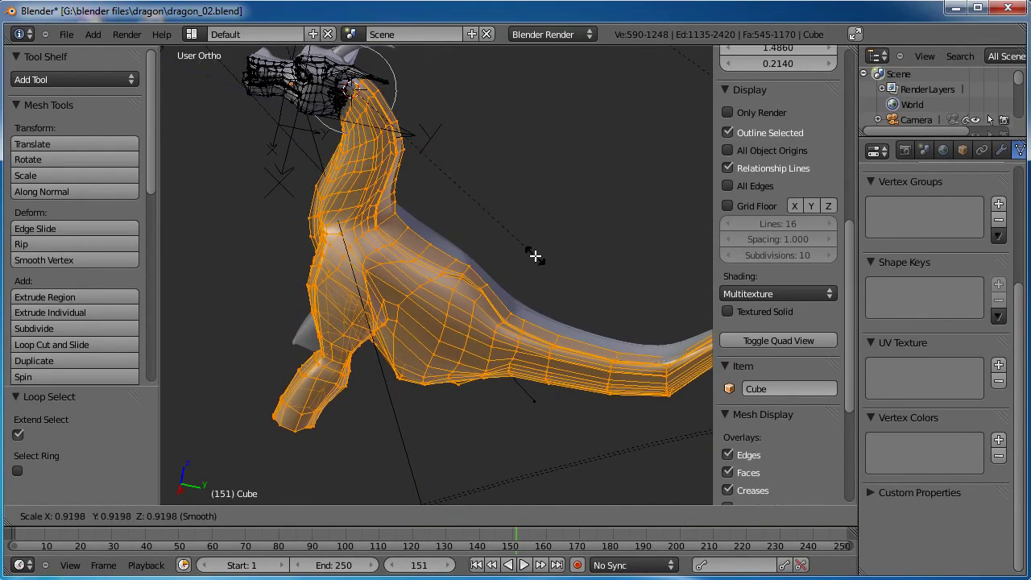
left_click(525, 247)
mouse_move(526, 247)
middle_mouse_down()
mouse_move(480, 285)
mouse_move(511, 299)
mouse_move(423, 265)
mouse_move(391, 281)
middle_mouse_up()
Return to Sculpt Mode and save over dragon_02.blend, stopping the animation playback.
key("alt+a")
key("Tab")
scroll(339, 328, "down", 3)
mouse_move(339, 327)
middle_mouse_down()
mouse_move(459, 276)
mouse_move(524, 260)
mouse_move(578, 274)
mouse_move(369, 307)
mouse_move(460, 240)
mouse_move(437, 246)
mouse_move(369, 321)
mouse_move(381, 336)
mouse_move(346, 348)
mouse_move(562, 338)
middle_mouse_up()
key("ctrl+s")
left_click(460, 354)
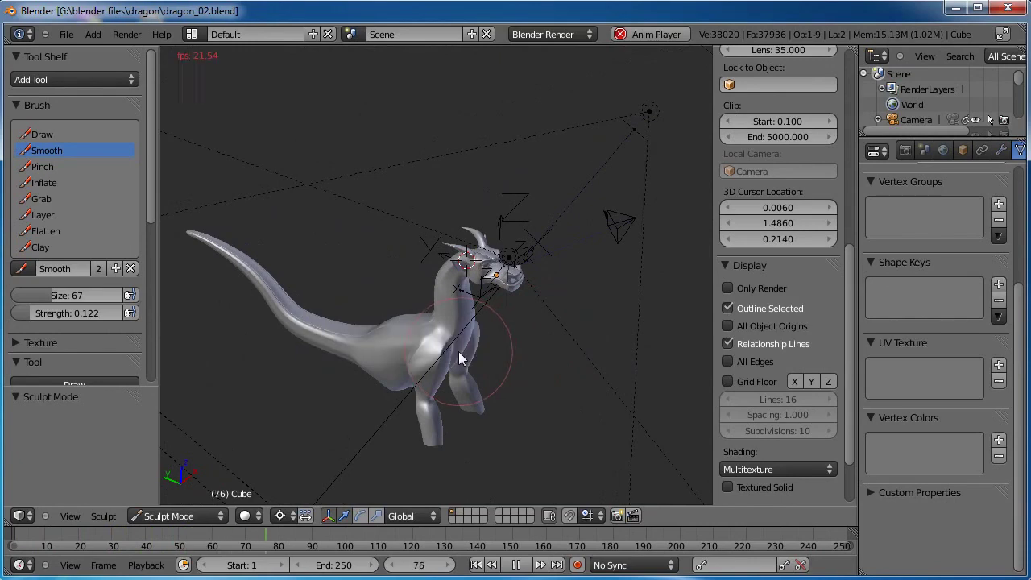
key("alt+a")
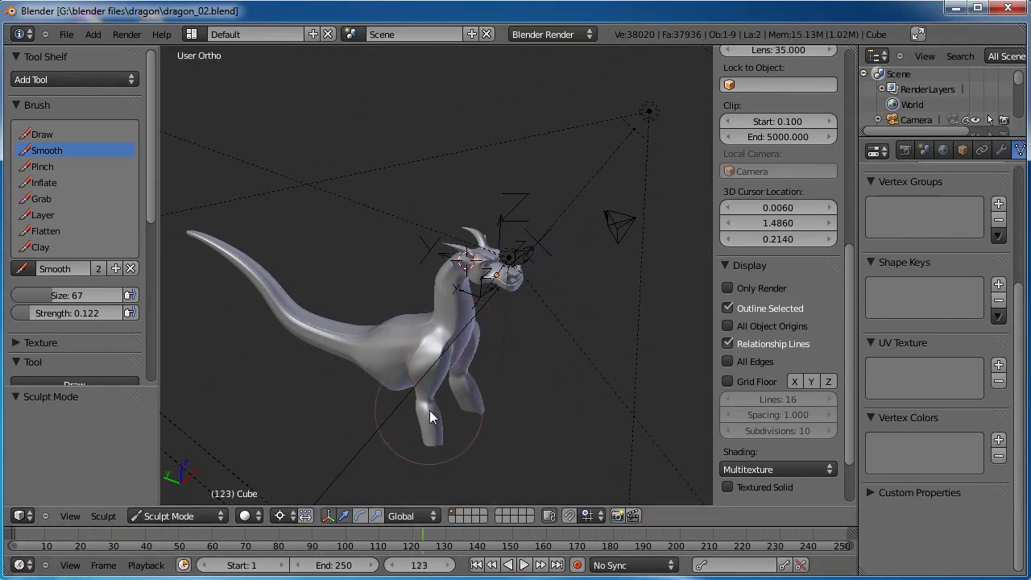
Save over dragon_02.blend again and check the dragon's overall proportions from both sides.
middle_click_drag(458, 467, 426, 322)
key("ctrl+s")
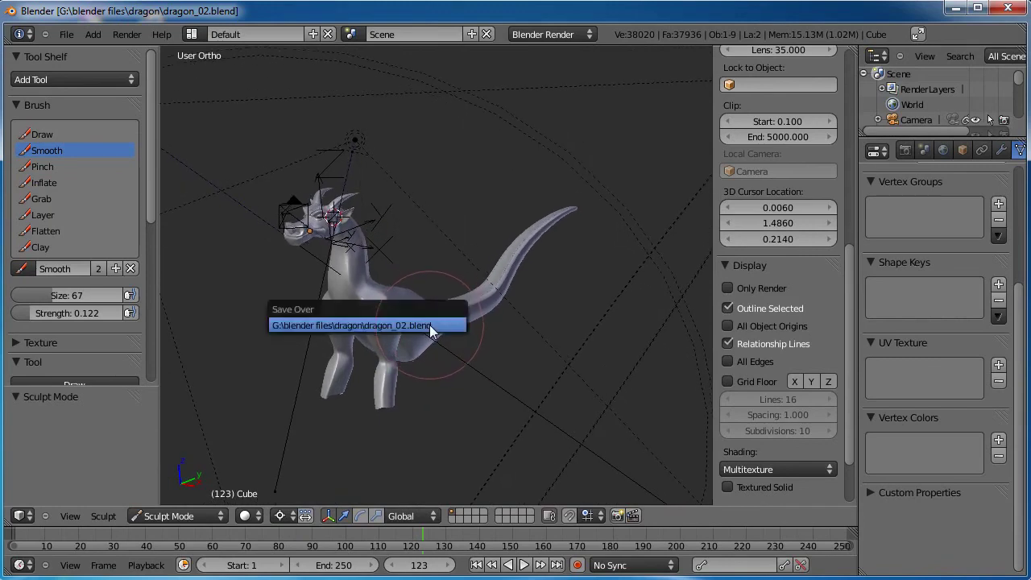
left_click(430, 327)
middle_click_drag(447, 355, 481, 341)
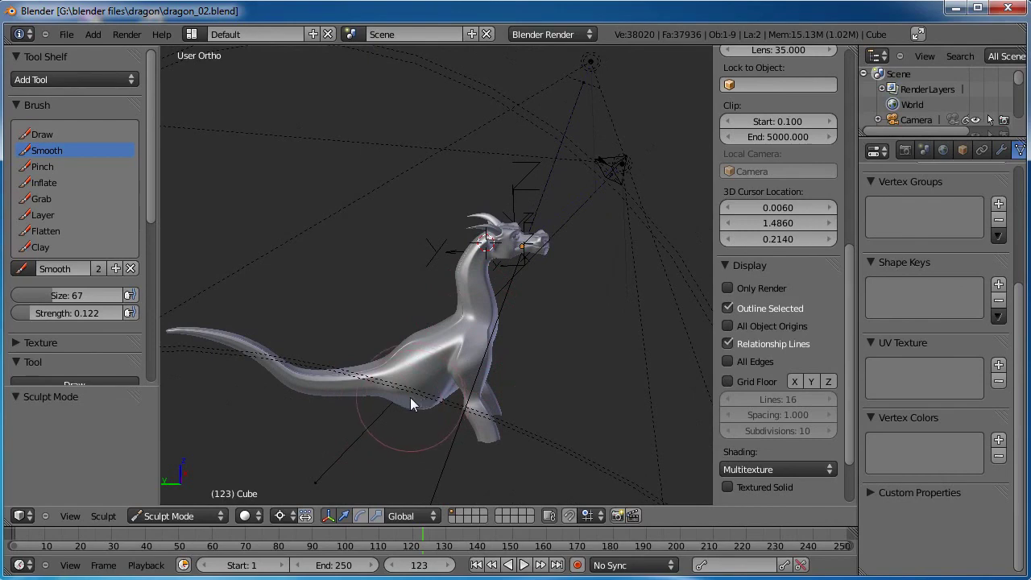
middle_click_drag(526, 375, 482, 268)
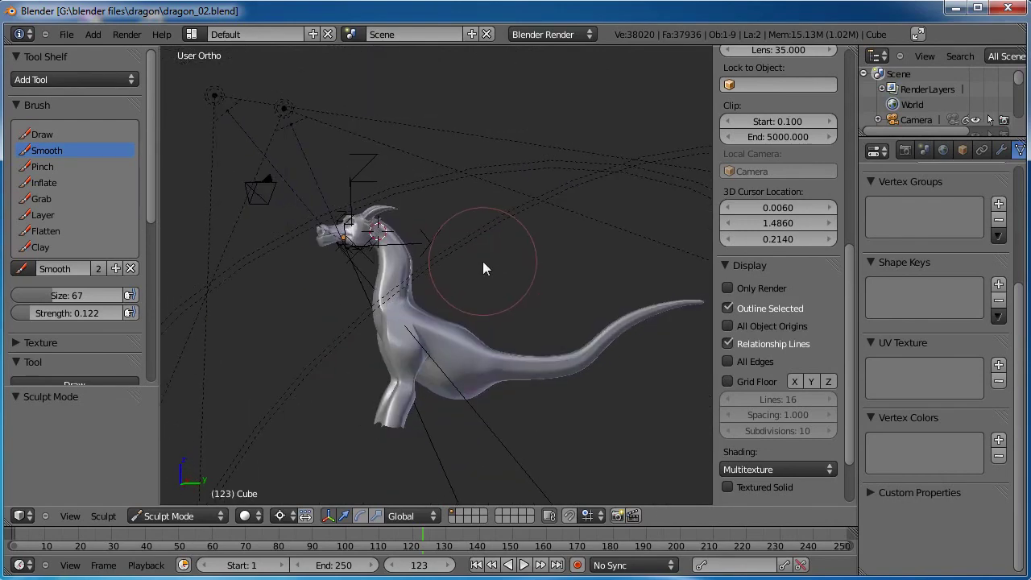
Switch to the right side view and, in Edit Mode, select only the dragon's hindquarters and tail.
key("KP_3")
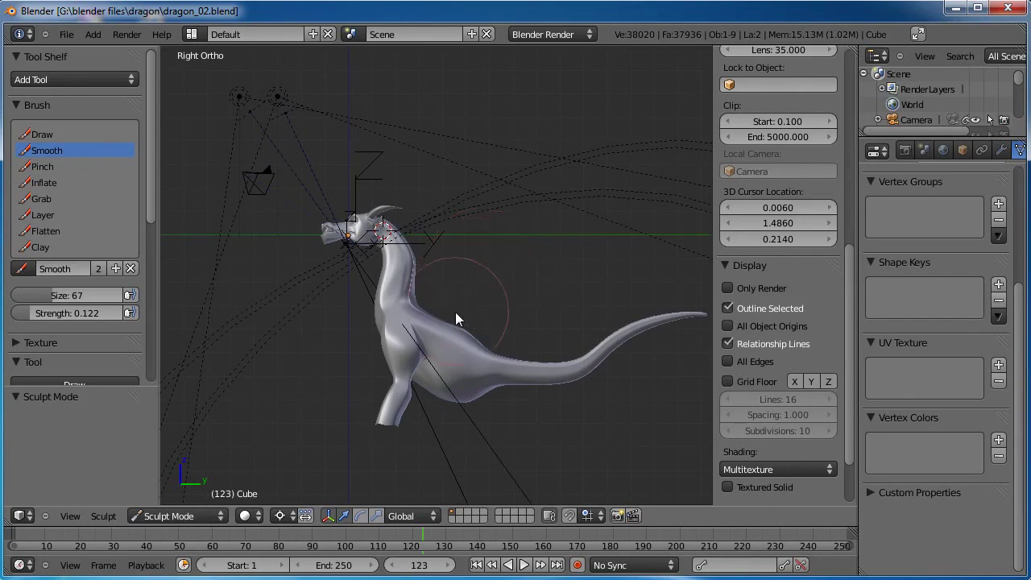
middle_click_drag(492, 326, 385, 305, "shift")
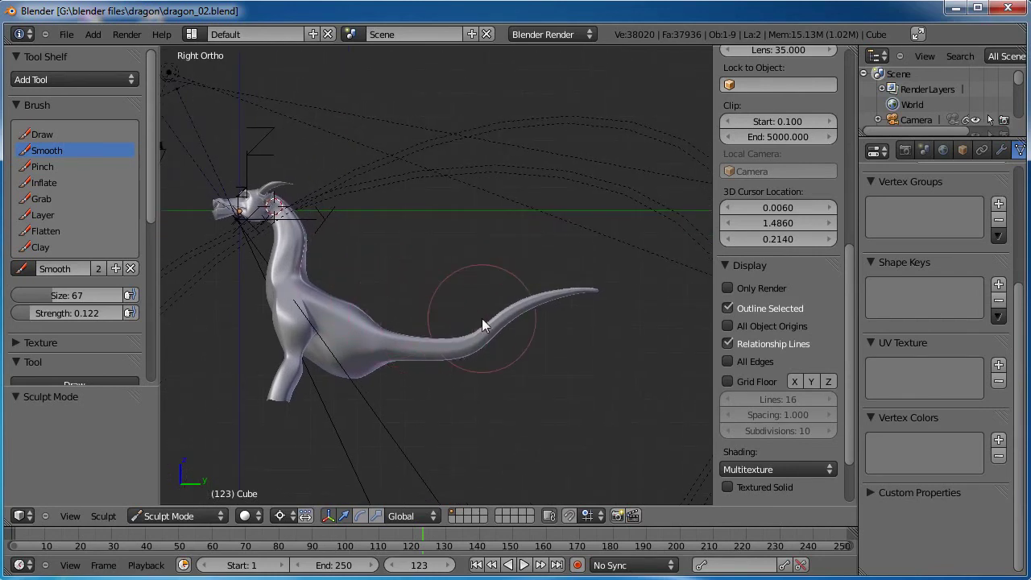
middle_click_drag(482, 318, 478, 329, "shift")
key("Tab")
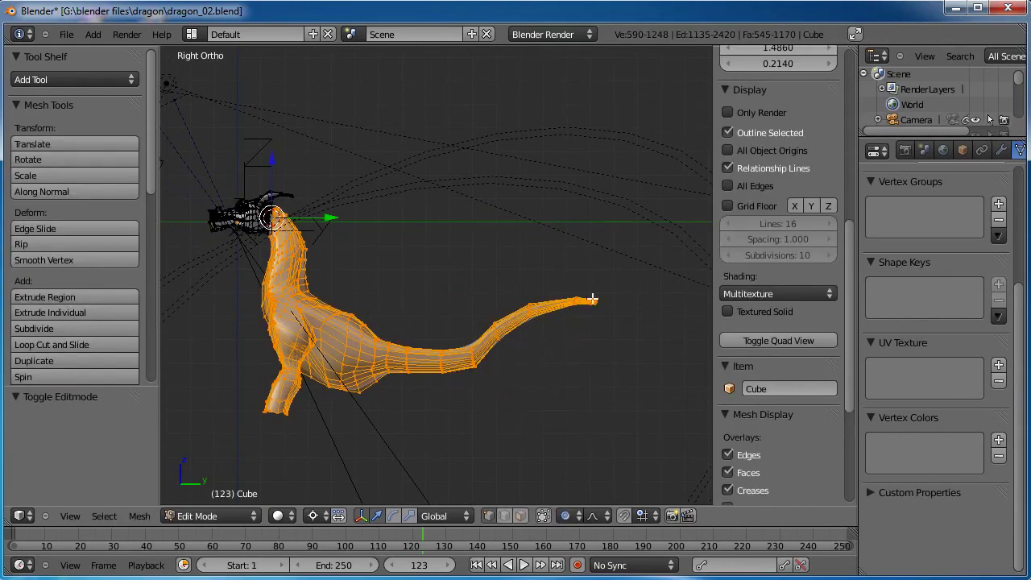
key("a")
key("b")
mouse_move(610, 267)
left_mouse_down()
mouse_move(375, 420)
mouse_move(339, 423)
left_mouse_up()
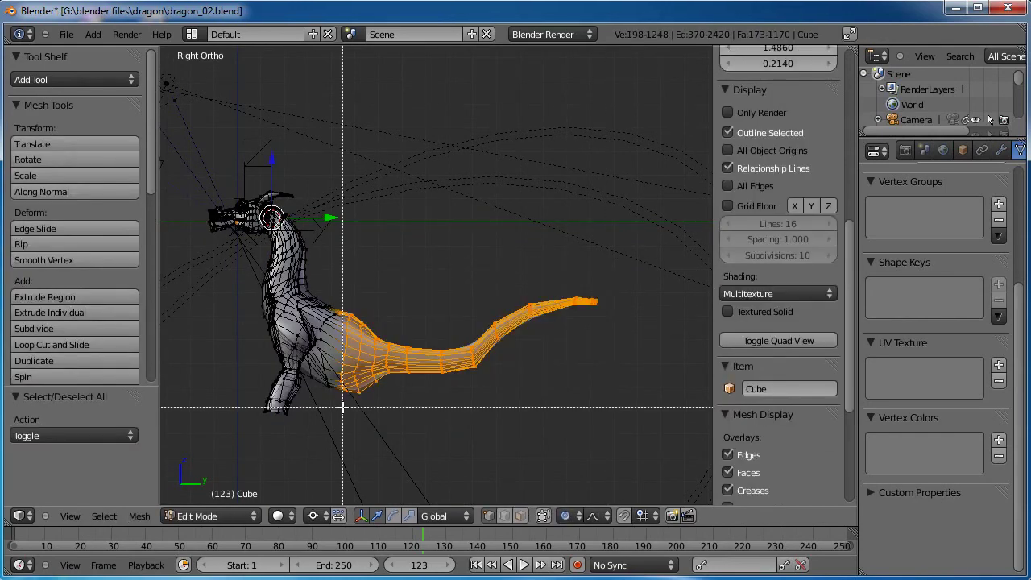
Extend the hindquarters selection forward with the next vertical edge loop around the belly, undoing the wrongly picked leg loop.
right_click(322, 335, "alt+shift")
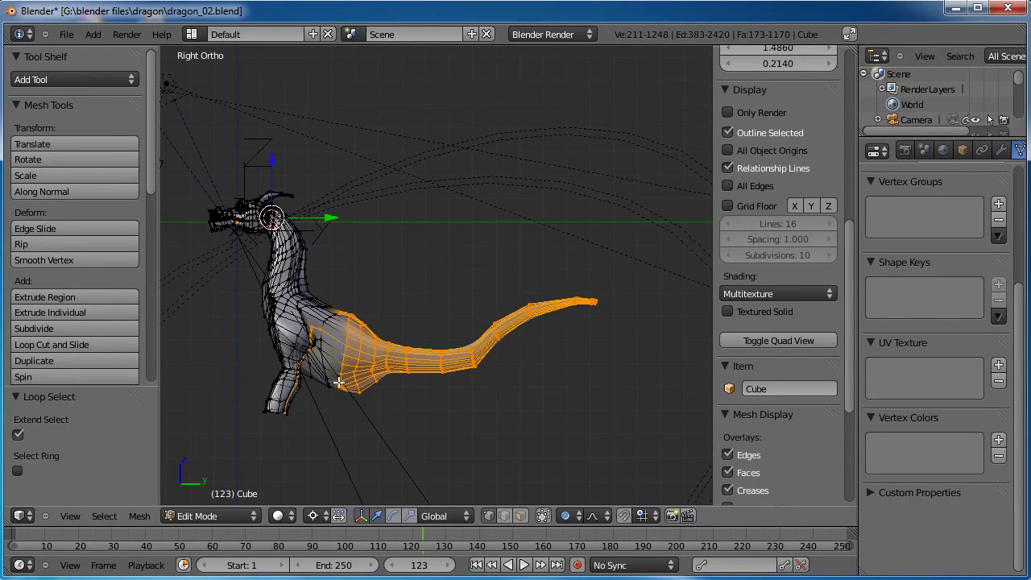
key("ctrl+z")
scroll(317, 363, "up", 2)
right_click(272, 351, "alt+shift")
middle_click_drag(403, 402, 446, 380, "shift")
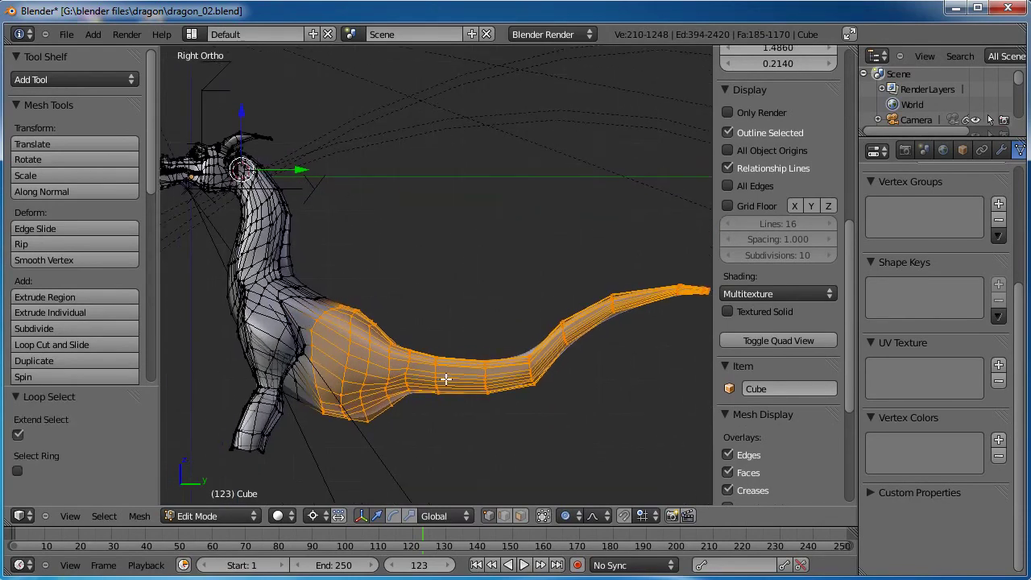
scroll(445, 378, "down", 2)
Place the 3D cursor on the back behind the shoulder, rotate the hindquarters and tail upward about 12°, and raise them slightly.
left_click(331, 323)
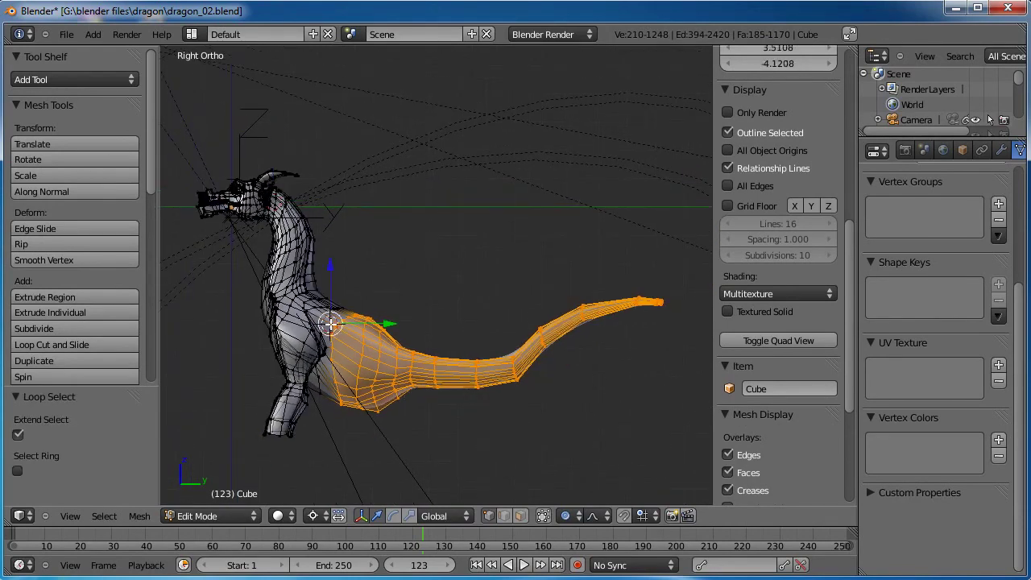
key("r")
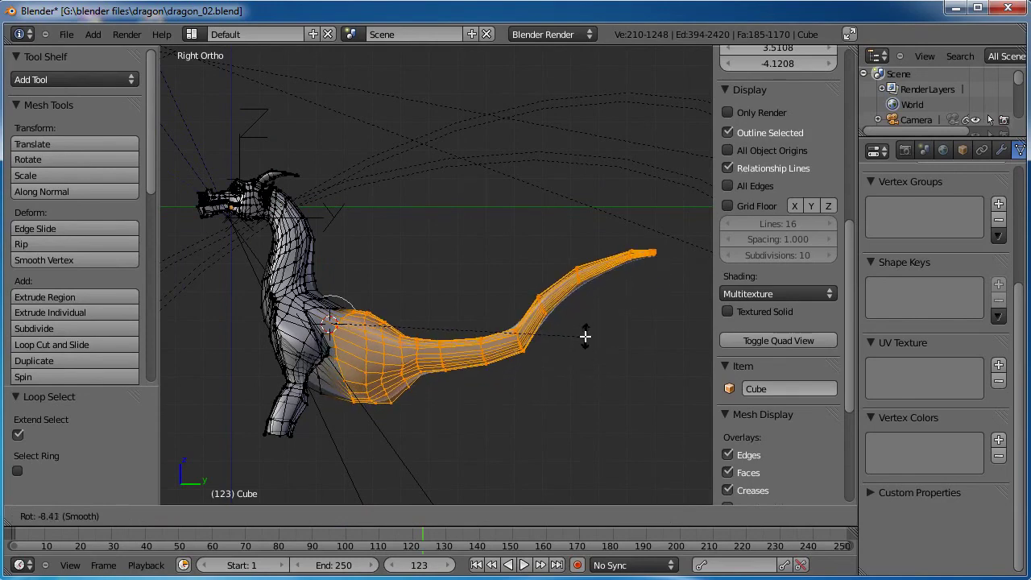
left_click(583, 323)
key("g")
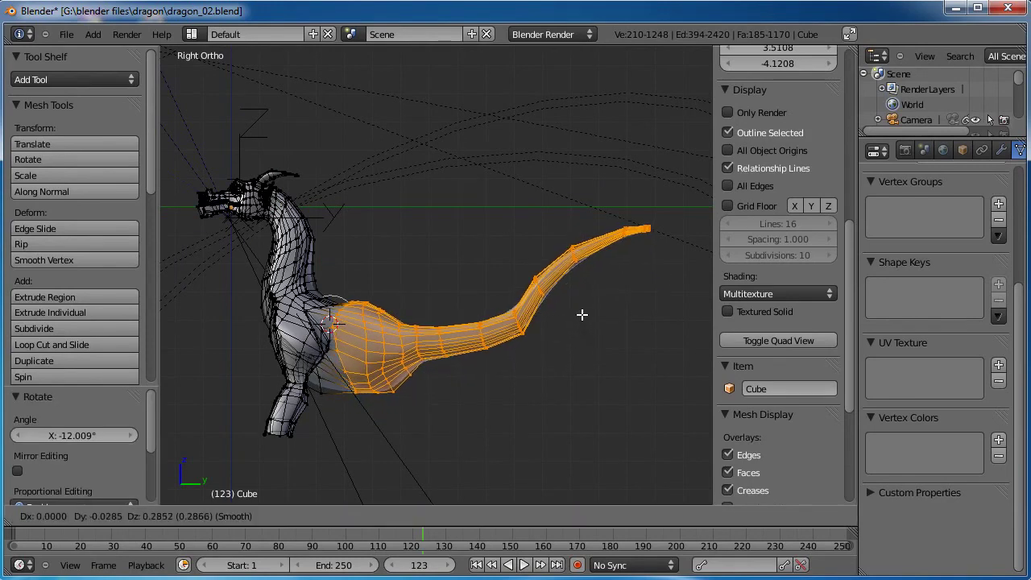
left_click(581, 311)
Replace the selection with only the tail, from just behind the hips to the tip.
key("a")
key("b")
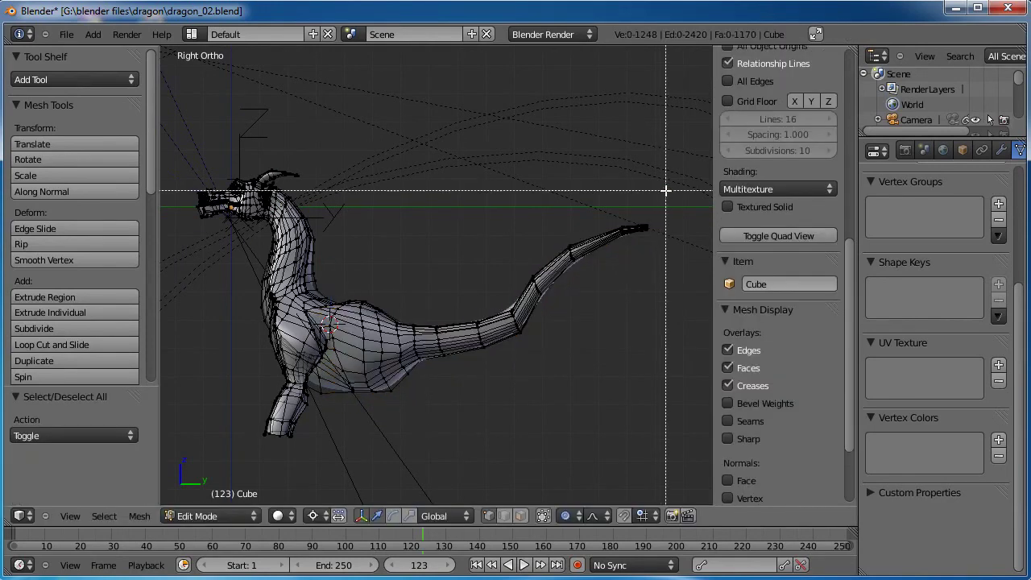
left_click_drag(668, 188, 428, 408)
key("r")
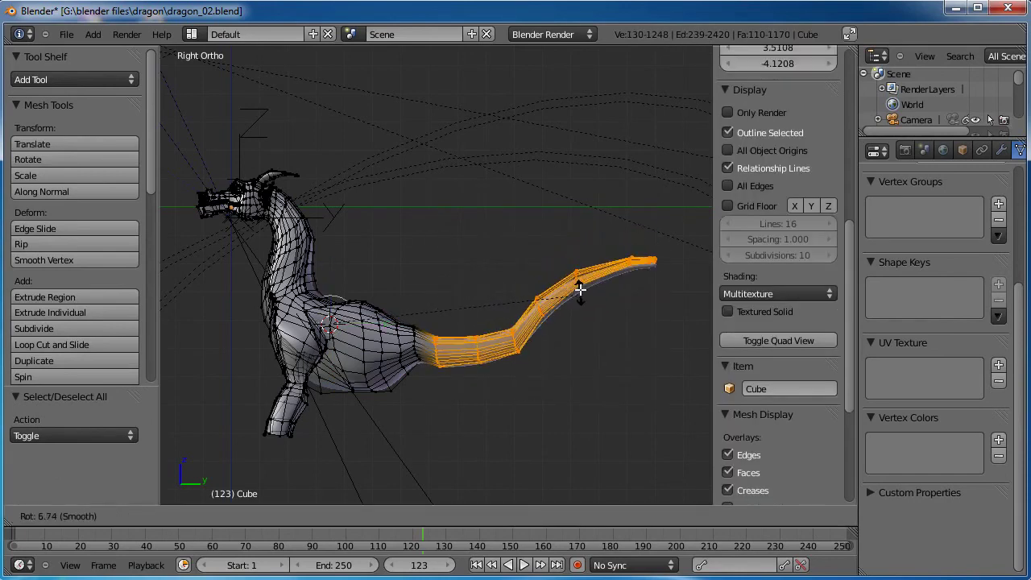
right_click(580, 290)
key("r")
right_click(643, 247)
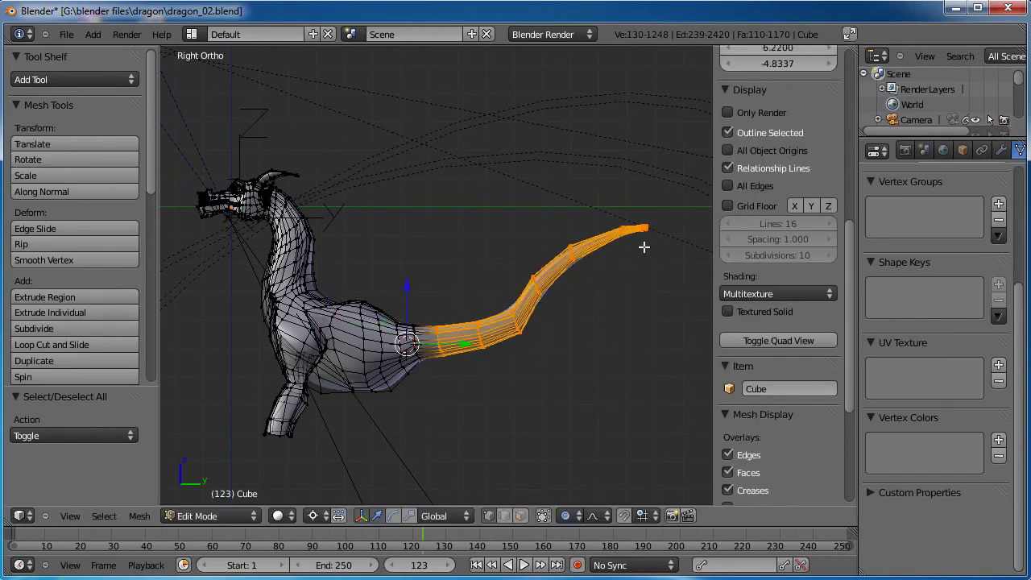
left_click(435, 346)
key("r")
right_click(581, 290)
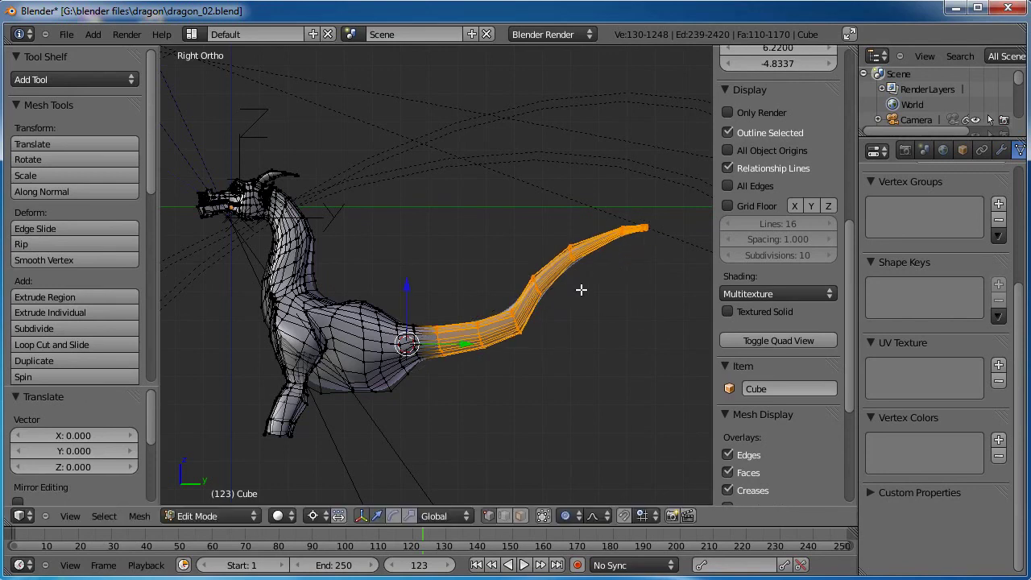
left_click(612, 142)
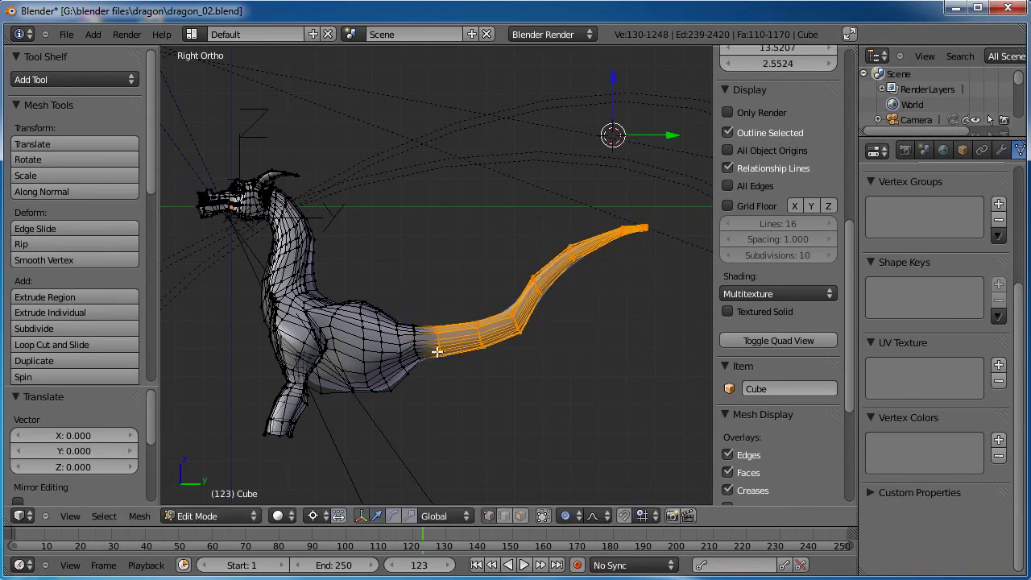
left_click(315, 129)
left_click(388, 266)
left_click(546, 191)
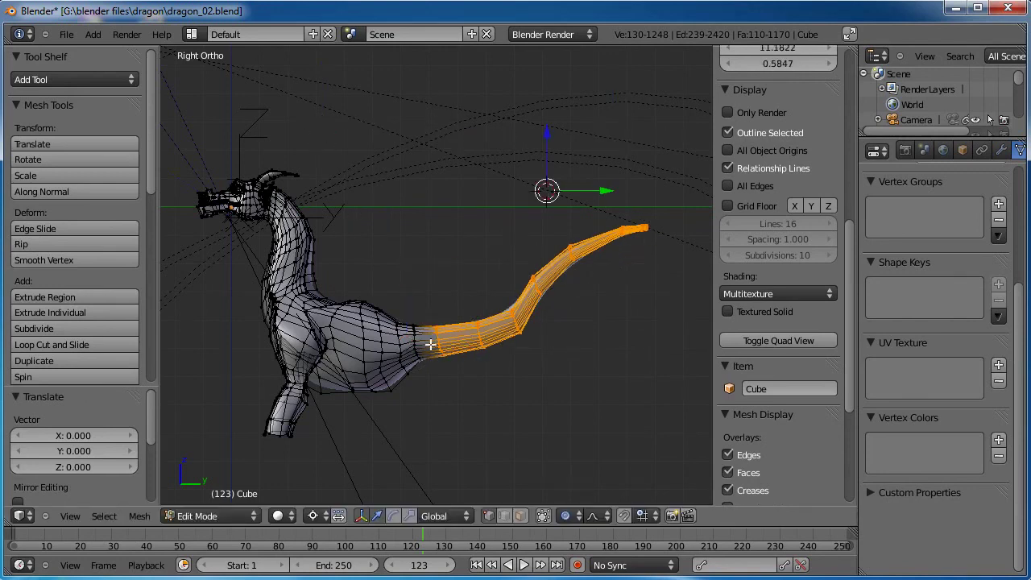
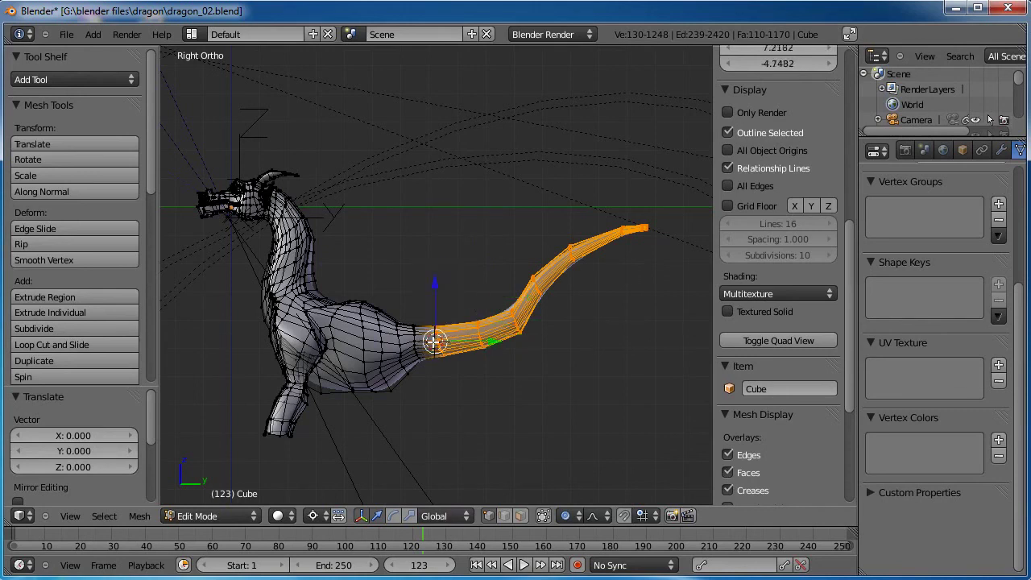
left_click_drag(434, 341, 425, 346)
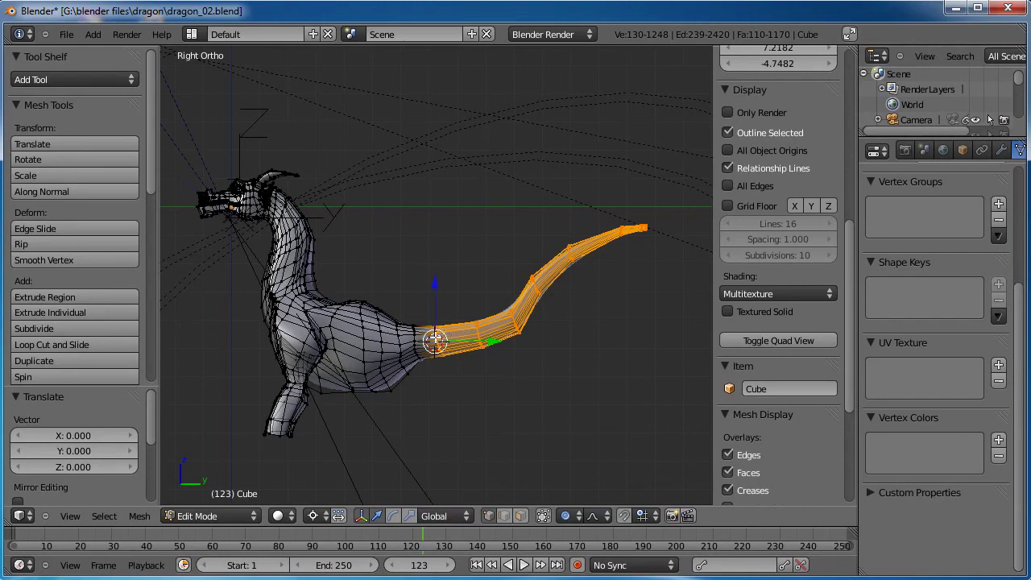
left_click(645, 71)
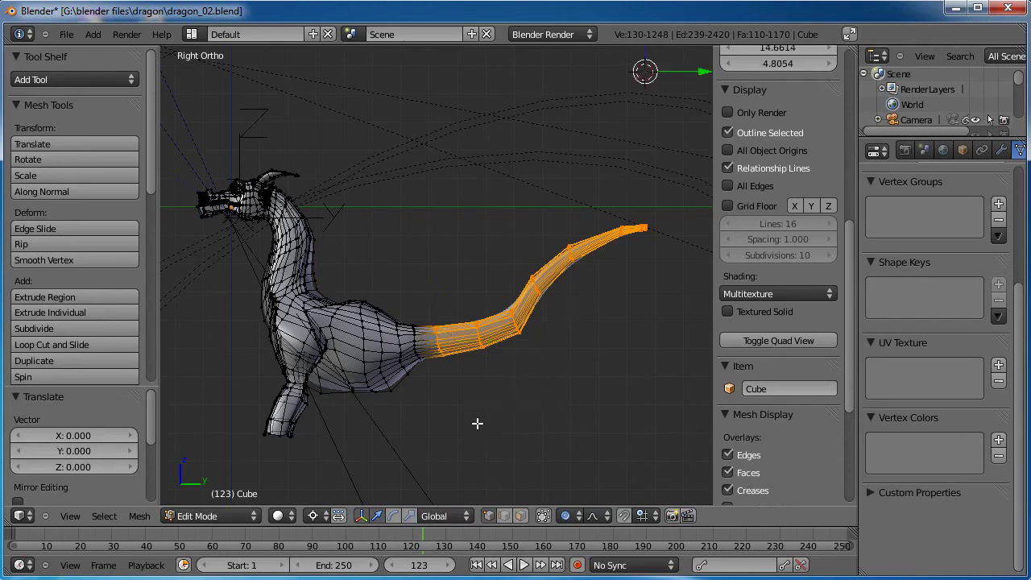
Place the 3D cursor at the tail's base and rotate the tail downward about 16° with an enlarged proportional editing radius.
left_click(435, 341)
key("r")
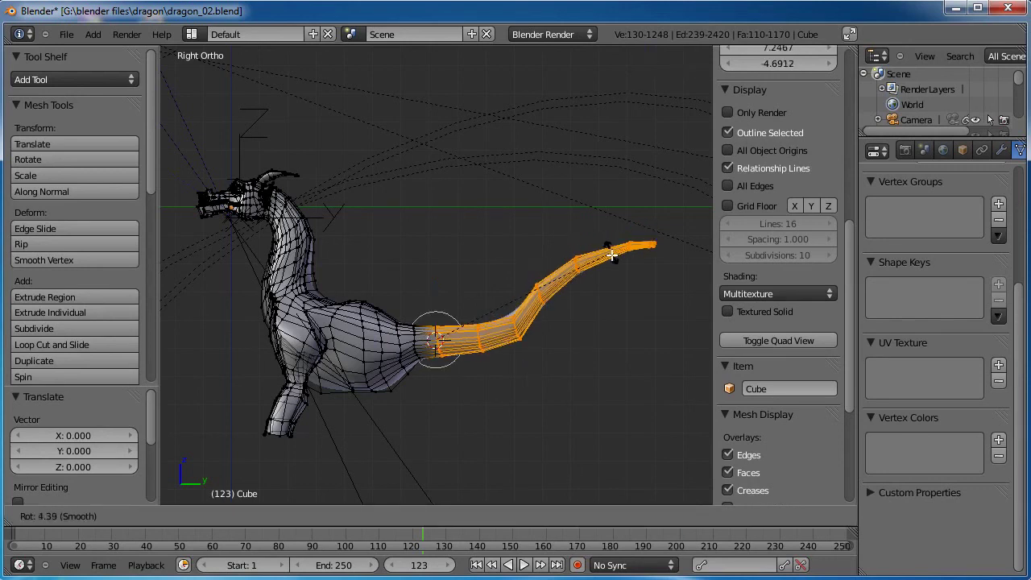
scroll(616, 281, "down", 8)
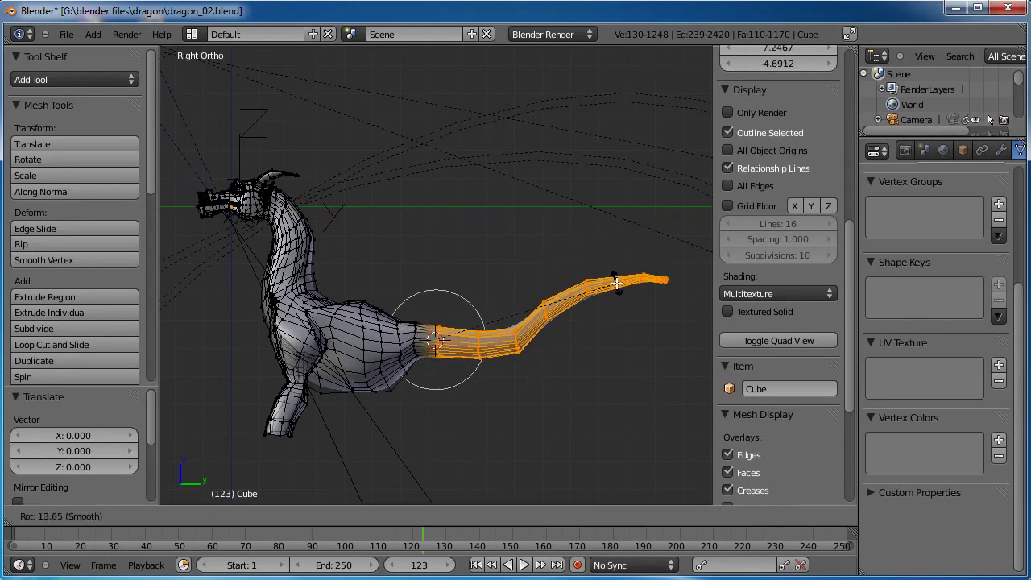
scroll(615, 289, "up", 1)
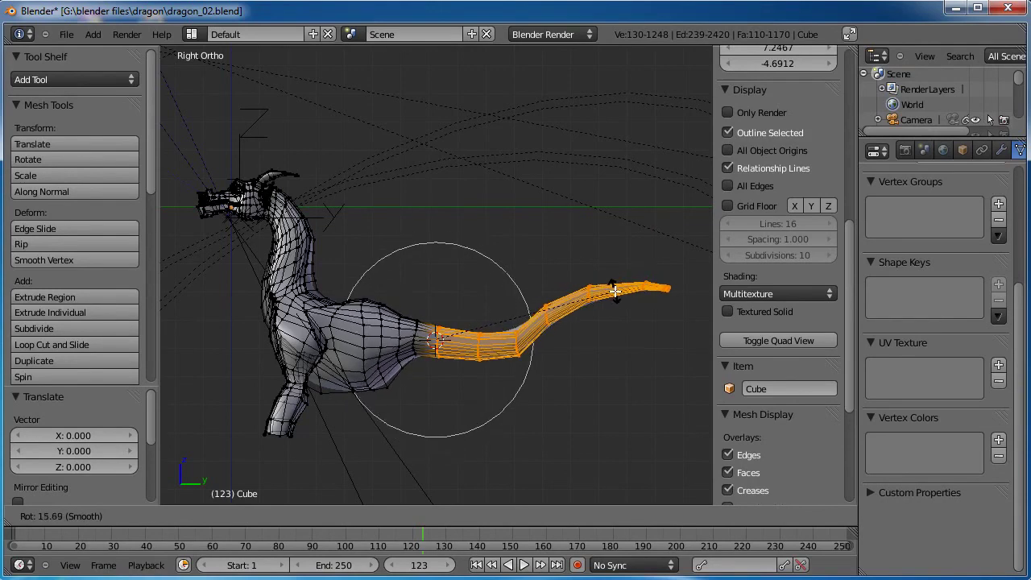
left_click(615, 290)
Select the tail's tip, place the 3D cursor just before it, and rotate the tip downward about 24.7°.
key("a")
key("b")
left_click_drag(678, 259, 631, 306)
key("r")
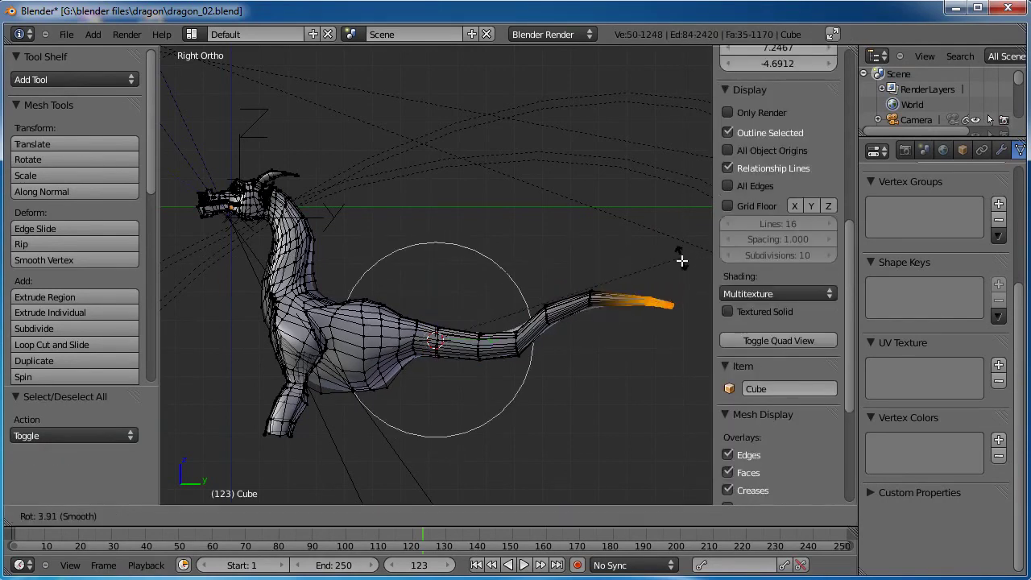
right_click(676, 263)
key("r")
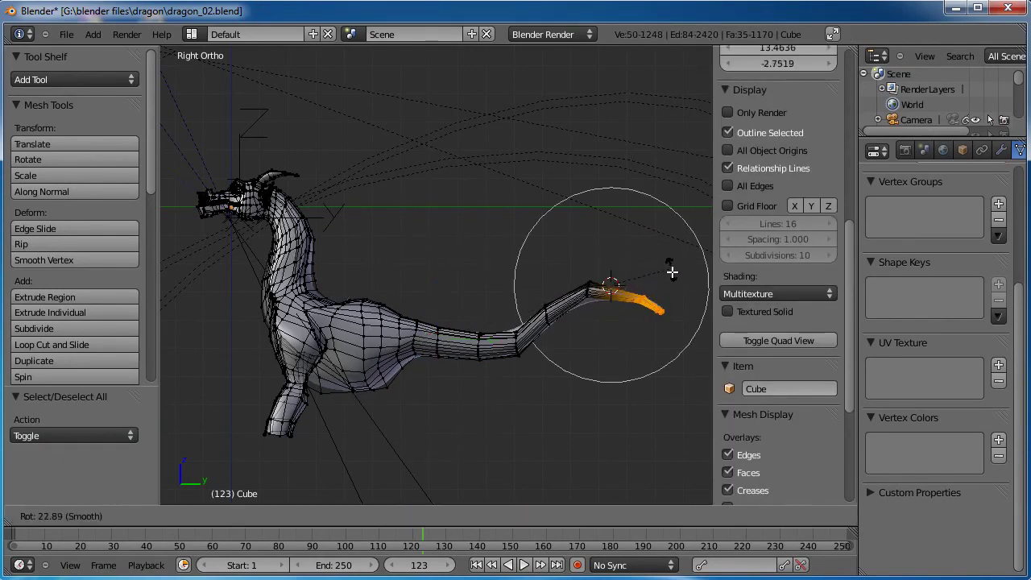
scroll(669, 269, "up", 3)
left_click(661, 277)
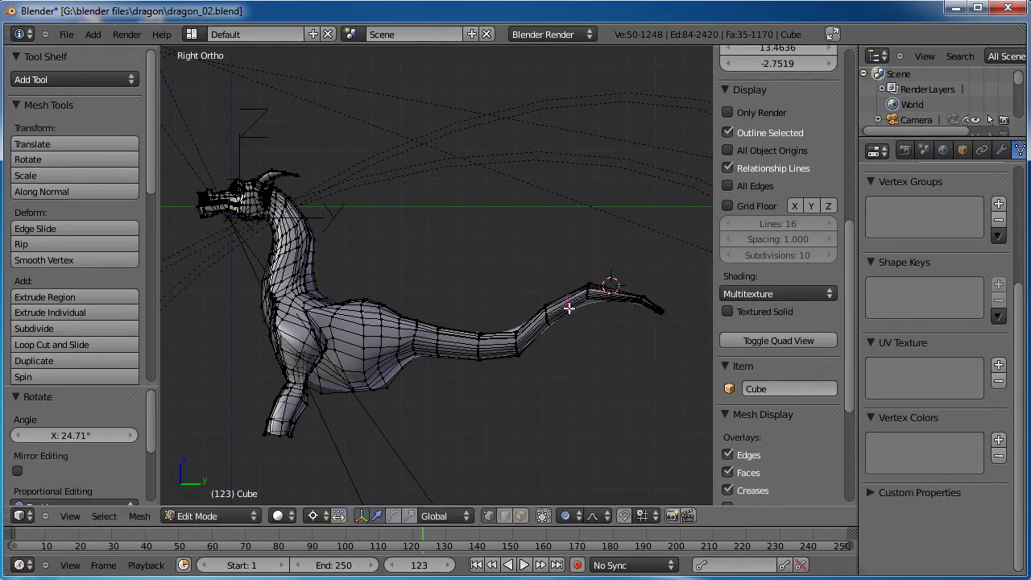
Add five single loop cuts along the tail, from the section near the tip toward the base.
left_click(569, 308)
left_click(579, 307)
key("ctrl+r")
left_click(608, 296)
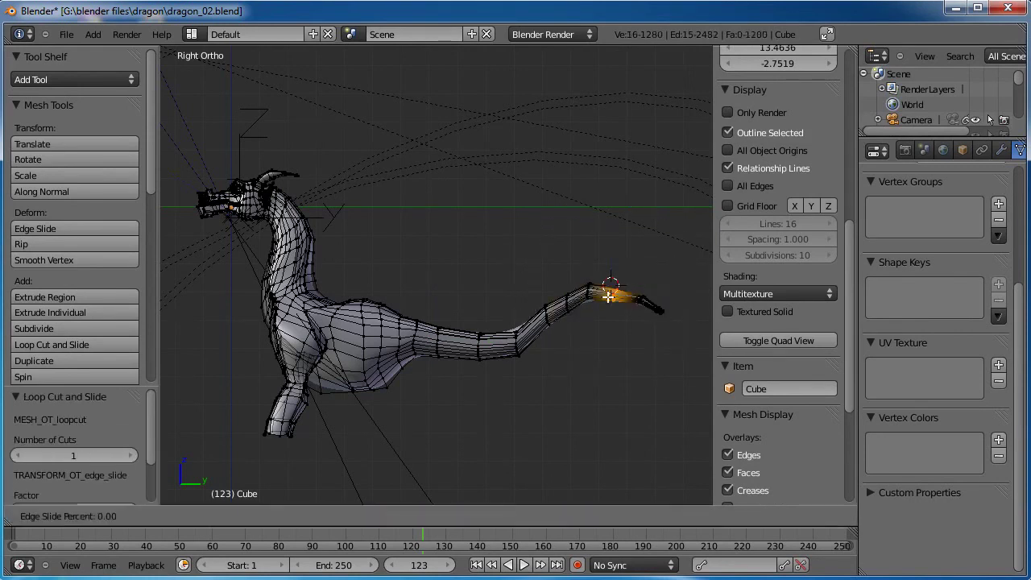
left_click(608, 296)
left_click(533, 330)
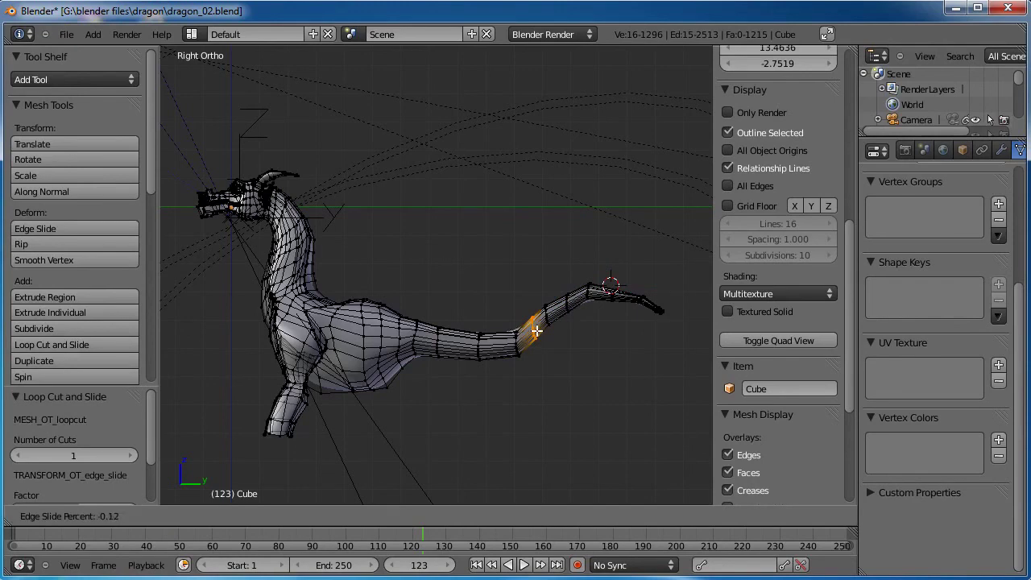
left_click(525, 337)
left_click(500, 348)
left_click(500, 348)
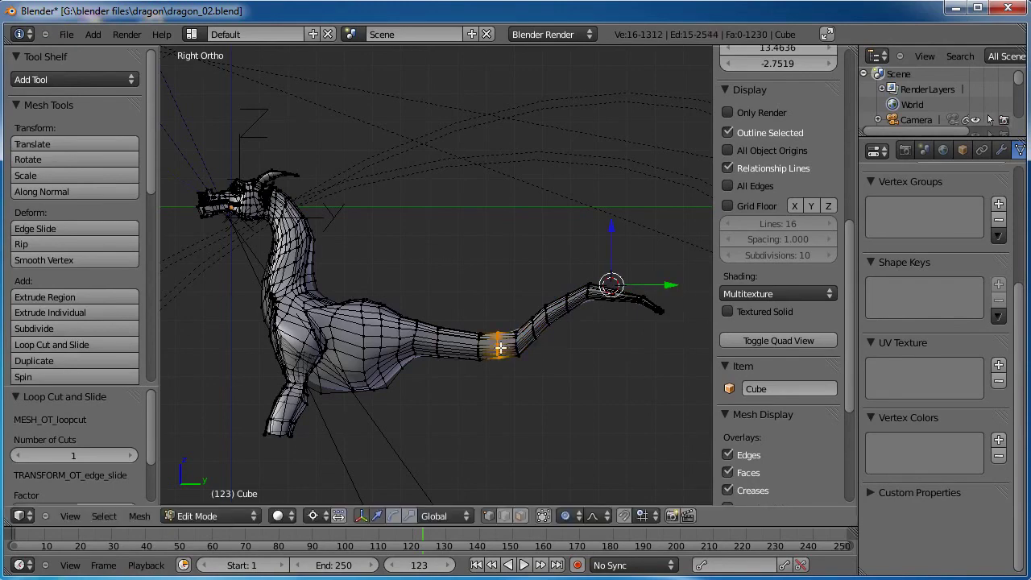
key("ctrl+r")
left_click(461, 344)
left_click(459, 343)
Select the end of the tail and rotate it further downward about the 3D cursor, reducing the proportional editing radius.
middle_click_drag(542, 324, 460, 324, "shift")
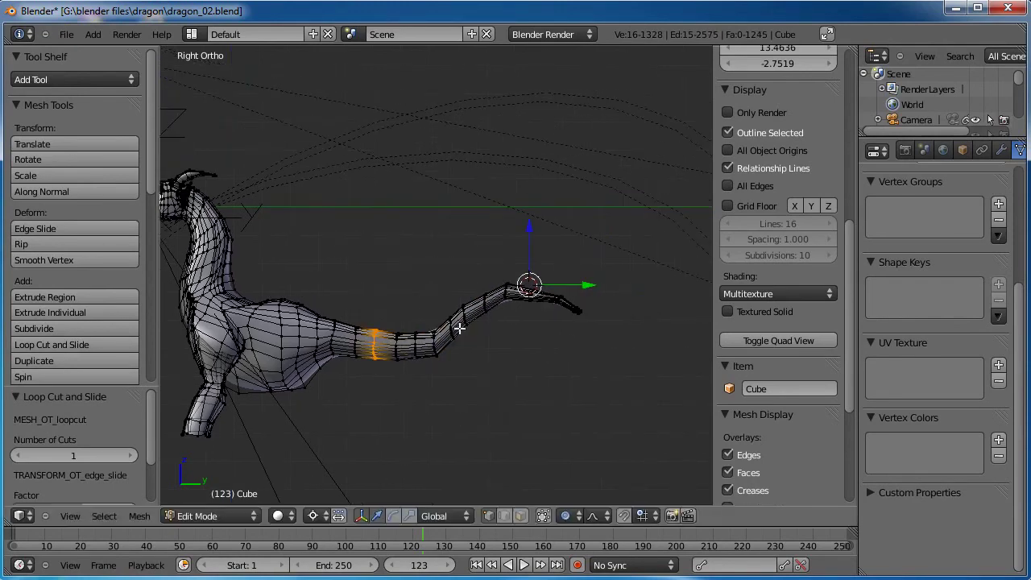
scroll(462, 332, "up", 2)
key("a")
key("b")
left_click_drag(649, 288, 582, 354)
key("r")
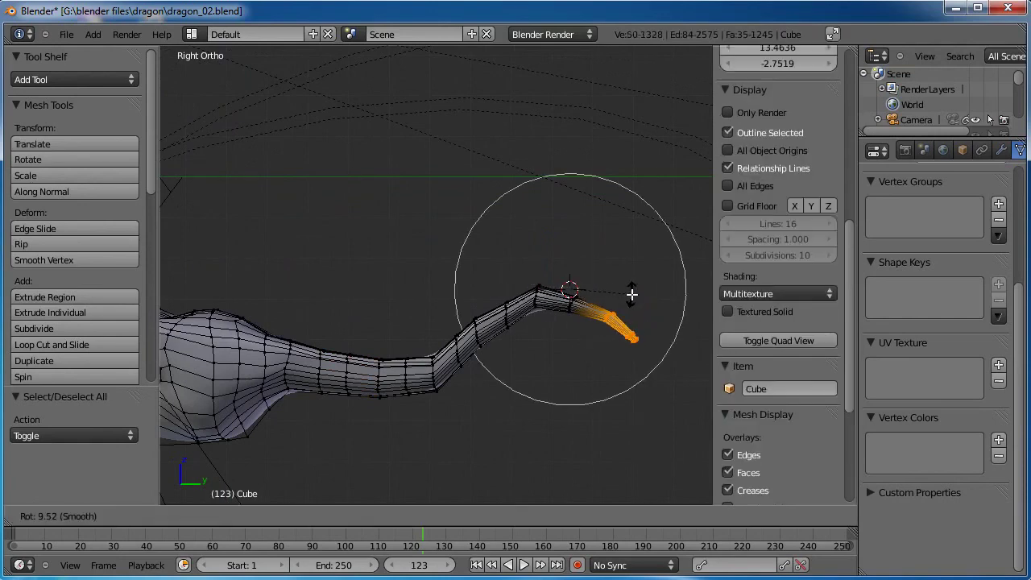
scroll(625, 301, "up", 3)
left_click(636, 300)
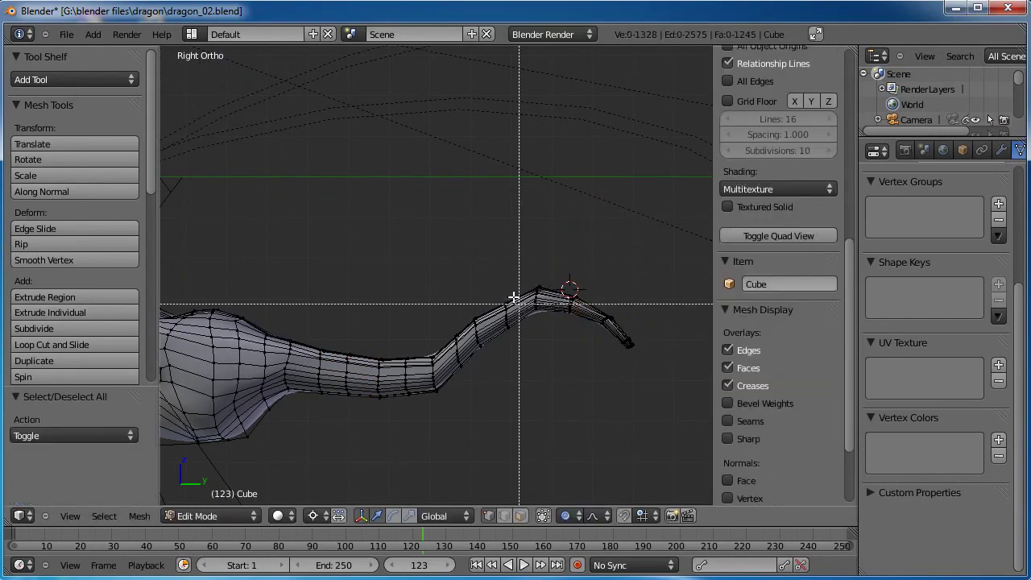
Move the edge loops at the tail's upper and lower bends upward with a small proportional radius to round the curve.
right_click(490, 352, "alt")
key("g")
scroll(490, 350, "up", 3)
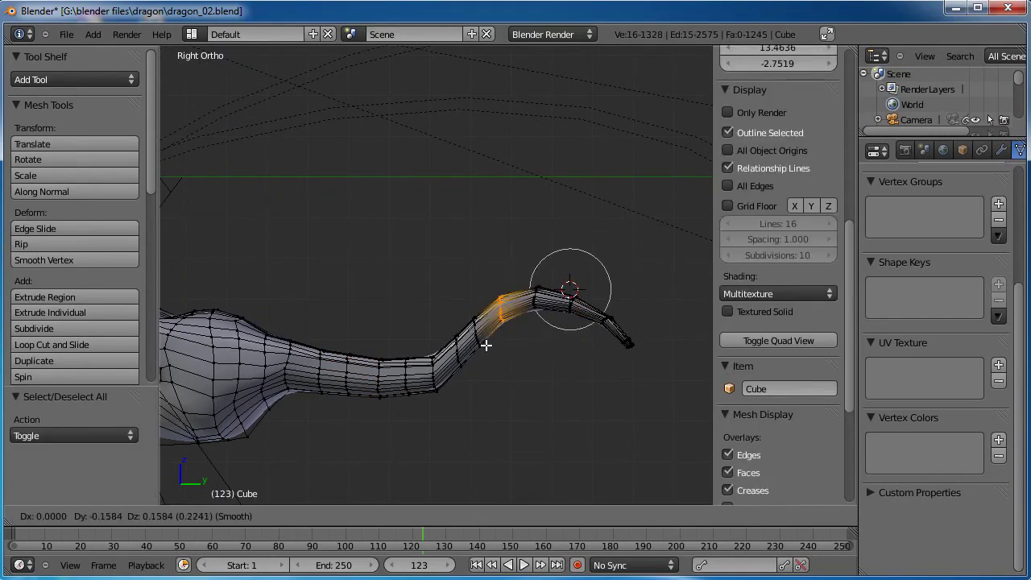
left_click(480, 351)
right_click(423, 400, "alt")
key("g")
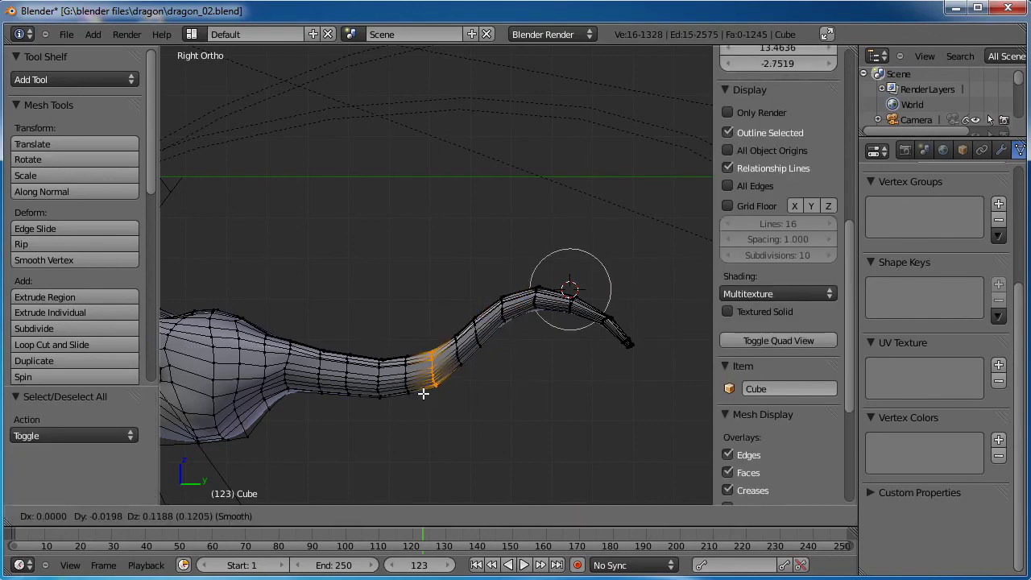
left_click(421, 392)
Select the edge loop near the tail's base and nudge it slightly downward.
key("a")
key("b")
left_click_drag(363, 343, 341, 394)
key("g")
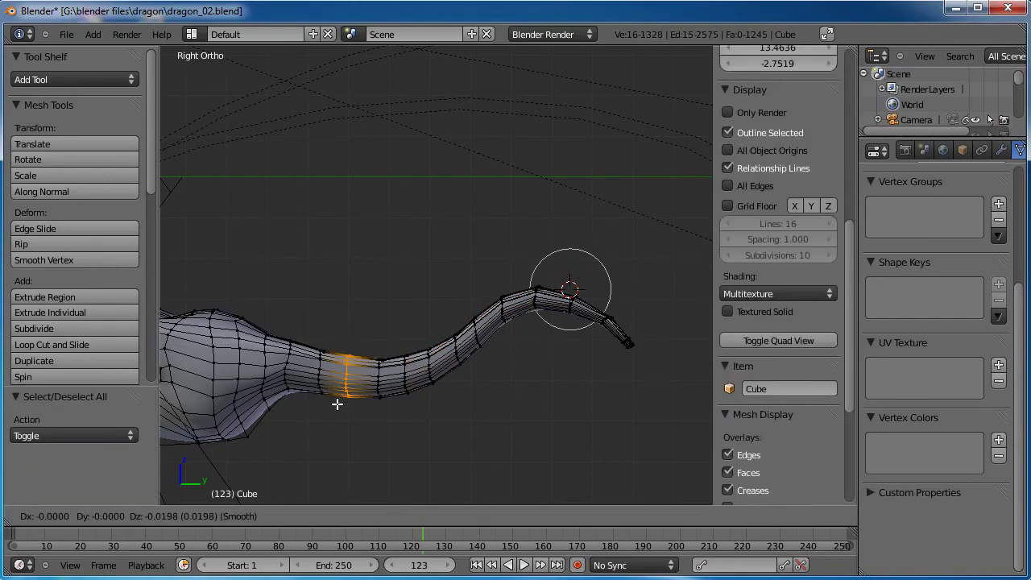
left_click(336, 404)
Deselect the mesh, return to Sculpt Mode and check the reshaped tail from the front.
key("a")
key("a")
scroll(437, 328, "down", 4)
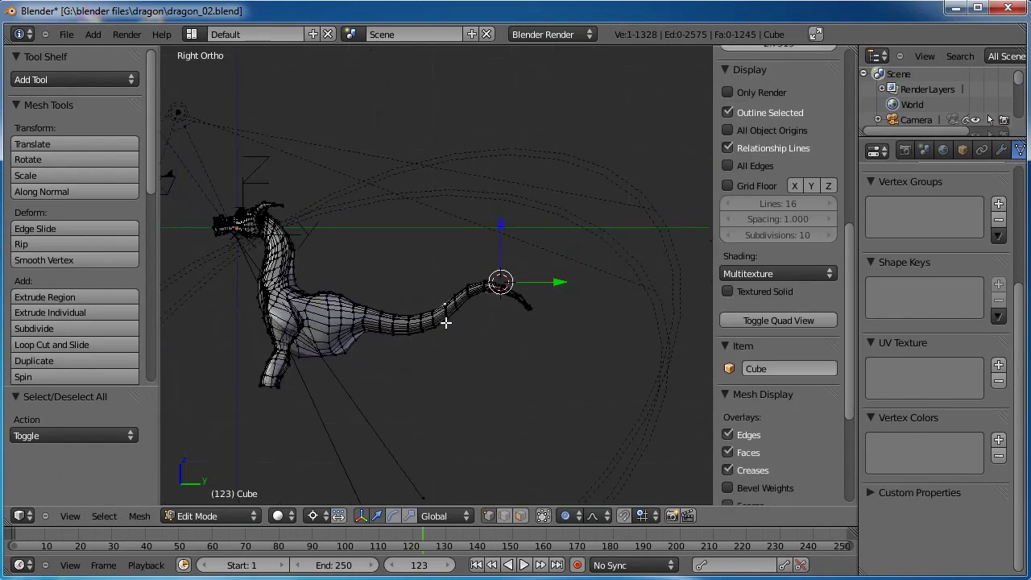
key("a")
key("Tab")
mouse_move(361, 300)
middle_mouse_down()
mouse_move(384, 355)
mouse_move(499, 364)
mouse_move(558, 337)
mouse_move(410, 399)
mouse_move(492, 430)
mouse_move(486, 254)
mouse_move(610, 281)
mouse_move(414, 272)
mouse_move(421, 320)
mouse_move(481, 325)
mouse_move(492, 299)
middle_mouse_up()
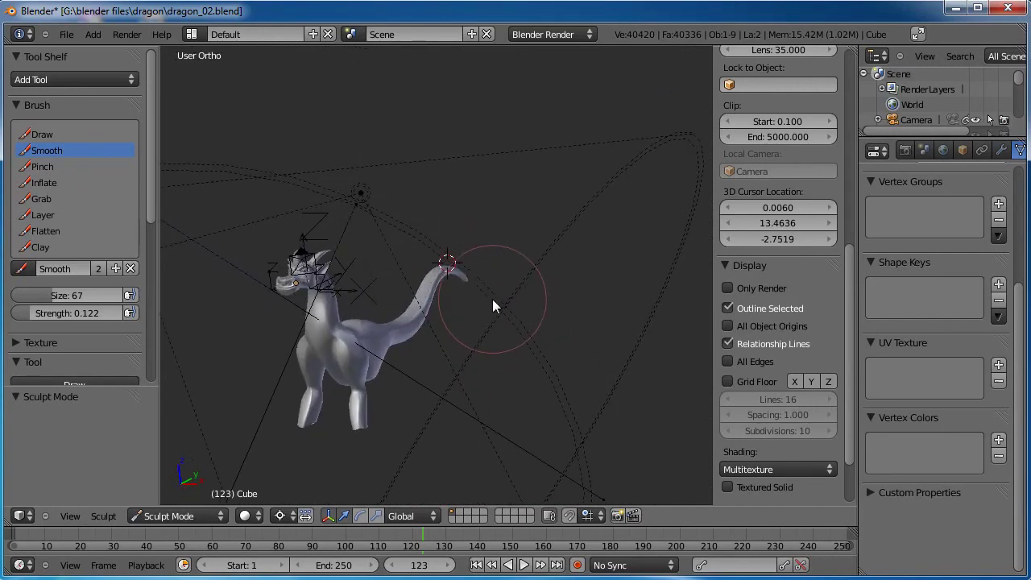
Zoom in on the dragon's body and save the model over dragon_02.blend.
scroll(459, 323, "up", 4)
middle_click_drag(444, 323, 428, 264)
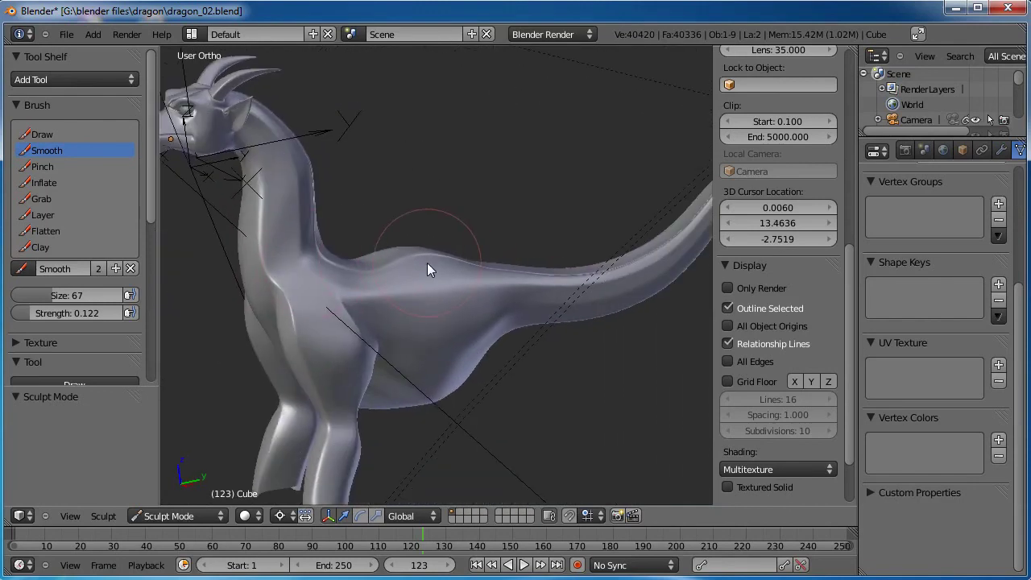
key("ctrl+s")
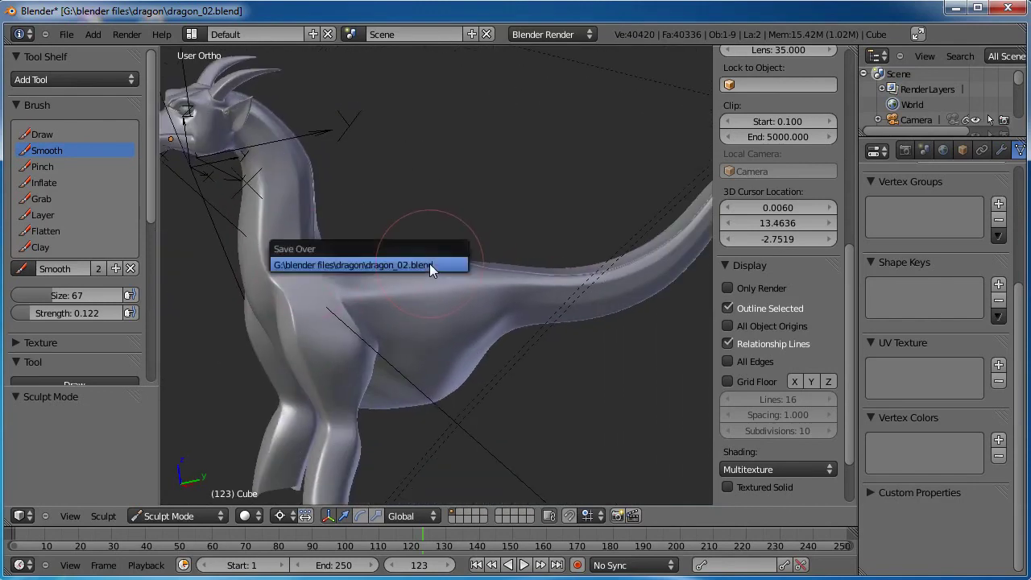
left_click(429, 265)
Switch to Edit Mode in the right side view and box-select a short column of vertices on the rear flank.
key("KP_3")
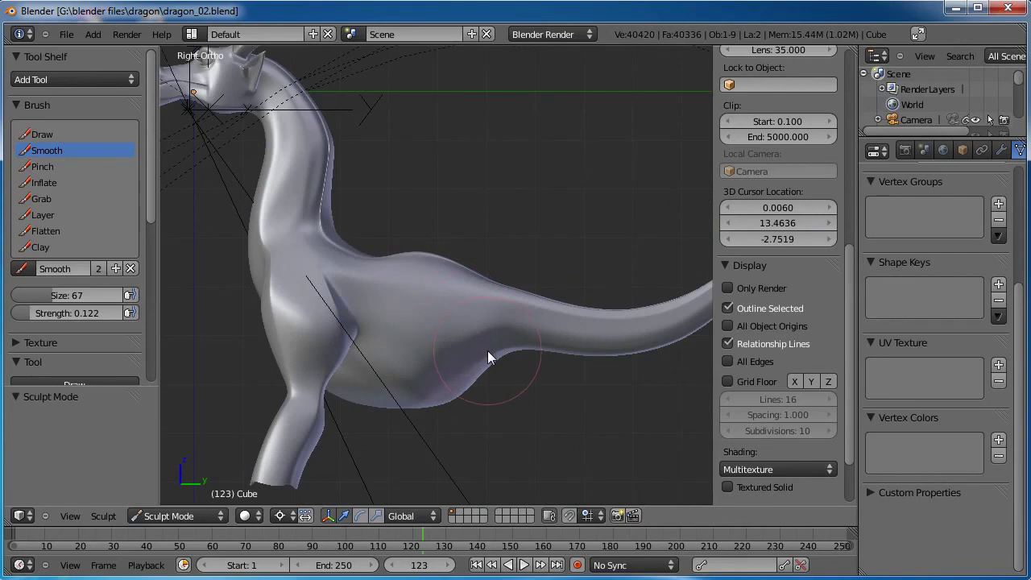
middle_click_drag(487, 350, 476, 329, "shift")
left_click(173, 517)
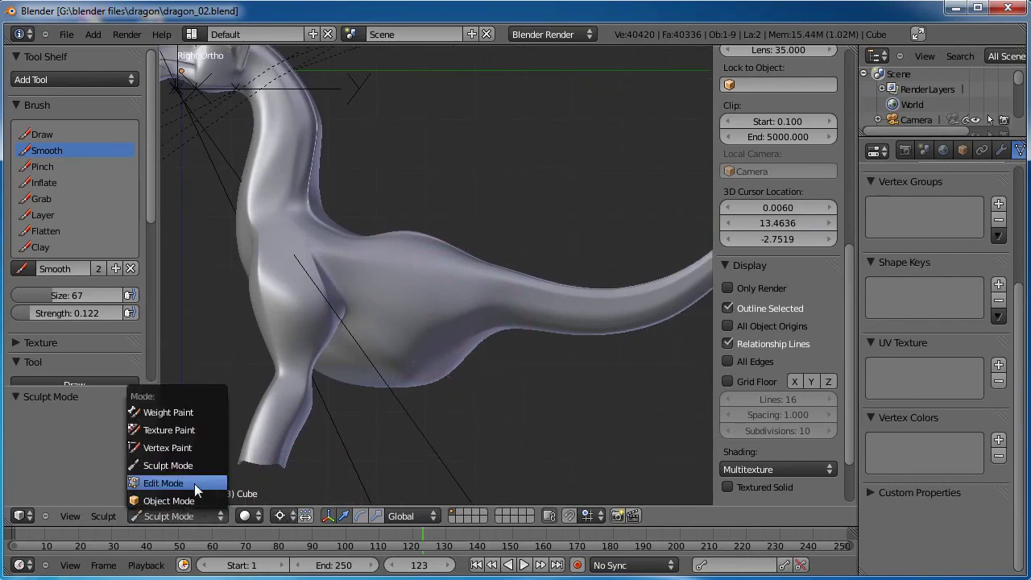
left_click(195, 483)
key("a")
key("a")
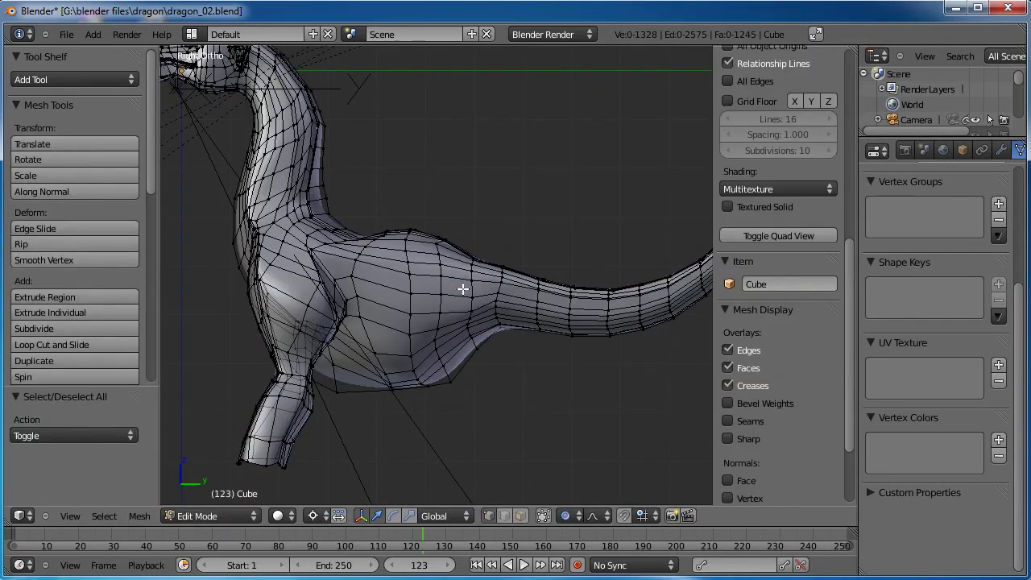
key("b")
left_click_drag(463, 287, 444, 317)
left_click_drag(420, 351, 421, 352)
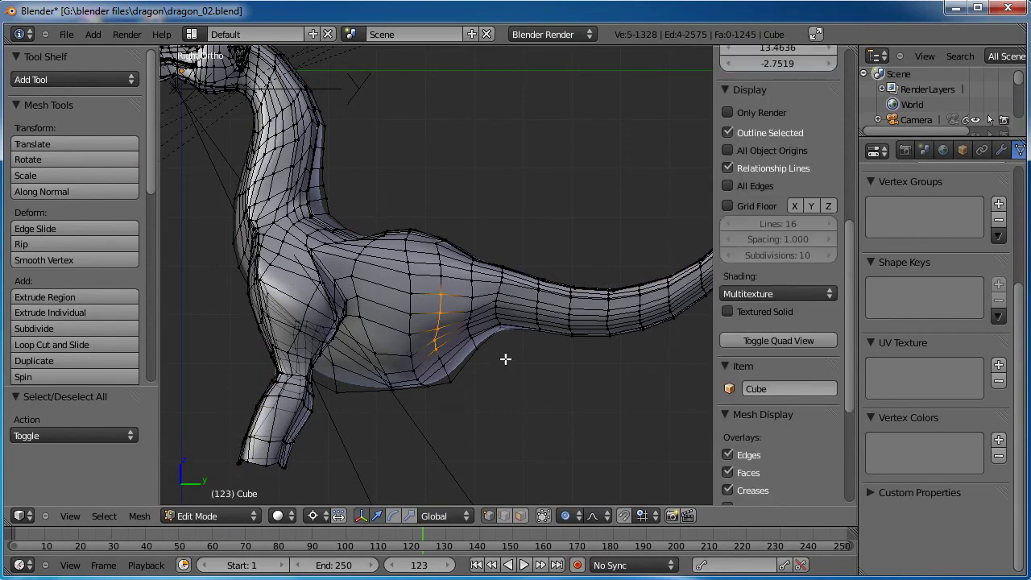
In face select mode, select a compact patch of 12 faces on the rear flank just ahead of the tail.
middle_click_drag(504, 359, 444, 485)
left_click(520, 515)
key("b")
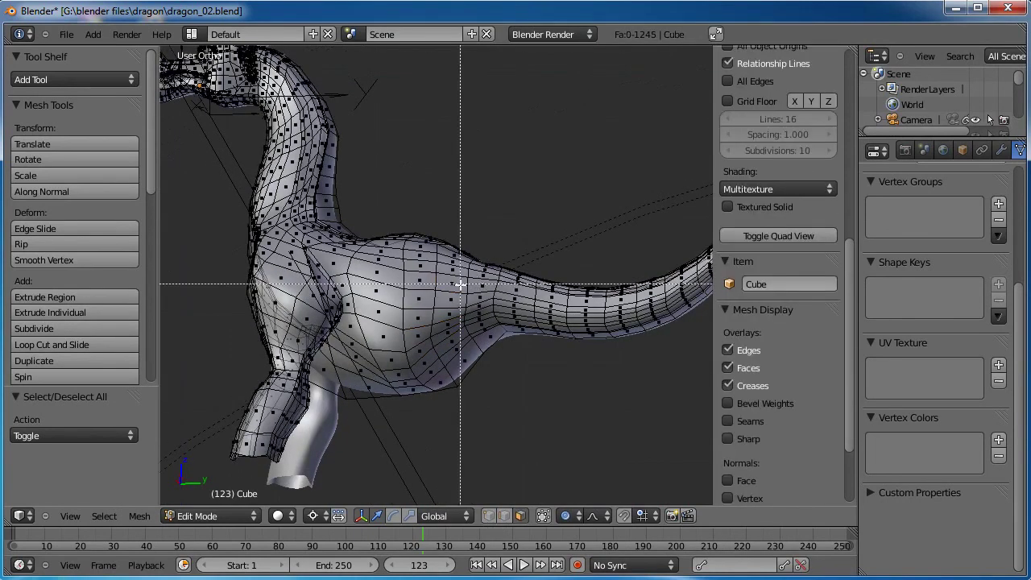
left_click_drag(460, 285, 422, 348)
key("b")
left_click_drag(449, 274, 439, 297)
key("b")
key("b")
left_click_drag(431, 356, 435, 366)
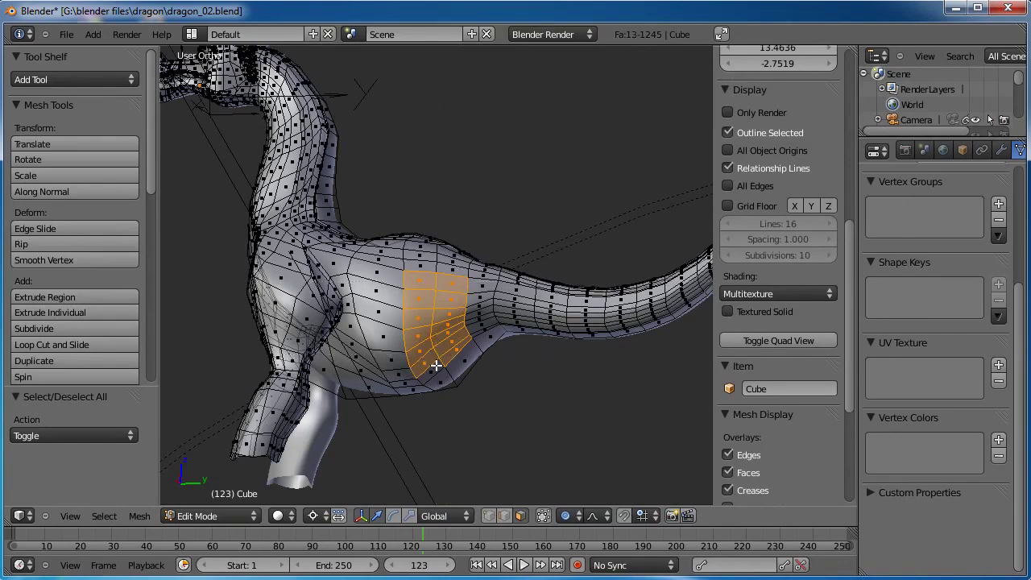
right_click(454, 349, "shift")
middle_click_drag(496, 352, 413, 394)
Extrude the selected flank faces slightly outward and set the pivot to the selection's centre instead of the 3D cursor.
key("e")
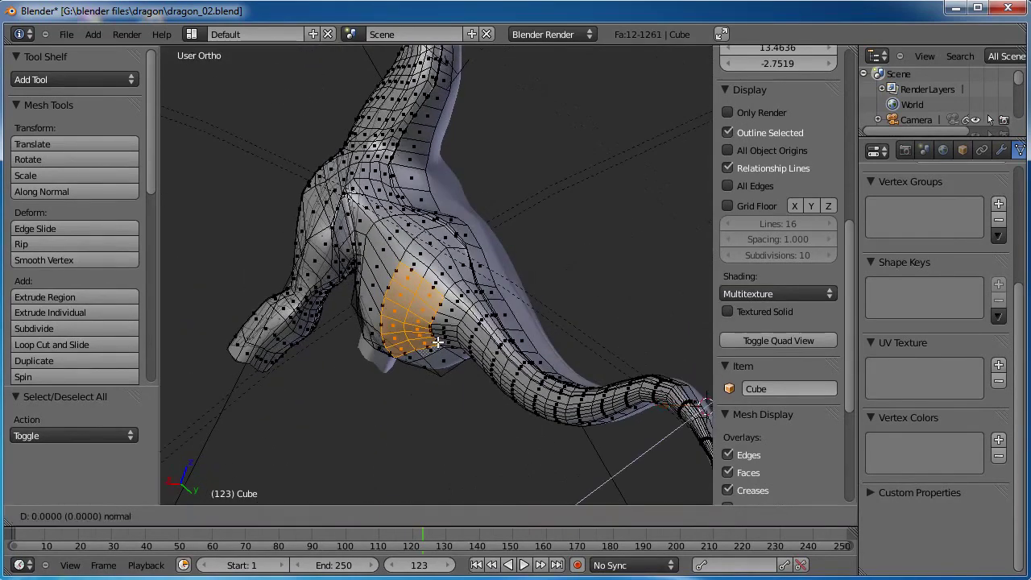
left_click(438, 341)
scroll(440, 341, "down", 3)
scroll(440, 341, "up", 5)
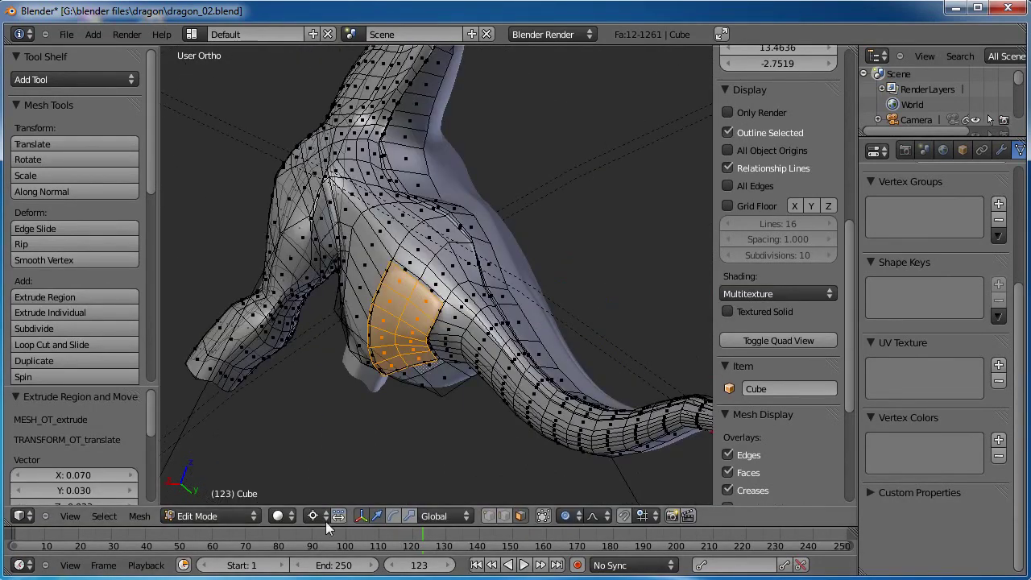
left_click(315, 514)
left_click(331, 451)
middle_click_drag(356, 311, 458, 302)
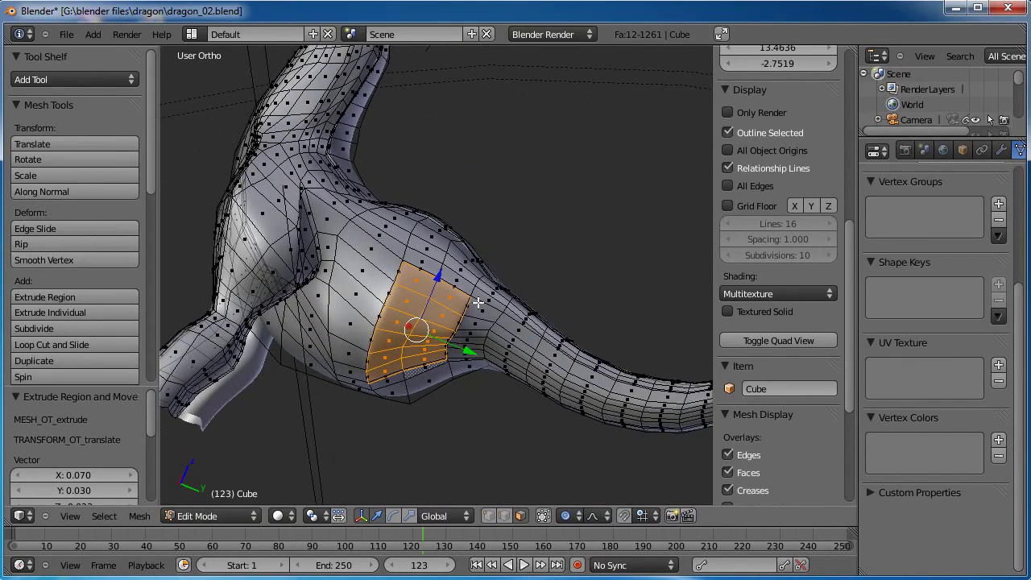
Turn off proportional editing and scale the extruded flank faces down to 0.818.
key("s")
right_click(472, 302)
key("o")
scroll(476, 301, "up", 3)
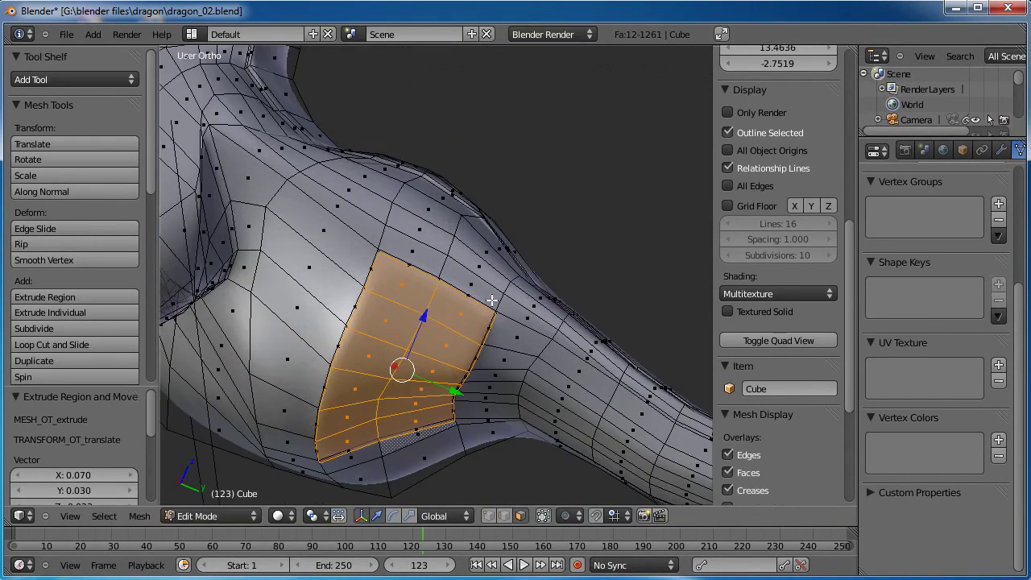
middle_click_drag(491, 300, 524, 260, "shift")
key("s")
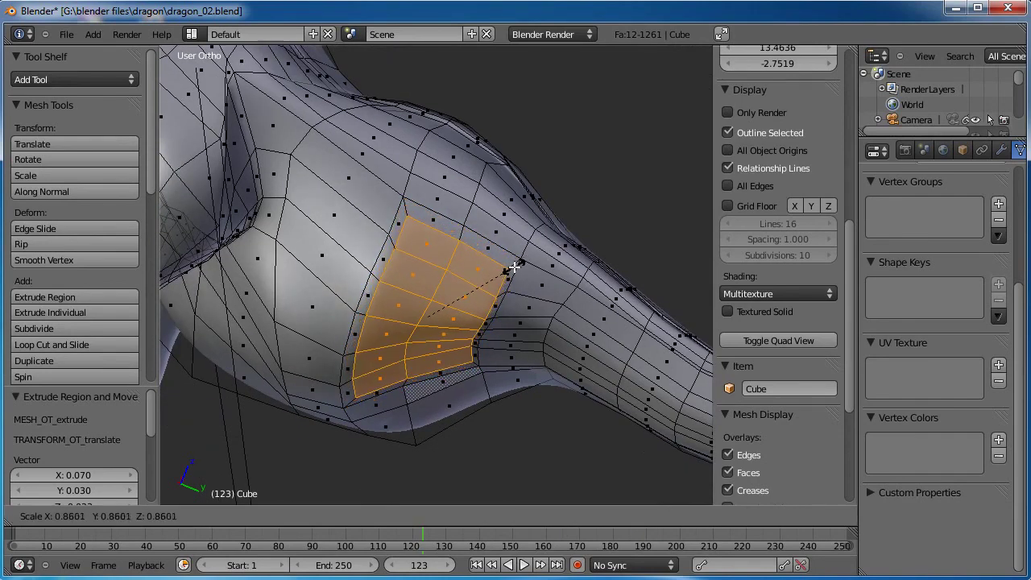
left_click(504, 269)
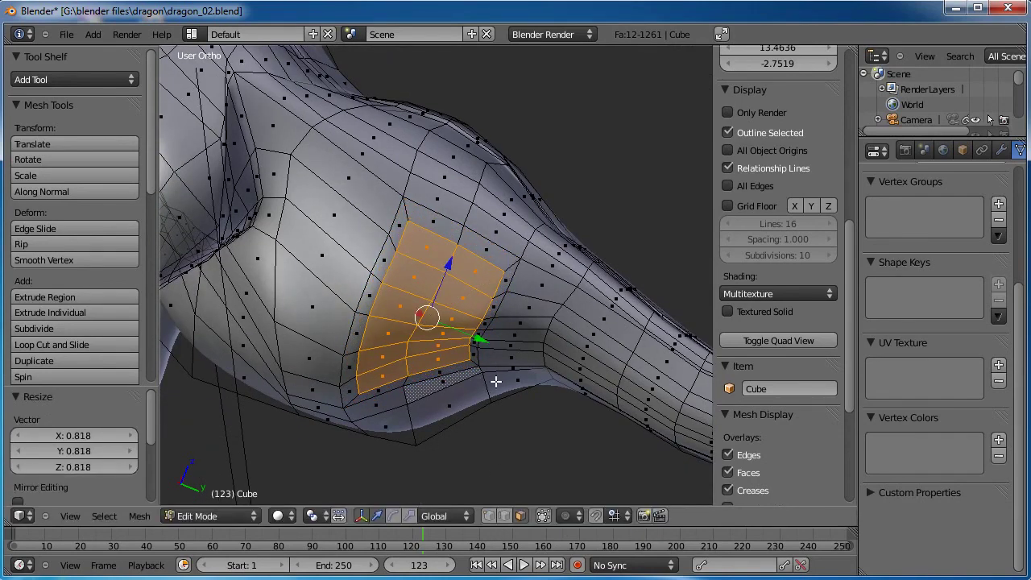
Re-enable proportional editing and, in vertex select mode, pull the patch's two upper corners and lower rear corner inward to round it.
key("o")
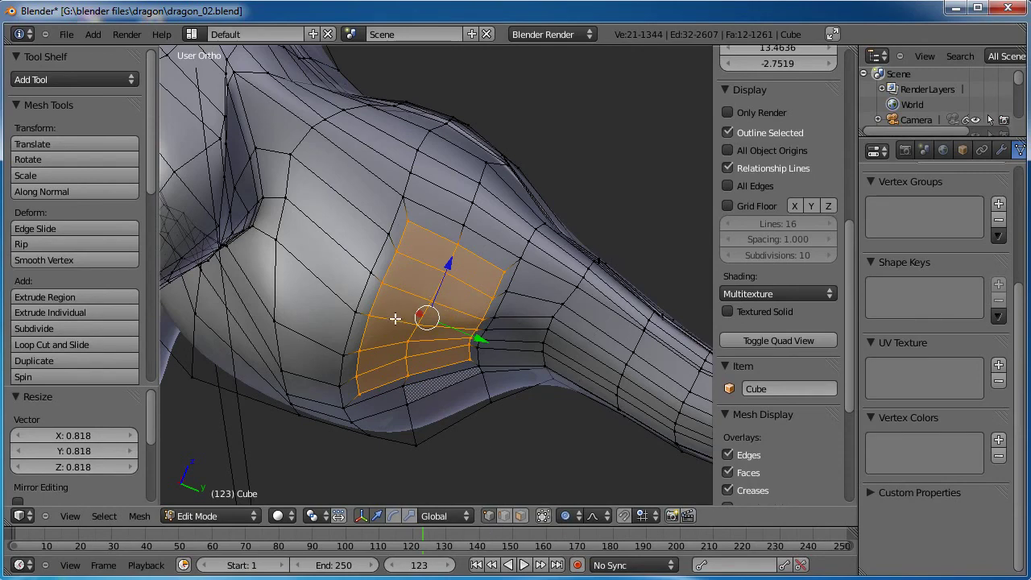
middle_click_drag(395, 319, 420, 232)
right_click(419, 229)
key("g")
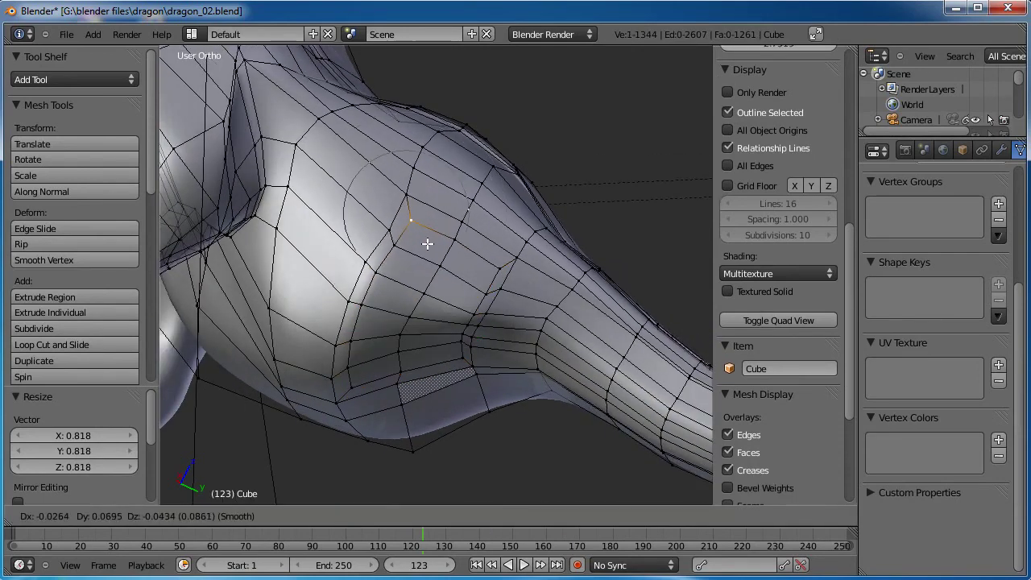
left_click(433, 250)
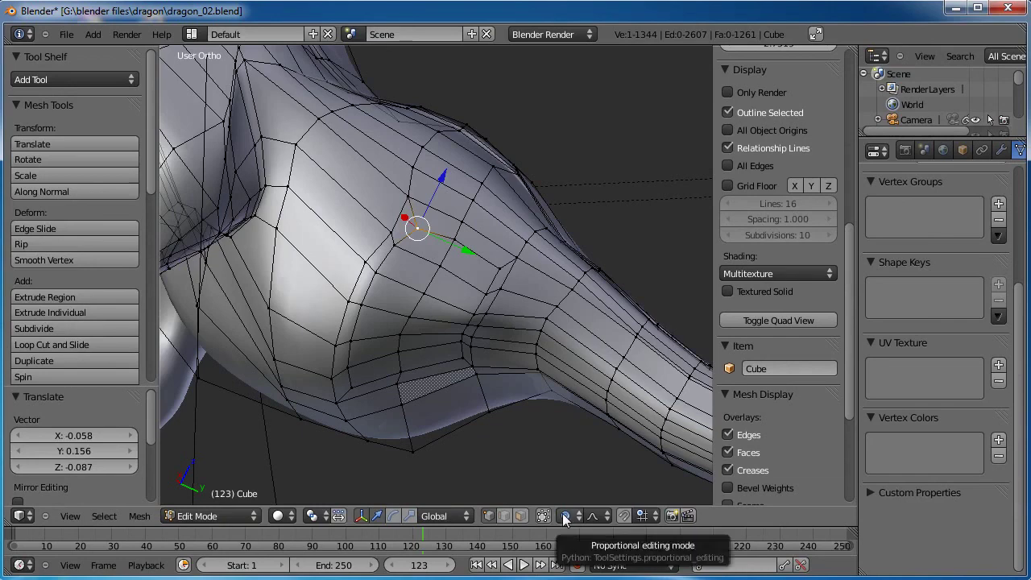
left_click_drag(500, 264, 487, 265)
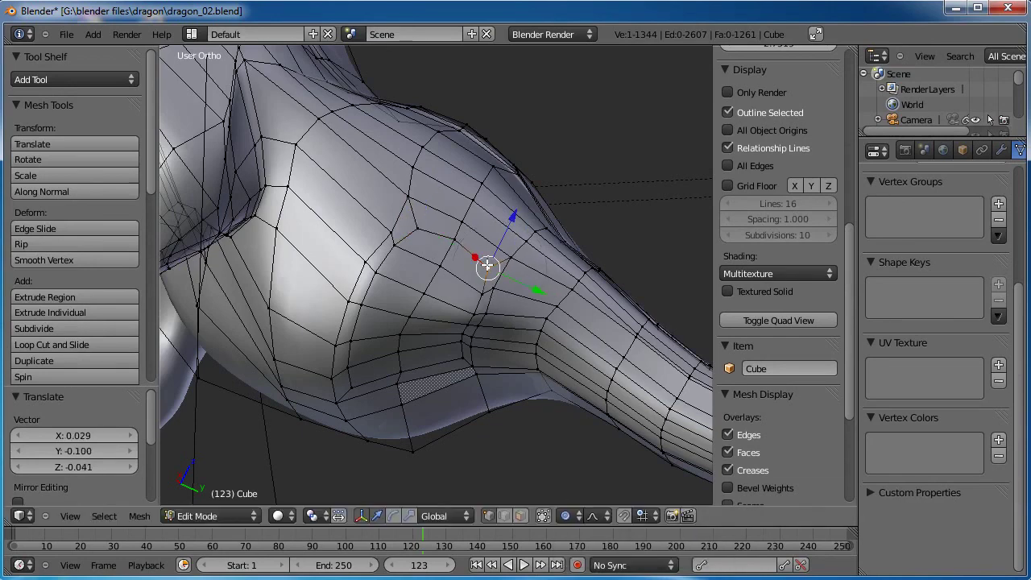
left_click_drag(464, 364, 455, 358)
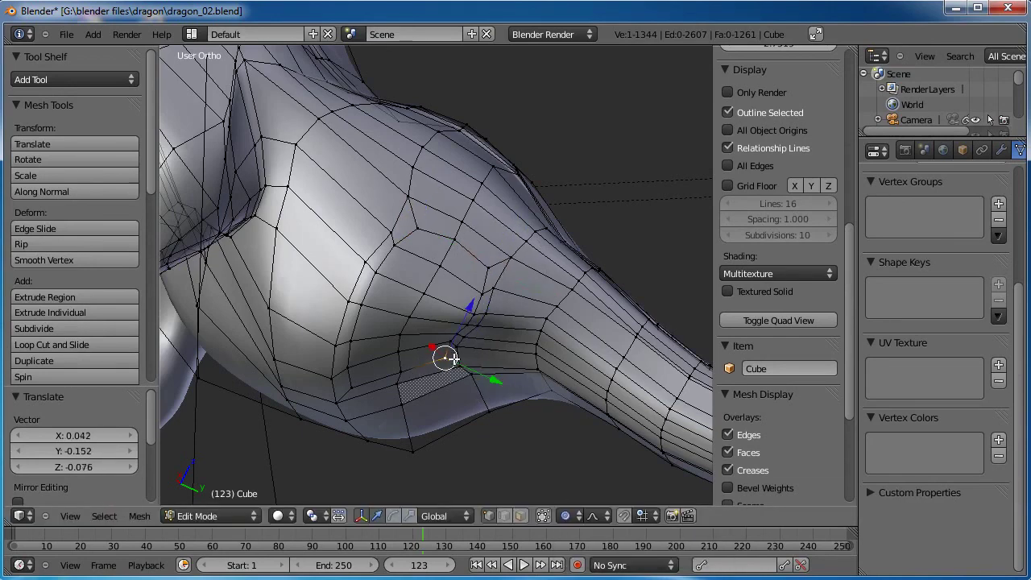
Reposition a vertex on the patch's rear edge and its lower front corner vertex to round the outline further.
right_click_drag(458, 338, 475, 350)
right_click(357, 388)
middle_click_drag(385, 405, 382, 347)
key("g")
left_click(448, 297)
key("g")
left_click(392, 245)
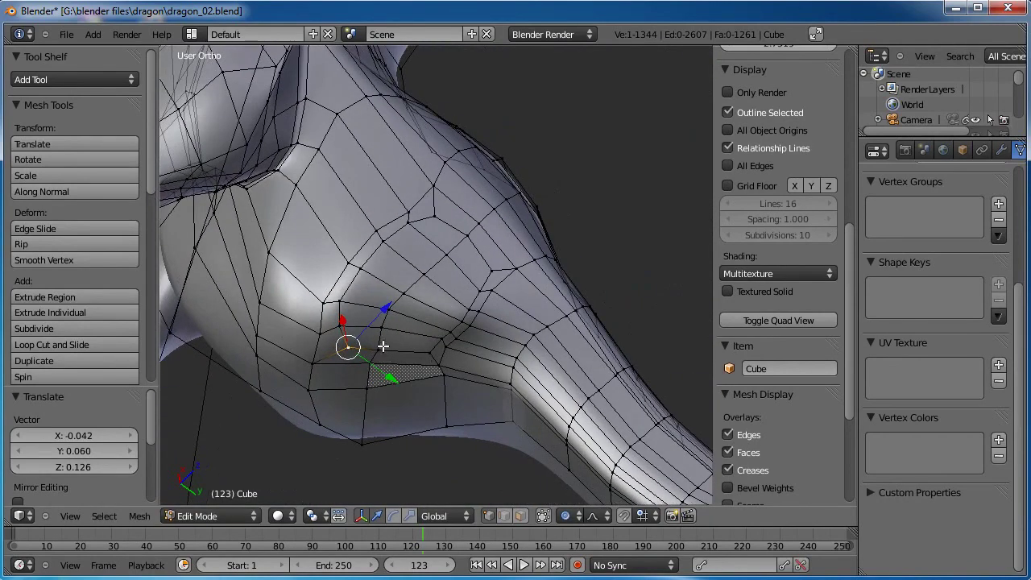
key("g")
left_click(383, 370)
Select the cluster of four vertices at the patch's lower rear corner and move it slightly with proportional editing.
right_click(441, 340)
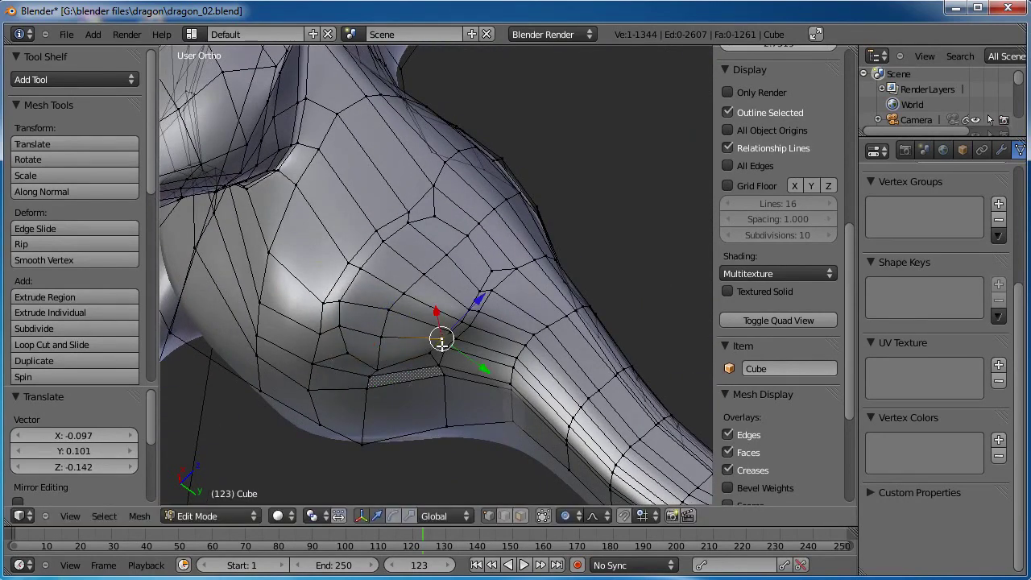
right_click(445, 350, "shift")
right_click(429, 353, "shift")
right_click(436, 364, "shift")
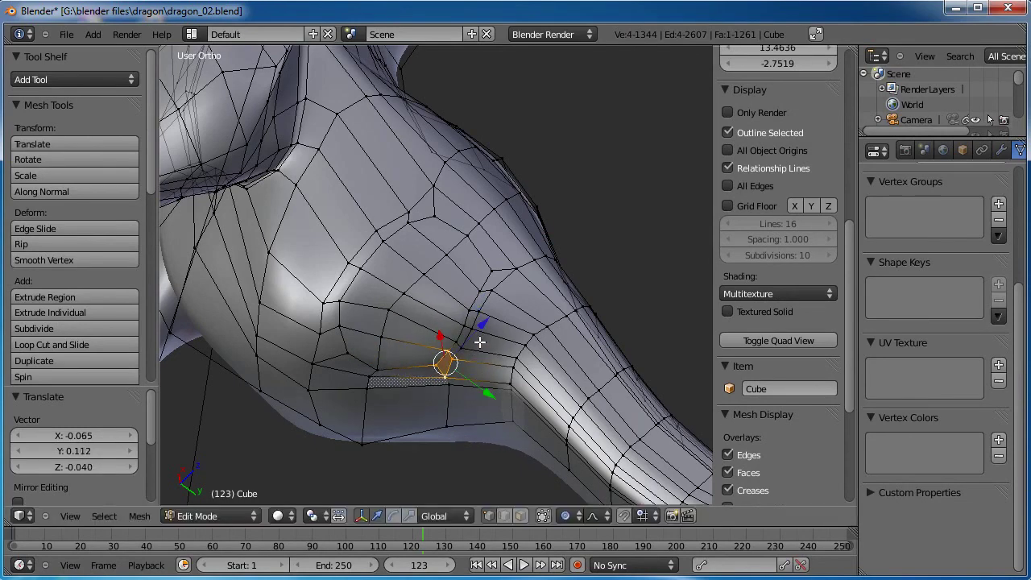
key("a")
key("b")
left_click_drag(487, 302, 444, 363)
key("a")
key("g")
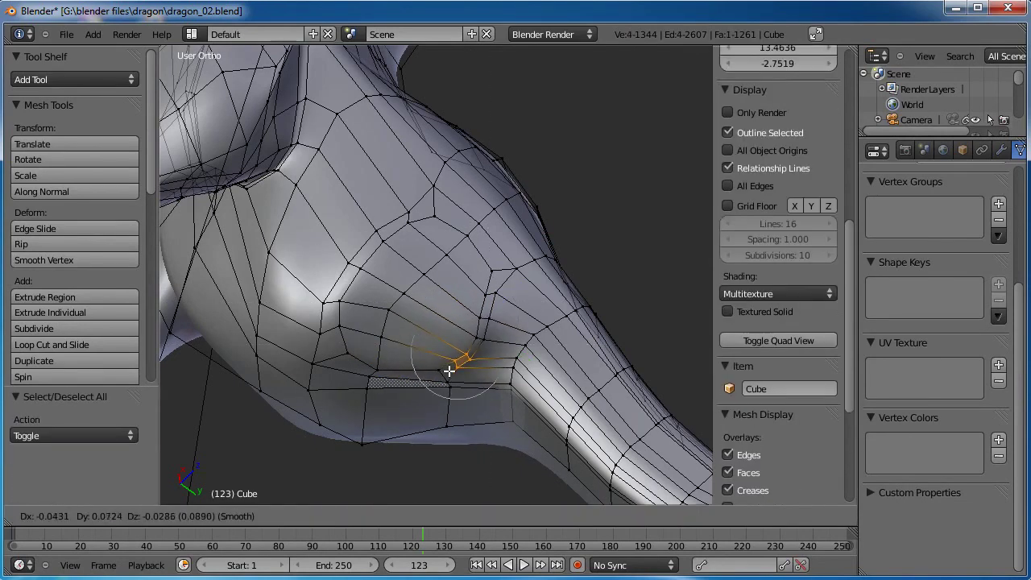
left_click(451, 372)
Move the vertices along the patch's front edge, including the four around its upper part, forward to widen the rounded outline.
key("a")
key("b")
left_click_drag(383, 252, 328, 277)
key("g")
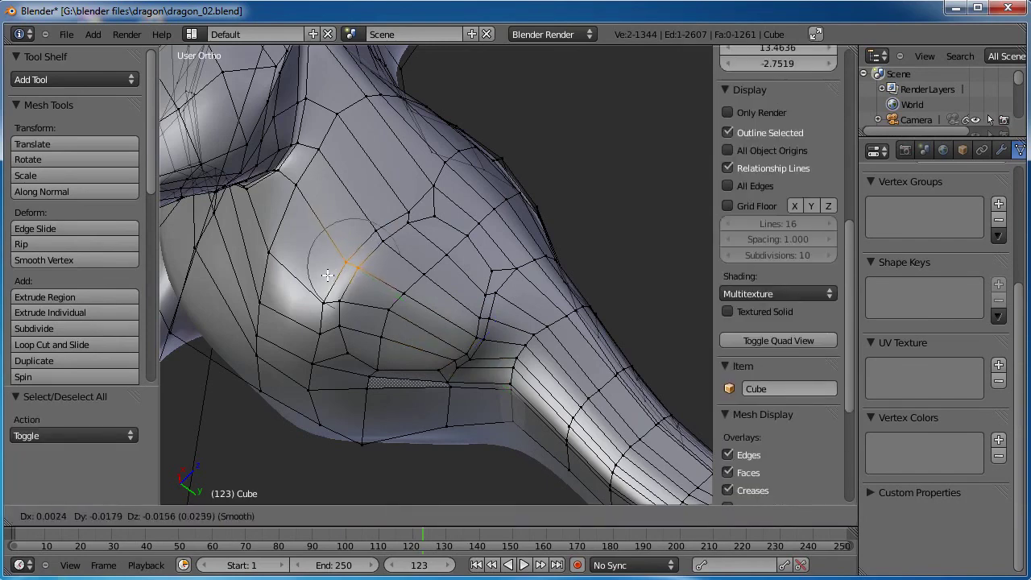
left_click(326, 266)
key("a")
right_click(376, 231)
key("g")
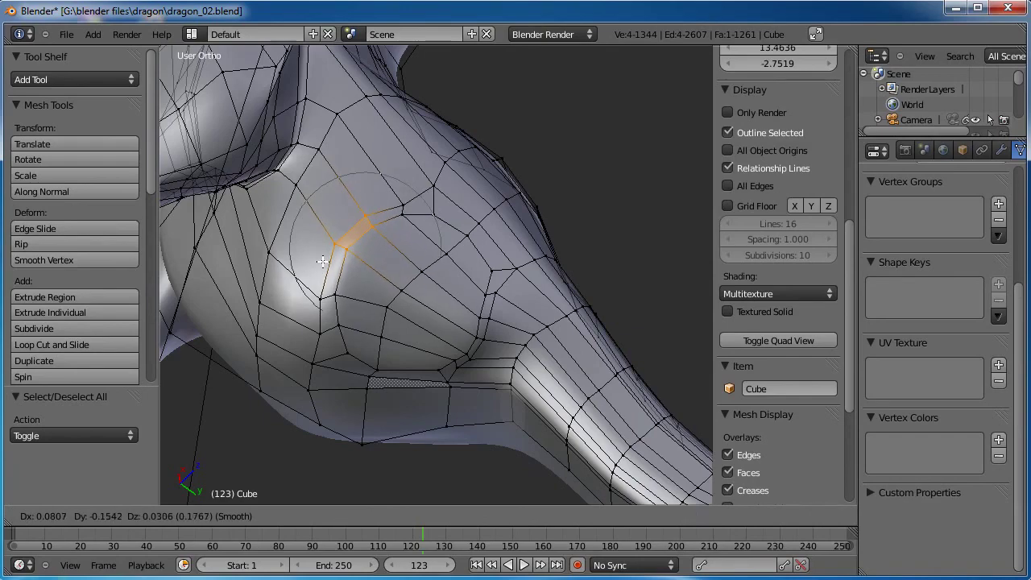
left_click(330, 274)
Select the faces in the dip of the back behind the neck and raise them slightly with proportional editing.
middle_click_drag(330, 274, 409, 276)
scroll(338, 233, "up", 2)
key("a")
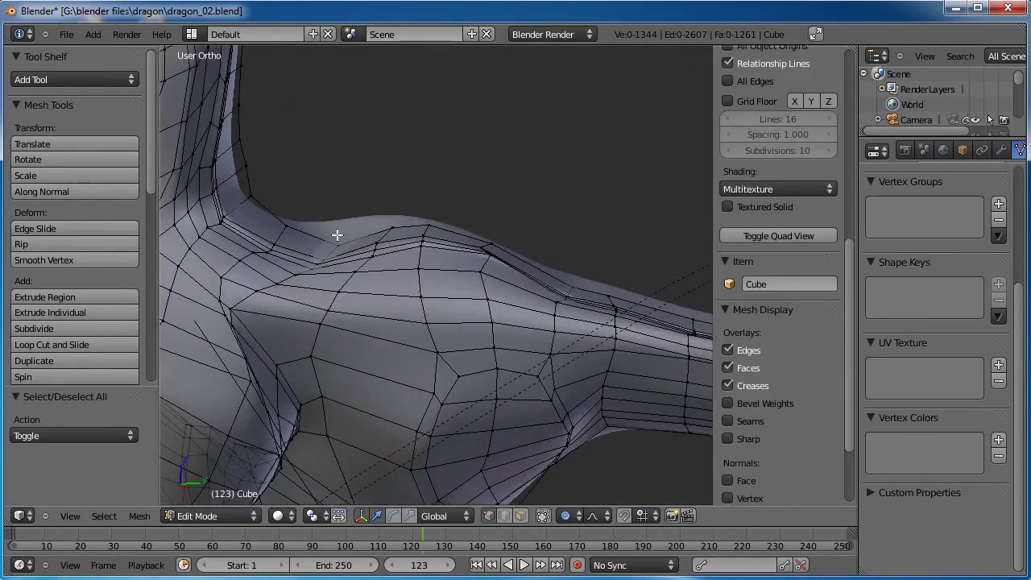
left_click_drag(266, 267, 266, 267)
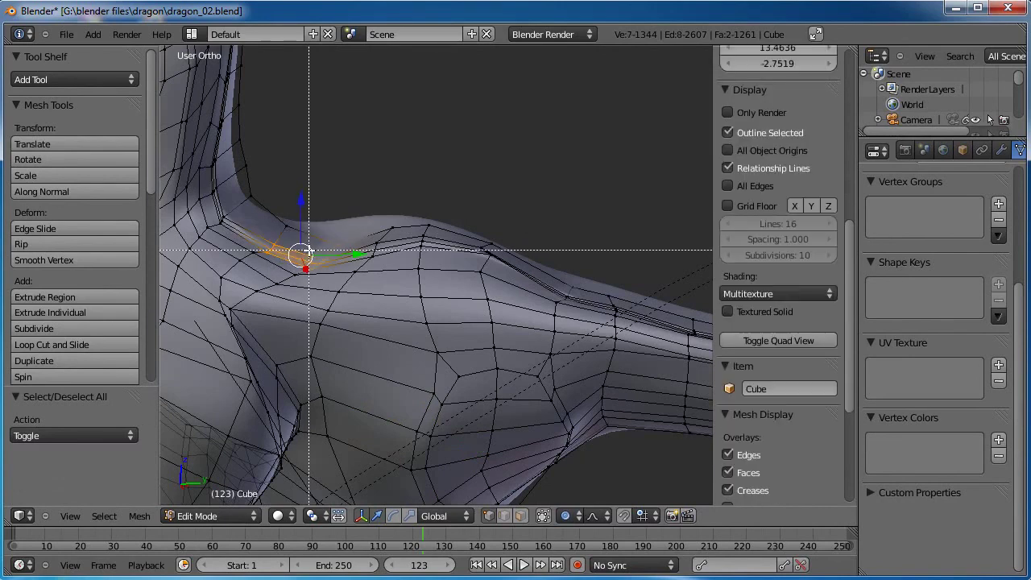
key("g")
right_click(335, 240)
right_click(285, 221, "shift")
key("g")
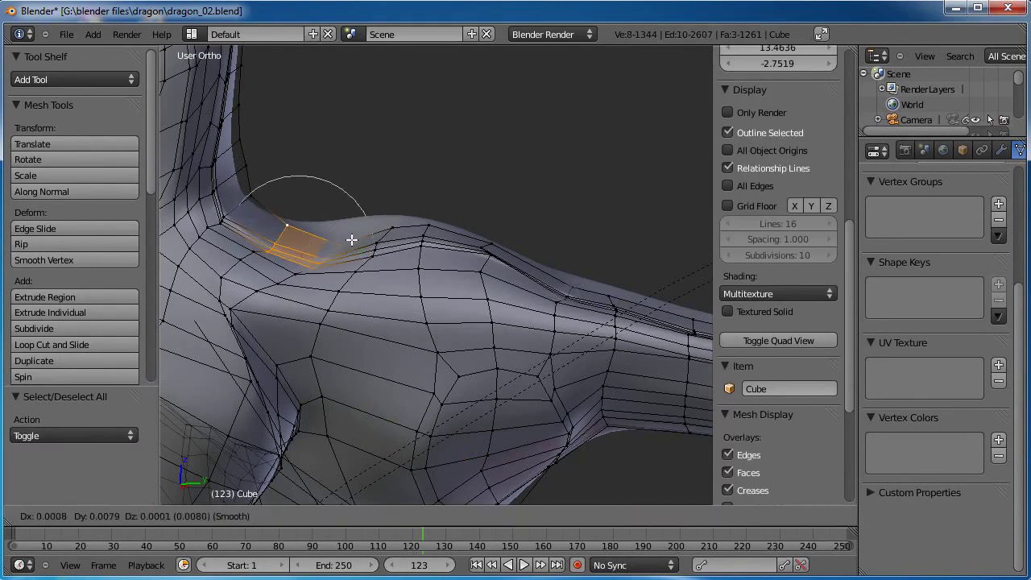
left_click(348, 223)
Adjust the height of the vertices at the rear of the back's dip, then check the smoothed body in Object Mode.
key("a")
key("b")
left_click_drag(348, 214, 311, 256)
key("g")
left_click(309, 247)
key("a")
scroll(373, 267, "down", 6)
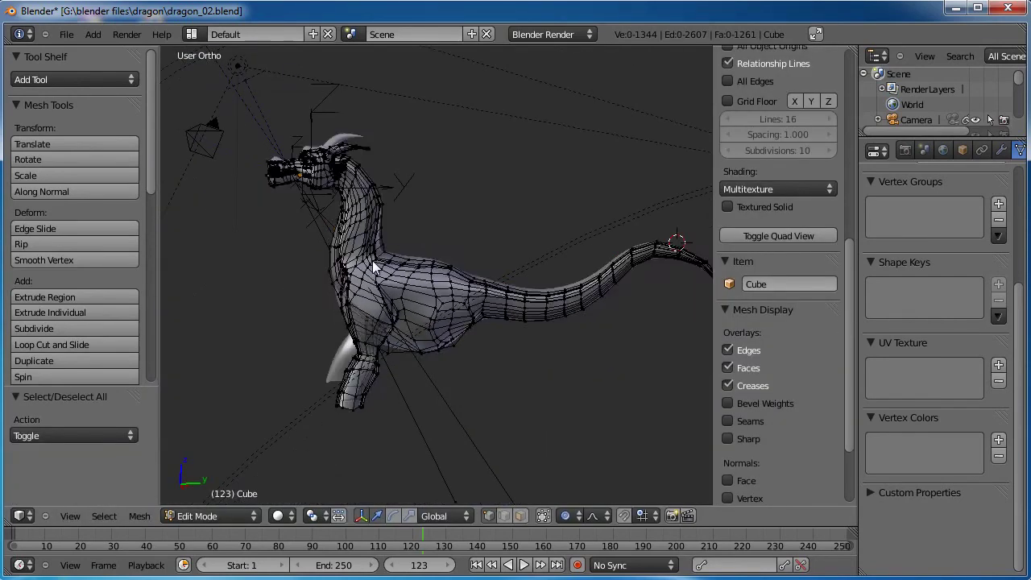
key("Tab")
middle_click_drag(317, 318, 481, 300)
scroll(467, 314, "up", 6)
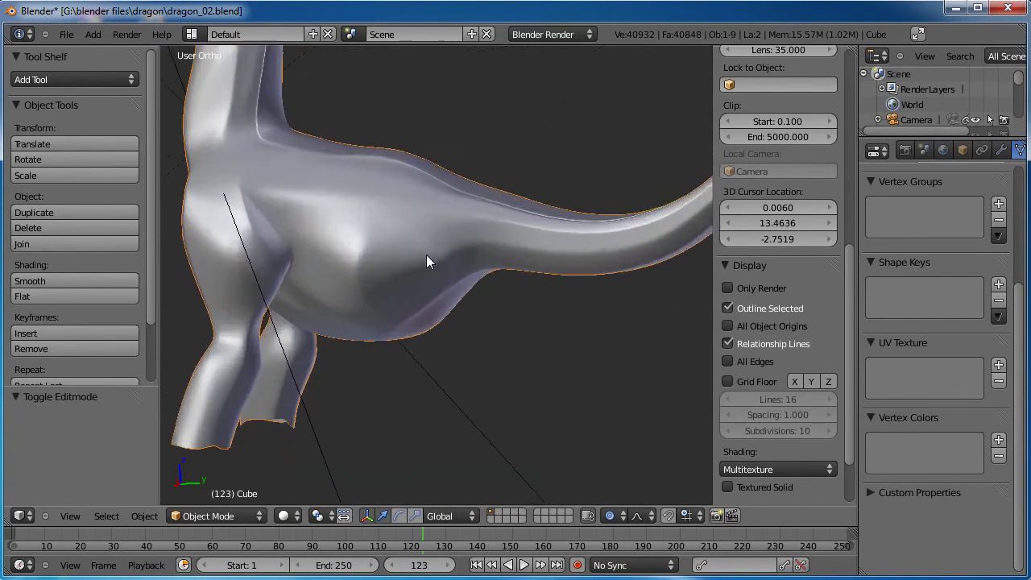
Return to Edit Mode in face select and select the 12 faces of the rounded patch on the rear flank.
key("Tab")
left_click(520, 515)
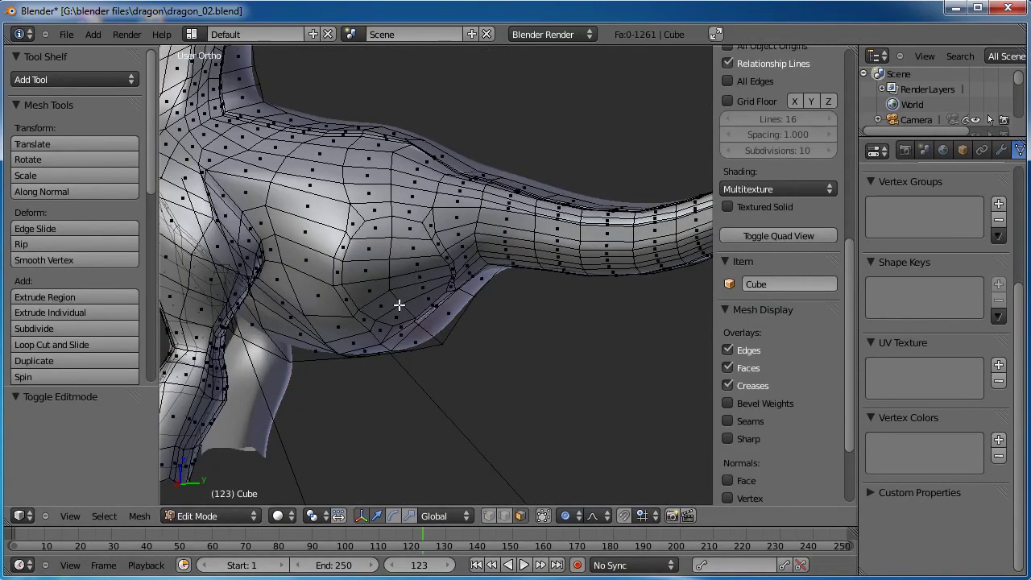
middle_click_drag(398, 302, 419, 218)
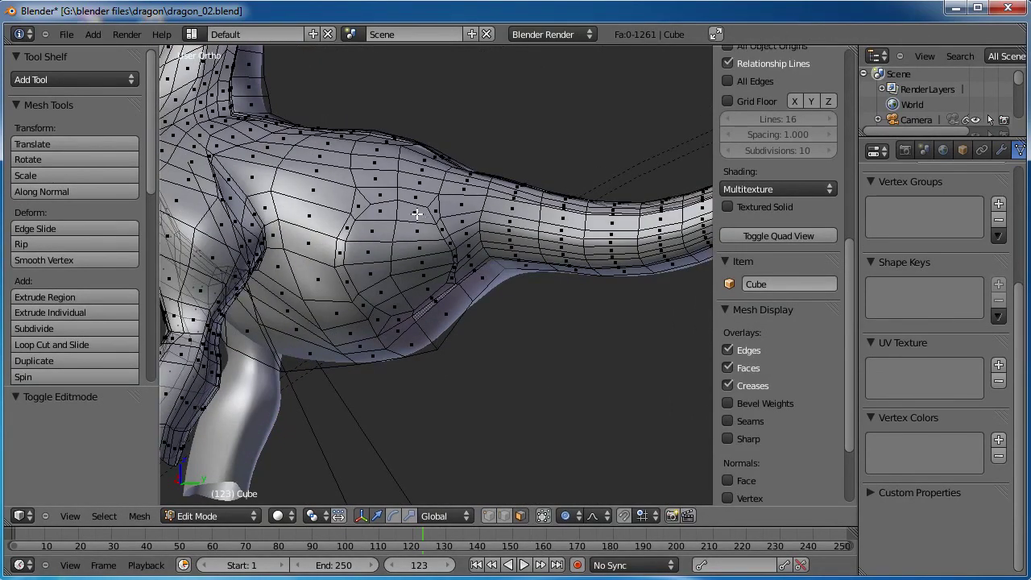
right_click(417, 214)
right_click(418, 231, "shift")
right_click(420, 248, "shift")
right_click(423, 265, "shift")
right_click(426, 290, "shift")
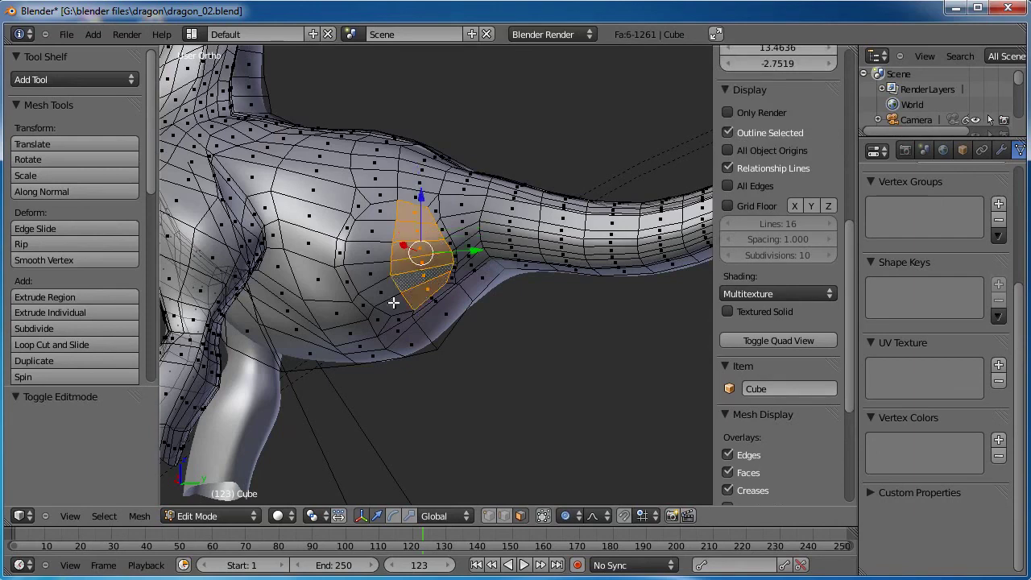
right_click(393, 303, "shift")
right_click(380, 291, "shift")
right_click(370, 274, "shift")
right_click(372, 250, "shift")
Extrude the rounded patch outward by 0.250 in X and 0.100 in Y, and rotate the new faces 6.875°.
middle_click_drag(386, 211, 463, 296)
key("e")
left_click(486, 303)
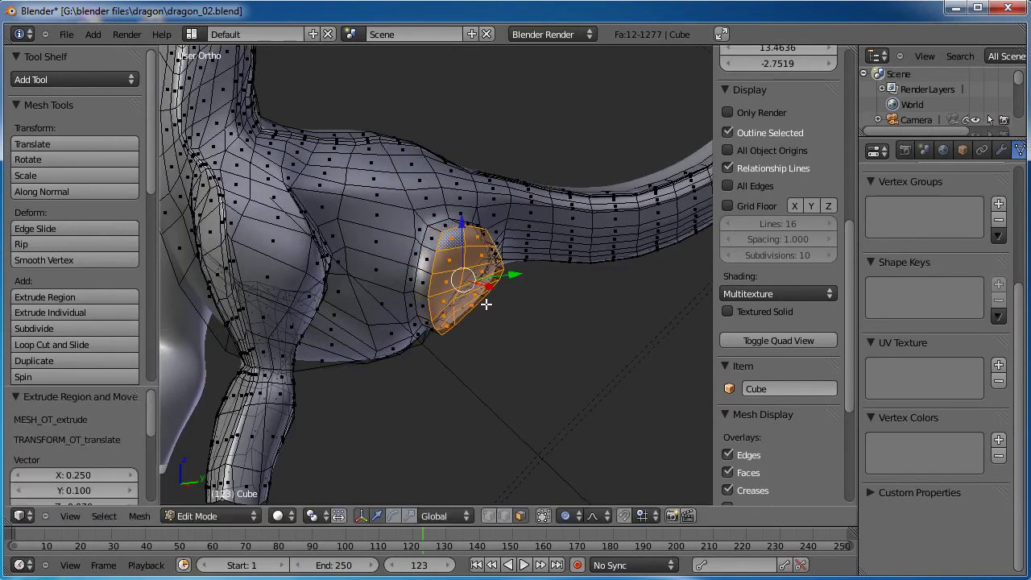
key("r")
key("r")
left_click(499, 295)
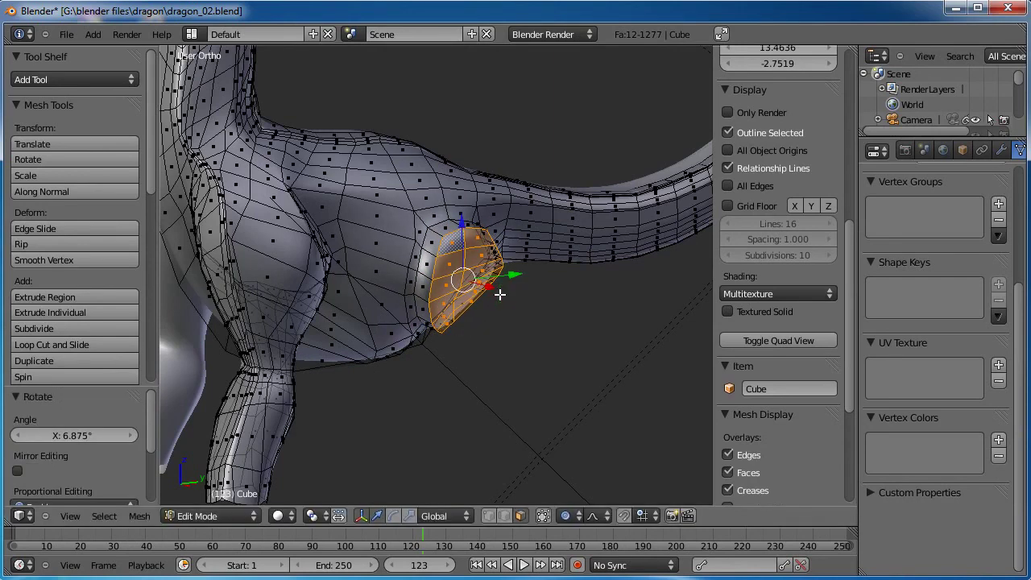
Rotate the extruded rear-flank patch and nudge it by -0.064 in X, 0.014 in Y and -0.051 in Z.
middle_click_drag(437, 341, 460, 336)
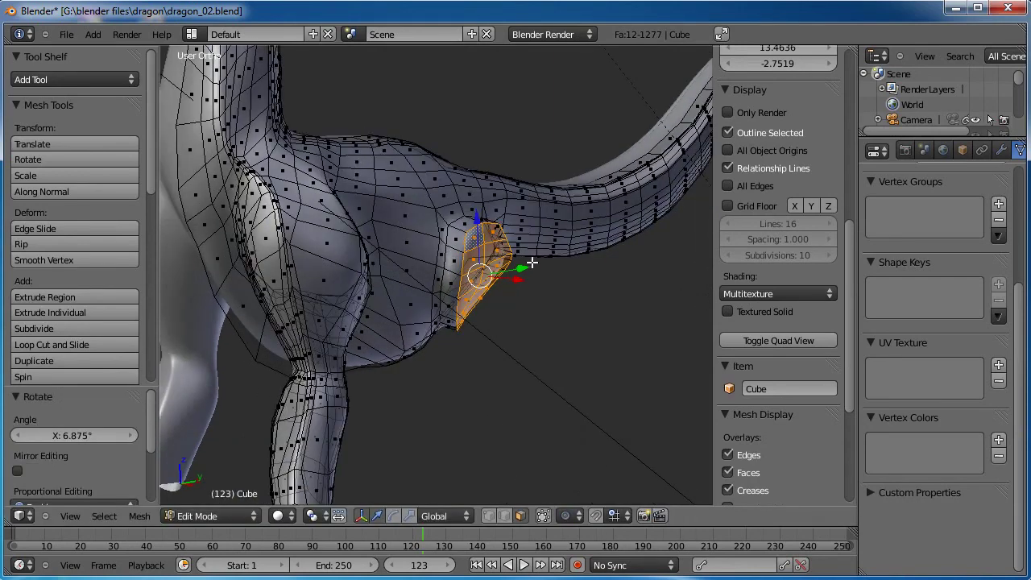
key("r")
key("r")
left_click(533, 276)
middle_click_drag(555, 282, 603, 242)
key("g")
left_click(376, 329)
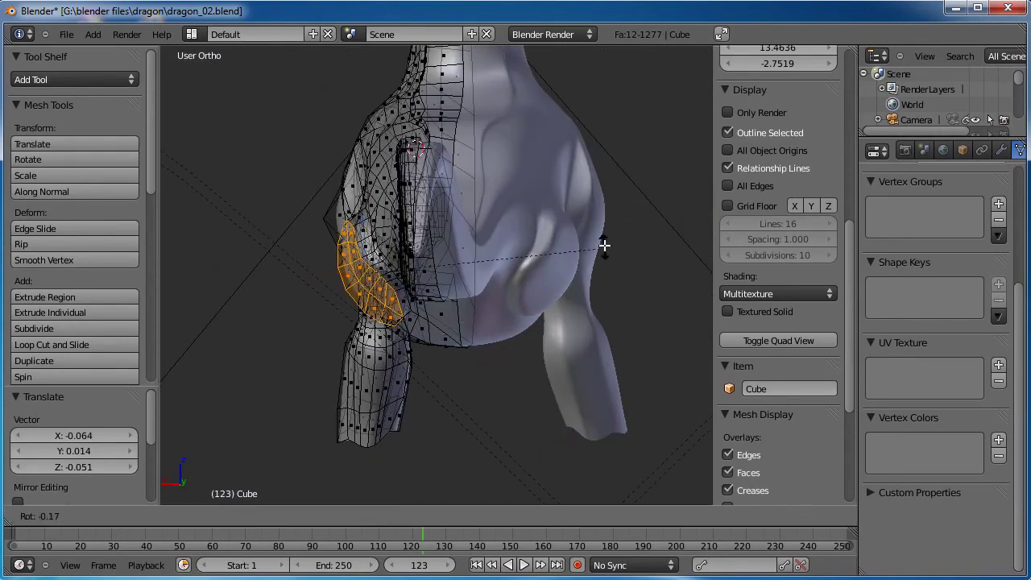
key("g")
left_click(437, 265)
Rotate the patch slightly and extrude it down and back by 0.114 in X and 0.178 in Y.
middle_click_drag(437, 265, 513, 297)
key("r")
left_click(534, 271)
key("e")
left_click(511, 266)
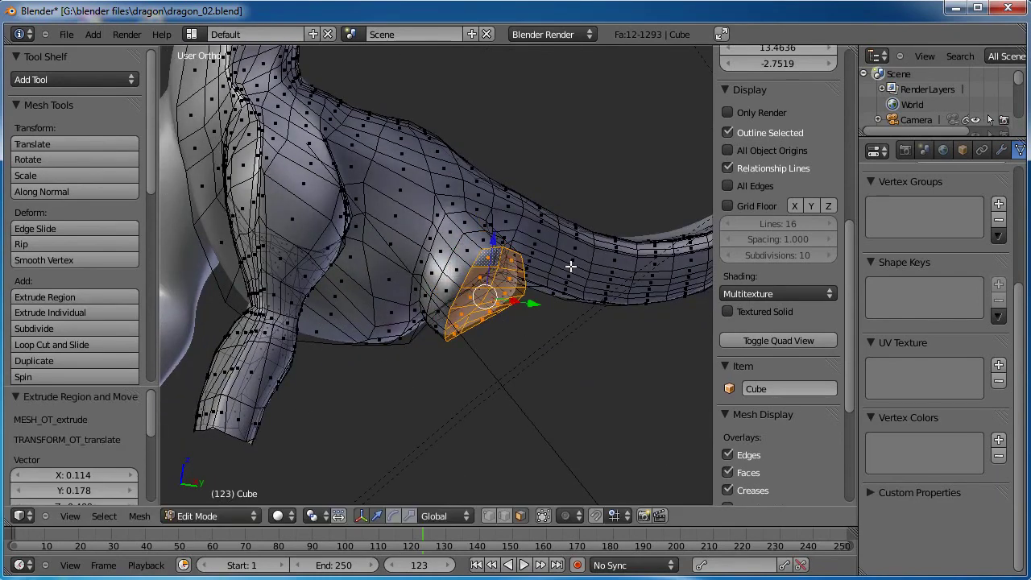
Reposition the thigh's new end faces and tilt them, with a last rotation of -6.875°.
key("r")
left_click(558, 298)
key("g")
left_click(524, 298)
middle_click_drag(524, 298, 449, 289)
key("r")
key("r")
left_click(447, 272)
Extrude the thigh downward, shift its end faces by 0.161 in X, 0.038 in Y and -0.563 in Z, and rotate them flatter.
key("e")
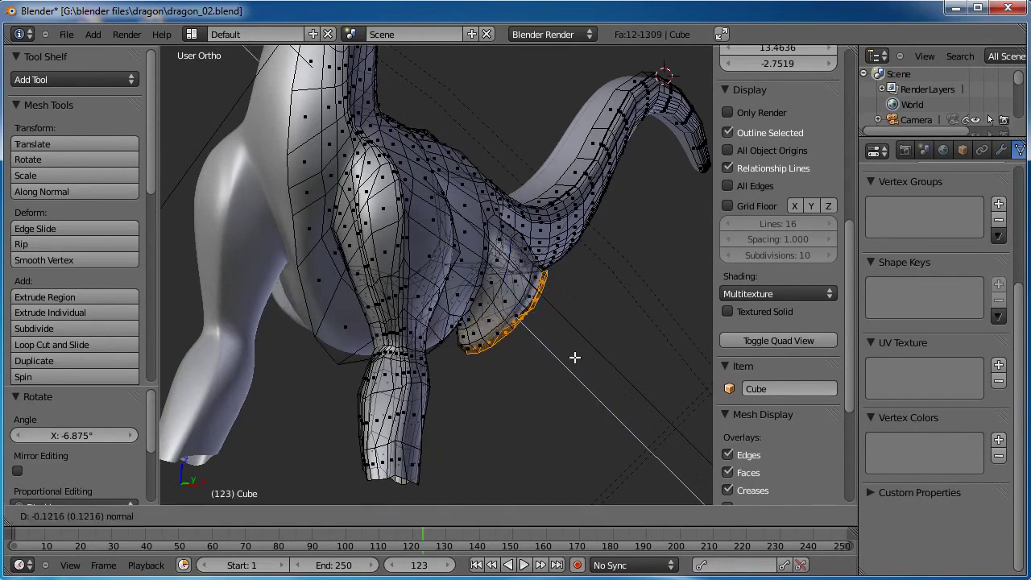
left_click(575, 391)
key("g")
left_click(649, 372)
key("r")
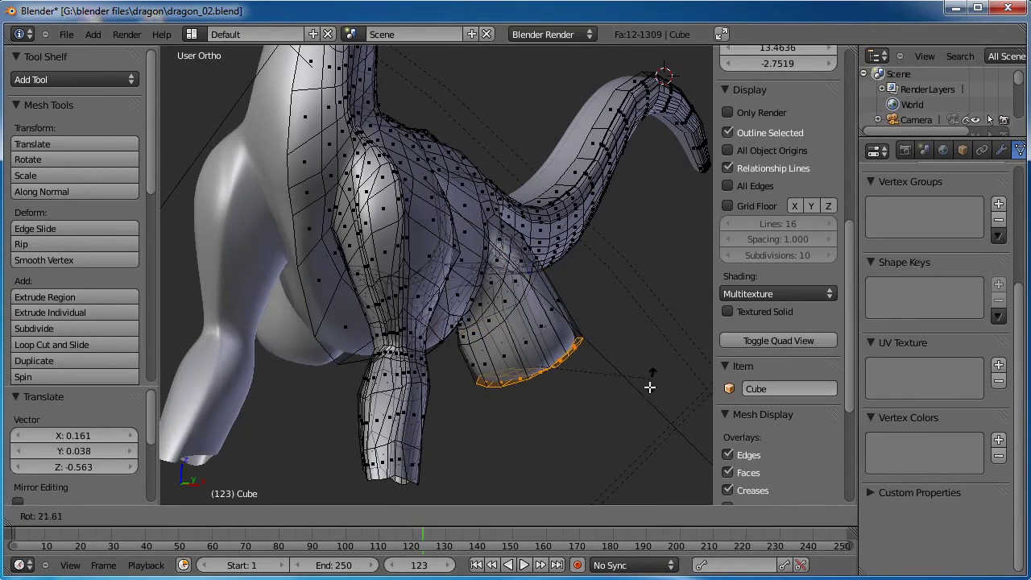
left_click(649, 389)
Scale the leg's end faces to 0.662 and move them by -0.310 in X, -0.147 in Y and -0.021 in Z.
key("s")
left_click(601, 392)
key("g")
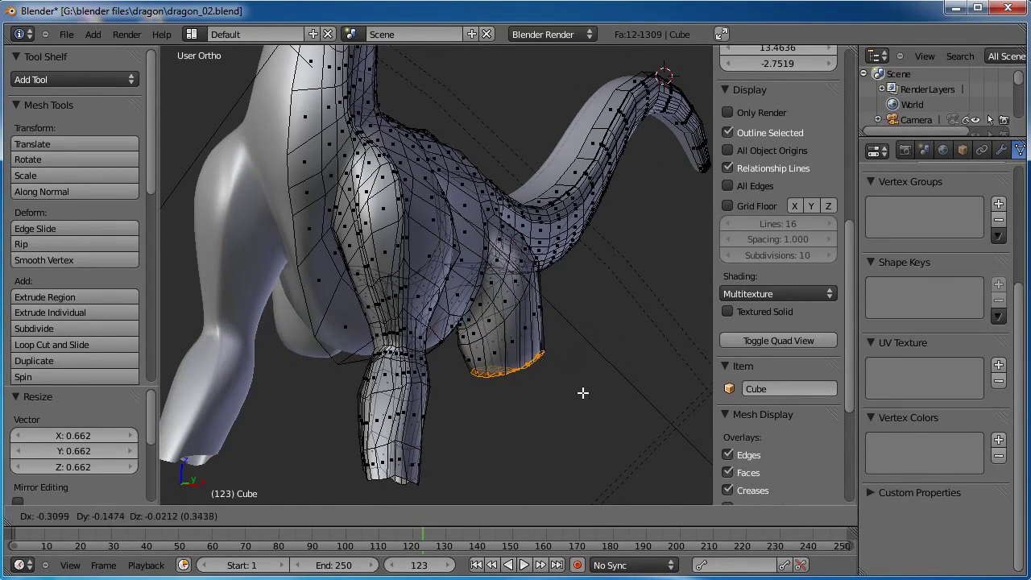
left_click(582, 392)
In the right view, move the leg's end faces by -0.252 in Y and -0.069 in Z, and rotate them -2.076°.
middle_click_drag(665, 320, 532, 280)
key("KP_3")
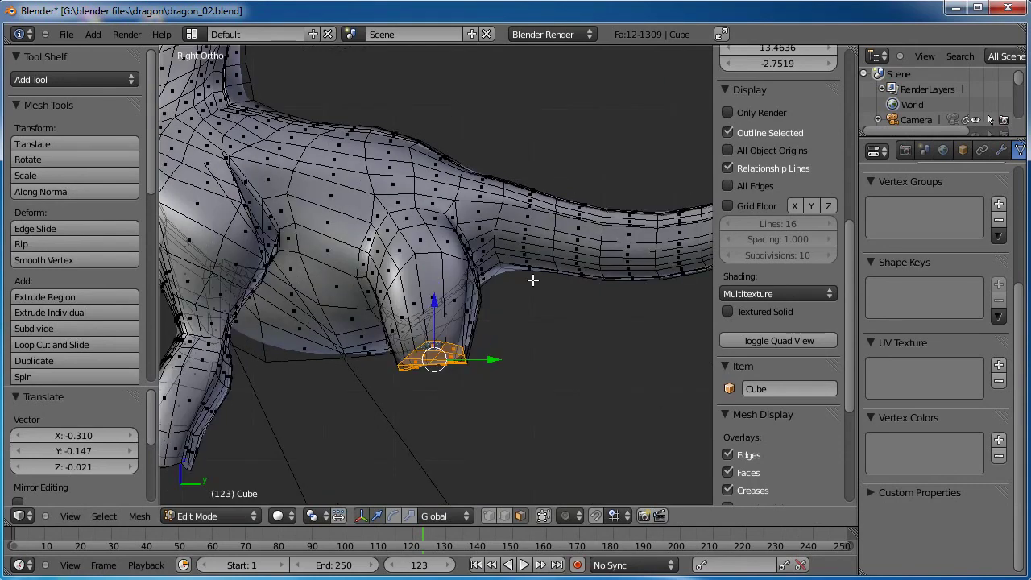
middle_click_drag(261, 266, 408, 307, "shift")
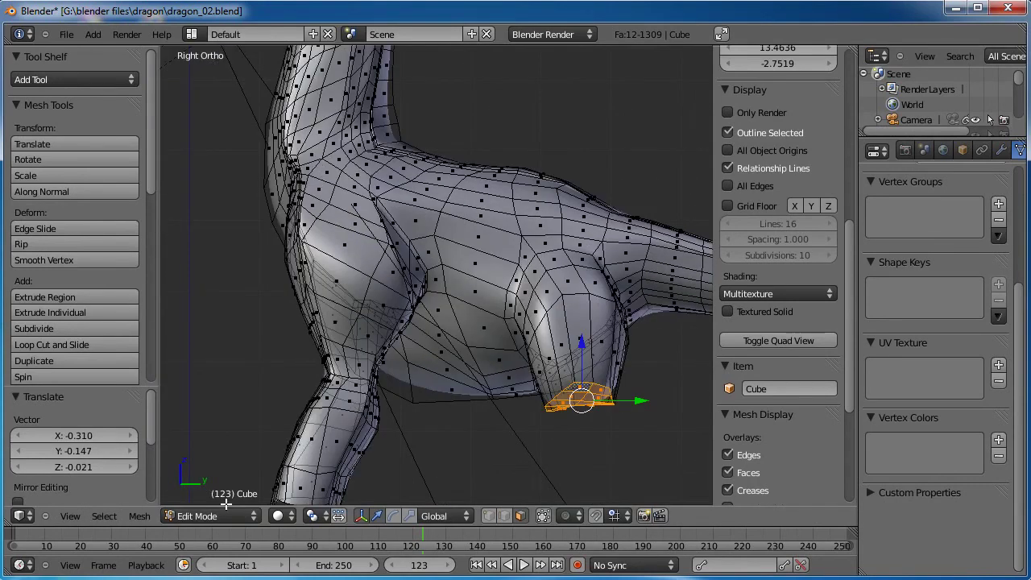
middle_click_drag(454, 331, 409, 253, "shift")
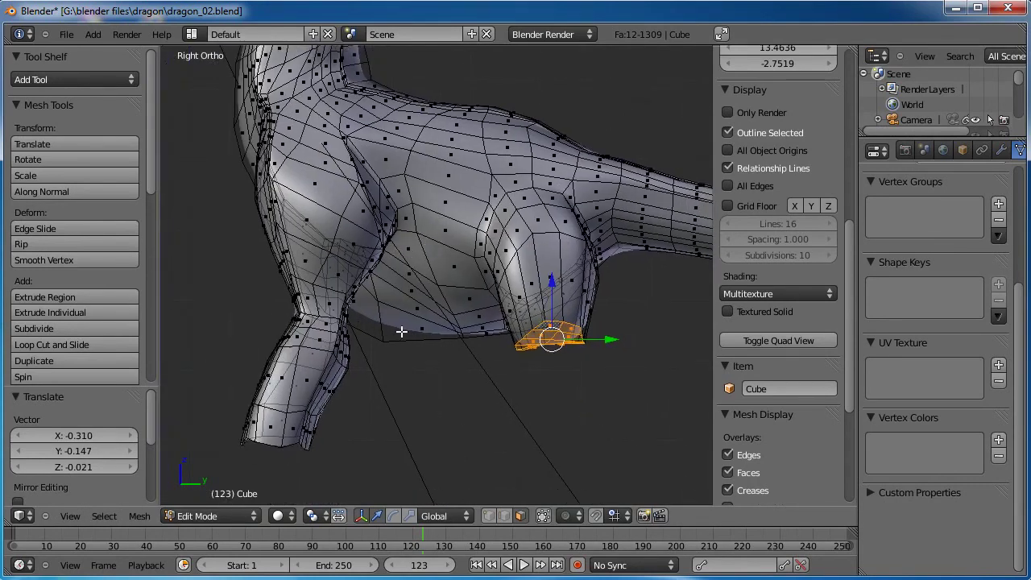
middle_click_drag(561, 316, 509, 318, "shift")
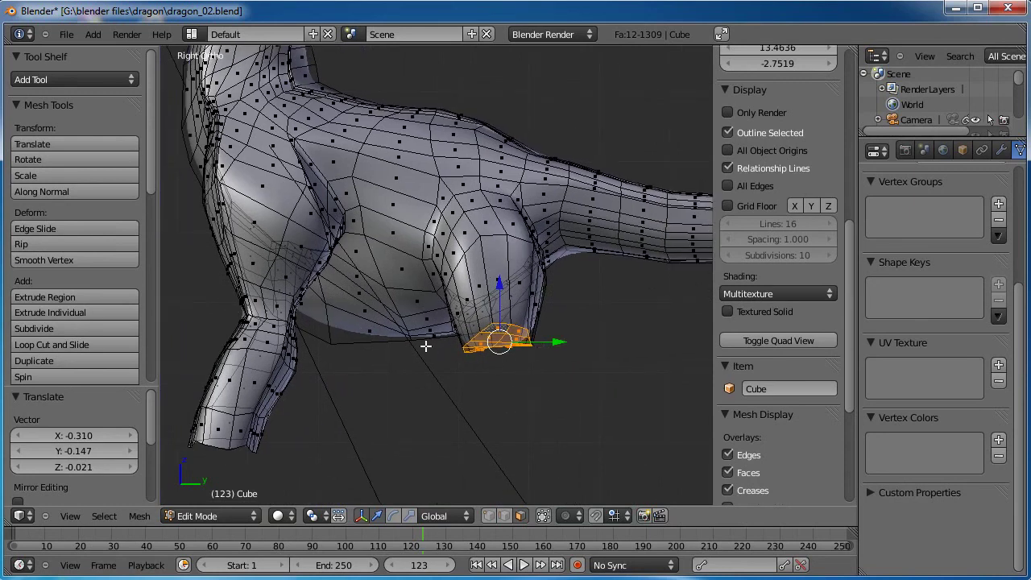
key("g")
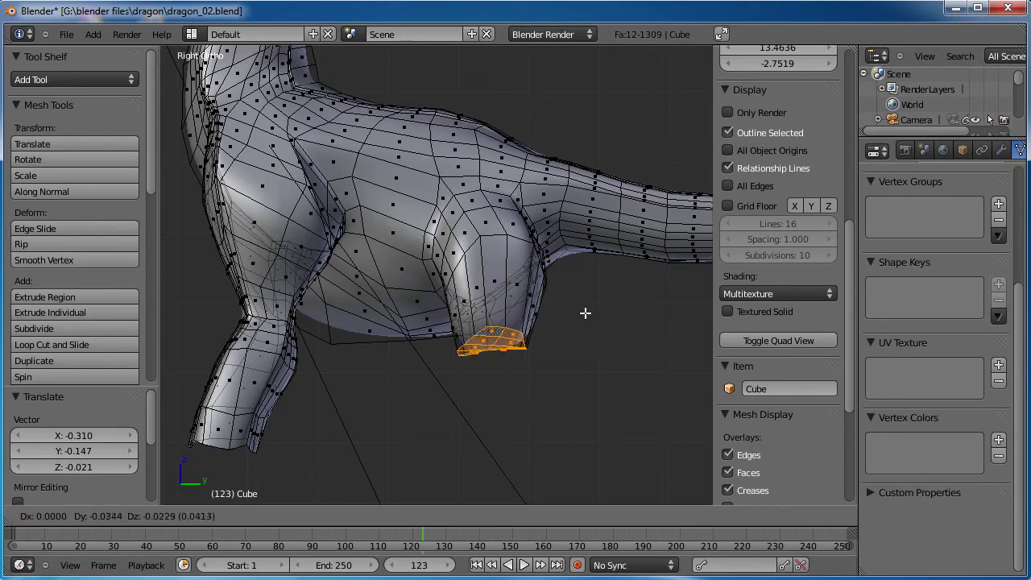
left_click(575, 315)
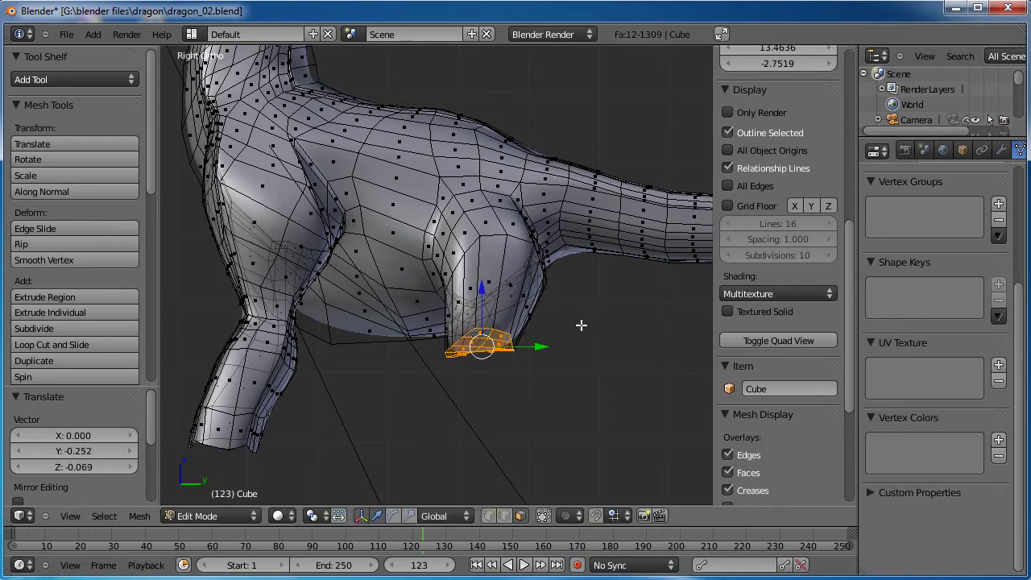
key("r")
left_click(579, 322)
Extrude two short knee segments from the leg's end, shifting the second backward and rotating it -15.15°.
key("e")
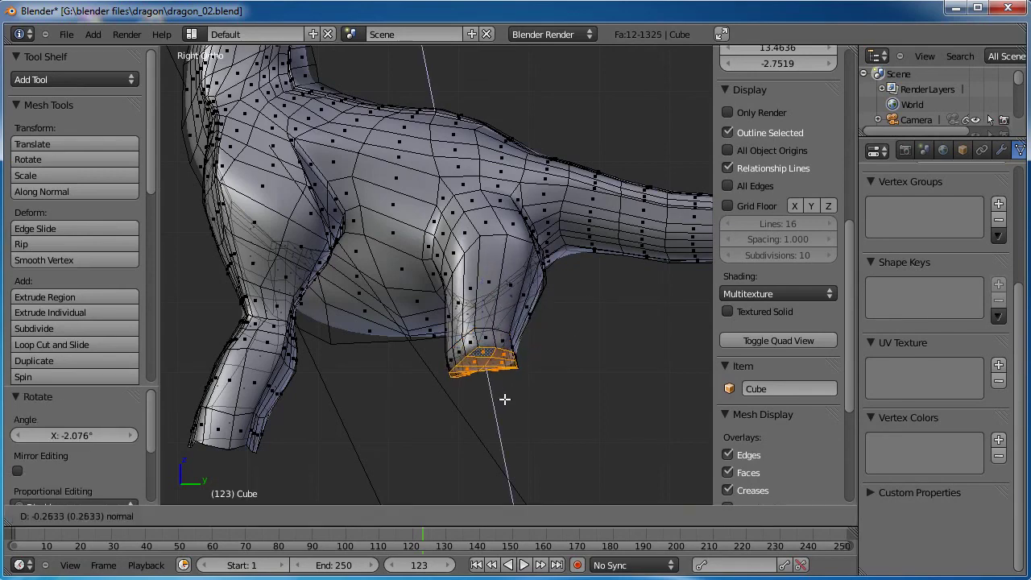
left_click(515, 396)
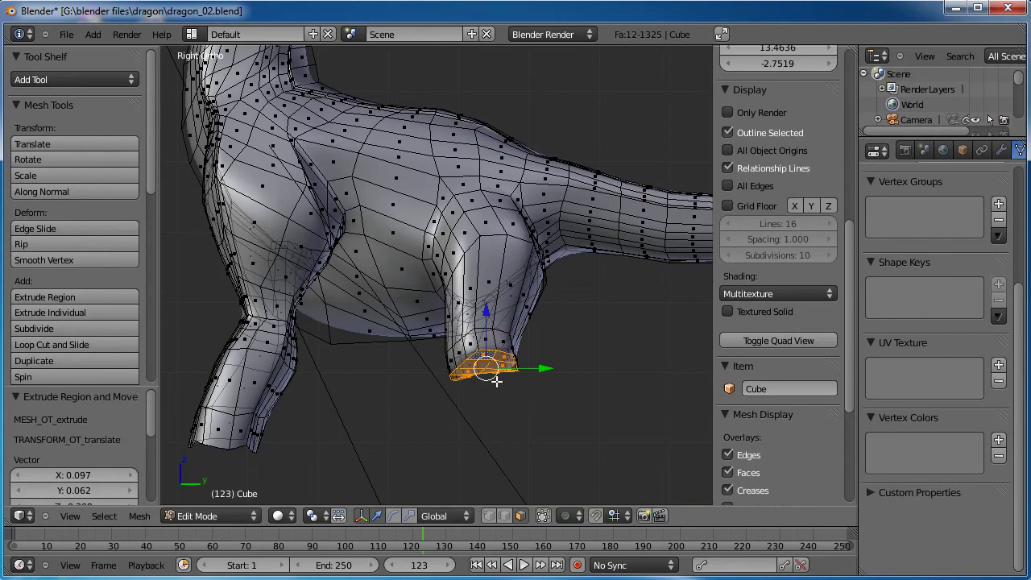
key("e")
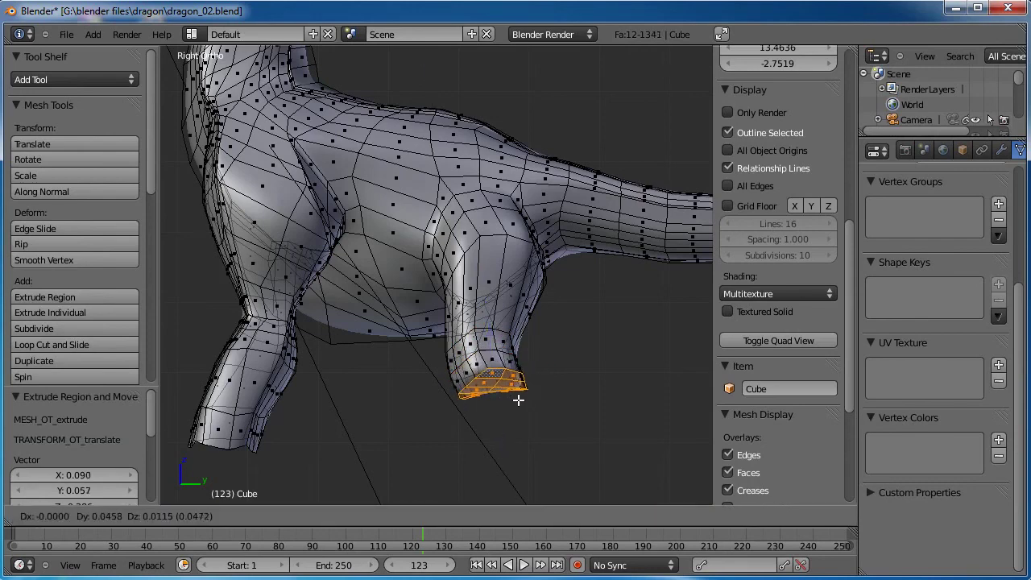
left_click(547, 394)
Extrude the lower leg down and back from the knee, enlarge its end faces and move them backward.
key("e")
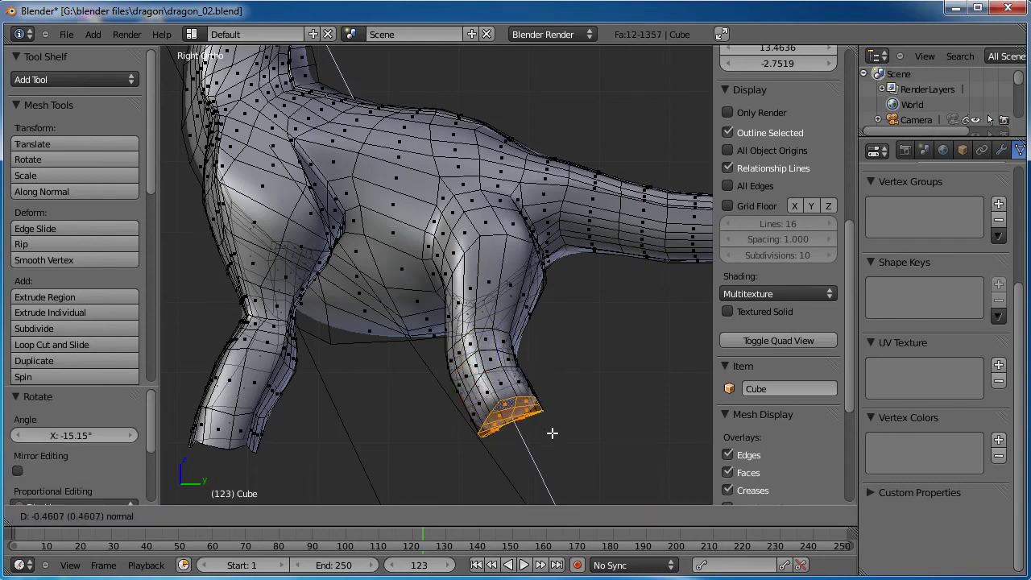
left_click(554, 431)
key("s")
left_click(576, 431)
key("g")
left_click(583, 425)
Extrude the lower leg by 0.184 in X and 0.267 in Y, shrink its end to about half, and shift it -0.195 in Y.
middle_click_drag(582, 409, 573, 340, "shift")
key("e")
left_click(574, 391)
key("s")
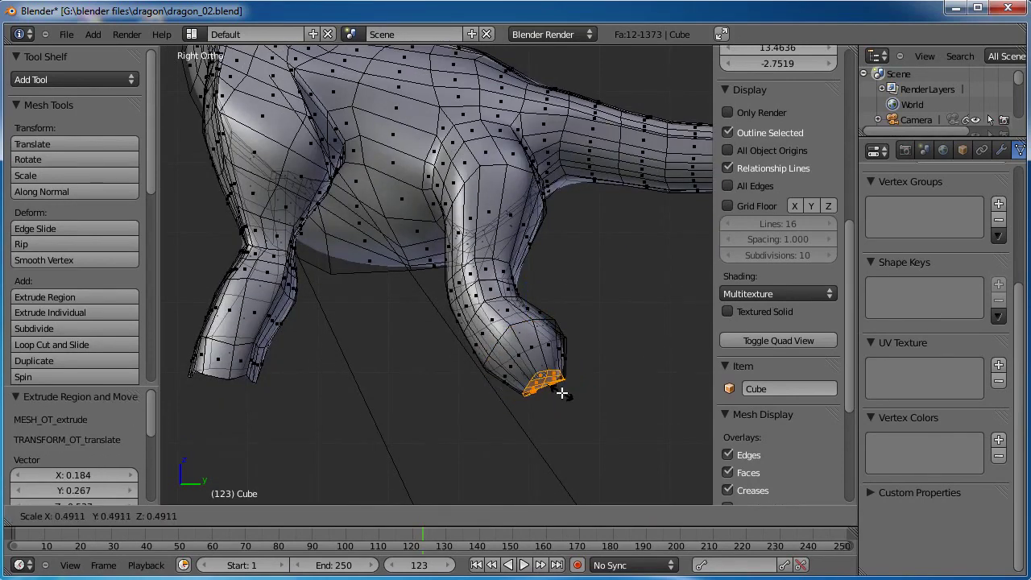
left_click(564, 389)
key("g")
left_click(552, 387)
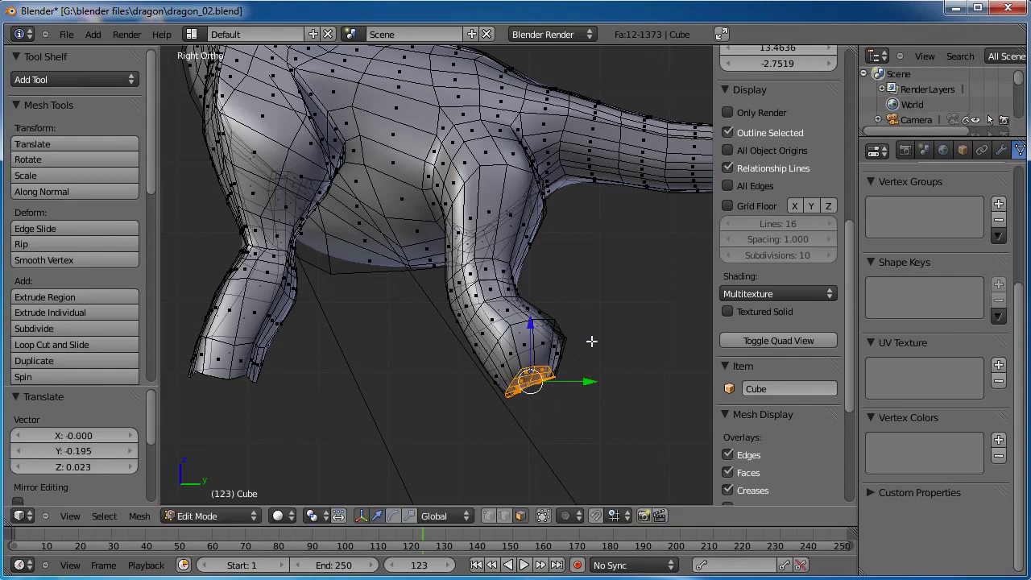
Rotate the leg's end faces closer to horizontal and lower them 0.080 along Z.
key("r")
left_click(588, 361)
key("g")
key("z")
left_click(589, 366)
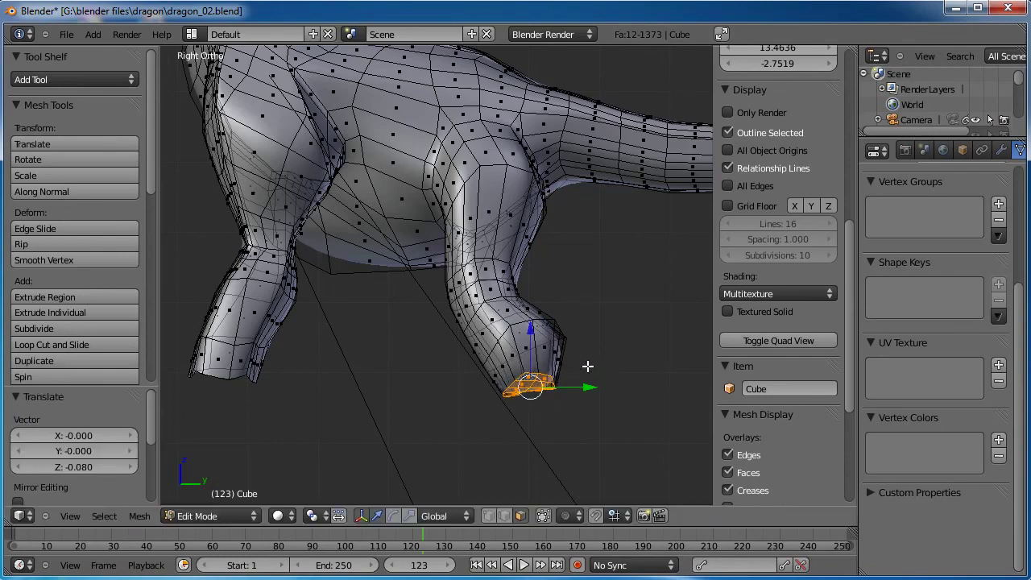
Delete the faces capping the hind leg's lower end, and inspect the smoothed body in Object Mode.
key("x")
left_click(588, 367)
scroll(562, 329, "down", 1)
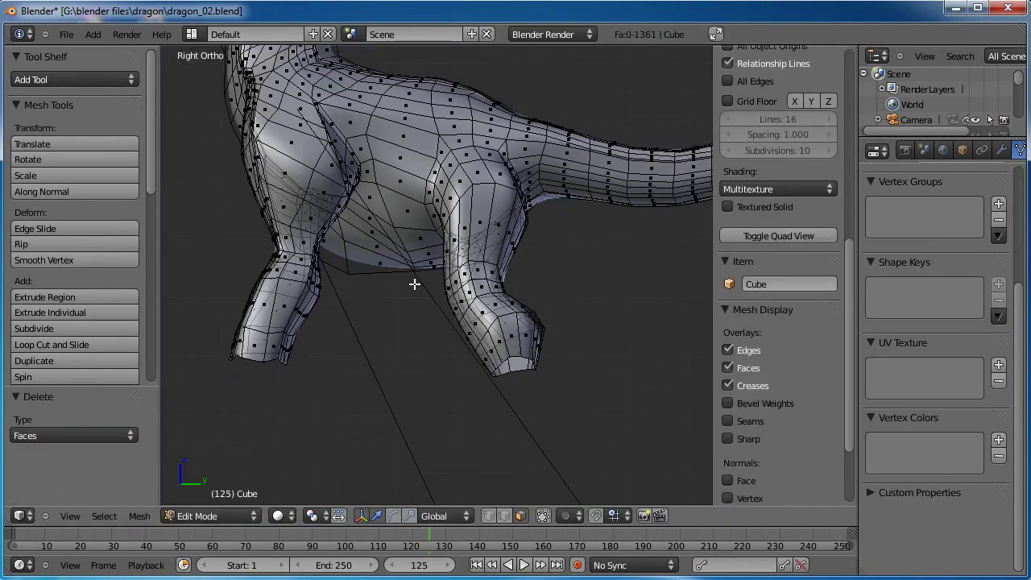
middle_click_drag(414, 283, 448, 361)
scroll(454, 303, "down", 3)
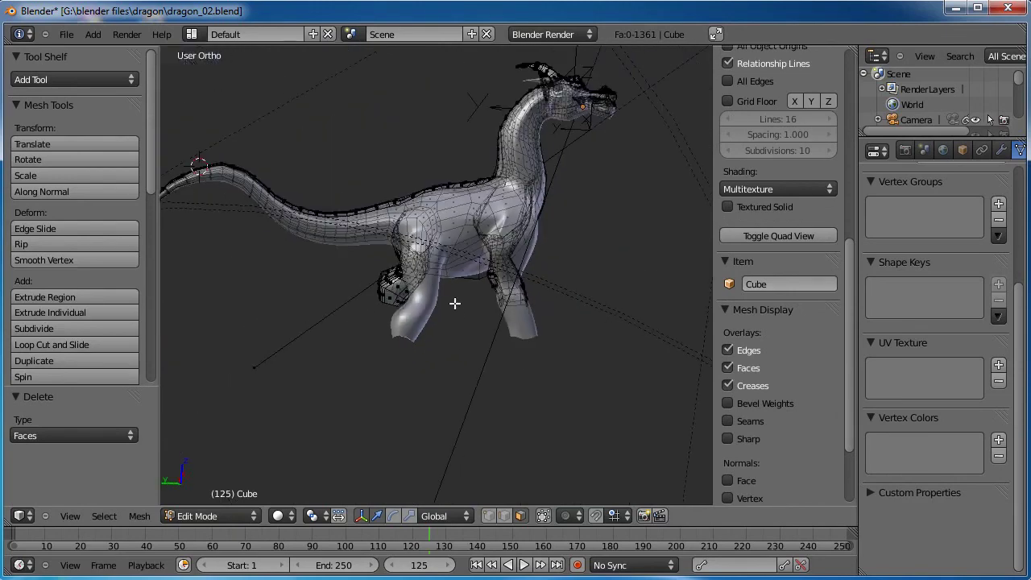
key("Tab")
middle_click_drag(454, 302, 453, 329)
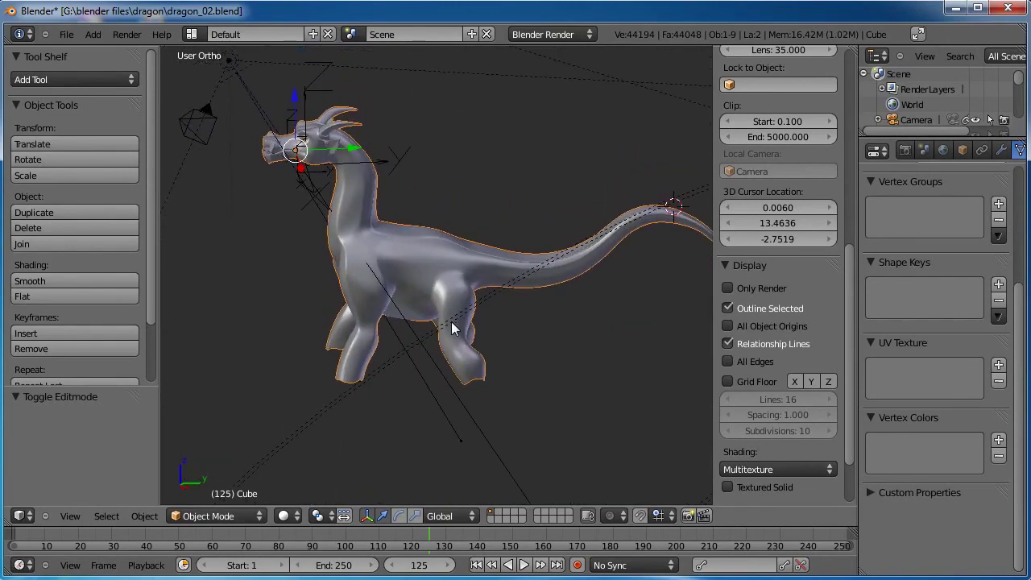
Switch the dragon to Sculpt Mode with the Grab brush.
scroll(451, 321, "up", 5)
left_click(216, 515)
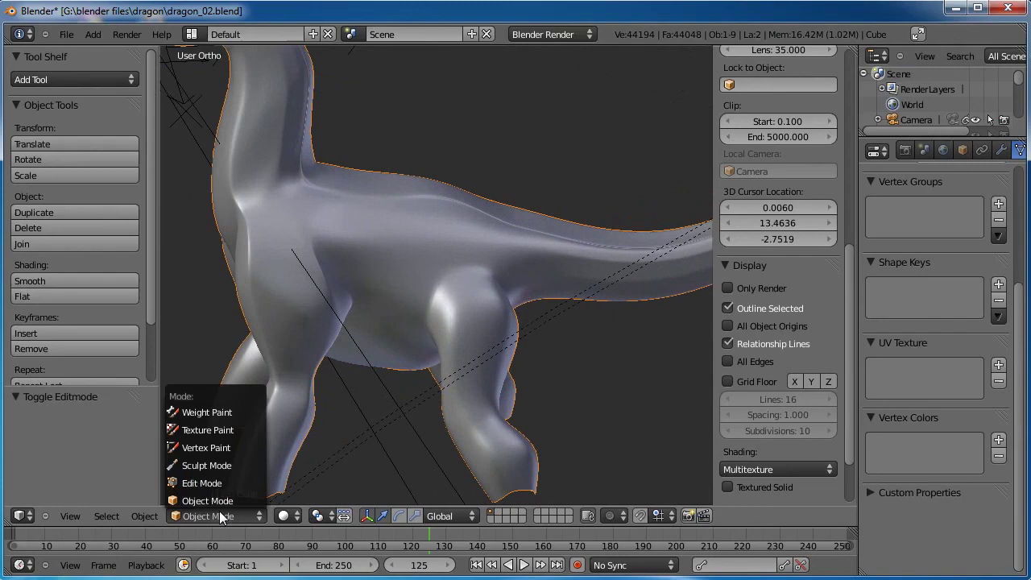
left_click(222, 467)
left_click(55, 199)
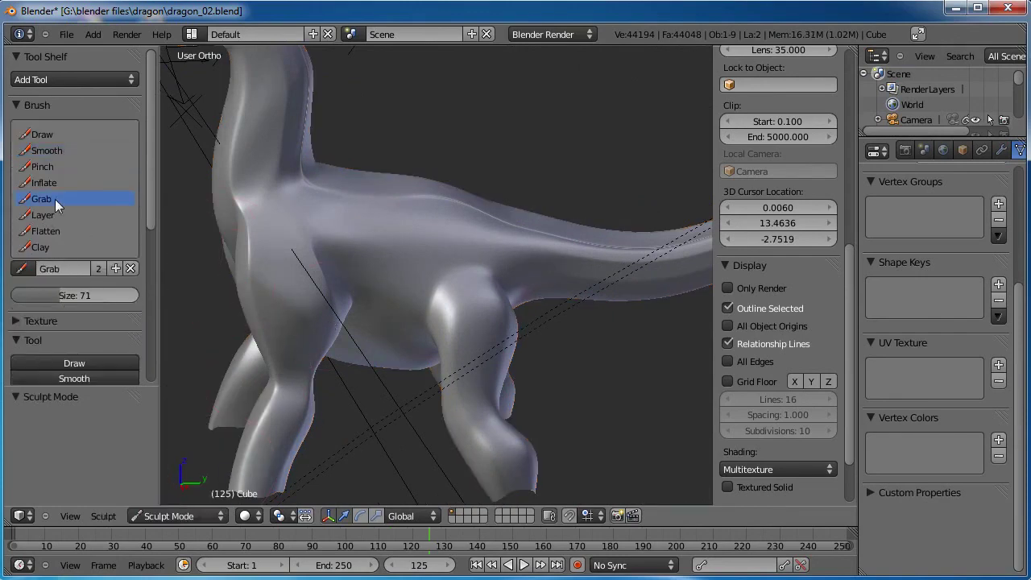
Pull the front edge of the hind thigh forward and reshape the upper leg with Grab strokes.
mouse_move(544, 318)
middle_mouse_down()
mouse_move(545, 301)
mouse_move(447, 277)
middle_mouse_up()
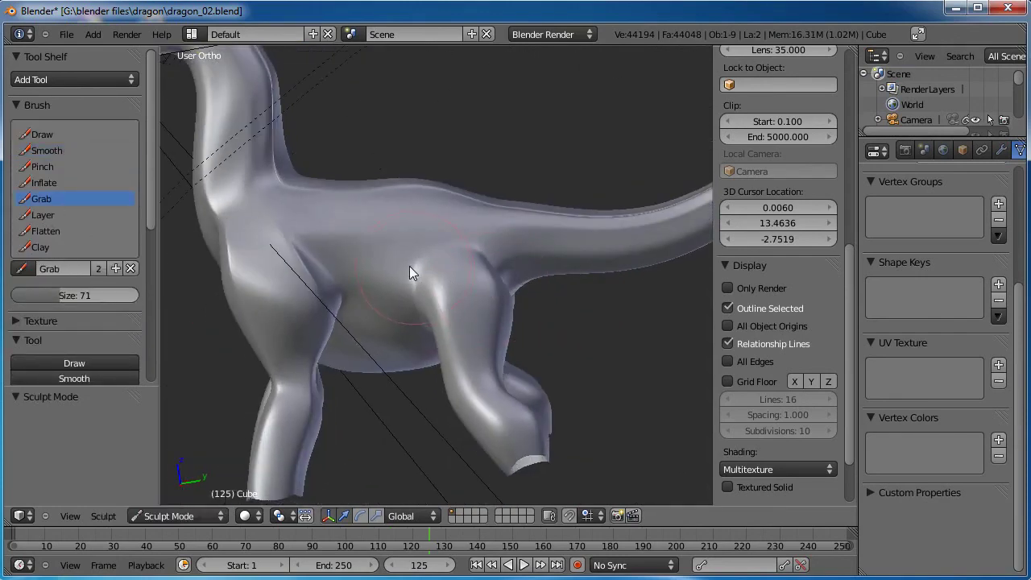
left_click_drag(409, 266, 407, 268)
left_click_drag(430, 310, 410, 314)
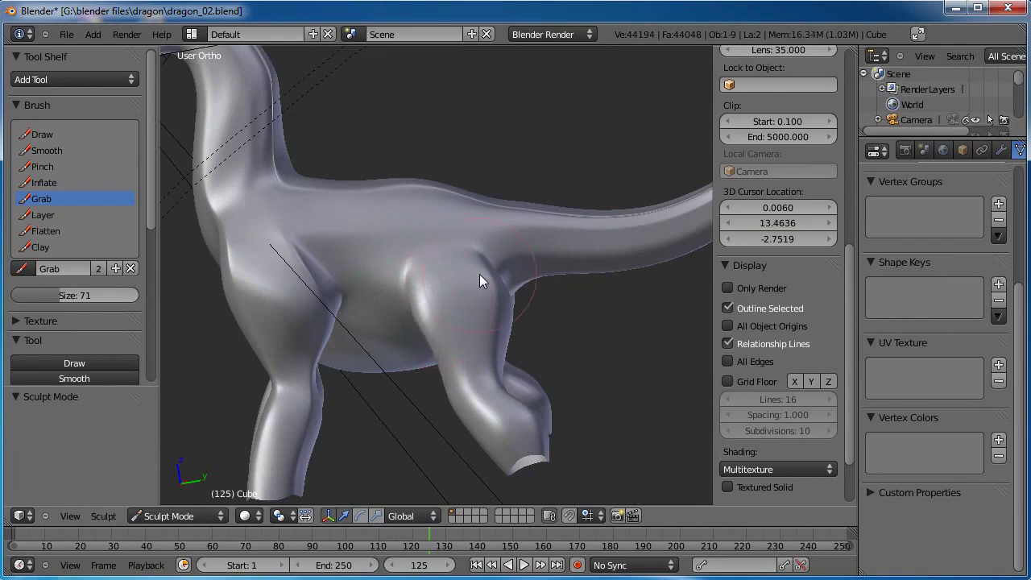
mouse_move(479, 280)
left_mouse_down()
mouse_move(490, 276)
mouse_move(497, 301)
mouse_move(474, 328)
left_mouse_up()
mouse_move(474, 322)
middle_mouse_down()
mouse_move(456, 298)
mouse_move(555, 382)
mouse_move(516, 389)
mouse_move(540, 292)
mouse_move(542, 343)
mouse_move(504, 340)
mouse_move(575, 325)
middle_mouse_up()
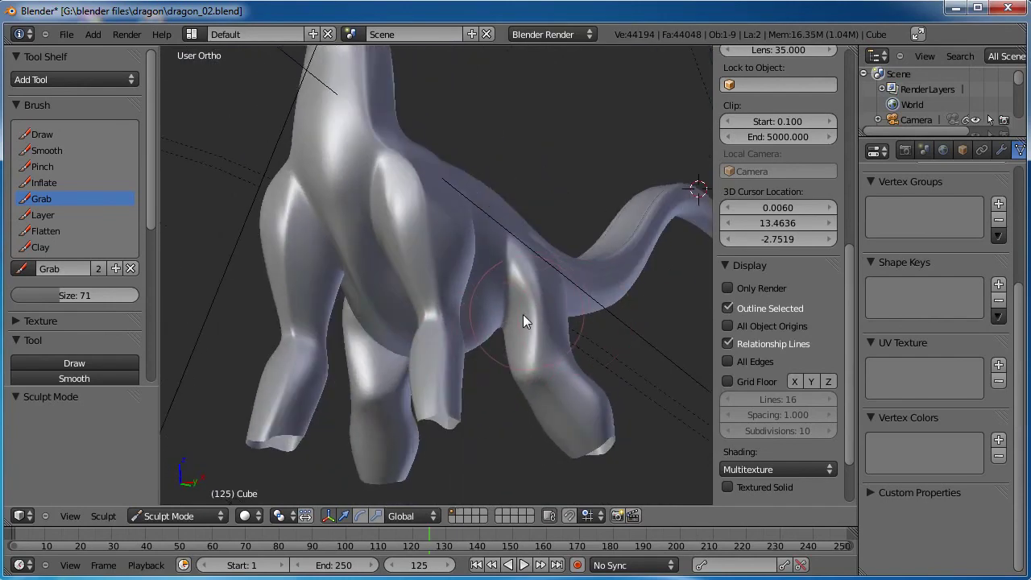
left_click_drag(522, 314, 517, 323)
middle_click_drag(555, 342, 510, 322)
Return to Edit Mode and box-select the faces of the lower hind leg.
key("Tab")
mouse_move(520, 239)
middle_mouse_down()
mouse_move(536, 299)
mouse_move(570, 333)
middle_mouse_up()
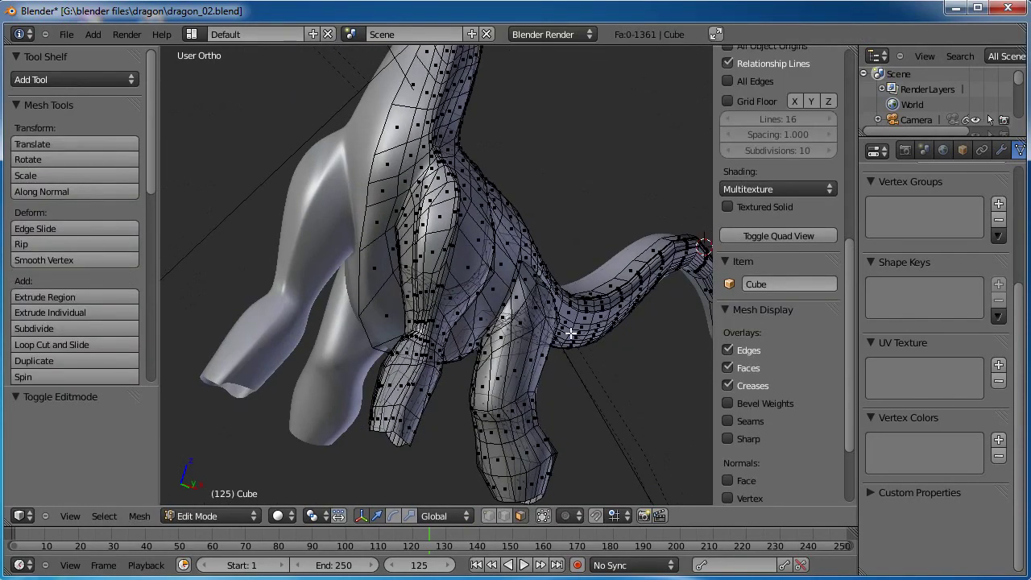
key("a")
middle_click_drag(558, 451, 522, 346, "shift")
key("a")
key("b")
left_click_drag(546, 416, 429, 274)
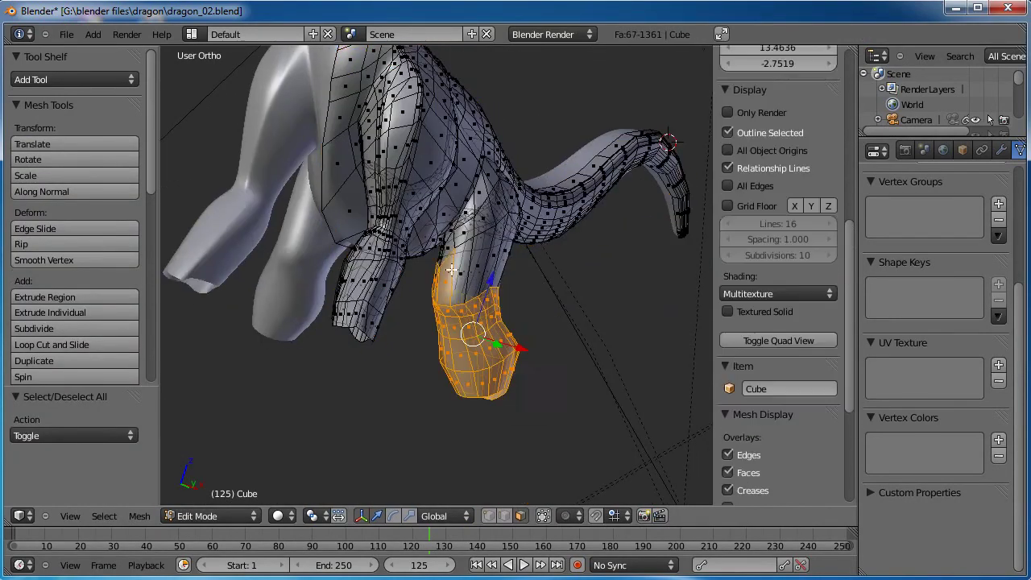
Refine the hind leg selection with another box, and add the thigh's face loops up to the hip.
middle_click_drag(452, 270, 440, 293, "shift")
key("b")
left_click_drag(509, 285, 449, 317)
scroll(480, 308, "up", 3)
right_click(505, 294, "alt+shift")
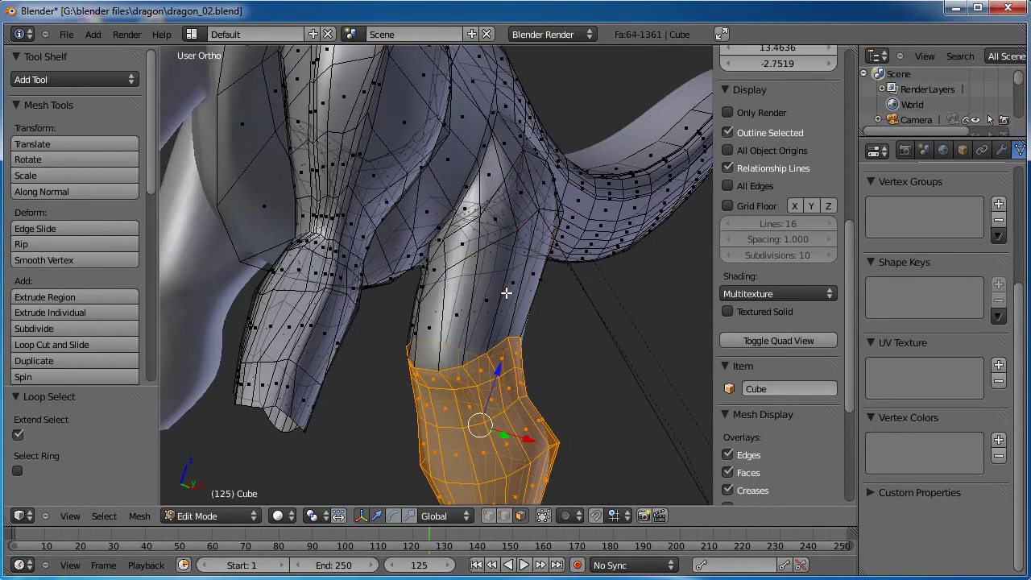
right_click(504, 293, "alt+shift")
middle_click_drag(560, 297, 392, 239)
right_click(436, 235, "alt+shift")
scroll(573, 292, "down", 3)
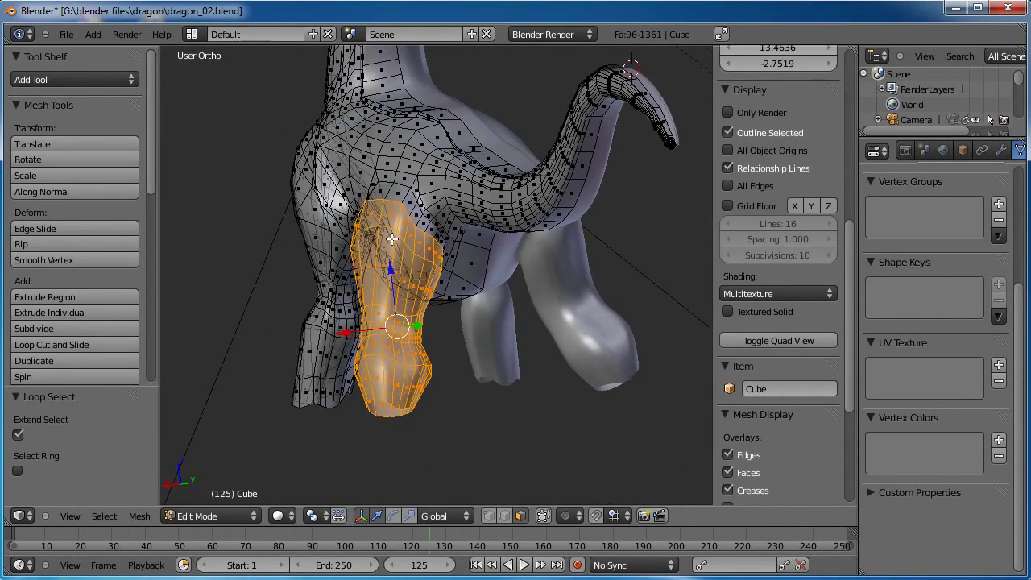
Place the 3D cursor at the top of the hind thigh using the front and right views, checking it from behind.
key("KP_1")
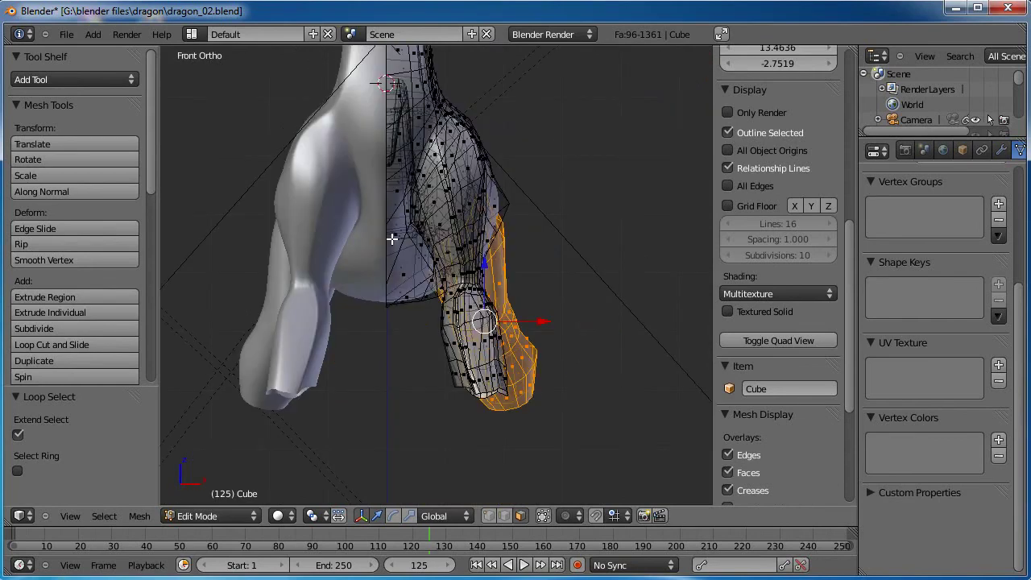
left_click(443, 208)
key("KP_3")
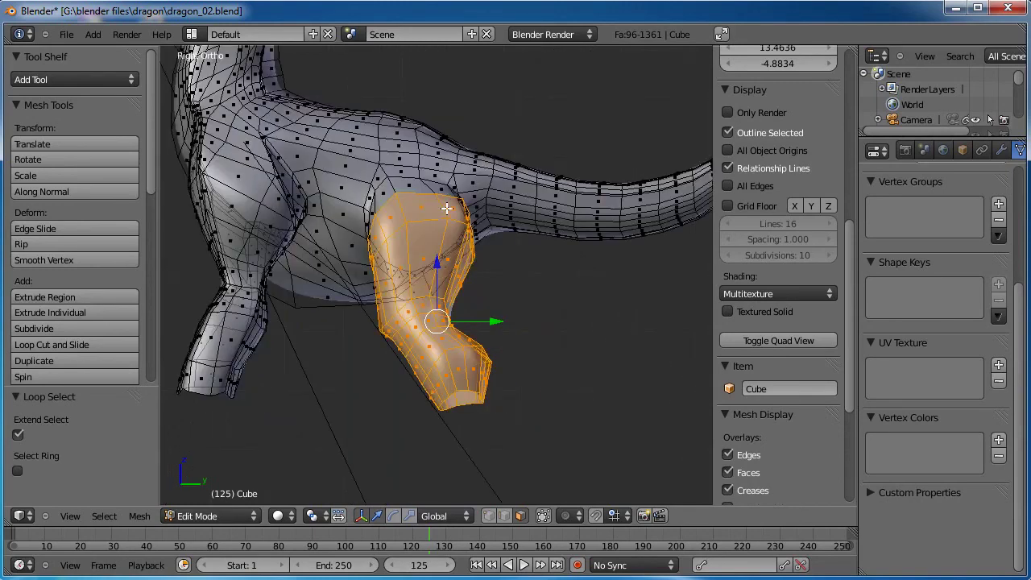
left_click(410, 195)
key("ctrl+KP_1")
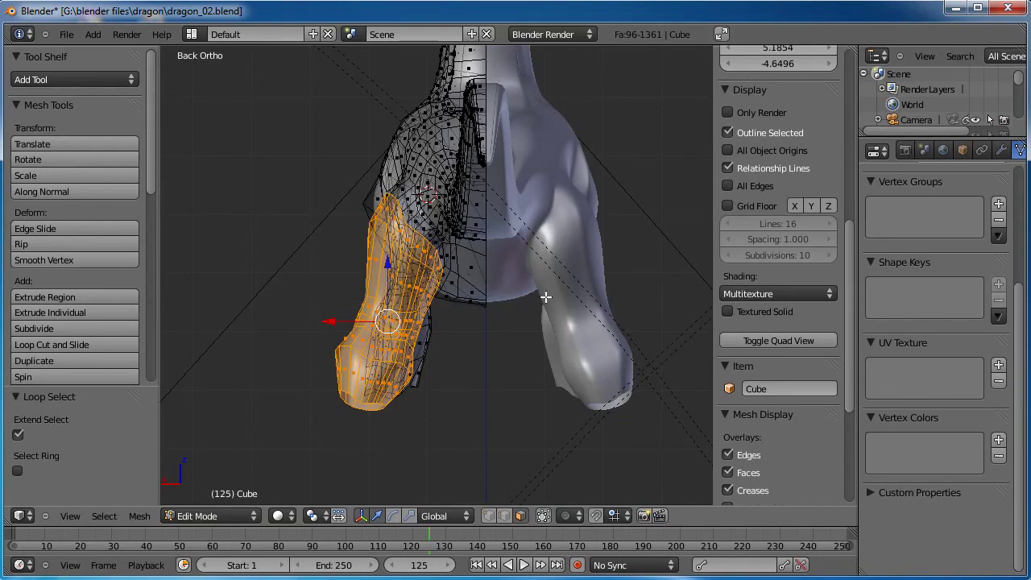
key("KP_1")
key("KP_3")
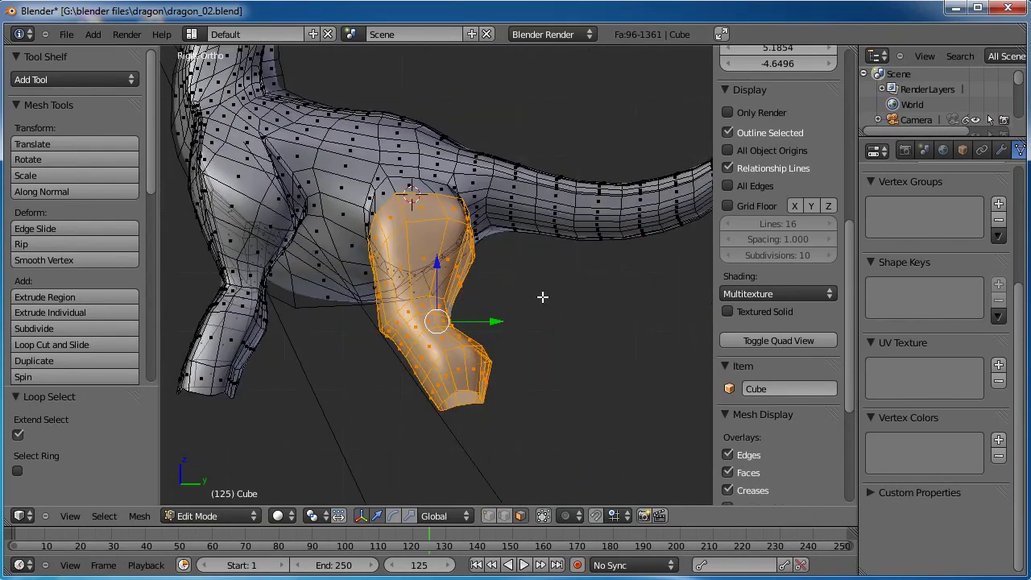
Check the selected hind leg and the 3D cursor's placement from the top, back, side and bottom views.
key("KP_7")
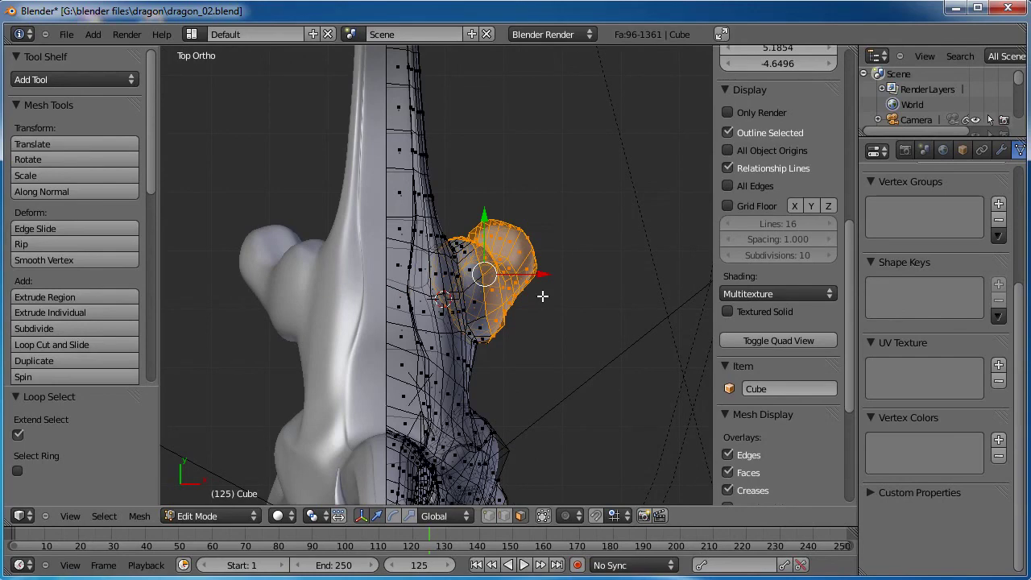
key("ctrl+KP_1")
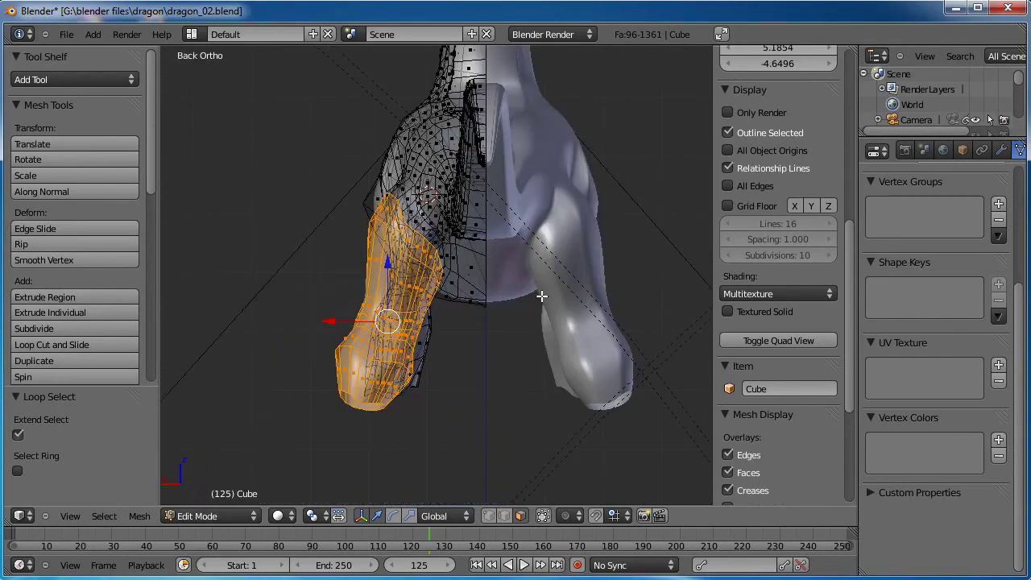
key("ctrl+KP_3")
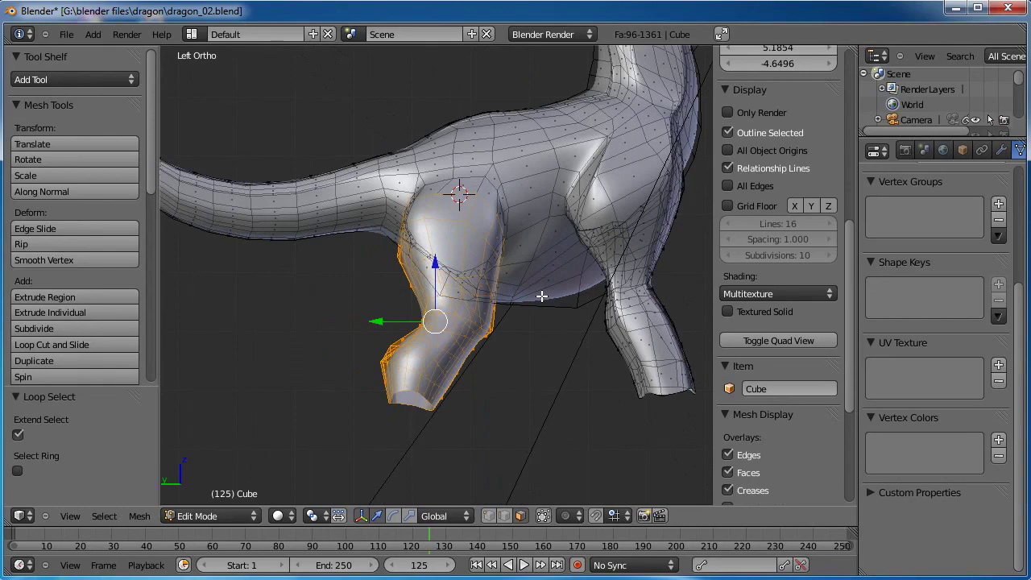
key("ctrl+KP_7")
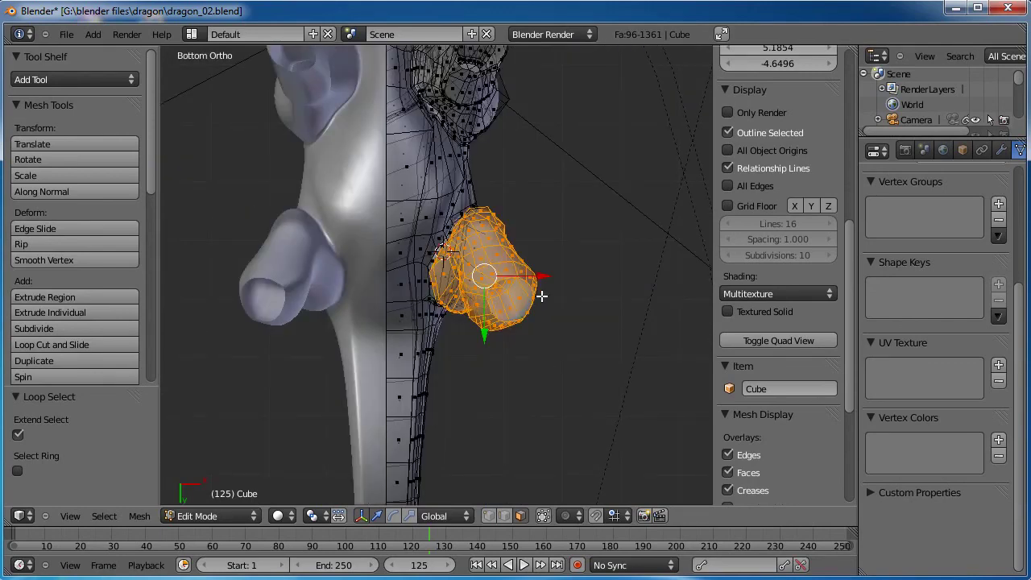
key("KP_3")
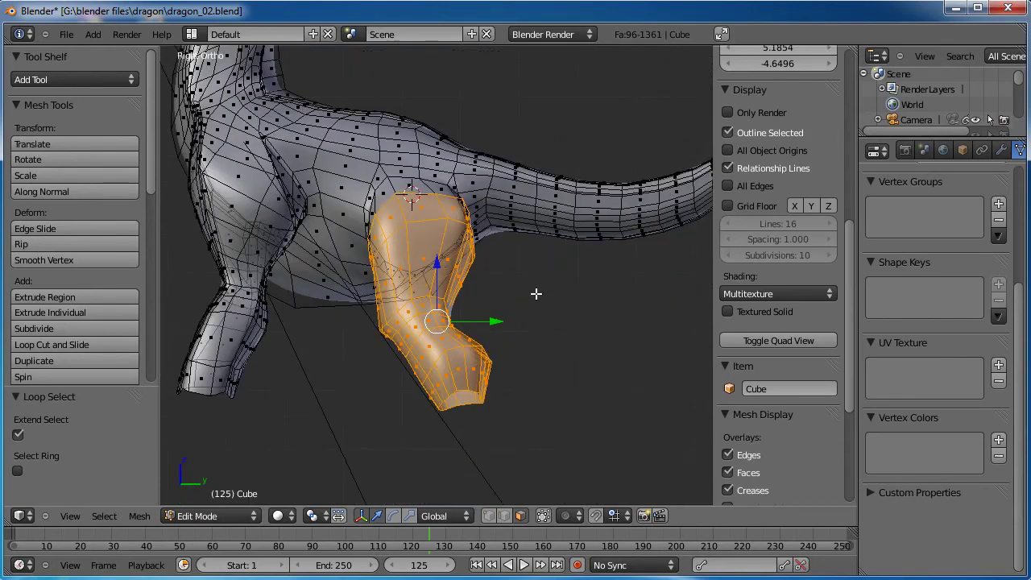
key("ctrl+KP_7")
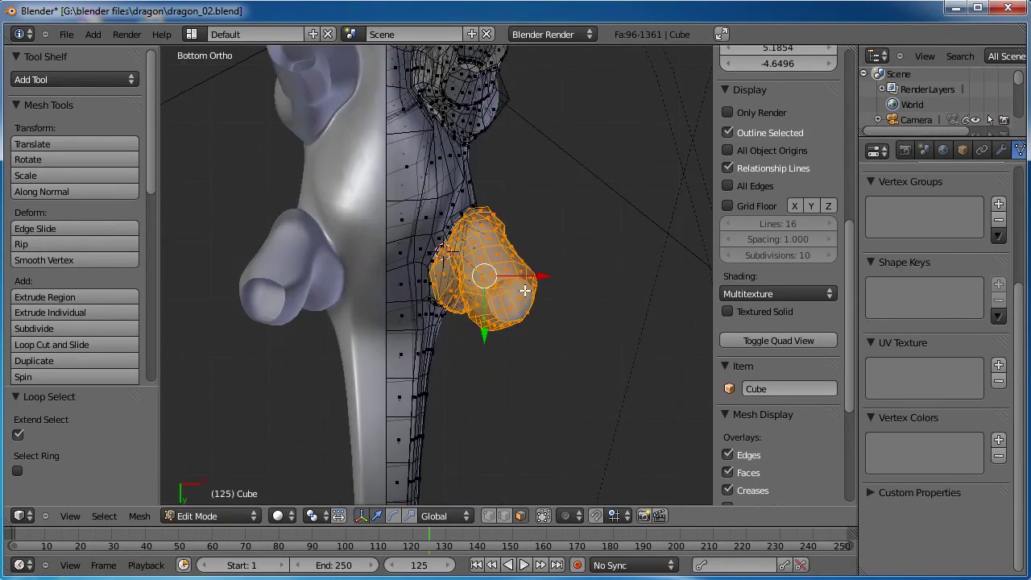
key("ctrl+KP_1")
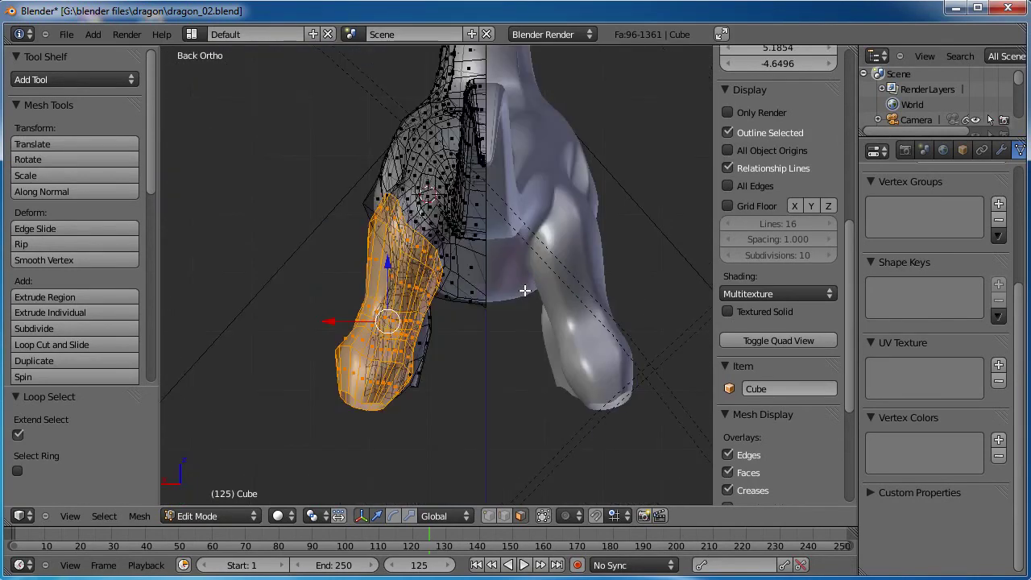
Set the pivot point to the 3D Cursor and try rotating the selected hind leg in the back view.
left_click(314, 515)
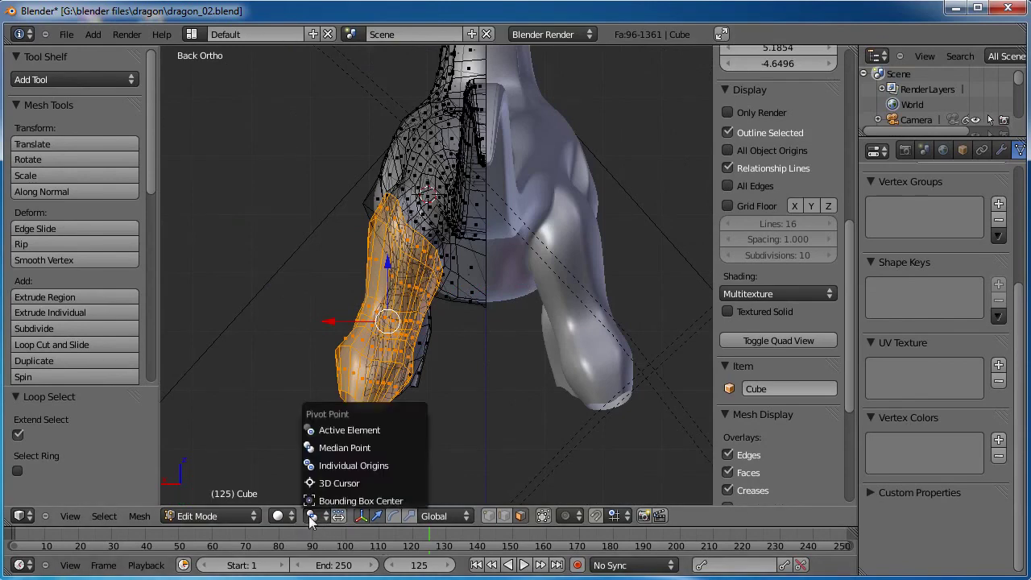
left_click(338, 482)
key("r")
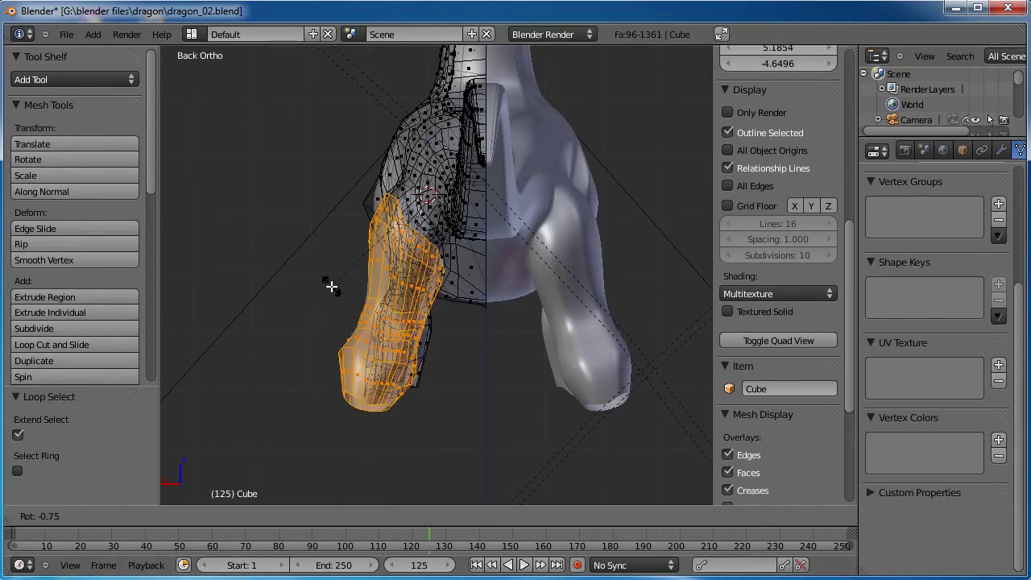
left_click(334, 292)
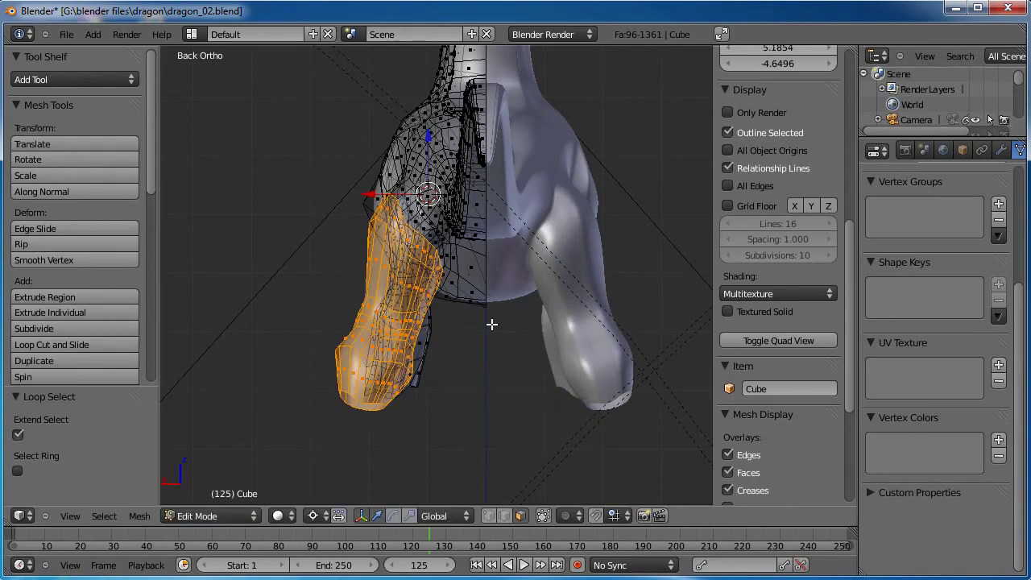
Rotate the hind leg inward around the 3D cursor with proportional editing on smooth falloff, and deselect the mesh.
key("o")
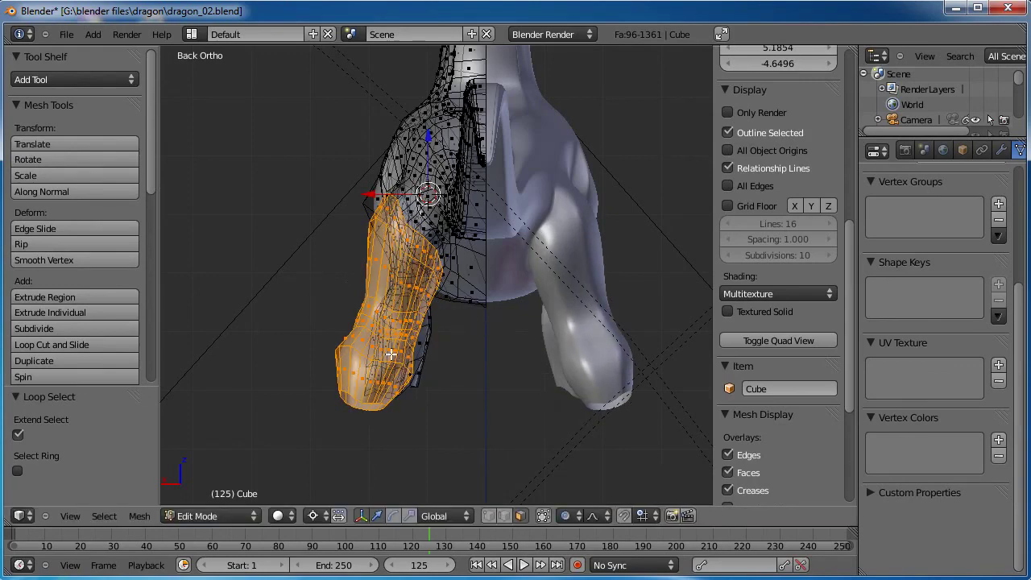
key("r")
scroll(332, 330, "down", 4)
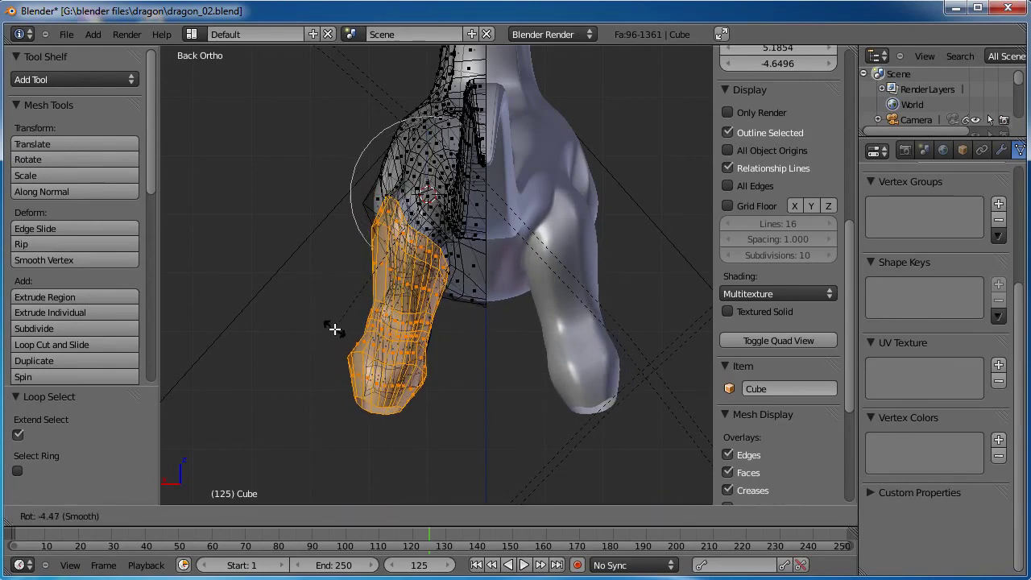
scroll(337, 336, "down", 2)
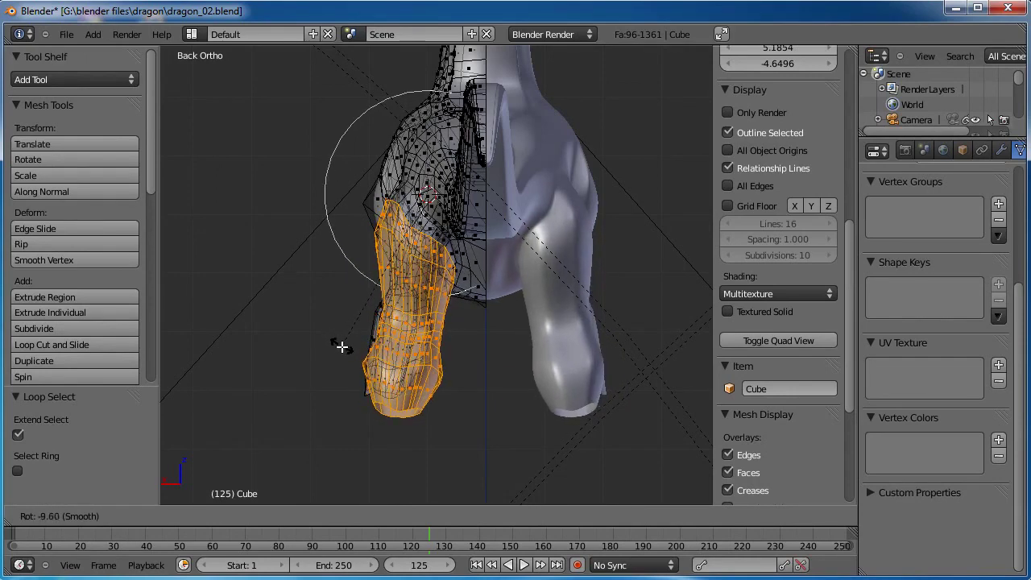
mouse_move(345, 353)
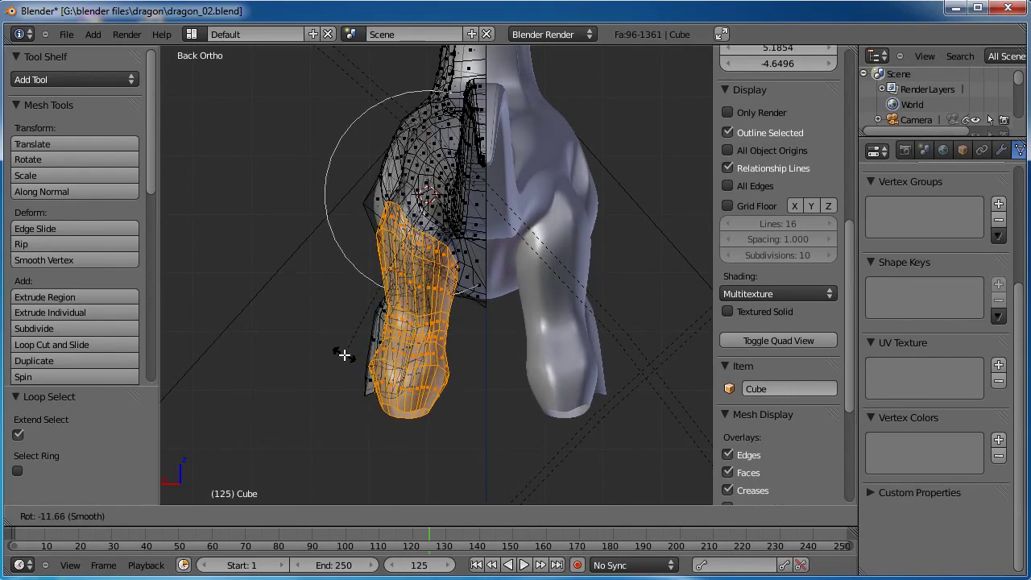
scroll(344, 355, "up", 2)
scroll(345, 363, "up", 1)
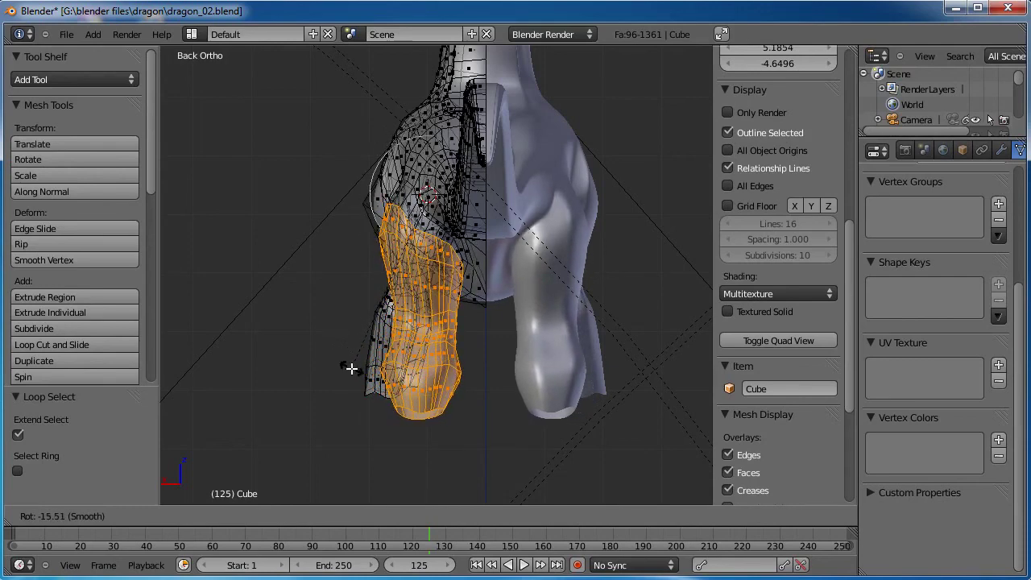
left_click(348, 352)
key("a")
Return to Sculpt Mode and pull the area between the hip and the tail base with a Grab stroke.
key("Tab")
mouse_move(322, 287)
middle_mouse_down()
mouse_move(456, 323)
mouse_move(596, 310)
mouse_move(420, 338)
mouse_move(572, 369)
mouse_move(559, 347)
mouse_move(519, 347)
mouse_move(424, 317)
mouse_move(432, 282)
mouse_move(427, 290)
middle_mouse_up()
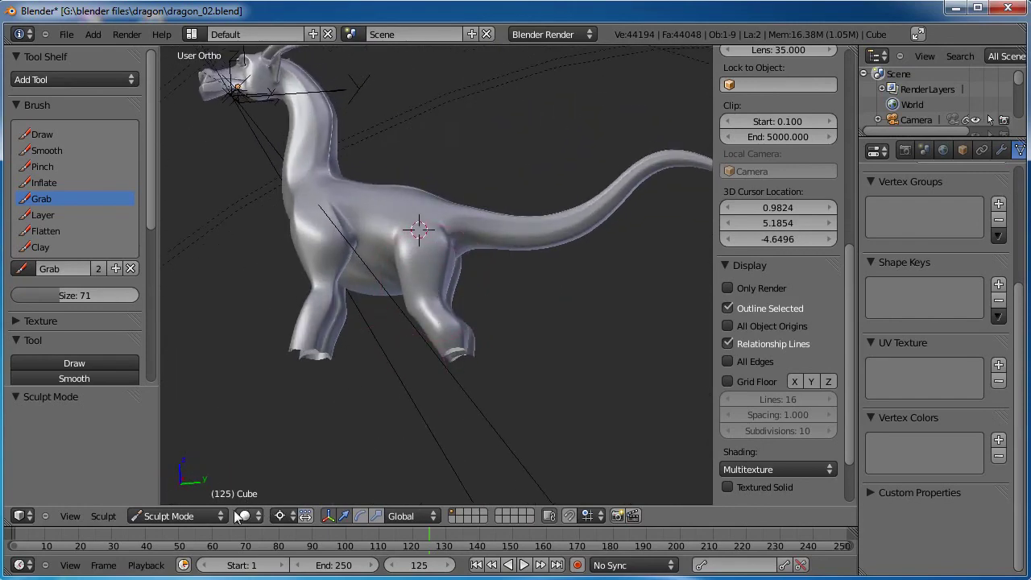
middle_click_drag(361, 337, 431, 252)
scroll(441, 273, "up", 5)
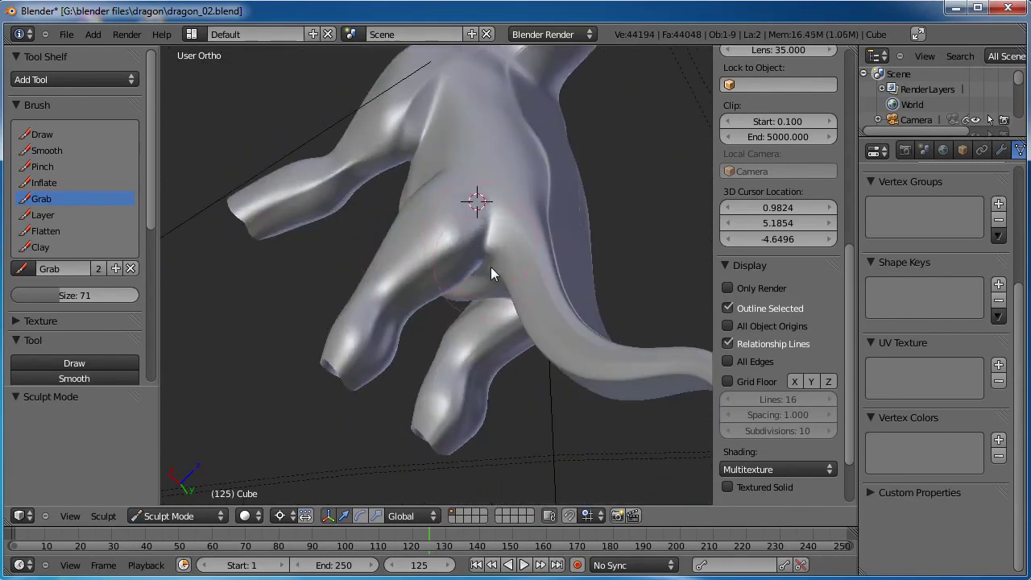
middle_click_drag(490, 266, 537, 258)
mouse_move(536, 251)
left_mouse_down()
mouse_move(494, 291)
mouse_move(537, 302)
mouse_move(454, 300)
mouse_move(499, 294)
left_mouse_up()
middle_click_drag(499, 302, 428, 297)
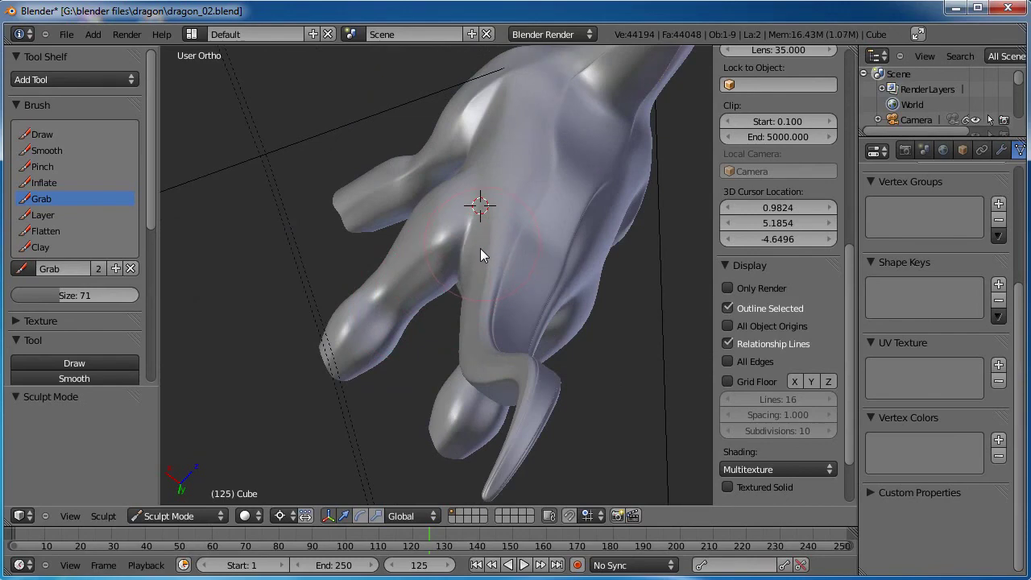
left_click_drag(513, 258, 502, 295)
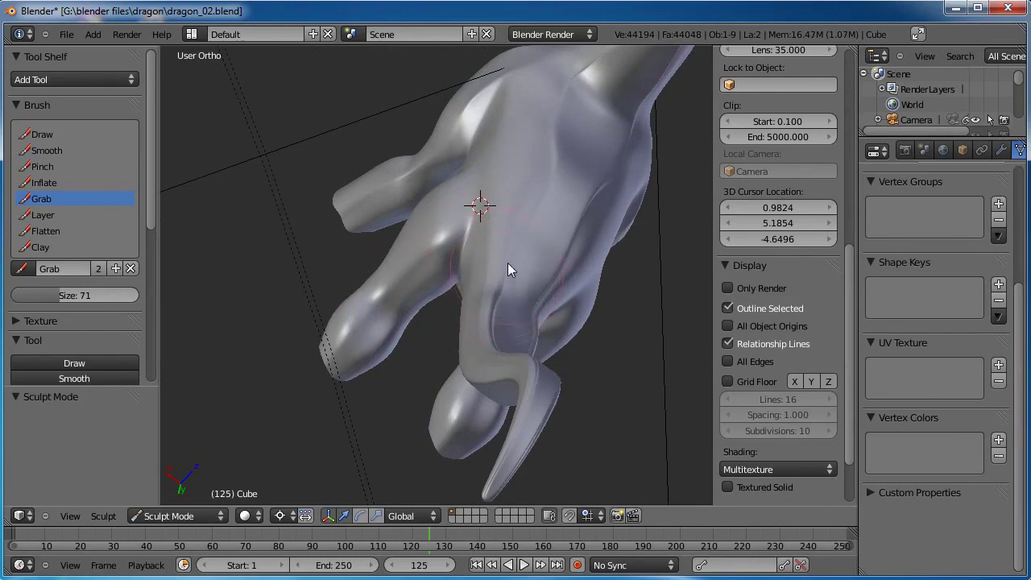
mouse_move(508, 267)
middle_mouse_down()
mouse_move(458, 301)
mouse_move(542, 335)
middle_mouse_up()
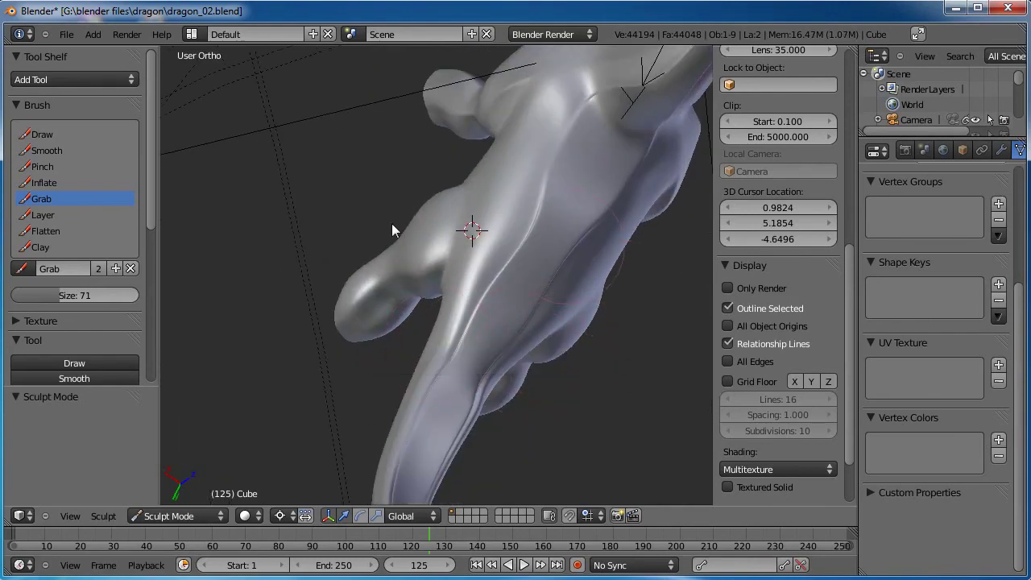
key("ctrl+z")
Inspect the hip from several sides and nudge the inner thigh crease near the tail base with Grab.
middle_click_drag(462, 347, 488, 351)
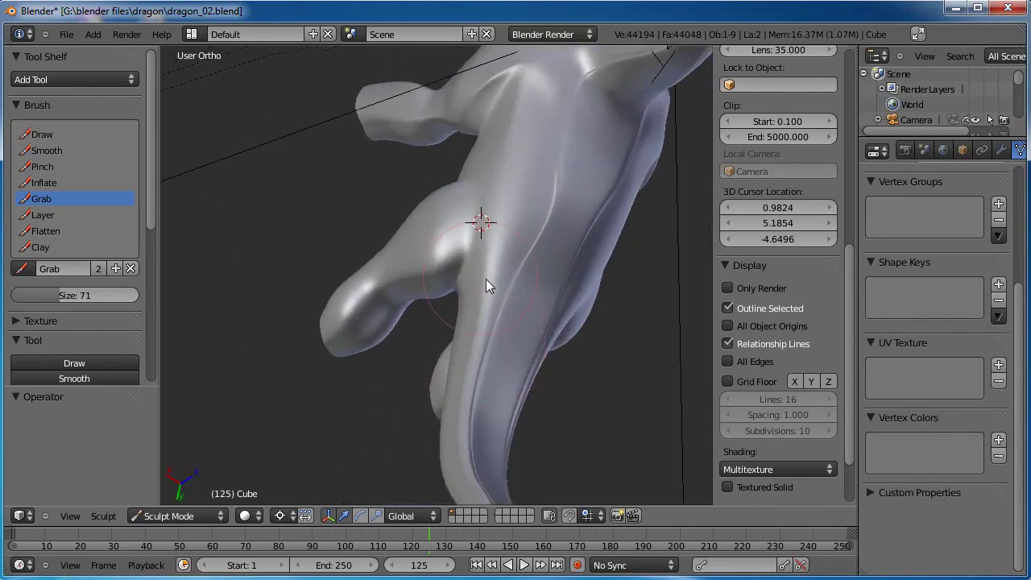
middle_click_drag(489, 281, 514, 280)
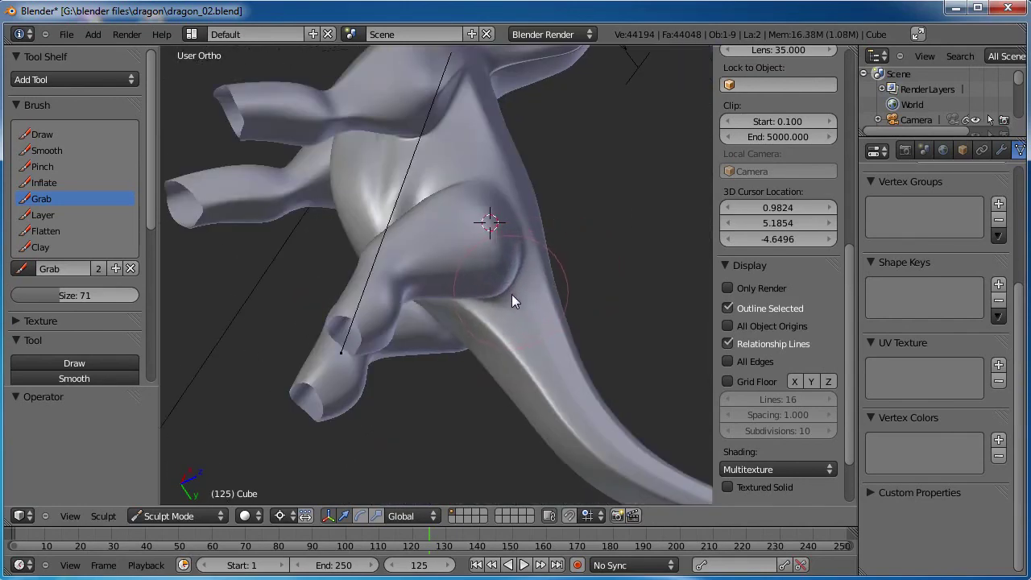
mouse_move(475, 304)
middle_mouse_down()
mouse_move(449, 364)
mouse_move(487, 211)
middle_mouse_up()
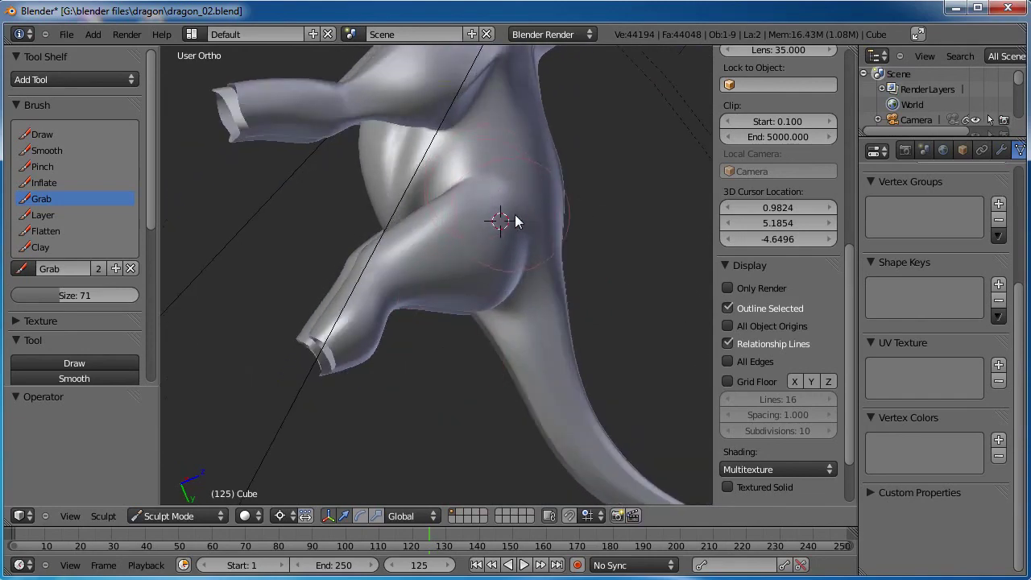
mouse_move(525, 274)
middle_mouse_down()
mouse_move(452, 258)
mouse_move(426, 286)
mouse_move(403, 277)
mouse_move(428, 285)
mouse_move(415, 285)
mouse_move(419, 274)
mouse_move(433, 306)
middle_mouse_up()
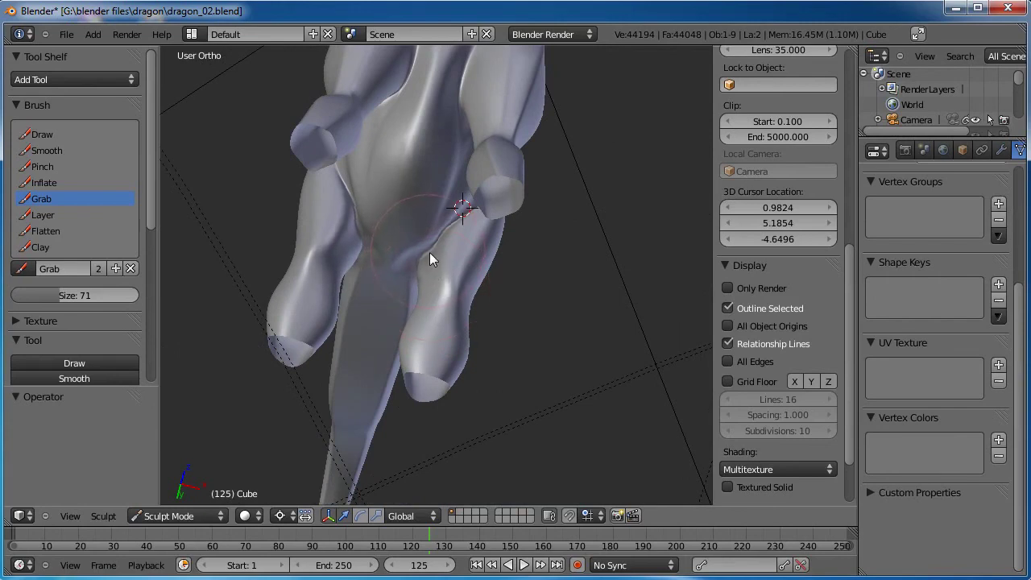
left_click_drag(429, 252, 434, 253)
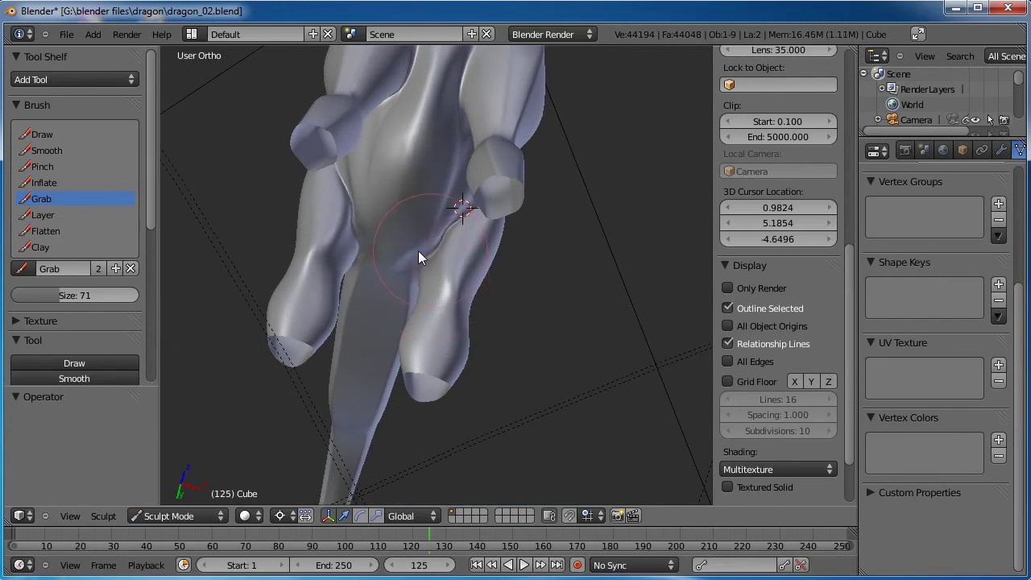
Soften the inner thigh crease and the rear of the upper hind leg with Smooth brush strokes.
left_click(53, 152)
mouse_move(378, 236)
middle_mouse_down()
mouse_move(413, 196)
mouse_move(484, 183)
middle_mouse_up()
scroll(419, 211, "up", 4)
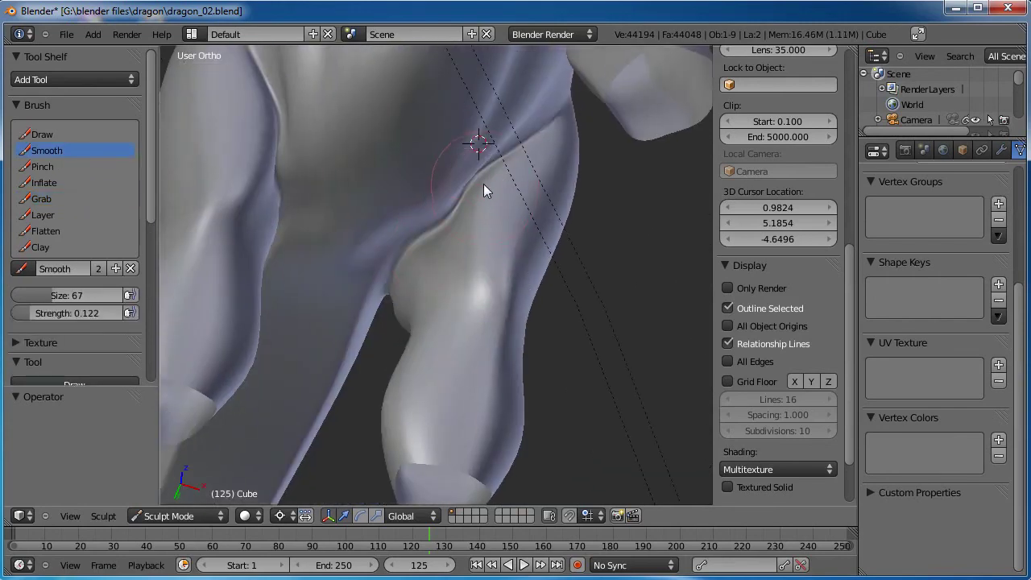
mouse_move(483, 190)
left_mouse_down()
mouse_move(443, 220)
mouse_move(458, 209)
left_mouse_up()
scroll(474, 200, "down", 3)
mouse_move(474, 200)
middle_mouse_down()
mouse_move(488, 290)
mouse_move(502, 314)
mouse_move(439, 300)
middle_mouse_up()
middle_click_drag(443, 276, 464, 269)
mouse_move(464, 264)
left_mouse_down()
mouse_move(459, 253)
mouse_move(463, 278)
left_mouse_up()
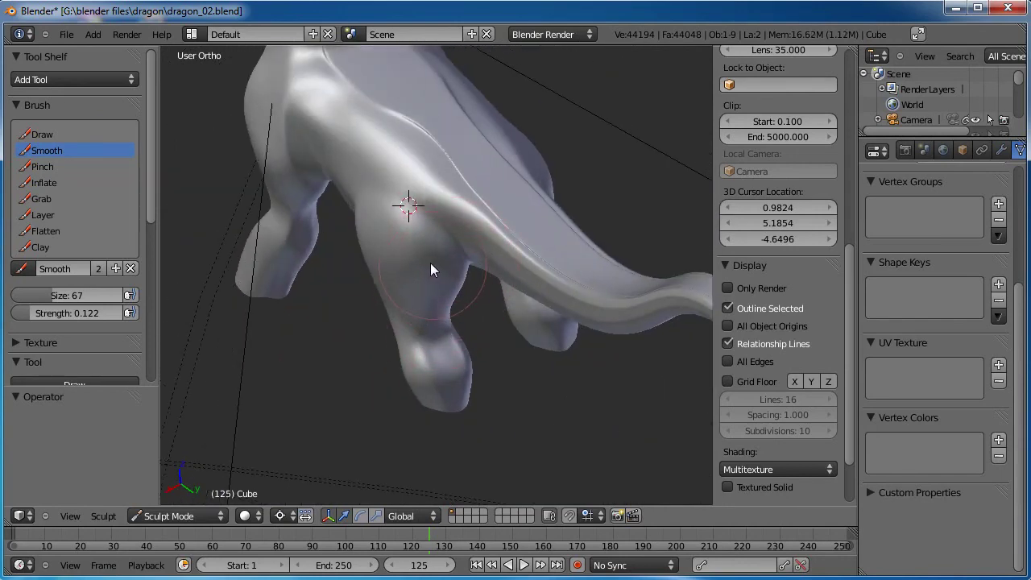
Reshape the outer side of the hind thigh above the knee with a Grab stroke.
middle_click_drag(430, 263, 437, 367)
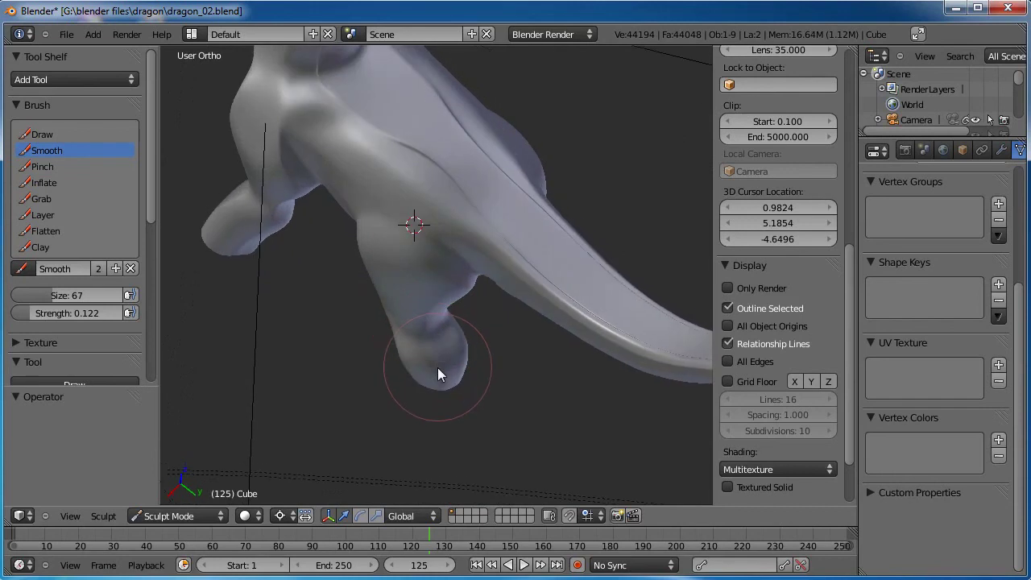
left_click(42, 198)
left_click_drag(417, 293, 428, 306)
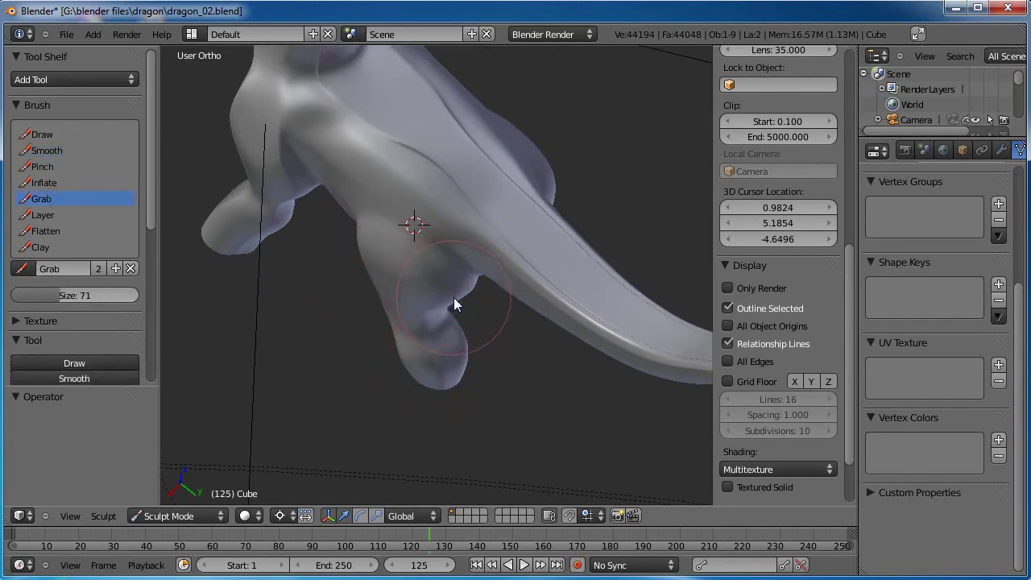
Add an edge loop in Edit Mode running up the hind leg's front and across the flank to the foreleg.
mouse_move(454, 299)
middle_mouse_down()
mouse_move(537, 282)
mouse_move(301, 244)
mouse_move(440, 353)
mouse_move(509, 362)
mouse_move(324, 341)
mouse_move(416, 325)
mouse_move(422, 304)
mouse_move(441, 295)
mouse_move(546, 301)
mouse_move(524, 325)
mouse_move(603, 327)
mouse_move(488, 304)
mouse_move(539, 294)
mouse_move(458, 254)
mouse_move(472, 295)
mouse_move(489, 268)
middle_mouse_up()
key("Tab")
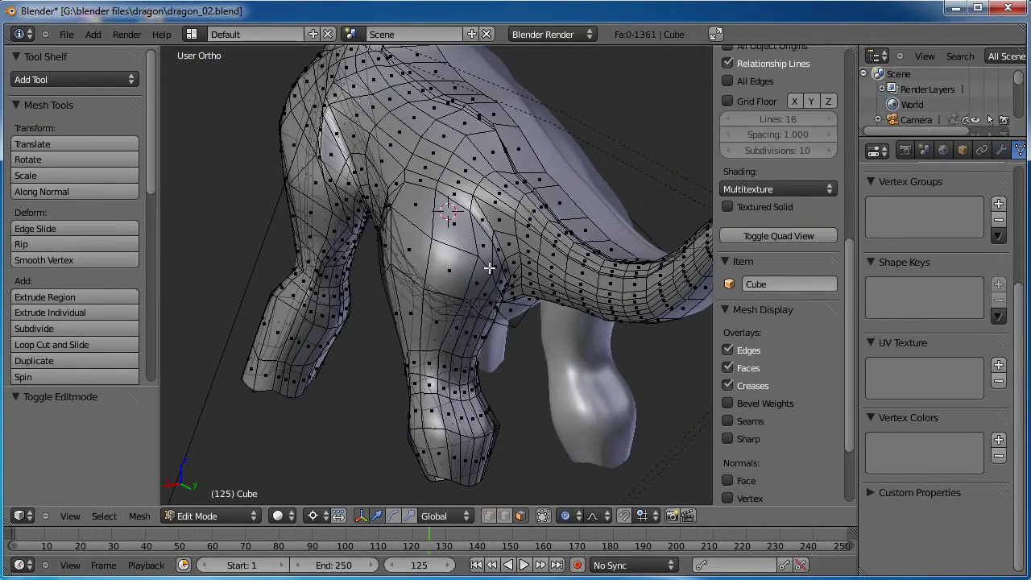
middle_click_drag(349, 270, 459, 261)
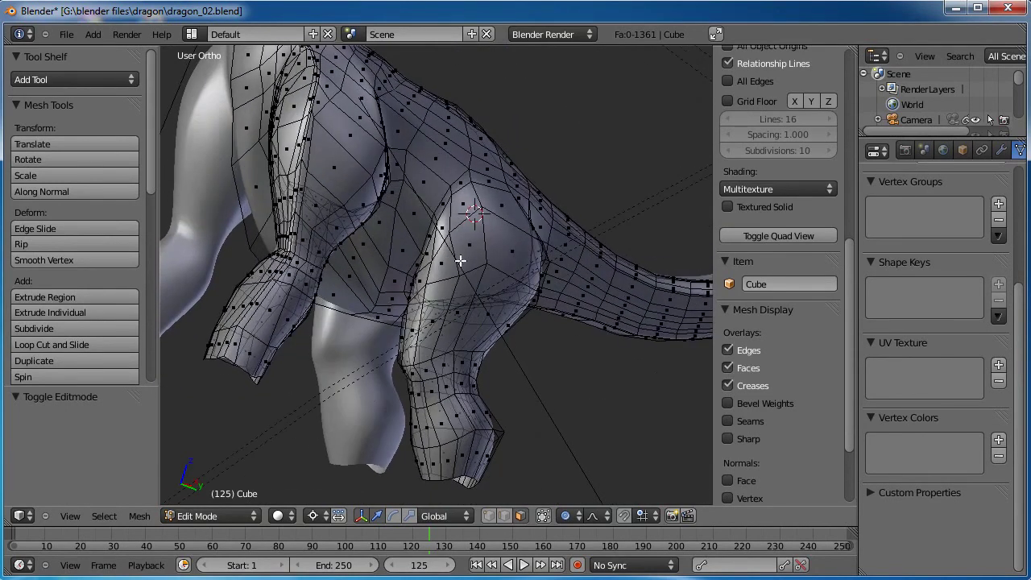
left_click(441, 255)
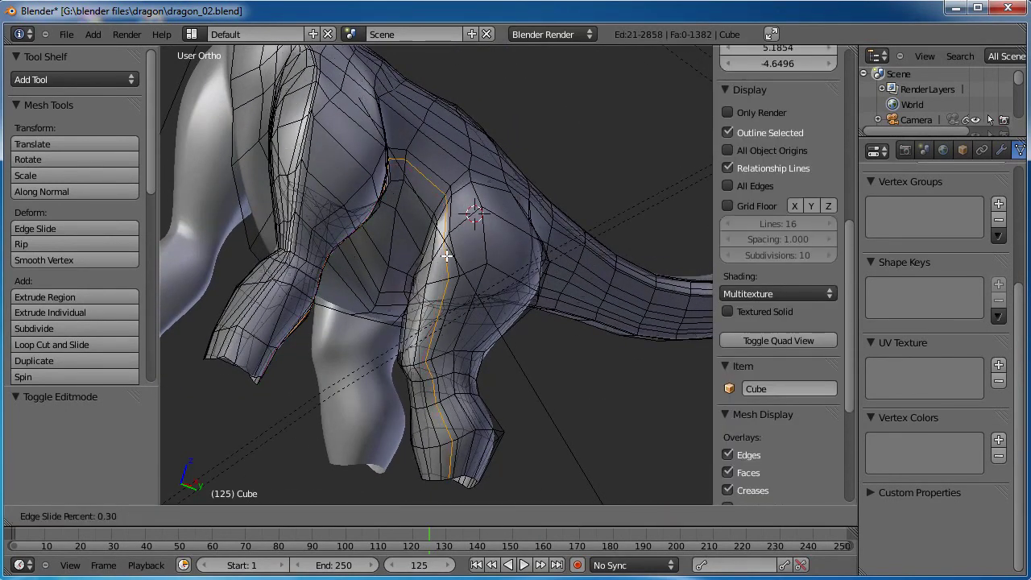
left_click(448, 256)
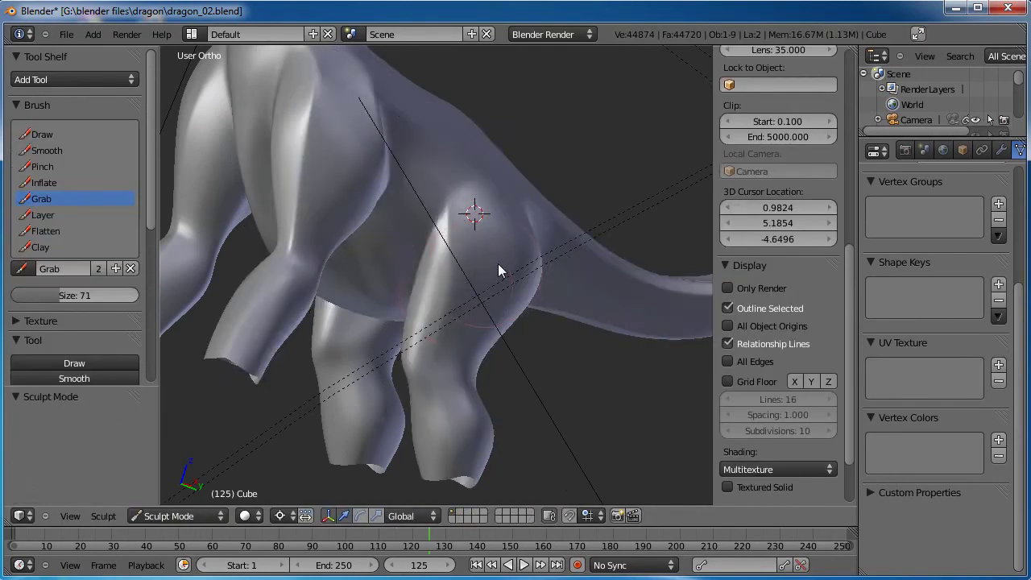
Smooth the crease on the upper foreleg below the shoulder with the Smooth brush in Sculpt Mode.
mouse_move(497, 263)
middle_mouse_down()
mouse_move(400, 234)
mouse_move(325, 238)
mouse_move(411, 276)
mouse_move(477, 289)
middle_mouse_up()
left_click(43, 152)
scroll(338, 241, "up", 2)
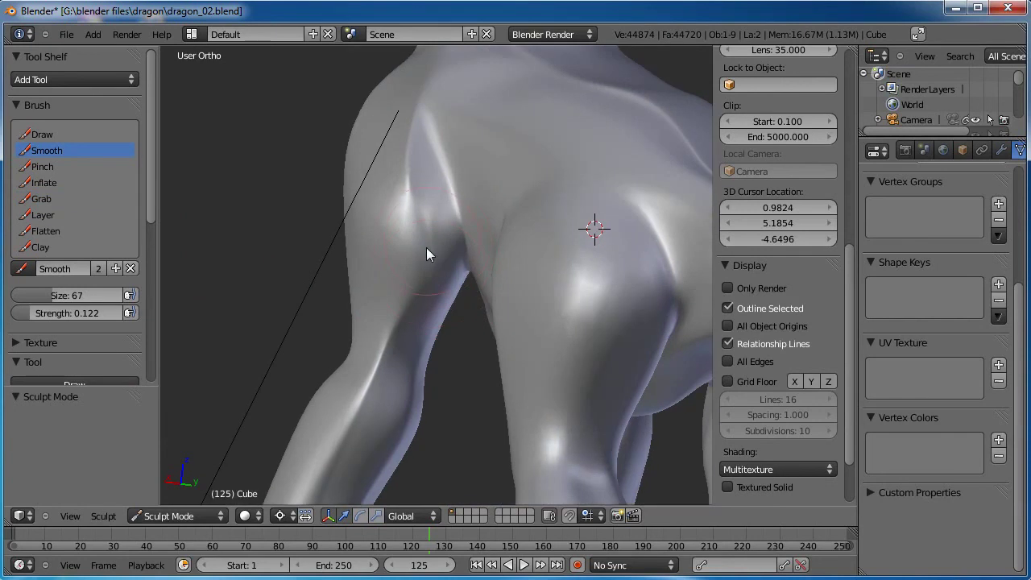
left_click_drag(433, 228, 438, 243)
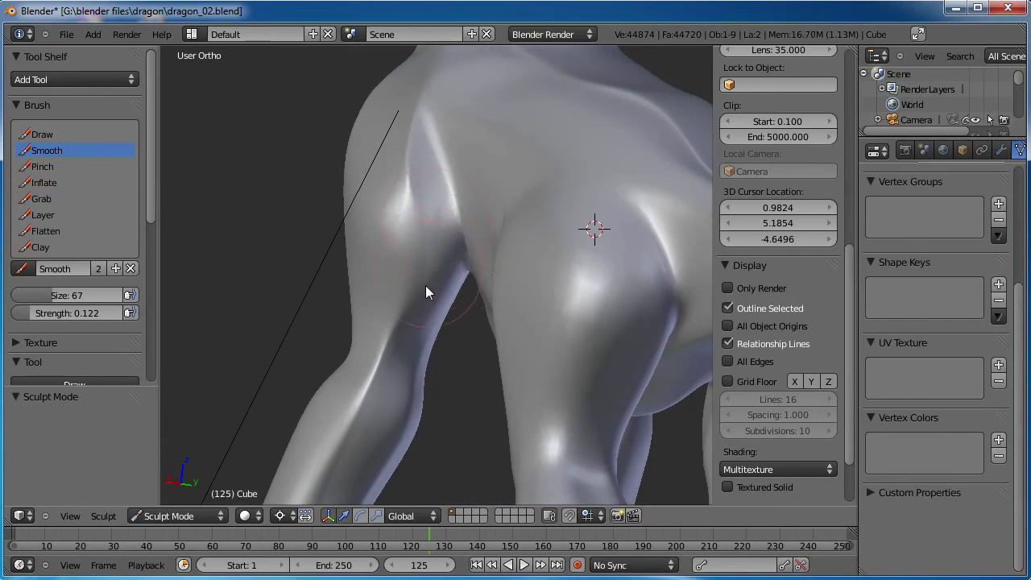
Soften the foreleg's inner elbow crease and the outer front of its shoulder with Smooth brush strokes.
middle_click_drag(425, 310, 471, 216, "shift")
left_click_drag(390, 354, 370, 392)
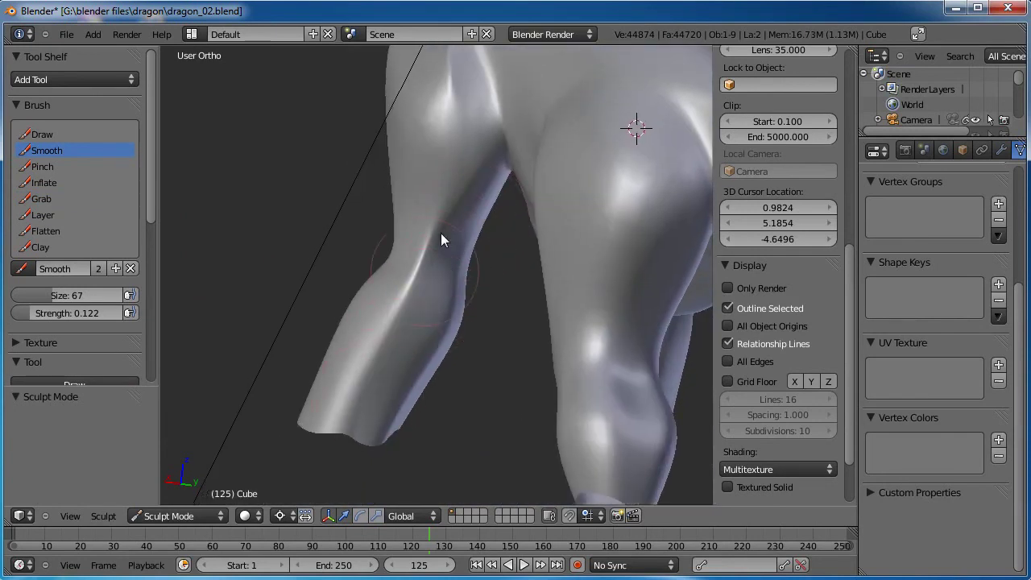
middle_click_drag(450, 212, 430, 298, "shift")
left_click(41, 166)
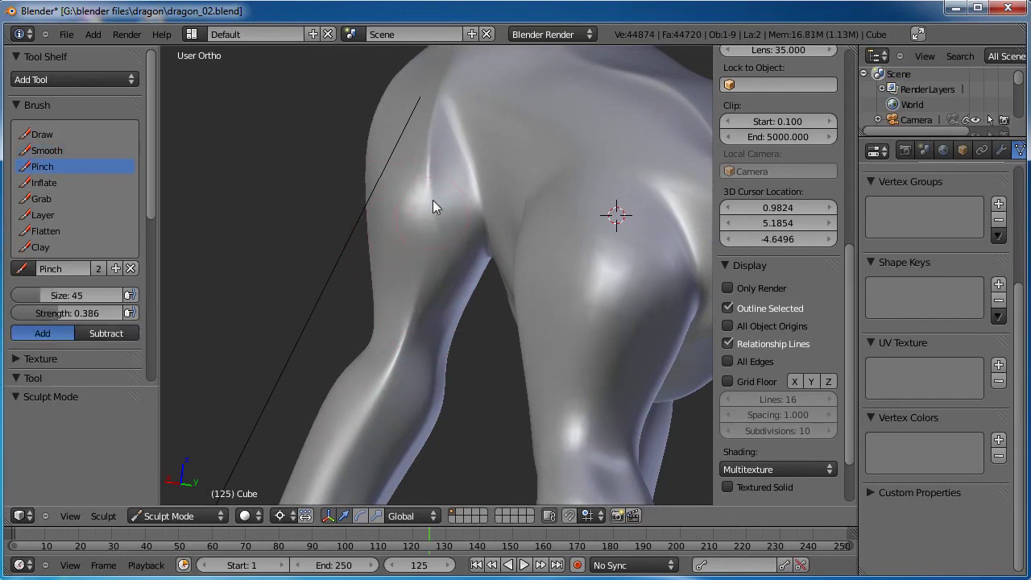
scroll(424, 261, "down", 2)
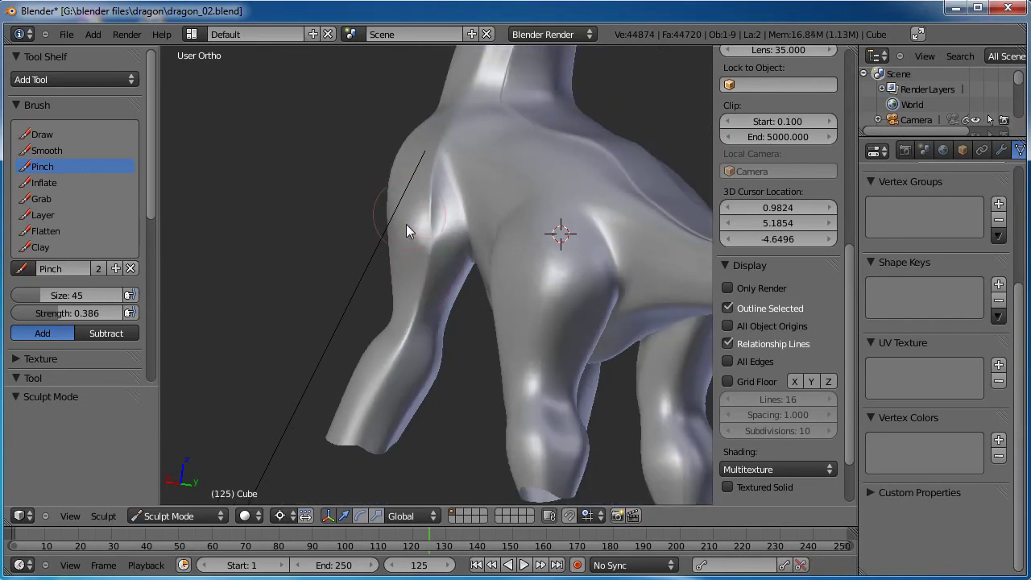
middle_click_drag(406, 224, 374, 248)
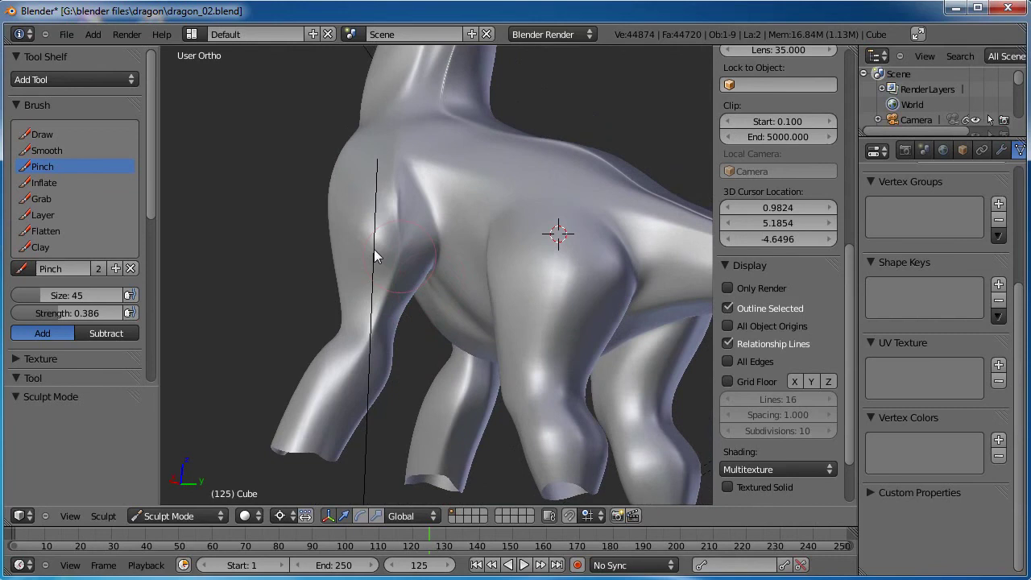
left_click(53, 149)
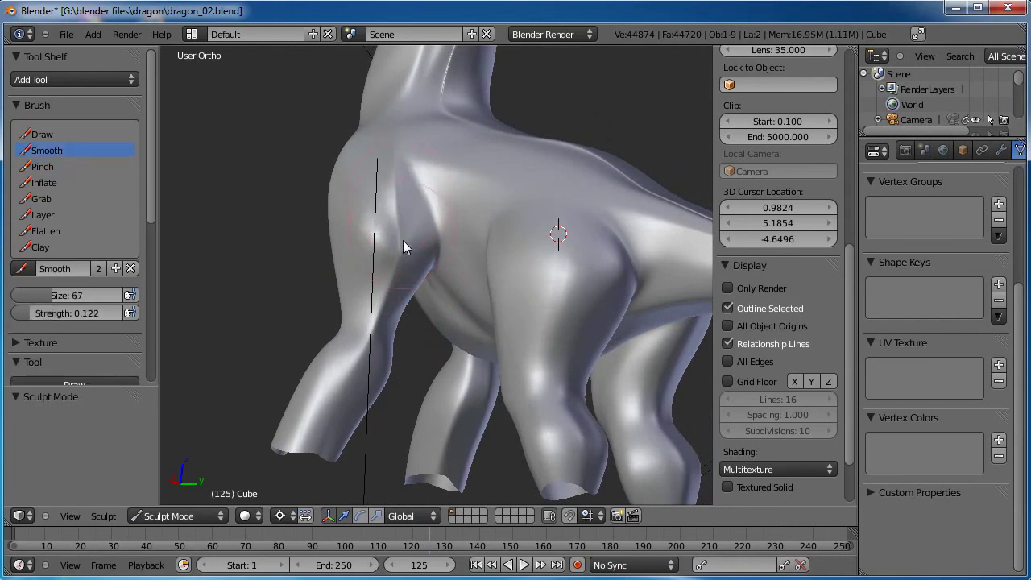
left_click_drag(378, 219, 376, 203)
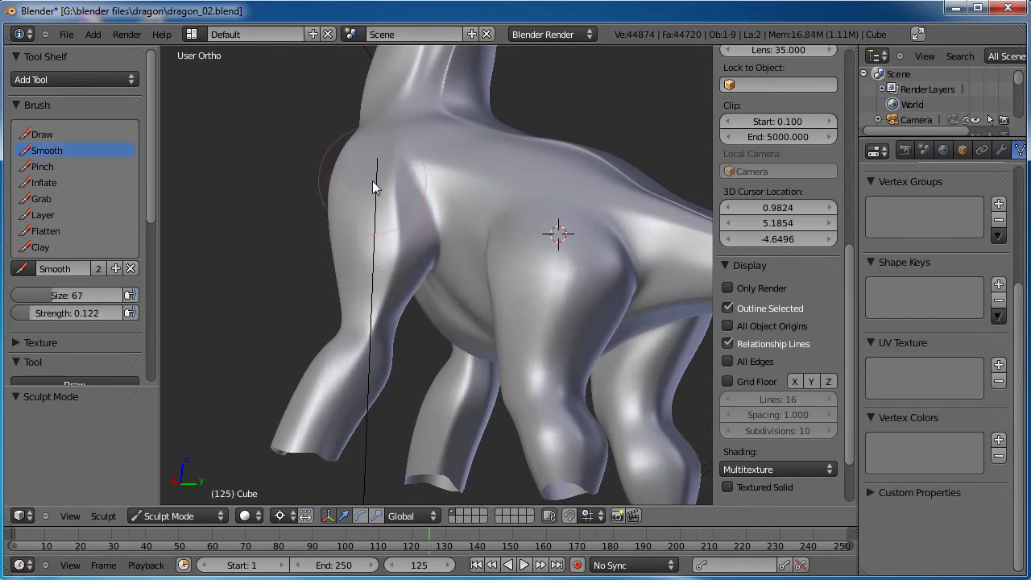
Sharpen the crease on the upper foreleg with a Pinch brush stroke.
mouse_move(376, 254)
middle_mouse_down()
mouse_move(379, 302)
mouse_move(398, 247)
mouse_move(369, 244)
mouse_move(422, 256)
mouse_move(502, 214)
mouse_move(472, 269)
mouse_move(451, 257)
mouse_move(464, 208)
middle_mouse_up()
left_click(40, 166)
left_click_drag(434, 213, 430, 286)
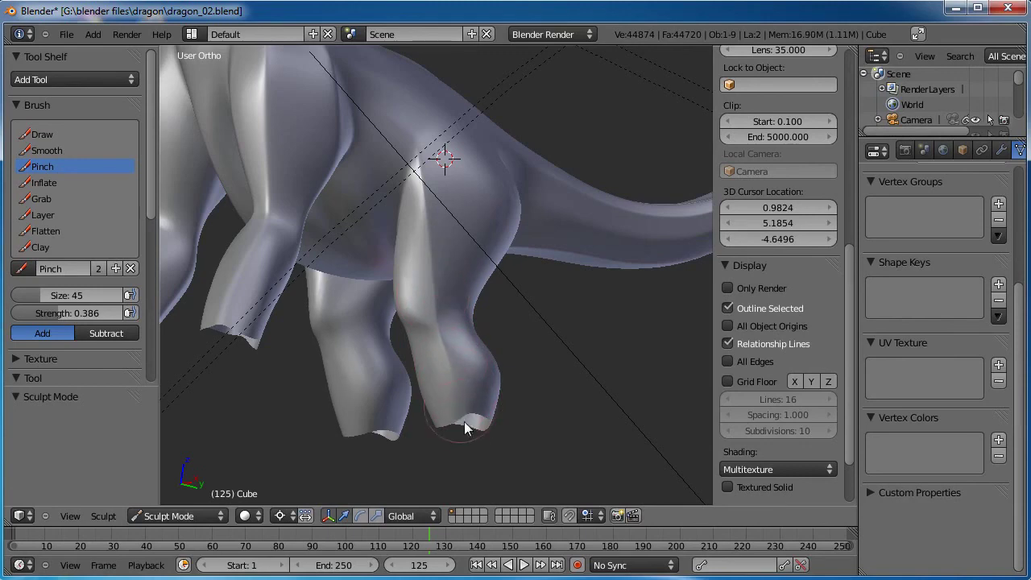
Push the front of the hind knee backward and slightly up with a Grab stroke.
mouse_move(463, 421)
middle_mouse_down()
mouse_move(478, 242)
mouse_move(444, 266)
middle_mouse_up()
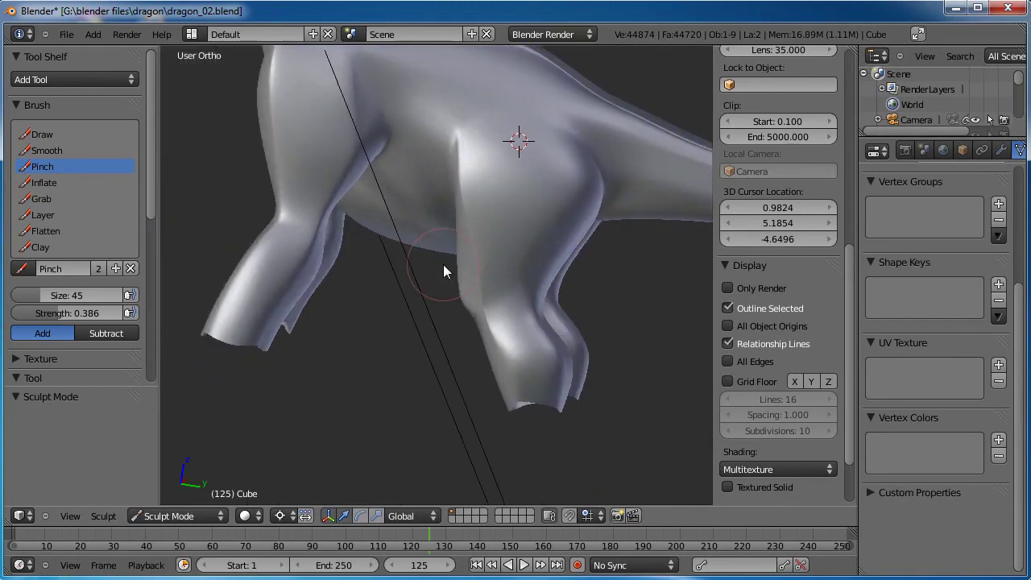
left_click(40, 198)
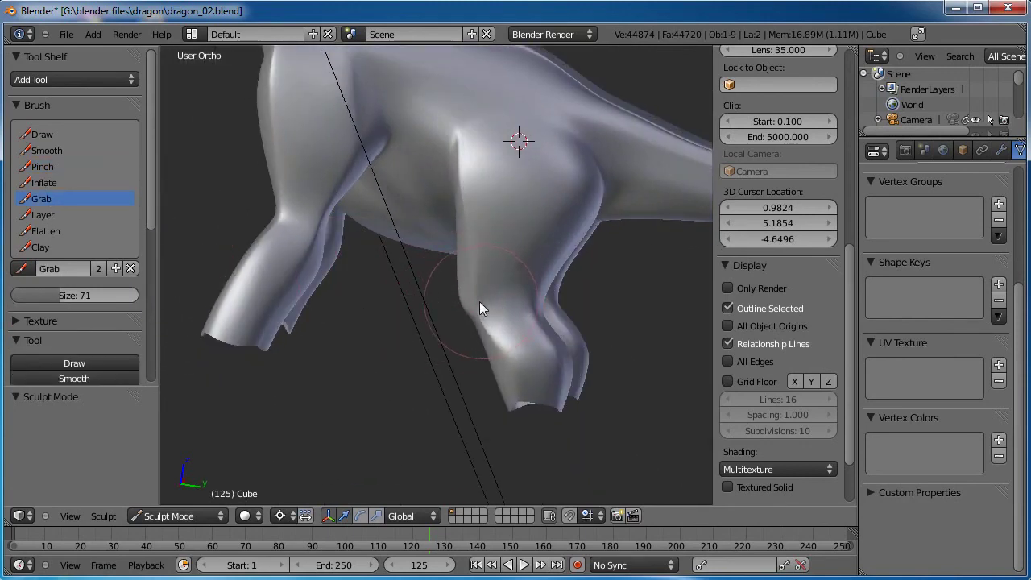
mouse_move(479, 303)
left_mouse_down()
mouse_move(462, 285)
mouse_move(510, 278)
left_mouse_up()
middle_click_drag(508, 281, 608, 187)
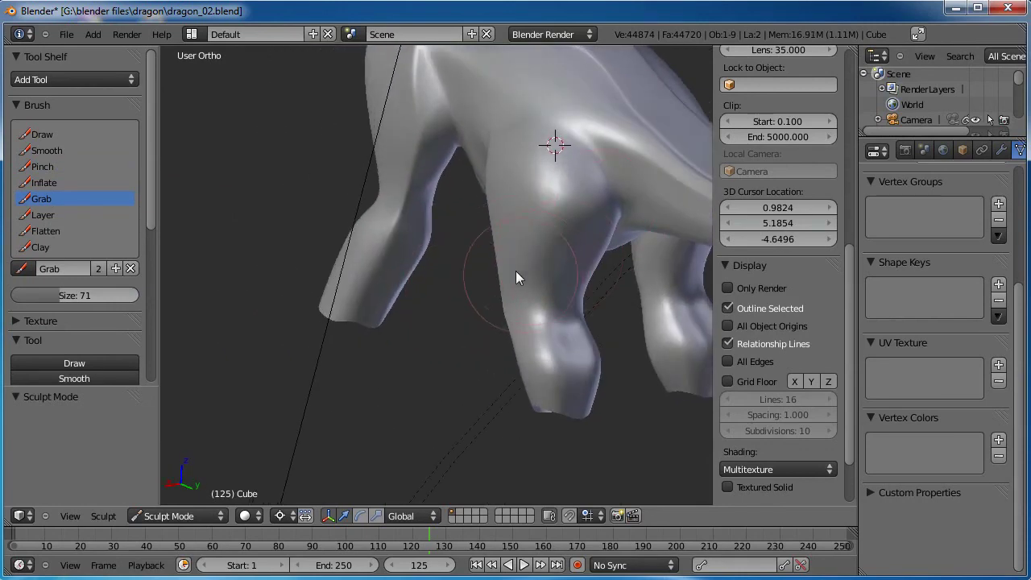
Define the outer side of the hind leg from the thigh muscle down to the knee with Pinch strokes.
key("Tab")
middle_click_drag(610, 227, 580, 226)
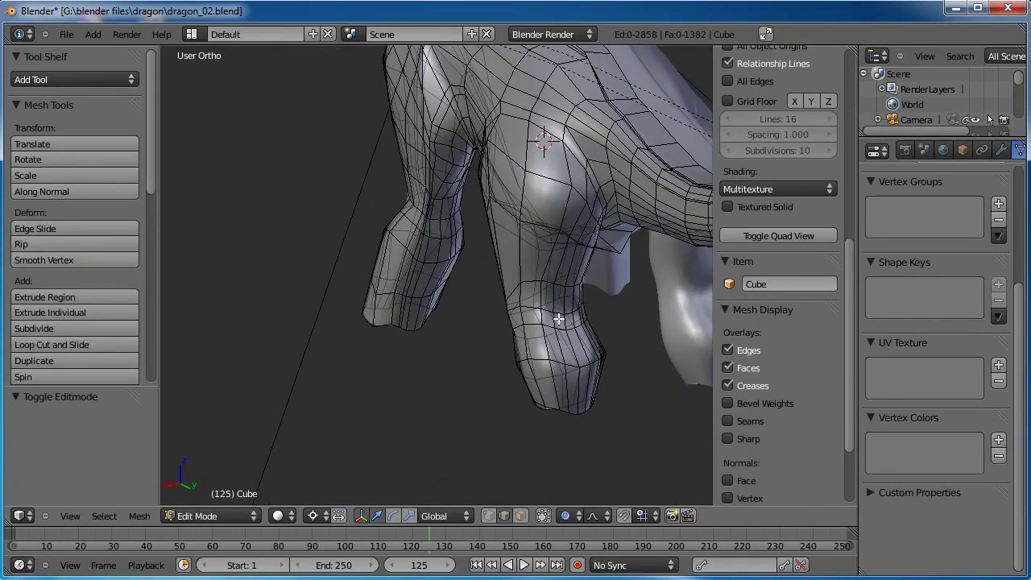
key("Tab")
left_click(49, 166)
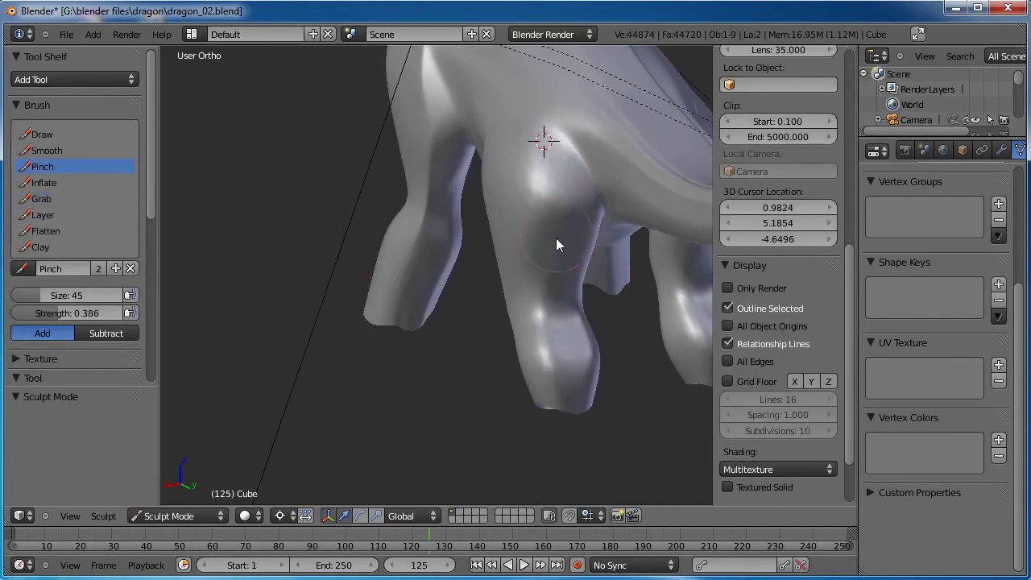
left_click_drag(552, 246, 551, 314)
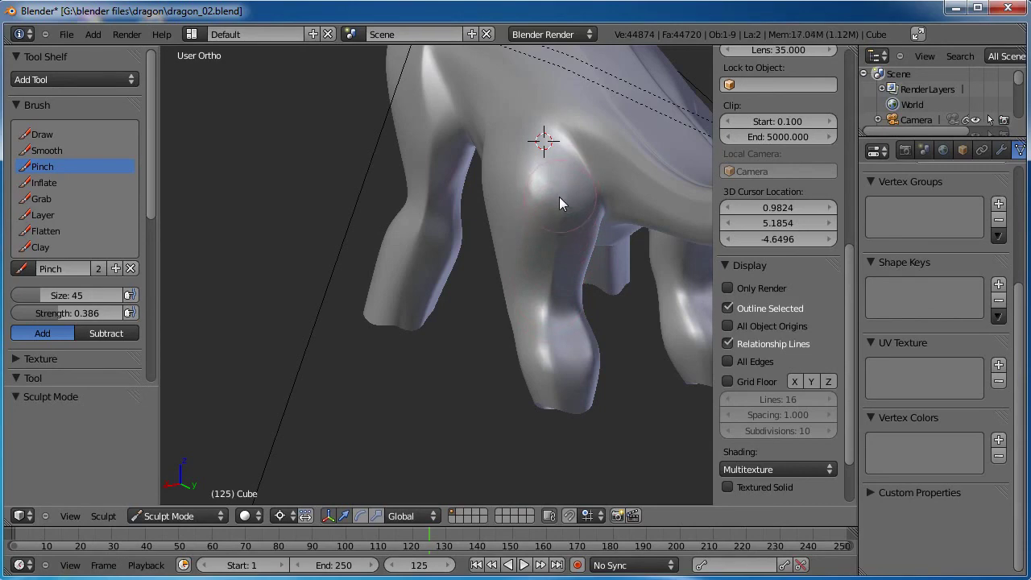
left_click_drag(565, 172, 560, 274)
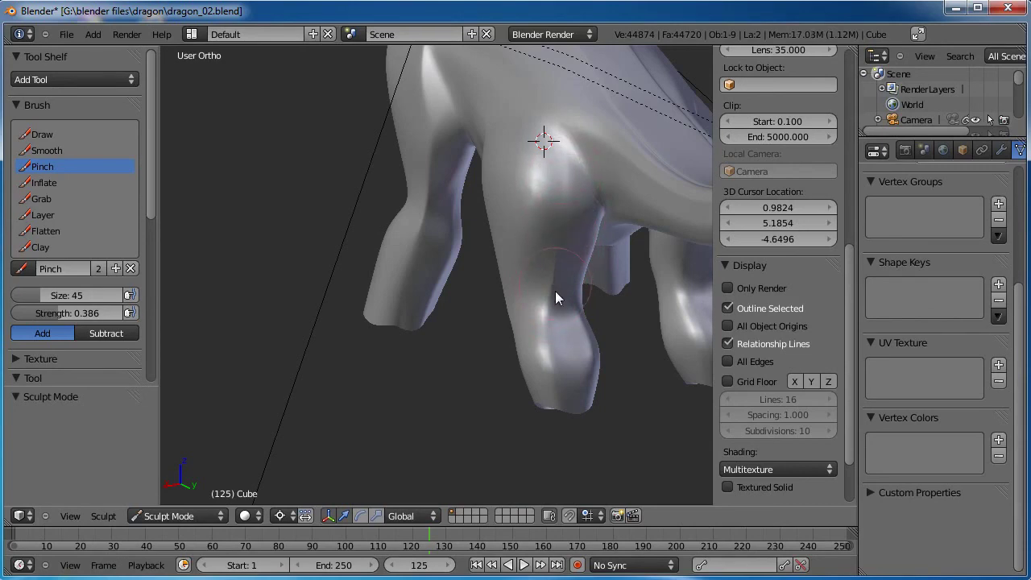
mouse_move(569, 401)
middle_mouse_down()
mouse_move(501, 293)
mouse_move(561, 280)
mouse_move(500, 256)
mouse_move(518, 207)
mouse_move(443, 185)
mouse_move(448, 276)
mouse_move(405, 227)
mouse_move(458, 256)
mouse_move(496, 185)
mouse_move(487, 176)
middle_mouse_up()
left_click(46, 150)
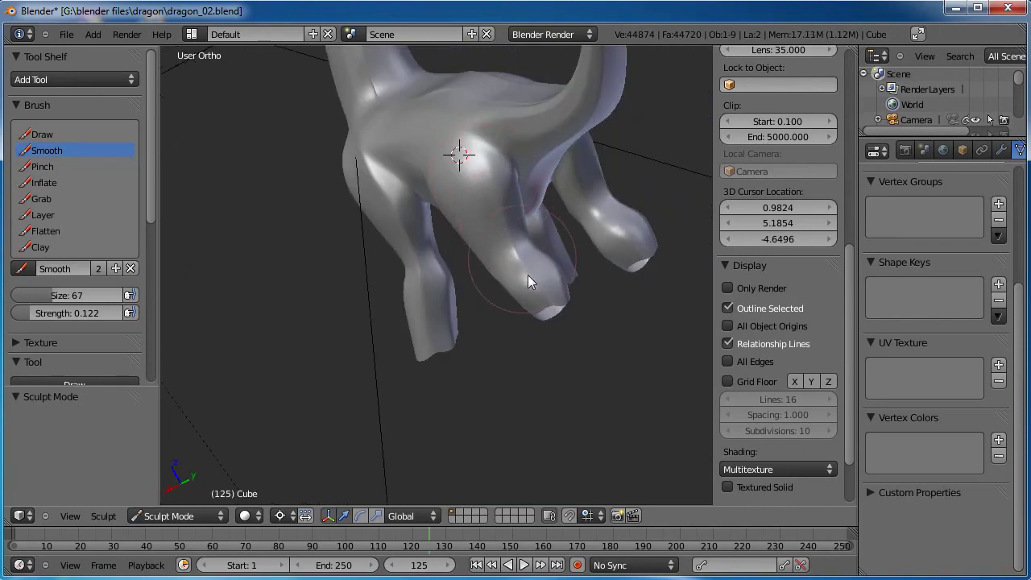
Move the vertices in the hollow behind the hind knee forward and slightly down in Edit Mode, working in right view.
mouse_move(385, 209)
middle_mouse_down()
mouse_move(466, 213)
mouse_move(492, 309)
mouse_move(281, 214)
mouse_move(376, 327)
mouse_move(512, 271)
mouse_move(411, 330)
mouse_move(456, 202)
mouse_move(502, 270)
mouse_move(426, 336)
mouse_move(467, 341)
mouse_move(483, 283)
mouse_move(445, 284)
mouse_move(460, 288)
mouse_move(436, 365)
mouse_move(543, 322)
mouse_move(493, 316)
mouse_move(509, 297)
mouse_move(399, 360)
mouse_move(355, 345)
mouse_move(544, 251)
mouse_move(420, 346)
mouse_move(417, 254)
mouse_move(493, 300)
mouse_move(458, 303)
mouse_move(434, 228)
mouse_move(419, 278)
middle_mouse_up()
scroll(435, 227, "up", 3)
scroll(427, 290, "up", 5)
key("Tab")
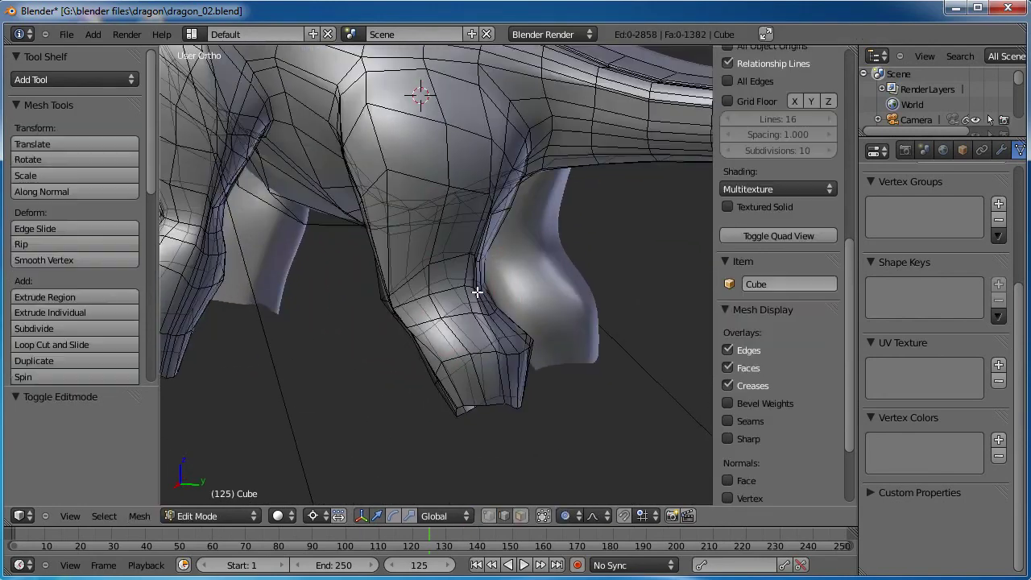
middle_click_drag(520, 306, 498, 298)
key("a")
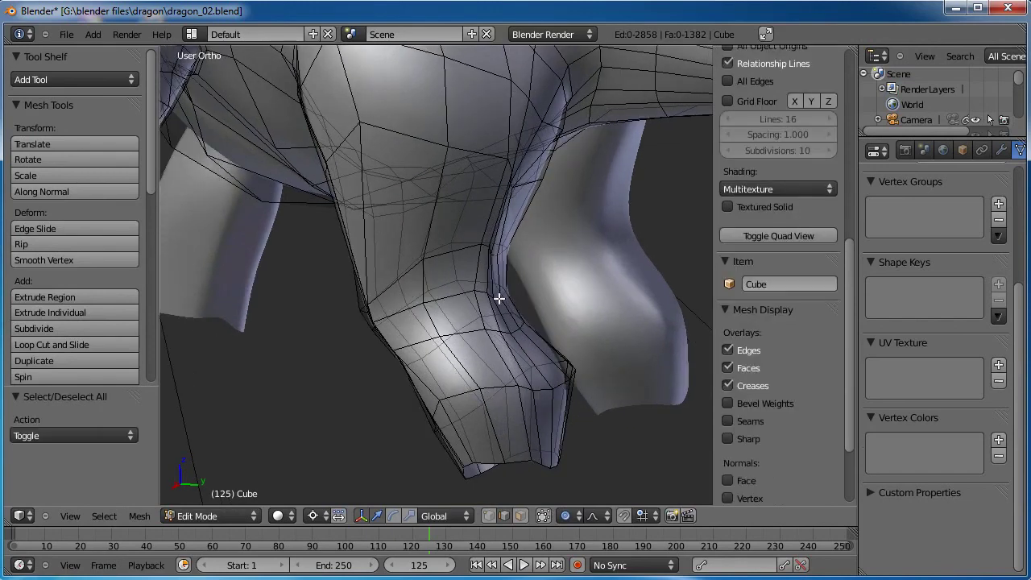
left_click(488, 516)
key("b")
left_click_drag(518, 282, 468, 313)
middle_click_drag(431, 318, 438, 314)
key("KP_3")
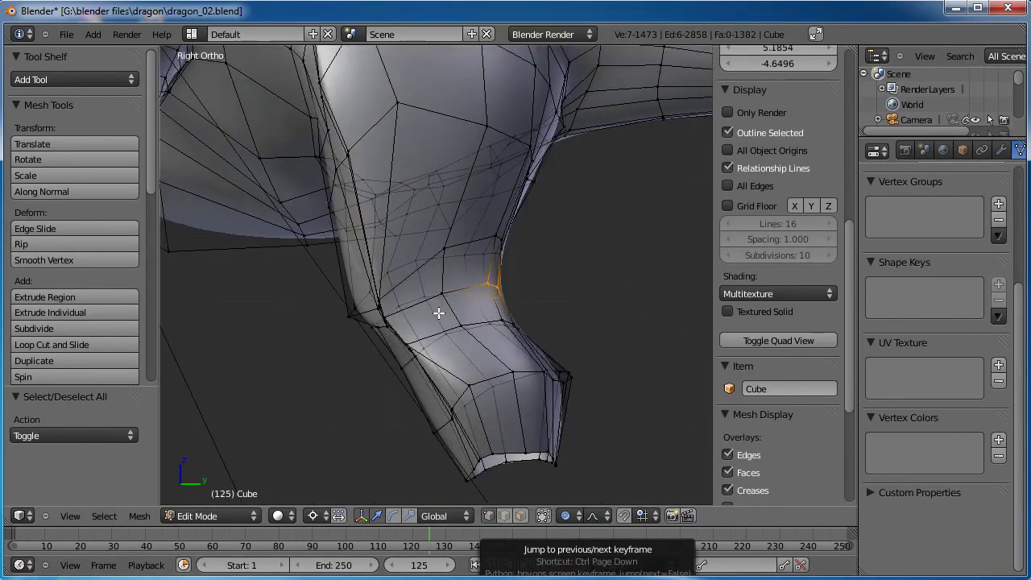
key("g")
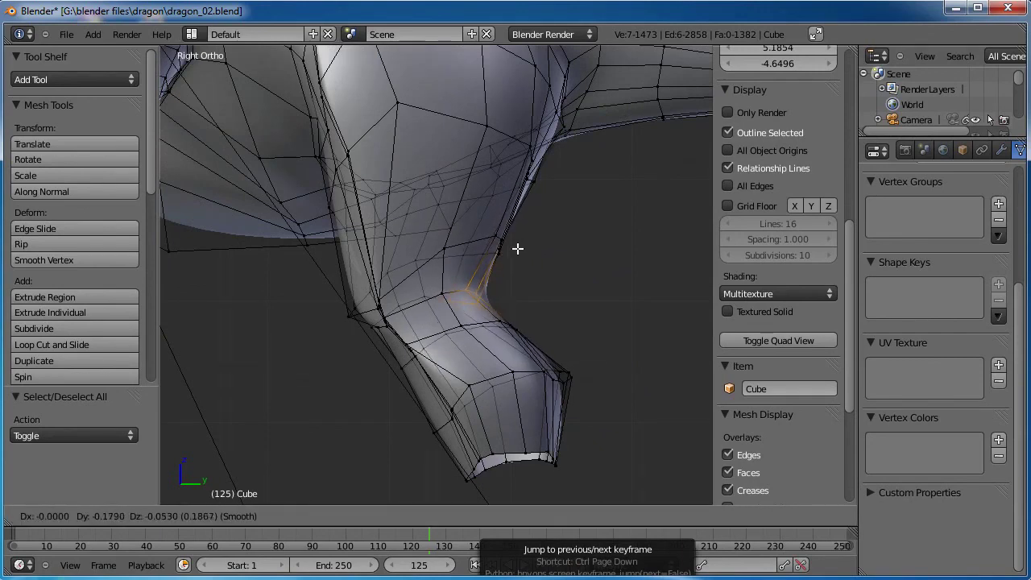
left_click(513, 248)
Raise the vertices just below the hollow behind the hind knee, and shift the hock vertices up and forward.
key("a")
key("b")
left_click_drag(526, 311, 490, 342)
key("g")
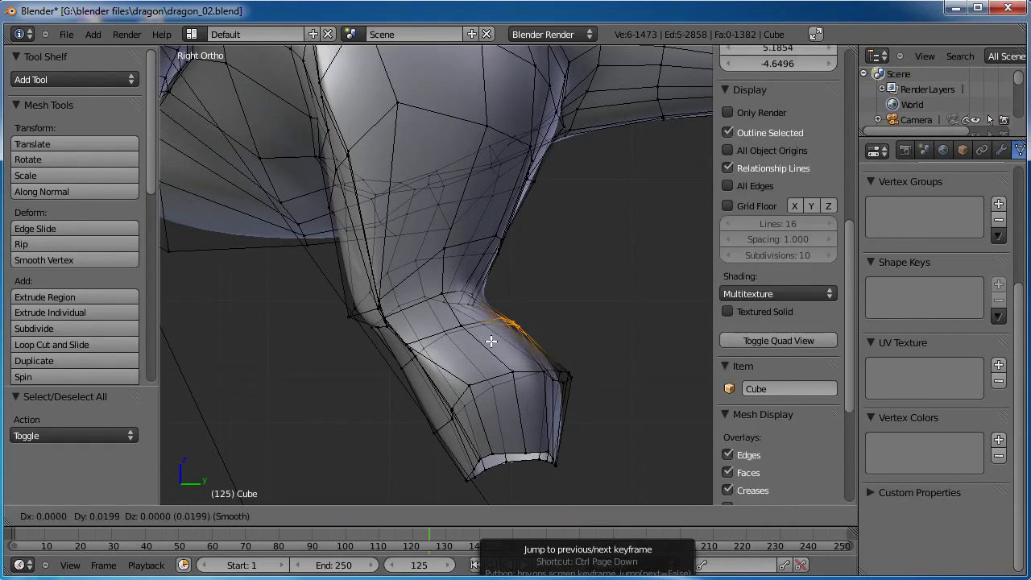
left_click(492, 324)
key("a")
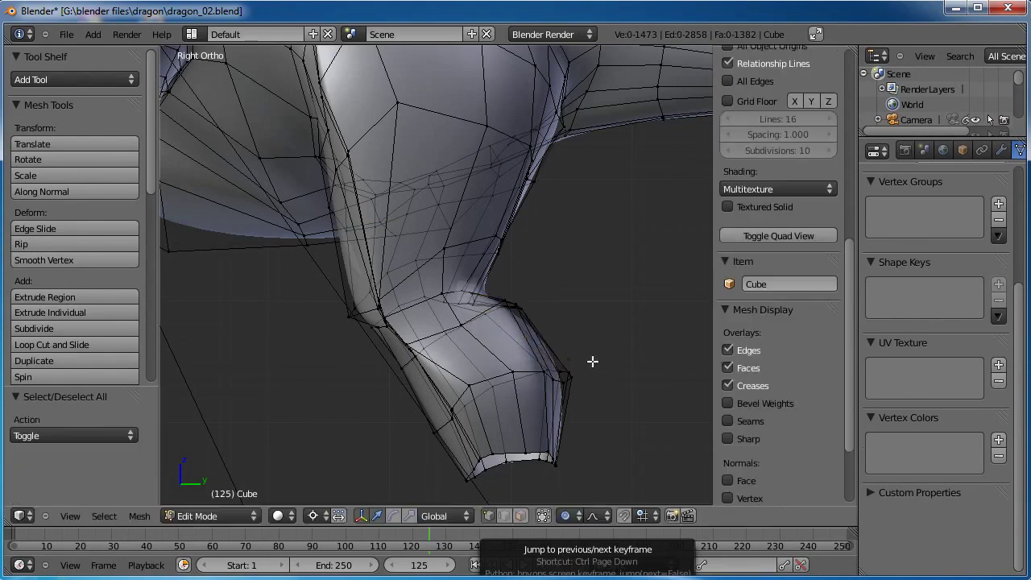
left_click_drag(554, 375, 532, 386)
key("g")
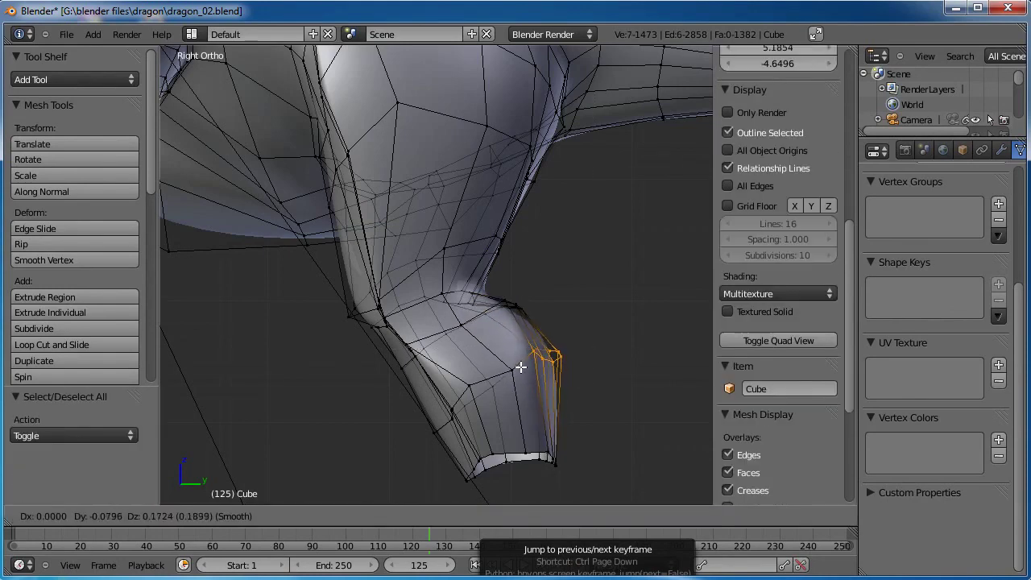
left_click(519, 365)
scroll(520, 301, "down", 1)
key("a")
scroll(521, 301, "down", 3)
Refine the back of the hind leg above the hock in Sculpt Mode with a Smooth dab and a short Grab stroke.
key("Tab")
mouse_move(451, 297)
middle_mouse_down()
mouse_move(500, 313)
mouse_move(357, 298)
mouse_move(437, 329)
mouse_move(573, 435)
mouse_move(454, 380)
middle_mouse_up()
left_click(424, 297)
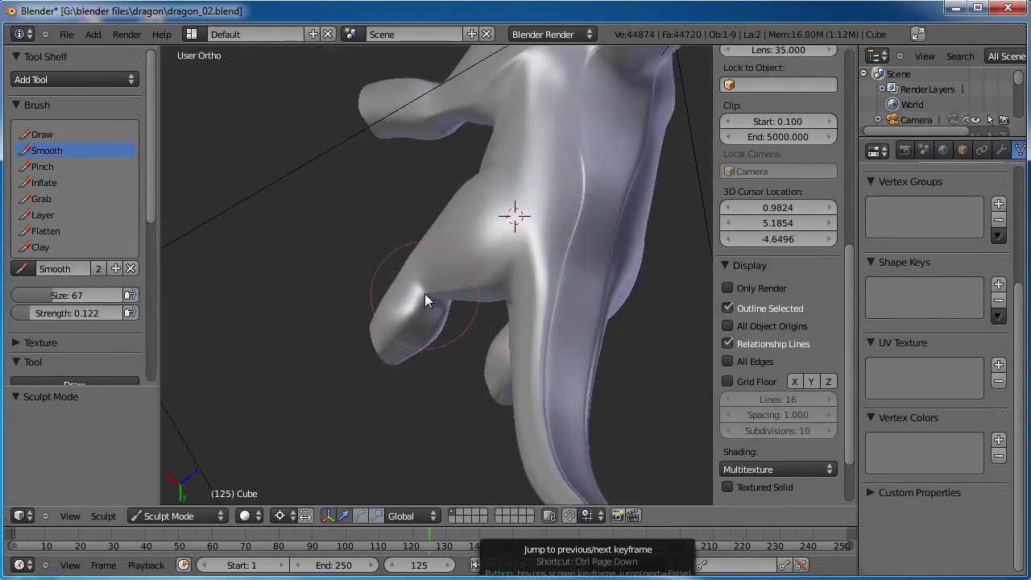
left_click(41, 198)
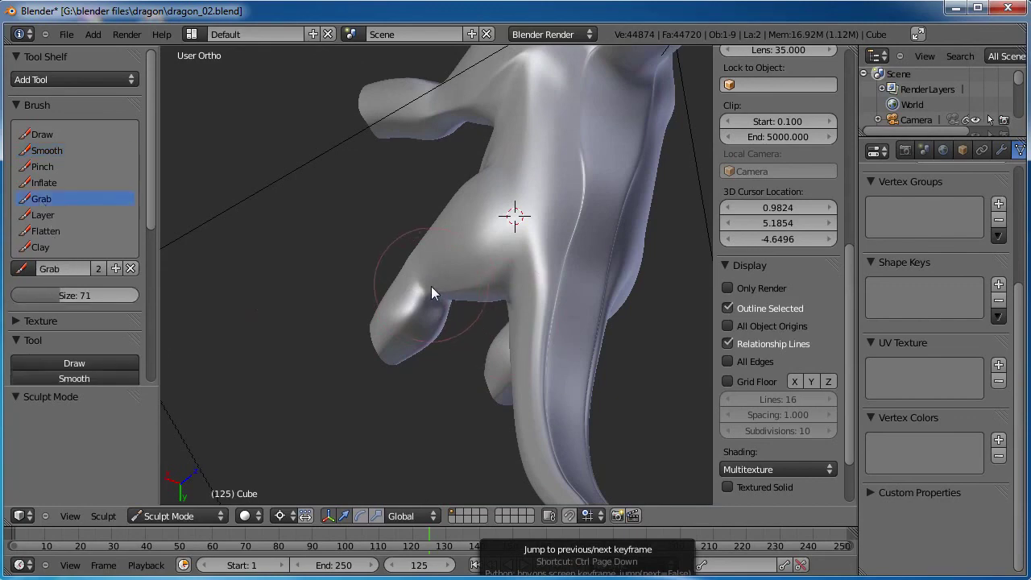
left_click_drag(431, 286, 435, 274)
Adjust the middle of the neck from behind with an upward Grab stroke.
middle_click_drag(435, 275, 453, 330)
scroll(461, 245, "up", 3)
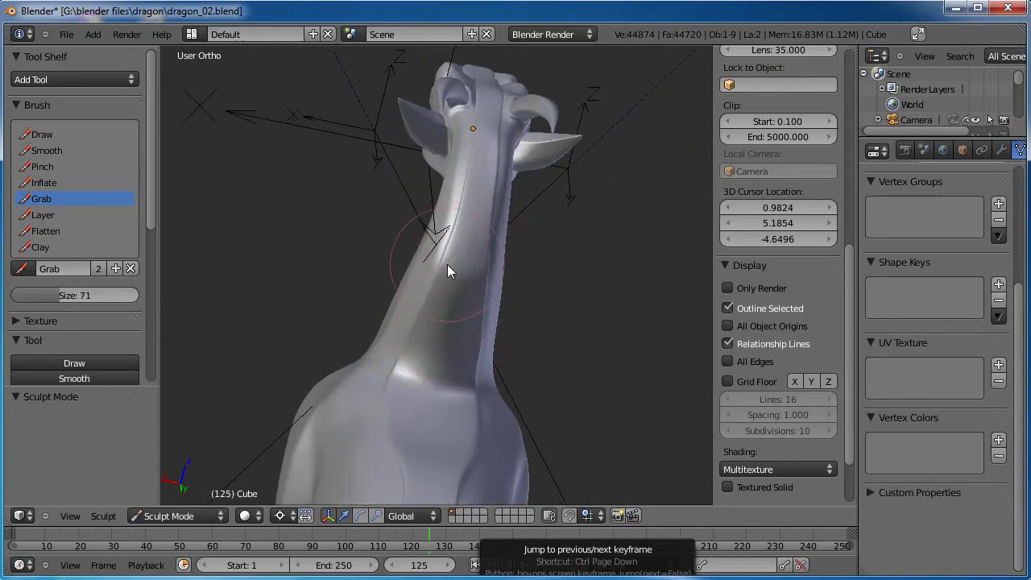
left_click_drag(446, 264, 458, 227)
Examine the shoulders, chest, neck and back from several angles with the Smooth brush active.
mouse_move(377, 355)
middle_mouse_down()
mouse_move(558, 343)
mouse_move(512, 252)
mouse_move(444, 306)
mouse_move(558, 310)
mouse_move(515, 300)
mouse_move(532, 289)
middle_mouse_up()
scroll(535, 310, "down", 2)
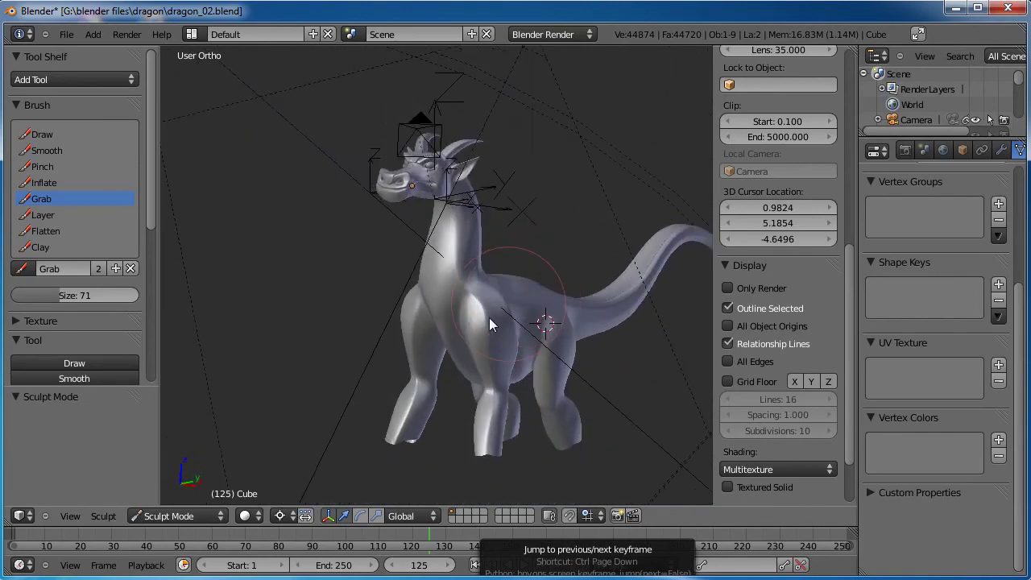
scroll(489, 318, "up", 5)
middle_click_drag(506, 354, 456, 281, "shift")
left_click(49, 167)
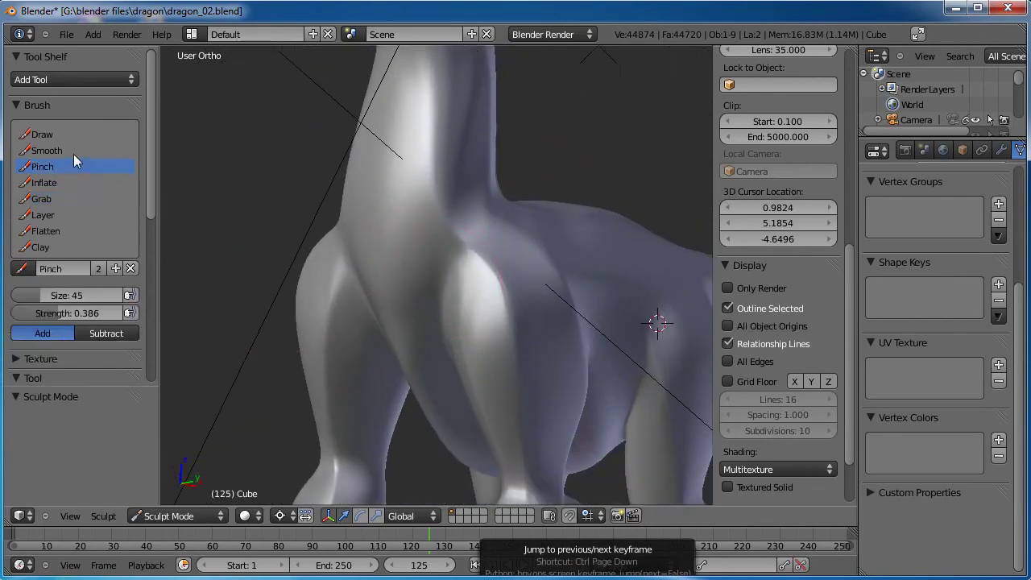
left_click(73, 152)
middle_click_drag(465, 291, 515, 344)
mouse_move(497, 276)
middle_mouse_down()
mouse_move(462, 315)
mouse_move(448, 261)
middle_mouse_up()
middle_click_drag(418, 221, 417, 284)
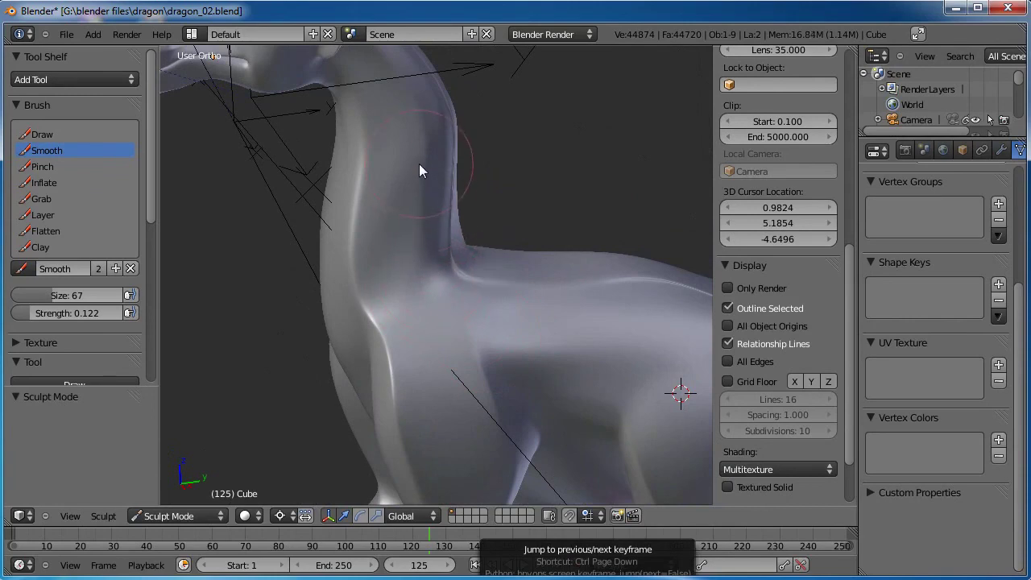
middle_click_drag(533, 311, 426, 315)
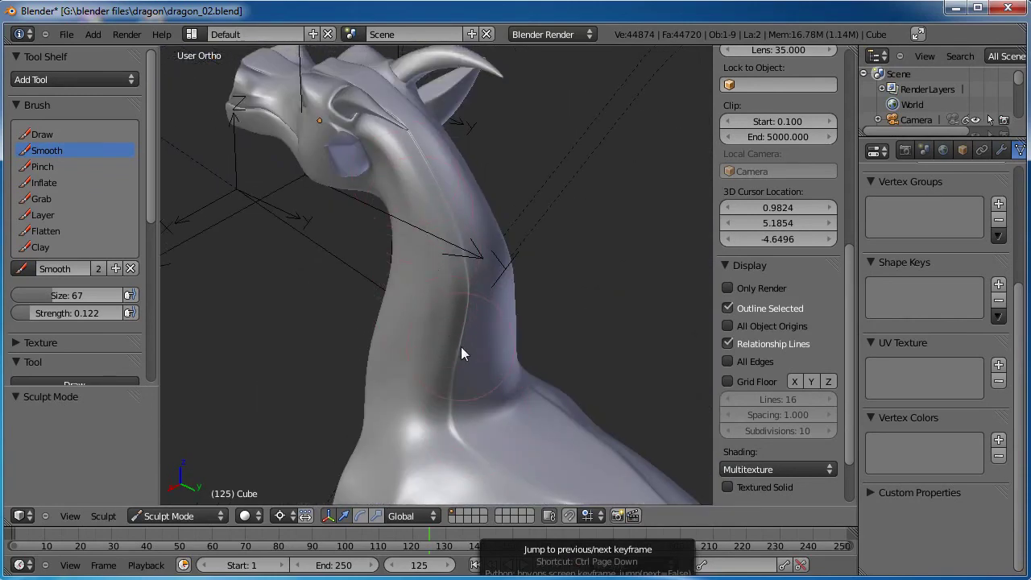
middle_click_drag(443, 340, 465, 226)
Save the file over the existing dragon_02.blend.
key("ctrl+s")
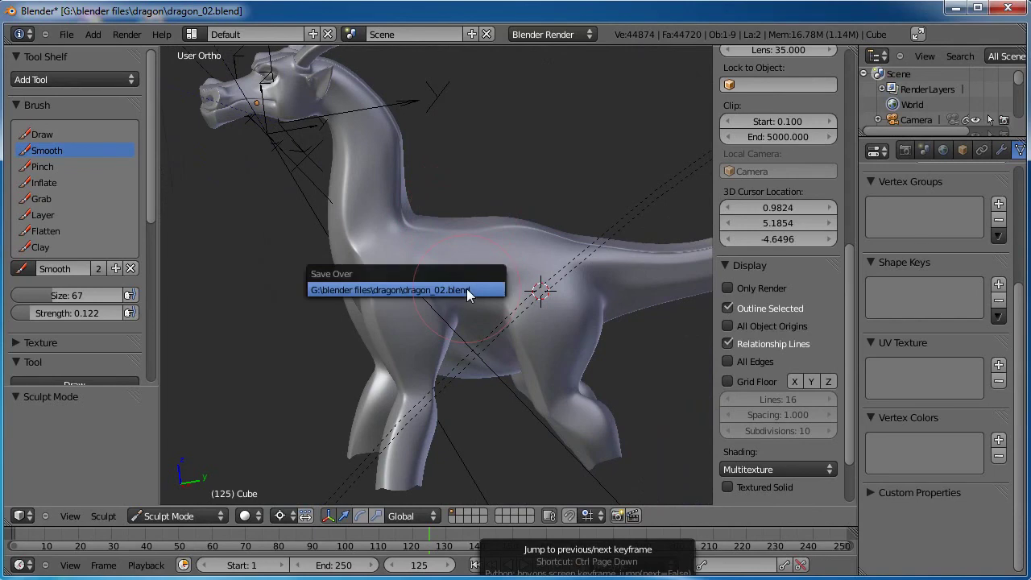
left_click(466, 288)
middle_click_drag(467, 288, 492, 310)
Leave Sculpt Mode and box-select the body, legs, tail and neck vertices in Edit Mode.
left_click(193, 515)
left_click(213, 501)
key("a")
key("Tab")
scroll(483, 354, "down", 3)
key("KP_3")
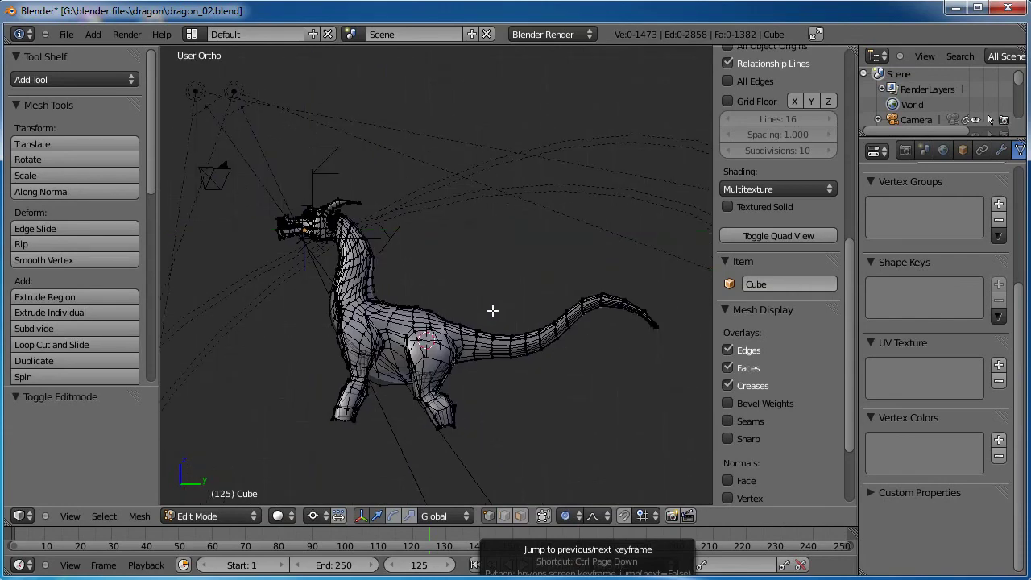
key("b")
left_click_drag(667, 241, 410, 432)
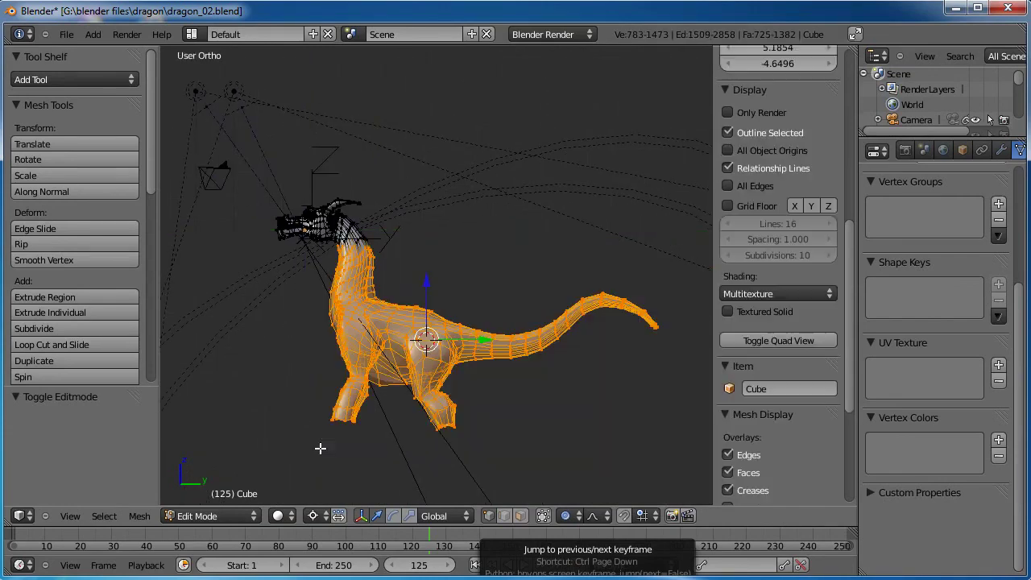
Add the back of the head with the horn and ear to the selection, and hide all selected geometry.
scroll(406, 388, "up", 4)
middle_click_drag(325, 323, 567, 445, "shift")
key("b")
left_click_drag(558, 183, 380, 394)
scroll(398, 302, "up", 3)
scroll(476, 293, "down", 1)
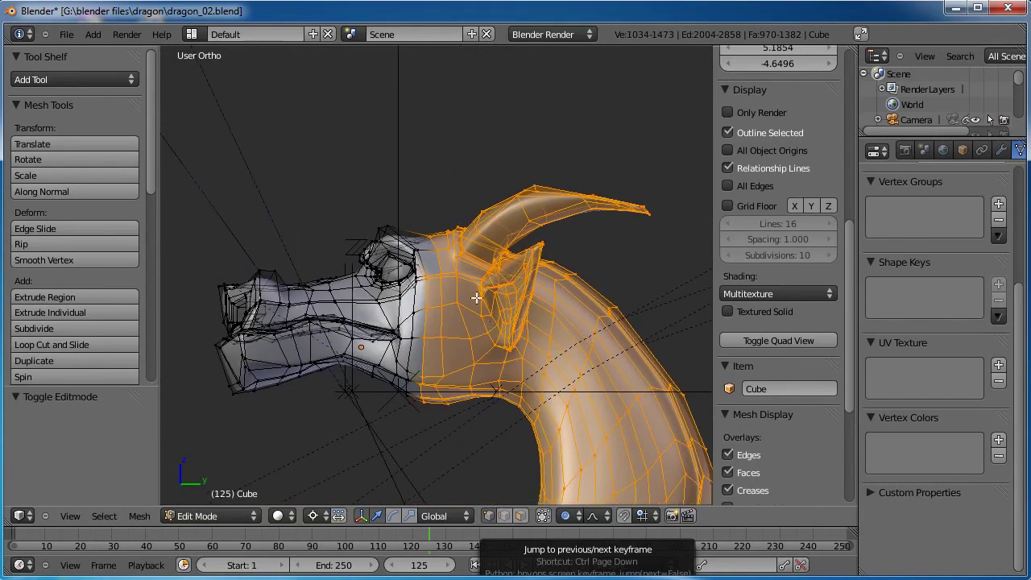
scroll(461, 266, "up", 1)
middle_click_drag(438, 343, 502, 296, "shift")
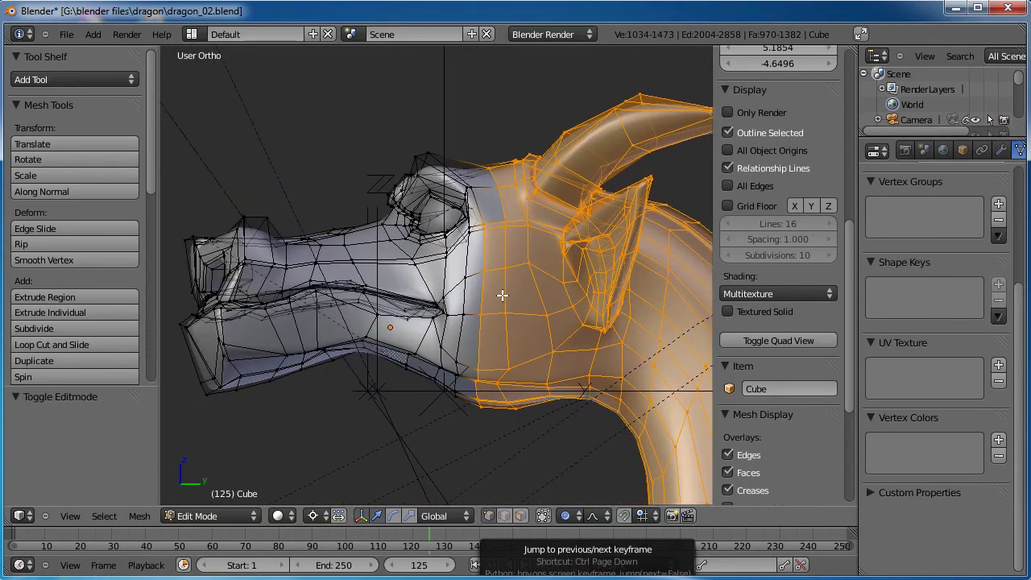
key("h")
scroll(502, 295, "down", 2)
middle_click_drag(395, 297, 347, 277)
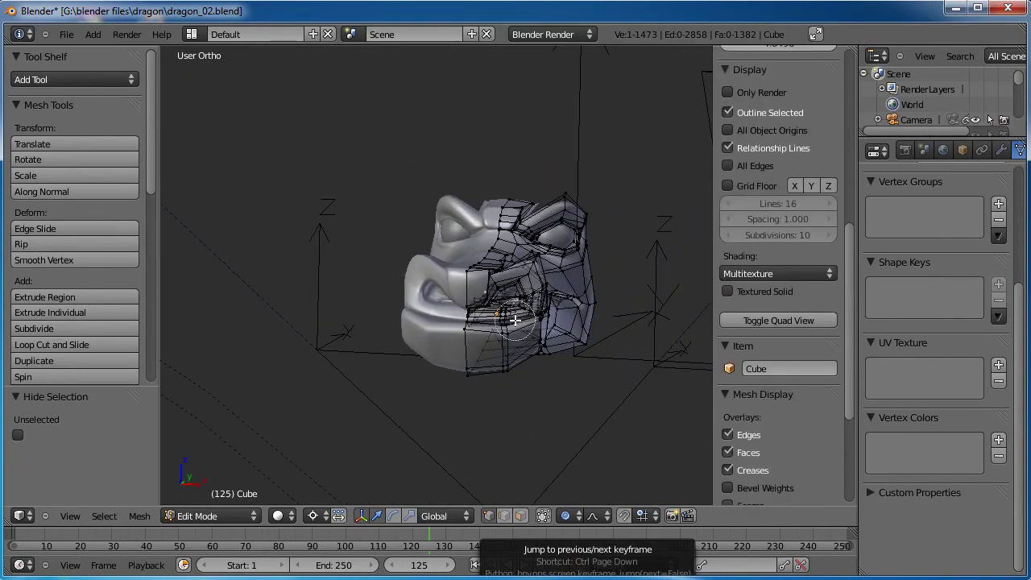
Examine the isolated face mesh from the front, side and three-quarter angles.
scroll(507, 318, "down", 10)
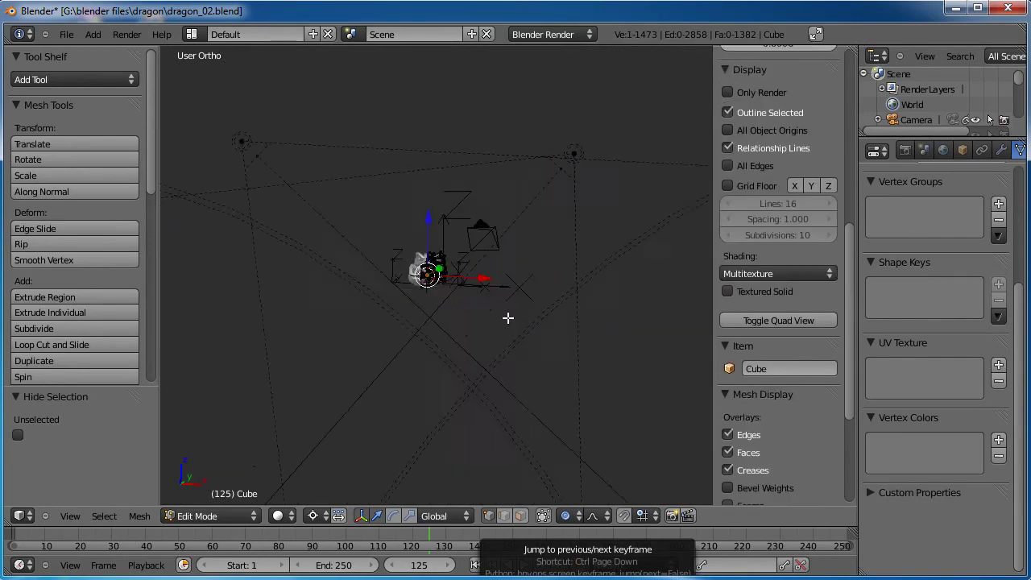
scroll(450, 310, "up", 10)
mouse_move(446, 308)
middle_mouse_down()
mouse_move(501, 320)
mouse_move(437, 292)
middle_mouse_up()
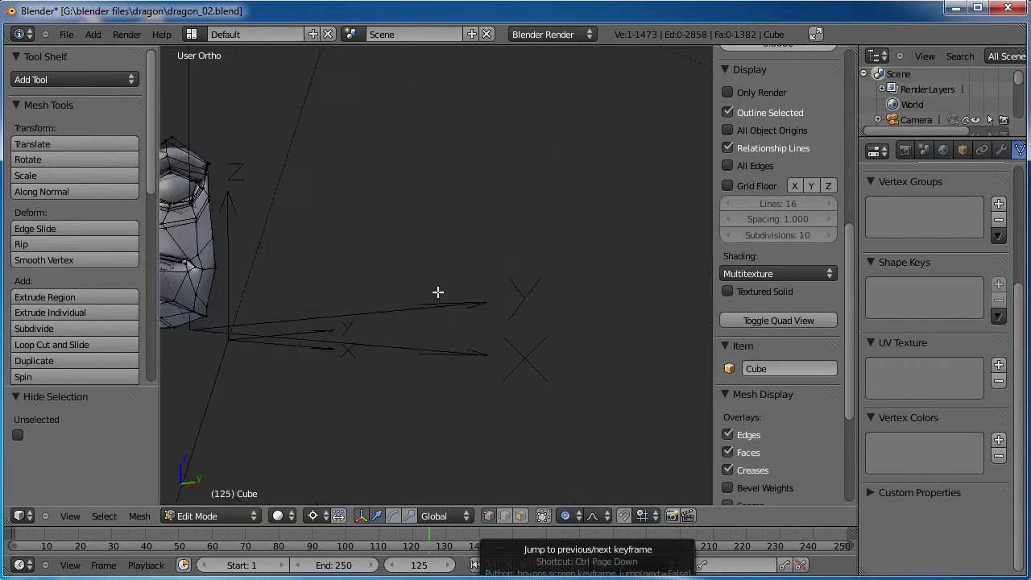
middle_click_drag(331, 278, 516, 320, "shift")
scroll(532, 314, "down", 4)
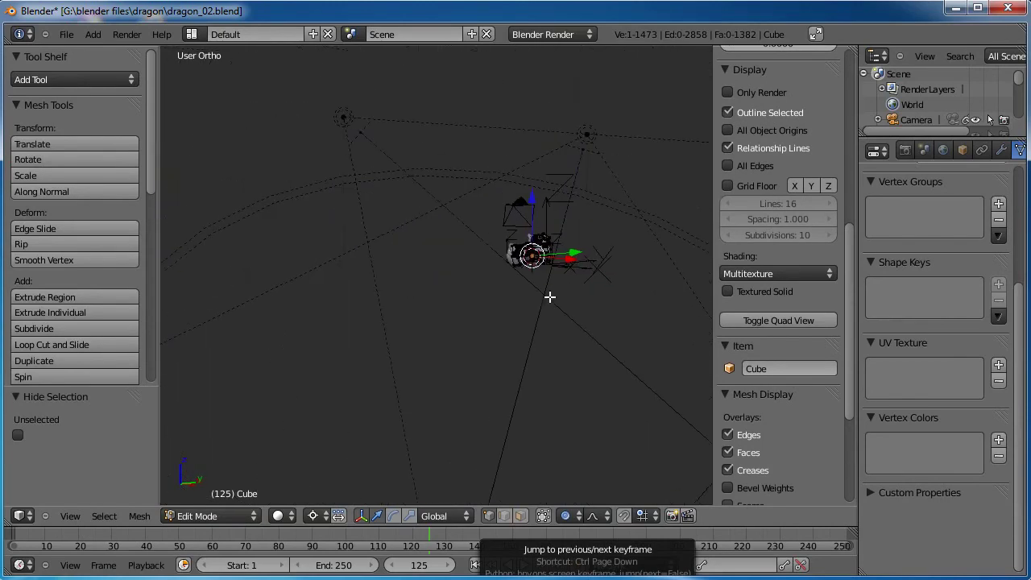
scroll(477, 327, "up", 8)
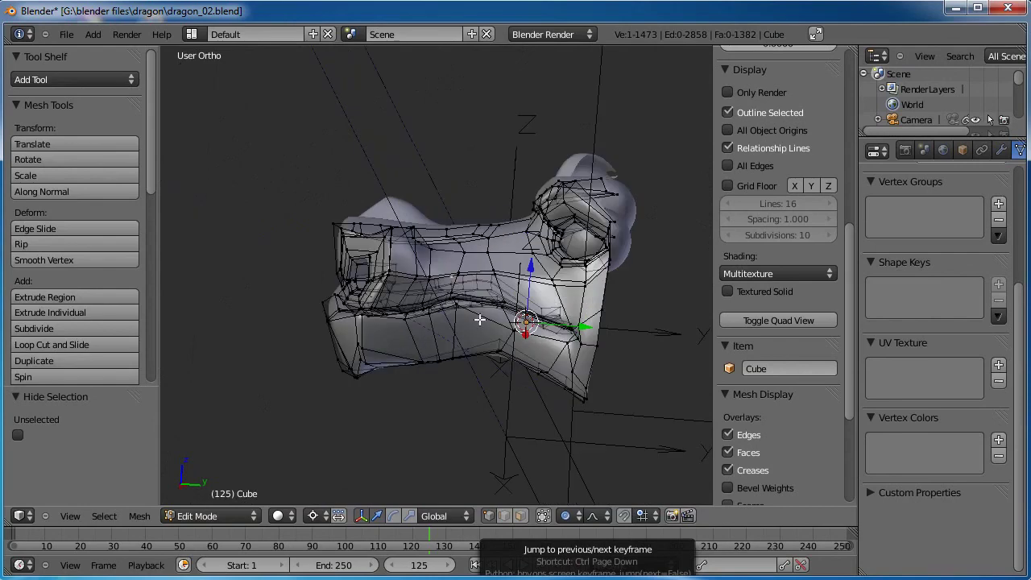
scroll(403, 328, "down", 5)
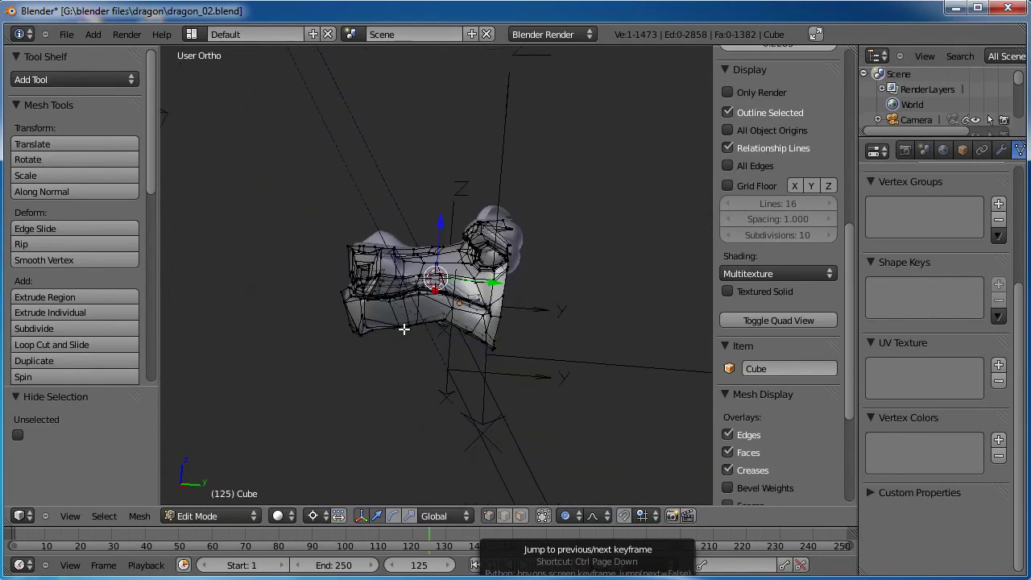
middle_click_drag(403, 329, 370, 334)
scroll(460, 347, "down", 10)
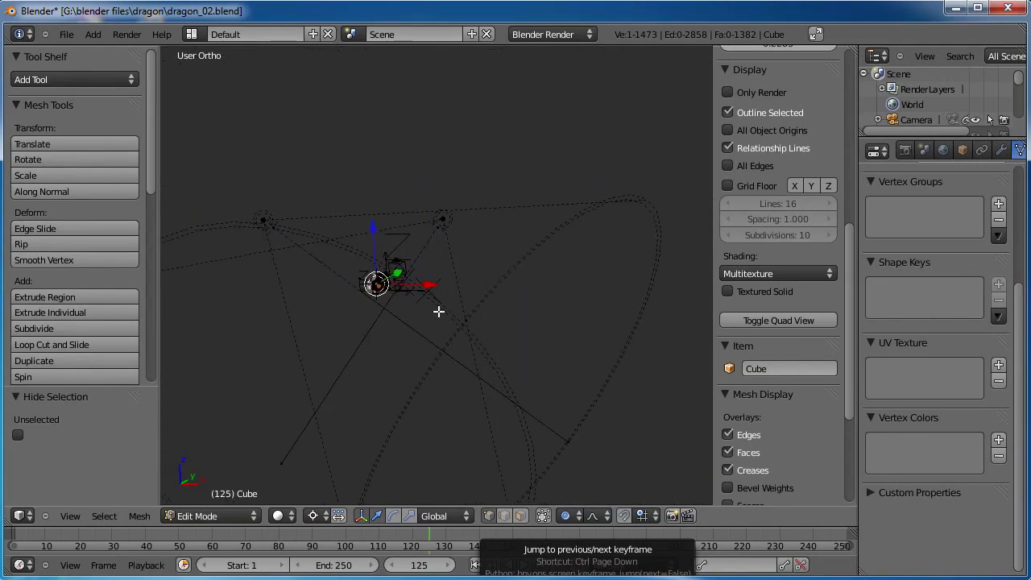
middle_click_drag(438, 311, 464, 321)
scroll(466, 322, "up", 10)
middle_click_drag(585, 298, 500, 331, "shift")
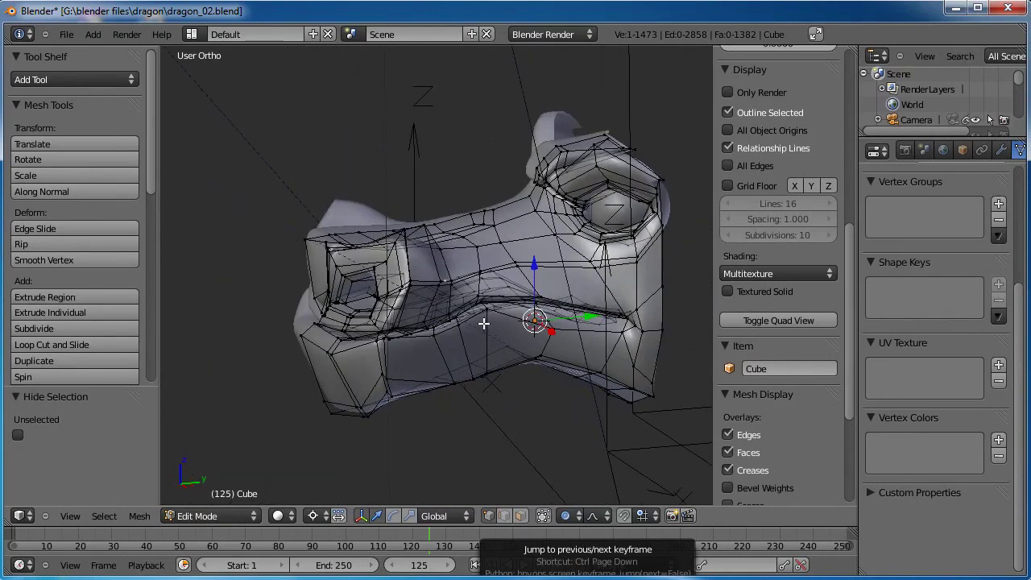
In the right orthographic view, box-select the upper face in face selection mode, covering the eye, snout, nostril and cheek.
key("KP_3")
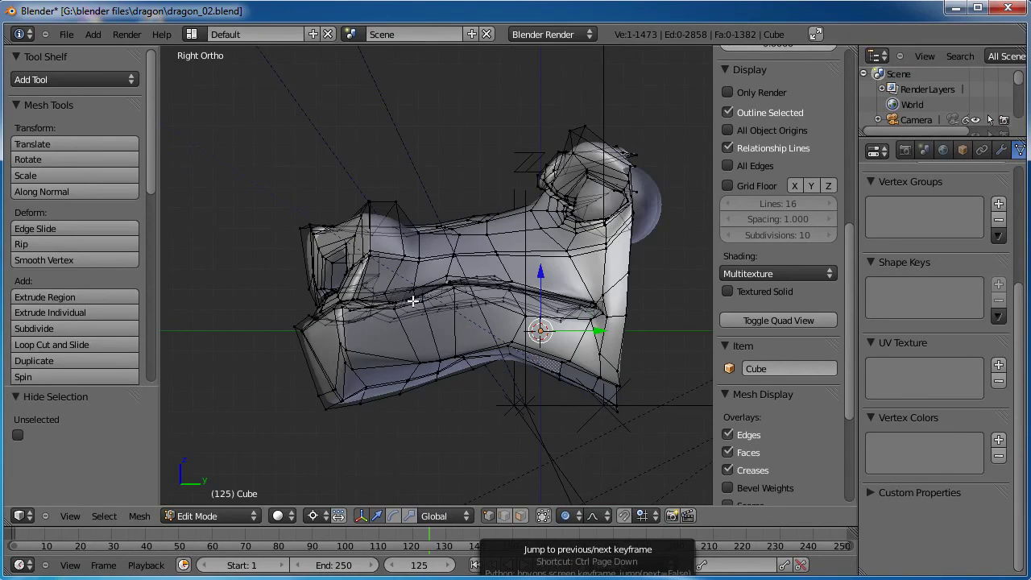
scroll(393, 299, "up", 1)
scroll(392, 283, "up", 1)
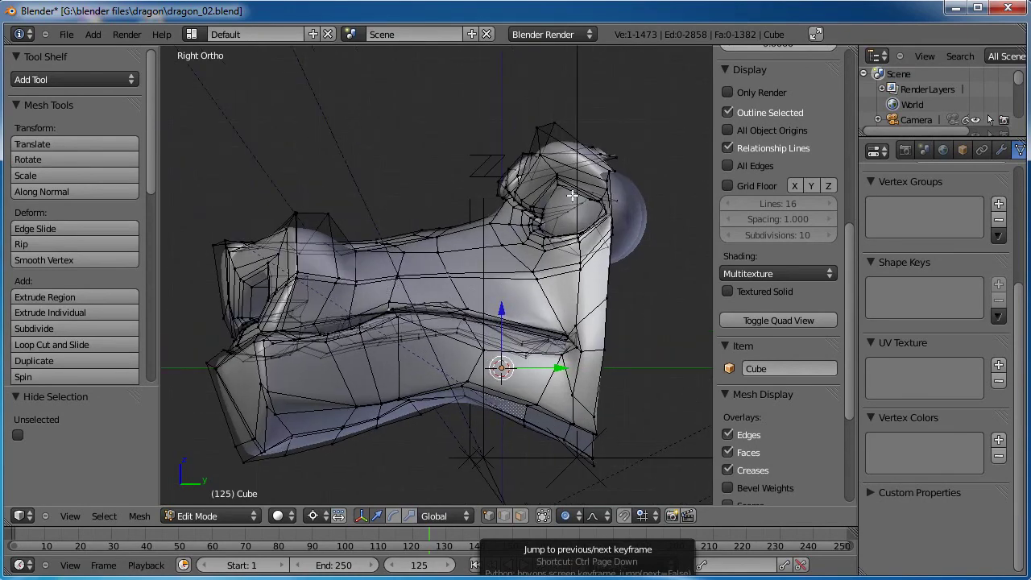
key("b")
left_click_drag(667, 106, 489, 285)
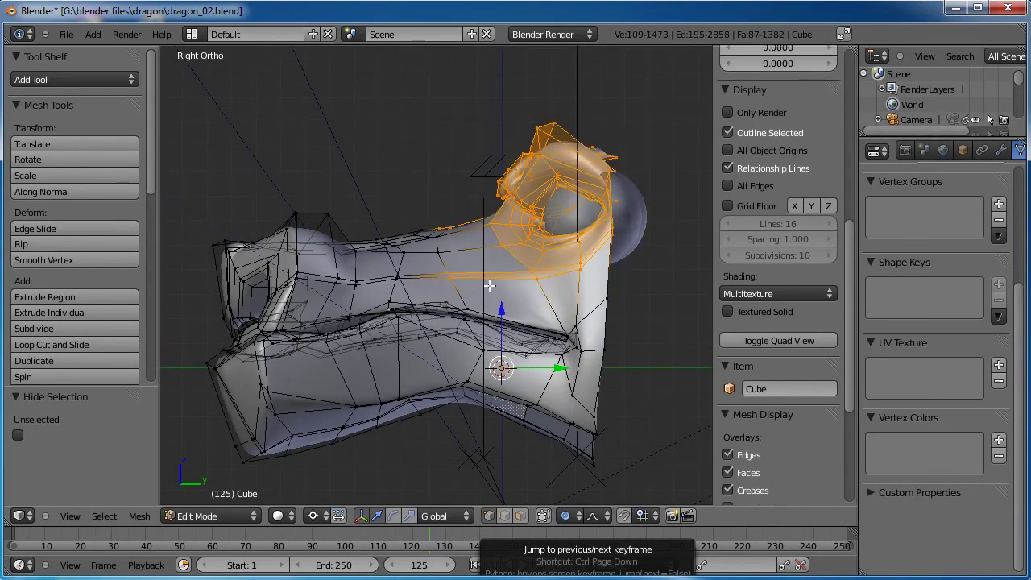
left_click(520, 517)
key("b")
left_click_drag(571, 171, 263, 293)
key("b")
left_click_drag(204, 231, 285, 309)
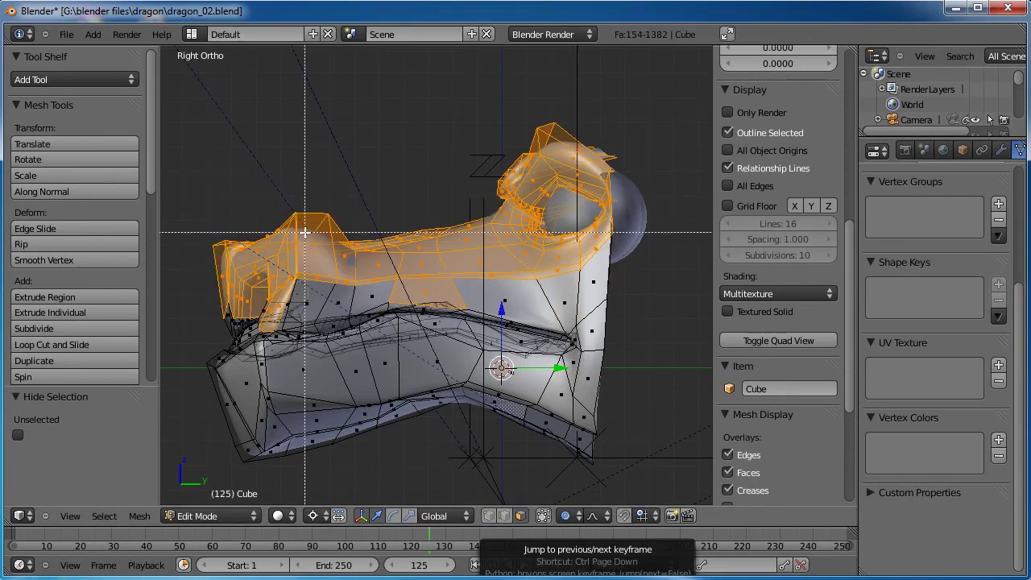
left_click_drag(355, 302, 416, 307)
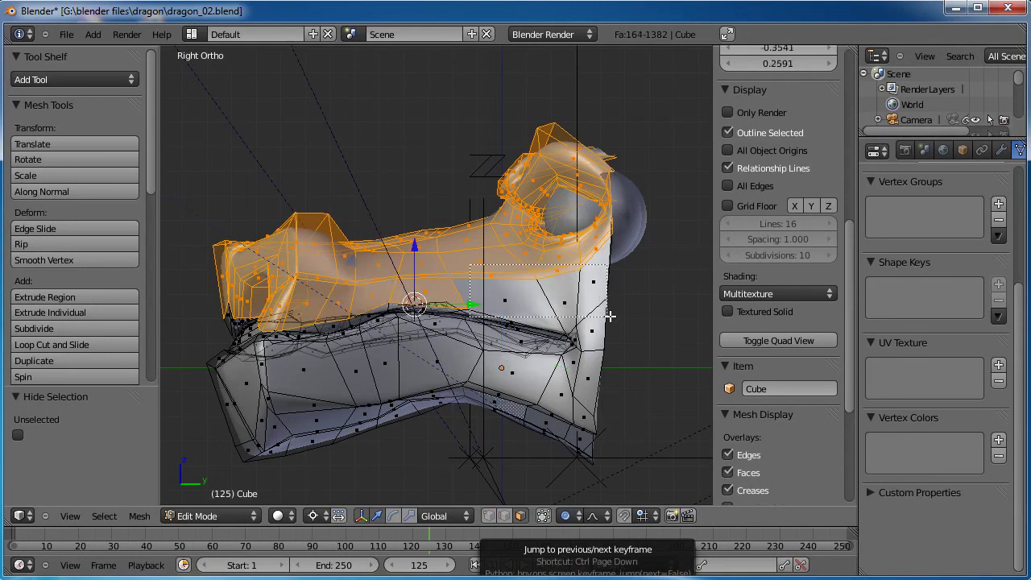
left_click_drag(610, 317, 590, 375)
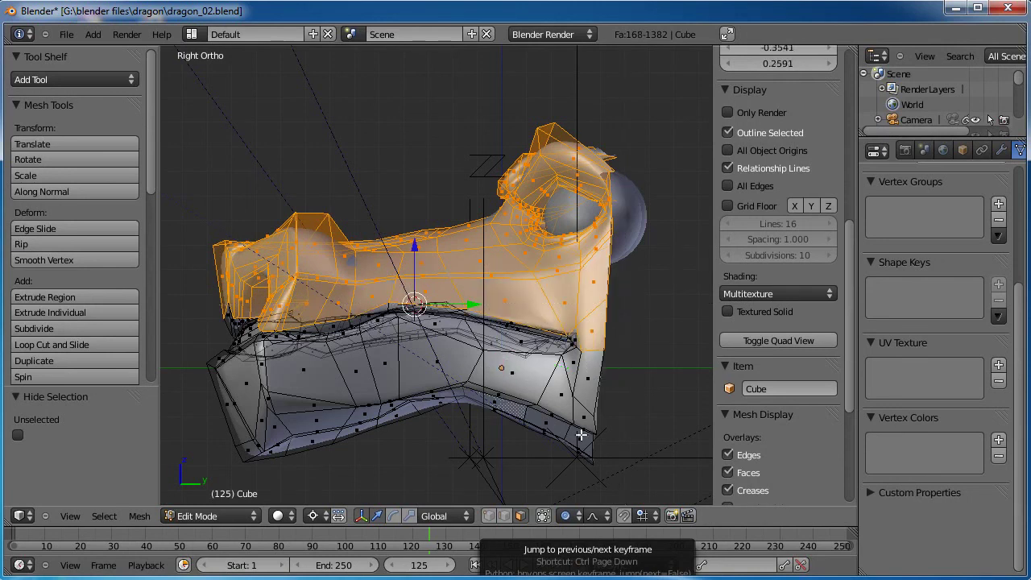
Add the lower jaw and chin faces, including those near the mouth corner, to the selection.
key("b")
left_click_drag(604, 469, 390, 425)
key("b")
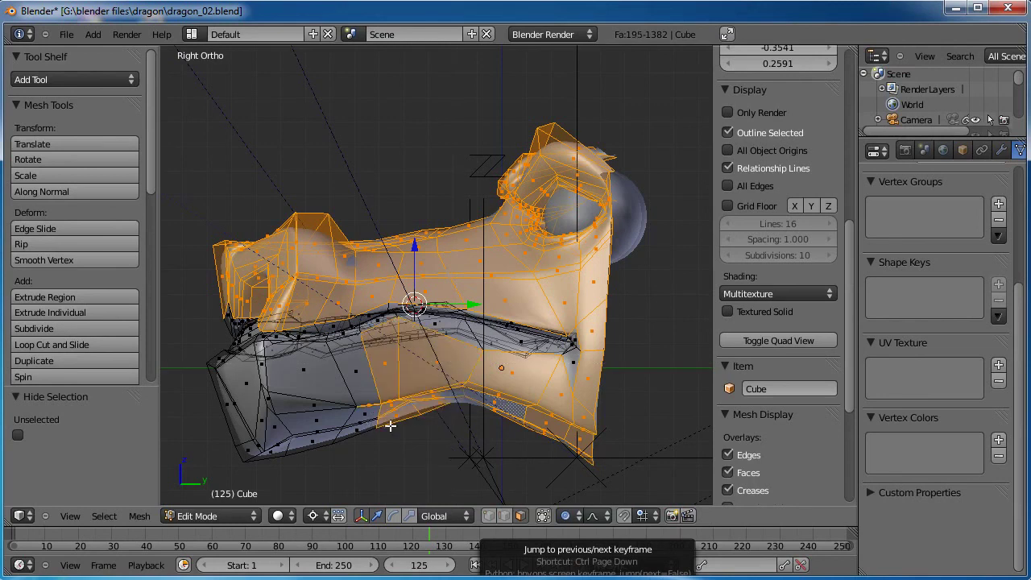
key("b")
left_click_drag(422, 375, 293, 454)
left_click_drag(283, 389, 219, 460)
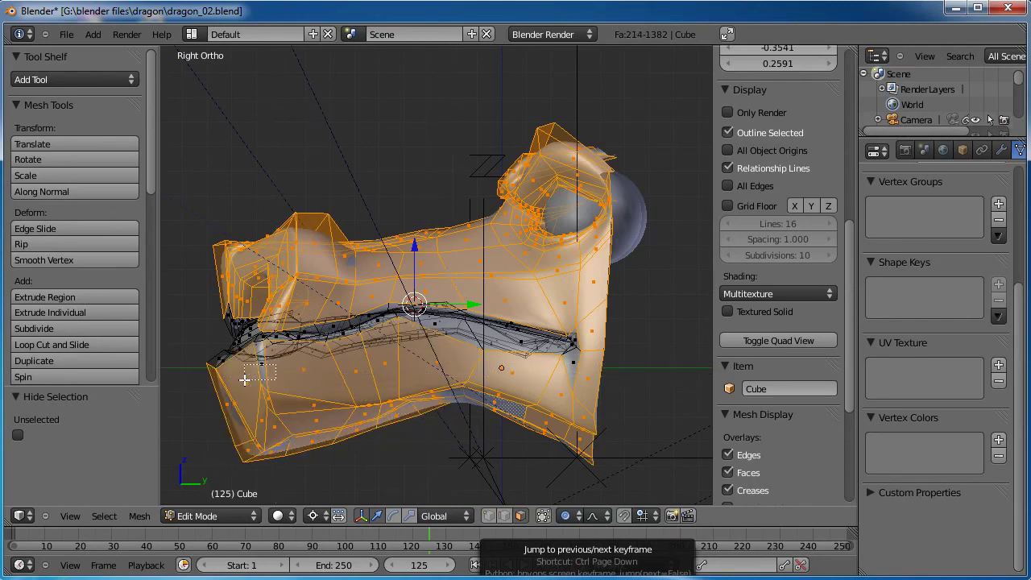
key("b")
left_click_drag(586, 360, 562, 382)
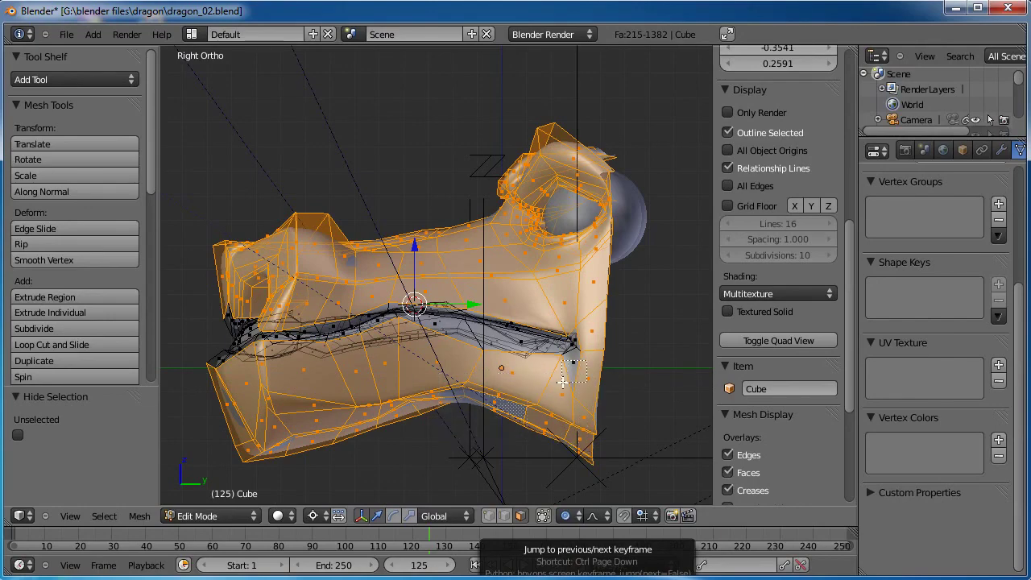
Extend the selection with the remaining faces along the front upper lip beneath the nostril.
middle_click_drag(428, 283, 461, 213)
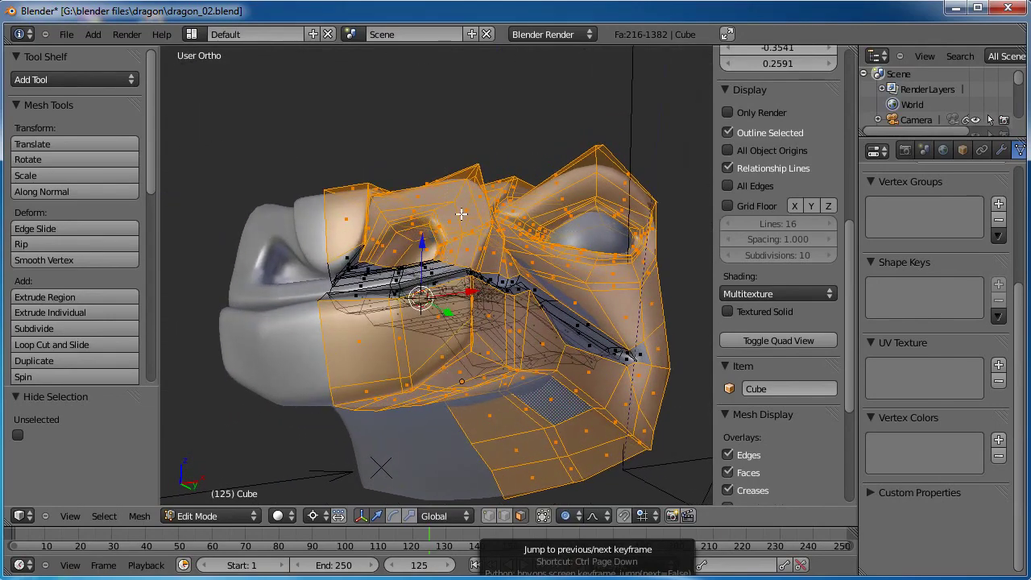
key("b")
left_click_drag(345, 260, 392, 279)
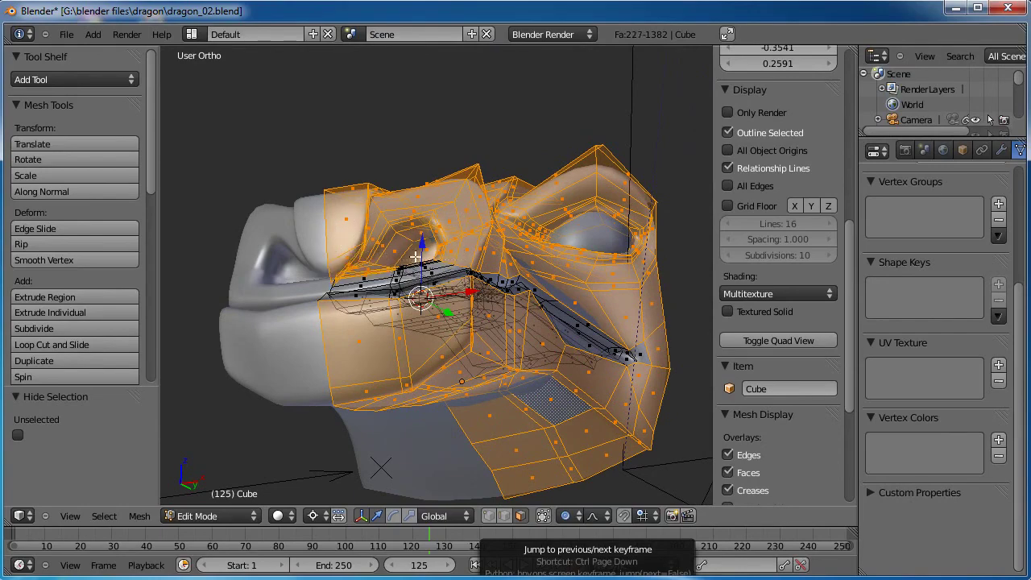
middle_click_drag(455, 250, 440, 310)
key("b")
left_click_drag(412, 311, 354, 339)
middle_click_drag(354, 340, 444, 340)
scroll(415, 342, "up", 5)
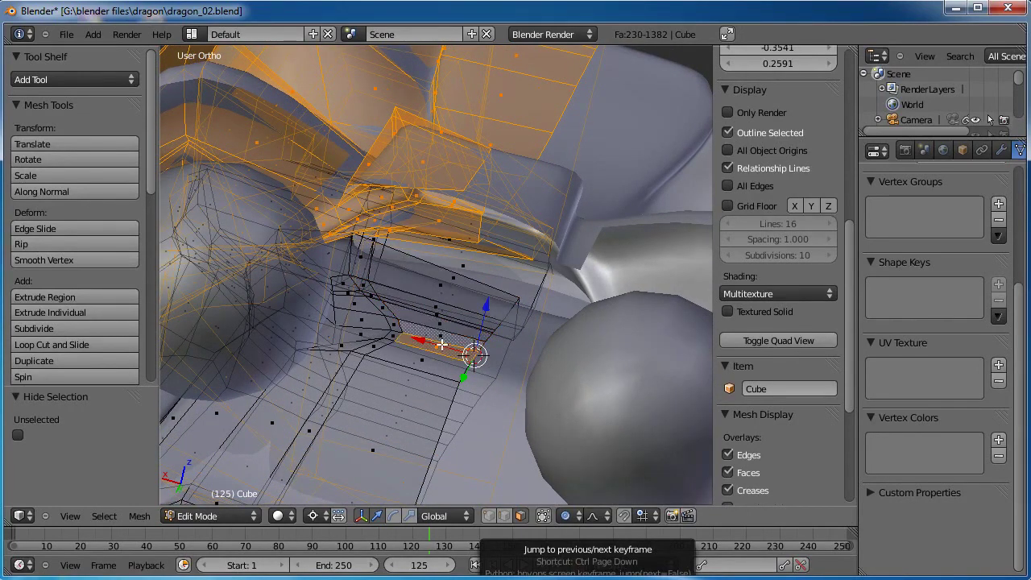
Correct the face selection around the inner upper lip and hide the selected outer faces, leaving the mouth interior.
middle_click_drag(446, 350, 369, 305)
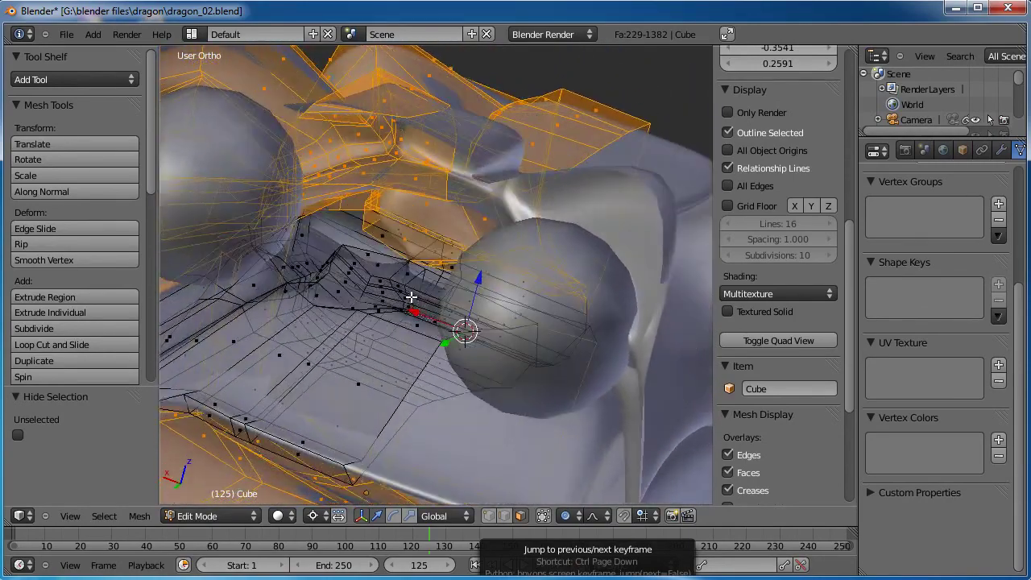
scroll(395, 301, "up", 4)
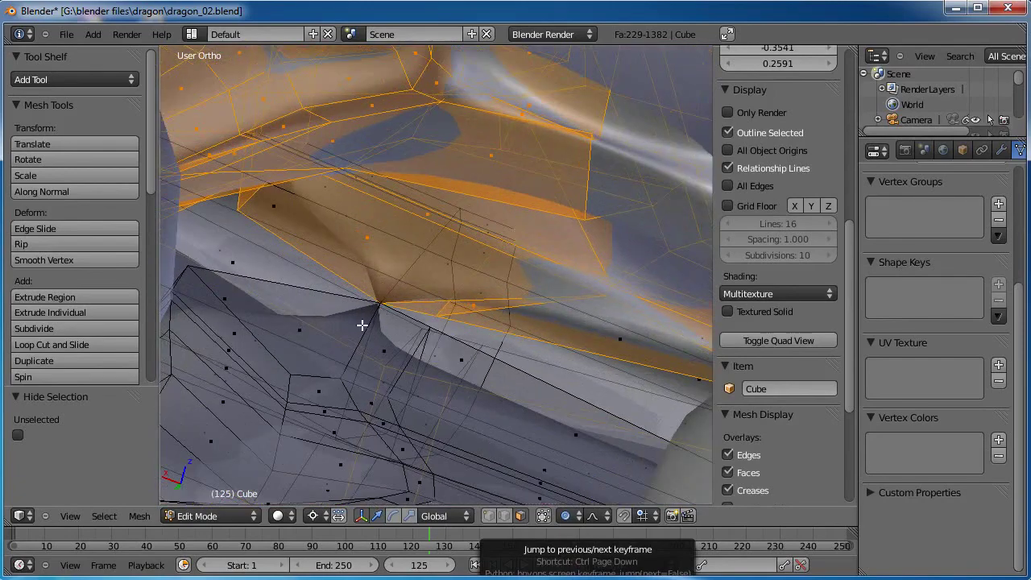
middle_click_drag(362, 325, 434, 321)
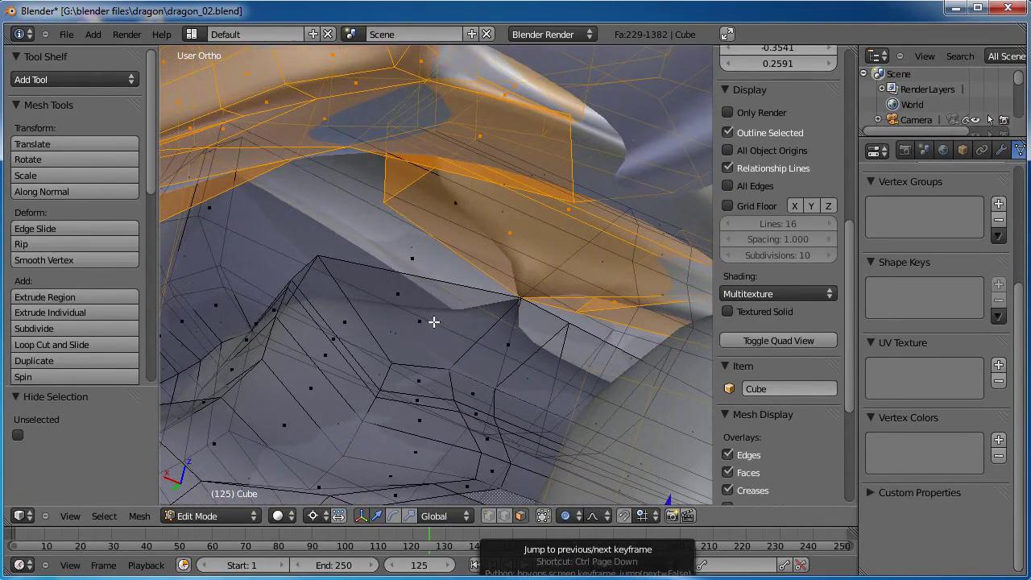
middle_click_drag(499, 330, 305, 281)
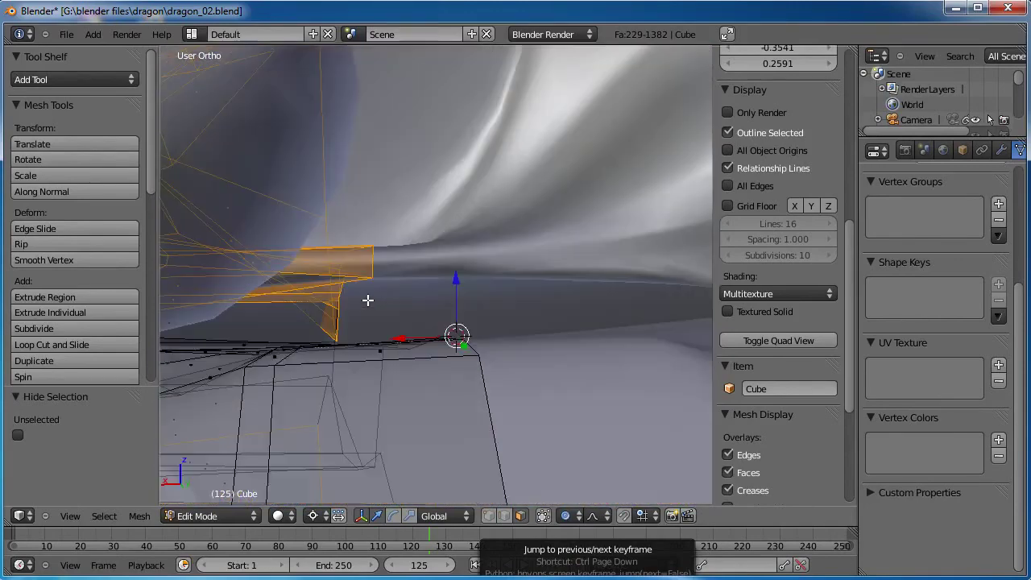
middle_click_drag(367, 299, 380, 221)
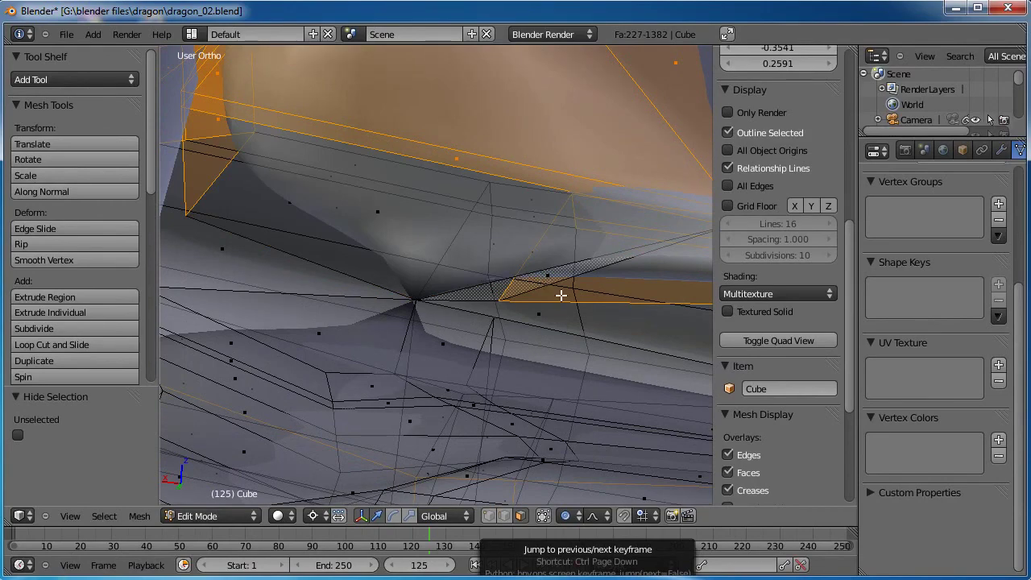
middle_click_drag(561, 295, 455, 300)
key("h")
scroll(455, 299, "down", 4)
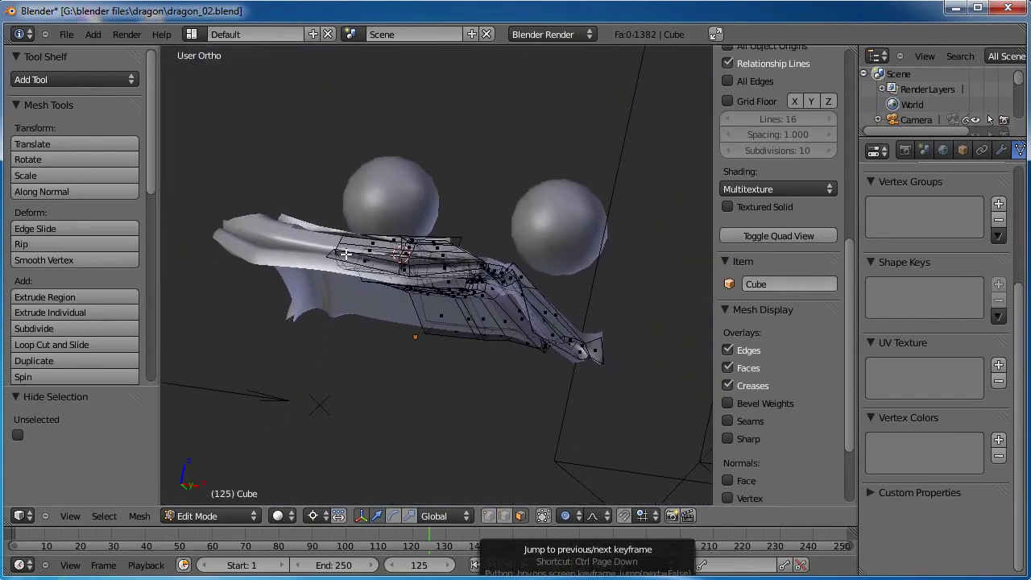
Delete the two edges meeting at the pinched vertex inside the front of the mouth, using edge selection.
middle_click_drag(345, 255, 416, 362)
scroll(524, 385, "up", 6)
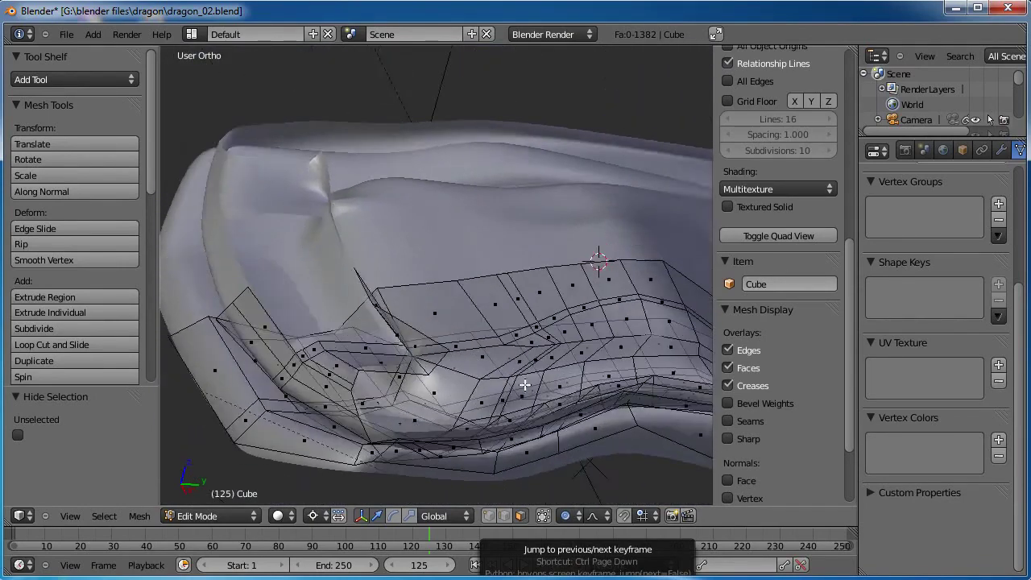
middle_click_drag(524, 385, 442, 318)
scroll(457, 307, "up", 5)
left_click(488, 515)
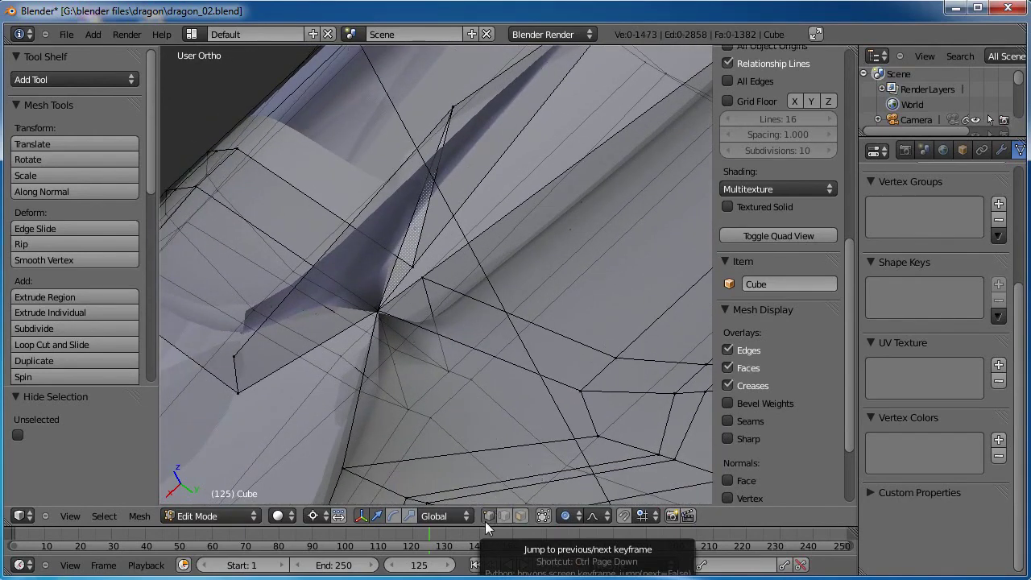
middle_click_drag(459, 431, 414, 328)
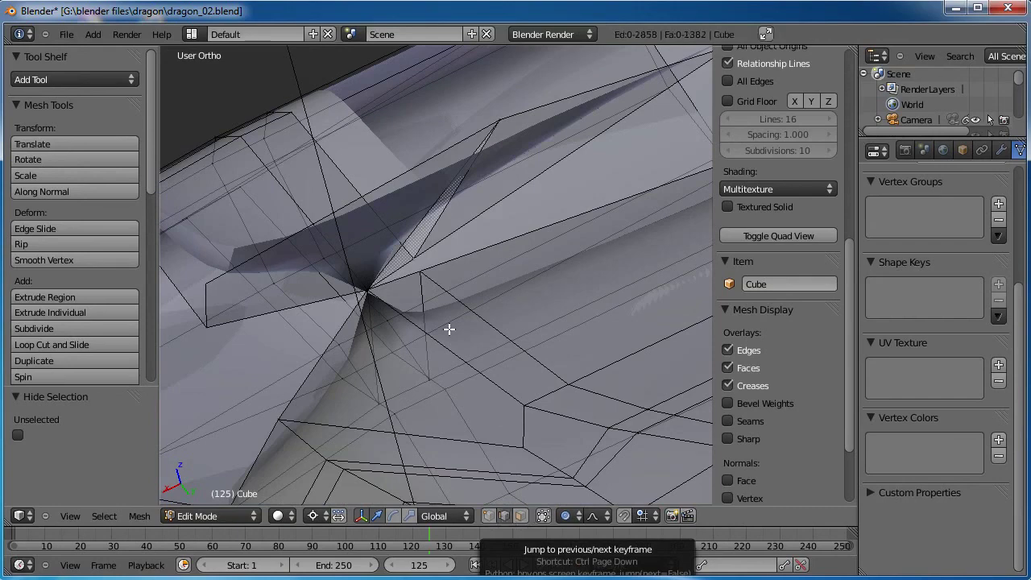
right_click(393, 280)
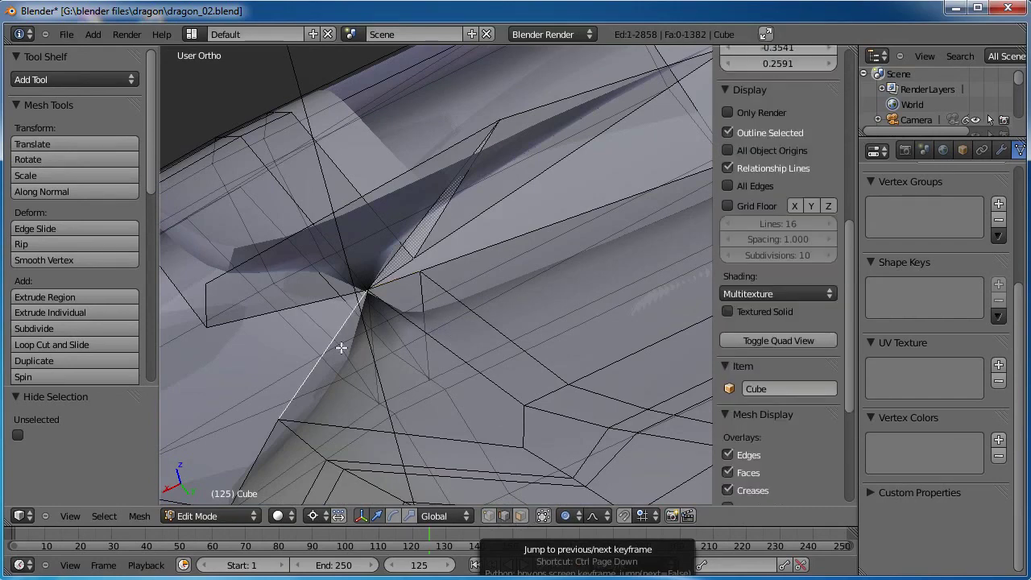
key("x")
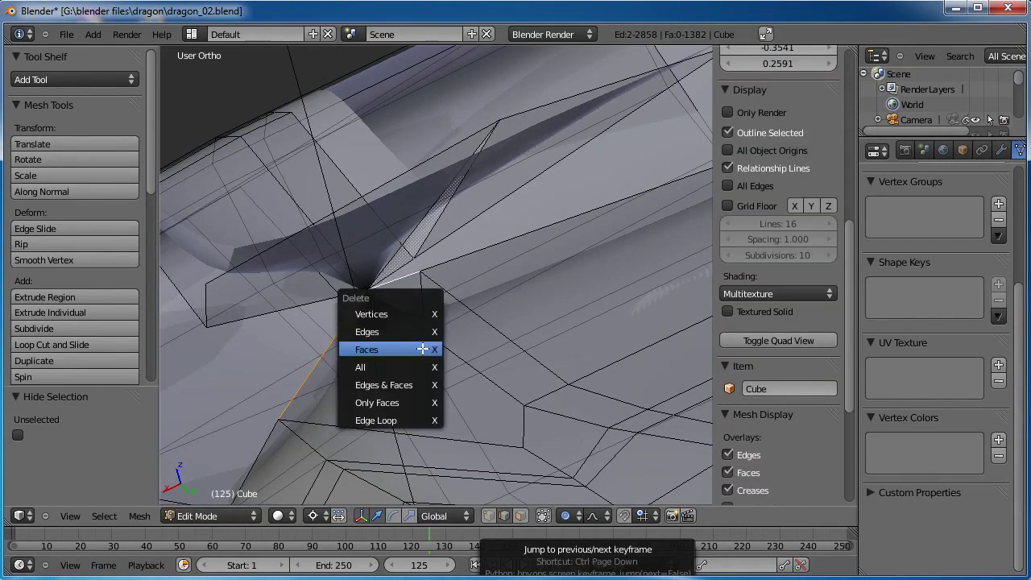
left_click(419, 331)
middle_click_drag(419, 330, 467, 300)
Delete the two leftover edges that still cross the opened gap in the mouth.
left_click(488, 515)
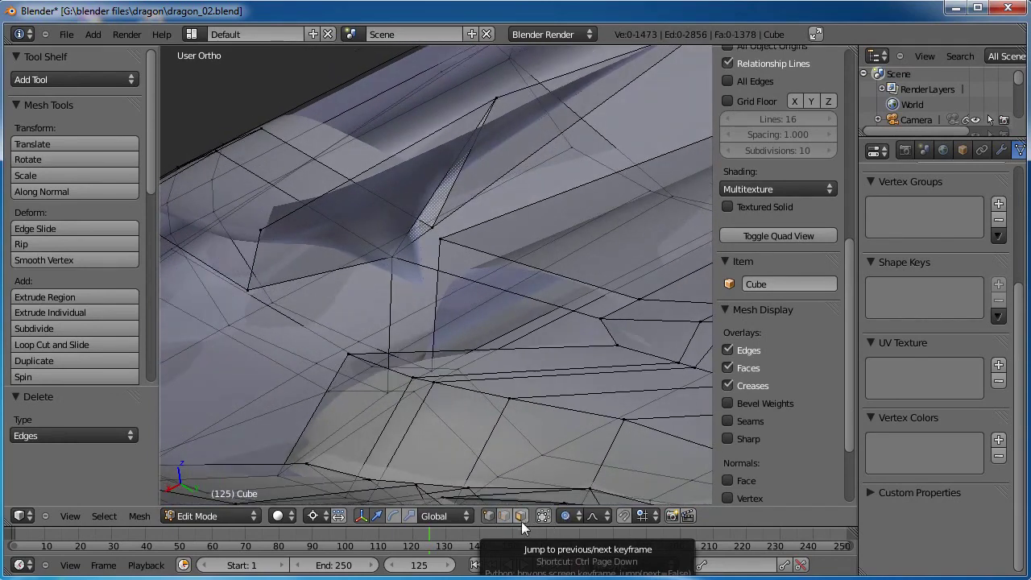
right_click(464, 279)
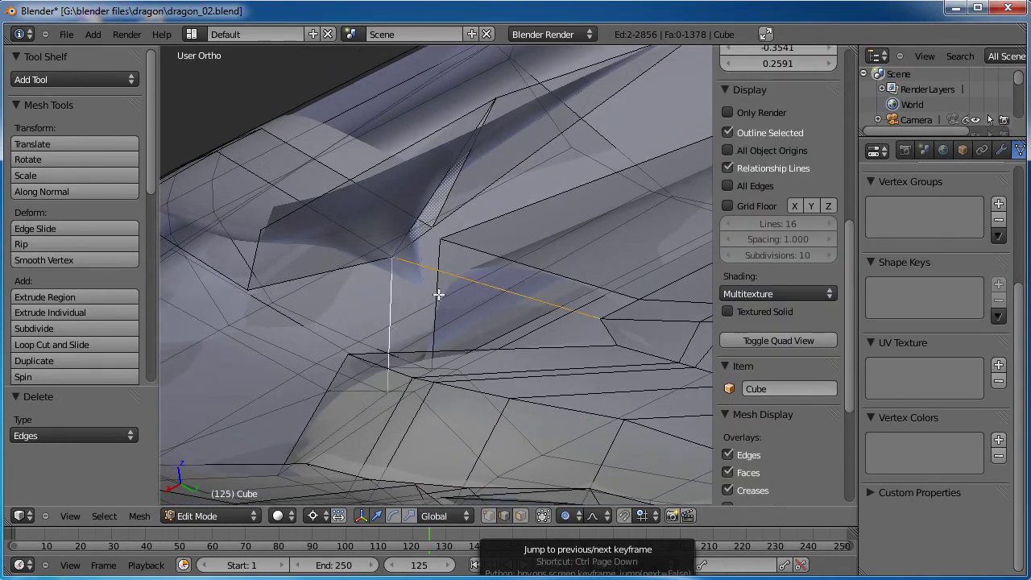
key("x")
left_click(461, 295)
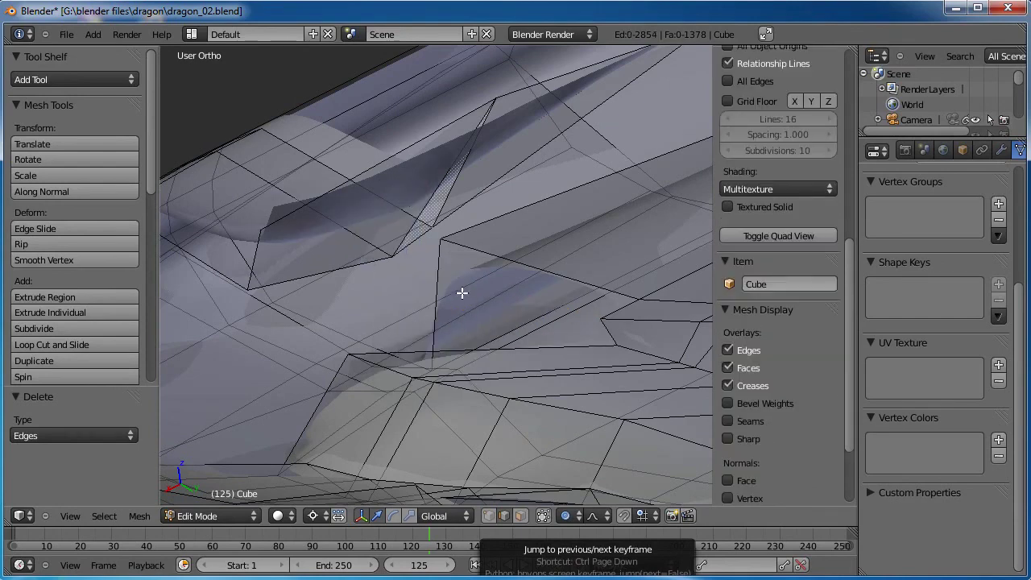
Connect the two vertices facing each other across the opened mouth gap with an edge and subdivide it once.
middle_click_drag(461, 295, 544, 343)
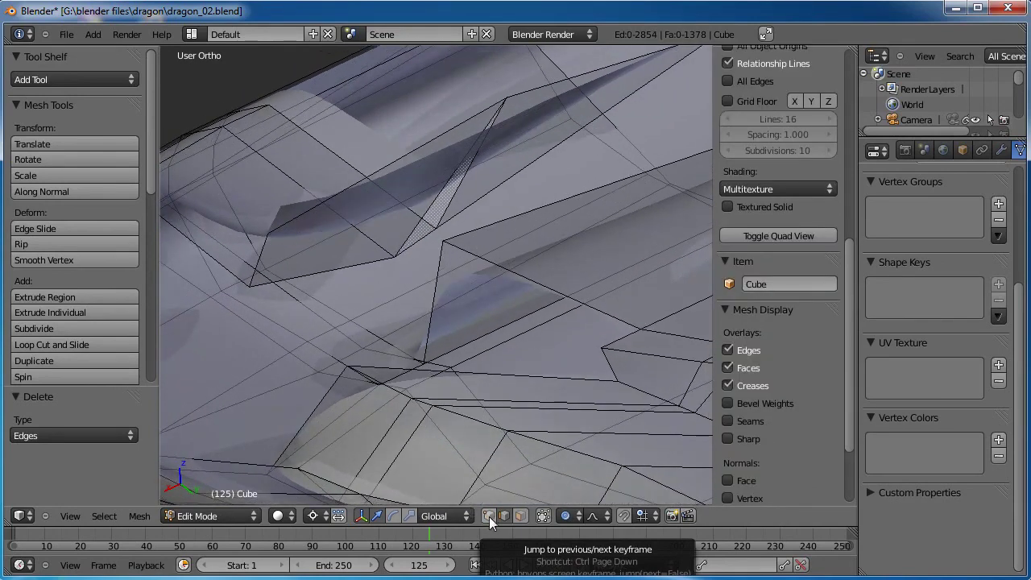
right_click(445, 241)
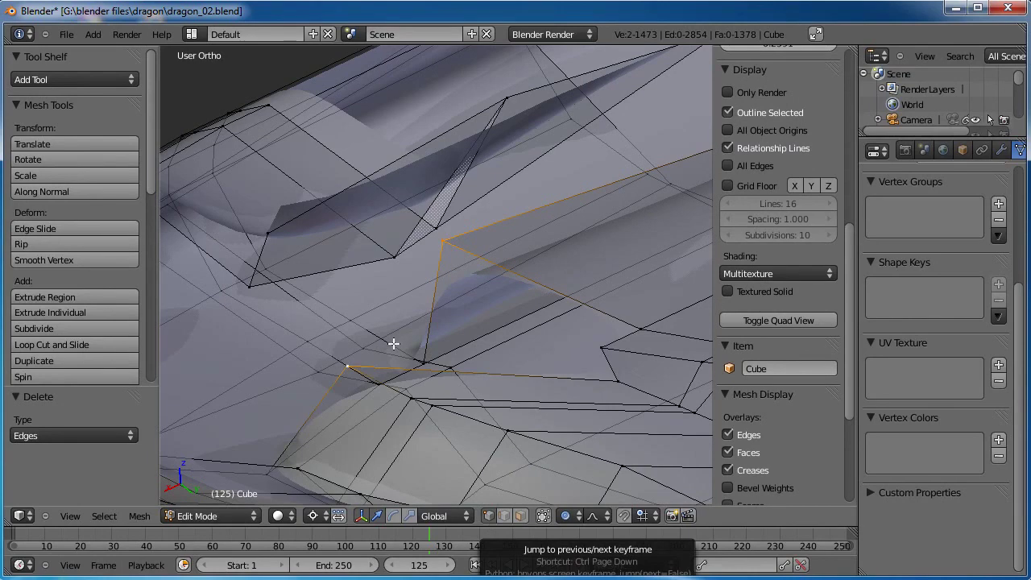
middle_click_drag(446, 339, 481, 347)
key("f")
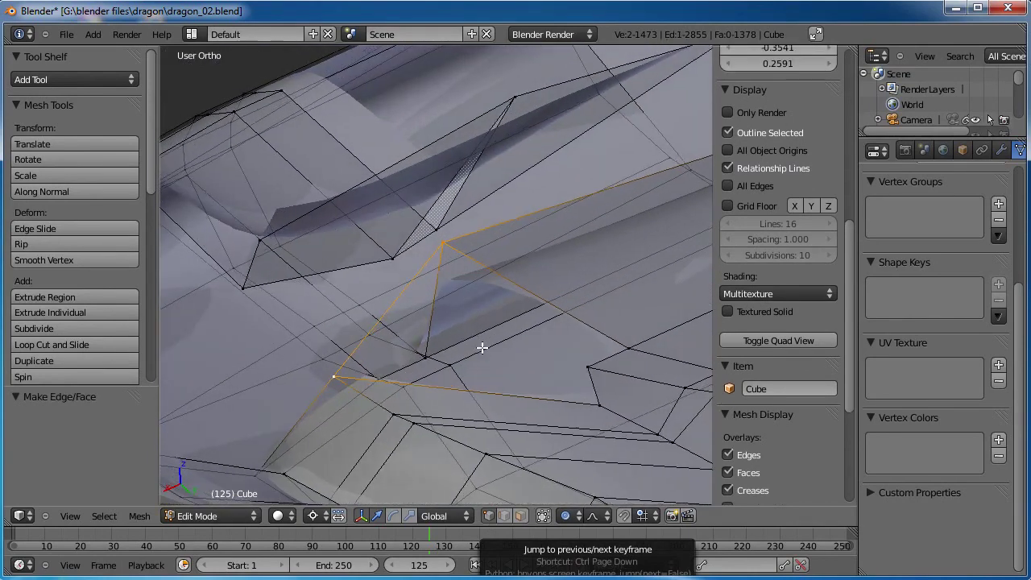
key("w")
left_click(454, 207)
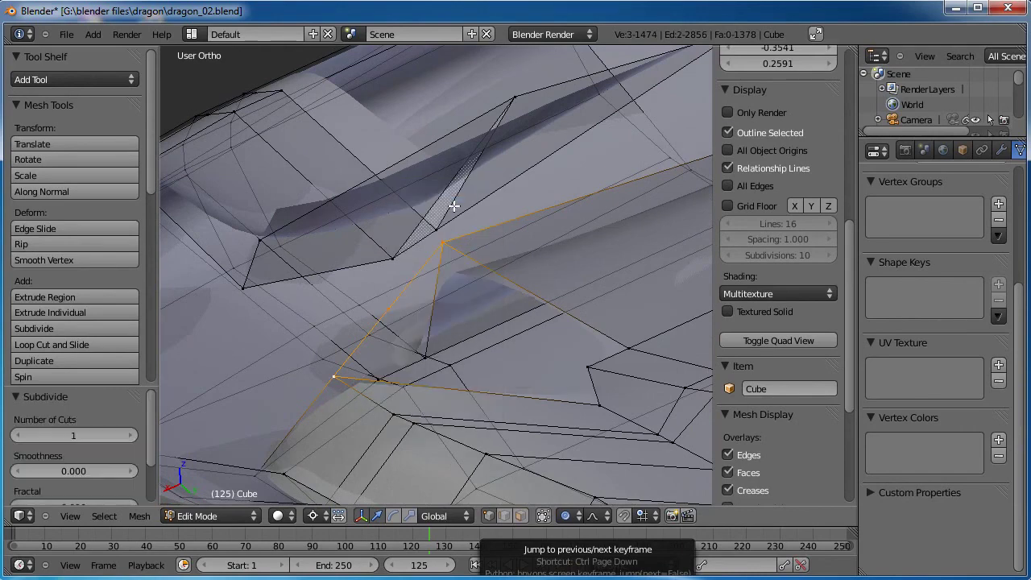
Fill the upper half of the gap with a face running from the new edge's midpoint vertex to the opposite side.
middle_click_drag(477, 310, 484, 313)
right_click(405, 313)
middle_click_drag(438, 340, 558, 348)
right_click(621, 326, "shift")
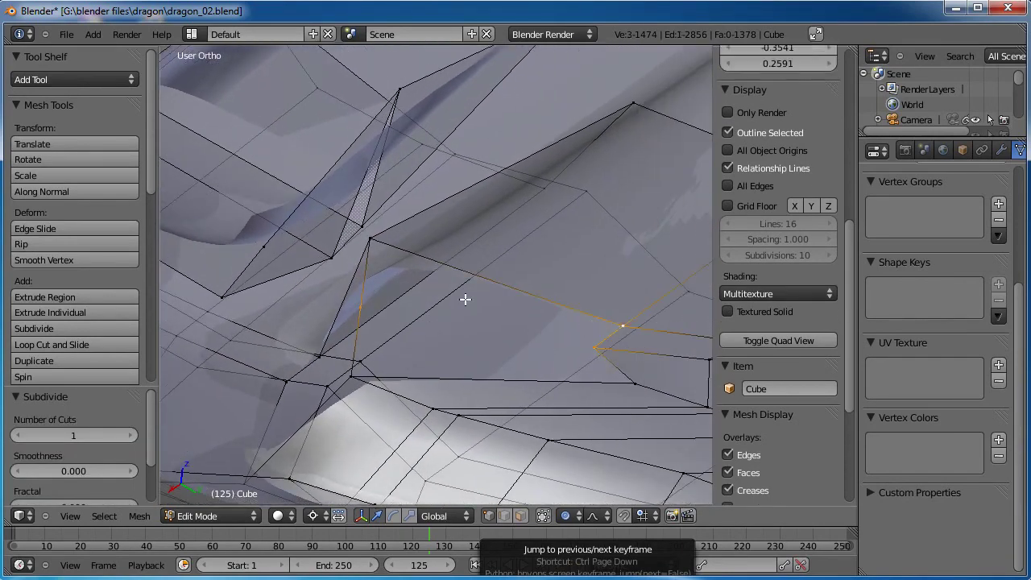
key("f")
Fill the lower half of the gap with a face between the midpoint, the lower corner and the opposite vertices.
right_click(361, 309)
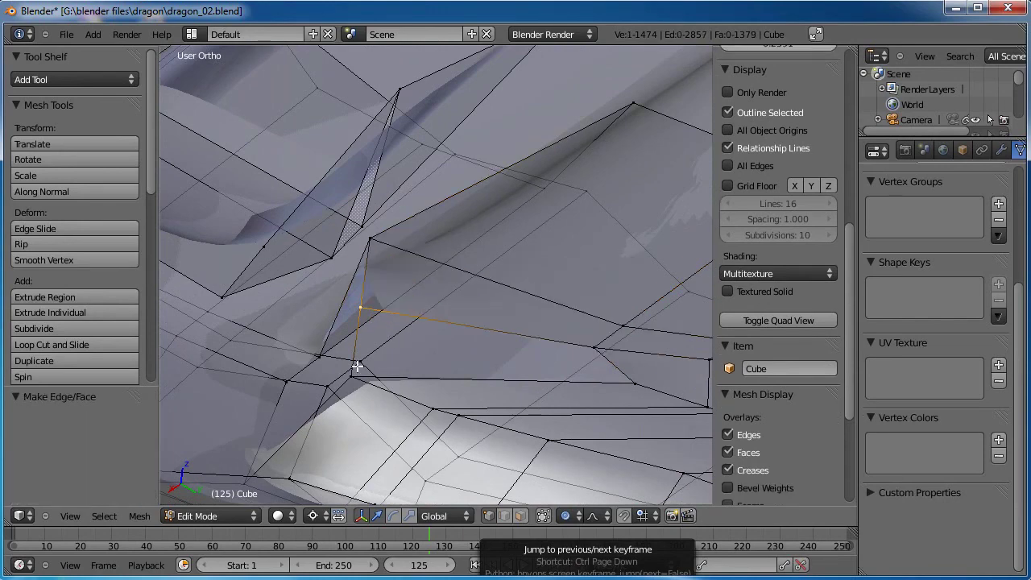
right_click(352, 377, "shift")
right_click(594, 349, "shift")
key("f")
Fill the first part of the hole on the other side of the midpoint vertex with a four-vertex face.
middle_click_drag(594, 354, 421, 338)
right_click(421, 336)
key("o")
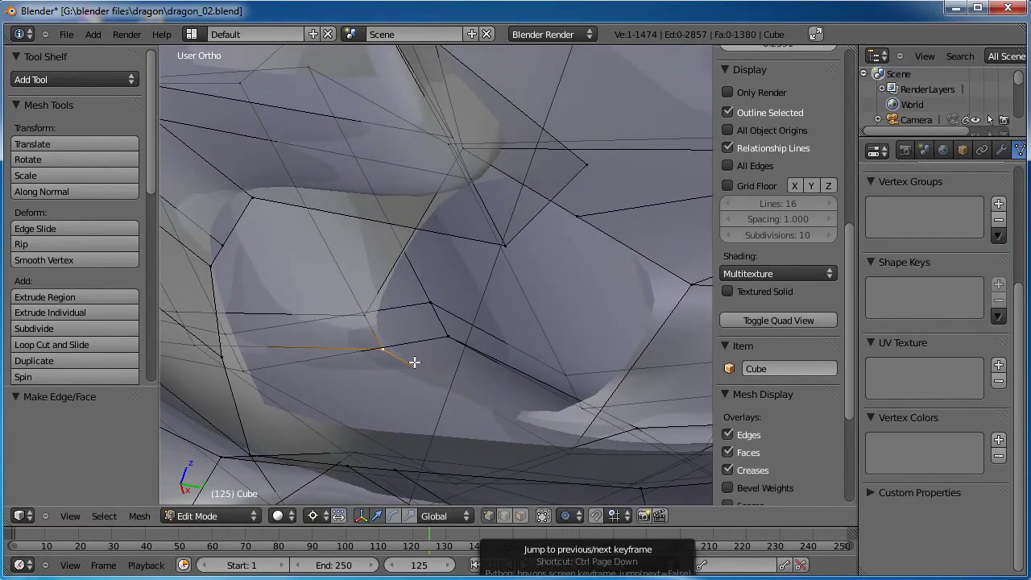
key("g")
right_click(419, 348)
right_click(471, 154, "shift")
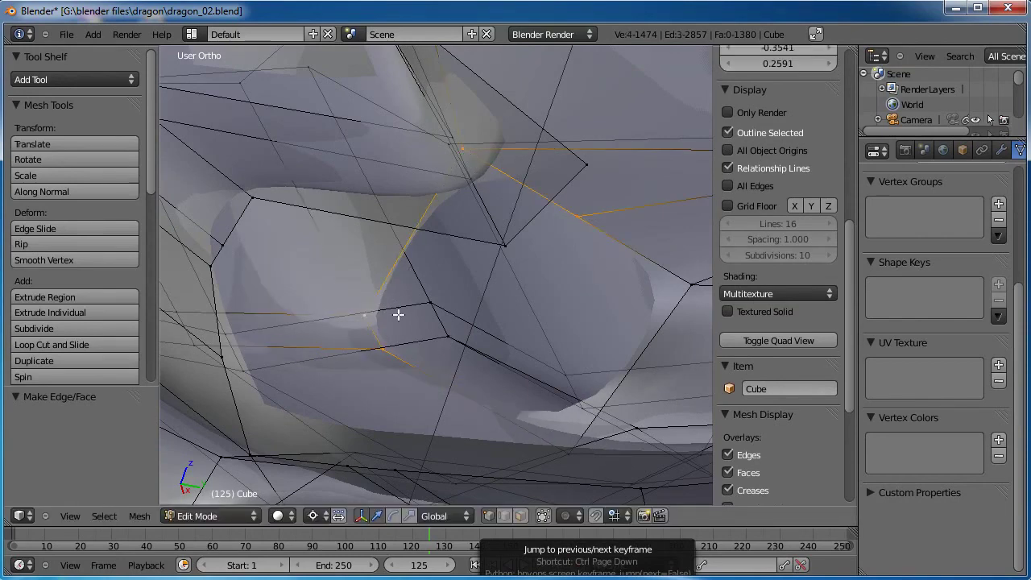
key("f")
Close the rest of the round hole beside the midpoint vertex with another four-vertex face.
middle_click_drag(398, 314, 376, 281)
right_click(324, 282)
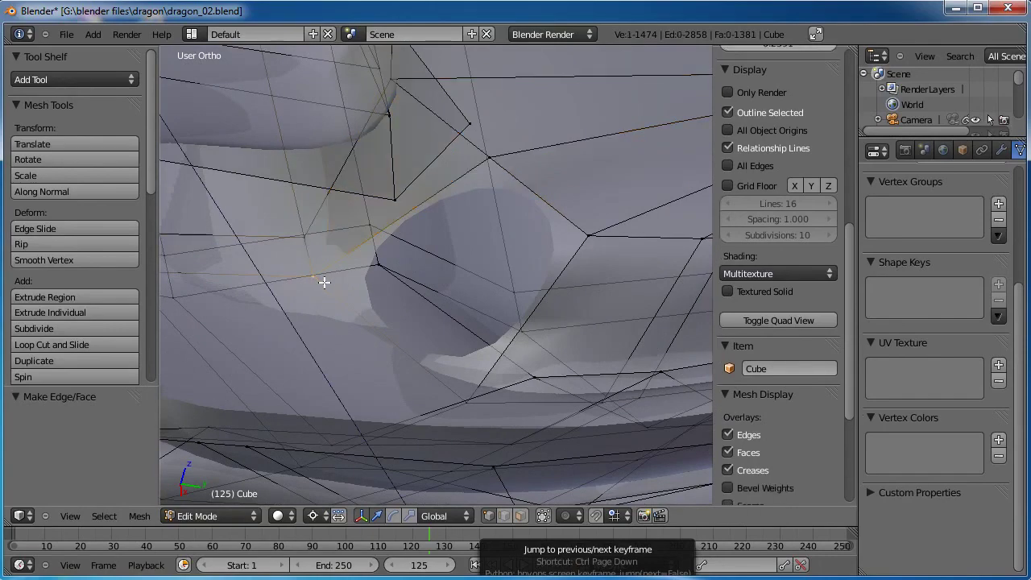
right_click(472, 390, "shift")
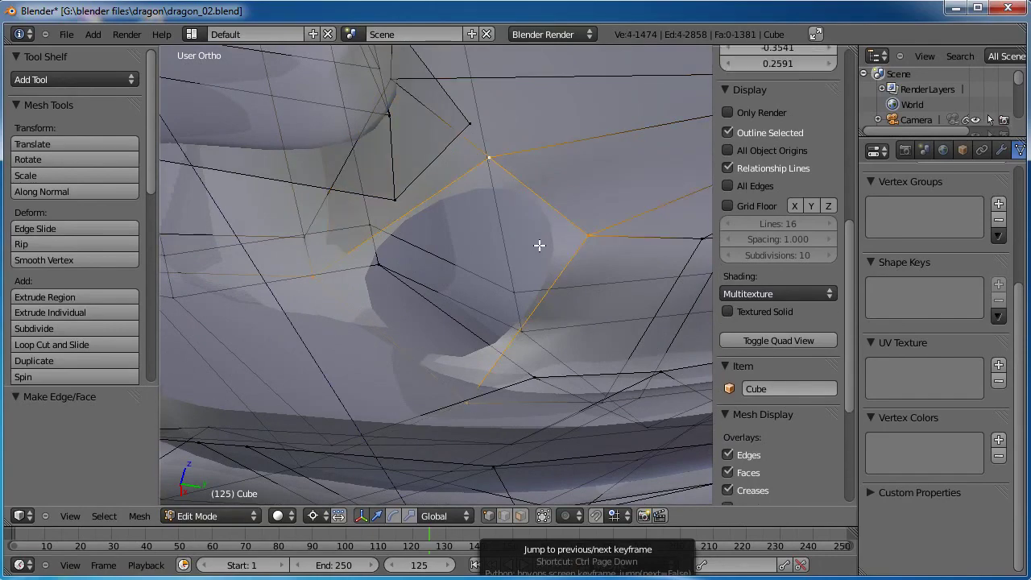
key("f")
Box-select the narrow strip of faces joining the upper and lower parts at the front of the mouth and hide it.
scroll(531, 254, "down", 6)
key("a")
middle_click_drag(529, 255, 490, 172)
key("b")
left_click_drag(489, 172, 422, 276)
key("b")
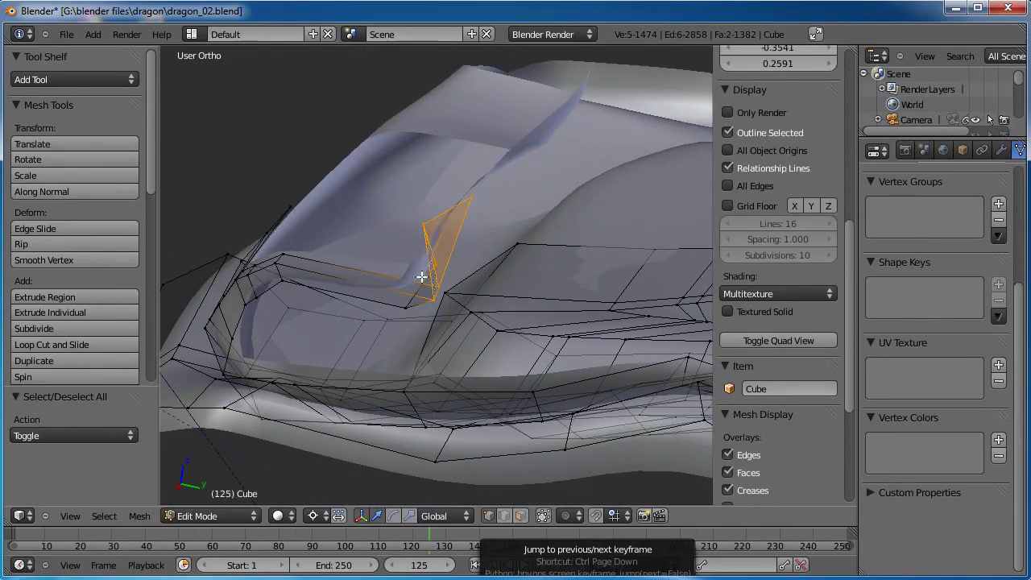
left_click_drag(295, 275, 297, 276)
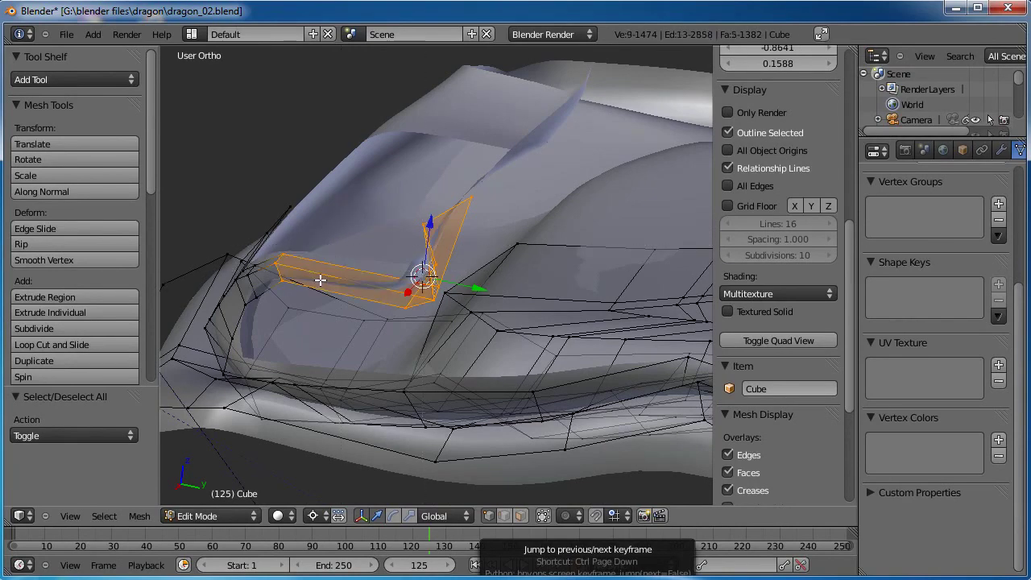
key("h")
scroll(426, 276, "down", 8)
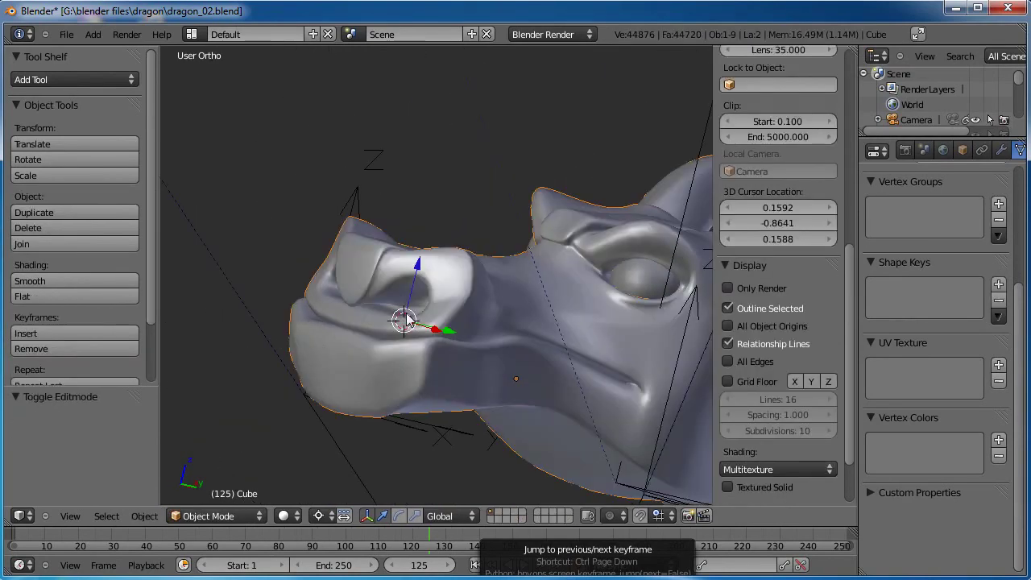
scroll(406, 313, "down", 4)
scroll(406, 313, "up", 4)
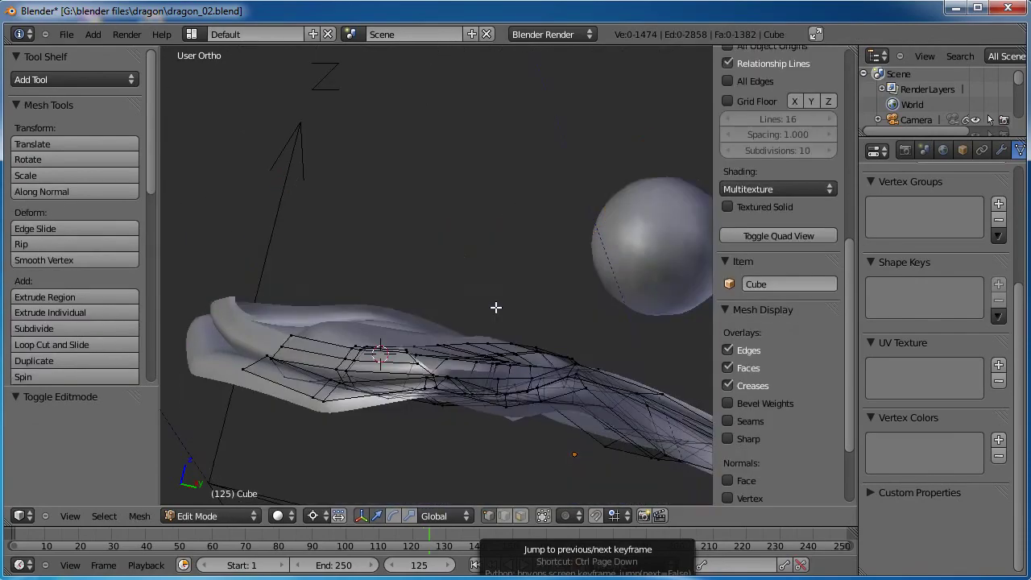
mouse_move(494, 304)
middle_mouse_down()
mouse_move(453, 305)
mouse_move(423, 375)
mouse_move(502, 357)
mouse_move(486, 311)
middle_mouse_up()
key("b")
left_click_drag(489, 181, 350, 324)
key("b")
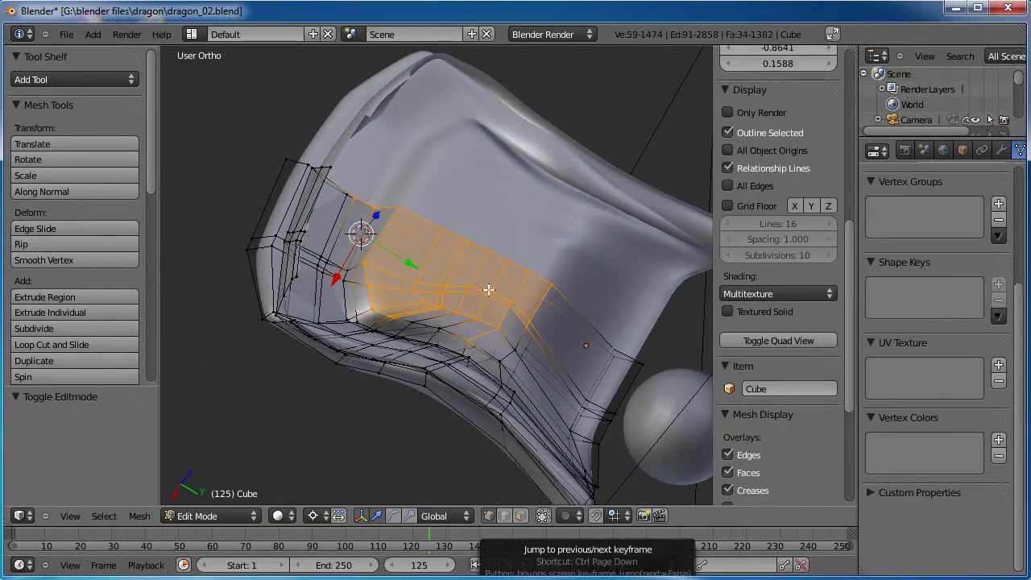
middle_click_drag(488, 289, 253, 332)
key("KP_3")
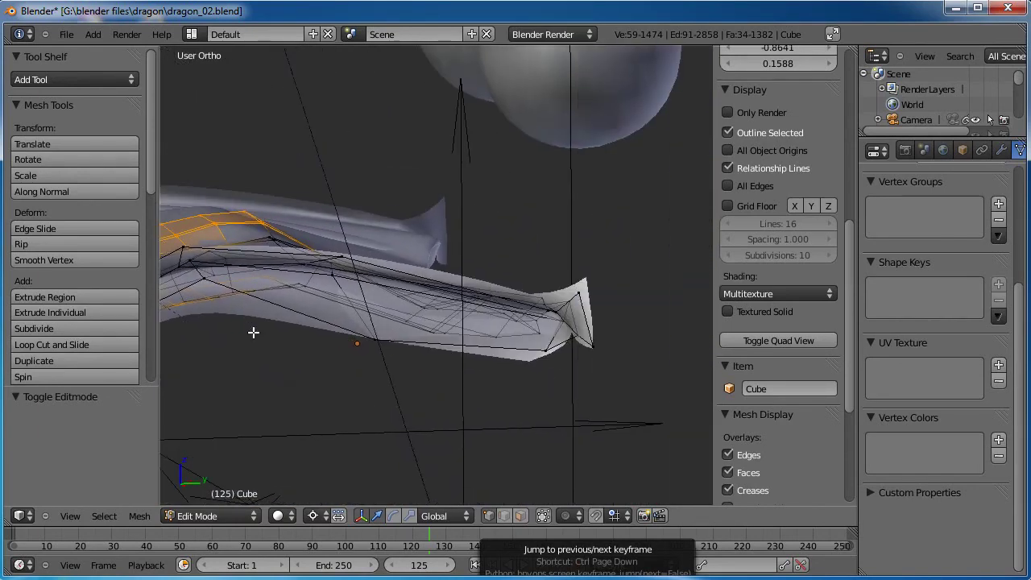
middle_click_drag(469, 338, 428, 359, "shift")
key("b")
left_click_drag(503, 386, 505, 383)
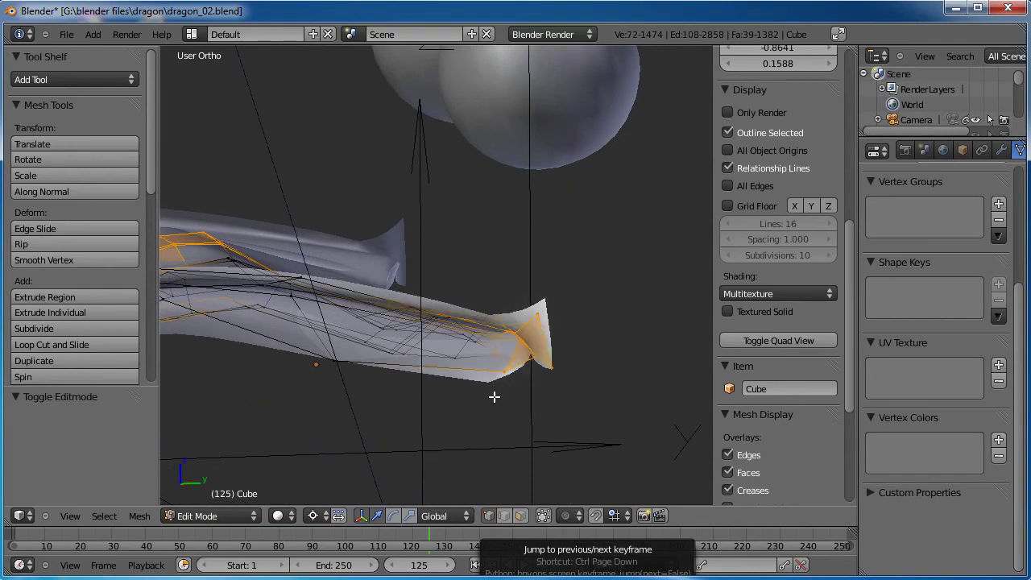
key("a")
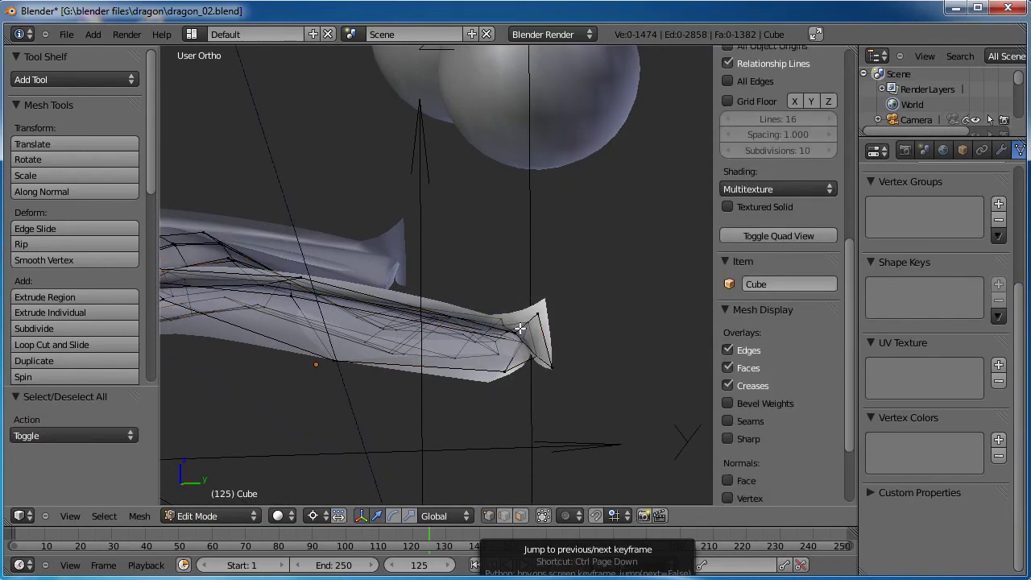
Box-select the flared faces at the back end of the mouth interior and hide them.
key("b")
left_click_drag(597, 275, 506, 382)
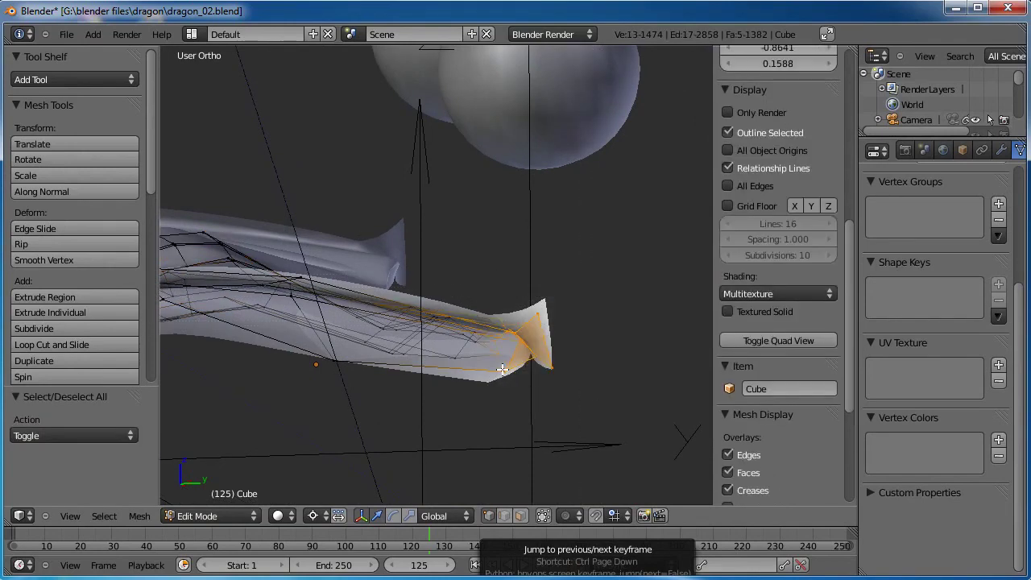
key("h")
scroll(422, 347, "down", 2)
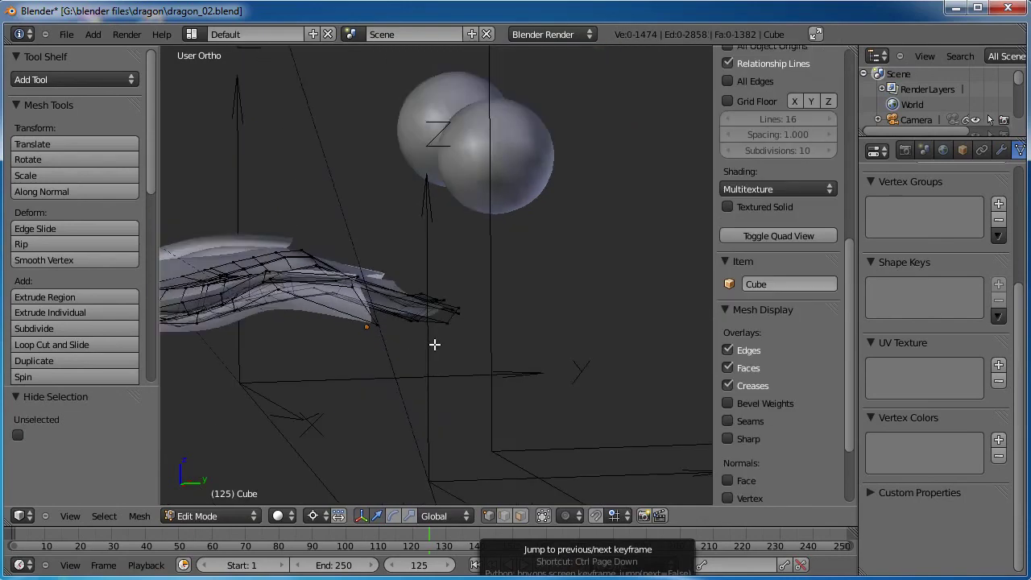
key("alt+h")
scroll(499, 352, "up", 5)
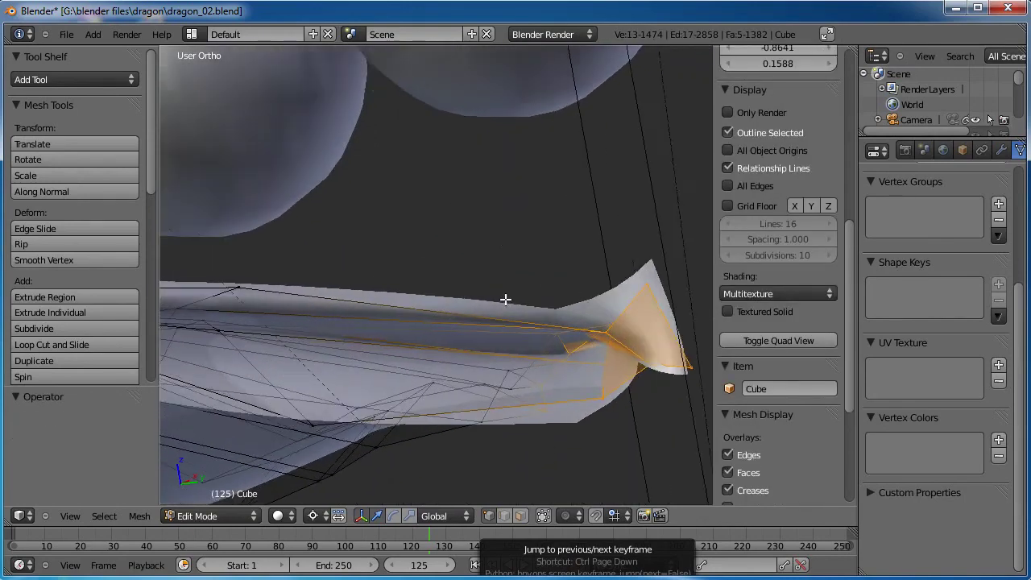
middle_click_drag(505, 299, 523, 279)
scroll(517, 300, "down", 3)
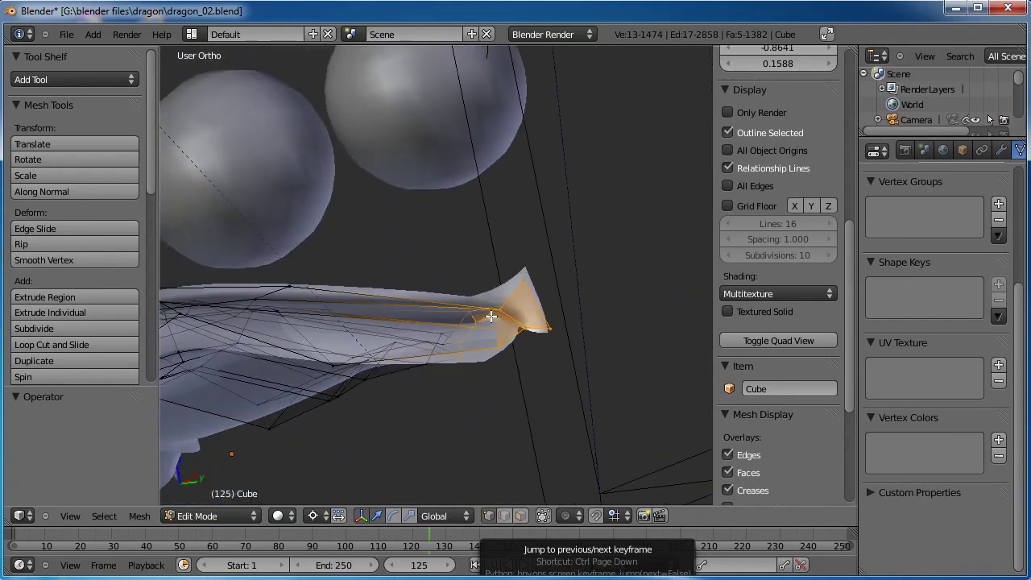
key("h")
scroll(498, 321, "down", 4)
middle_click_drag(402, 309, 483, 341, "shift")
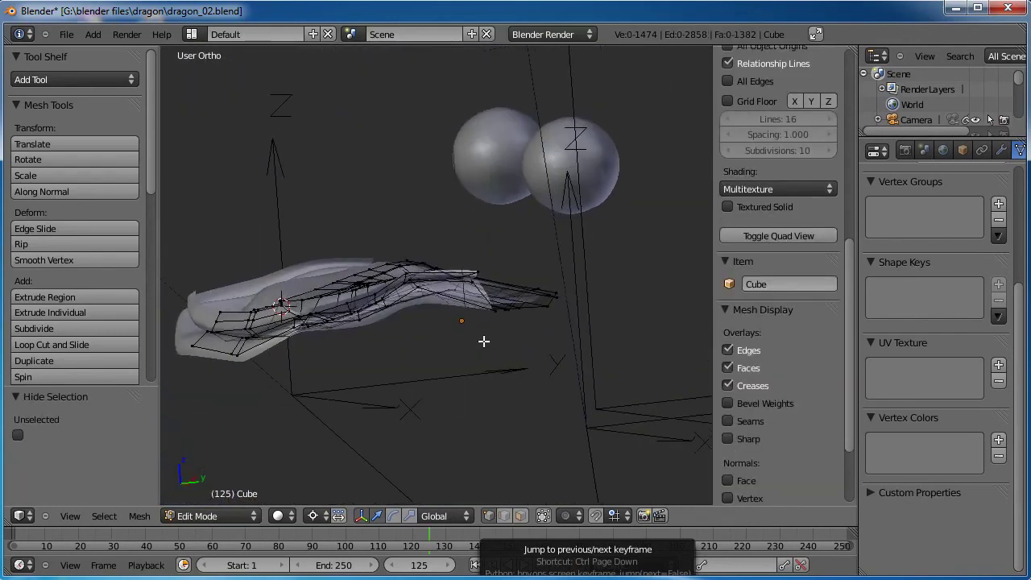
Try to isolate the upper mouth piece by selecting all geometry linked to a vertex at its back edge.
right_click(478, 272)
middle_click_drag(412, 319, 444, 347, "shift")
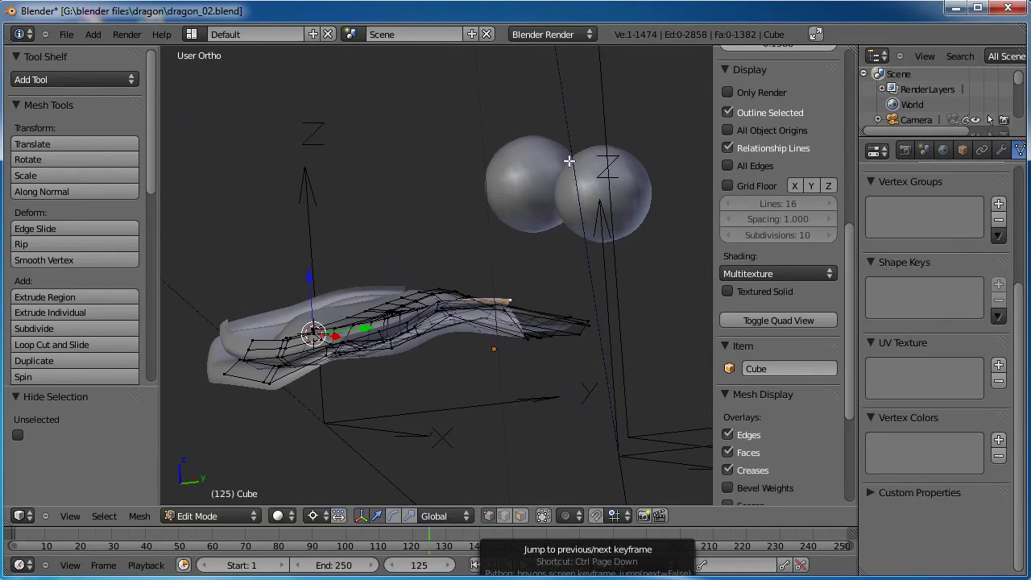
scroll(556, 338, "up", 2)
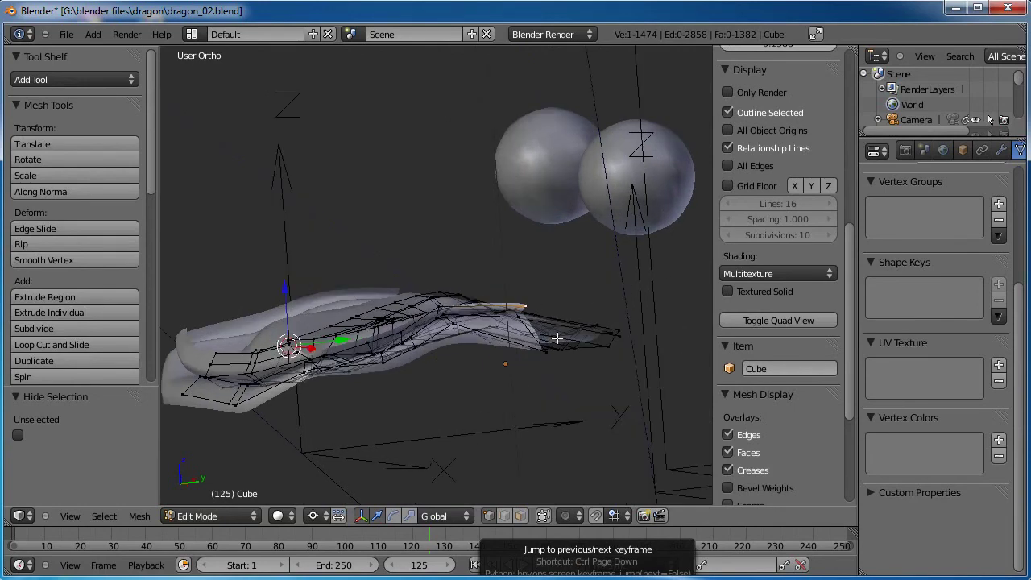
middle_click_drag(556, 338, 503, 395)
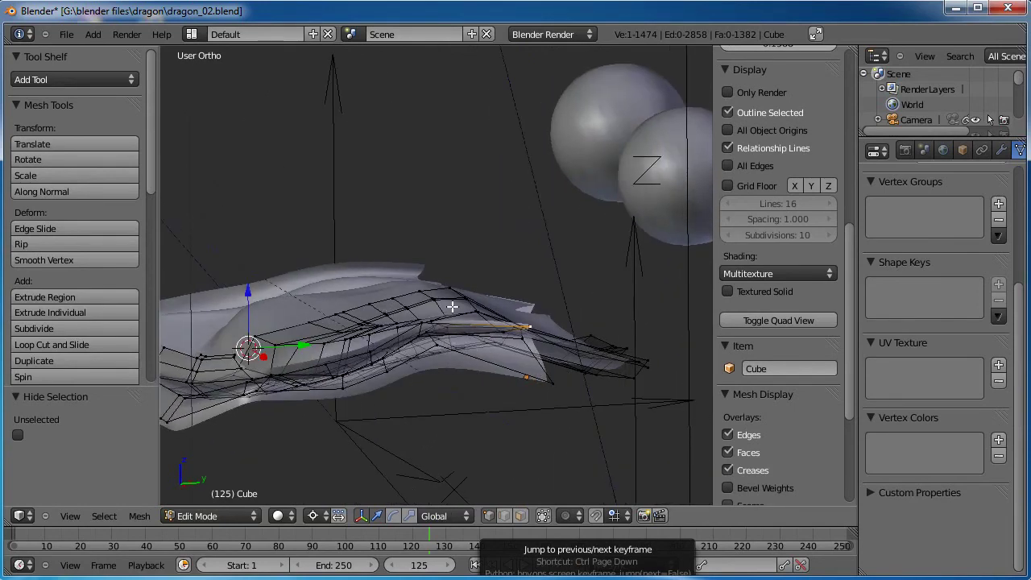
middle_click_drag(453, 306, 559, 339)
middle_click_drag(574, 295, 302, 289)
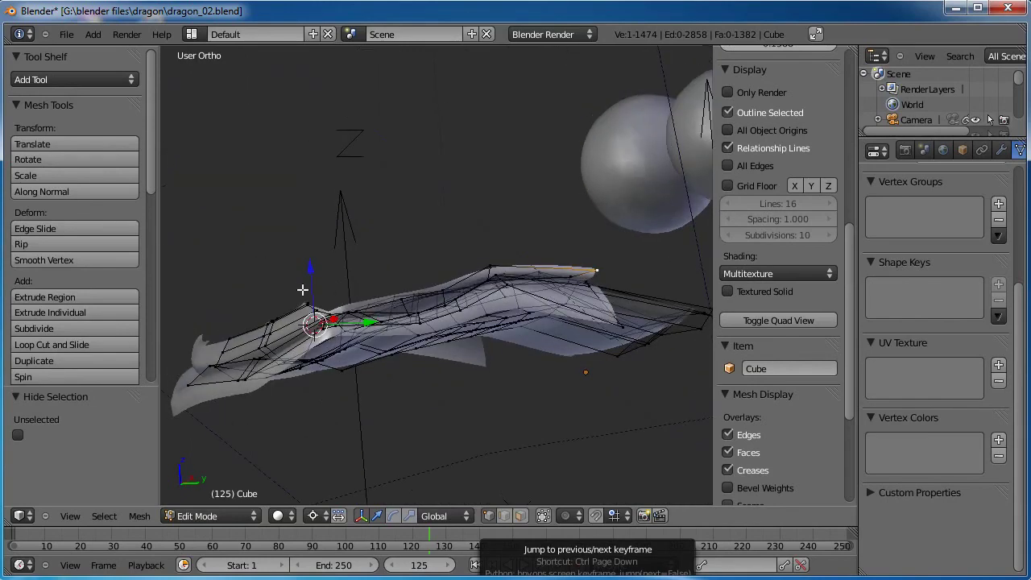
middle_click_drag(366, 304, 488, 318)
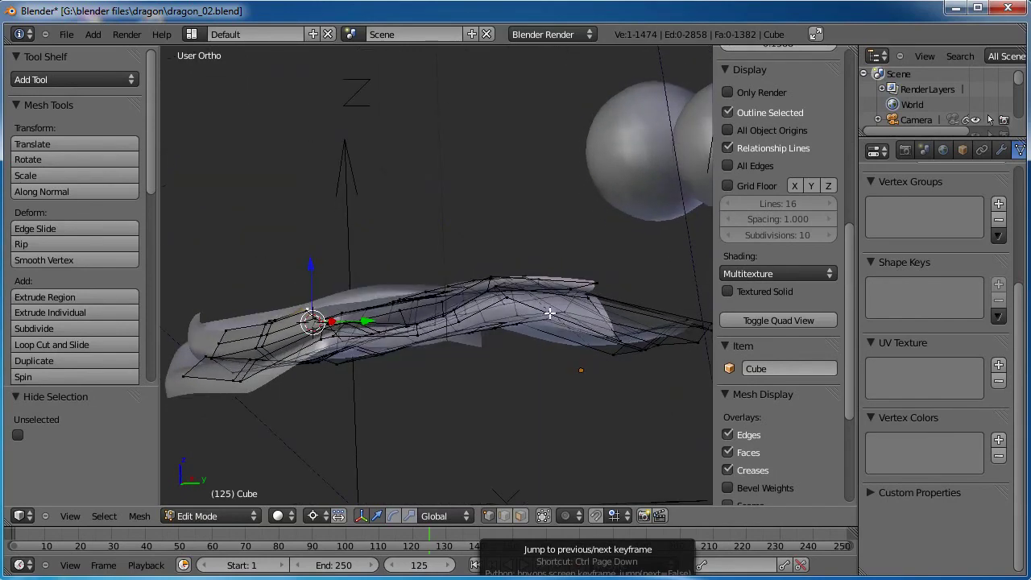
key("ctrl+l")
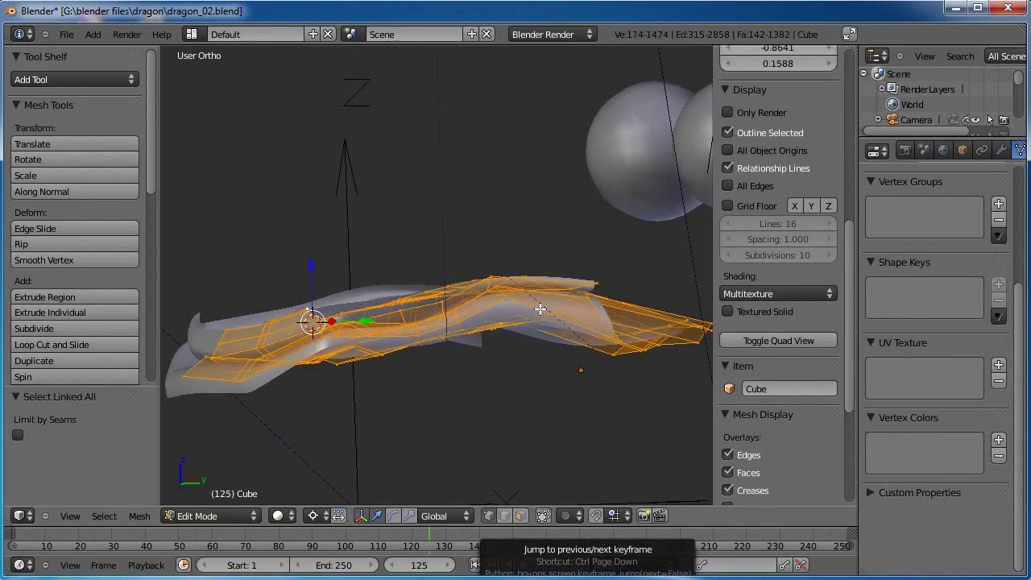
middle_click_drag(539, 308, 422, 315)
key("a")
Box-select the long faces at the back of the mouth that still connect the upper and lower pieces and hide them.
key("b")
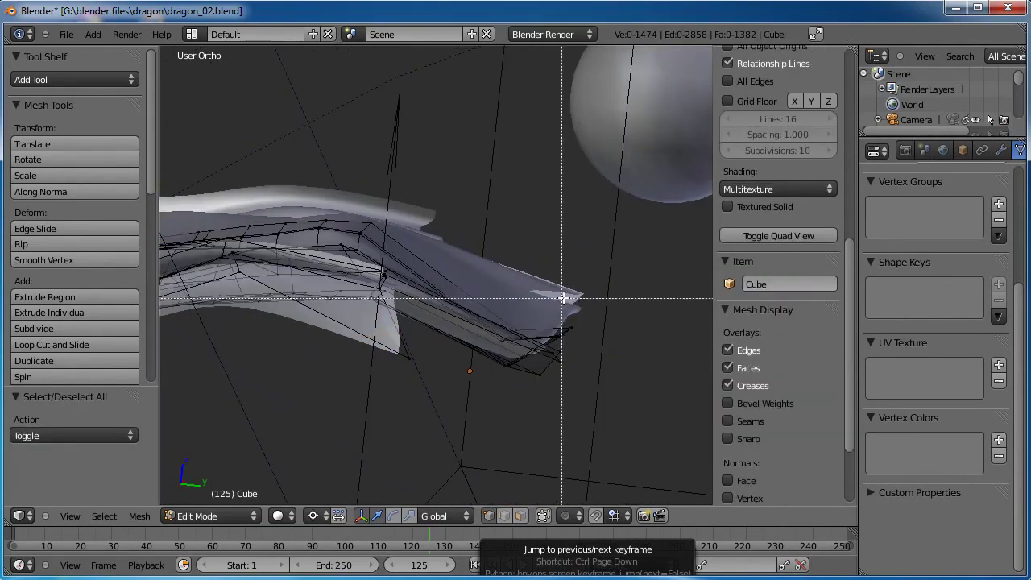
left_click_drag(524, 379, 499, 381)
key("h")
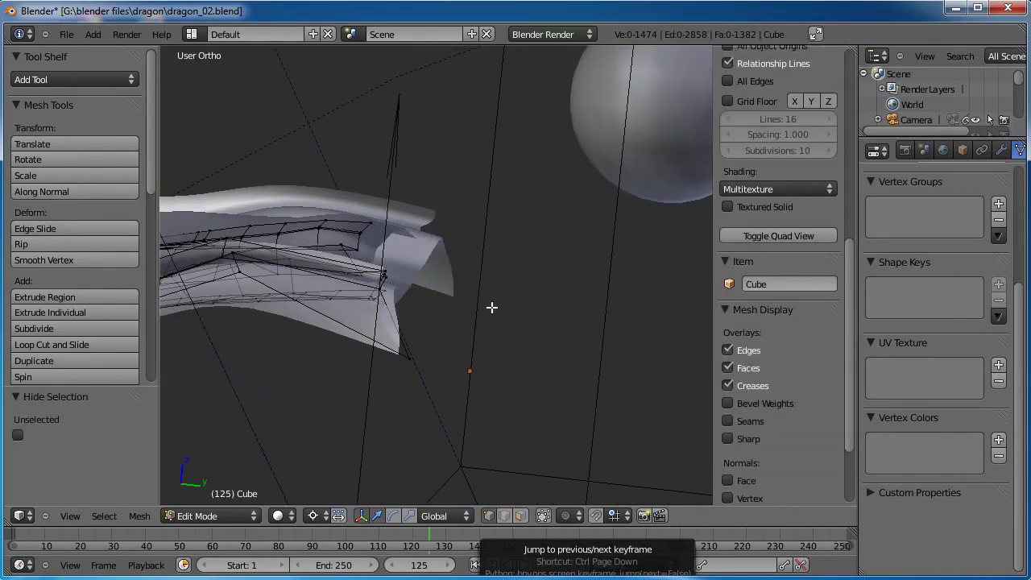
Select all geometry linked to a vertex of the upper piece and hide it, leaving the lower jaw interior.
right_click(371, 227)
key("ctrl+l")
middle_click_drag(416, 238, 447, 366)
key("h")
Select the inner floor faces of the lower jaw from the top view, using face selection and excluding the front rim.
left_click(520, 515)
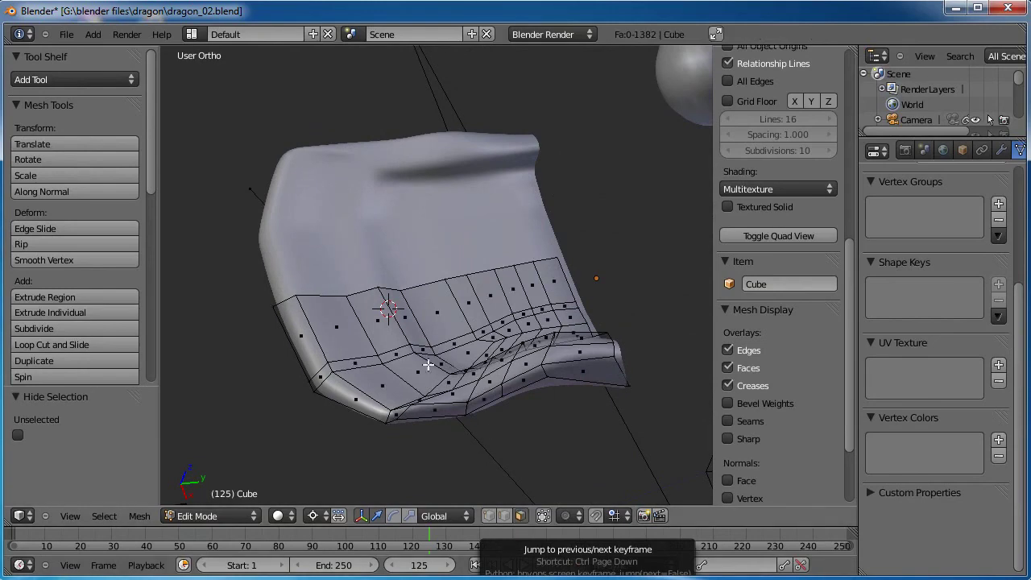
middle_click_drag(366, 430, 429, 263)
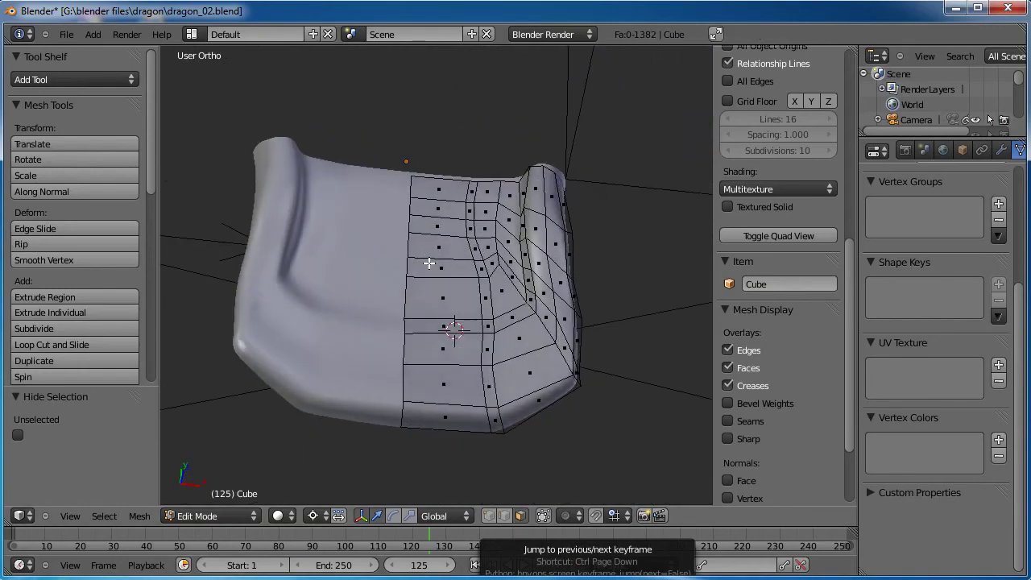
key("KP_7")
middle_click_drag(488, 220, 461, 258, "shift")
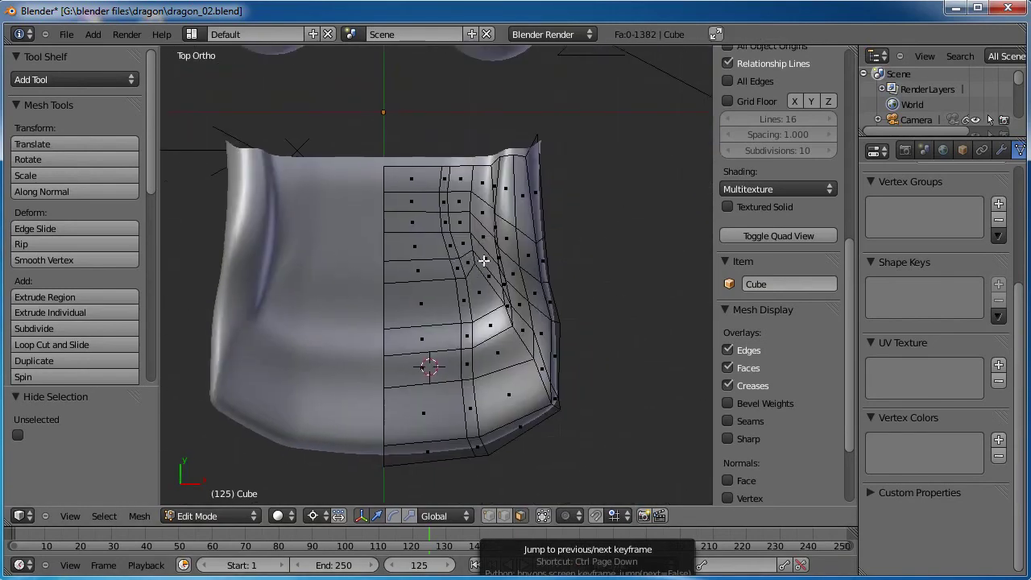
key("a")
key("a")
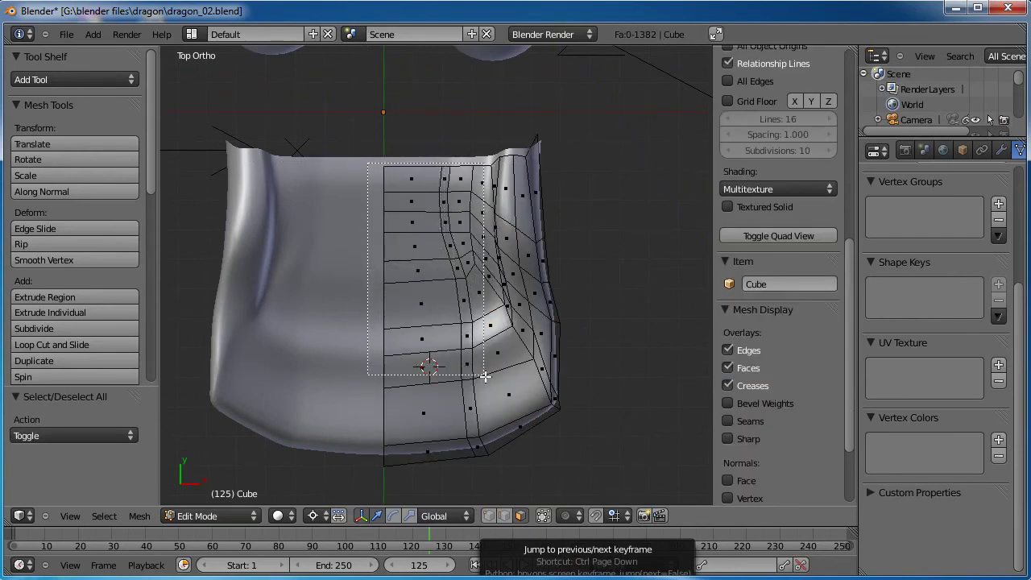
left_click_drag(485, 375, 484, 375)
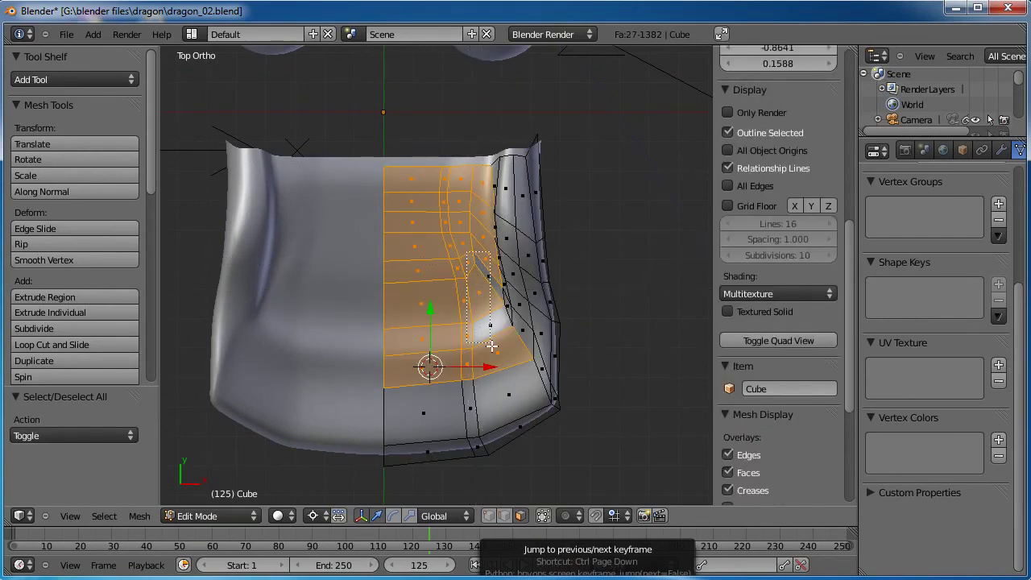
Add the face loop along the jaw's inner side wall to the selection and extrude the selected faces along their normals.
middle_click_drag(464, 396, 499, 256)
right_click(527, 301, "alt+shift")
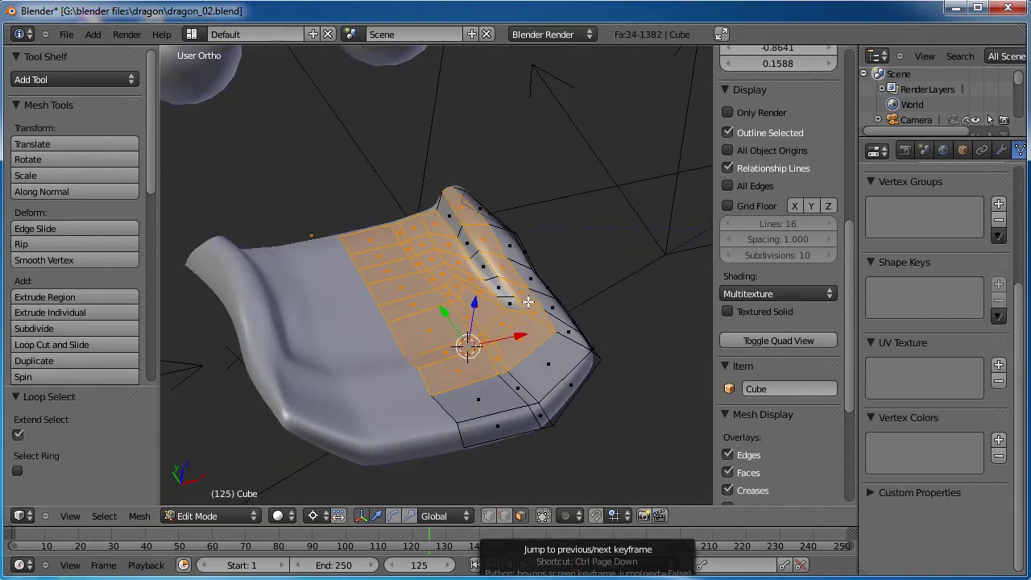
middle_click_drag(505, 297, 450, 317)
key("e")
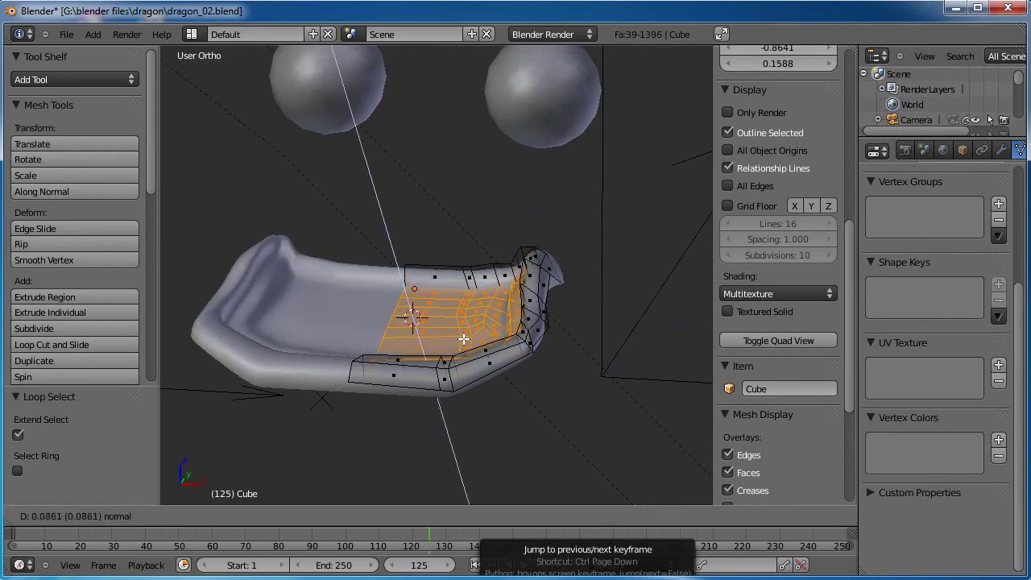
Extrude the lower jaw's mouth-floor faces about 0.086, scale them to about 0.888 and lower them about 0.063 along Z.
left_click(464, 339)
key("s")
left_click(536, 330)
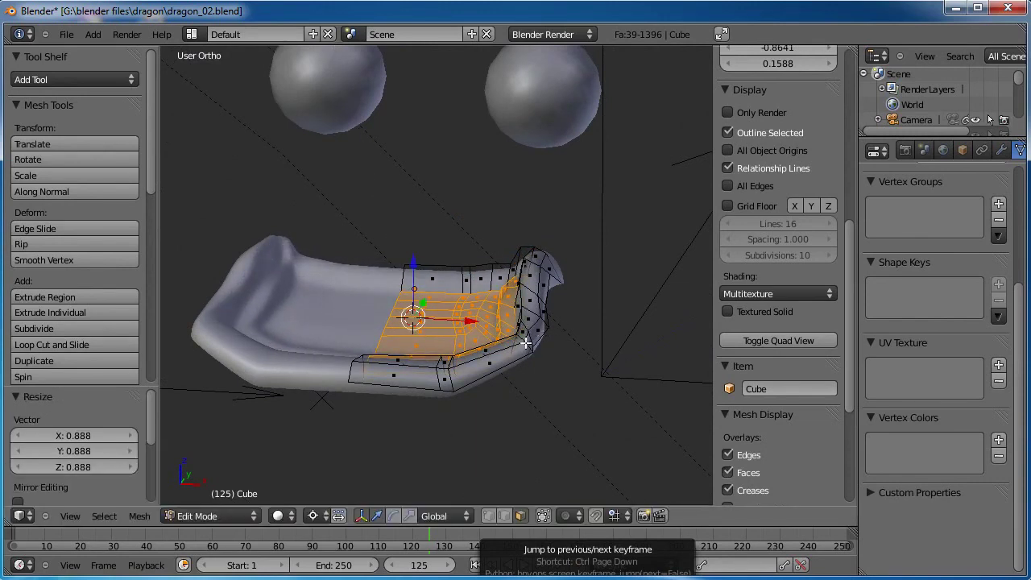
middle_click_drag(536, 330, 504, 354)
left_click_drag(395, 266, 396, 287)
middle_click_drag(396, 287, 343, 325)
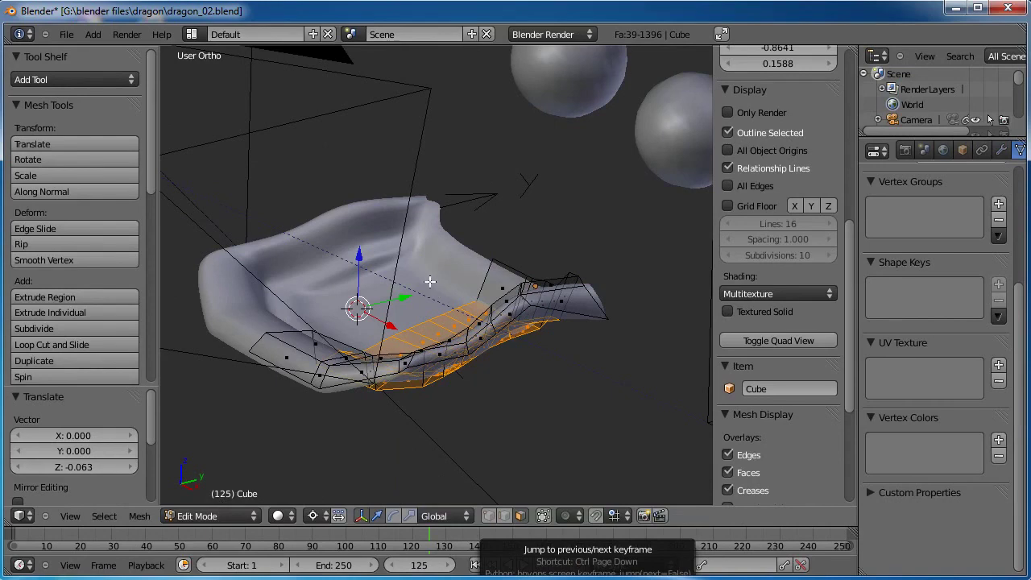
middle_click_drag(430, 281, 486, 335)
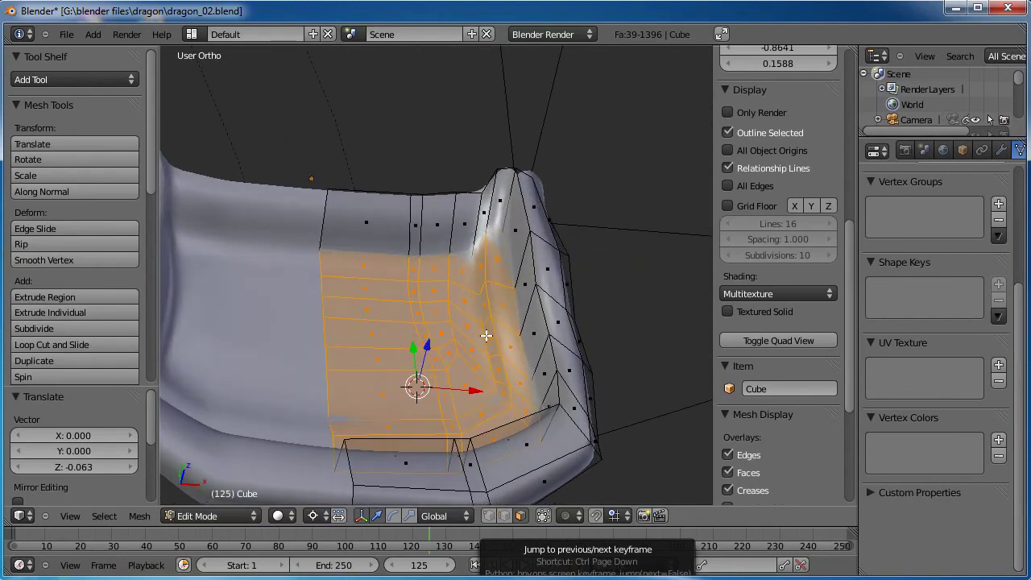
Try to extrude the strip of faces along the inner edge of the lower jaw's mouth floor.
middle_click_drag(407, 400, 423, 230)
right_click(443, 389, "alt")
right_click(456, 420, "alt+shift")
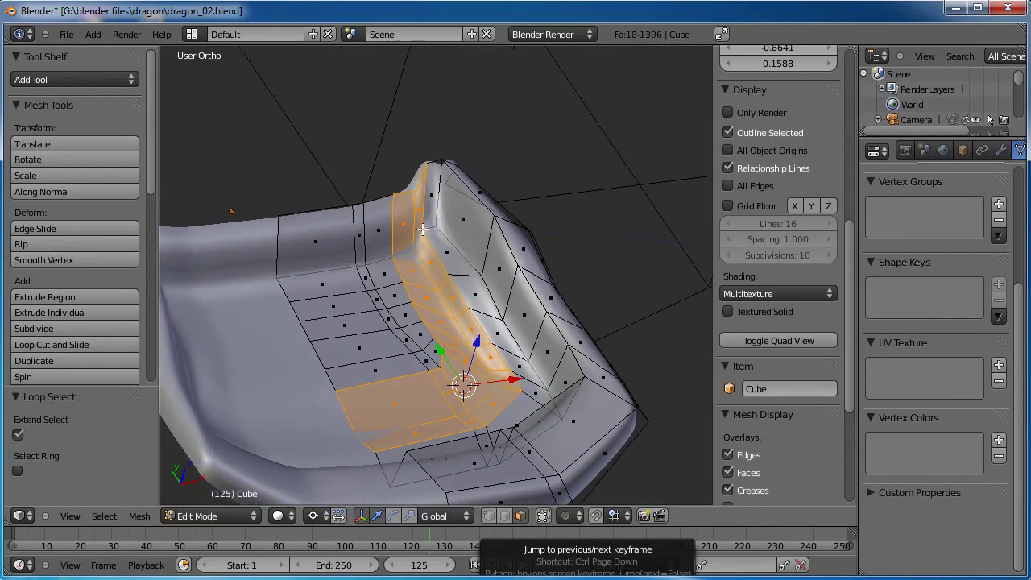
left_click_drag(430, 174, 409, 193)
middle_click_drag(391, 214, 391, 217)
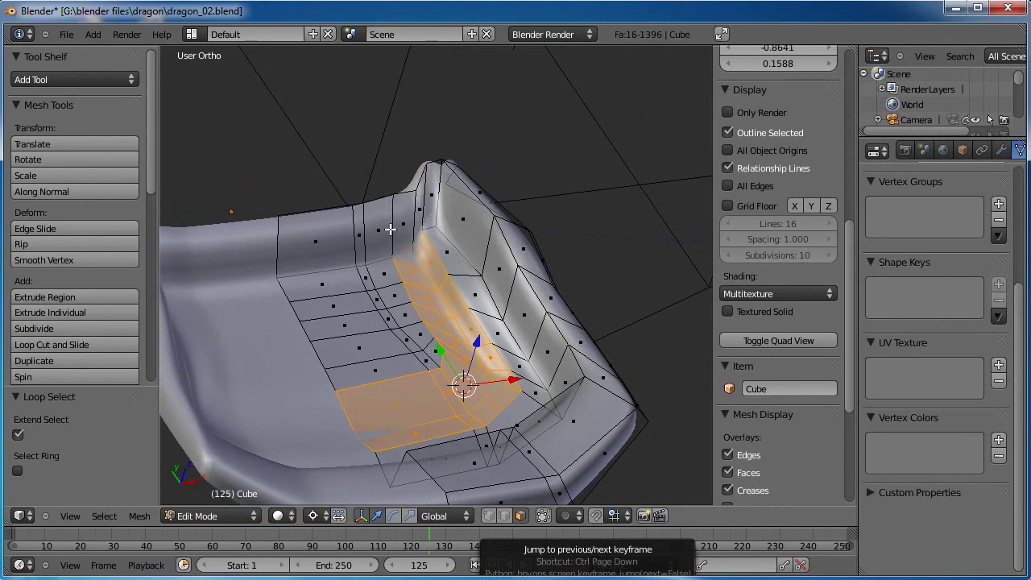
middle_click_drag(436, 371, 467, 355)
key("e")
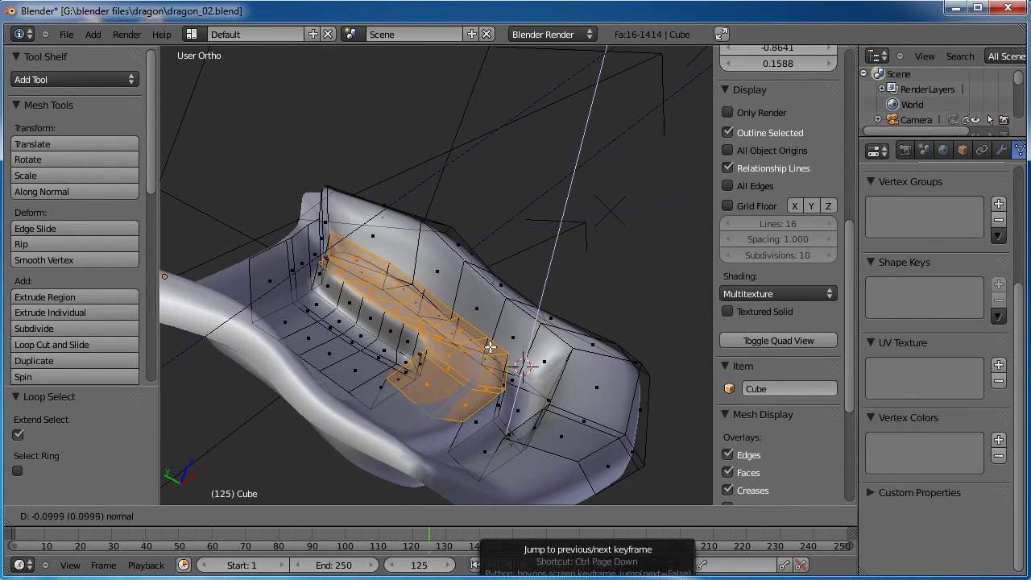
key("Escape")
key("ctrl+z")
middle_click_drag(510, 364, 402, 352)
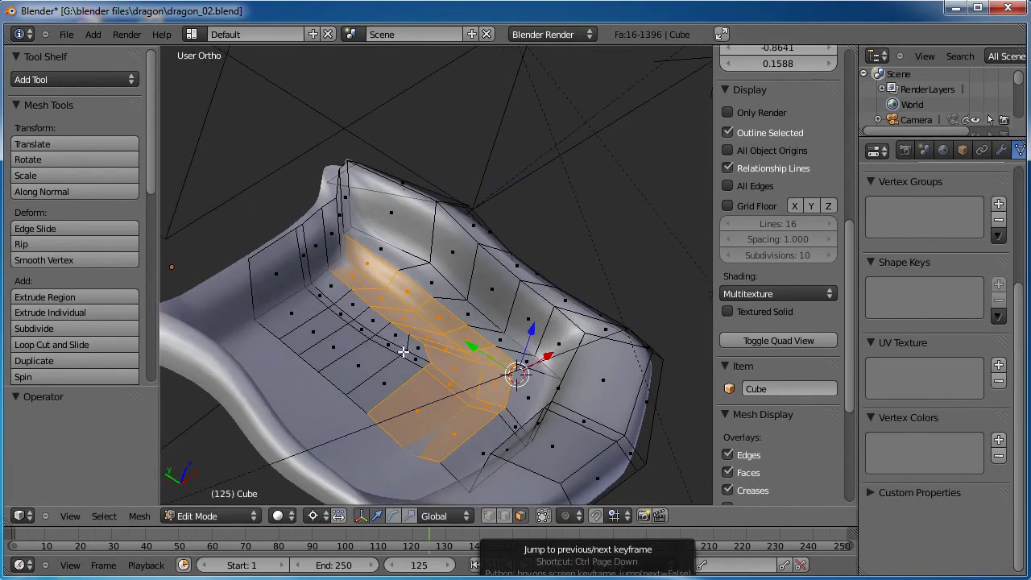
Extrude the face loop around the lower jaw's mouth floor by about 0.11 to form a gum ridge, leaving nothing selected.
right_click(505, 423, "alt+shift")
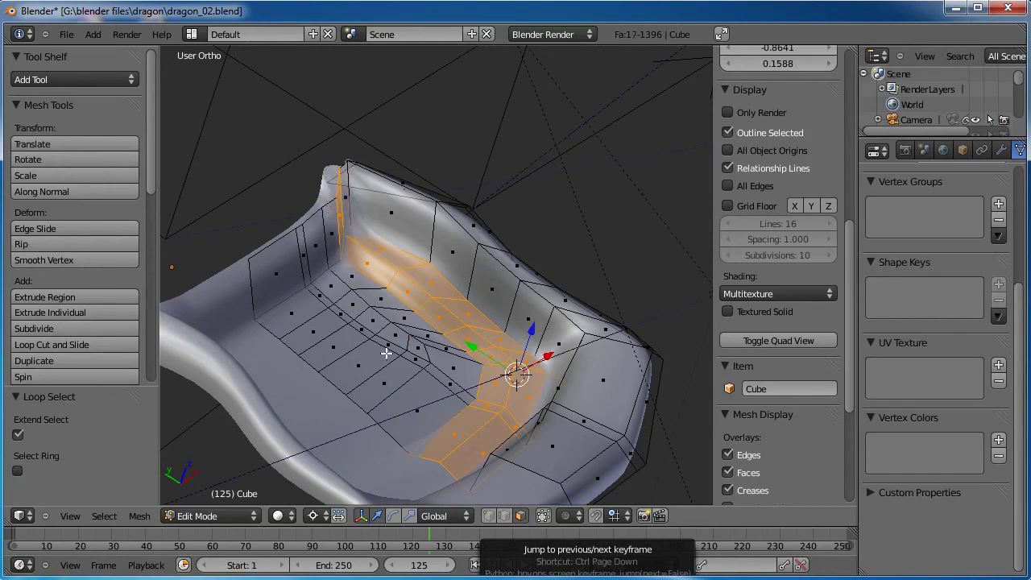
middle_click_drag(398, 395, 440, 387)
key("e")
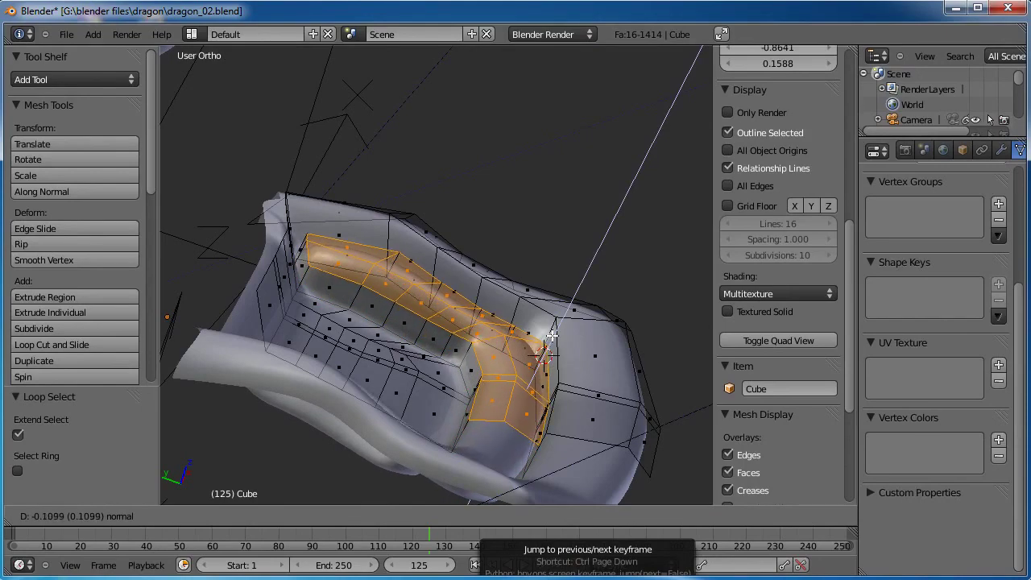
left_click(552, 334)
mouse_move(552, 334)
middle_mouse_down()
mouse_move(433, 403)
mouse_move(449, 428)
mouse_move(474, 301)
mouse_move(443, 378)
mouse_move(409, 324)
mouse_move(456, 433)
mouse_move(462, 340)
mouse_move(503, 322)
mouse_move(532, 329)
middle_mouse_up()
key("a")
Examine the gum ridge inside the lower jaw from several angles, in and out of Edit Mode.
scroll(430, 383, "down", 3)
key("Tab")
key("Tab")
scroll(462, 341, "up", 5)
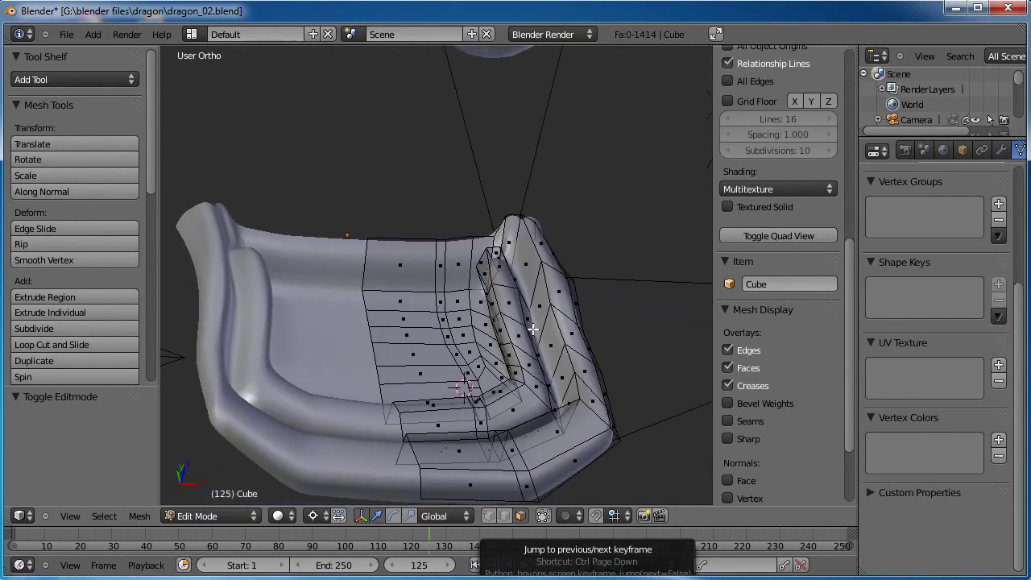
scroll(456, 338, "up", 2)
middle_click_drag(465, 357, 493, 317)
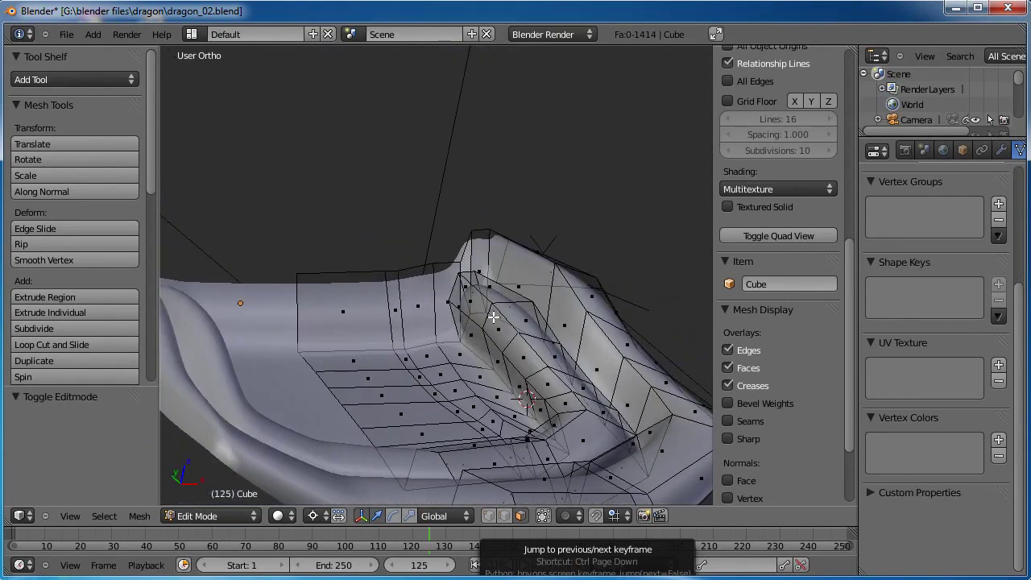
middle_click_drag(512, 376, 438, 352)
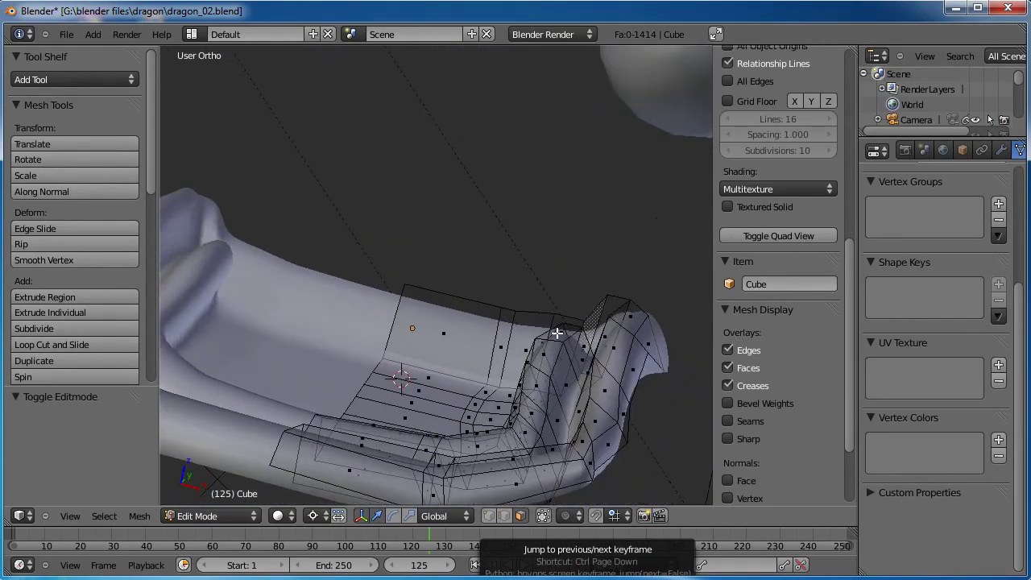
scroll(557, 332, "down", 4)
middle_click_drag(557, 332, 448, 335)
key("Tab")
key("Tab")
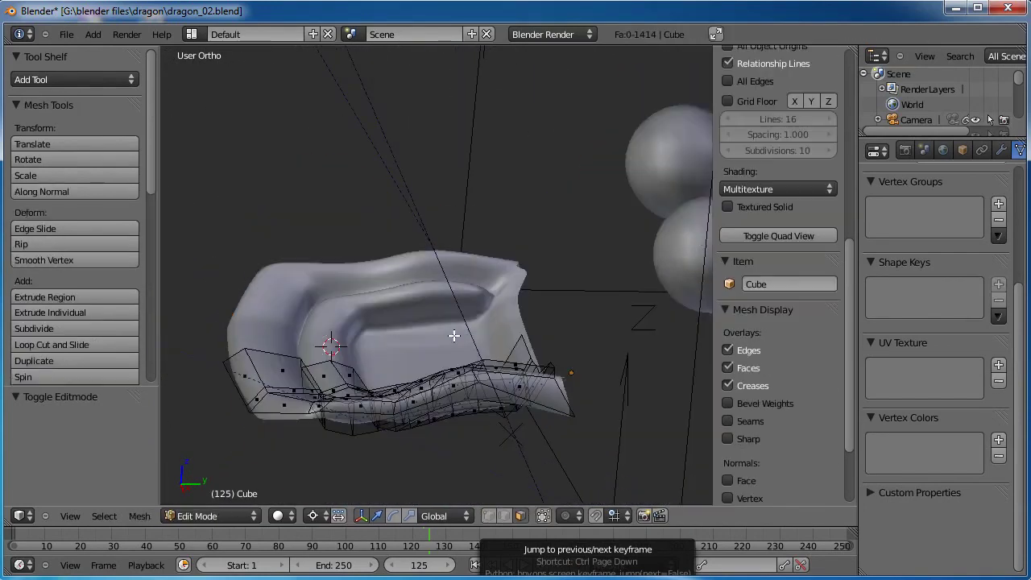
Reveal the hidden geometry and, from the right view, isolate the snout and jaws by hiding the rest of the dragon.
key("alt+h")
scroll(453, 335, "up", 3)
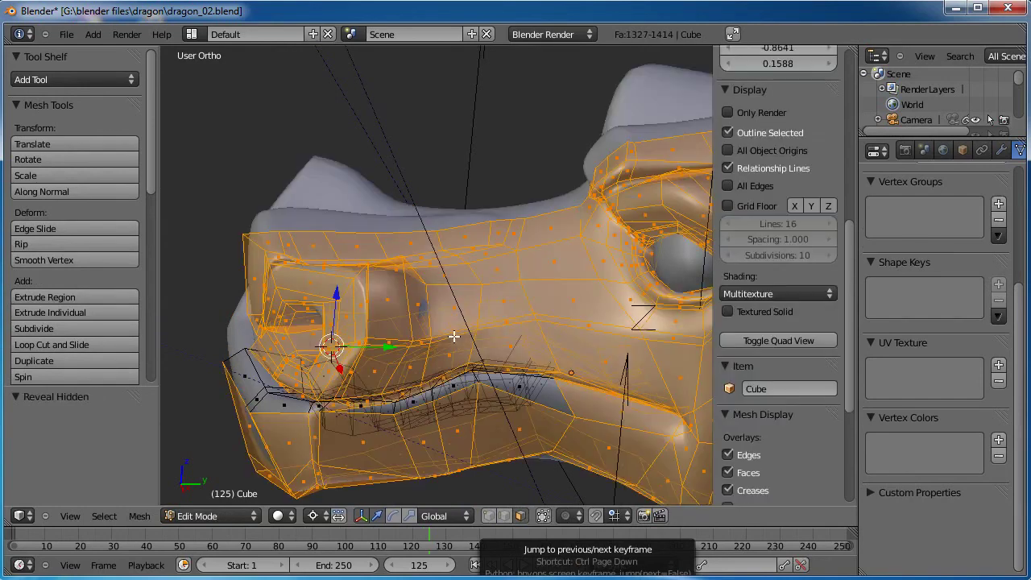
scroll(454, 336, "down", 2)
key("KP_3")
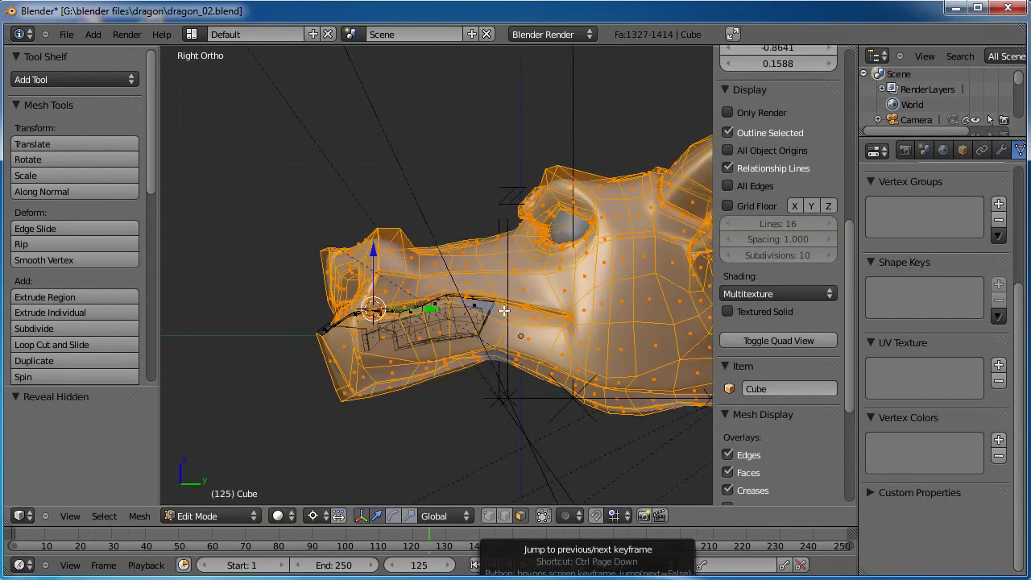
middle_click_drag(514, 285, 421, 280, "shift")
scroll(440, 281, "down", 4)
scroll(420, 280, "down", 2)
scroll(421, 280, "up", 4)
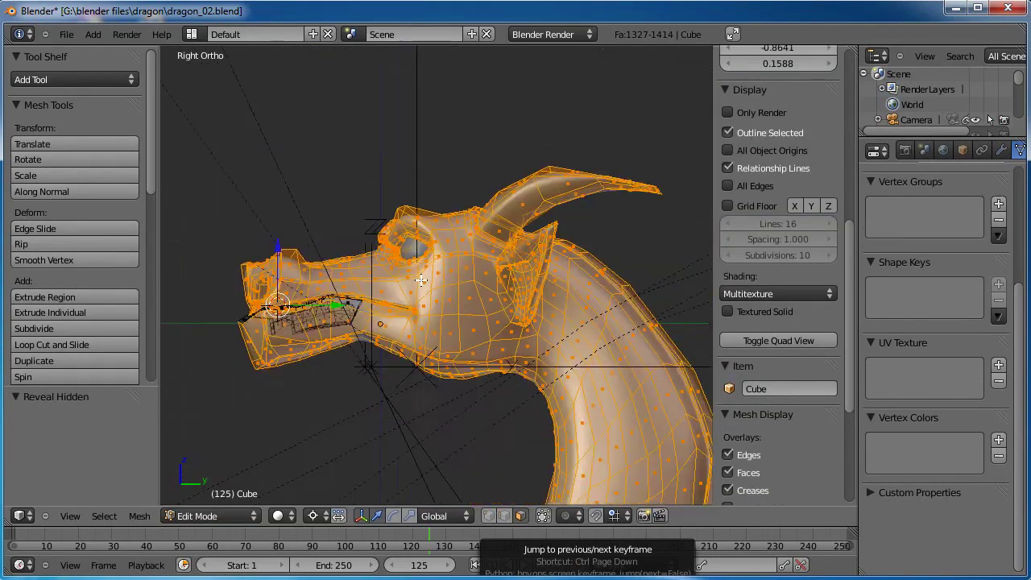
scroll(420, 280, "up", 5)
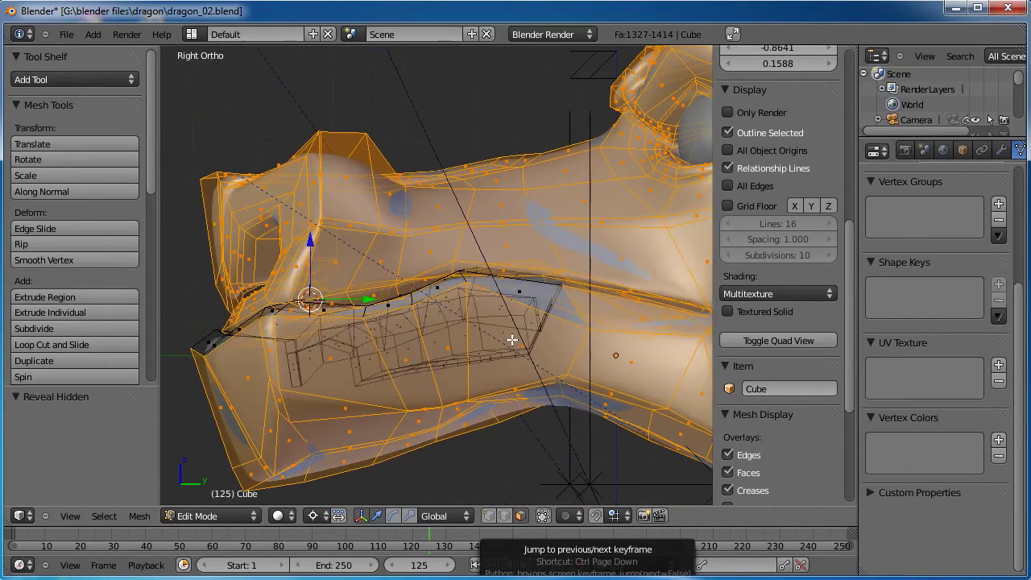
middle_click_drag(512, 339, 540, 314, "shift")
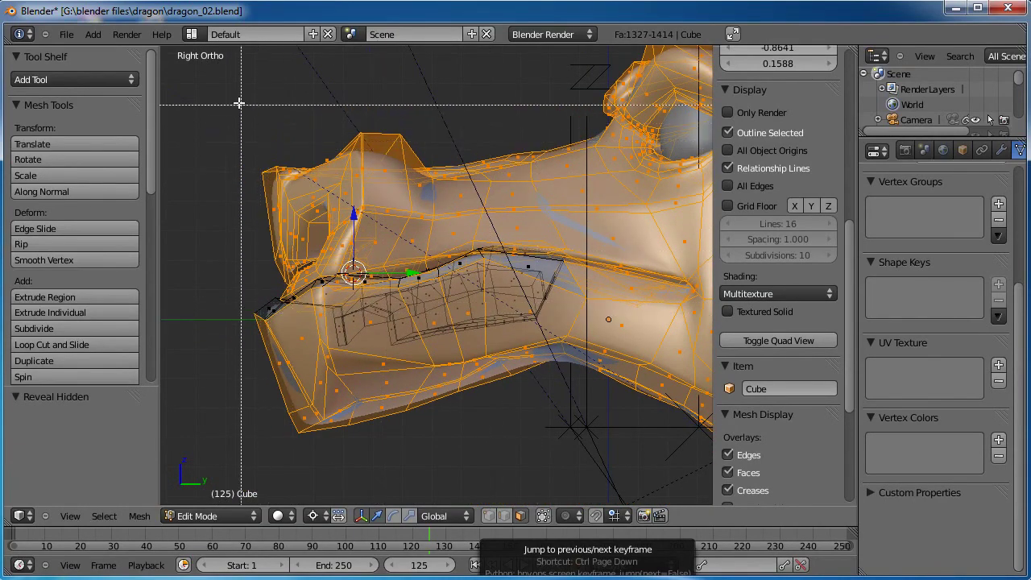
left_click_drag(224, 91, 607, 454)
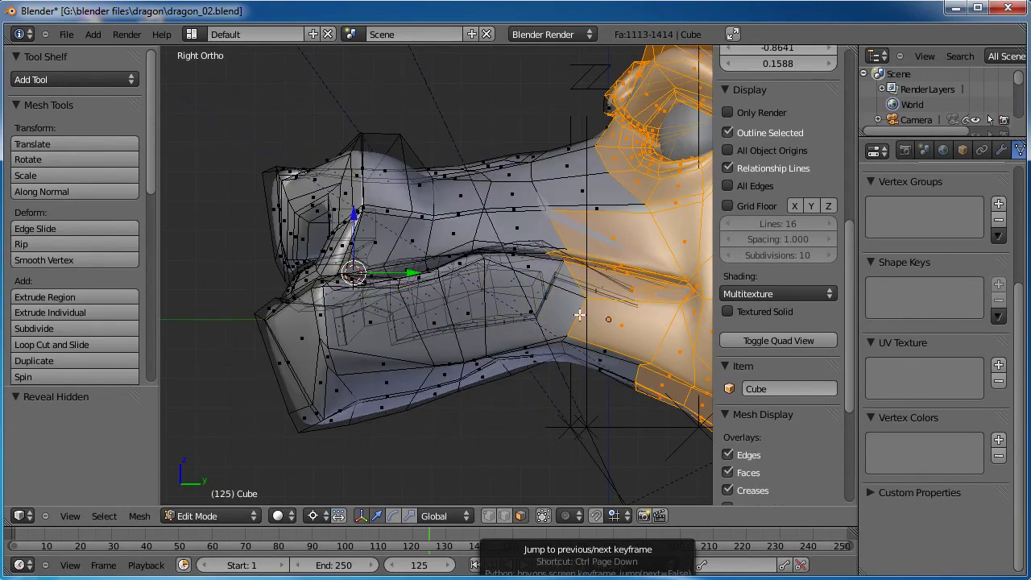
key("h")
Select the linked lower jaw geometry and hide it, leaving the upper snout to work on.
middle_click_drag(553, 218, 513, 361)
right_click(531, 401)
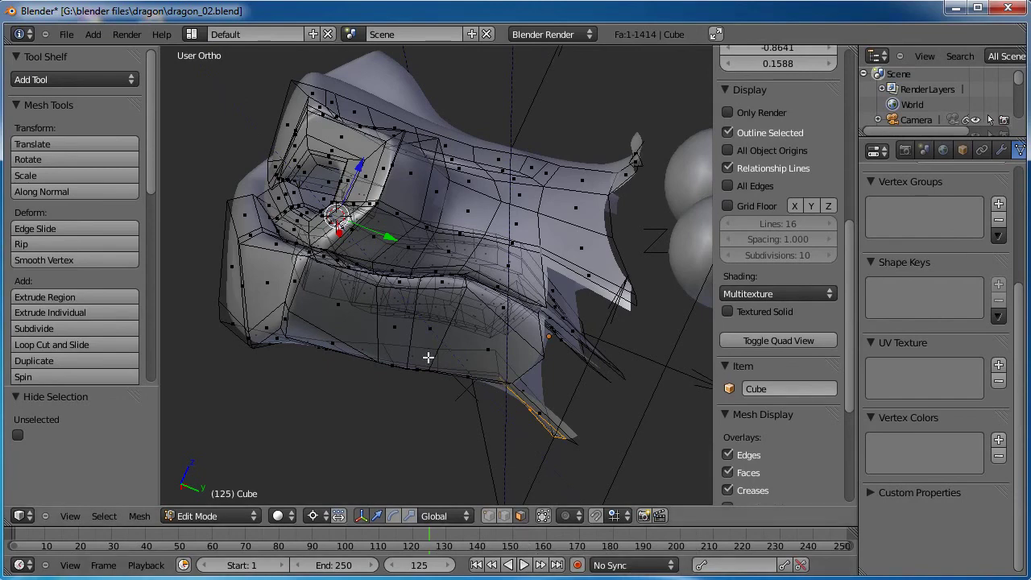
key("l")
middle_click_drag(414, 388, 374, 148)
key("h")
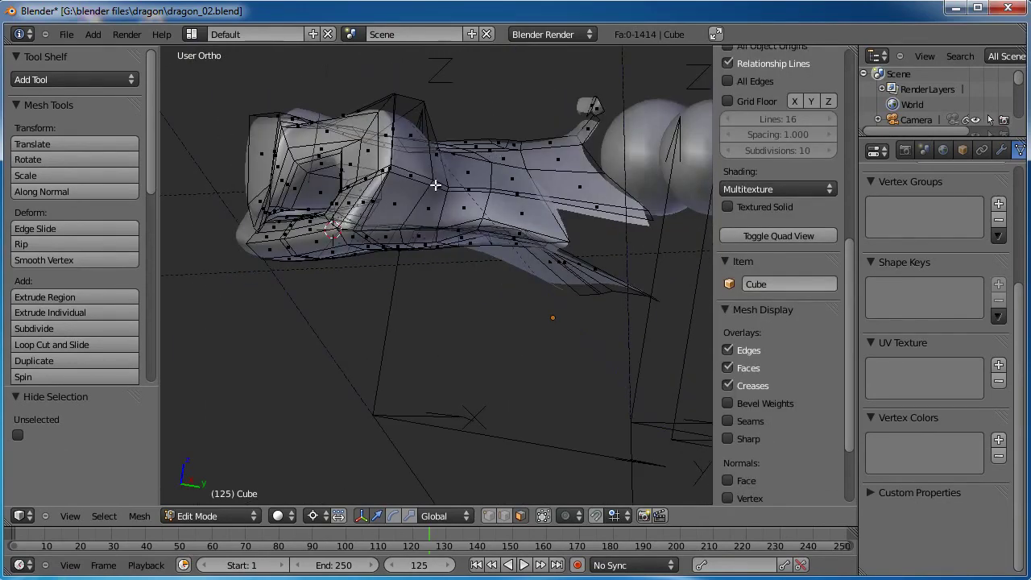
middle_click_drag(521, 173, 455, 317)
right_click(472, 404)
right_click(492, 404, "shift")
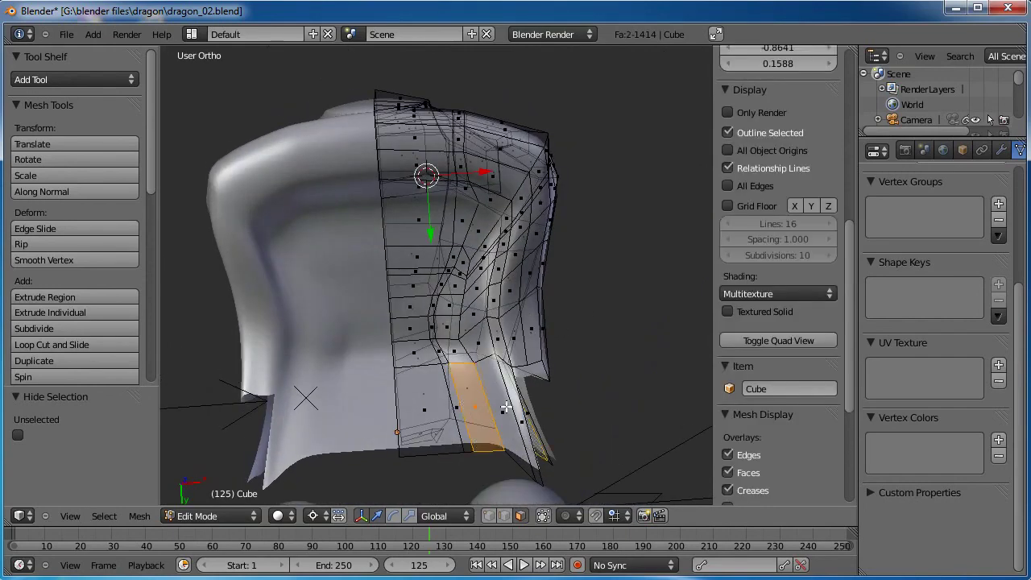
right_click(450, 408, "shift")
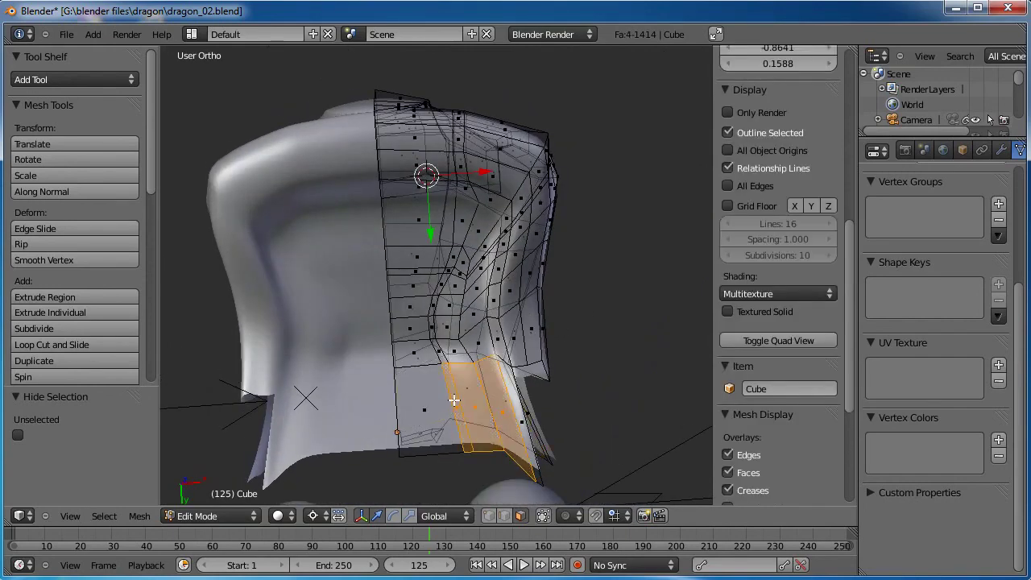
right_click(454, 400, "shift")
middle_click_drag(453, 400, 367, 320)
From the right view, box-select the outer upper snout and nostril faces and hide them to expose the mouth roof.
key("KP_3")
scroll(397, 297, "down", 1)
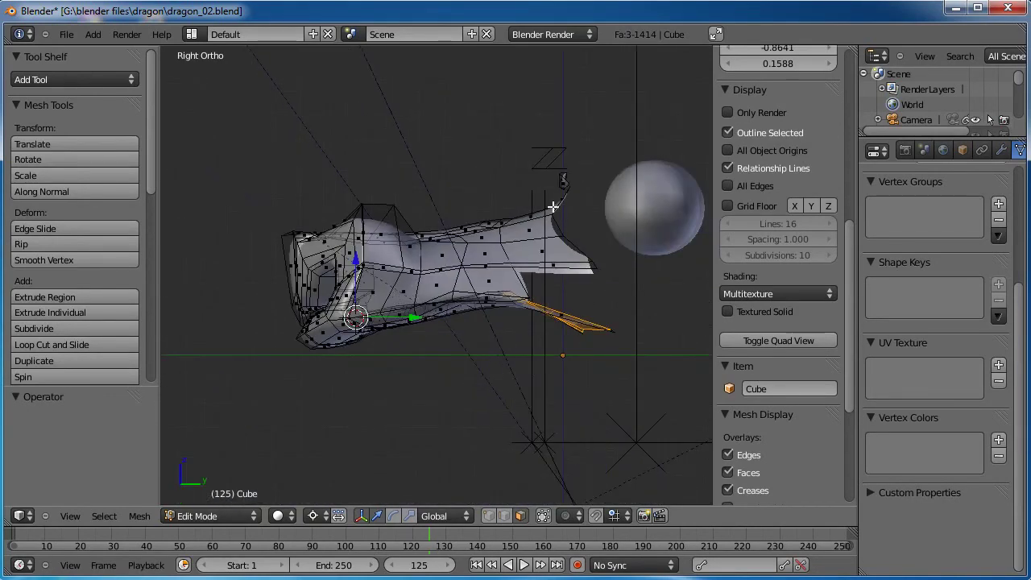
key("b")
left_click_drag(621, 131, 460, 254)
key("a")
key("b")
left_click_drag(618, 139, 219, 288)
key("b")
left_click_drag(259, 216, 404, 300)
key("b")
left_click_drag(251, 273, 299, 303)
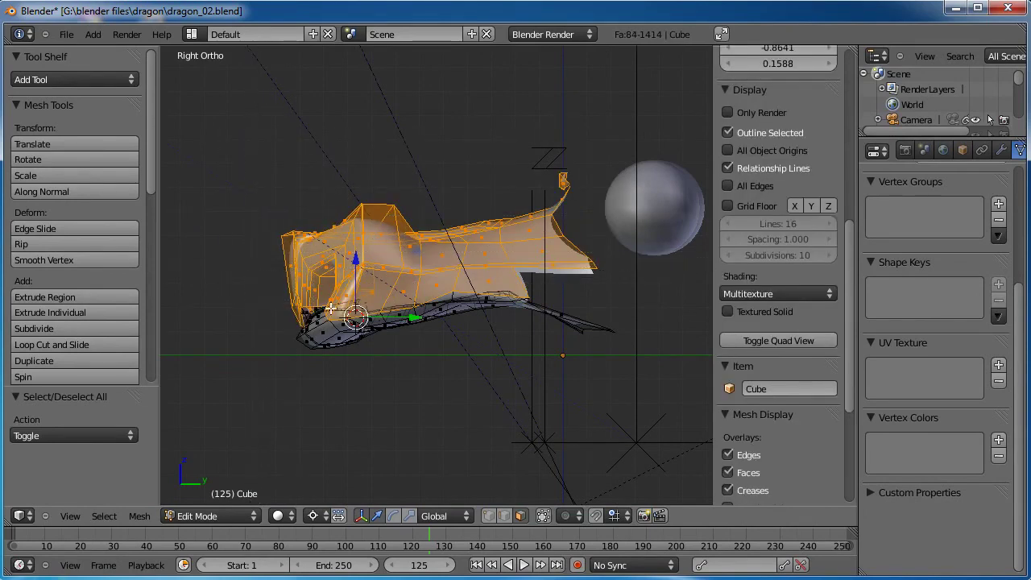
key("h")
middle_click_drag(402, 325, 397, 194)
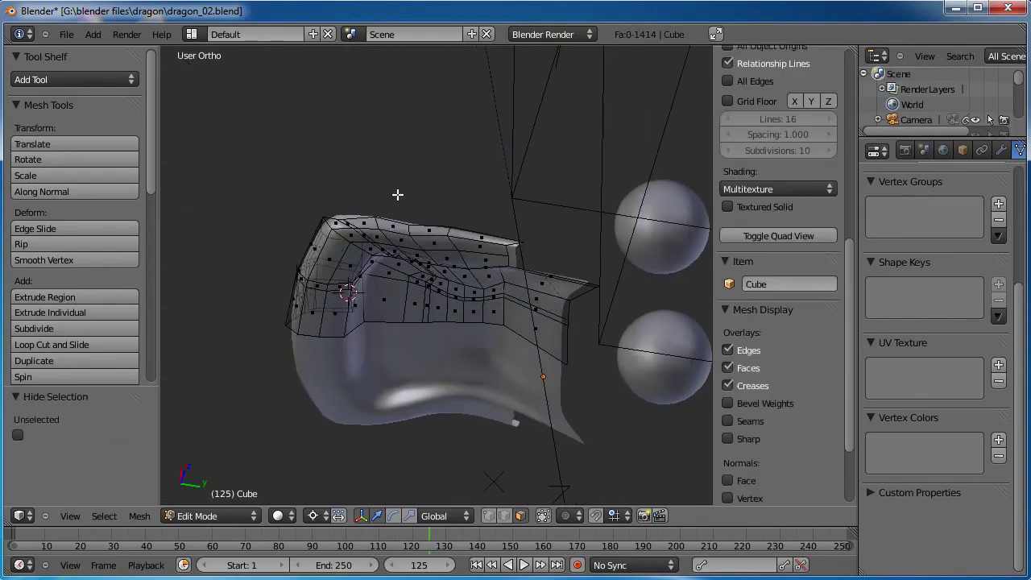
From the bottom view, box-select the central faces of the upper jaw's mouth roof and extrude them.
key("KP_7")
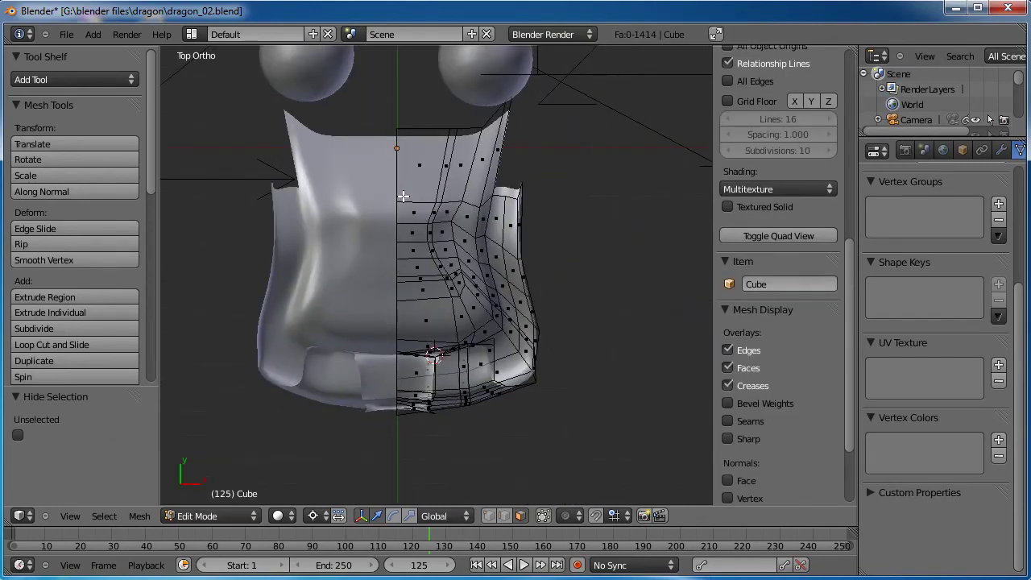
key("ctrl+KP_7")
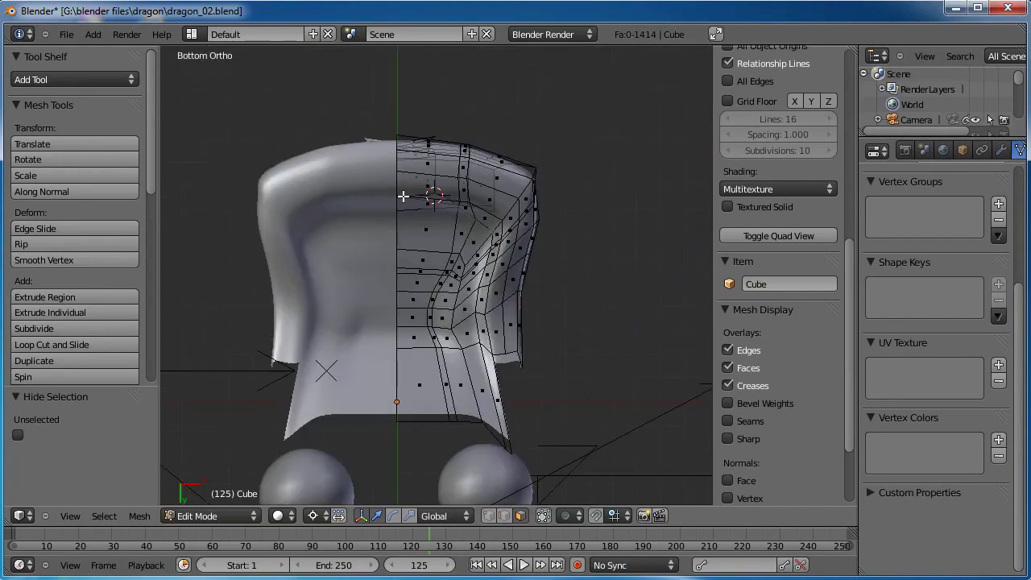
scroll(406, 198, "up", 2)
scroll(405, 255, "down", 1, "shift")
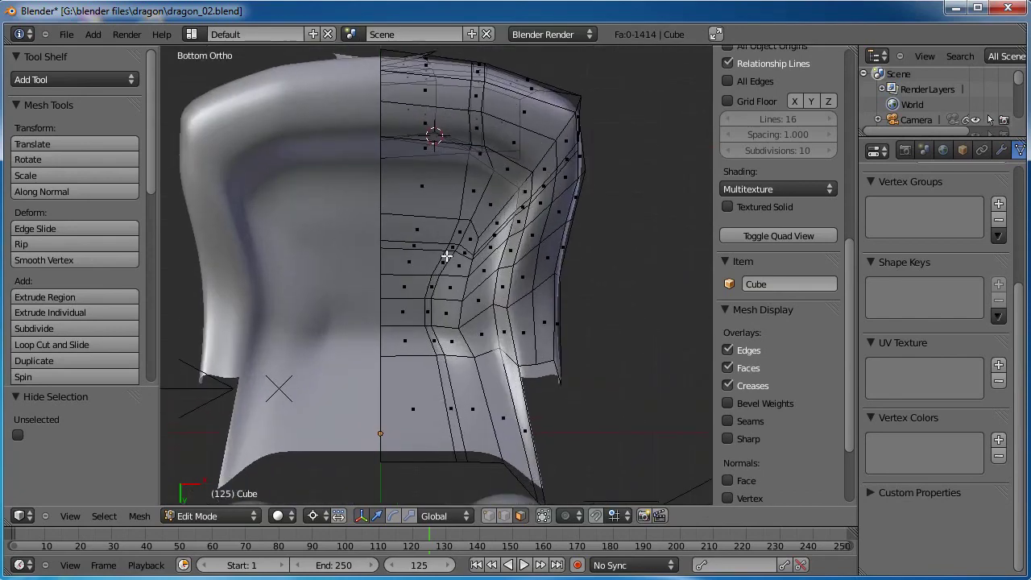
key("a")
key("a")
key("b")
left_click_drag(383, 164, 474, 371)
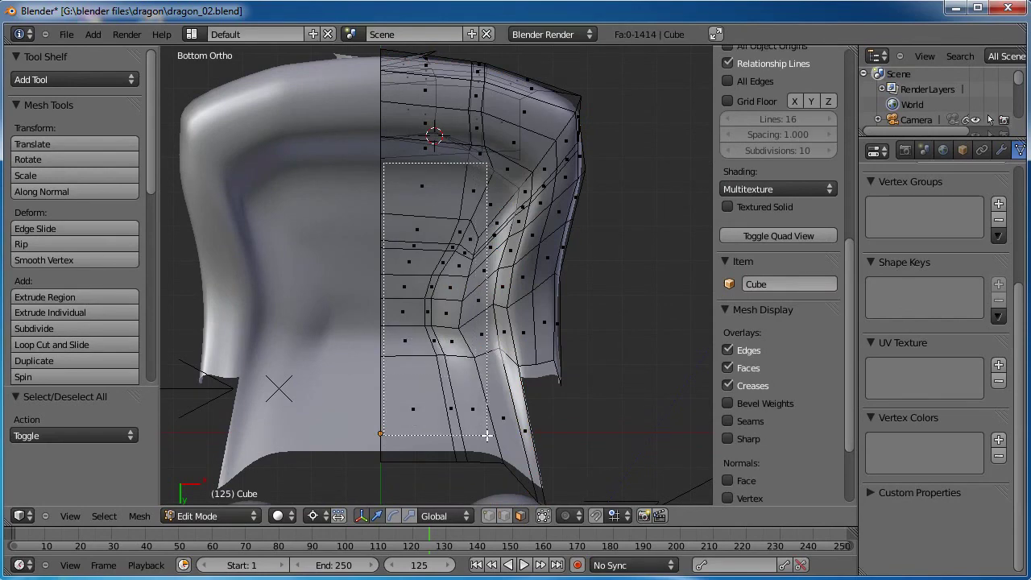
left_click_drag(495, 444, 512, 435)
middle_click_drag(368, 309, 460, 193)
key("e")
left_click(509, 266)
Extrude the face loop bordering the mouth roof by about 0.154 to form the upper gum ridge.
right_click(459, 192, "alt")
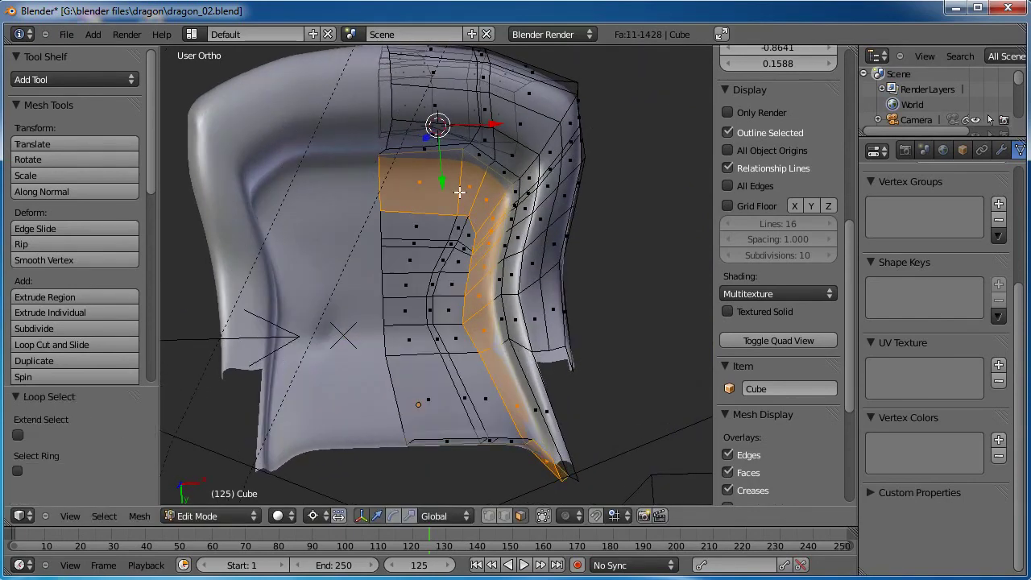
middle_click_drag(449, 242, 472, 341)
key("e")
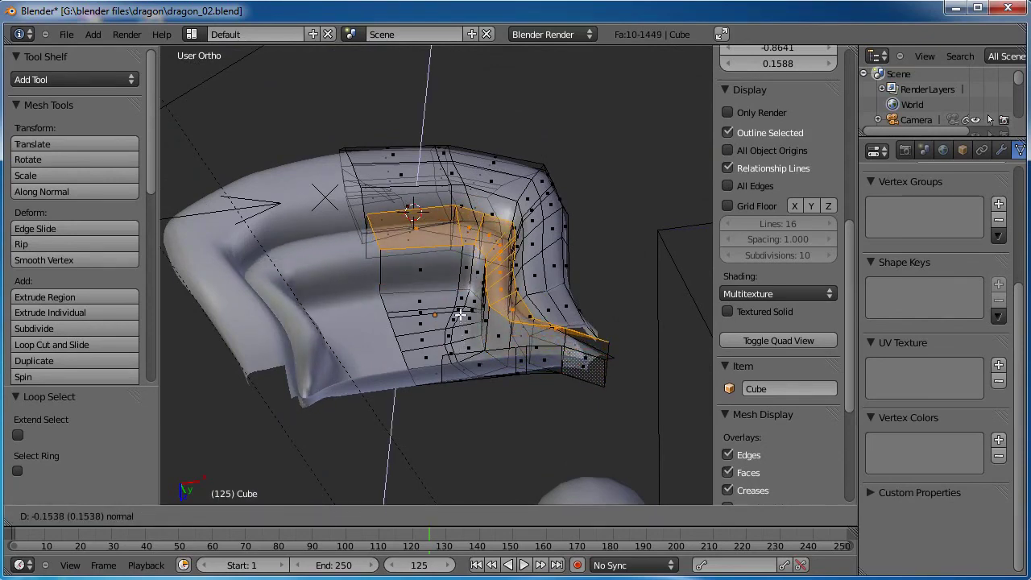
left_click(460, 314)
Move the outer and then the inner vertices at the rear end of the upper gum ridge inward toward the mouth's centre.
middle_click_drag(460, 314, 443, 442)
middle_click_drag(583, 394, 558, 359, "shift")
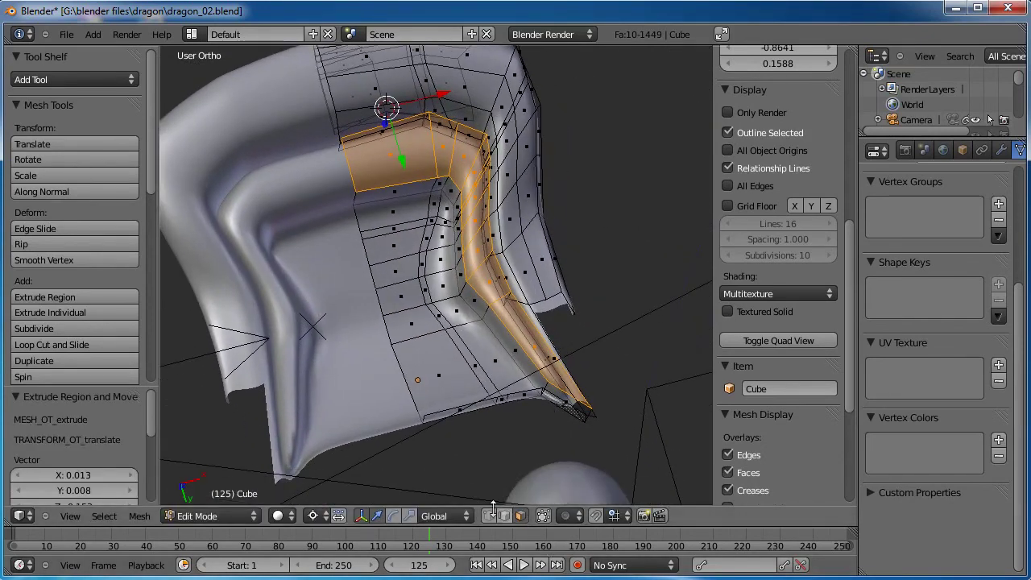
right_click(576, 392)
key("g")
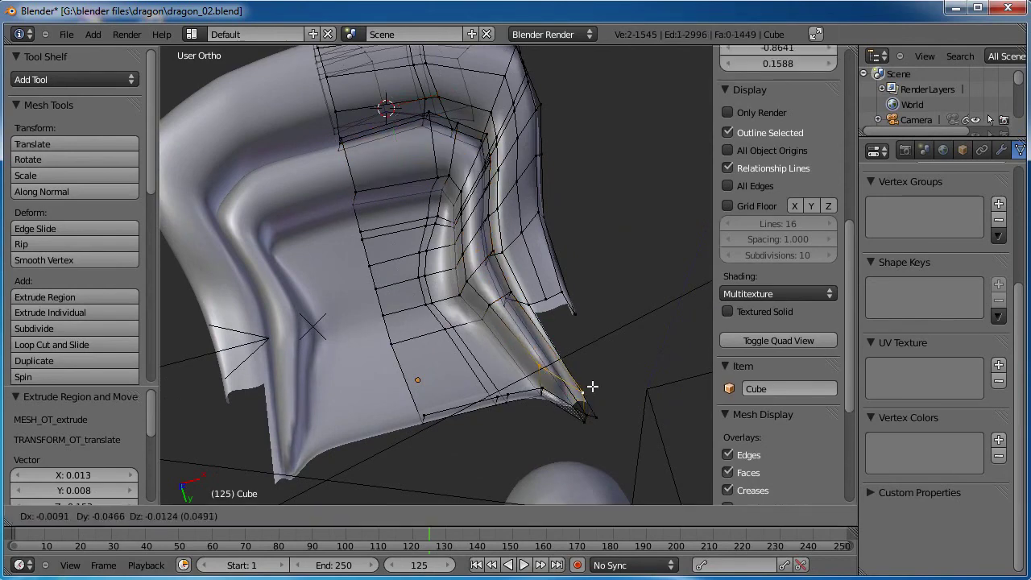
left_click(576, 375)
right_click(537, 392, "shift")
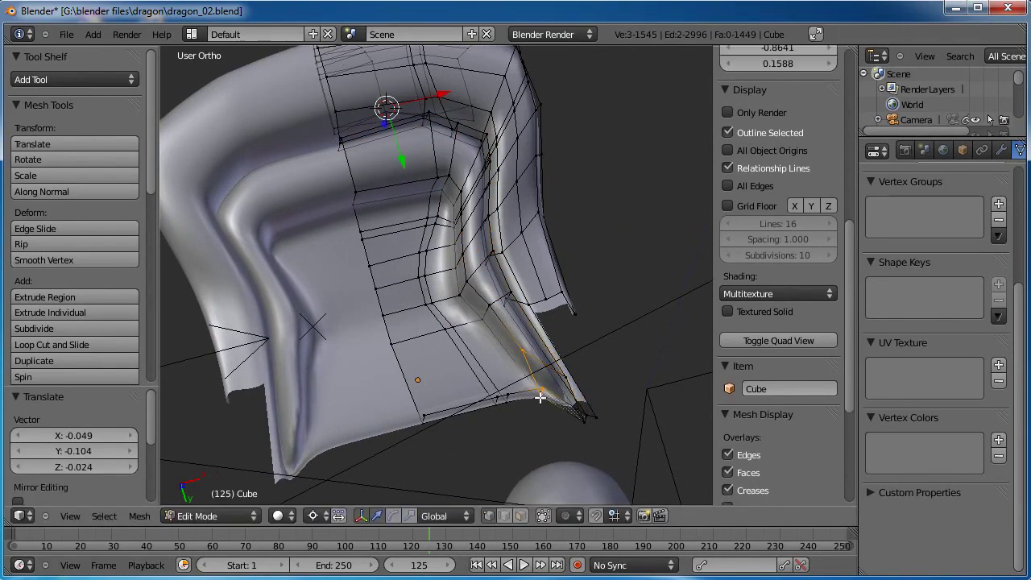
right_click(541, 391, "shift")
key("g")
left_click(544, 380)
Reposition the two vertices on the inner side of the gum ridge just ahead of its rear end, and deselect everything.
right_click(489, 309)
right_click(485, 319, "shift")
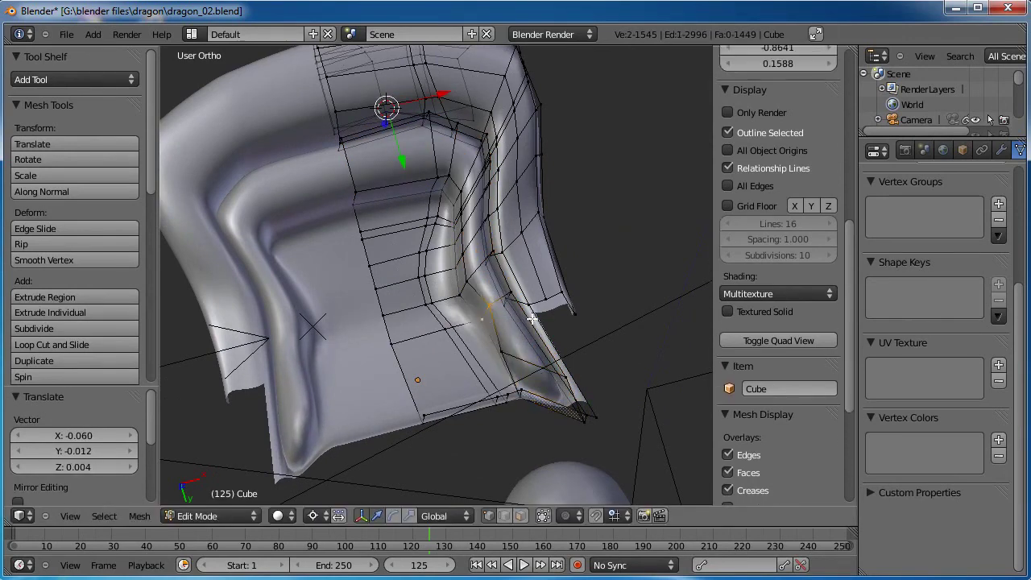
key("g")
left_click(513, 325)
middle_click_drag(530, 286, 415, 338, "shift")
scroll(426, 285, "down", 3)
key("a")
middle_click_drag(376, 262, 449, 273)
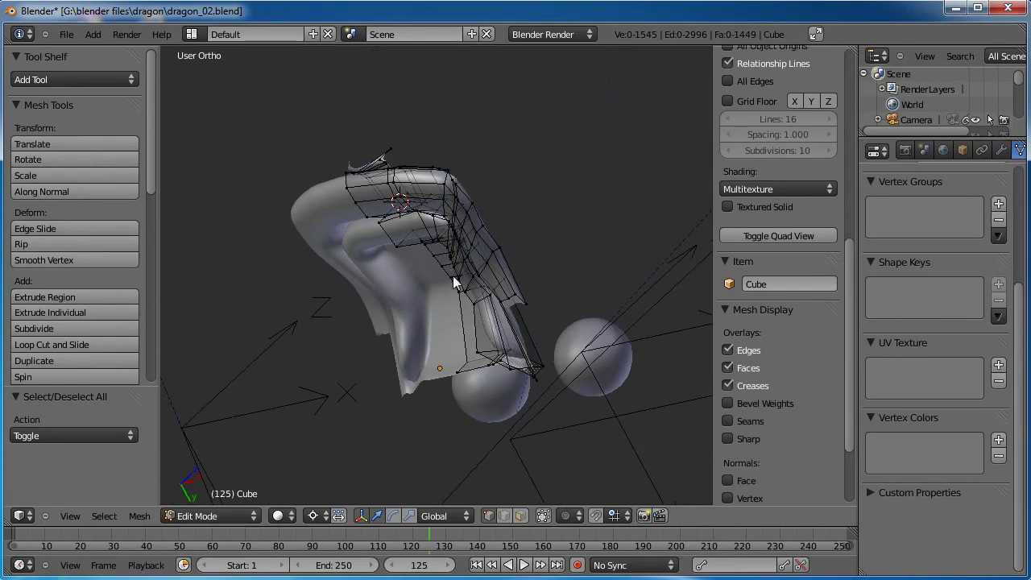
Leave Edit Mode and examine how the upper and lower gum ridges fit together in wireframe, from the right and at an angle.
key("Tab")
key("KP_3")
key("z")
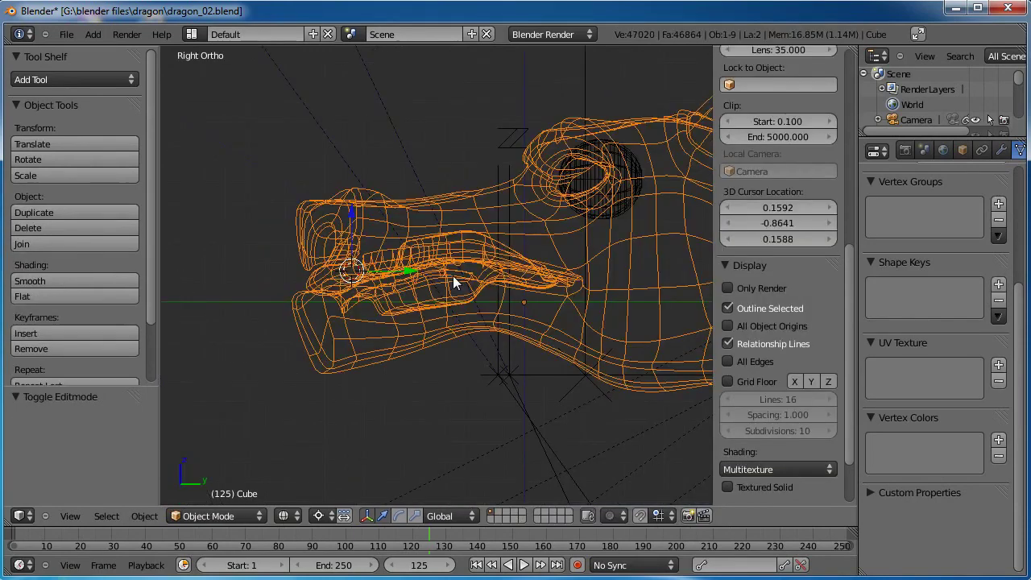
scroll(438, 277, "up", 4)
scroll(438, 277, "down", 2)
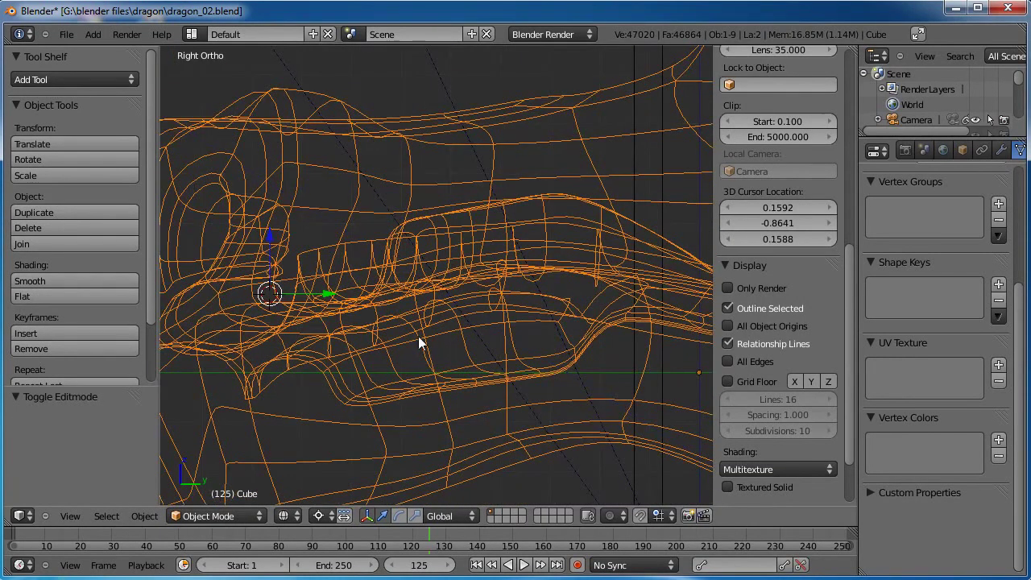
scroll(324, 339, "down", 2)
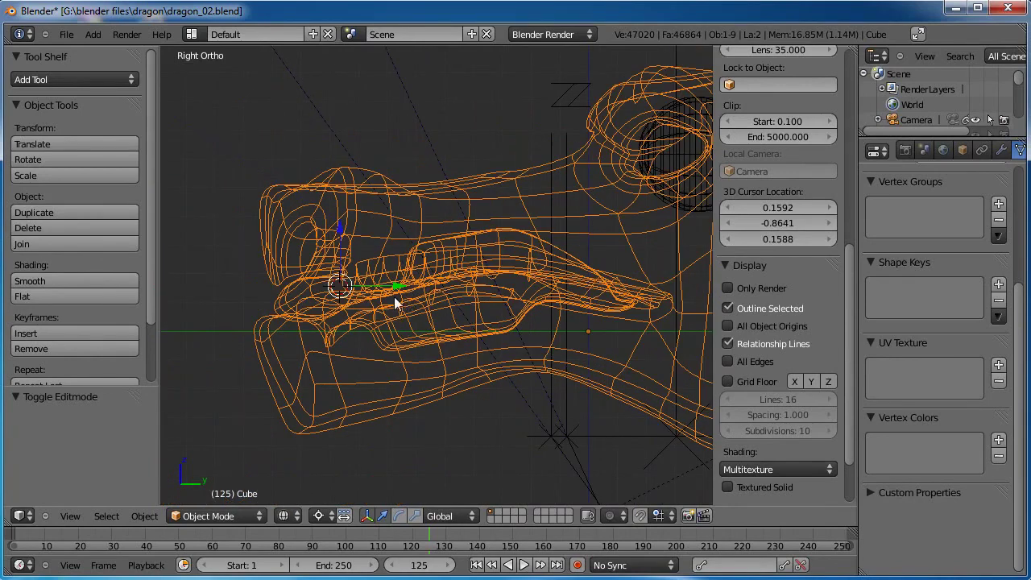
scroll(390, 318, "up", 4)
scroll(444, 302, "down", 3)
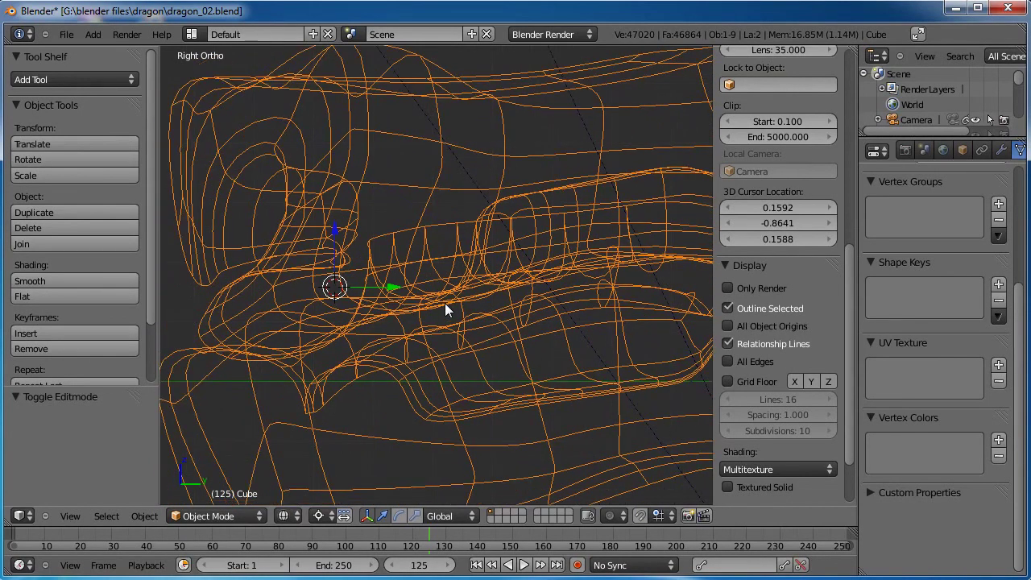
middle_click_drag(520, 287, 424, 356, "shift")
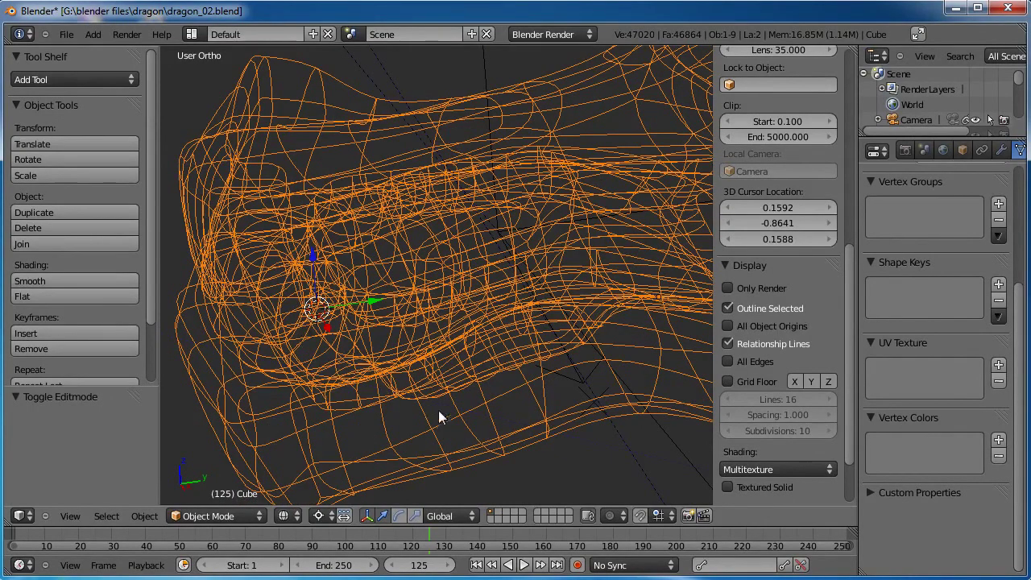
middle_click_drag(440, 415, 383, 188)
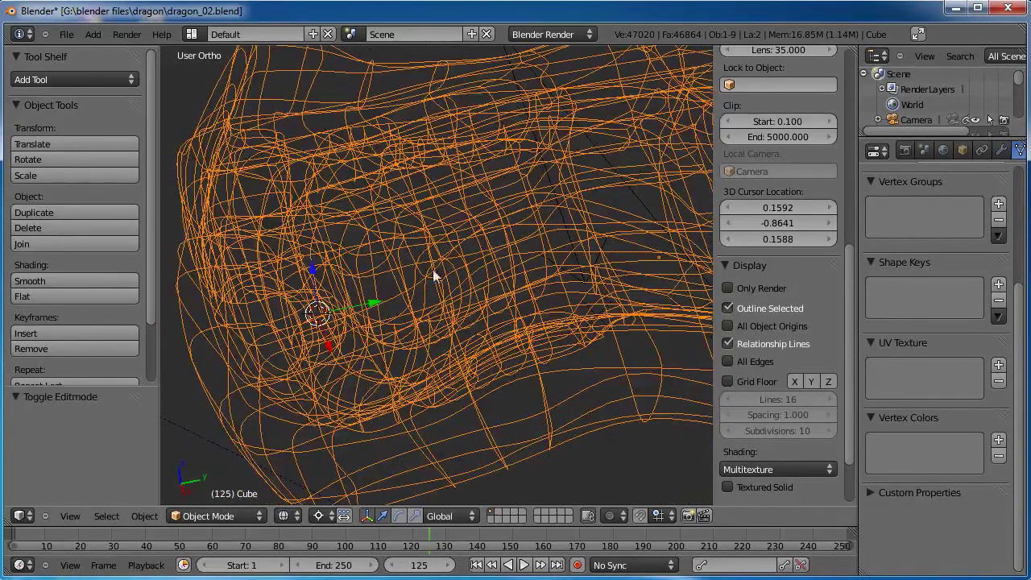
mouse_move(433, 276)
middle_mouse_down()
mouse_move(415, 303)
mouse_move(414, 288)
mouse_move(337, 349)
mouse_move(333, 330)
mouse_move(372, 344)
mouse_move(501, 317)
mouse_move(449, 352)
mouse_move(453, 273)
mouse_move(471, 288)
middle_mouse_up()
key("z")
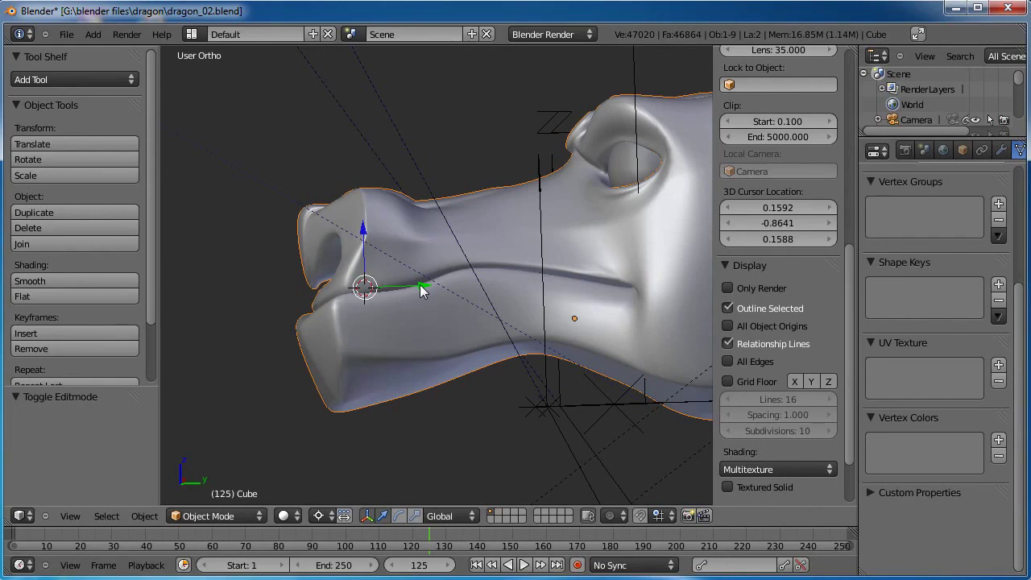
From the top view, place the 3D cursor in the empty space beside the dragon's head and add a cube there.
key("KP_7")
scroll(547, 237, "down", 1)
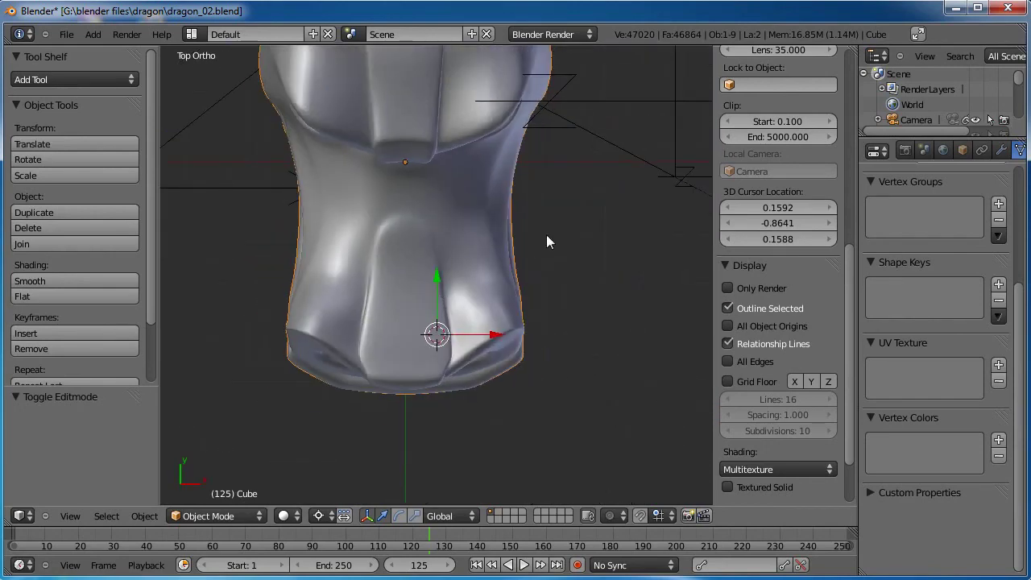
middle_click_drag(548, 237, 512, 252, "shift")
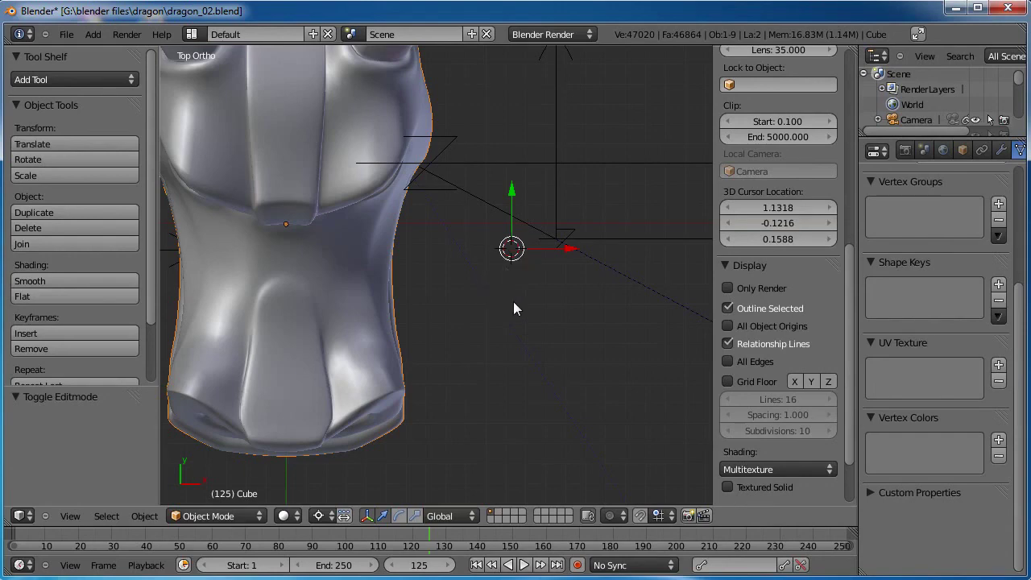
key("Tab")
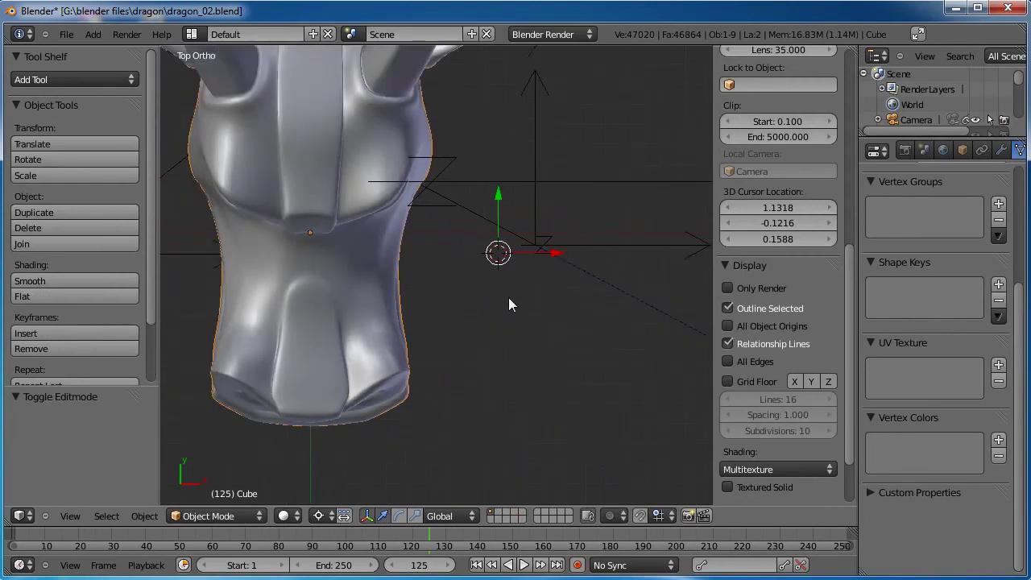
left_click(480, 274)
key("shift+s")
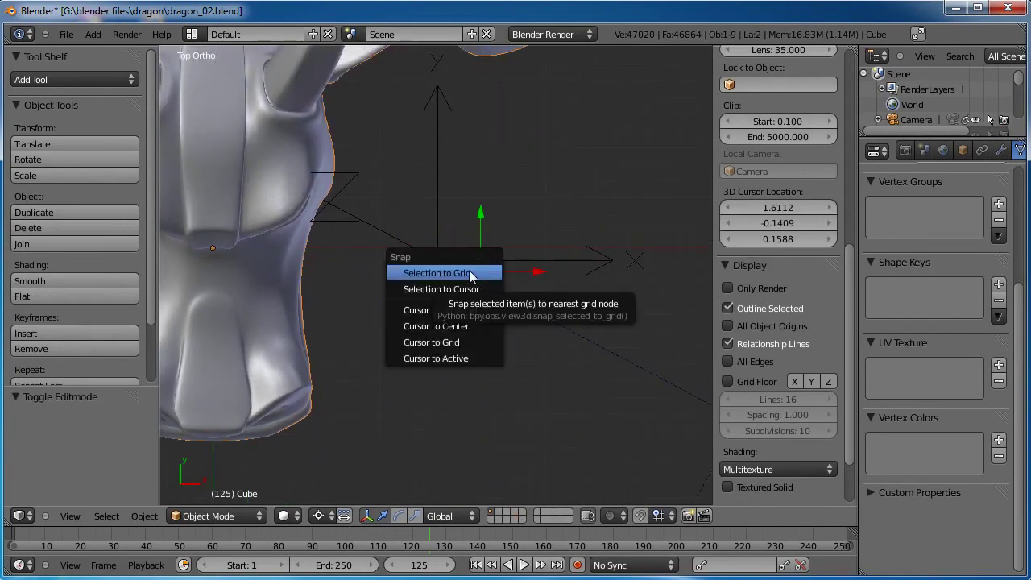
key("shift+a")
mouse_move(442, 290)
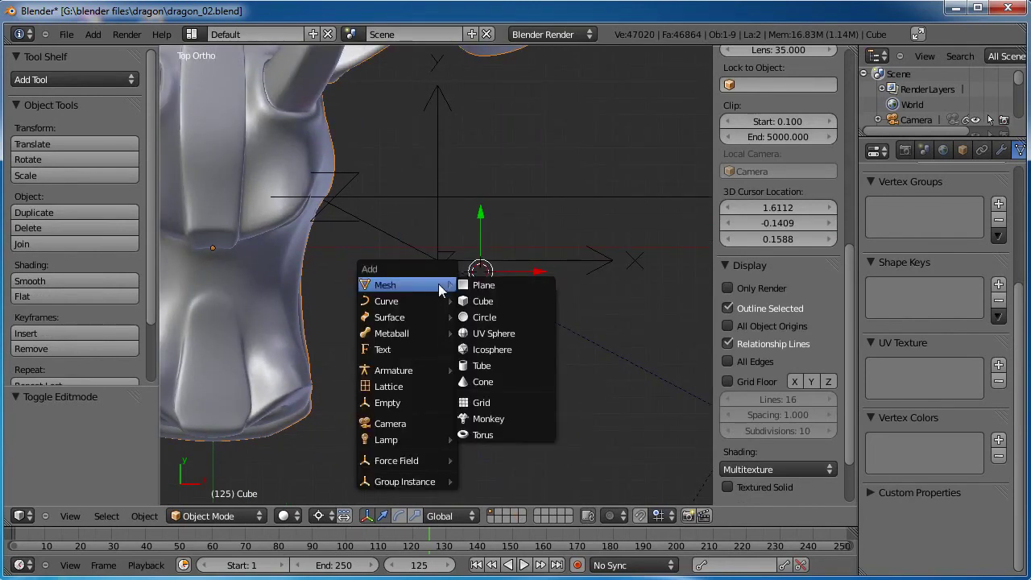
left_click(494, 302)
key("KP_1")
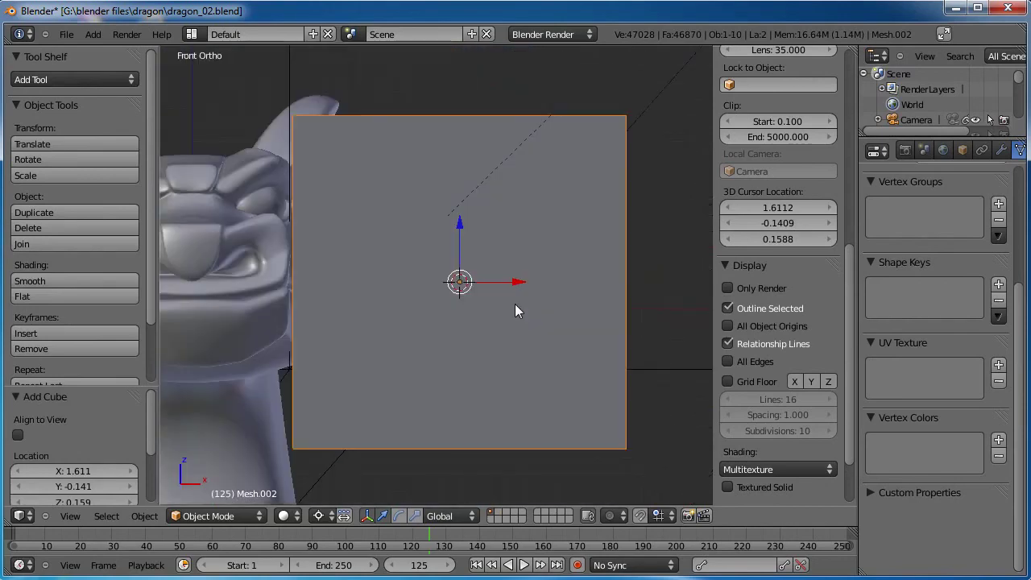
In Edit Mode, scale the cube to about 0.345 of its size and subdivide it with 2 cuts.
key("Tab")
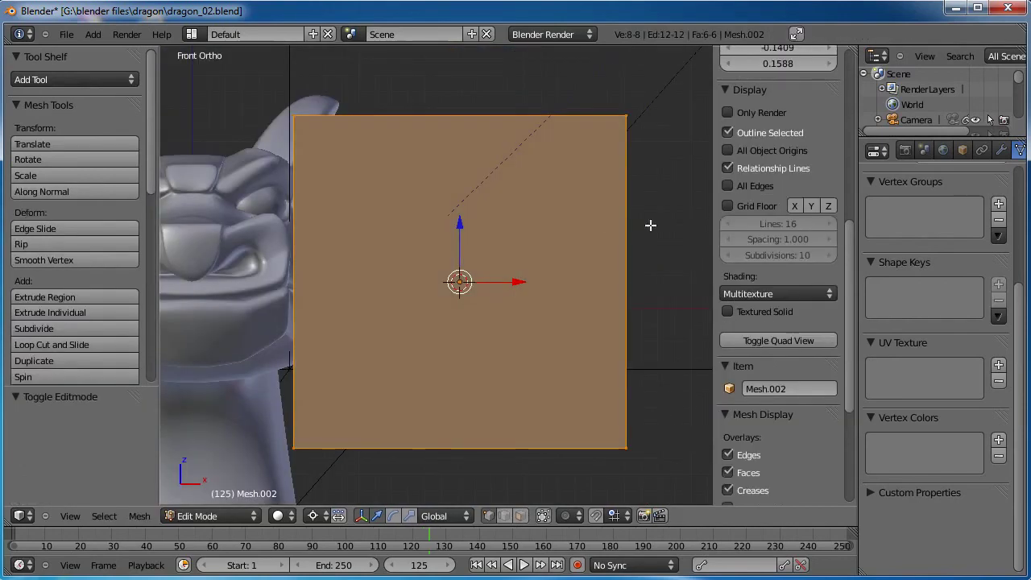
key("s")
left_click(522, 262)
middle_click_drag(521, 262, 472, 269, "shift")
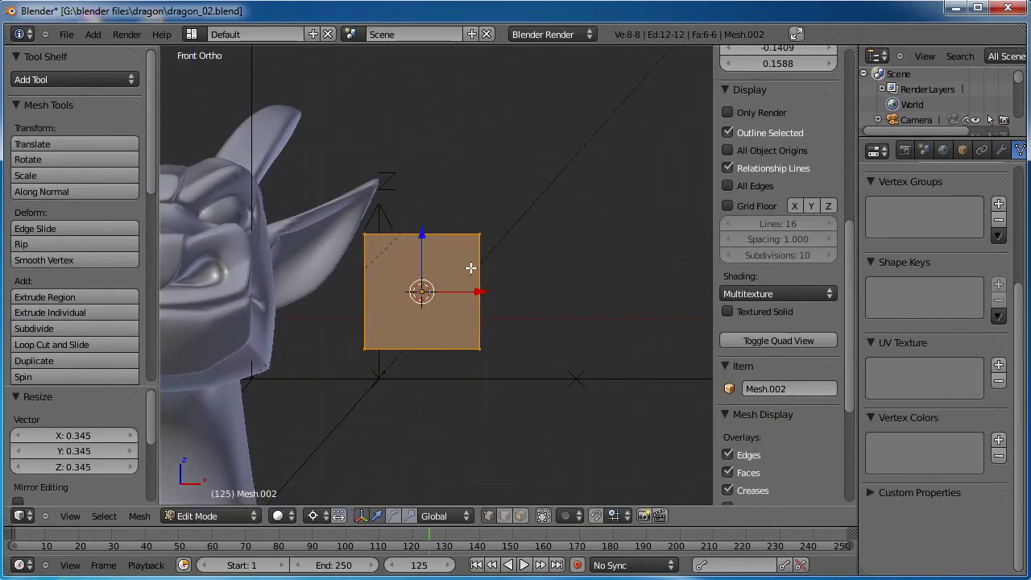
key("w")
left_click(471, 268)
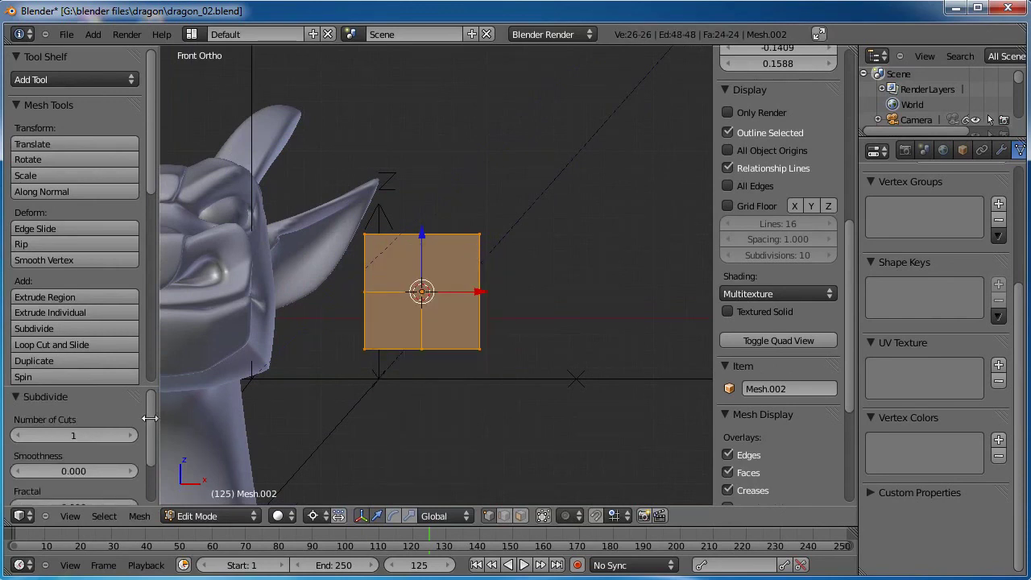
left_click(130, 436)
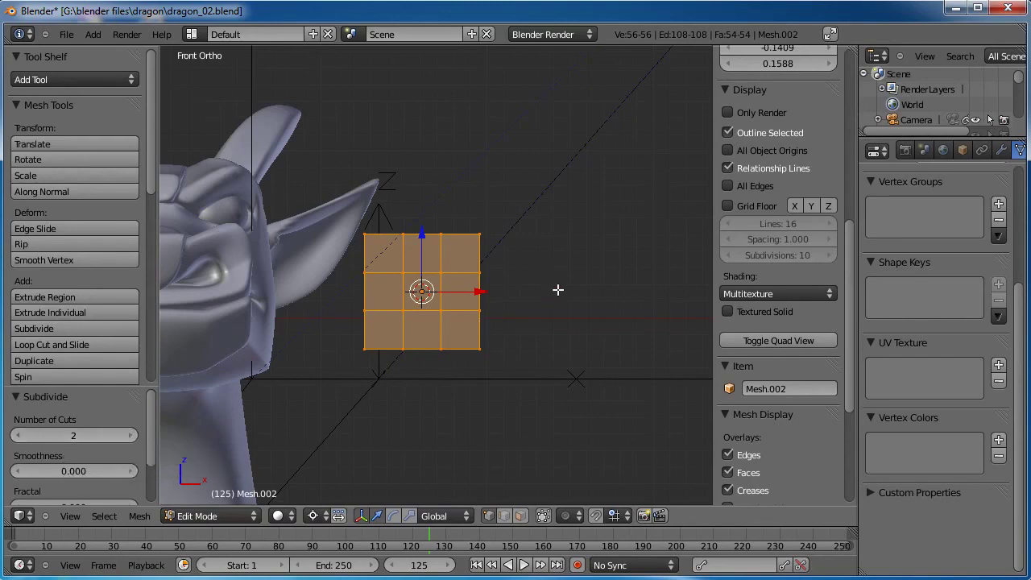
Shrink the whole subdivided cube further and stretch it along Z into an upright block.
middle_click_drag(537, 290, 524, 287, "shift")
key("a")
key("a")
key("s")
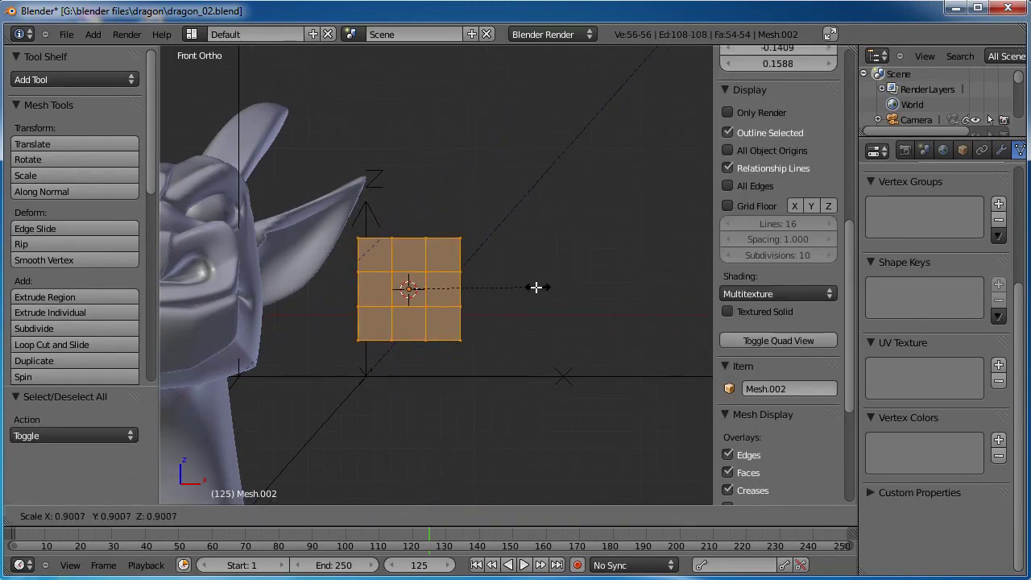
left_click(504, 292)
key("a")
key("b")
left_click_drag(524, 207, 340, 353)
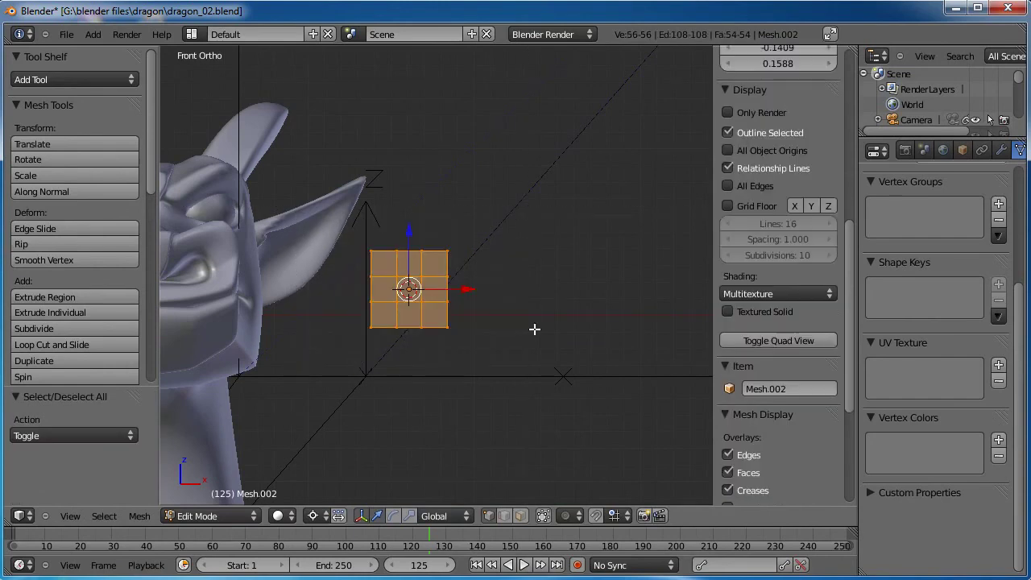
key("s")
key("z")
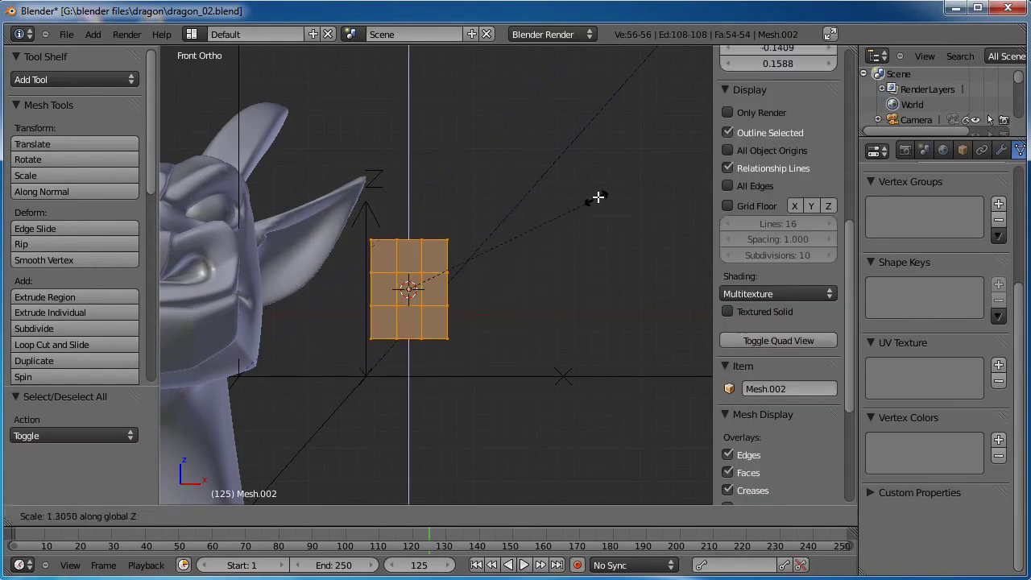
left_click(614, 186)
Set the pivot point to Median Point and scale the block's bottom row of vertices to about half its width.
scroll(501, 311, "up", 2)
middle_click_drag(503, 312, 549, 296, "shift")
key("a")
key("b")
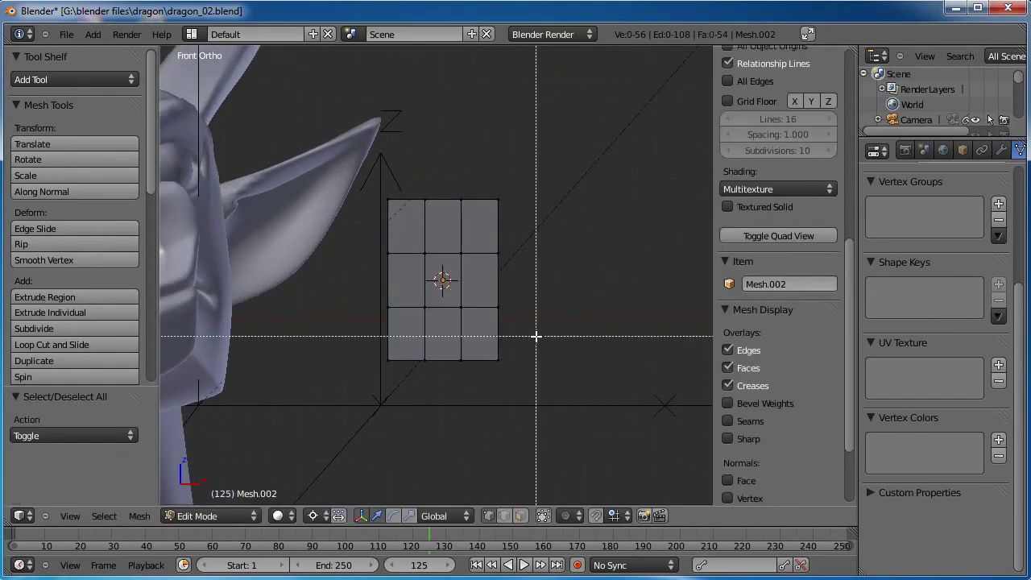
left_click_drag(538, 335, 373, 398)
key("s")
right_click(537, 335)
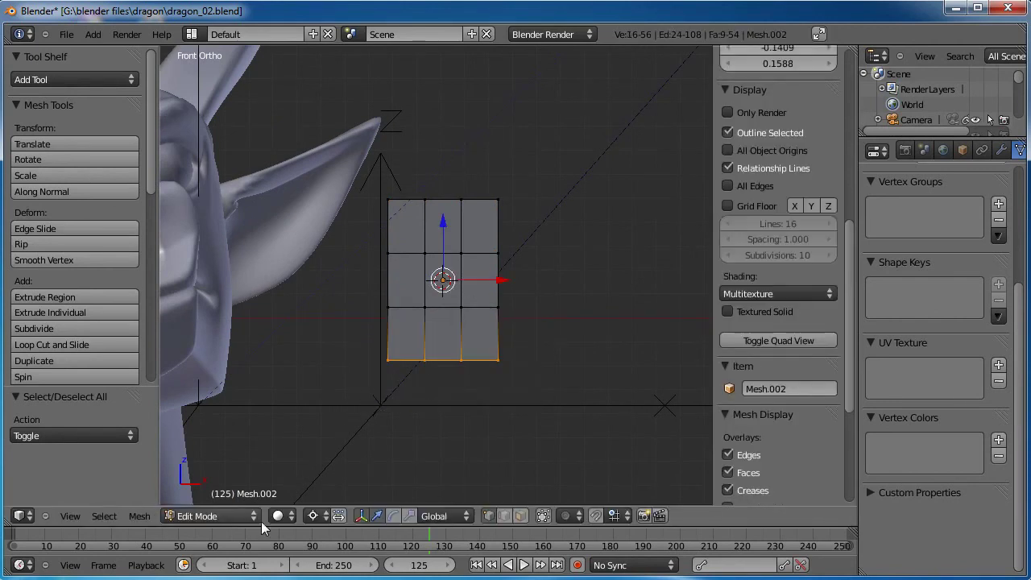
left_click(314, 515)
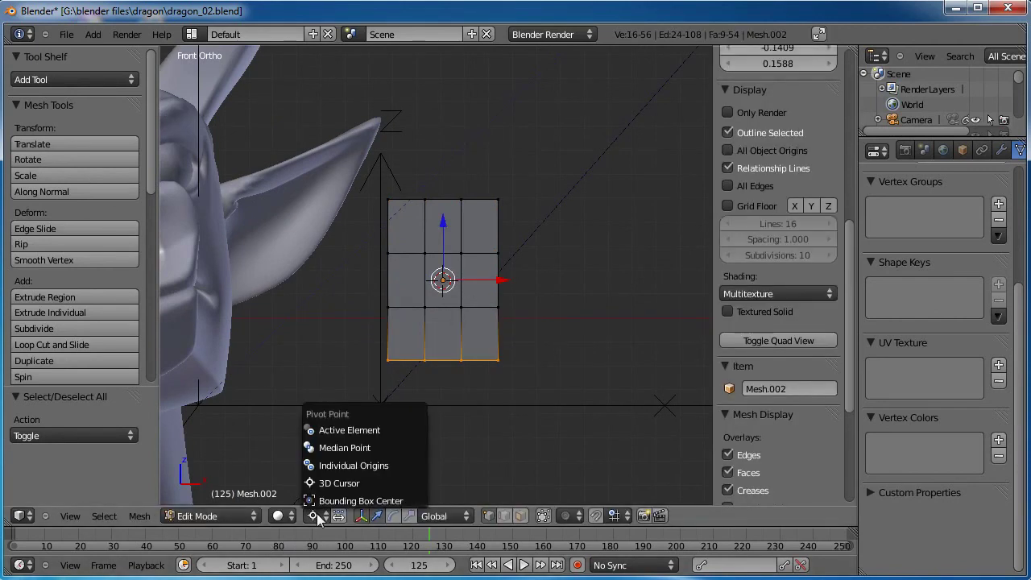
left_click(341, 447)
key("s")
left_click(509, 337)
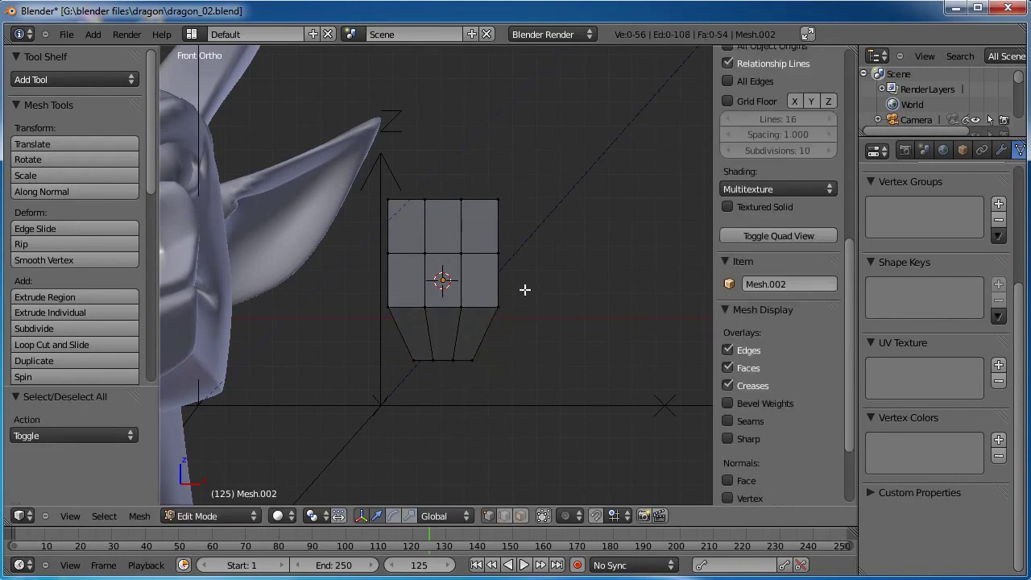
Box-select the two lower rows of vertices, scale them to 0.8 to taper the block, and check the shape from the side.
key("b")
left_click_drag(525, 285, 338, 406)
key("s")
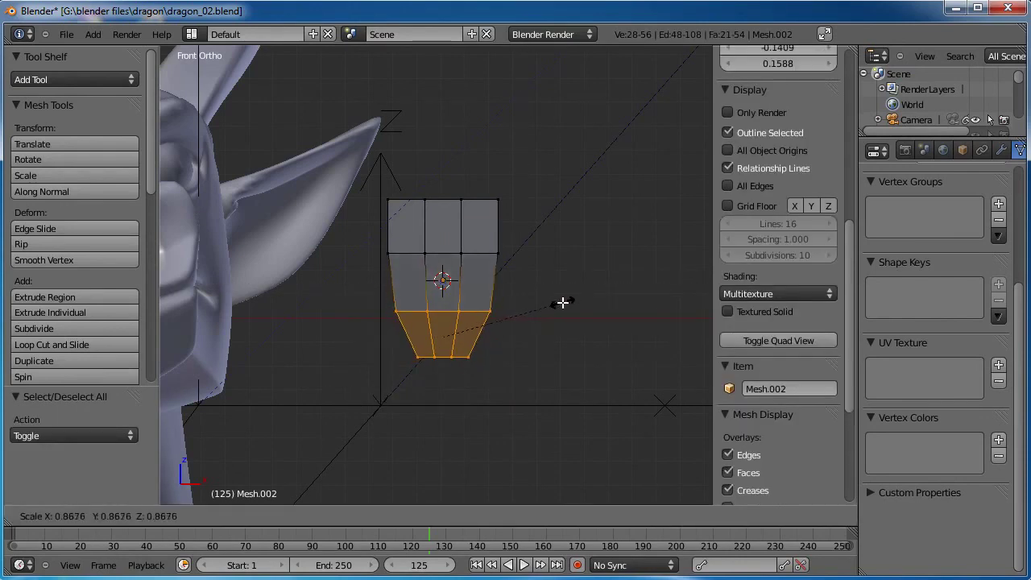
left_click(554, 306)
middle_click_drag(555, 306, 511, 339)
key("KP_3")
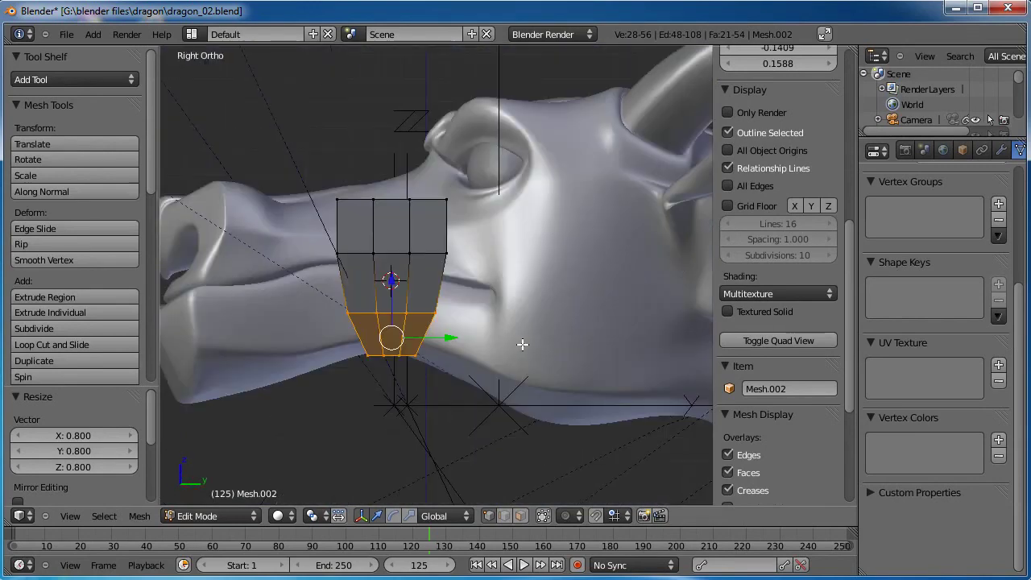
key("KP_1")
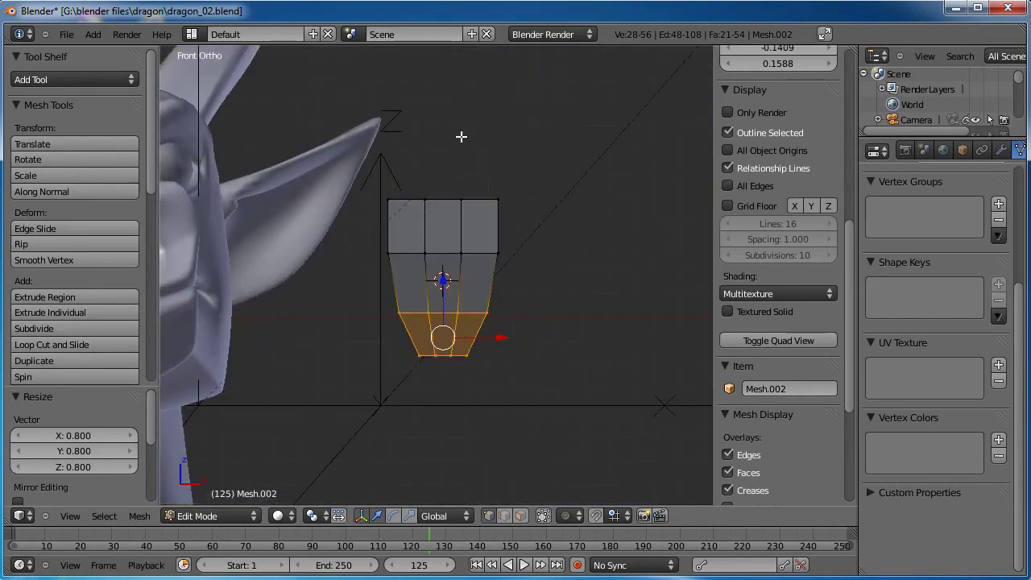
Box-select the two middle rows of vertices and shift them about 0.05 along X and slightly upward to bend the block.
key("a")
key("b")
left_click_drag(376, 241, 486, 320)
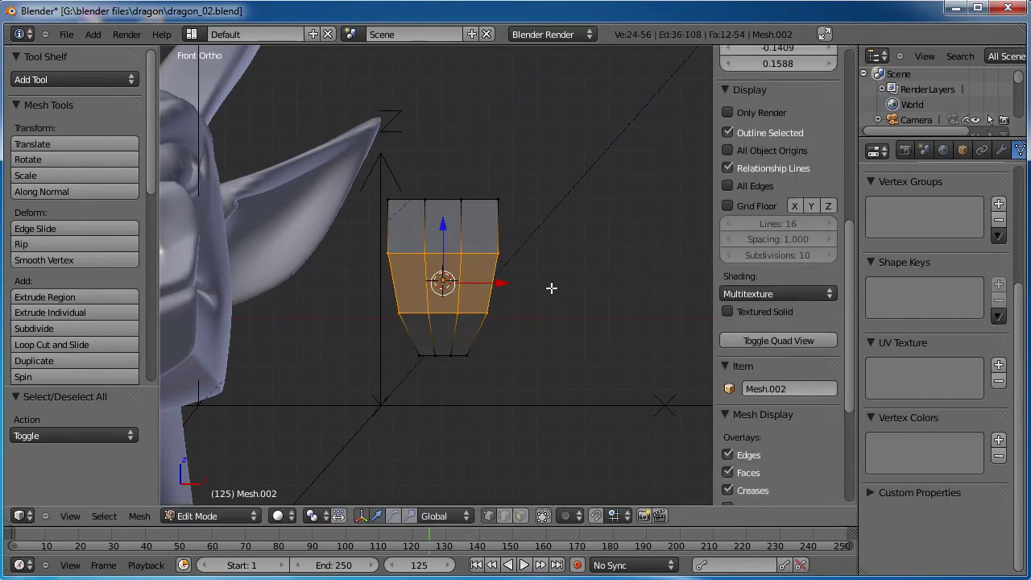
key("g")
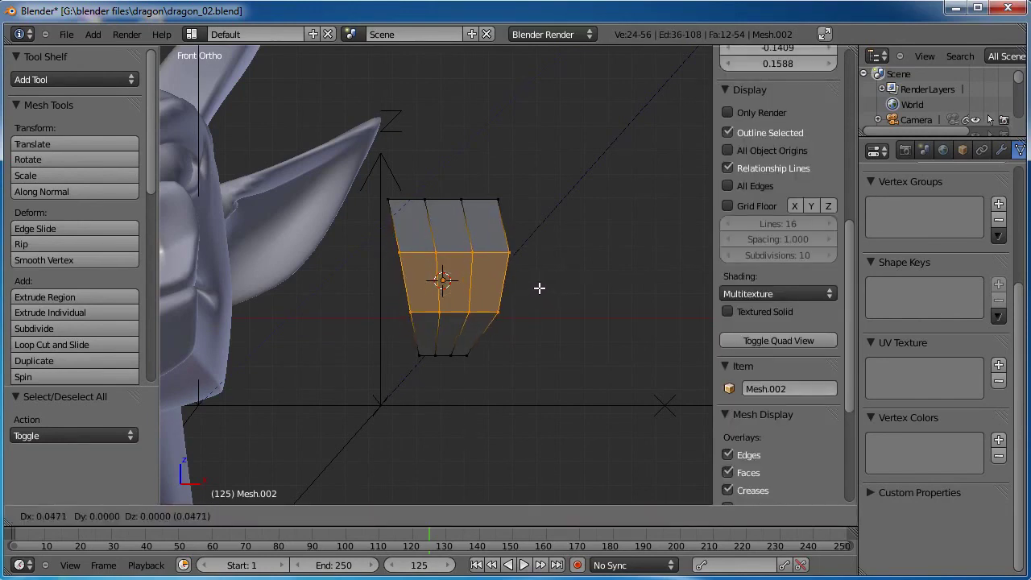
left_click(501, 315)
Box-select the middle vertices of the block's bottom row and move them about 0.05 down along Z.
key("a")
key("b")
left_click_drag(460, 345, 430, 369)
key("g")
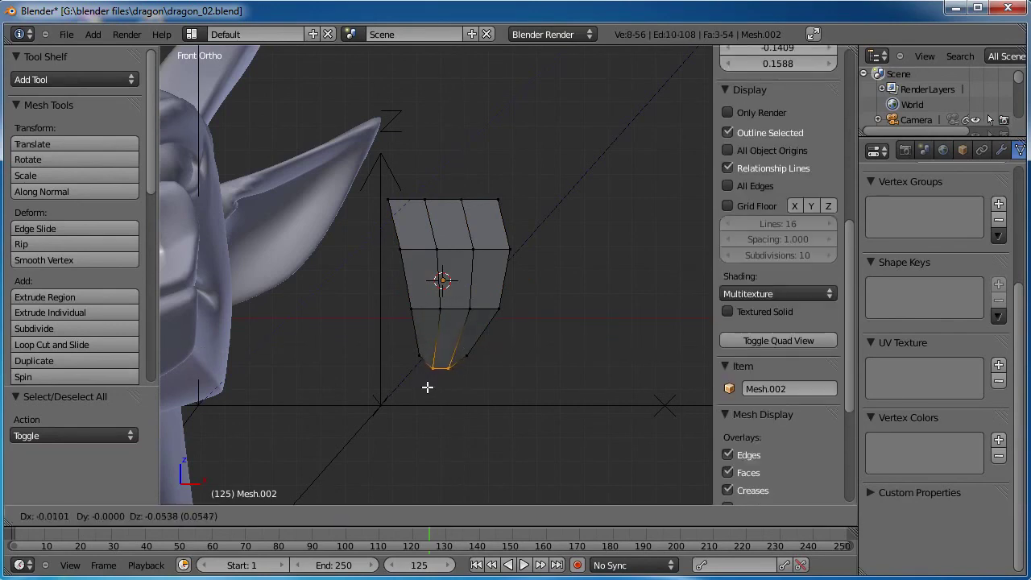
left_click(426, 387)
key("a")
From the side view, box-select the central bottom vertices and lower them about 0.02 along Z to round the tip.
right_click(533, 273)
key("KP_3")
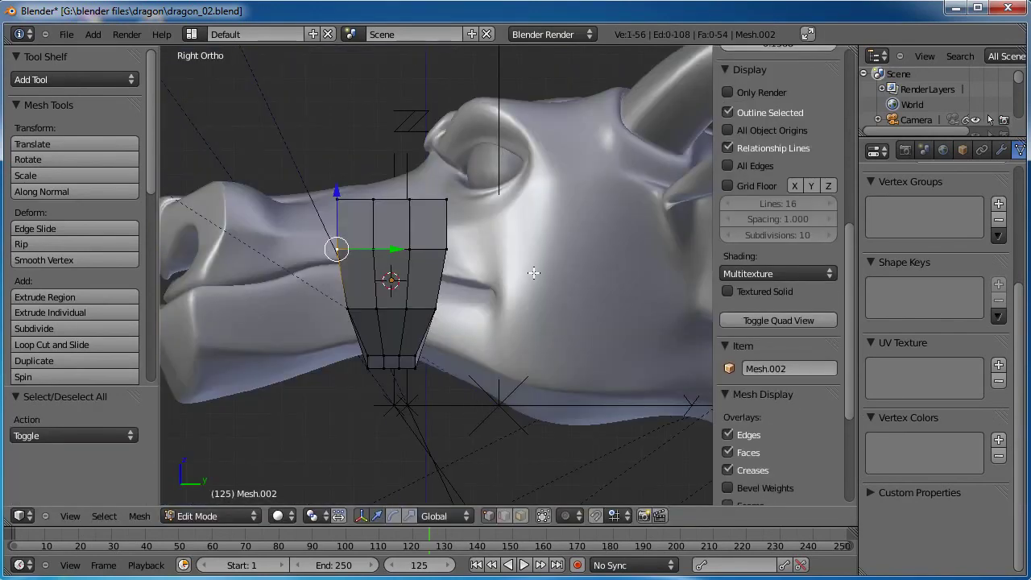
key("b")
left_click_drag(407, 348, 381, 379)
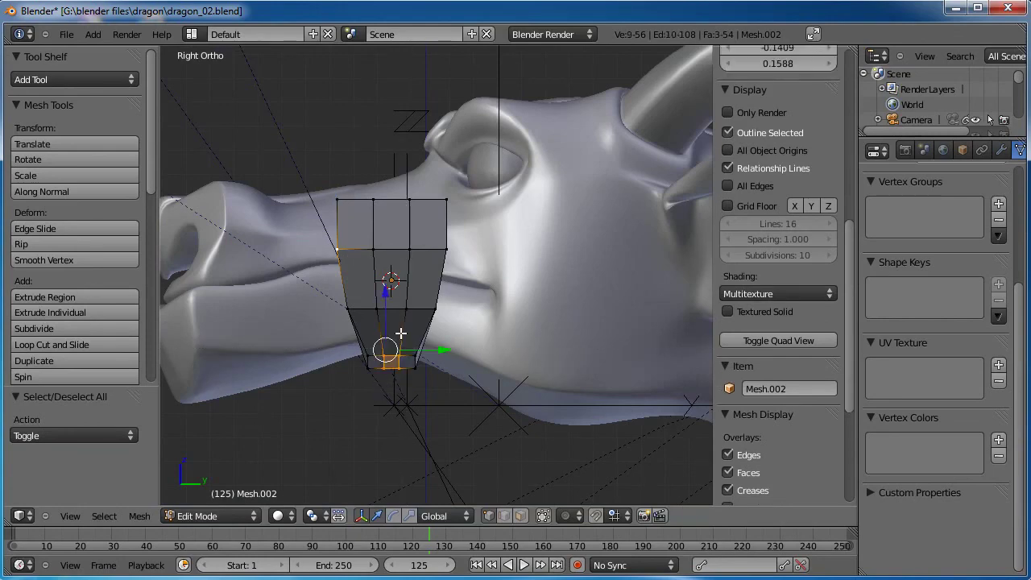
key("a")
key("b")
left_click_drag(410, 331, 381, 373)
left_click_drag(391, 316, 391, 321)
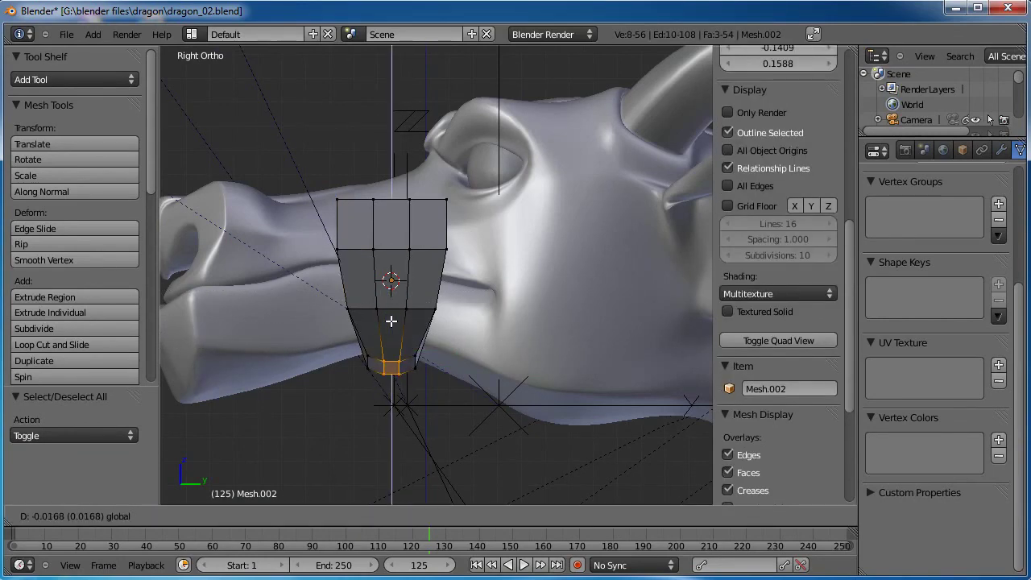
left_click(390, 323)
key("a")
middle_click_drag(416, 319, 498, 380)
key("Tab")
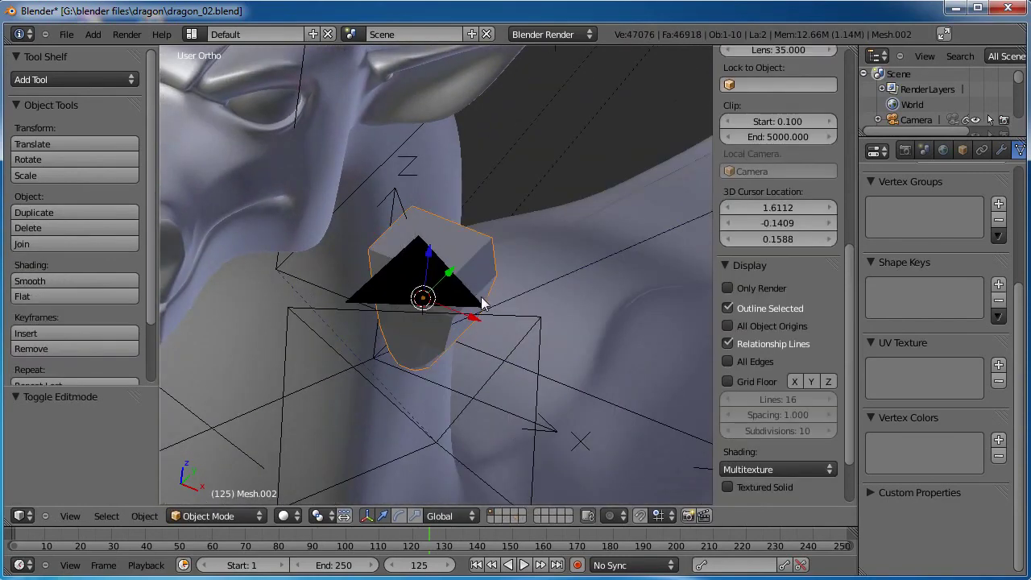
Scale the whole tooth mesh to 0.637 along X to make it thinner.
key("Tab")
key("s")
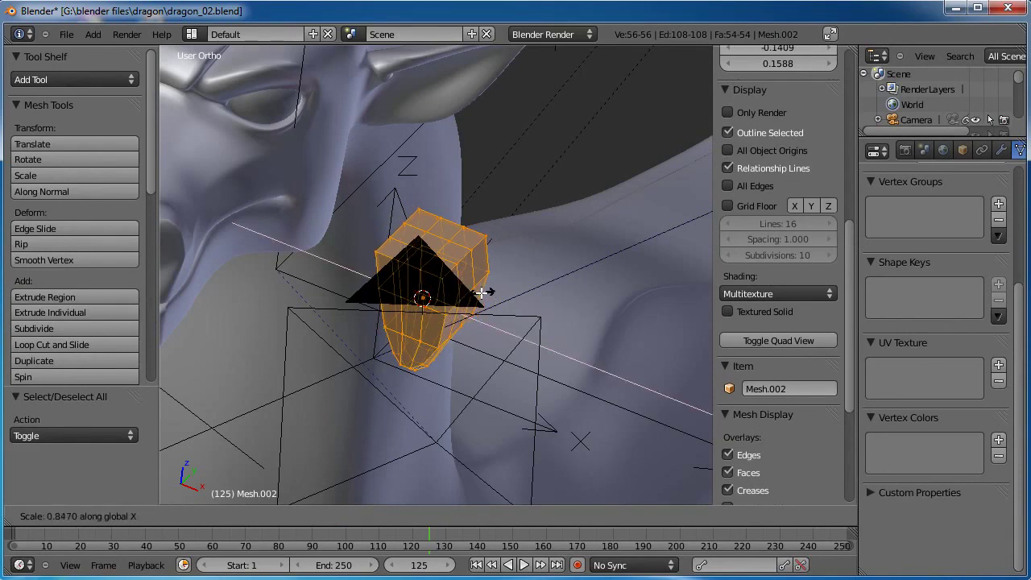
left_click(470, 293)
From the top view, box-select the two central rows of vertices and shift them about 0.02 along X to curve the tooth outward.
key("KP_7")
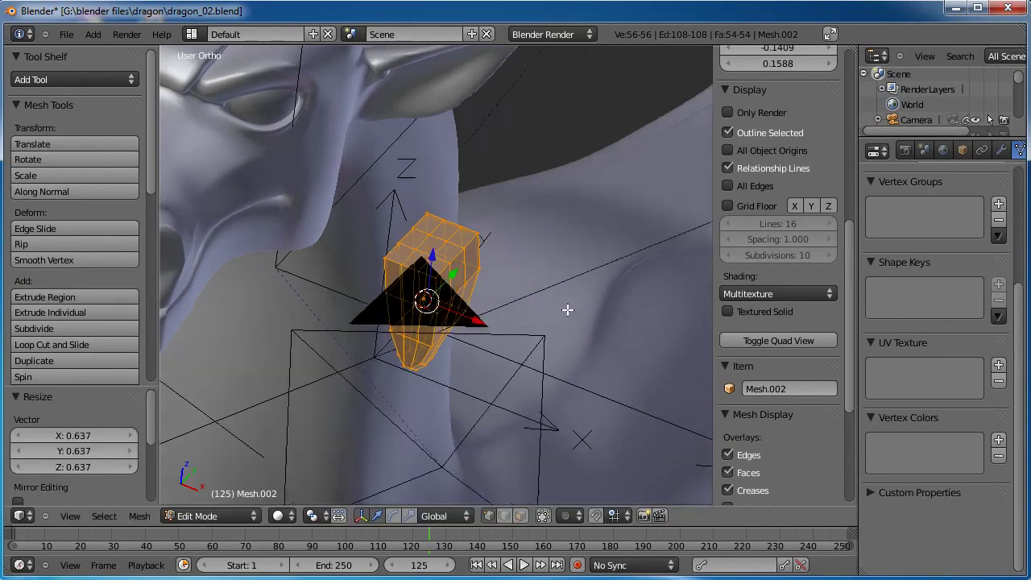
key("a")
right_click(498, 326, "alt")
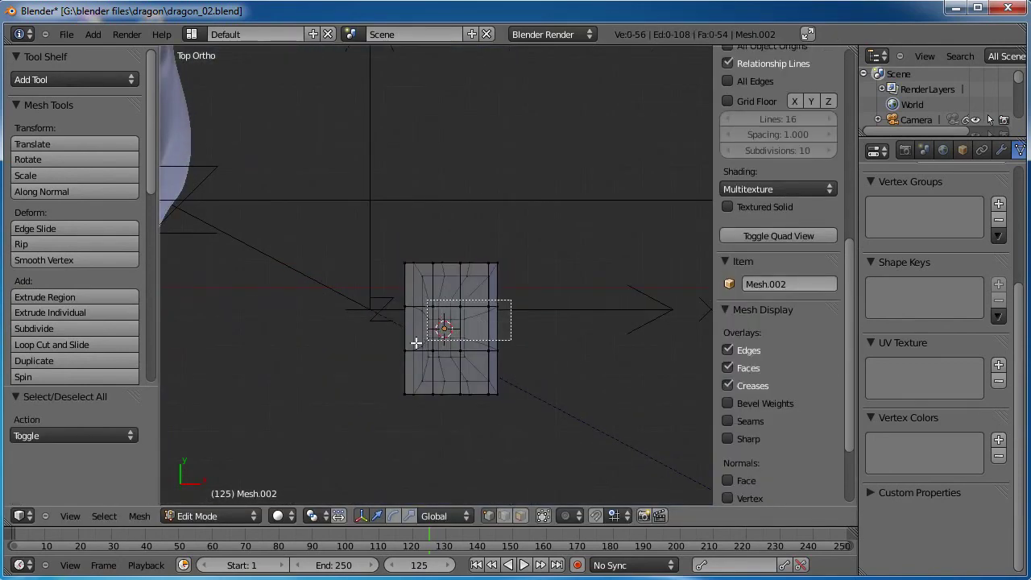
key("g")
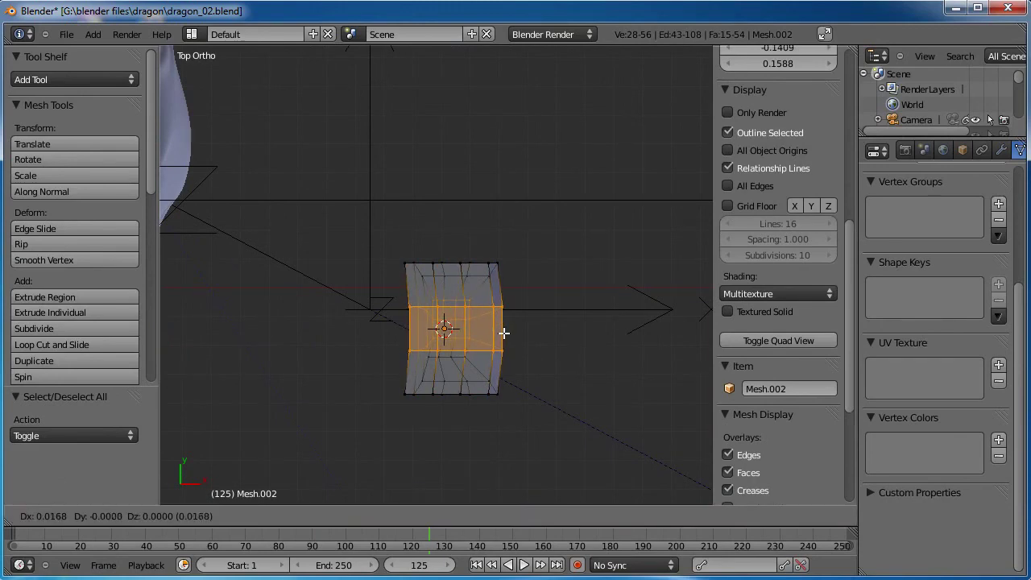
left_click(503, 333)
key("Tab")
middle_click_drag(451, 418, 707, 318)
scroll(992, 152, "right", 2)
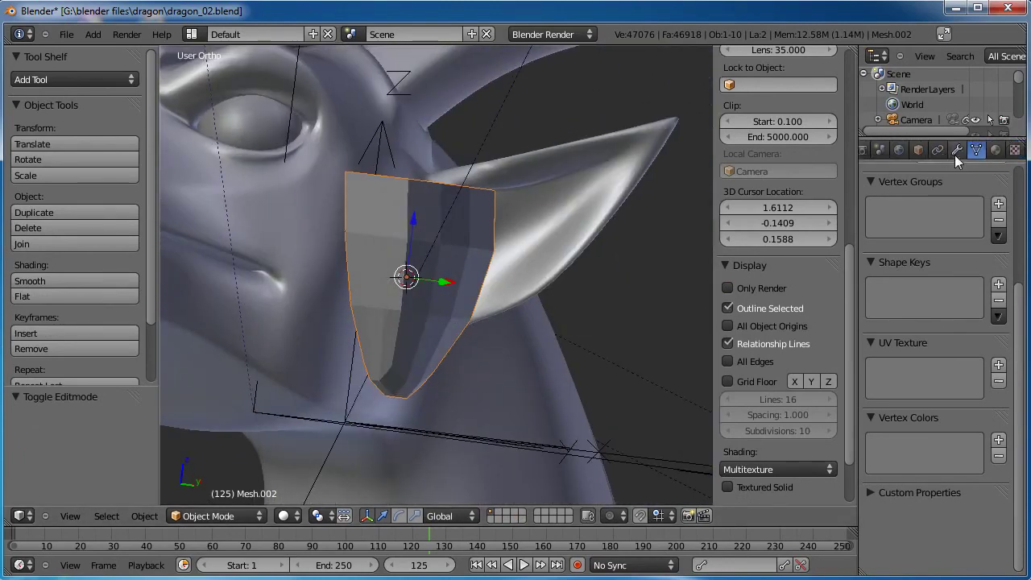
Add a Subdivision Surface modifier to the tooth and set its shading to smooth.
left_click(955, 151)
left_click(912, 225)
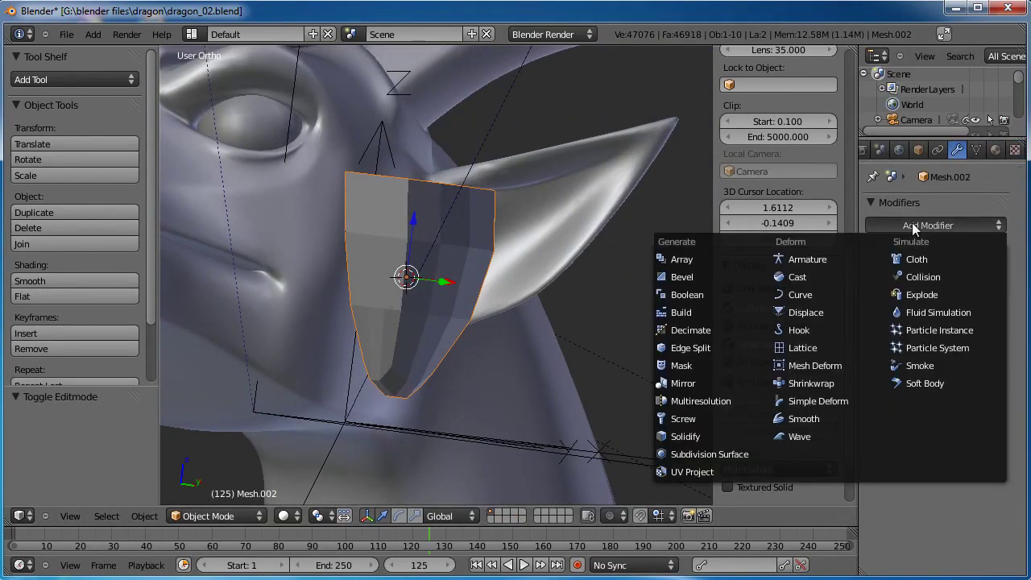
left_click(739, 454)
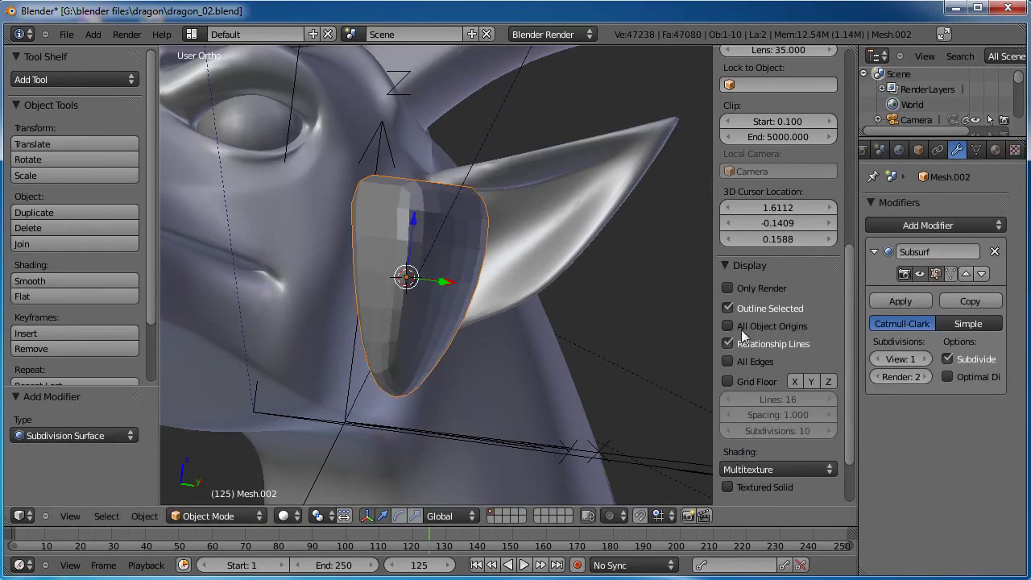
left_click(47, 279)
middle_click_drag(529, 211, 448, 273)
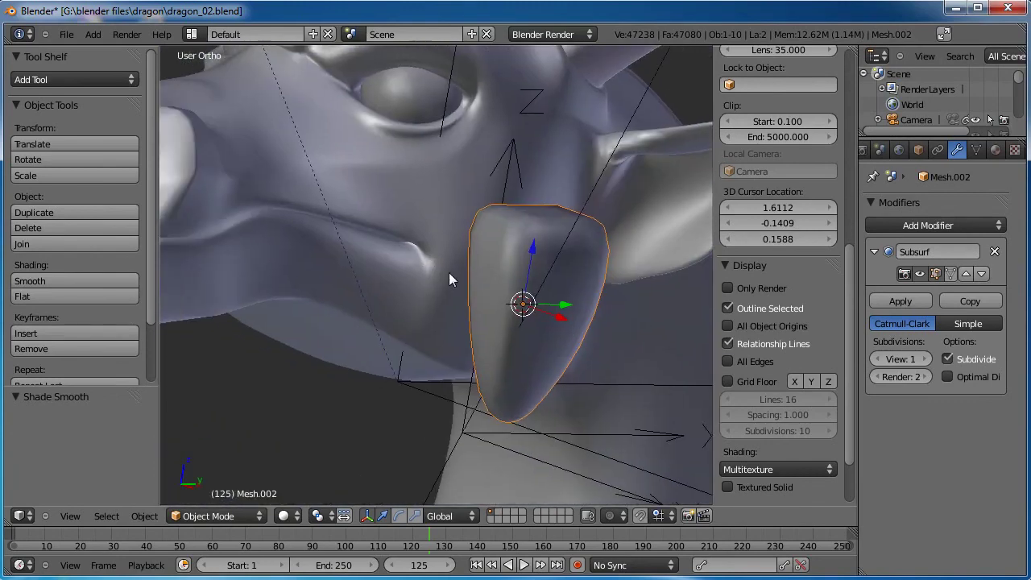
Add a vertical loop cut around the tooth and slide it close to the edge of its narrow side face.
key("Tab")
middle_click_drag(523, 304, 574, 310)
scroll(574, 310, "up", 3)
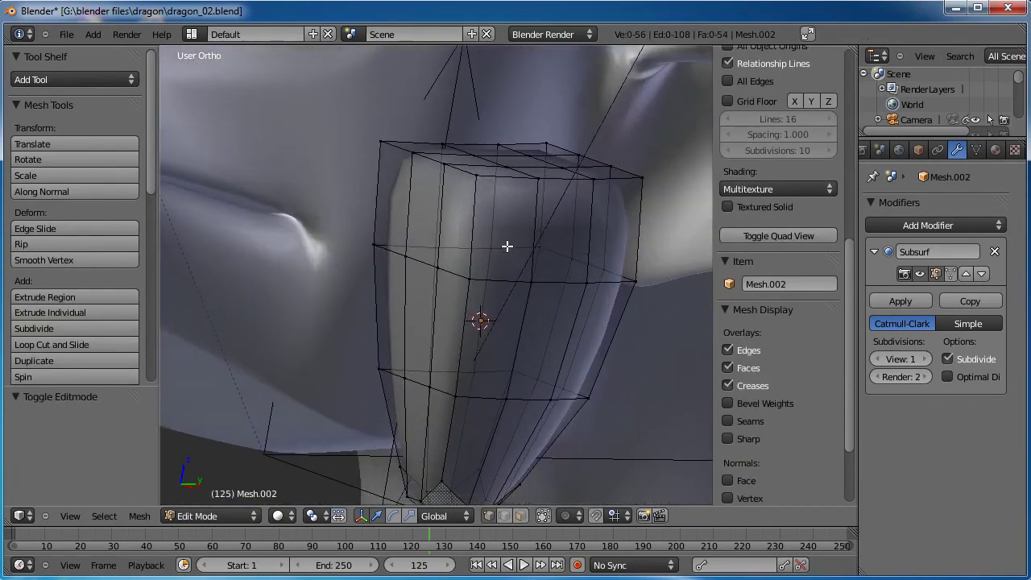
left_click(488, 182, "alt")
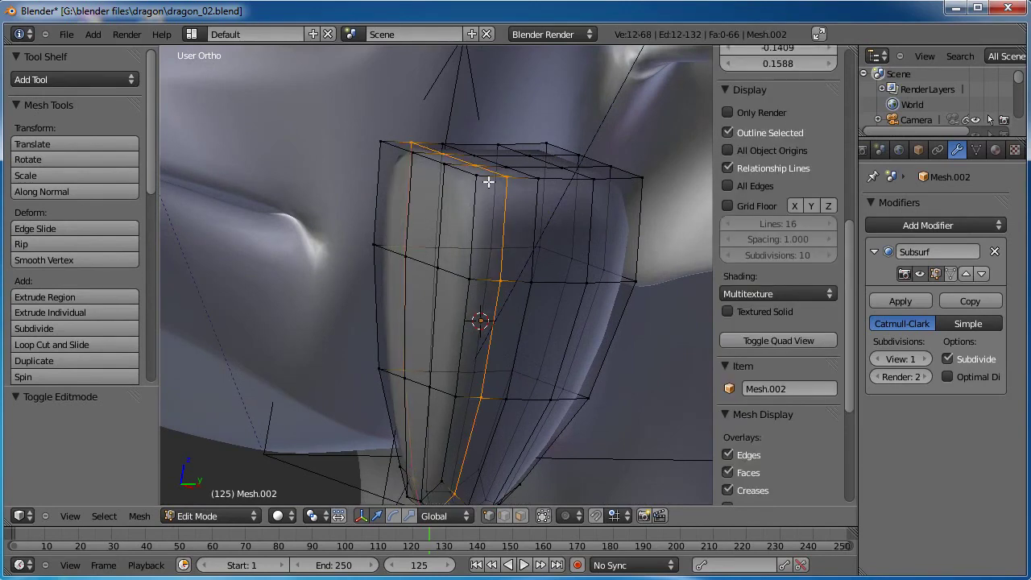
key("g")
key("g")
left_click(469, 187)
Add a second vertical loop cut tight against the tooth's opposite edge and check the sharpened shape in Object Mode.
key("ctrl+r")
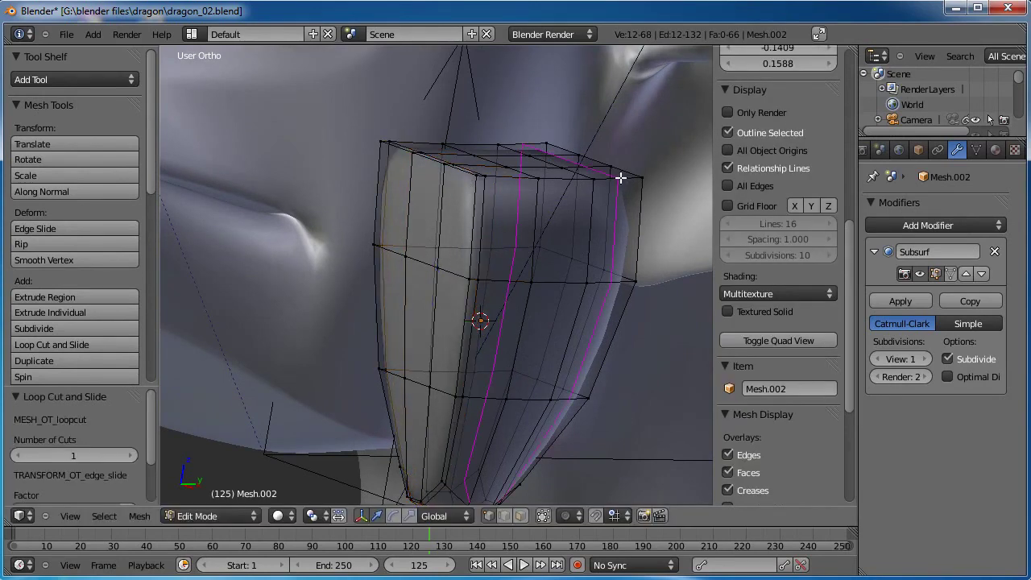
left_click(621, 175)
left_click(636, 177)
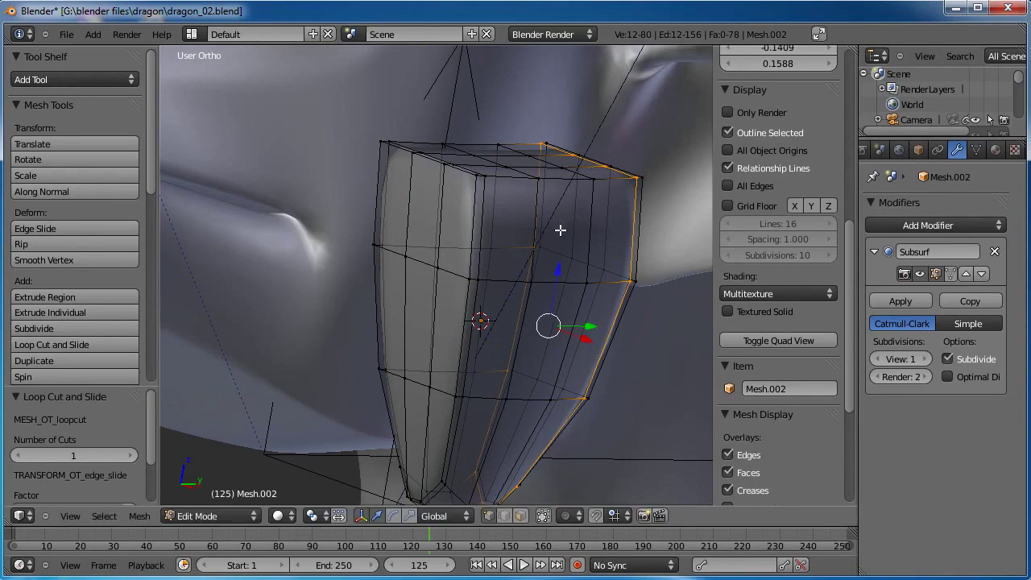
scroll(540, 251, "down", 4)
key("a")
key("Tab")
middle_click_drag(520, 271, 511, 240)
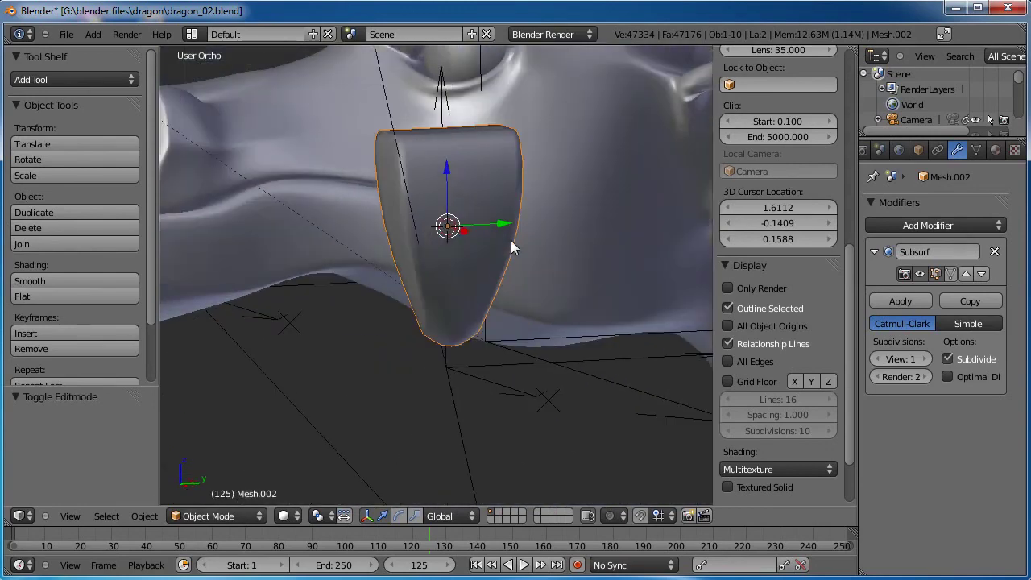
From the side view, box-select the tooth's tip vertices and scale them to 0.414 along Y.
key("KP_3")
key("Tab")
scroll(480, 350, "up", 4)
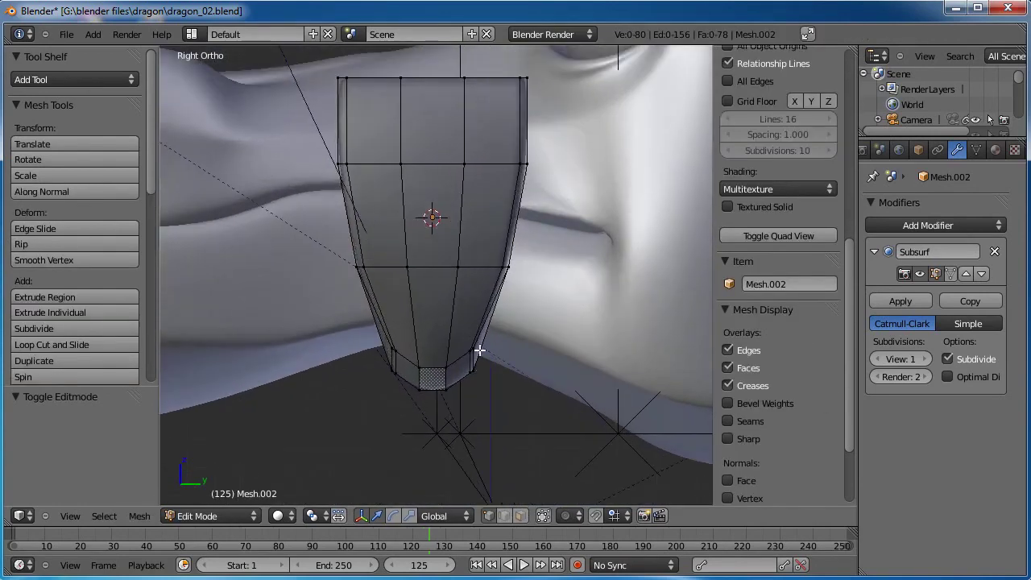
middle_click_drag(481, 349, 508, 343, "shift")
key("a")
key("a")
key("b")
left_click_drag(537, 320, 298, 428)
key("s")
key("x")
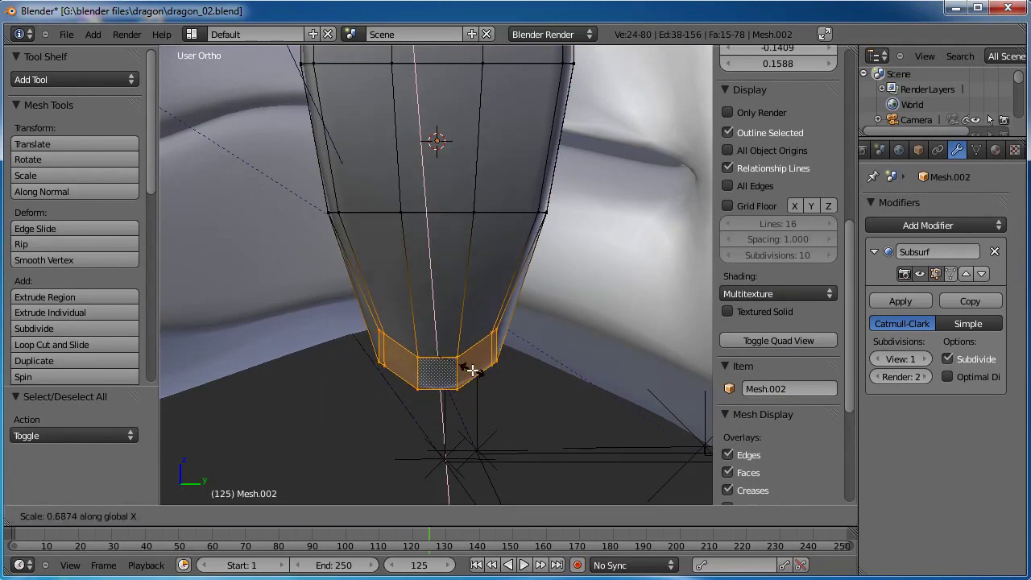
left_click(456, 370)
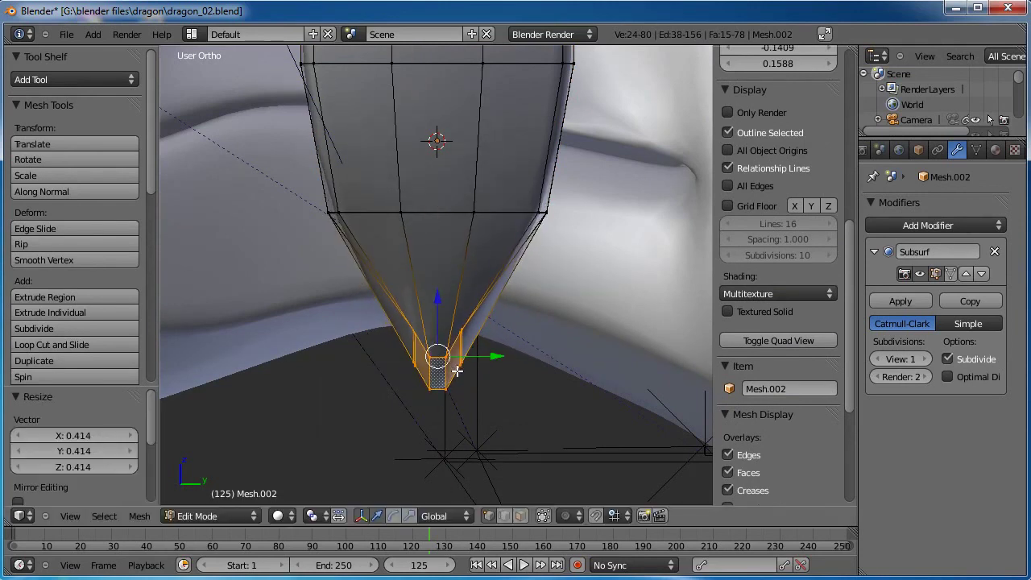
Flatten the tip vertices to 0.568 along Z, scale them uniformly to about 0.62, and check the tooth in Object Mode.
key("s")
key("z")
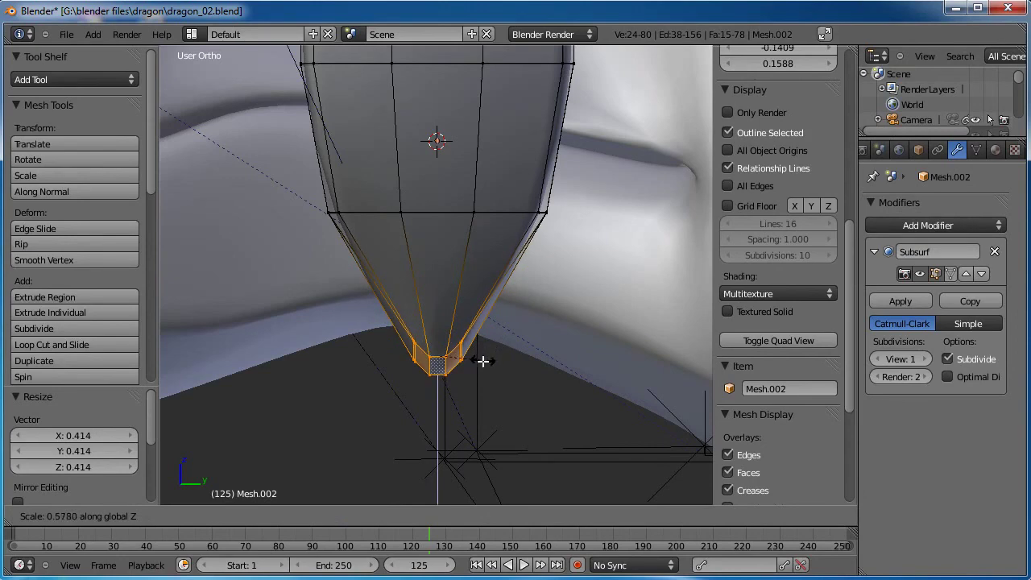
left_click(485, 361)
key("s")
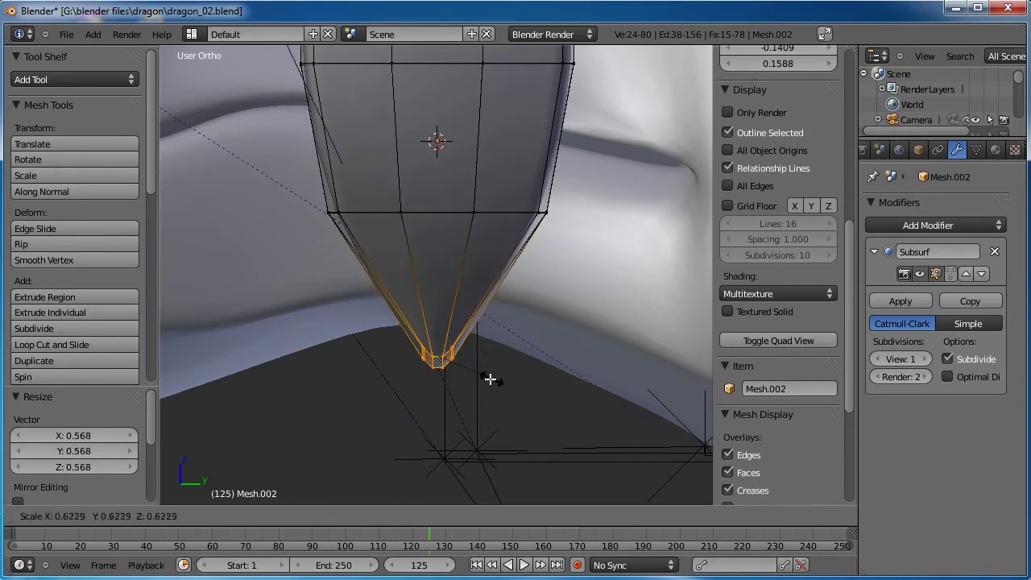
left_click(488, 379)
scroll(475, 338, "down", 3)
key("Tab")
middle_click_drag(426, 327, 512, 278)
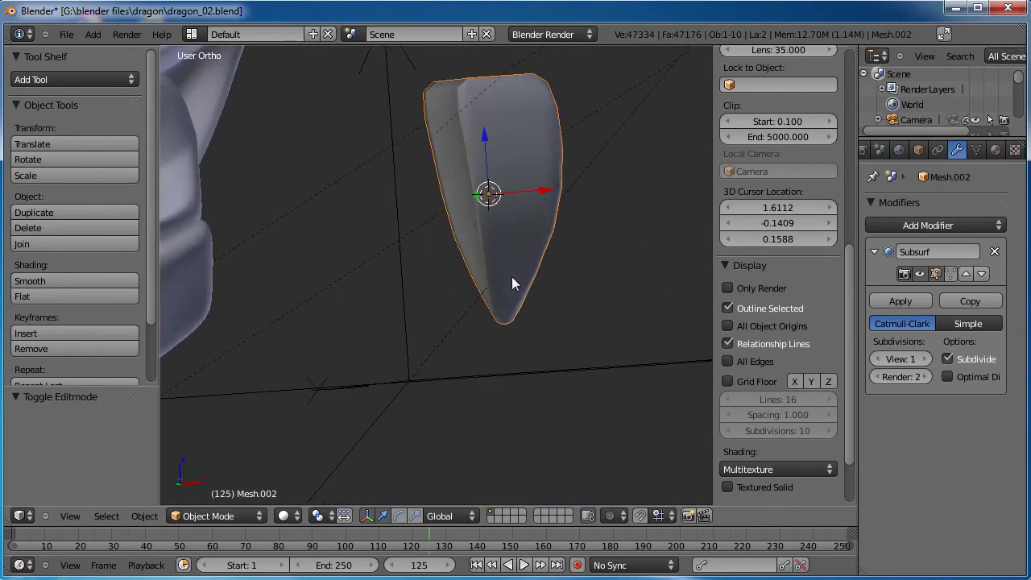
From the front view, box-select the tip vertices, scale them to 0.444 along X and shift them about 0.04 in the negative X direction.
key("KP_3")
key("KP_1")
key("Tab")
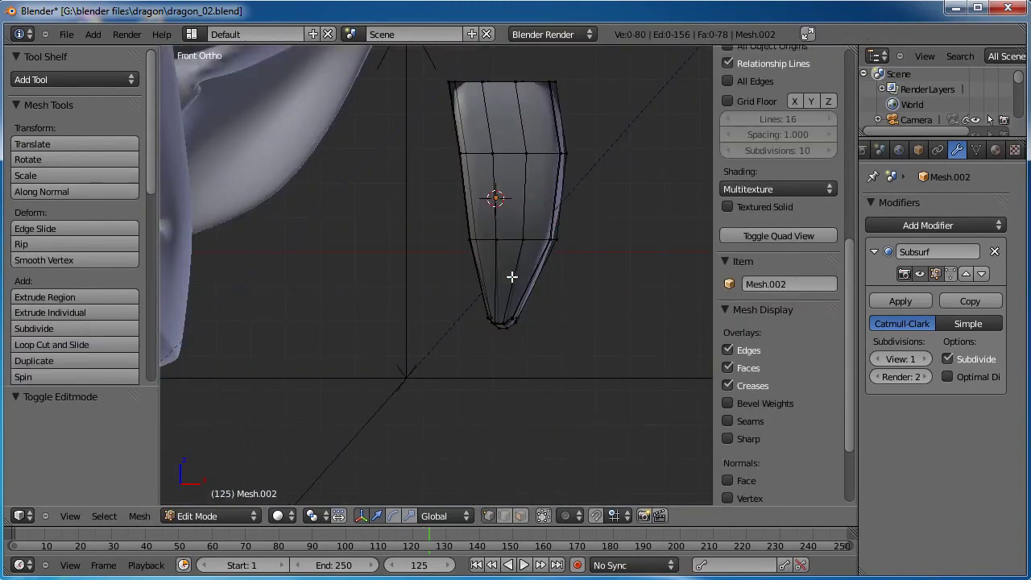
middle_click_drag(604, 129, 561, 157, "shift")
key("a")
key("a")
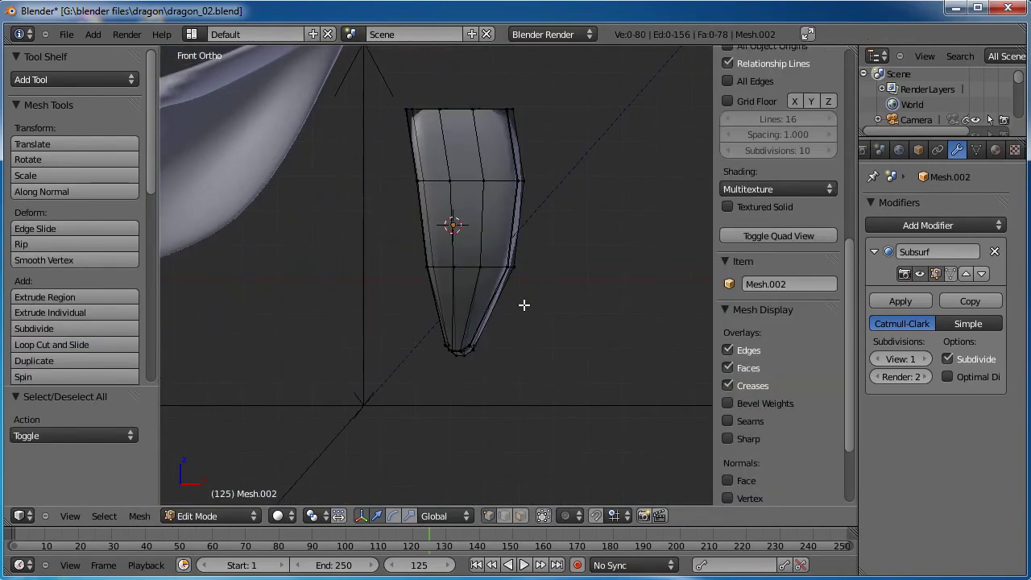
key("b")
left_click_drag(524, 305, 384, 388)
key("s")
key("y")
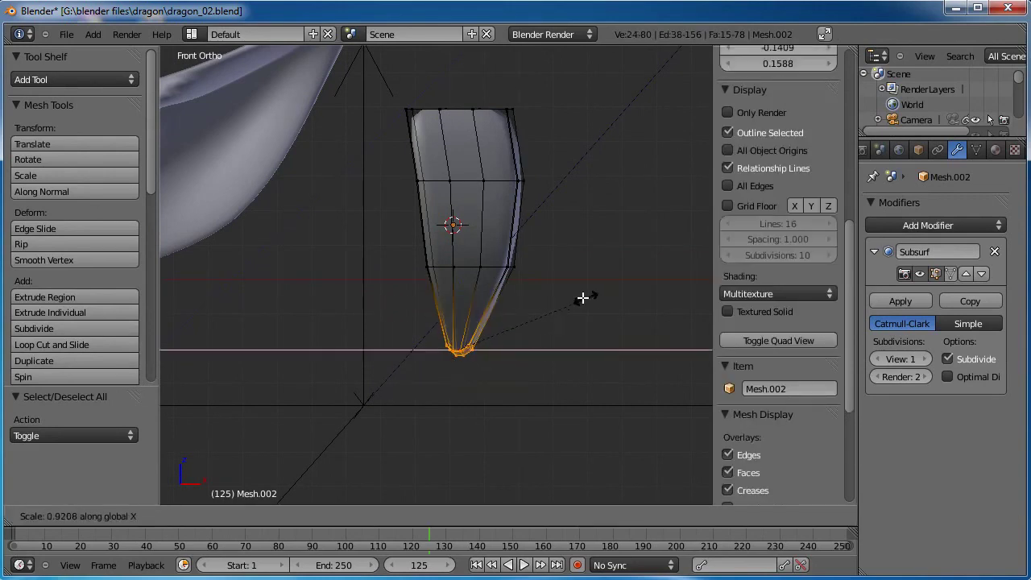
left_click(515, 316)
key("g")
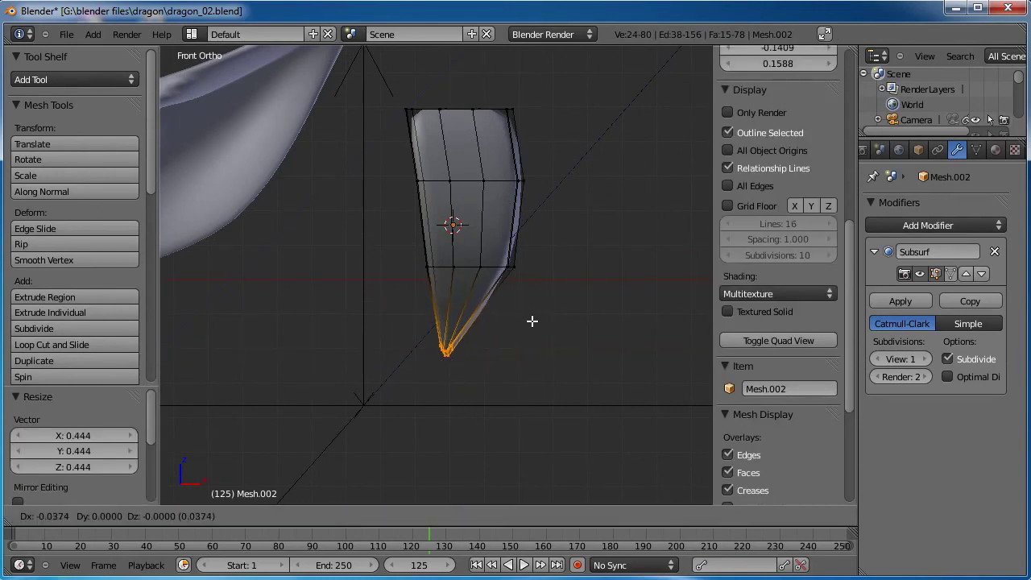
left_click(531, 320)
Box-select the row of vertices just above the tip and shift it slightly outward along X.
key("a")
key("b")
left_click_drag(542, 246, 407, 286)
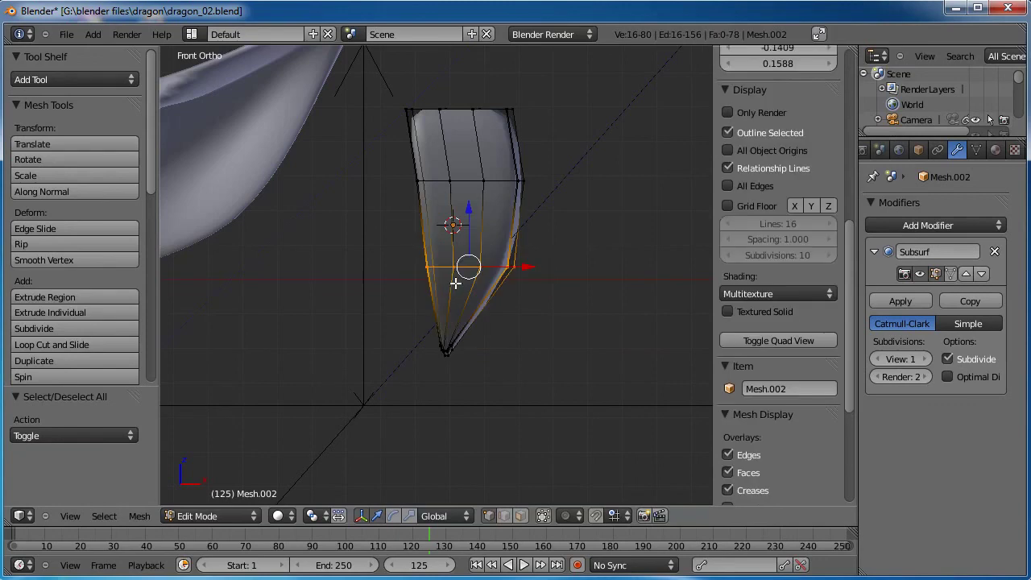
key("g")
left_click(461, 283)
Box-select the two upper rows of vertices and shift them slightly outward along X.
key("a")
key("b")
left_click_drag(557, 92, 378, 216)
key("g")
left_click(385, 218)
Box-select the two middle rows of vertices, shift them 0.012 along X and scale them to about 0.85 along Z.
key("a")
key("b")
left_click_drag(535, 161, 408, 275)
key("g")
left_click(407, 274)
key("s")
key("z")
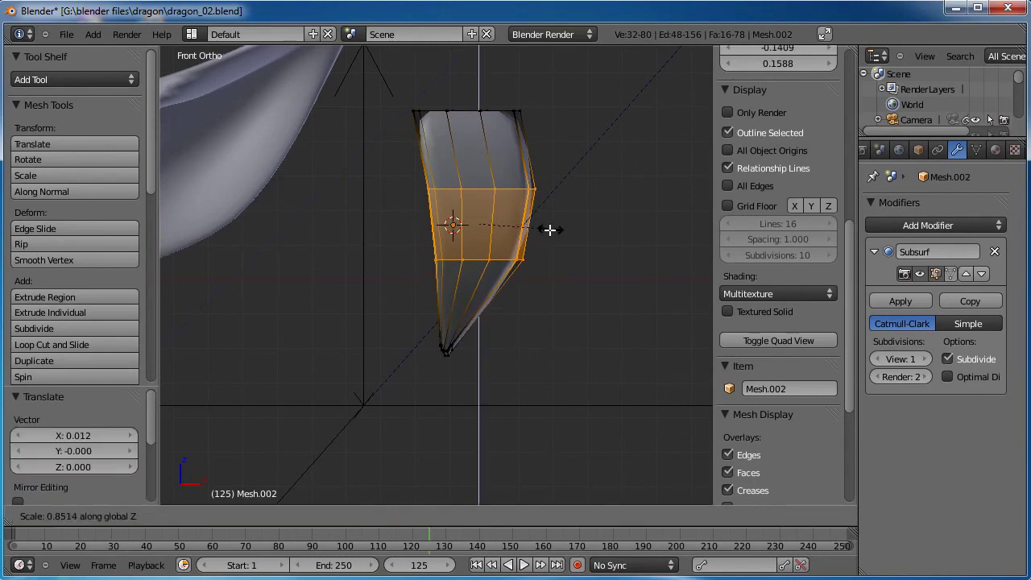
left_click(547, 230)
key("Tab")
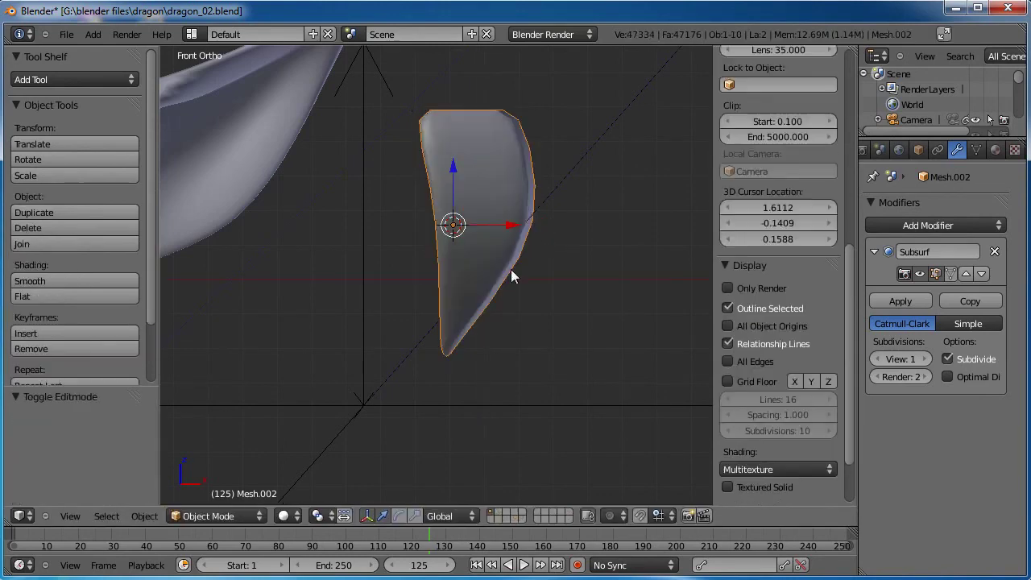
From the side view, box-select the tip vertices and raise them 0.051 along Z to shorten the tooth.
middle_click_drag(511, 269, 440, 332)
key("KP_3")
key("Tab")
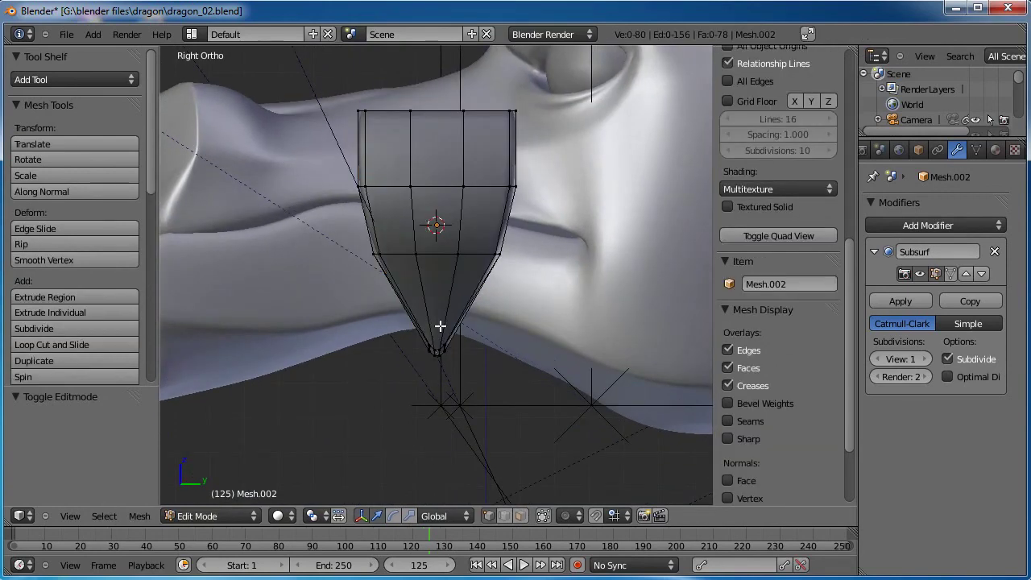
key("b")
left_click_drag(479, 326, 406, 380)
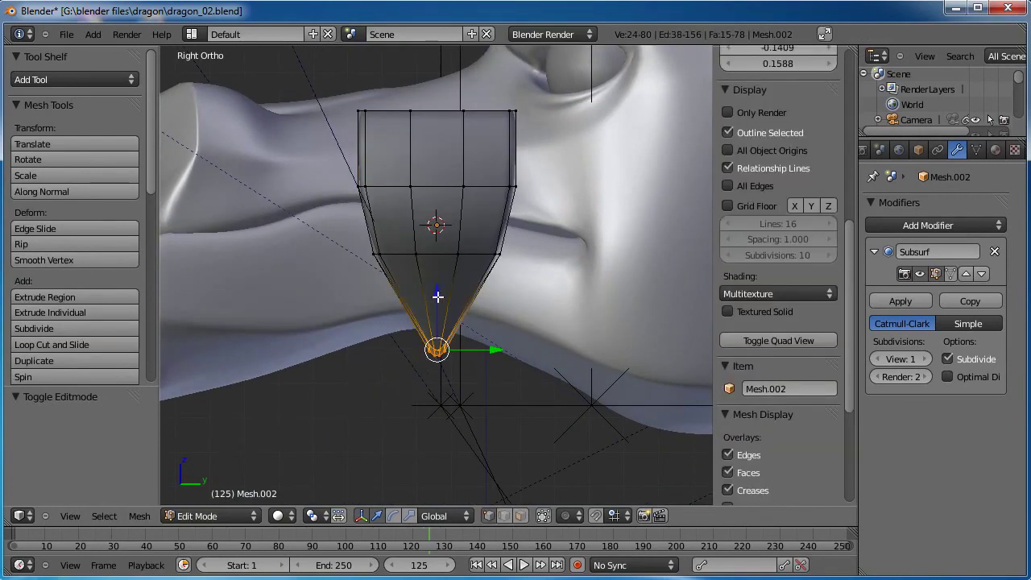
key("g")
key("z")
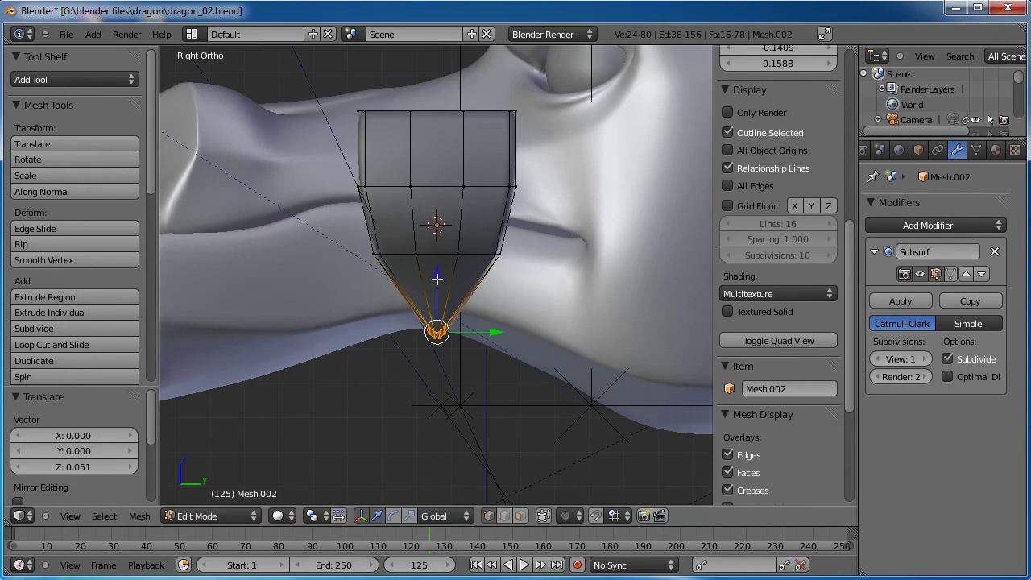
key("KP_1")
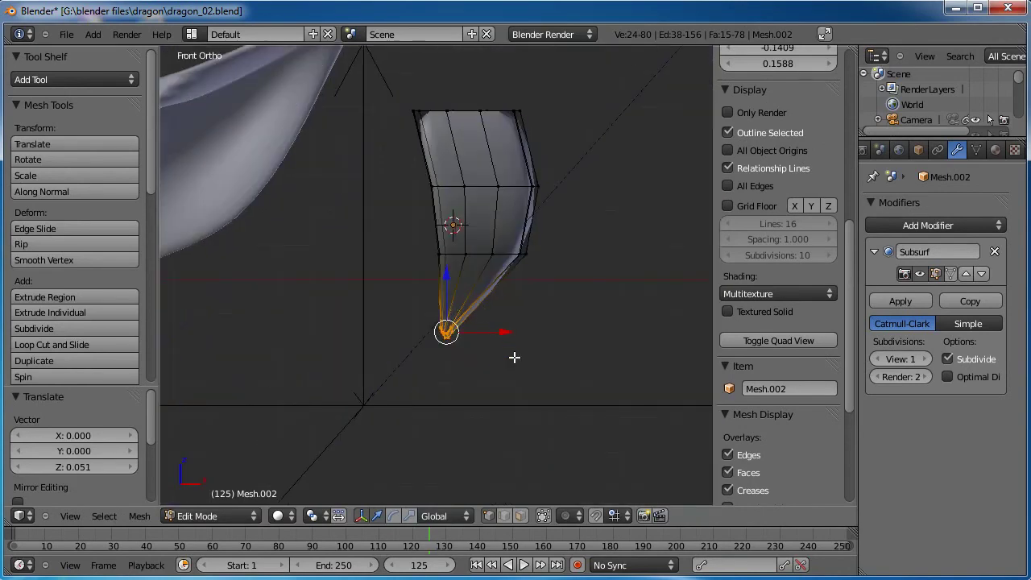
Shift the tooth's tip vertices 0.002 along X and 0.033 up along Z, and return to Object Mode.
key("g")
left_click(499, 349)
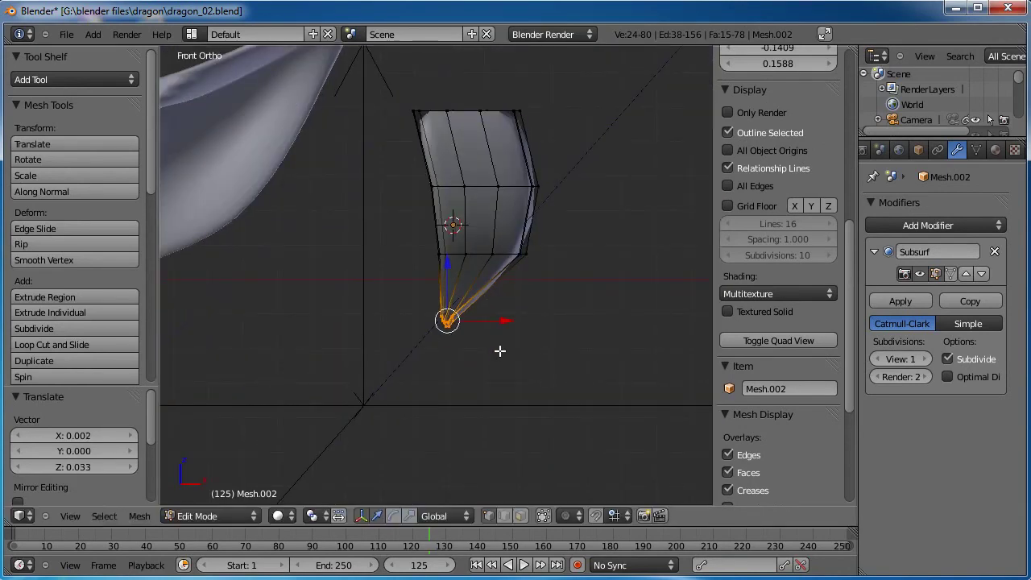
key("Tab")
Scale the whole tooth by 1.435 along the Z axis.
scroll(534, 267, "down", 3)
middle_click_drag(534, 266, 506, 285)
key("s")
key("z")
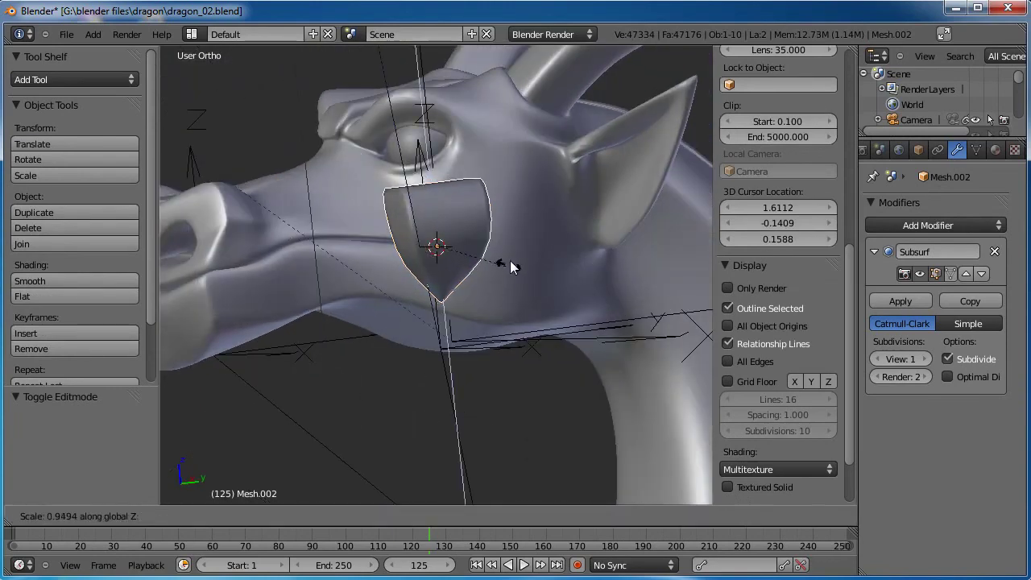
left_click(530, 308)
Join the tooth into the dragon's body mesh and enter Edit Mode on the combined mesh.
middle_click_drag(530, 308, 489, 330)
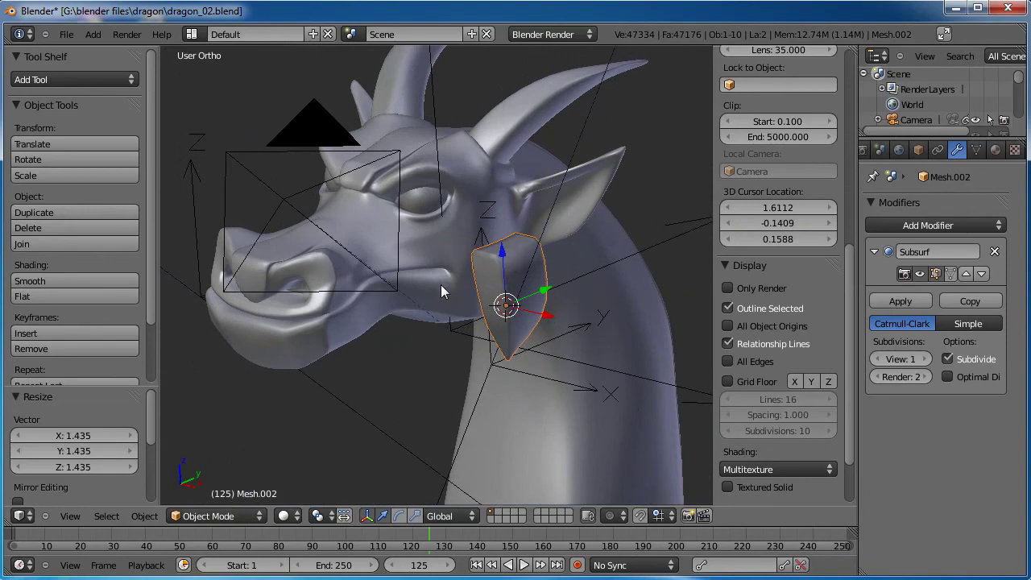
middle_click_drag(433, 342, 454, 385)
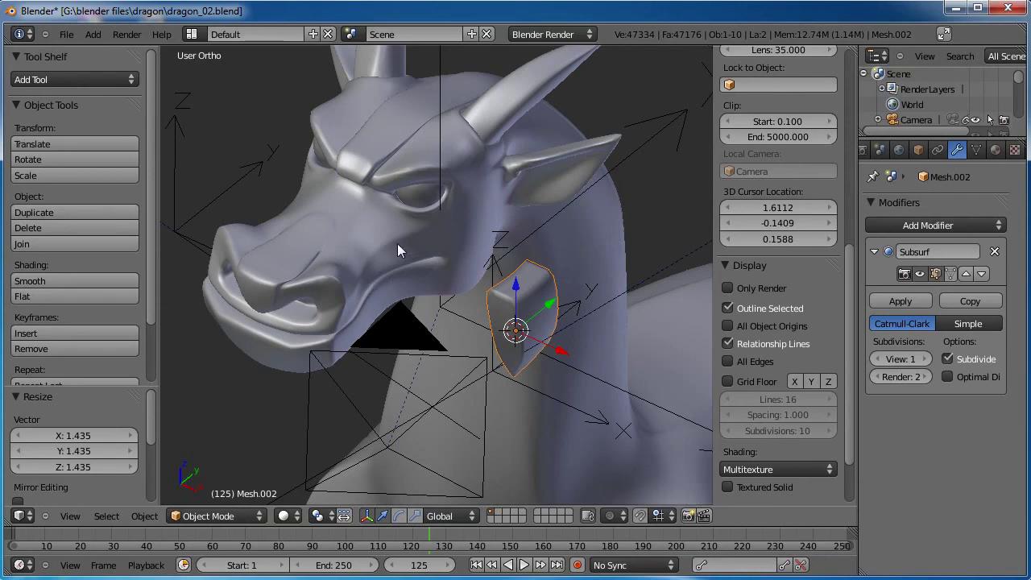
right_click(351, 206)
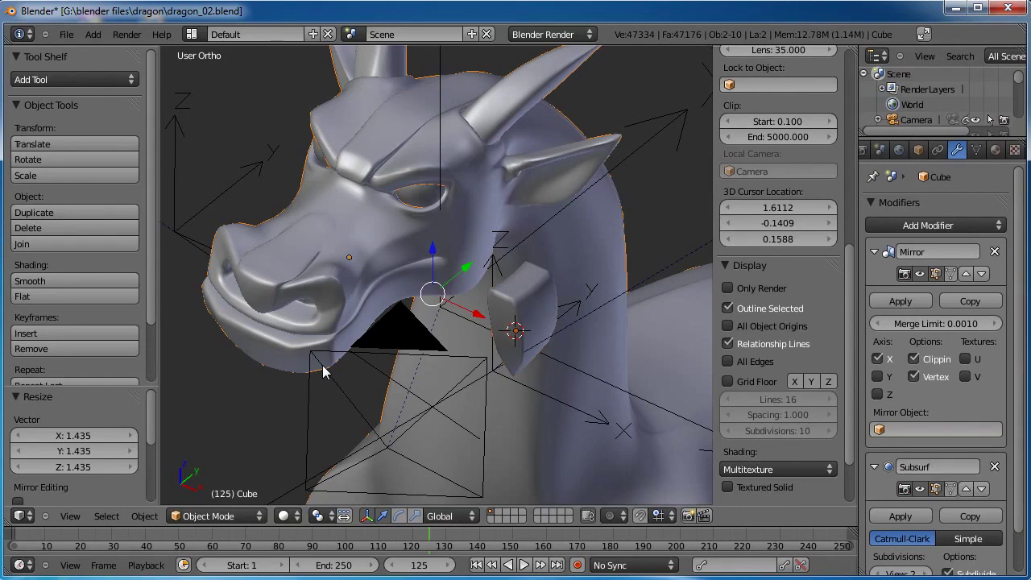
key("ctrl+j")
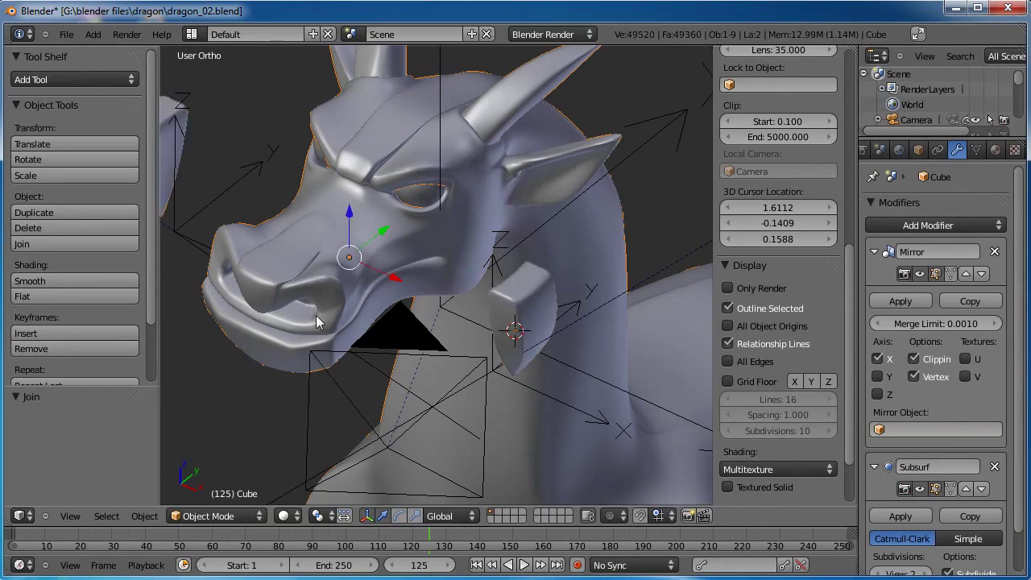
middle_click_drag(316, 322, 442, 303)
key("Tab")
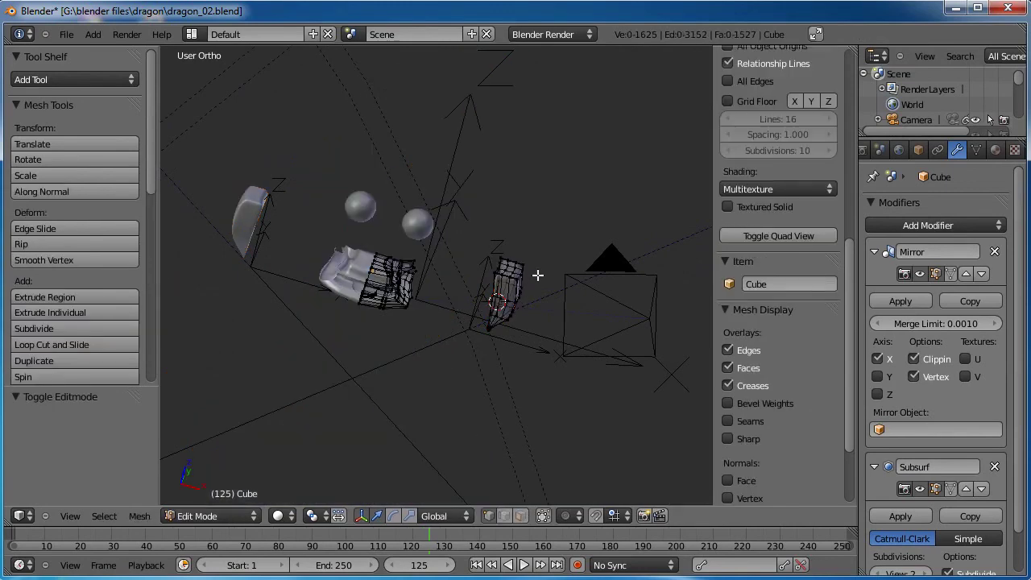
Box-select all of the tooth's vertices and scale them down to 0.459.
key("a")
key("a")
key("b")
left_click_drag(545, 241, 458, 368)
key("s")
left_click(533, 301)
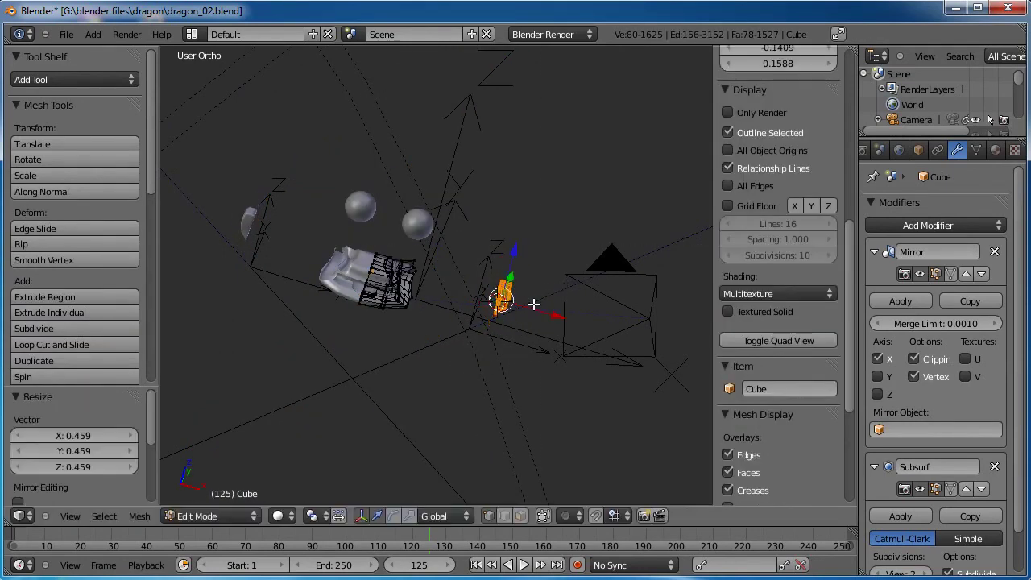
Move the tooth -0.709, -0.128, -0.181 toward the mouth, and from the side view shift it 0.097 along Y and 0.021 along Z.
key("g")
left_click(478, 302)
middle_click_drag(478, 302, 426, 185)
key("KP_3")
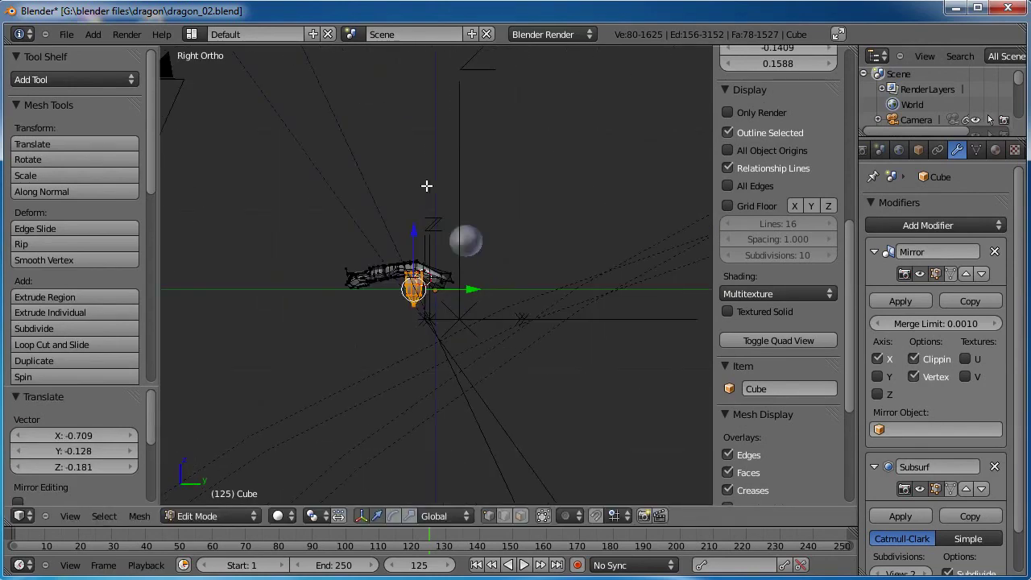
scroll(426, 186, "up", 9)
middle_click_drag(408, 258, 514, 271, "shift")
key("g")
left_click(542, 284)
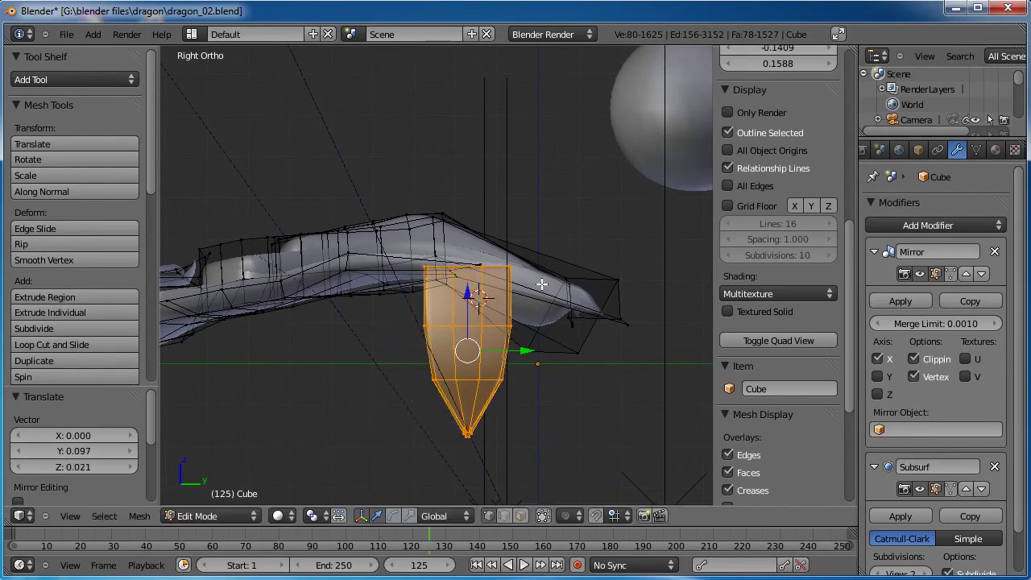
Move the tooth sideways onto the upper gum, scale it down and nudge it -0.021, 0.024, -0.003 into the gum groove.
key("KP_1")
middle_click_drag(506, 287, 632, 267, "shift")
key("g")
left_click(326, 280)
middle_click_drag(326, 280, 565, 278)
key("s")
left_click(441, 281)
key("g")
left_click(568, 322)
Rotate the tooth about -10 degrees to follow the gum, shift it 0.010, 0.032, -0.002 and scale it to 0.8.
key("r")
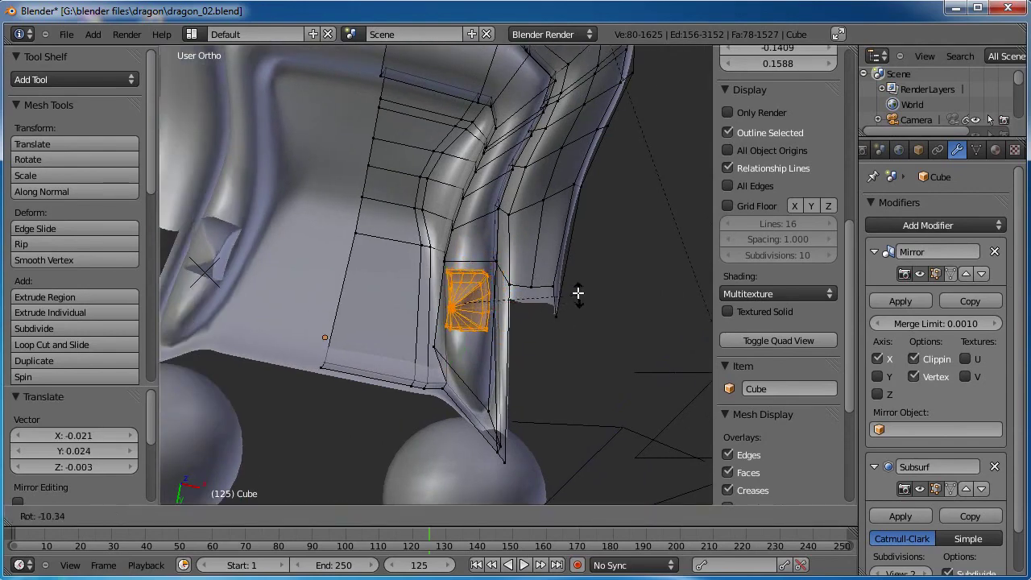
left_click(577, 291)
key("g")
left_click(581, 304)
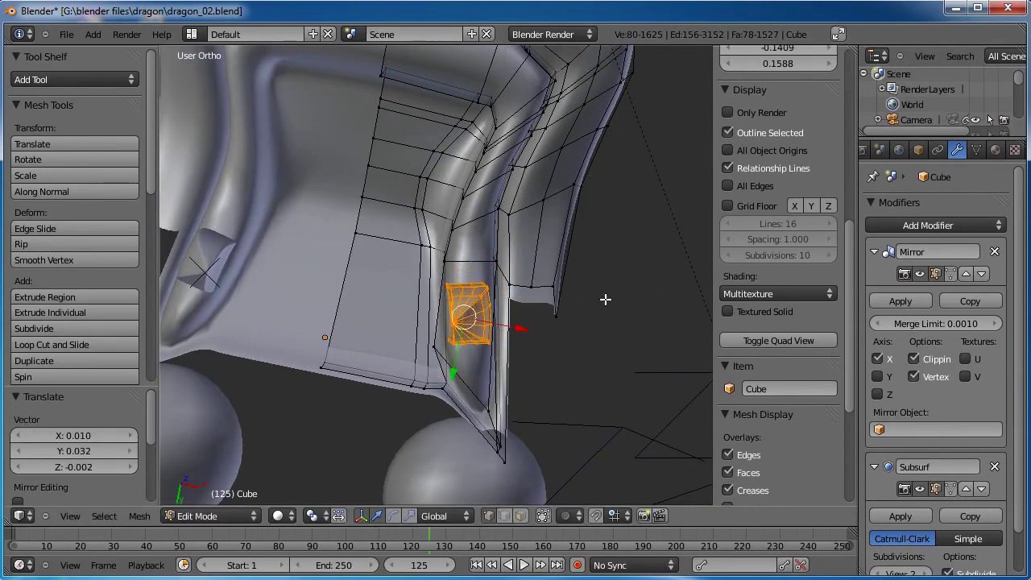
key("s")
left_click(587, 303)
Raise the tooth 0.073 along Z so its base sinks into the gum.
middle_click_drag(491, 294, 493, 297)
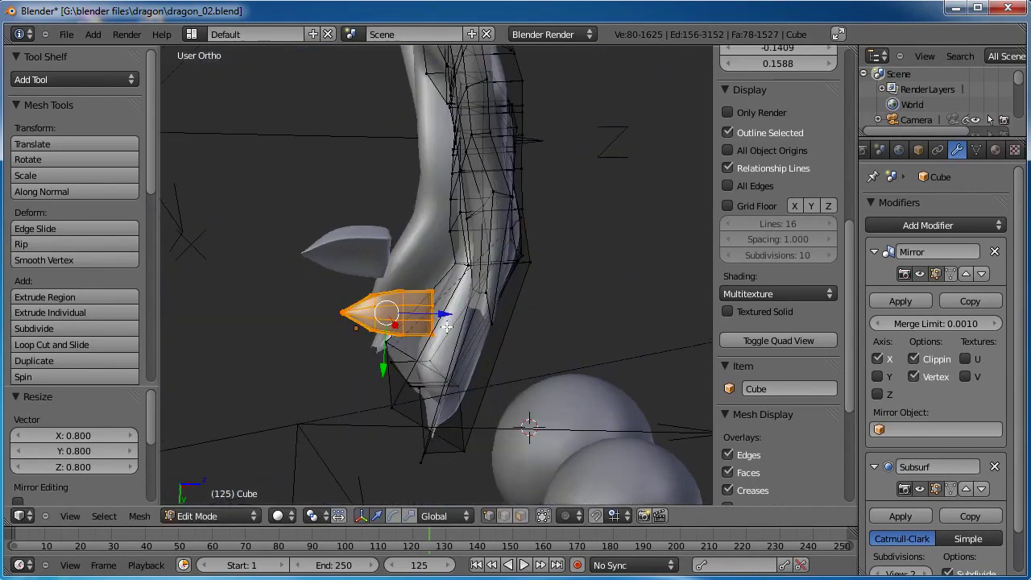
key("g")
left_click(511, 266)
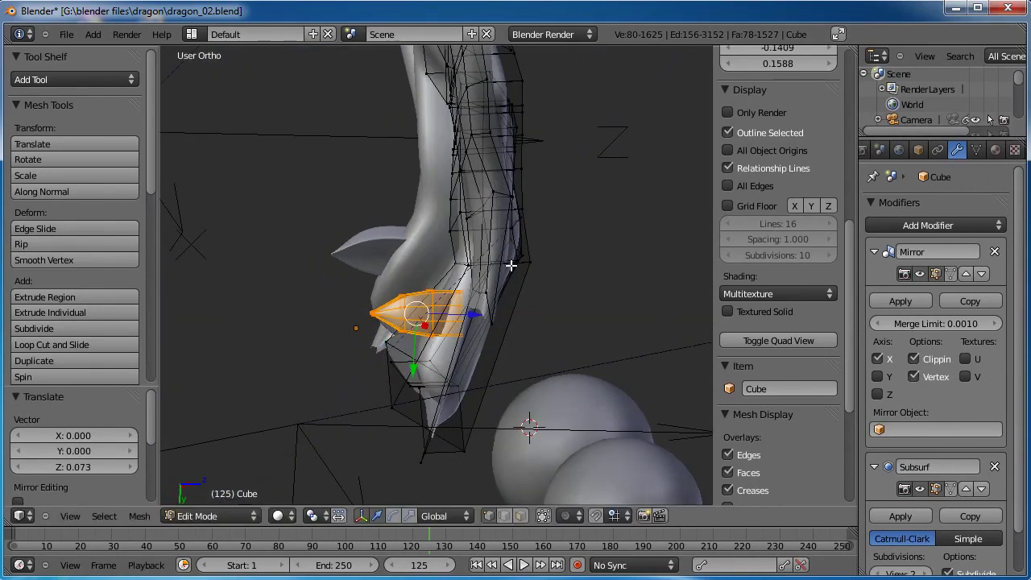
key("r")
right_click(551, 256)
From the side view, raise the tooth another 0.026 along Z and shift it 0.003 along Y.
scroll(546, 305, "down", 2)
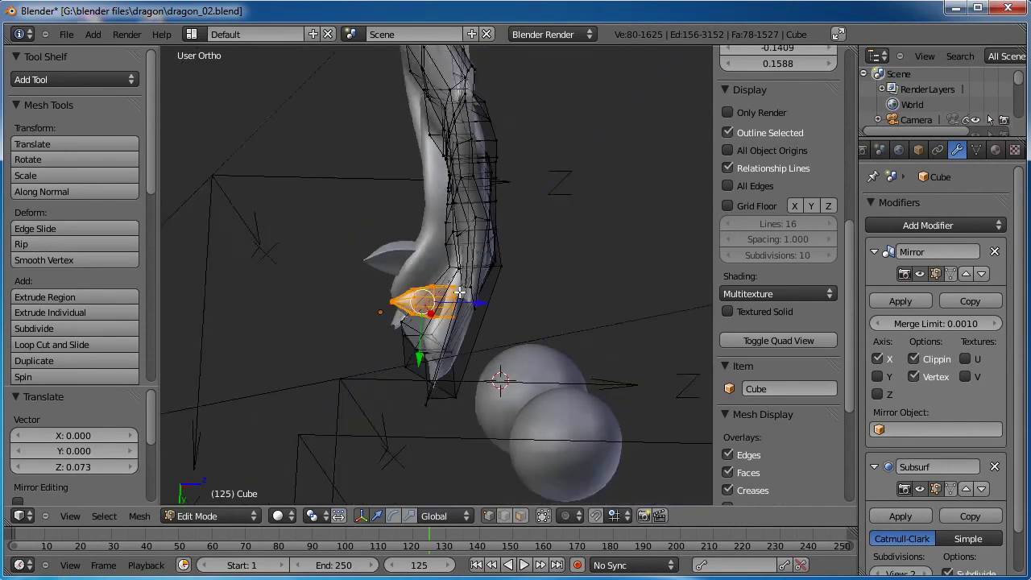
middle_click_drag(546, 304, 434, 234)
key("KP_3")
scroll(517, 260, "up", 5)
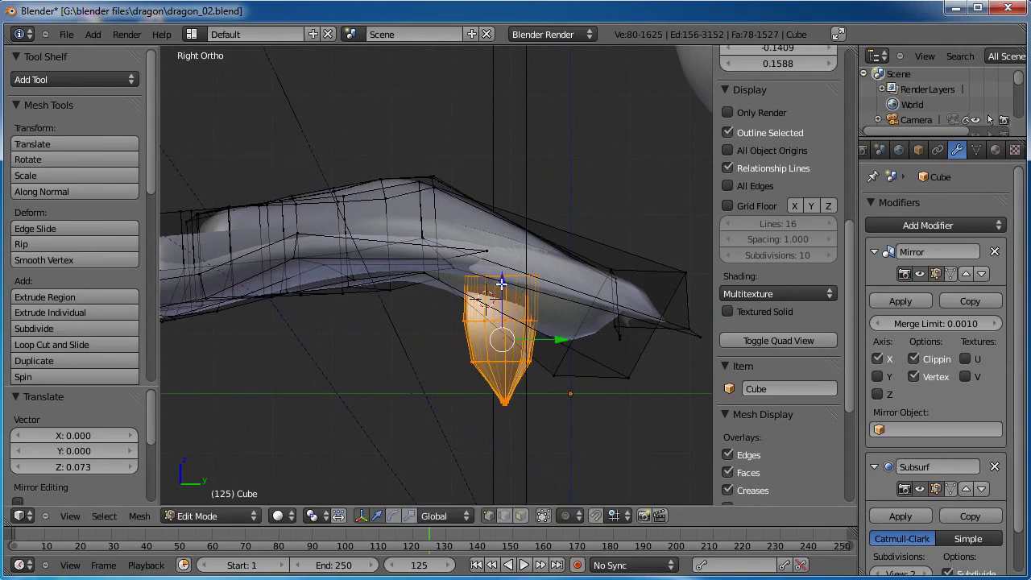
left_click_drag(500, 283, 501, 270)
Scale the tooth to 0.771 and shift it 0.008 along Y and 0.001 along Z.
middle_click_drag(501, 271, 564, 278, "shift")
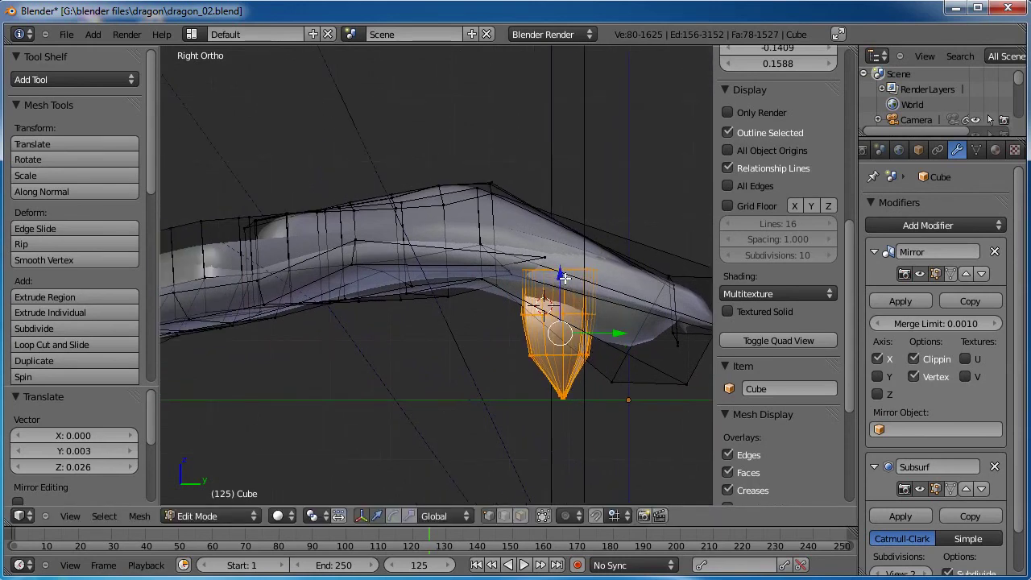
key("s")
left_click(604, 297)
key("g")
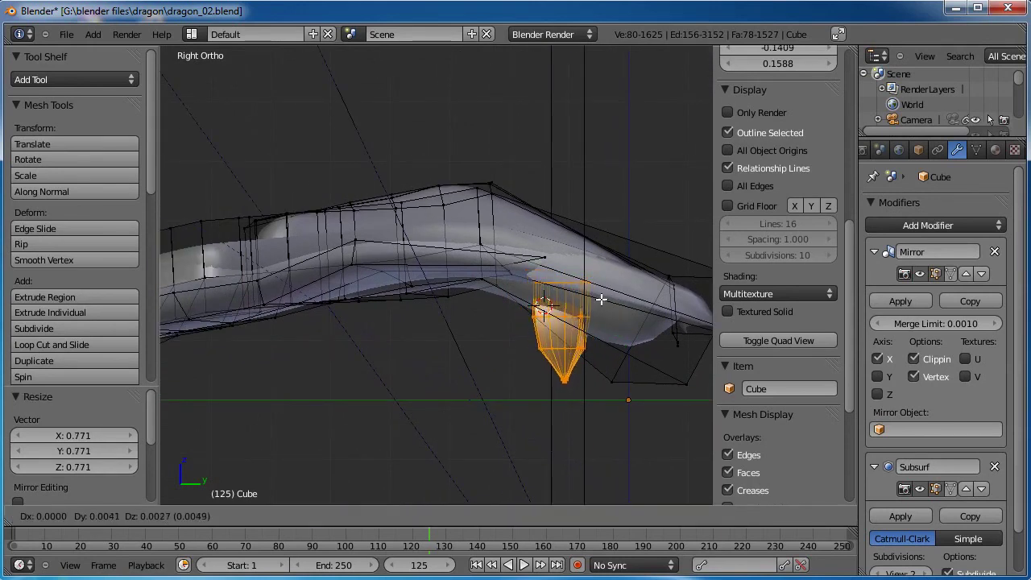
left_click(603, 301)
Duplicate the tooth three times toward the front of the mouth, spacing the copies evenly along the upper gum.
key("shift+d")
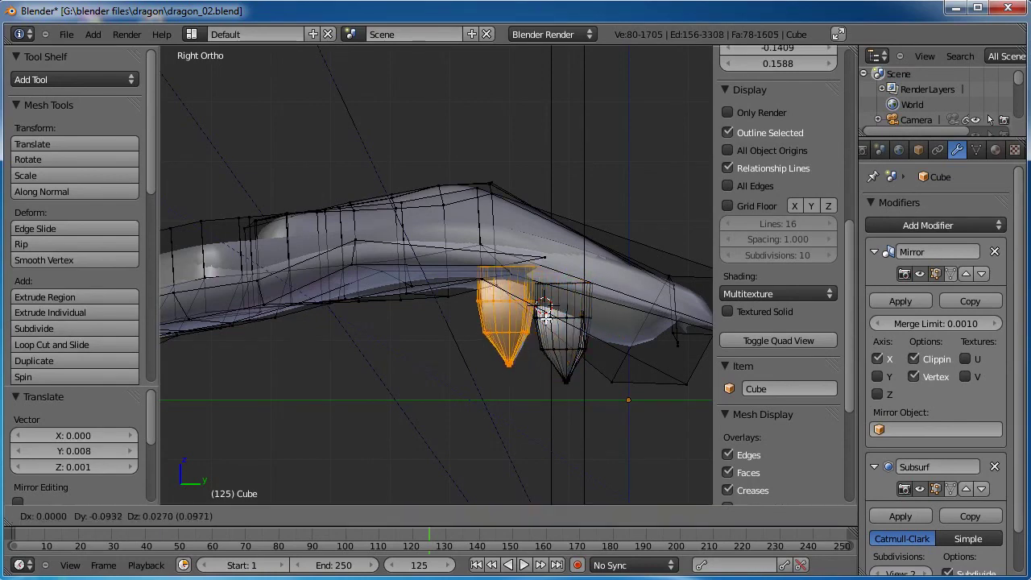
left_click(543, 314)
key("shift+d")
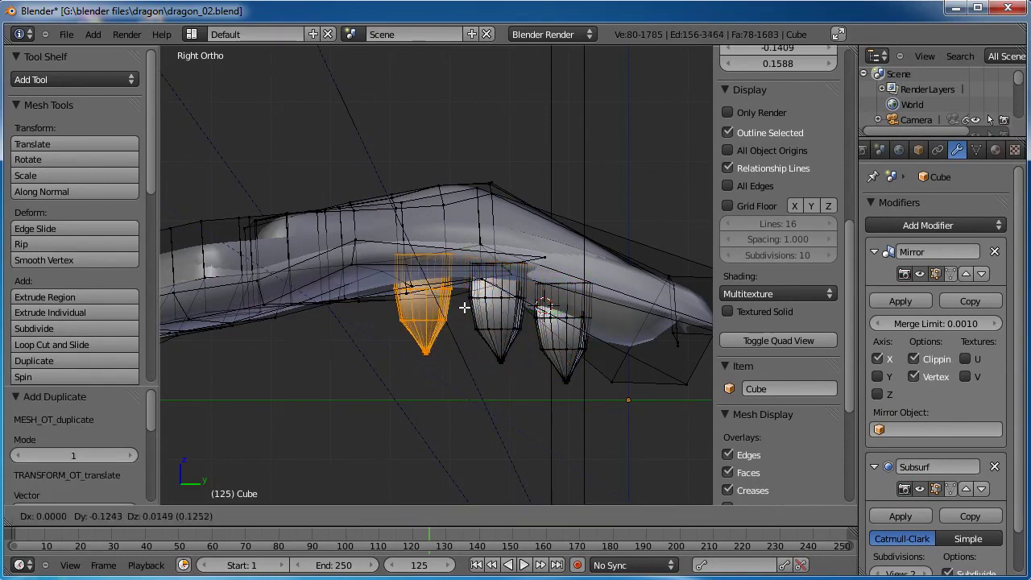
left_click(377, 317)
middle_click_drag(377, 316, 504, 310)
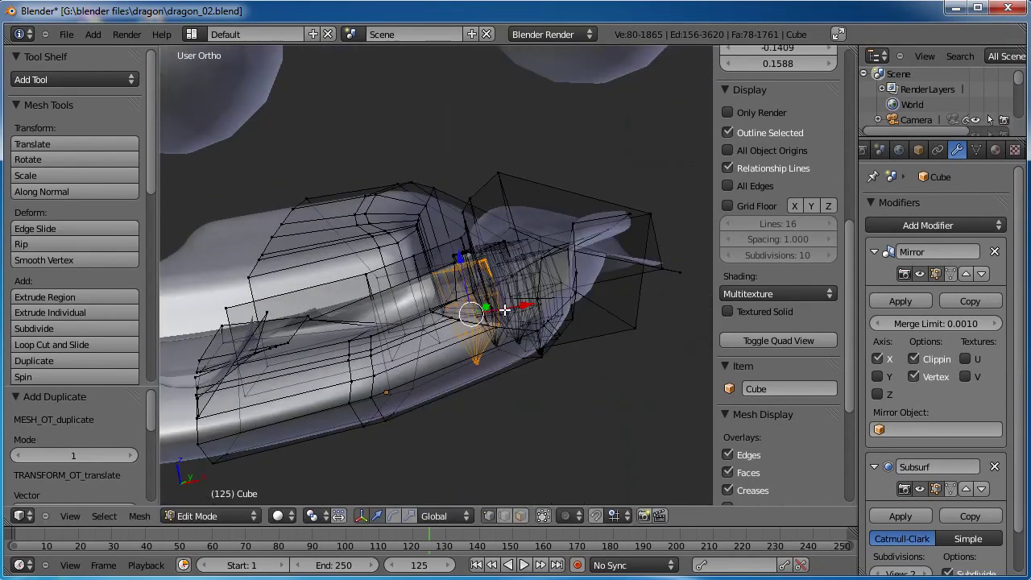
key("KP_3")
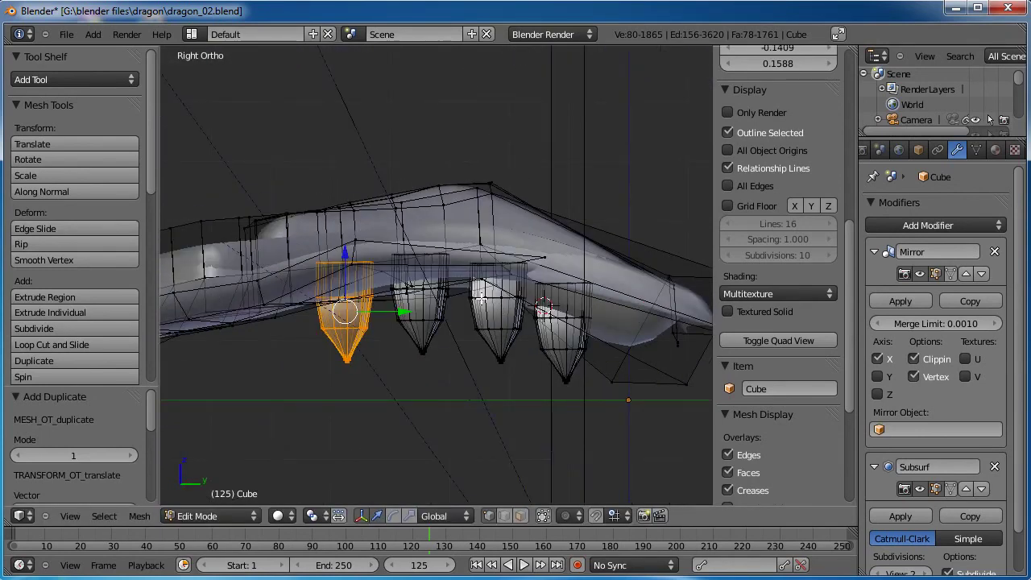
Duplicate the foremost tooth three more times, following the gum's downward slope toward the snout.
middle_click_drag(318, 333, 461, 313, "shift")
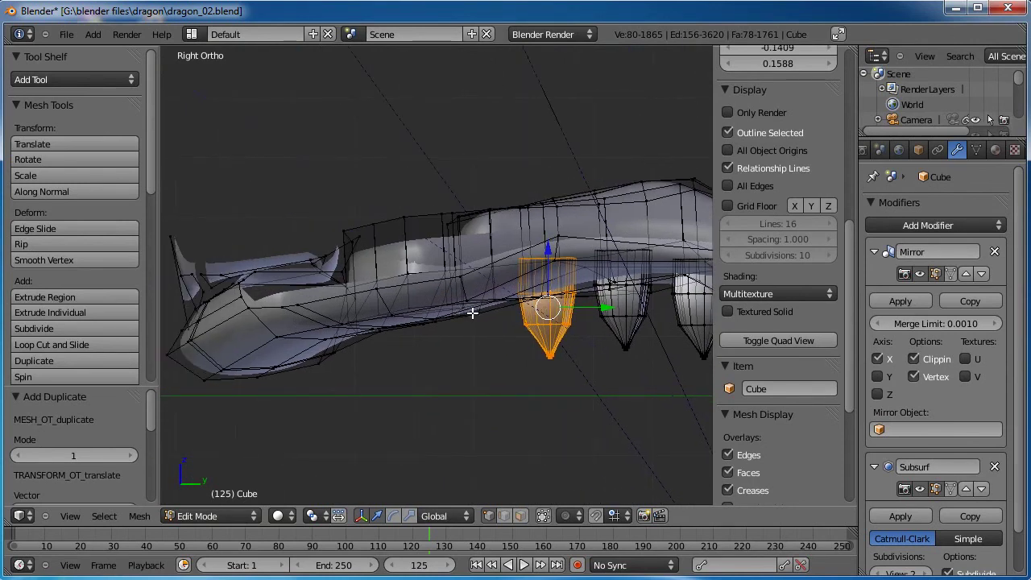
key("shift+d")
left_click(414, 326)
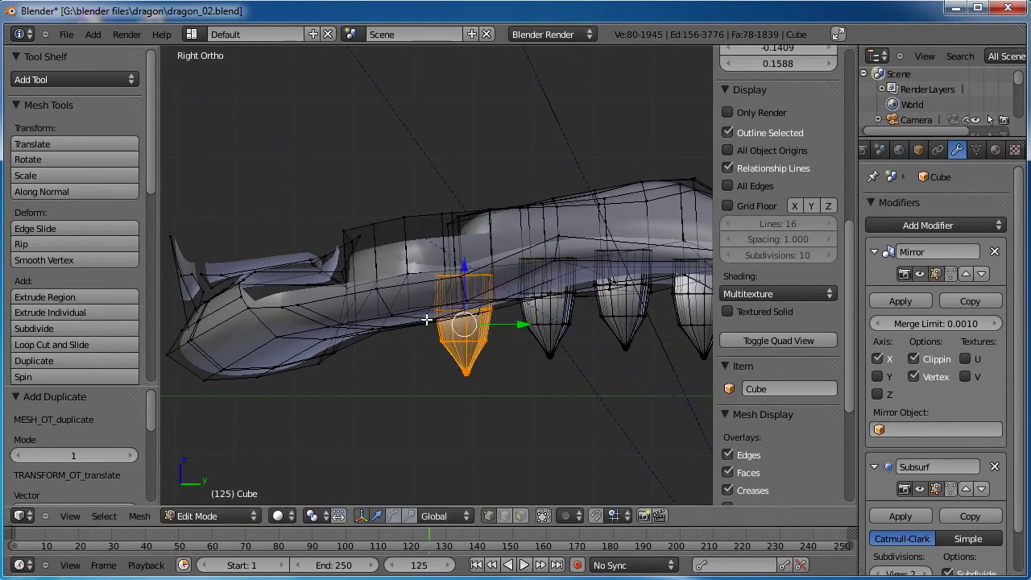
key("shift+d")
left_click(343, 336)
key("shift+d")
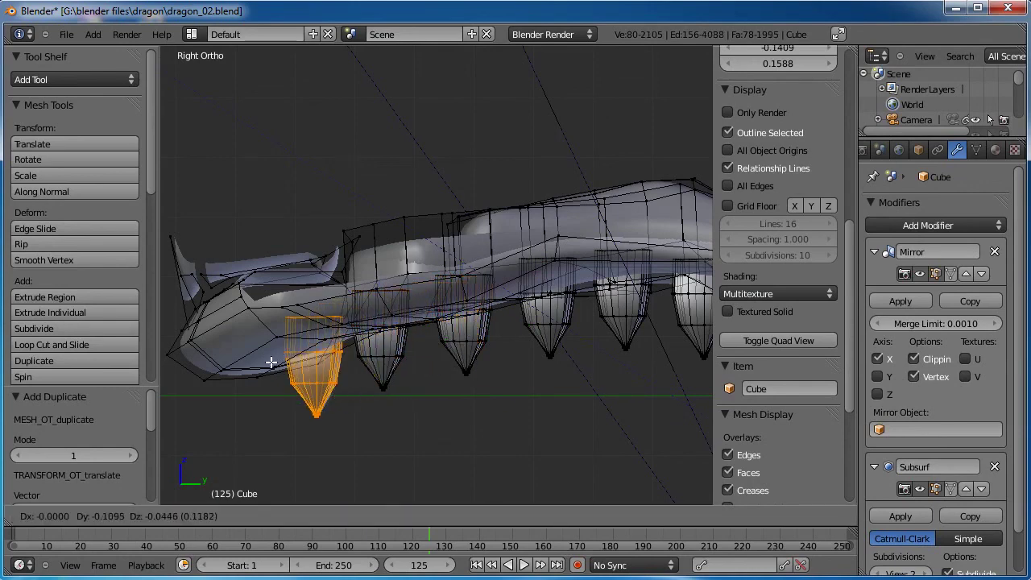
left_click(258, 363)
Try one more tooth copy at the very front of the jaw, and delete its vertices from the top view.
key("shift+d")
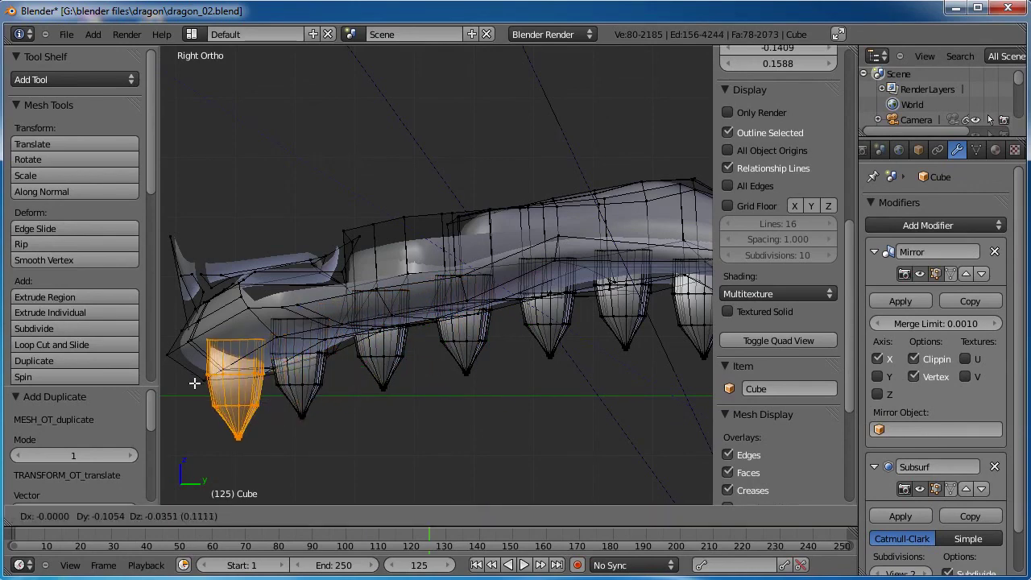
left_click(194, 384)
key("KP_7")
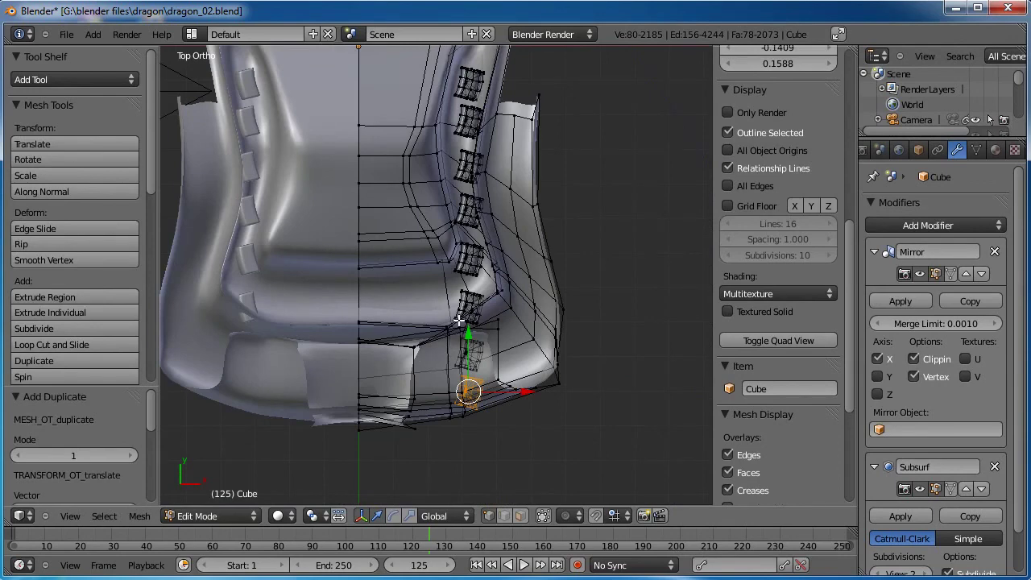
middle_click_drag(490, 328, 494, 386, "shift")
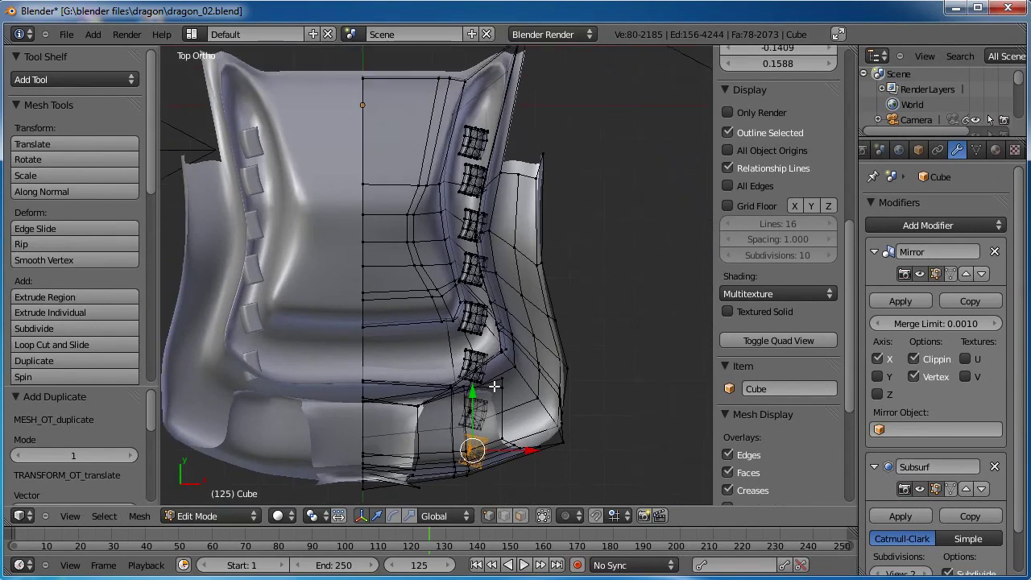
key("x")
left_click(568, 341)
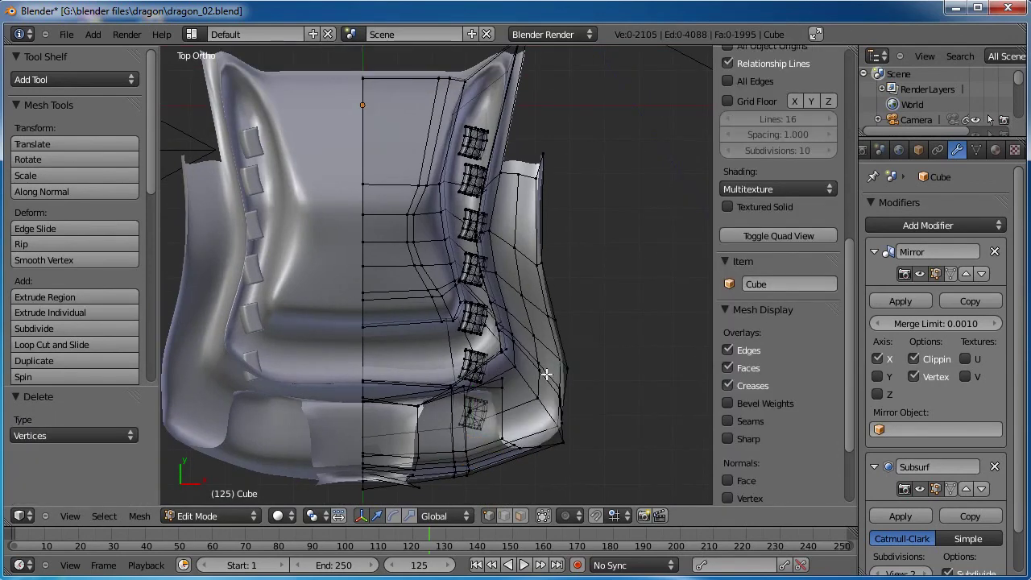
Select the whole foremost tooth, rotate it 49.501 degrees and move it onto the front gum near the mirror line.
right_click(484, 404)
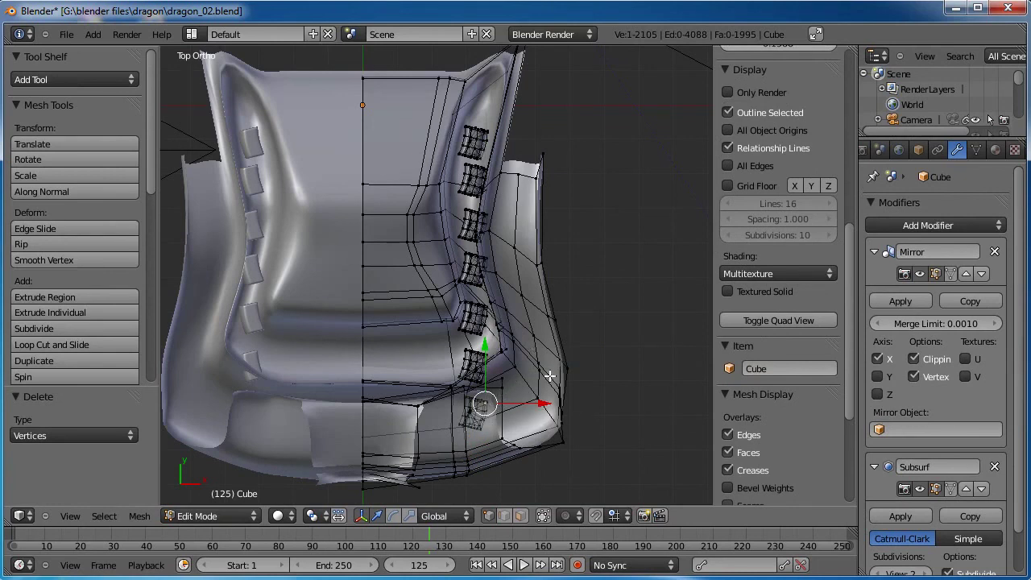
key("ctrl+l")
key("r")
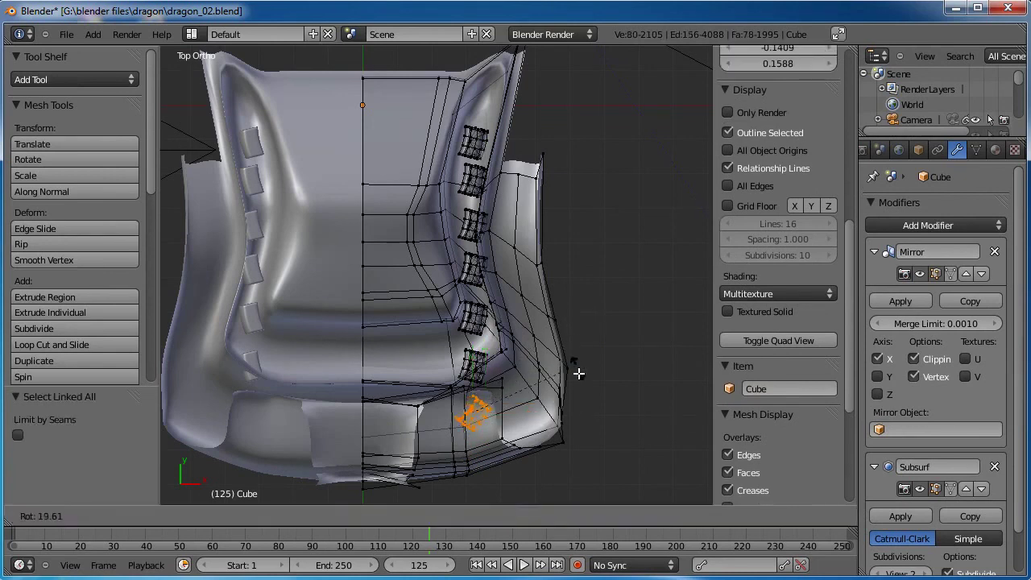
left_click(586, 410)
key("g")
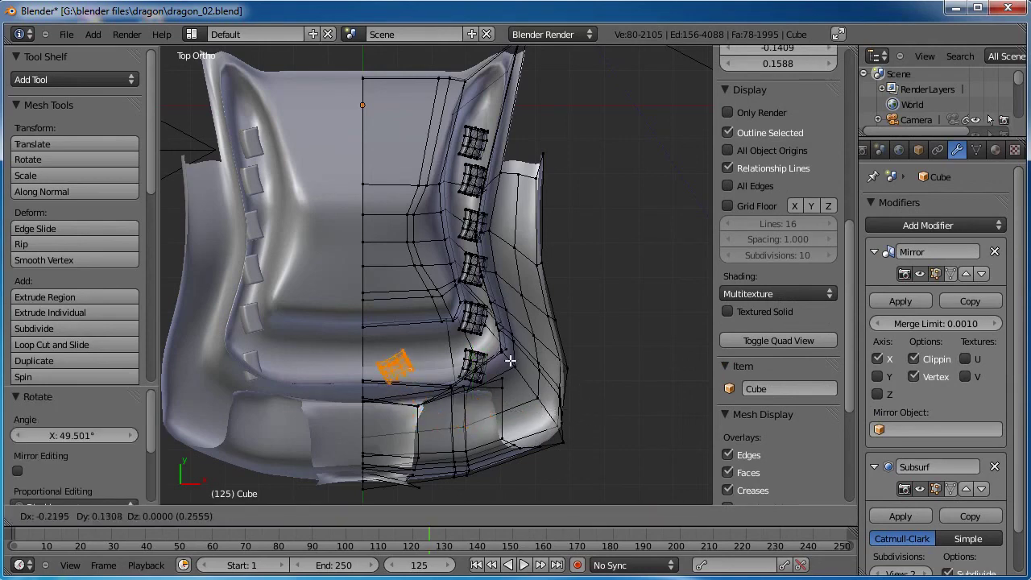
left_click(523, 364)
Rotate the front tooth a further 24.181 degrees to square it with the gum and shift it -0.002 along X.
key("r")
left_click(513, 411)
key("g")
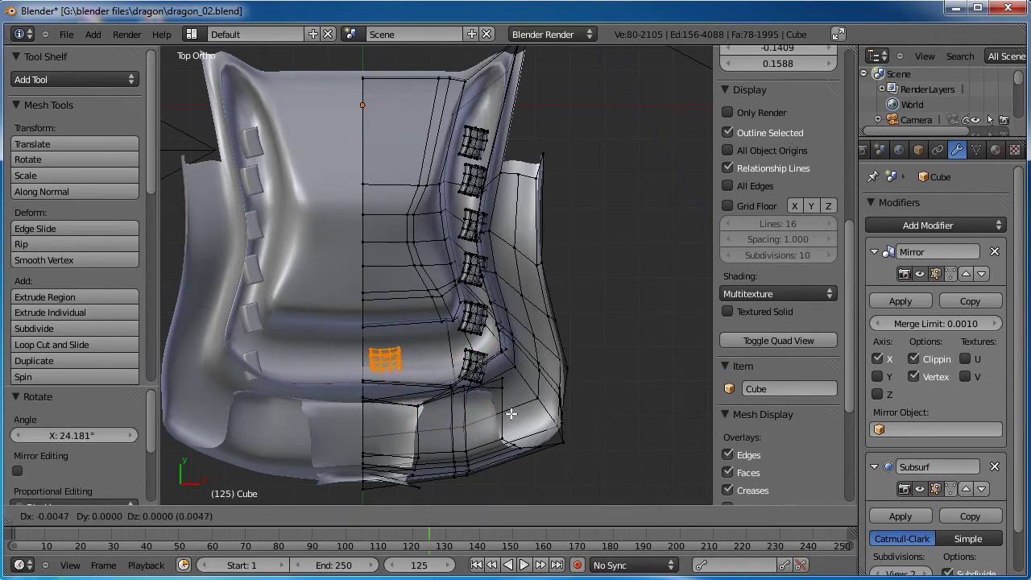
left_click(514, 414)
Select the whole second tooth from the front, rotate it 54.437 degrees and move it -0.126 in X and 0.044 in Y beside the front tooth.
right_click(493, 362)
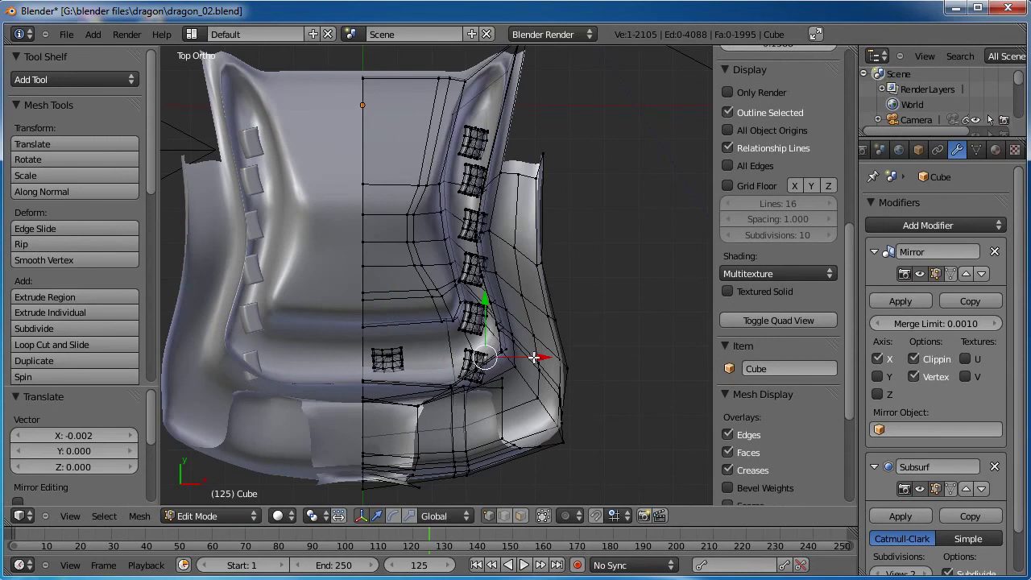
key("ctrl+l")
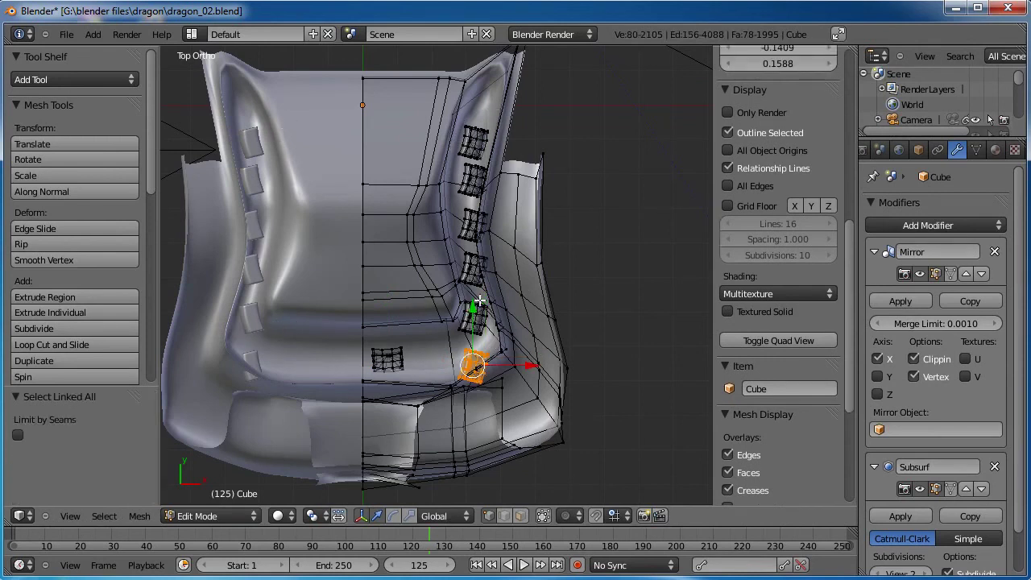
key("r")
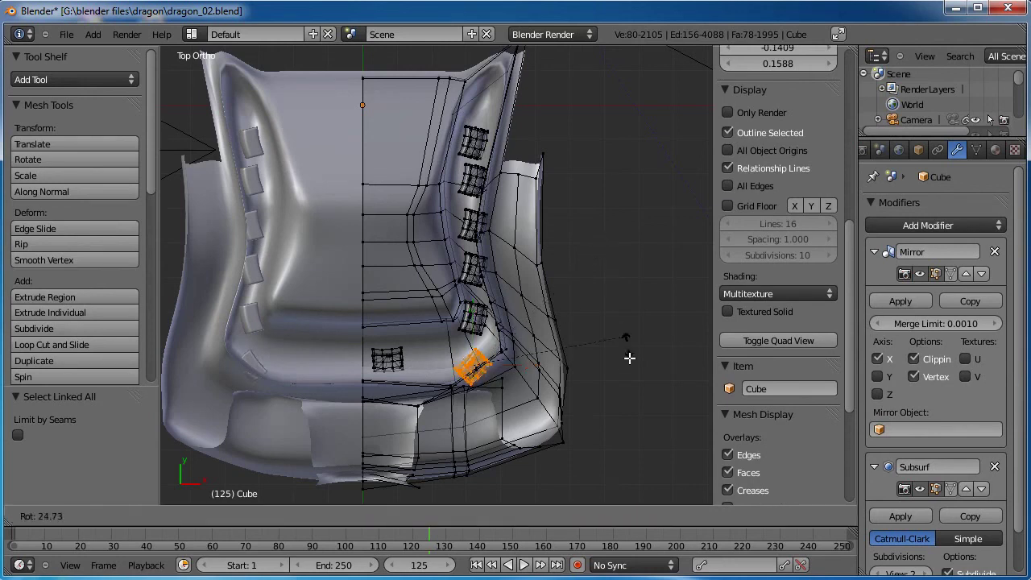
left_click(628, 400)
key("g")
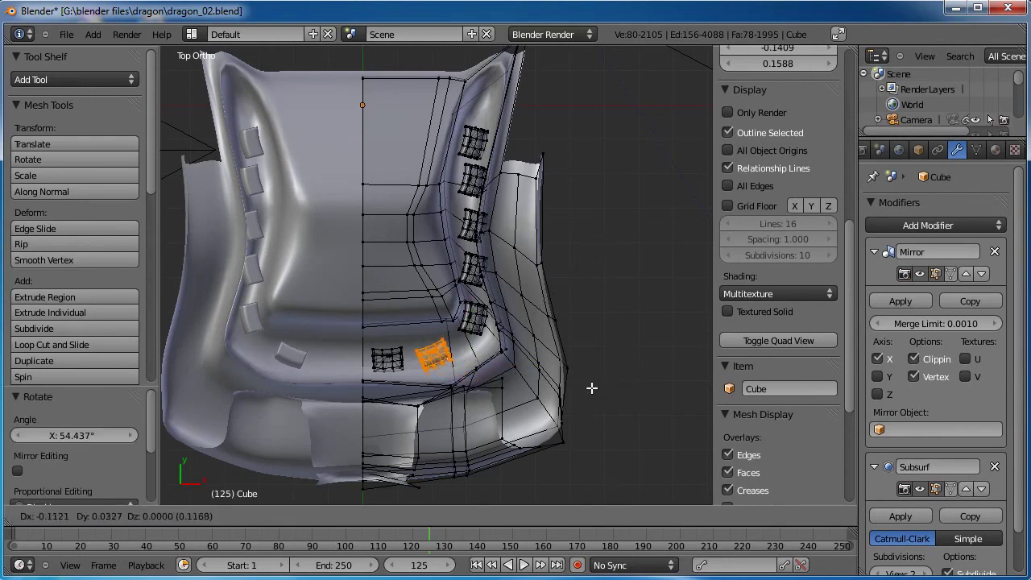
left_click(601, 363)
Fine-tune the second tooth's rotation on the front gum and shift it -0.002 in X and -0.005 in Y.
key("r")
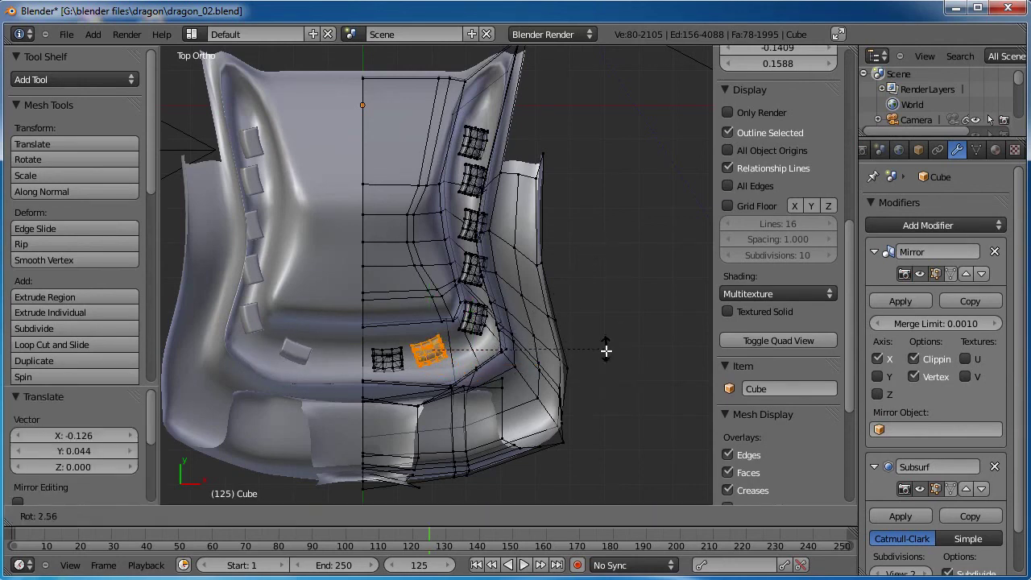
left_click(605, 355)
key("g")
left_click(541, 385)
middle_click_drag(541, 385, 406, 346)
key("KP_7")
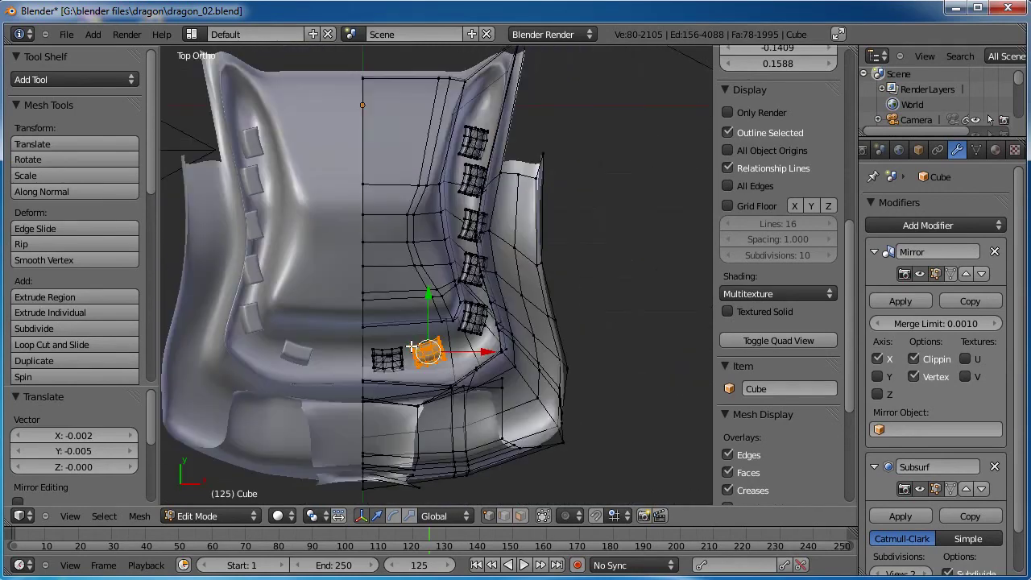
Rotate the whole third tooth 20.674 degrees, move it into the gum's corner and rotate it a further 7.407 degrees.
right_click(476, 330)
key("ctrl+l")
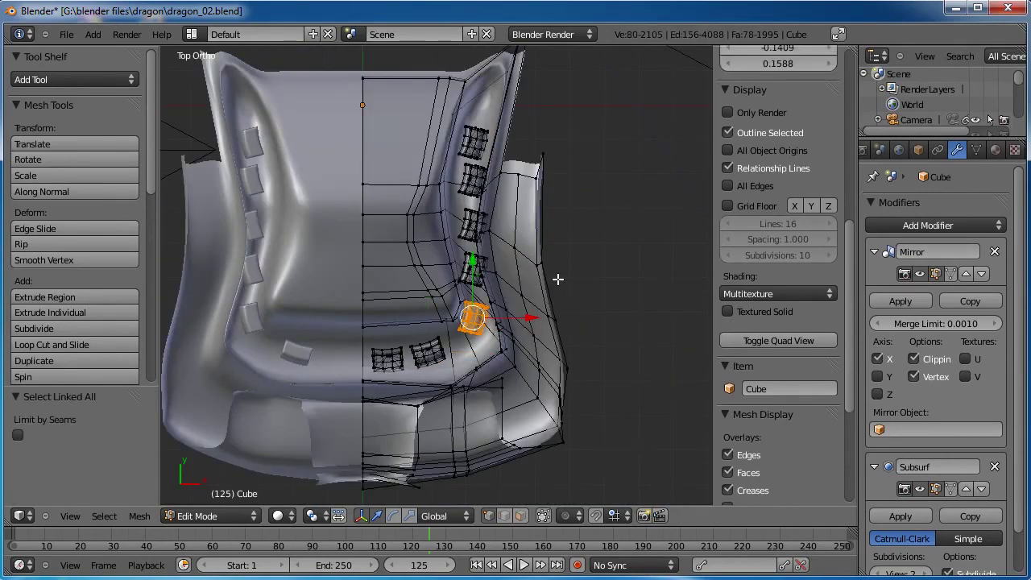
key("r")
left_click(559, 314)
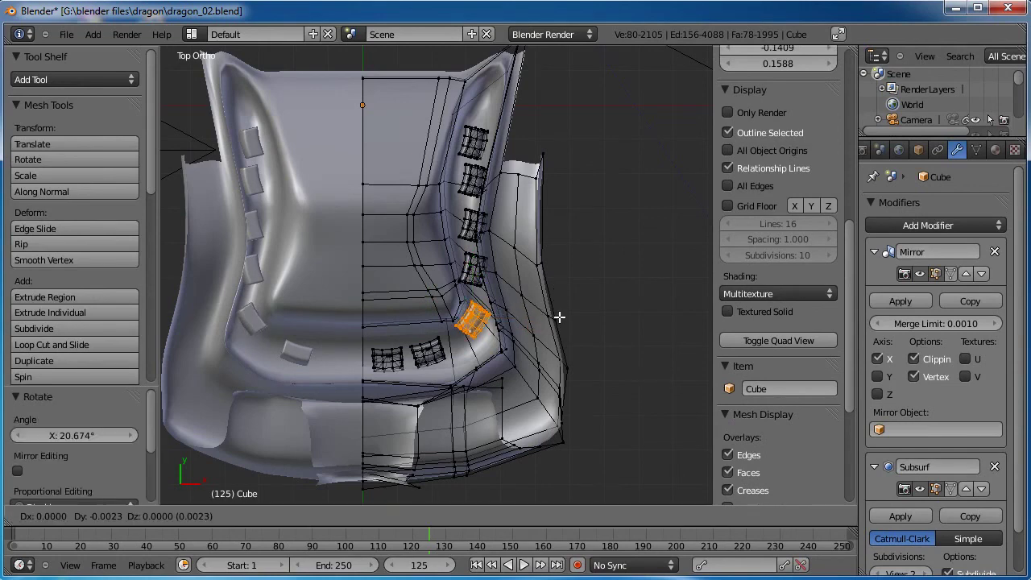
key("g")
left_click(553, 322)
key("r")
left_click(541, 322)
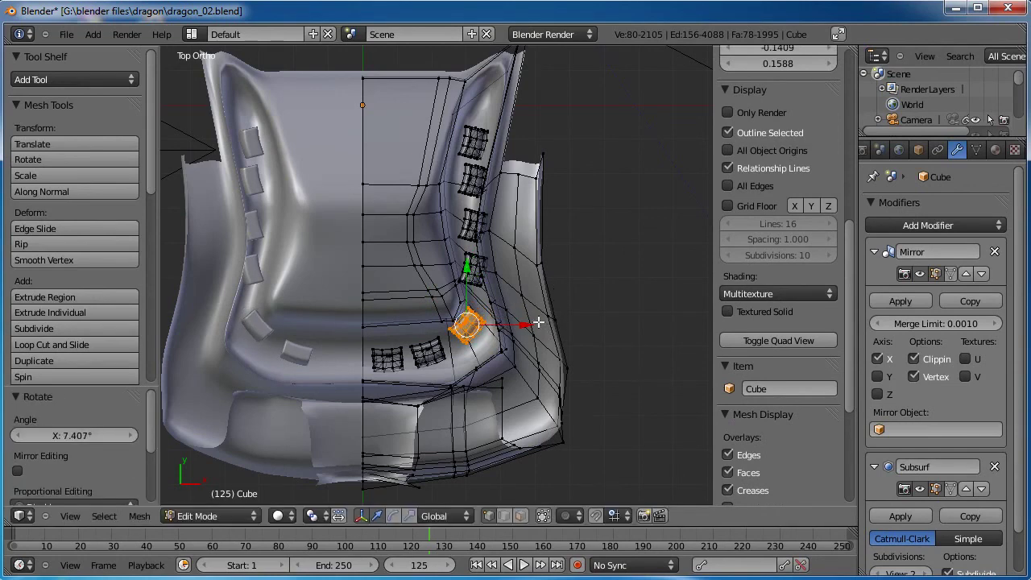
Select the whole fourth tooth, rotate it -32.771 degrees and move it -0.028 along Y toward the corner tooth.
right_click(476, 279)
key("ctrl+l")
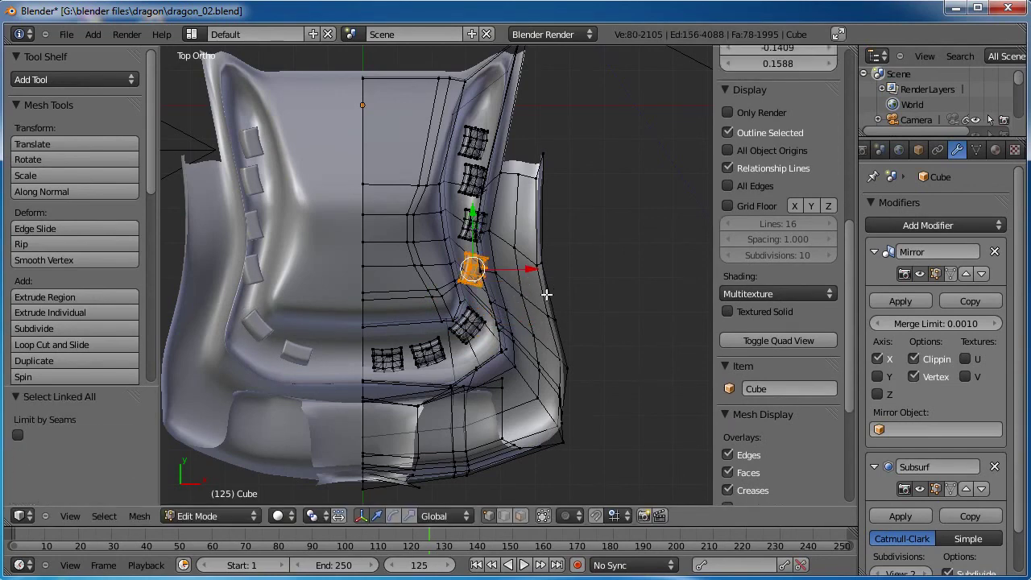
key("r")
left_click(529, 253)
key("g")
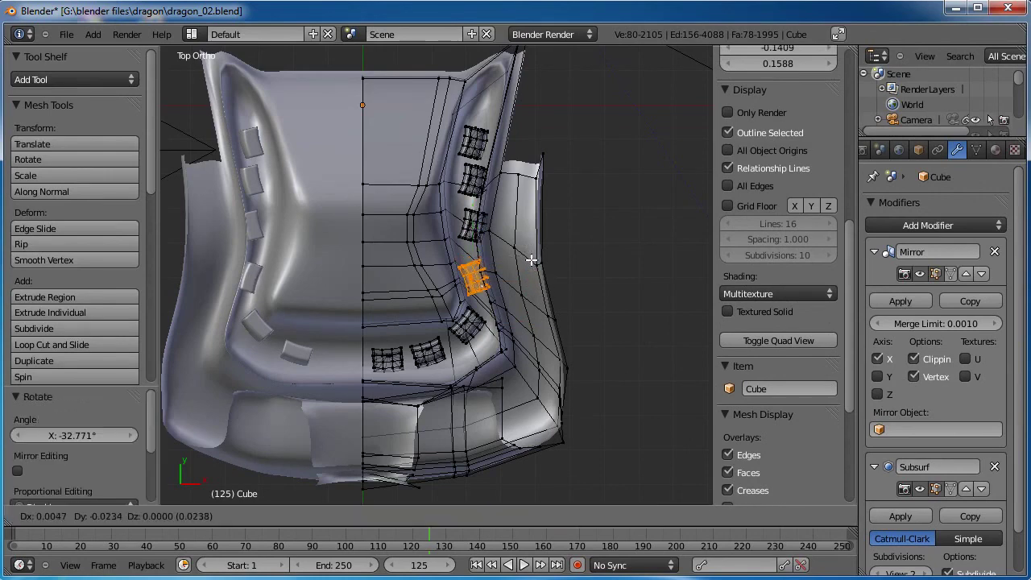
left_click(529, 262)
Select the whole fifth tooth, rotate it to follow the side gum and move it slightly inward and forward.
middle_click_drag(480, 115, 482, 166, "shift")
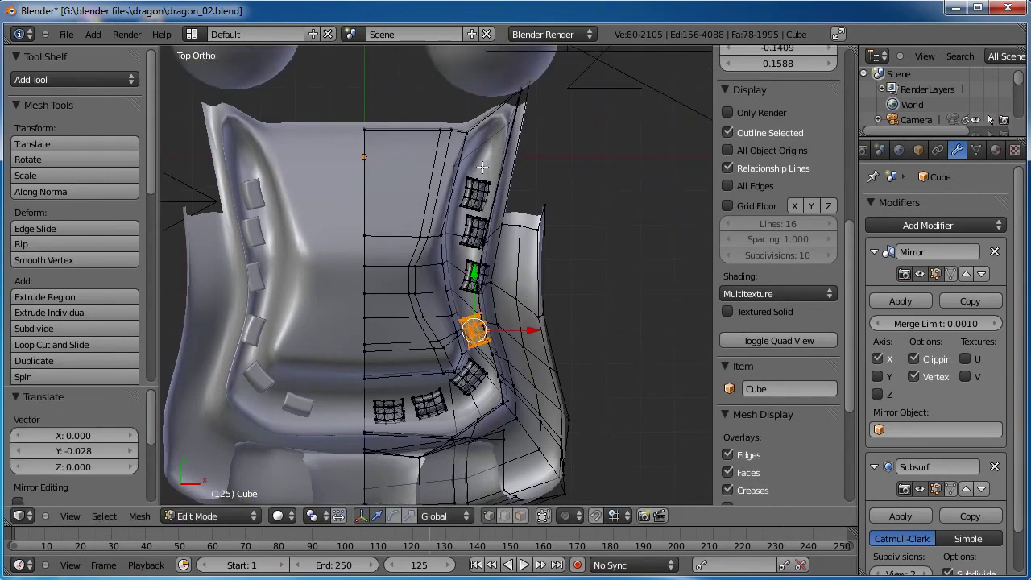
right_click(469, 287)
key("ctrl+l")
key("r")
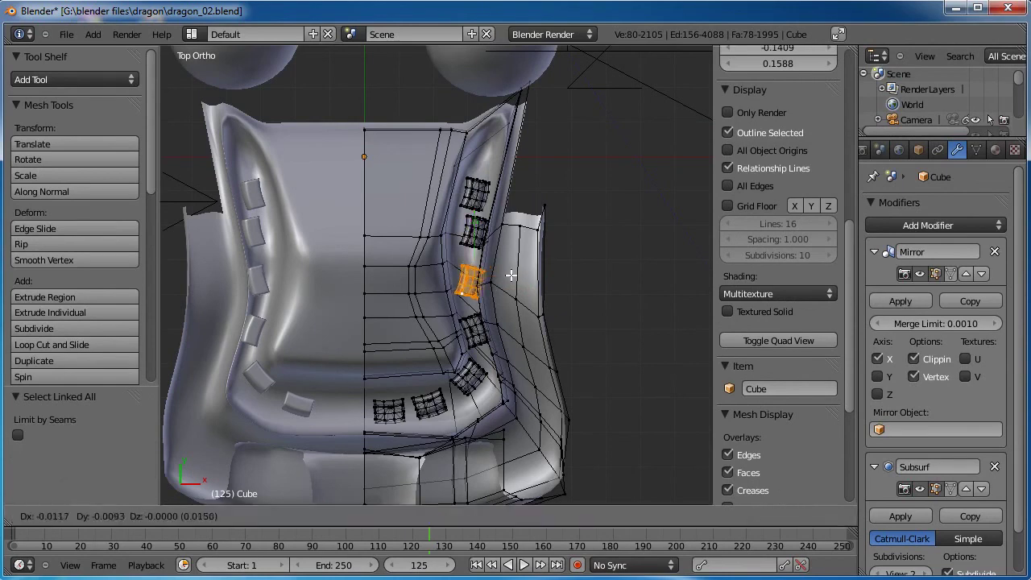
left_click(509, 256)
key("g")
left_click(506, 260)
Move the whole sixth tooth -0.026 in X and -0.012 in Y, rotate it to match the gum and deselect everything.
right_click(468, 244)
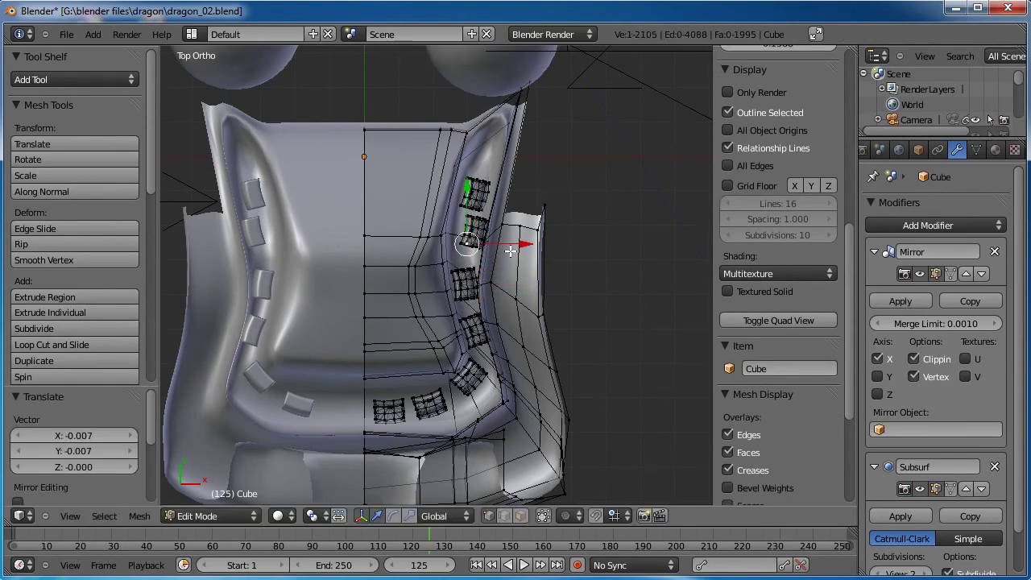
key("ctrl+l")
key("g")
left_click(541, 251)
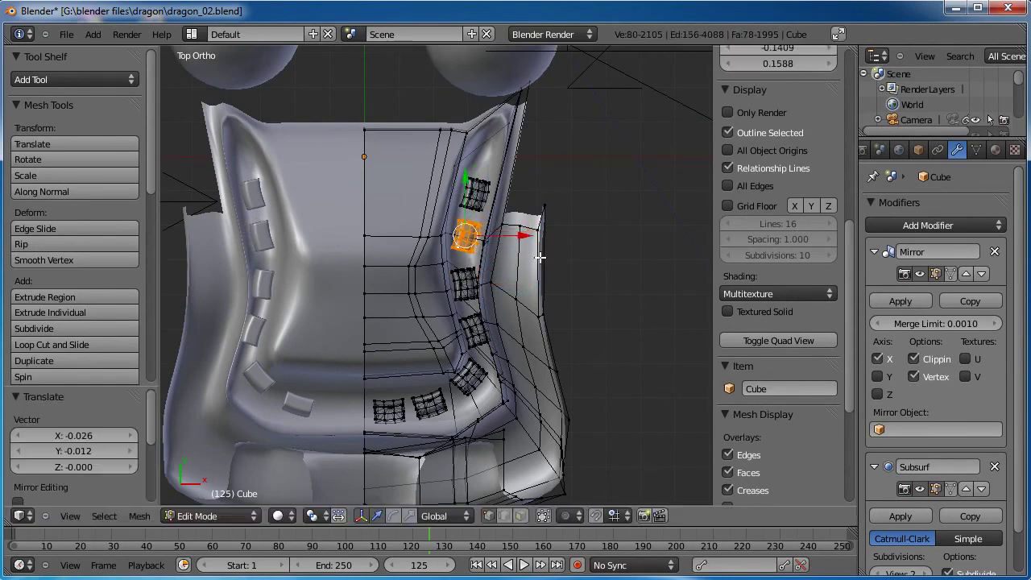
key("r")
left_click(540, 243)
key("a")
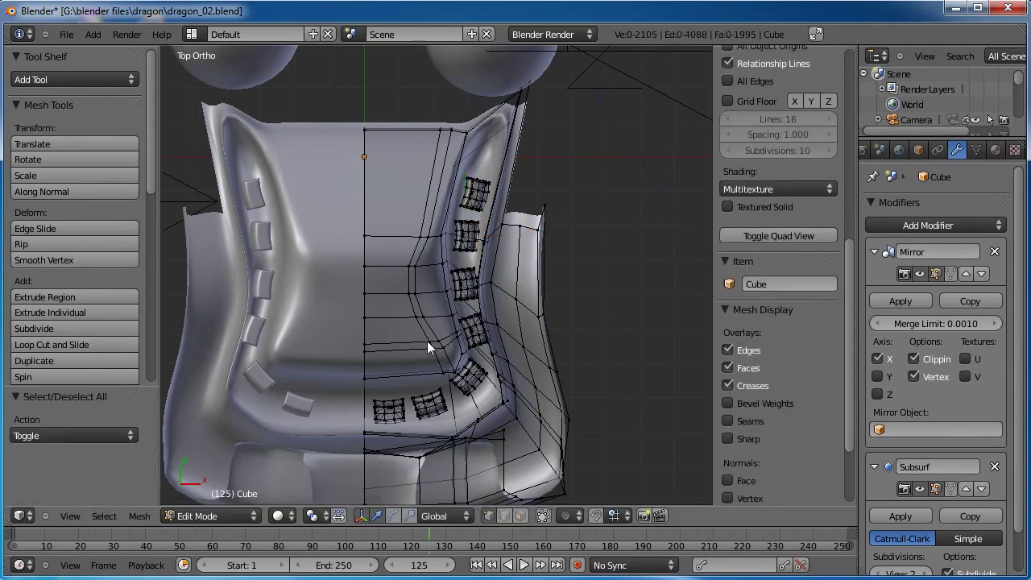
Inspect the tooth row from below, scale the whole fourth tooth to 0.748 and shift it 0.008 along X.
key("Tab")
scroll(388, 416, "up", 2)
middle_click_drag(389, 415, 531, 302)
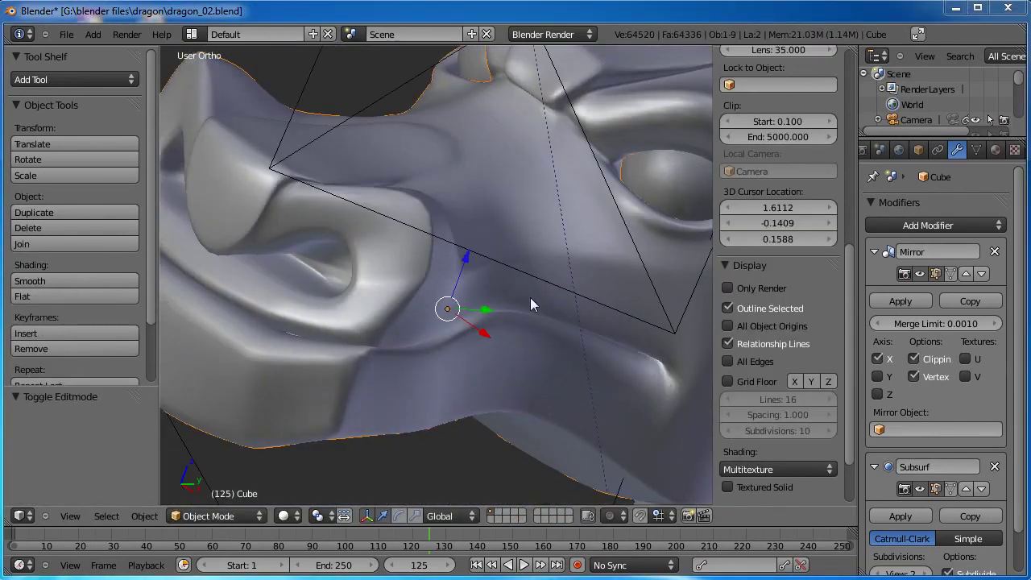
key("Tab")
middle_click_drag(402, 279, 438, 267)
middle_click_drag(576, 327, 409, 243)
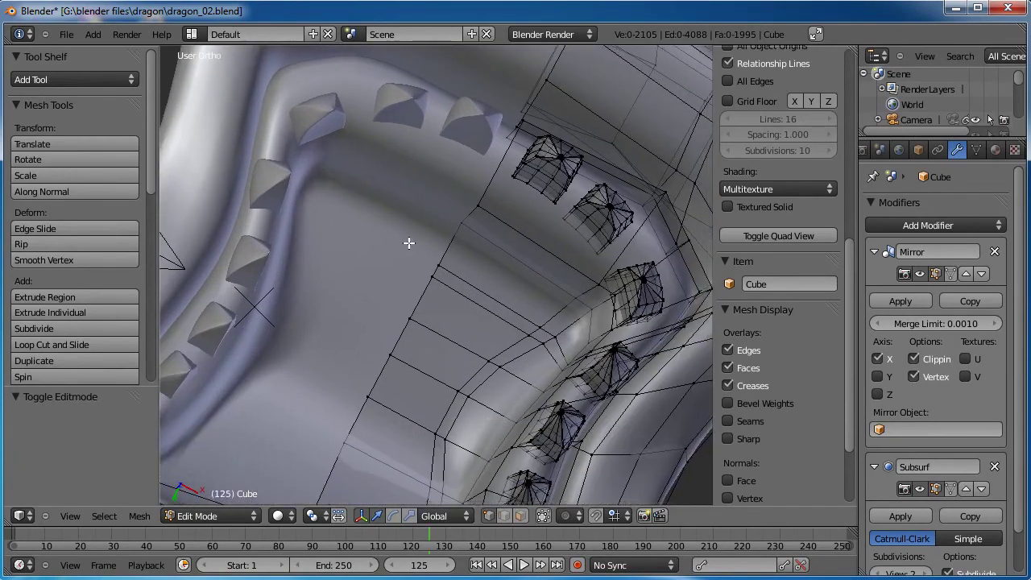
right_click(615, 360)
key("ctrl+l")
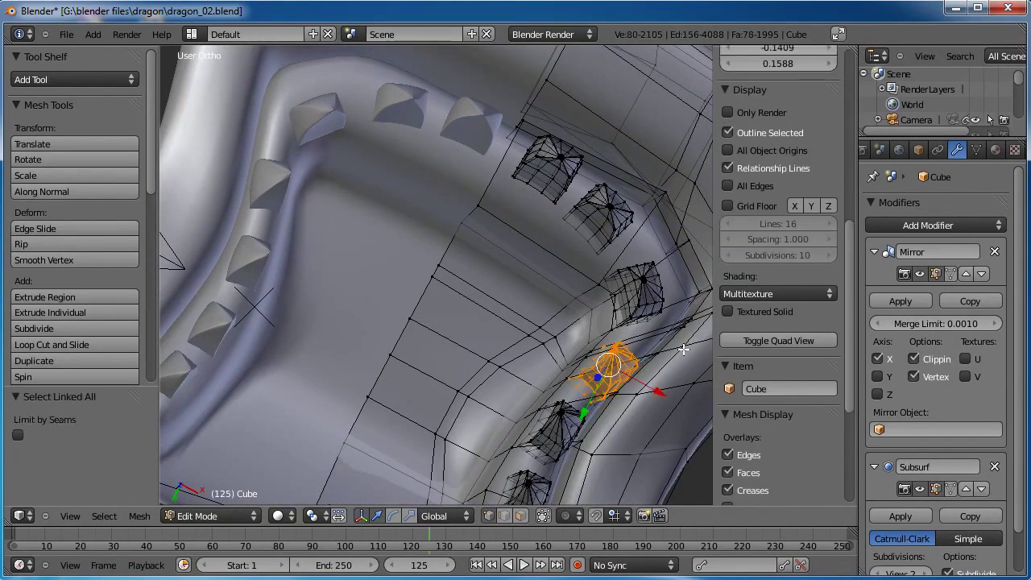
key("s")
left_click(665, 356)
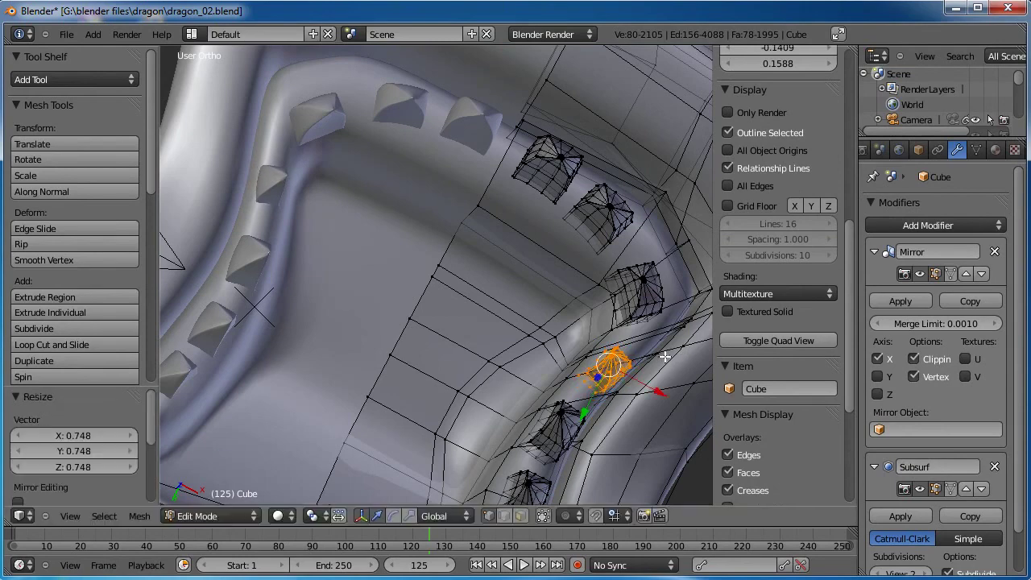
key("g")
key("x")
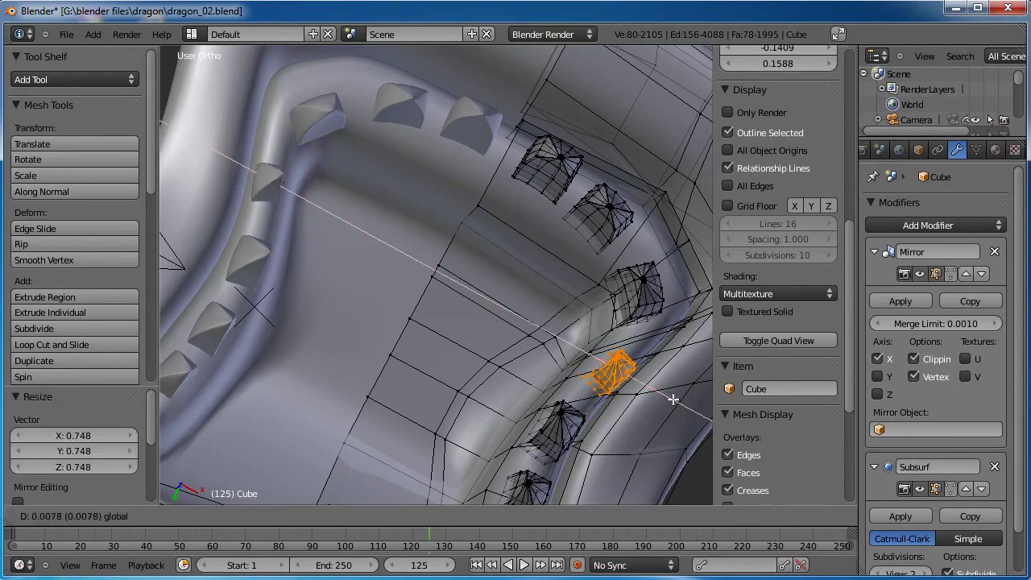
left_click(657, 403)
Rotate the whole fifth tooth slightly, scale it to 0.898 and shift it 0.008 along X to centre it on the gum.
right_click(564, 419)
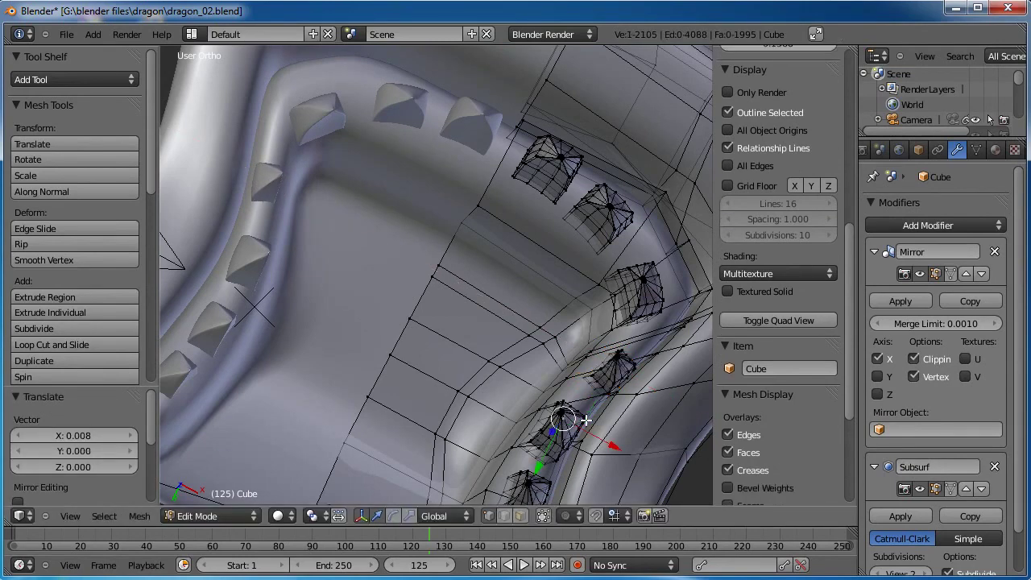
key("ctrl+l")
key("r")
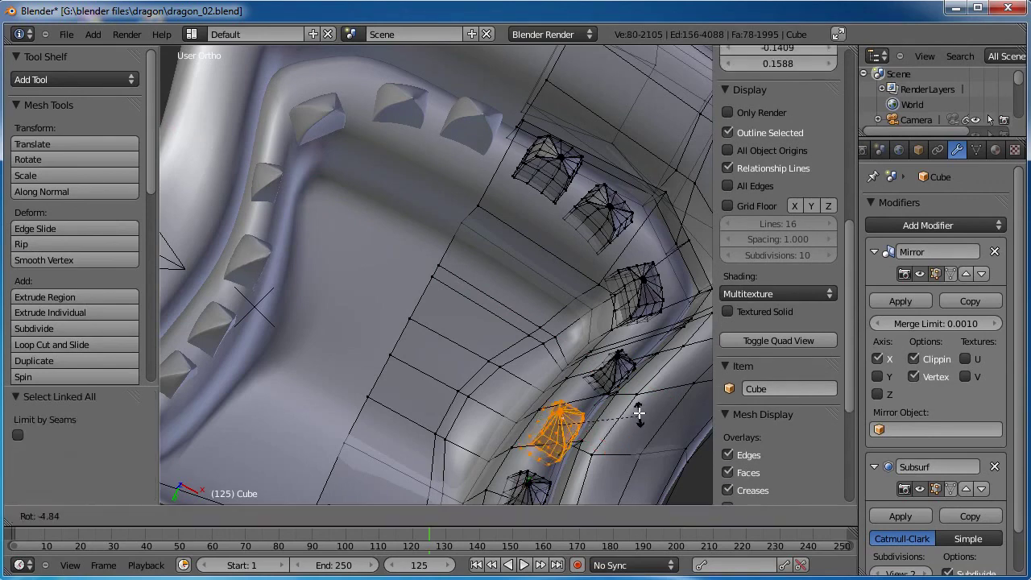
left_click(638, 412)
key("s")
left_click(620, 423)
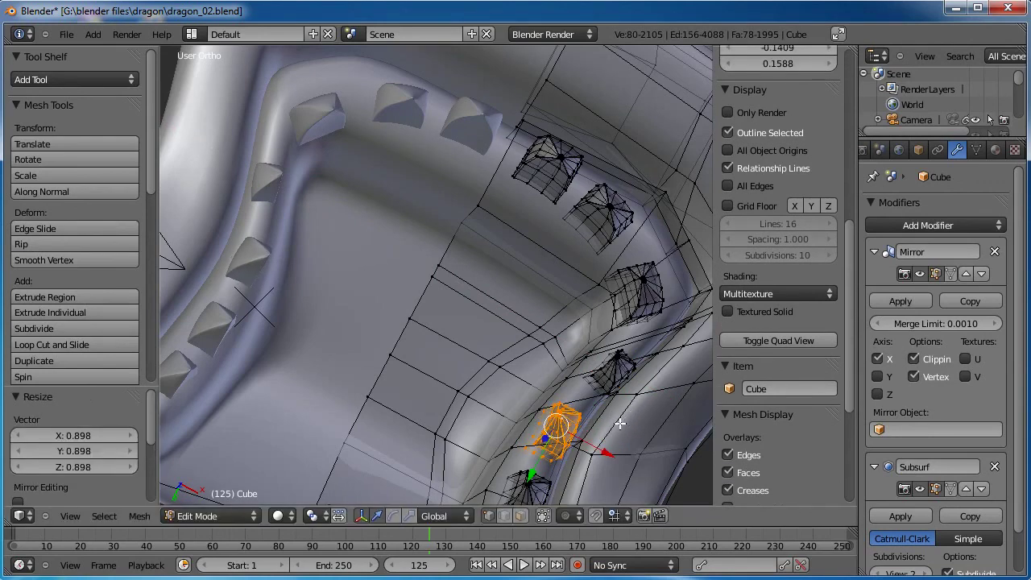
key("g")
key("x")
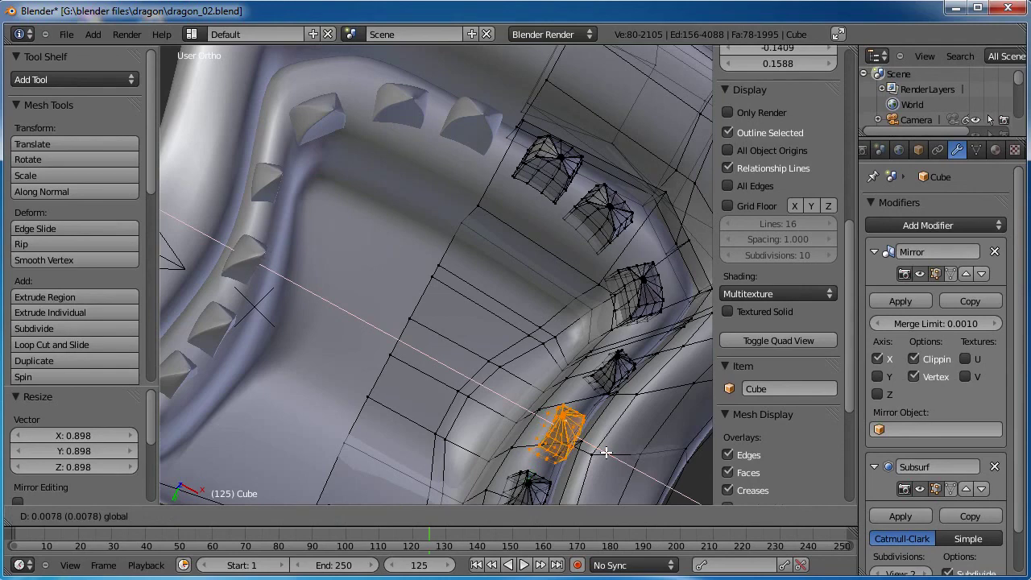
left_click(606, 453)
Move the whole sixth tooth 0.016 in X and 0.005 in Y, and rotate it -6.121 degrees.
middle_click_drag(510, 427, 567, 392)
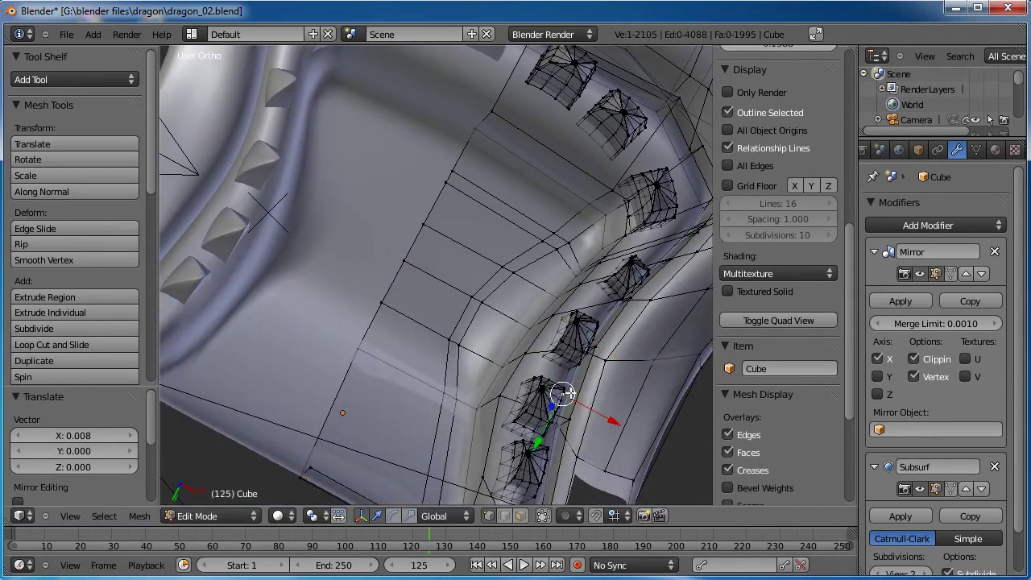
key("l")
key("g")
left_click(635, 335)
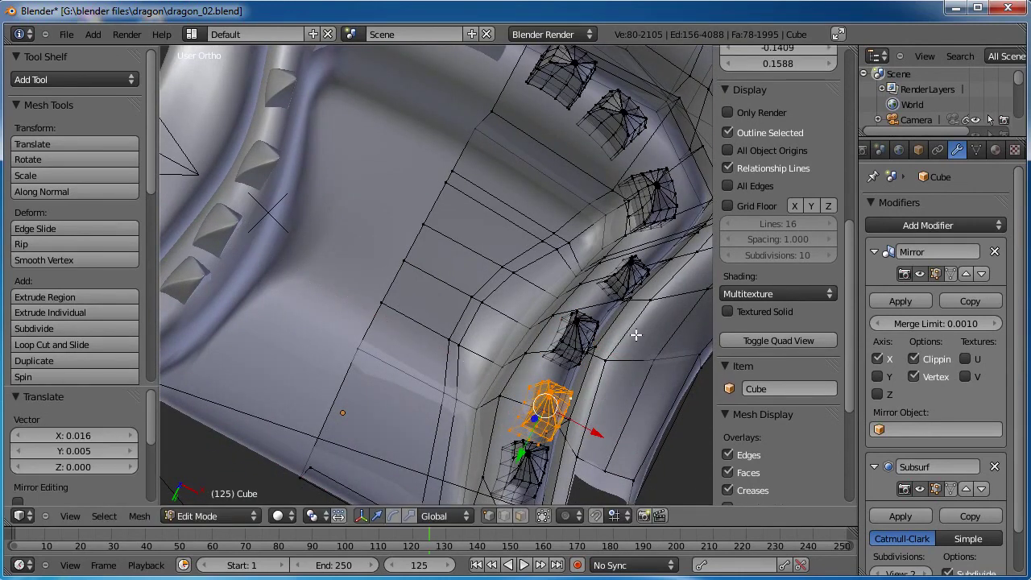
key("r")
left_click(622, 329)
Select the whole rearmost tooth, rotate it 6.951 degrees and shift it about 0.009 along X.
middle_click_drag(621, 329, 616, 303)
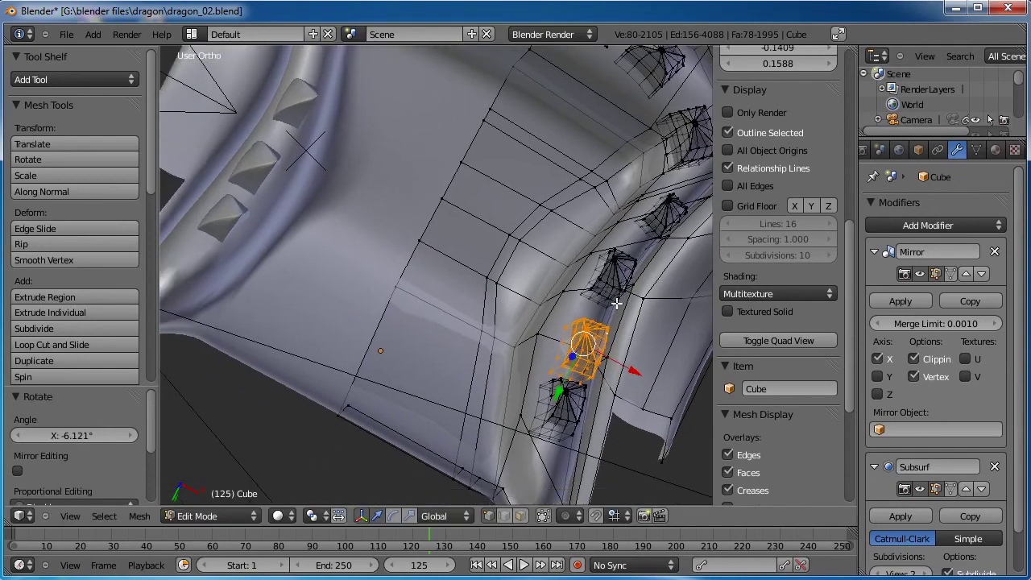
right_click(572, 419)
key("ctrl+l")
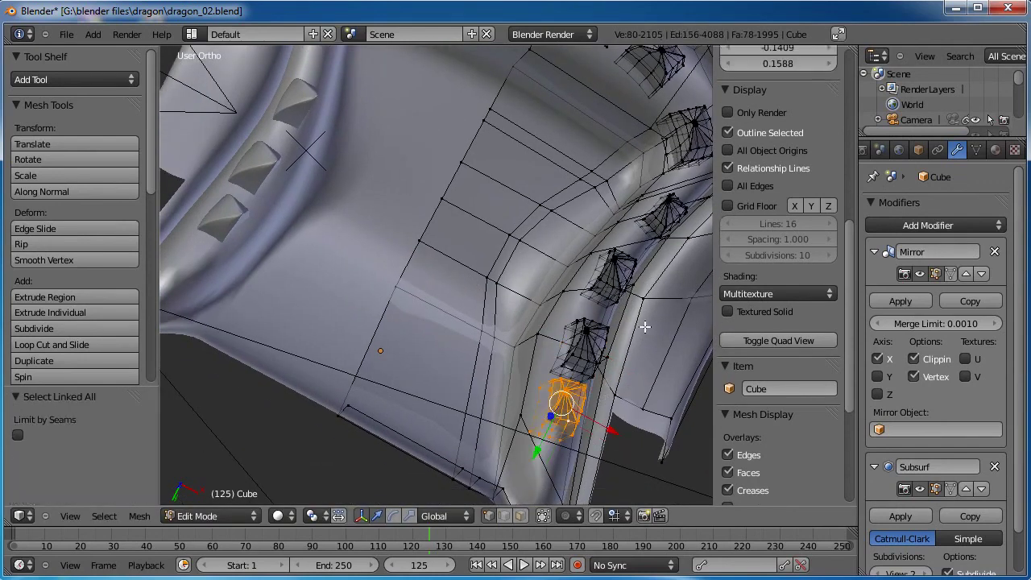
key("r")
left_click(646, 371)
key("g")
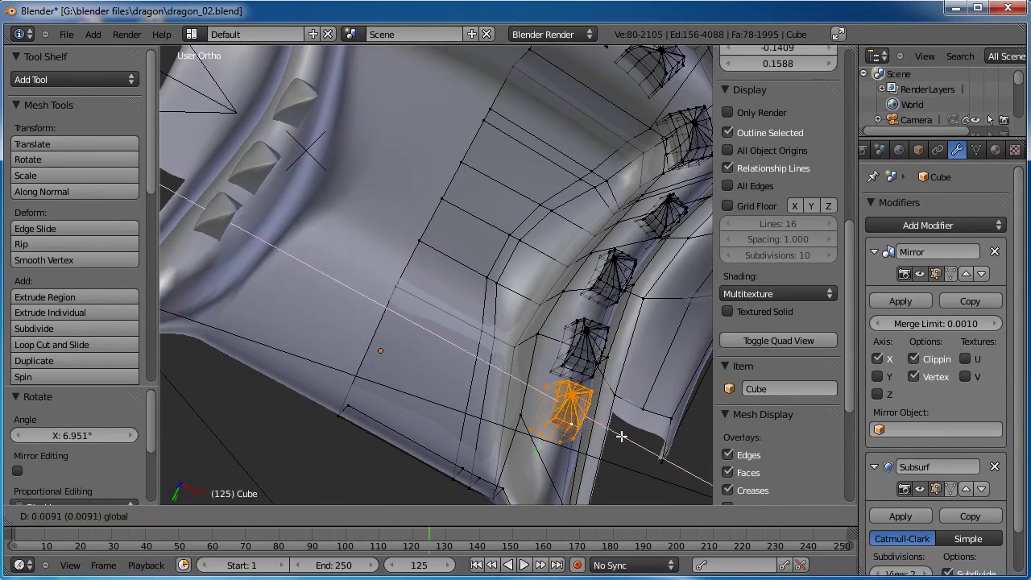
left_click(616, 430)
Move the whole third tooth forward and outward into the gum's corner and rotate it 8.44 degrees.
middle_click_drag(616, 429, 448, 338)
middle_click_drag(452, 221, 434, 251)
right_click(561, 325)
key("ctrl+l")
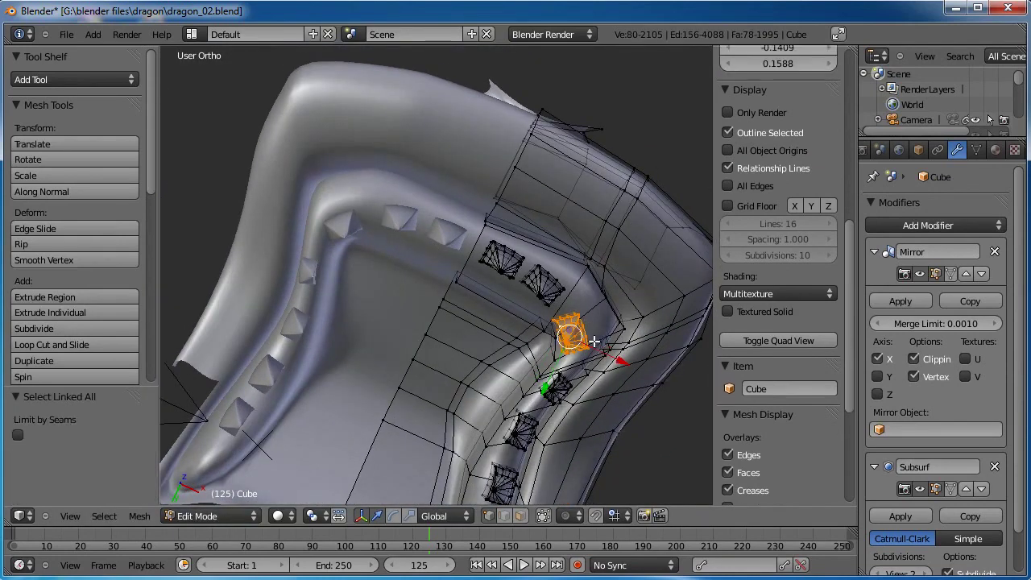
left_click_drag(550, 378, 555, 367)
left_click_drag(624, 349, 630, 352)
left_click(648, 319)
key("r")
left_click(654, 328)
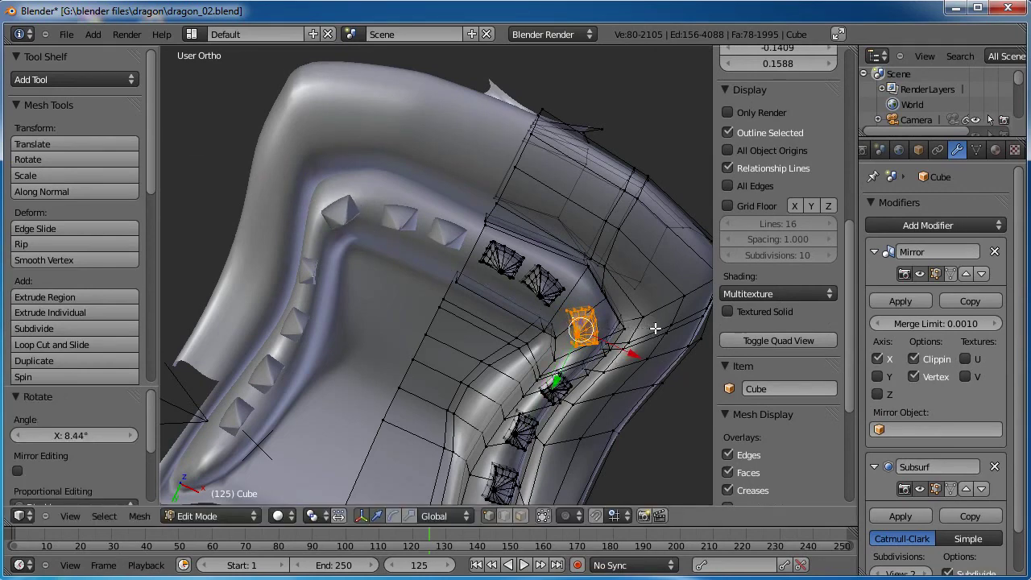
Move the whole fourth tooth -0.014 along Y toward the corner tooth and rotate it -9.277 degrees.
right_click(577, 384)
key("ctrl+l")
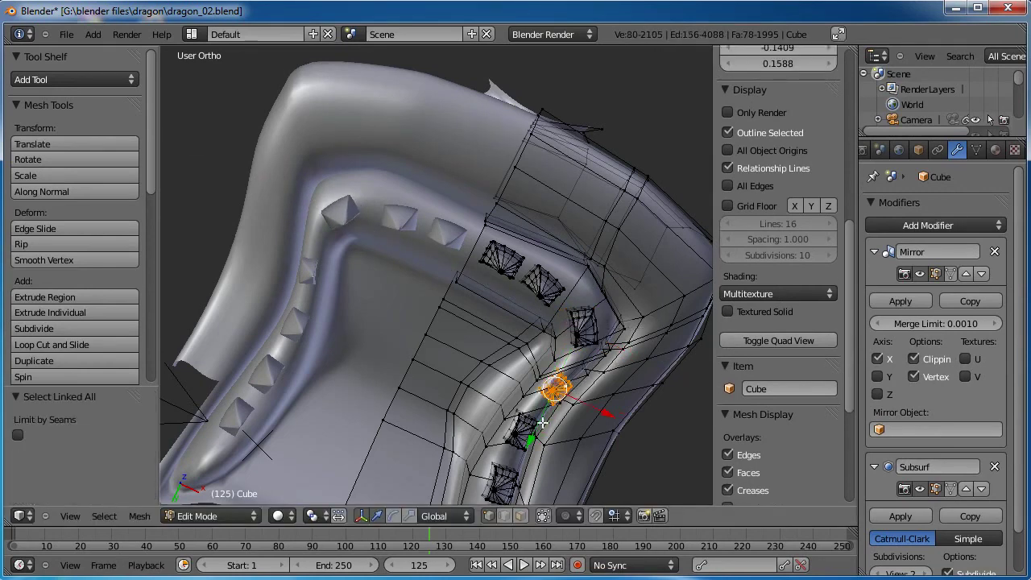
key("g")
key("y")
left_click(611, 393)
key("r")
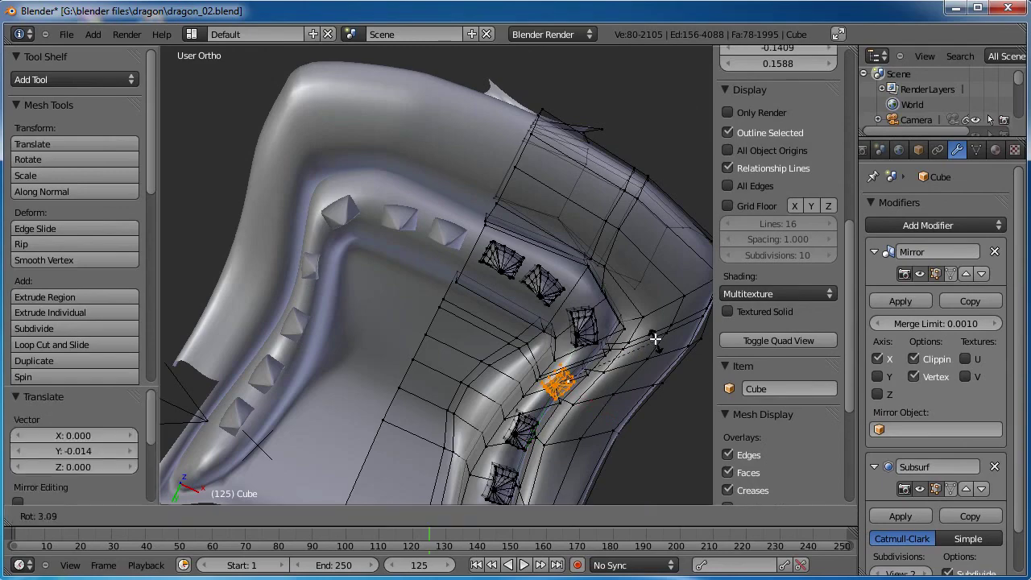
left_click(646, 325)
middle_click_drag(647, 325, 488, 275)
middle_click_drag(504, 382, 464, 261)
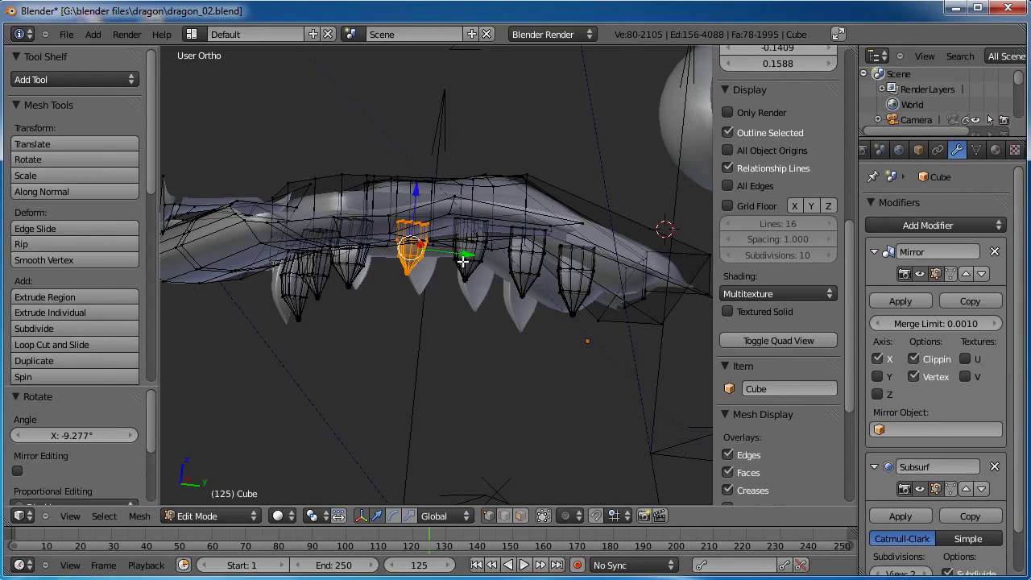
Duplicate the selected upper tooth and place the copy well below the front of the upper gum in side view.
key("KP_3")
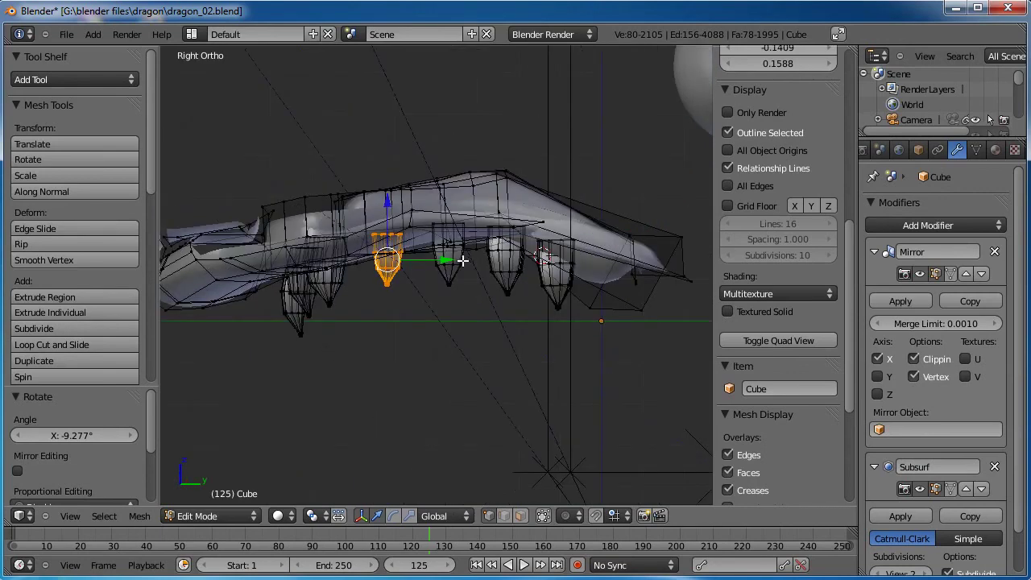
middle_click_drag(463, 260, 480, 184, "shift")
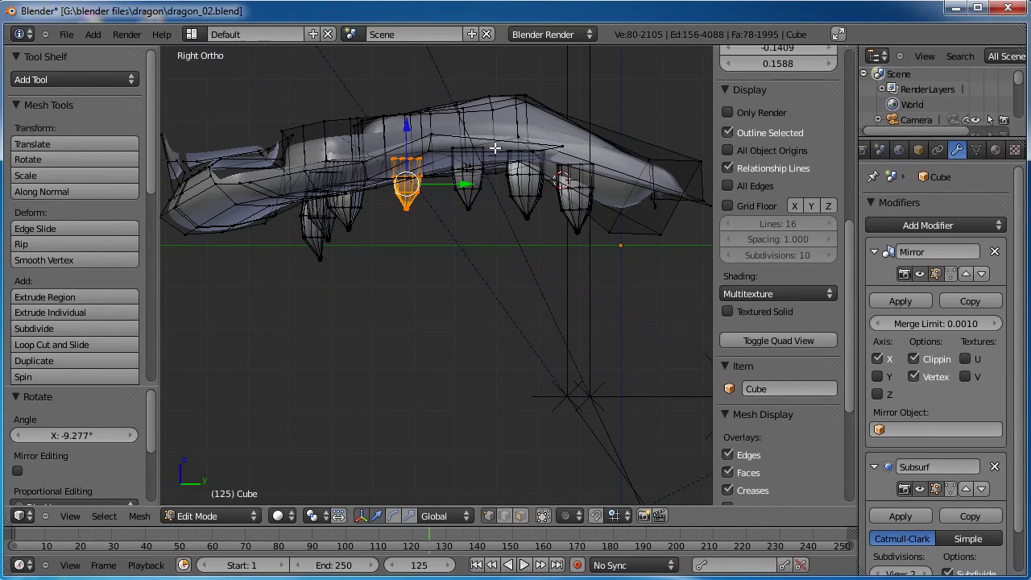
key("g")
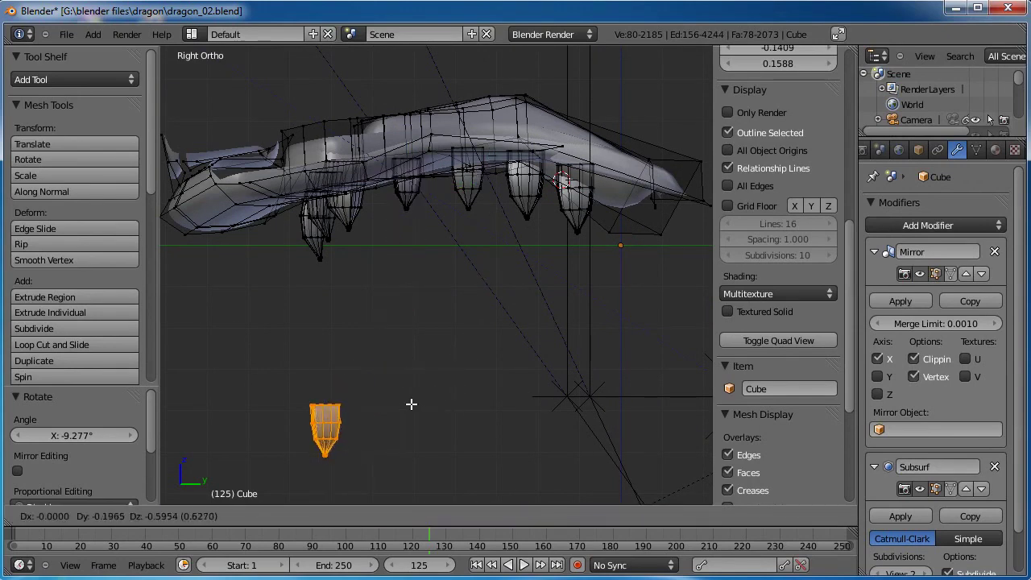
left_click(340, 395)
scroll(414, 297, "down", 2)
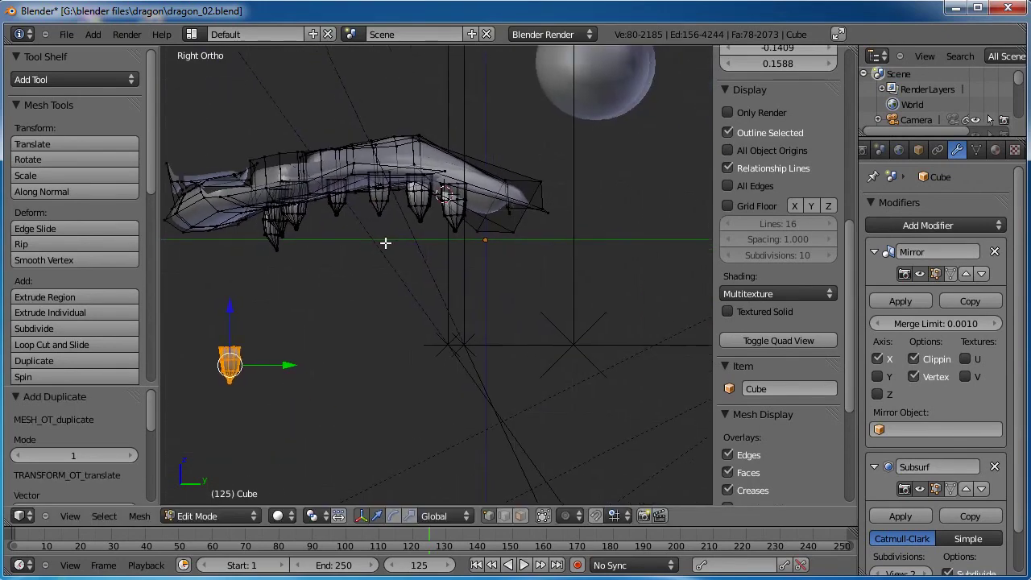
key("g")
left_click(375, 292)
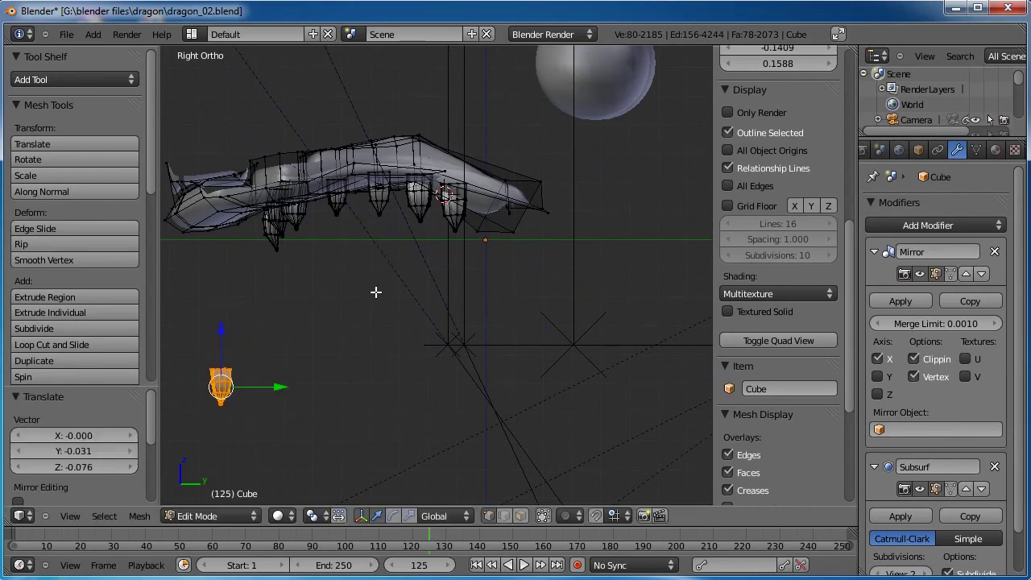
Reveal all hidden geometry, deselect the front part of the snout and jaws, and hide the rest of the head and body.
key("alt+h")
scroll(375, 292, "down", 4)
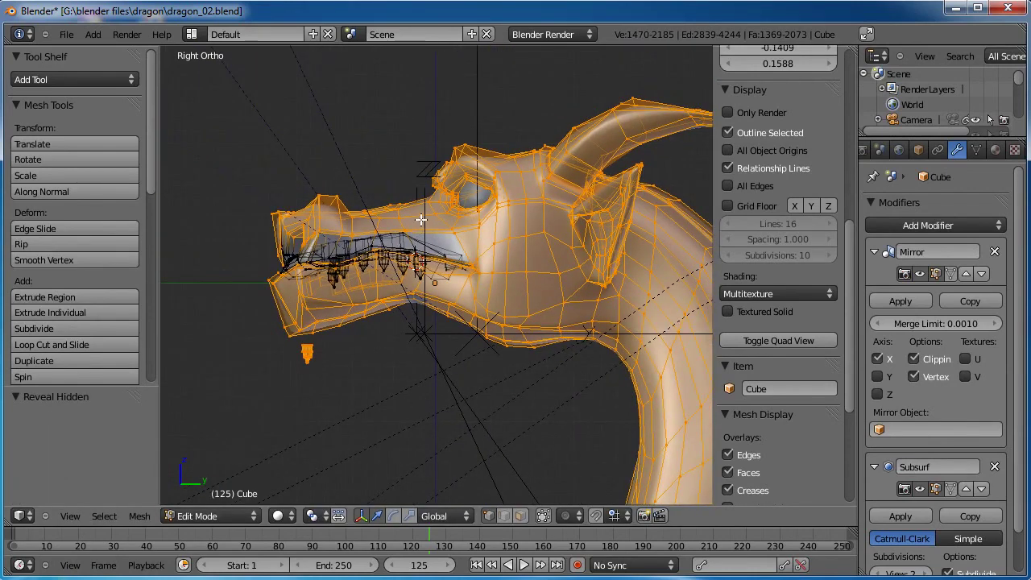
scroll(420, 219, "down", 2)
scroll(482, 235, "up", 4)
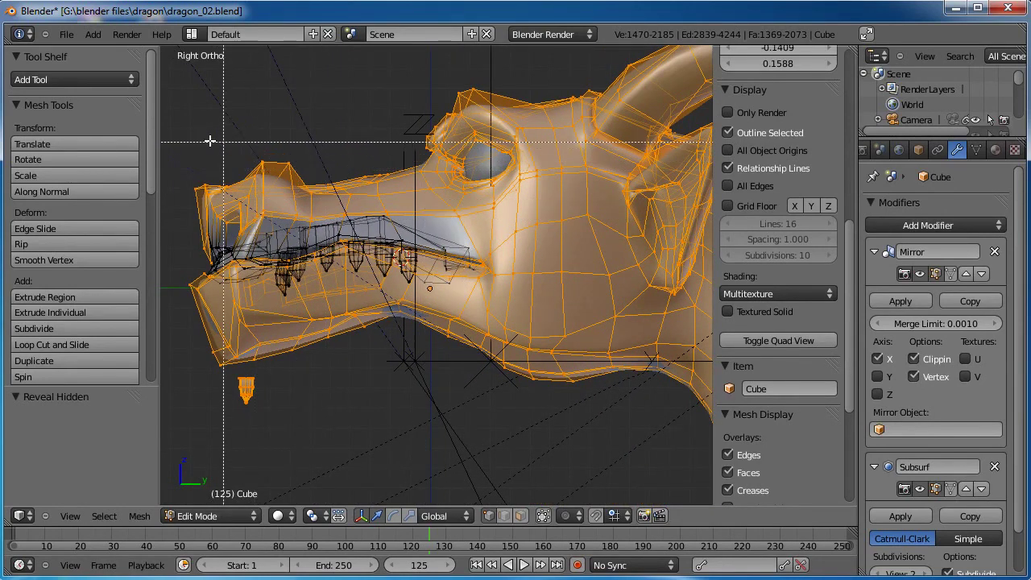
left_click_drag(186, 140, 419, 395)
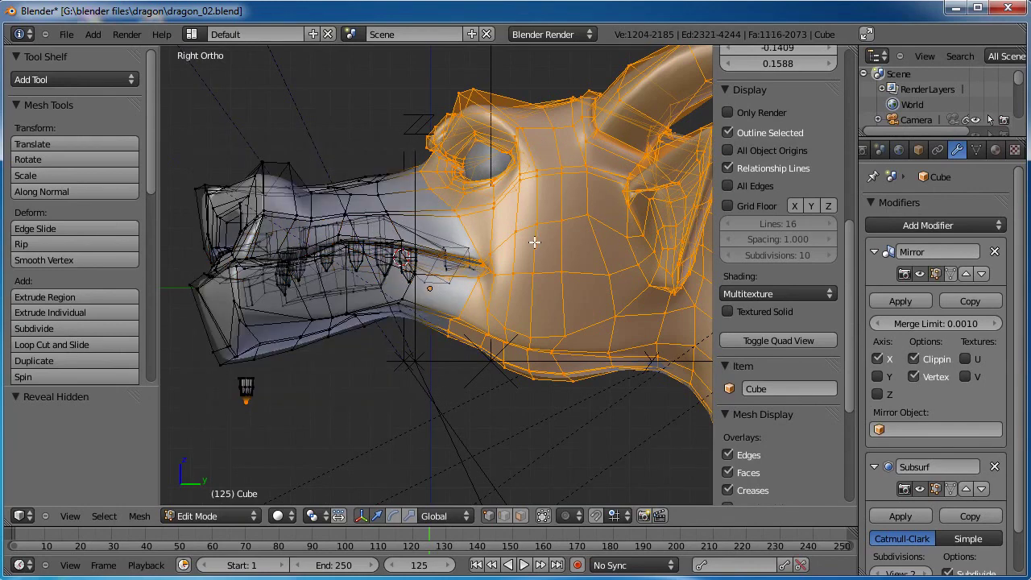
key("h")
Select the whole linked upper snout and hide it, leaving the lower jaw and the teeth exposed.
middle_click_drag(487, 225, 583, 218, "shift")
scroll(537, 218, "up", 2)
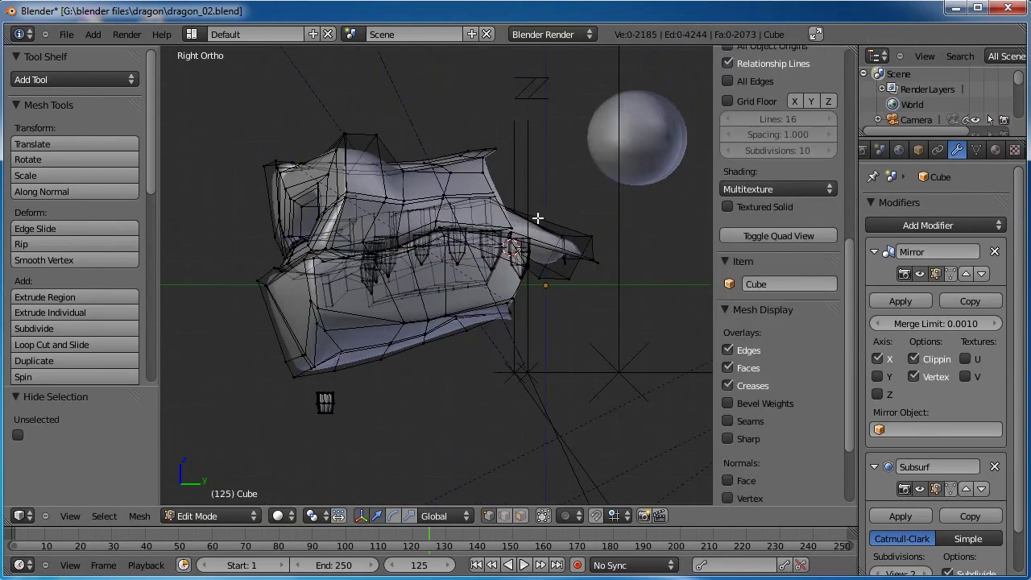
right_click(527, 117)
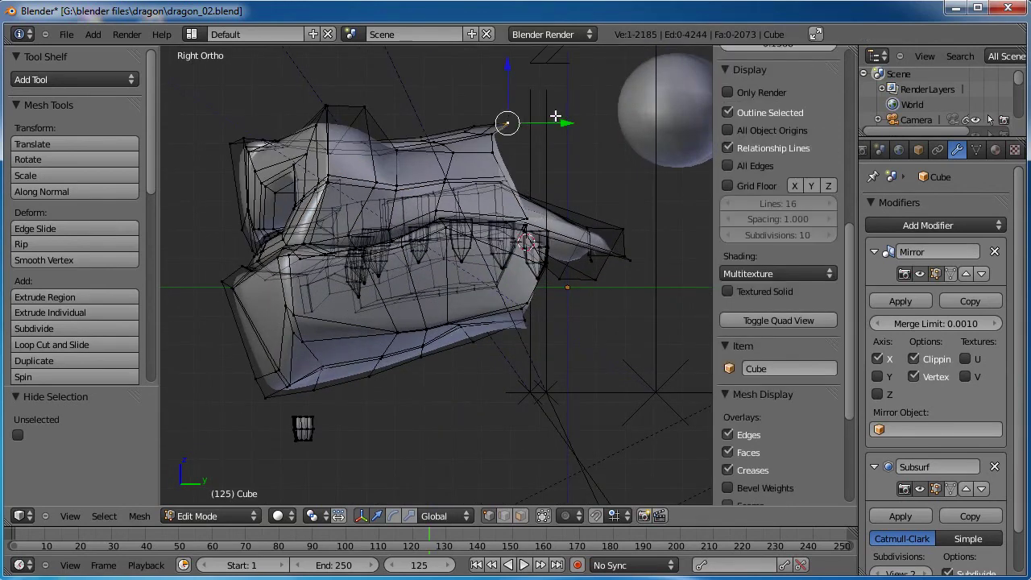
key("ctrl+l")
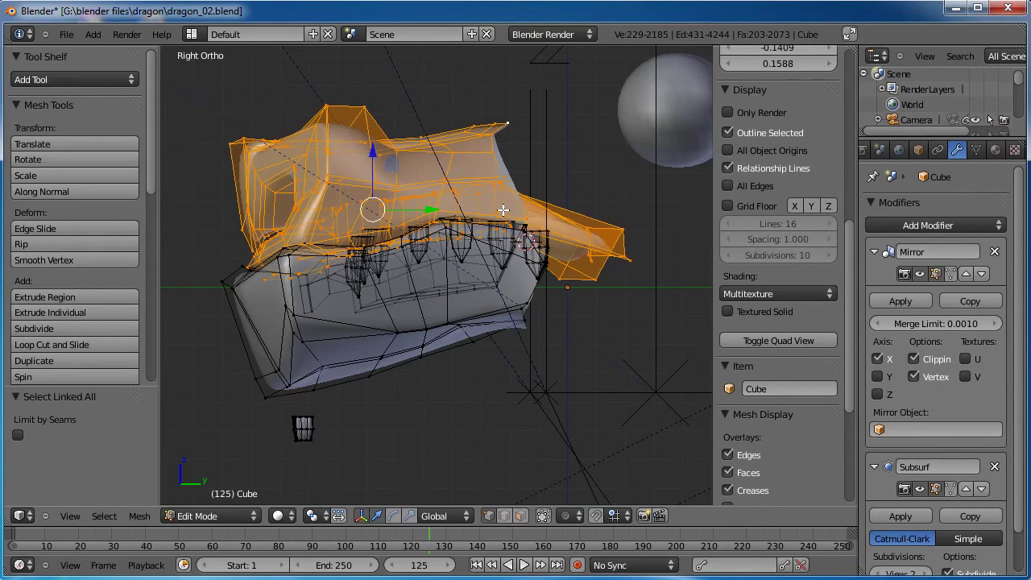
key("h")
middle_click_drag(502, 212, 367, 173)
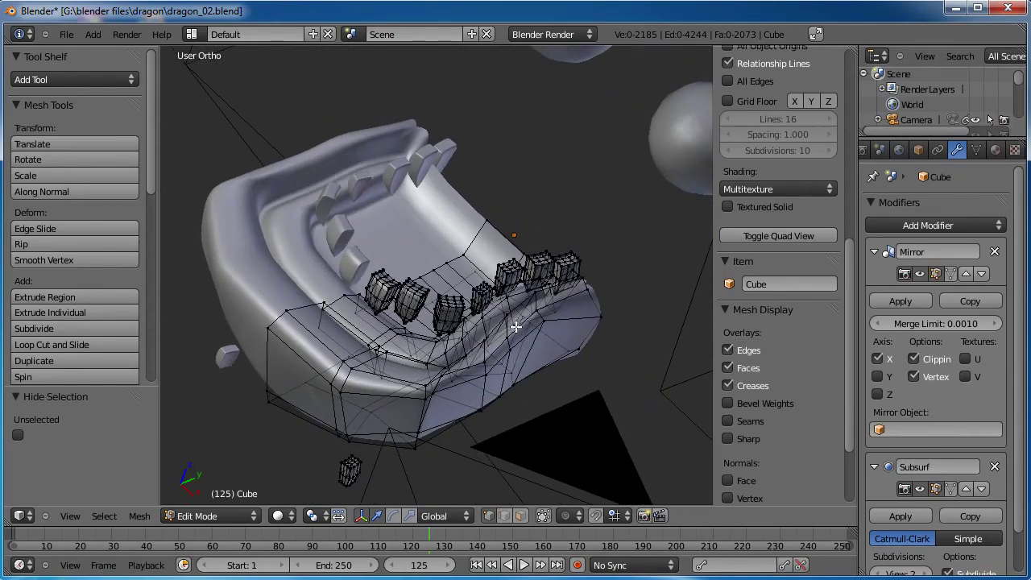
Select all linked geometry of the cut-off tooth copy beneath the lower jaw and delete its vertices.
middle_click_drag(516, 326, 486, 272)
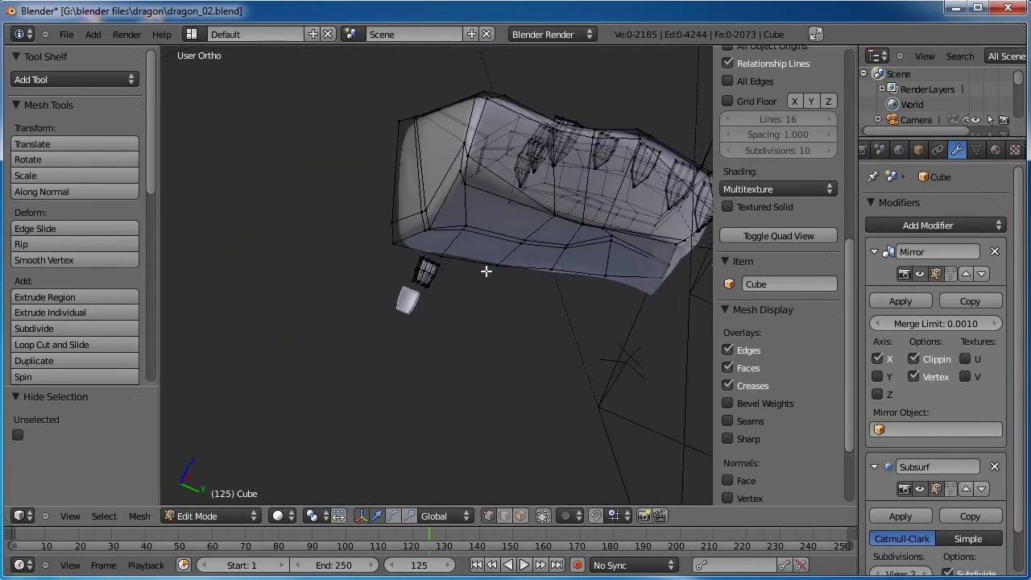
scroll(486, 272, "up", 4)
right_click(434, 282)
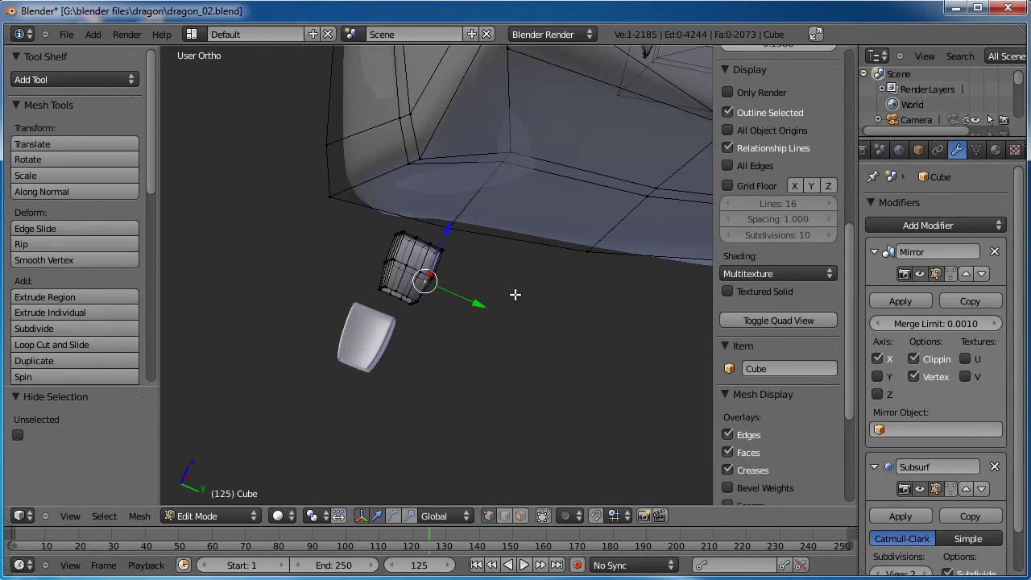
key("ctrl+l")
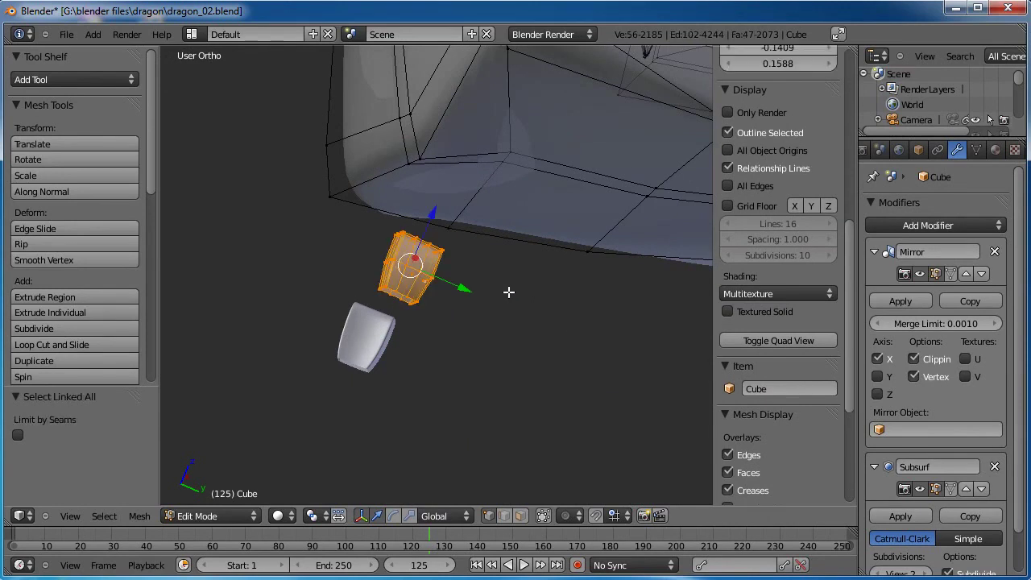
key("x")
left_click(507, 292)
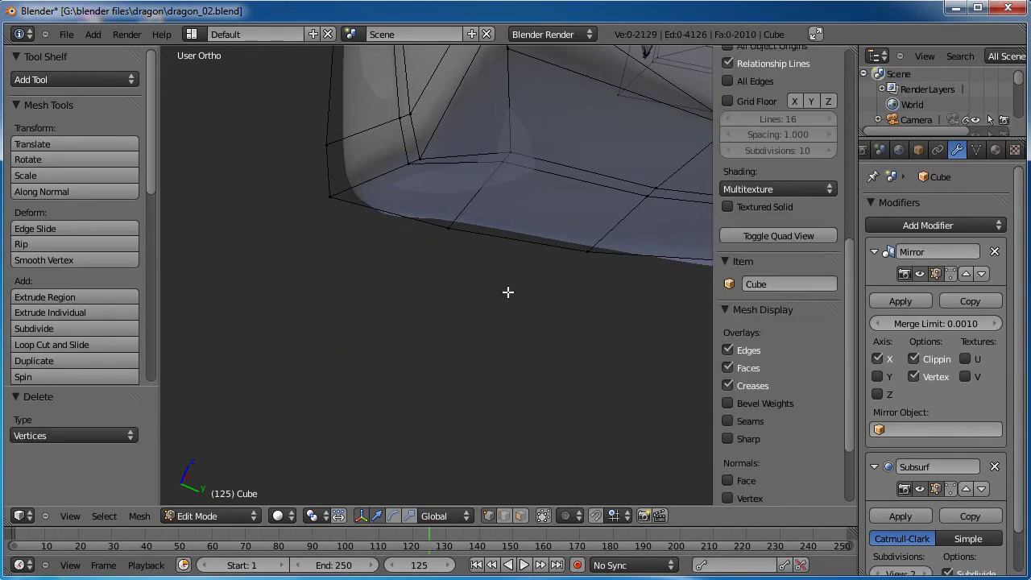
Select the whole rearmost upper tooth, duplicate it in place and flip the copy by scaling it -1 along Z.
scroll(405, 318, "down", 6)
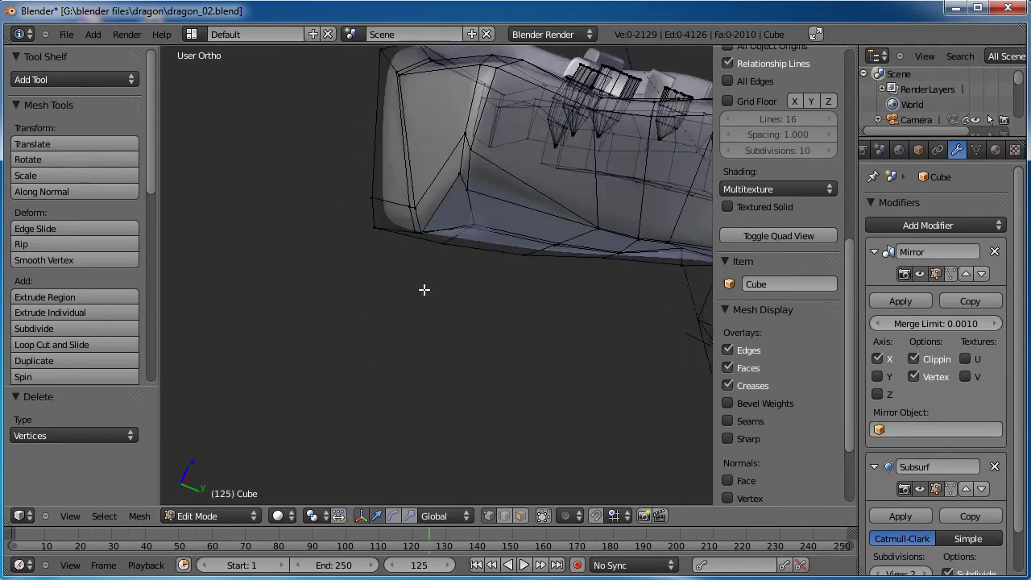
middle_click_drag(328, 368, 410, 350)
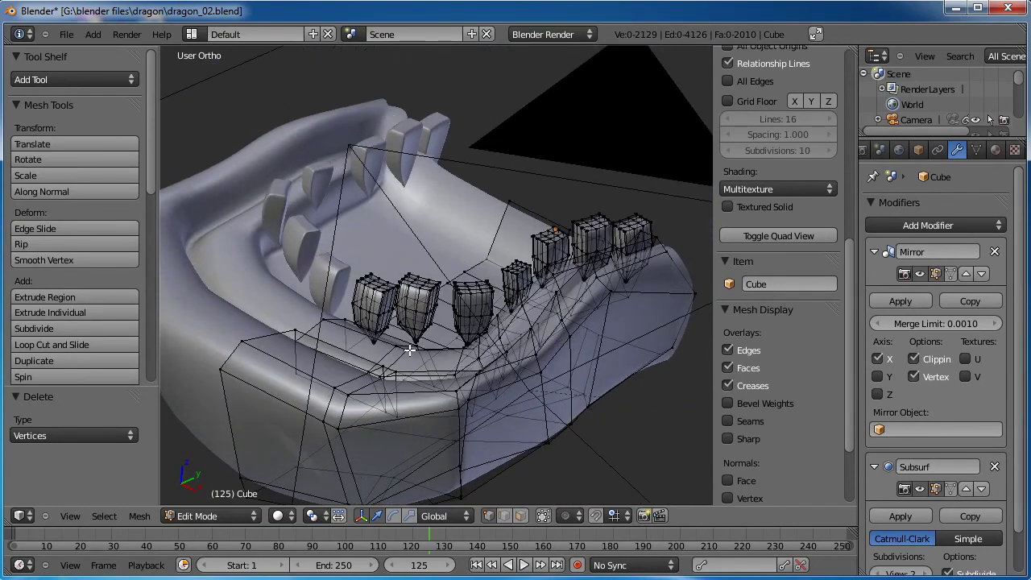
right_click(433, 277)
middle_click_drag(433, 276, 588, 280)
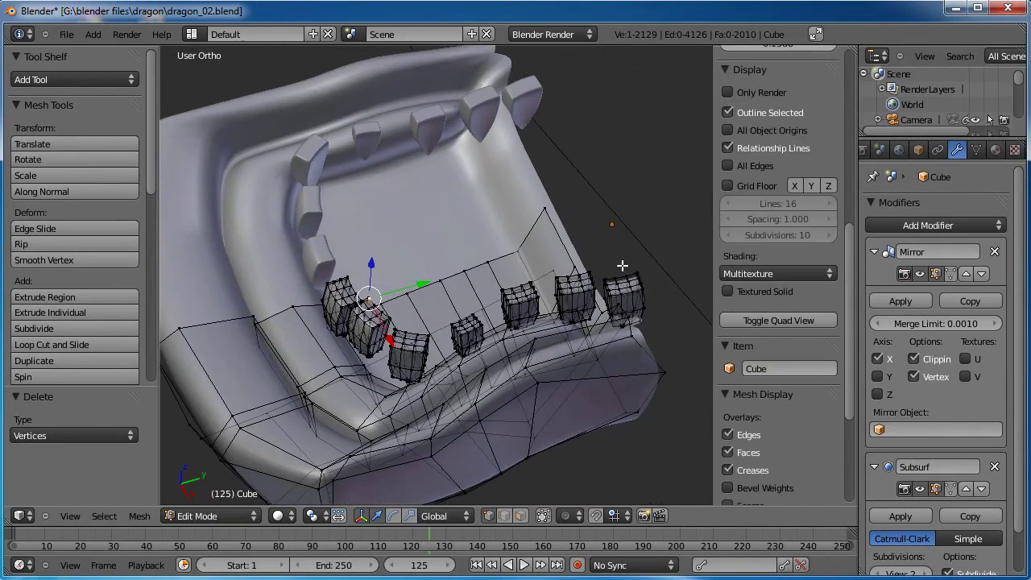
key("ctrl+l")
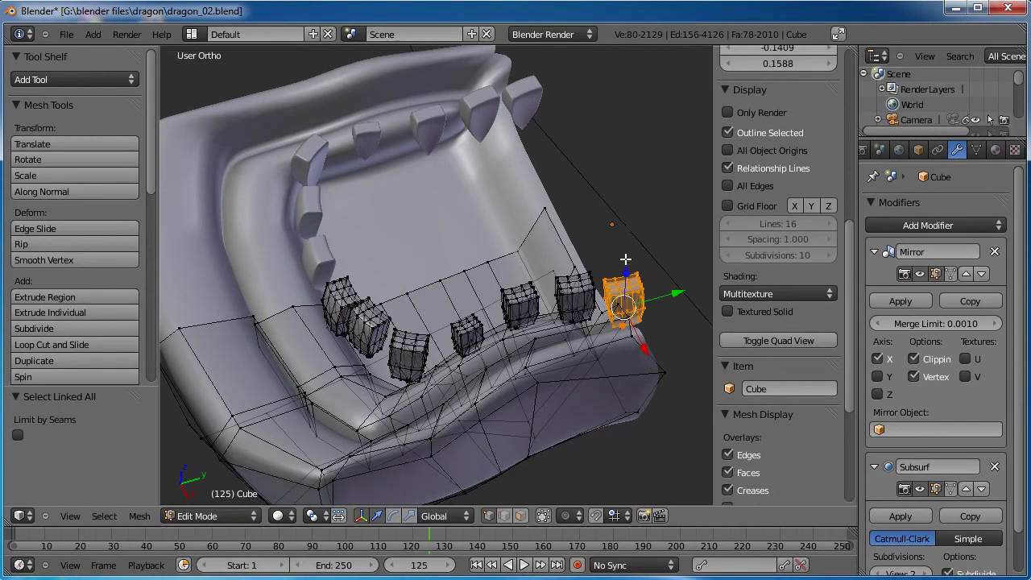
key("shift+d")
right_click(624, 258)
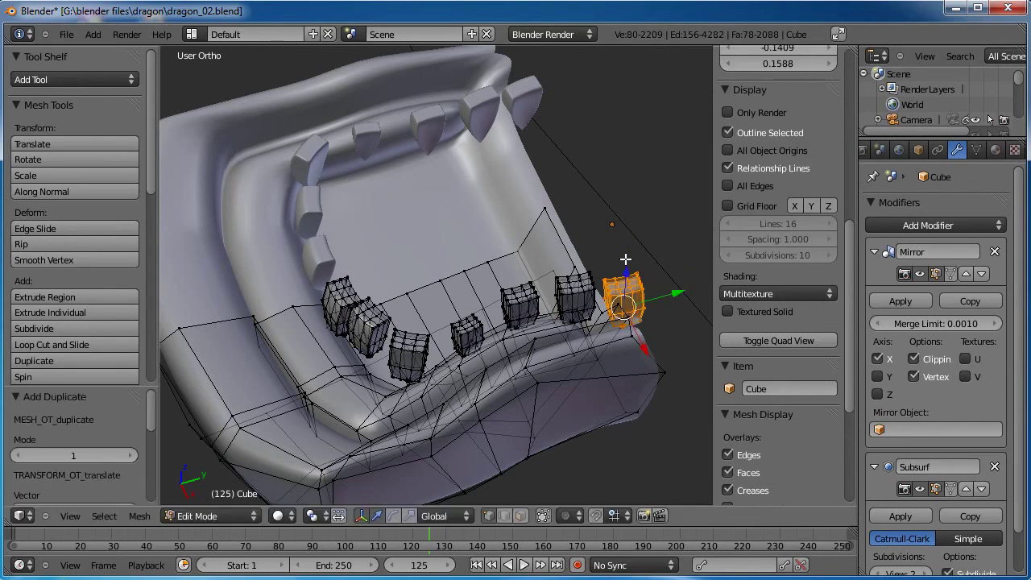
type("s")
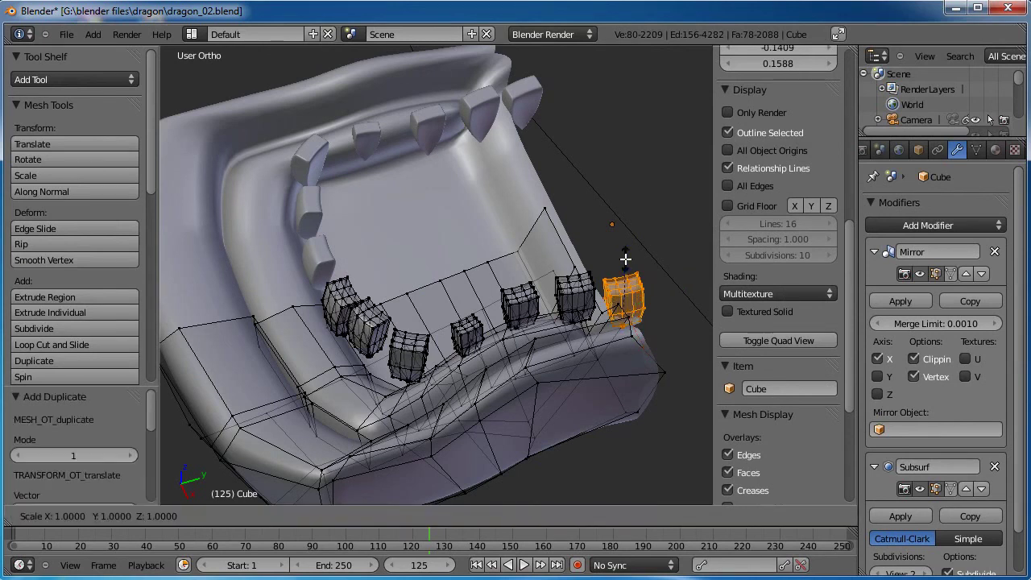
type("-1")
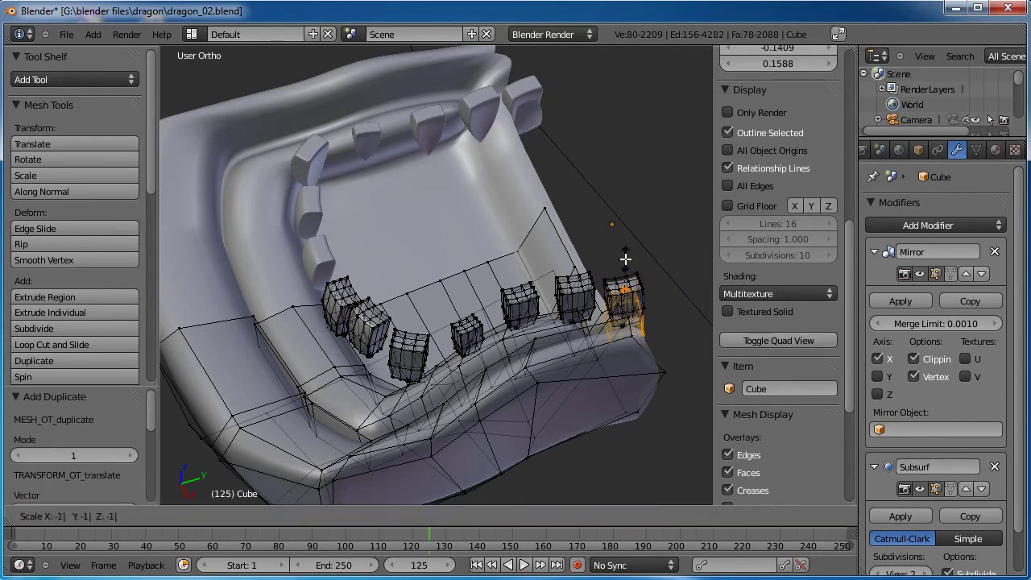
type("z")
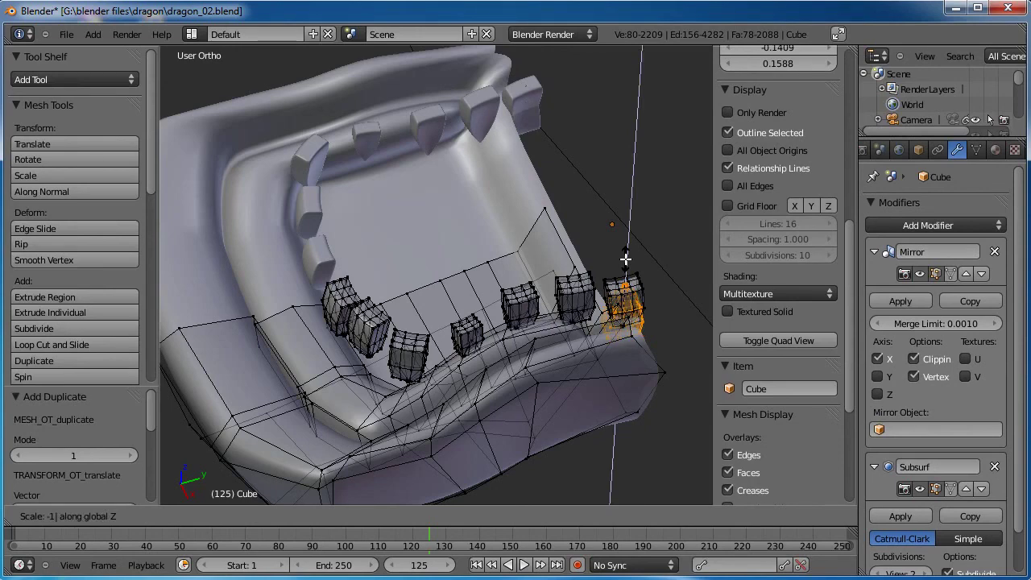
key("Return")
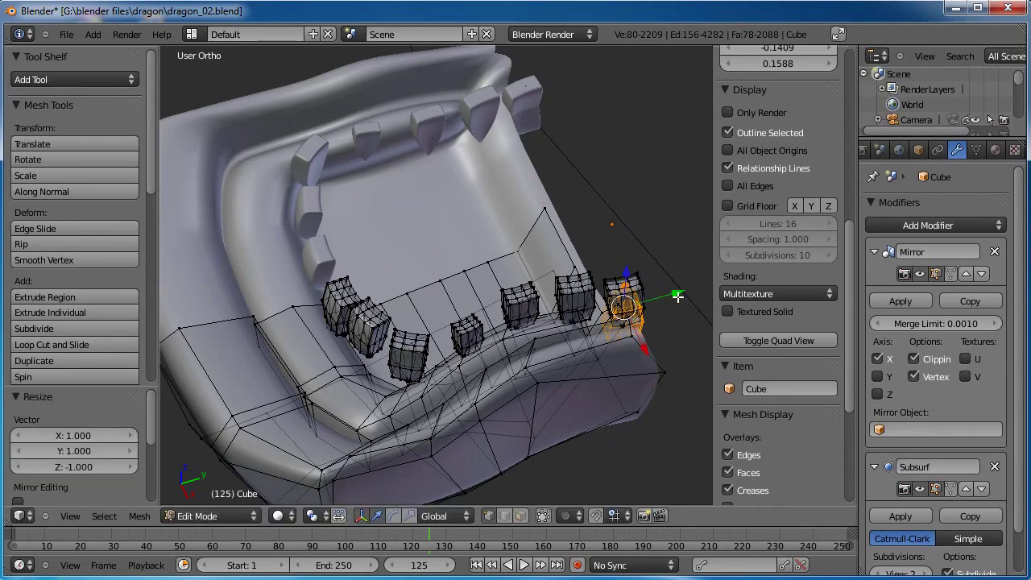
Move the flipped tooth forward onto the lower gum, shifting it 0.053 along Z and 0.020 along X.
left_click_drag(677, 298, 566, 370)
left_click_drag(555, 297, 553, 288)
middle_click_drag(526, 387, 501, 351)
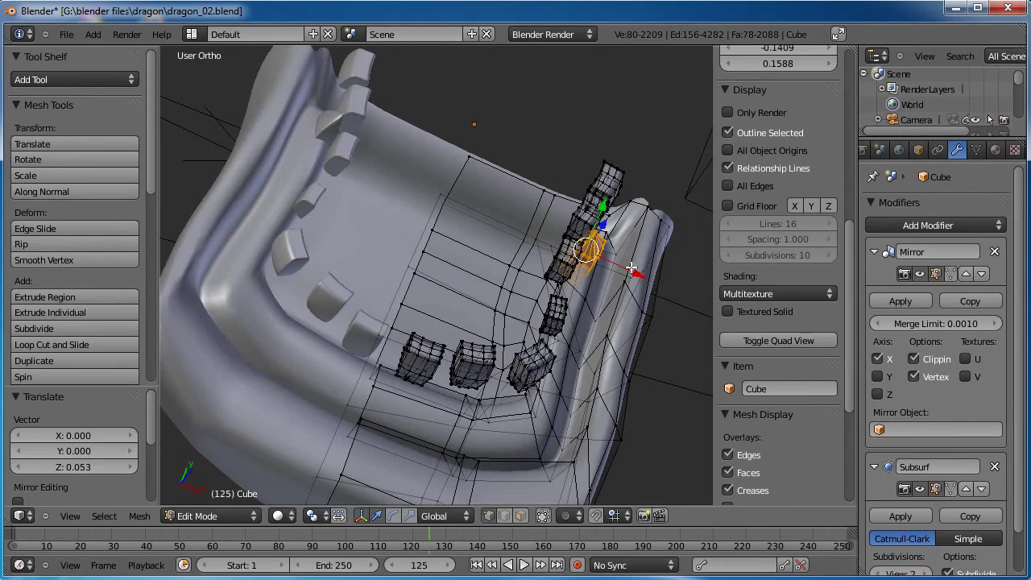
left_click_drag(631, 267, 648, 264)
Rotate the lower tooth 6.744 degrees about Z and raise it 0.021 along Z.
key("r")
key("z")
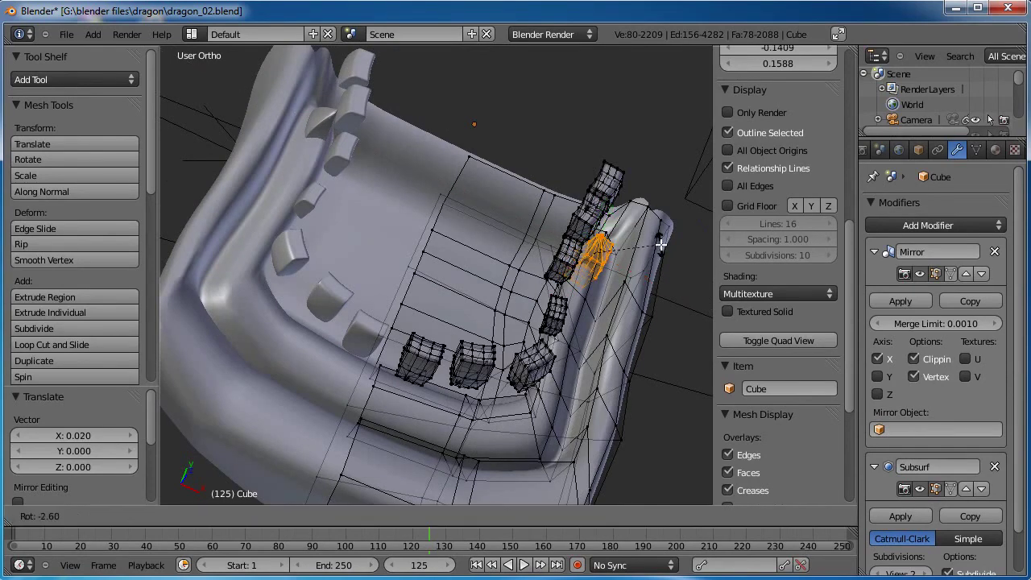
left_click(662, 238)
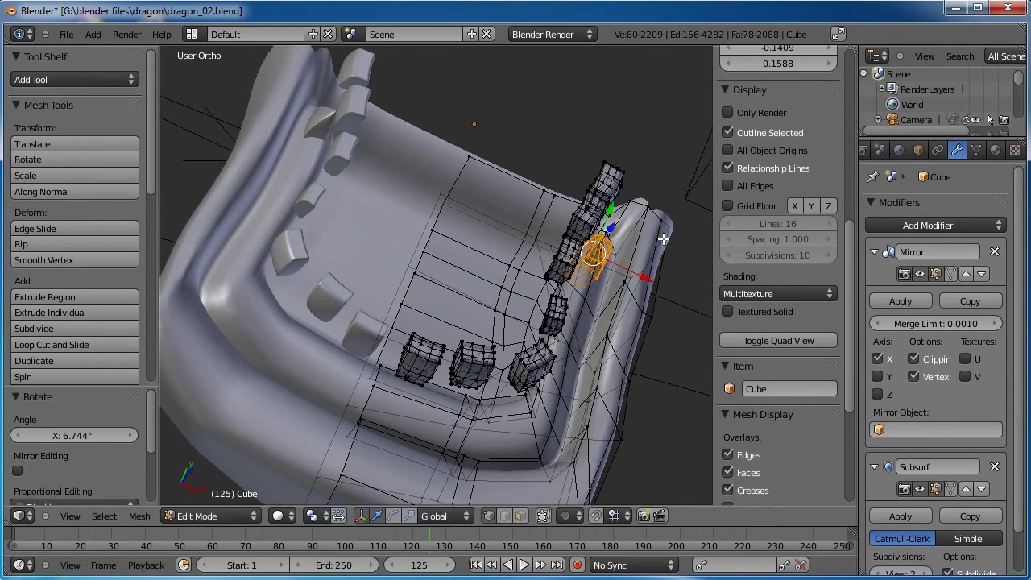
middle_click_drag(611, 324, 512, 349)
key("g")
left_click(554, 158)
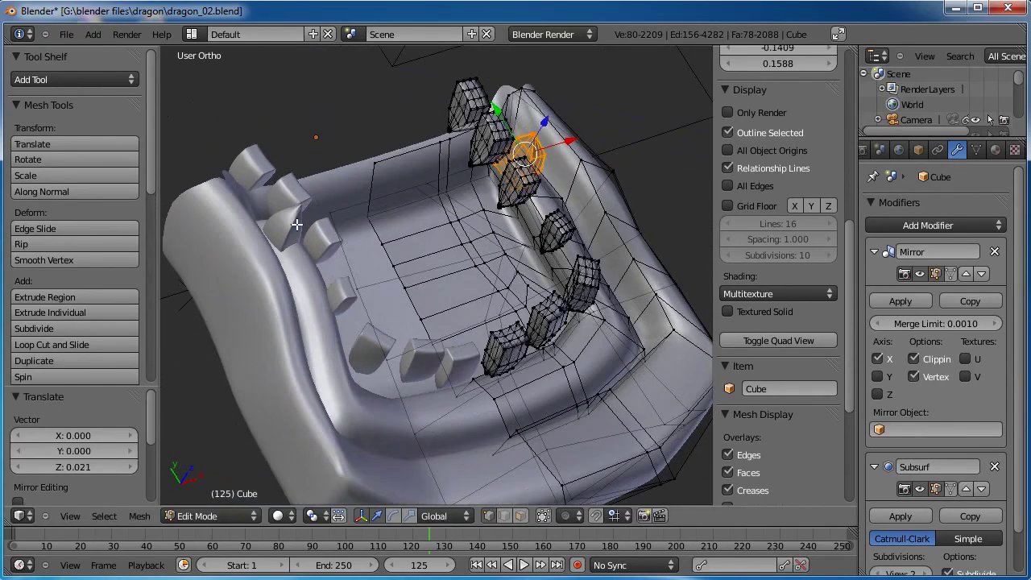
Duplicate the lower tooth forward along the gum in top view, rotate the copy -9.861 degrees, nudge it inward and rotate it another -3.446 degrees.
middle_click_drag(342, 266, 402, 309)
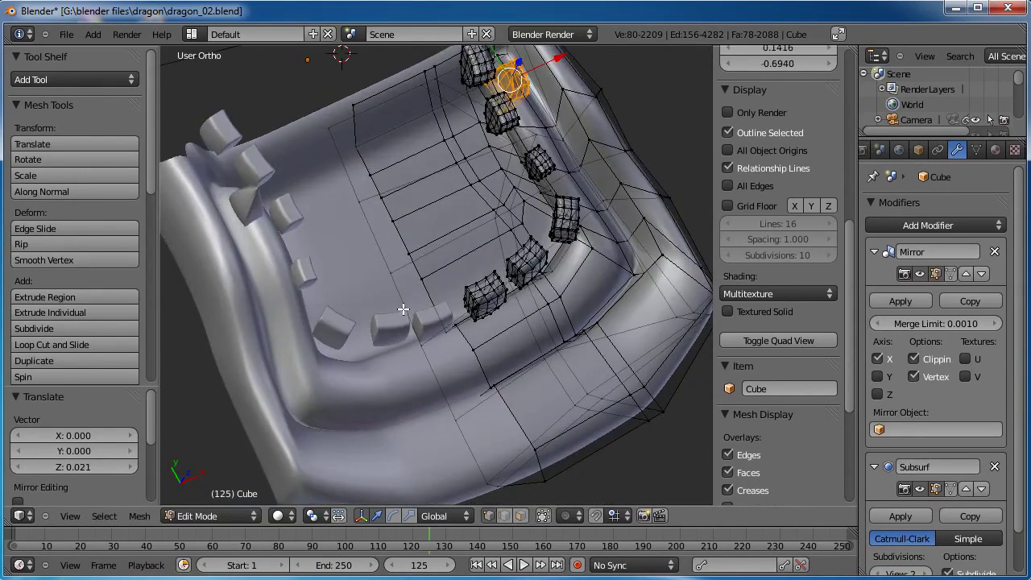
key("KP_7")
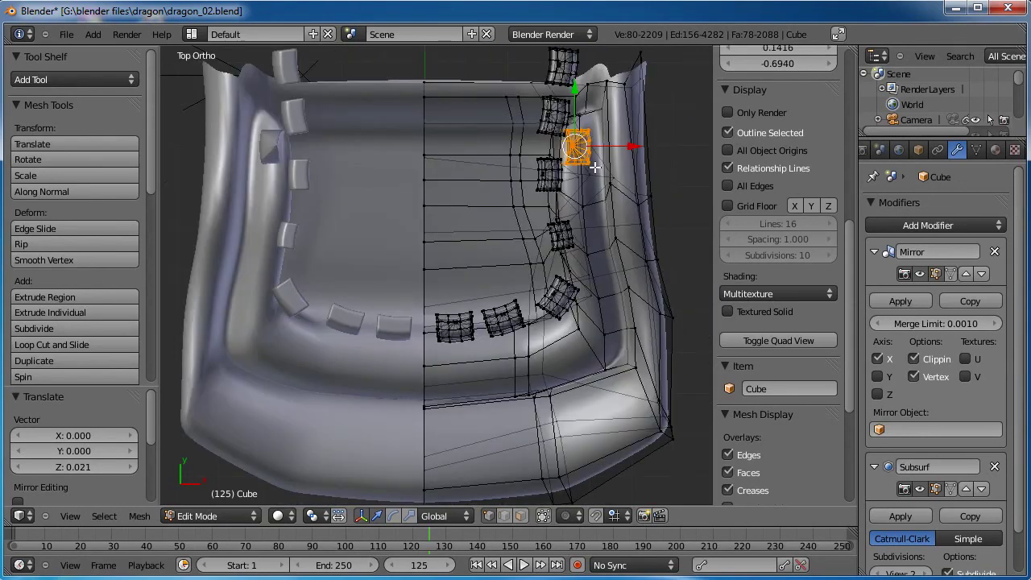
key("shift+d")
left_click(607, 217)
key("r")
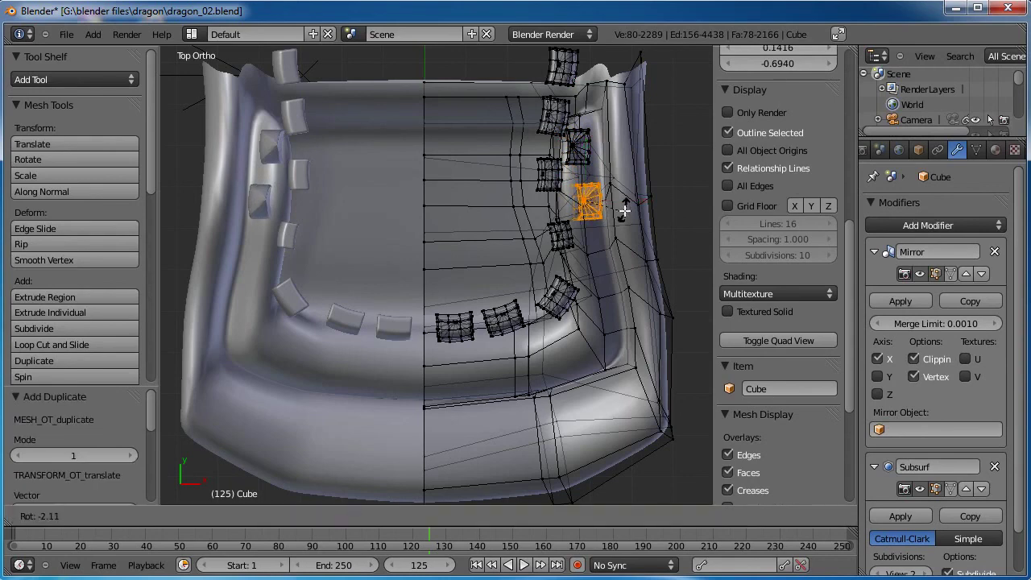
left_click(622, 211)
key("g")
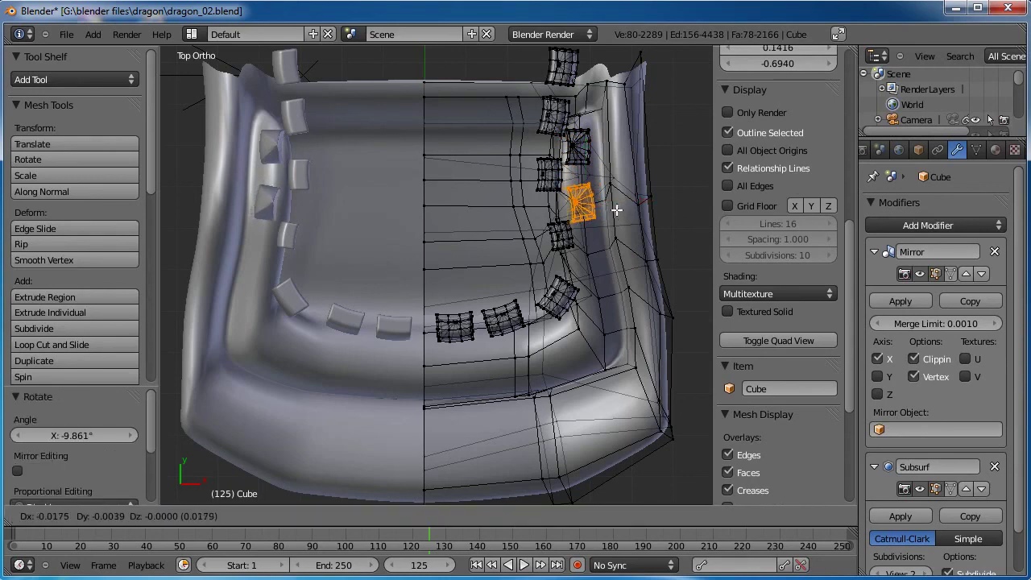
left_click(616, 209)
key("r")
left_click(616, 207)
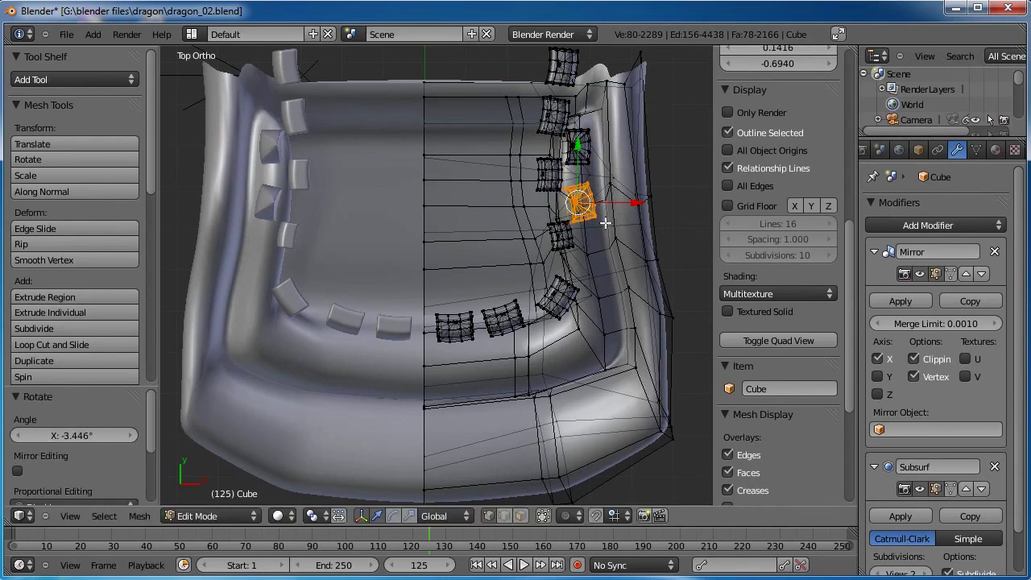
Duplicate the lower tooth forward along the side gum, then alternate rotations and small moves to fit the copy, ending -0.008 along X, -0.002 along Y.
key("shift+d")
left_click(617, 287)
key("r")
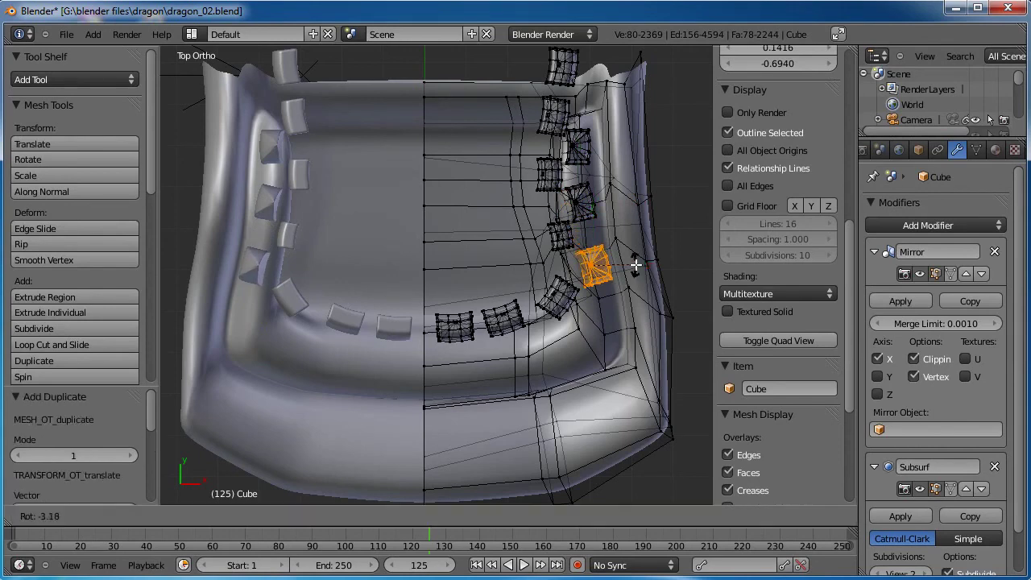
left_click(636, 264)
key("g")
left_click(636, 259)
key("r")
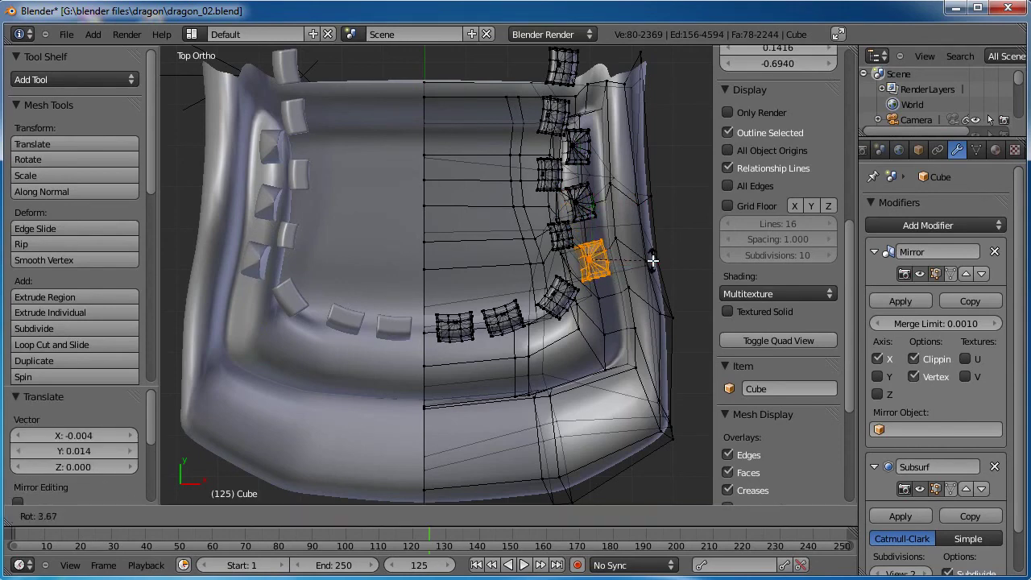
left_click(652, 260)
key("g")
left_click(647, 261)
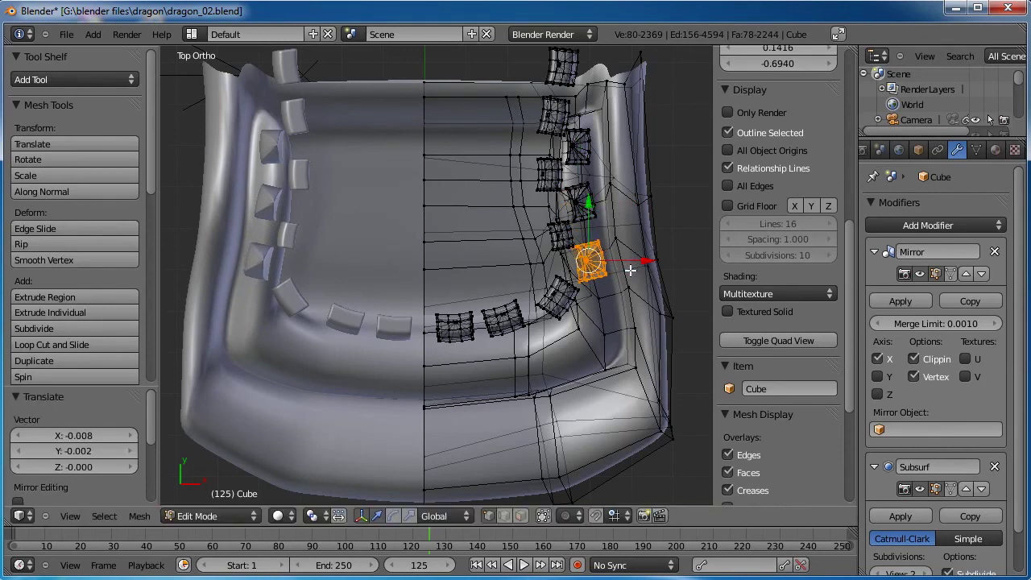
Duplicate the lower tooth to the front corner of the gum, rotate it about 47 degrees, nudge it and rotate it another 5.65 degrees.
key("shift+d")
left_click(654, 316)
key("r")
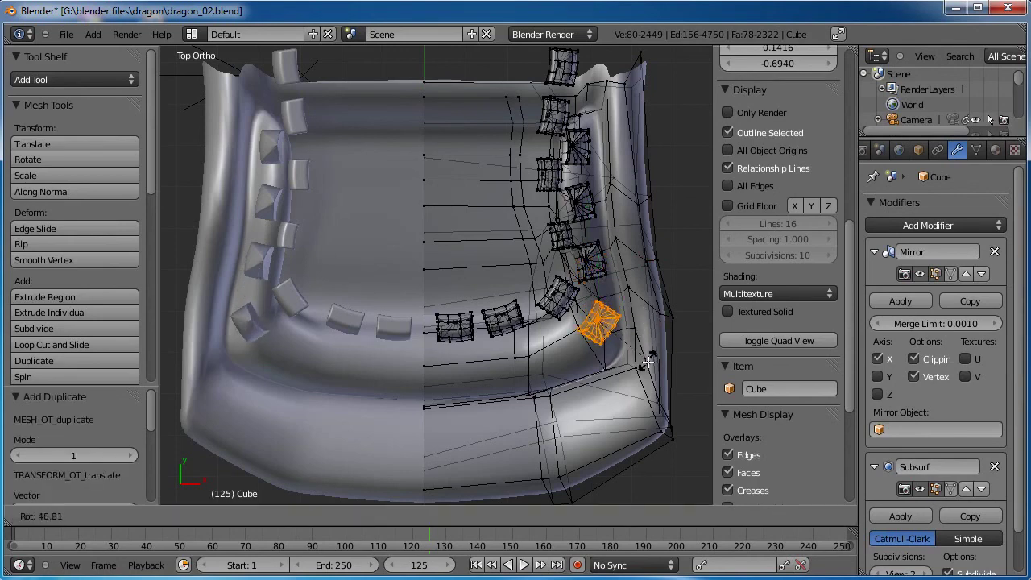
left_click(647, 363)
key("g")
left_click(648, 365)
key("r")
left_click(685, 343)
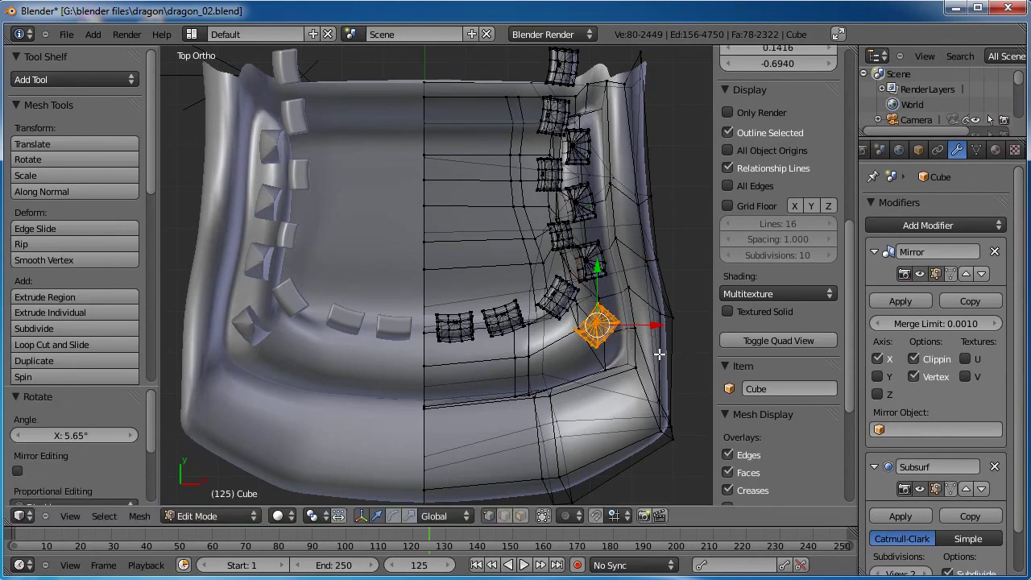
Duplicate the corner tooth onto the front gum, turn it to follow the curve, nudge it outward and rotate it another 3.843 degrees.
key("shift+d")
left_click(650, 335)
key("r")
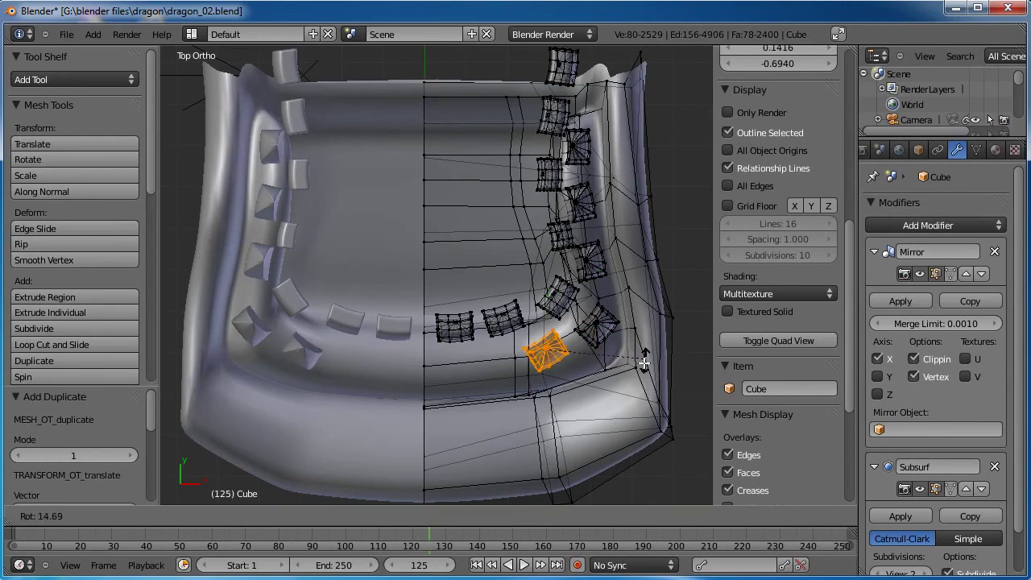
left_click(639, 371)
key("g")
left_click(638, 374)
key("r")
left_click(641, 376)
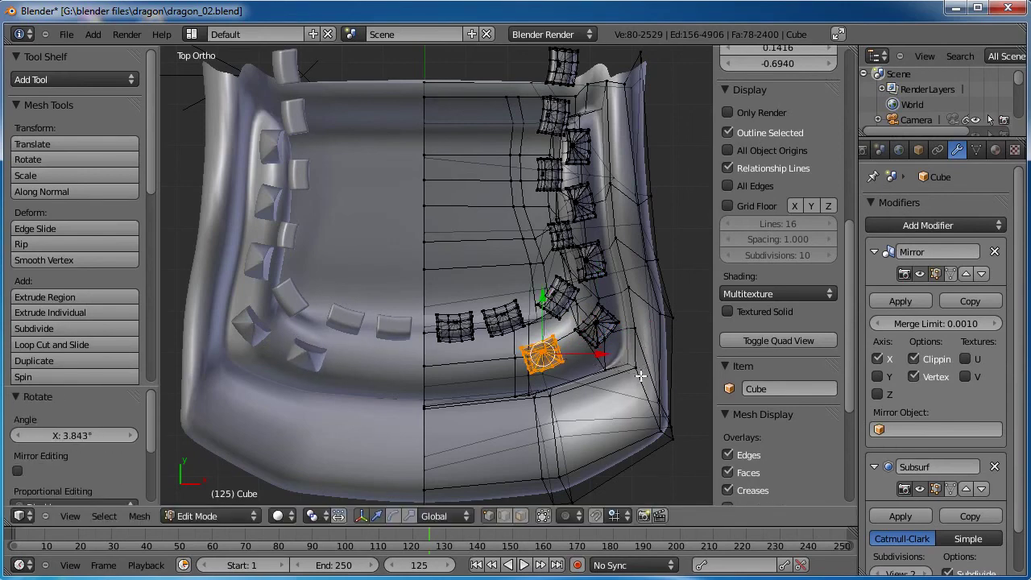
Duplicate the front lower tooth towards the midline, rotate the copy to follow the gum and nudge it -0.004 along X and 0.004 along Y.
key("shift+d")
left_click(561, 387)
key("r")
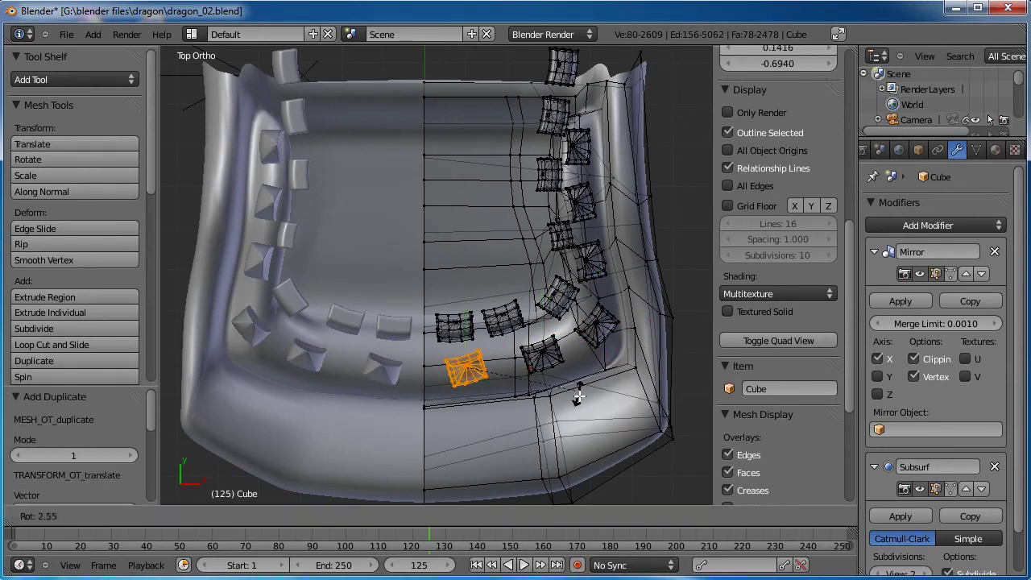
left_click(580, 402)
key("g")
left_click(578, 403)
Select all six lower teeth, rotate them about -14 degrees in right view and move them -0.037 along Y and -0.027 along Z.
middle_click_drag(578, 403, 452, 175)
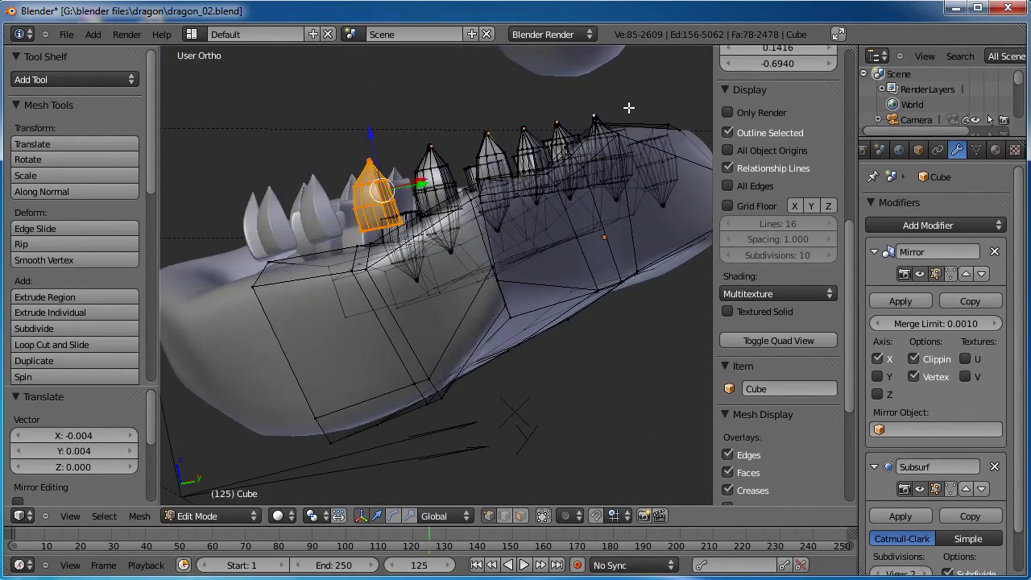
middle_click_drag(628, 107, 497, 205)
key("ctrl+l")
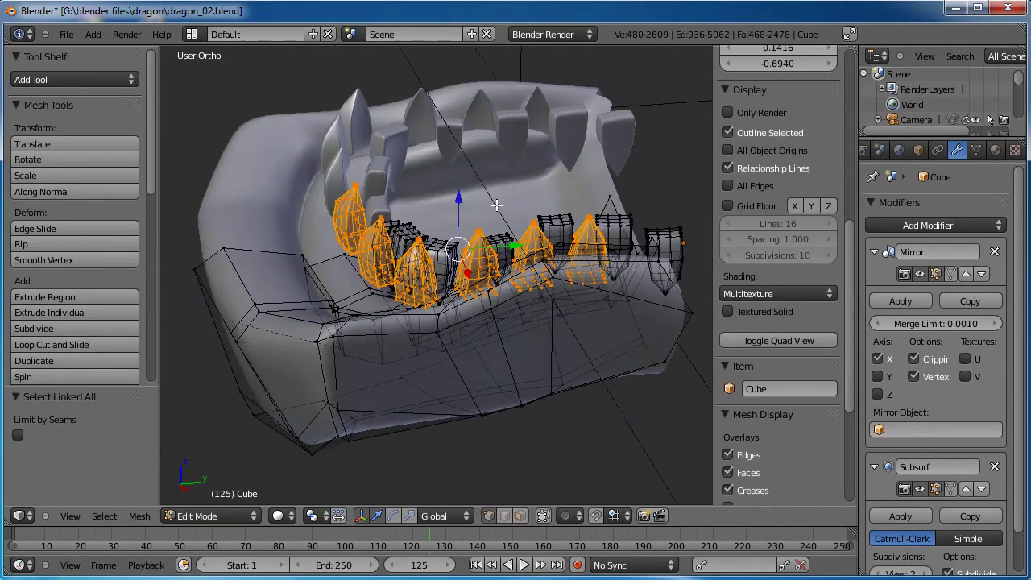
key("KP_3")
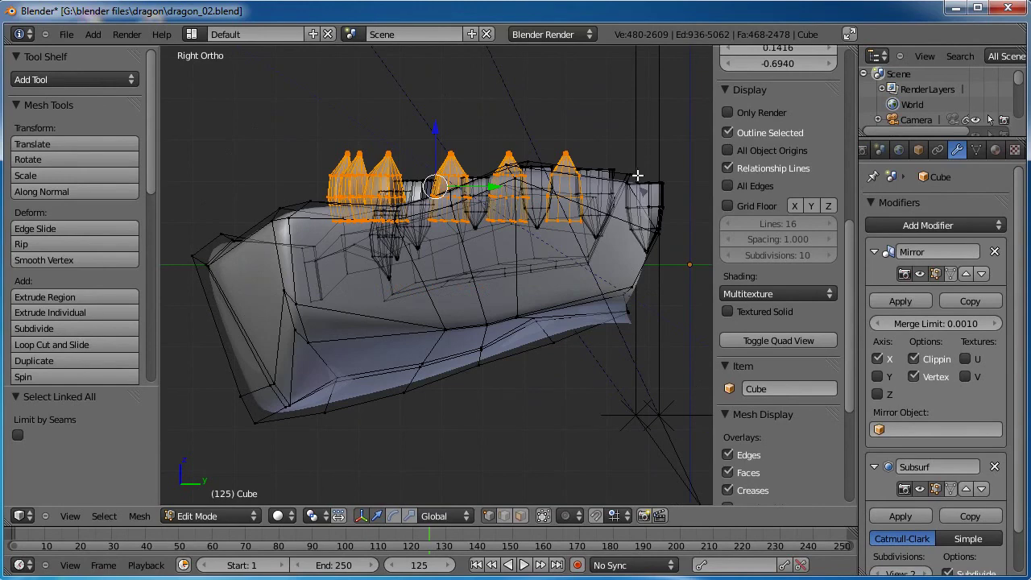
key("r")
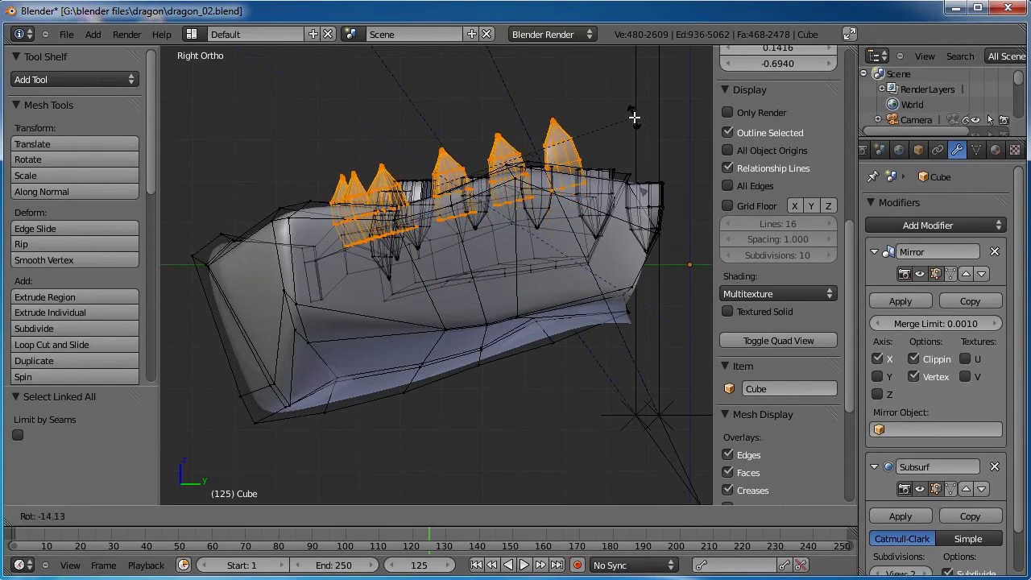
left_click(634, 118)
key("g")
left_click(620, 130)
Refine the rotation and position of the lower teeth along the gum line, adjust their height along Z and deselect everything.
key("r")
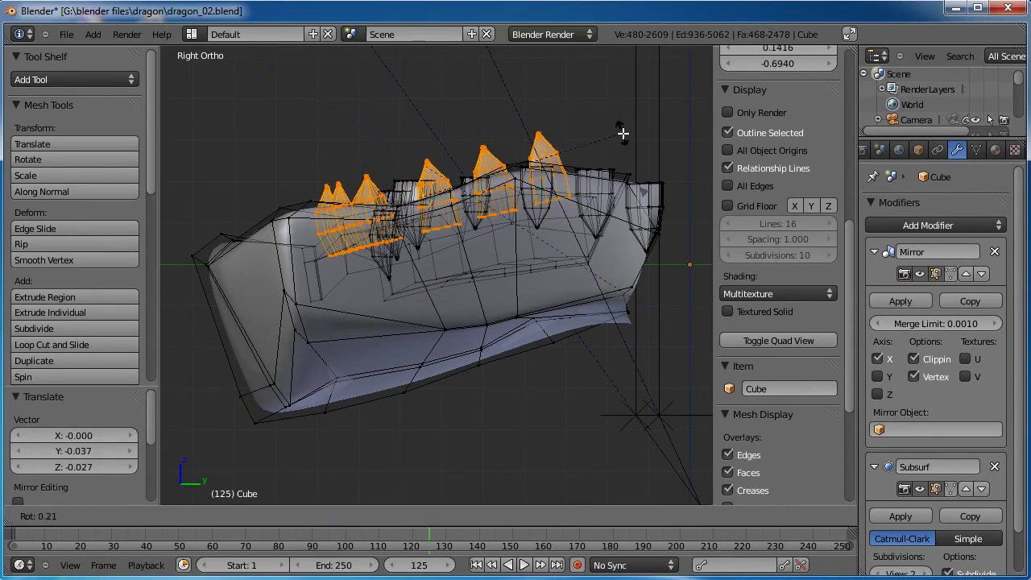
left_click(624, 131)
key("g")
left_click(624, 137)
key("r")
left_click(624, 141)
middle_click_drag(624, 140, 385, 315)
key("g")
key("z")
left_click(548, 238)
key("a")
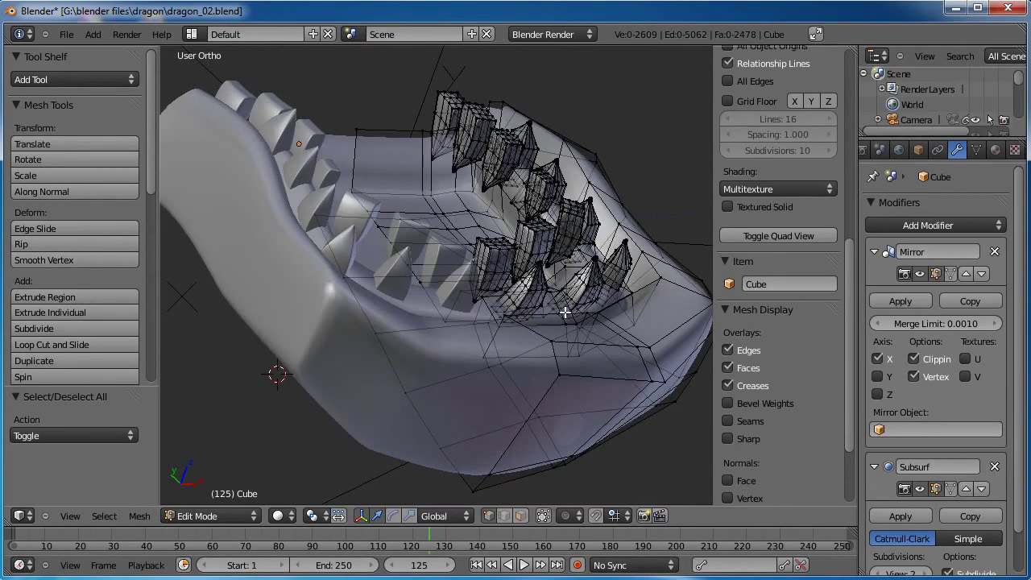
Select the whole second lower tooth from the midline and trackball-rotate it about 8 degrees.
middle_click_drag(565, 312, 490, 295)
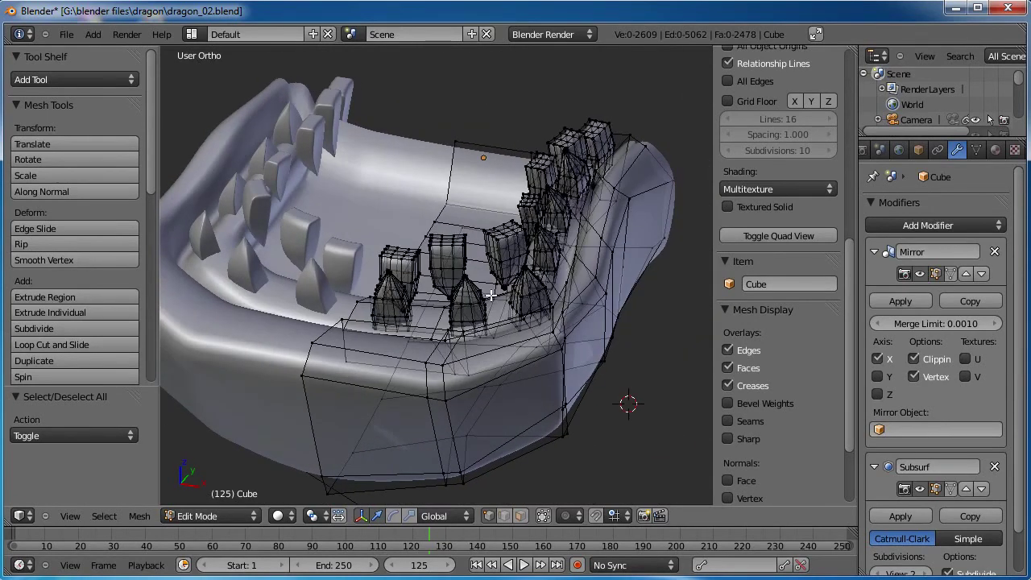
right_click(495, 287)
key("ctrl+l")
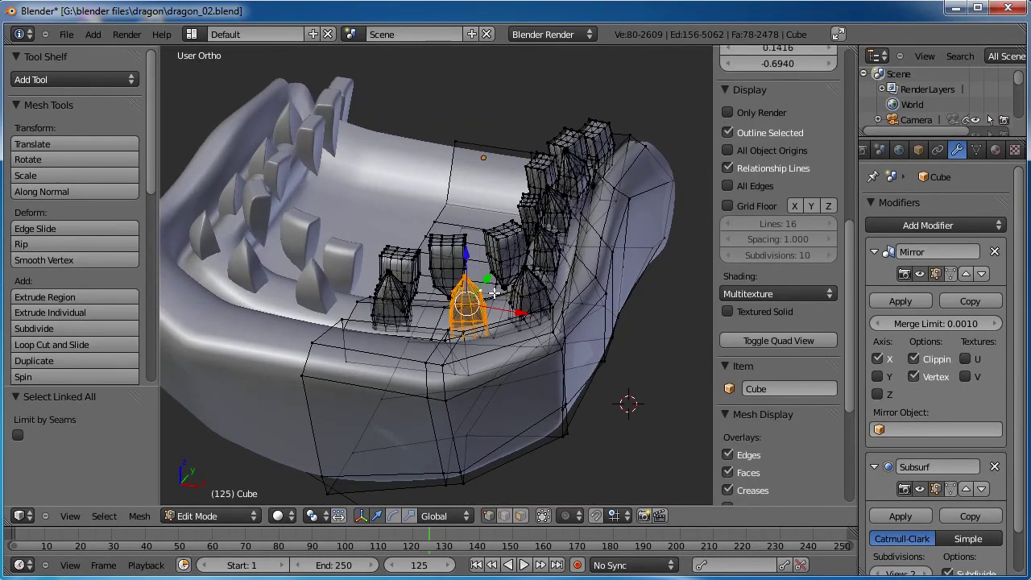
key("r")
key("r")
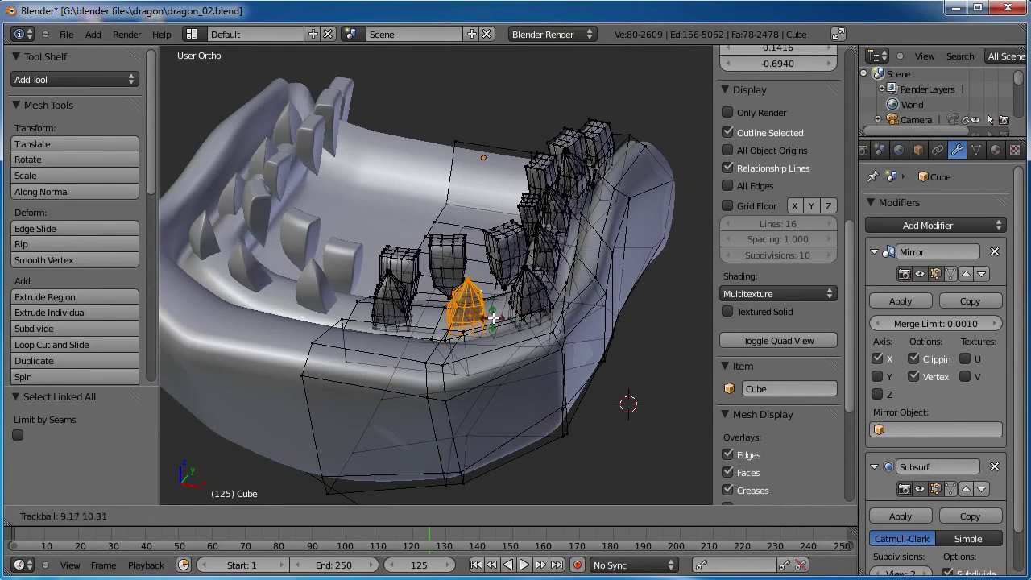
left_click(498, 318)
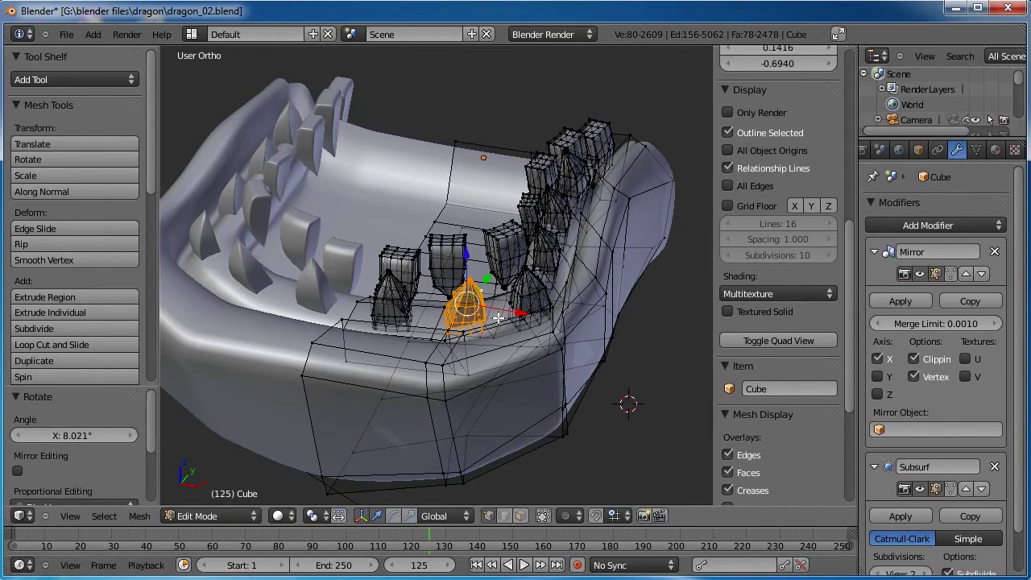
Select the whole lower corner tooth, scale it up to 1.367 and raise it about 0.029 along Z.
right_click(528, 288)
key("ctrl+l")
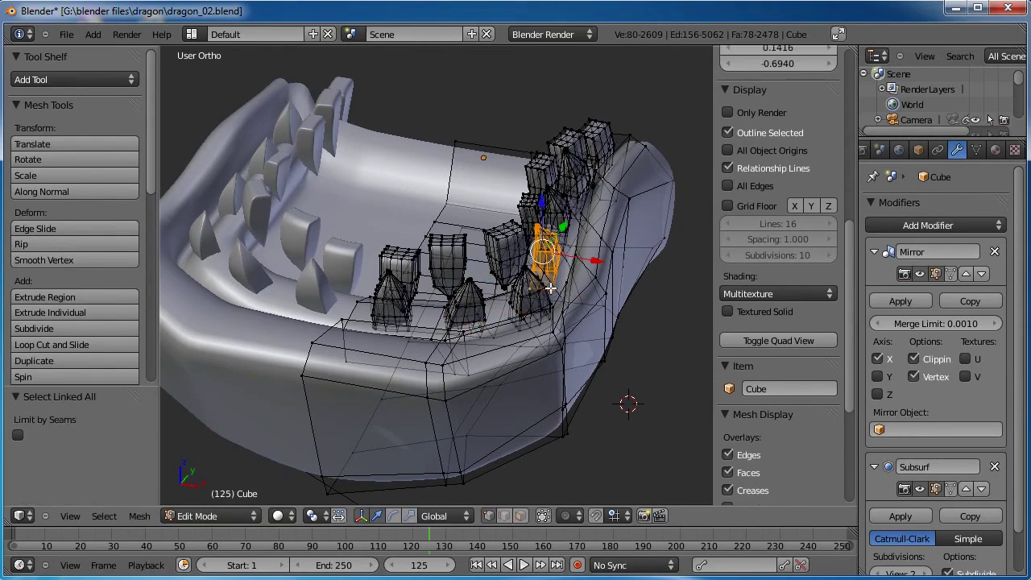
right_click(547, 287)
key("ctrl+l")
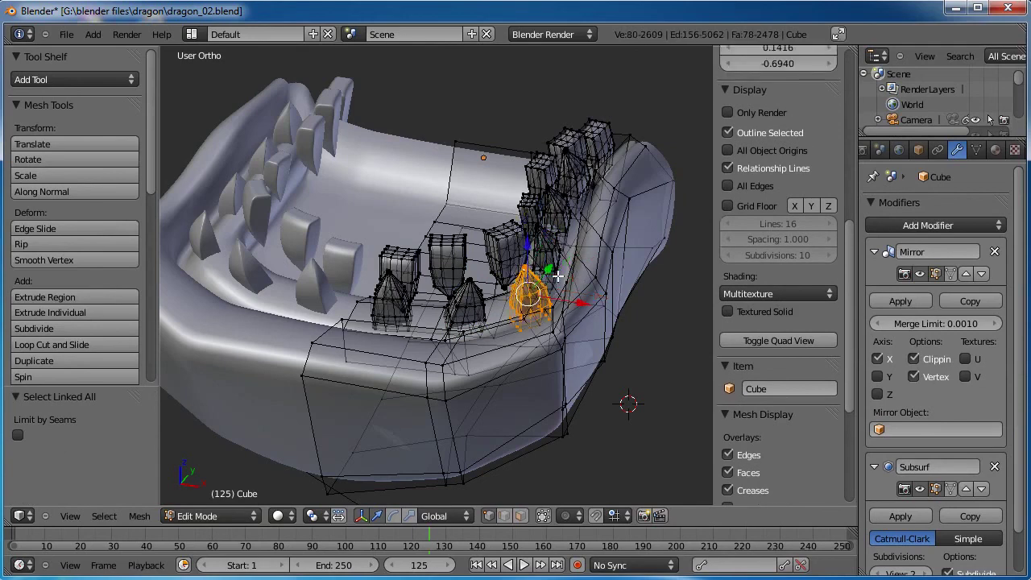
key("s")
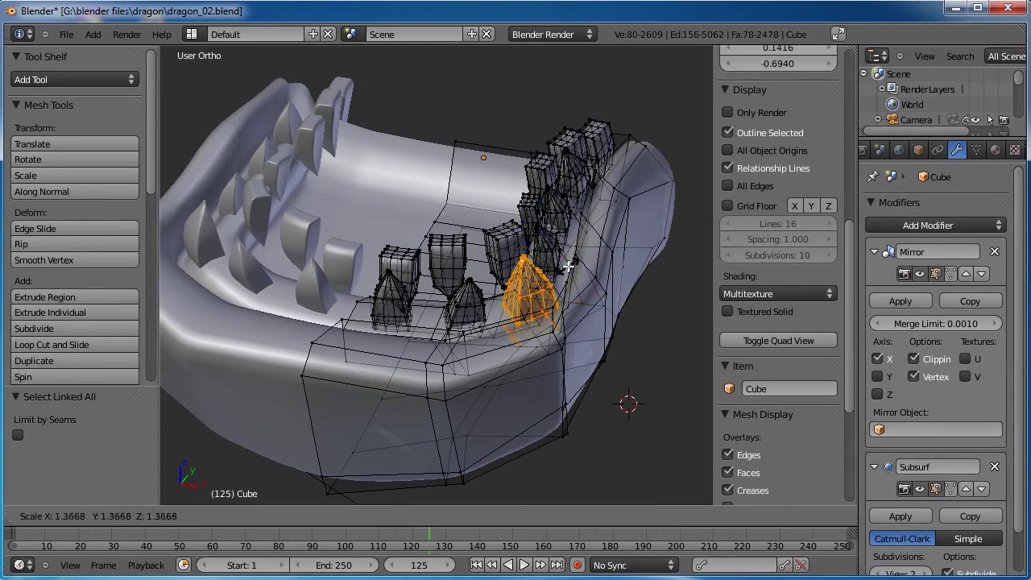
left_click(530, 263)
key("g")
key("z")
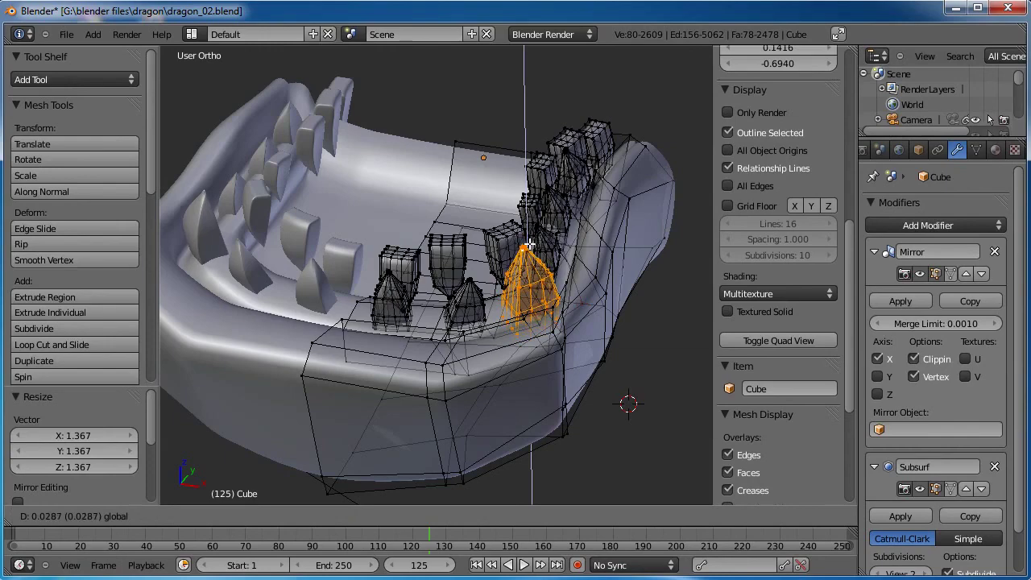
left_click(528, 244)
Shift the enlarged corner tooth -0.011 along X and -0.014 along Y, and rotate it 9.864 degrees about Z.
middle_click_drag(427, 342, 611, 355)
key("g")
key("x")
left_click(626, 316)
middle_click_drag(626, 316, 583, 365)
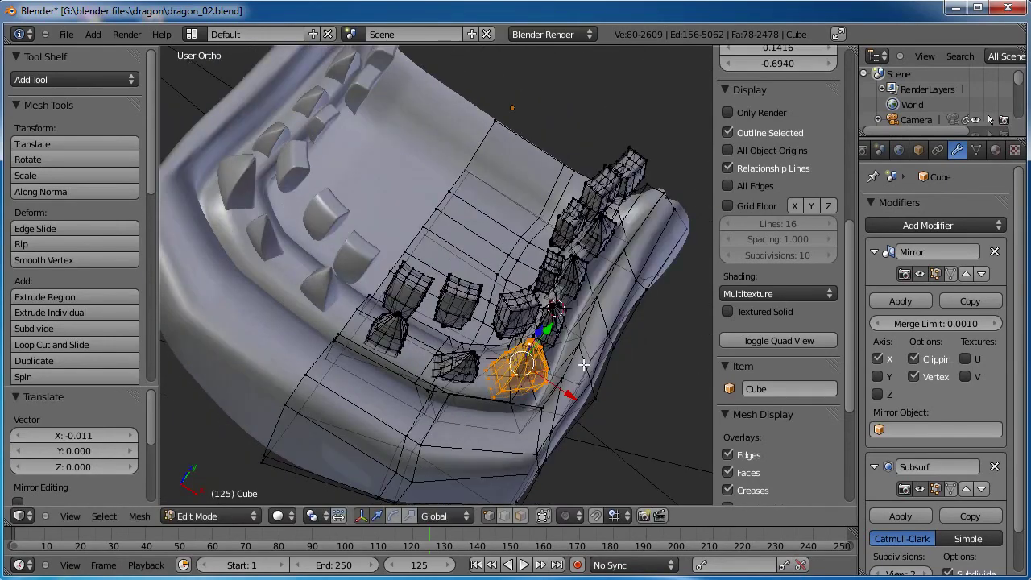
key("g")
key("y")
left_click(610, 332)
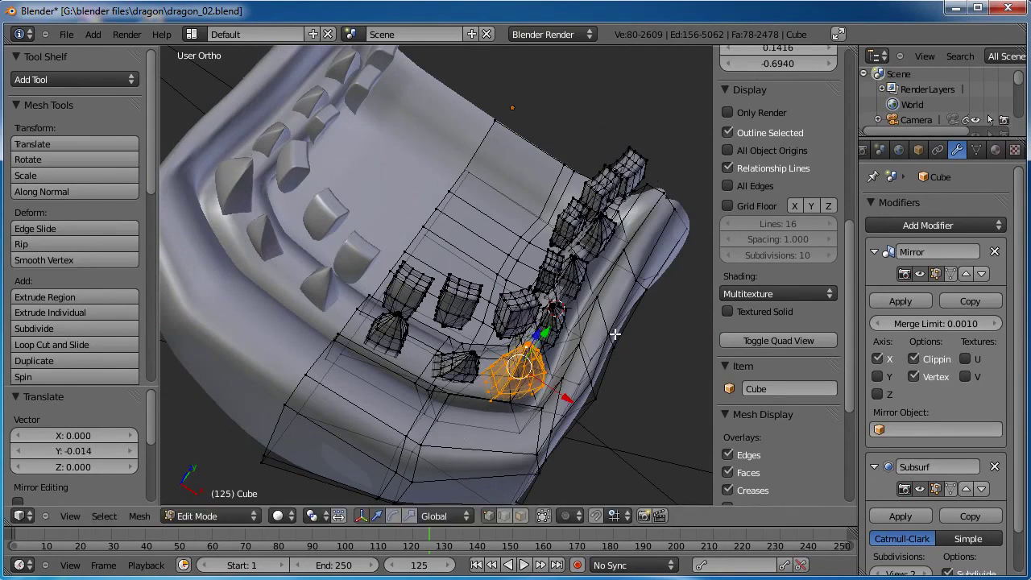
key("r")
key("z")
left_click(624, 313)
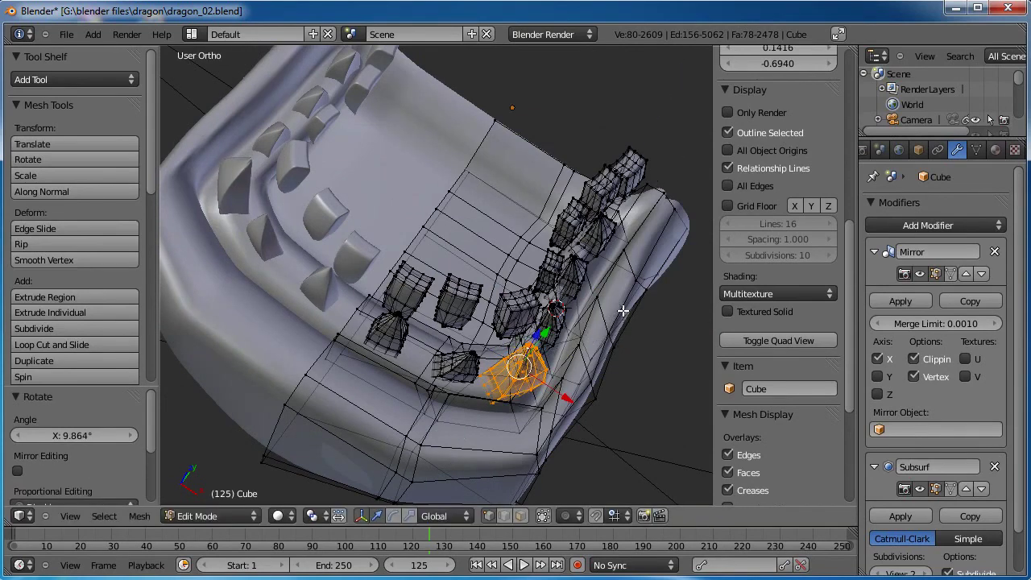
Select the whole middle tooth on the side of the lower gum and scale it down to 0.780.
middle_click_drag(567, 416, 497, 366)
right_click(499, 214)
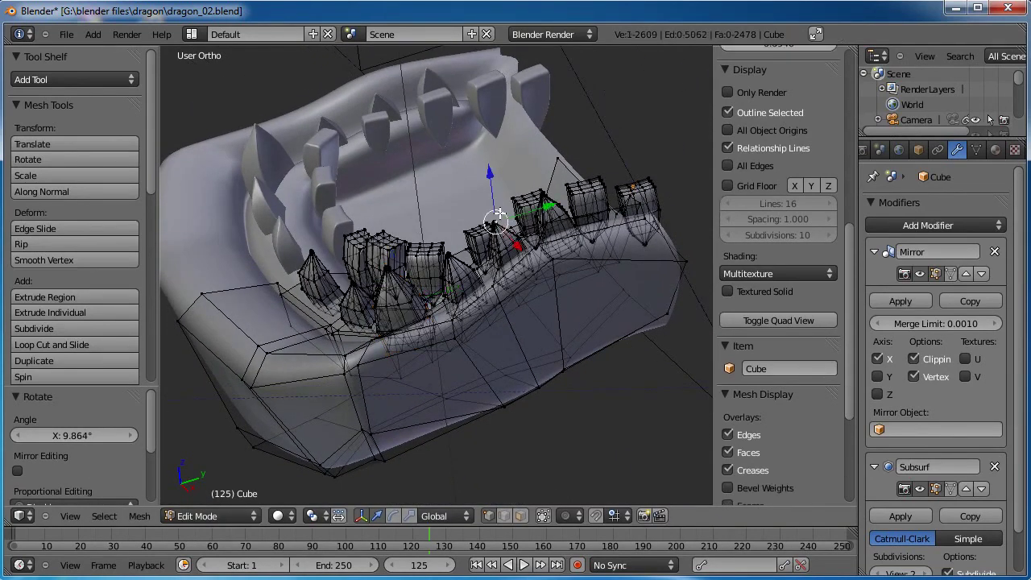
key("ctrl+l")
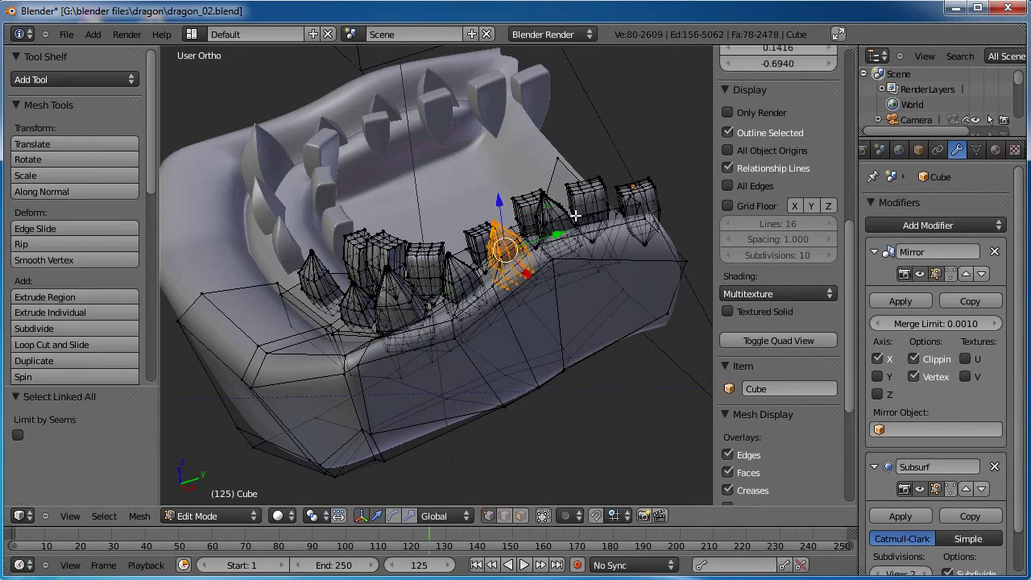
key("s")
left_click(562, 219)
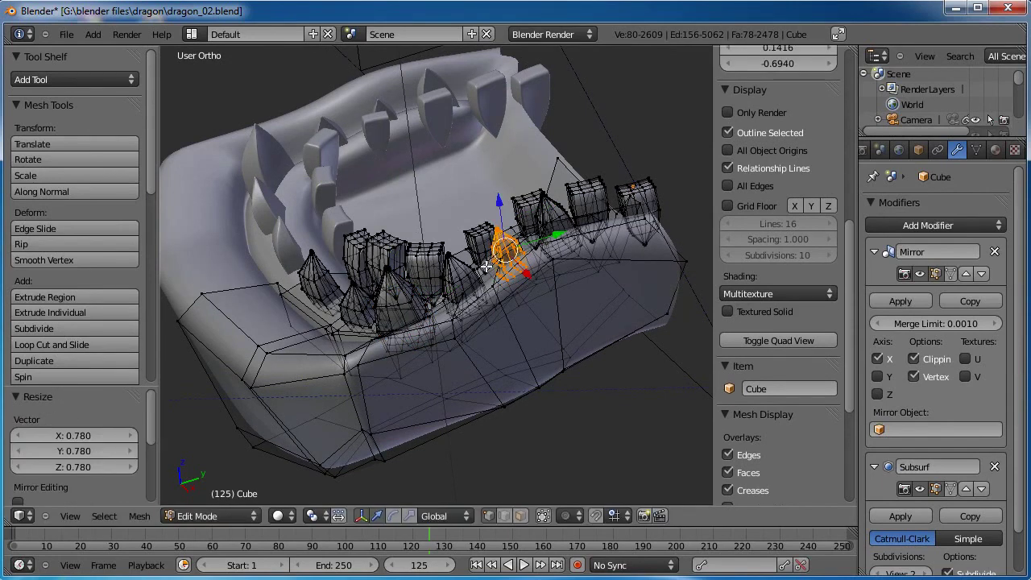
Select the whole third upper tooth from the back and trackball-rotate it -10.886 degrees.
middle_click_drag(487, 266, 473, 355)
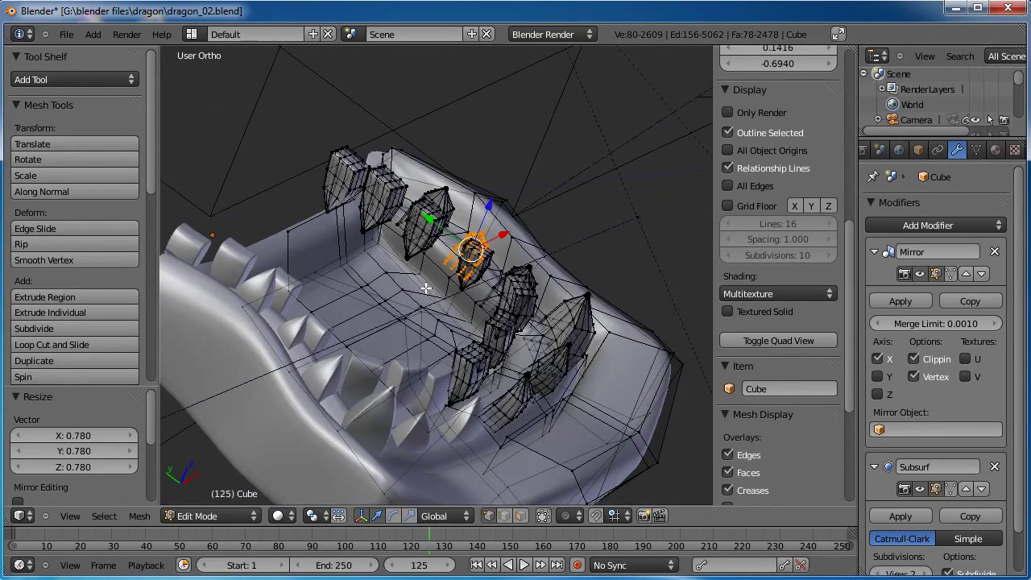
right_click(408, 255)
key("ctrl+l")
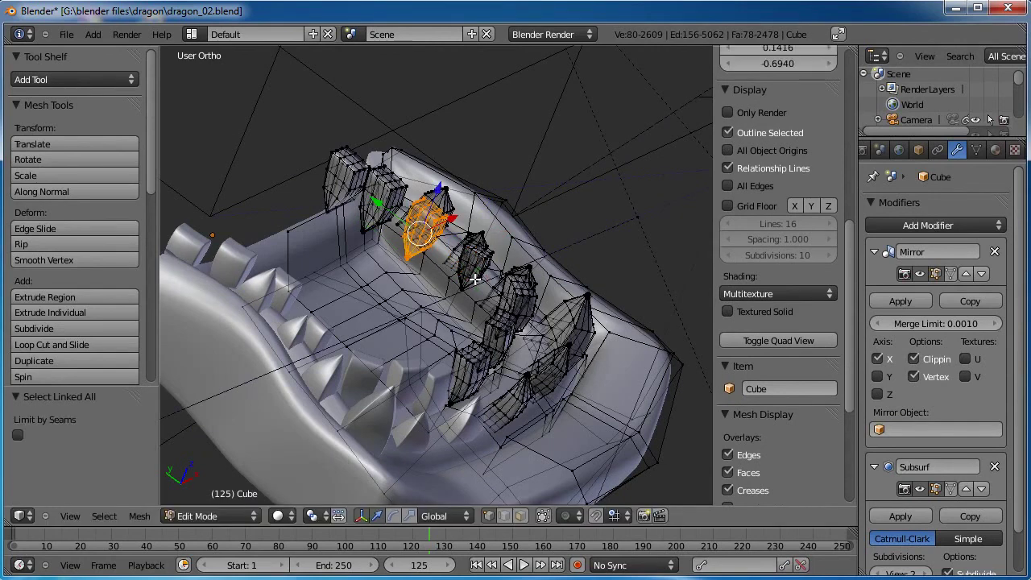
key("r")
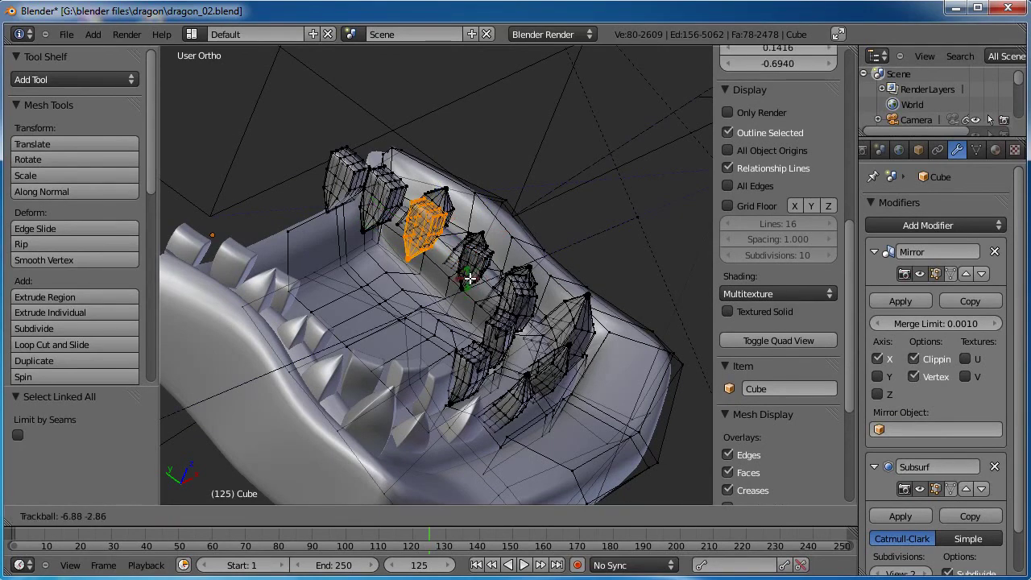
left_click(472, 275)
Select the whole upper corner tooth, enlarge it, shift it slightly and adjust its scale again.
middle_click_drag(472, 275, 465, 339)
right_click(481, 327)
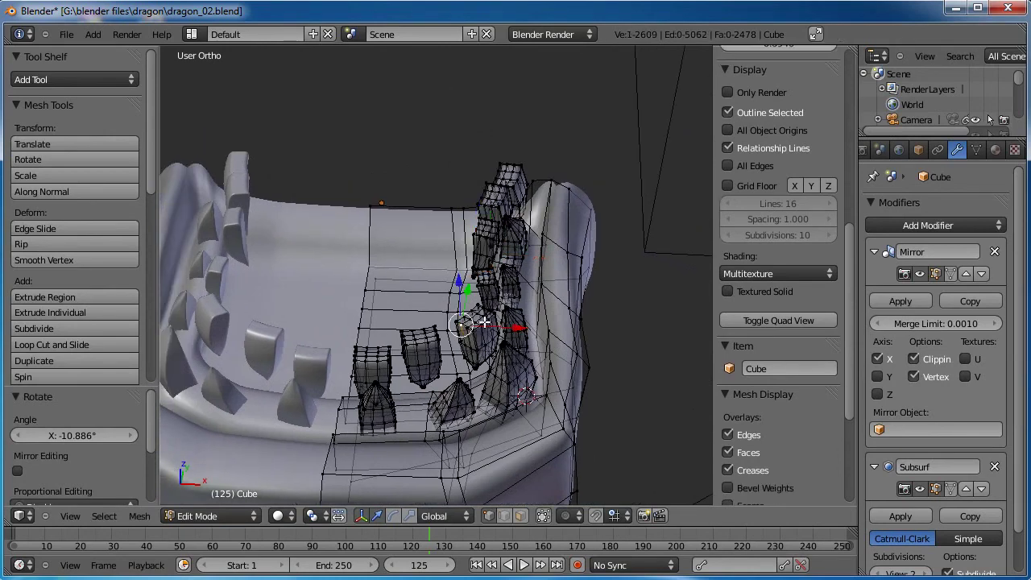
key("ctrl+l")
key("s")
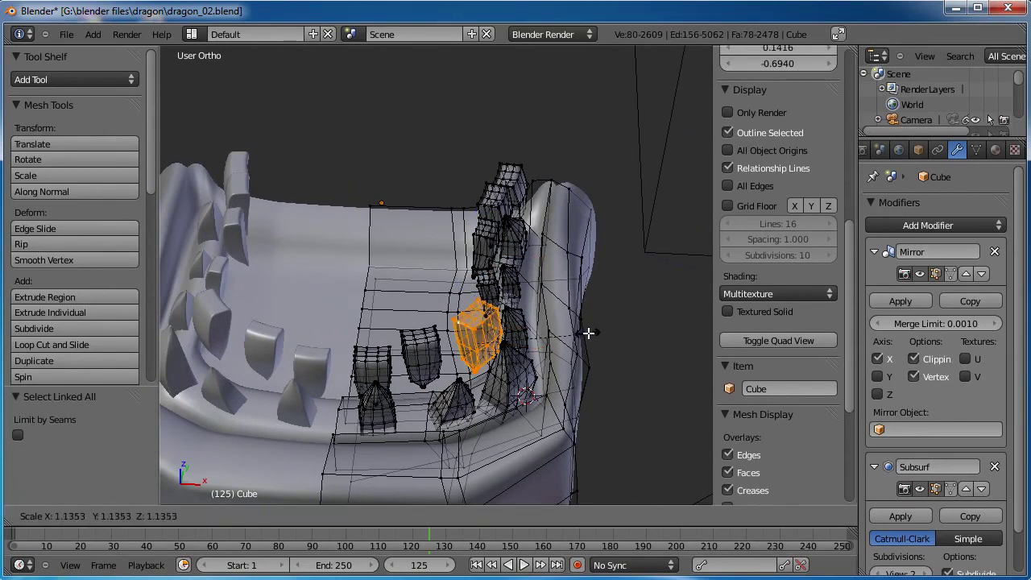
left_click(570, 323)
left_click_drag(477, 299, 468, 313)
key("s")
left_click(571, 315)
Shift the upper corner tooth -0.005 along Y, rotate it about Z, nudge it along X and move it 0.008 along Y.
middle_click_drag(469, 312, 450, 389)
left_click_drag(443, 346, 441, 348)
key("r")
key("z")
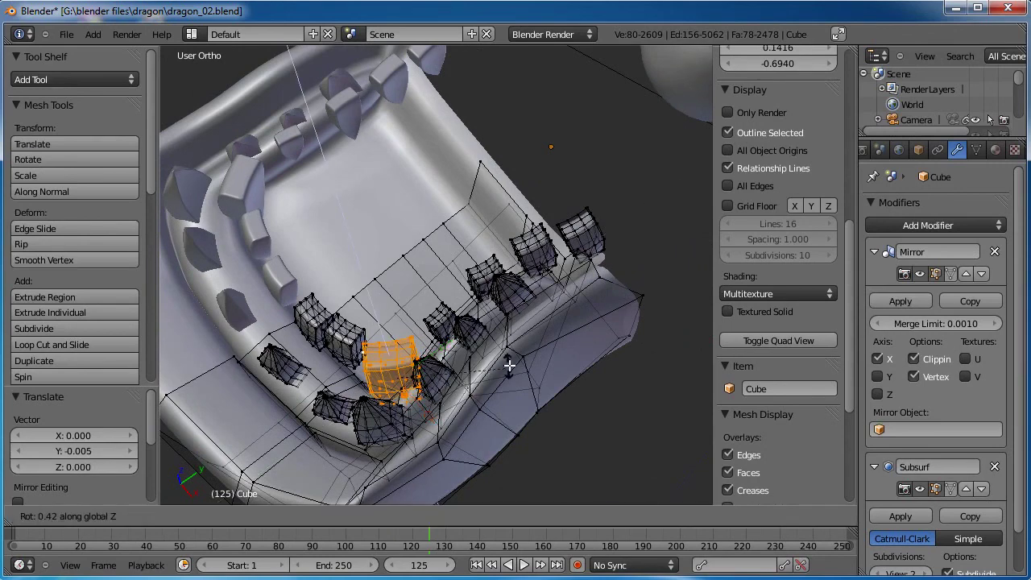
left_click(509, 357)
left_click_drag(428, 416, 419, 404)
left_click_drag(438, 346, 443, 346)
middle_click_drag(444, 346, 475, 329)
key("alt+a")
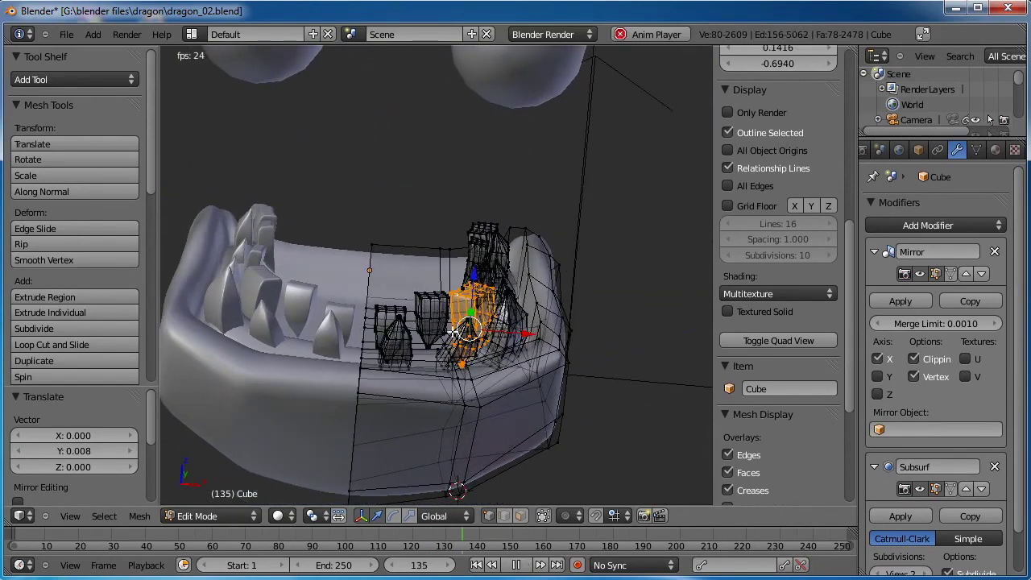
Clear the tooth selection and stop the animation playback.
key("a")
key("alt+a")
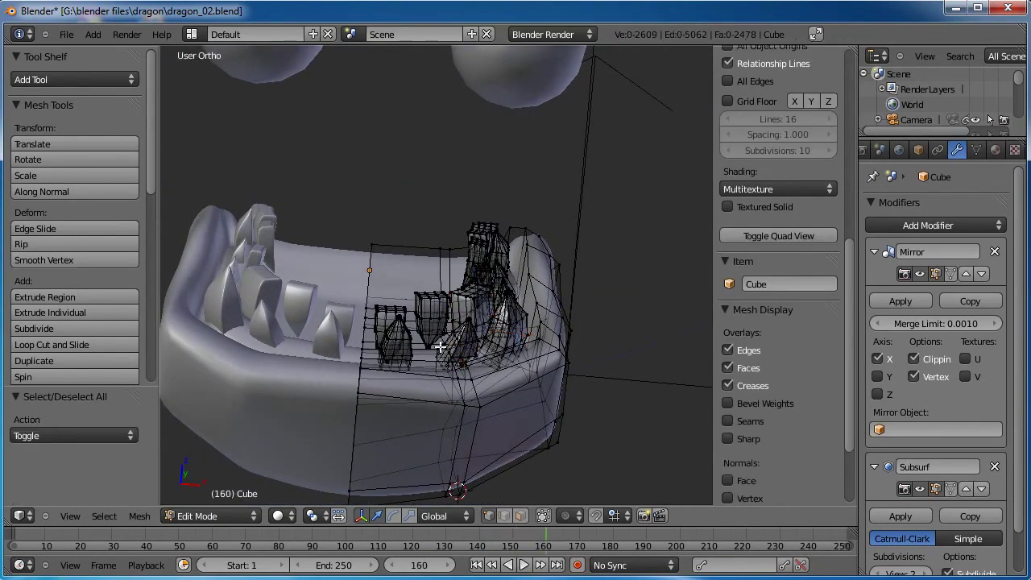
middle_click_drag(441, 347, 482, 358)
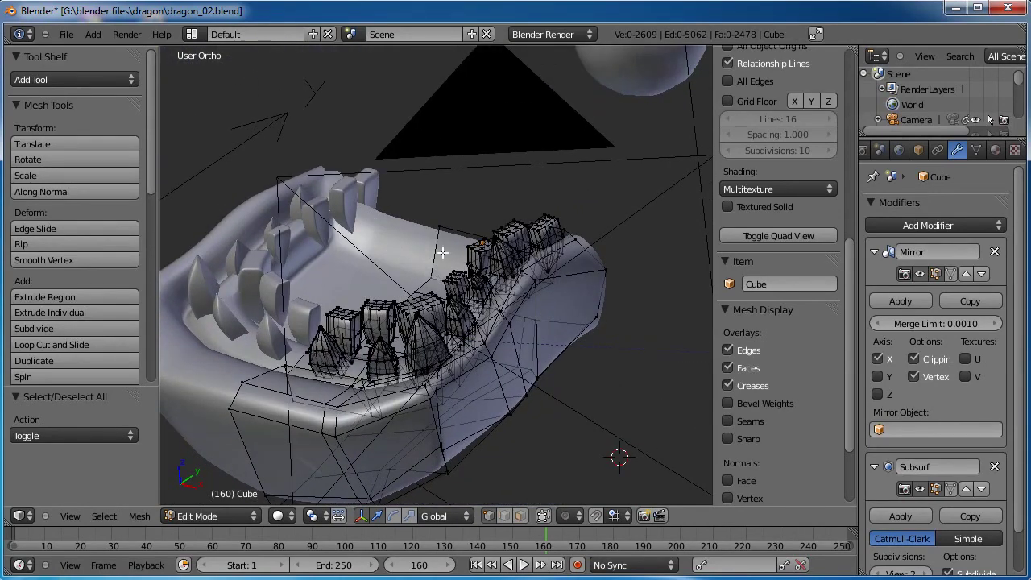
scroll(443, 253, "down", 3)
middle_click_drag(322, 322, 430, 400)
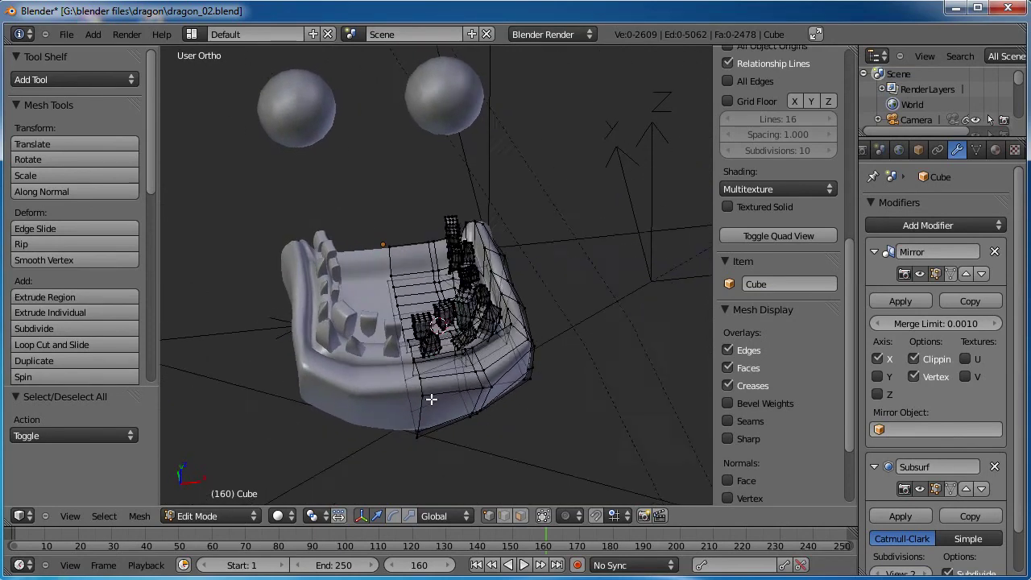
scroll(426, 285, "up", 1)
scroll(427, 285, "up", 2)
middle_click_drag(427, 291, 436, 336, "shift")
Try to extrude the two faces at the back of the mouth forward twice and scale the end faces to 0.757.
left_click(518, 516)
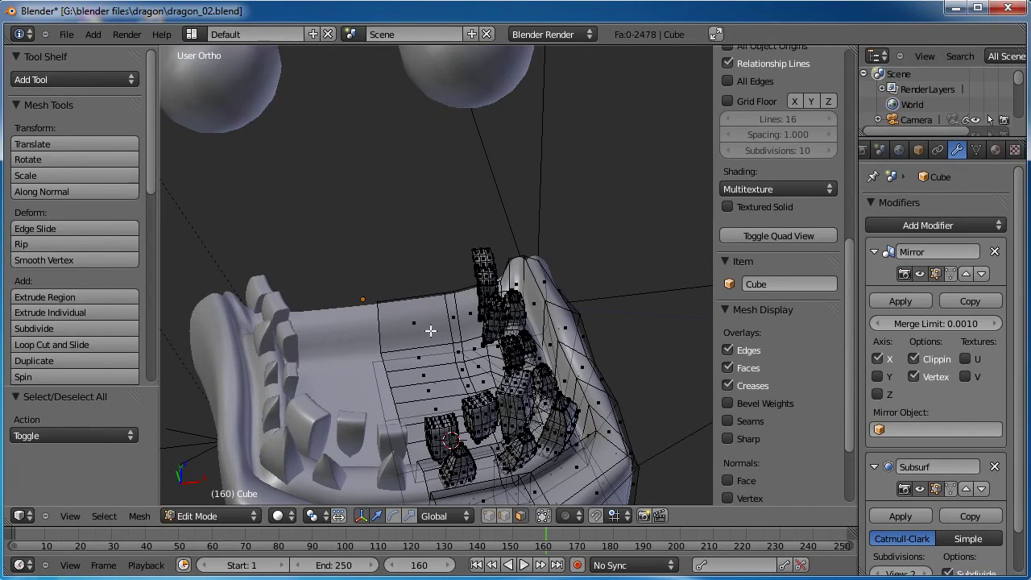
right_click(409, 319)
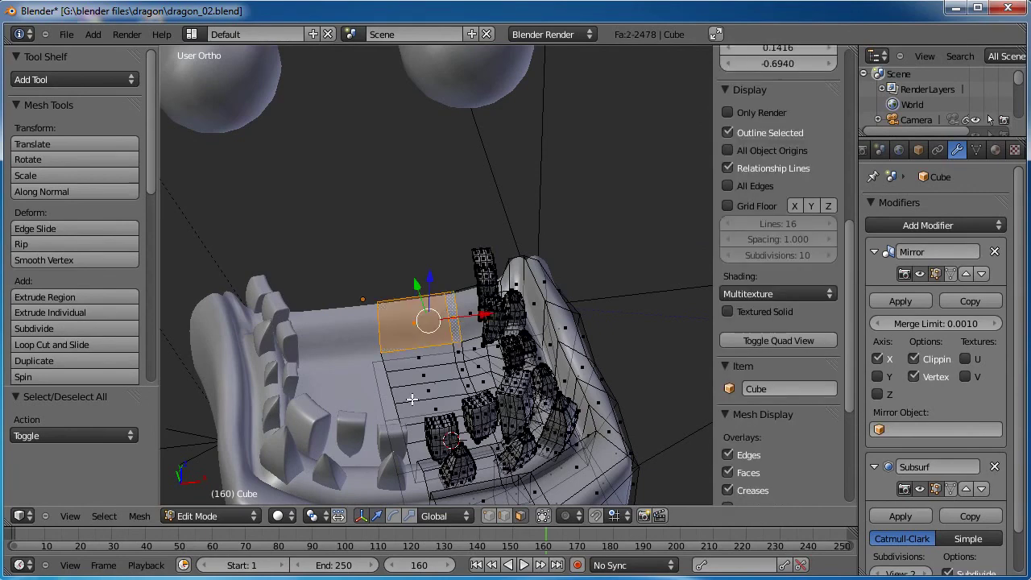
middle_click_drag(412, 398, 464, 392)
key("e")
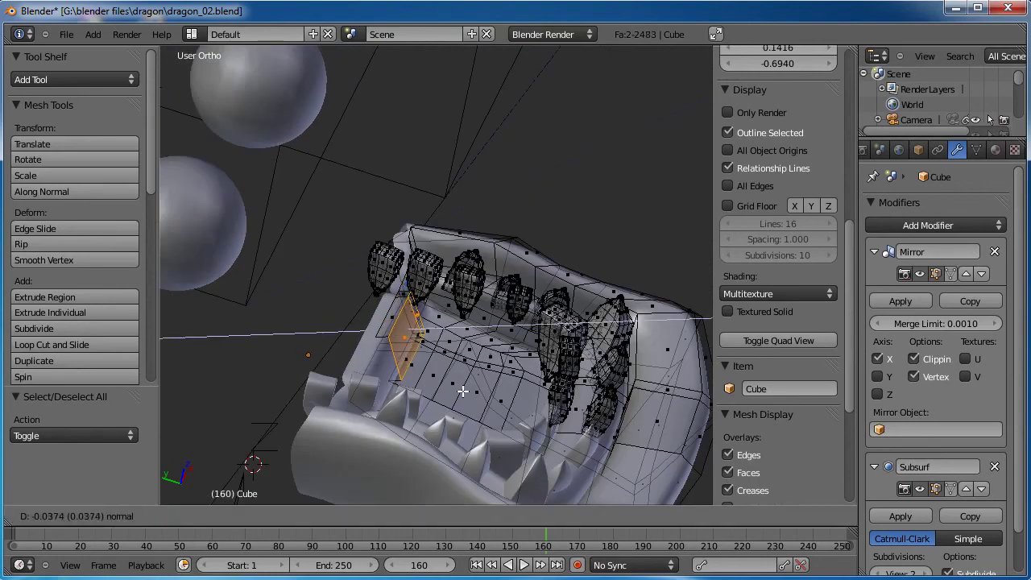
left_click(473, 393)
key("e")
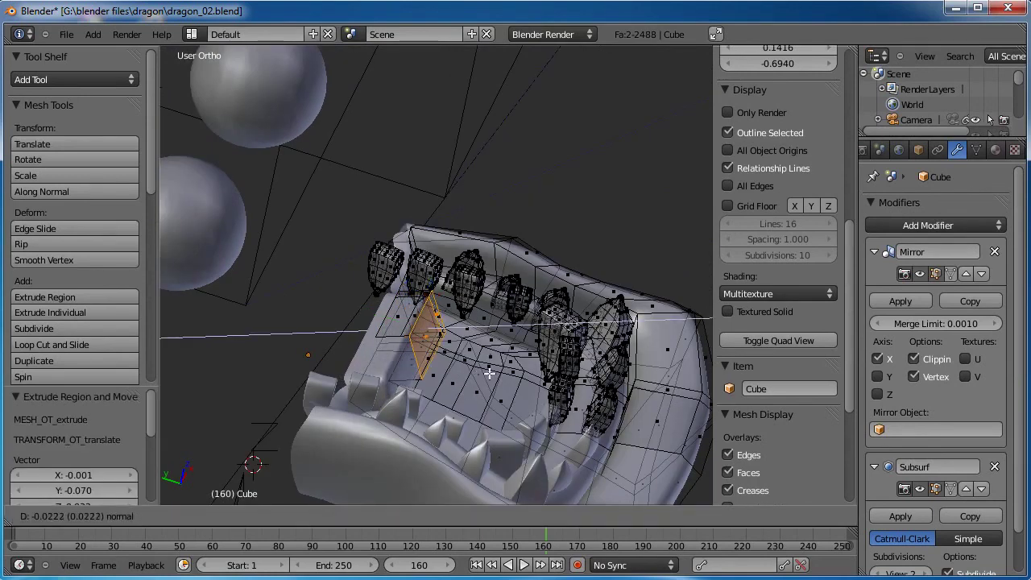
left_click(576, 411)
key("s")
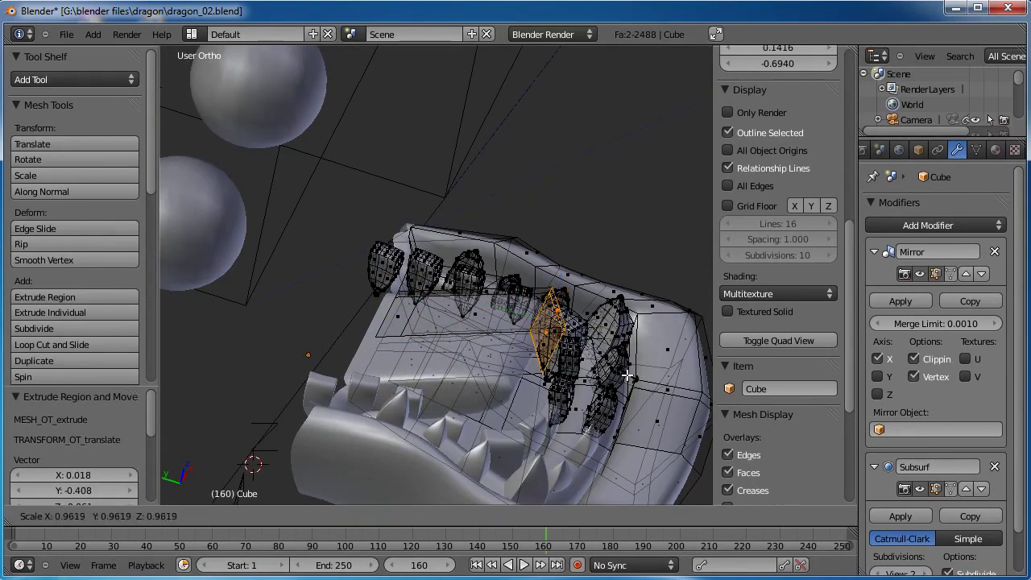
left_click(556, 403)
Try shifting the extruded end faces along Y and by -0.080 along X, then discard the whole extrusion.
middle_click_drag(556, 403, 398, 400)
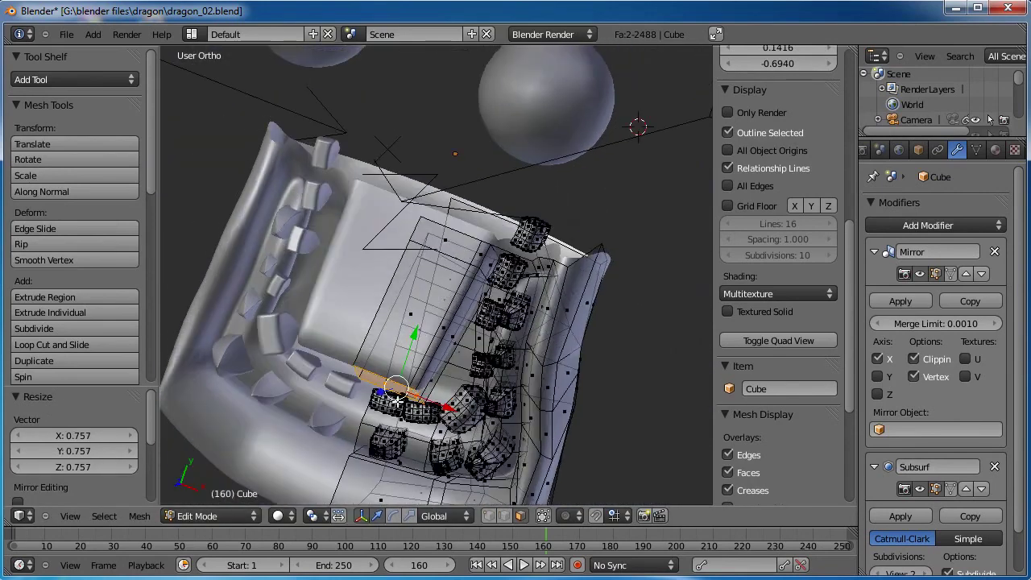
left_click_drag(419, 337, 424, 321)
left_click_drag(446, 393, 421, 382)
middle_click_drag(620, 379, 428, 353)
key("KP_3")
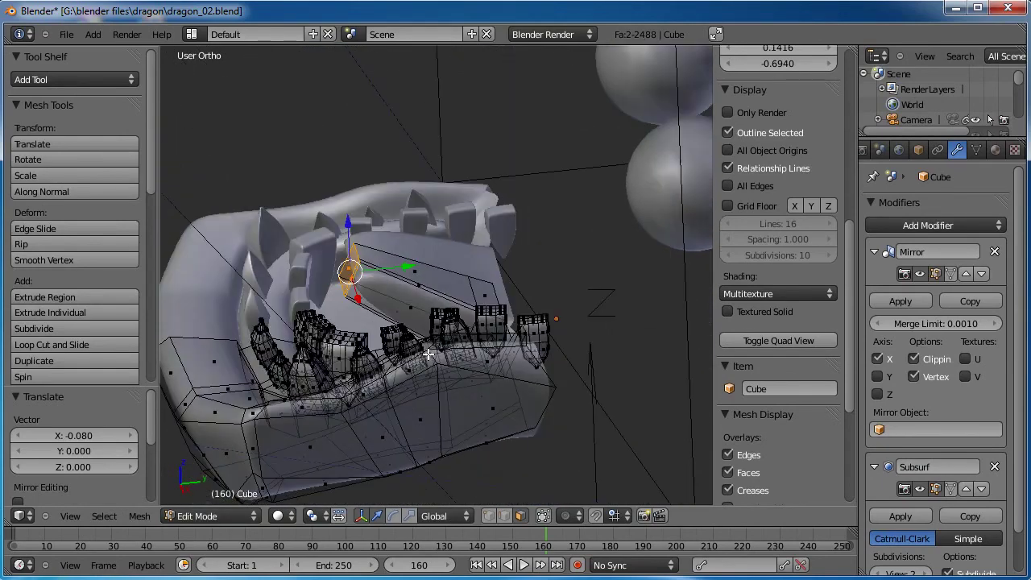
right_click(495, 278)
key("a")
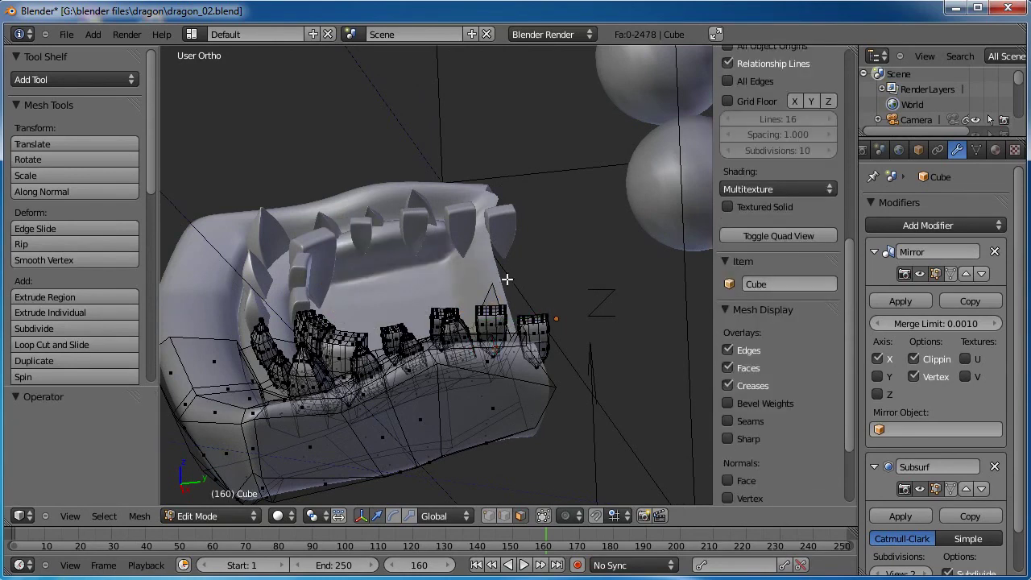
Reveal the hidden head mesh, remove the faces around the mouth corner from the selection and hide the faces still selected.
middle_click_drag(471, 310, 529, 301)
key("alt+h")
middle_click_drag(604, 310, 570, 322, "shift")
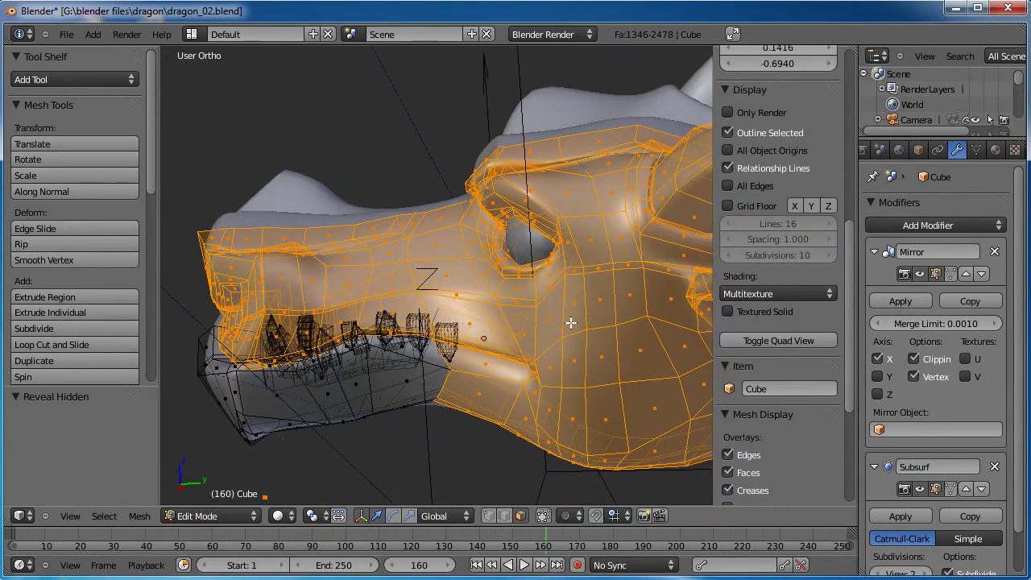
key("KP_3")
scroll(539, 334, "up", 2)
scroll(538, 334, "down", 2)
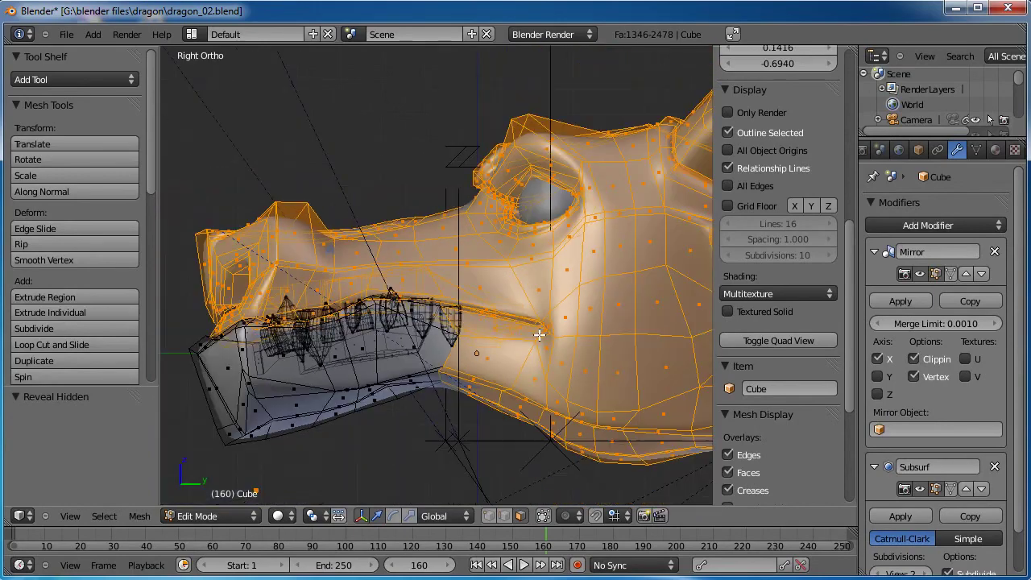
left_click_drag(420, 247, 477, 317)
left_click_drag(552, 351, 554, 351)
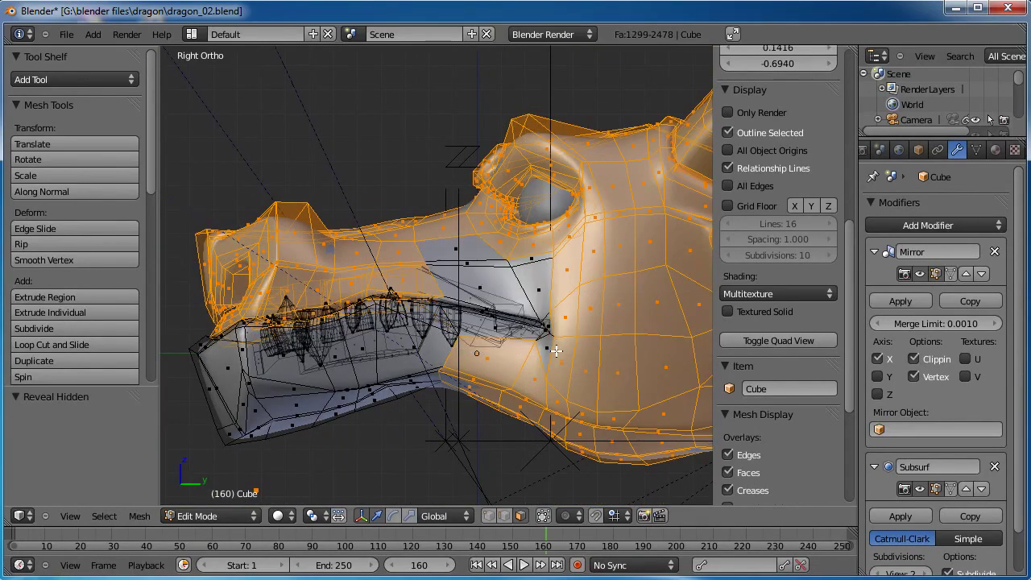
middle_click_drag(554, 351, 472, 253)
key("h")
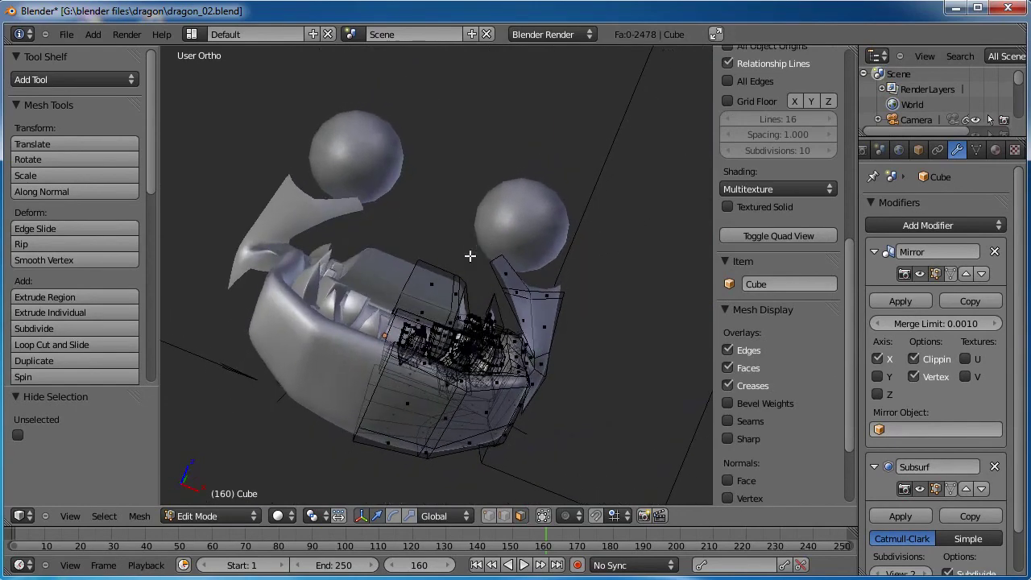
scroll(472, 253, "up", 3)
right_click(469, 306)
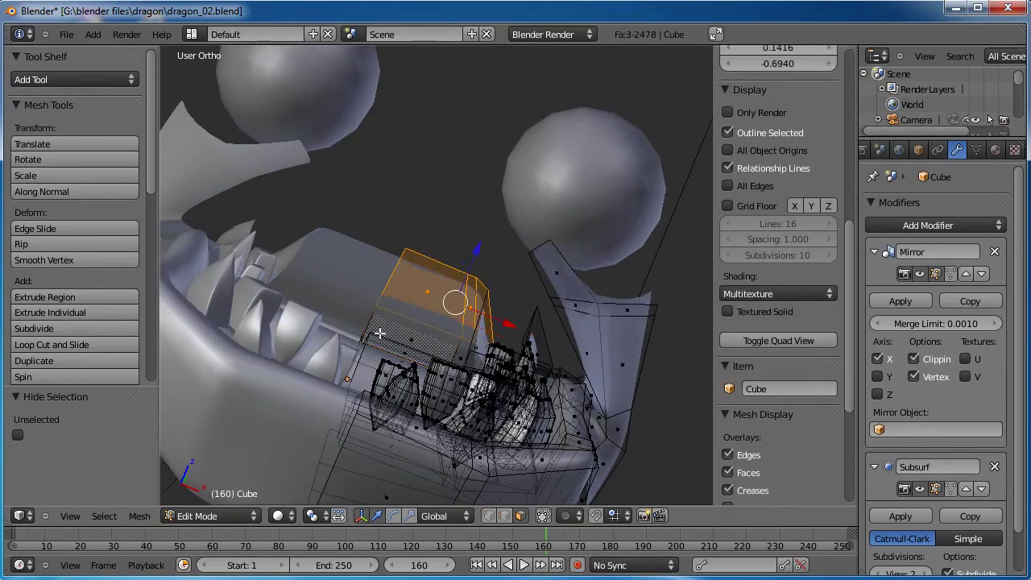
middle_click_drag(379, 333, 375, 297)
right_click(461, 331, "shift")
key("a")
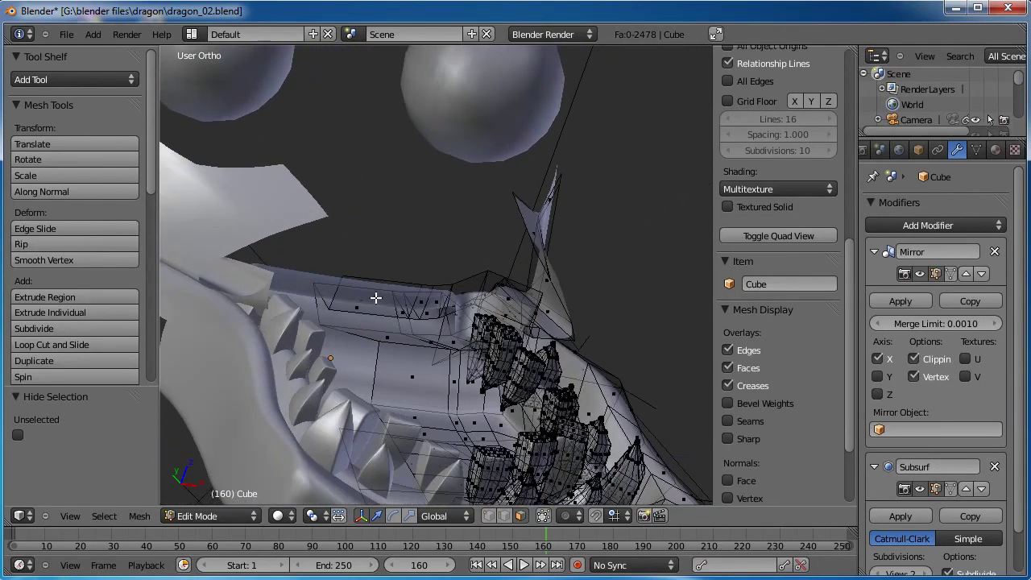
Raise the rearmost face at the back of the mouth about 0.084 in Z and shift it 0.104 along Y.
right_click(375, 297)
key("g")
left_click(387, 260)
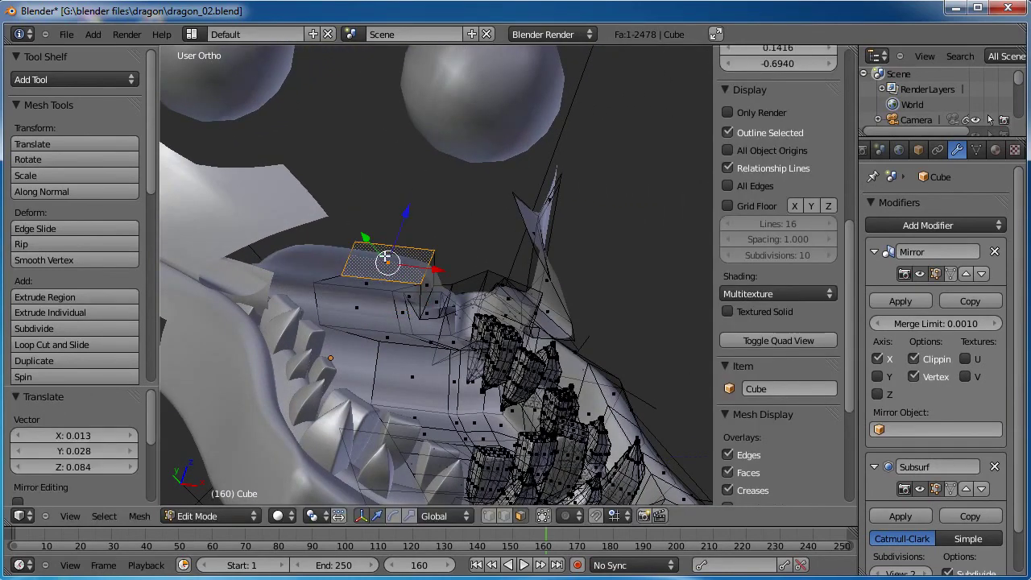
key("g")
key("y")
left_click(357, 221)
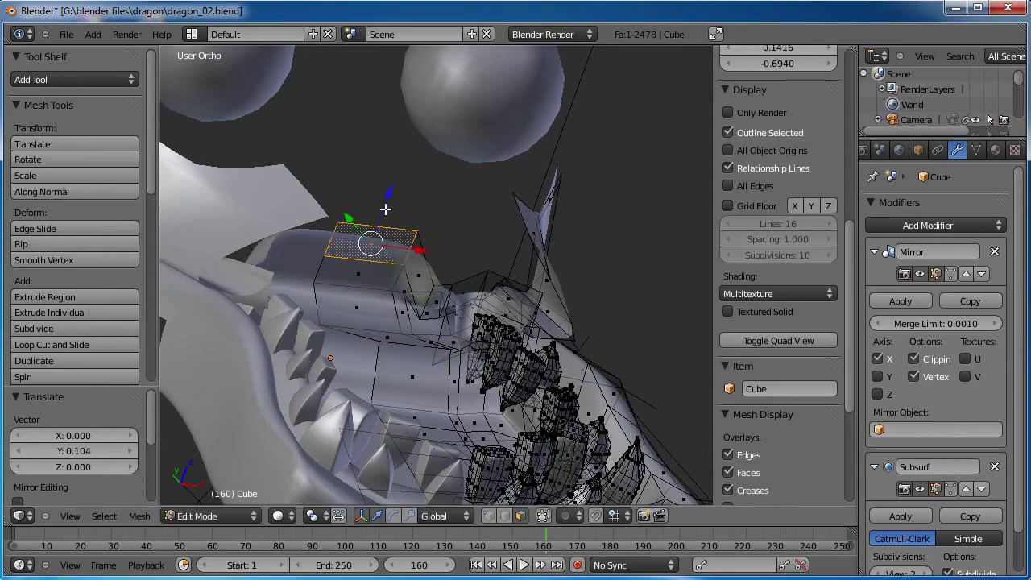
Rotate the raised rear face 18.759° about X.
key("r")
key("Escape")
key("r")
key("x")
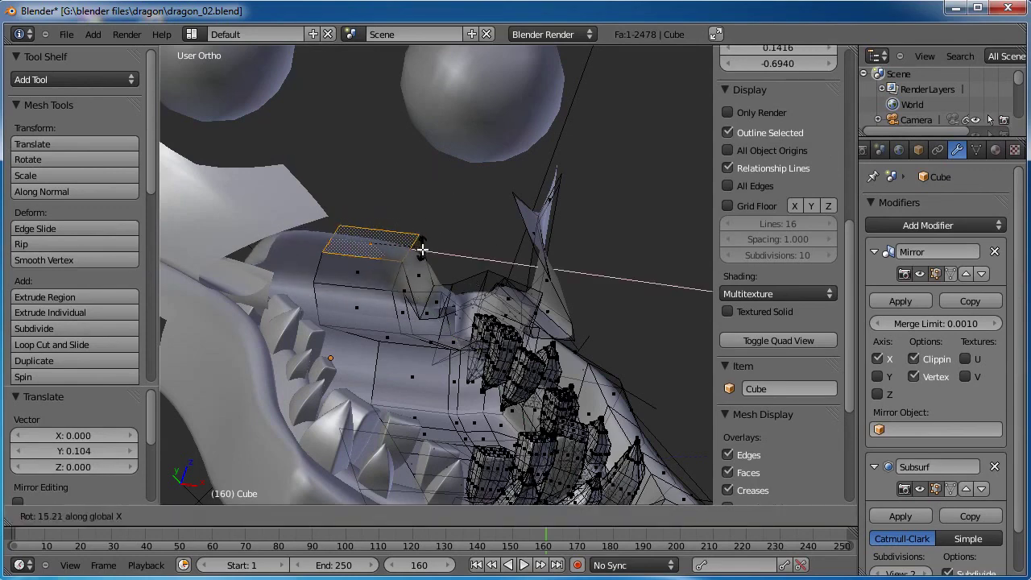
left_click(422, 250)
middle_click_drag(430, 298, 415, 299)
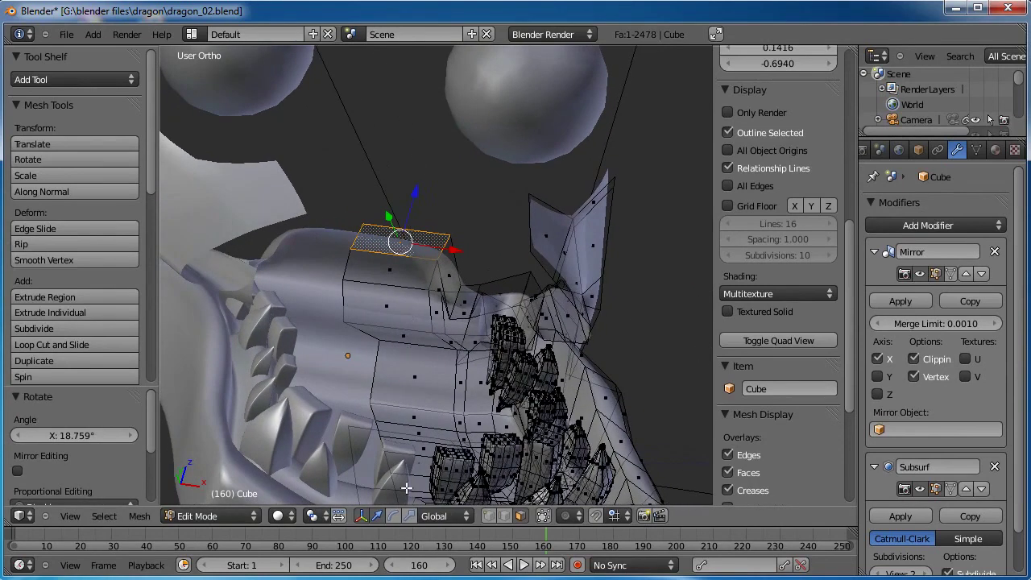
Select the three vertices along the rear edge of the mouth floor and lower them -0.109 along Z.
left_click(489, 517)
right_click(380, 340)
right_click(461, 352, "shift")
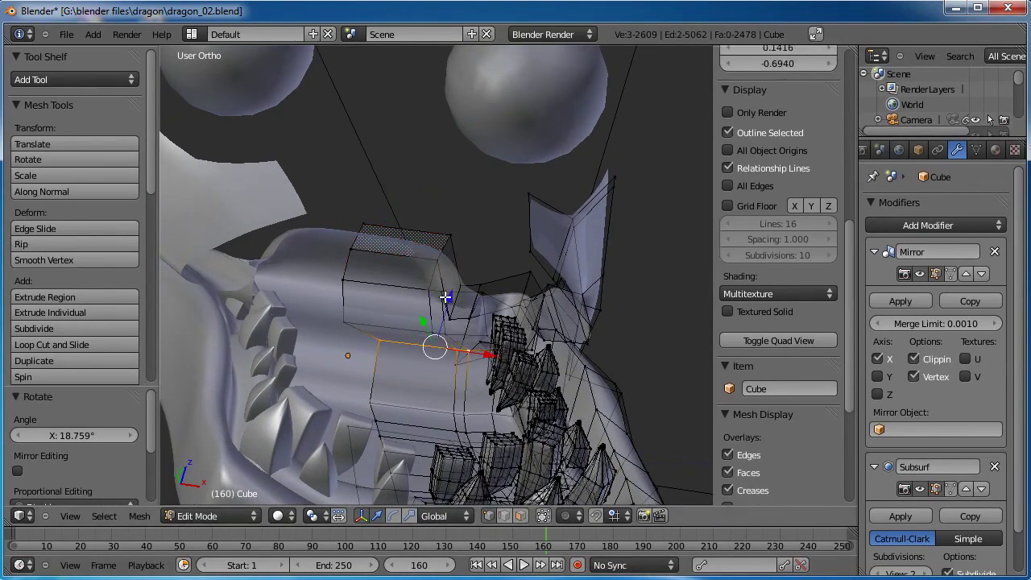
key("g")
key("z")
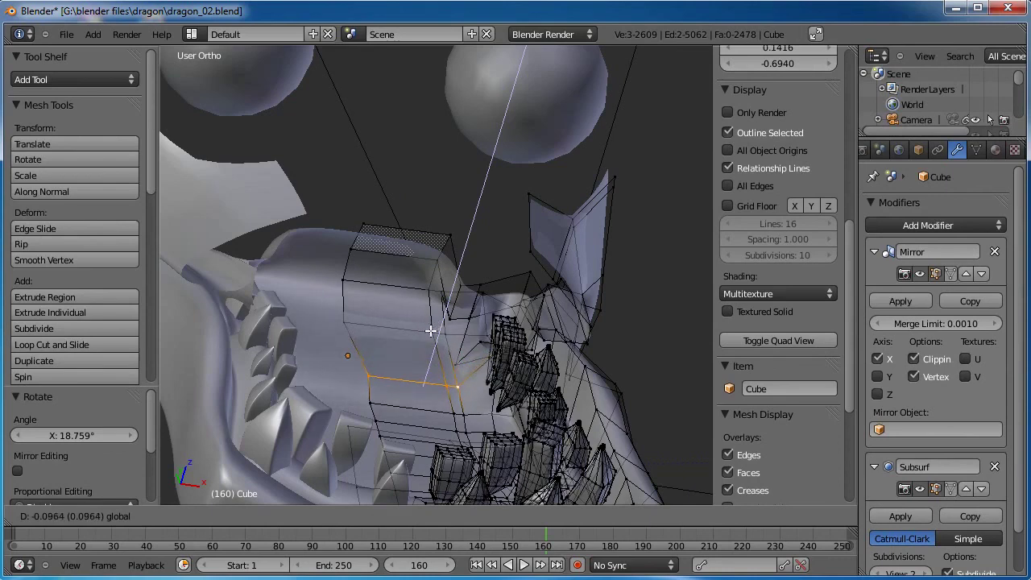
left_click(430, 330)
Extrude the two upper faces of the back wall forward twice, about -0.132 and -0.182 in Y, as a tongue.
left_click(519, 515)
right_click(392, 300)
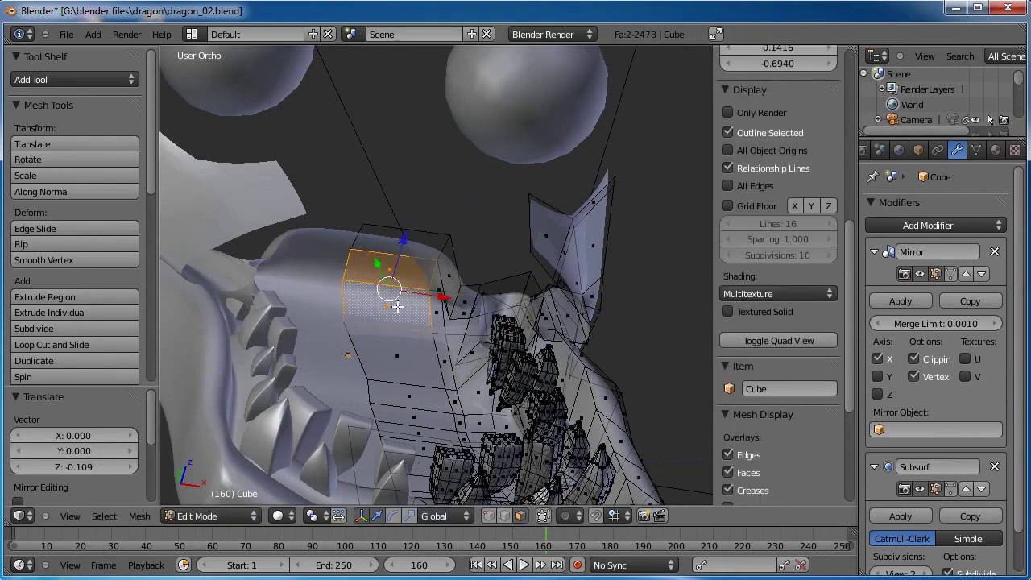
middle_click_drag(434, 341, 453, 314)
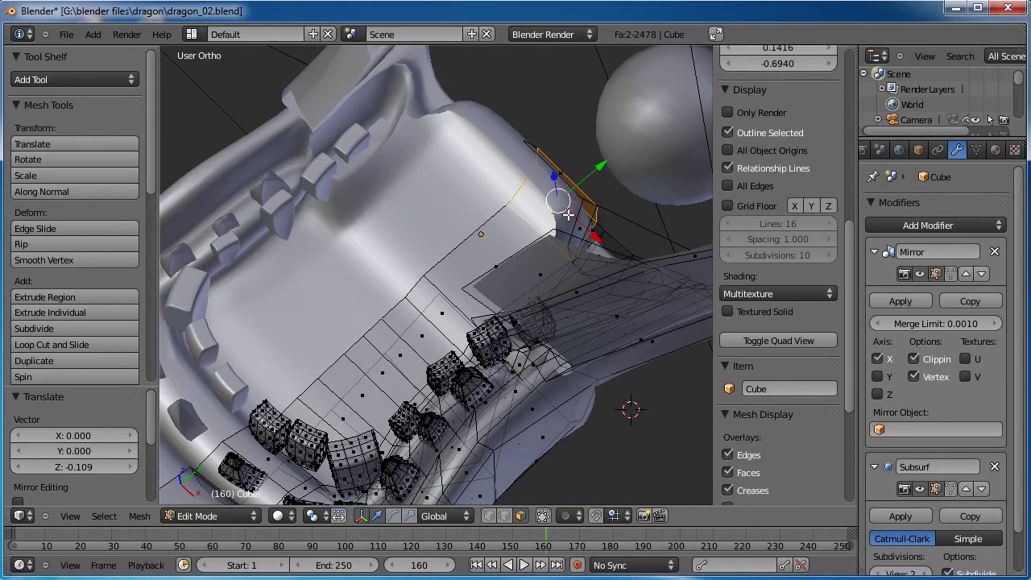
key("e")
left_click(514, 236)
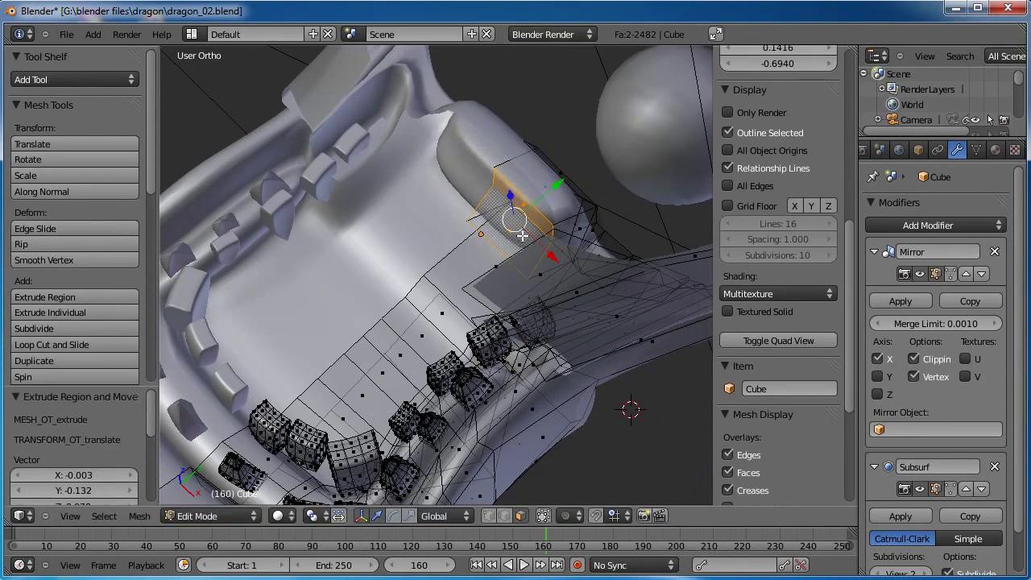
key("e")
left_click(467, 274)
middle_click_drag(456, 290, 391, 297)
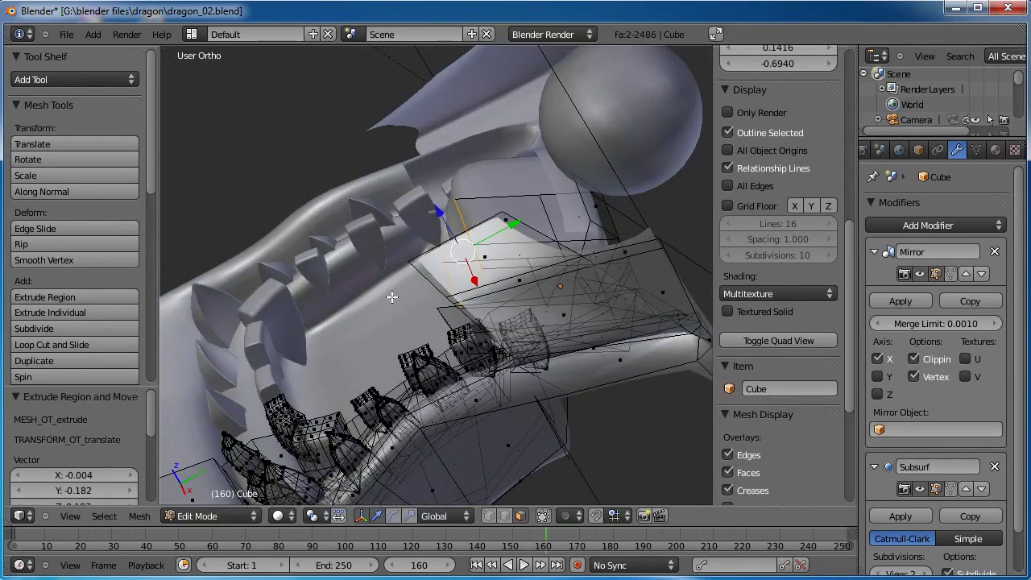
In the right side view, rotate the tongue's end faces -39.249° about X and move them -0.500 in Y and -0.121 in Z.
key("KP_3")
key("r")
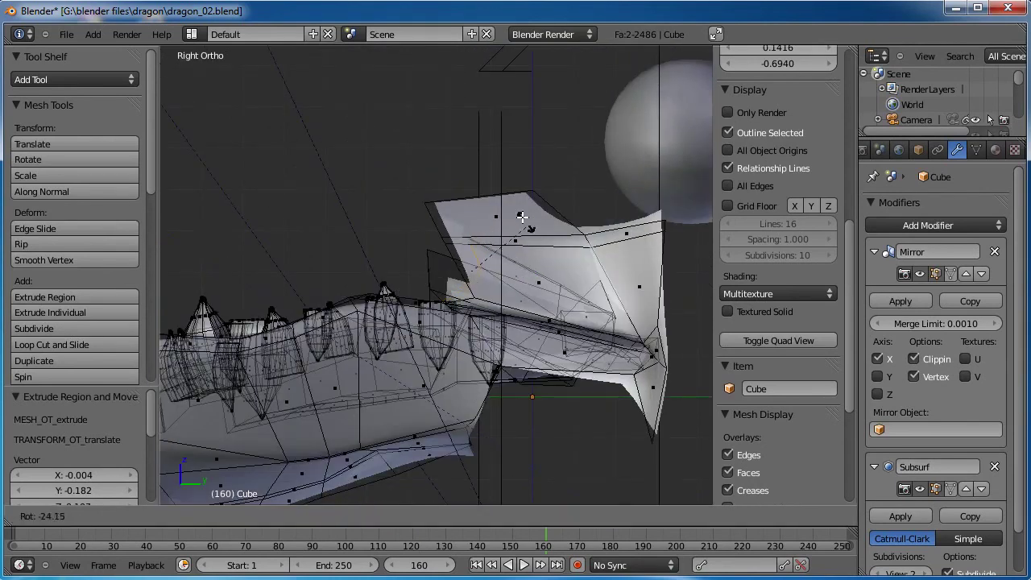
left_click(523, 216)
key("g")
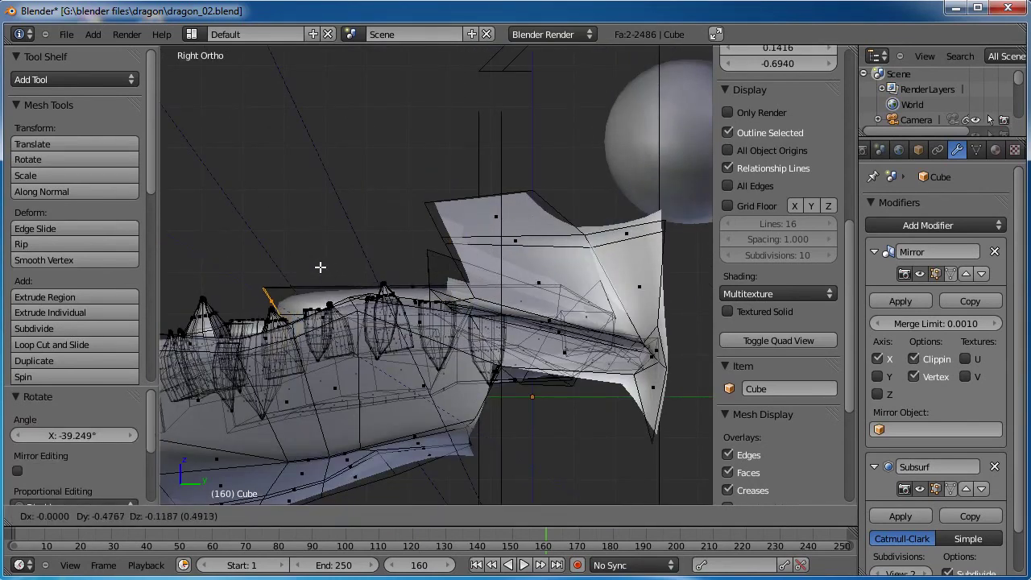
left_click(320, 259)
middle_click_drag(319, 259, 413, 338)
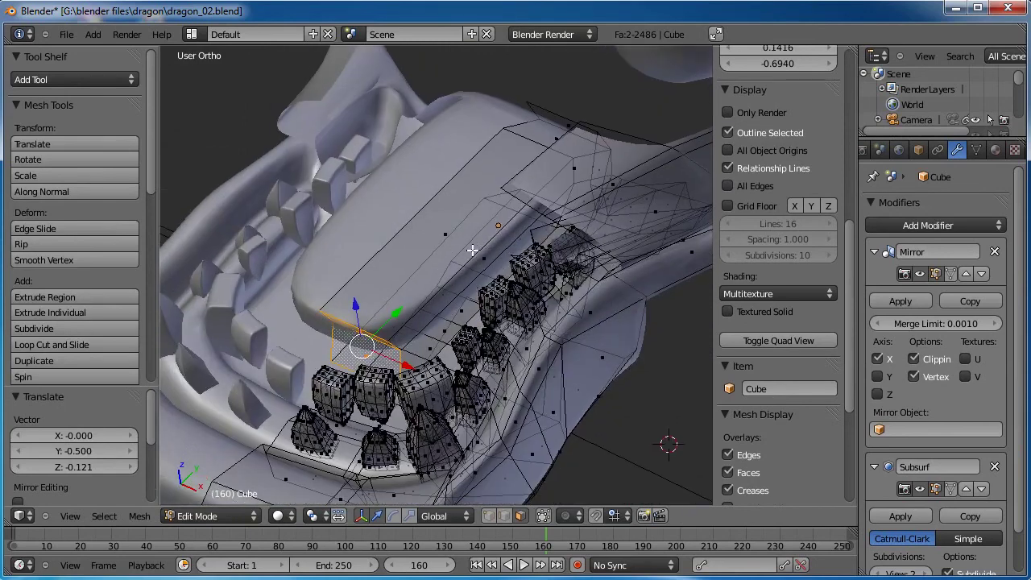
Nudge the tongue's end faces -0.012 along Y.
middle_click_drag(473, 256, 397, 308)
key("g")
key("y")
left_click(392, 318)
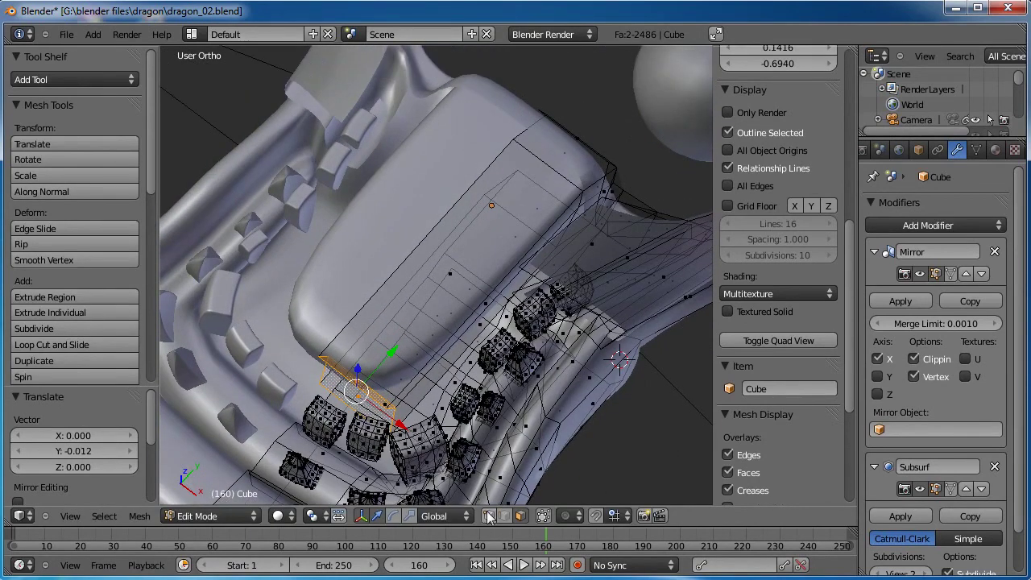
Select two vertices across the tongue tip's front and move them -0.061 along Y.
right_click(397, 402)
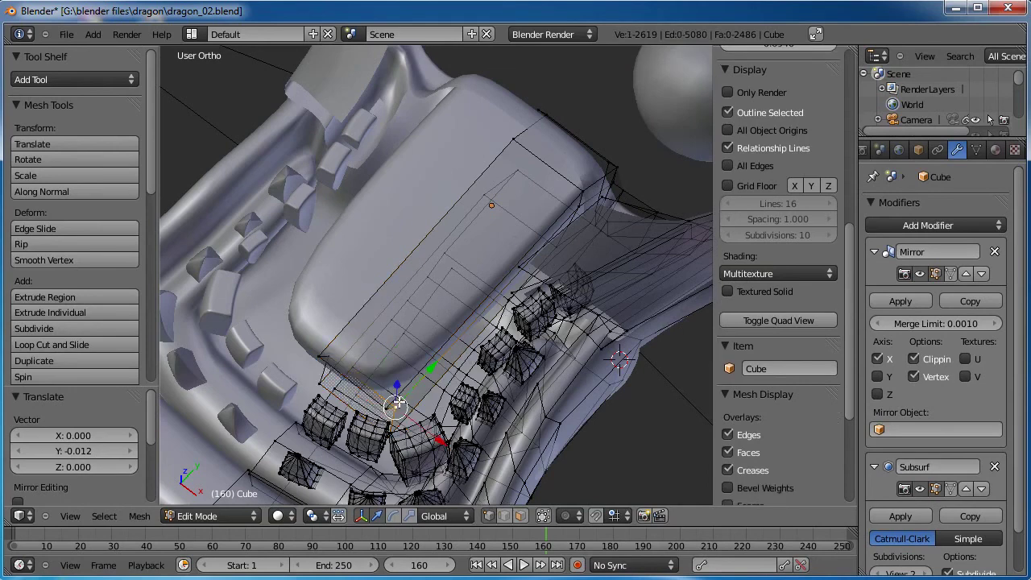
right_click(341, 352, "shift")
key("g")
key("y")
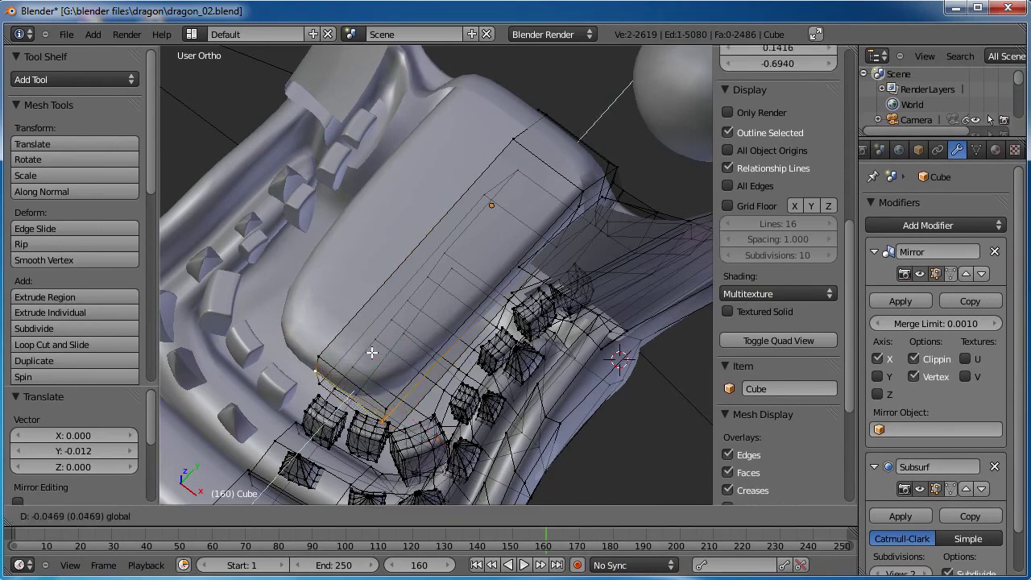
left_click(373, 357)
Select the three vertices at the tongue tip's outer corner and pull them back 0.114 in Y, 0.008 in X and 0.007 in Z.
right_click(394, 401)
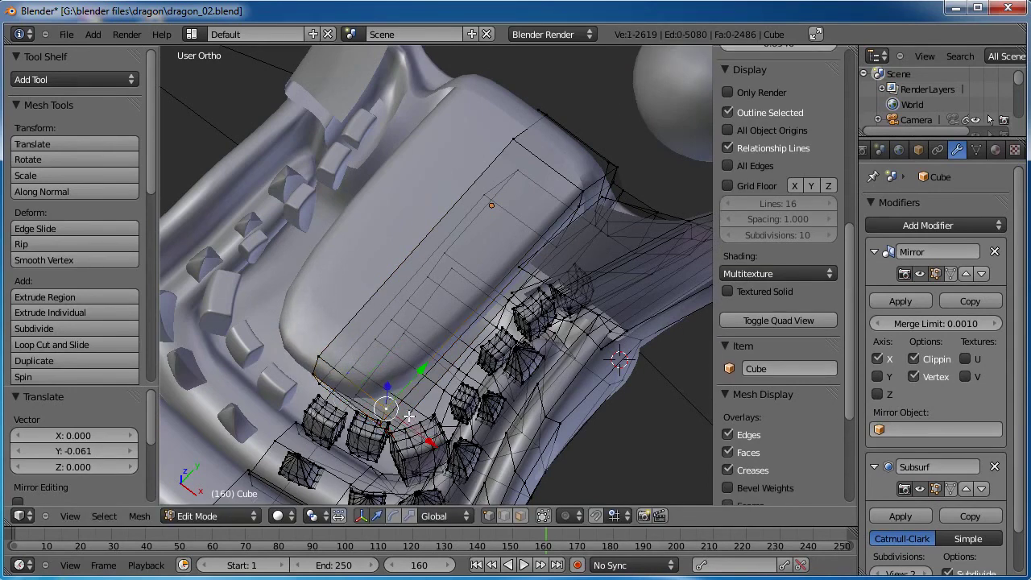
middle_click_drag(394, 400, 355, 331)
scroll(411, 293, "up", 4)
right_click(342, 404, "shift")
right_click(320, 392, "shift")
left_click_drag(345, 318, 392, 231)
scroll(391, 231, "down", 5)
middle_click_drag(391, 231, 393, 376, "shift")
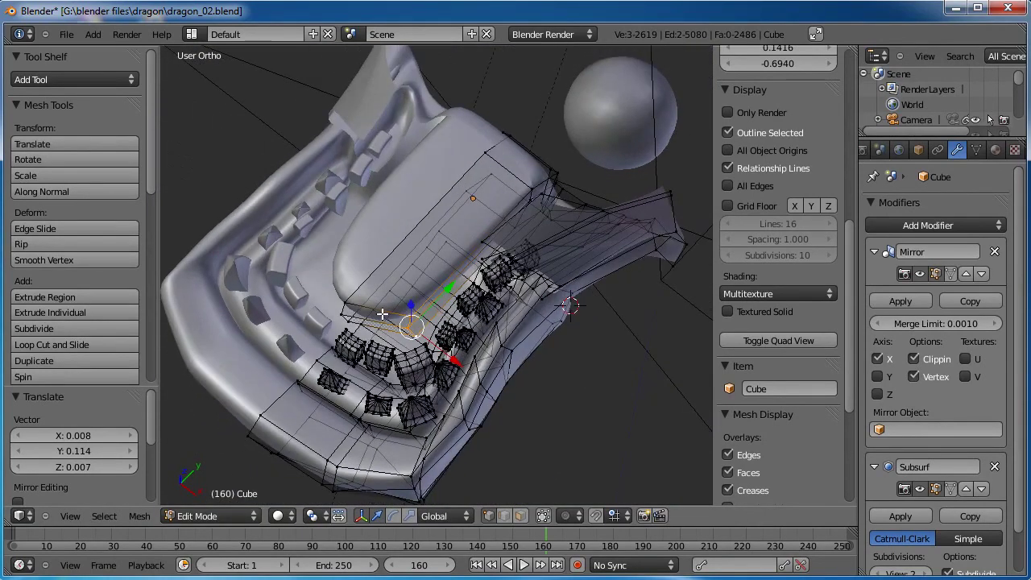
Add three crosswise loop cuts to the back half of the tongue, each slid toward its rear end.
scroll(408, 294, "up", 2)
middle_click_drag(408, 295, 398, 368, "shift")
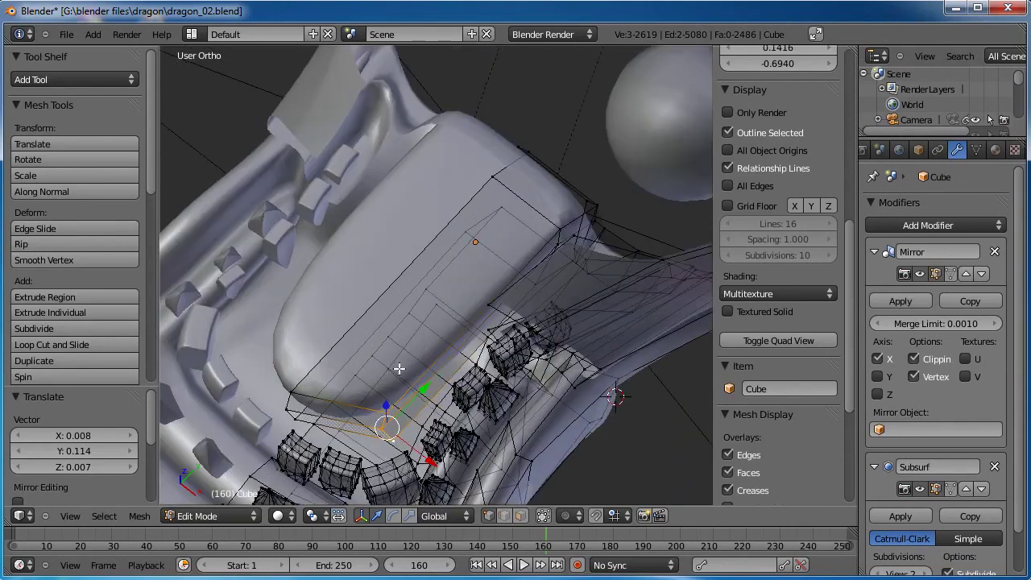
middle_click_drag(454, 343, 473, 292)
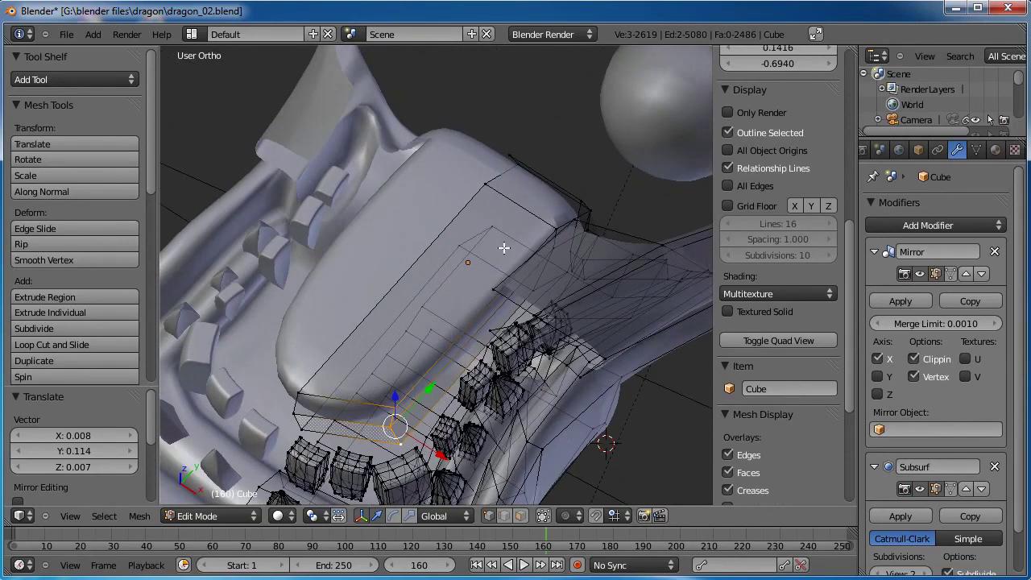
key("ctrl+r")
left_click(454, 221)
left_click(545, 166)
key("ctrl+r")
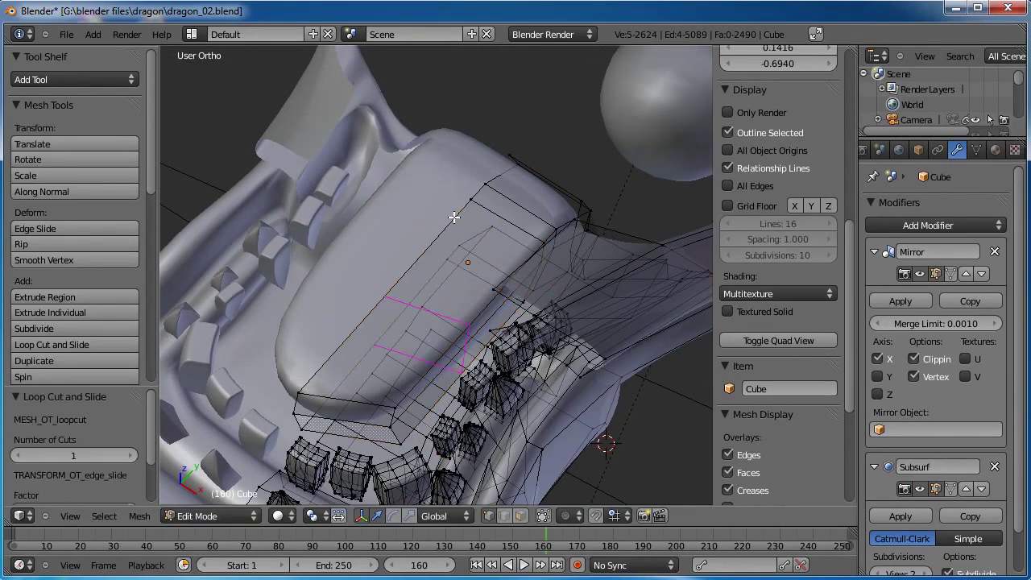
left_click(454, 217)
left_click(520, 161)
key("ctrl+r")
left_click(424, 229)
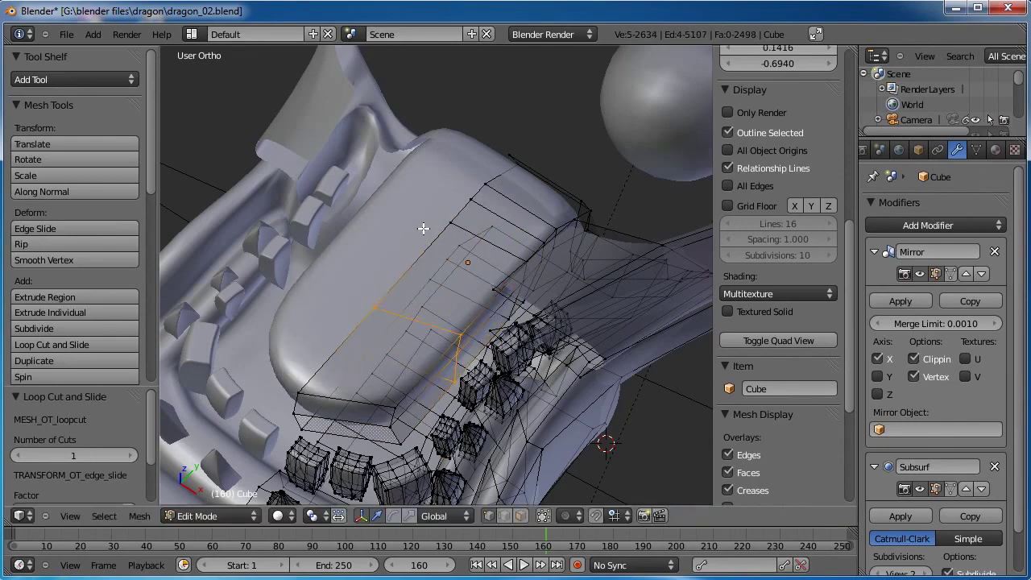
left_click(475, 181)
Add four more crosswise loop cuts along the tongue, spacing them from the existing cuts forward to the tip.
key("ctrl+r")
left_click(401, 257)
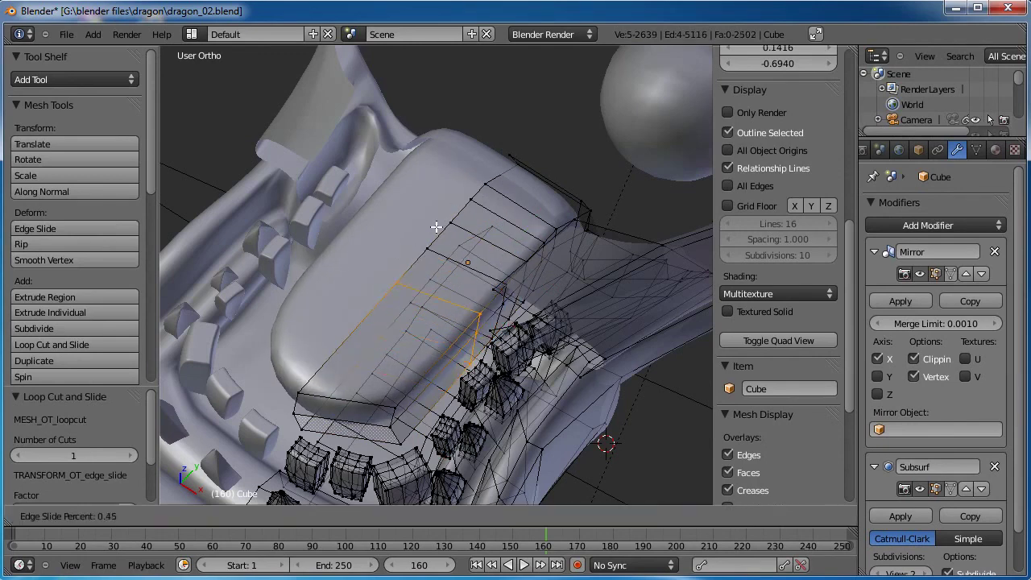
left_click(443, 220)
key("ctrl+r")
left_click(389, 273)
left_click(417, 244)
key("ctrl+r")
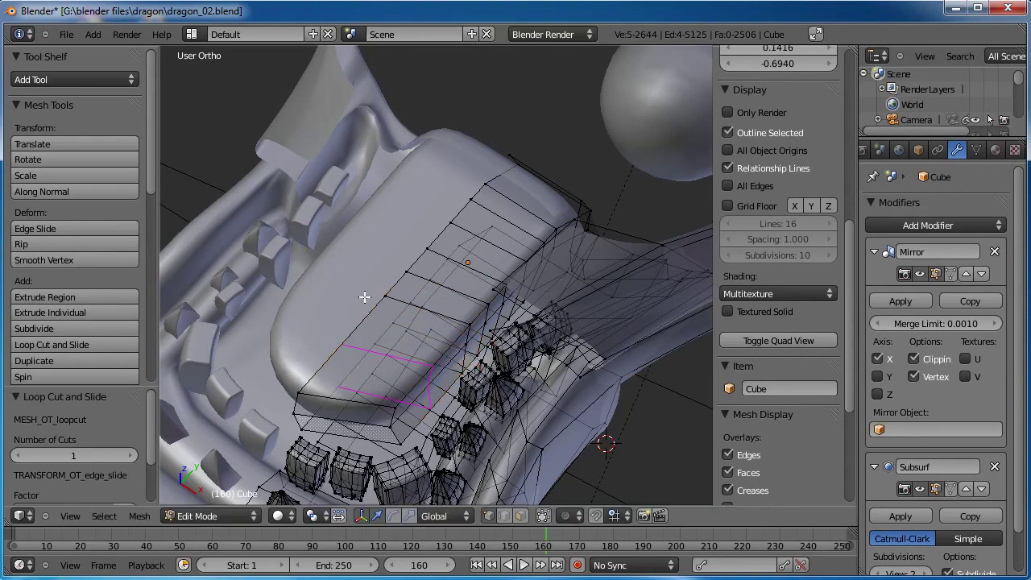
left_click(364, 297)
right_click(384, 284)
key("ctrl+r")
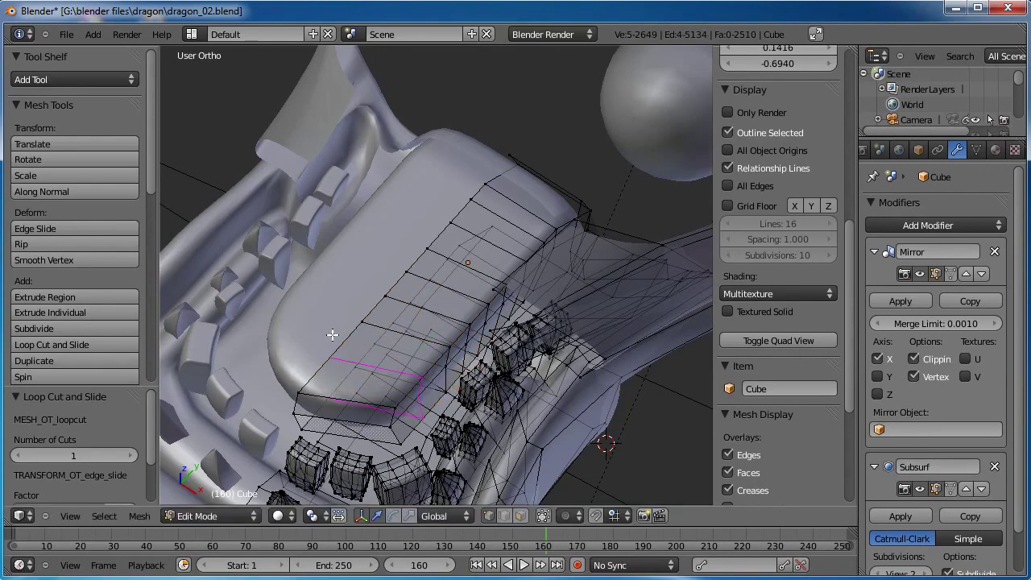
left_click(332, 334)
right_click(331, 334)
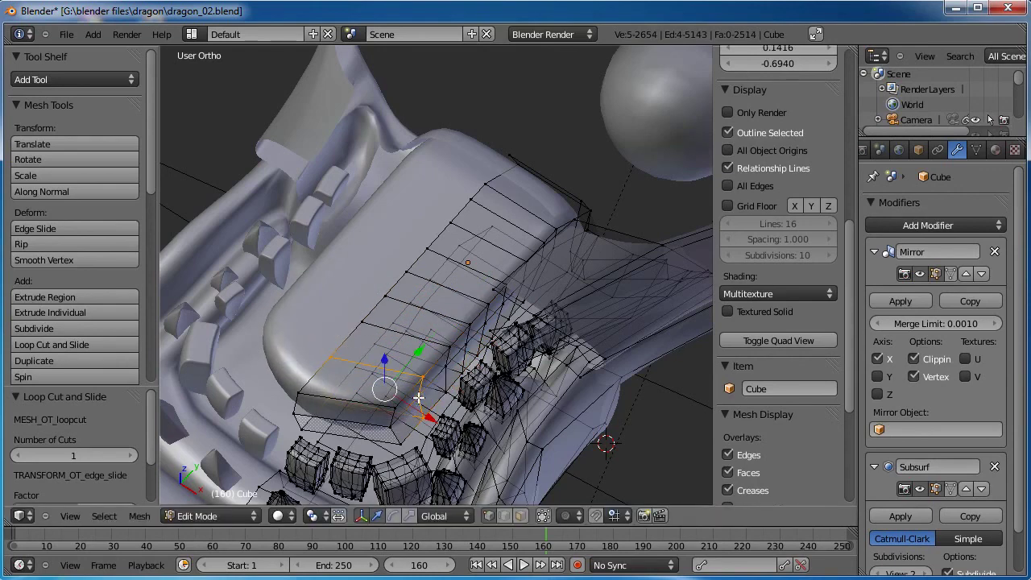
Select the vertices along the tongue's upper outer edge and move them -0.050 along X.
right_click(394, 405)
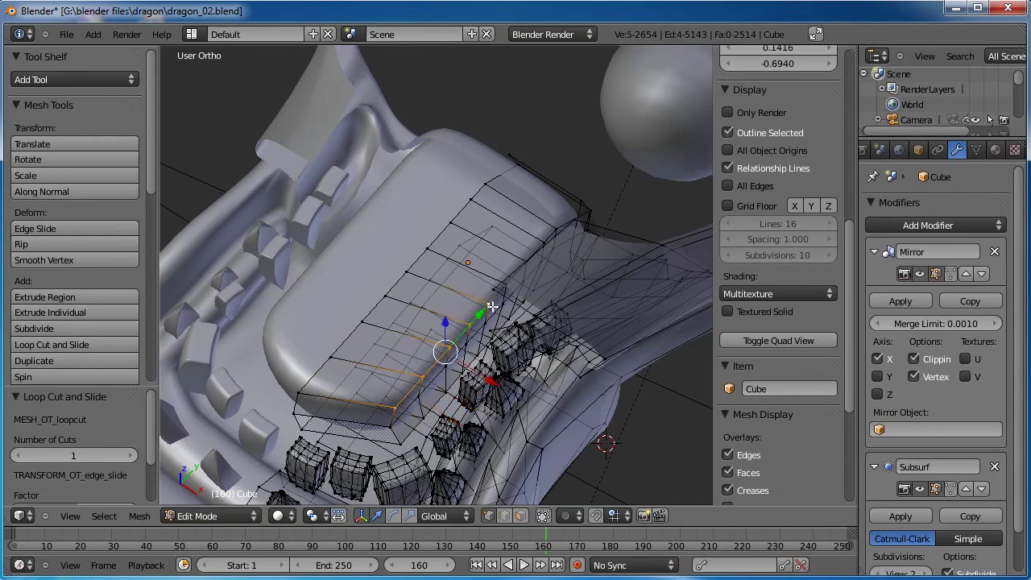
middle_click_drag(479, 311, 501, 260)
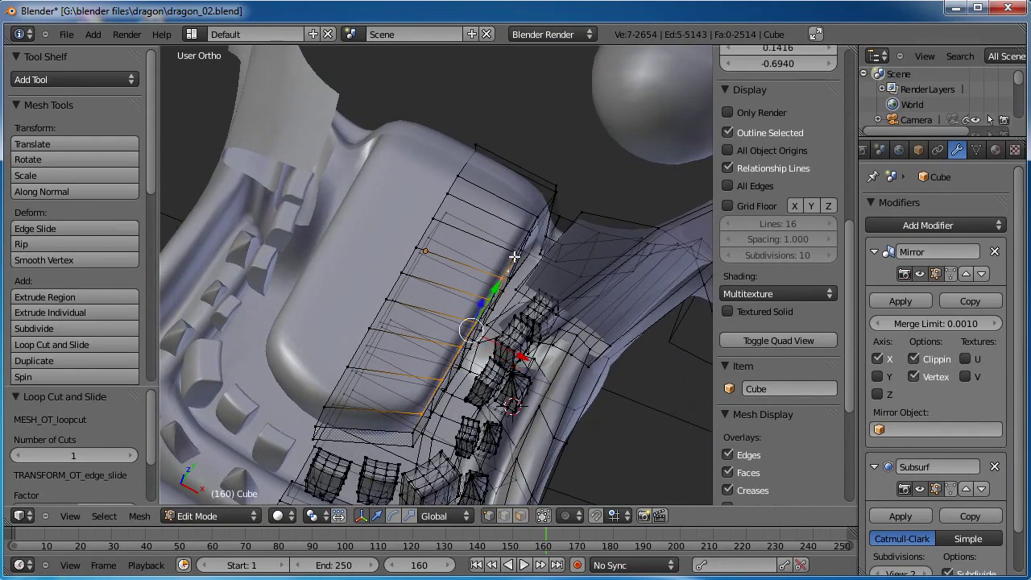
key("ctrl+z")
middle_click_drag(512, 297, 525, 279)
right_click(522, 252, "shift")
right_click(532, 232, "shift")
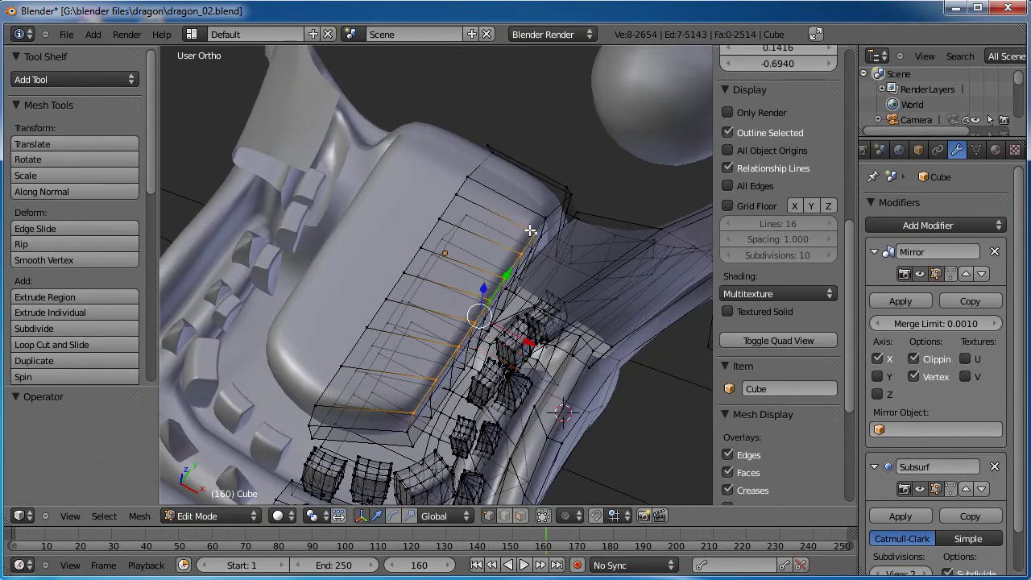
right_click(541, 214, "shift")
left_click_drag(533, 327, 511, 314)
Select the vertices along the tongue's lower outer edge, from the tip to the back, and move them -0.047 along X.
middle_click_drag(475, 345, 452, 374)
right_click(431, 434)
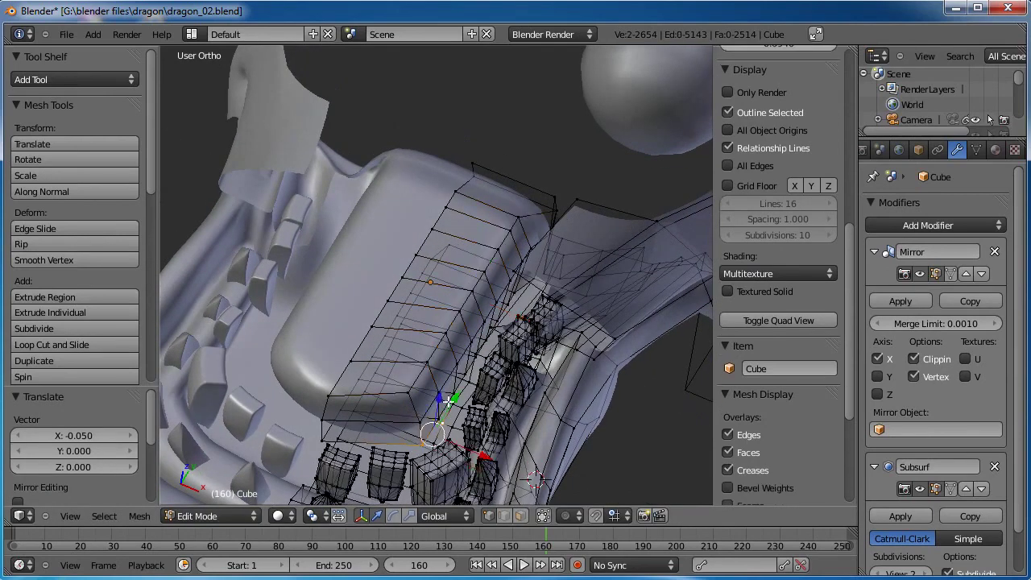
right_click(472, 361, "shift")
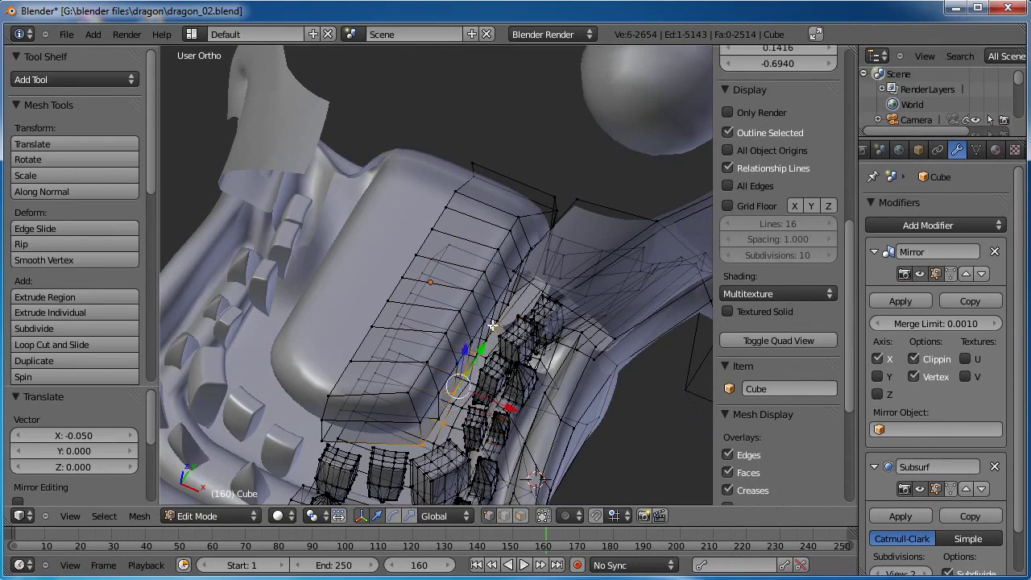
scroll(500, 319, "up", 3)
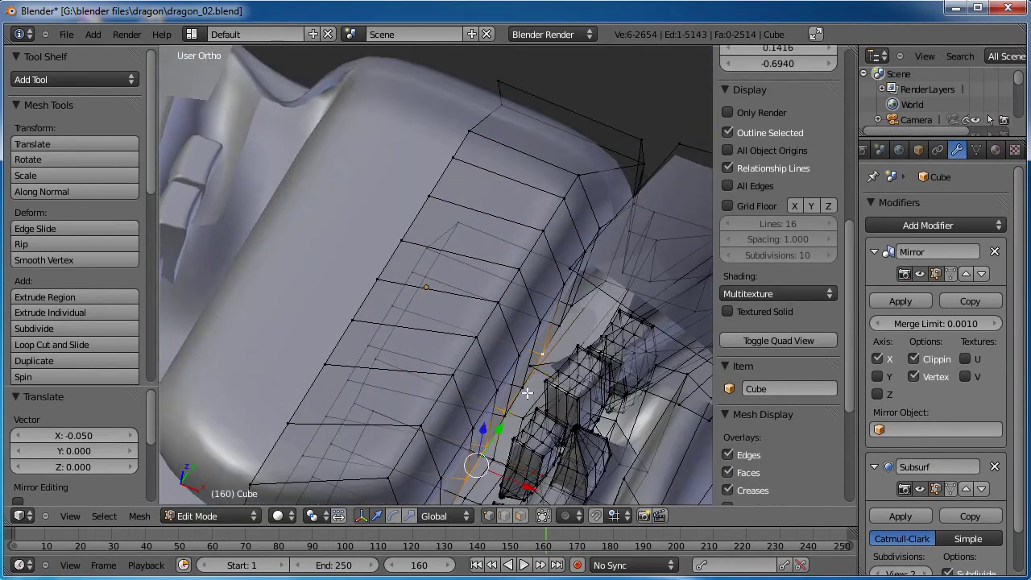
right_click(560, 330, "shift")
right_click(571, 308, "shift")
scroll(570, 309, "down", 1)
mouse_move(519, 389)
middle_mouse_down("shift")
mouse_move(525, 360)
mouse_move(514, 376)
middle_mouse_up("shift")
right_click(507, 367, "shift")
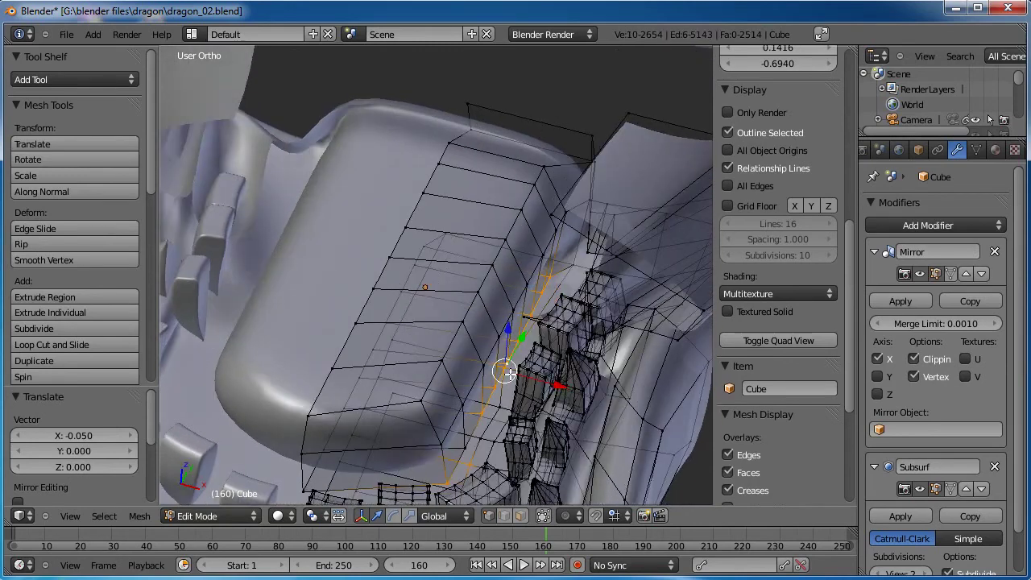
right_click(509, 374, "shift")
middle_click_drag(515, 428, 478, 412)
right_click(464, 428, "shift")
right_click(448, 413, "shift")
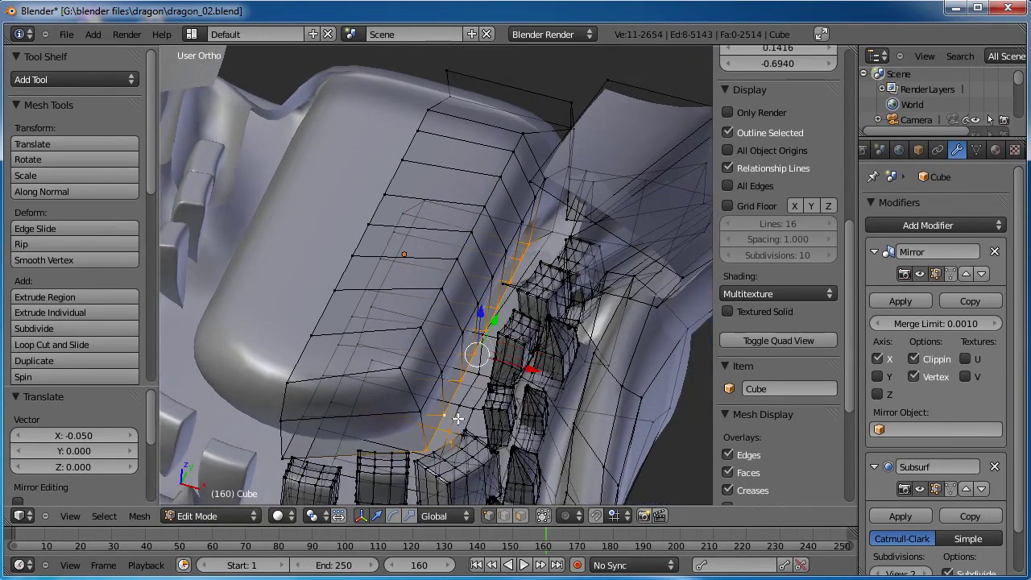
right_click(453, 433, "shift")
right_click(454, 440, "shift")
key("g")
key("x")
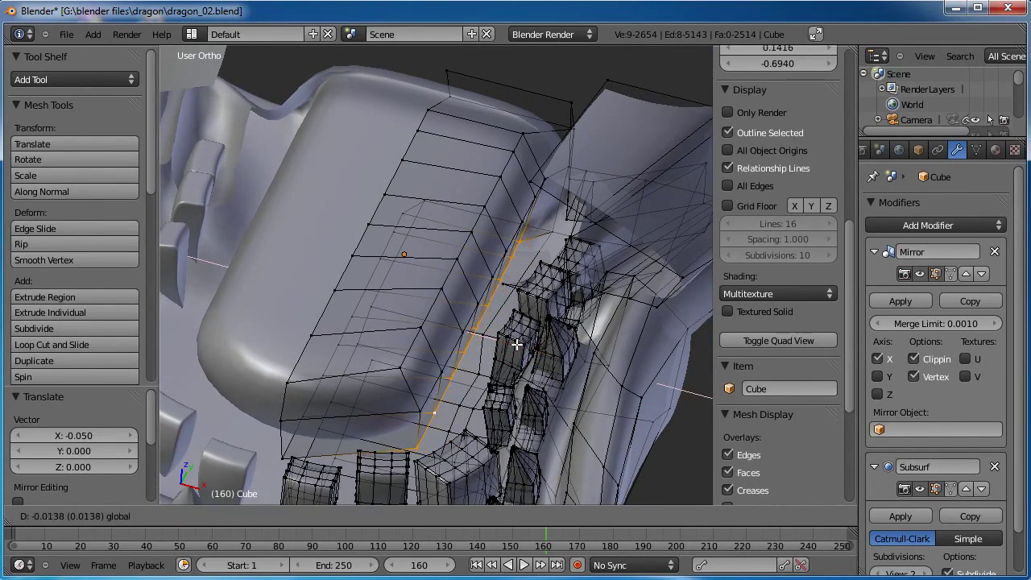
left_click(506, 340)
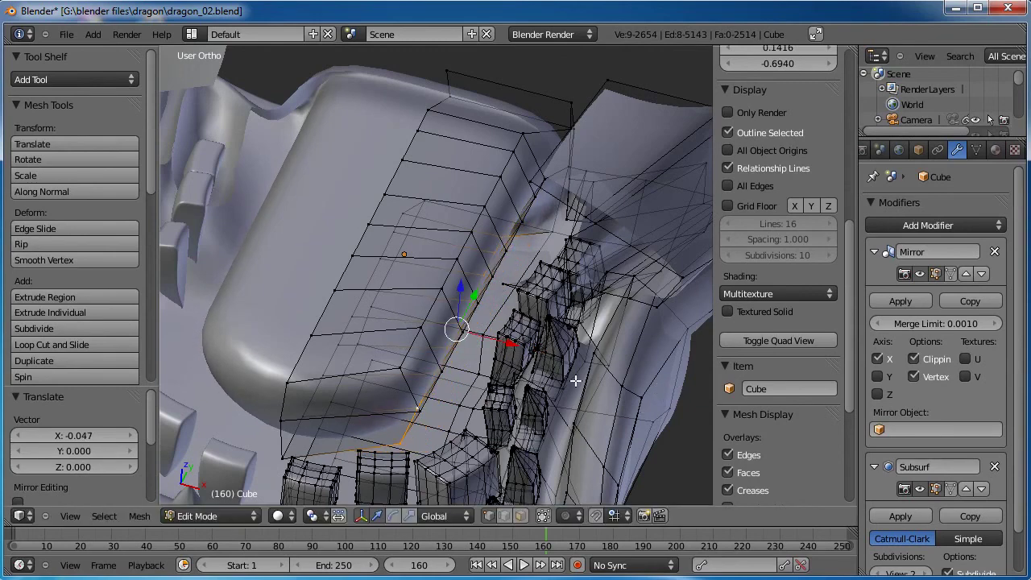
Switch to face selection and select the two faces at the front of the tongue.
middle_click_drag(576, 381, 443, 431)
left_click(519, 517)
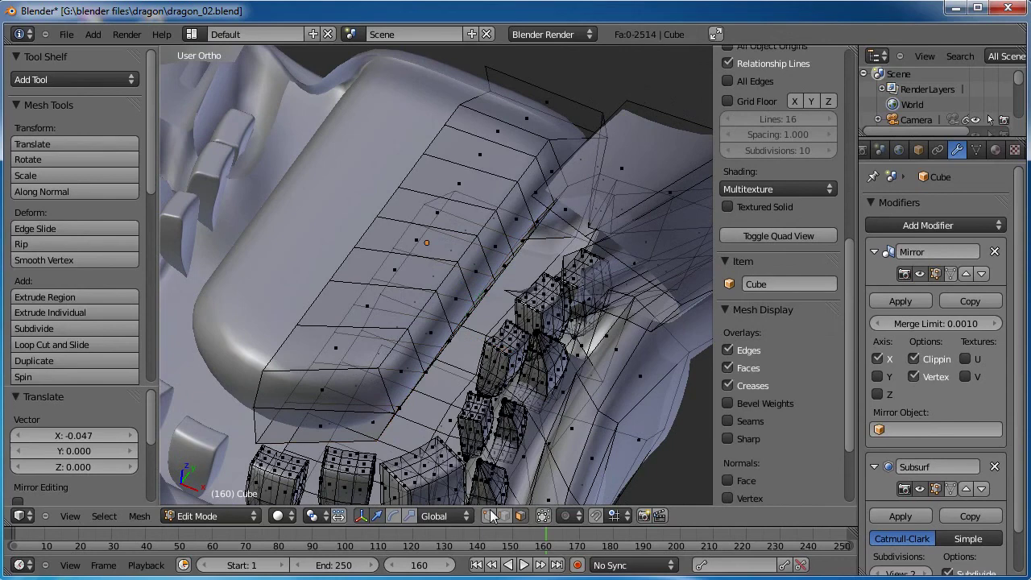
right_click(329, 388)
right_click(310, 422, "shift")
middle_click_drag(446, 324, 445, 360)
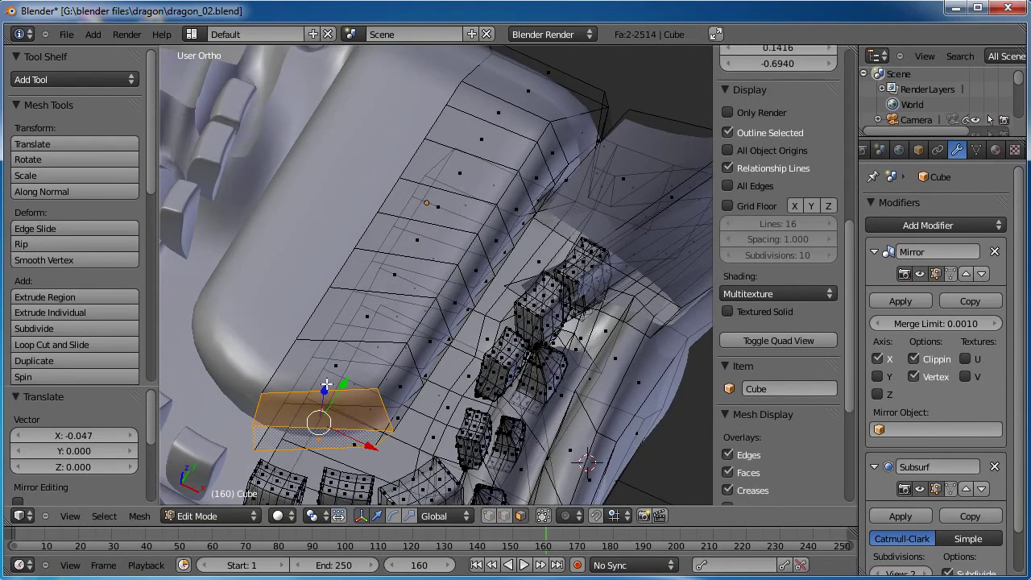
middle_click_drag(280, 407, 294, 385)
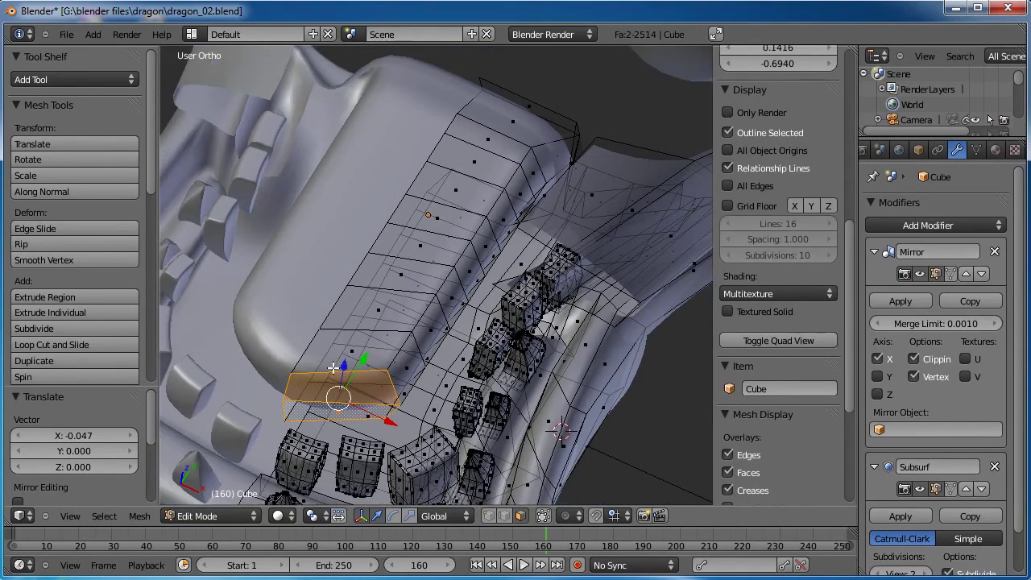
Try to extrude the tongue's two front faces forward, and undo the extrusion.
key("e")
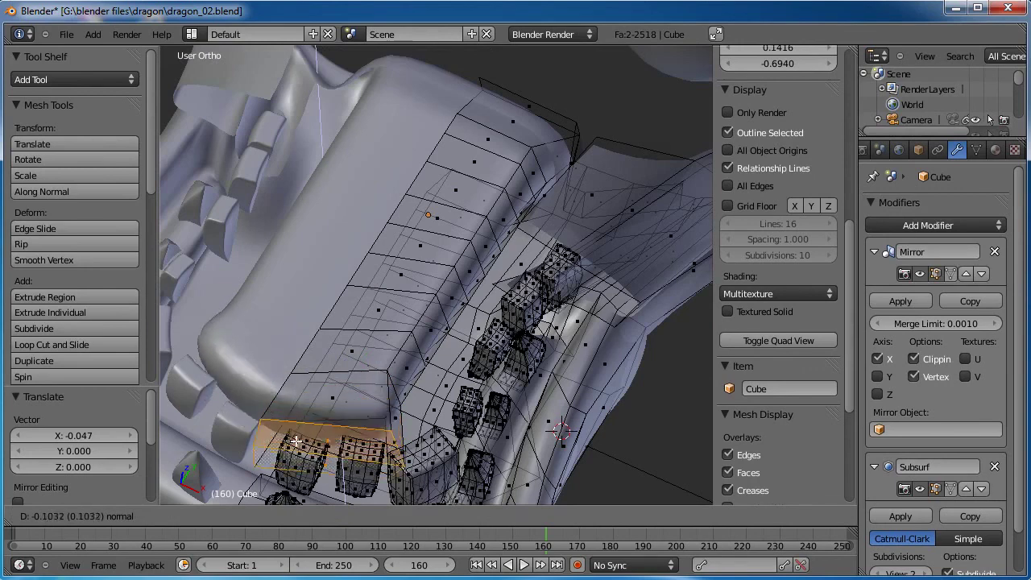
left_click(306, 465)
key("ctrl+z")
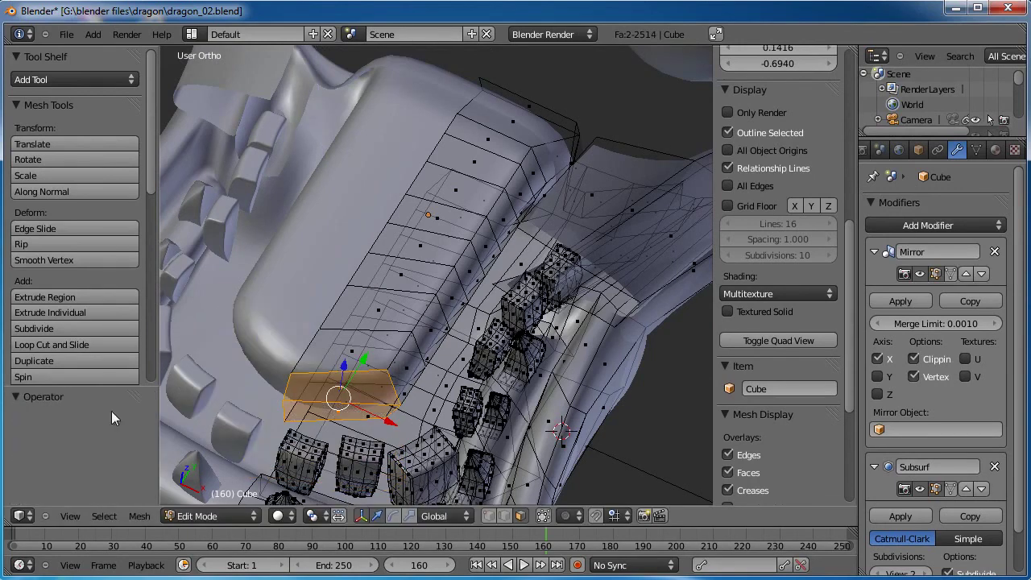
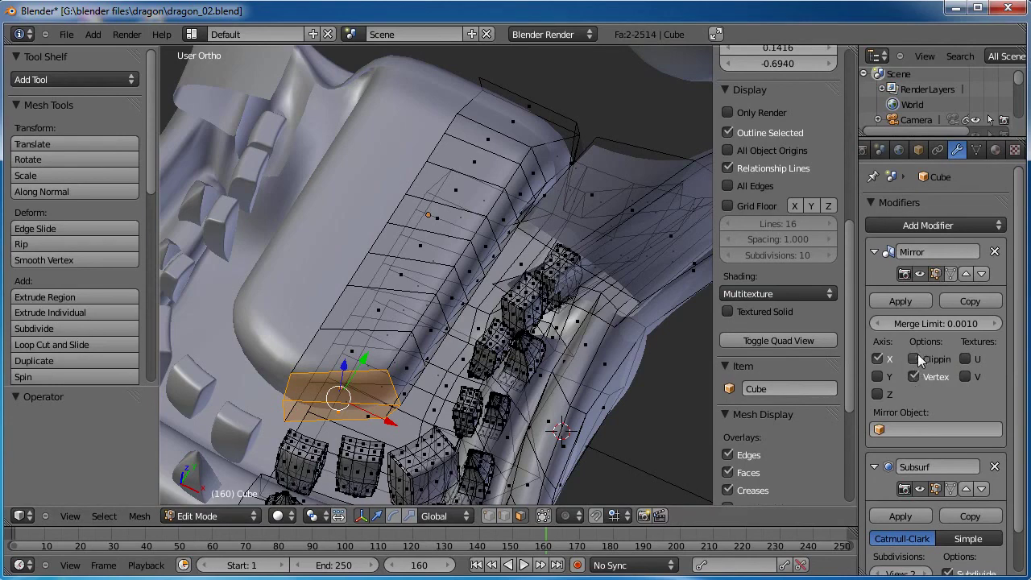
Extrude the tongue's front faces forward about 0.11, scale them to about 0.6, and move them -0.047 in X and -0.015 in Y.
key("e")
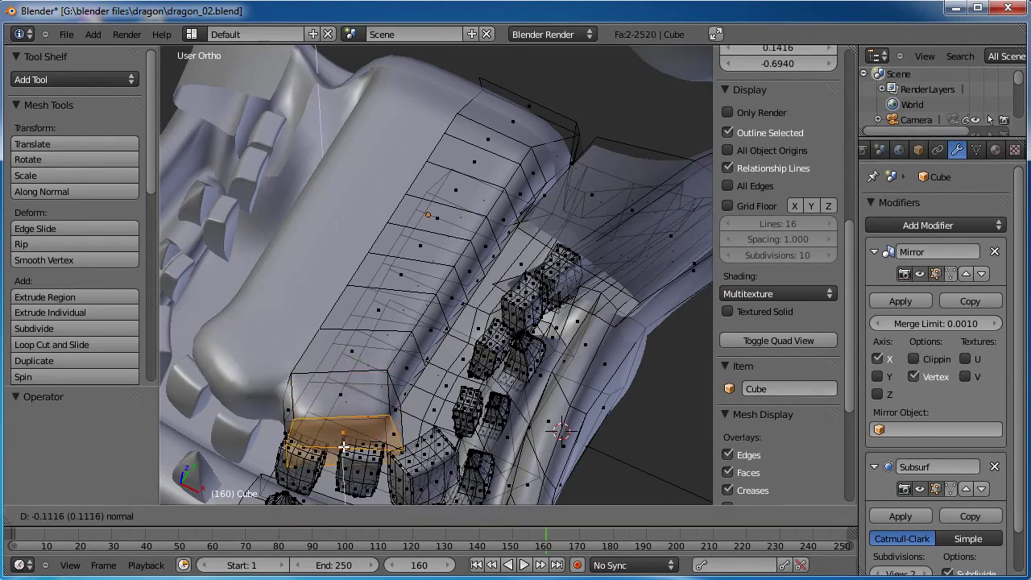
left_click(344, 445)
key("s")
left_click(468, 456)
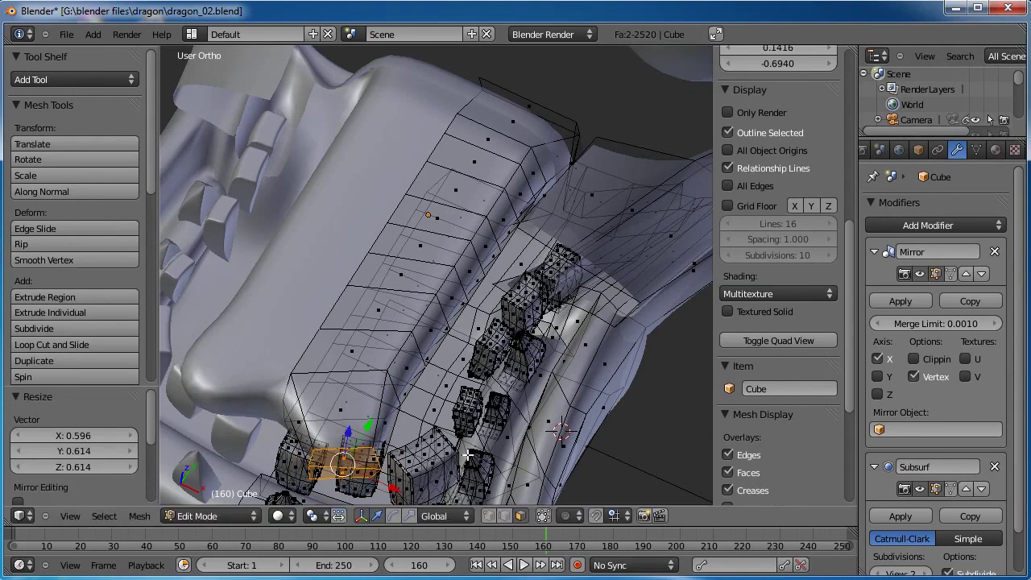
key("g")
left_click(442, 452)
Extrude the tongue tip again by 0.016 in X and -0.121 in Y, scale it to 0.567, and shift it toward the center.
middle_click_drag(432, 456, 493, 322, "shift")
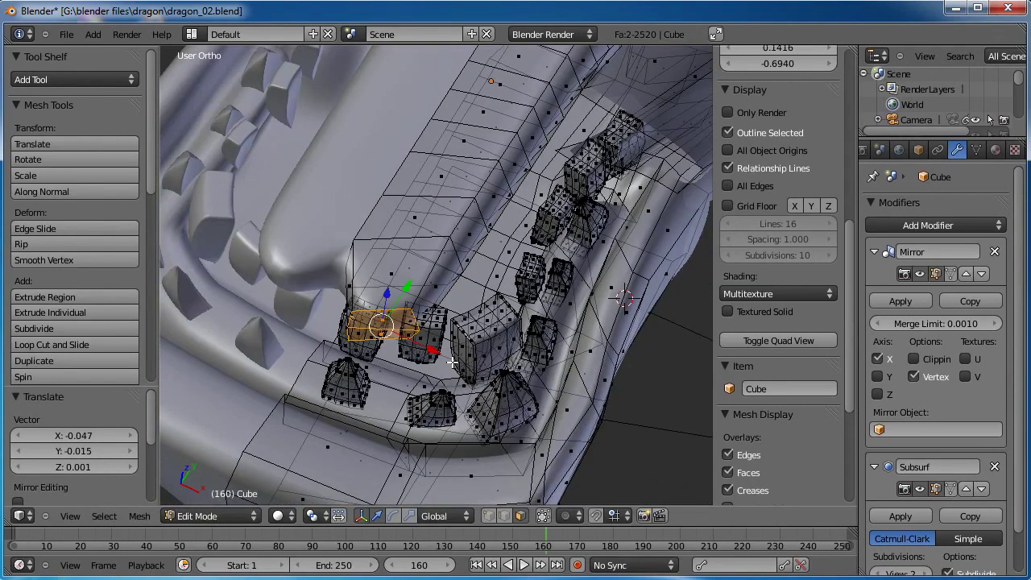
key("e")
left_click(455, 418)
key("s")
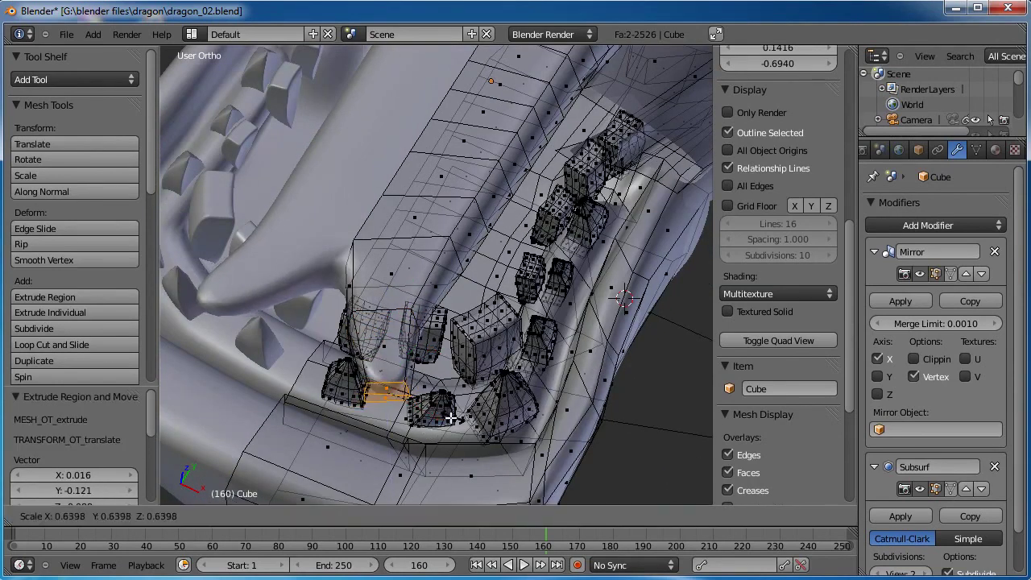
left_click(448, 419)
key("g")
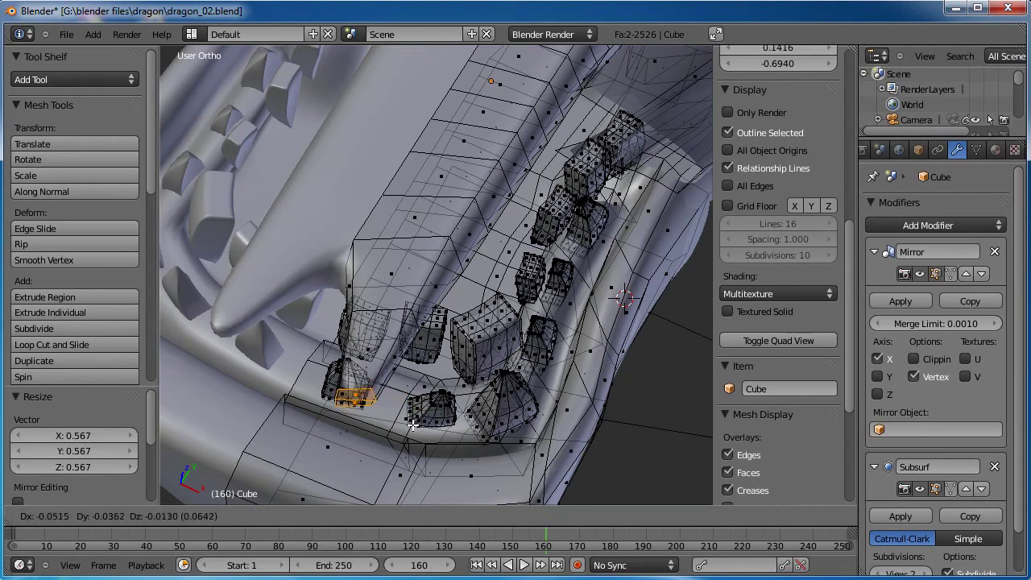
left_click(418, 431)
Extrude the tip 0.012 in X and -0.070 in Y, scale it down, and move it -0.022, -0.016, -0.006 in X, Y, Z.
left_click(367, 475)
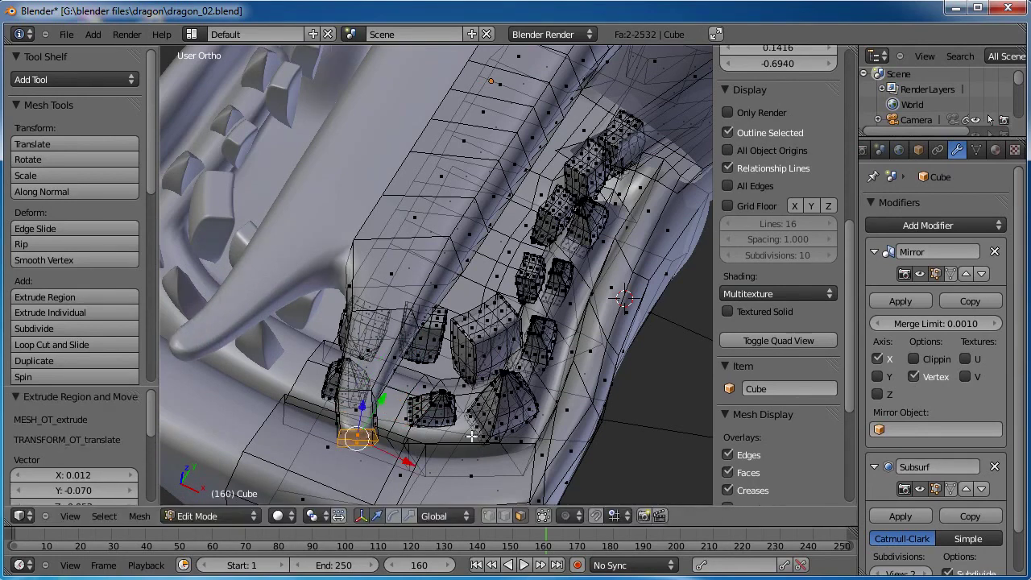
key("s")
left_click(442, 435)
key("g")
left_click(430, 443)
Hide the faces at the tongue's back end, and select all faces linked to the rest of the tongue.
scroll(545, 327, "down", 4)
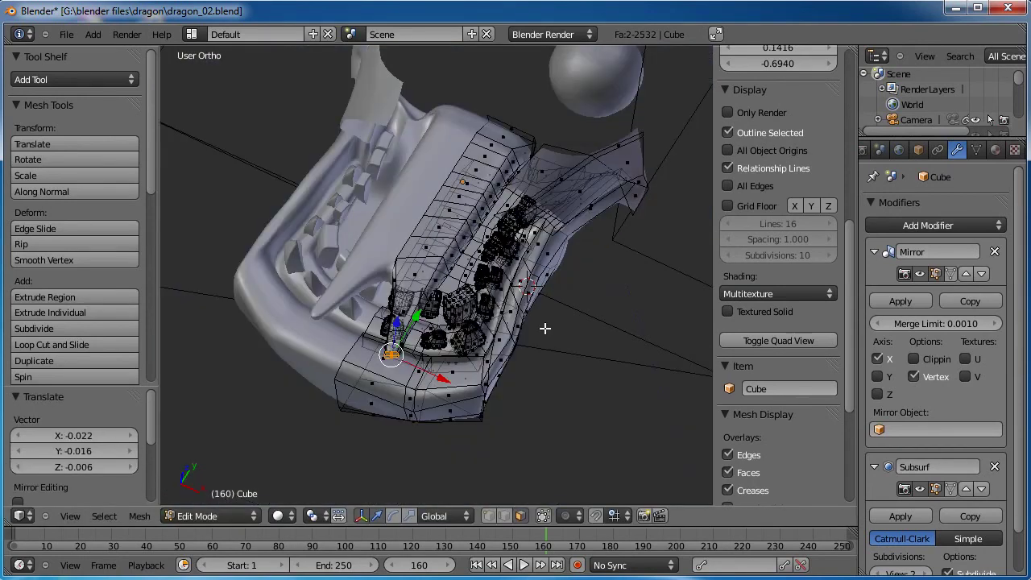
middle_click_drag(545, 327, 467, 295)
scroll(556, 237, "up", 2)
middle_click_drag(555, 236, 487, 303, "shift")
scroll(486, 303, "up", 1)
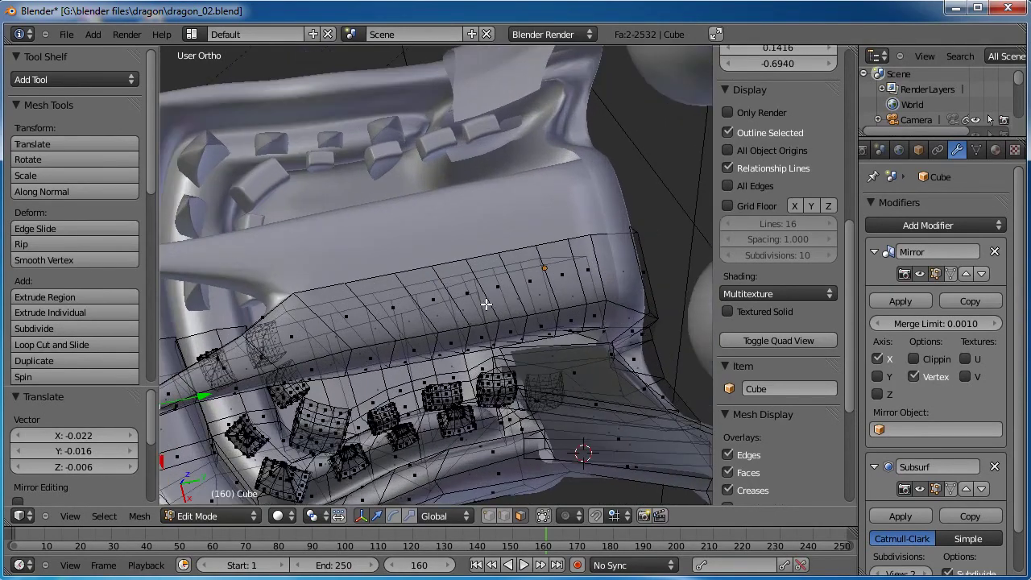
right_click(618, 268)
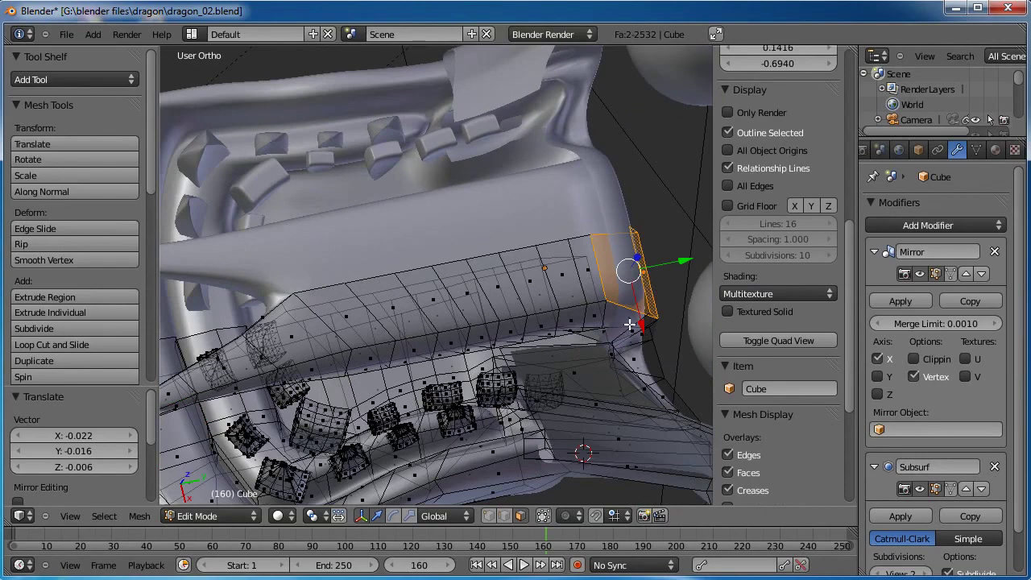
middle_click_drag(634, 327, 524, 283)
key("h")
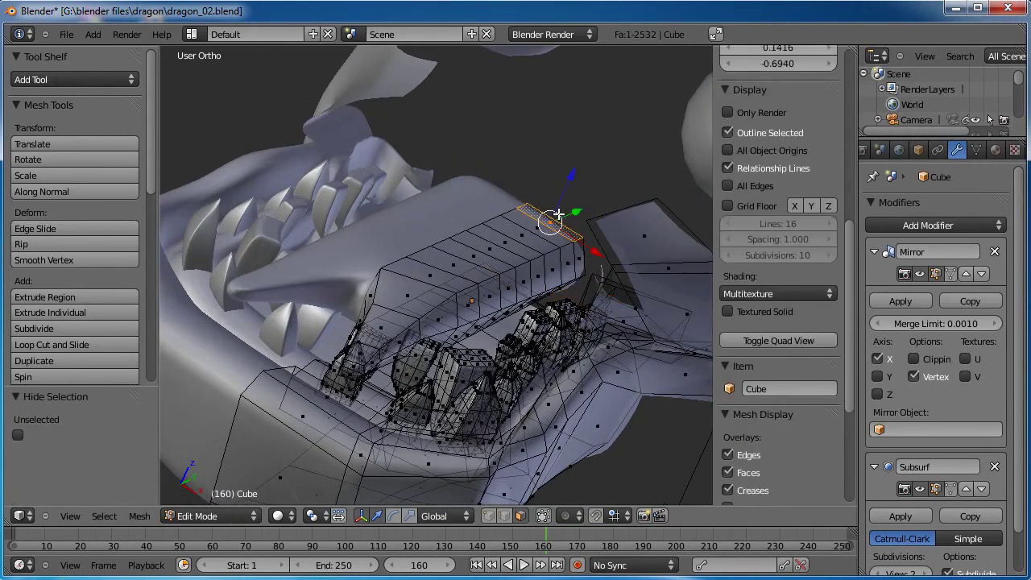
key("ctrl+l")
middle_click_drag(552, 223, 509, 379)
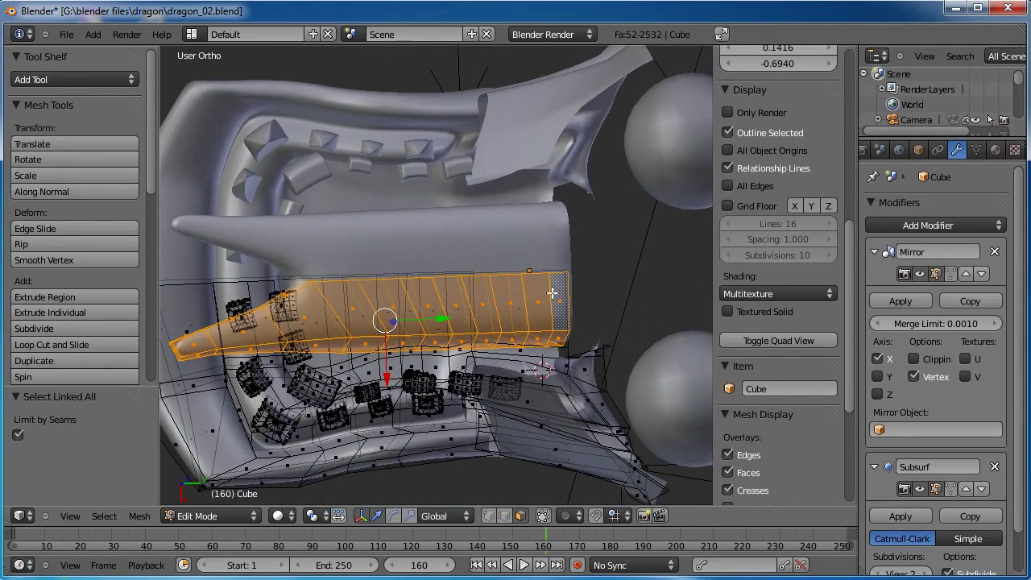
Set the pivot point to the 3D cursor and try scaling the selected tongue to 0.84 in top view.
key("KP_7")
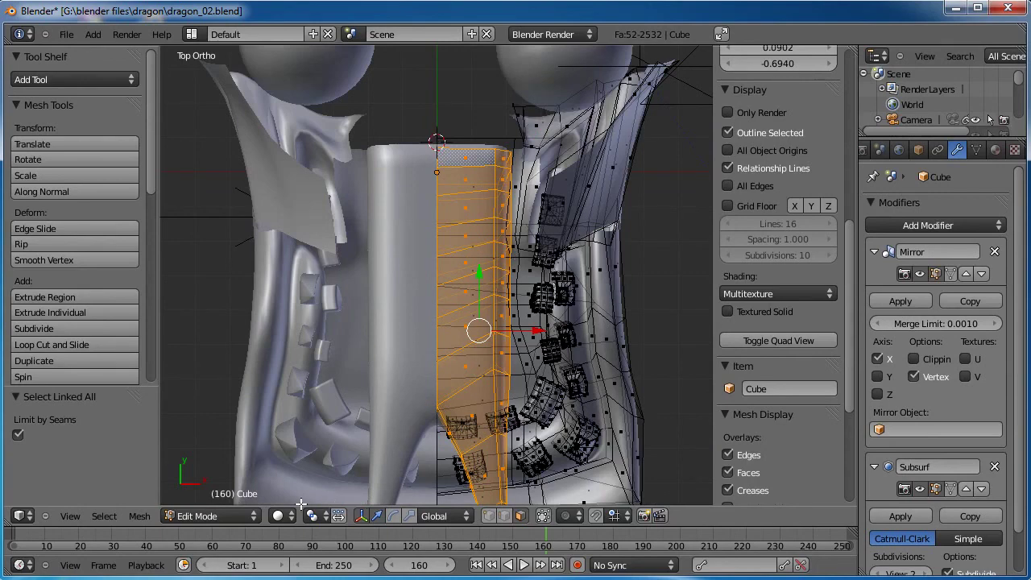
left_click(281, 518)
left_click(321, 518)
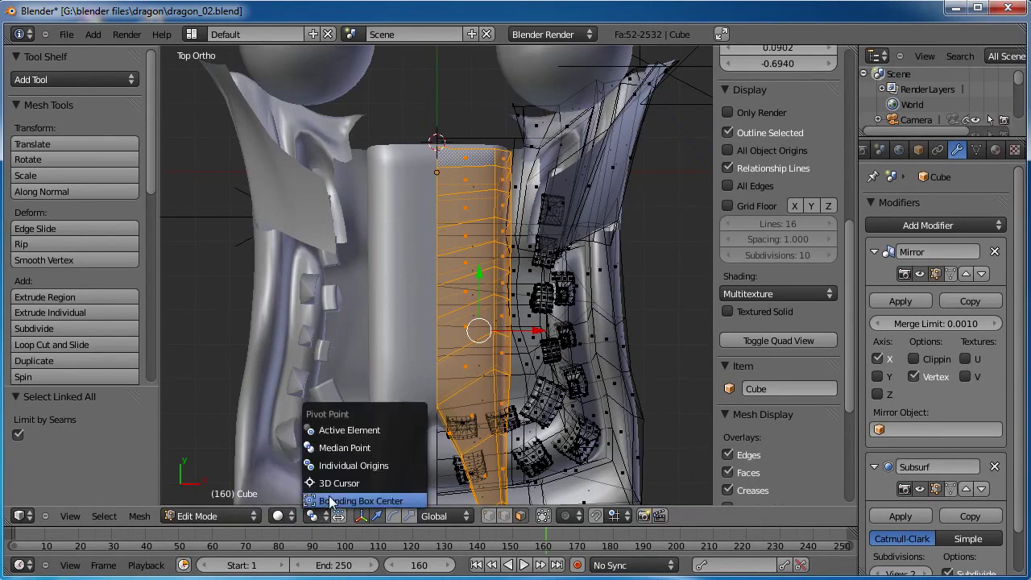
left_click(338, 482)
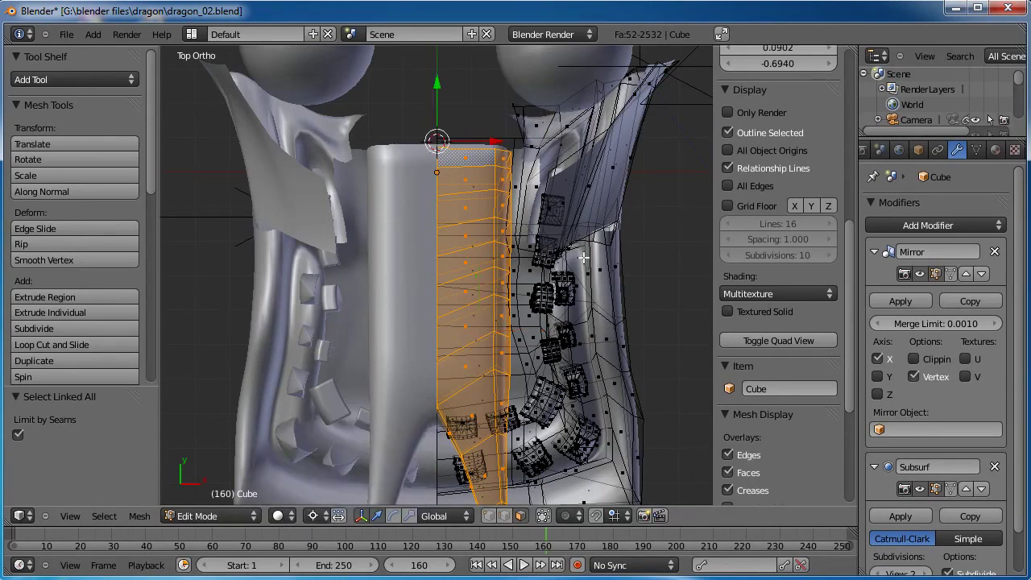
key("s")
left_click(565, 300)
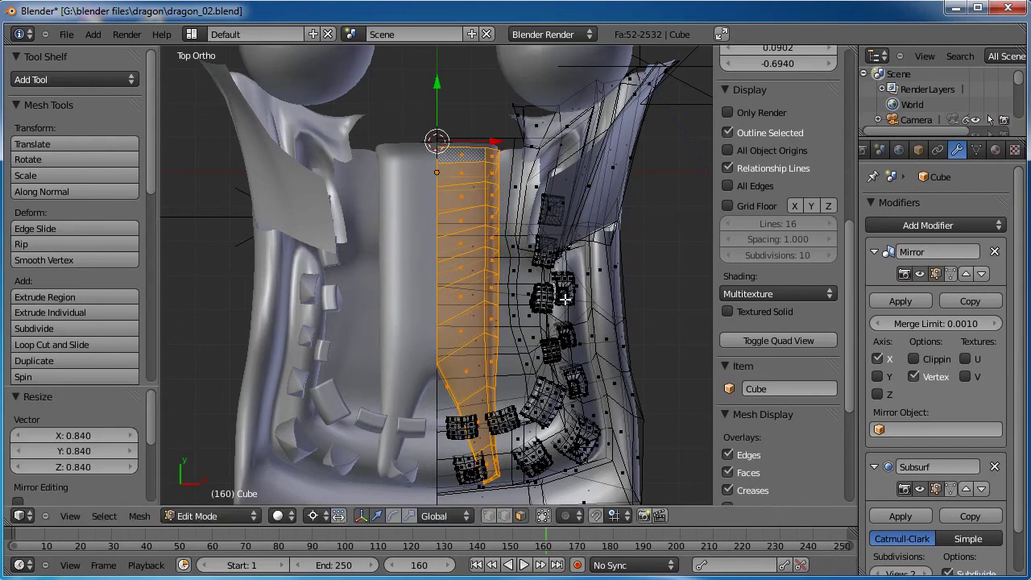
Undo the tongue scaling, place the 3D cursor at the tongue's back end in side view, and scale the tongue to 0.729 around it.
middle_click_drag(505, 355, 607, 233)
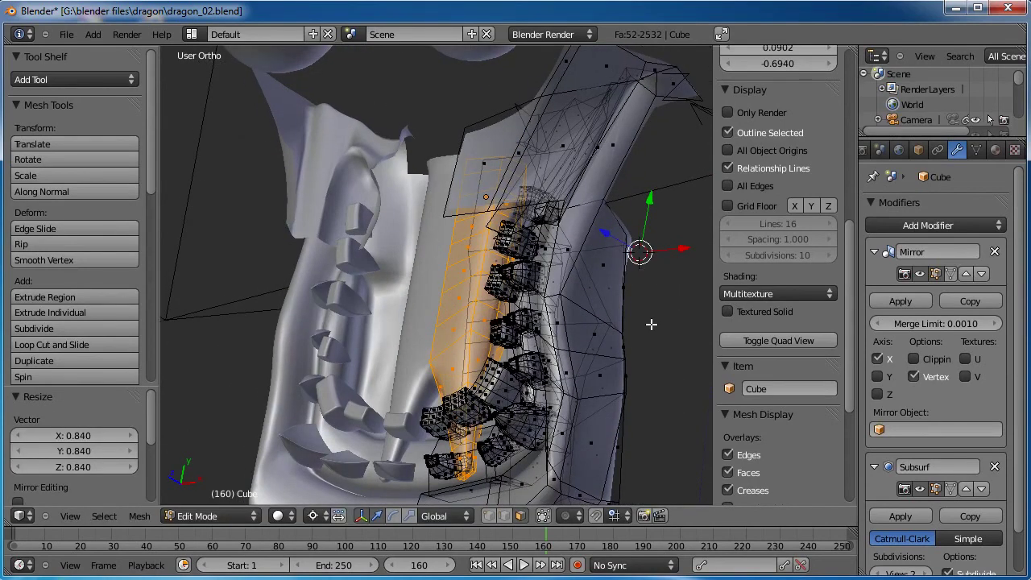
key("KP_3")
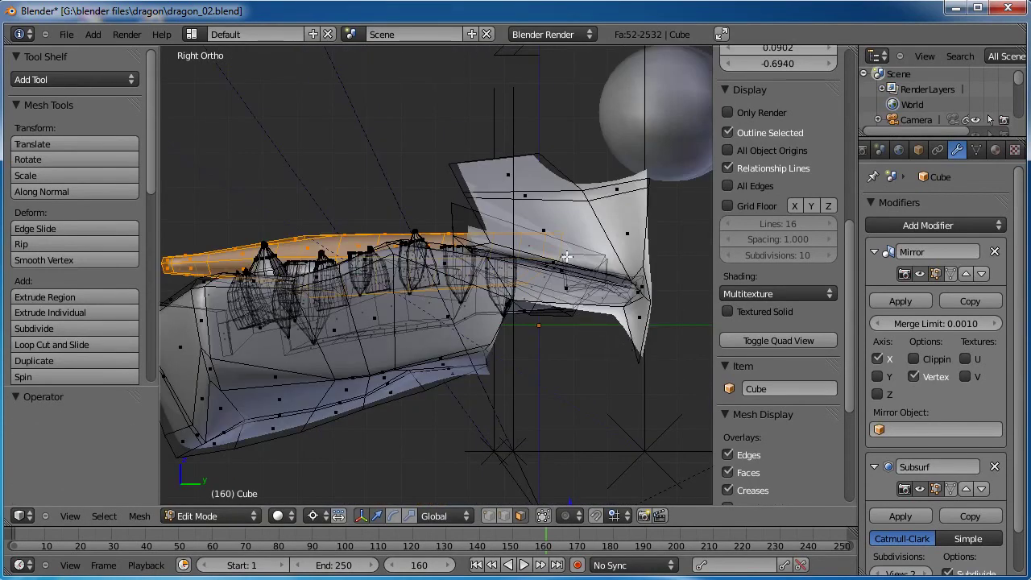
left_click(556, 255)
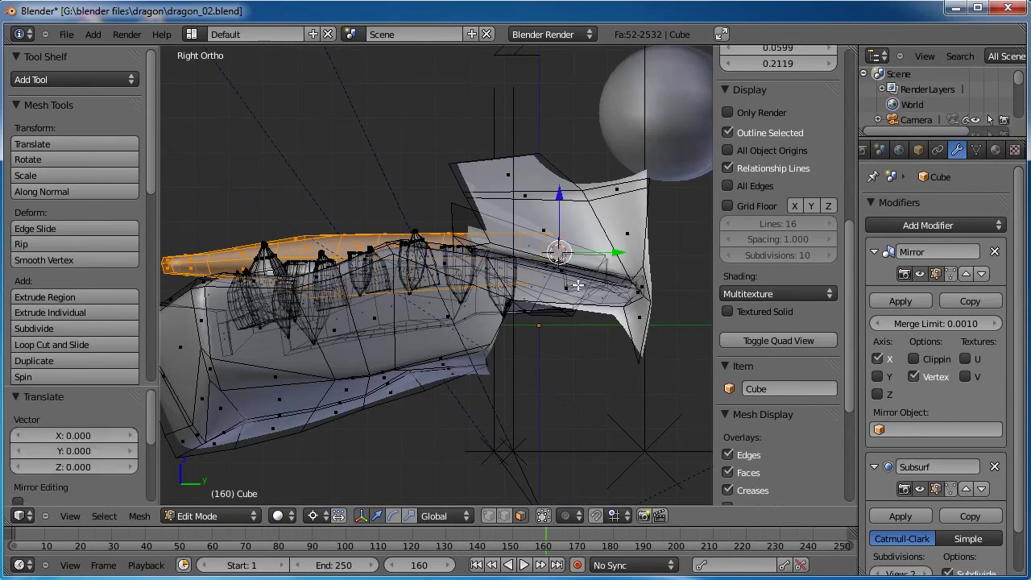
key("KP_7")
key("s")
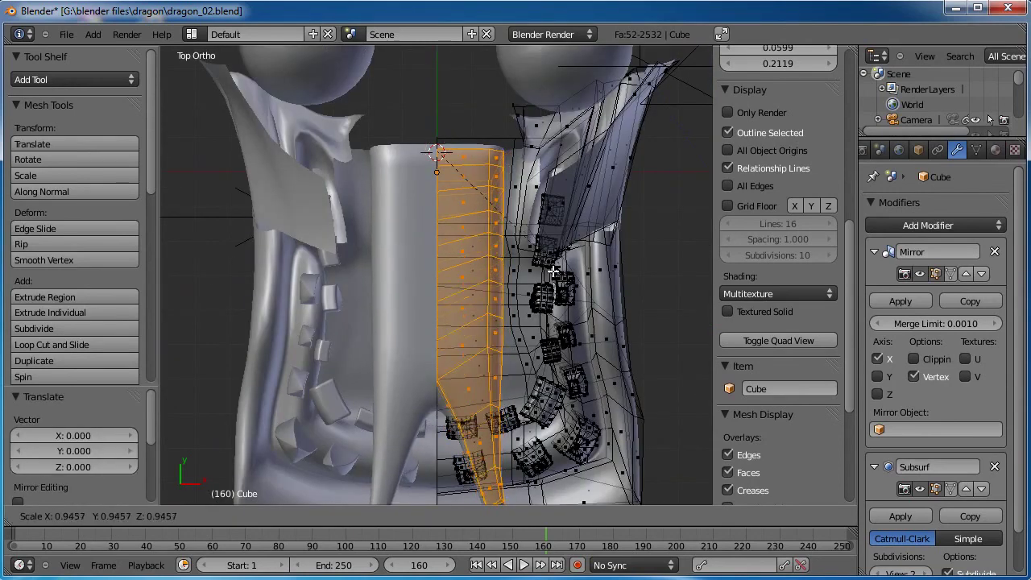
left_click(534, 260)
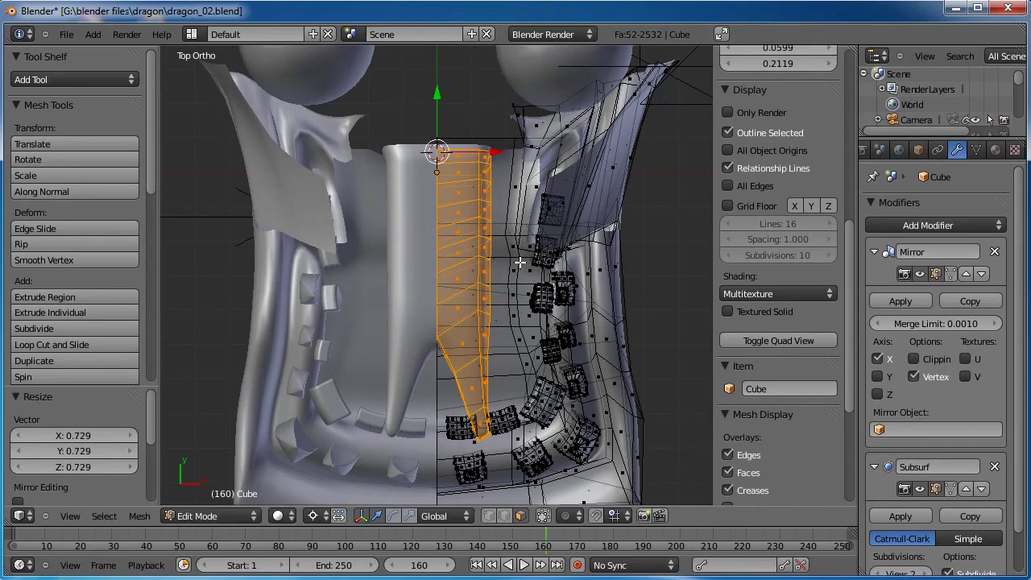
With clipping enabled on the Mirror modifier, rotate the tongue 3.763° toward the centerline and shorten it along Y to about 0.89.
key("r")
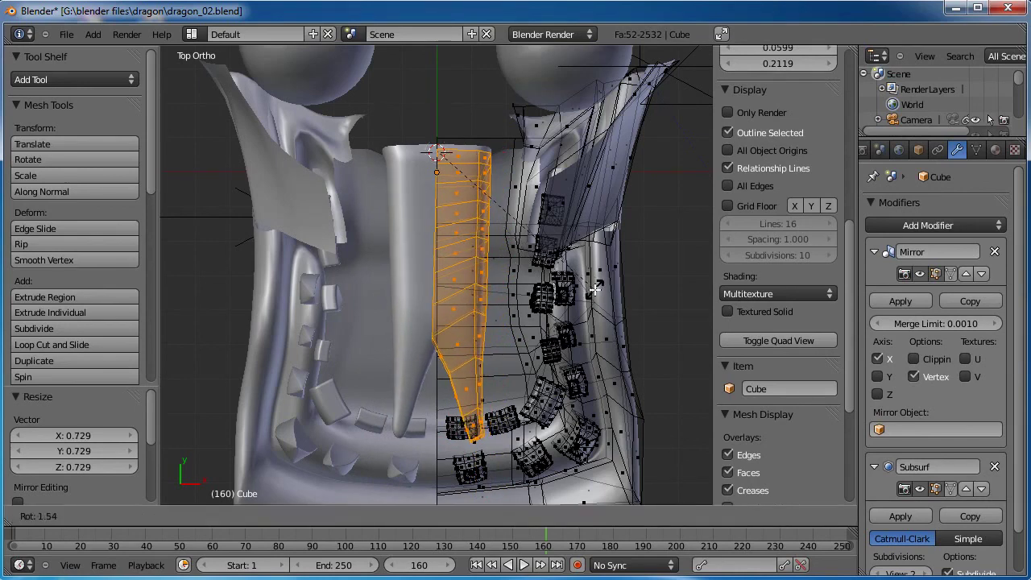
right_click(593, 283)
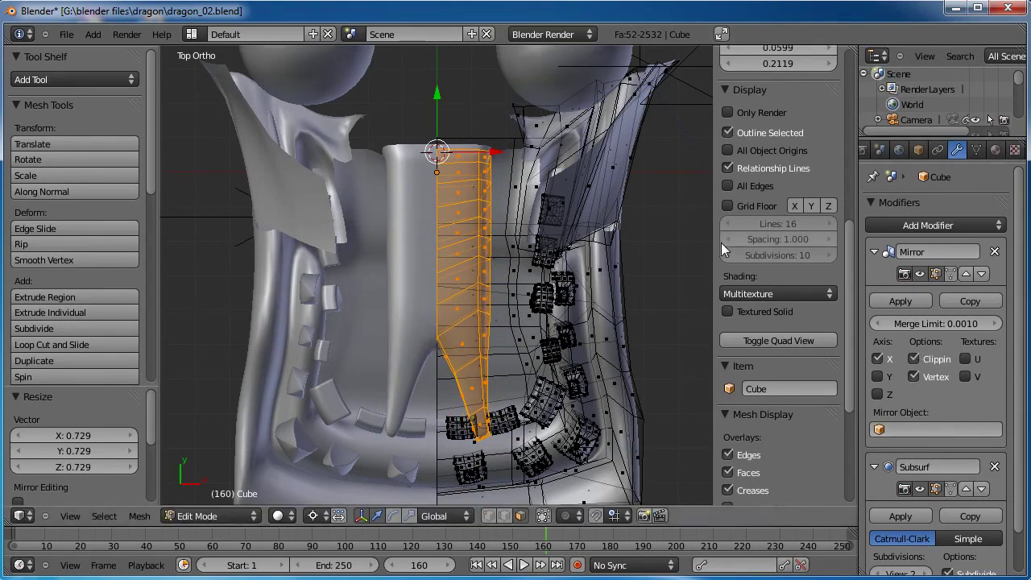
key("r")
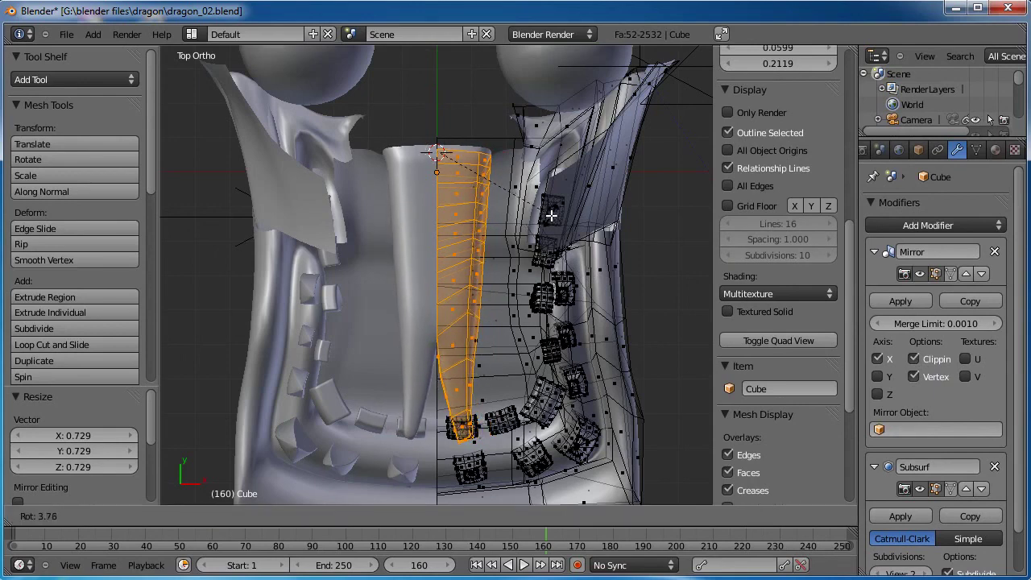
left_click(551, 215)
key("s")
key("y")
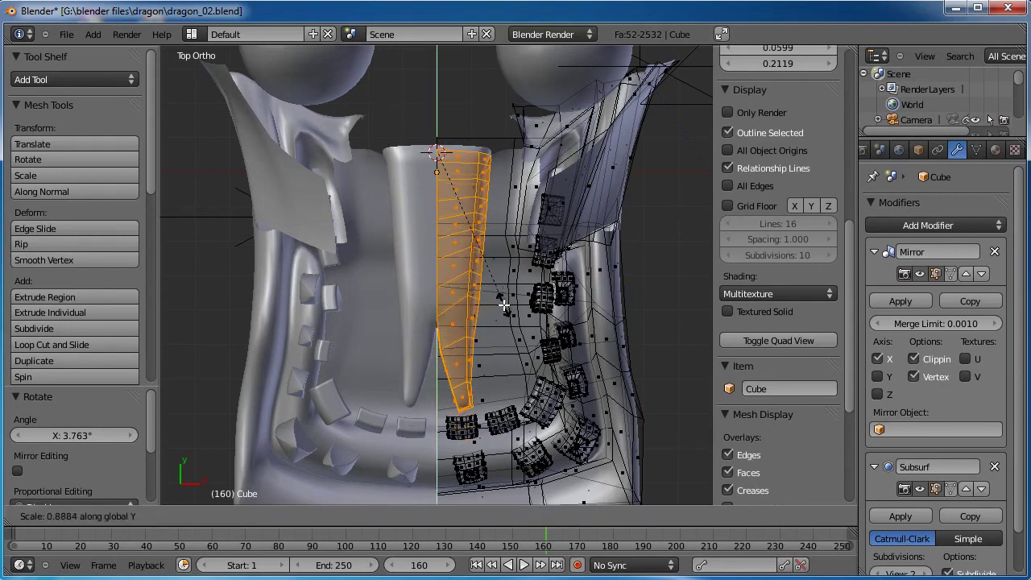
left_click(501, 305)
Select a face loop across the middle of the tongue, set the pivot to Median Point, and raise the loop 0.063 in Z.
middle_click_drag(511, 328, 487, 248)
right_click(453, 255, "alt")
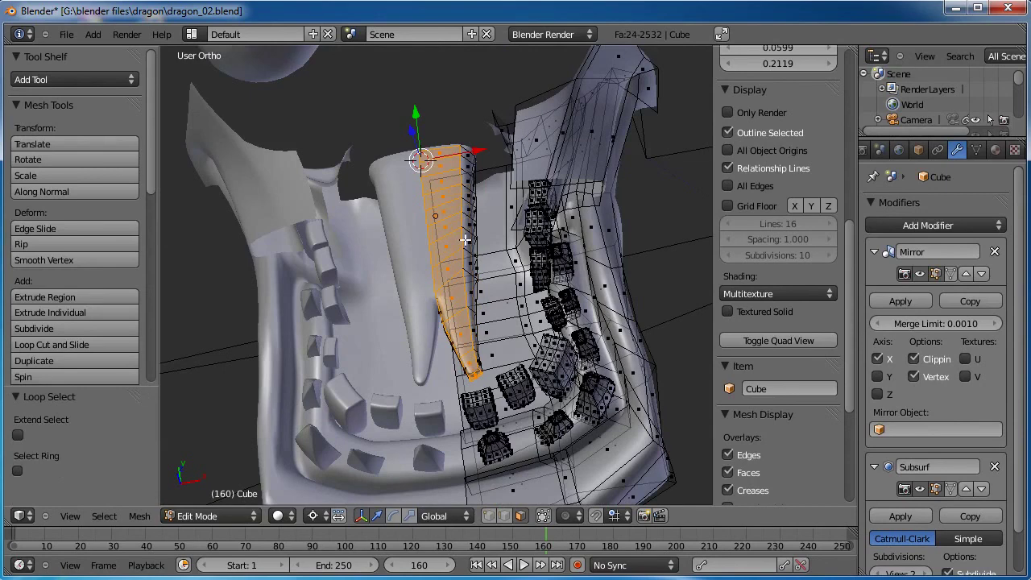
right_click(439, 293, "alt")
right_click(462, 239, "alt")
middle_click_drag(455, 312, 451, 286)
left_click(318, 516)
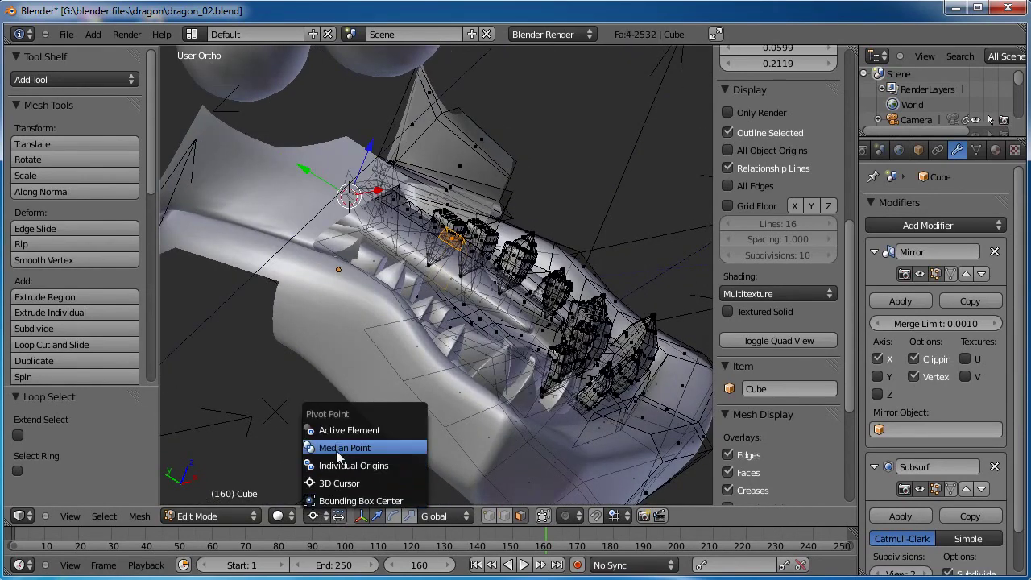
left_click(336, 447)
middle_click_drag(337, 447, 475, 352)
left_click_drag(472, 216, 485, 201)
middle_click_drag(484, 201, 463, 271)
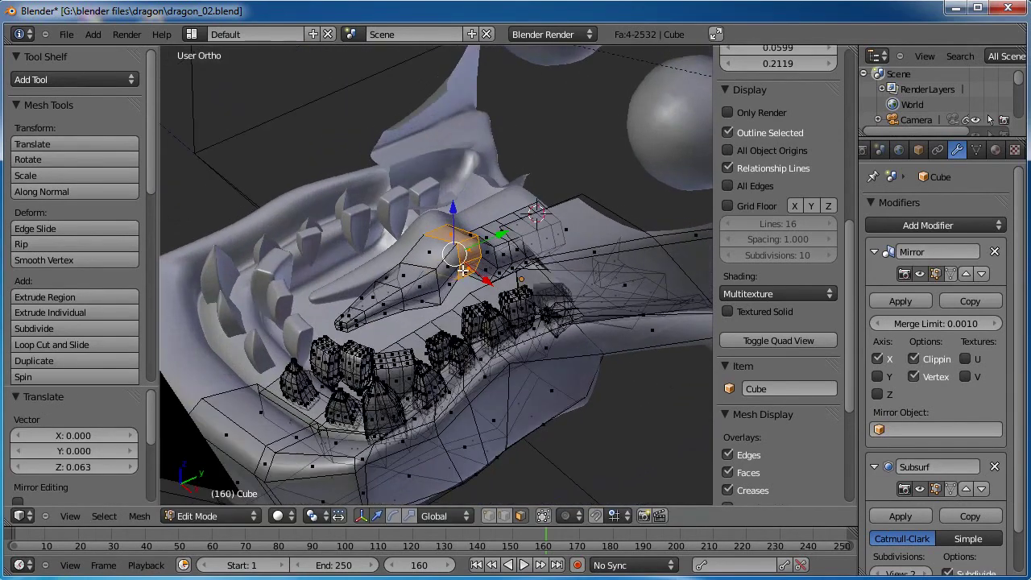
Adjust further face loops toward the tongue's tip and raise one near its back end to give the tongue a wavy profile.
left_click_drag(494, 234, 388, 239)
right_click(378, 301, "alt")
middle_click_drag(387, 239, 487, 280)
right_click(494, 283, "alt")
left_click_drag(487, 256, 488, 251)
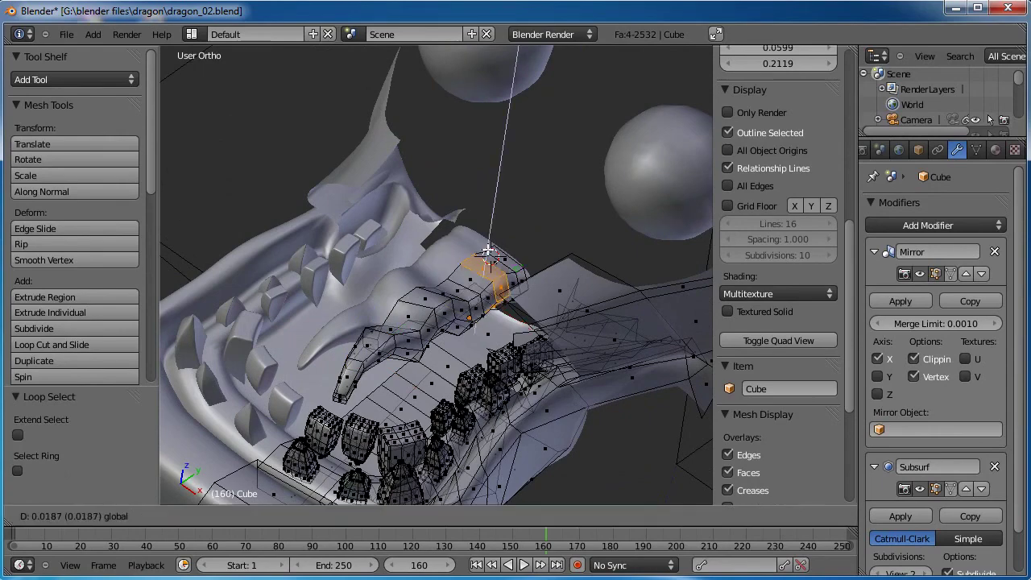
left_click(487, 236)
Select all faces linked to the tongue and lower it into the mouth, moving it -0.003, -0.026, -0.053 in X, Y, Z.
key("a")
middle_click_drag(487, 236, 554, 290)
scroll(512, 326, "up", 4)
middle_click_drag(511, 326, 592, 302)
right_click(487, 263)
key("ctrl+l")
left_click_drag(506, 247, 507, 265)
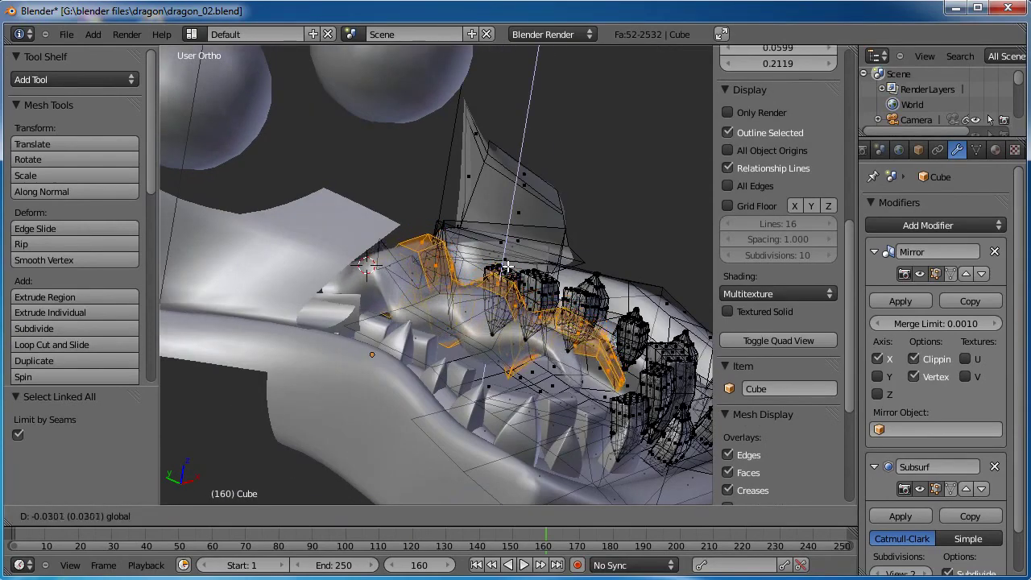
left_click(507, 267)
Rotate the whole tongue about 8° around the X axis and lower it 0.035 in Z.
middle_click_drag(508, 268, 431, 345)
key("r")
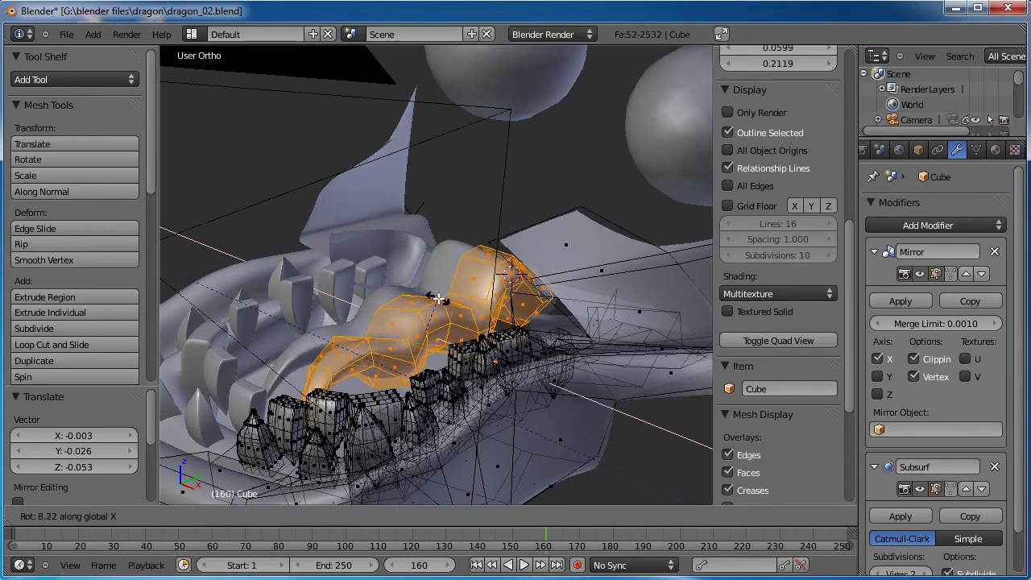
left_click(439, 299)
middle_click_drag(439, 298, 562, 370)
left_click_drag(490, 303, 486, 315)
Move the tongue 0.019 in X and widen it along X by a factor of 1.146.
middle_click_drag(499, 314, 469, 409)
key("s")
key("x")
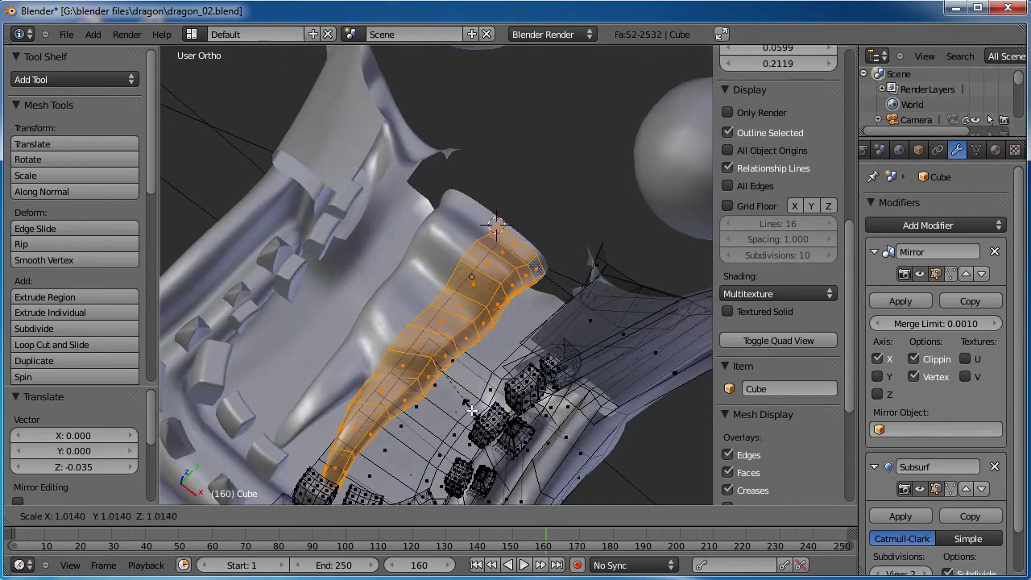
right_click(474, 410)
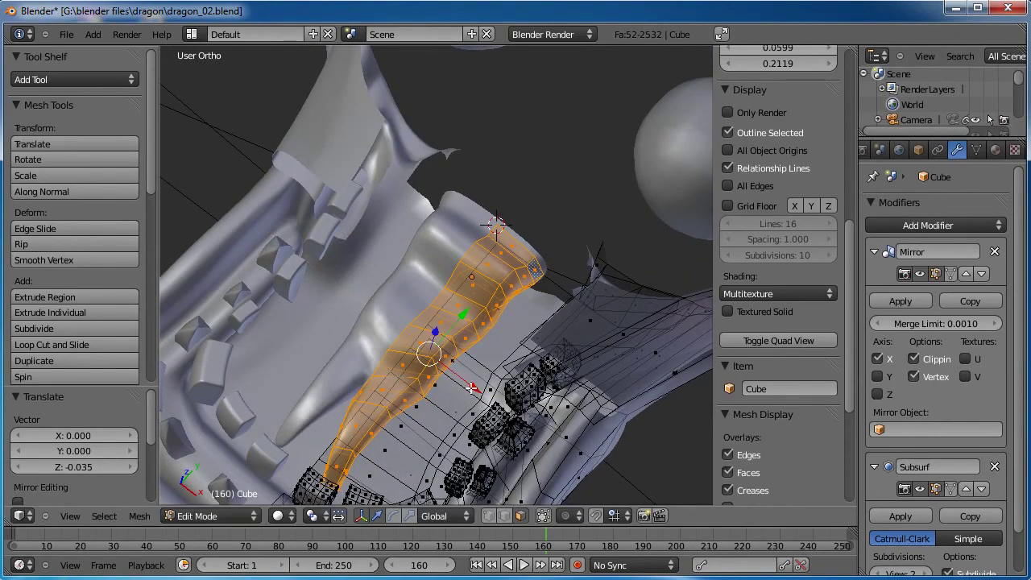
left_click_drag(471, 388, 479, 393)
key("s")
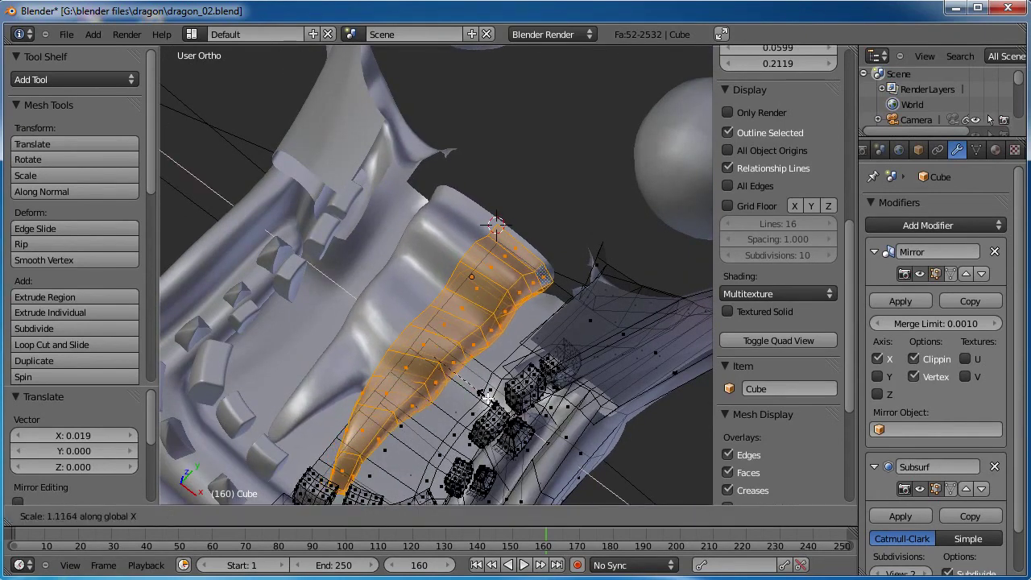
left_click(475, 387)
Examine the tongue inside the mouth from several angles, and check the complete head in Object Mode.
middle_click_drag(475, 386, 463, 374)
scroll(463, 375, "down", 2)
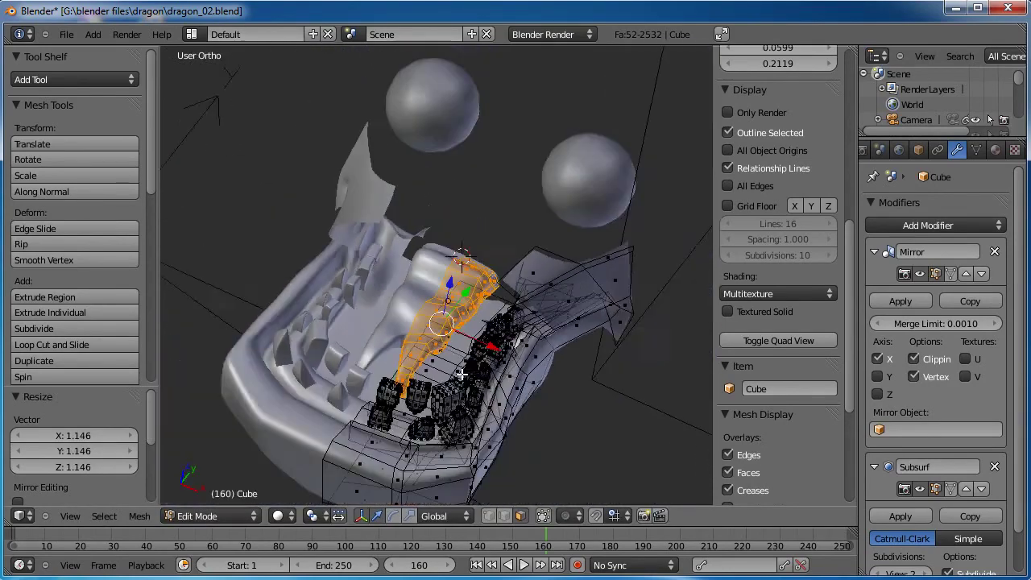
middle_click_drag(402, 393, 490, 451)
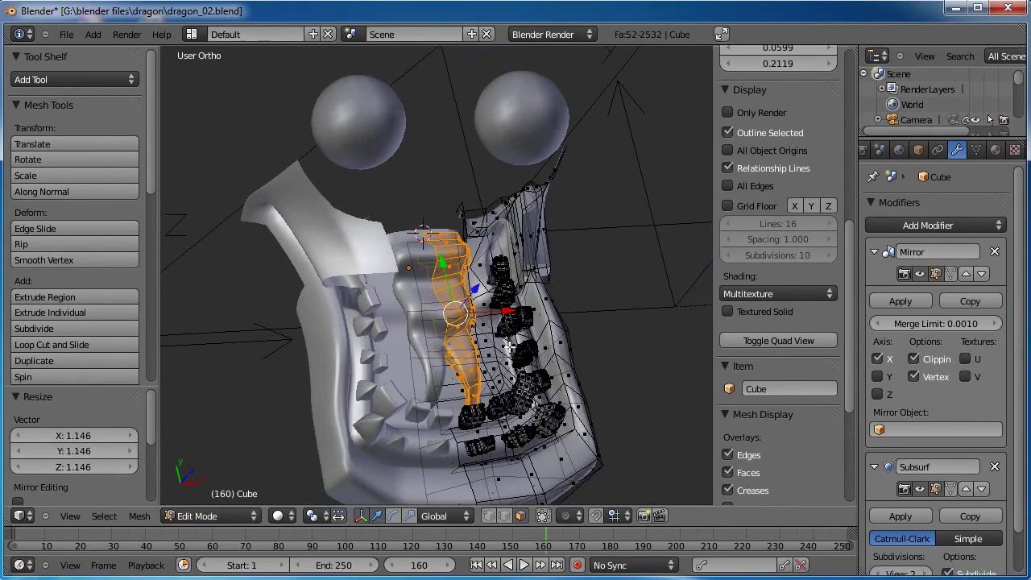
middle_click_drag(508, 349, 441, 364)
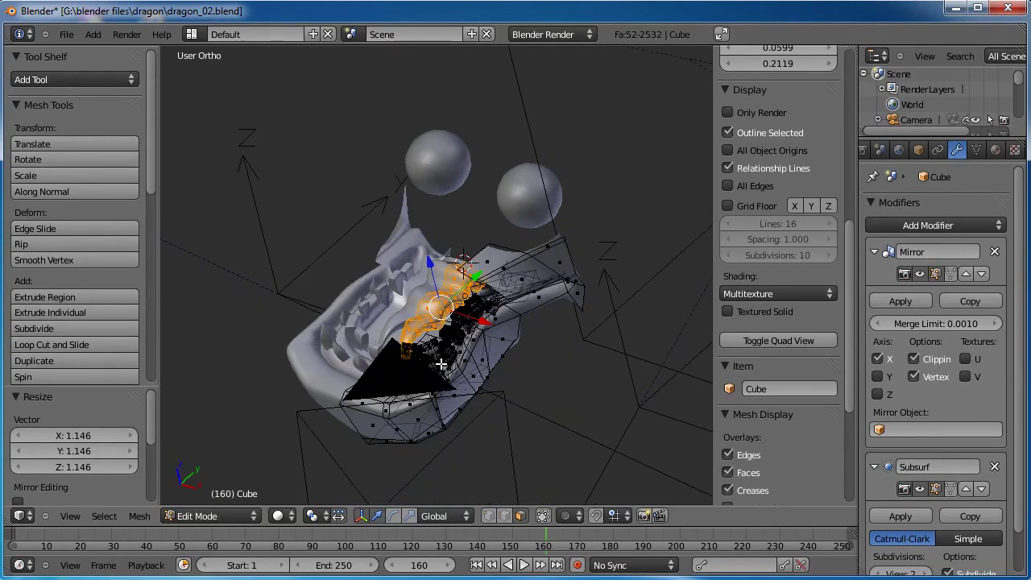
key("Tab")
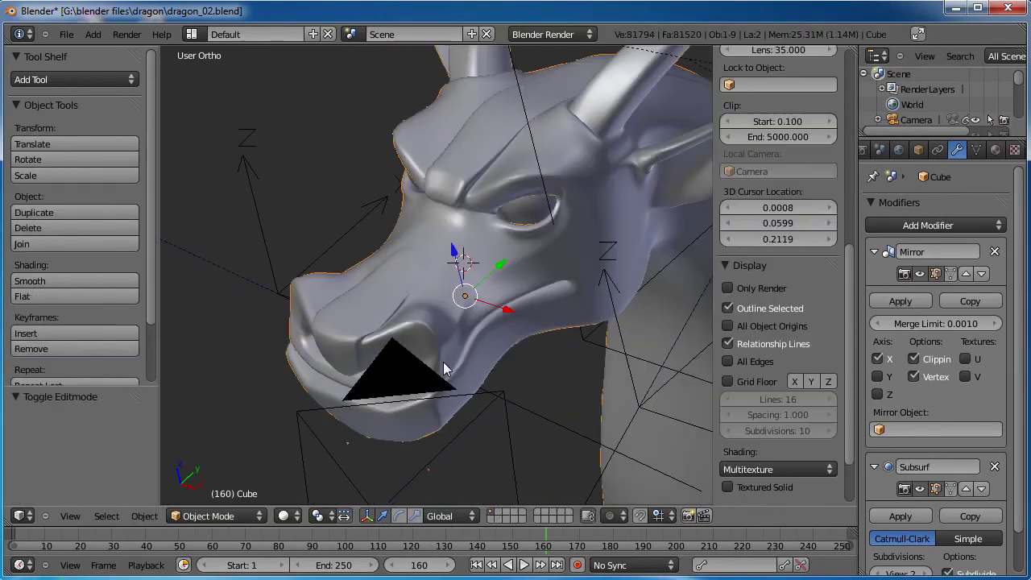
scroll(443, 364, "down", 2)
key("a")
middle_click_drag(375, 342, 496, 354)
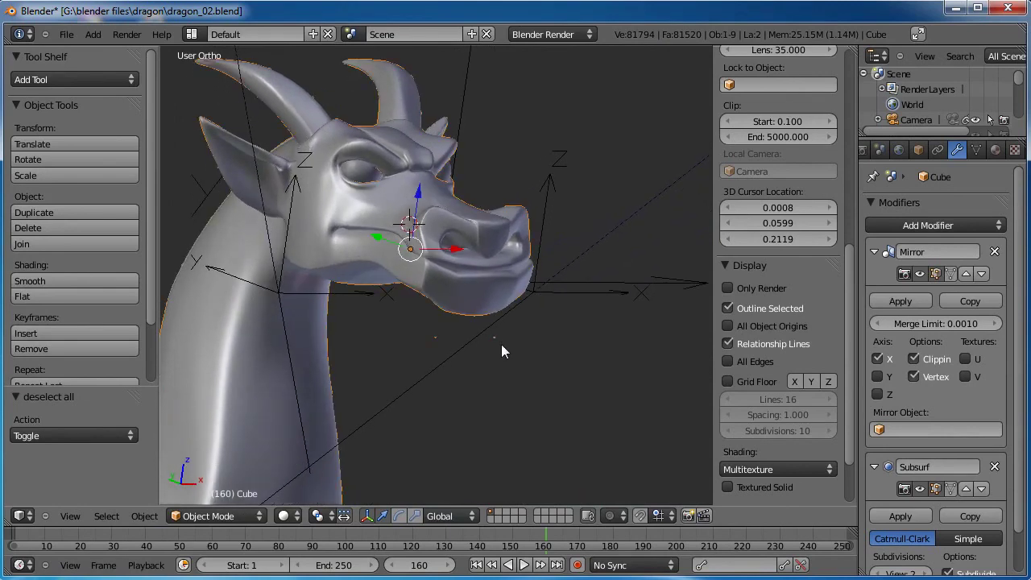
Reveal all hidden geometry in Edit Mode and delete the stray vertices floating below the dragon's jaw.
key("Tab")
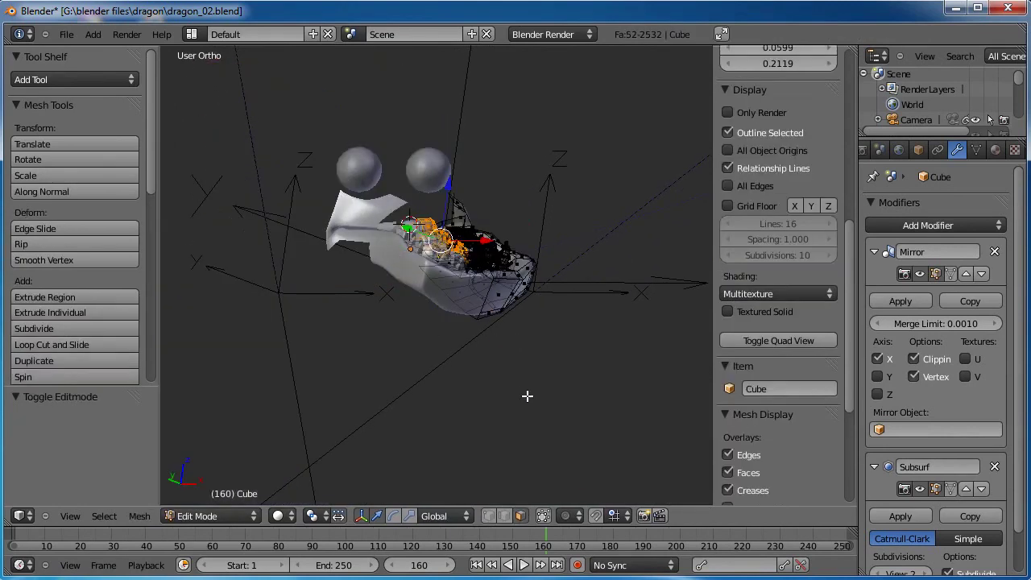
key("alt+h")
scroll(525, 396, "up", 3)
key("a")
key("b")
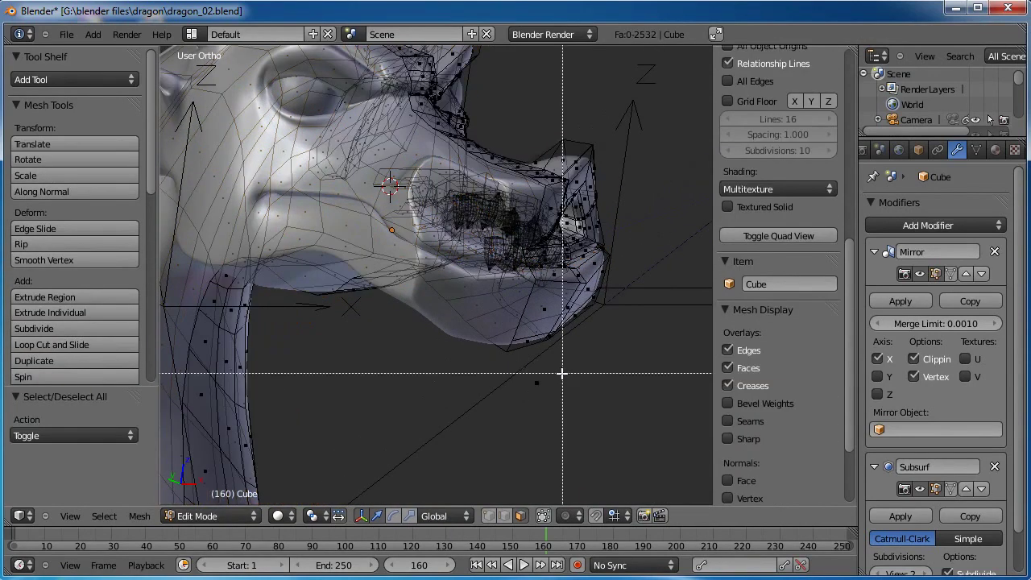
left_click_drag(562, 372, 516, 398)
key("x")
left_click(556, 397)
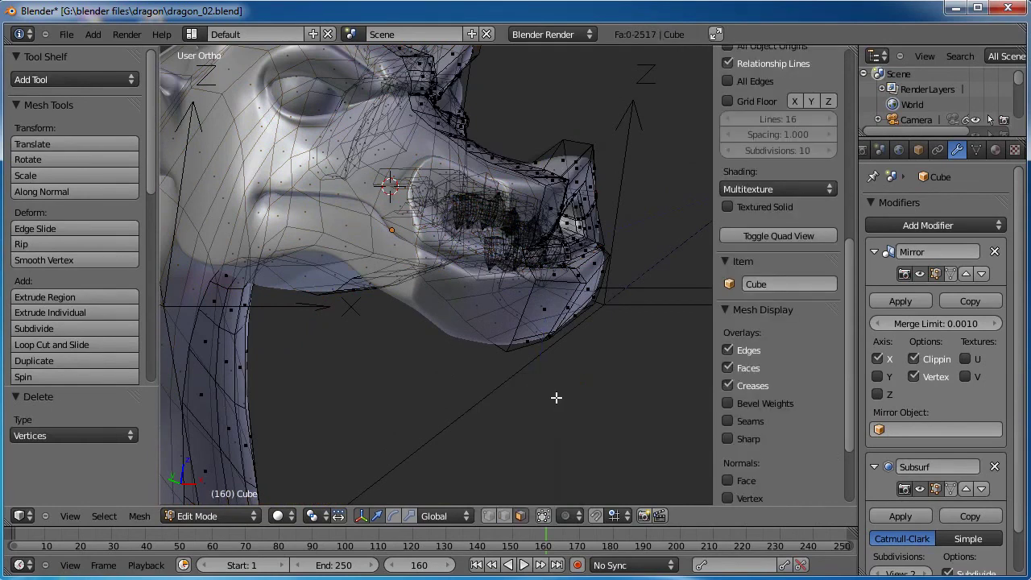
Return to Object Mode and examine the teeth, tongue, head and whole body in wireframe display.
key("Tab")
middle_click_drag(544, 398, 479, 293)
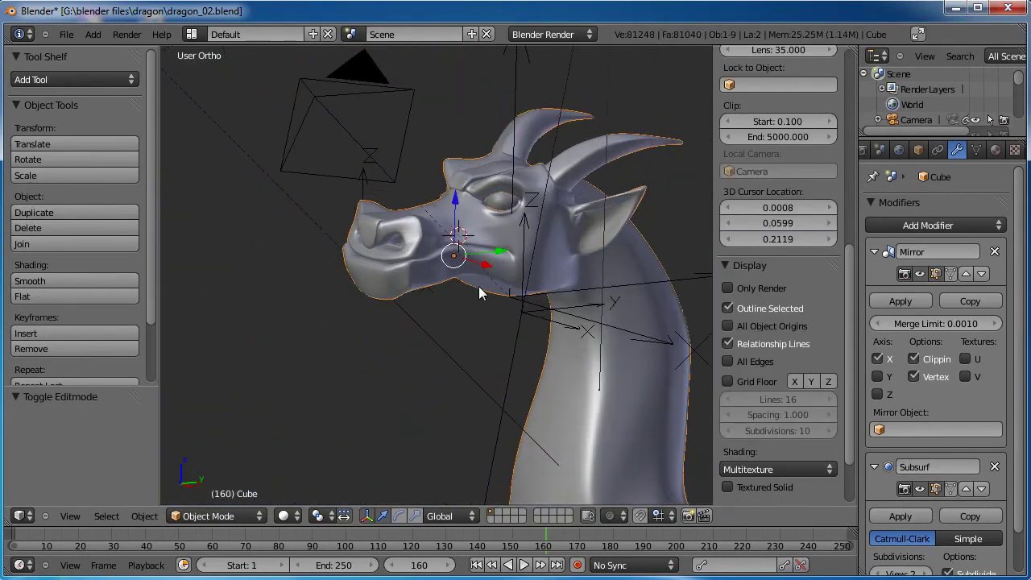
key("z")
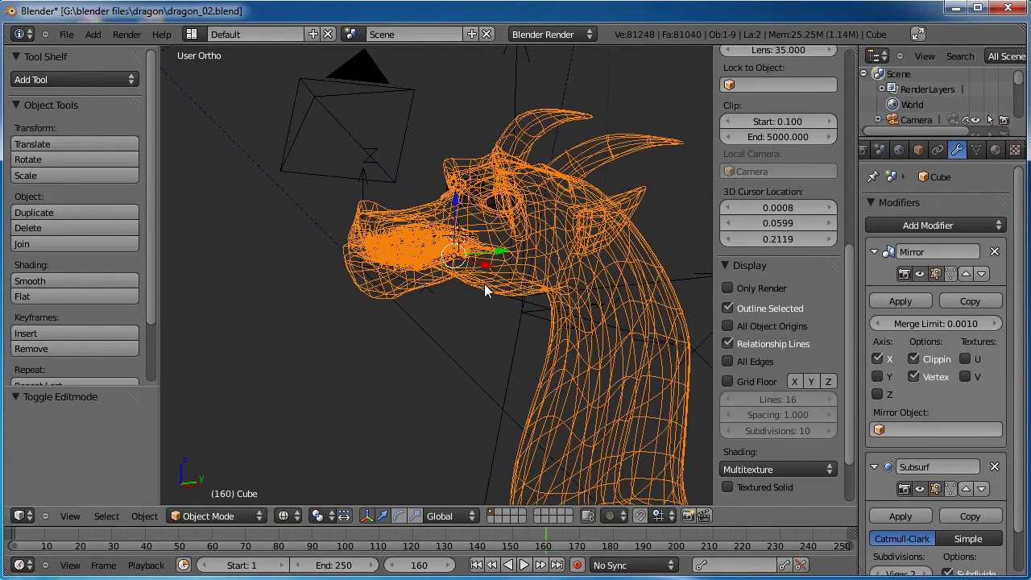
scroll(484, 283, "up", 8)
middle_click_drag(477, 240, 465, 282, "shift")
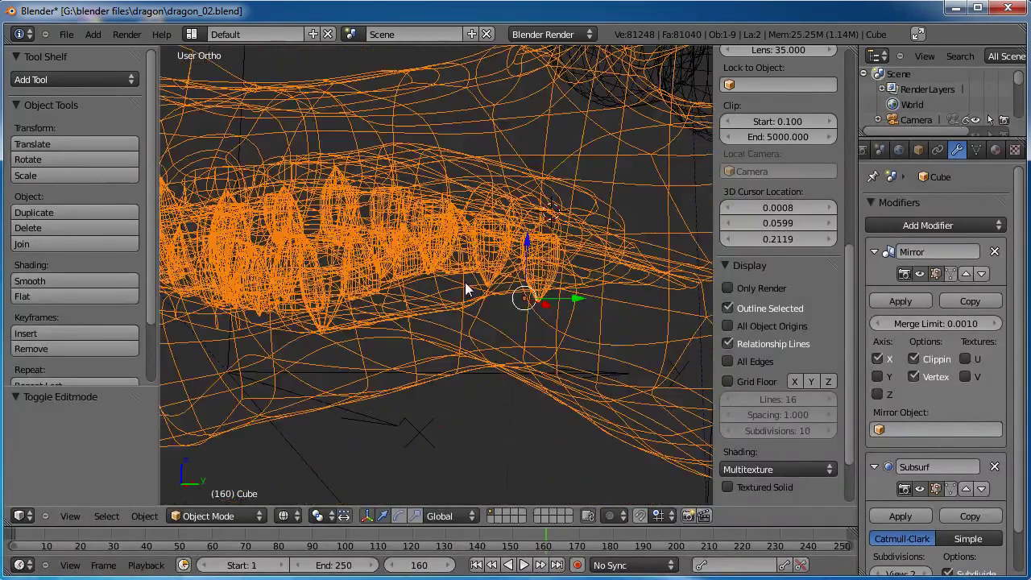
scroll(465, 282, "down", 6)
middle_click_drag(533, 265, 483, 252, "shift")
scroll(405, 268, "down", 3)
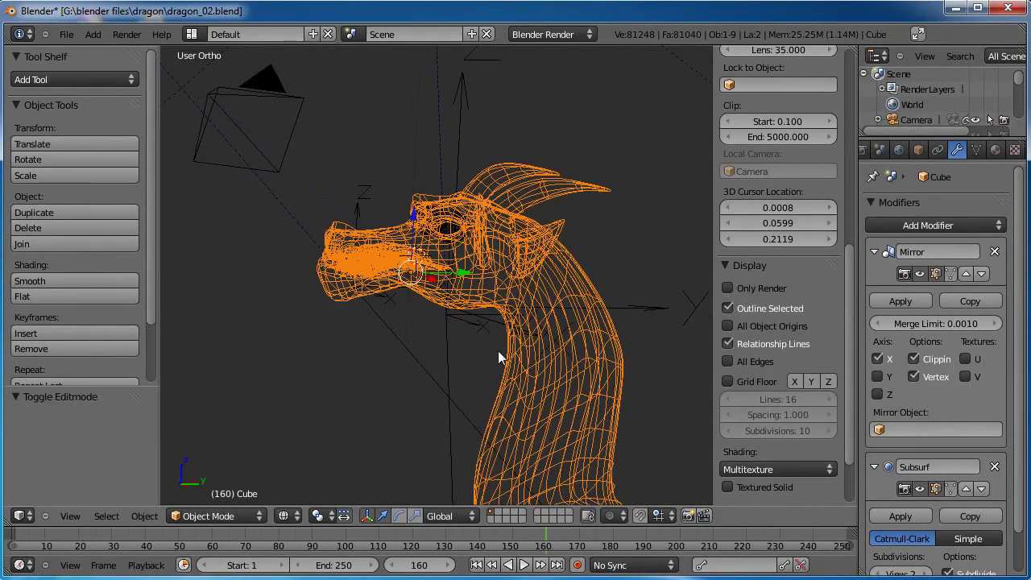
middle_click_drag(499, 354, 477, 346)
scroll(618, 345, "down", 5)
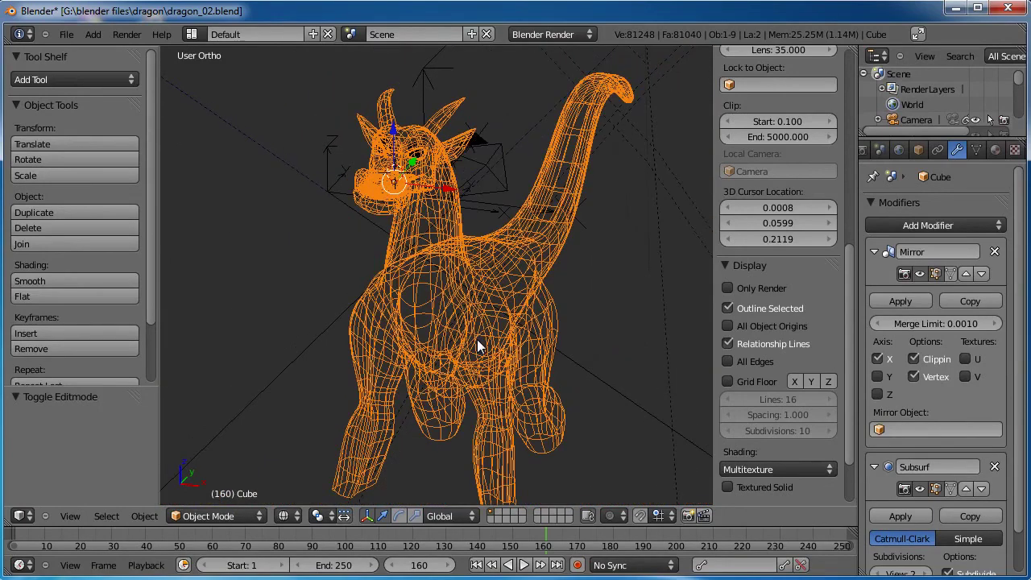
Restore solid shading, deselect all objects, and save the file over dragon_02.blend.
key("a")
key("a")
key("z")
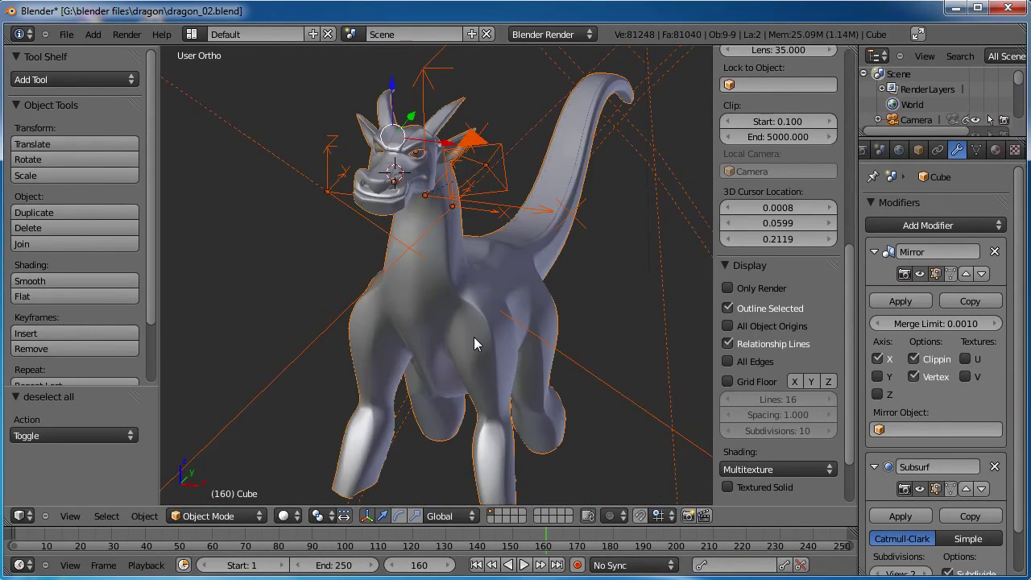
key("a")
middle_click_drag(474, 337, 432, 377)
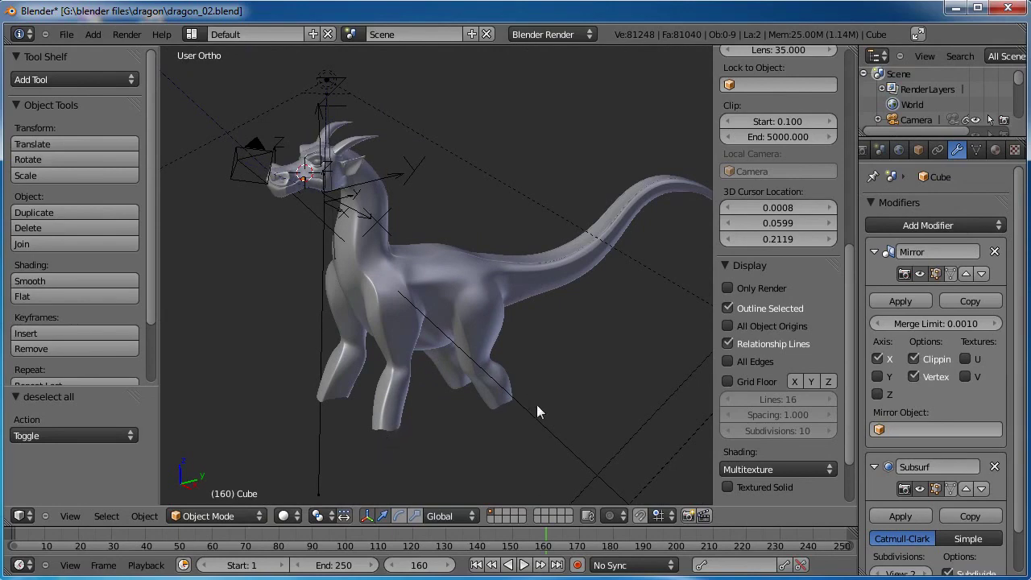
middle_click_drag(538, 412, 482, 265)
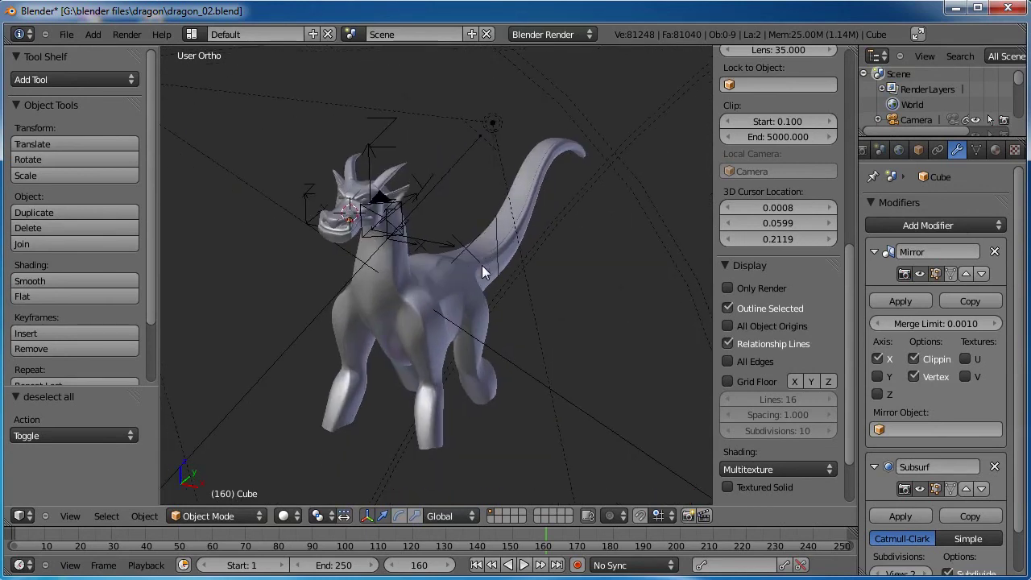
key("ctrl+s")
left_click(482, 266)
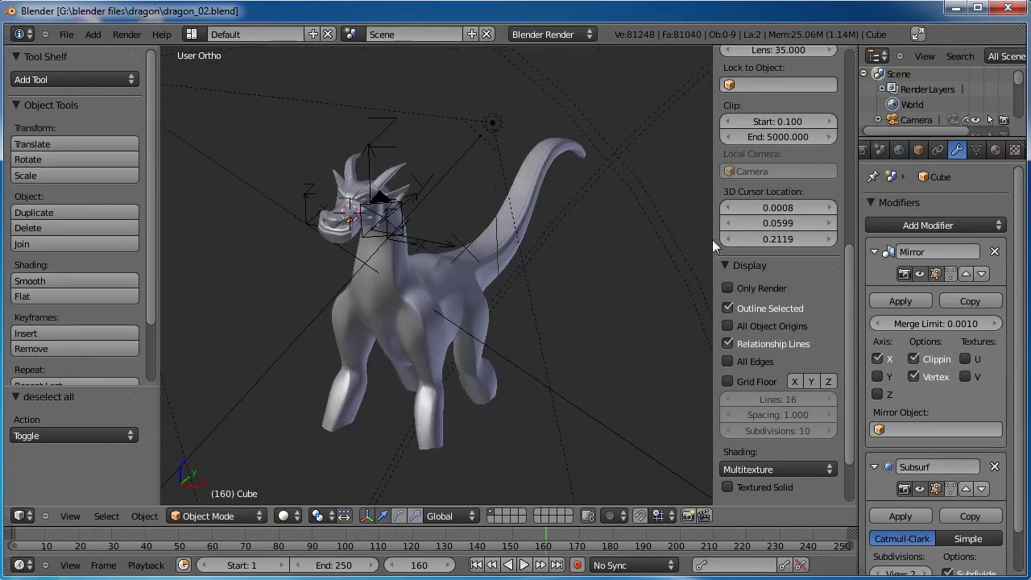